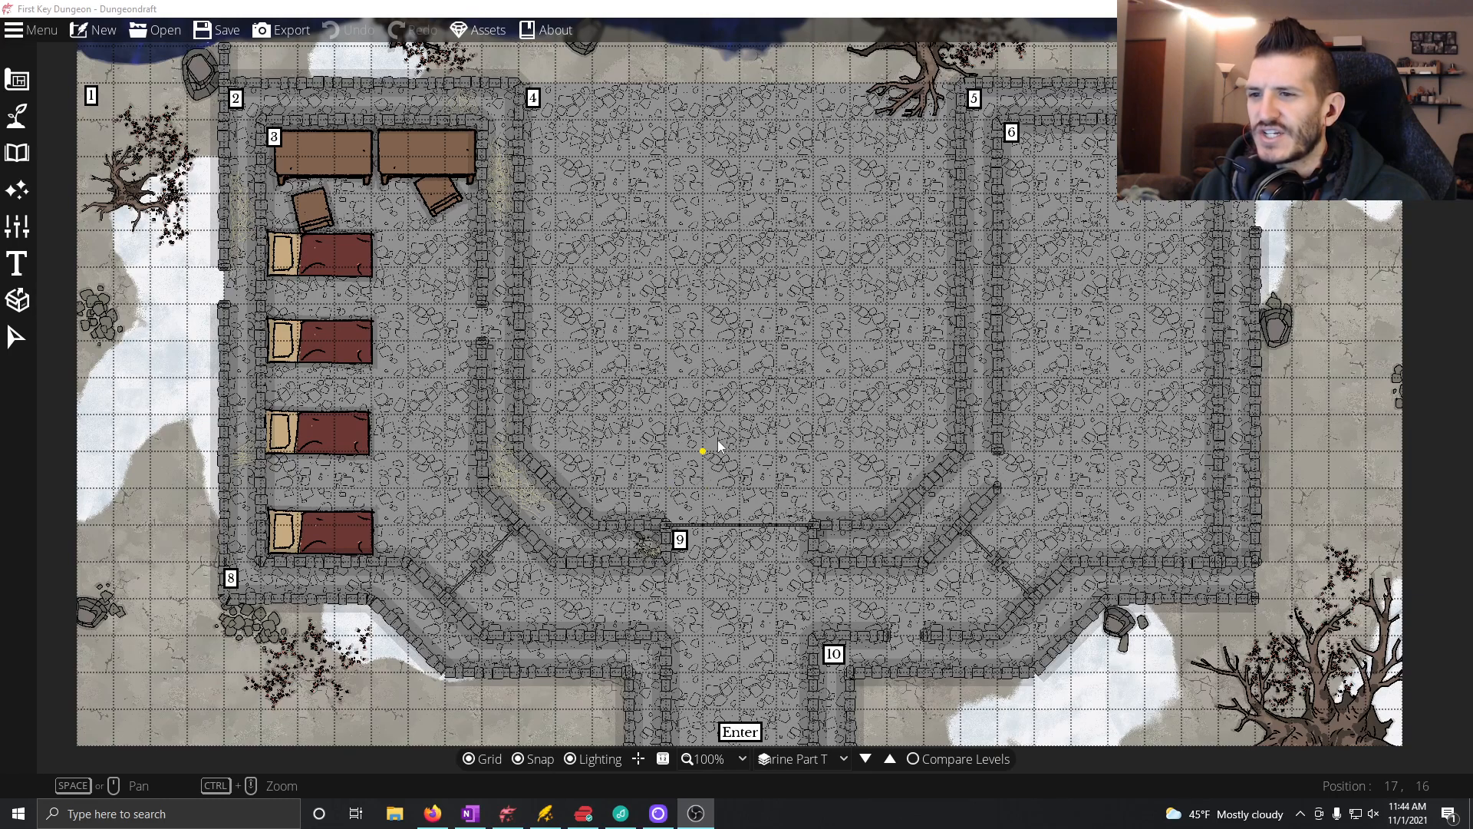
Step: Switch to the OneNote page The First Key and start a bulleted line under the Room 4 heading
{"action": "left_click", "coordinate": [470, 813]}
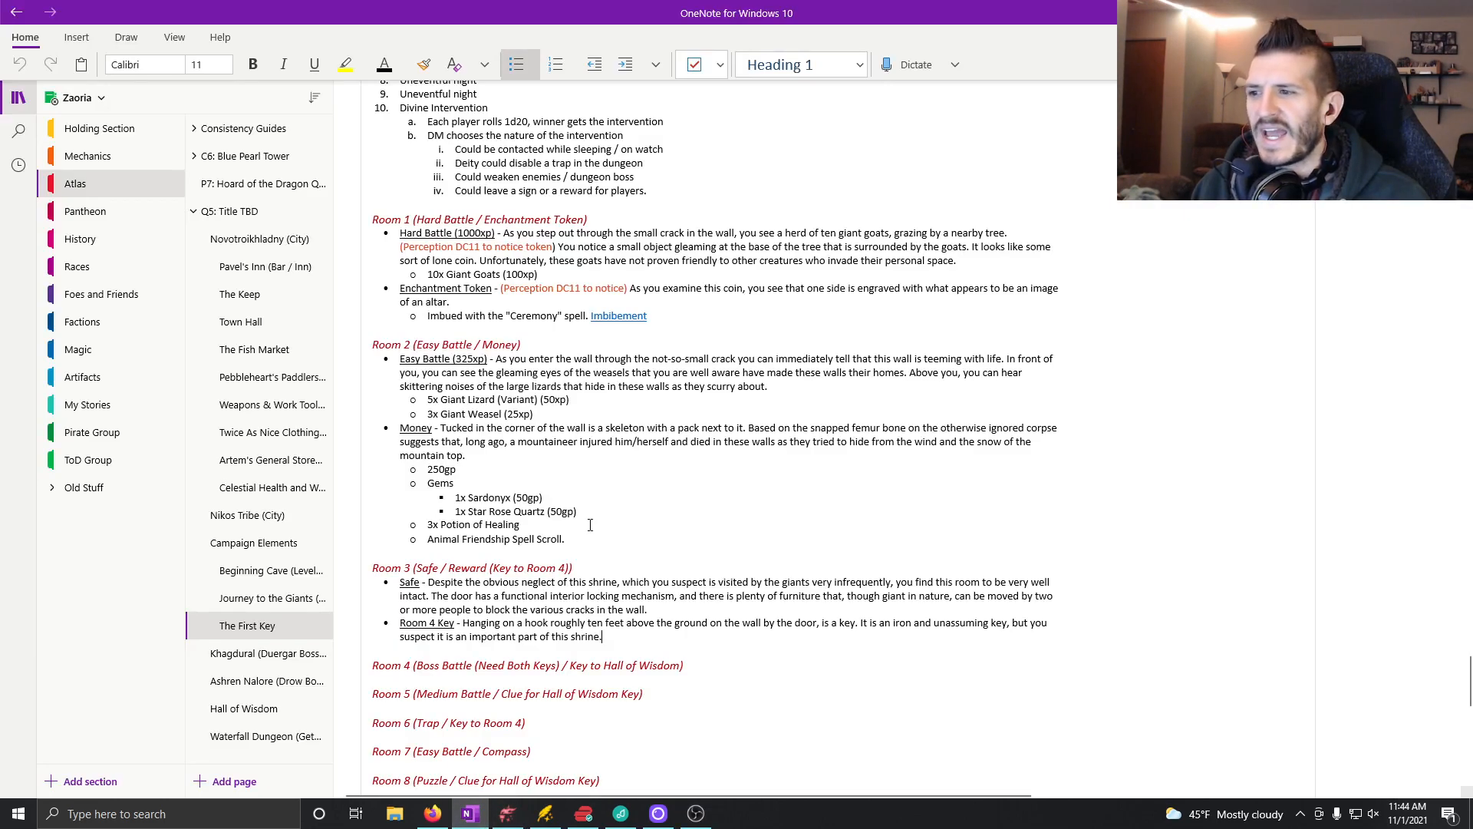
{"action": "scroll", "coordinate": [590, 524], "scroll_direction": "down", "scroll_amount": 3}
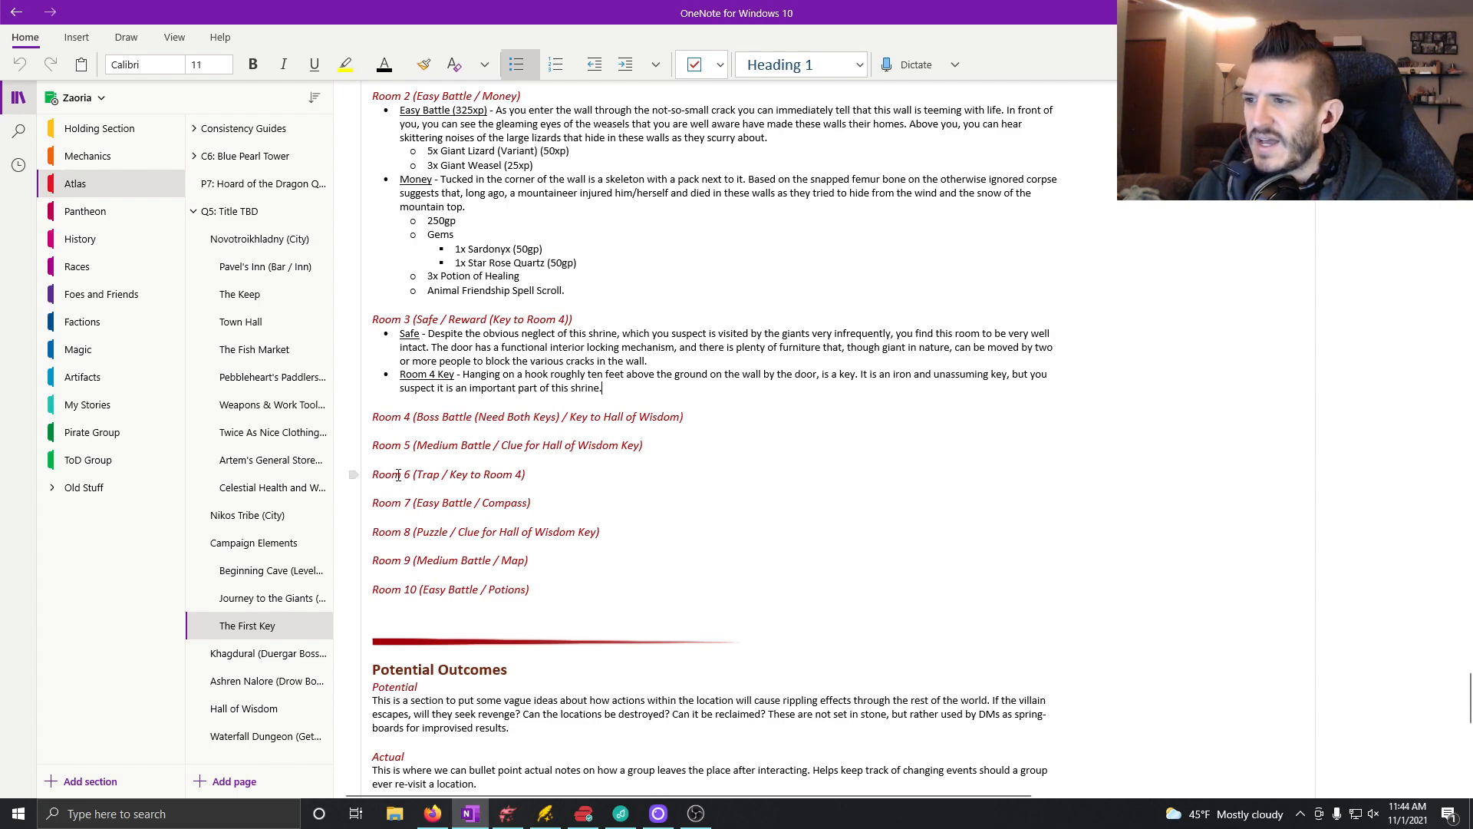
{"action": "scroll", "coordinate": [764, 554], "scroll_direction": "up", "scroll_amount": 3}
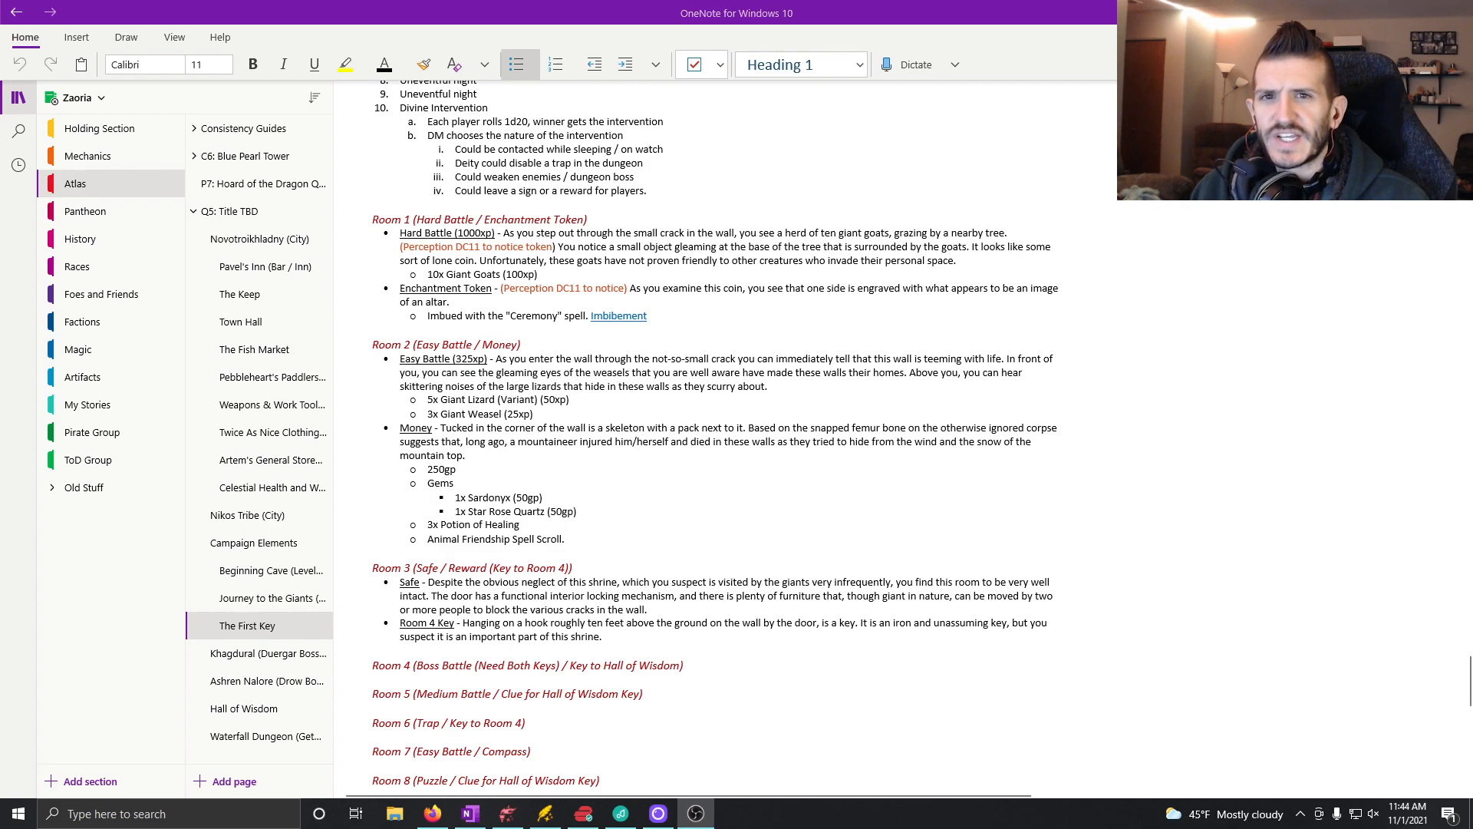
{"action": "scroll", "coordinate": [494, 422], "scroll_direction": "down", "scroll_amount": 3}
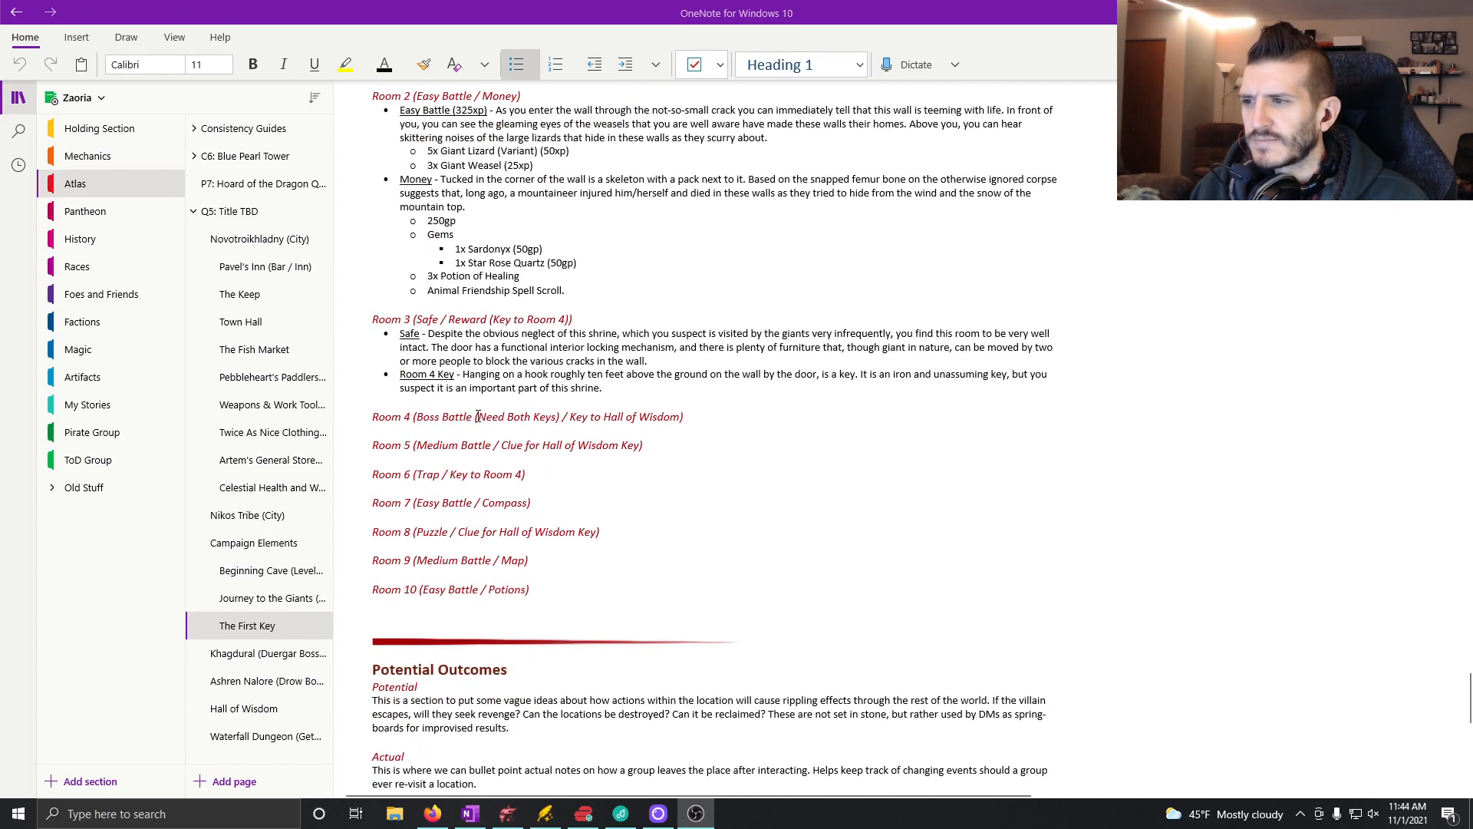
{"action": "left_click", "coordinate": [690, 420]}
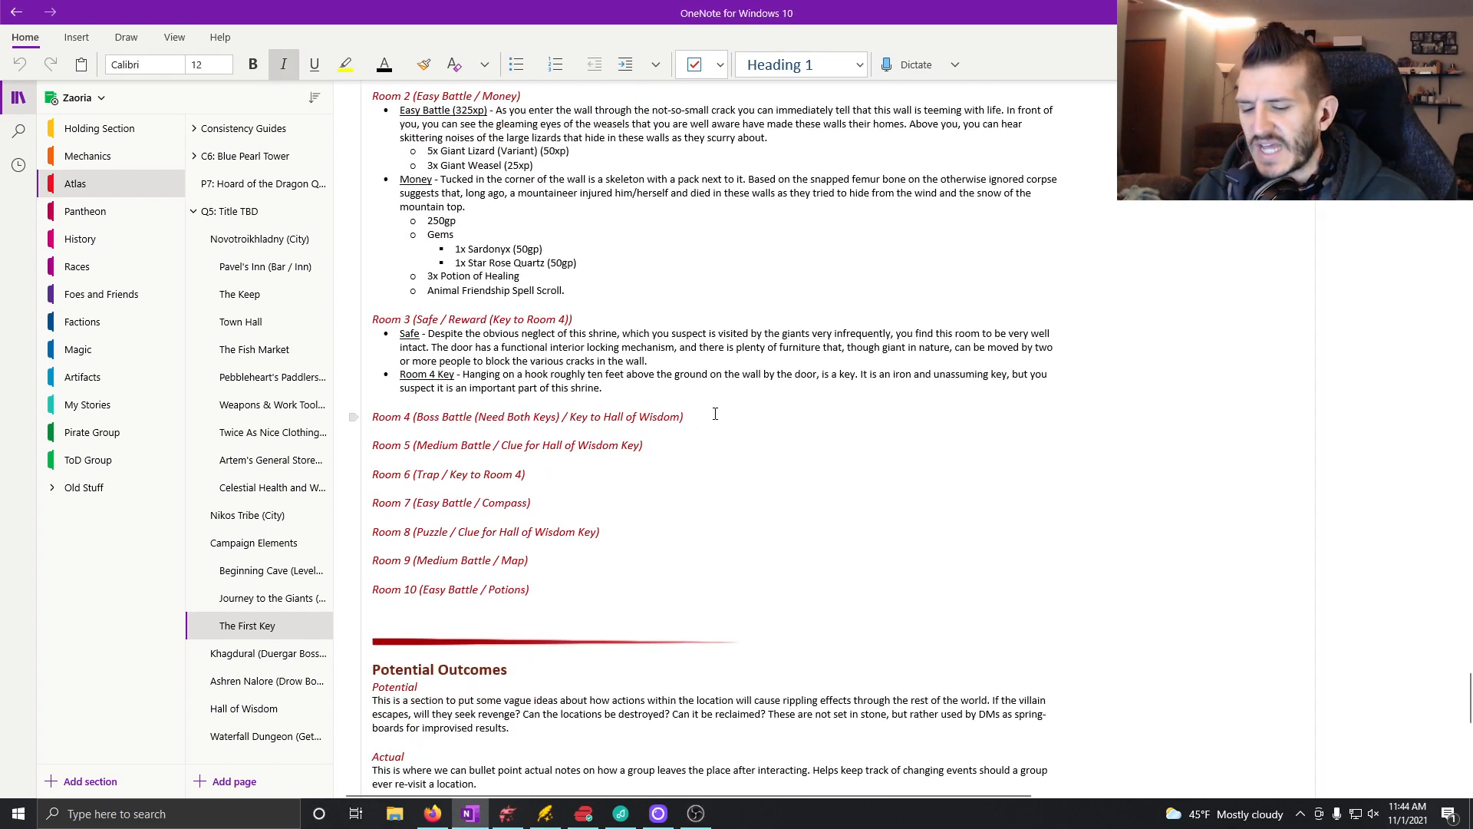
{"action": "key", "text": "Return"}
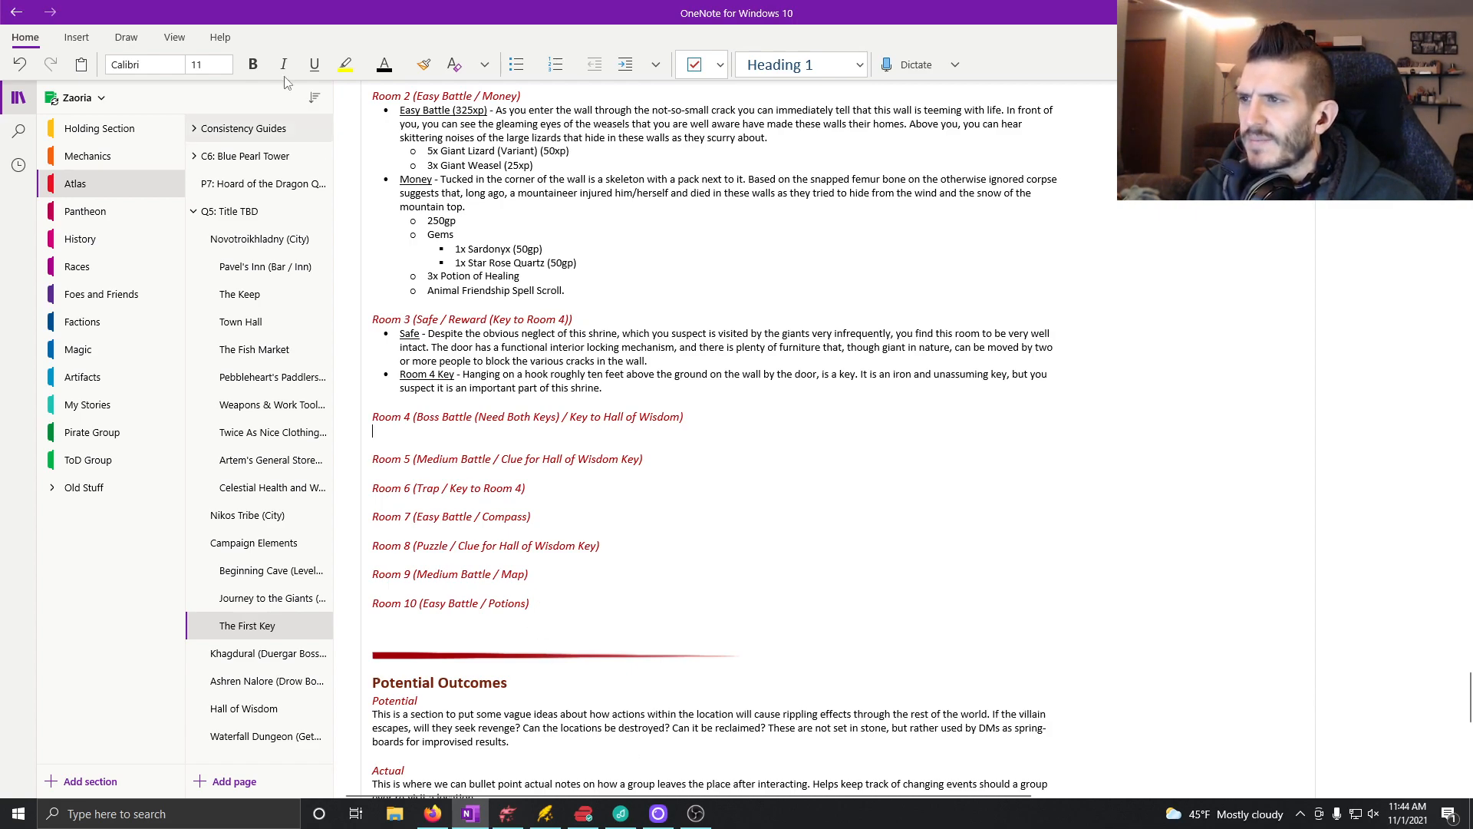
{"action": "key", "text": "ctrl+period"}
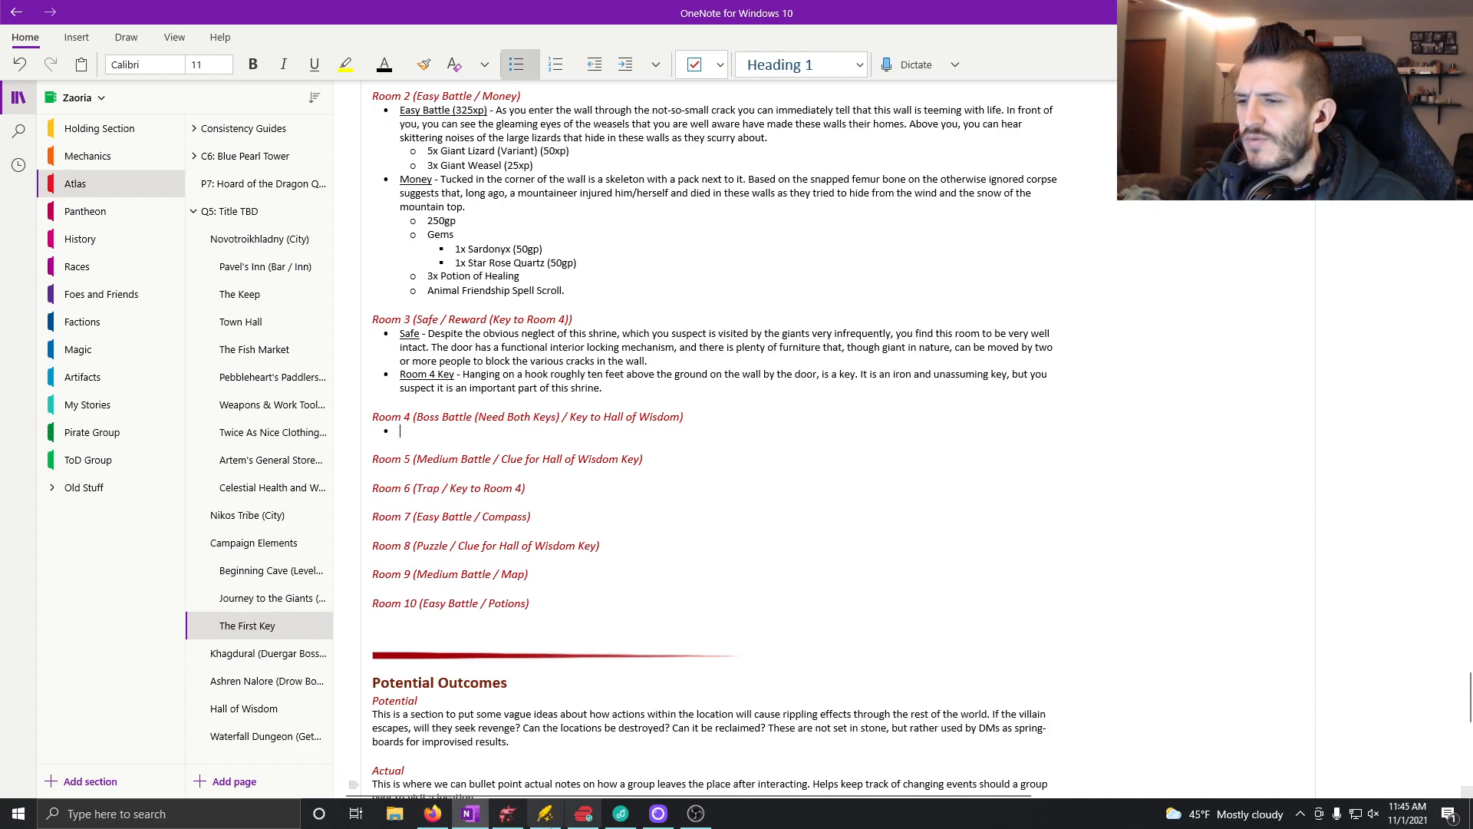
Step: Check room 4 on the Dungeondraft map, then return to OneNote and enter the underlined label "Boss Battle (" in the Room 4 bullet
{"action": "left_click", "coordinate": [507, 813]}
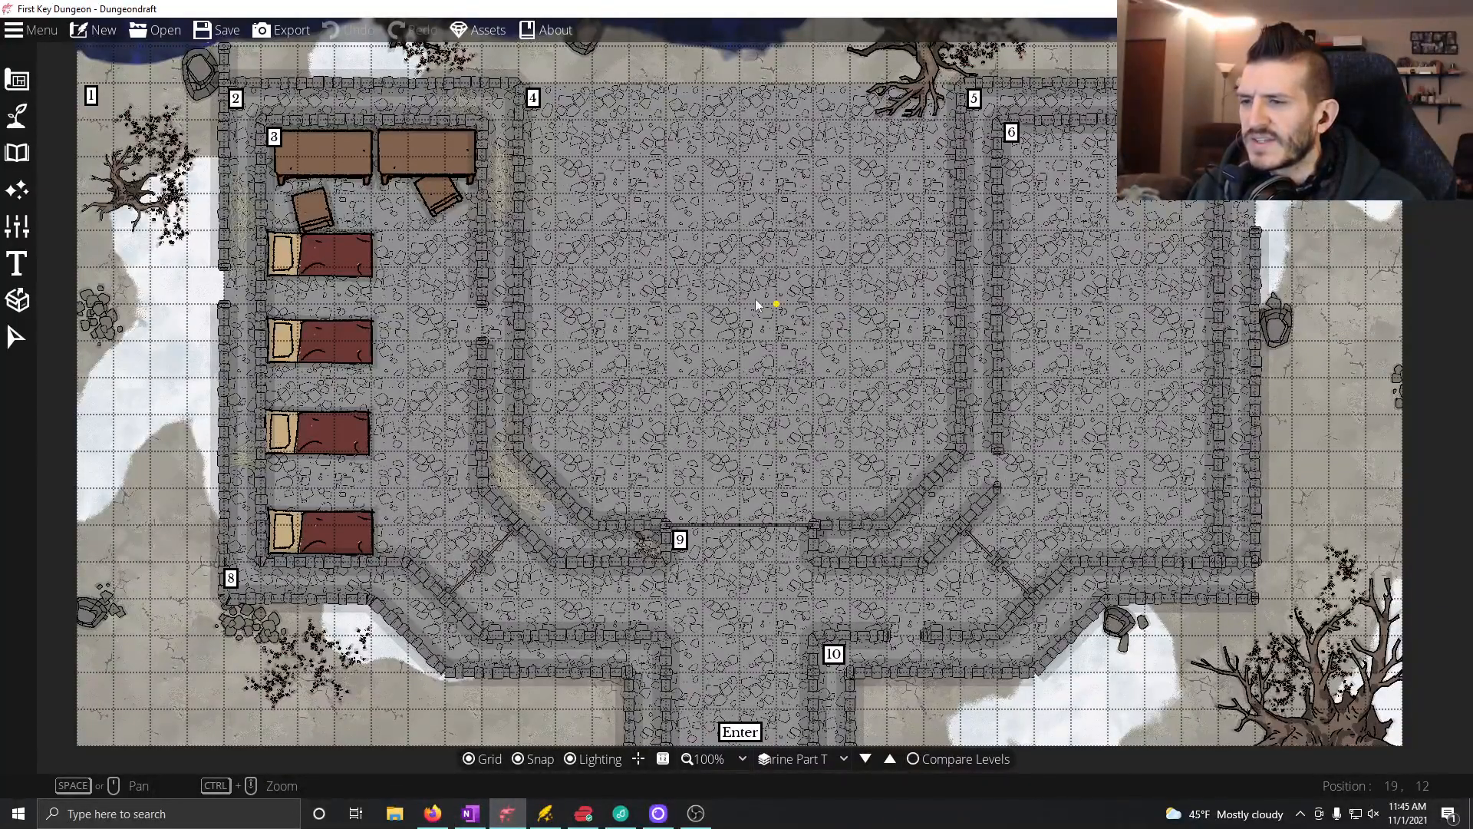
{"action": "left_click", "coordinate": [471, 815]}
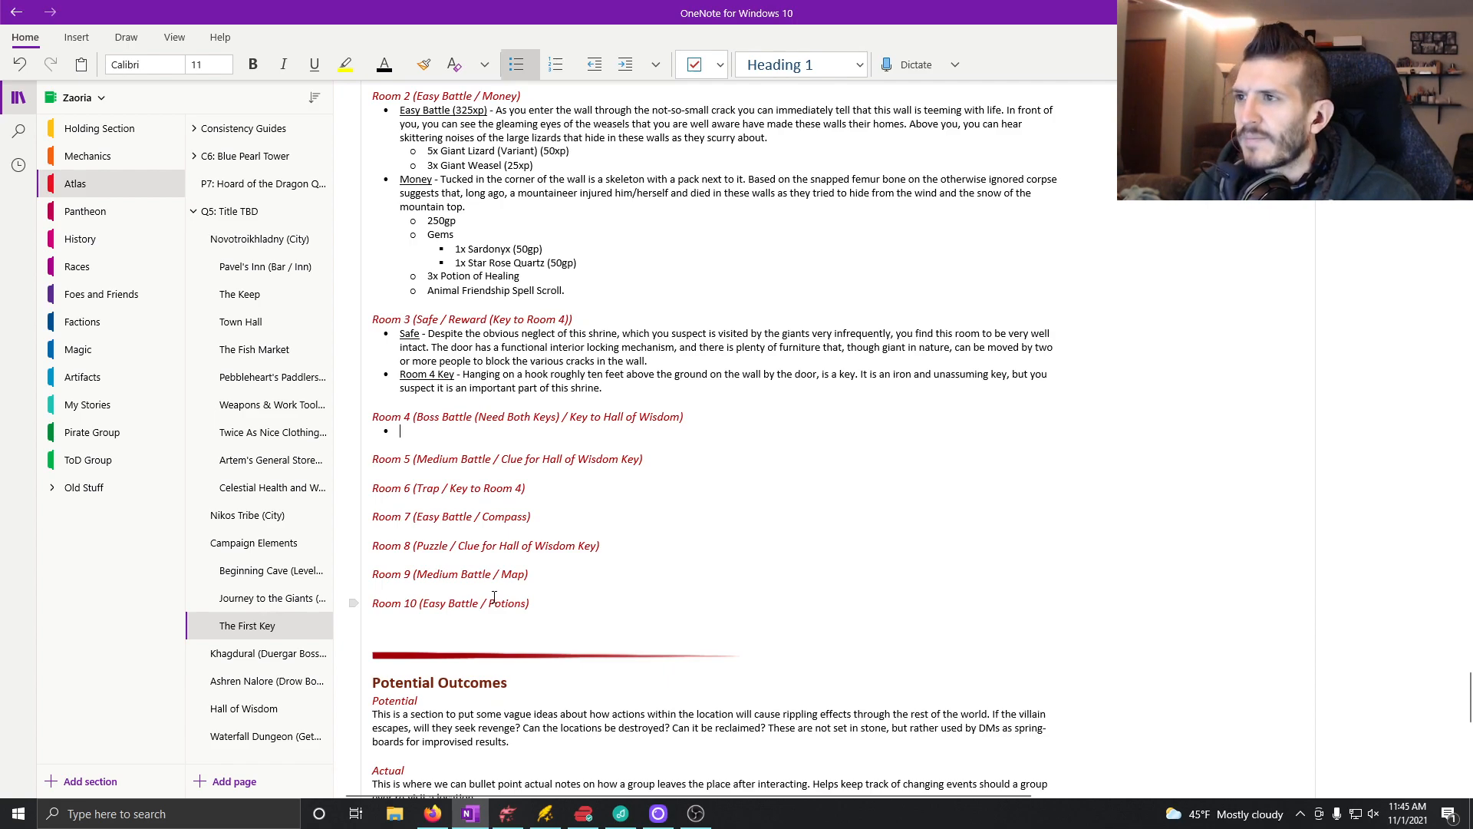
{"action": "key", "text": "ctrl+u"}
{"action": "type", "text": "Boss Battle"}
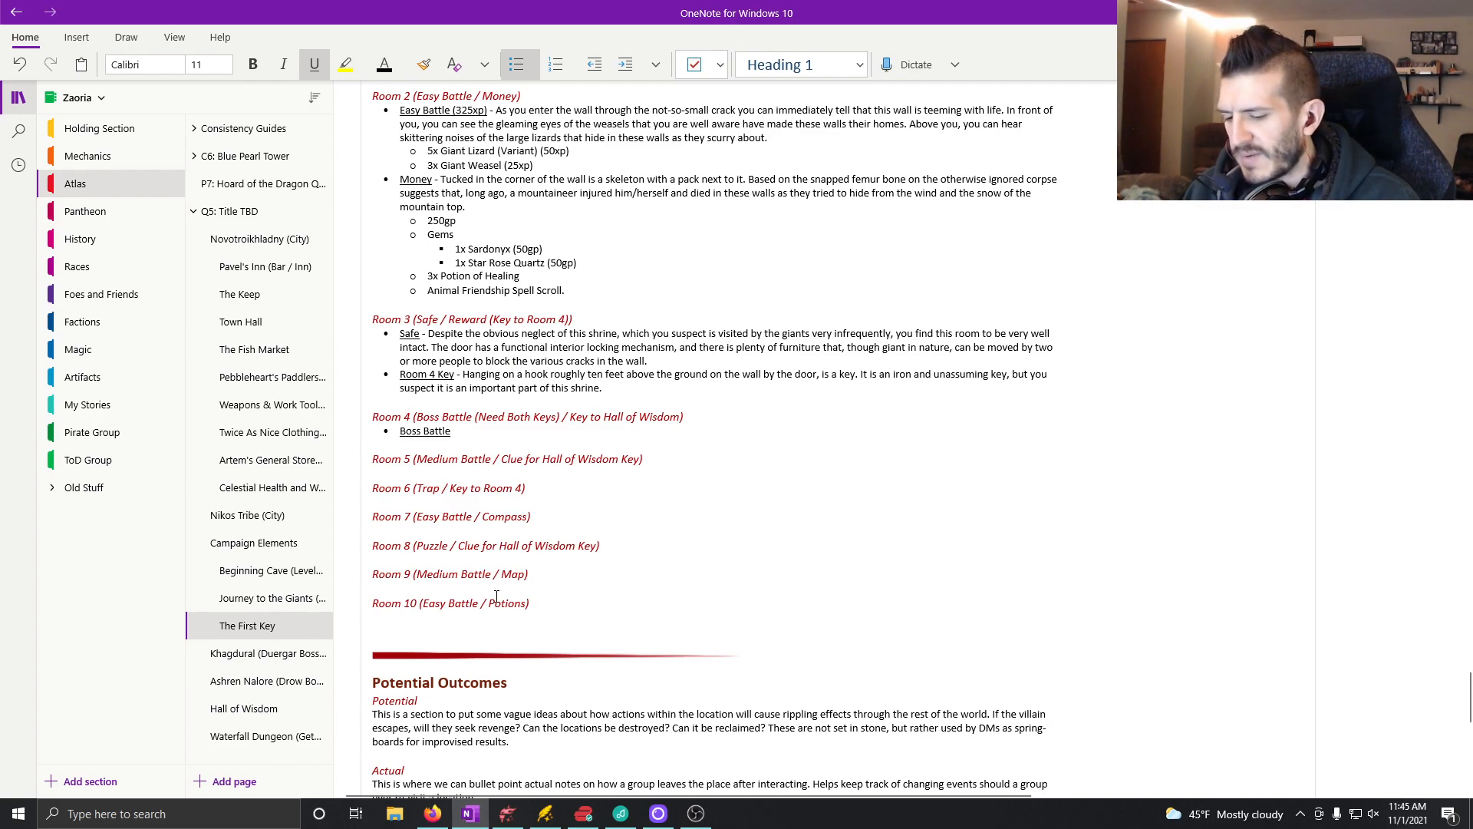
{"action": "key", "text": "ctrl+u"}
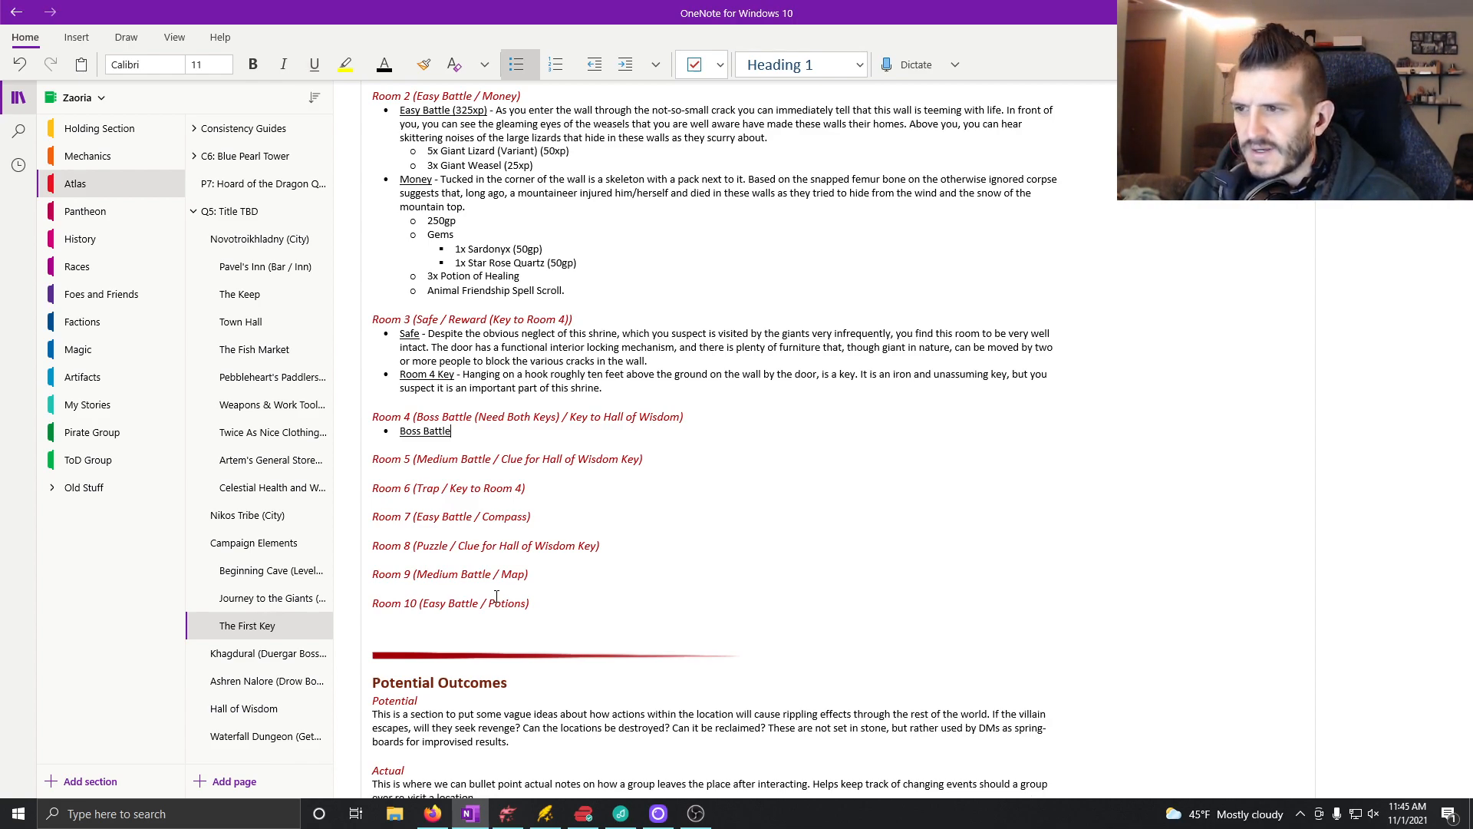
{"action": "key", "text": "ctrl+u"}
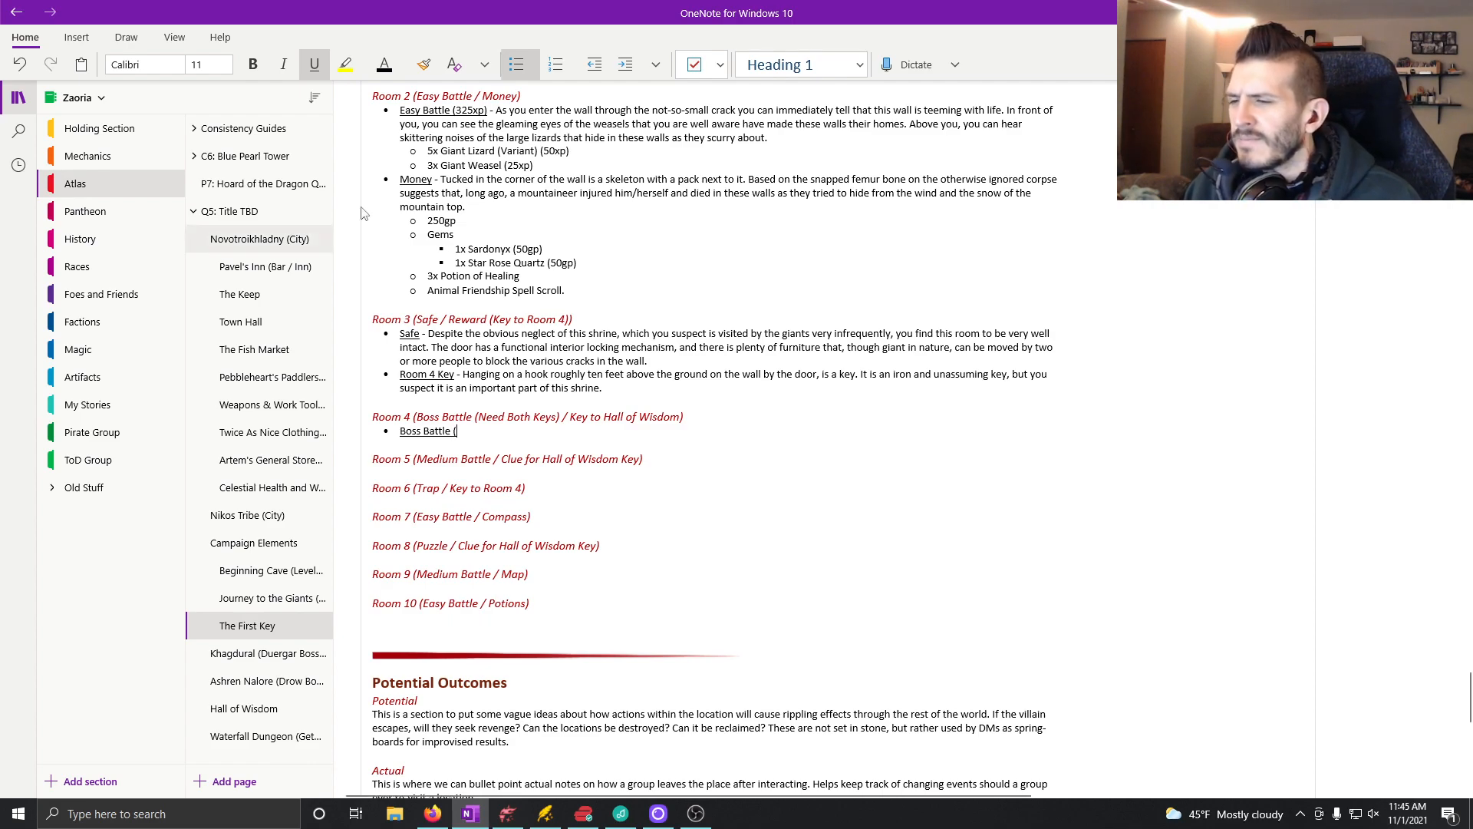
Step: Consult the dungeon-wide XP breakdown and enemy list, and complete the Room 4 label as "Boss Battle (1400xp)"
{"action": "scroll", "coordinate": [733, 370], "scroll_direction": "up", "scroll_amount": 5}
{"action": "scroll", "coordinate": [733, 370], "scroll_direction": "up", "scroll_amount": 4}
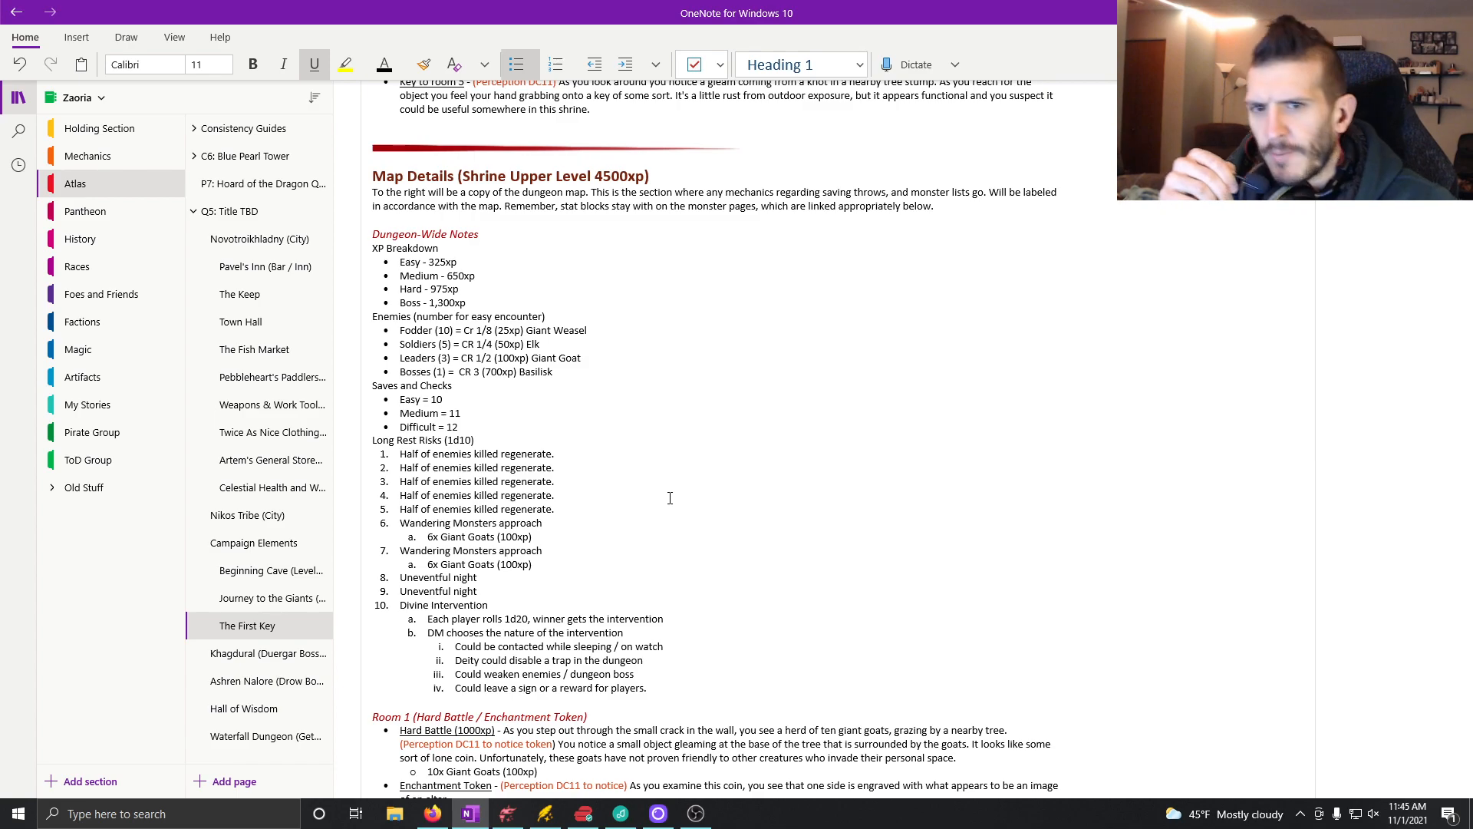
{"action": "scroll", "coordinate": [670, 498], "scroll_direction": "down", "scroll_amount": 10}
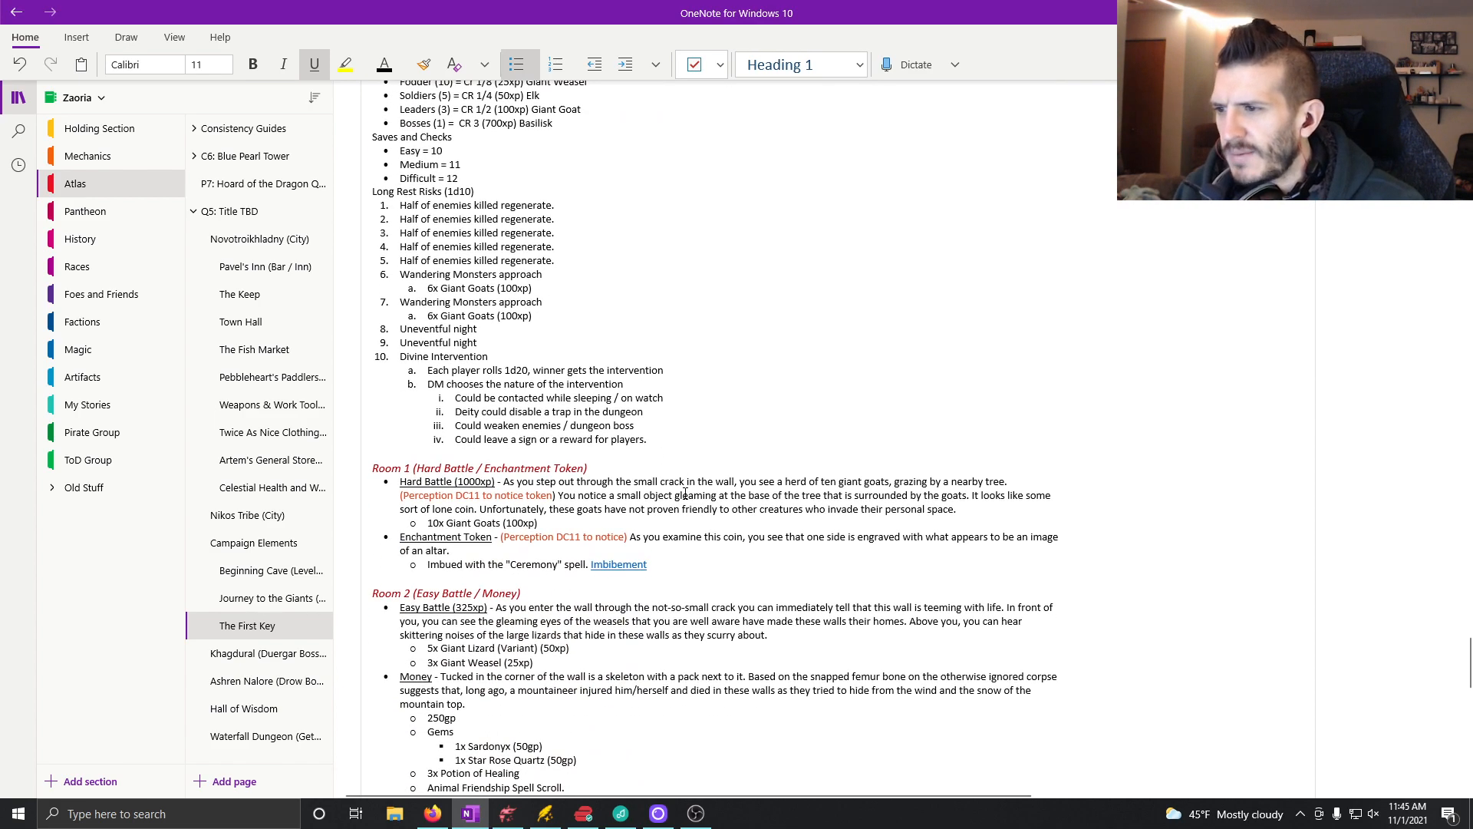
{"action": "scroll", "coordinate": [649, 531], "scroll_direction": "down", "scroll_amount": 5}
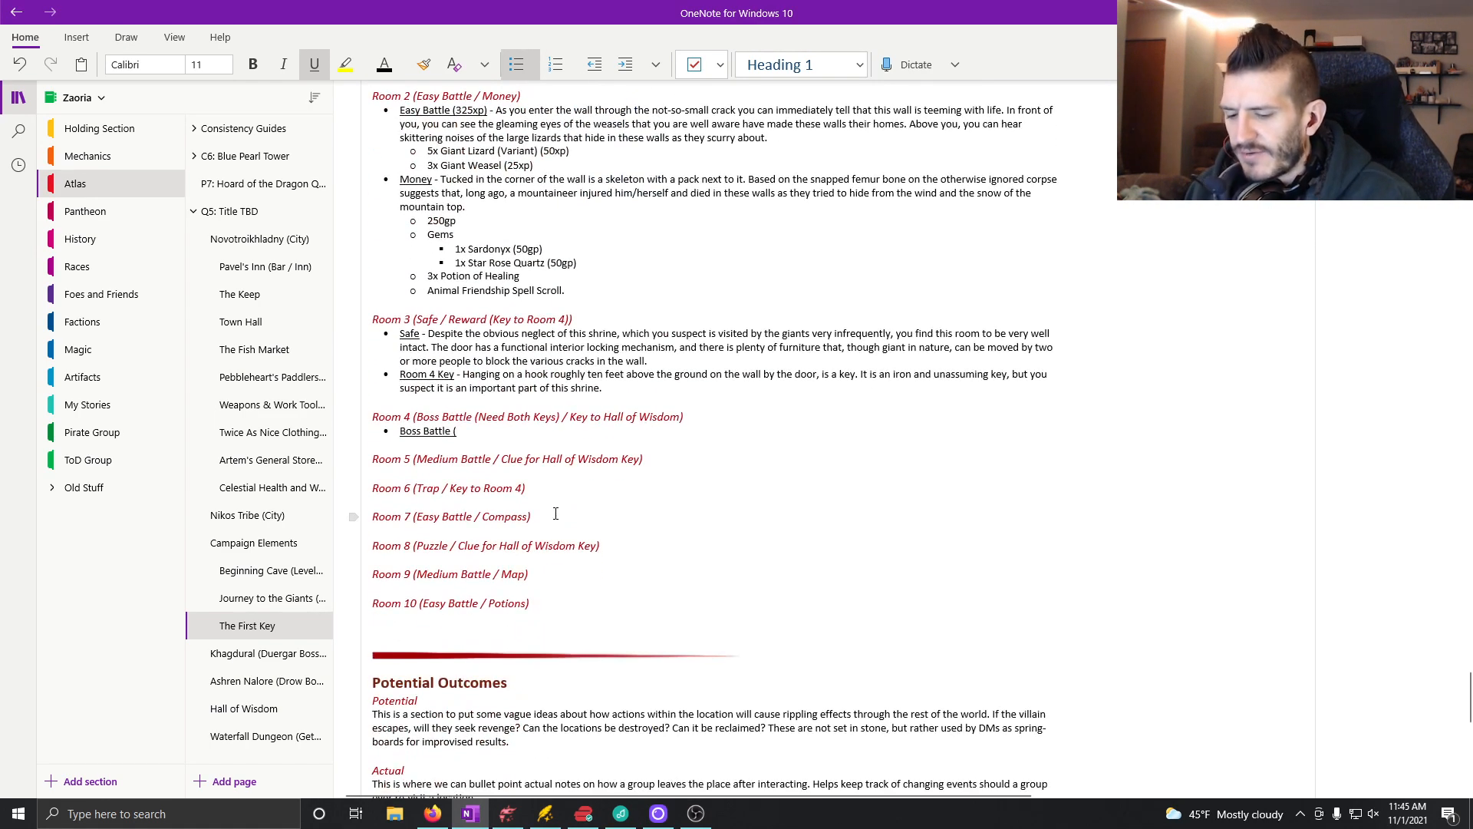
{"action": "type", "text": "1400xp)"}
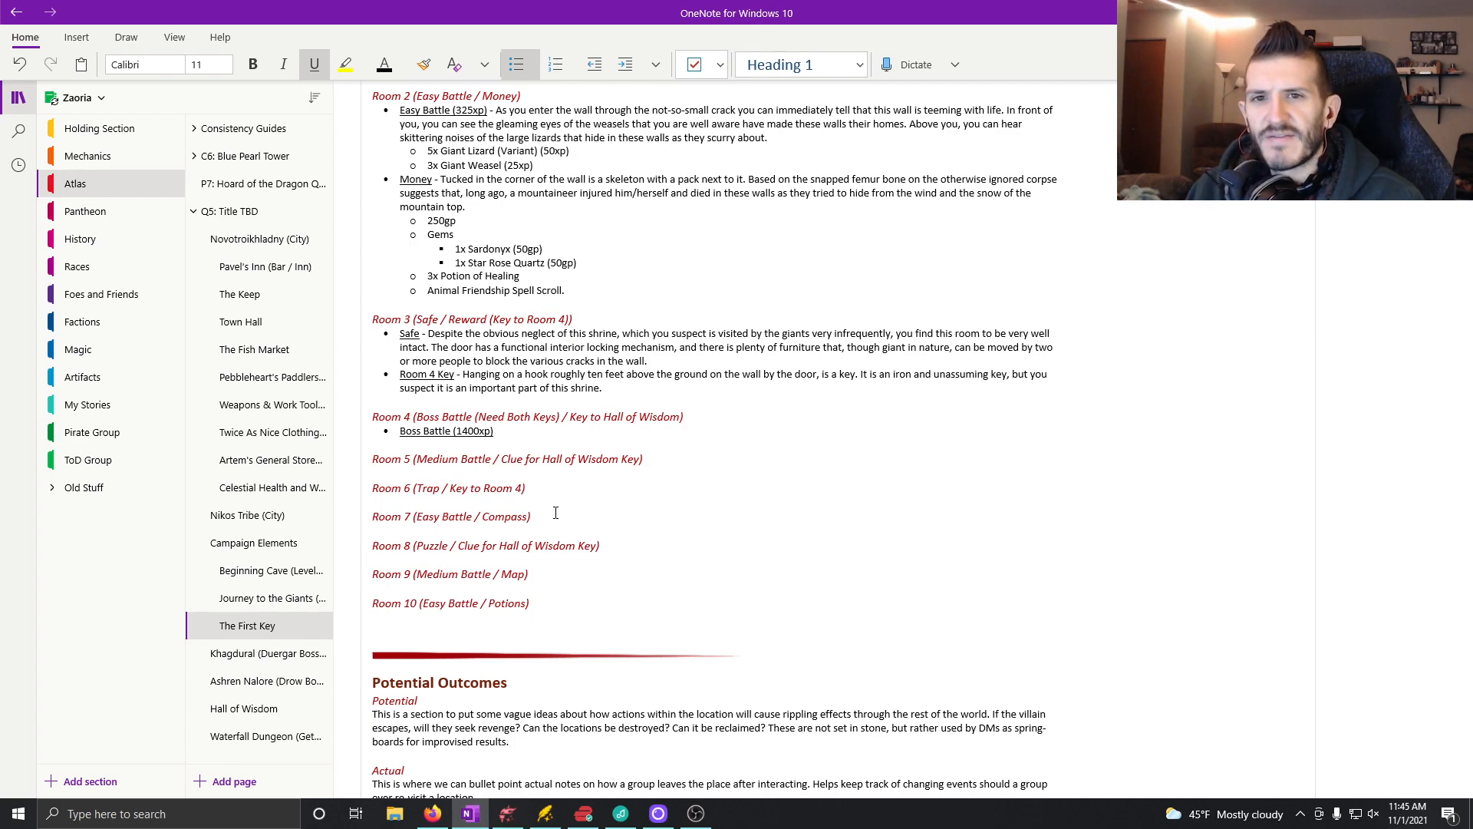
{"action": "key", "text": "Return"}
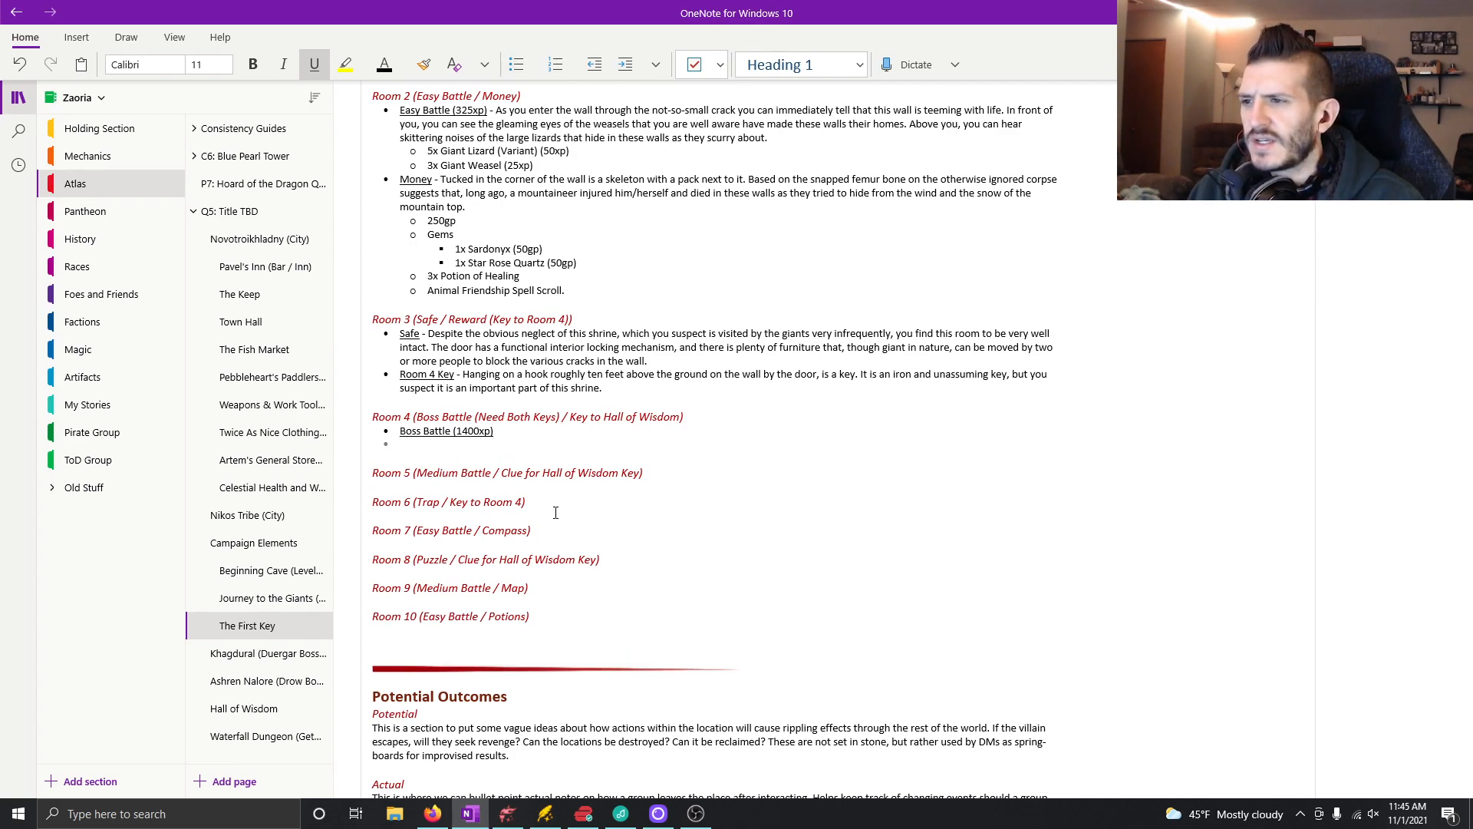
{"action": "key", "text": "Tab"}
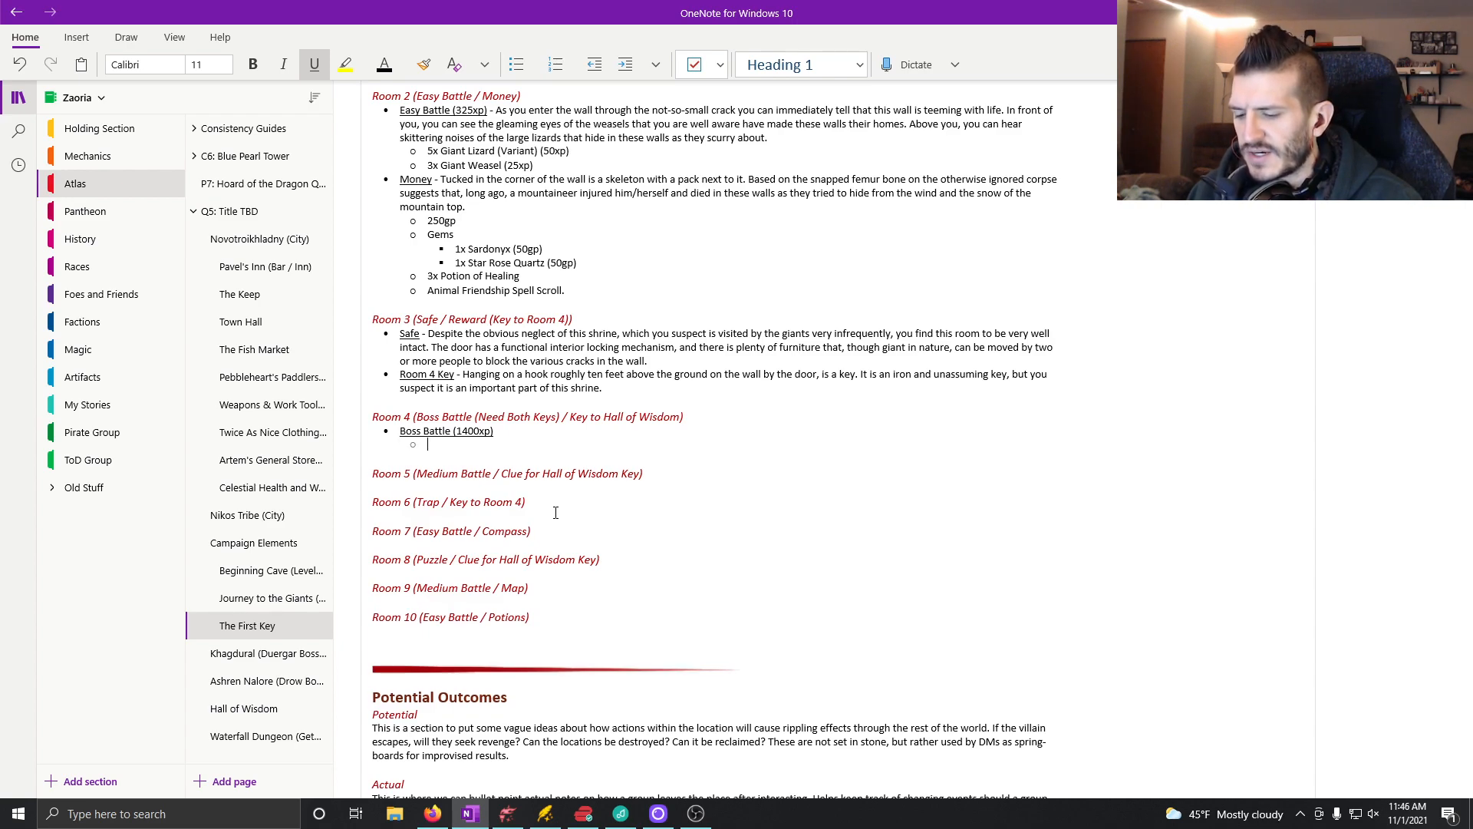
{"action": "key", "text": "BackSpace"}
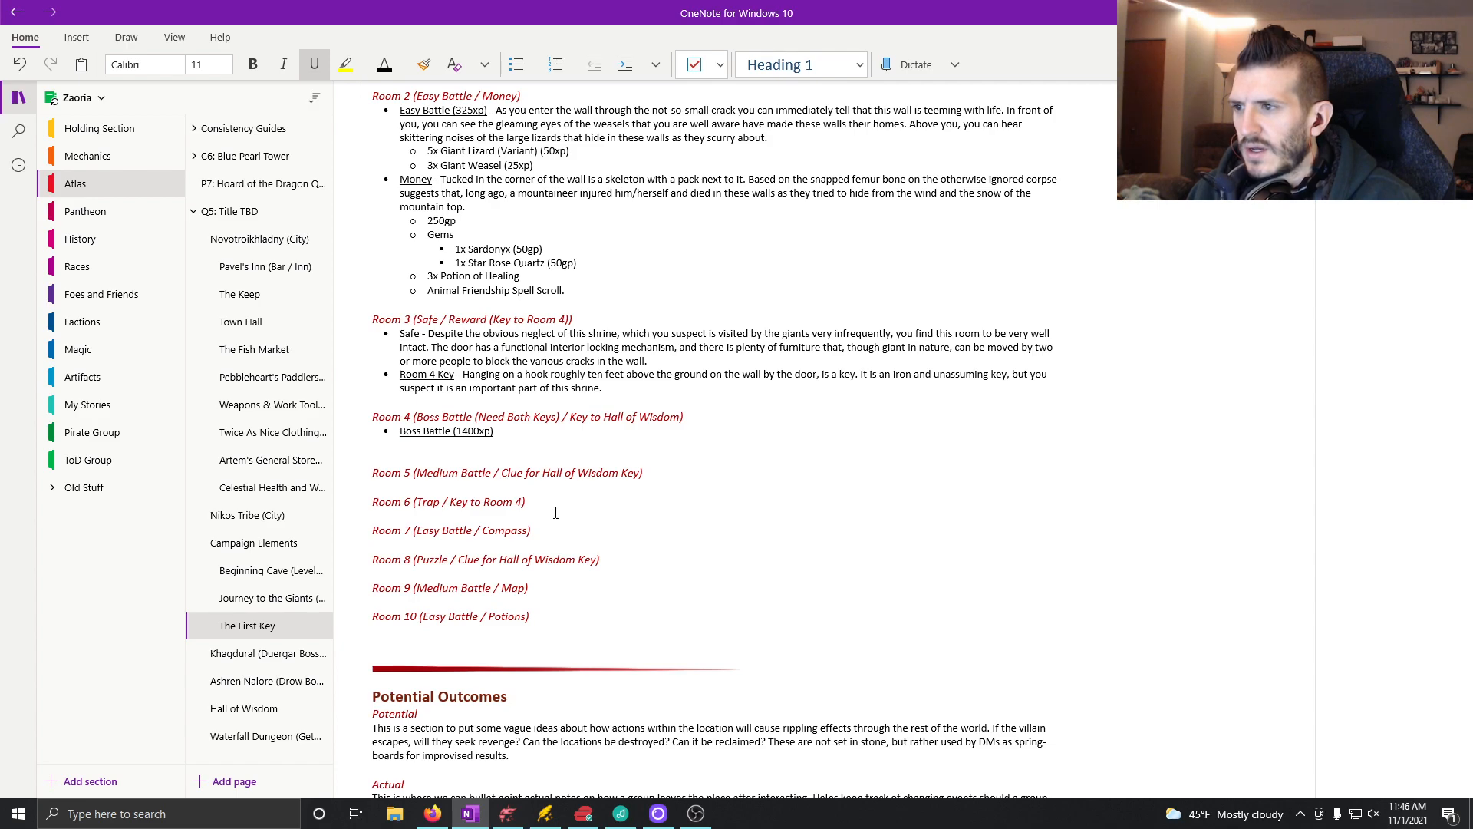
{"action": "key", "text": "BackSpace"}
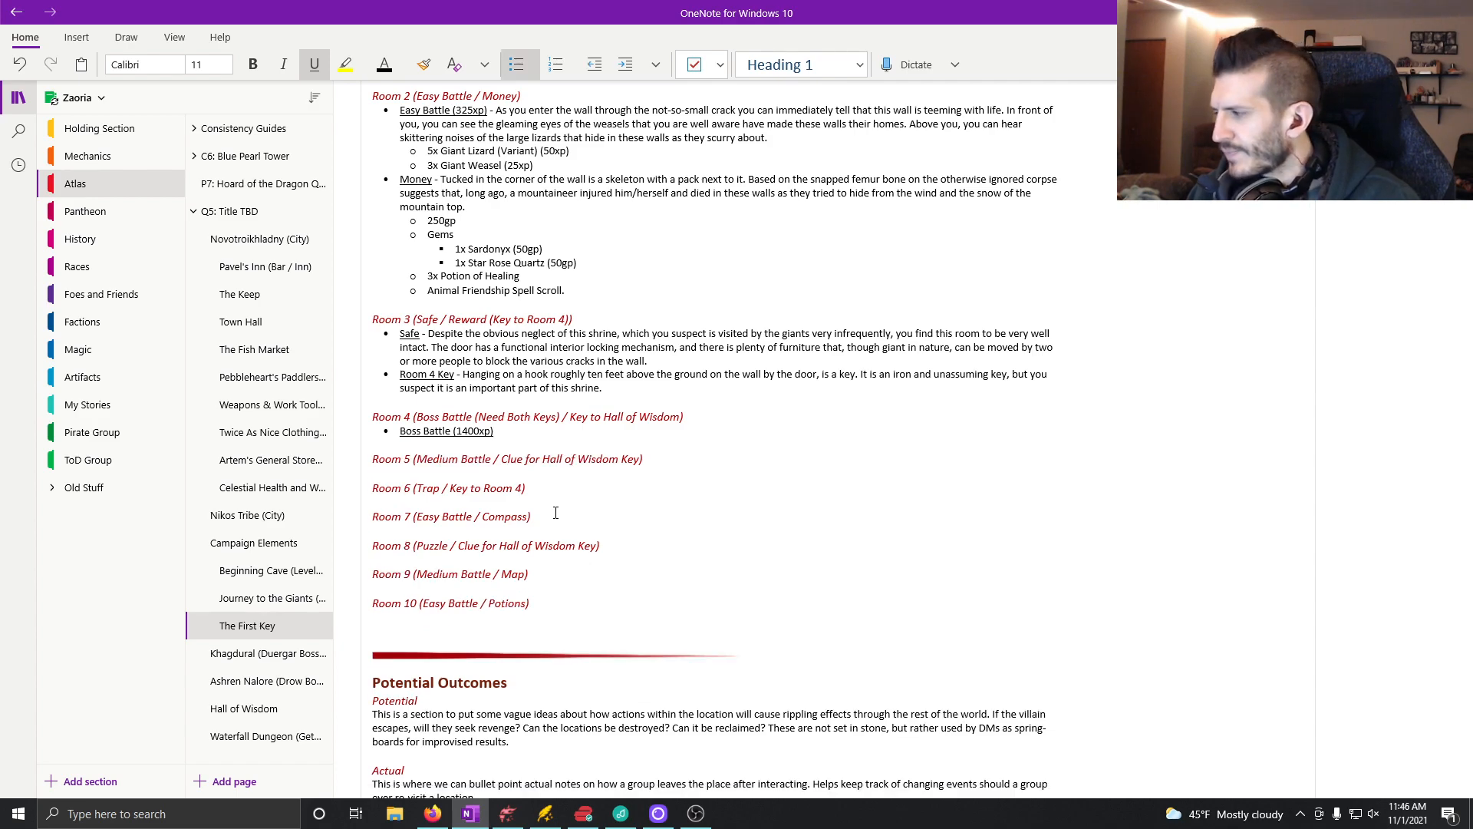
Step: Add the sub-bullet "2x Basilisk" under the Room 4 Boss Battle bullet, and append a non-underlined dash to the Boss Battle label
{"action": "key", "text": "Return"}
{"action": "key", "text": "Tab"}
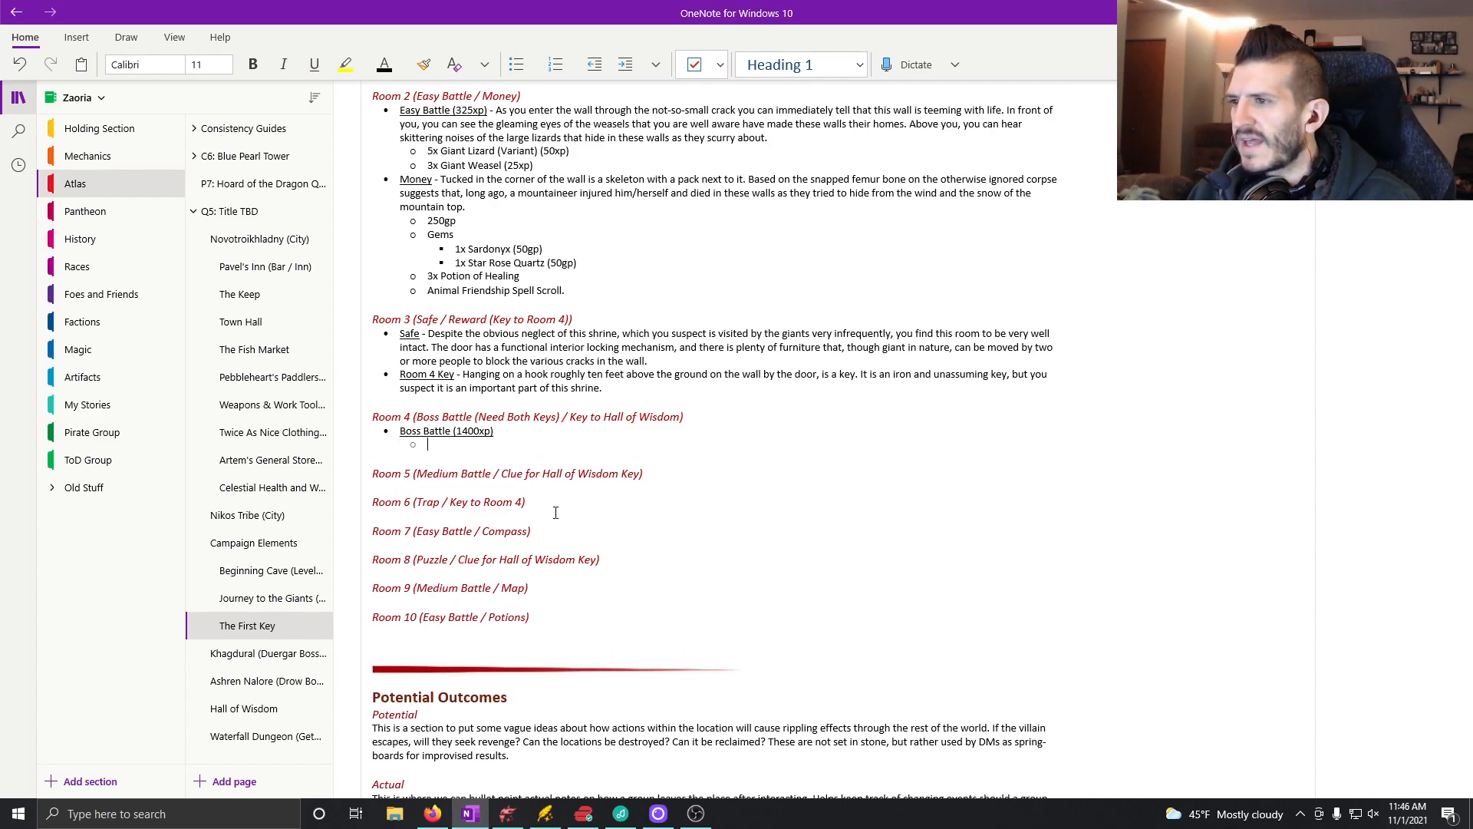
{"action": "type", "text": "2x "}
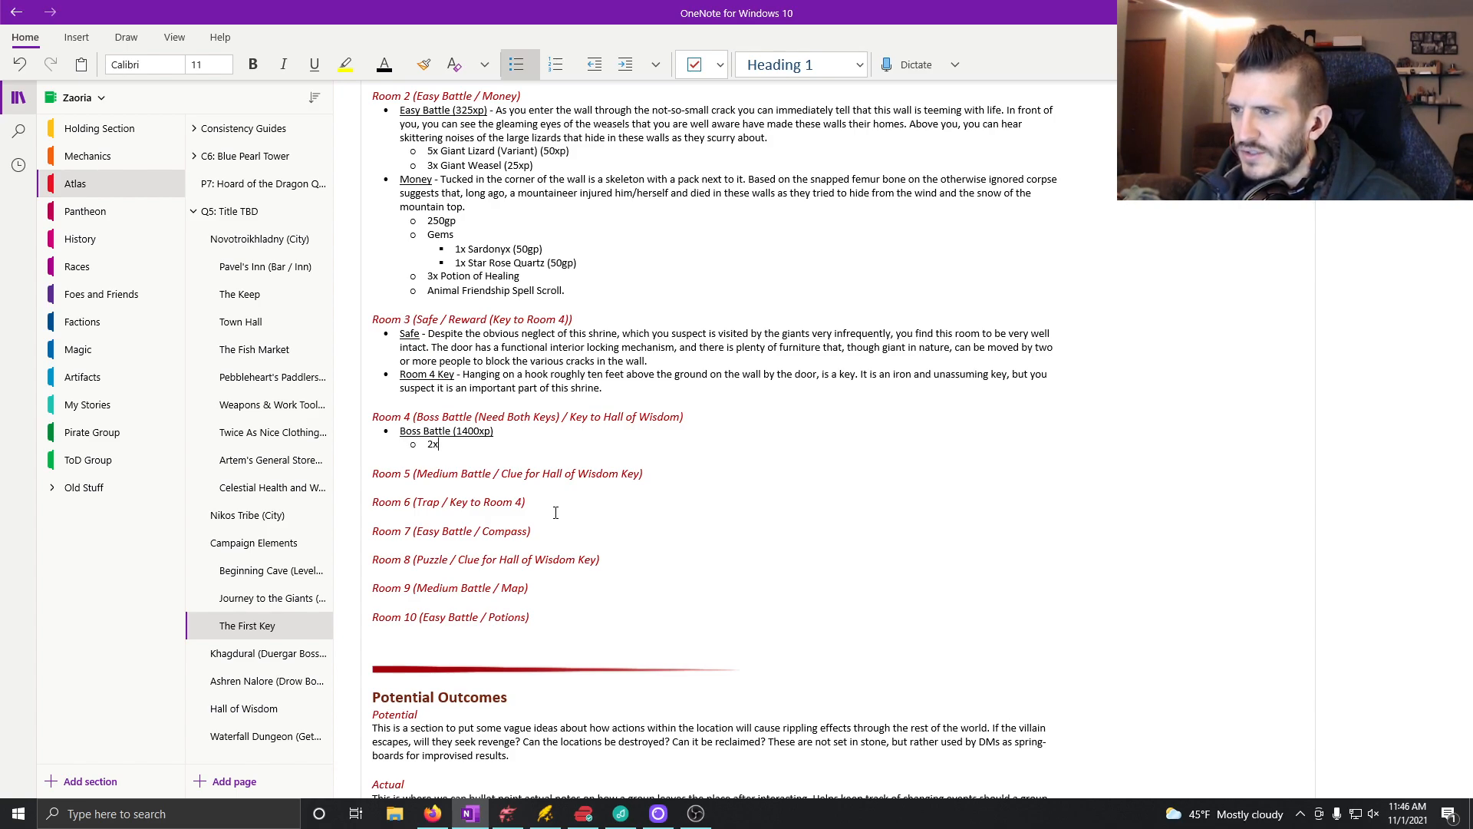
{"action": "type", "text": "Basilisk"}
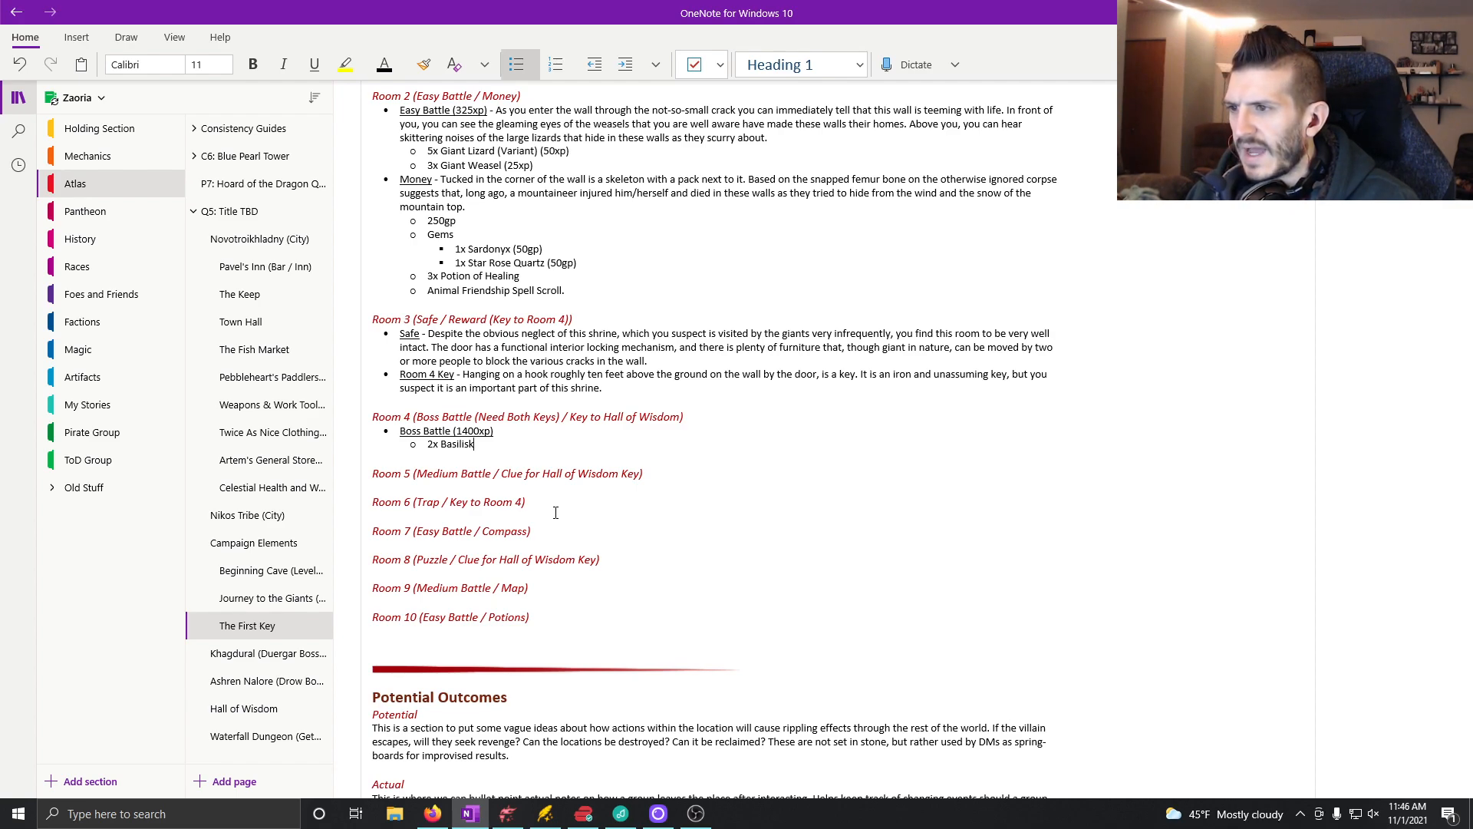
{"action": "left_click", "coordinate": [541, 428]}
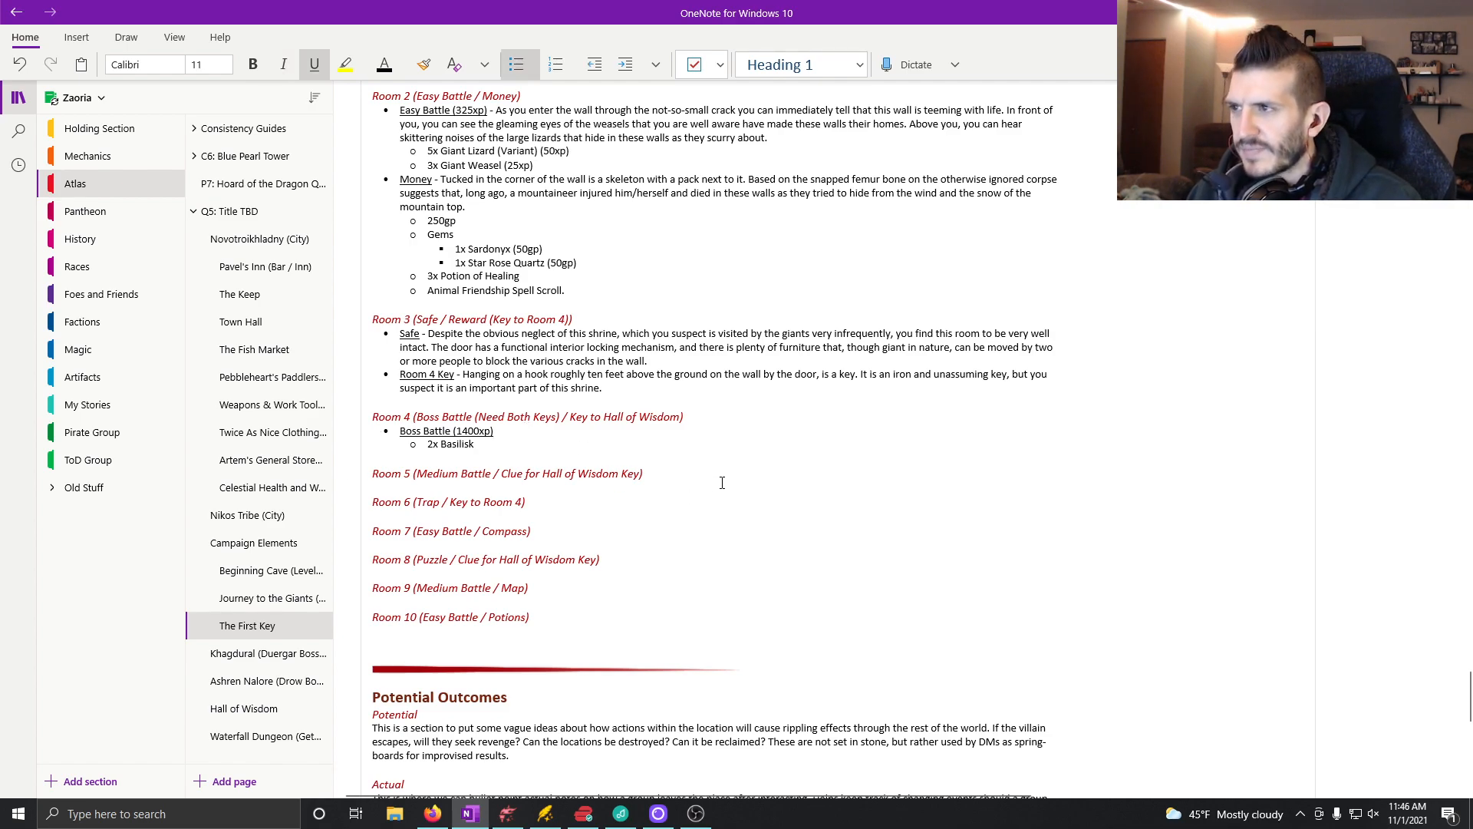
{"action": "key", "text": "ctrl+u"}
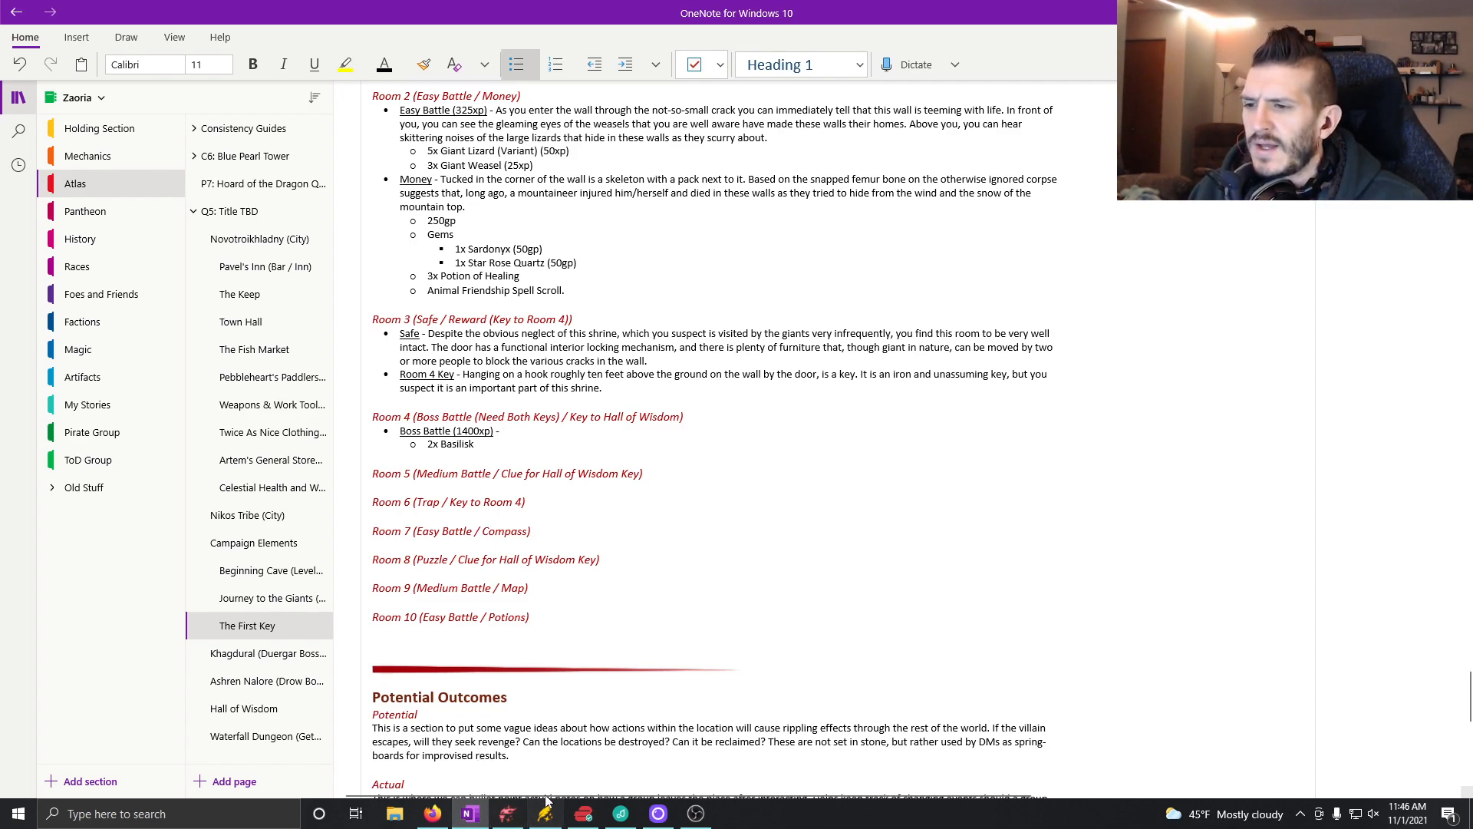
Step: Switch to Dungeondraft, activate the Object Tool and browse its asset library for altars
{"action": "left_click", "coordinate": [519, 822]}
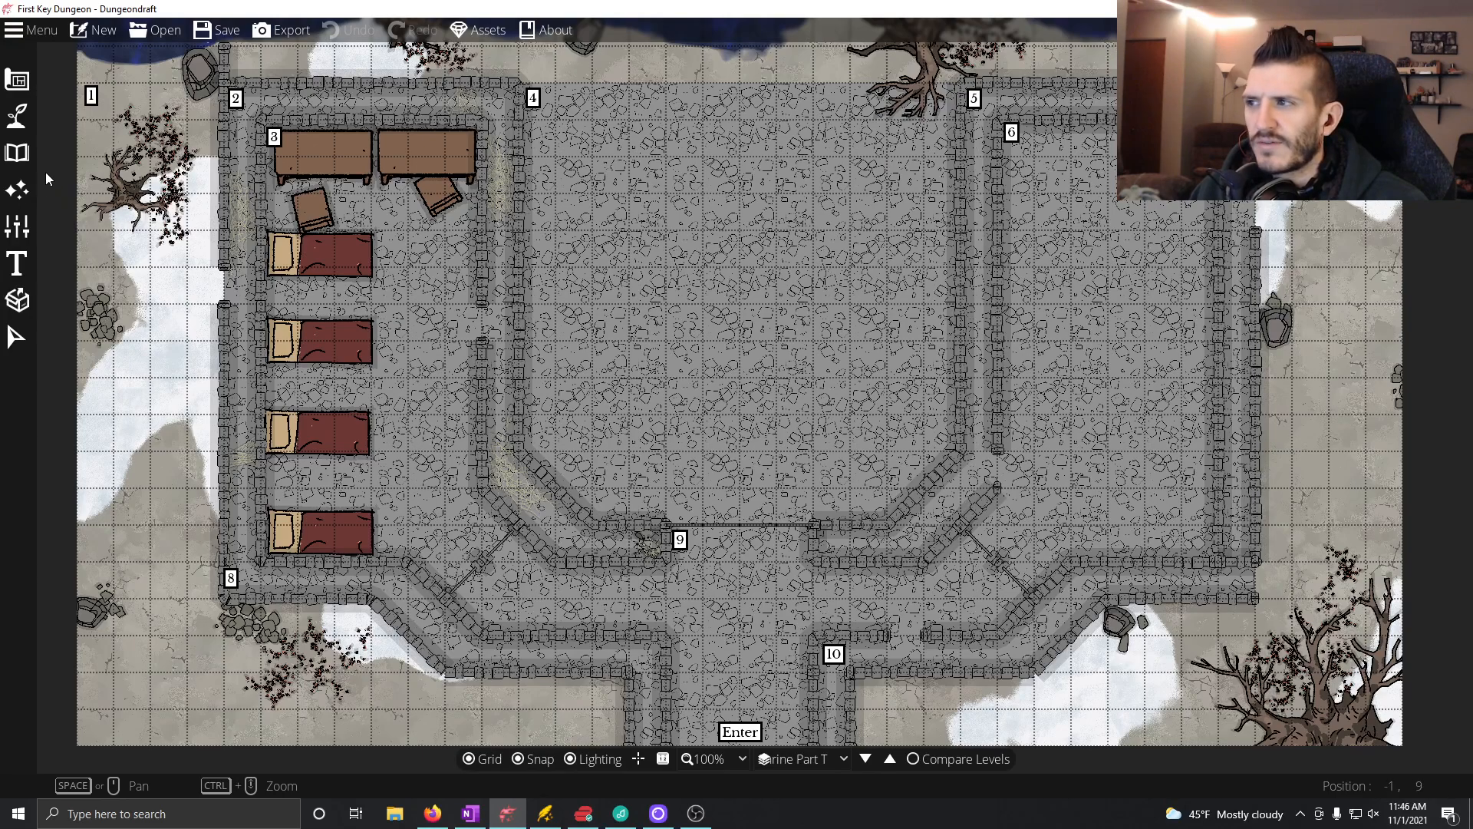
{"action": "left_click", "coordinate": [17, 152]}
{"action": "left_click", "coordinate": [85, 119]}
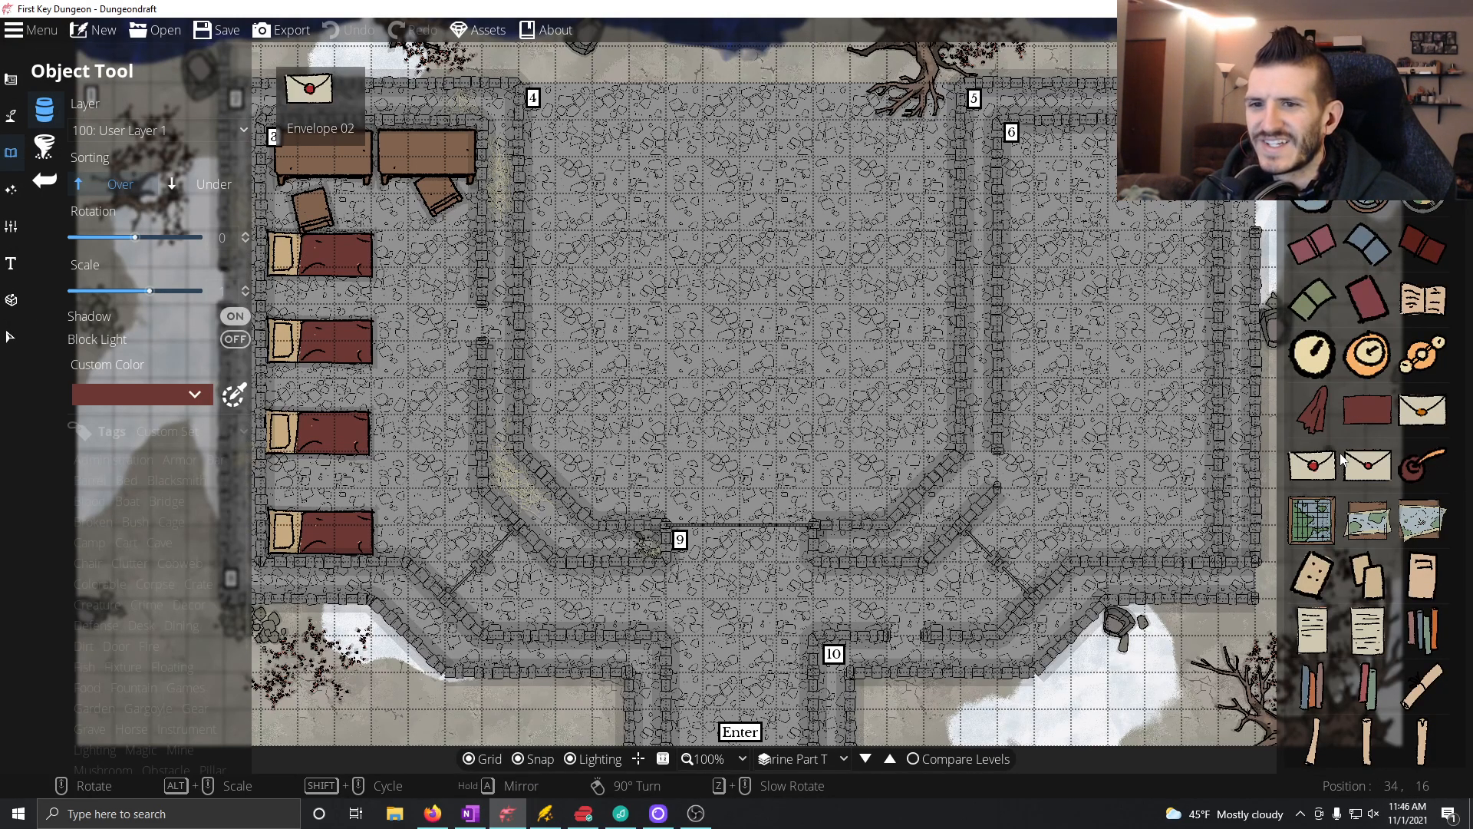
{"action": "scroll", "coordinate": [1416, 323], "scroll_direction": "down", "scroll_amount": 5}
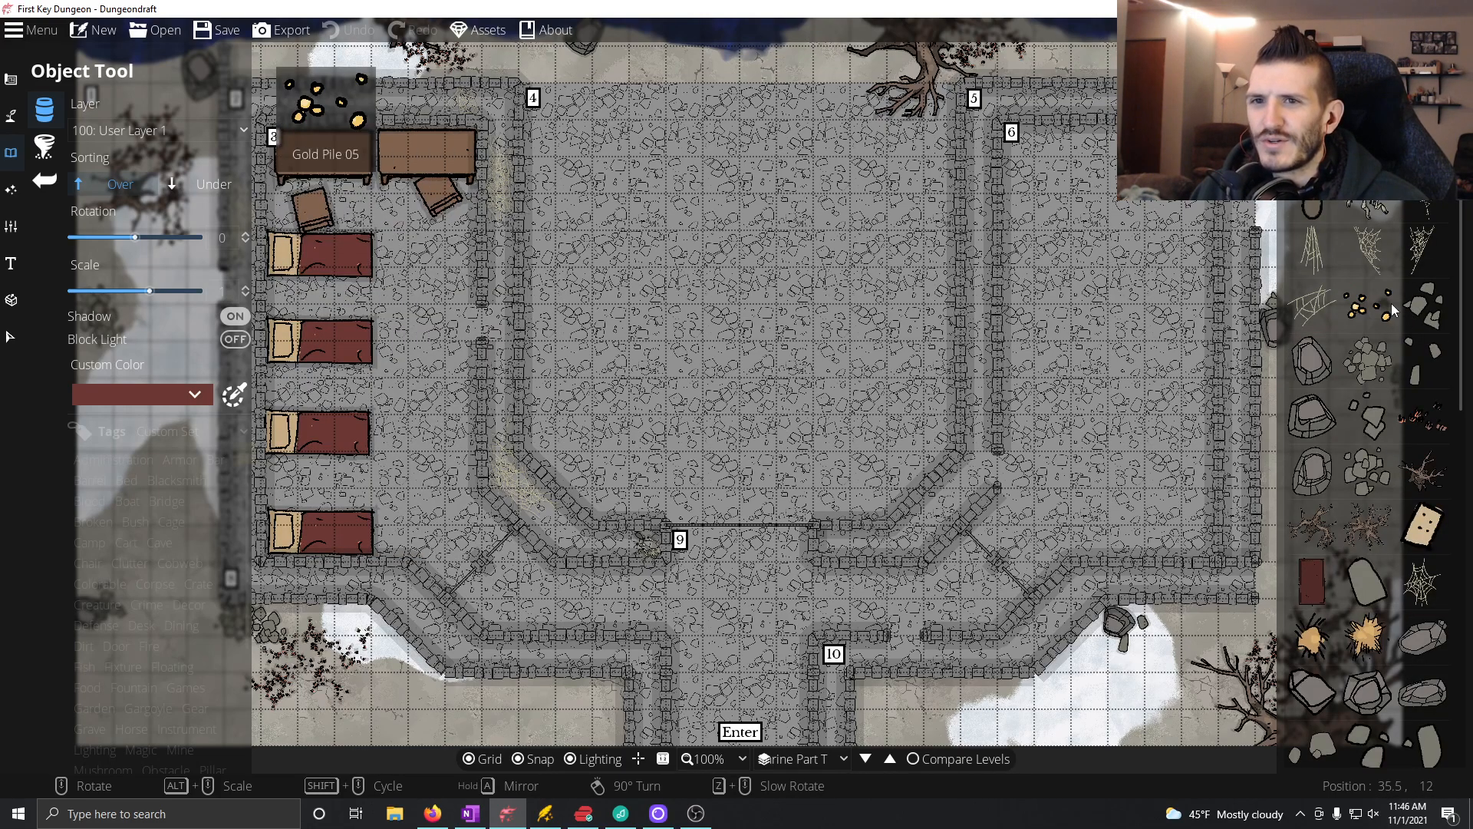
{"action": "scroll", "coordinate": [1384, 307], "scroll_direction": "up", "scroll_amount": 5}
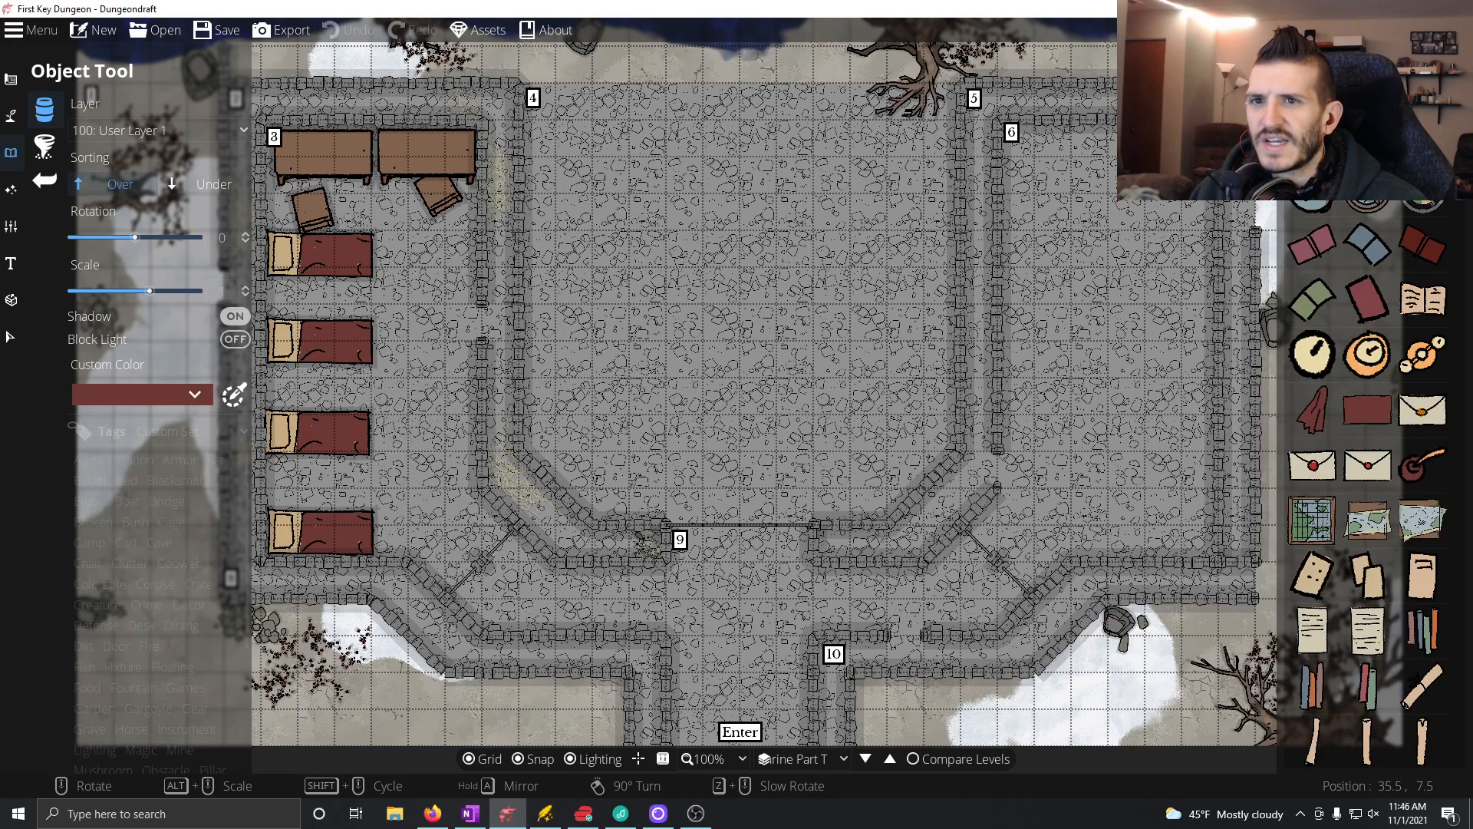
{"action": "scroll", "coordinate": [1365, 461], "scroll_direction": "down", "scroll_amount": 5}
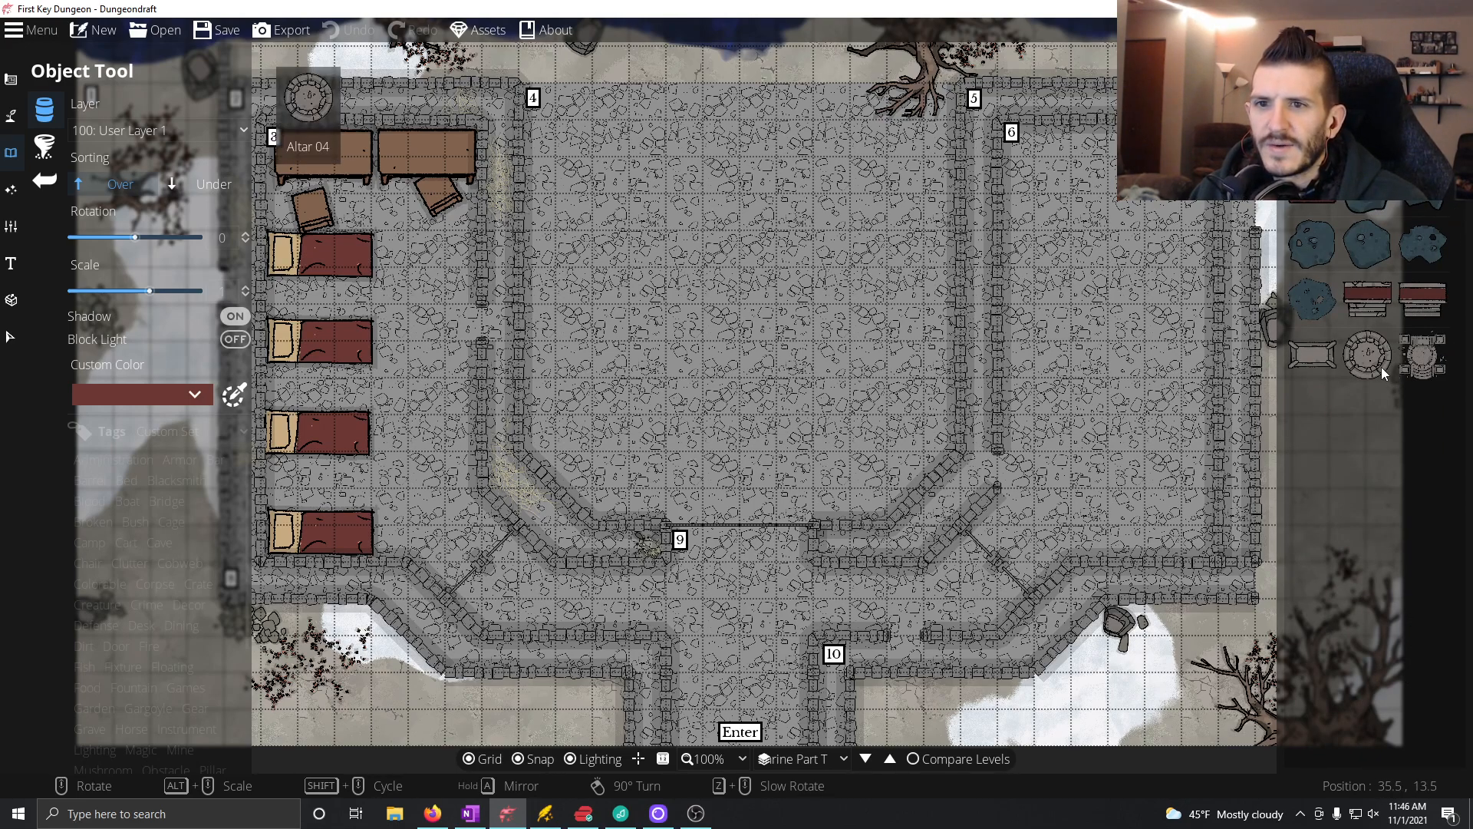
Step: Set the object scale to 2 and preview the different altar designs in room 4
{"action": "left_click", "coordinate": [1313, 355]}
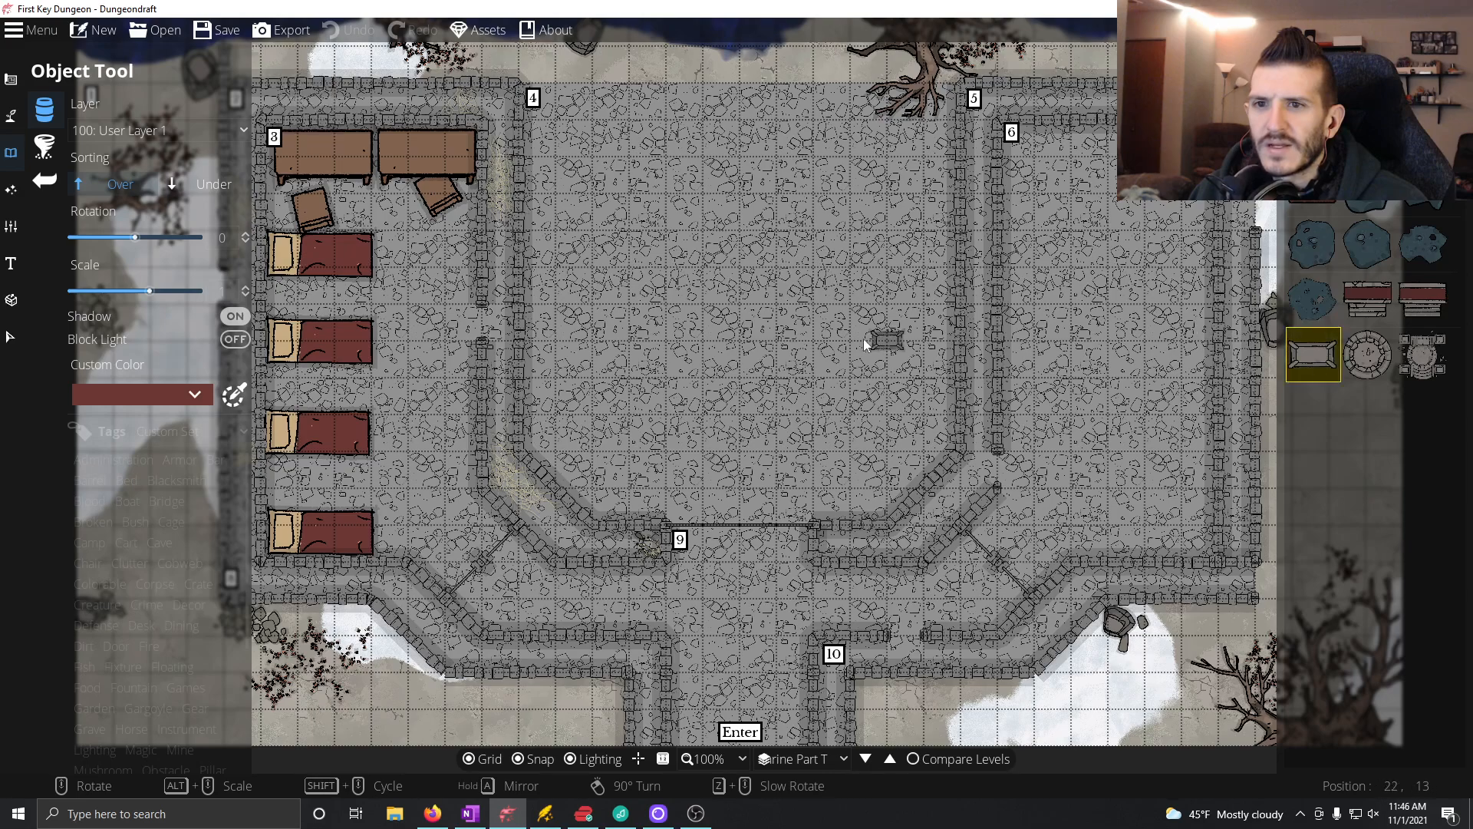
{"action": "left_click", "coordinate": [222, 291]}
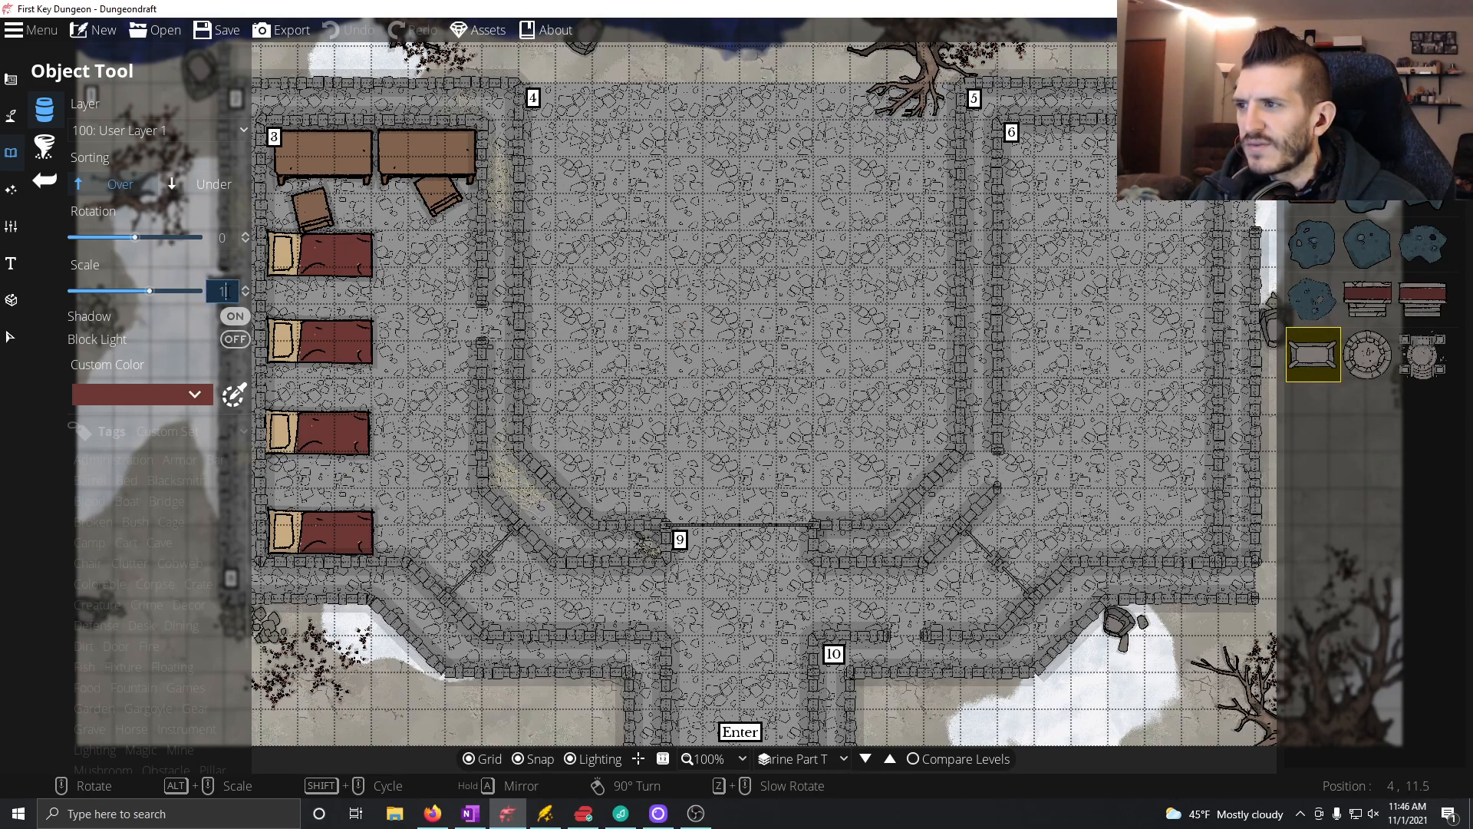
{"action": "type", "text": "2"}
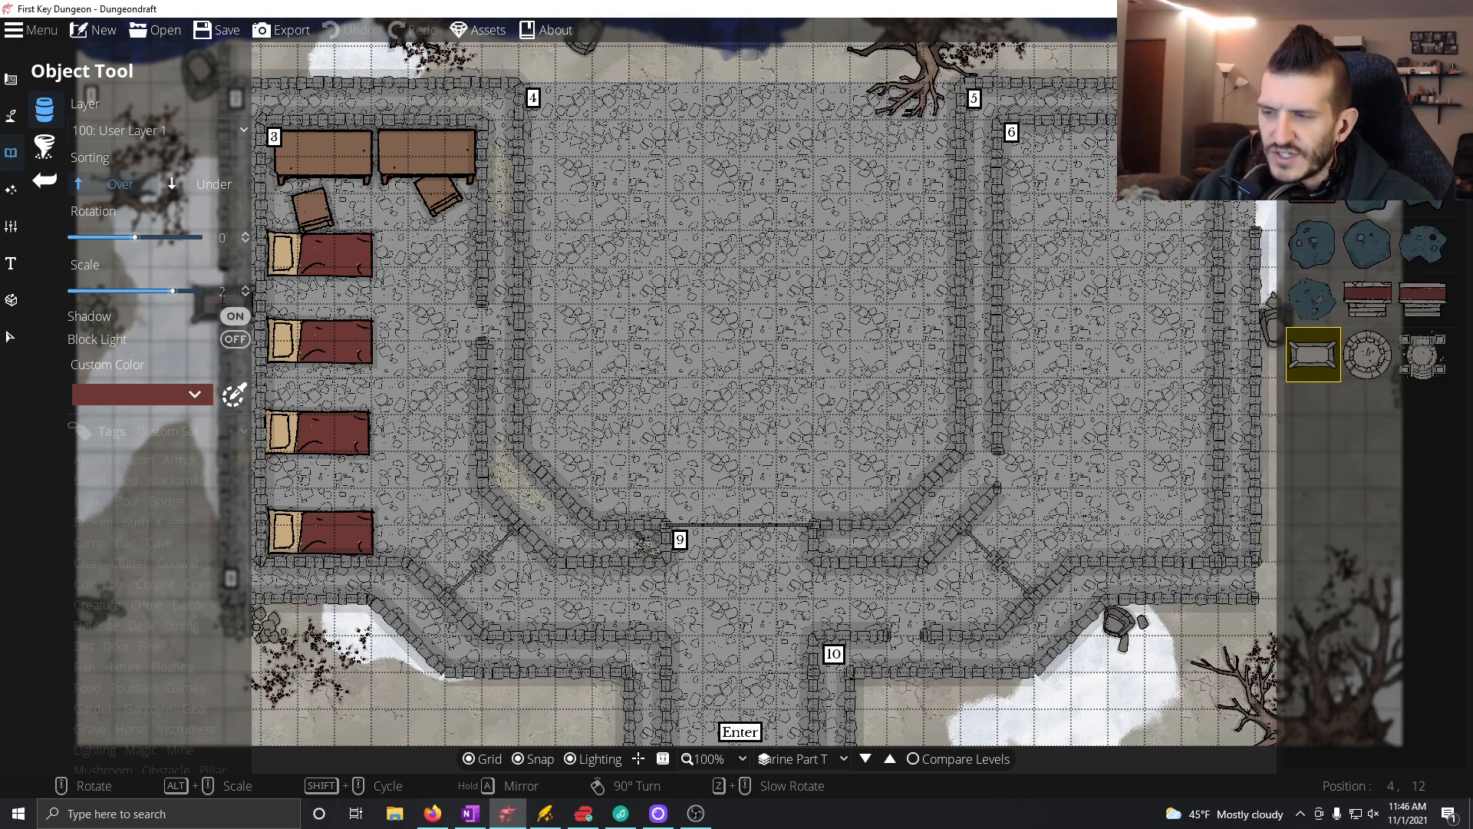
{"action": "left_click", "coordinate": [1368, 299]}
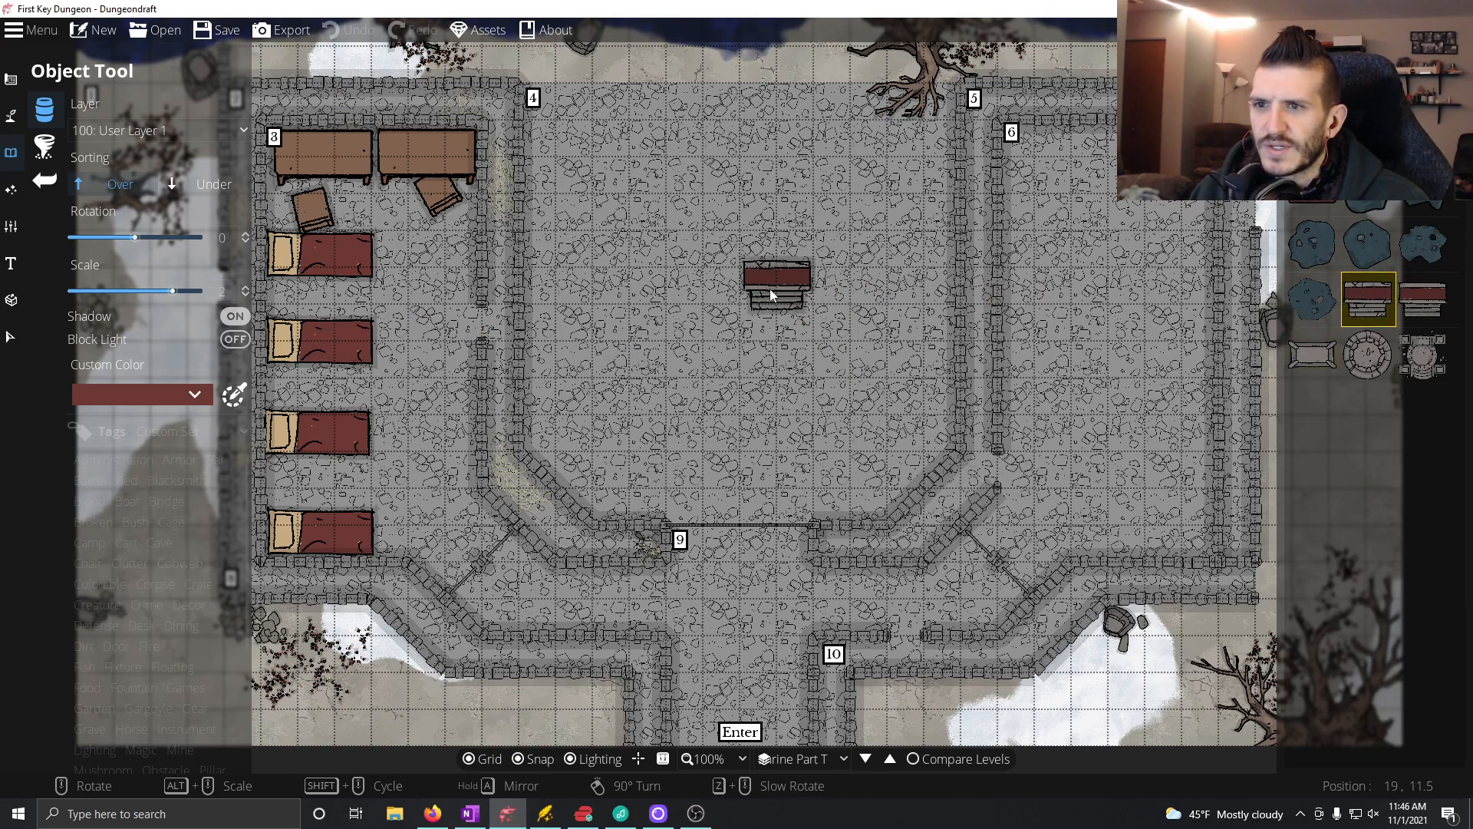
{"action": "left_click", "coordinate": [1423, 299]}
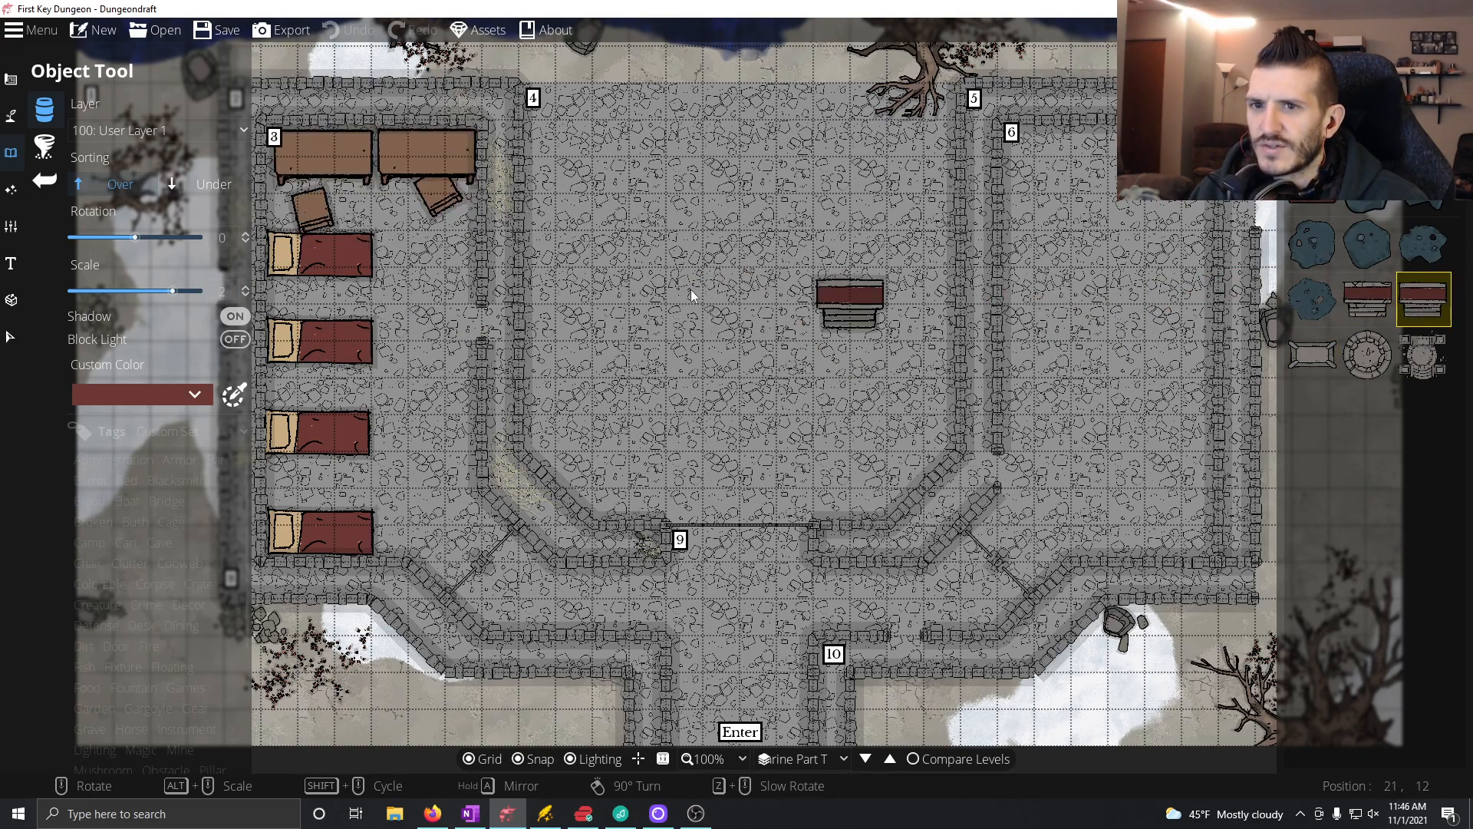
{"action": "left_click", "coordinate": [1424, 354]}
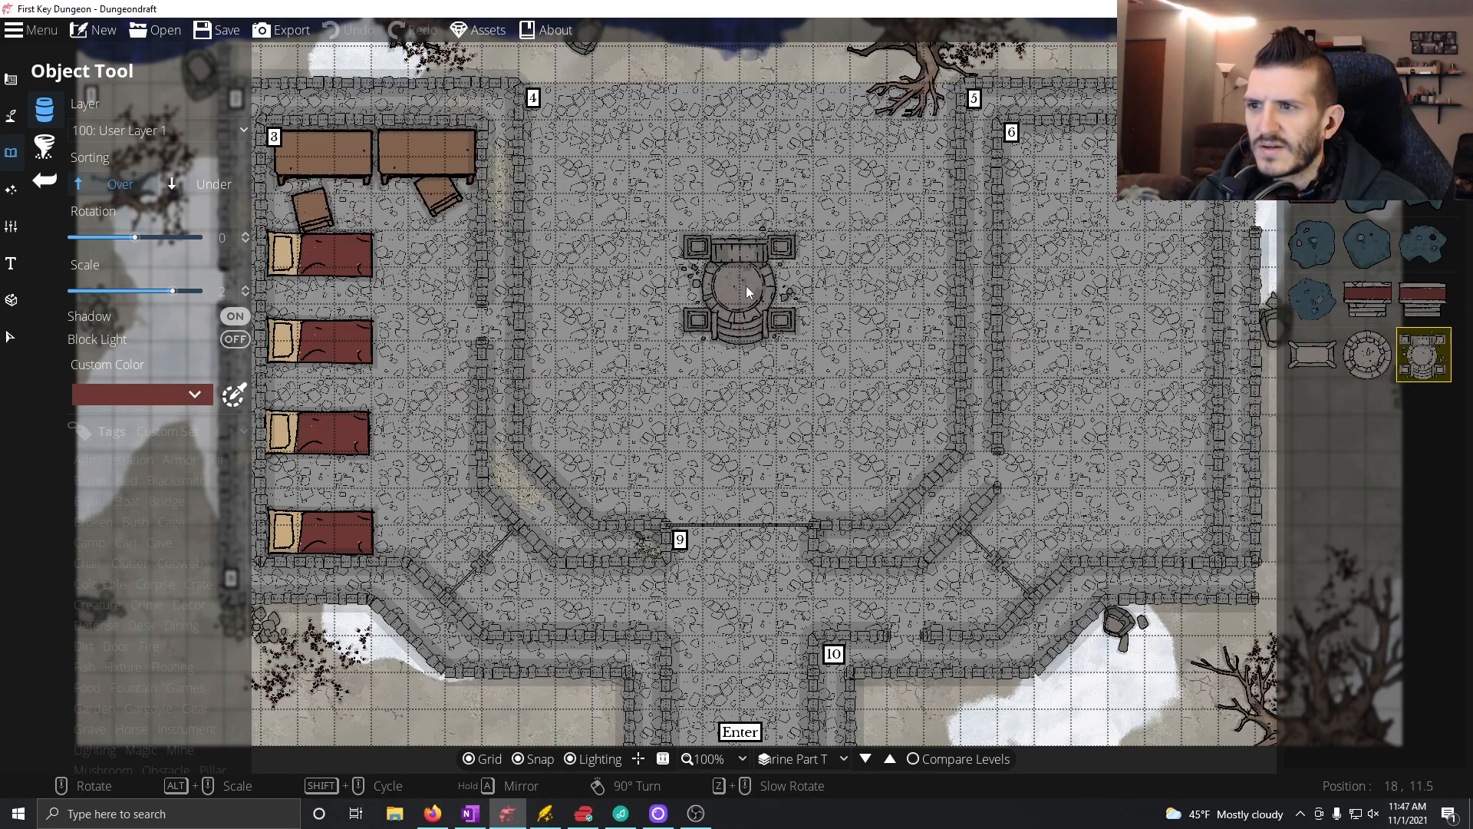
Step: Try the pillared round altar at scale 4, and compare it with Altar 02 in room 4 at scale 3
{"action": "double_click", "coordinate": [222, 291]}
{"action": "type", "text": "4"}
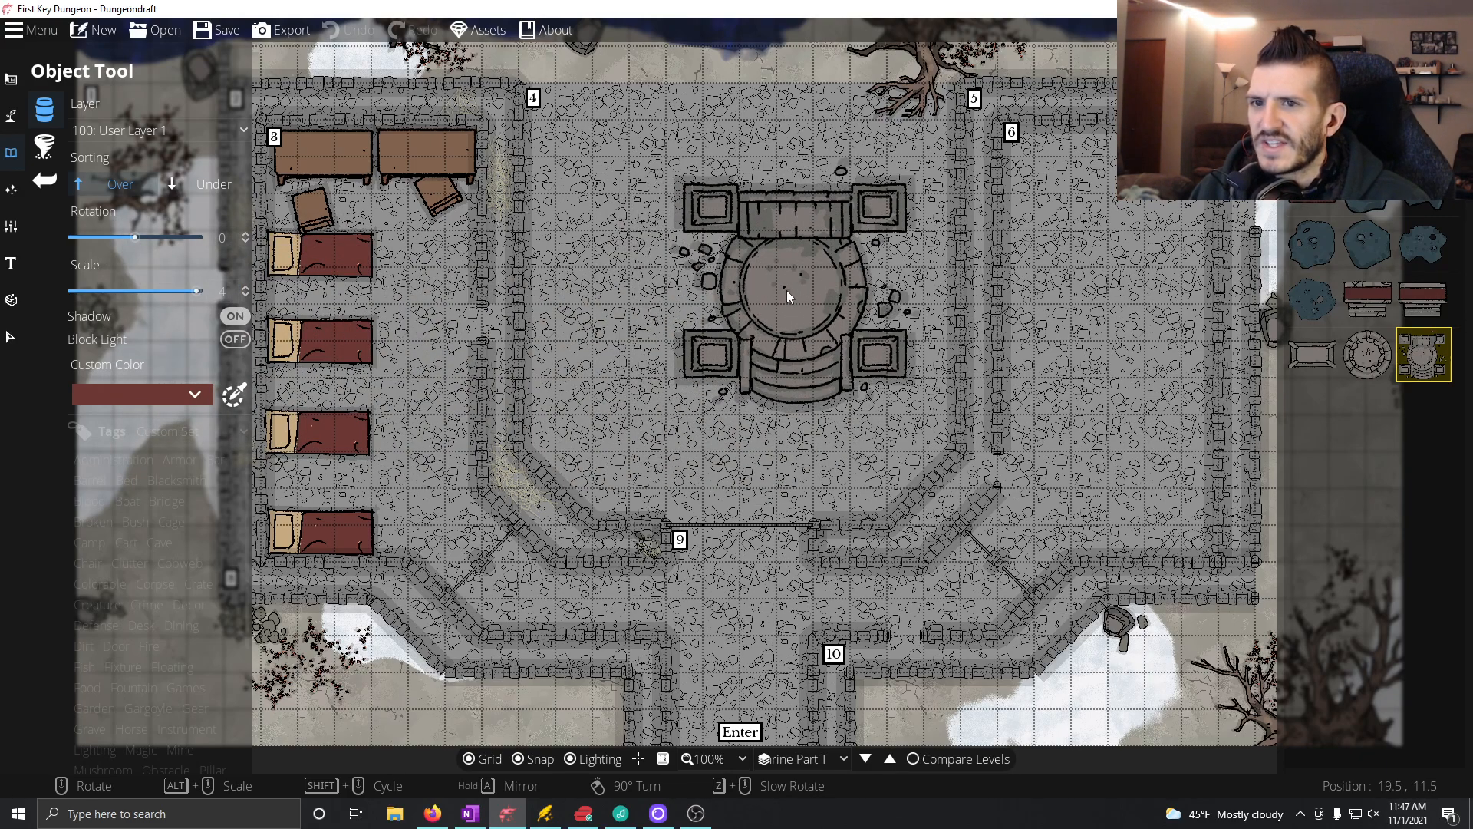
{"action": "double_click", "coordinate": [222, 291]}
{"action": "type", "text": "3"}
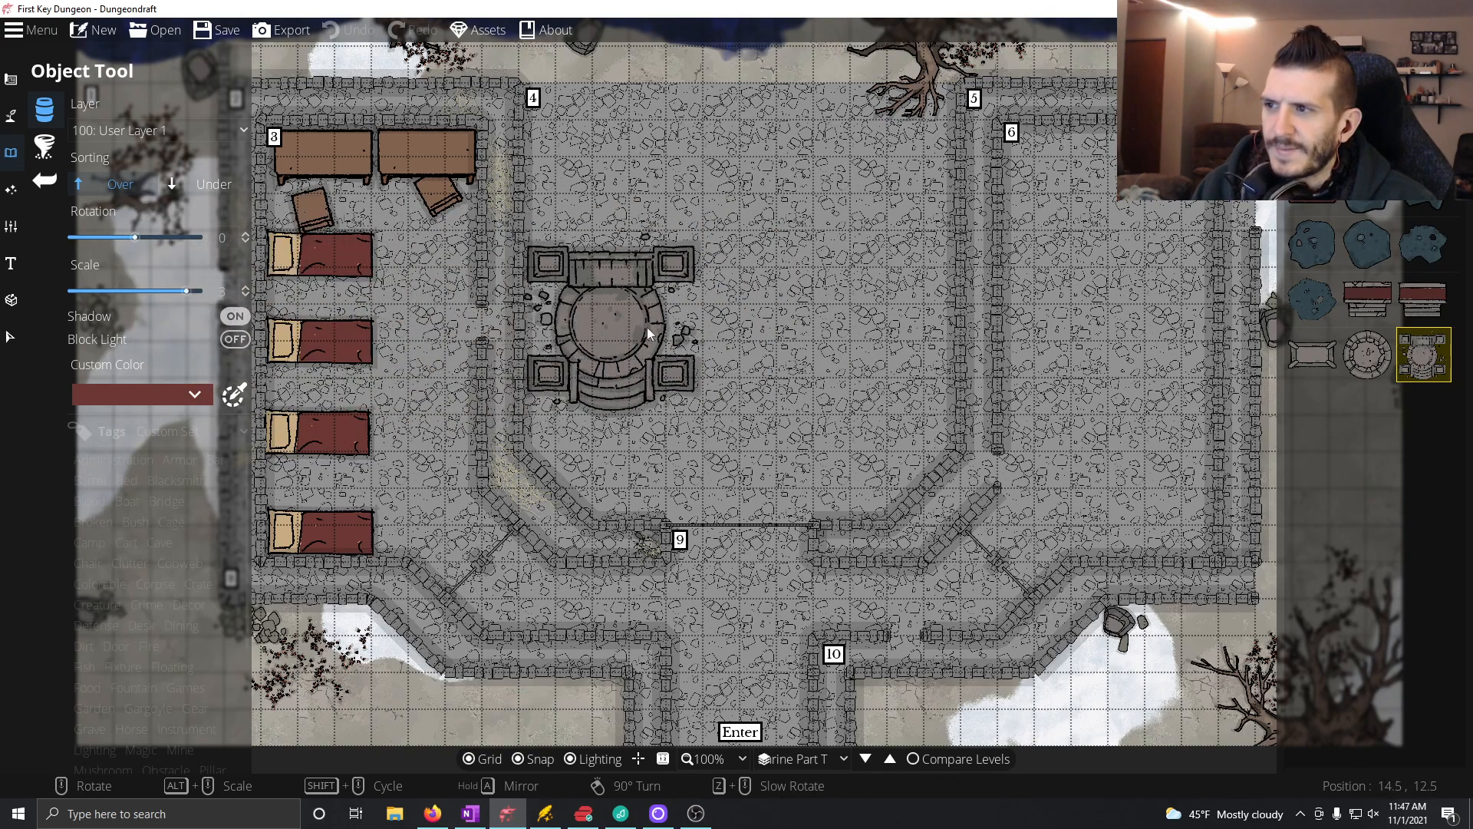
{"action": "left_click", "coordinate": [1407, 289]}
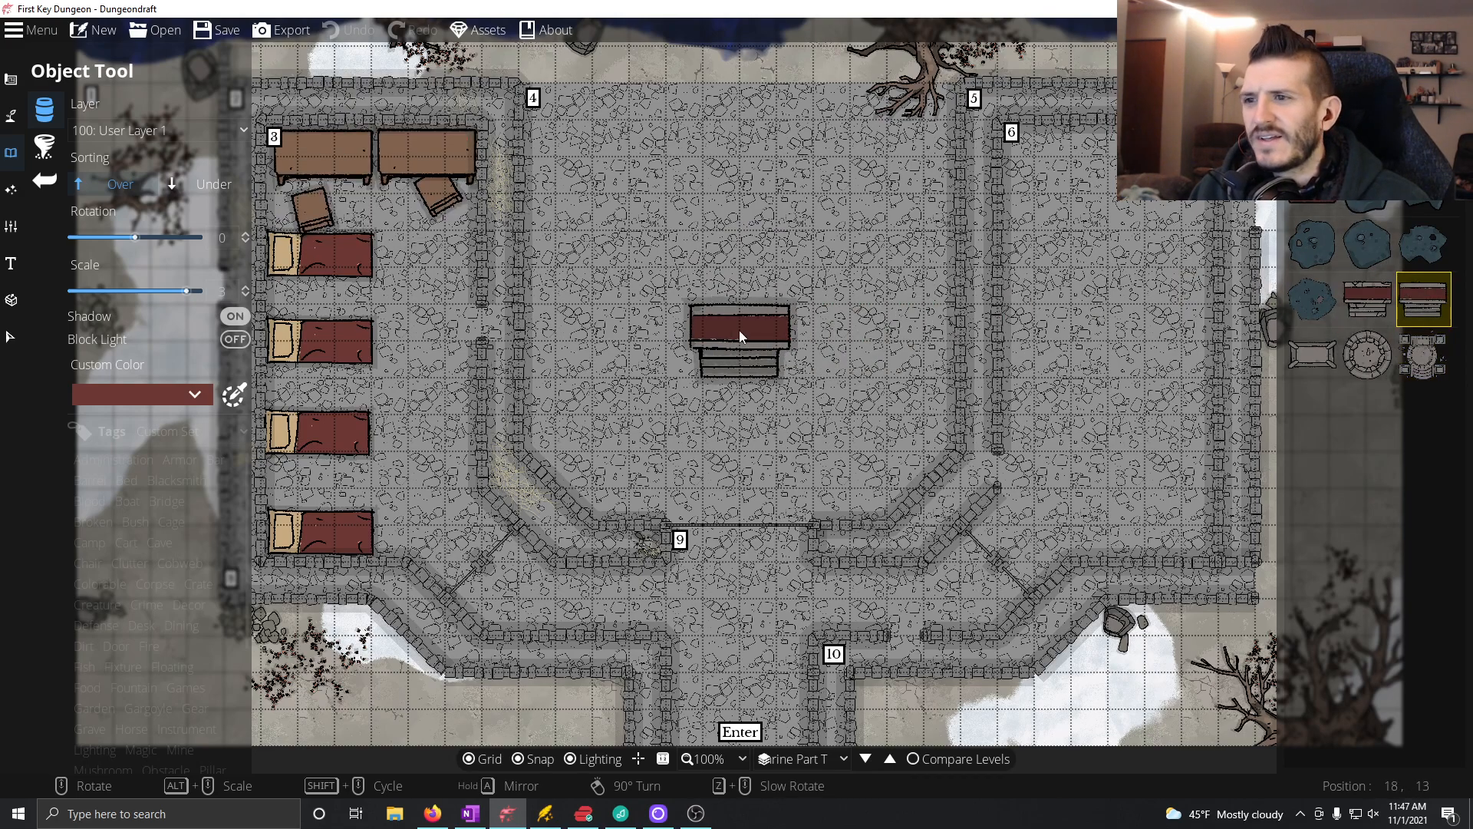
{"action": "left_click", "coordinate": [1423, 355]}
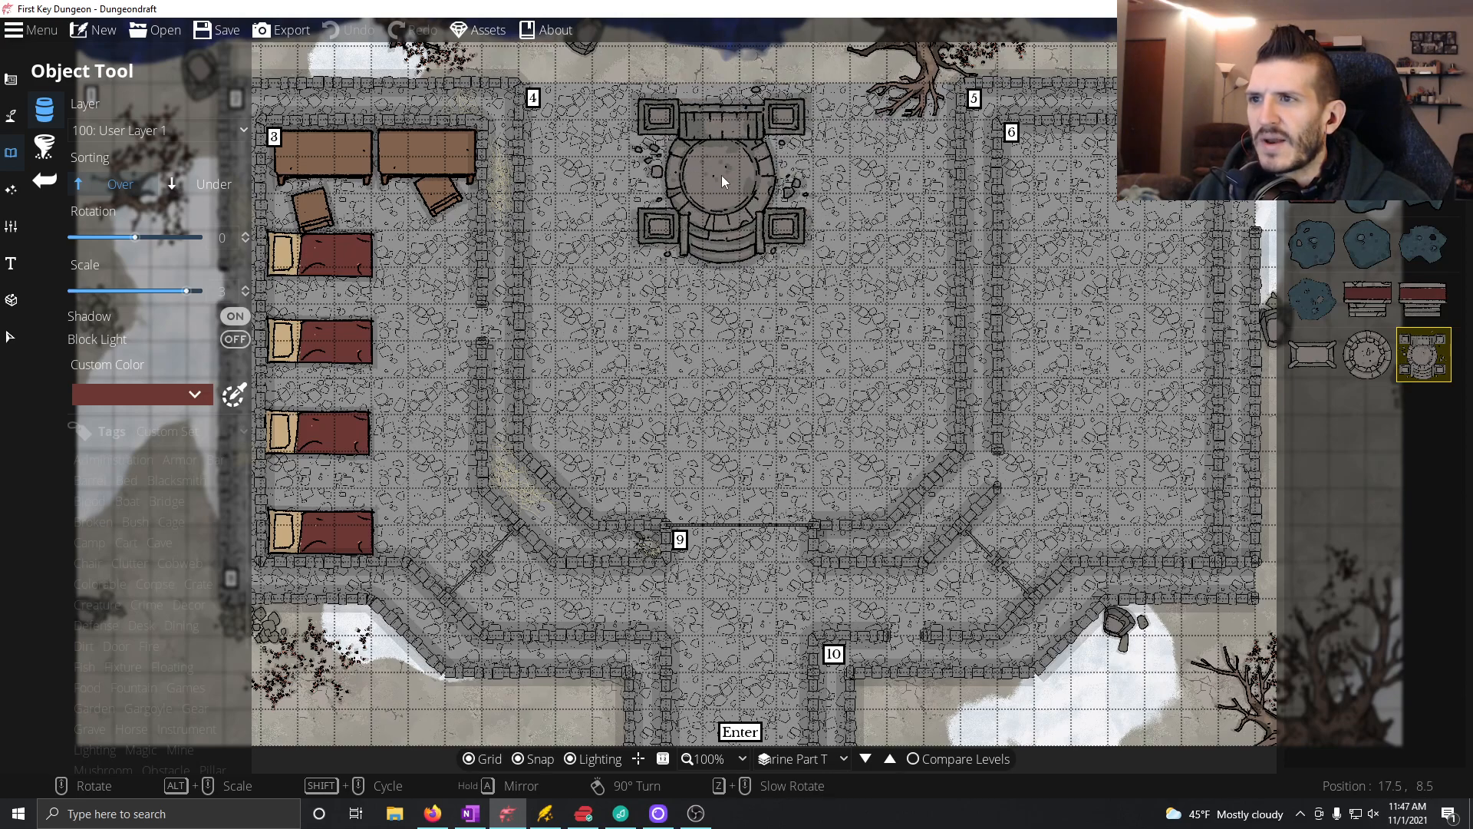
{"action": "left_click_drag", "start_coordinate": [725, 234], "coordinate": [729, 264]}
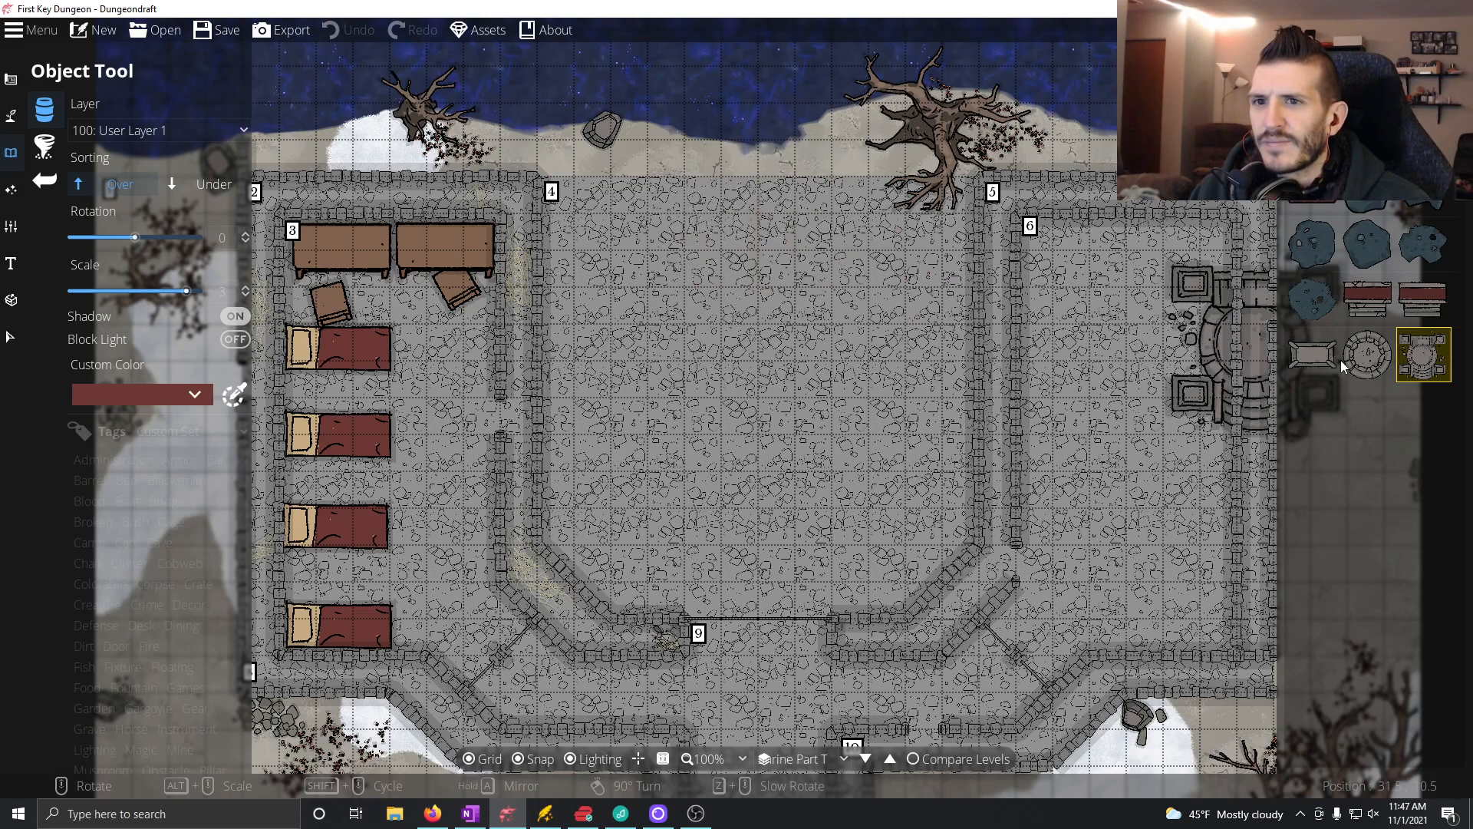
Step: Place Altar 02 at scale 4, centred on the north edge of room 4
{"action": "left_click", "coordinate": [1432, 321]}
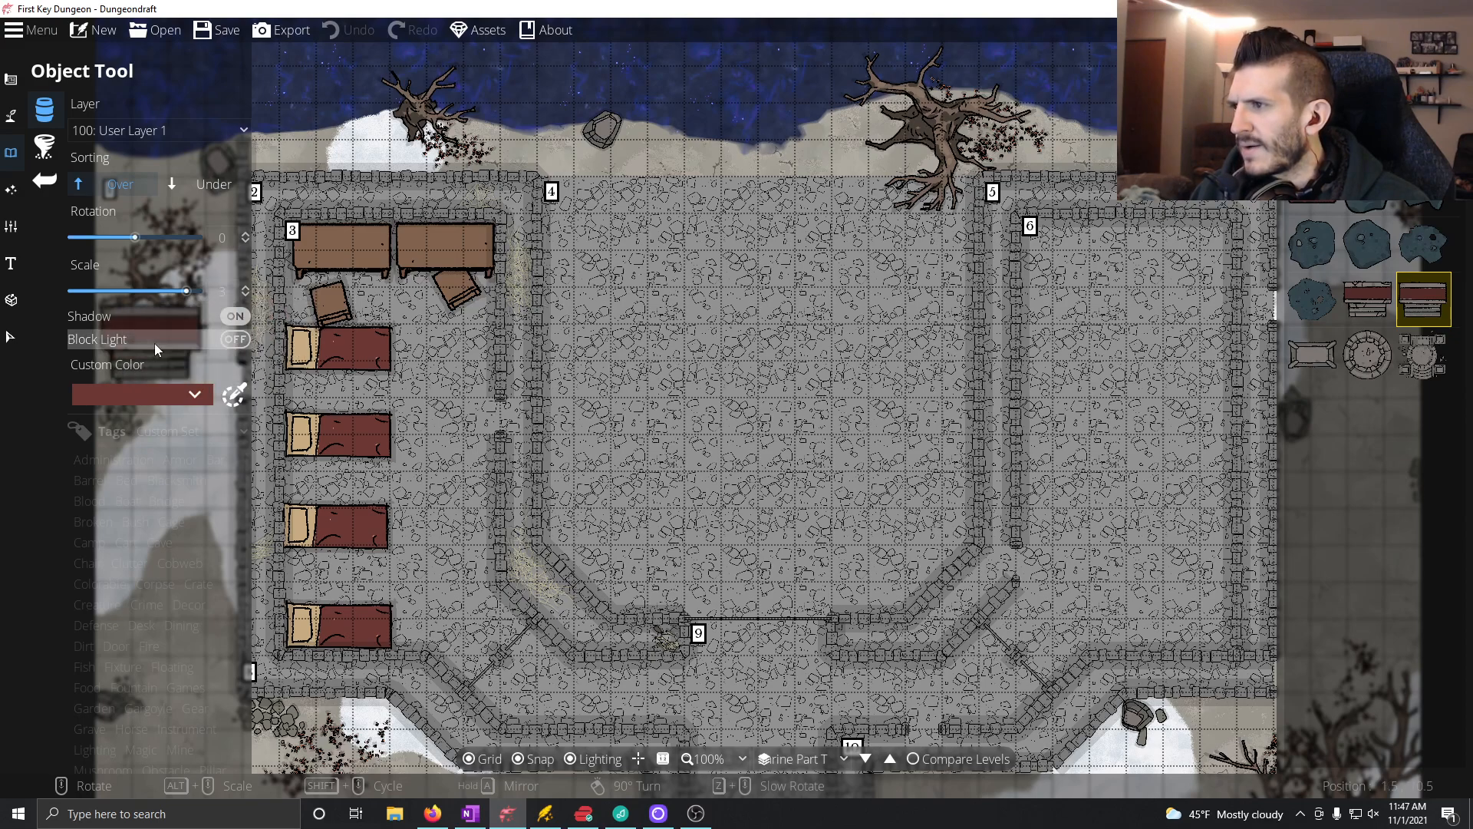
{"action": "double_click", "coordinate": [223, 291]}
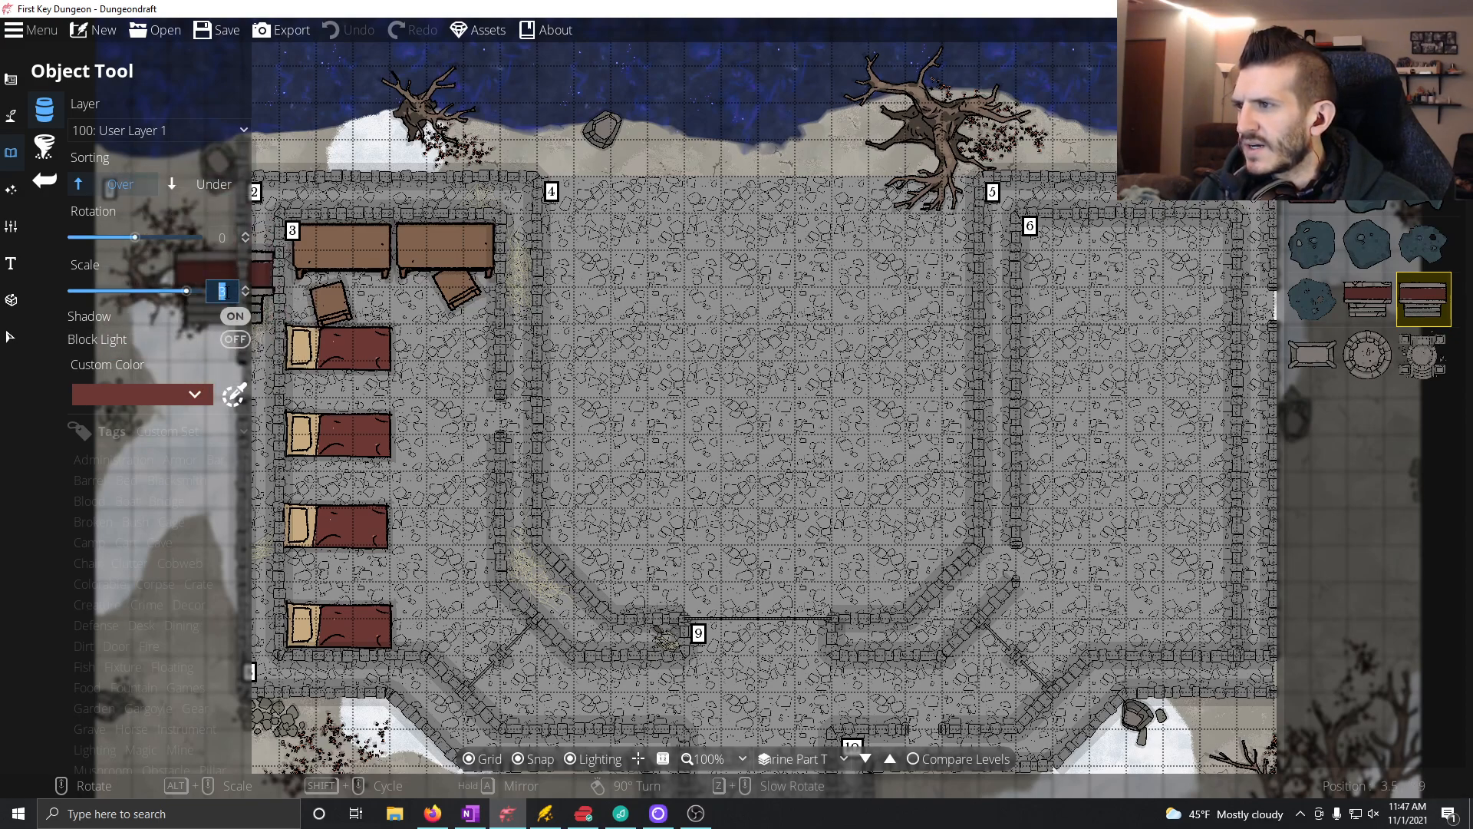
{"action": "type", "text": "4"}
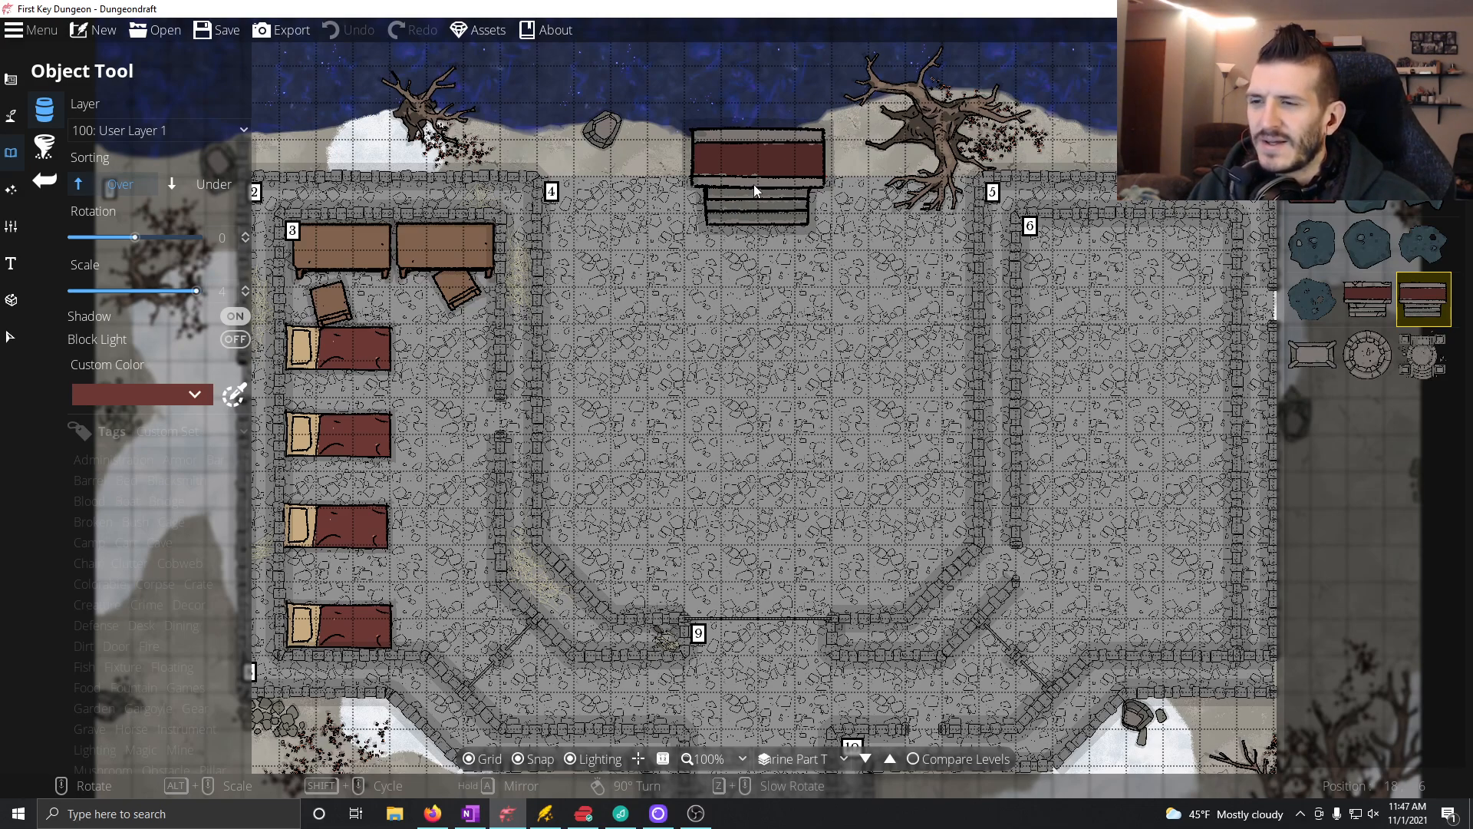
{"action": "left_click", "coordinate": [753, 184]}
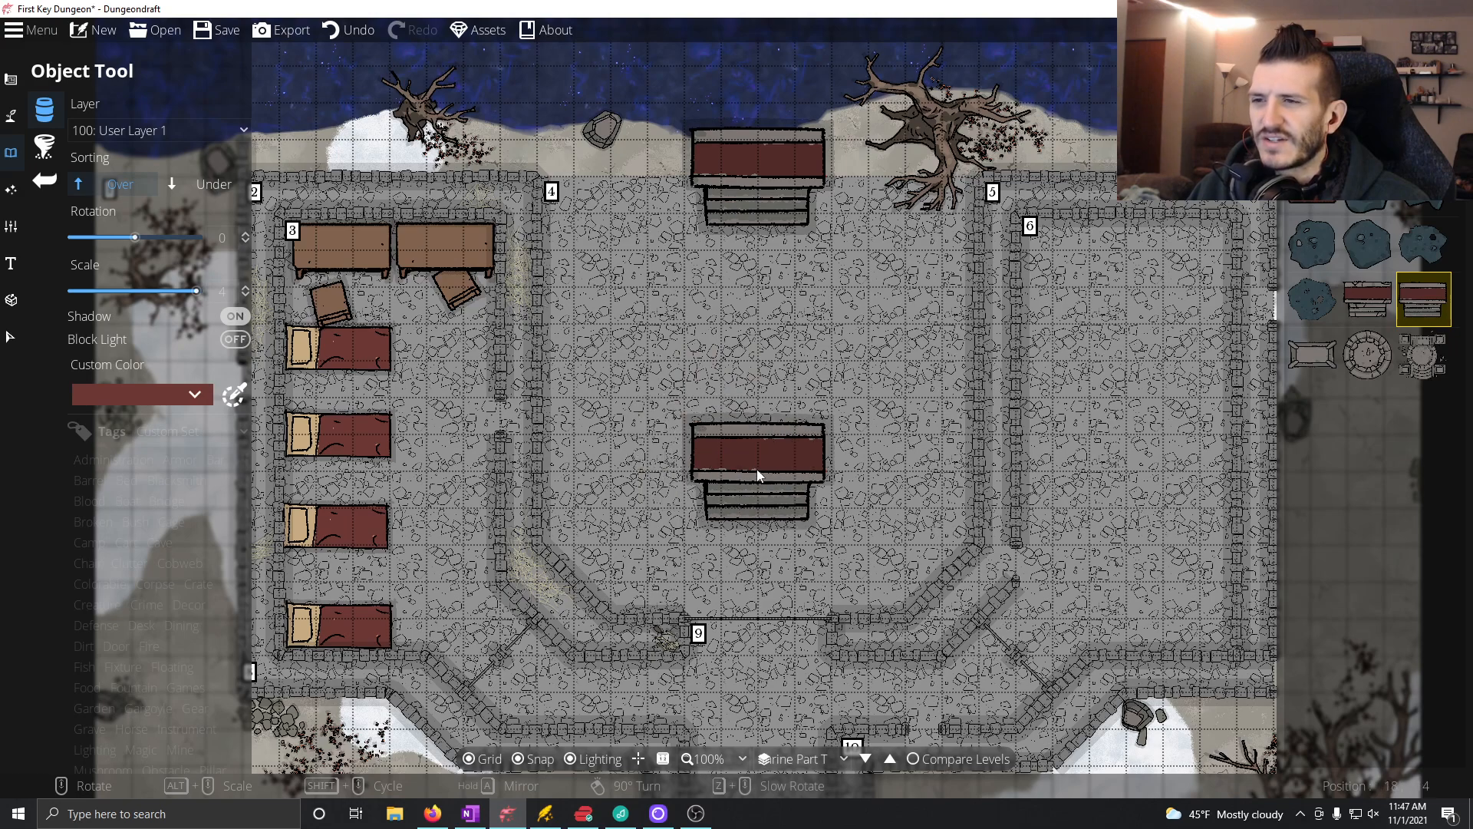
Step: Undo the Altar 02 placement and put the cracked red-topped altar at the north edge of room 4 instead
{"action": "left_click", "coordinate": [1367, 299]}
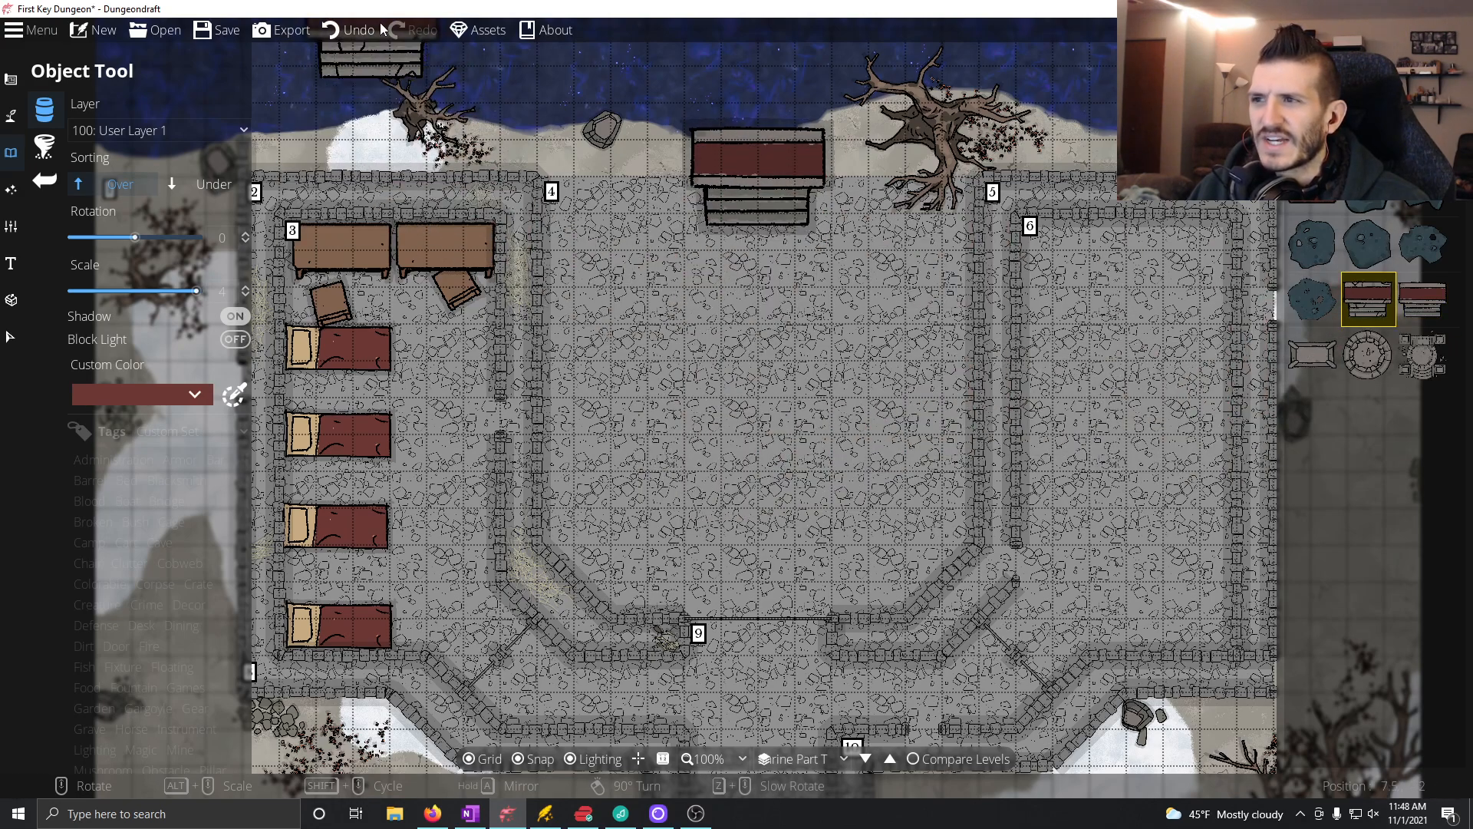
{"action": "left_click", "coordinate": [351, 29]}
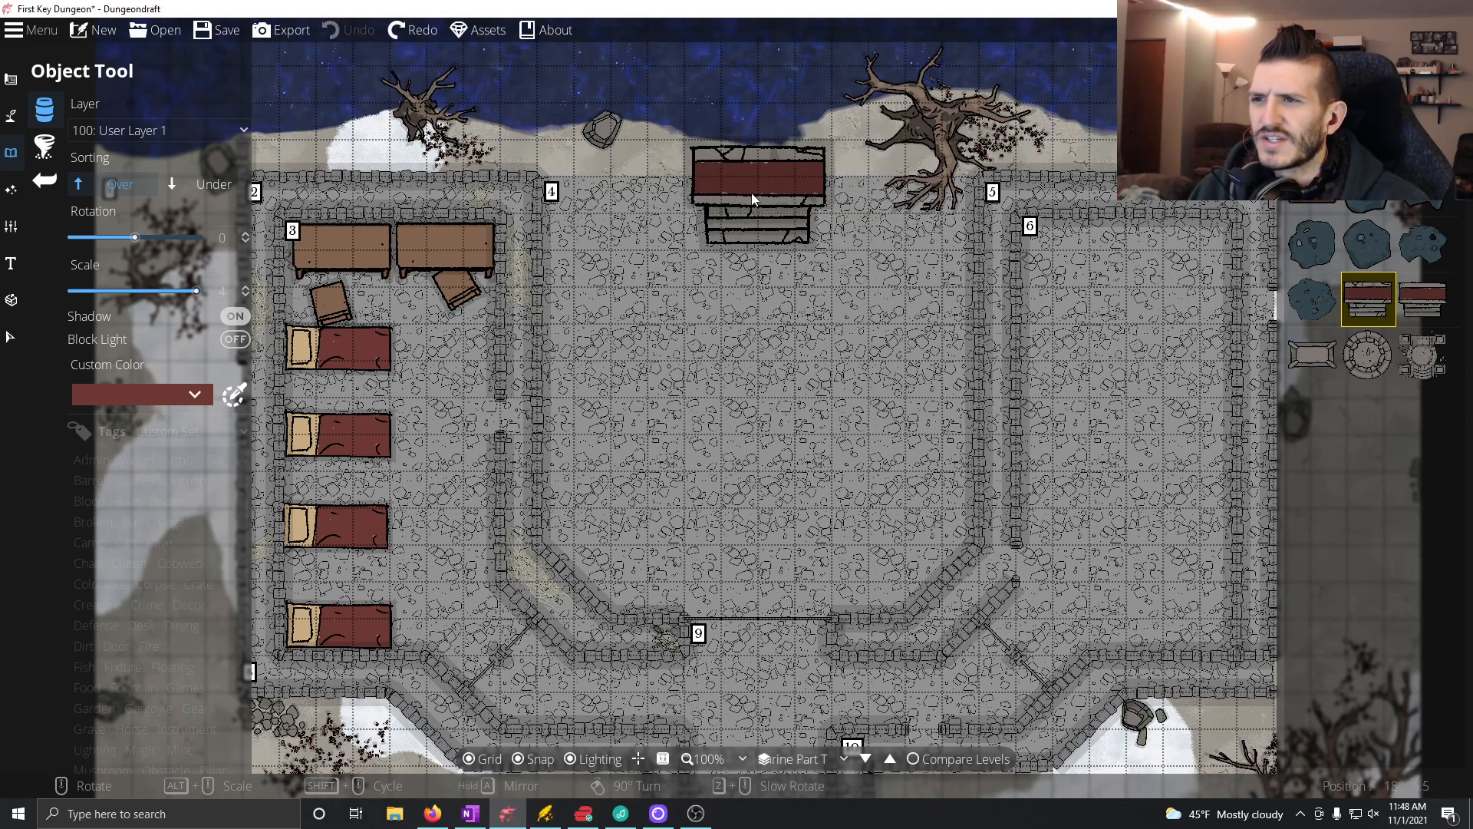
{"action": "left_click", "coordinate": [752, 192]}
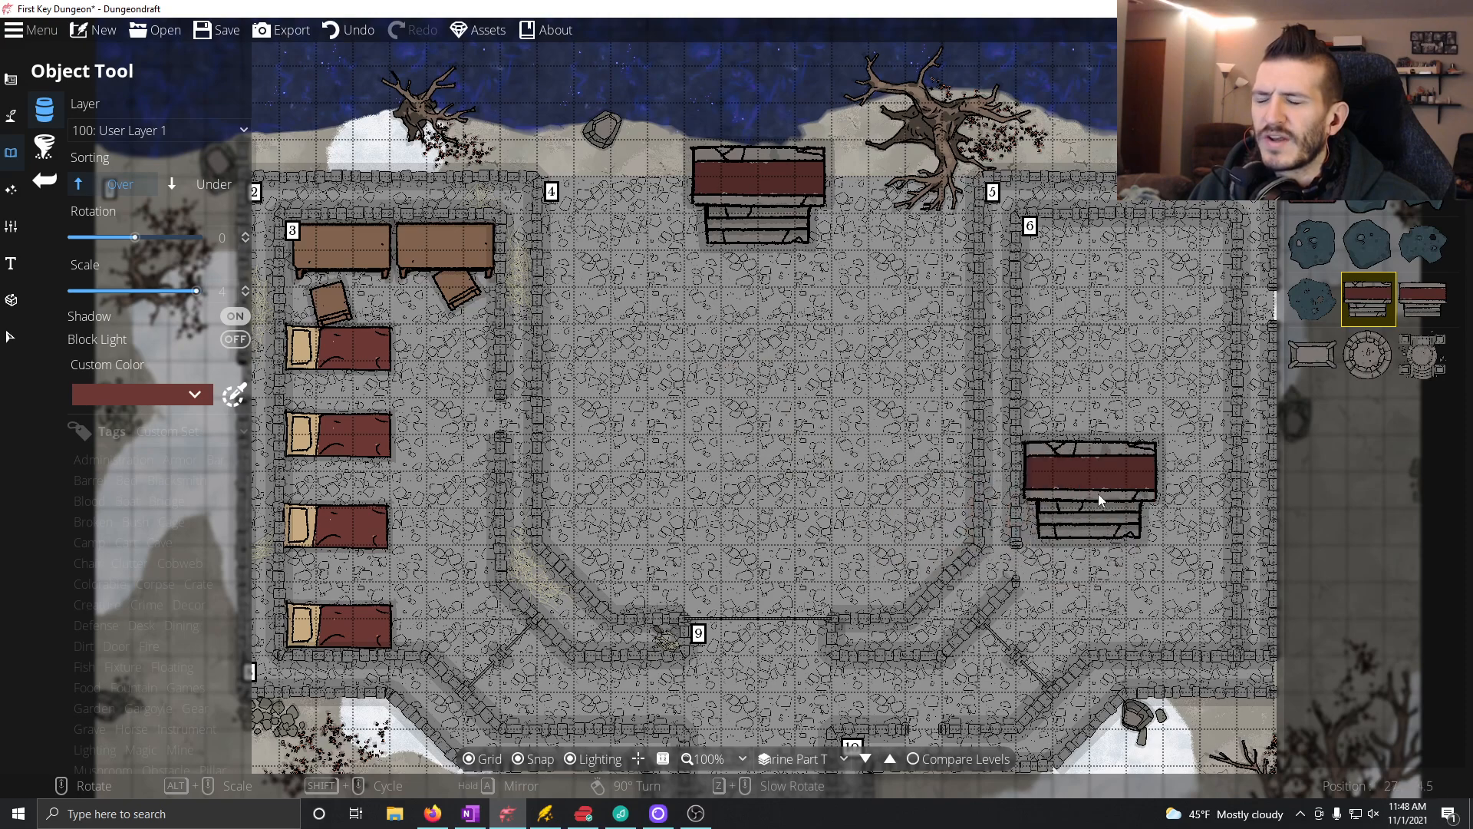
Step: Place the plain rectangular stone altar in the centre of room 4, in line with the cracked altar
{"action": "left_click", "coordinate": [1316, 353]}
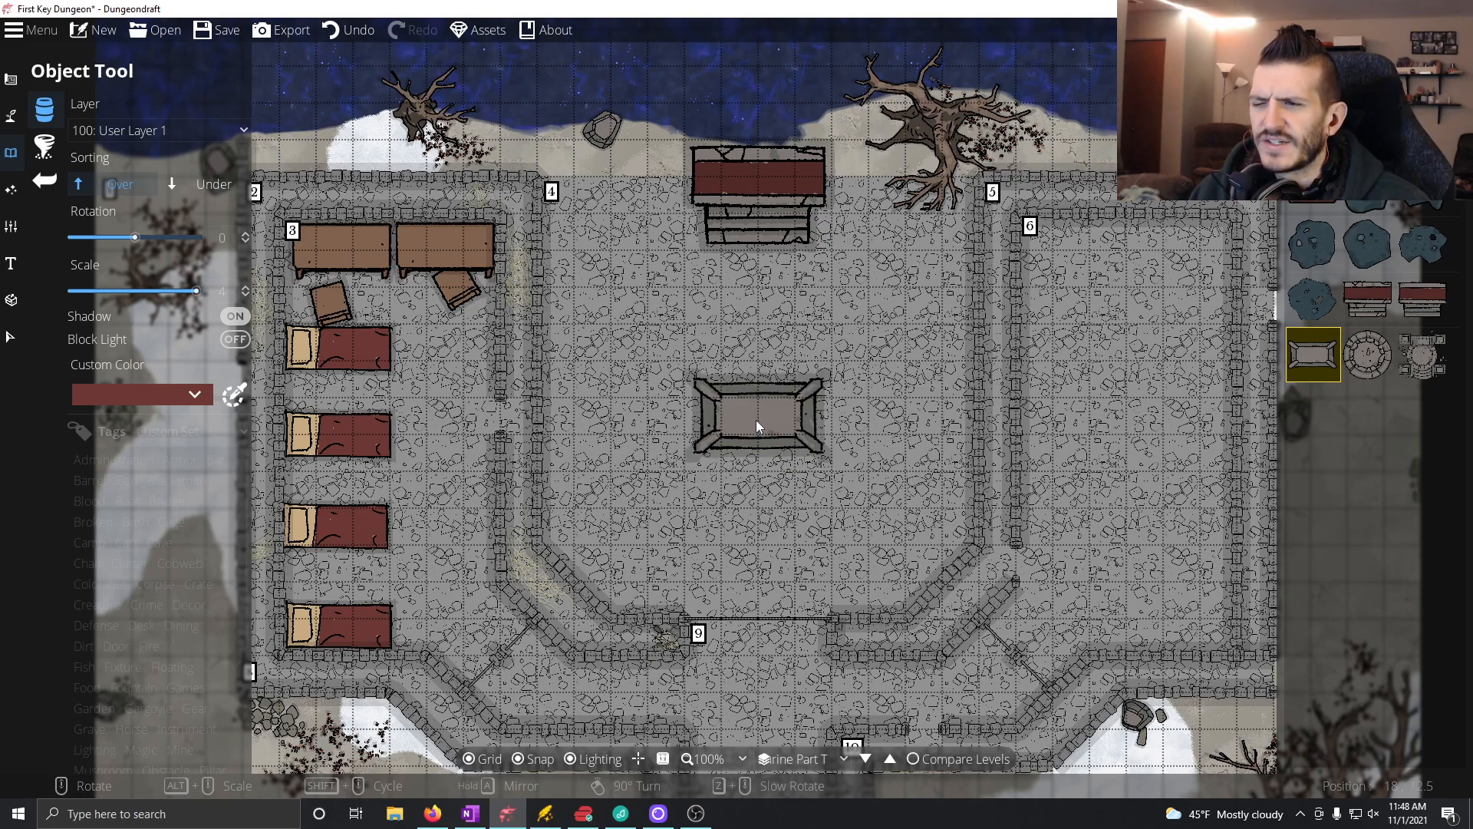
{"action": "left_click", "coordinate": [757, 421]}
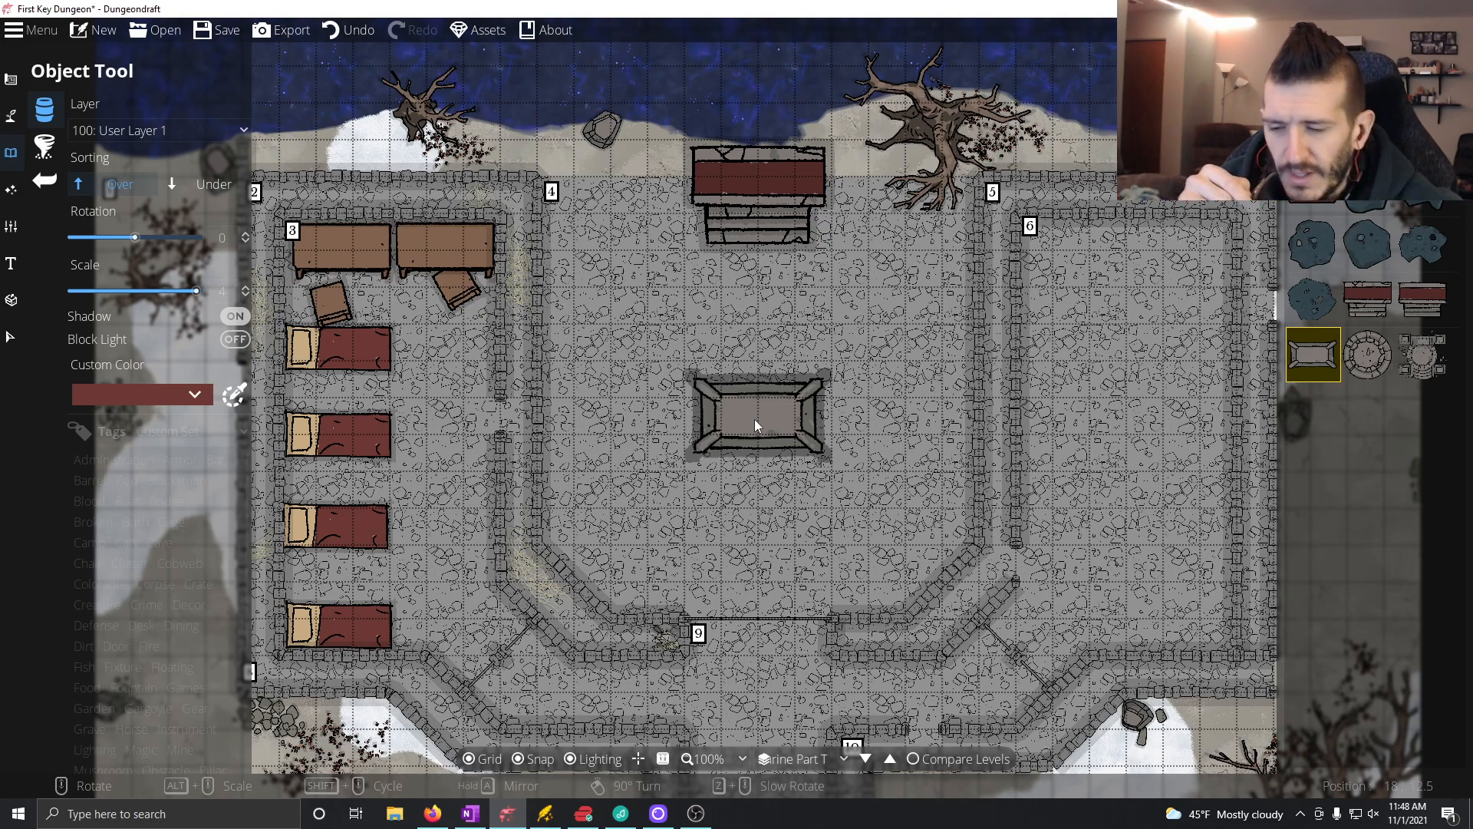
{"action": "left_click", "coordinate": [754, 419]}
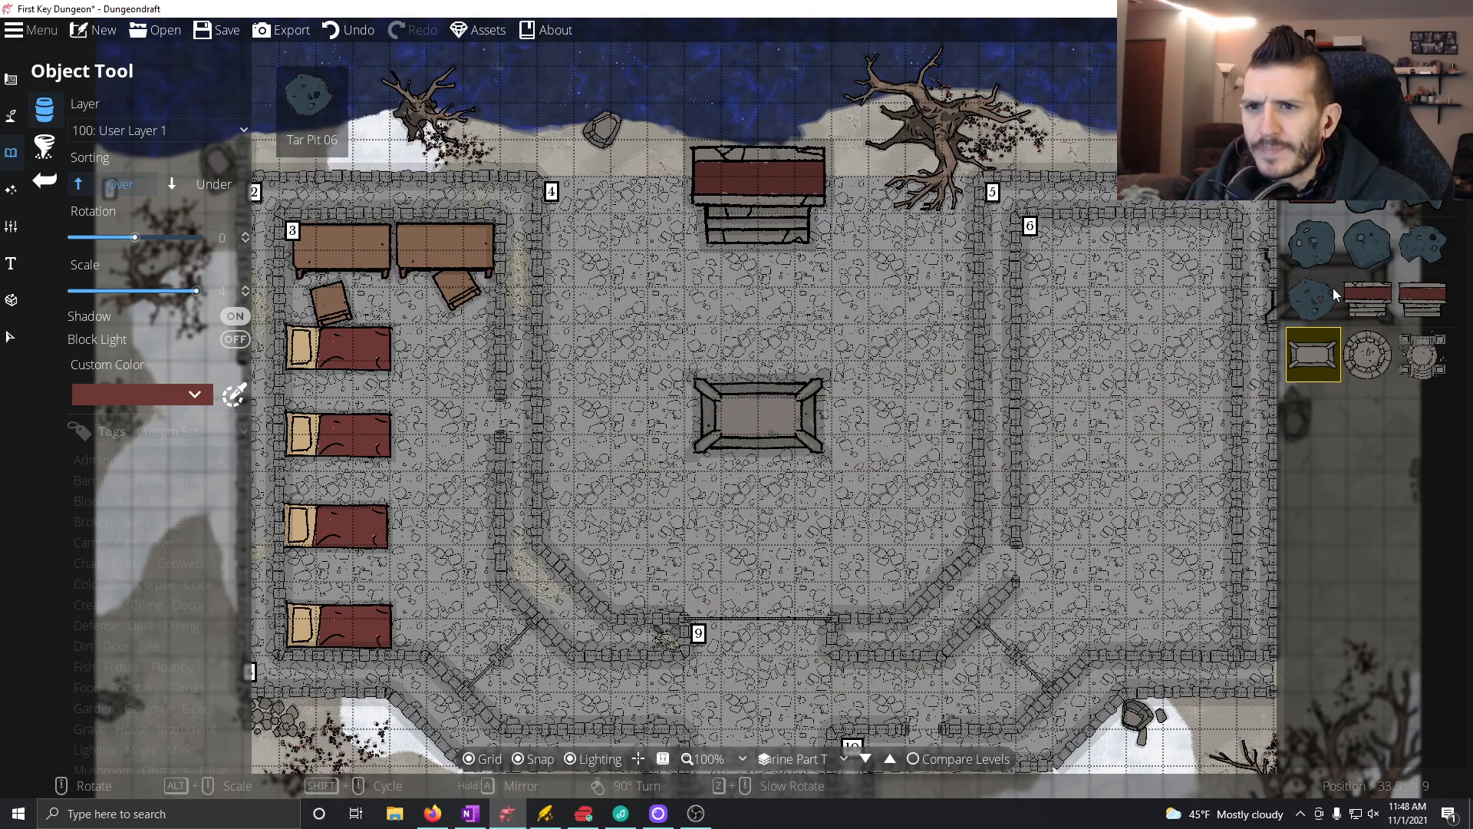
Step: Choose the plain red rug from the object library and set its scale to 2
{"action": "mouse_move", "coordinate": [1361, 243]}
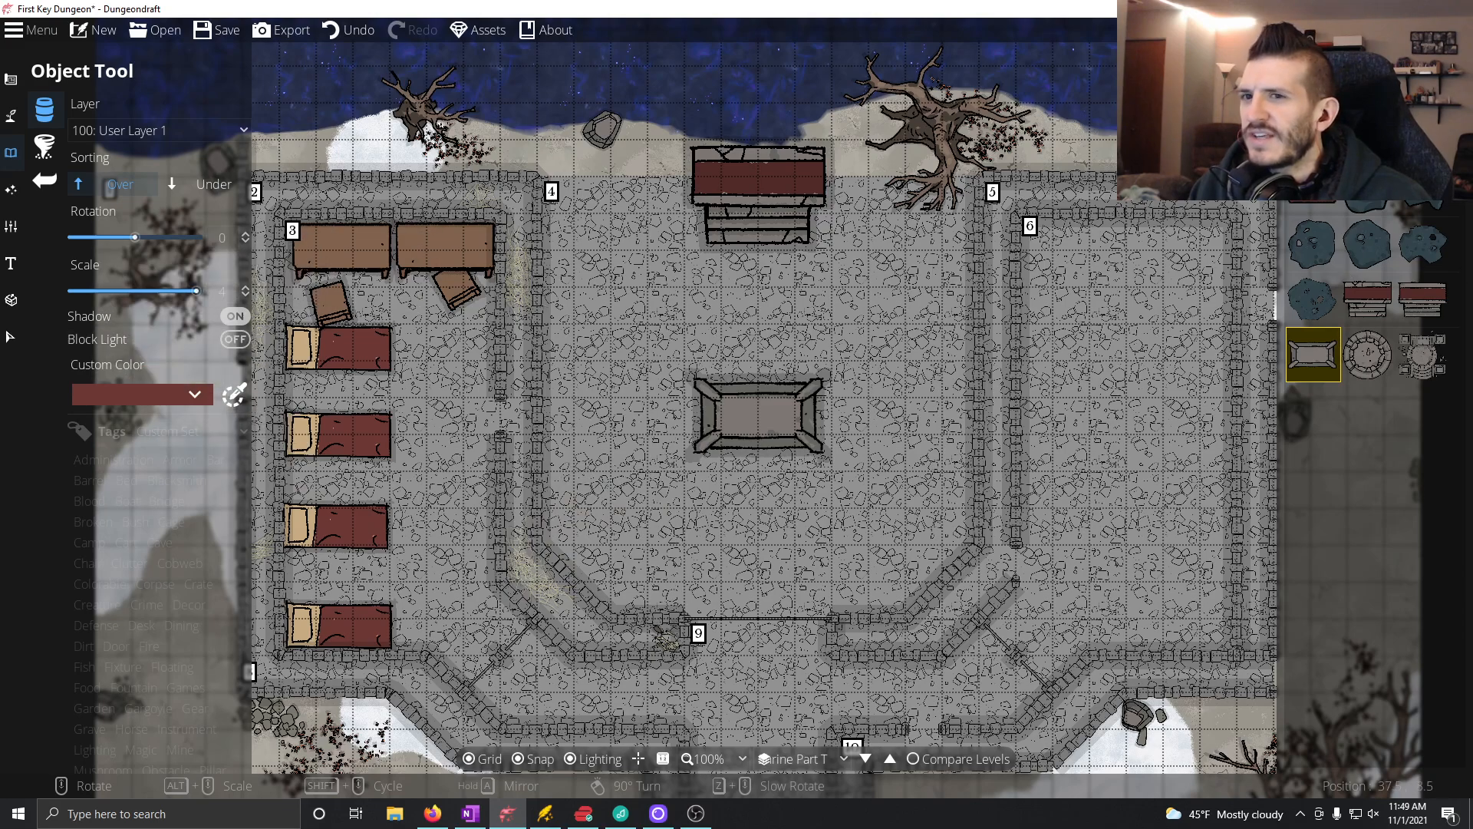
{"action": "scroll", "coordinate": [1366, 307], "scroll_direction": "down", "scroll_amount": 5}
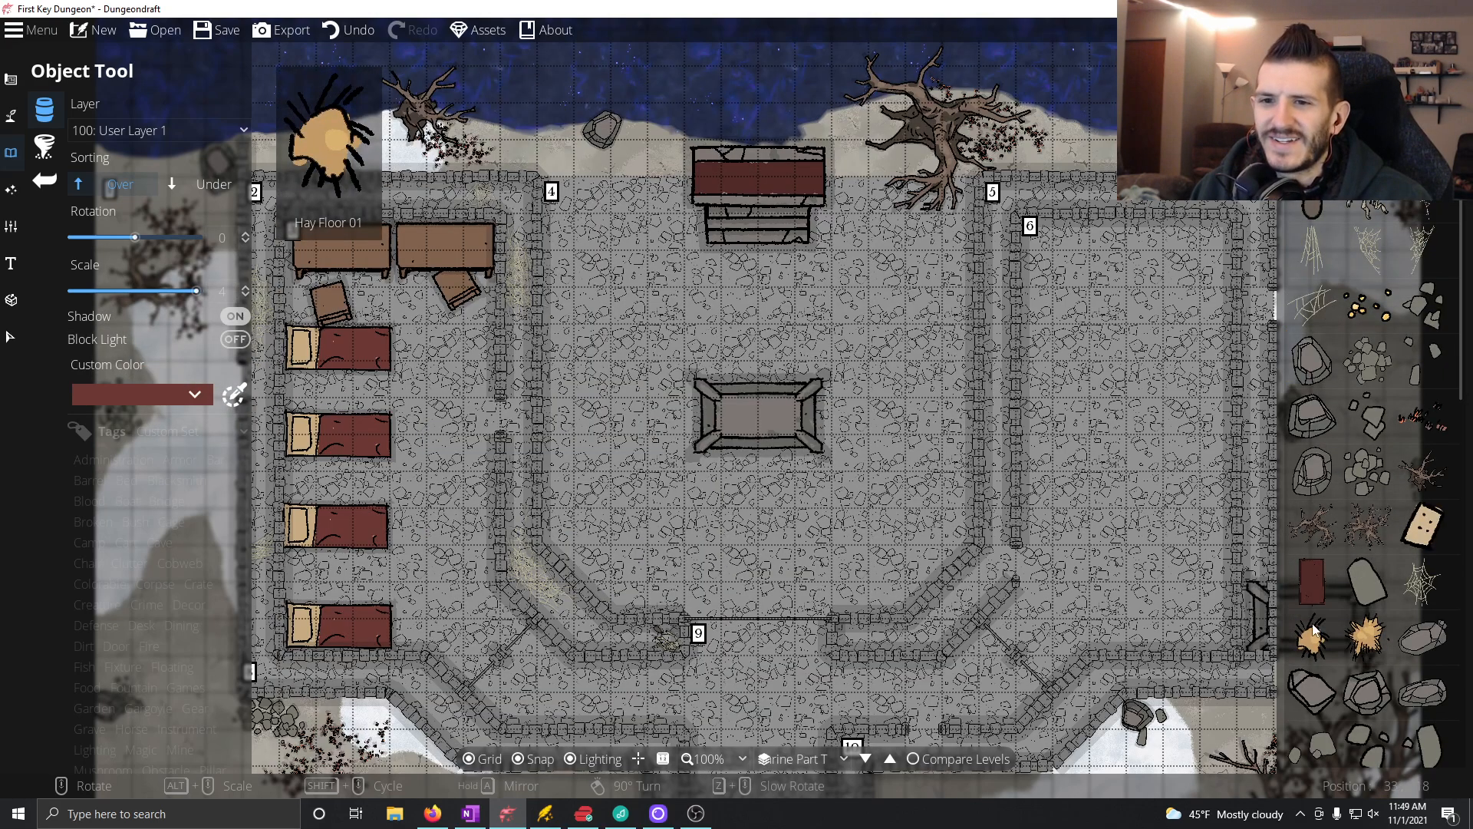
{"action": "left_click", "coordinate": [1312, 581]}
{"action": "left_click", "coordinate": [222, 291]}
{"action": "type", "text": "2"}
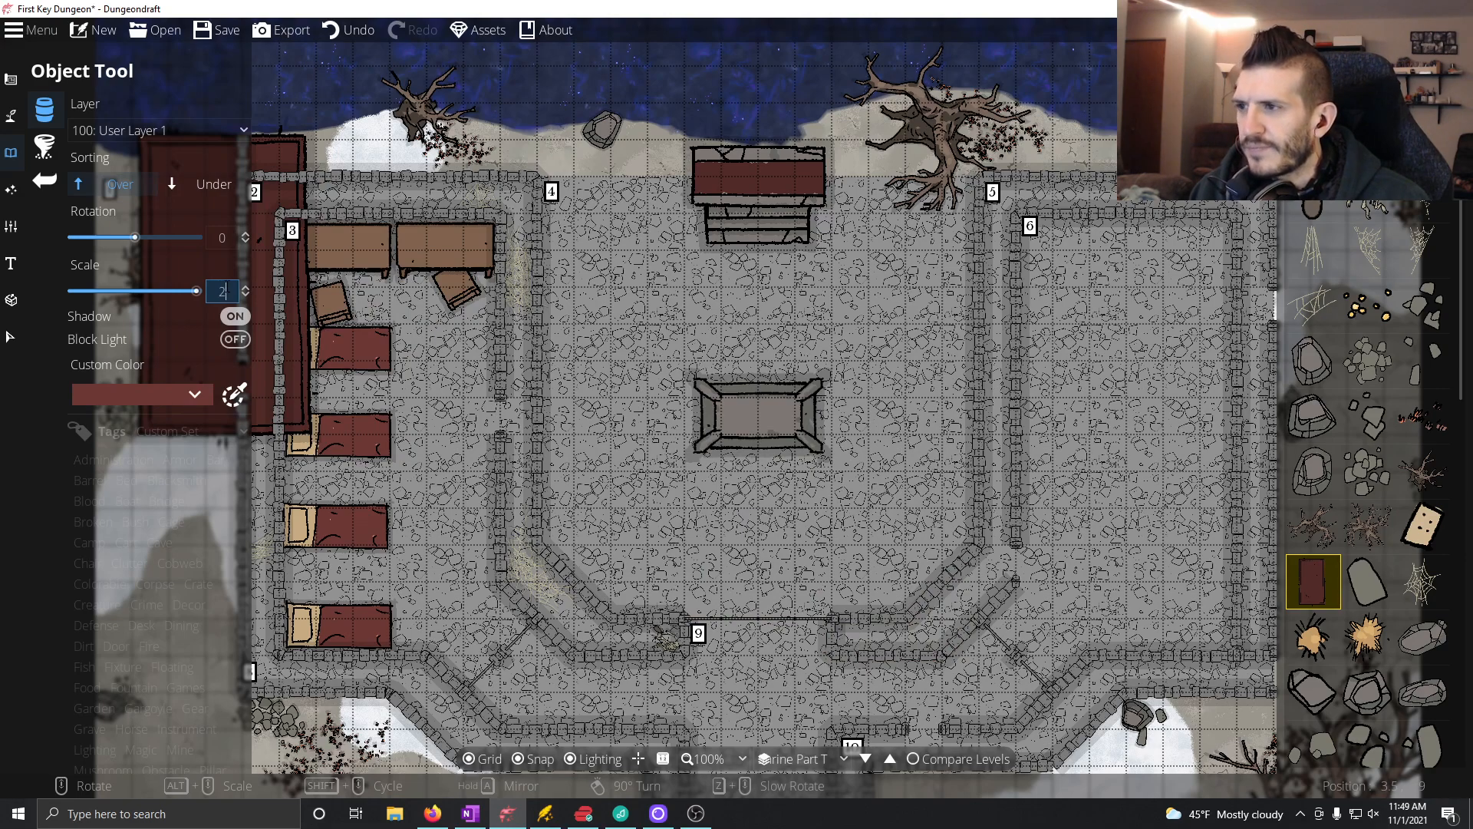
{"action": "key", "text": "Return"}
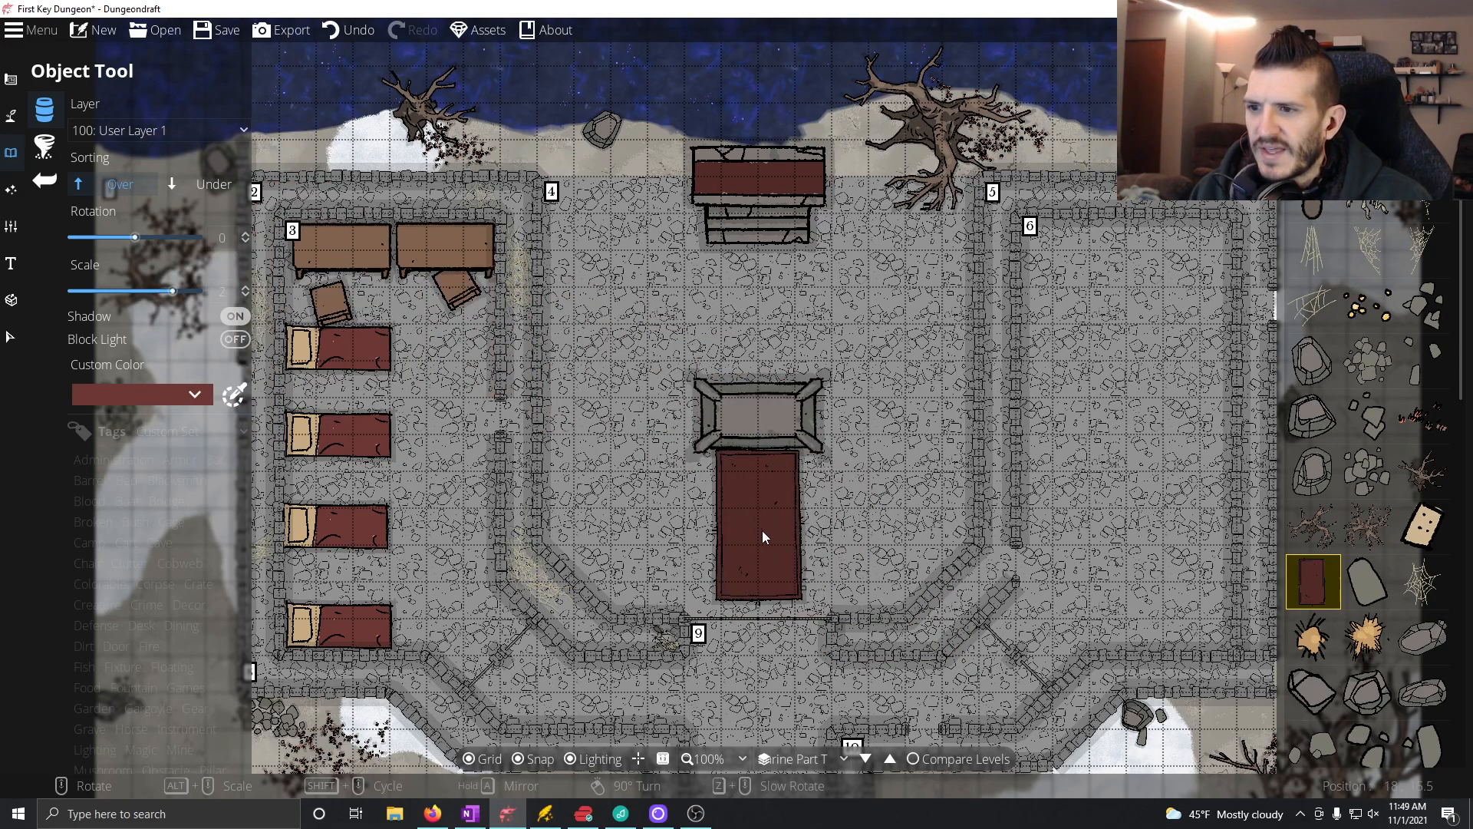
Step: Turn off snapping, place a rug between the central altar and the south entrance, and another sorted Under between the two altars
{"action": "left_click", "coordinate": [536, 757]}
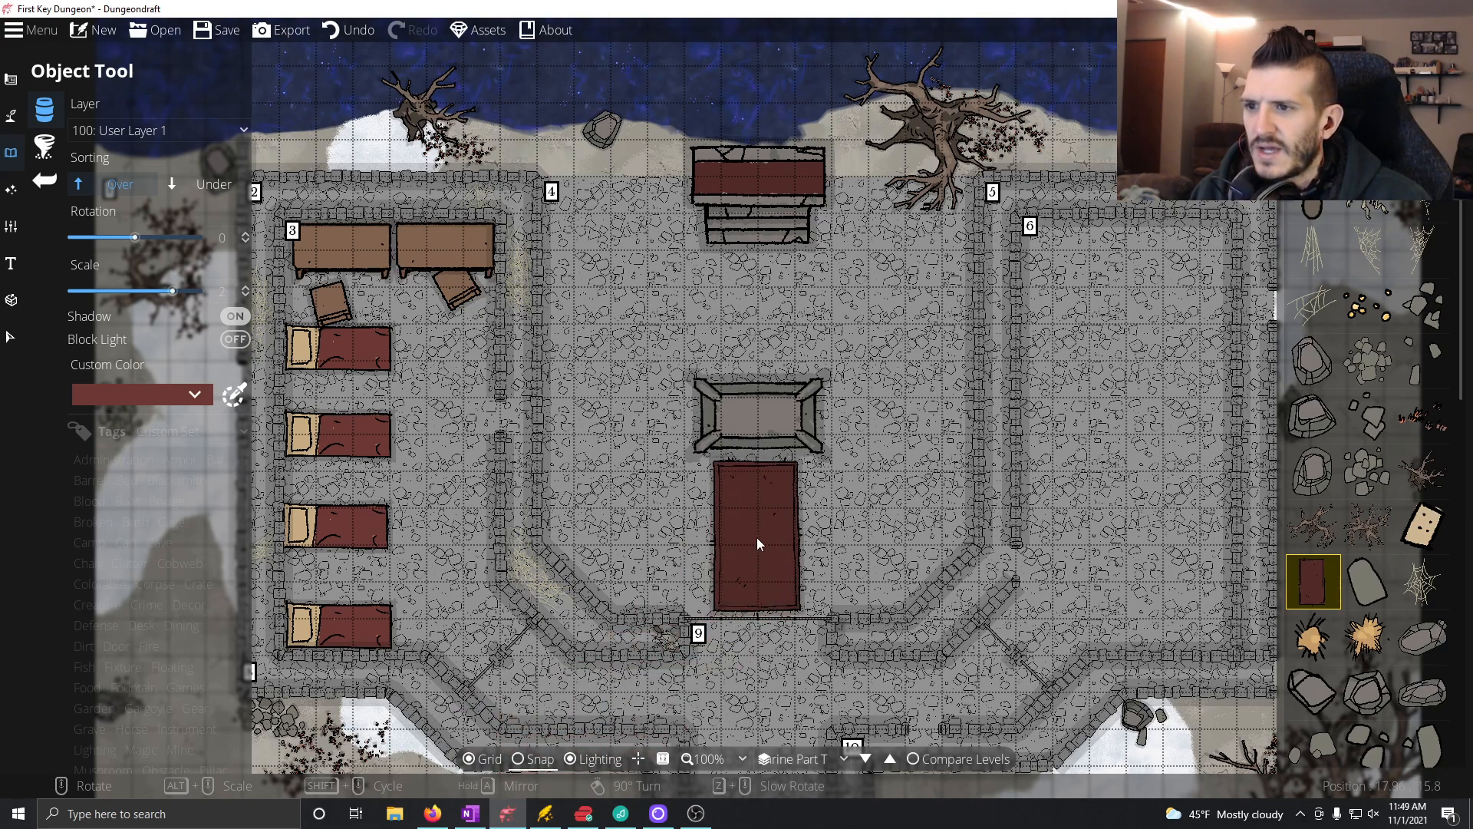
{"action": "left_click", "coordinate": [759, 537]}
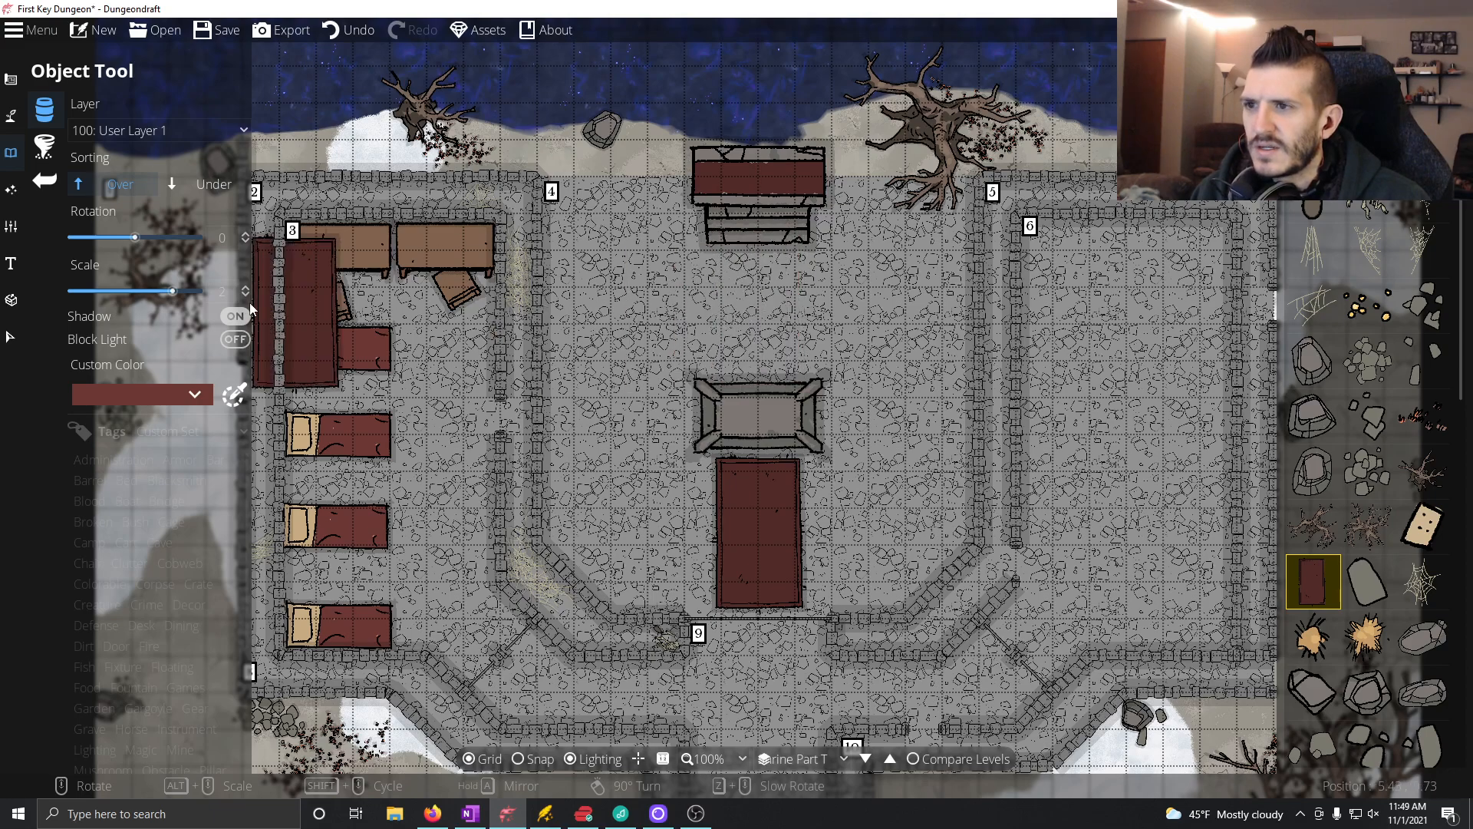
{"action": "left_click", "coordinate": [207, 184]}
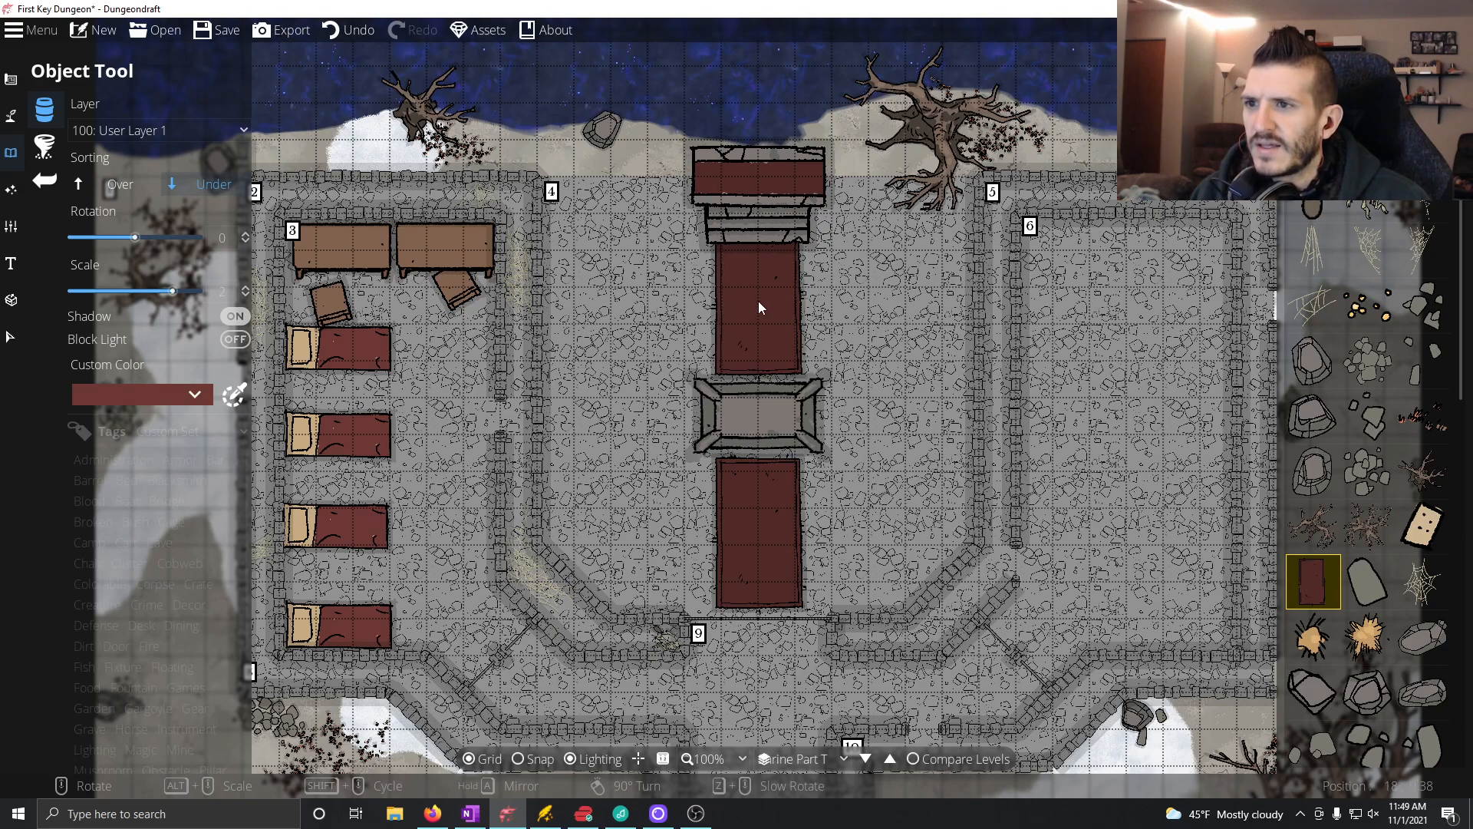
{"action": "left_click", "coordinate": [758, 307]}
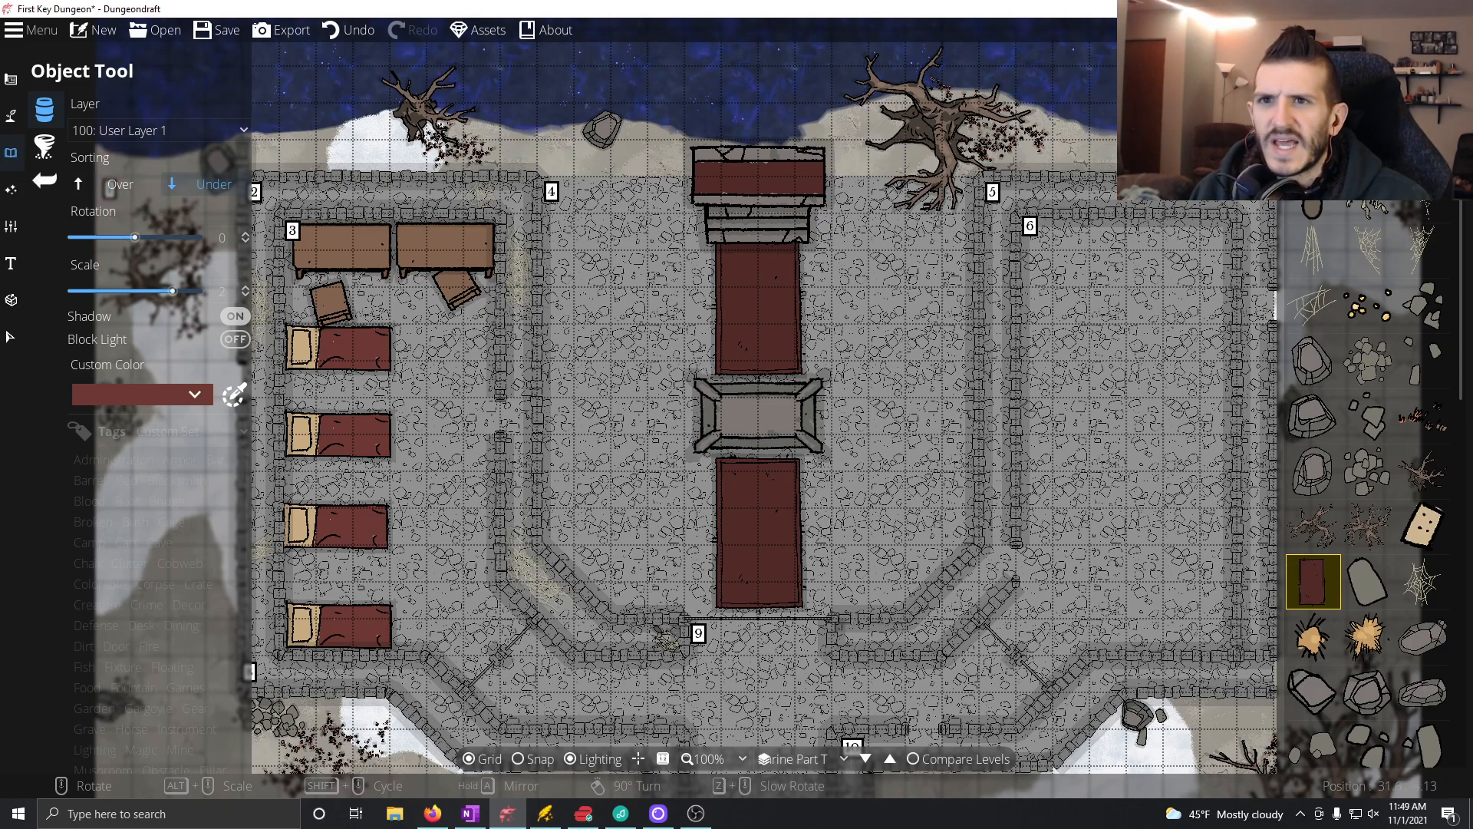
Step: Find the statues in the object library and preview a stone statue rotated to 90° in room 4
{"action": "scroll", "coordinate": [1367, 484], "scroll_direction": "down", "scroll_amount": 5}
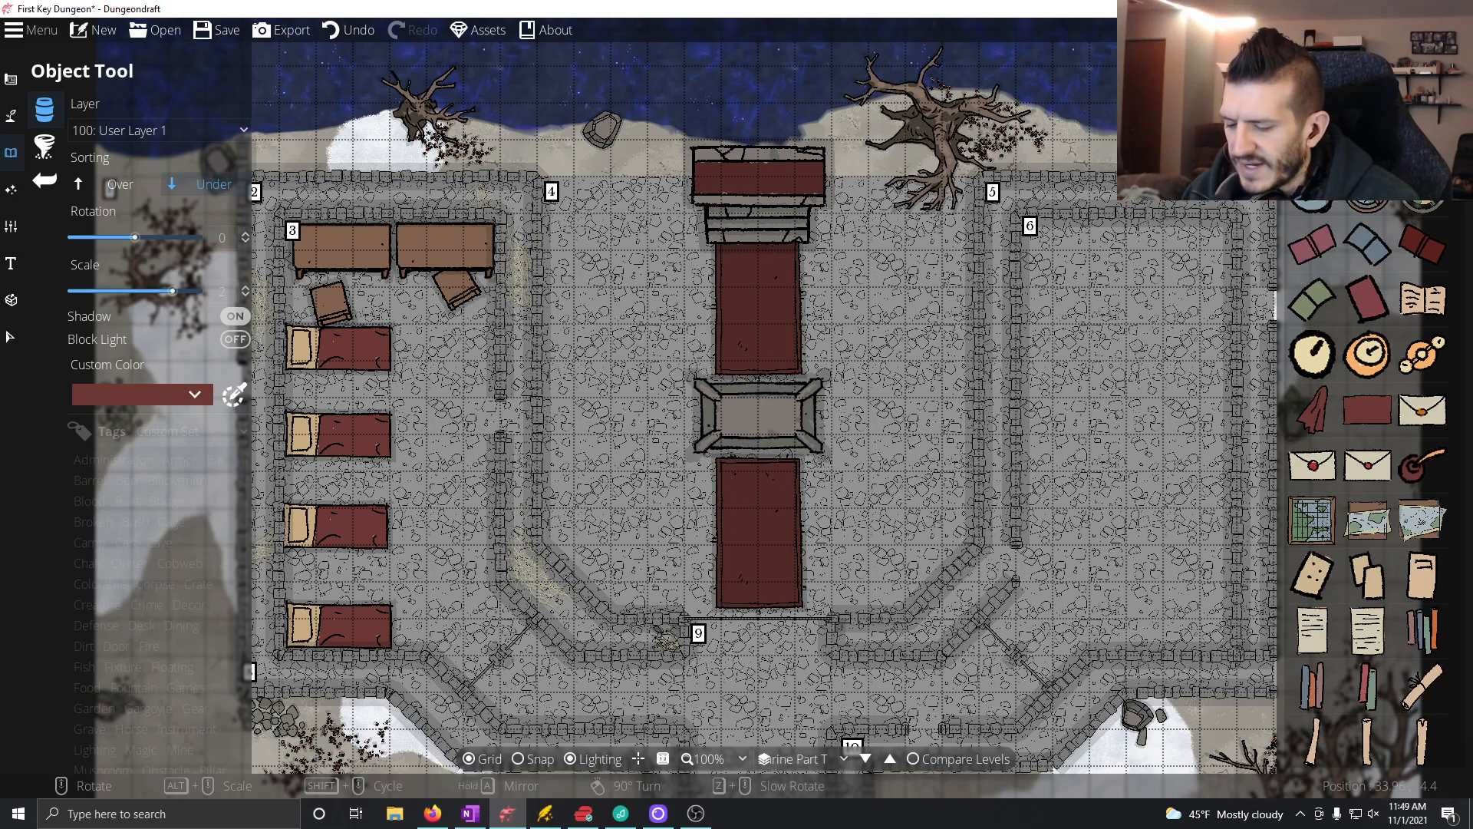
{"action": "scroll", "coordinate": [1368, 483], "scroll_direction": "down", "scroll_amount": 5}
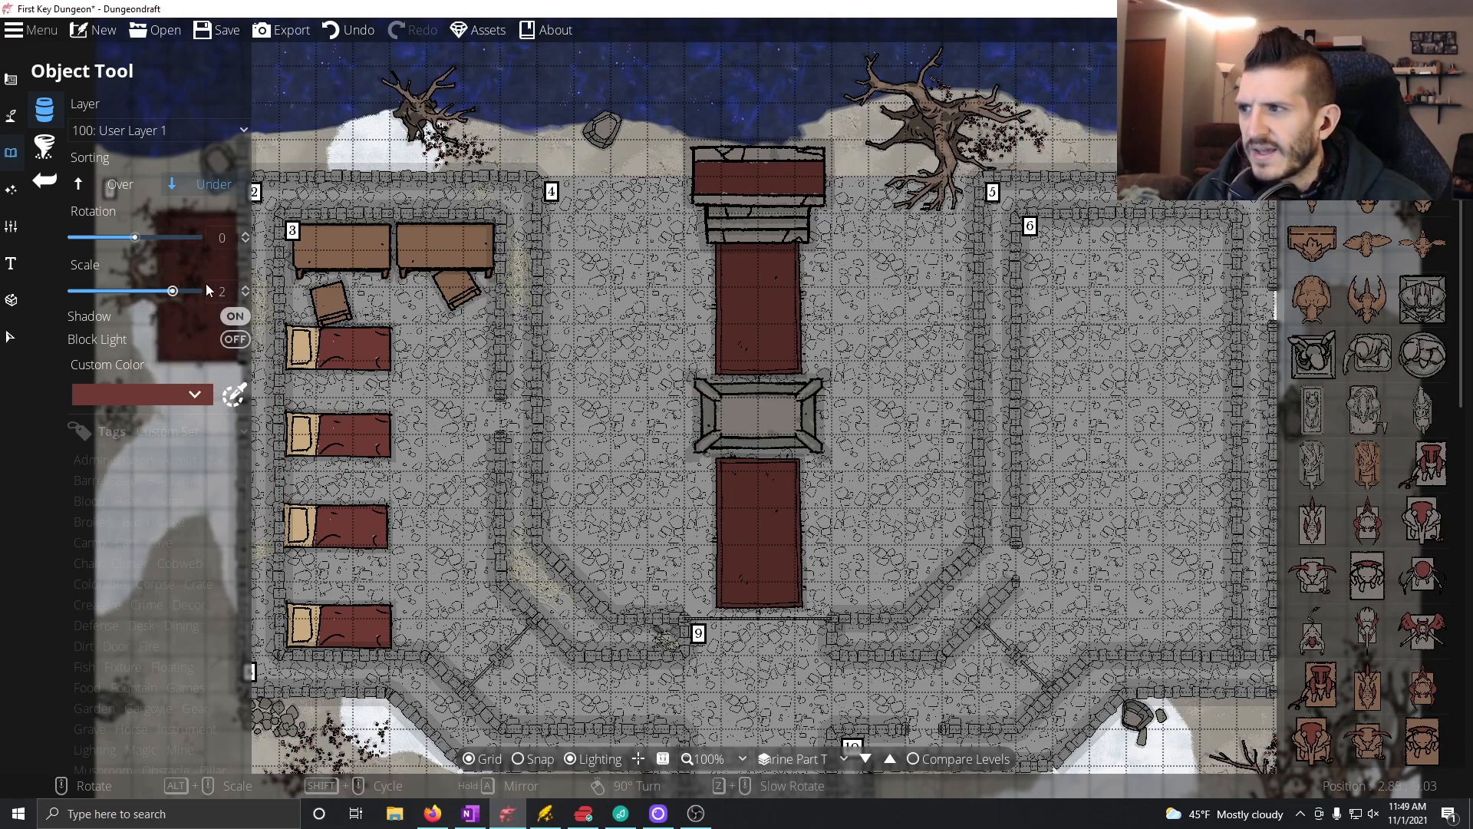
{"action": "left_click", "coordinate": [1368, 354]}
{"action": "scroll", "coordinate": [929, 330], "scroll_direction": "up", "scroll_amount": 5}
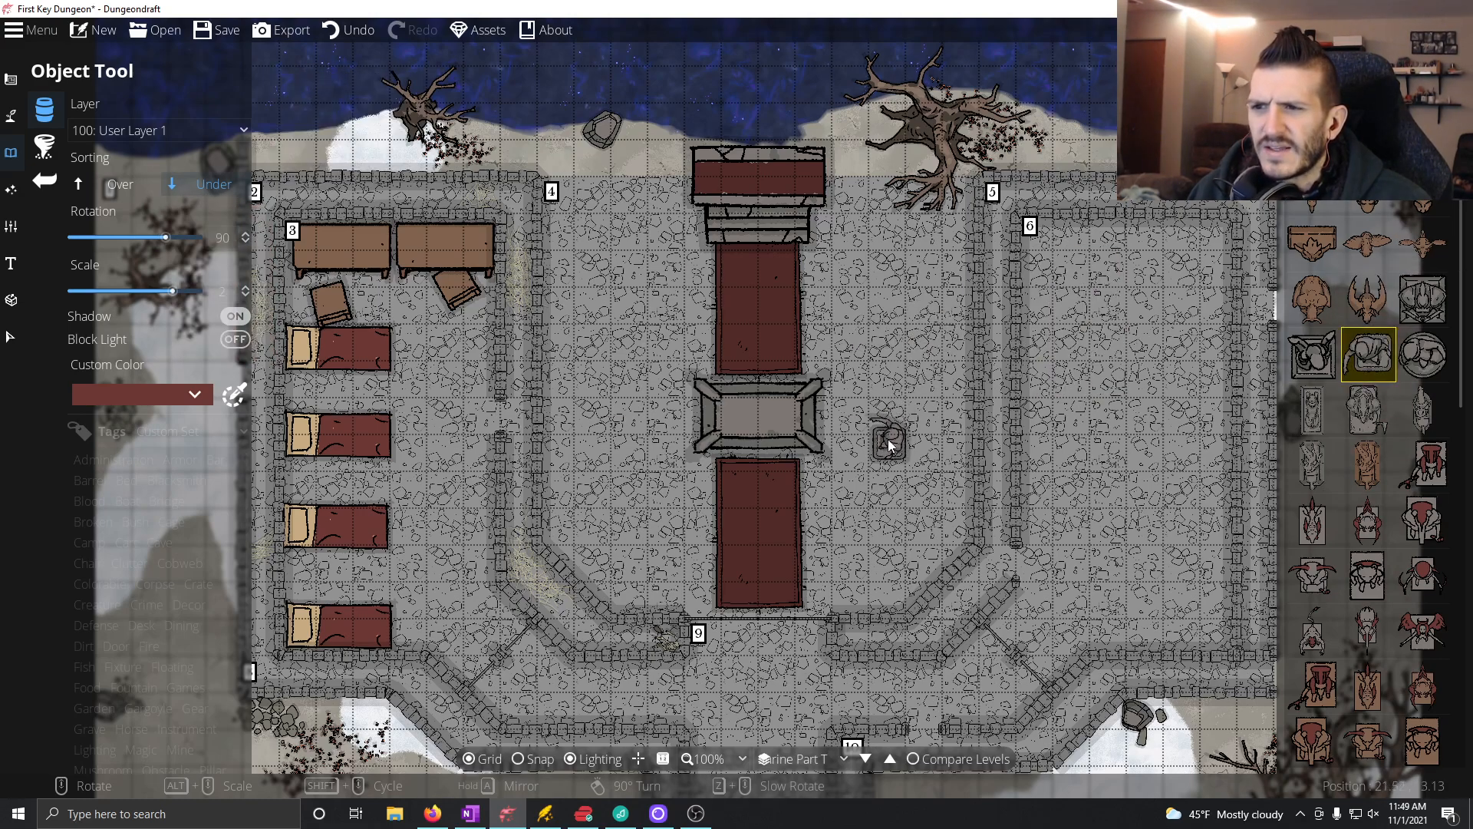
Step: Choose a round-topped stone statue and place three along room 4's east wall at 90° and three along the west wall at -90°
{"action": "mouse_move", "coordinate": [1427, 499]}
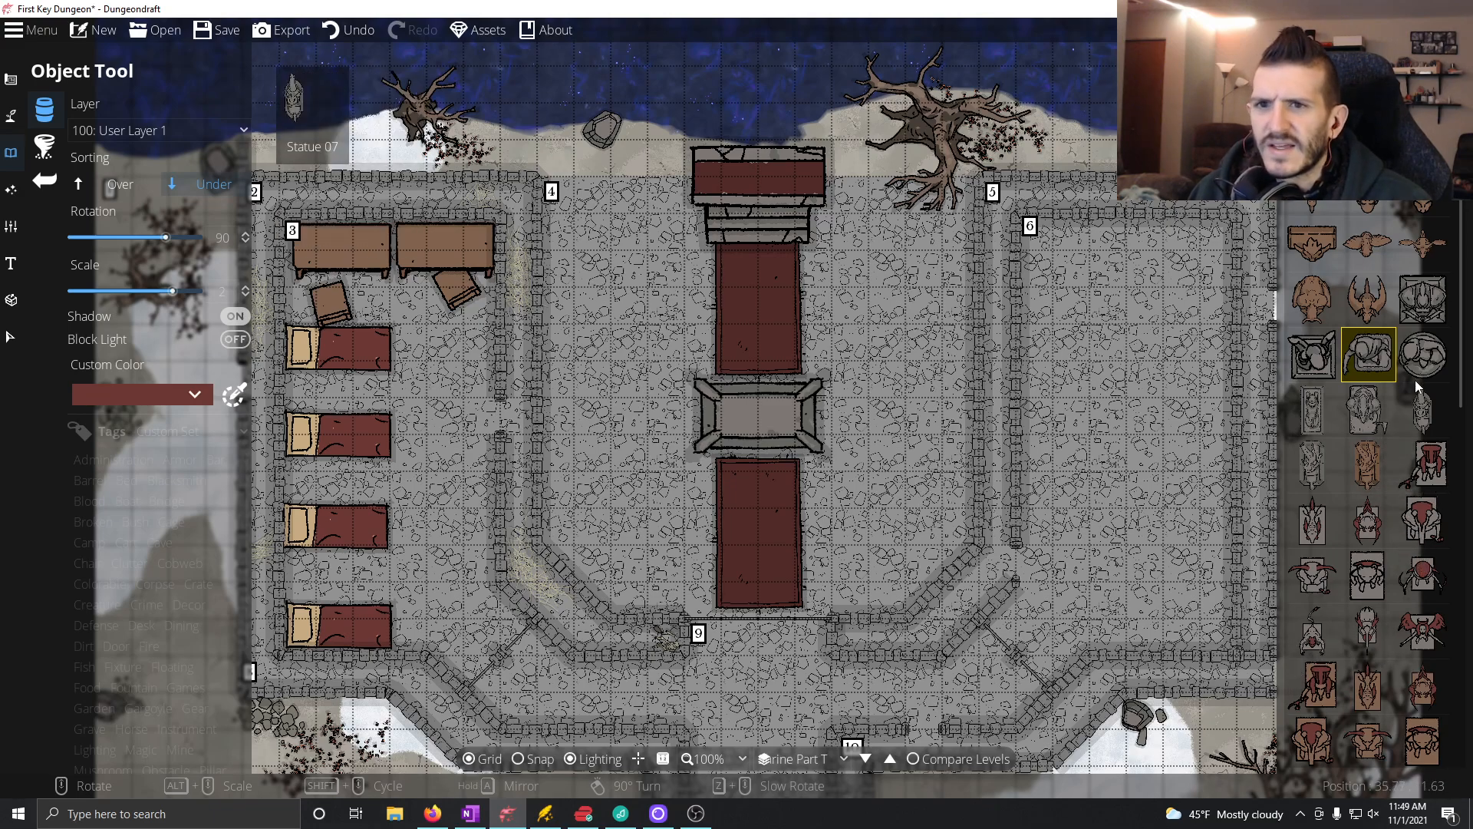
{"action": "scroll", "coordinate": [1392, 667], "scroll_direction": "down", "scroll_amount": 5}
{"action": "scroll", "coordinate": [1390, 670], "scroll_direction": "down", "scroll_amount": 1}
{"action": "left_click", "coordinate": [1304, 615]}
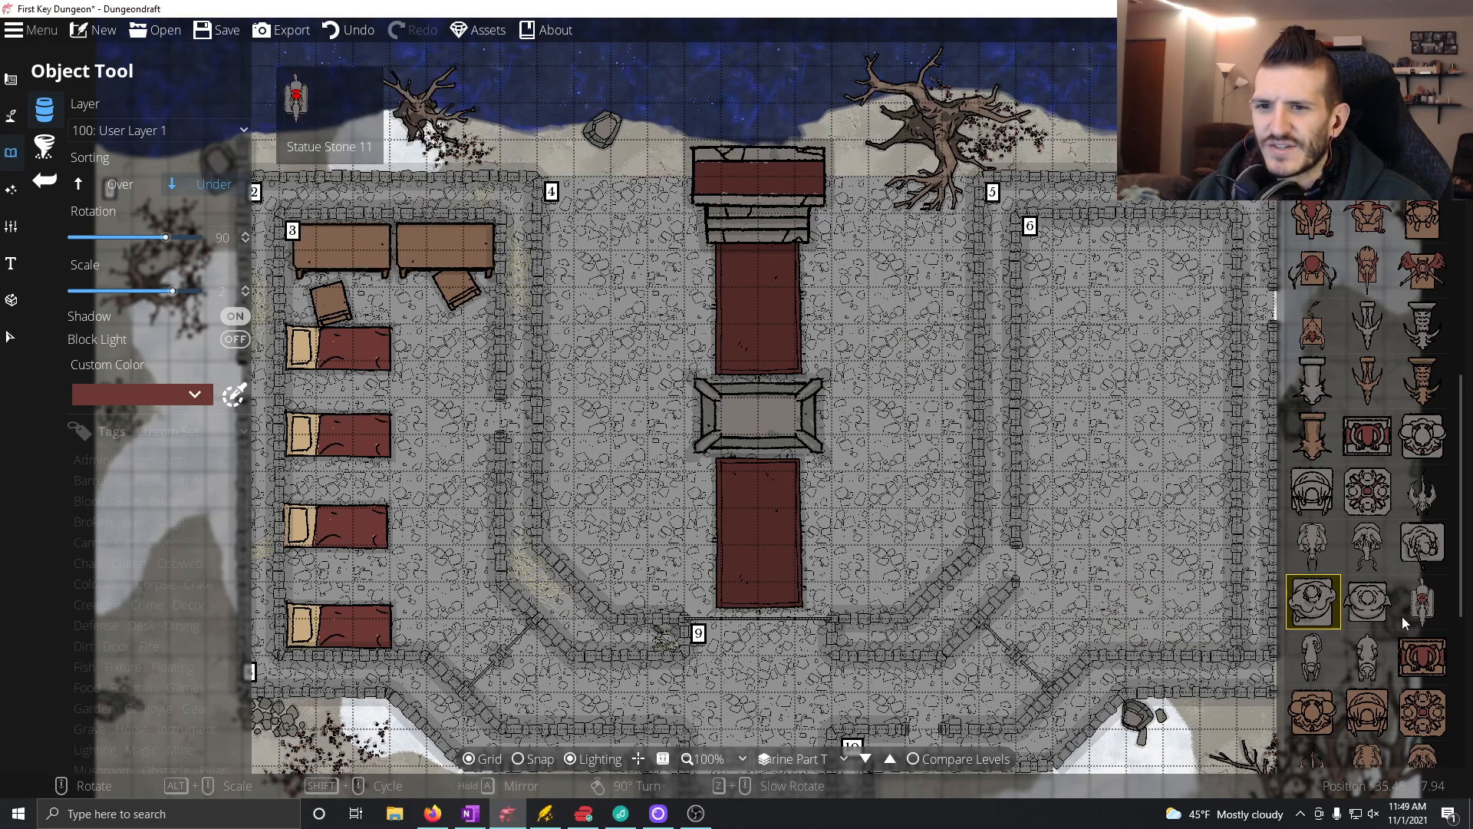
{"action": "left_click", "coordinate": [1368, 600]}
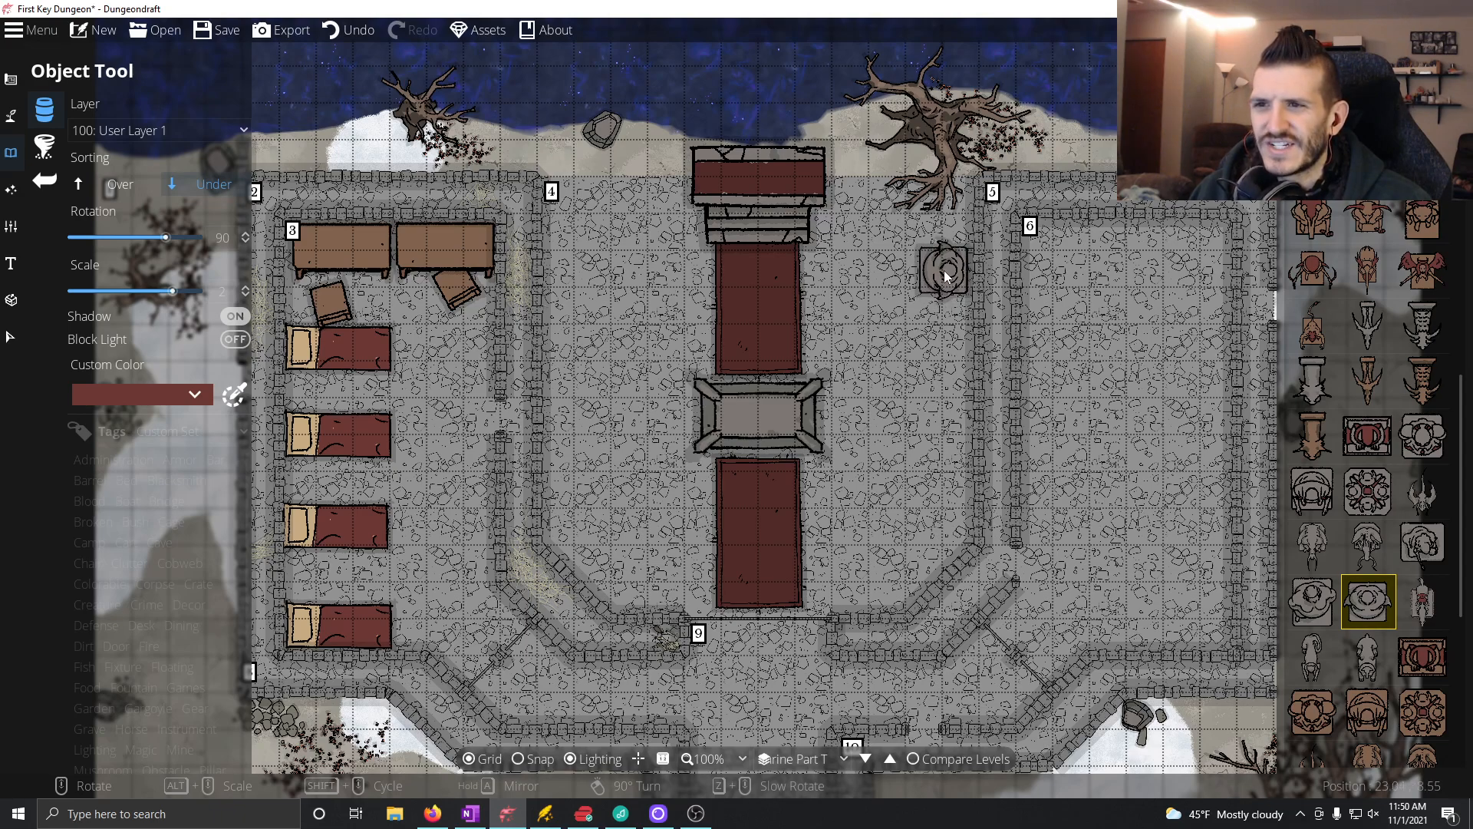
{"action": "left_click", "coordinate": [946, 269]}
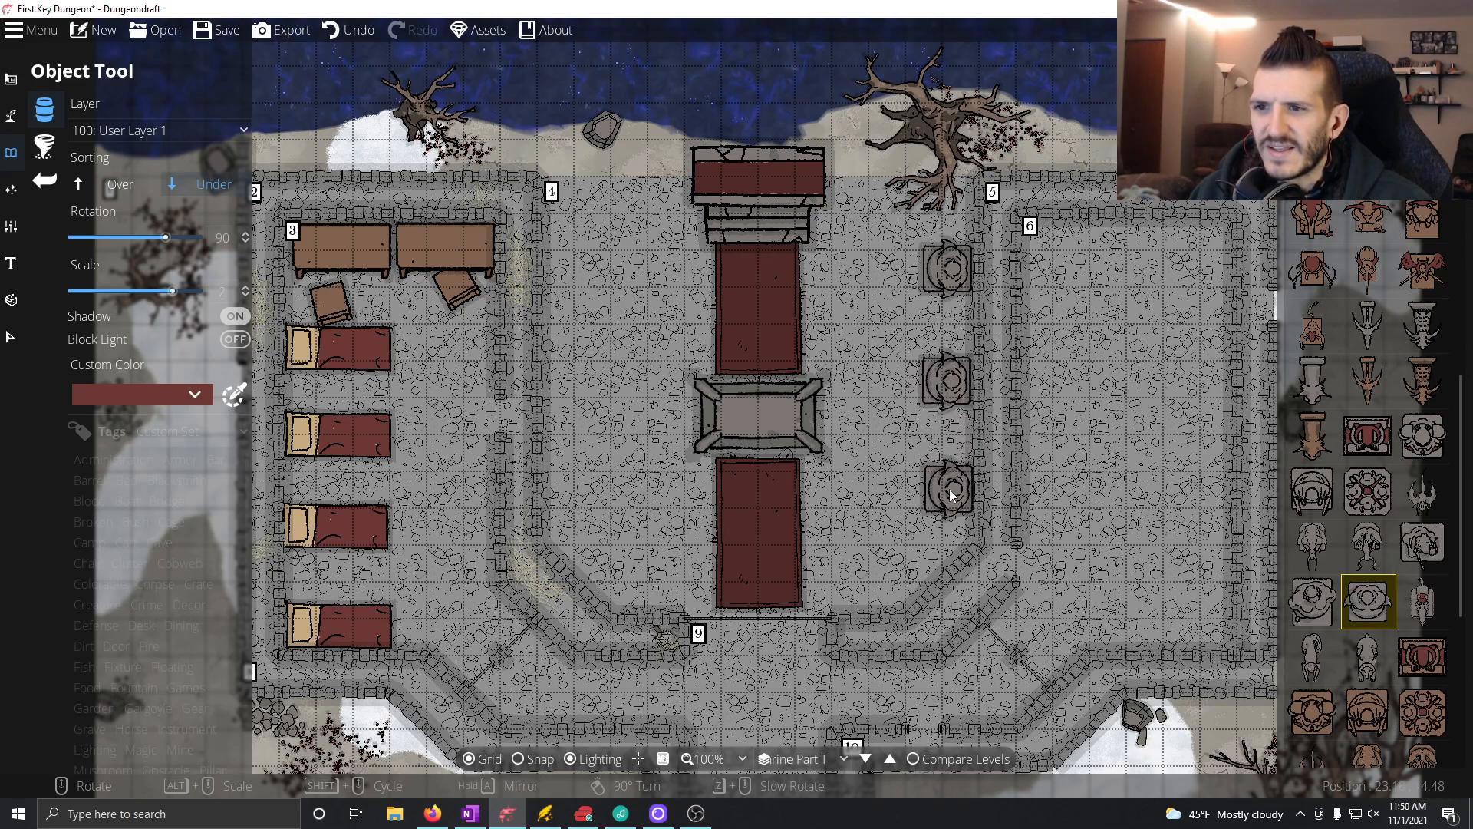
{"action": "left_click", "coordinate": [946, 491]}
{"action": "scroll", "coordinate": [675, 509], "scroll_direction": "down", "scroll_amount": 3}
{"action": "scroll", "coordinate": [675, 509], "scroll_direction": "up", "scroll_amount": 7}
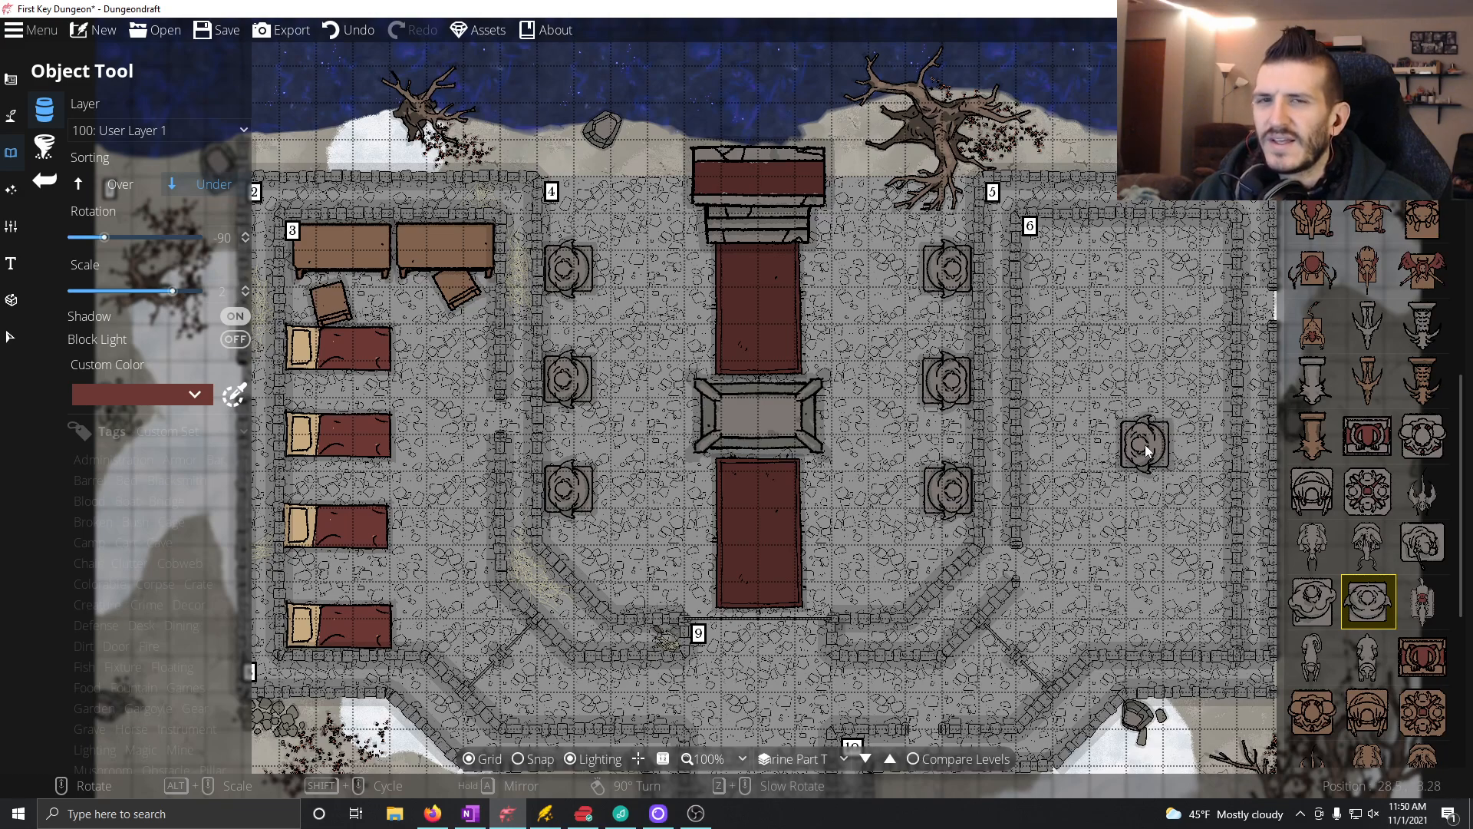
Step: Find the blood stains in the object library and place two on the central altar, sorted Over, the second rotated to -30°
{"action": "scroll", "coordinate": [1373, 395], "scroll_direction": "down", "scroll_amount": 10}
{"action": "scroll", "coordinate": [1369, 445], "scroll_direction": "up", "scroll_amount": 10}
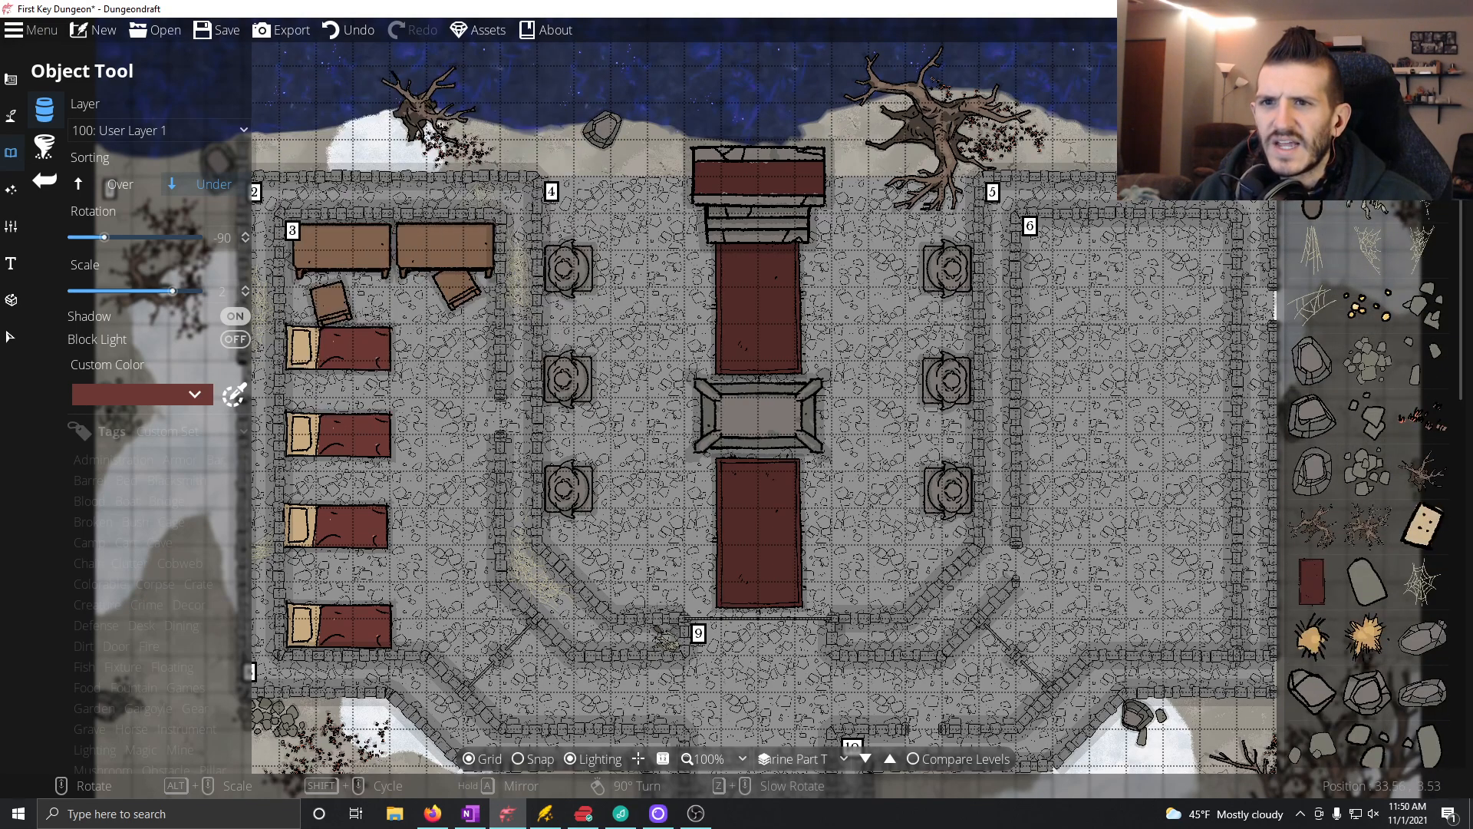
{"action": "left_click", "coordinate": [1321, 77]}
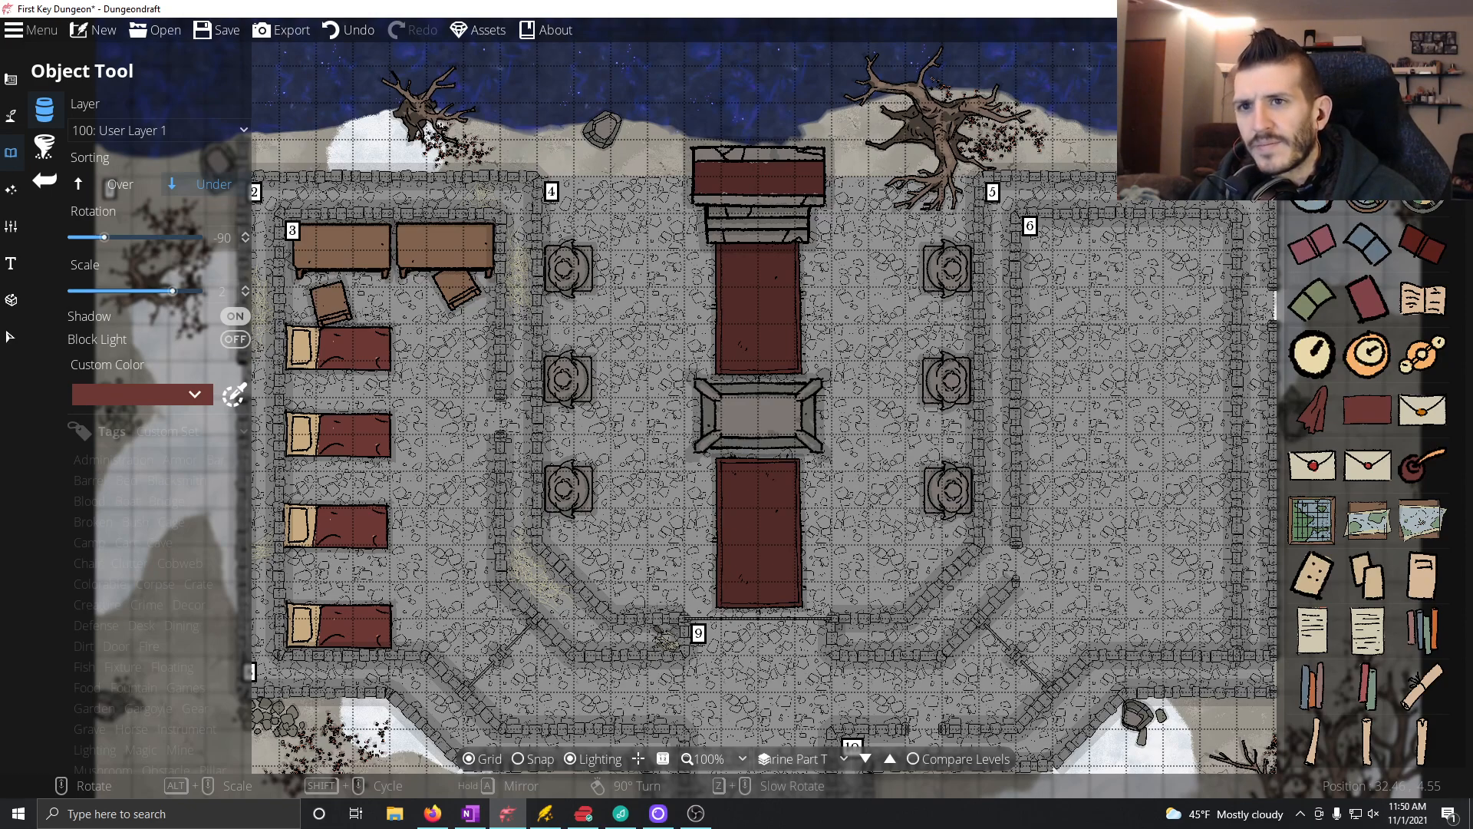
{"action": "scroll", "coordinate": [1369, 476], "scroll_direction": "down", "scroll_amount": 8}
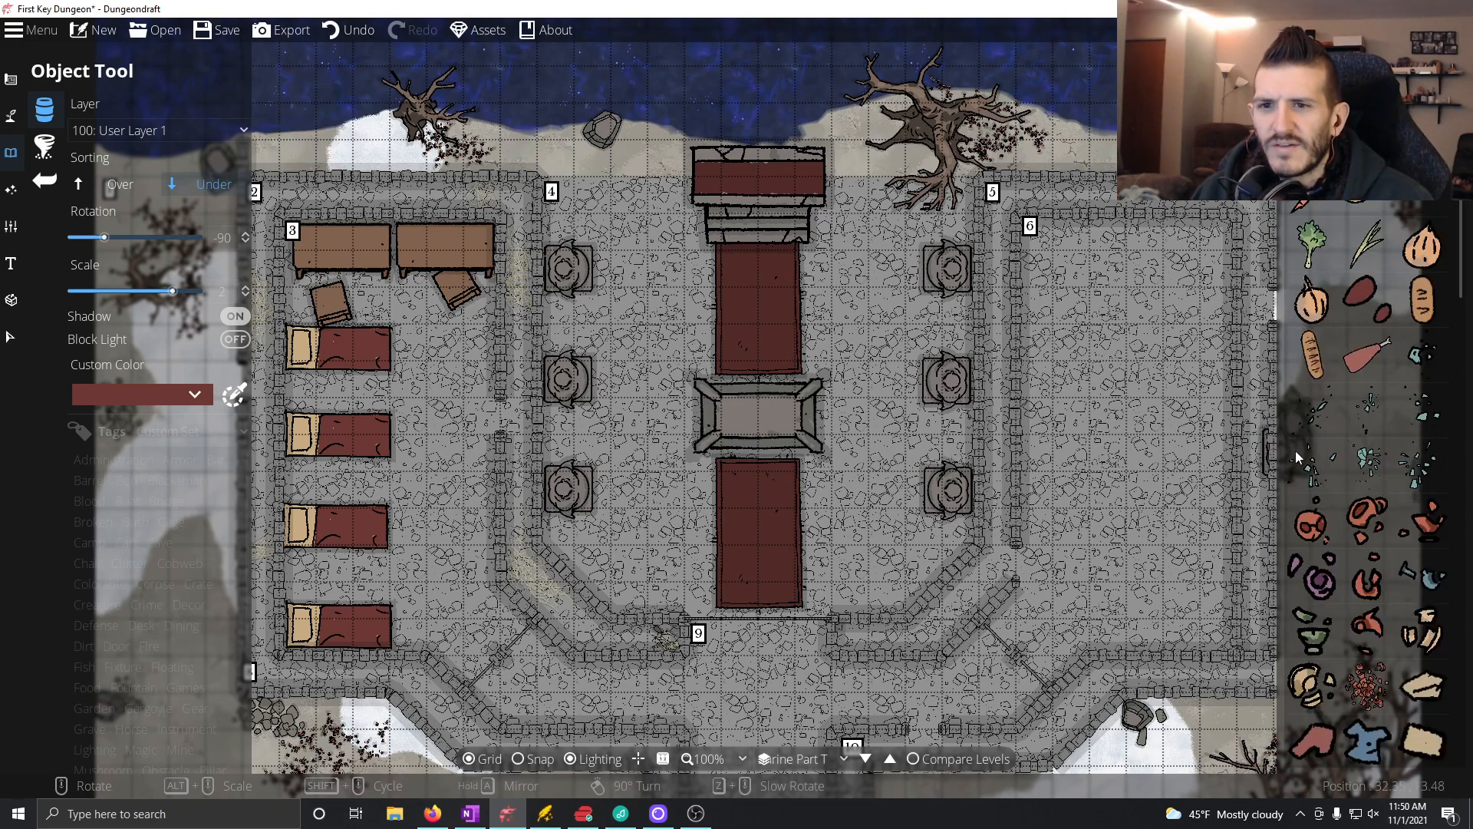
{"action": "scroll", "coordinate": [1376, 468], "scroll_direction": "down", "scroll_amount": 10}
{"action": "scroll", "coordinate": [1376, 468], "scroll_direction": "down", "scroll_amount": 10}
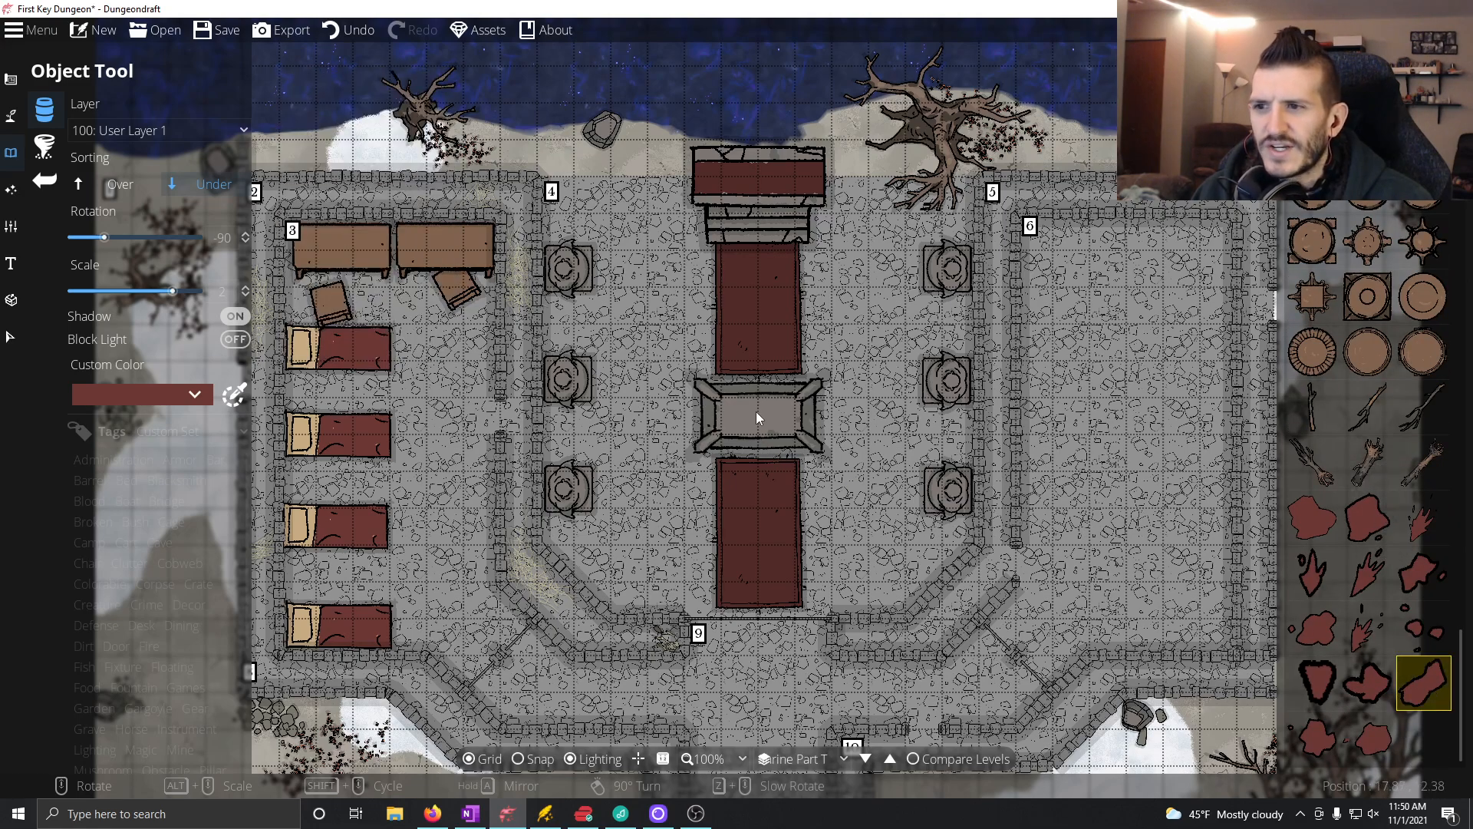
{"action": "left_click", "coordinate": [142, 186]}
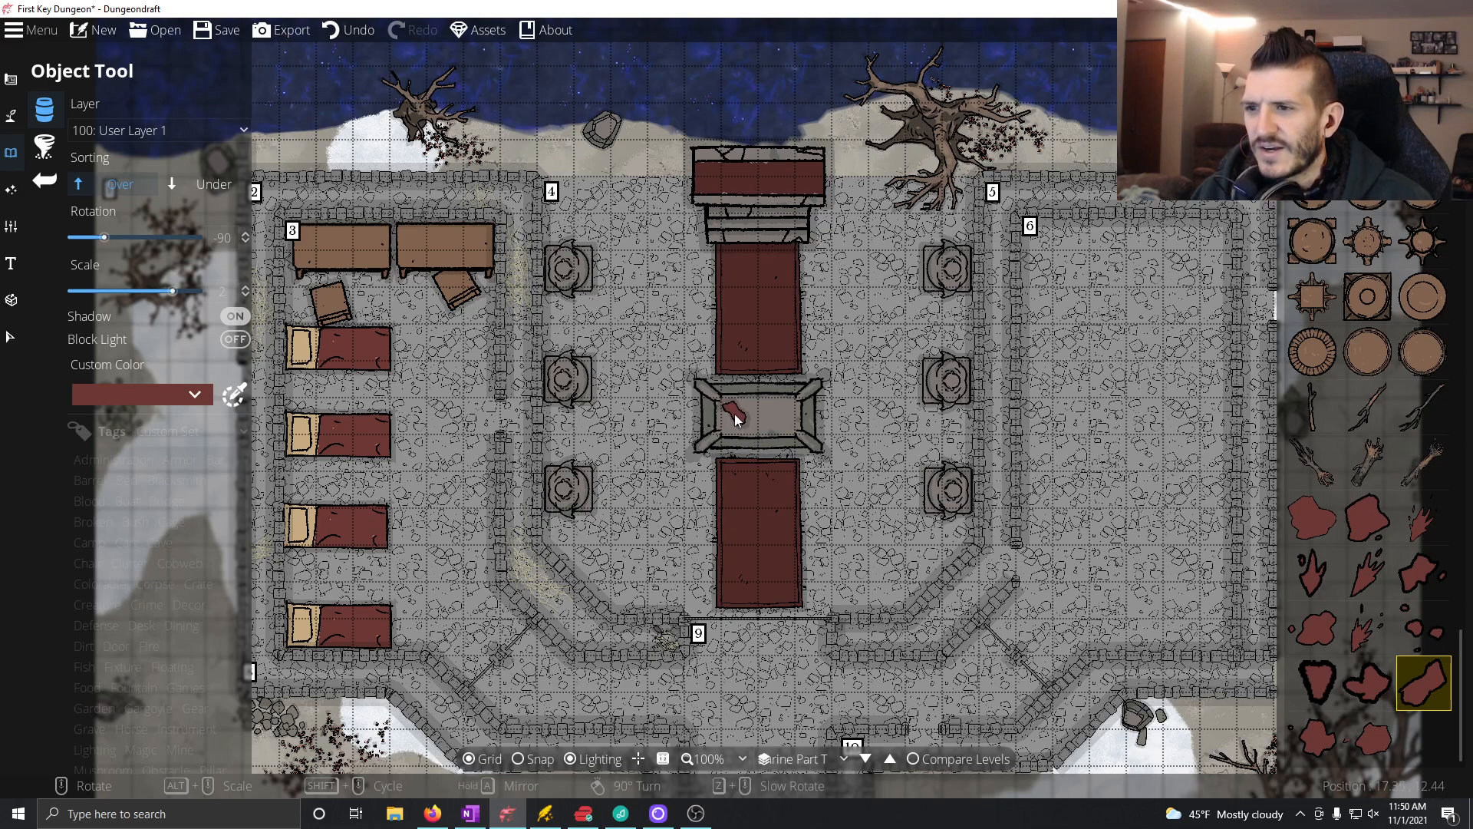
{"action": "left_click", "coordinate": [738, 416]}
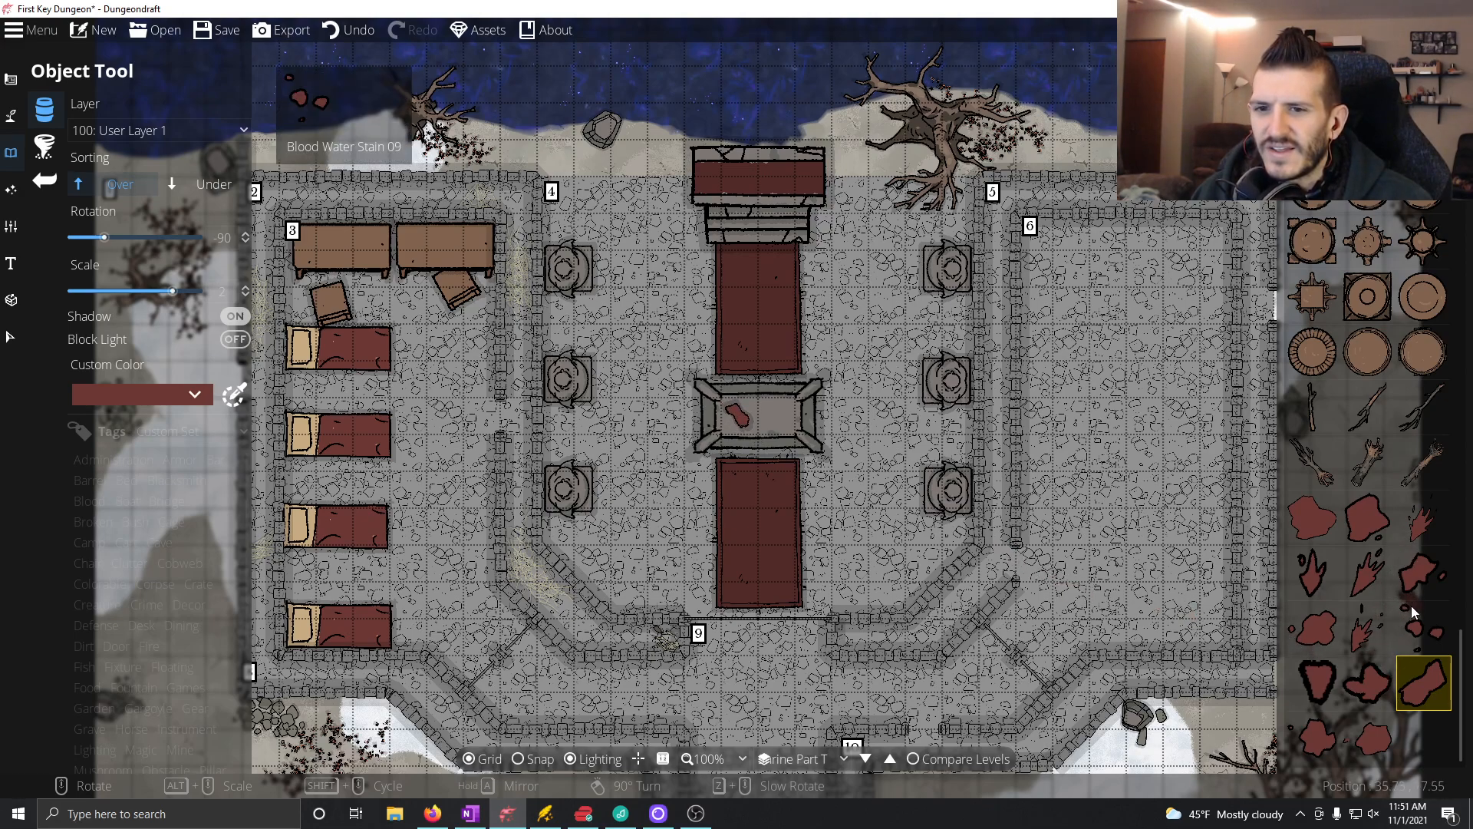
{"action": "left_click", "coordinate": [1412, 565]}
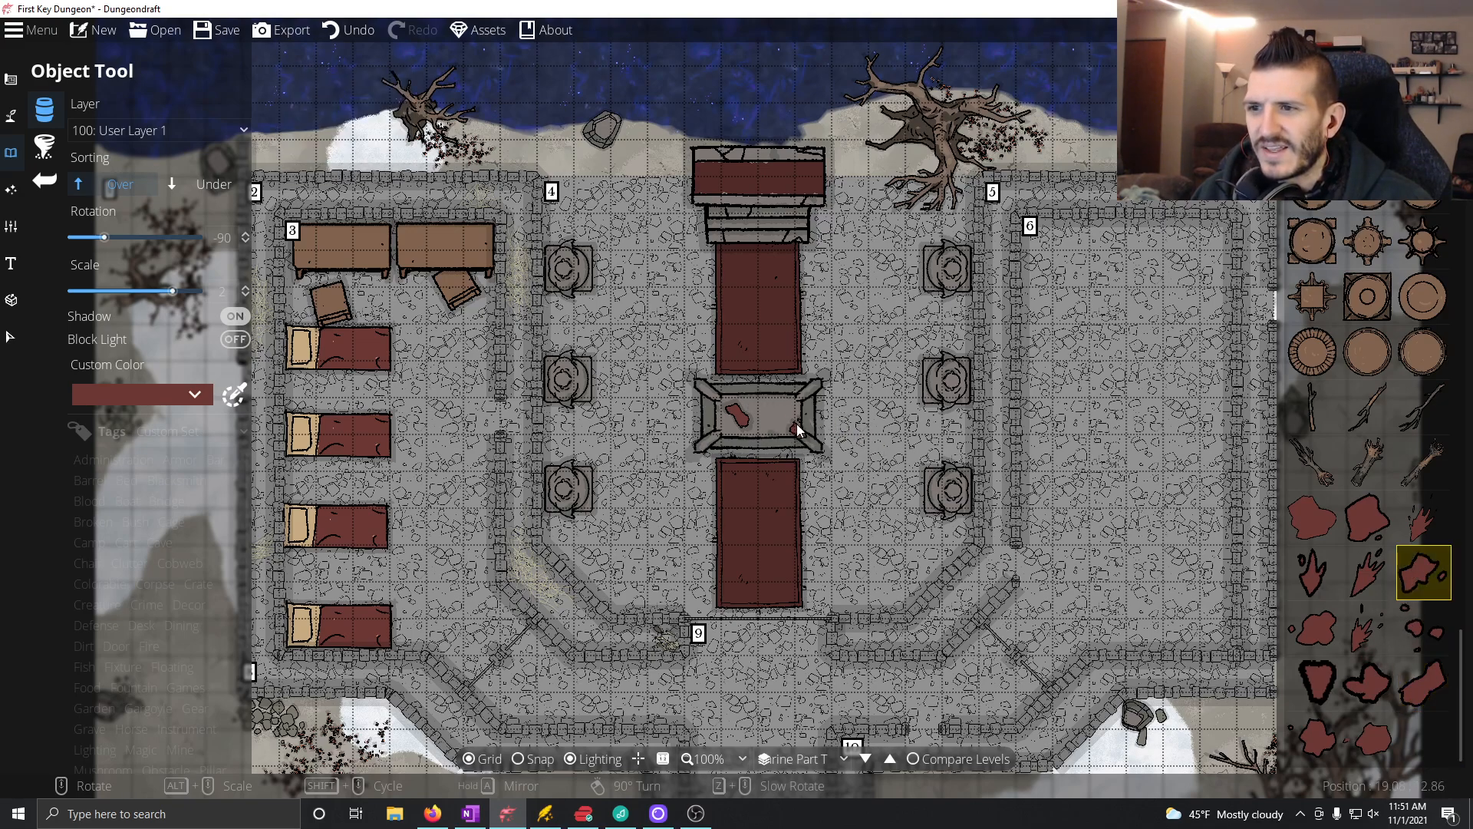
{"action": "scroll", "coordinate": [793, 420], "scroll_direction": "up", "scroll_amount": 4}
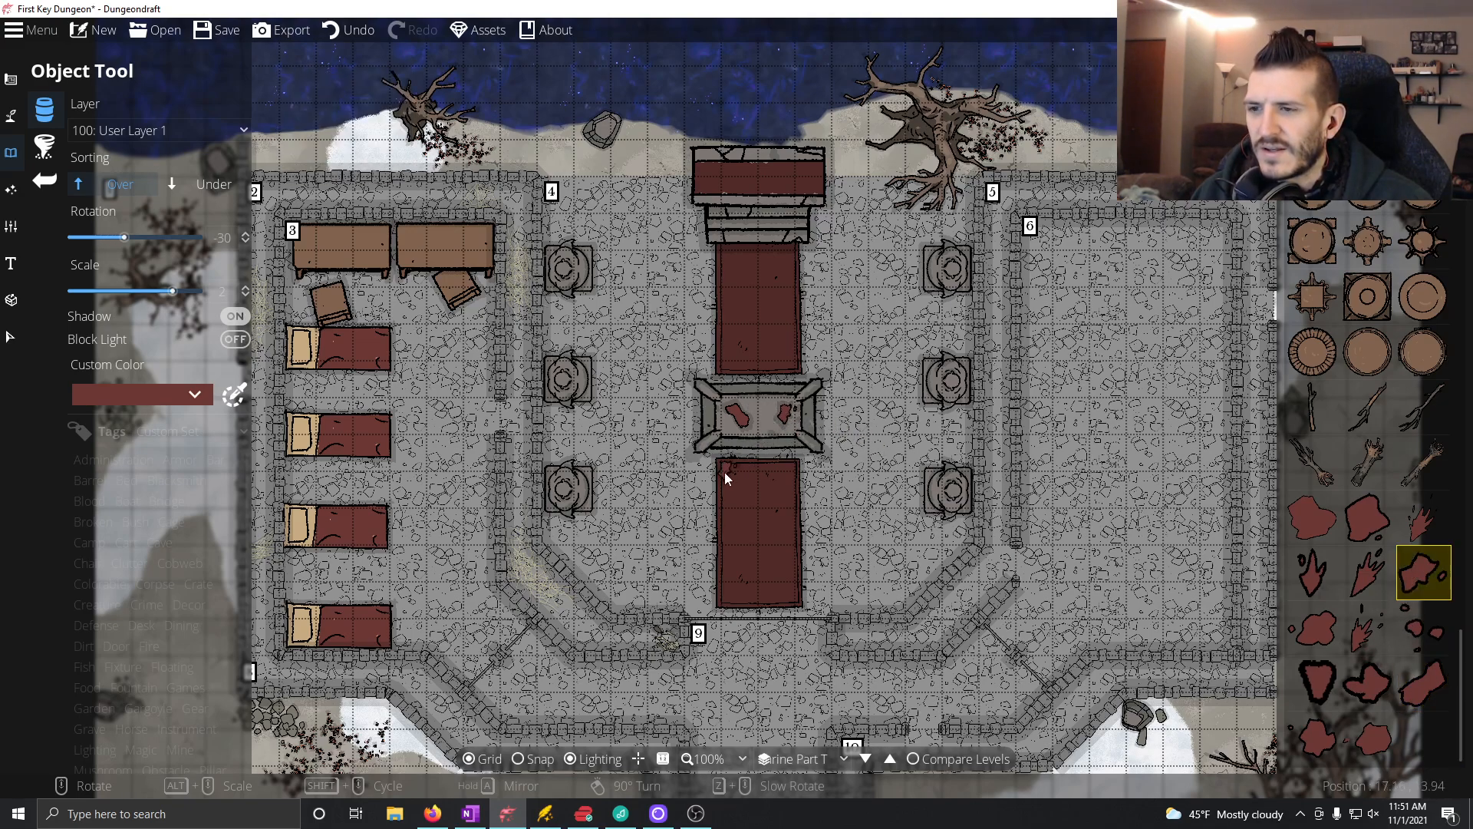
Step: Filter the object library by the Blood tag and preview Blood Water Stain 08 on the northern rug, rotated to 165°
{"action": "left_click", "coordinate": [1359, 617]}
{"action": "scroll", "coordinate": [772, 338], "scroll_direction": "up", "scroll_amount": 13}
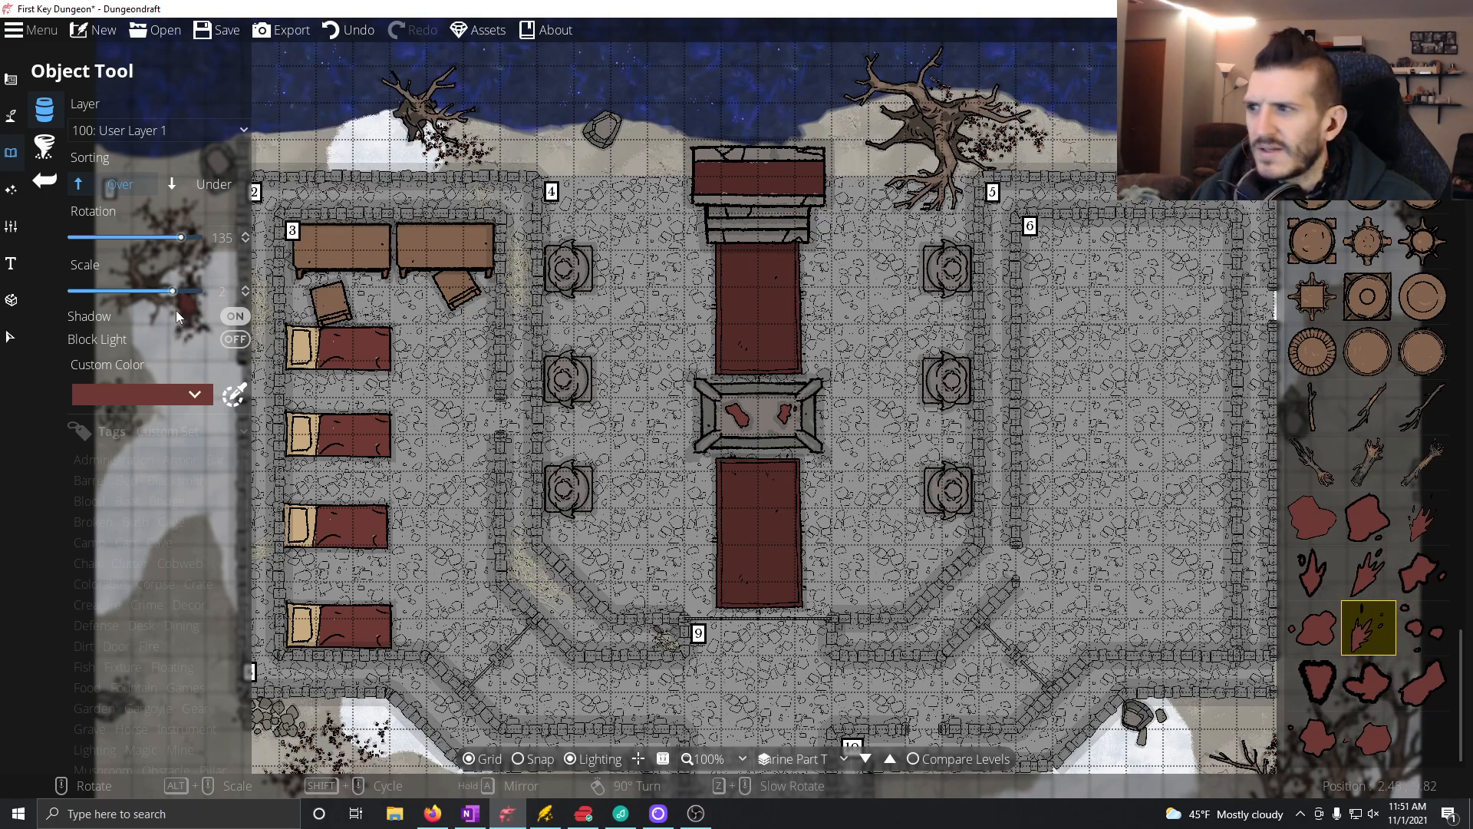
{"action": "left_click", "coordinate": [91, 497]}
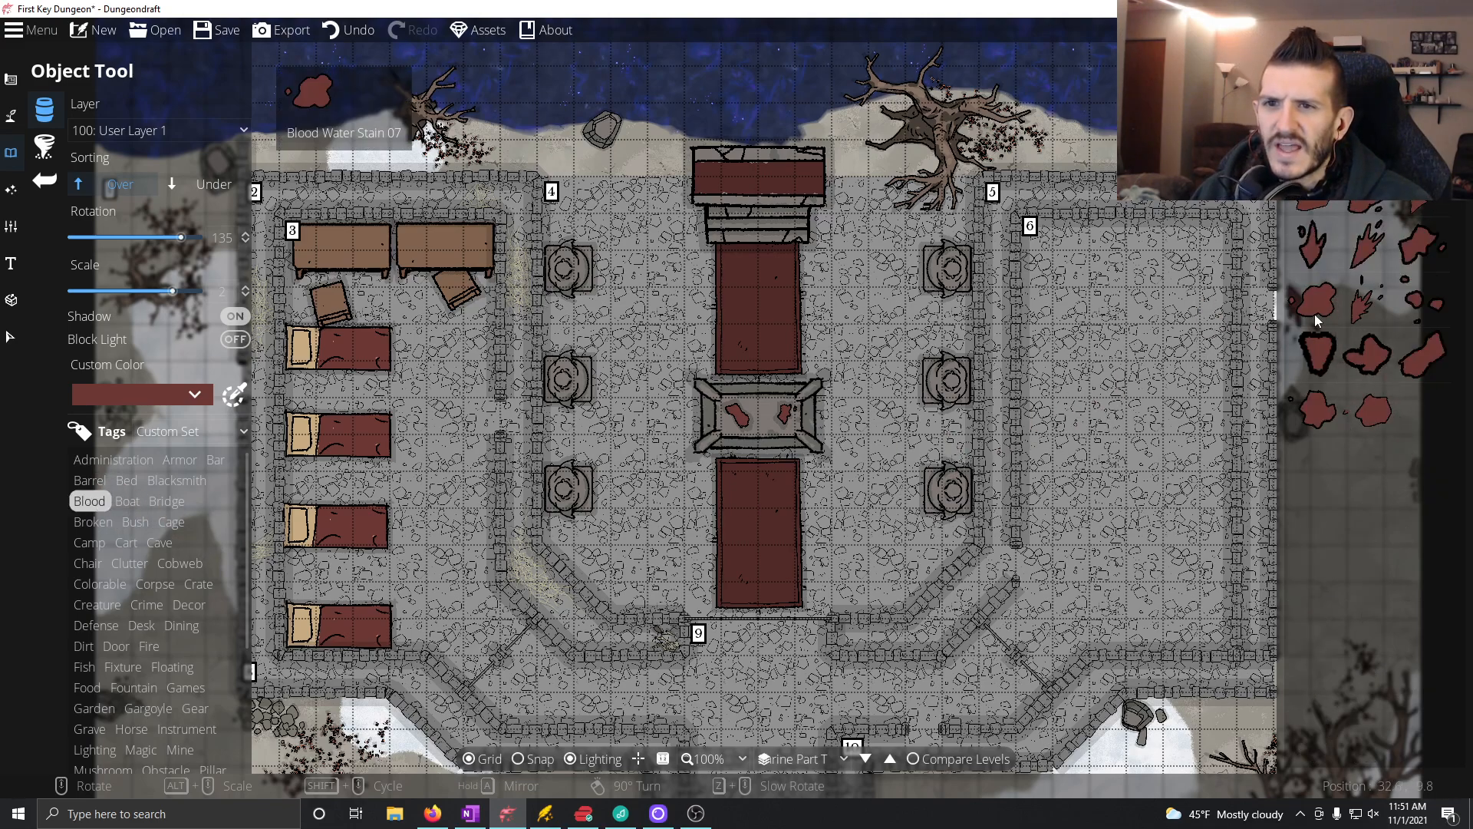
{"action": "left_click", "coordinate": [1367, 299]}
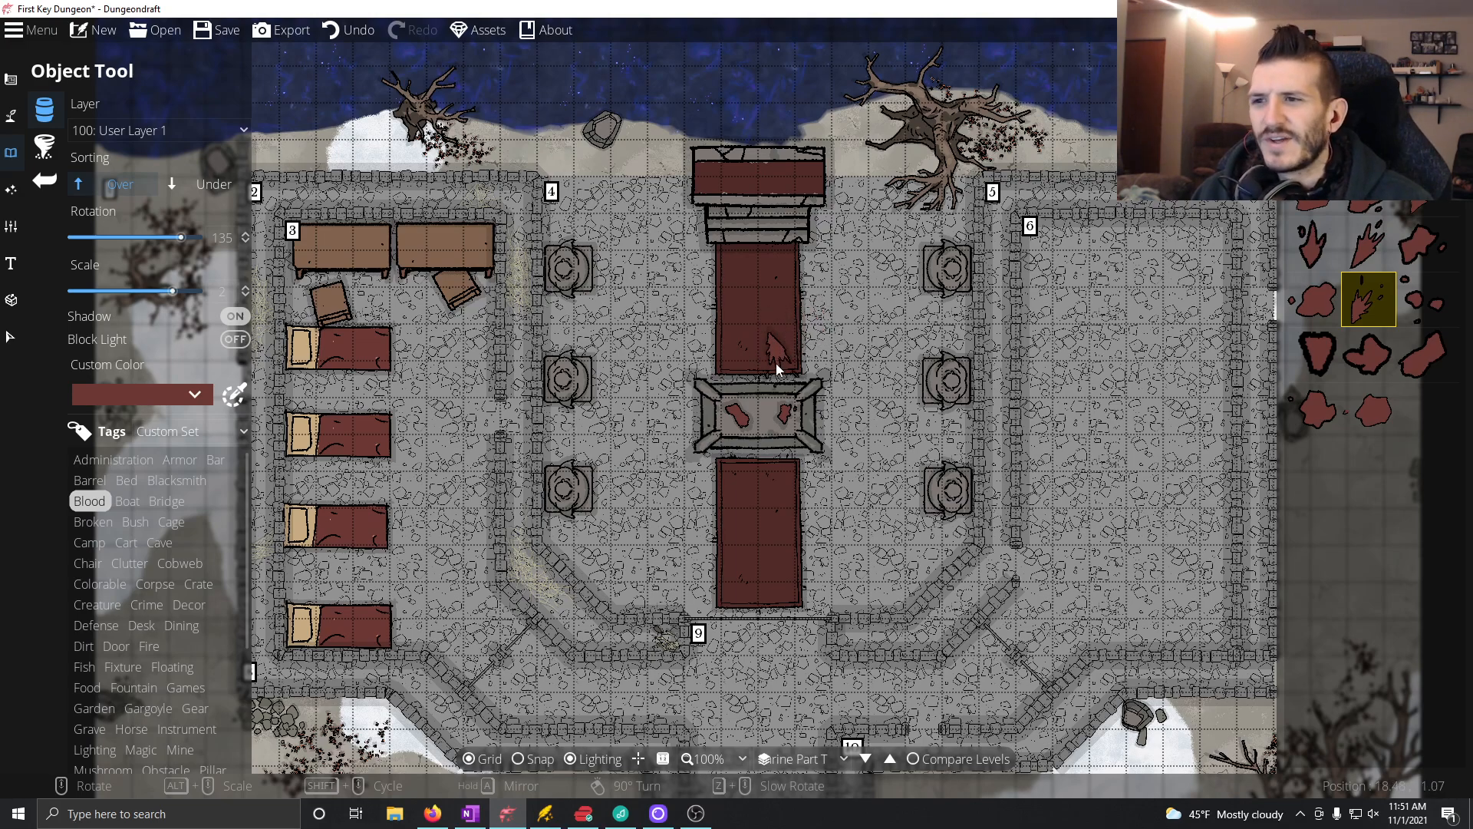
{"action": "scroll", "coordinate": [764, 337], "scroll_direction": "up", "scroll_amount": 1}
{"action": "scroll", "coordinate": [743, 291], "scroll_direction": "up", "scroll_amount": 1}
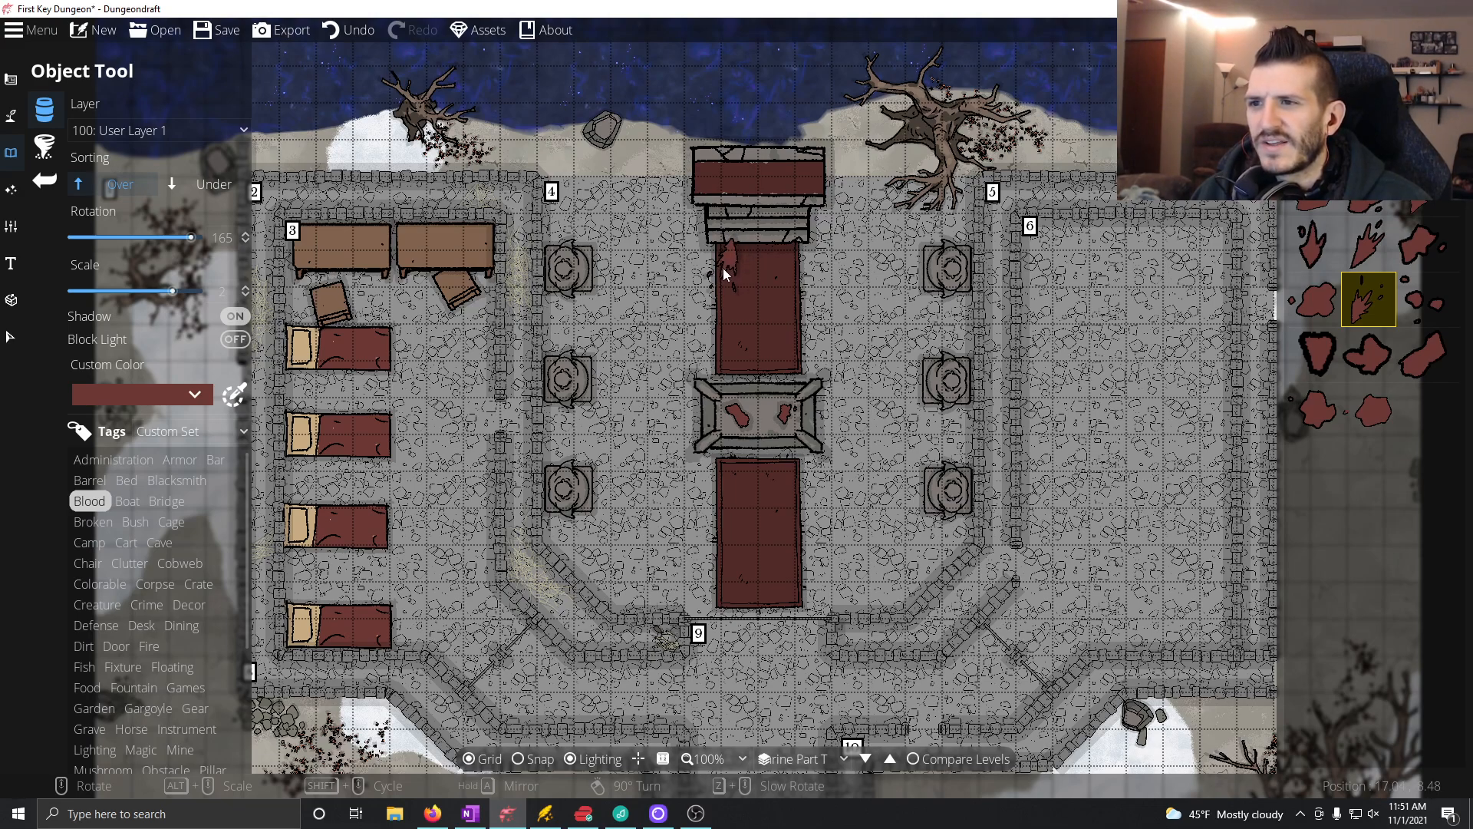
Step: Place Blood Water Stain 03, rotated to 150°, on the northern rug just above the central altar
{"action": "left_click", "coordinate": [1417, 210]}
{"action": "scroll", "coordinate": [843, 310], "scroll_direction": "down", "scroll_amount": 1}
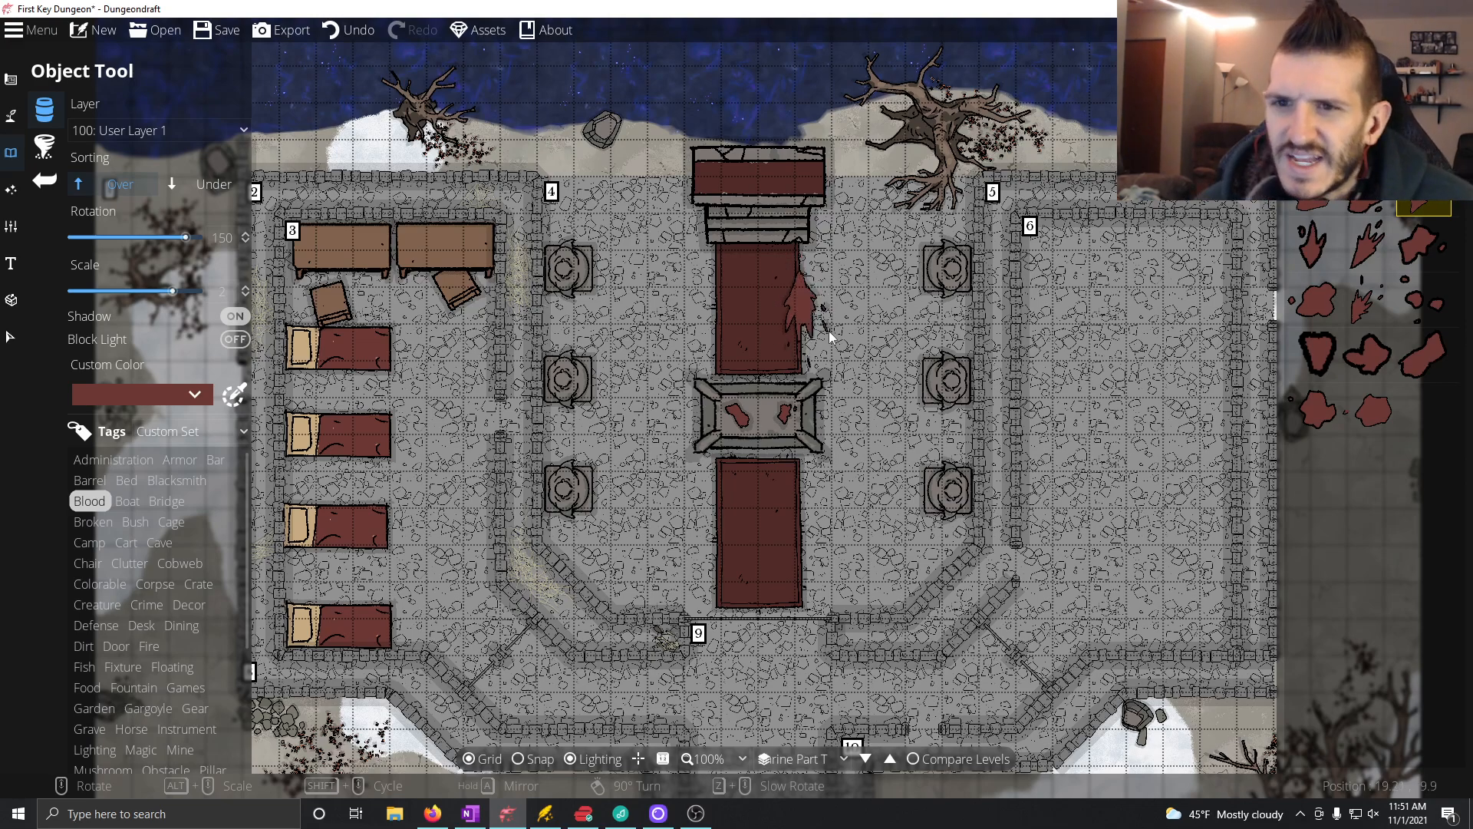
{"action": "left_click", "coordinate": [1412, 349]}
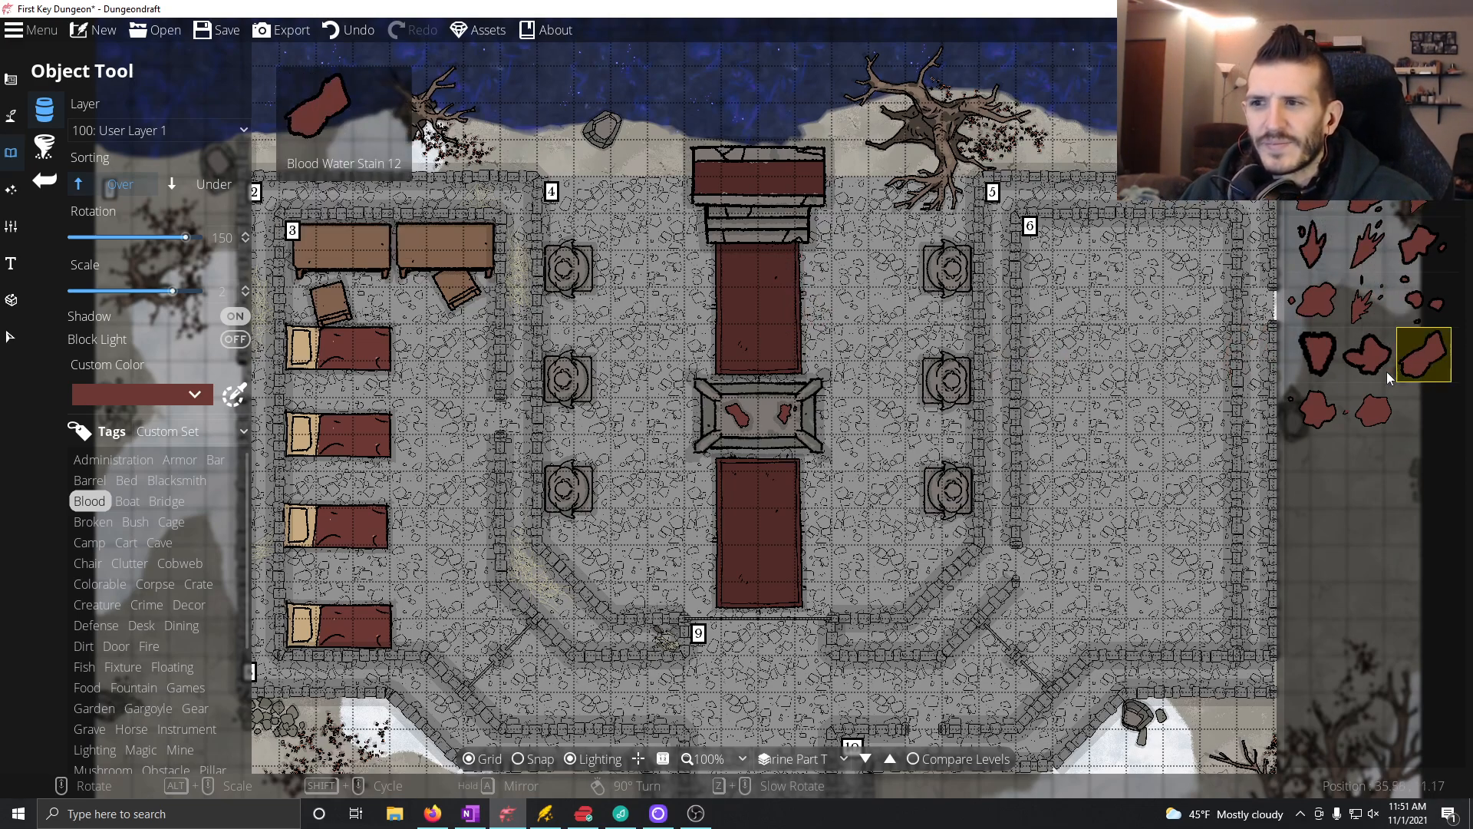
{"action": "left_click", "coordinate": [1421, 208]}
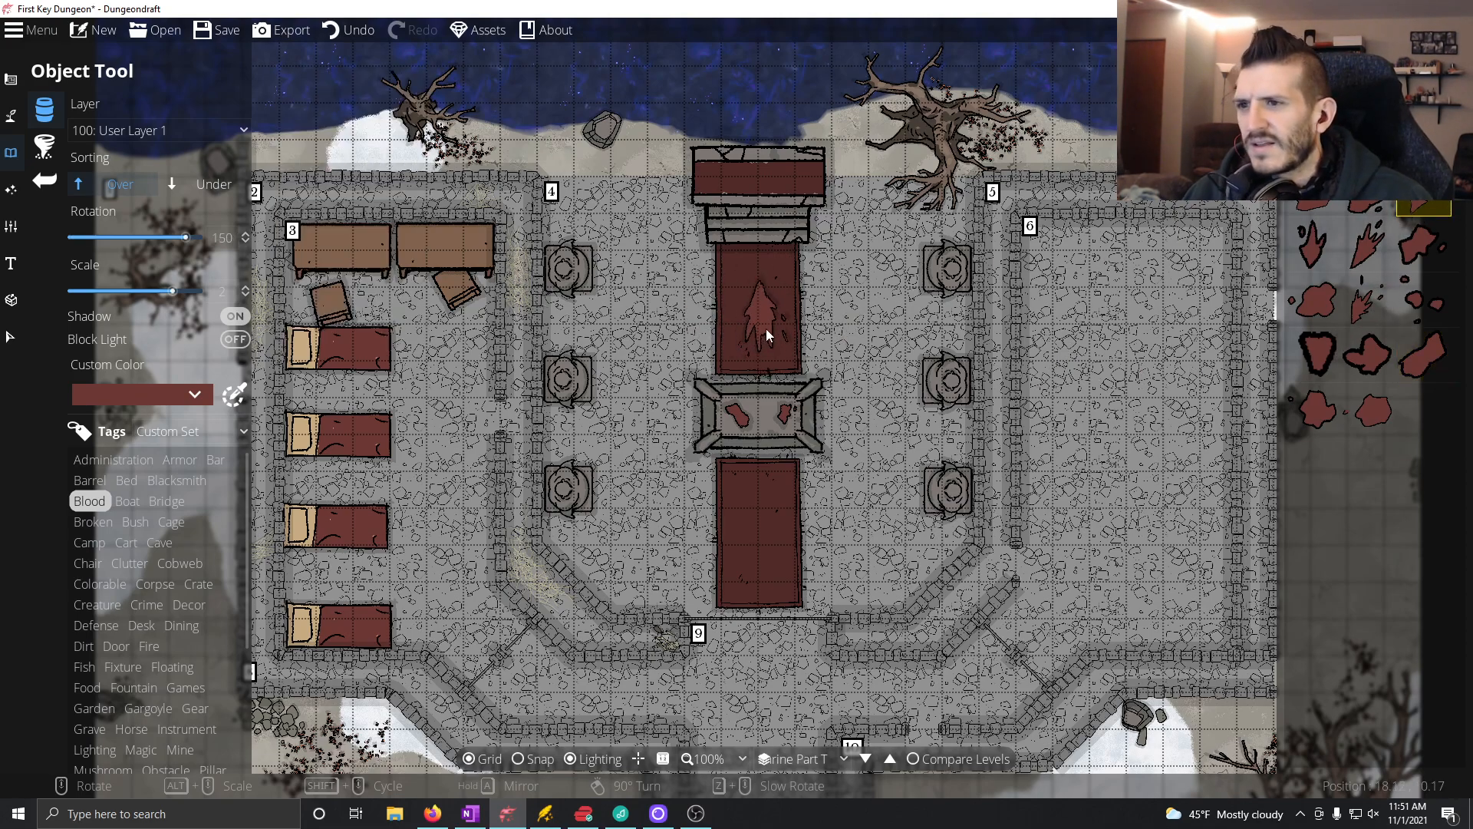
{"action": "scroll", "coordinate": [767, 311], "scroll_direction": "down", "scroll_amount": 1}
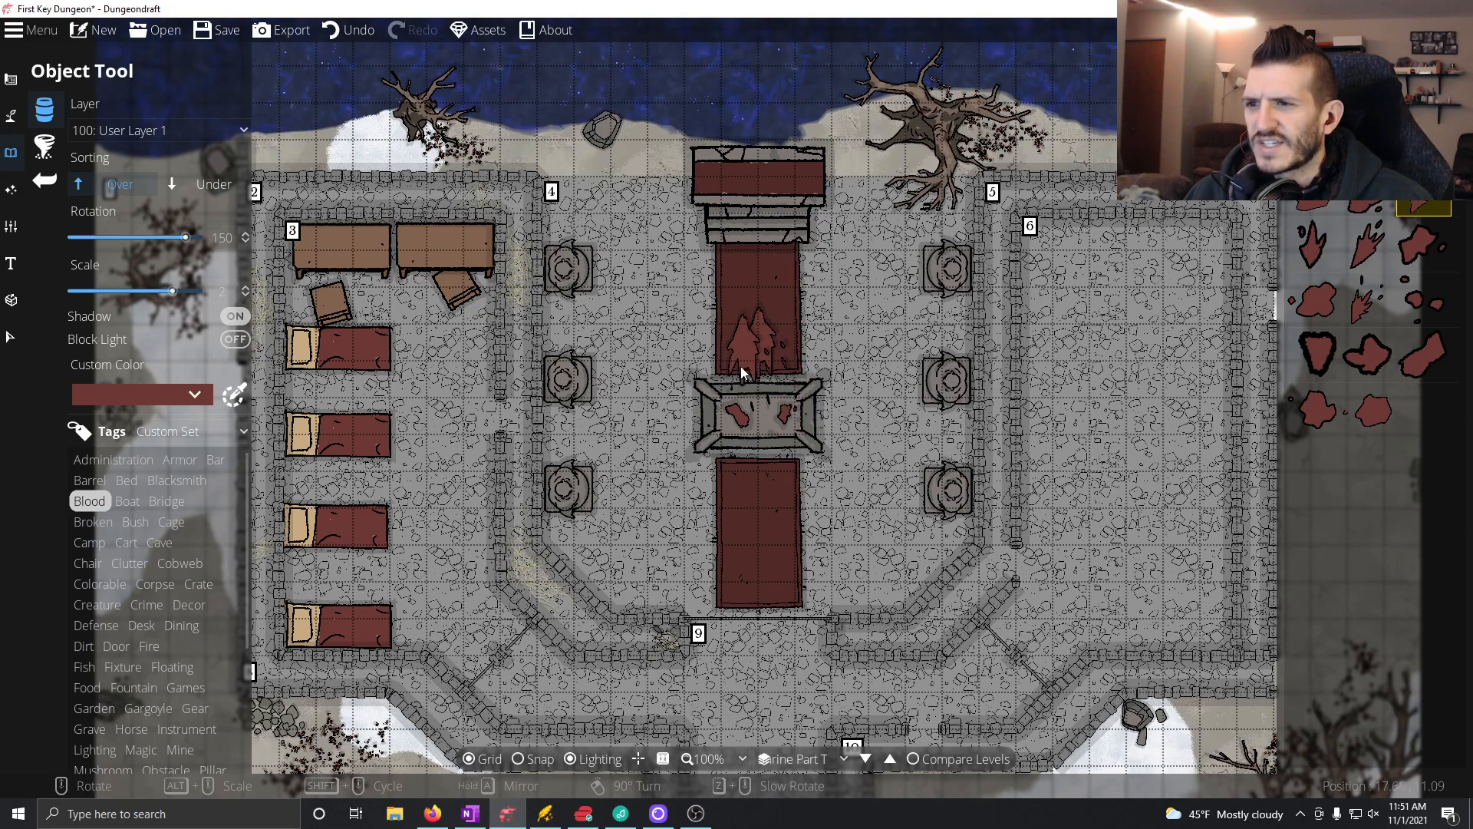
Step: Place Blood Water Stain 05, rotated to 135°, beside the cracked altar's steps, and Blood Water Stain 07 on the cracked altar's west end
{"action": "left_click", "coordinate": [1368, 243]}
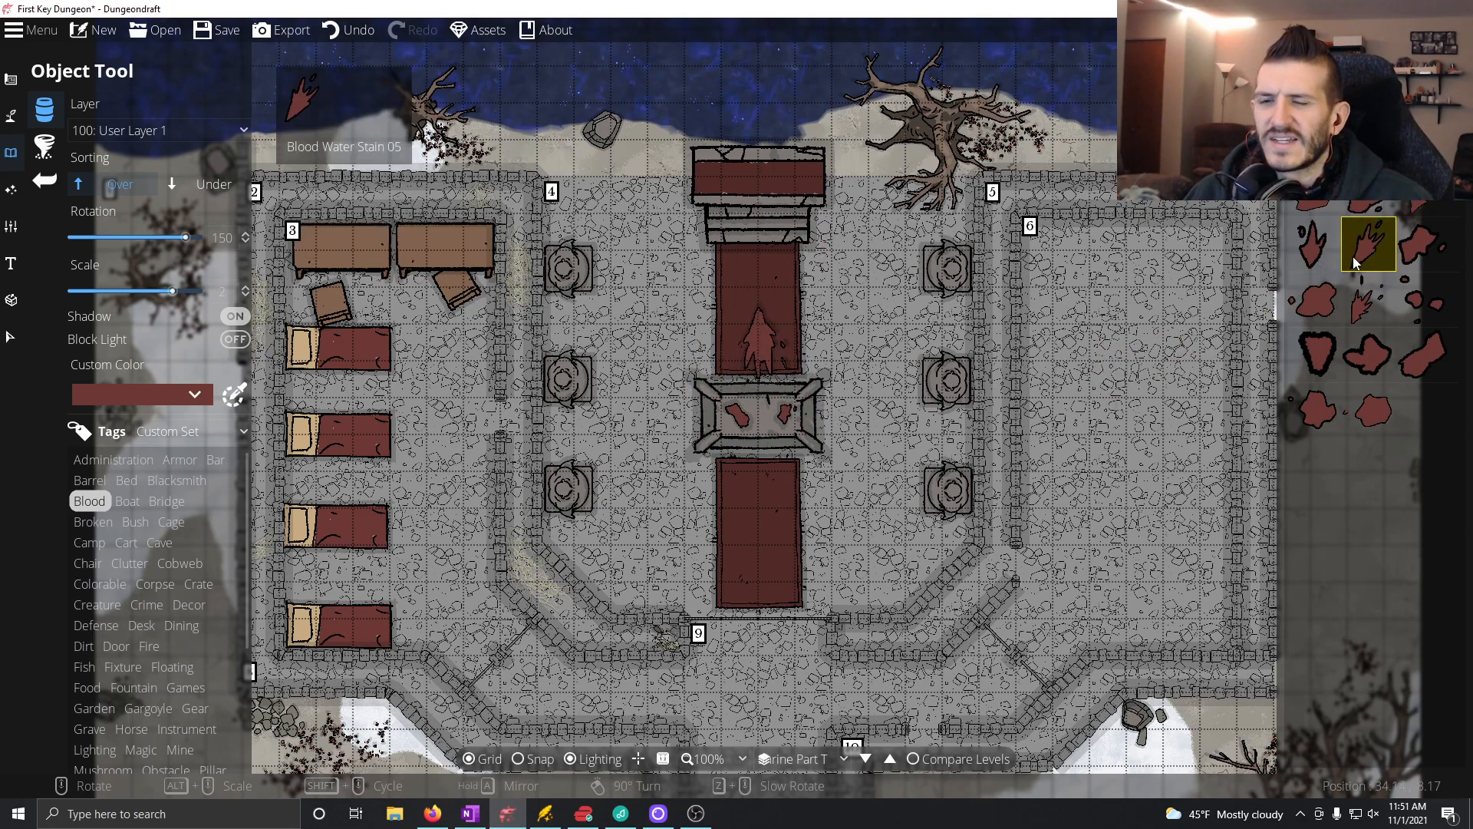
{"action": "scroll", "coordinate": [820, 276], "scroll_direction": "down", "scroll_amount": 6}
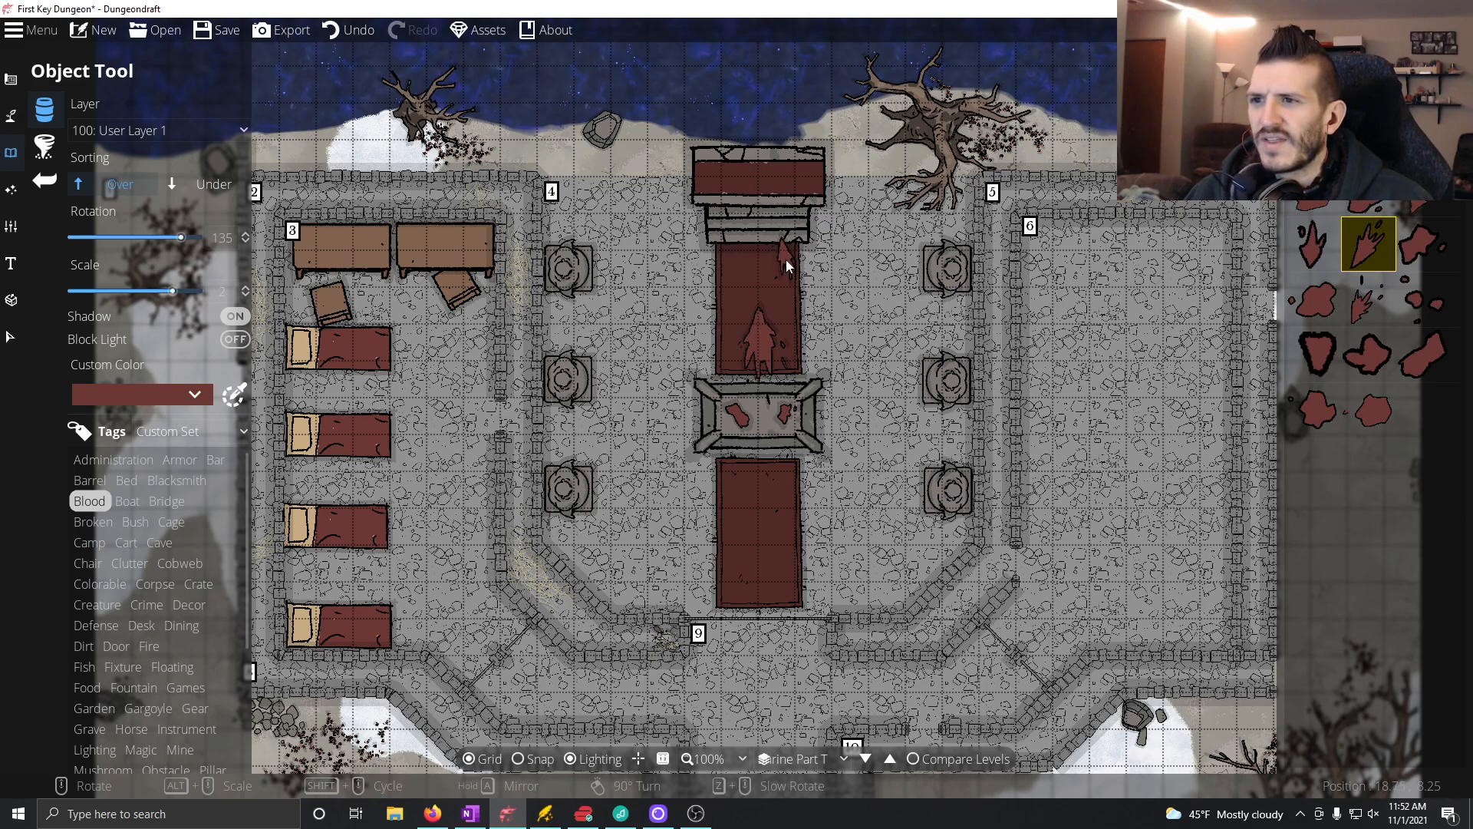
{"action": "left_click", "coordinate": [785, 259]}
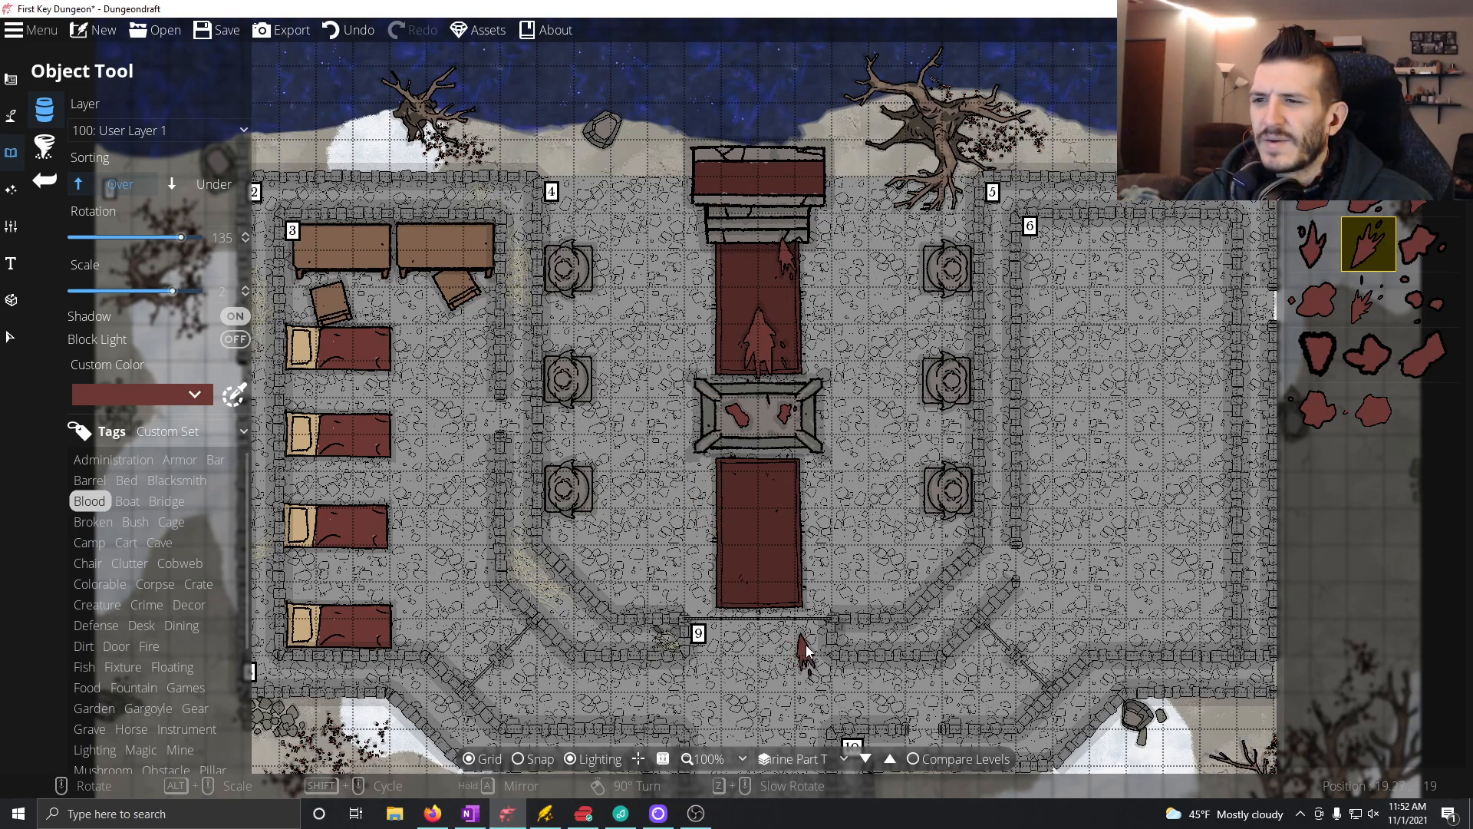
{"action": "left_click", "coordinate": [1316, 311]}
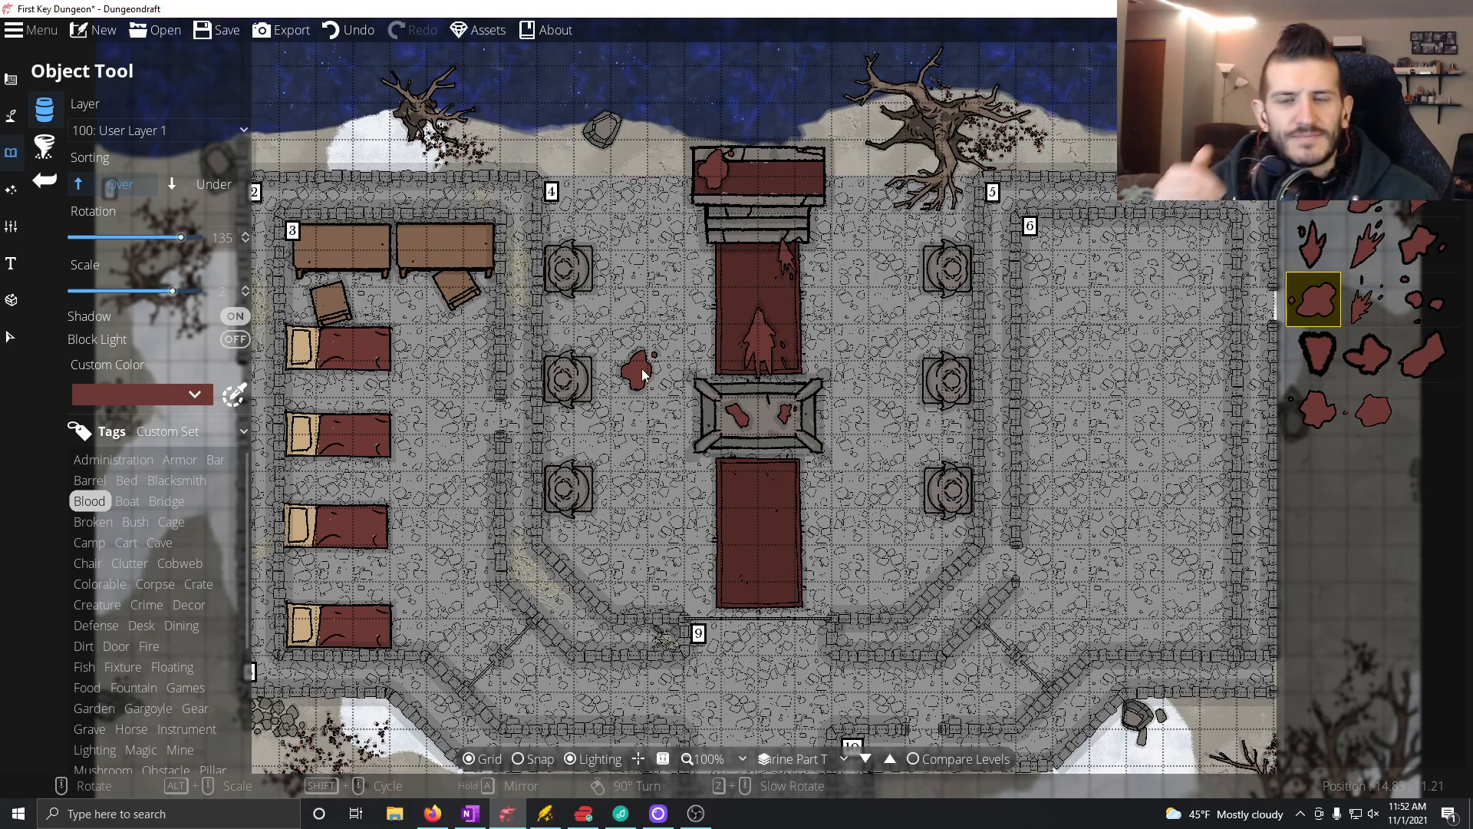
Step: Search the object library for candles and choose the small lit one, rotated to 150°
{"action": "key", "text": "alt+Tab"}
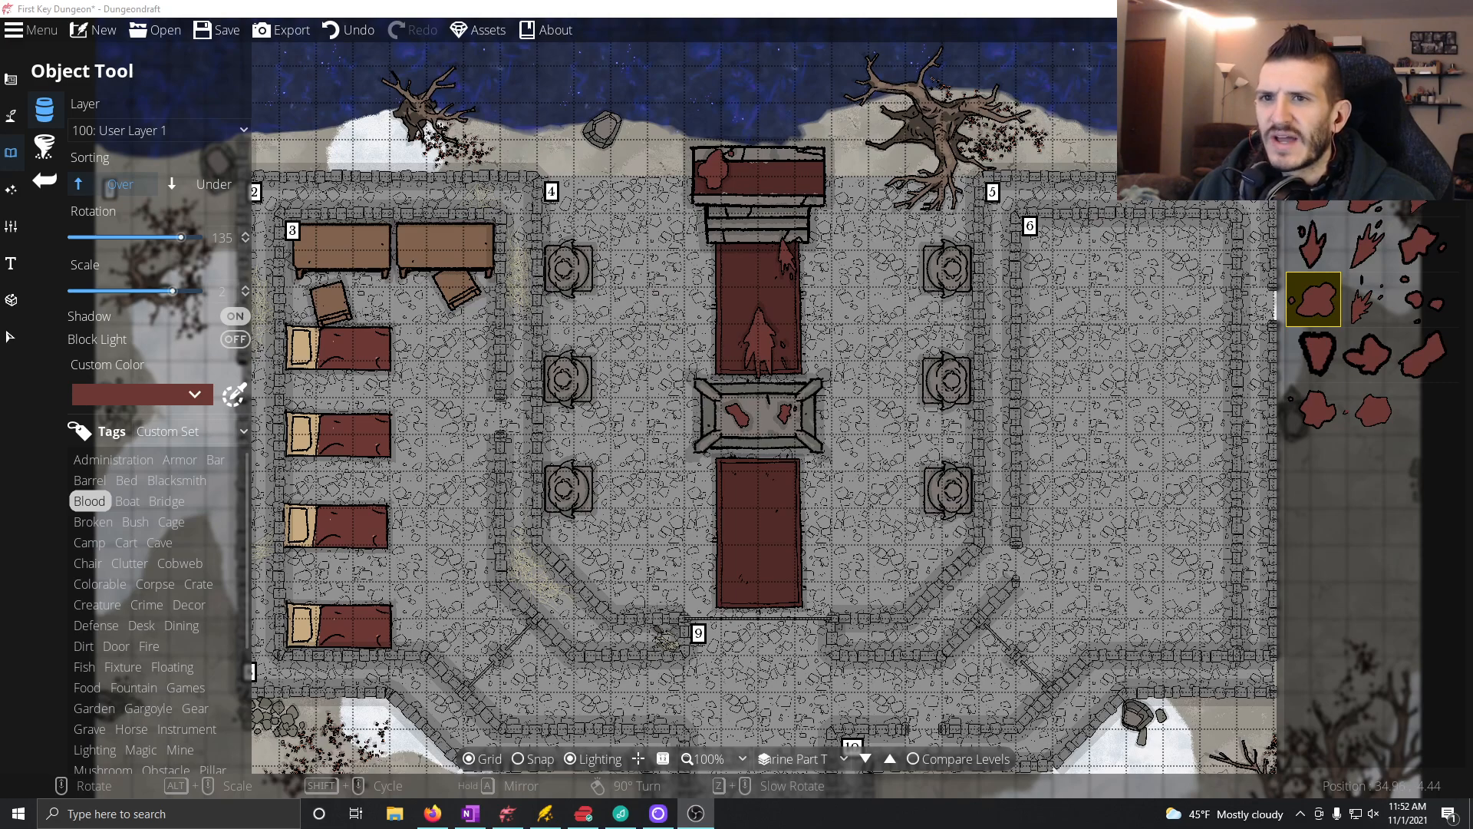
{"action": "left_click", "coordinate": [1379, 158]}
{"action": "mouse_move", "coordinate": [1371, 244]}
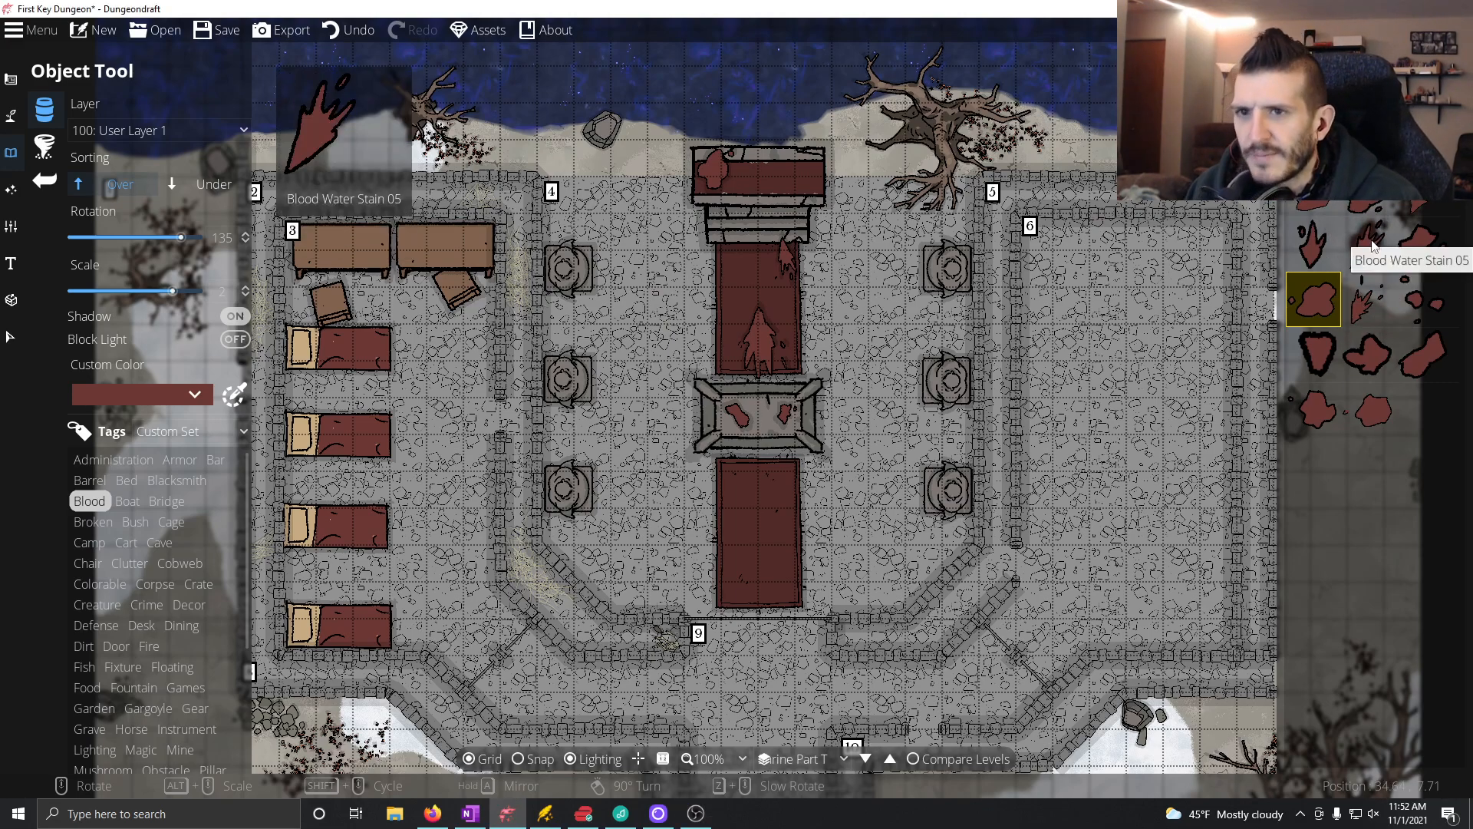
{"action": "key", "text": "Return"}
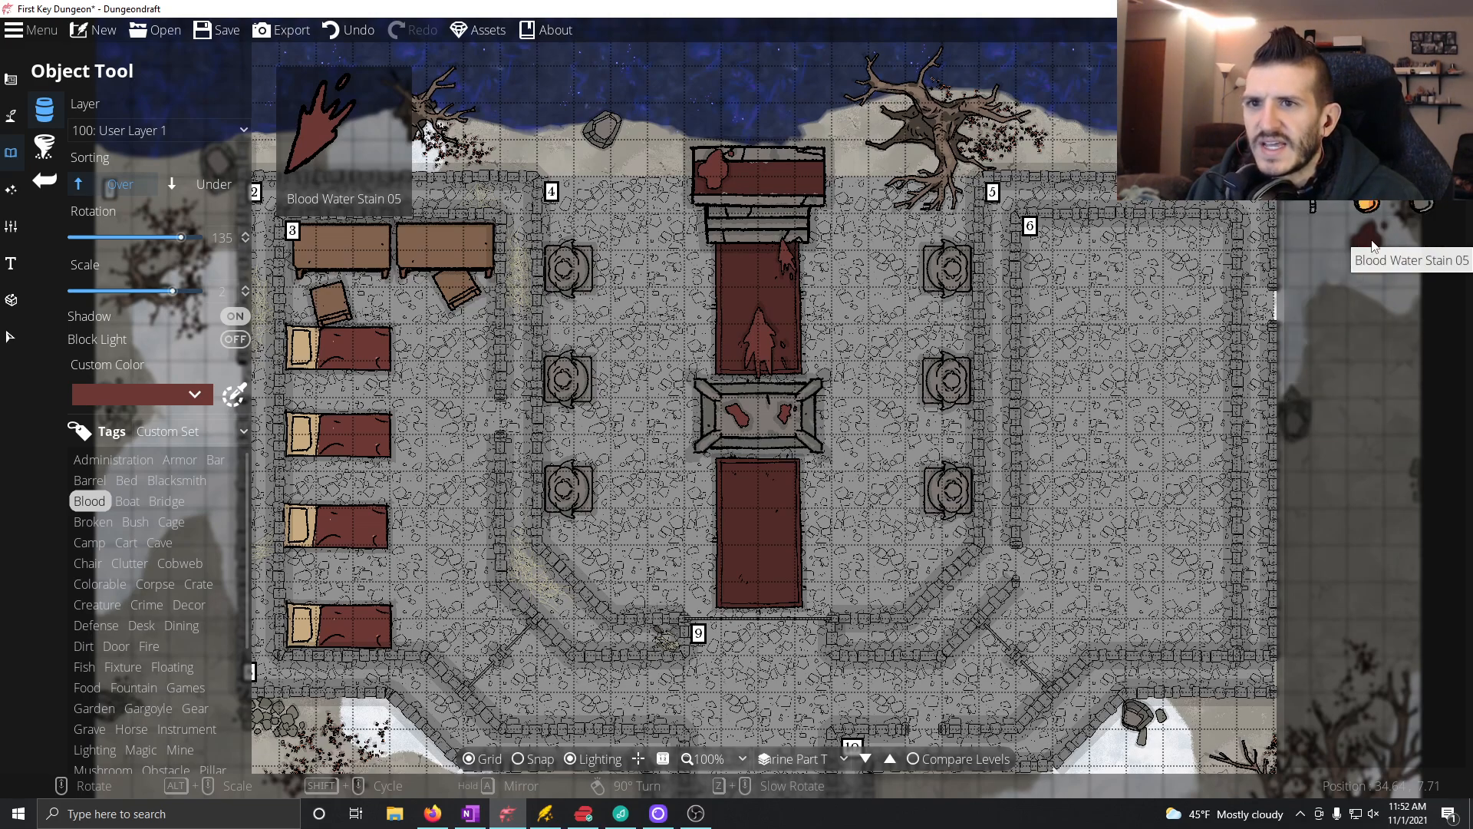
{"action": "left_click", "coordinate": [1368, 203]}
{"action": "scroll", "coordinate": [957, 273], "scroll_direction": "down", "scroll_amount": 4}
{"action": "scroll", "coordinate": [957, 273], "scroll_direction": "up", "scroll_amount": 3}
Step: Filter the object library by the Lighting tag, and set the candle's scale to 1 and its sorting to Under
{"action": "left_click", "coordinate": [221, 290]}
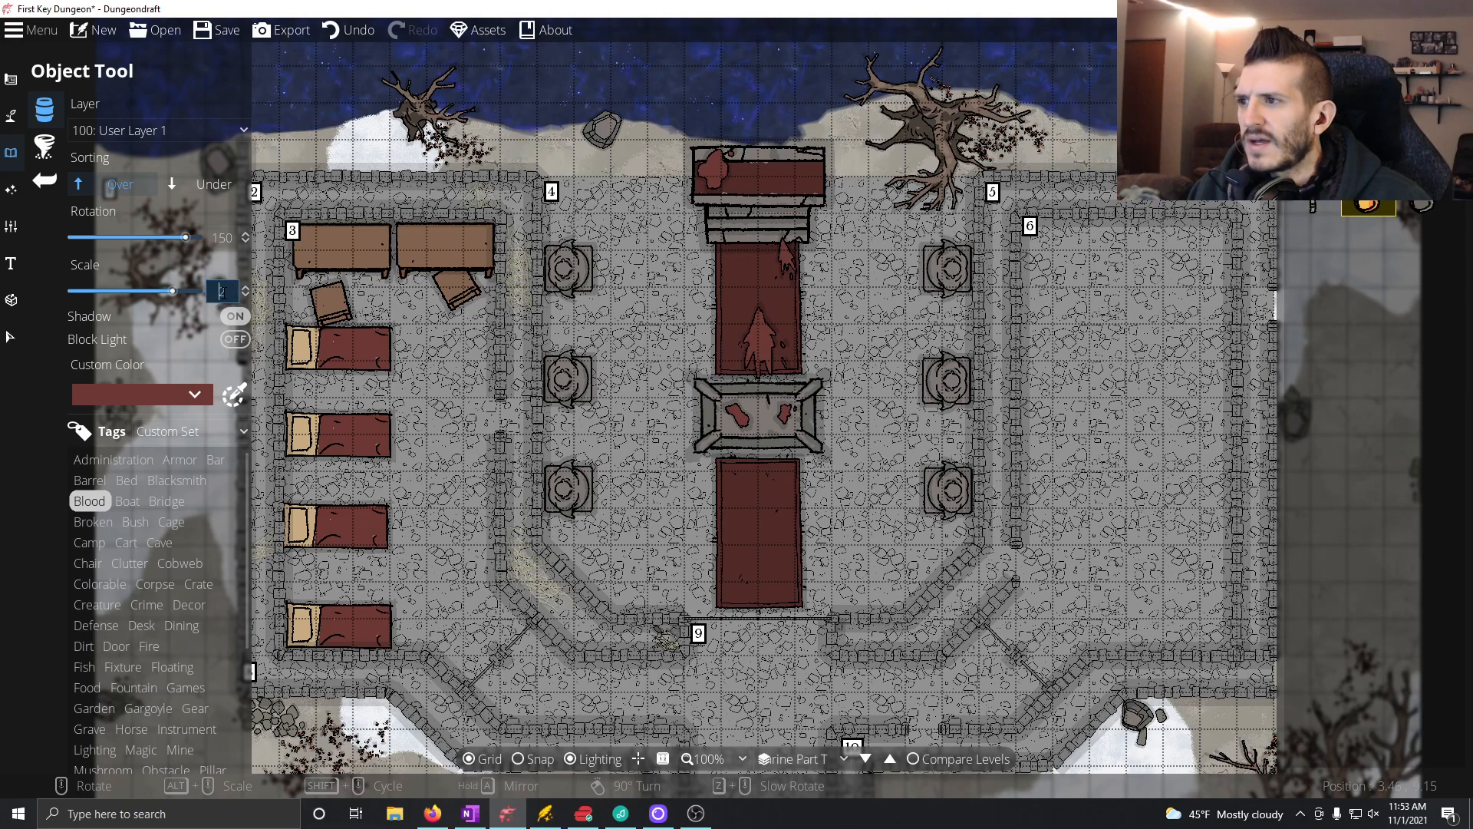
{"action": "double_click", "coordinate": [223, 291]}
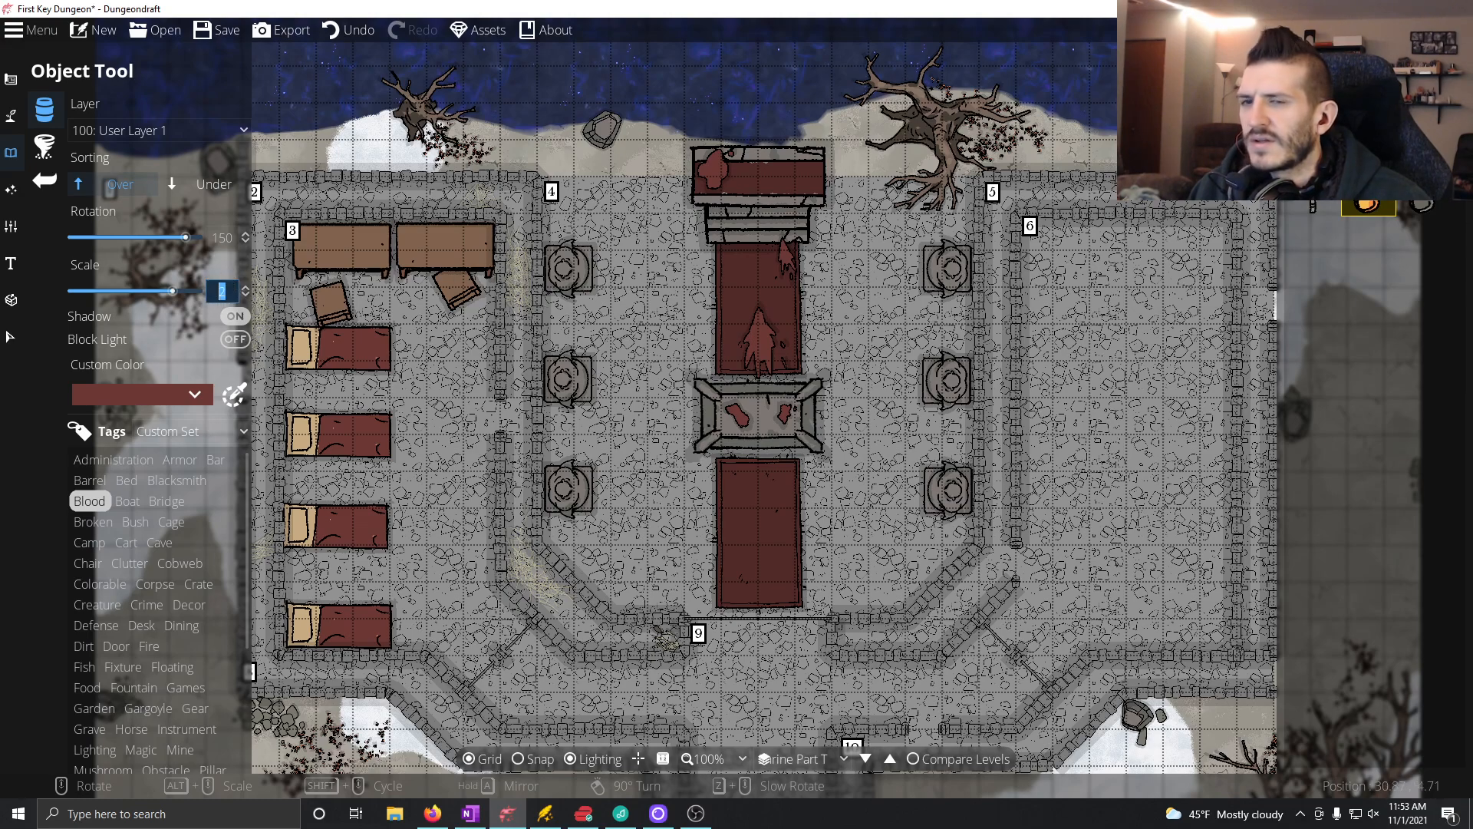
{"action": "scroll", "coordinate": [174, 587], "scroll_direction": "down", "scroll_amount": 2}
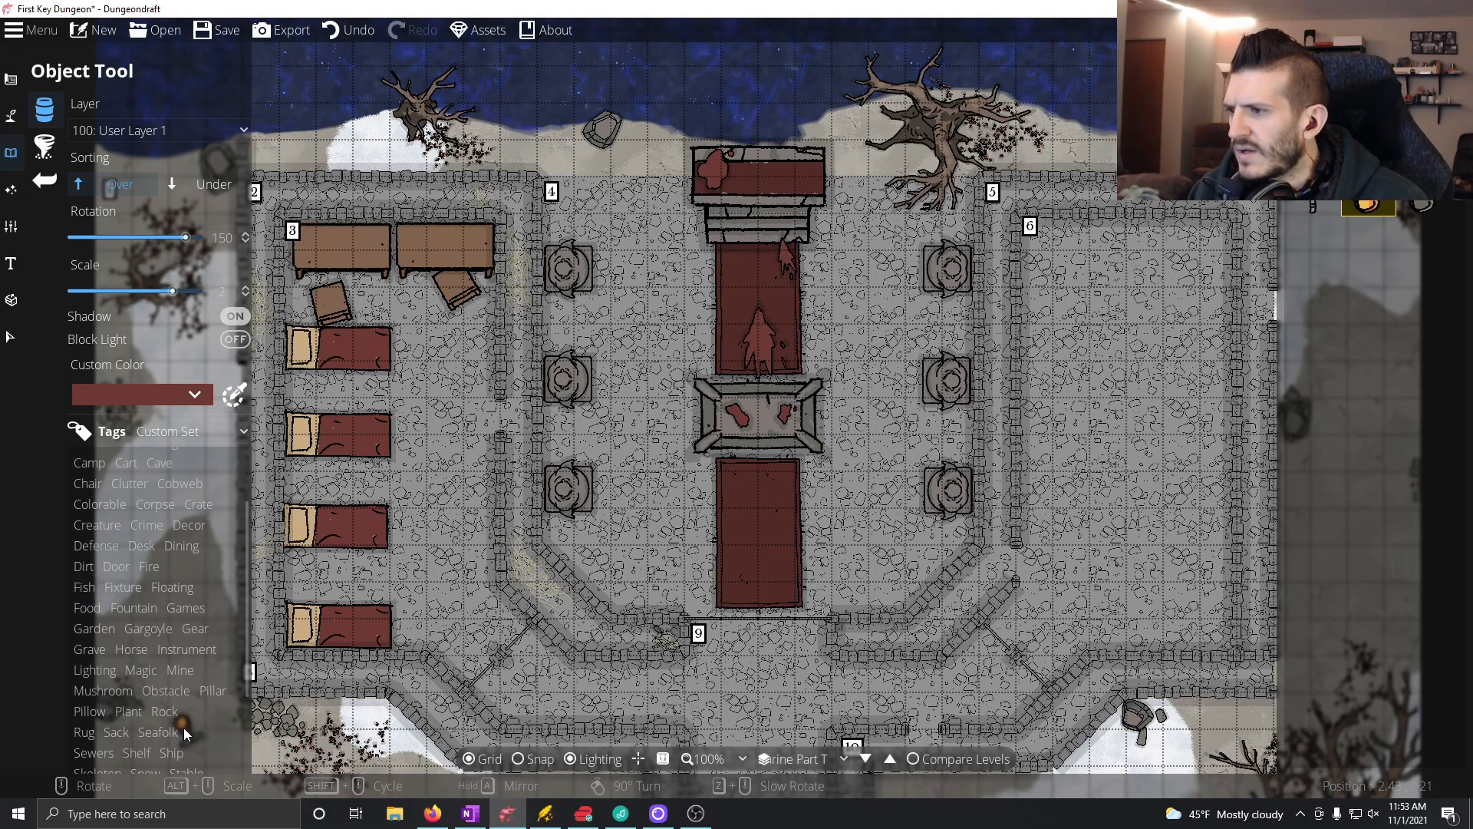
{"action": "left_click", "coordinate": [87, 671]}
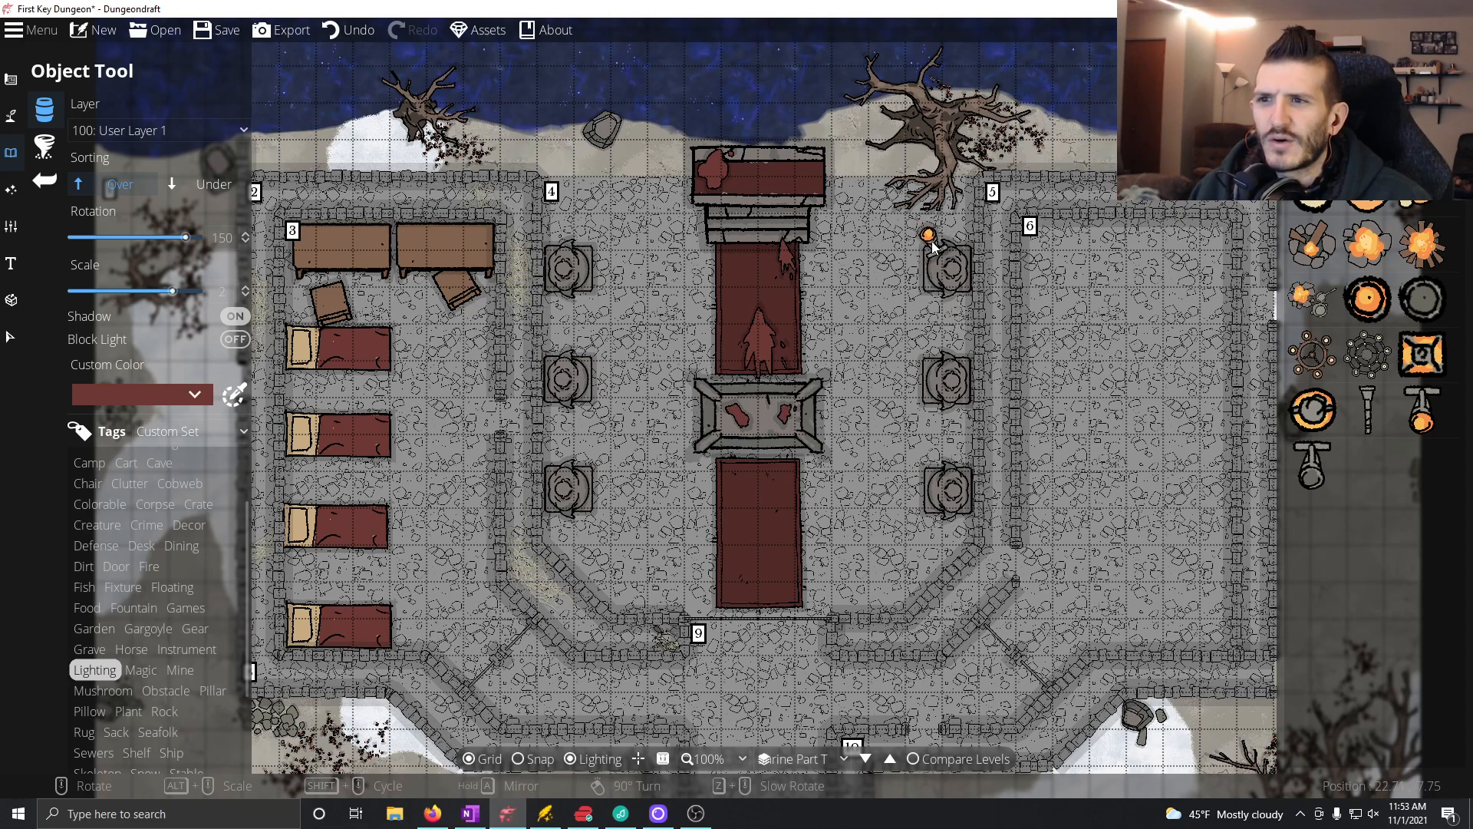
{"action": "left_click", "coordinate": [218, 289]}
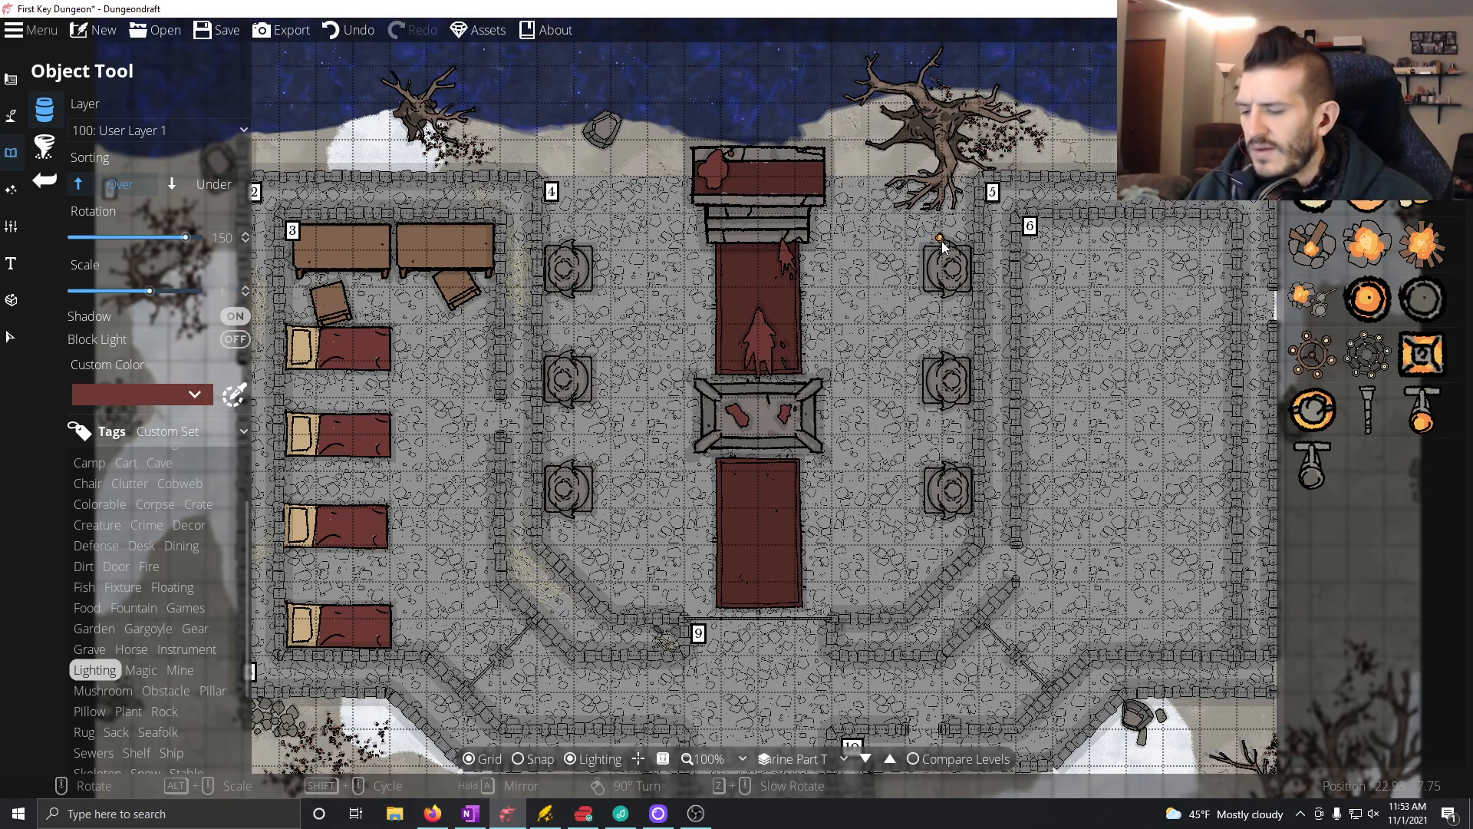
{"action": "scroll", "coordinate": [942, 244], "scroll_direction": "up", "scroll_amount": 3}
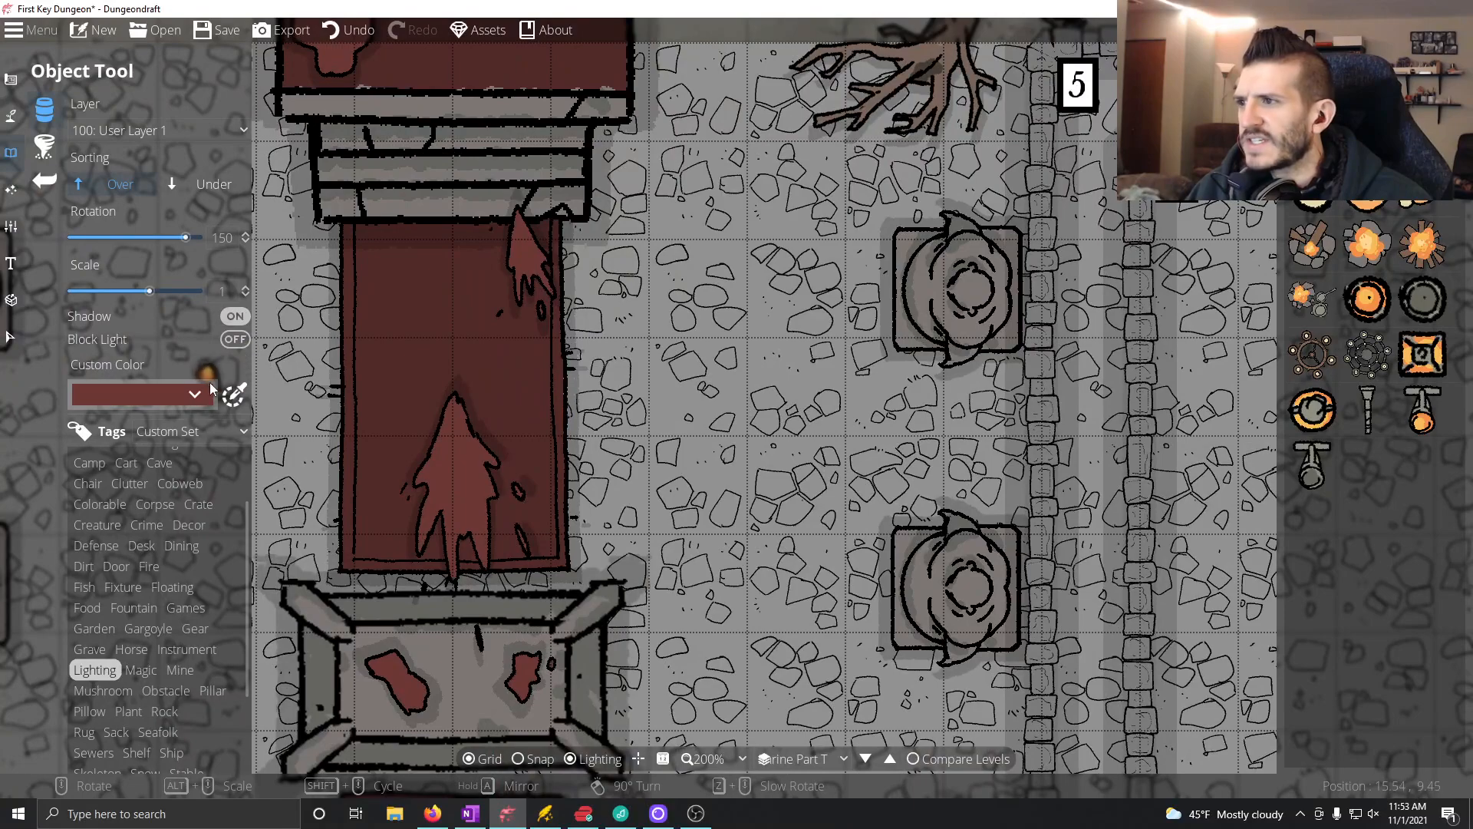
{"action": "left_click", "coordinate": [204, 184]}
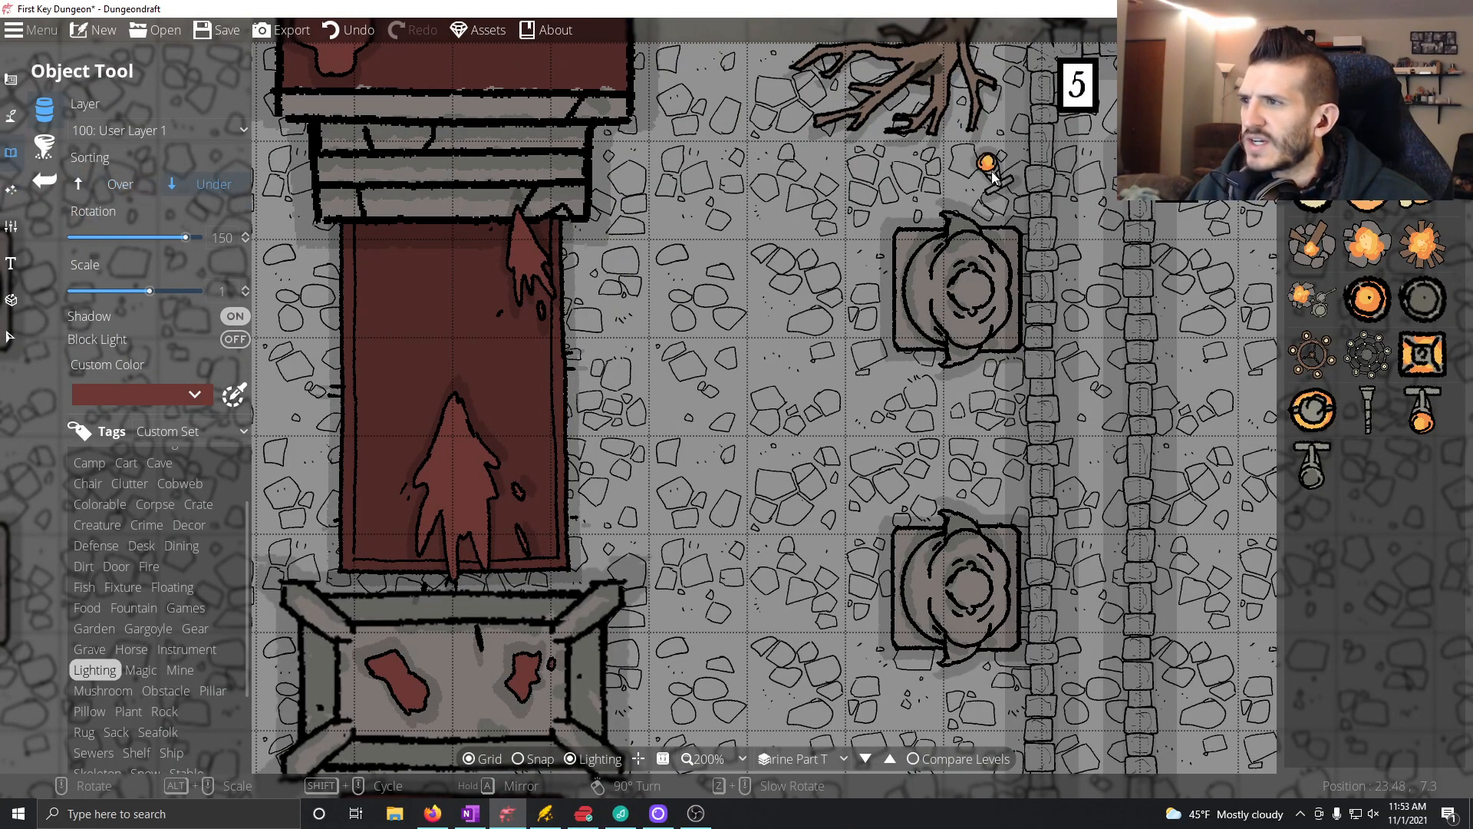
Step: Place candles at the northern hands of room 4's three eastern statues, rotated to 120° for the northernmost and 135° for the others
{"action": "scroll", "coordinate": [945, 224], "scroll_direction": "up", "scroll_amount": 1}
{"action": "scroll", "coordinate": [944, 224], "scroll_direction": "down", "scroll_amount": 3}
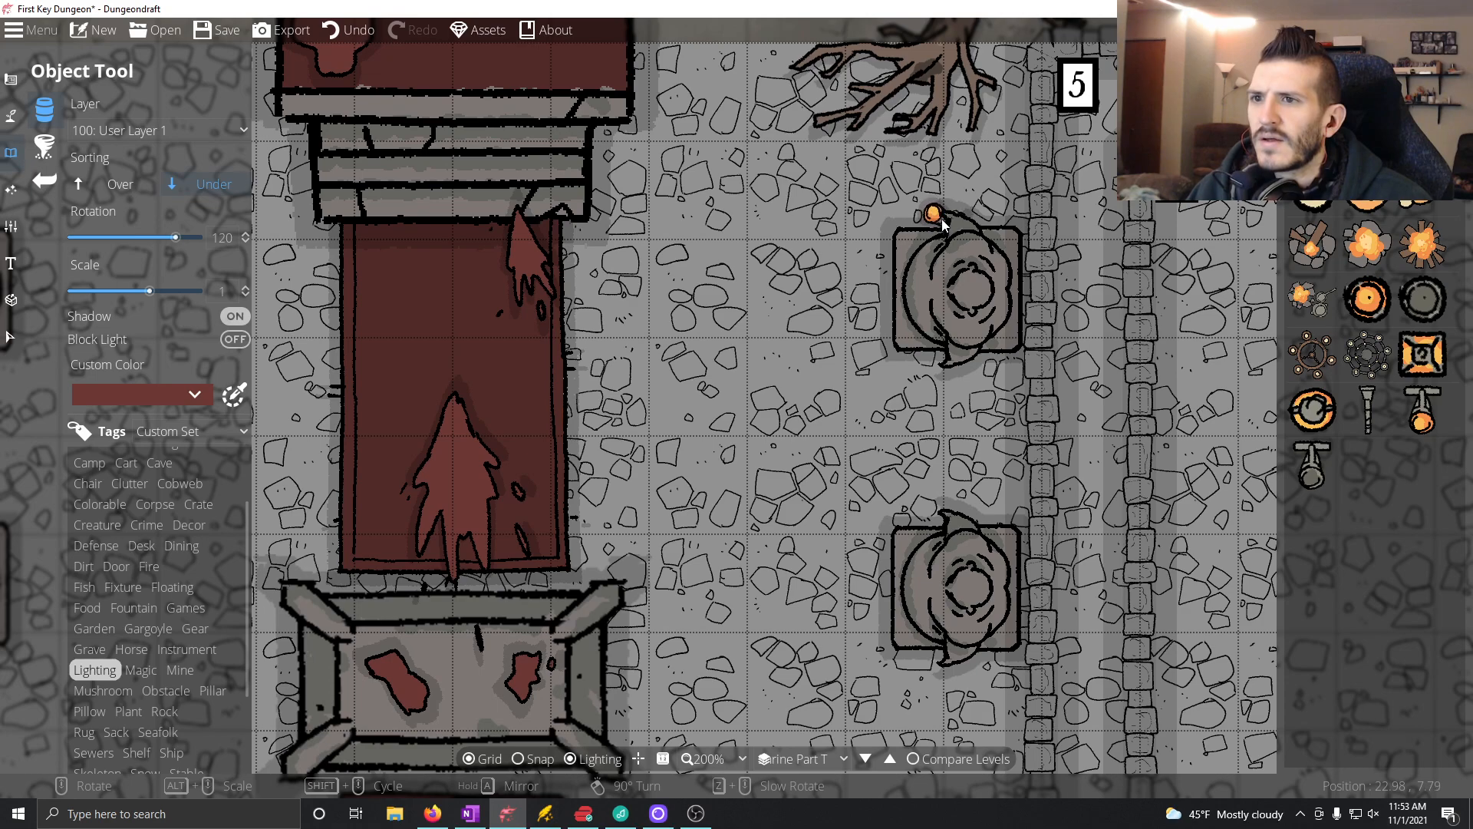
{"action": "left_click", "coordinate": [945, 224]}
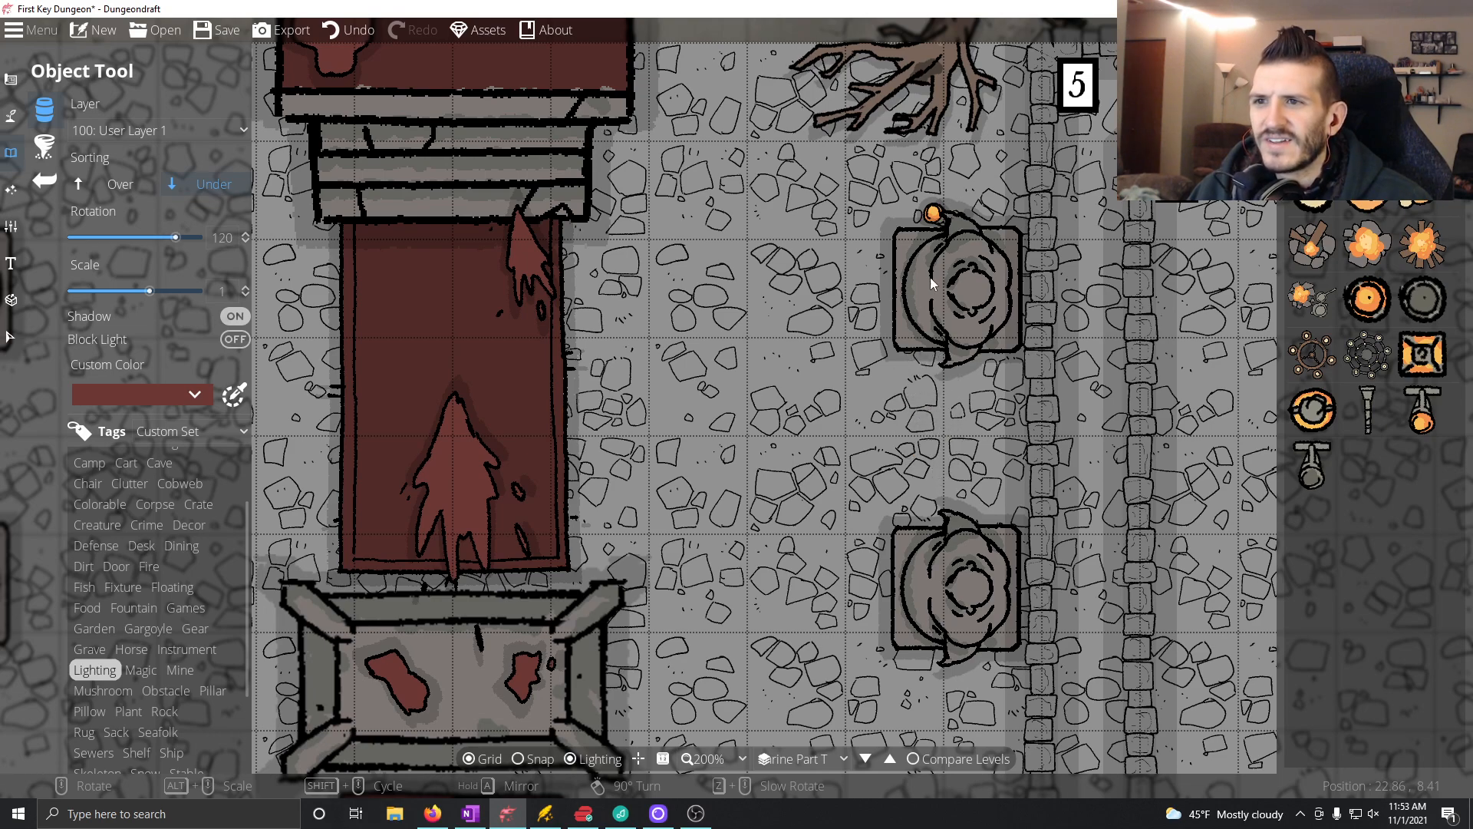
{"action": "left_click", "coordinate": [944, 227]}
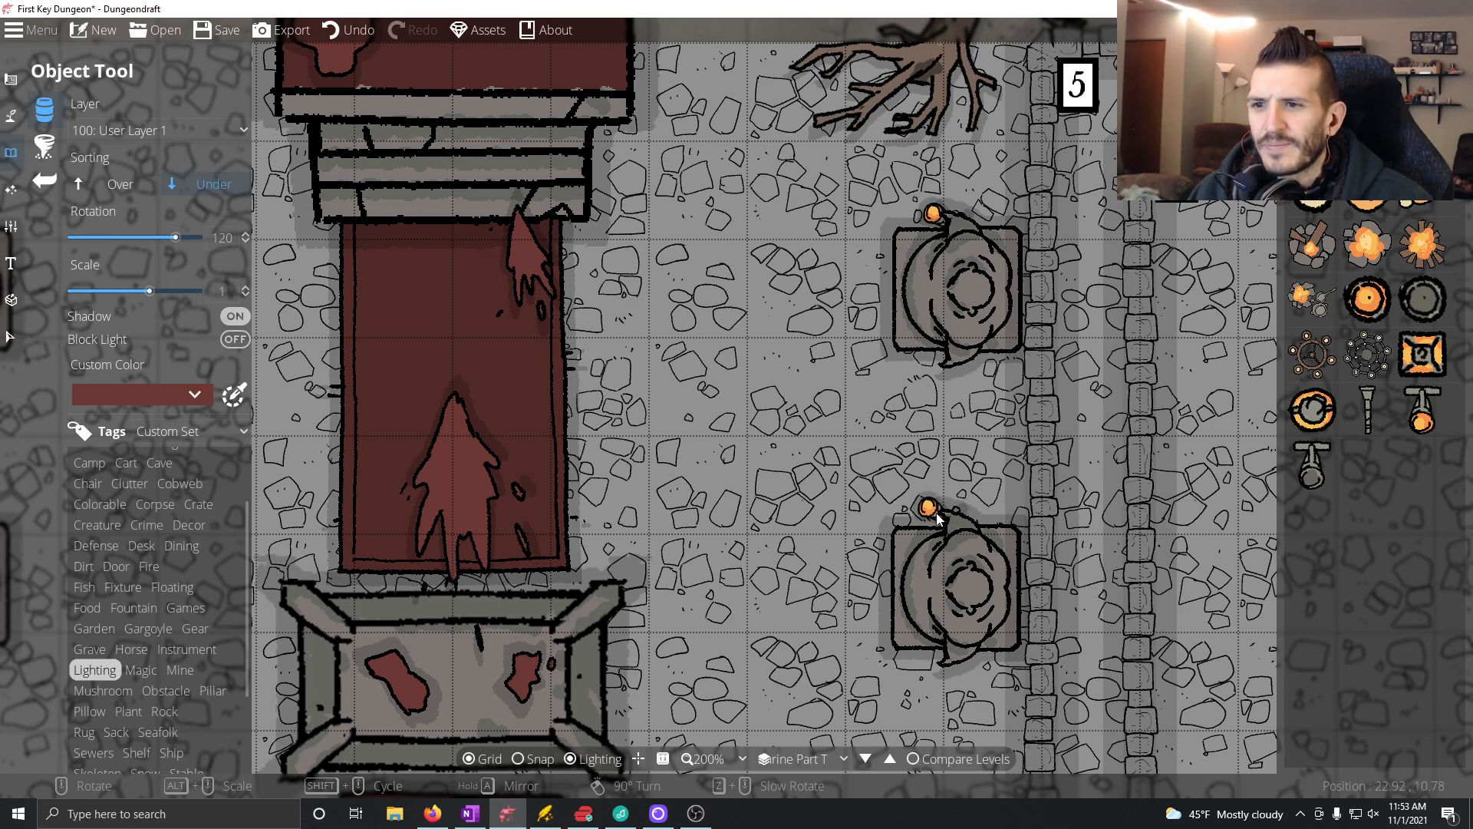
{"action": "scroll", "coordinate": [937, 522], "scroll_direction": "up", "scroll_amount": 1}
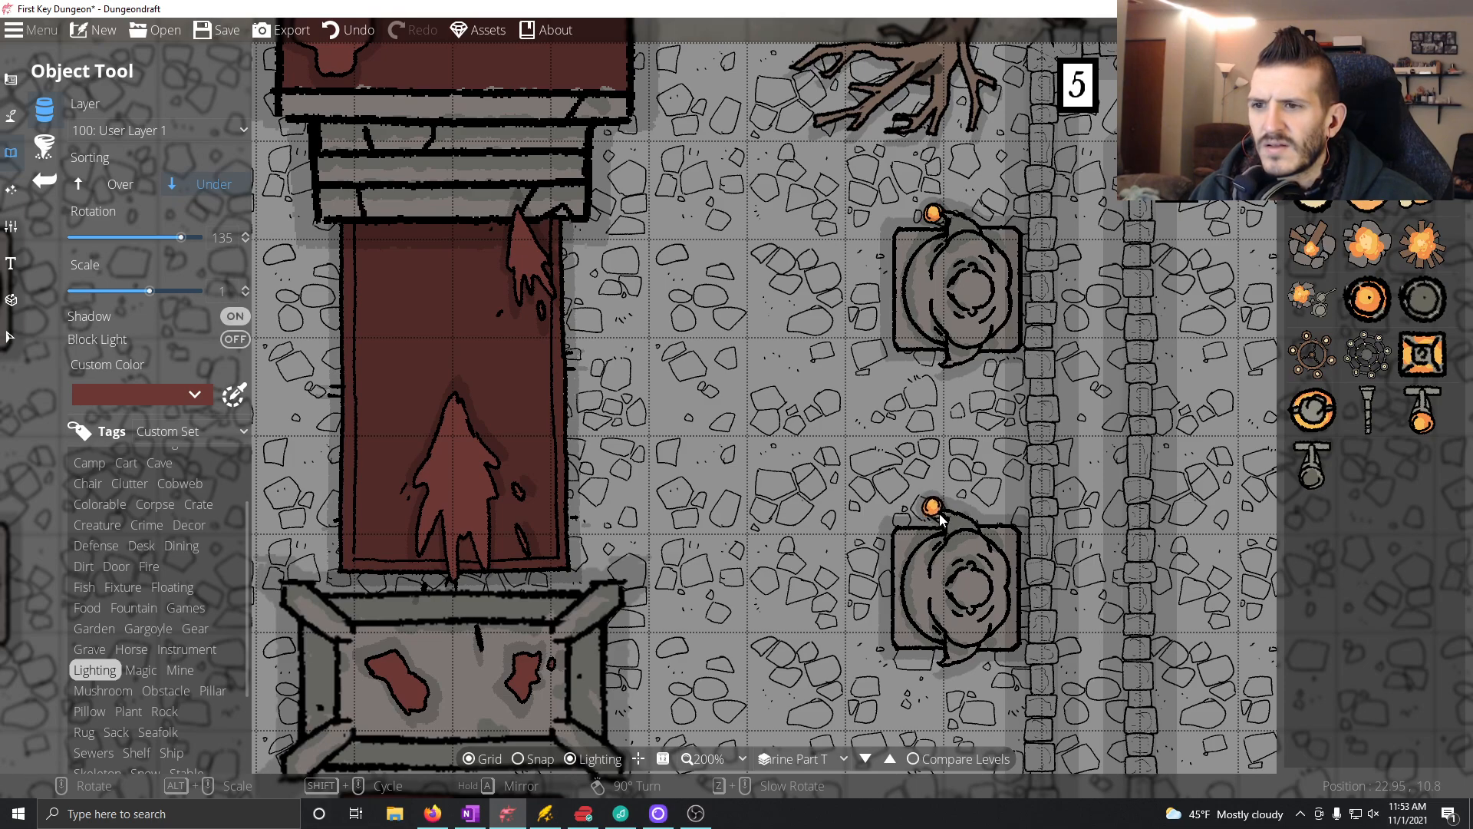
{"action": "left_click", "coordinate": [940, 520]}
{"action": "left_click_drag", "start_coordinate": [883, 607], "coordinate": [884, 513]}
{"action": "left_click_drag", "start_coordinate": [901, 563], "coordinate": [884, 473]}
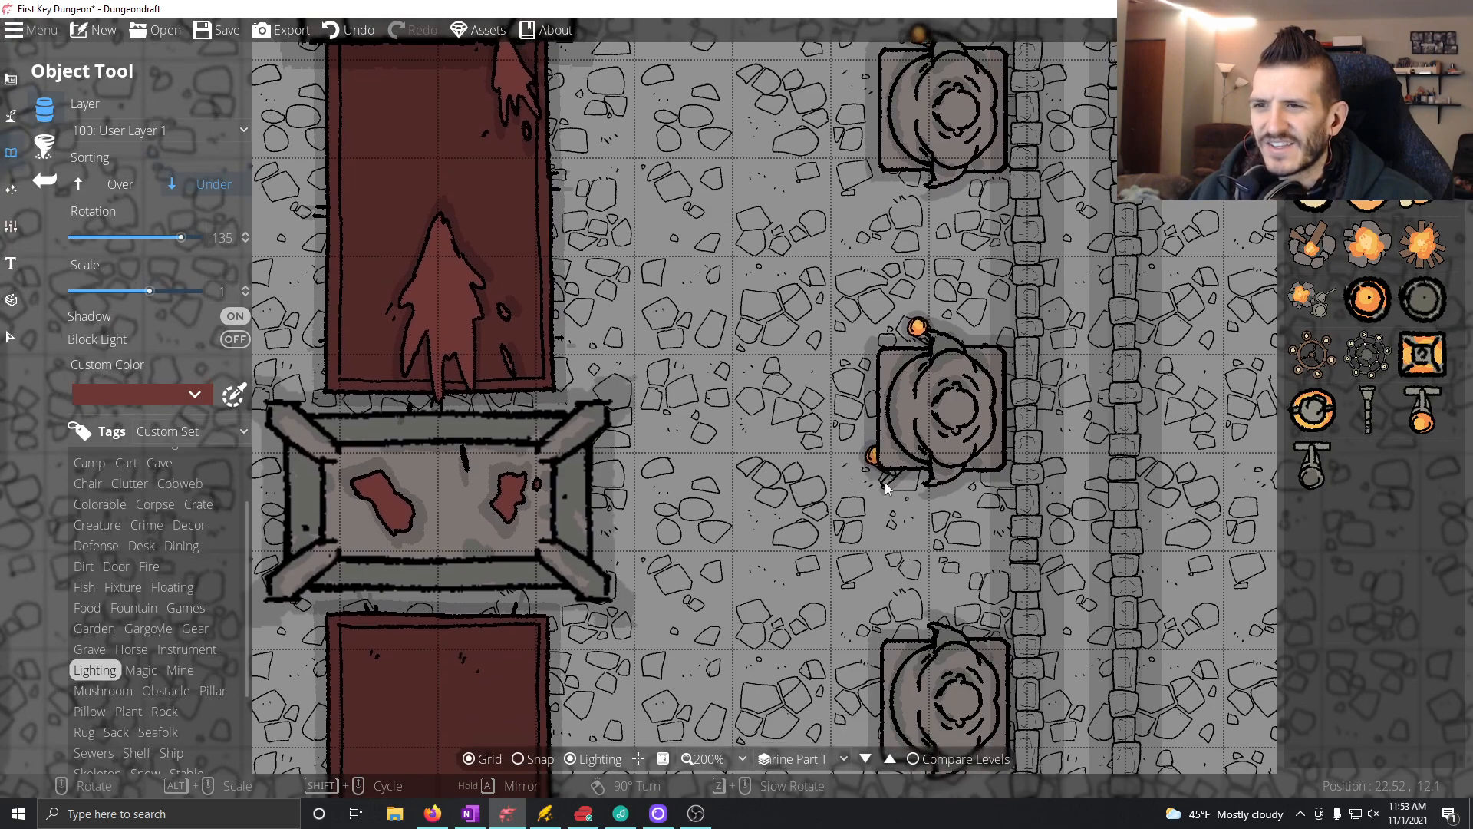
{"action": "left_click", "coordinate": [926, 630]}
Step: Place candles rotated to 60° at the southern hands of room 4's three eastern statues
{"action": "left_click_drag", "start_coordinate": [859, 667], "coordinate": [1029, 591]}
{"action": "scroll", "coordinate": [1043, 603], "scroll_direction": "down", "scroll_amount": 5}
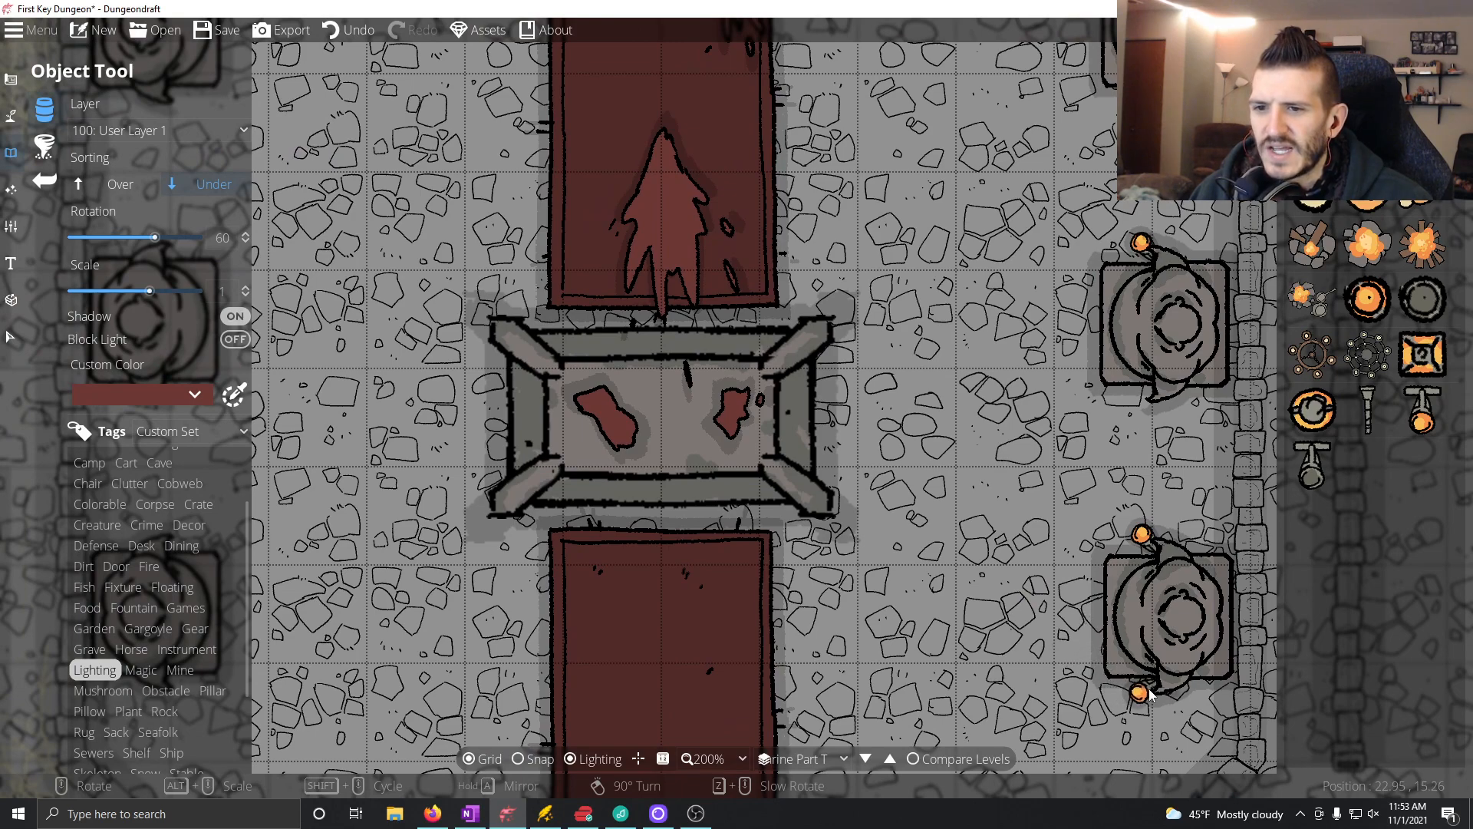
{"action": "left_click", "coordinate": [1151, 693]}
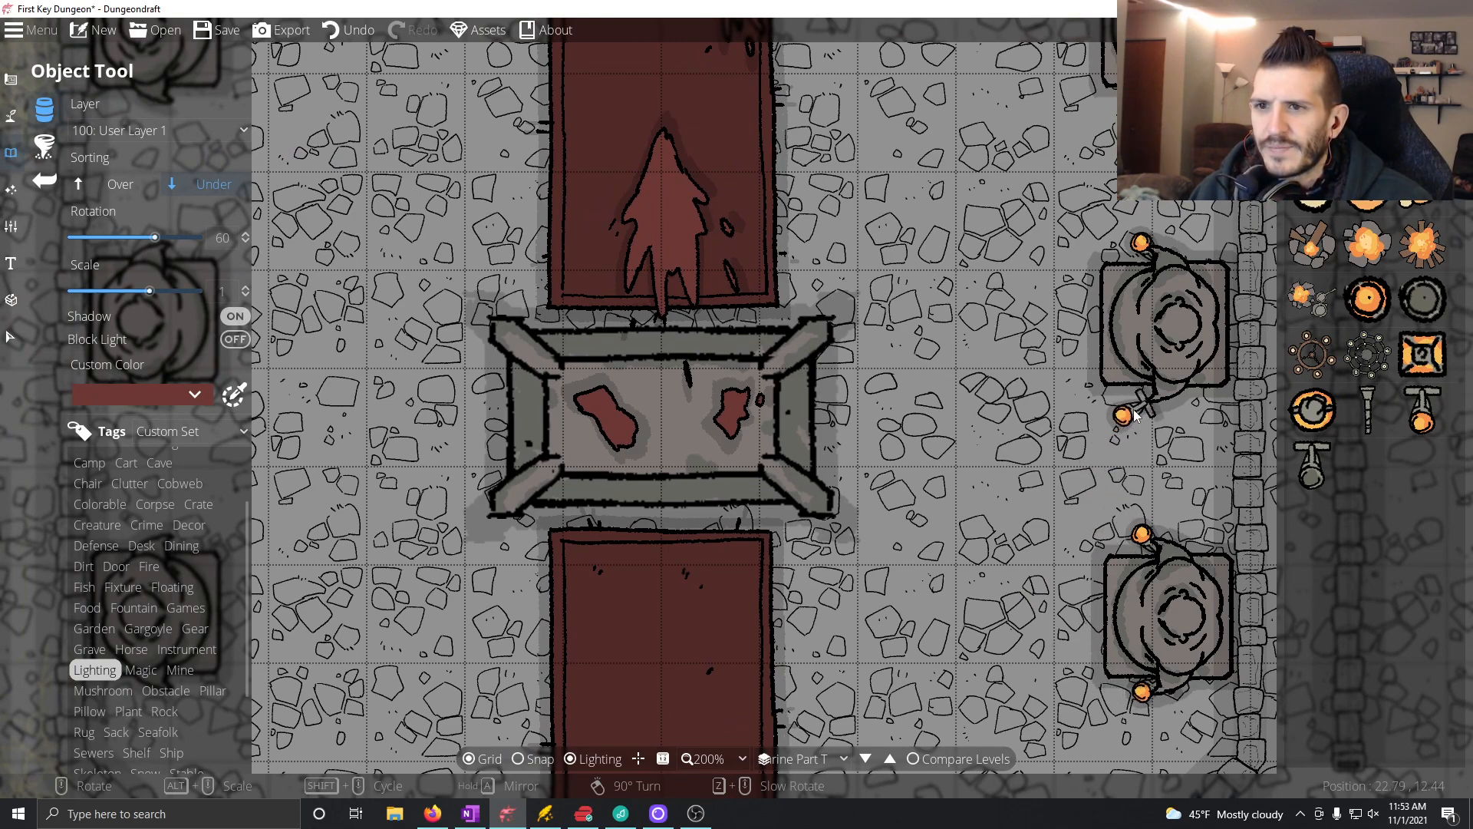
{"action": "left_click", "coordinate": [1151, 401]}
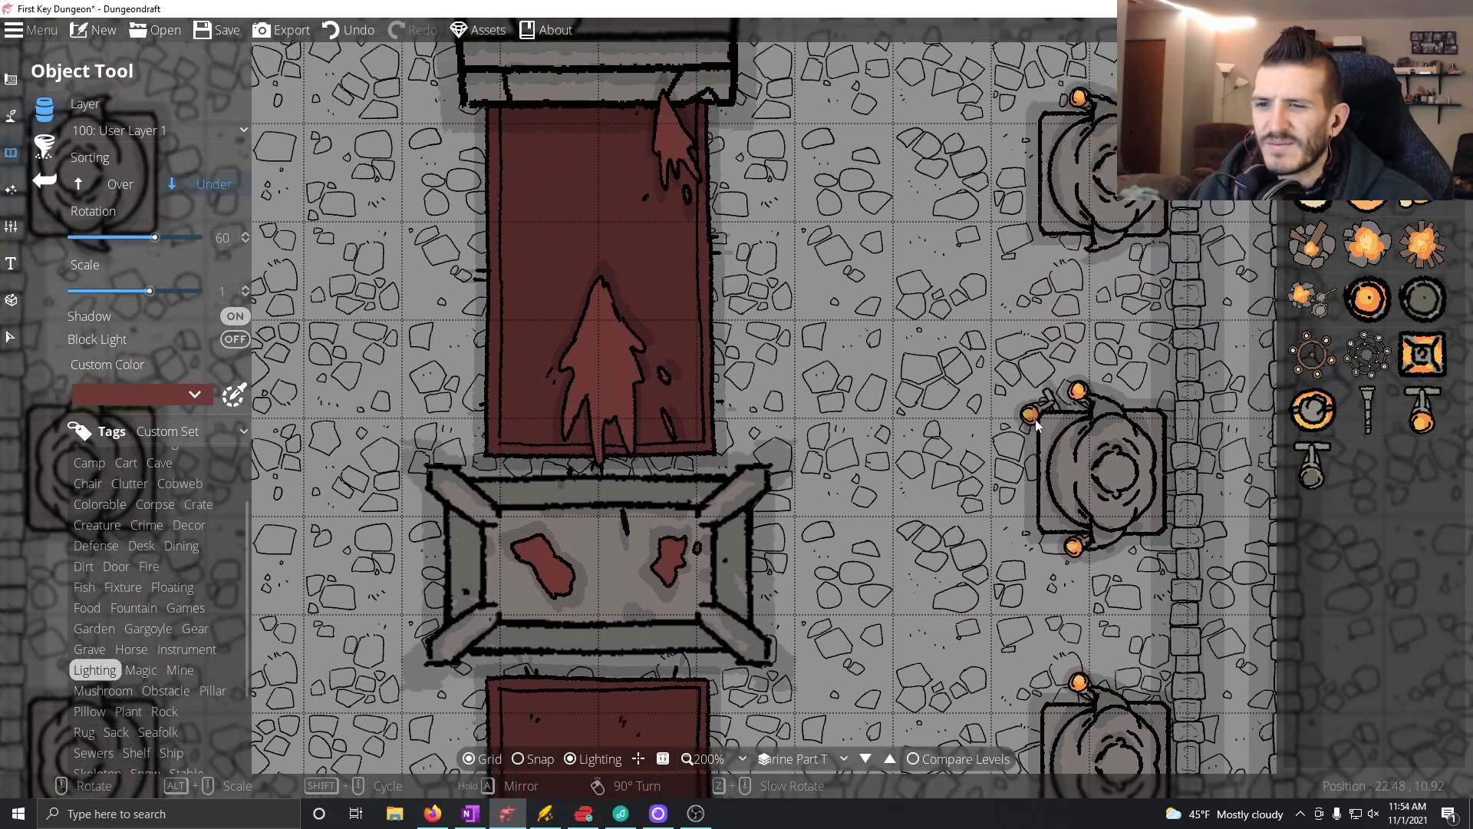
{"action": "left_click_drag", "start_coordinate": [1036, 424], "coordinate": [978, 545]}
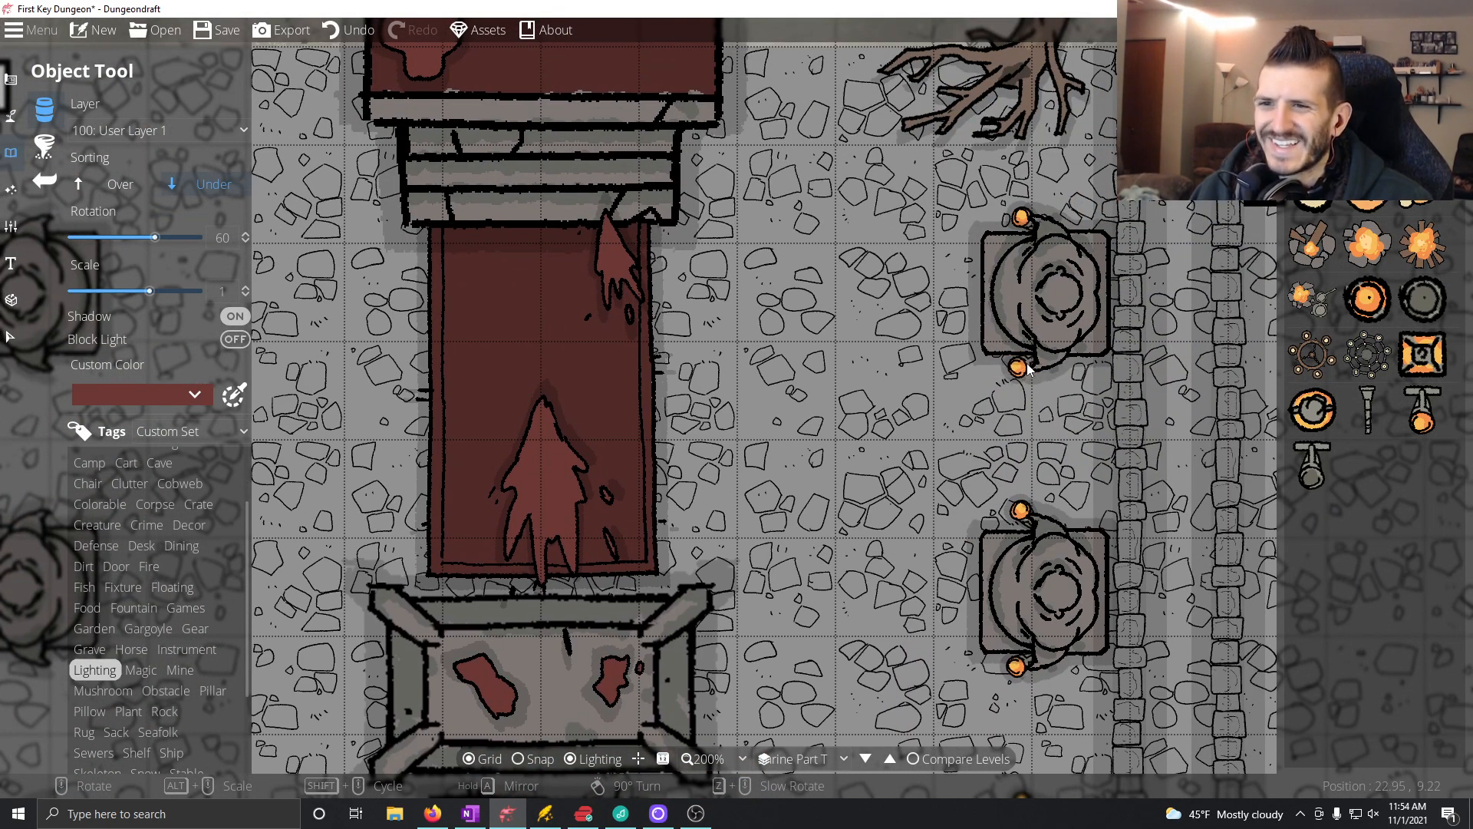
{"action": "left_click", "coordinate": [1029, 367]}
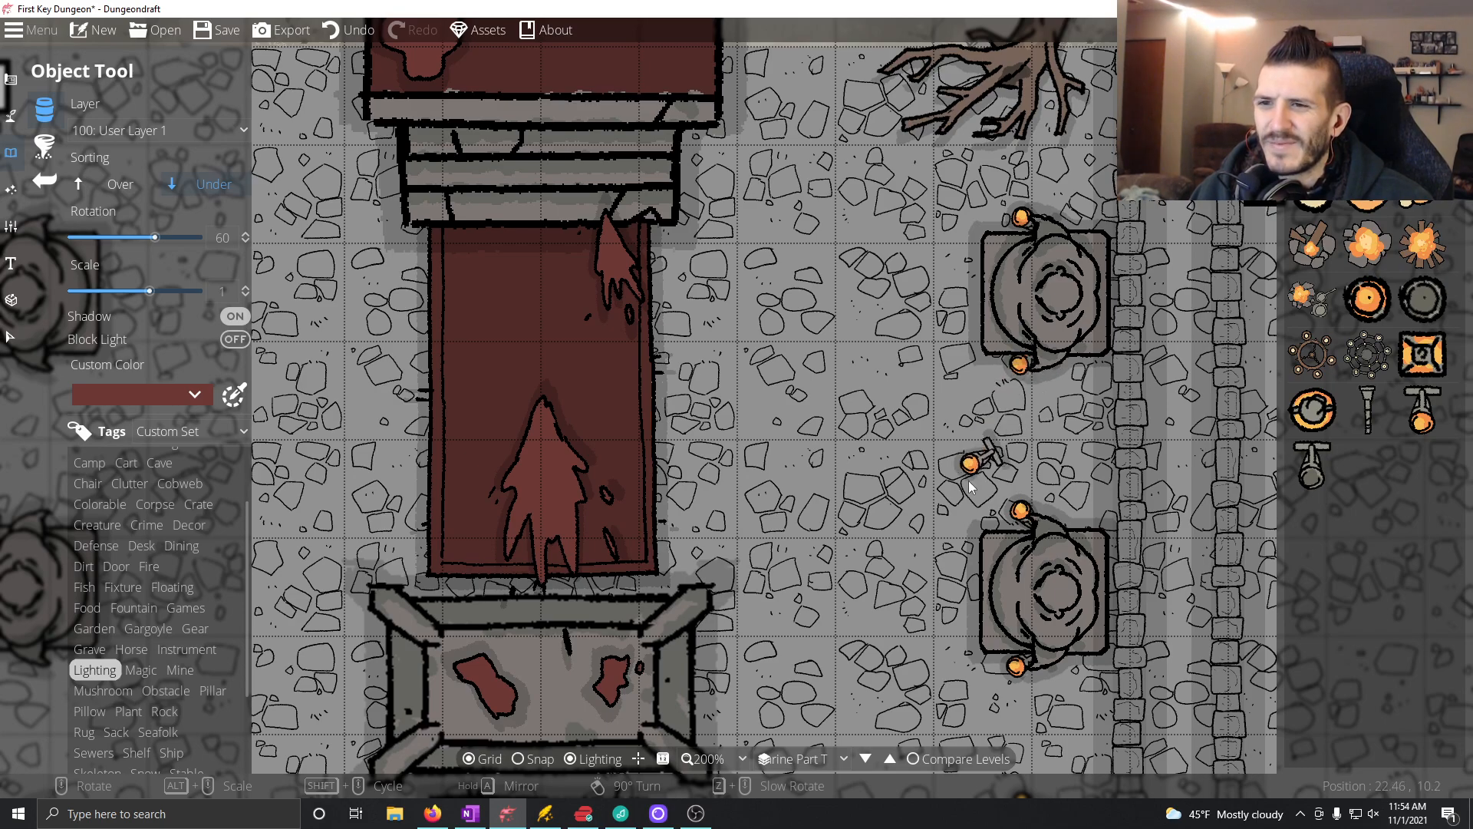
Step: Place candles rotated to -135° at the northern hands of room 4's three western statues
{"action": "left_click_drag", "start_coordinate": [859, 537], "coordinate": [989, 522]}
{"action": "scroll", "coordinate": [990, 521], "scroll_direction": "down", "scroll_amount": 13}
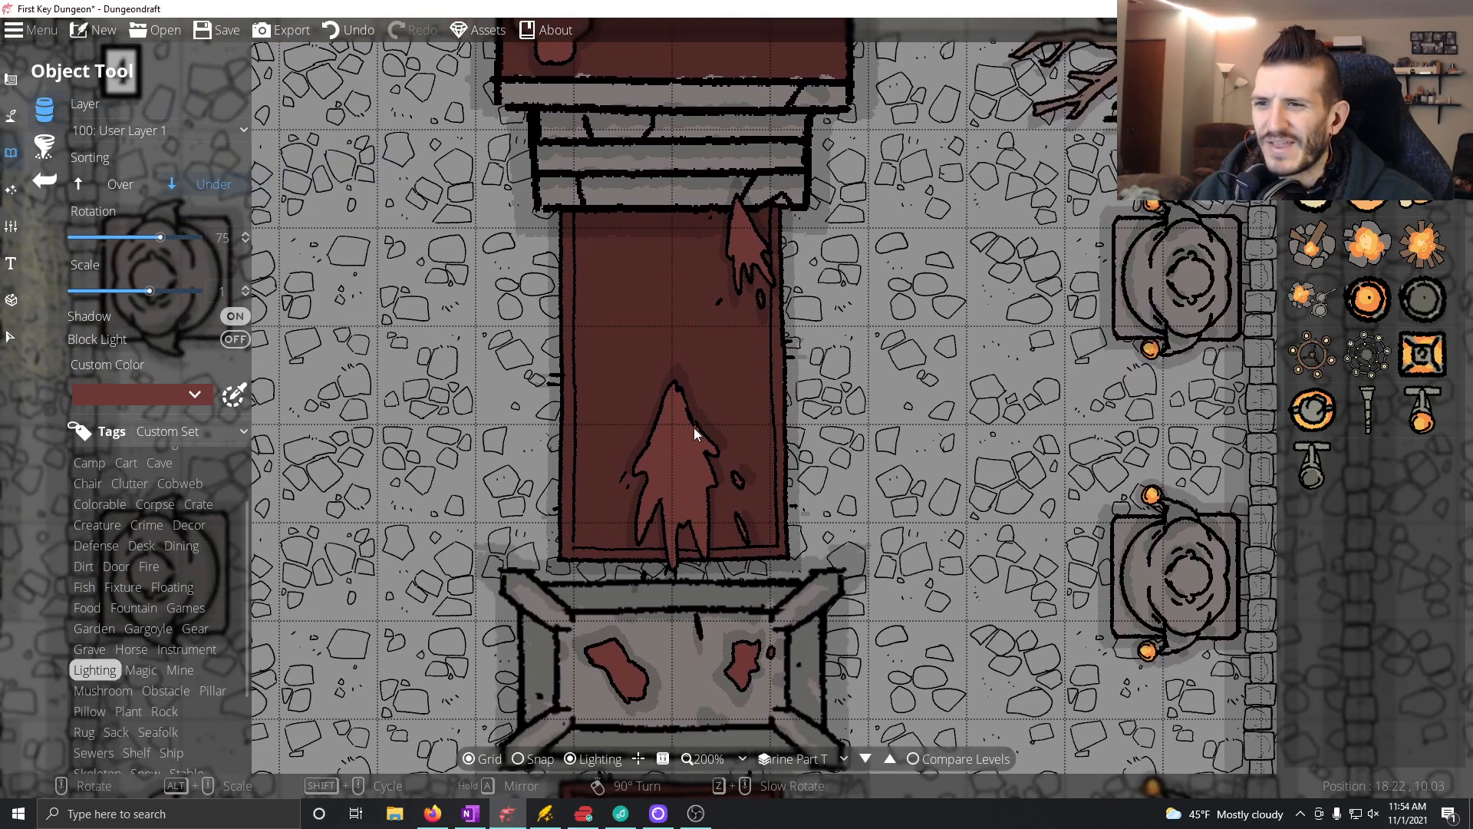
{"action": "left_click_drag", "start_coordinate": [361, 368], "coordinate": [716, 349]}
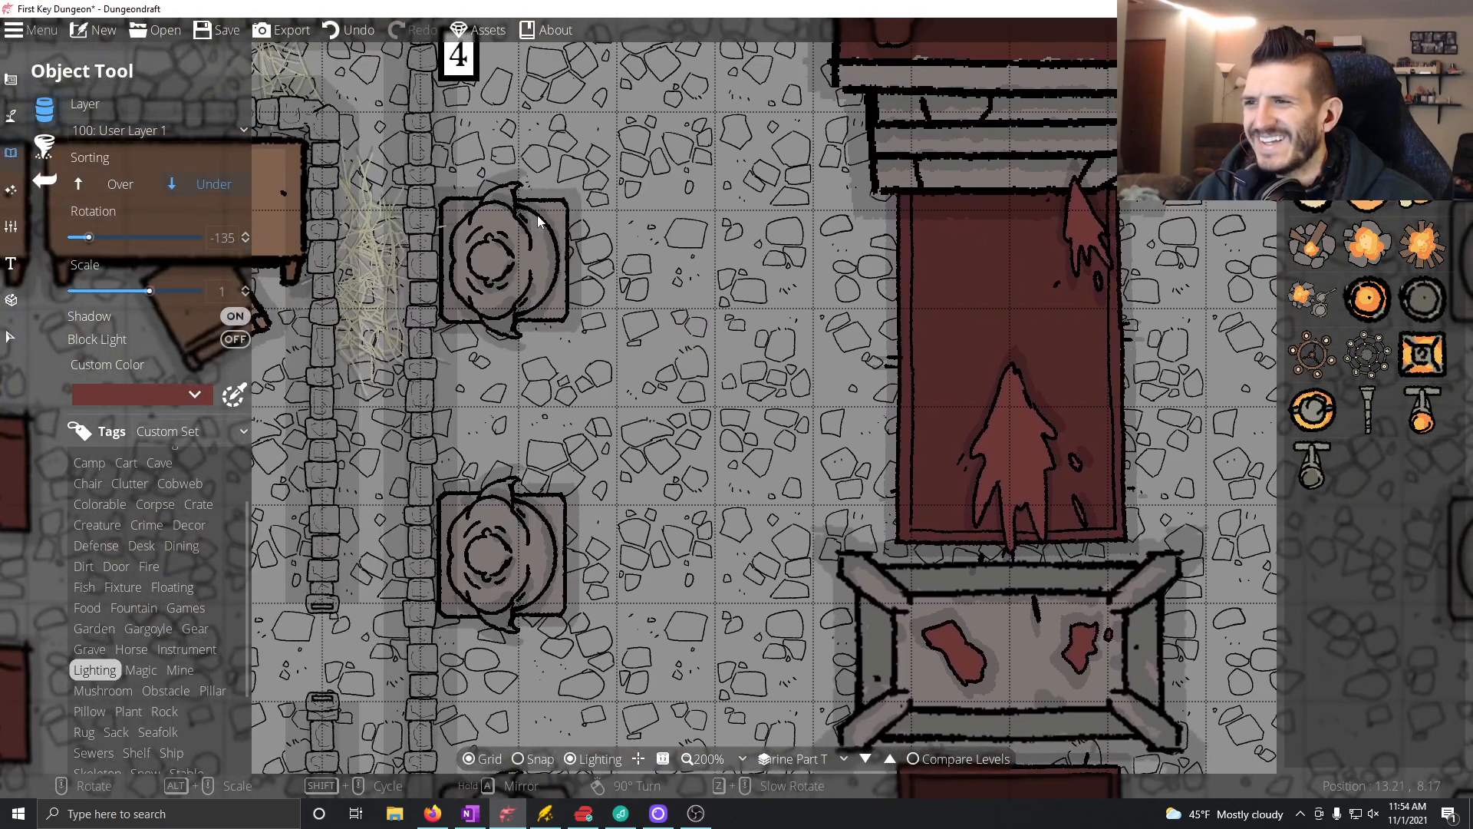
{"action": "scroll", "coordinate": [522, 191], "scroll_direction": "up", "scroll_amount": 1}
{"action": "scroll", "coordinate": [522, 192], "scroll_direction": "down", "scroll_amount": 1}
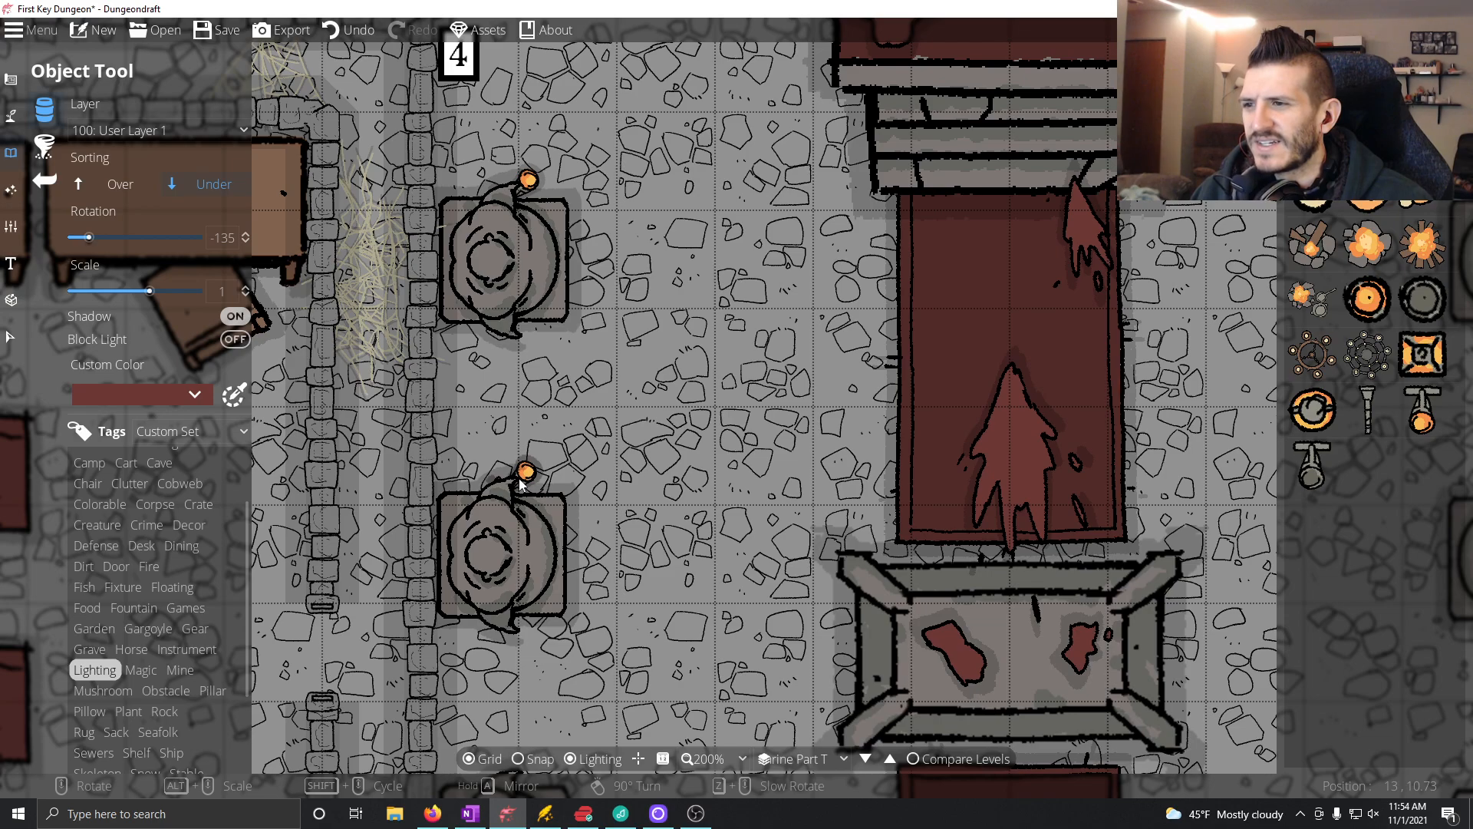
{"action": "left_click_drag", "start_coordinate": [451, 595], "coordinate": [529, 466]}
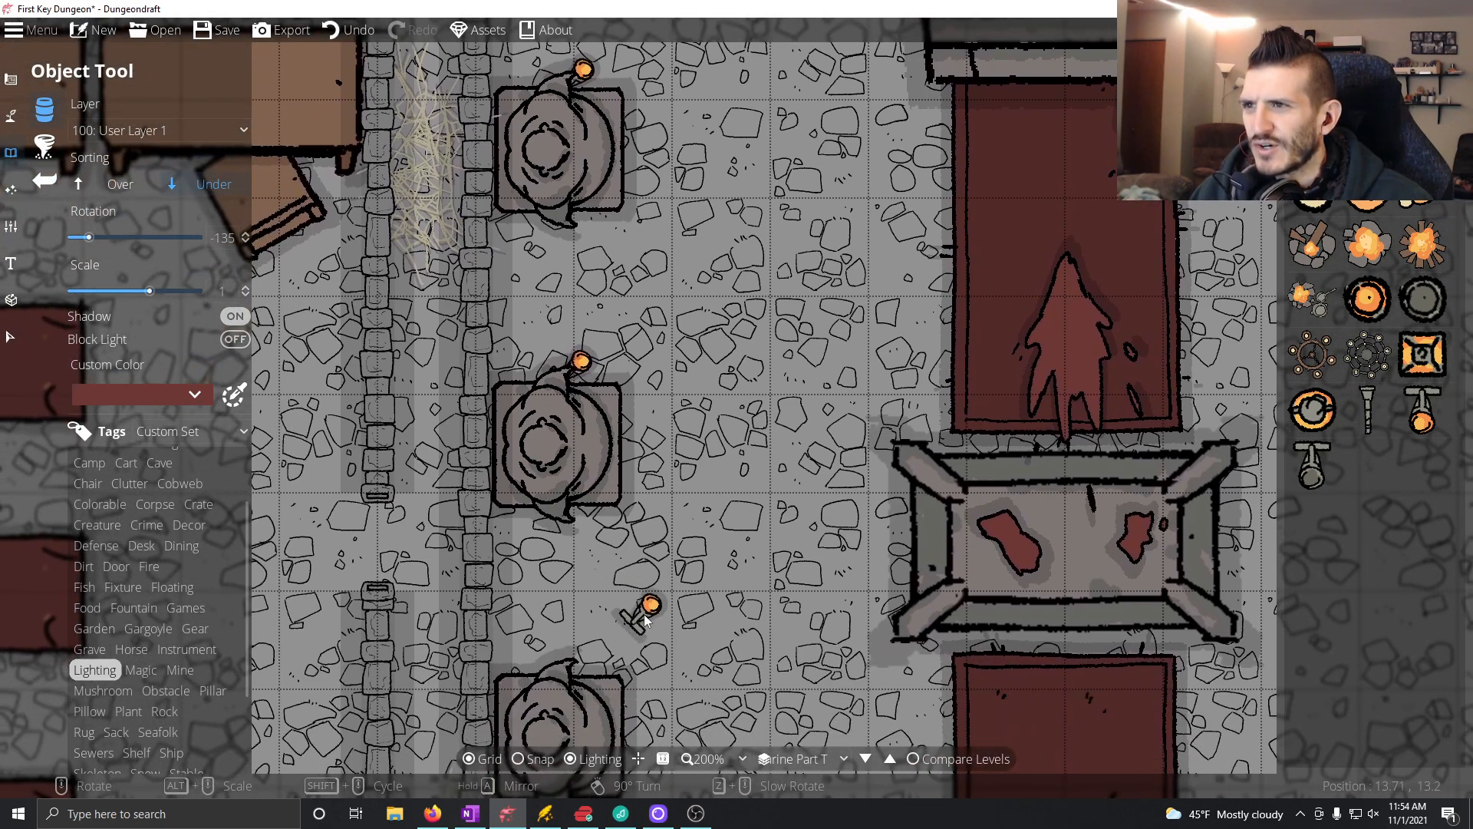
{"action": "left_click_drag", "start_coordinate": [614, 612], "coordinate": [588, 597]}
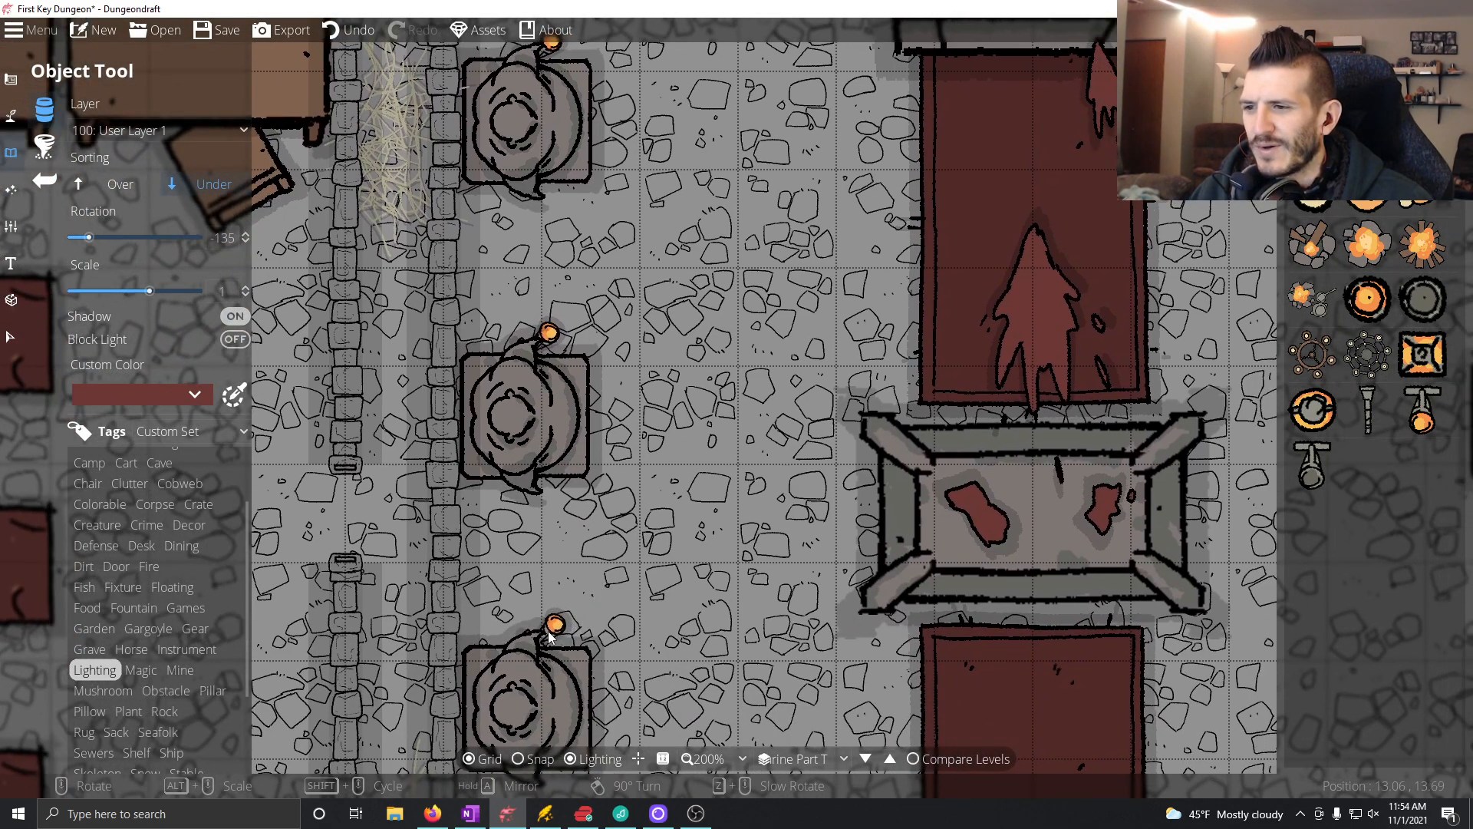
{"action": "left_click_drag", "start_coordinate": [558, 674], "coordinate": [617, 565]}
Step: Place candles rotated to -45° at the southern hands of room 4's three western statues
{"action": "scroll", "coordinate": [617, 565], "scroll_direction": "down", "scroll_amount": 4}
{"action": "scroll", "coordinate": [626, 690], "scroll_direction": "up", "scroll_amount": 5}
{"action": "scroll", "coordinate": [623, 689], "scroll_direction": "up", "scroll_amount": 4}
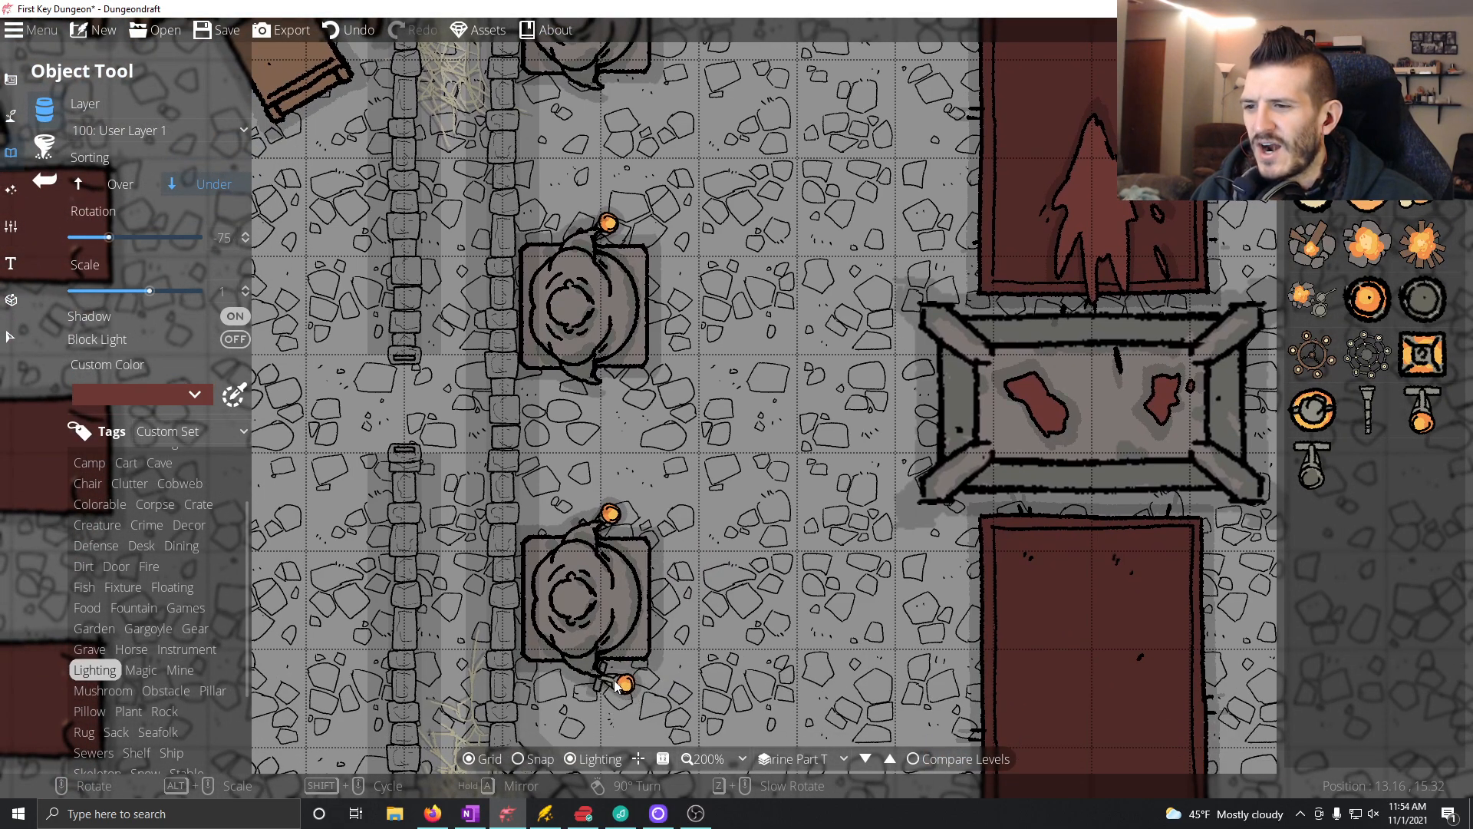
{"action": "scroll", "coordinate": [606, 677], "scroll_direction": "up", "scroll_amount": 1}
{"action": "left_click", "coordinate": [606, 677]}
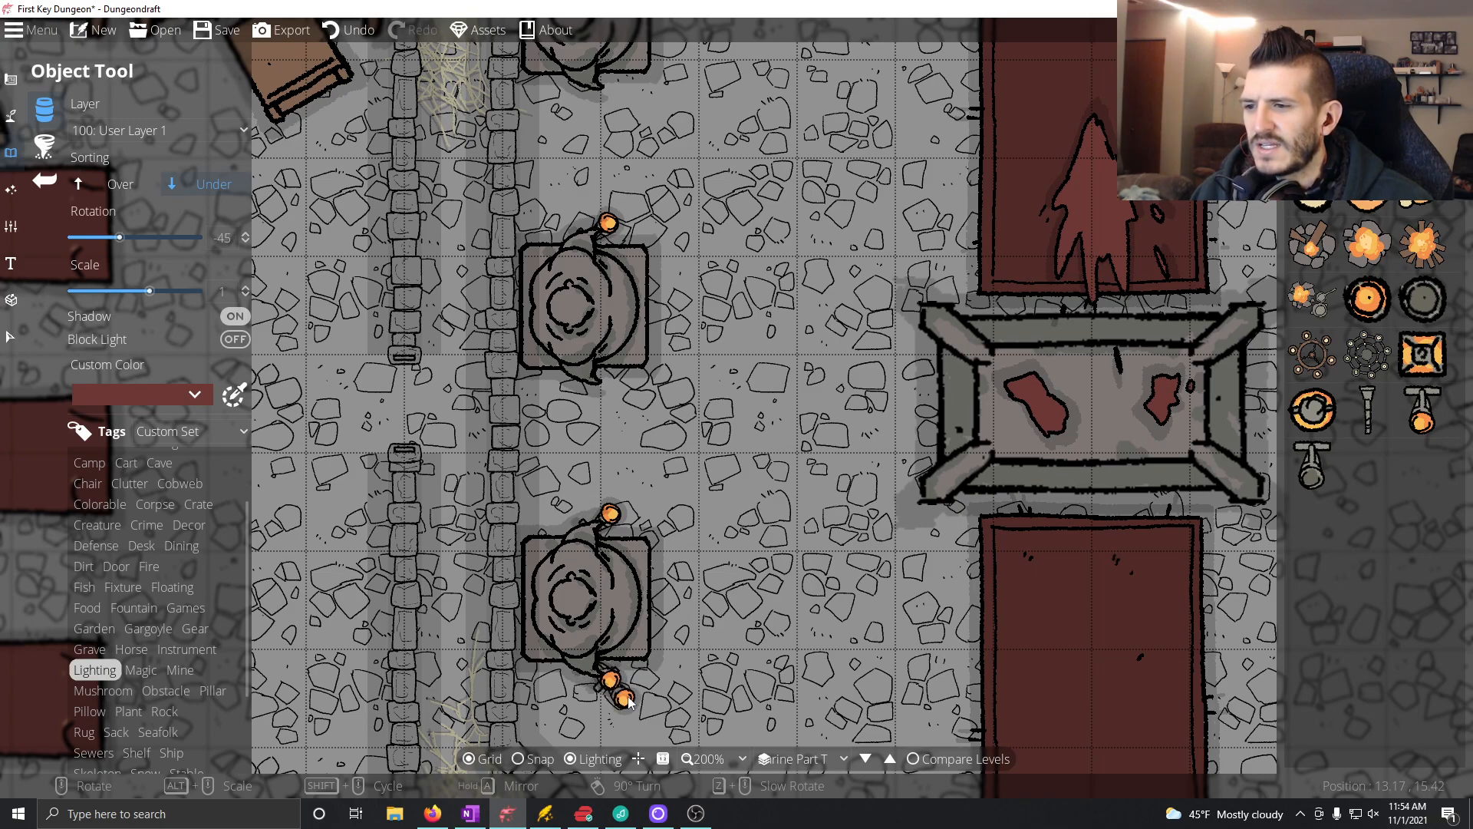
{"action": "left_click", "coordinate": [604, 381]}
{"action": "left_click_drag", "start_coordinate": [650, 326], "coordinate": [653, 495]}
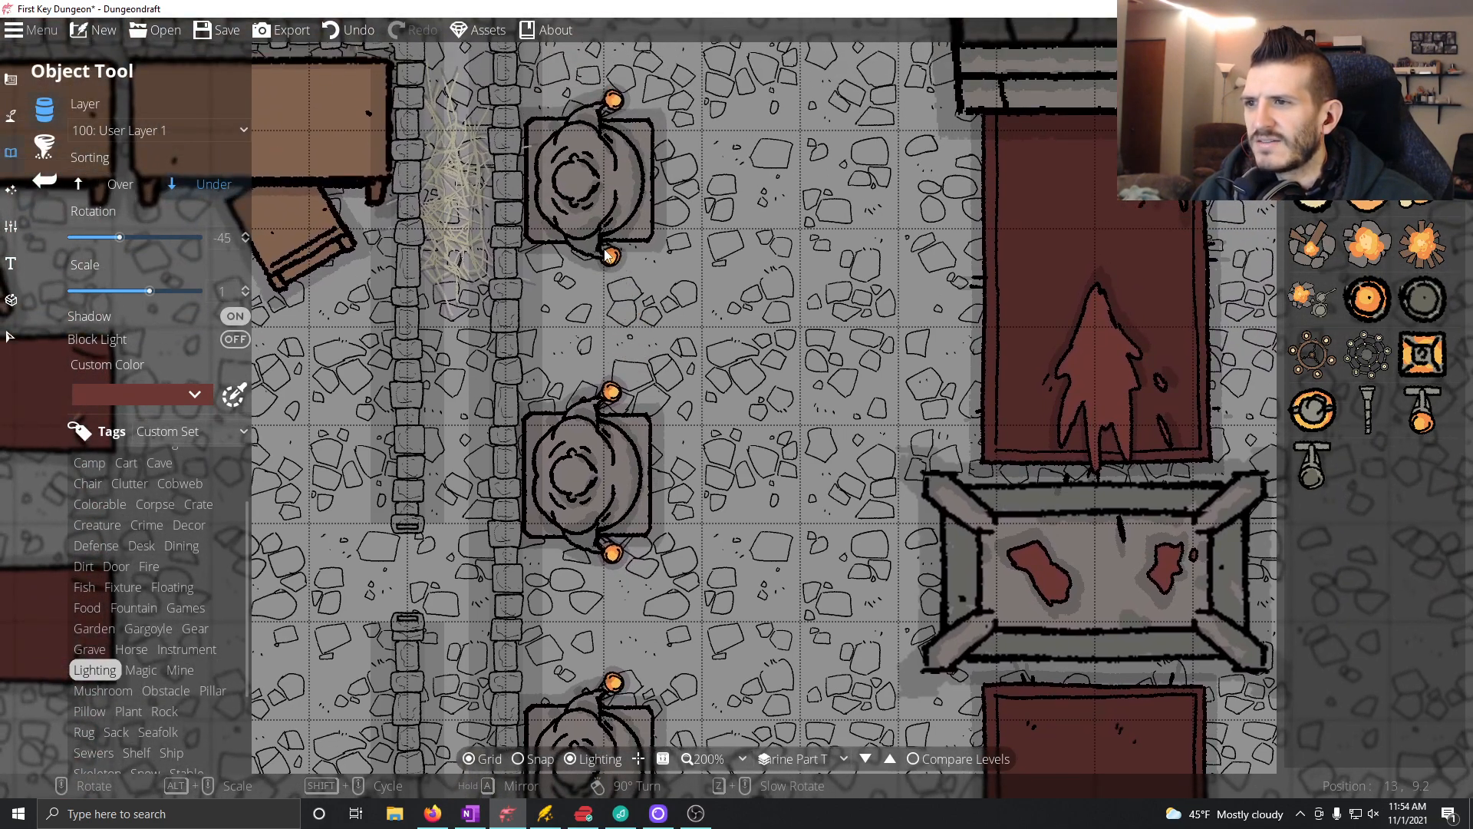
{"action": "left_click", "coordinate": [610, 270]}
Step: Place three candles rotated to -90° along room 3's west wall, one in each gap between the four beds
{"action": "scroll", "coordinate": [718, 451], "scroll_direction": "down", "scroll_amount": 1}
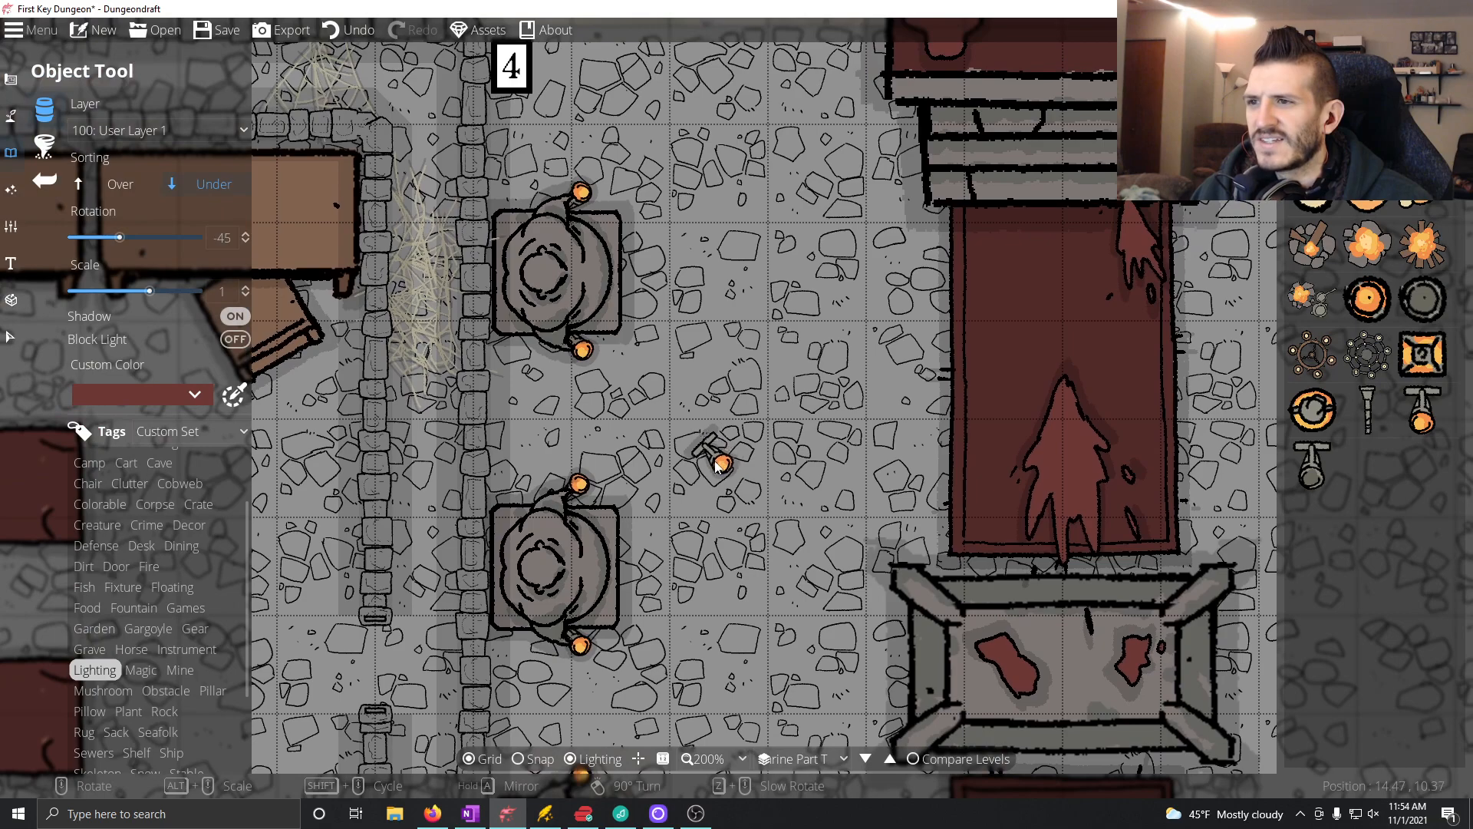
{"action": "scroll", "coordinate": [732, 399], "scroll_direction": "down", "scroll_amount": 2}
{"action": "scroll", "coordinate": [738, 403], "scroll_direction": "down", "scroll_amount": 1}
{"action": "left_click_drag", "start_coordinate": [844, 484], "coordinate": [702, 370]}
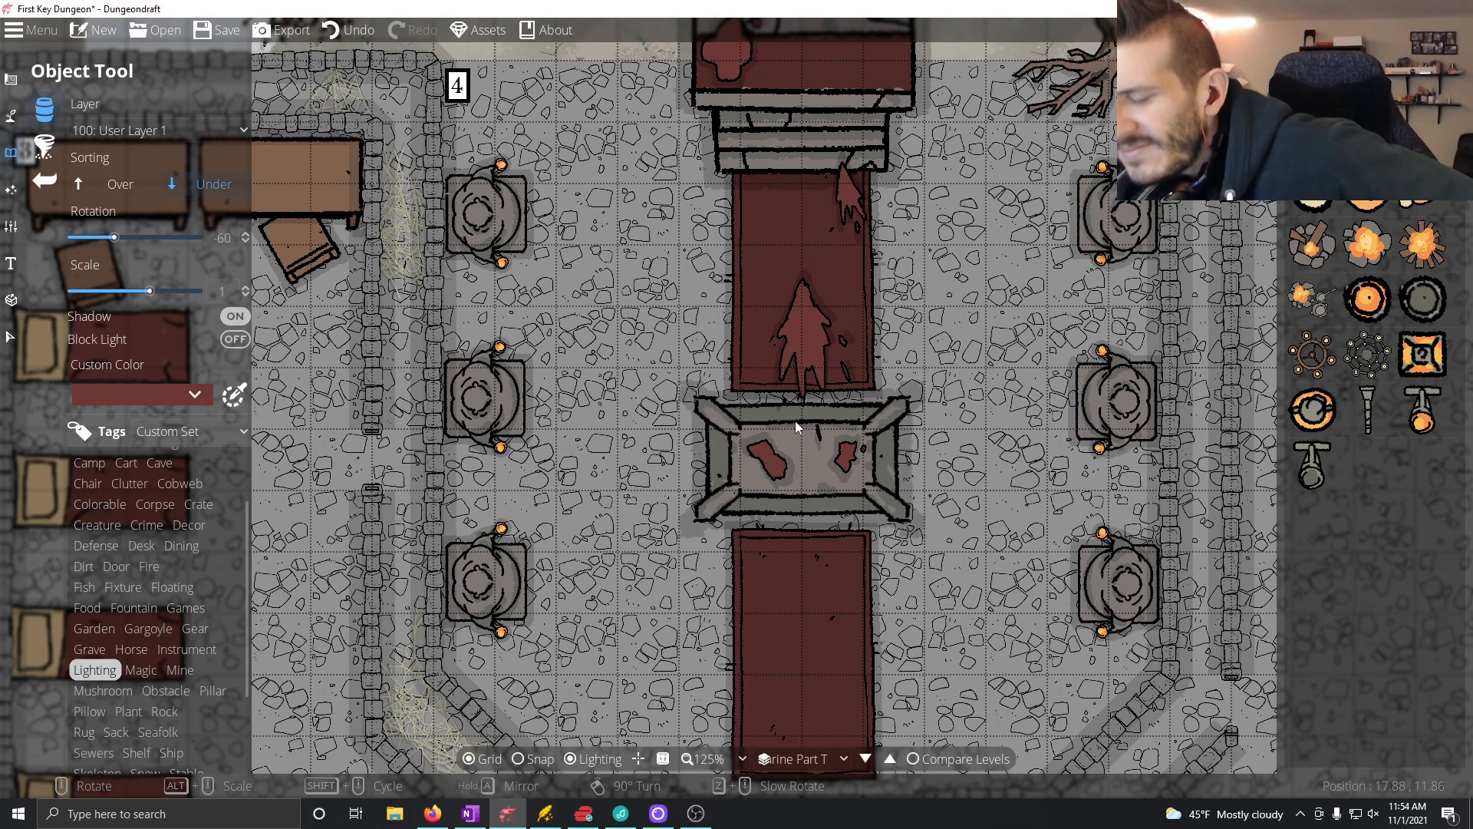
{"action": "left_click_drag", "start_coordinate": [743, 380], "coordinate": [1016, 363]}
{"action": "left_click_drag", "start_coordinate": [514, 336], "coordinate": [741, 355]}
{"action": "left_click_drag", "start_coordinate": [719, 448], "coordinate": [787, 462]}
{"action": "scroll", "coordinate": [549, 397], "scroll_direction": "down", "scroll_amount": 2}
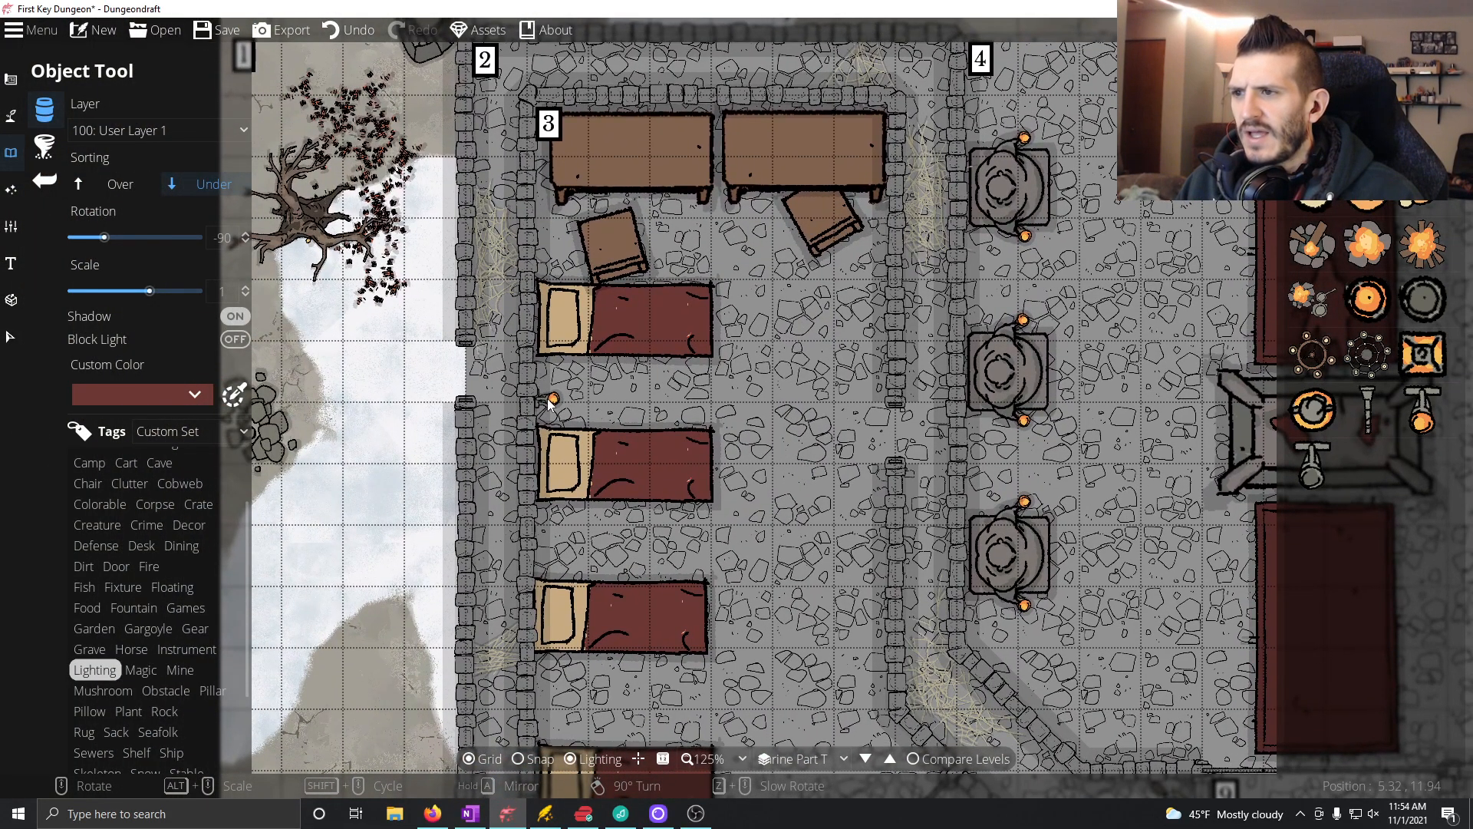
{"action": "left_click", "coordinate": [542, 386]}
{"action": "left_click_drag", "start_coordinate": [559, 508], "coordinate": [581, 460]}
{"action": "left_click", "coordinate": [569, 494]}
{"action": "left_click_drag", "start_coordinate": [576, 569], "coordinate": [588, 487]}
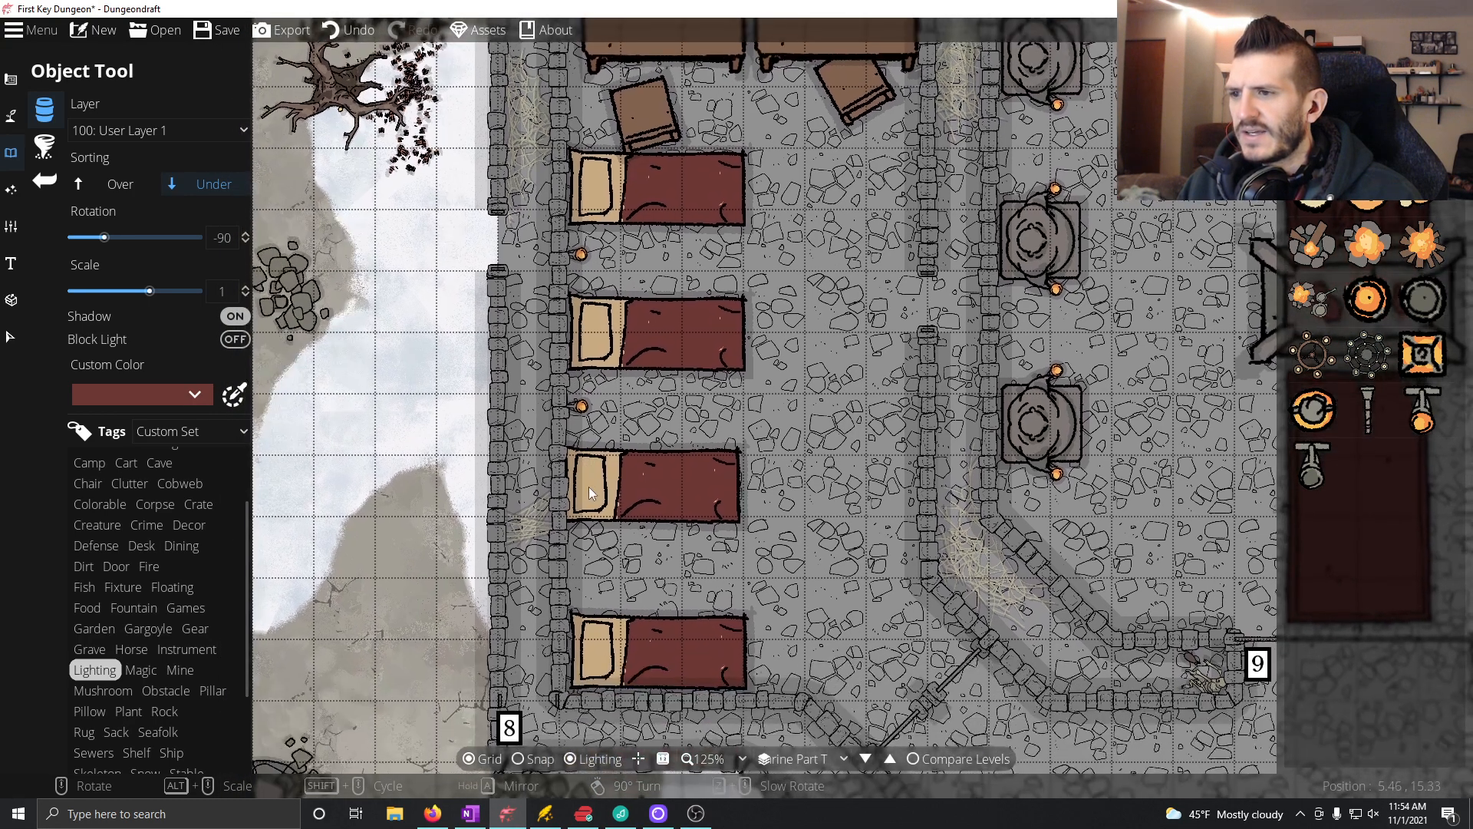
{"action": "left_click", "coordinate": [579, 572]}
Step: Place a candle on each angled wall flanking room 3's southeast door, with the southwestern one rotated to -135°
{"action": "scroll", "coordinate": [853, 554], "scroll_direction": "up", "scroll_amount": 11}
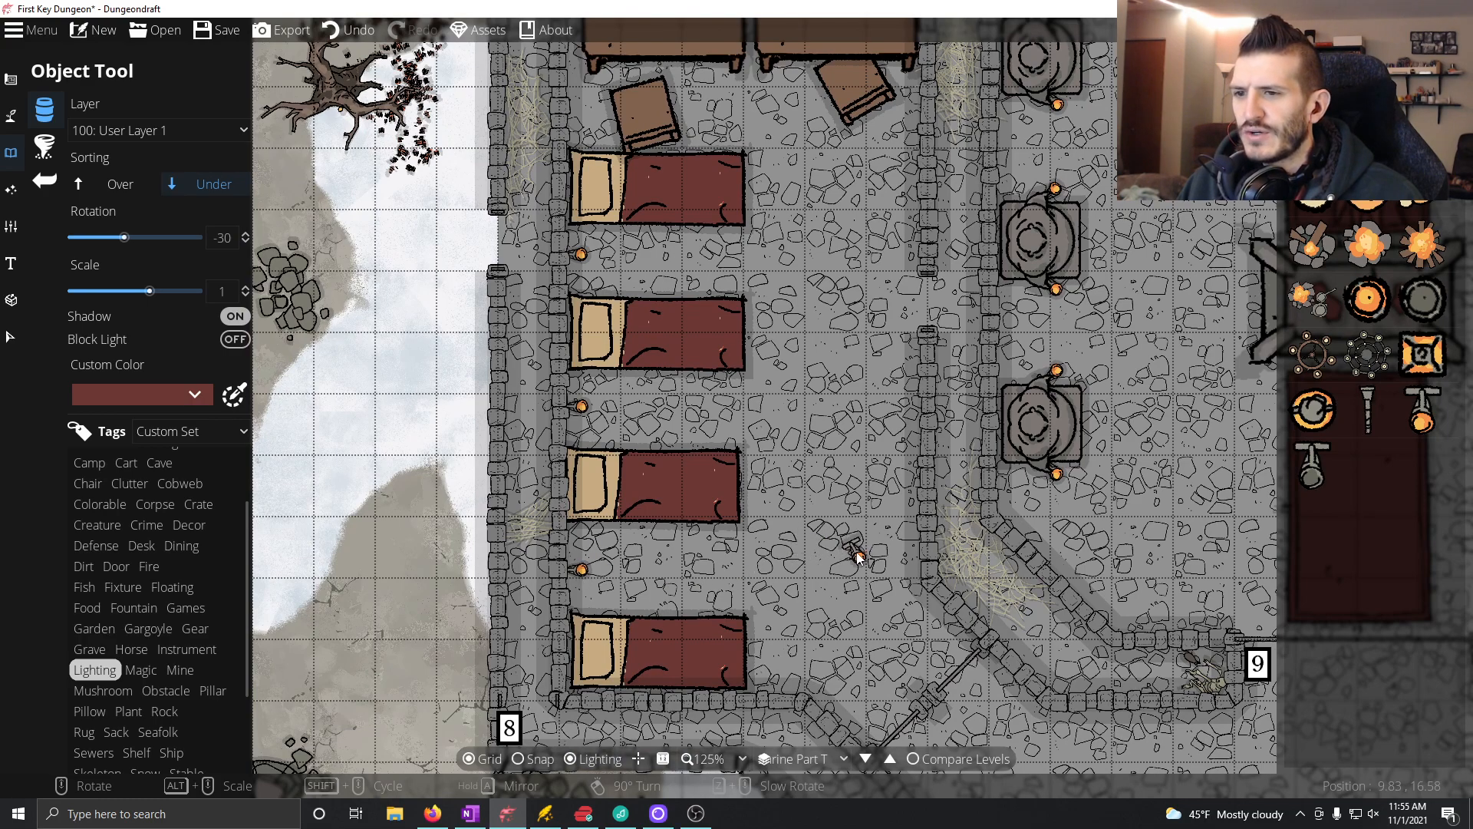
{"action": "scroll", "coordinate": [939, 628], "scroll_direction": "down", "scroll_amount": 2}
{"action": "left_click", "coordinate": [946, 626]}
{"action": "scroll", "coordinate": [882, 717], "scroll_direction": "down", "scroll_amount": 12}
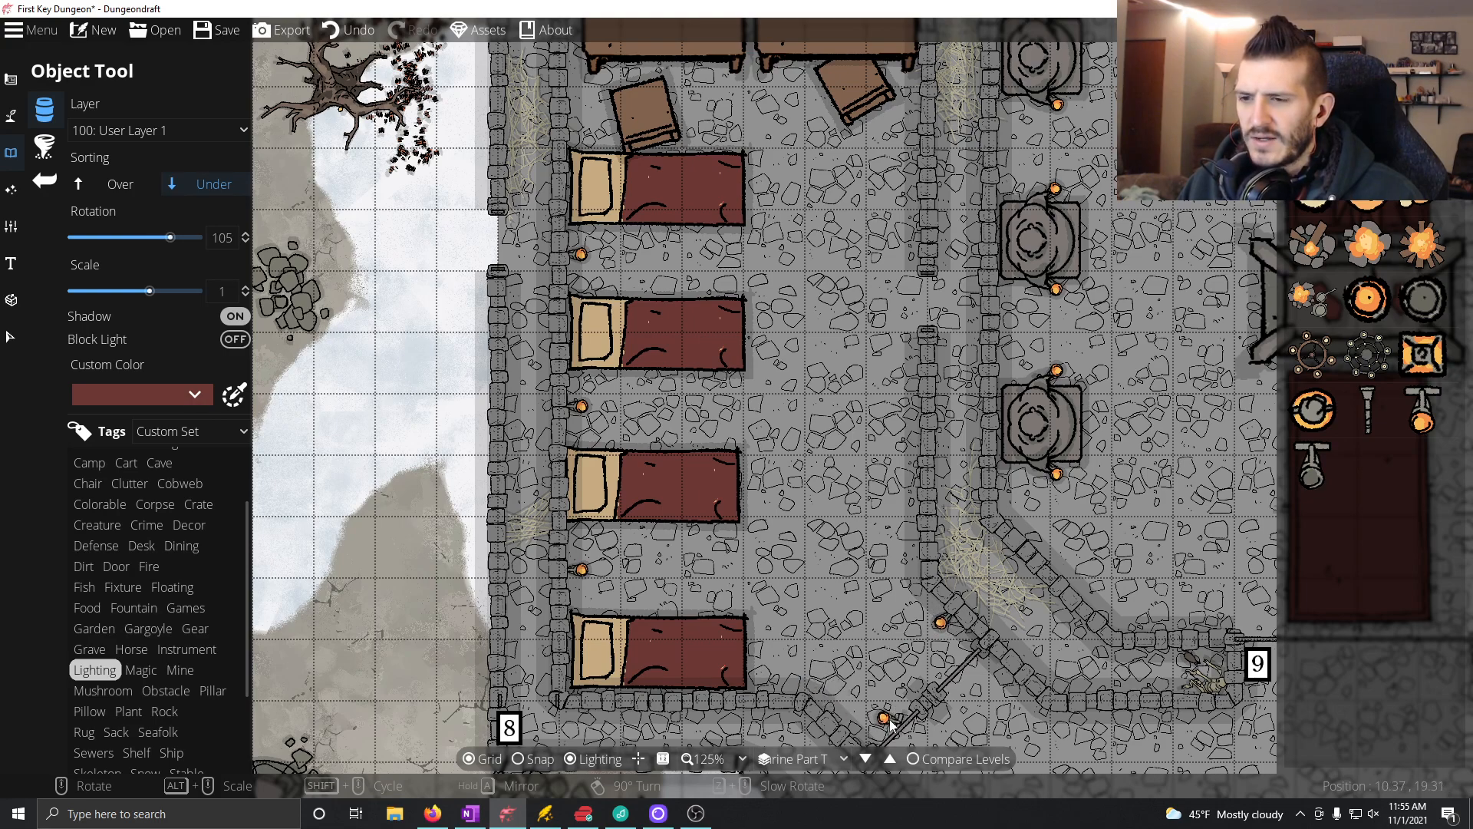
{"action": "left_click", "coordinate": [847, 727]}
Step: Place two candles rotated to 90° on room 3's east wall, one south and one north of the doorway
{"action": "scroll", "coordinate": [867, 544], "scroll_direction": "down", "scroll_amount": 8}
{"action": "scroll", "coordinate": [890, 546], "scroll_direction": "down", "scroll_amount": 1}
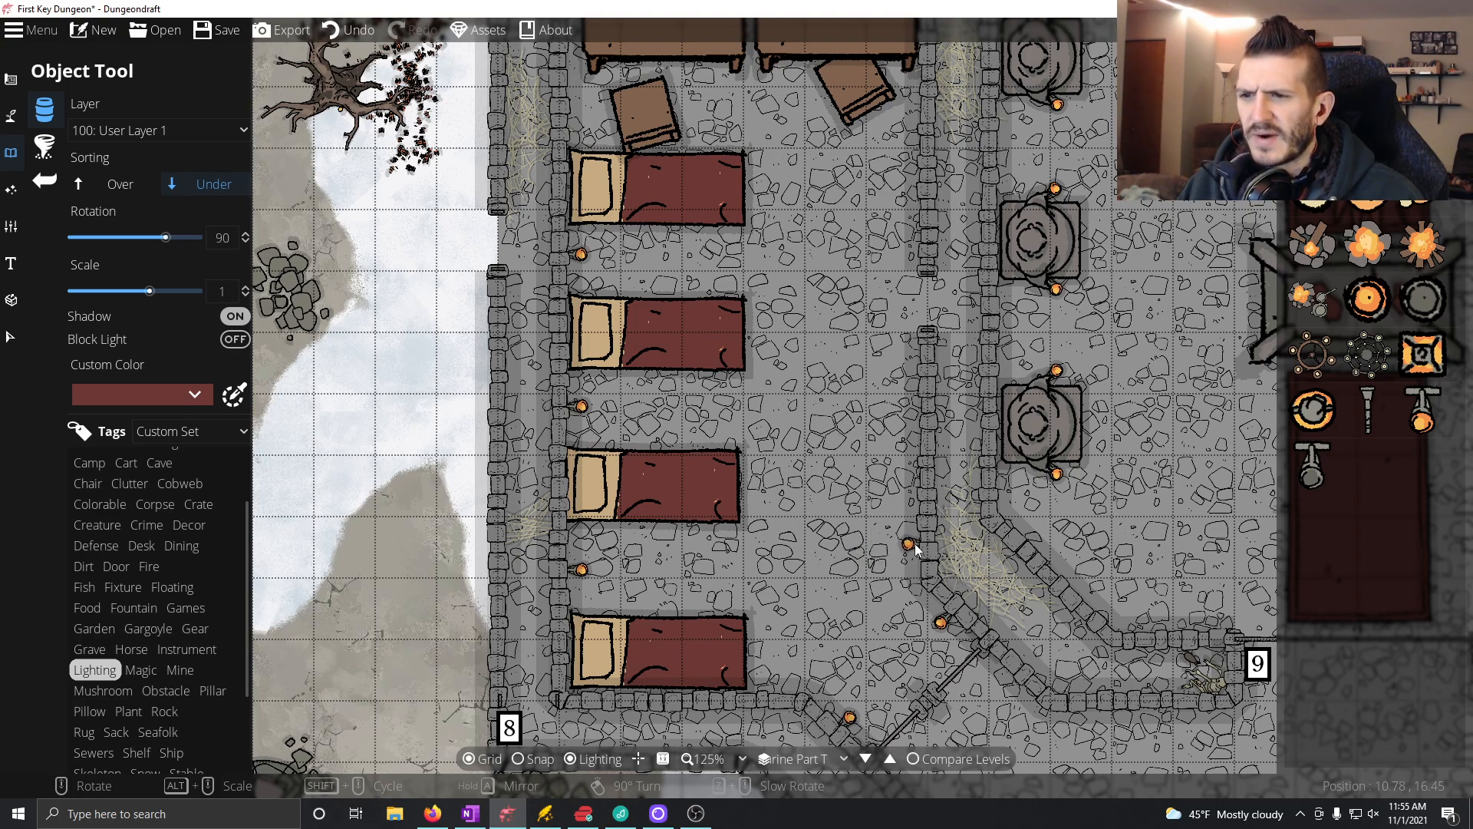
{"action": "left_click", "coordinate": [910, 429]}
{"action": "left_click_drag", "start_coordinate": [853, 471], "coordinate": [818, 524]}
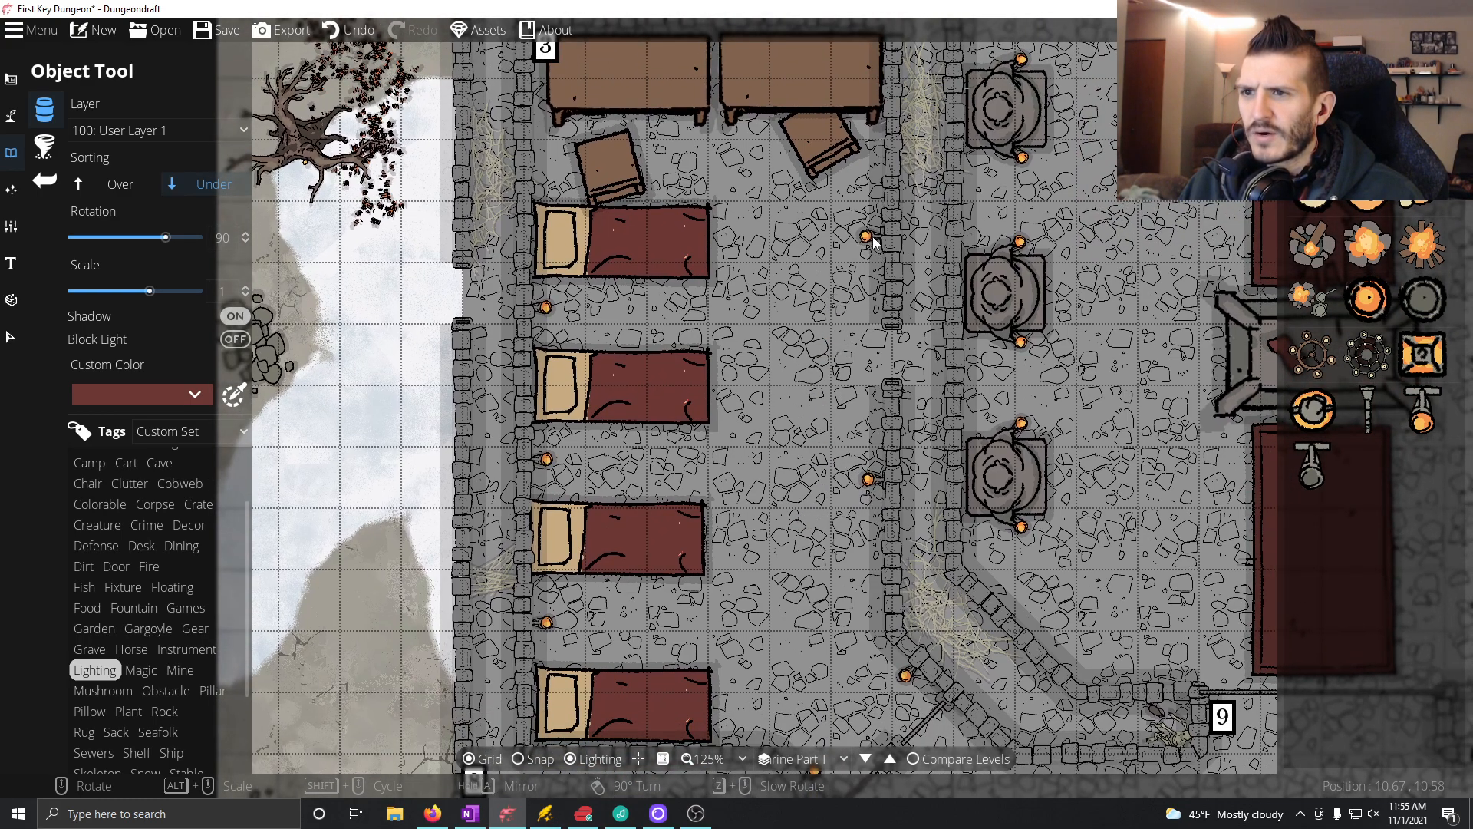
{"action": "left_click", "coordinate": [875, 242]}
Step: Set the candle's sorting to Over and rotation to 0°, and place one on the north wall above each of room 3's two tables
{"action": "left_click_drag", "start_coordinate": [790, 432], "coordinate": [837, 516]}
{"action": "left_click_drag", "start_coordinate": [789, 368], "coordinate": [824, 489]}
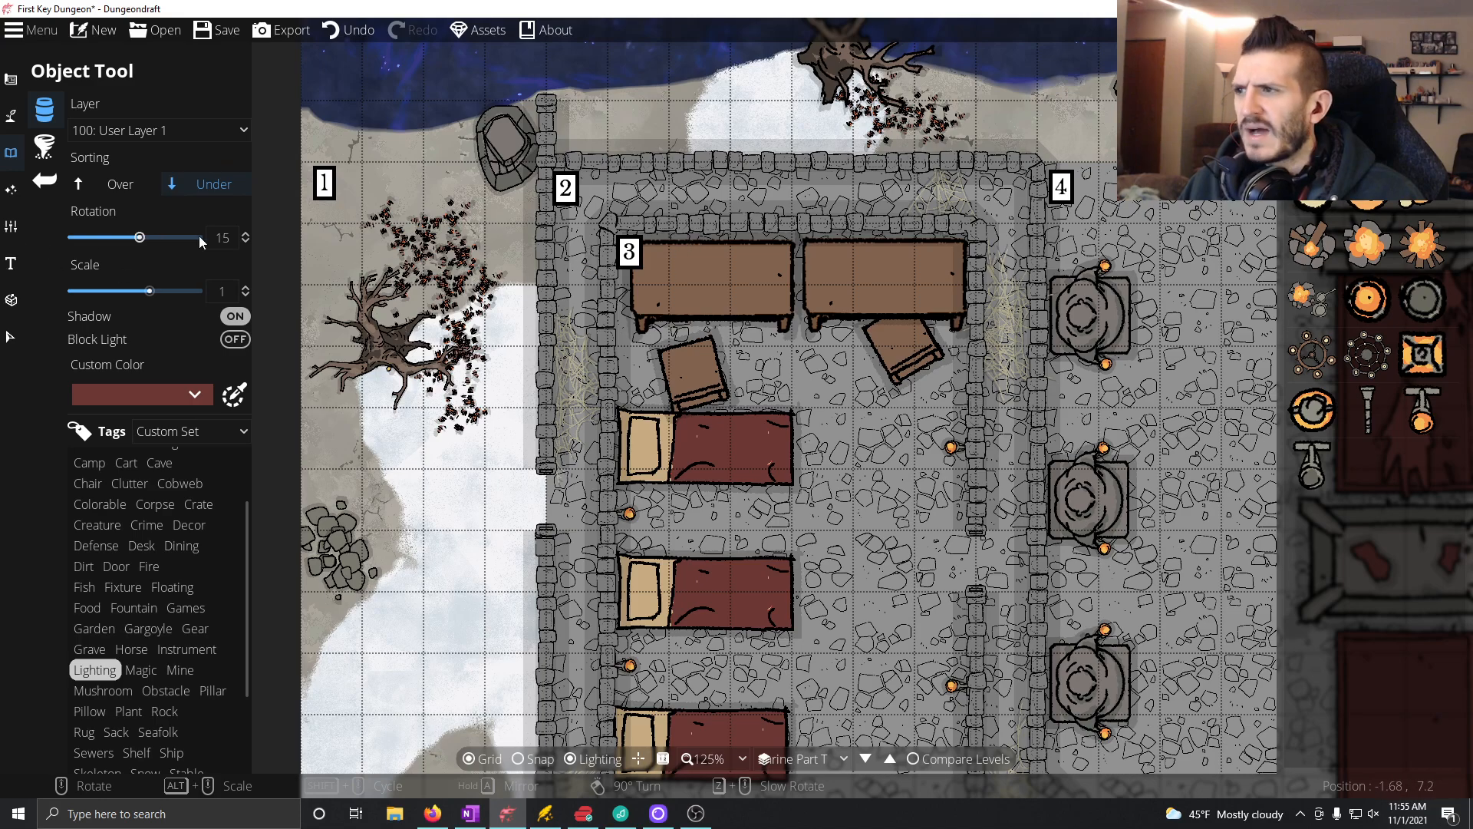
{"action": "left_click", "coordinate": [133, 192]}
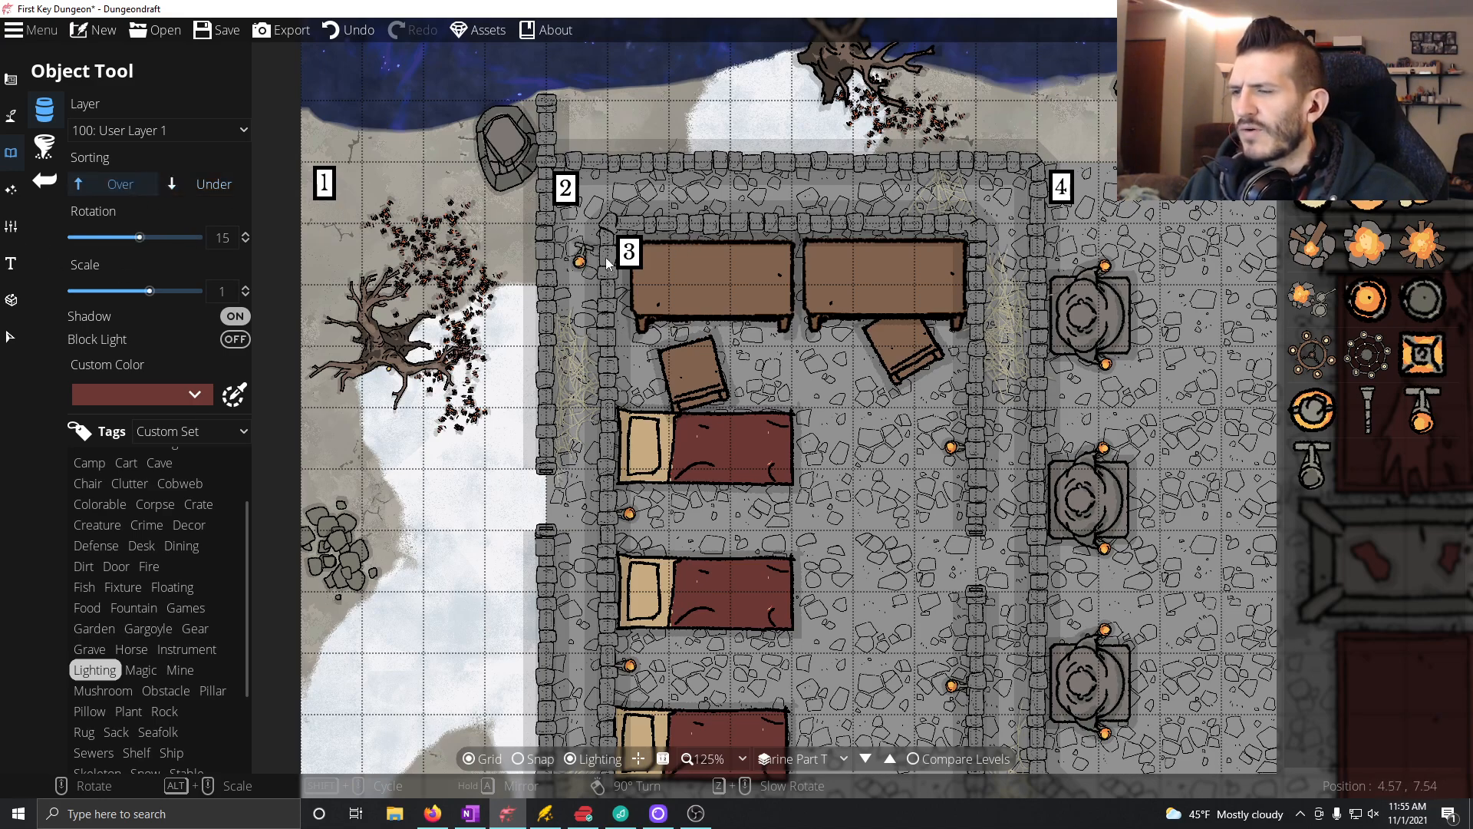
{"action": "left_click", "coordinate": [693, 241]}
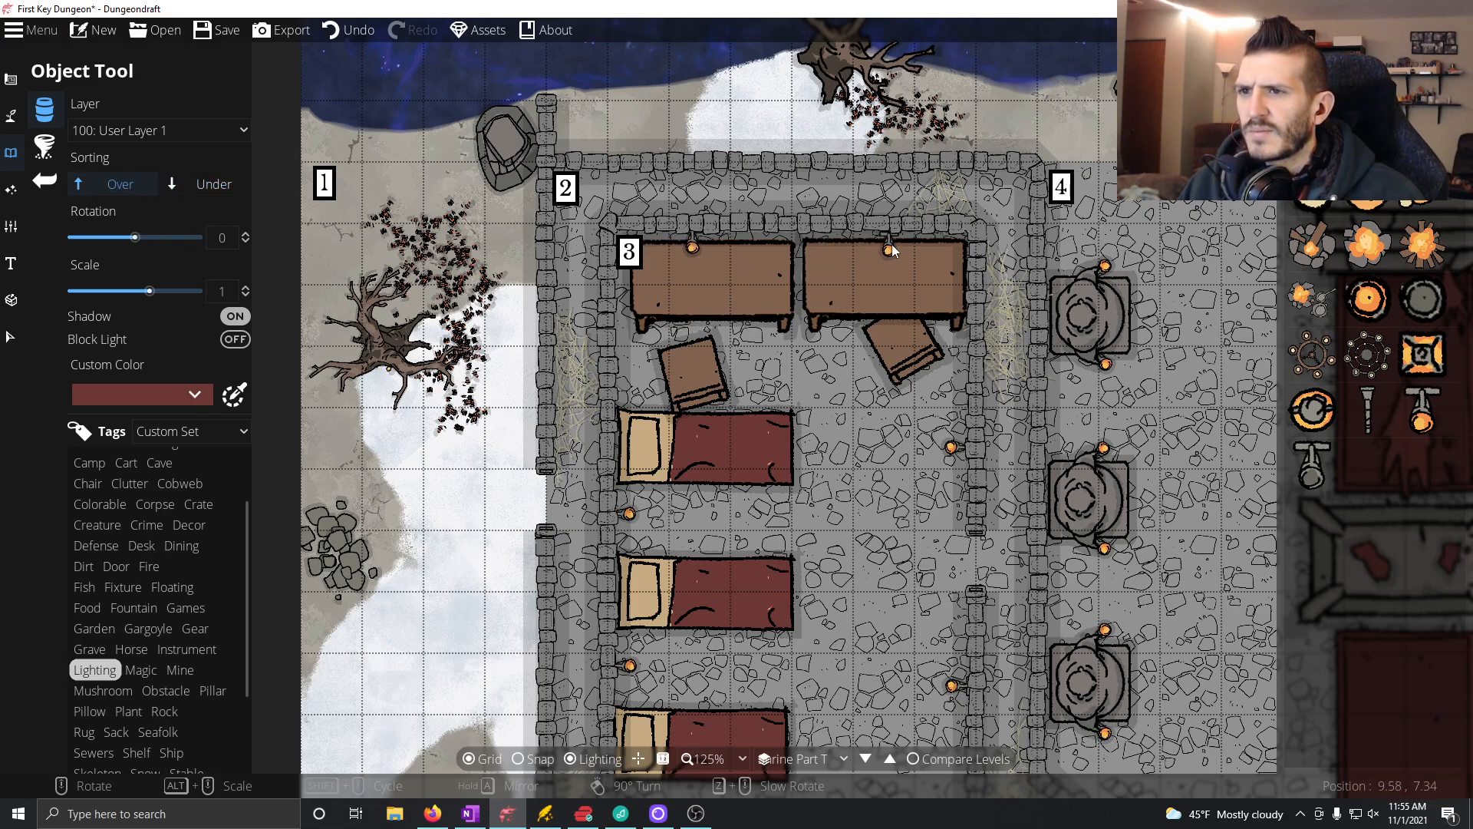
{"action": "left_click", "coordinate": [895, 241]}
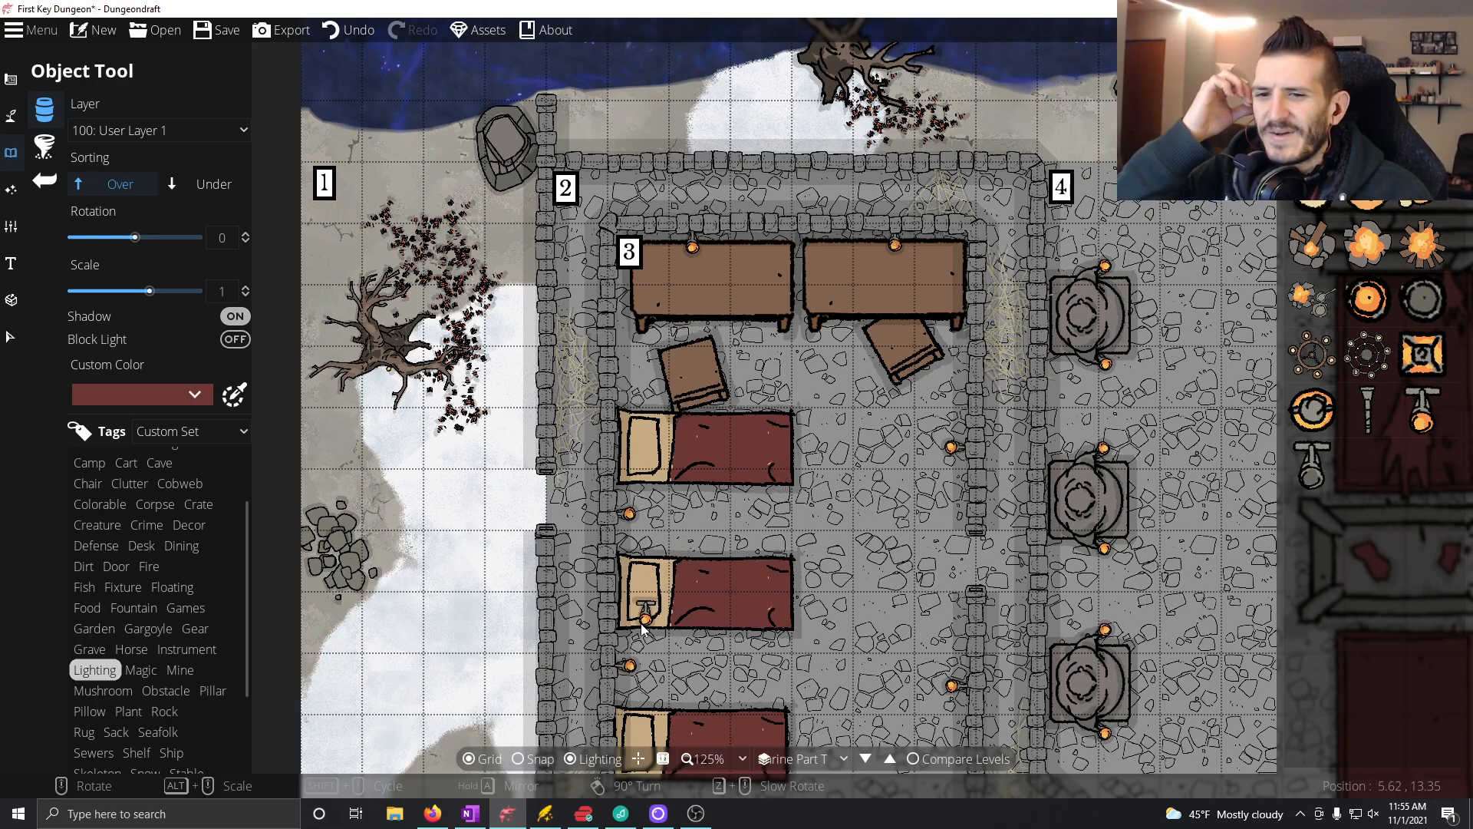
Step: Look over the dungeon map to check the candle placement in rooms 3 and 4
{"action": "mouse_move", "coordinate": [526, 422]}
{"action": "left_mouse_down"}
{"action": "mouse_move", "coordinate": [560, 242]}
{"action": "mouse_move", "coordinate": [587, 191]}
{"action": "left_mouse_up"}
{"action": "left_click_drag", "start_coordinate": [521, 382], "coordinate": [318, 399]}
{"action": "left_click_drag", "start_coordinate": [906, 584], "coordinate": [924, 223]}
{"action": "left_click_drag", "start_coordinate": [997, 303], "coordinate": [573, 348]}
{"action": "scroll", "coordinate": [573, 348], "scroll_direction": "down", "scroll_amount": 5}
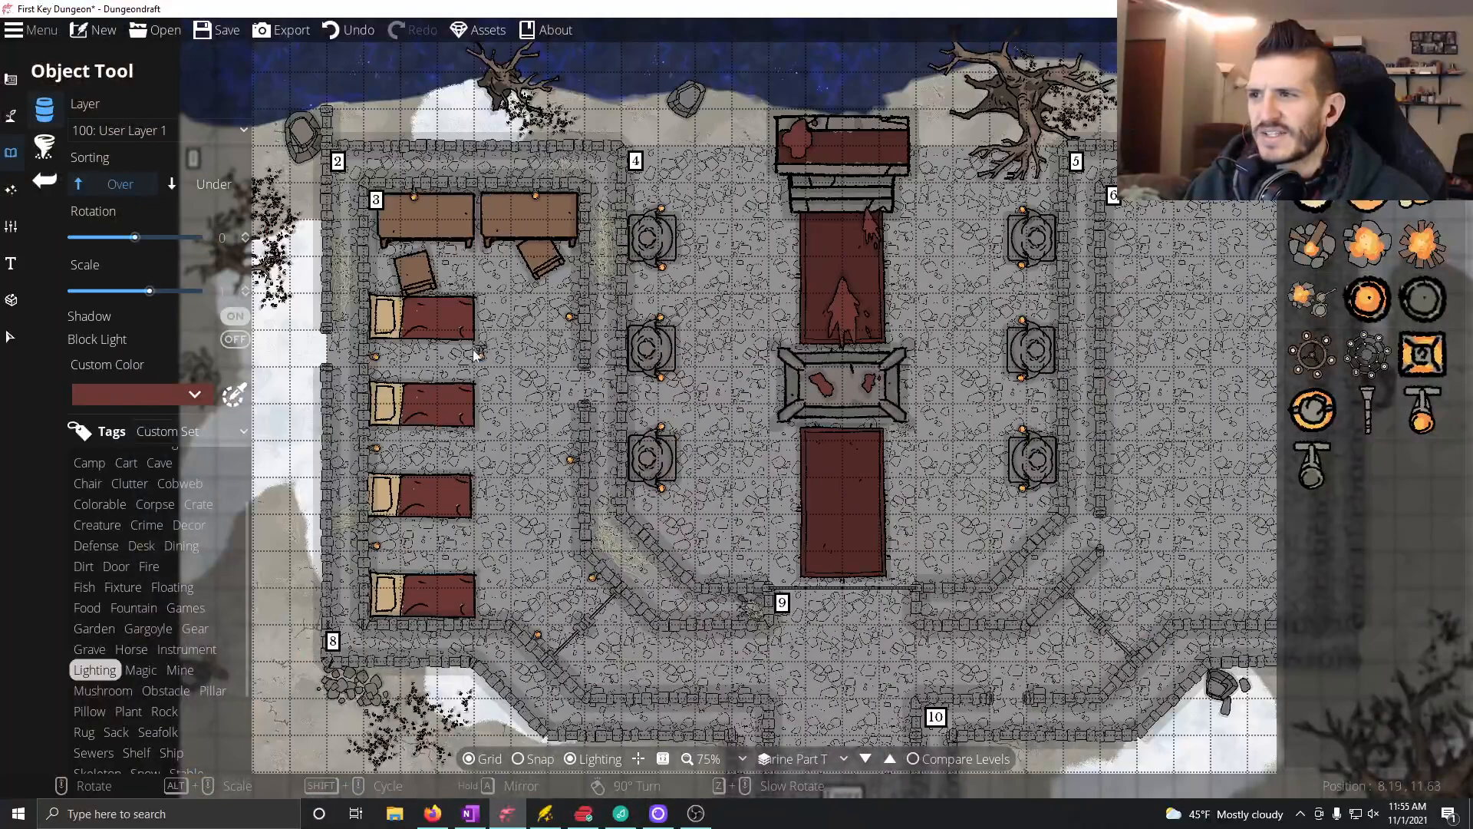
{"action": "left_click_drag", "start_coordinate": [475, 354], "coordinate": [624, 388]}
{"action": "left_click_drag", "start_coordinate": [507, 634], "coordinate": [495, 502]}
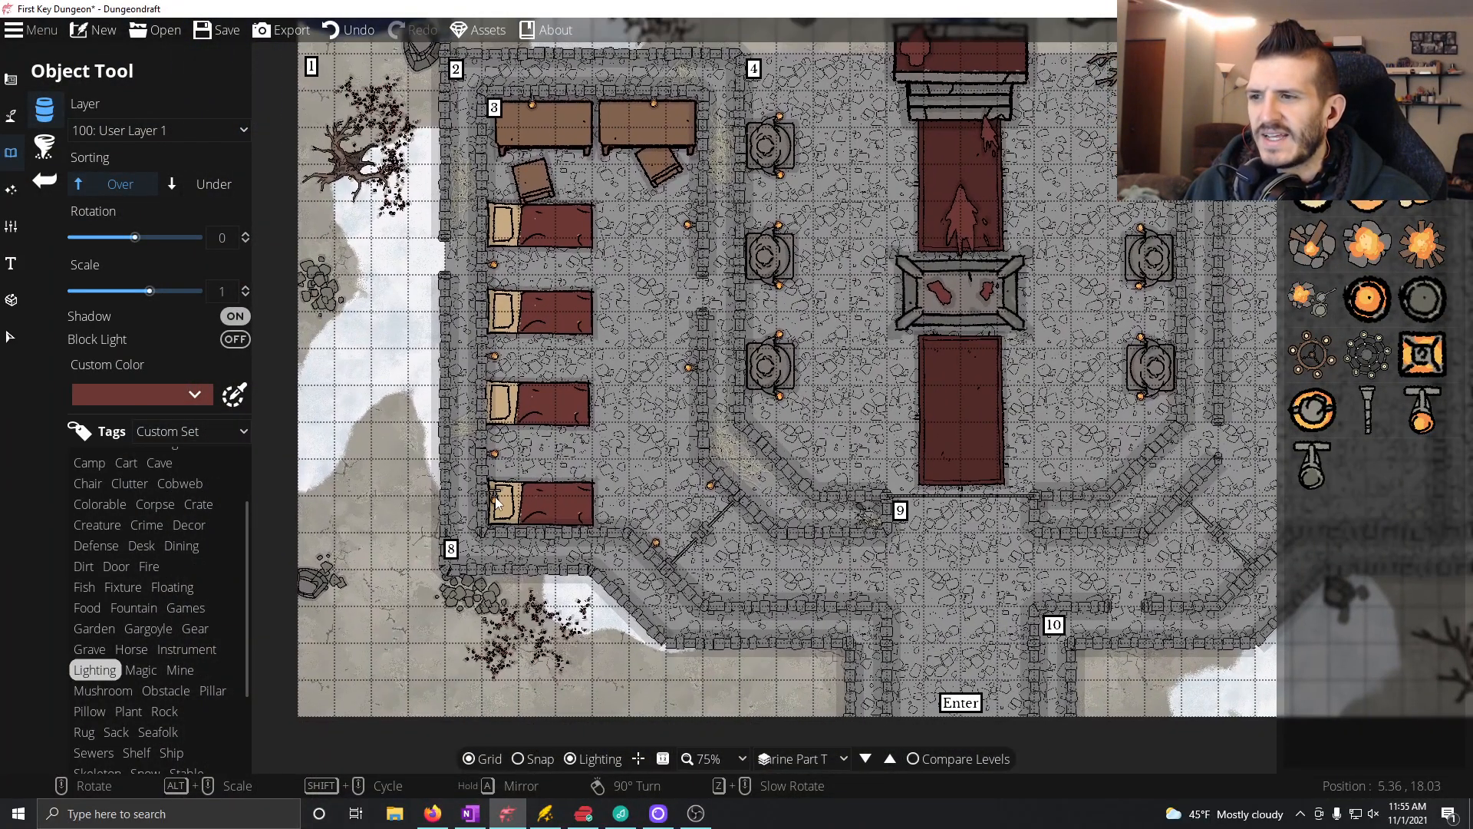
{"action": "left_click_drag", "start_coordinate": [768, 586], "coordinate": [805, 622]}
{"action": "left_click_drag", "start_coordinate": [931, 576], "coordinate": [997, 627]}
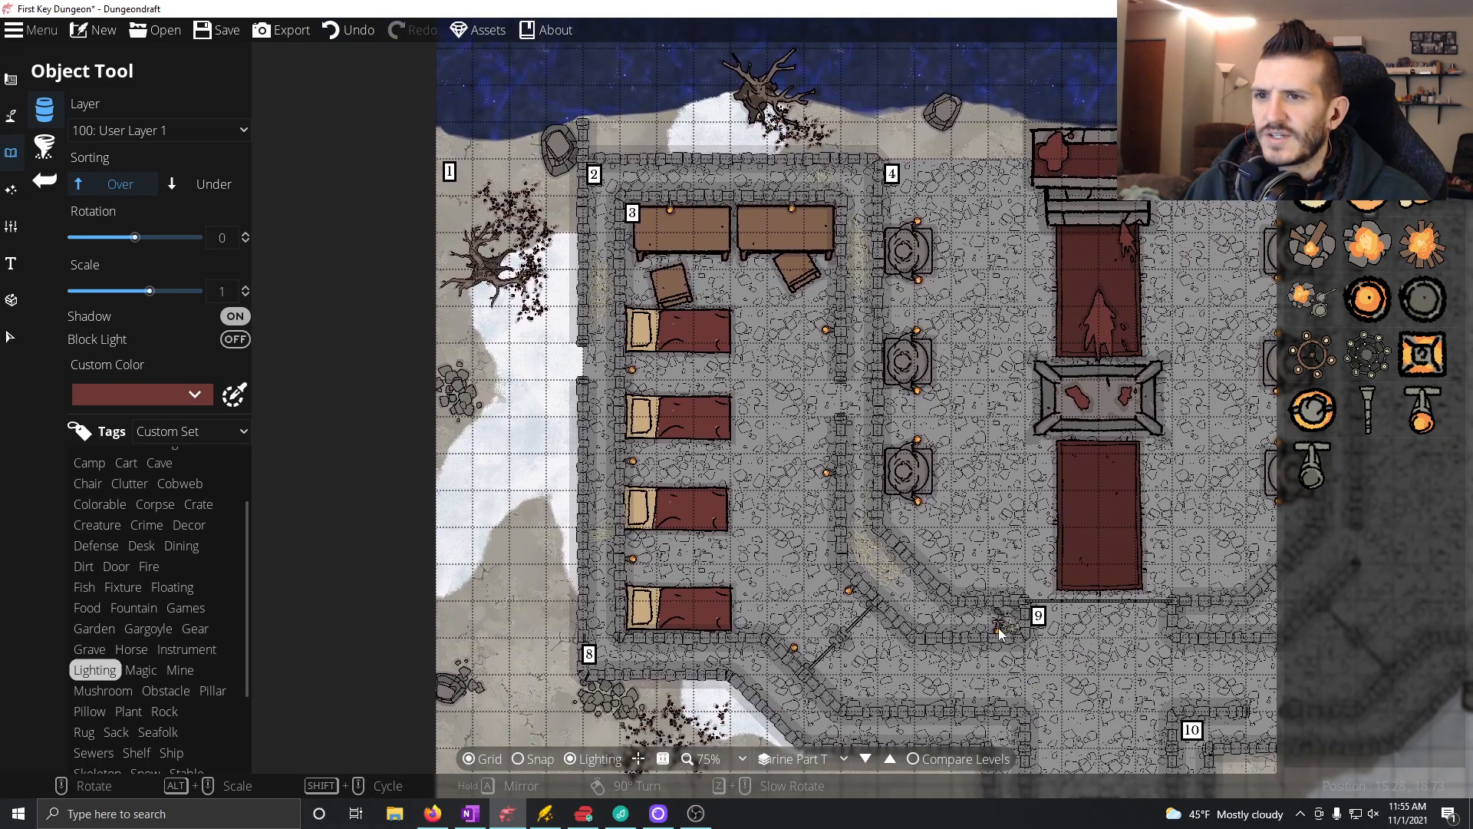
Step: Try placing a range 5 light in the middle of rooms 3, 4 and 6 with the Light Tool
{"action": "left_click", "coordinate": [11, 189]}
{"action": "left_click", "coordinate": [92, 145]}
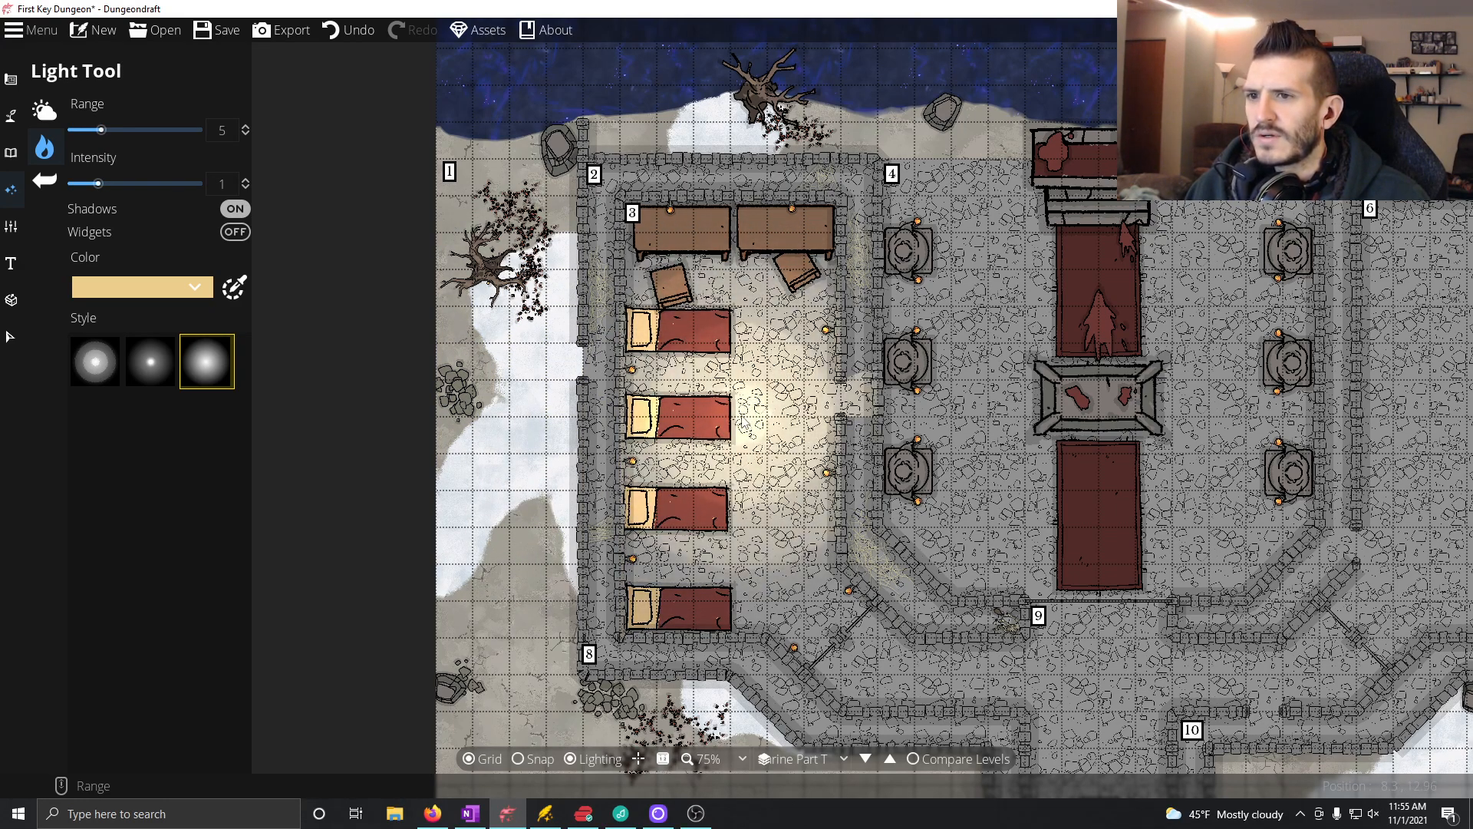
{"action": "left_click", "coordinate": [742, 417]}
{"action": "left_click_drag", "start_coordinate": [1135, 431], "coordinate": [971, 395]}
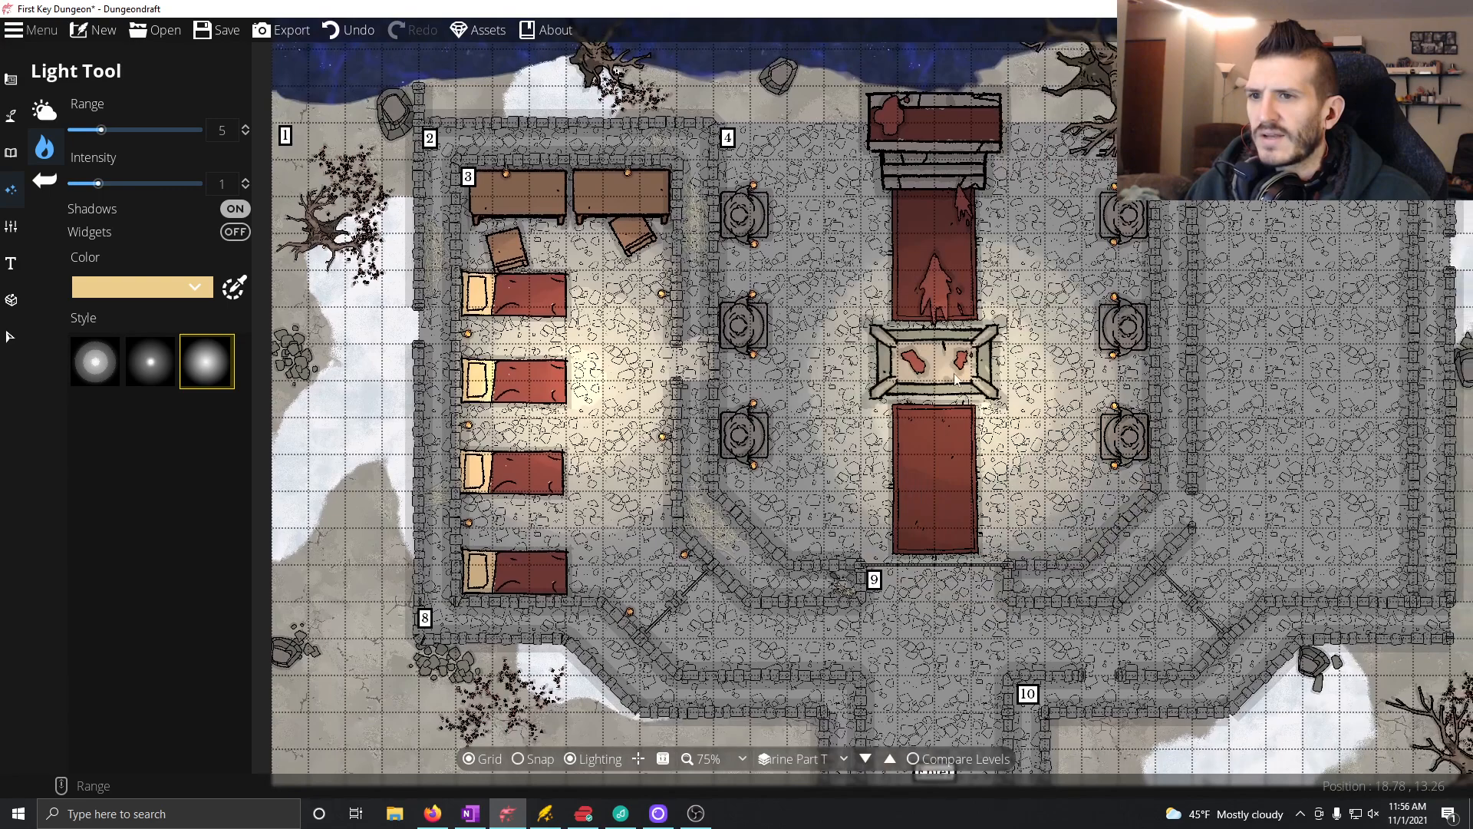
{"action": "left_click", "coordinate": [938, 315]}
{"action": "left_click_drag", "start_coordinate": [1184, 524], "coordinate": [990, 480]}
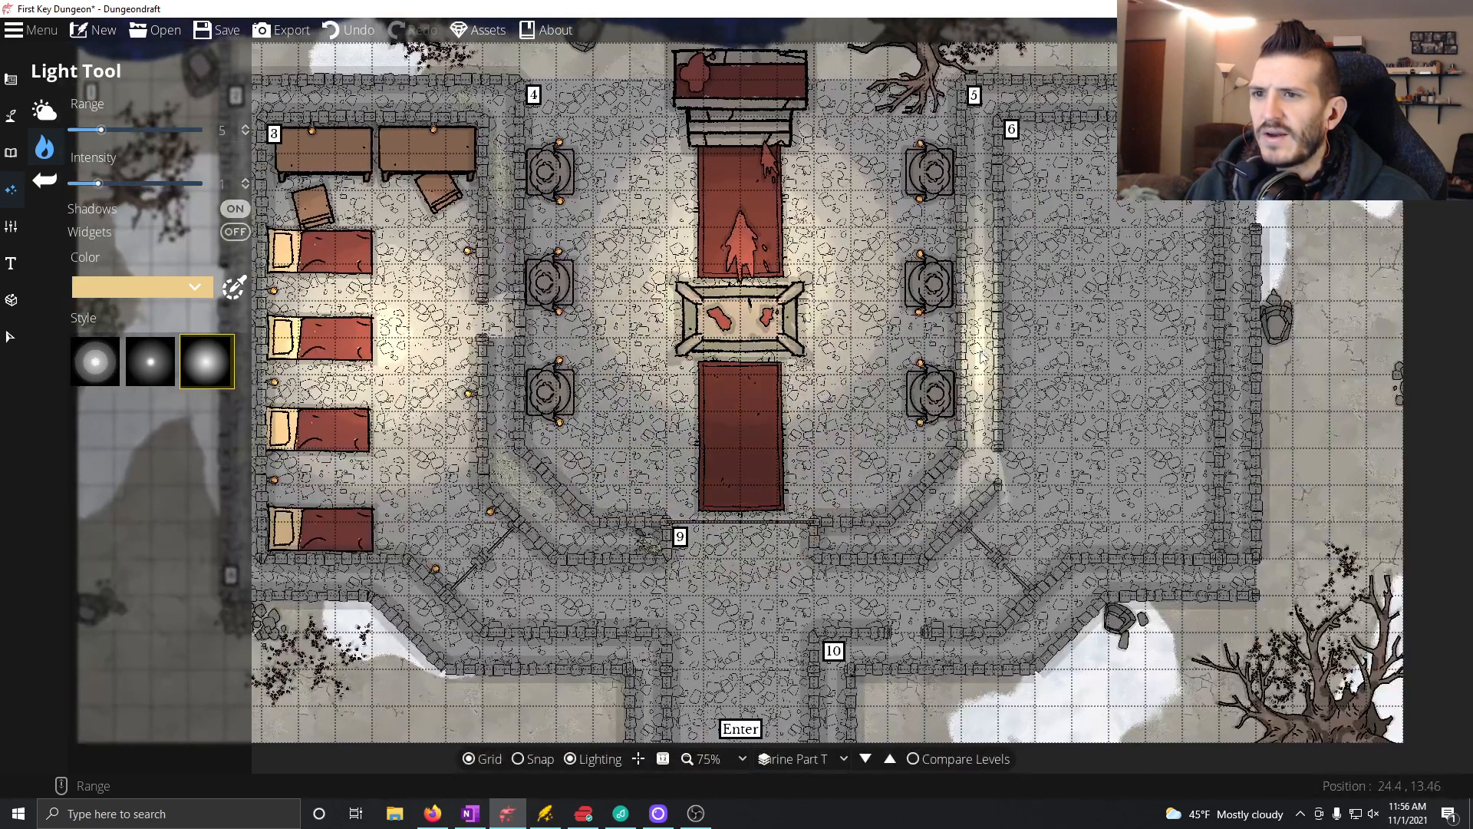
{"action": "left_click", "coordinate": [1114, 340]}
{"action": "left_click_drag", "start_coordinate": [969, 484], "coordinate": [1049, 464]}
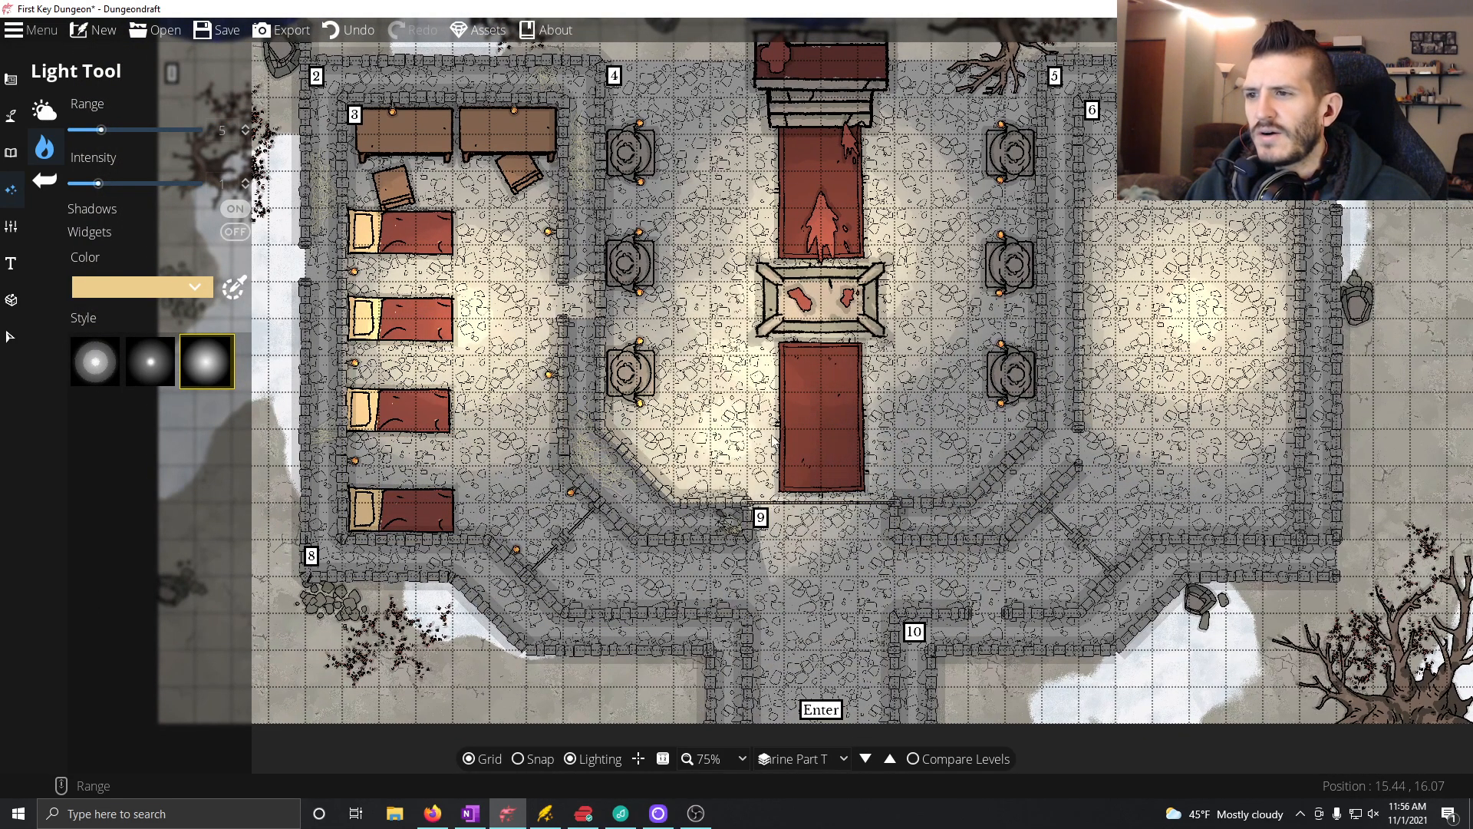
Step: Undo the three large room lights
{"action": "left_click", "coordinate": [330, 31]}
{"action": "left_click", "coordinate": [334, 33]}
{"action": "left_click", "coordinate": [338, 34]}
Step: Set the light range to 2 and place a light on each candle above room 3's two tables
{"action": "scroll", "coordinate": [397, 131], "scroll_direction": "down", "scroll_amount": 7}
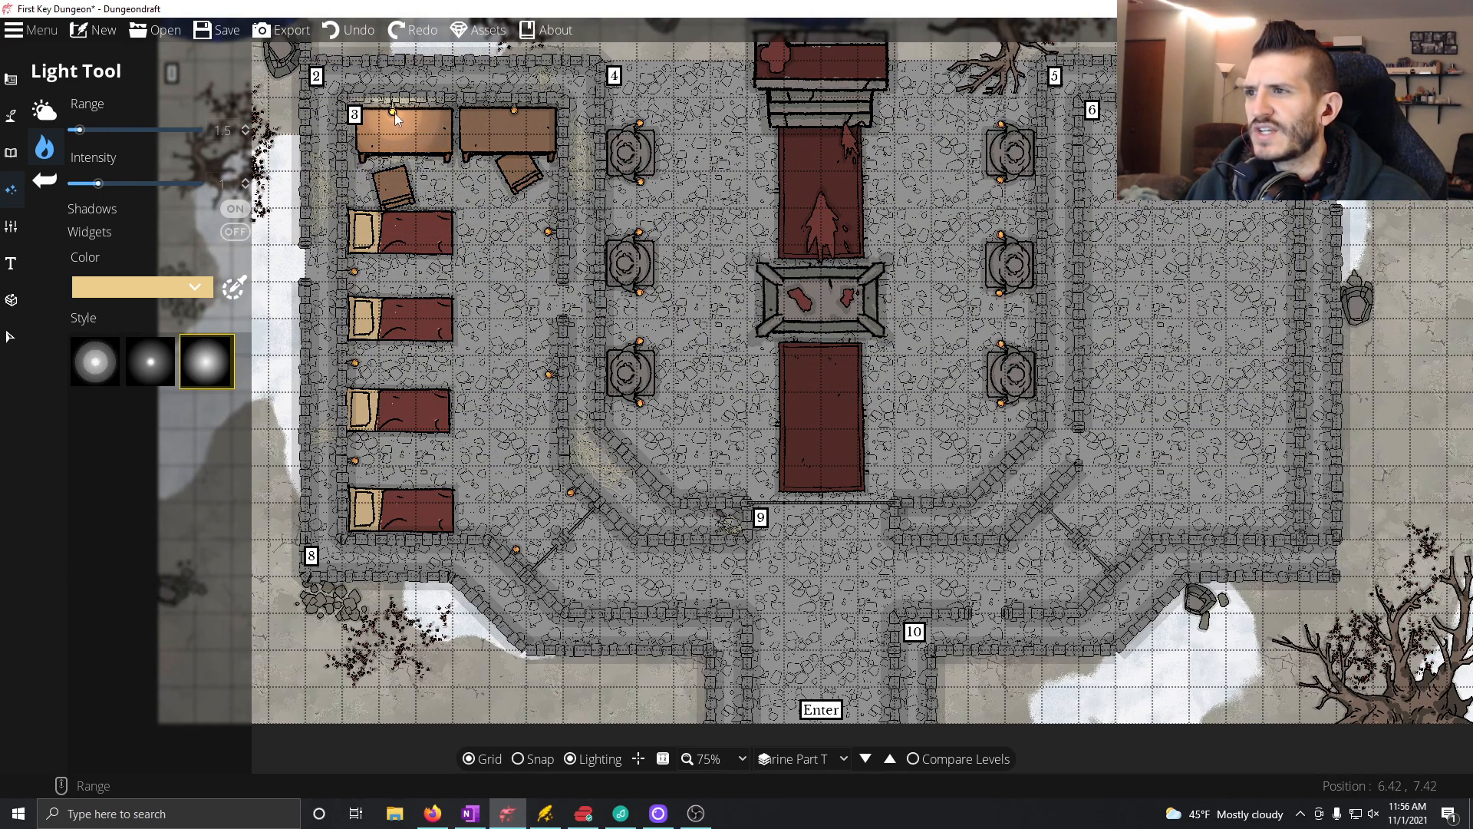
{"action": "scroll", "coordinate": [395, 113], "scroll_direction": "up", "scroll_amount": 5}
{"action": "scroll", "coordinate": [395, 113], "scroll_direction": "down", "scroll_amount": 1}
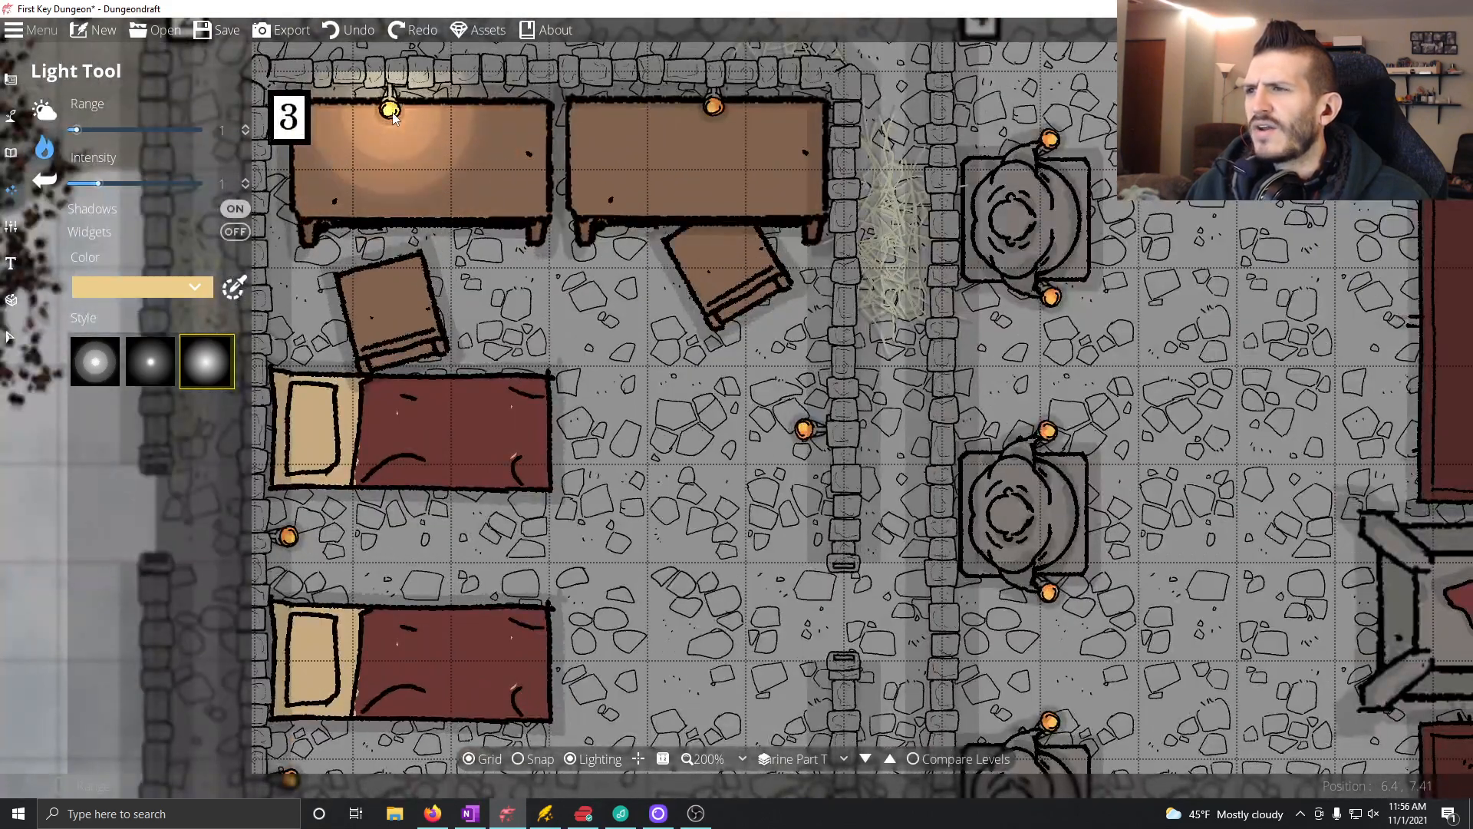
{"action": "scroll", "coordinate": [393, 115], "scroll_direction": "down", "scroll_amount": 3}
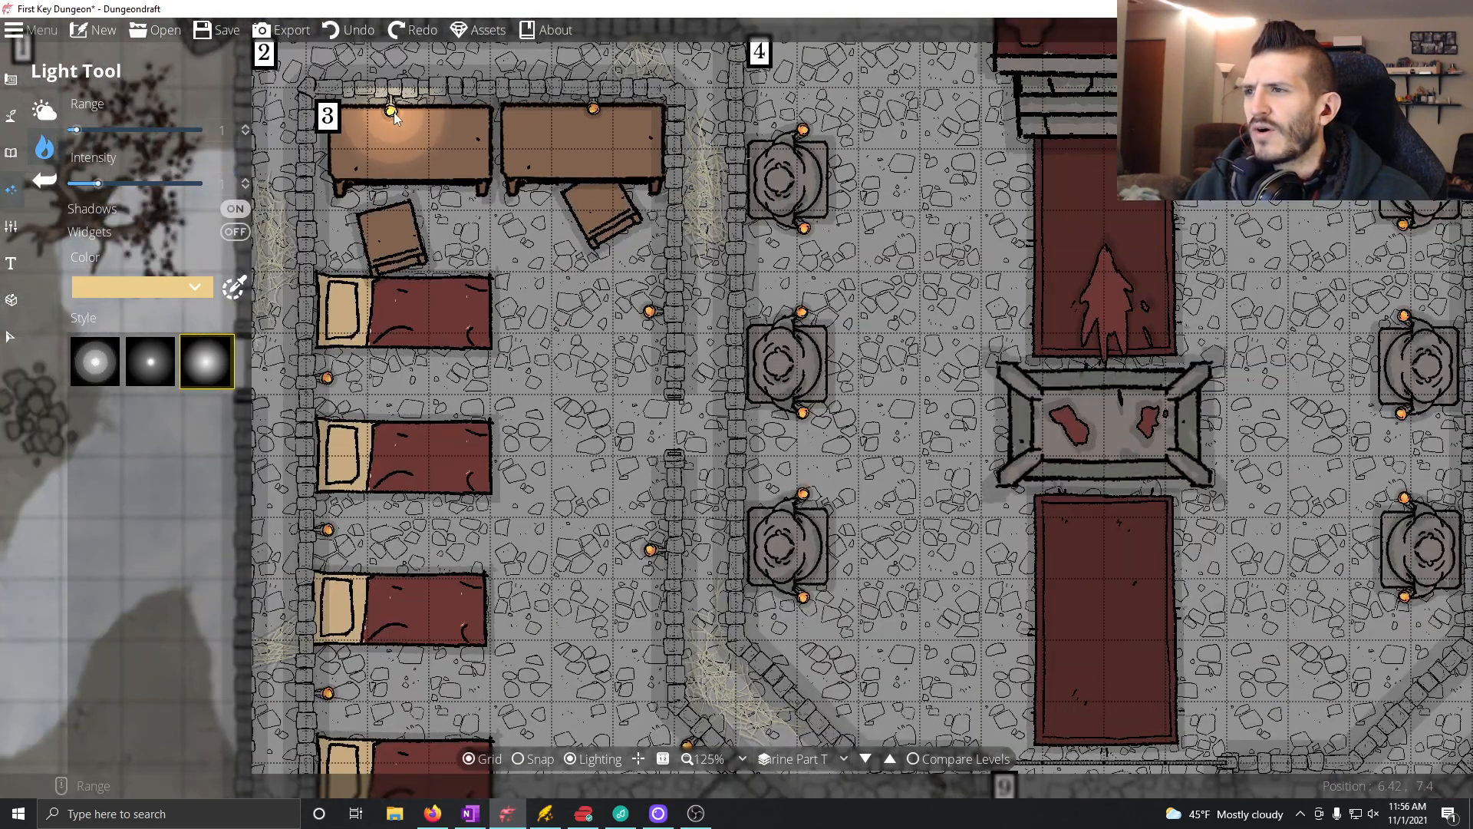
{"action": "scroll", "coordinate": [392, 113], "scroll_direction": "up", "scroll_amount": 2}
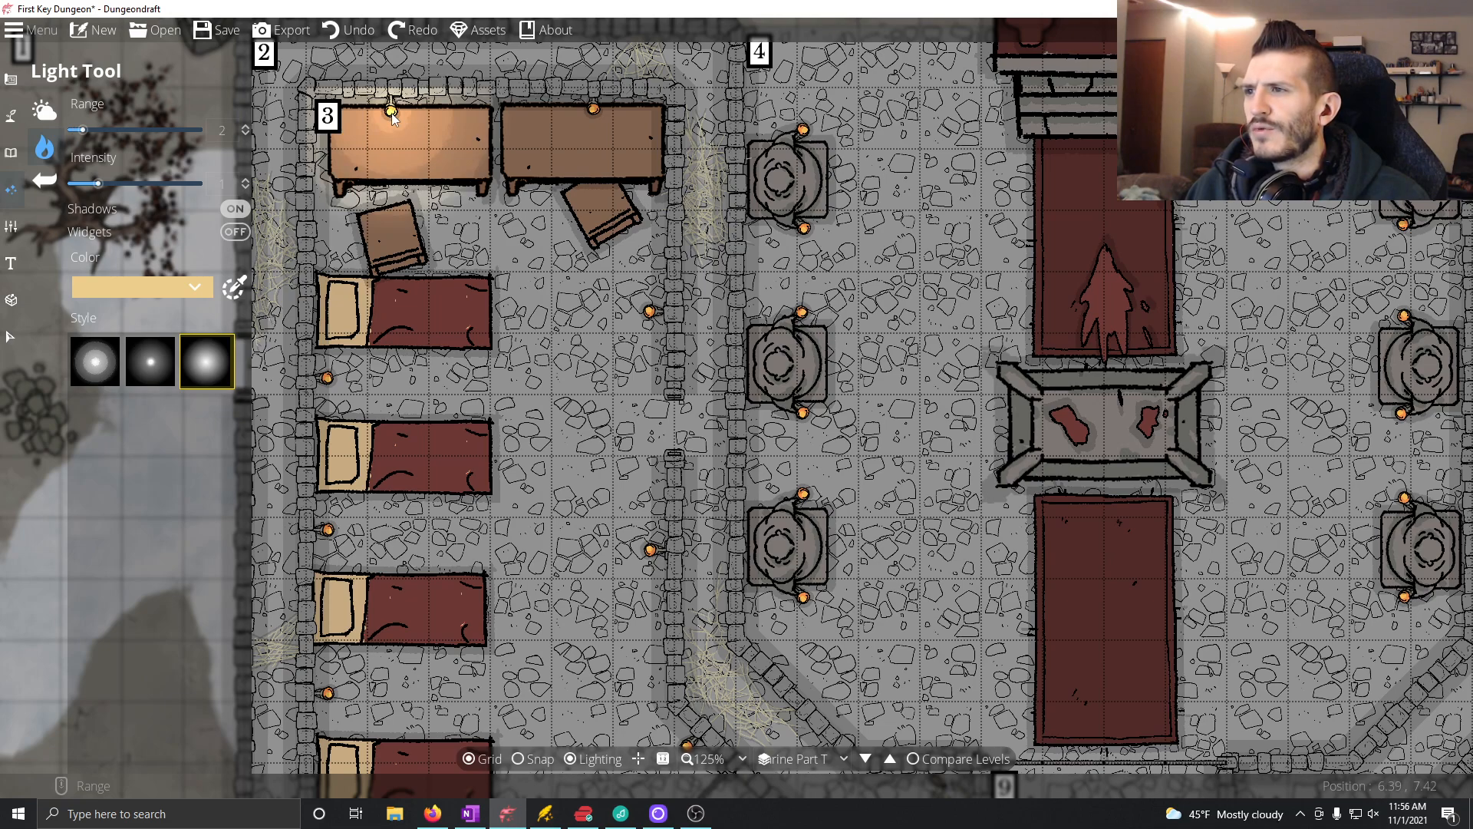
{"action": "left_click", "coordinate": [392, 114]}
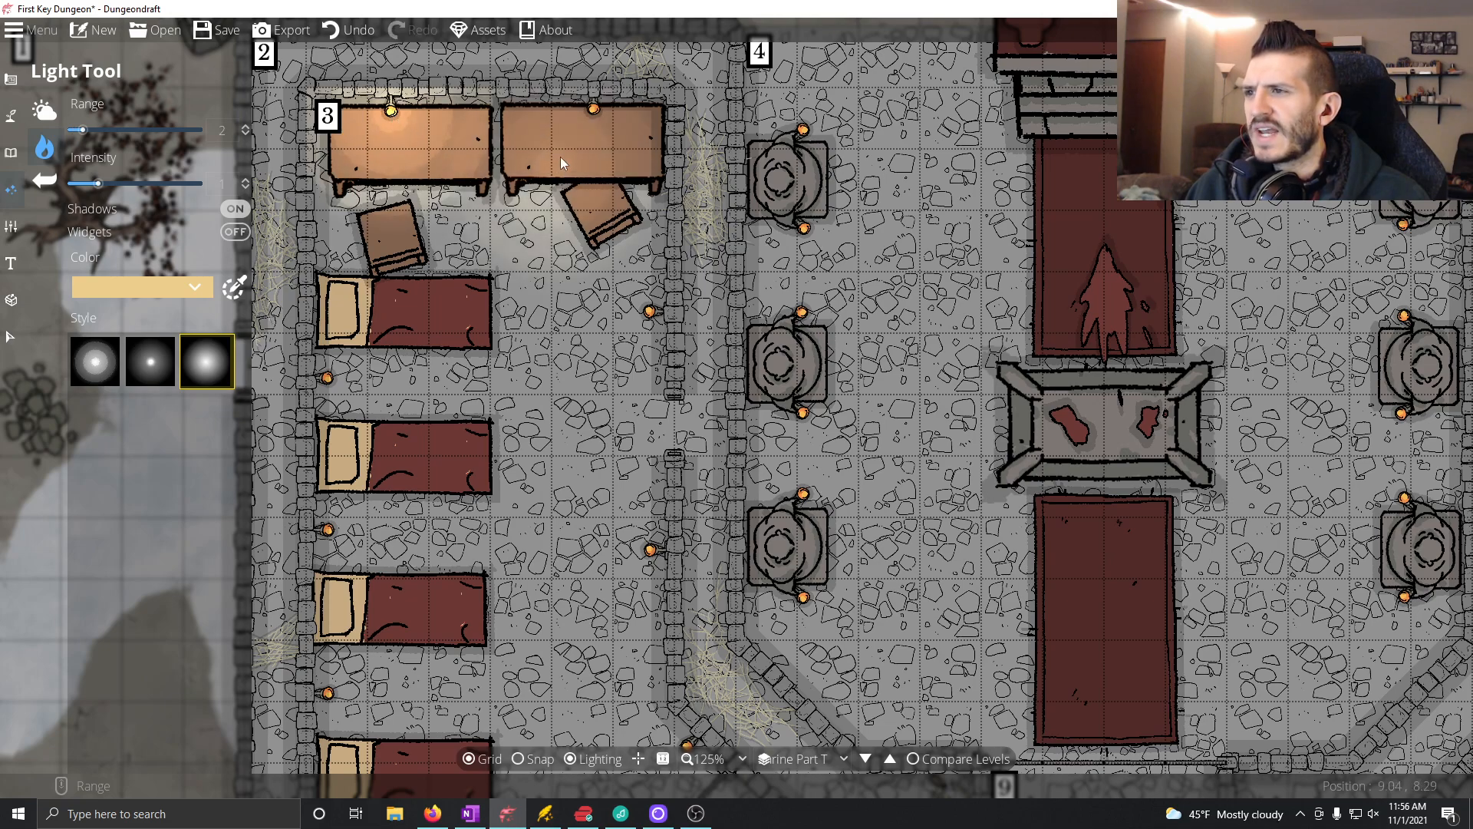
{"action": "left_click", "coordinate": [593, 115]}
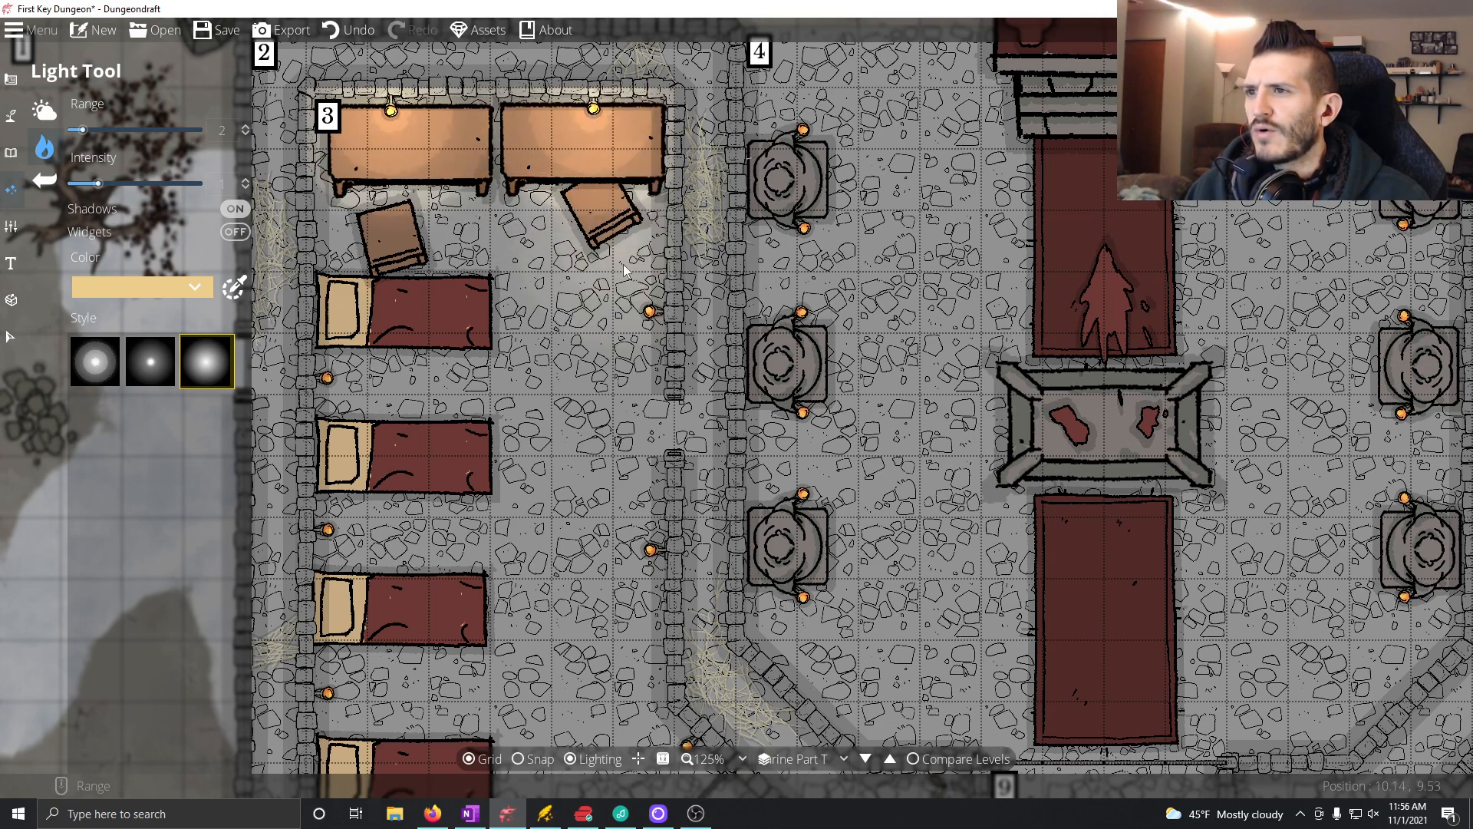
Step: Place a light on the two candles along room 3's east wall and the three candles between the beds on the west wall
{"action": "left_click", "coordinate": [651, 315]}
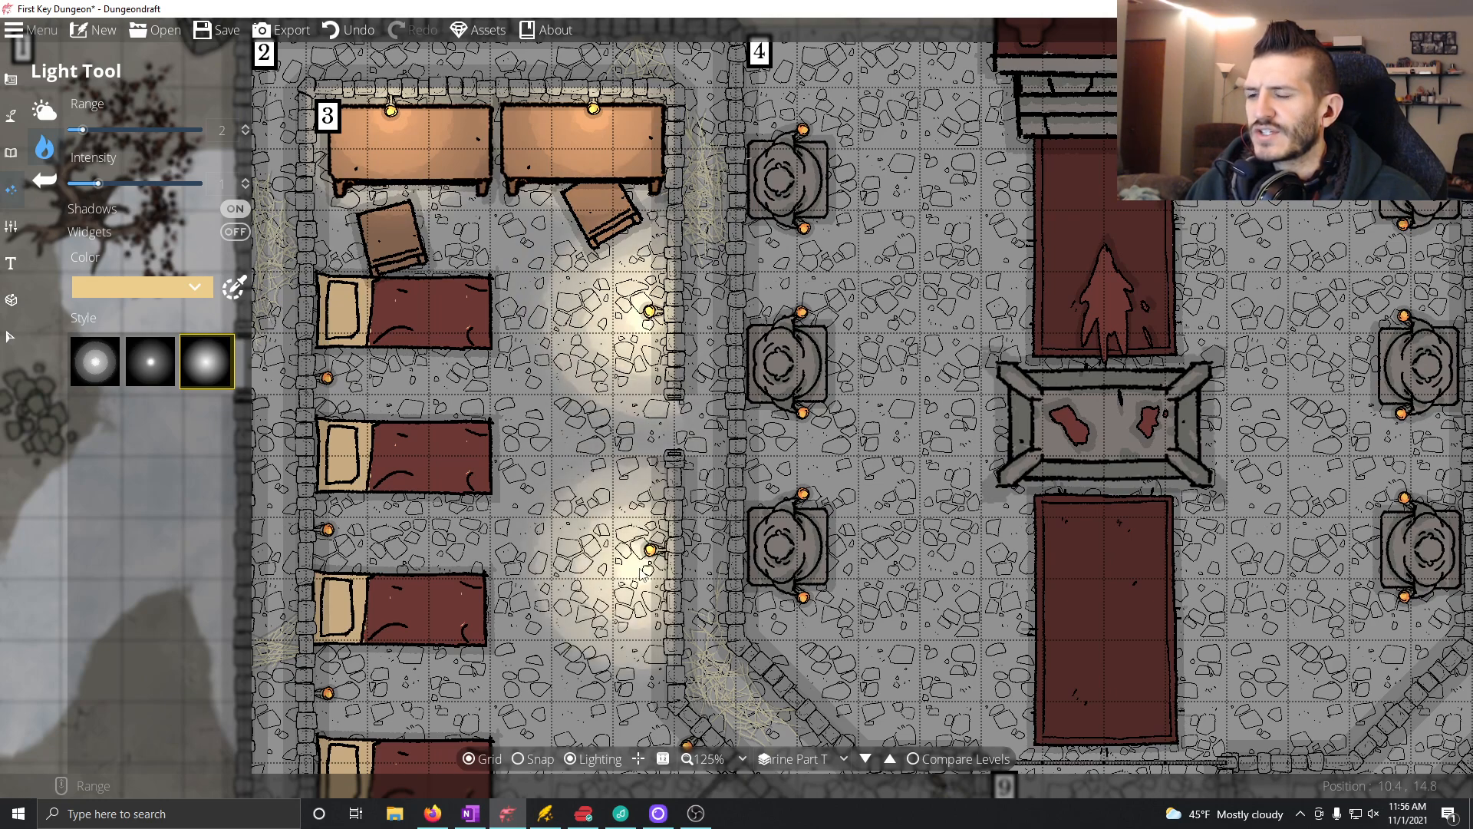
{"action": "left_click", "coordinate": [650, 550]}
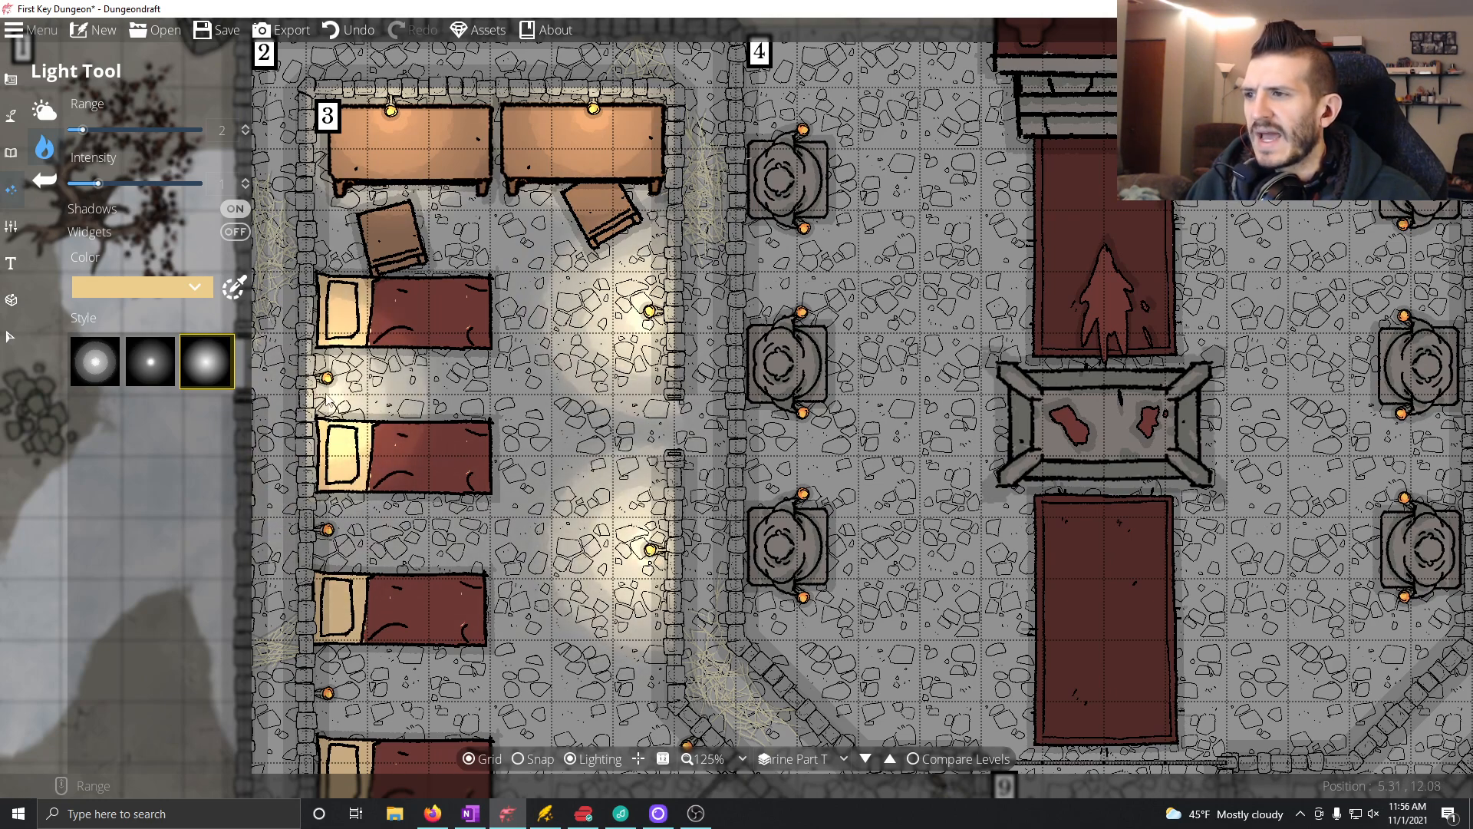
{"action": "left_click_drag", "start_coordinate": [329, 382], "coordinate": [418, 260]}
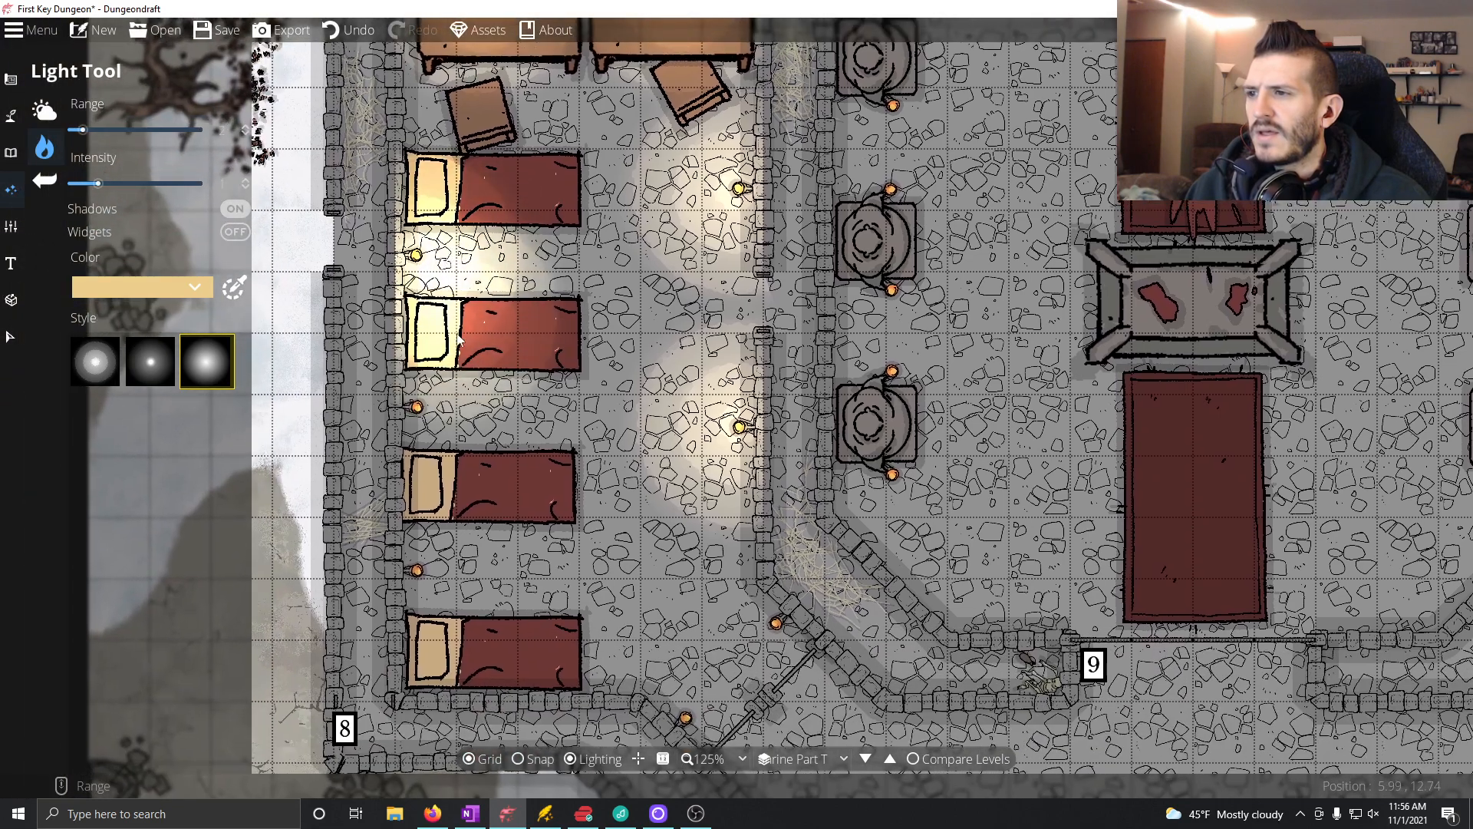
{"action": "left_click", "coordinate": [416, 407]}
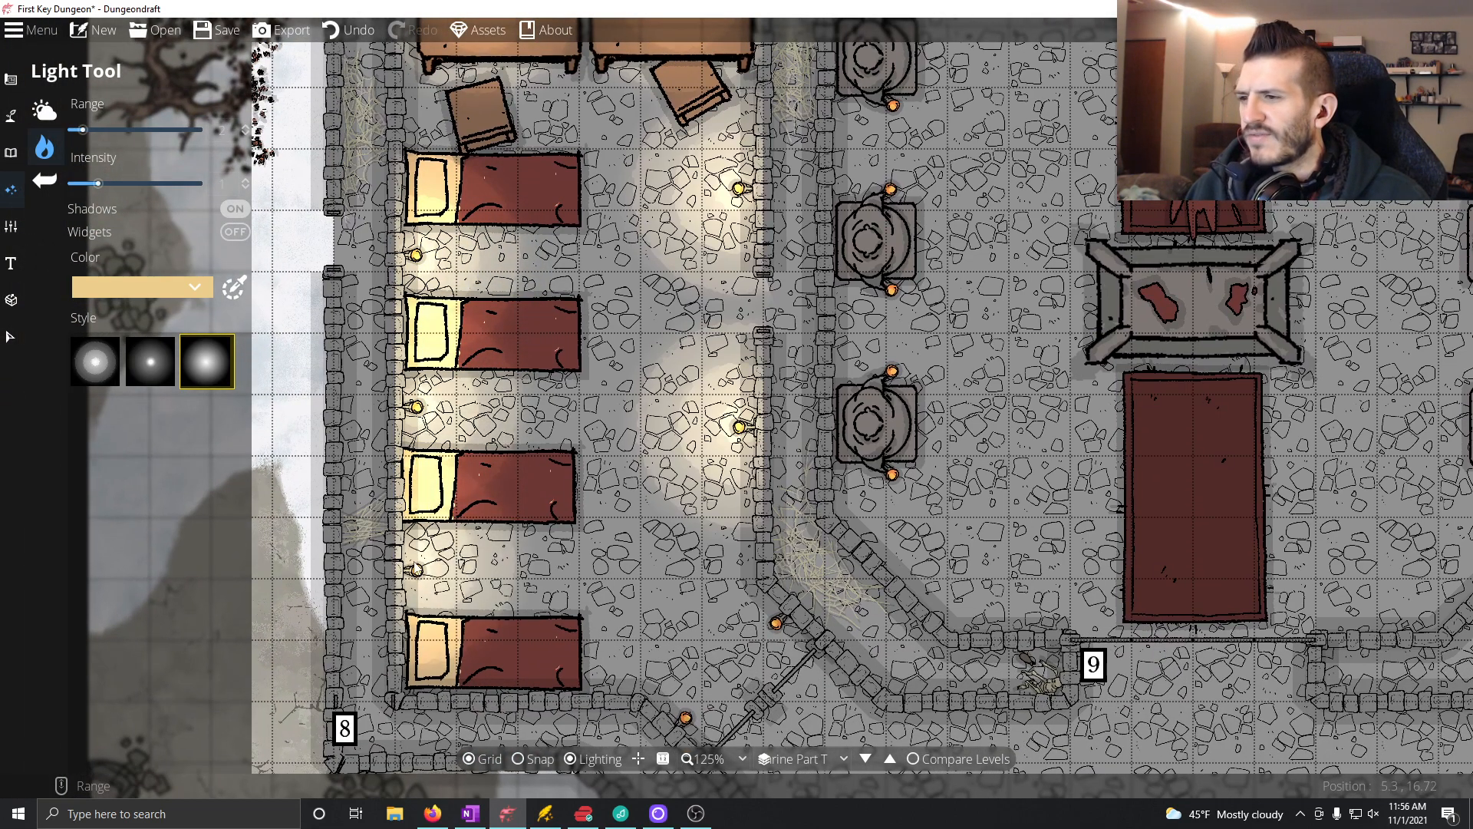
{"action": "left_click", "coordinate": [418, 571]}
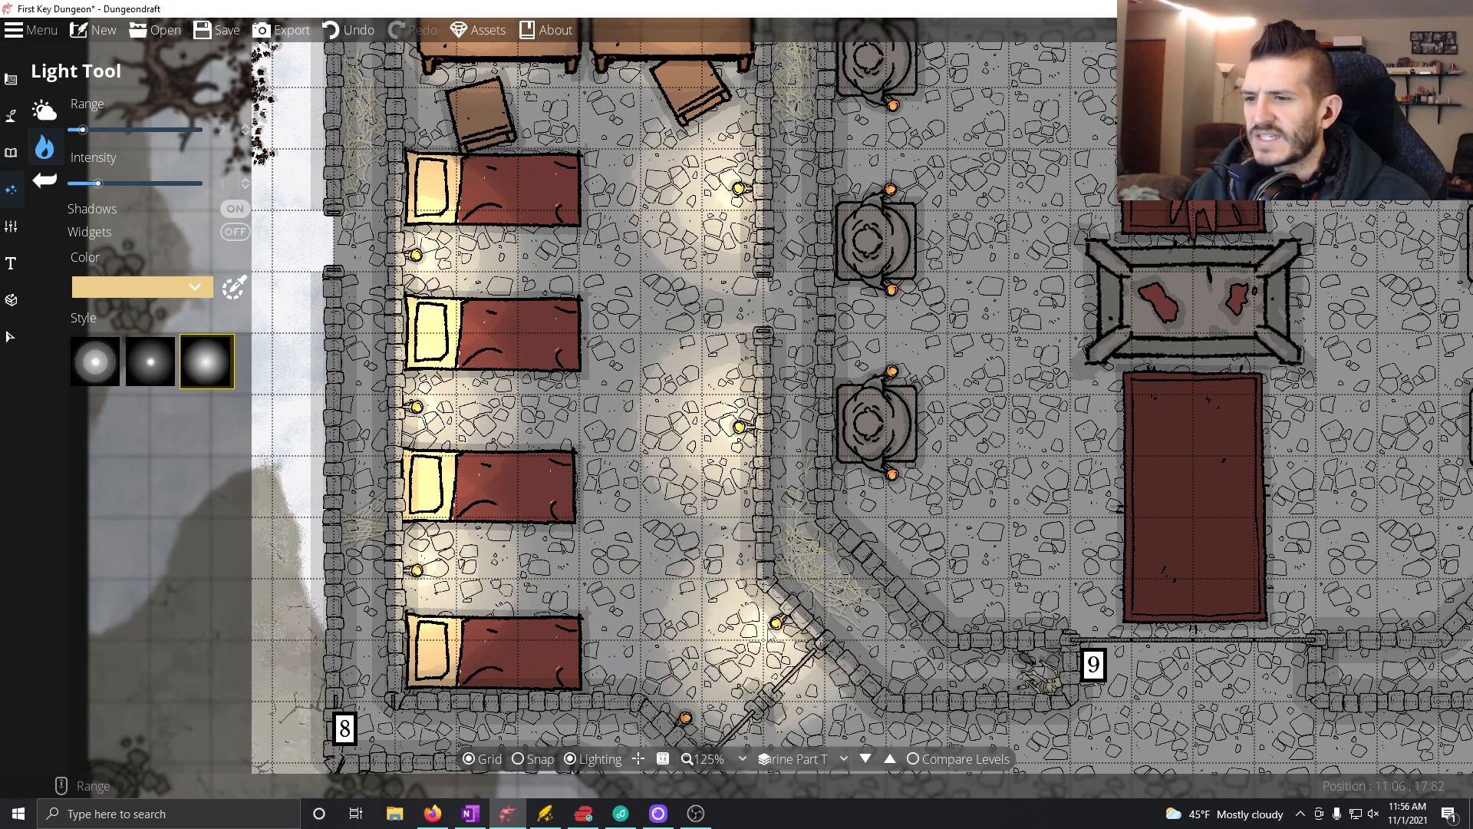
Step: Place a light on each of the two candles flanking room 3's southeast door
{"action": "left_click", "coordinate": [775, 623]}
{"action": "left_click", "coordinate": [685, 719]}
{"action": "left_click_drag", "start_coordinate": [685, 719], "coordinate": [522, 614]}
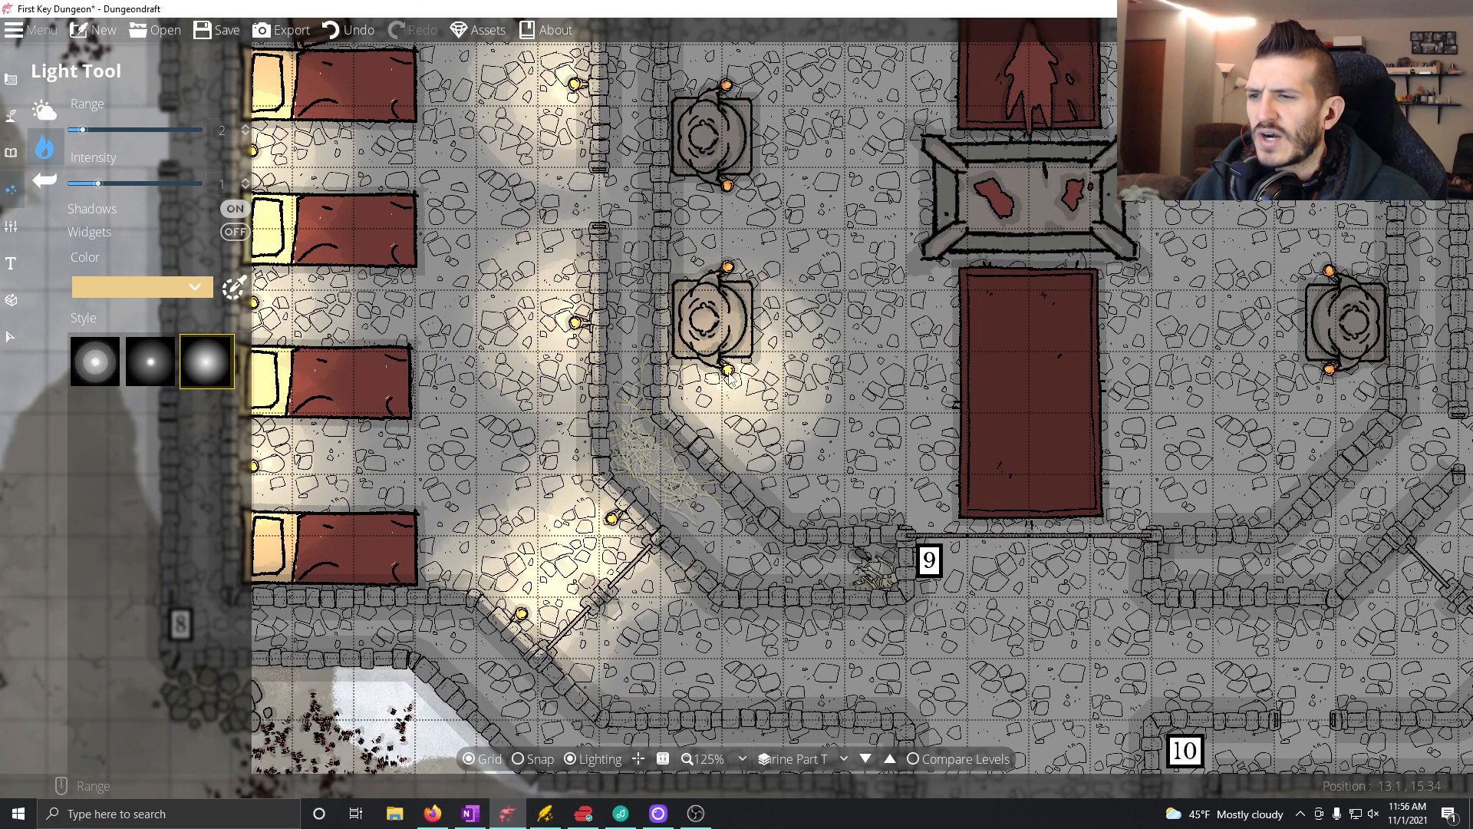
Step: Place a light on each of the six candles beside the three statues along room 4's west wall
{"action": "left_click", "coordinate": [729, 372]}
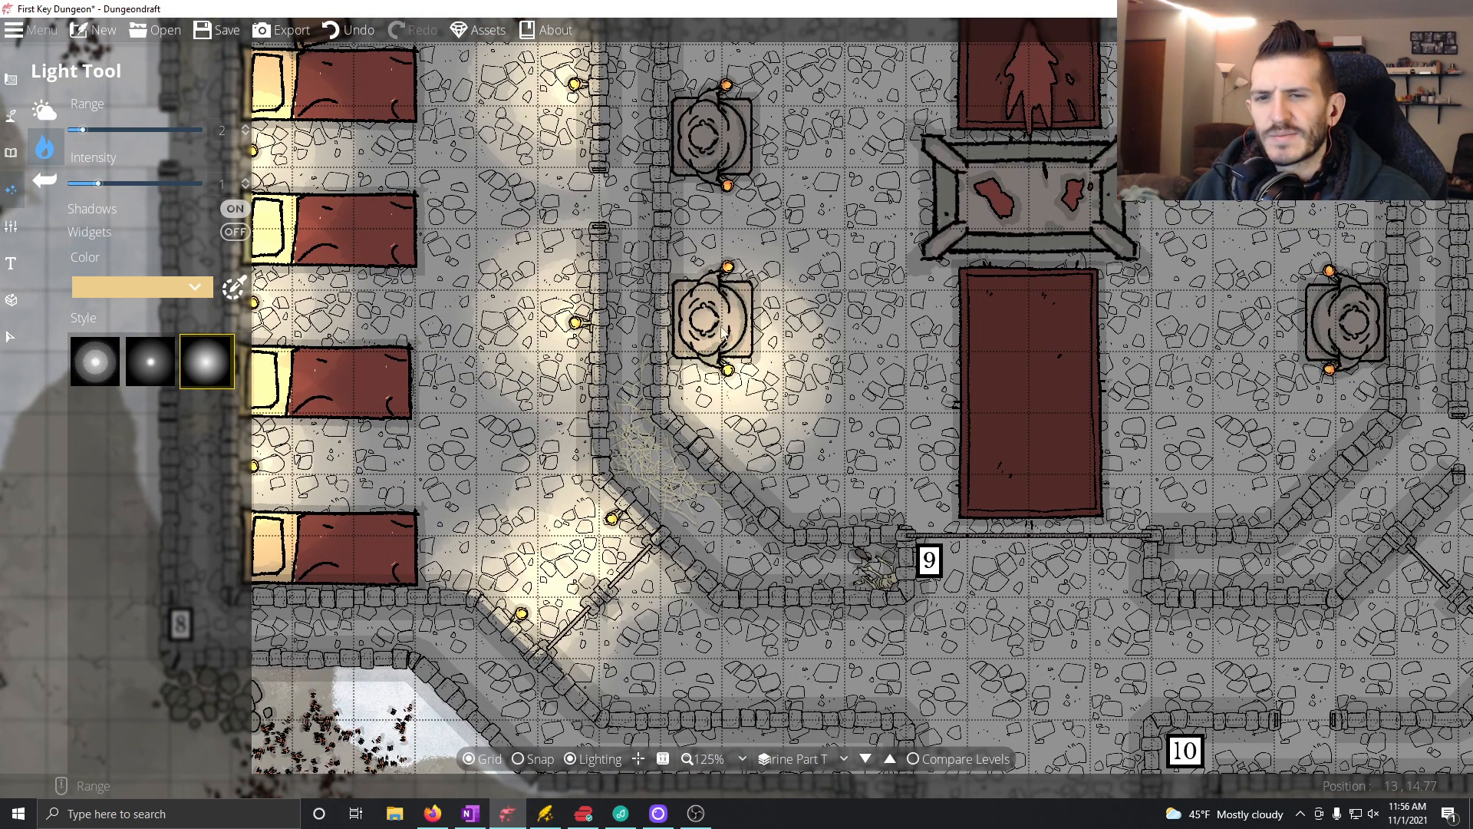
{"action": "left_click", "coordinate": [728, 268]}
{"action": "left_click_drag", "start_coordinate": [728, 268], "coordinate": [723, 251]}
{"action": "left_click", "coordinate": [724, 170]}
{"action": "left_click_drag", "start_coordinate": [730, 113], "coordinate": [724, 310]}
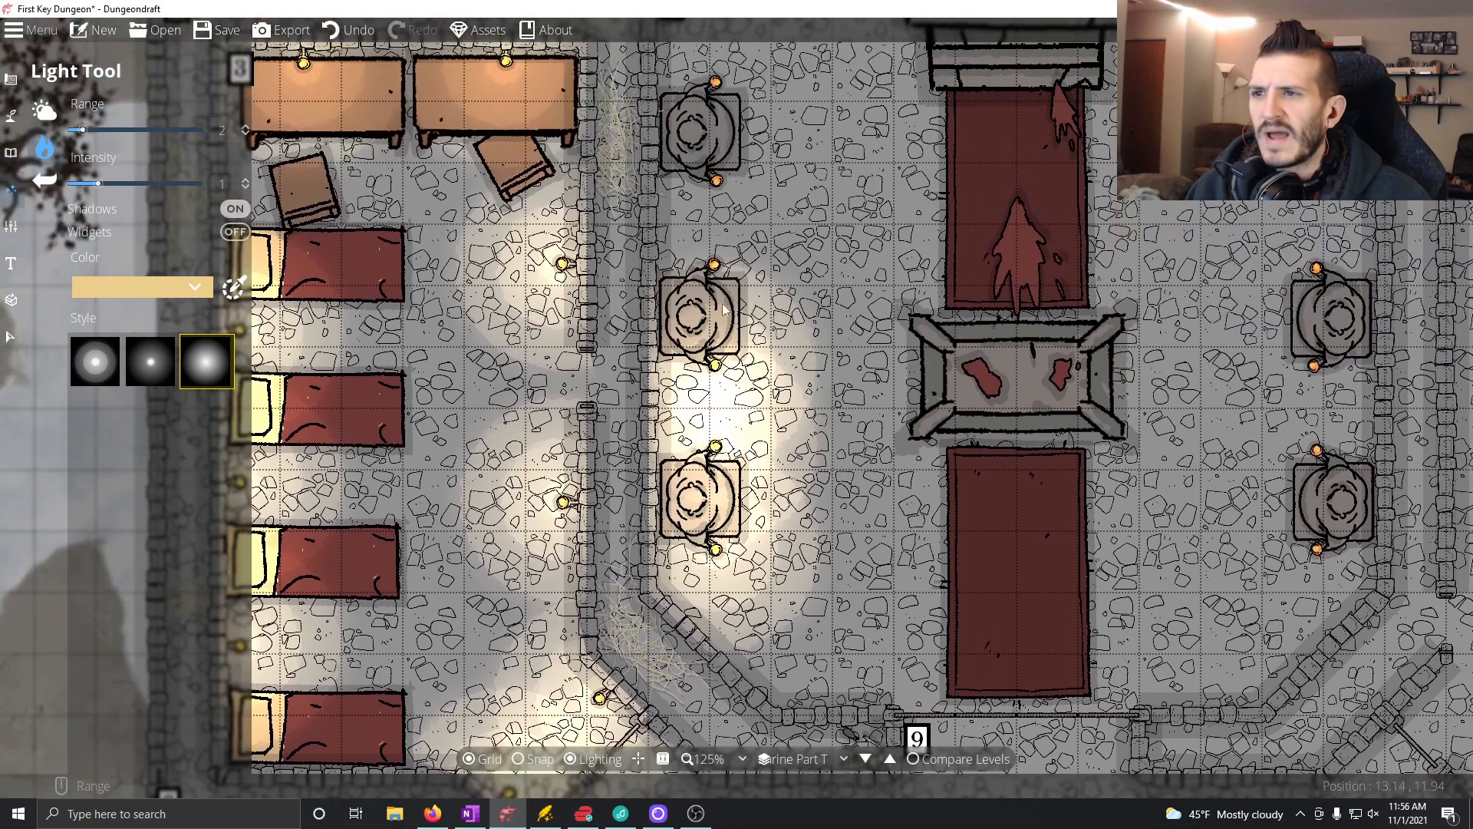
{"action": "left_click", "coordinate": [716, 264]}
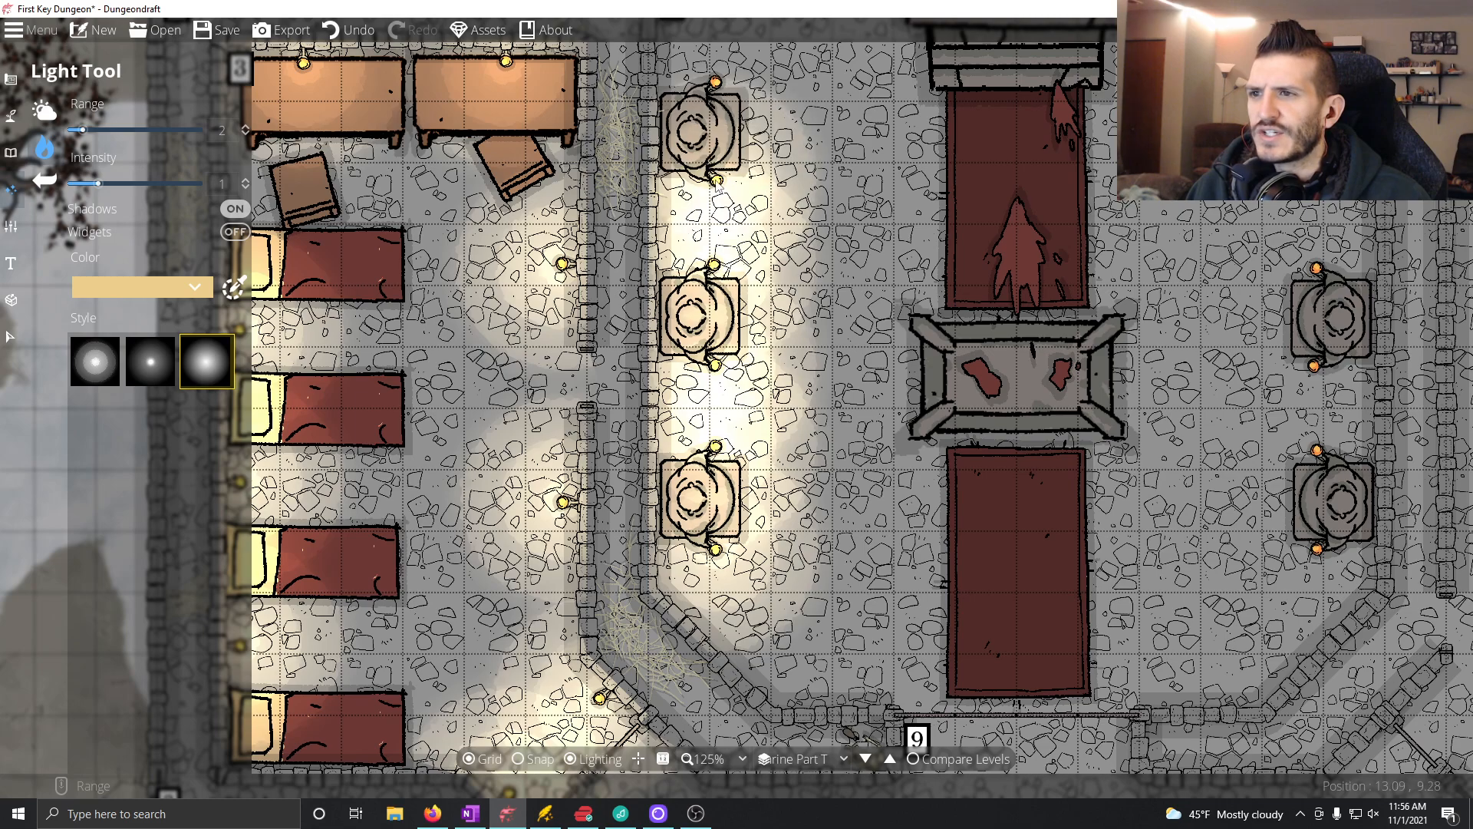
{"action": "left_click", "coordinate": [716, 182]}
{"action": "left_click_drag", "start_coordinate": [715, 182], "coordinate": [684, 323]}
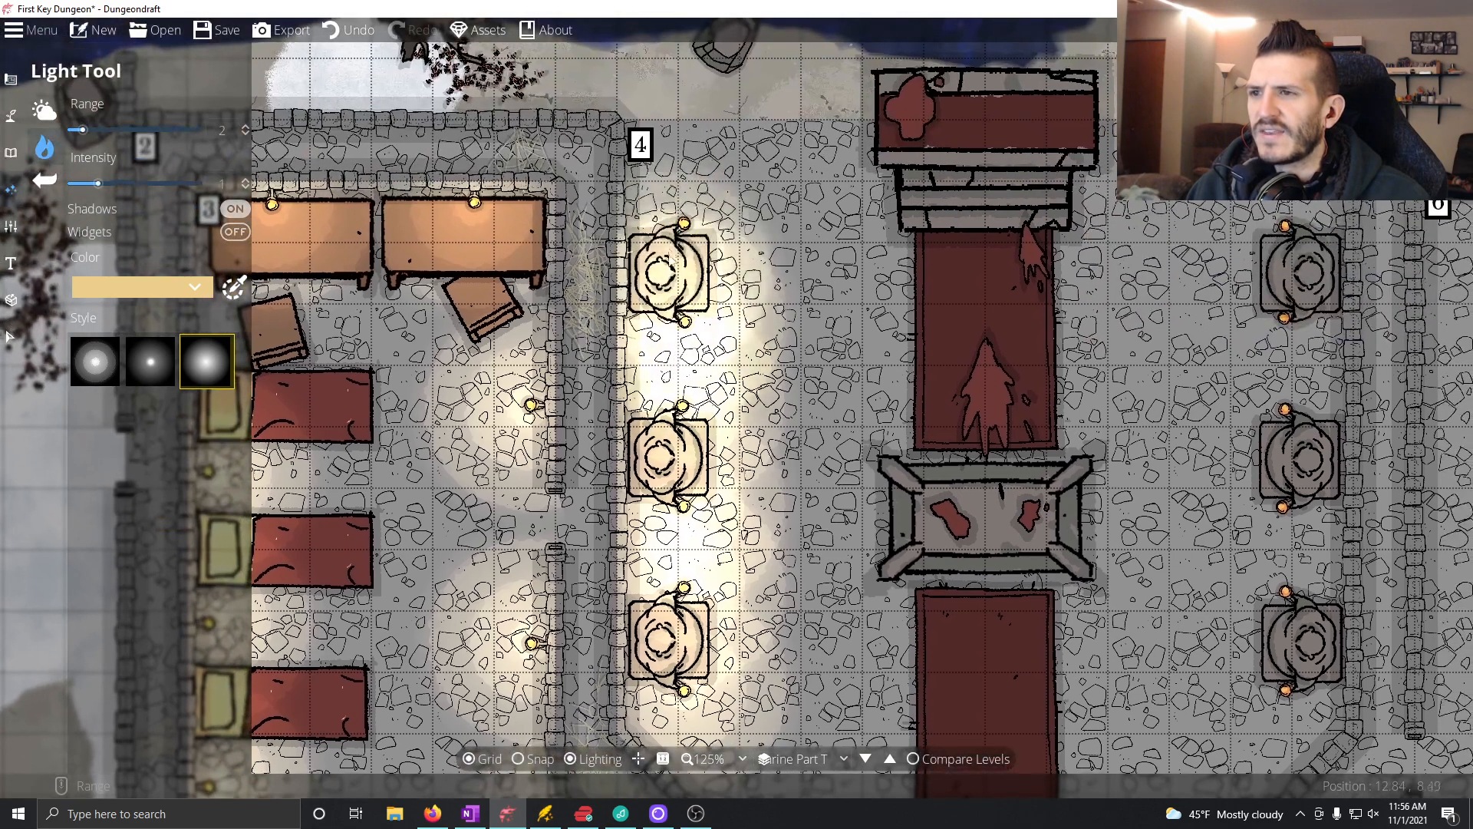
{"action": "left_click", "coordinate": [684, 224]}
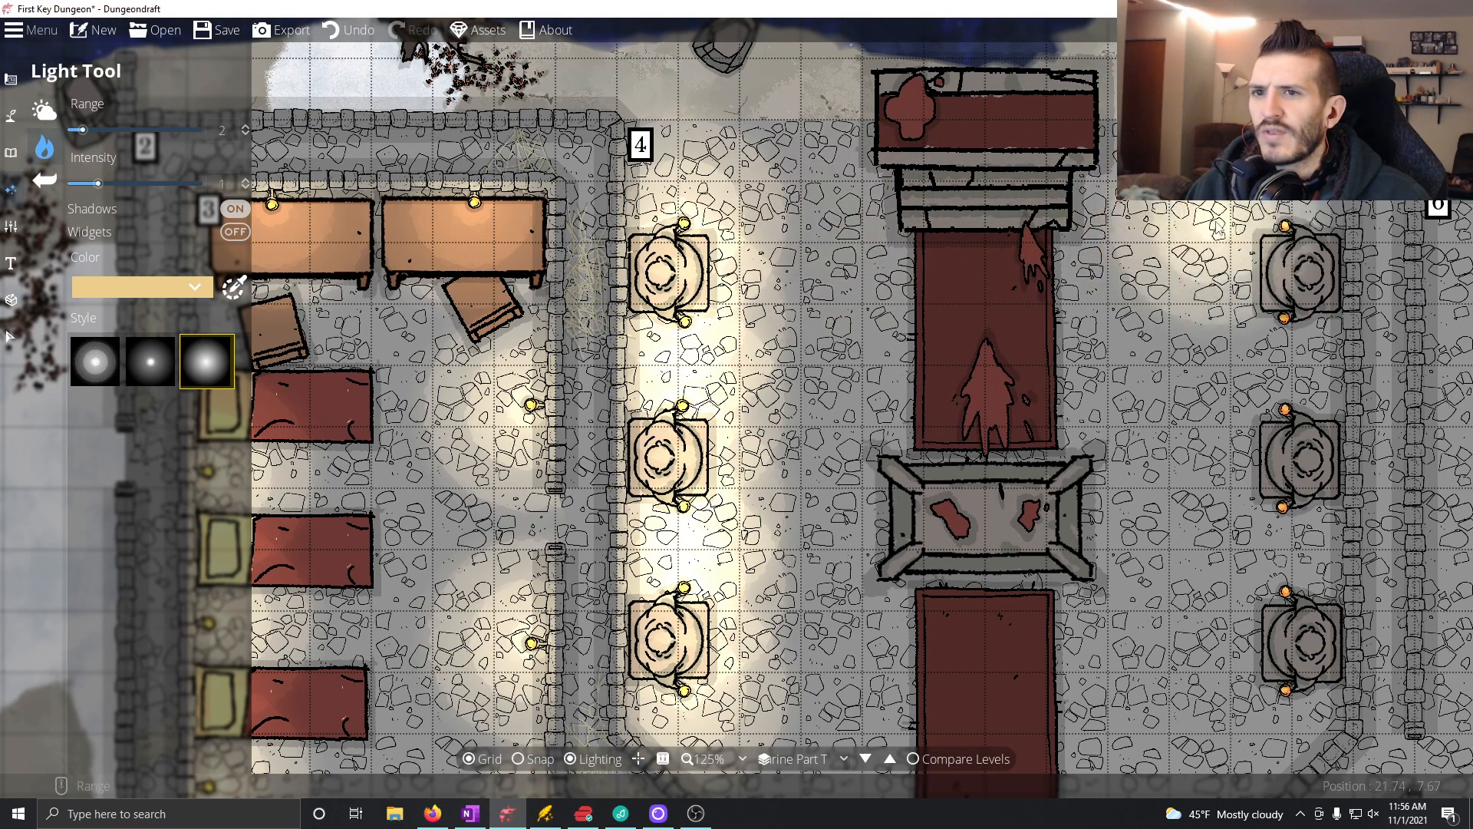
Step: Place a light on each of the six candles beside the three statues along room 4's east wall
{"action": "left_click", "coordinate": [1287, 225]}
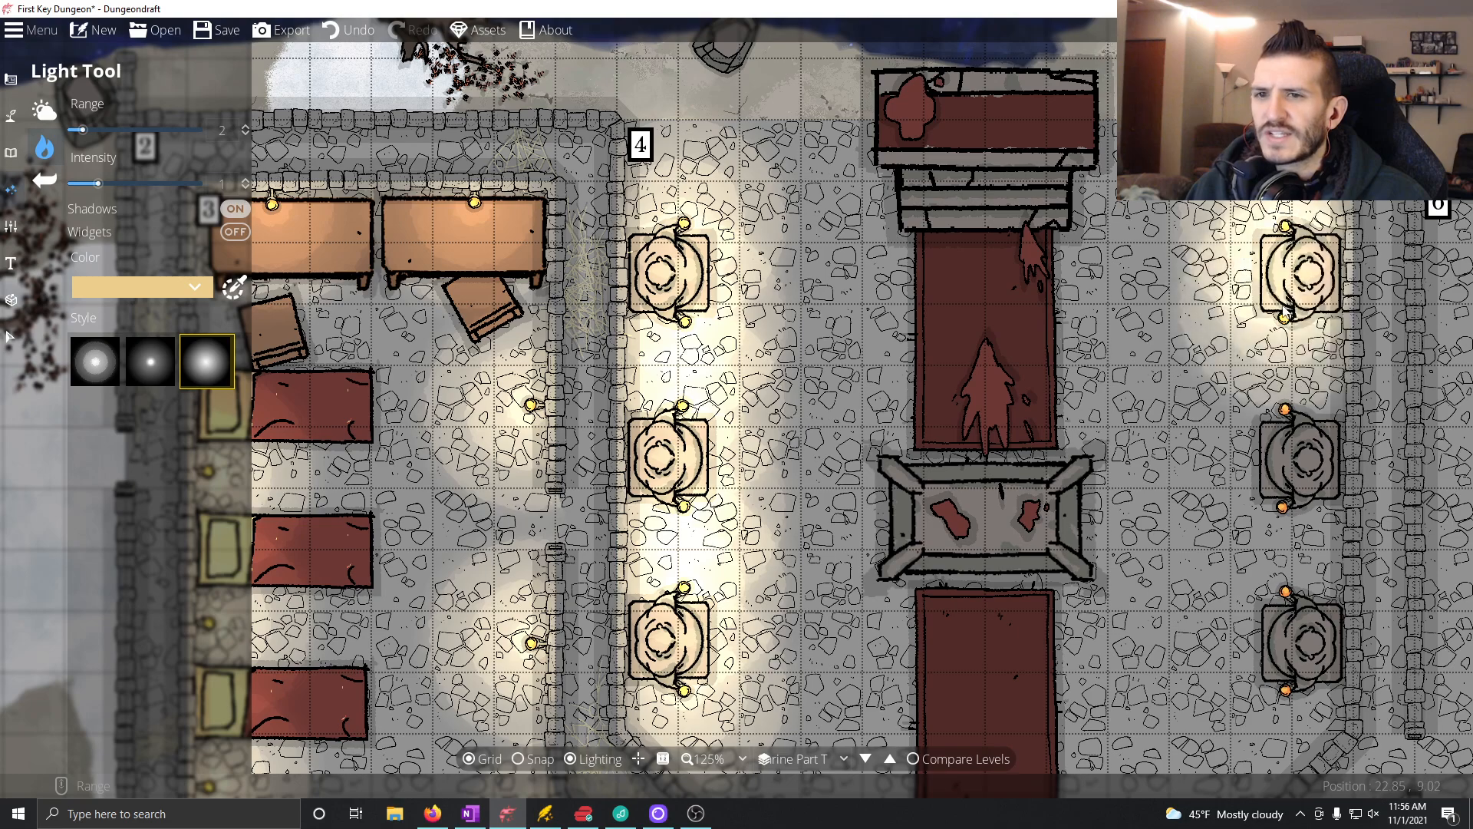
{"action": "left_click", "coordinate": [1287, 323]}
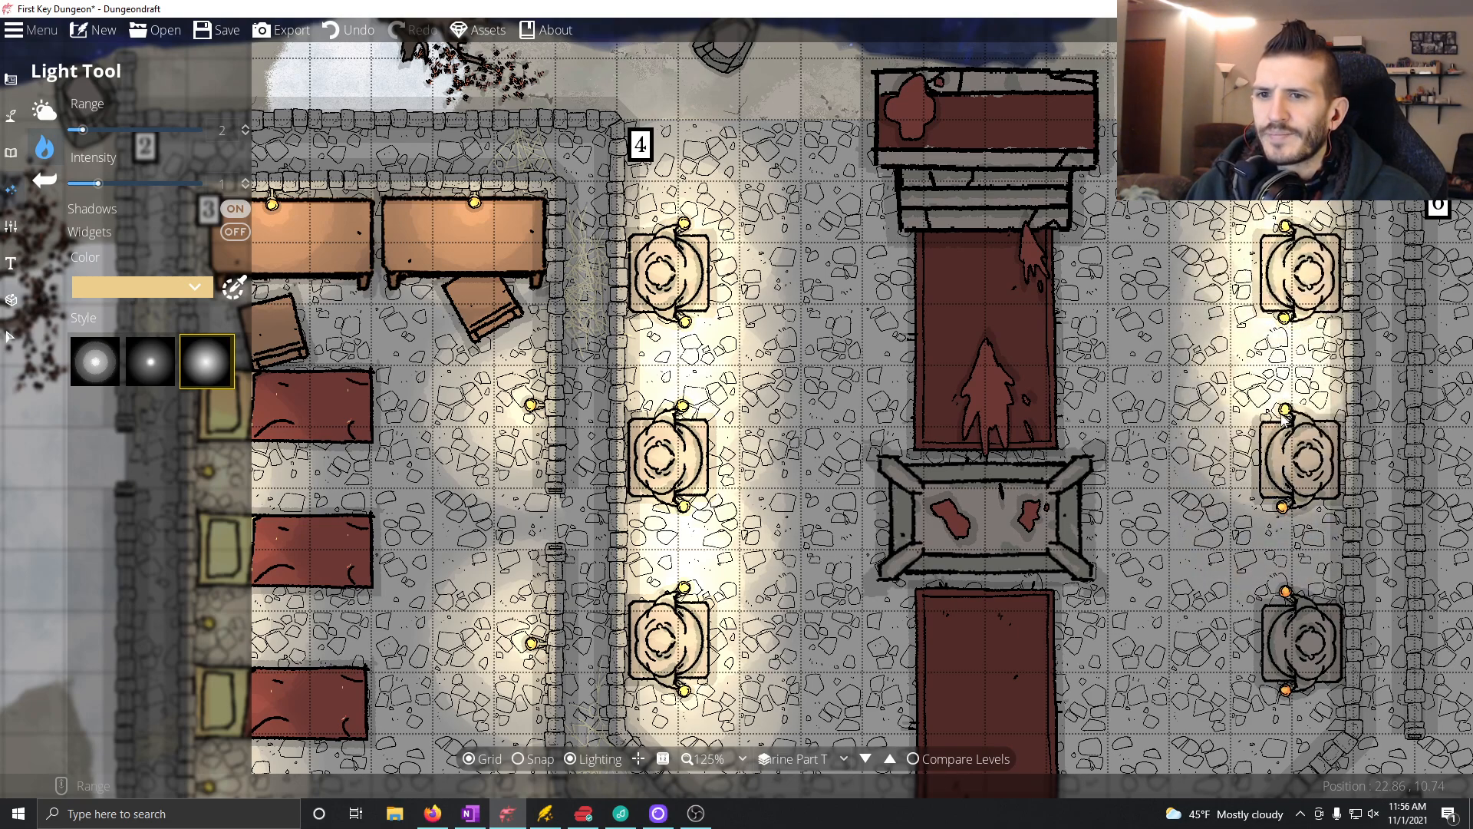
{"action": "left_click", "coordinate": [1285, 411]}
{"action": "left_click", "coordinate": [1285, 507]}
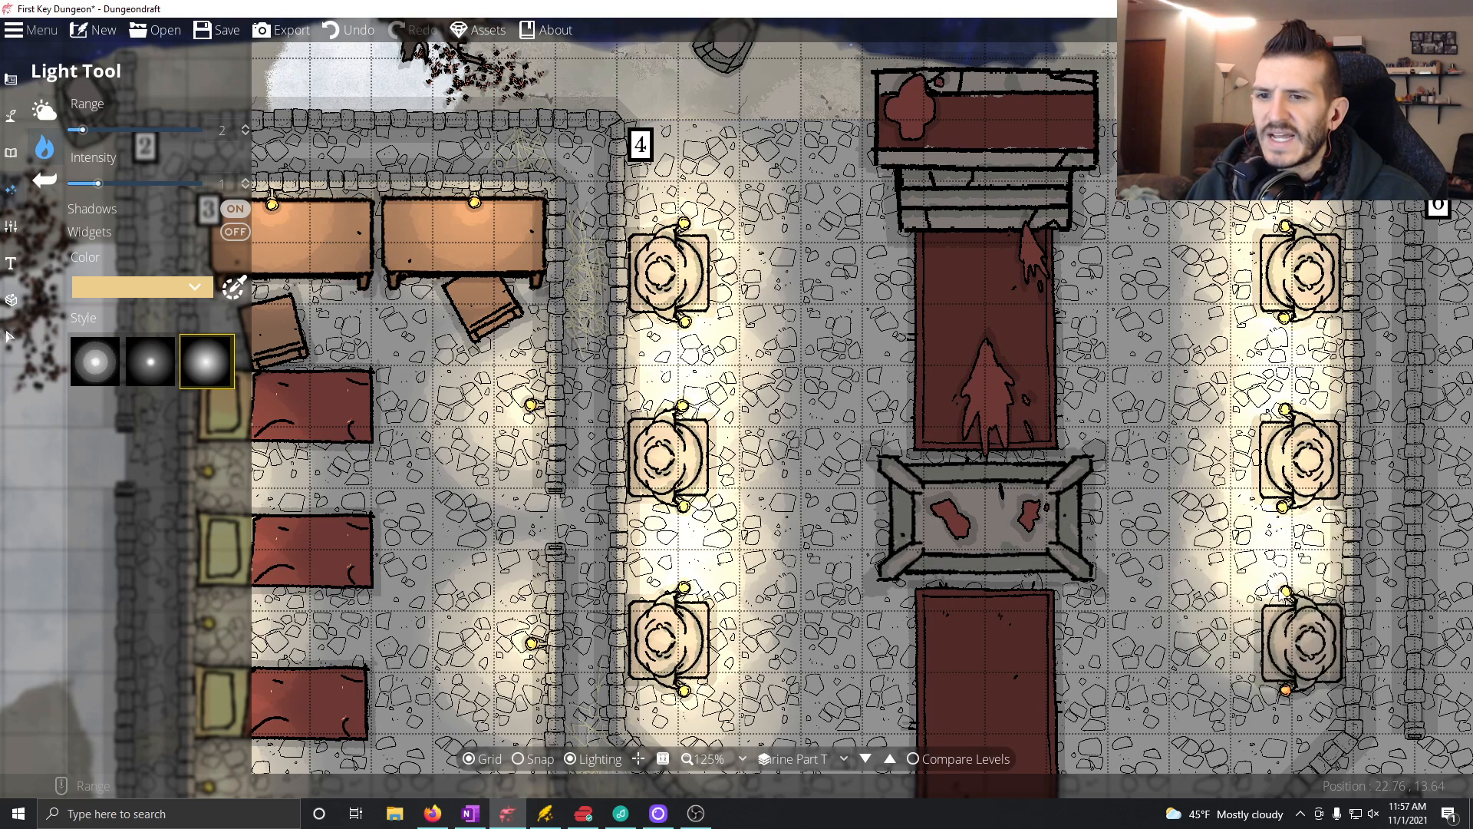
{"action": "left_click", "coordinate": [1286, 591]}
{"action": "left_click_drag", "start_coordinate": [1286, 591], "coordinate": [1190, 410]}
{"action": "left_click", "coordinate": [1189, 510]}
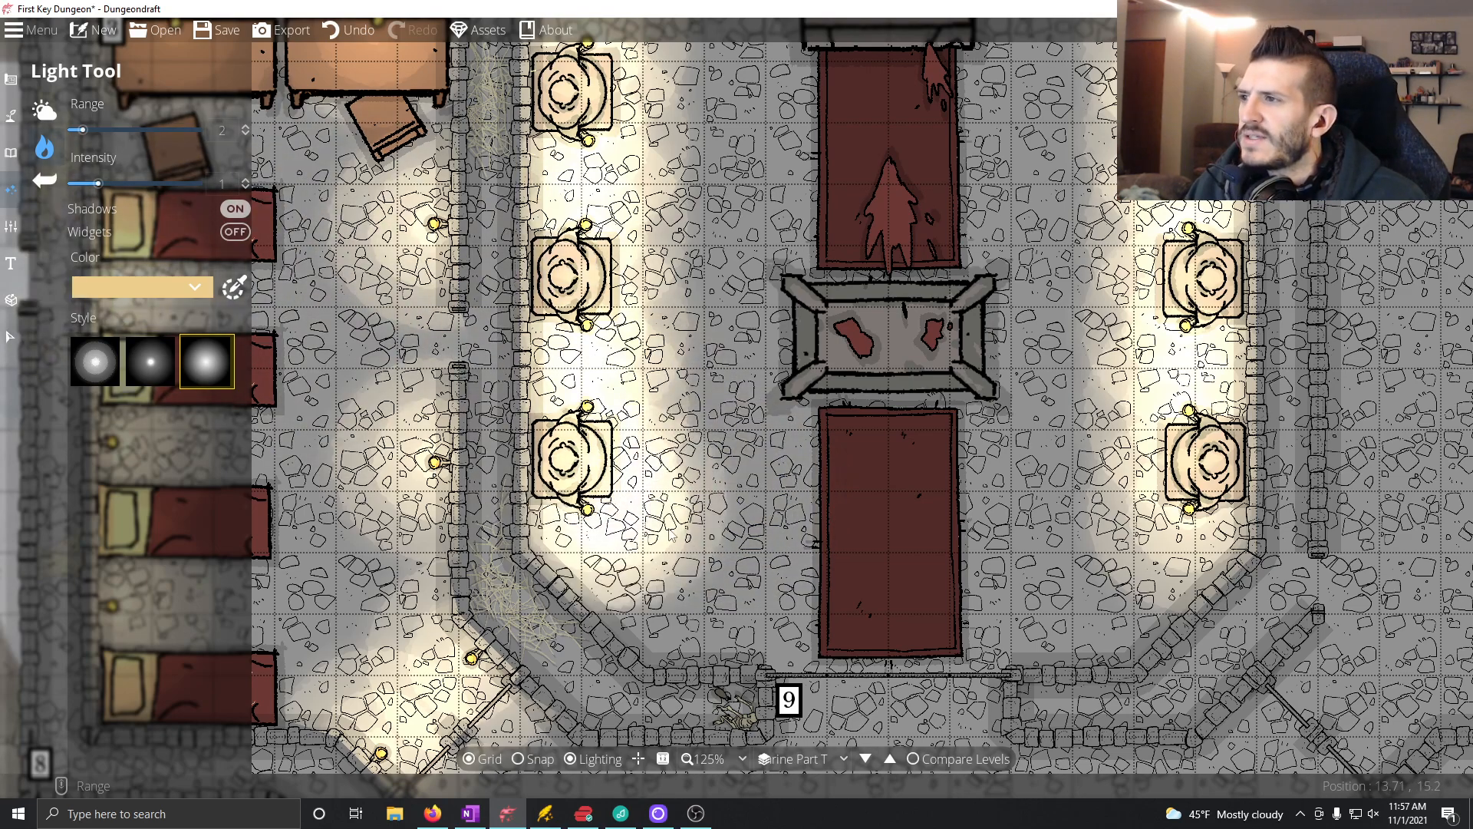
Step: With the Object Tool, place a round ring-shaped lit lamp on each of the two front corners of room 4's northern platform
{"action": "left_click_drag", "start_coordinate": [652, 511], "coordinate": [662, 583]}
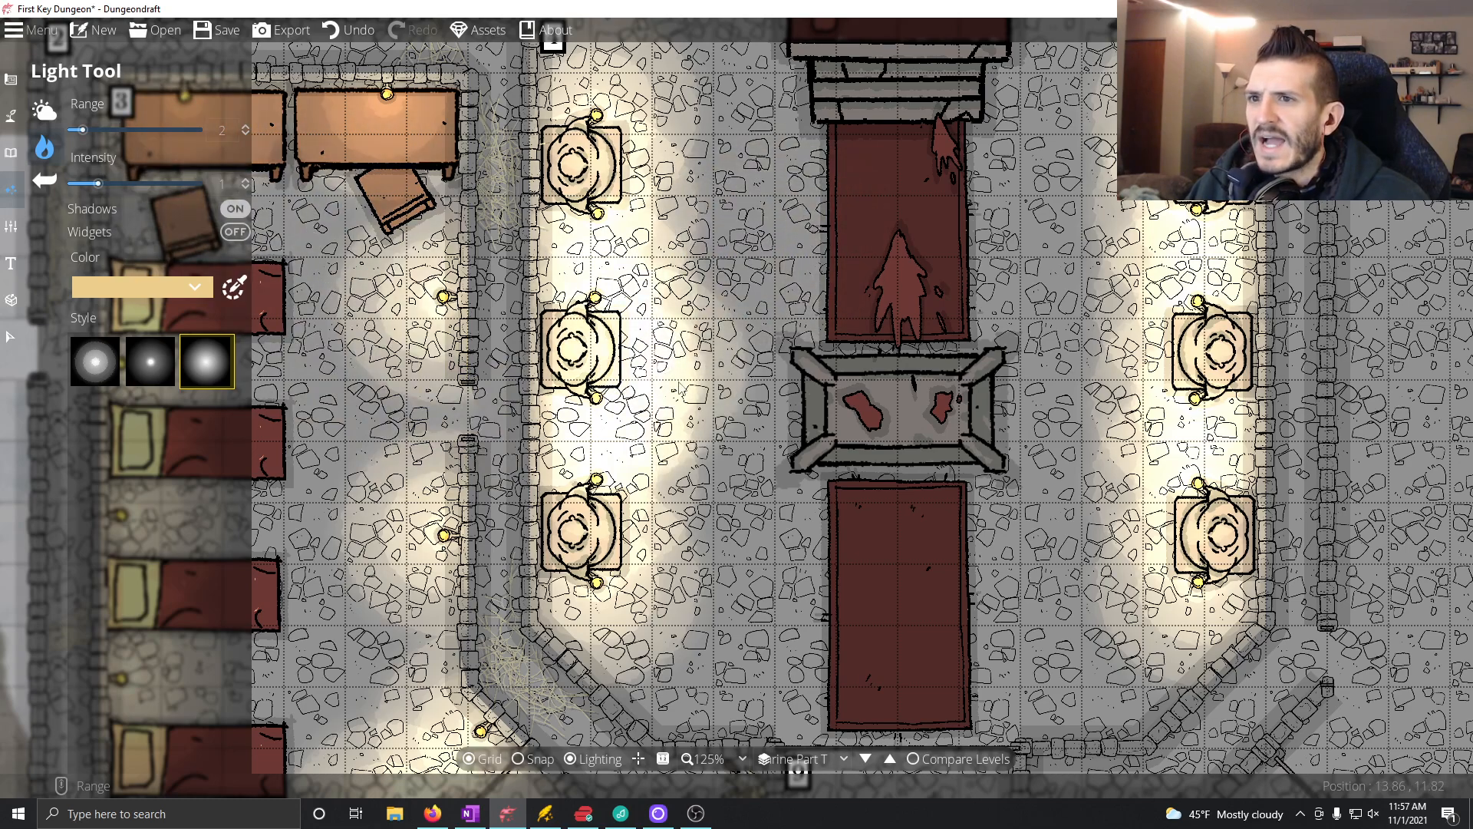
{"action": "left_click_drag", "start_coordinate": [659, 378], "coordinate": [642, 655]}
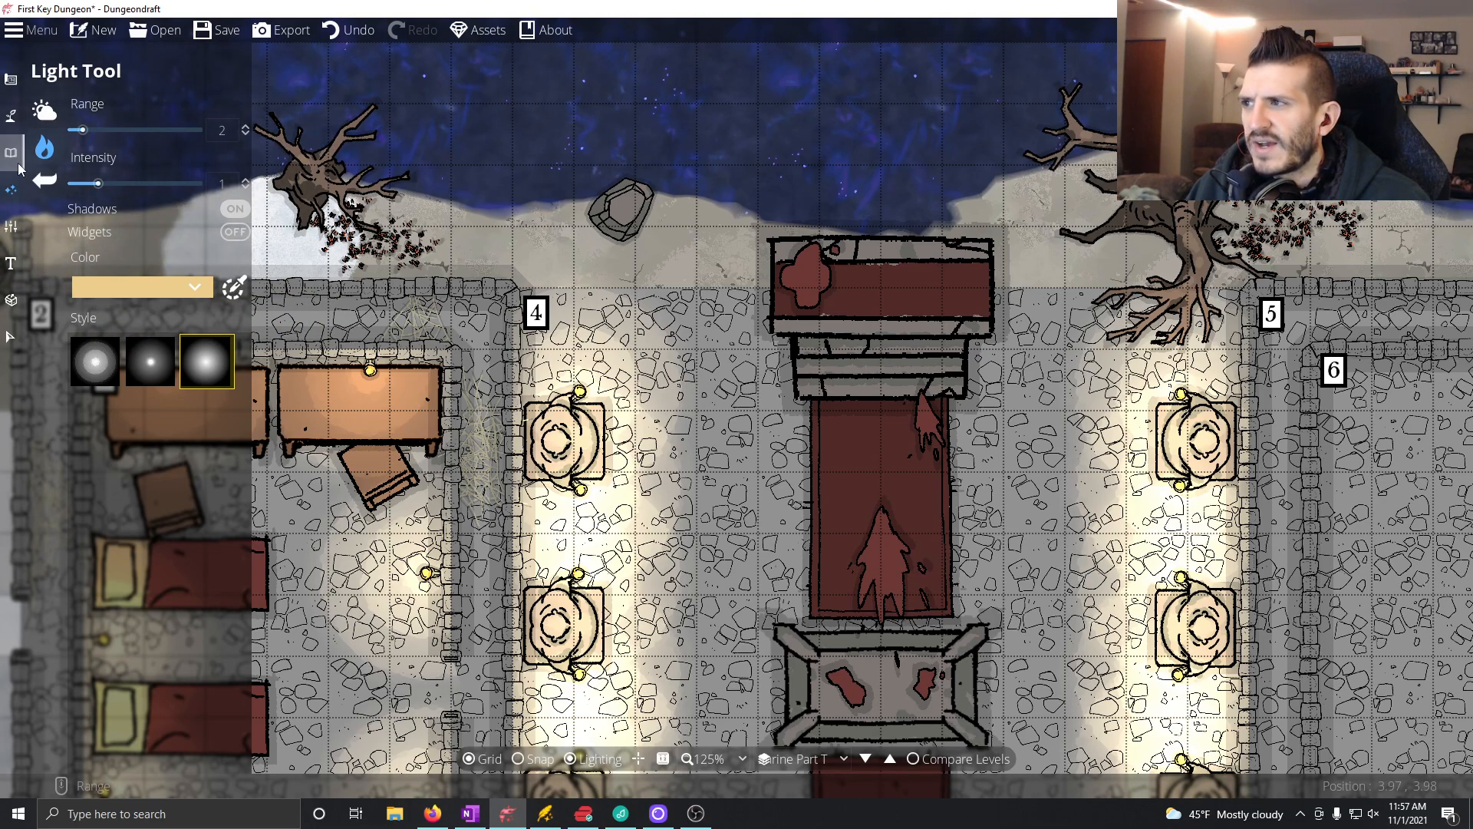
{"action": "left_click", "coordinate": [12, 127]}
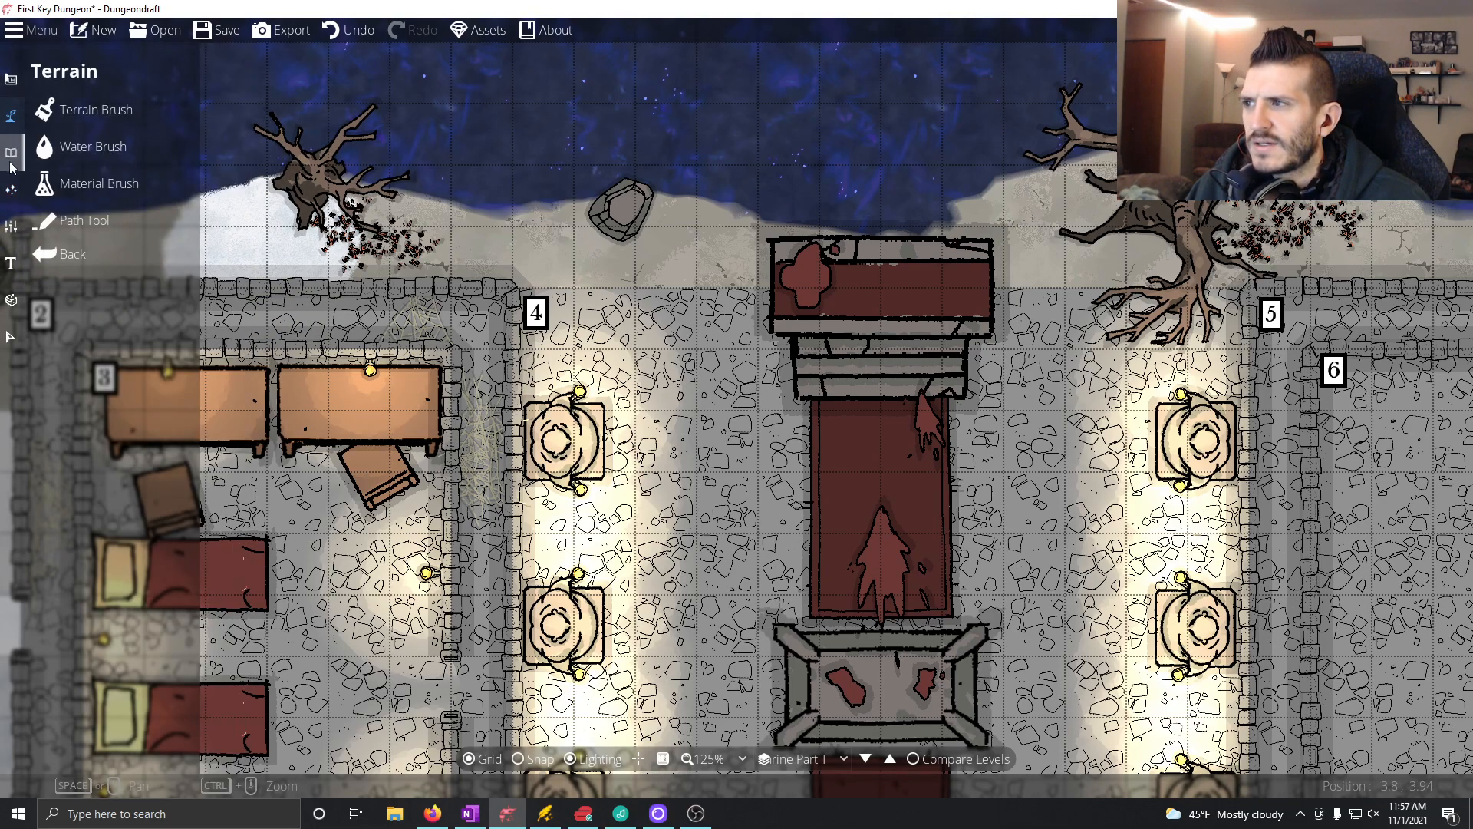
{"action": "left_click", "coordinate": [11, 157]}
{"action": "left_click", "coordinate": [77, 109]}
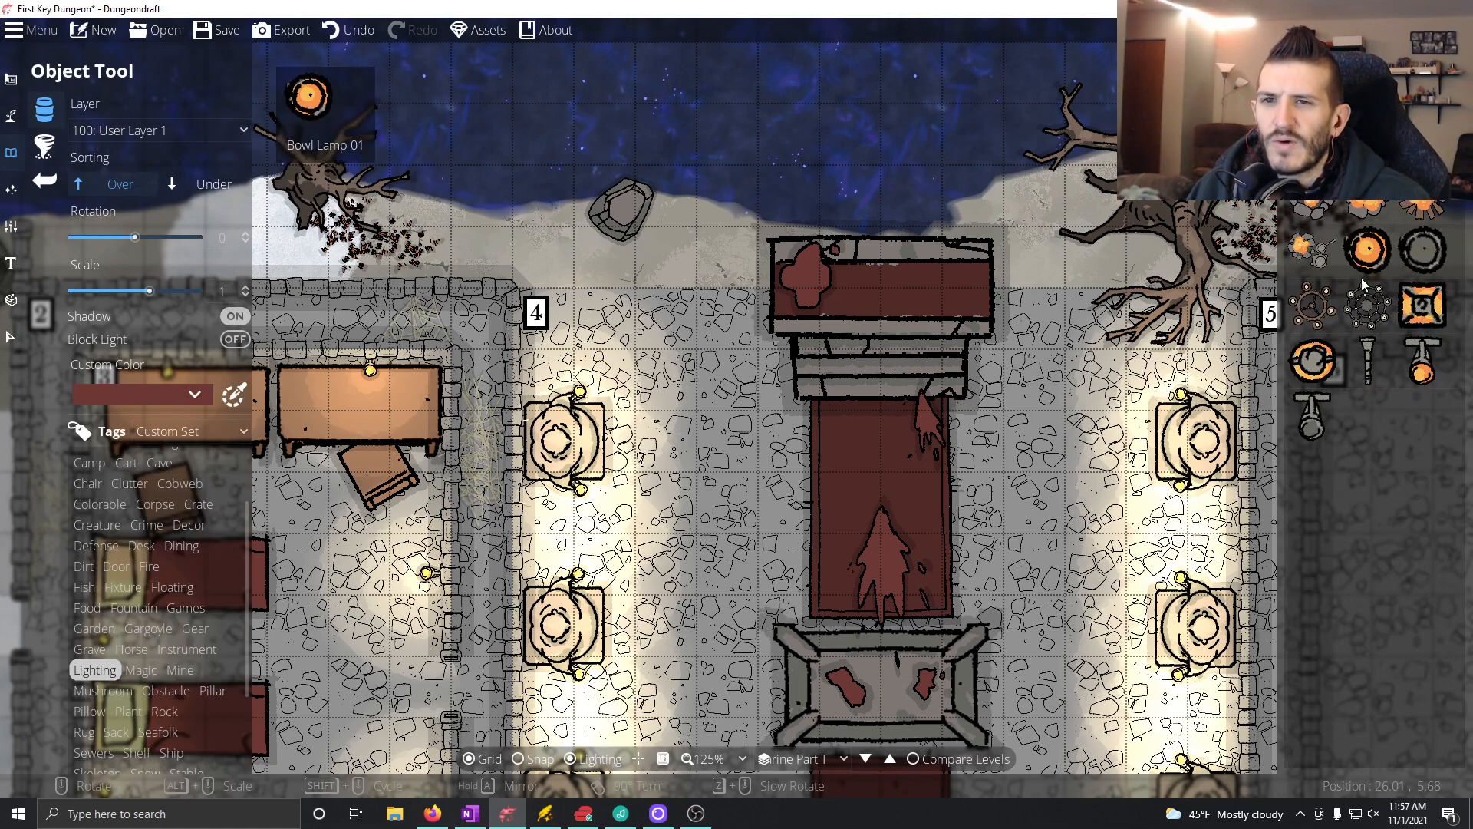
{"action": "left_click", "coordinate": [1312, 361]}
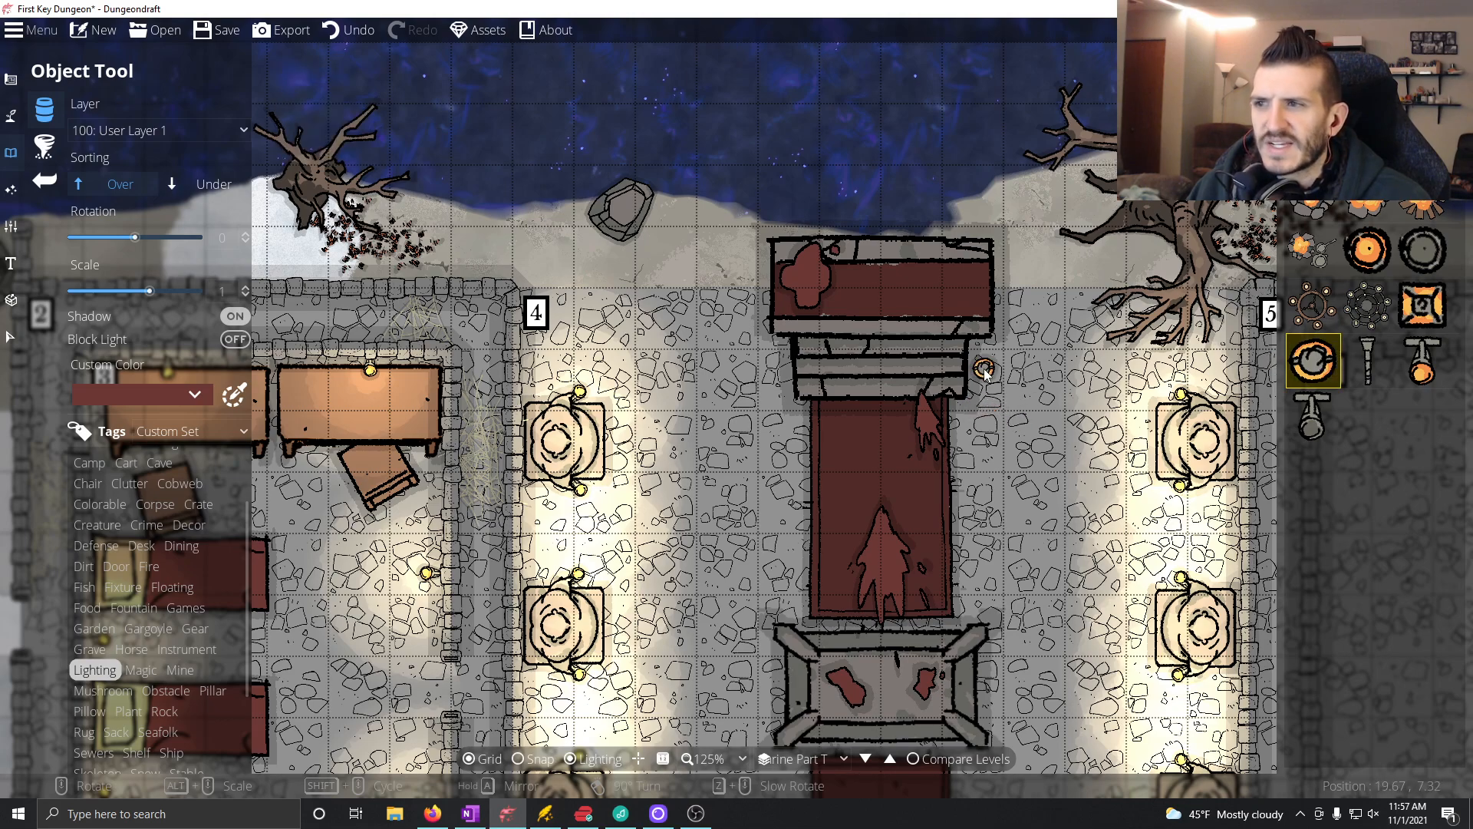
{"action": "left_click", "coordinate": [982, 327]}
{"action": "left_click", "coordinate": [780, 328]}
Step: Place the same round lamp on each of the four corners of the bloodstained stone altar in room 4's center
{"action": "scroll", "coordinate": [735, 353], "scroll_direction": "down", "scroll_amount": 3}
{"action": "left_click", "coordinate": [793, 485]}
{"action": "left_click", "coordinate": [963, 492]}
{"action": "left_click", "coordinate": [964, 576]}
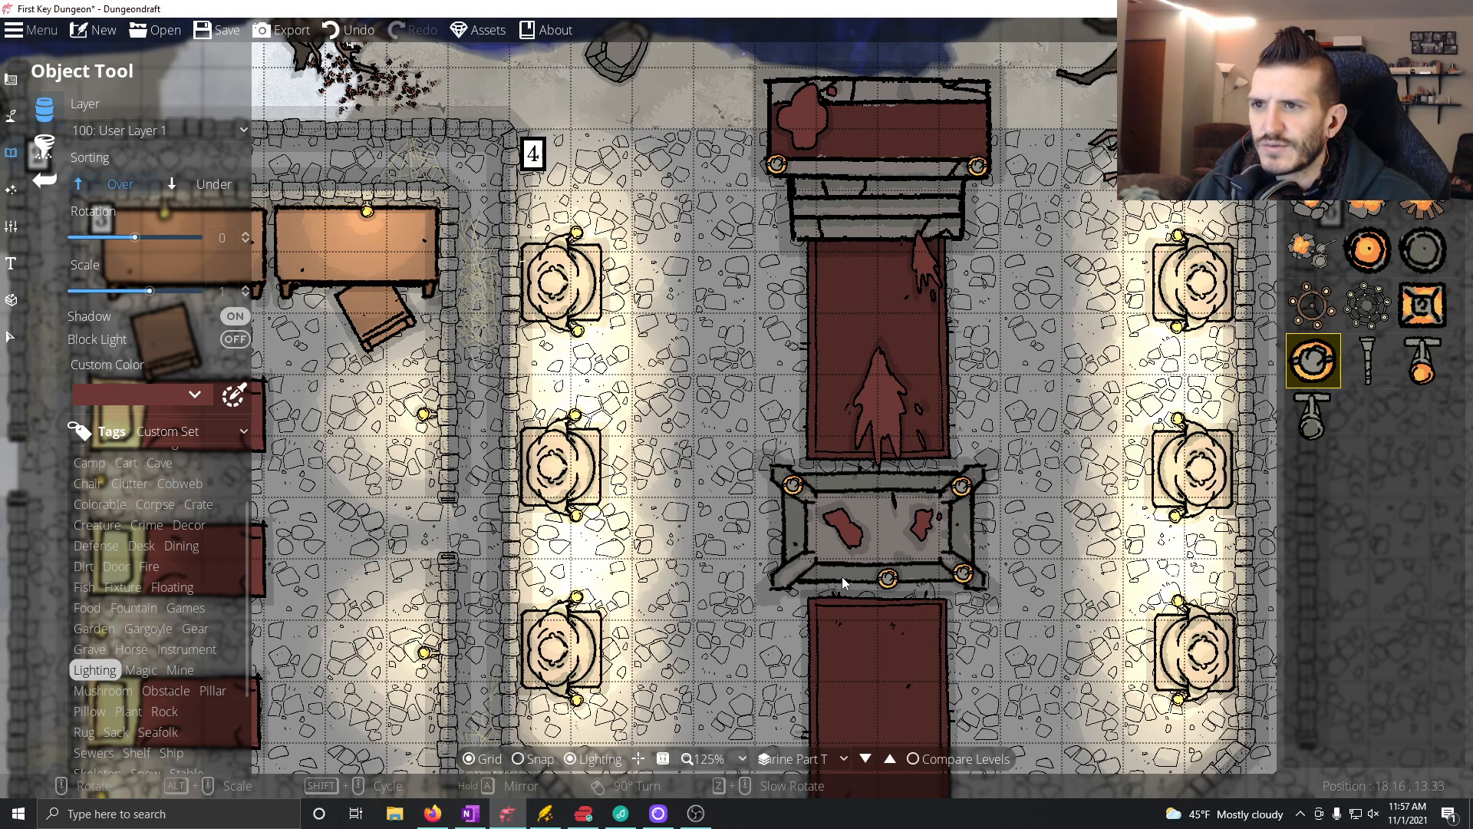
{"action": "left_click", "coordinate": [793, 574]}
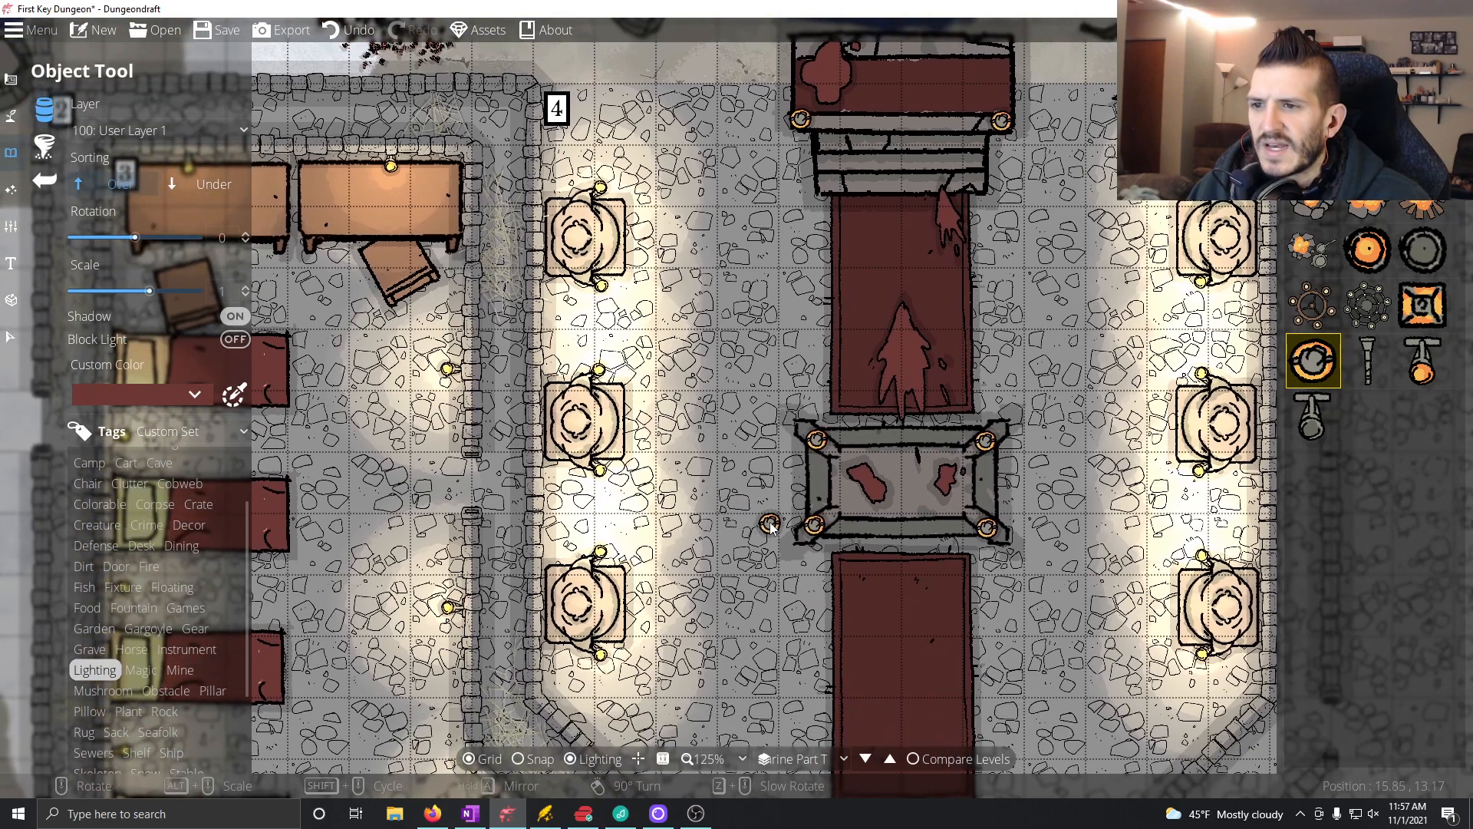
Step: With the Light Tool, place a range 2 light on each of the altar's four corner lamps and the northern platform's two lamps
{"action": "left_click", "coordinate": [11, 189]}
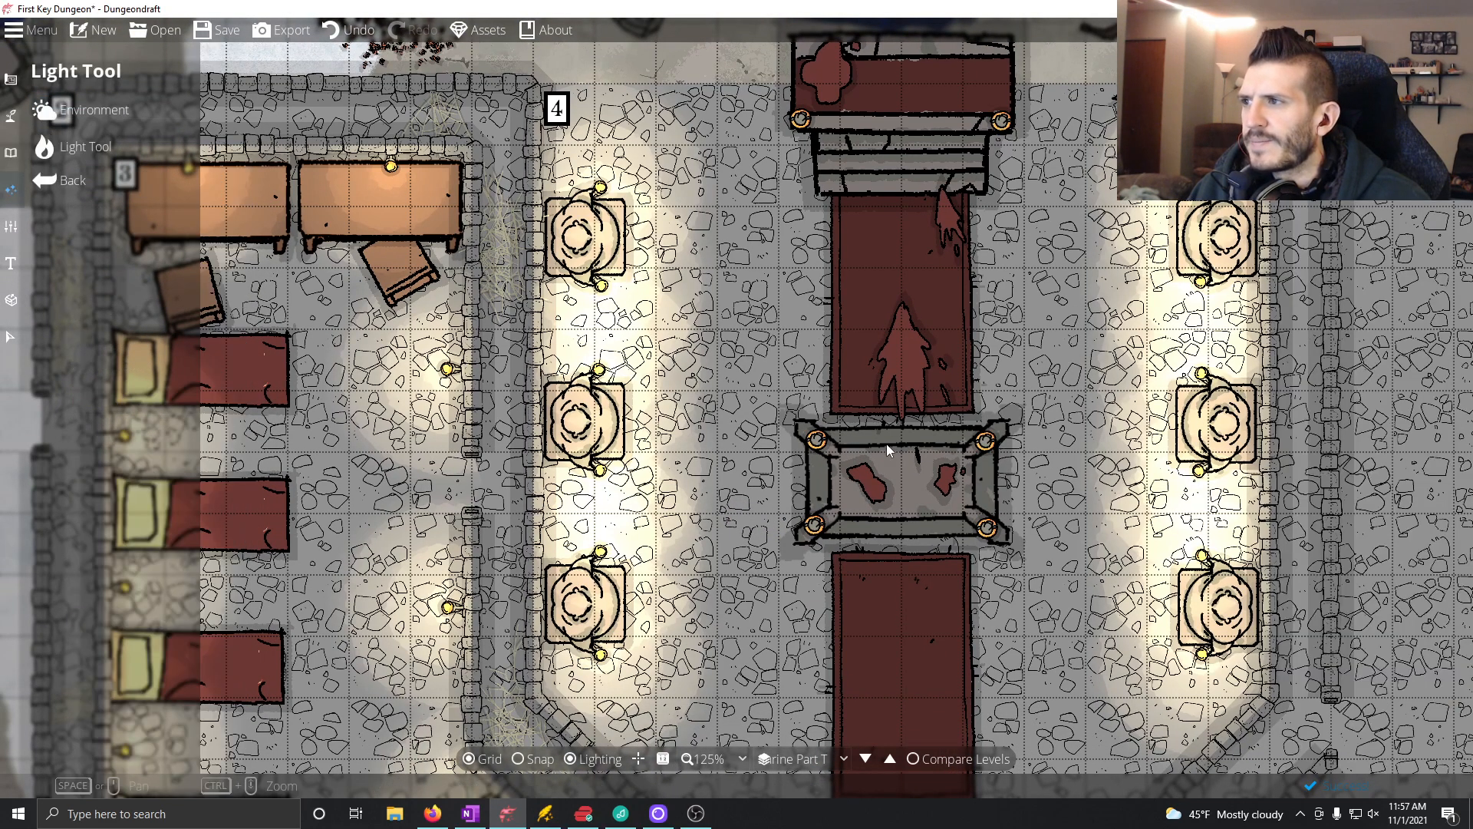
{"action": "left_click", "coordinate": [76, 142]}
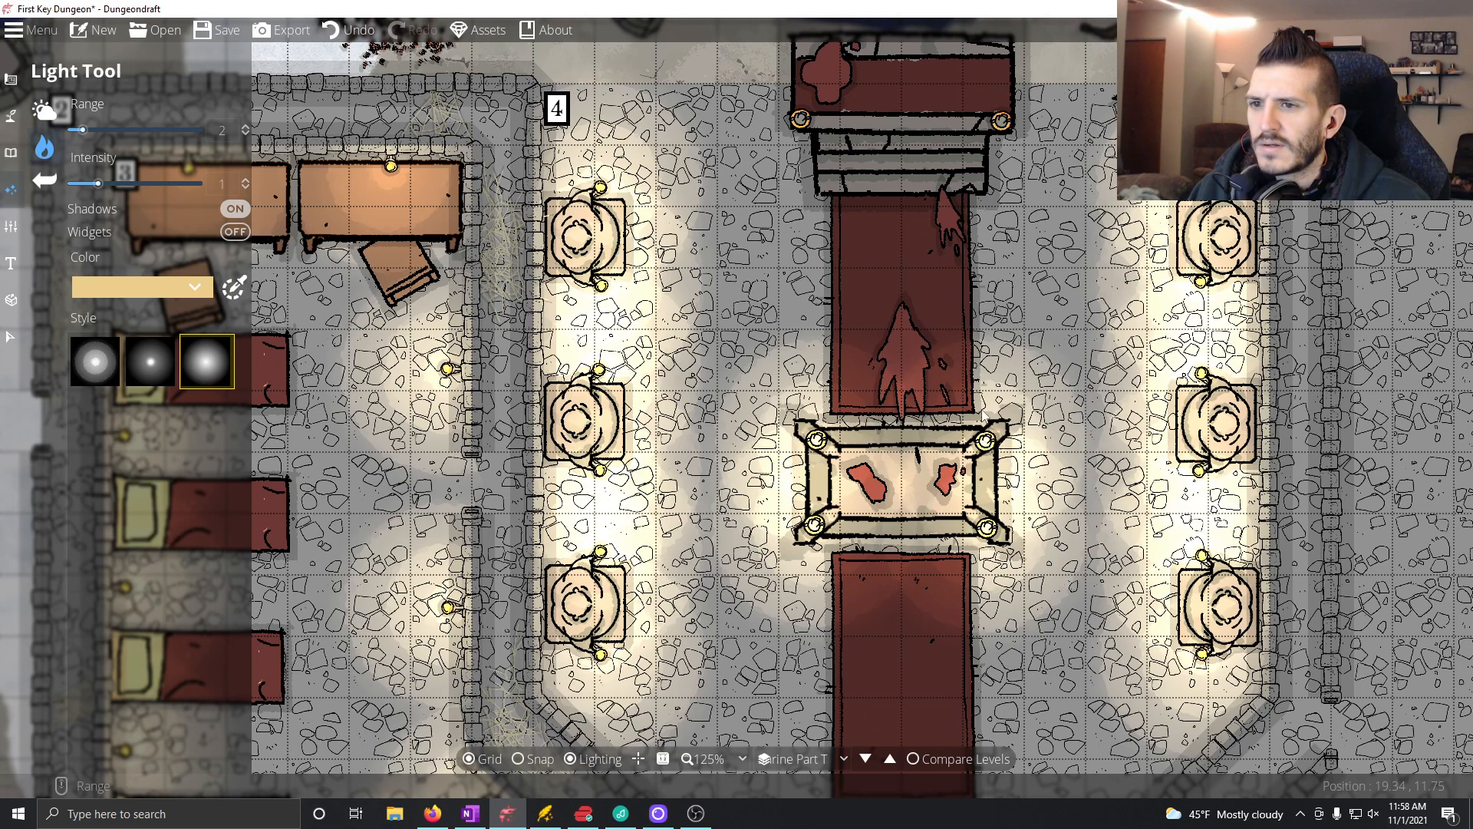
{"action": "scroll", "coordinate": [978, 384], "scroll_direction": "up", "scroll_amount": 3}
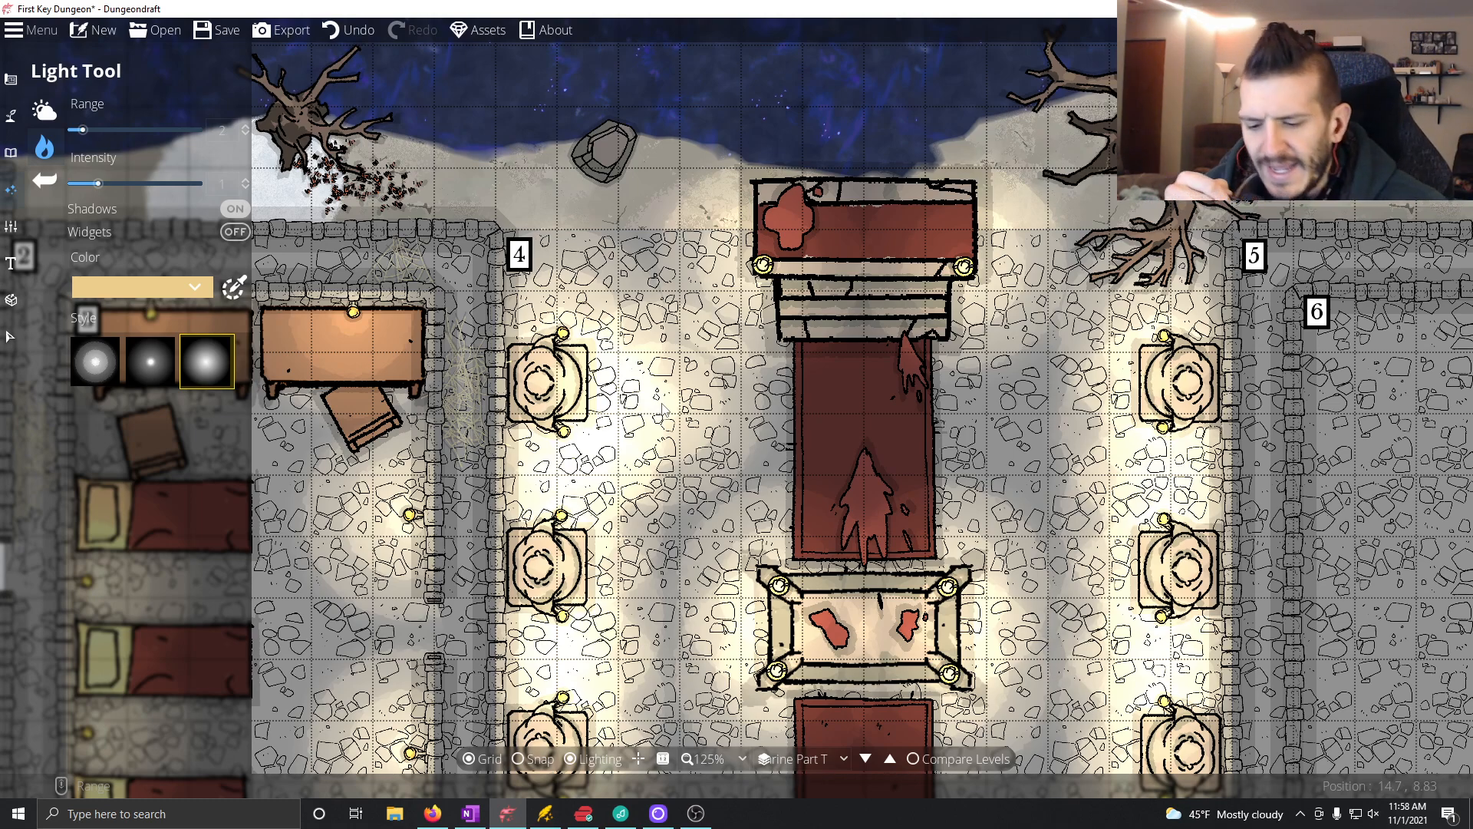
Step: With the Object Tool, place a lit wall torch rotated 180° on each side of room 4's southern doorway
{"action": "left_click_drag", "start_coordinate": [890, 558], "coordinate": [770, 239]}
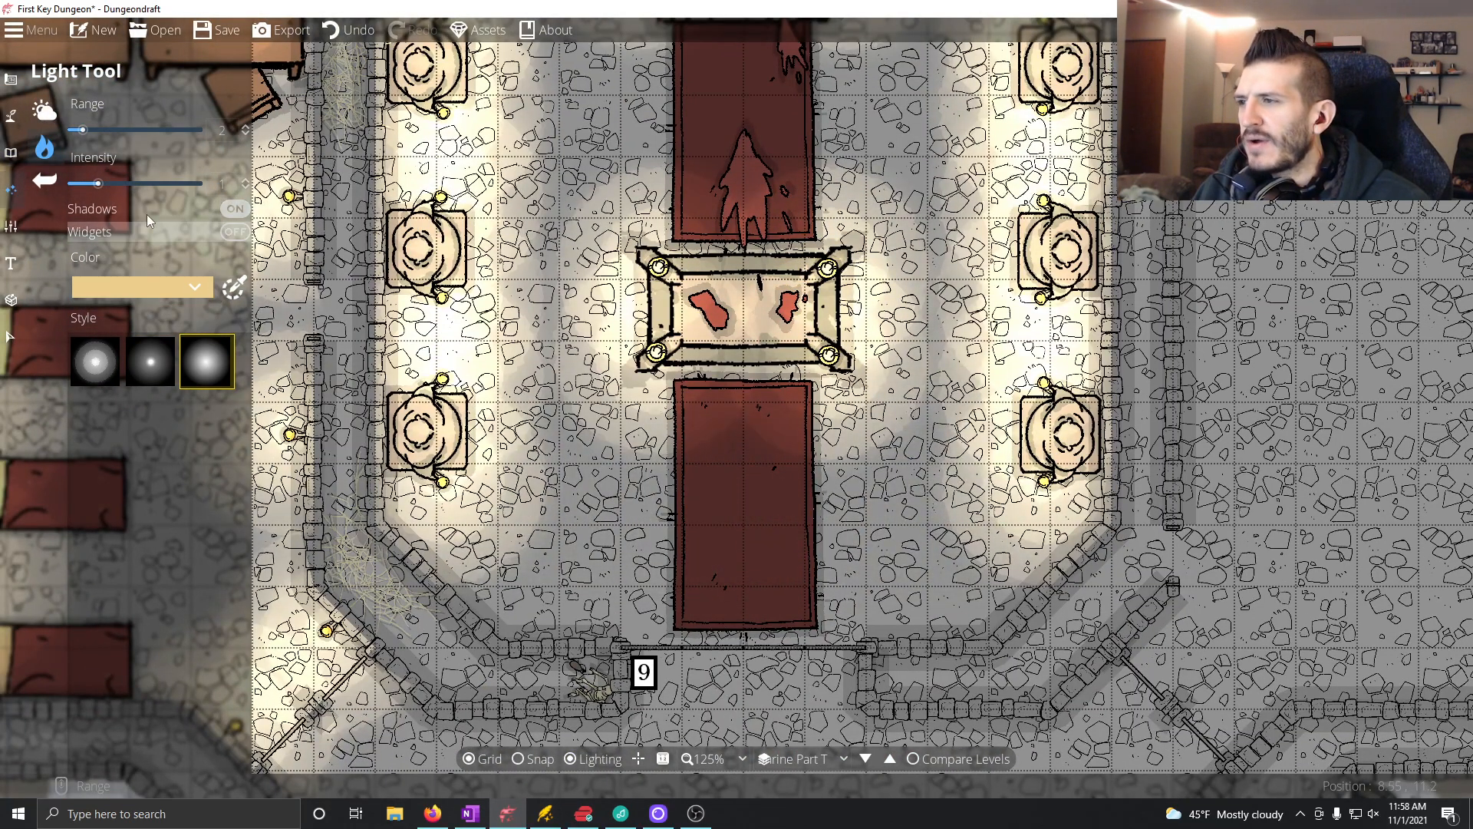
{"action": "left_click", "coordinate": [14, 117]}
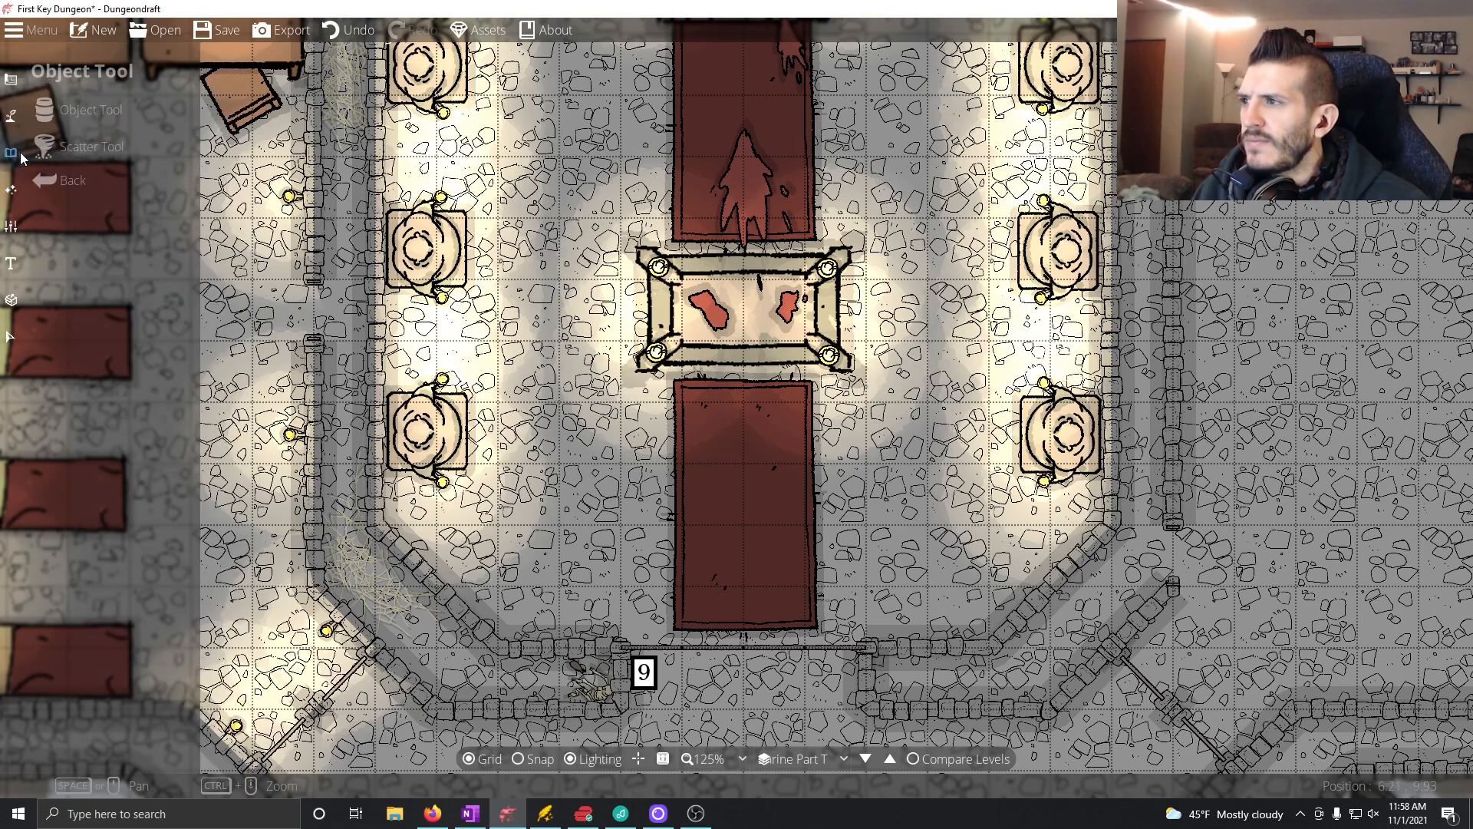
{"action": "left_click", "coordinate": [80, 123]}
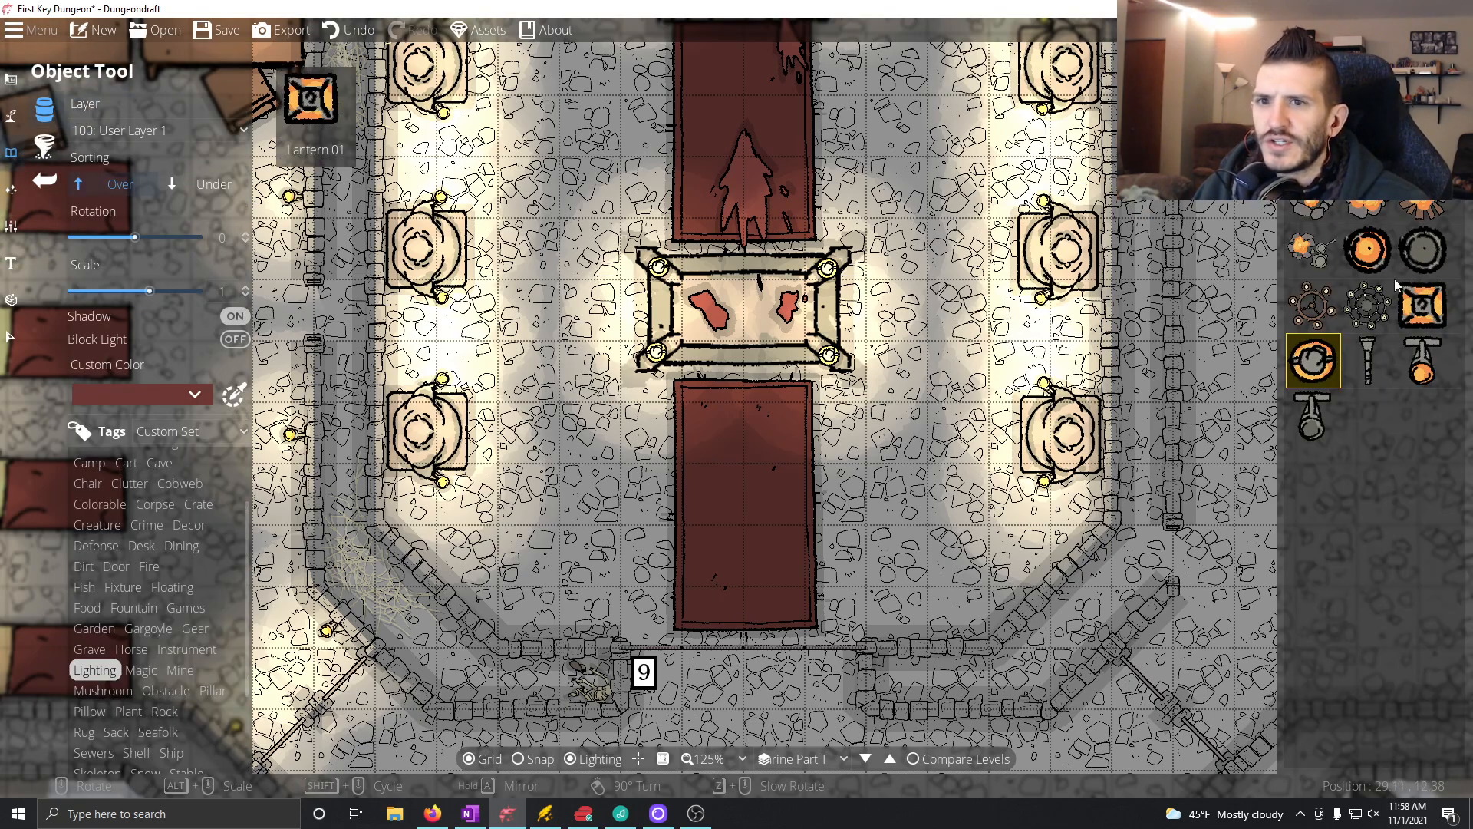
{"action": "scroll", "coordinate": [875, 630], "scroll_direction": "down", "scroll_amount": 11}
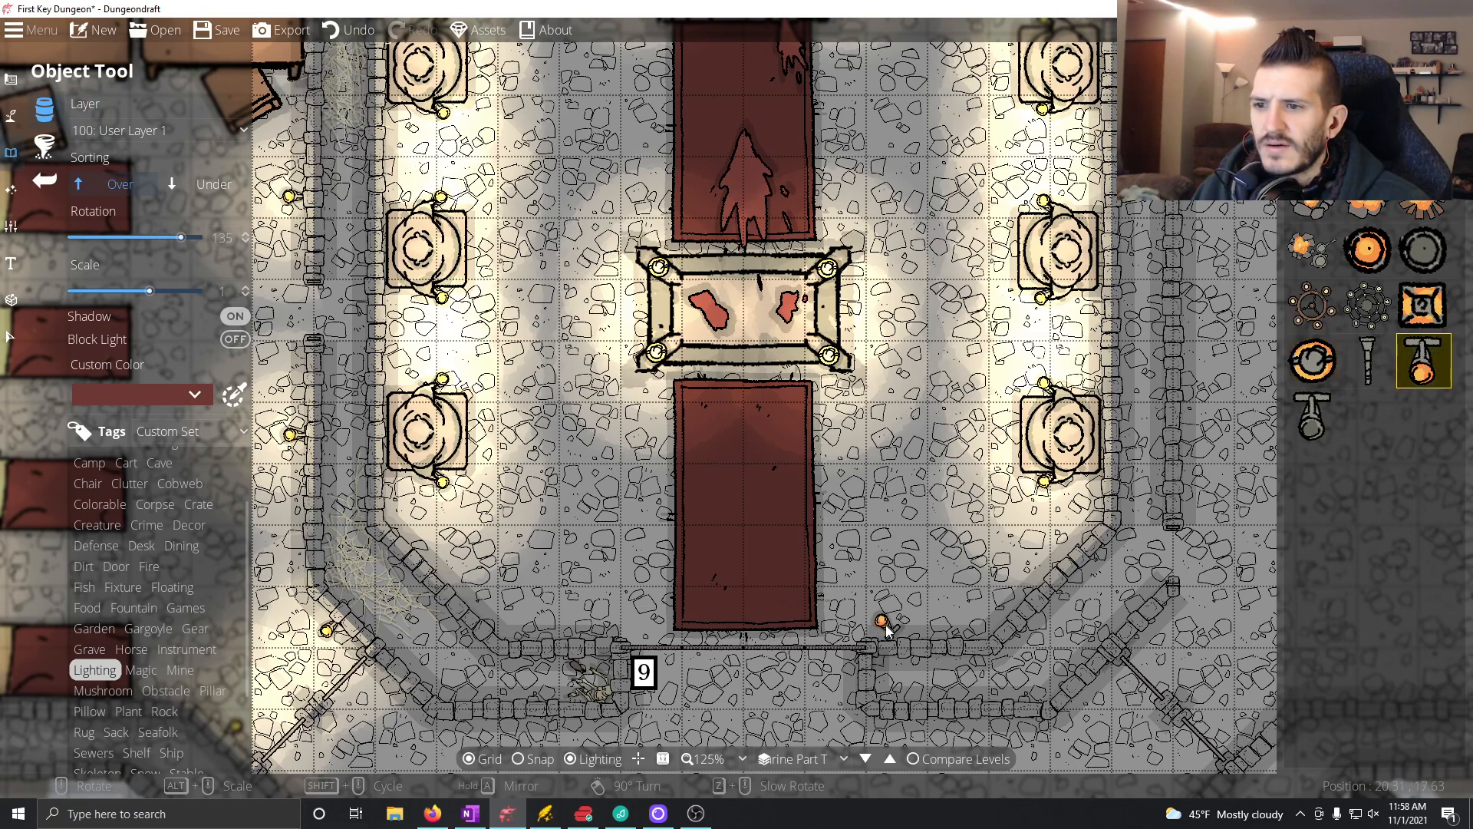
{"action": "scroll", "coordinate": [886, 629], "scroll_direction": "down", "scroll_amount": 1}
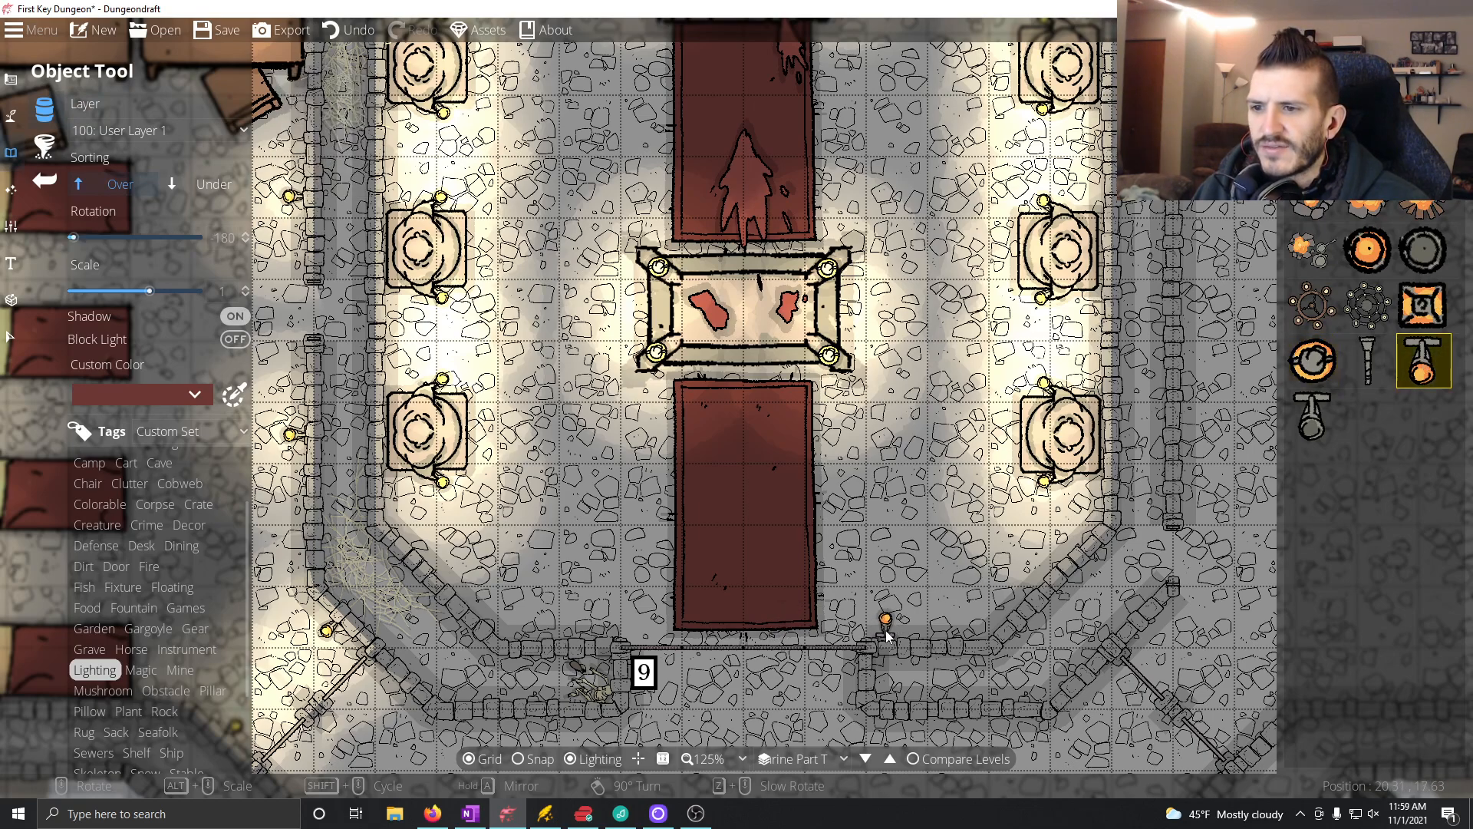
{"action": "left_click", "coordinate": [889, 637]}
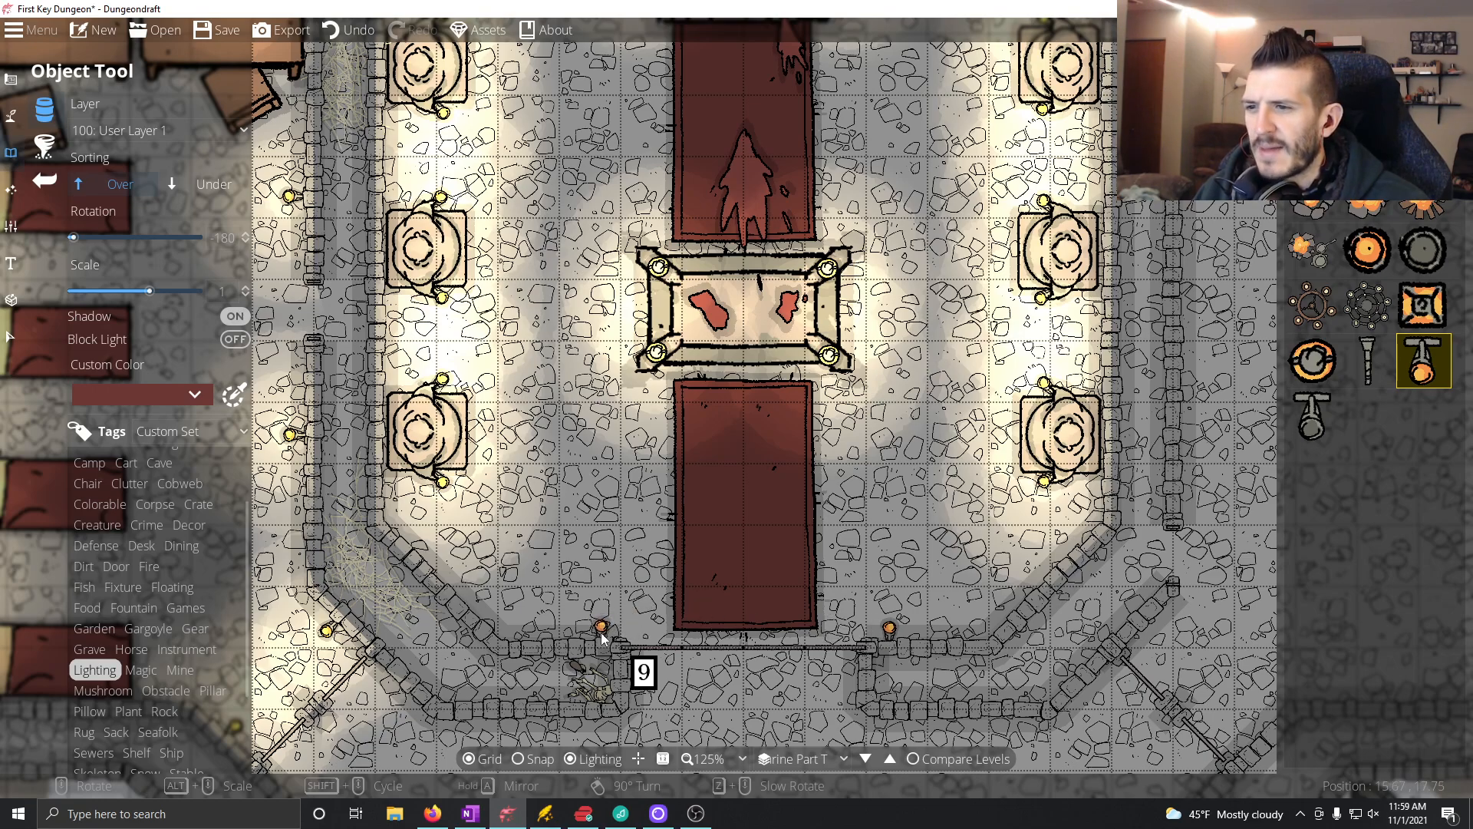
{"action": "left_click", "coordinate": [602, 637]}
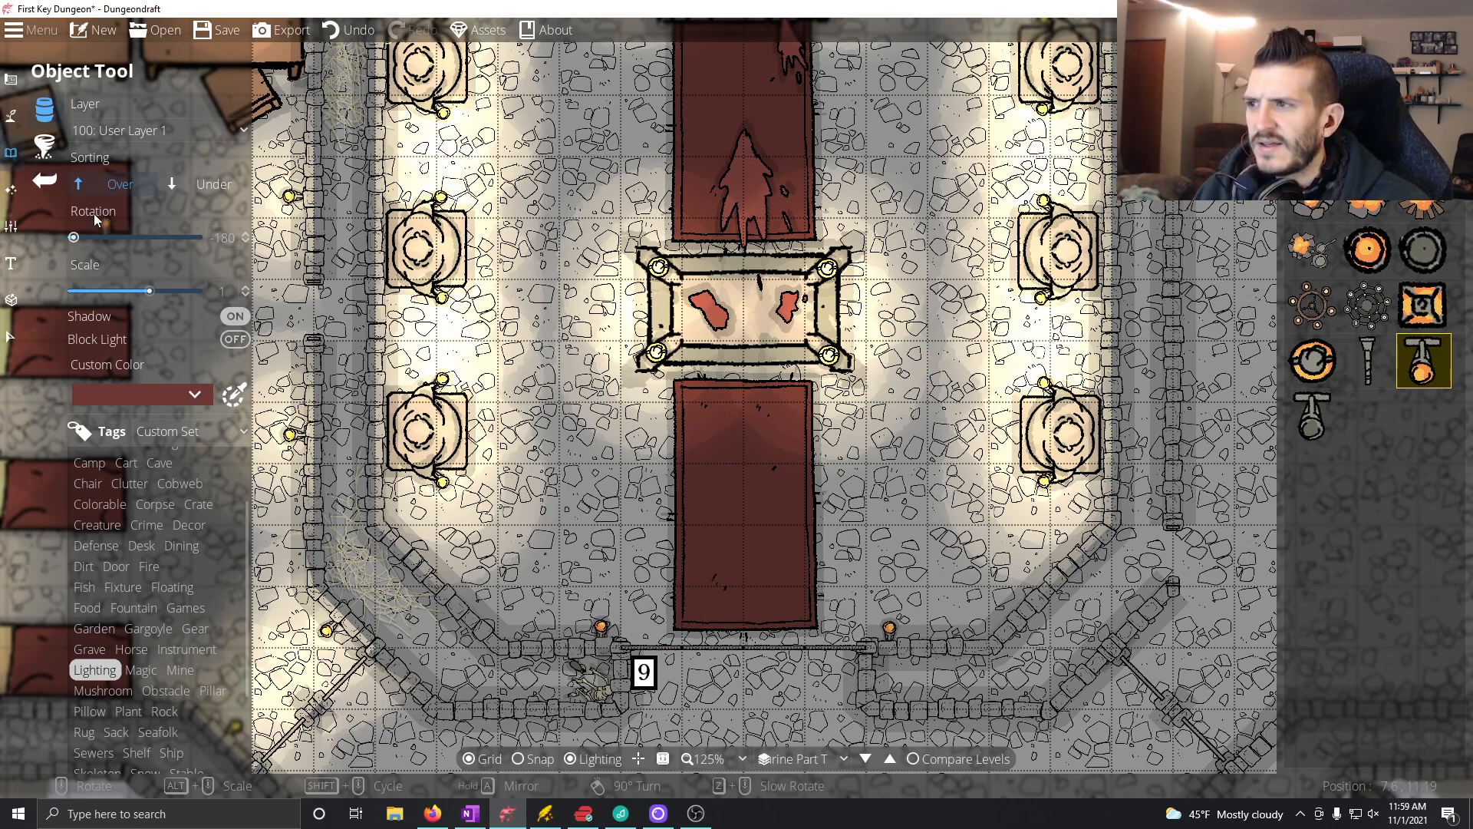
Step: With the Light Tool, place a range 2 light on each of the two torches flanking room 4's southern doorway
{"action": "left_click", "coordinate": [10, 119]}
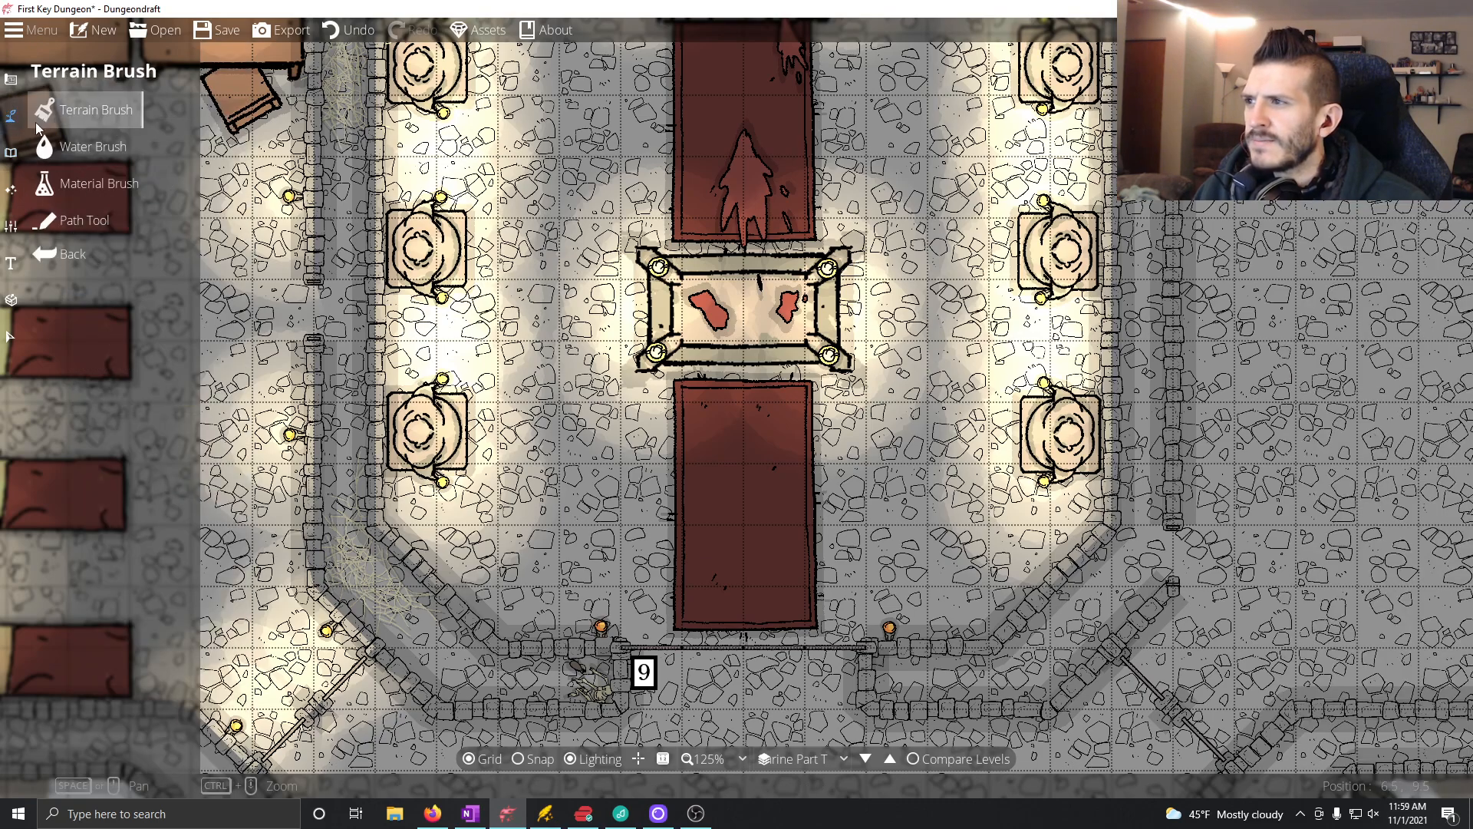
{"action": "left_click", "coordinate": [11, 189]}
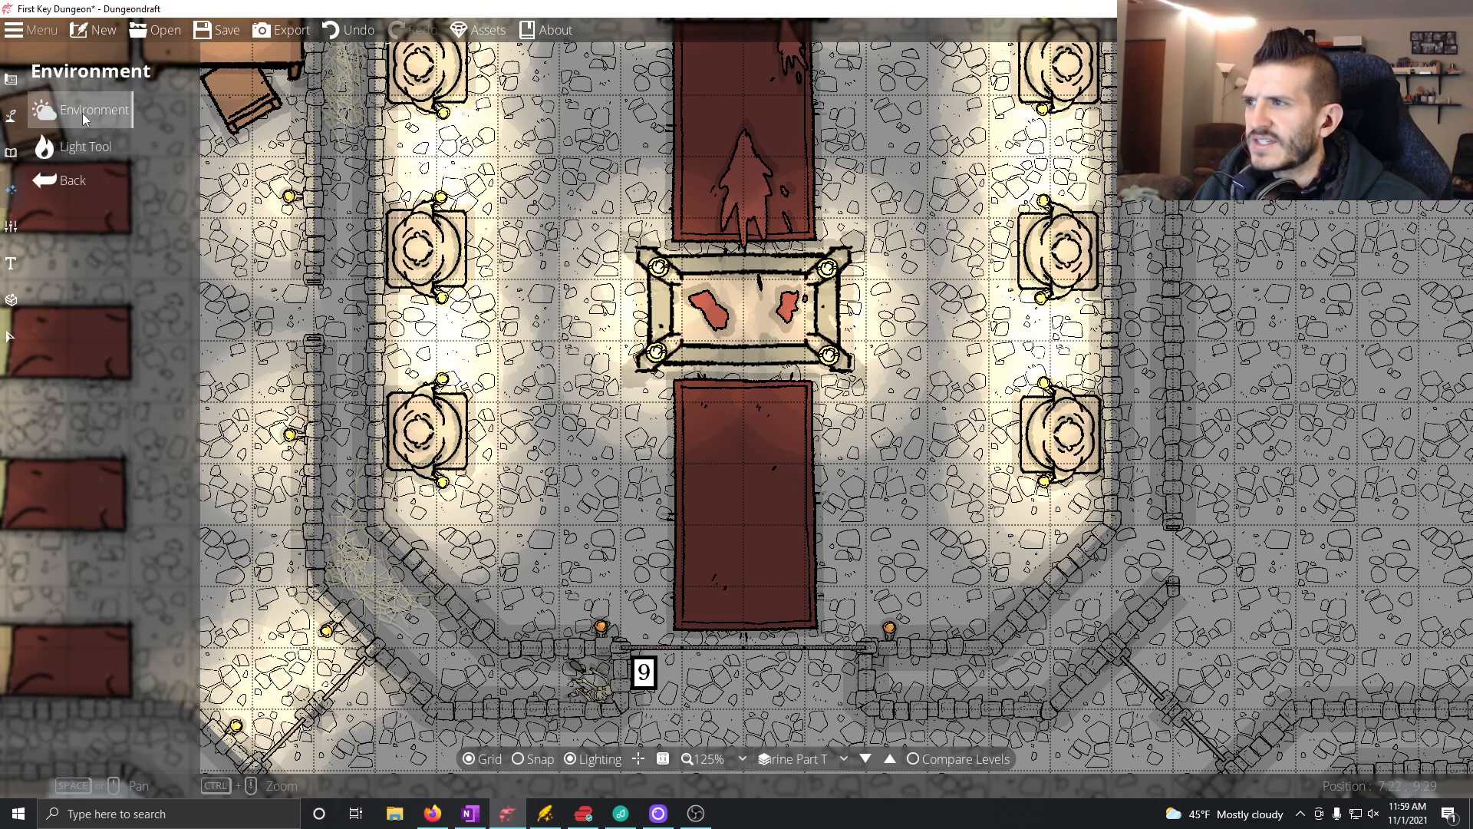
{"action": "left_click", "coordinate": [81, 113]}
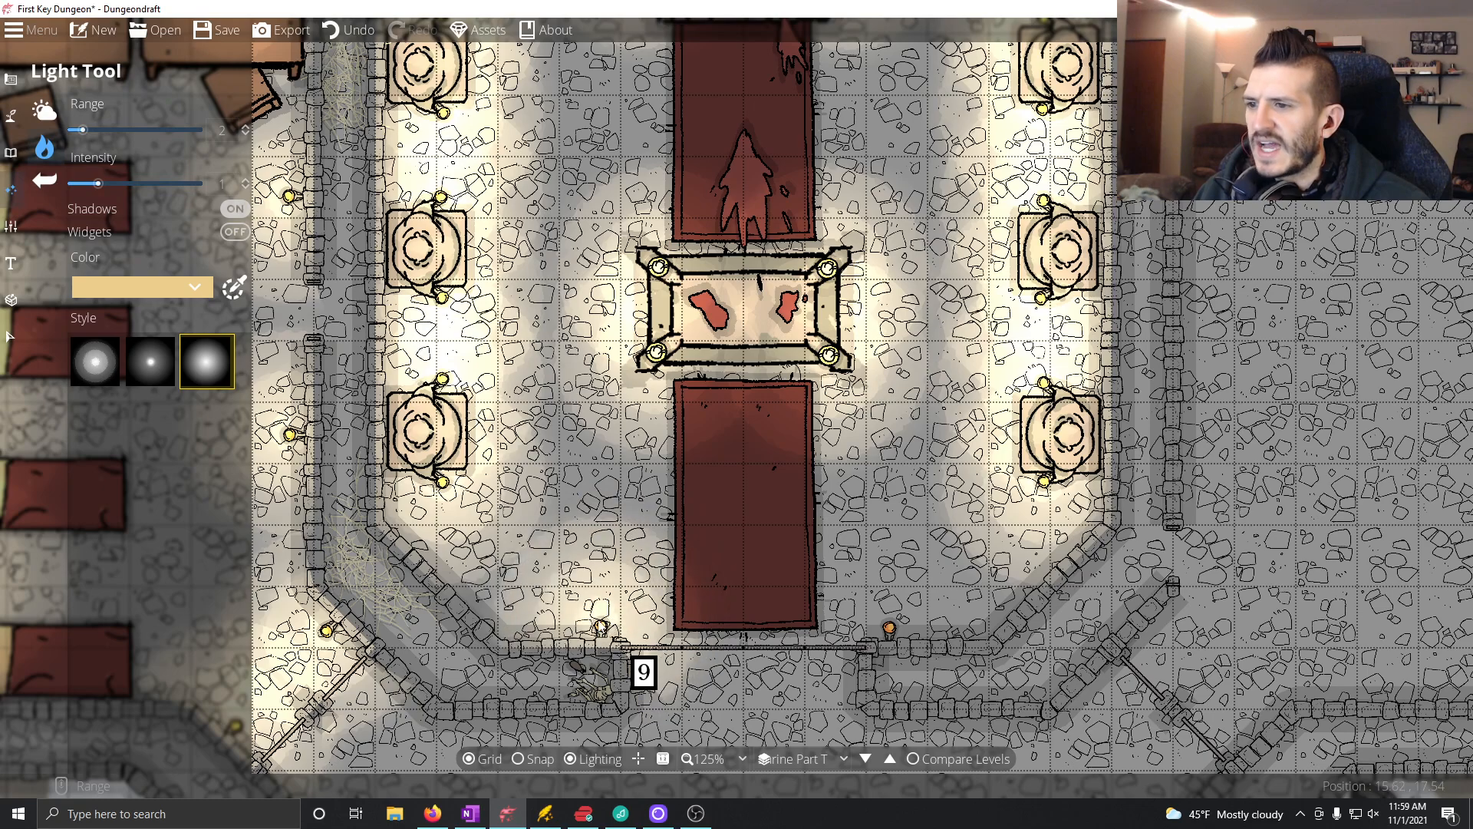
{"action": "left_click", "coordinate": [601, 628]}
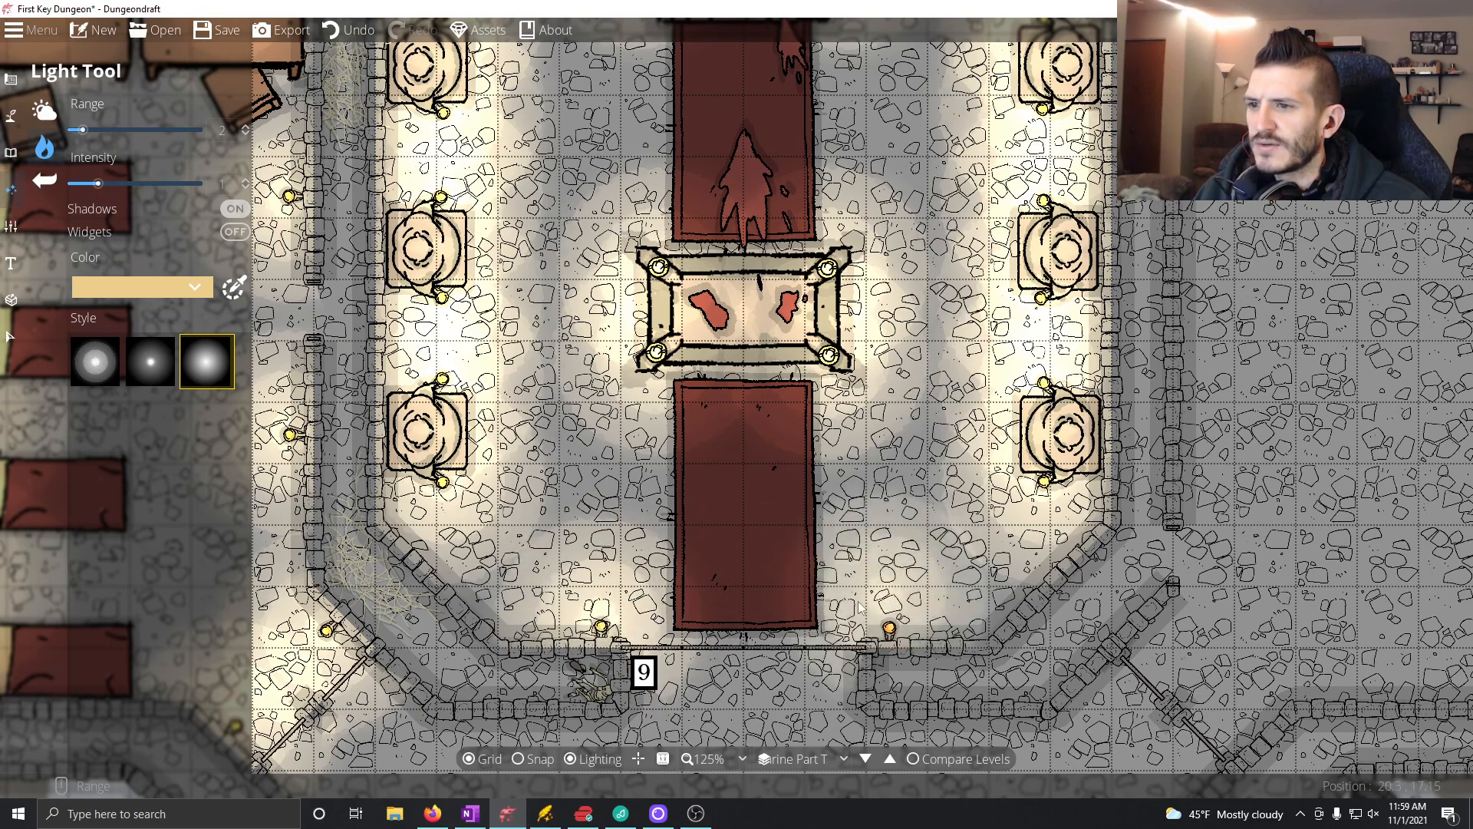
{"action": "left_click", "coordinate": [890, 629]}
Step: Try tinting the map's ambient light to the pale blue e7eaf8 in the Environment settings
{"action": "left_click_drag", "start_coordinate": [802, 364], "coordinate": [750, 589]}
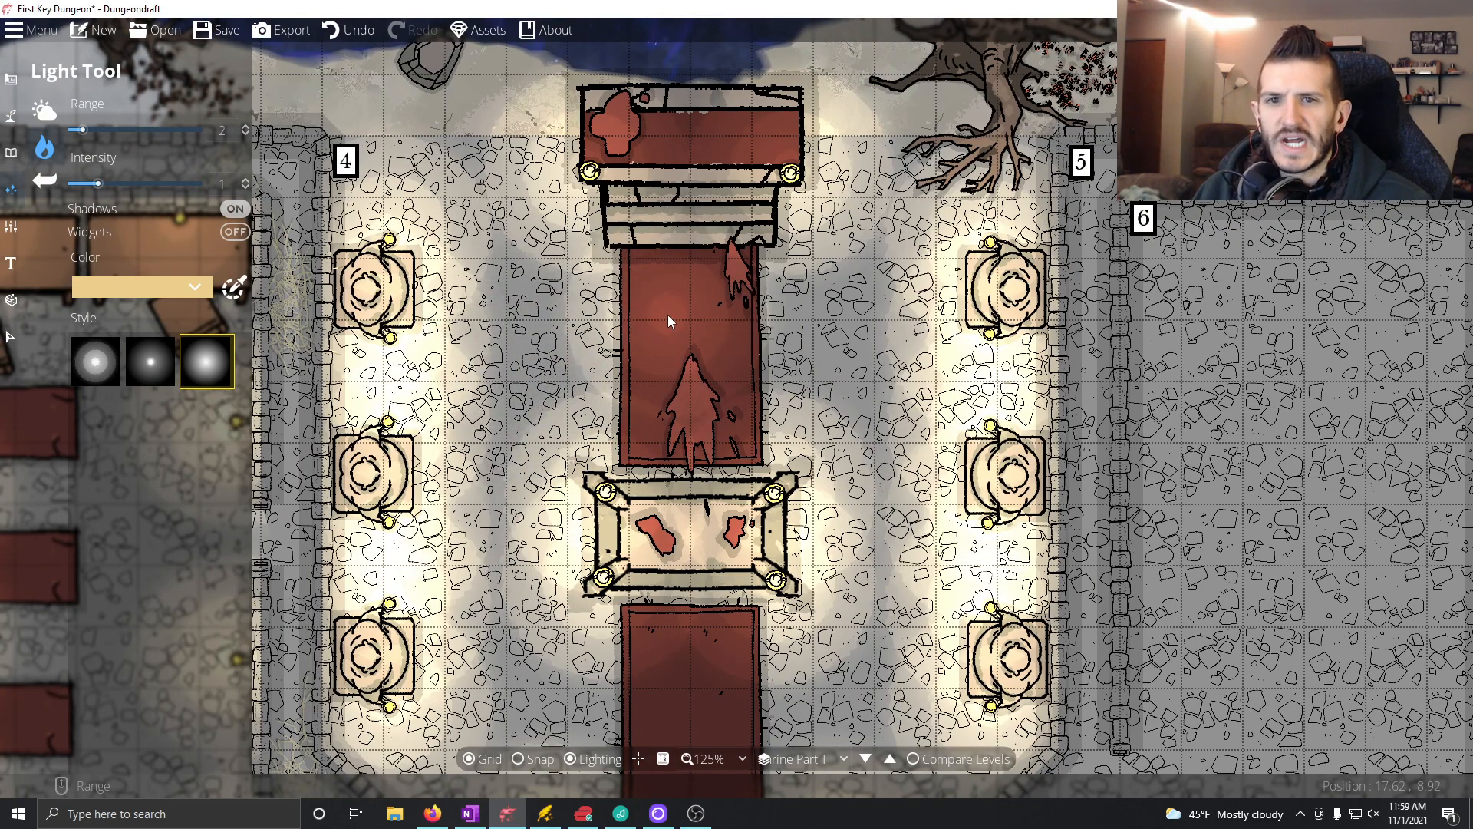
{"action": "left_click_drag", "start_coordinate": [888, 327], "coordinate": [934, 432]}
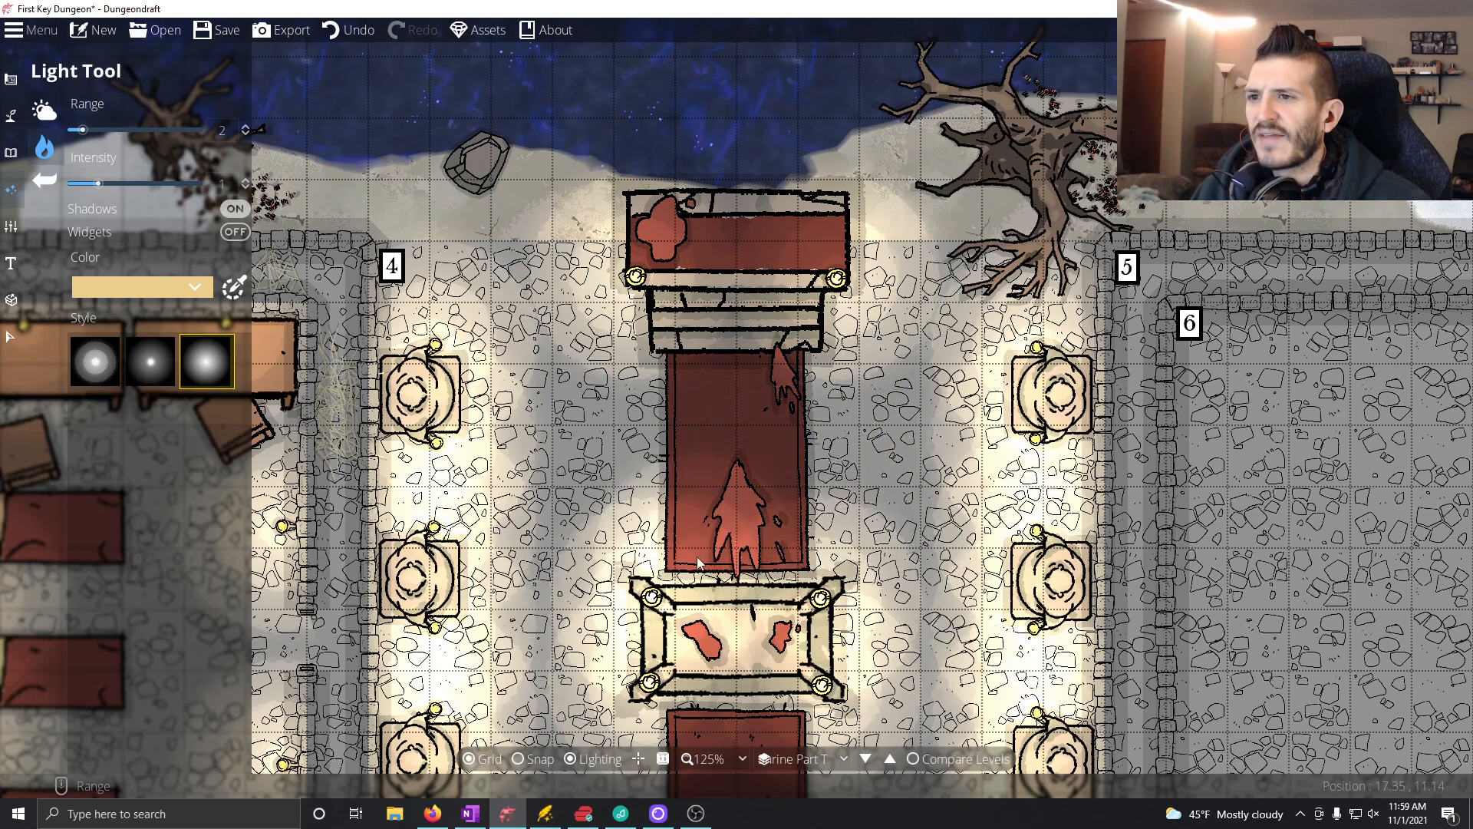
{"action": "left_click_drag", "start_coordinate": [708, 475], "coordinate": [666, 133]}
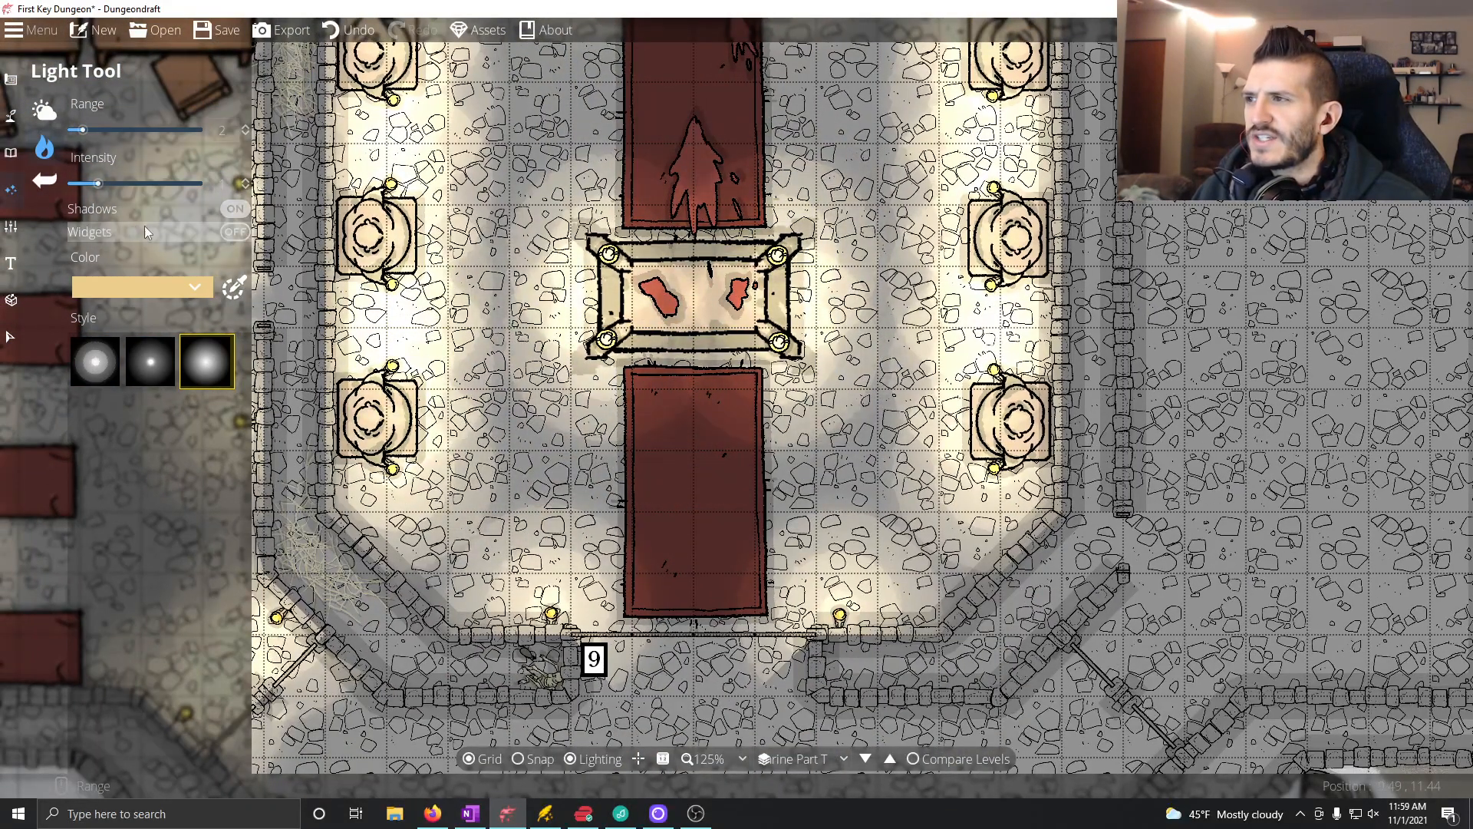
{"action": "left_click", "coordinate": [44, 110]}
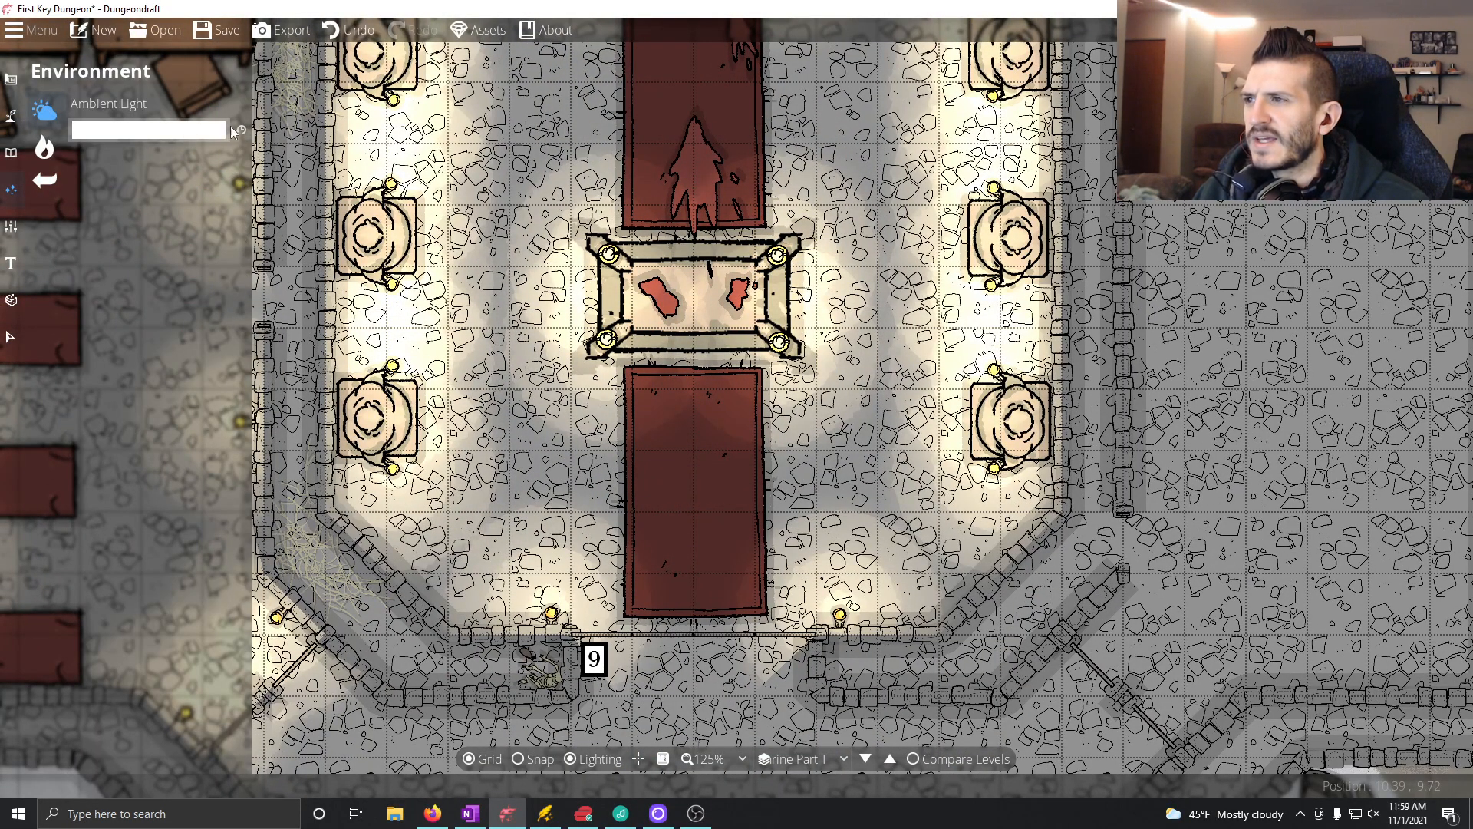
{"action": "left_click", "coordinate": [132, 135]}
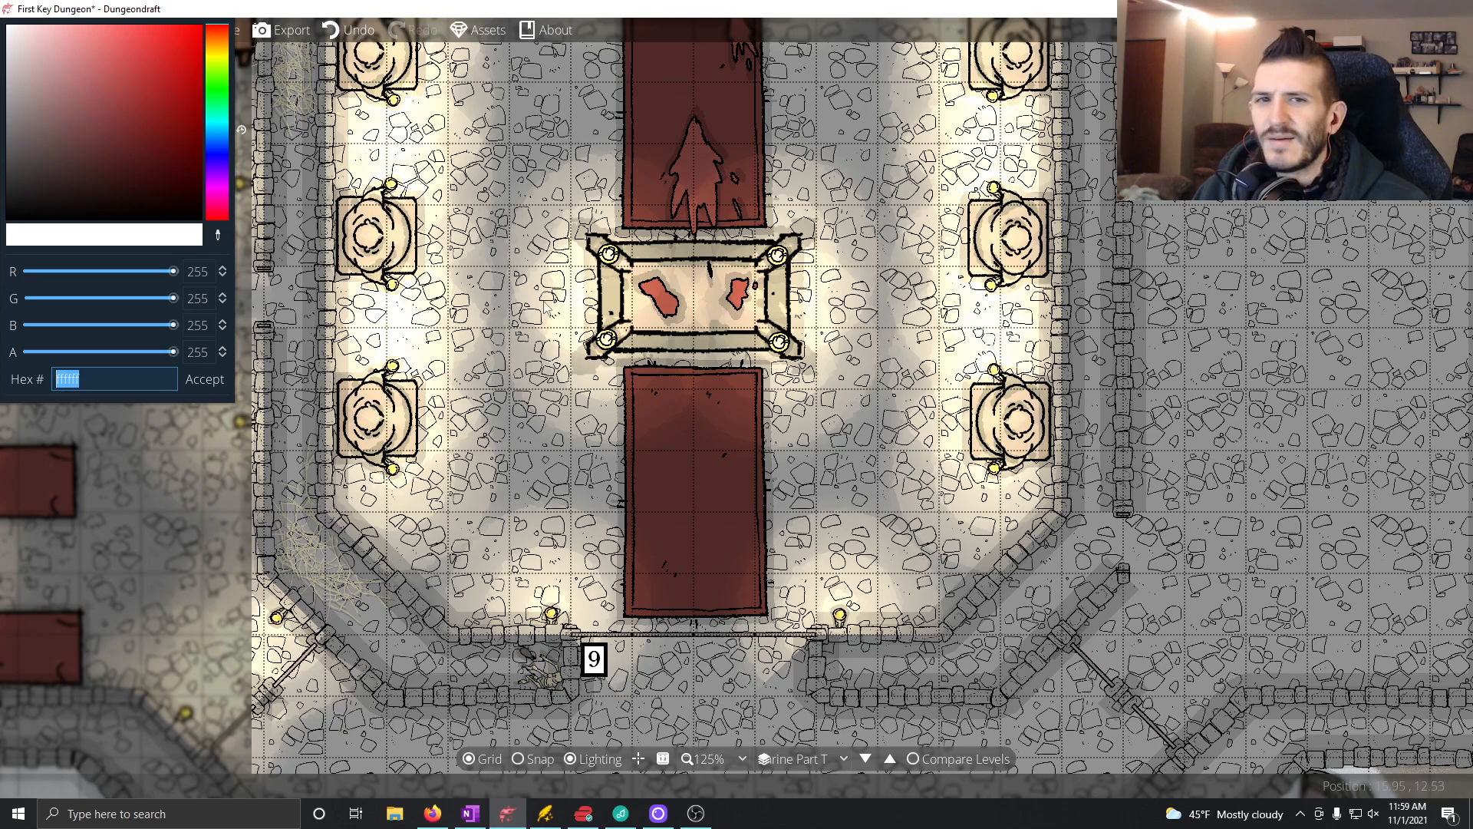
{"action": "left_click", "coordinate": [215, 131]}
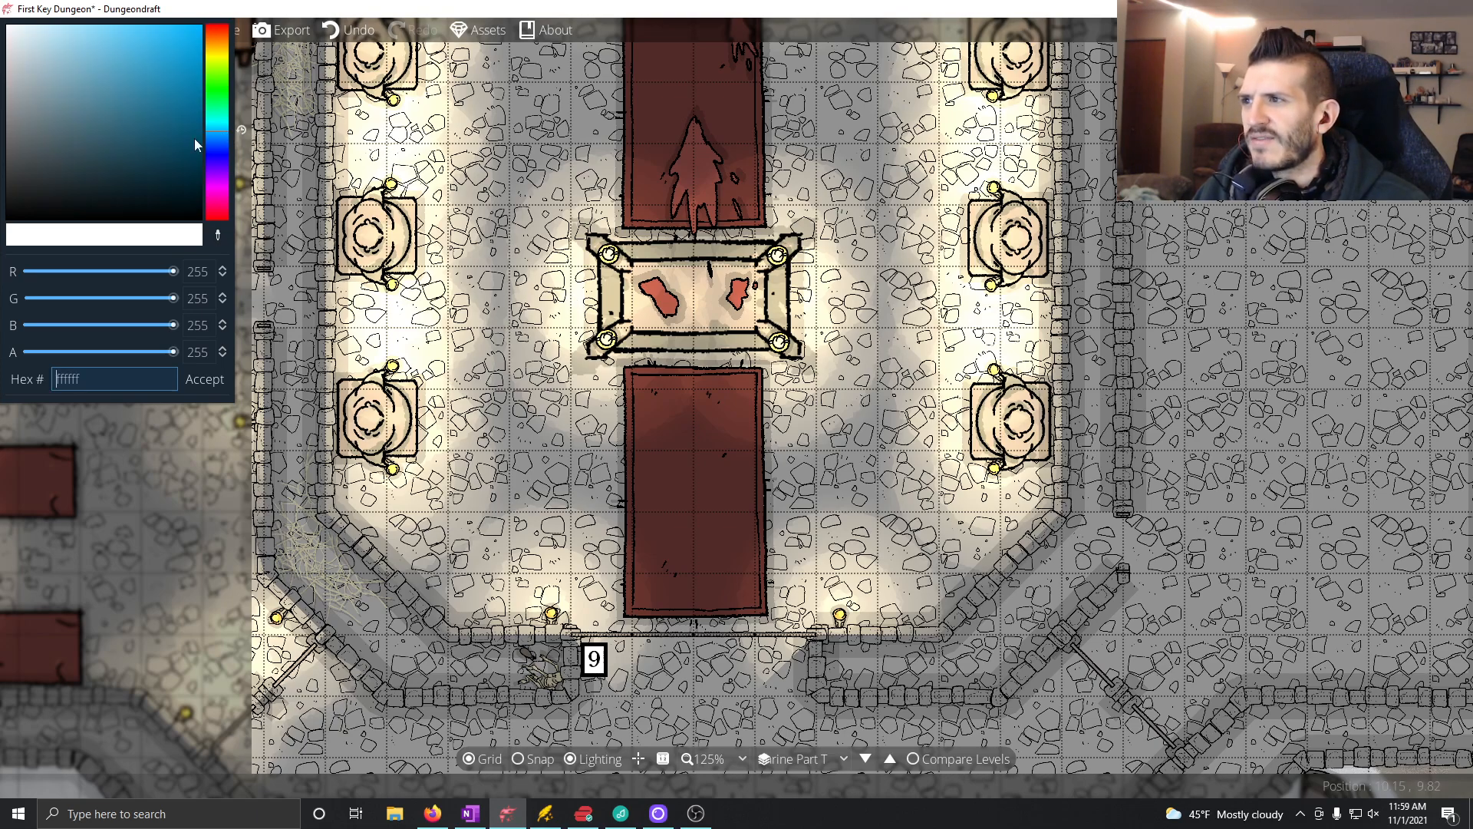
{"action": "left_click_drag", "start_coordinate": [211, 141], "coordinate": [199, 151]}
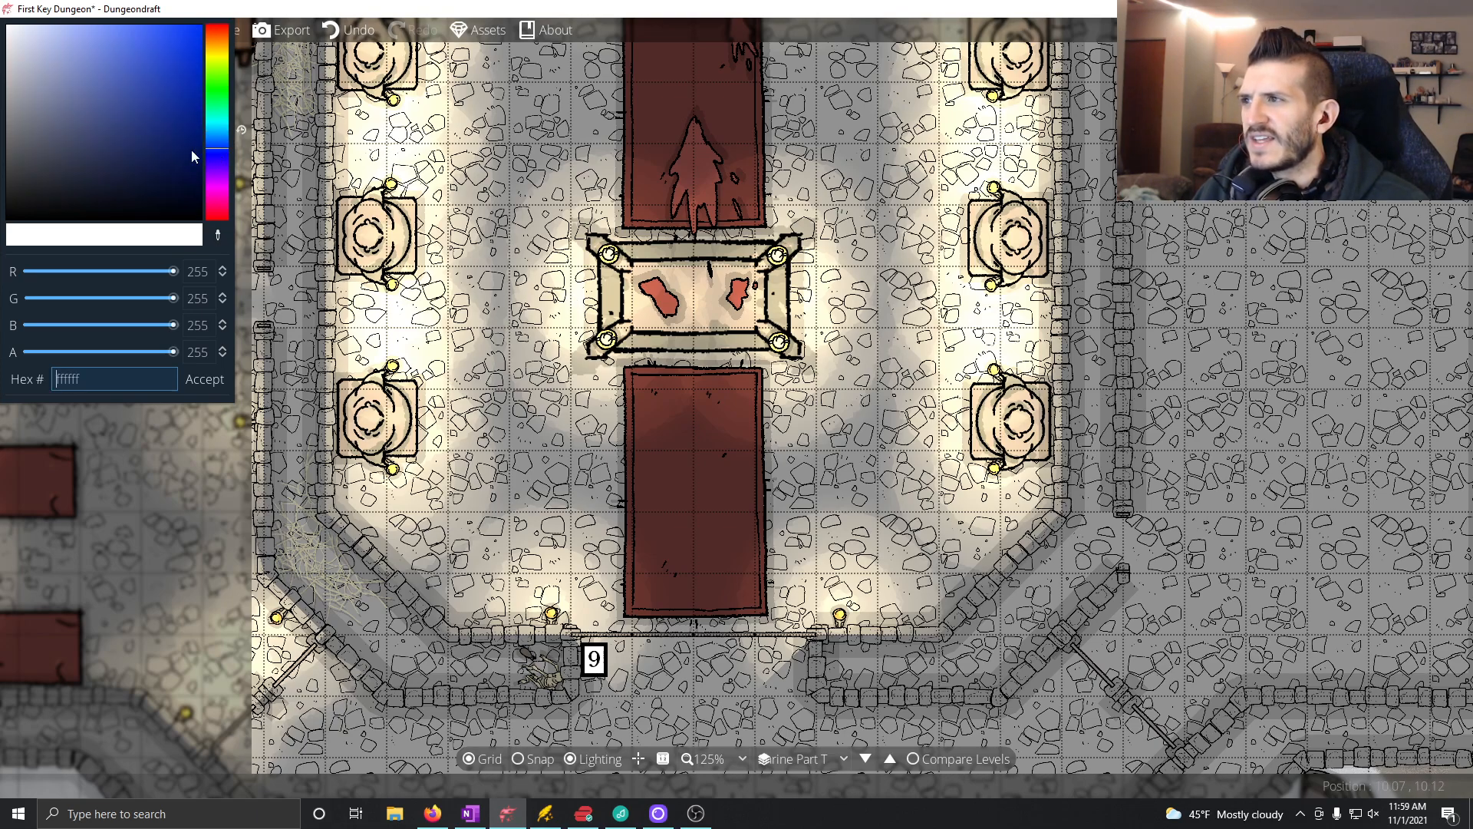
{"action": "left_click", "coordinate": [41, 34]}
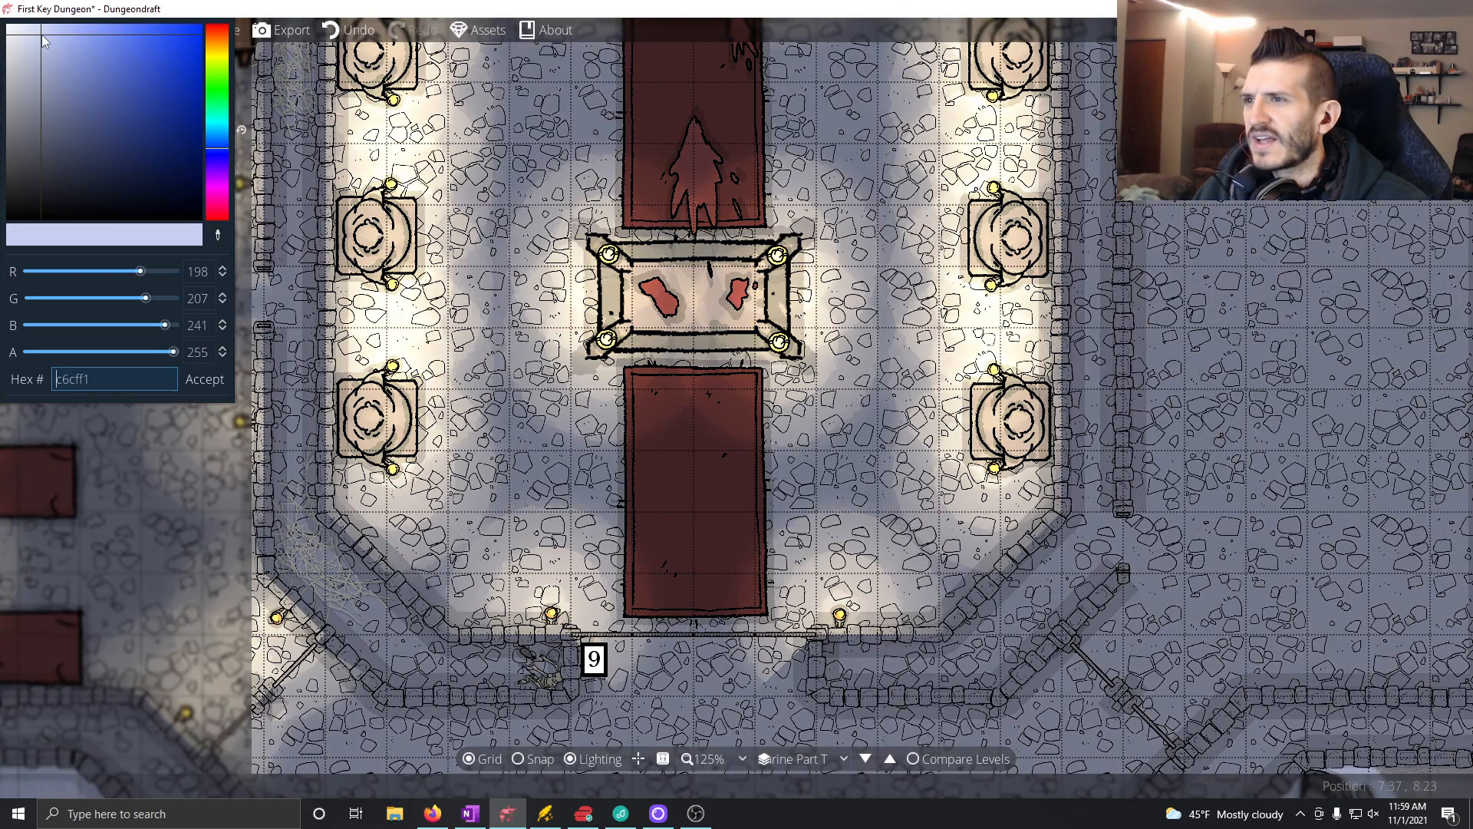
{"action": "left_click_drag", "start_coordinate": [34, 36], "coordinate": [21, 37]}
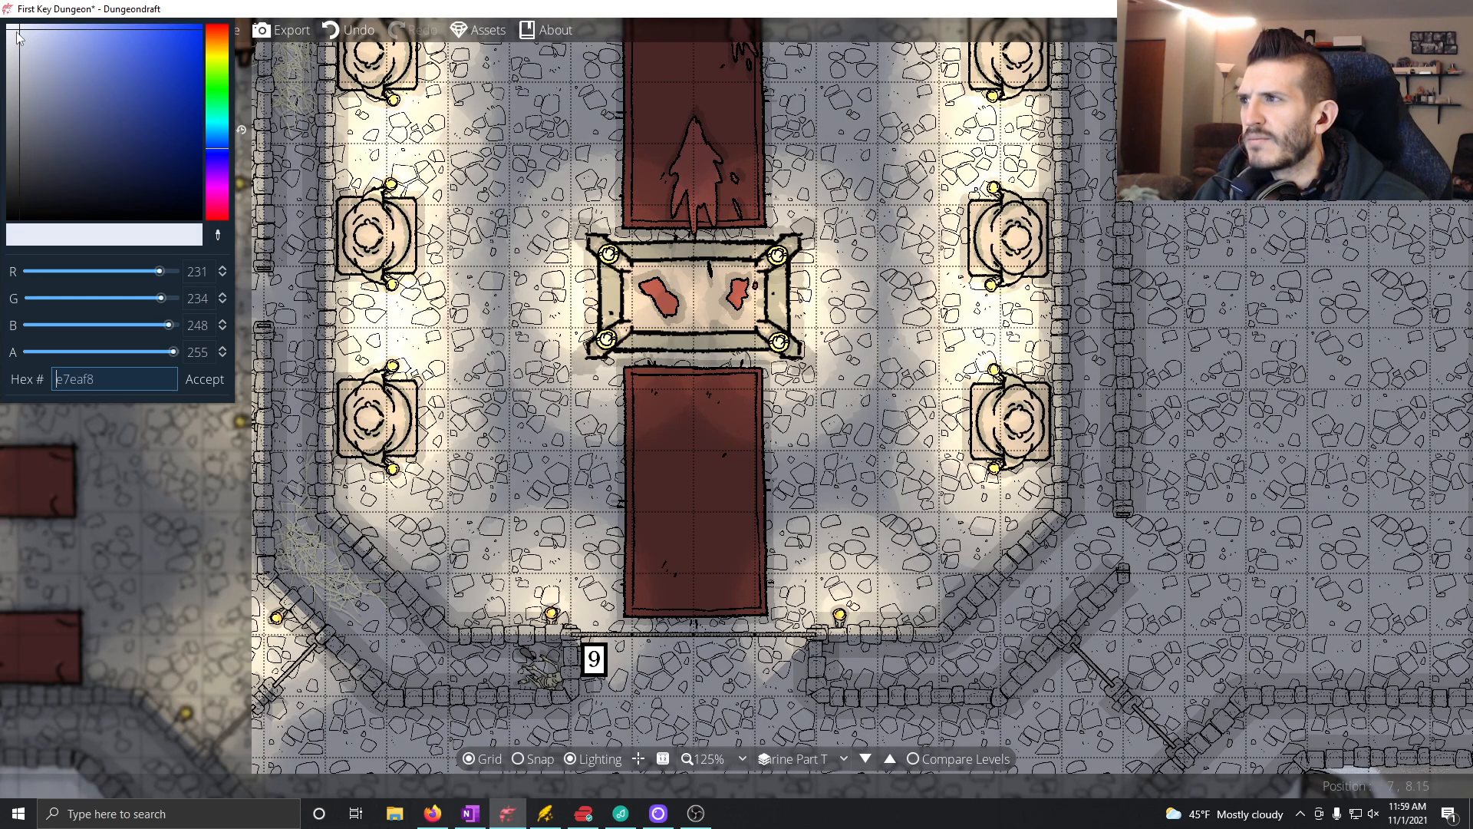
Step: Try the ambient light in plain white and in the stronger pale blue d2d9f6
{"action": "left_click_drag", "start_coordinate": [291, 231], "coordinate": [545, 264]}
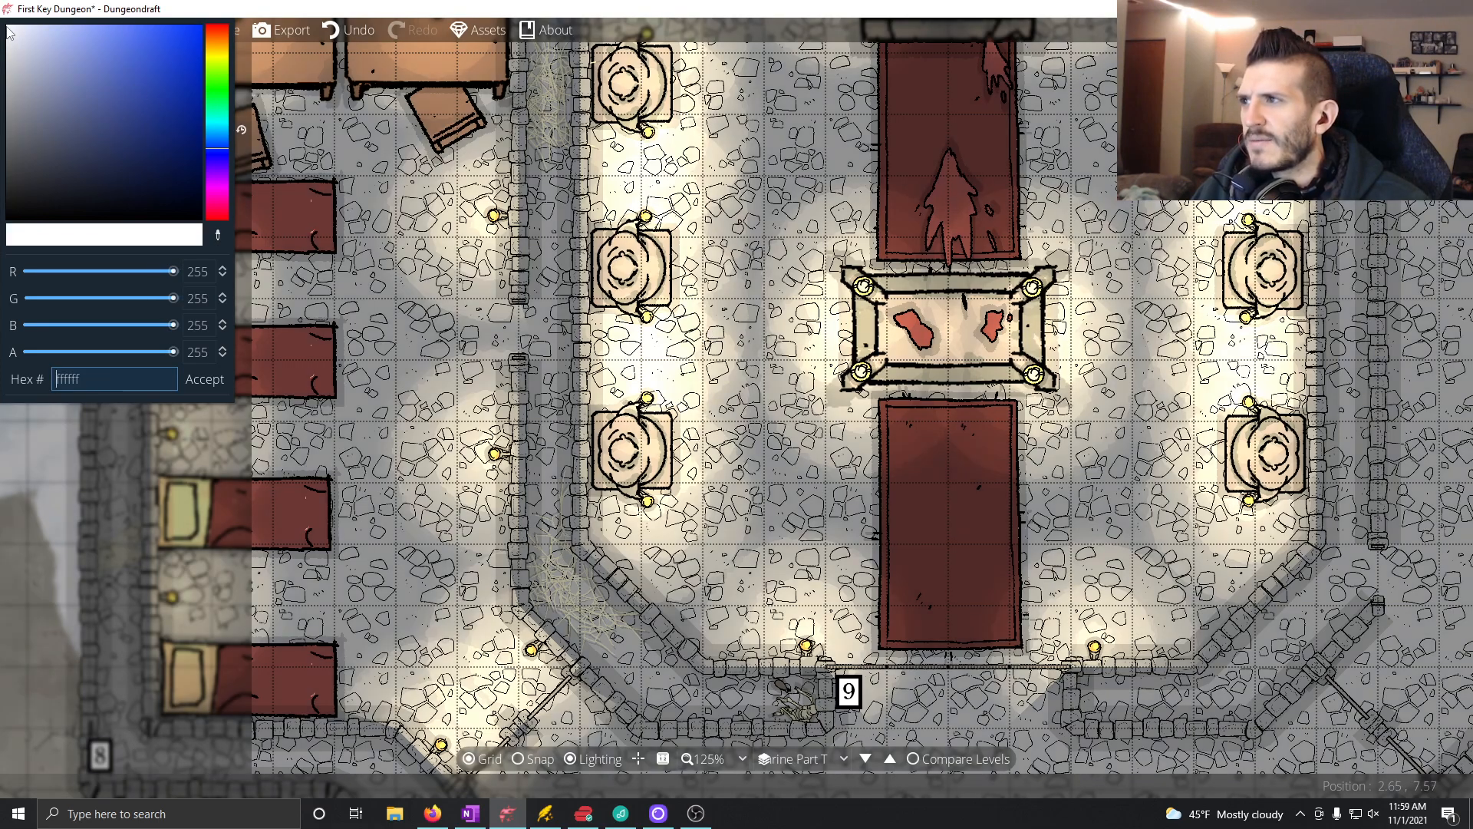
{"action": "left_click_drag", "start_coordinate": [10, 31], "coordinate": [2, 19]}
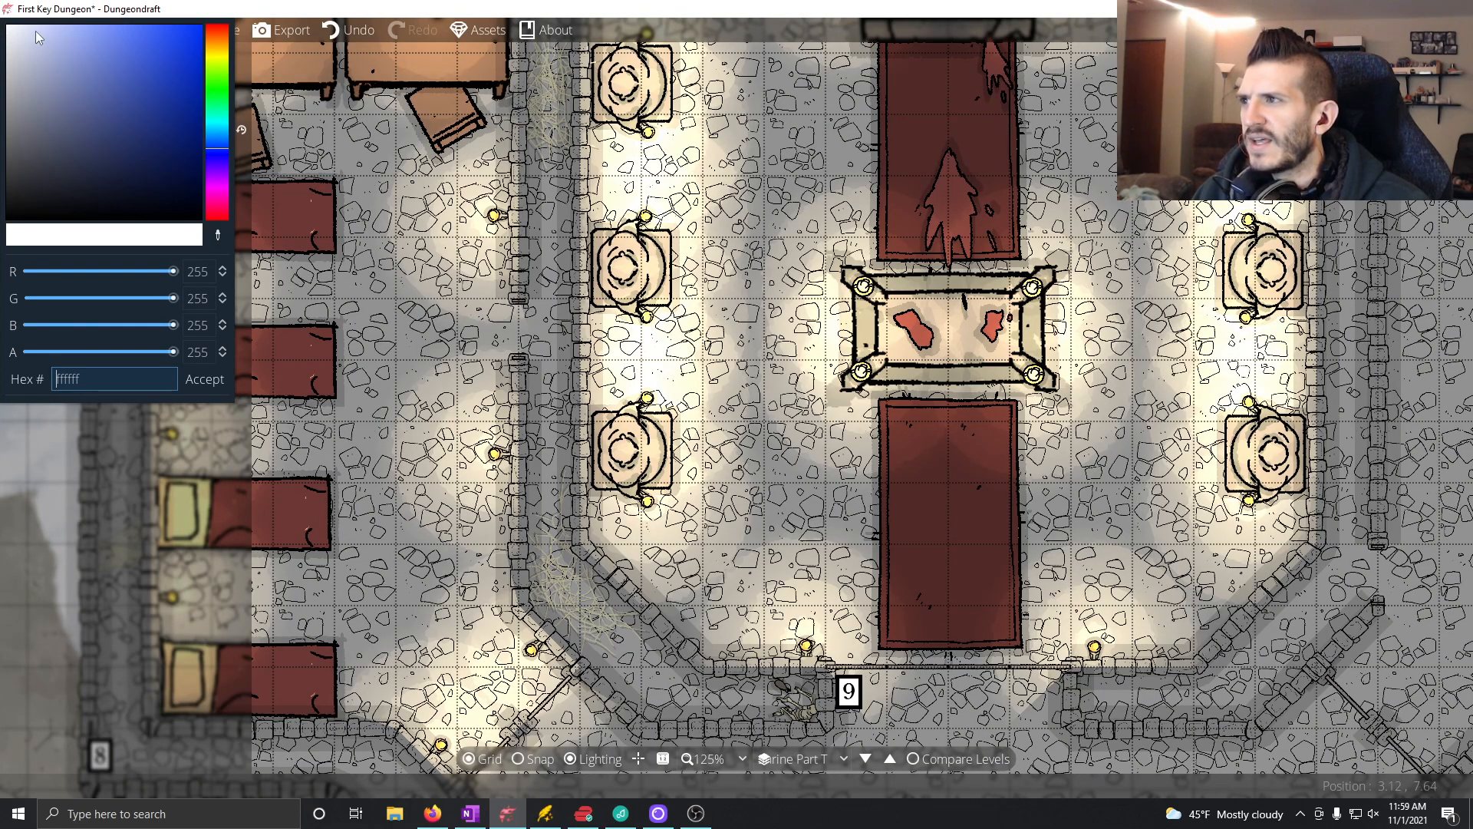
{"action": "left_click", "coordinate": [37, 33]}
{"action": "left_click_drag", "start_coordinate": [875, 475], "coordinate": [835, 267]}
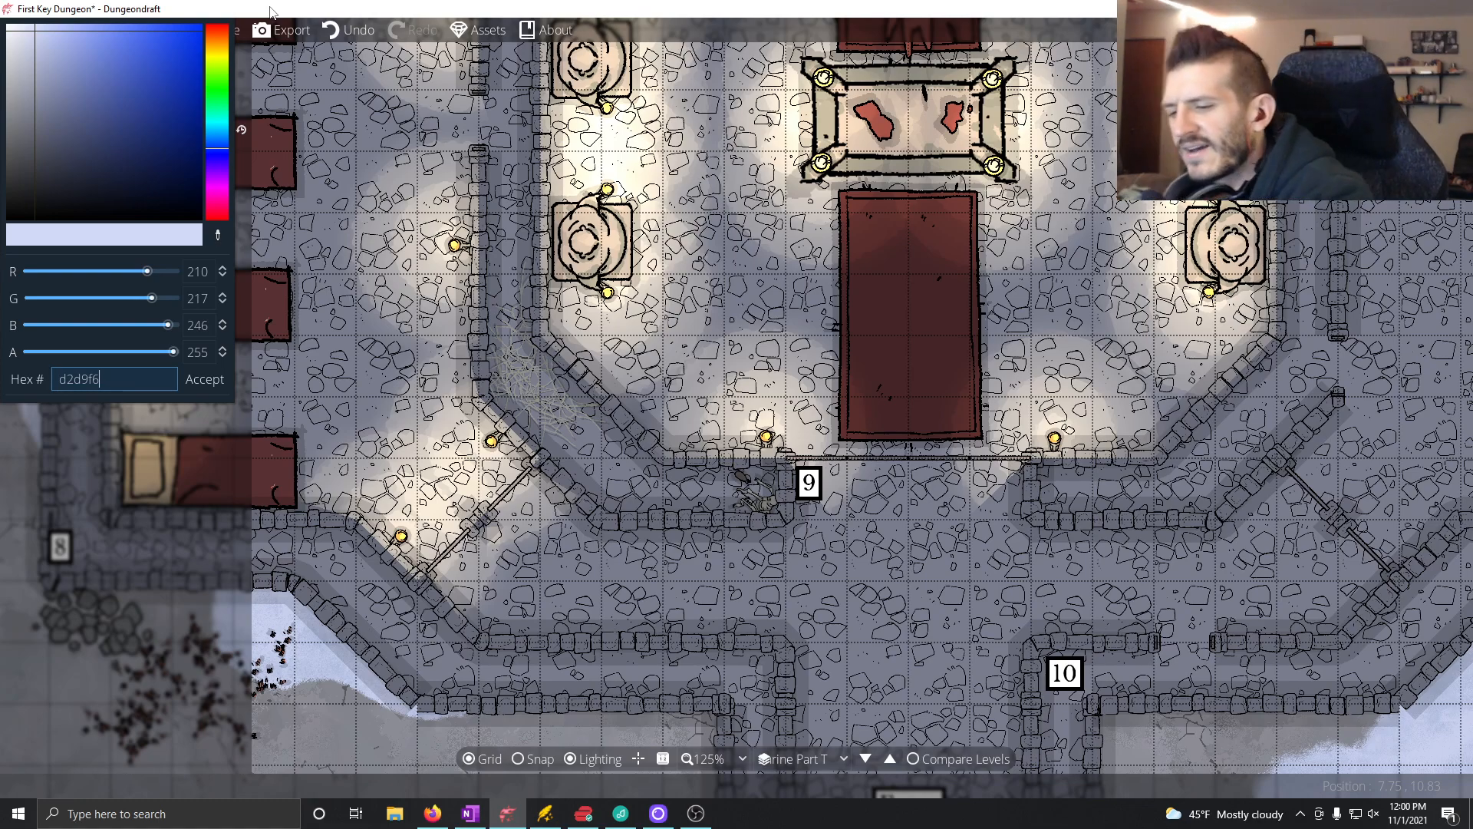
{"action": "left_click", "coordinate": [201, 379]}
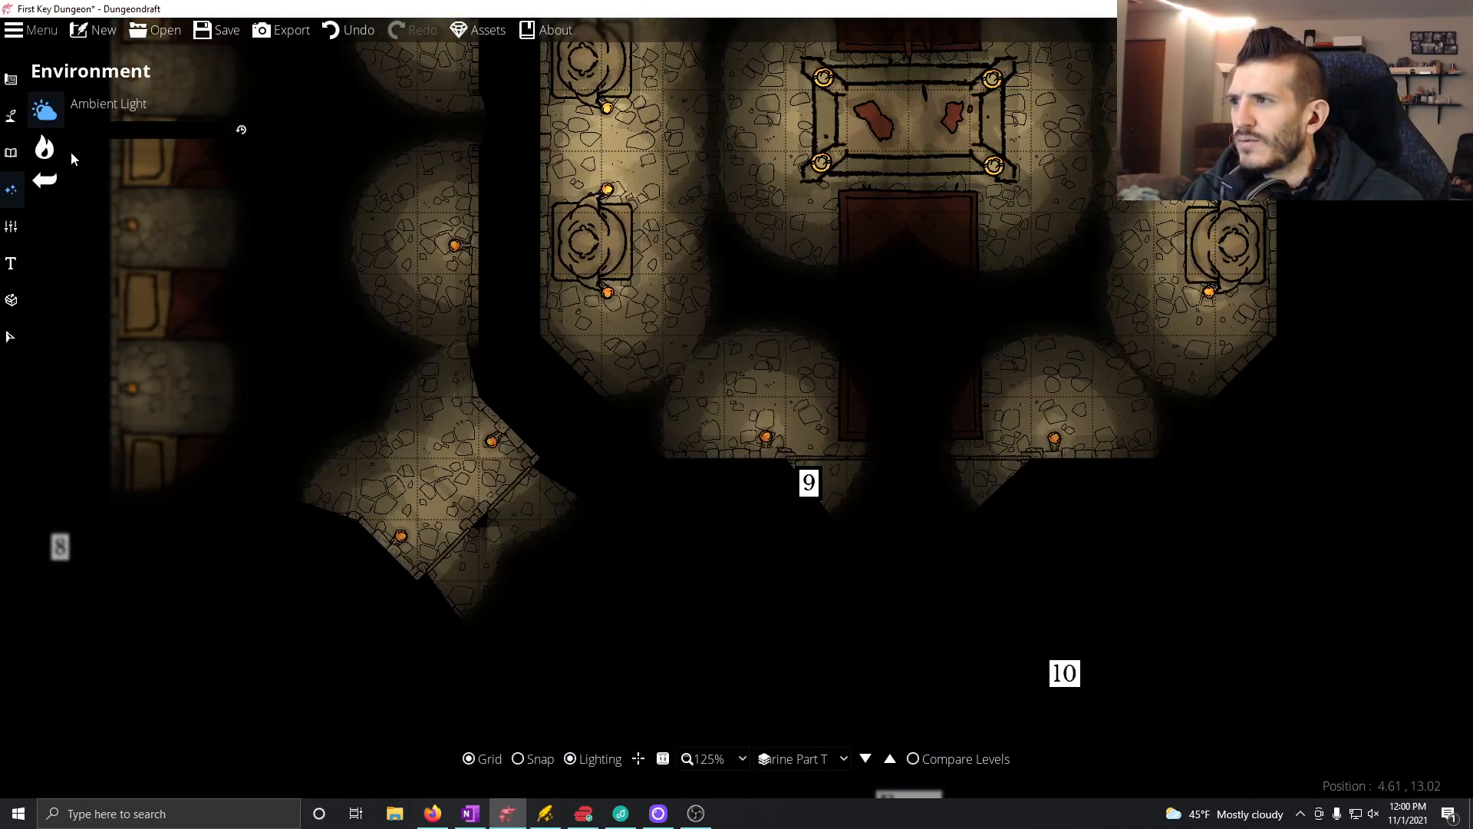
Step: Set the map's ambient light color to the pale blue deeaff and review the whole map
{"action": "left_click", "coordinate": [135, 132]}
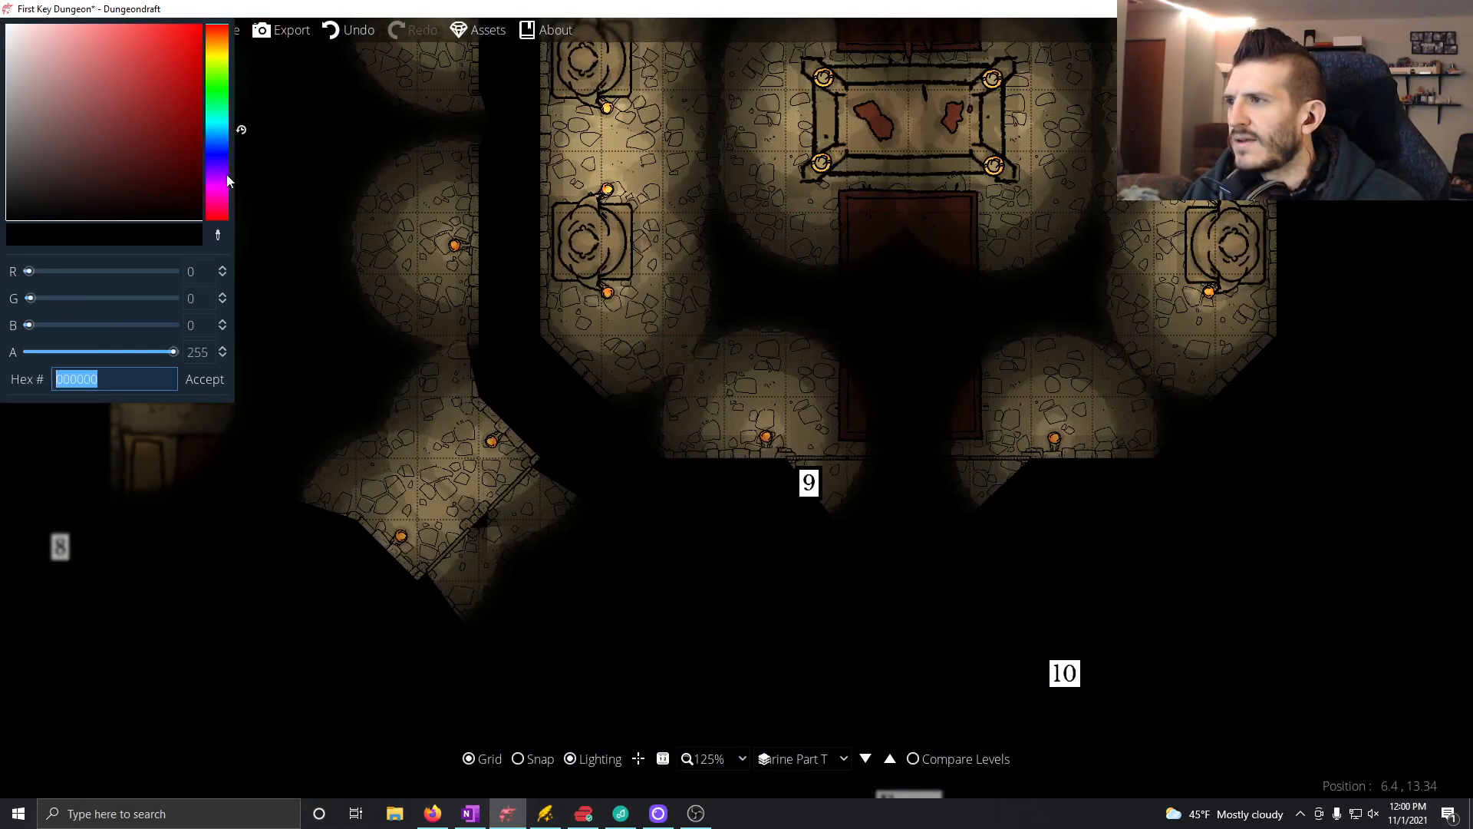
{"action": "left_click", "coordinate": [216, 144]}
{"action": "mouse_move", "coordinate": [27, 32]}
{"action": "left_mouse_down"}
{"action": "mouse_move", "coordinate": [39, 13]}
{"action": "mouse_move", "coordinate": [2, 13]}
{"action": "mouse_move", "coordinate": [32, 9]}
{"action": "left_mouse_up"}
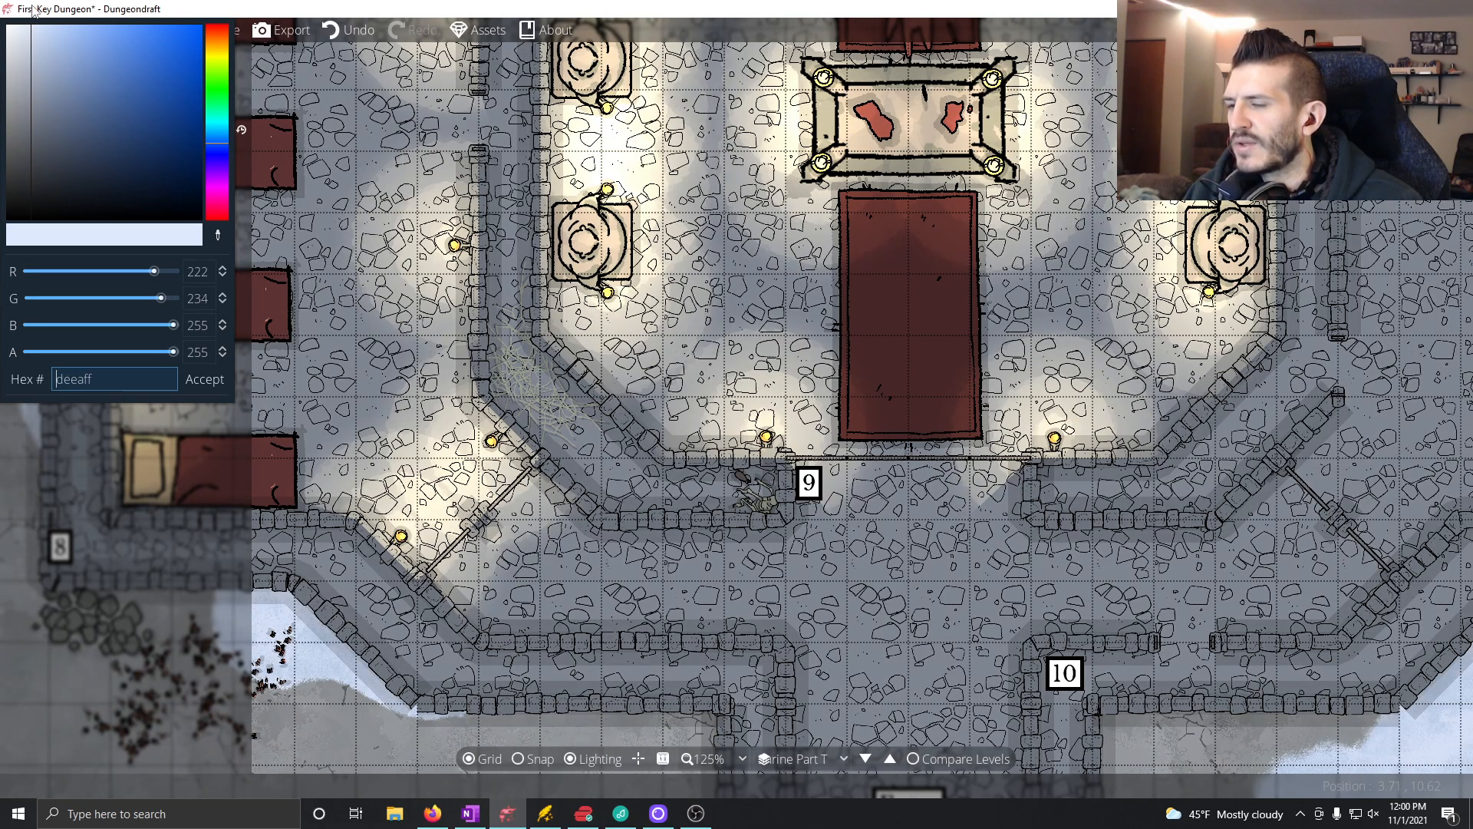
{"action": "left_click", "coordinate": [217, 376]}
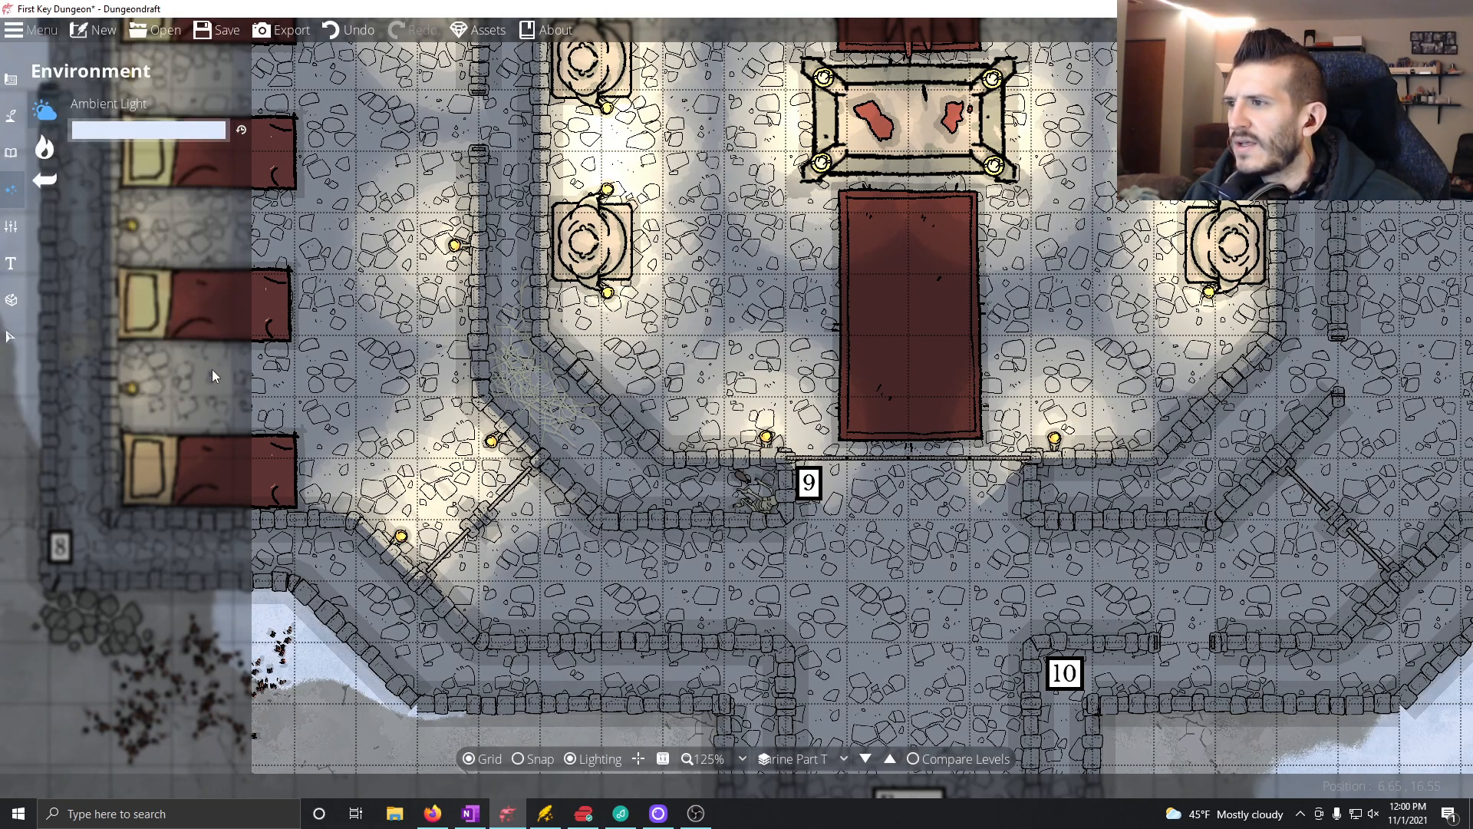
{"action": "scroll", "coordinate": [832, 541], "scroll_direction": "down", "scroll_amount": 5}
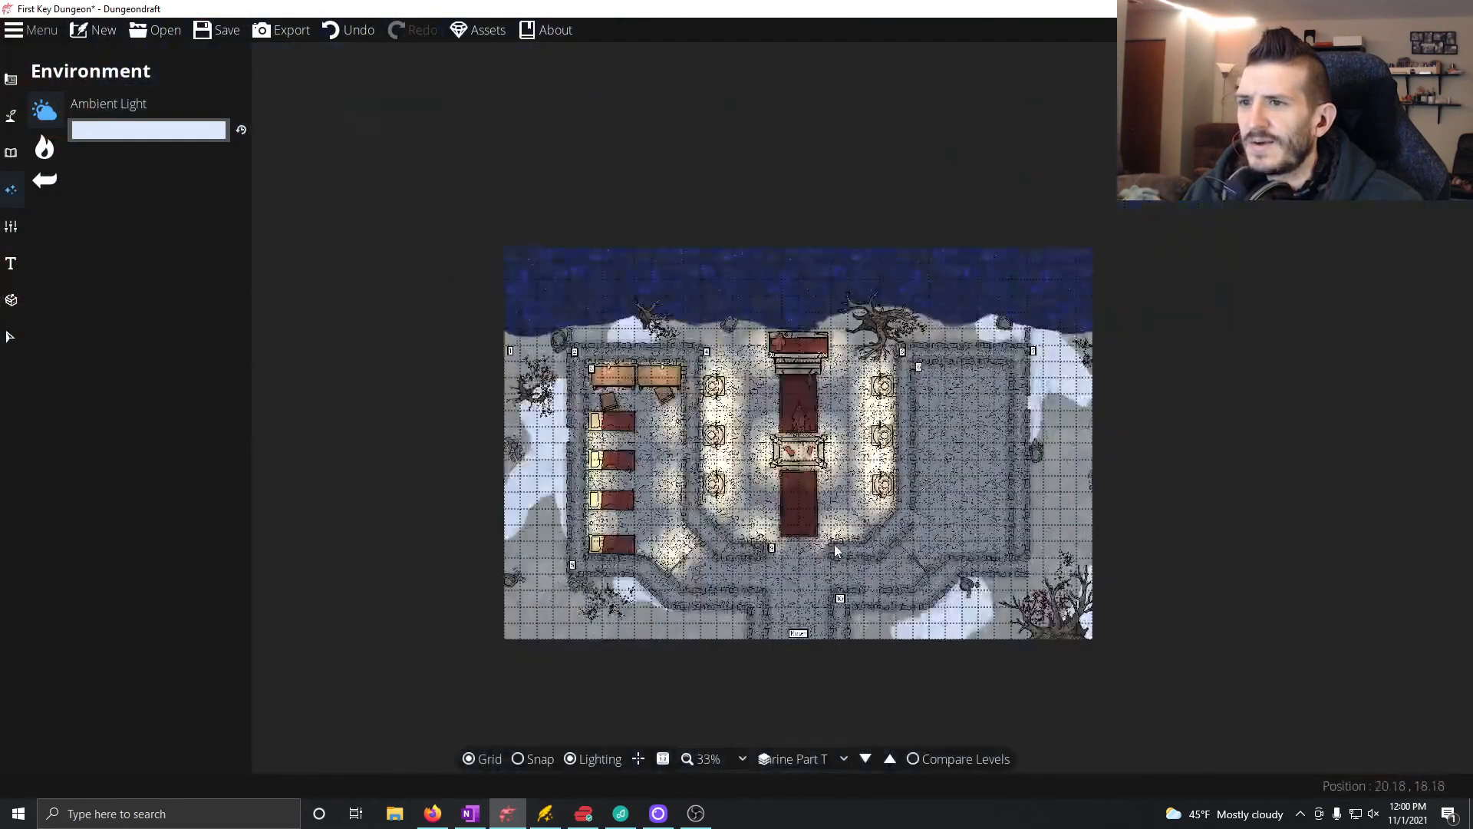
{"action": "scroll", "coordinate": [829, 530], "scroll_direction": "up", "scroll_amount": 1}
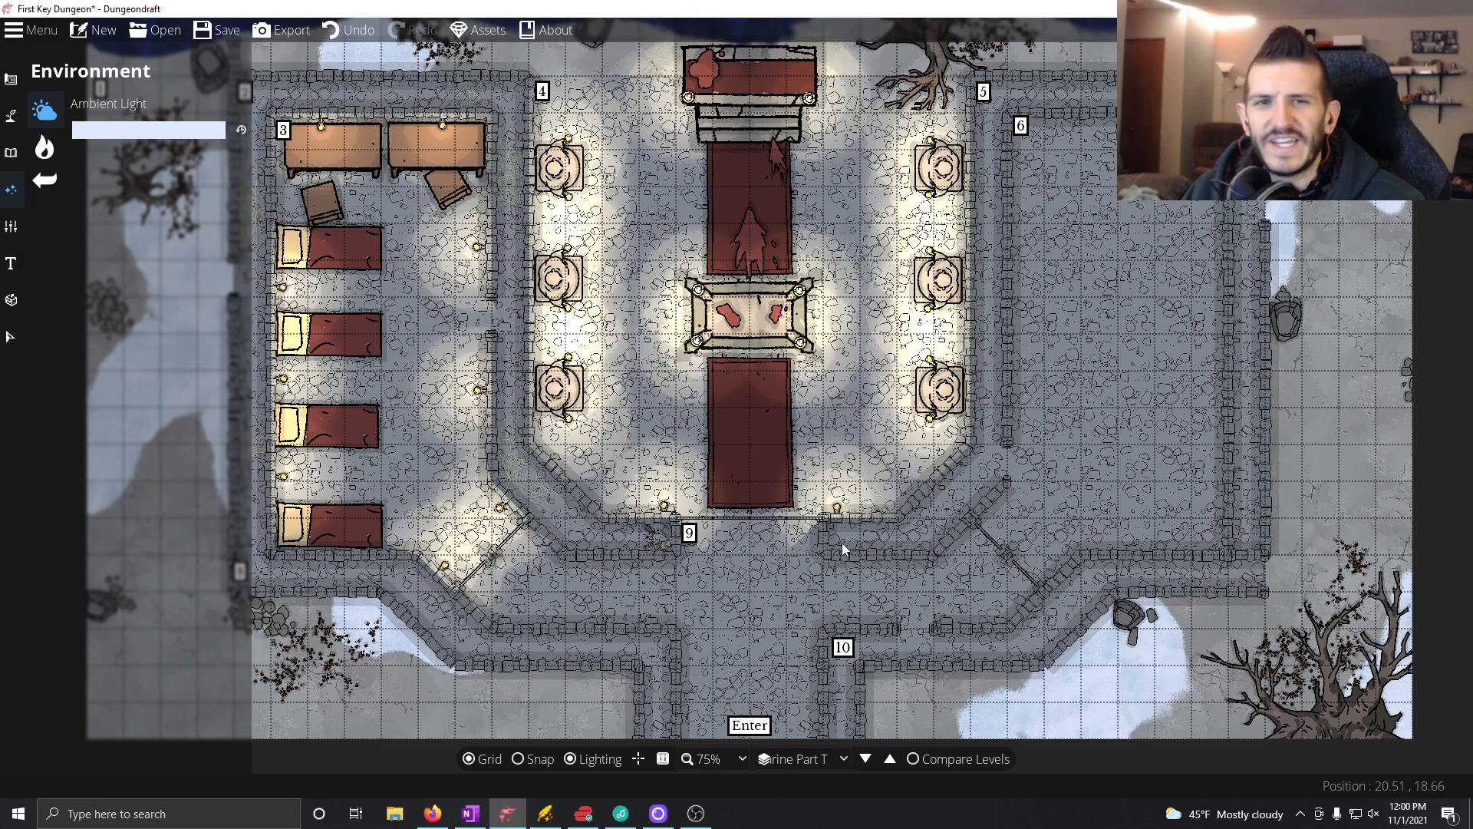
{"action": "left_click_drag", "start_coordinate": [769, 388], "coordinate": [779, 462]}
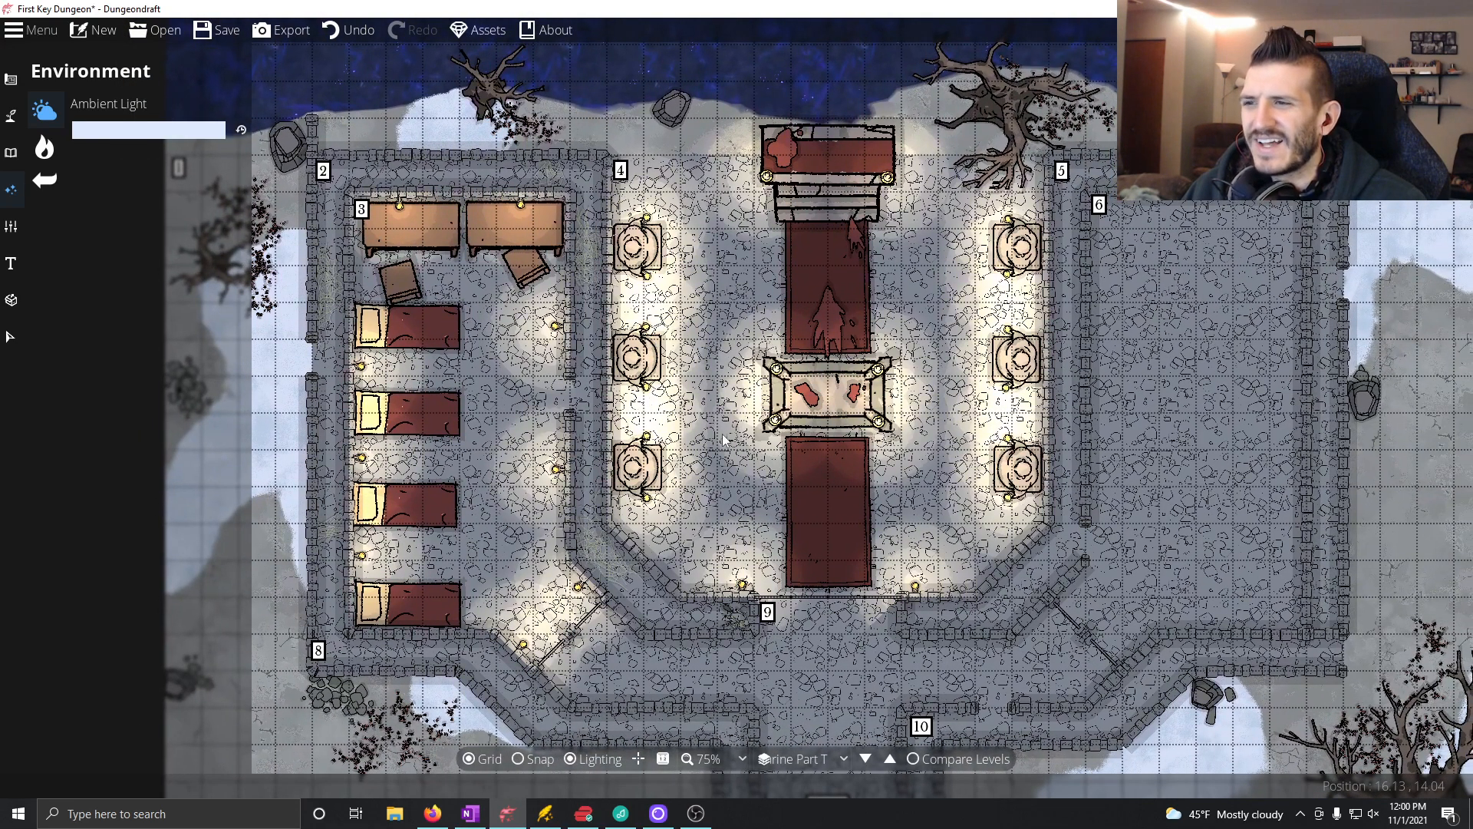
Step: Leave the lighting tools and switch to OneNote to read the room notes on The First Key page
{"action": "left_click", "coordinate": [45, 147]}
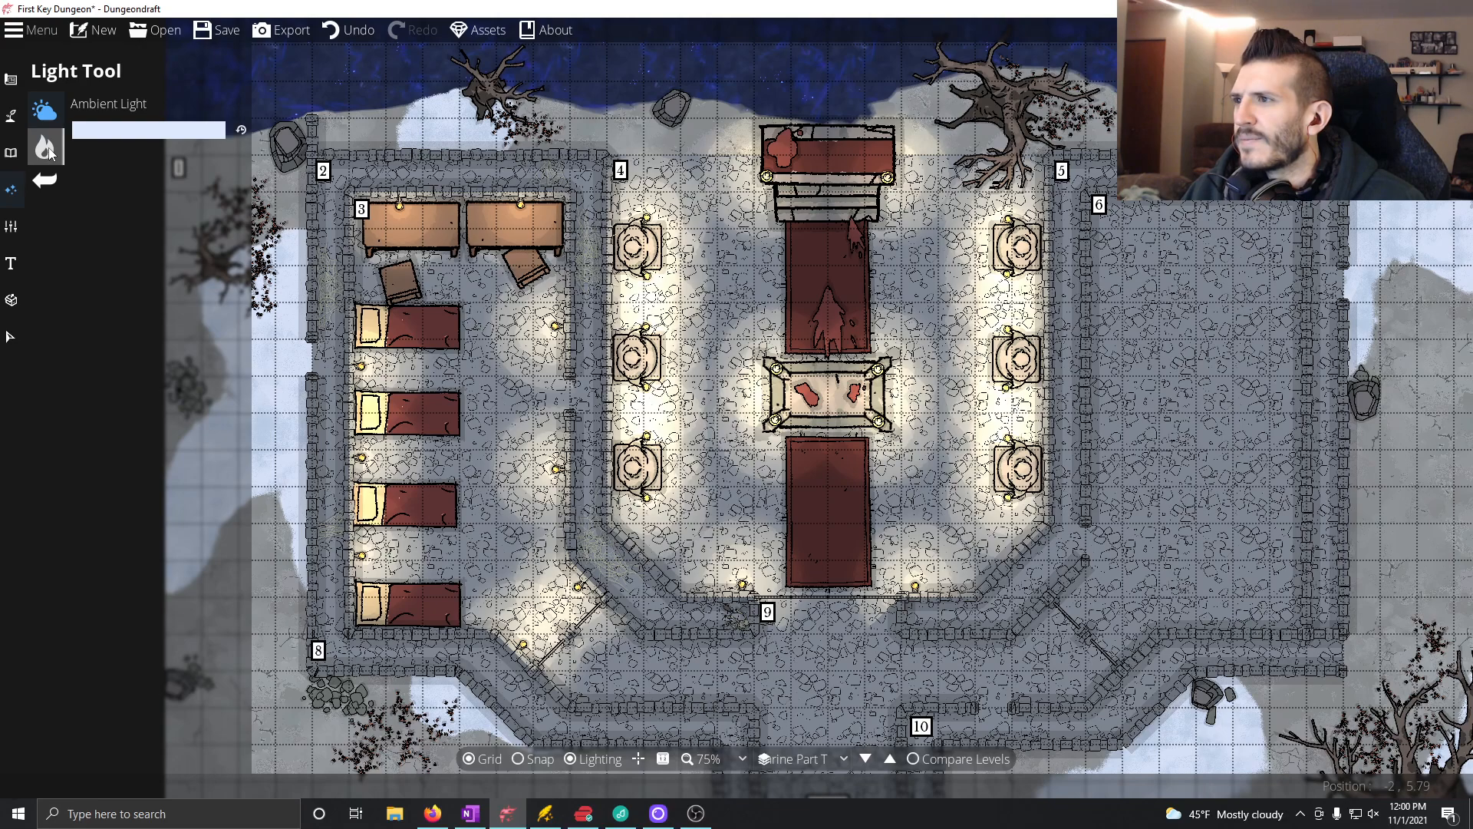
{"action": "left_click", "coordinate": [59, 185]}
{"action": "mouse_move", "coordinate": [54, 182]}
{"action": "left_click", "coordinate": [62, 146]}
{"action": "left_click", "coordinate": [35, 103]}
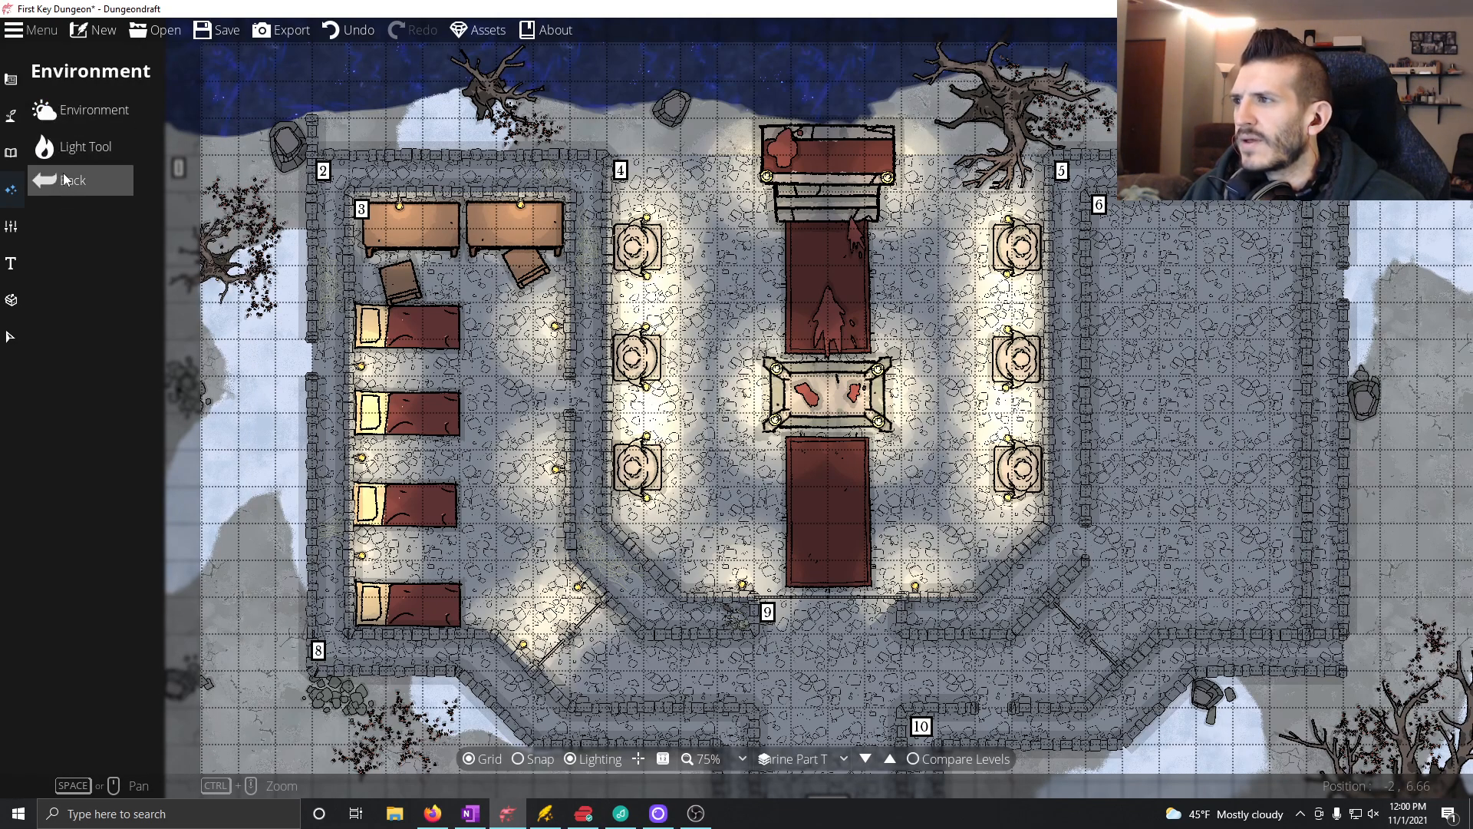
{"action": "left_click", "coordinate": [62, 178]}
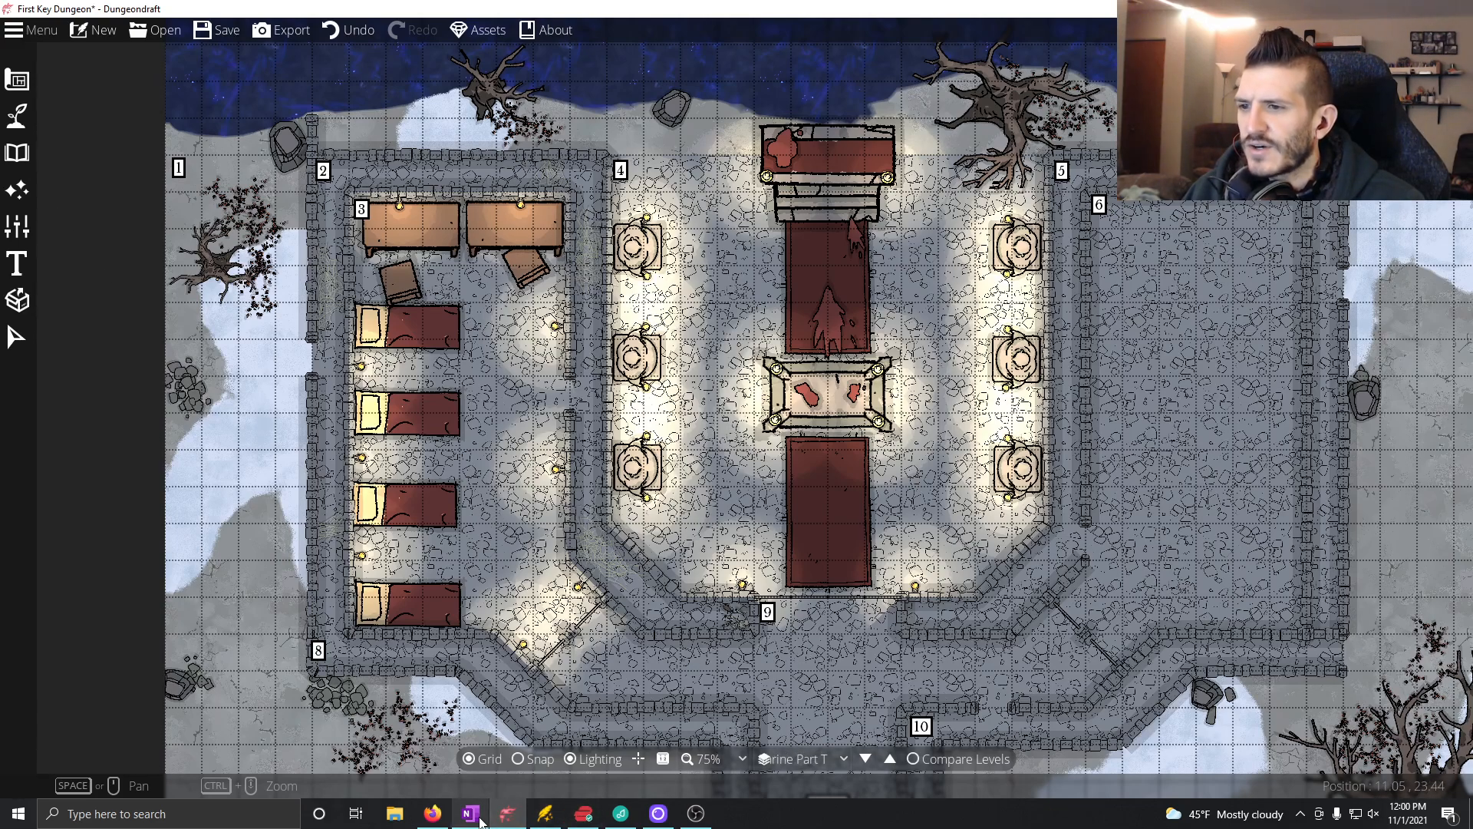
{"action": "scroll", "coordinate": [715, 500], "scroll_direction": "up", "scroll_amount": 3}
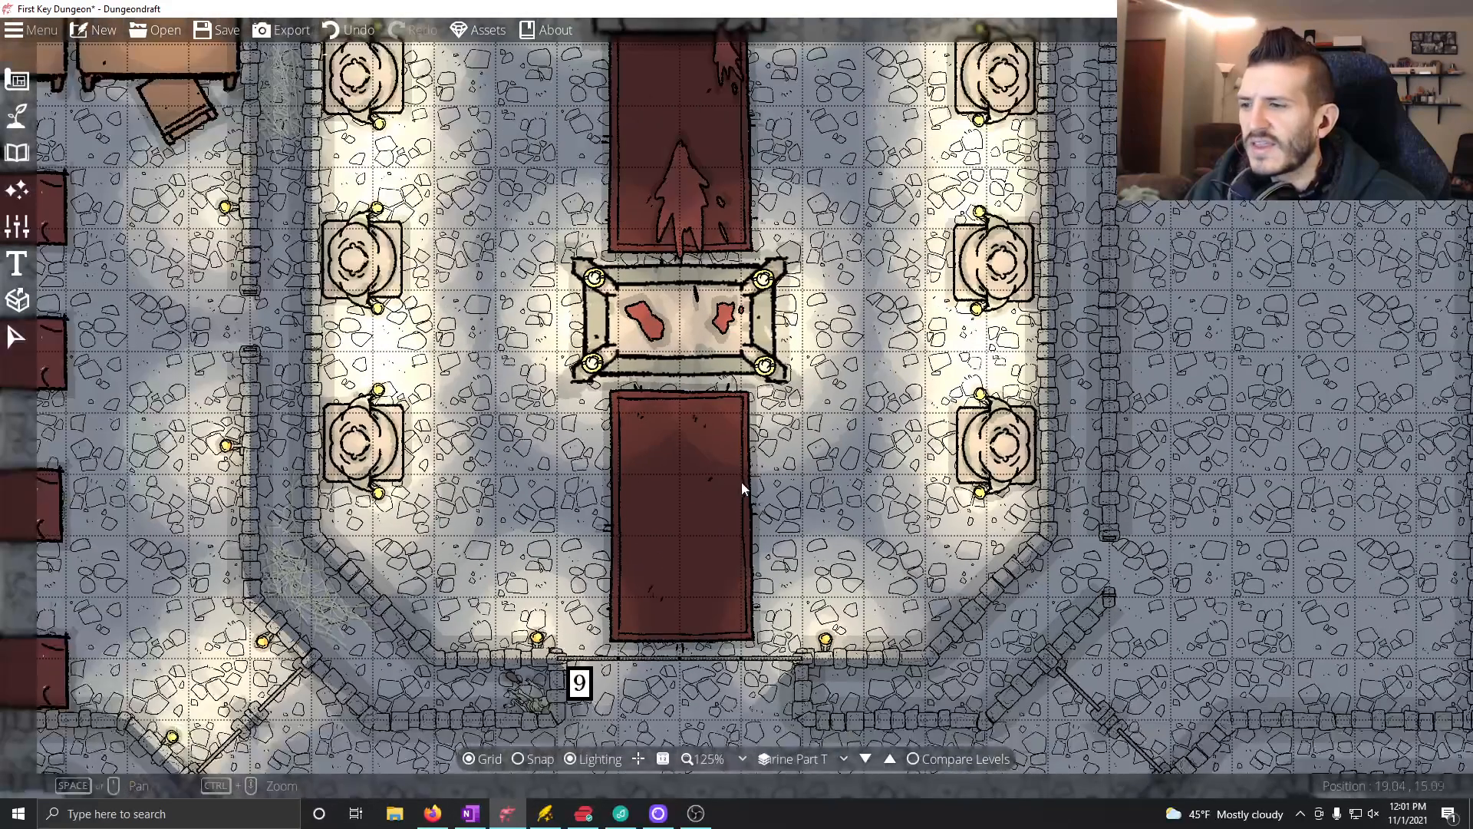
{"action": "left_click", "coordinate": [470, 814]}
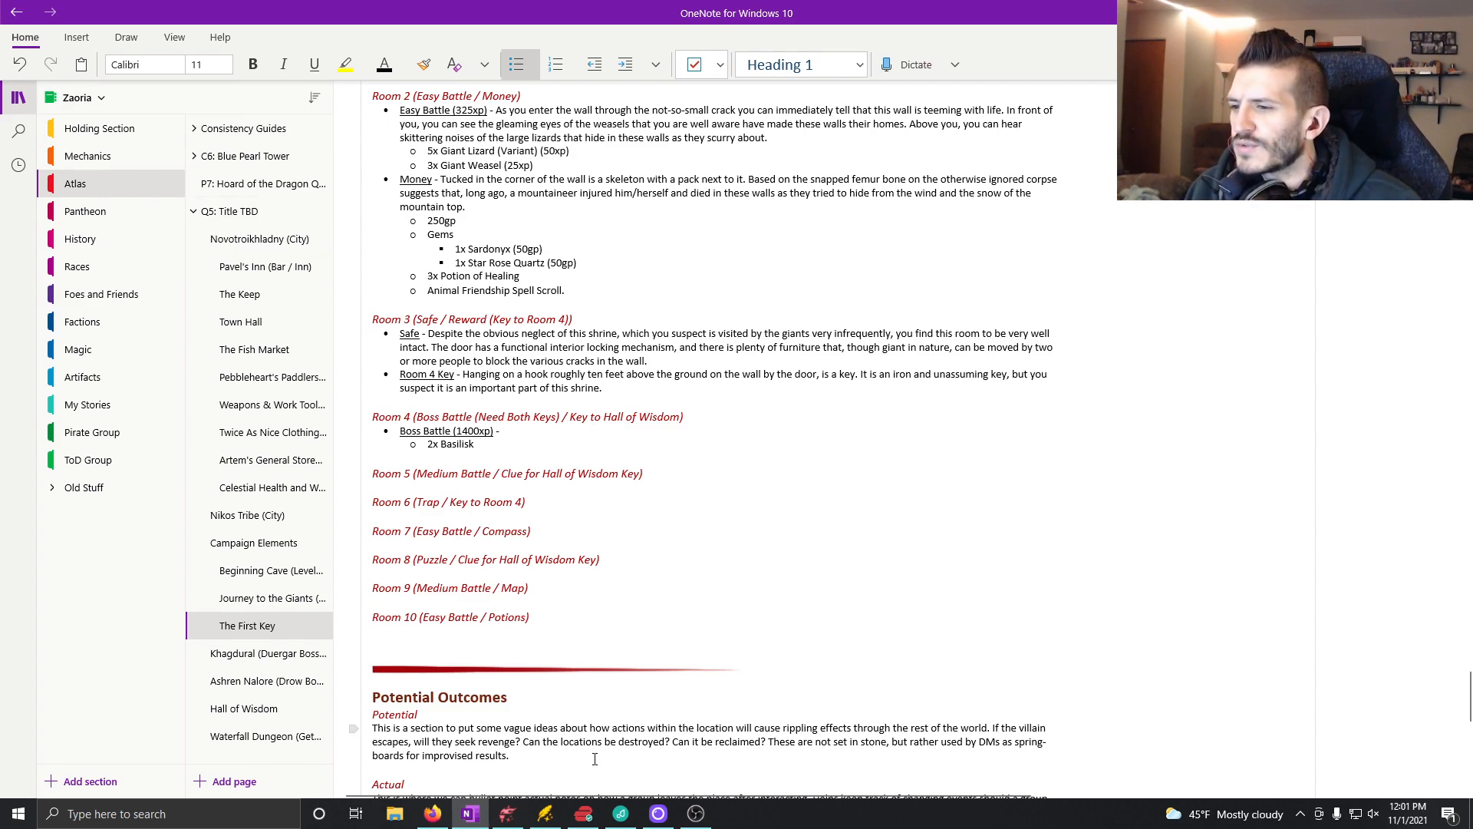
Step: Switch to Dungeondraft and show the full object library in the Object Tool instead of only the Lighting set
{"action": "left_click", "coordinate": [508, 813]}
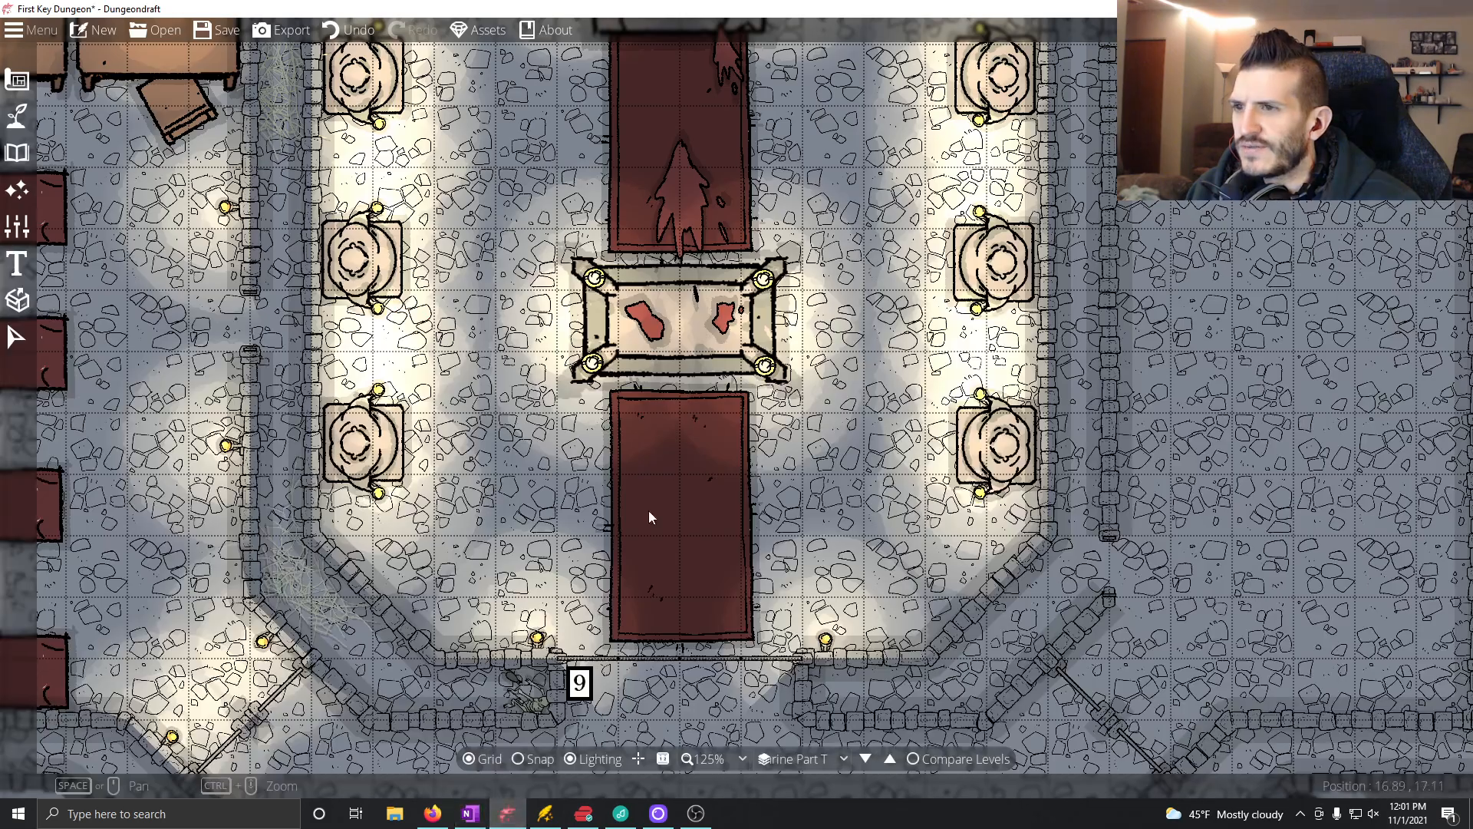
{"action": "left_click", "coordinate": [17, 115]}
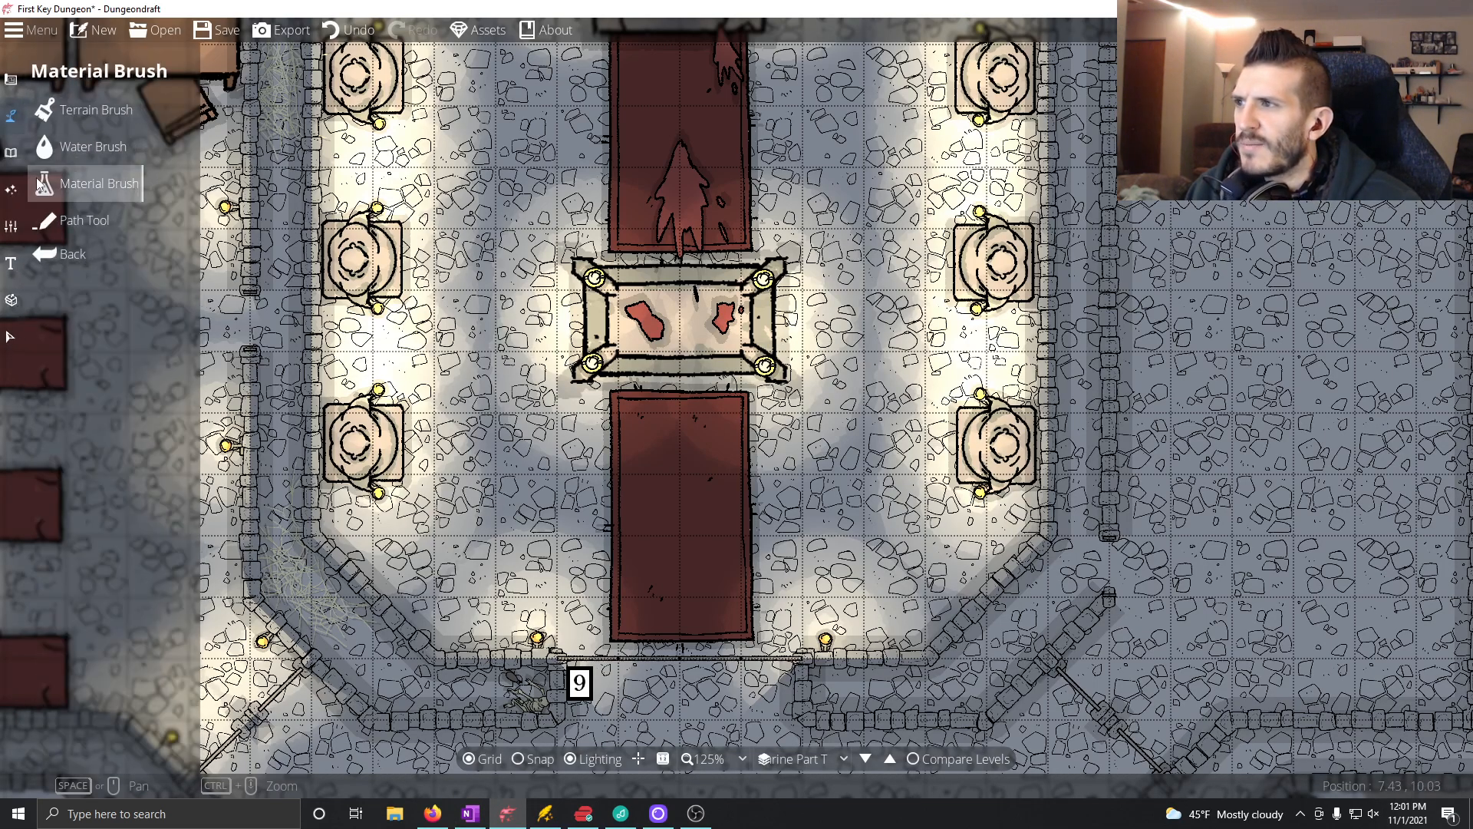
{"action": "left_click", "coordinate": [11, 152]}
{"action": "left_click", "coordinate": [99, 119]}
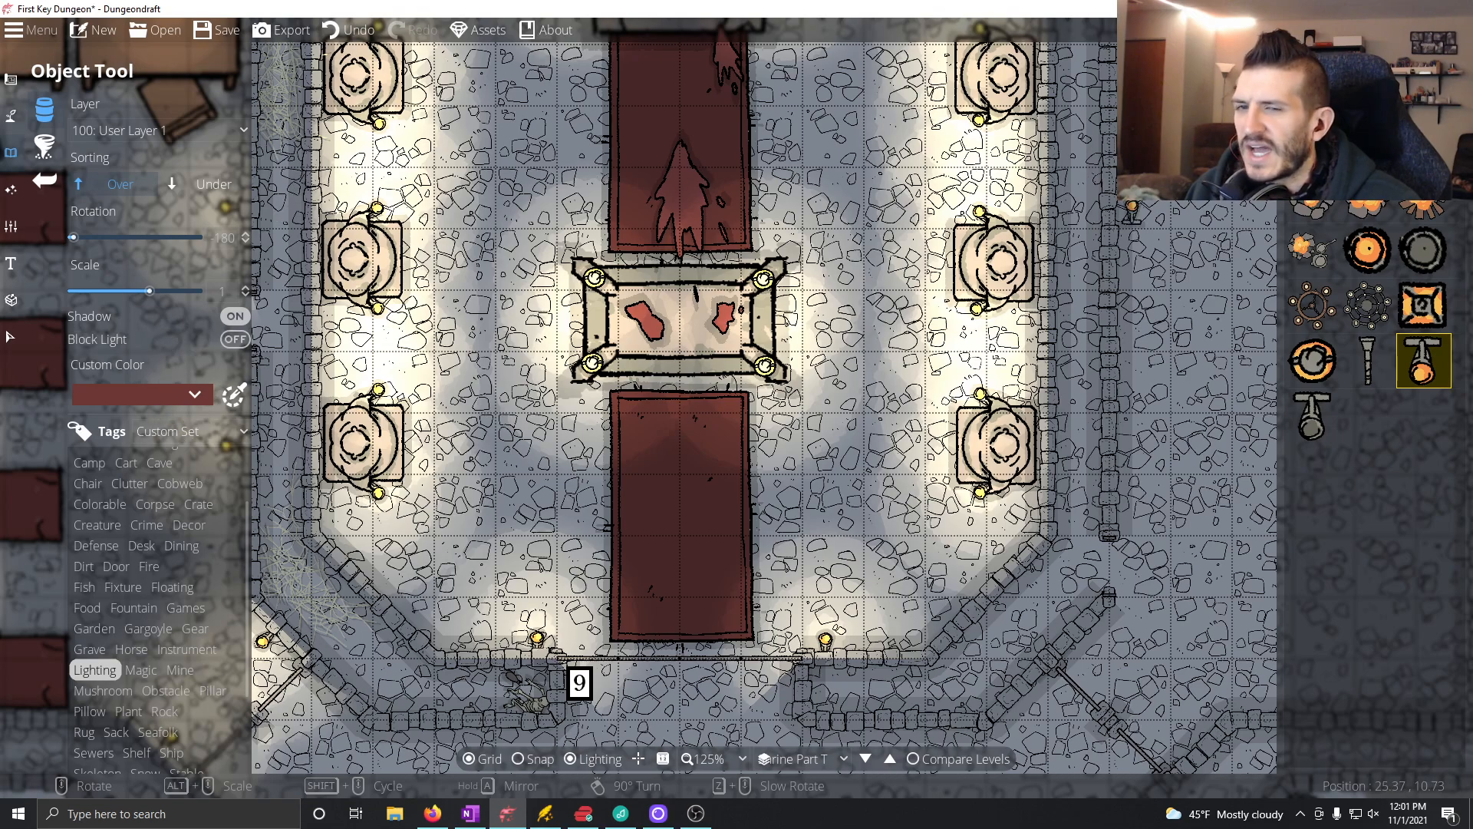
{"action": "left_click", "coordinate": [1408, 77]}
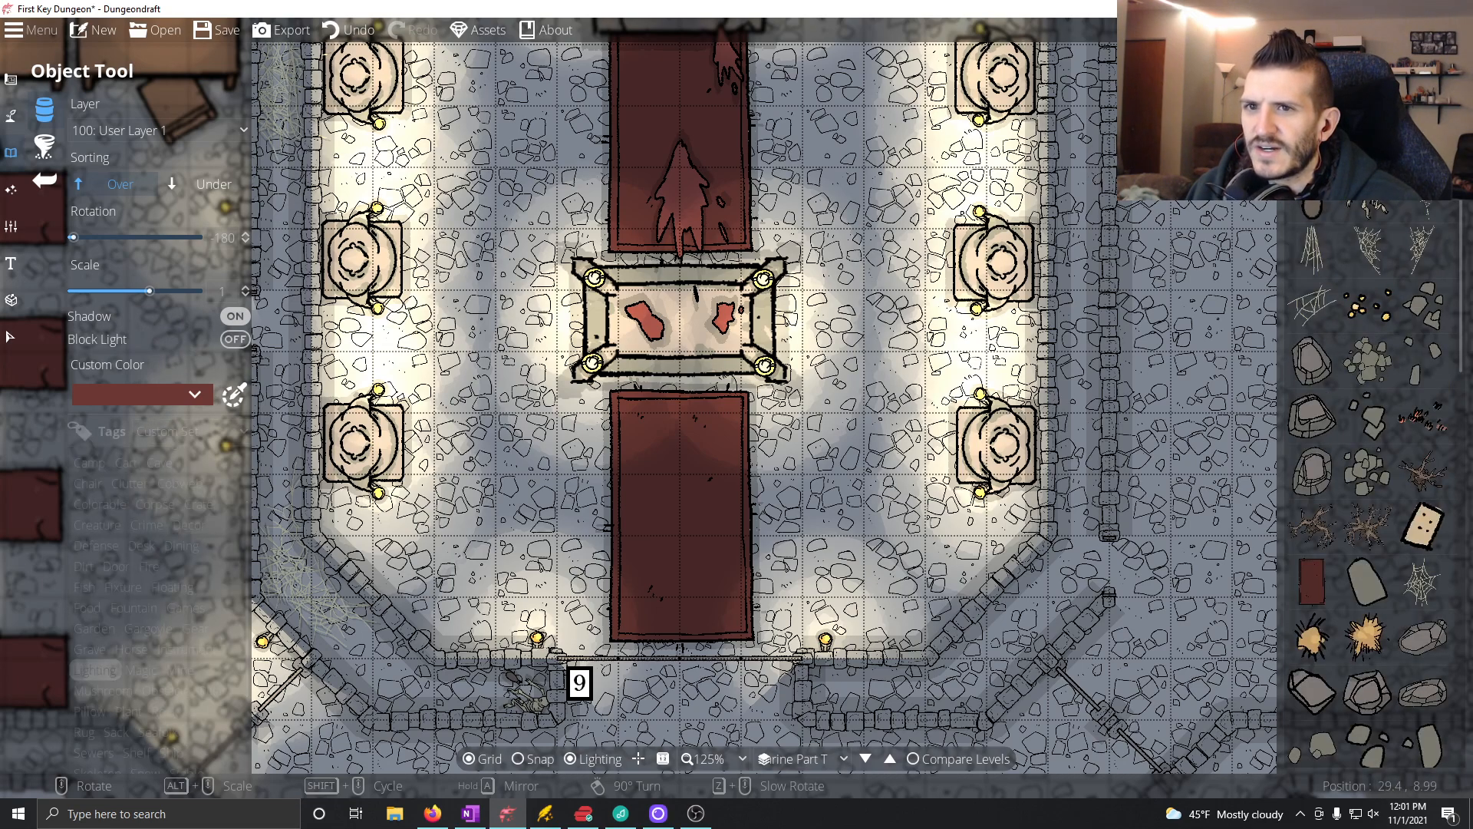
Step: Browse the stone, wood and animal statues in the object library for small statues suited to the boss room
{"action": "scroll", "coordinate": [1366, 484], "scroll_direction": "down", "scroll_amount": 5}
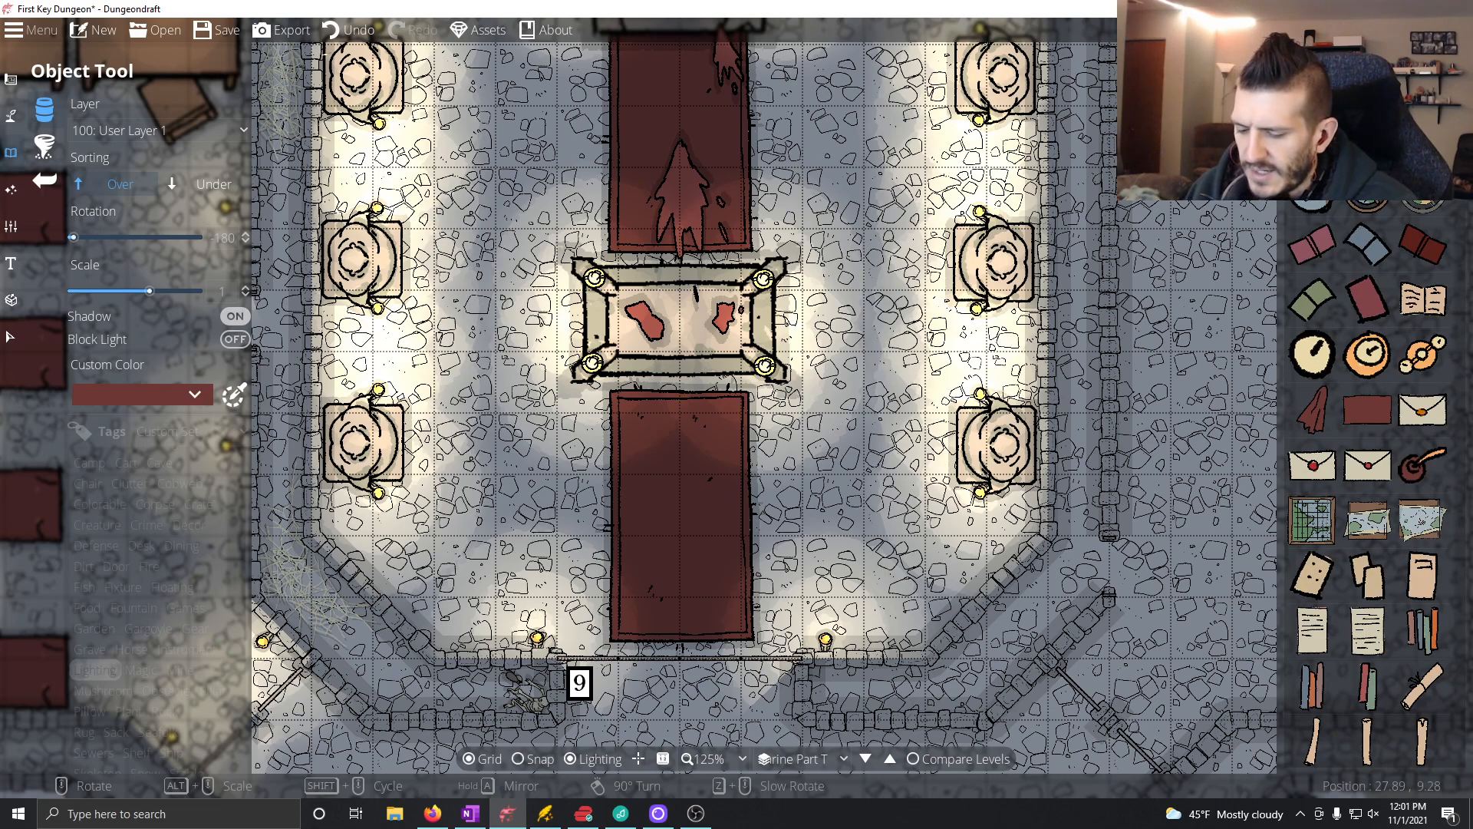
{"action": "scroll", "coordinate": [1373, 476], "scroll_direction": "down", "scroll_amount": 10}
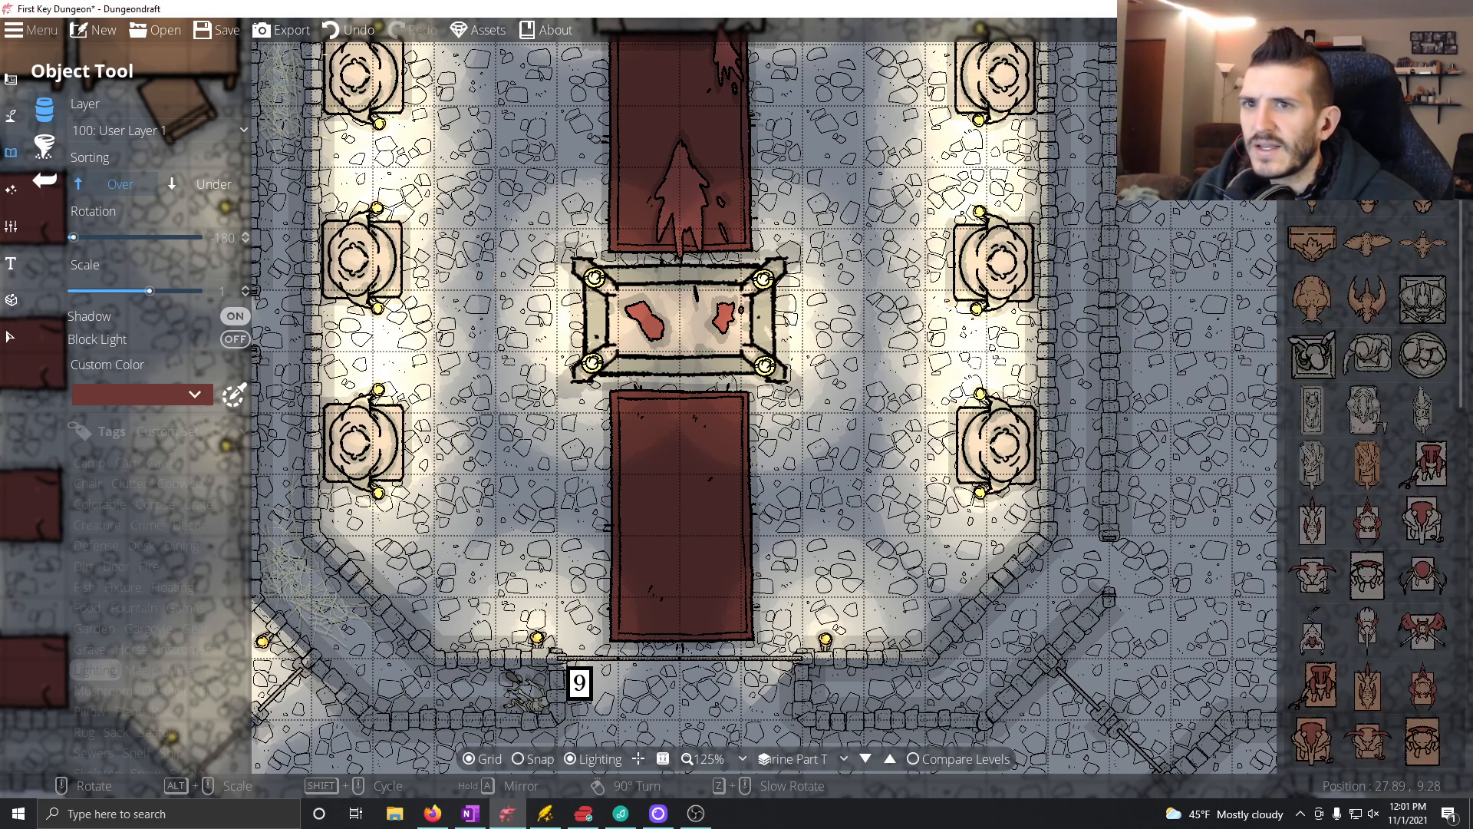
{"action": "mouse_move", "coordinate": [1381, 472]}
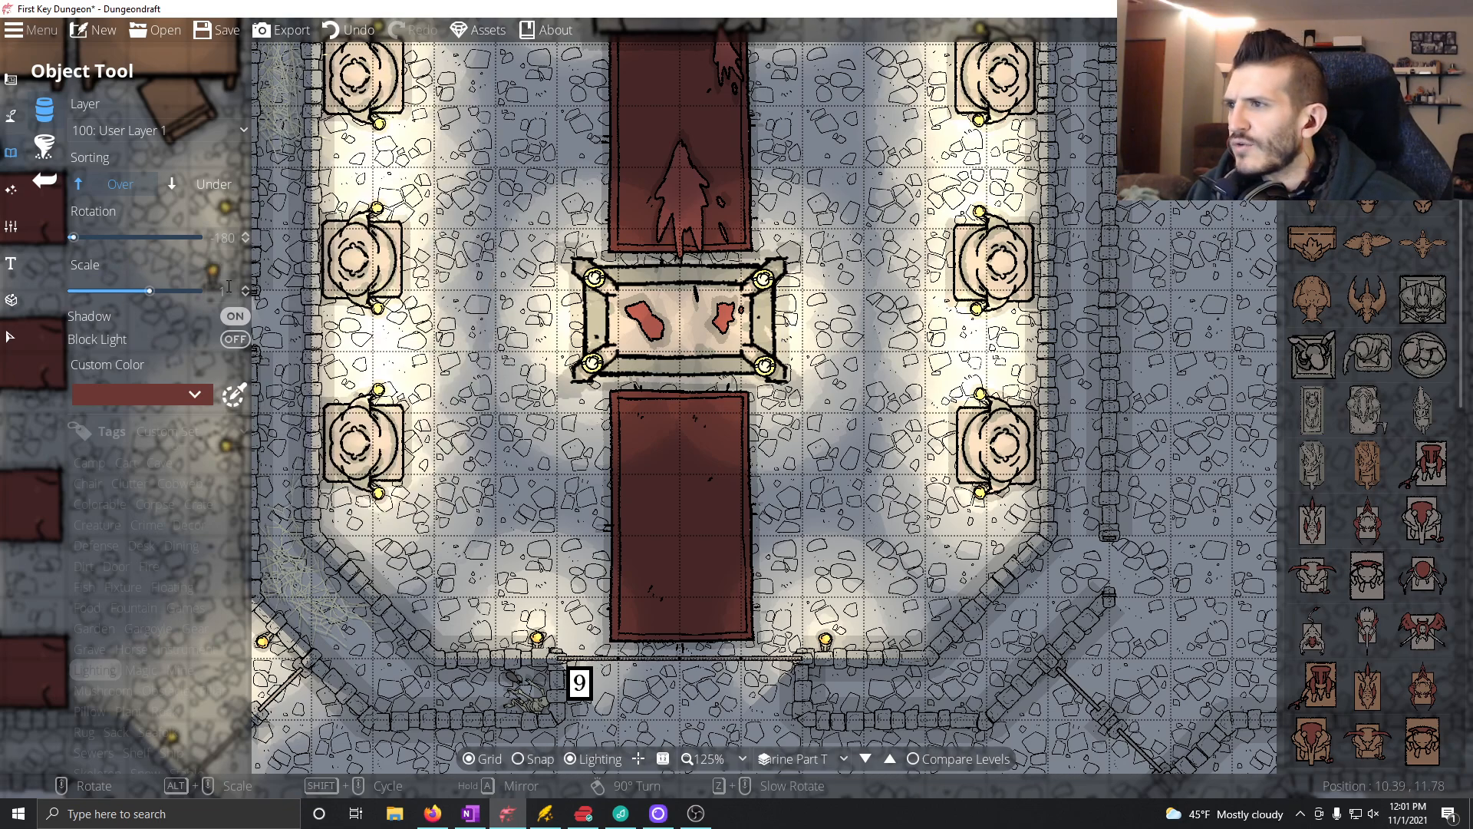
{"action": "scroll", "coordinate": [1404, 667], "scroll_direction": "down", "scroll_amount": 8}
{"action": "mouse_move", "coordinate": [1404, 667]}
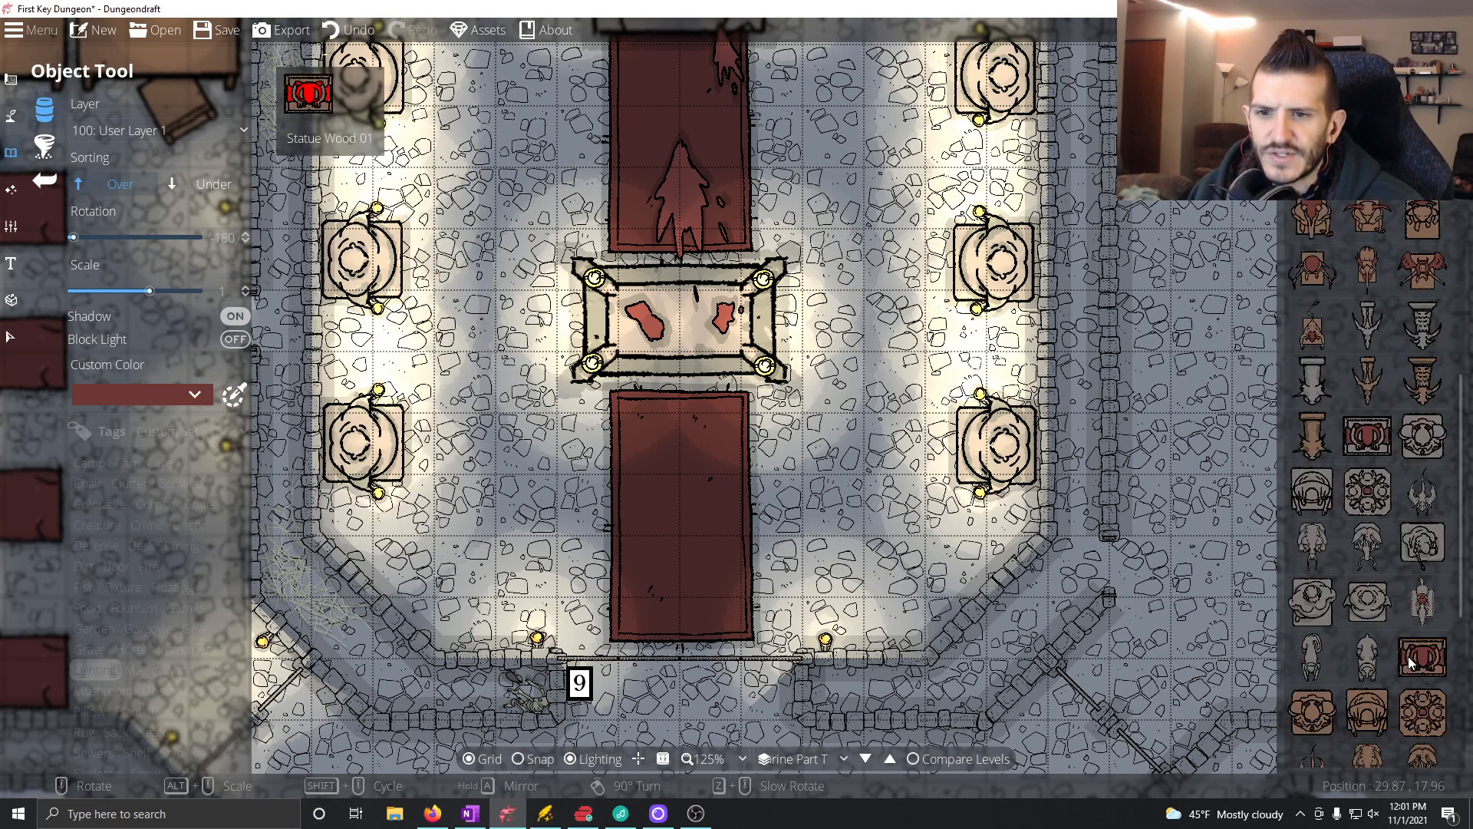
{"action": "scroll", "coordinate": [1391, 705], "scroll_direction": "up", "scroll_amount": 4}
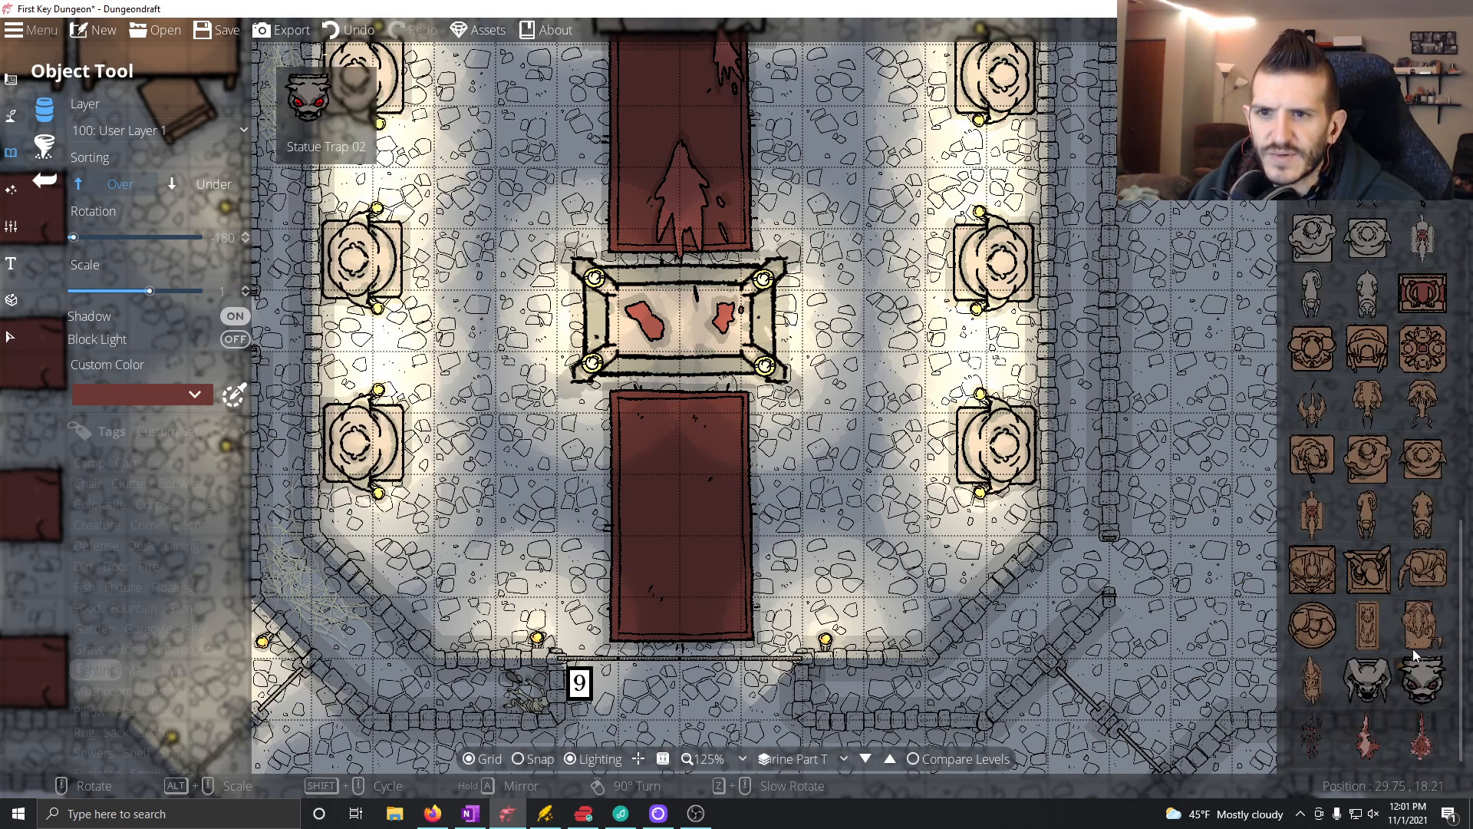
{"action": "scroll", "coordinate": [1378, 570], "scroll_direction": "up", "scroll_amount": 5}
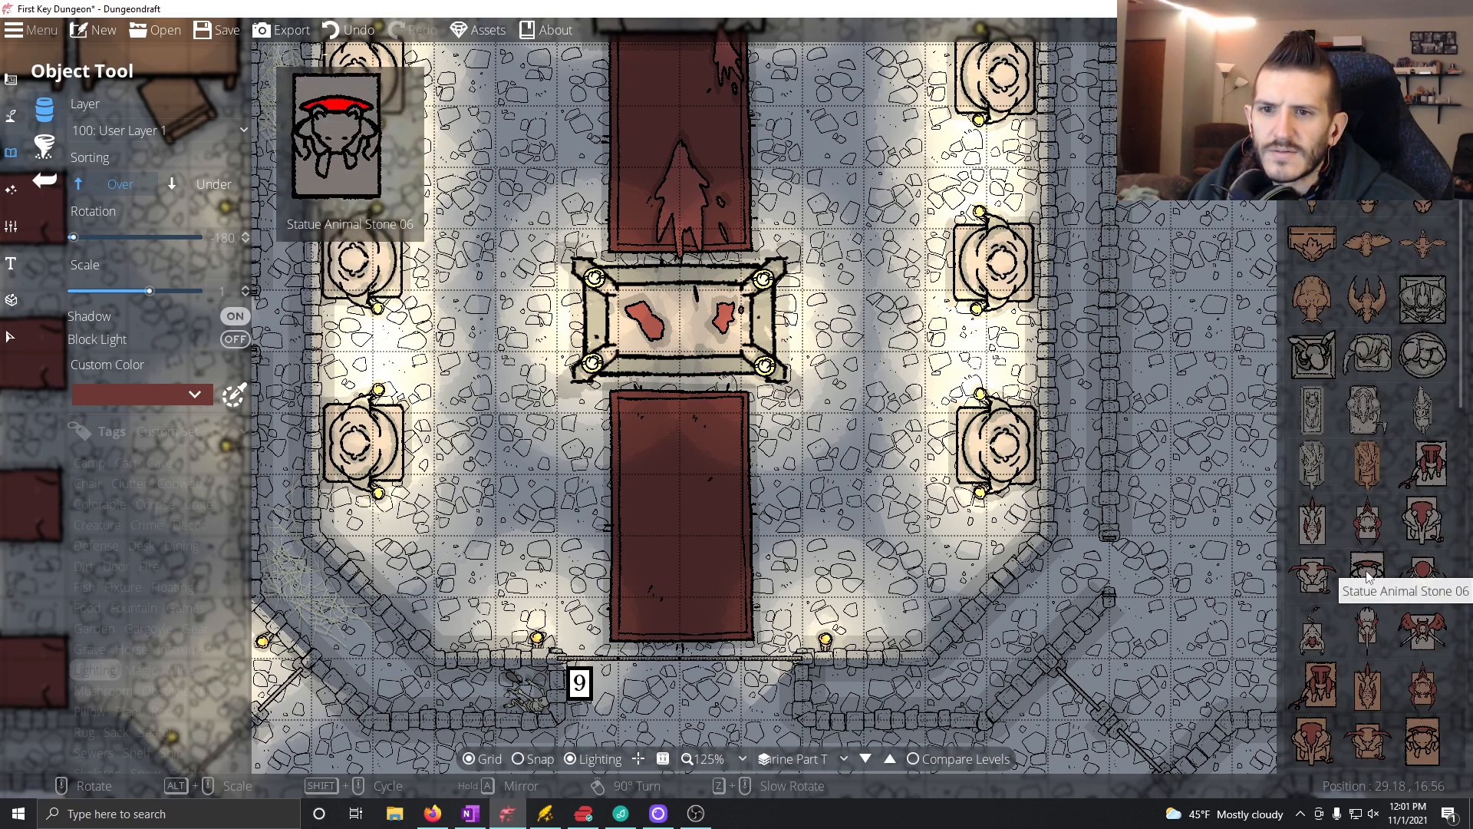
{"action": "scroll", "coordinate": [1399, 586], "scroll_direction": "down", "scroll_amount": 4}
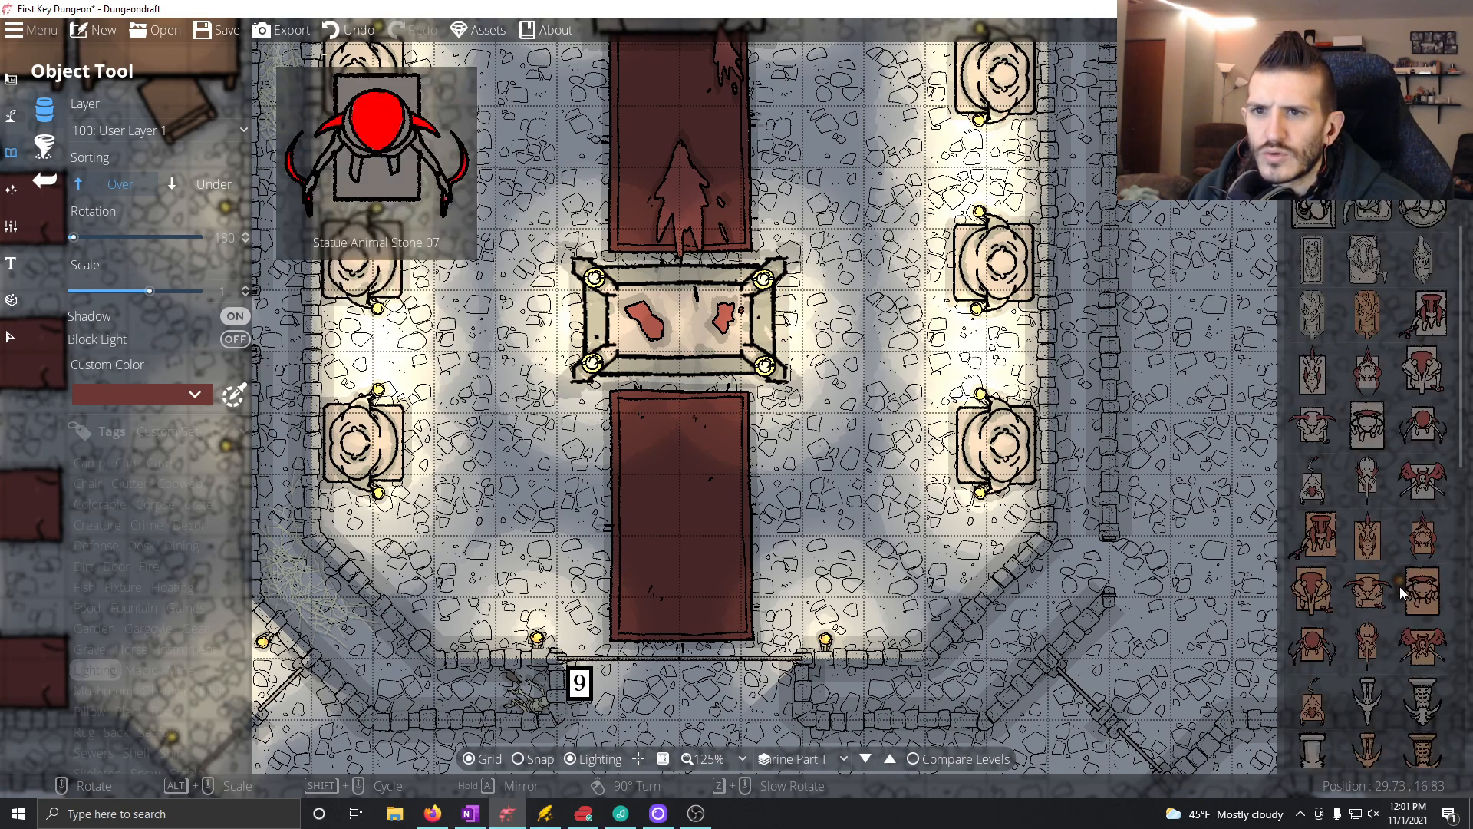
{"action": "scroll", "coordinate": [1397, 586], "scroll_direction": "down", "scroll_amount": 8}
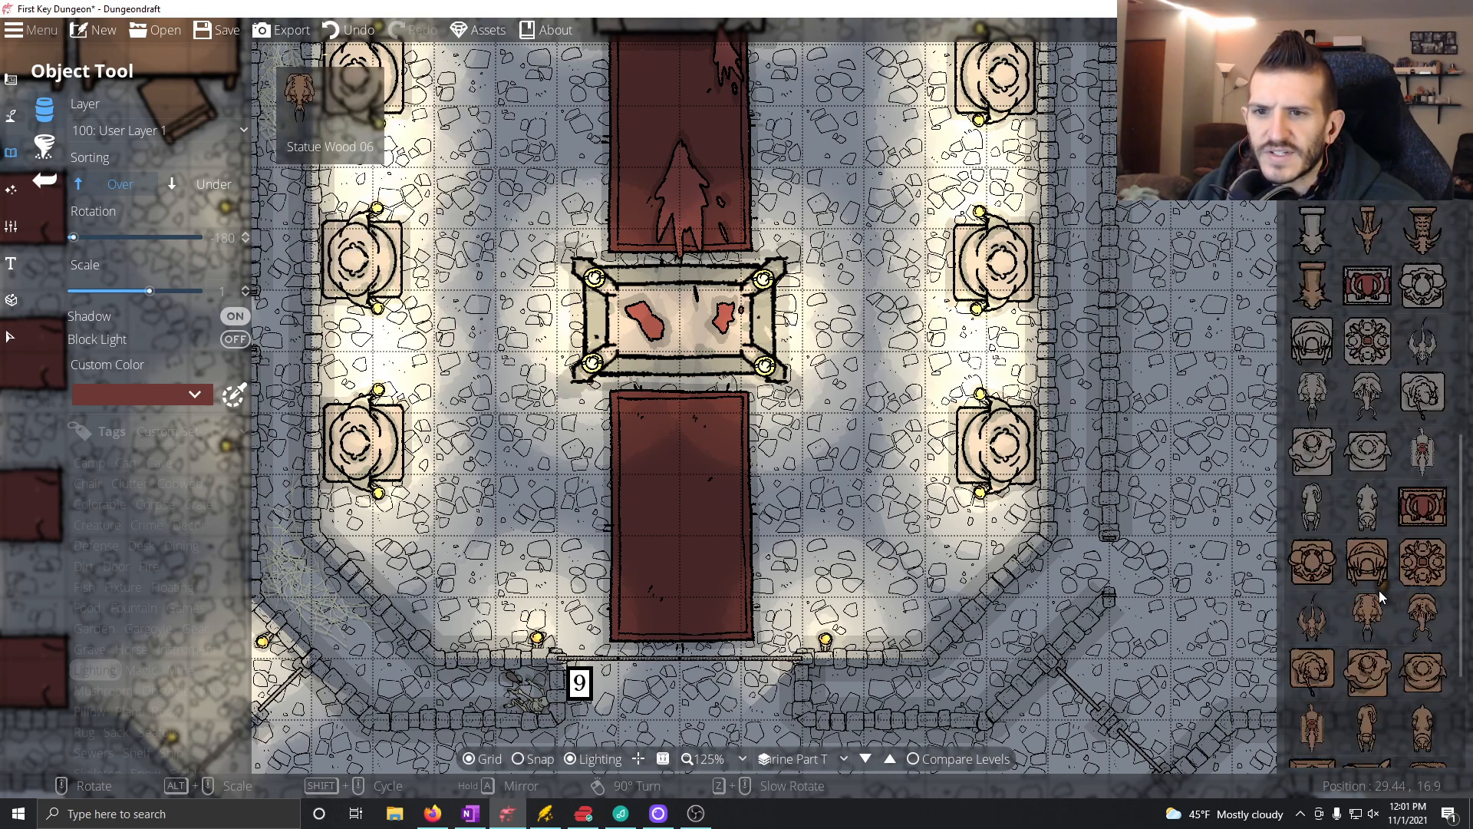
{"action": "mouse_move", "coordinate": [1354, 604]}
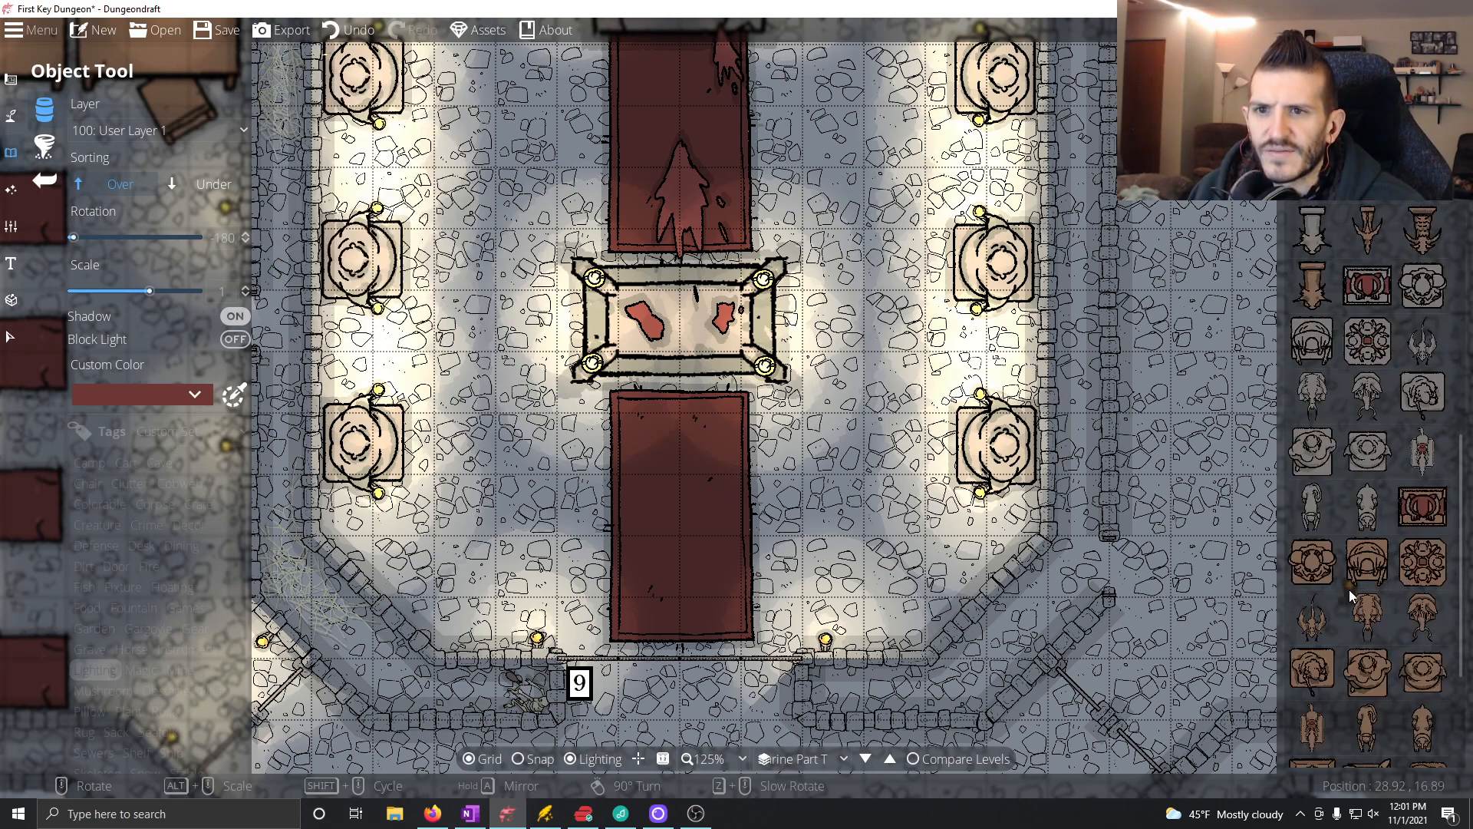
{"action": "mouse_move", "coordinate": [1343, 373]}
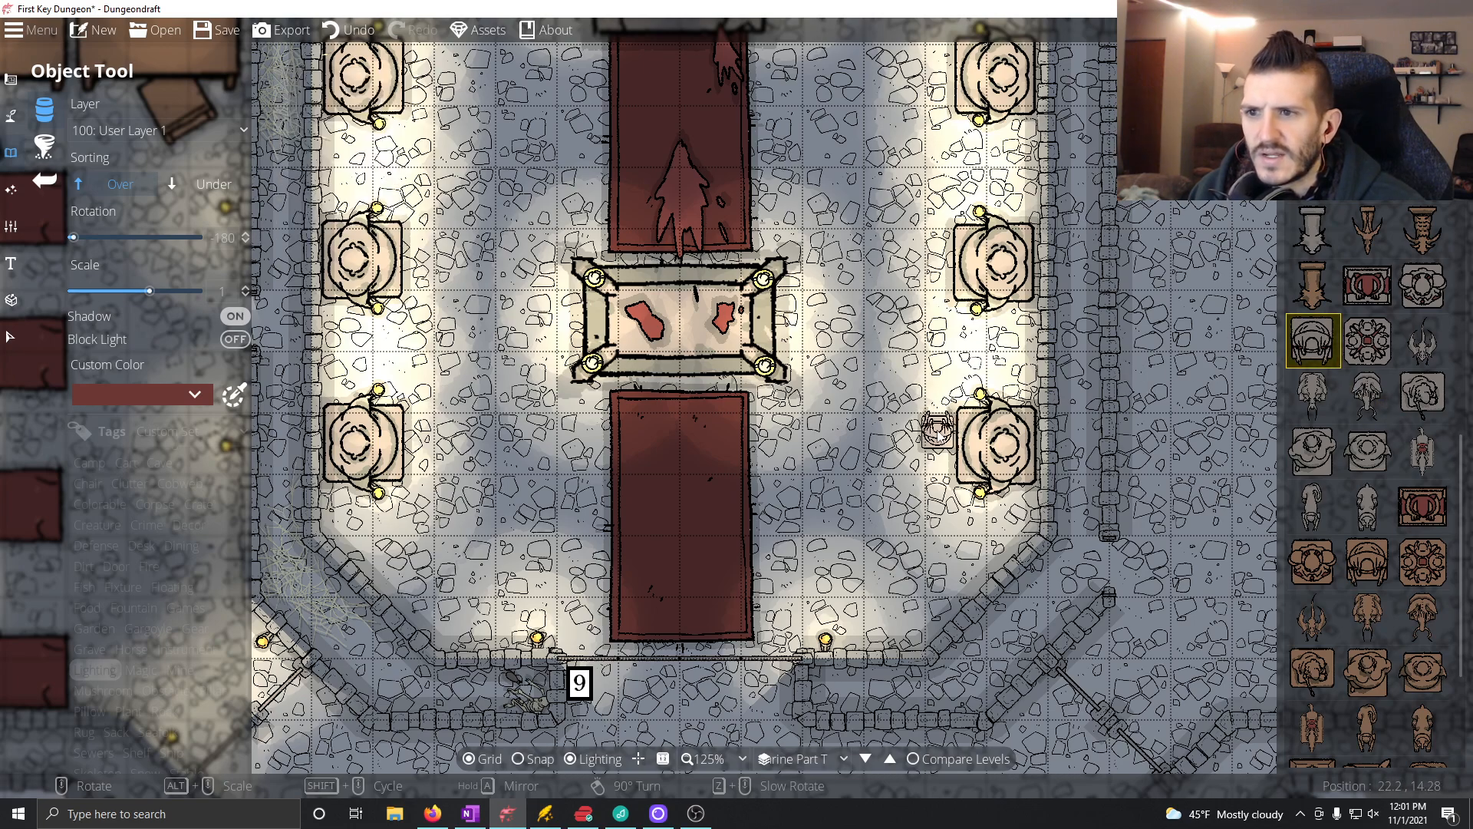
{"action": "left_click", "coordinate": [1338, 341]}
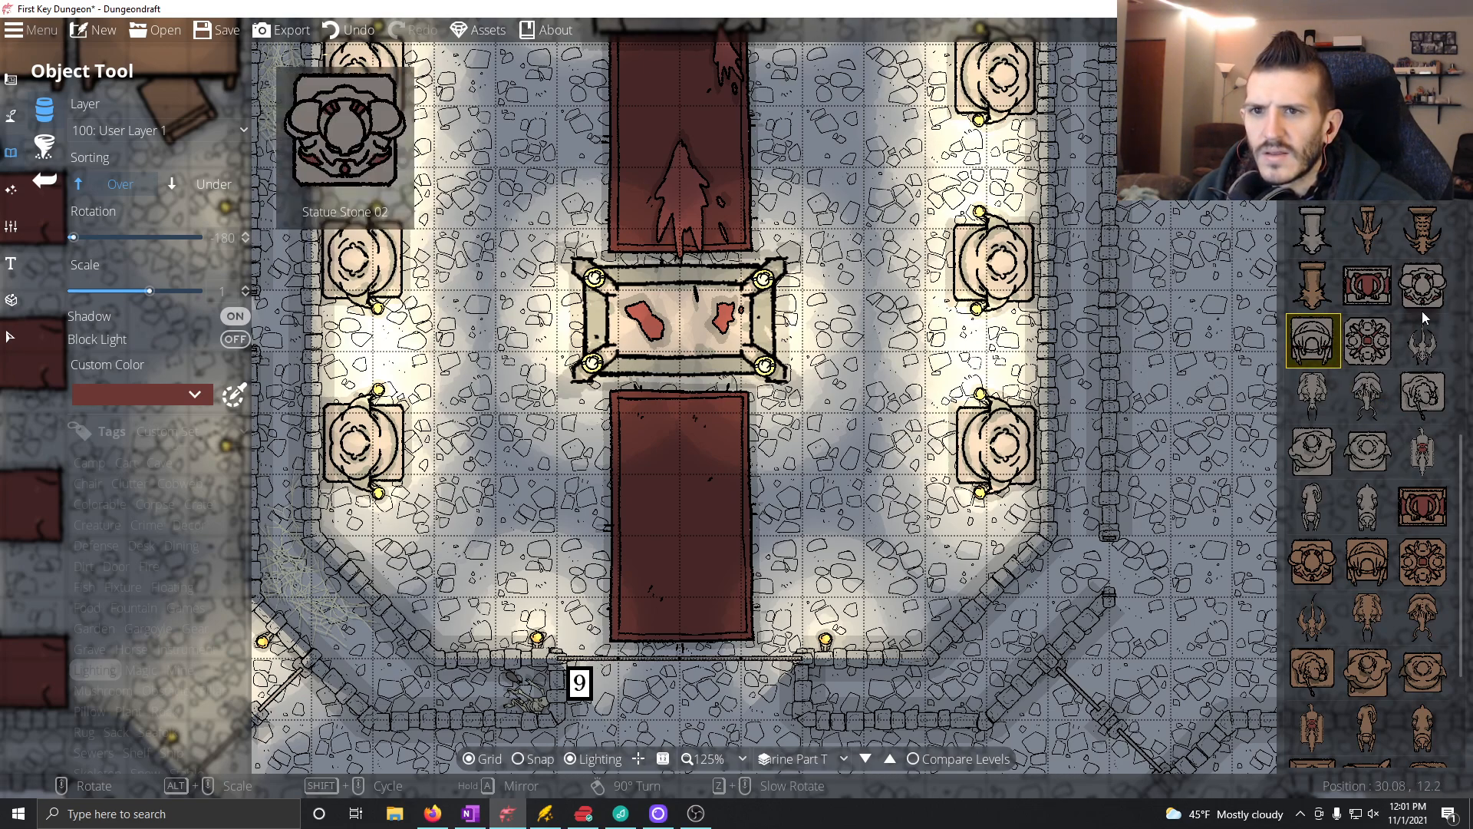
{"action": "mouse_move", "coordinate": [1420, 449]}
{"action": "scroll", "coordinate": [1423, 460], "scroll_direction": "up", "scroll_amount": 1}
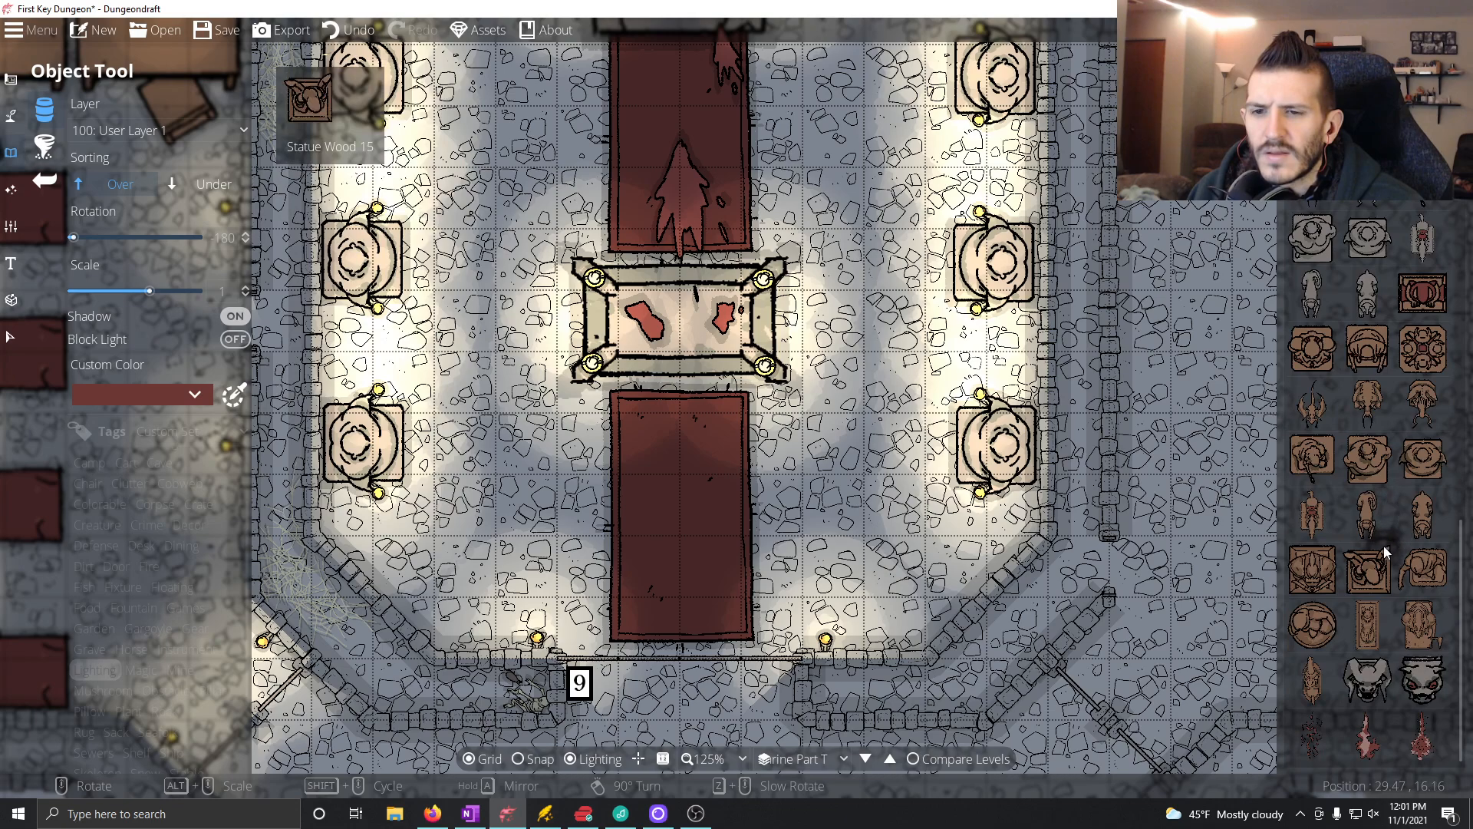
Step: Place a small square-based stone statue, rotated to 150 degrees, on the floor just southeast of the candlelit central altar
{"action": "left_click", "coordinate": [1424, 406]}
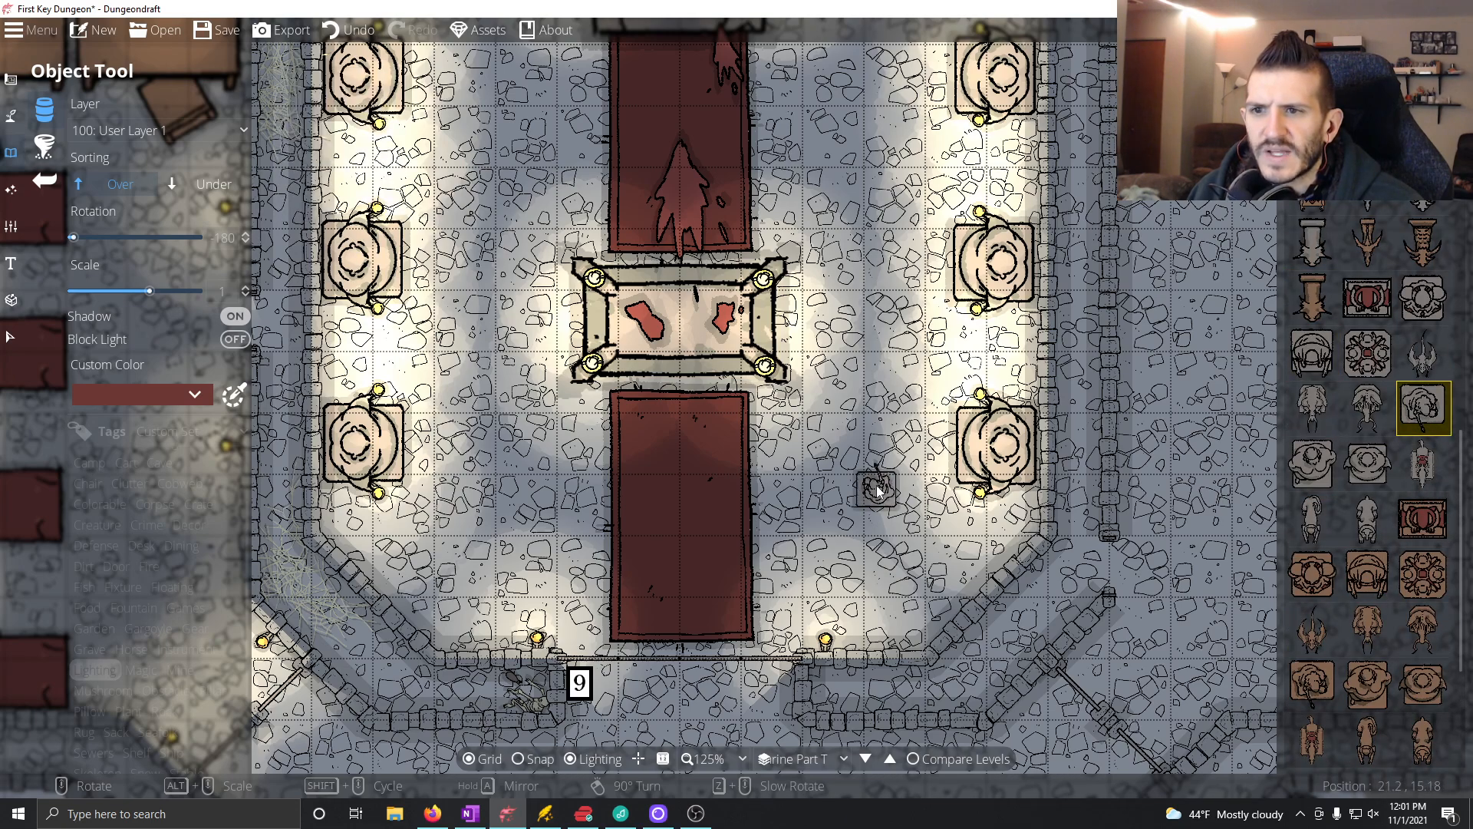
{"action": "scroll", "coordinate": [890, 449], "scroll_direction": "down", "scroll_amount": 17}
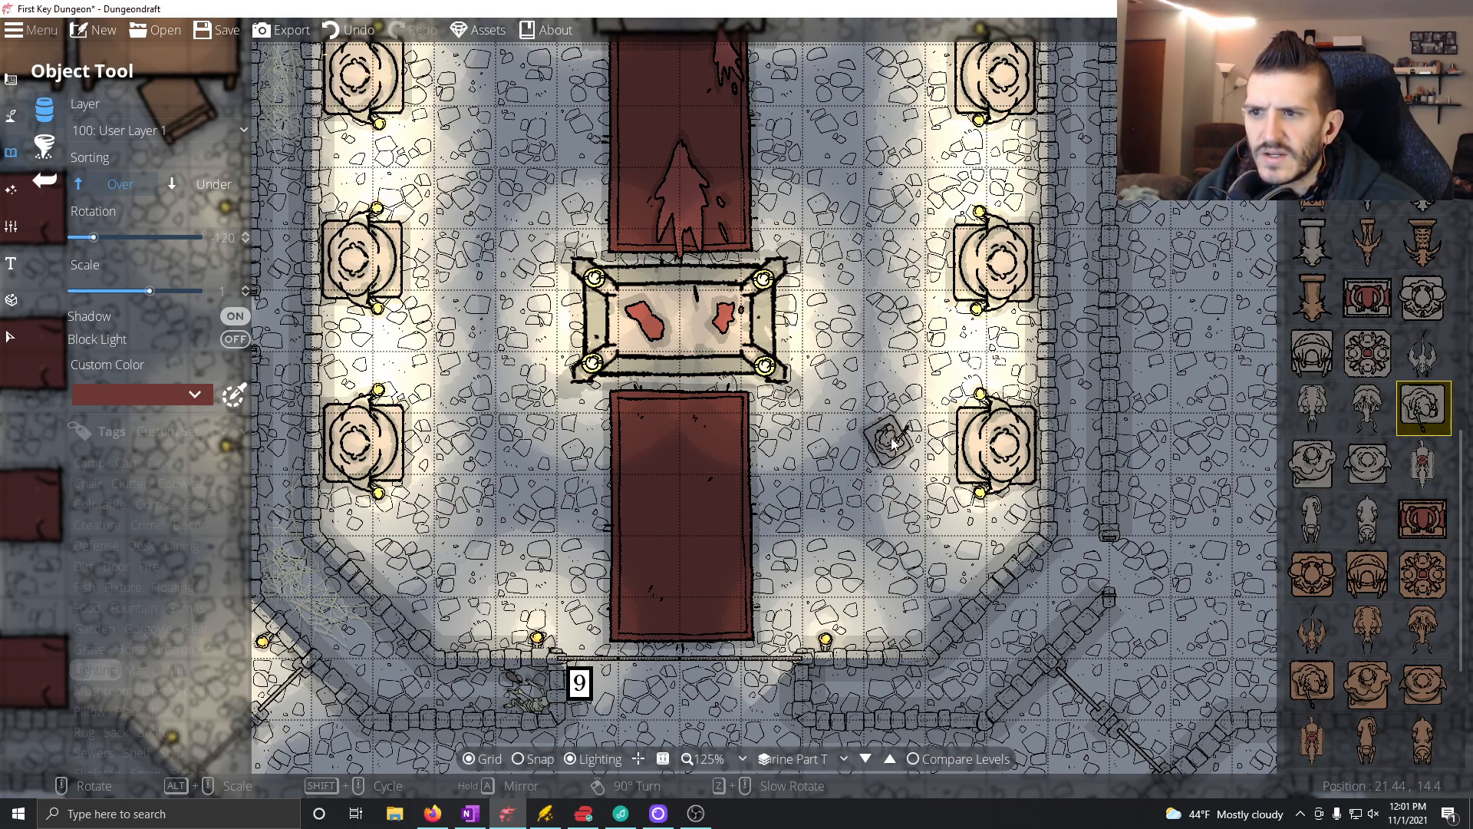
{"action": "scroll", "coordinate": [908, 408], "scroll_direction": "down", "scroll_amount": 4}
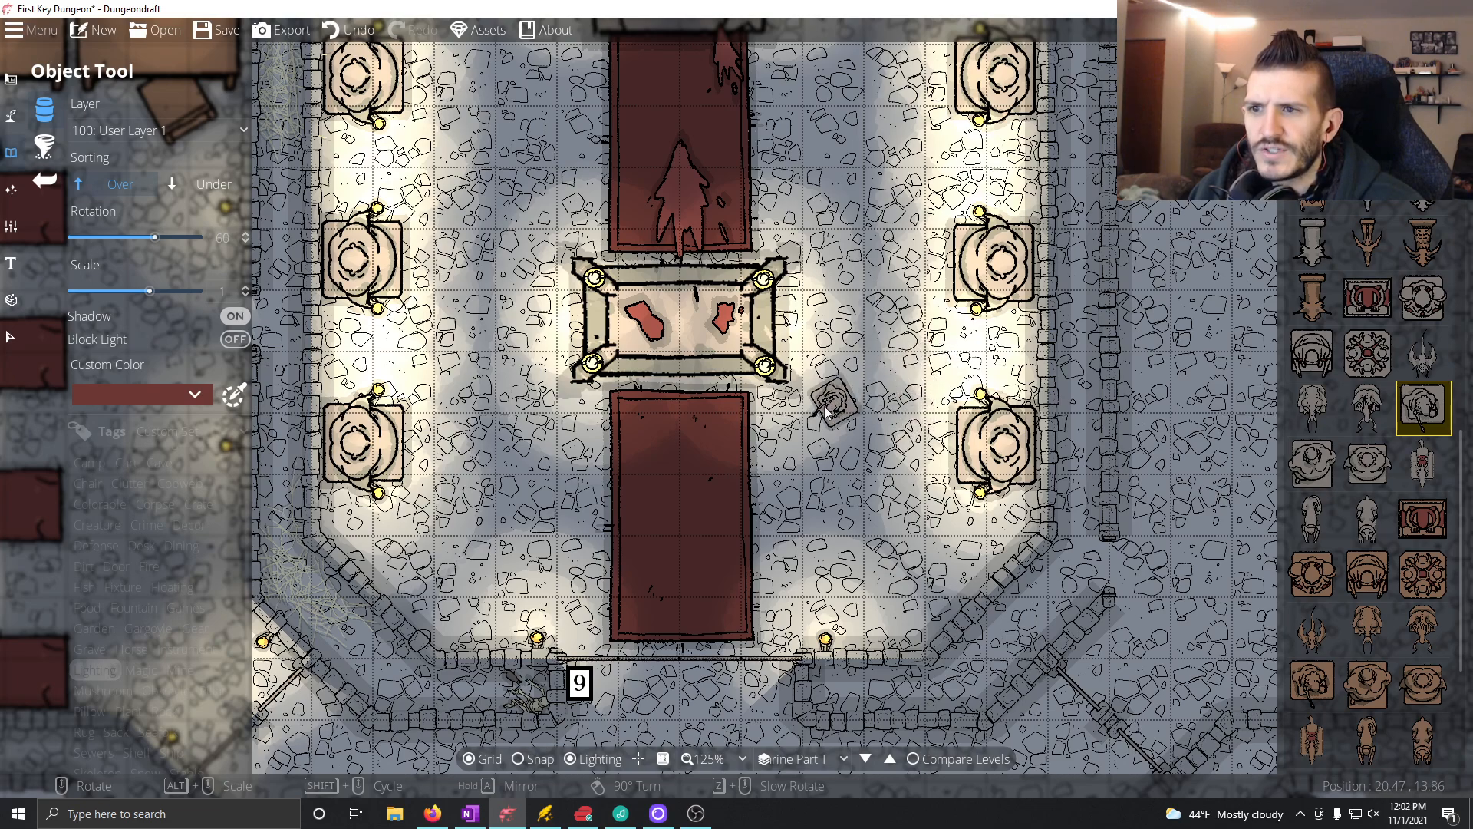
{"action": "scroll", "coordinate": [833, 427], "scroll_direction": "down", "scroll_amount": 1}
{"action": "left_click", "coordinate": [833, 430]}
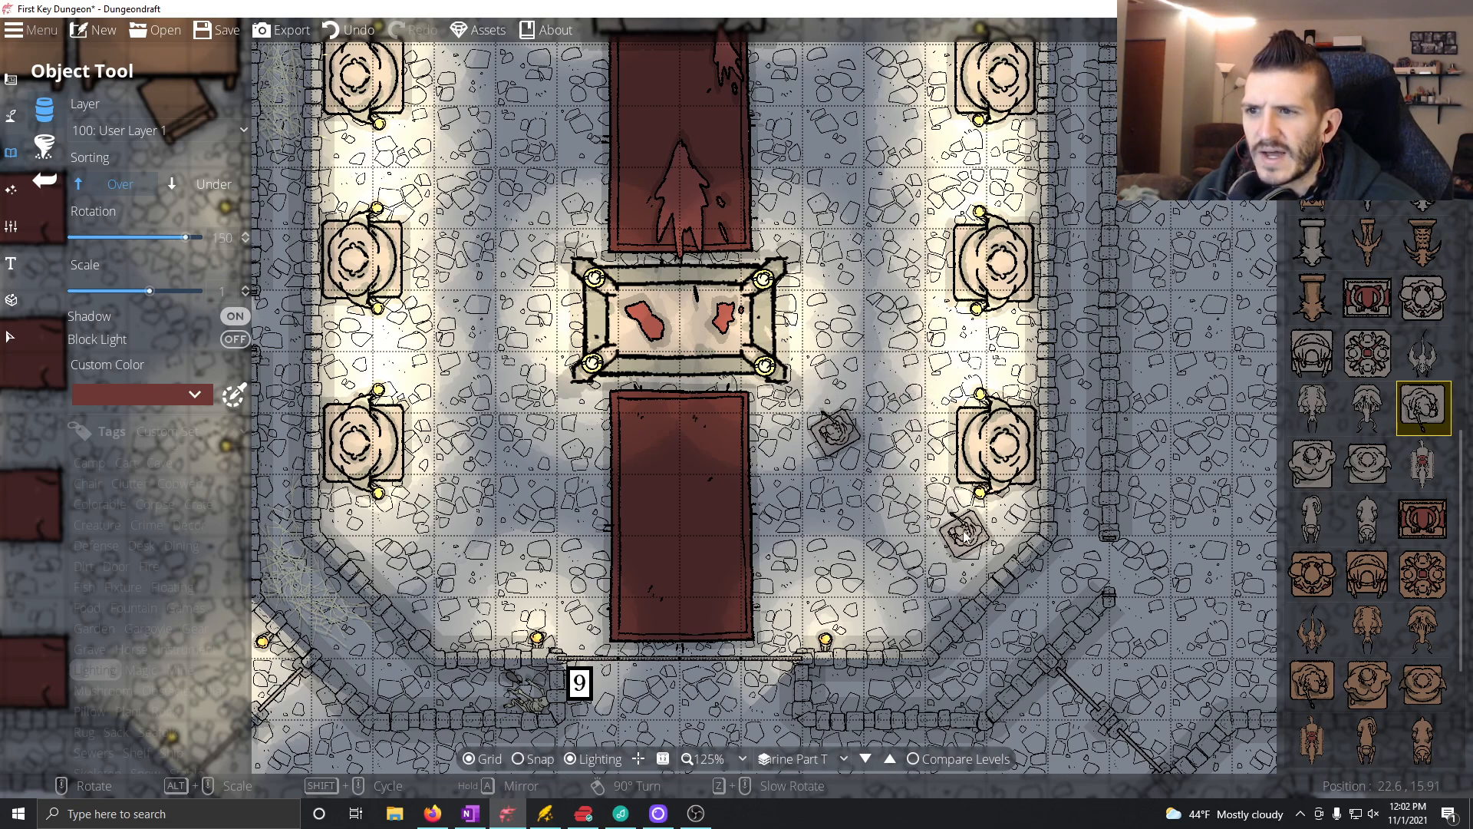
Step: Place Statue Stone 02, rotated to 150 degrees, on the floor west of the throne steps near room label 4
{"action": "mouse_move", "coordinate": [1411, 502]}
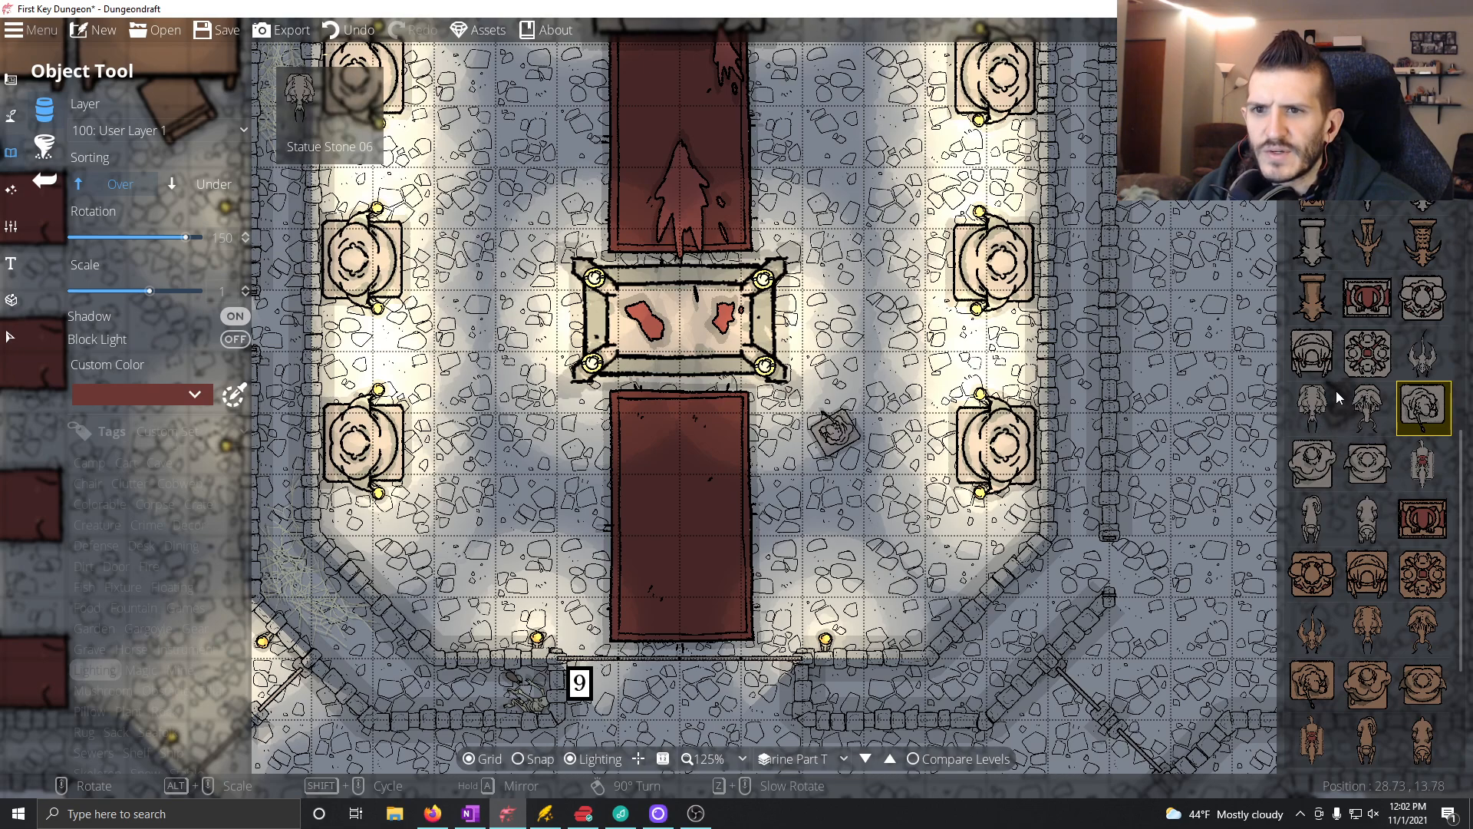
{"action": "mouse_move", "coordinate": [1333, 357]}
{"action": "left_click", "coordinate": [1424, 297]}
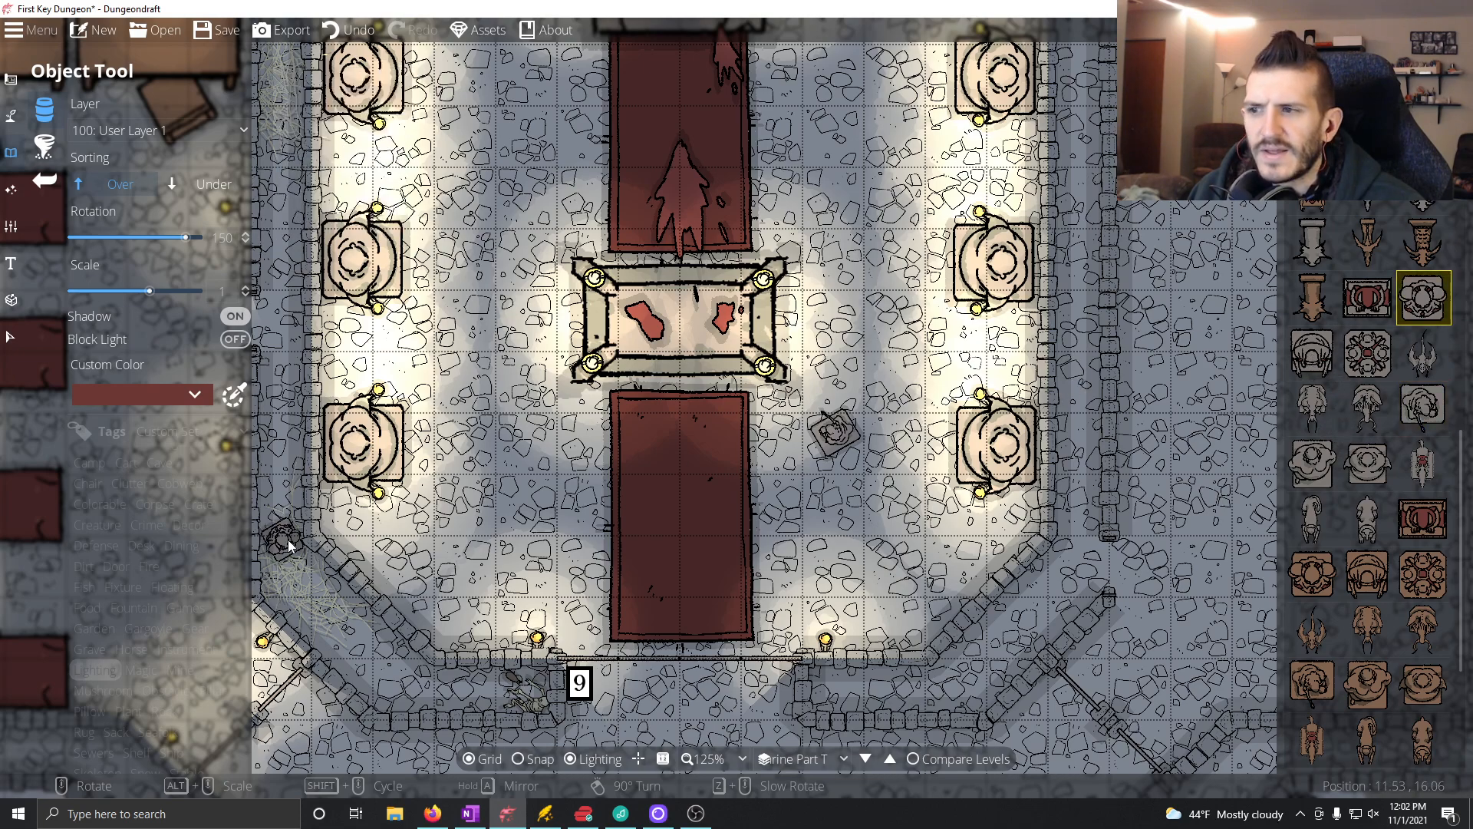
{"action": "scroll", "coordinate": [460, 540], "scroll_direction": "down", "scroll_amount": 4}
{"action": "scroll", "coordinate": [507, 545], "scroll_direction": "down", "scroll_amount": 1}
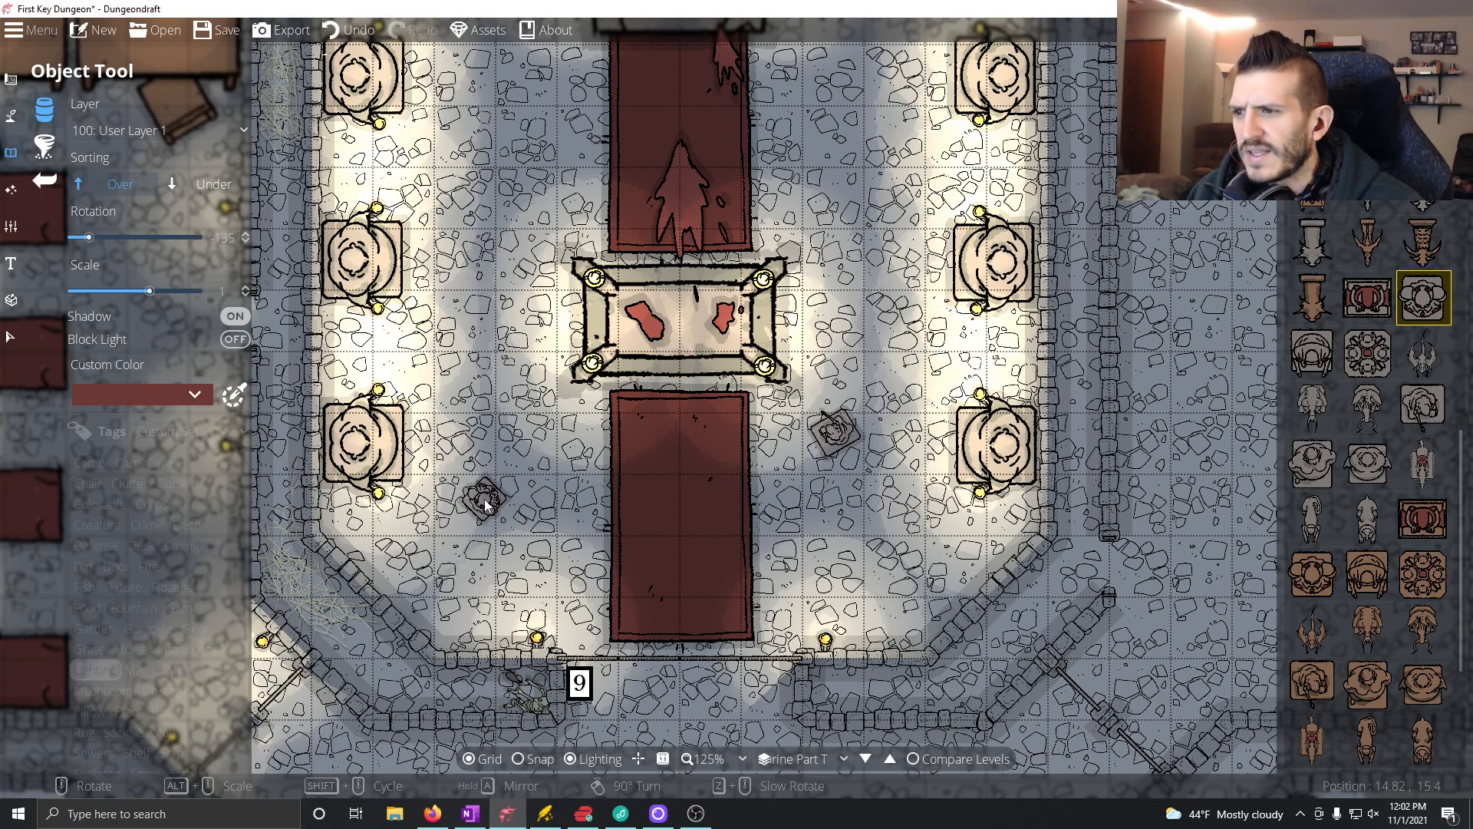
{"action": "scroll", "coordinate": [492, 360], "scroll_direction": "up", "scroll_amount": 5}
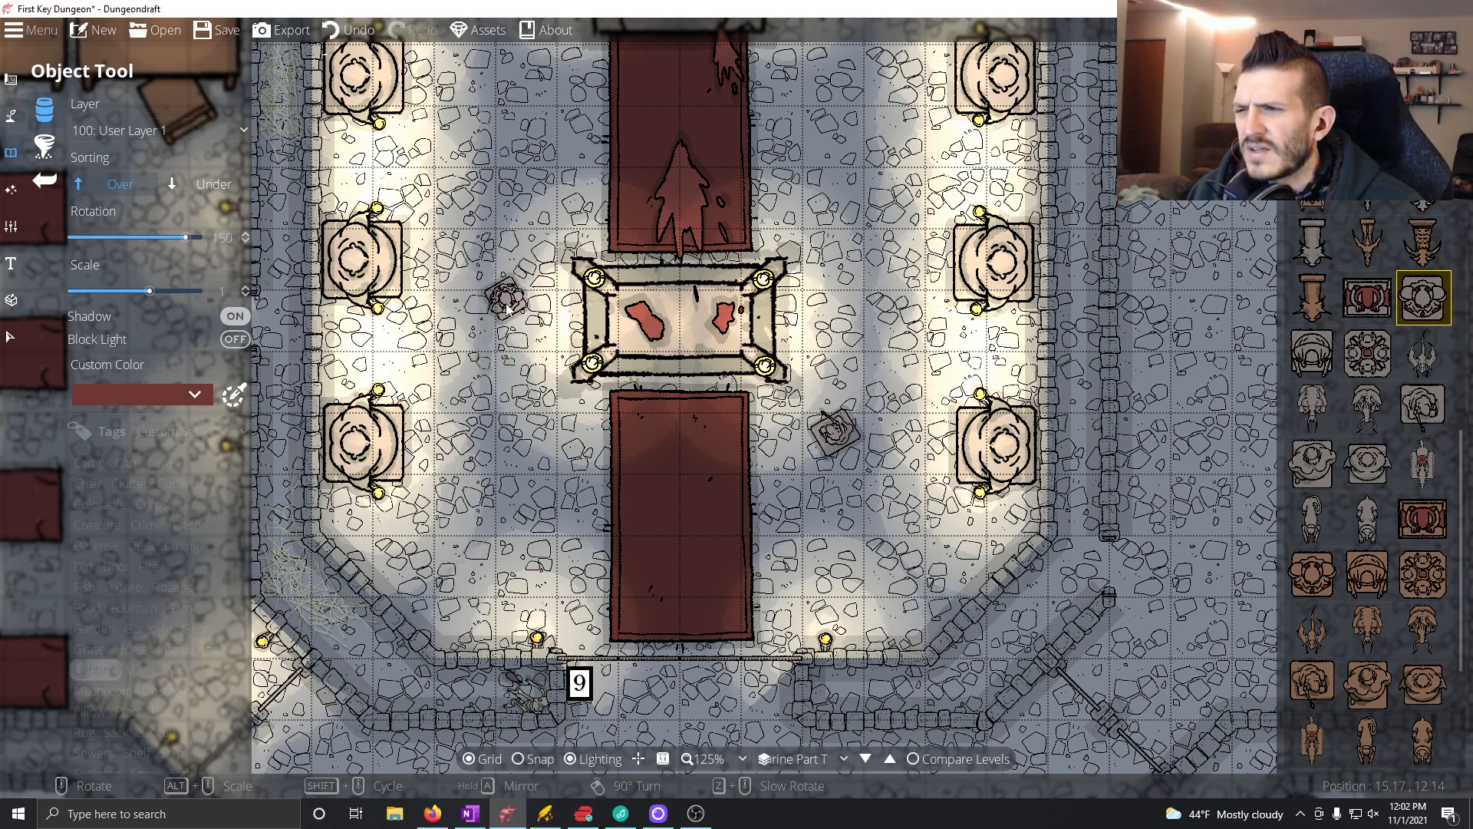
{"action": "left_click_drag", "start_coordinate": [506, 289], "coordinate": [498, 512]}
{"action": "left_click", "coordinate": [477, 201]}
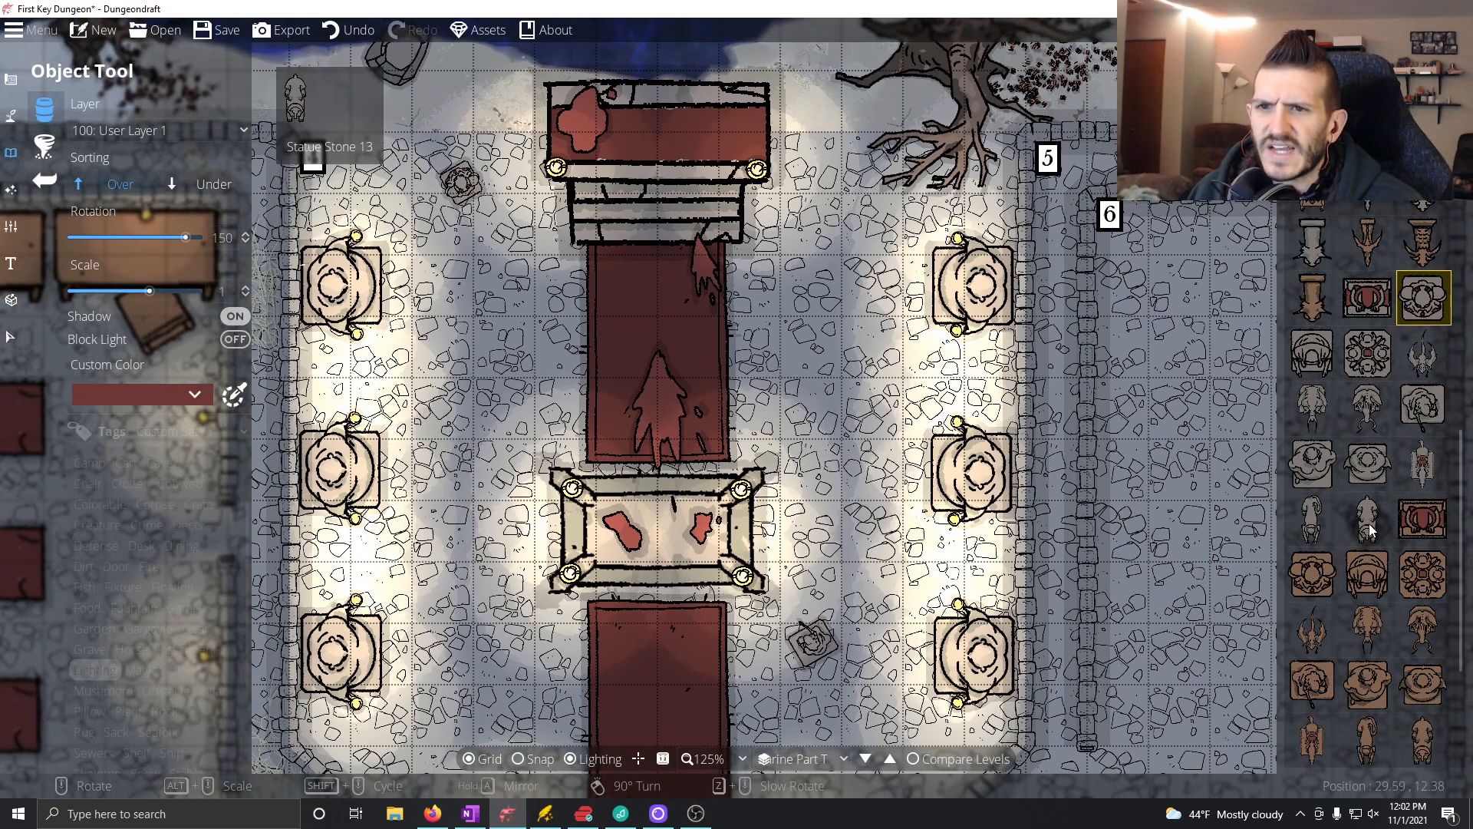
Step: Place Statue 03, rotated to -165 degrees, on the floor east of the upper red carpet
{"action": "scroll", "coordinate": [1359, 553], "scroll_direction": "up", "scroll_amount": 3}
{"action": "scroll", "coordinate": [1359, 554], "scroll_direction": "up", "scroll_amount": 2}
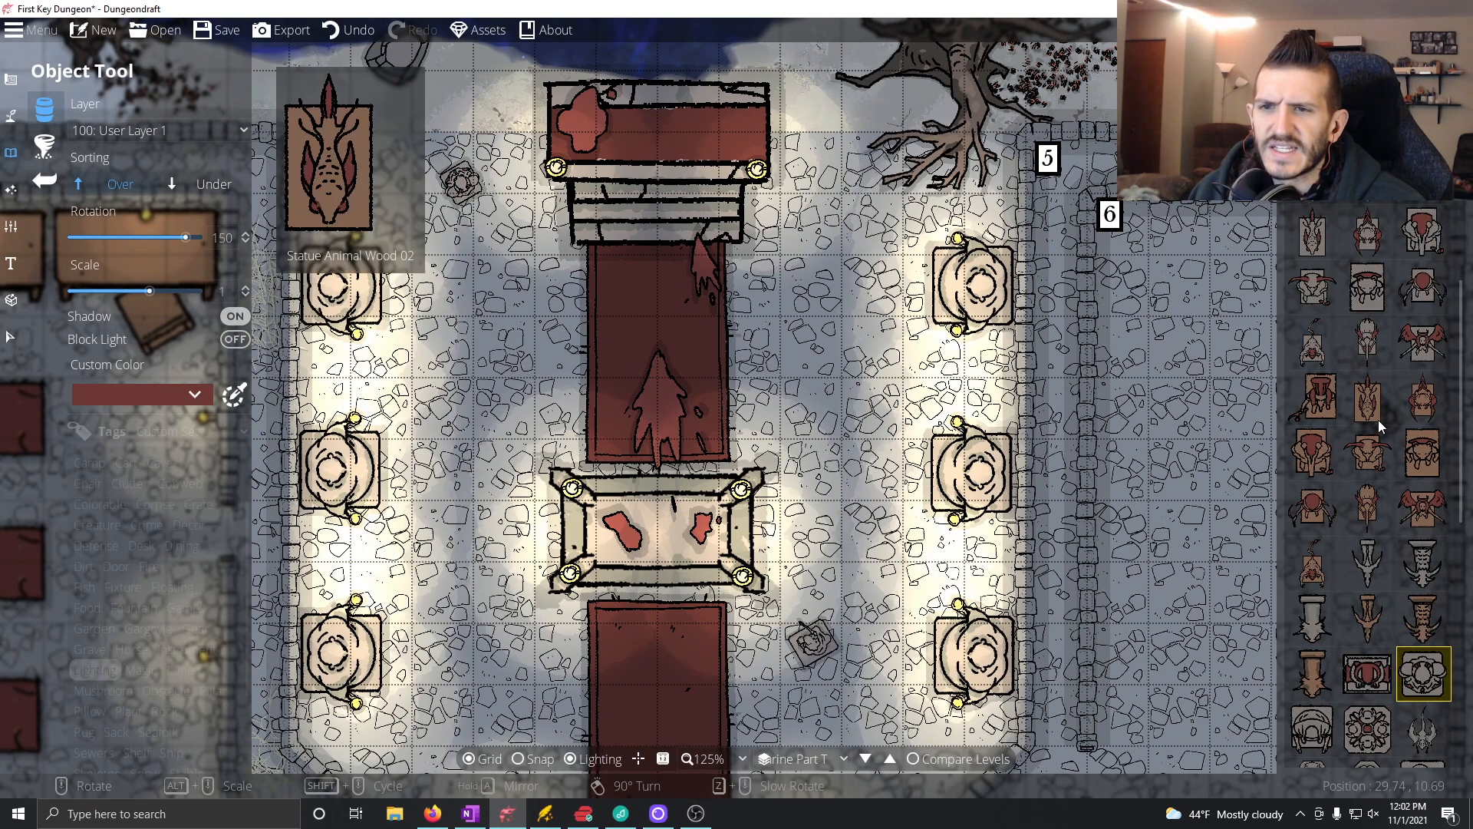
{"action": "scroll", "coordinate": [1362, 418], "scroll_direction": "up", "scroll_amount": 1}
{"action": "scroll", "coordinate": [1373, 460], "scroll_direction": "up", "scroll_amount": 2}
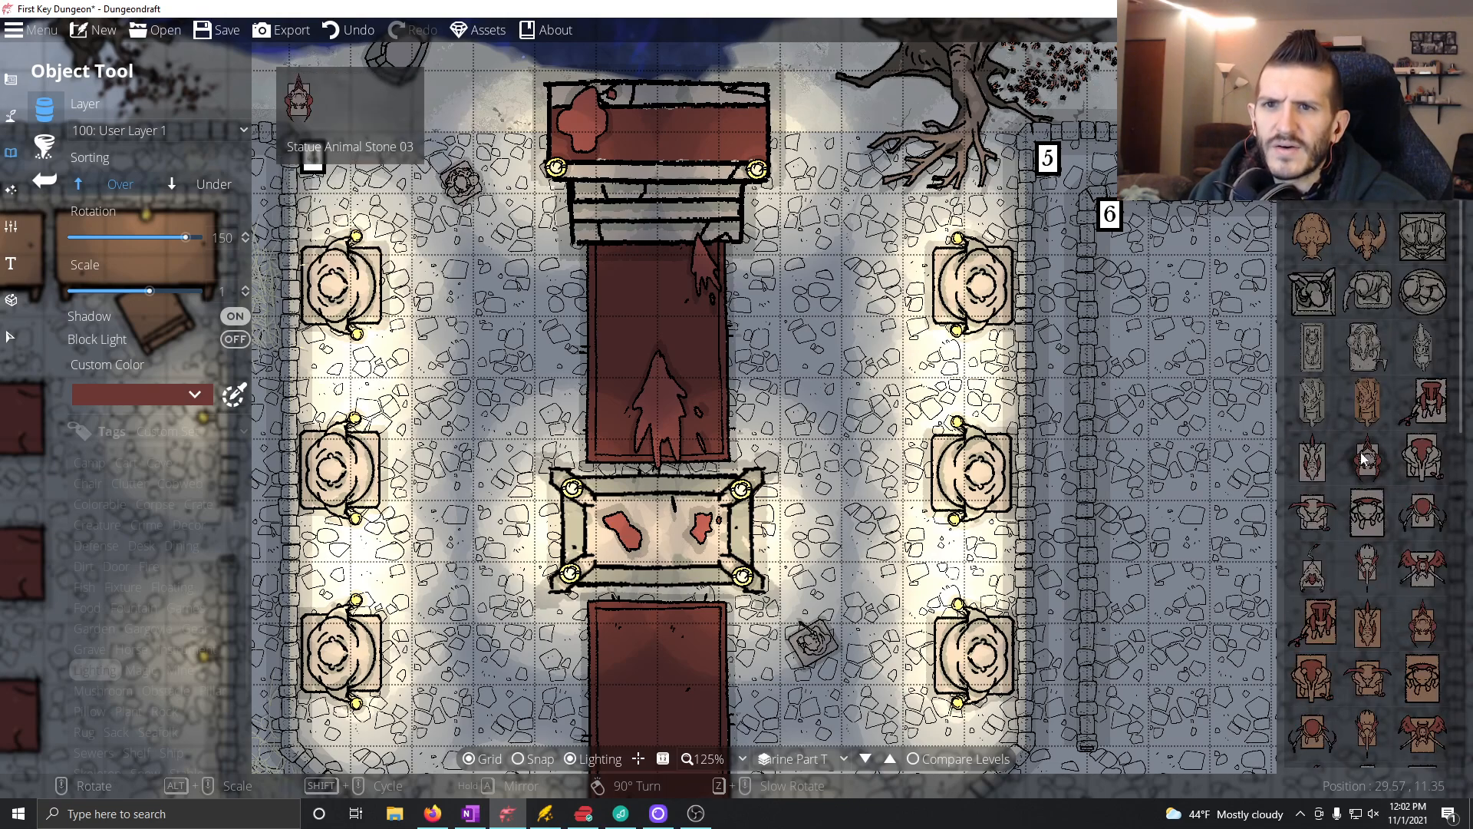
{"action": "left_click", "coordinate": [1368, 291]}
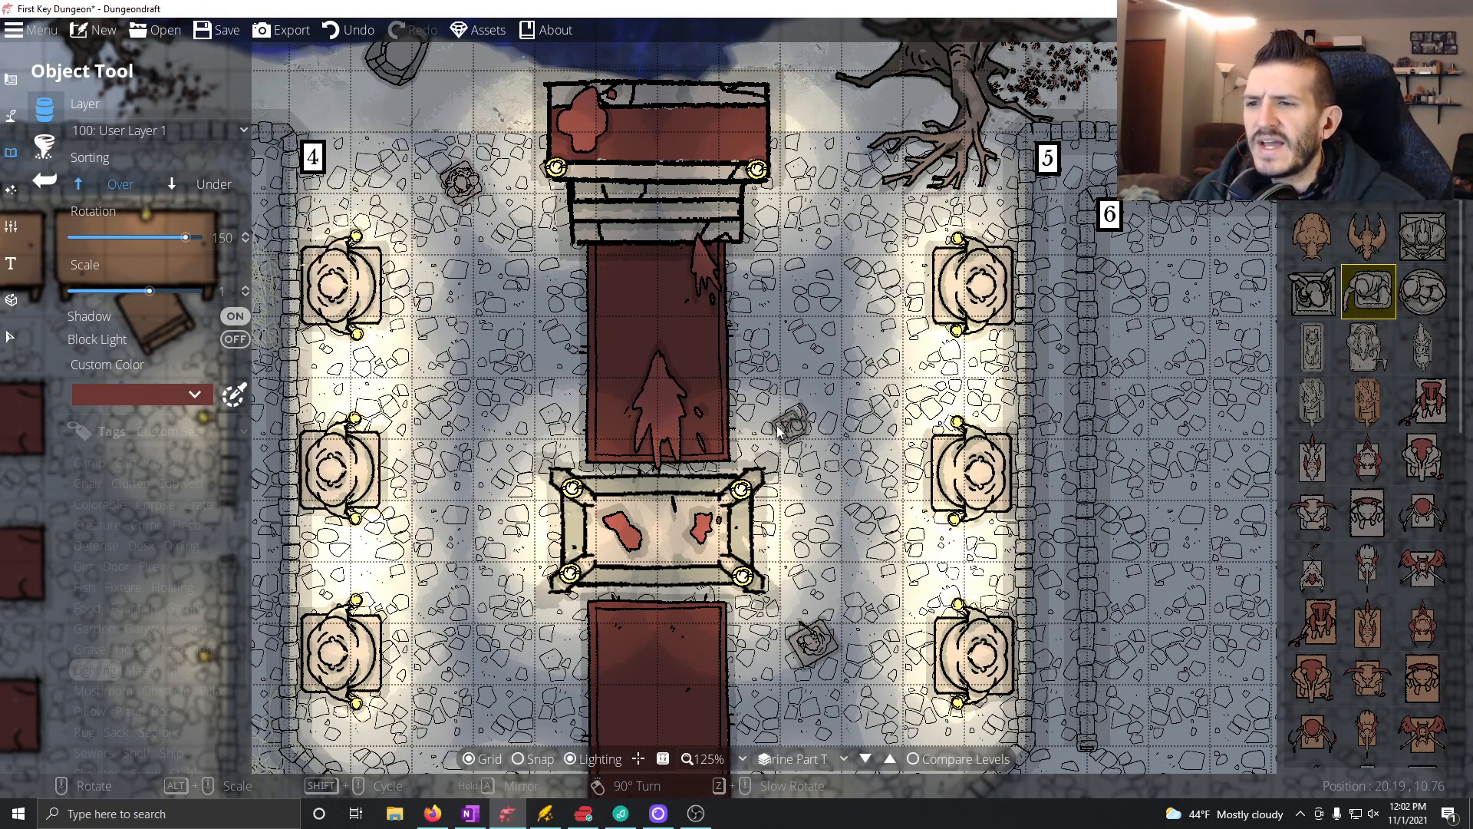
{"action": "scroll", "coordinate": [748, 400], "scroll_direction": "up", "scroll_amount": 2}
{"action": "scroll", "coordinate": [808, 367], "scroll_direction": "up", "scroll_amount": 1}
{"action": "left_click", "coordinate": [814, 343]}
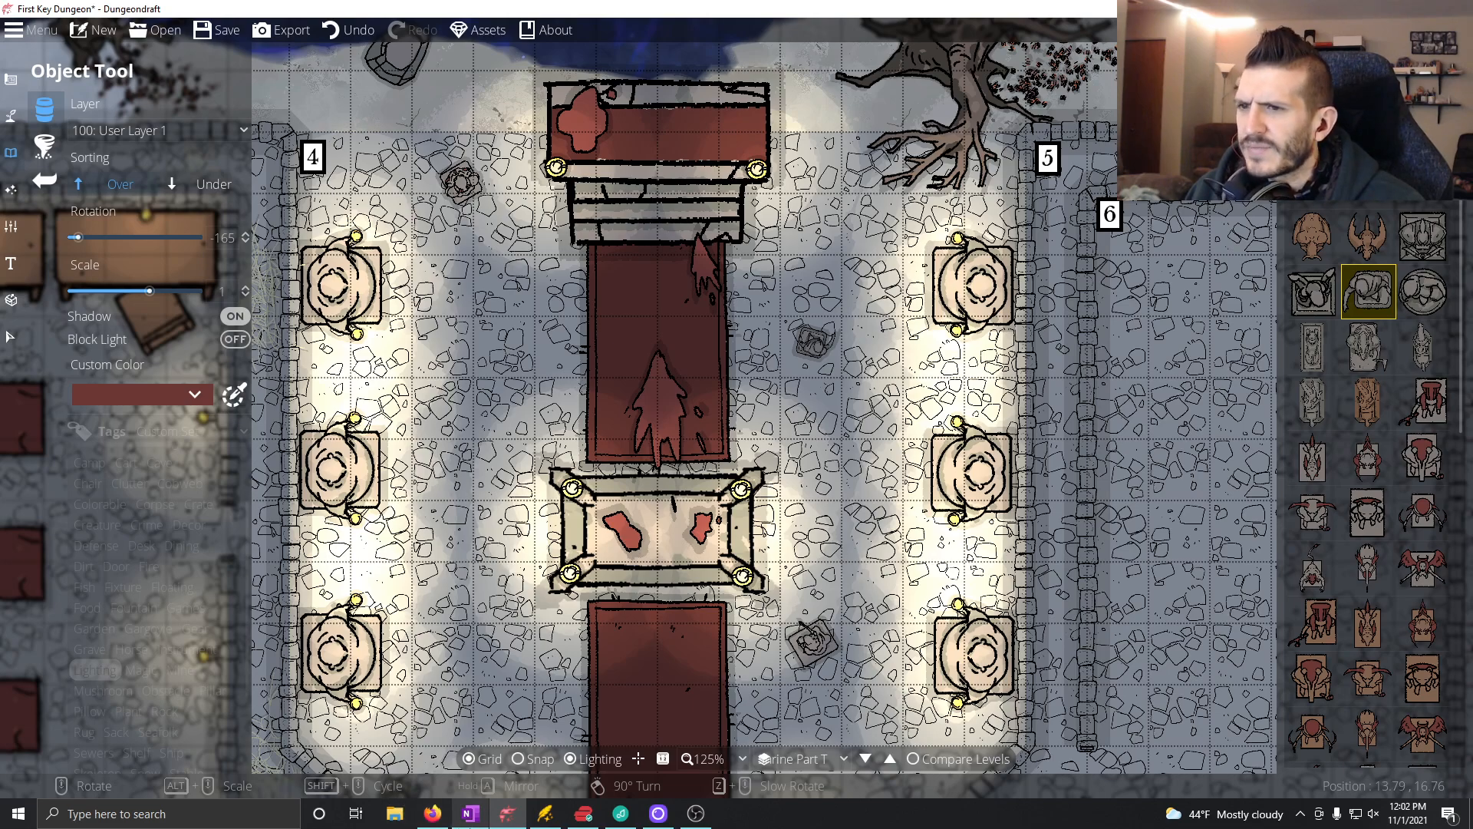
Step: Switch to OneNote and set the text colour to orange at the end of the Room 4 Boss Battle line
{"action": "mouse_move", "coordinate": [471, 814]}
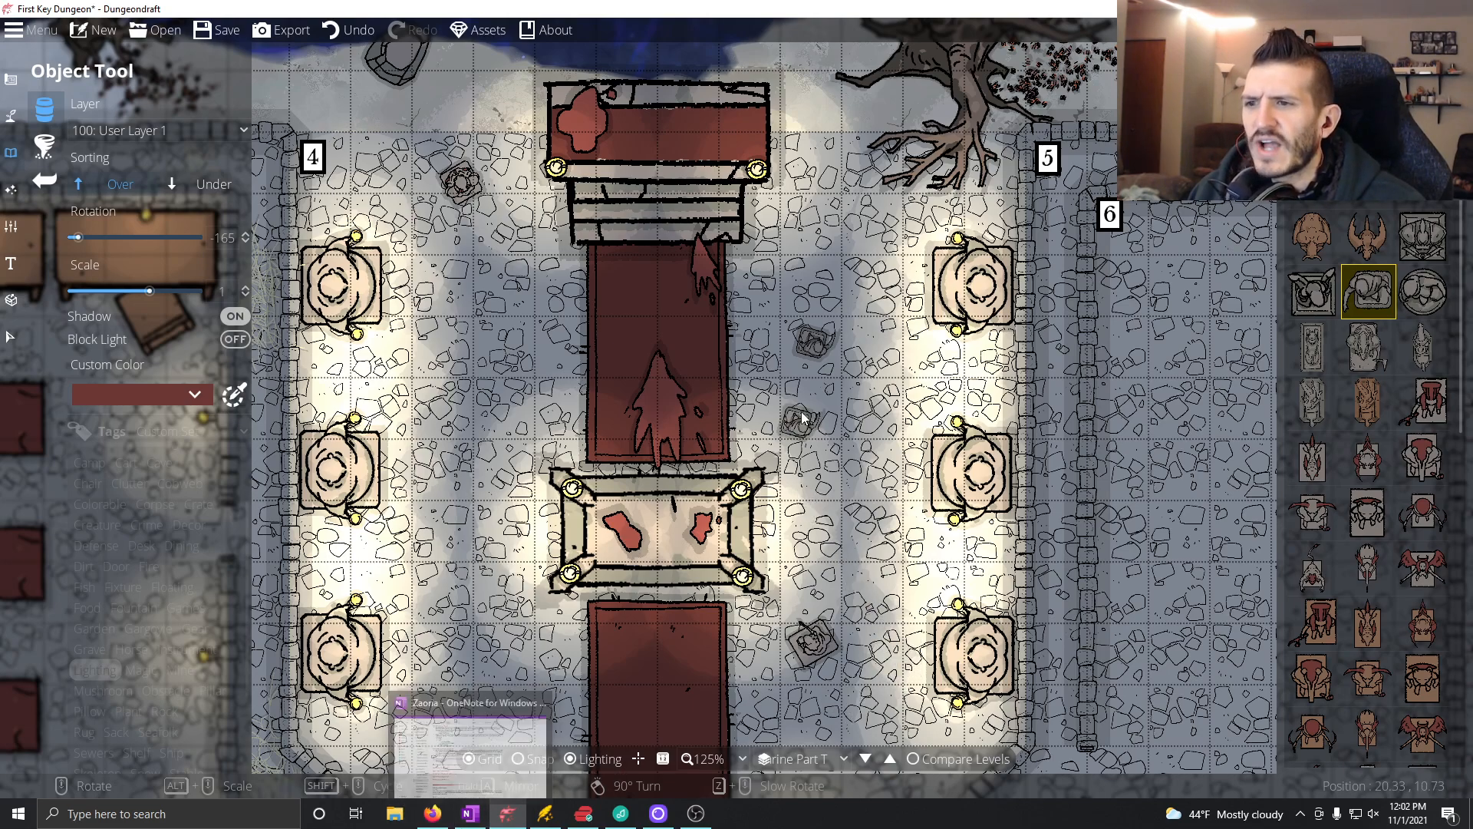
{"action": "left_click_drag", "start_coordinate": [704, 622], "coordinate": [715, 508]}
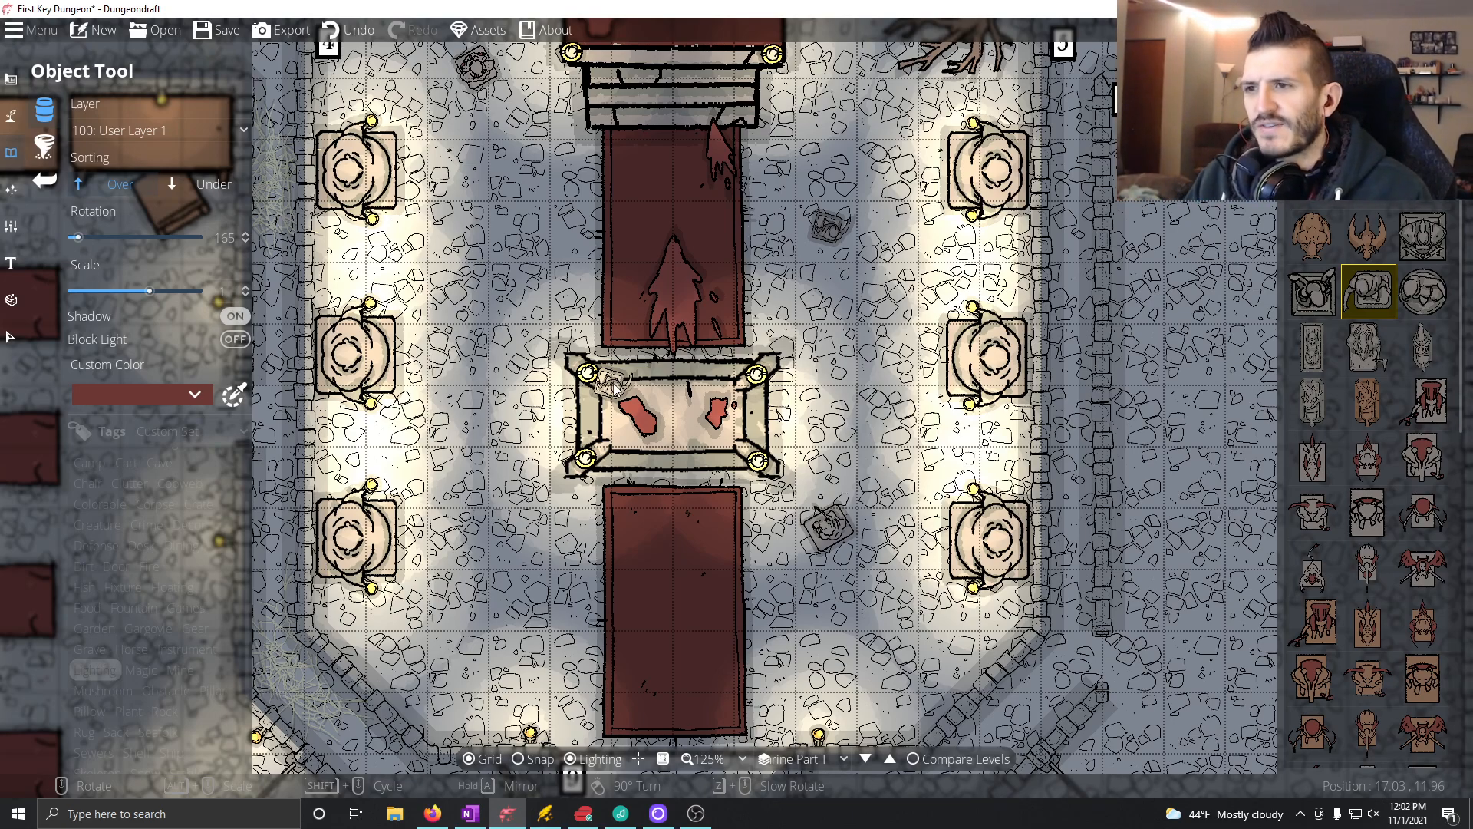
{"action": "left_click", "coordinate": [470, 814]}
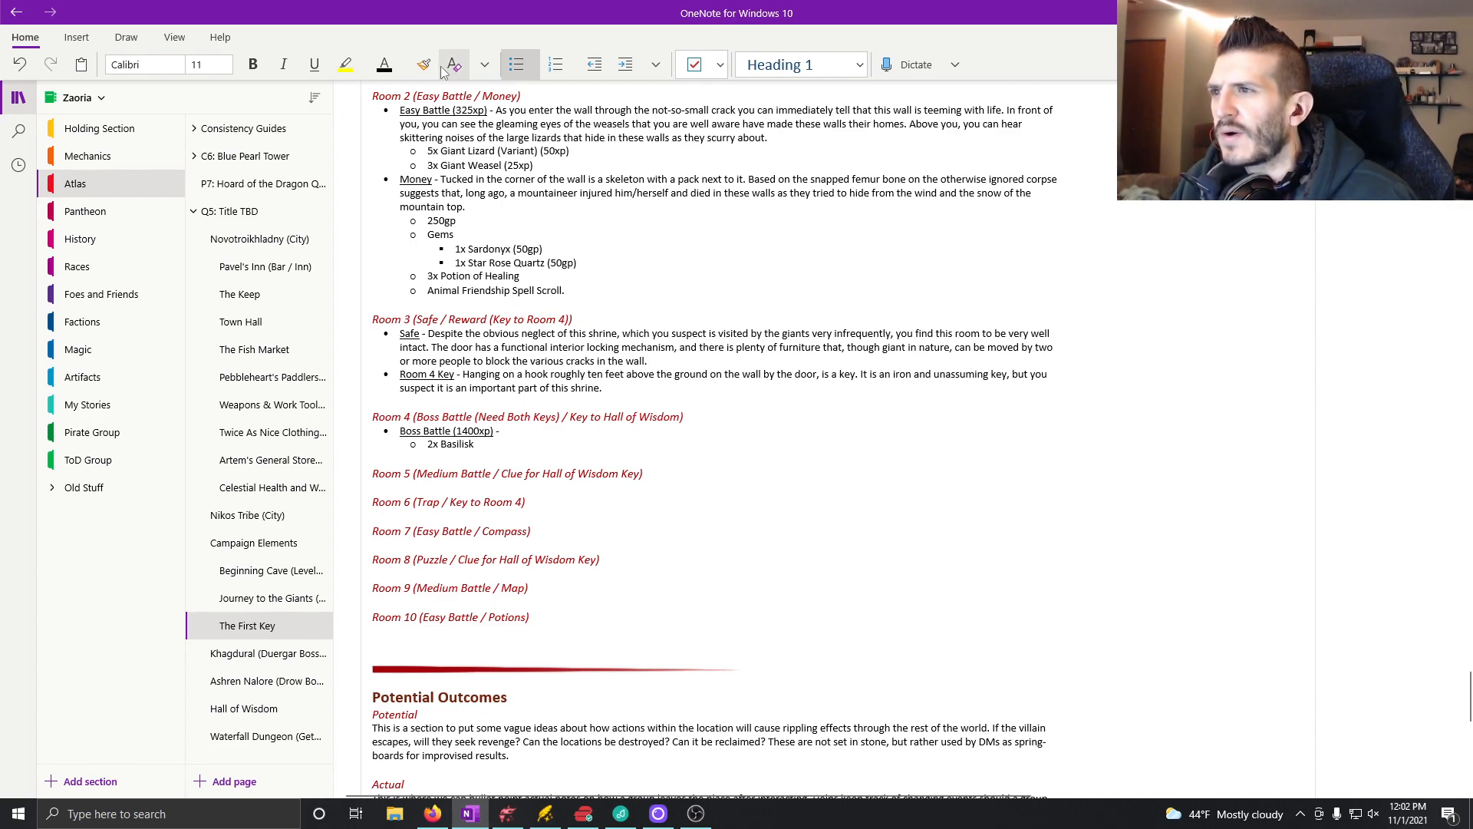
{"action": "left_click", "coordinate": [401, 67]}
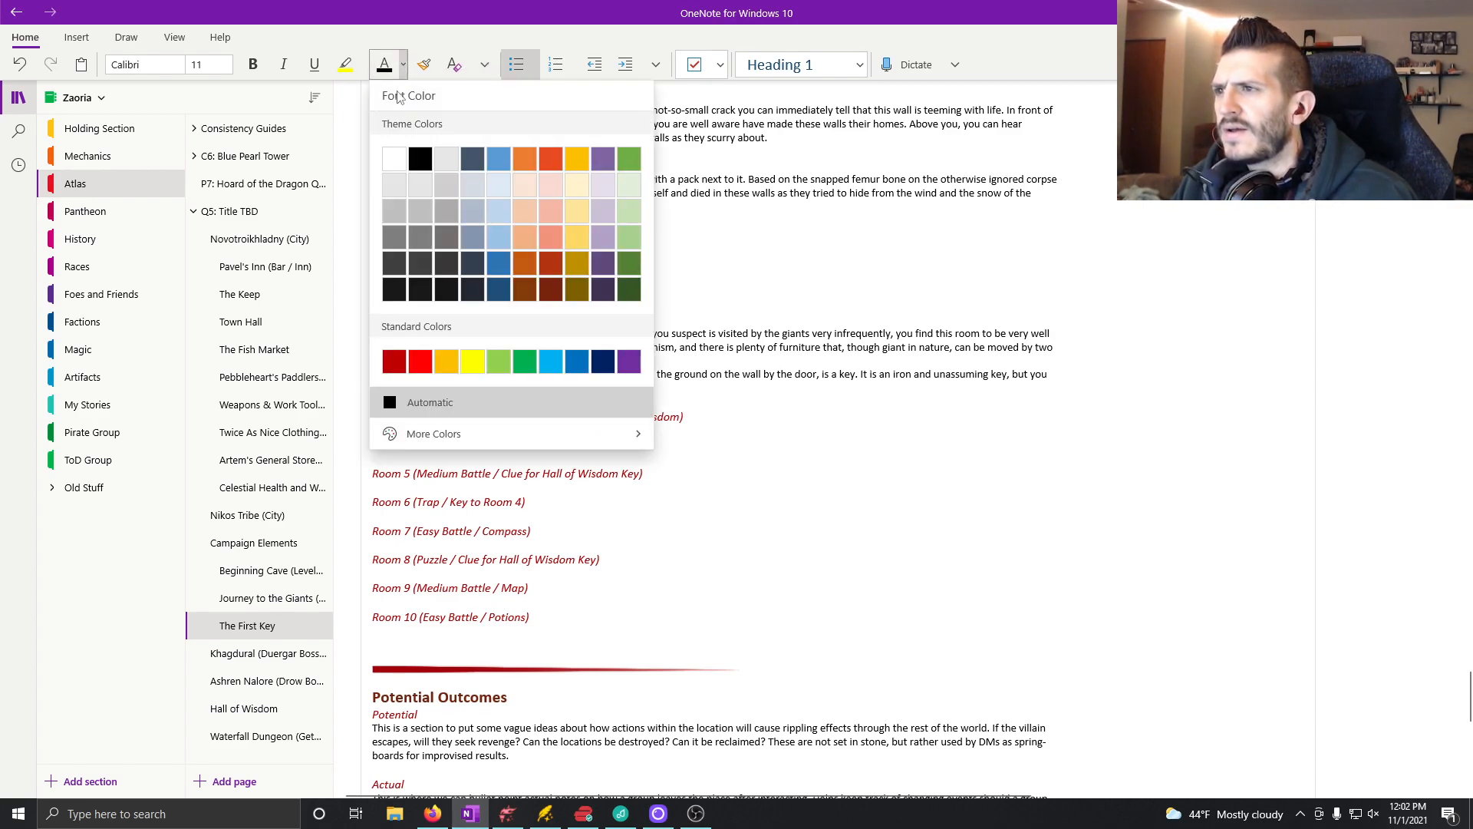
{"action": "left_click", "coordinate": [527, 164]}
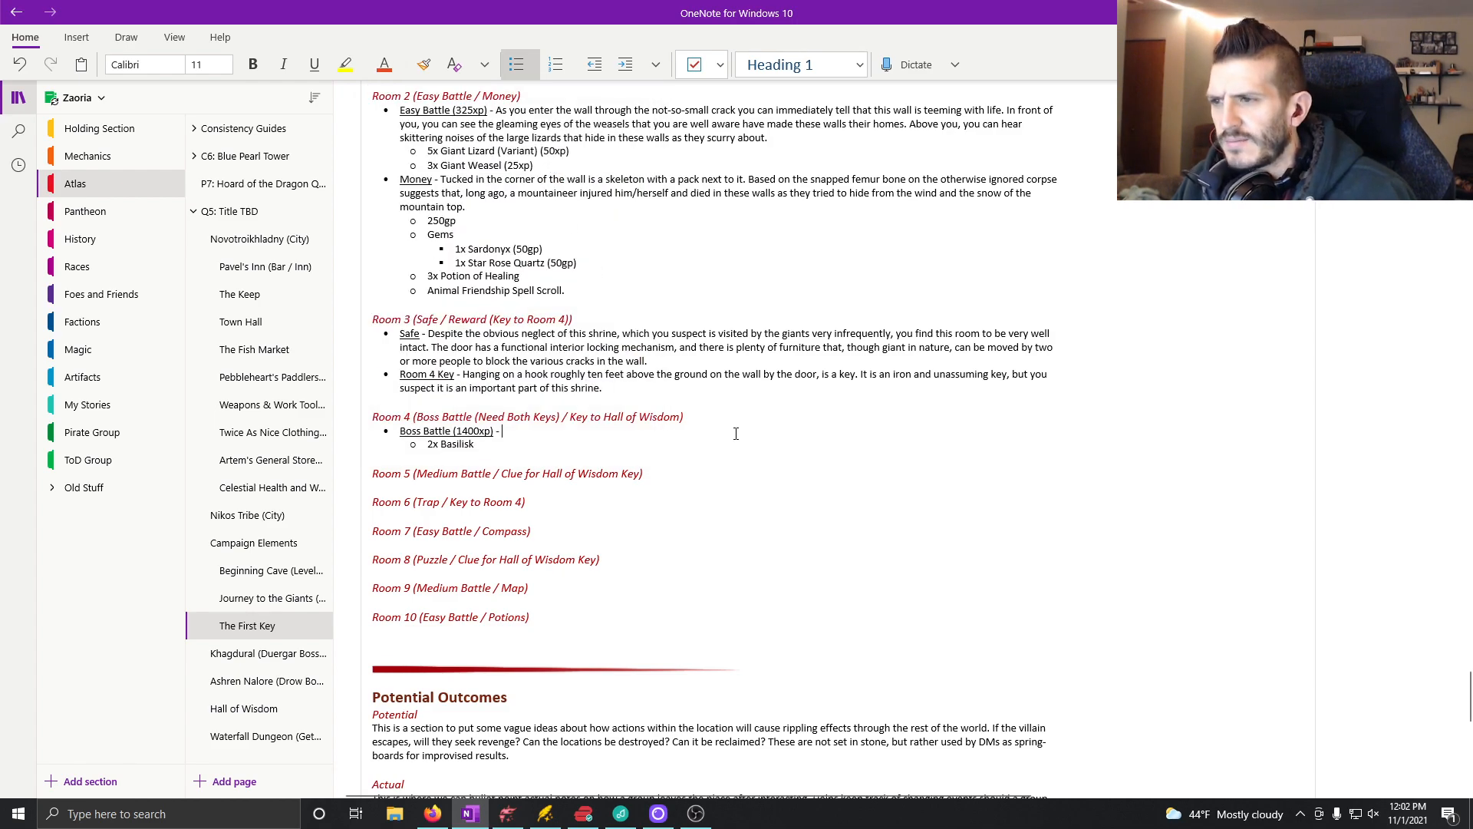
Step: Write "(Players need to have found the keys hidden in rooms 6 and 3 to access this area)" in the Room 4 Boss Battle note
{"action": "type", "text": "(Players need to have found"}
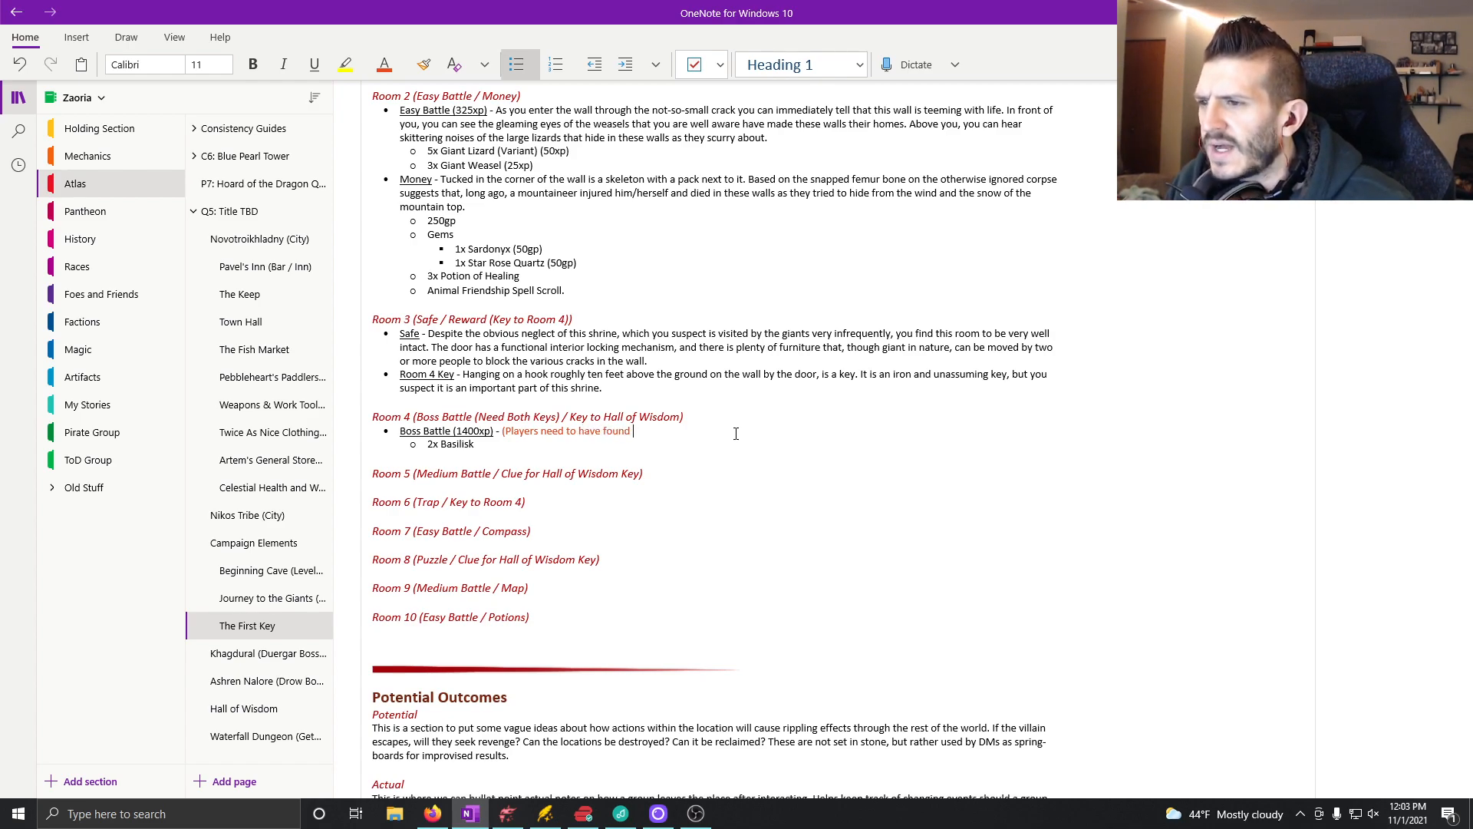
{"action": "scroll", "coordinate": [752, 514], "scroll_direction": "up", "scroll_amount": 3}
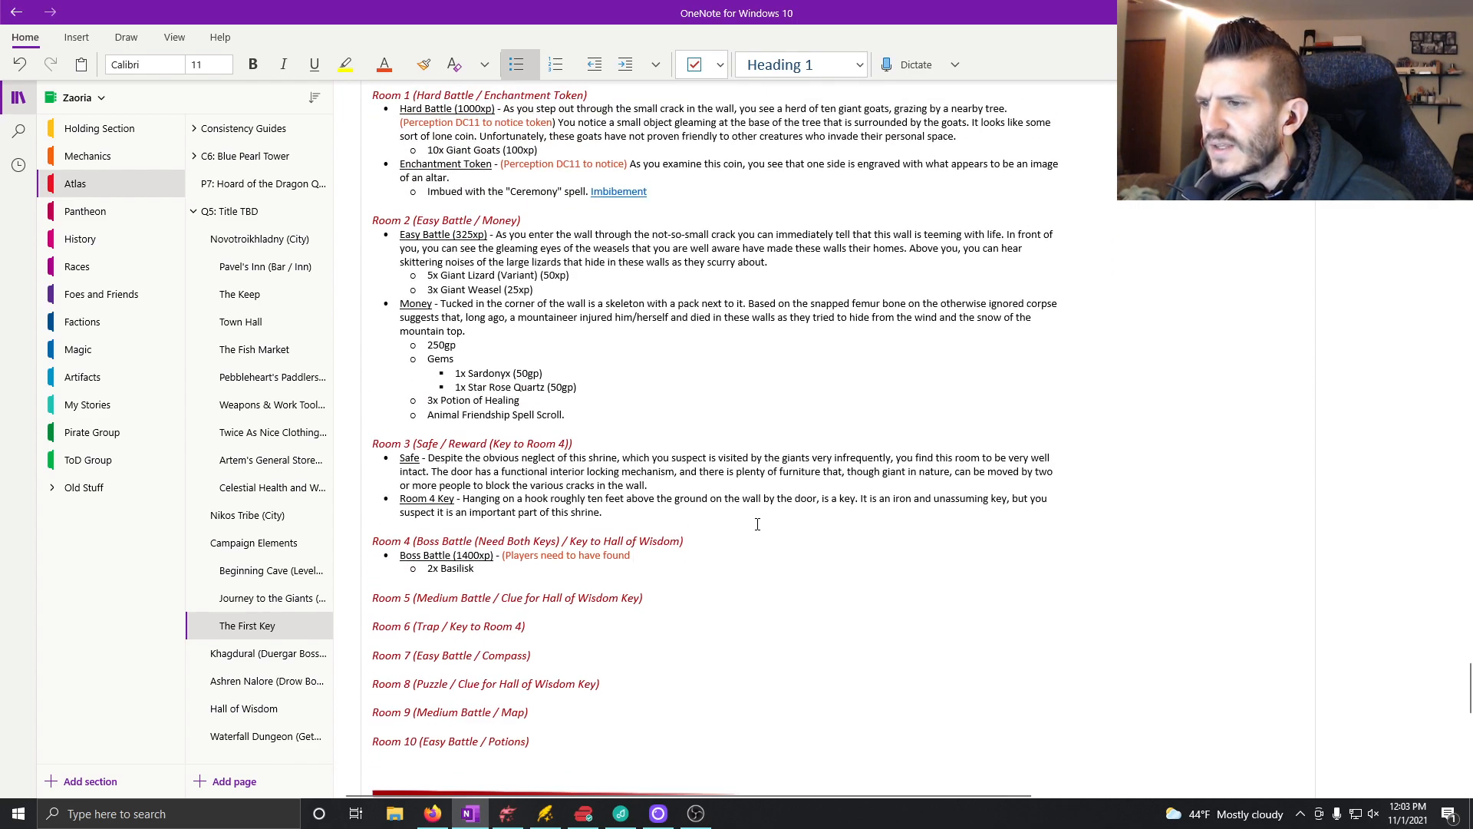
{"action": "scroll", "coordinate": [758, 526], "scroll_direction": "up", "scroll_amount": 3}
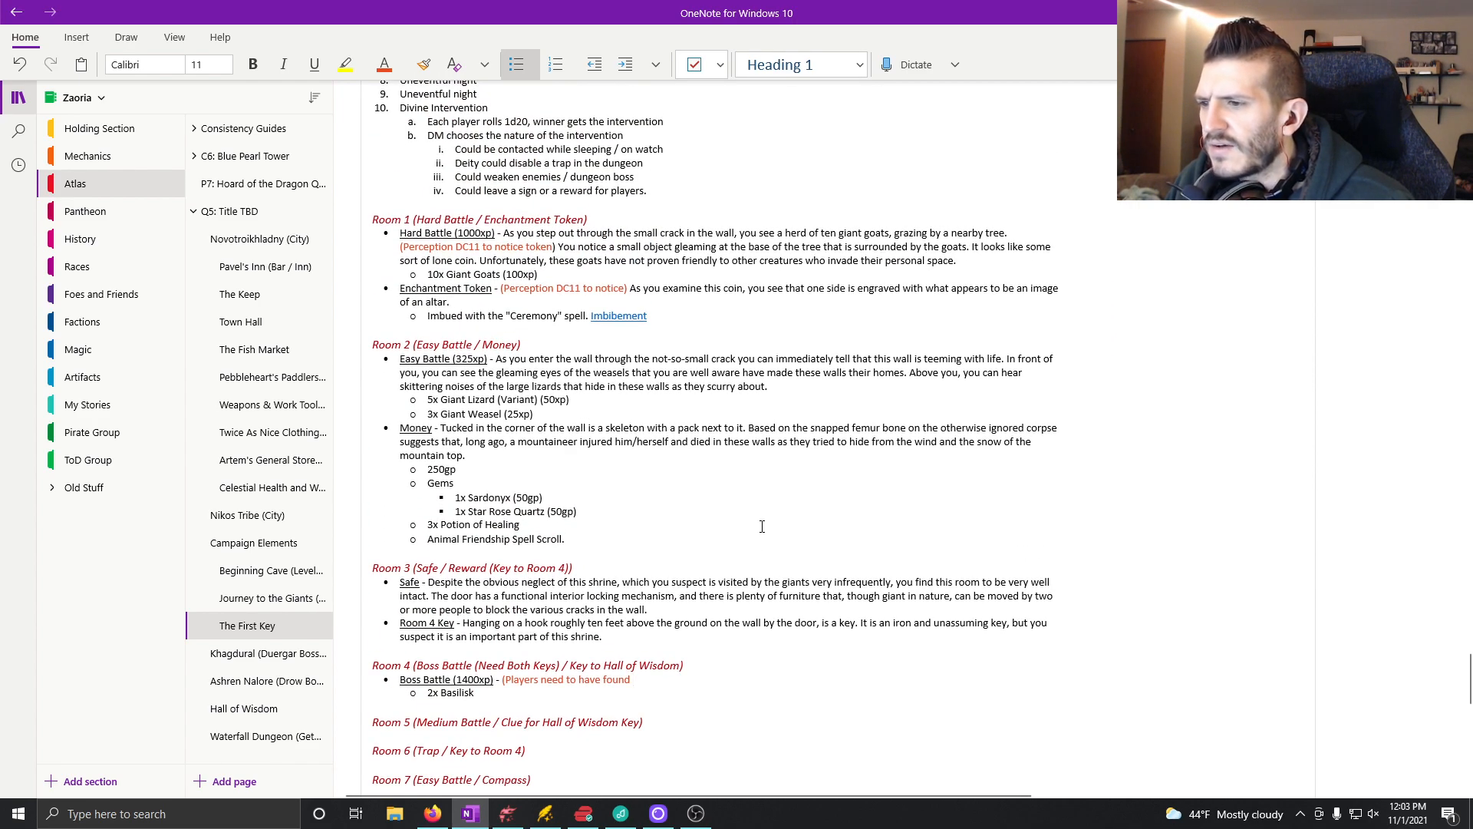
{"action": "type", "text": "the keys"}
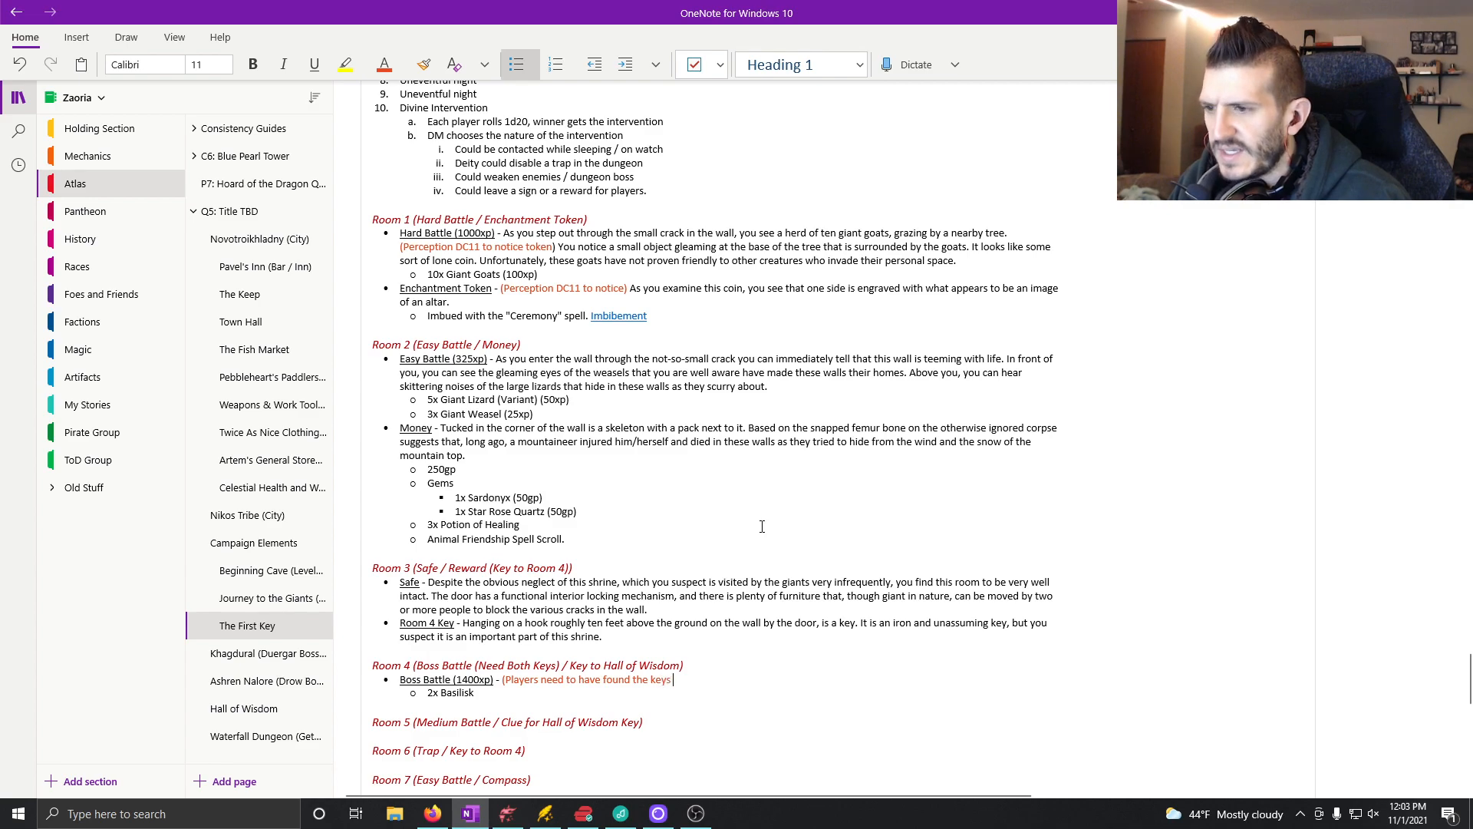
{"action": "type", "text": " hidden in Roo"}
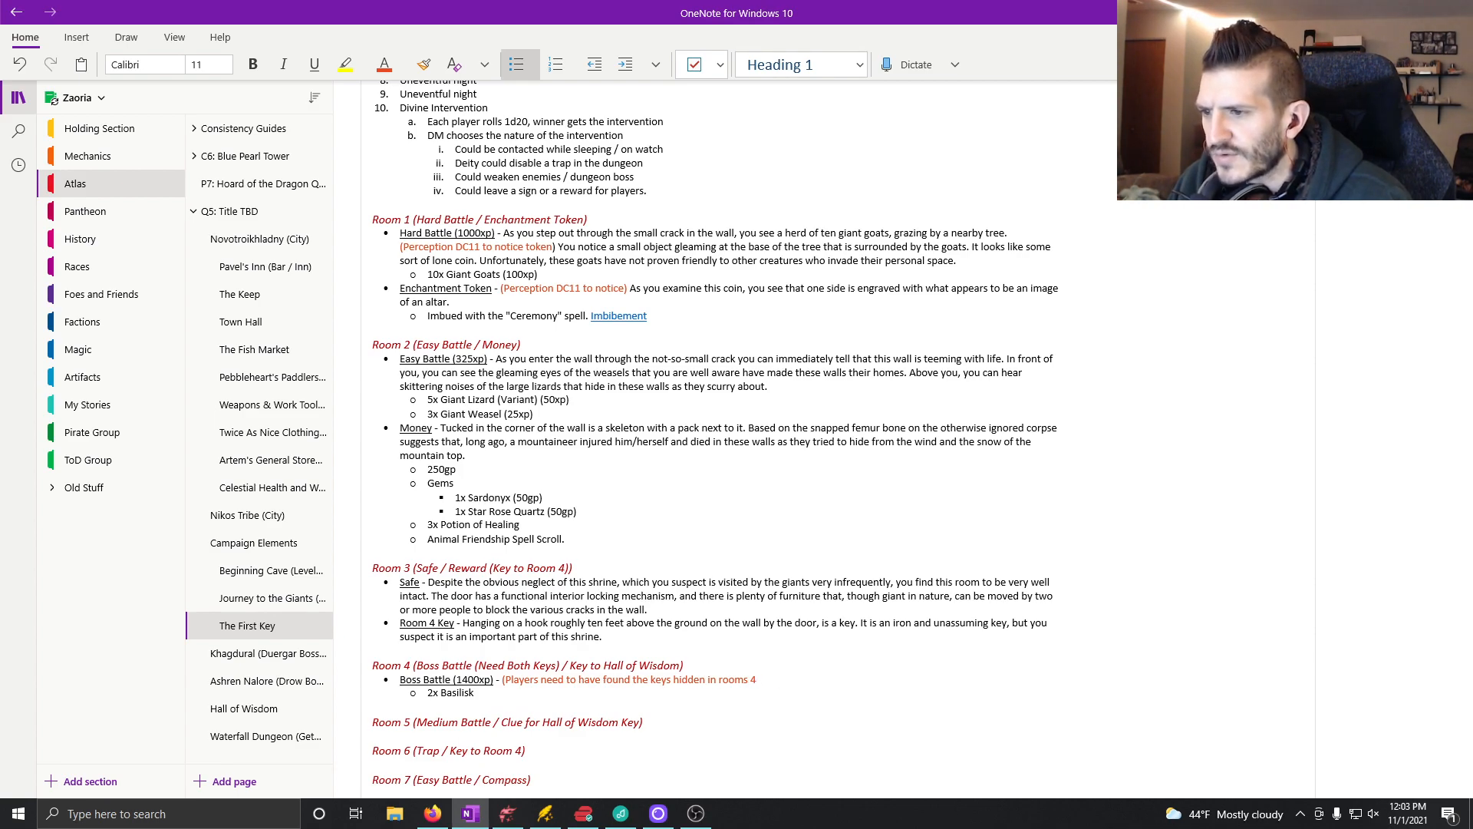
{"action": "type", "text": "ss this area"}
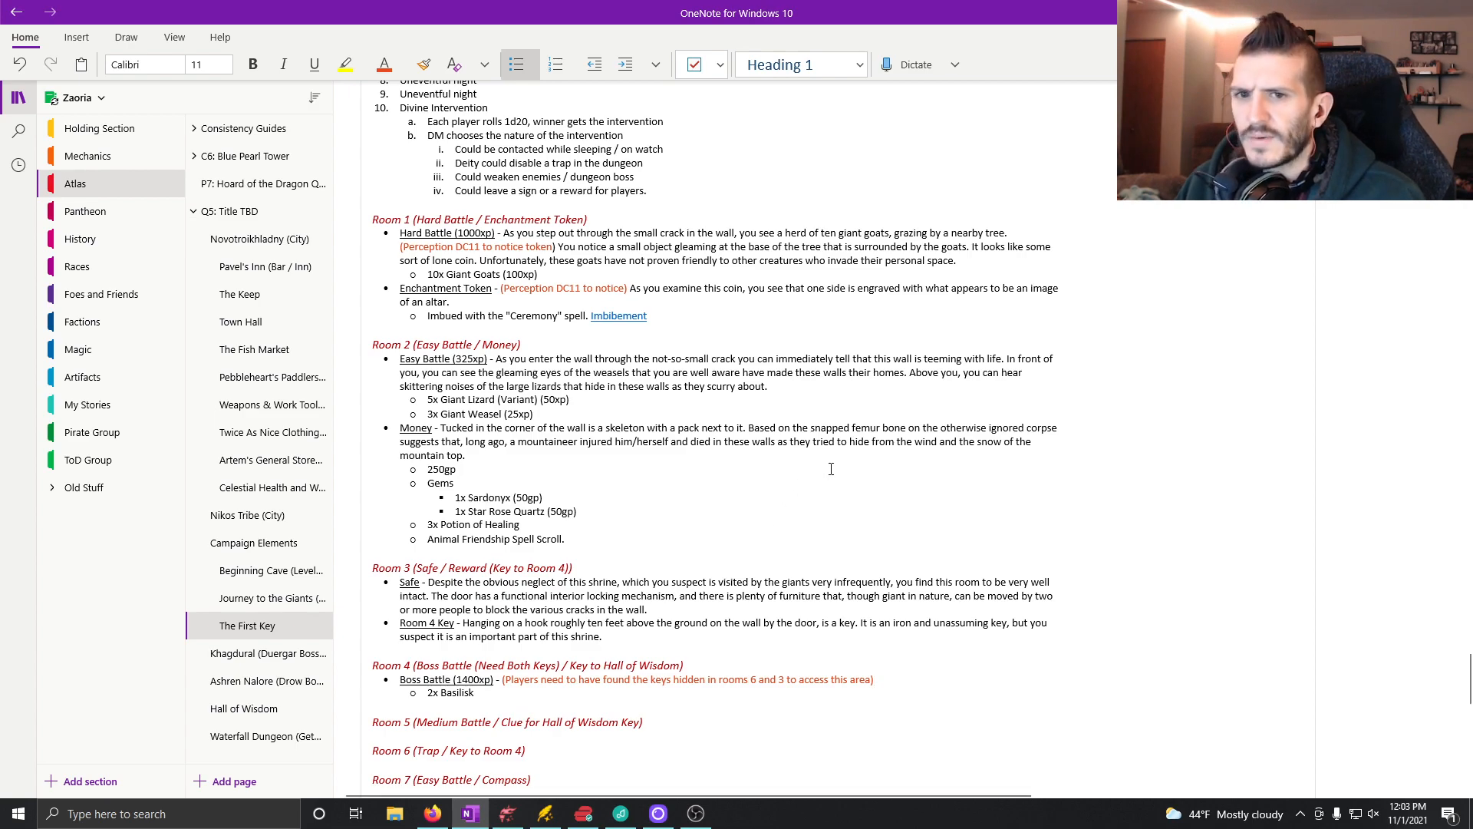
Step: Return the text colour to black and write "As you push open the doors, a blast of cold wind hits you."
{"action": "scroll", "coordinate": [837, 488], "scroll_direction": "down", "scroll_amount": 5}
{"action": "scroll", "coordinate": [837, 488], "scroll_direction": "down", "scroll_amount": 1}
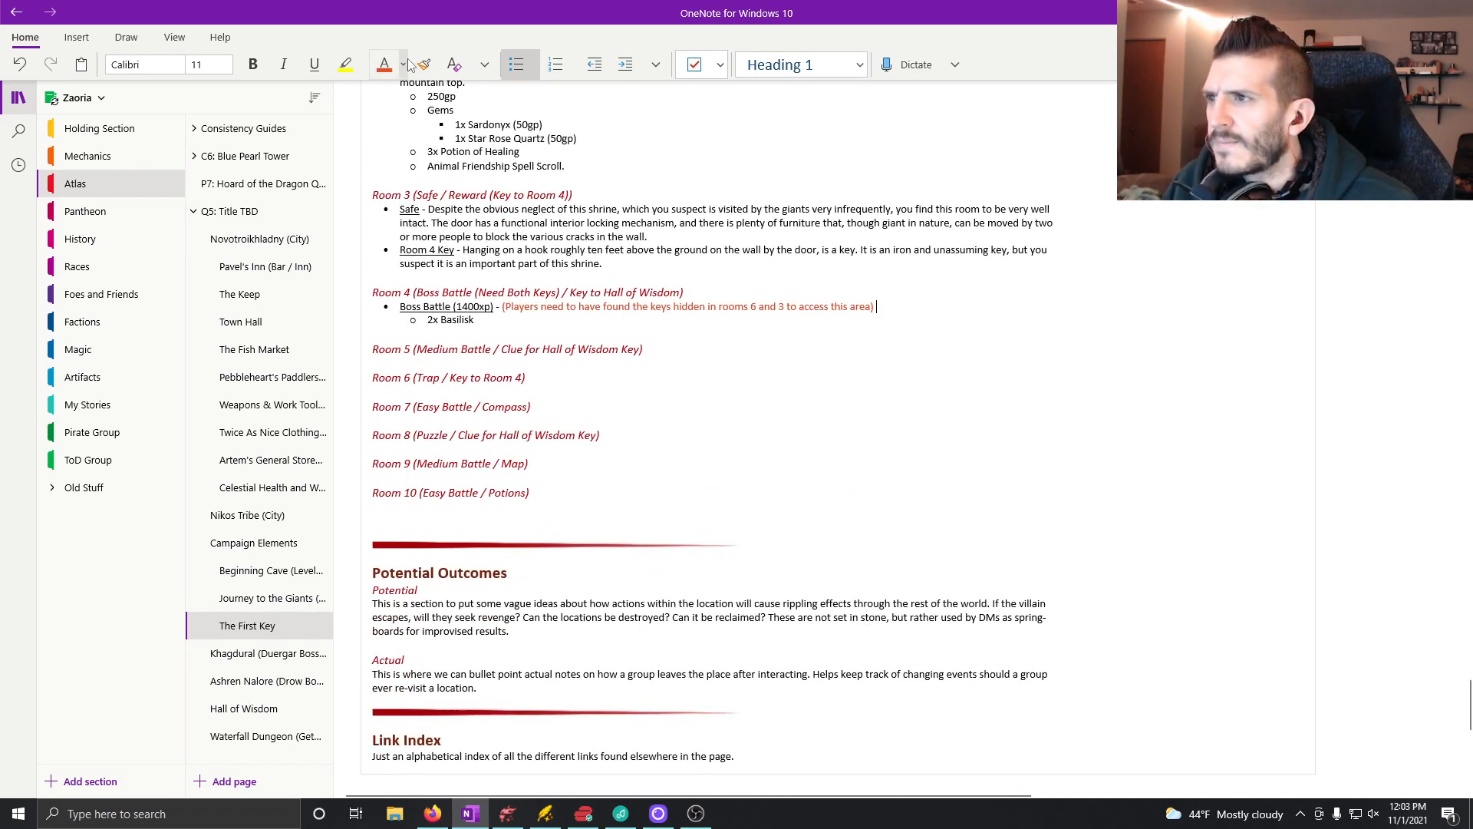
{"action": "left_click", "coordinate": [386, 64]}
{"action": "left_click", "coordinate": [421, 159]}
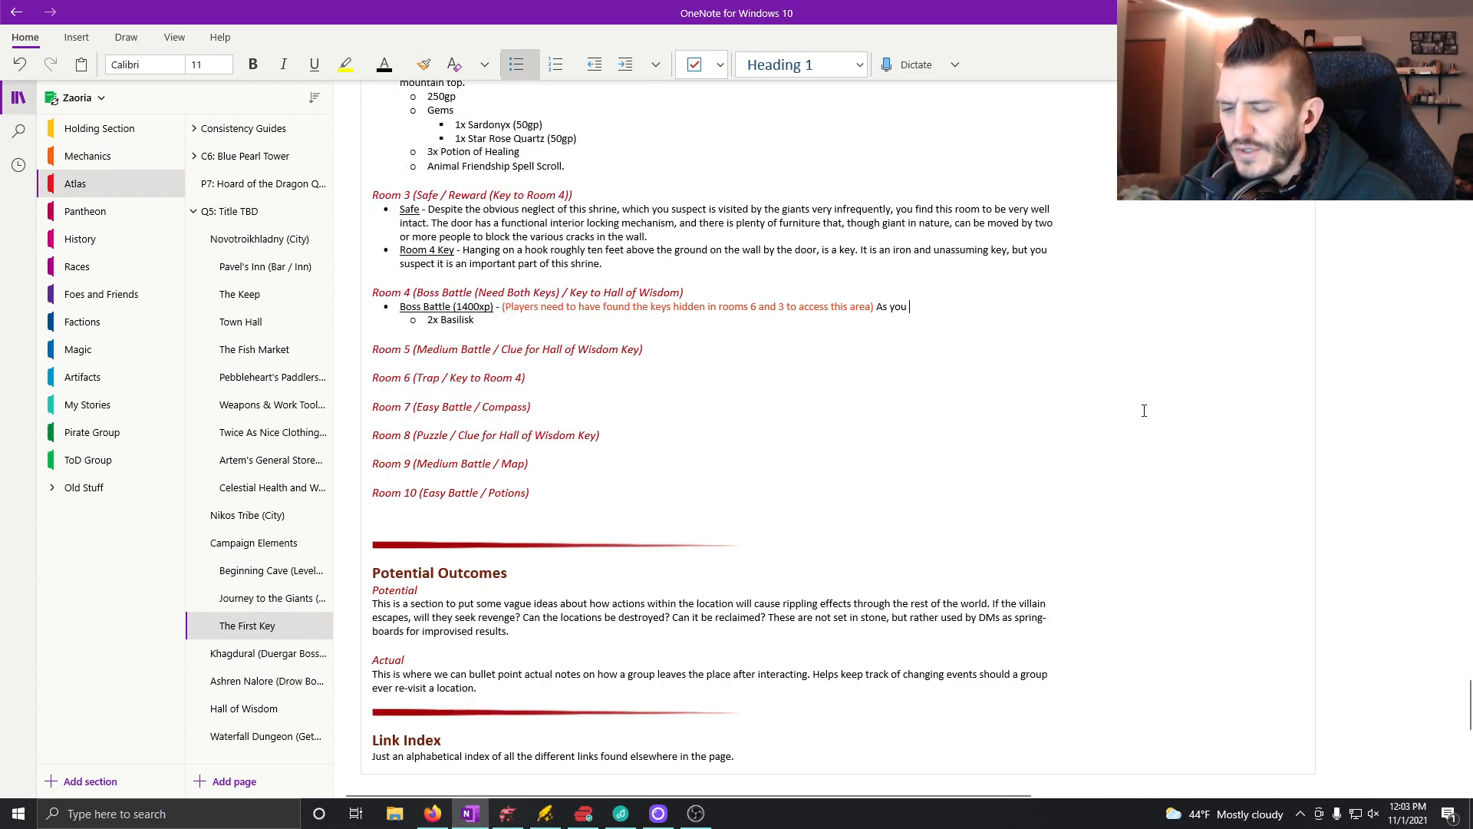
{"action": "type", "text": "oors, a bla"}
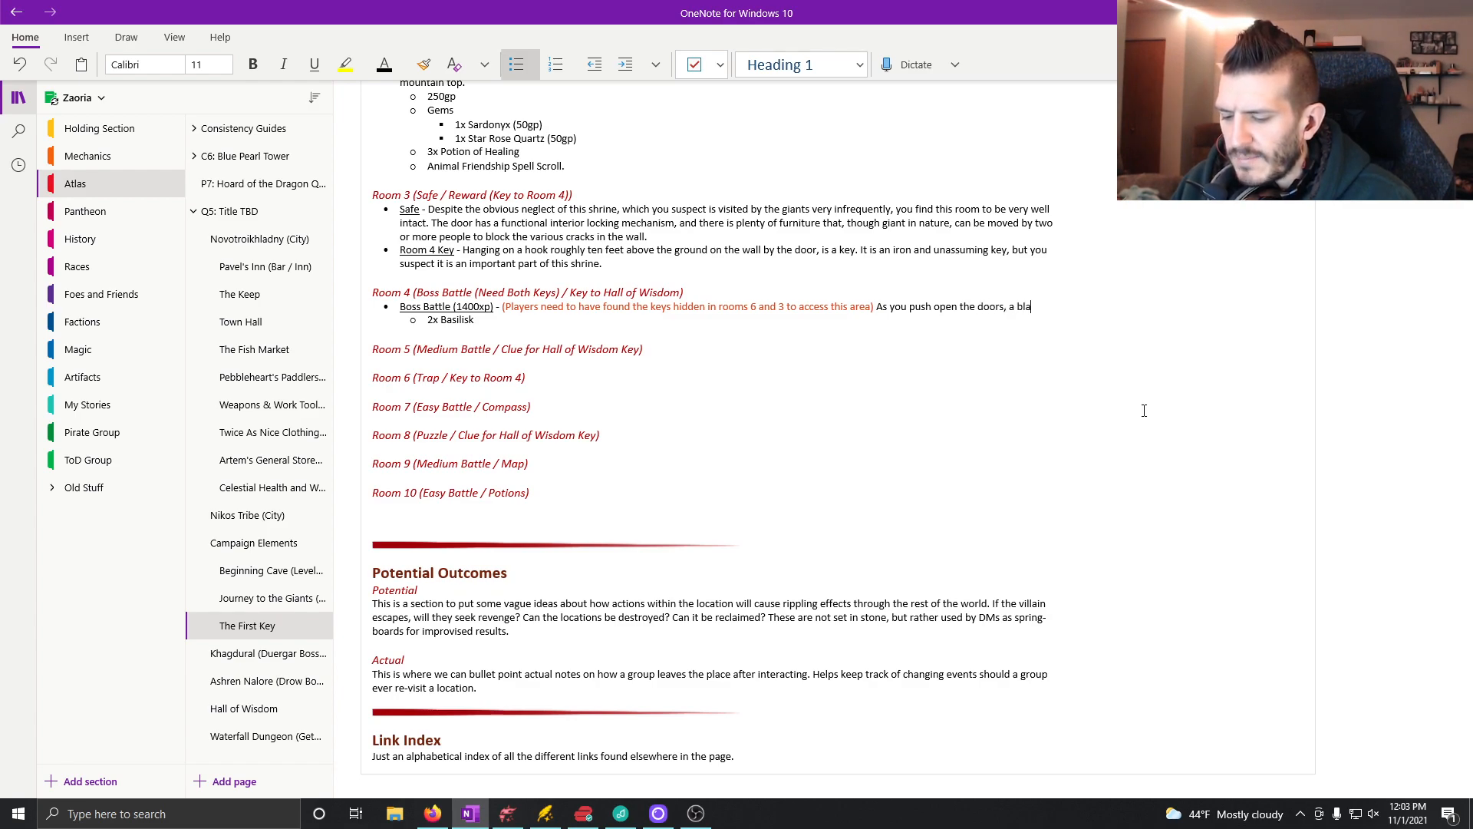
{"action": "type", "text": "st of wind hits"}
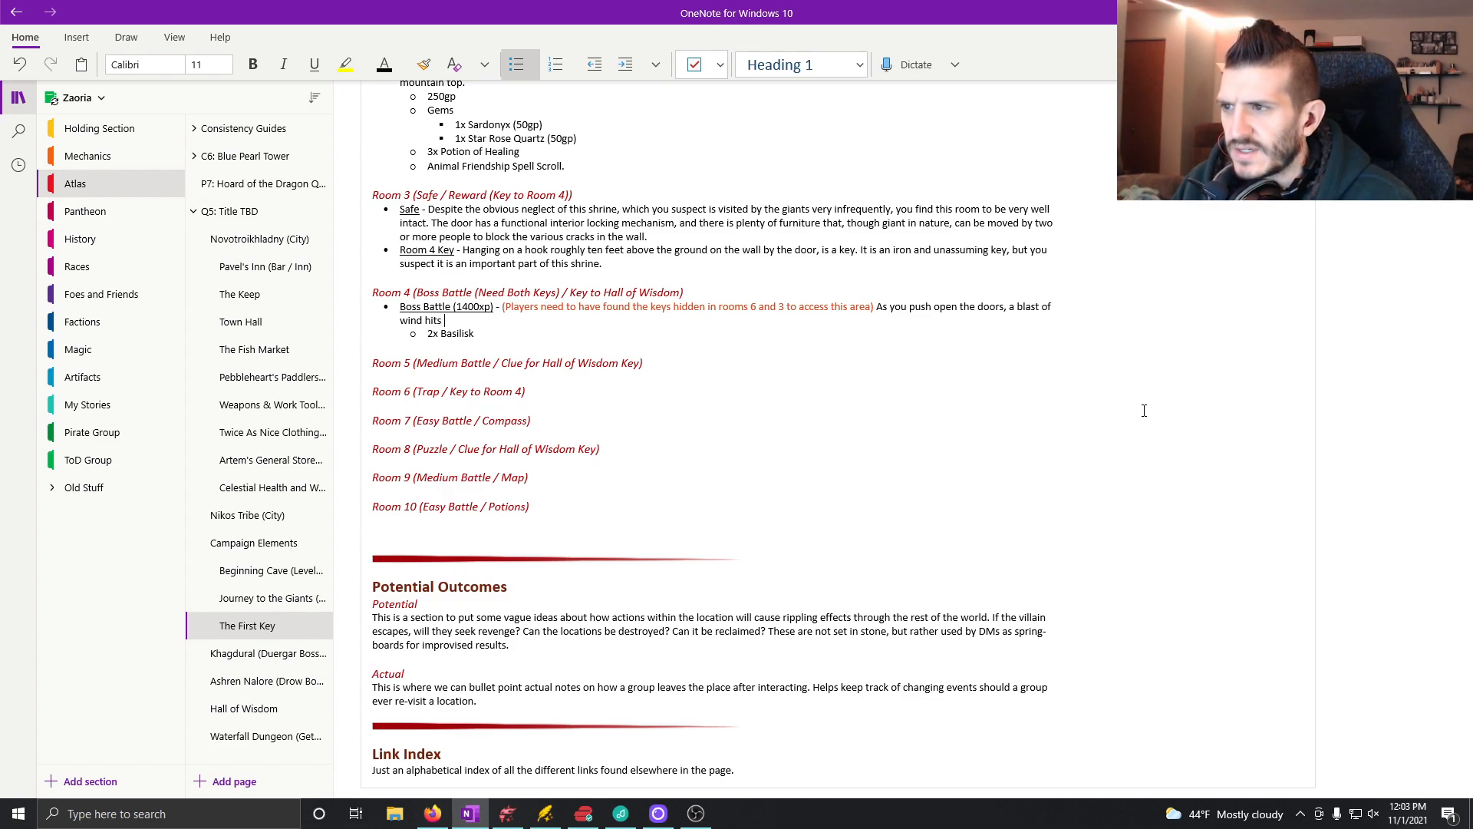
{"action": "type", "text": " you. You"}
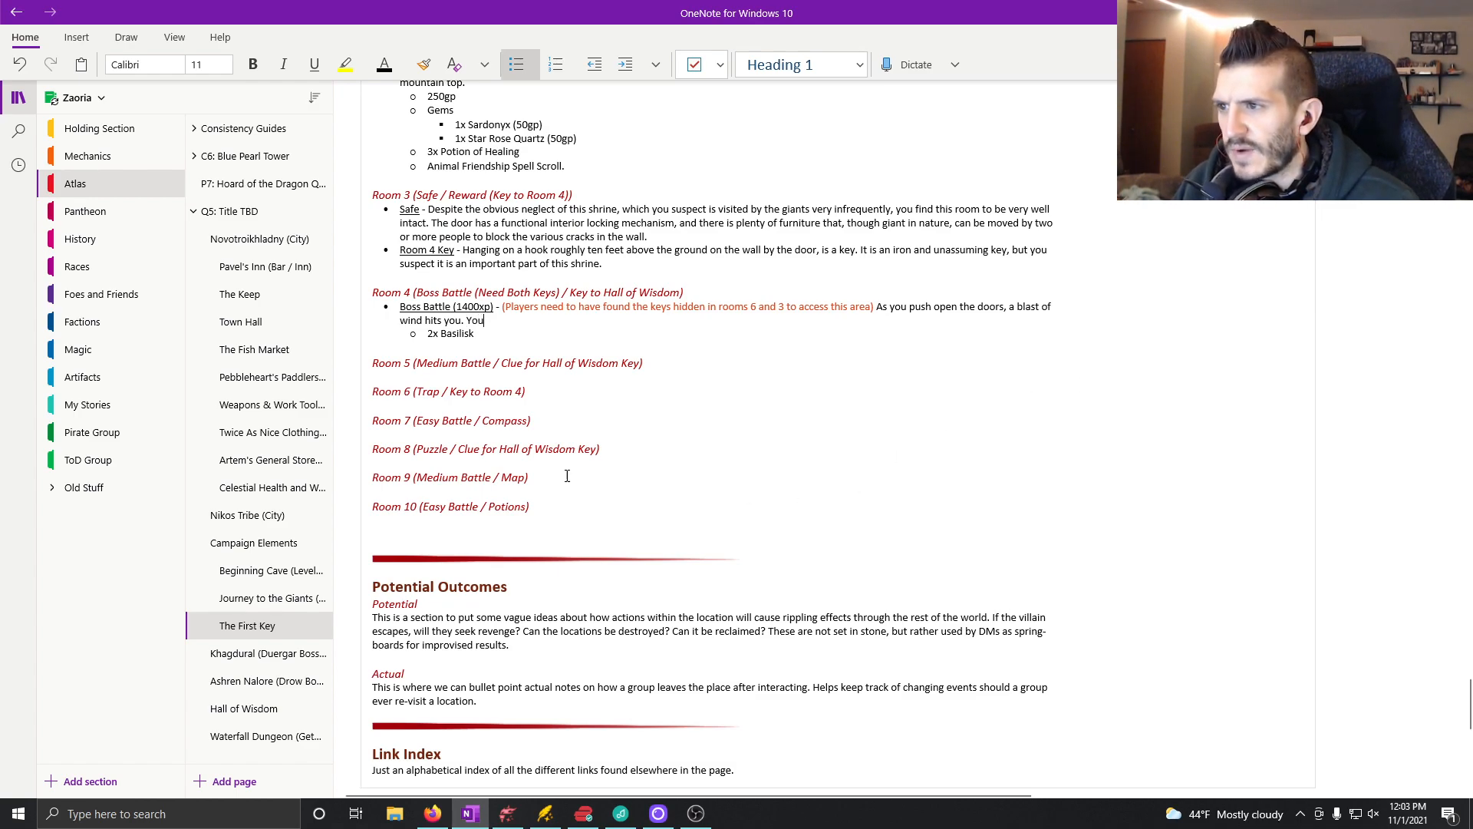
{"action": "type", "text": "cold"}
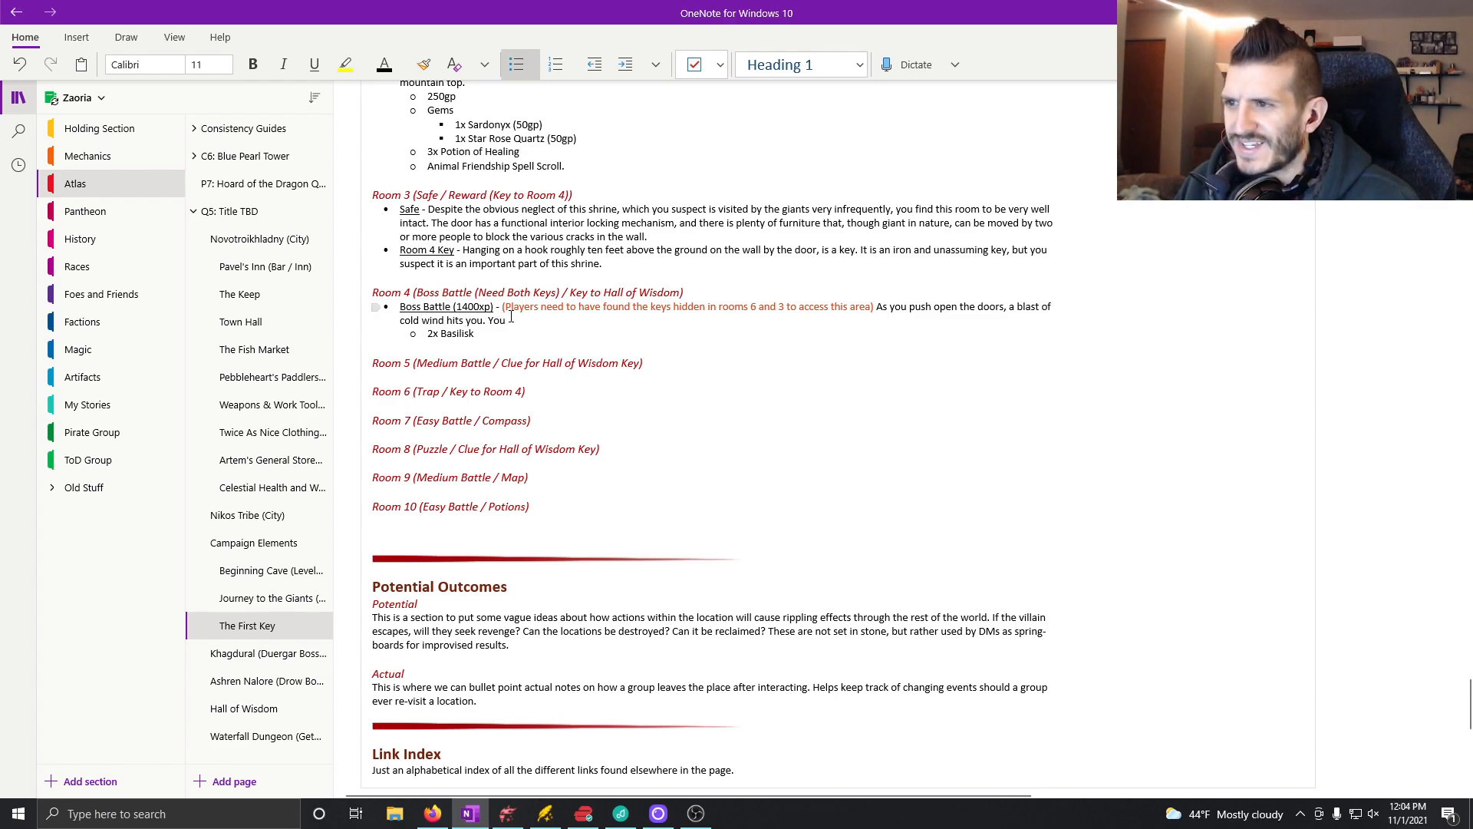
Step: Continue the Boss Battle description with "You find yourselves looking into what appears to be some sort of sacrificial altar"
{"action": "left_click", "coordinate": [519, 322]}
{"action": "type", "text": "find yourselves "}
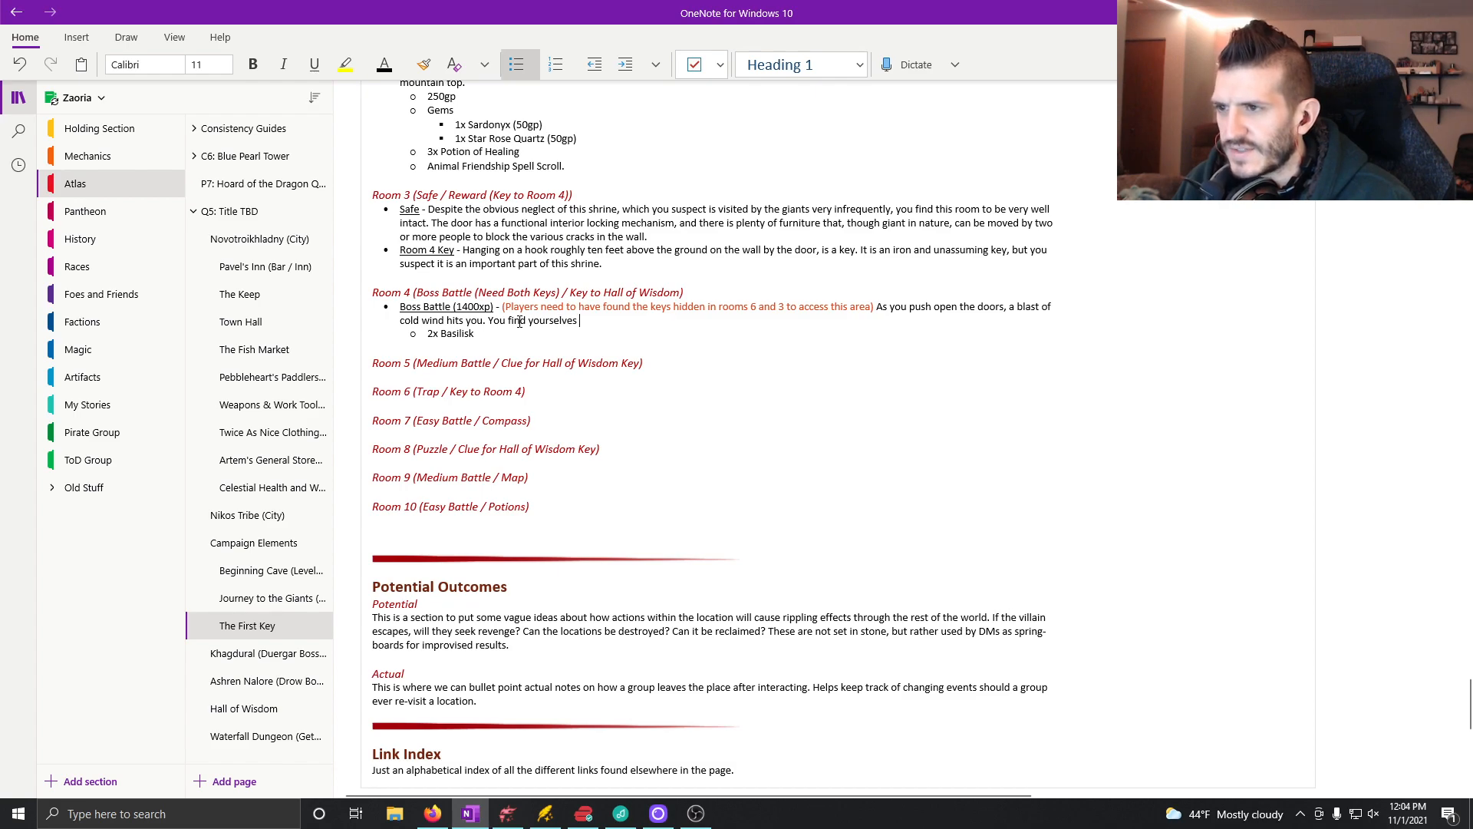
{"action": "type", "text": "looking into wha"}
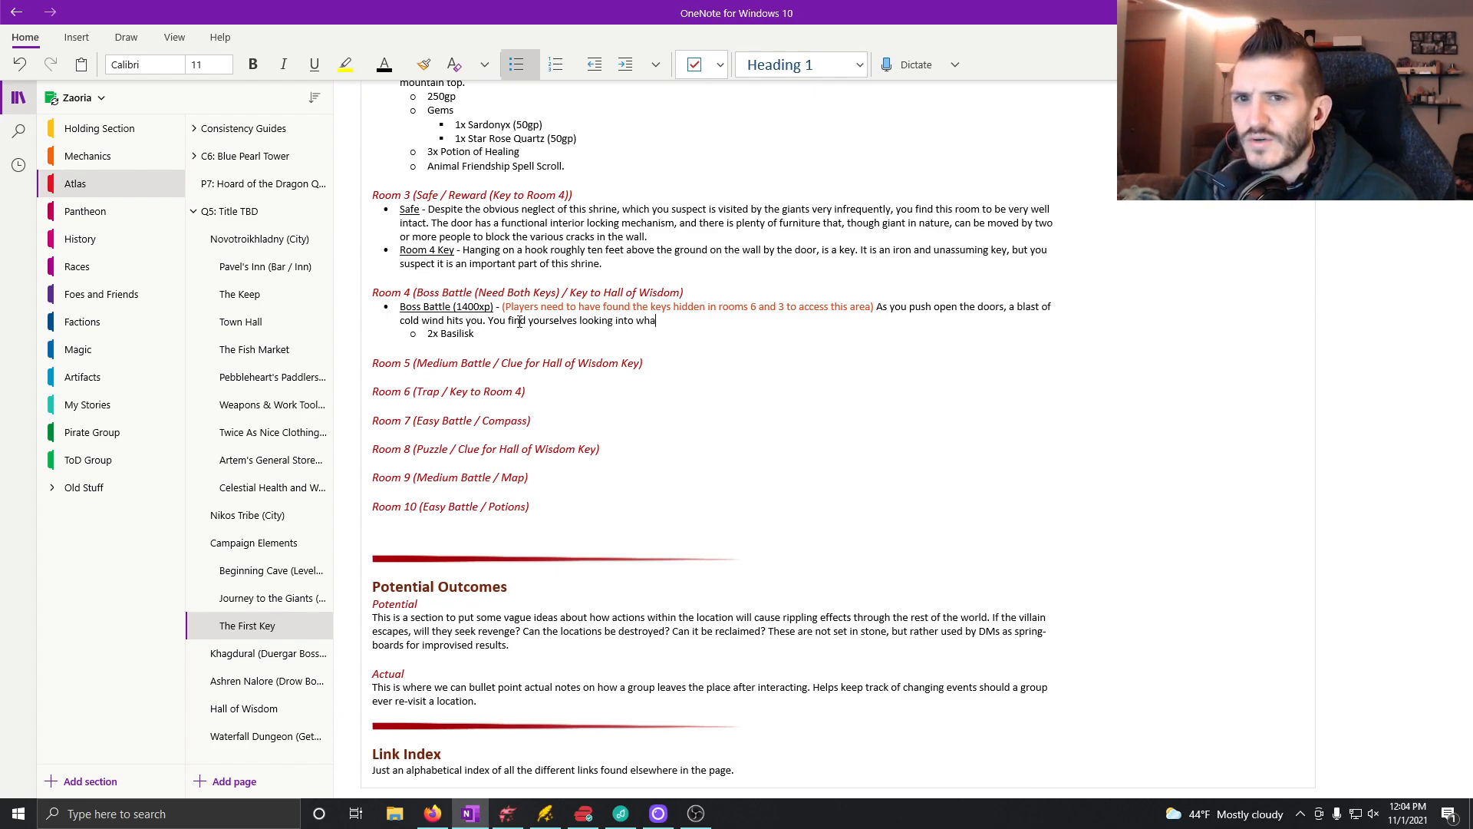
{"action": "type", "text": "t appears to be some sort of ascrificial"}
{"action": "key", "text": "BackSpace"}
{"action": "key", "text": "BackSpace"}
{"action": "key", "text": "BackSpace"}
{"action": "key", "text": "BackSpace"}
{"action": "key", "text": "BackSpace"}
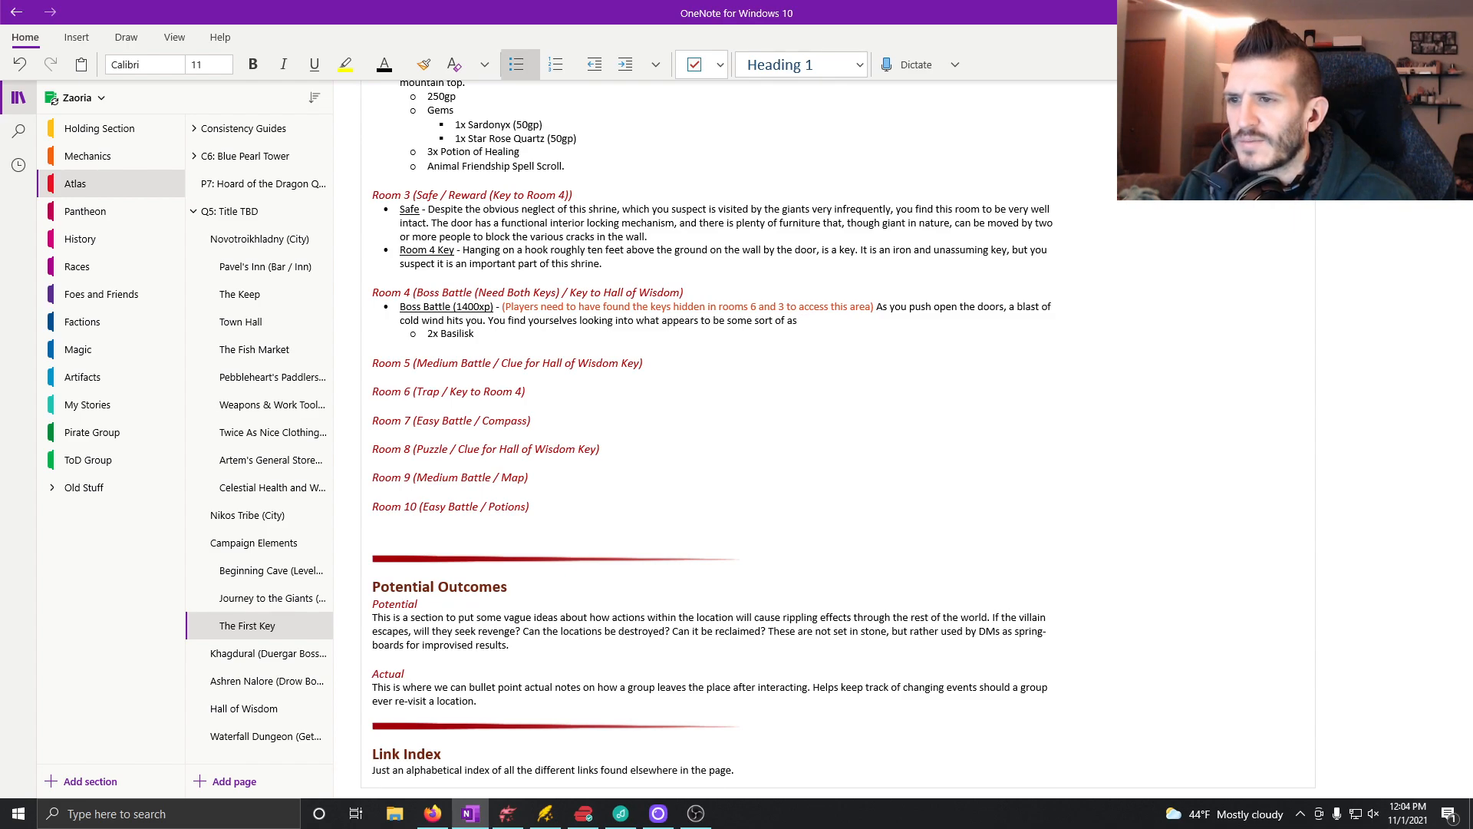
{"action": "type", "text": "acrificial"}
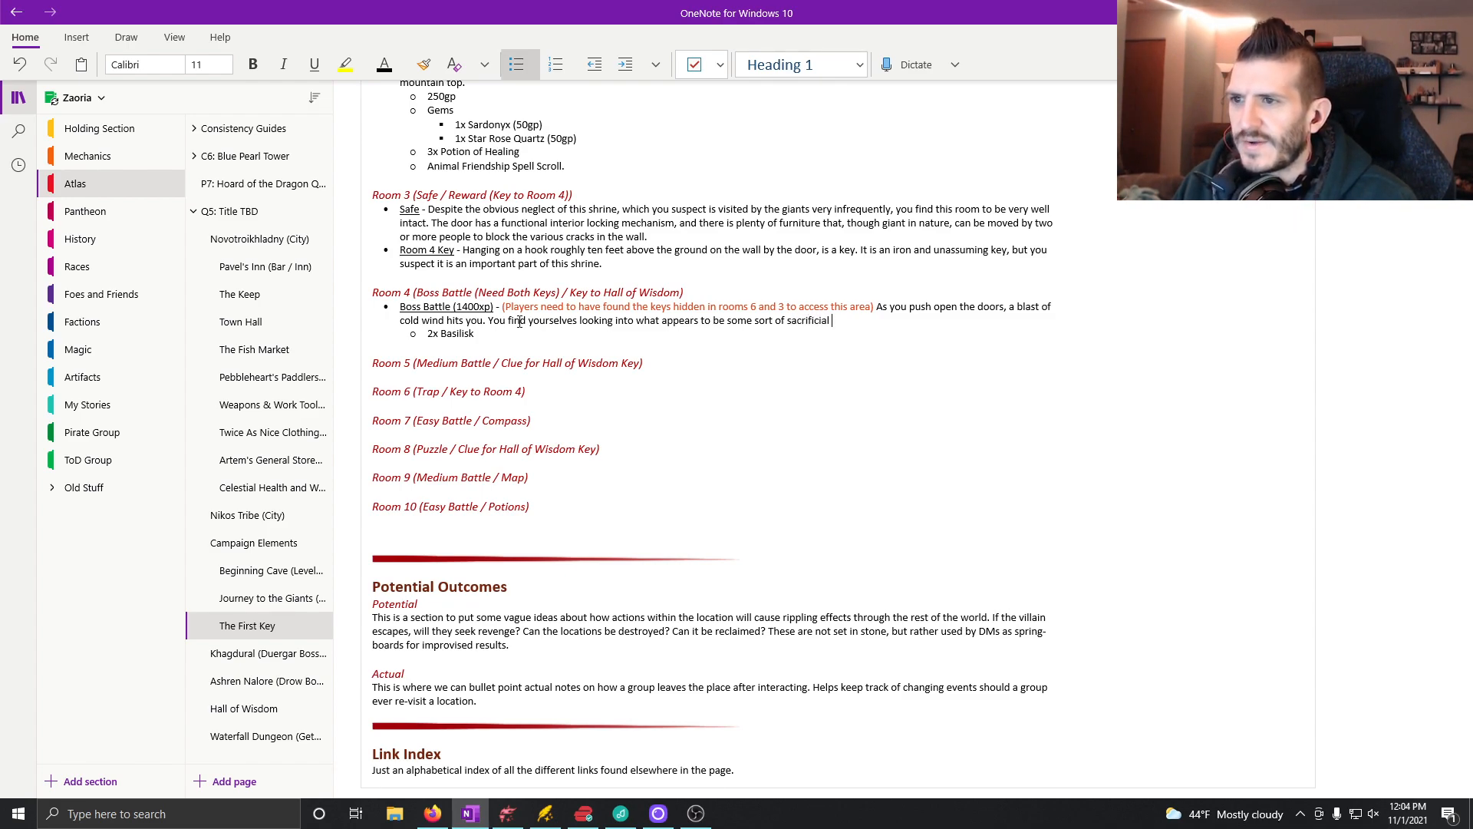
{"action": "type", "text": "altar."}
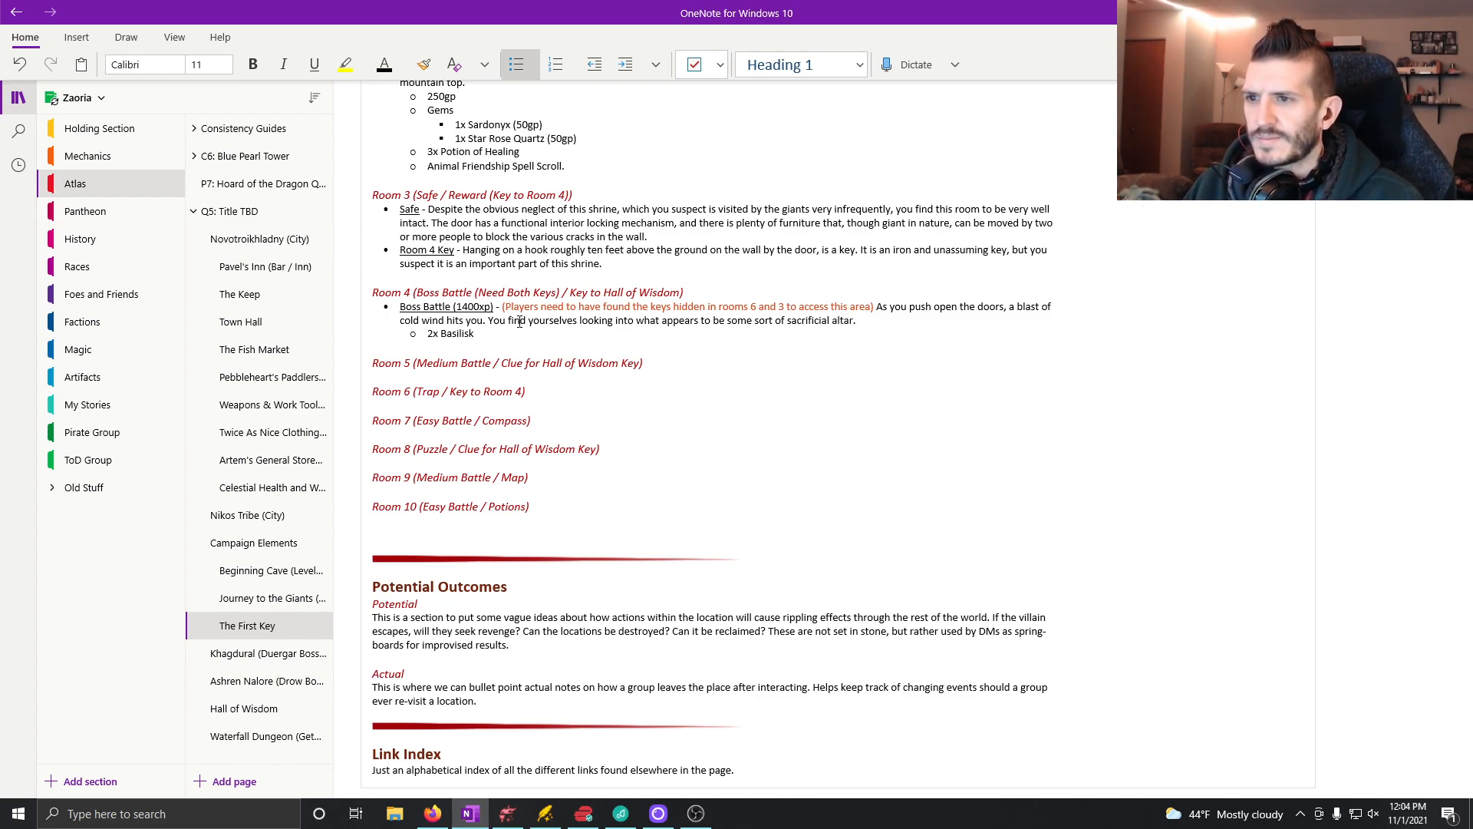
{"action": "type", "text": " A tall dia"}
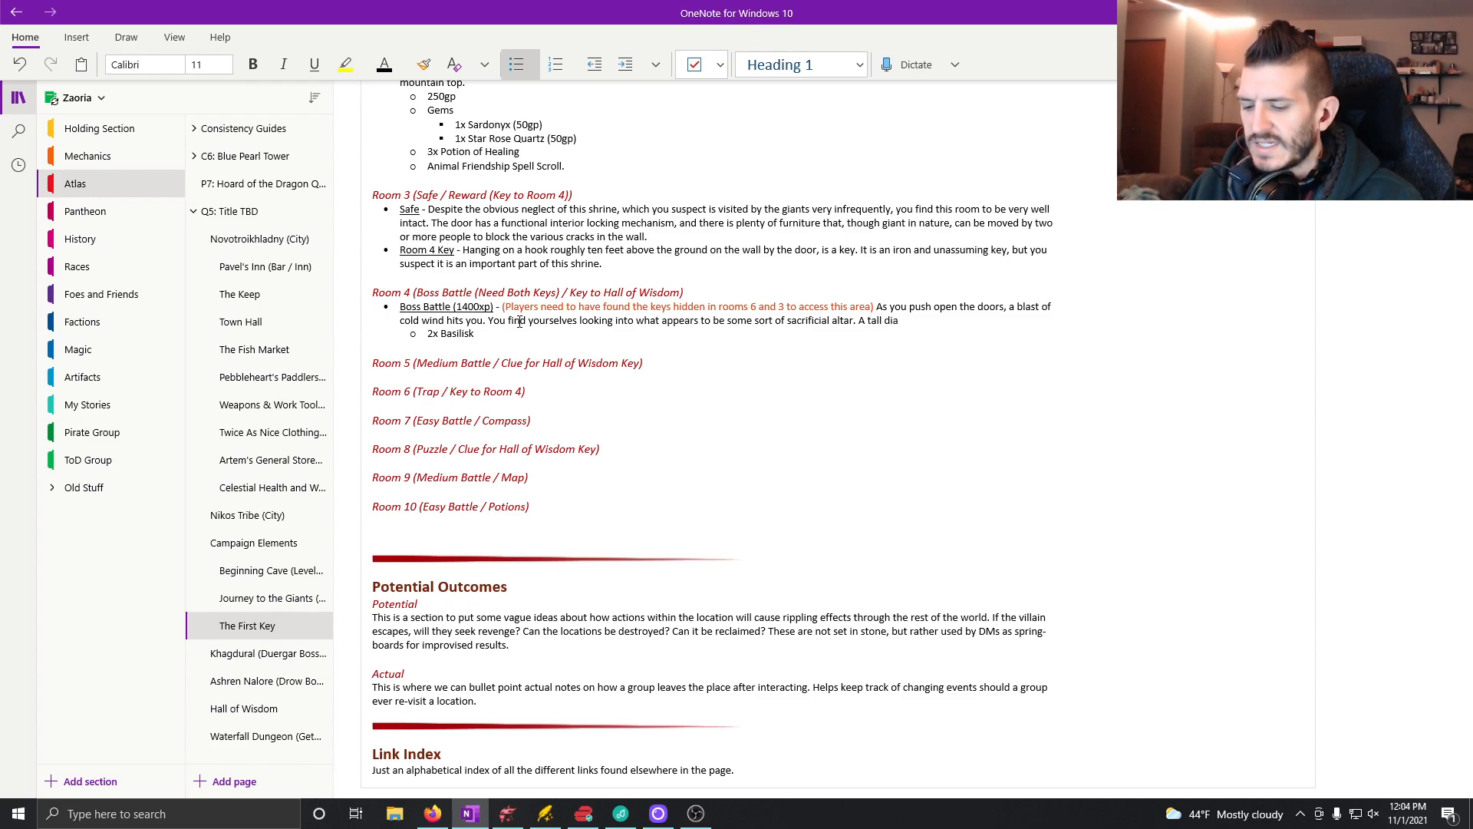
{"action": "type", "text": "ss"}
Step: End the altar sentence and start the following one with "A tall dais", correcting the spelling of "dais"
{"action": "key", "text": "BackSpace"}
{"action": "key", "text": "BackSpace"}
{"action": "key", "text": "Left"}
{"action": "key", "text": "Left"}
{"action": "key", "text": "BackSpace"}
{"action": "key", "text": "BackSpace"}
{"action": "key", "text": "BackSpace"}
{"action": "type", "text": "ais"}
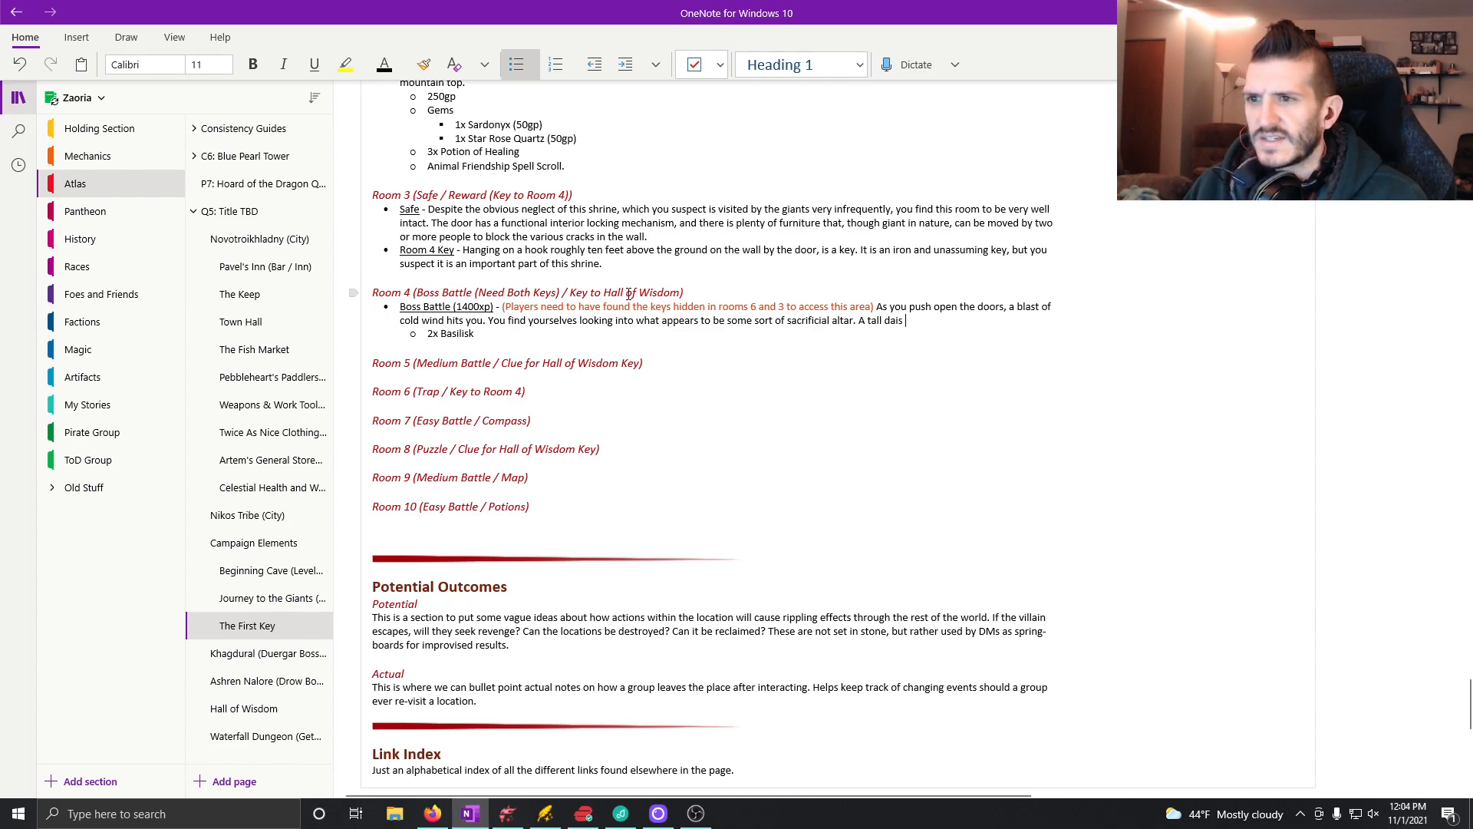
Step: Check the options available for the word "dais" and return to the end of the Boss Battle description
{"action": "right_click", "coordinate": [889, 320]}
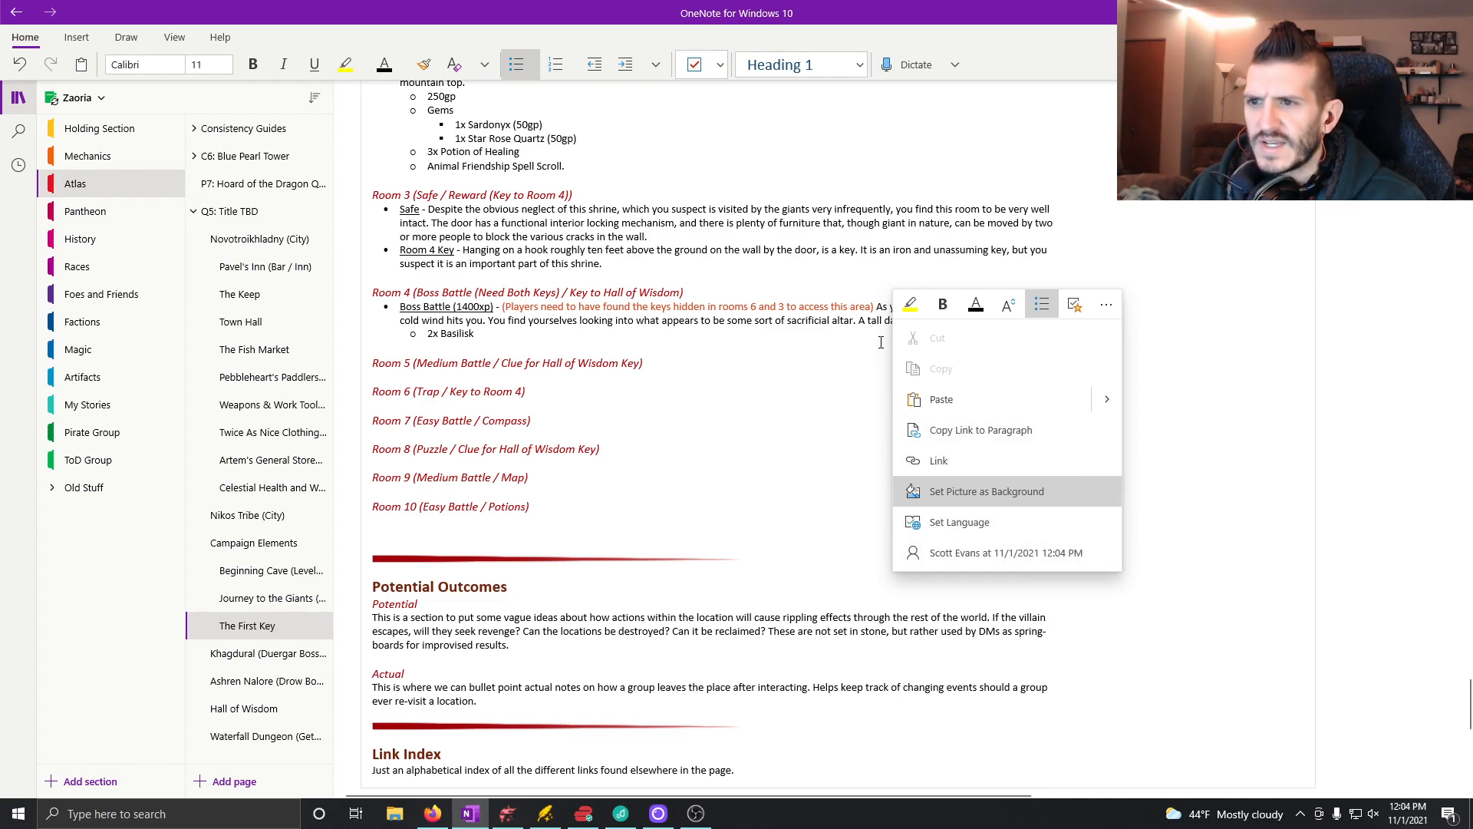
{"action": "left_click", "coordinate": [1104, 307]}
{"action": "left_click", "coordinate": [1105, 308]}
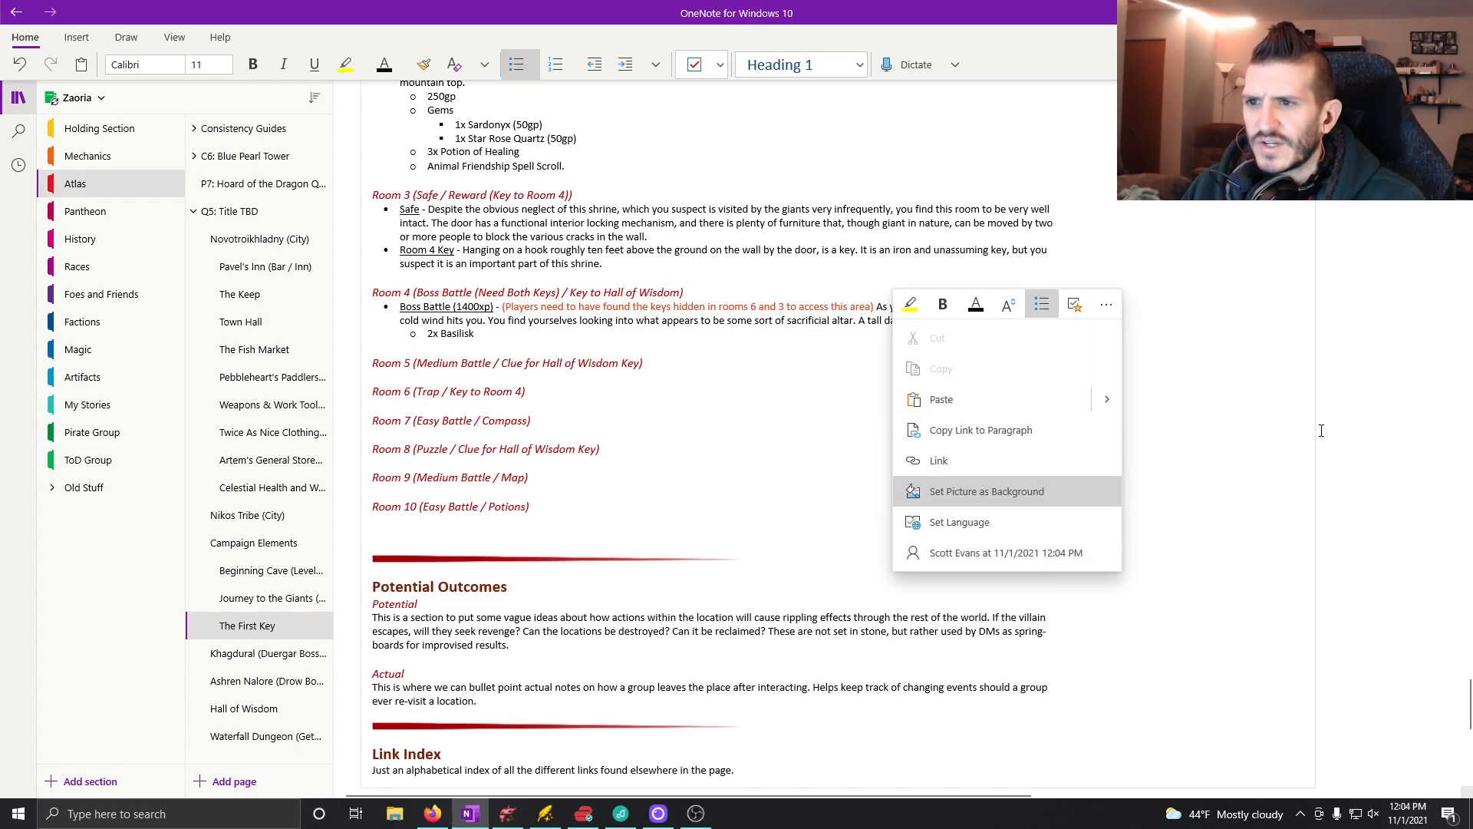
{"action": "left_click", "coordinate": [1140, 419]}
{"action": "left_click", "coordinate": [891, 320]}
{"action": "right_click", "coordinate": [893, 326]}
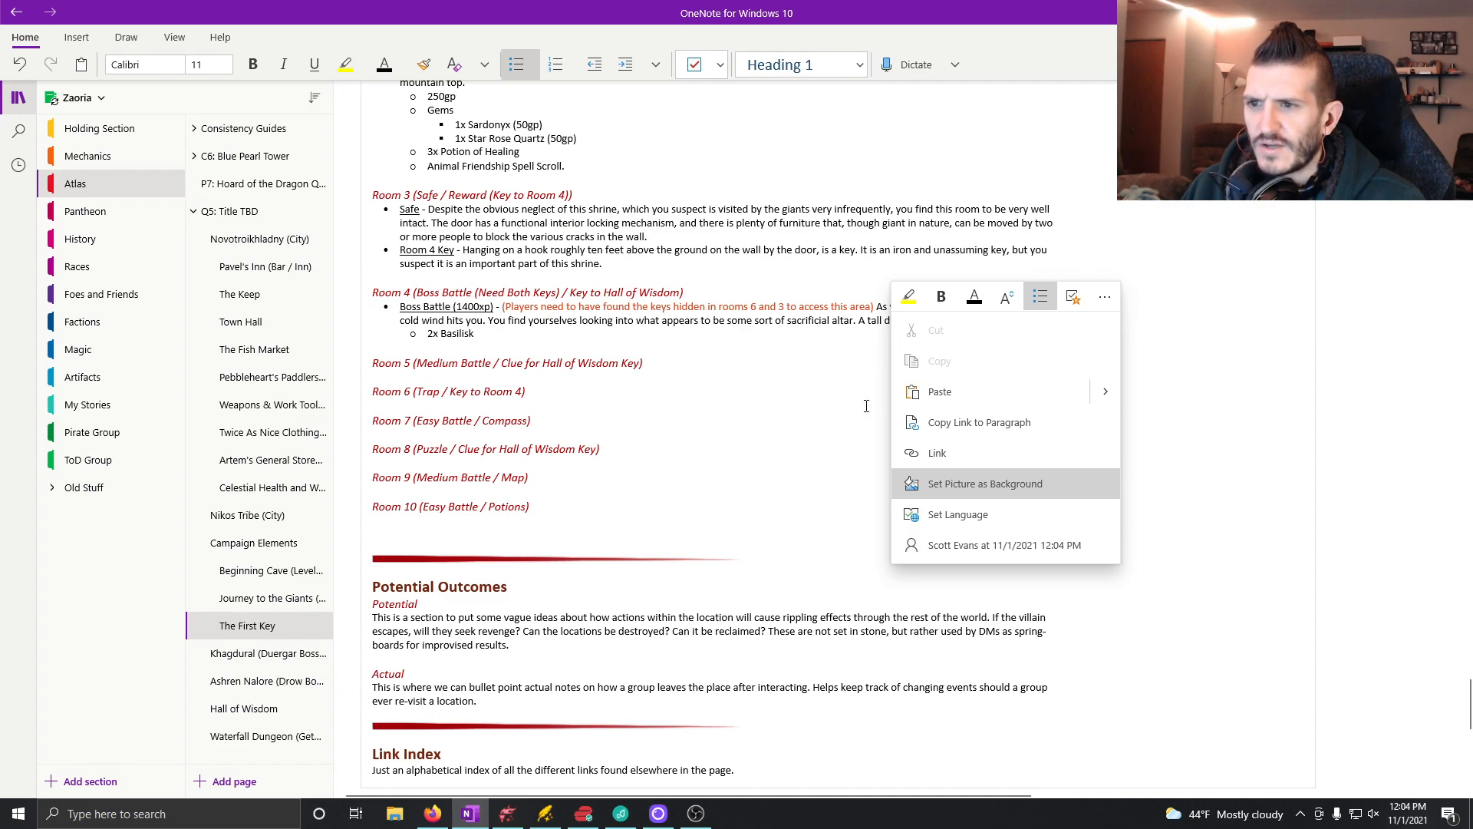
{"action": "left_click", "coordinate": [920, 332]}
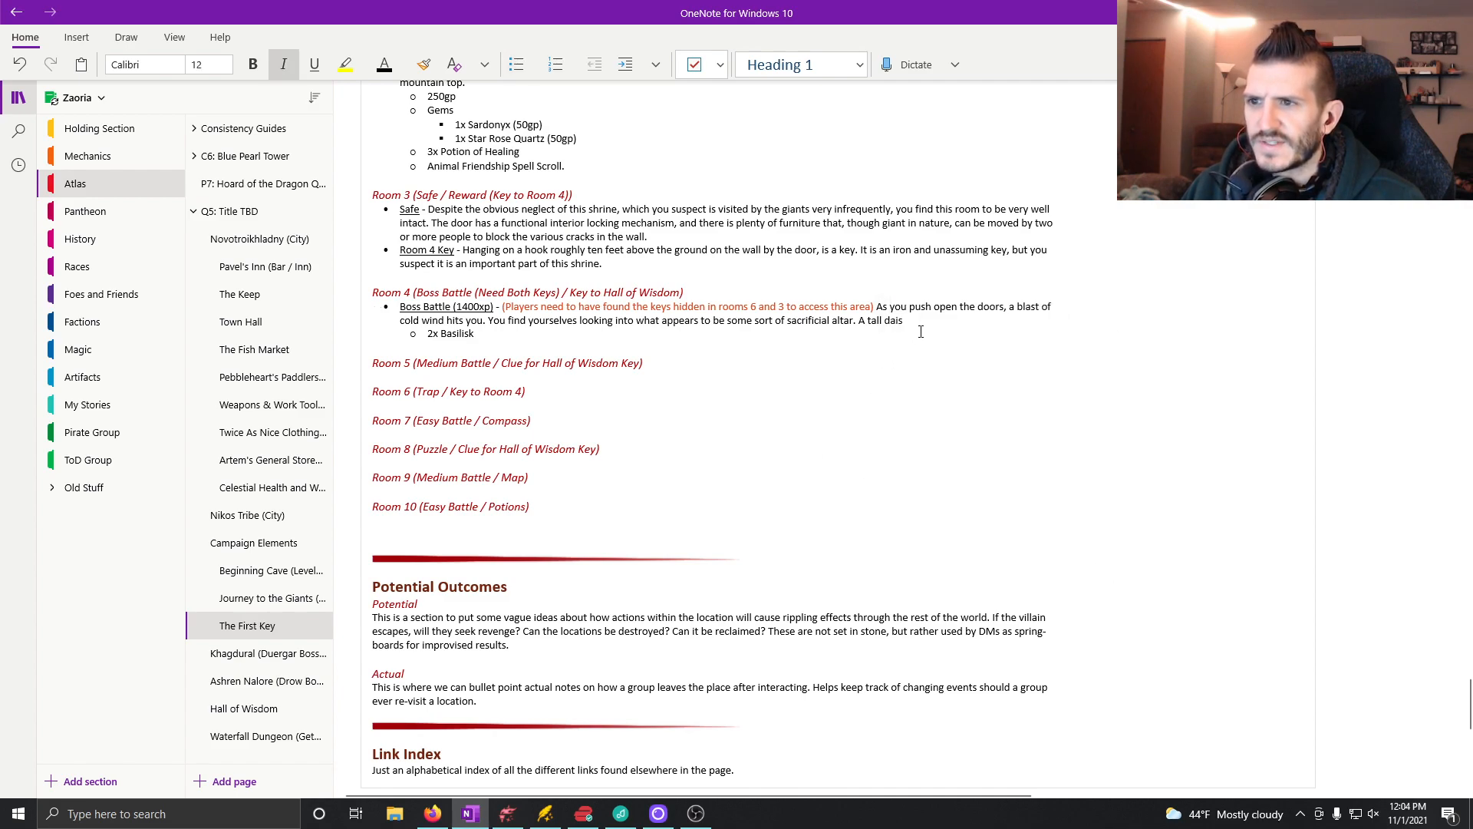
{"action": "left_click", "coordinate": [920, 327]}
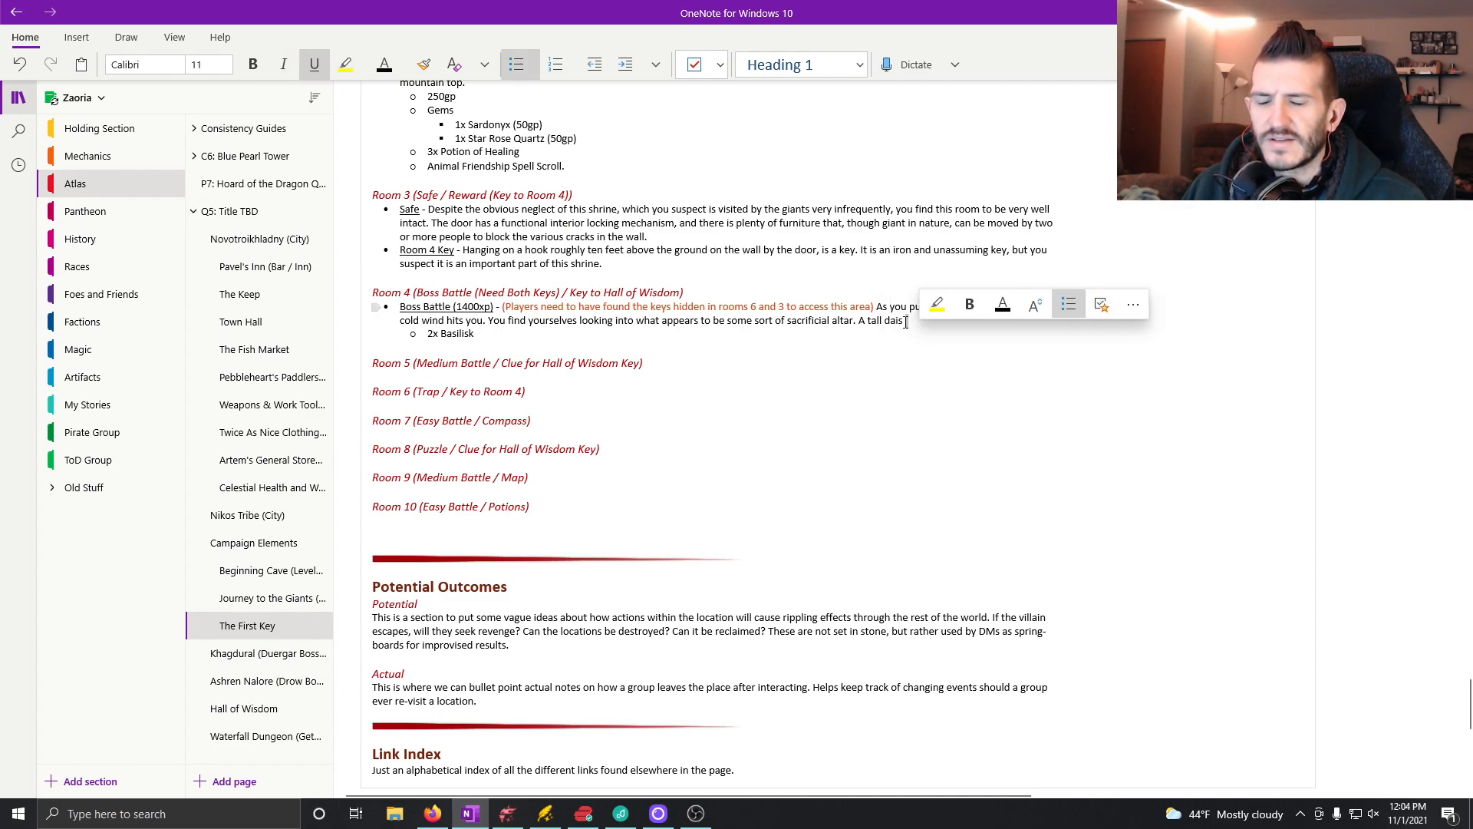
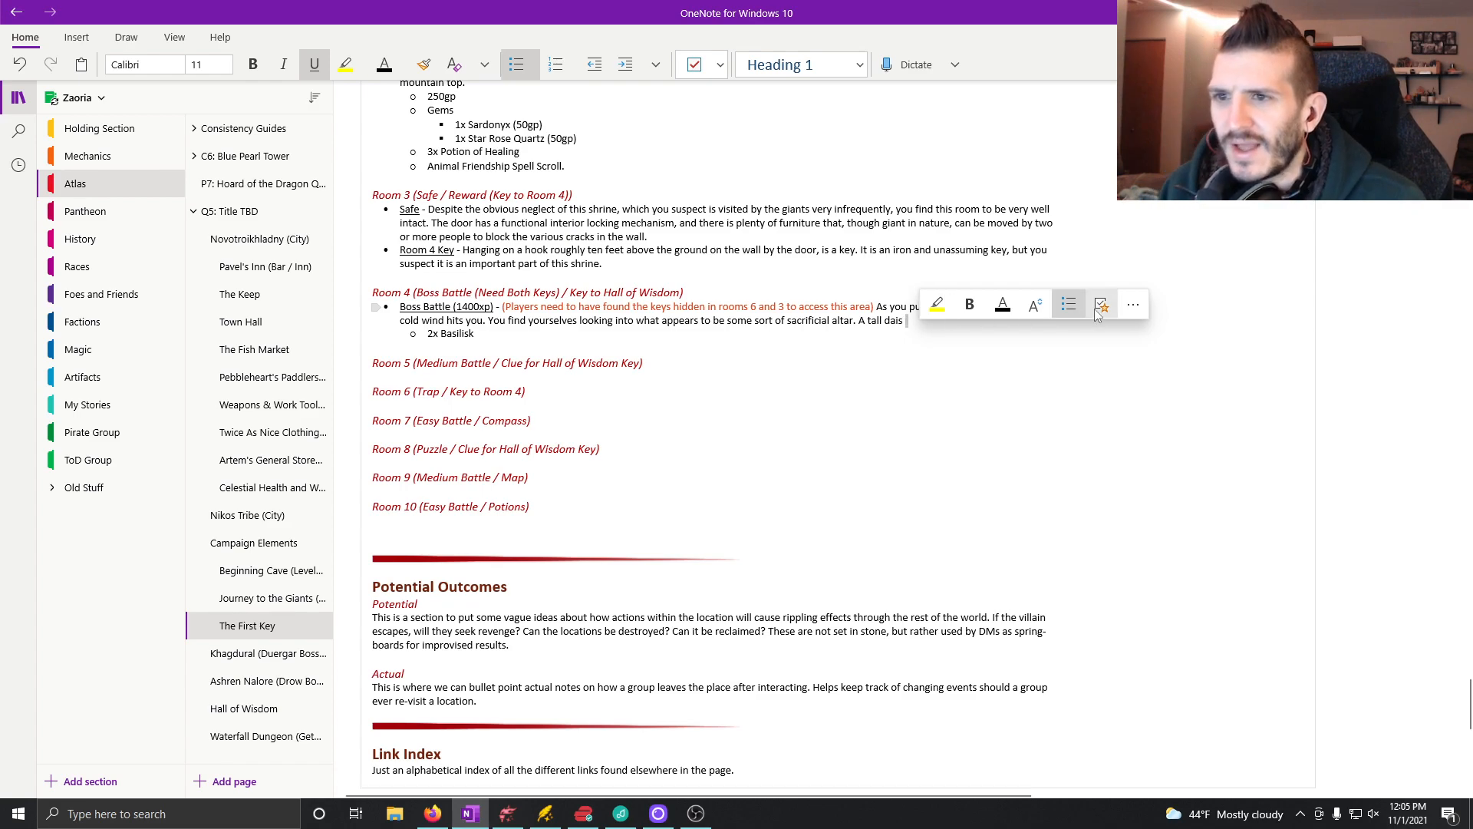
Step: Continue the dais sentence in Room 4's Boss Battle description with "roughly eight feet"
{"action": "left_click", "coordinate": [1134, 307]}
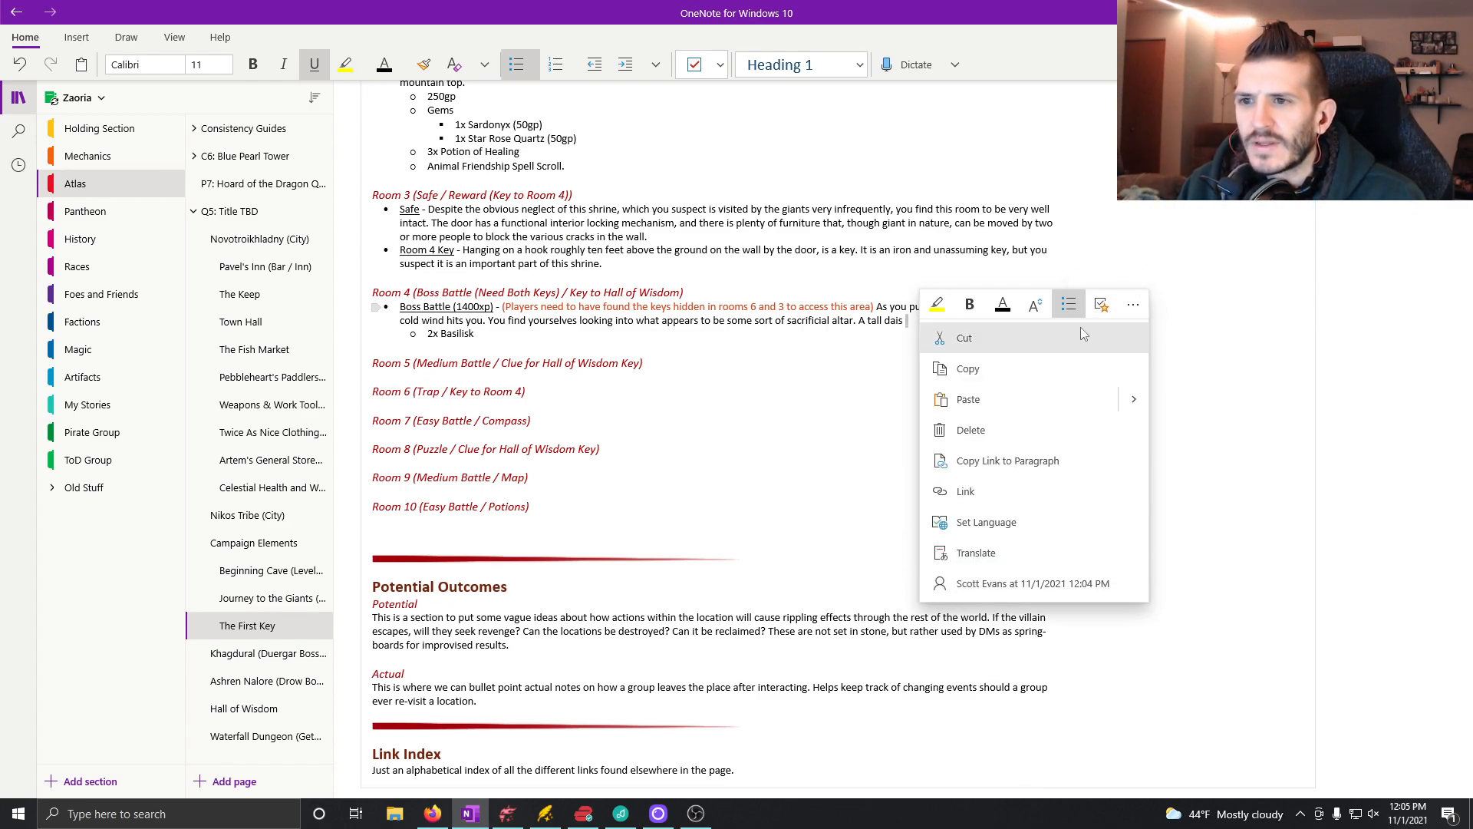
{"action": "left_click", "coordinate": [815, 445]}
{"action": "left_click", "coordinate": [921, 327]}
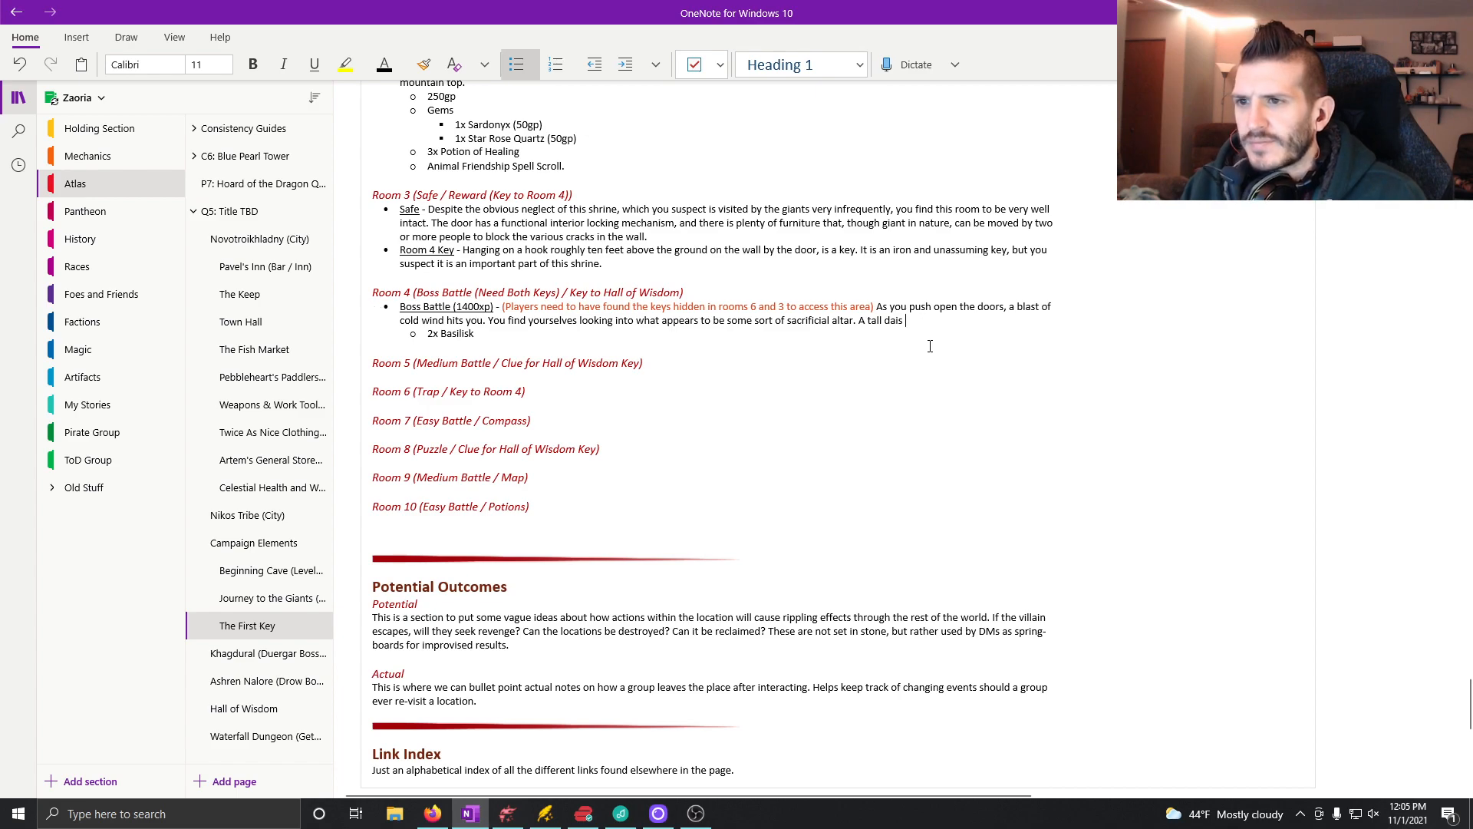
{"action": "type", "text": "roughly"}
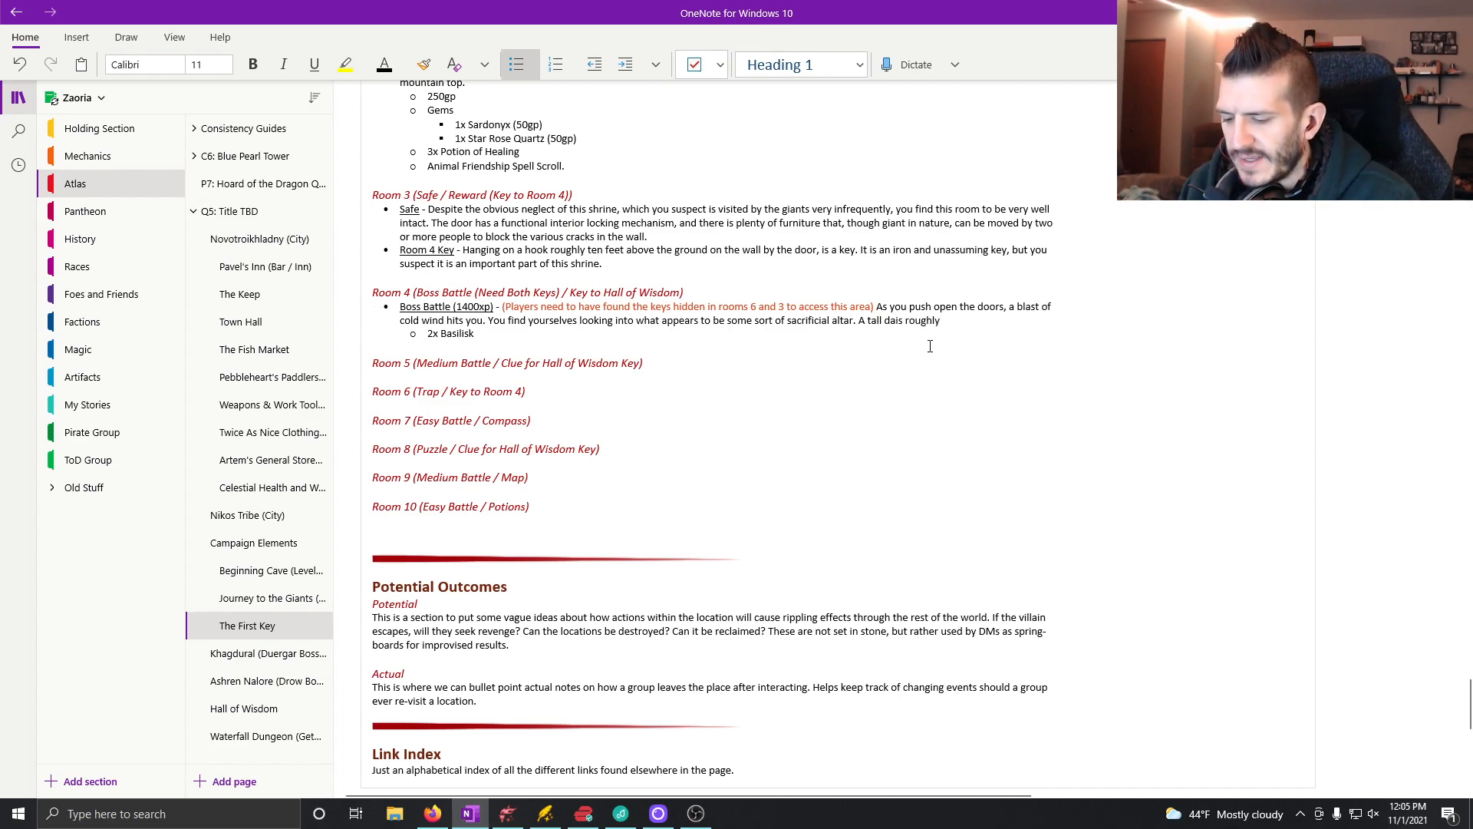
{"action": "type", "text": " eight feet"}
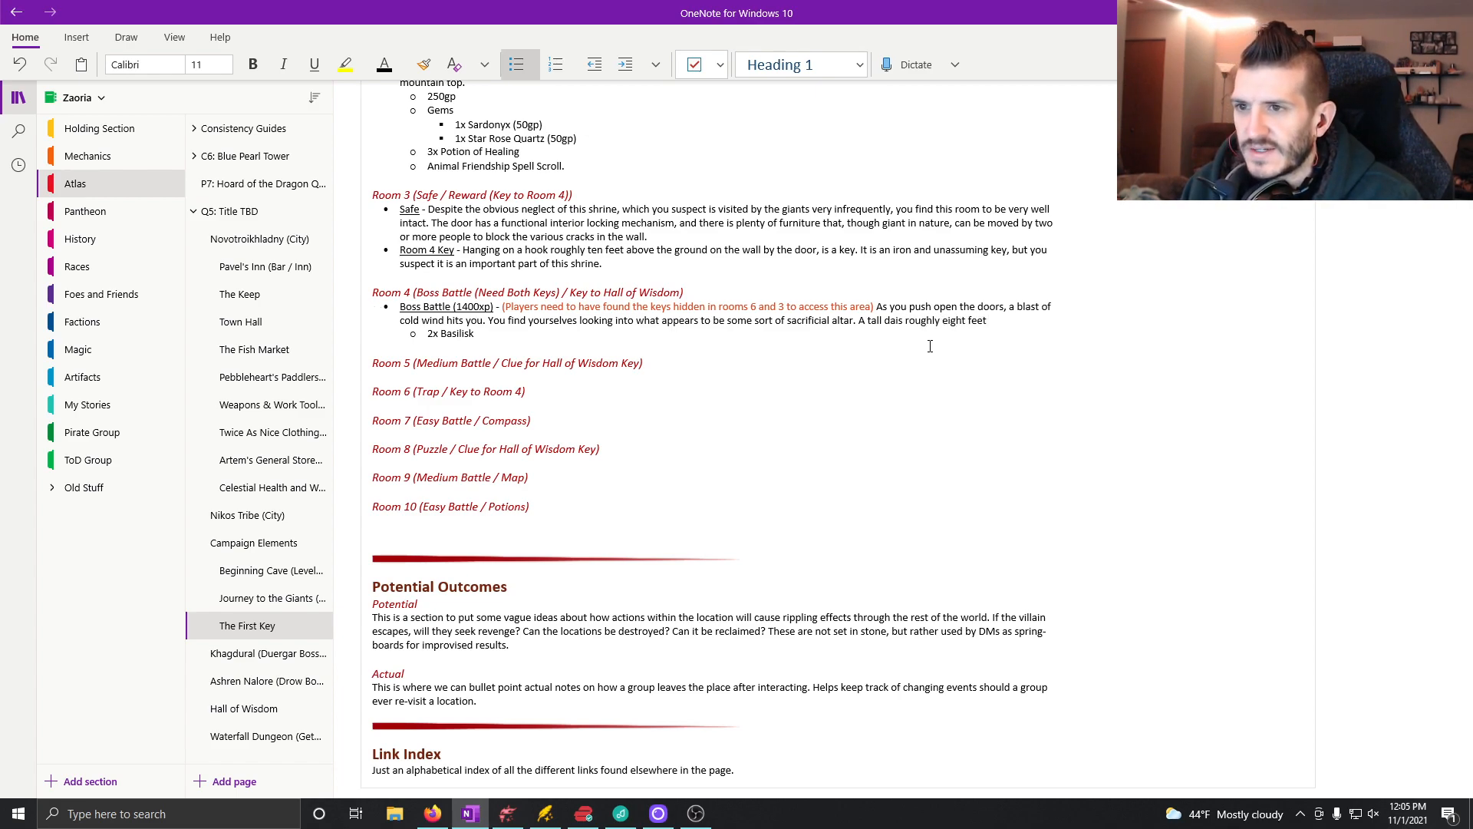
Step: Replace the word "tall" before "dais" with "large" in the Boss Battle description
{"action": "left_click", "coordinate": [881, 320]}
{"action": "key", "text": "BackSpace"}
{"action": "key", "text": "BackSpace"}
{"action": "key", "text": "BackSpace"}
{"action": "key", "text": "BackSpace"}
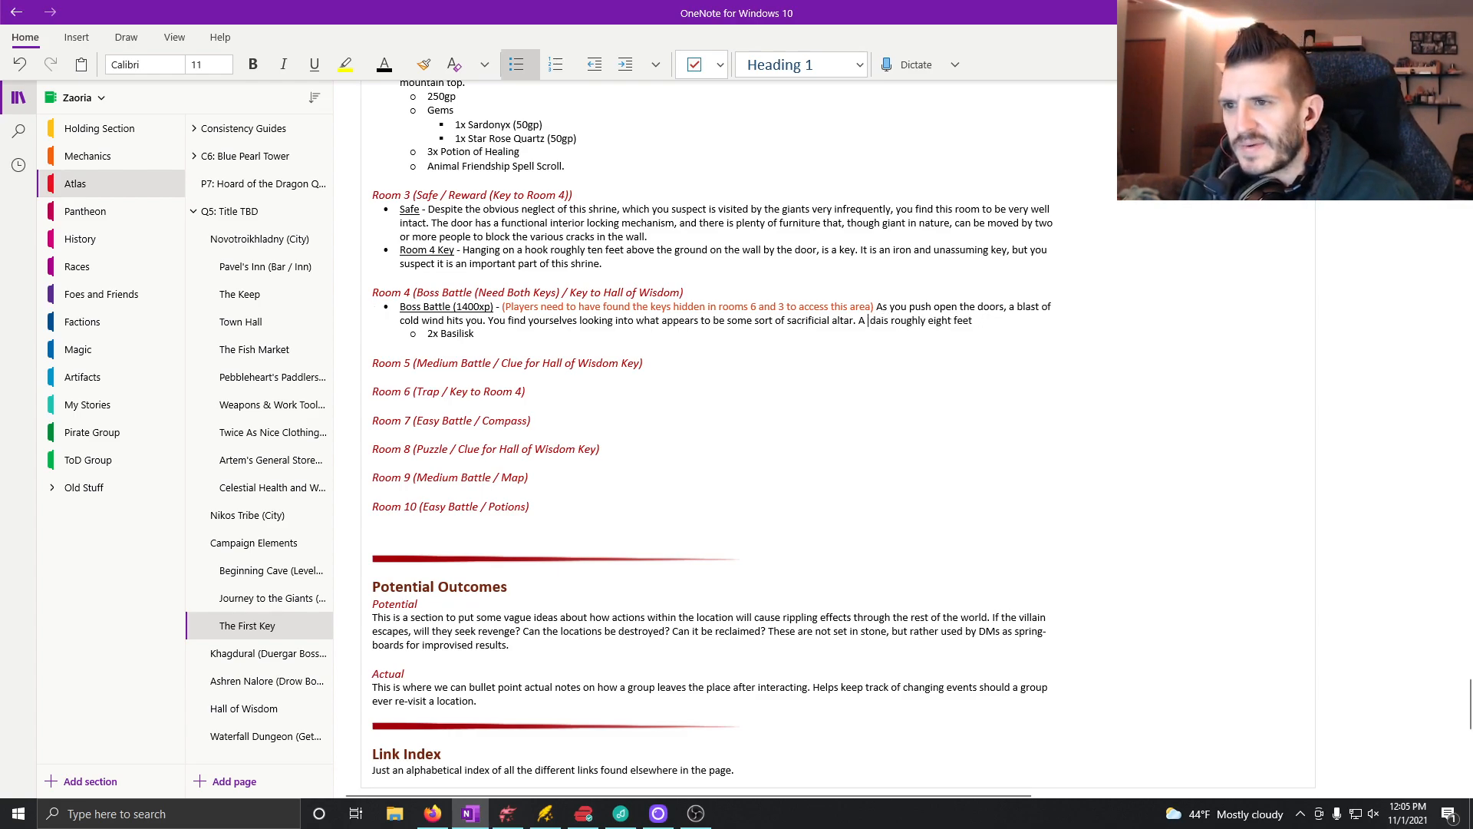
{"action": "type", "text": "large"}
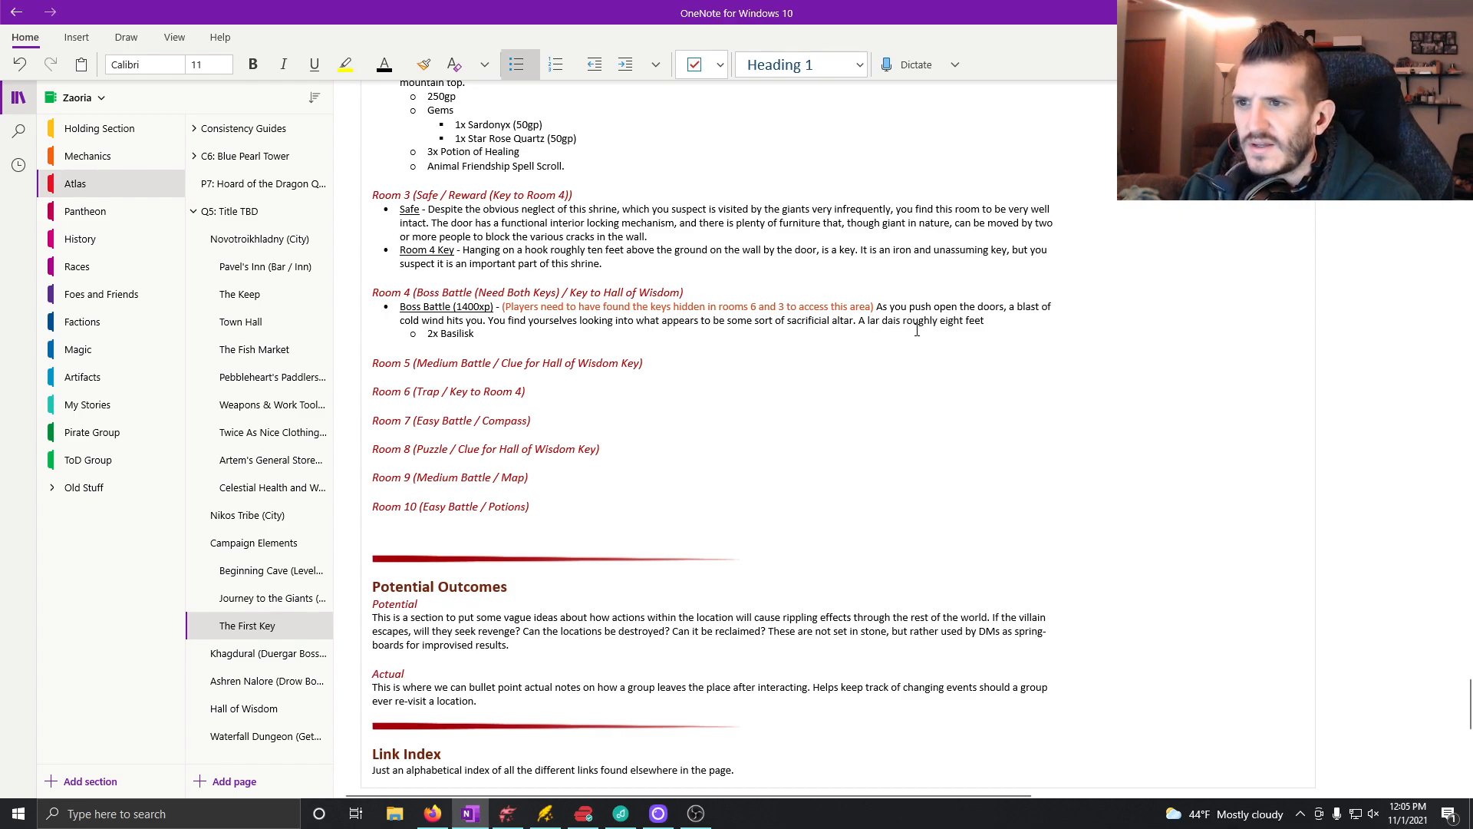
Step: Finish the dais sentence with "tall sits in the center of the hall and beyond it you can see a massive platform."
{"action": "left_click", "coordinate": [1013, 317]}
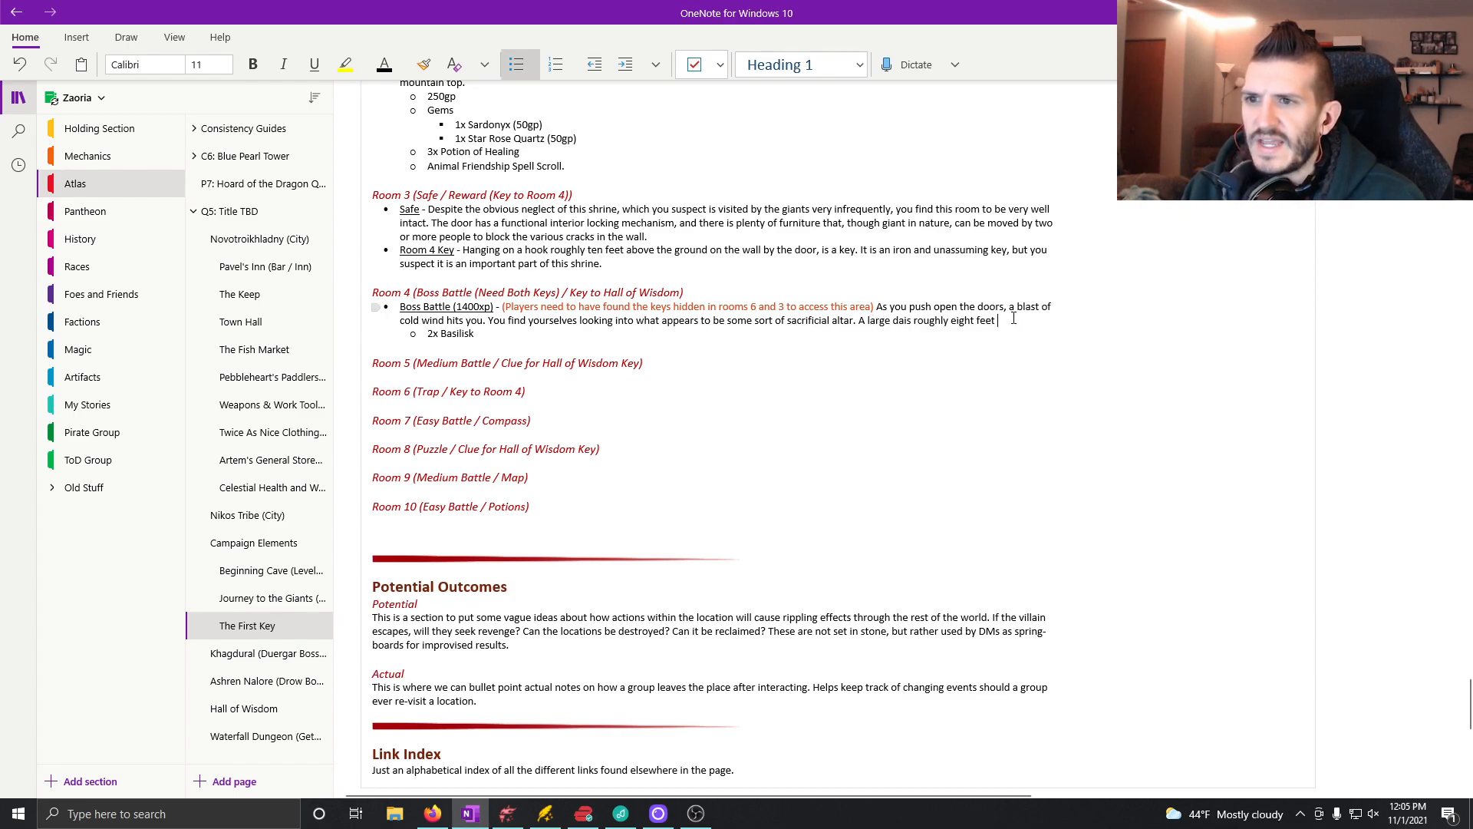
{"action": "type", "text": "tall sit"}
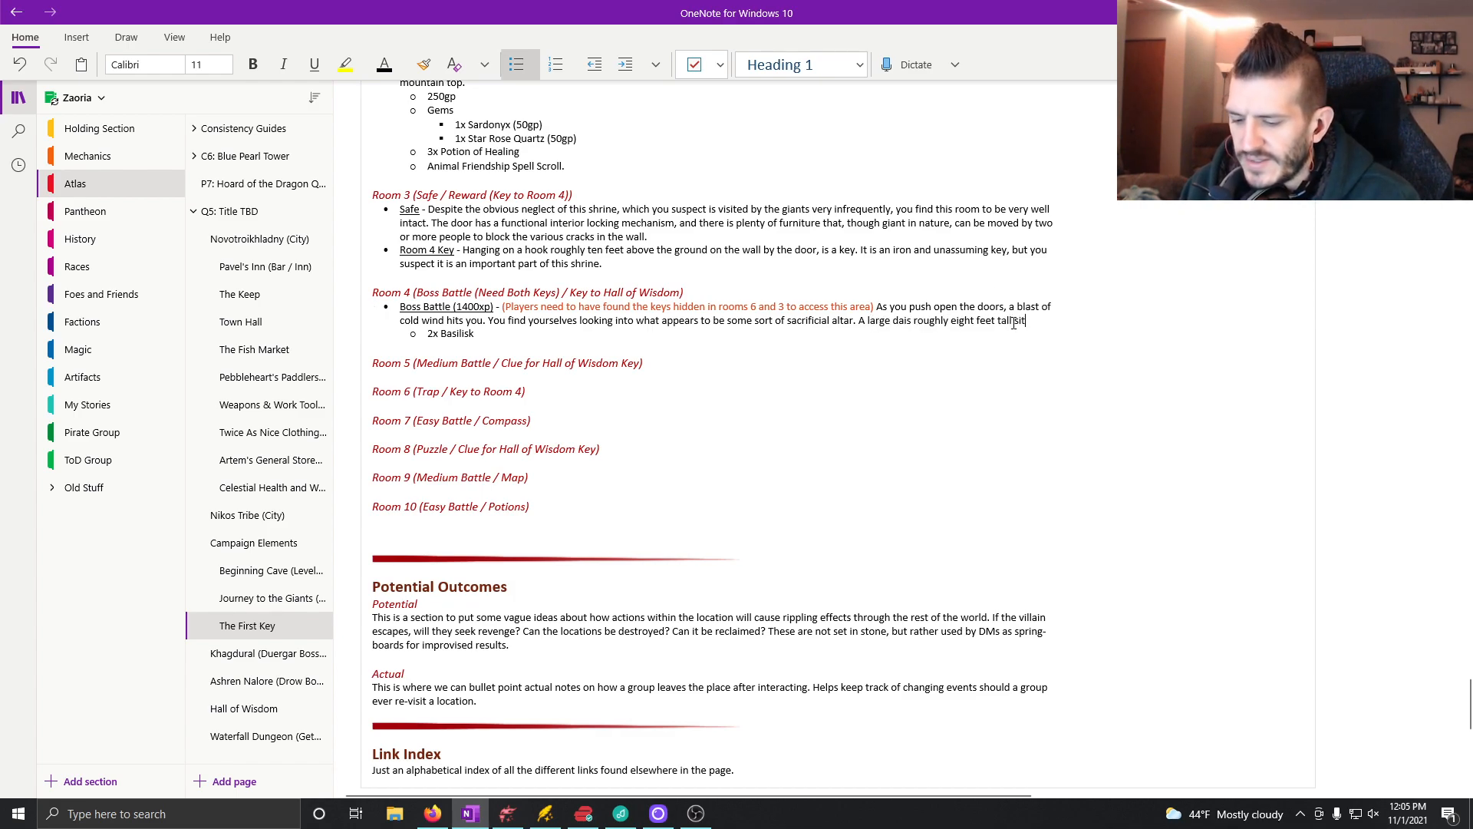
{"action": "type", "text": "s in the center"}
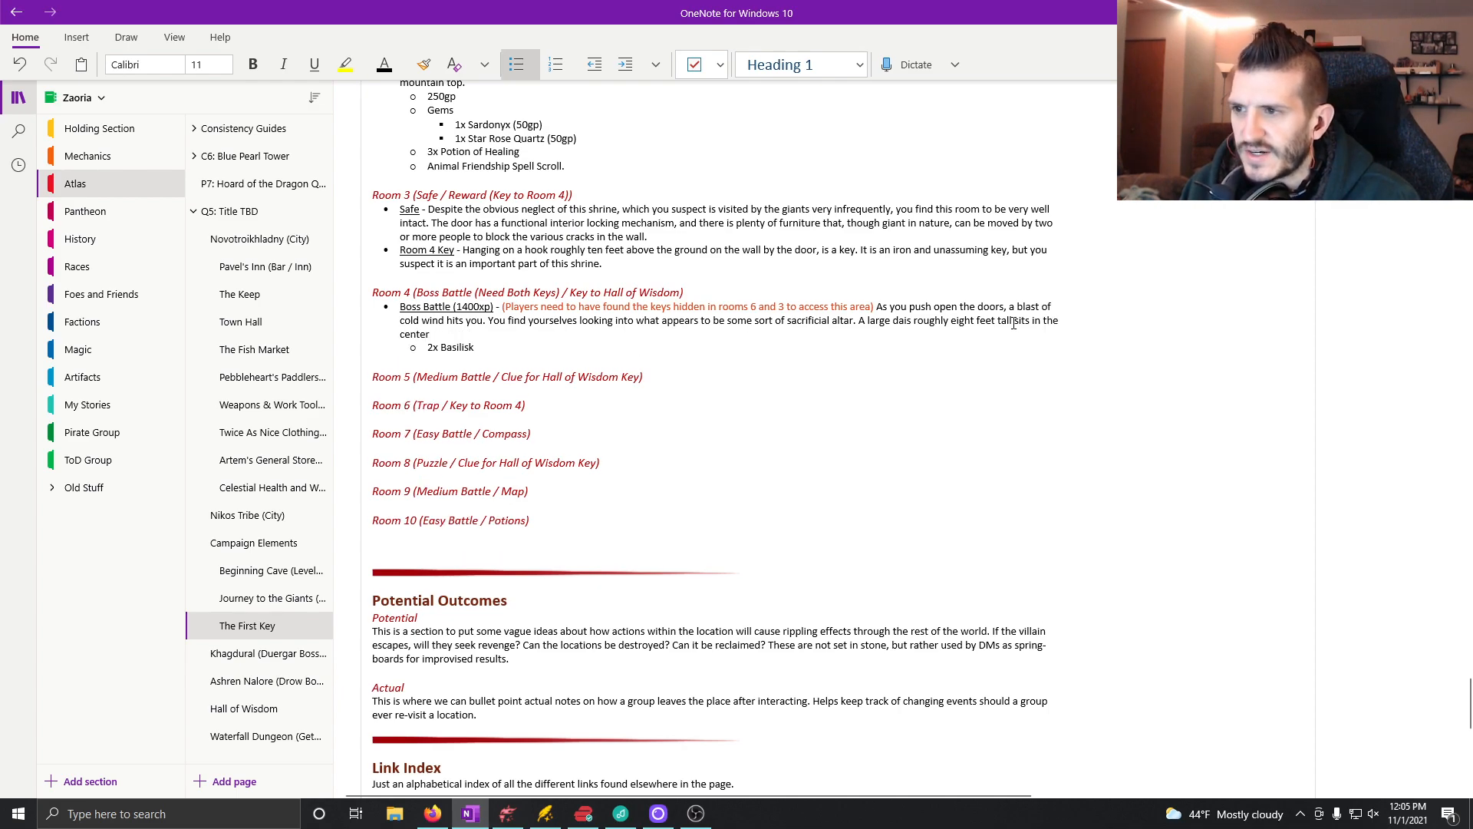
{"action": "type", "text": " of the hal"}
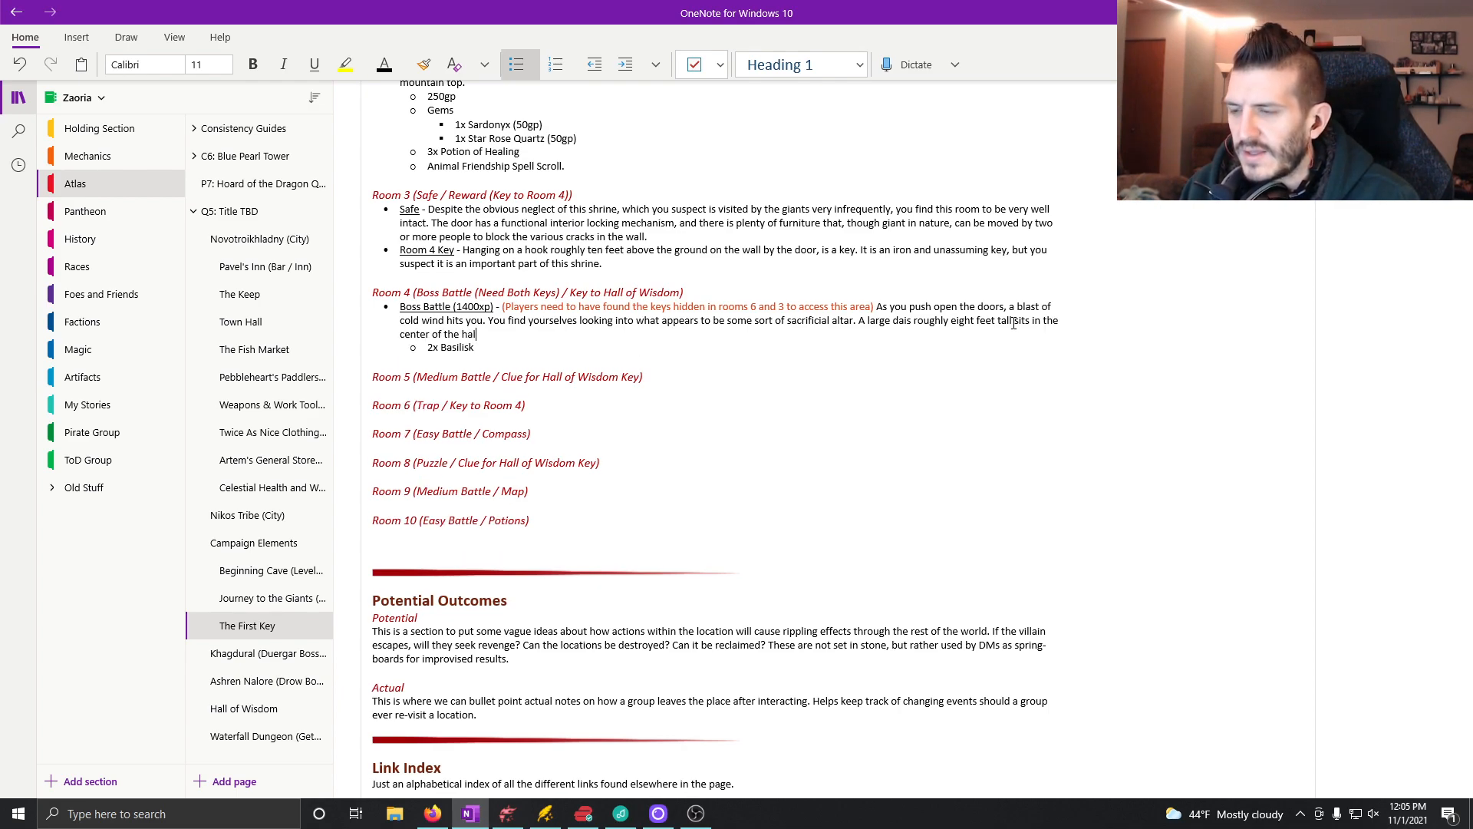
{"action": "type", "text": "l and beyond it you can see a"}
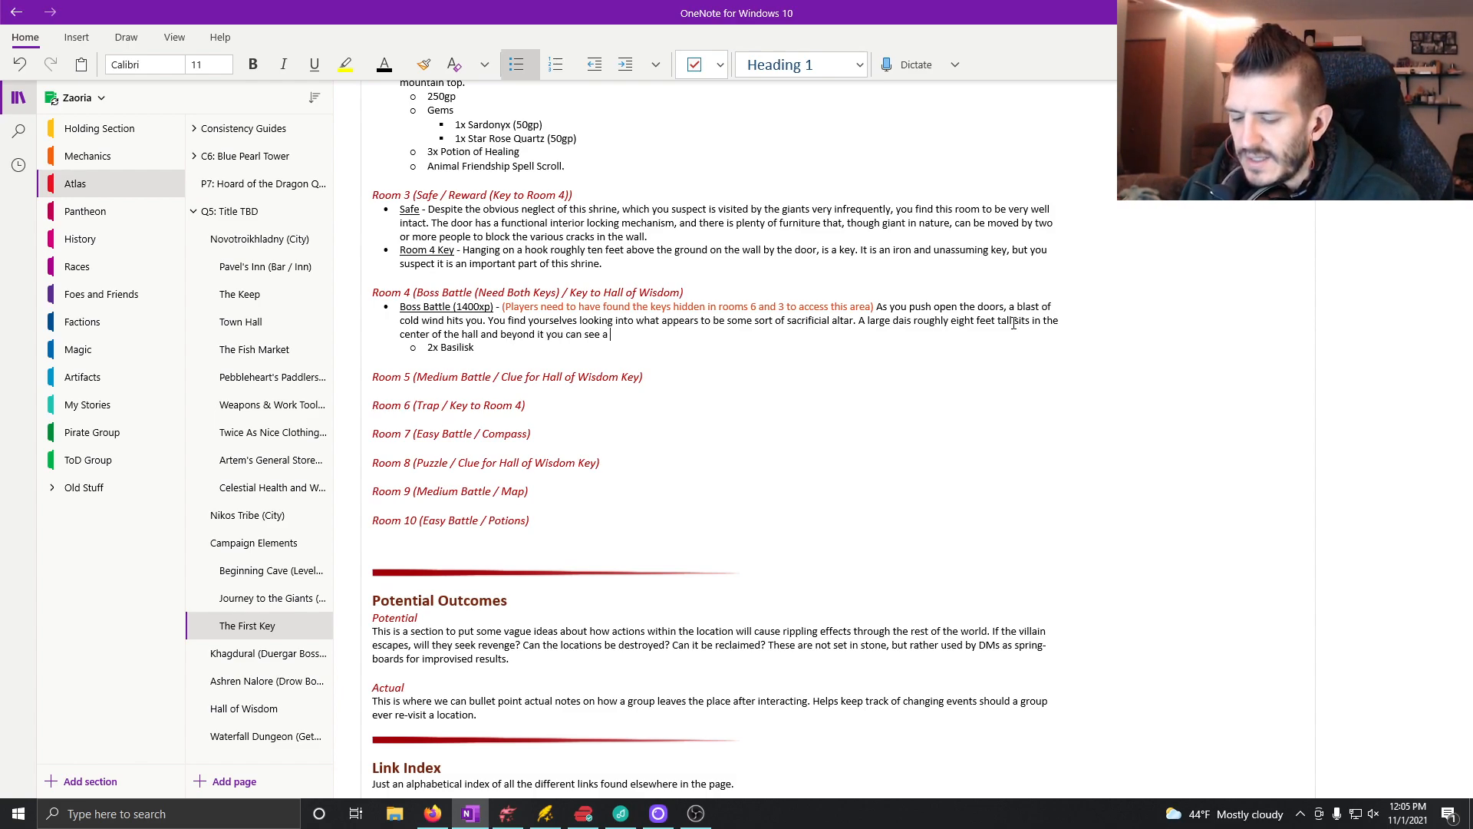
{"action": "type", "text": " massive "}
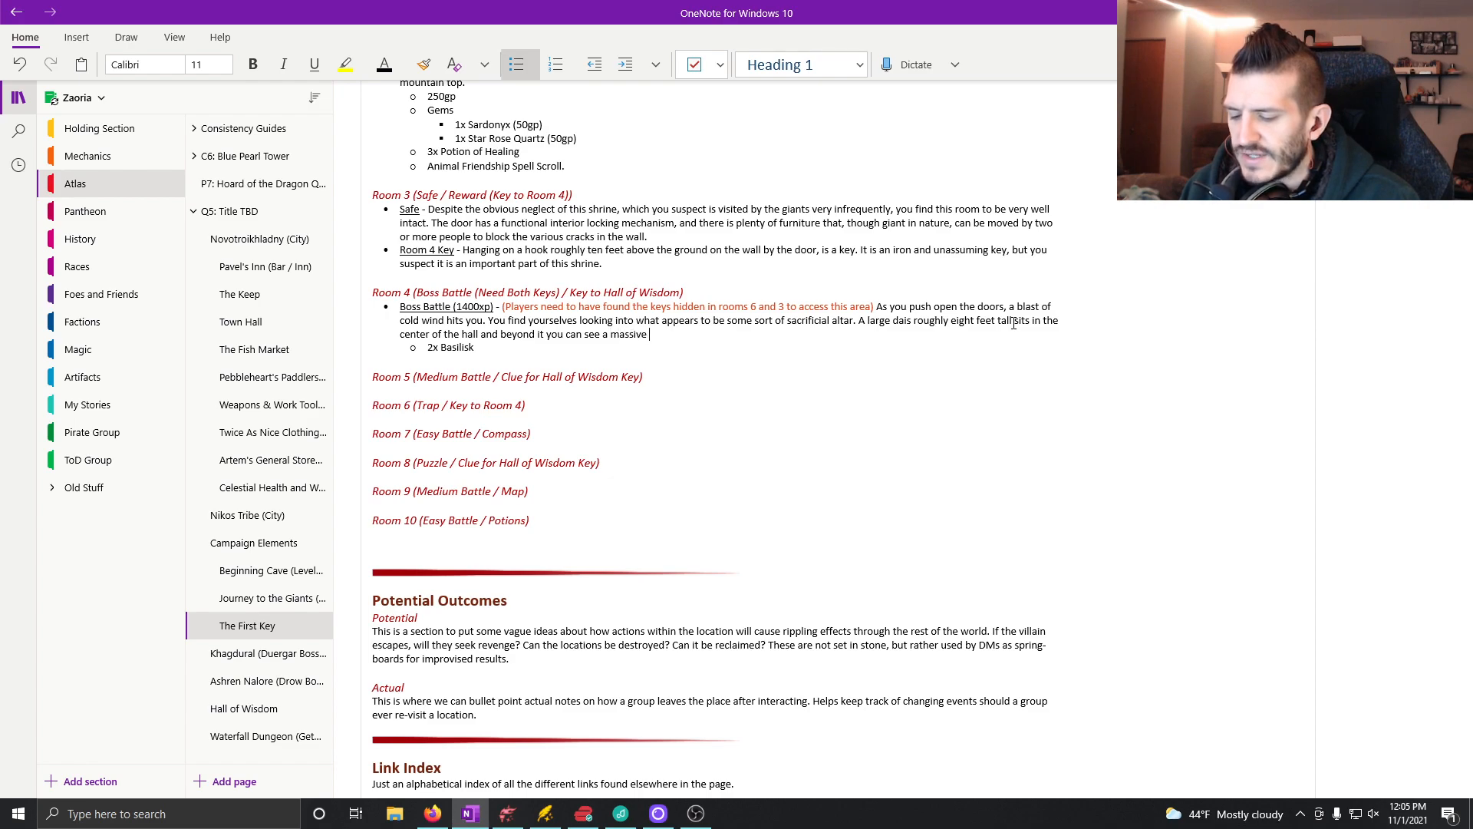
{"action": "type", "text": "platform"}
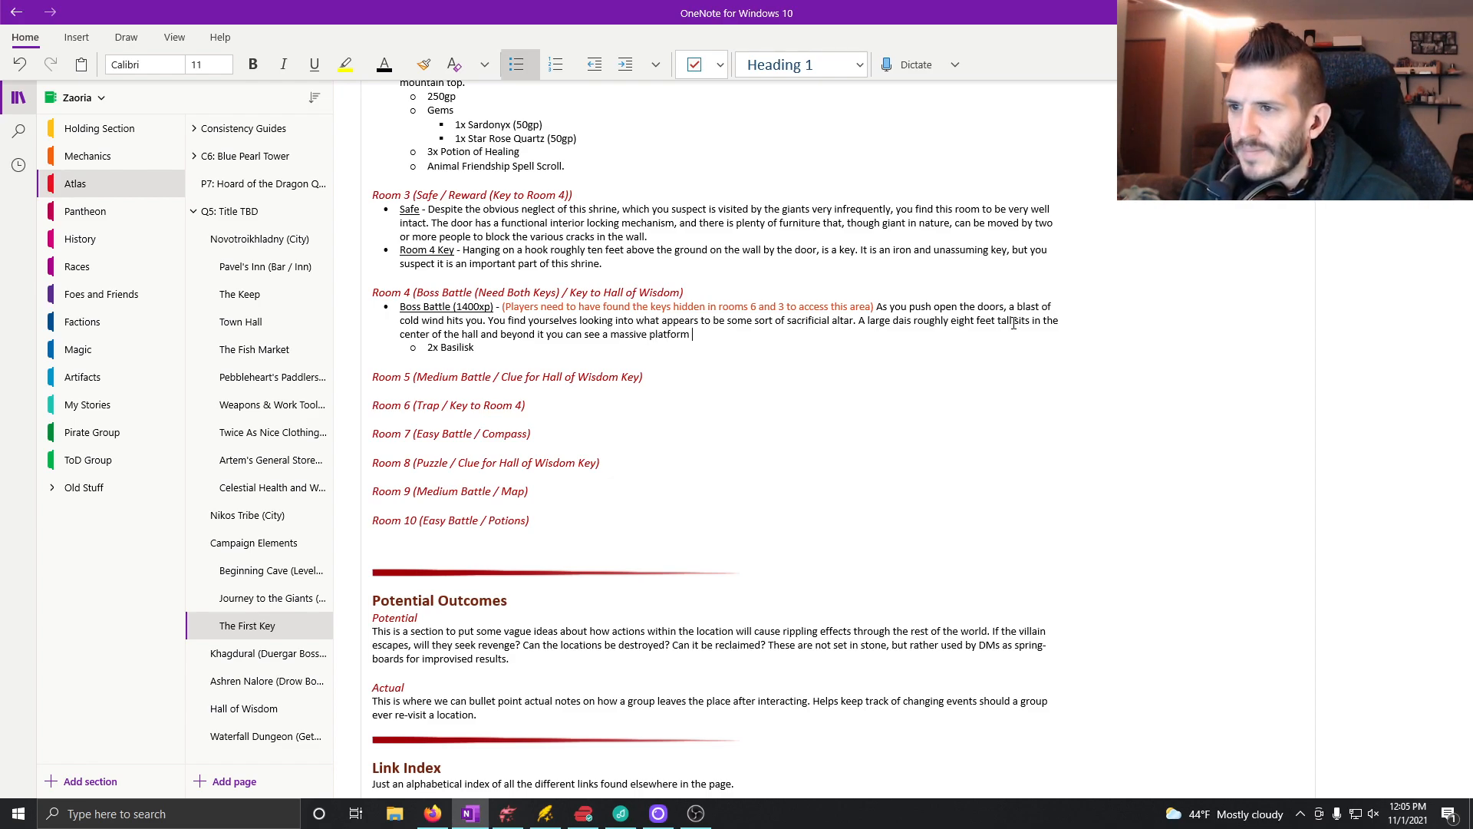
{"action": "type", "text": ". B"}
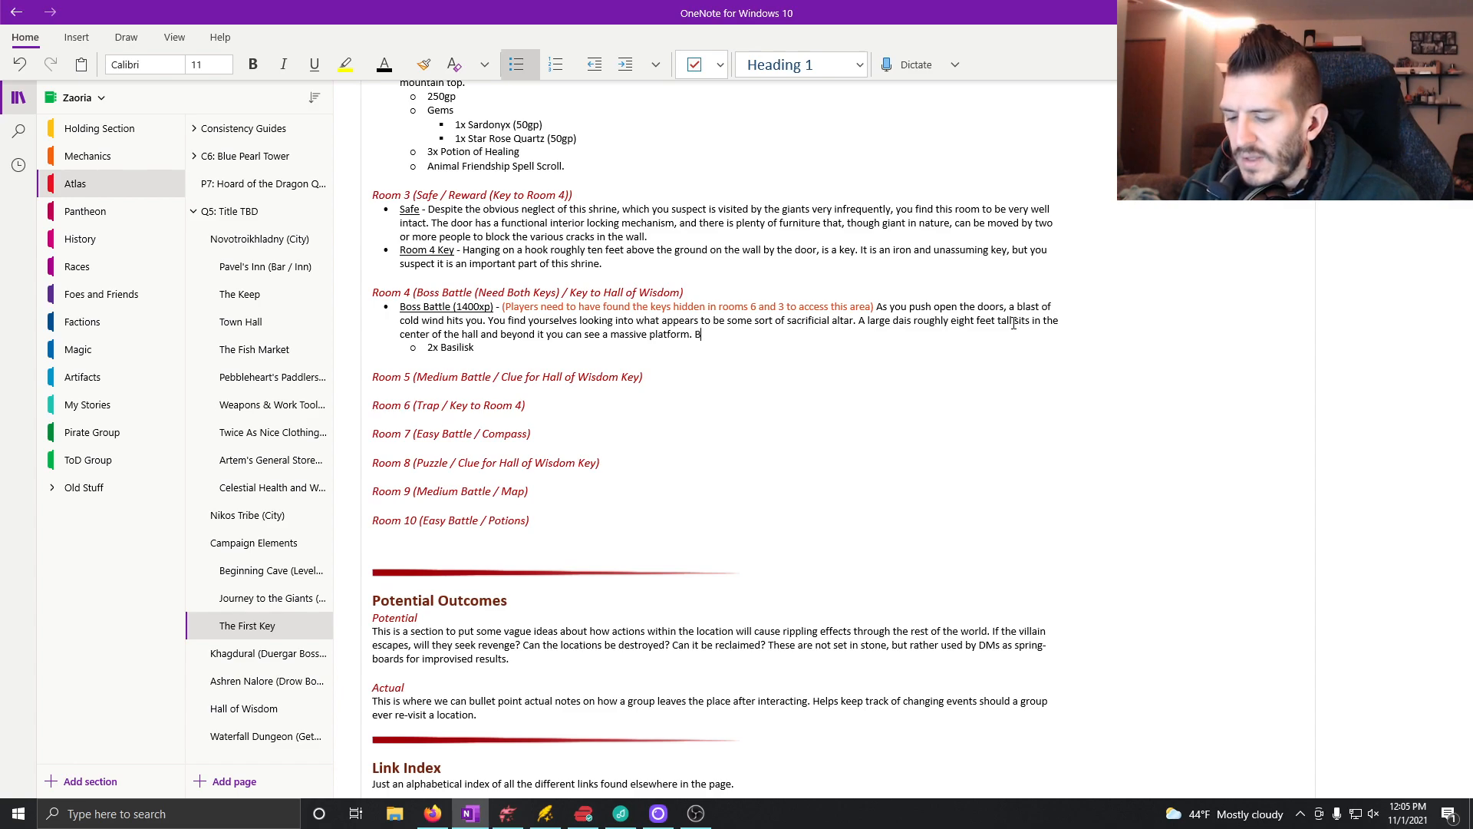
{"action": "key", "text": "BackSpace"}
{"action": "type", "text": "Even more s"}
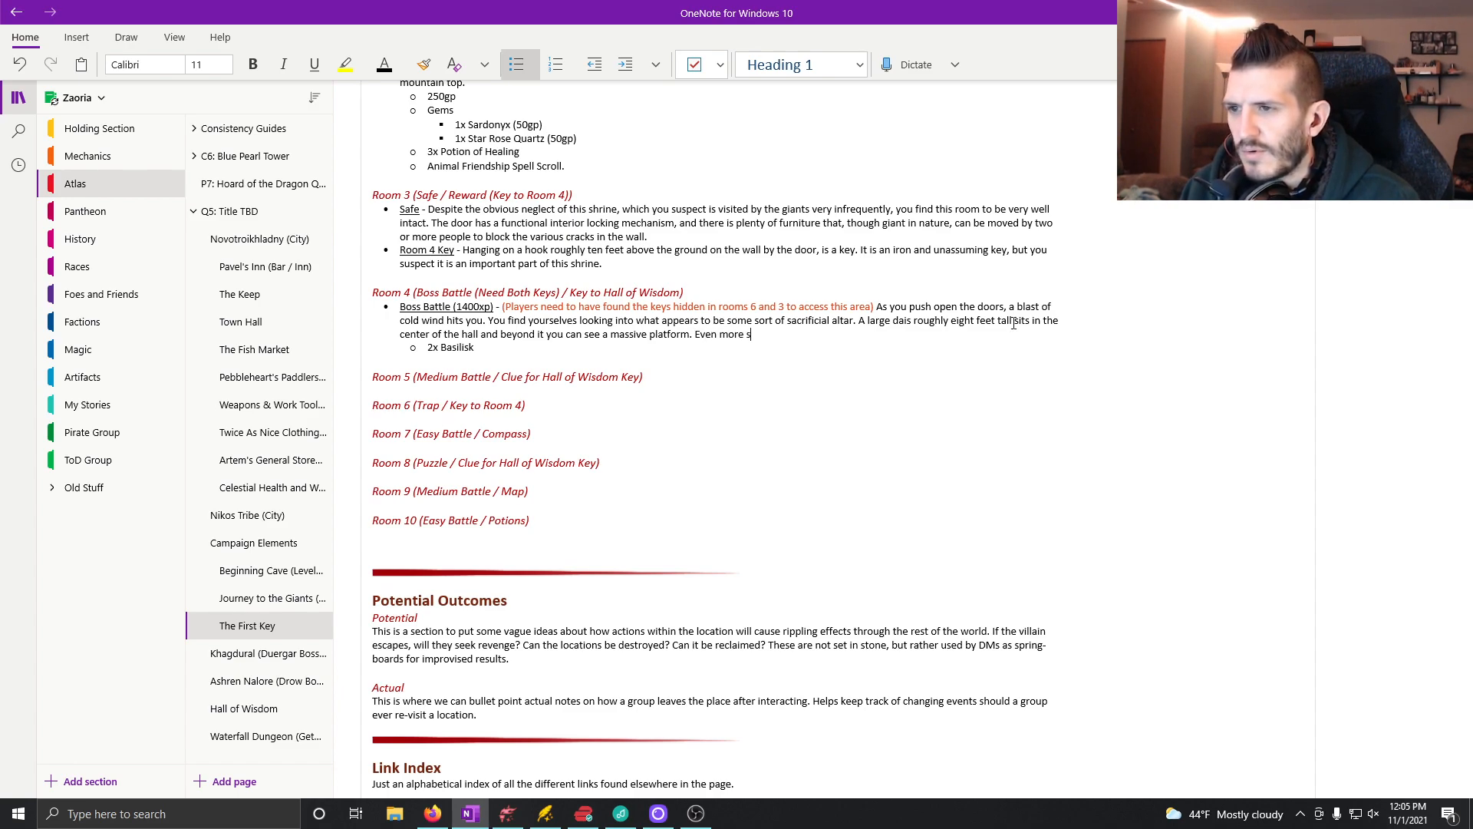
{"action": "type", "text": "tartling that that"}
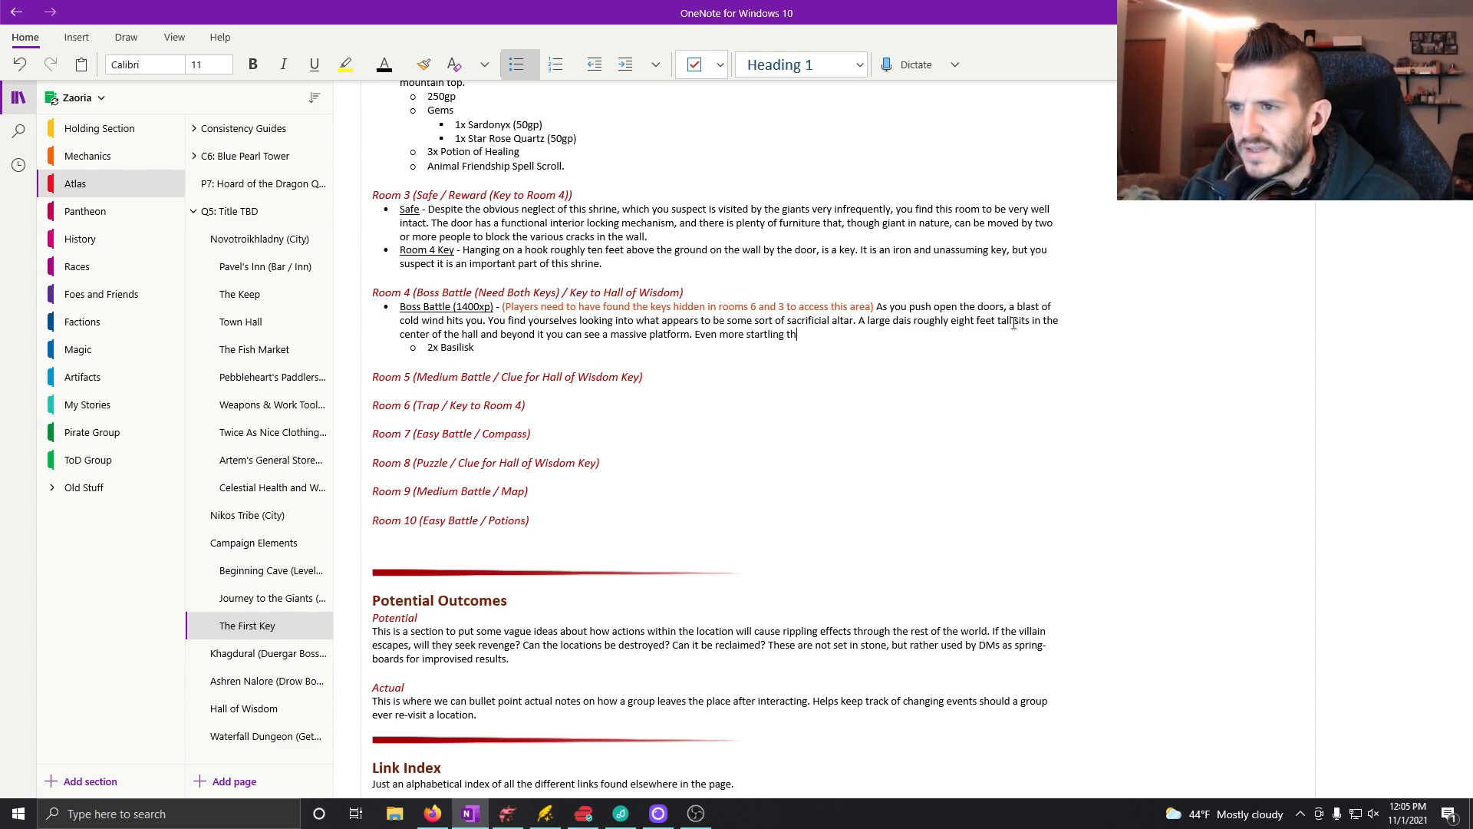
Step: Start a new sentence in the Boss Battle description with "Even more startling that the sacrificial structures is the"
{"action": "key", "text": "BackSpace"}
{"action": "key", "text": "BackSpace"}
{"action": "key", "text": "BackSpace"}
{"action": "key", "text": "BackSpace"}
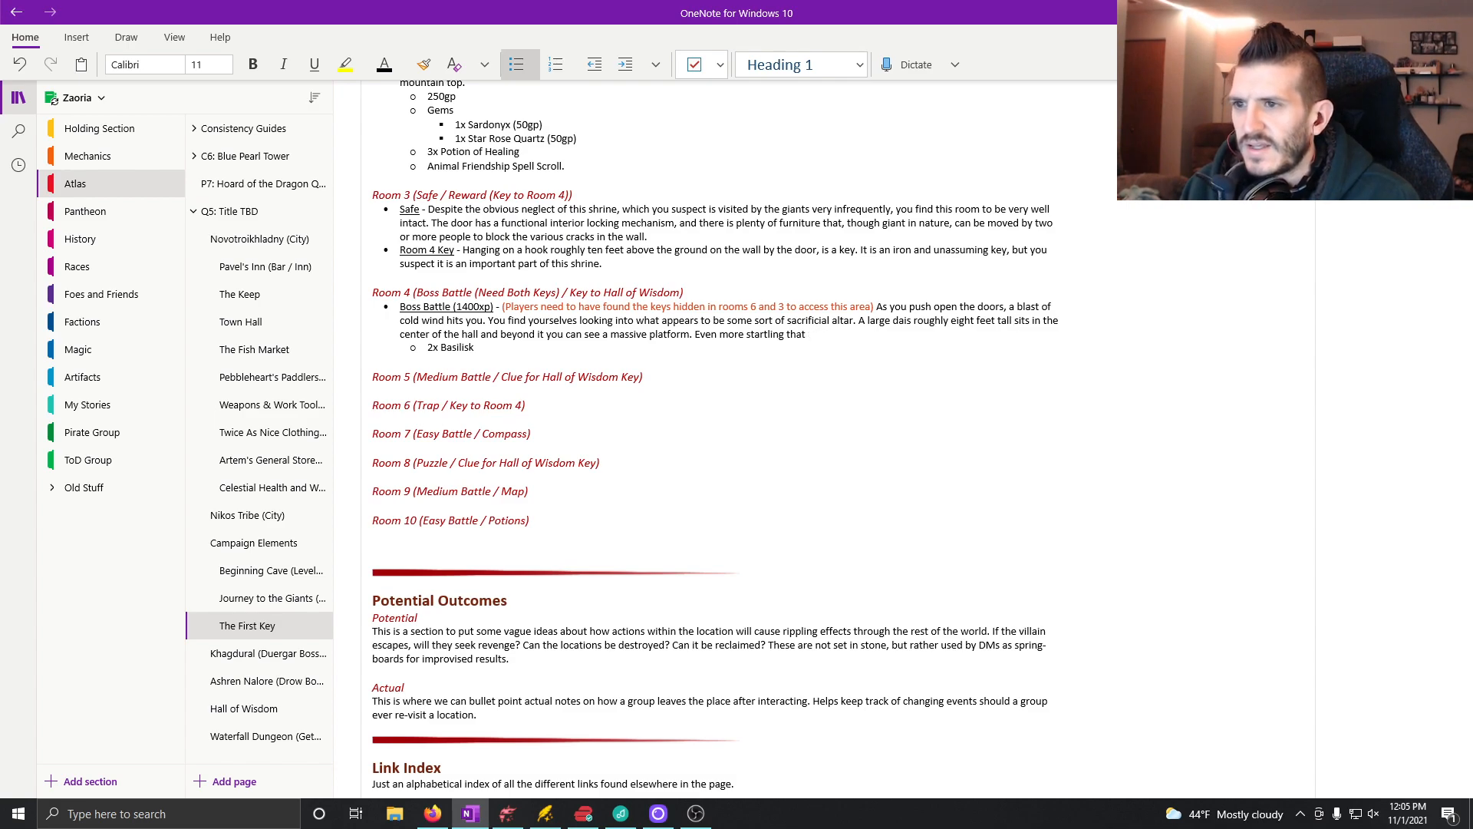
{"action": "type", "text": "the sac"}
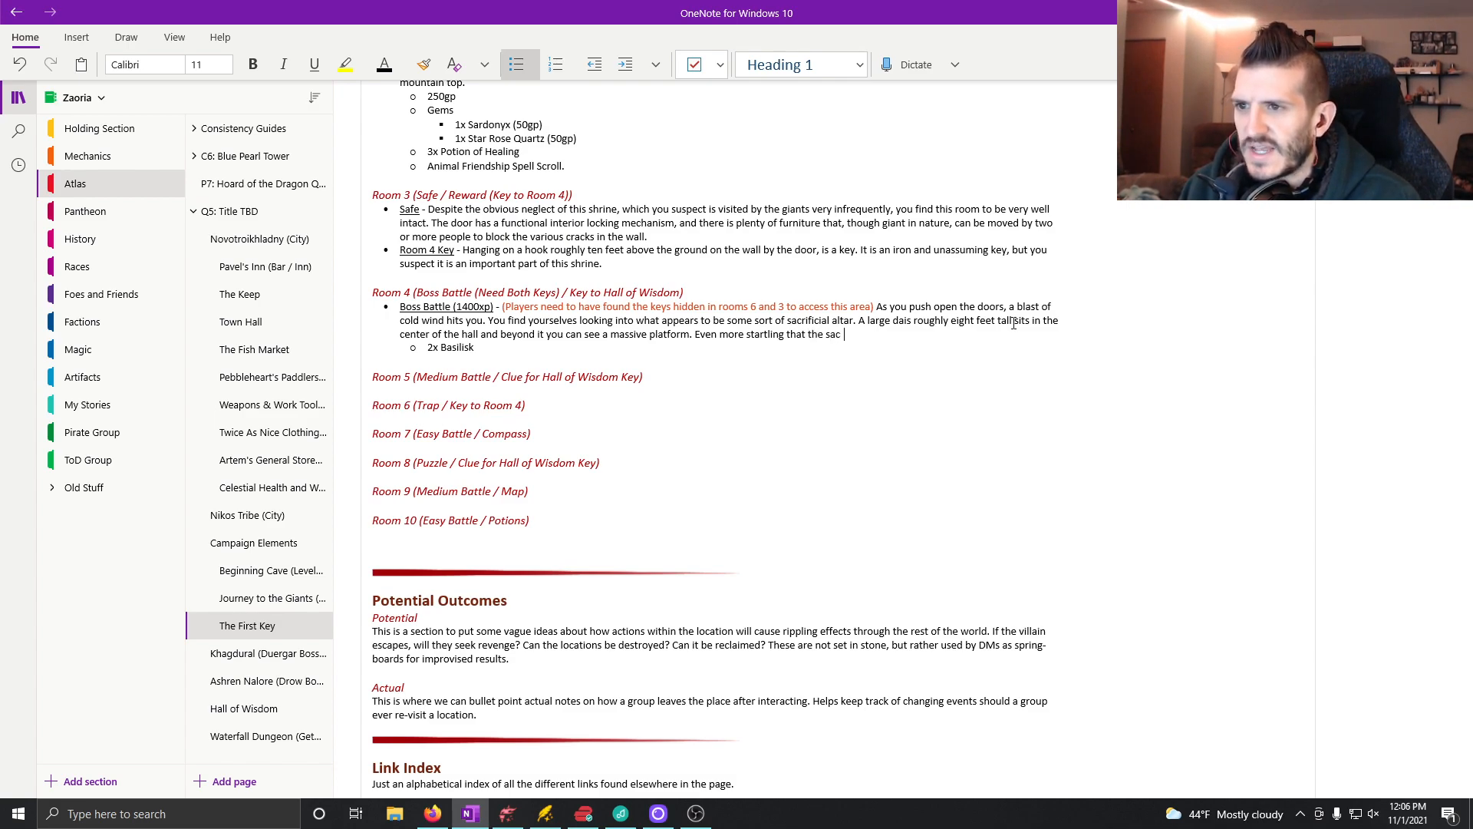
{"action": "type", "text": "rificial s"}
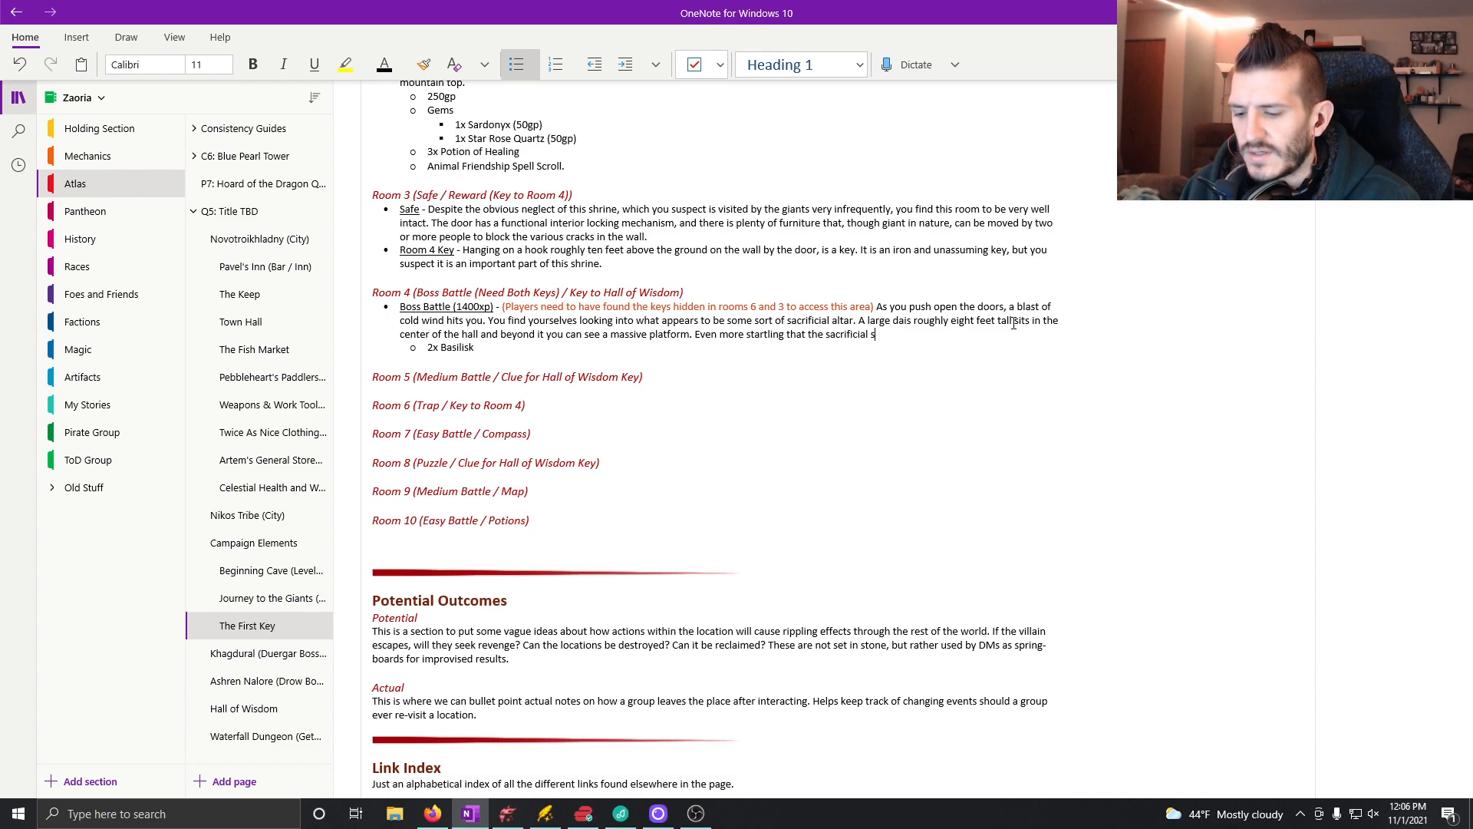
{"action": "type", "text": "tructures is"}
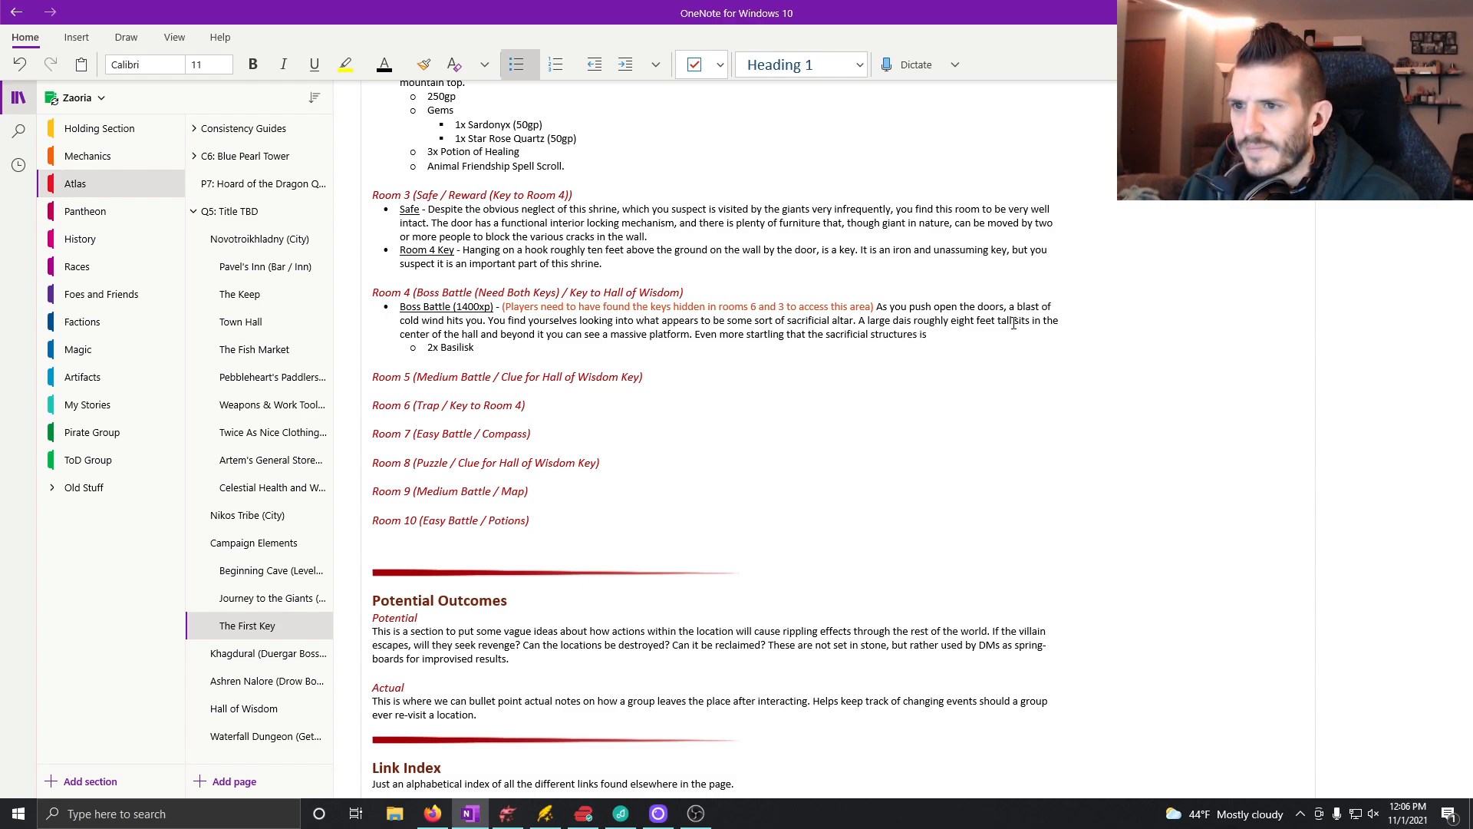
{"action": "type", "text": " the riali"}
Step: Continue the sentence with "realization that this room is completely open to the cliff that lies just beyond"
{"action": "key", "text": "BackSpace"}
{"action": "key", "text": "BackSpace"}
{"action": "key", "text": "BackSpace"}
{"action": "key", "text": "BackSpace"}
{"action": "type", "text": "ealizati"}
{"action": "type", "text": "on that this room"}
{"action": "type", "text": " is completel"}
{"action": "type", "text": "y open to t"}
{"action": "type", "text": "he cliff that l"}
{"action": "type", "text": "ies just b"}
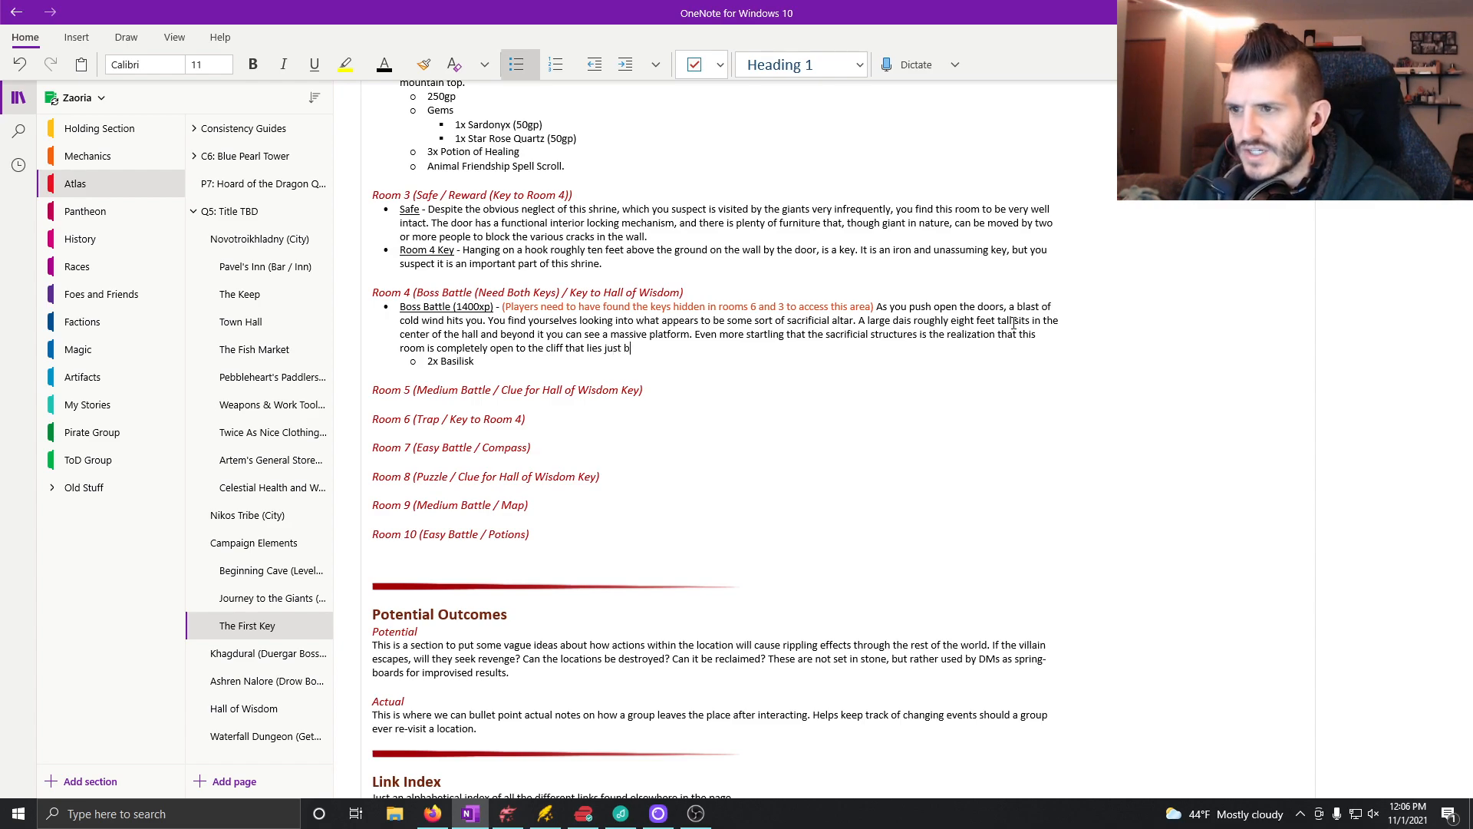
{"action": "type", "text": "eyond it and that the "}
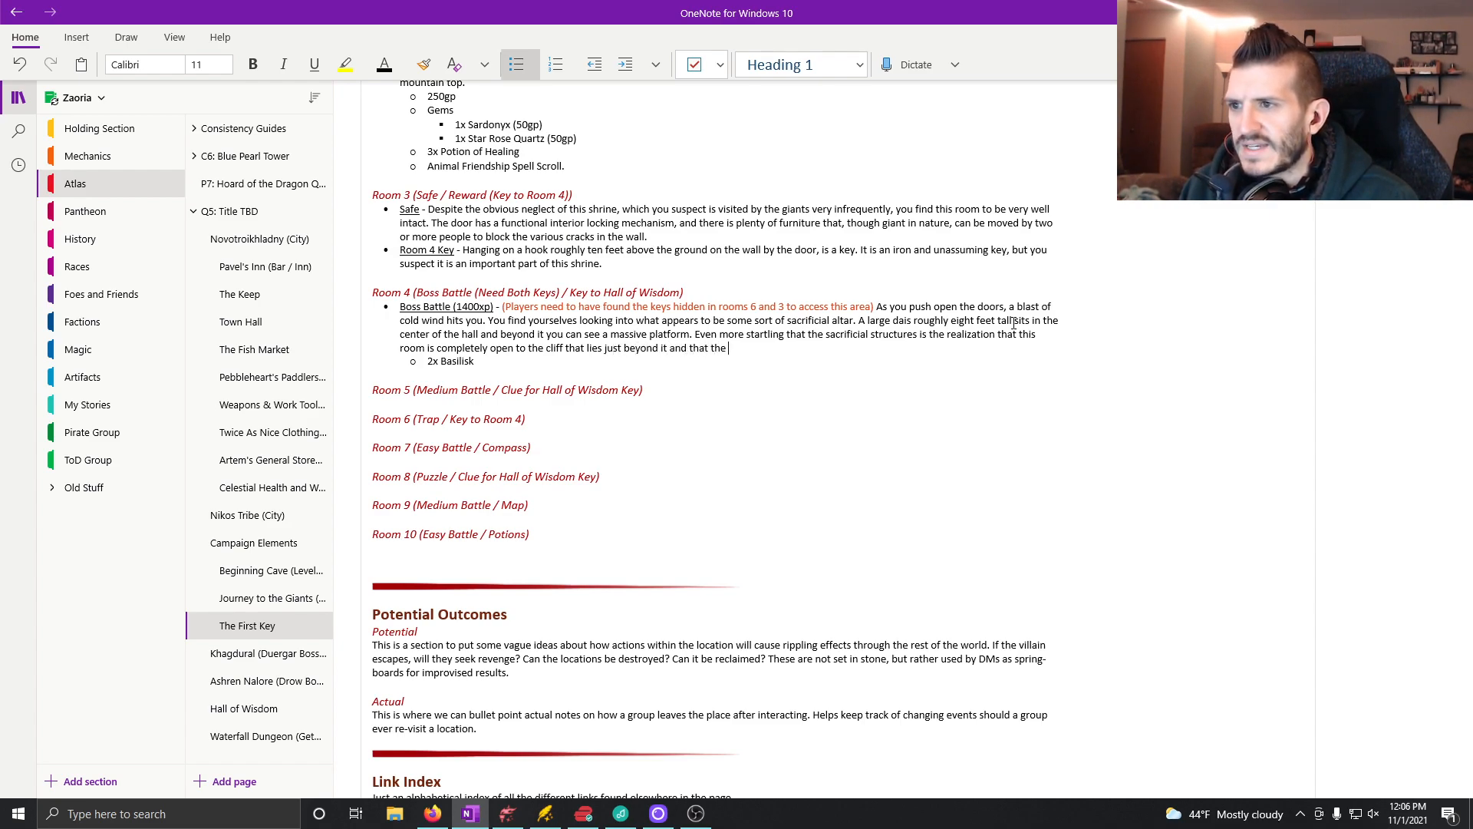
{"action": "type", "text": "platform "}
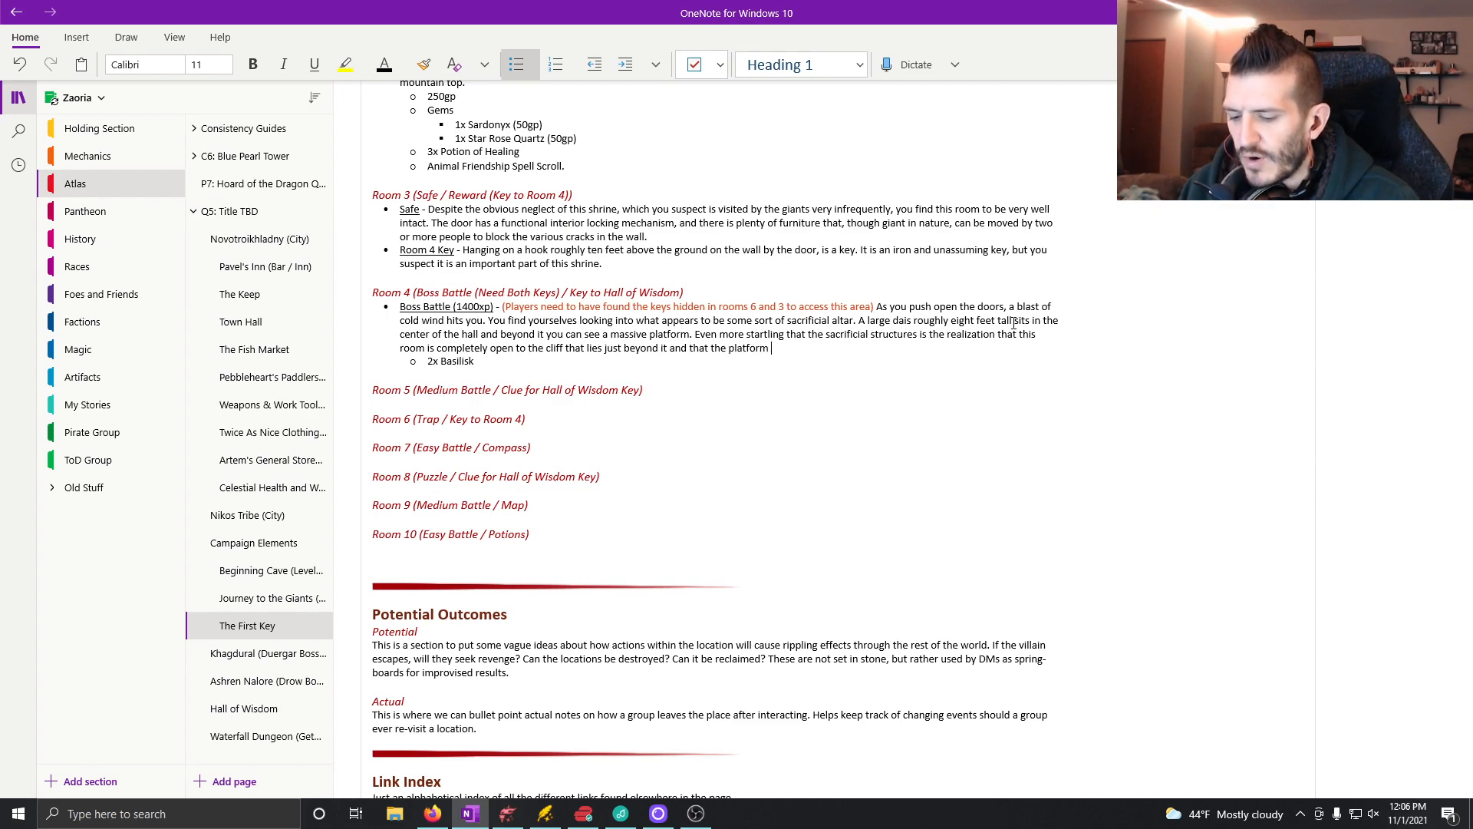
{"action": "type", "text": "appears to run "}
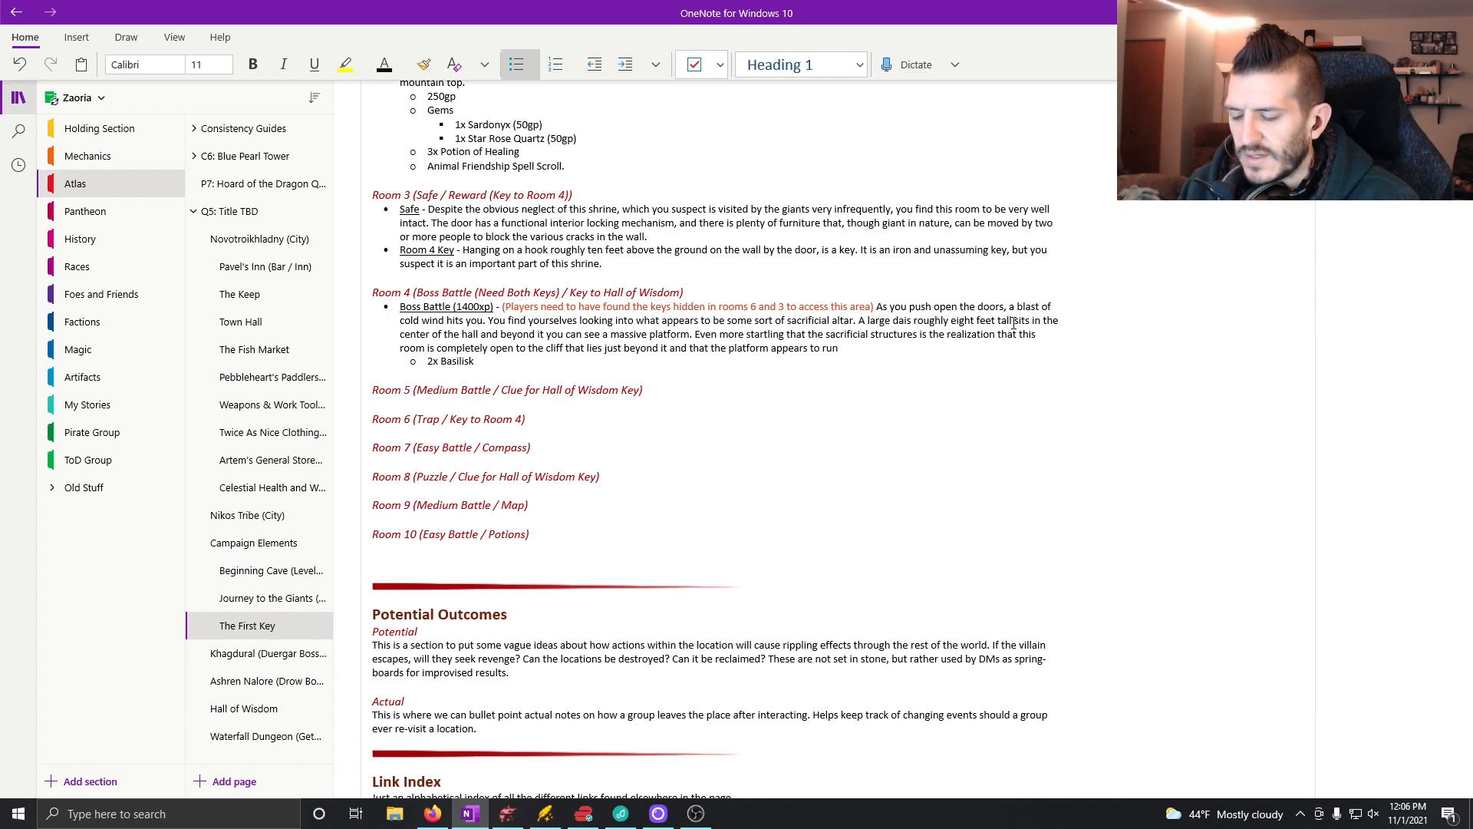
{"action": "type", "text": "direct"}
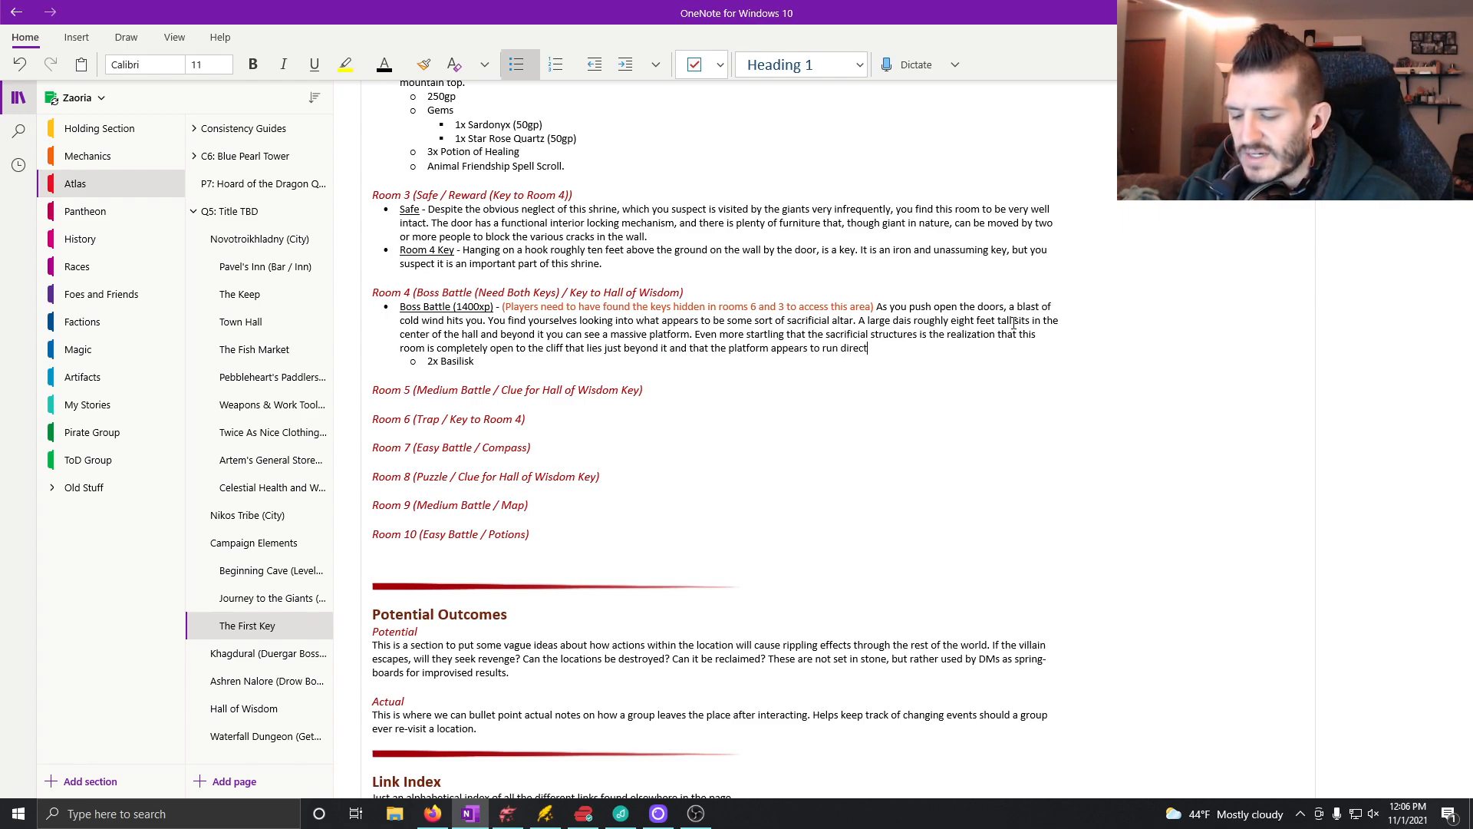
{"action": "type", "text": "ly to the cl"}
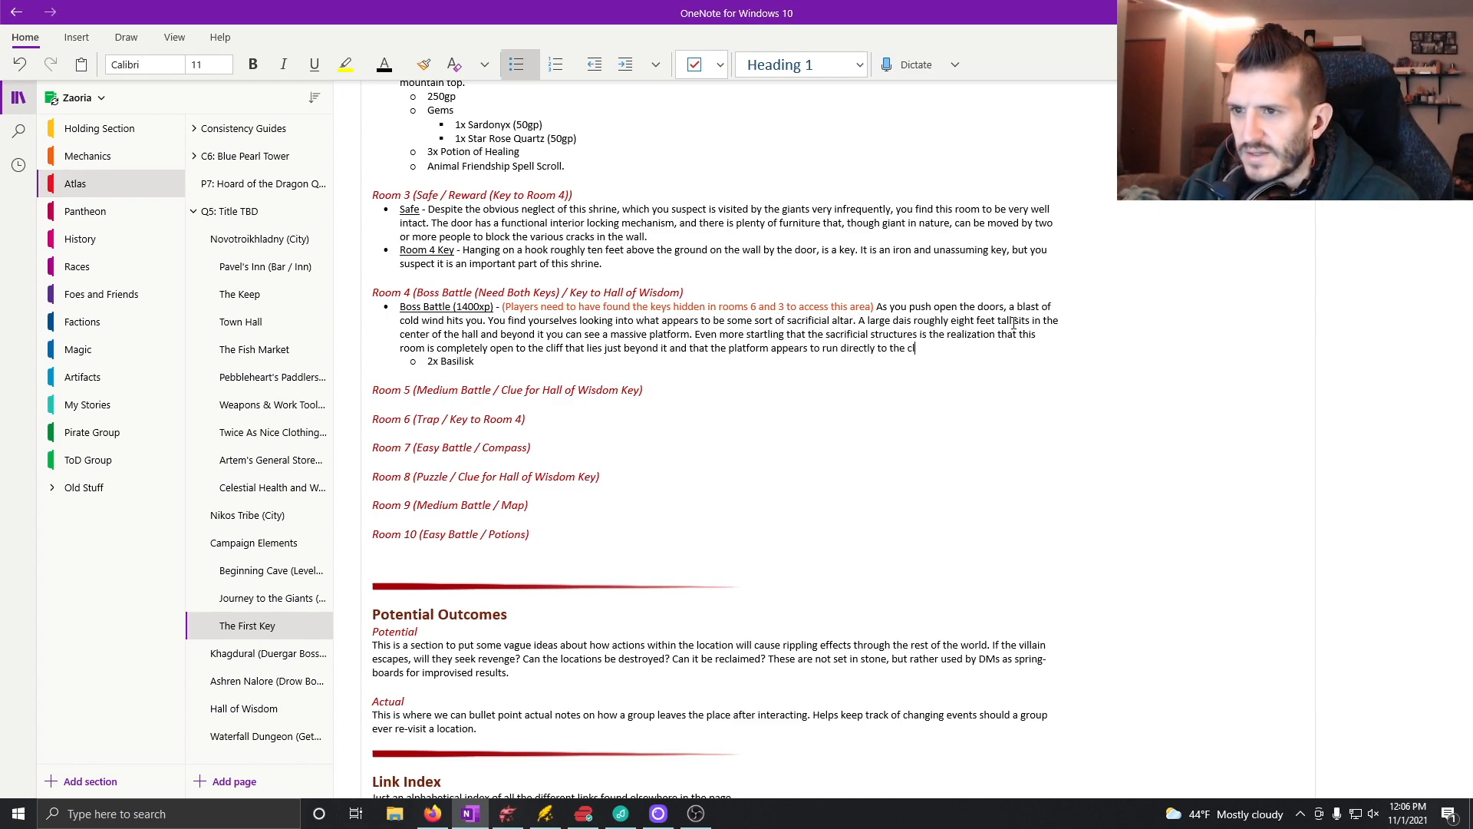
{"action": "type", "text": "iff edge."}
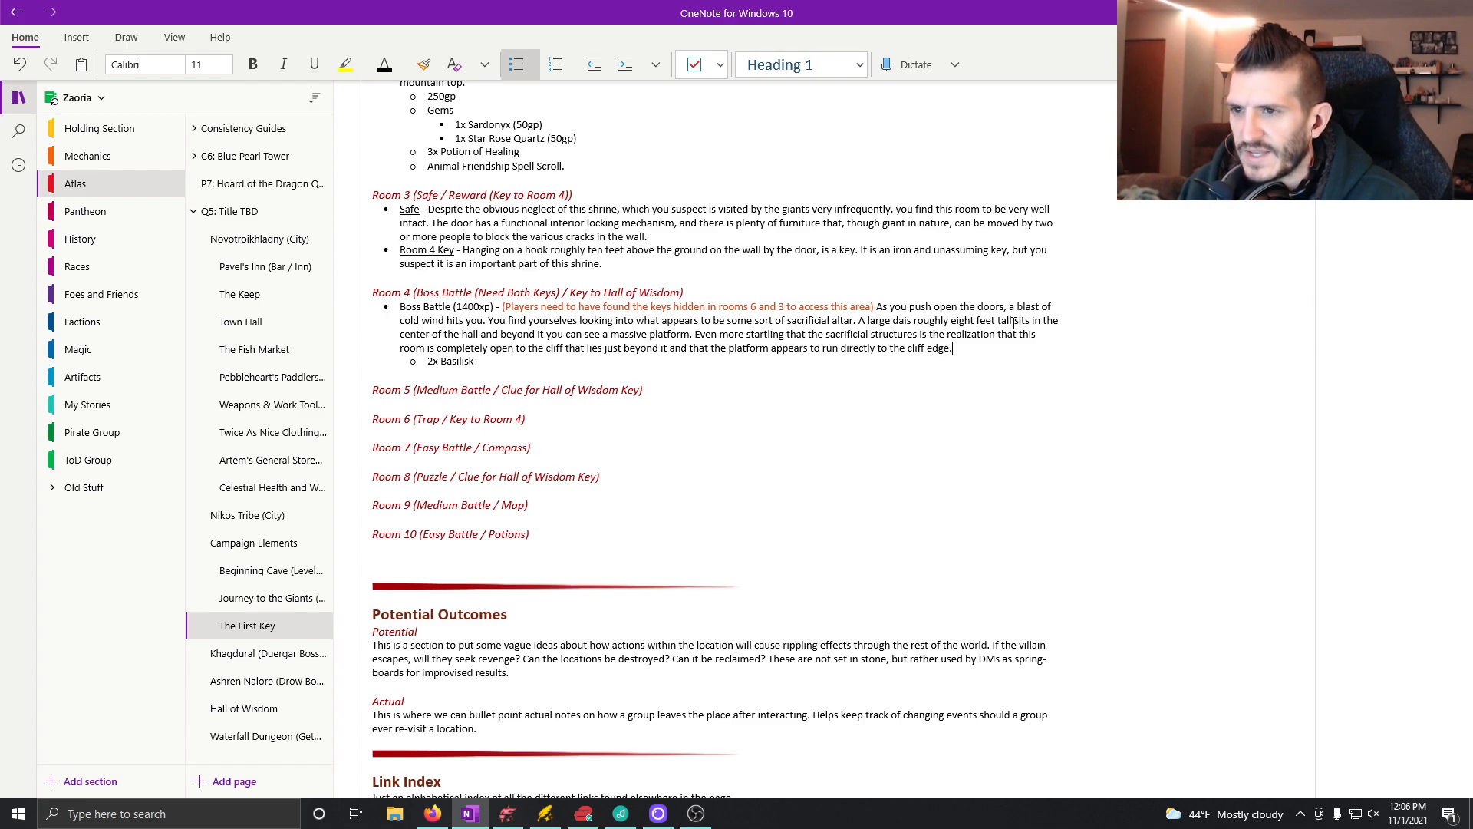
{"action": "type", "text": " Mass"}
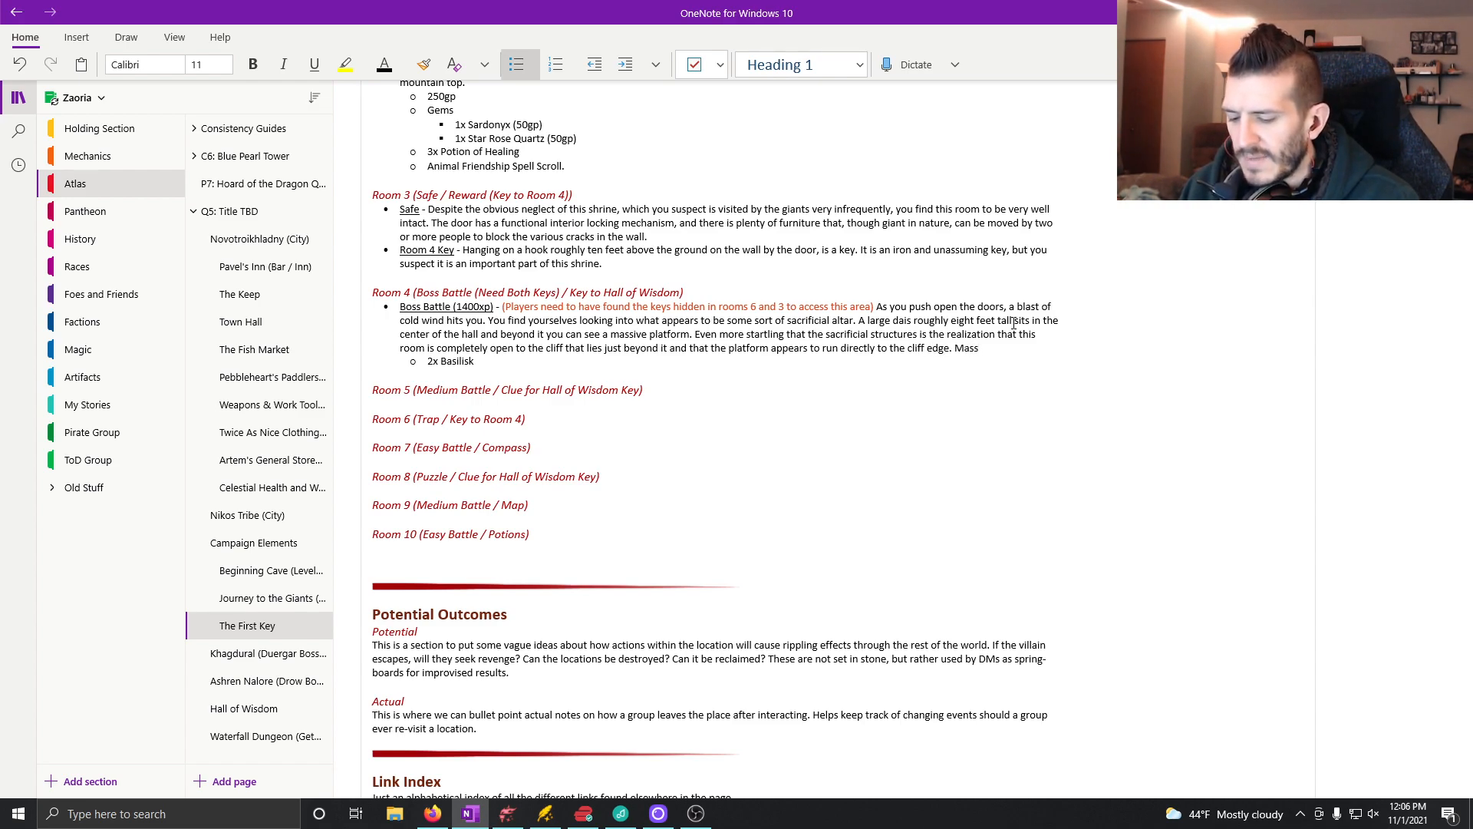
{"action": "type", "text": "ive statues "}
{"action": "type", "text": "line the "}
{"action": "type", "text": "hallway"}
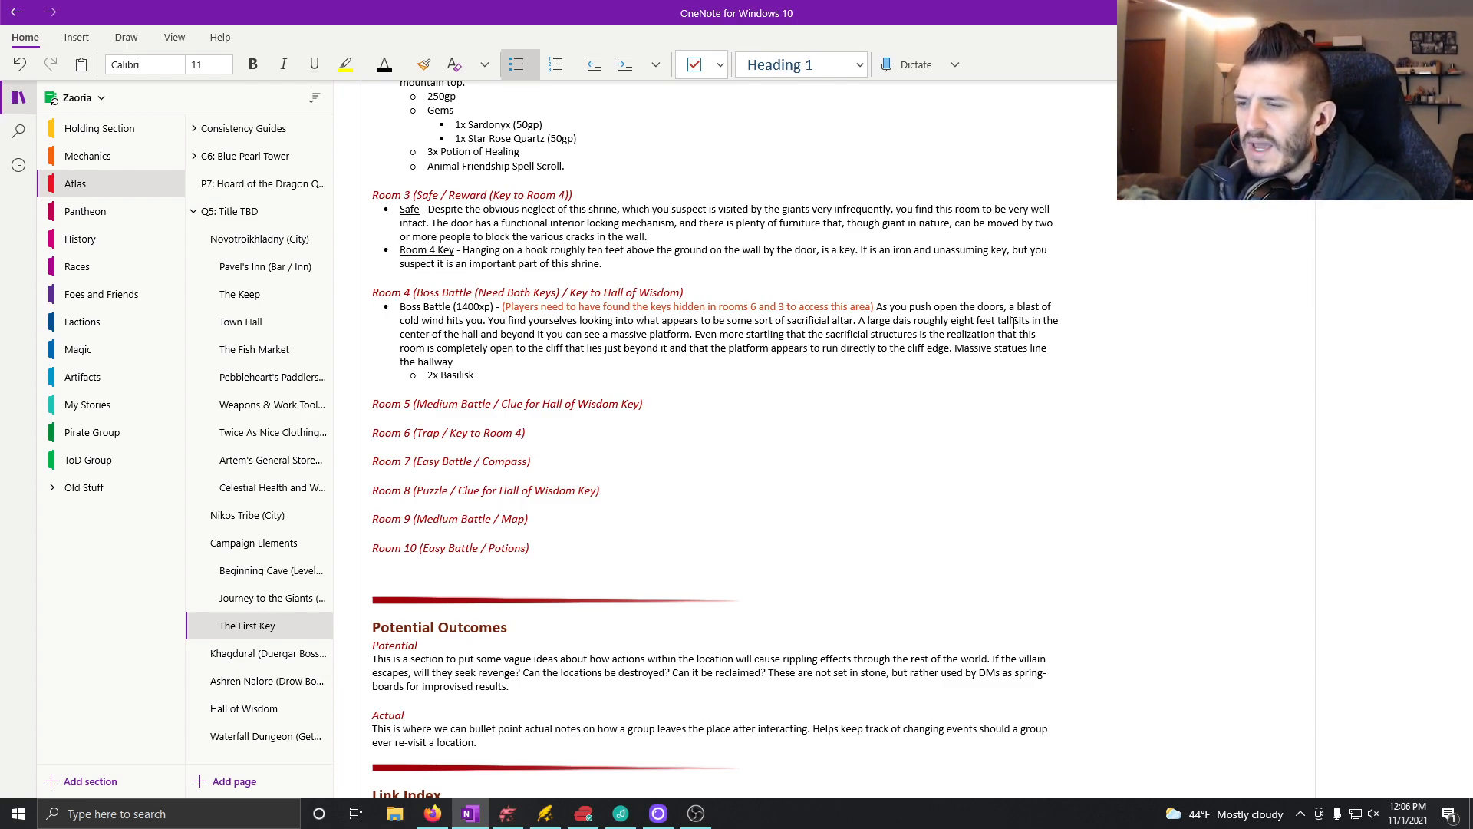
Step: Begin another sentence after the cliff edge with "Massive statues line the hallway"
{"action": "type", "text": "and"}
{"action": "key", "text": "BackSpace"}
{"action": "key", "text": "BackSpace"}
{"action": "key", "text": "BackSpace"}
{"action": "key", "text": "BackSpace"}
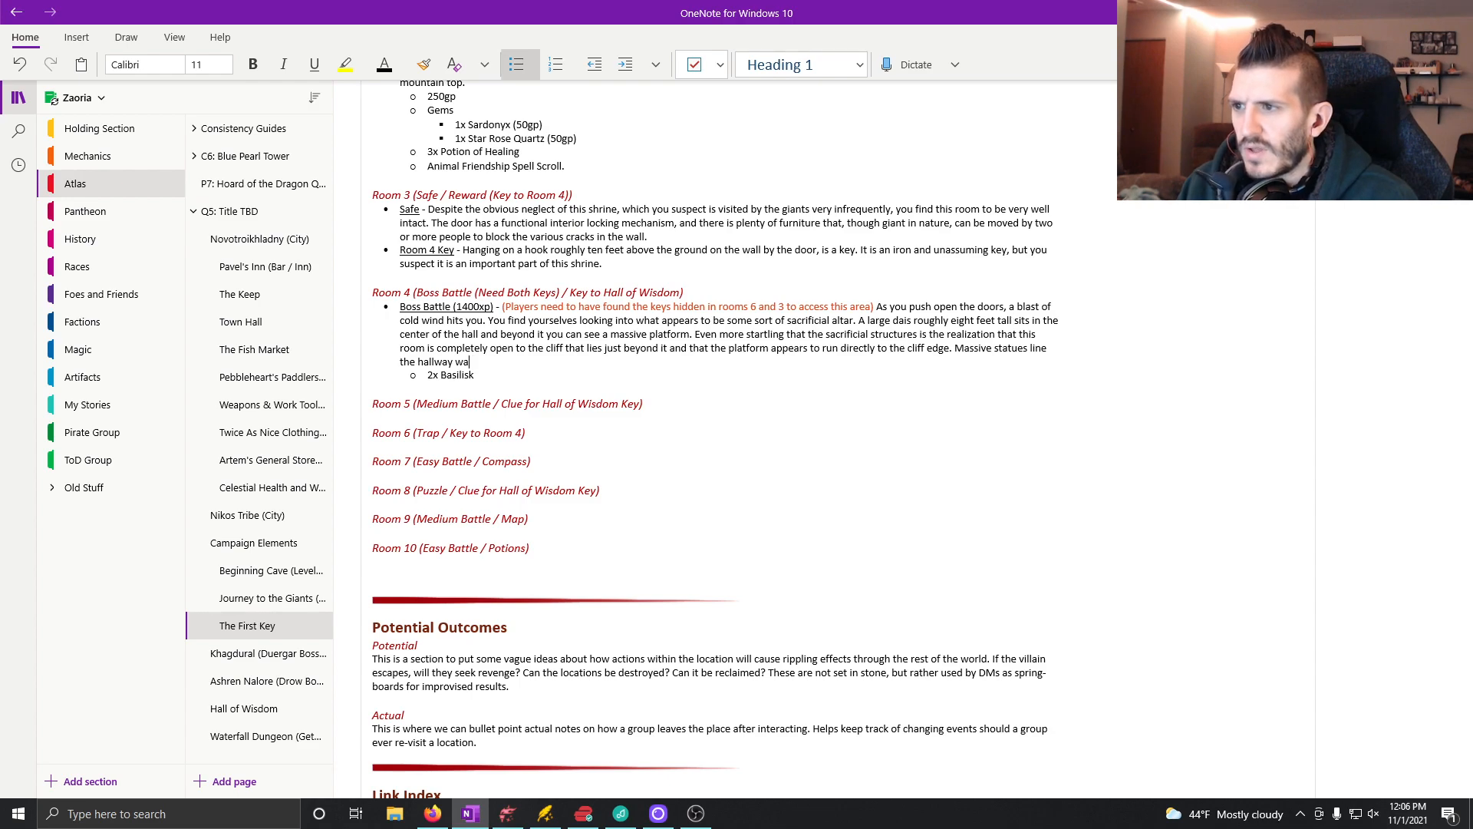
Step: Continue the statues sentence with "seeming to watch you"
{"action": "type", "text": "se"}
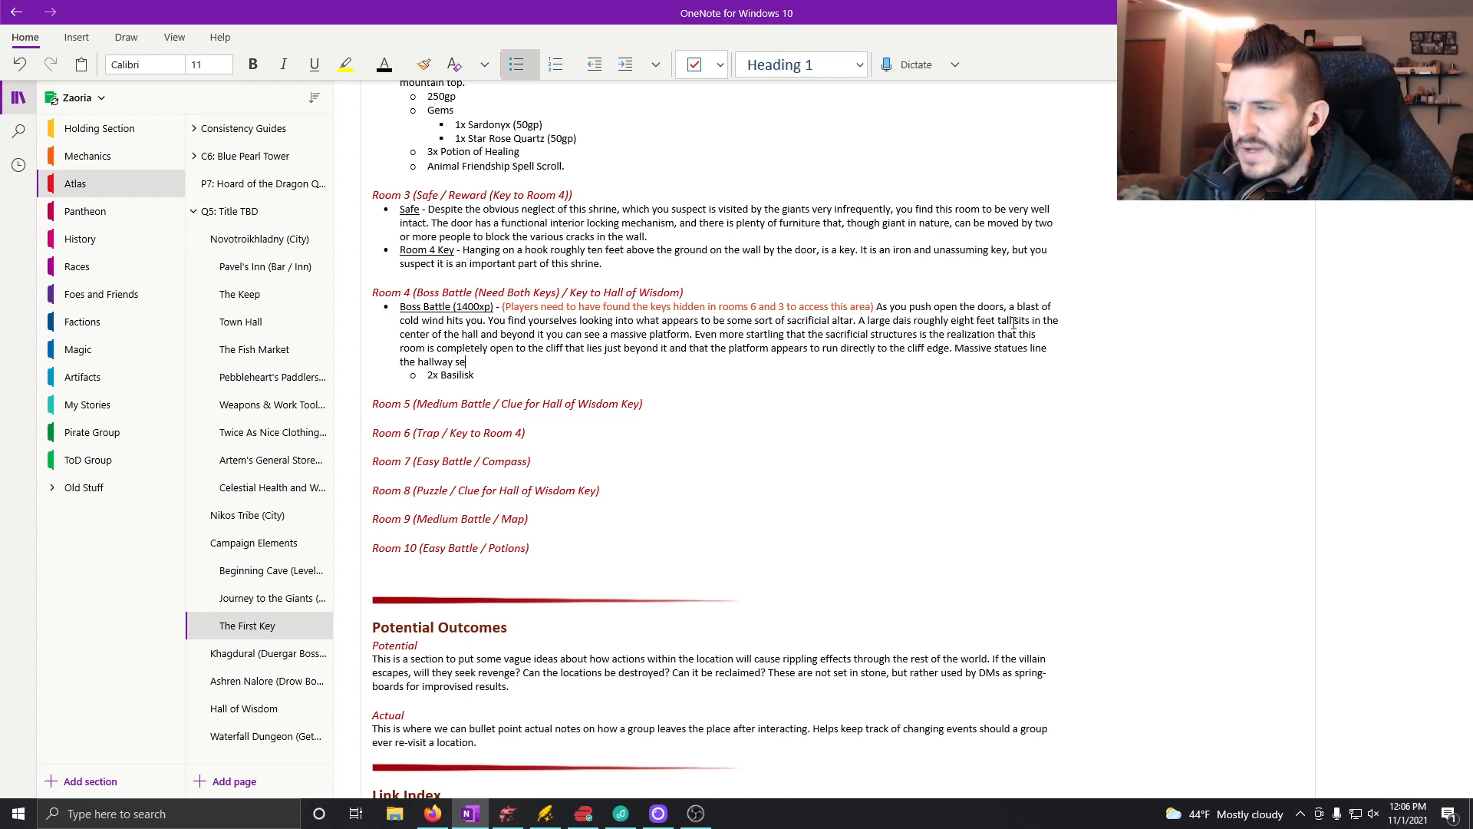
{"action": "type", "text": "eming to watch w"}
{"action": "type", "text": "i"}
{"action": "key", "text": "BackSpace"}
{"action": "key", "text": "BackSpace"}
{"action": "type", "text": "y"}
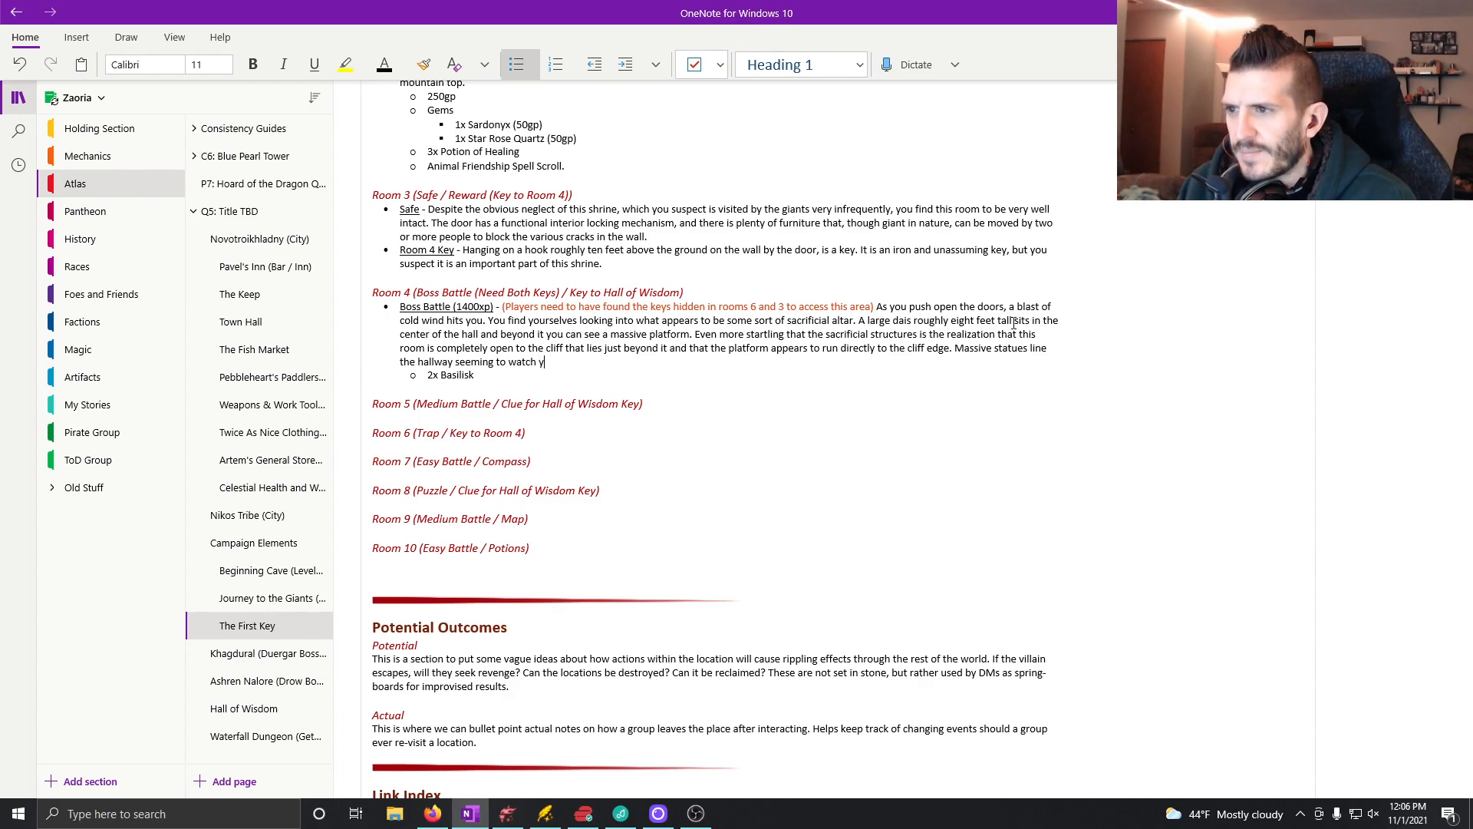
{"action": "type", "text": "ou sith stone"}
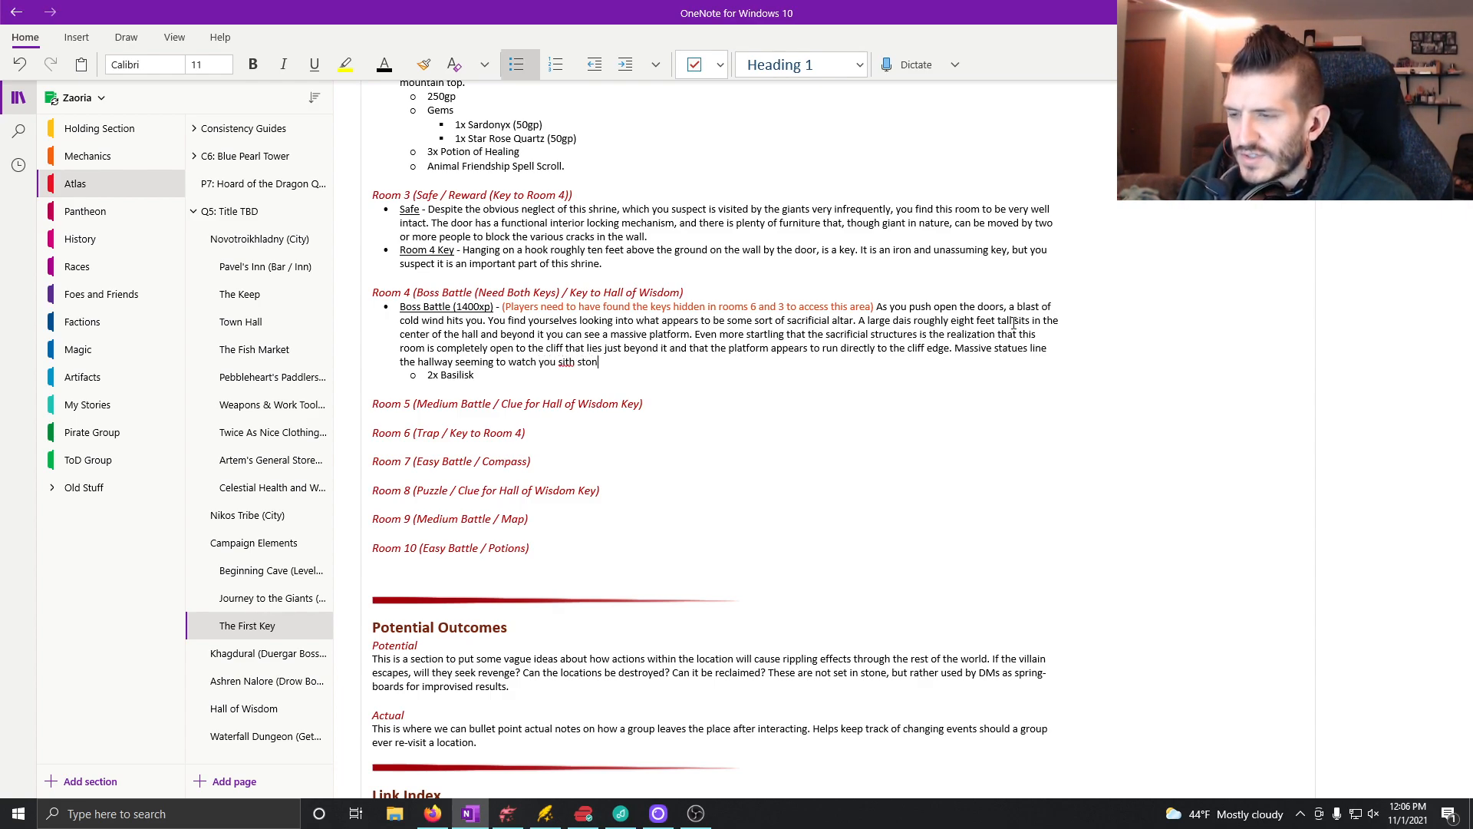
Step: Finish the statues sentence with "with fierce judgement."
{"action": "key", "text": "BackSpace"}
{"action": "key", "text": "BackSpace"}
{"action": "key", "text": "BackSpace"}
{"action": "key", "text": "BackSpace"}
{"action": "key", "text": "BackSpace"}
{"action": "key", "text": "BackSpace"}
{"action": "key", "text": "BackSpace"}
{"action": "key", "text": "BackSpace"}
{"action": "type", "text": "with"}
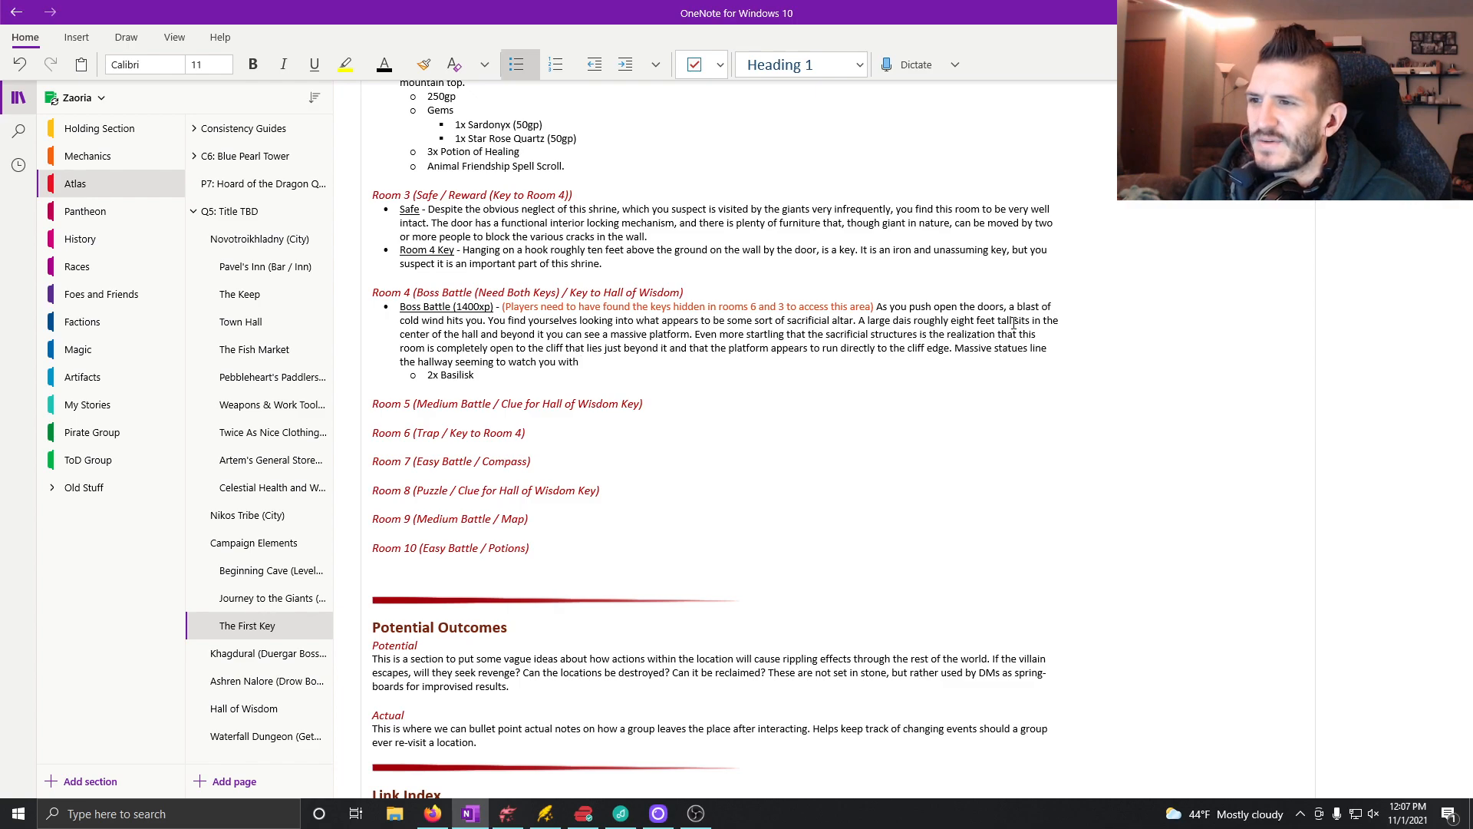
{"action": "type", "text": "fierce judgement."}
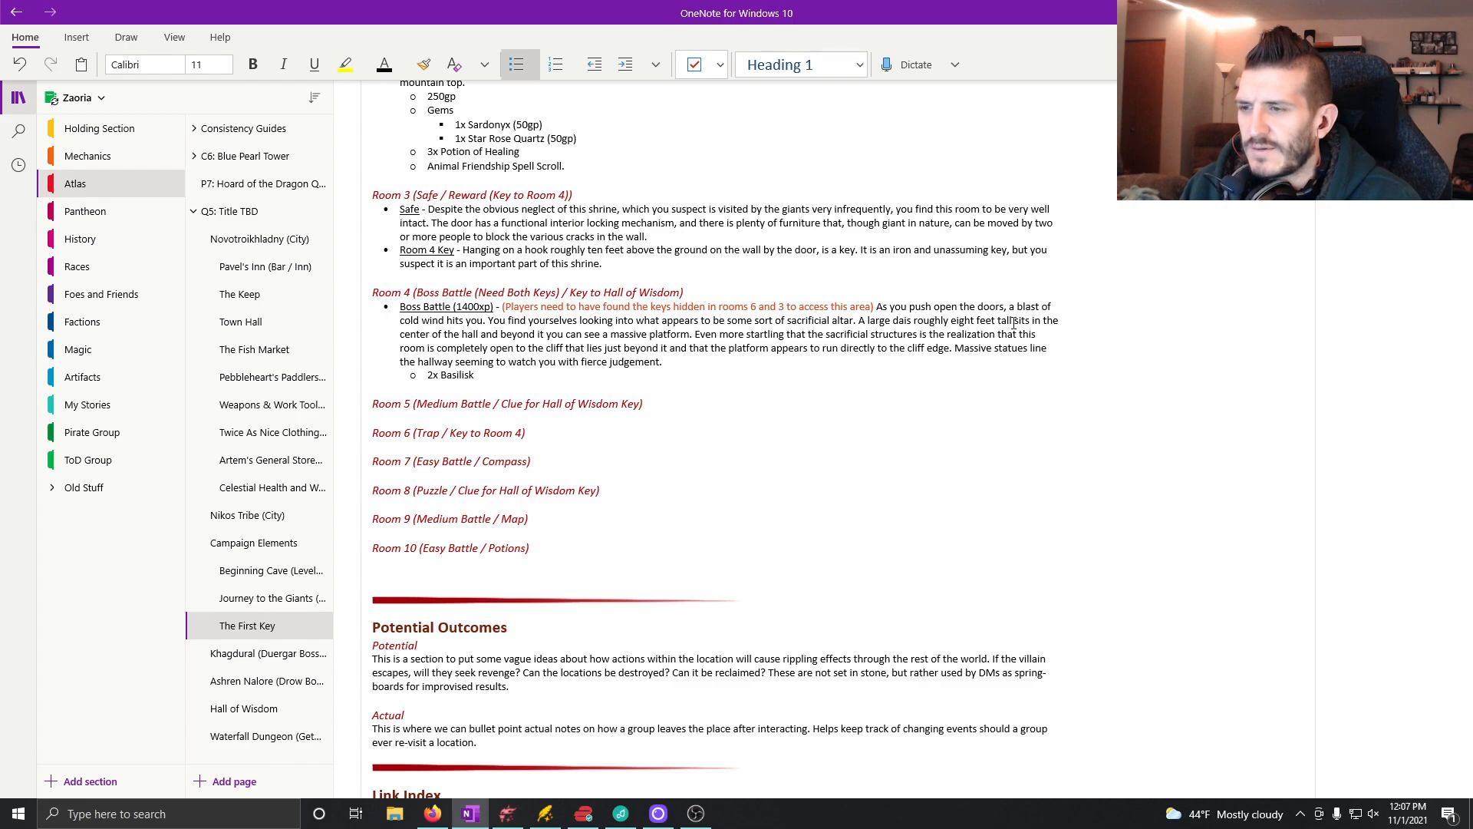
{"action": "type", "text": "Blood "}
{"action": "type", "text": "s"}
{"action": "key", "text": "BackSpace"}
{"action": "key", "text": "BackSpace"}
{"action": "key", "text": "BackSpace"}
{"action": "key", "text": "BackSpace"}
{"action": "key", "text": "BackSpace"}
{"action": "key", "text": "BackSpace"}
{"action": "key", "text": "BackSpace"}
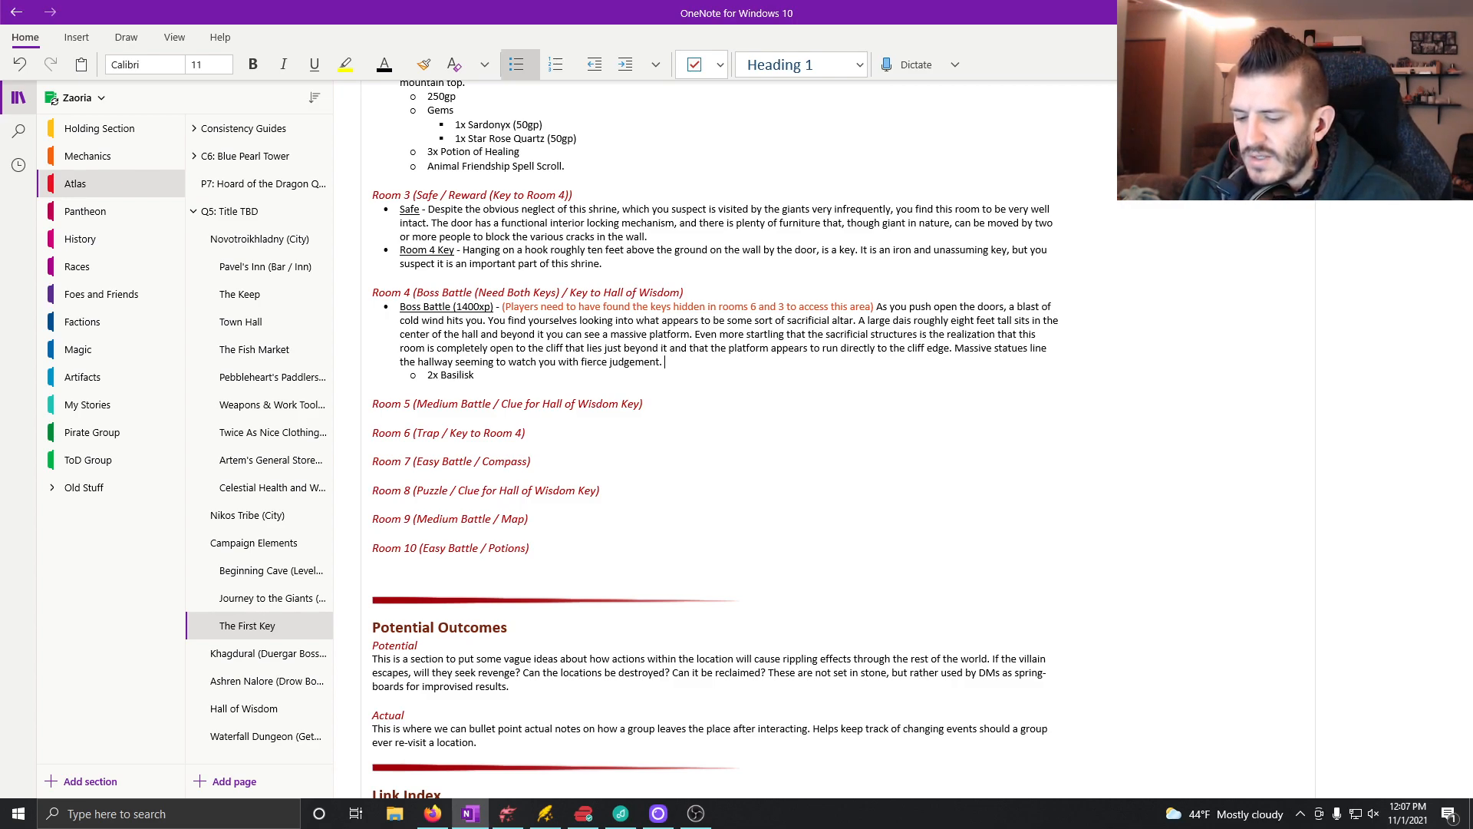
Step: Begin a new sentence in Room 4's boss battle description with "Old, discolored blood stains can be seen on the altar"
{"action": "type", "text": "Old"}
{"action": "type", "text": ", discolore"}
{"action": "type", "text": "d,"}
{"action": "type", "text": "blood staines"}
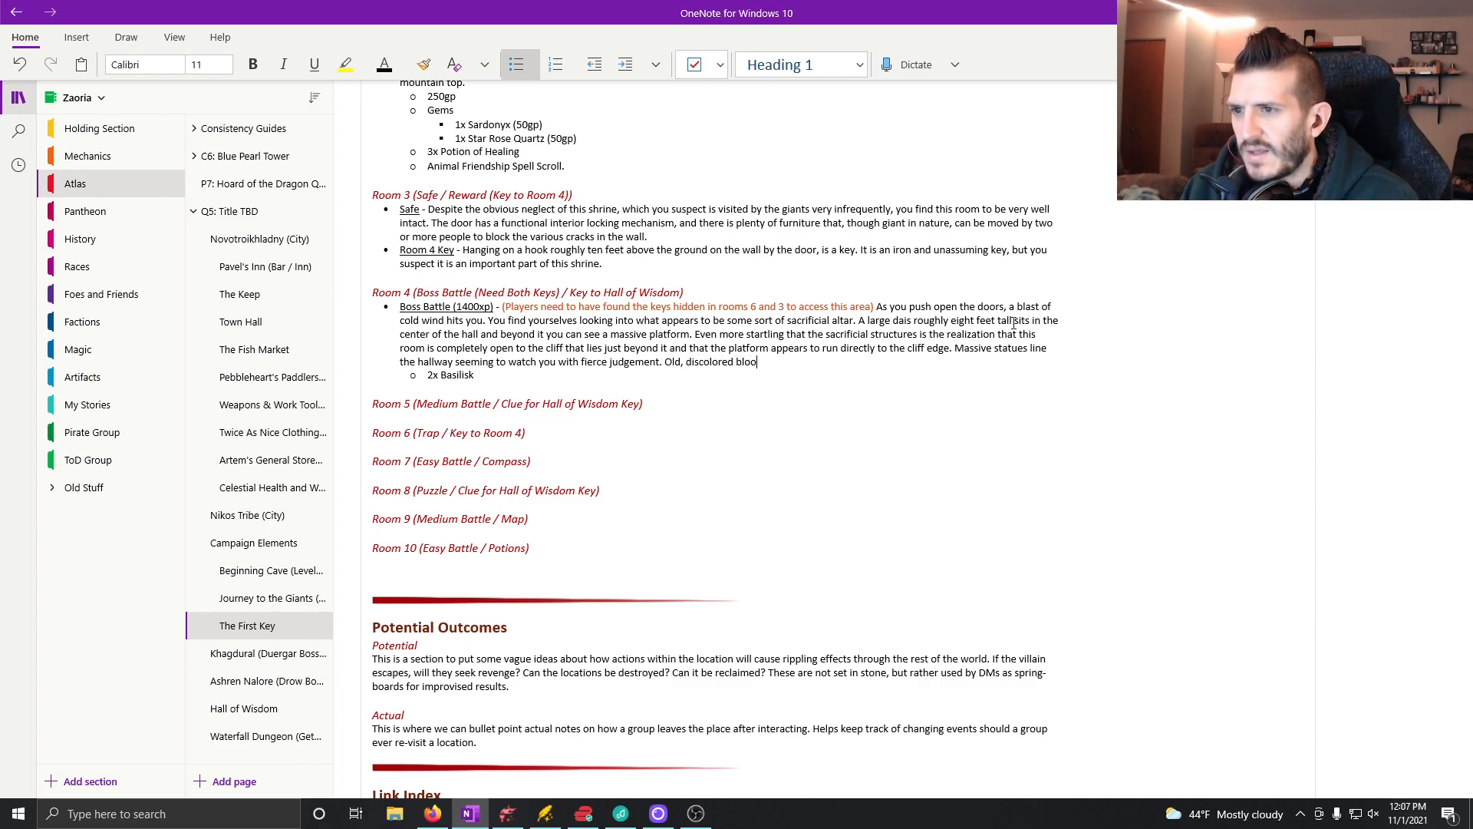
{"action": "key", "text": "BackSpace"}
{"action": "key", "text": "BackSpace"}
{"action": "type", "text": "s can b"}
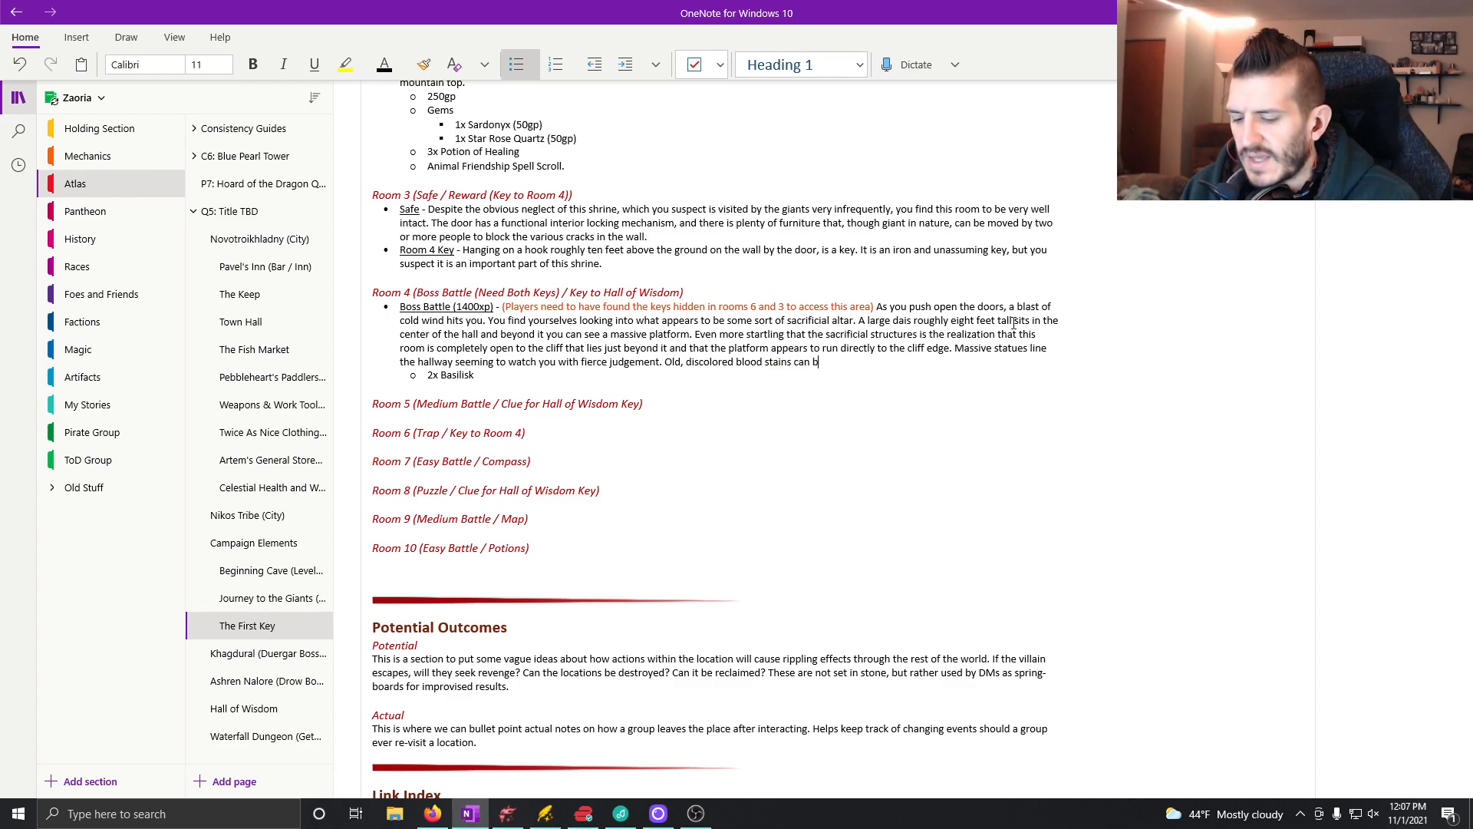
{"action": "type", "text": "e seen on the altar"}
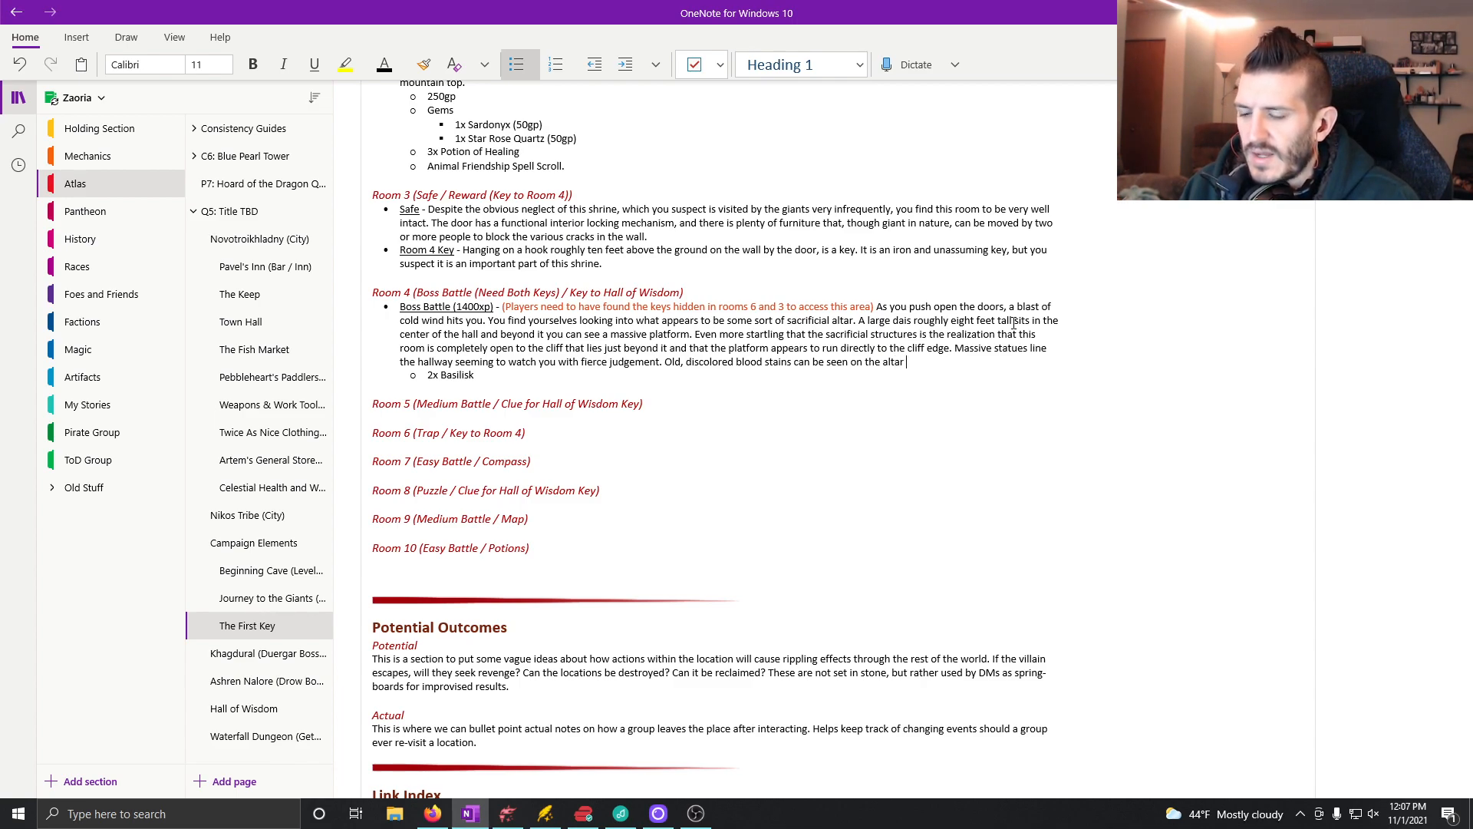
Step: Continue the altar blood stains sentence with "as though sacrificial blood once pooled on the top and dripped down"
{"action": "type", "text": "as though po"}
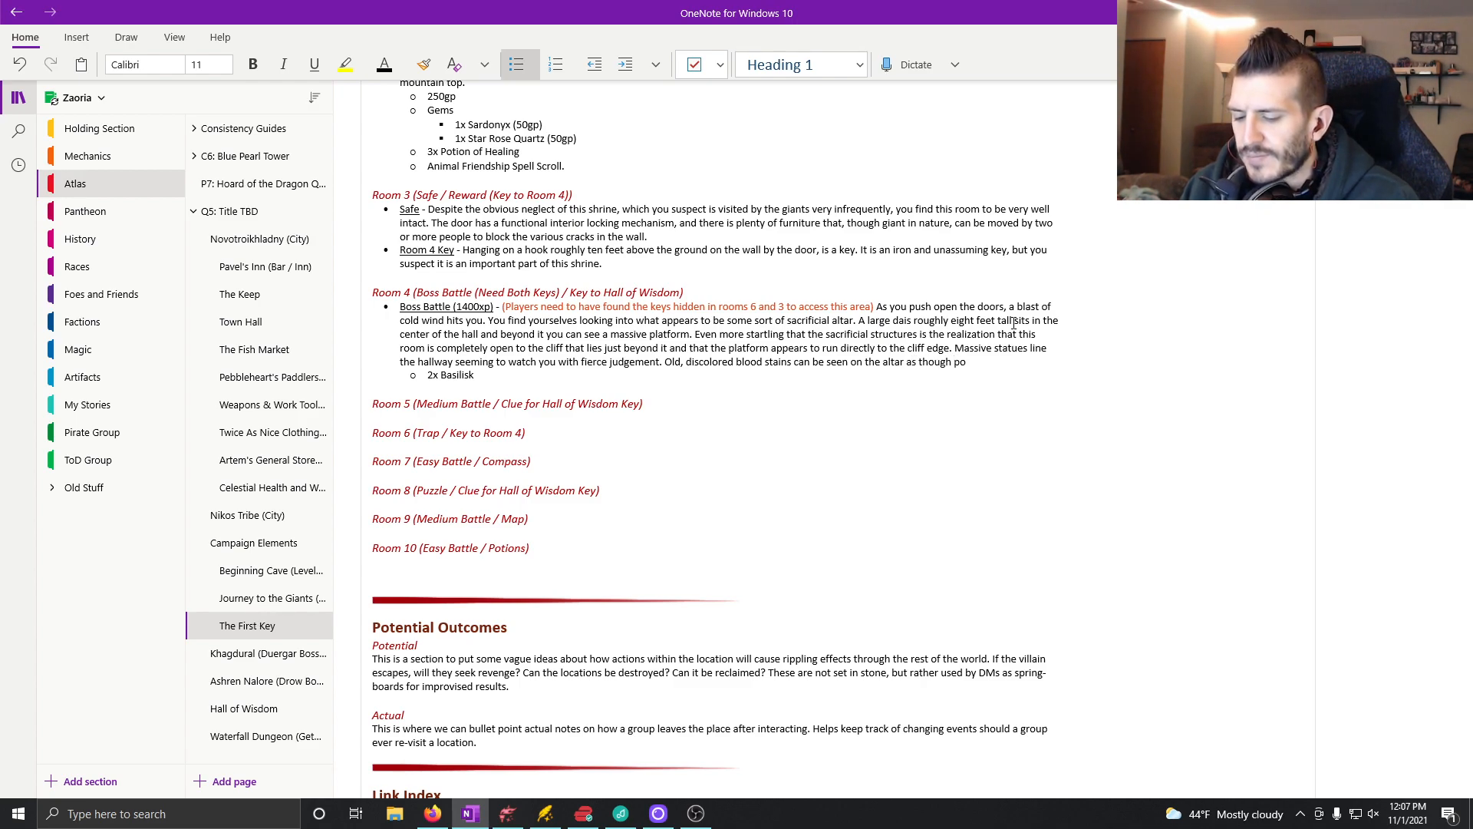
{"action": "key", "text": "BackSpace"}
{"action": "key", "text": "BackSpace"}
{"action": "type", "text": "sacrificial"}
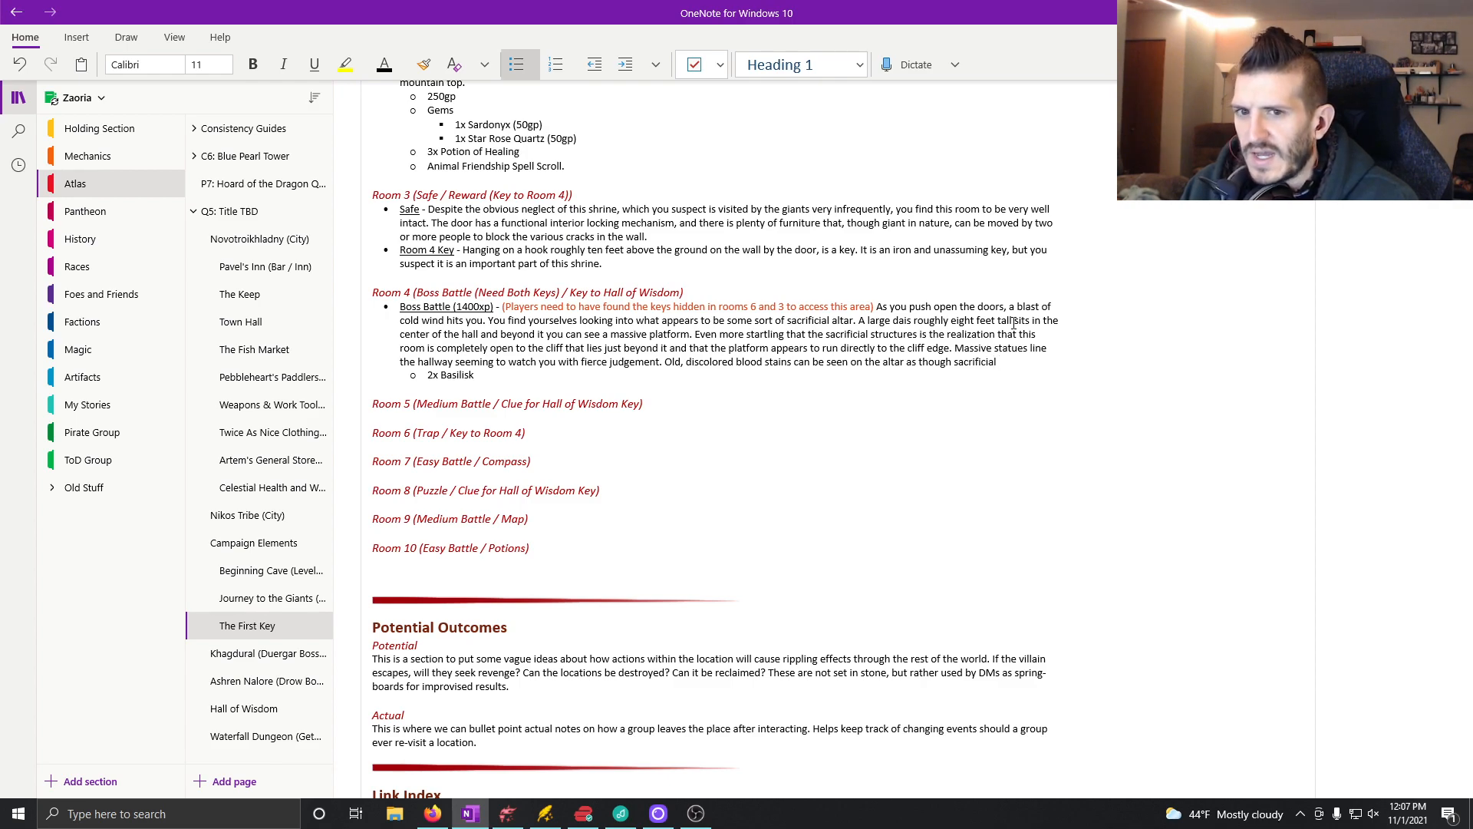
{"action": "type", "text": " blood"}
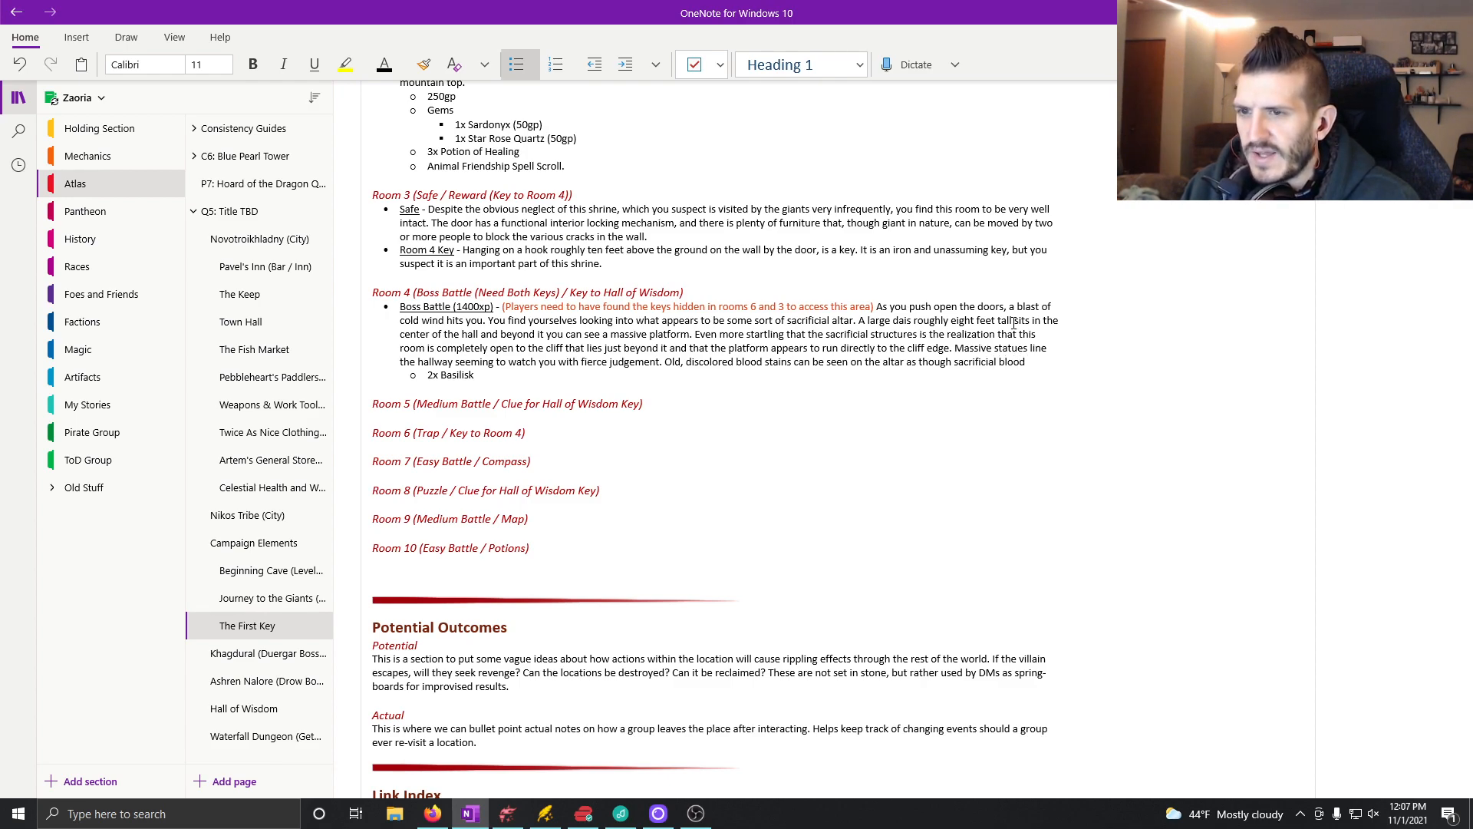
{"action": "type", "text": " on"}
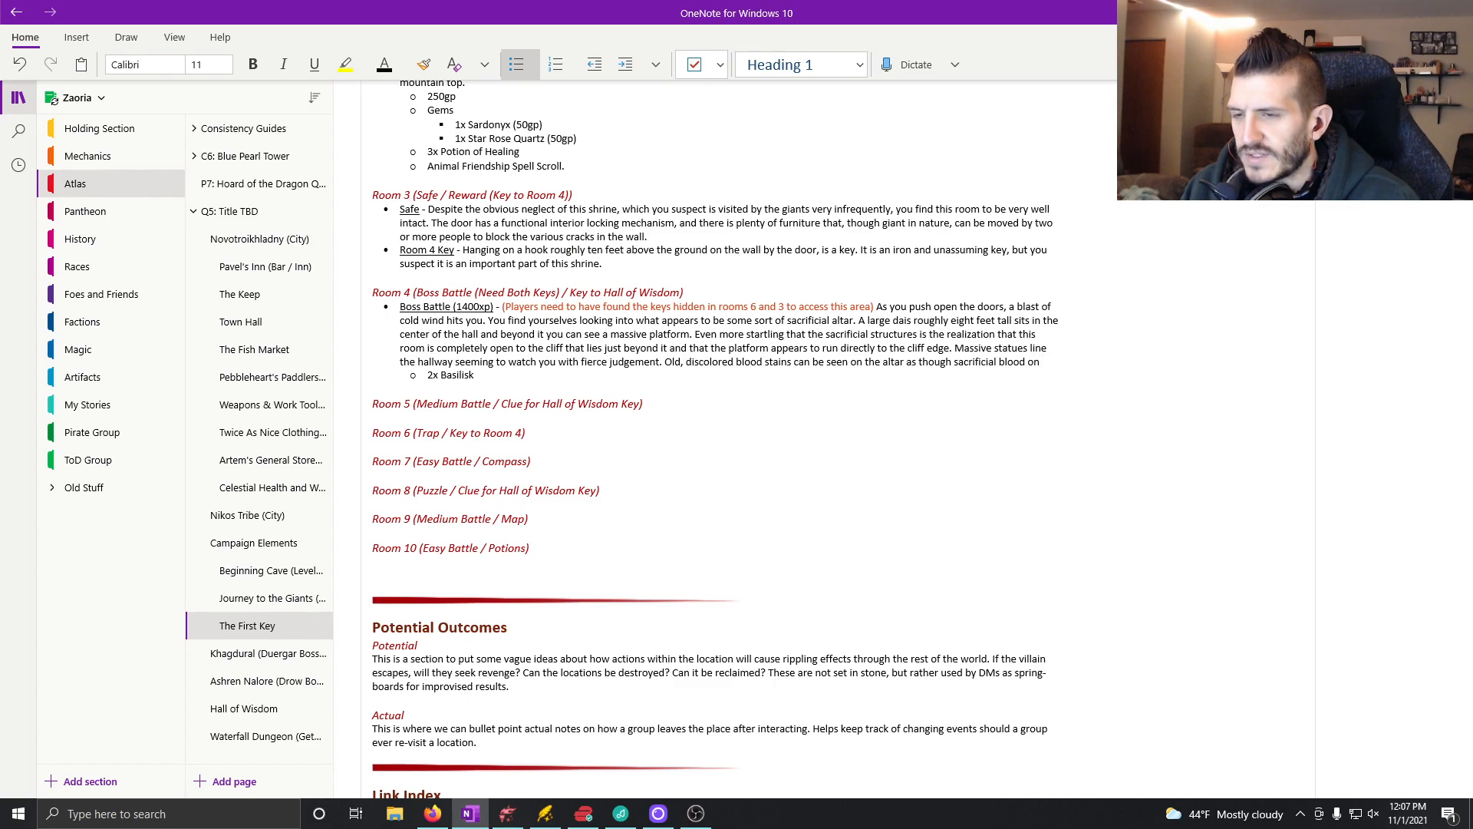
{"action": "type", "text": "ce"}
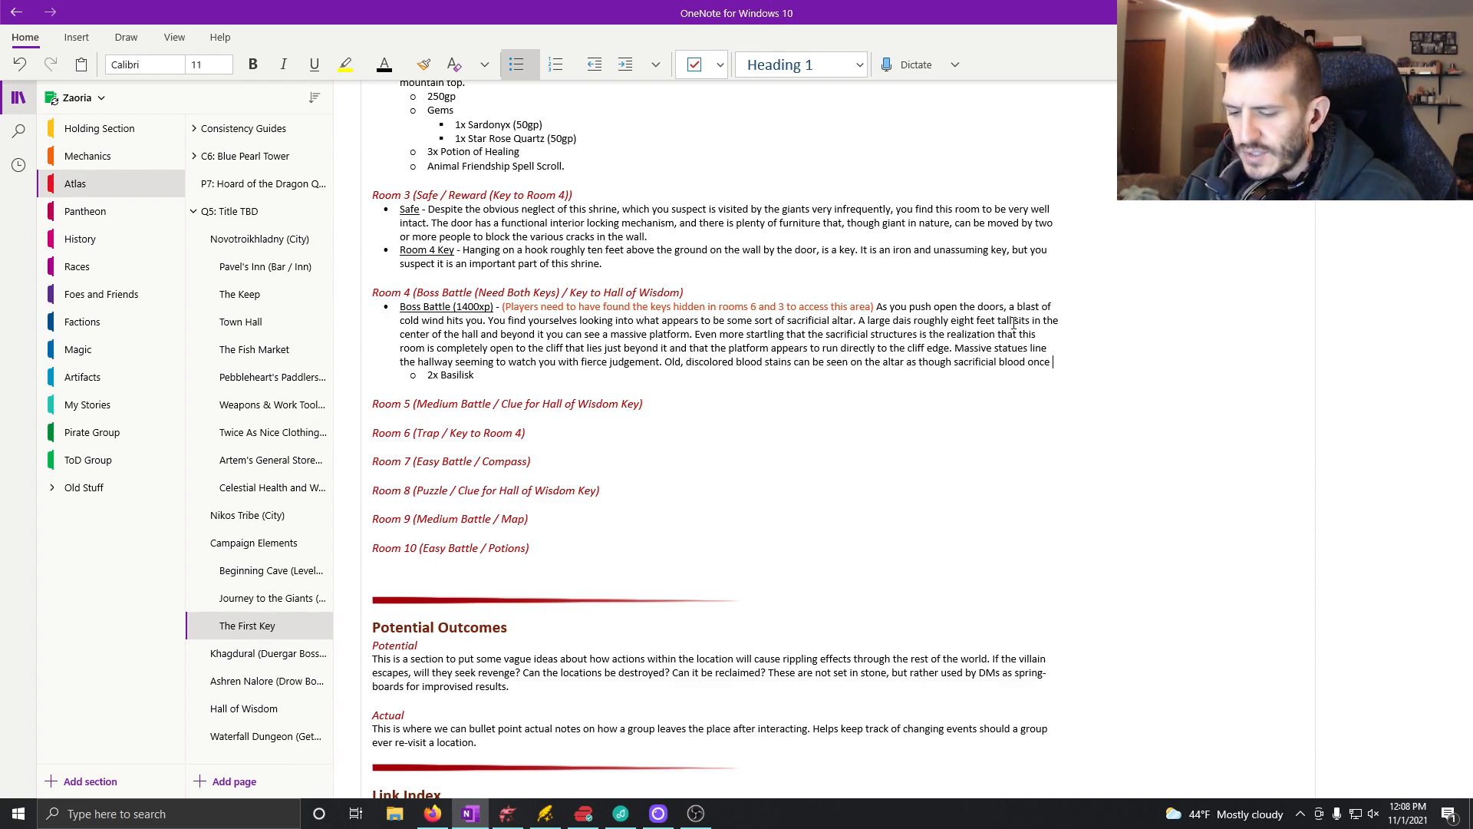
{"action": "type", "text": "pooled o"}
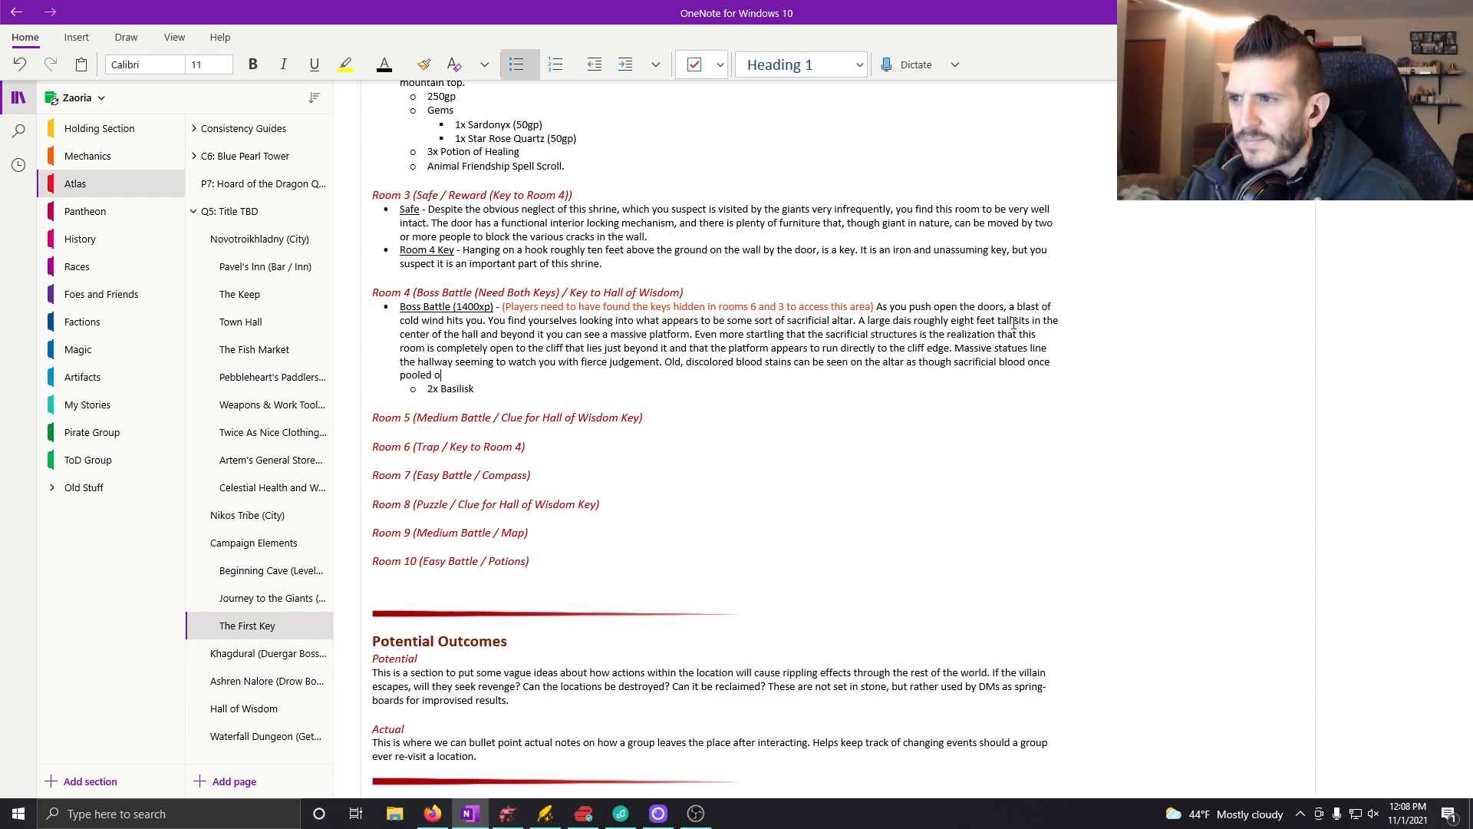
{"action": "type", "text": "n the top and d"}
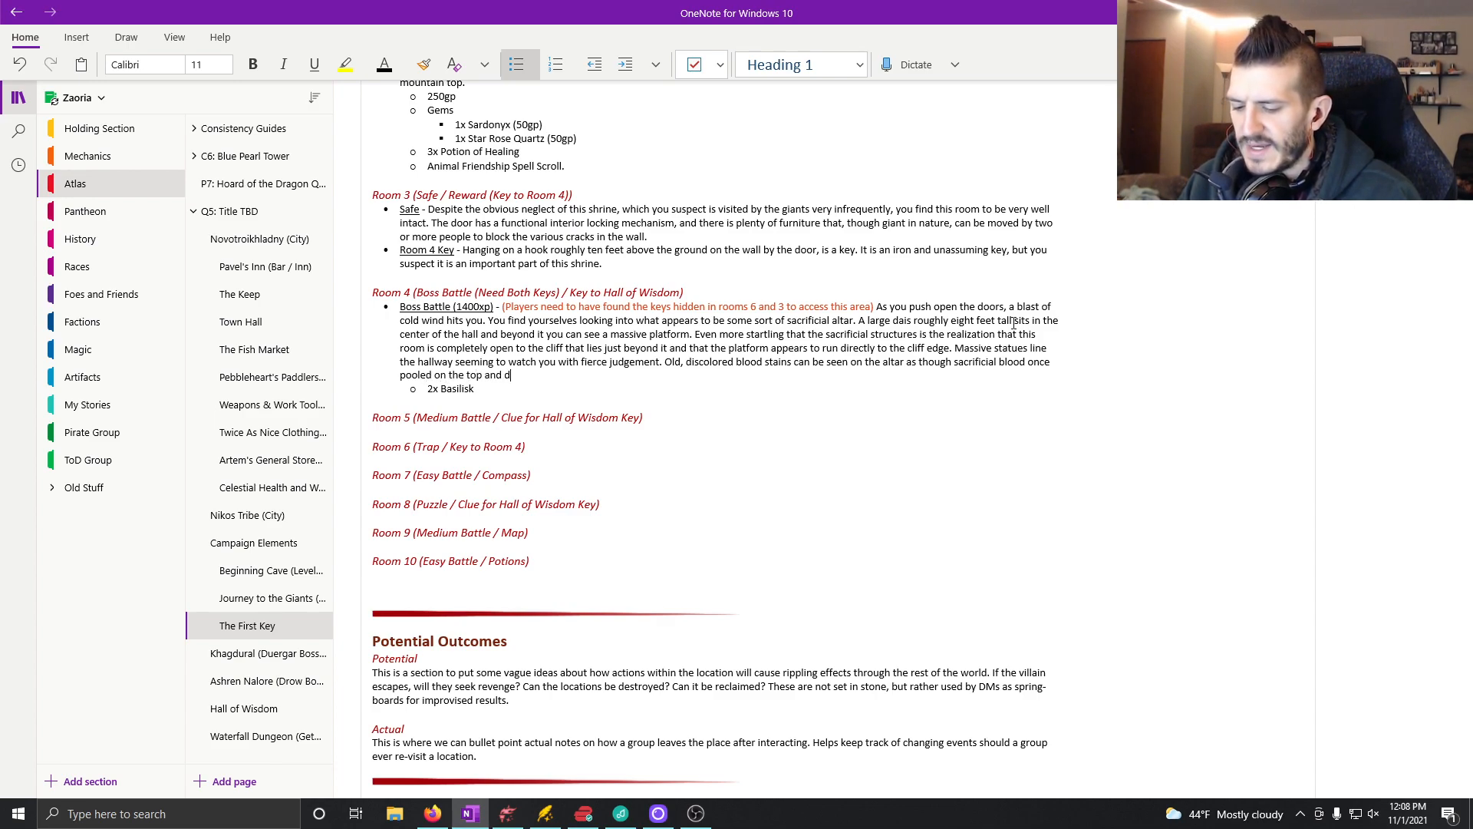
{"action": "type", "text": "ripped down"}
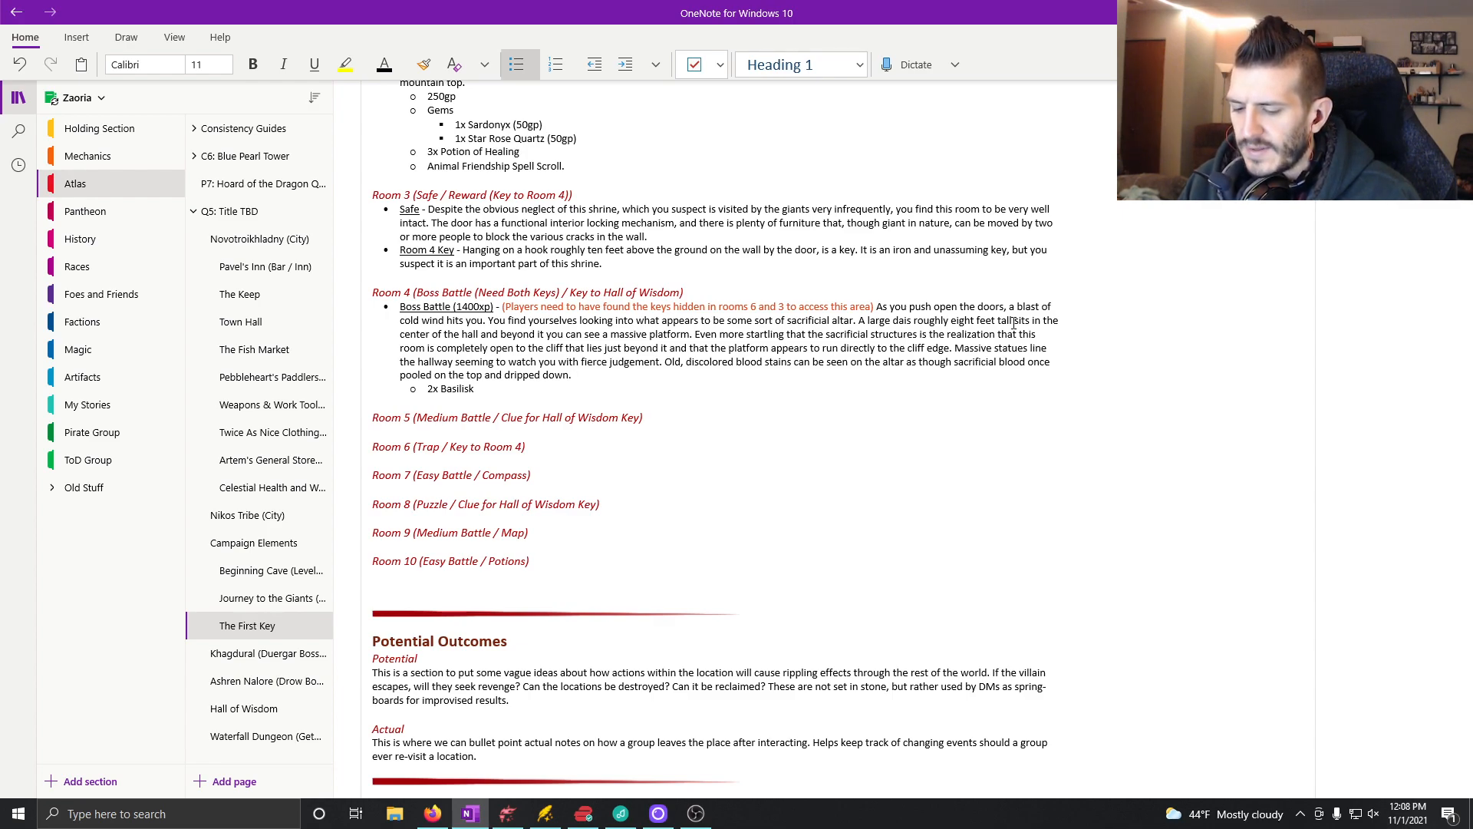
{"action": "type", "text": ". More blood st"}
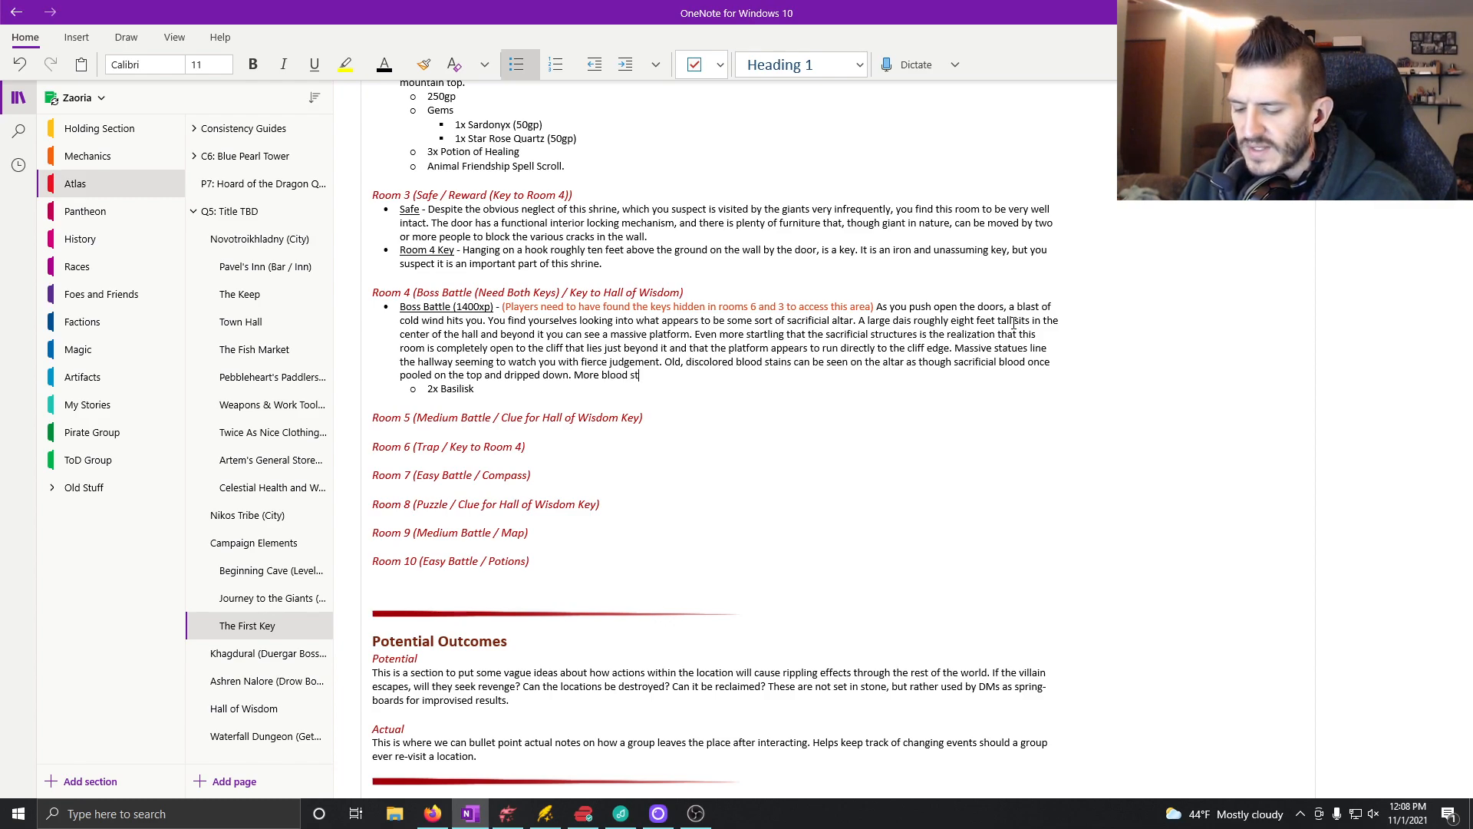
{"action": "type", "text": "ains can be seen streaked ac"}
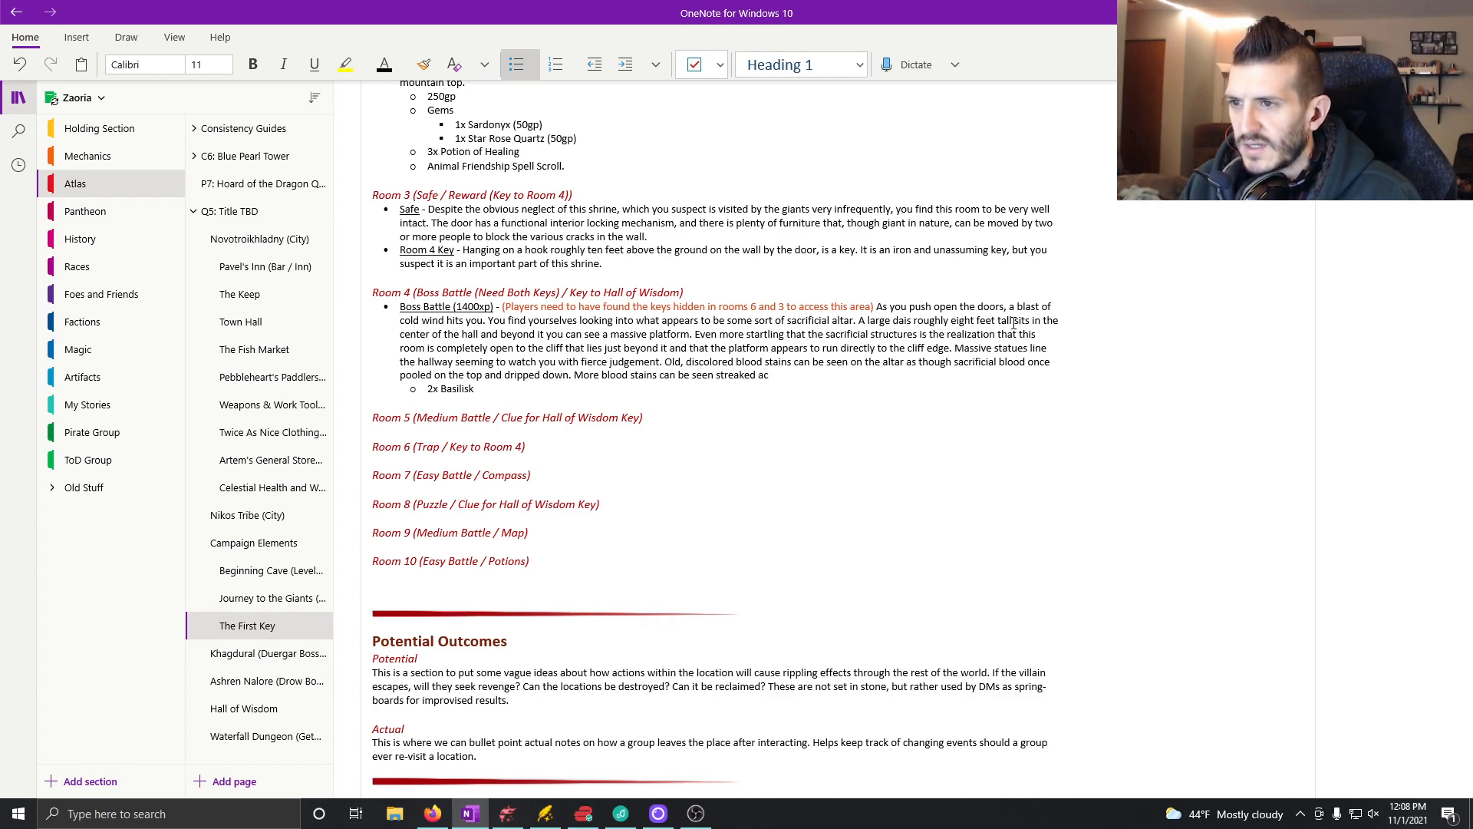
{"action": "type", "text": "ross the g"}
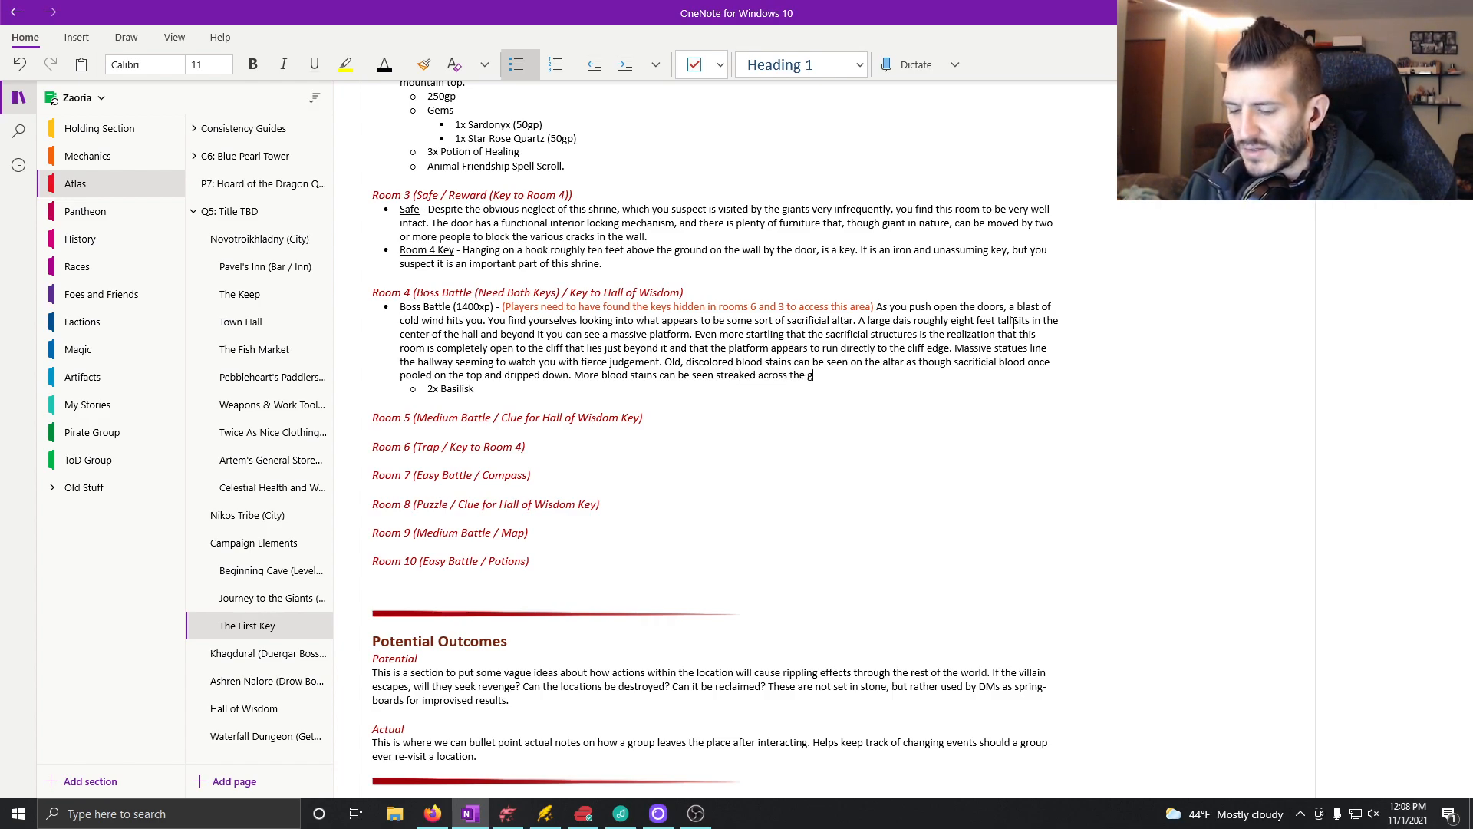
{"action": "type", "text": "round between th"}
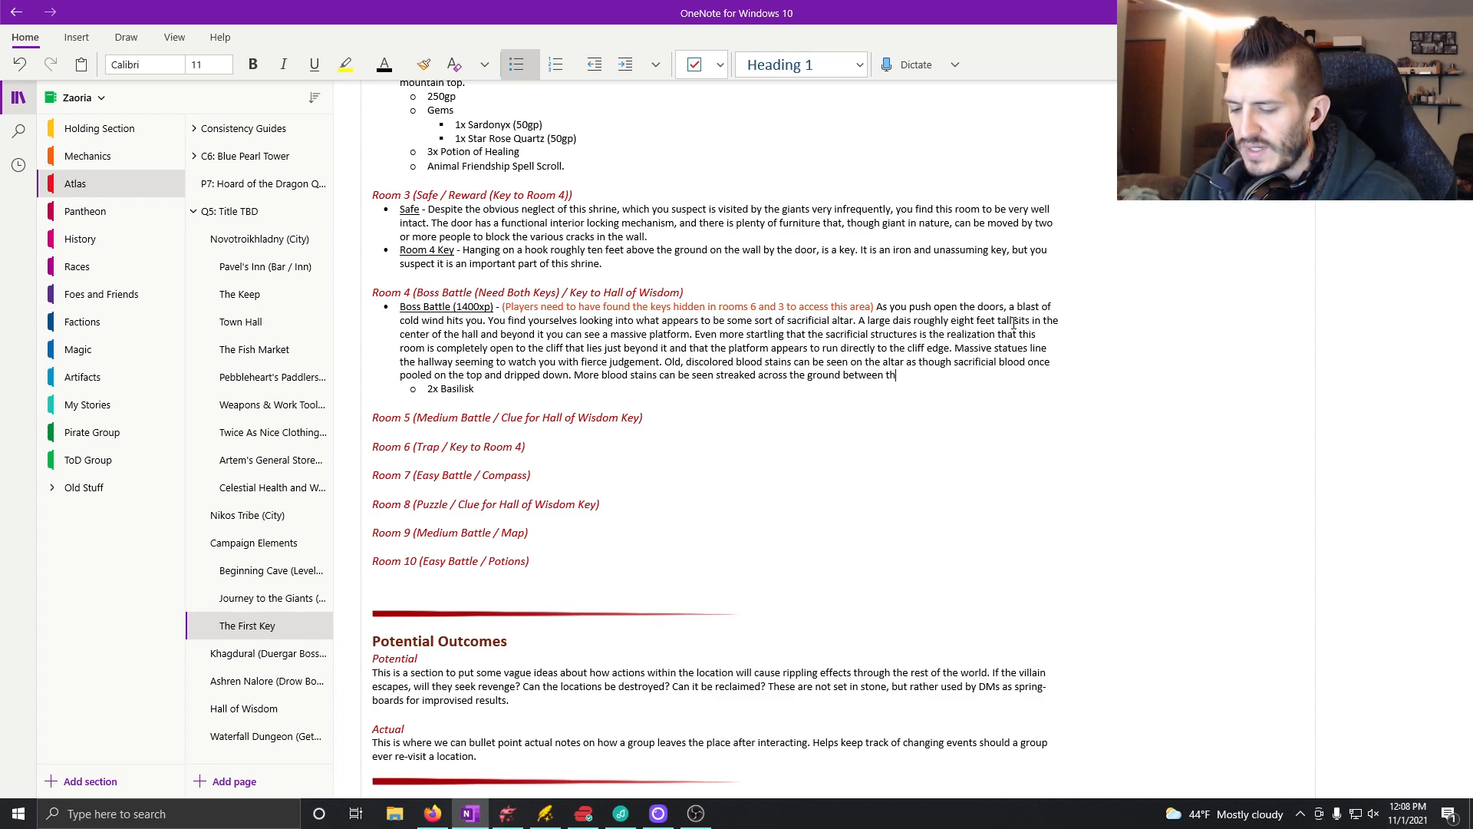
{"action": "type", "text": "e altar and the pla"}
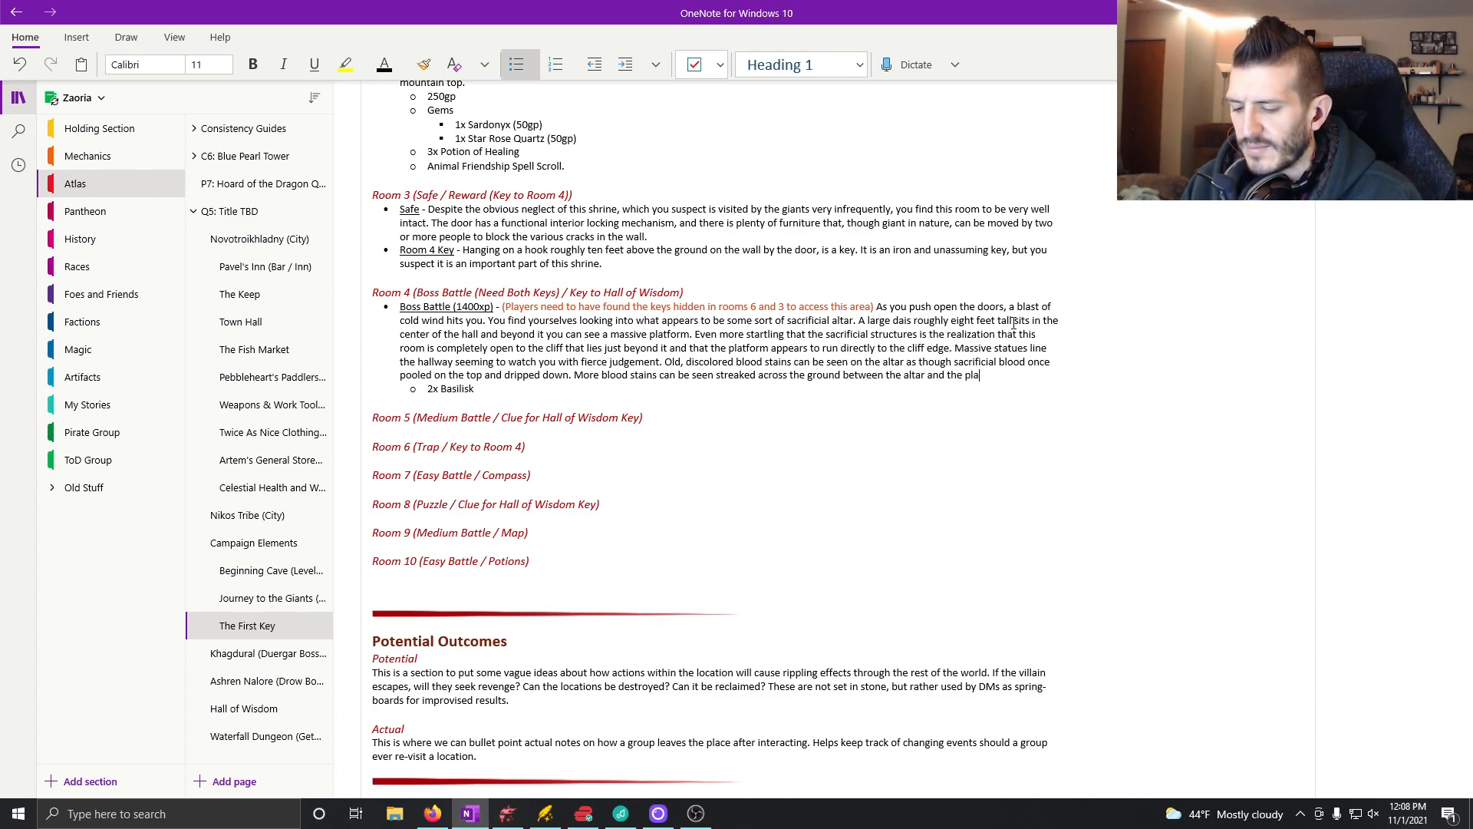
{"action": "type", "text": "tform. maki"}
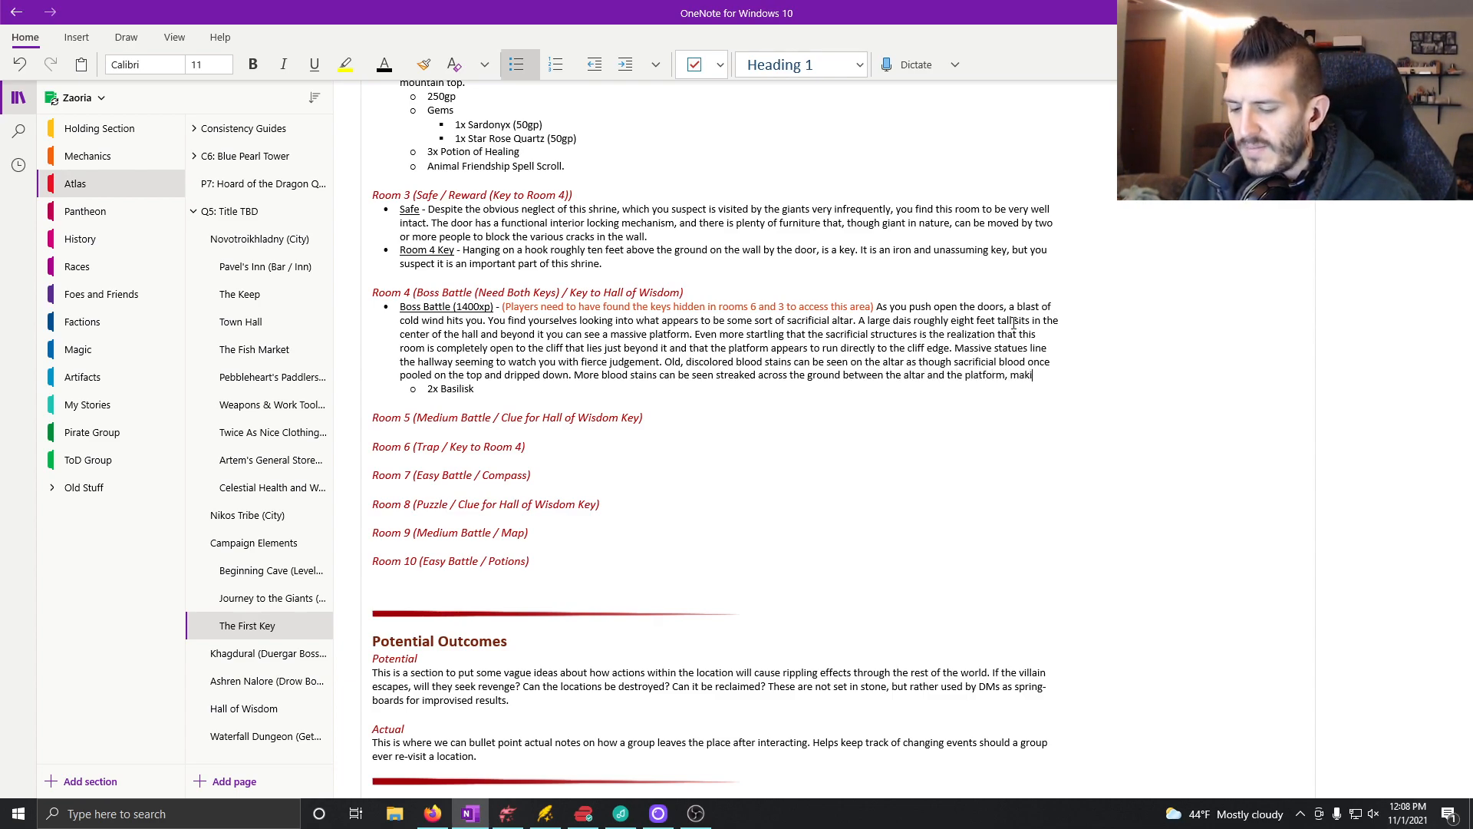
{"action": "type", "text": "ng it painful"}
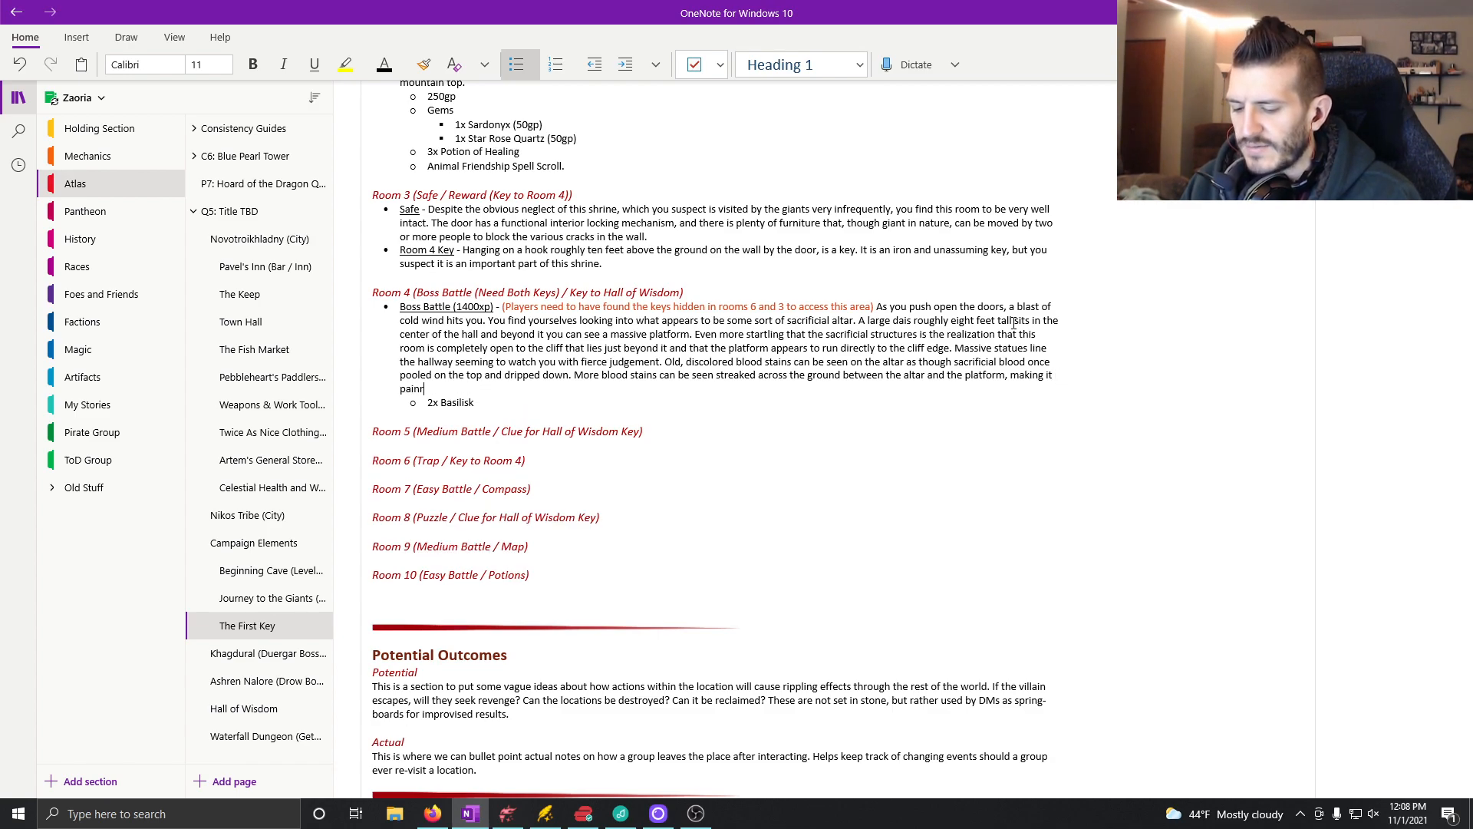
Step: Continue the streaked blood stains sentence after the comma with "making it painfully obvious what"
{"action": "key", "text": "BackSpace"}
{"action": "key", "text": "BackSpace"}
{"action": "key", "text": "BackSpace"}
{"action": "key", "text": "BackSpace"}
{"action": "type", "text": "fully ob"}
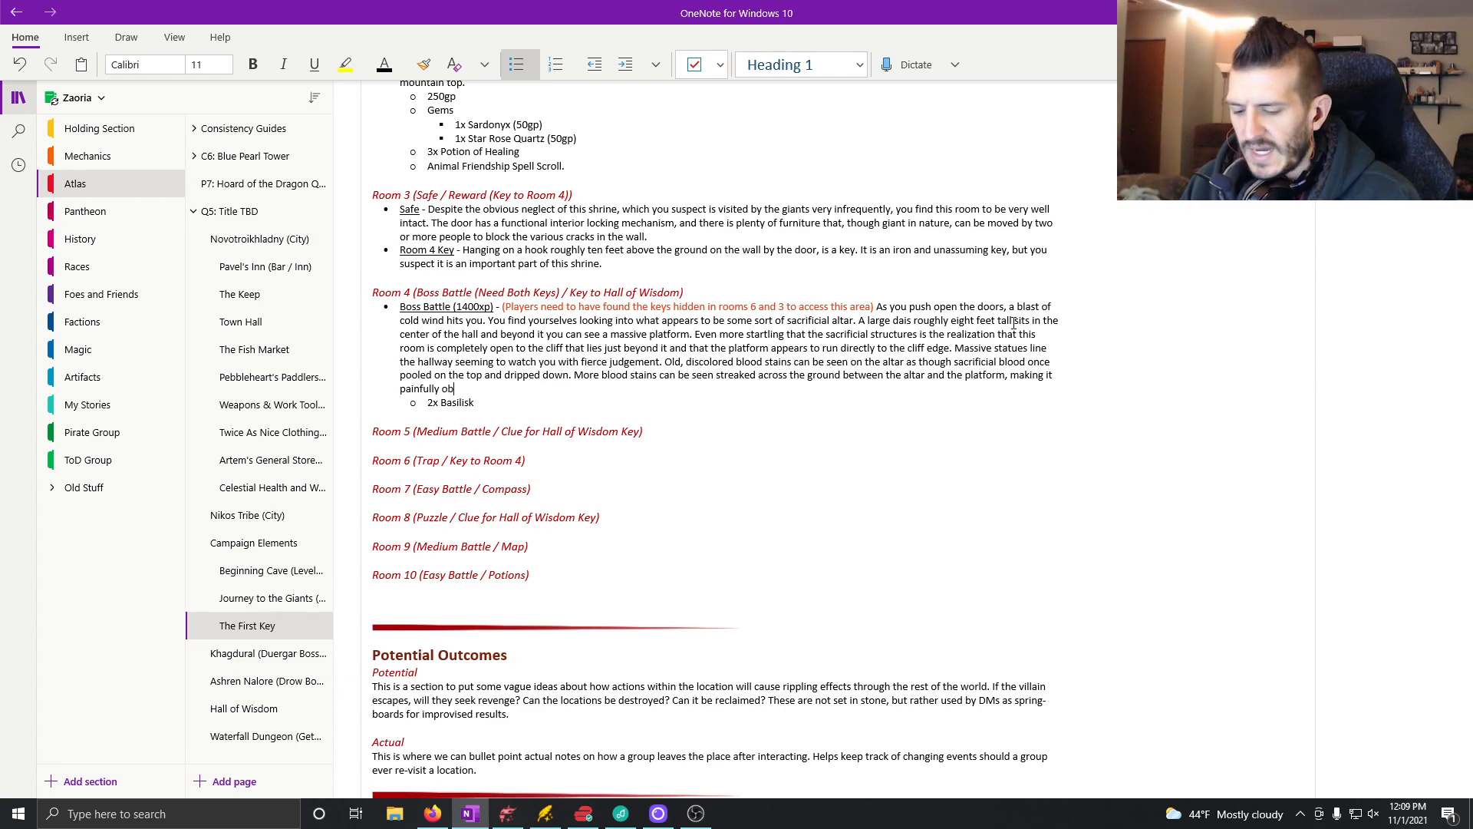
{"action": "type", "text": "vious what ha"}
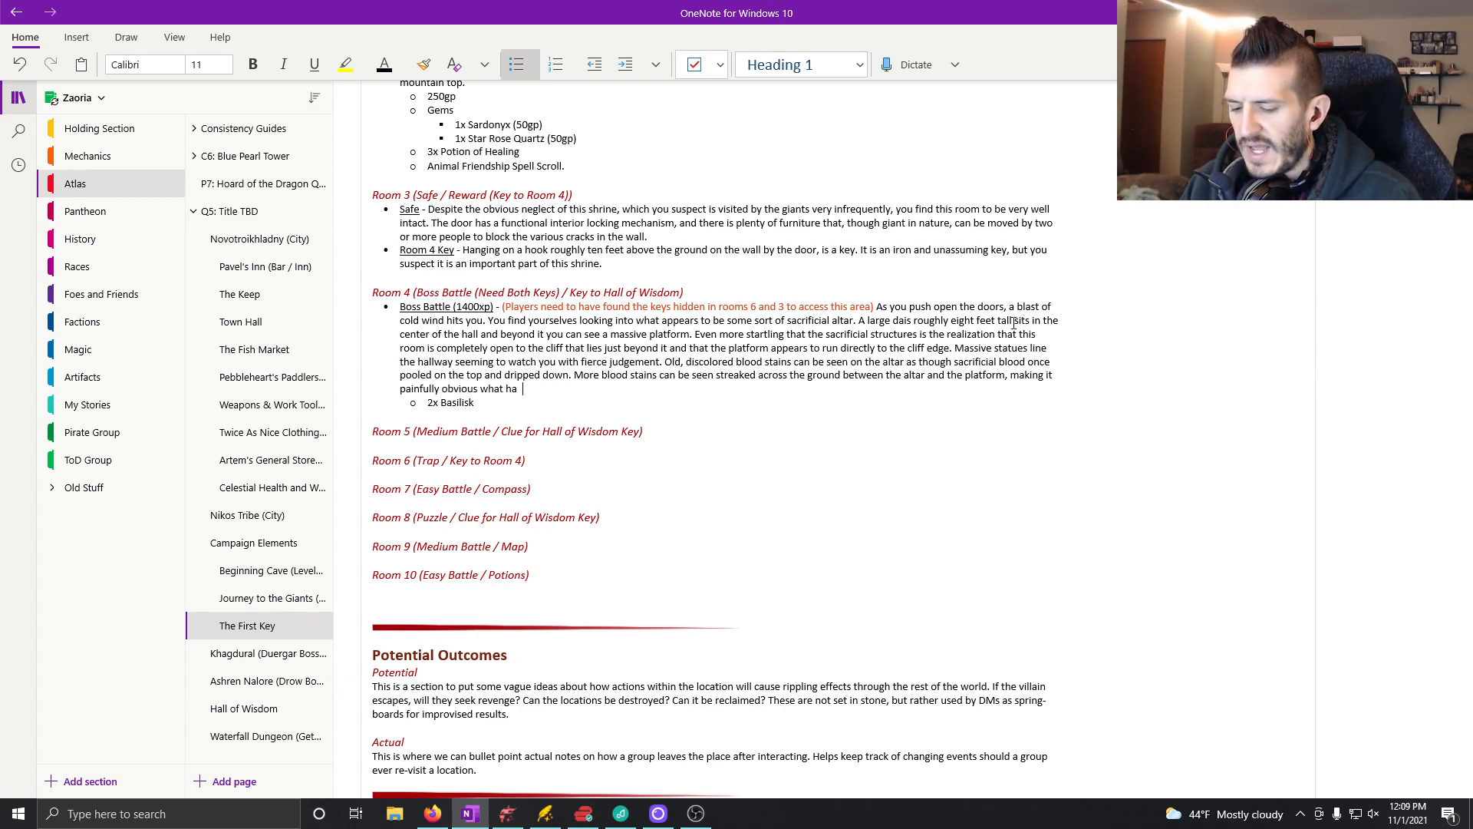
{"action": "type", "text": "ppened to the p"}
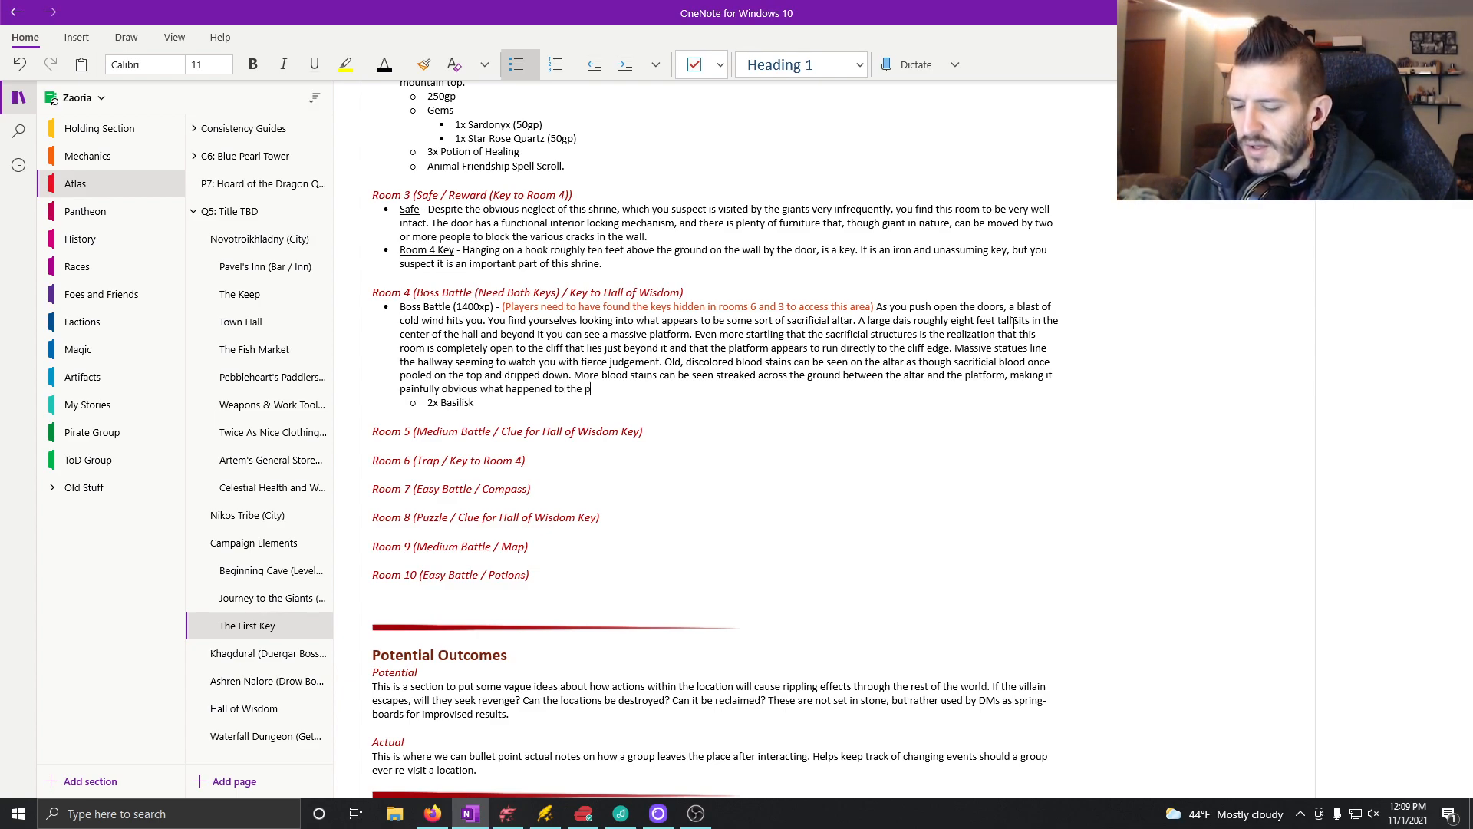
{"action": "type", "text": "oor creatures once the "}
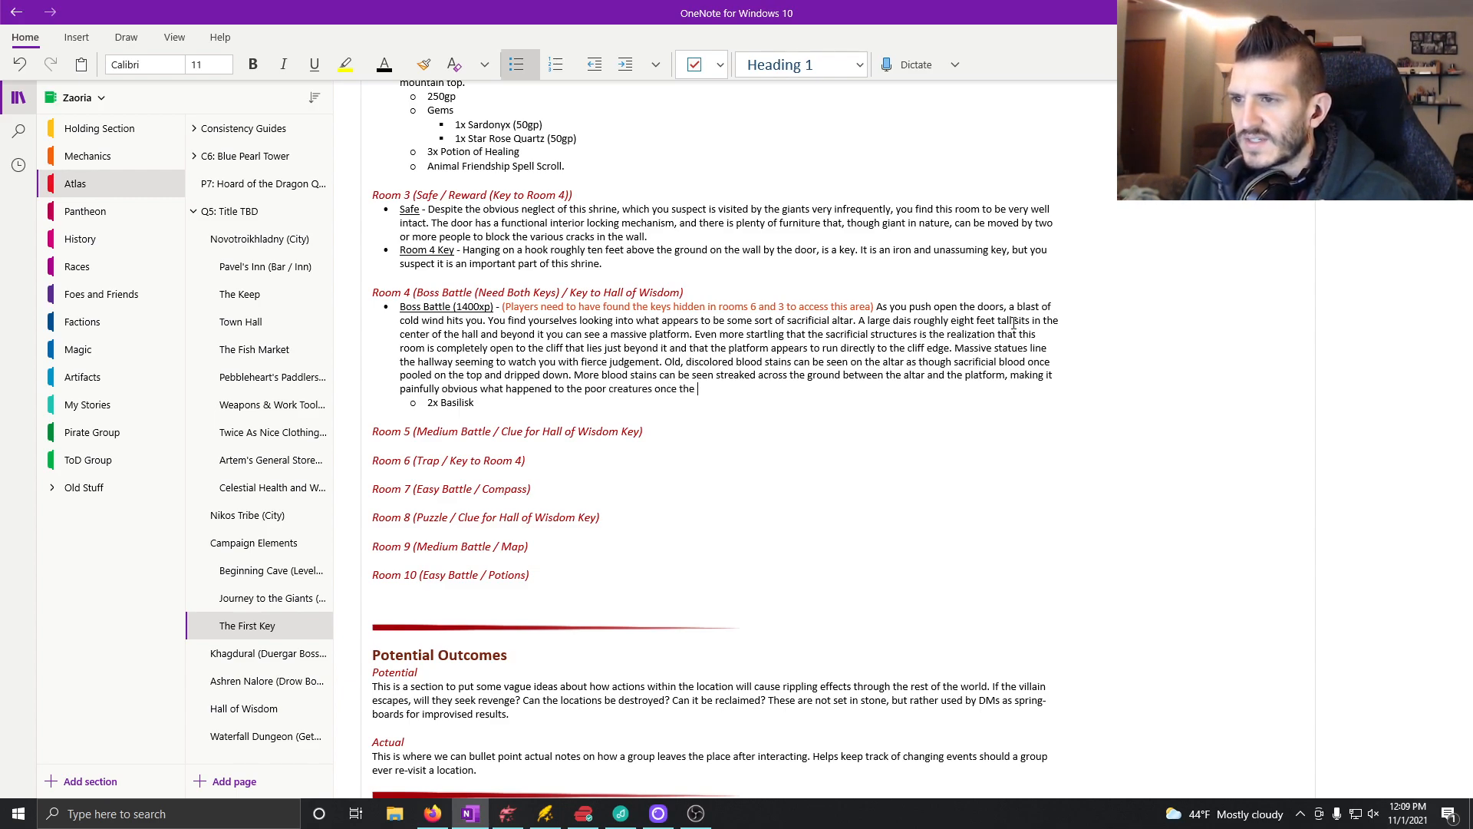
{"action": "type", "text": "slaughter"}
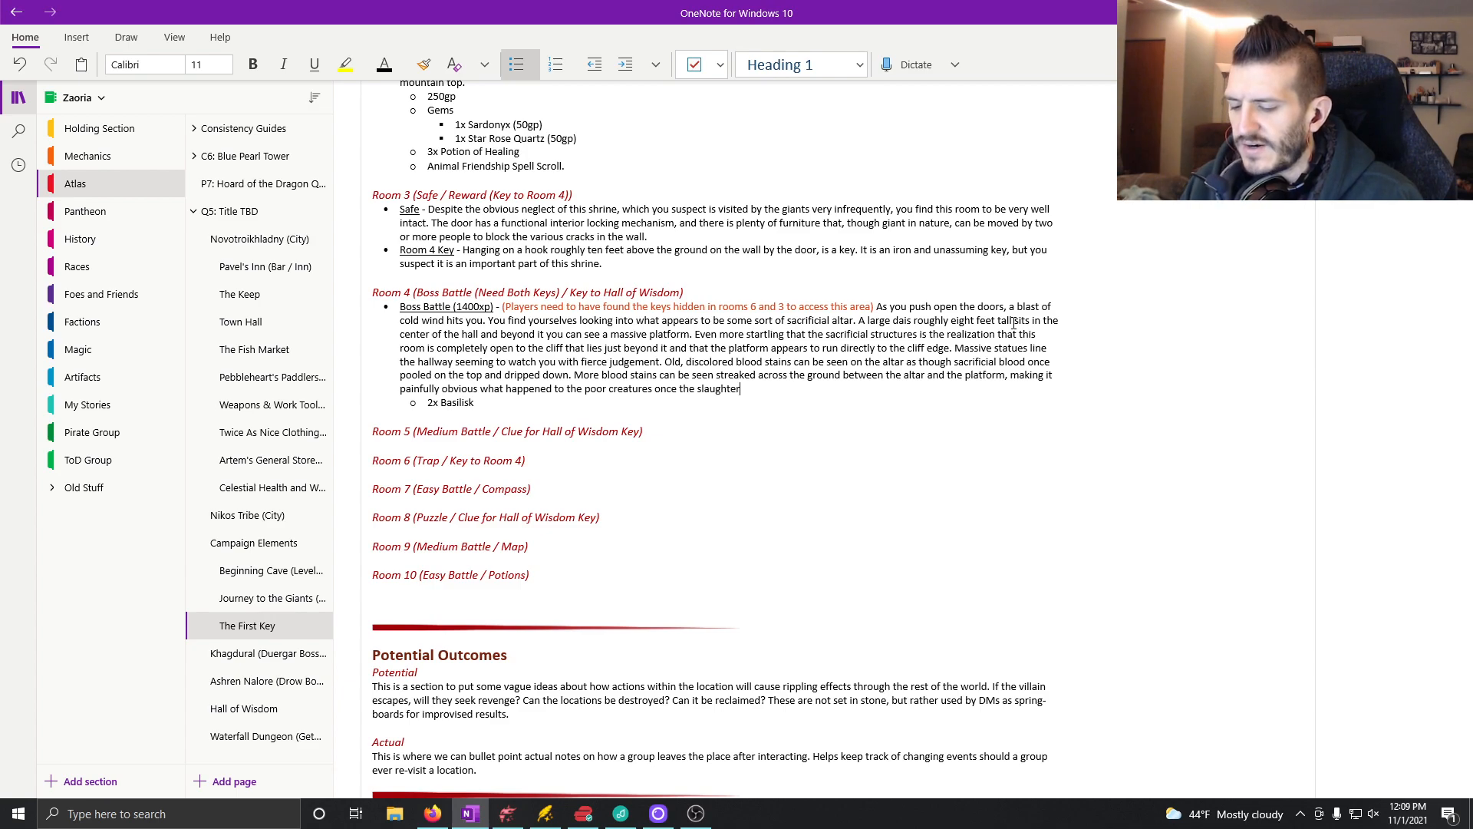
{"action": "type", "text": "ing had been completed. "}
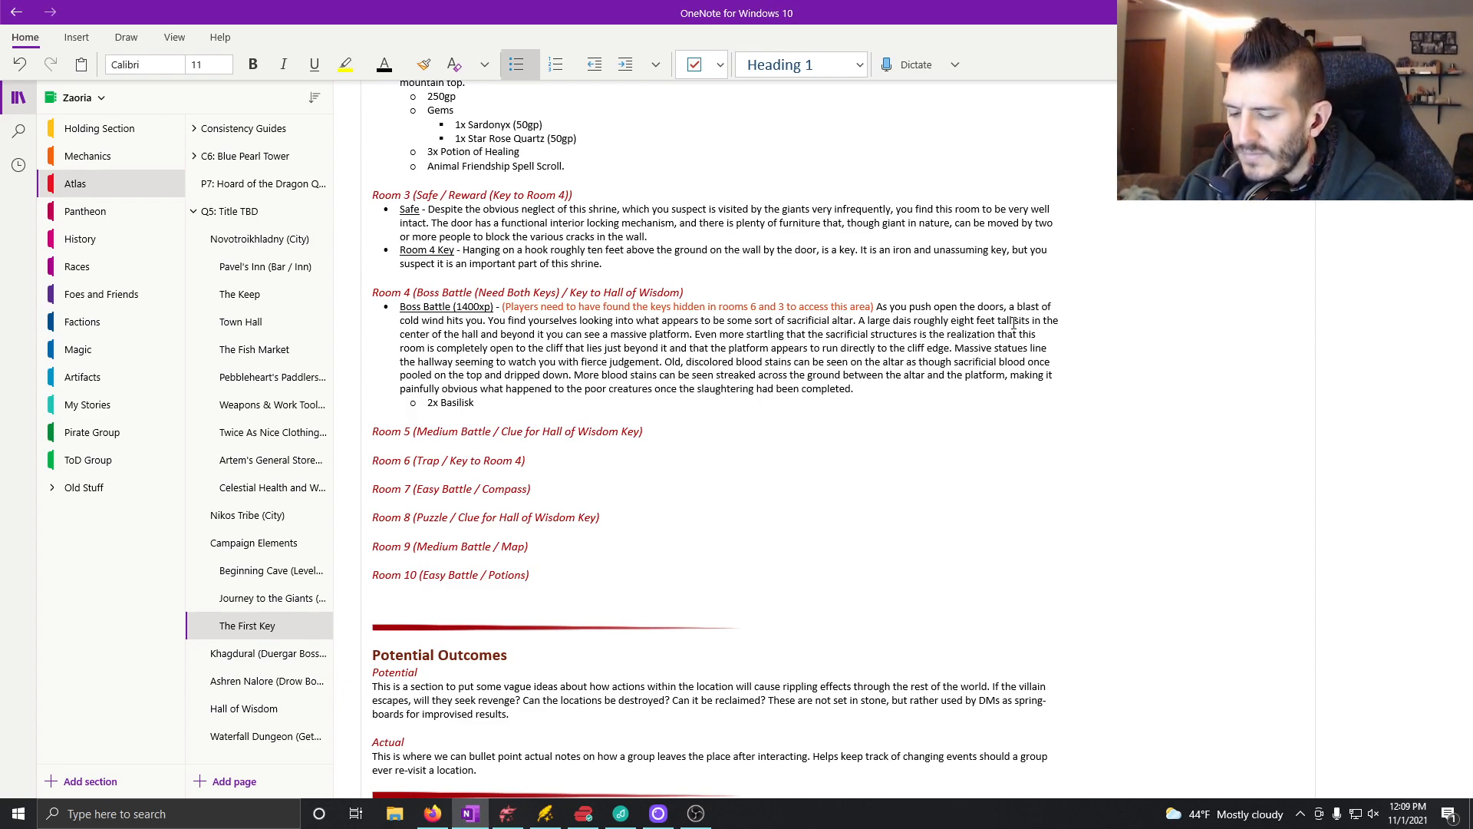
{"action": "type", "text": "Just as strange and unsettling as the rest of "}
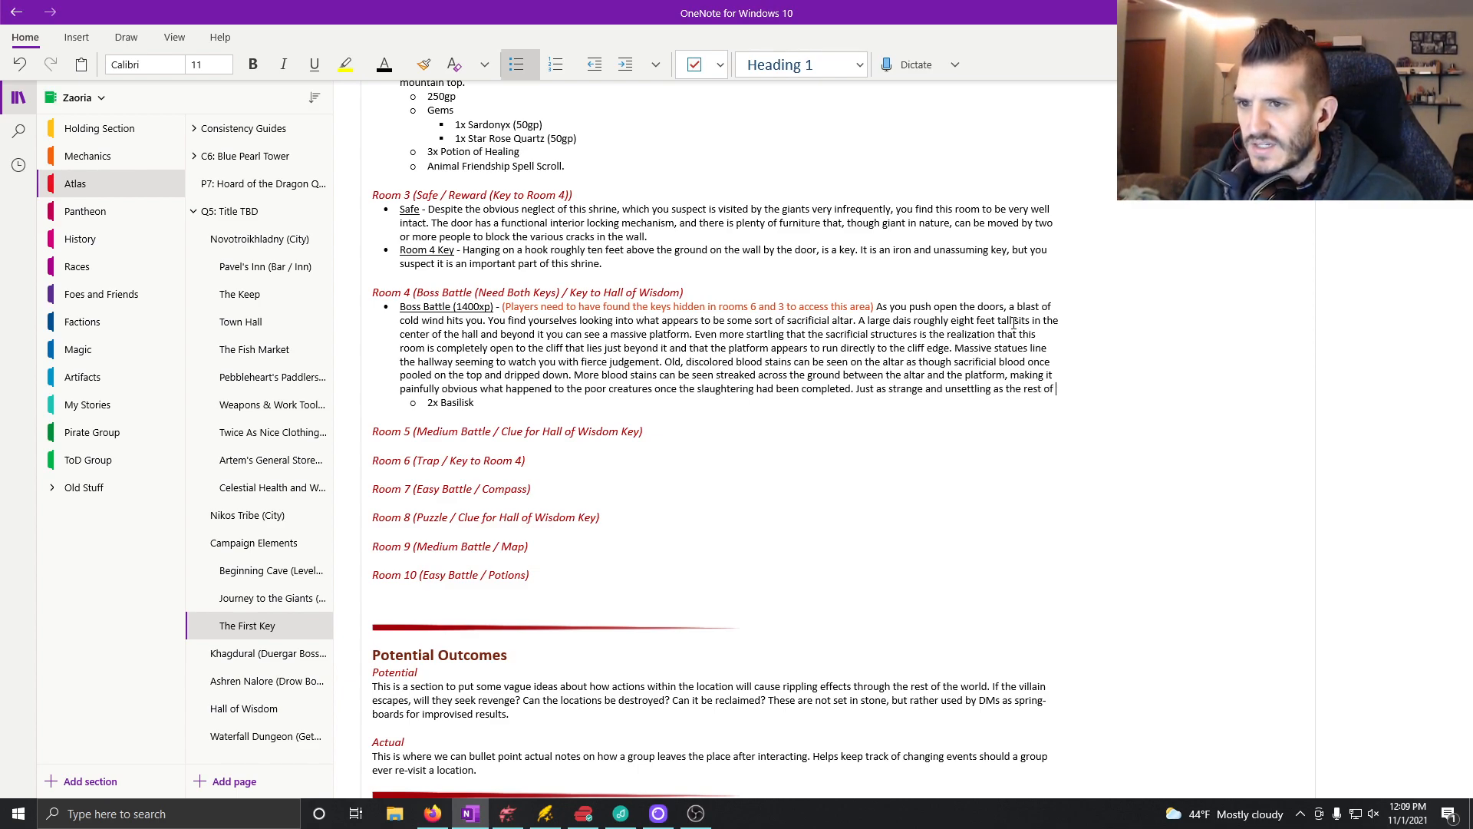
{"action": "type", "text": "the room are a collec"}
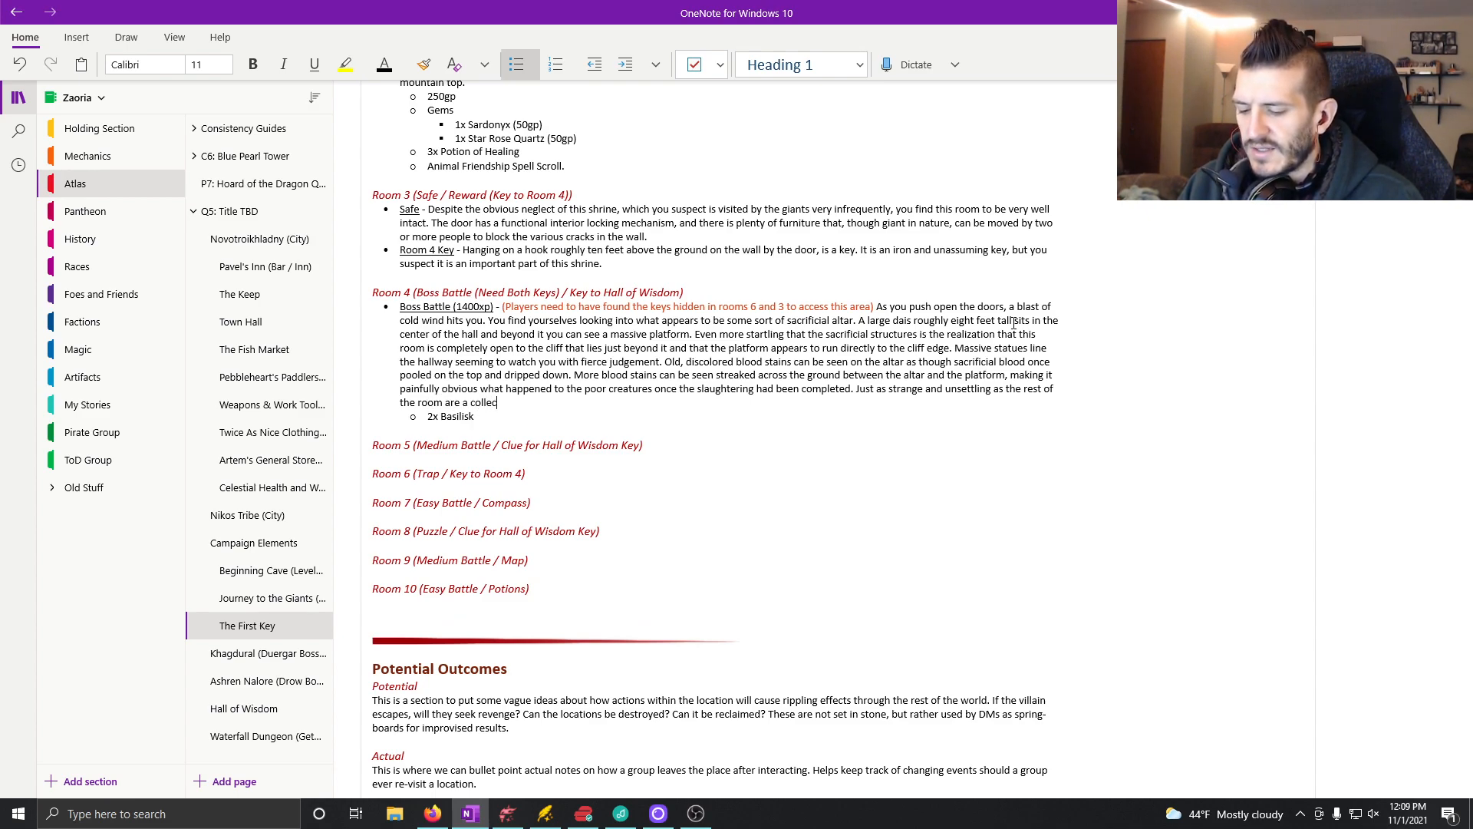
{"action": "type", "text": "tion of seemin"}
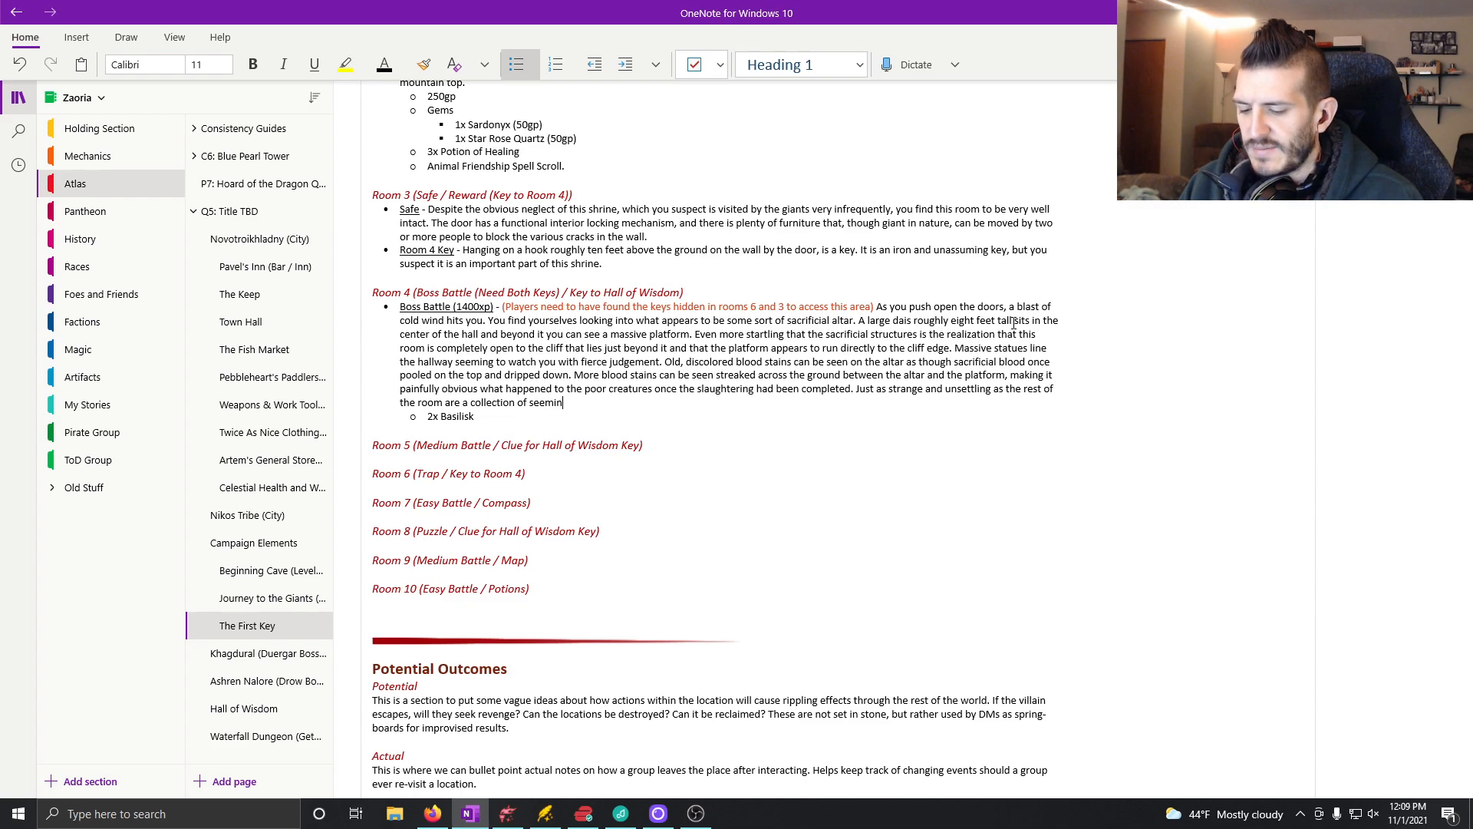
{"action": "type", "text": "gly mis"}
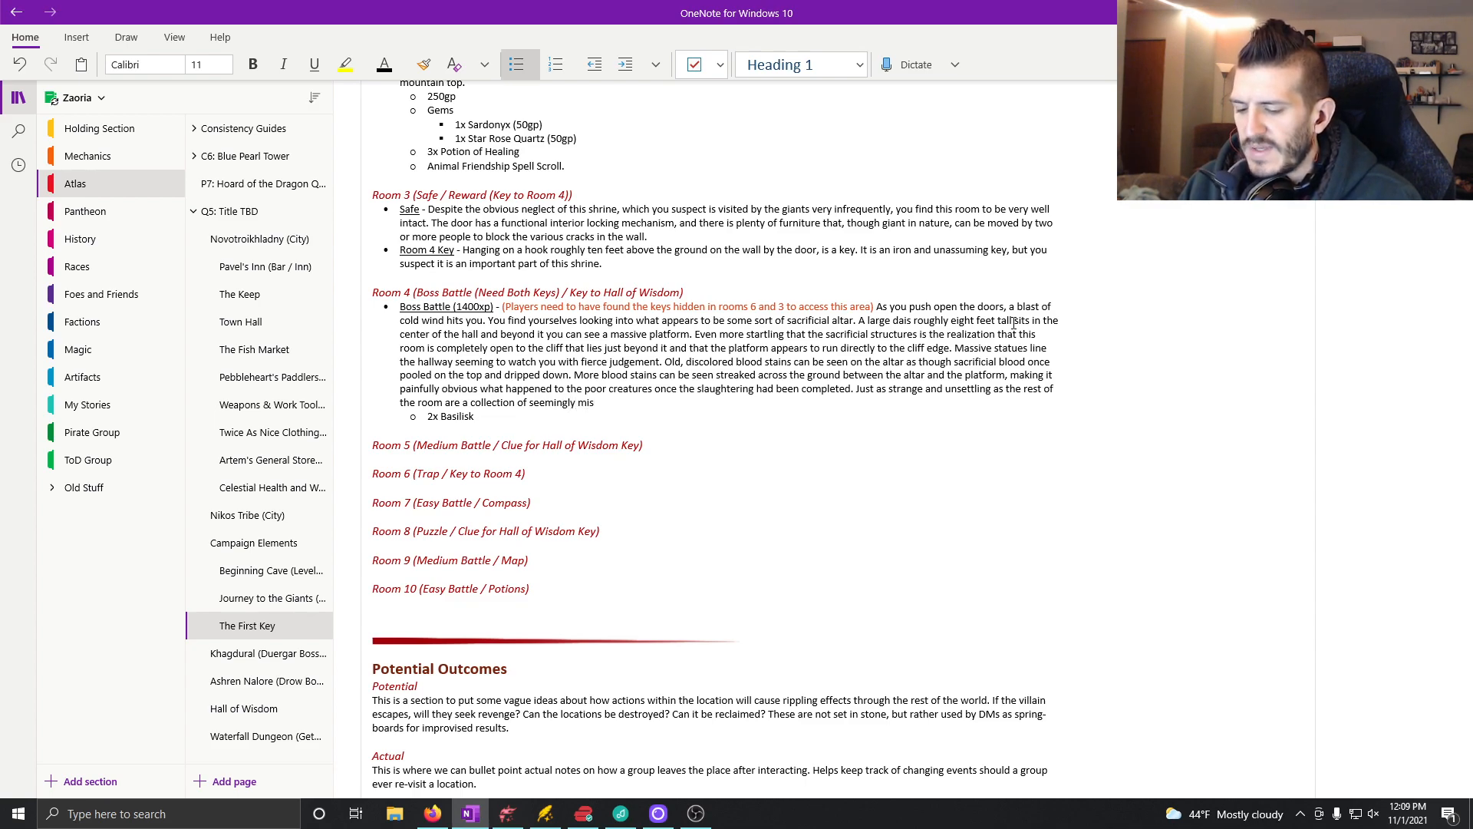
{"action": "type", "text": "matched and mi"}
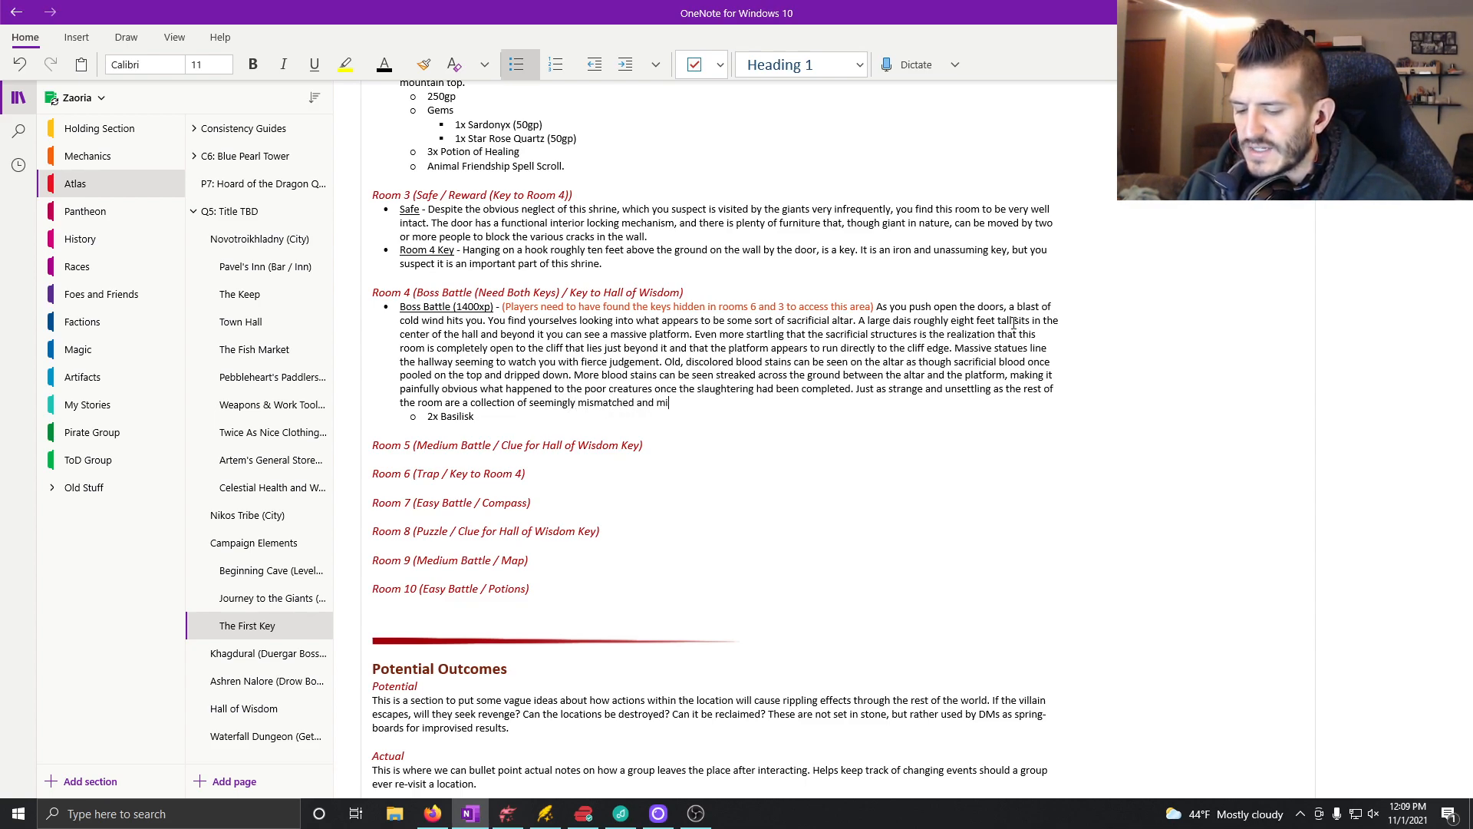
{"action": "type", "text": "splaced "}
{"action": "type", "text": "statues o"}
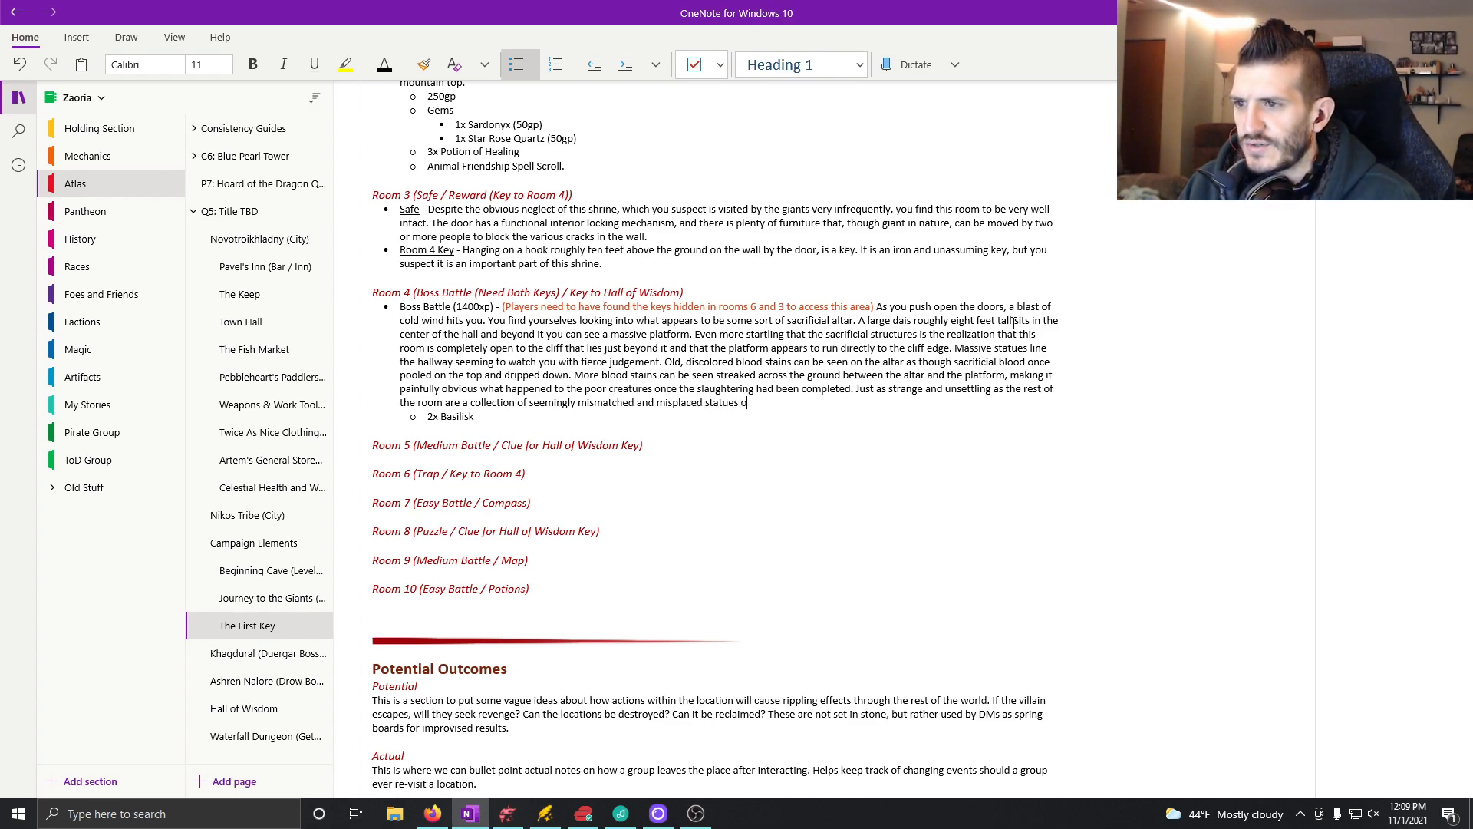
{"action": "type", "text": "f nor"}
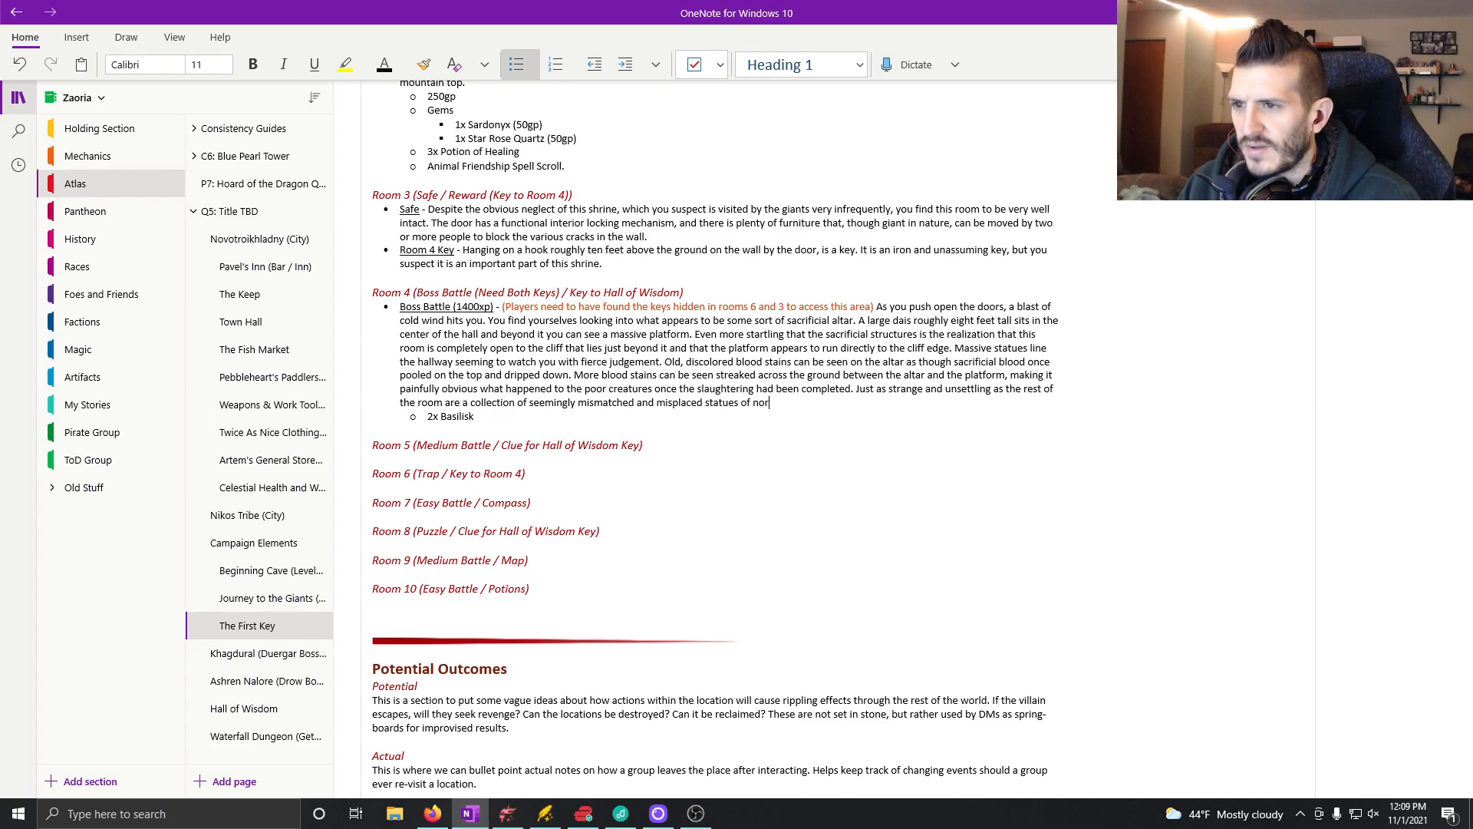
{"action": "type", "text": "mal sized humanoids."}
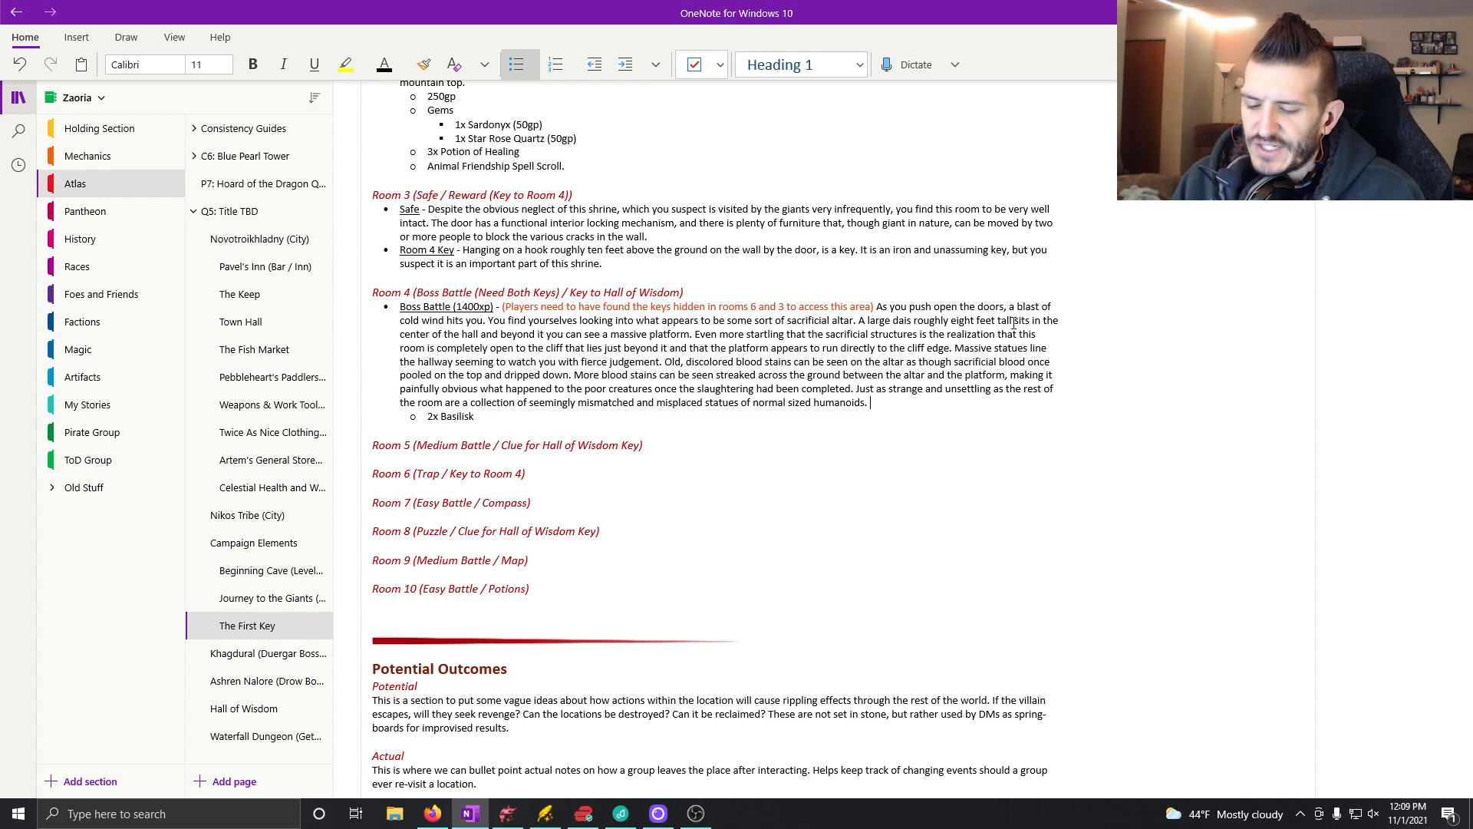
{"action": "type", "text": " ("}
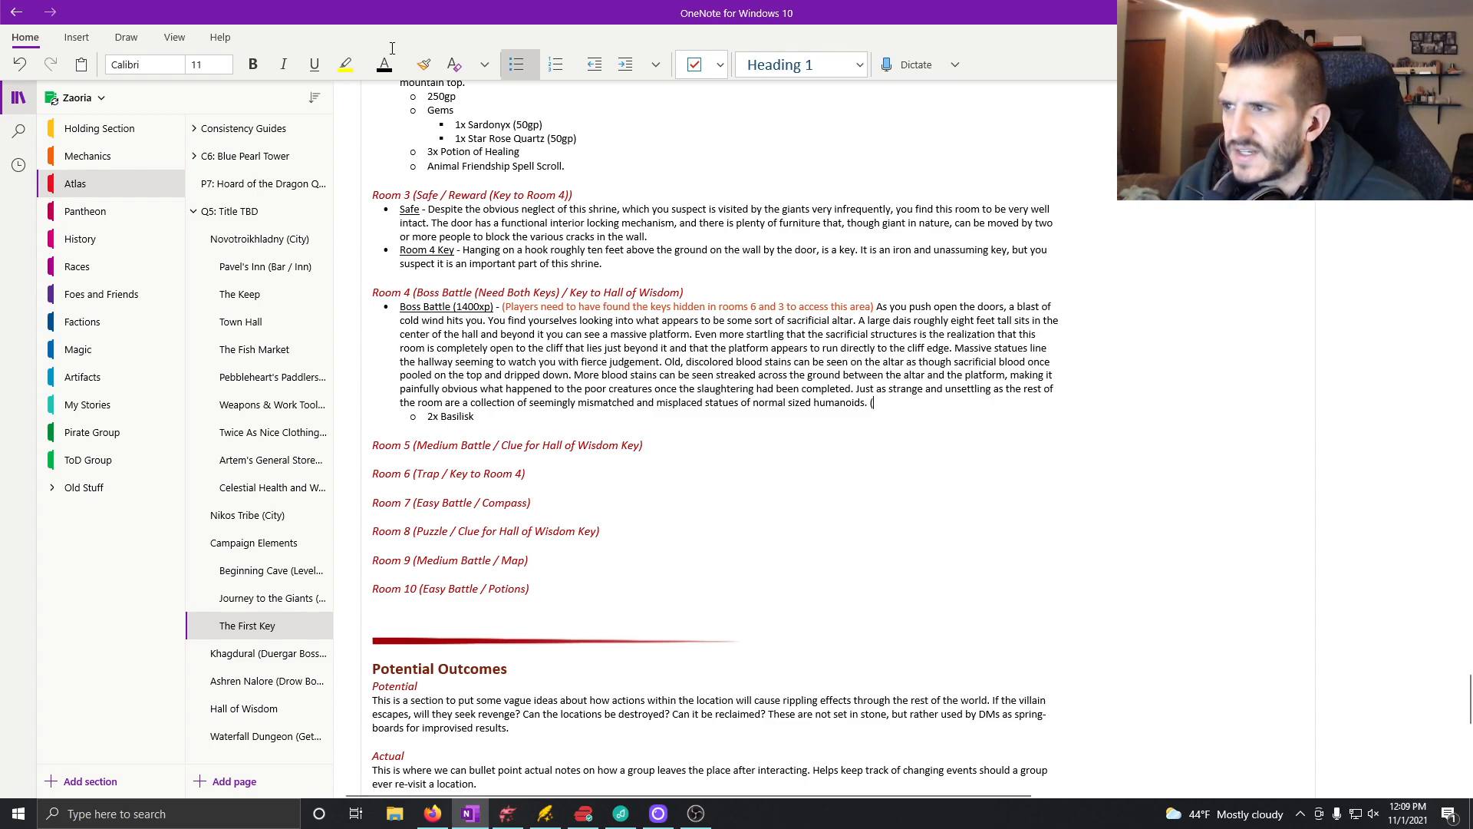
Step: Finish the collection sentence with "seemingly mismatched and misplaced statues of normal sized humanoids."
{"action": "key", "text": "BackSpace"}
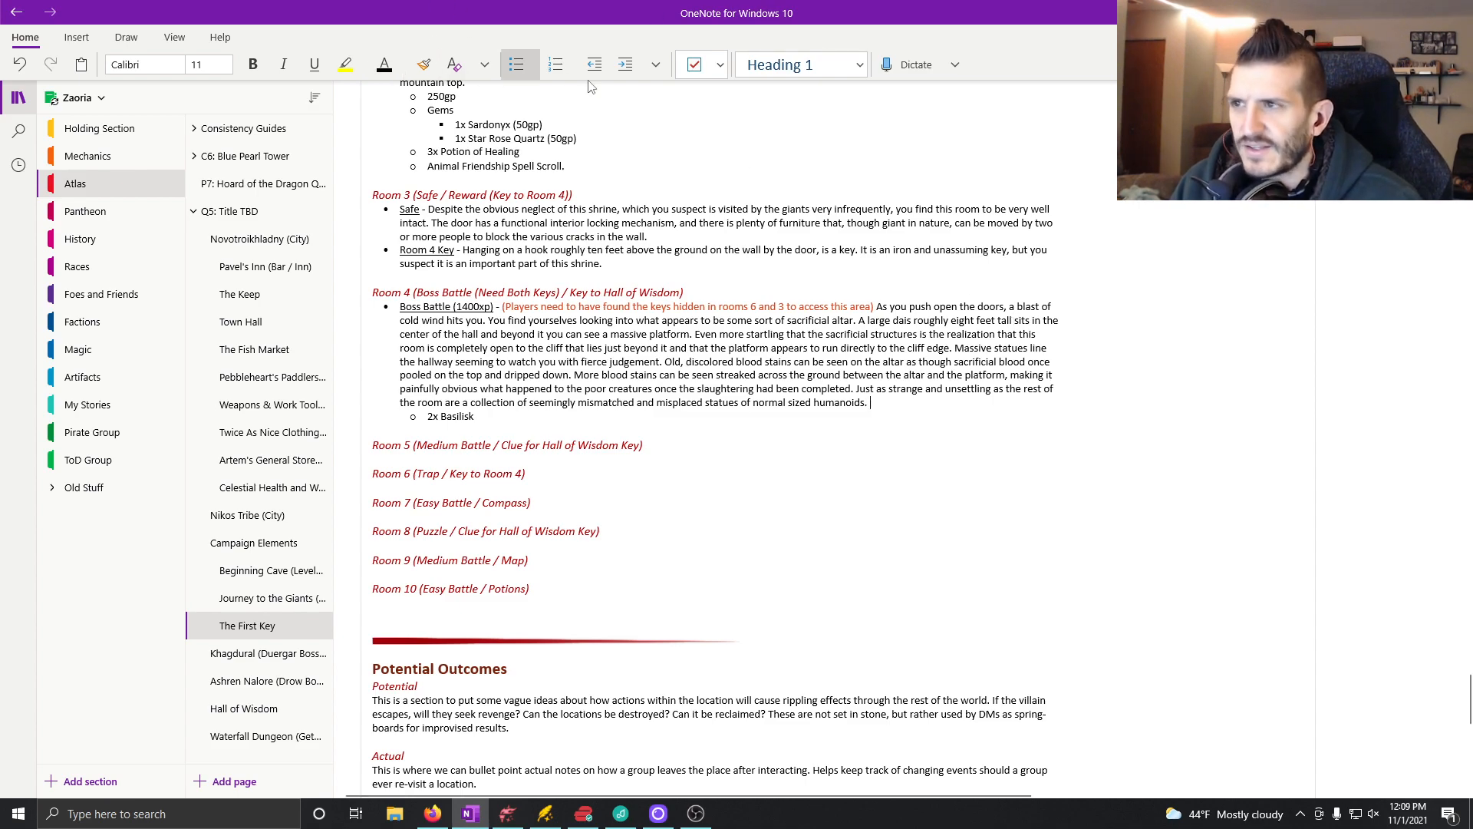
Step: Set the font color to orange-red and begin a note with "(If players would like, animal handling or nature checks"
{"action": "left_click", "coordinate": [406, 68]}
{"action": "left_click", "coordinate": [551, 162]}
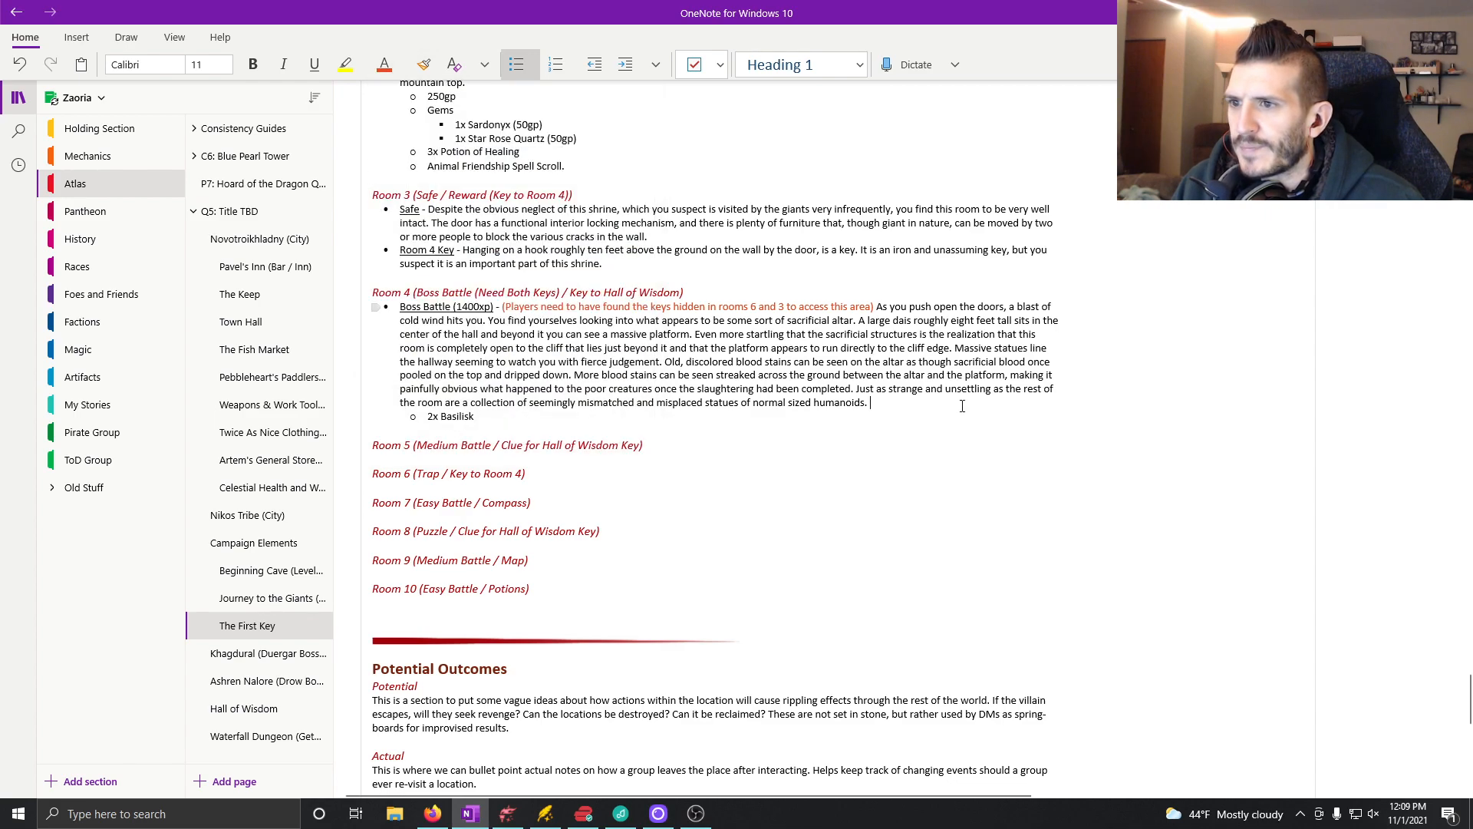
{"action": "type", "text": "("}
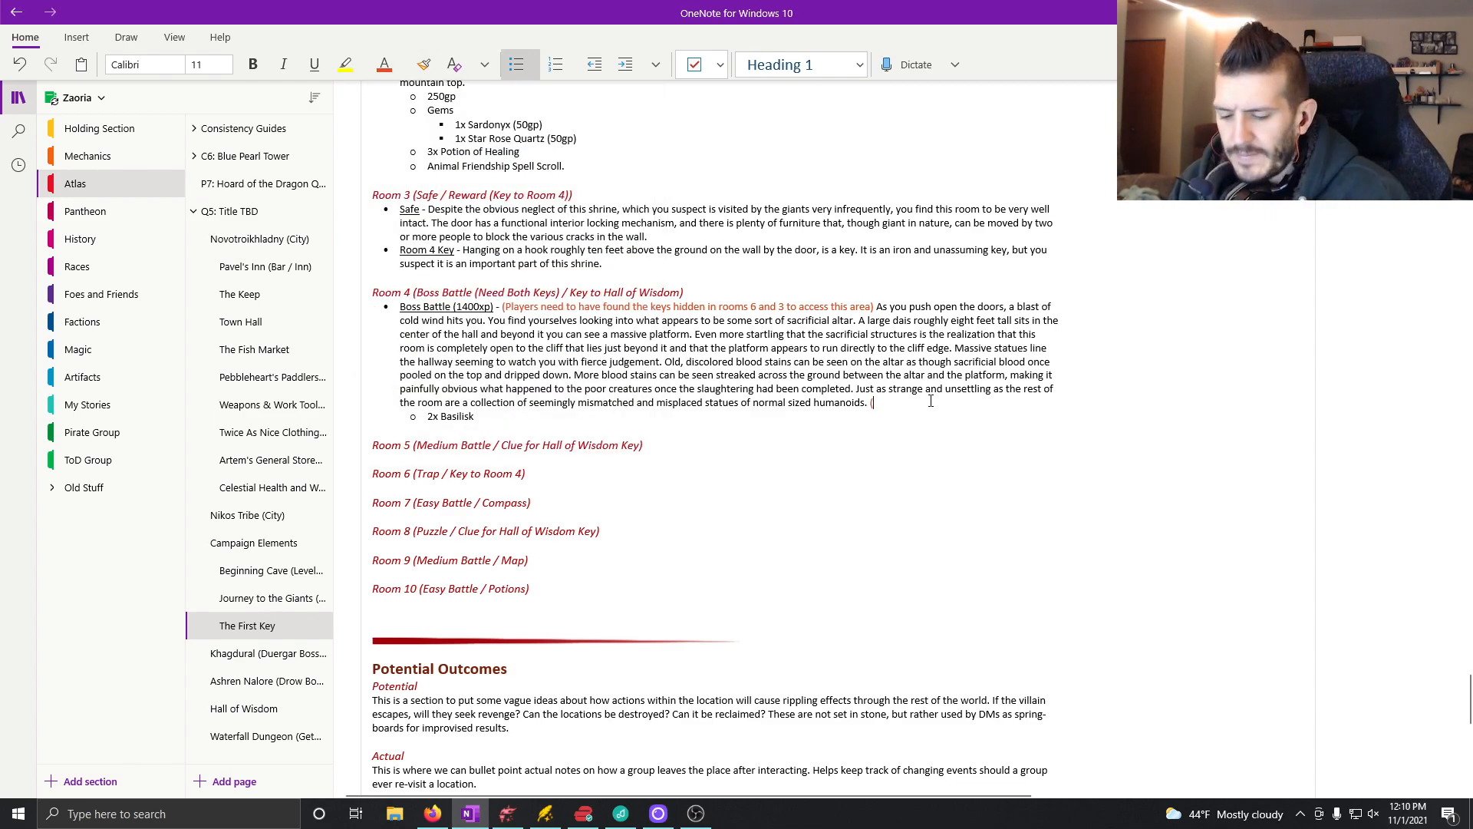
{"action": "type", "text": "If players would like"}
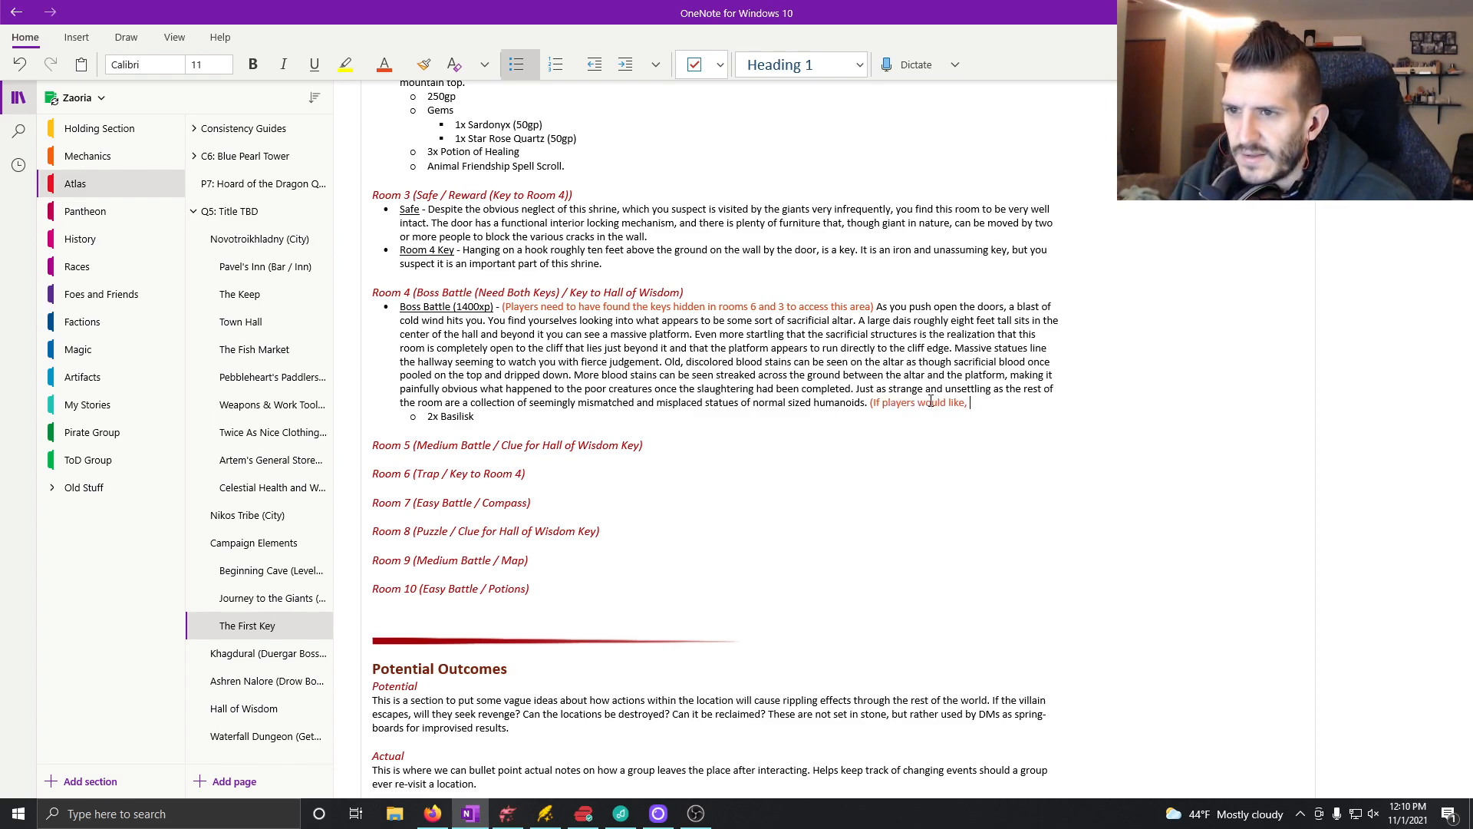
{"action": "type", "text": ", animal handling or nature checks"}
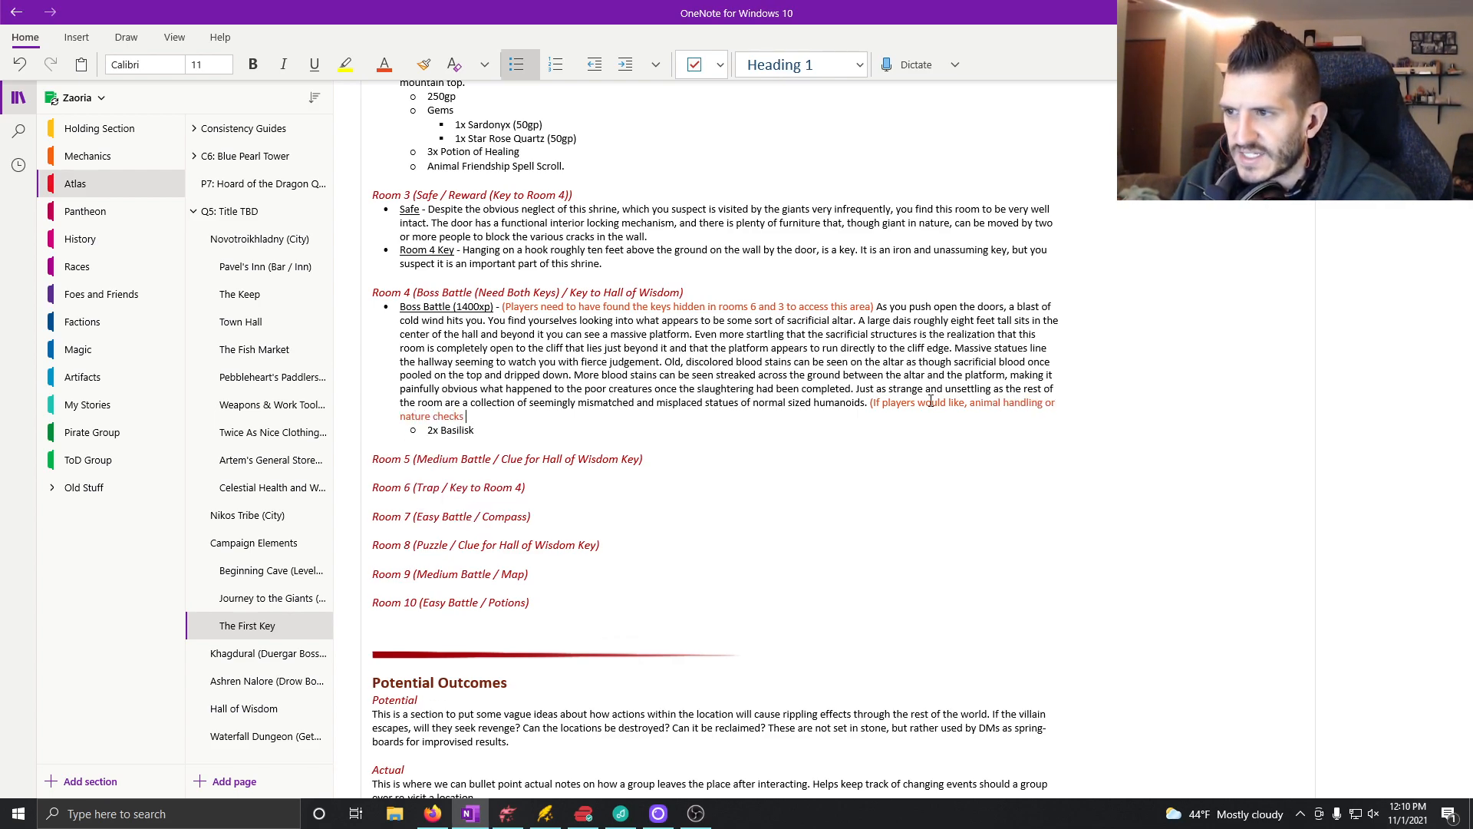
{"action": "type", "text": " ( of DC"}
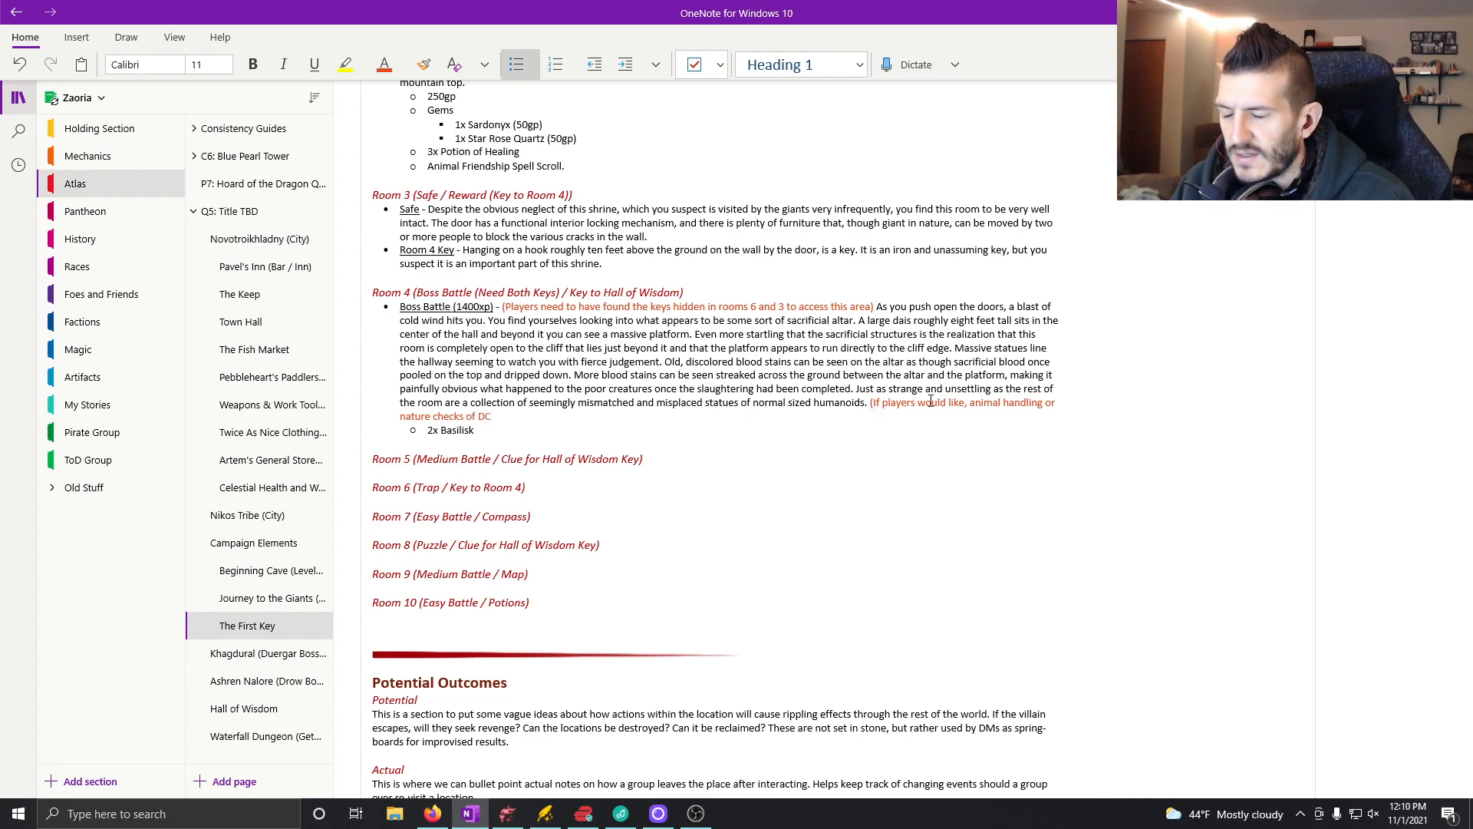
{"action": "type", "text": "12"}
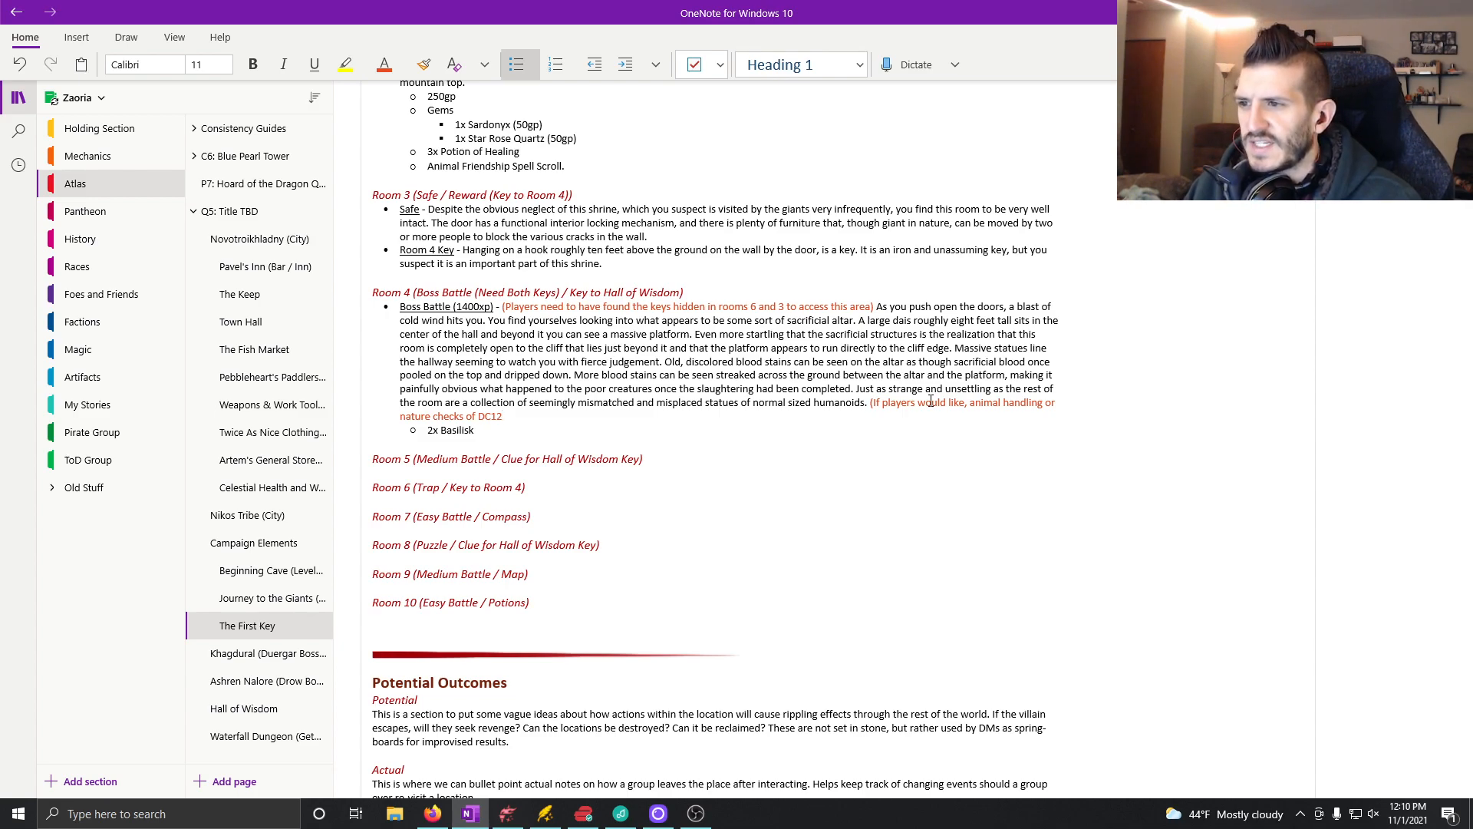
Step: Continue the orange-red note with "of DC12 will let them remember hearing stories about"
{"action": "type", "text": "will "}
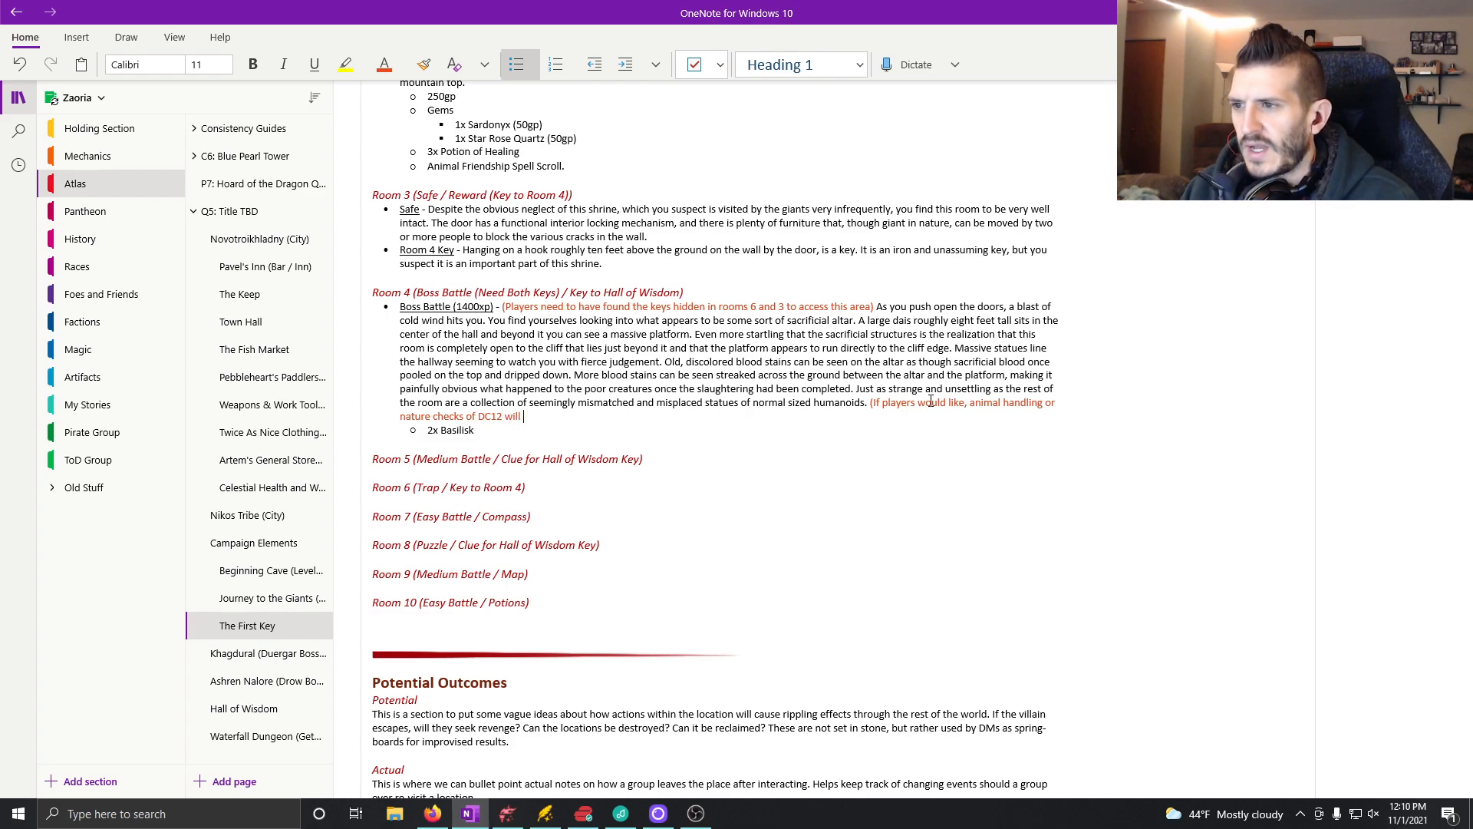
{"action": "type", "text": "let them "}
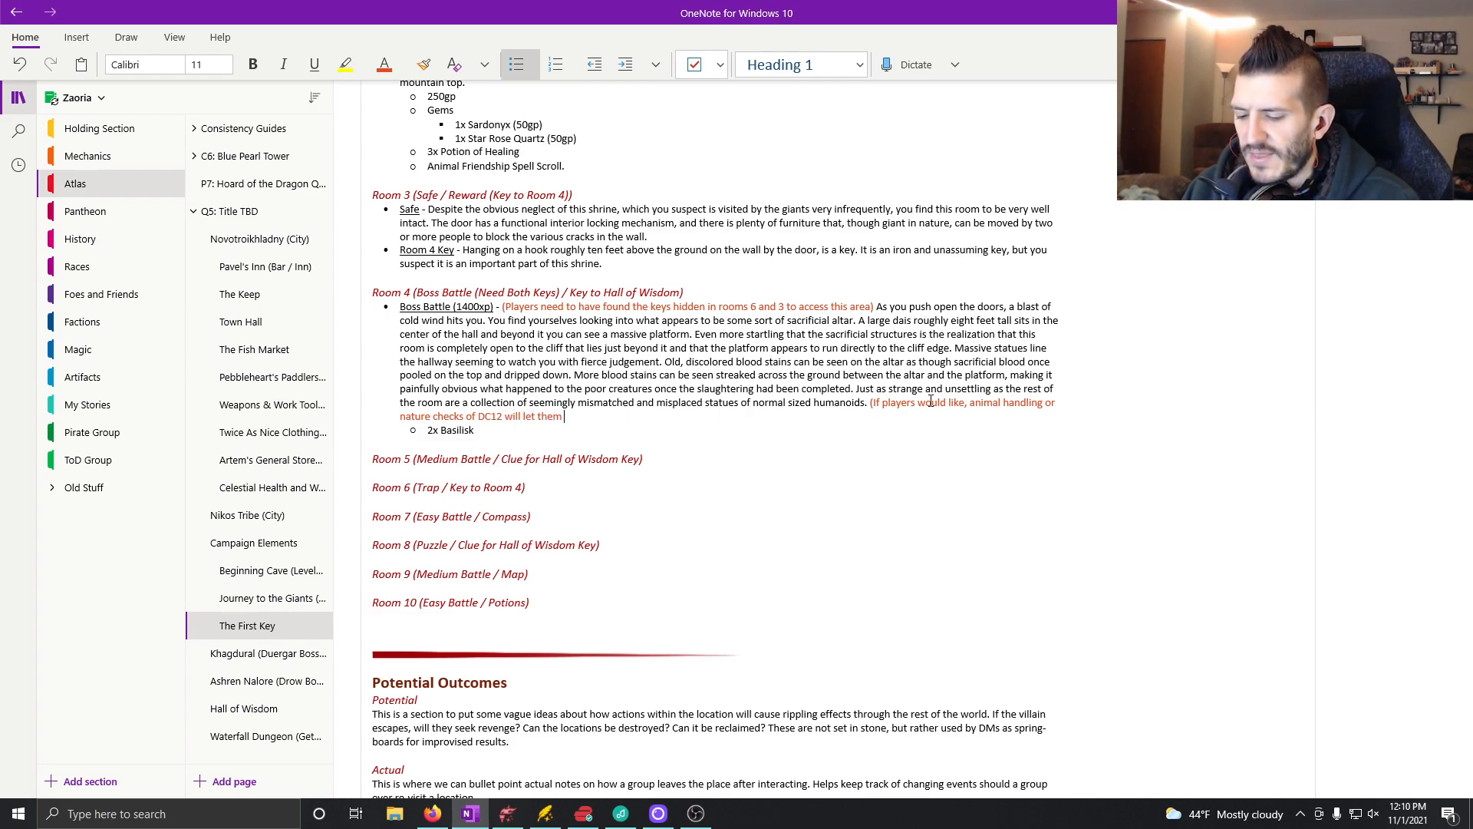
{"action": "type", "text": "remember hear"}
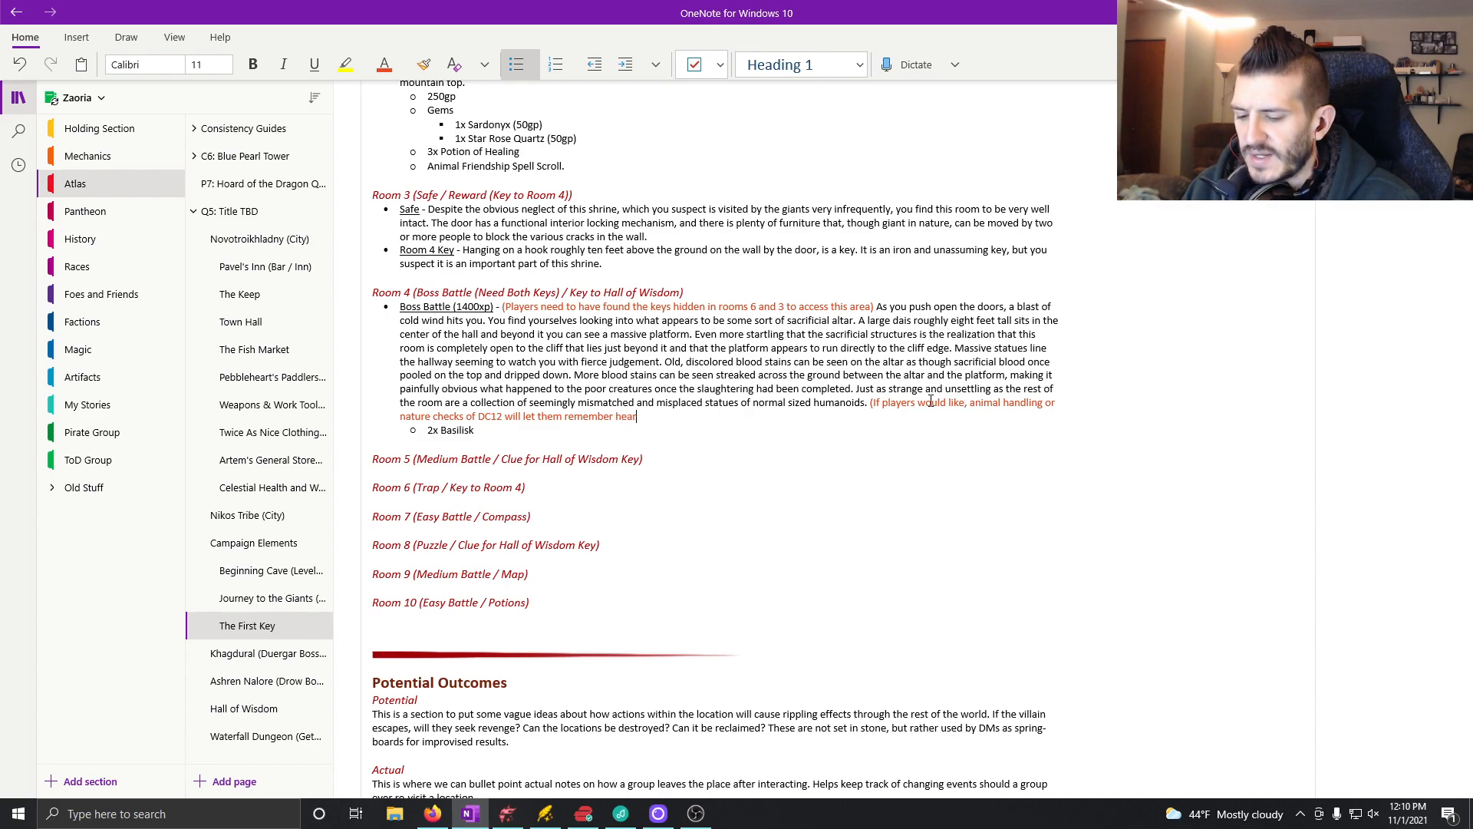
{"action": "type", "text": "ing stories about"}
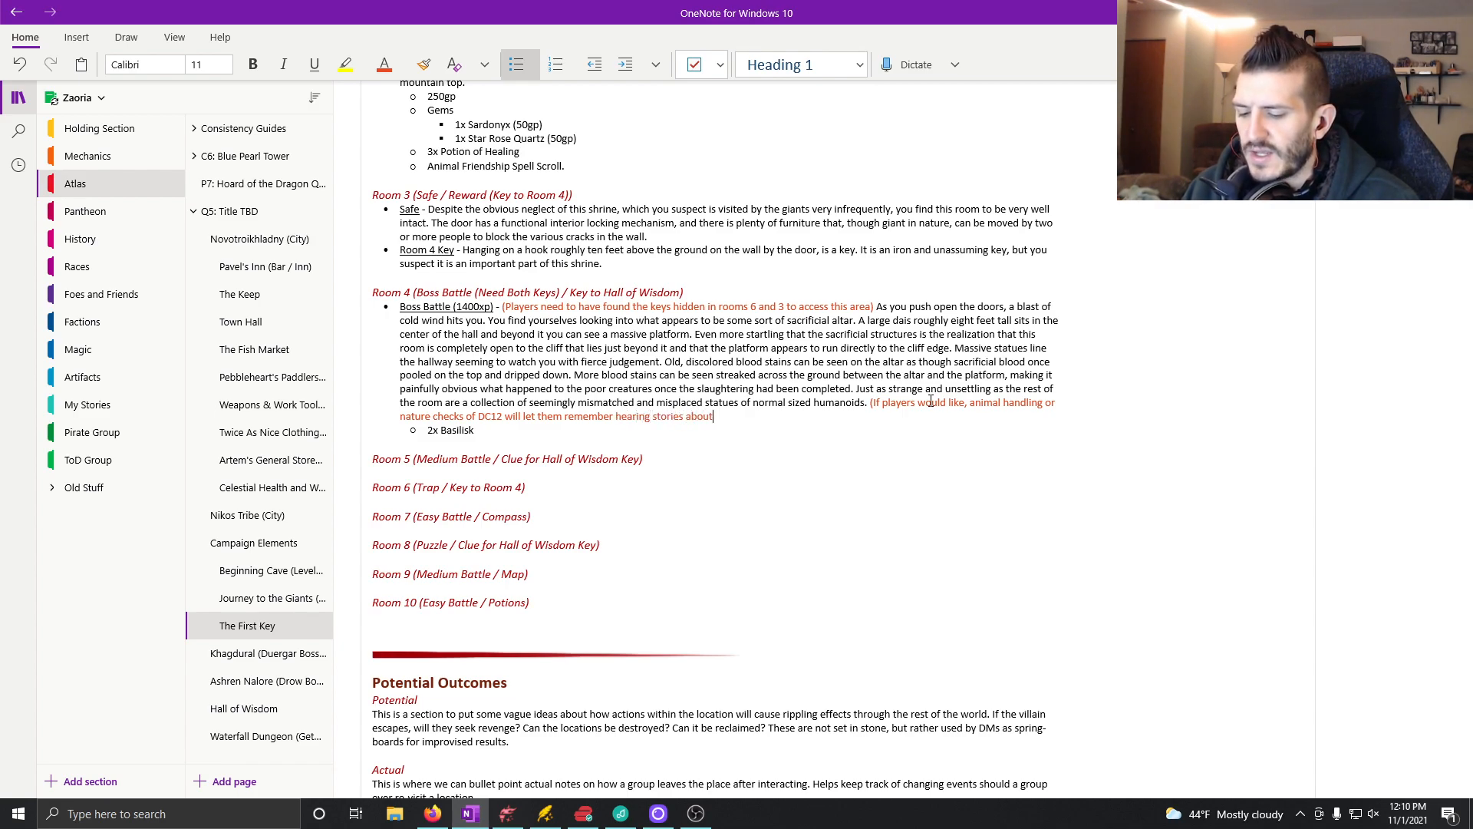
{"action": "type", "text": " mb"}
Step: Finish the note's sentence with "basilisks and medusas." and close the parenthesis
{"action": "key", "text": "BackSpace"}
{"action": "key", "text": "BackSpace"}
{"action": "type", "text": "b"}
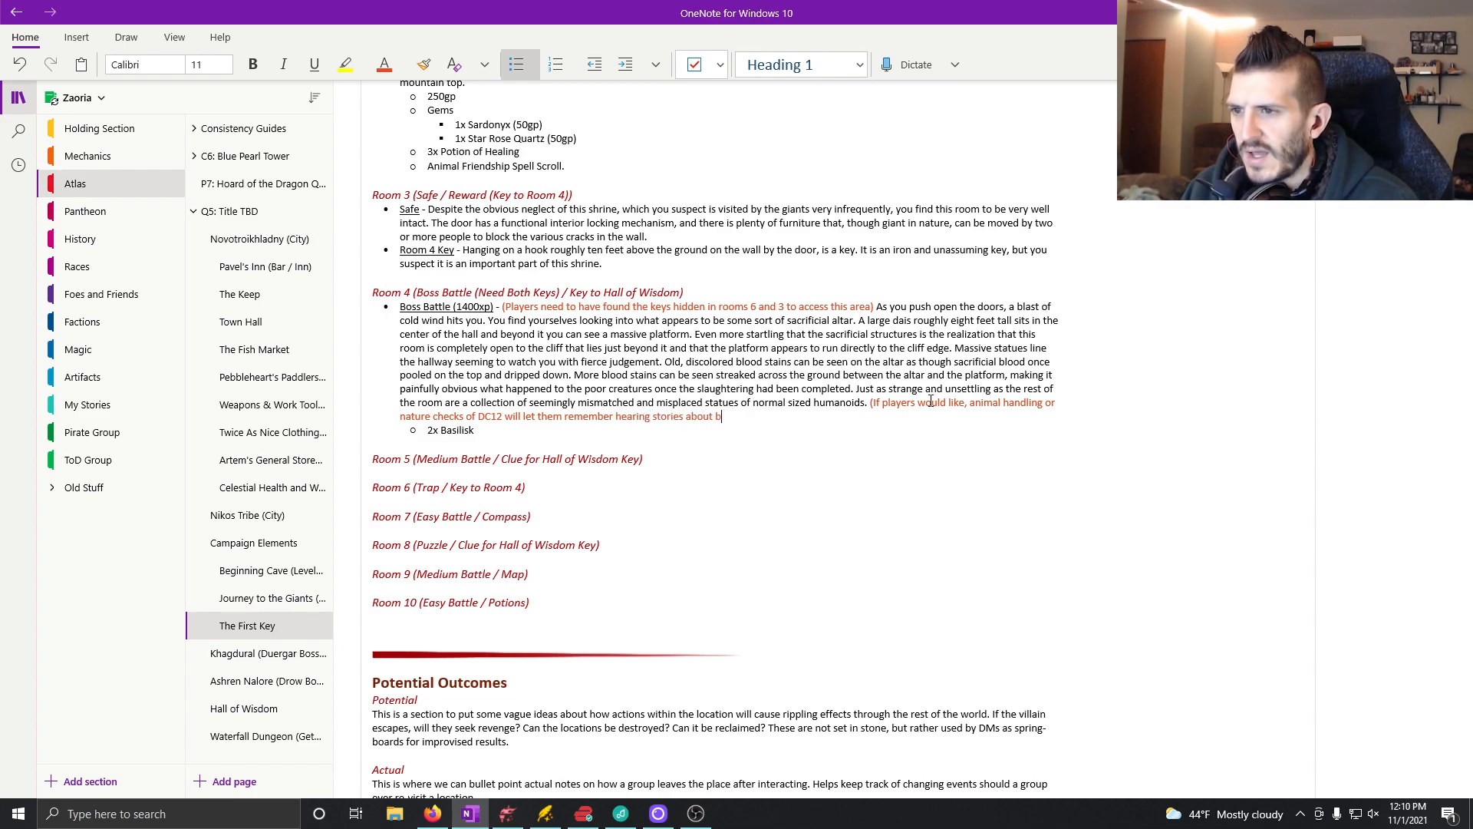
{"action": "type", "text": "asilisks and"}
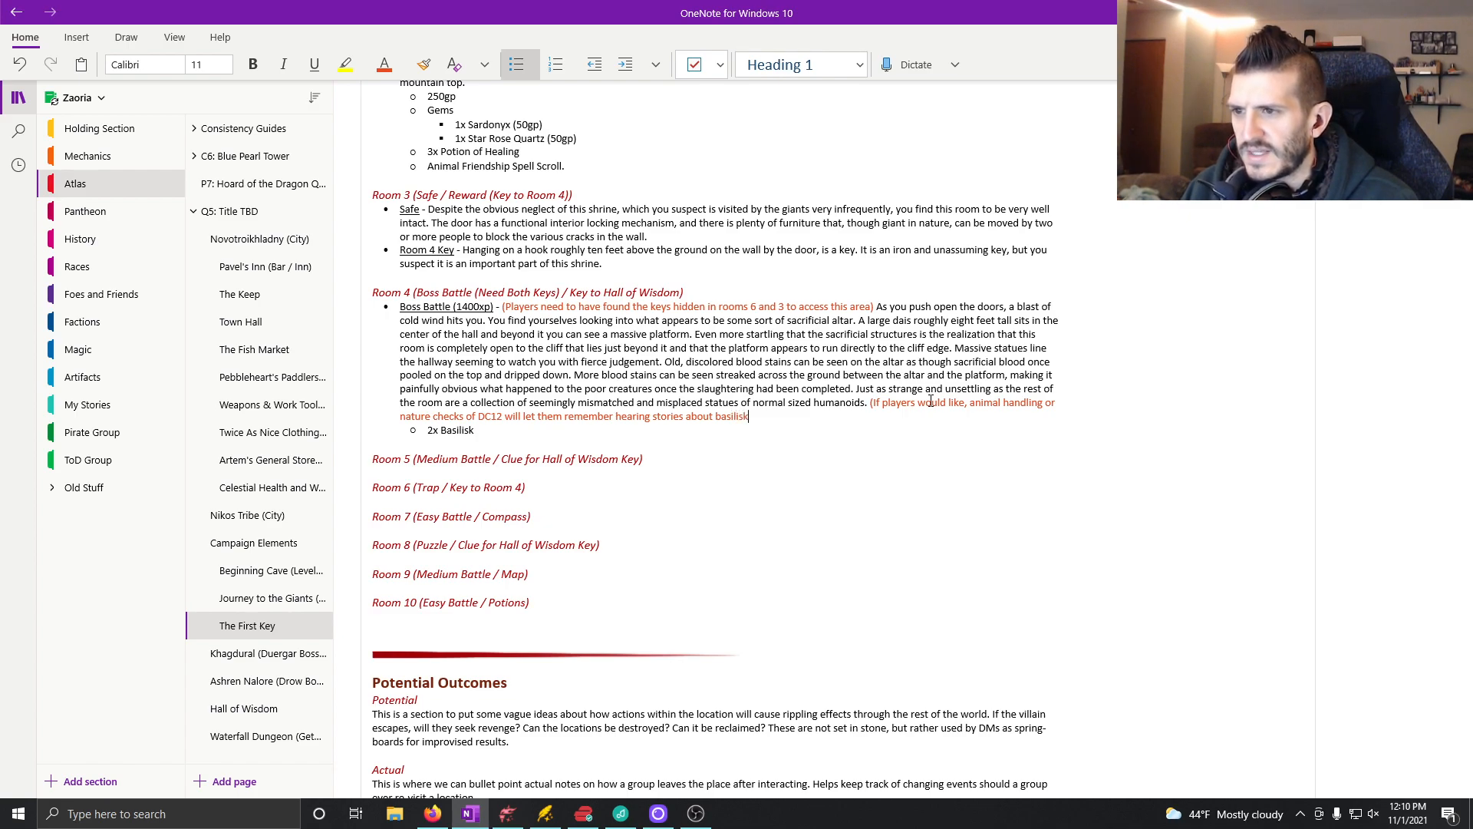
{"action": "key", "text": "BackSpace"}
{"action": "key", "text": "BackSpace"}
{"action": "key", "text": "BackSpace"}
{"action": "key", "text": "BackSpace"}
{"action": "key", "text": "BackSpace"}
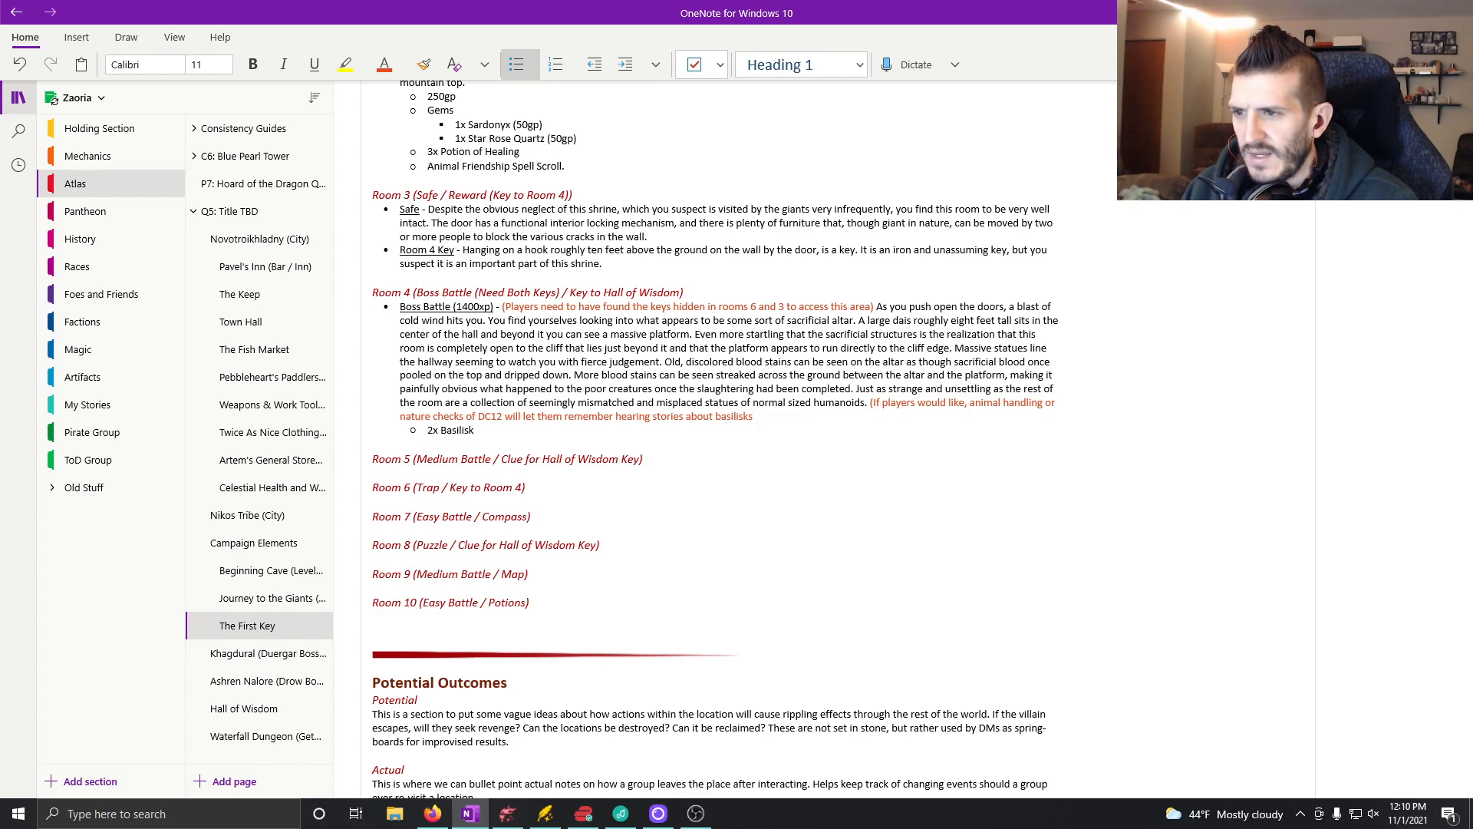
{"action": "type", "text": "and "}
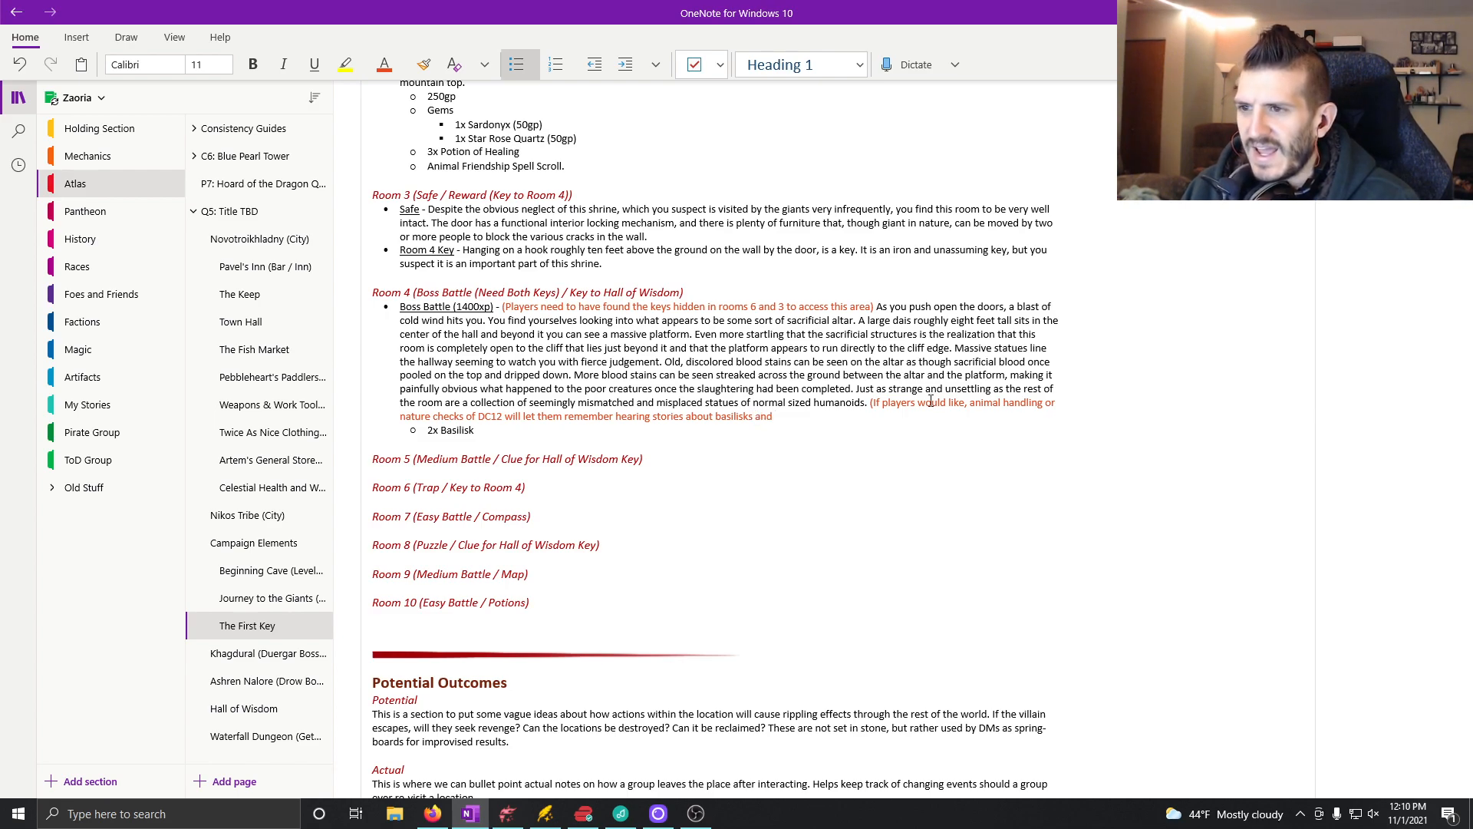
{"action": "type", "text": "me"}
{"action": "type", "text": "sas."}
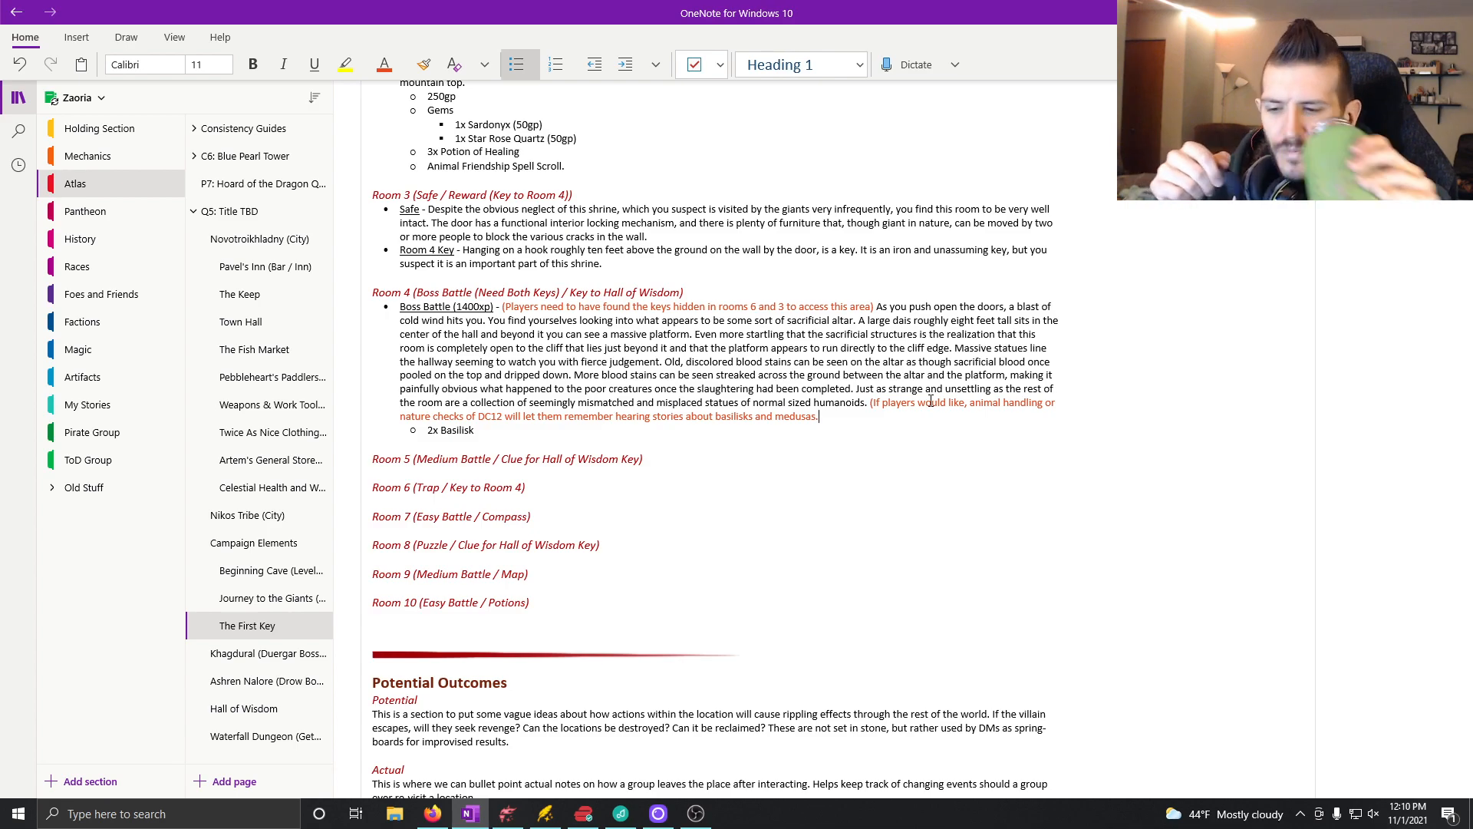
{"action": "type", "text": ")"}
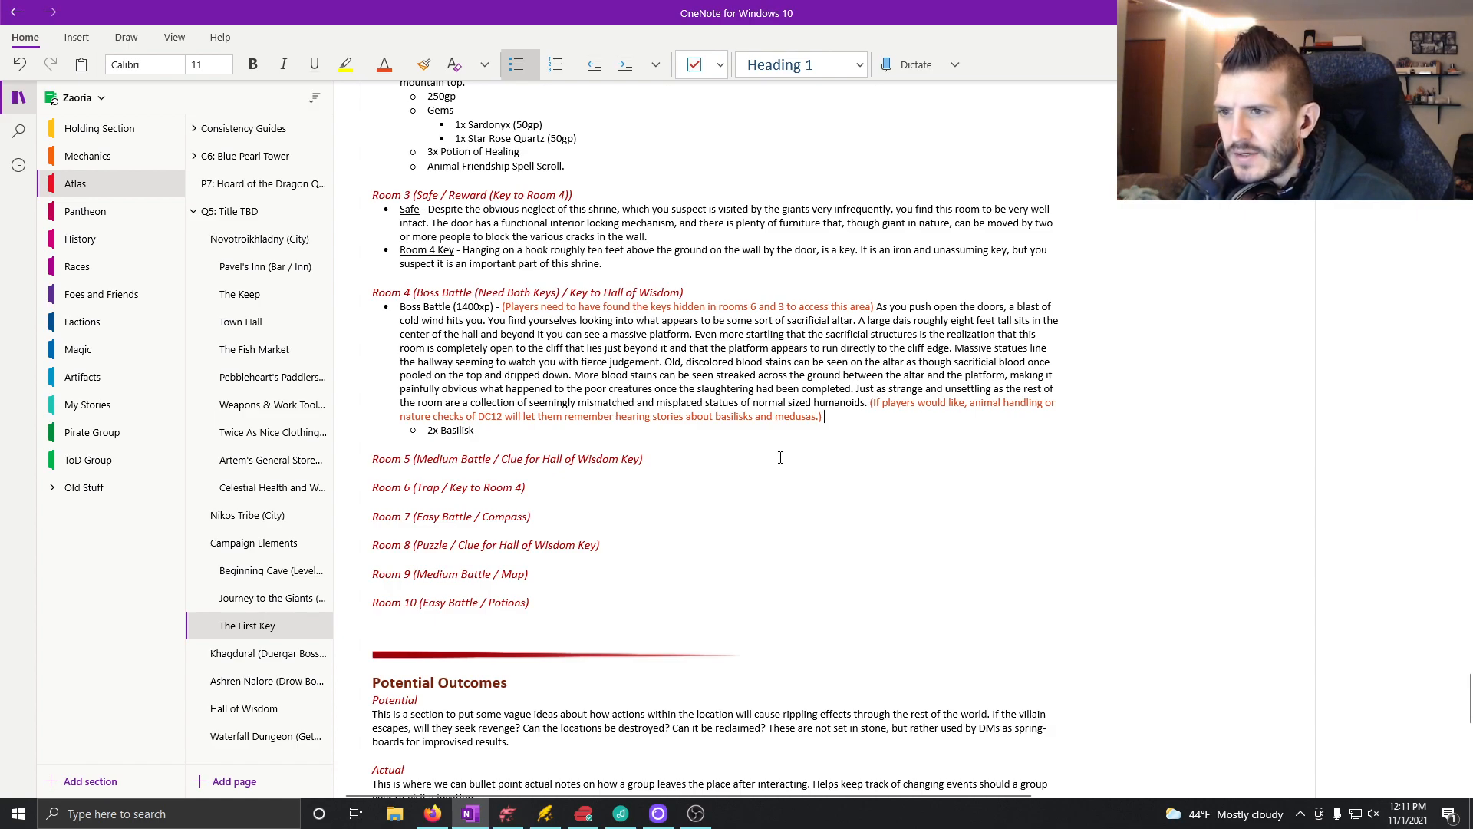
Step: Extend the note inside its parentheses with "When players move beyond the altar towards the platform, have the Basilisks show up"
{"action": "key", "text": "BackSpace"}
{"action": "type", "text": "When players"}
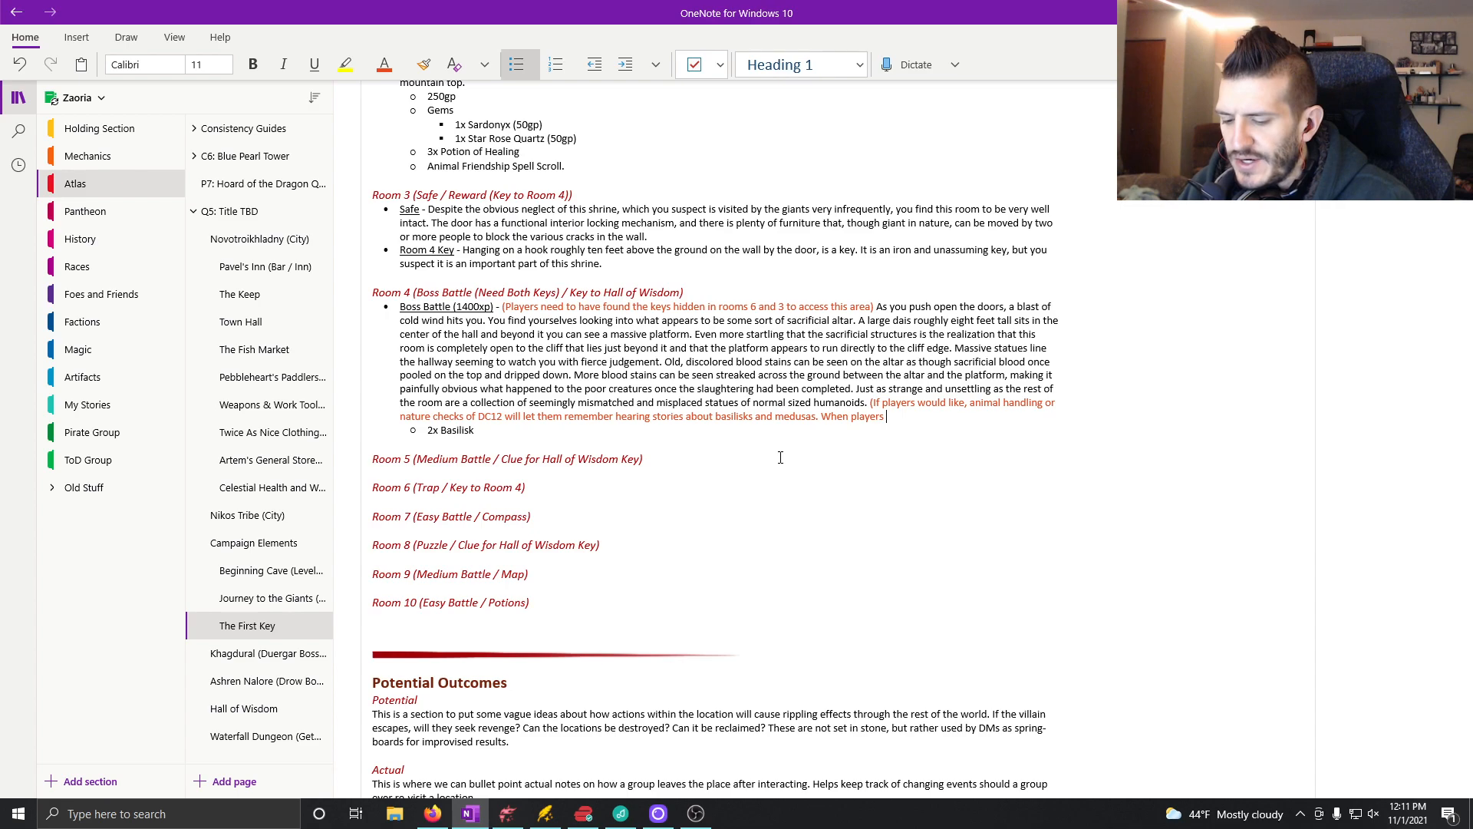
{"action": "type", "text": " move beyond th"}
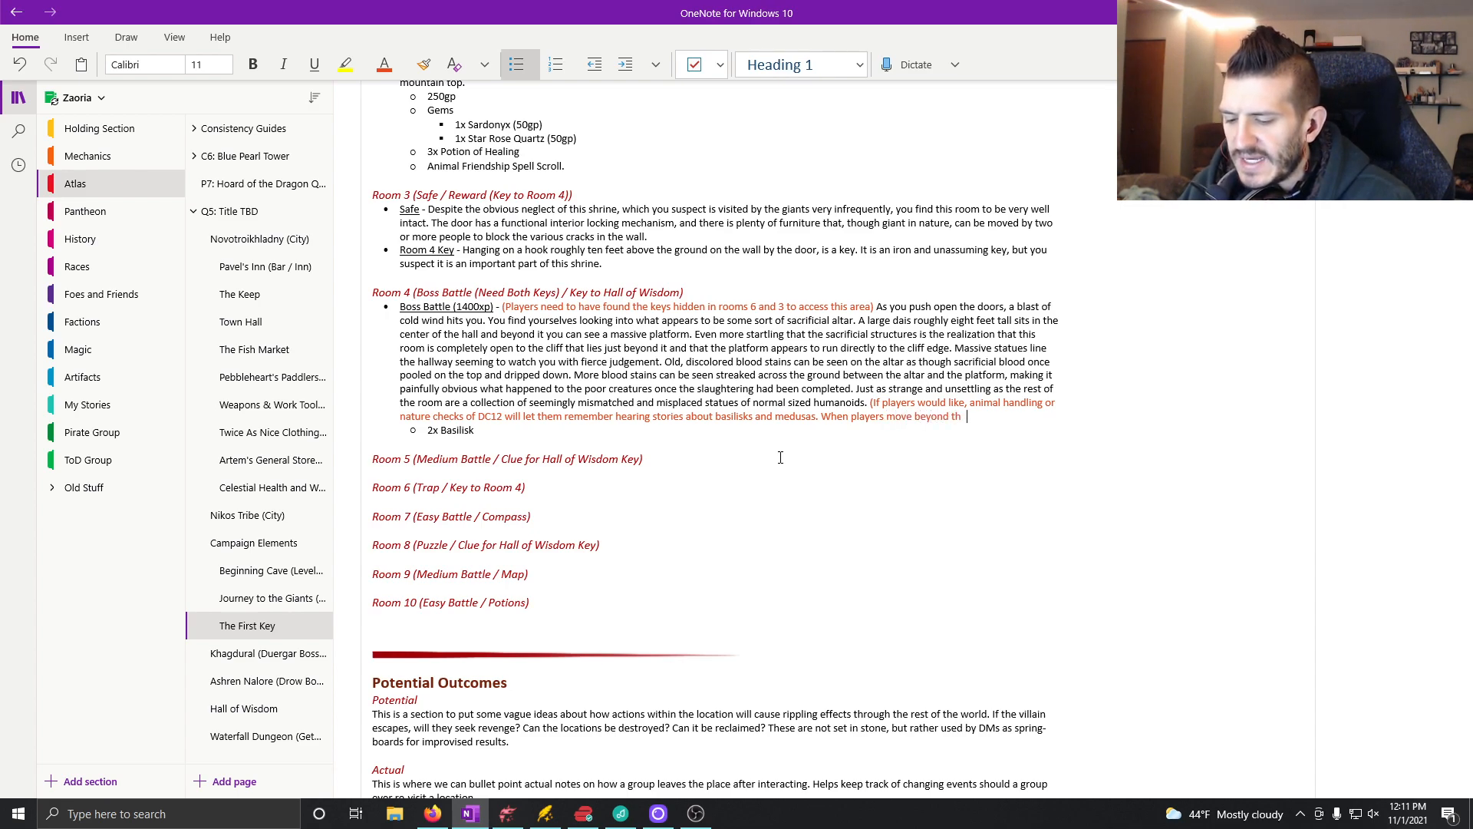
{"action": "type", "text": "e altar "}
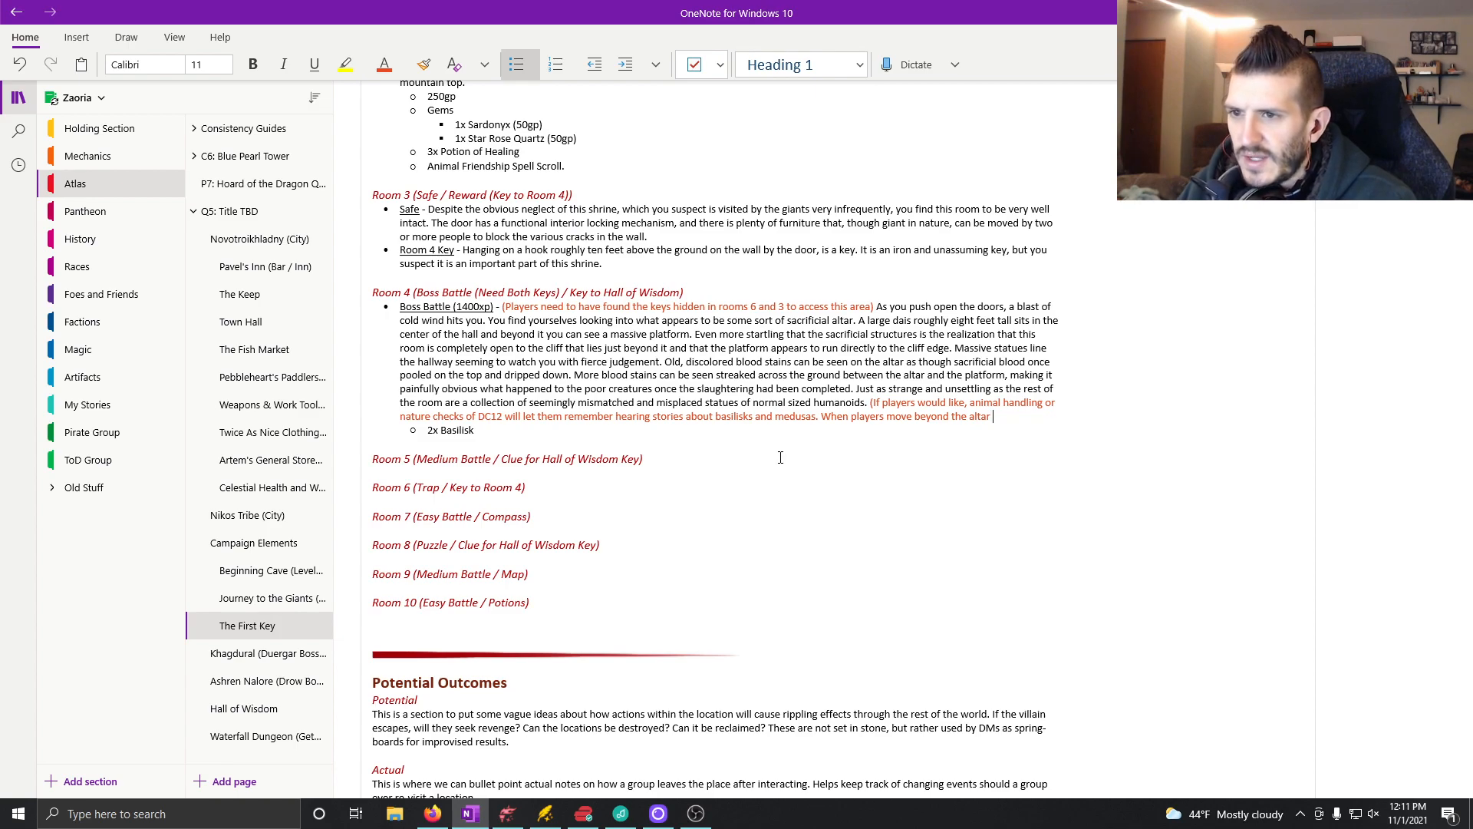
{"action": "type", "text": "towa"}
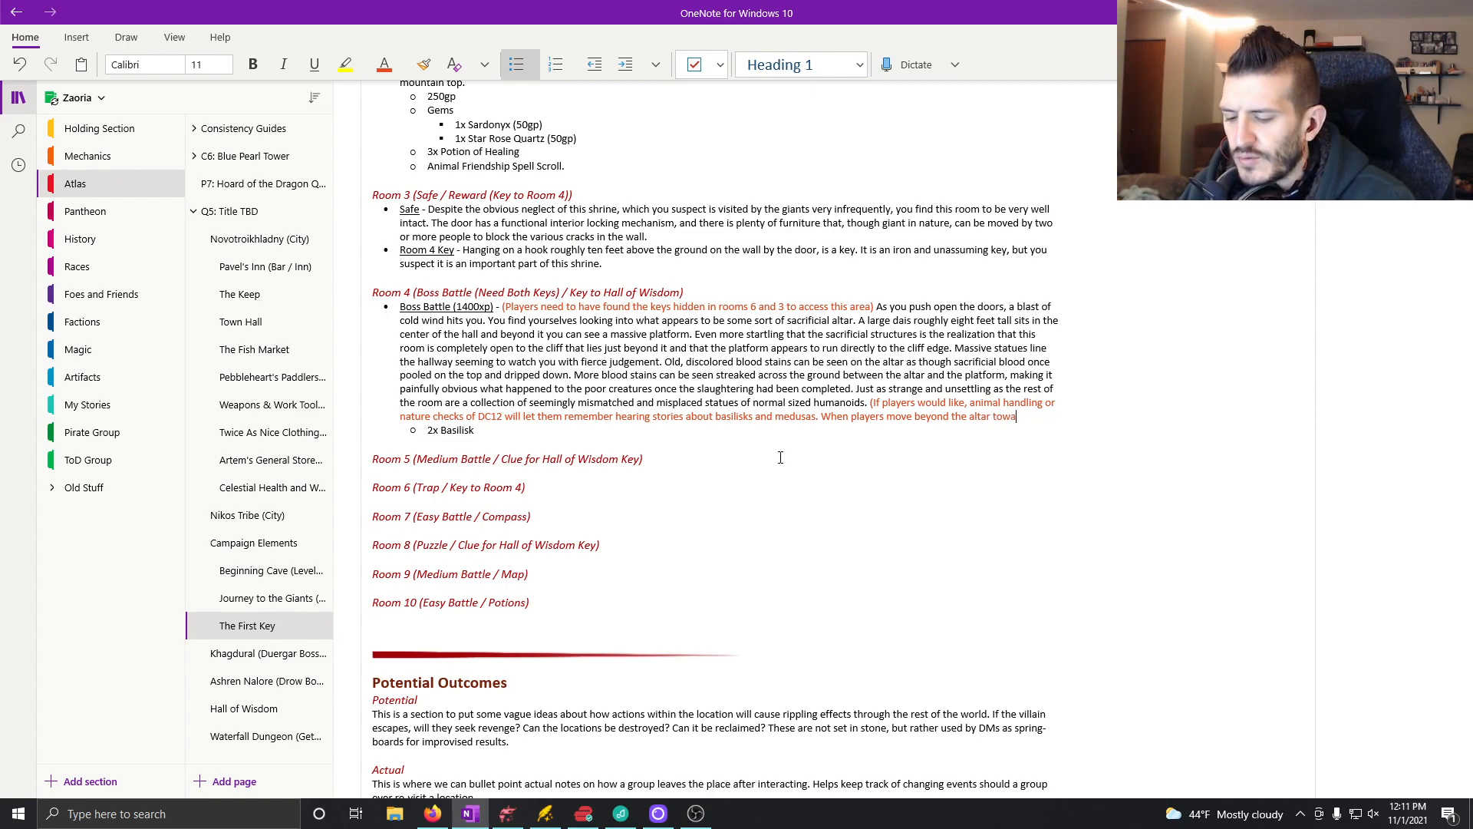
{"action": "type", "text": "rds the platform, have the B"}
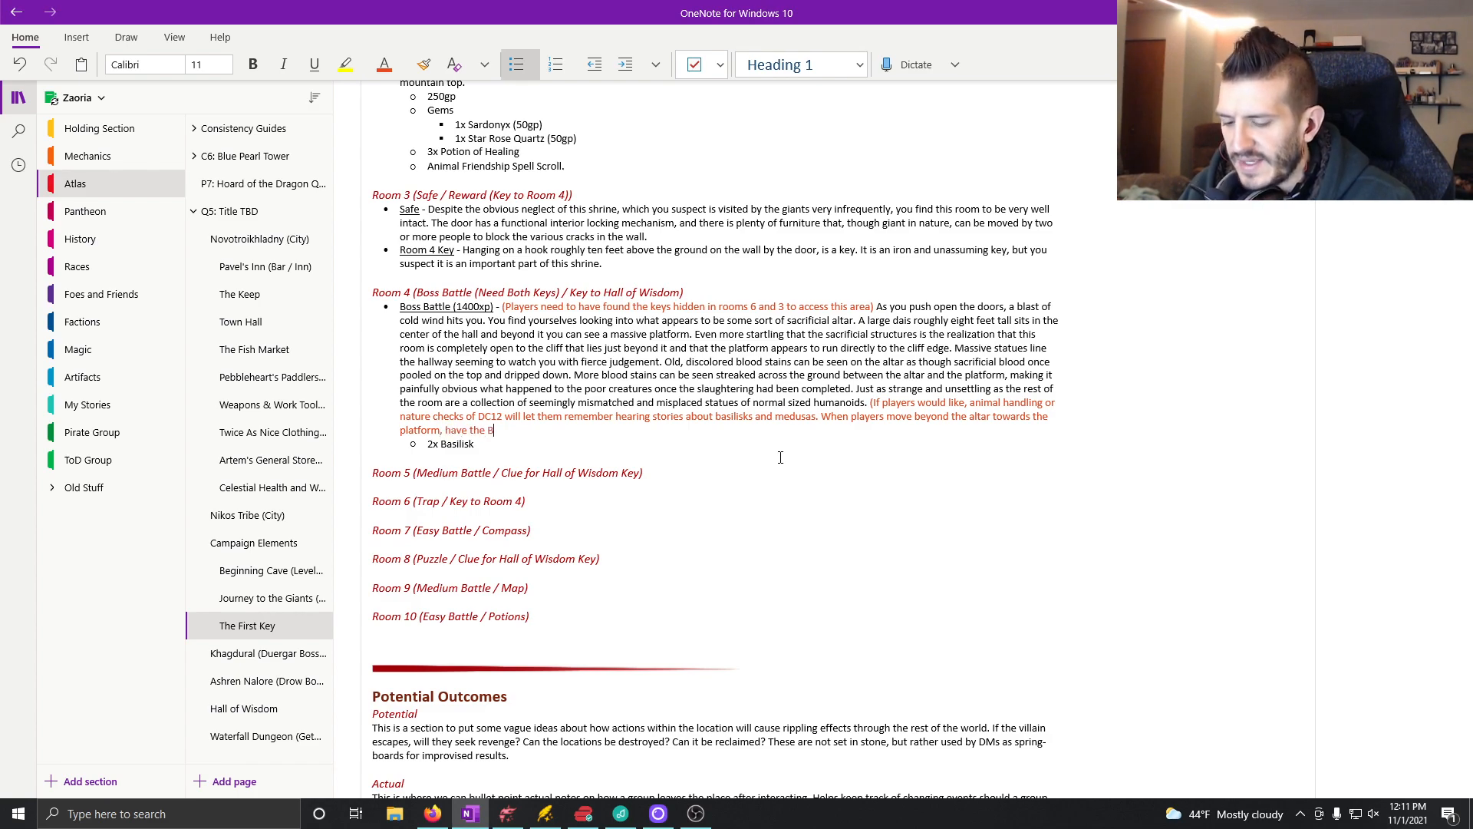
{"action": "type", "text": "asilisks show up"}
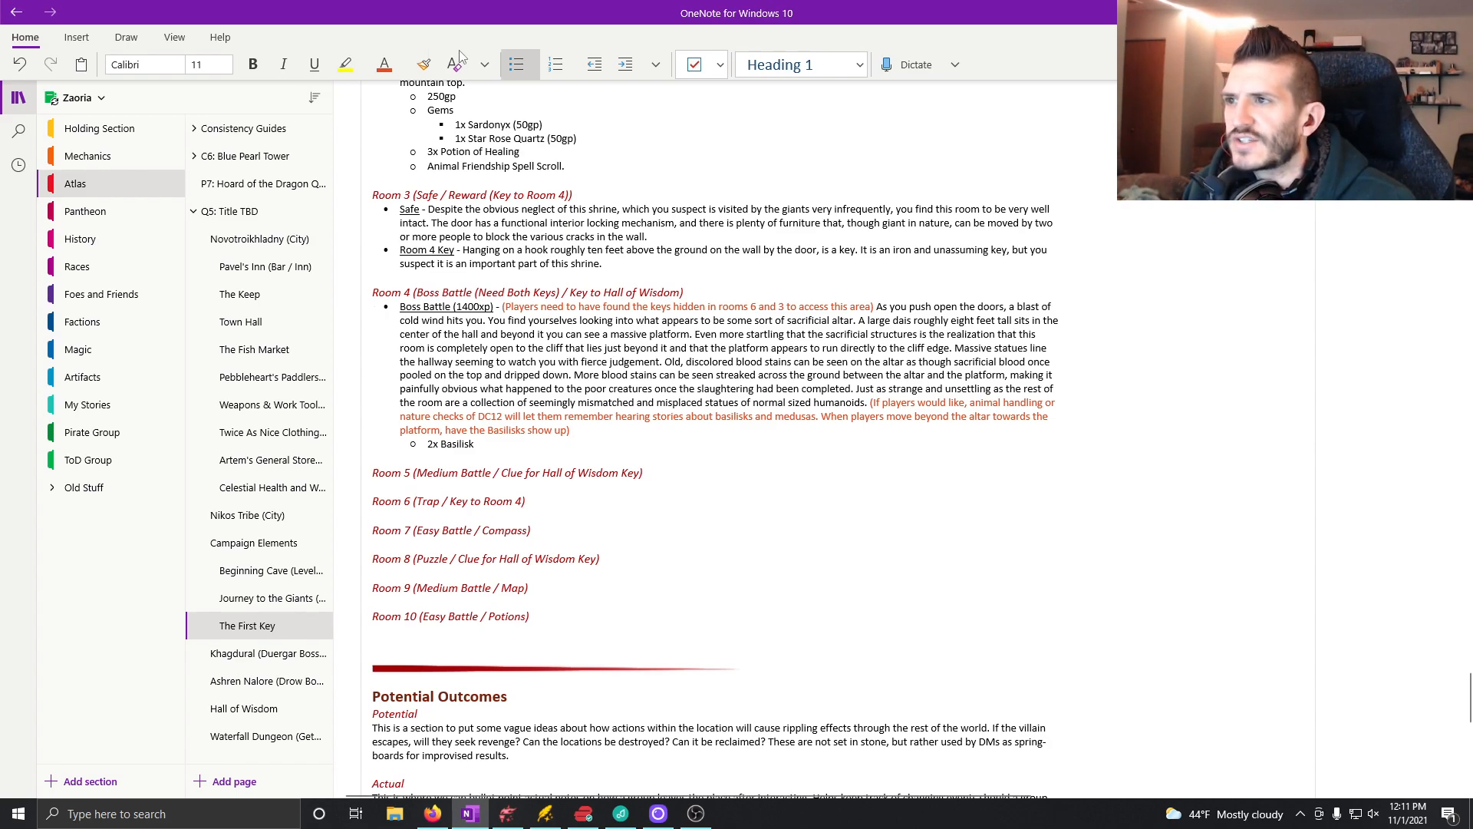
Step: Reset the font color to Automatic and begin a sentence after the note with "You hear a strange"
{"action": "left_click", "coordinate": [403, 65]}
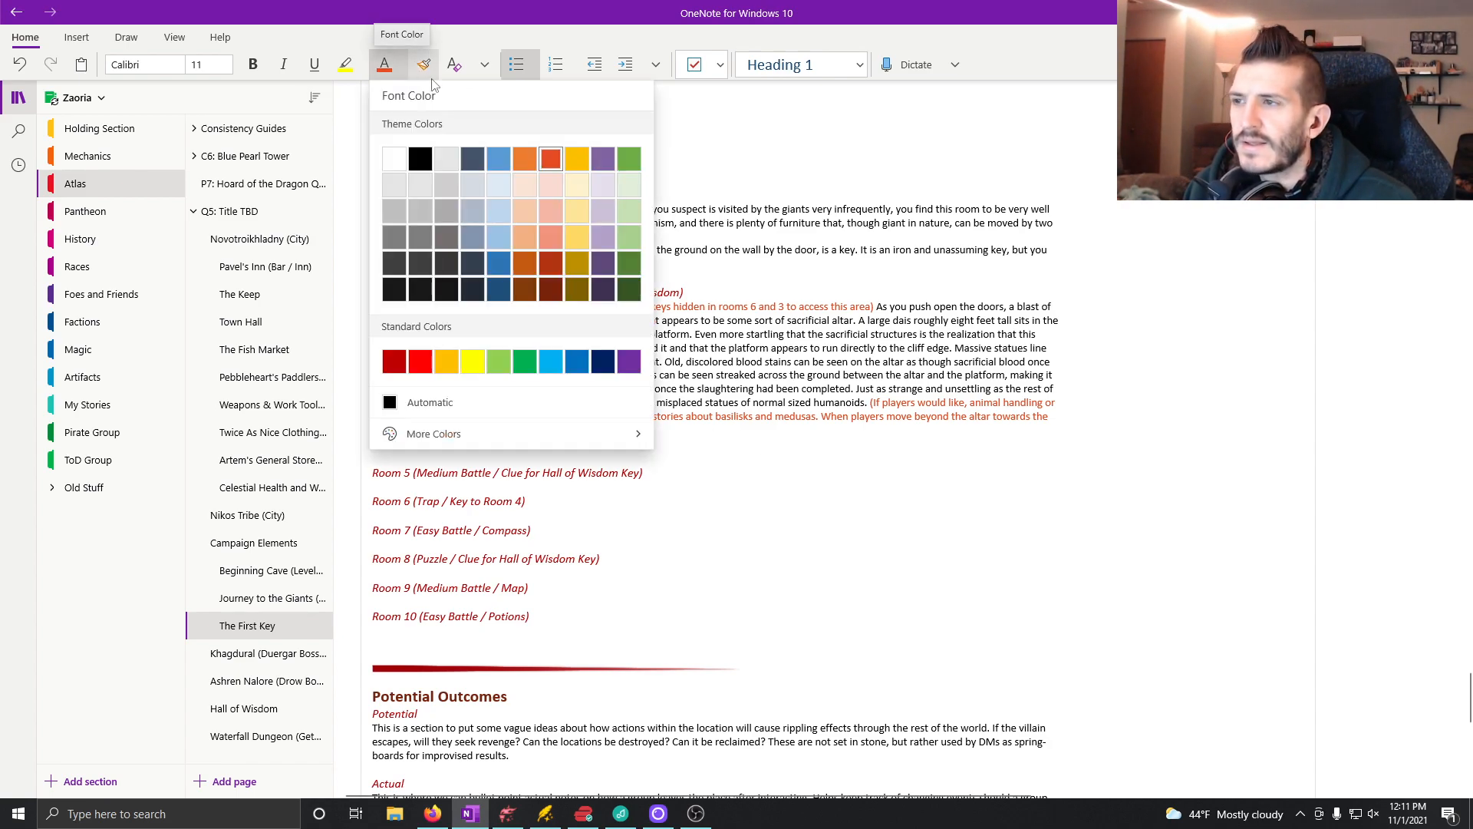
{"action": "left_click", "coordinate": [445, 403]}
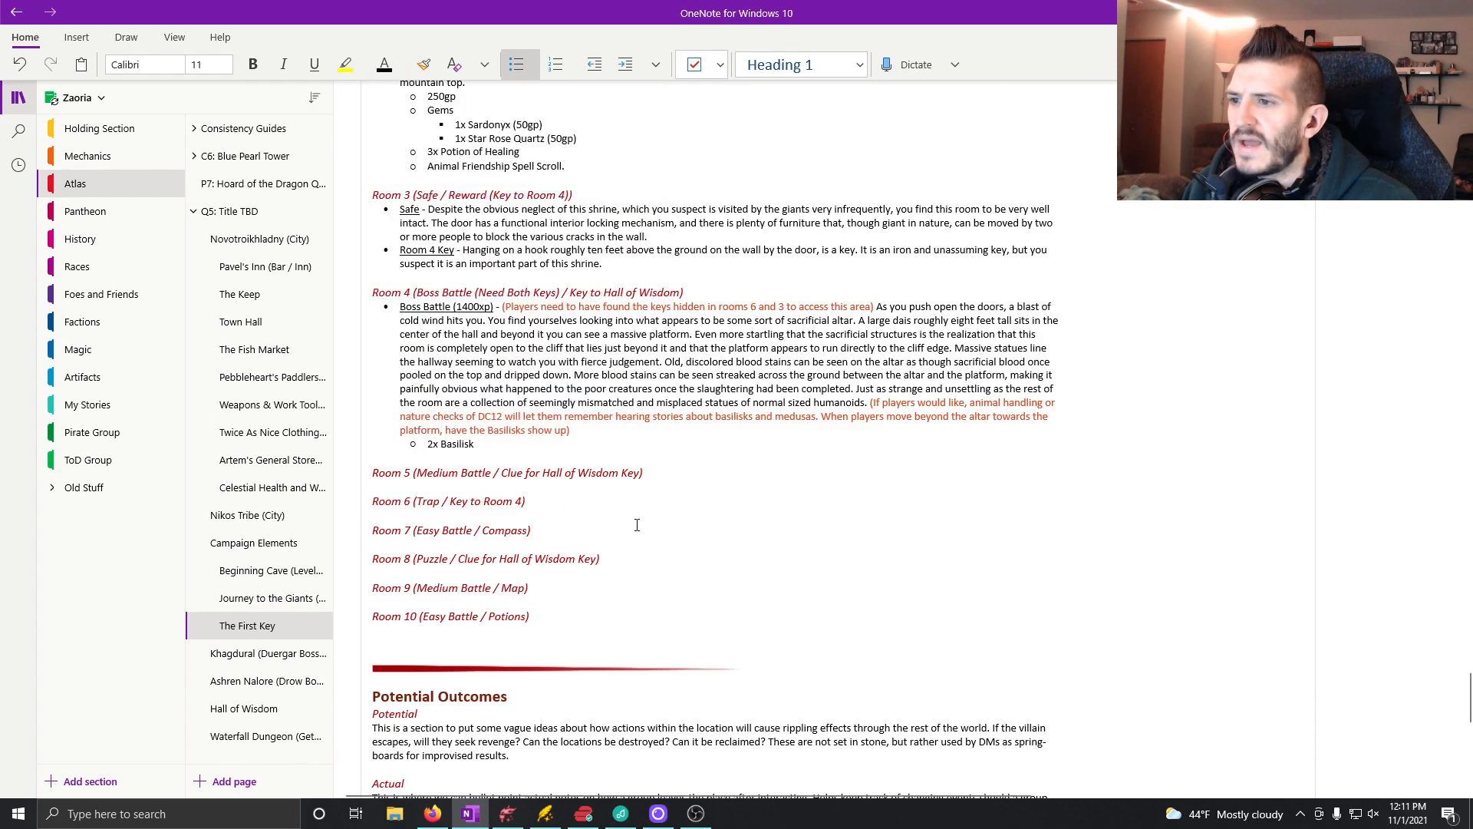
{"action": "type", "text": "You hear "}
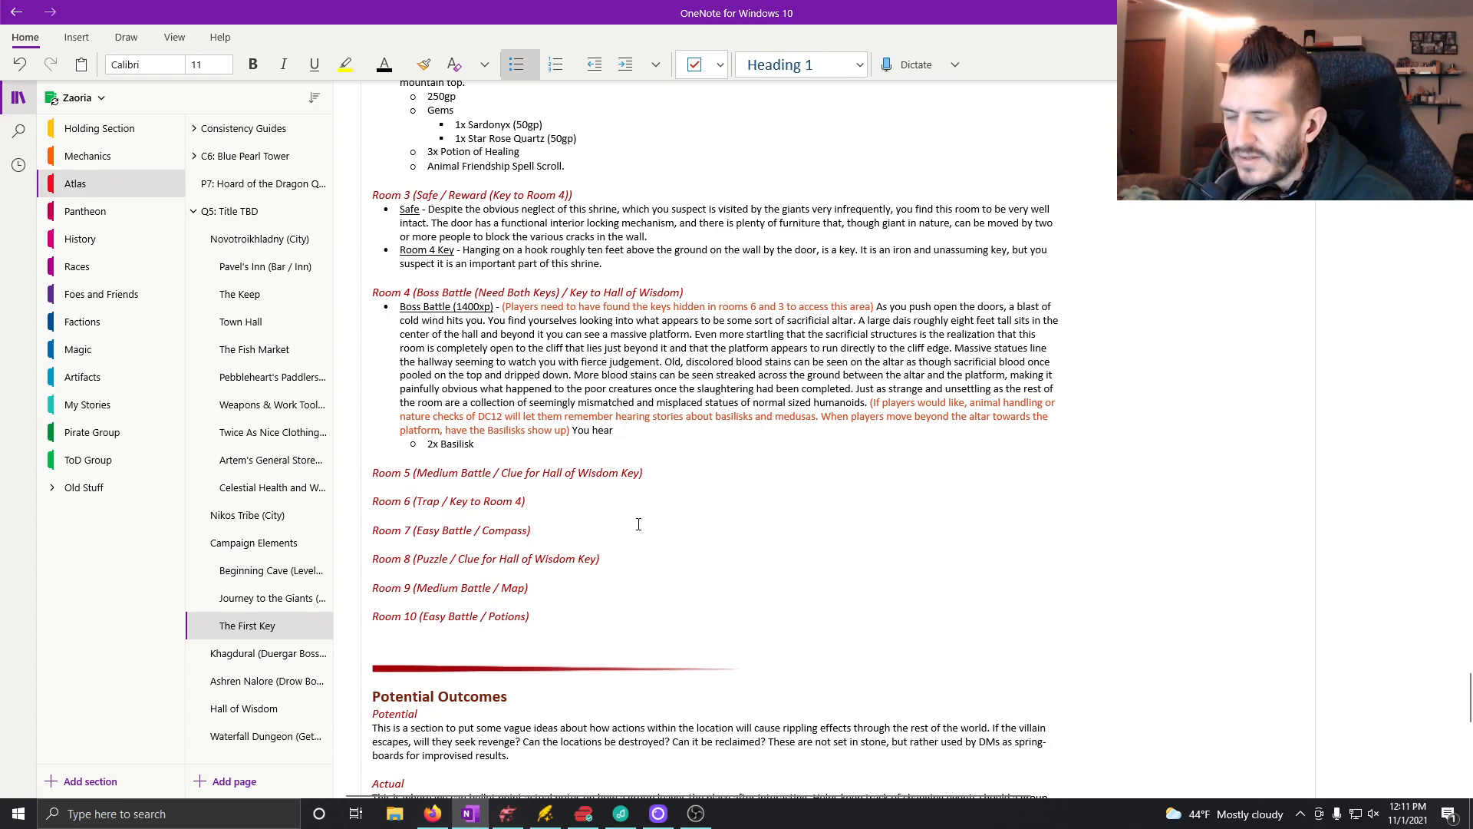
{"action": "type", "text": "a"}
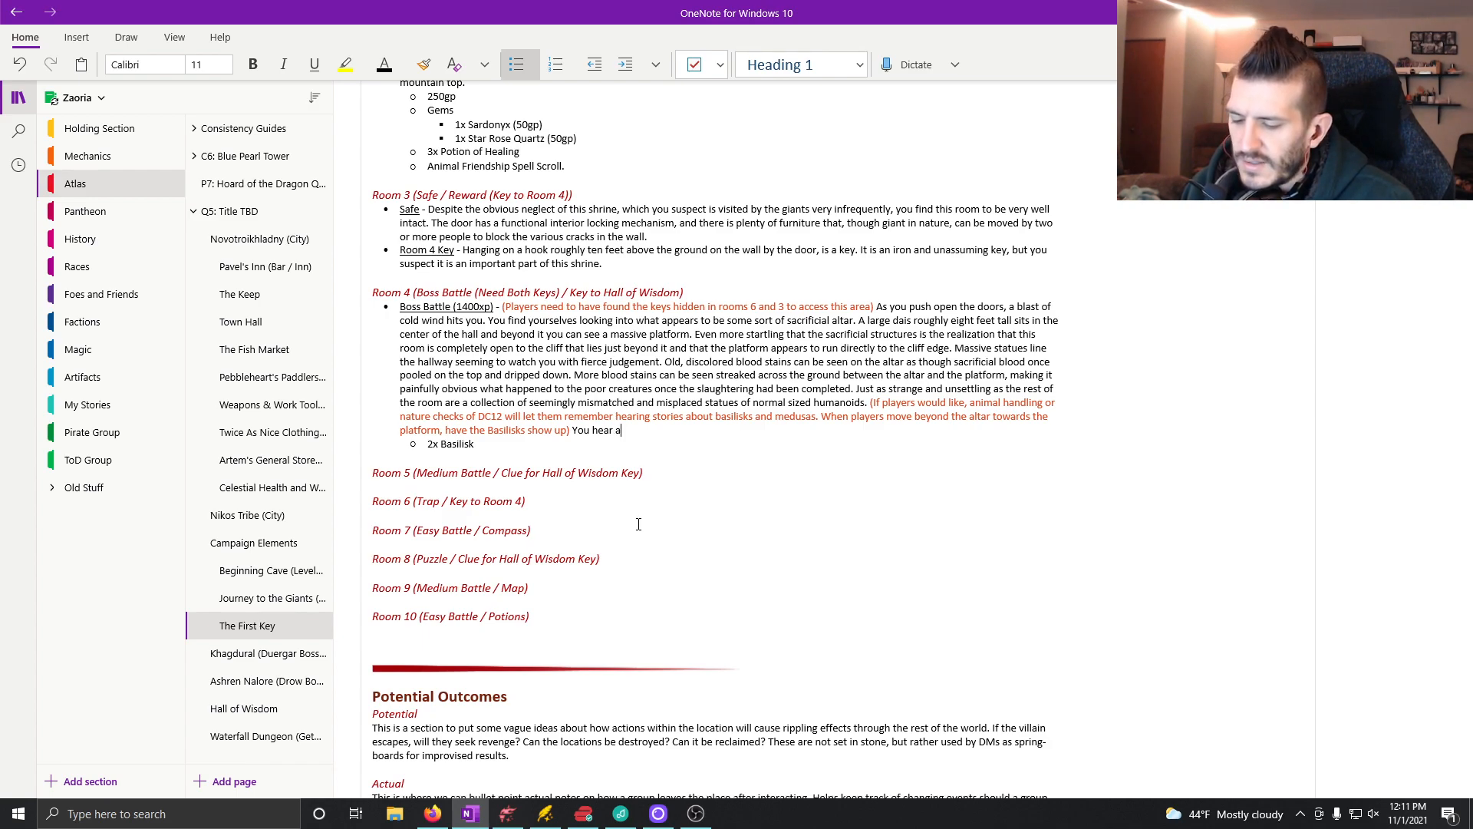
{"action": "type", "text": " strange noi"}
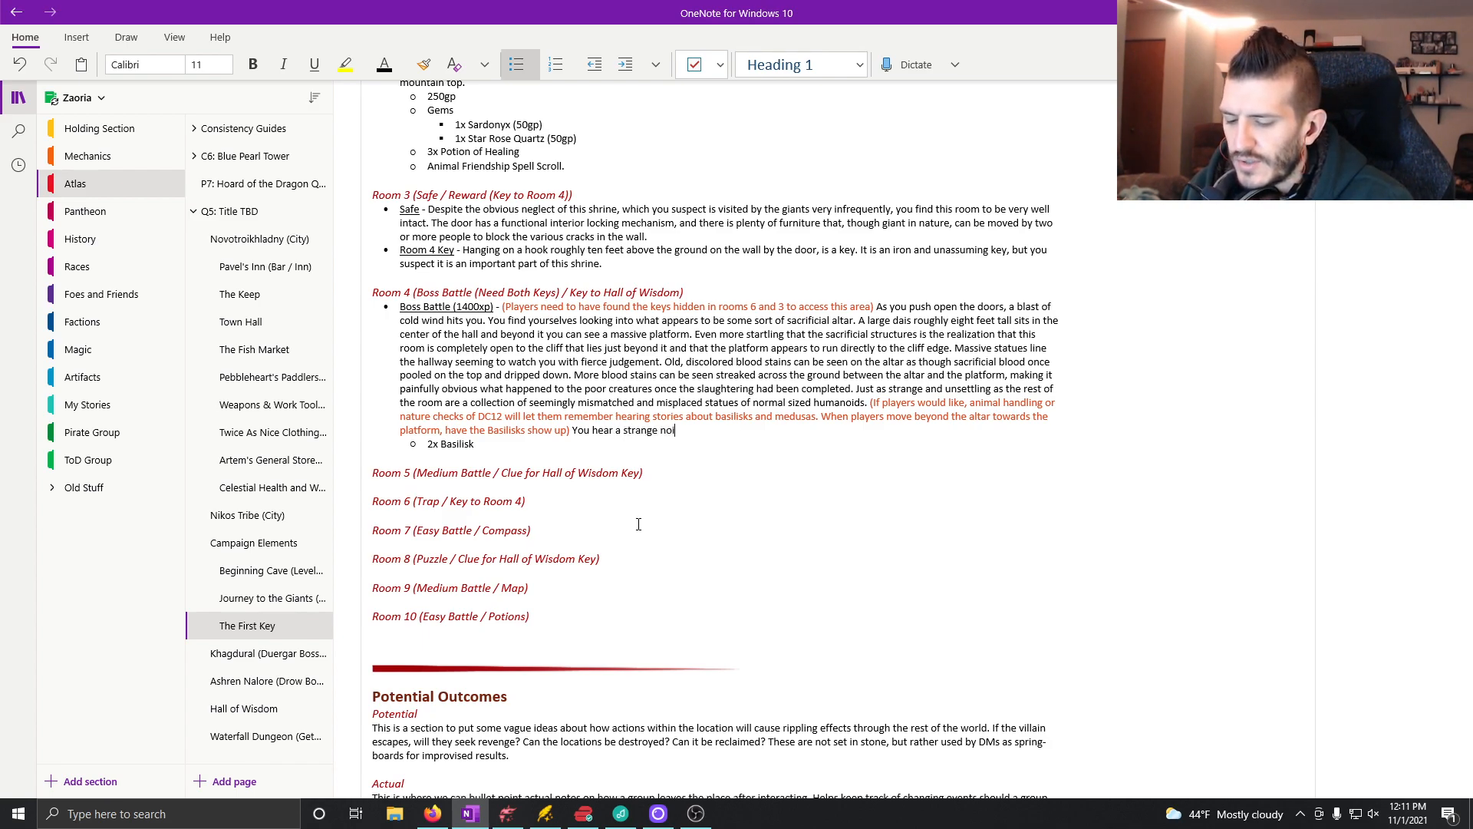
{"action": "type", "text": "8se that sounds"}
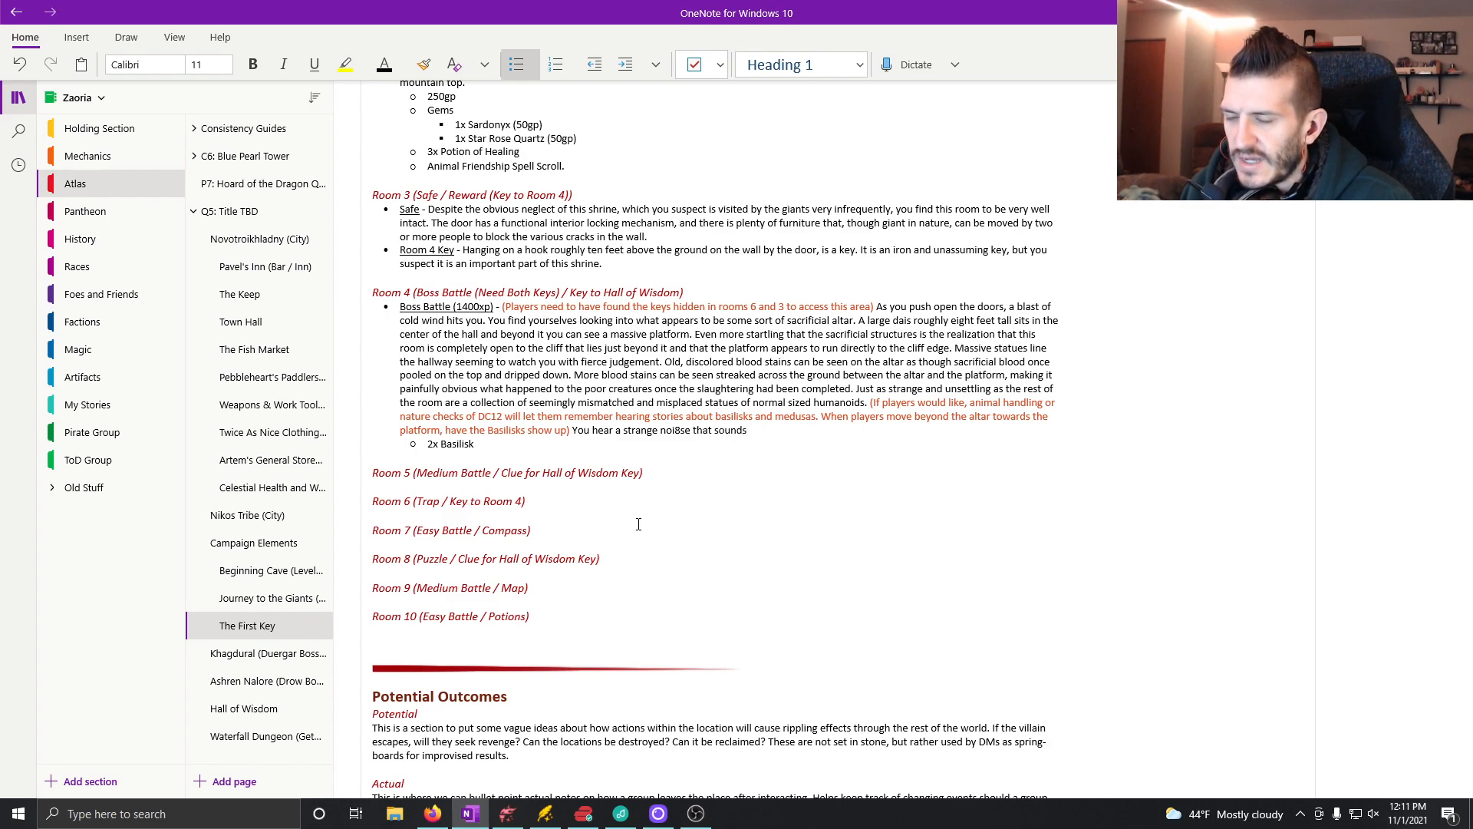
{"action": "type", "text": " almost like so"}
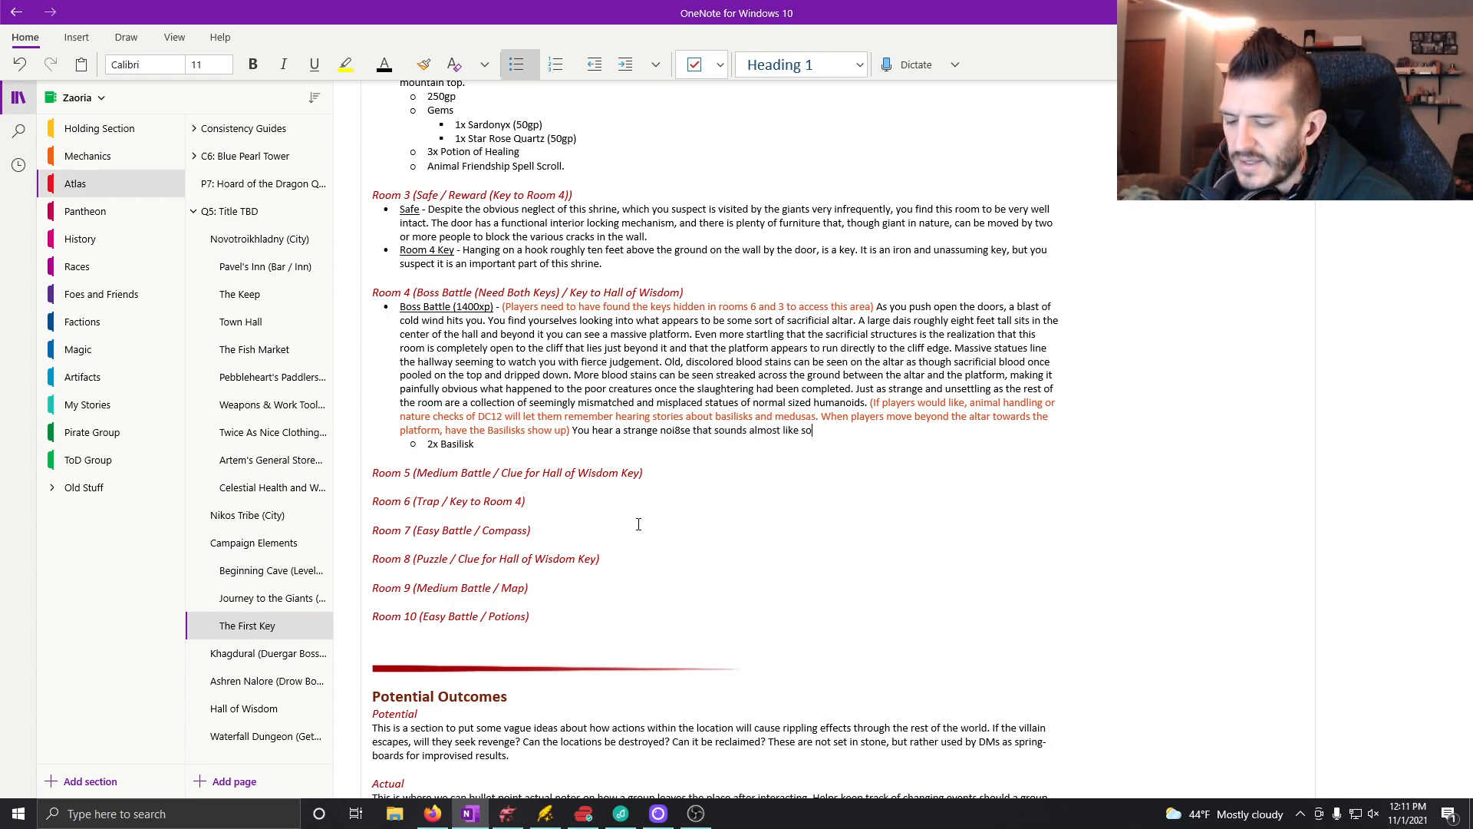
{"action": "type", "text": "me sort of wo"}
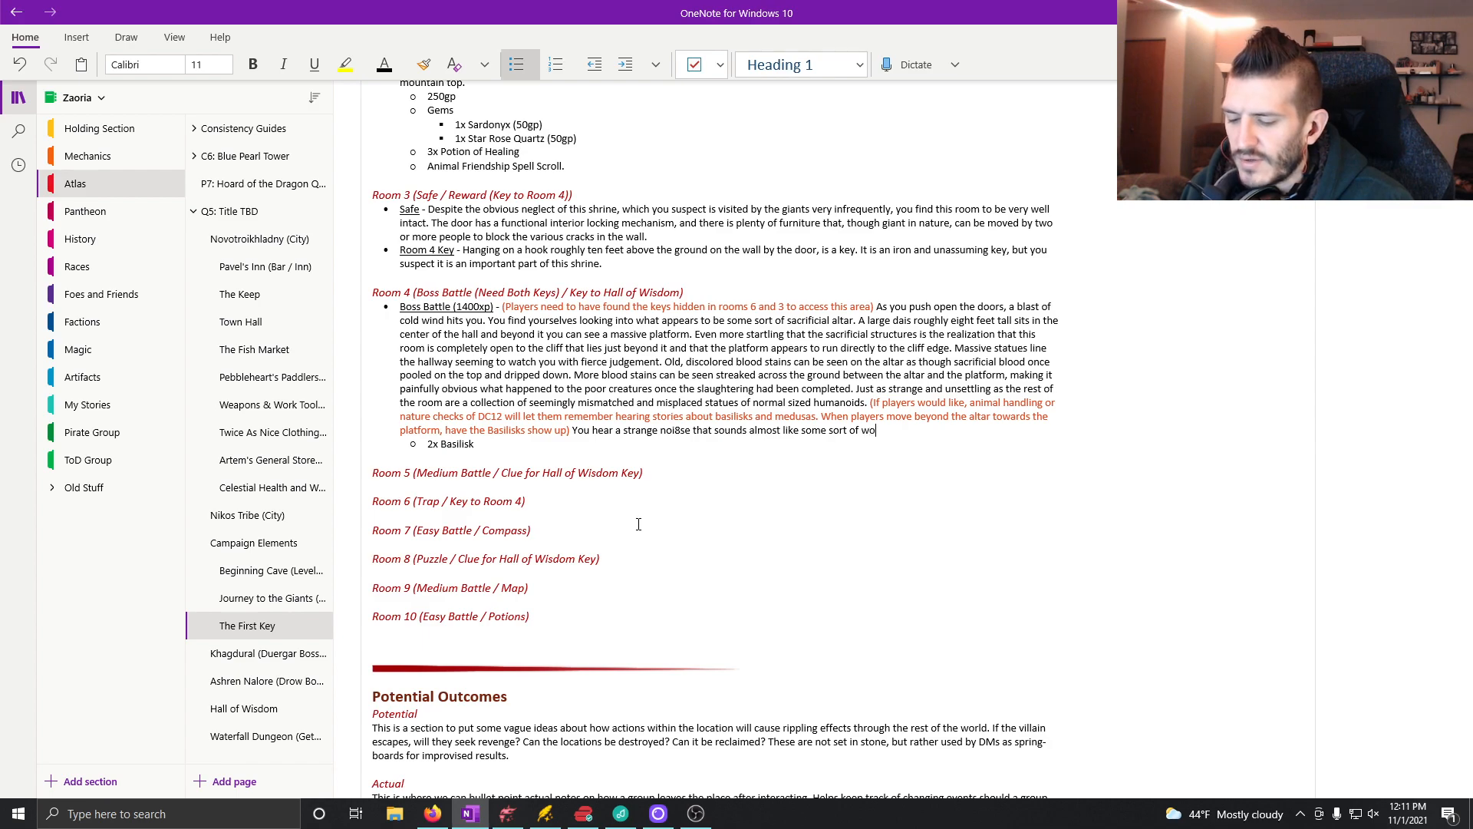
{"action": "type", "text": "od or harde"}
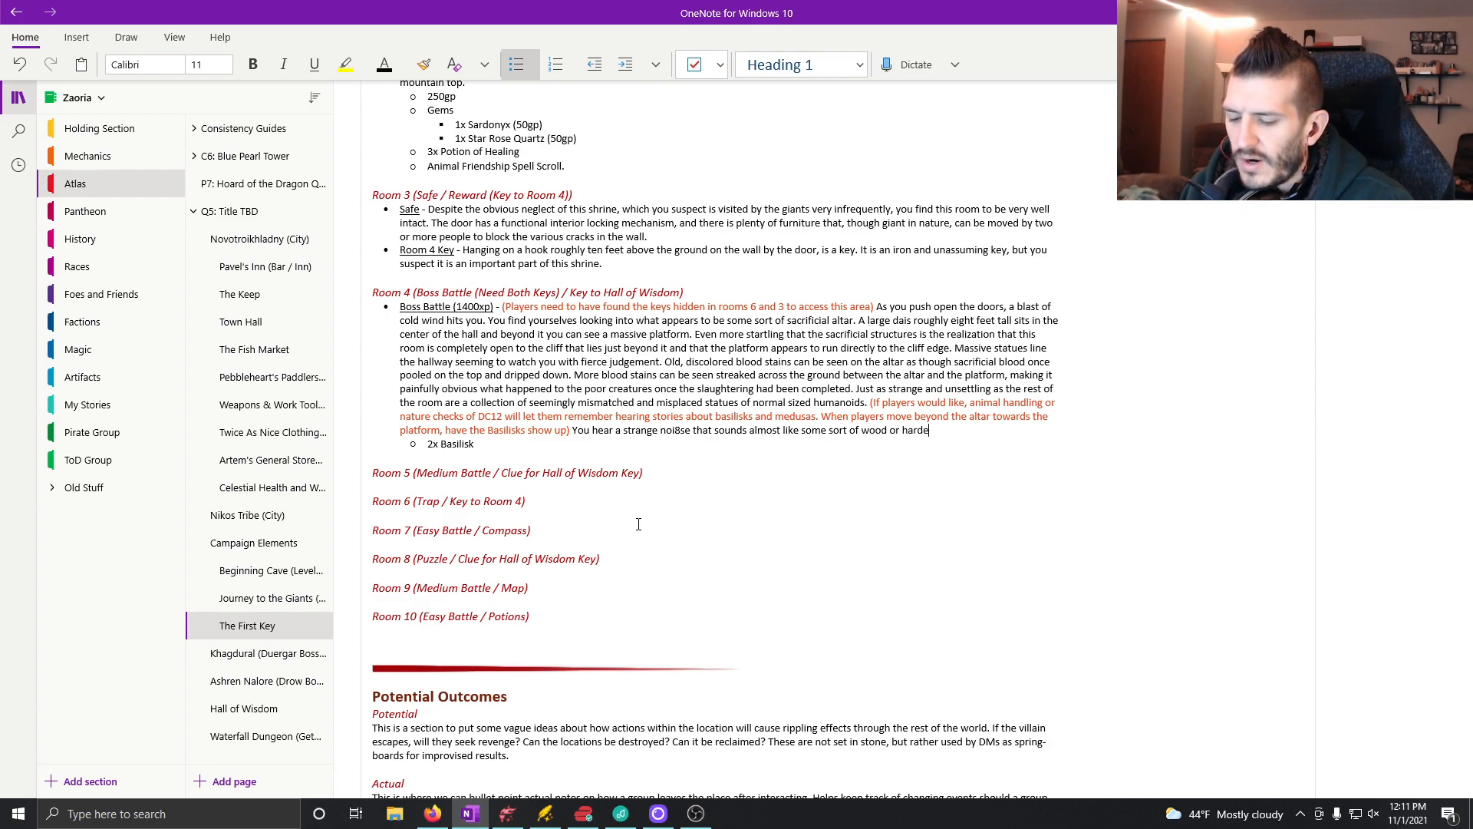
{"action": "type", "text": "ned su"}
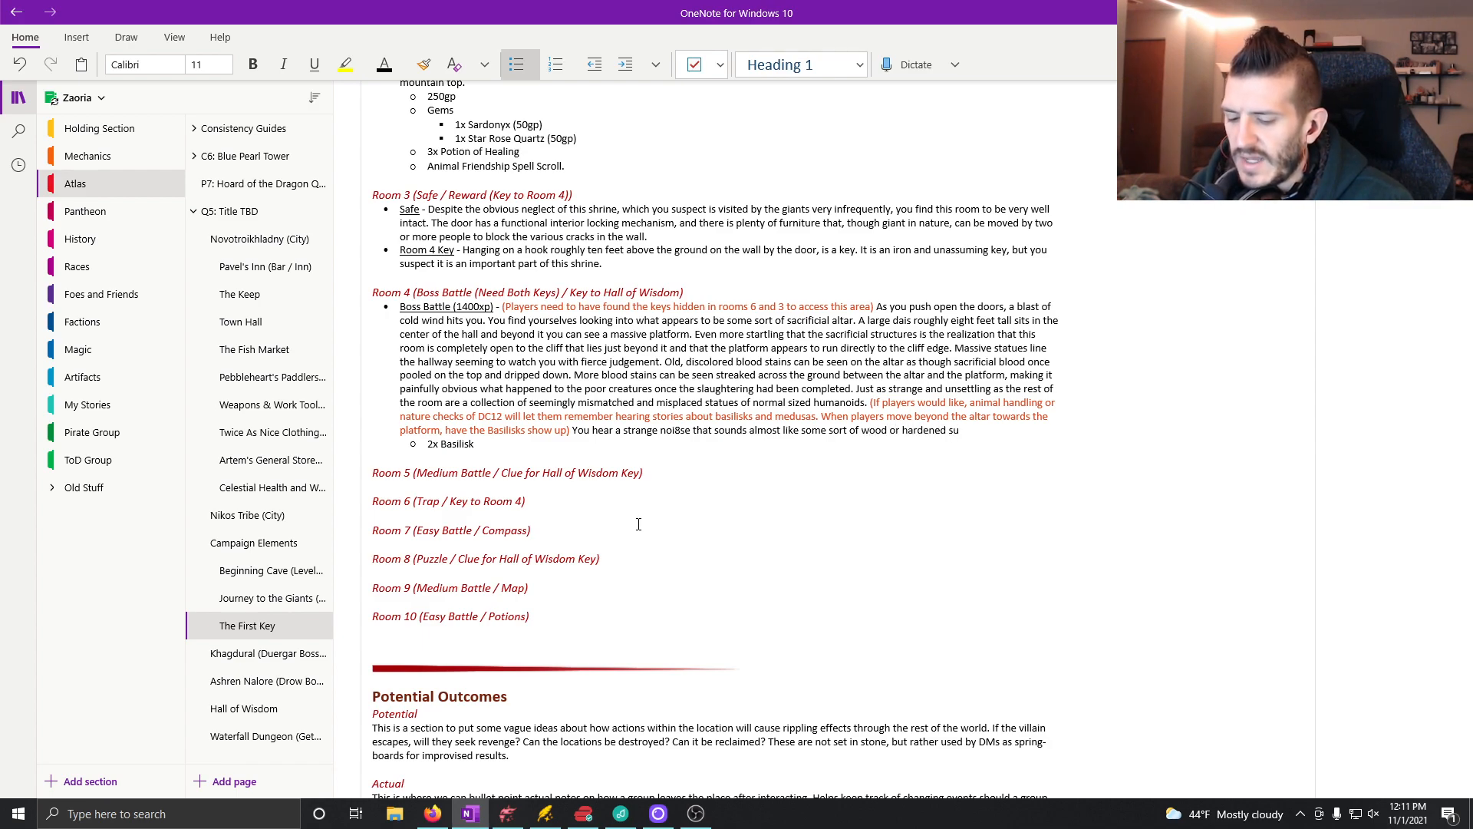
{"action": "key", "text": "BackSpace"}
{"action": "key", "text": "BackSpace"}
{"action": "key", "text": "BackSpace"}
{"action": "key", "text": "BackSpace"}
{"action": "key", "text": "BackSpace"}
{"action": "key", "text": "BackSpace"}
{"action": "key", "text": "BackSpace"}
{"action": "key", "text": "BackSpace"}
{"action": "key", "text": "BackSpace"}
{"action": "key", "text": "BackSpace"}
{"action": "key", "text": "BackSpace"}
{"action": "key", "text": "BackSpace"}
{"action": "key", "text": "BackSpace"}
{"action": "key", "text": "BackSpace"}
{"action": "key", "text": "BackSpace"}
{"action": "key", "text": "BackSpace"}
{"action": "key", "text": "BackSpace"}
{"action": "key", "text": "BackSpace"}
{"action": "key", "text": "BackSpace"}
{"action": "key", "text": "BackSpace"}
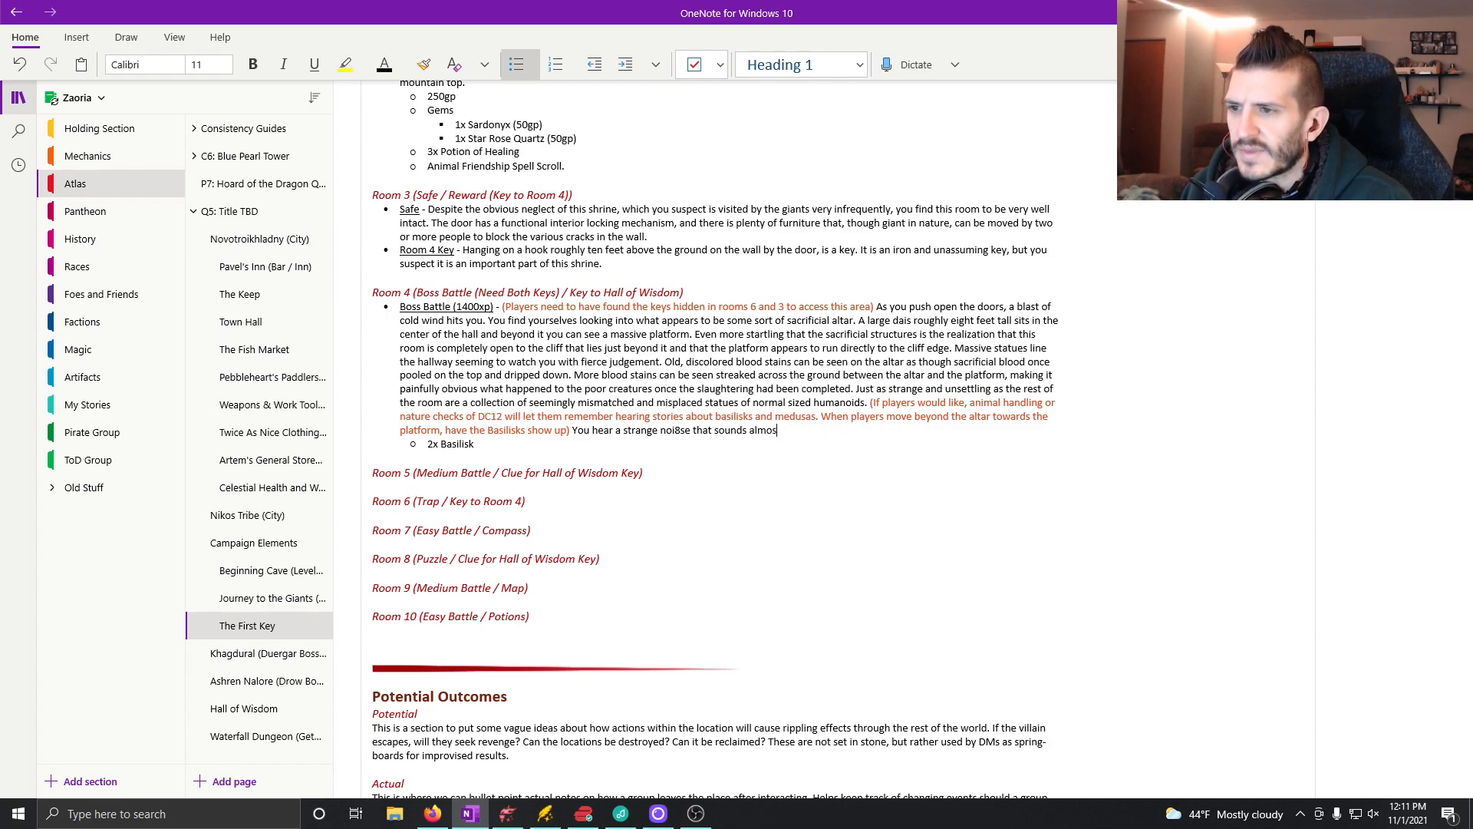
{"action": "key", "text": "BackSpace"}
{"action": "key", "text": "BackSpace"}
{"action": "key", "text": "BackSpace"}
{"action": "key", "text": "BackSpace"}
{"action": "key", "text": "BackSpace"}
{"action": "key", "text": "BackSpace"}
{"action": "key", "text": "BackSpace"}
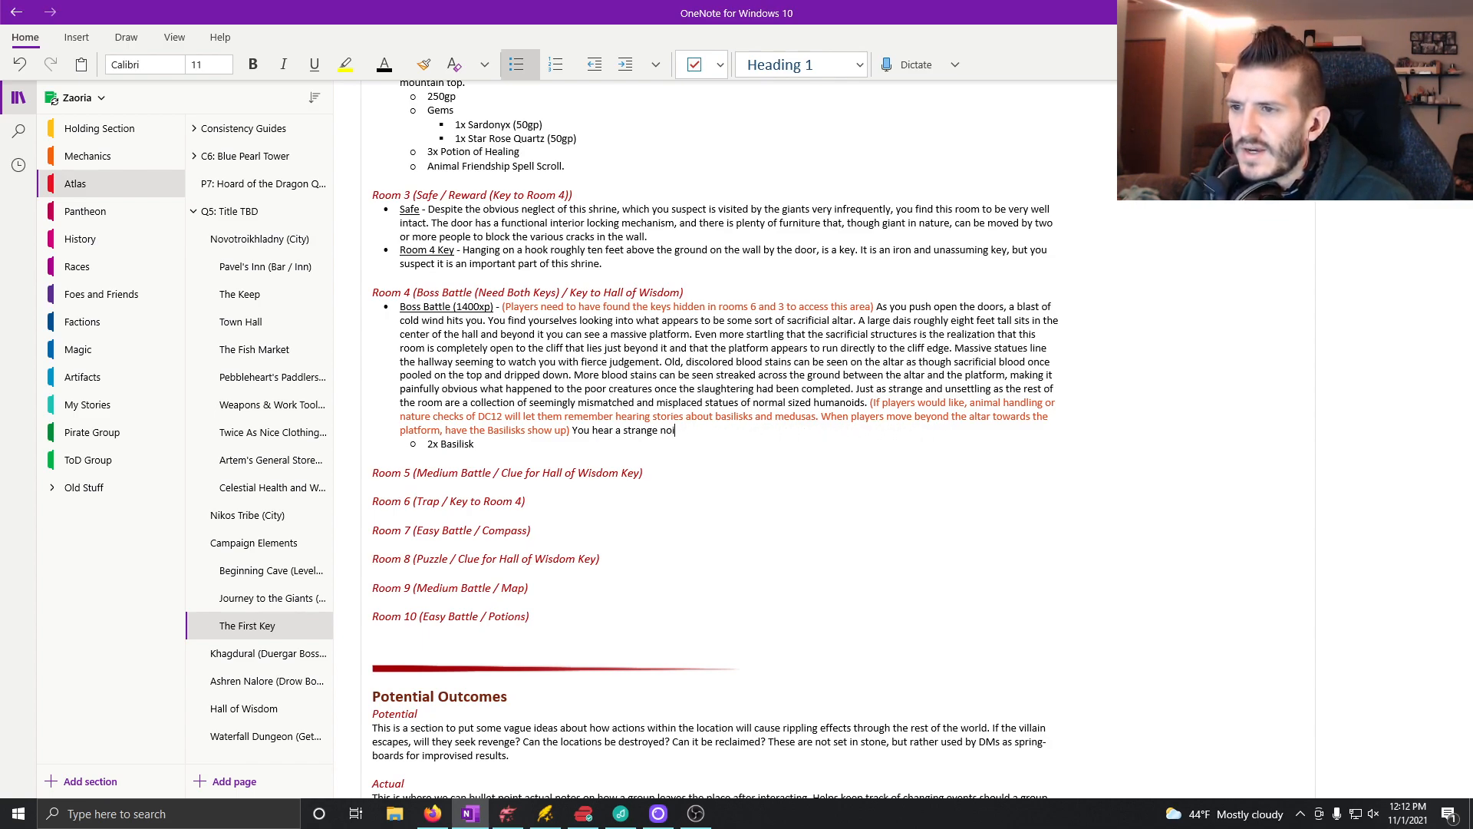
Step: Finish the current Room 4 sentence as "You hear a strange noise coming from the cliff beyond the platform."
{"action": "type", "text": "se comi"}
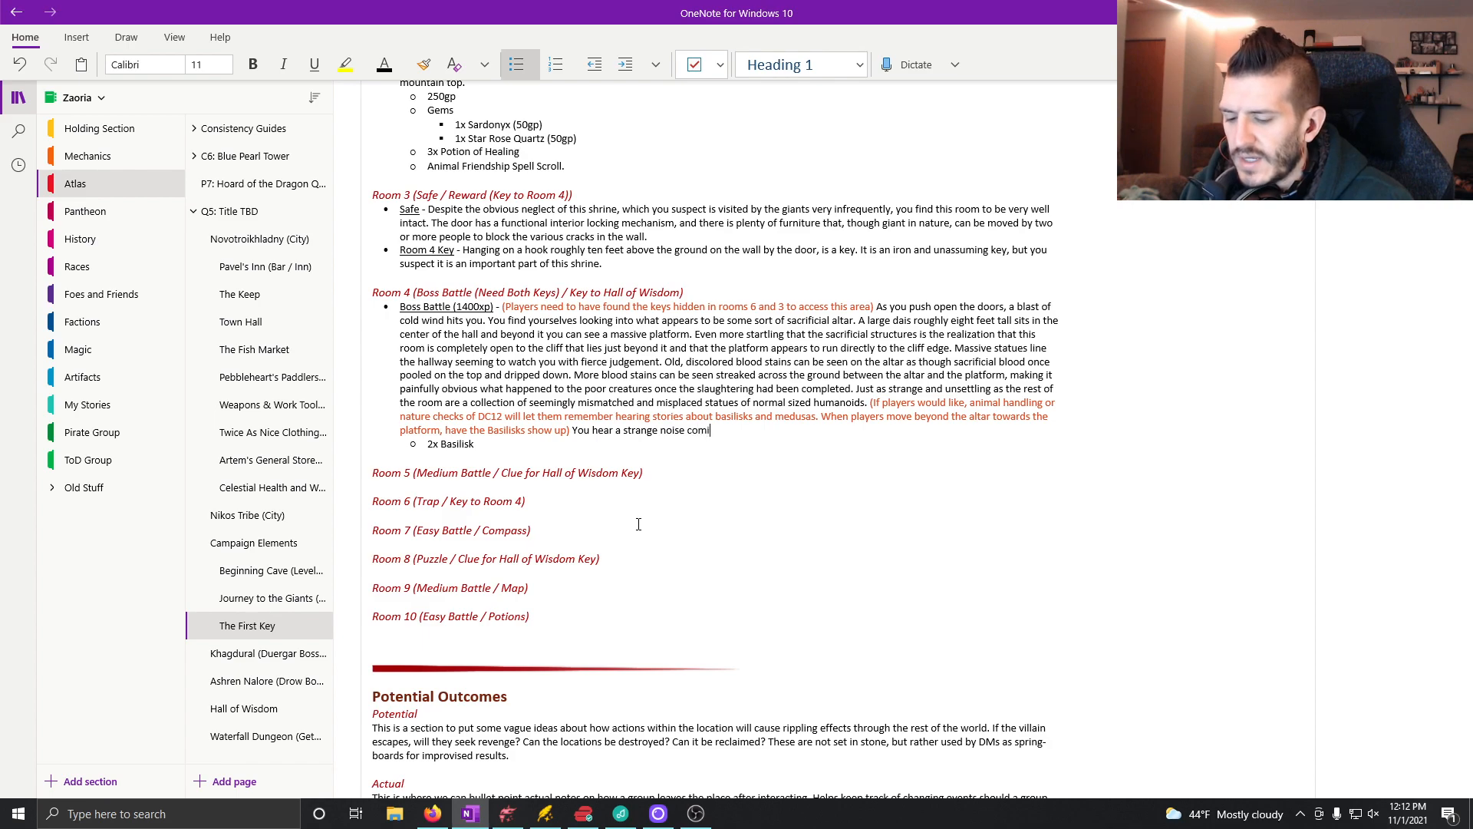
{"action": "type", "text": "ng from the cliff"}
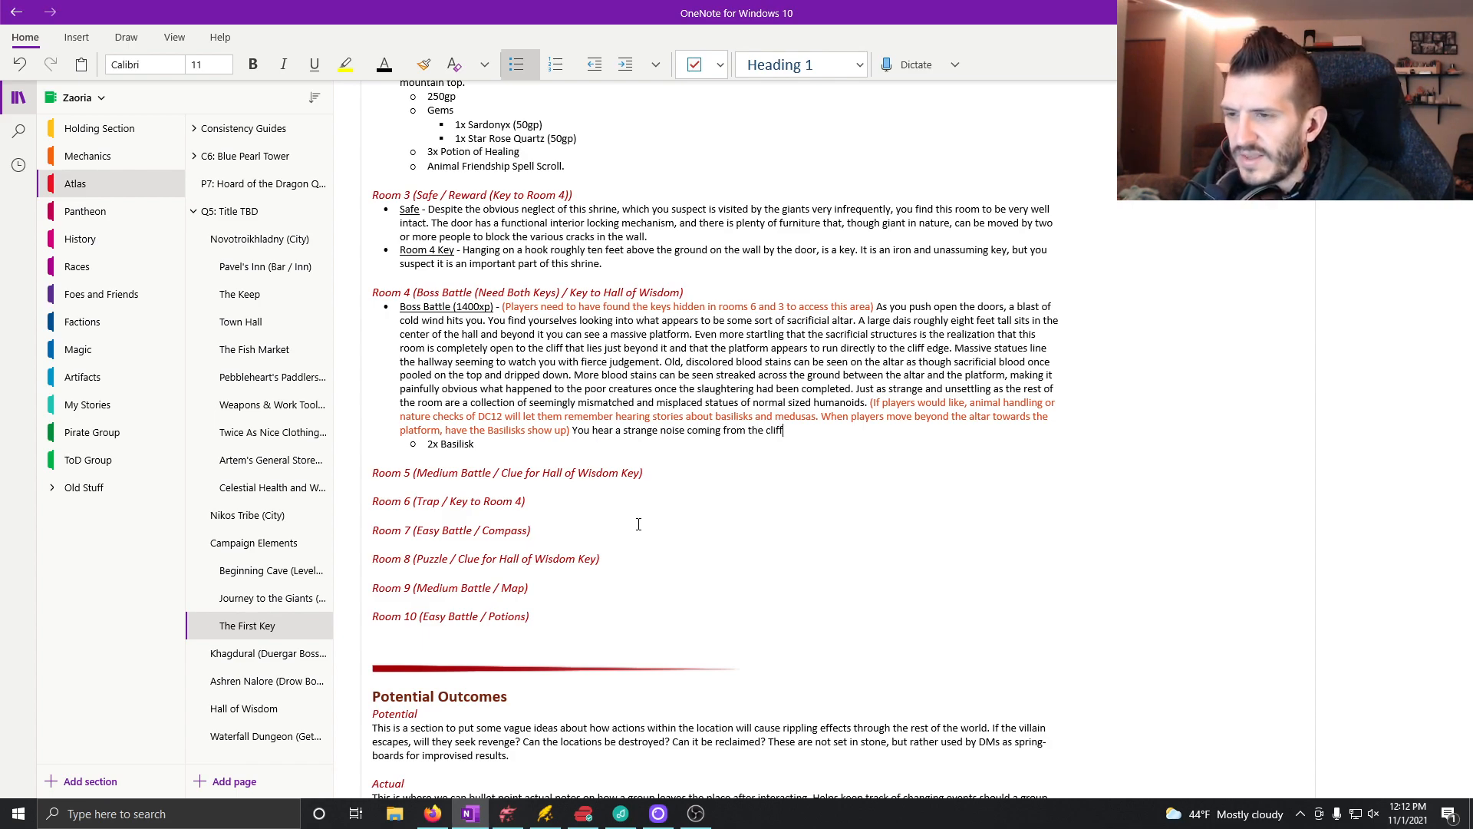
{"action": "type", "text": " bey ond the platform. "}
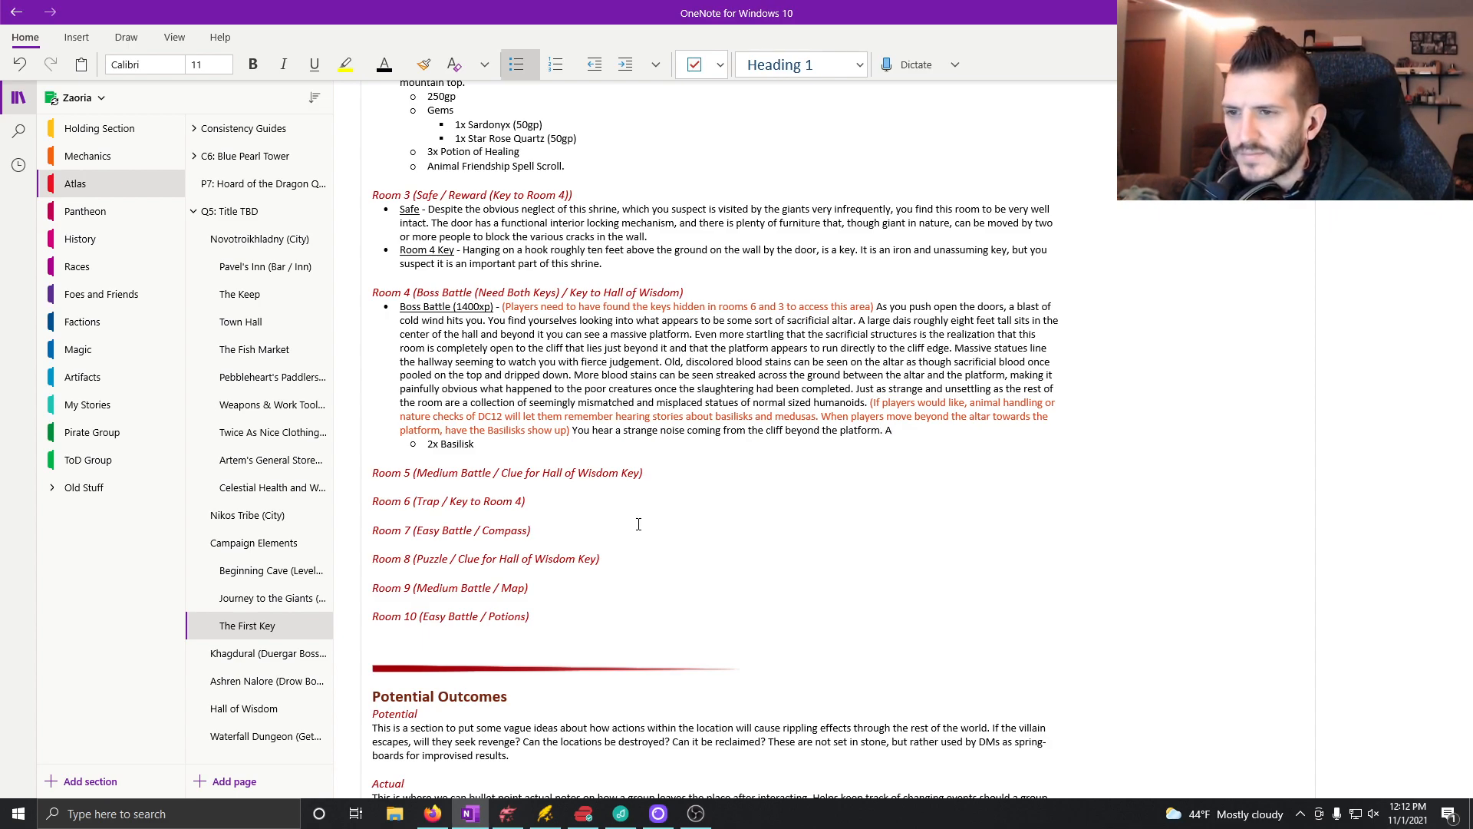
{"action": "type", "text": "As it "}
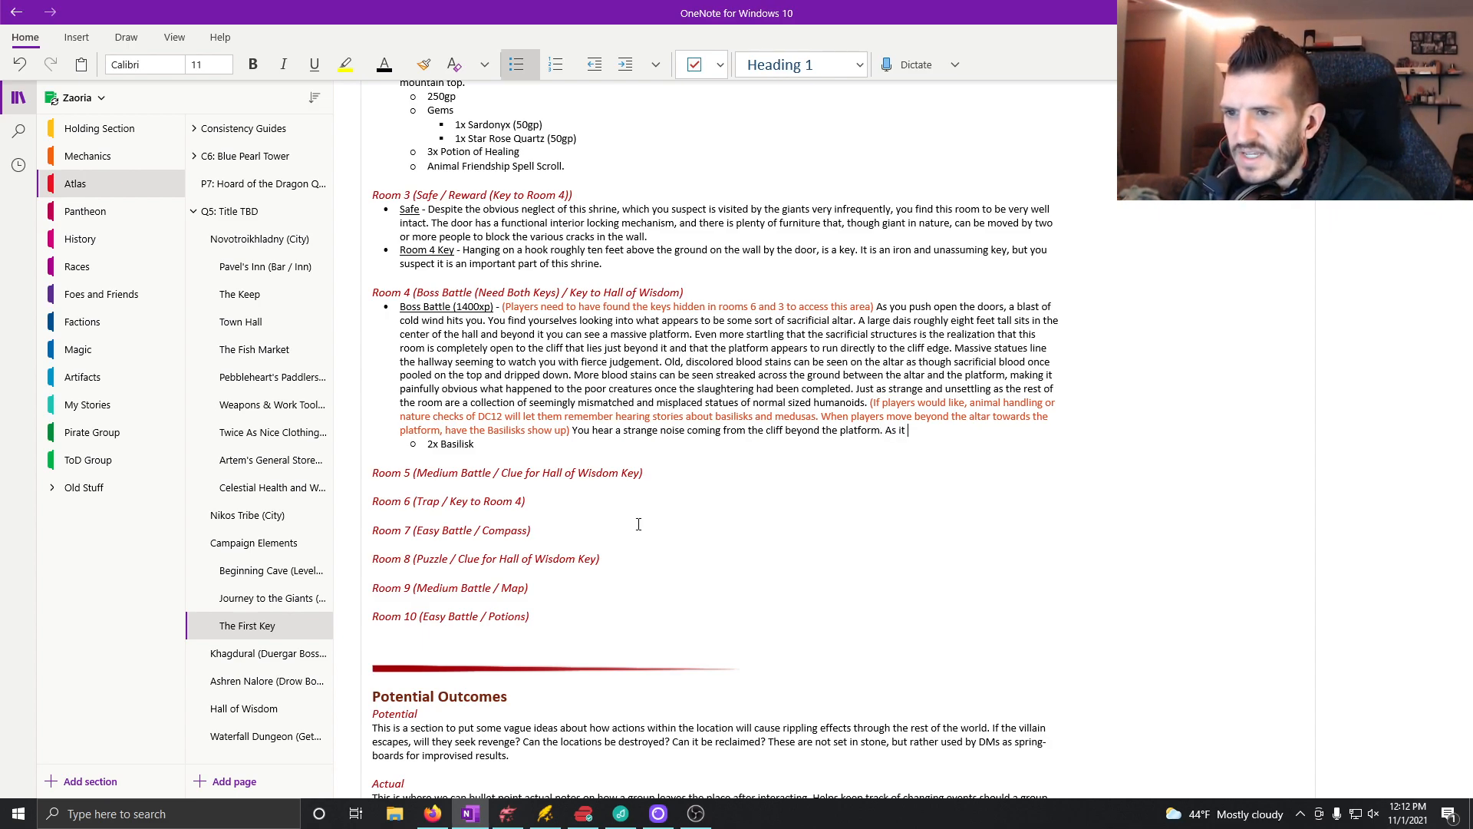
{"action": "type", "text": "grows lou"}
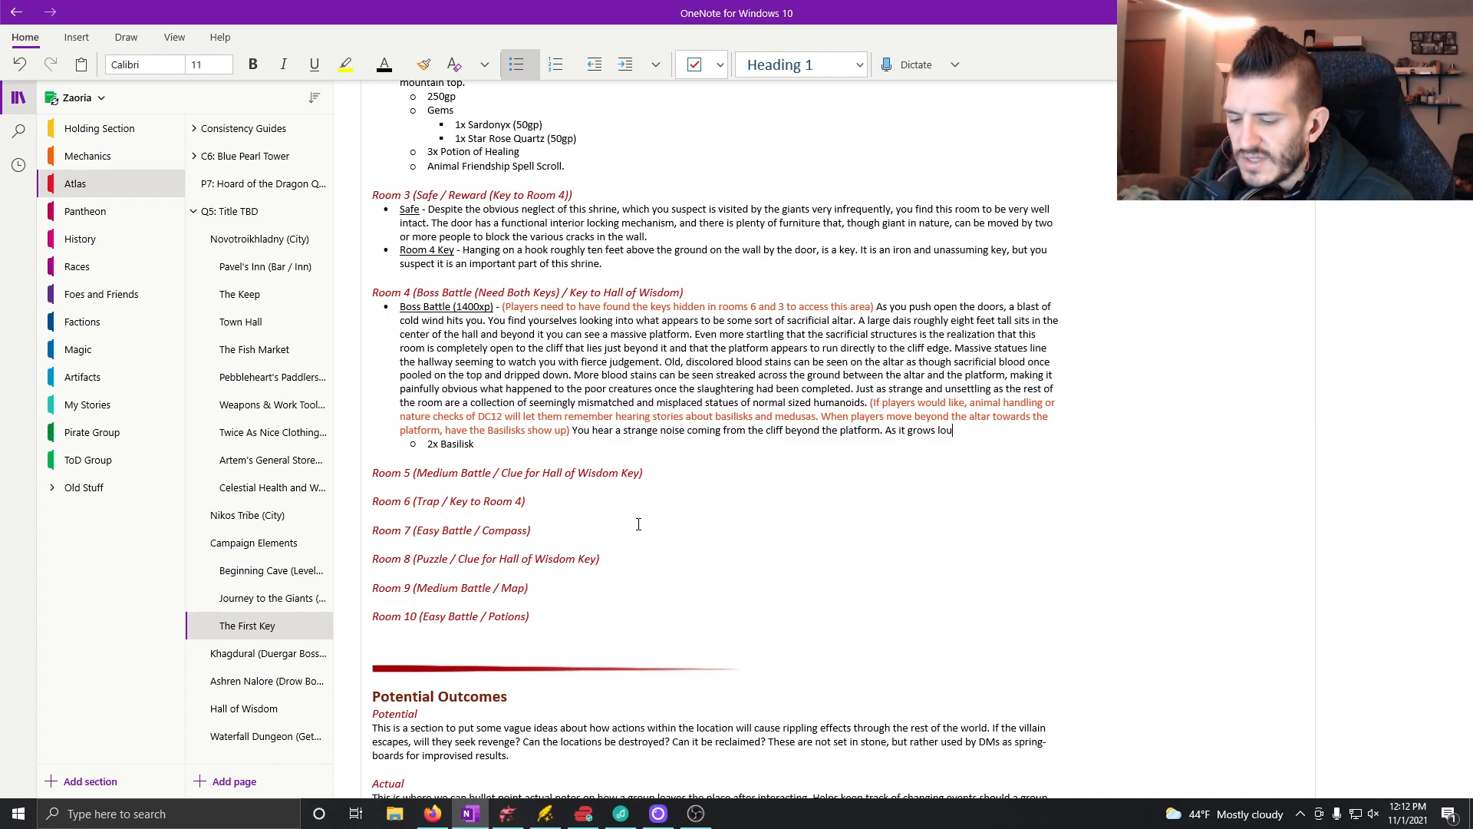
{"action": "type", "text": "der, you"}
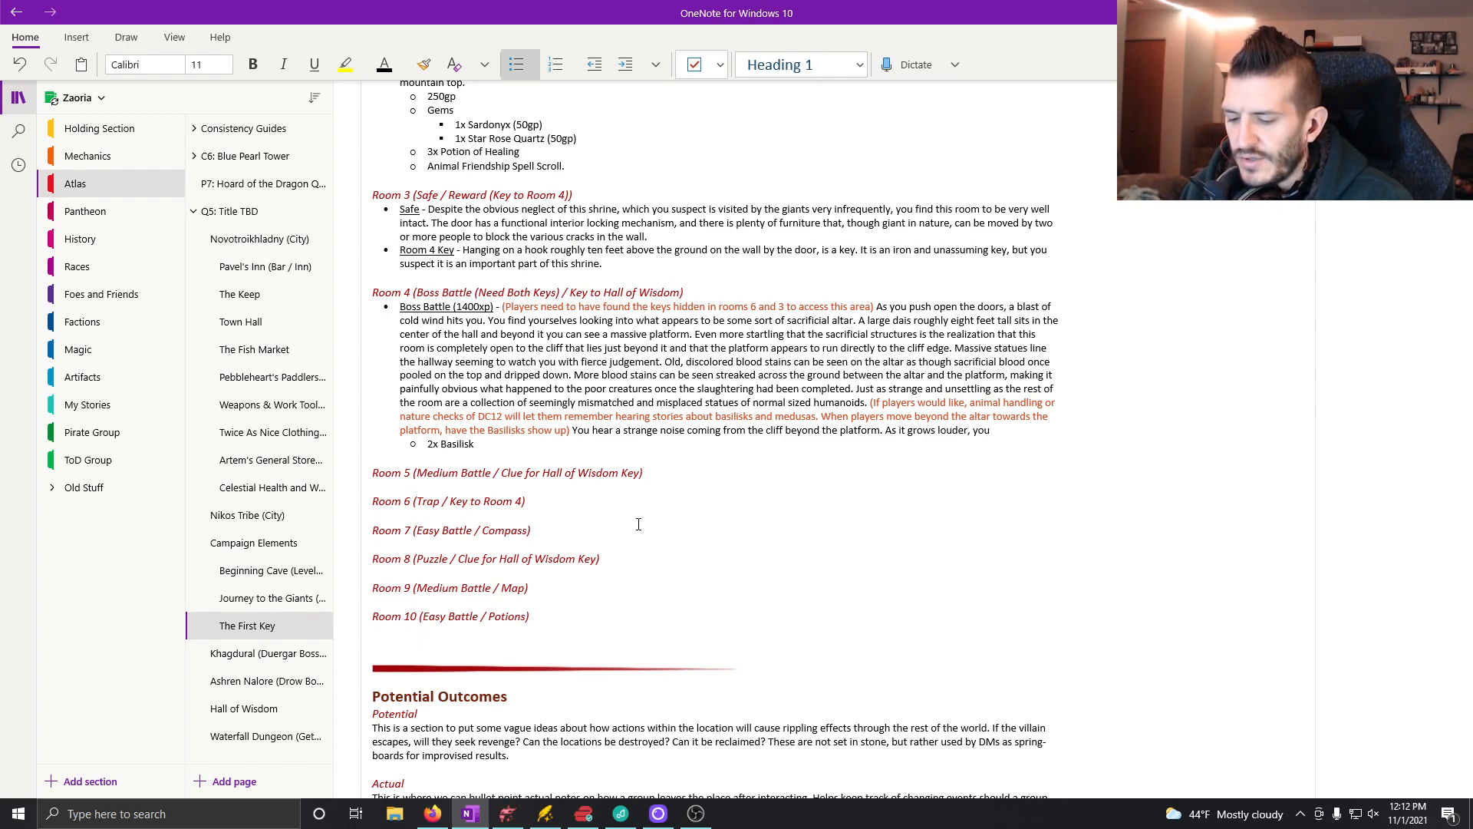
{"action": "type", "text": " recognize it "}
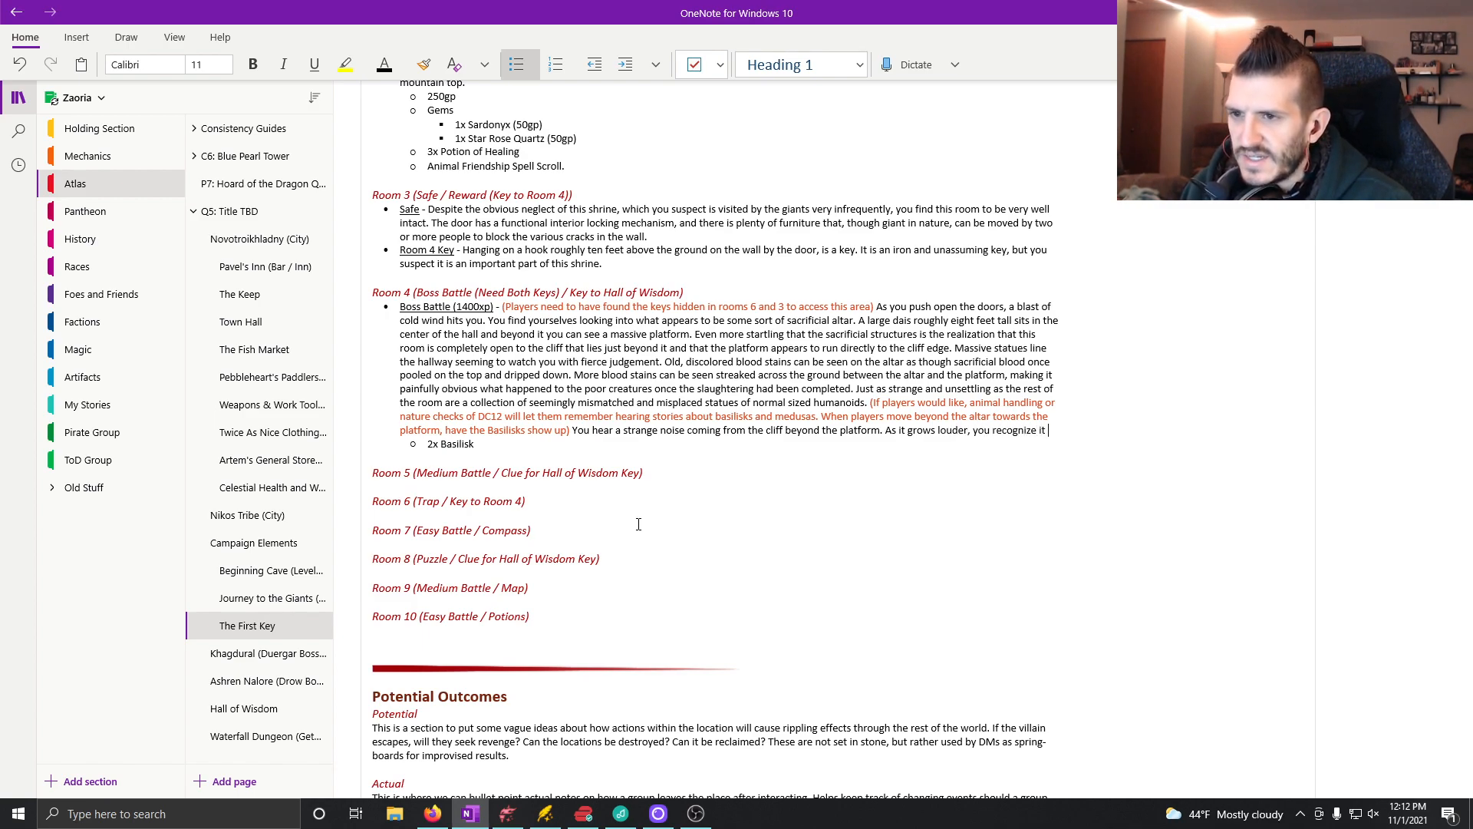
{"action": "type", "text": "as the sound o"}
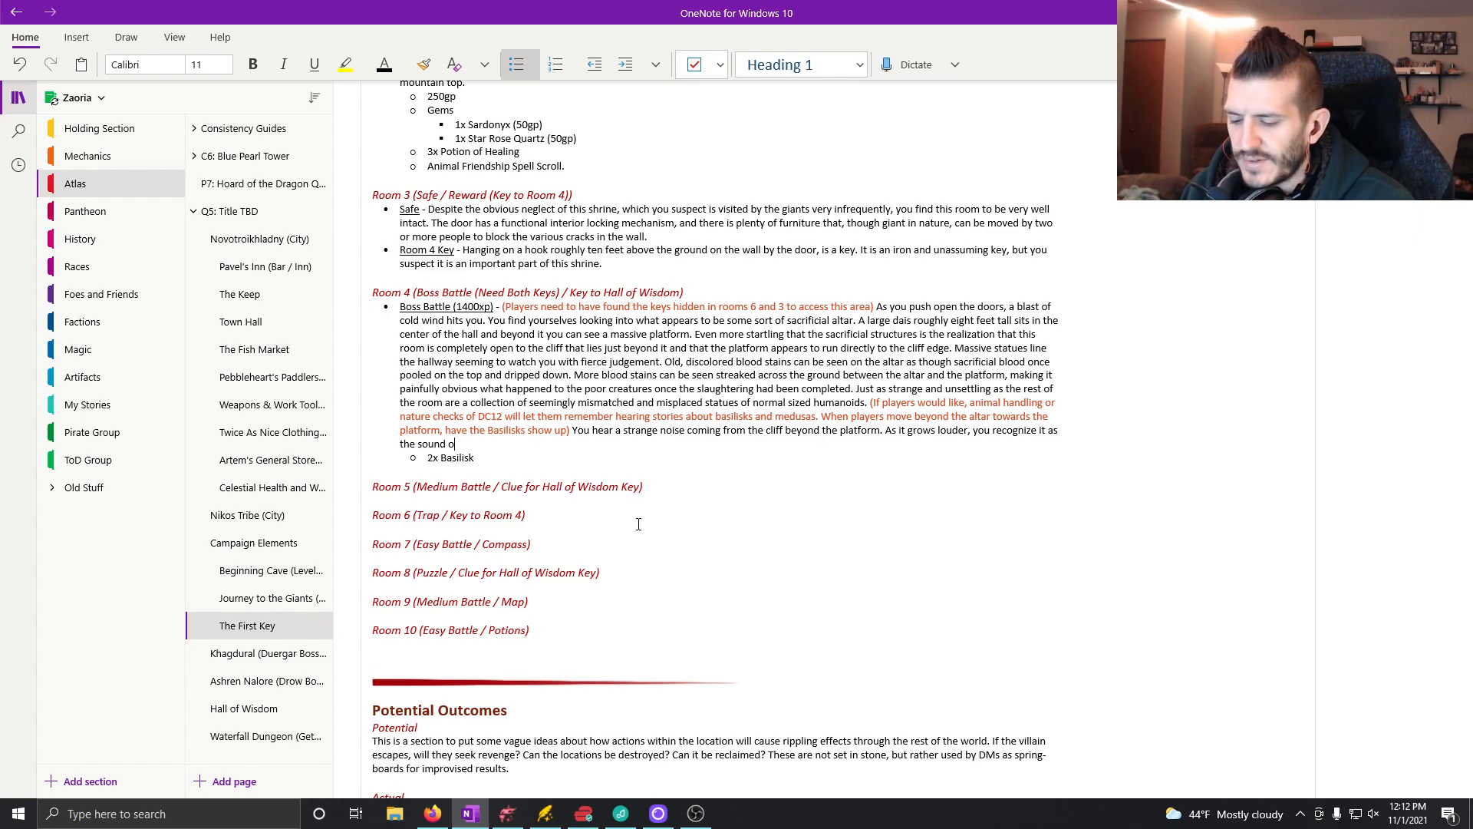
{"action": "type", "text": "f skal"}
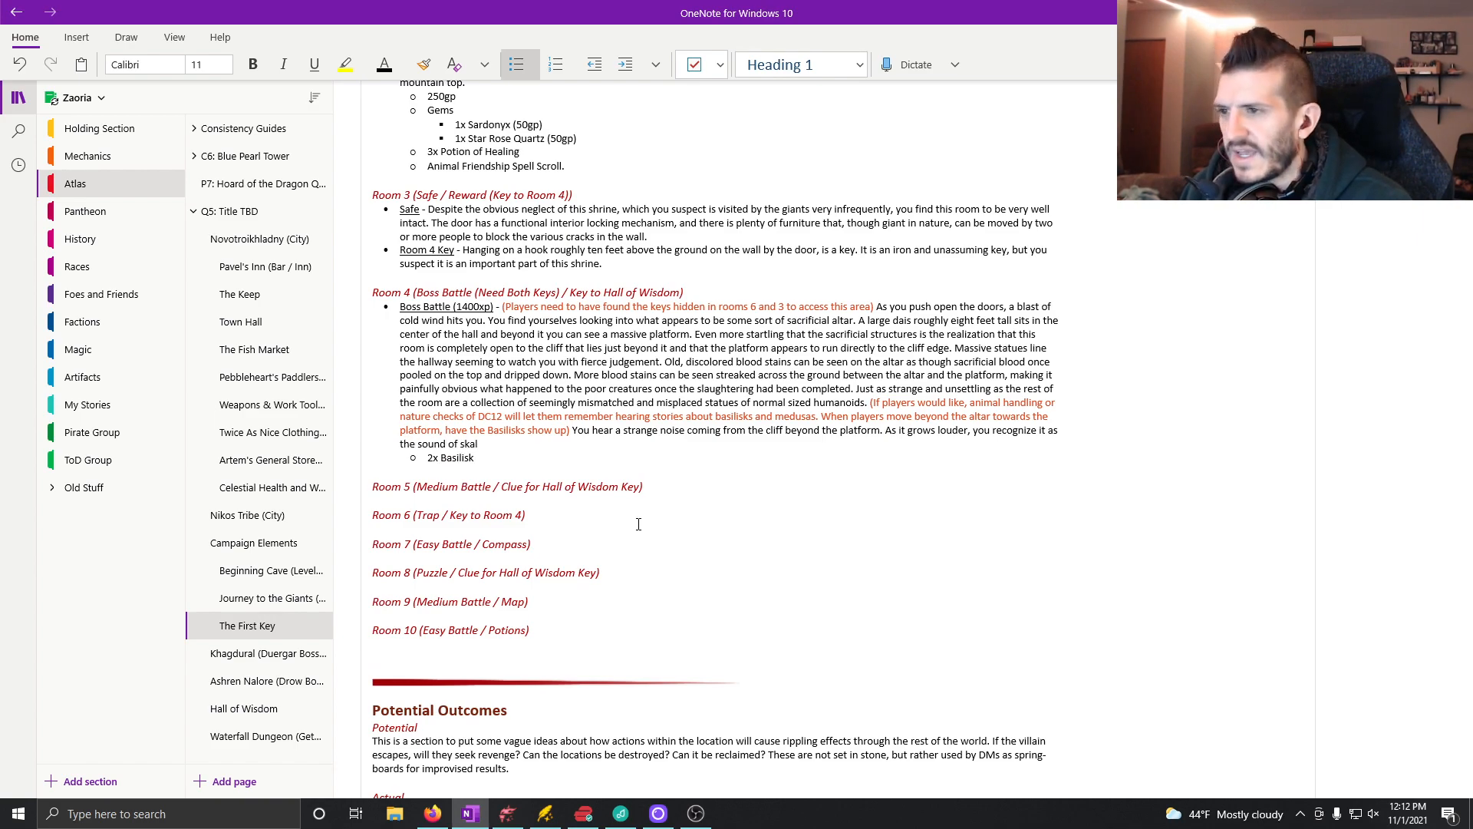
Step: Add the sentence "As it grows louder, you recognize it as the sound of scales scraping along stone." to the boss battle description
{"action": "key", "text": "BackSpace"}
{"action": "key", "text": "BackSpace"}
{"action": "key", "text": "BackSpace"}
{"action": "type", "text": "cognize it as the sound of s"}
{"action": "type", "text": "cales"}
{"action": "type", "text": " scra"}
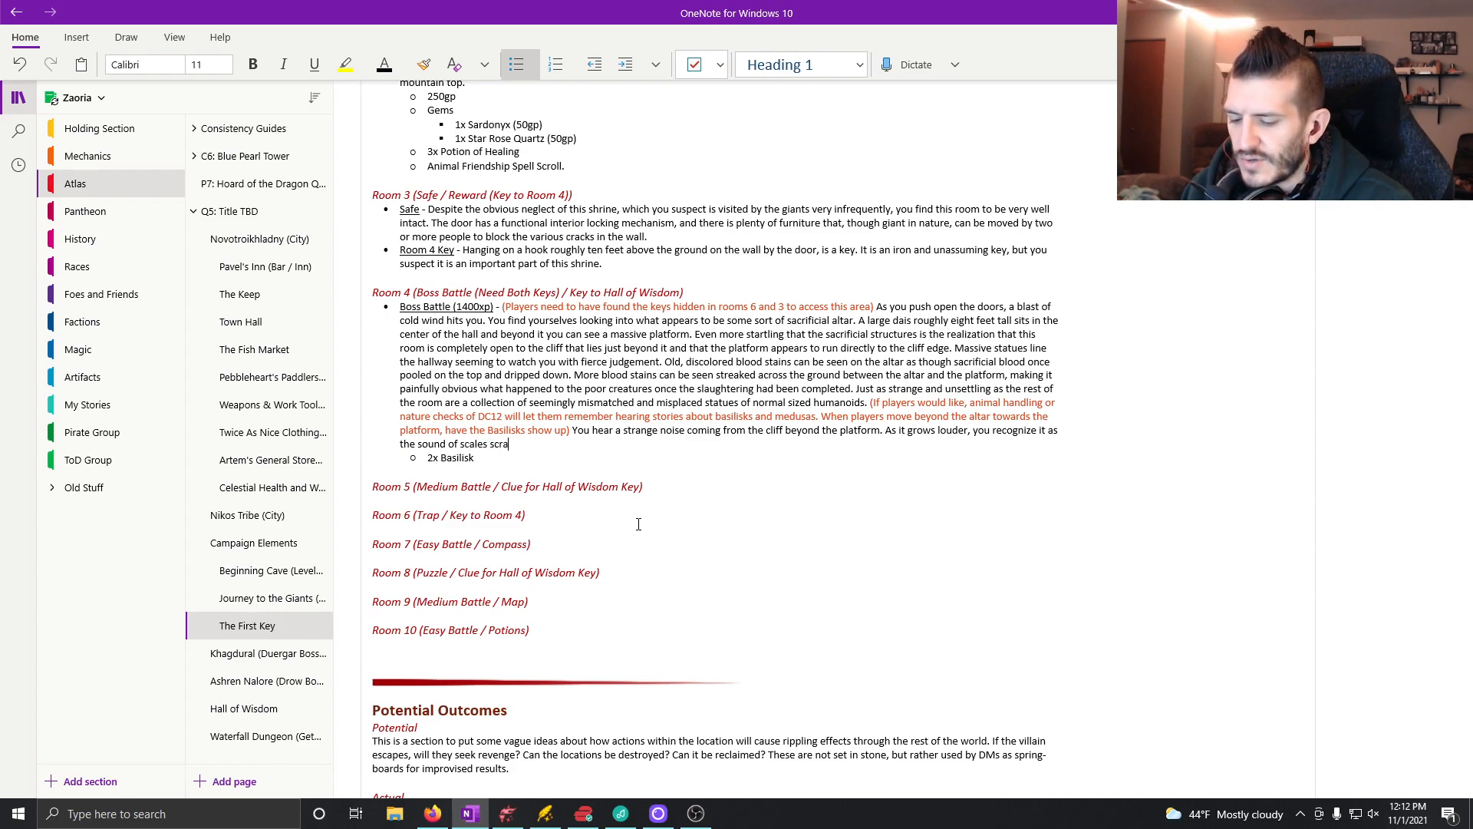
{"action": "type", "text": "ping along stone."}
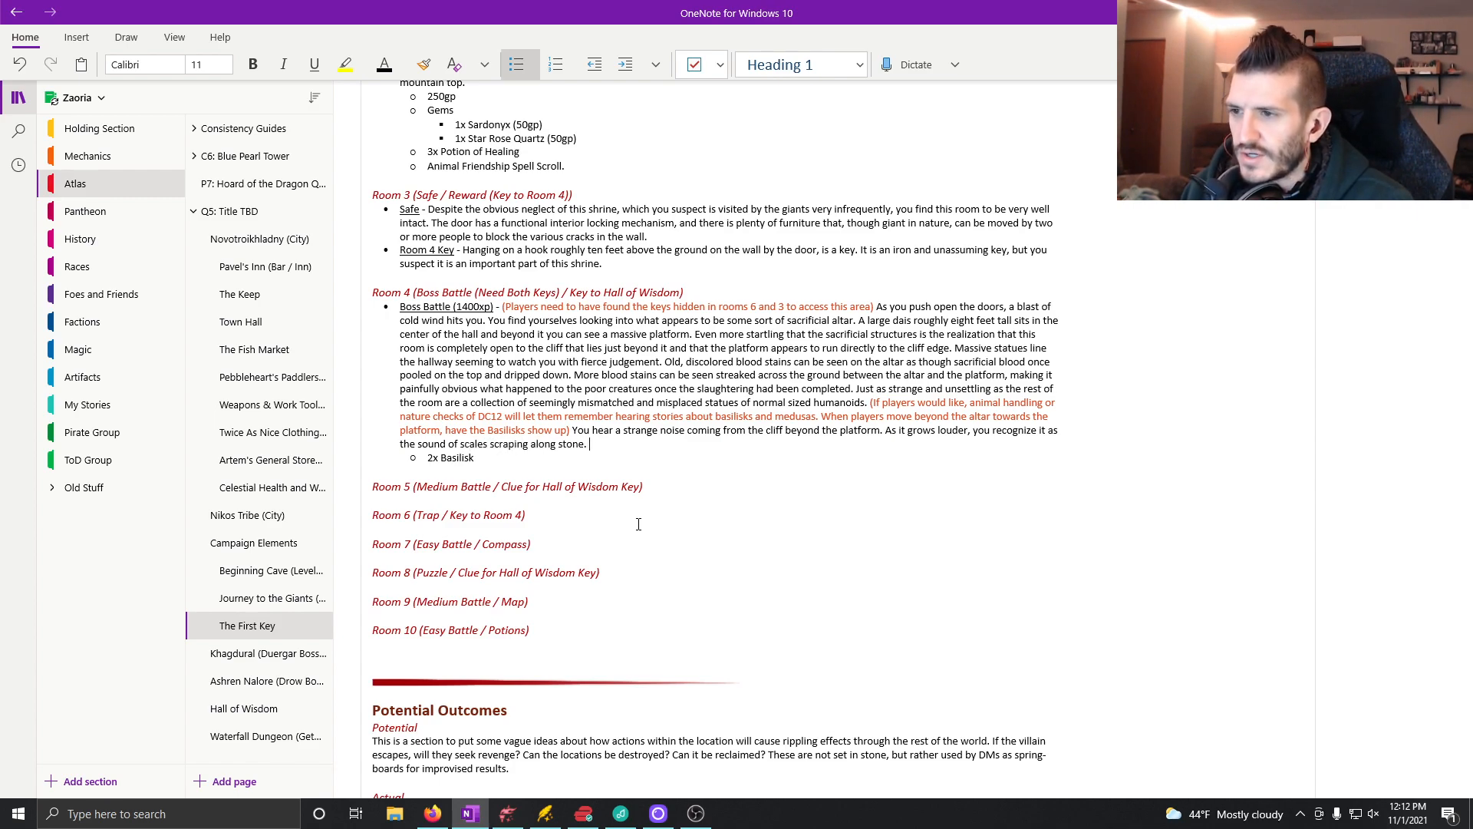
{"action": "type", "text": " Before l"}
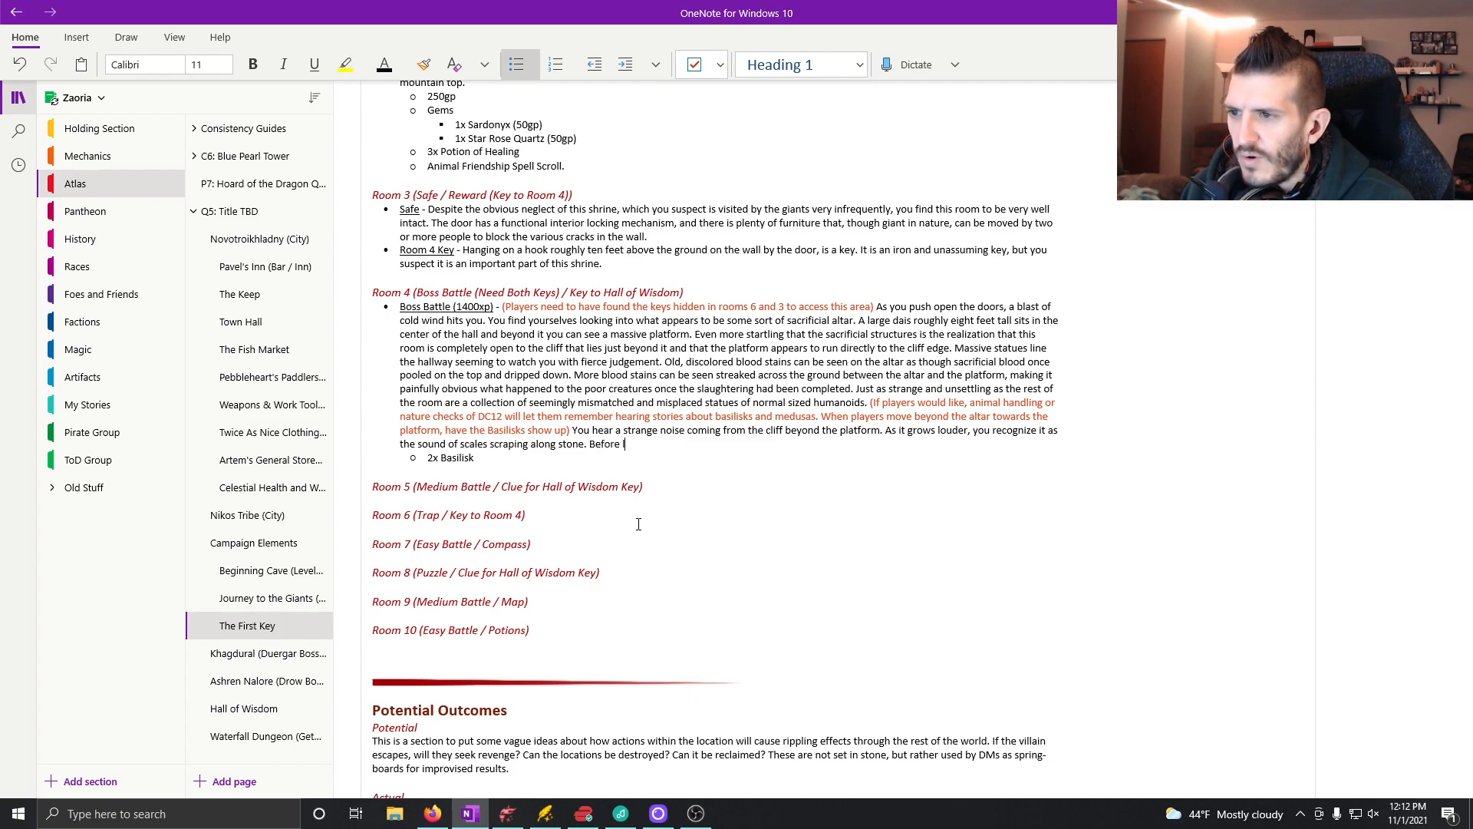
{"action": "type", "text": "ong, a long, liza"}
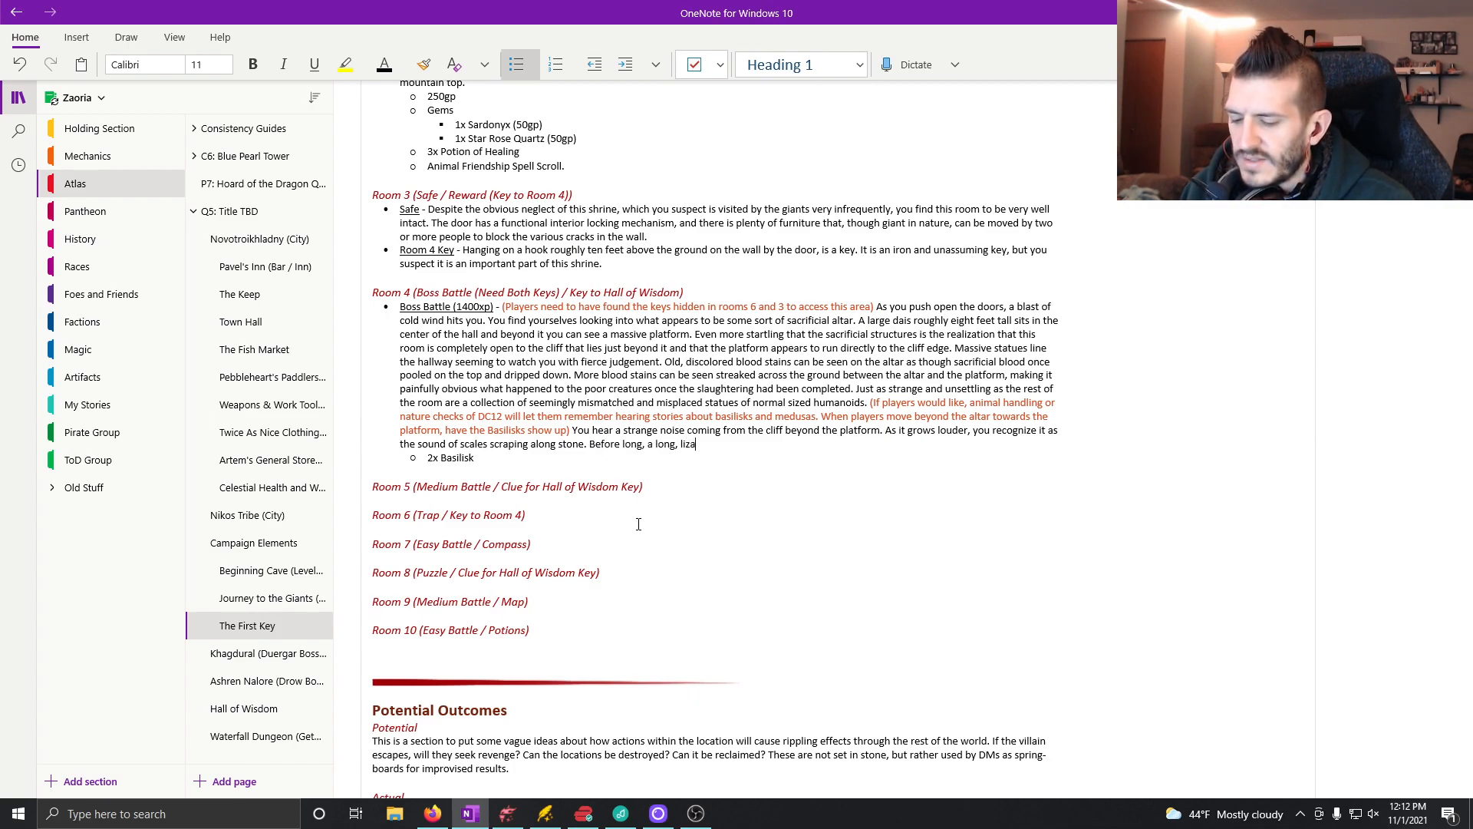
{"action": "type", "text": "rd-like sno"}
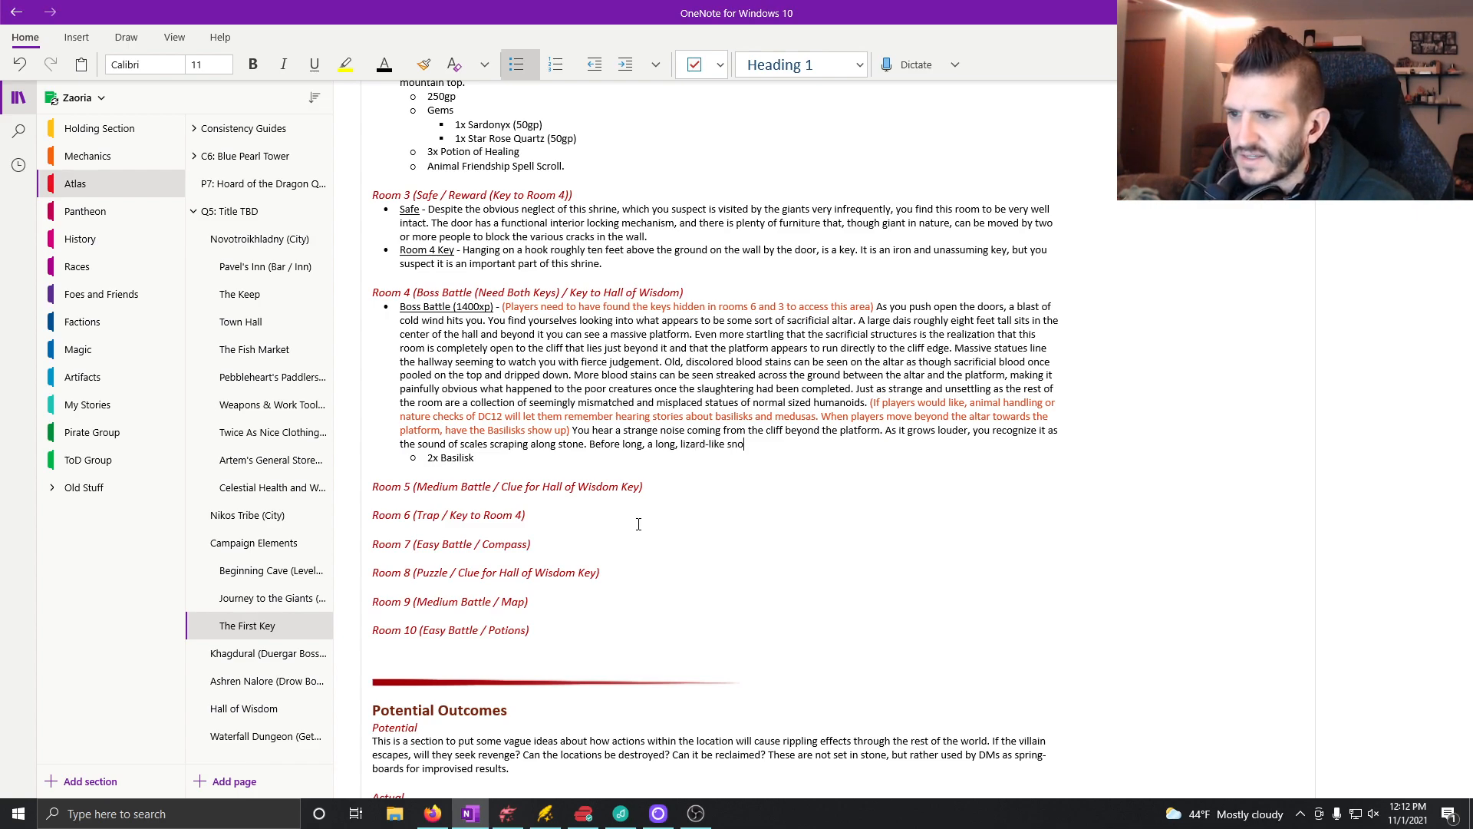
{"action": "type", "text": "ut appears "}
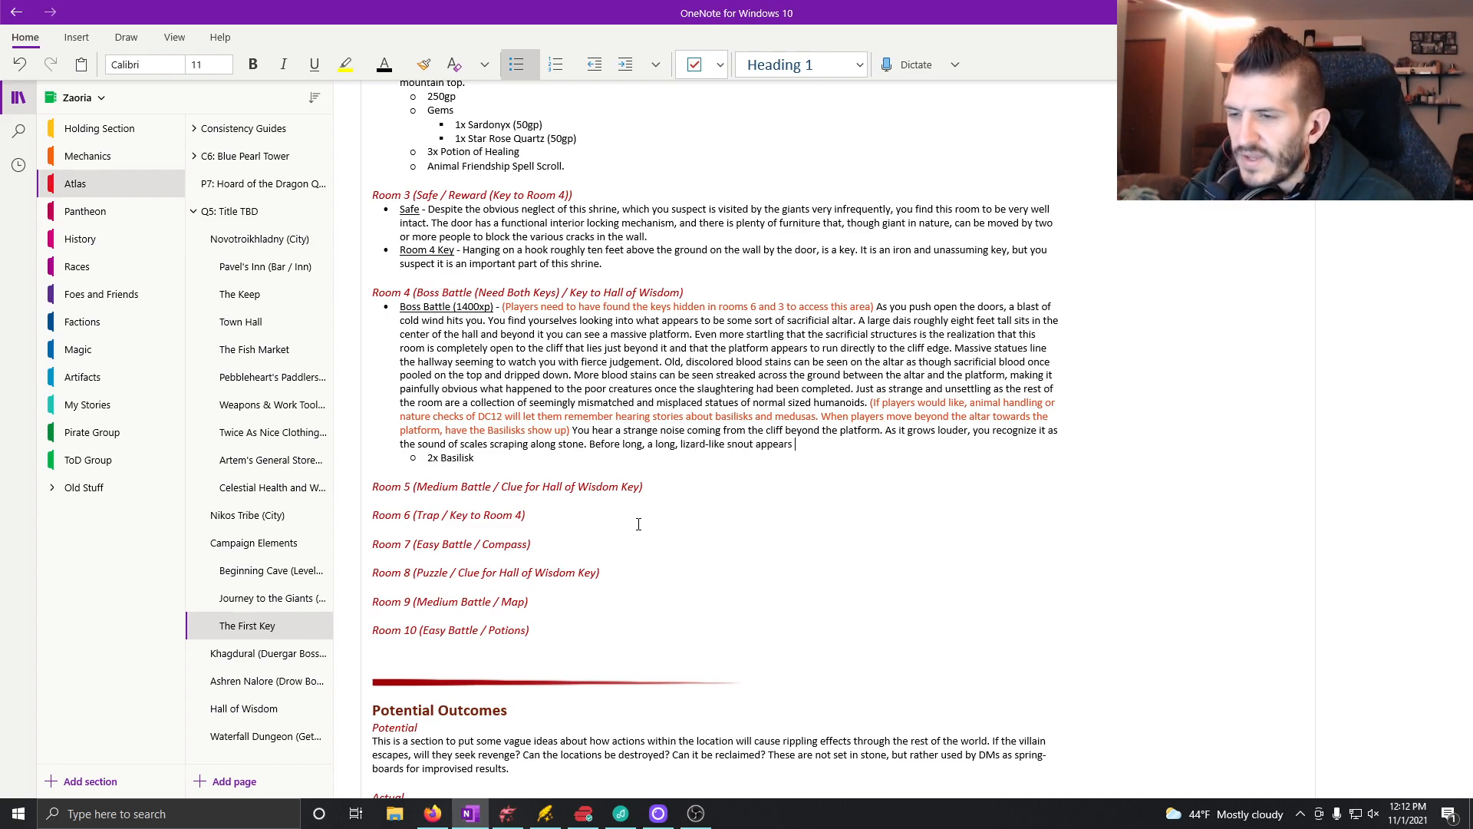
{"action": "type", "text": "from o"}
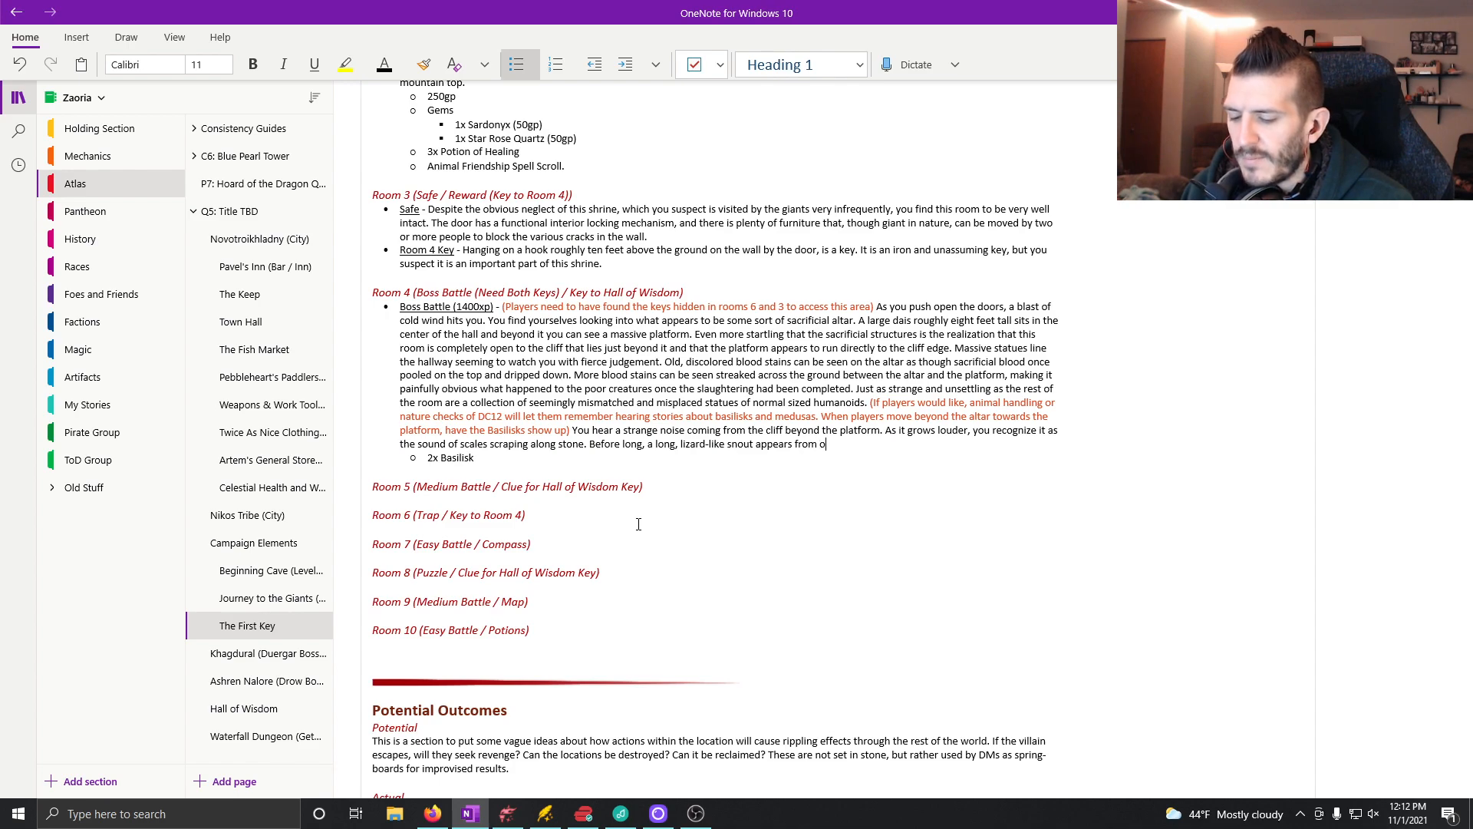
{"action": "type", "text": "ver the cliff"}
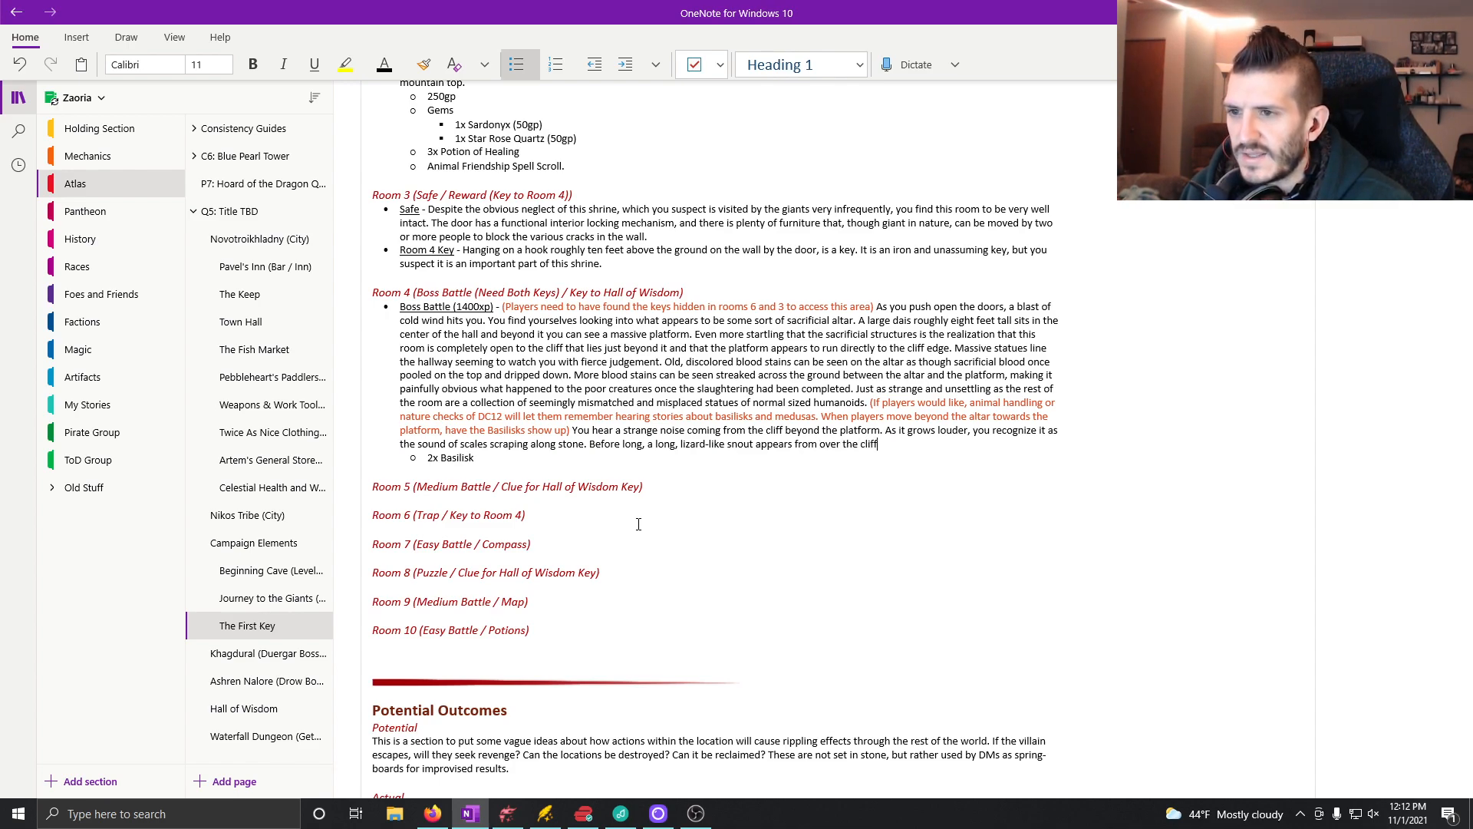
{"action": "type", "text": " side."}
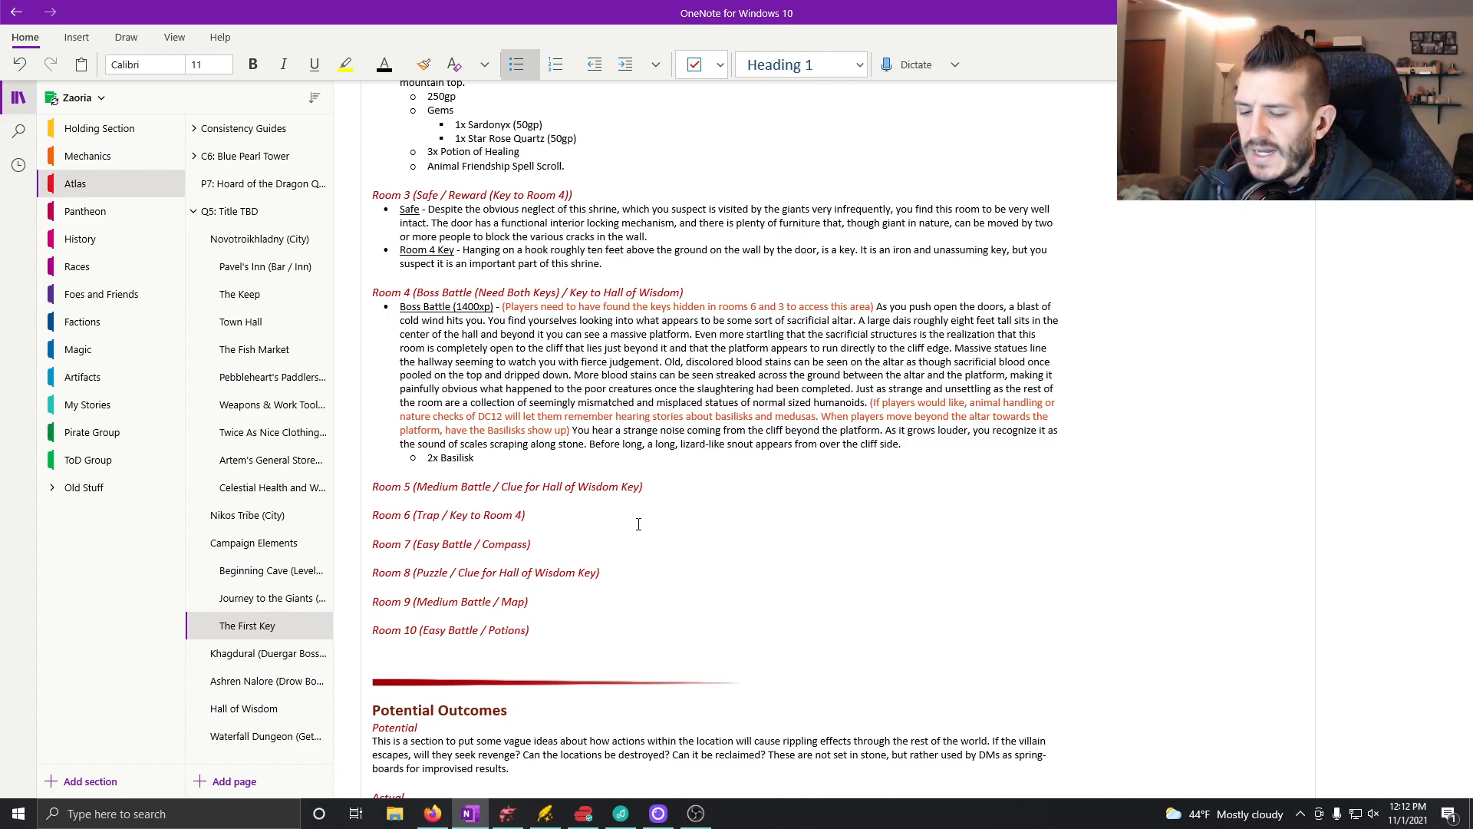
Step: Insert "pair of" before "long, lizard-like snout" and extend the sentence's end with ", followed by the rest of the basilisk bodies."
{"action": "key", "text": "BackSpace"}
{"action": "type", "text": ", followed"}
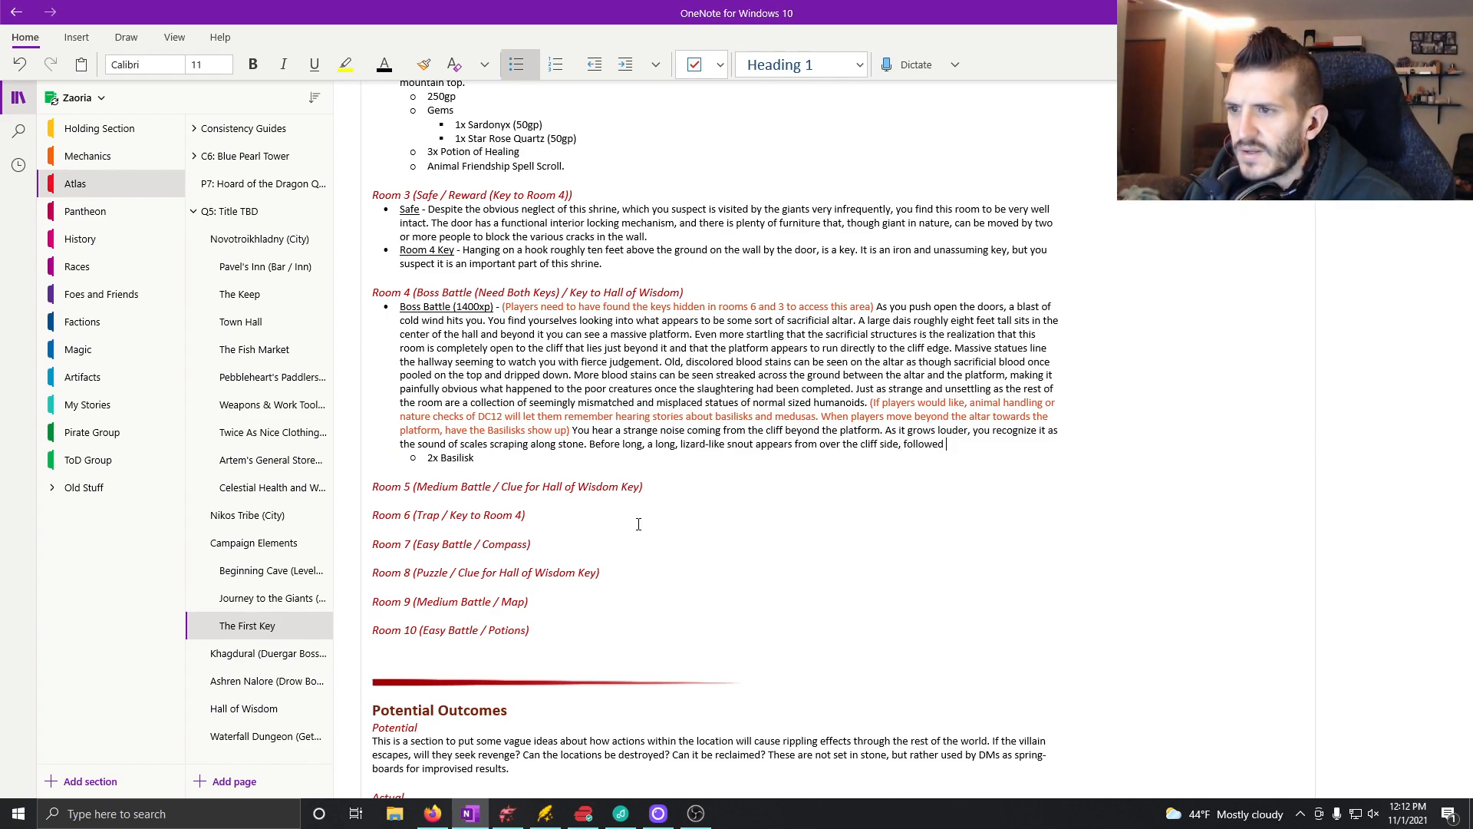
{"action": "left_click", "coordinate": [656, 446]}
{"action": "type", "text": "pair of "}
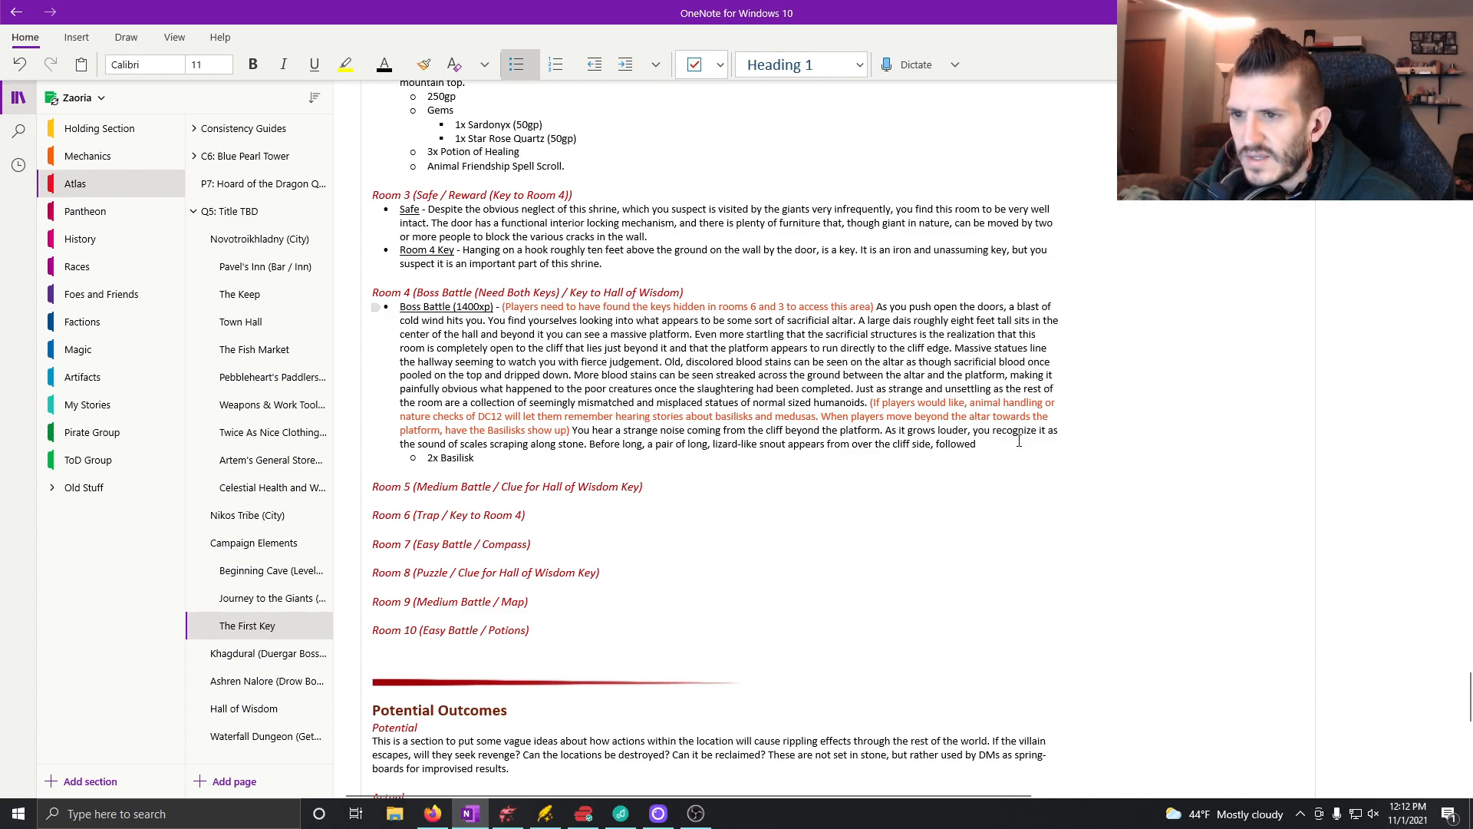
{"action": "type", "text": " by the rest of the ba"}
{"action": "type", "text": "silisk bodies."}
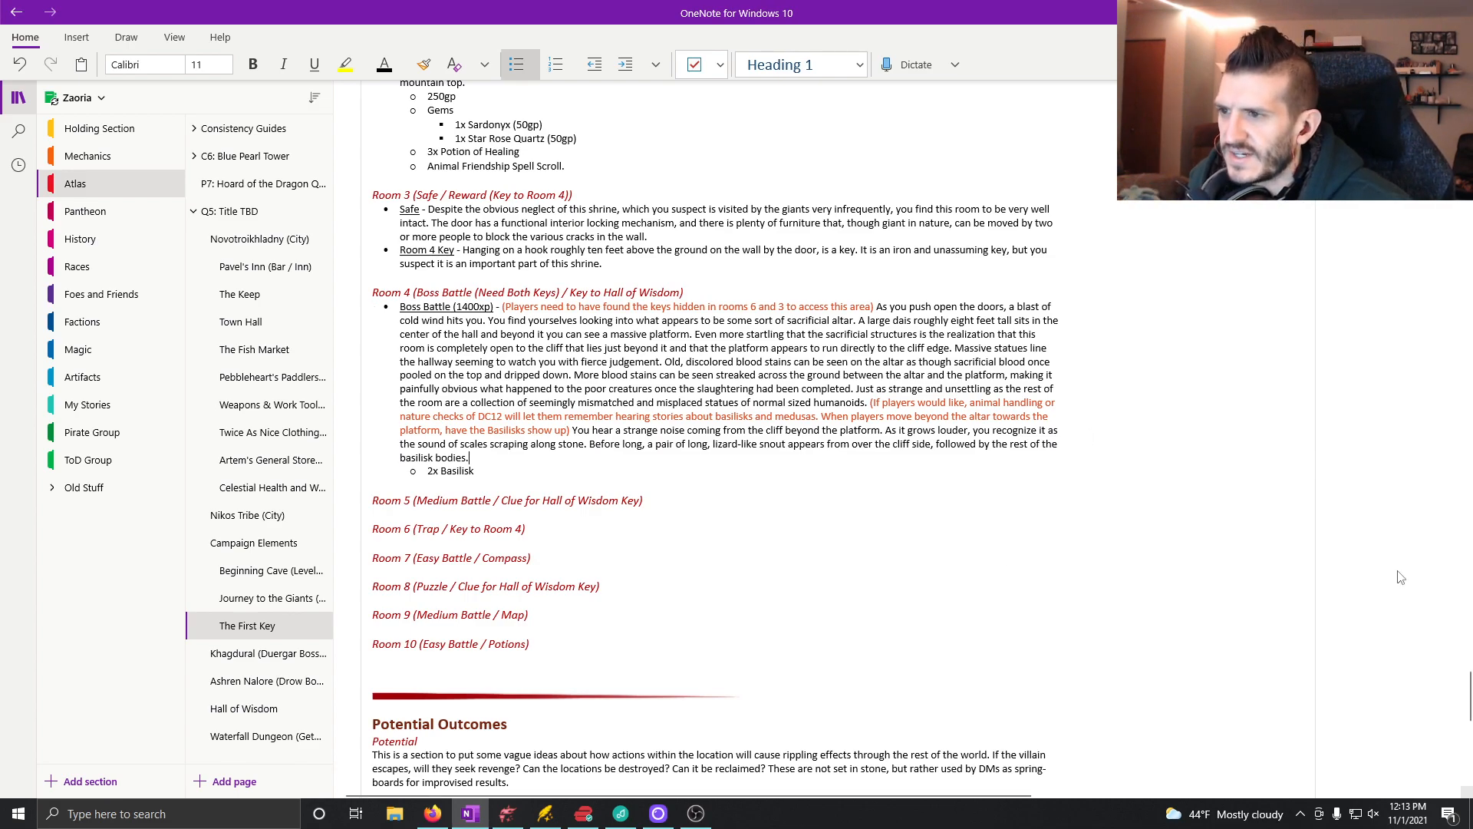
Step: Add a top-level bullet below "2x Basilisk" with the underlined label "Key to Hall of Wisdom" and a non-underlined dash
{"action": "left_click", "coordinate": [481, 472]}
{"action": "key", "text": "Return"}
{"action": "key", "text": "shift+Tab"}
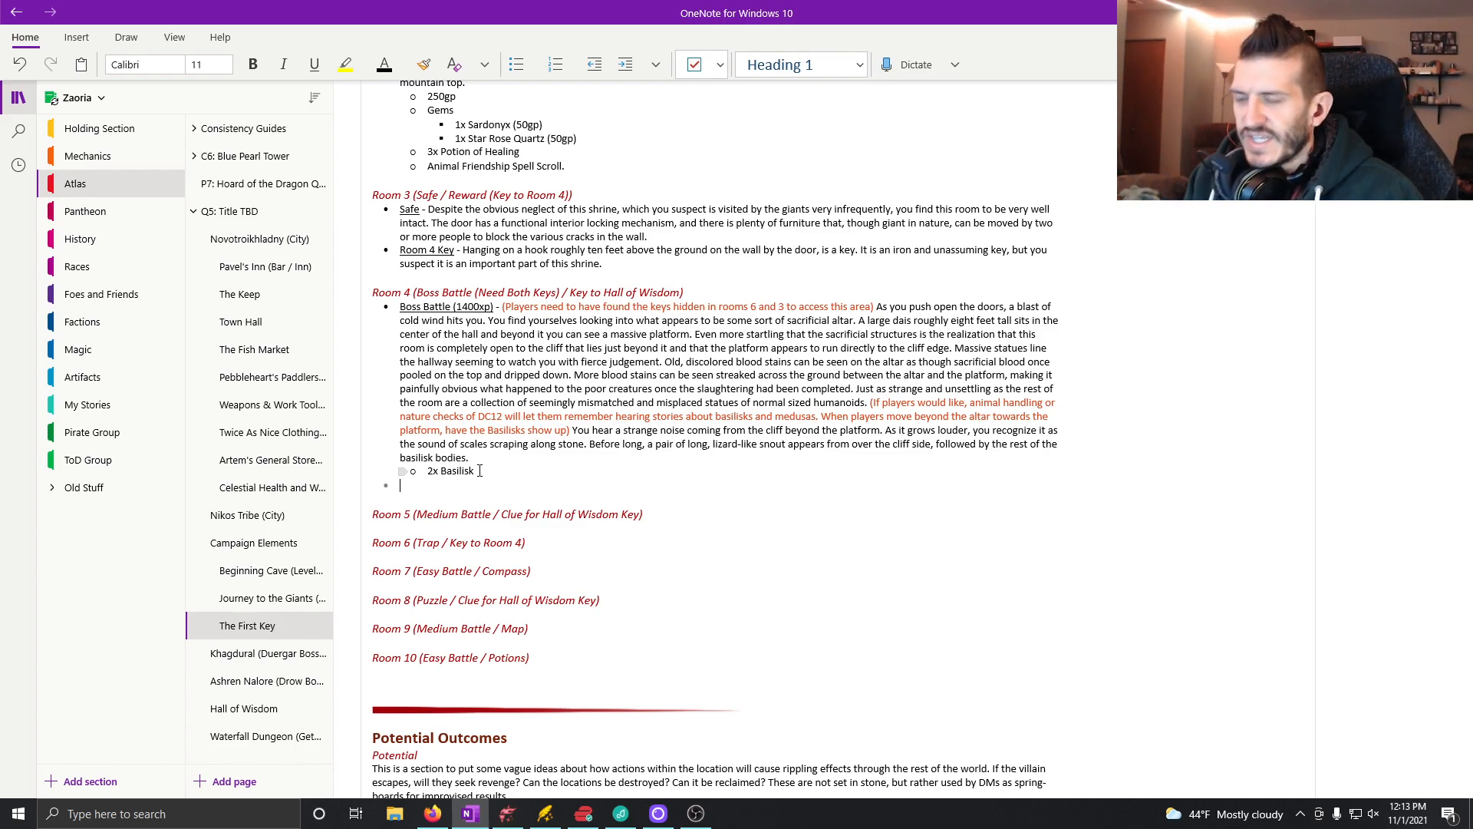
{"action": "key", "text": "ctrl+u"}
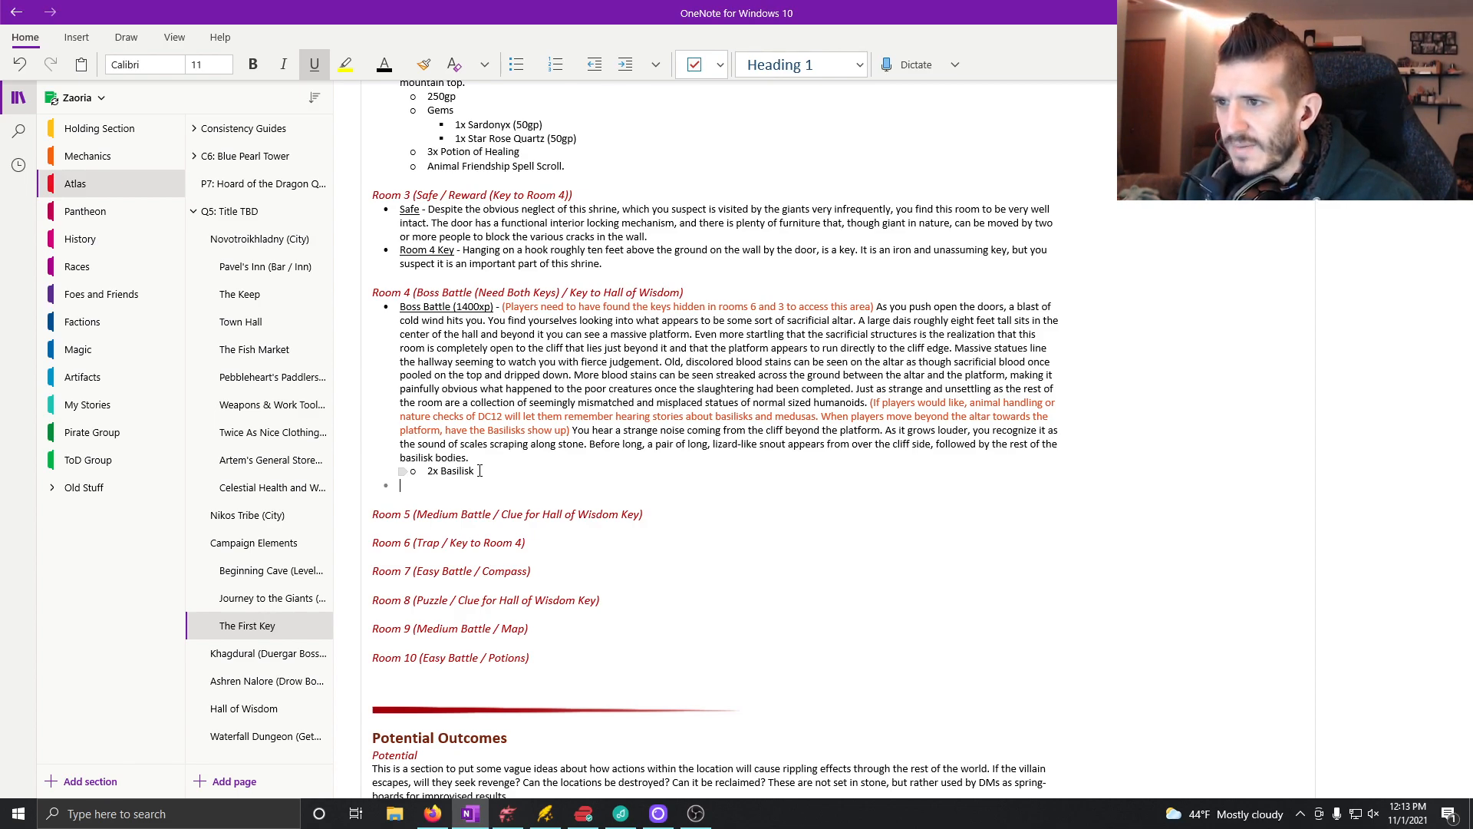
{"action": "type", "text": "Key to Hall of "}
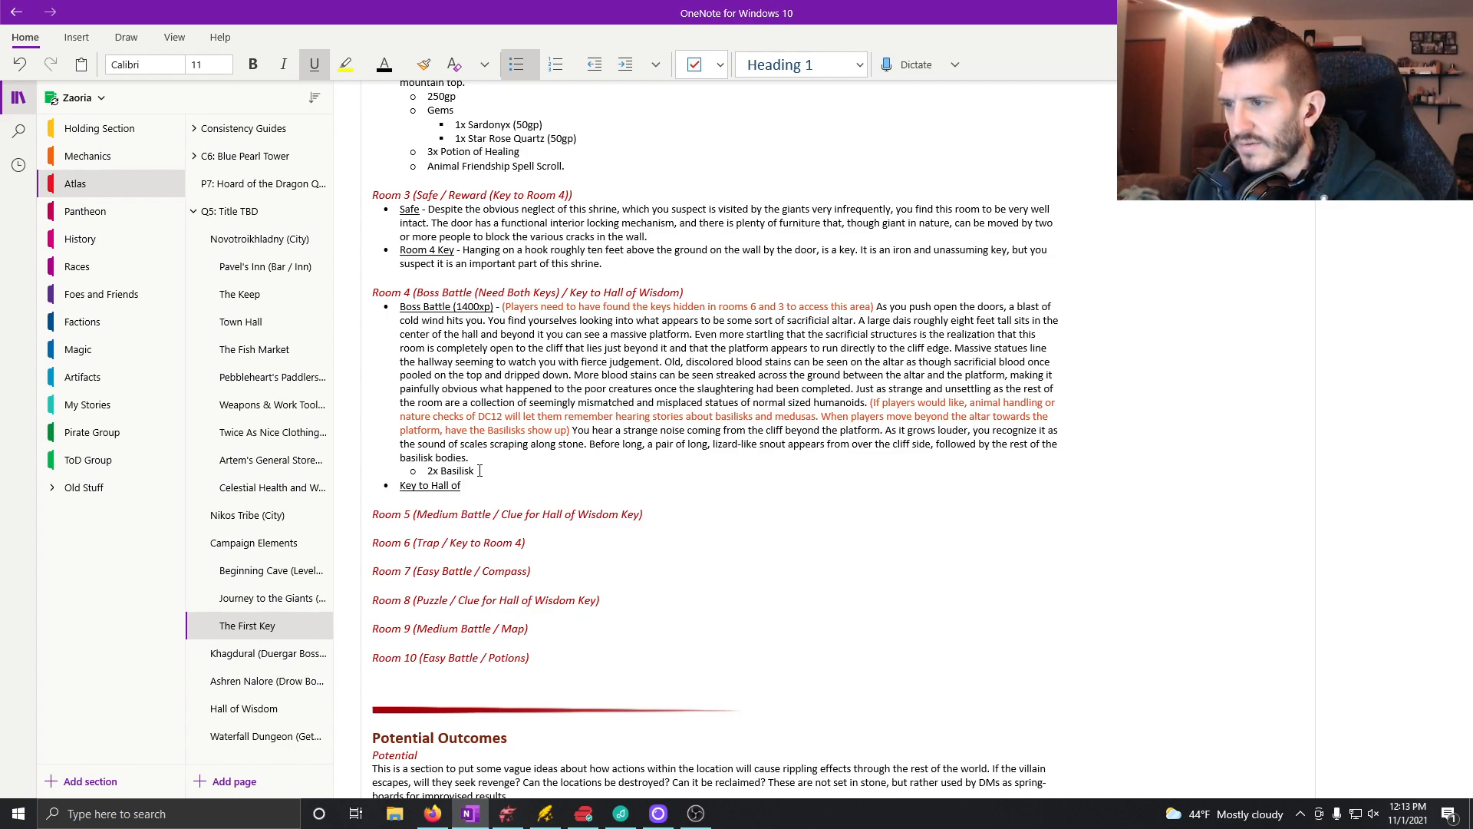
{"action": "type", "text": "Wisdom"}
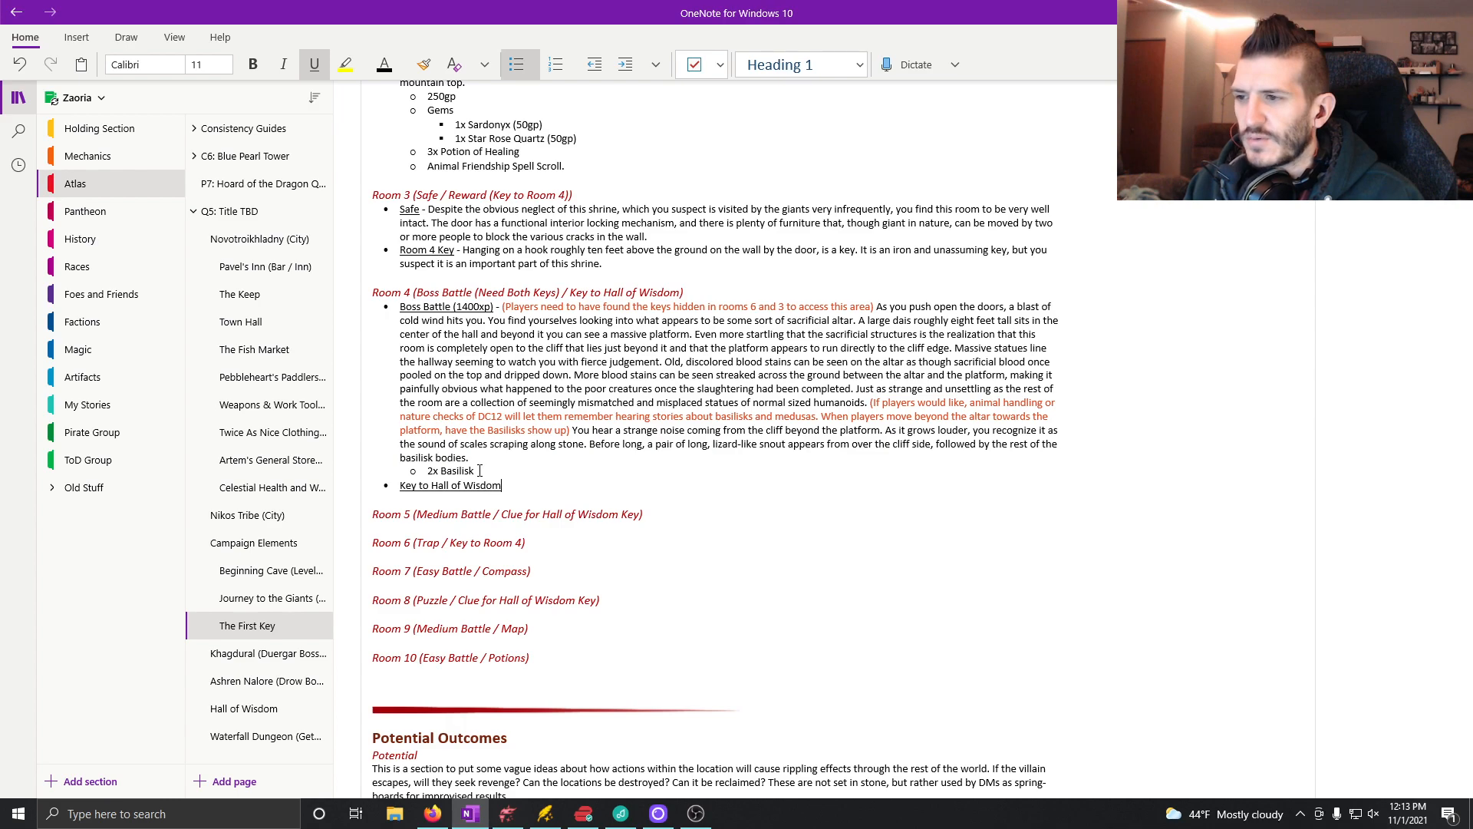
{"action": "key", "text": "ctrl+u"}
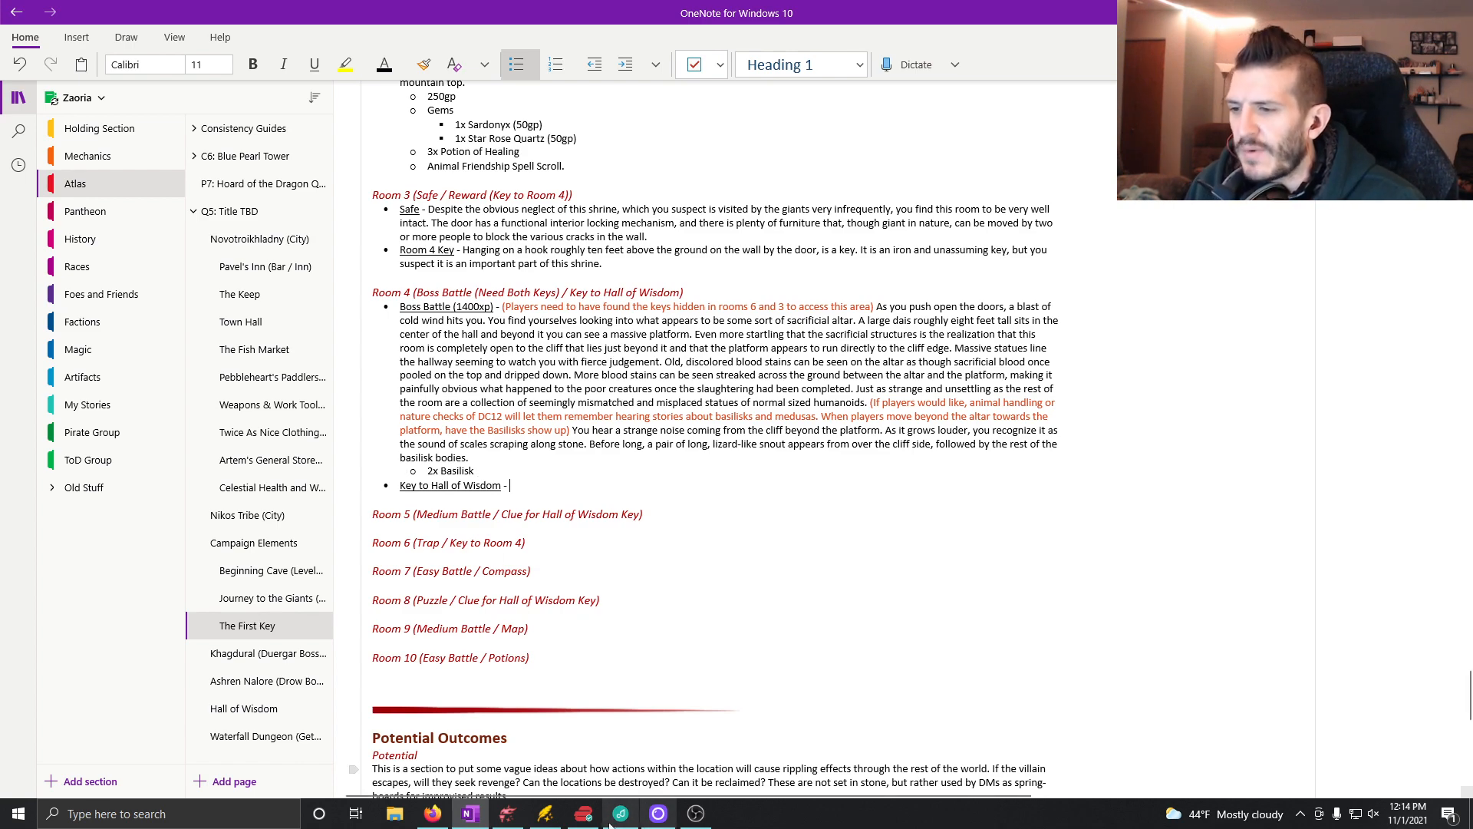
Step: Check the shrine map in Dungeondraft, return to OneNote, and begin the key entry with "As you look around the room, with the carnage evident"
{"action": "left_click", "coordinate": [509, 819]}
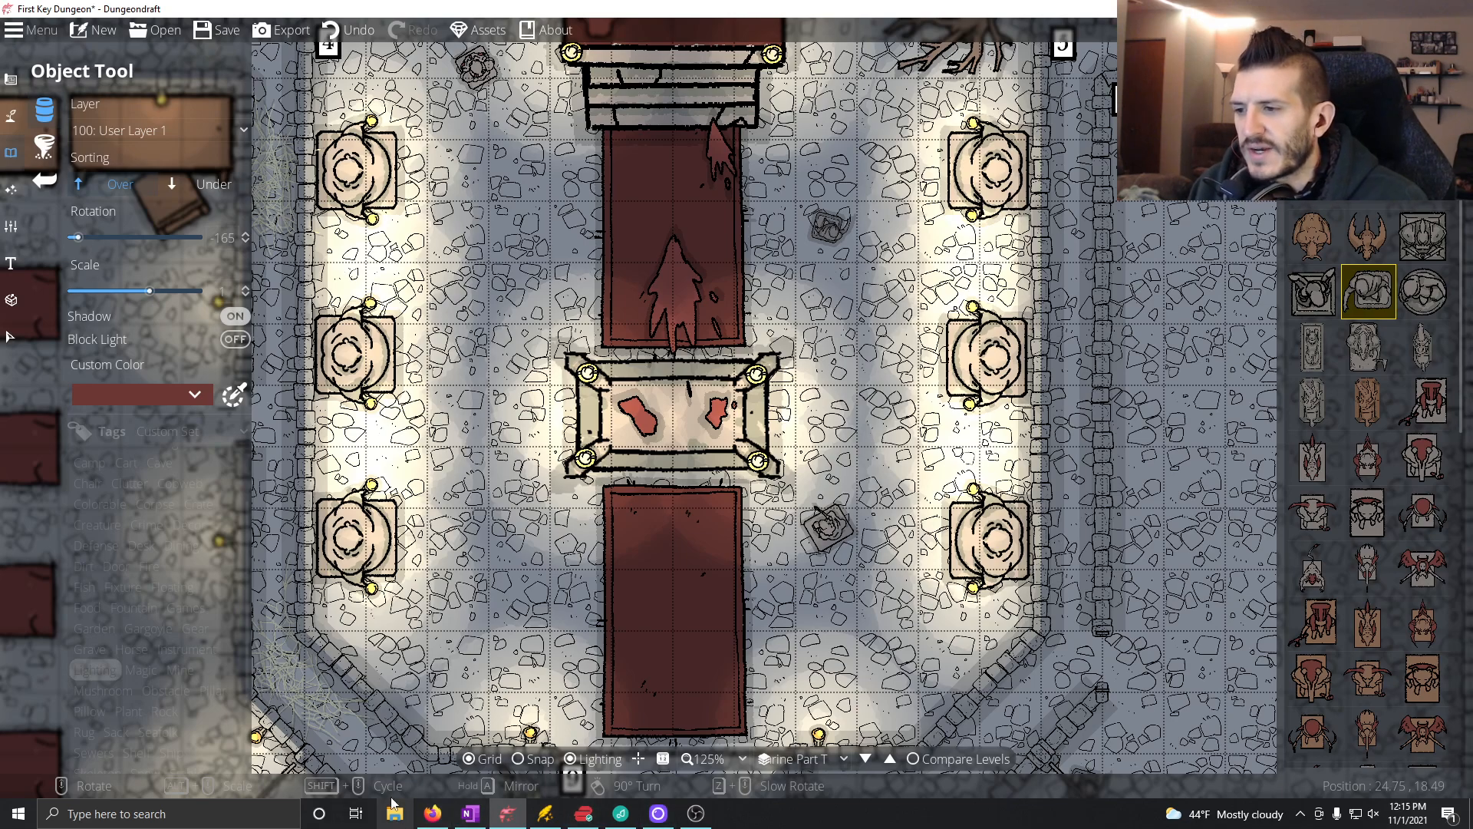
{"action": "left_click", "coordinate": [471, 813]}
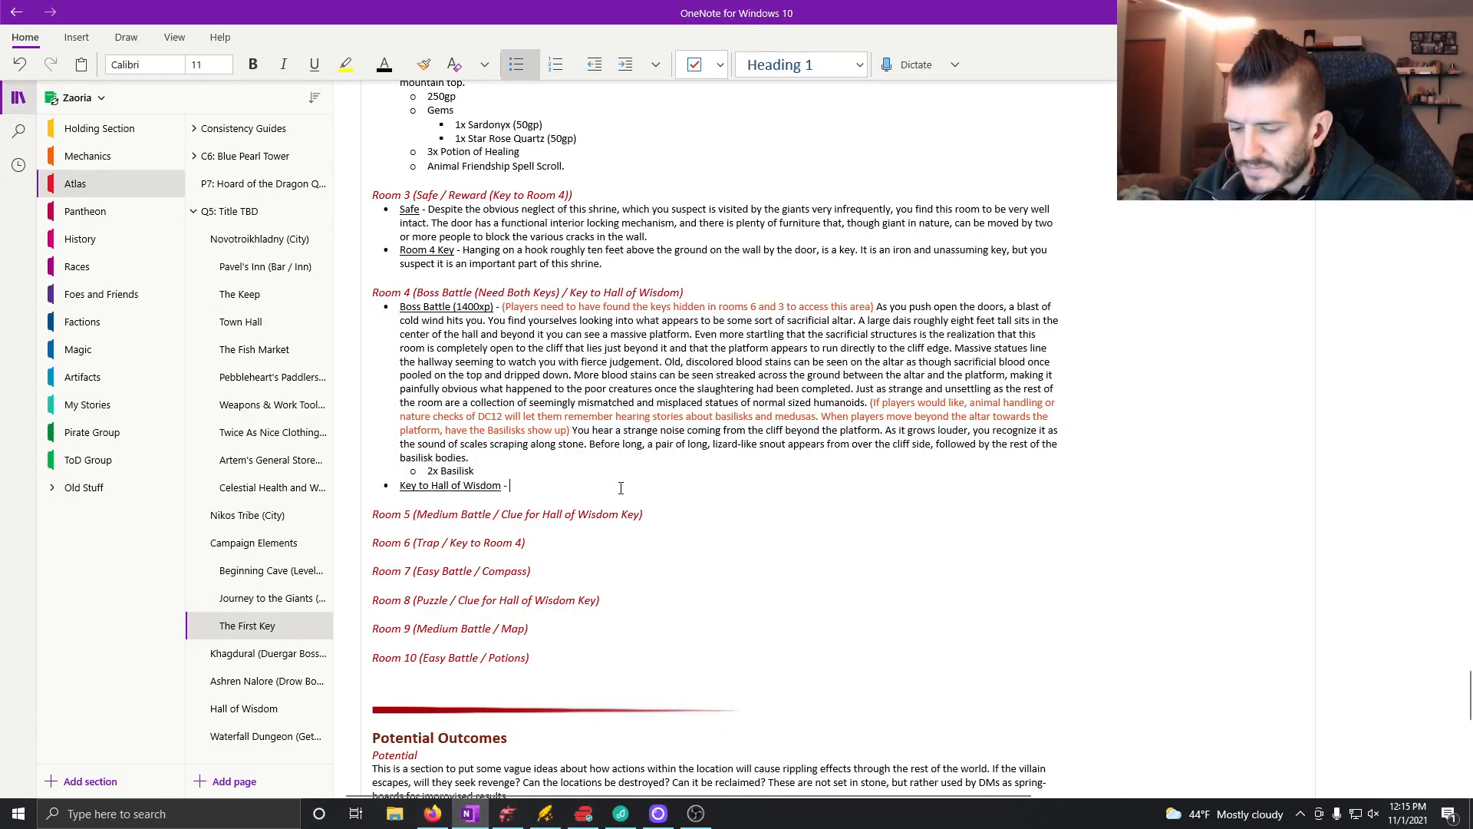
{"action": "type", "text": "As you"}
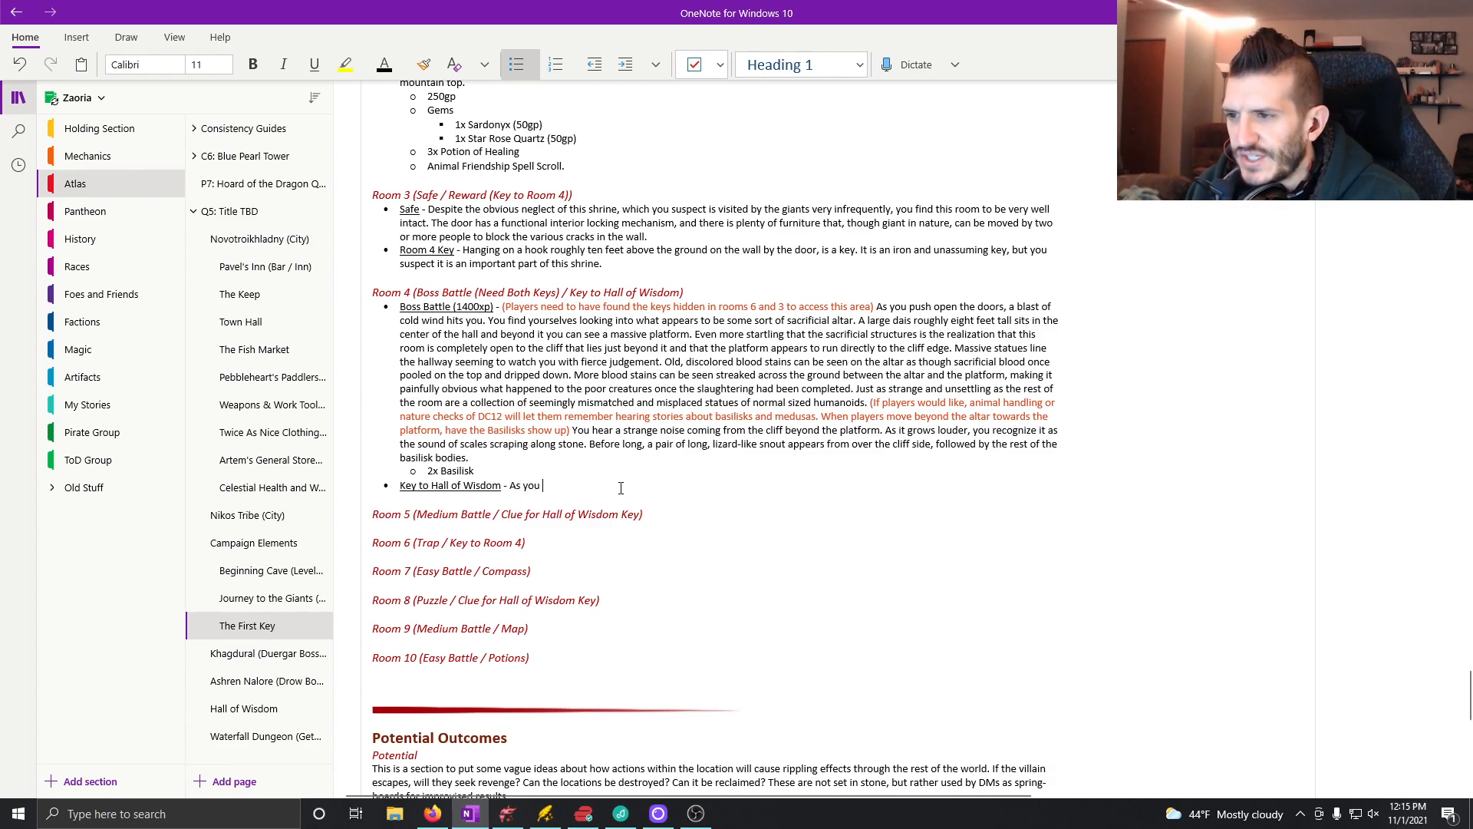
{"action": "type", "text": " look around the room"}
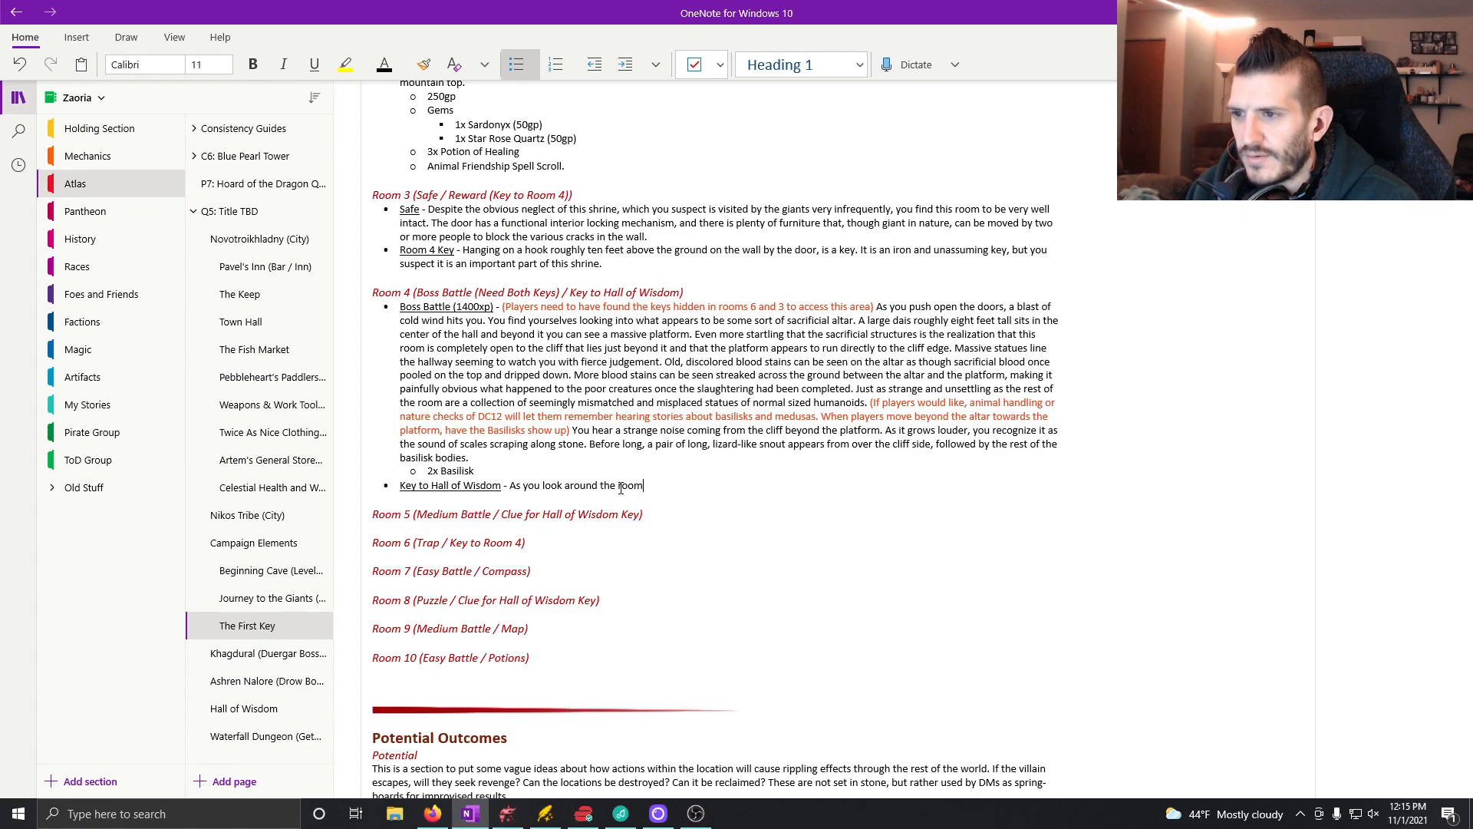
{"action": "type", "text": ", with "}
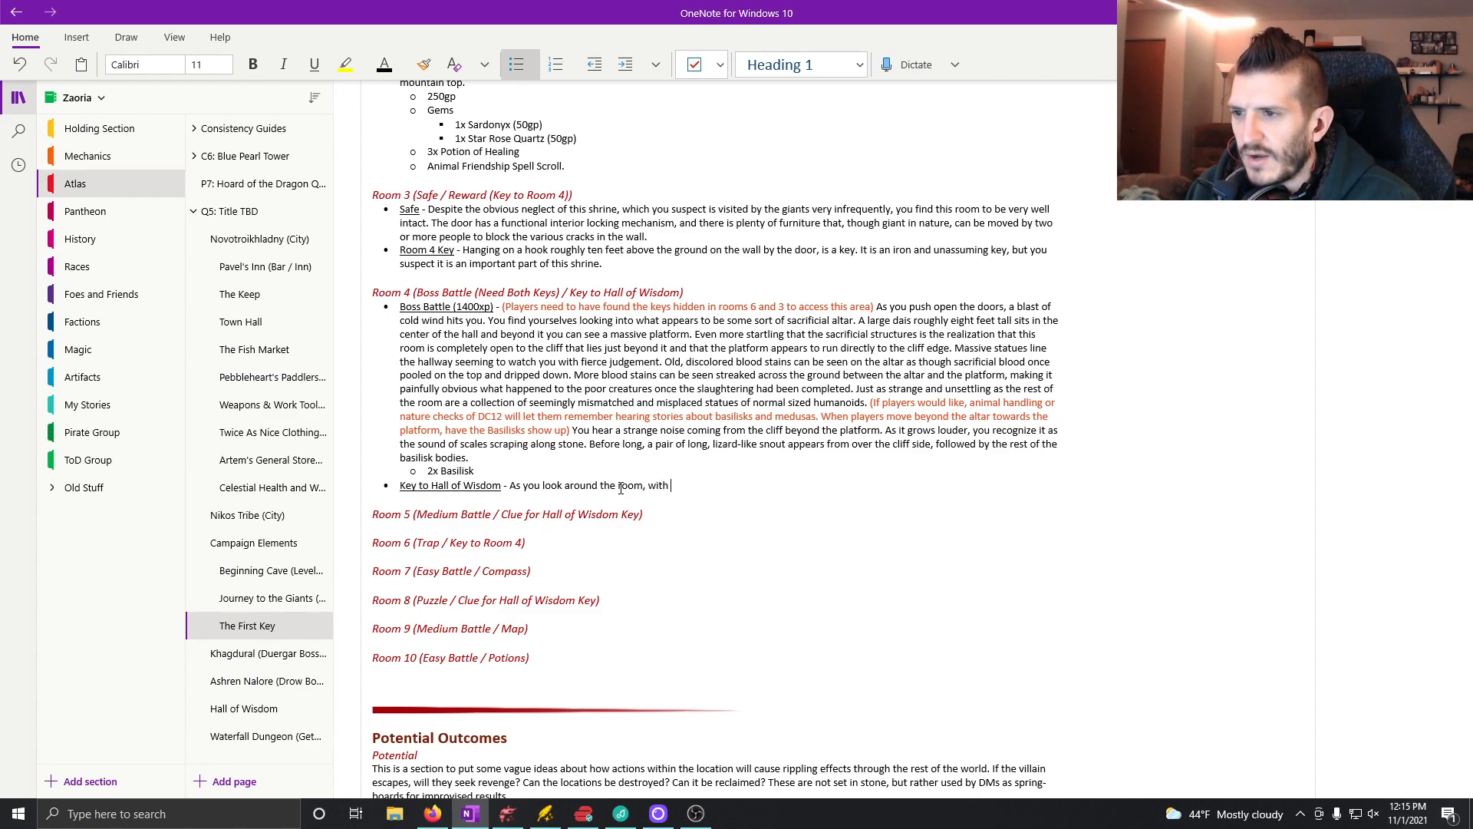
{"action": "type", "text": "the carnage "}
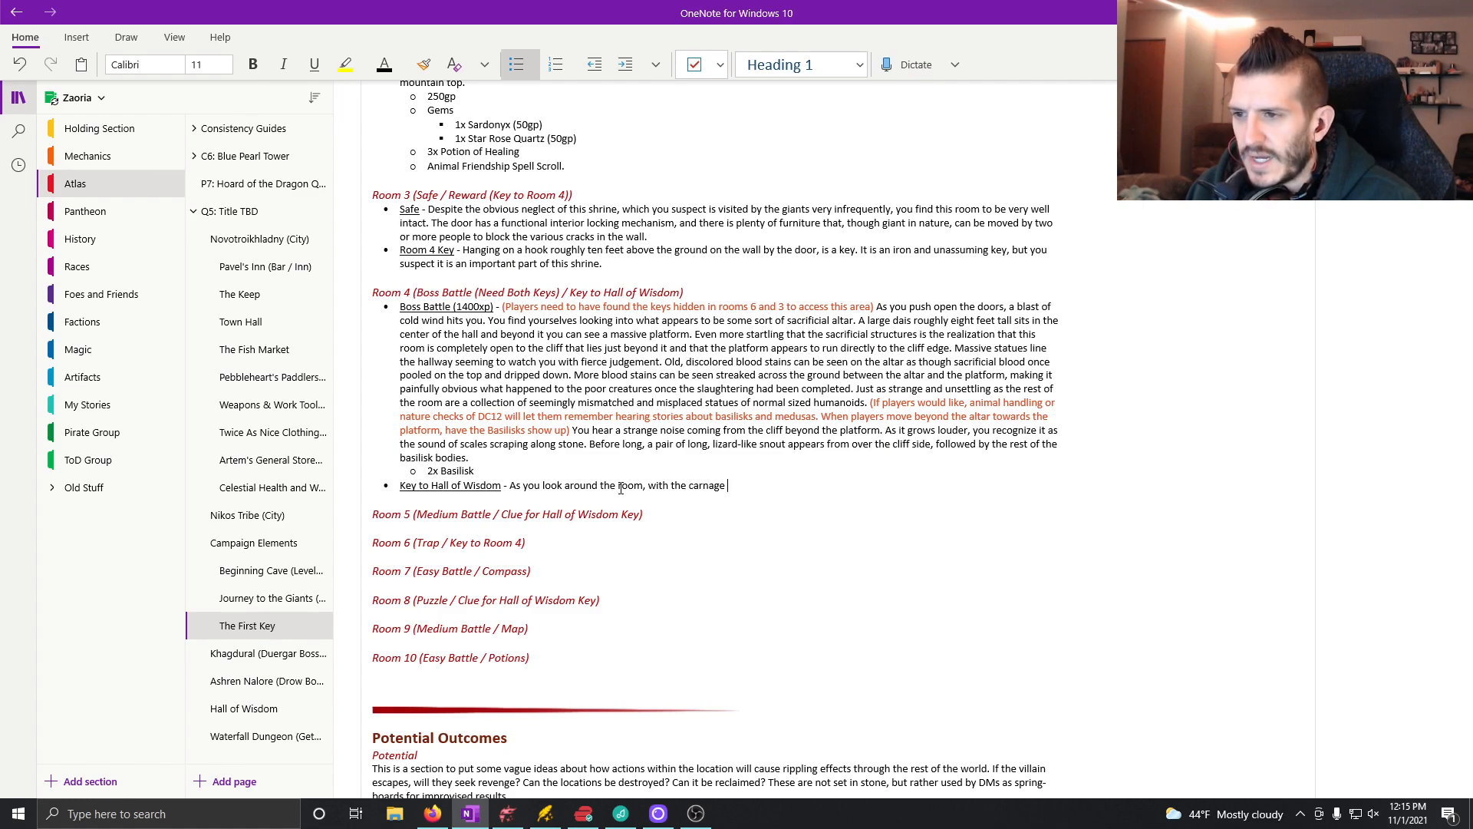
{"action": "type", "text": "evident"}
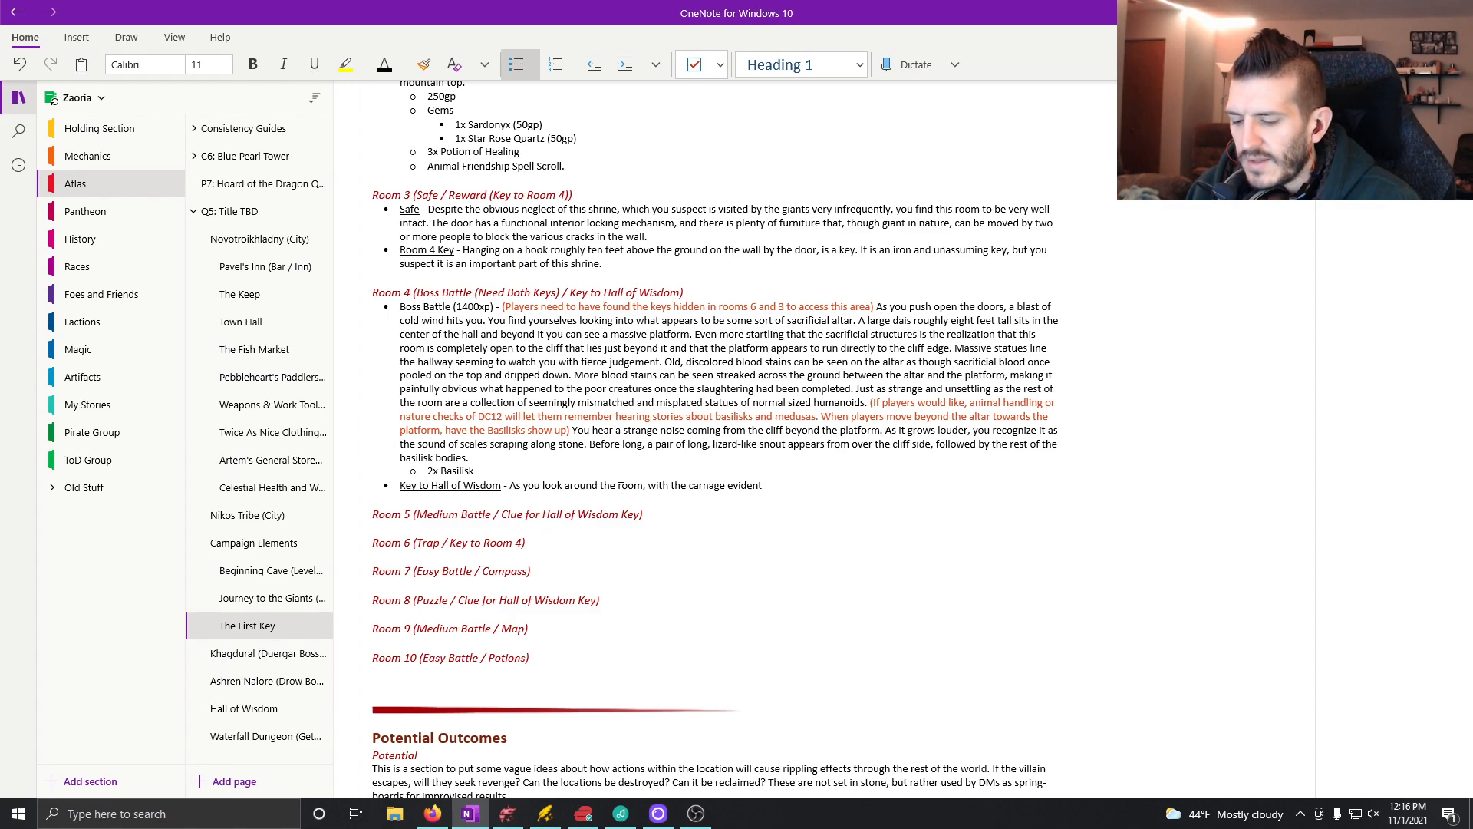
{"action": "type", "text": " but over a"}
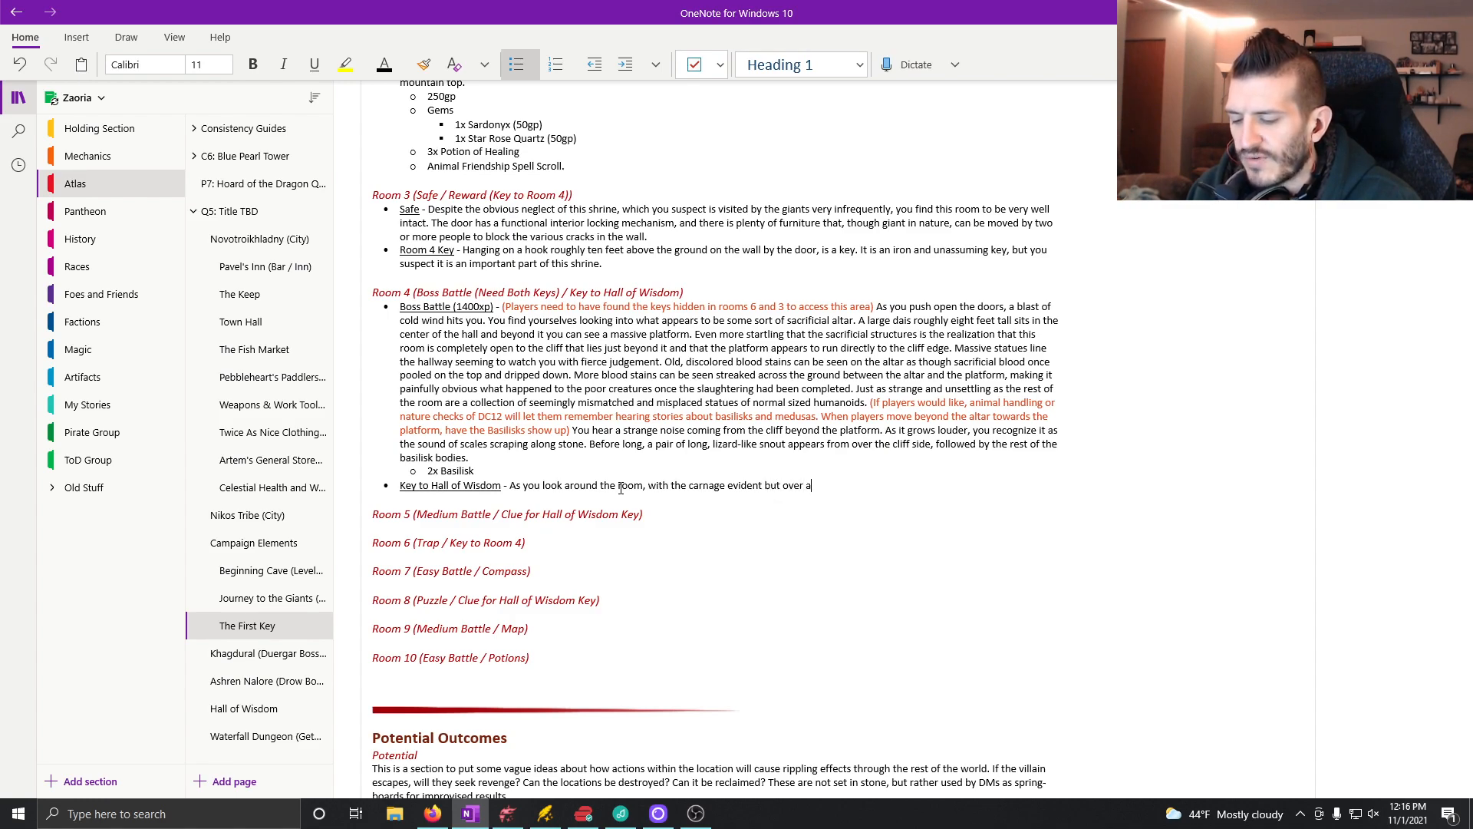
{"action": "type", "text": "ll around yo"}
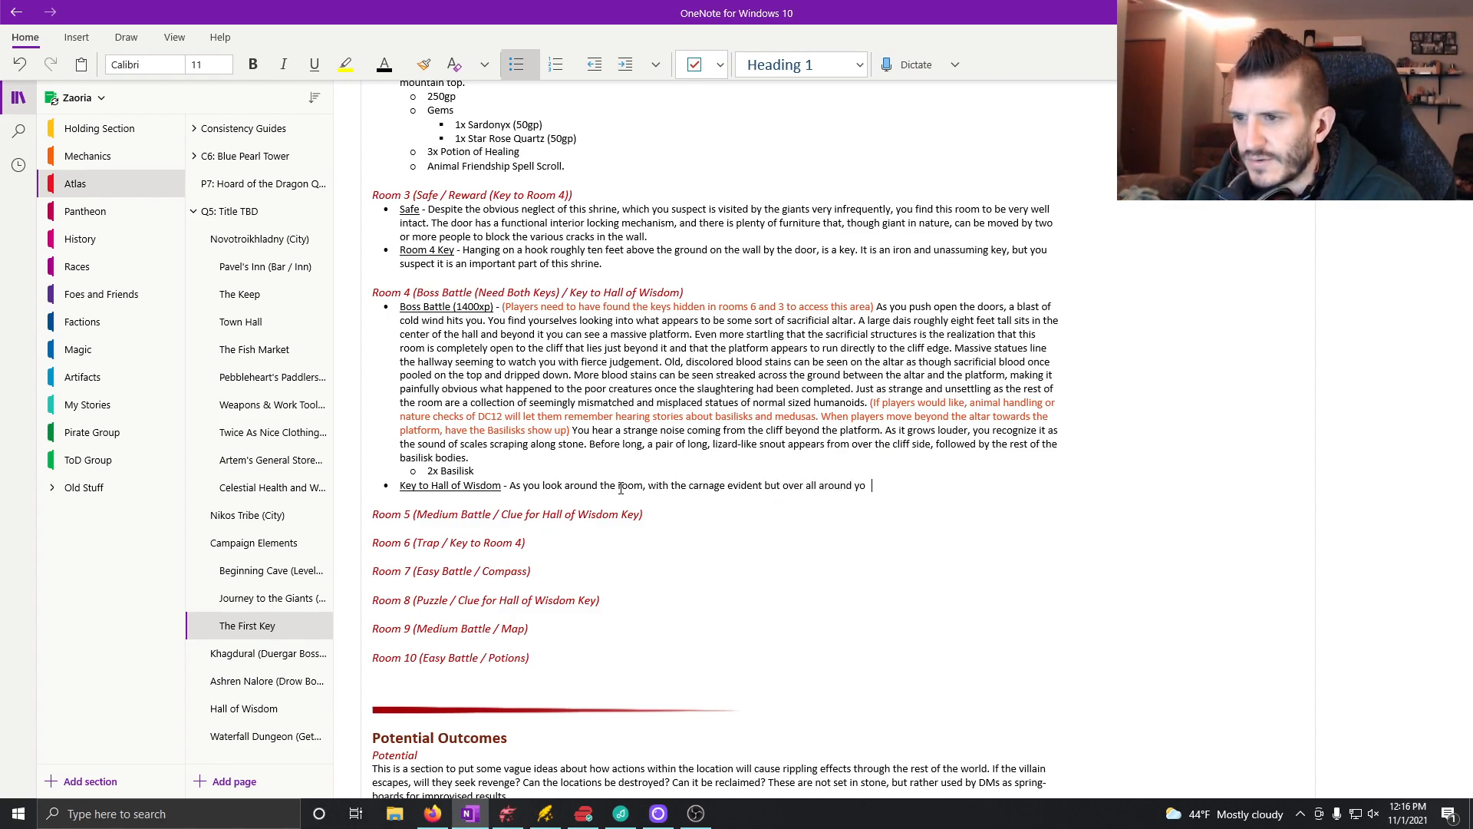
{"action": "type", "text": "u, you"}
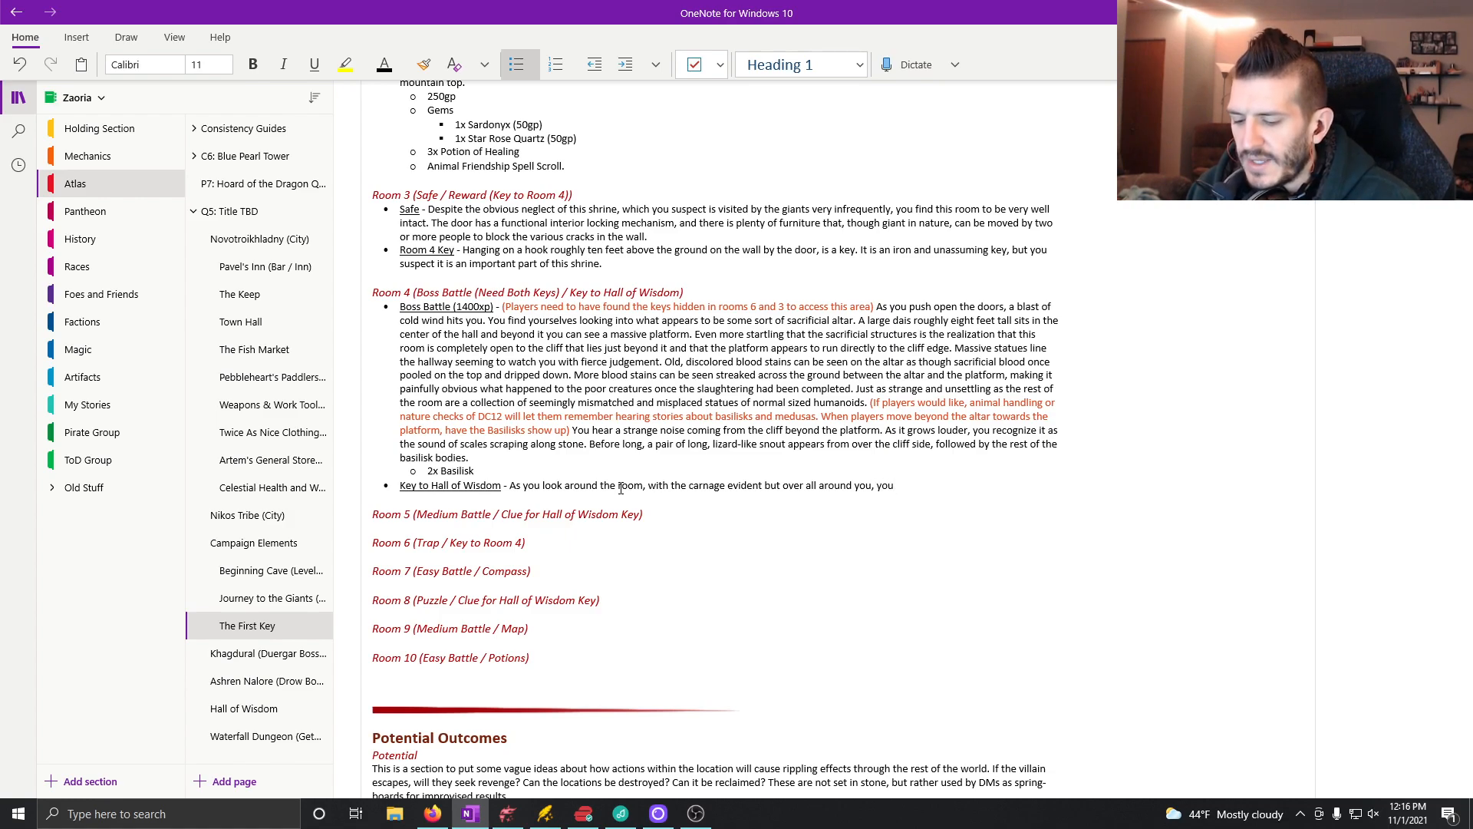
{"action": "type", "text": " take a moment to recall your mission he"}
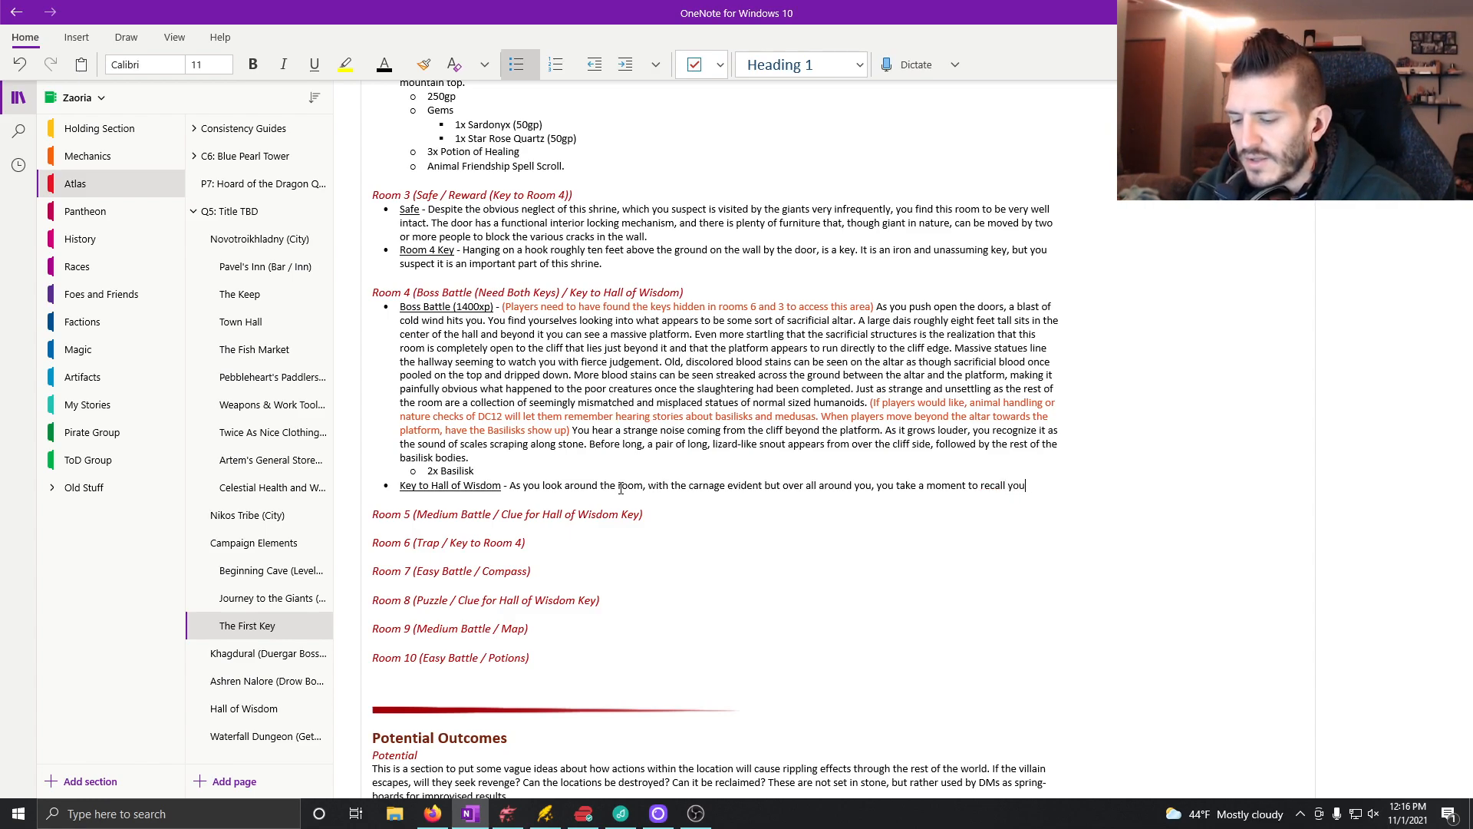
{"action": "type", "text": "re."}
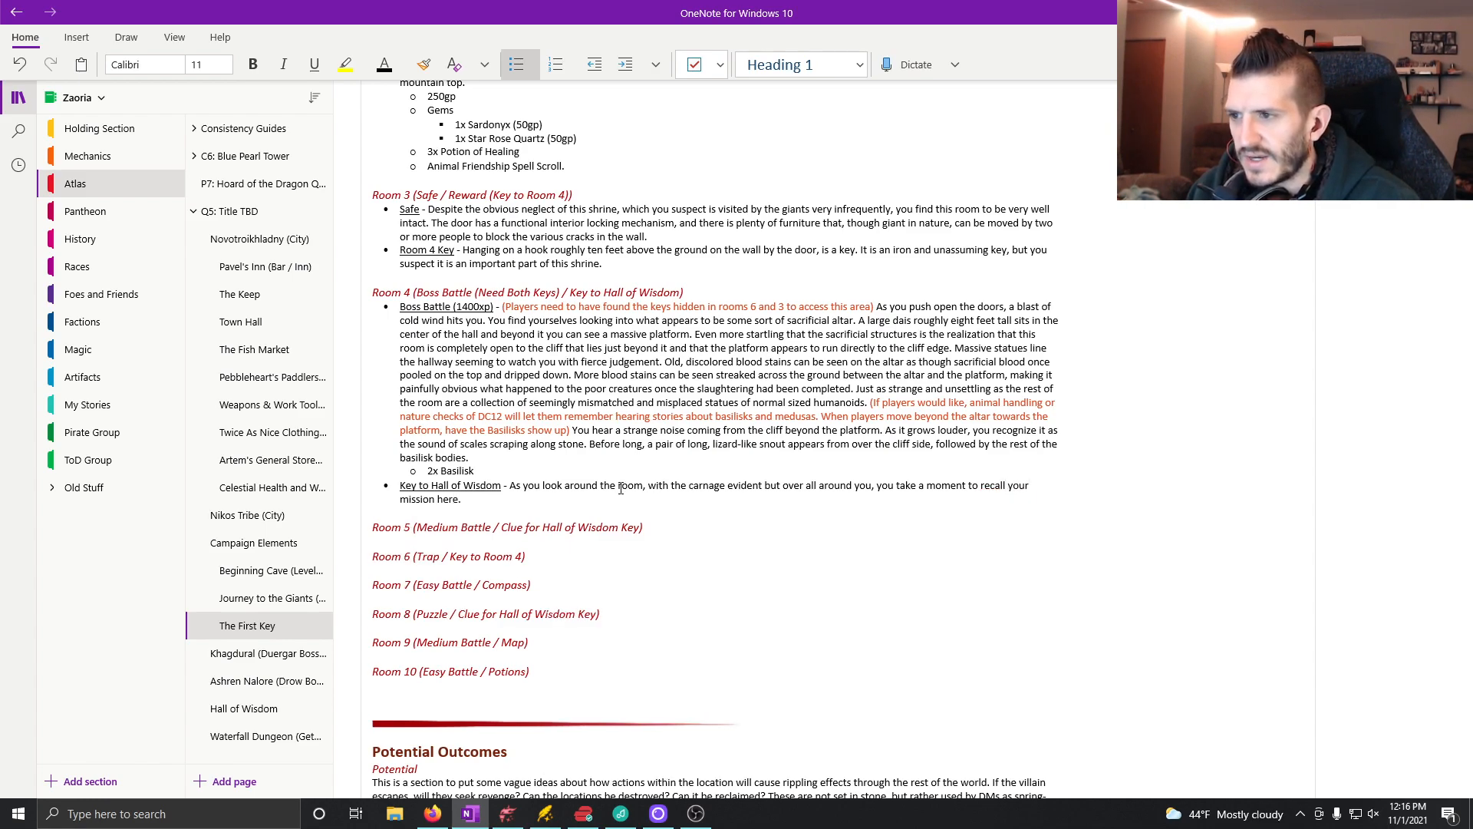
Step: Add the orange-red note "(If players have found either clue, recount said clues here)" to the end of the key entry
{"action": "left_click", "coordinate": [385, 64]}
{"action": "left_click", "coordinate": [551, 159]}
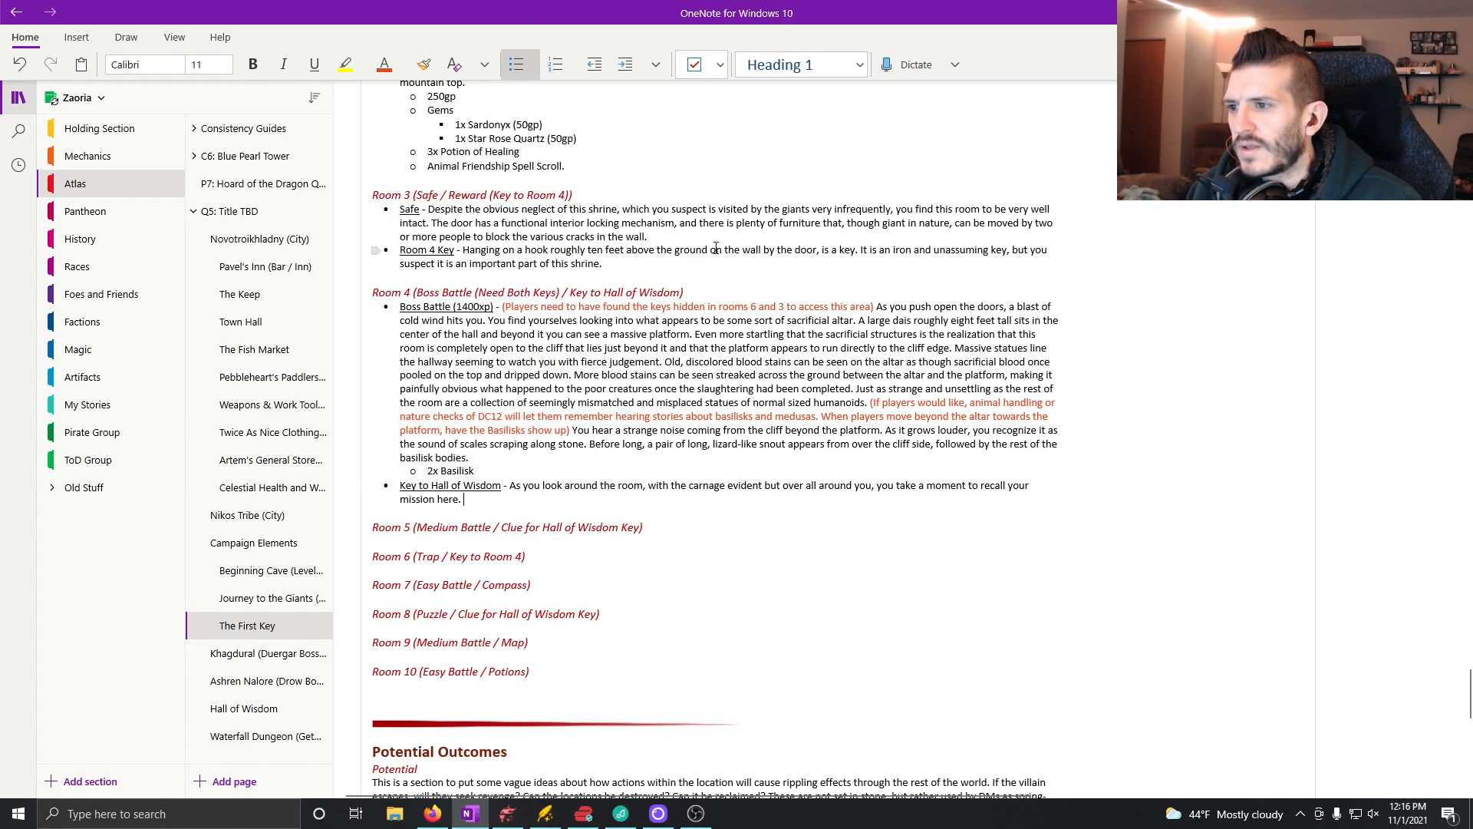
{"action": "type", "text": "(If plyaers"}
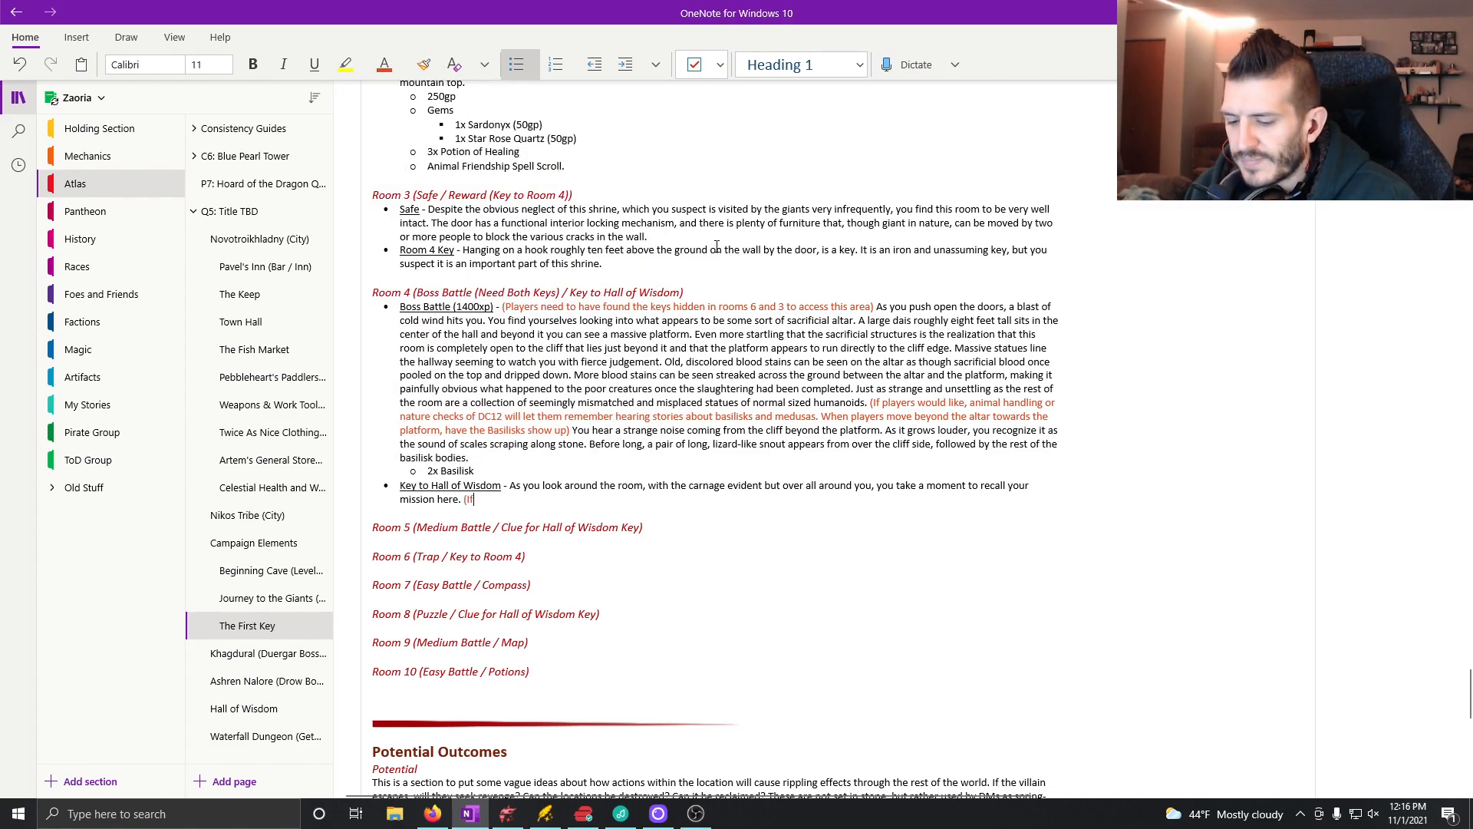
{"action": "key", "text": "BackSpace"}
{"action": "key", "text": "BackSpace"}
{"action": "key", "text": "BackSpace"}
{"action": "key", "text": "BackSpace"}
{"action": "key", "text": "BackSpace"}
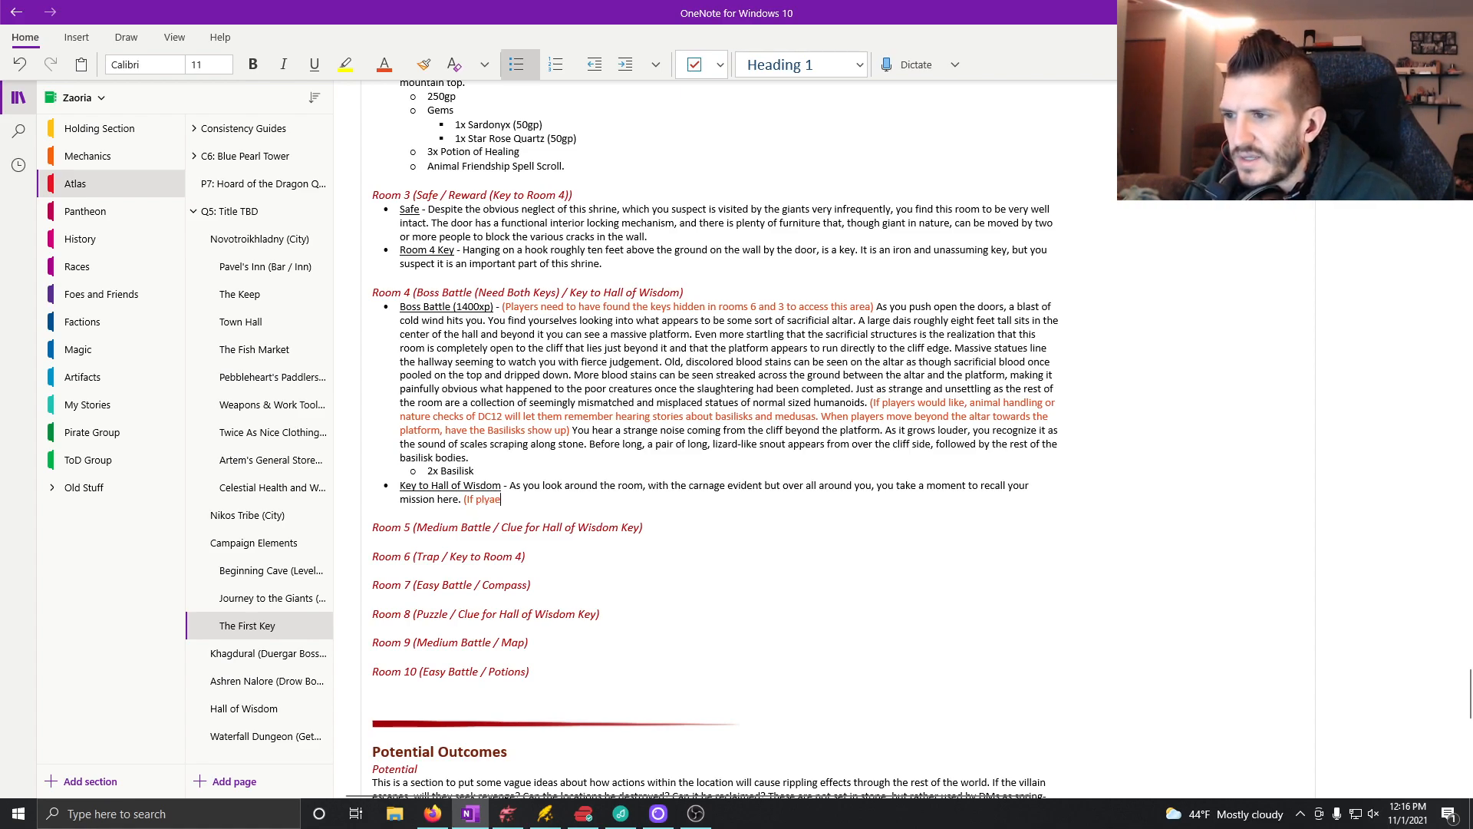
{"action": "type", "text": "ayers"}
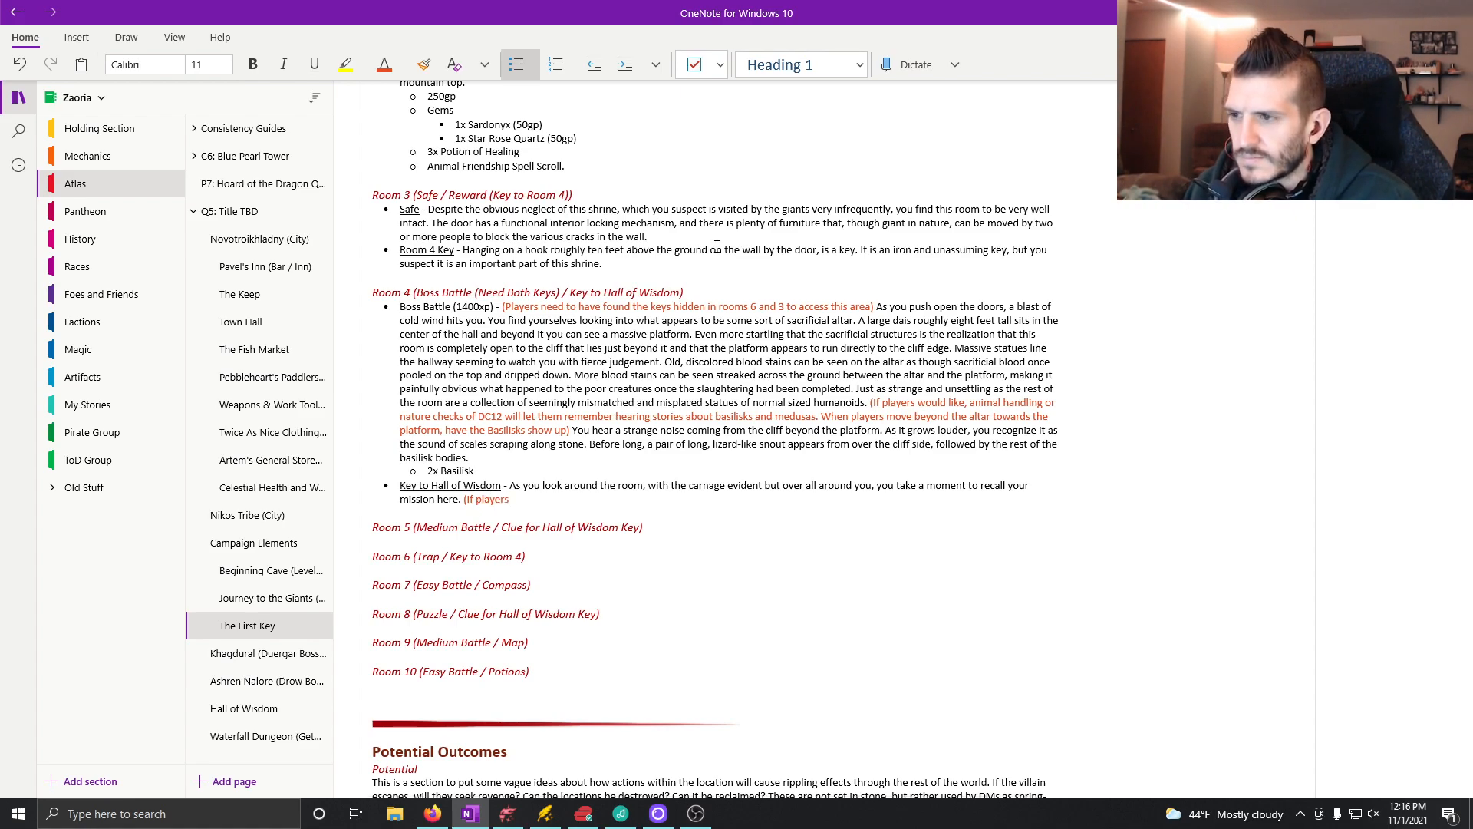
{"action": "type", "text": " have found e"}
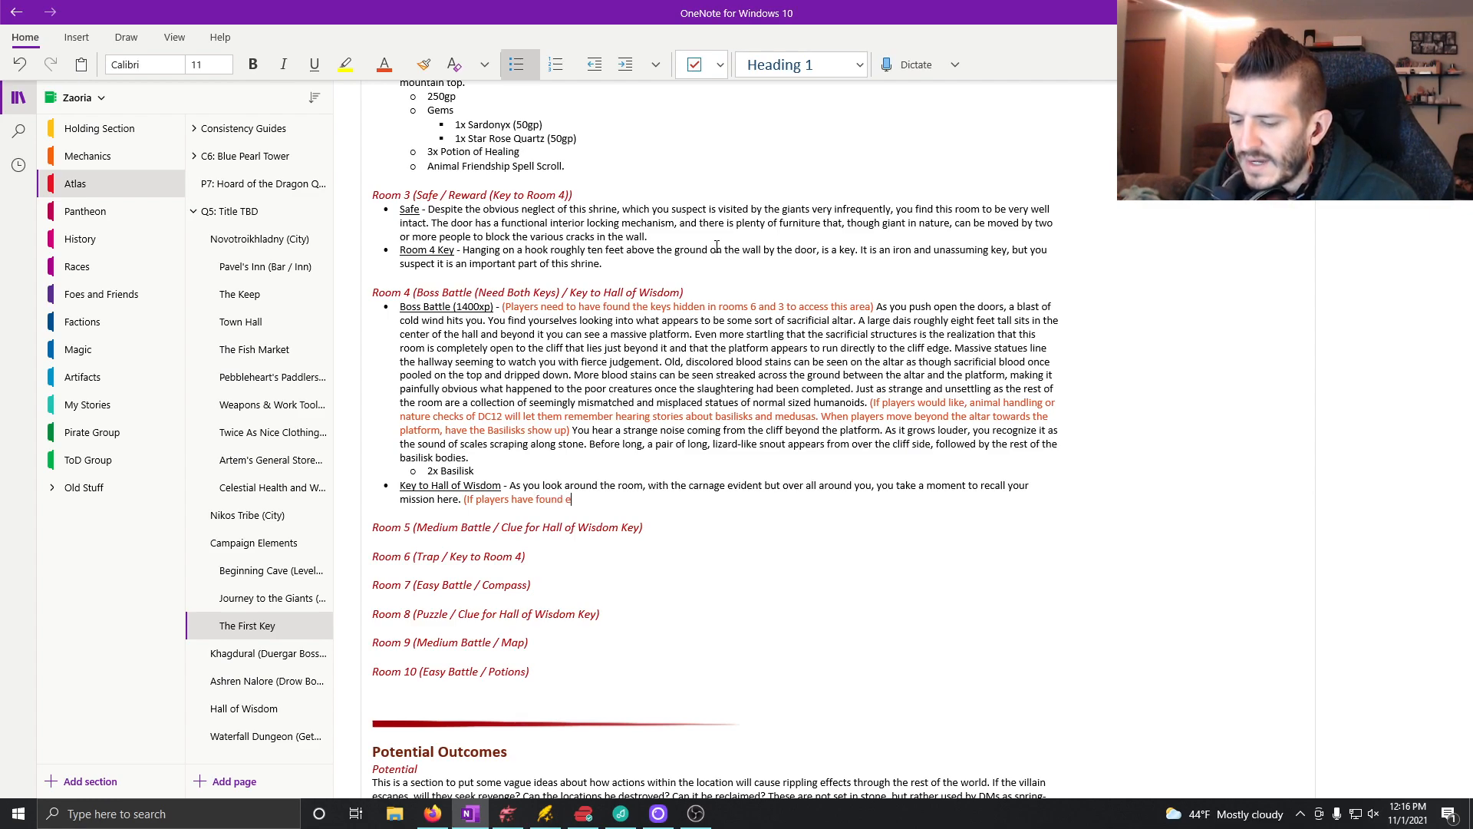
{"action": "type", "text": "ither clue, recount s"}
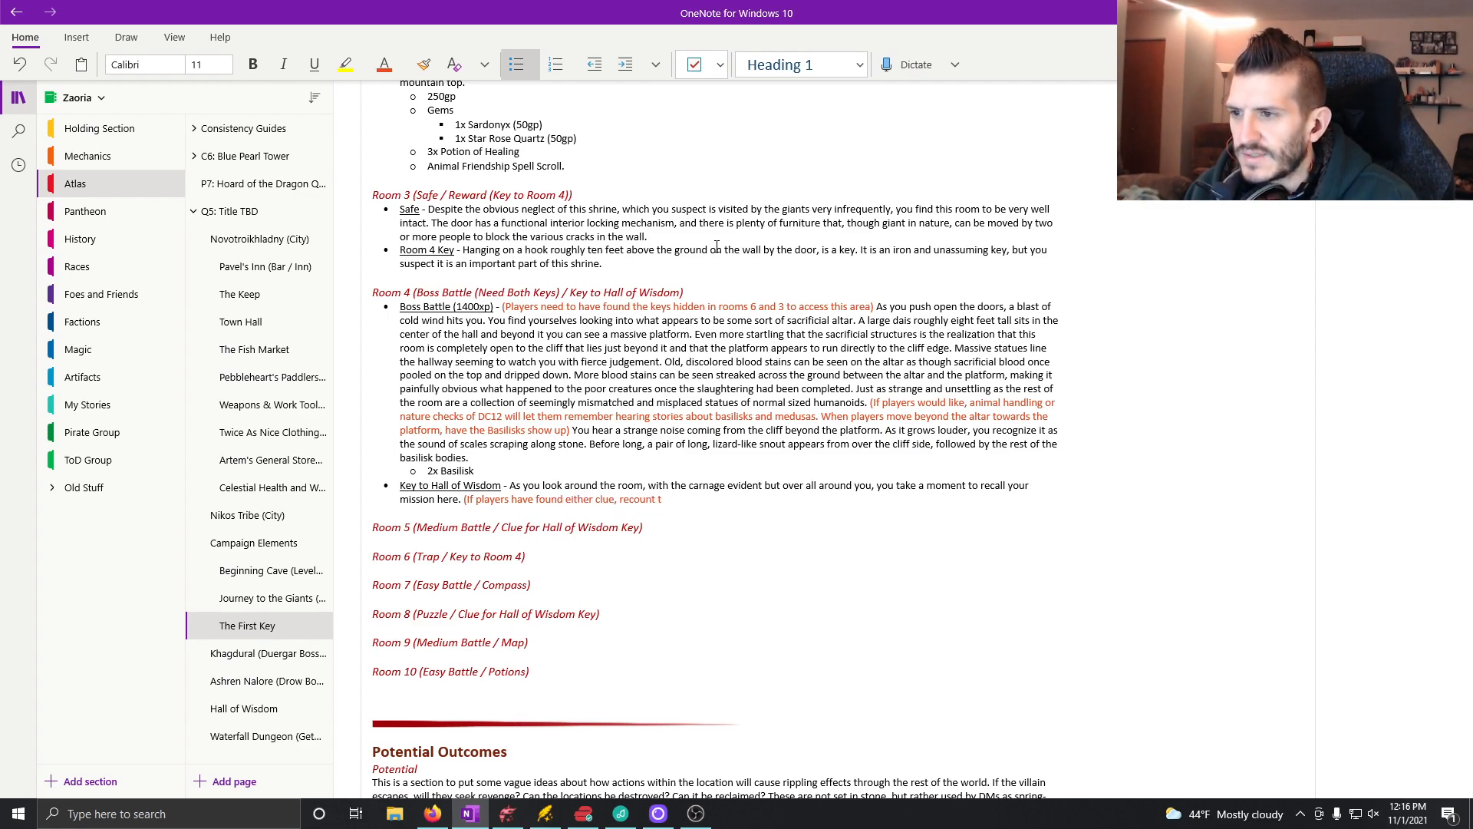
{"action": "type", "text": "aid clues here"}
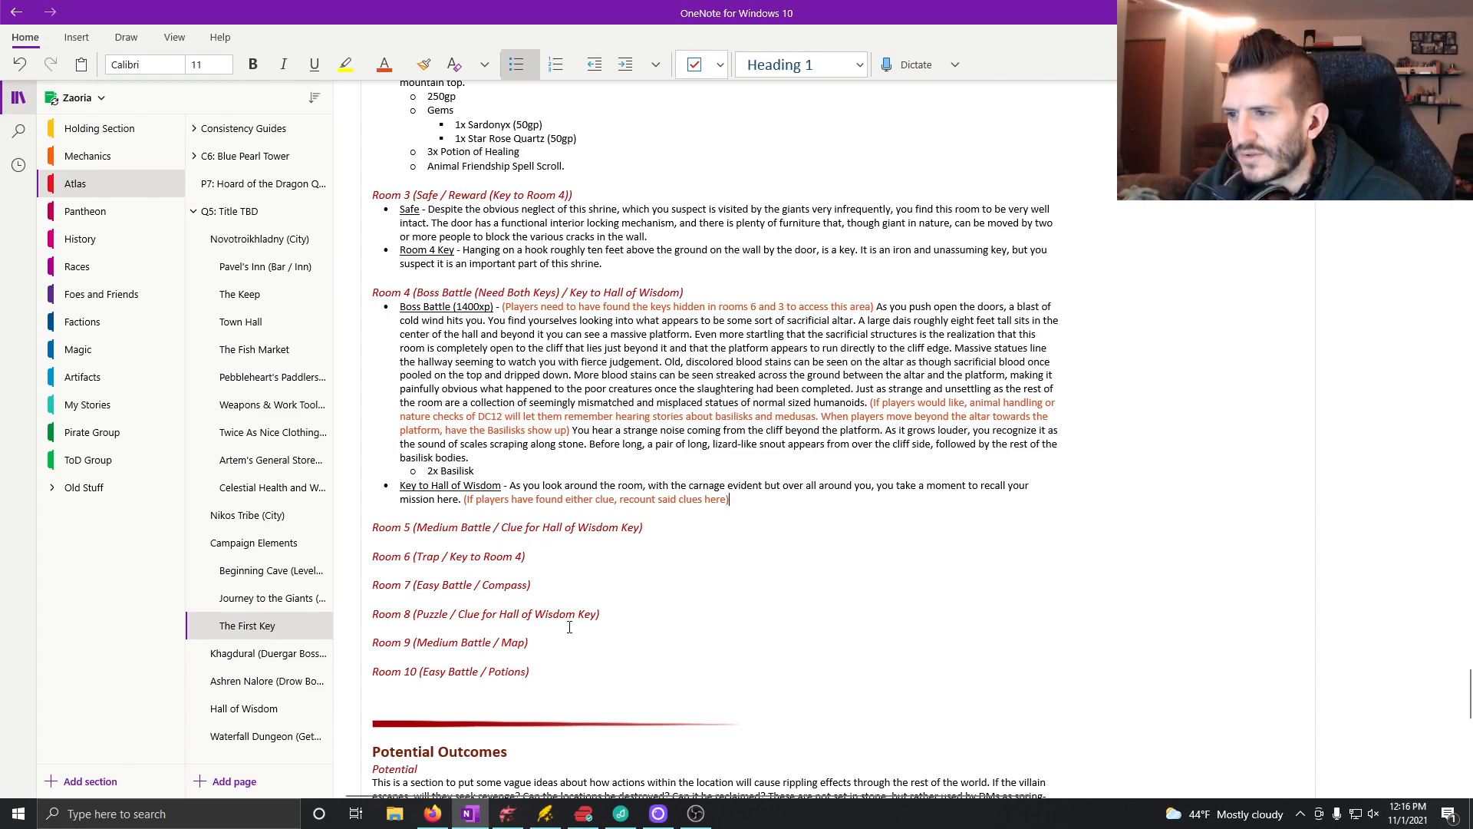
Step: Add an indented sub-bullet below the key entry in the automatic font color, labelled "Clue One:"
{"action": "key", "text": "Return"}
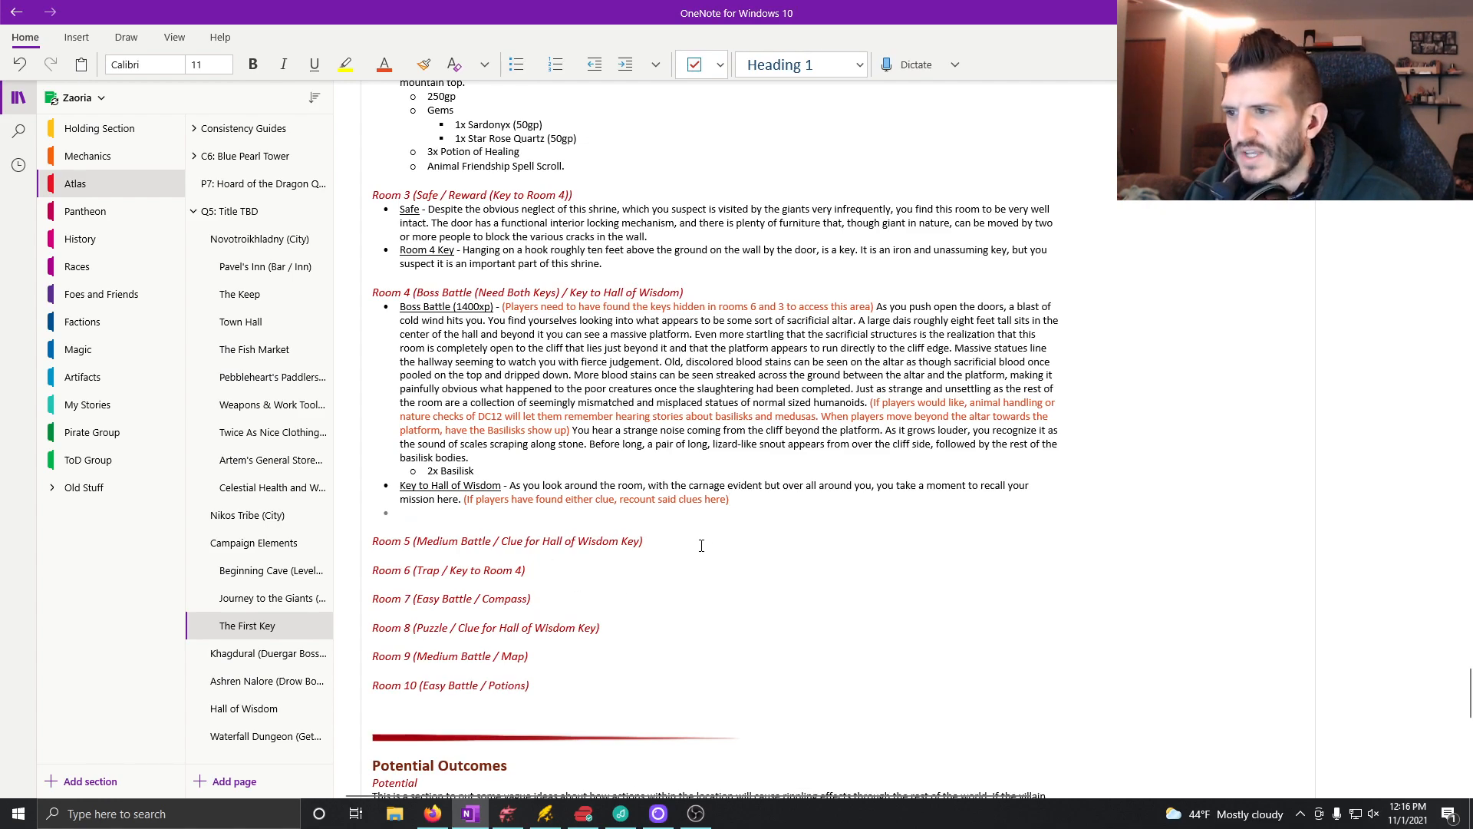
{"action": "key", "text": "Tab"}
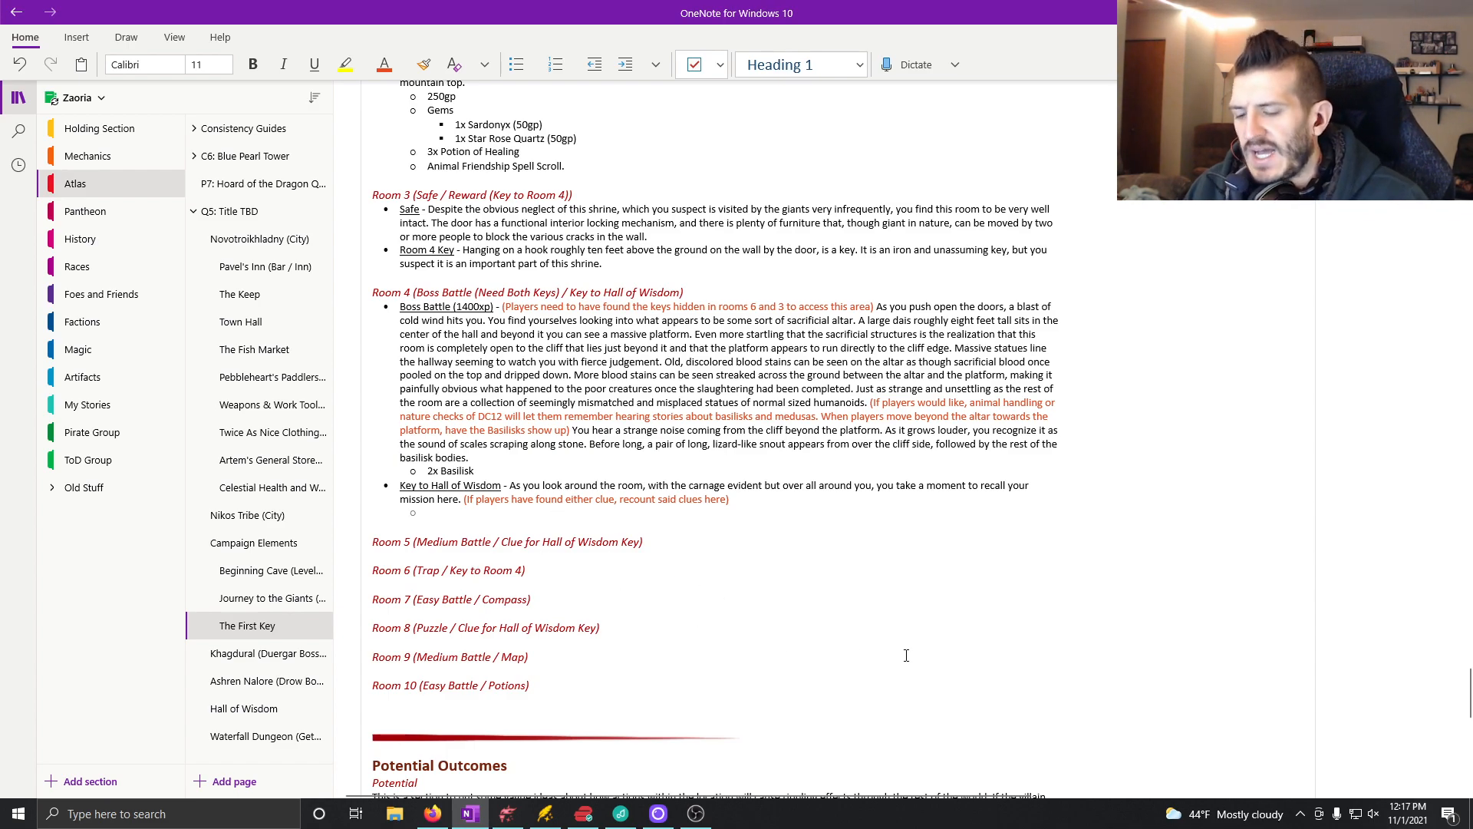
{"action": "type", "text": "Clue"}
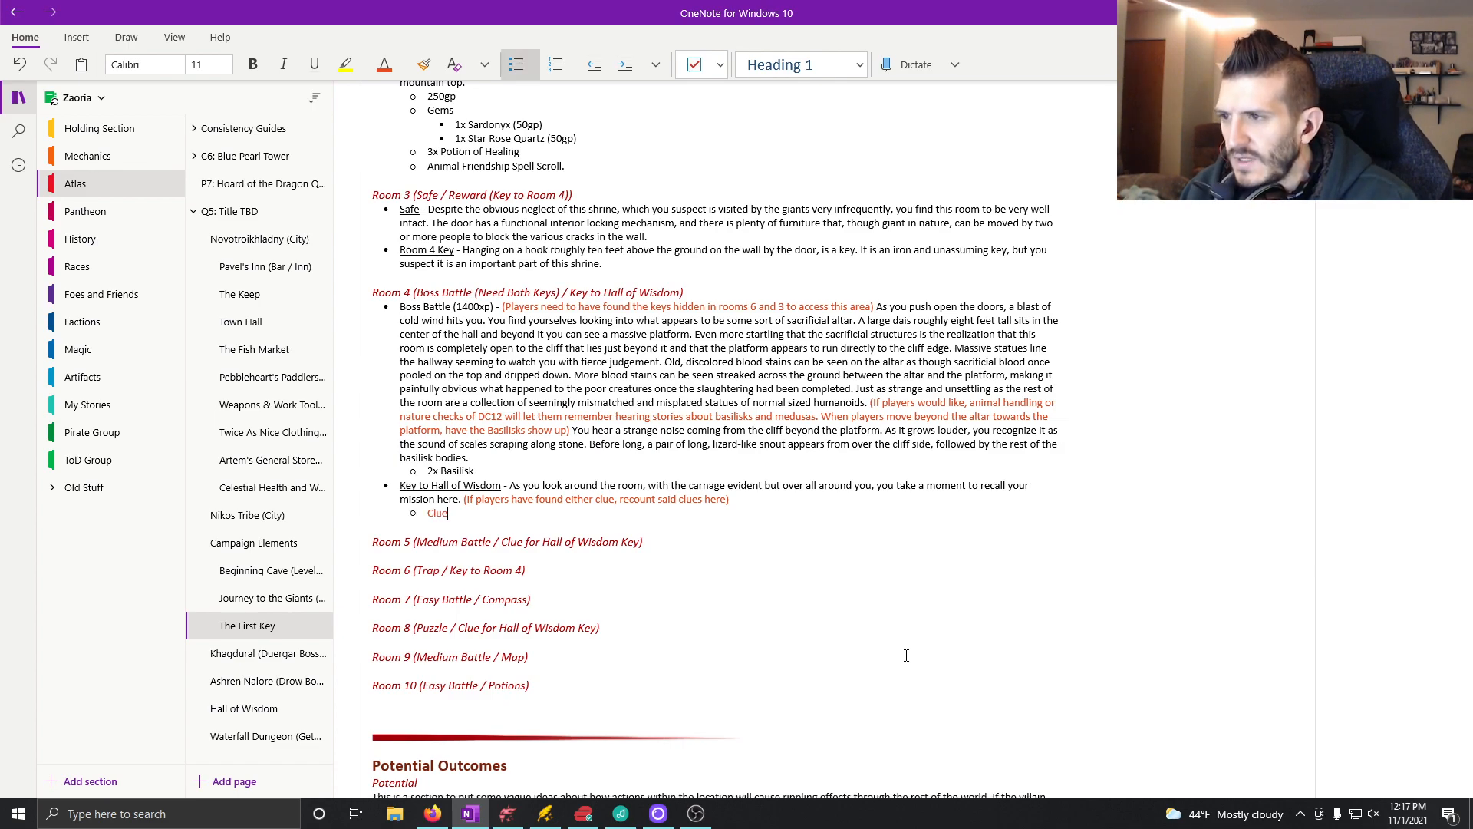
{"action": "key", "text": "BackSpace"}
{"action": "key", "text": "BackSpace"}
{"action": "key", "text": "BackSpace"}
{"action": "key", "text": "BackSpace"}
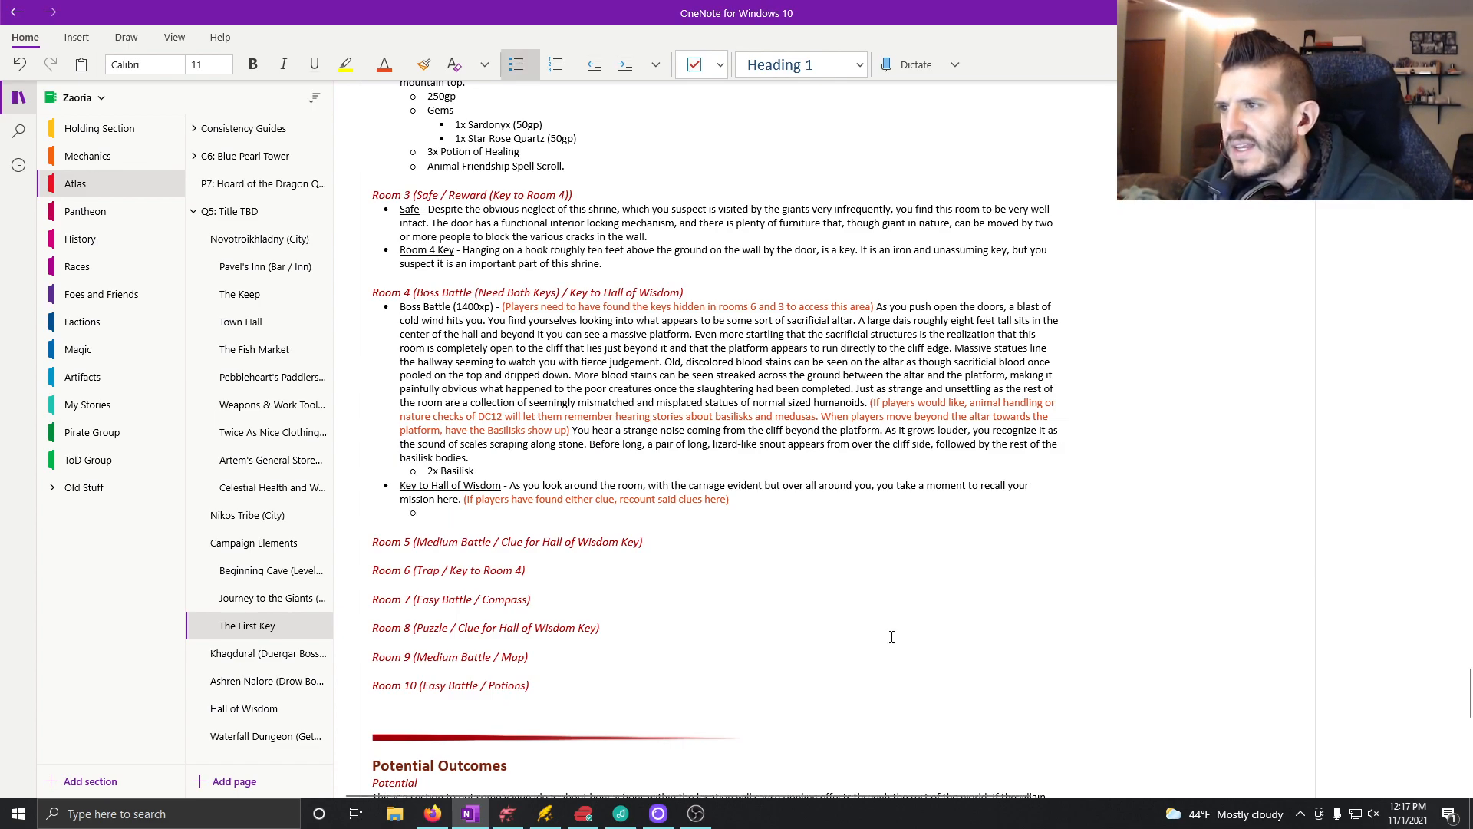
{"action": "left_click", "coordinate": [401, 66]}
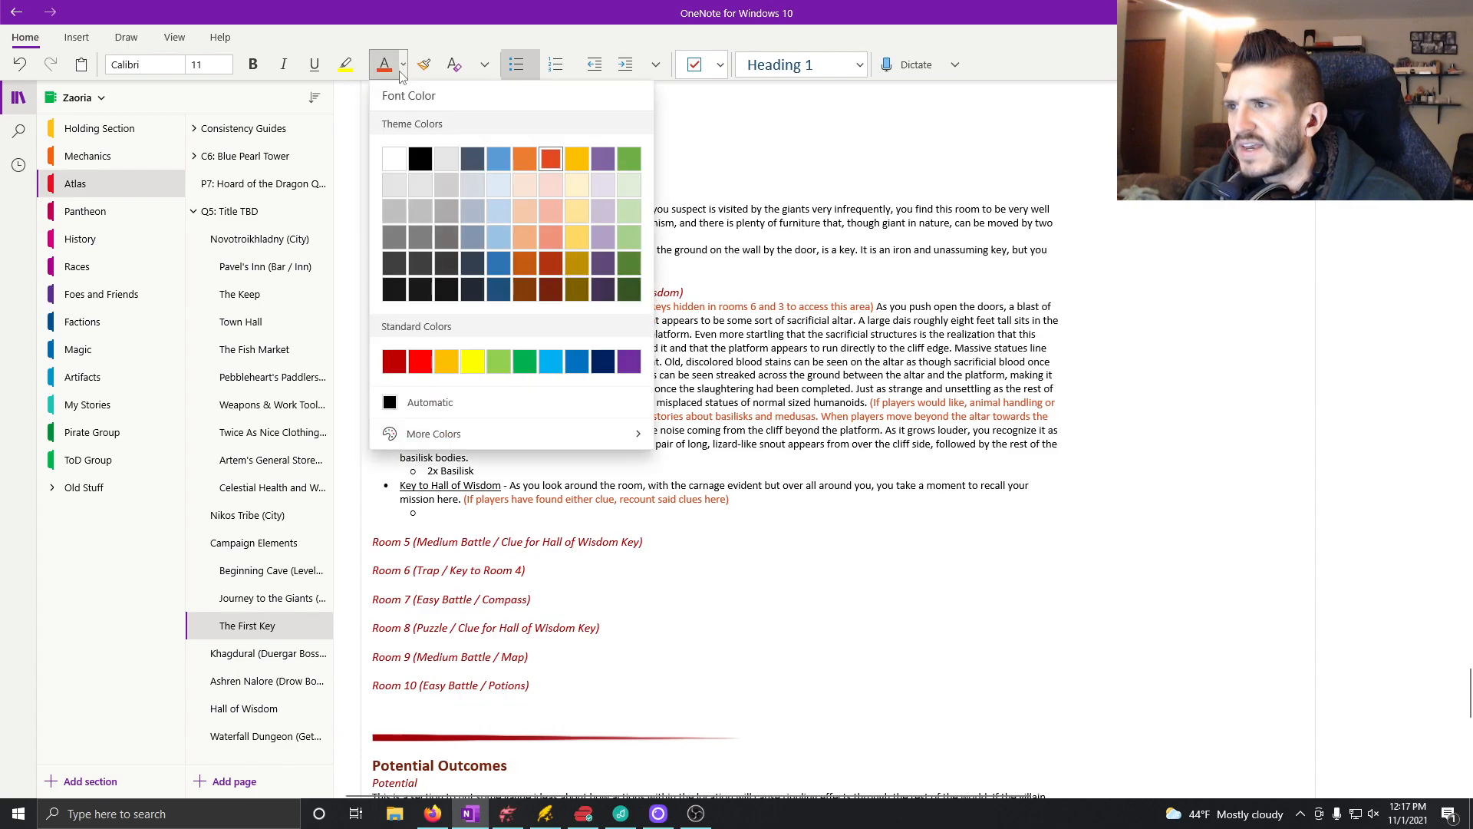
{"action": "left_click", "coordinate": [429, 404]}
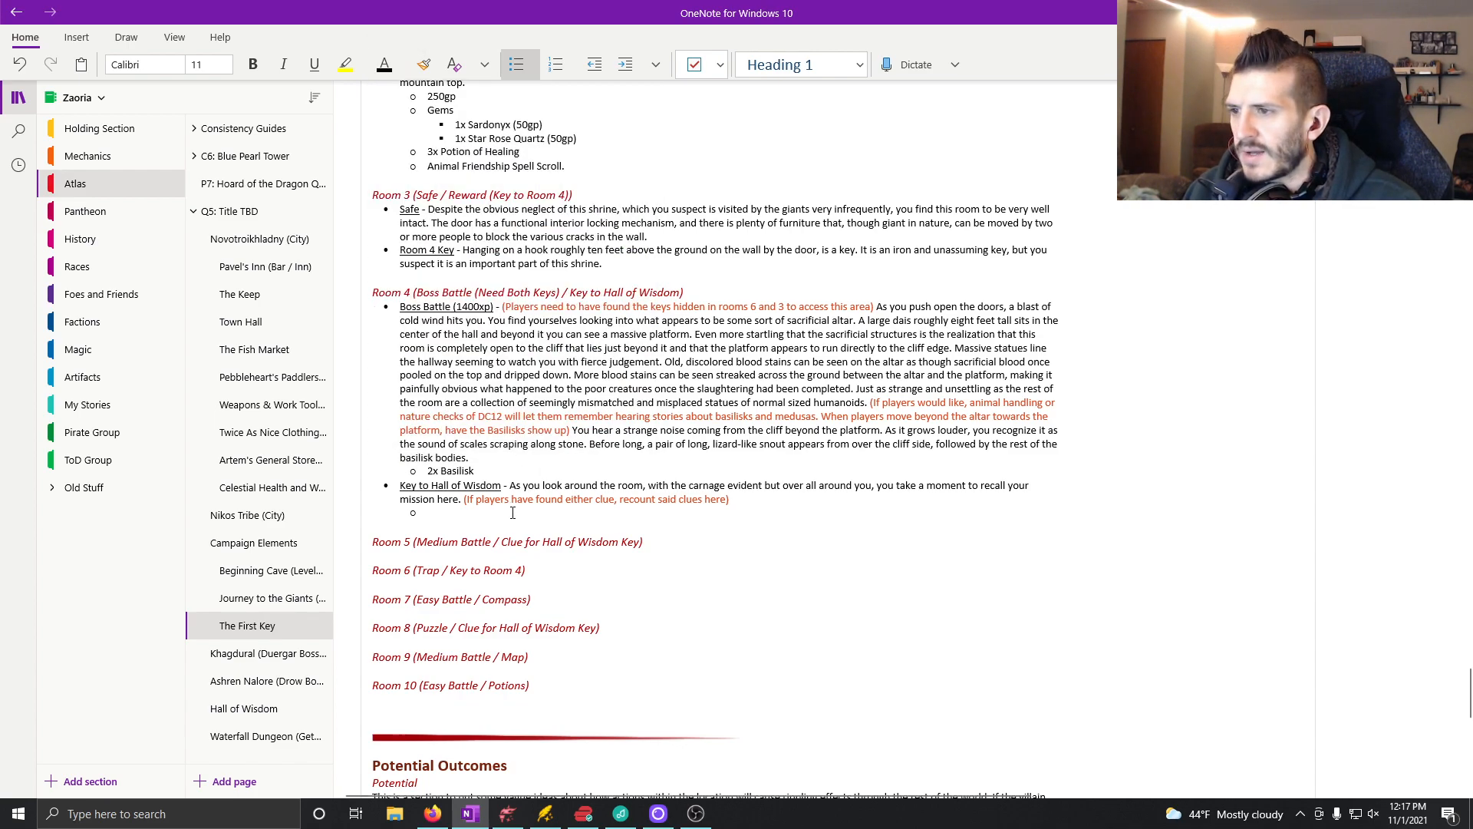
{"action": "type", "text": "Clue One:"}
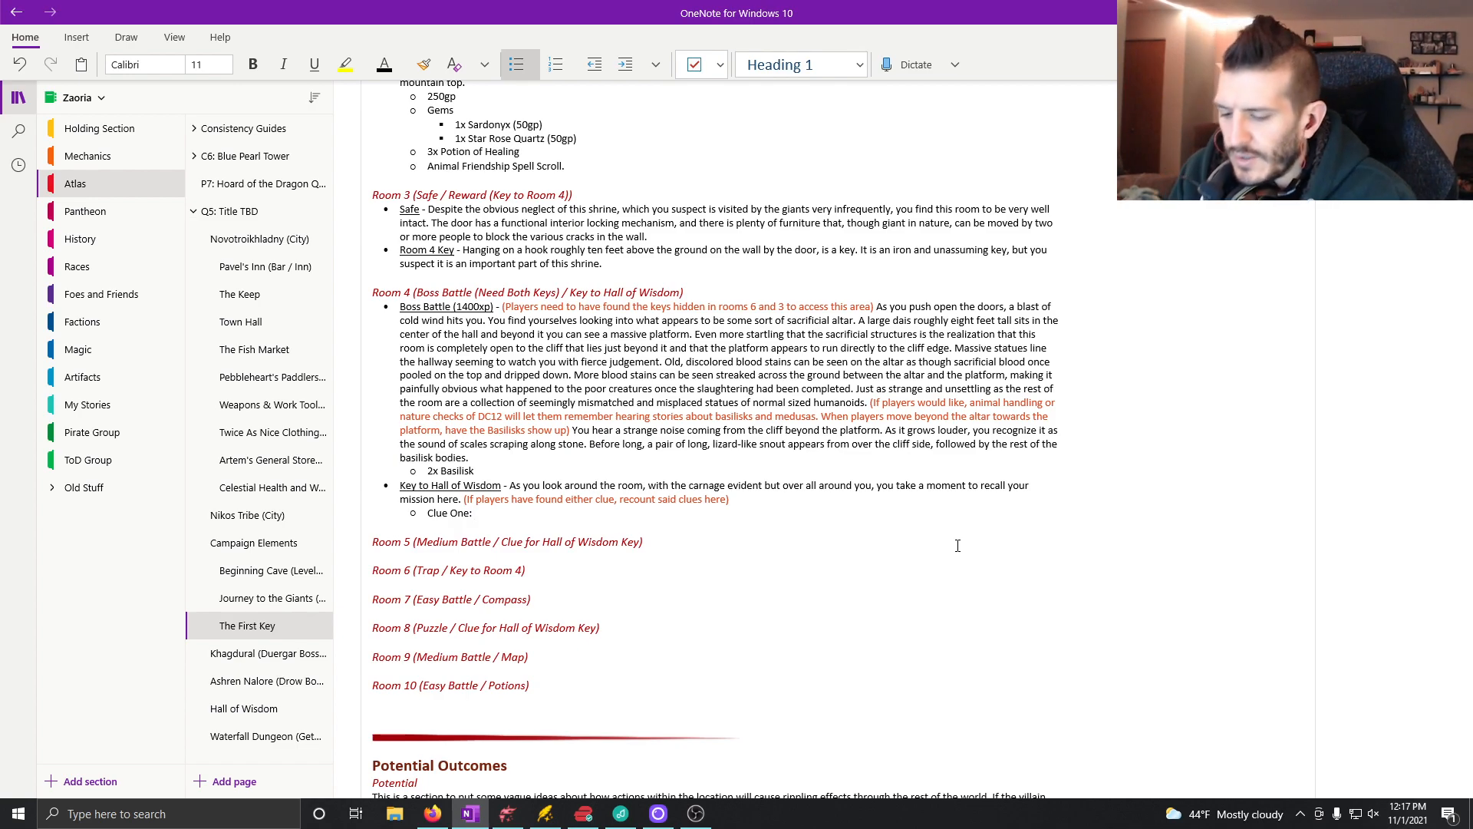
Step: Start the Clue One text with "I have hidden the key in the most detestable place within this building. It's in"
{"action": "type", "text": "I have hi"}
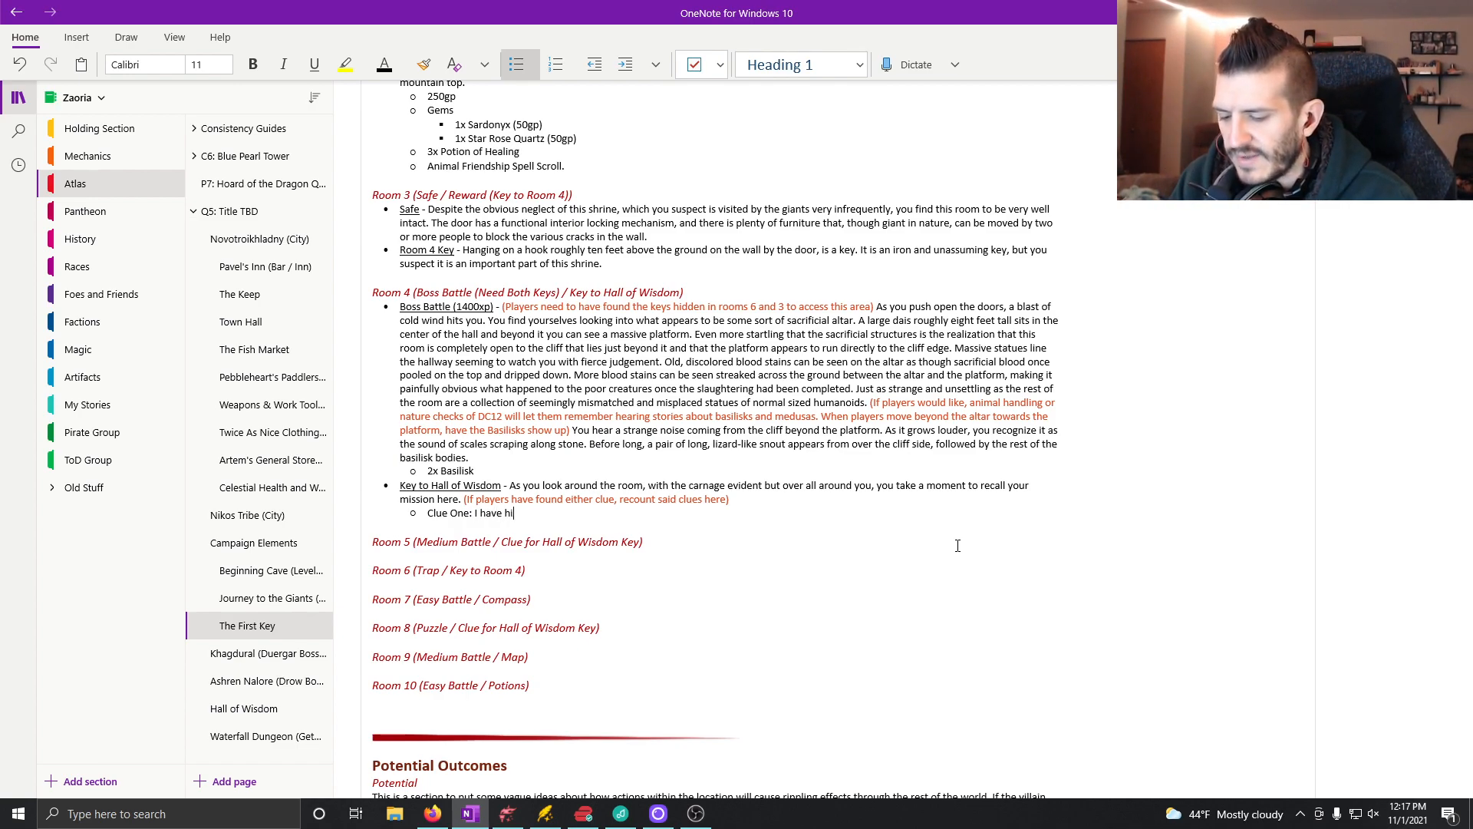
{"action": "type", "text": "dden the key in"}
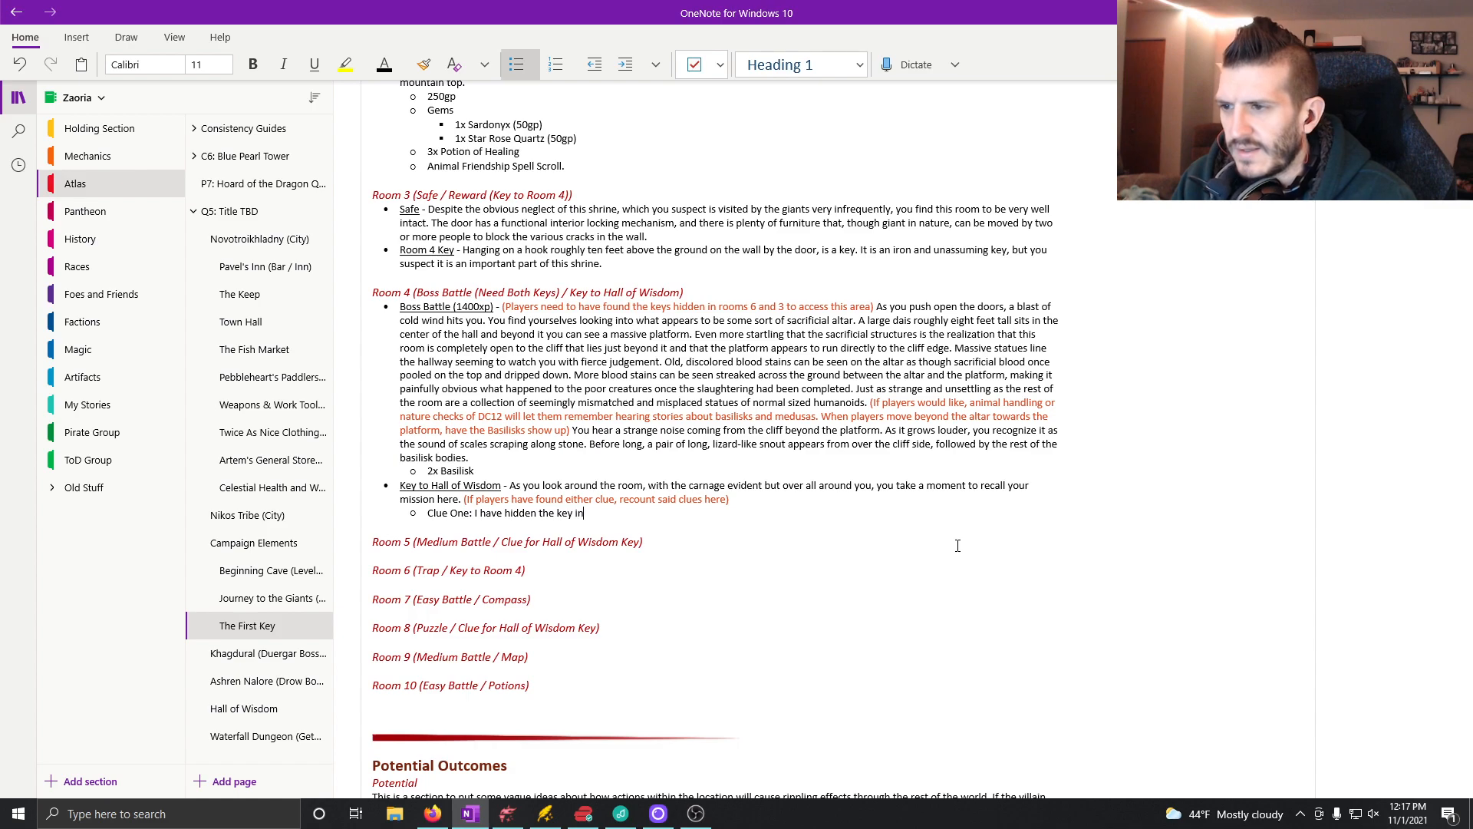
{"action": "type", "text": " the most detestable "}
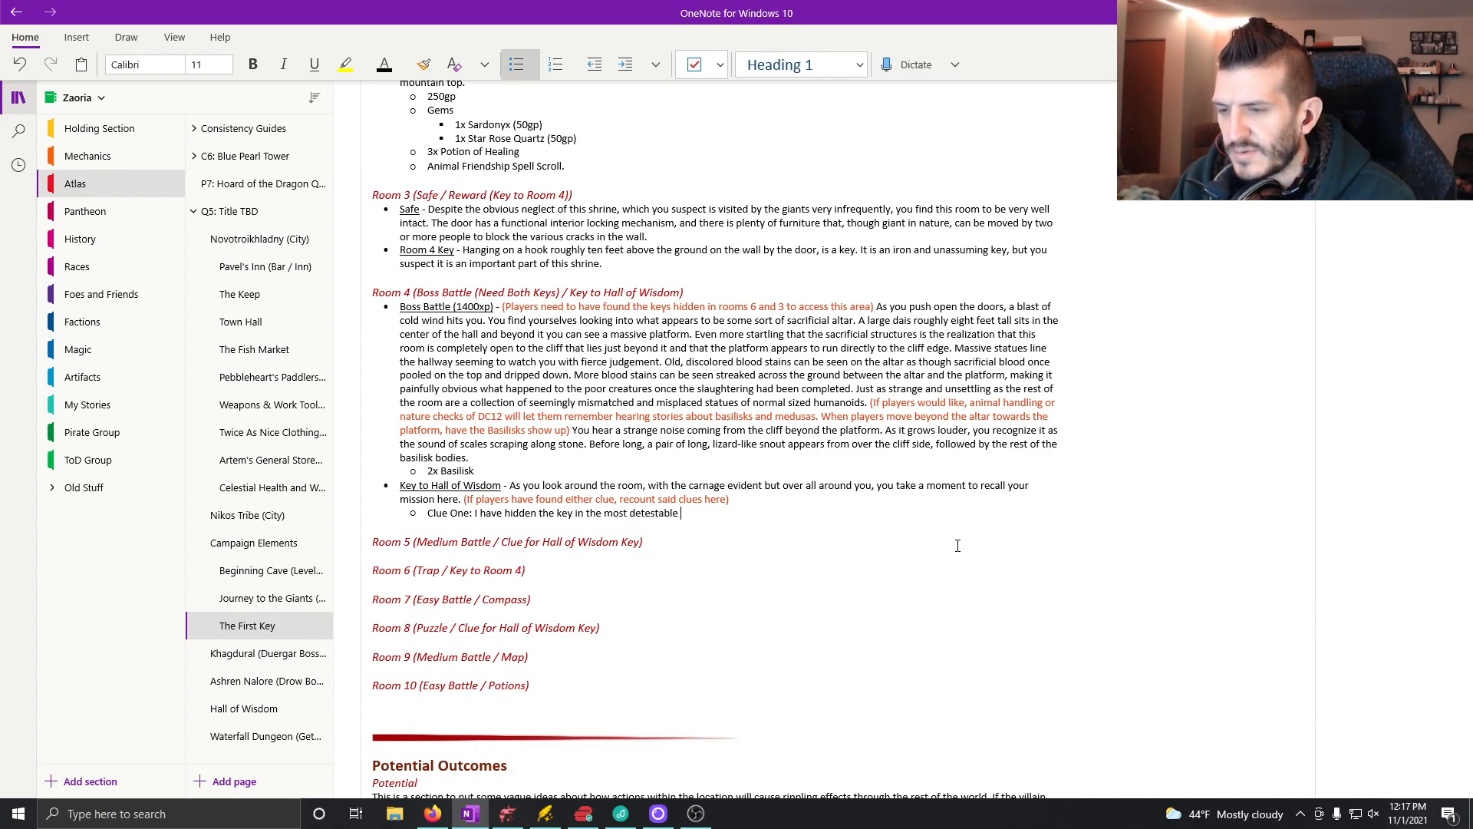
{"action": "type", "text": "place ima"}
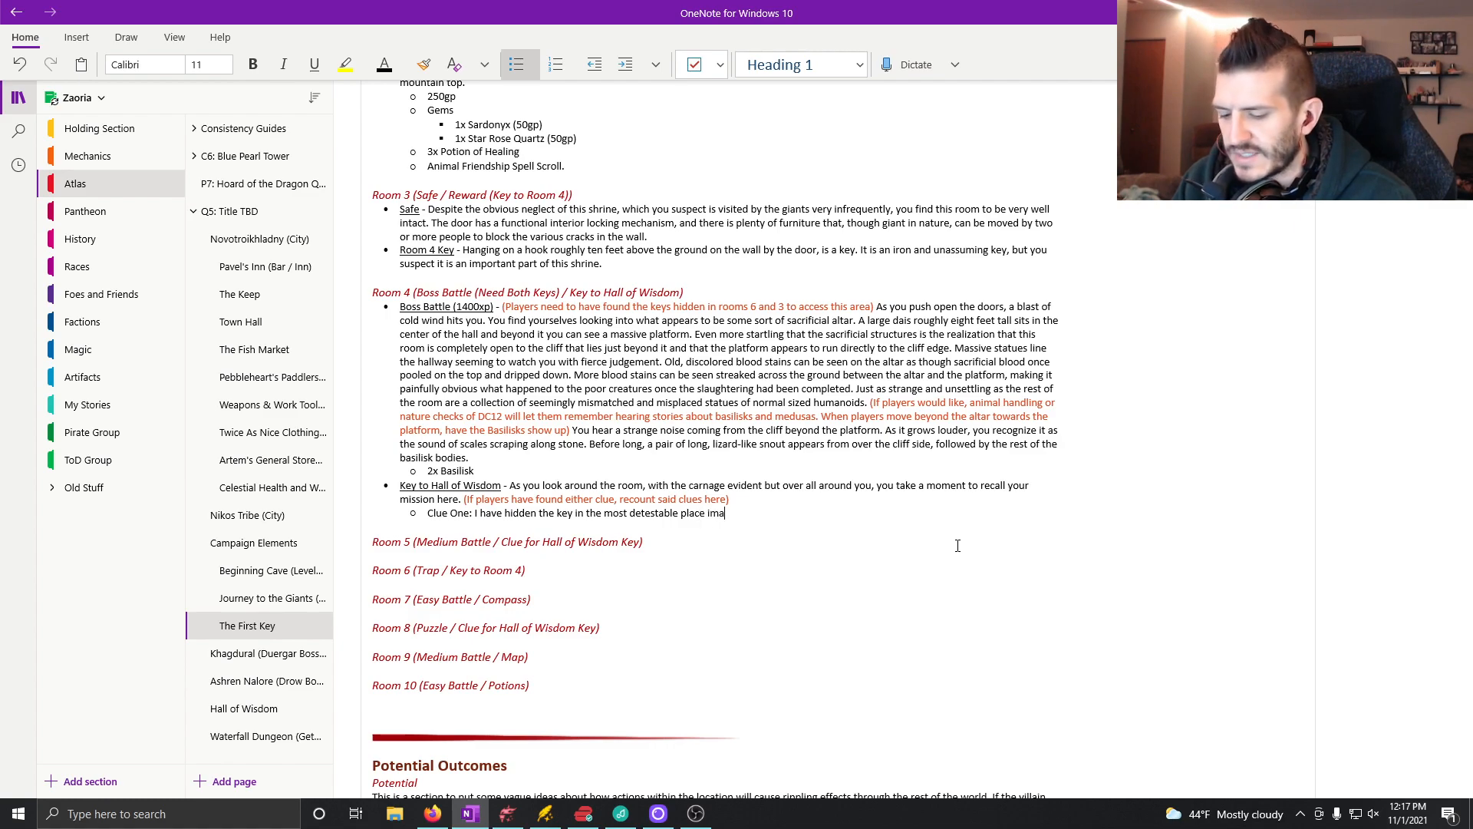
{"action": "type", "text": "within this building. It's in the the last place that anyone would "}
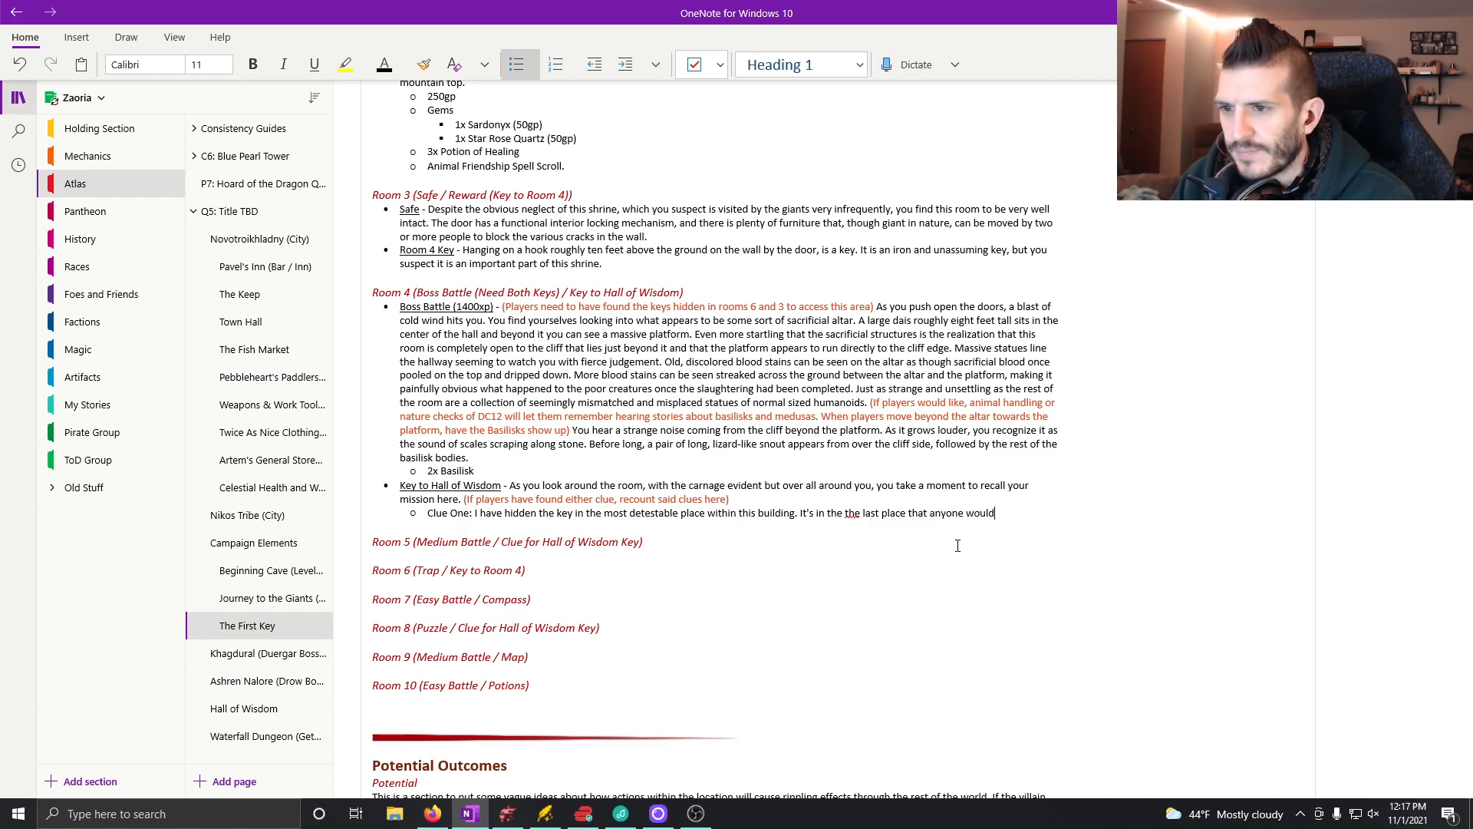
{"action": "type", "text": "wan"}
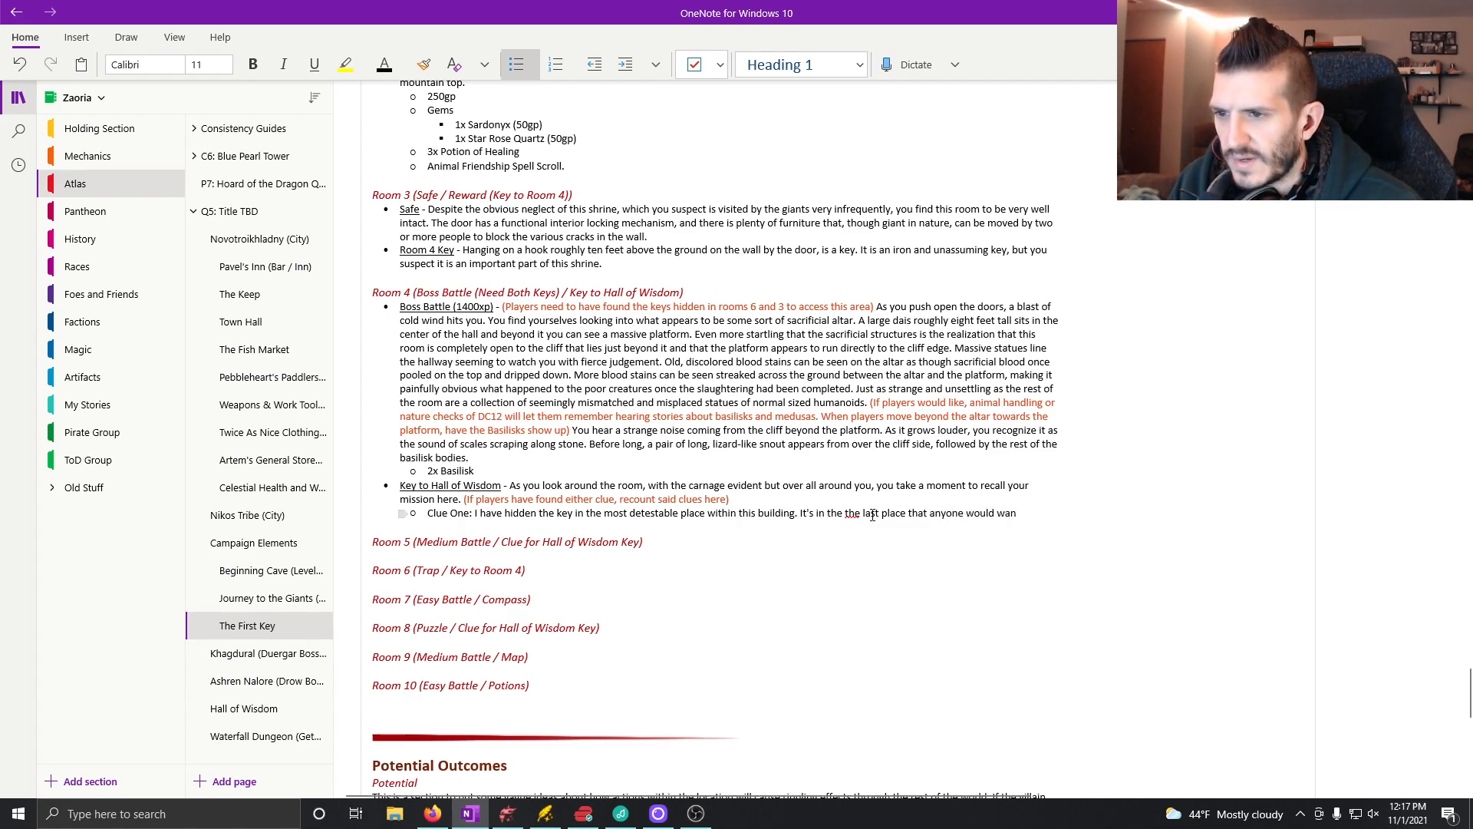
Step: Continue Clue One with "the last place that anyone would want to see, or", removing the duplicated "the"
{"action": "key", "text": "Right"}
{"action": "key", "text": "BackSpace"}
{"action": "key", "text": "BackSpace"}
{"action": "key", "text": "BackSpace"}
{"action": "key", "text": "BackSpace"}
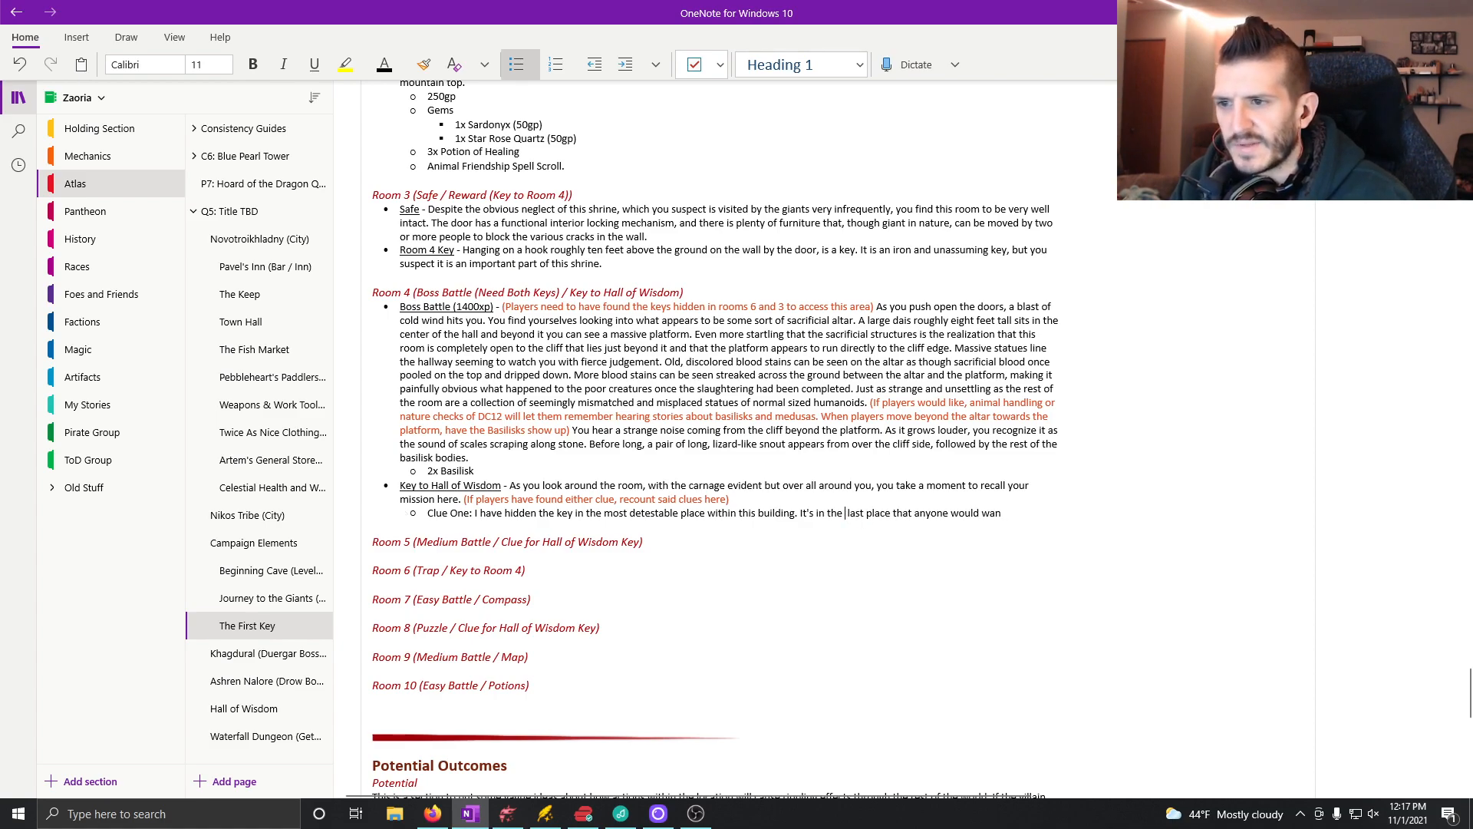
{"action": "left_click", "coordinate": [1012, 514]}
{"action": "type", "text": "t to s"}
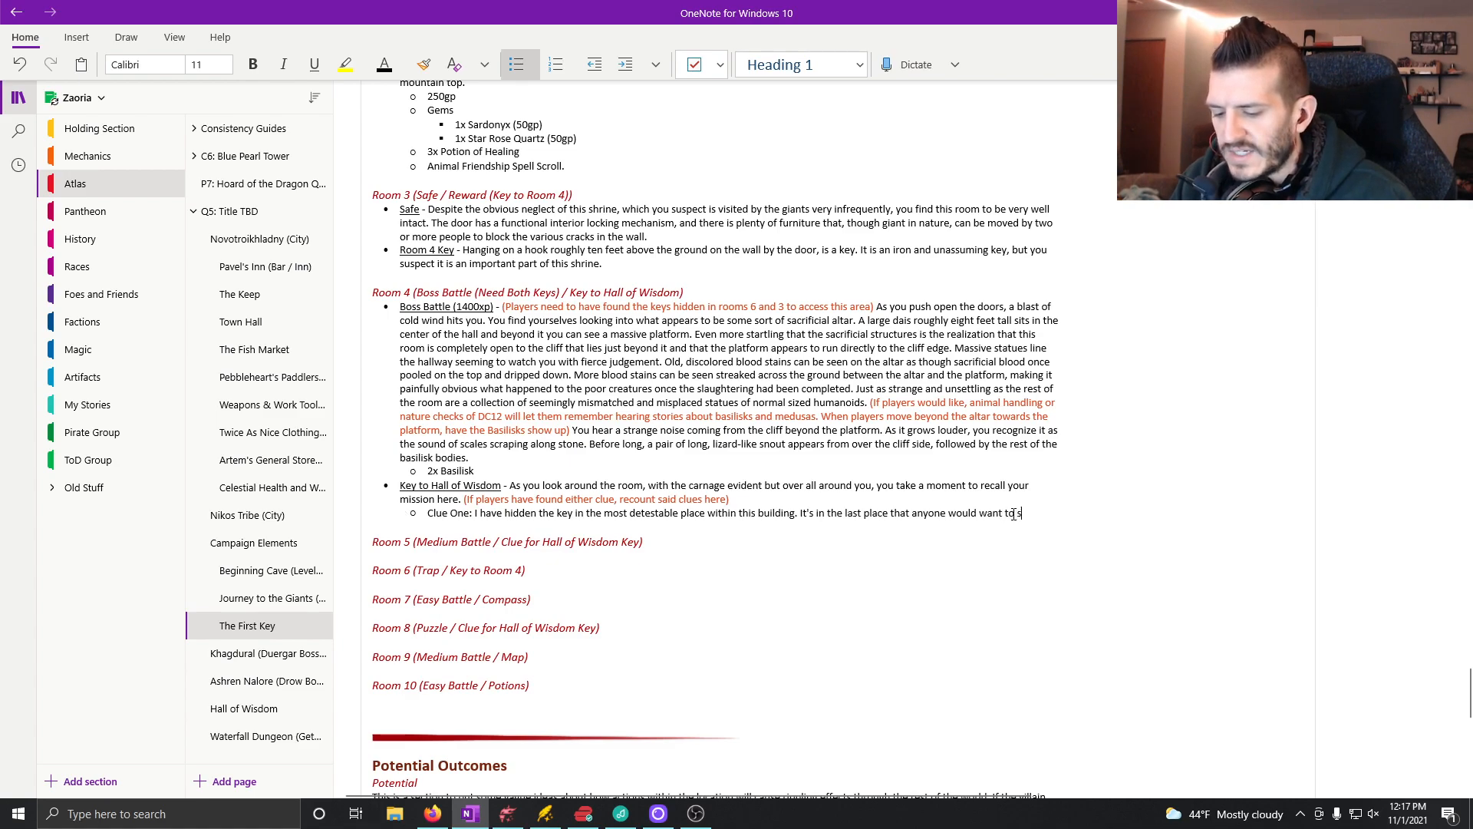
{"action": "type", "text": "ee, or indeed the p"}
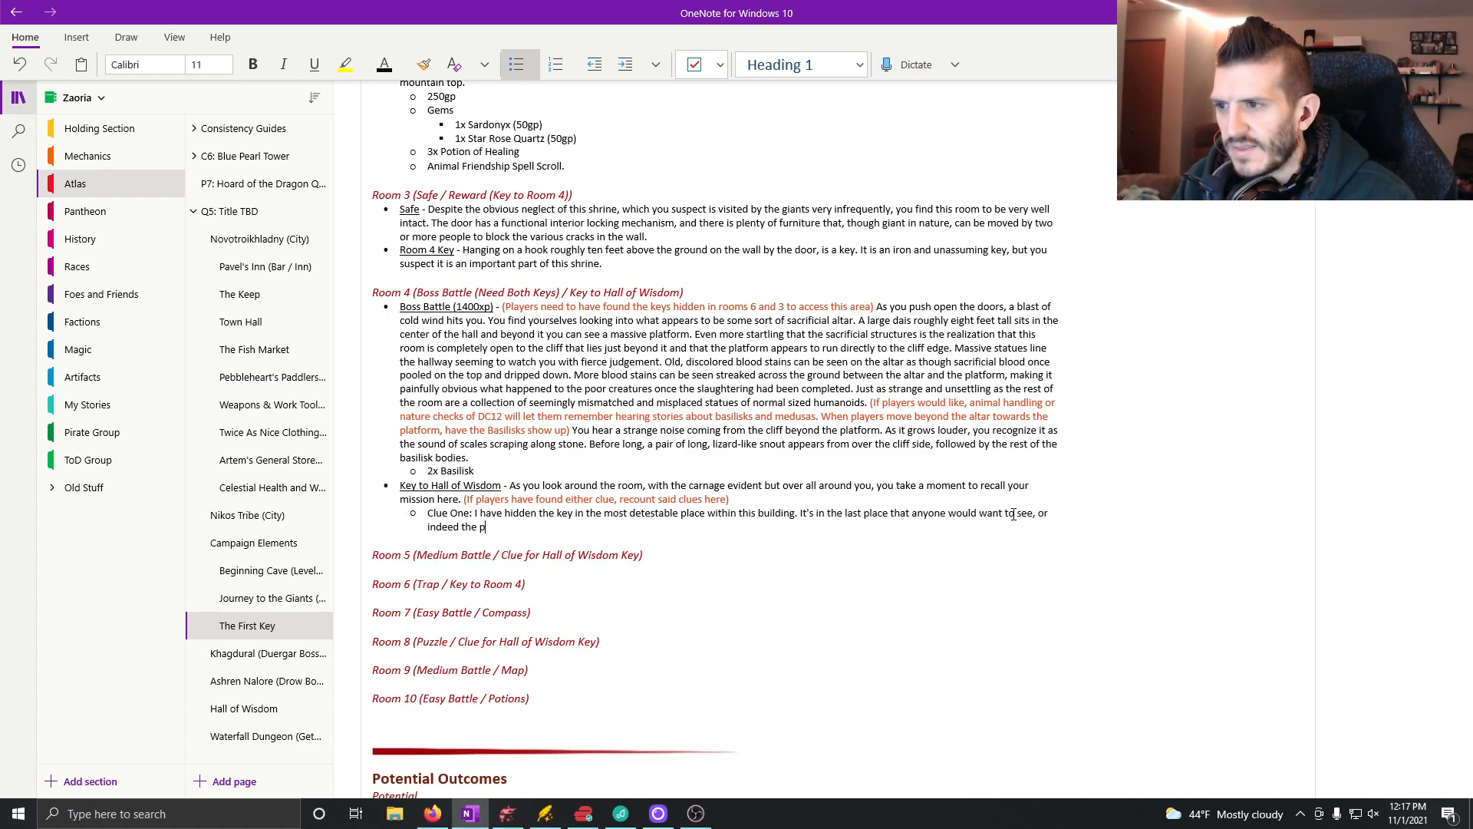
Step: Finish the Clue One sentence with "indeed the last place you are likely to see when you see it."
{"action": "key", "text": "BackSpace"}
{"action": "type", "text": "last plac"}
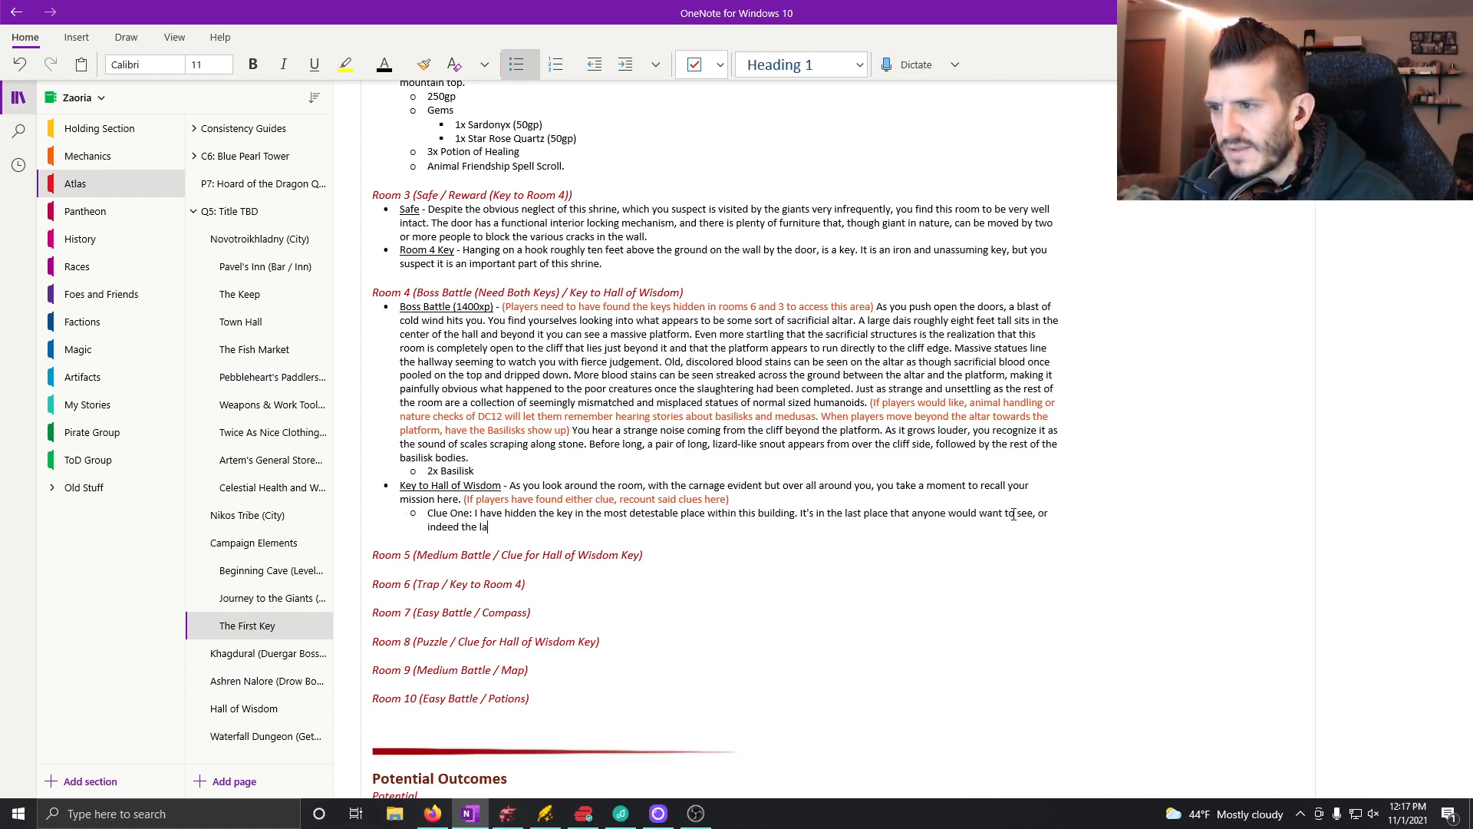
{"action": "type", "text": "e you "}
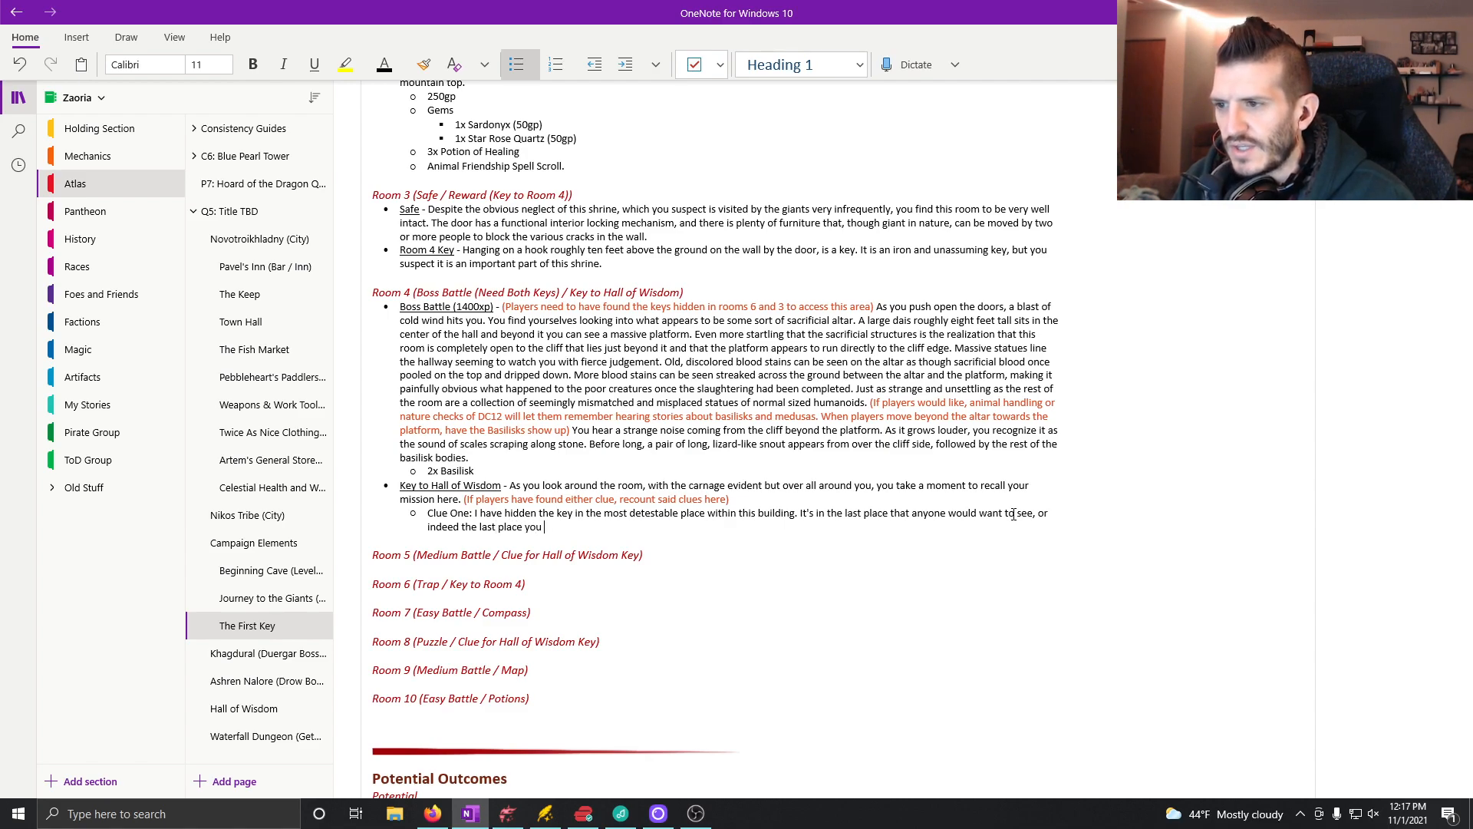
{"action": "type", "text": "are likely to s"}
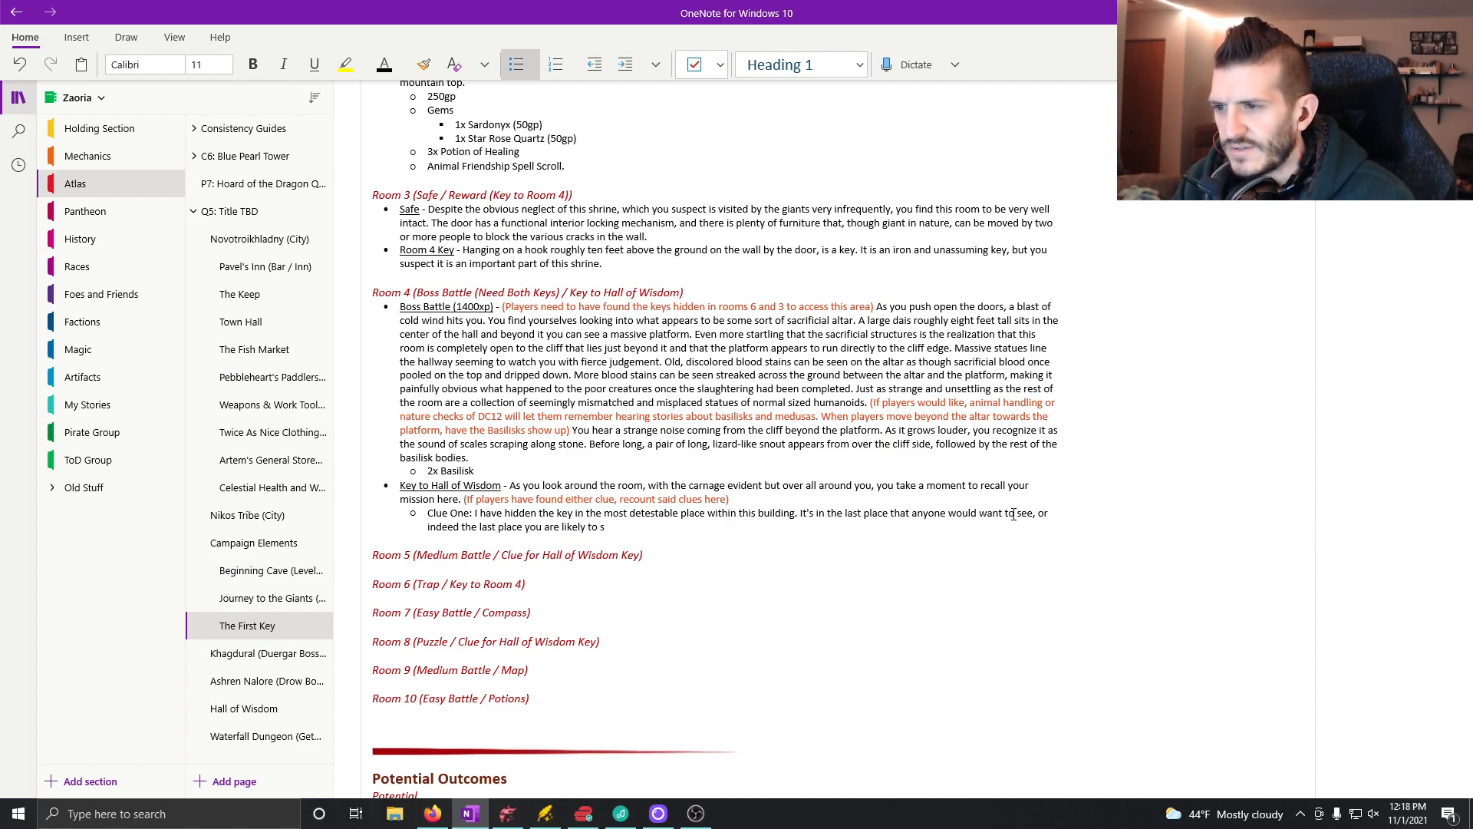
{"action": "type", "text": "ee when"}
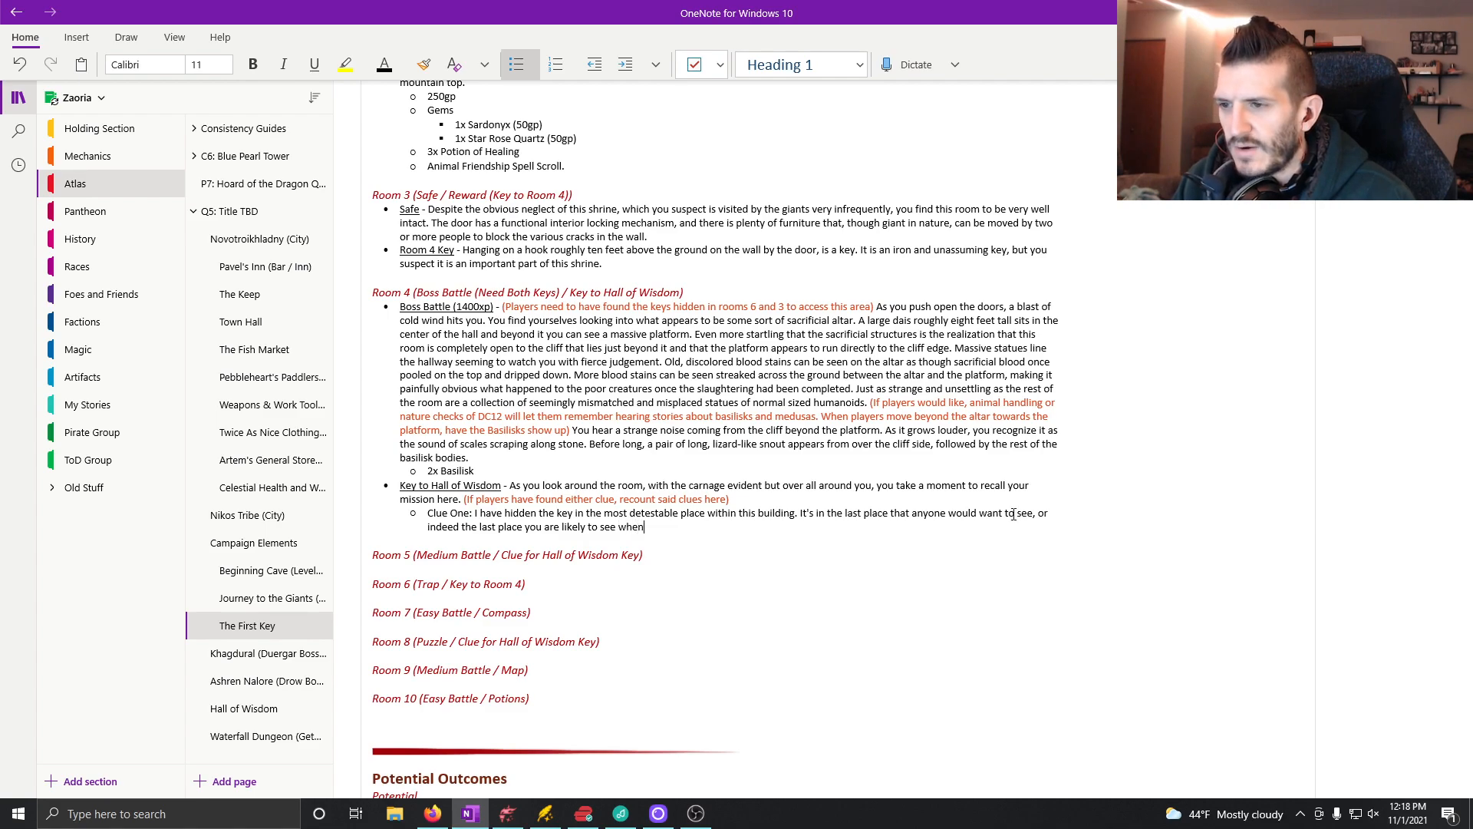
{"action": "type", "text": " you see it."}
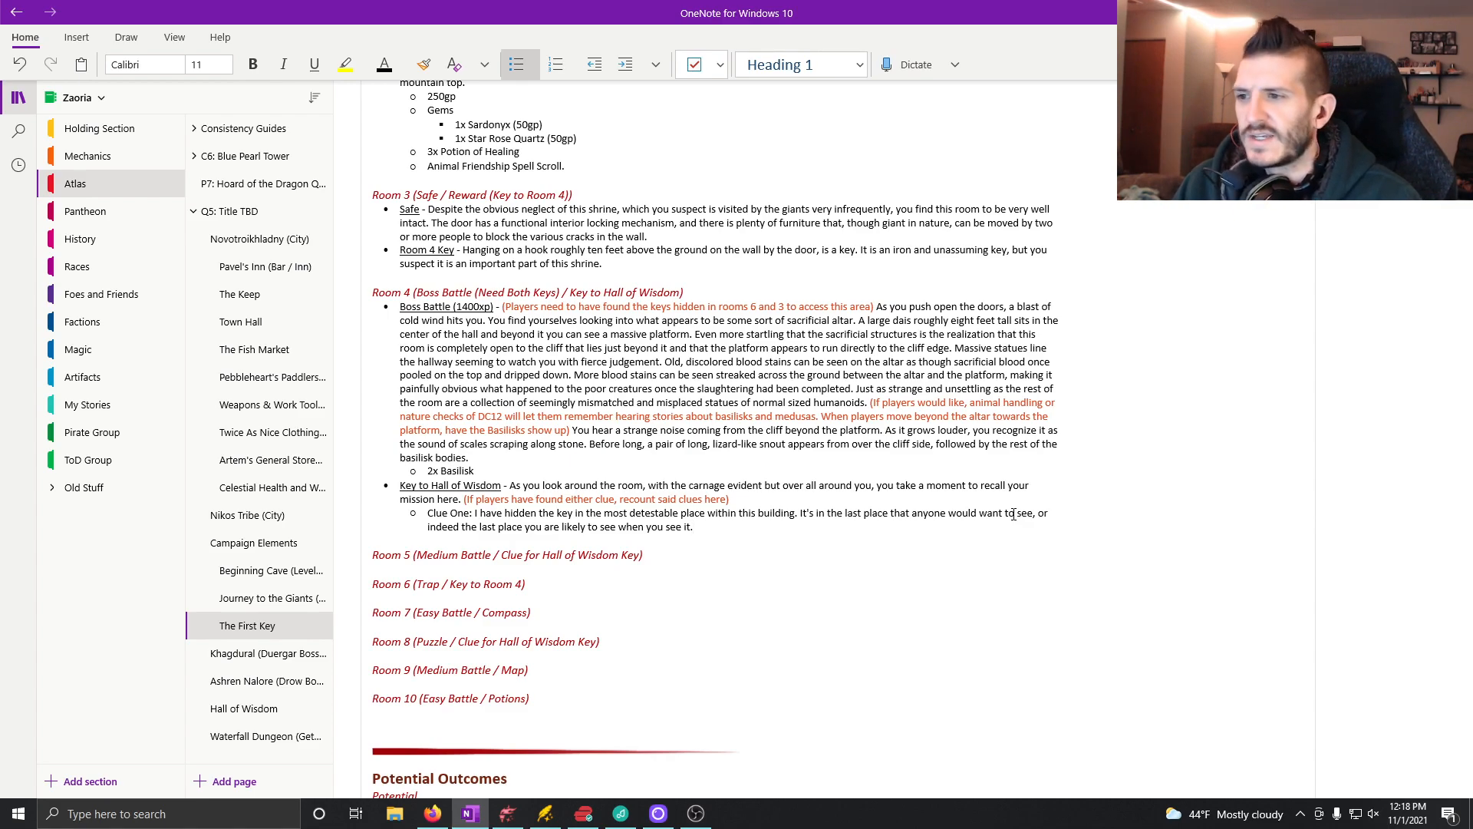
Step: Insert "north side of the" before "last place" in Clue One, and check the altar room on the Dungeondraft map
{"action": "left_click", "coordinate": [837, 513]}
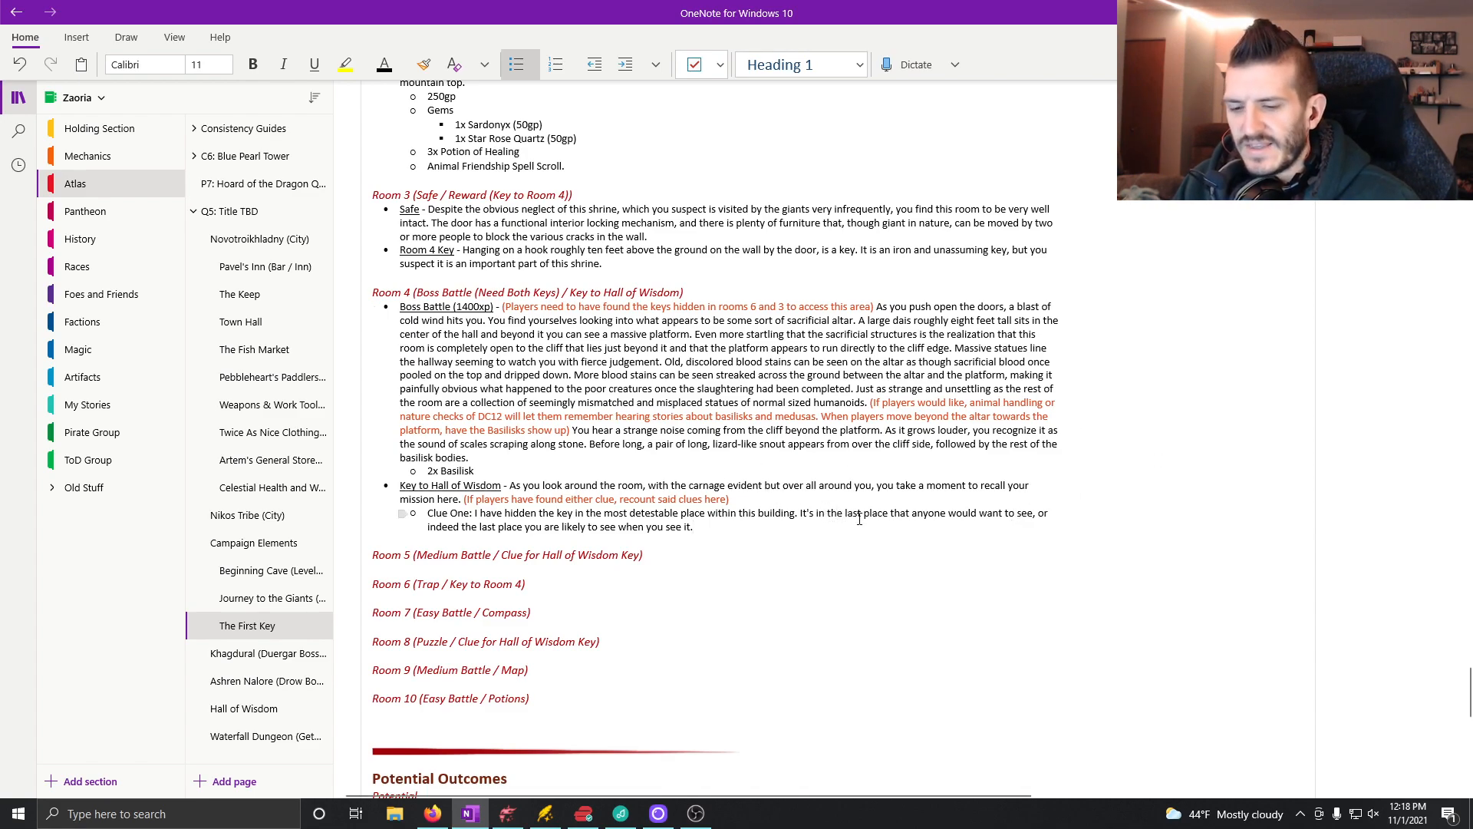
{"action": "type", "text": "north side"}
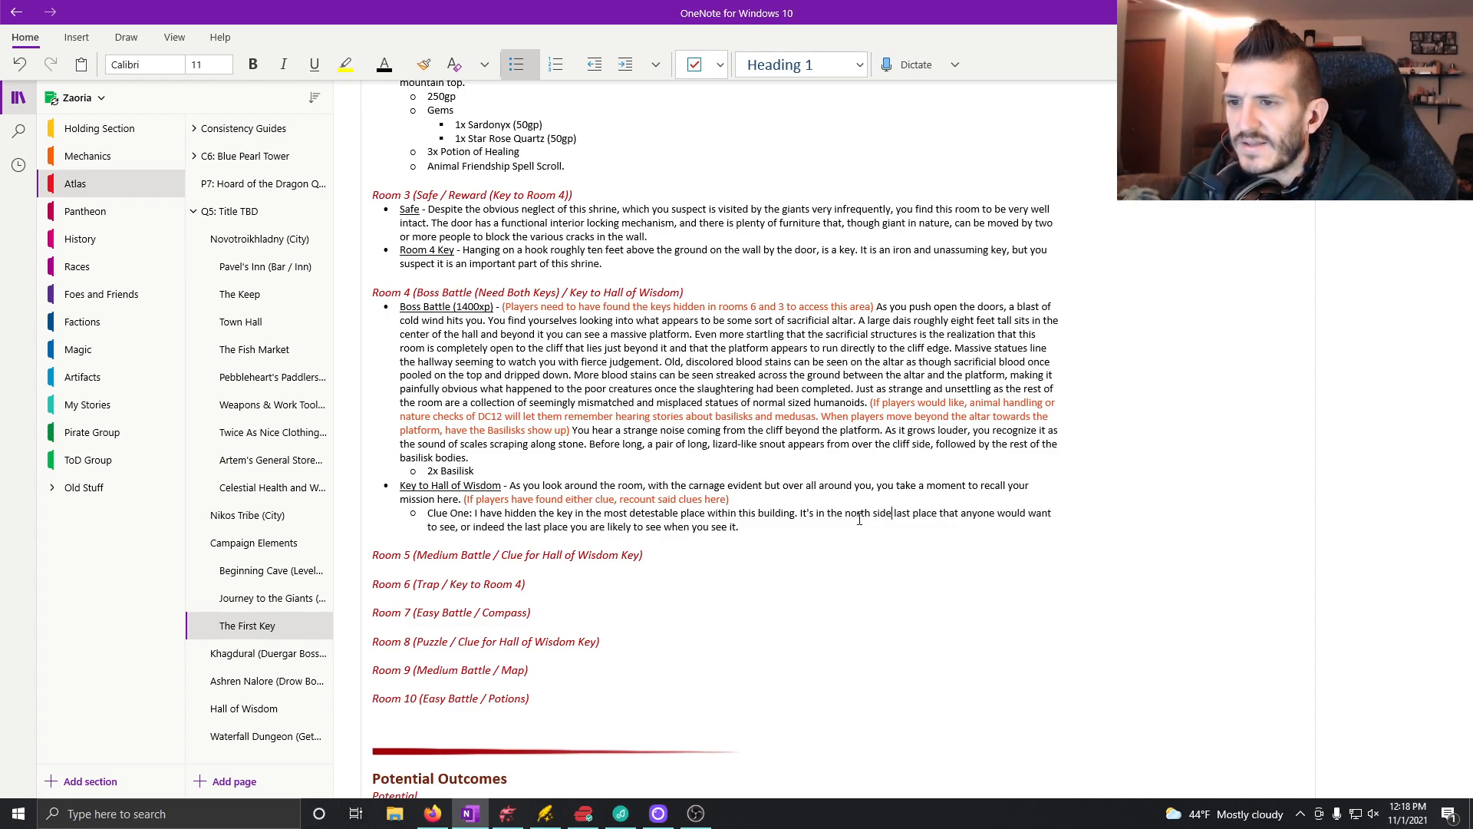
{"action": "type", "text": " of the"}
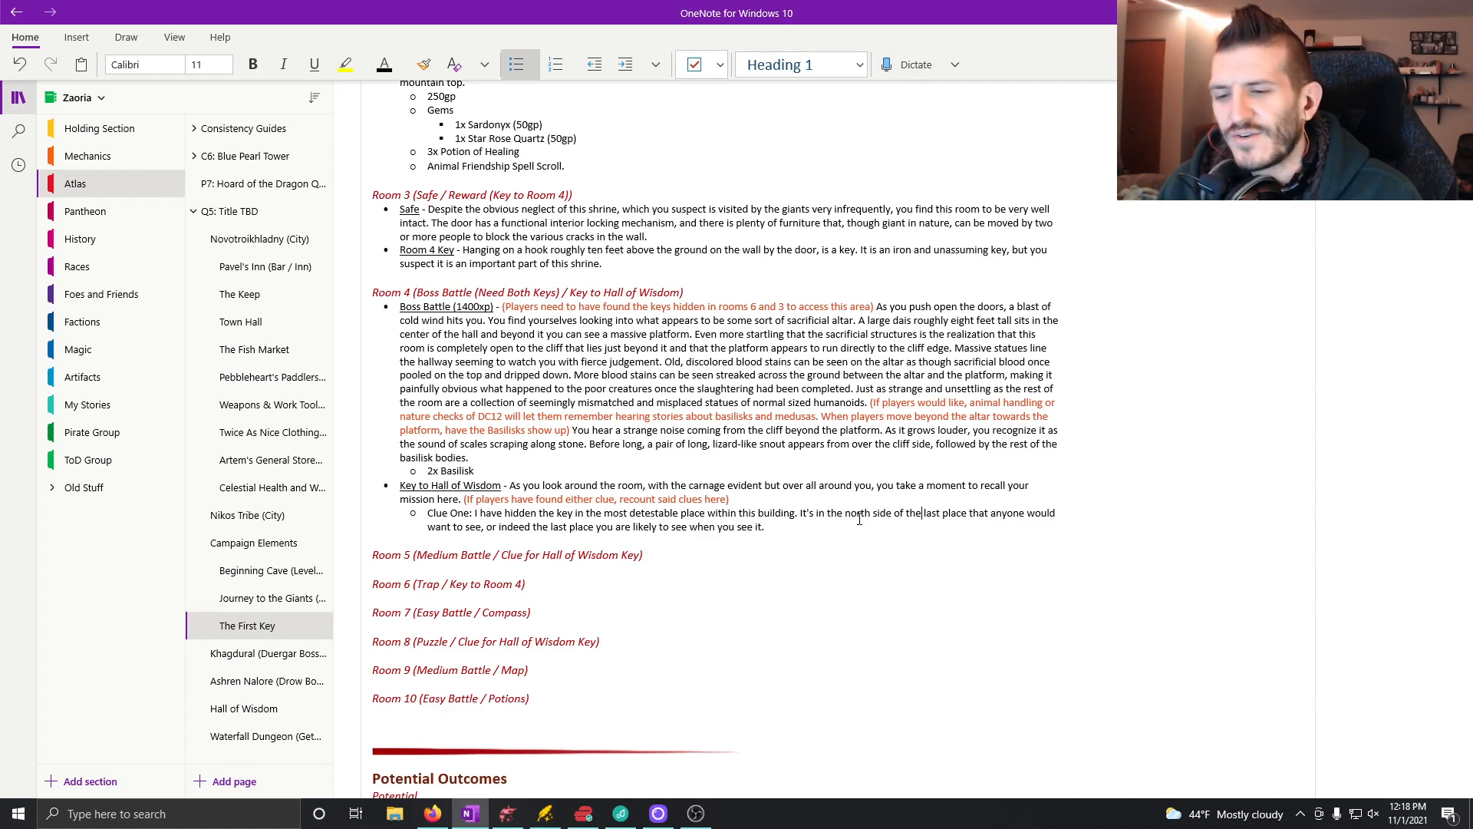
{"action": "left_click", "coordinate": [509, 823]}
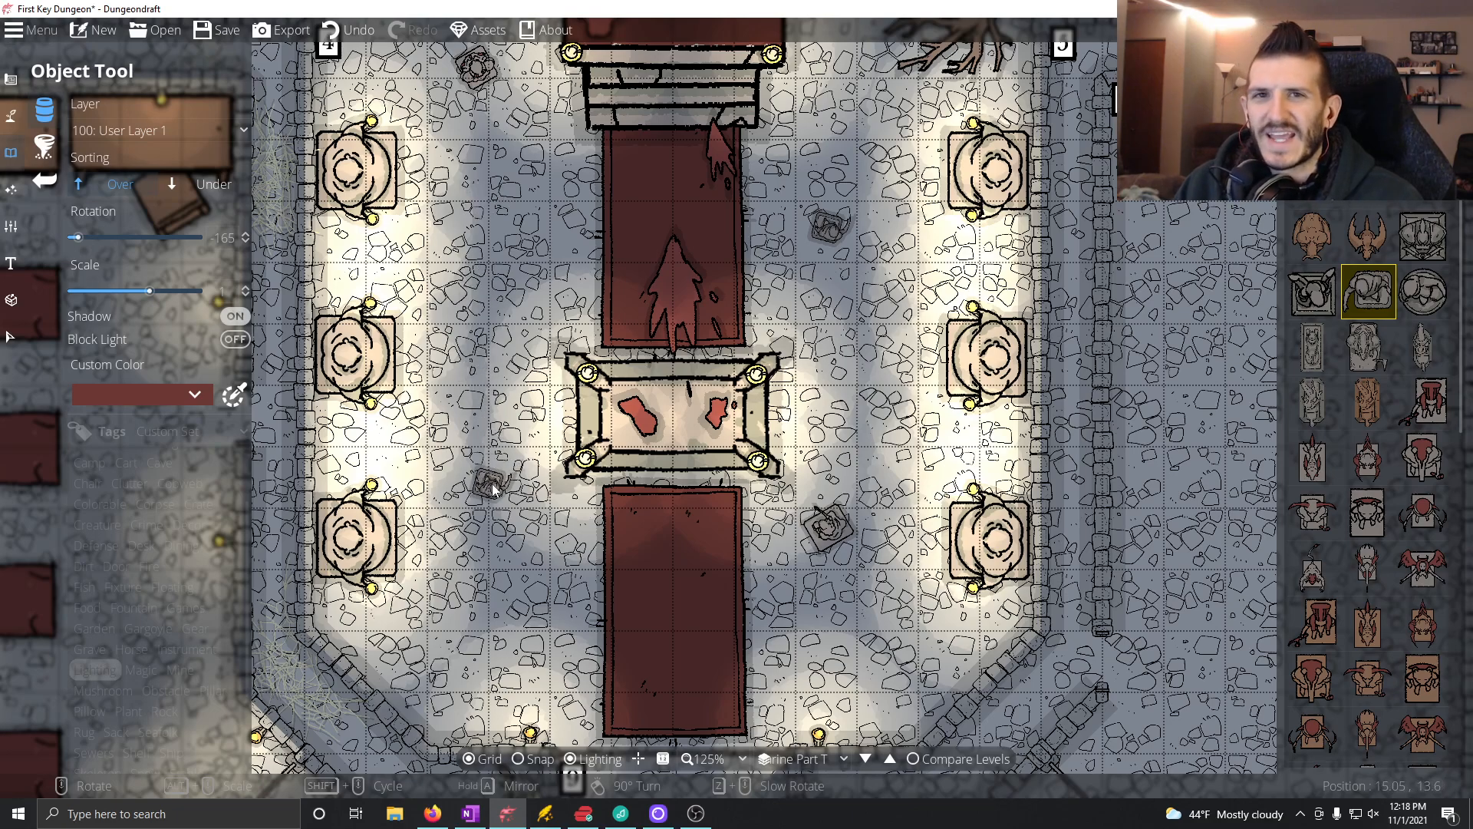
{"action": "left_click", "coordinate": [470, 814]}
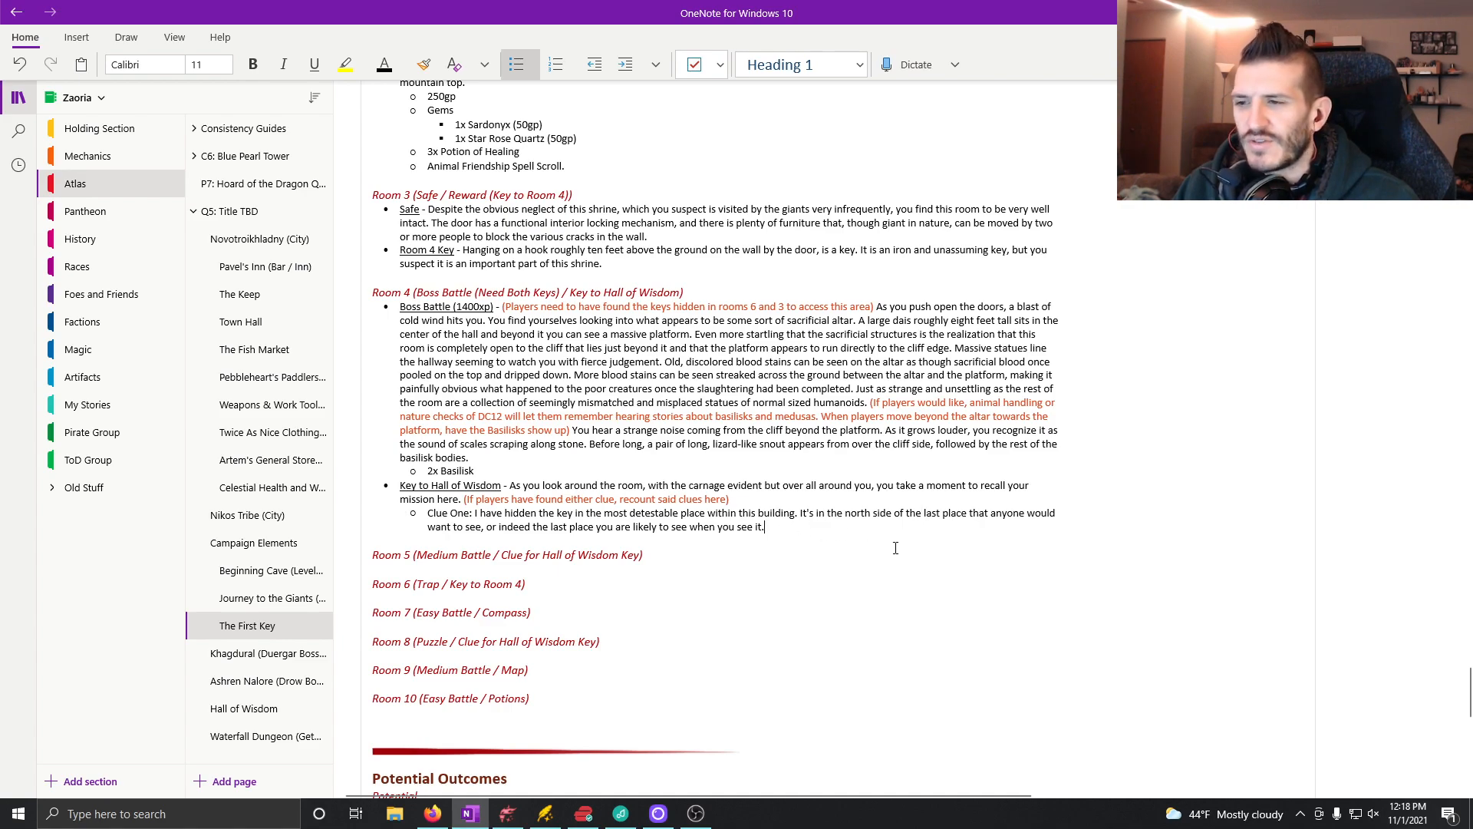
Step: Add a sub-bullet below Clue One in the OneNote notes reading "Clue Two: The fourth pebble will remove the seventh"
{"action": "key", "text": "Return"}
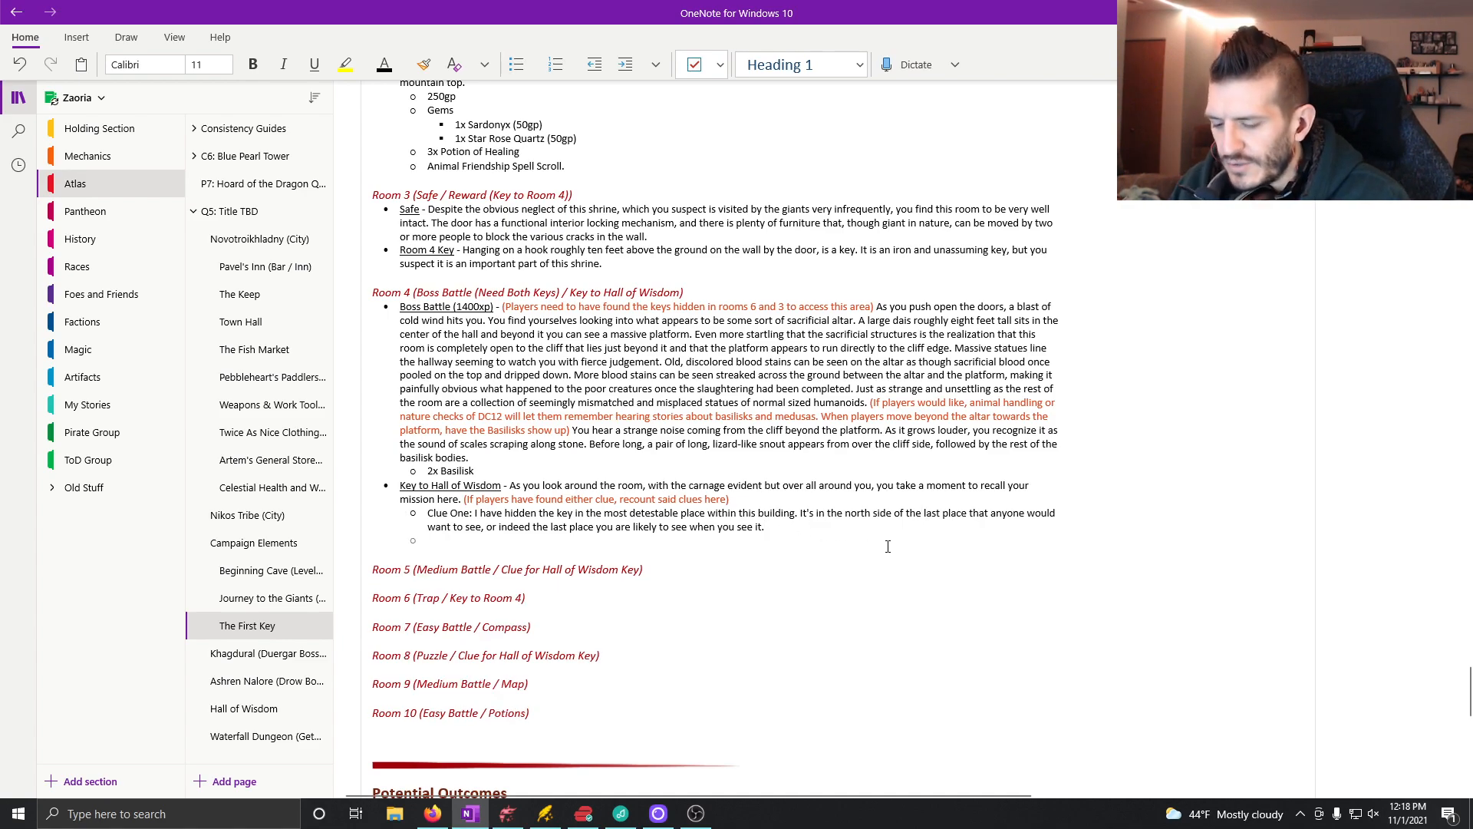
{"action": "type", "text": "Clue Two:"}
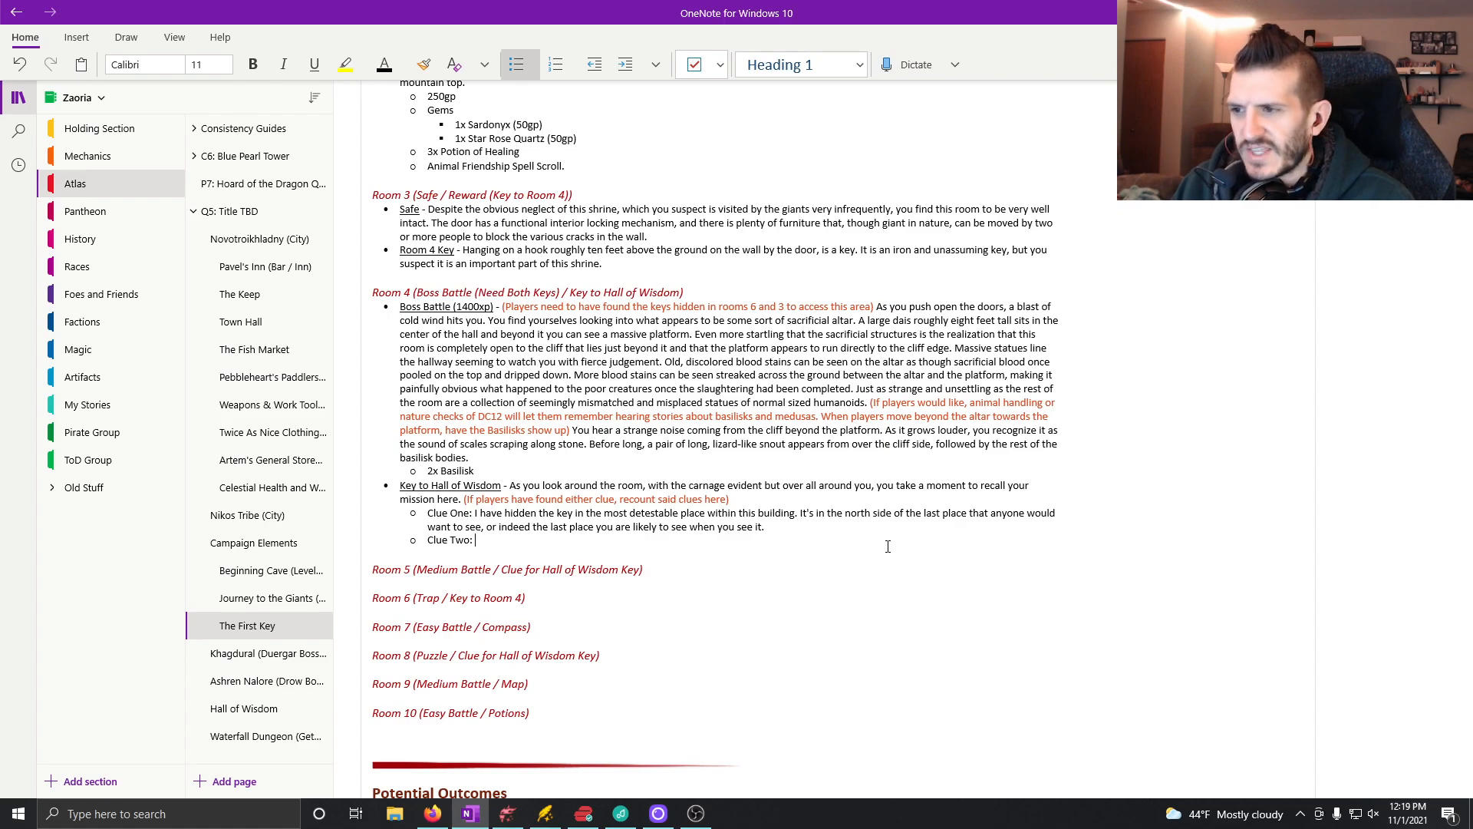
{"action": "type", "text": "The fourth"}
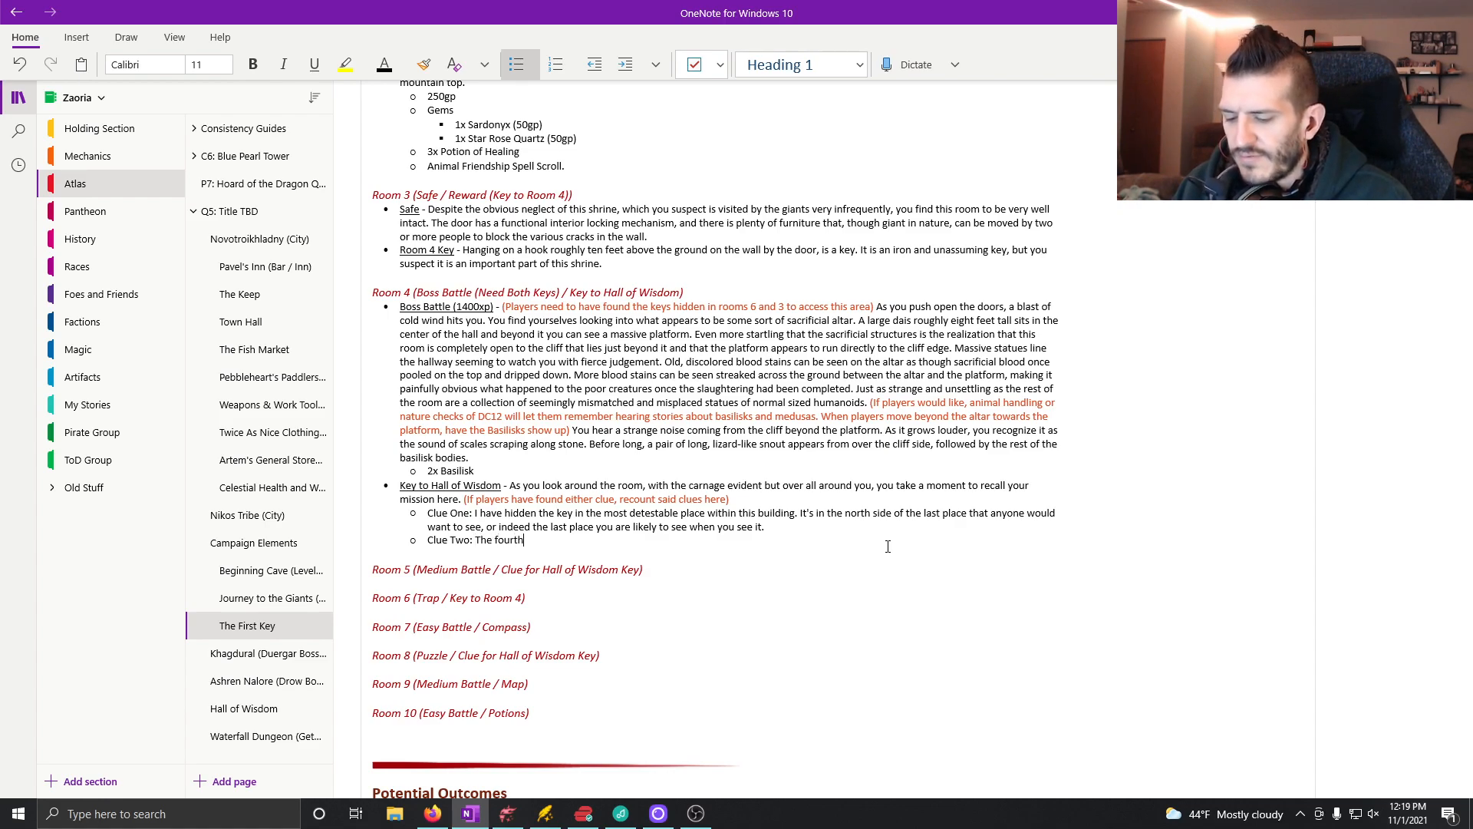
{"action": "type", "text": " pebble wi"}
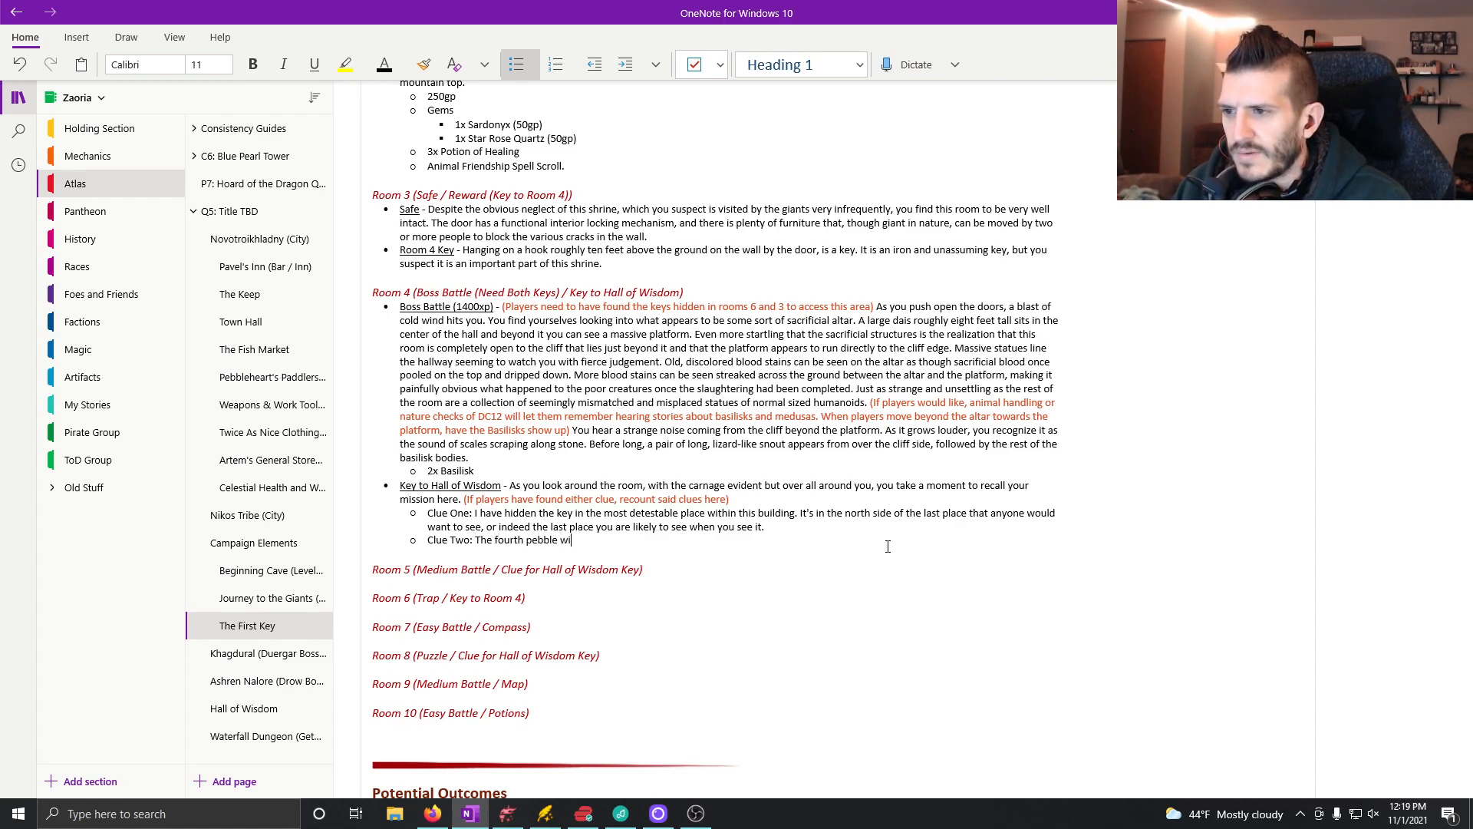
{"action": "type", "text": "ll re"}
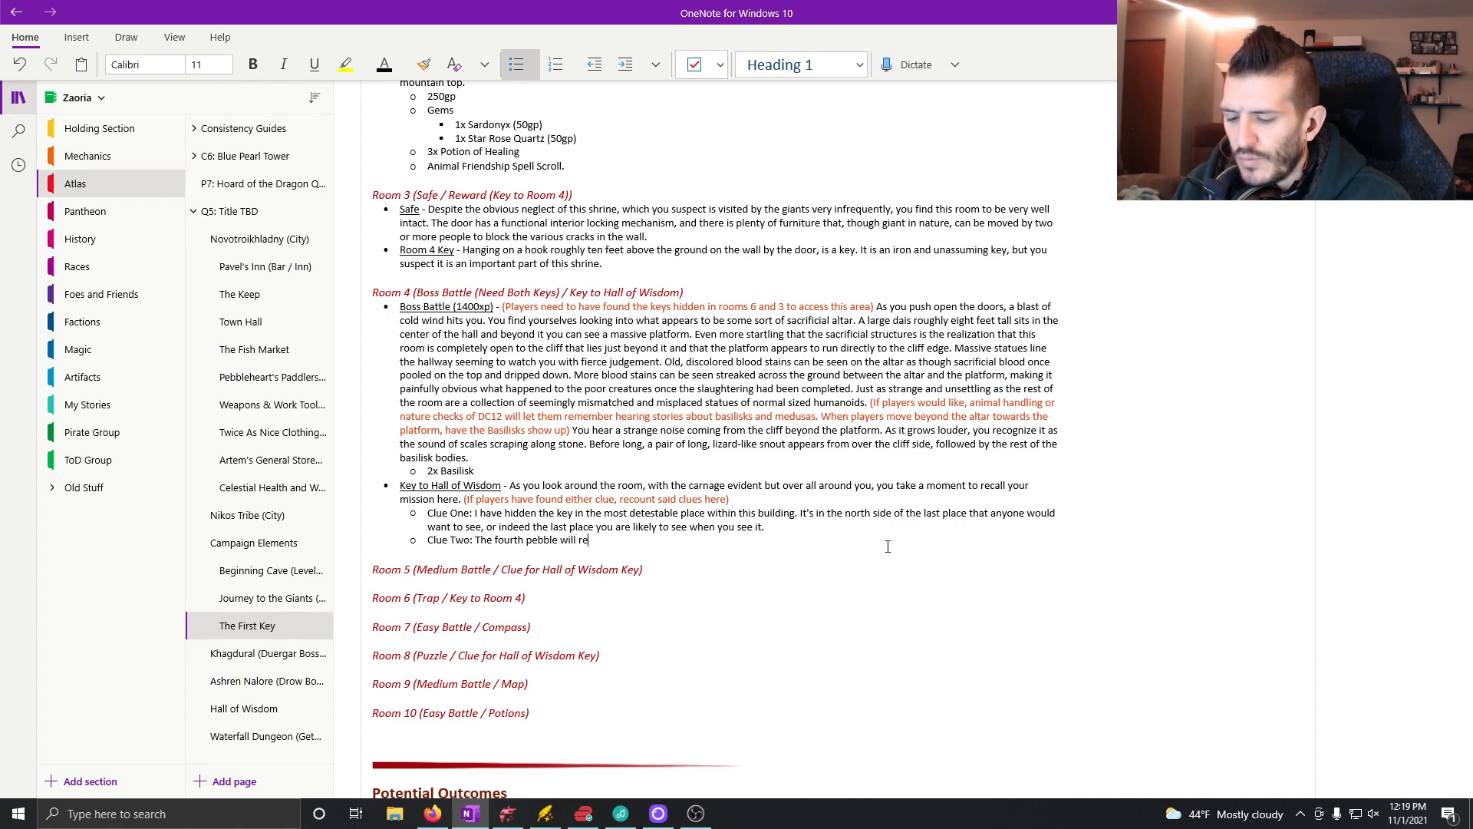
{"action": "type", "text": "move the se"}
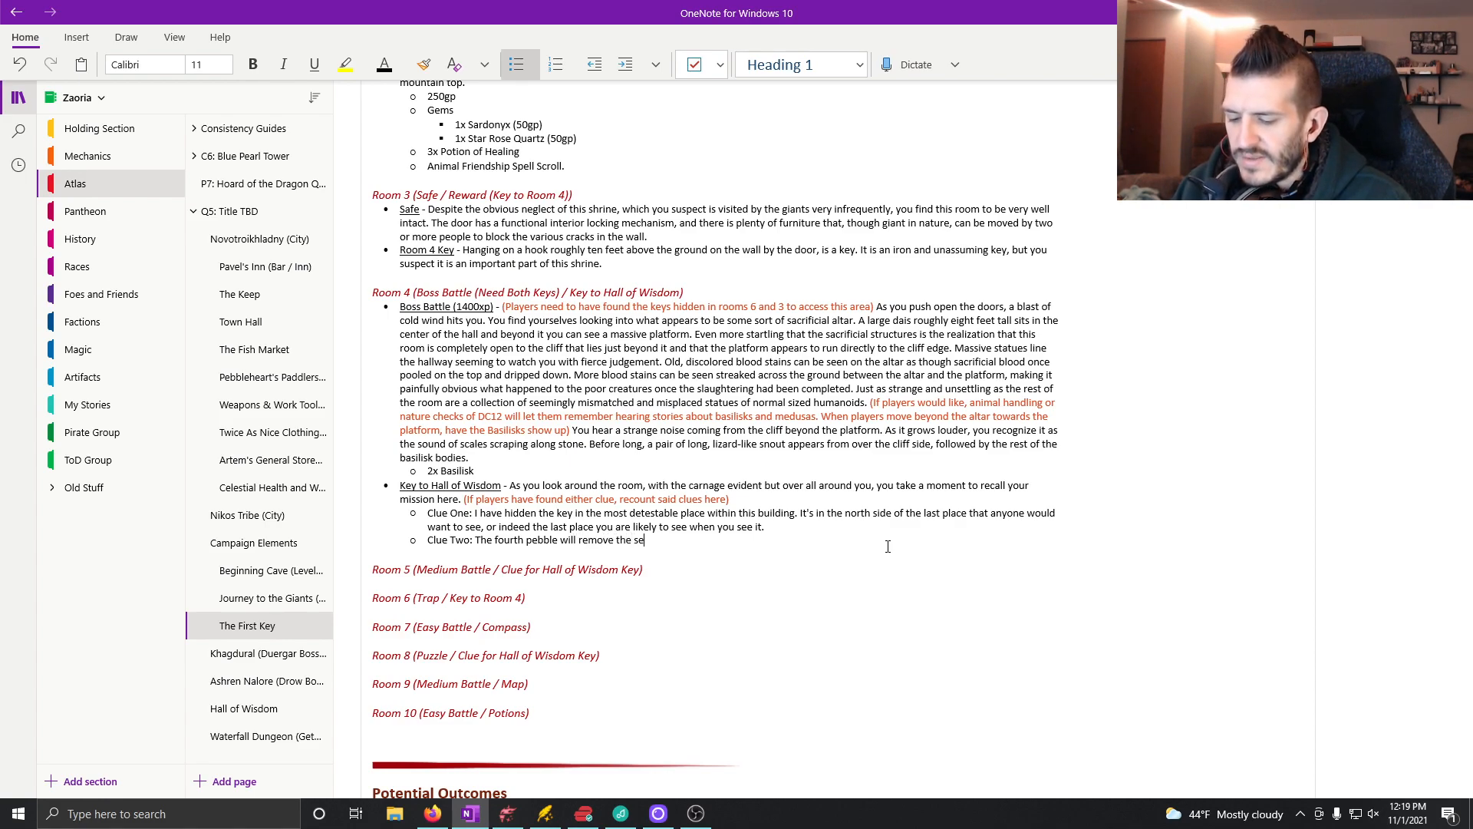
{"action": "type", "text": "venth. Beyond is where you will find what you seek."}
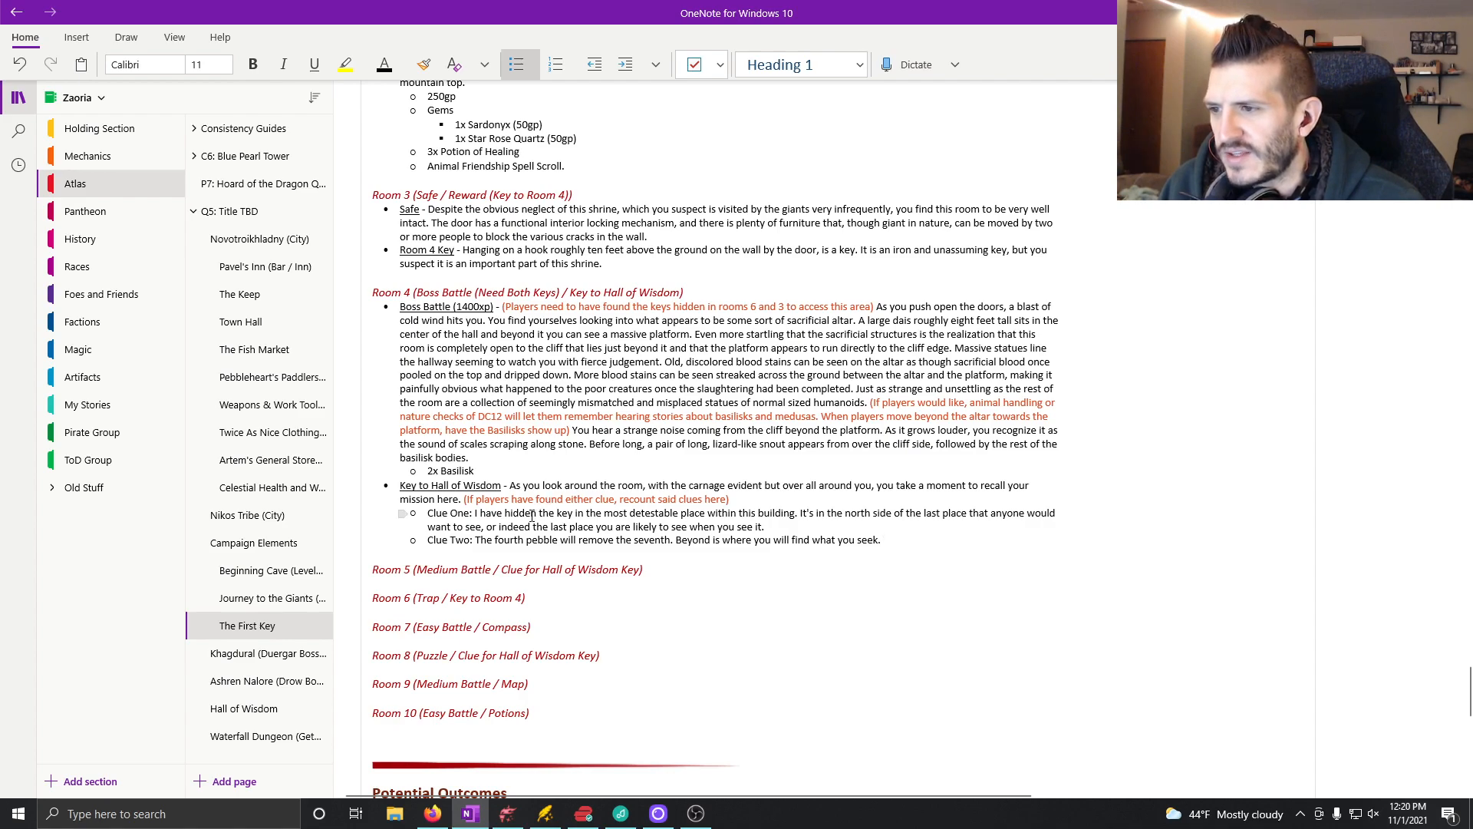
Step: Replace "the key" in Clue One with "what you seek" and append the orange-red note "(On the north side of the altar)"
{"action": "left_click_drag", "start_coordinate": [573, 513], "coordinate": [541, 518]}
{"action": "type", "text": "what you seek"}
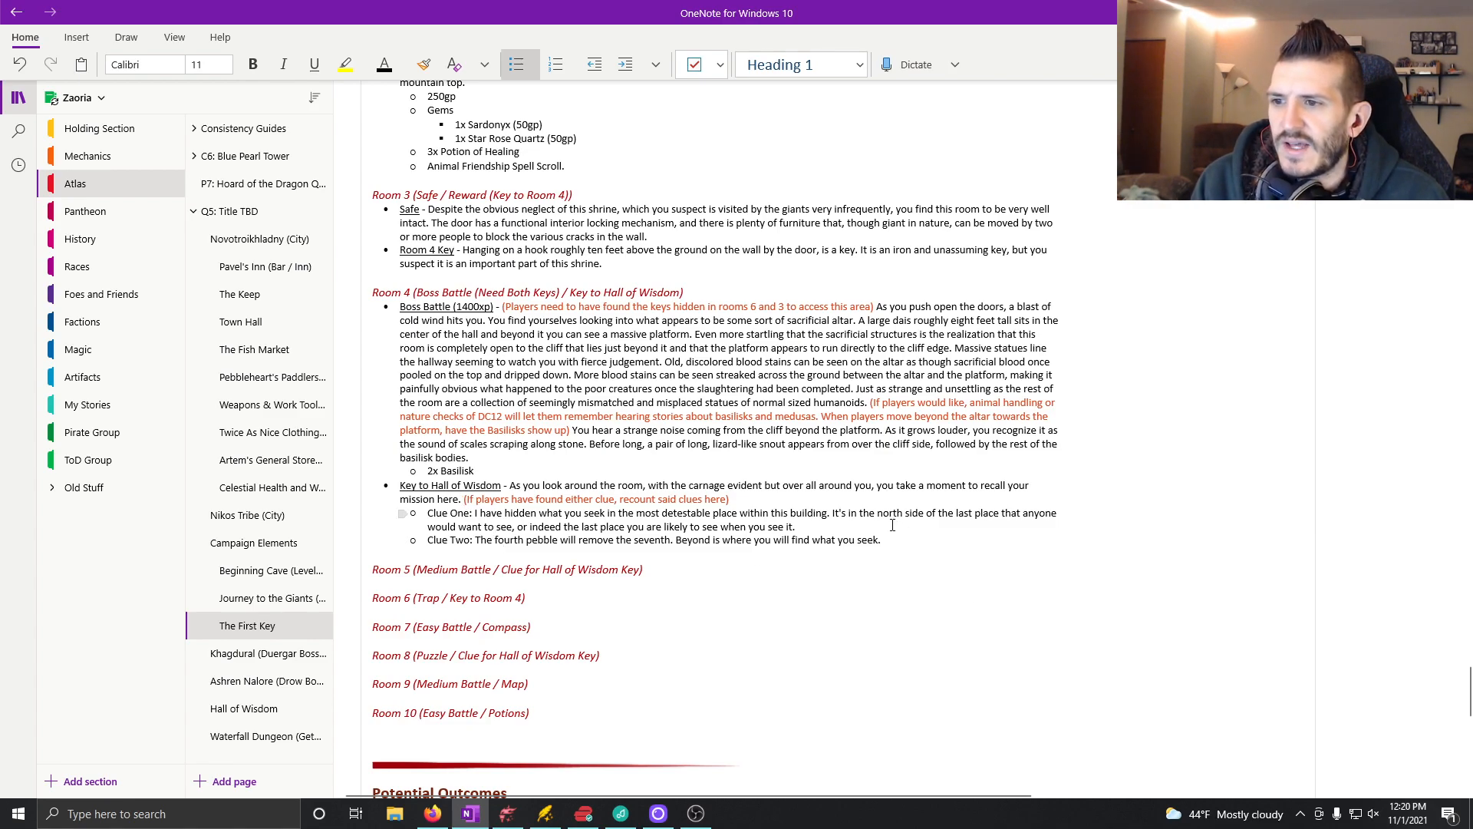
{"action": "left_click", "coordinate": [822, 528]}
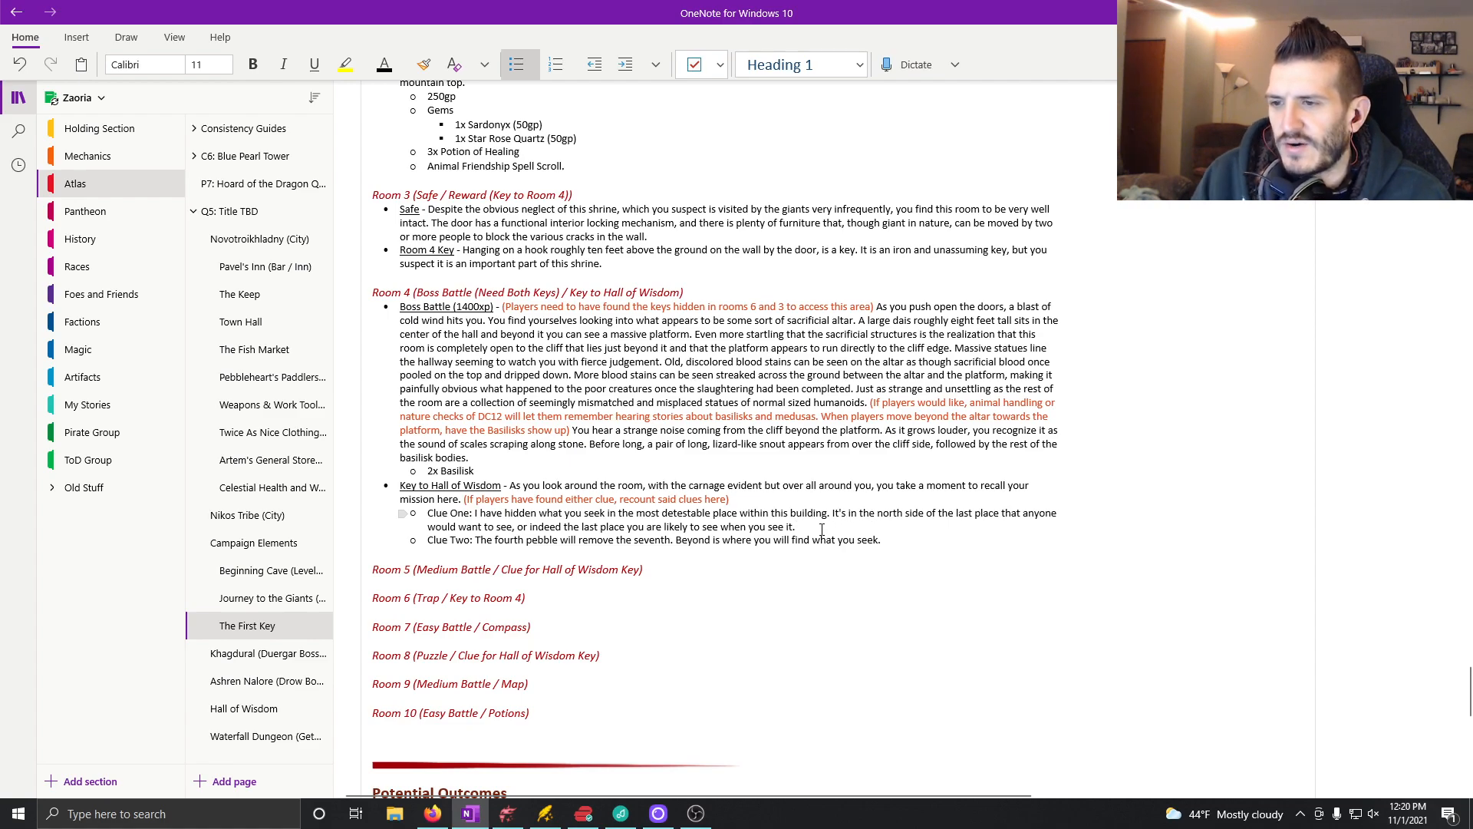
{"action": "left_click", "coordinate": [402, 65]}
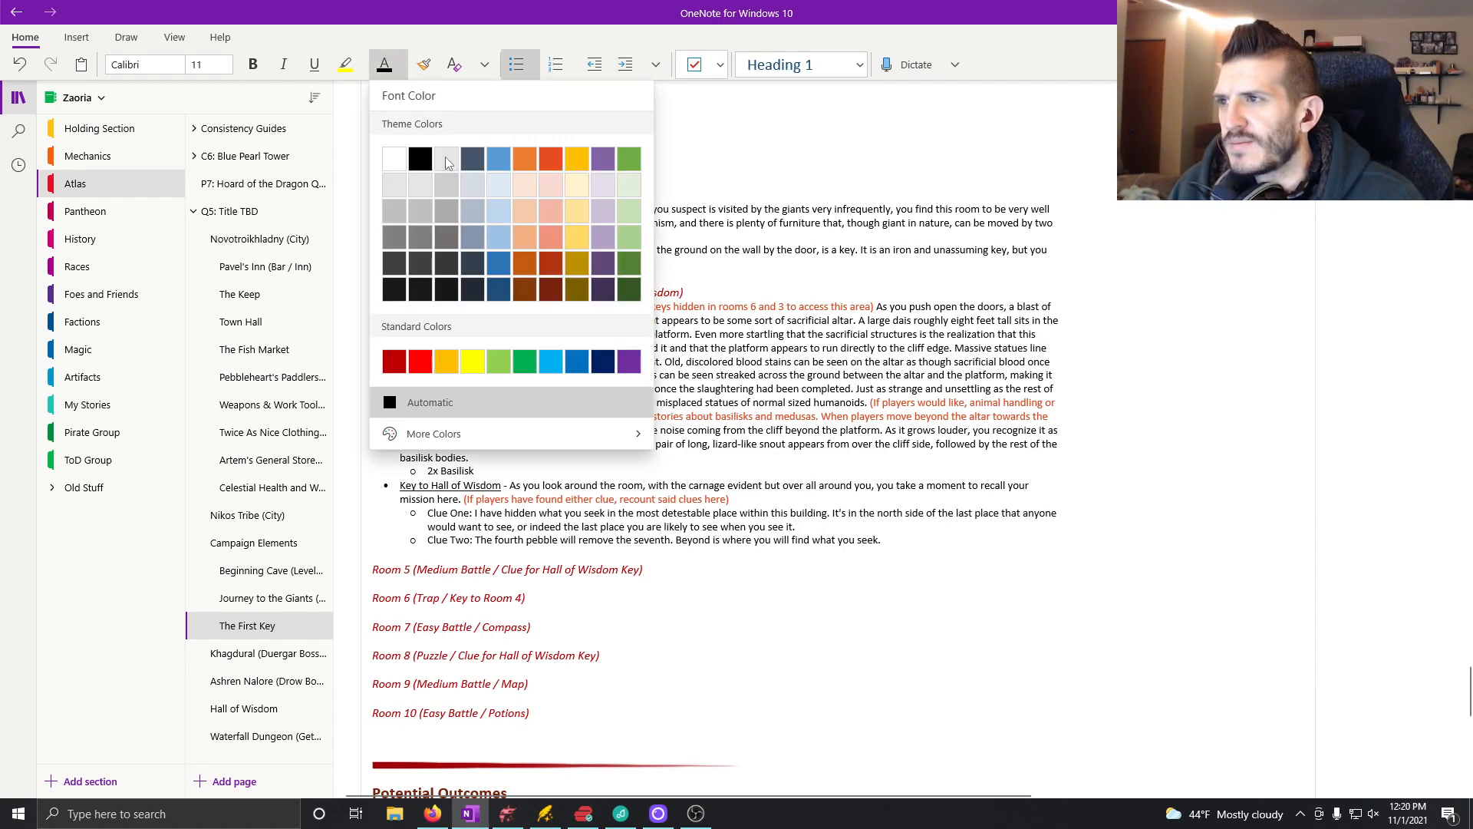
{"action": "left_click", "coordinate": [537, 160]}
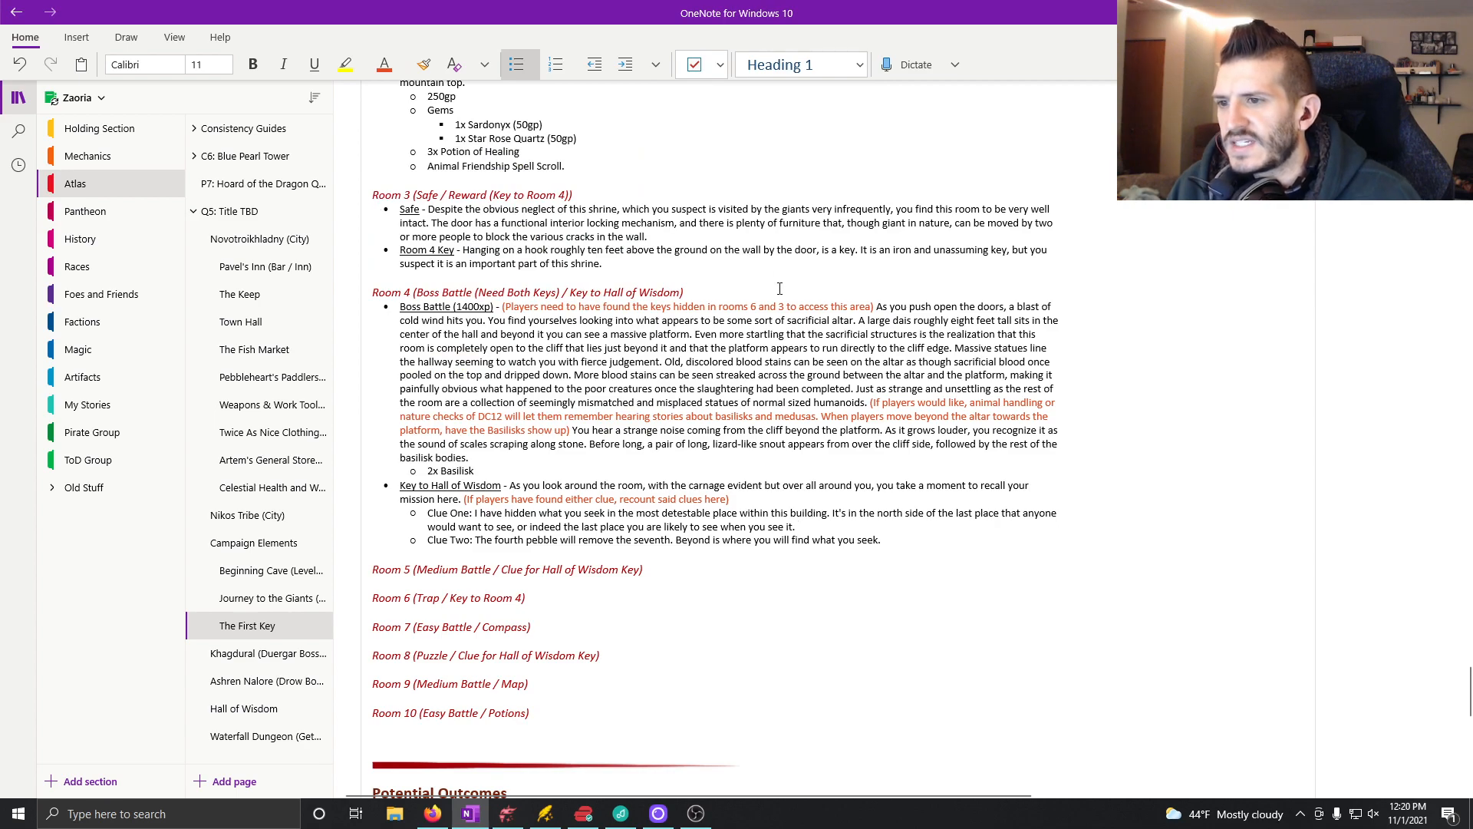
{"action": "type", "text": "("}
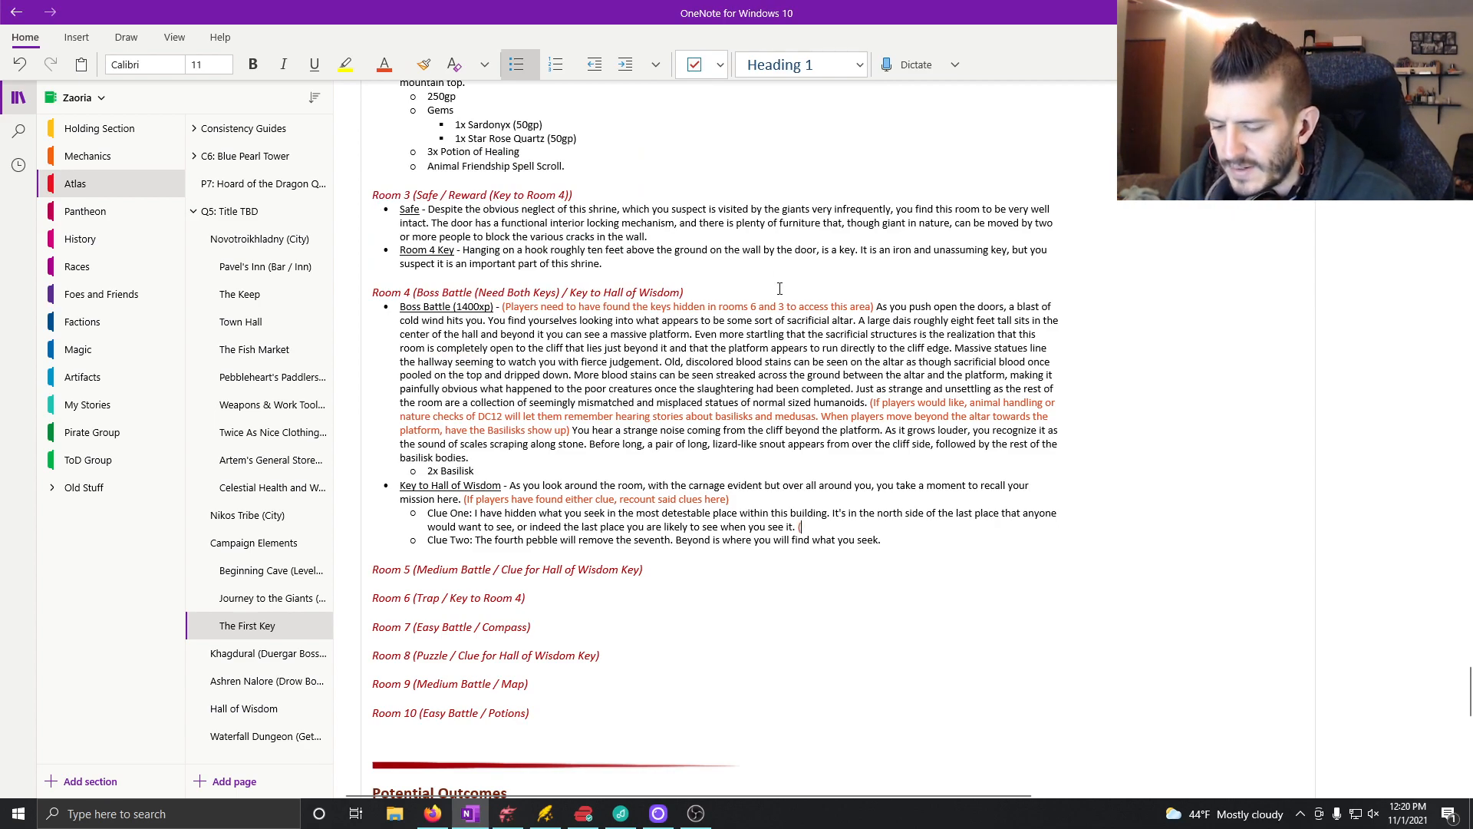
{"action": "type", "text": "On the nort"}
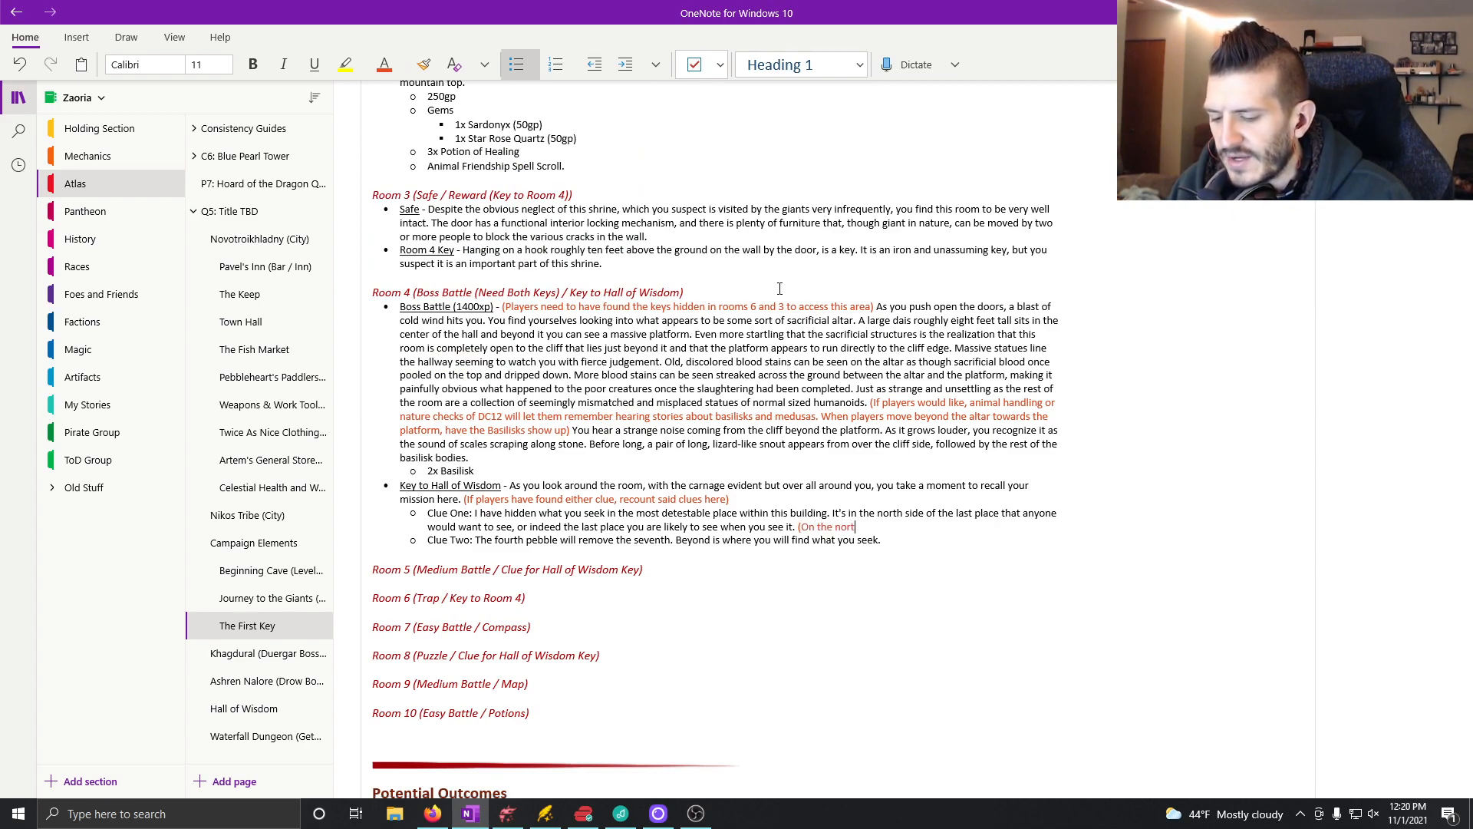
{"action": "type", "text": "h side of the altar"}
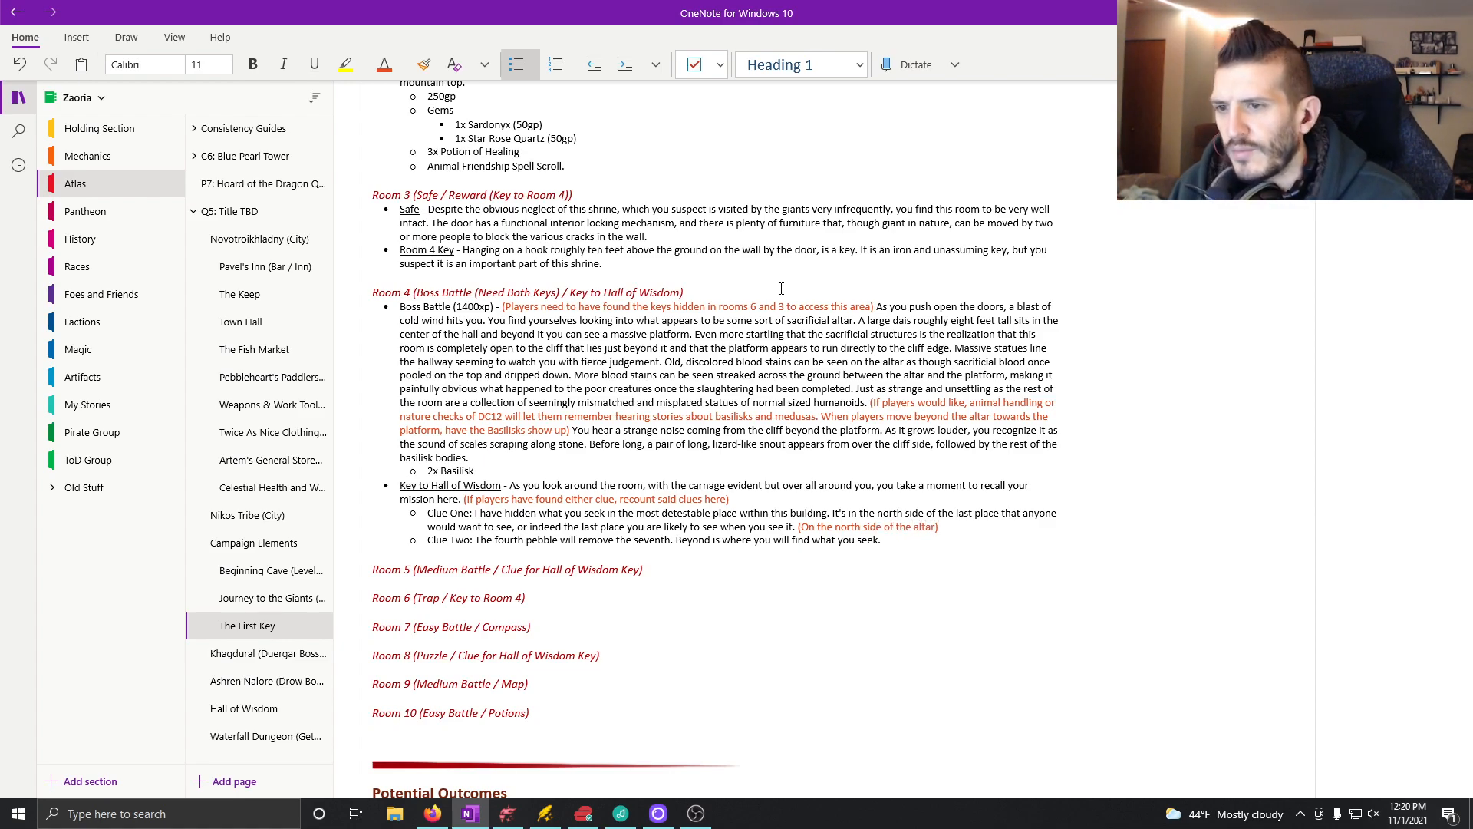
{"action": "left_click", "coordinate": [930, 542]}
{"action": "type", "text": "("}
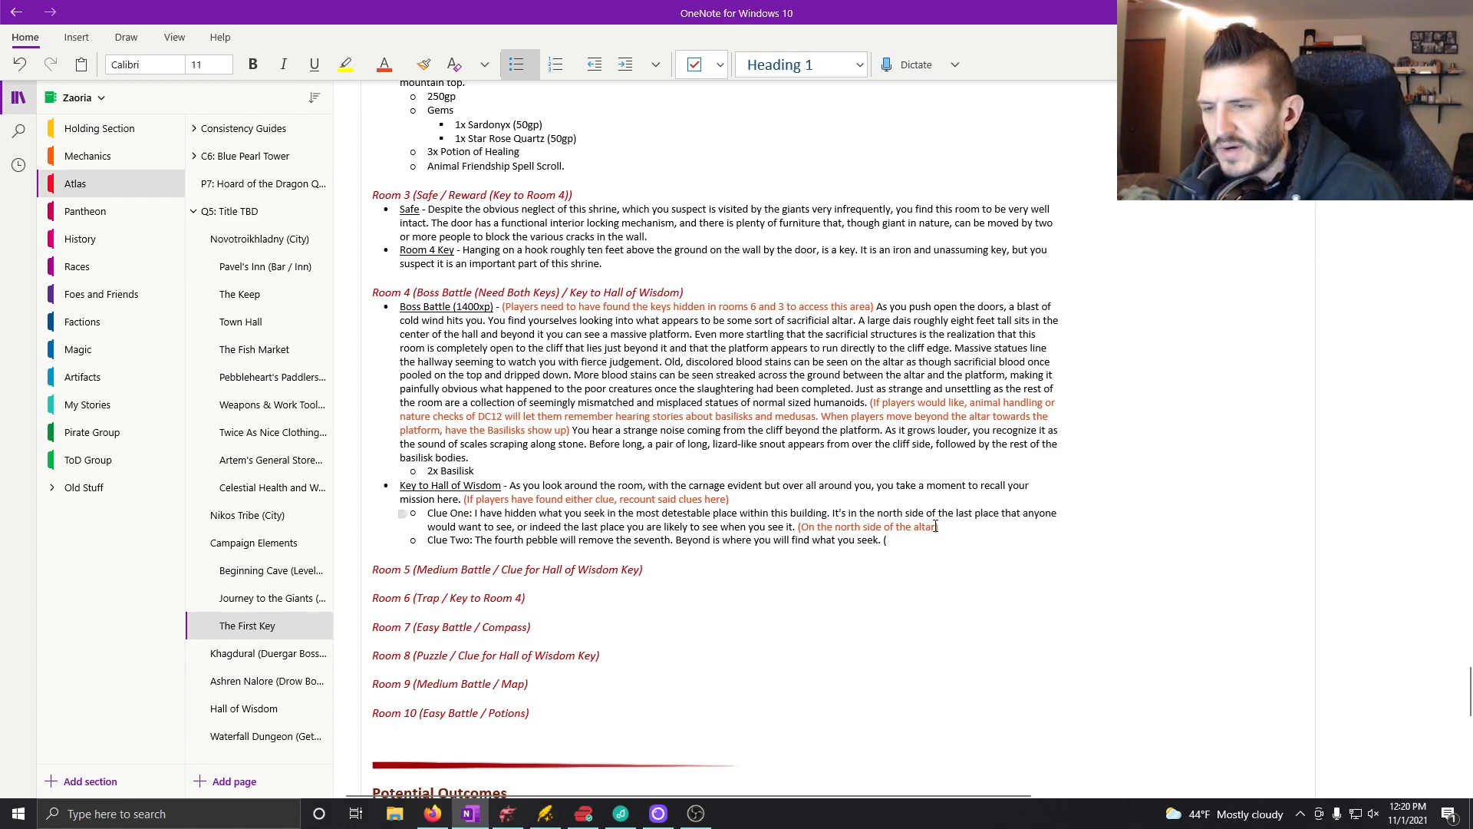
{"action": "key", "text": "BackSpace"}
{"action": "key", "text": "BackSpace"}
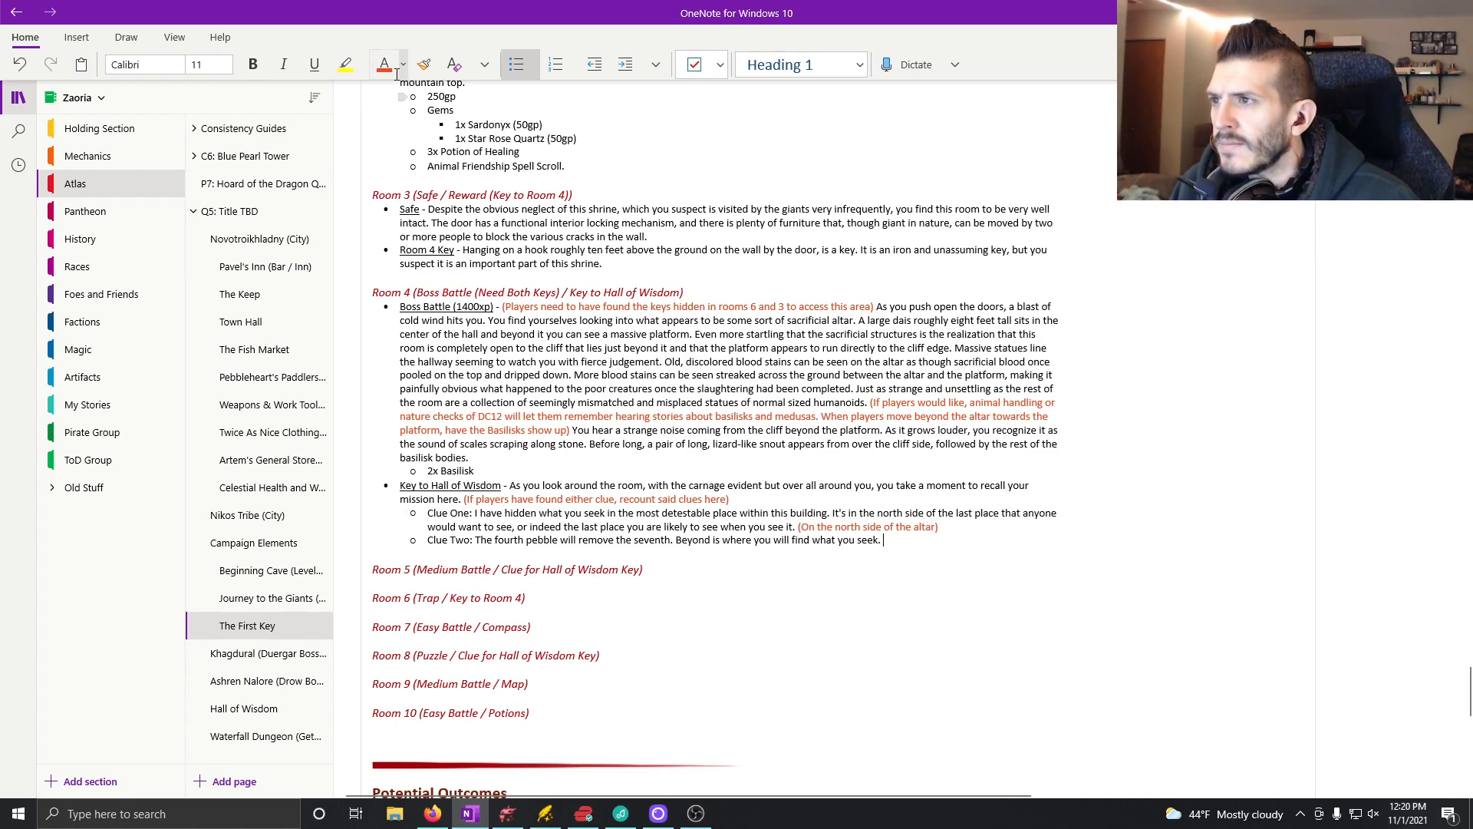
{"action": "type", "text": "If they"}
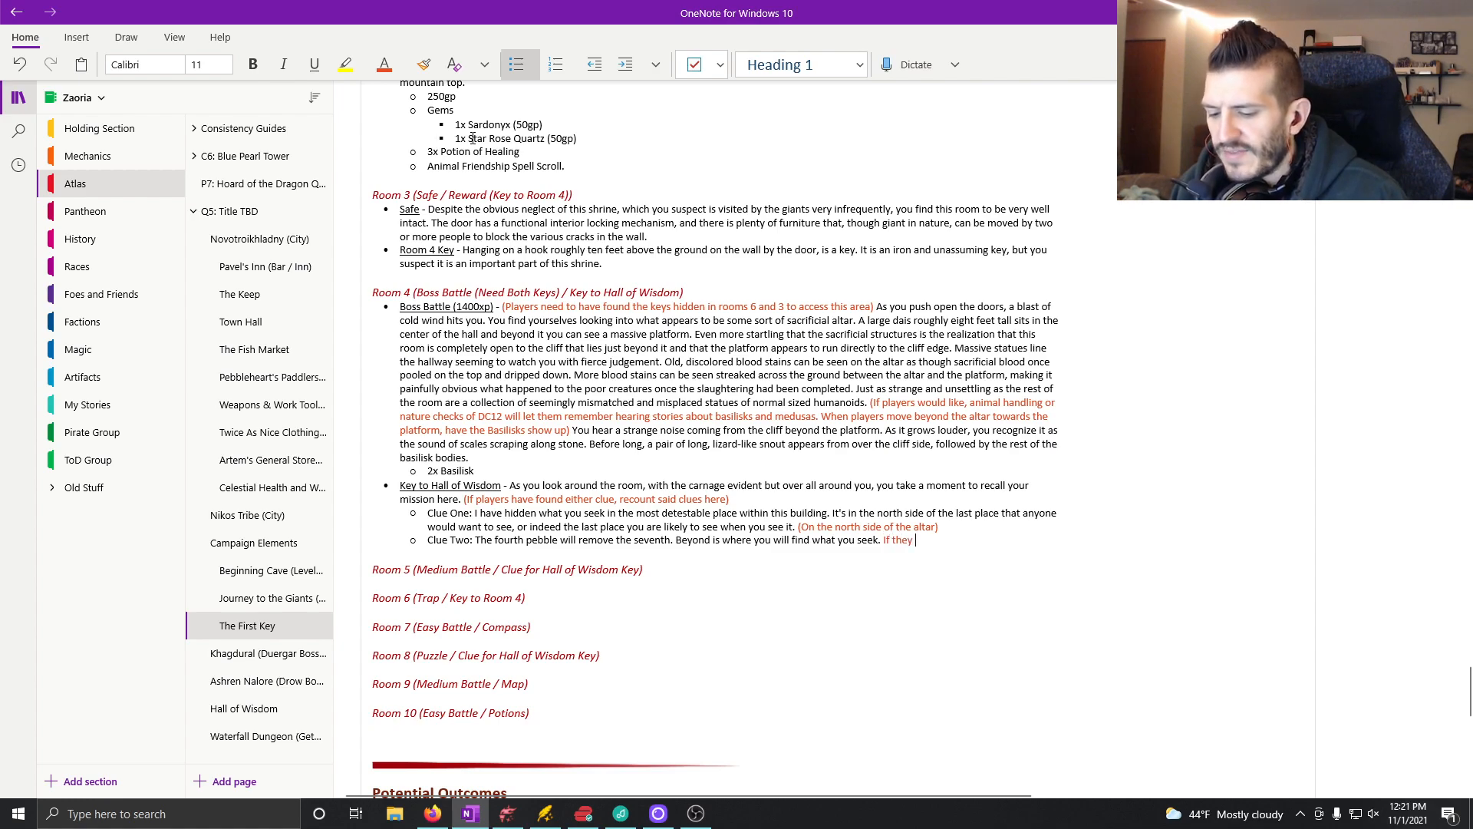
{"action": "key", "text": "BackSpace"}
{"action": "key", "text": "BackSpace"}
{"action": "key", "text": "BackSpace"}
{"action": "key", "text": "BackSpace"}
{"action": "key", "text": "BackSpace"}
{"action": "key", "text": "BackSpace"}
{"action": "key", "text": "BackSpace"}
{"action": "key", "text": "BackSpace"}
{"action": "key", "text": "BackSpace"}
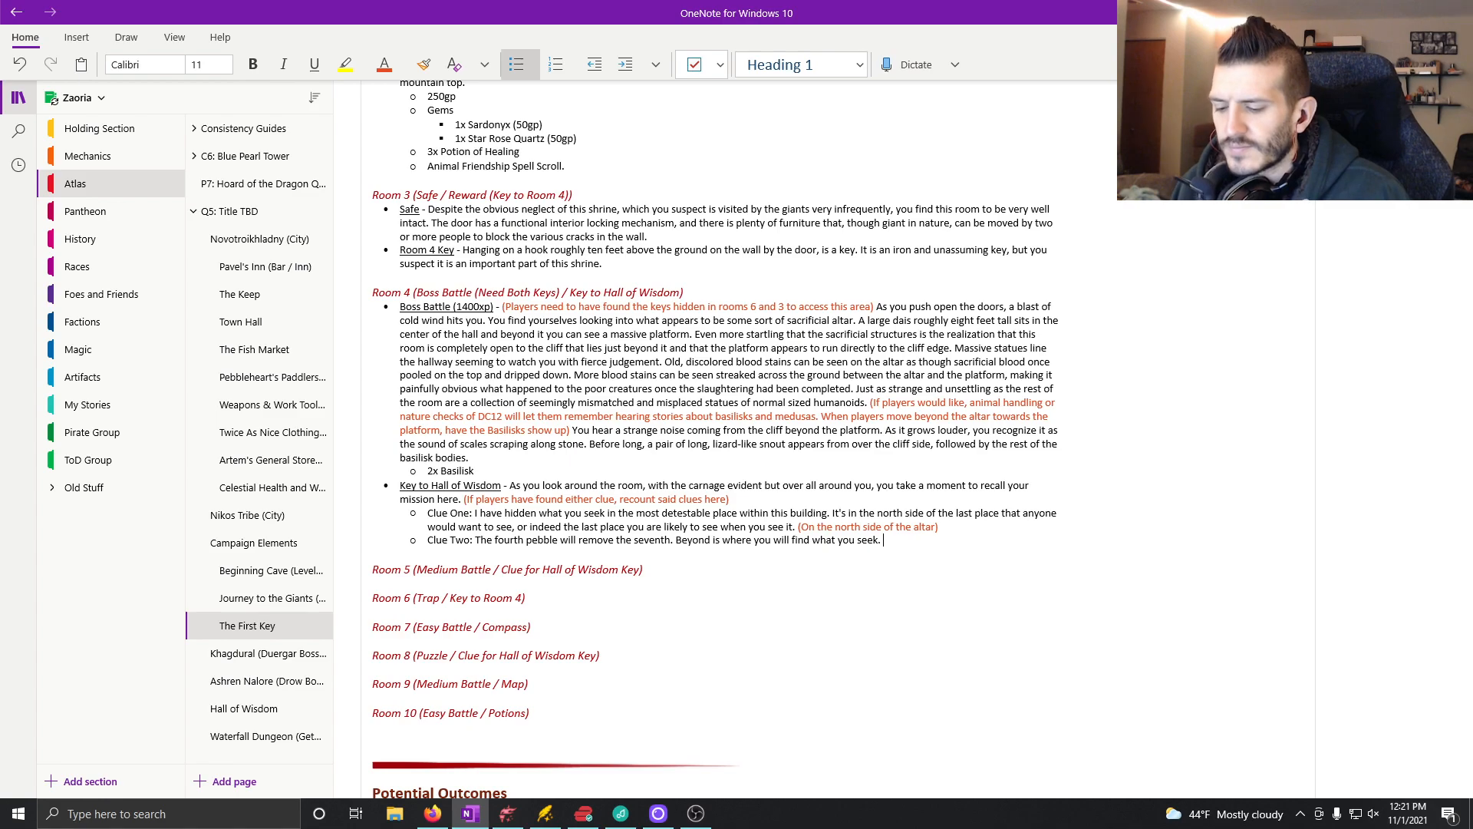
{"action": "type", "text": "T"}
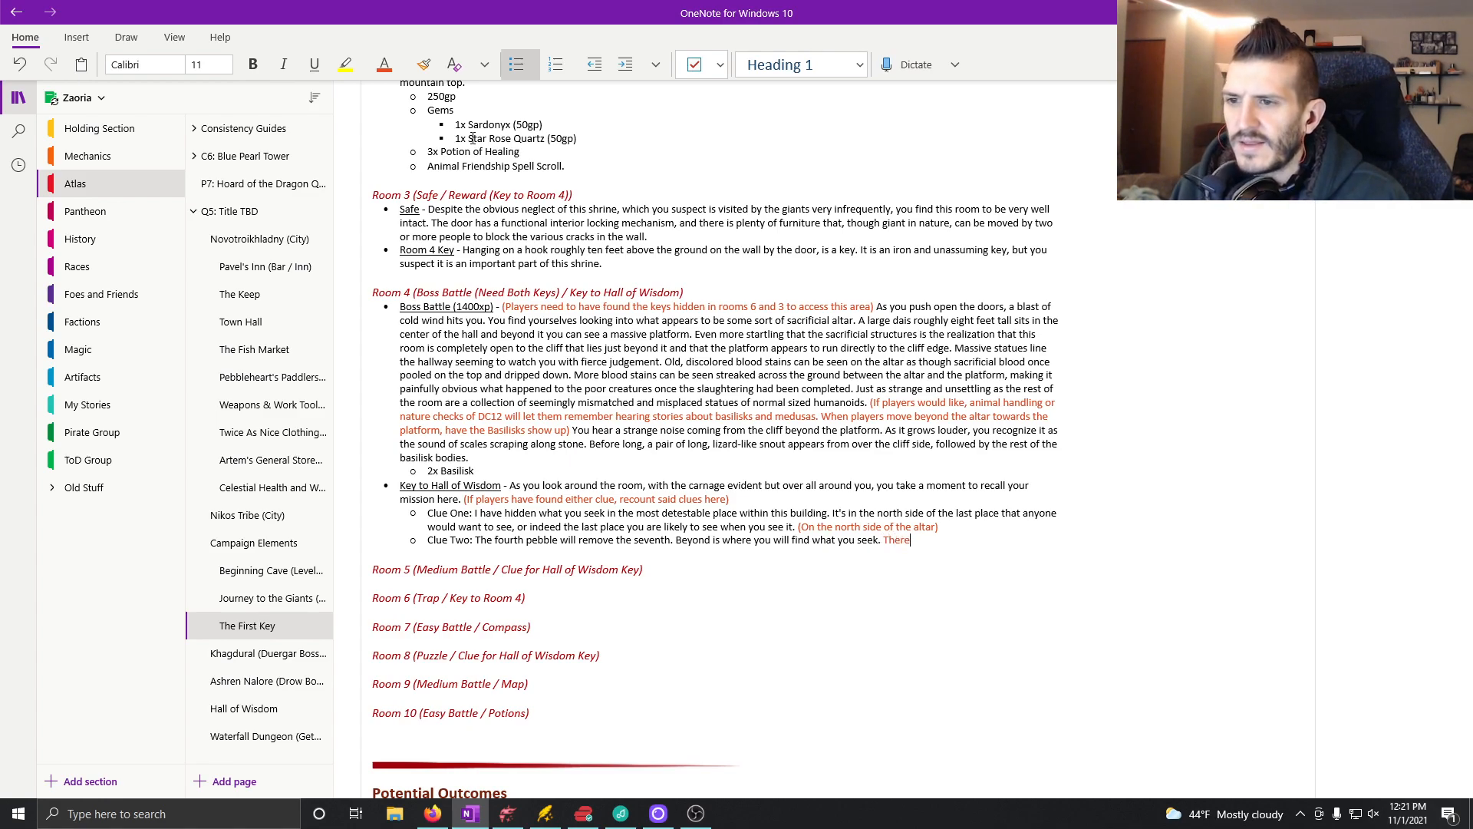
{"action": "key", "text": "BackSpace"}
Step: Begin an orange-red note after Clue Two reading "(Of the various stones and pebbles that are along the surface of the altar,"
{"action": "type", "text": "("}
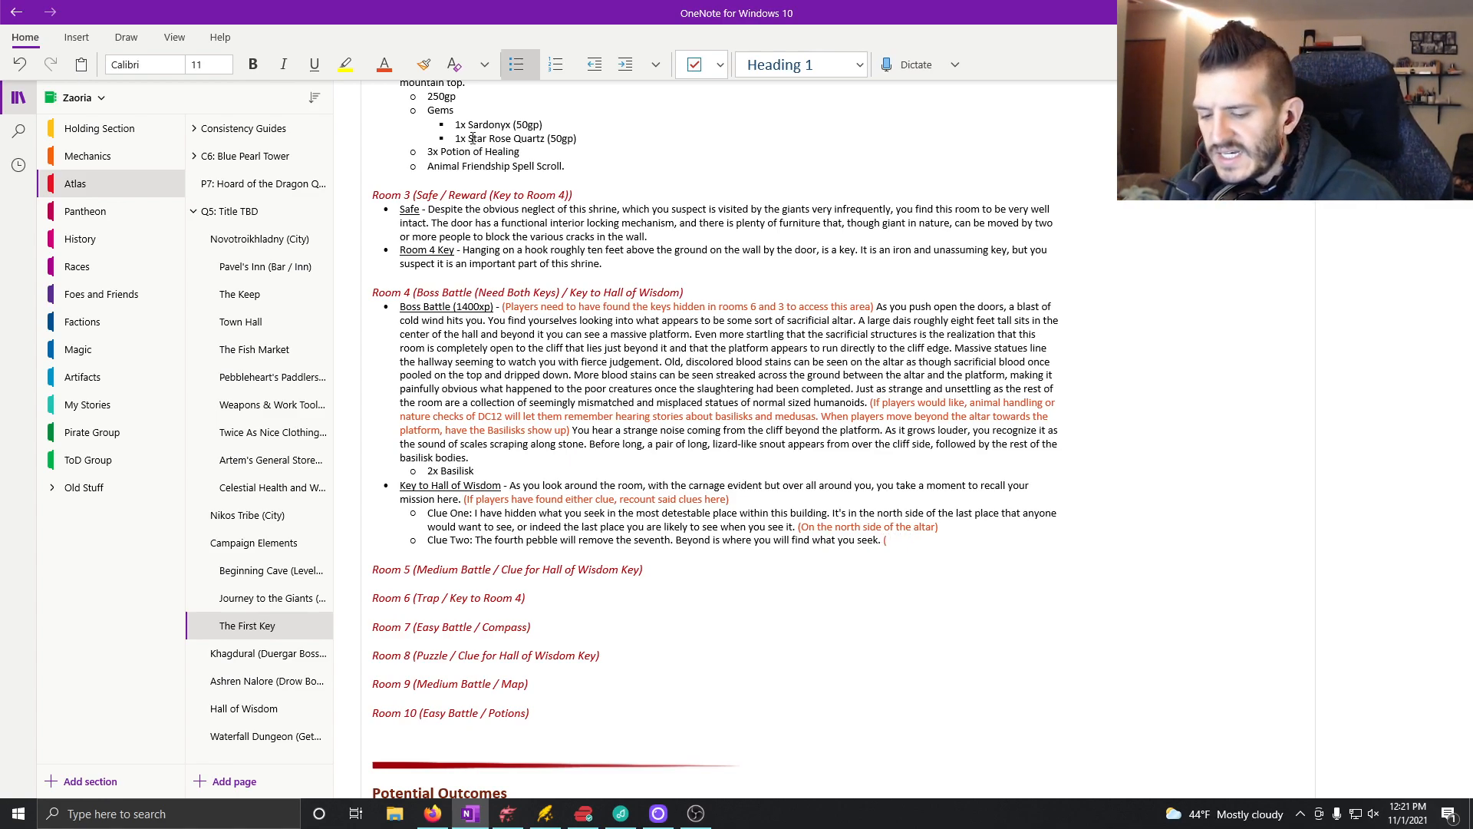
{"action": "type", "text": "Of"}
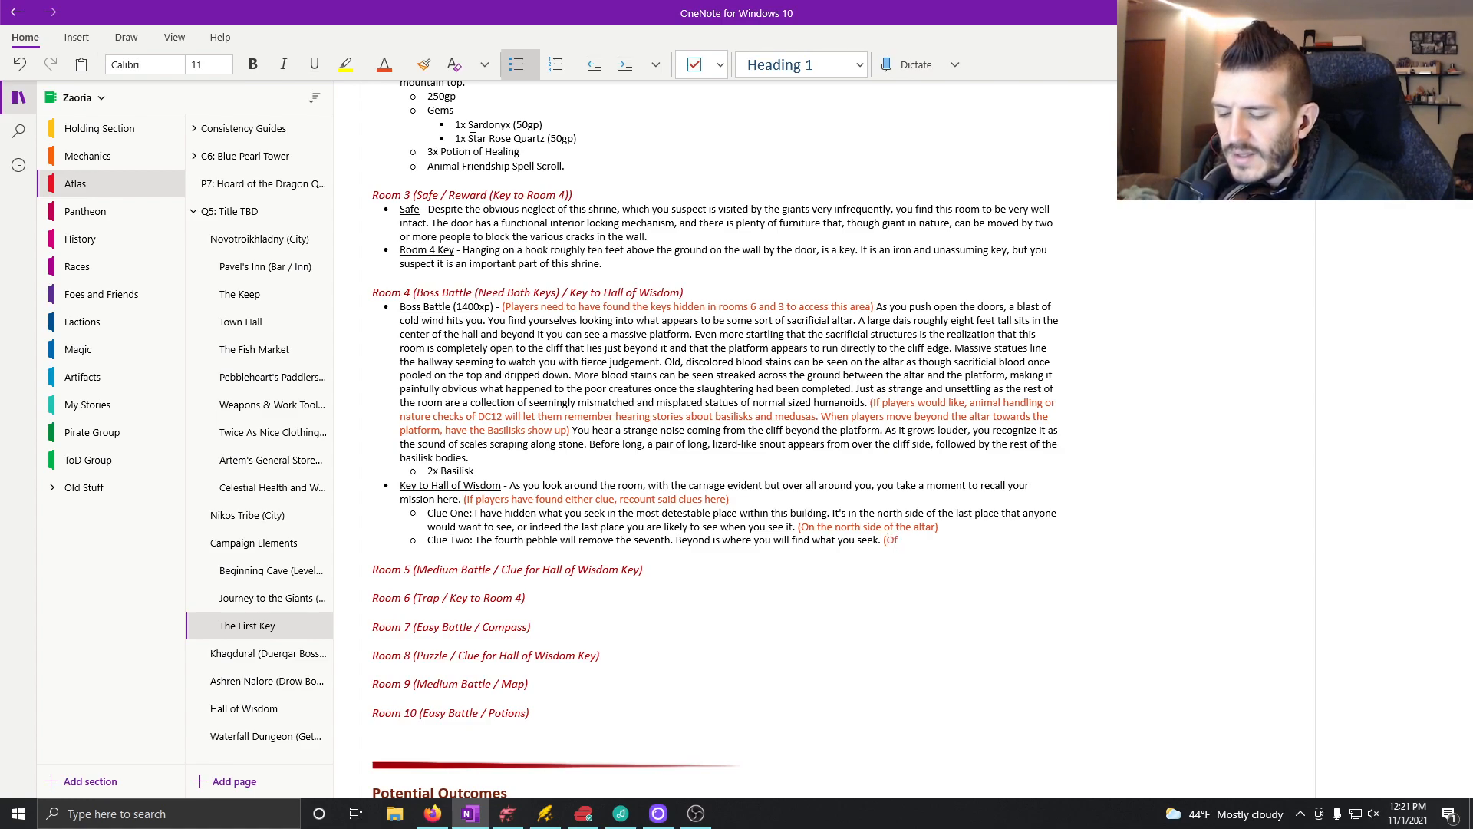
{"action": "type", "text": " the pebbles"}
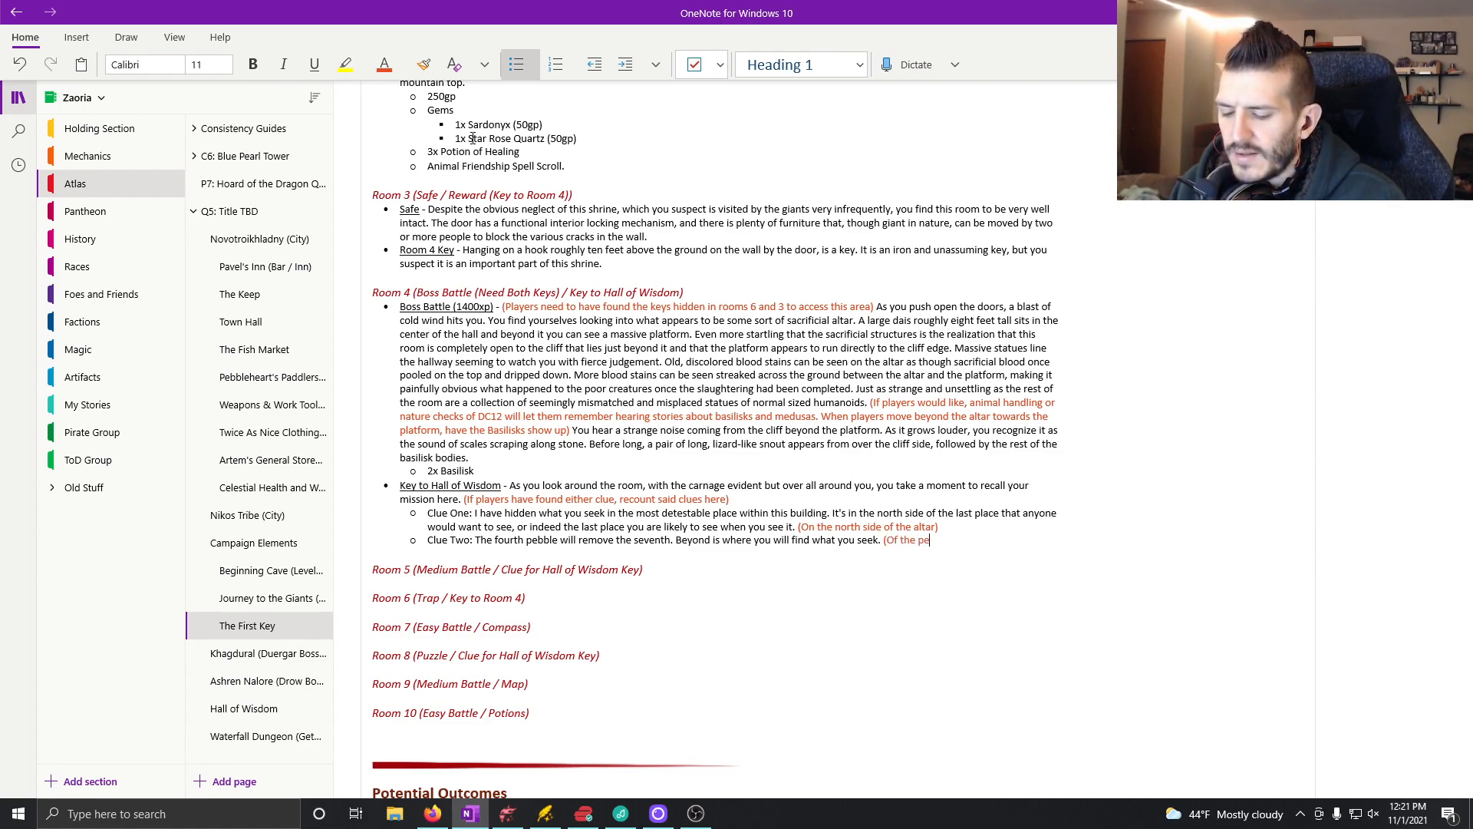
{"action": "key", "text": "BackSpace"}
{"action": "key", "text": "BackSpace"}
{"action": "key", "text": "BackSpace"}
{"action": "key", "text": "BackSpace"}
{"action": "key", "text": "BackSpace"}
{"action": "key", "text": "BackSpace"}
{"action": "key", "text": "BackSpace"}
{"action": "type", "text": "various stones and pebbles that are along the surv"}
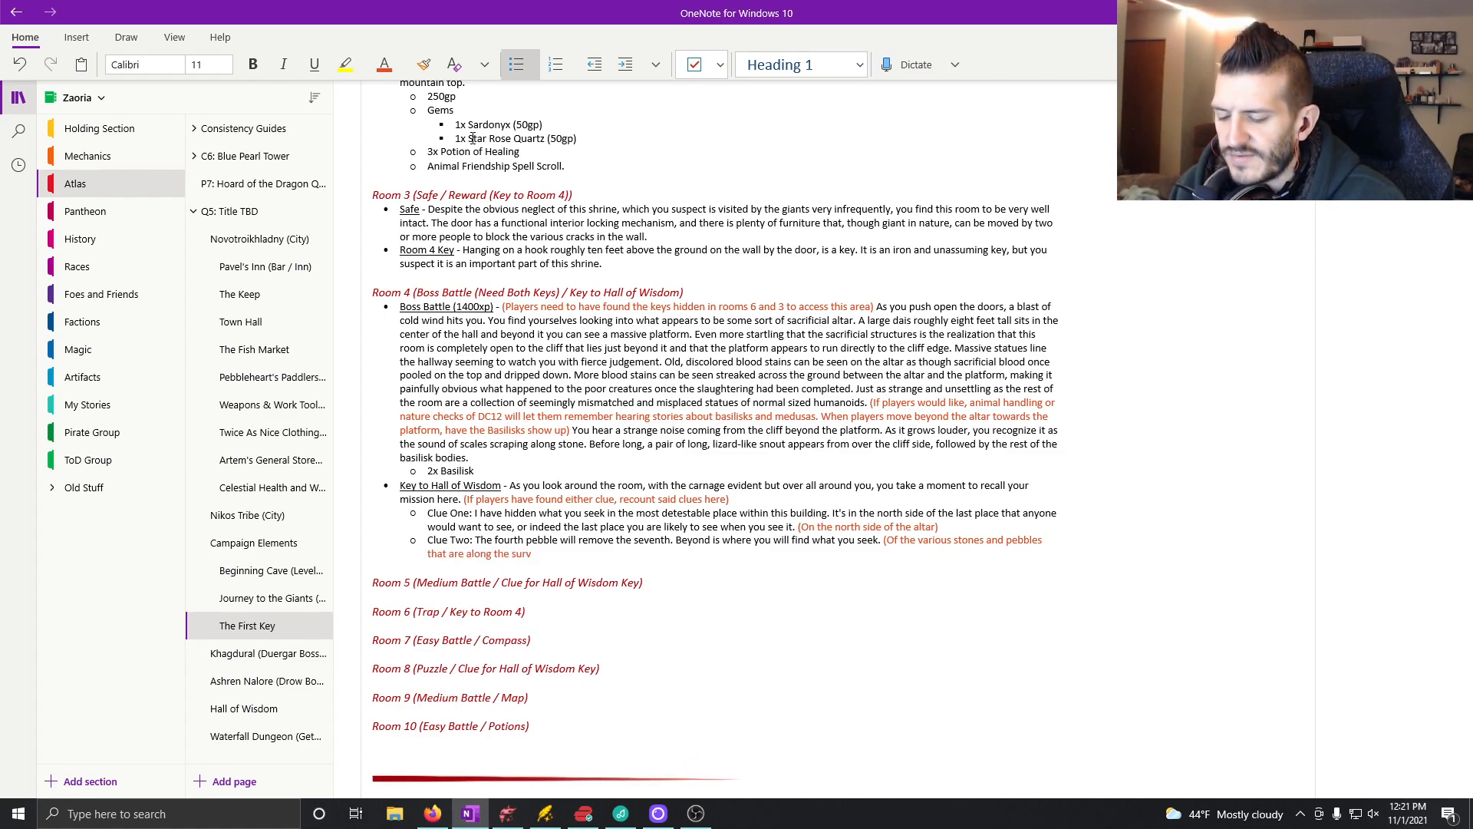
{"action": "key", "text": "BackSpace"}
{"action": "type", "text": "face of the alt"}
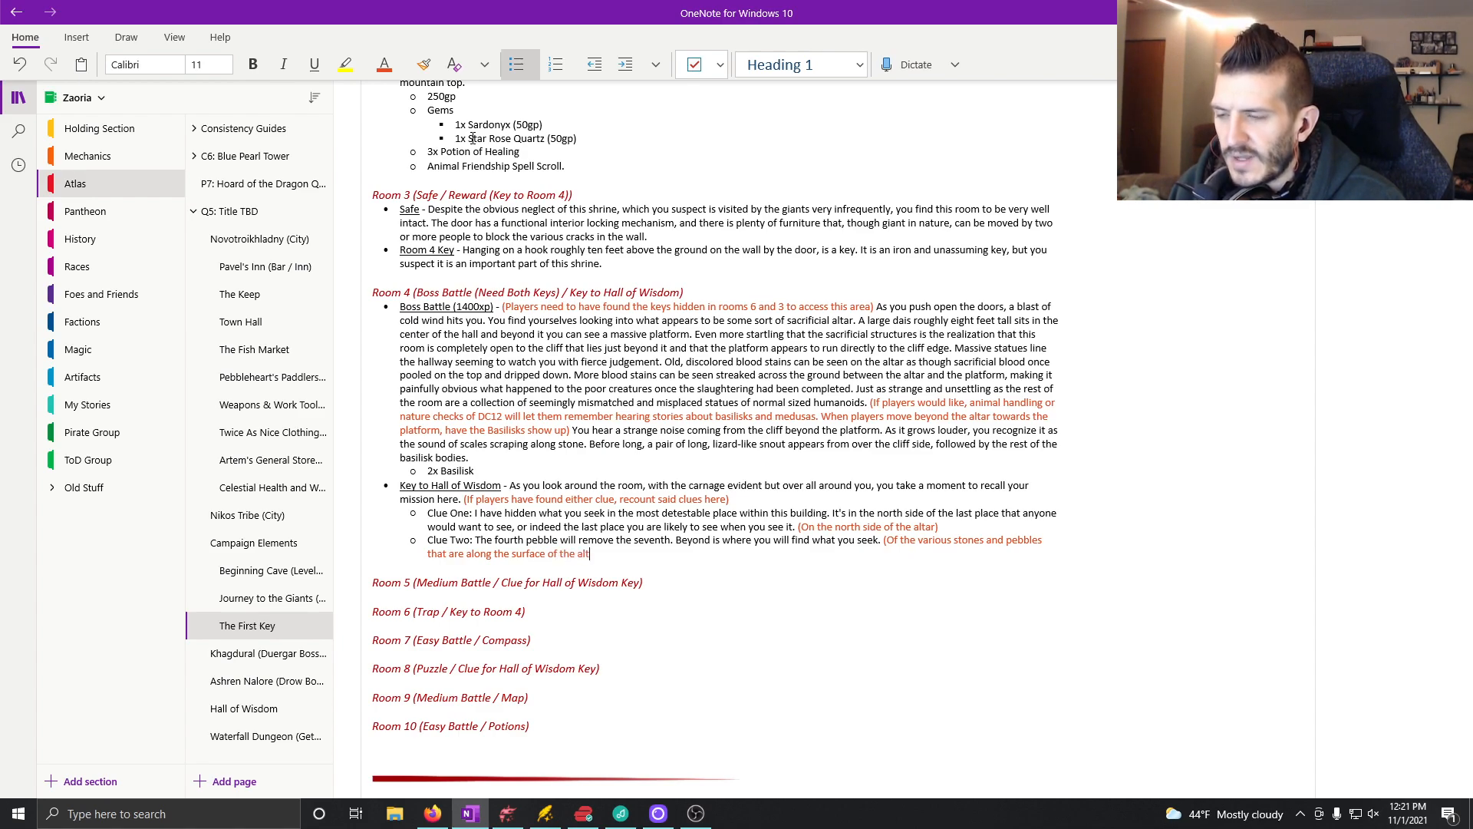
{"action": "type", "text": "ar, there is a set of"}
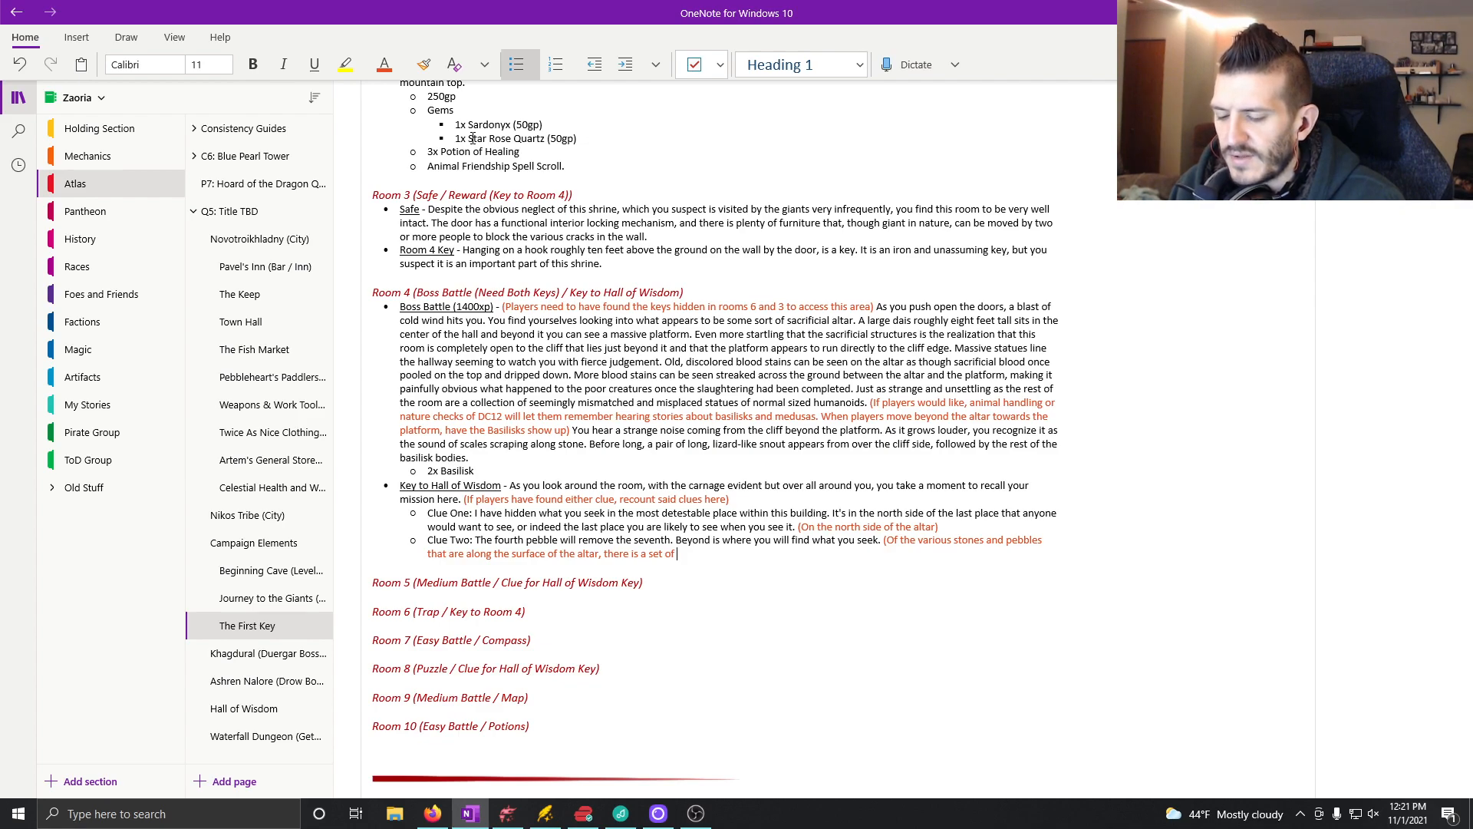
{"action": "type", "text": " twn"}
Step: Continue the Clue Two note with "there is a set of ten that goes along in a conspicuously straight line."
{"action": "key", "text": "BackSpace"}
{"action": "key", "text": "BackSpace"}
{"action": "key", "text": "BackSpace"}
{"action": "type", "text": "en that goes along in a conspicuous"}
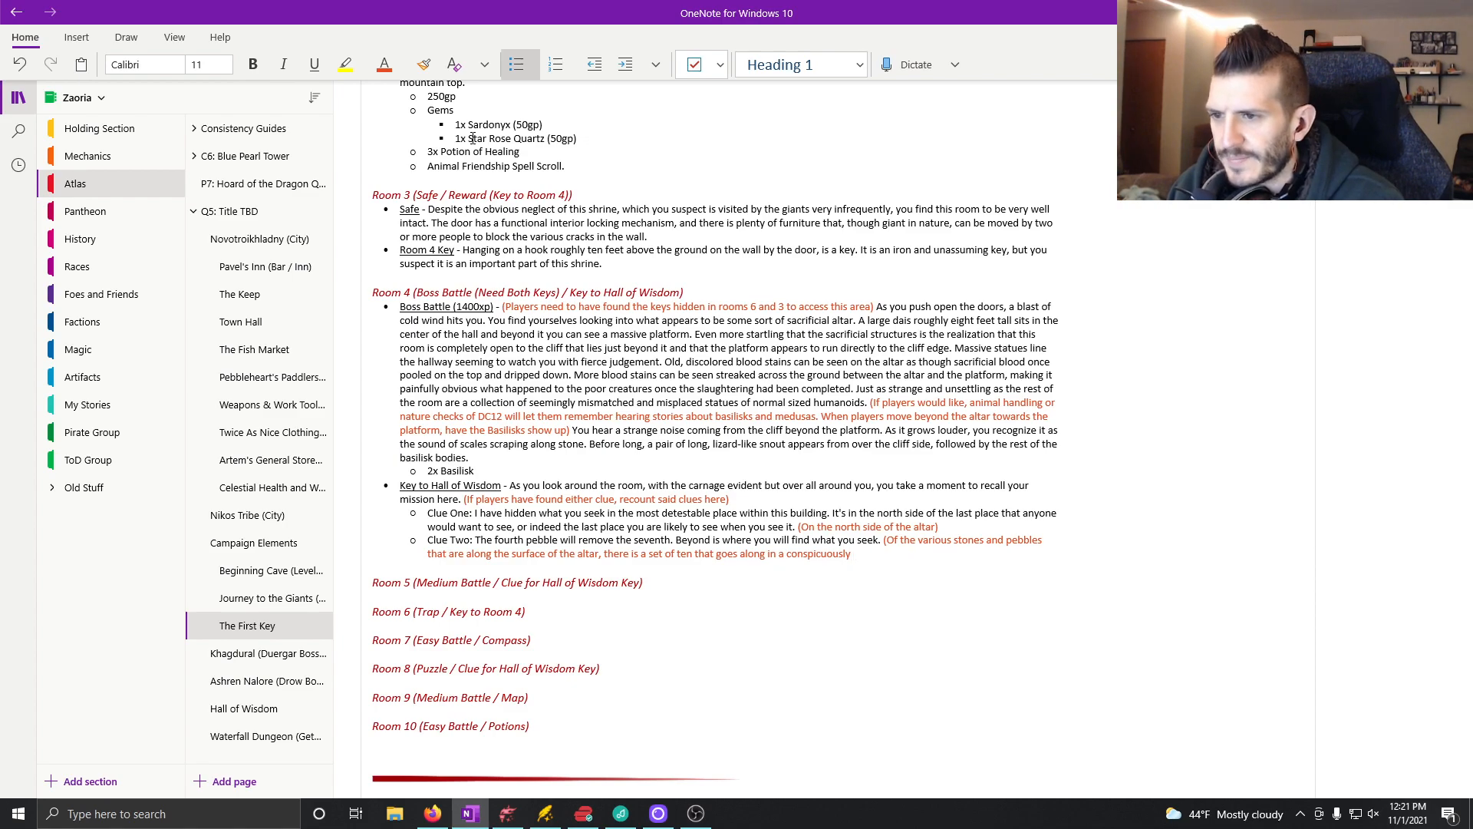
{"action": "type", "text": "ly straight lin"}
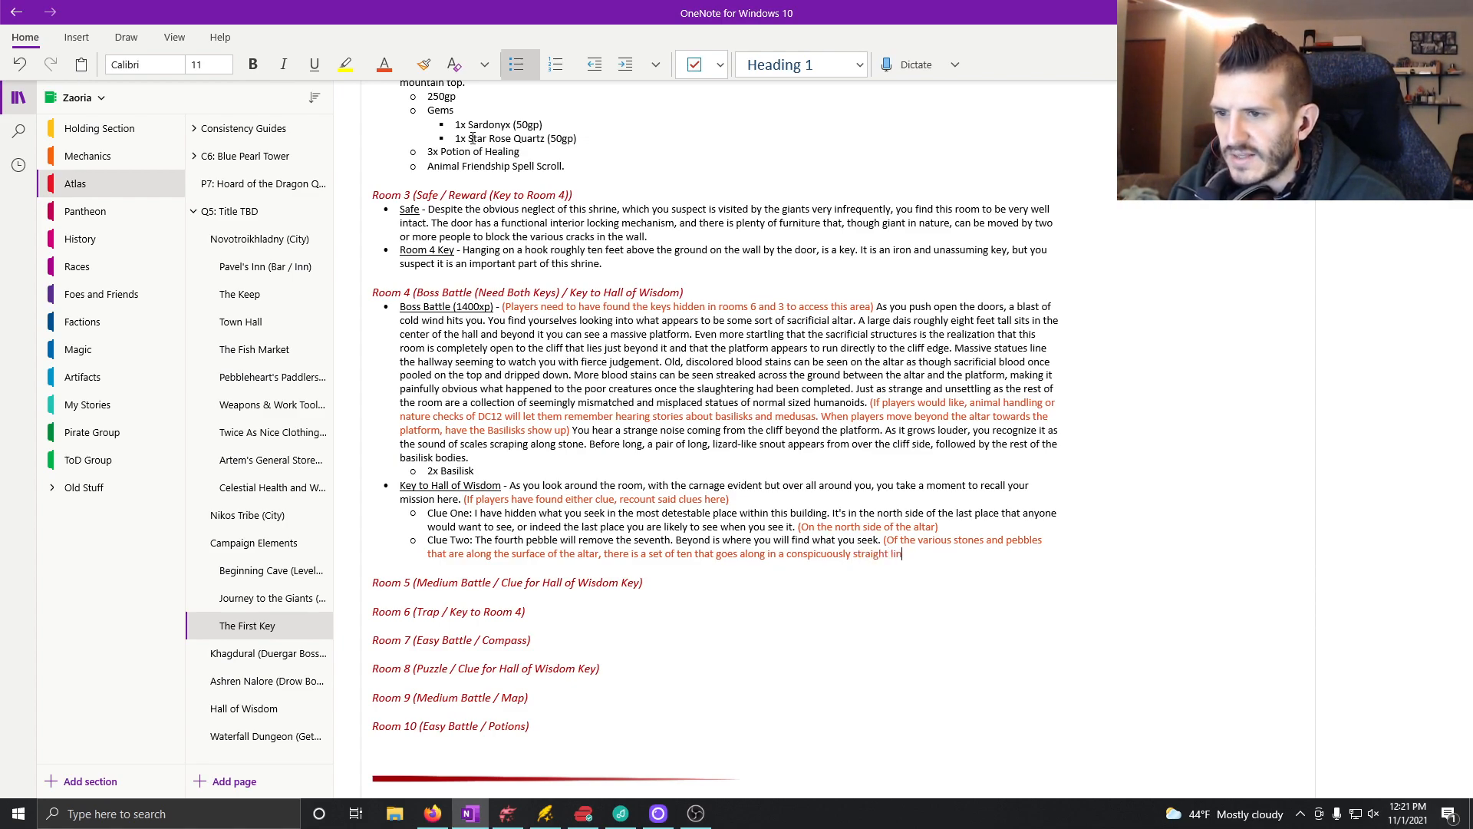
{"action": "type", "text": "e. If playere"}
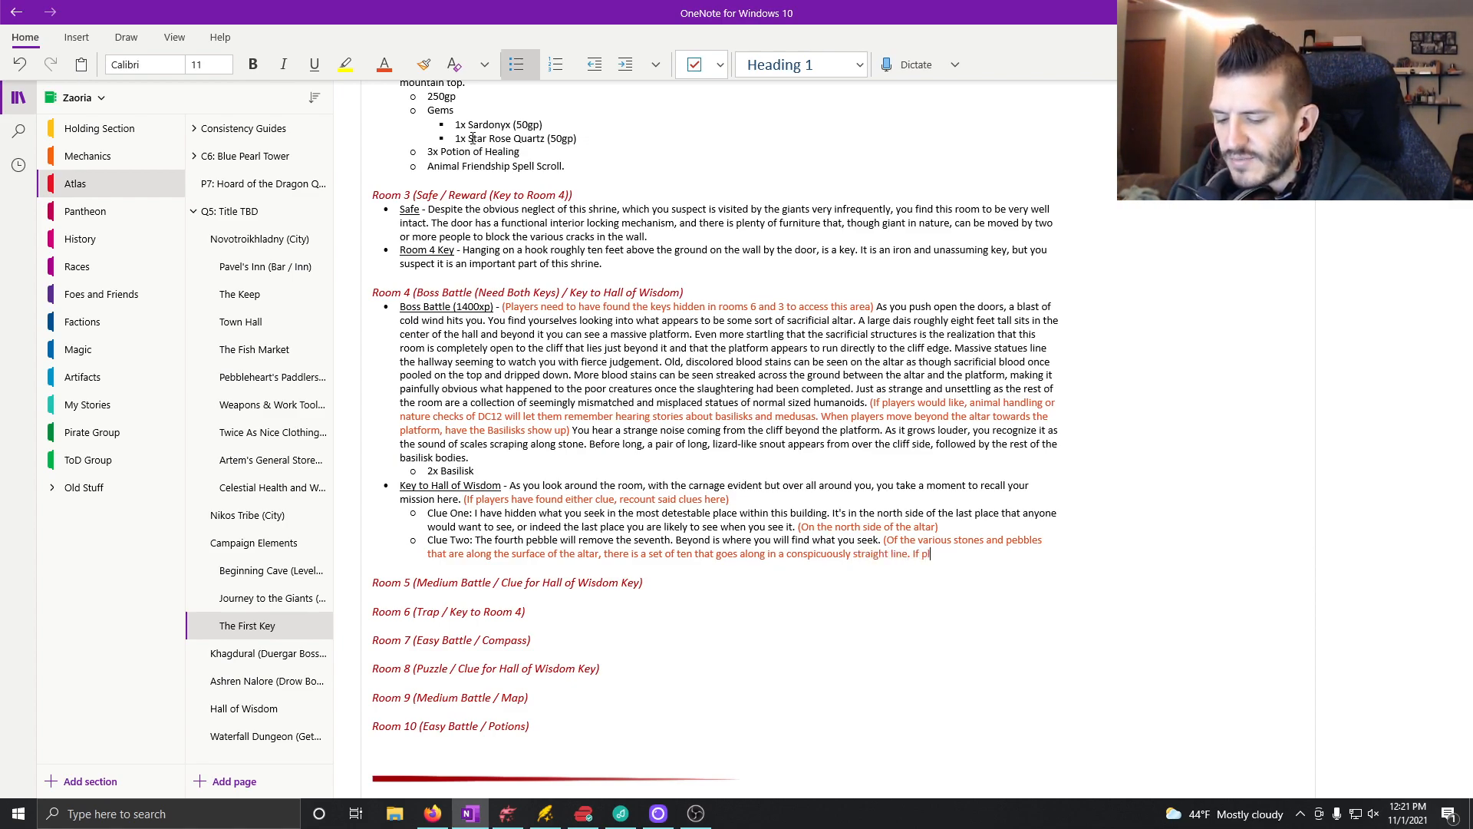
Step: Add "If players press the fourth from the left, it will trigger a mechanism that" to the Clue Two note
{"action": "key", "text": "BackSpace"}
{"action": "key", "text": "BackSpace"}
{"action": "type", "text": "s "}
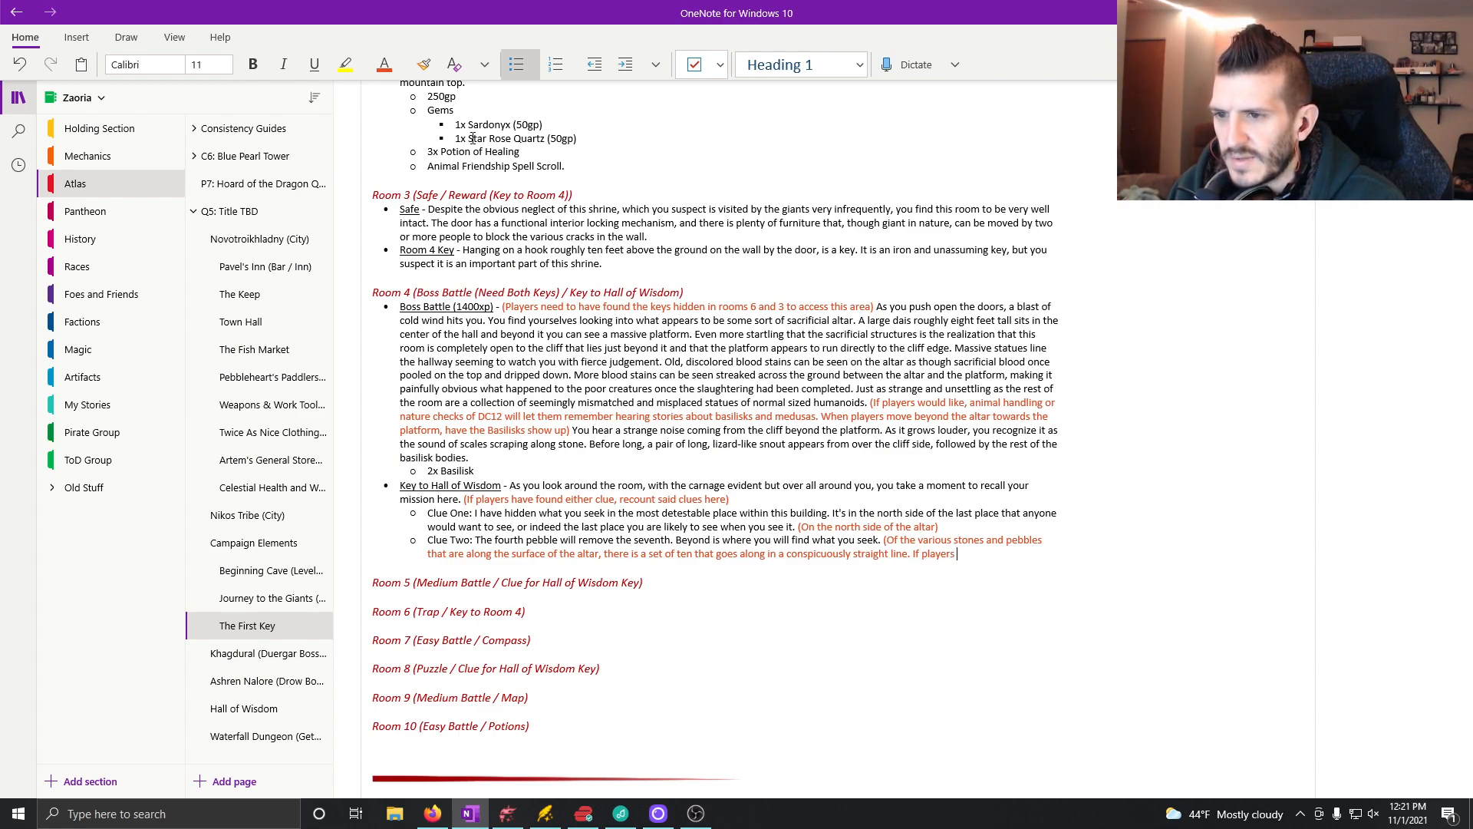
{"action": "type", "text": "pressthe fourth "}
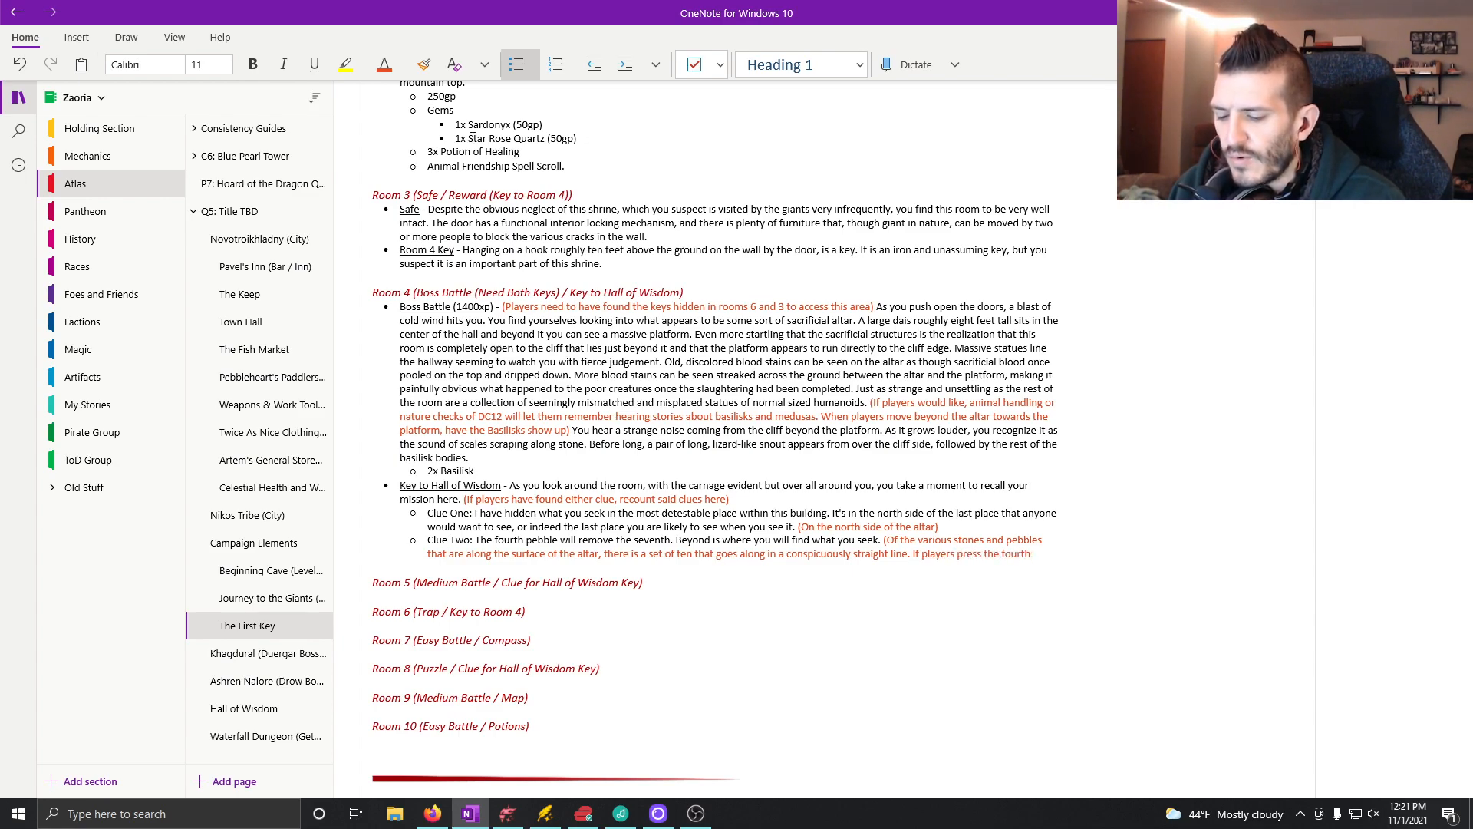
{"action": "type", "text": "from the left, it will trigger a mechanism that sl"}
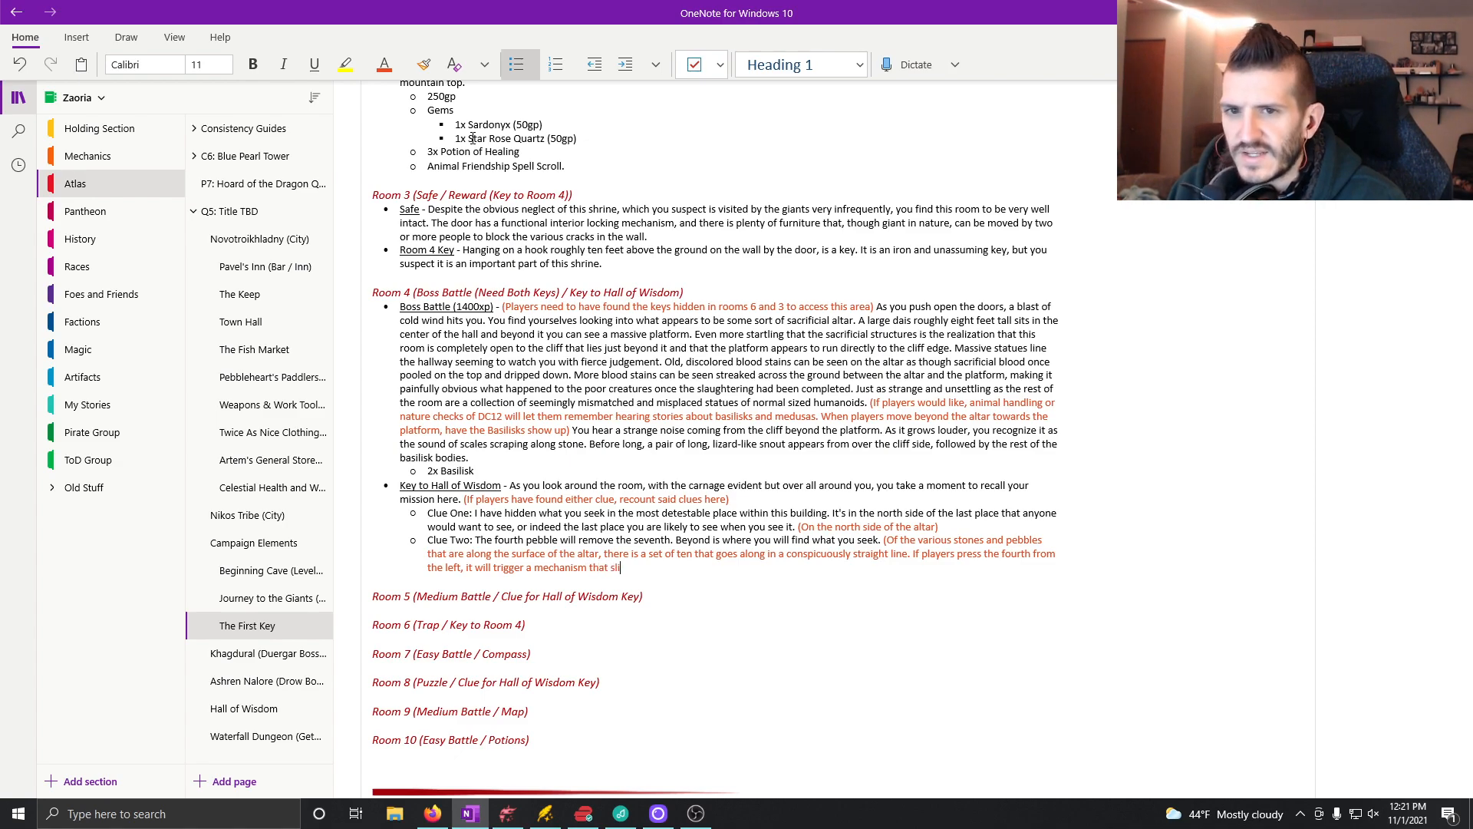
{"action": "type", "text": "ides the seventh from the left to the side, revealing a sma"}
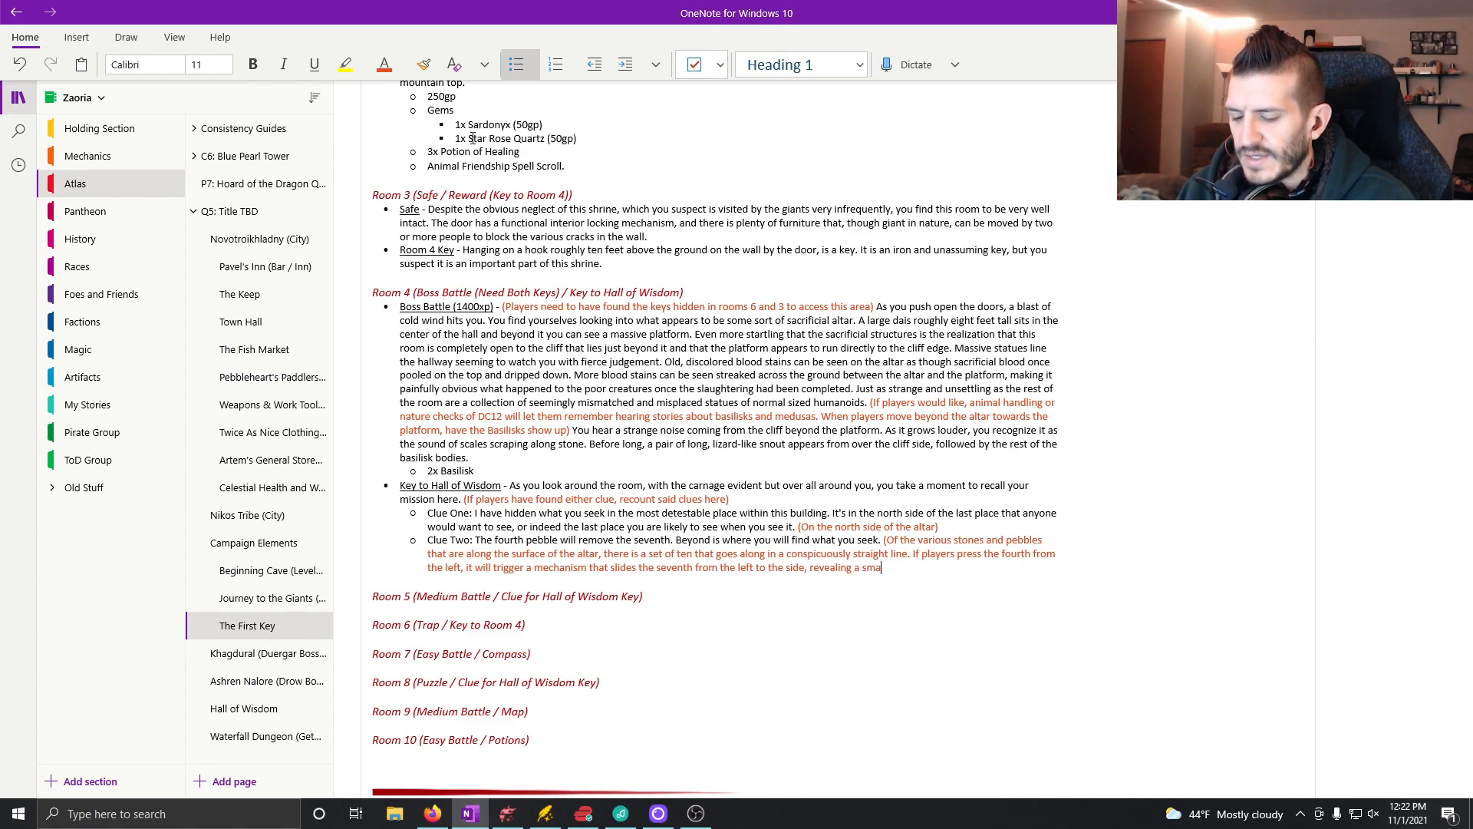
{"action": "type", "text": "ll compartment wh"}
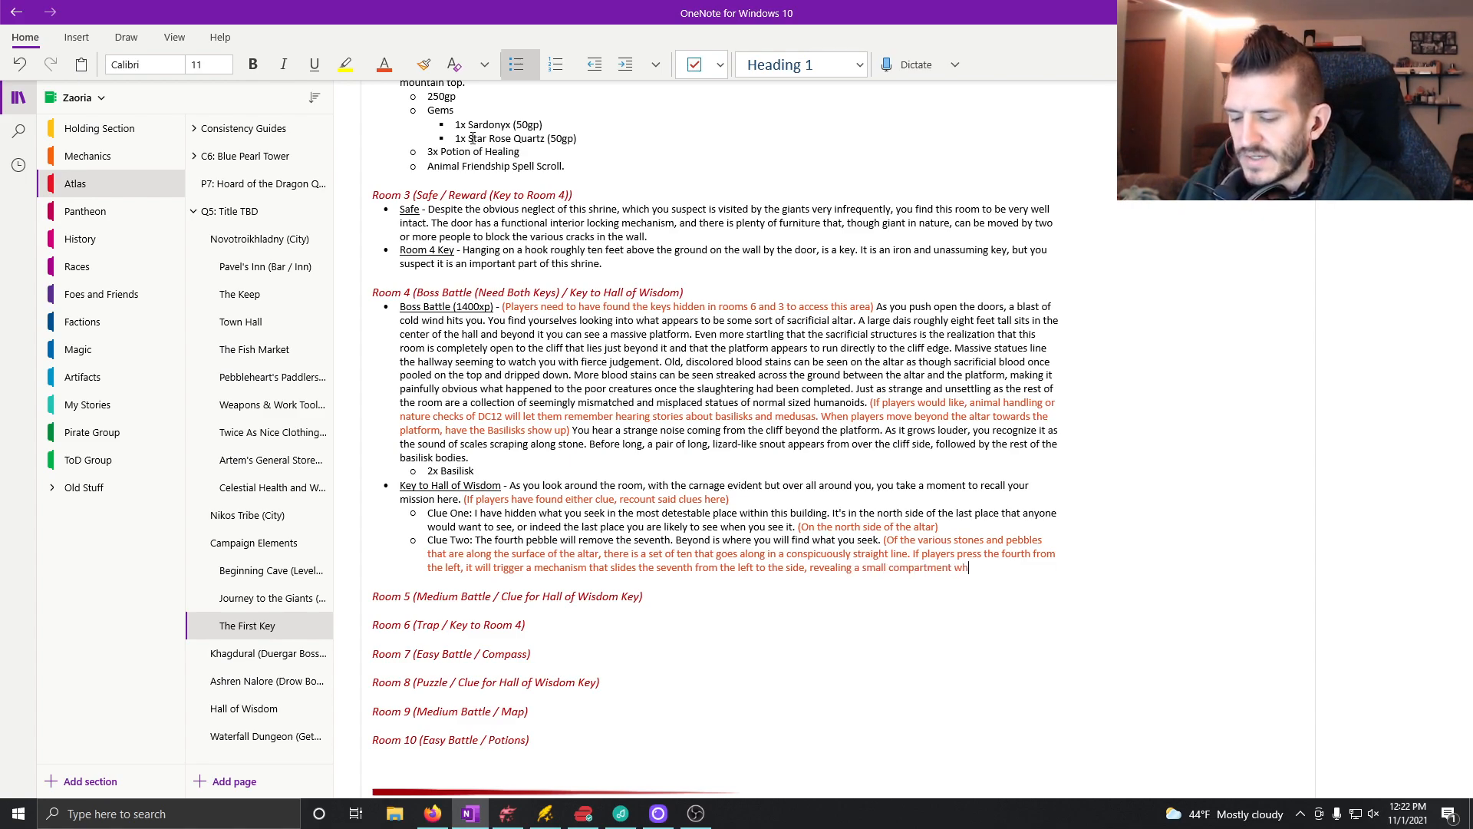
{"action": "type", "text": "ere the key is k"}
Step: Complete the note with "slides the seventh from the left to the side, revealing a small compartment where the key is hidden.)"
{"action": "key", "text": "BackSpace"}
{"action": "type", "text": "hidden."}
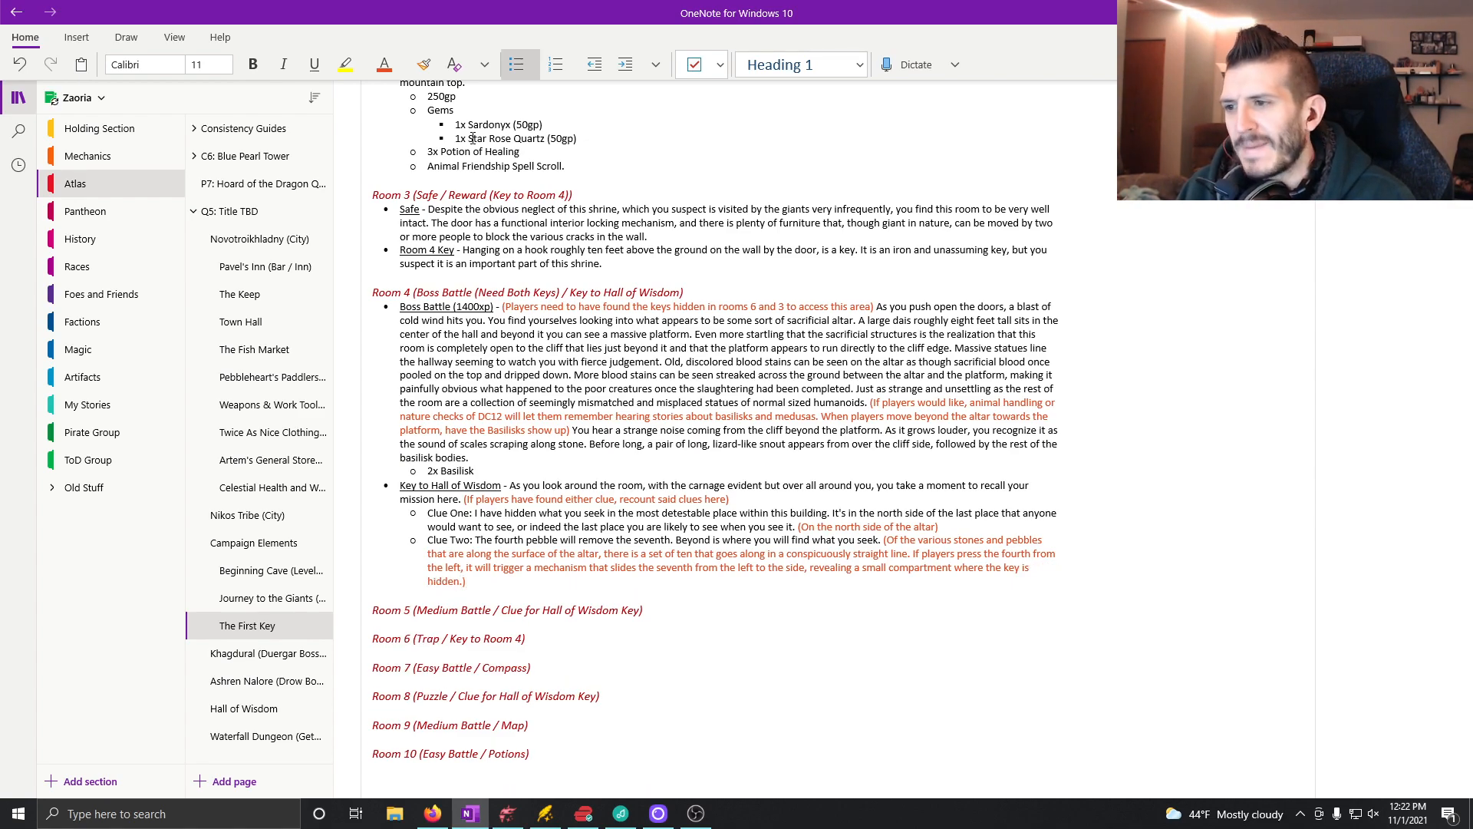
Step: Start a sub-bullet below Clue Two in the automatic font color reading "Once you press the pebble, the seventh from the left slides"
{"action": "key", "text": "Return"}
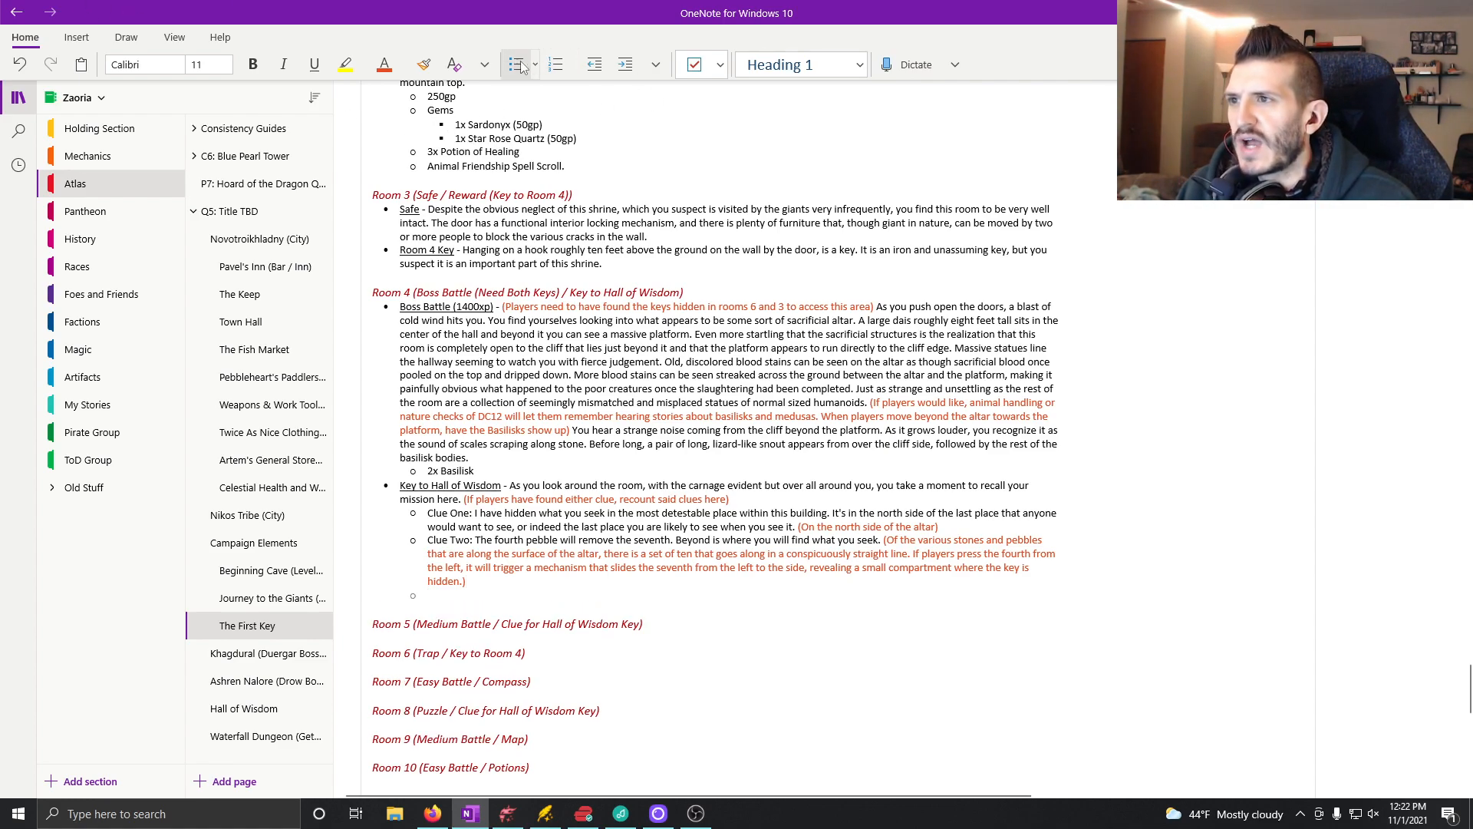
{"action": "left_click", "coordinate": [387, 65]}
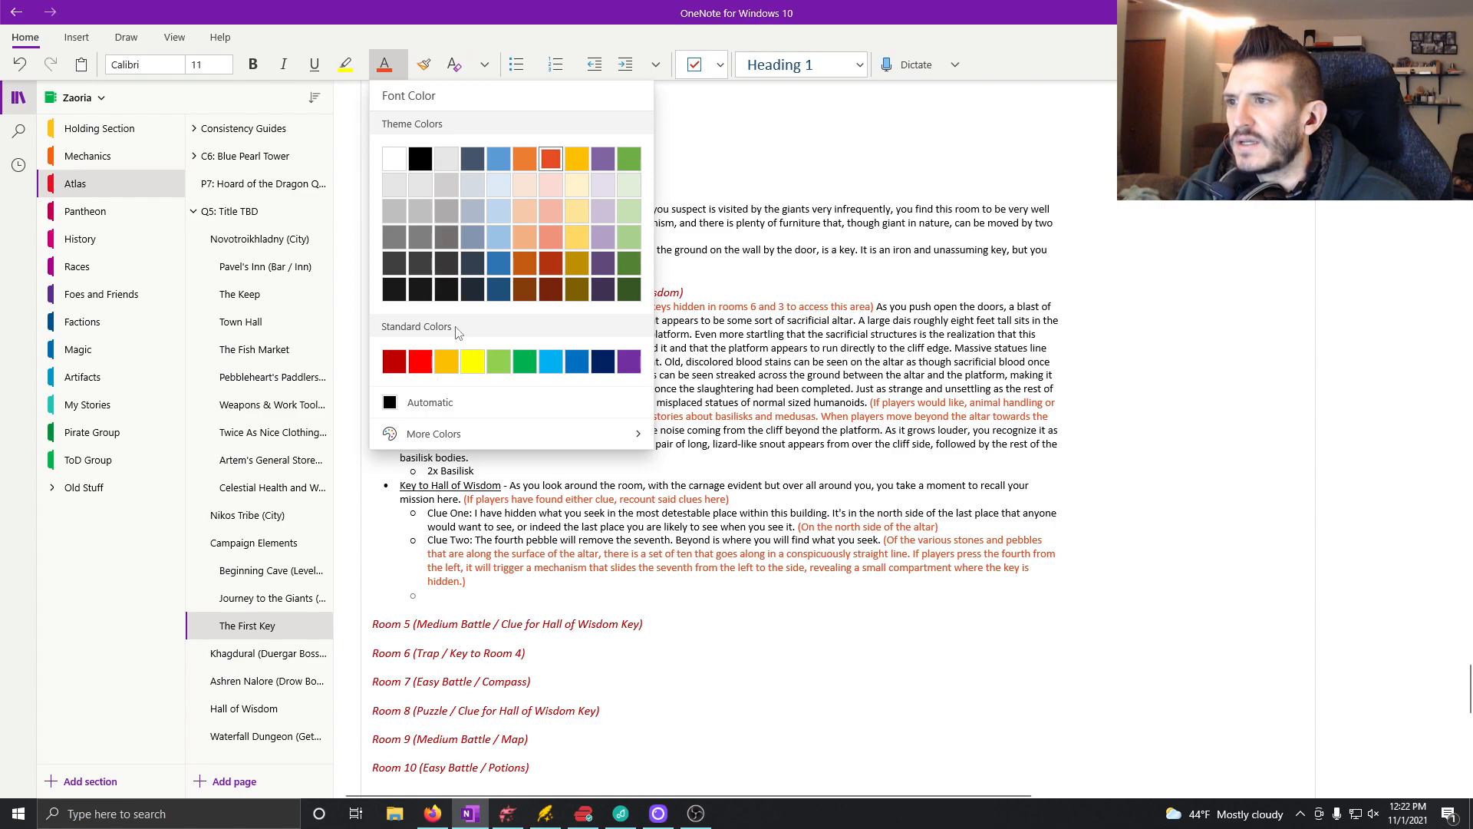
{"action": "left_click", "coordinate": [399, 404]}
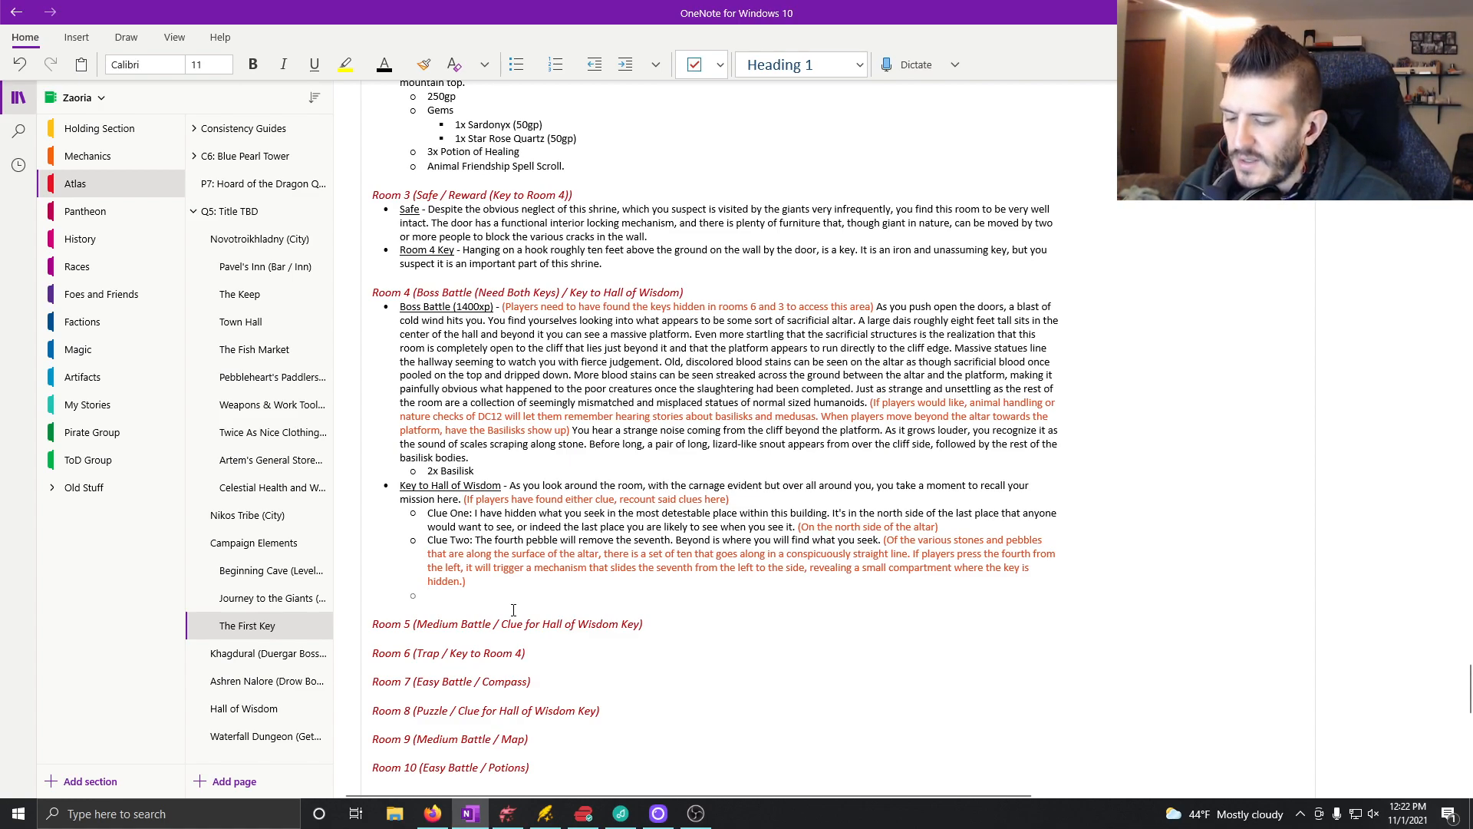
{"action": "type", "text": "Once"}
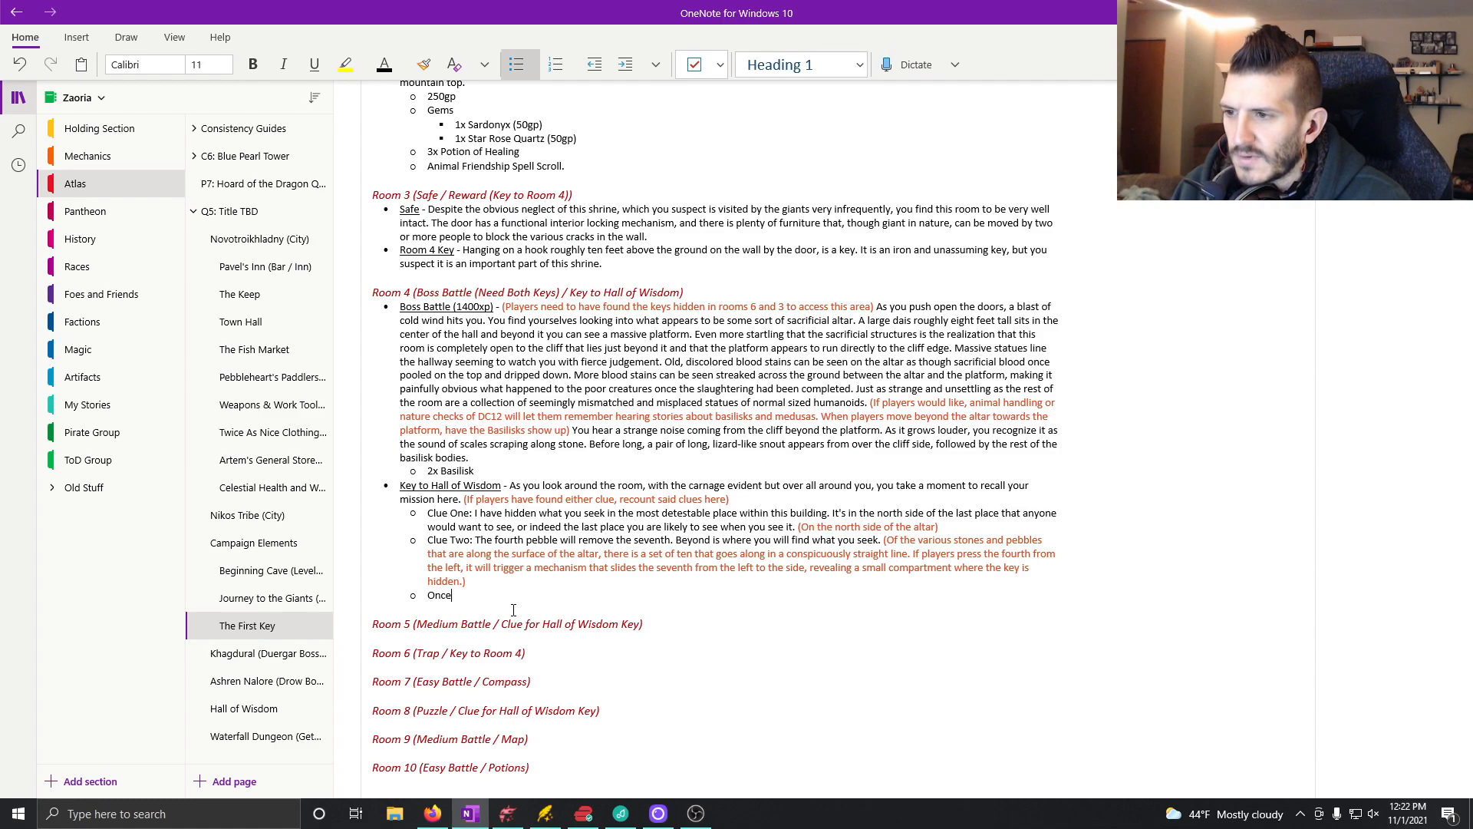
{"action": "type", "text": " you press the pebble, the"}
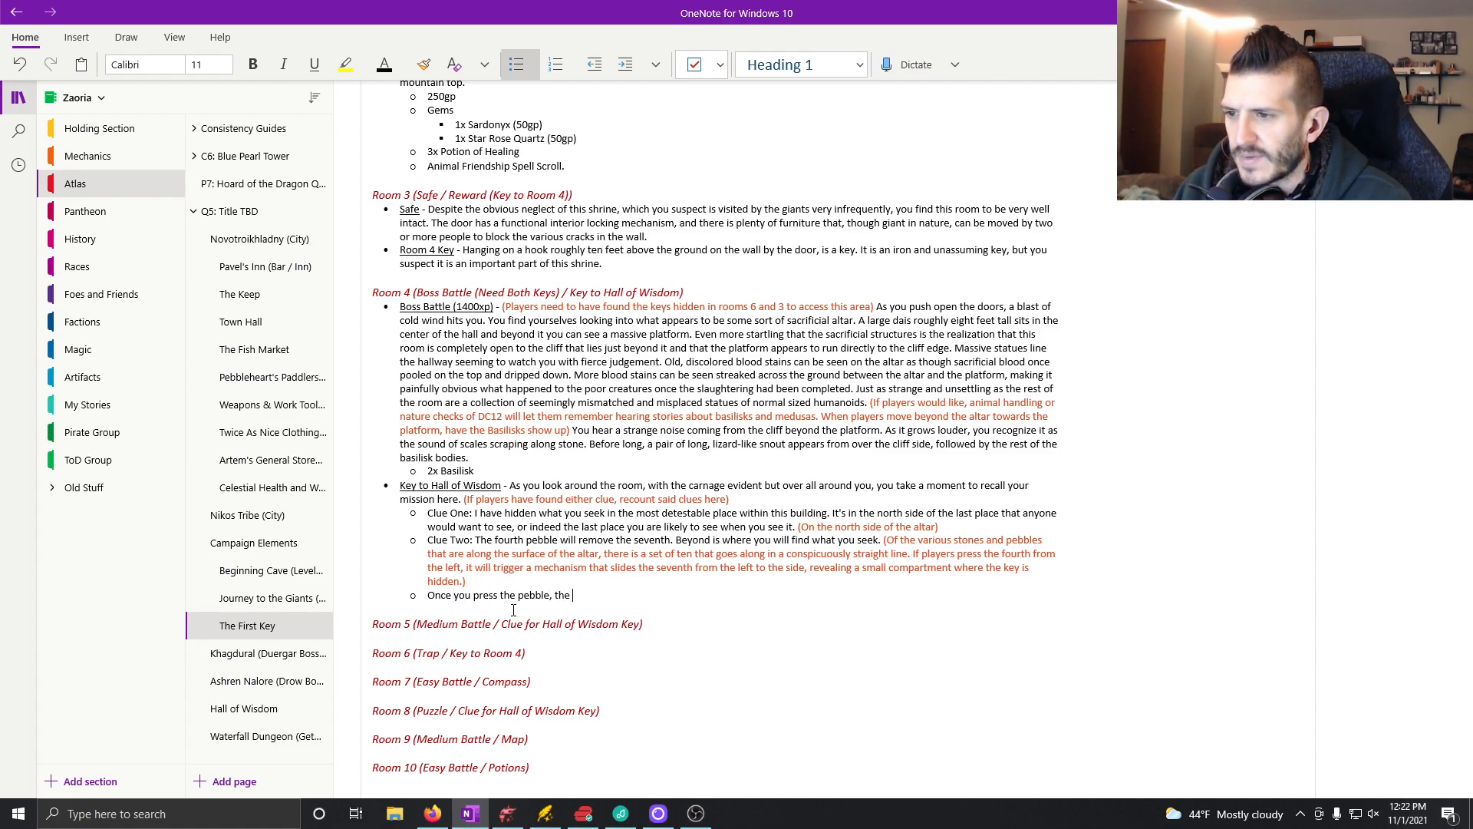
{"action": "type", "text": " seventh fro"}
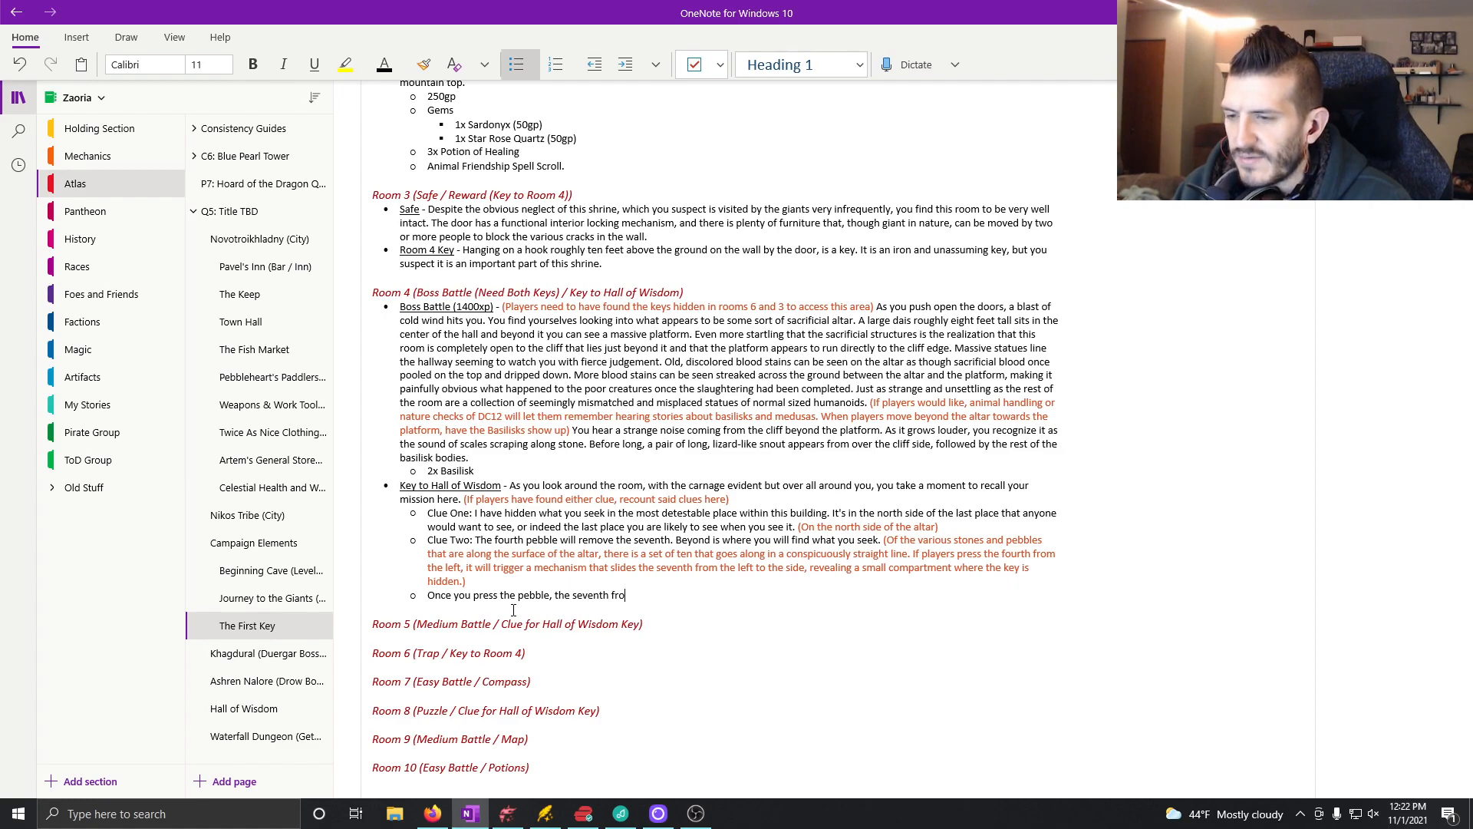
{"action": "type", "text": "m the left"}
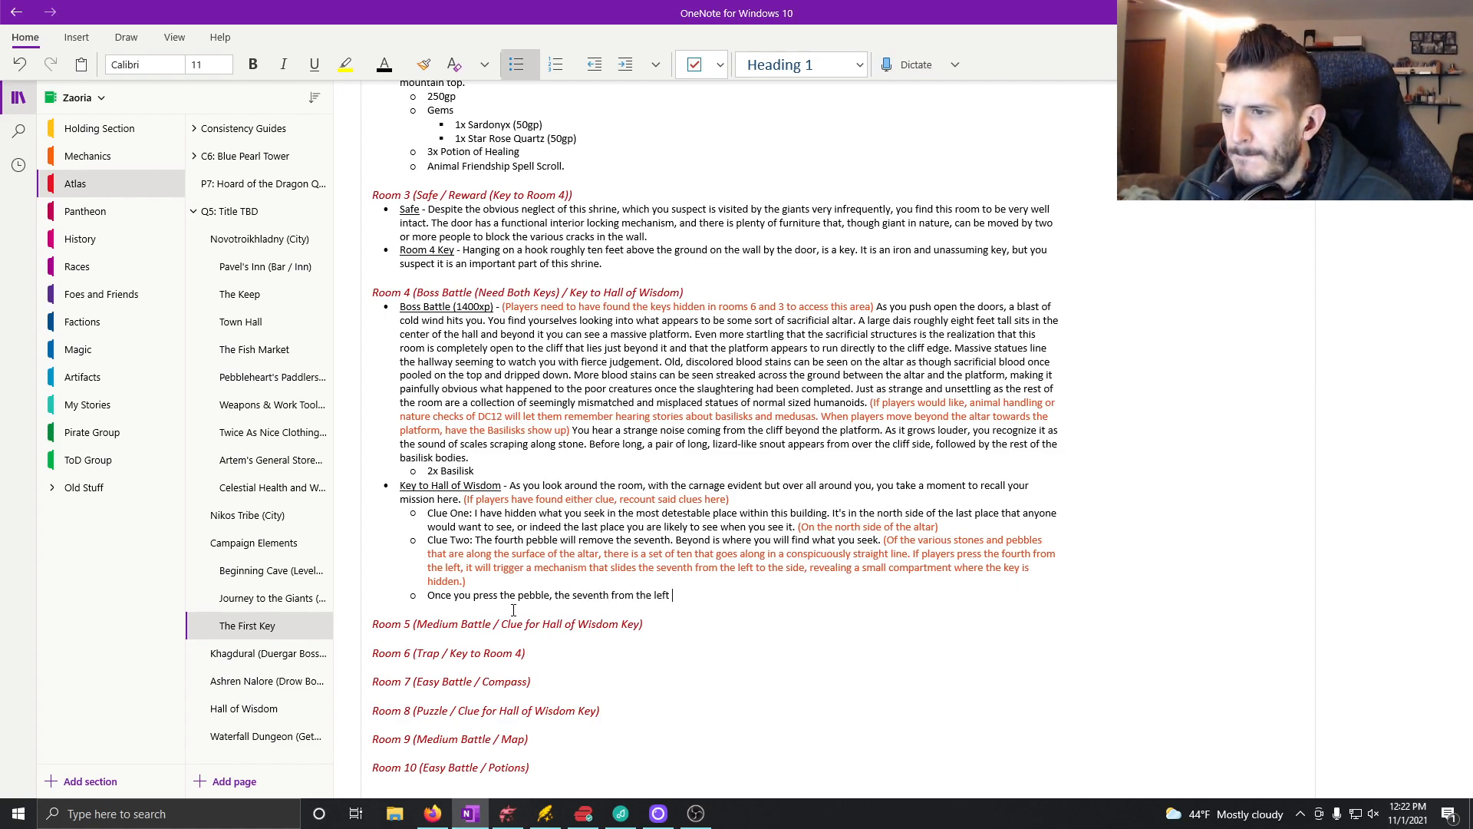
{"action": "type", "text": " slides"}
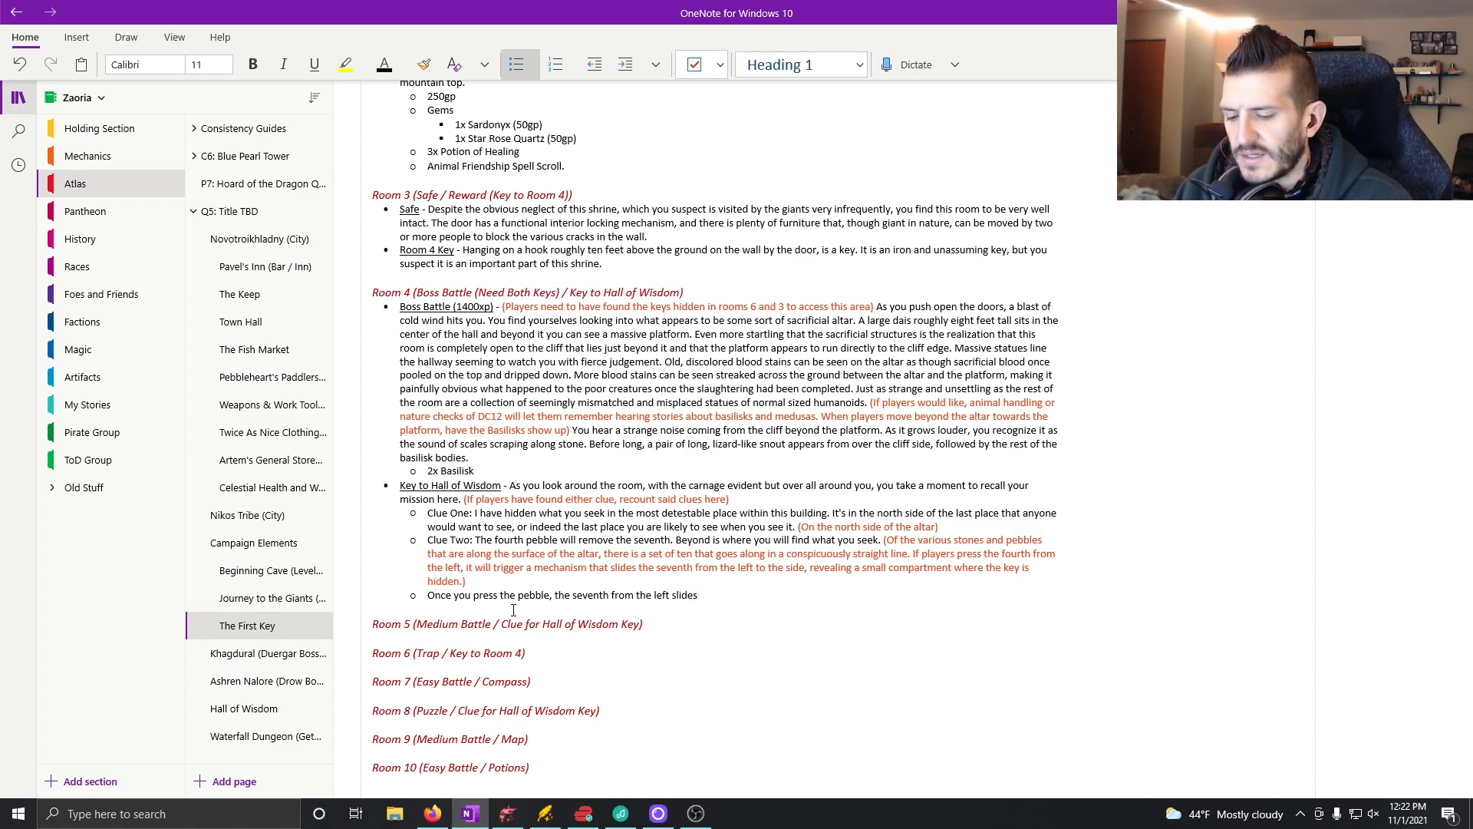
{"action": "type", "text": " over, revealing a small compartment. Inside, you see a "}
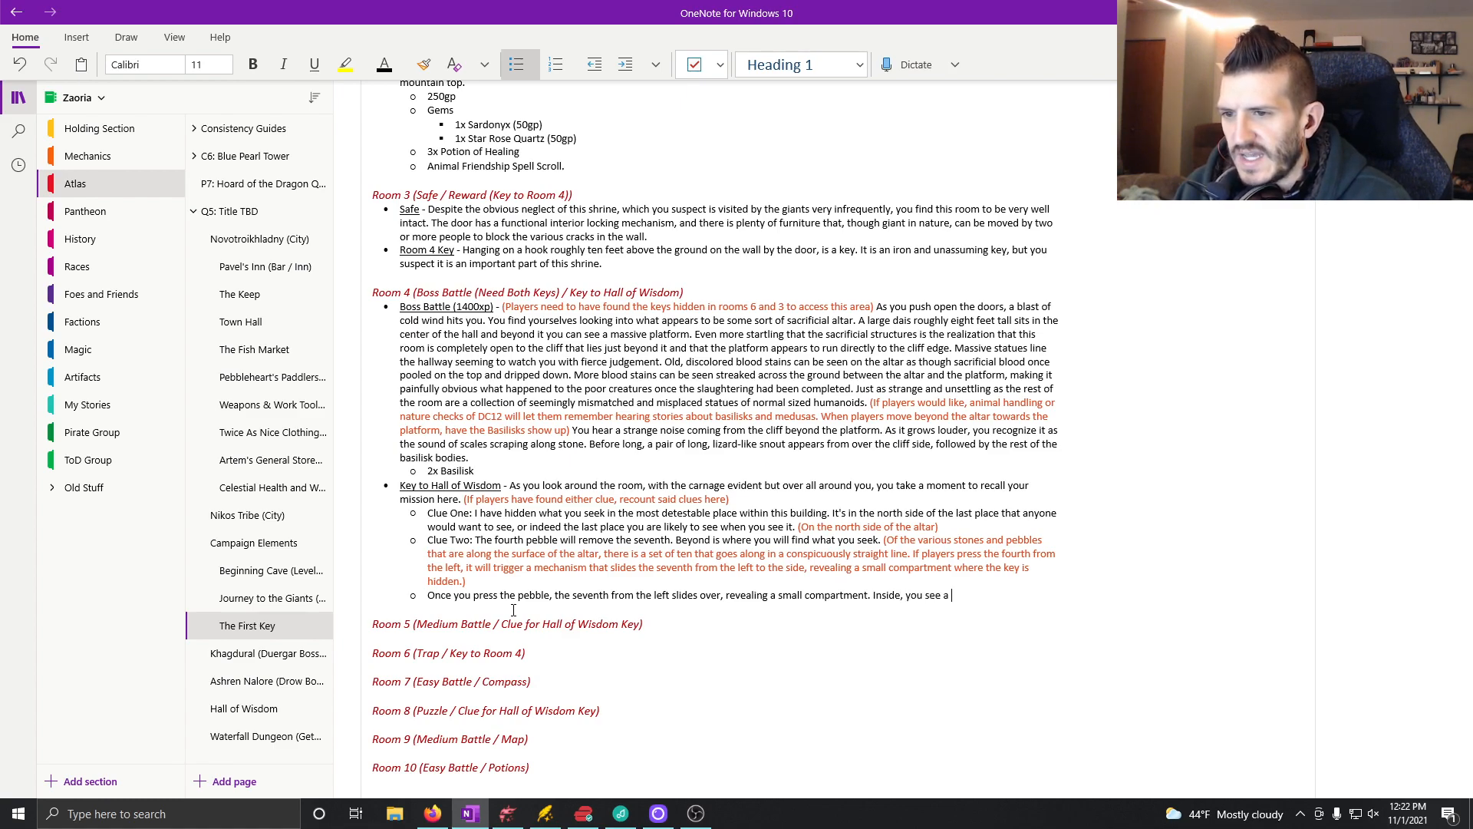
{"action": "type", "text": "glittering "}
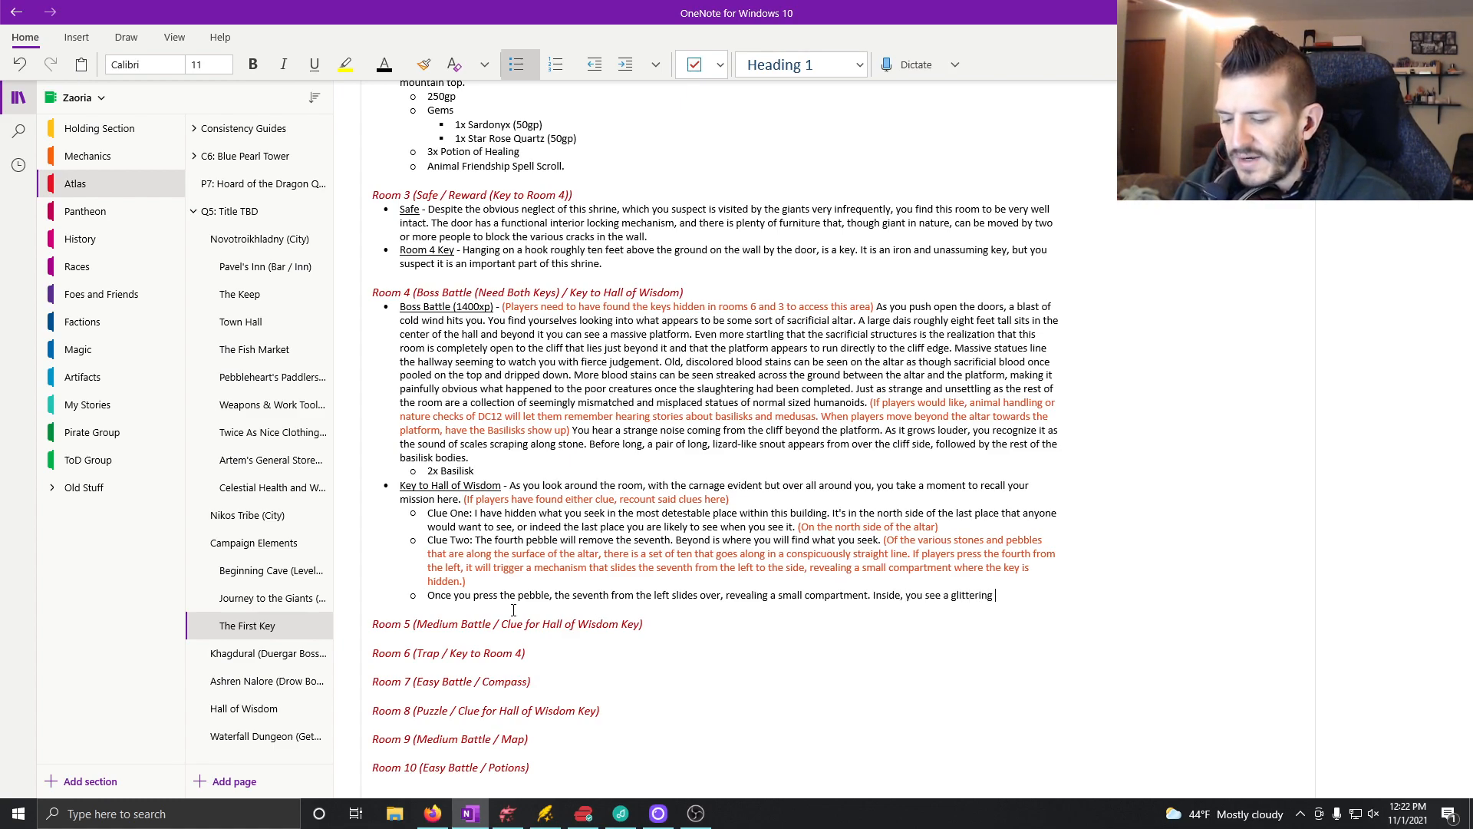
{"action": "type", "text": "object. O"}
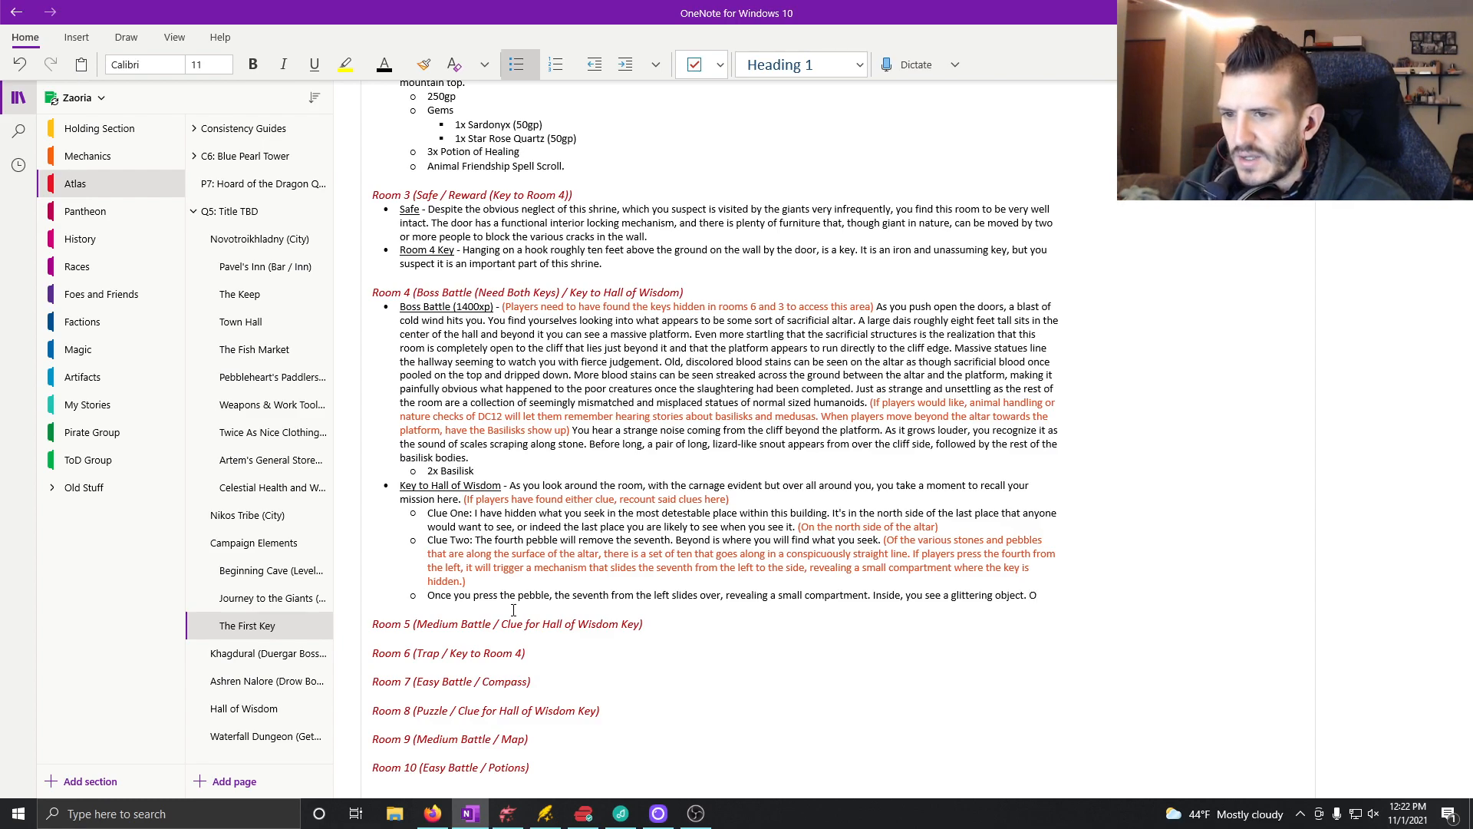
{"action": "key", "text": "BackSpace"}
{"action": "type", "text": "When you "}
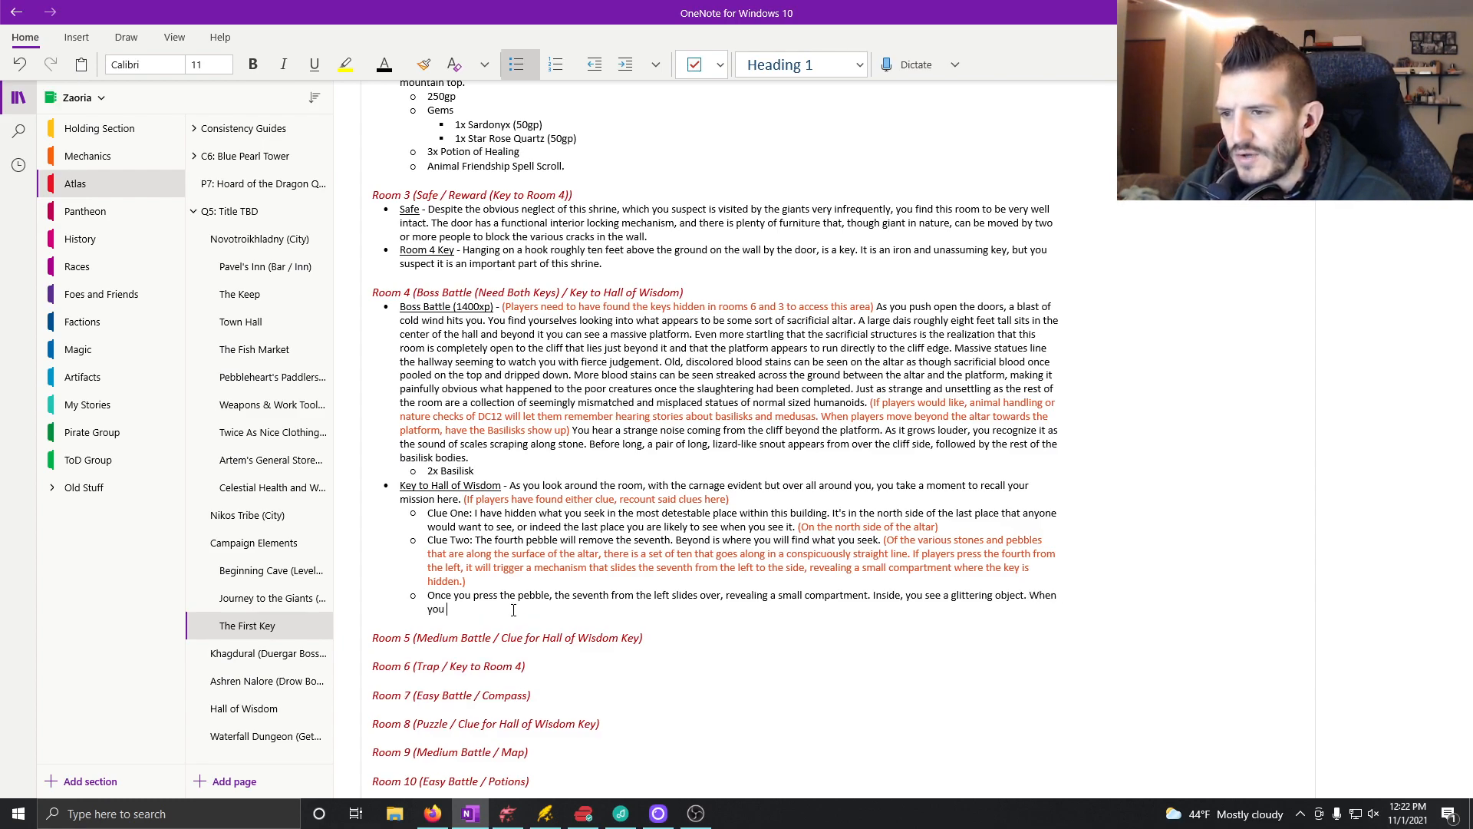
{"action": "type", "text": "pull the obj"}
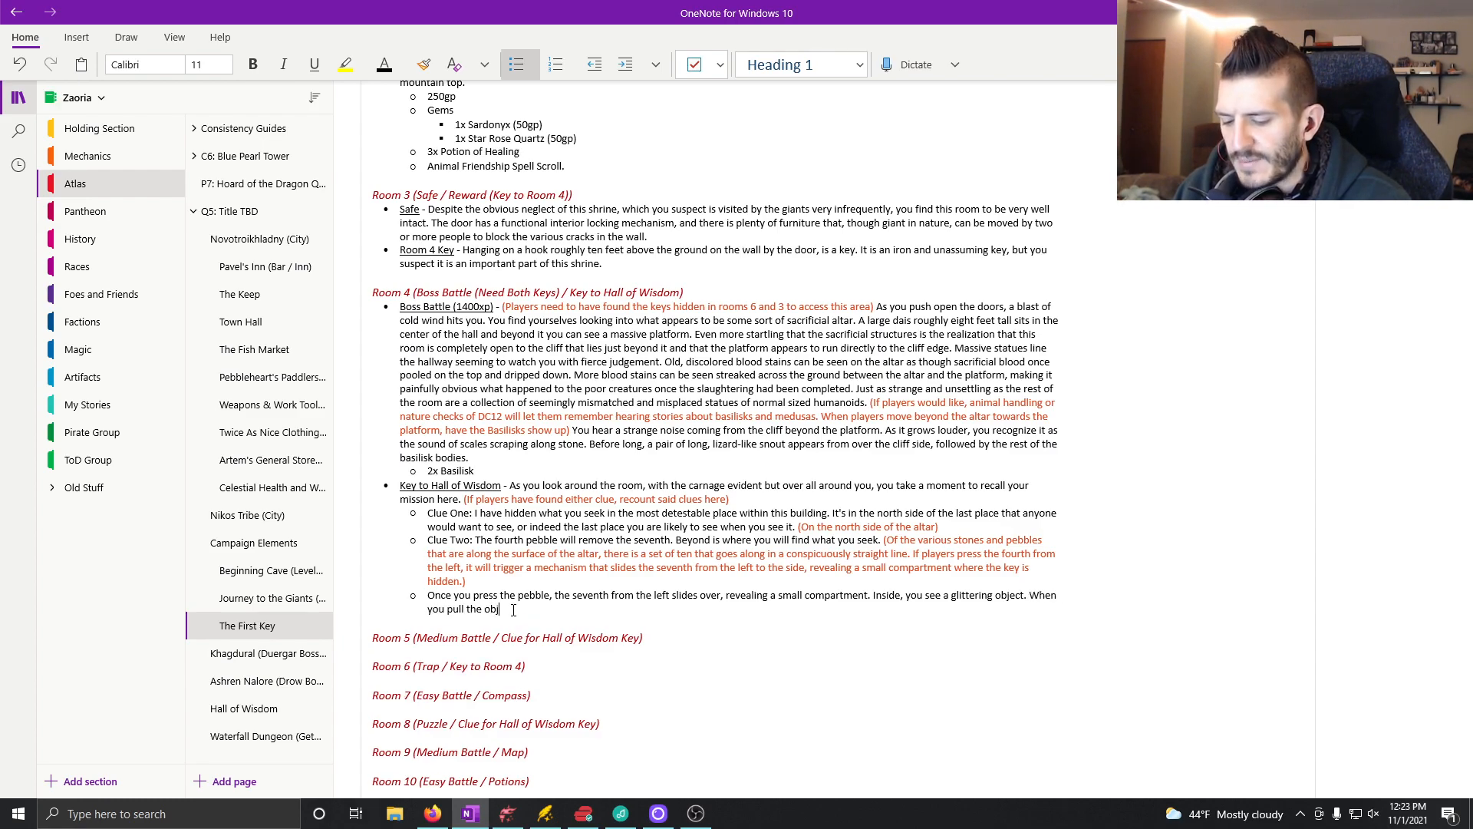
{"action": "type", "text": "ect free, you see that it"}
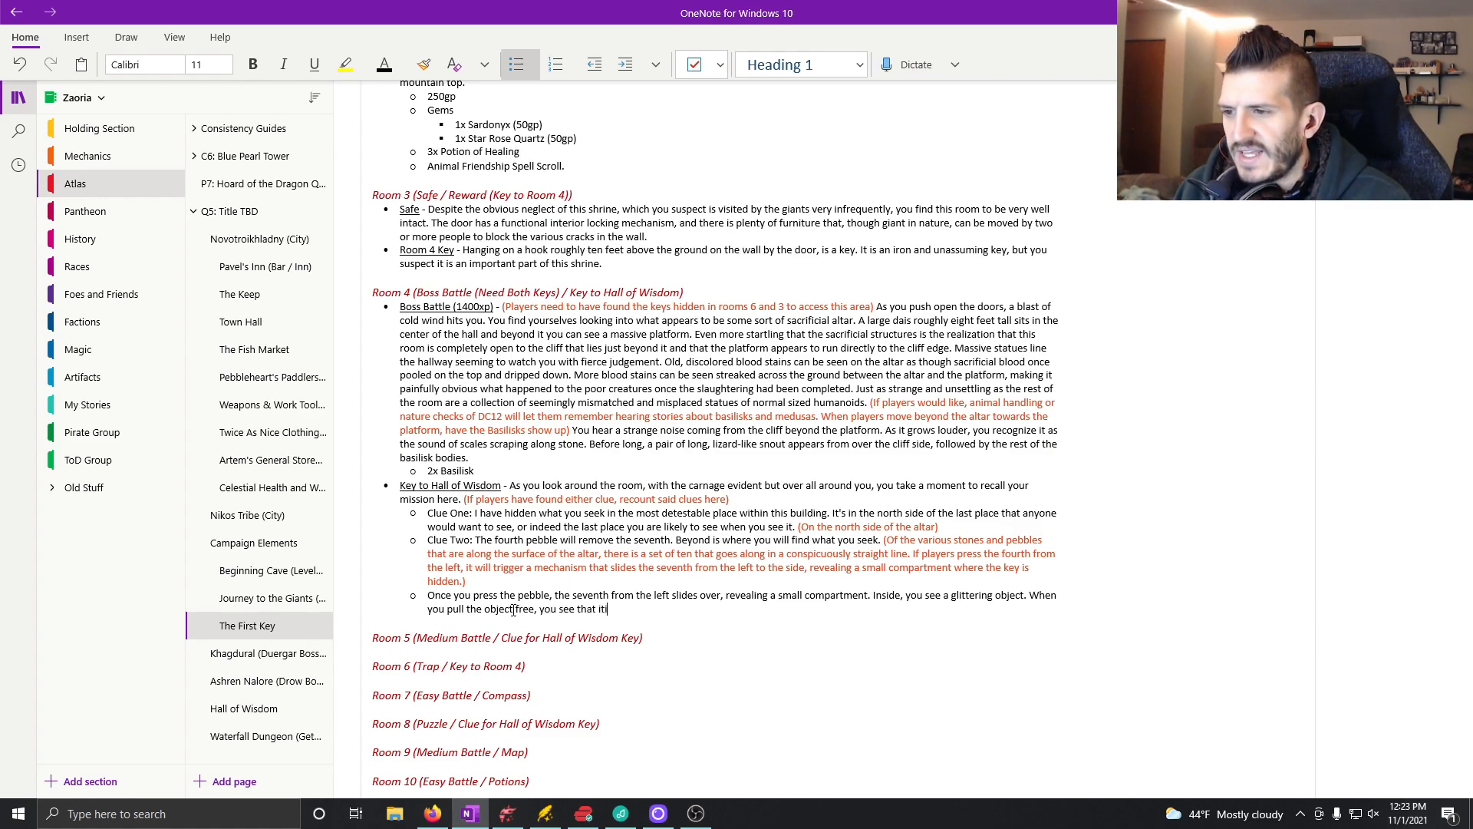
{"action": "type", "text": " is a large "}
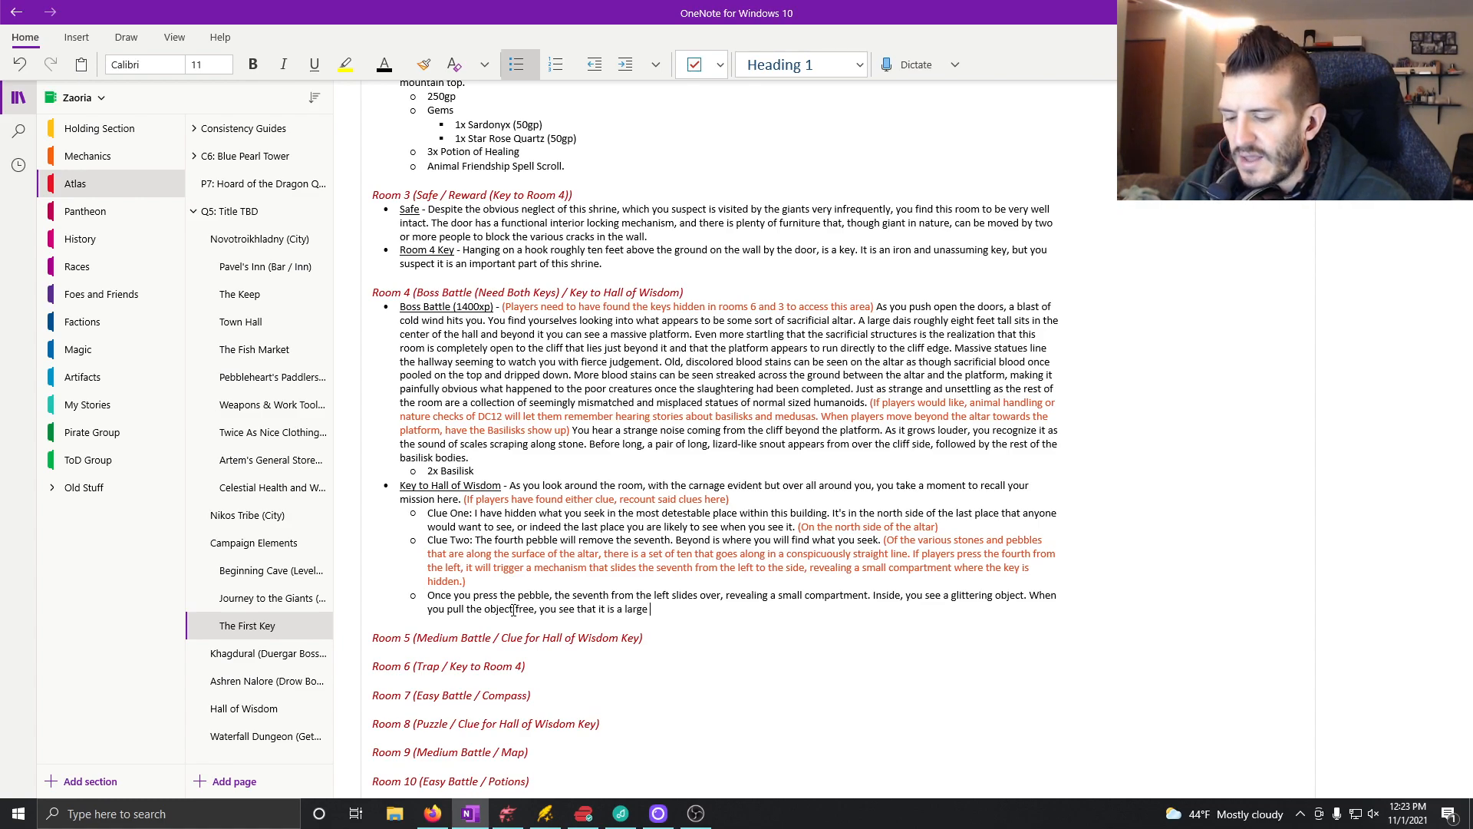
{"action": "type", "text": "and elegant key."}
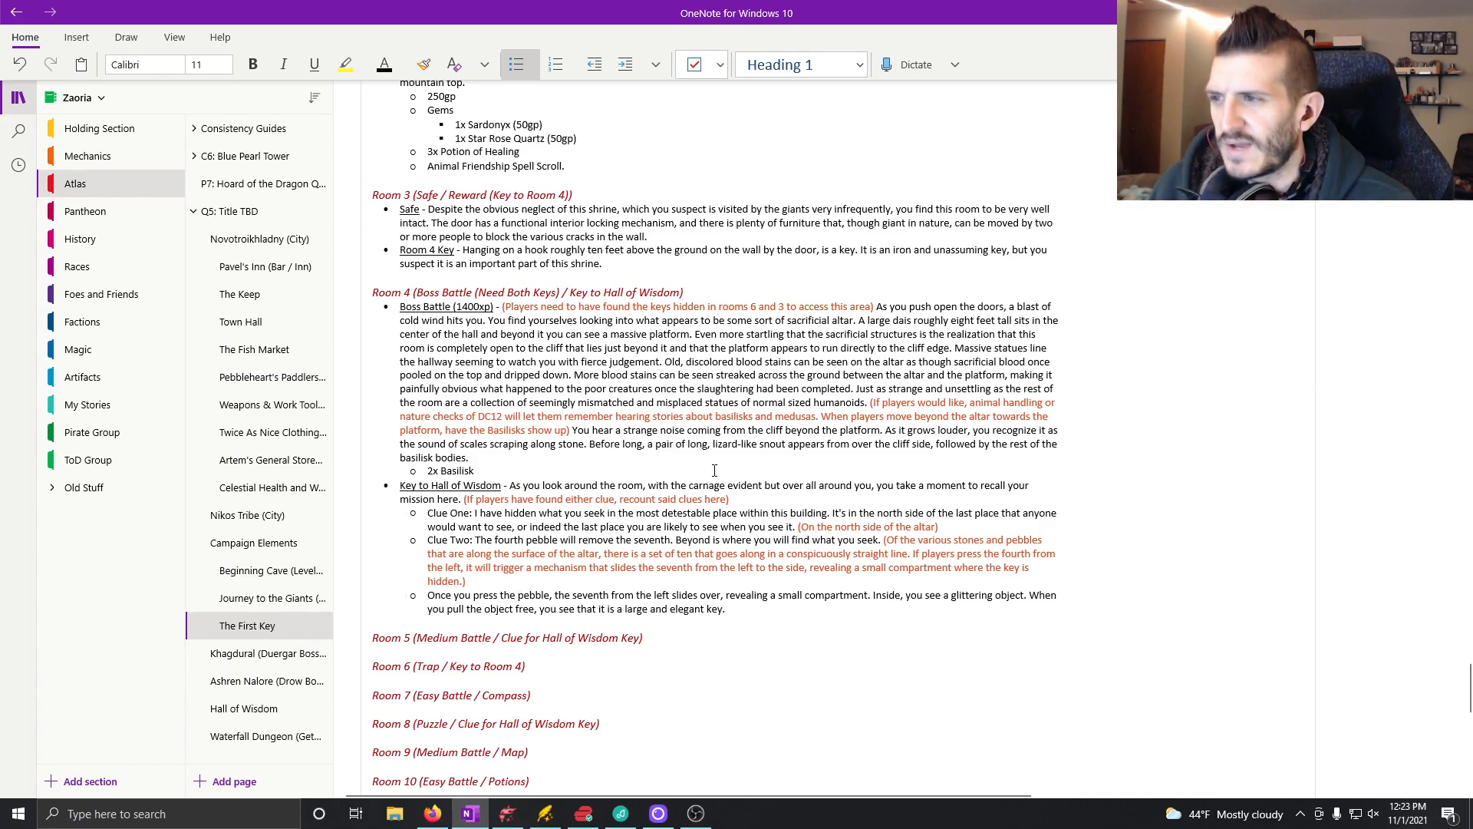
Step: Review the Main Campaign Steps on the "Q5: Title TBD" page and check the altar hall on the Dungeondraft map
{"action": "scroll", "coordinate": [712, 474], "scroll_direction": "up", "scroll_amount": 3}
{"action": "scroll", "coordinate": [698, 491], "scroll_direction": "down", "scroll_amount": 5}
{"action": "scroll", "coordinate": [694, 399], "scroll_direction": "up", "scroll_amount": 1}
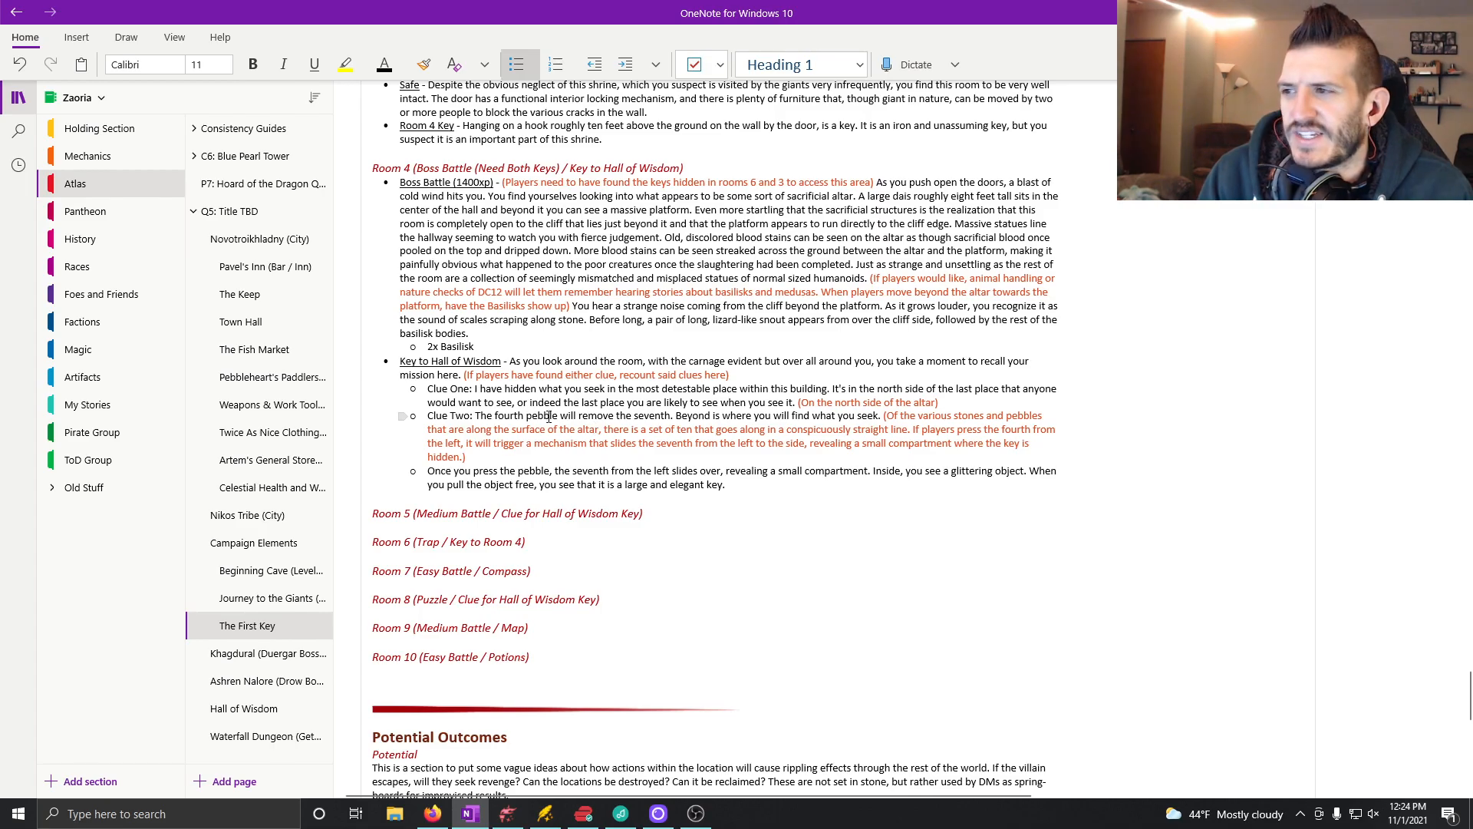
{"action": "left_click", "coordinate": [243, 211]}
{"action": "scroll", "coordinate": [758, 469], "scroll_direction": "down", "scroll_amount": 9}
{"action": "scroll", "coordinate": [762, 476], "scroll_direction": "up", "scroll_amount": 4}
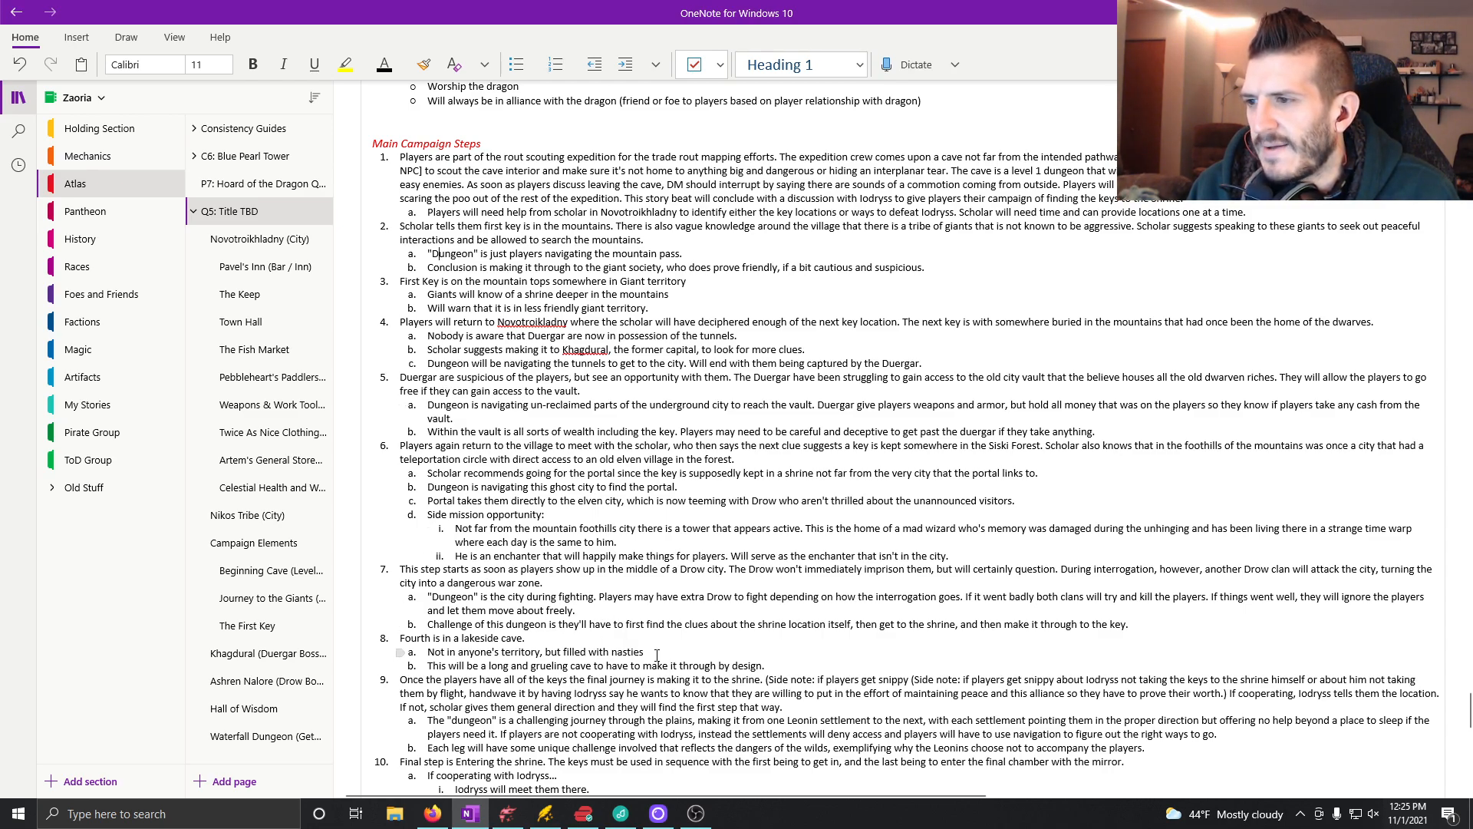
{"action": "scroll", "coordinate": [657, 655], "scroll_direction": "down", "scroll_amount": 3}
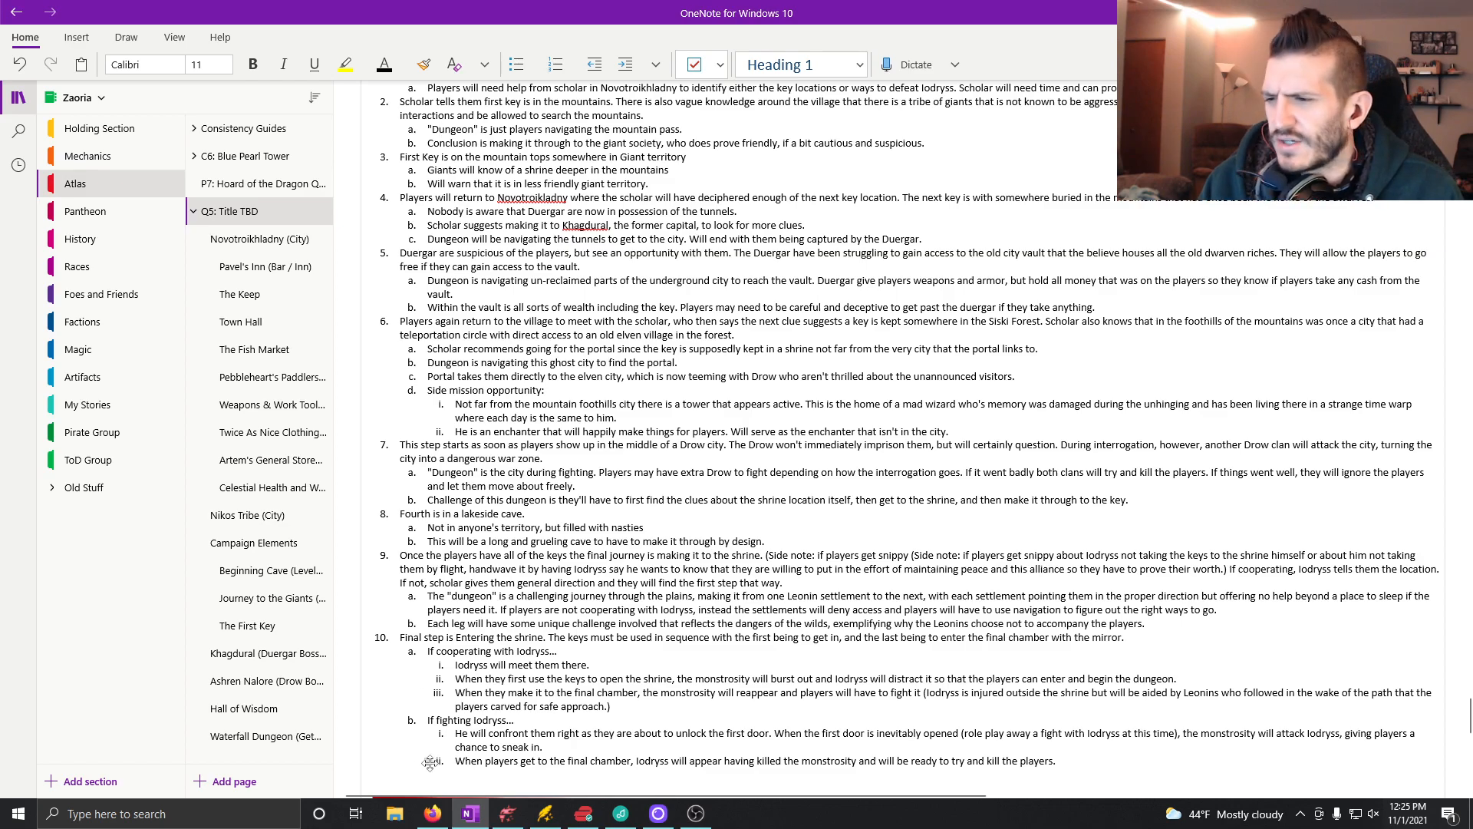
{"action": "mouse_move", "coordinate": [506, 813]}
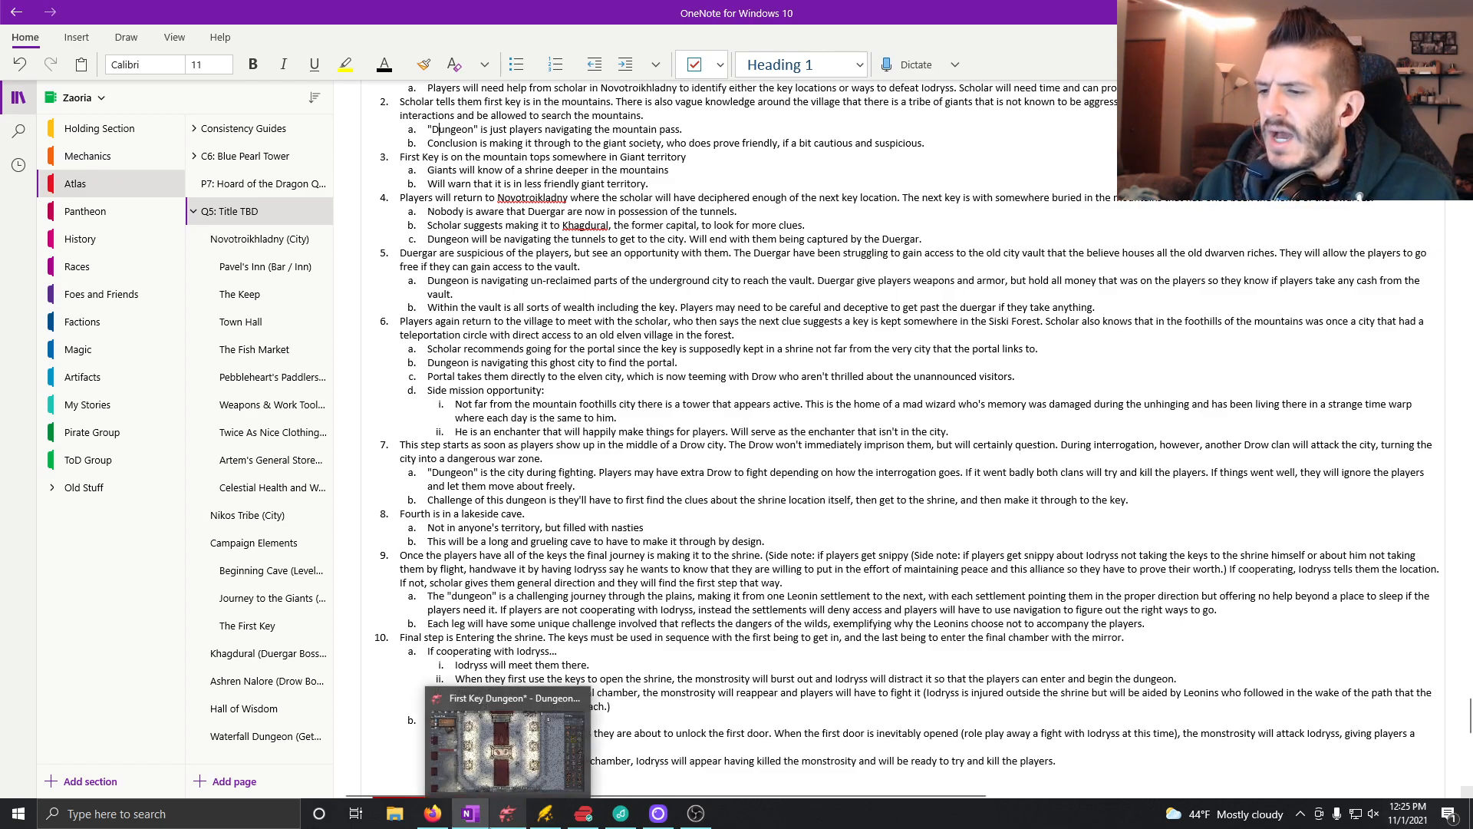
{"action": "left_click", "coordinate": [552, 714]}
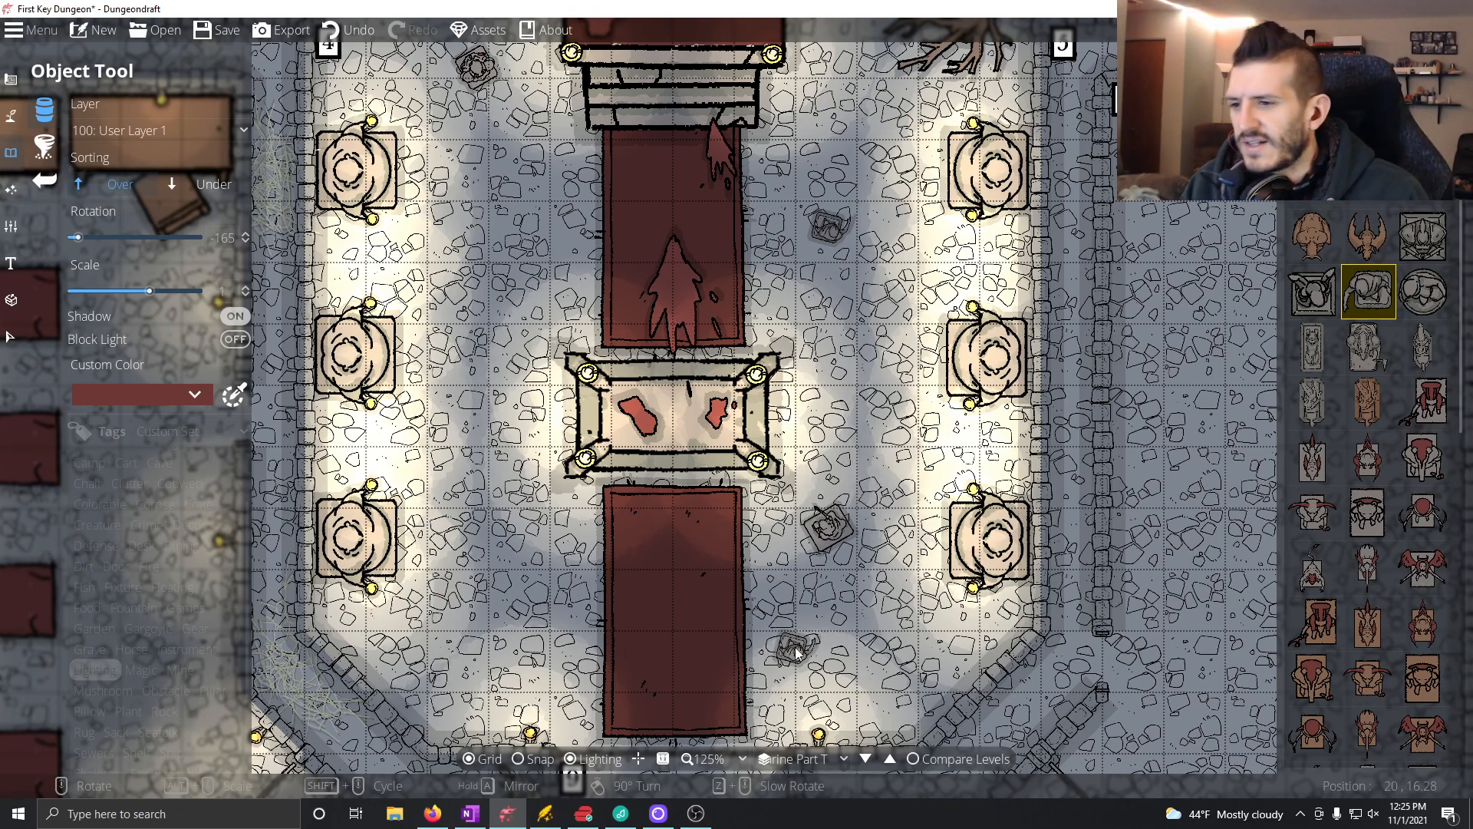
{"action": "left_click", "coordinate": [470, 813]}
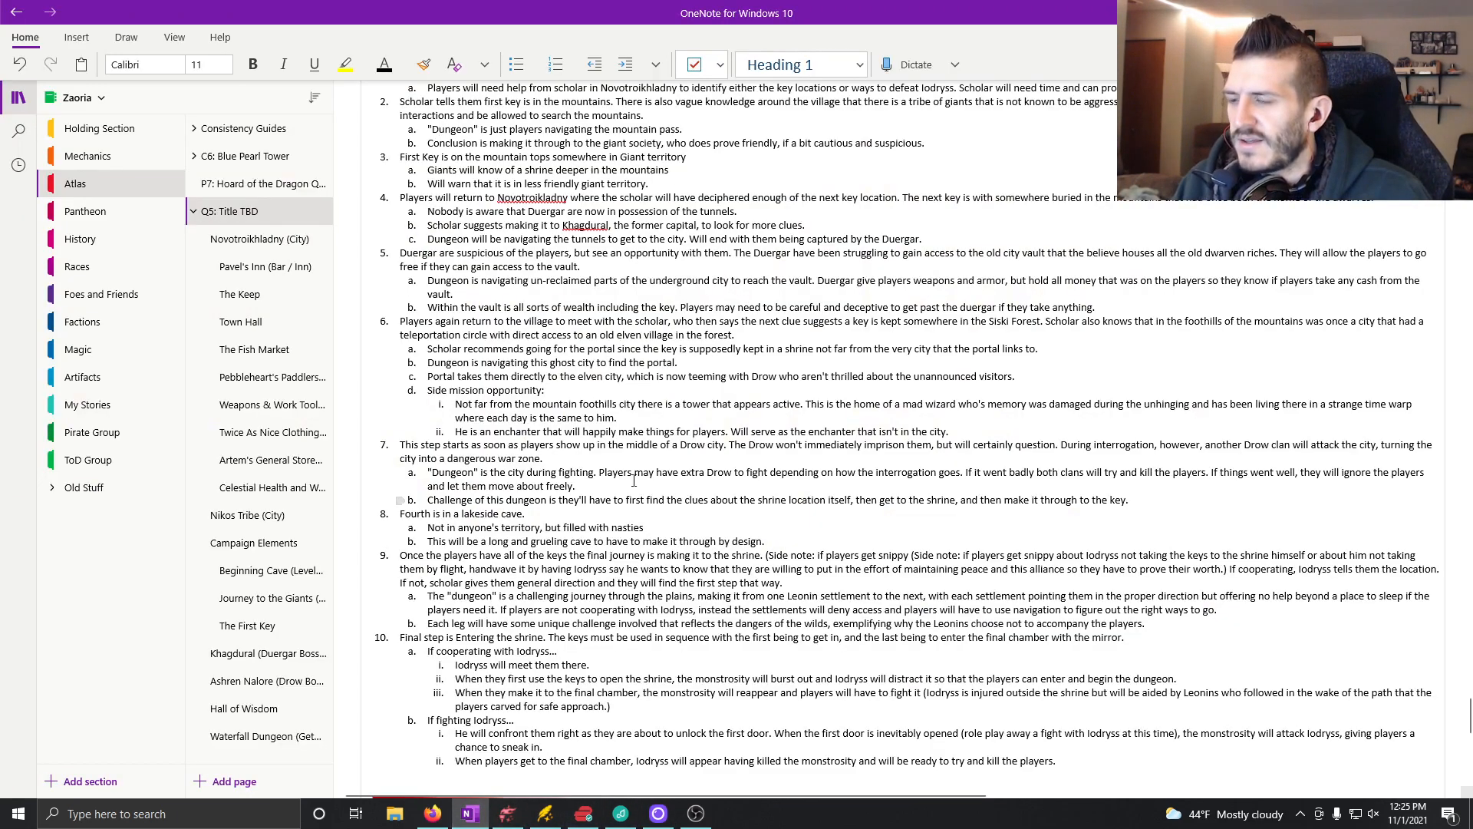
Step: On The First Key page, continue the pebble sub-bullet with "It is made of pure, well polished copper"
{"action": "left_click", "coordinate": [283, 631]}
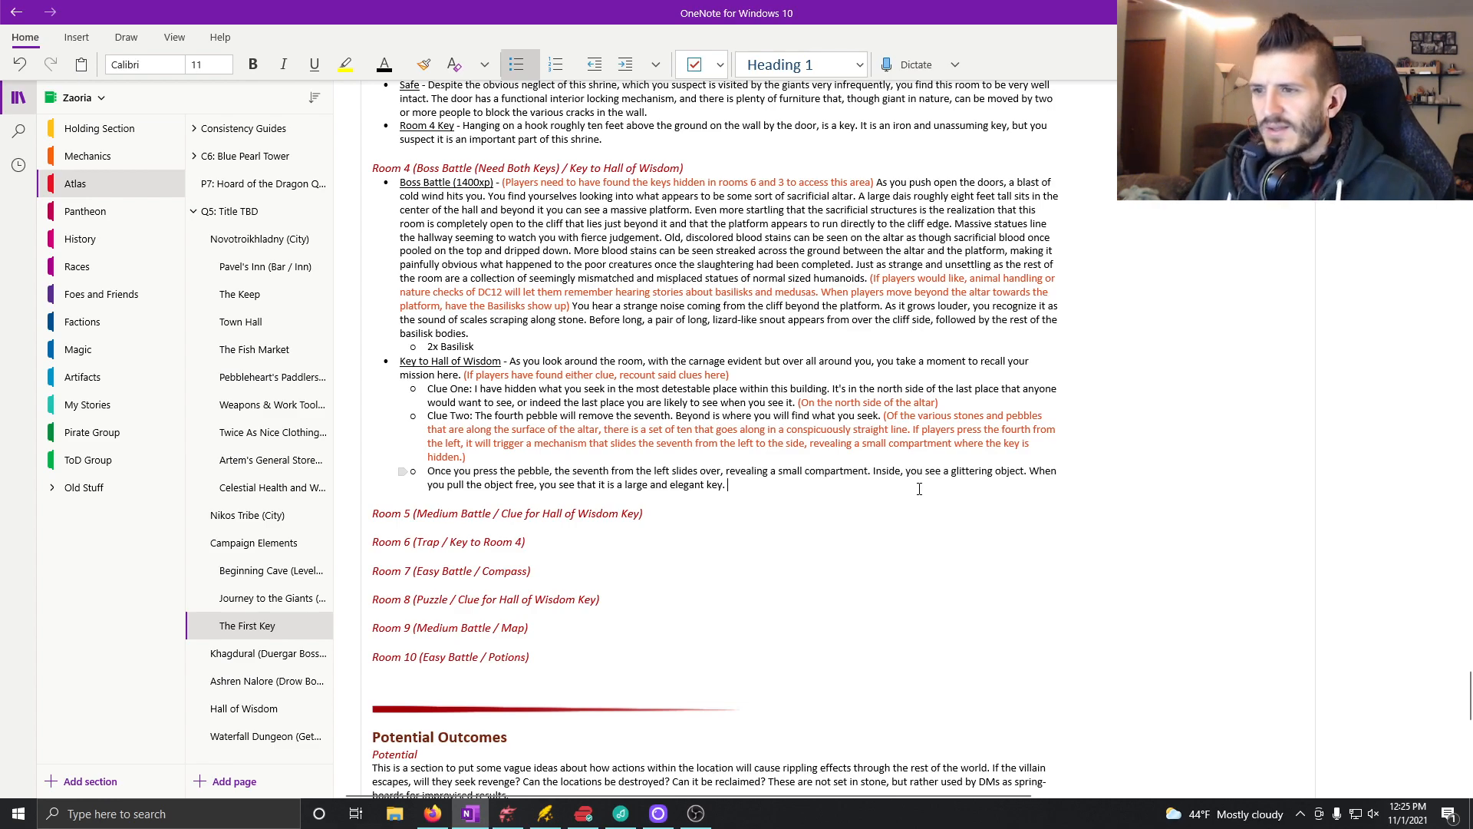
{"action": "type", "text": "It is mad"}
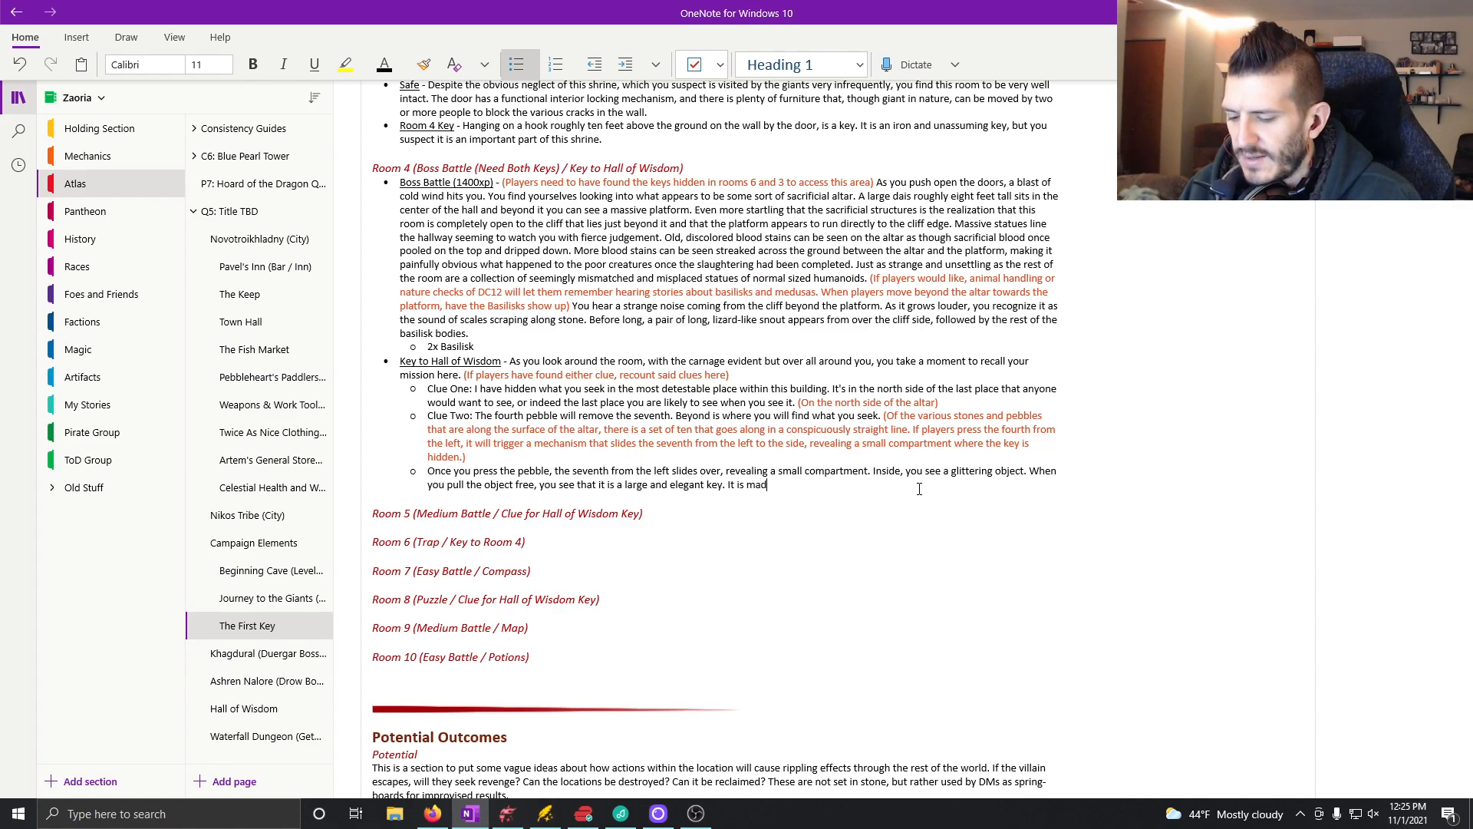
{"action": "type", "text": "e of pure, w"}
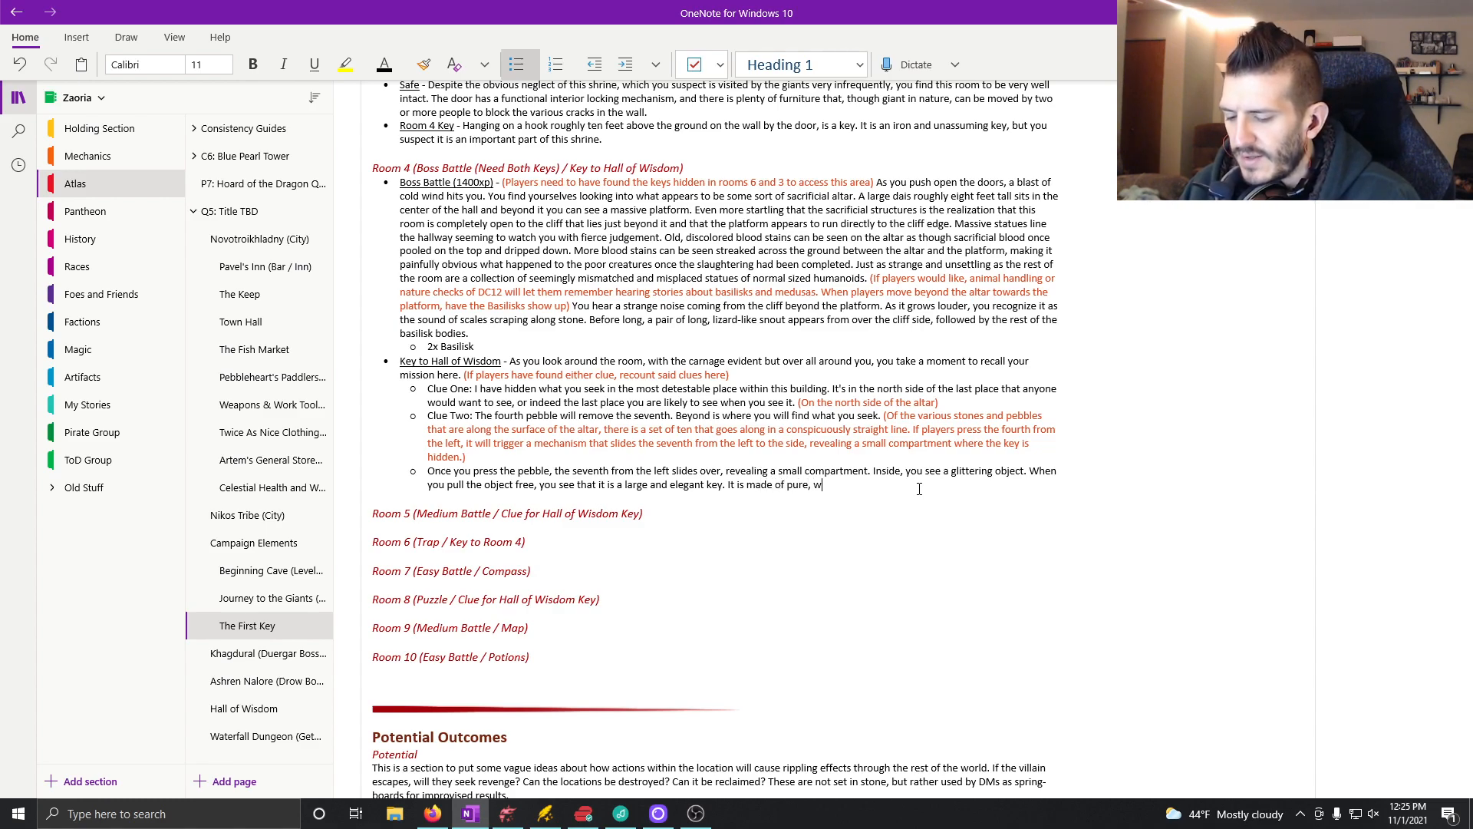
{"action": "type", "text": "ell polished "}
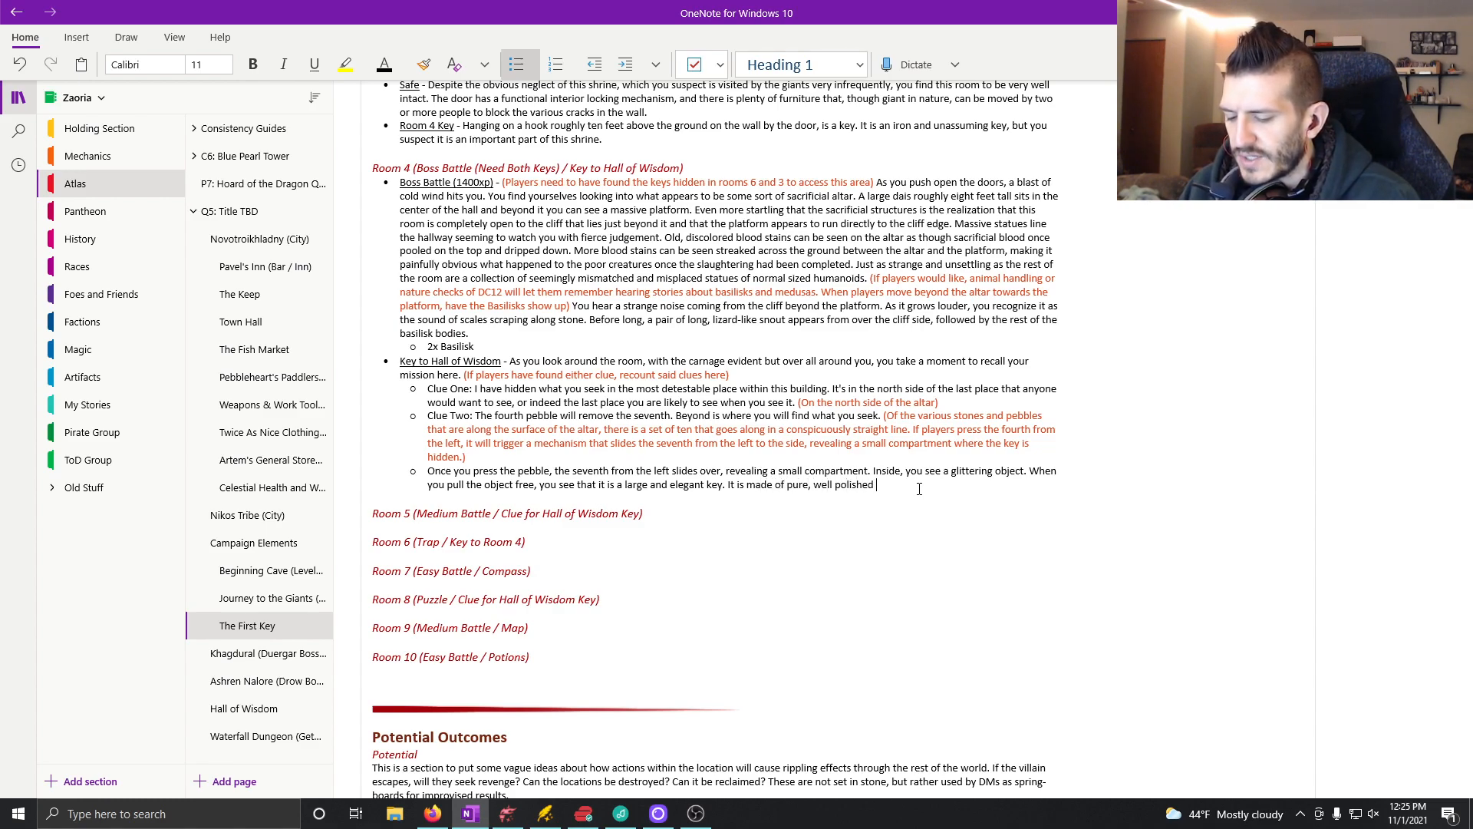
{"action": "type", "text": "copper and is encrusted with a"}
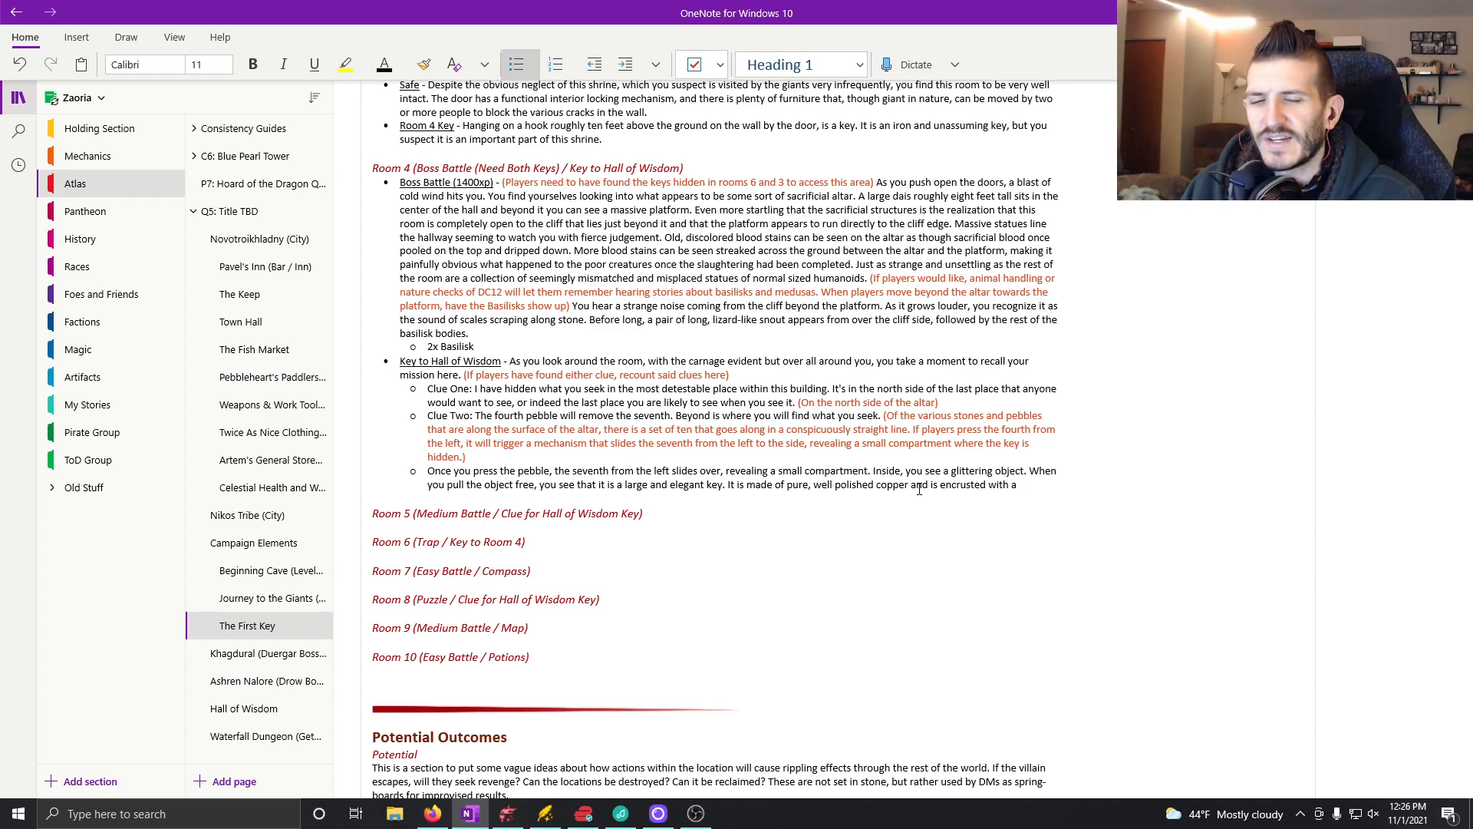
Step: Complete the key's description with "and is encrusted with an obsidian stone in the handle."
{"action": "type", "text": "n obside"}
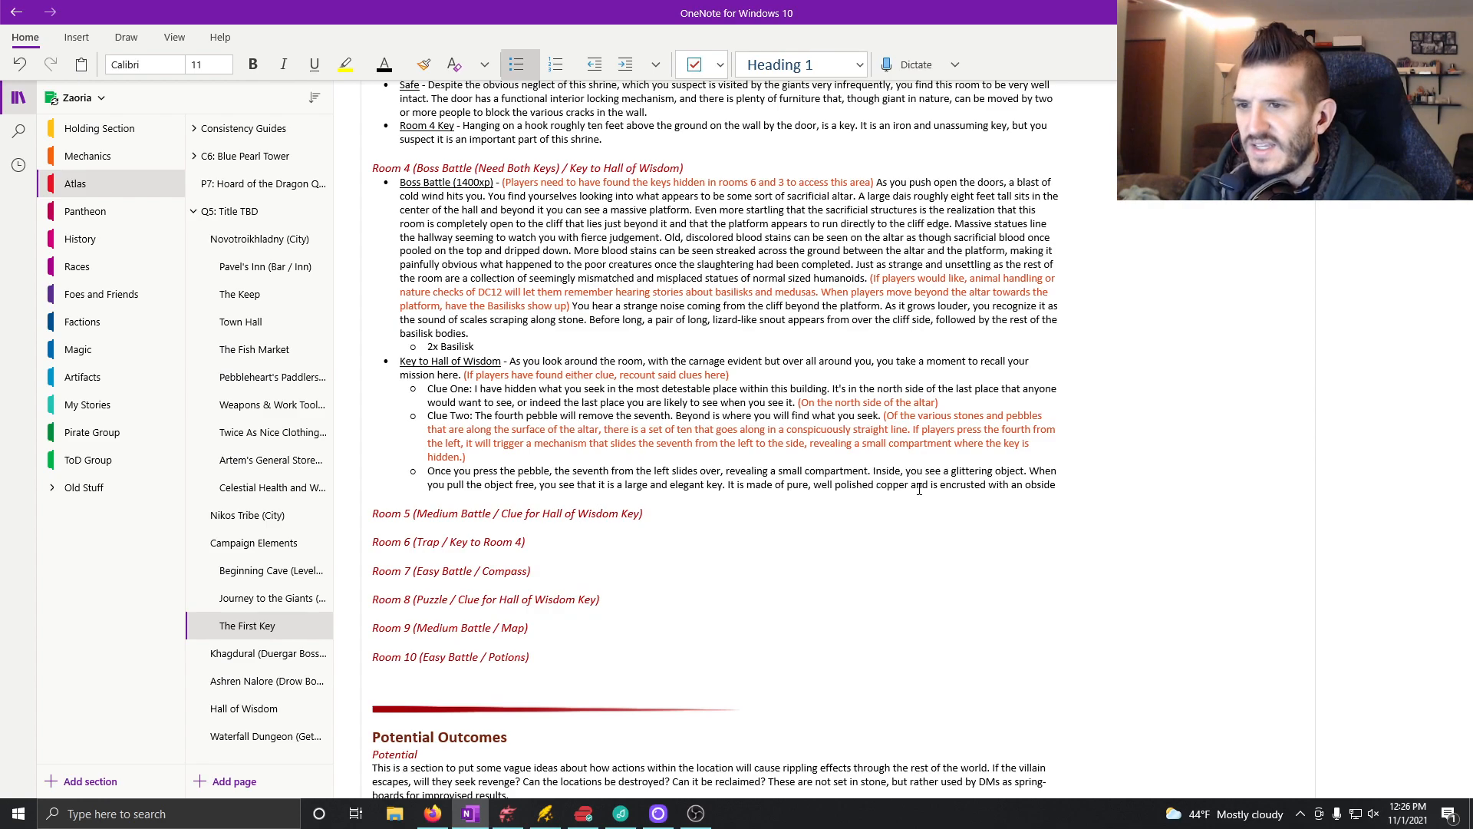
{"action": "key", "text": "BackSpace"}
{"action": "type", "text": "ian stone in the handle."}
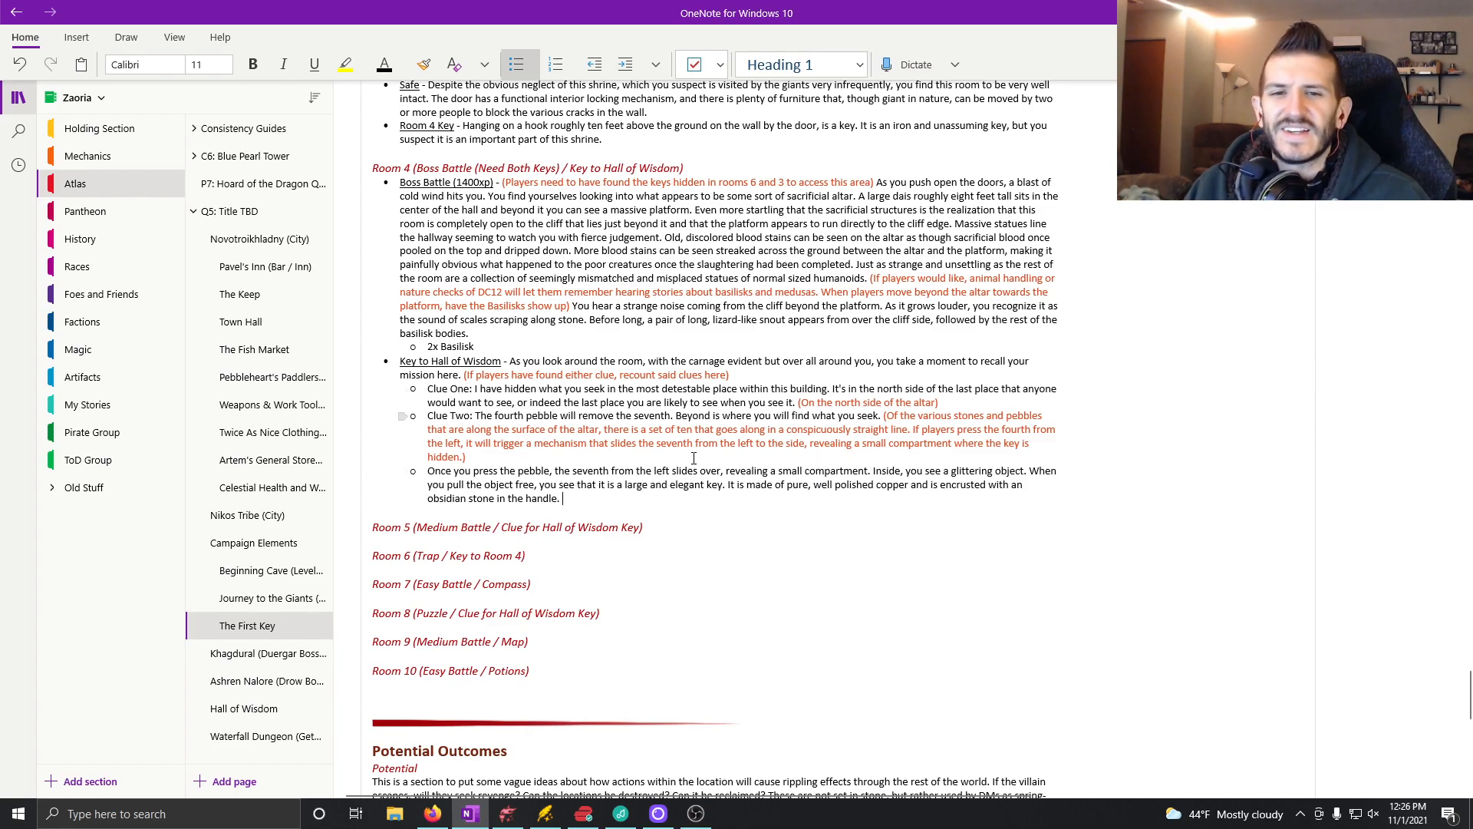
Step: Review the finished room notes, then examine Room 4 and the neighbouring Rooms 5 and 6 on the Dungeondraft map
{"action": "scroll", "coordinate": [533, 435], "scroll_direction": "up", "scroll_amount": 5}
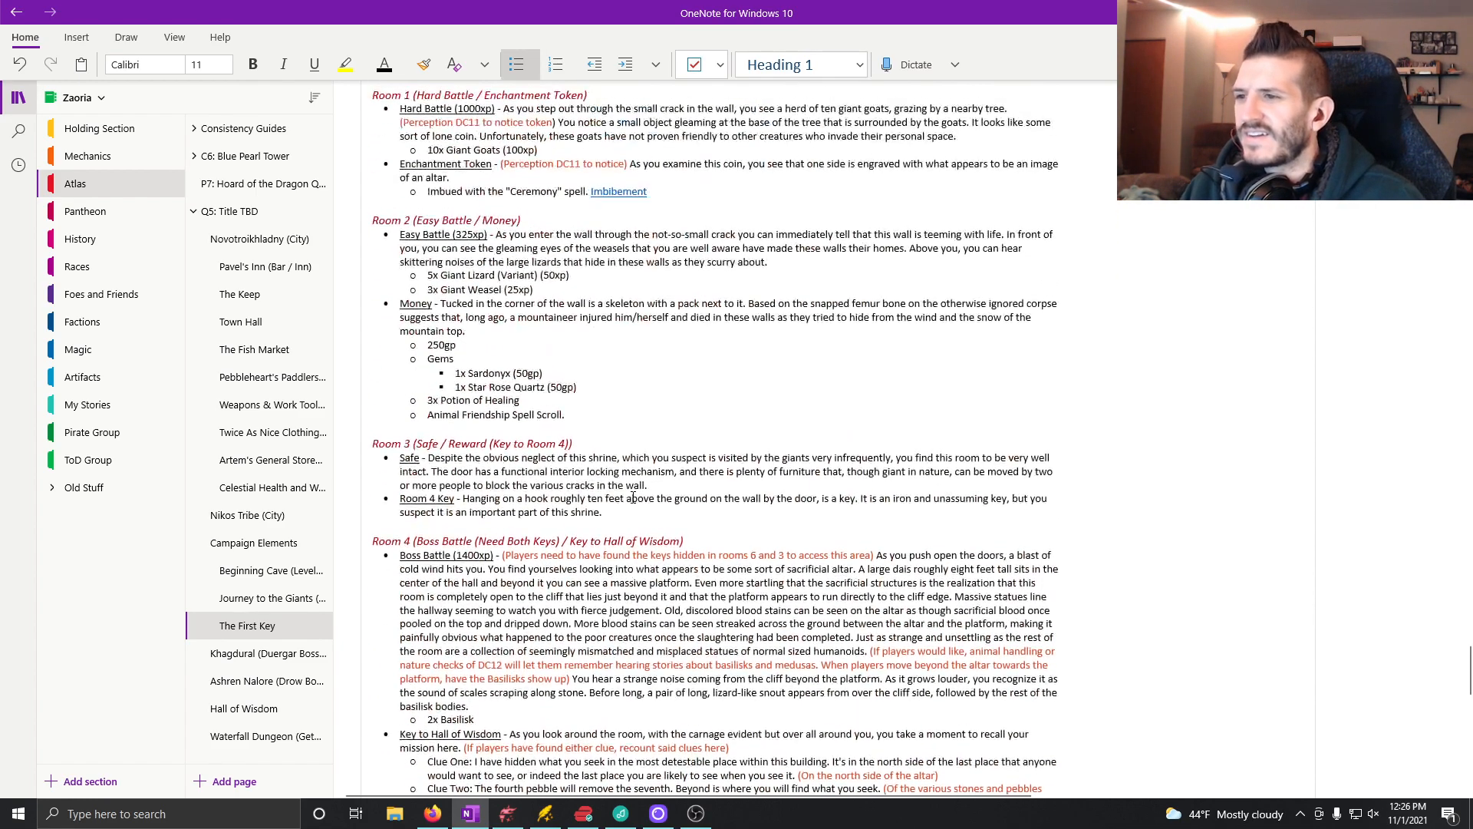
{"action": "scroll", "coordinate": [614, 491], "scroll_direction": "down", "scroll_amount": 4}
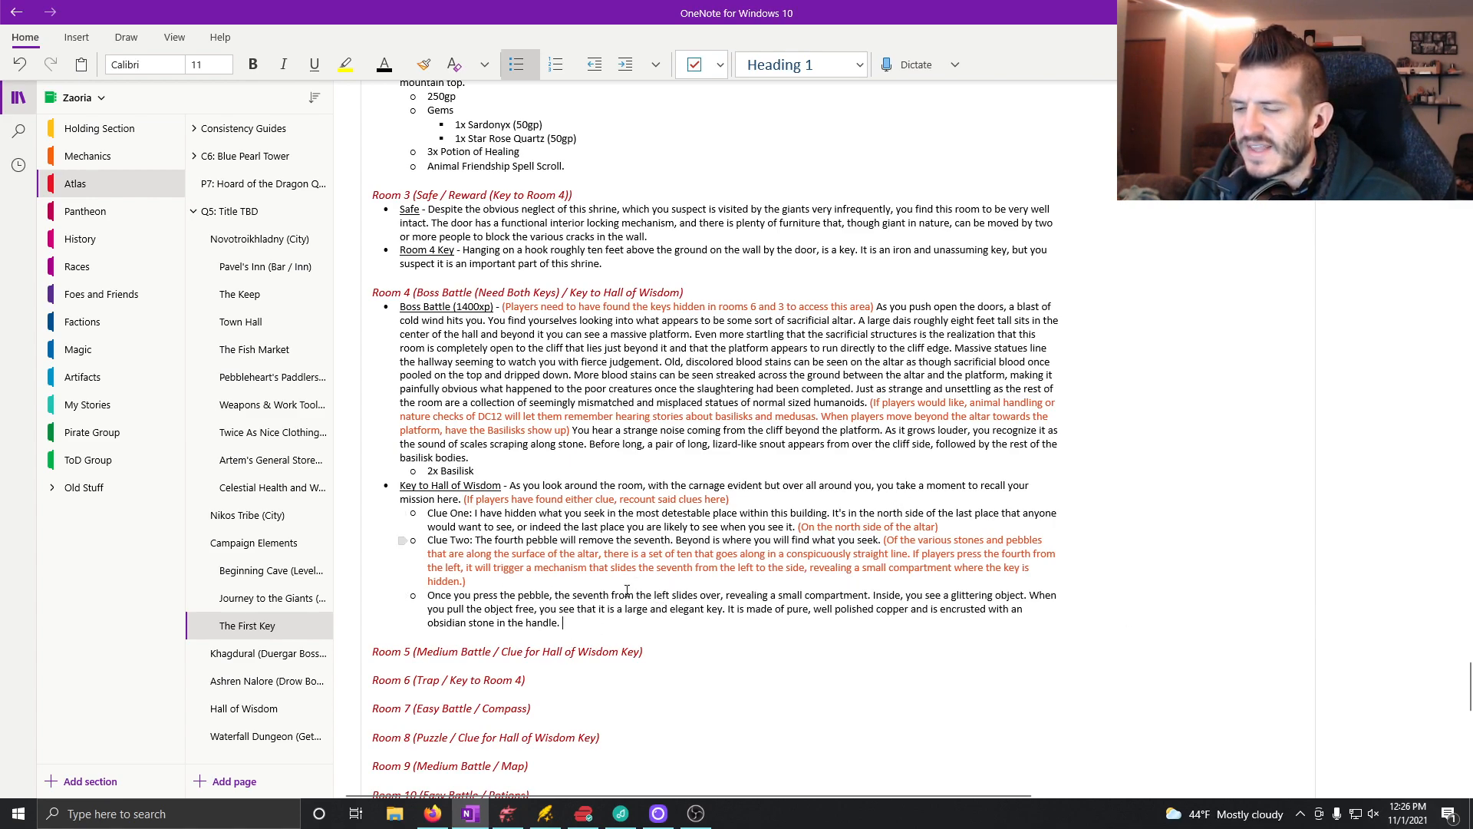
{"action": "left_click", "coordinate": [507, 814]}
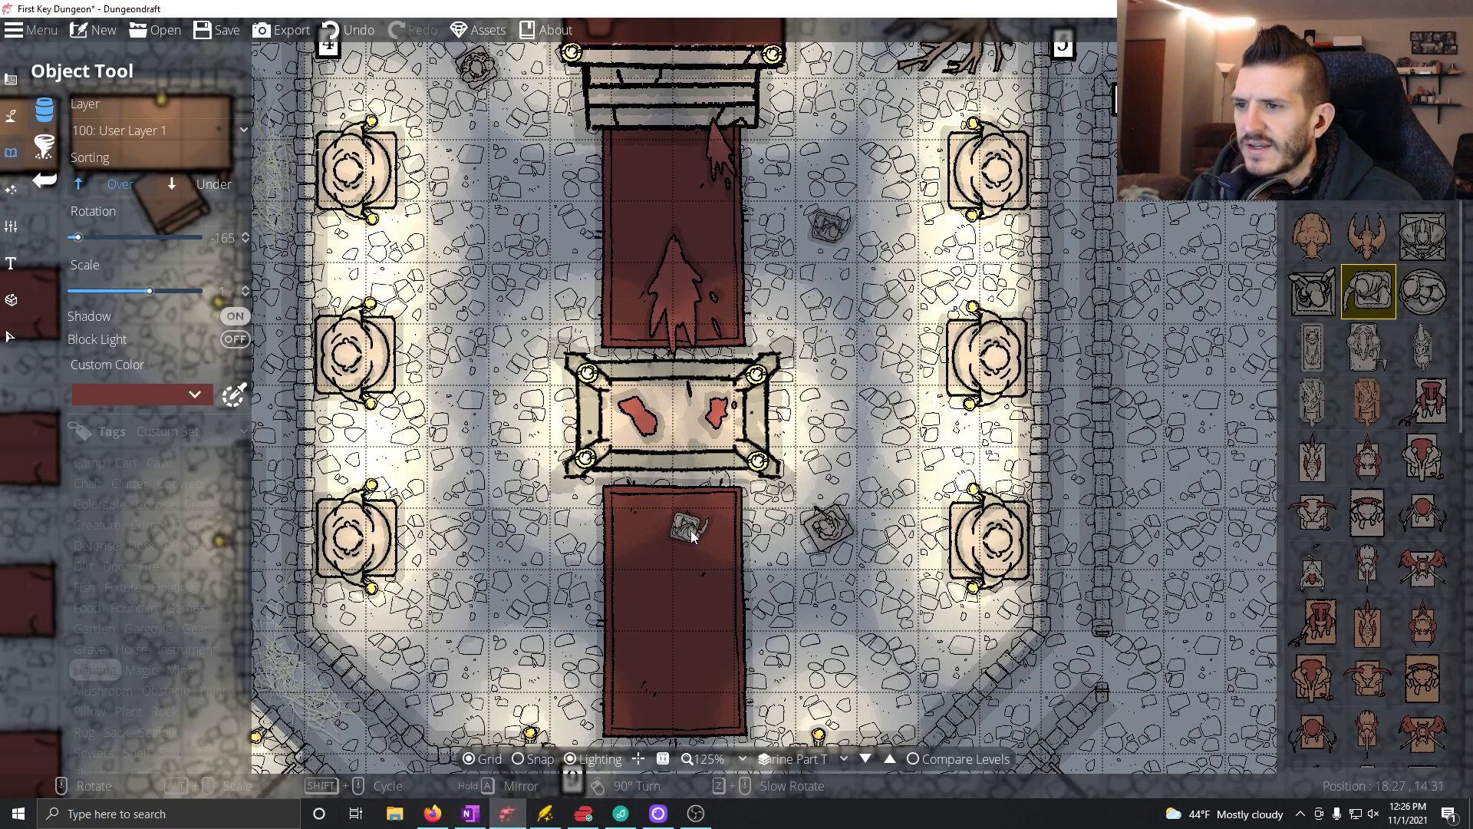
{"action": "scroll", "coordinate": [698, 555], "scroll_direction": "down", "scroll_amount": 3}
{"action": "scroll", "coordinate": [697, 556], "scroll_direction": "up", "scroll_amount": 2}
{"action": "left_click_drag", "start_coordinate": [681, 373], "coordinate": [710, 389]}
{"action": "left_click_drag", "start_coordinate": [782, 493], "coordinate": [741, 373]}
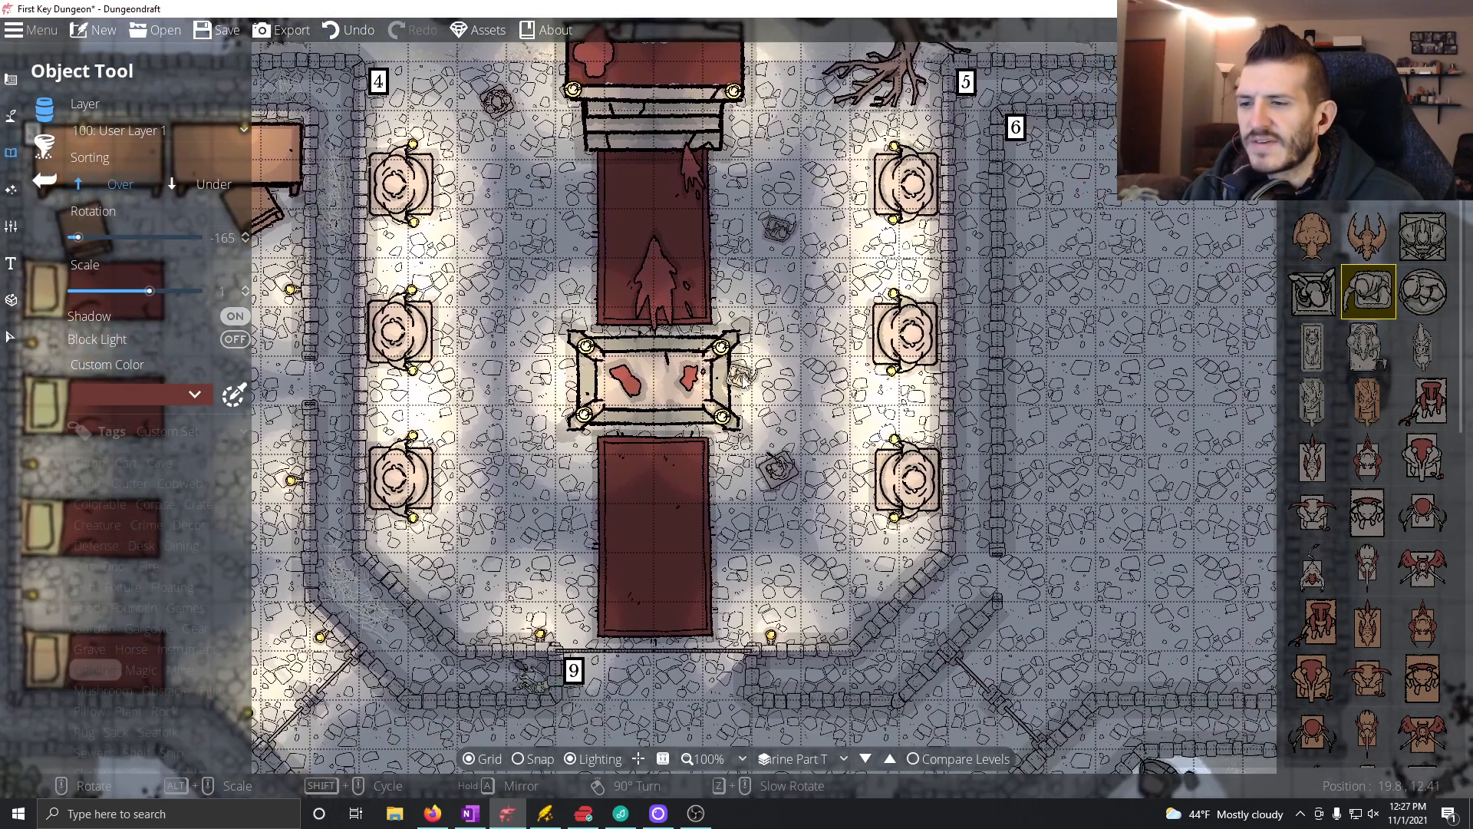
{"action": "left_click_drag", "start_coordinate": [783, 325], "coordinate": [534, 341]}
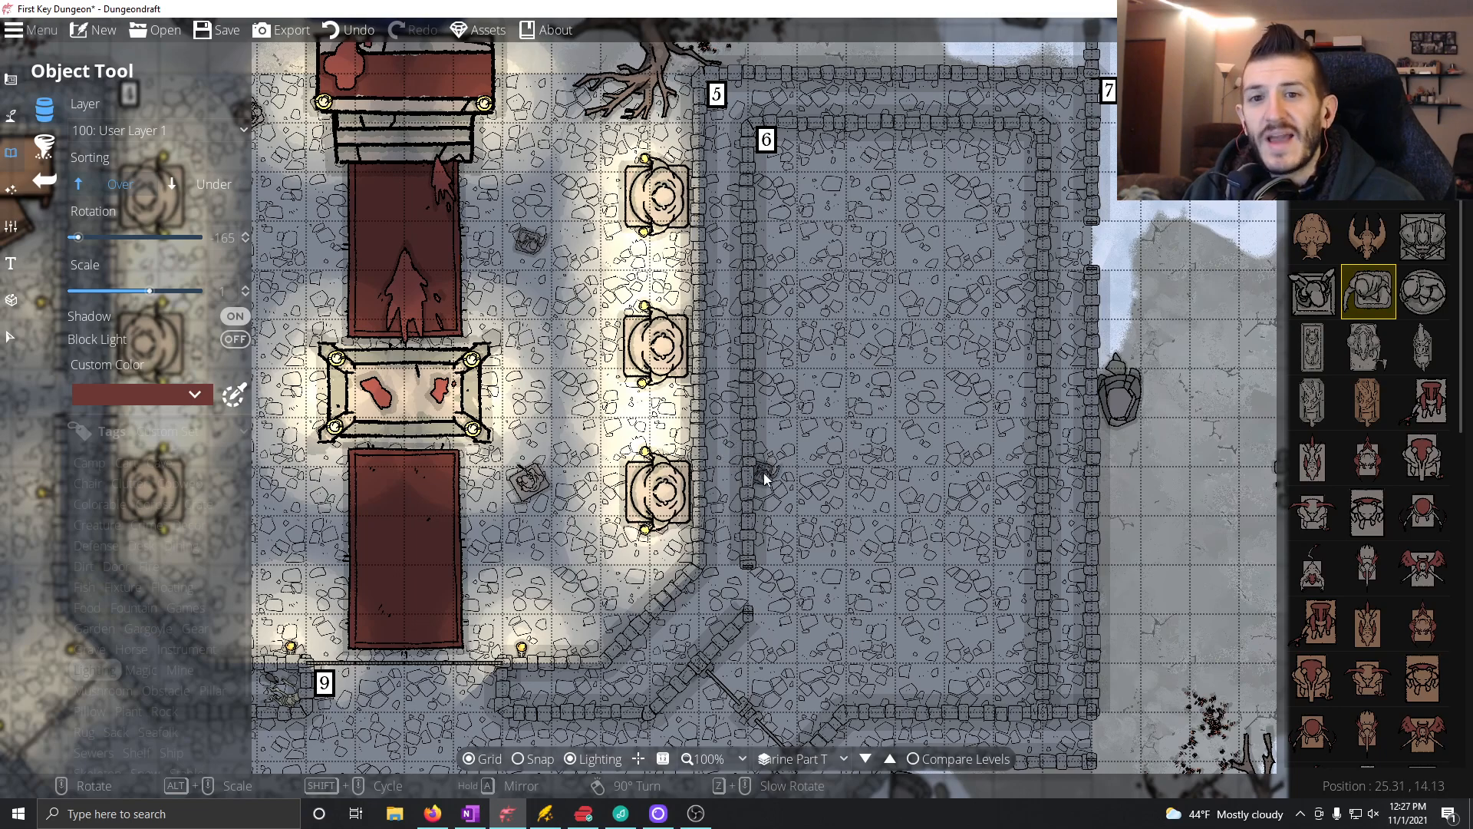
{"action": "left_click", "coordinate": [479, 814]}
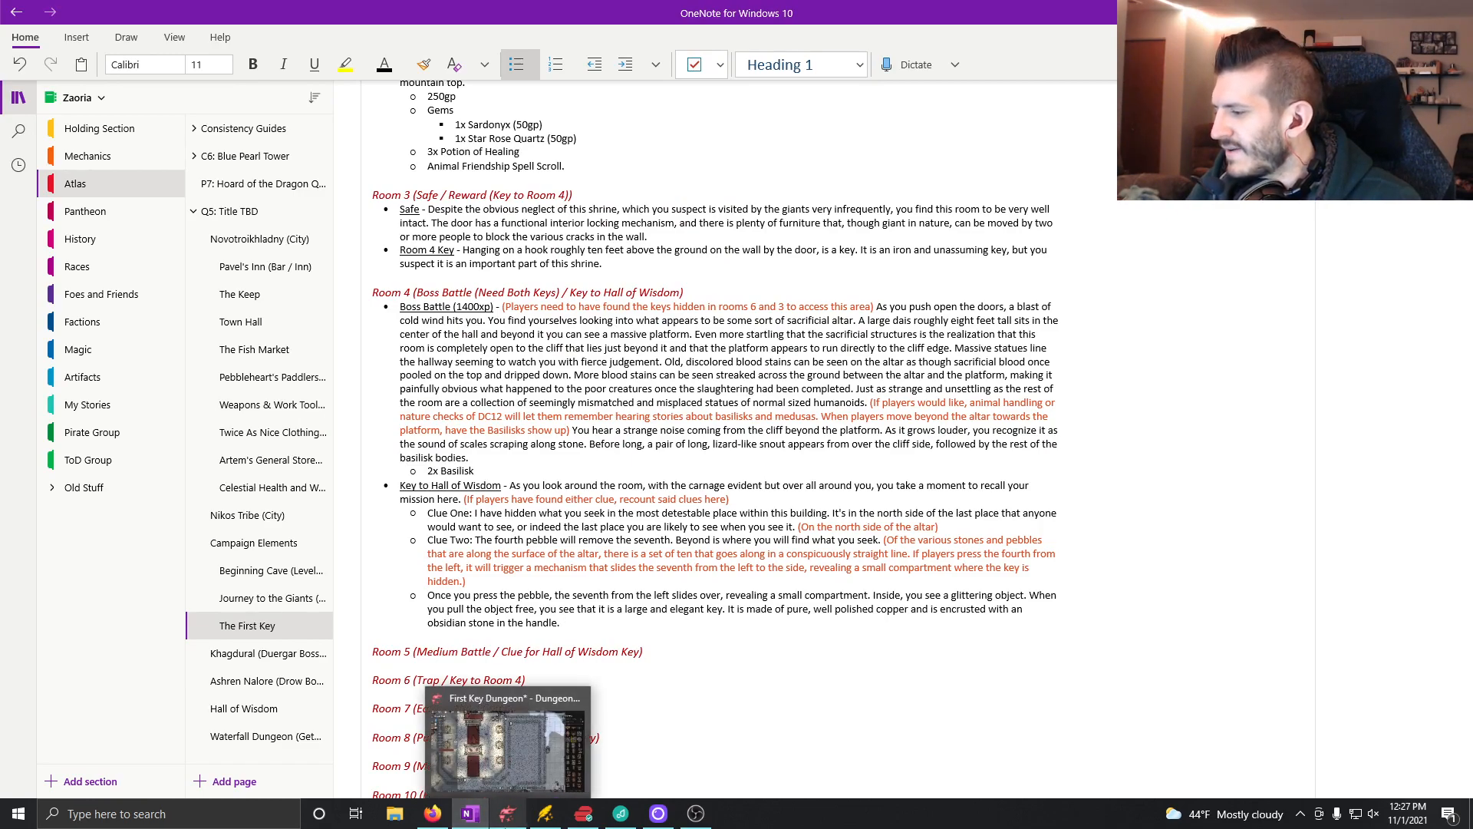
{"action": "mouse_move", "coordinate": [506, 823]}
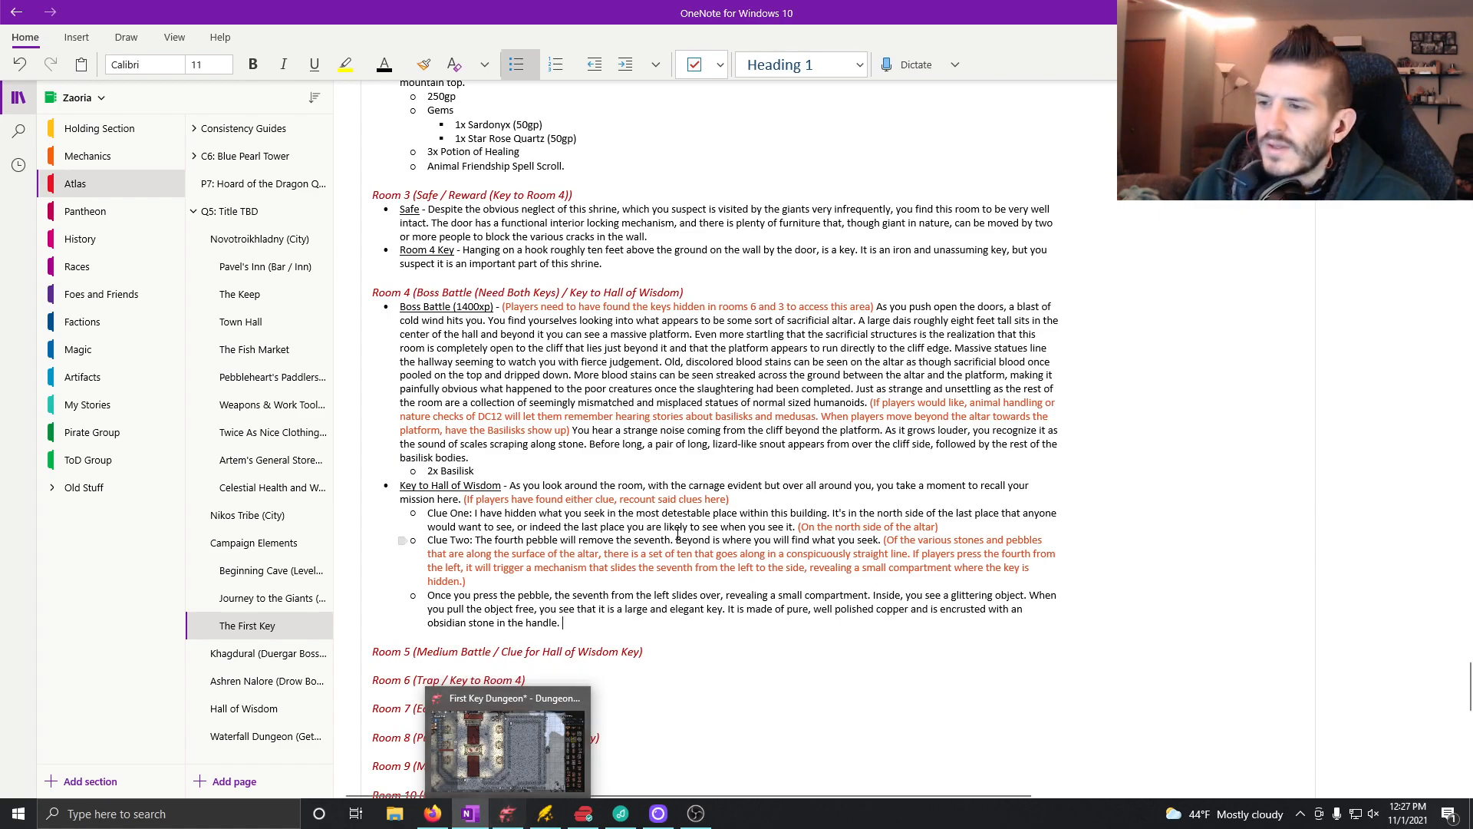
Step: Start a bullet under the Room 5 heading with the underlined text "Medium Battle ("
{"action": "scroll", "coordinate": [844, 641], "scroll_direction": "down", "scroll_amount": 3}
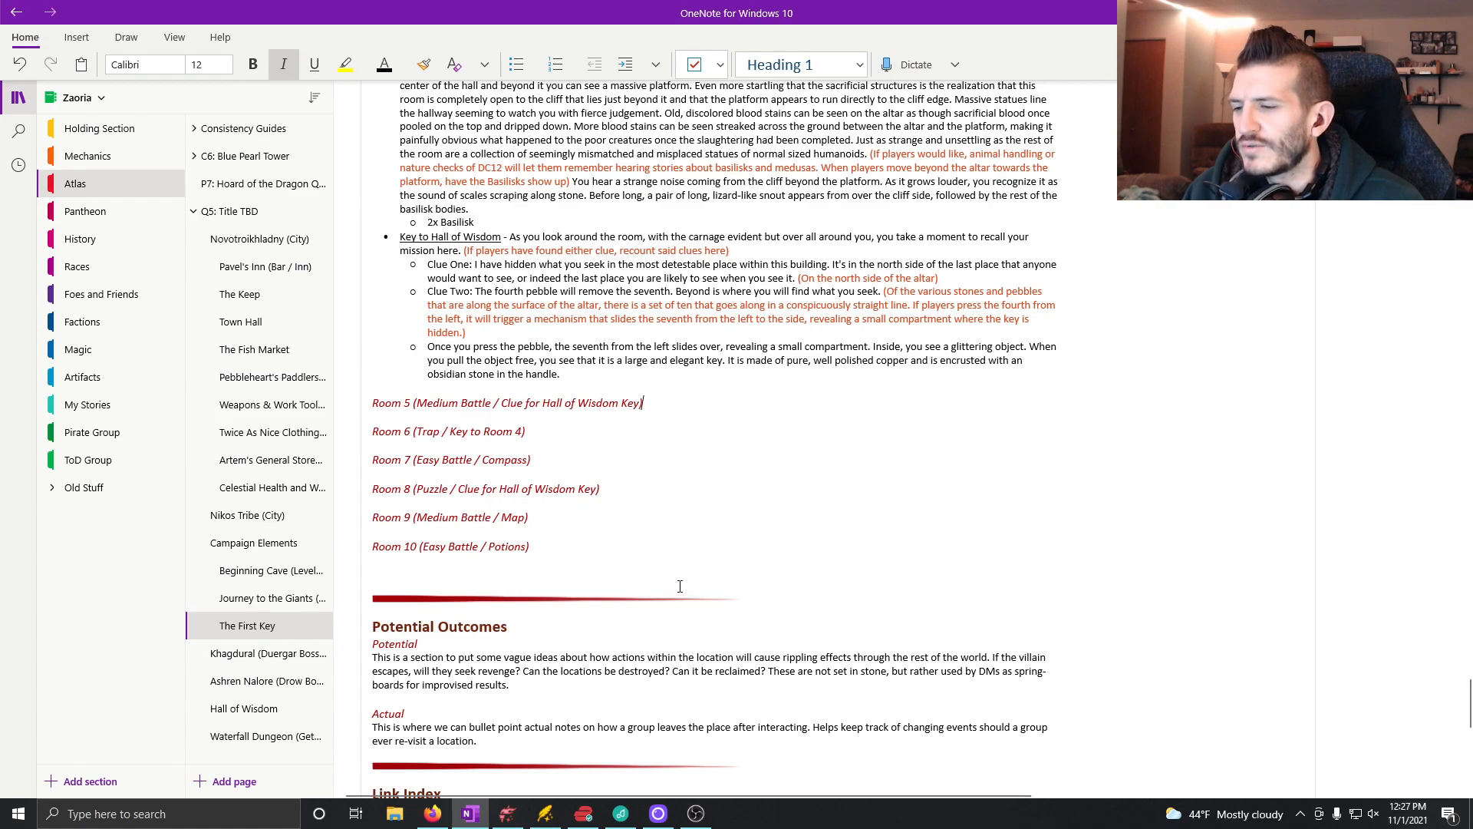
{"action": "key", "text": "Return"}
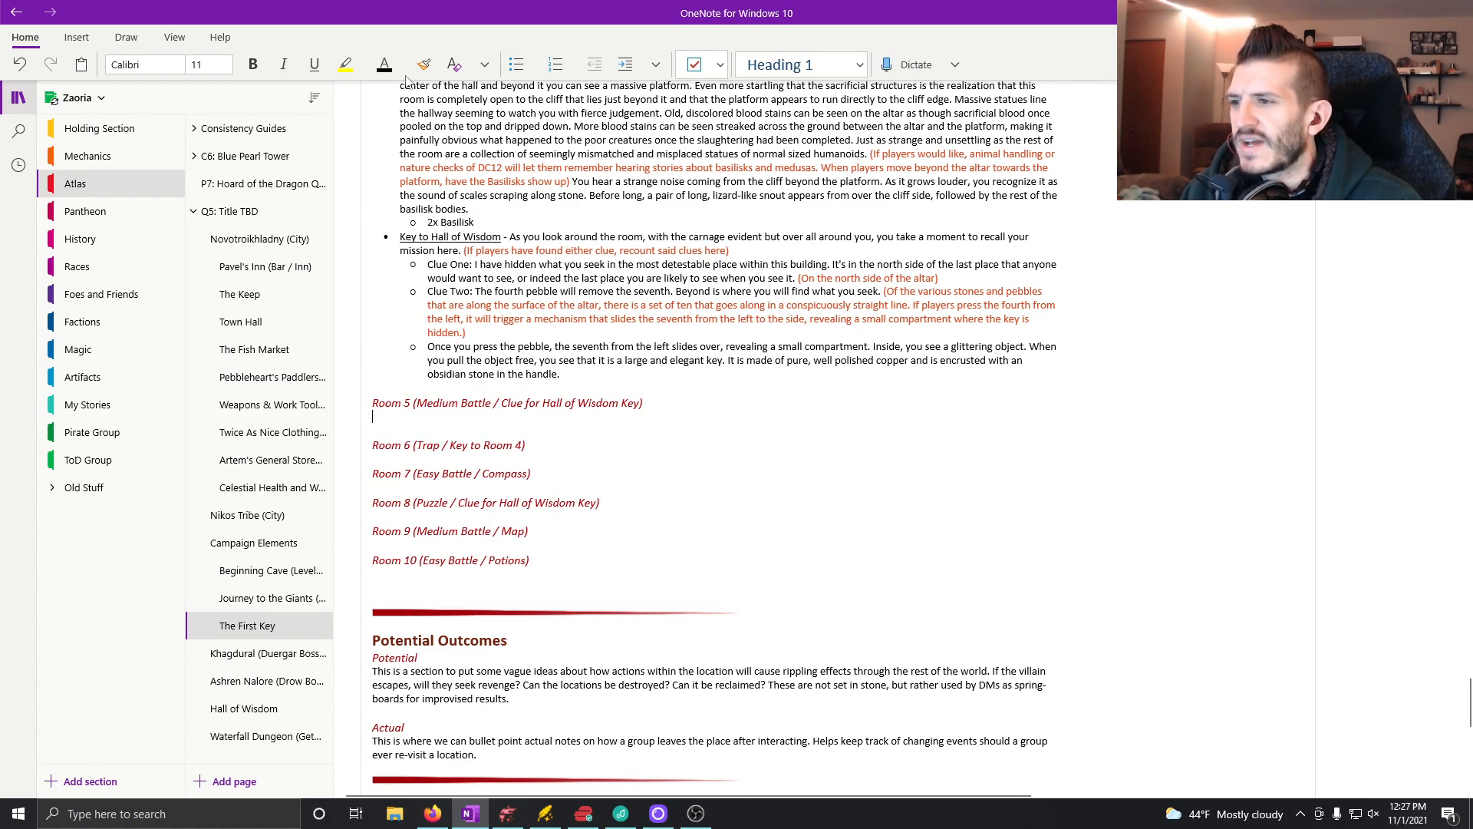
{"action": "left_click", "coordinate": [516, 65]}
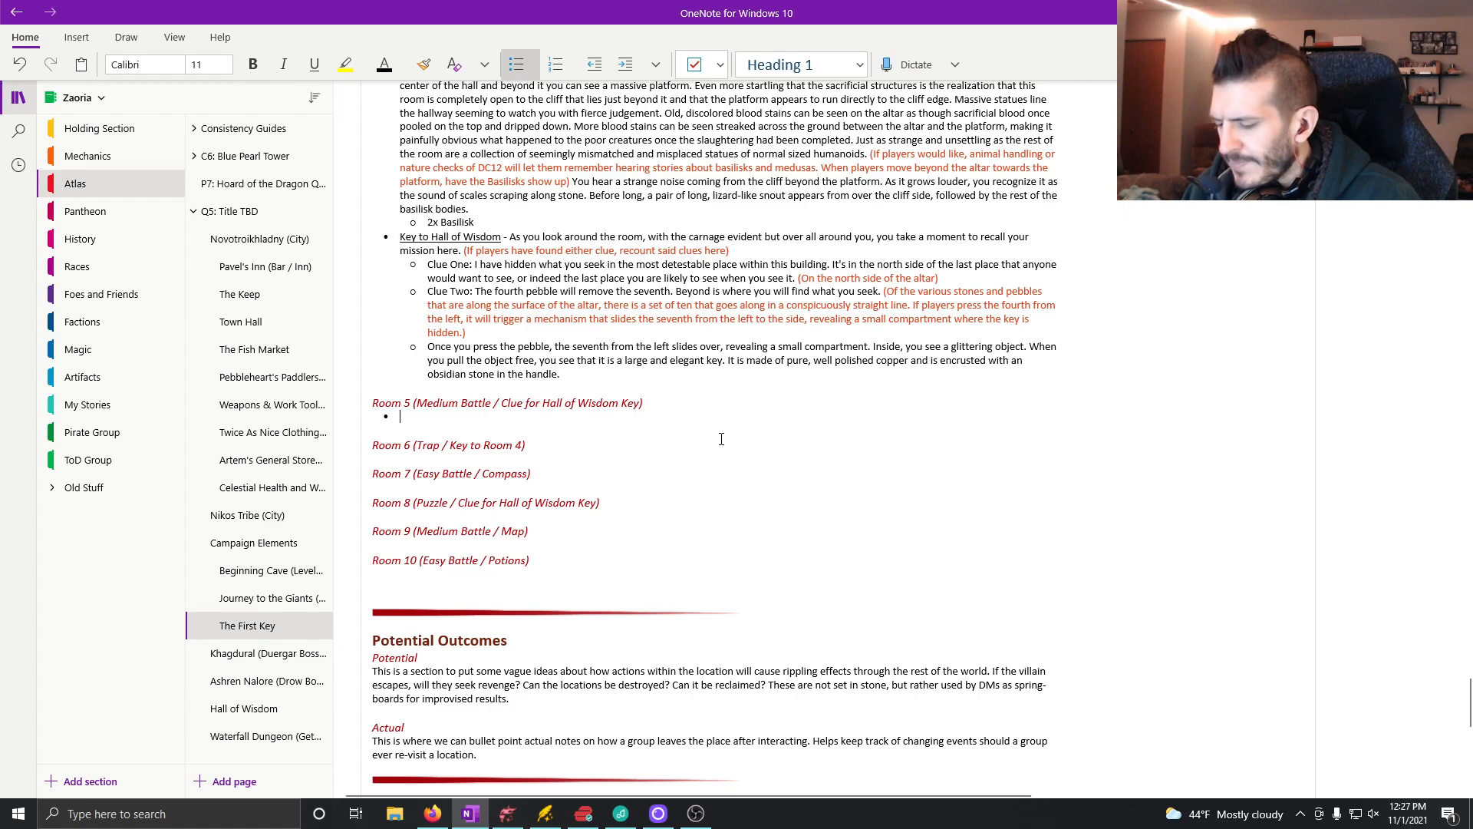
{"action": "key", "text": "ctrl+u"}
{"action": "type", "text": "Medium Battle ("}
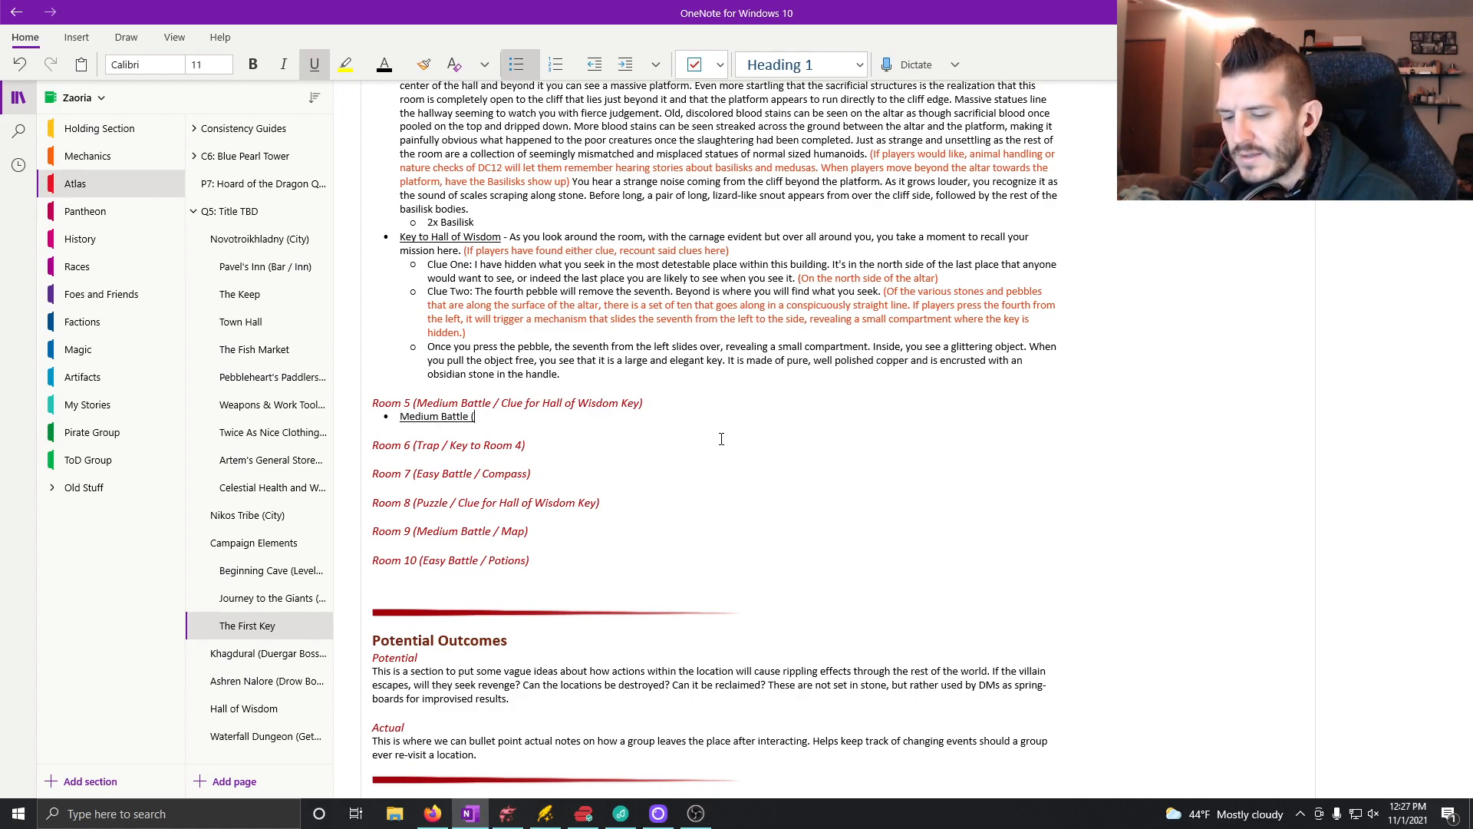
Step: Look up the medium battle's XP budget and the enemy options in the Dungeon-Wide Notes
{"action": "scroll", "coordinate": [722, 439], "scroll_direction": "up", "scroll_amount": 3}
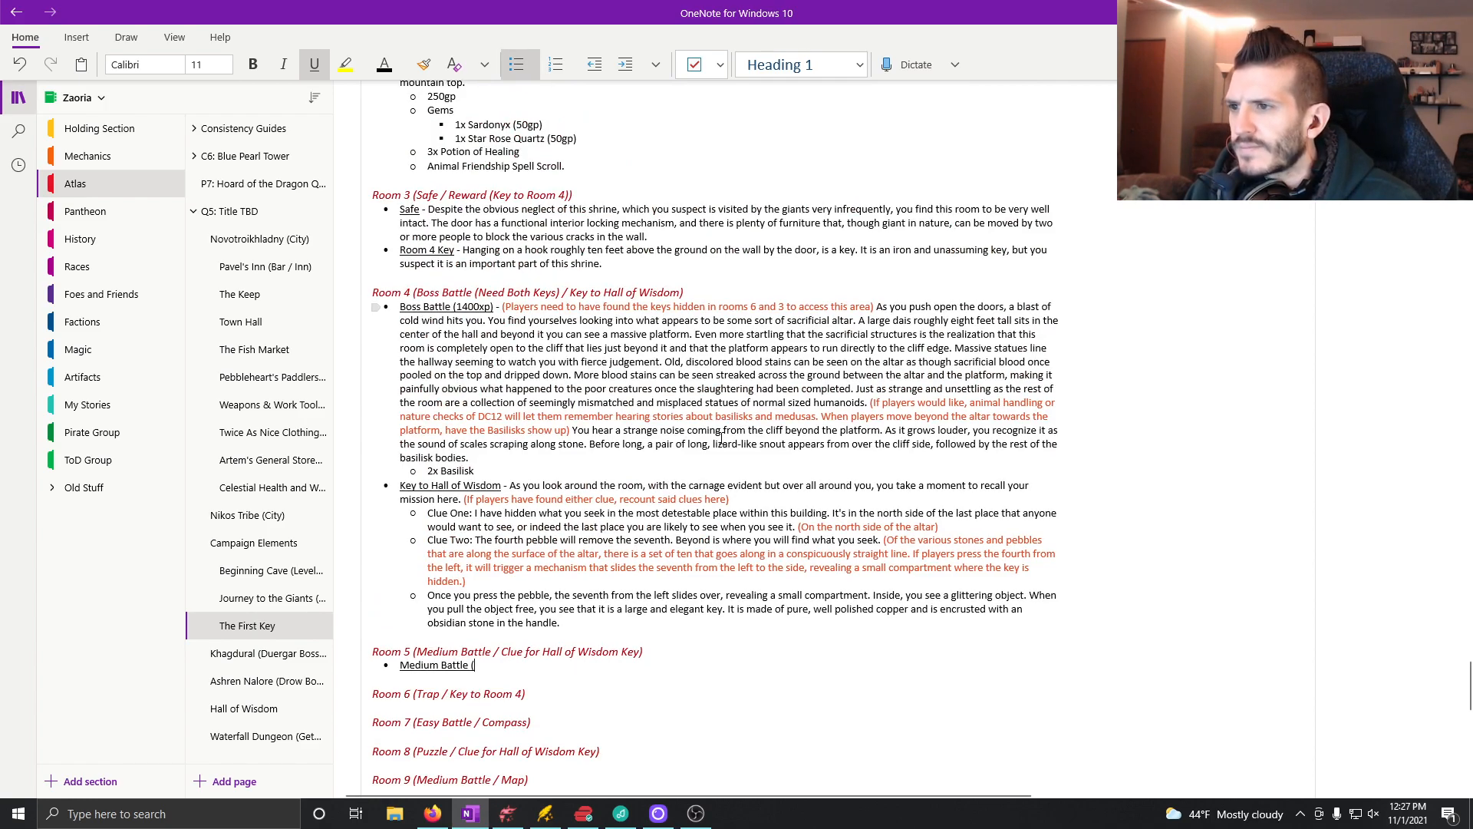
{"action": "scroll", "coordinate": [632, 352], "scroll_direction": "up", "scroll_amount": 6}
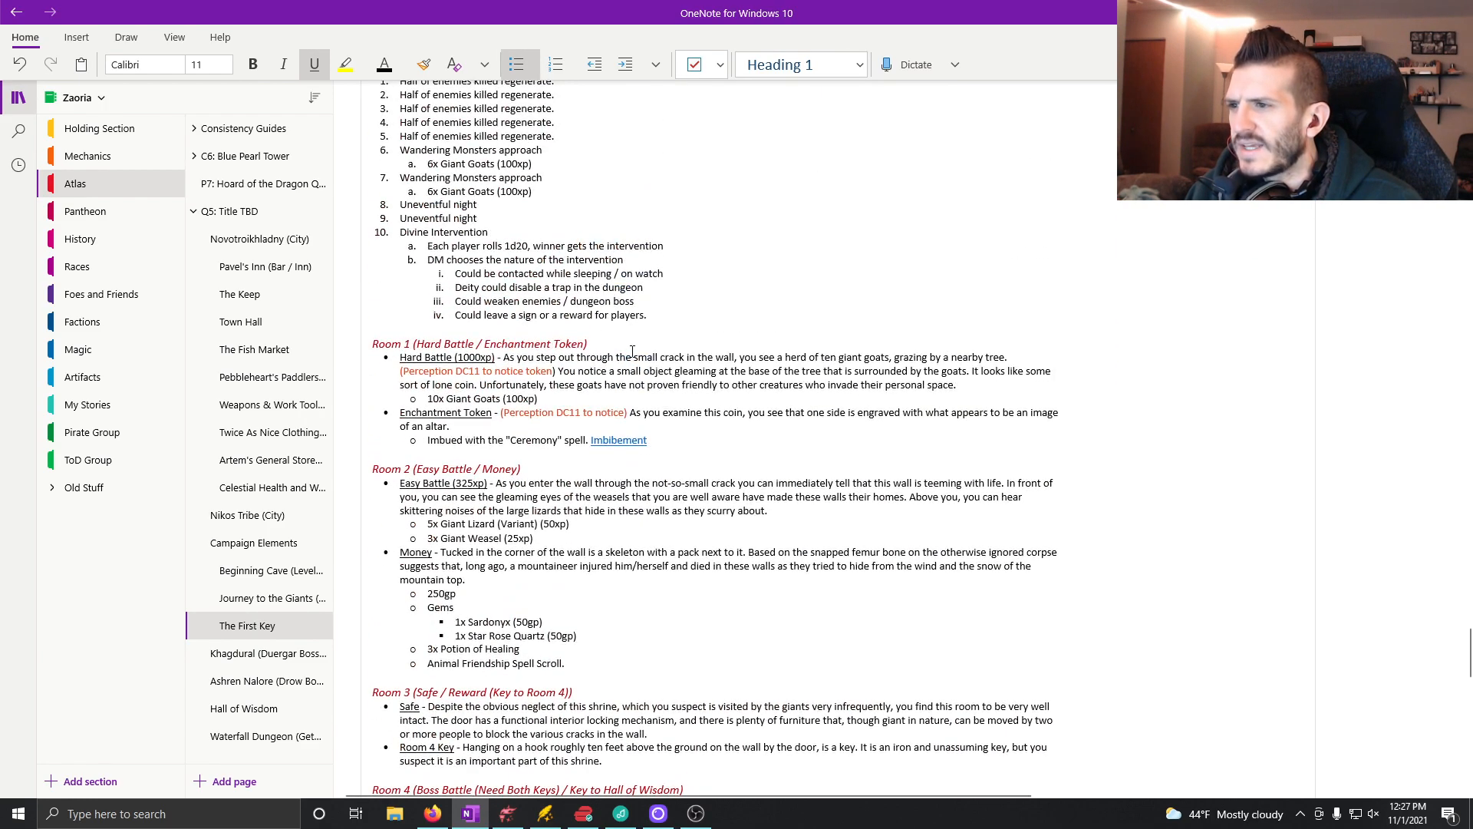
{"action": "scroll", "coordinate": [629, 352], "scroll_direction": "down", "scroll_amount": 3}
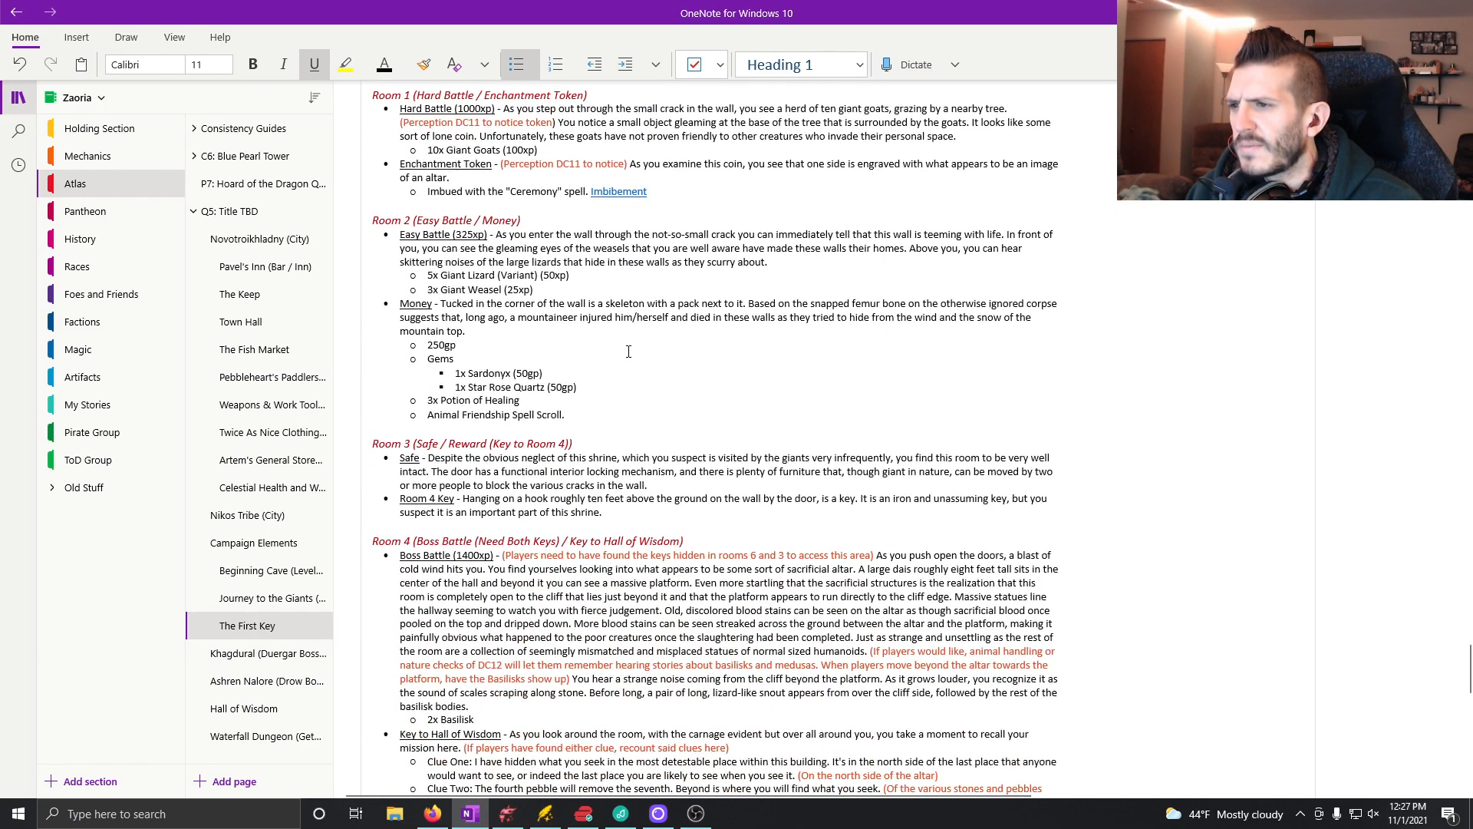
{"action": "scroll", "coordinate": [623, 353], "scroll_direction": "up", "scroll_amount": 3}
{"action": "scroll", "coordinate": [620, 353], "scroll_direction": "down", "scroll_amount": 3}
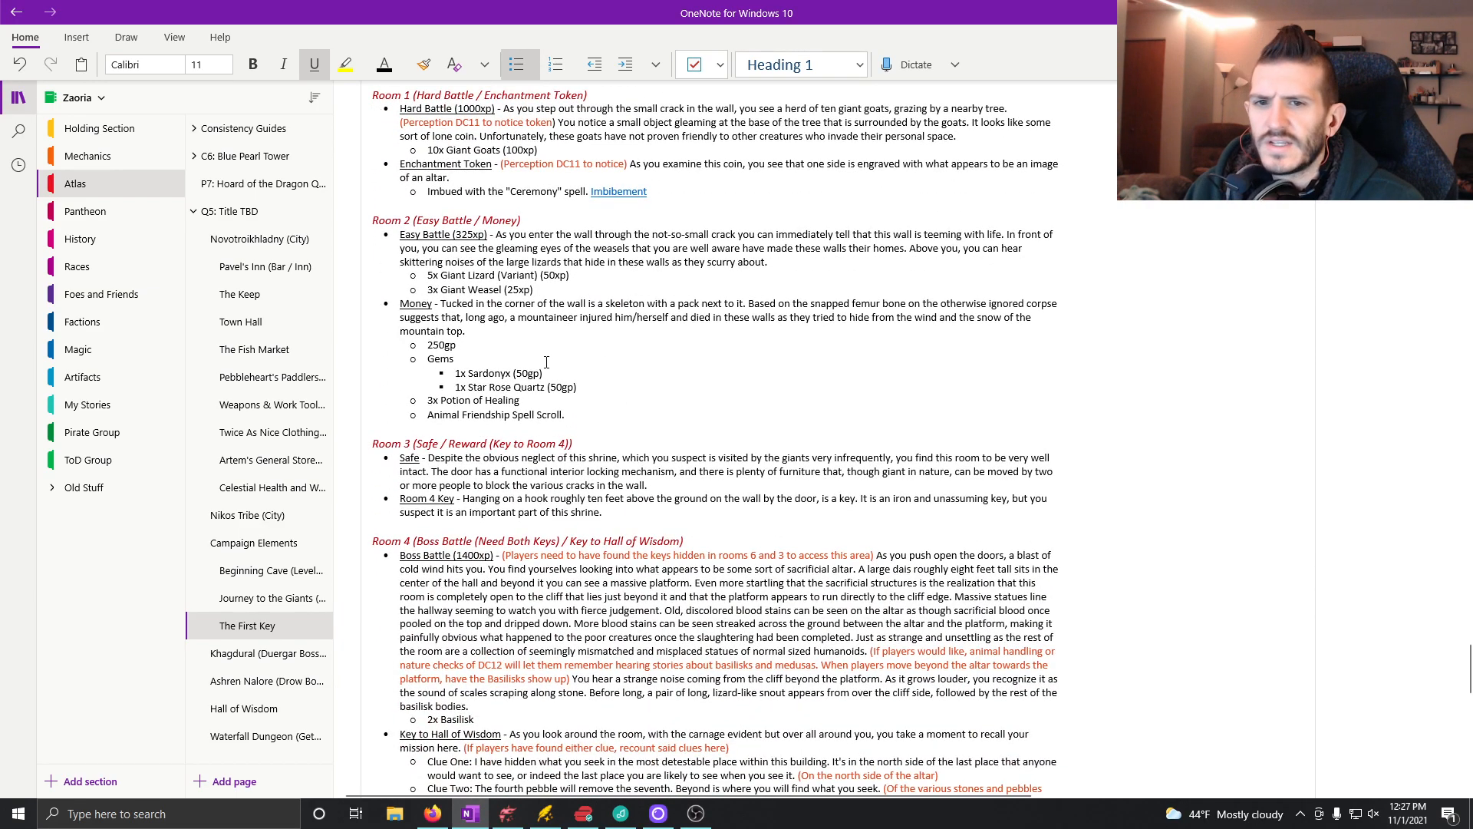
{"action": "scroll", "coordinate": [547, 360], "scroll_direction": "up", "scroll_amount": 6}
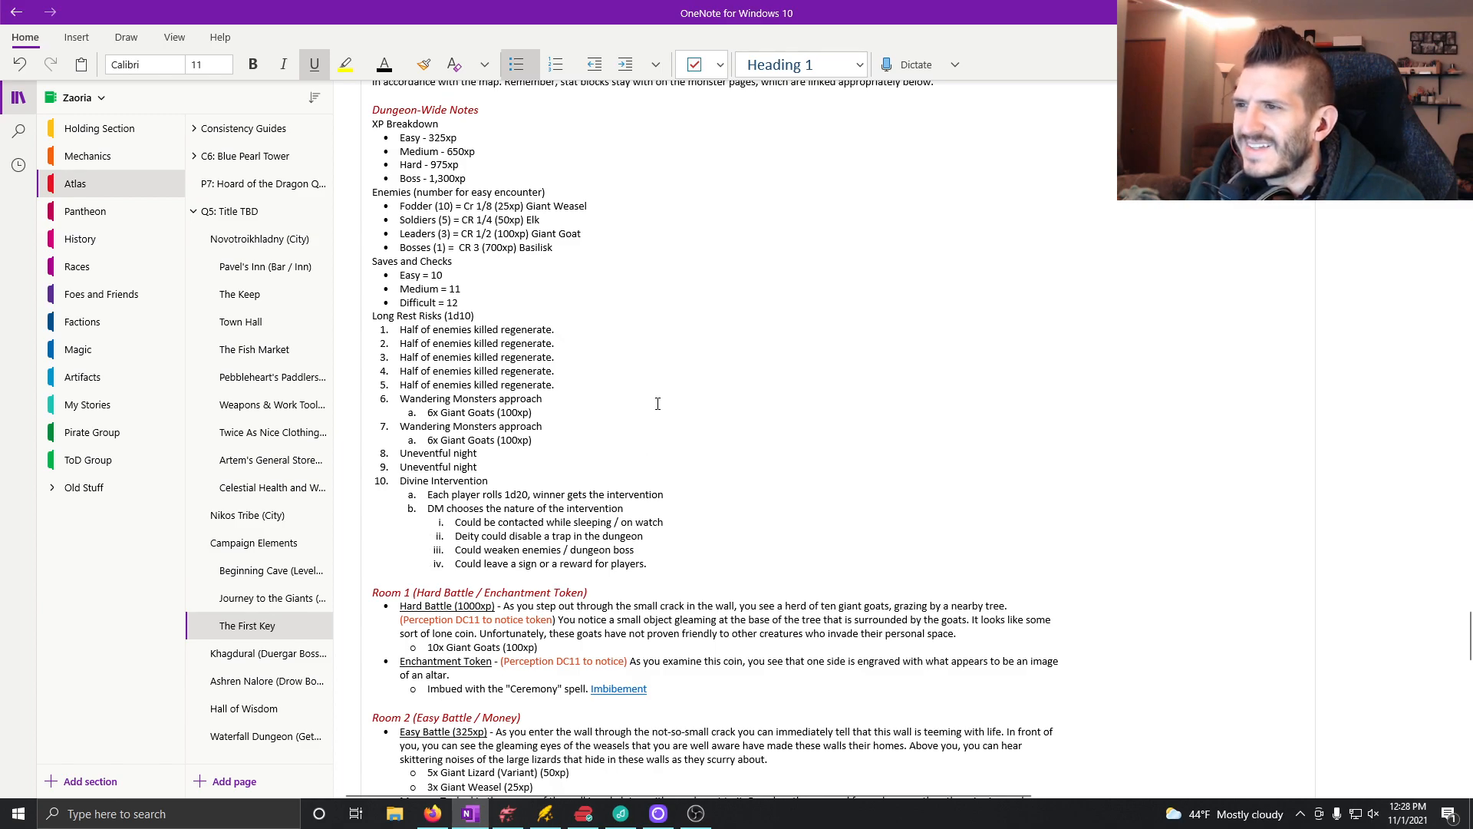
Step: Review the Dungeon-Wide Notes and the finished entries for Rooms 1 to 4 for guidance on Room 5's medium battle
{"action": "scroll", "coordinate": [657, 408], "scroll_direction": "down", "scroll_amount": 8}
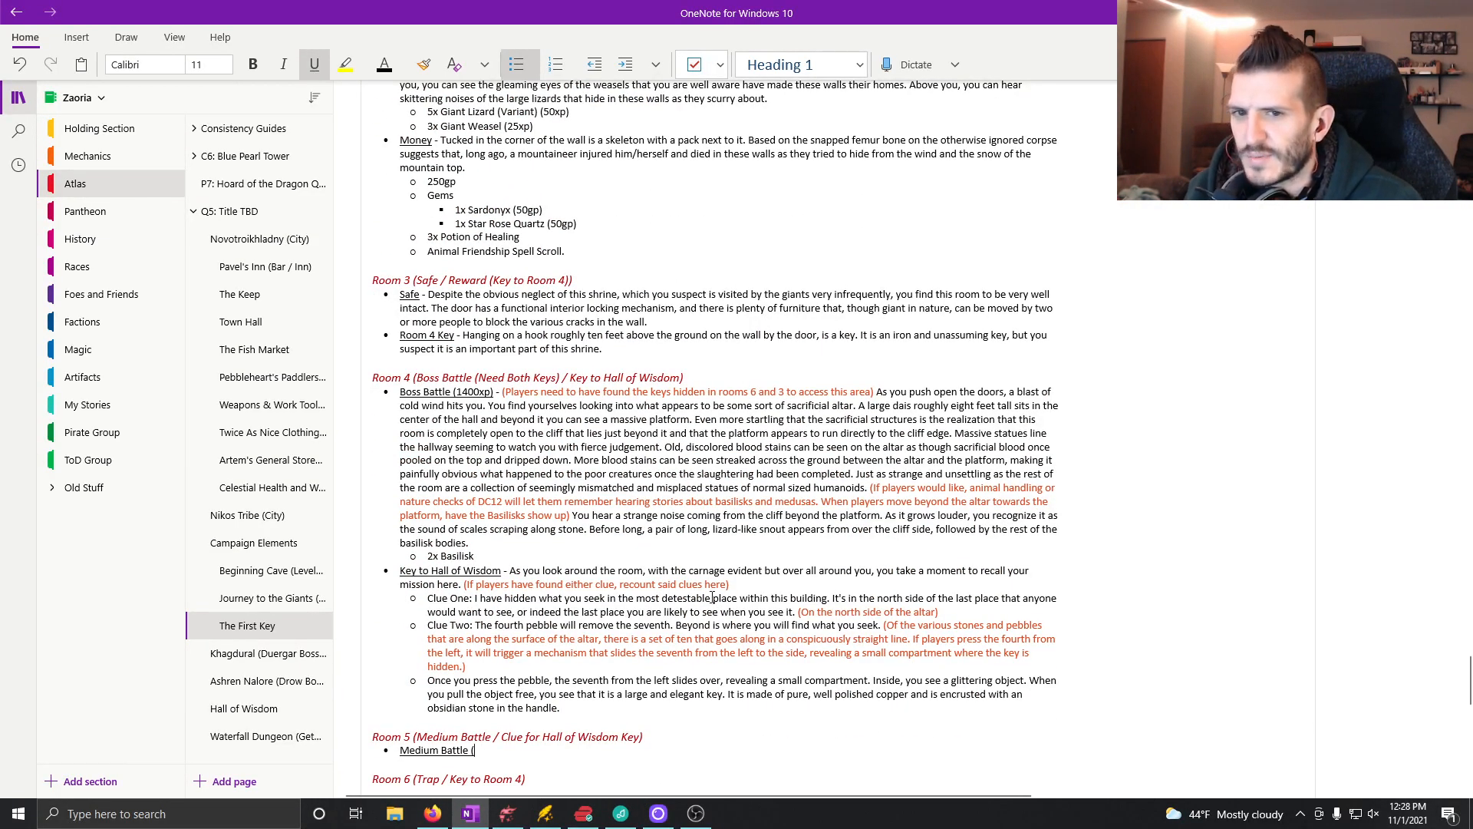
{"action": "scroll", "coordinate": [701, 463], "scroll_direction": "up", "scroll_amount": 8}
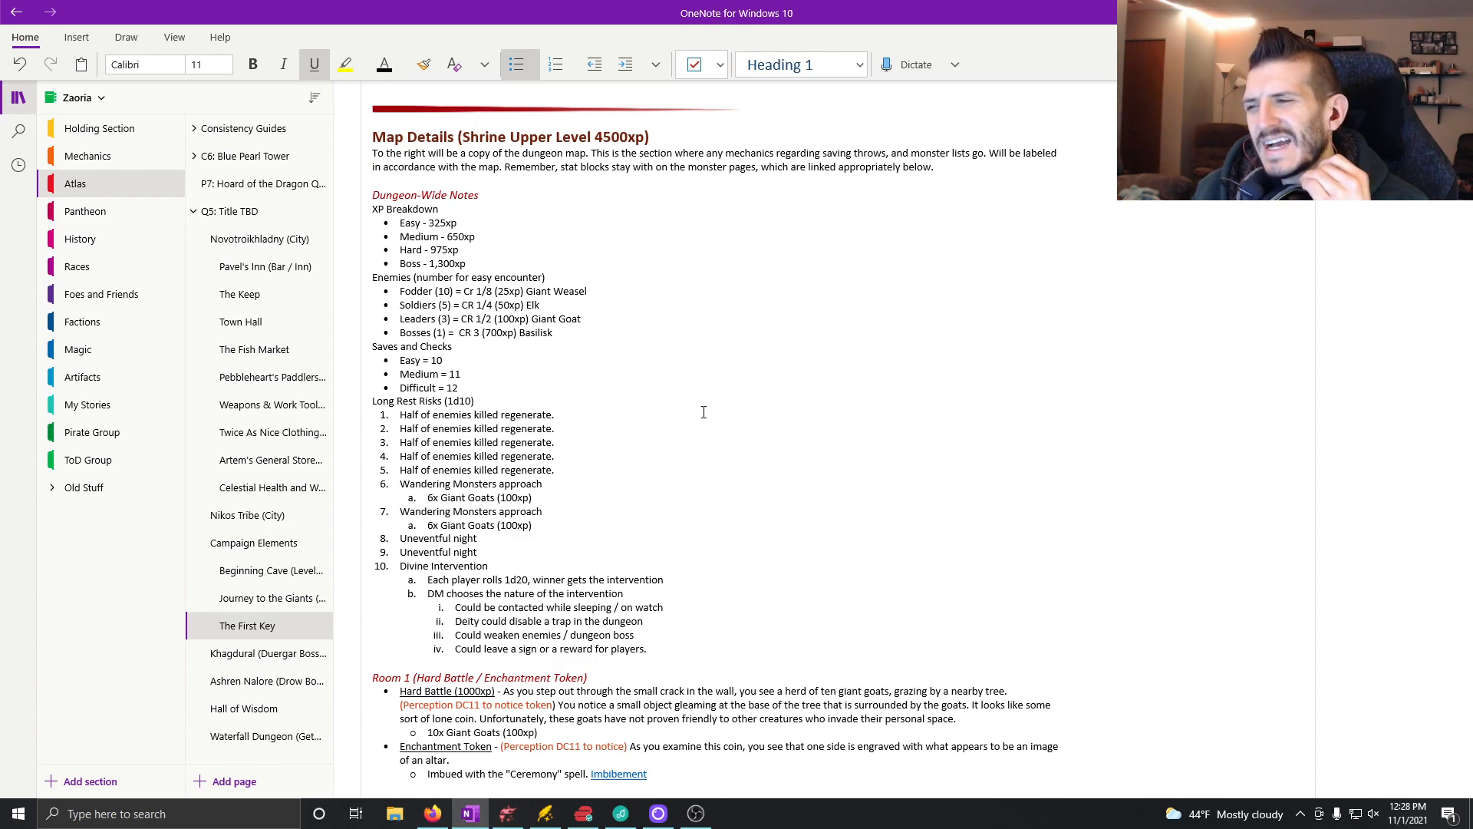
{"action": "scroll", "coordinate": [742, 433], "scroll_direction": "down", "scroll_amount": 3}
{"action": "scroll", "coordinate": [742, 432], "scroll_direction": "down", "scroll_amount": 7}
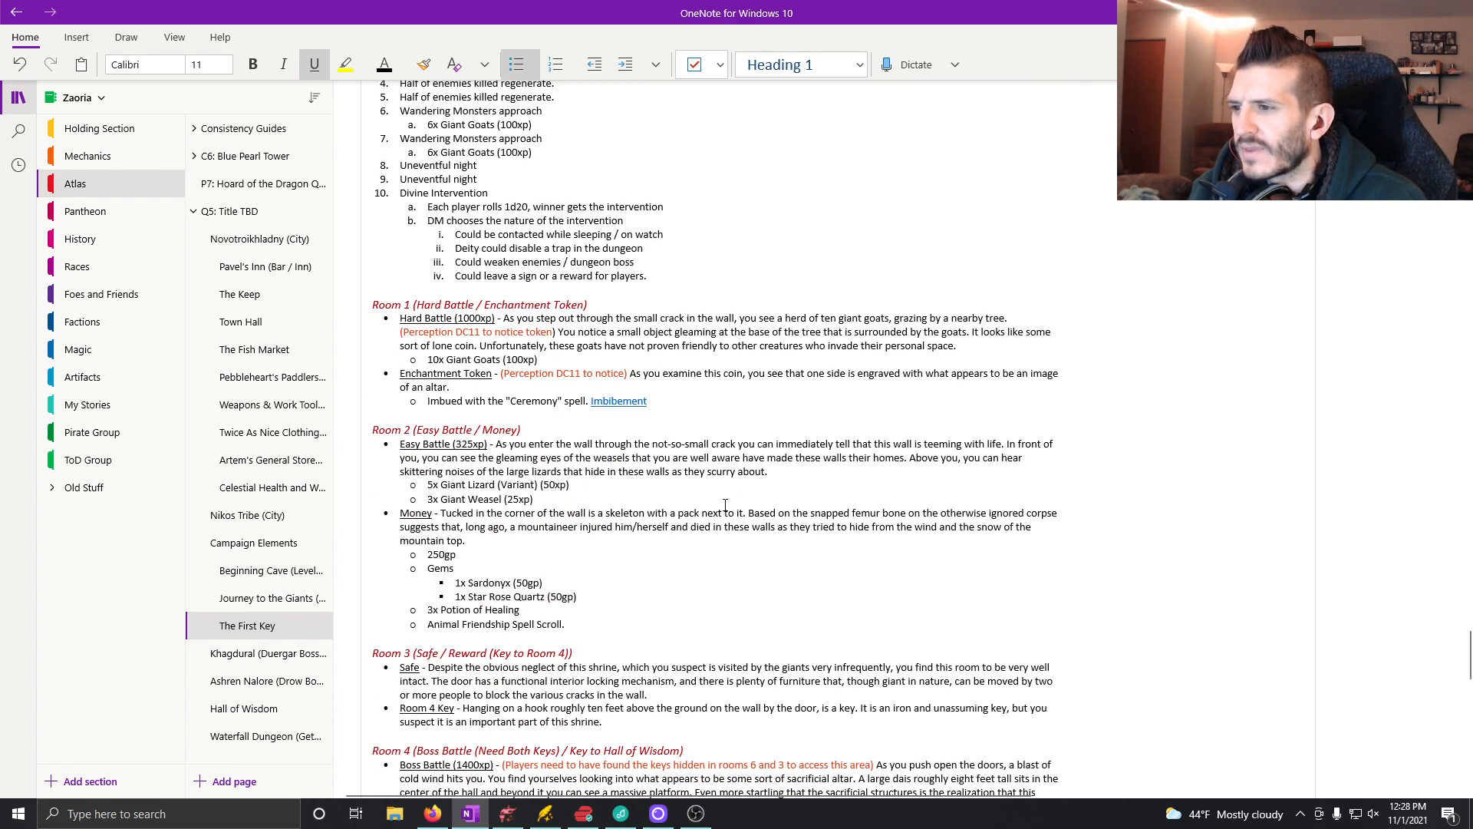
{"action": "scroll", "coordinate": [723, 499], "scroll_direction": "down", "scroll_amount": 3}
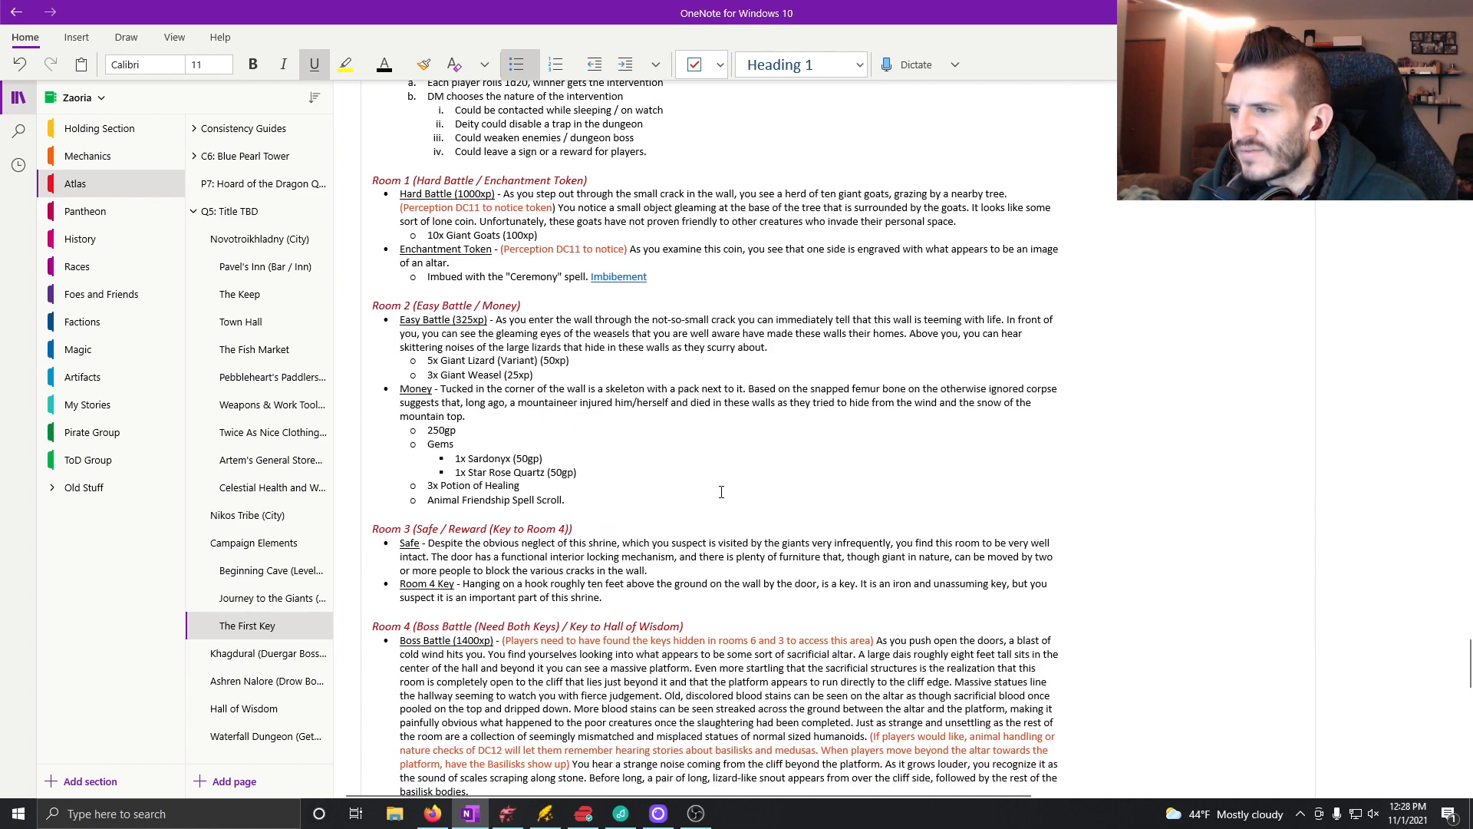
{"action": "scroll", "coordinate": [674, 455], "scroll_direction": "down", "scroll_amount": 7}
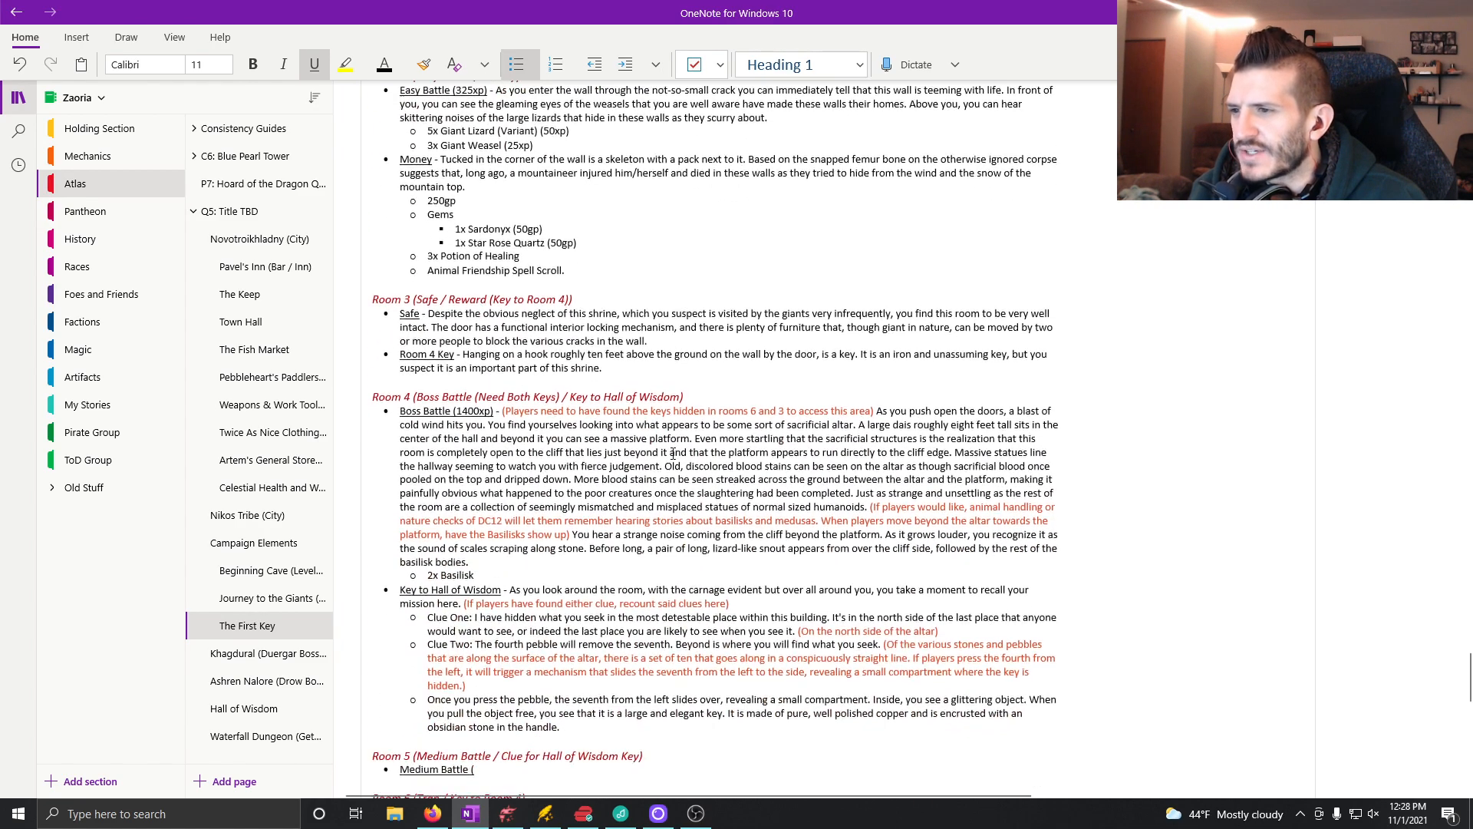
{"action": "scroll", "coordinate": [669, 452], "scroll_direction": "up", "scroll_amount": 10}
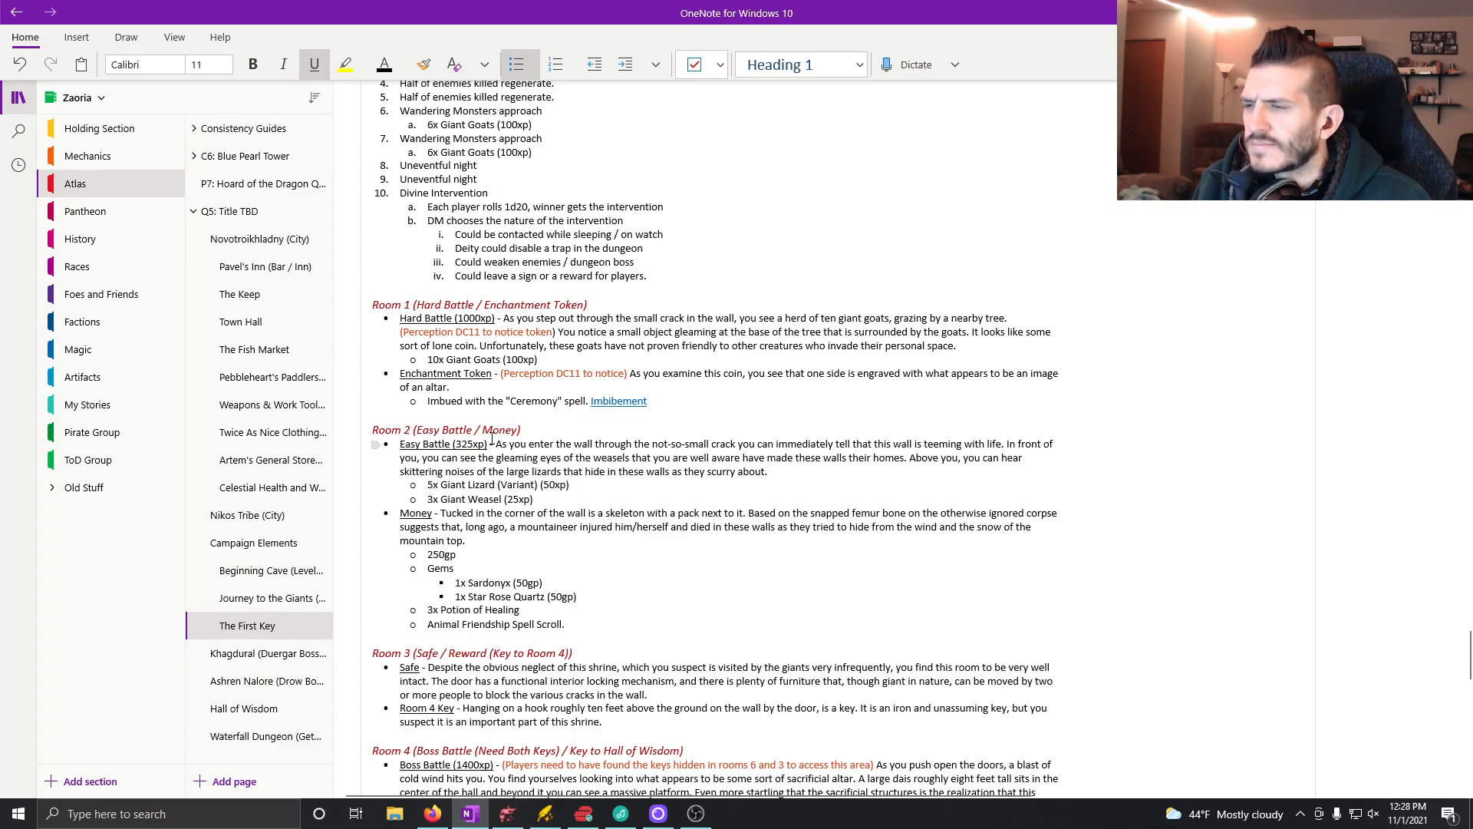
{"action": "scroll", "coordinate": [491, 434], "scroll_direction": "up", "scroll_amount": 6}
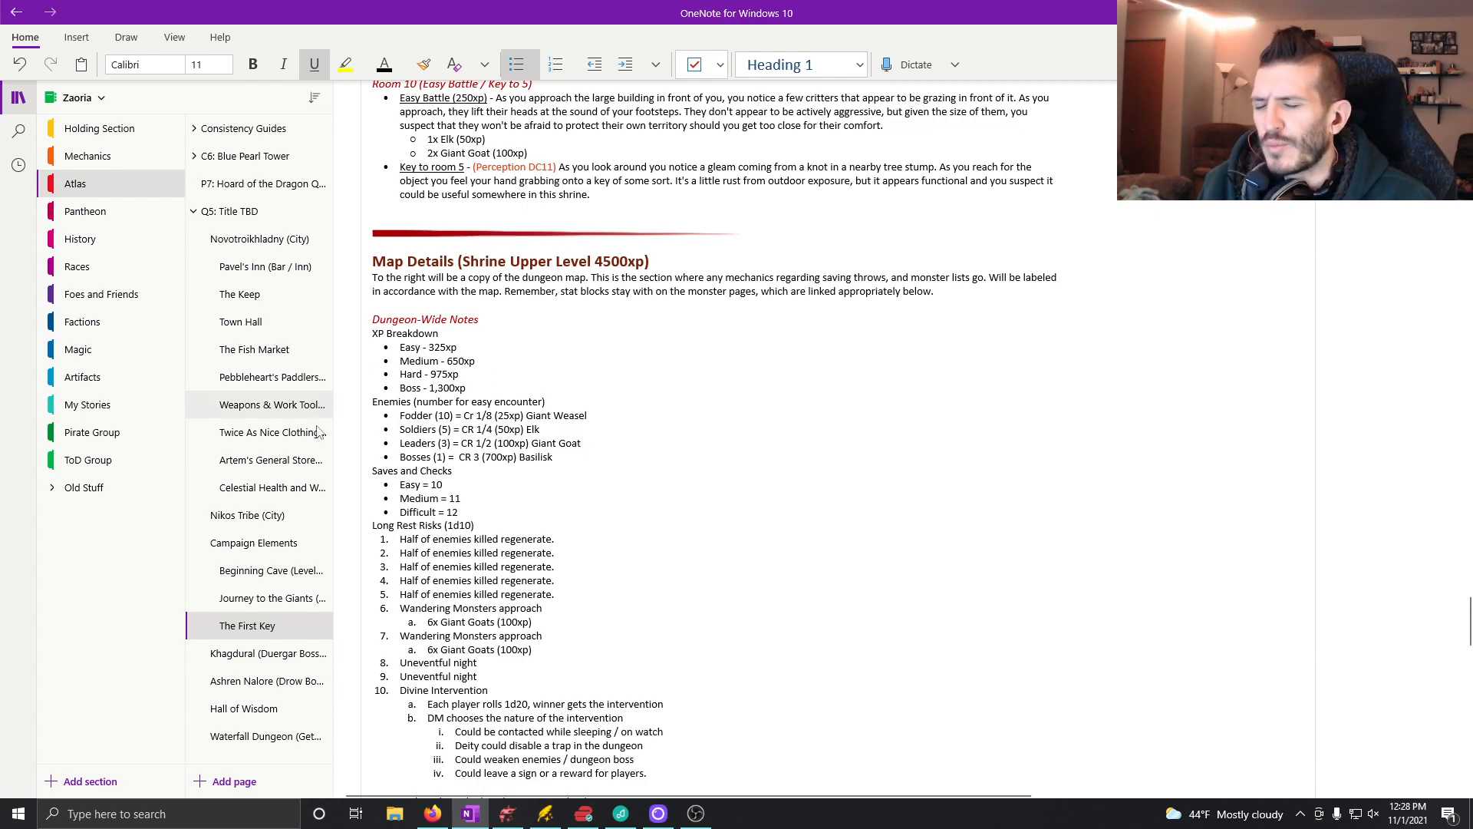
{"action": "scroll", "coordinate": [590, 512], "scroll_direction": "down", "scroll_amount": 10}
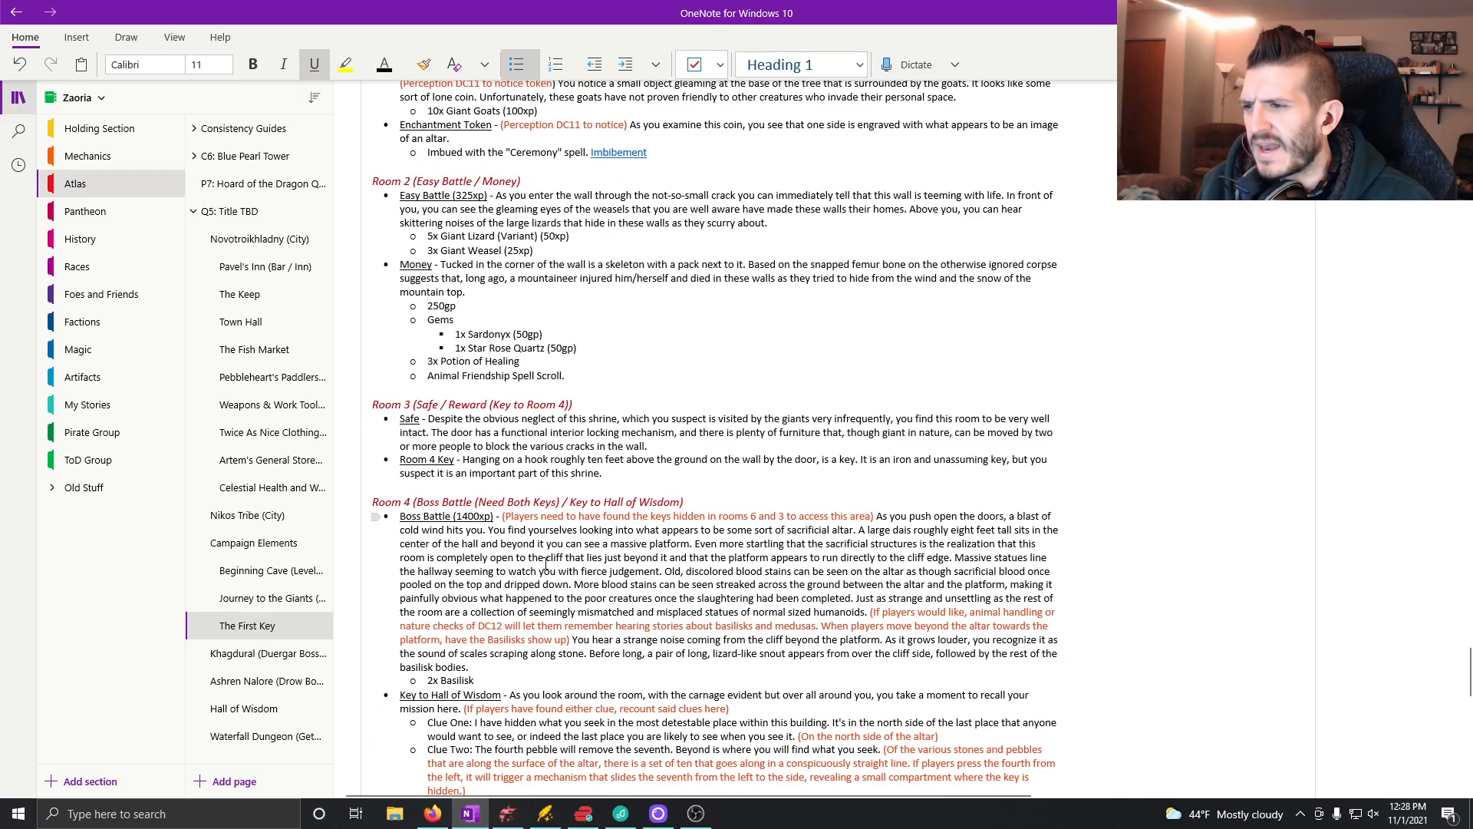
{"action": "scroll", "coordinate": [537, 565], "scroll_direction": "down", "scroll_amount": 5}
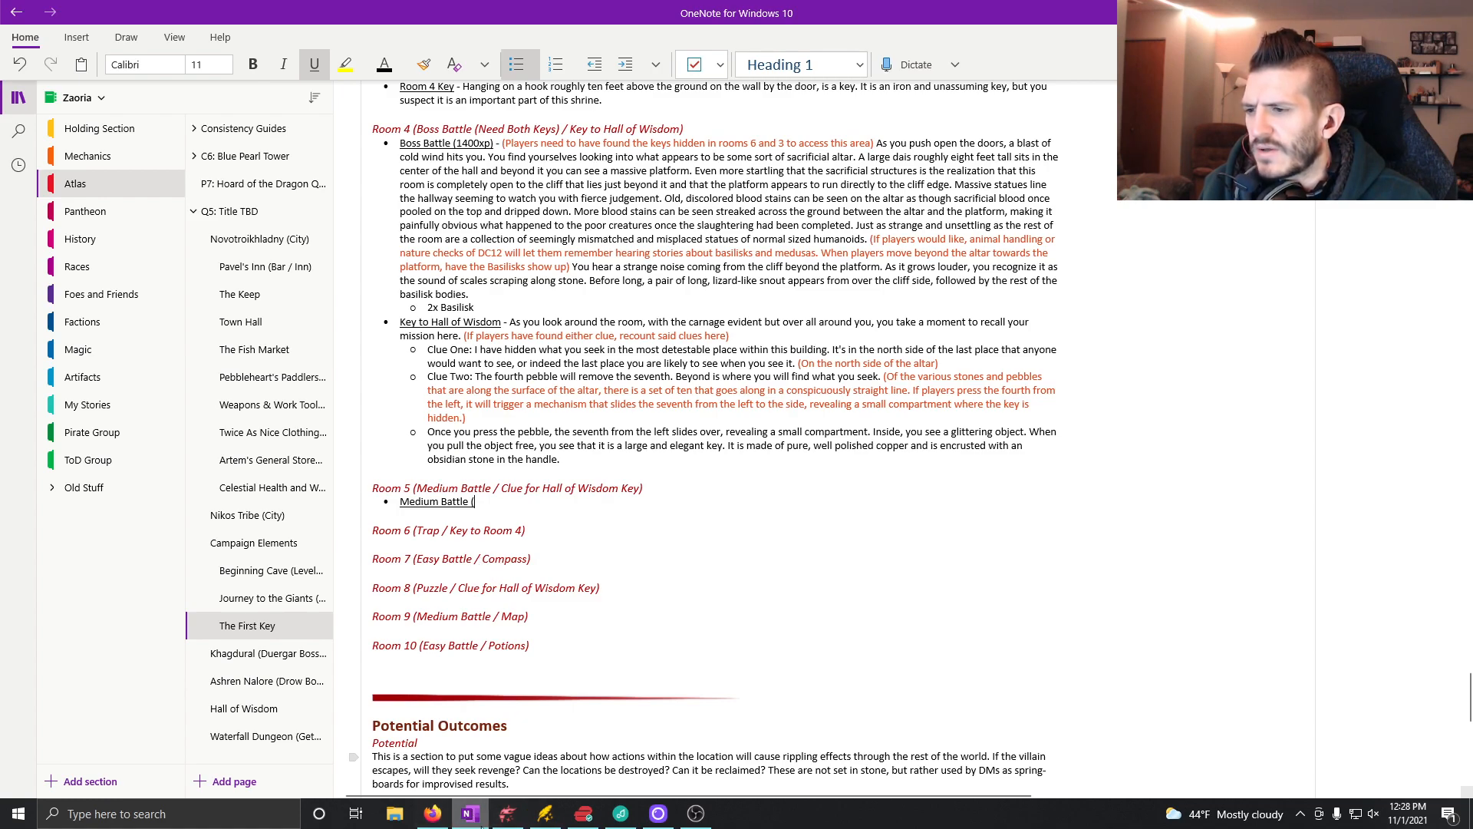
Step: Switch to Dungeondraft and examine the layout of Rooms 5 and 6 beside the altar hall
{"action": "left_click", "coordinate": [504, 814]}
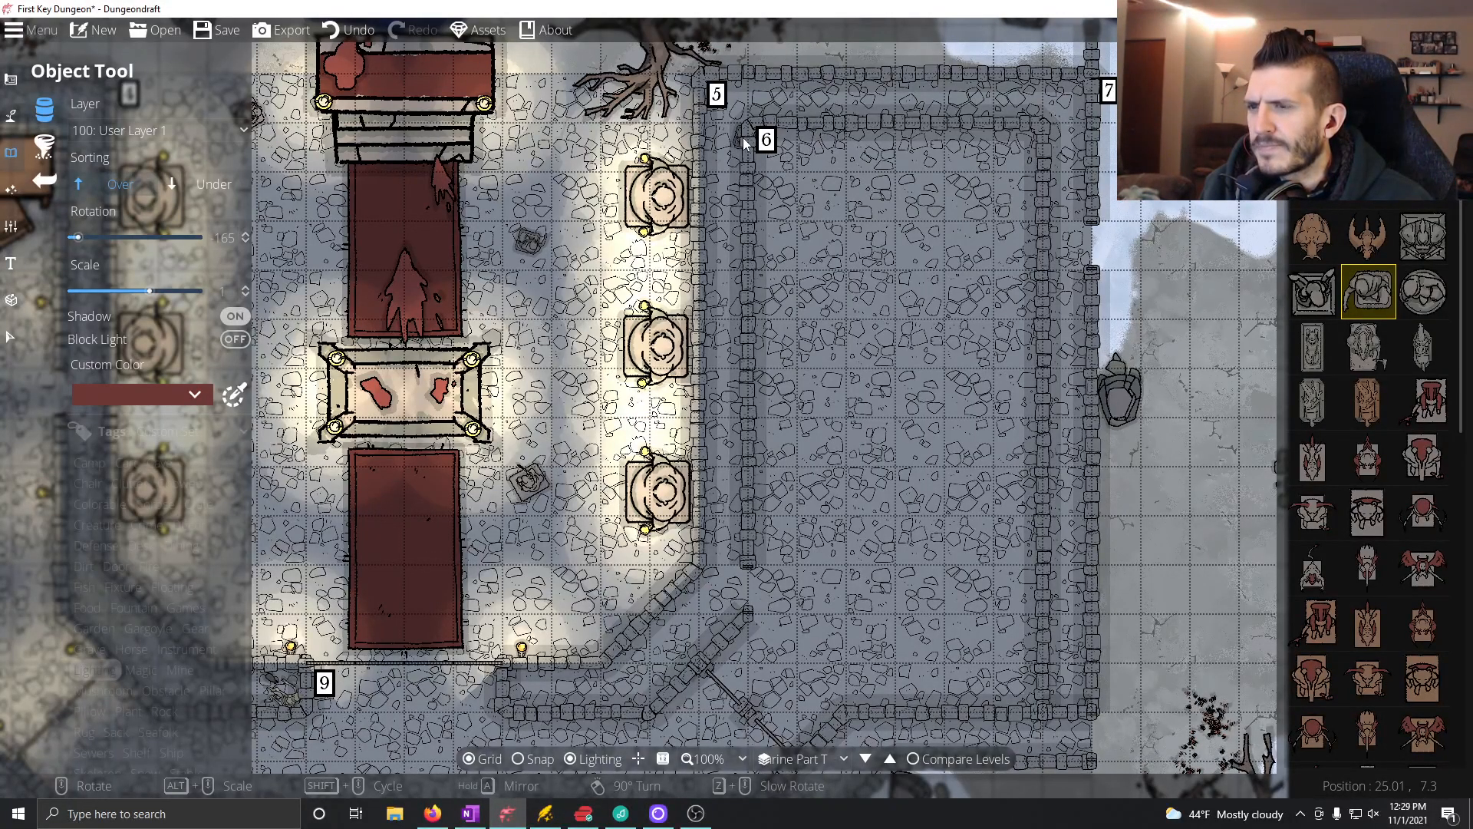
{"action": "left_click", "coordinate": [469, 815]}
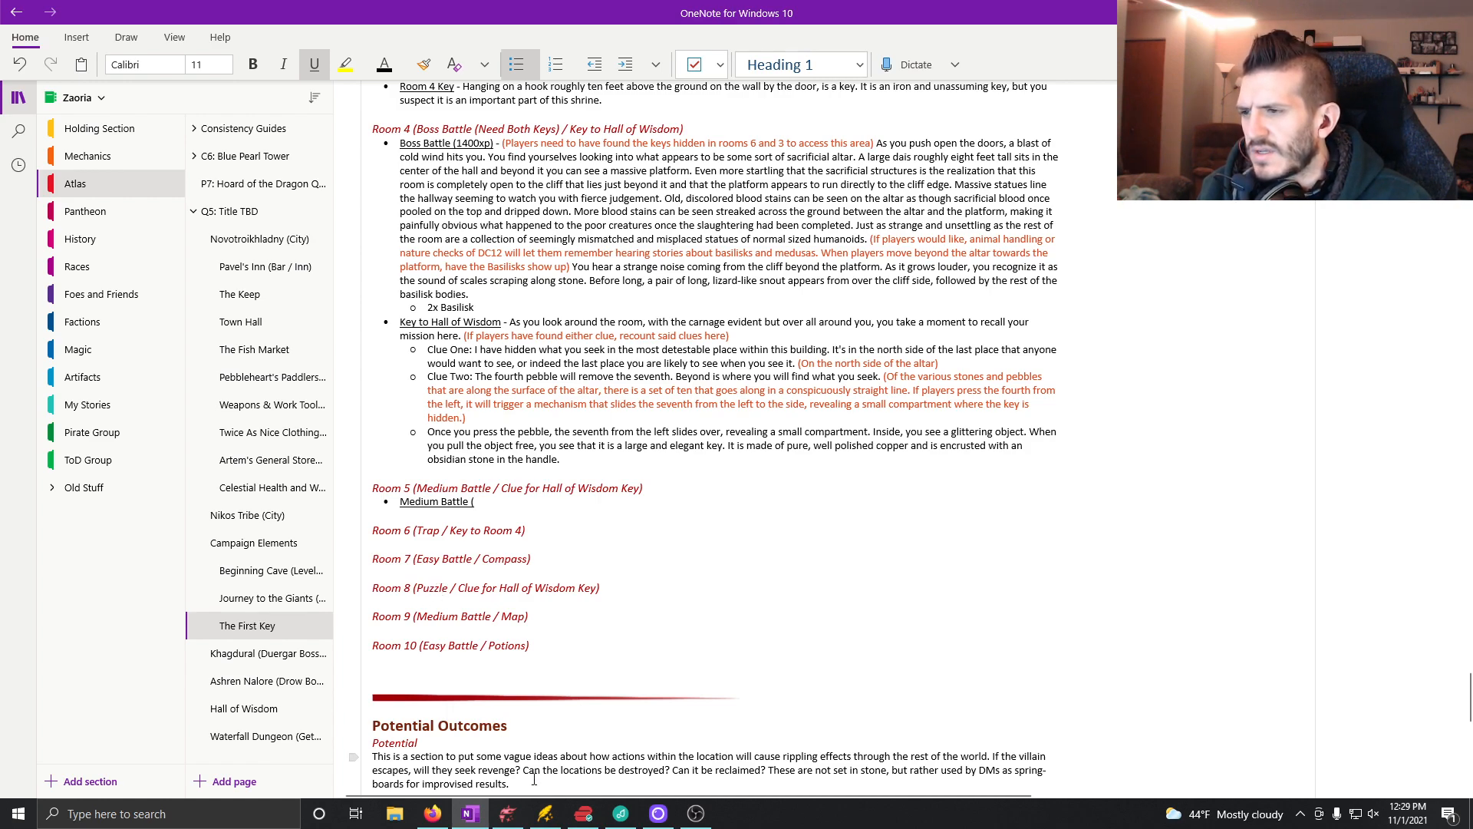
{"action": "left_click", "coordinate": [507, 814]}
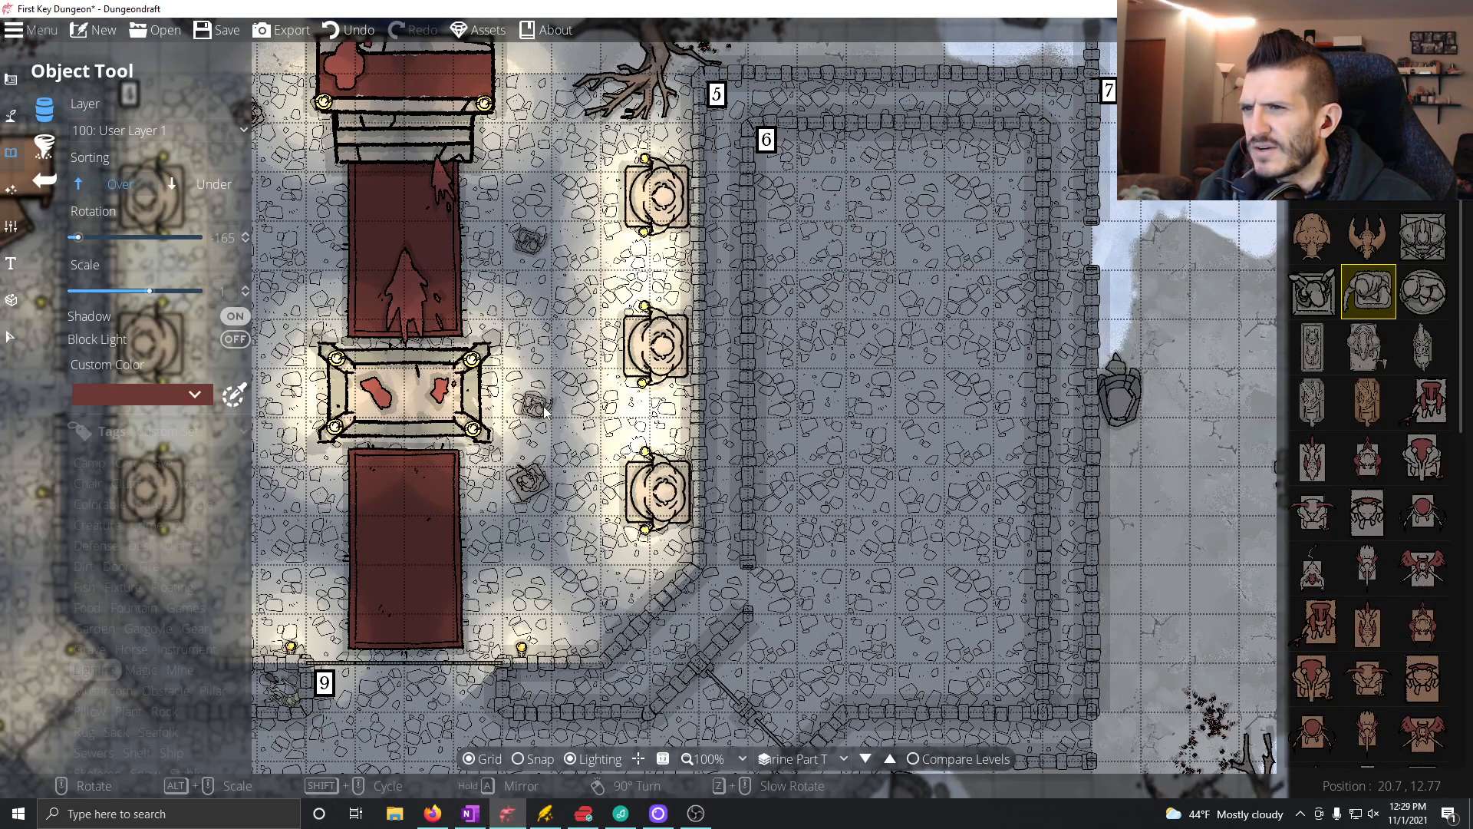
{"action": "mouse_move", "coordinate": [574, 446]}
{"action": "left_mouse_down"}
{"action": "mouse_move", "coordinate": [670, 335]}
{"action": "mouse_move", "coordinate": [616, 296]}
{"action": "mouse_move", "coordinate": [499, 481]}
{"action": "mouse_move", "coordinate": [516, 573]}
{"action": "mouse_move", "coordinate": [1134, 366]}
{"action": "mouse_move", "coordinate": [1191, 464]}
{"action": "mouse_move", "coordinate": [1032, 292]}
{"action": "mouse_move", "coordinate": [774, 525]}
{"action": "mouse_move", "coordinate": [830, 322]}
{"action": "mouse_move", "coordinate": [943, 218]}
{"action": "mouse_move", "coordinate": [884, 171]}
{"action": "mouse_move", "coordinate": [778, 131]}
{"action": "mouse_move", "coordinate": [485, 269]}
{"action": "mouse_move", "coordinate": [432, 392]}
{"action": "mouse_move", "coordinate": [579, 445]}
{"action": "left_mouse_up"}
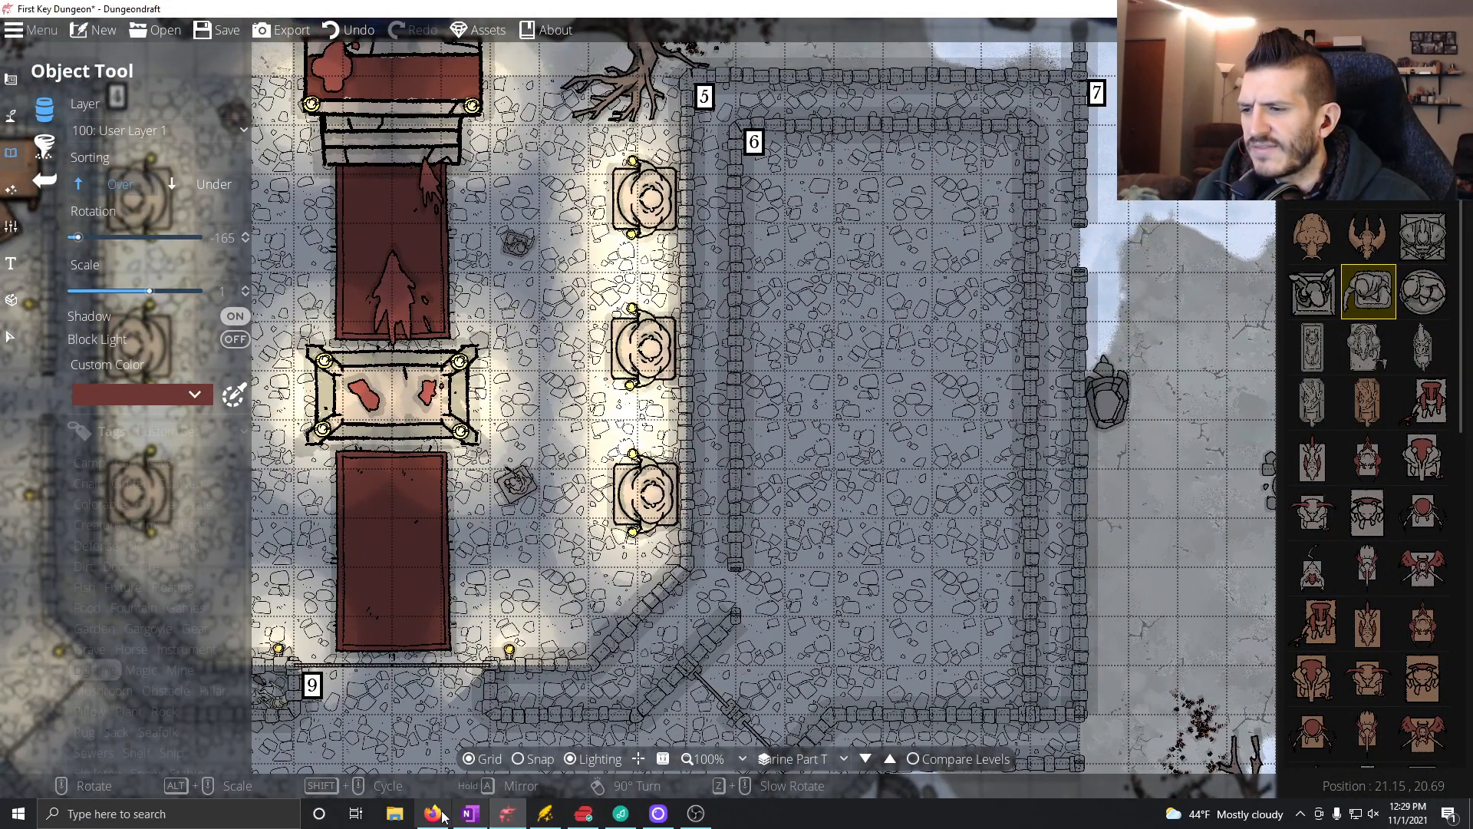
Step: Return to OneNote and delete the unfinished "Medium Battle (" bullet under the Room 5 heading
{"action": "left_click", "coordinate": [471, 814]}
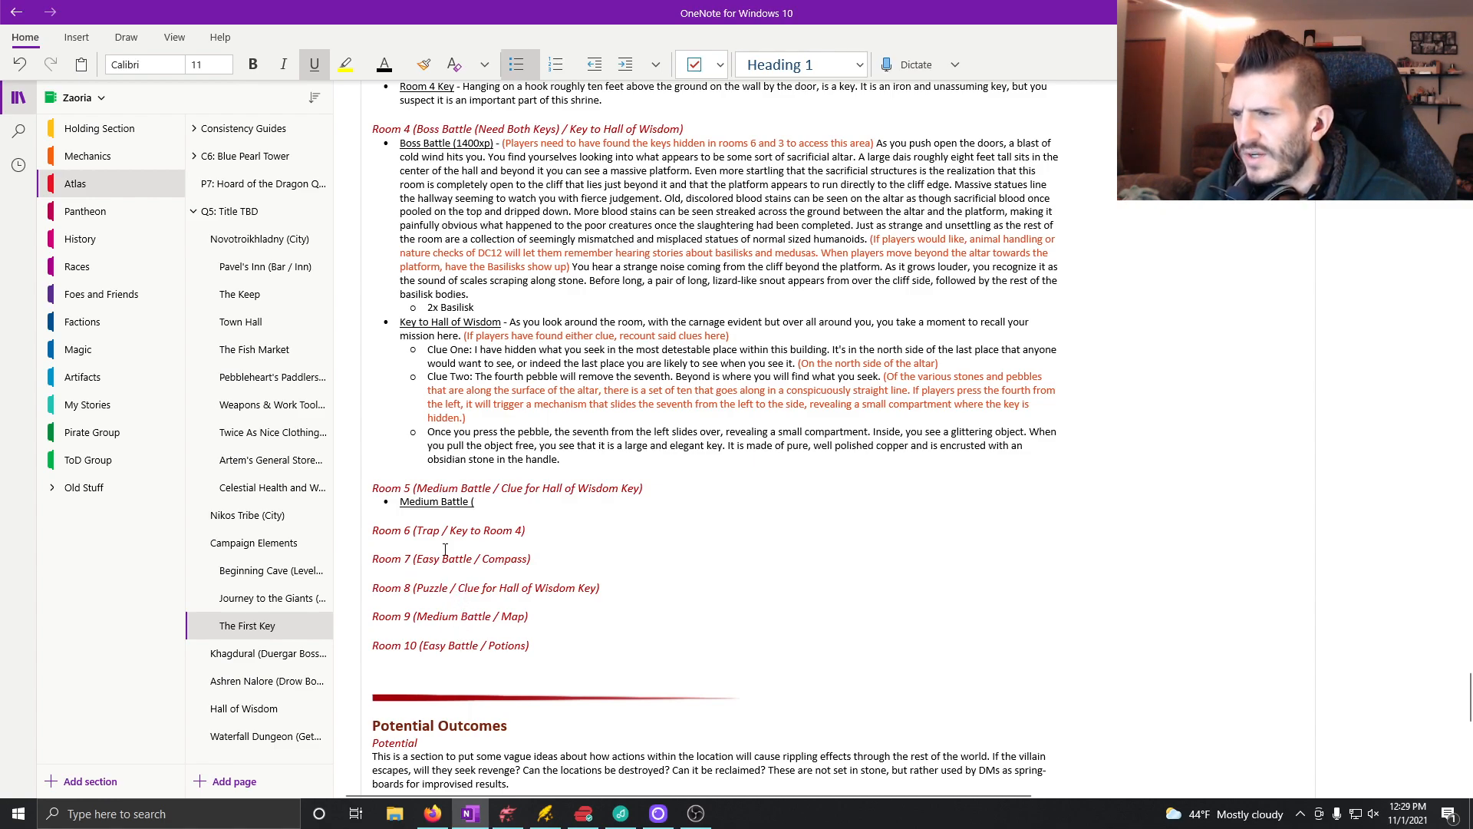
{"action": "left_click_drag", "start_coordinate": [496, 507], "coordinate": [398, 504]}
{"action": "key", "text": "BackSpace"}
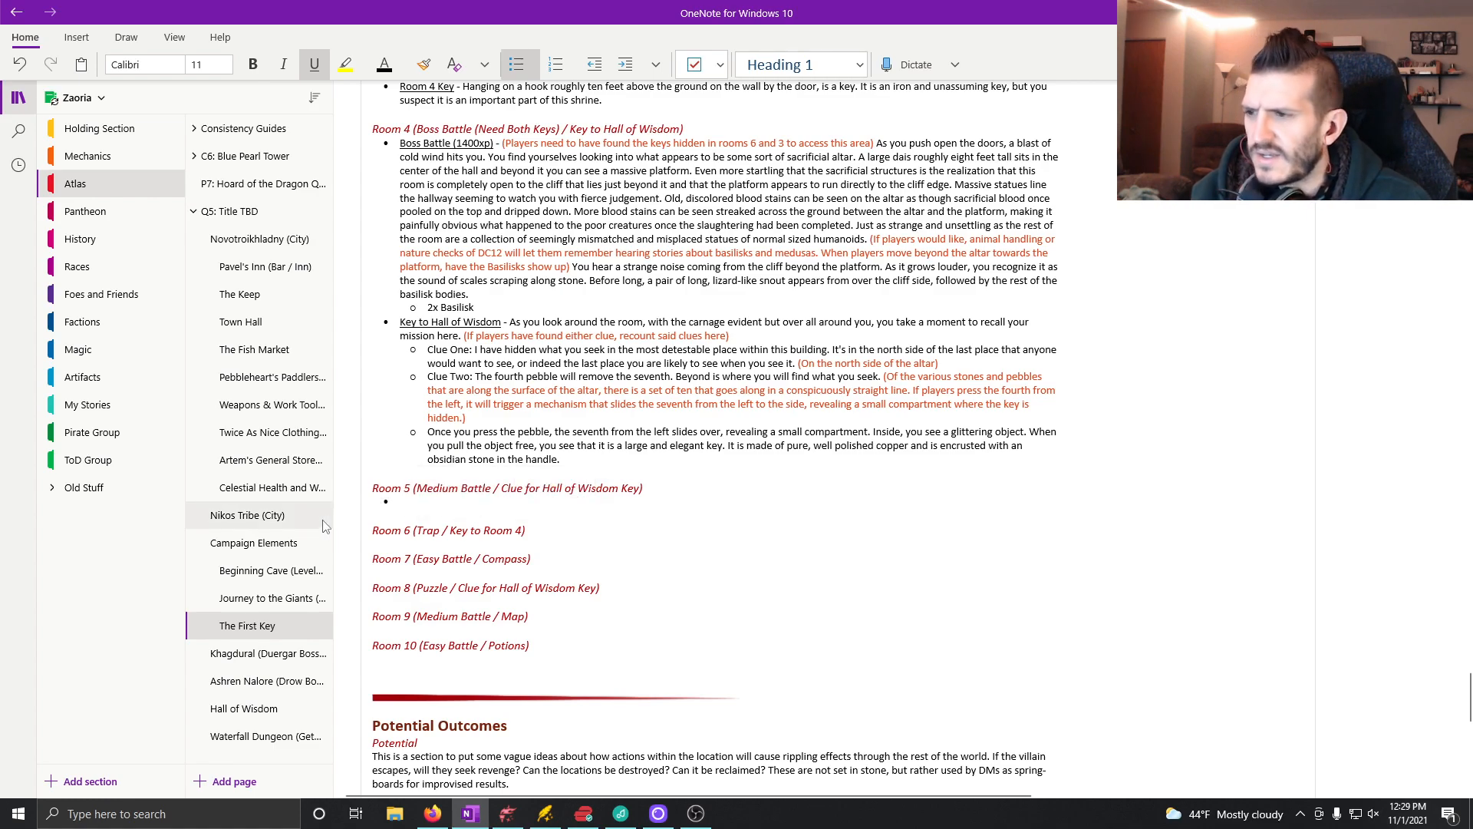
{"action": "key", "text": "BackSpace"}
{"action": "key", "text": "BackSpace"}
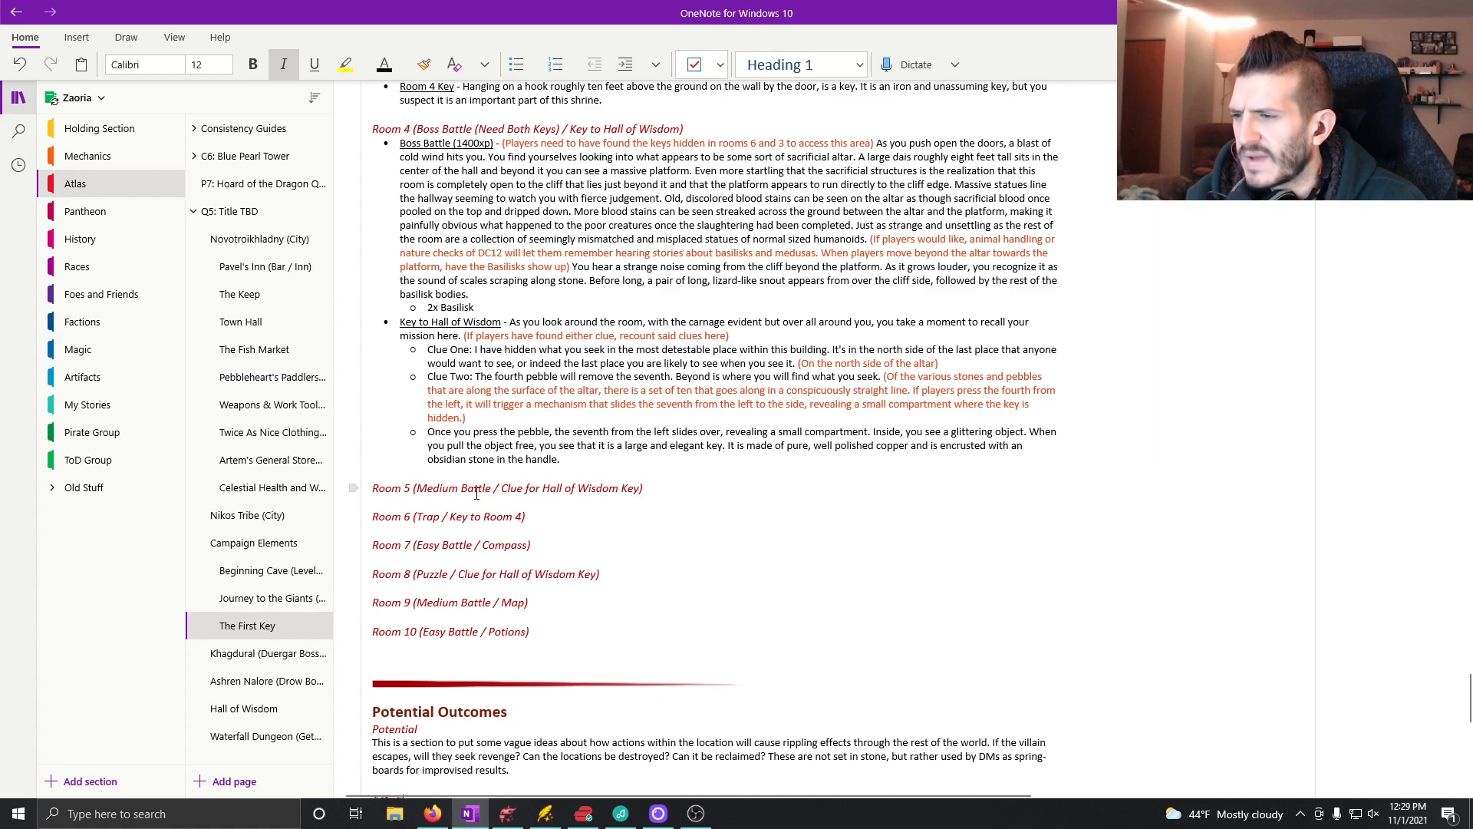
Step: Change the encounter type to "Trap" in the Room 5 heading and to "Medium Battle" in the Room 6 heading
{"action": "left_click_drag", "start_coordinate": [417, 486], "coordinate": [491, 487]}
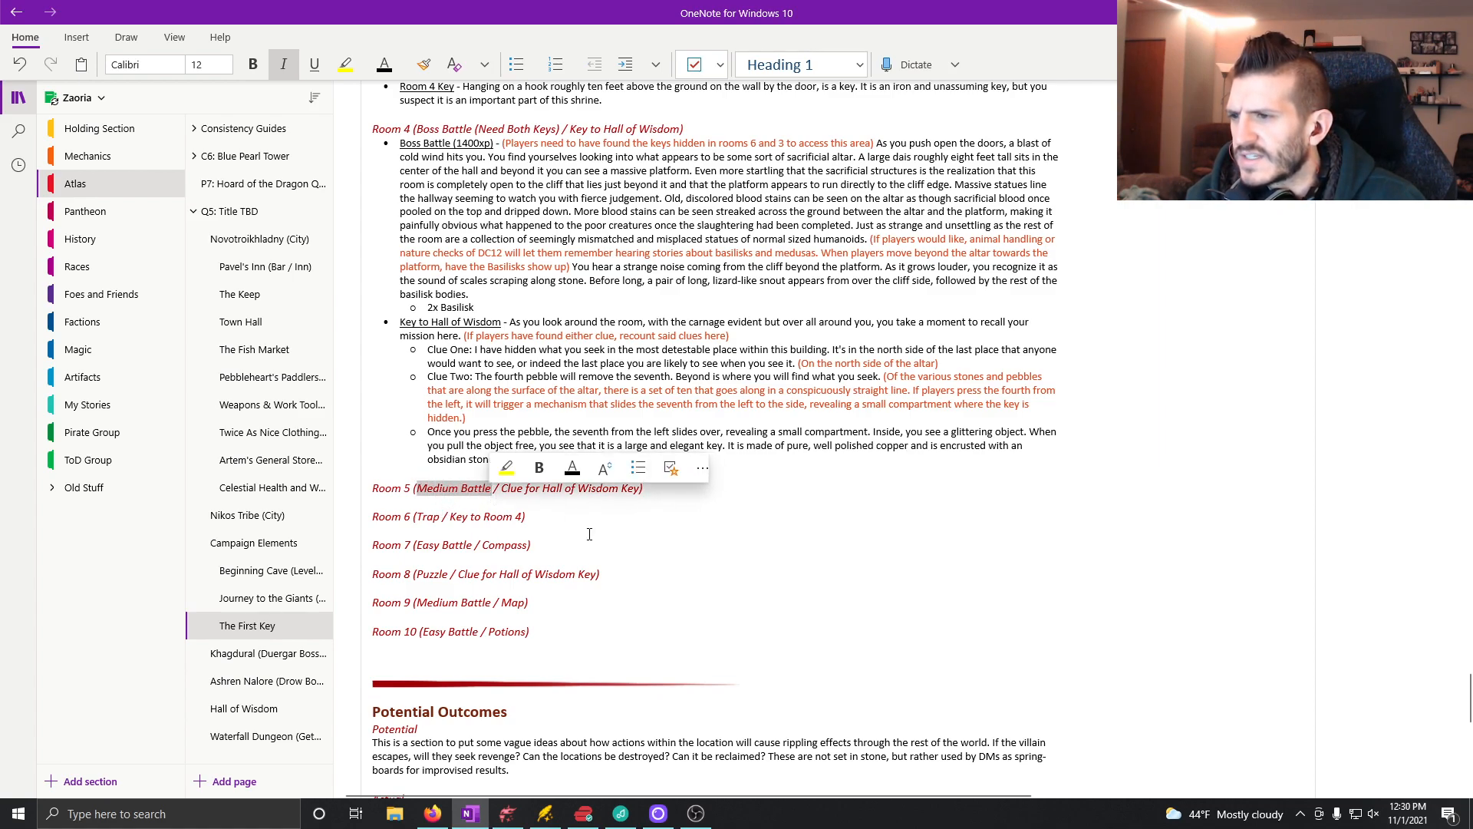
{"action": "type", "text": "Trap"}
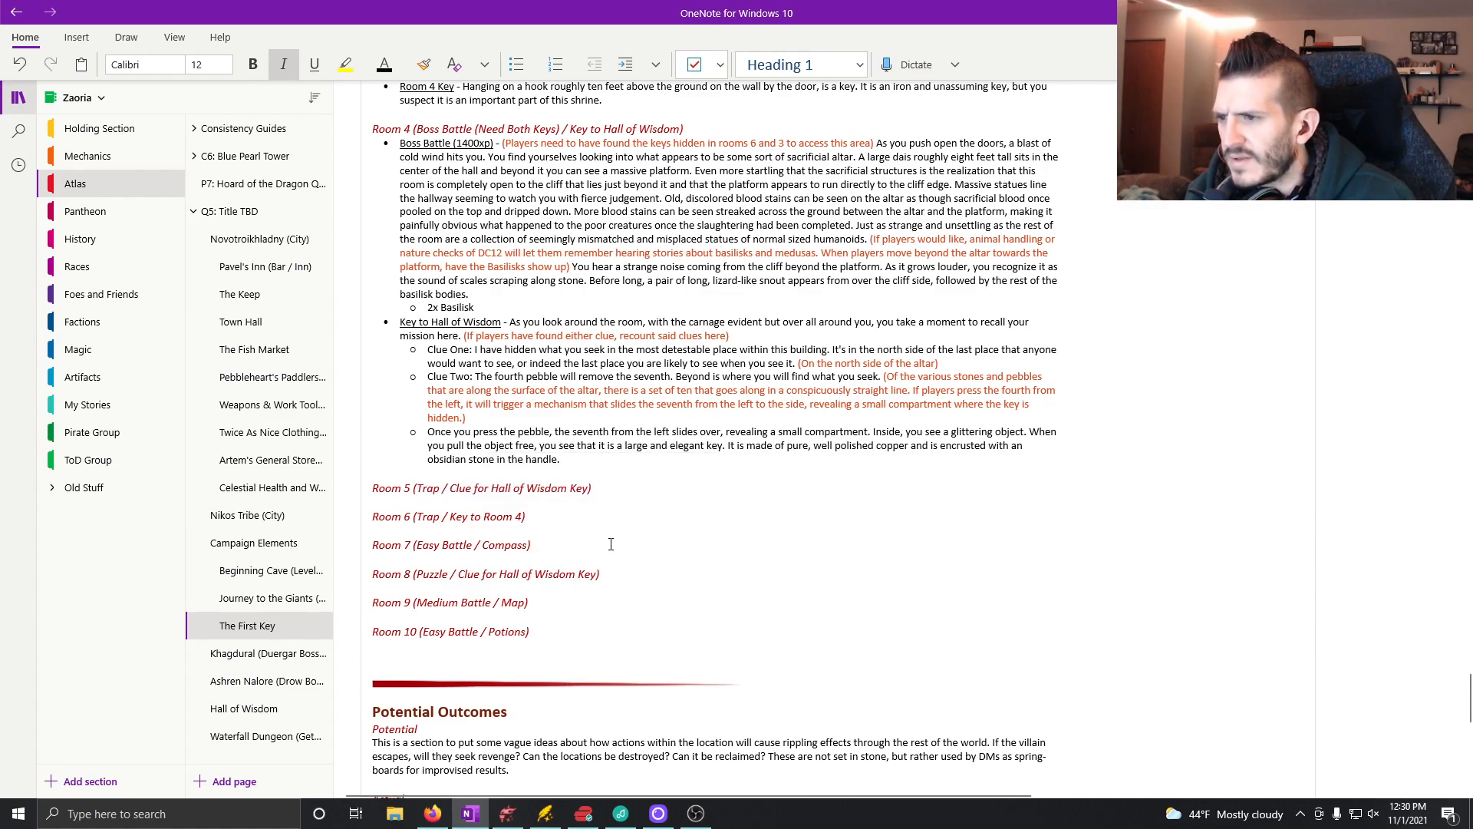
{"action": "left_click_drag", "start_coordinate": [442, 516], "coordinate": [417, 516]}
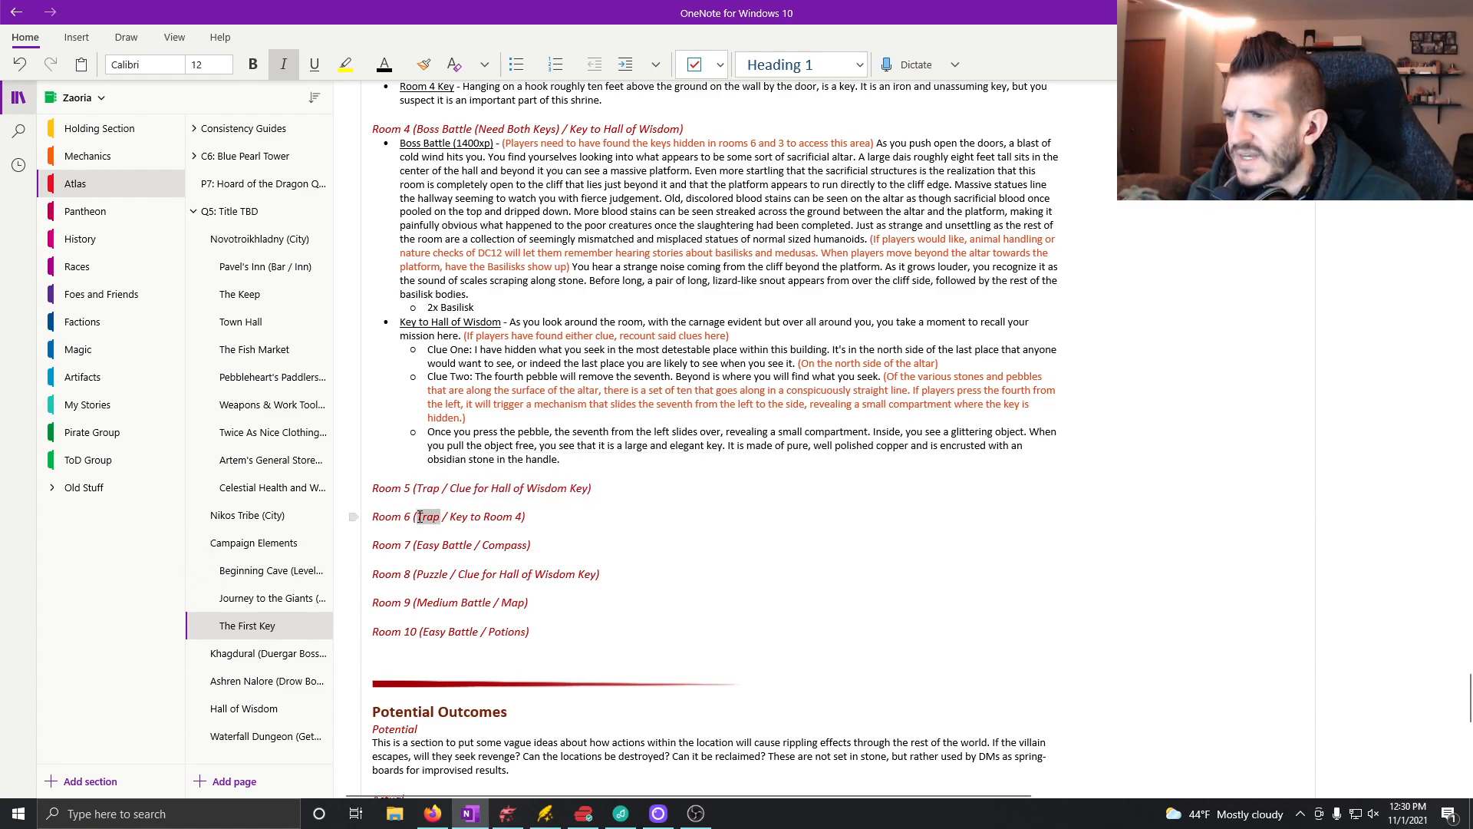
{"action": "type", "text": "Medium Battle"}
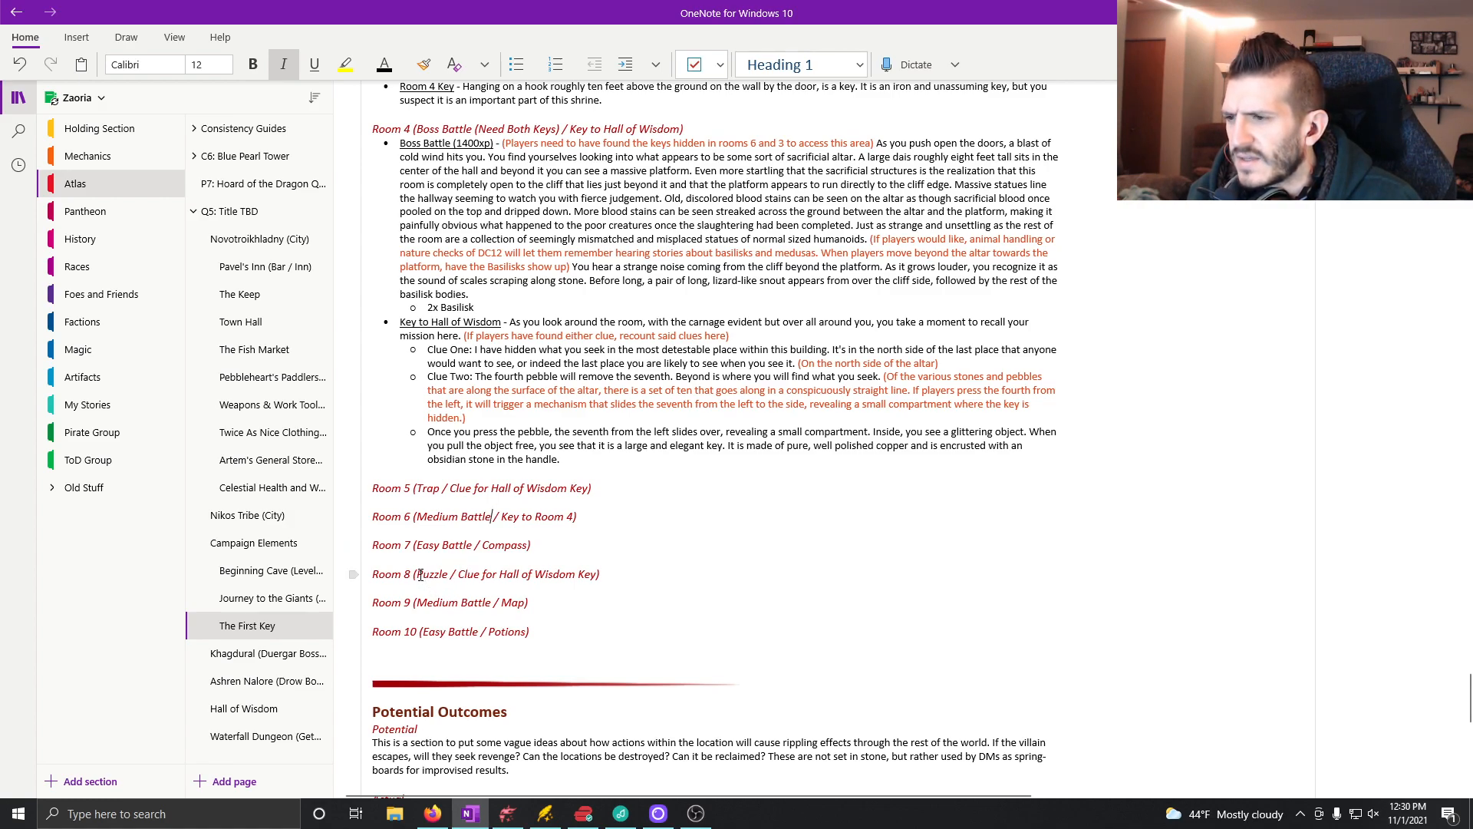
Step: Replace the encounter type in the Room 8 heading with "Easy Battle"
{"action": "left_click_drag", "start_coordinate": [421, 576], "coordinate": [449, 577]}
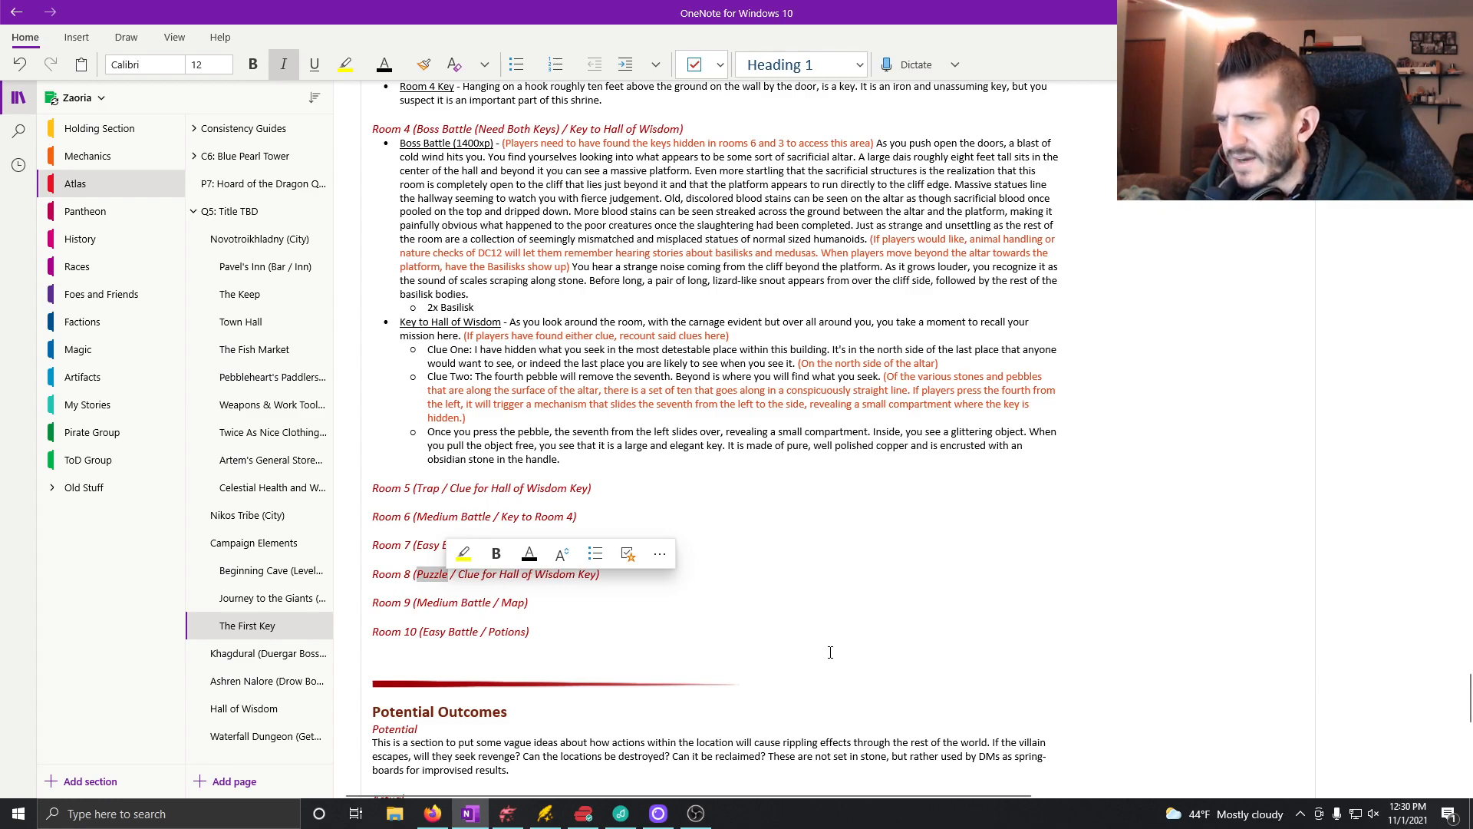
{"action": "type", "text": "Easy Battle"}
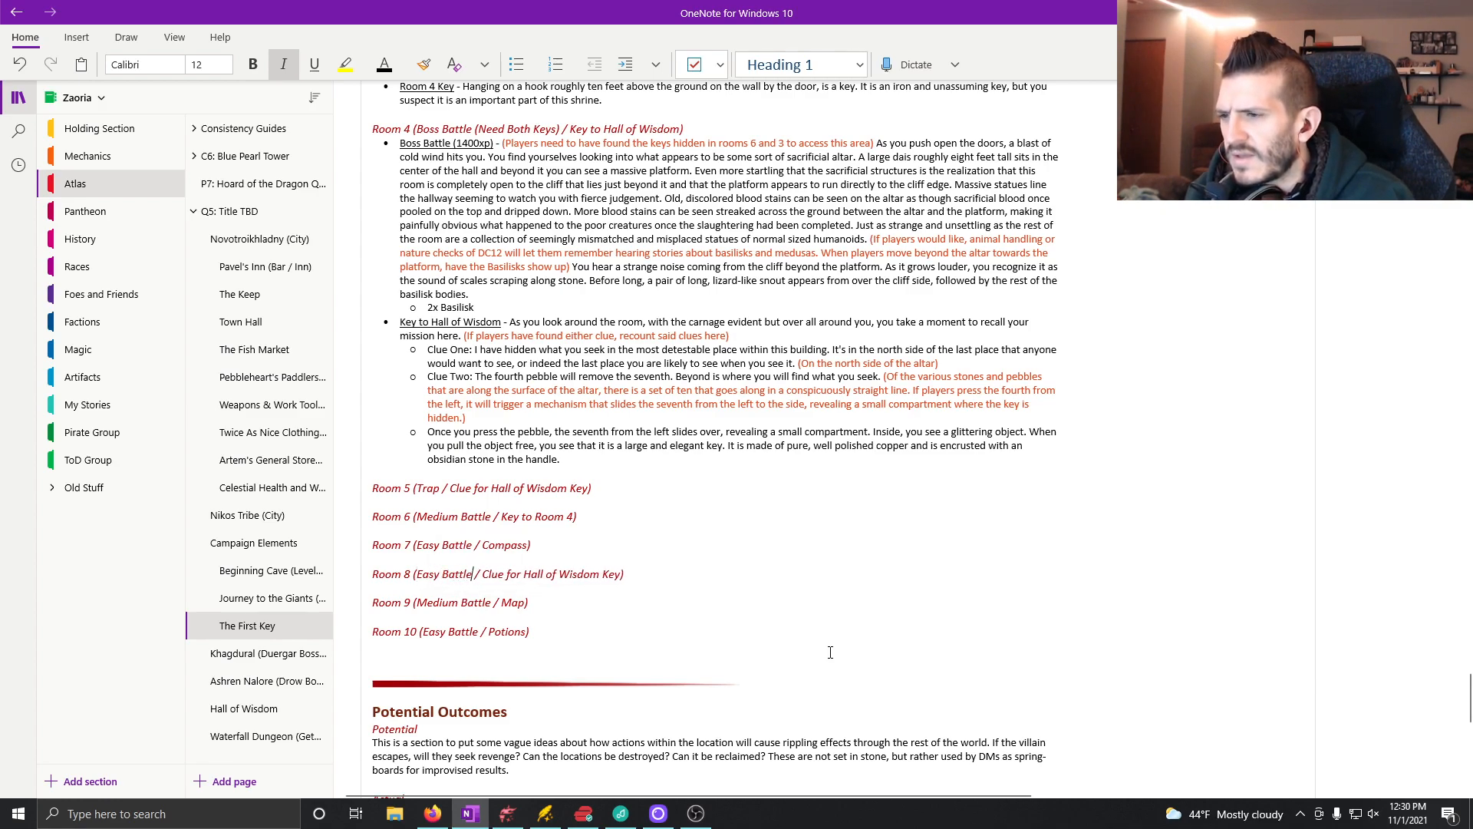
Step: Change the encounter type to "Medium Battle" in the Room 7 heading and to "Easy Battle" in the Room 9 heading
{"action": "left_click", "coordinate": [472, 545]}
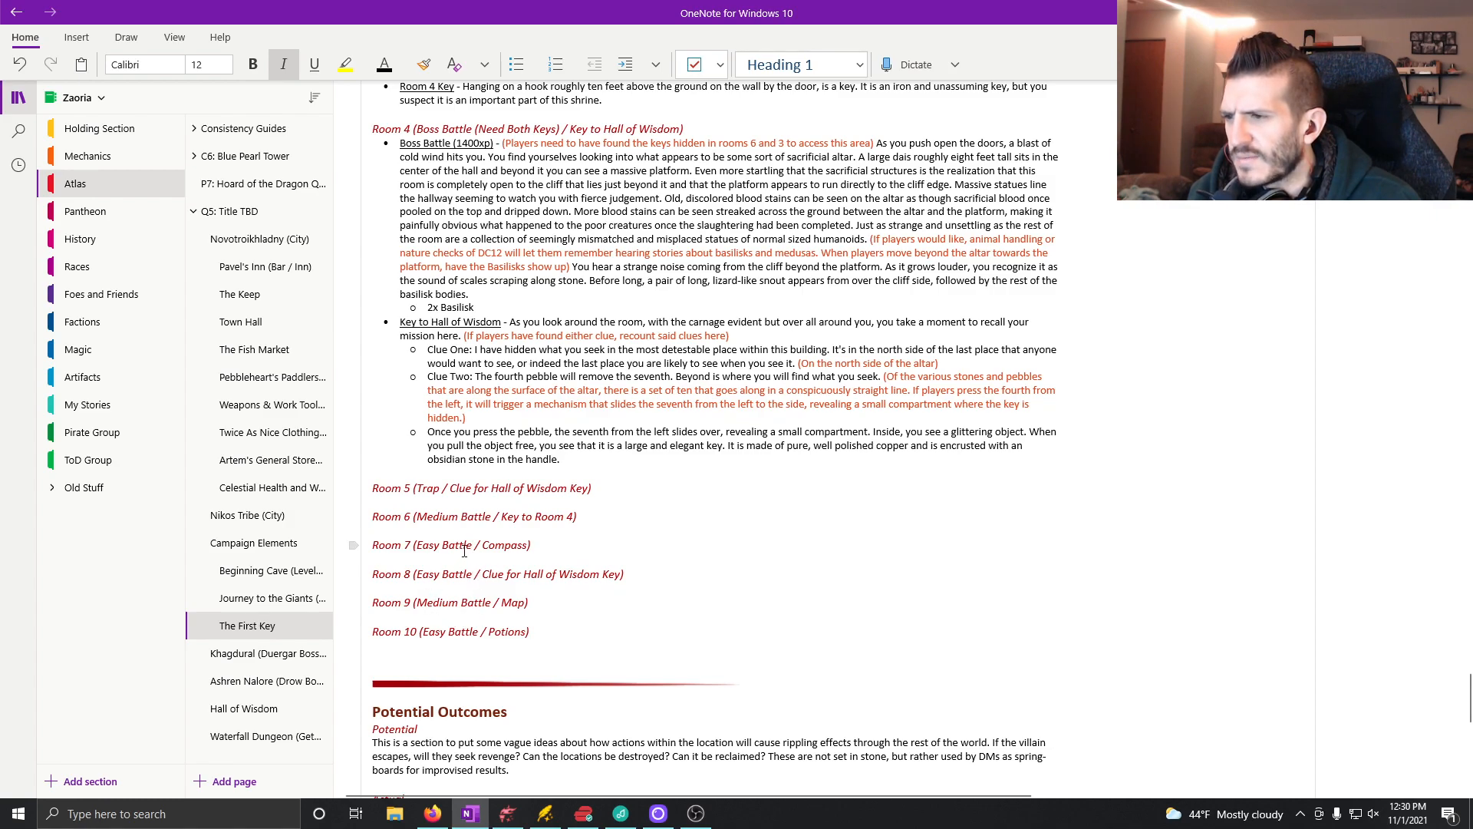
{"action": "left_click_drag", "start_coordinate": [472, 545], "coordinate": [418, 543]}
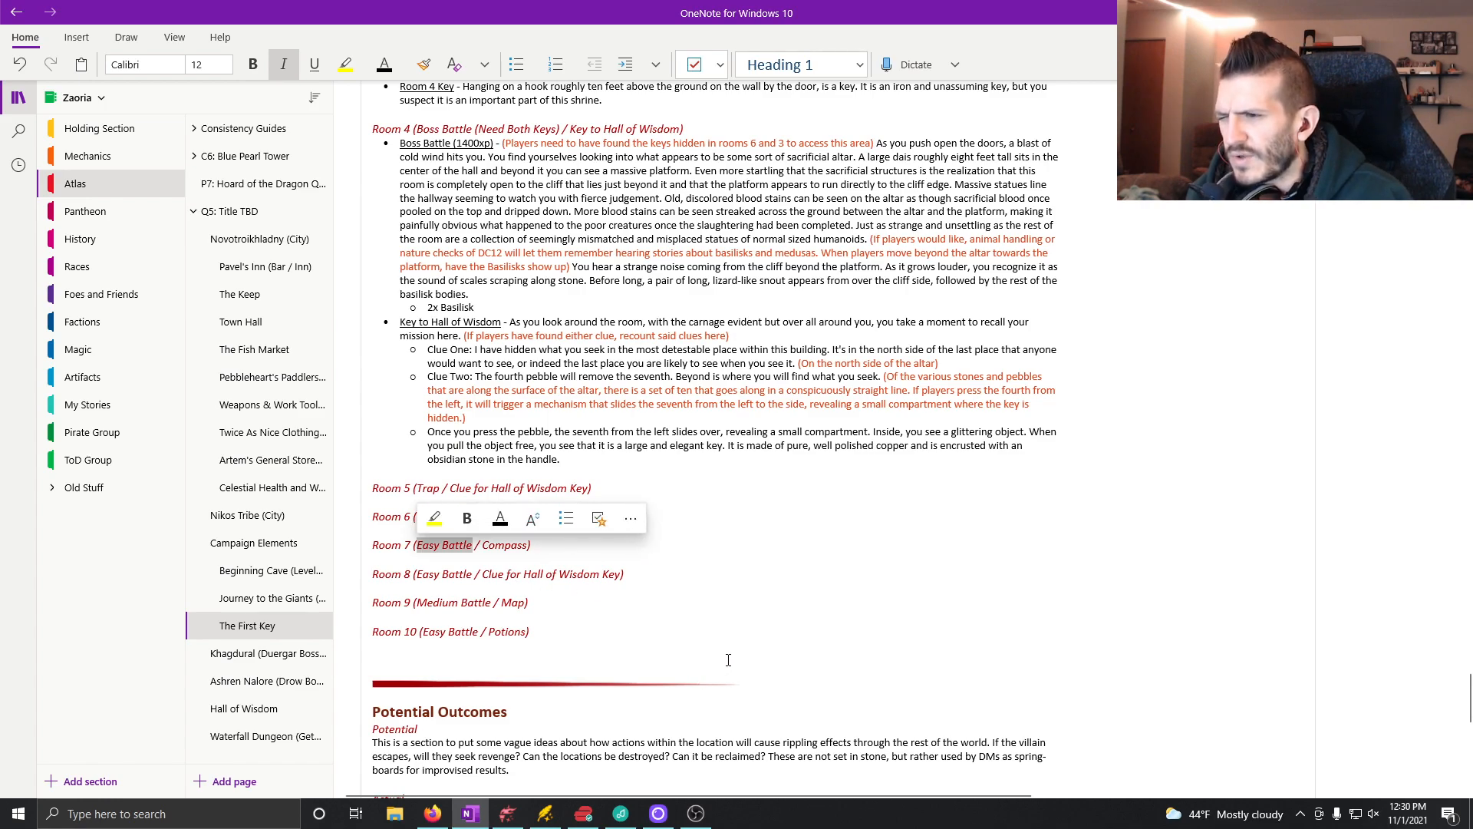
{"action": "type", "text": "Medium B"}
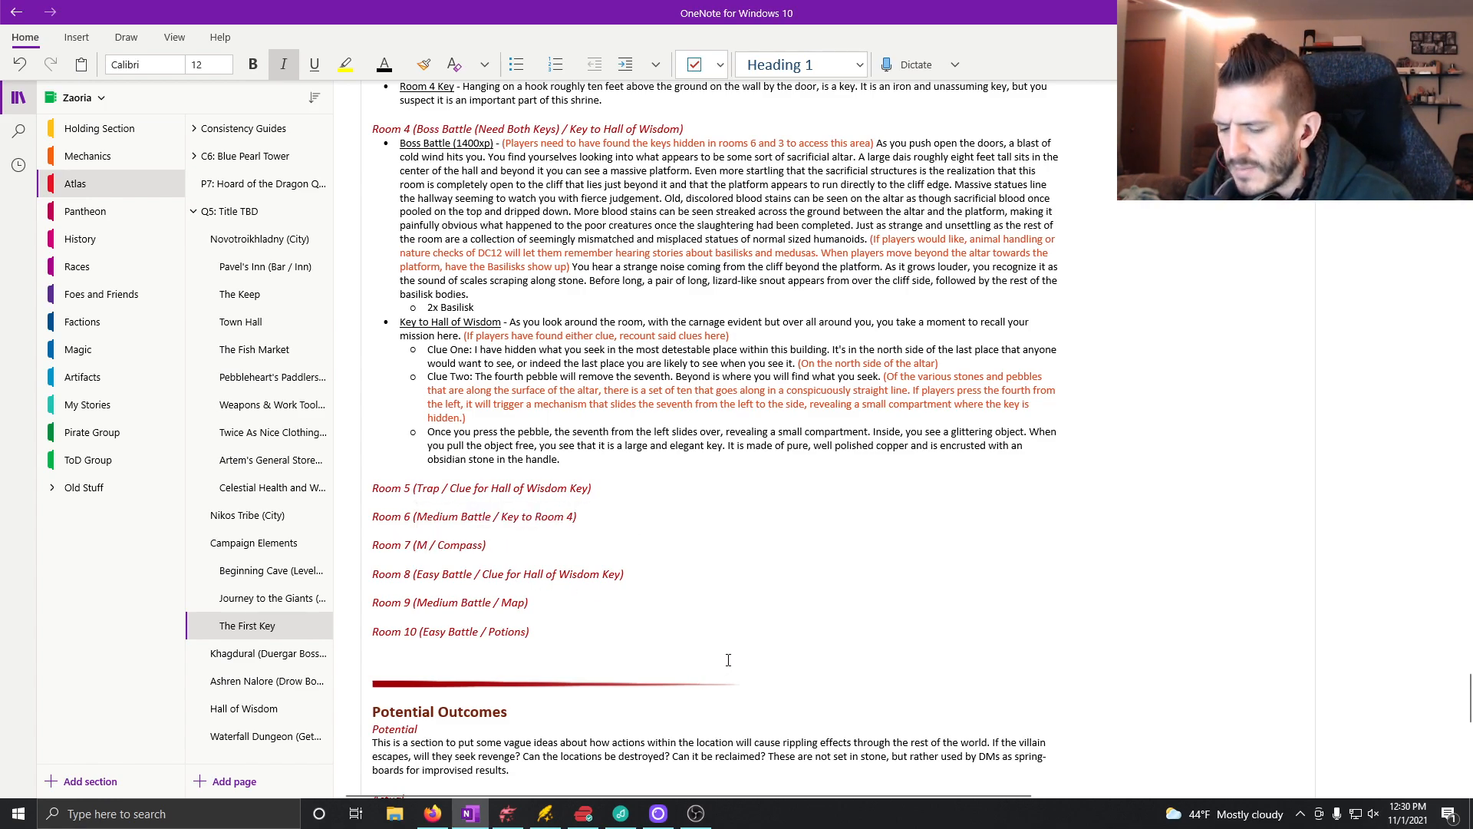
{"action": "type", "text": "attle"}
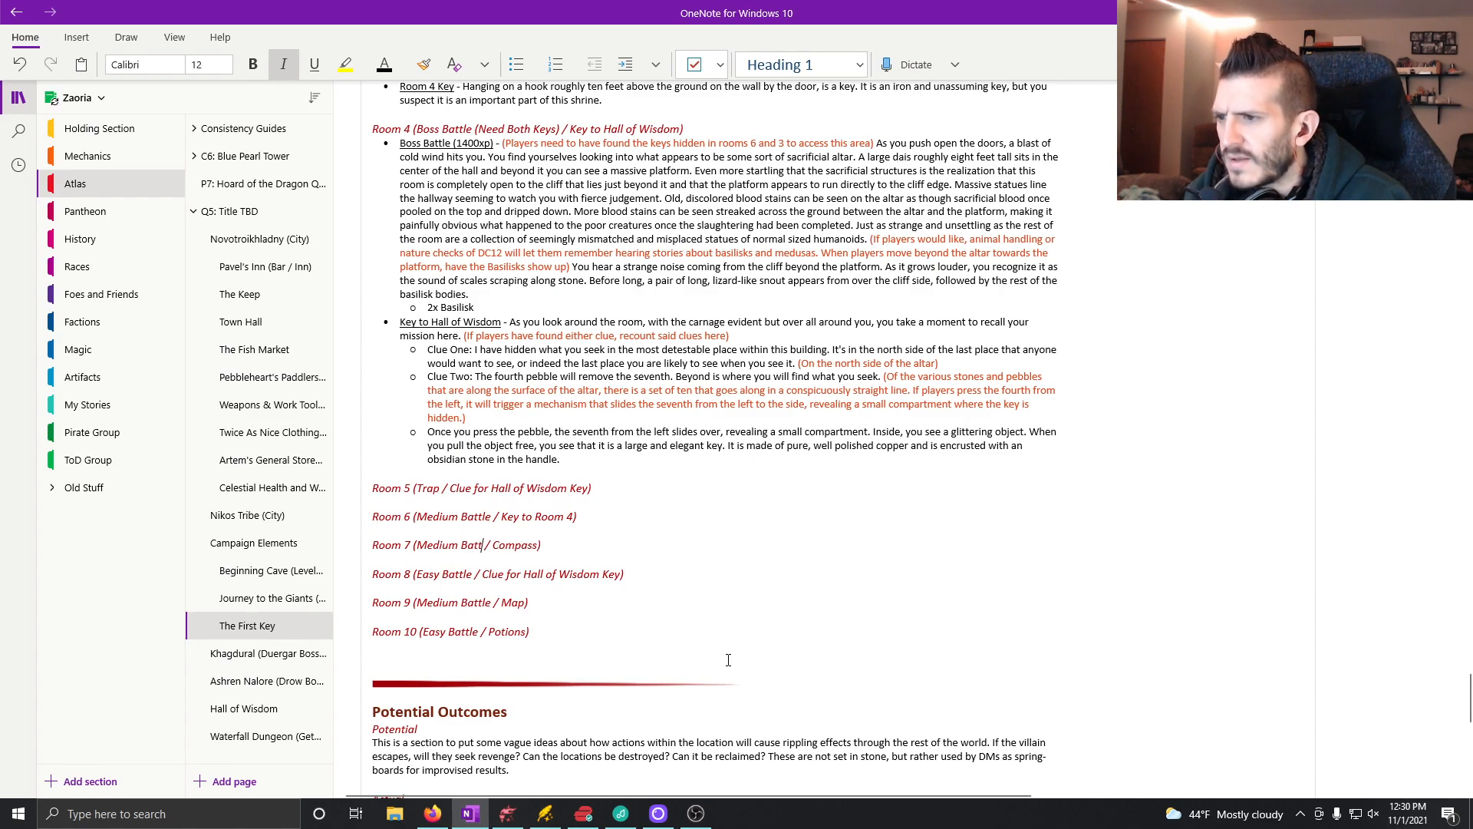
{"action": "left_click_drag", "start_coordinate": [417, 602], "coordinate": [460, 601]}
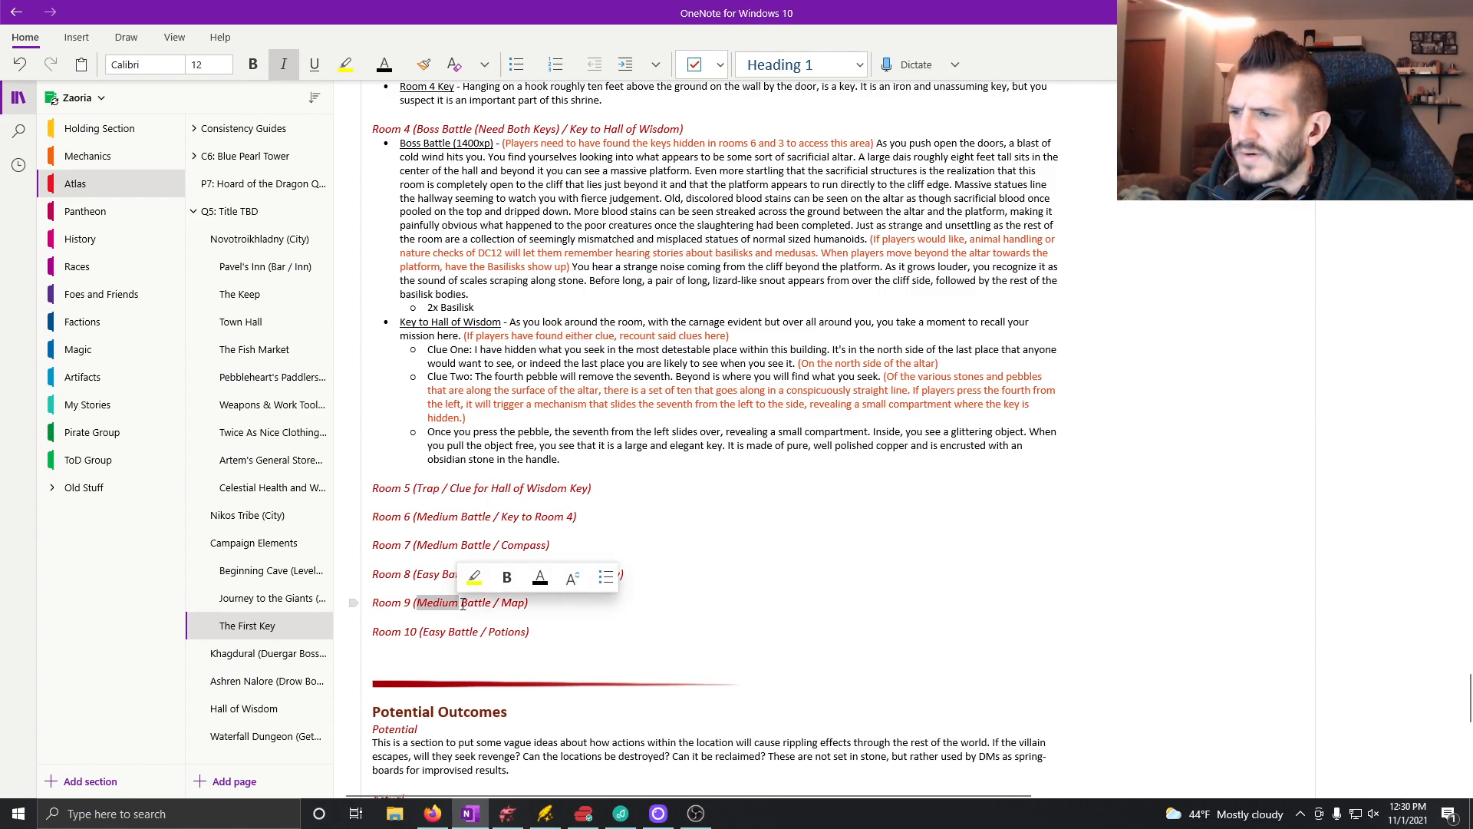
{"action": "type", "text": "Easy"}
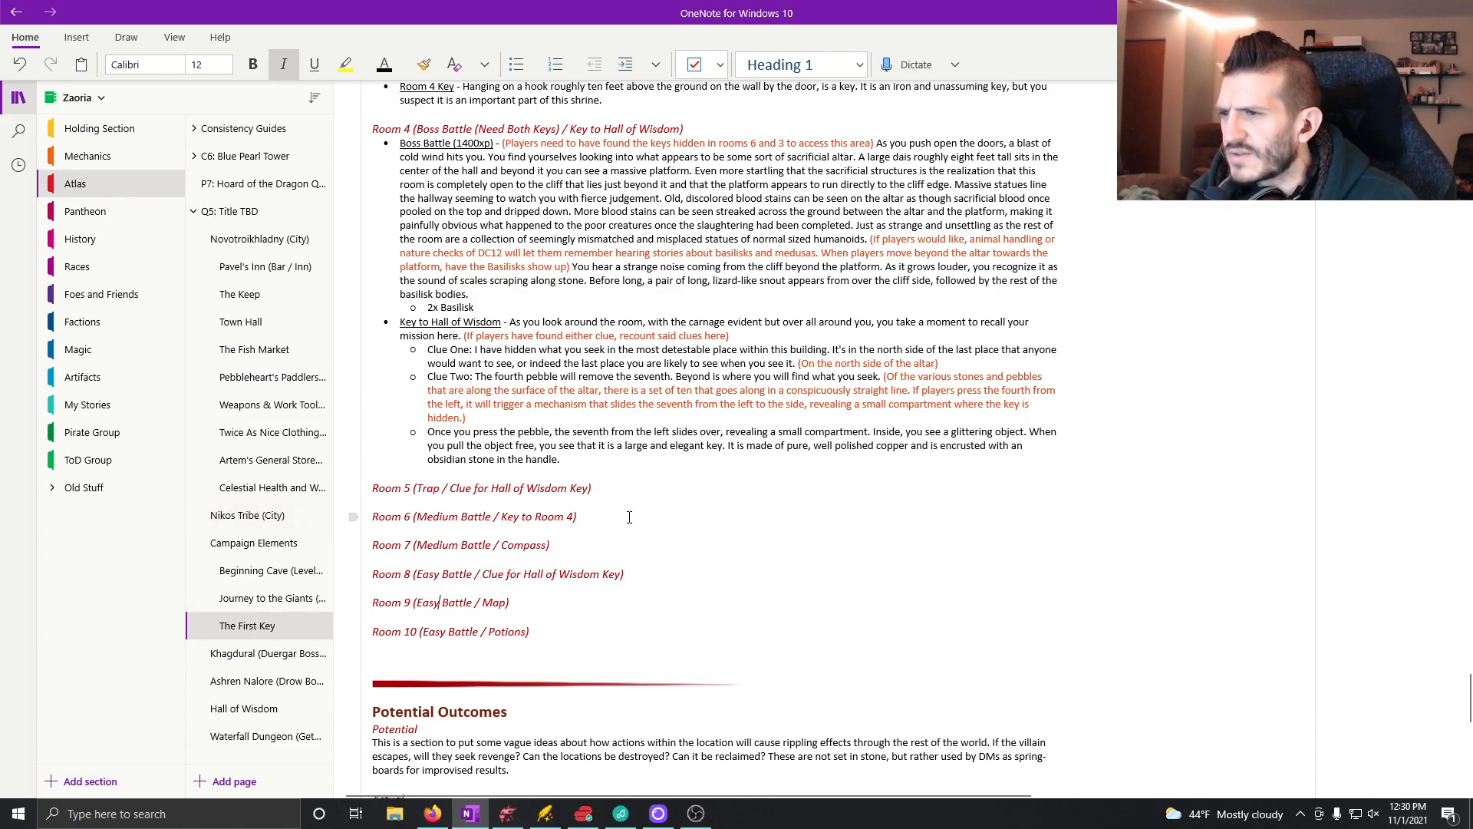
Step: Check the earlier room notes and set the encounter type in the Room 8 heading to "Puzzle"
{"action": "scroll", "coordinate": [587, 566], "scroll_direction": "up", "scroll_amount": 3}
{"action": "scroll", "coordinate": [643, 516], "scroll_direction": "up", "scroll_amount": 9}
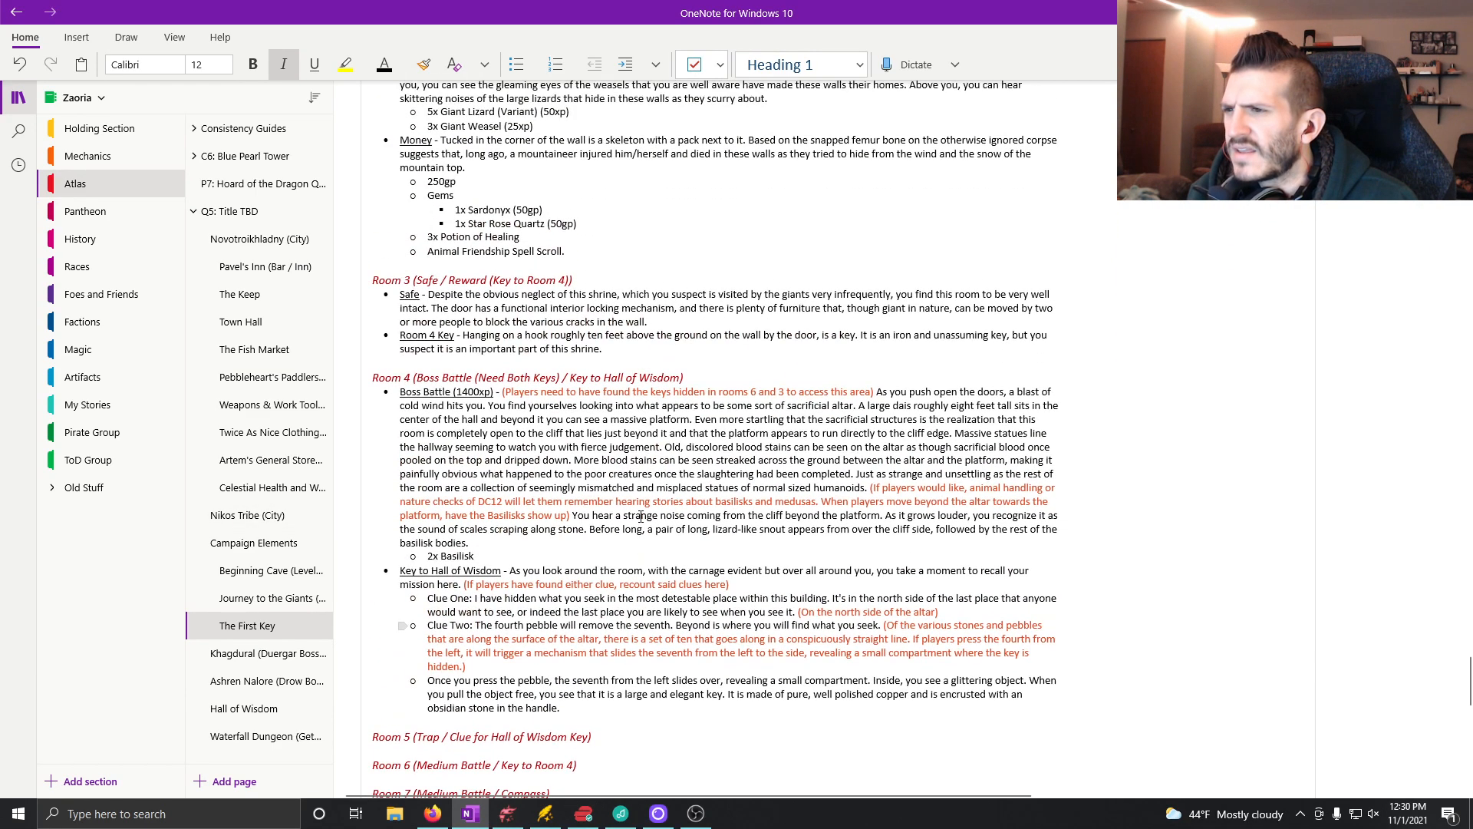
{"action": "scroll", "coordinate": [629, 512], "scroll_direction": "up", "scroll_amount": 2}
{"action": "scroll", "coordinate": [613, 510], "scroll_direction": "down", "scroll_amount": 8}
{"action": "scroll", "coordinate": [600, 510], "scroll_direction": "down", "scroll_amount": 9}
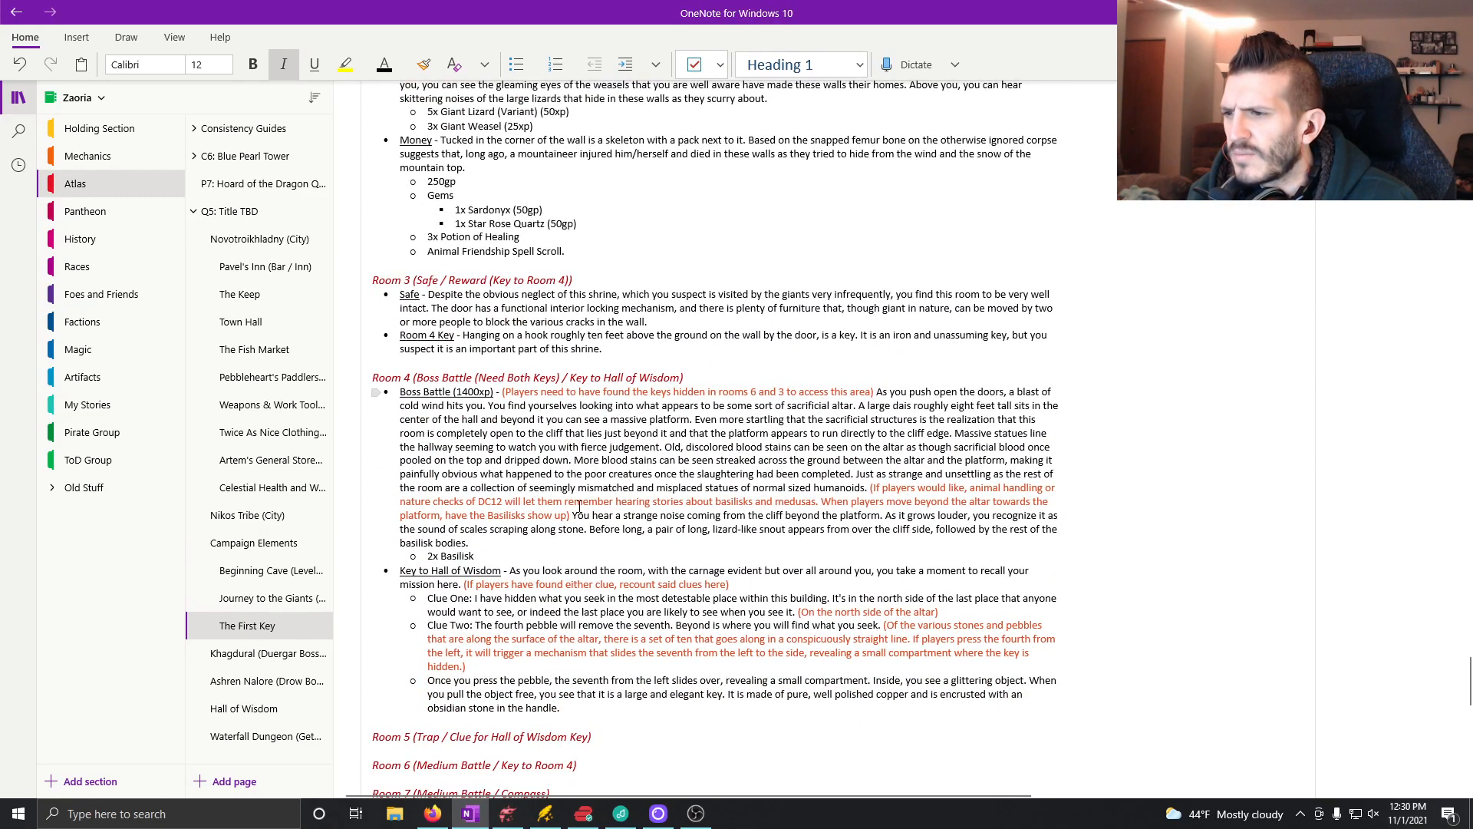
{"action": "scroll", "coordinate": [537, 665], "scroll_direction": "down", "scroll_amount": 1}
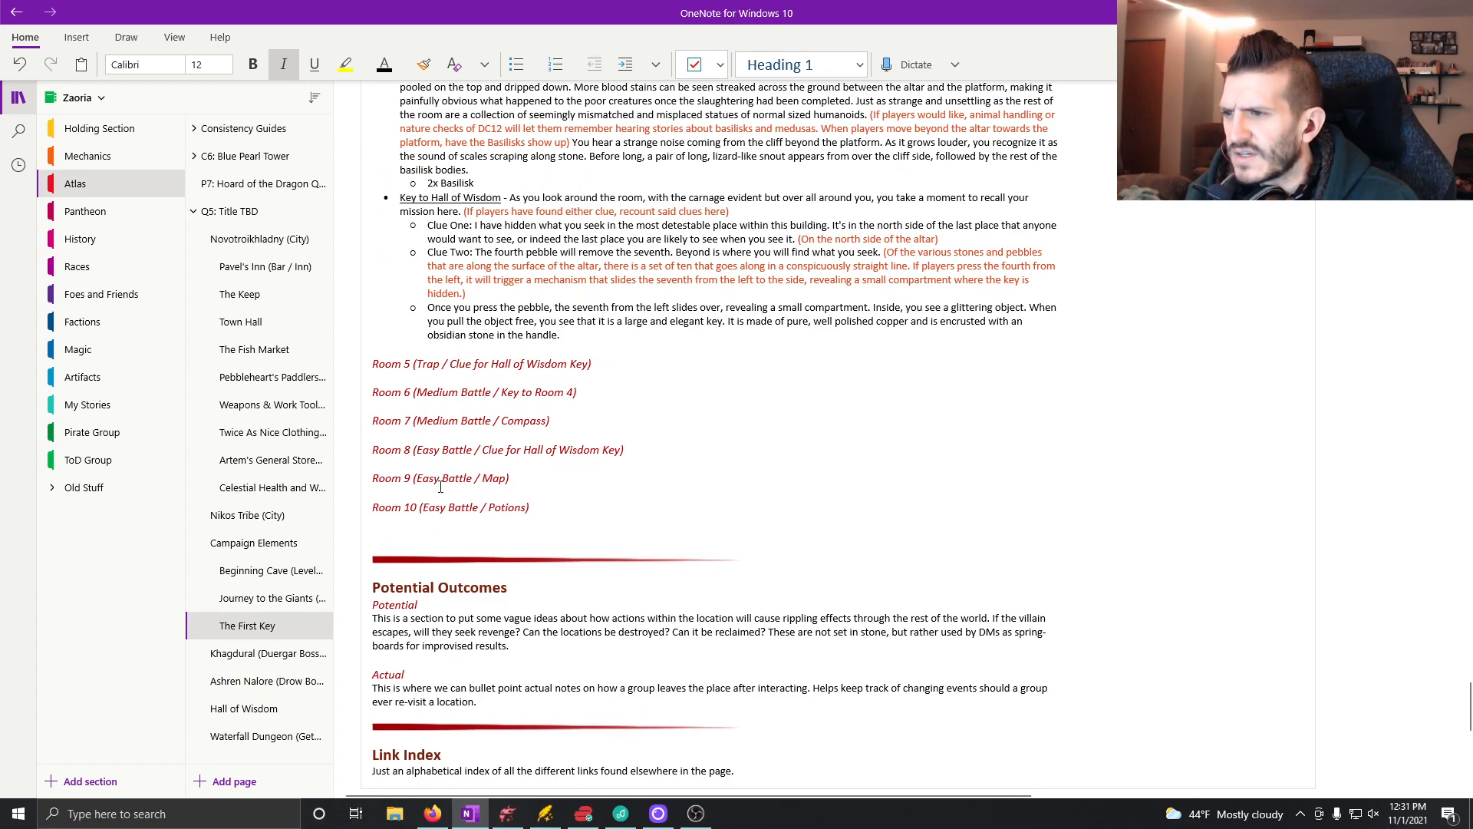
{"action": "left_click_drag", "start_coordinate": [473, 452], "coordinate": [420, 459]}
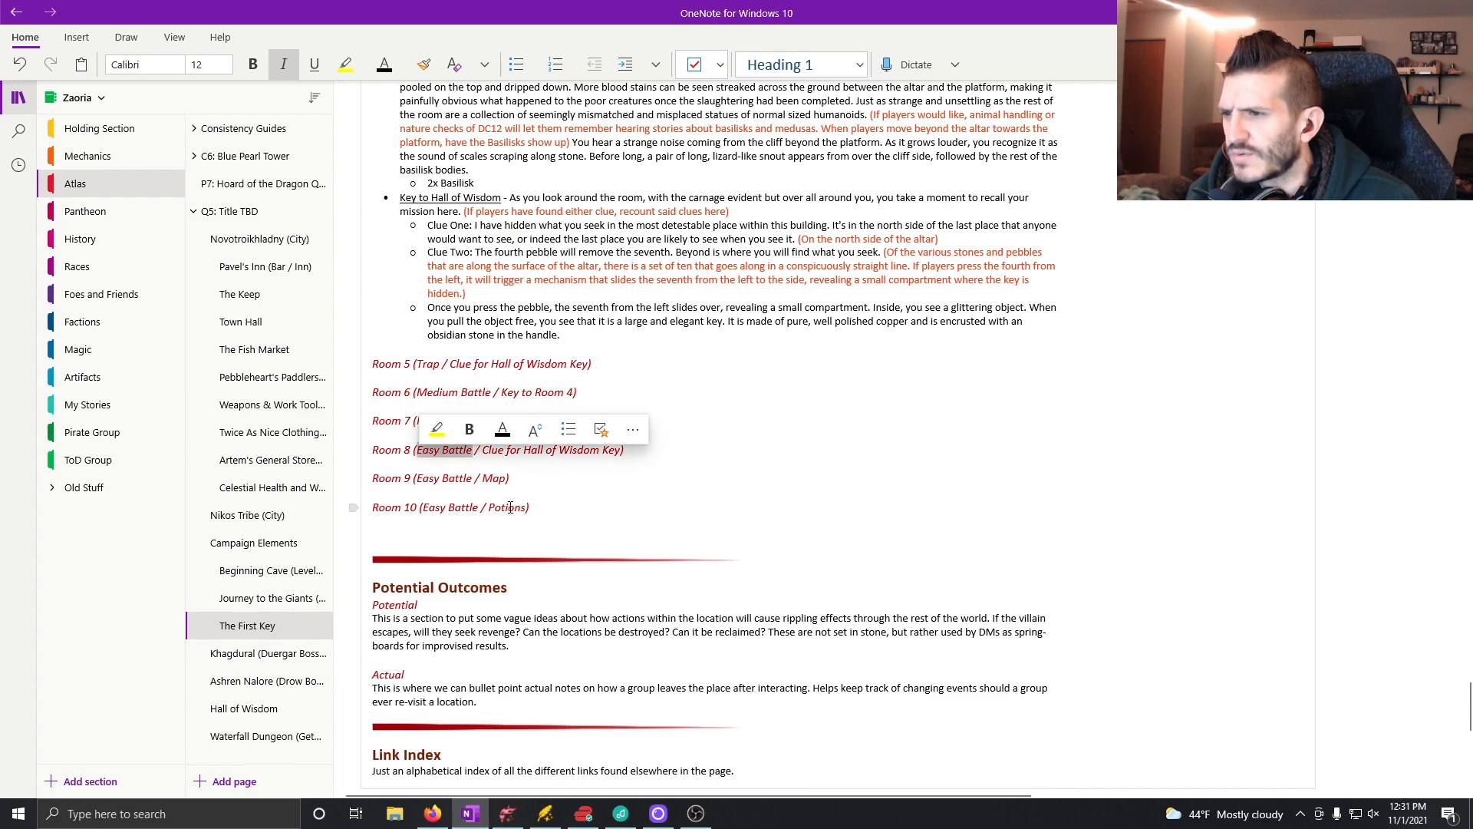
{"action": "type", "text": "Puzzle"}
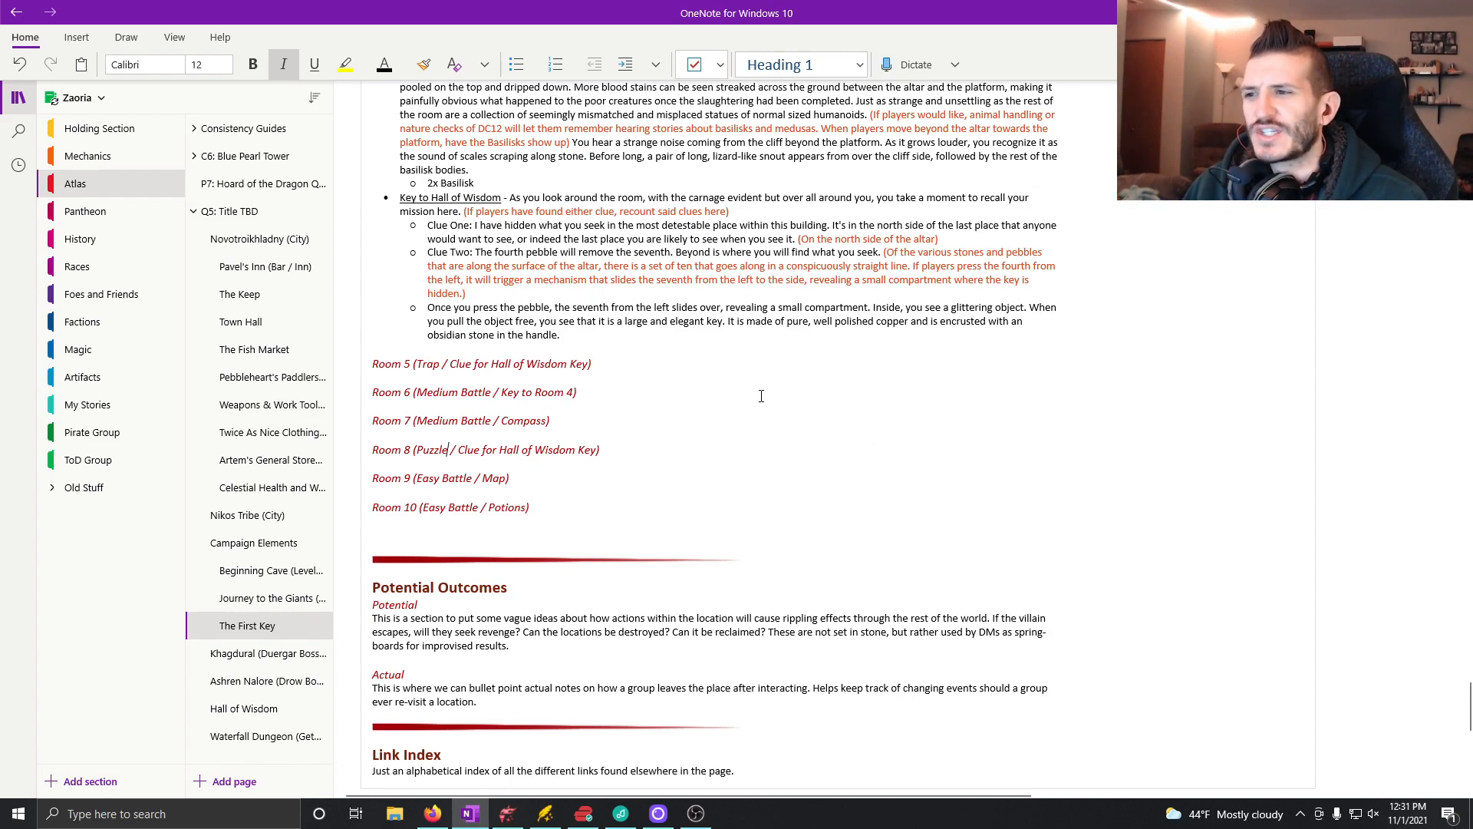
Step: Start a bullet under the Room 5 heading with the underlined label "Trap" followed by a plain dash
{"action": "left_click", "coordinate": [598, 363]}
{"action": "key", "text": "Return"}
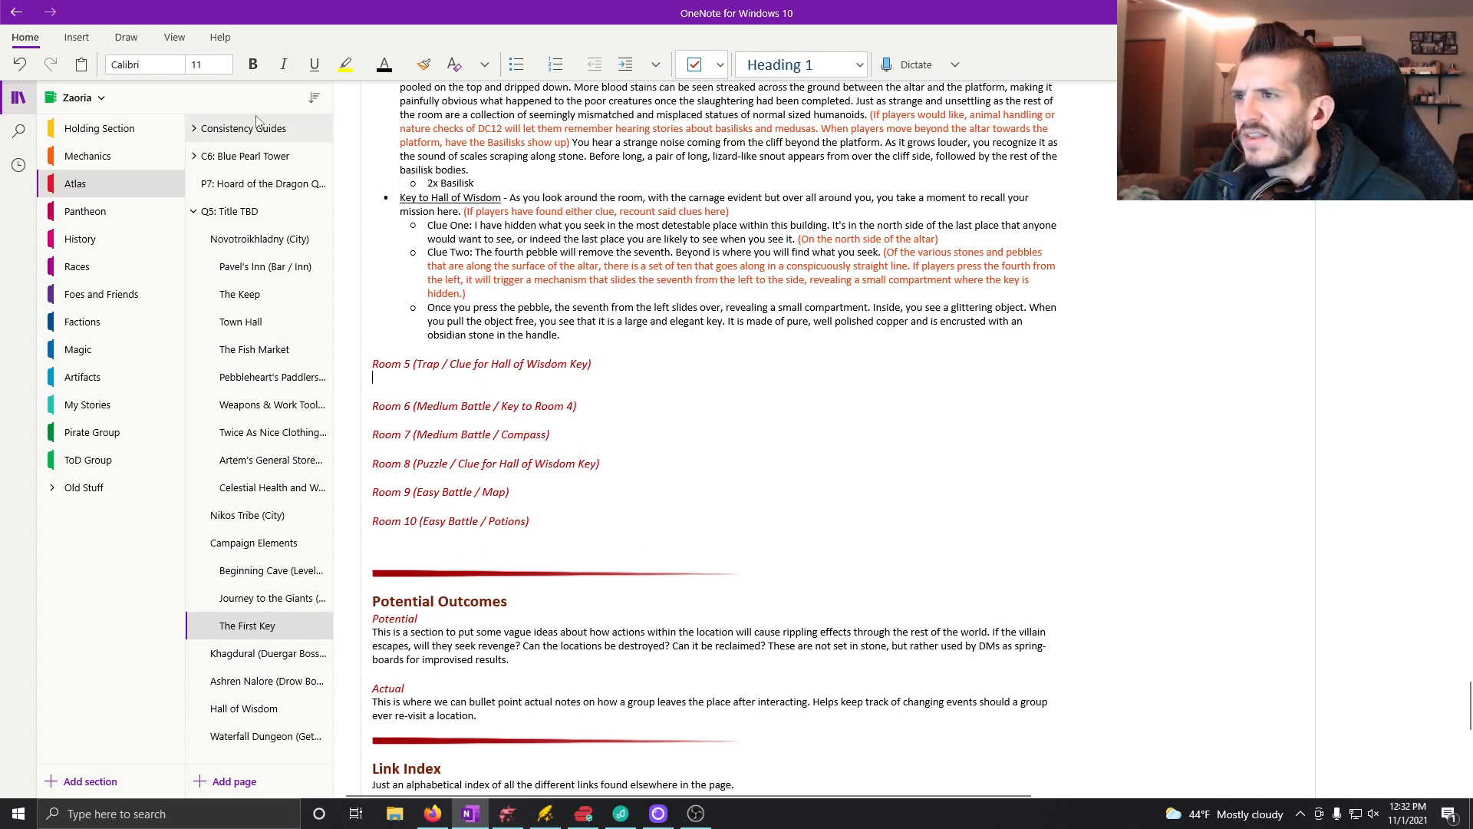
{"action": "left_click", "coordinate": [514, 67]}
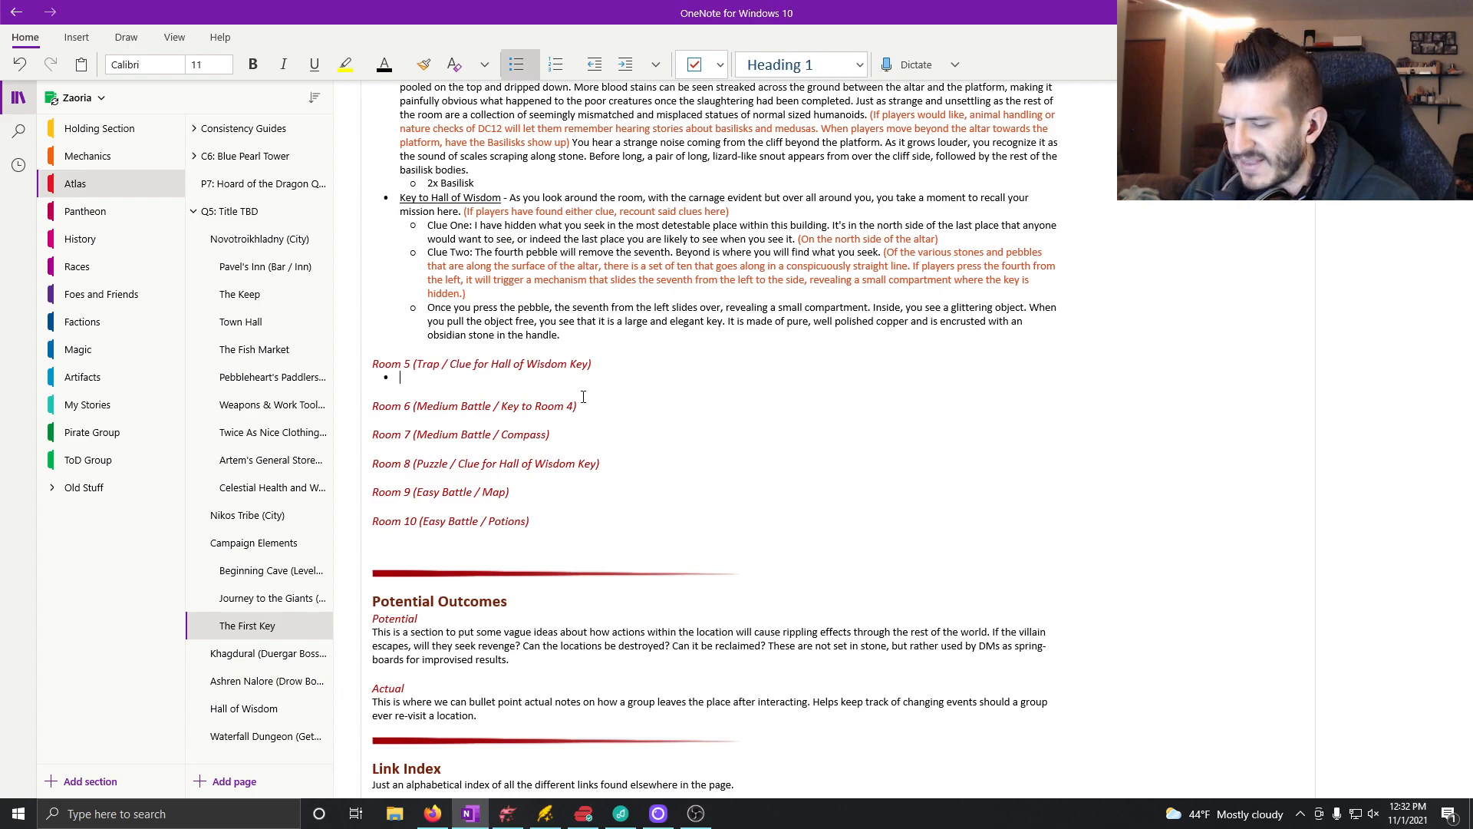
{"action": "key", "text": "ctrl+u"}
{"action": "type", "text": "Trap"}
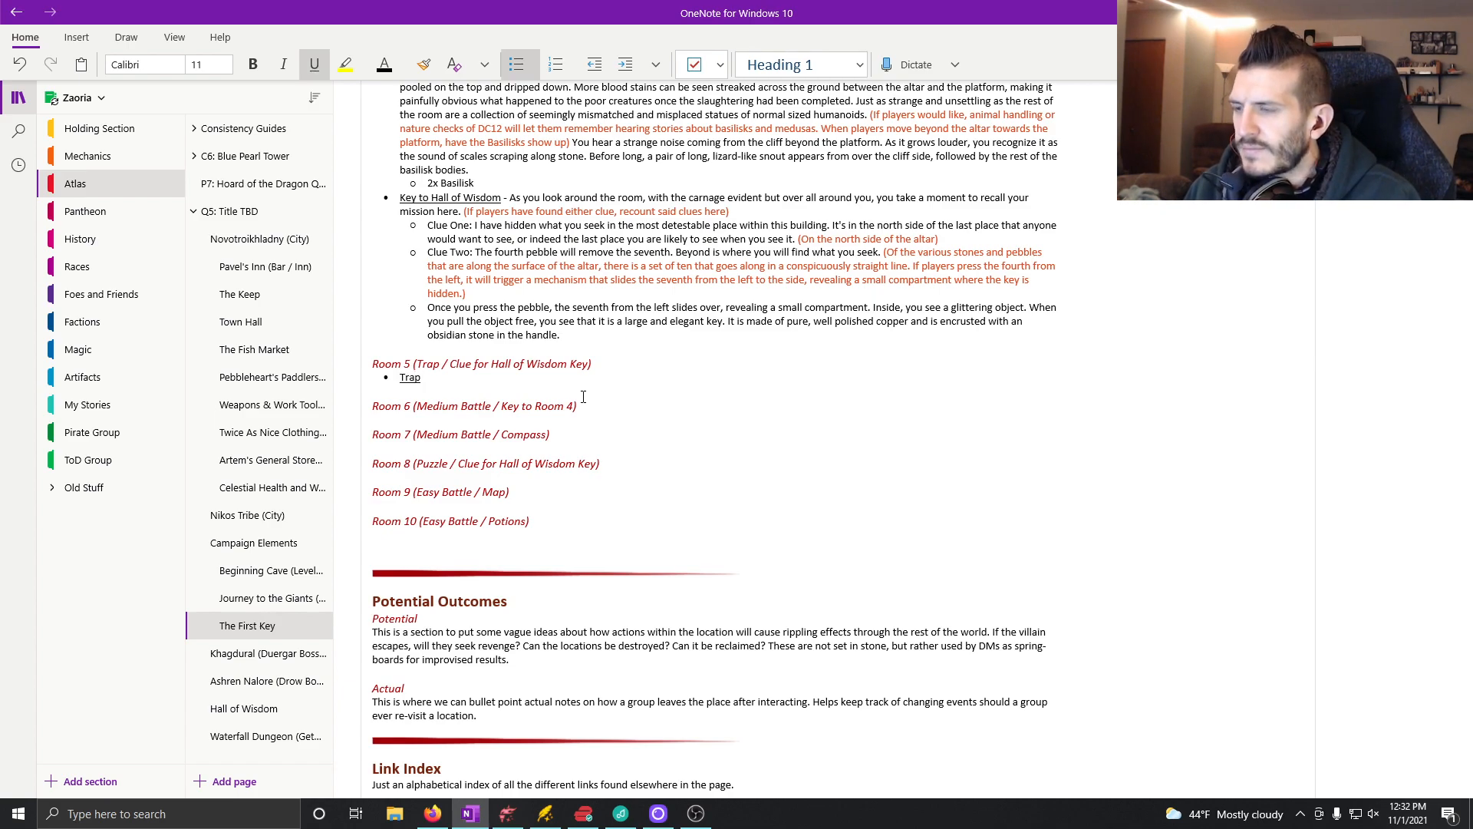
{"action": "key", "text": "ctrl+u"}
{"action": "type", "text": "-"}
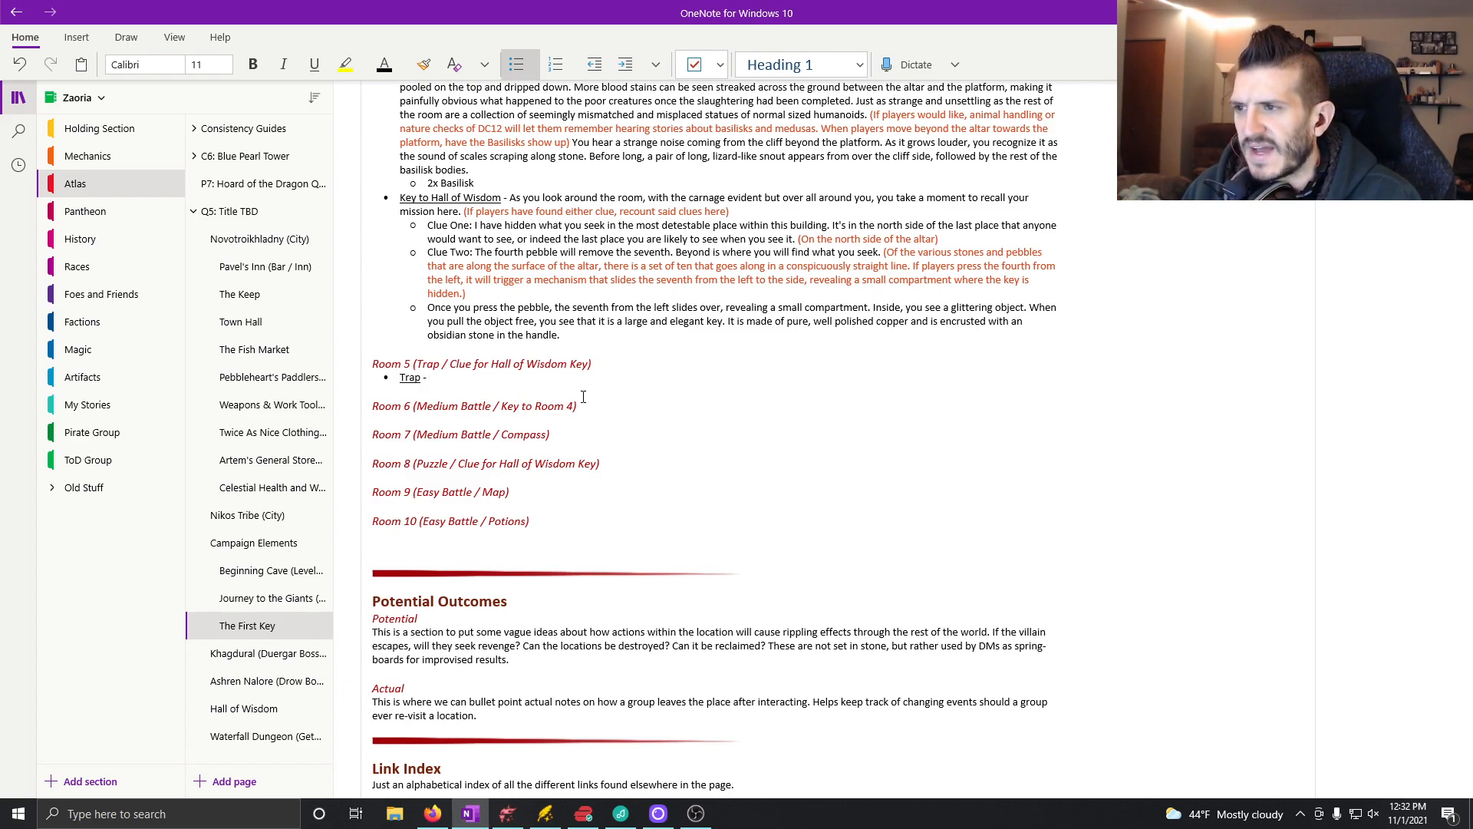
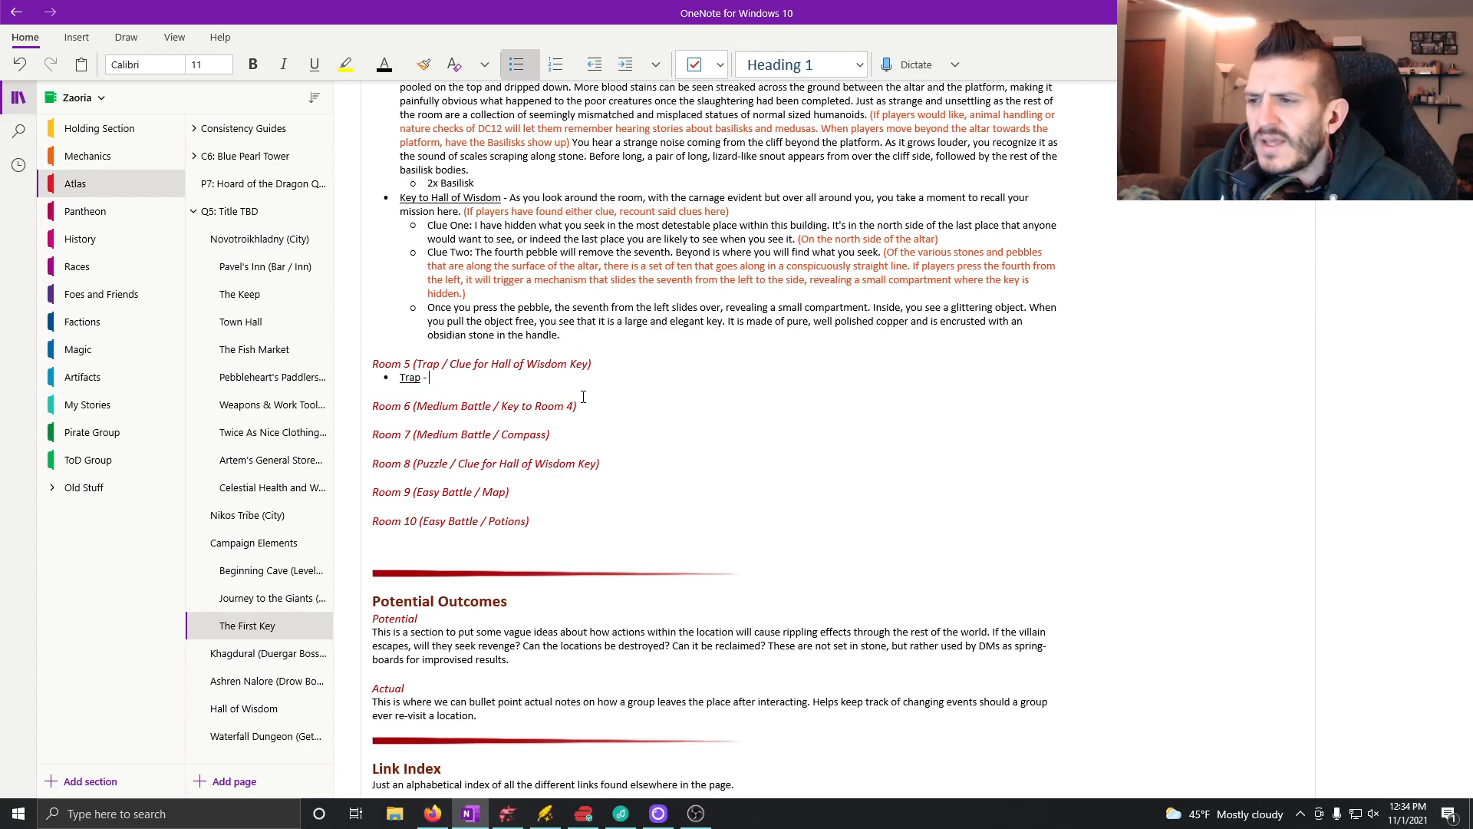
Step: Switch to Dungeondraft, look over the Room 5 corridor, and search the object library for "fire"
{"action": "left_click", "coordinate": [507, 813]}
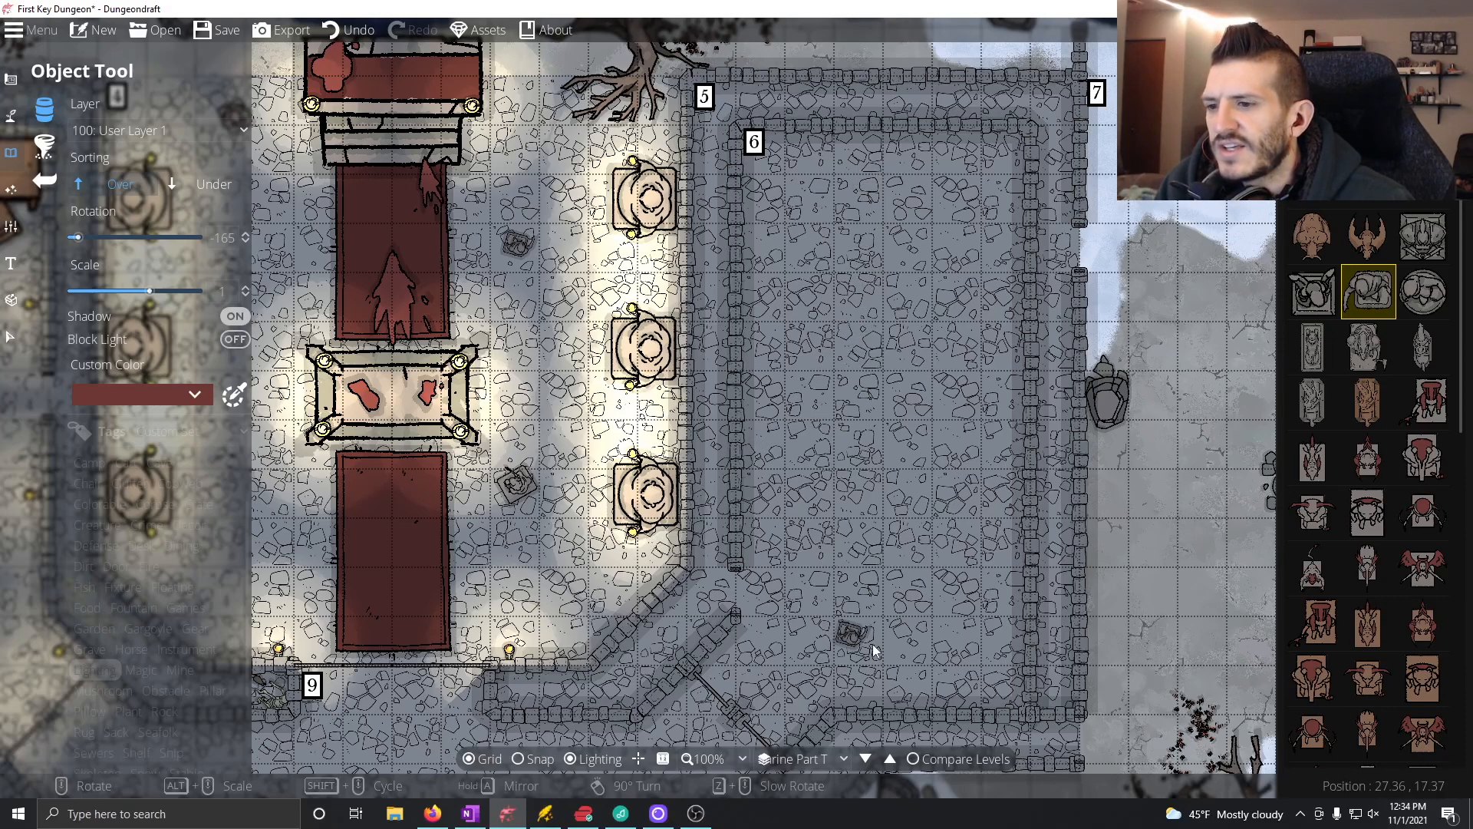
{"action": "left_click_drag", "start_coordinate": [829, 629], "coordinate": [863, 356]}
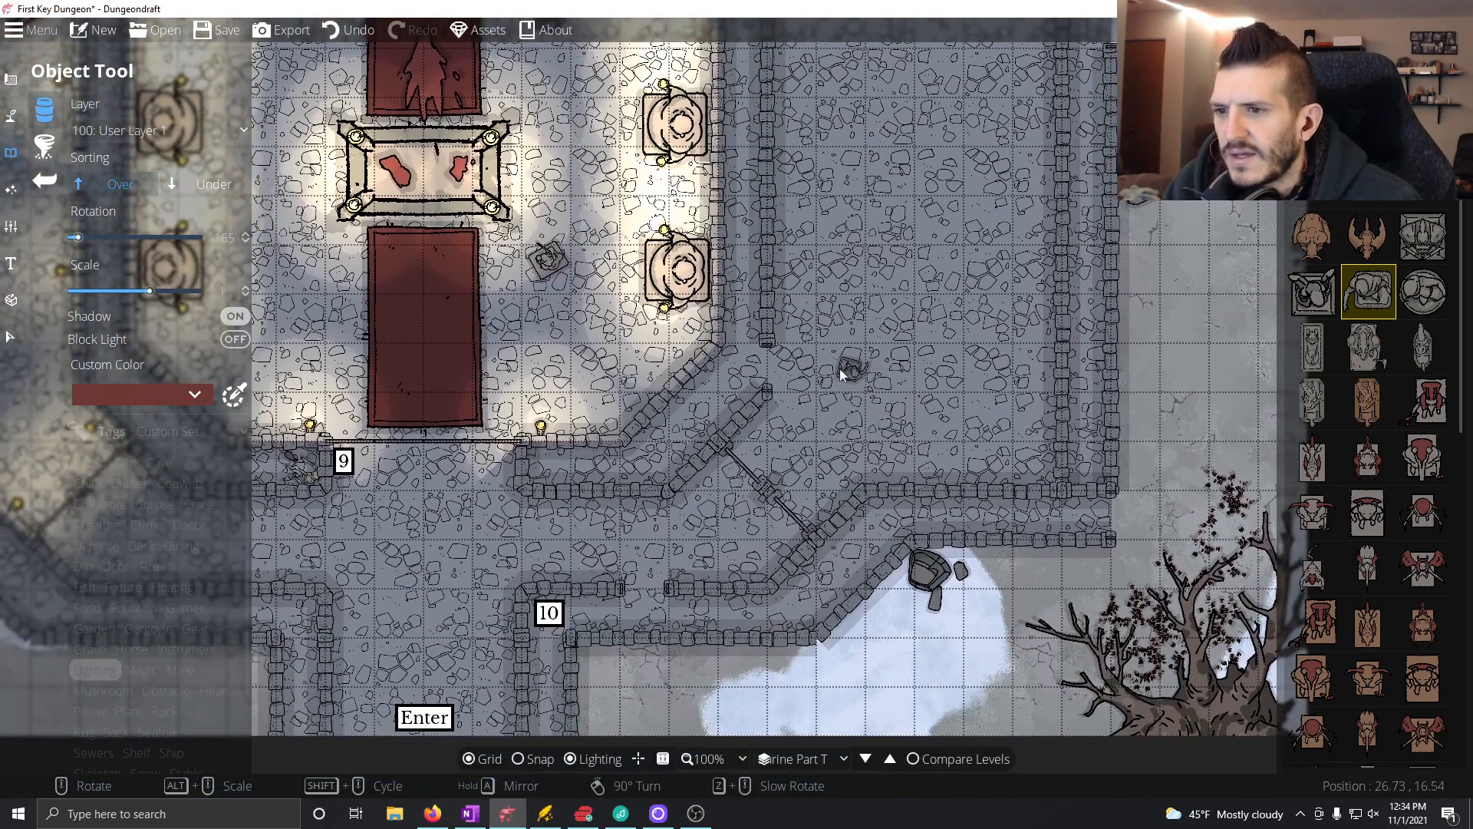
{"action": "left_click_drag", "start_coordinate": [747, 215], "coordinate": [665, 563]}
{"action": "left_click_drag", "start_coordinate": [880, 201], "coordinate": [876, 86]}
{"action": "left_click_drag", "start_coordinate": [999, 607], "coordinate": [1030, 521]}
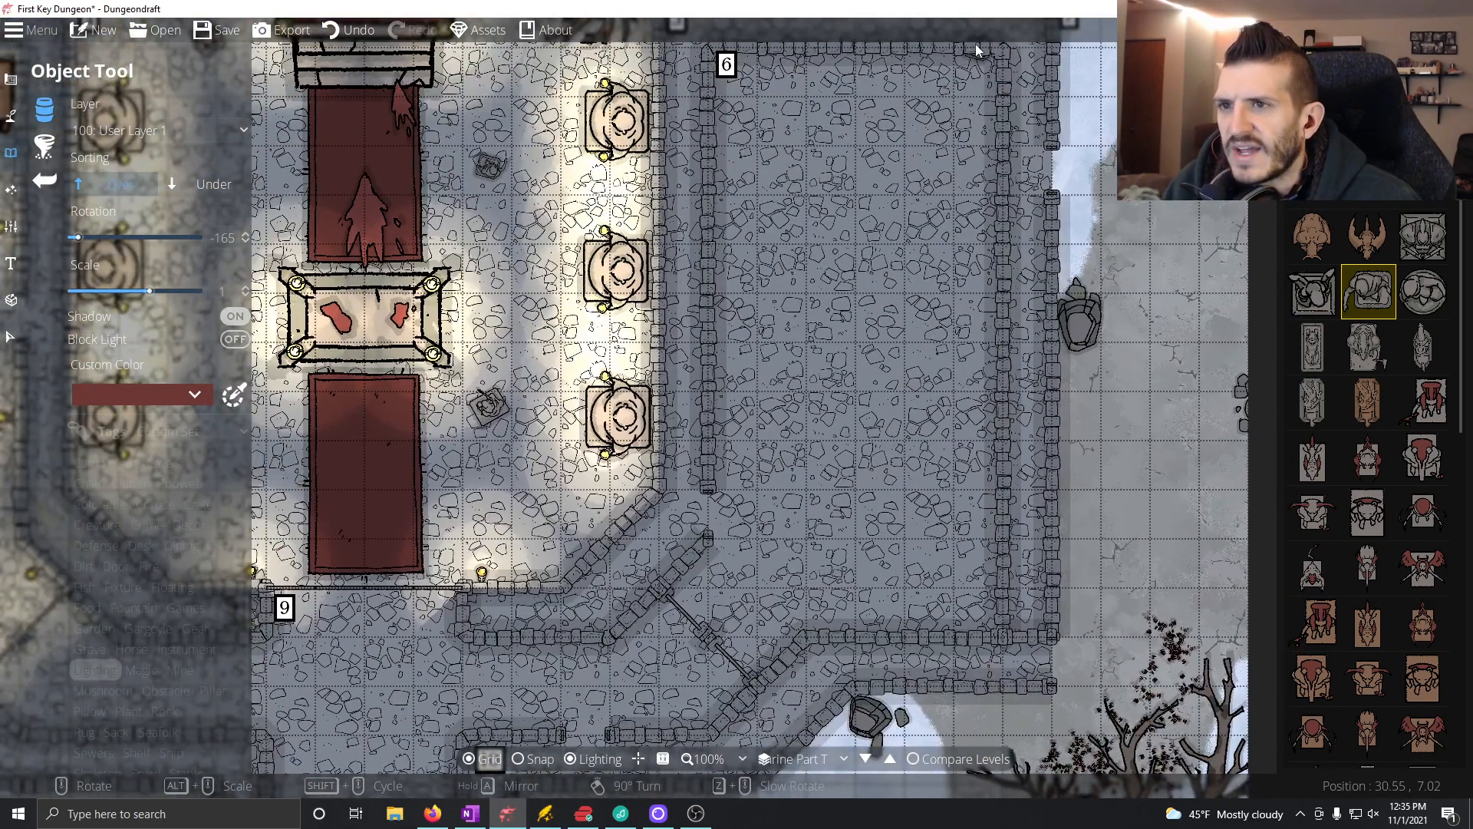
{"action": "left_click_drag", "start_coordinate": [862, 47], "coordinate": [799, 138]}
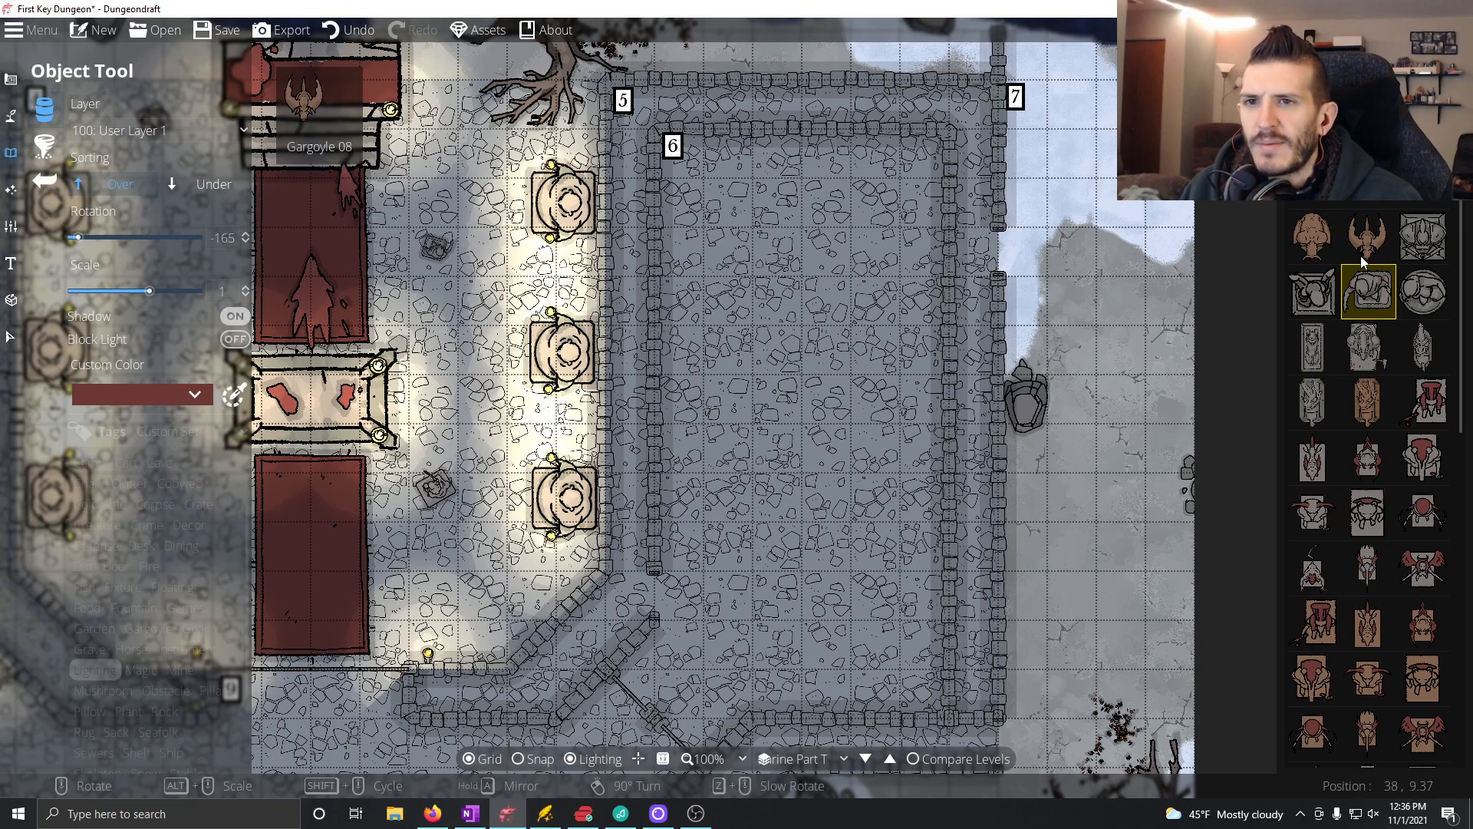
{"action": "type", "text": "fire"}
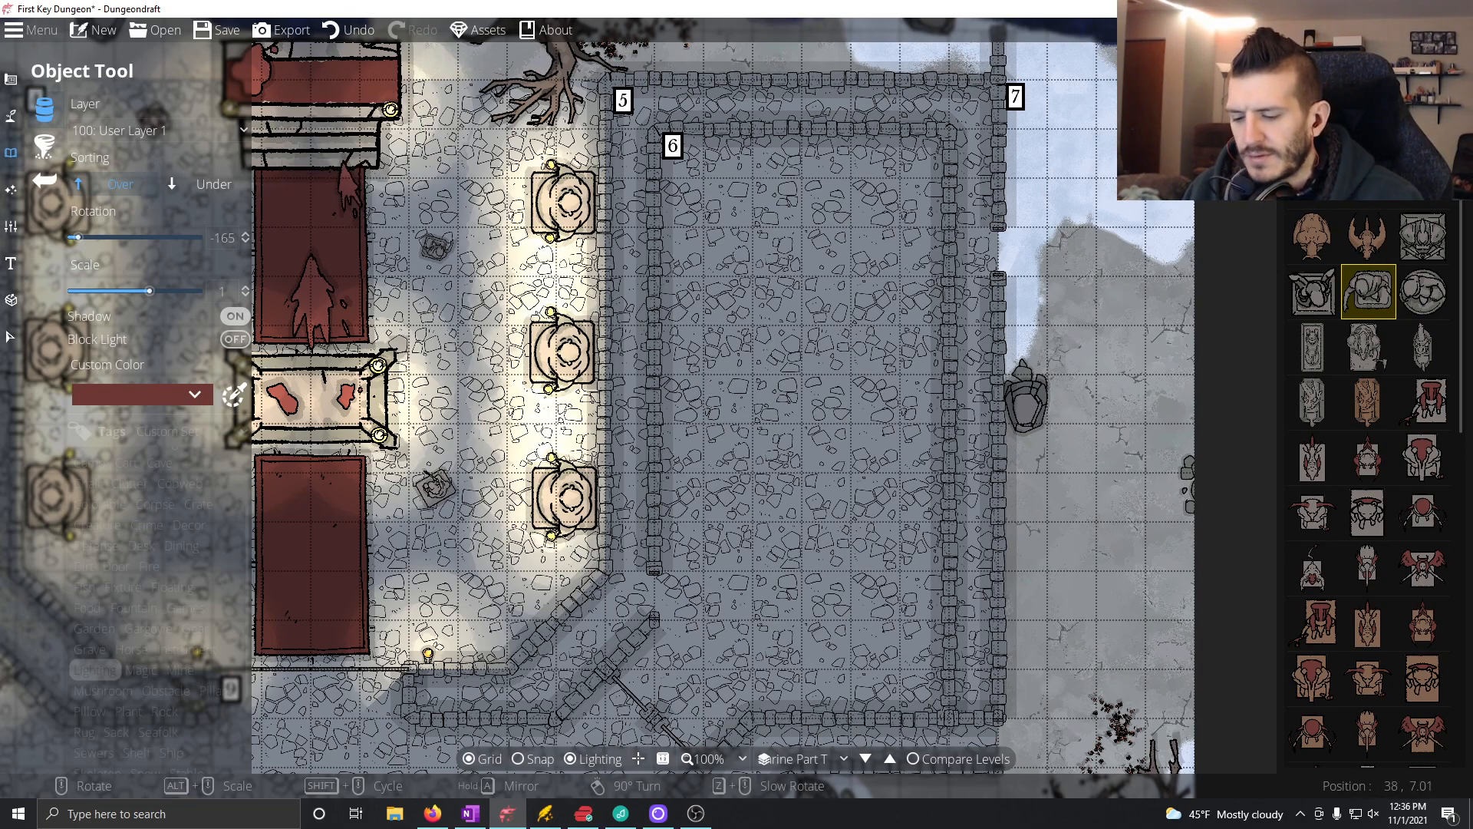
{"action": "key", "text": "Return"}
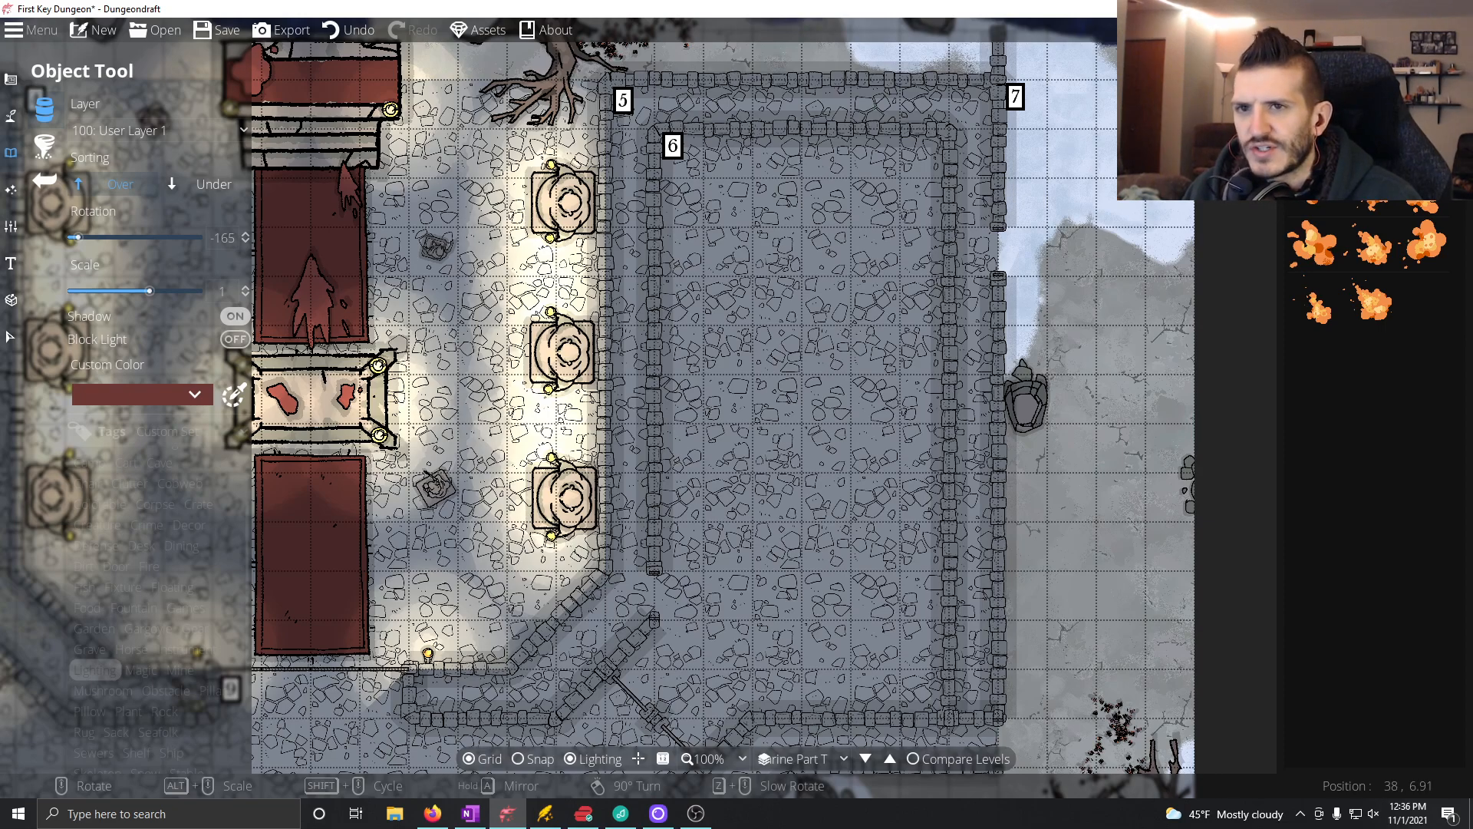
Step: Place a spiderweb at -150° along Room 5's east corridor and Spiderweb 20 at -30° in the corridor's northeast corner
{"action": "key", "text": "Return"}
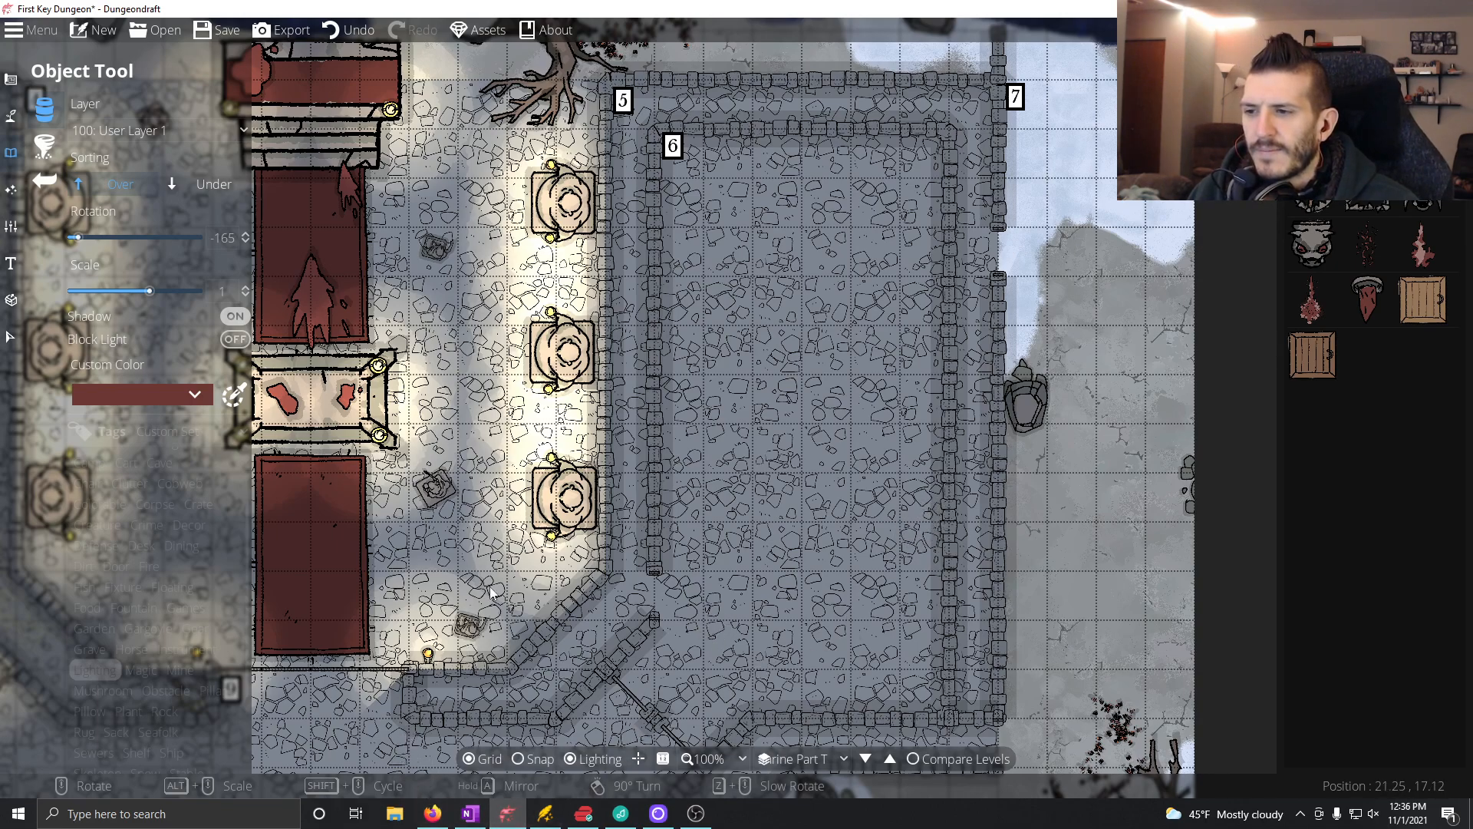
{"action": "scroll", "coordinate": [1344, 307], "scroll_direction": "up", "scroll_amount": 5}
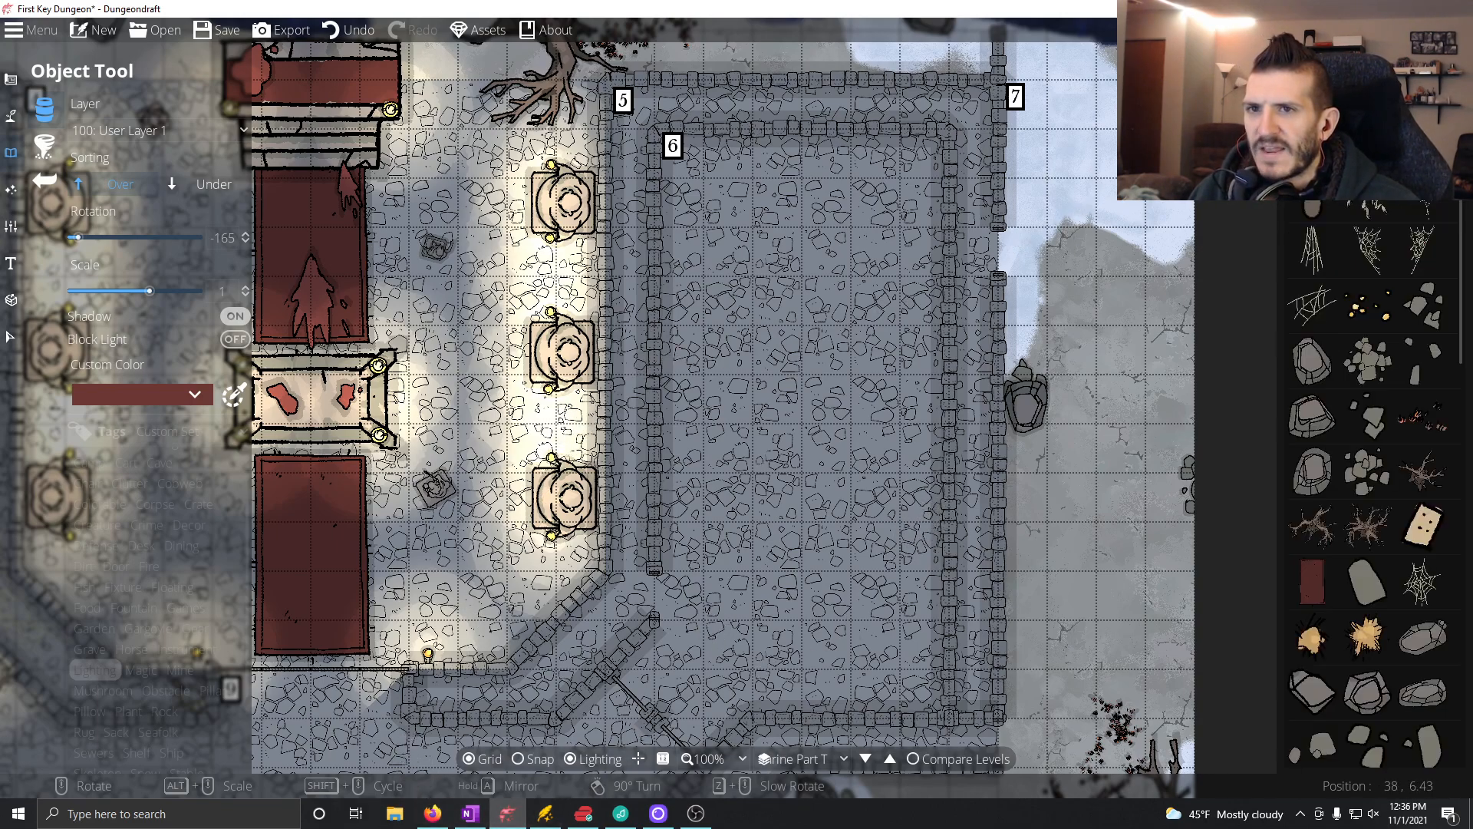
{"action": "left_click", "coordinate": [1368, 250]}
{"action": "scroll", "coordinate": [986, 371], "scroll_direction": "up", "scroll_amount": 1}
{"action": "left_click", "coordinate": [984, 369]}
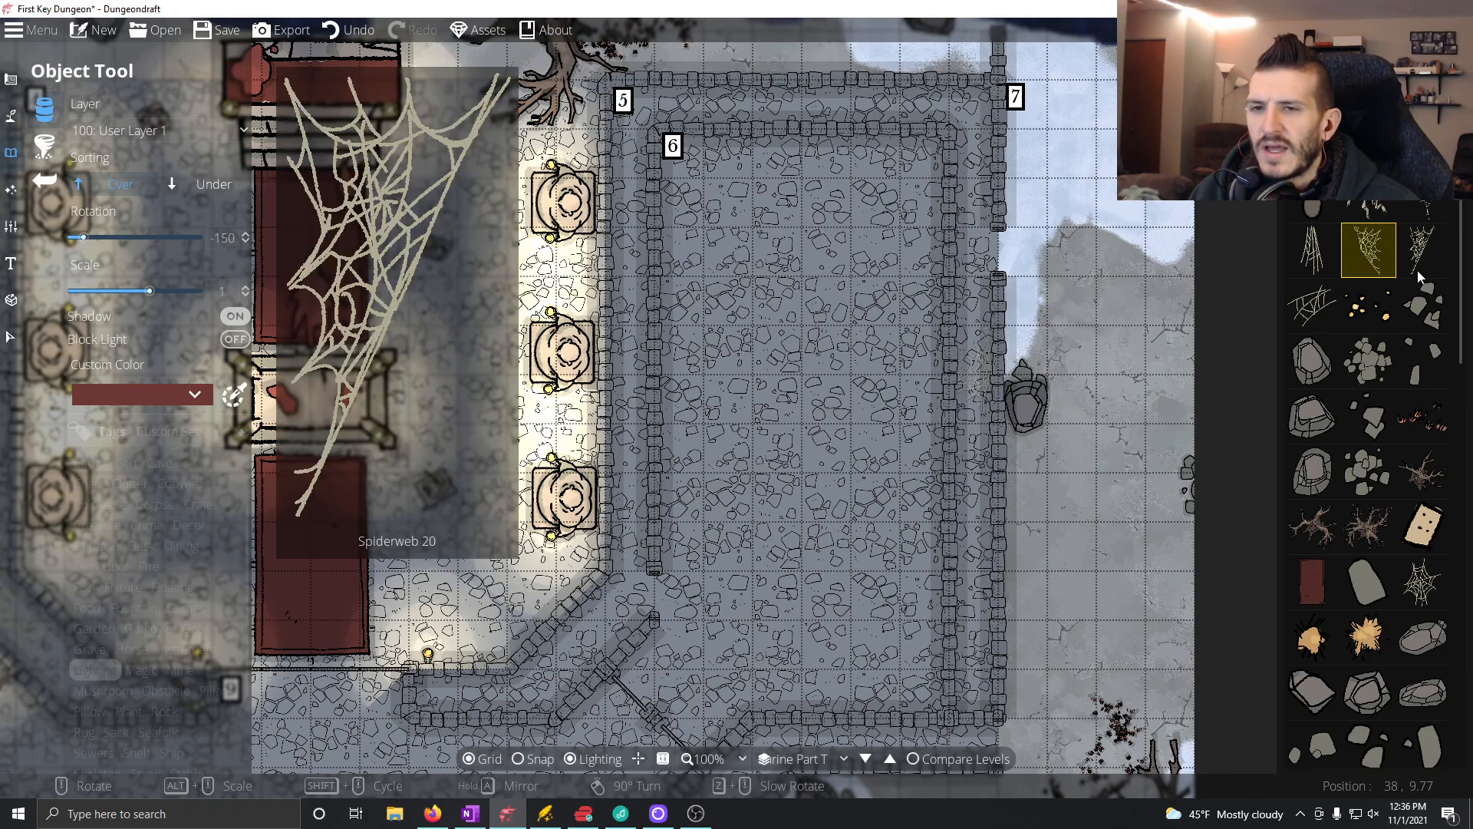
{"action": "left_click", "coordinate": [1401, 257]}
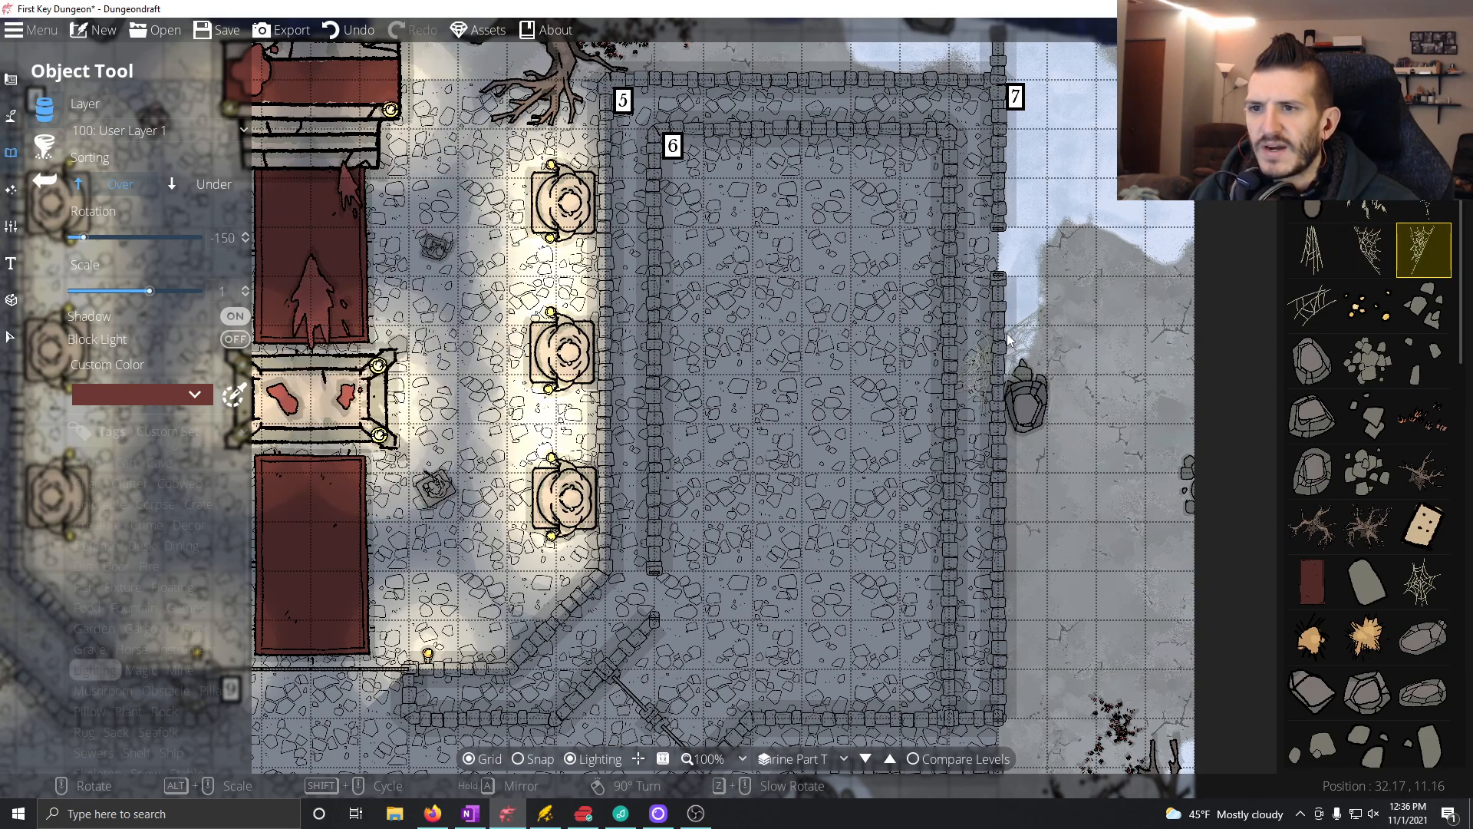
{"action": "scroll", "coordinate": [976, 325], "scroll_direction": "up", "scroll_amount": 9}
{"action": "scroll", "coordinate": [978, 154], "scroll_direction": "down", "scroll_amount": 1}
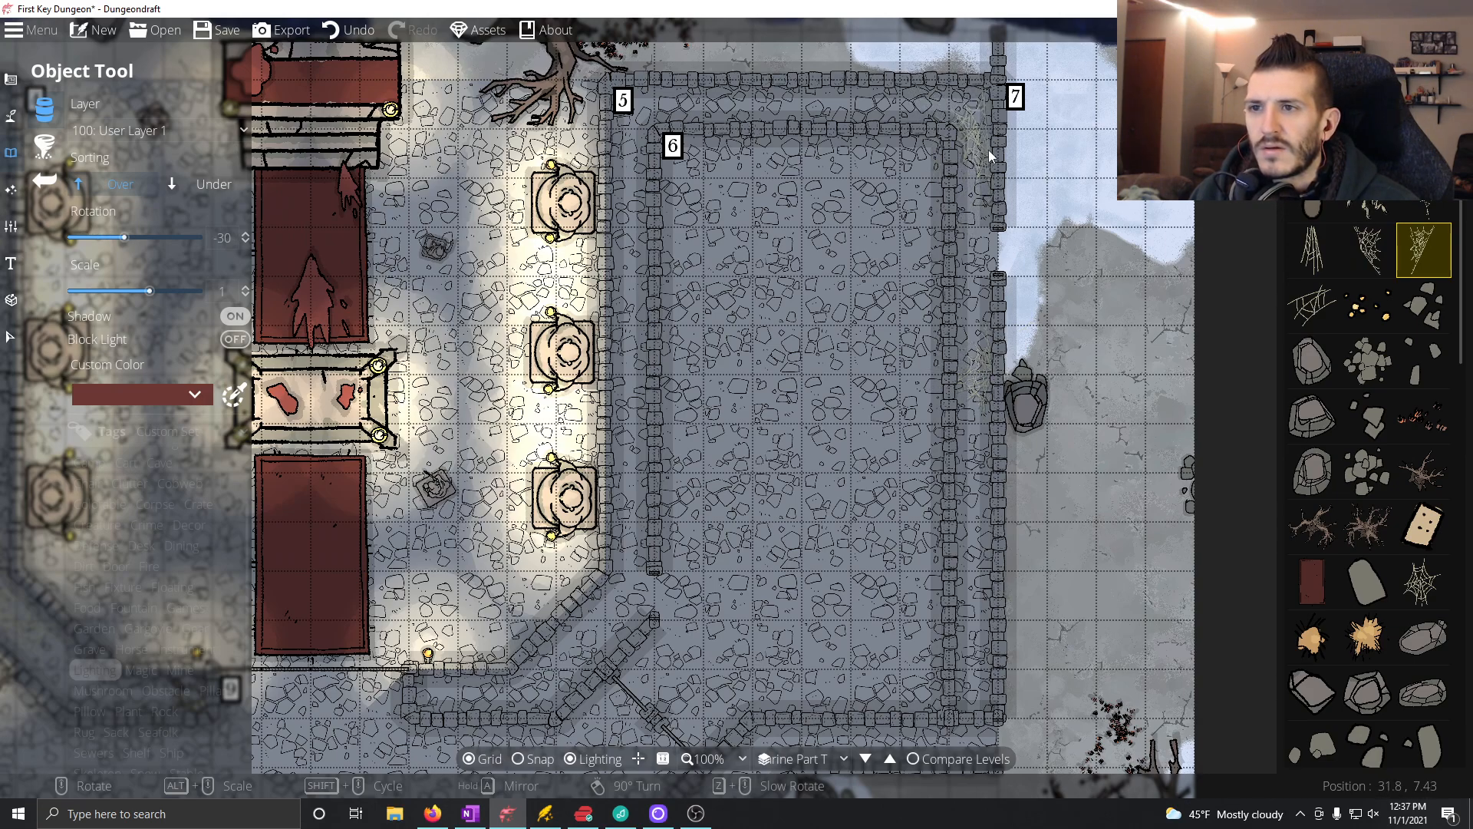
Step: Place Spiderweb 12 in the Room 5 corridor's northwest corner and Spiderweb 17 at 60° in the bend at its southwest end
{"action": "mouse_move", "coordinate": [1411, 528]}
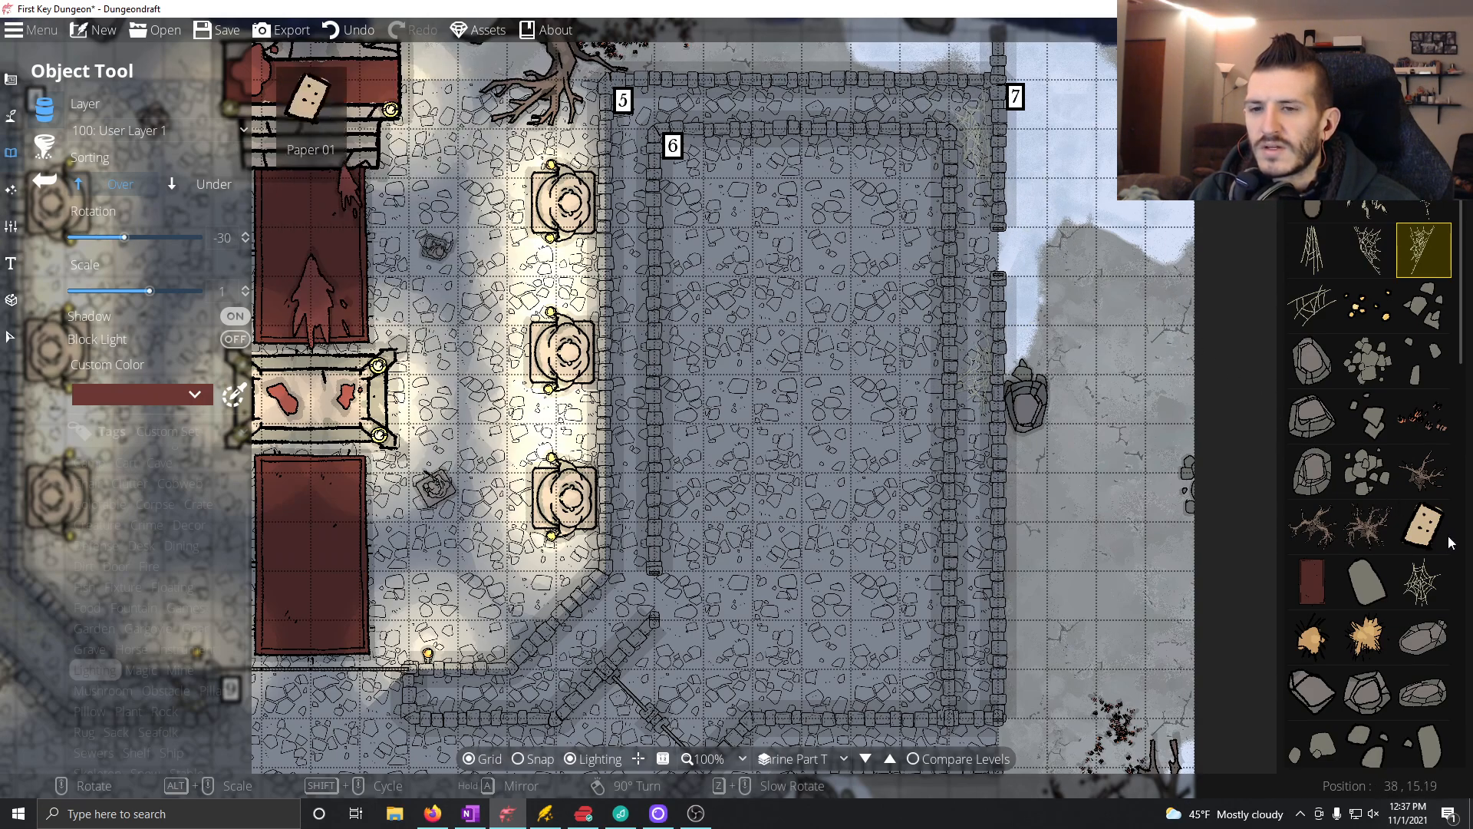
{"action": "left_click", "coordinate": [1423, 581]}
{"action": "left_click", "coordinate": [631, 120]}
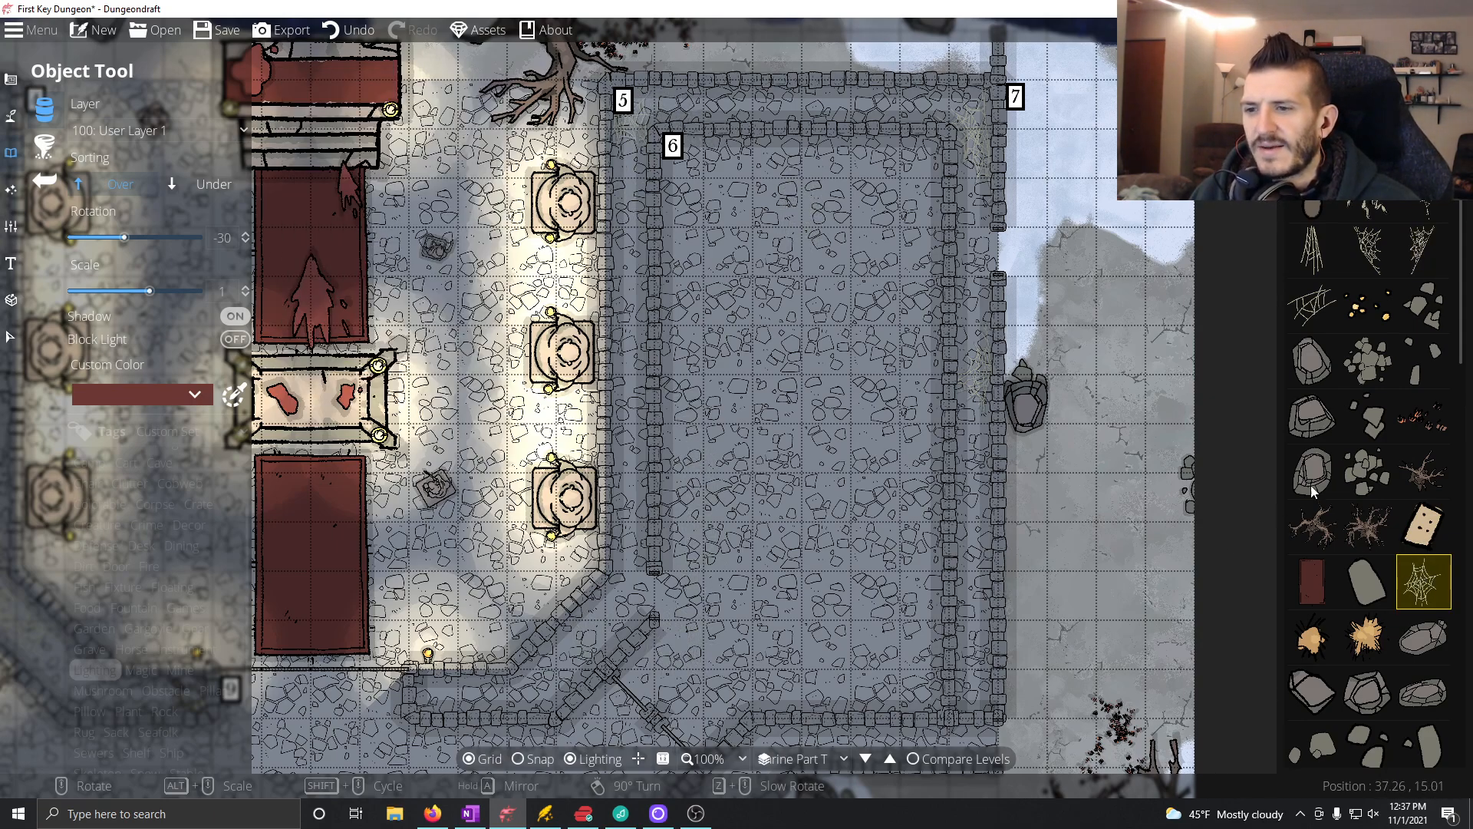
{"action": "mouse_move", "coordinate": [1336, 526]}
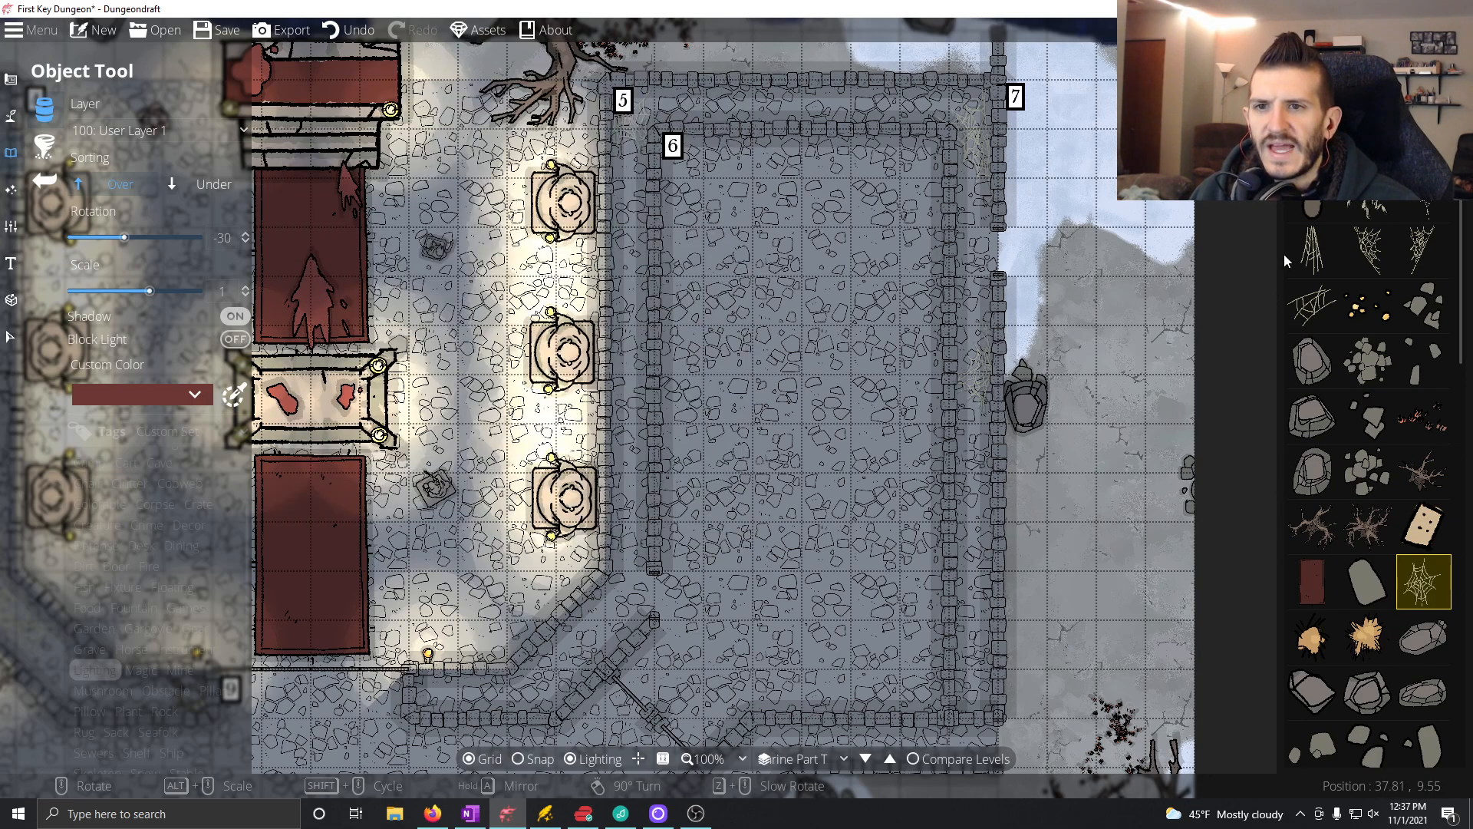
{"action": "mouse_move", "coordinate": [1427, 249]}
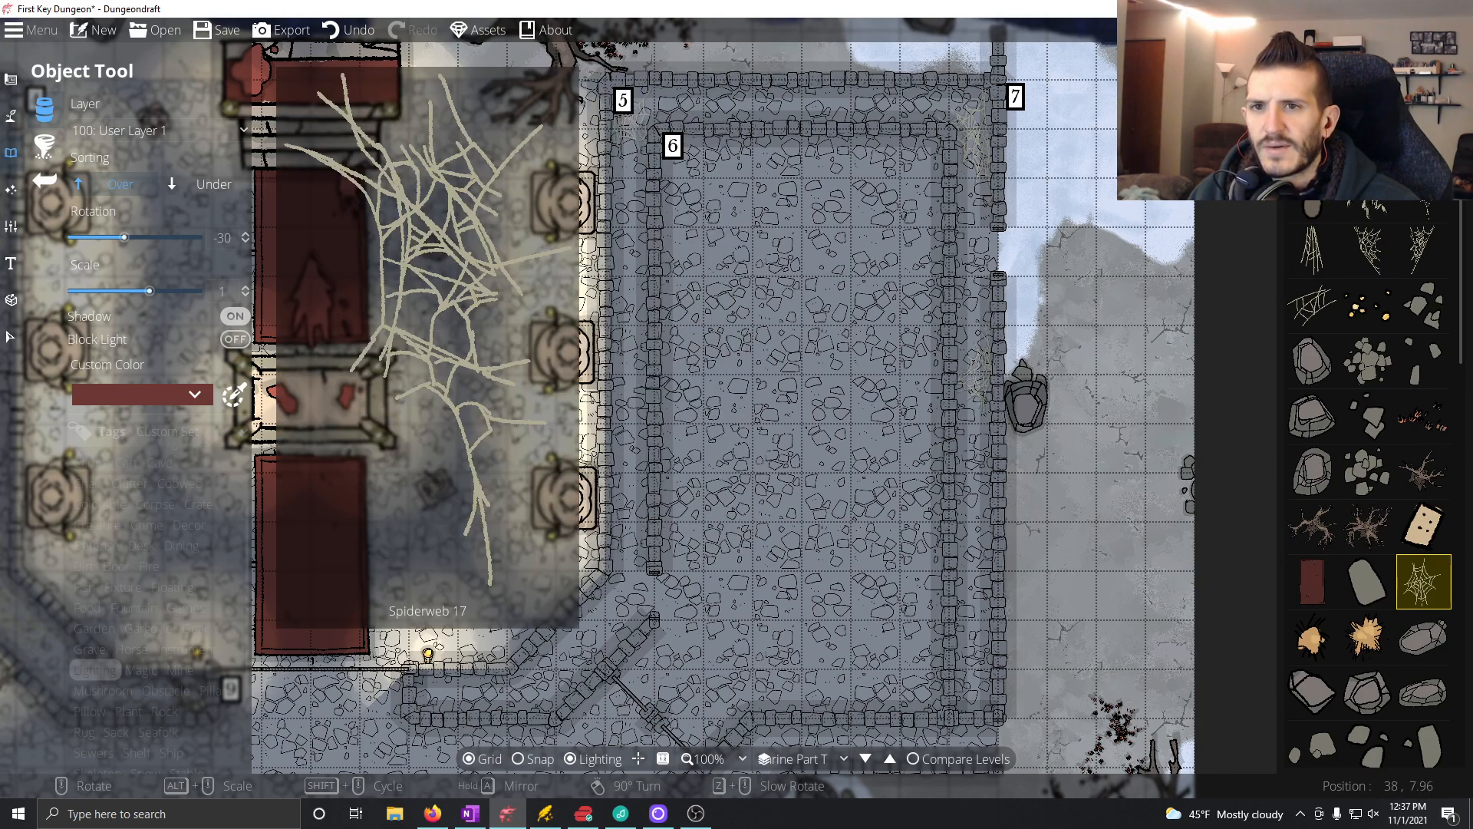
{"action": "left_click", "coordinate": [1424, 188]}
{"action": "scroll", "coordinate": [590, 640], "scroll_direction": "up", "scroll_amount": 6}
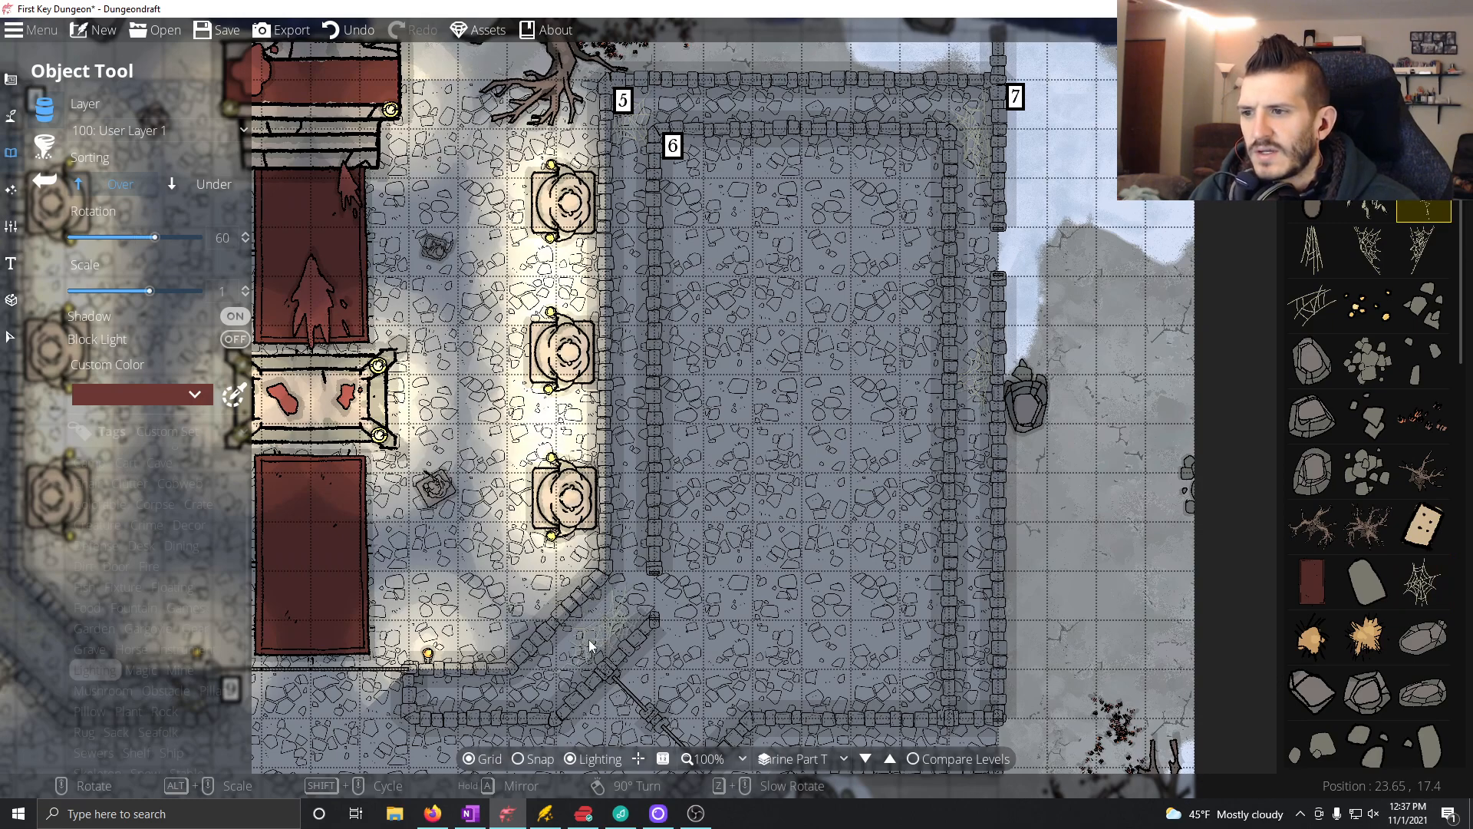
{"action": "left_click", "coordinate": [562, 641]}
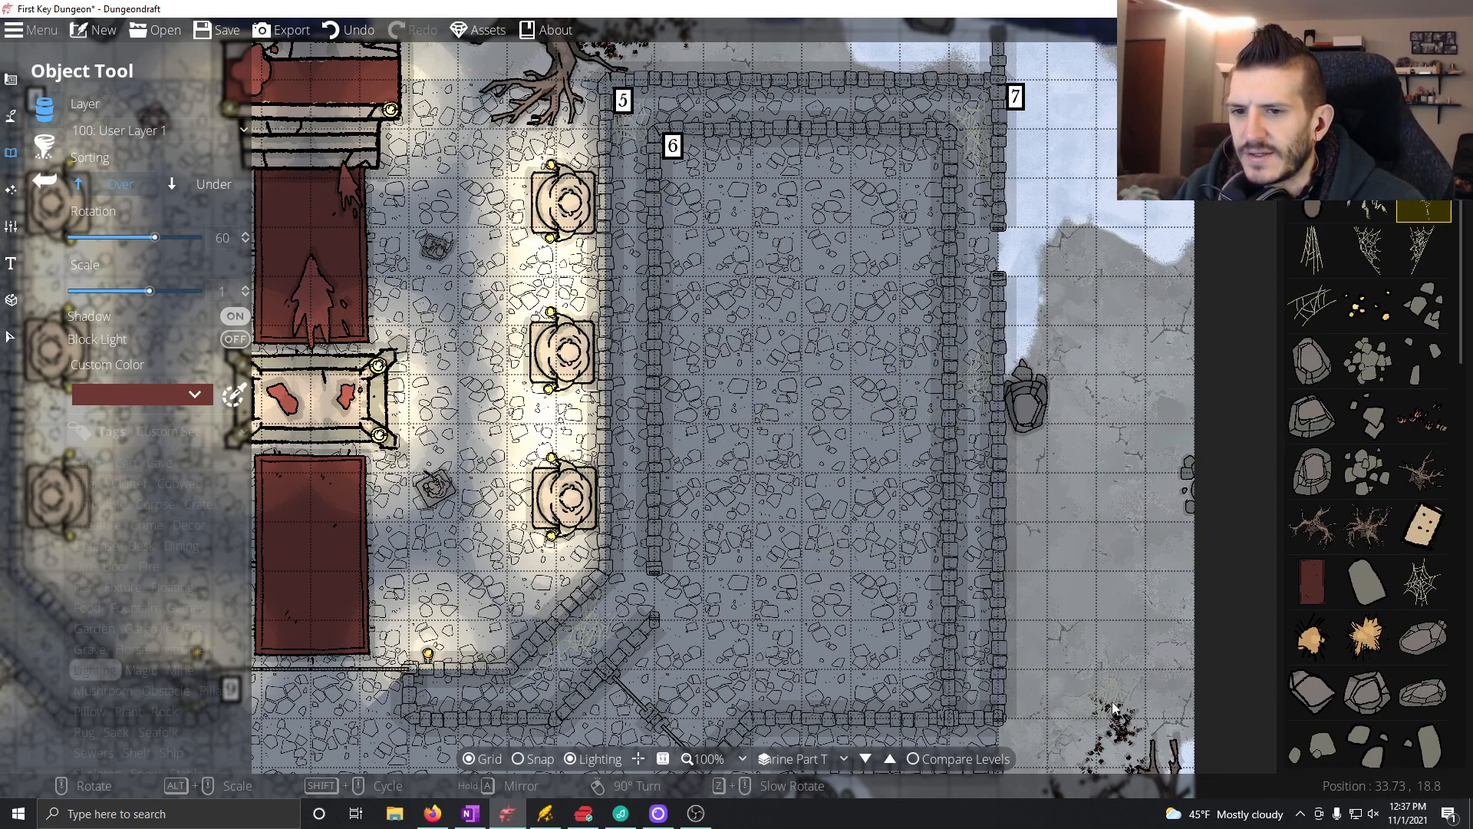
Step: Place the small tan dotted object in the southeast corner of the Room 5 corridor
{"action": "mouse_move", "coordinate": [1421, 499]}
{"action": "left_click", "coordinate": [1423, 525]}
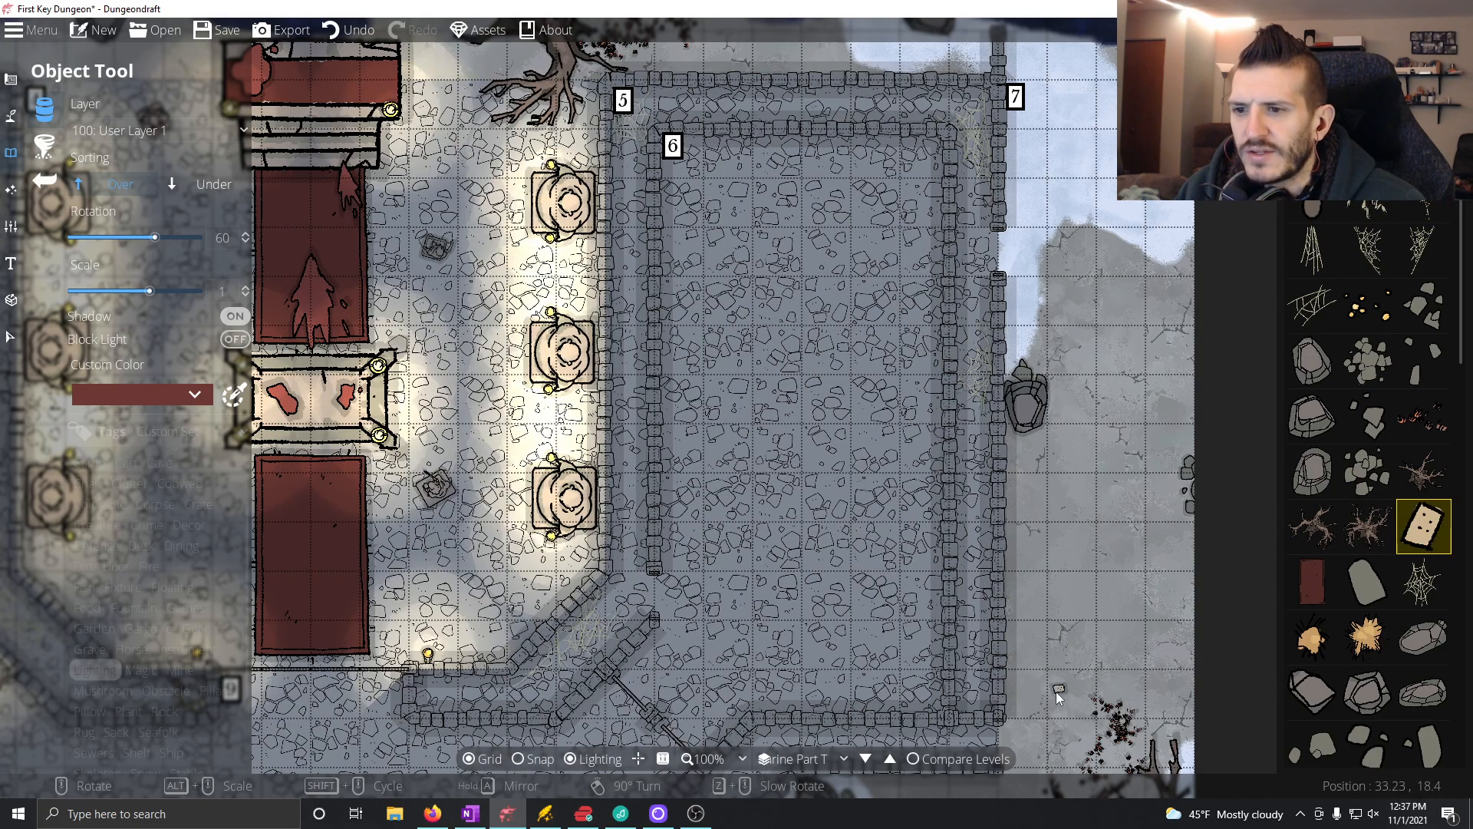
{"action": "left_click", "coordinate": [970, 709]}
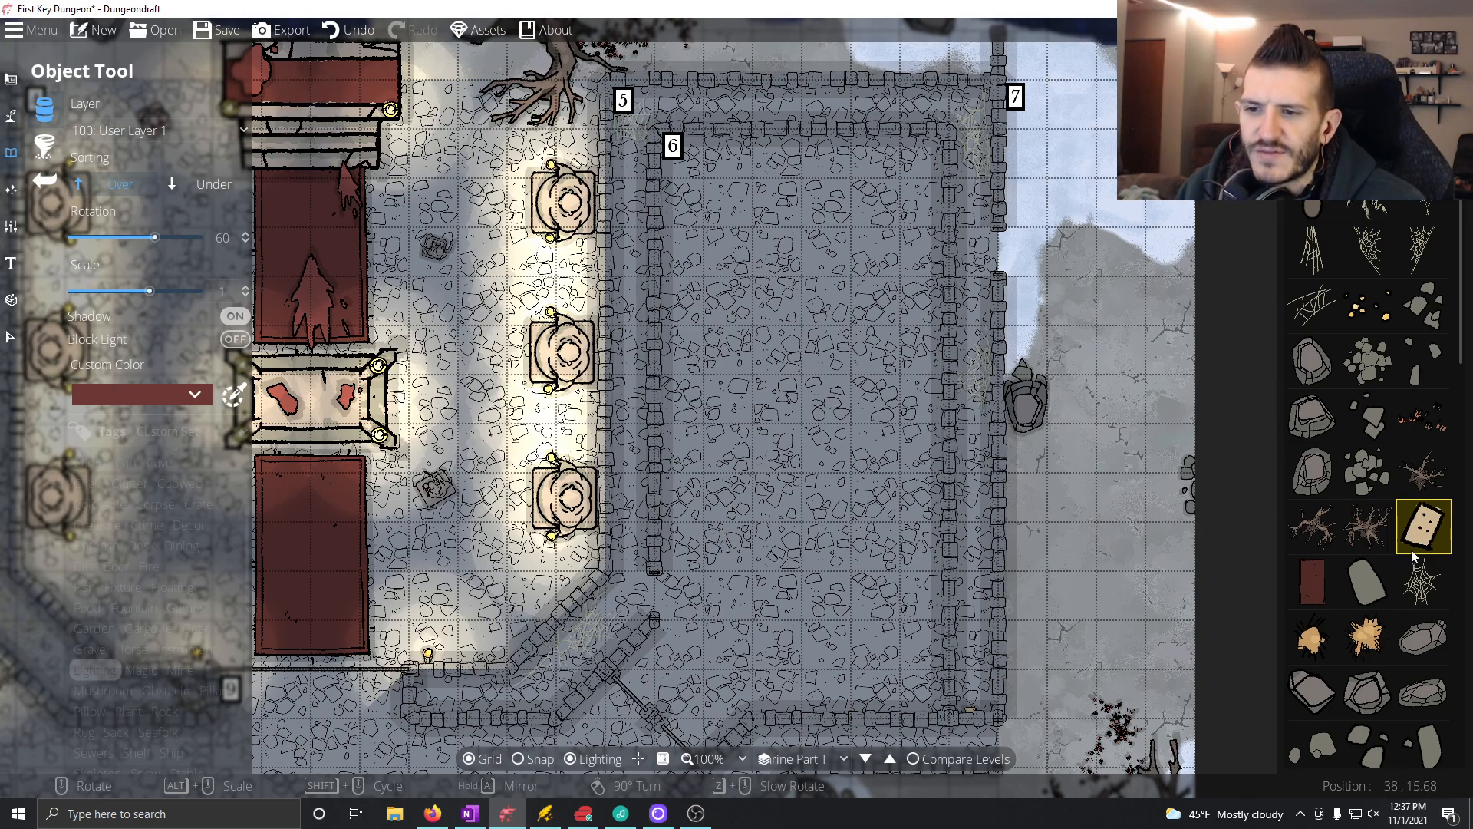
{"action": "mouse_move", "coordinate": [1365, 635]}
{"action": "scroll", "coordinate": [1366, 634], "scroll_direction": "down", "scroll_amount": 5}
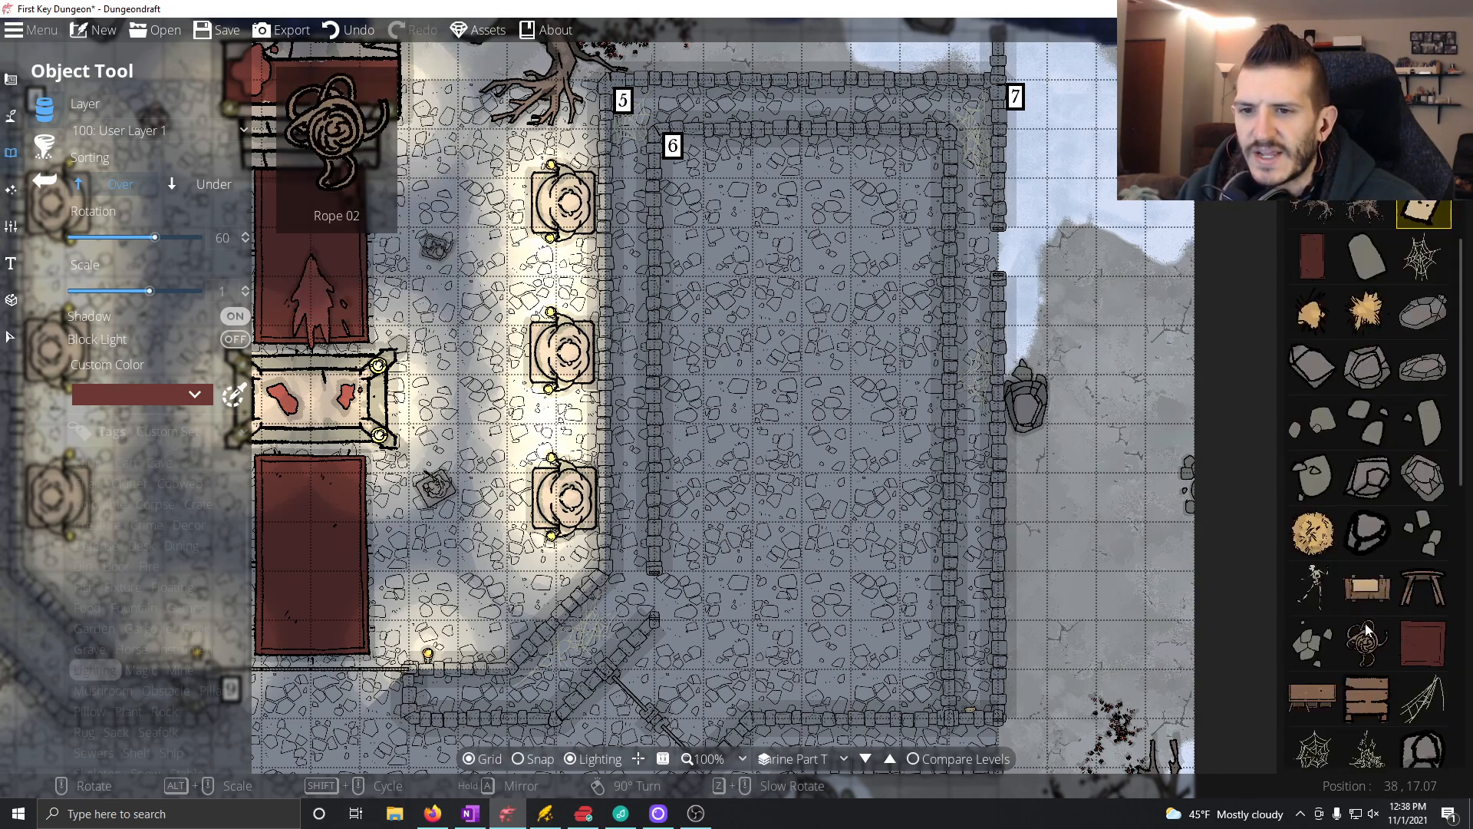
{"action": "scroll", "coordinate": [1366, 629], "scroll_direction": "down", "scroll_amount": 1}
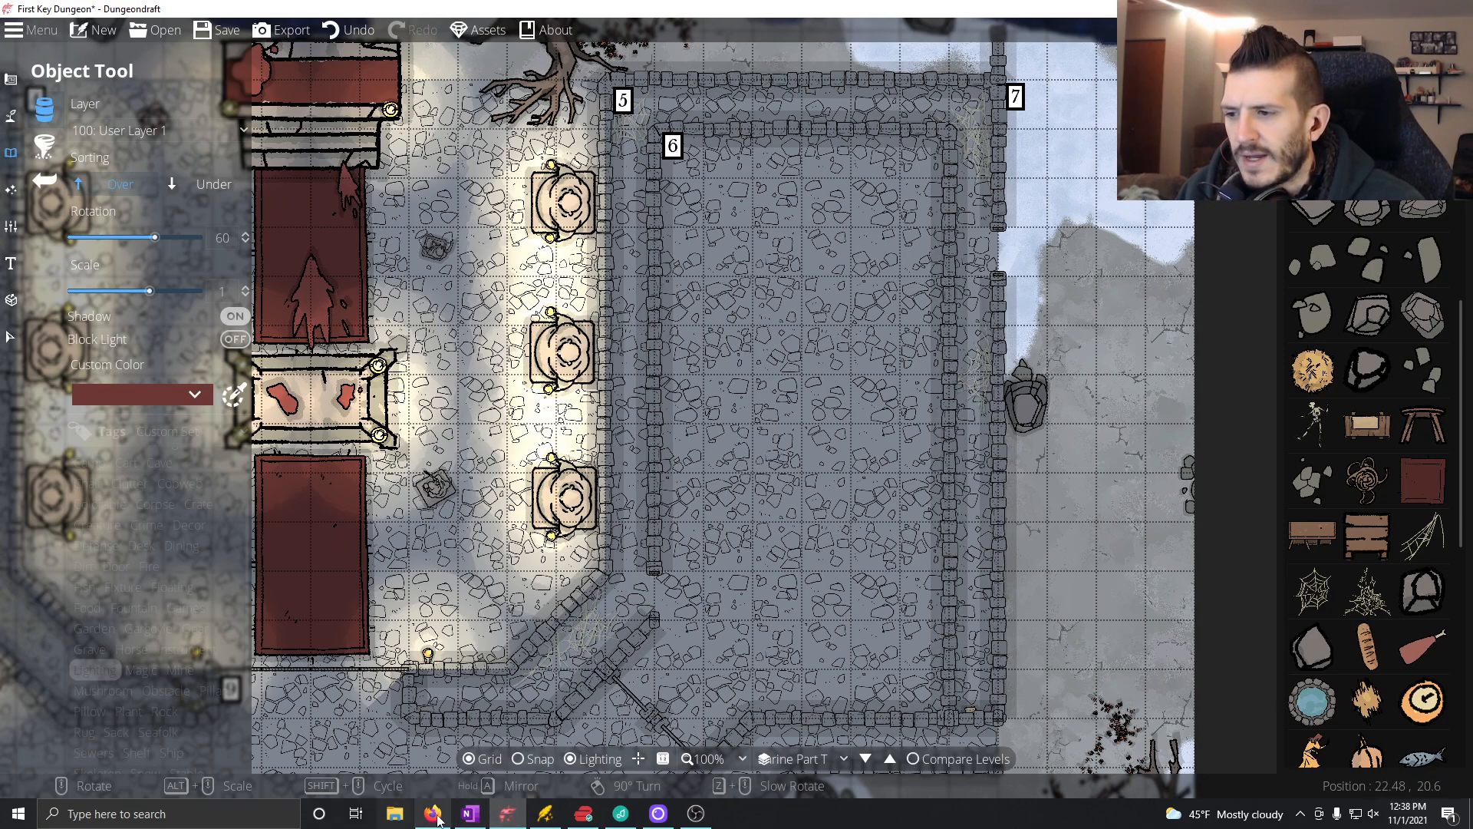
Step: In OneNote's Trap bullet, write "As you enter this segment of wall, you hate the dark as much as the last time you were inside these walls"
{"action": "left_click", "coordinate": [470, 813]}
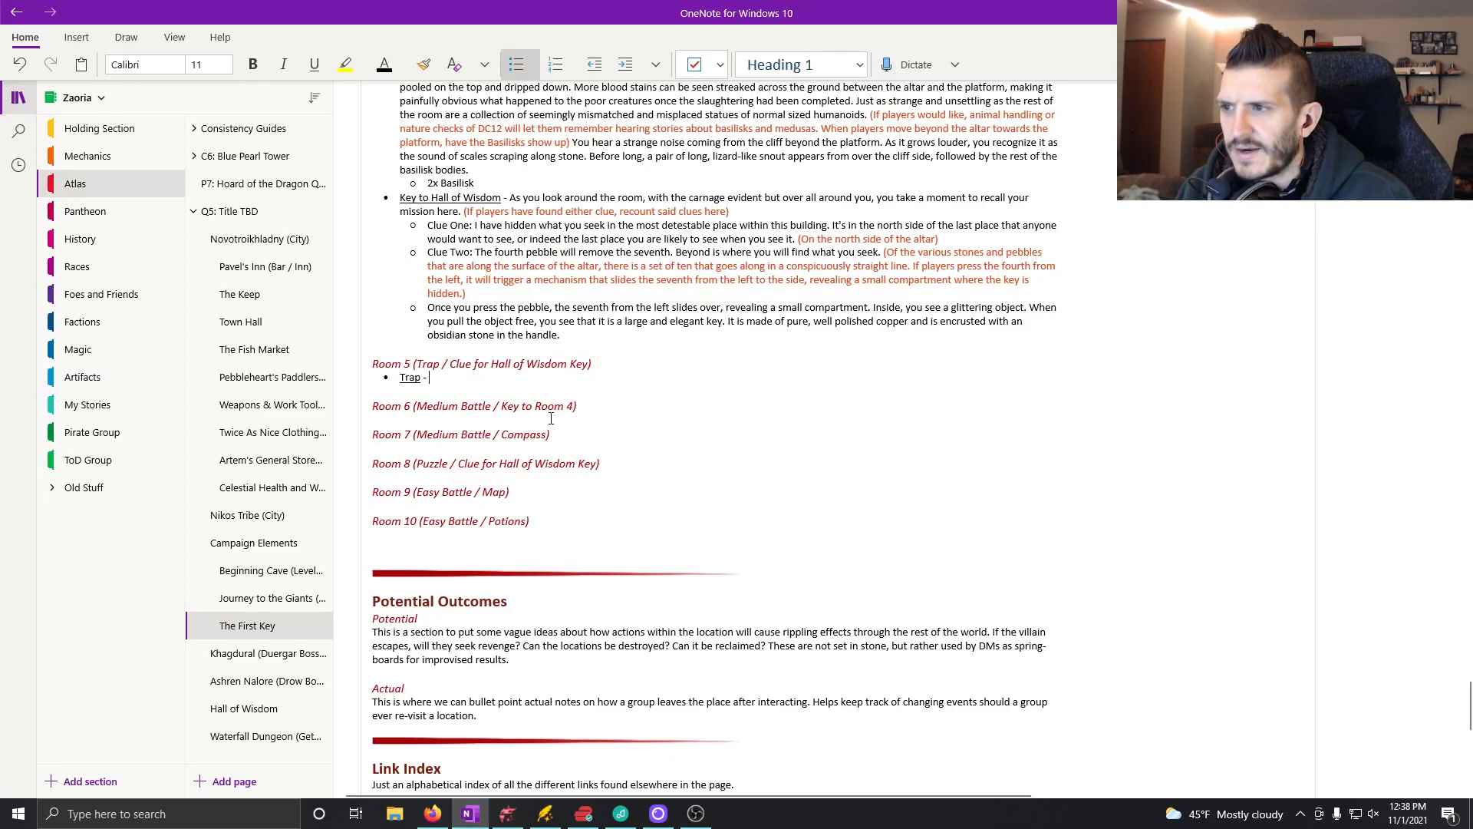
{"action": "type", "text": "As you en"}
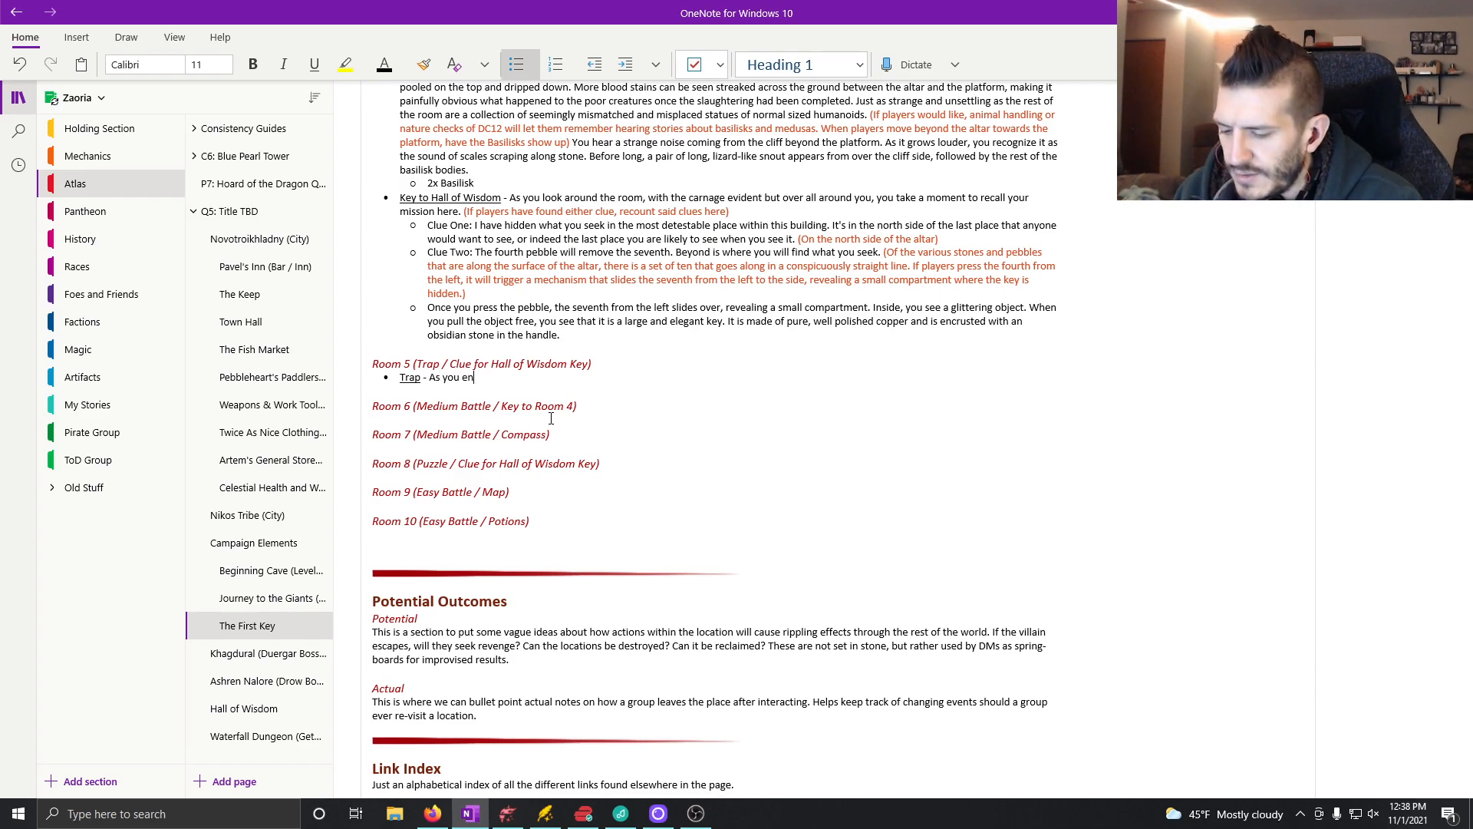
{"action": "type", "text": "ter this segment of wall, you"}
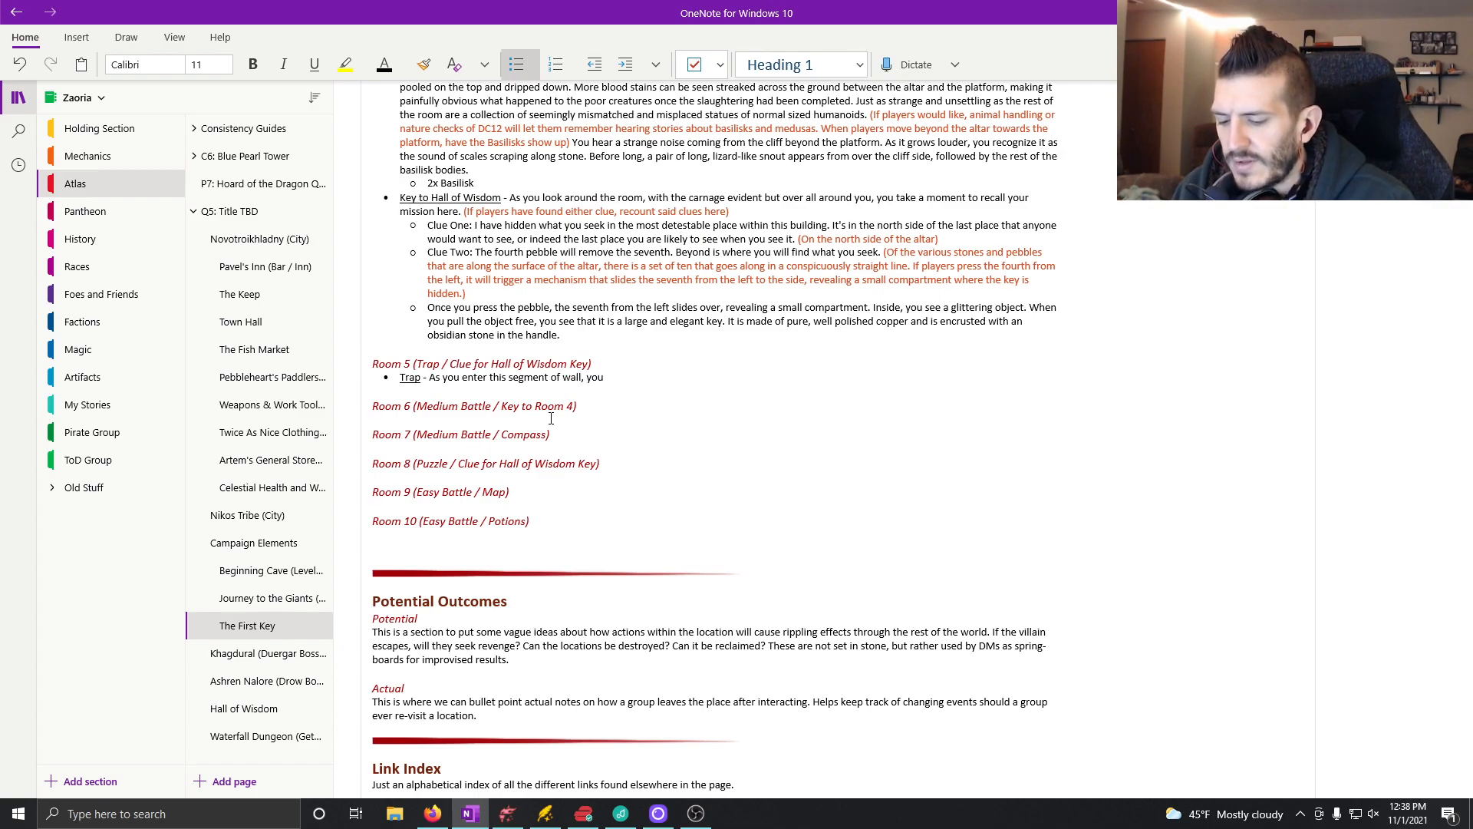
{"action": "type", "text": " hate the "}
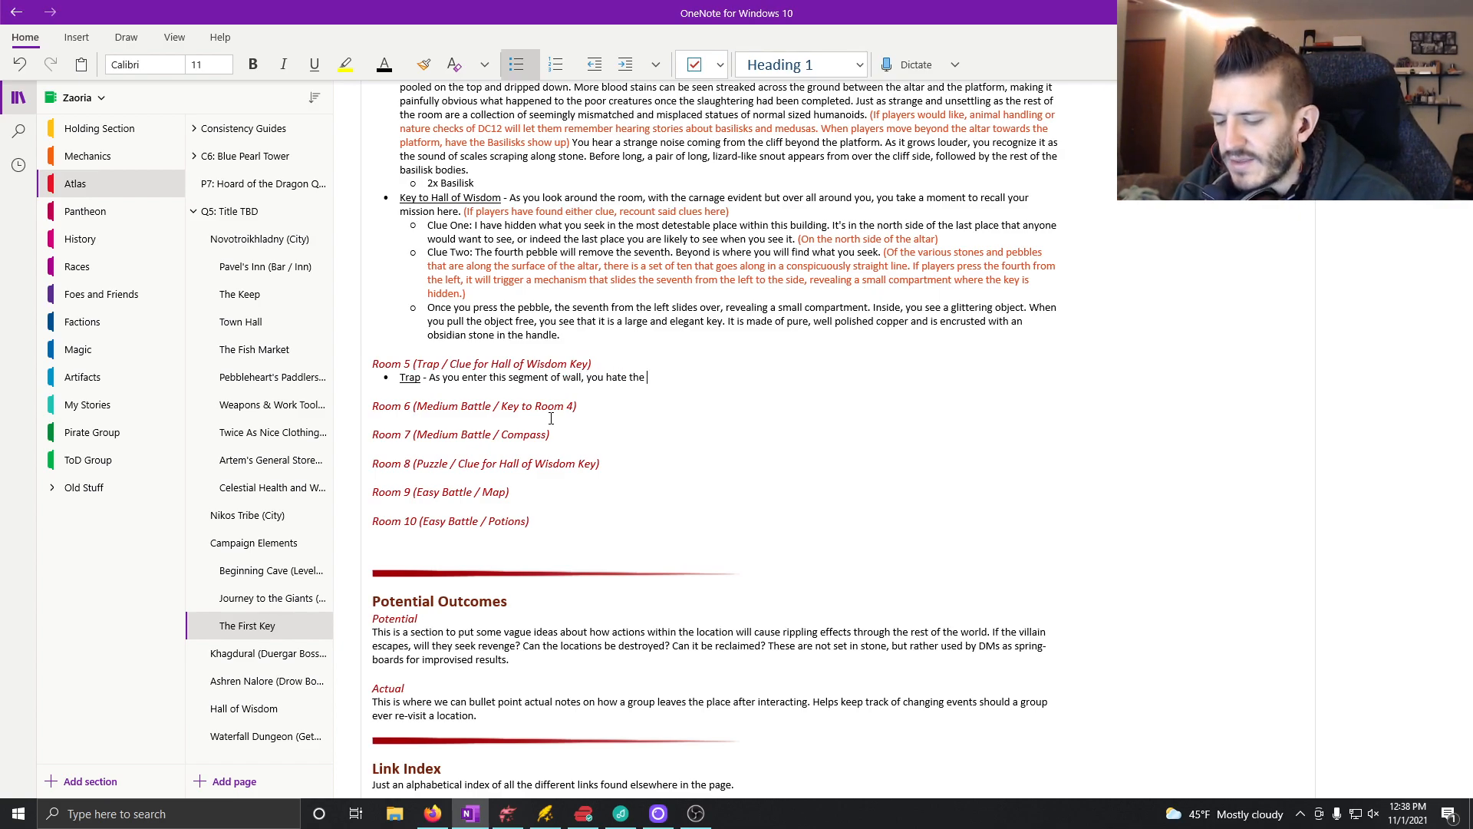
{"action": "type", "text": "dark as much as the last time"}
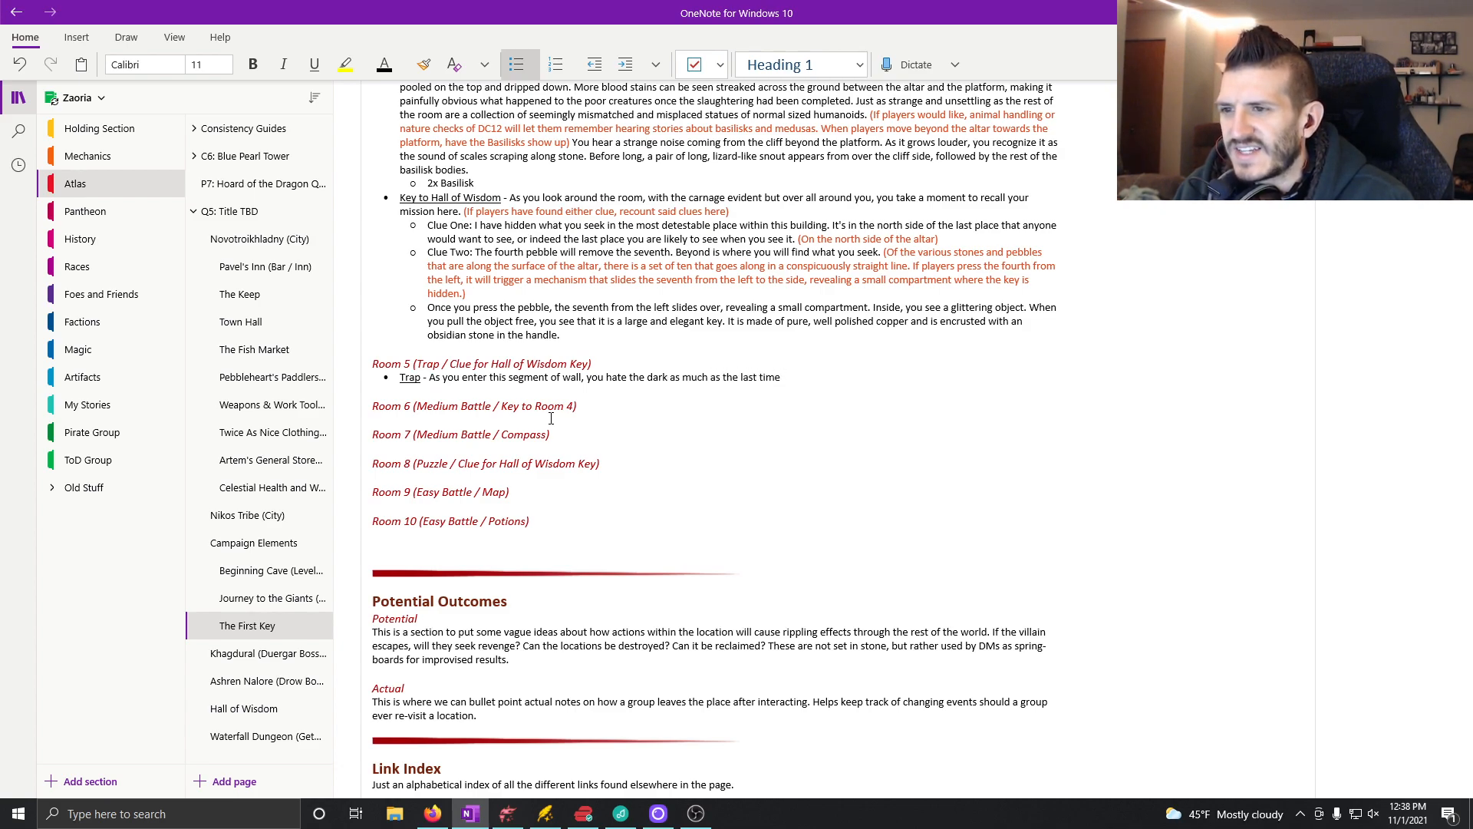
{"action": "type", "text": " you were inside "}
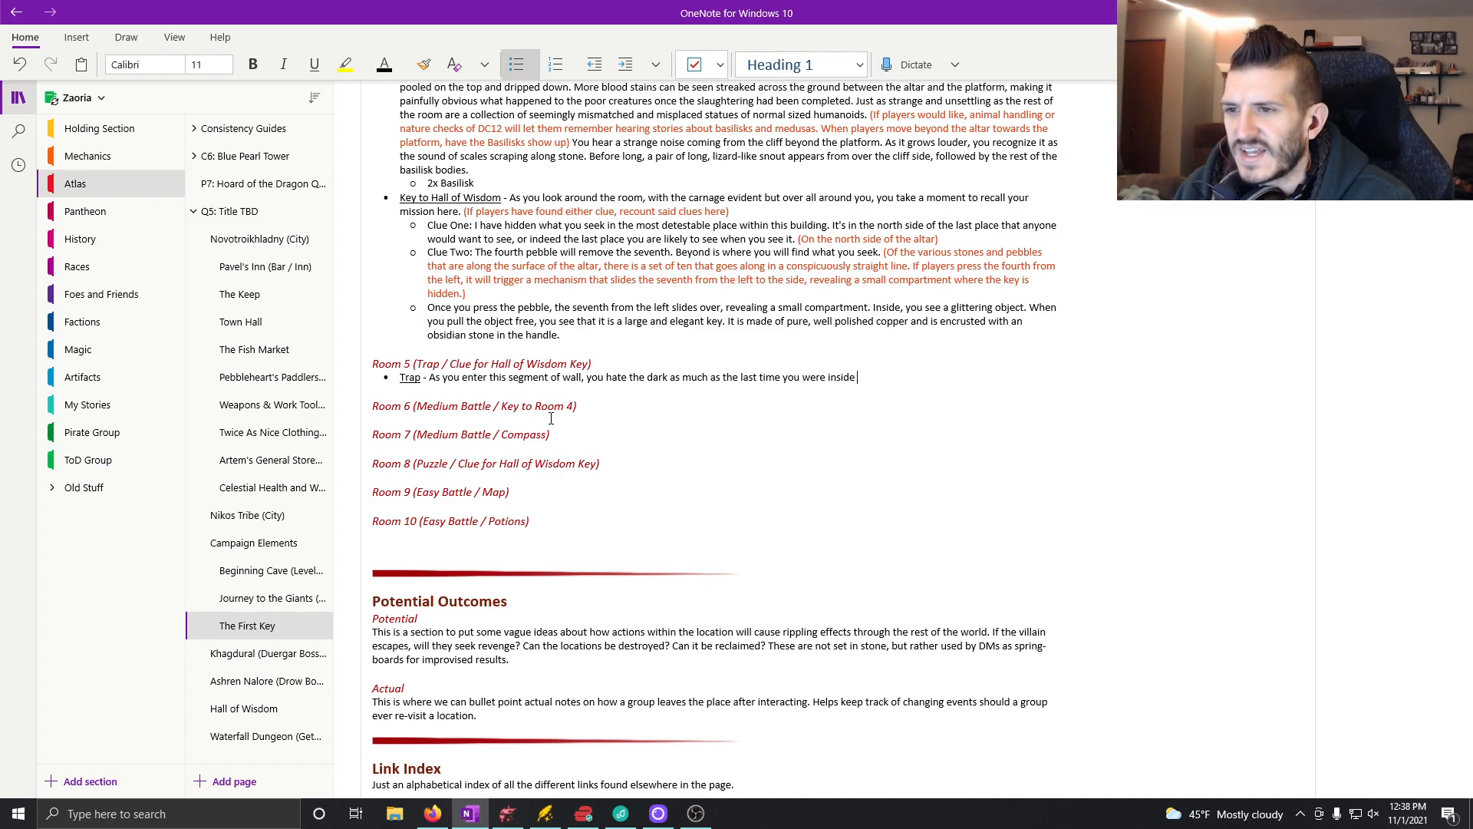
{"action": "type", "text": "these walls, but you do appreciate"}
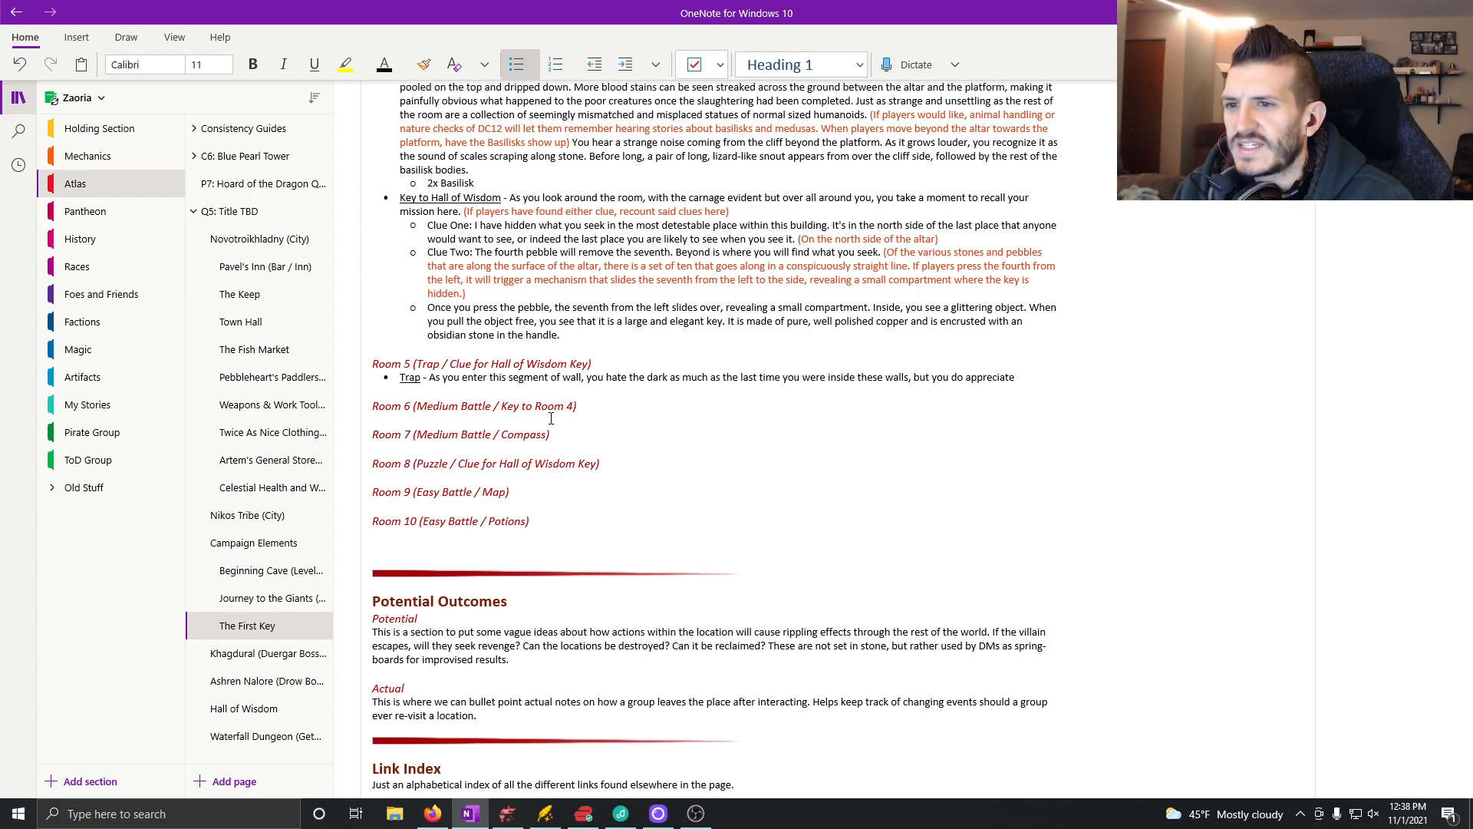
{"action": "type", "text": " leaving behind the"}
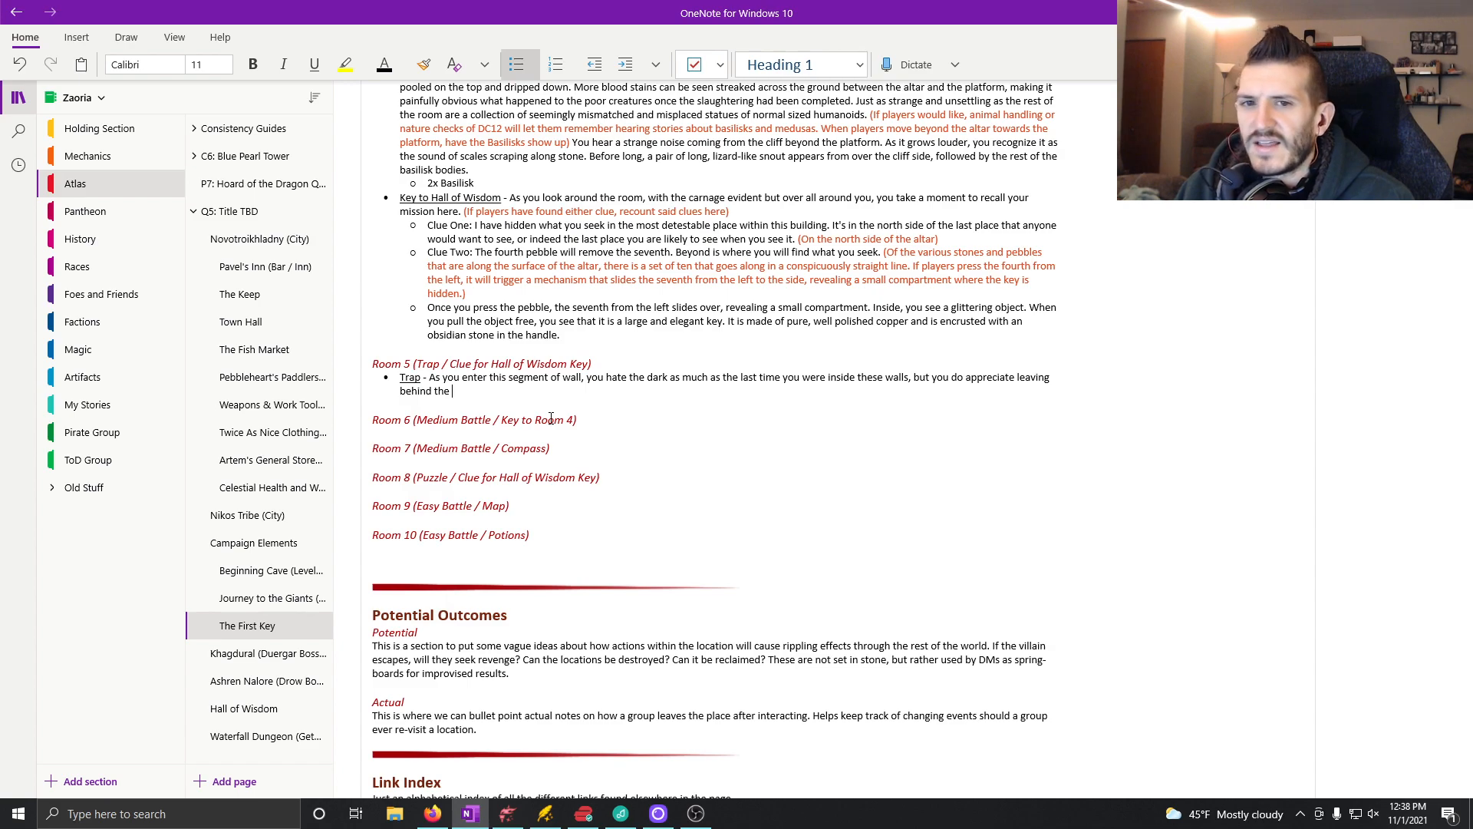
{"action": "type", "text": " cold wints that run u"}
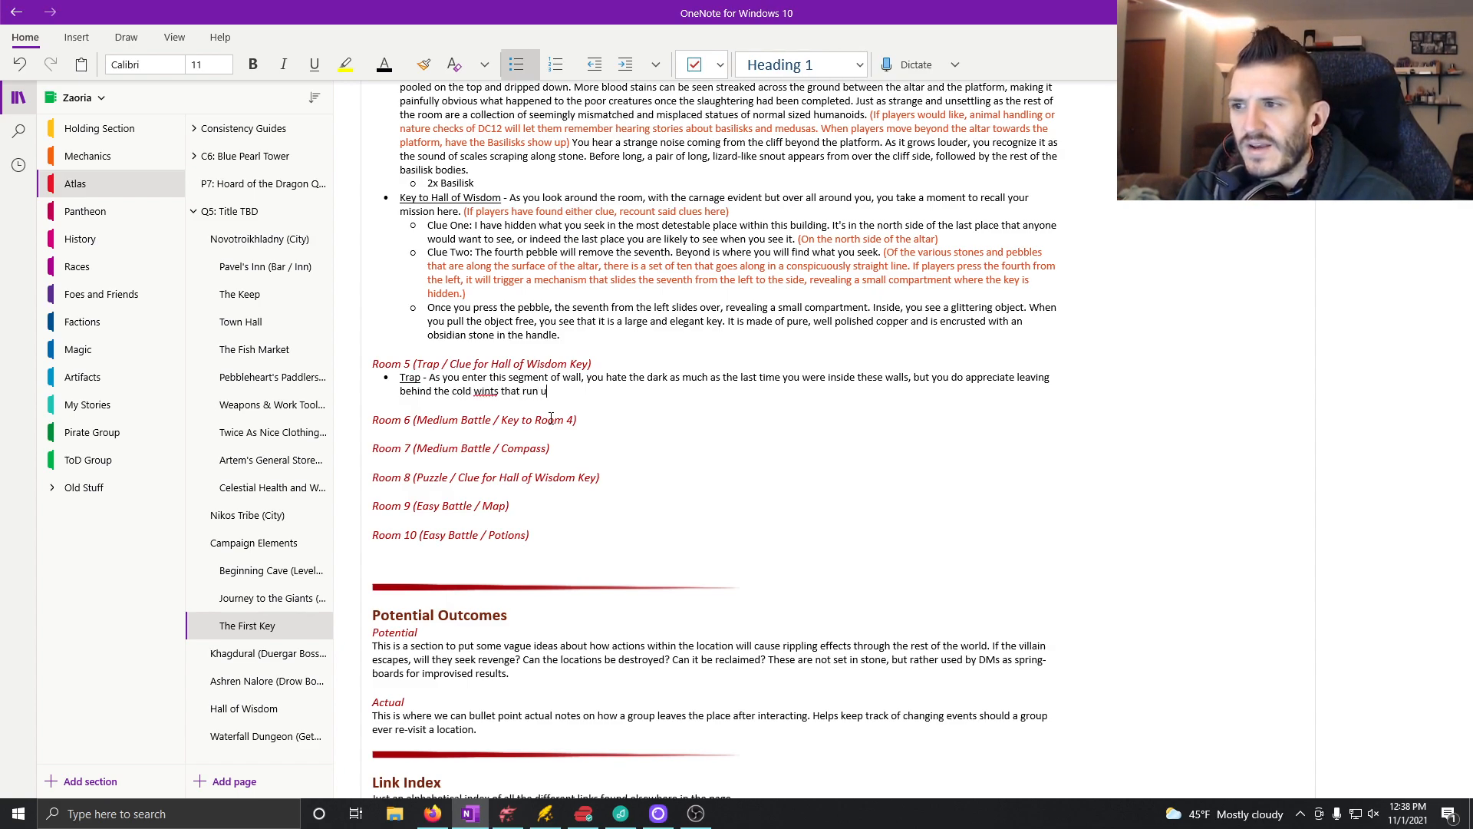
{"action": "type", "text": "p"}
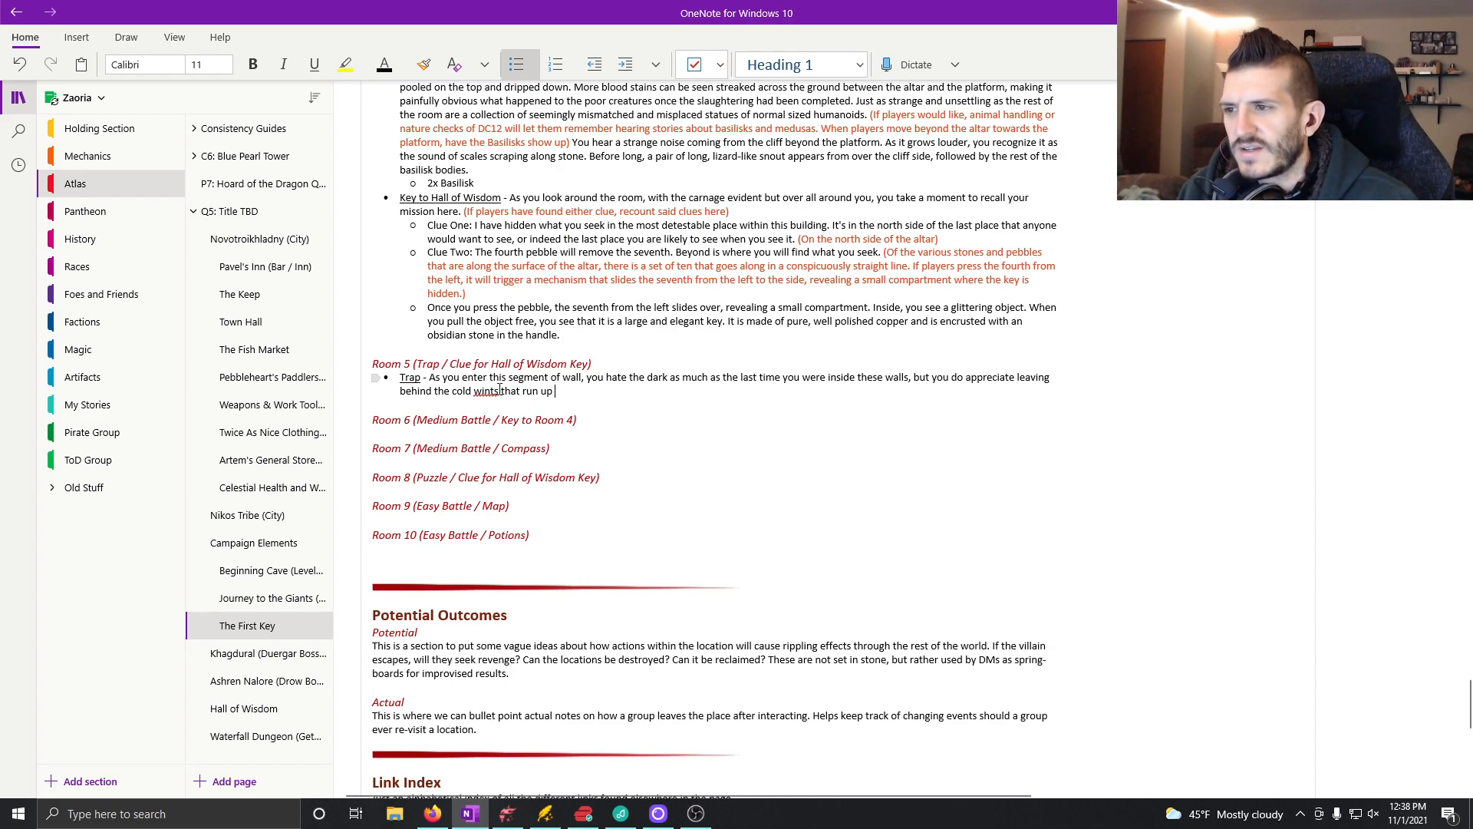
Step: Continue the Trap sentence with ", but you do appreciate leaving behind the cold winds that run up the cliffside."
{"action": "key", "text": "BackSpace"}
{"action": "type", "text": "d"}
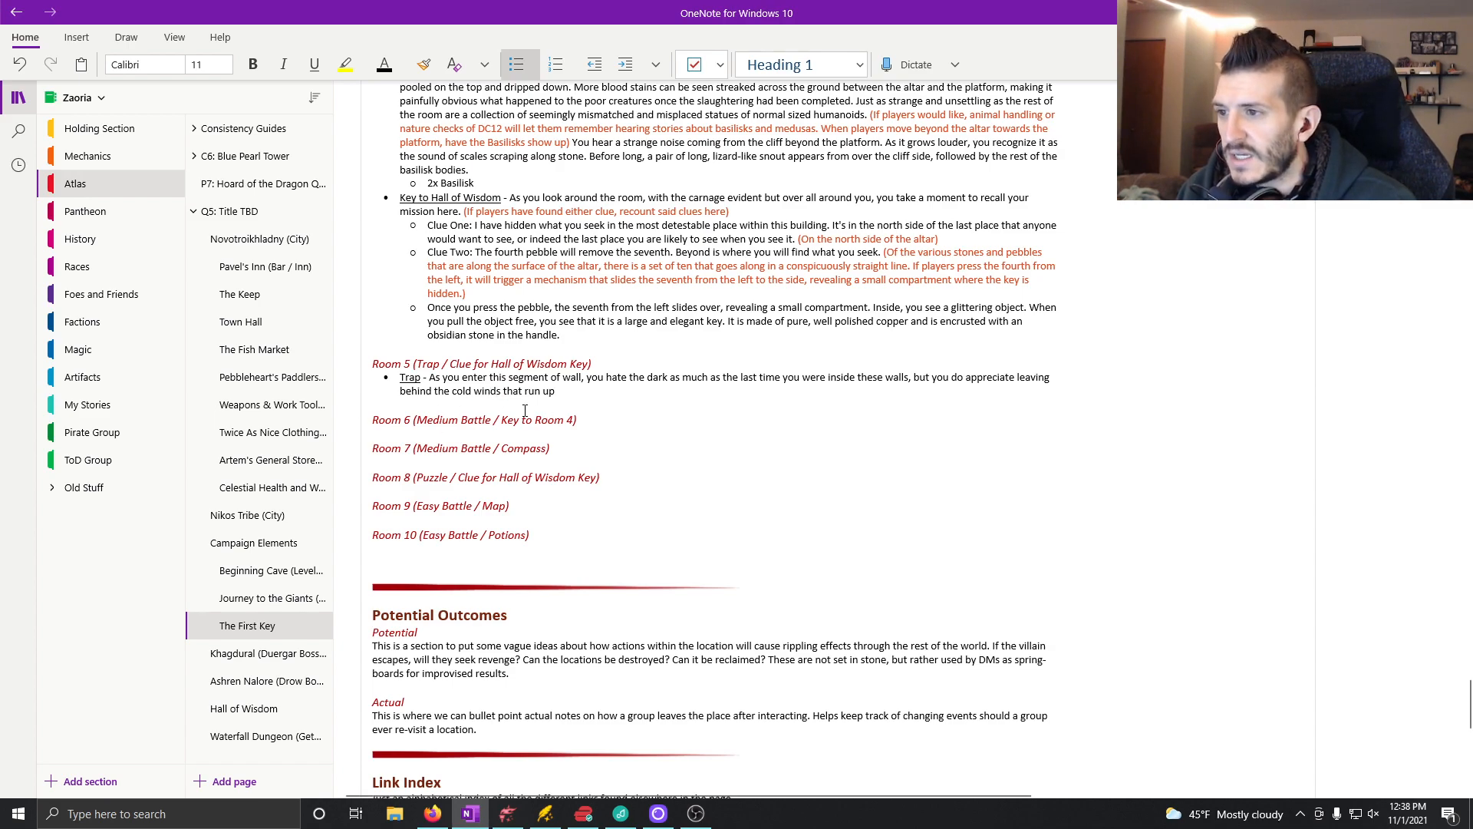
{"action": "left_click", "coordinate": [577, 392]}
{"action": "type", "text": "the"}
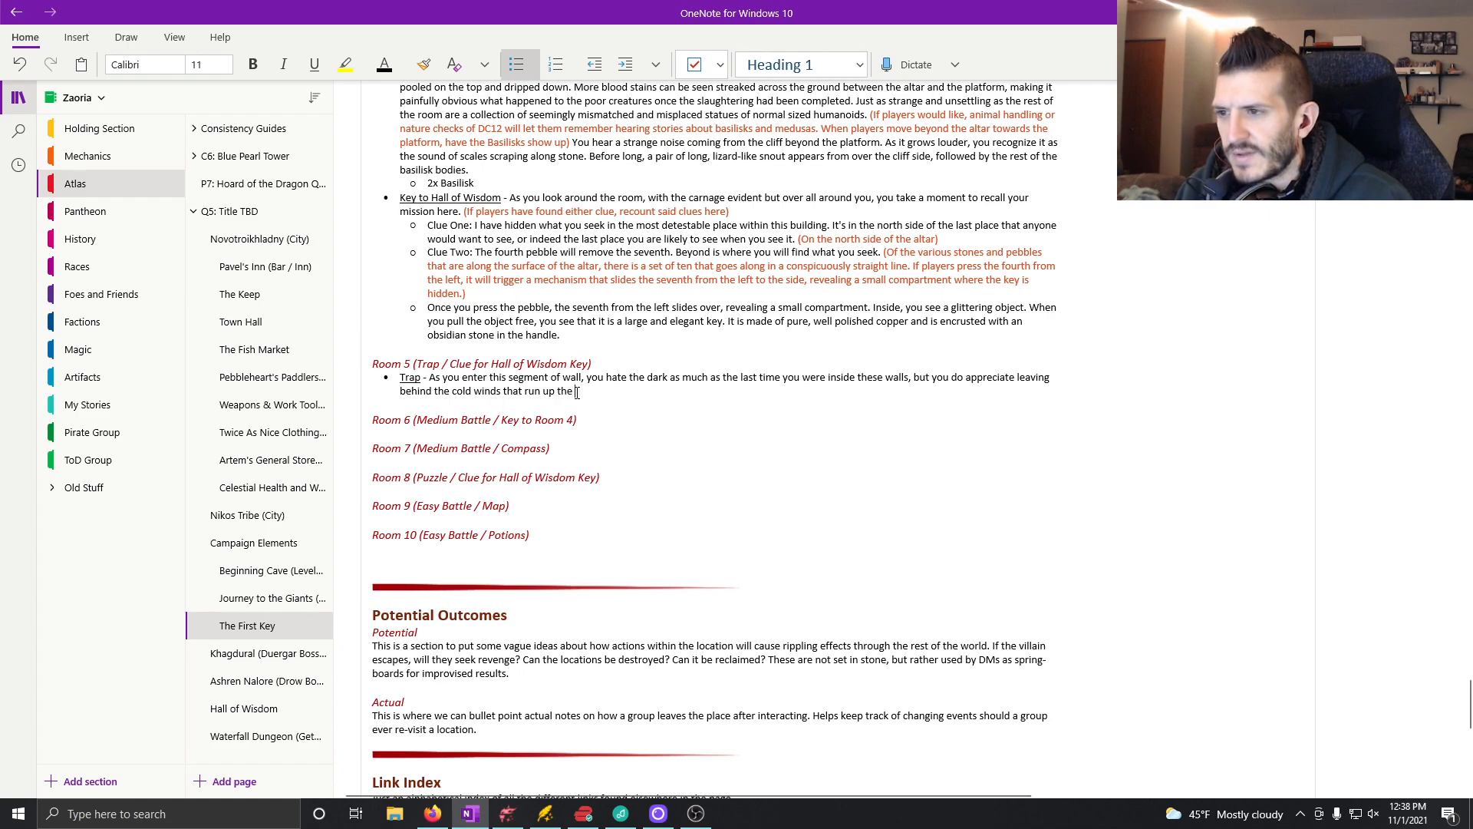
{"action": "type", "text": " cliffside. ("}
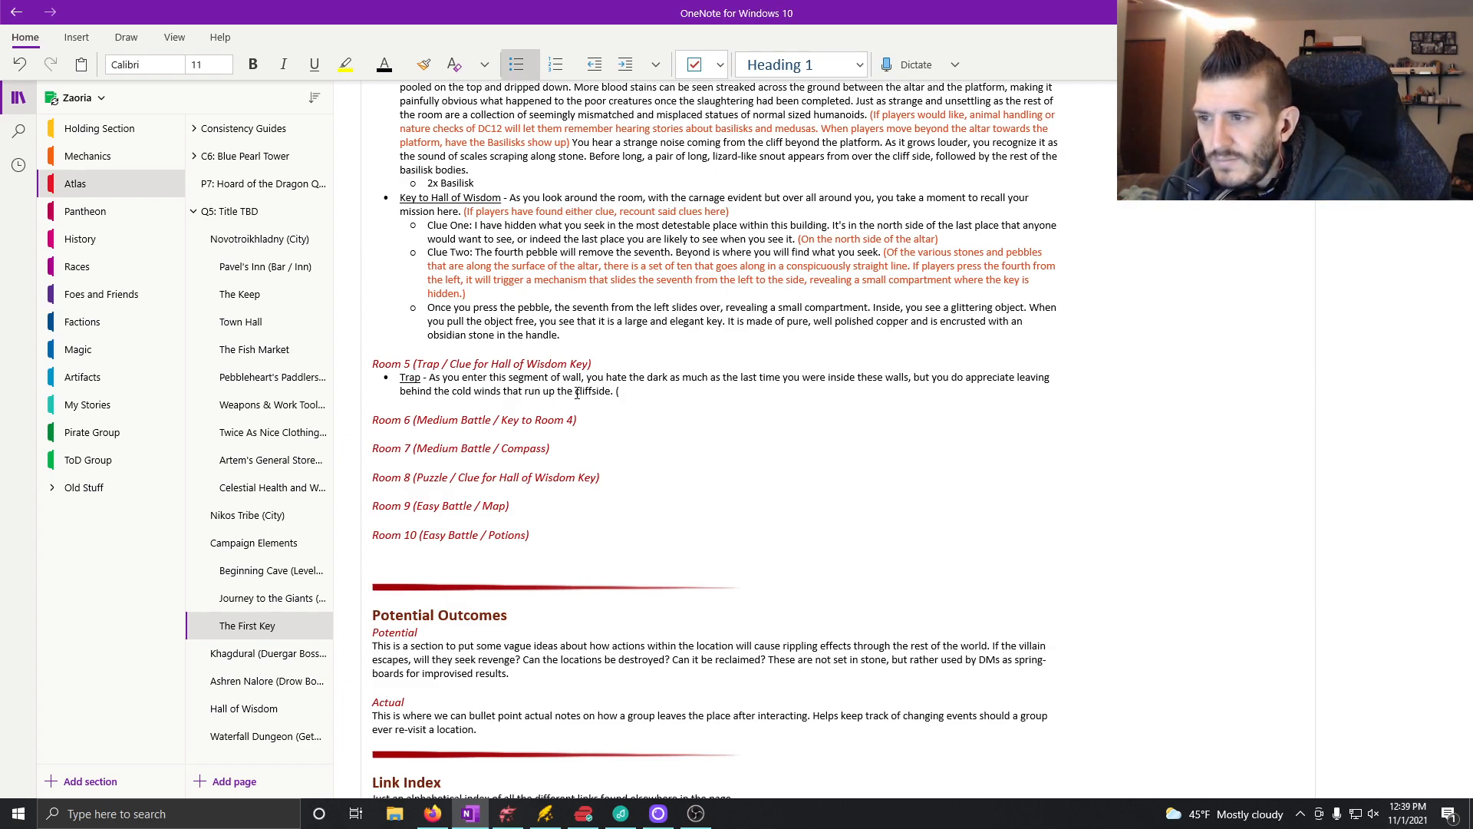
{"action": "type", "text": "Perceptions"}
{"action": "key", "text": "BackSpace"}
{"action": "key", "text": "BackSpace"}
{"action": "key", "text": "BackSpace"}
{"action": "key", "text": "BackSpace"}
{"action": "key", "text": "BackSpace"}
{"action": "key", "text": "BackSpace"}
{"action": "key", "text": "BackSpace"}
{"action": "key", "text": "BackSpace"}
{"action": "key", "text": "BackSpace"}
{"action": "key", "text": "BackSpace"}
{"action": "key", "text": "BackSpace"}
{"action": "key", "text": "BackSpace"}
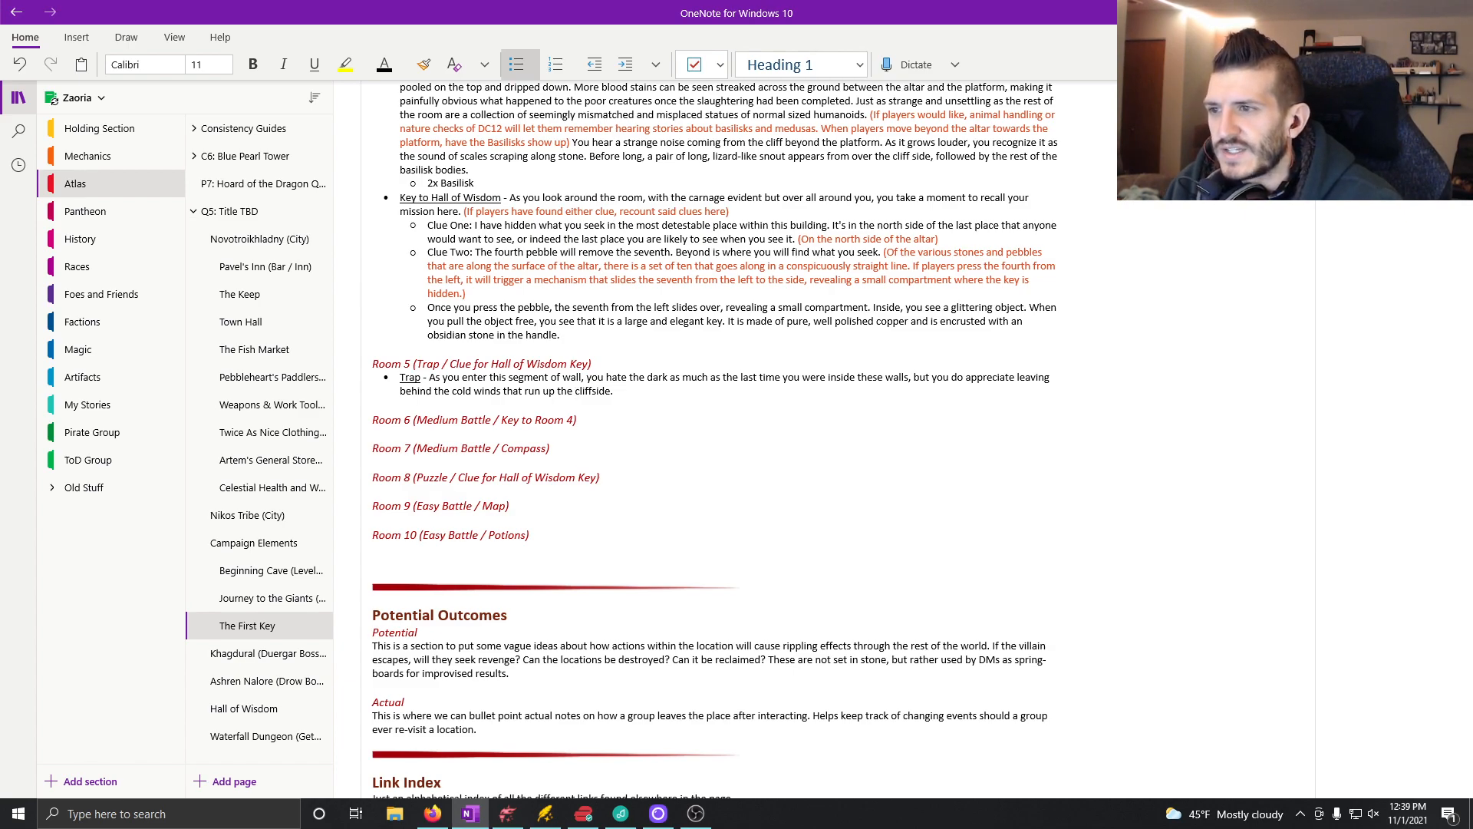
Step: Set the text colour at the end of the Room 5 Trap bullet to the orange-red theme colour
{"action": "left_click", "coordinate": [656, 64]}
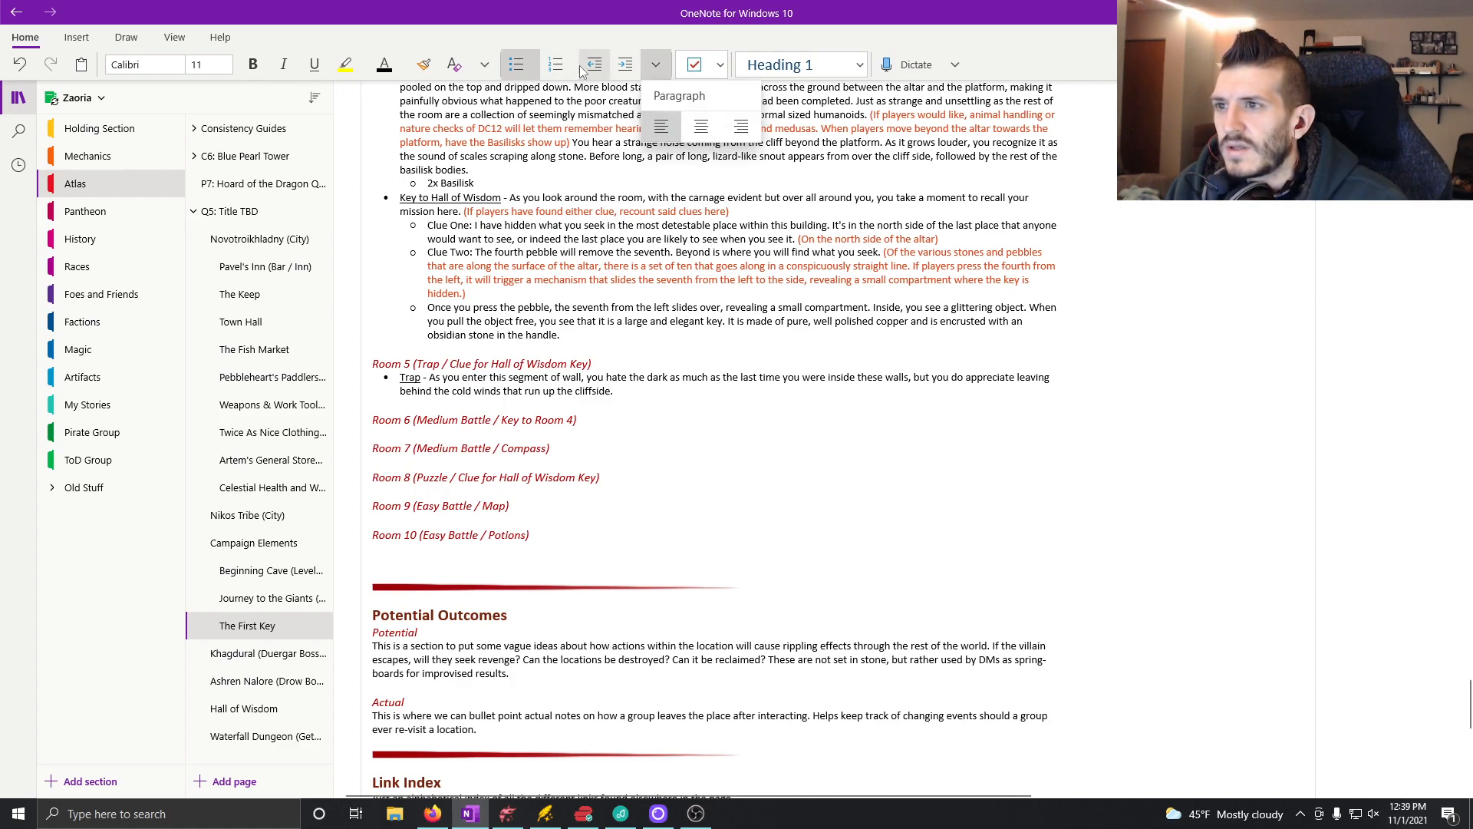
{"action": "left_click", "coordinate": [385, 64]}
{"action": "left_click", "coordinate": [385, 64]}
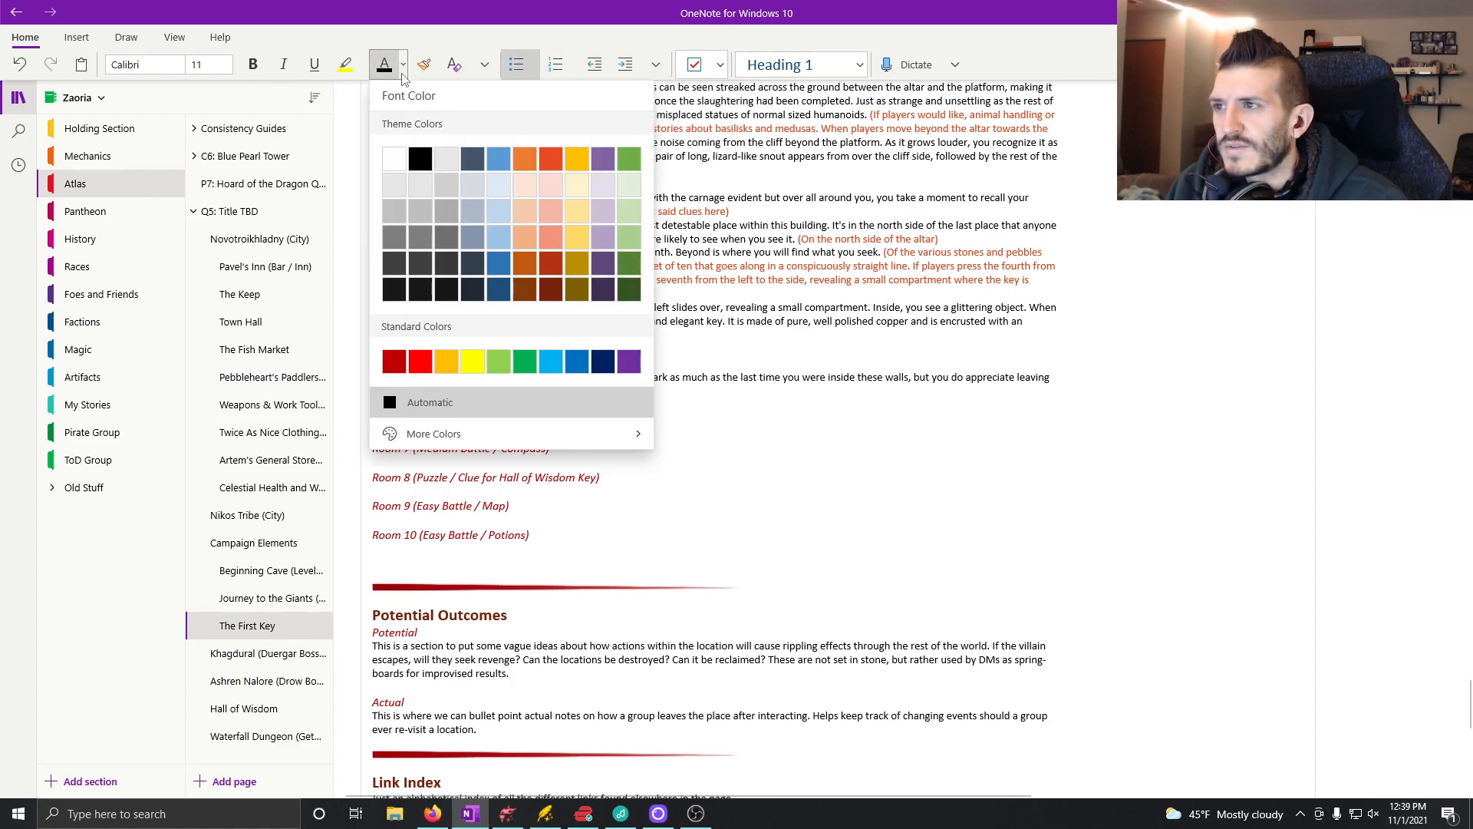
{"action": "left_click", "coordinate": [551, 158]}
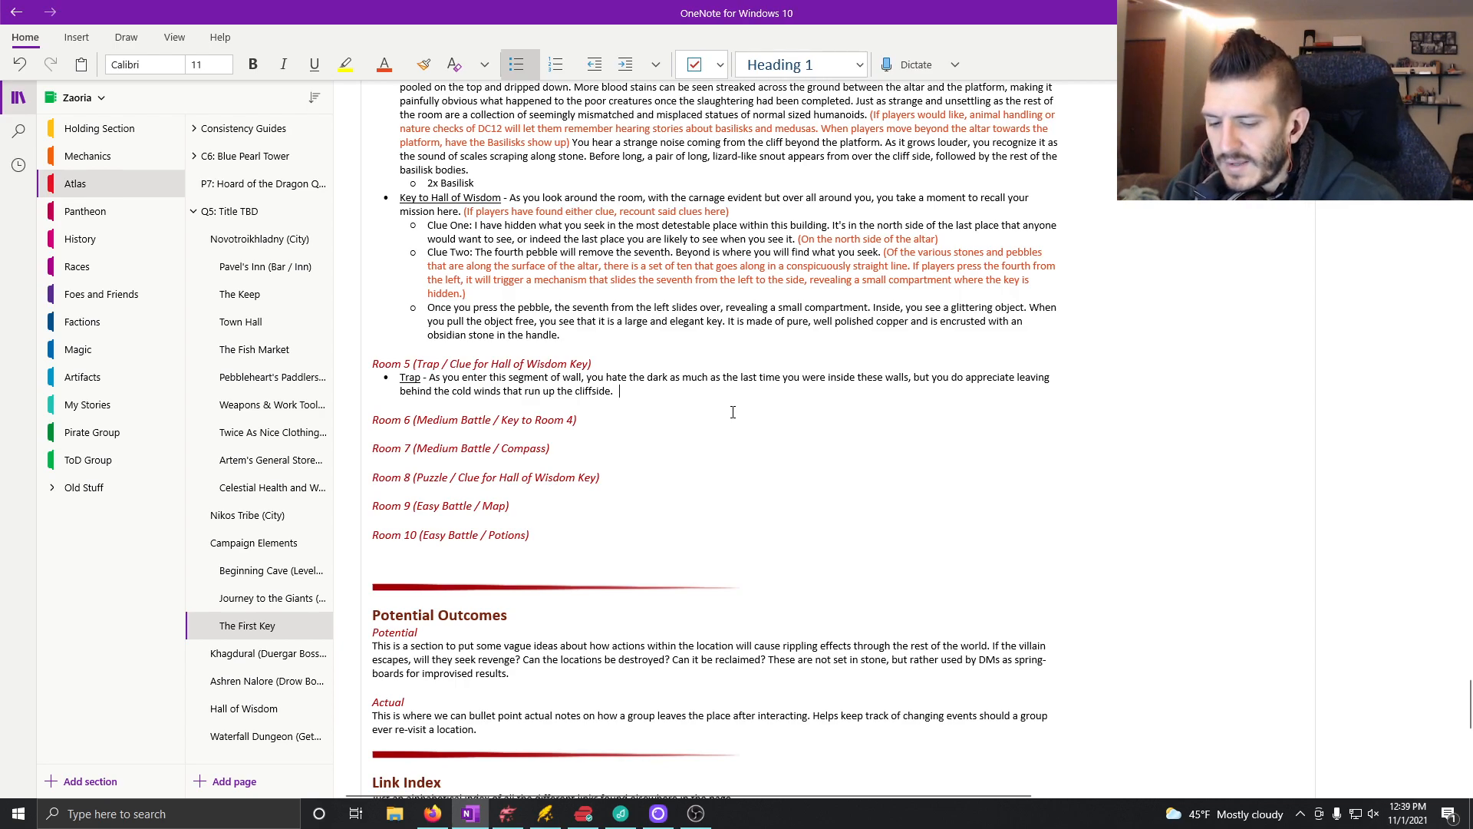
Step: Append the coloured note "(Perception DC11 to notice that one of the stones" to the Room 5 Trap bullet
{"action": "type", "text": "(Percept"}
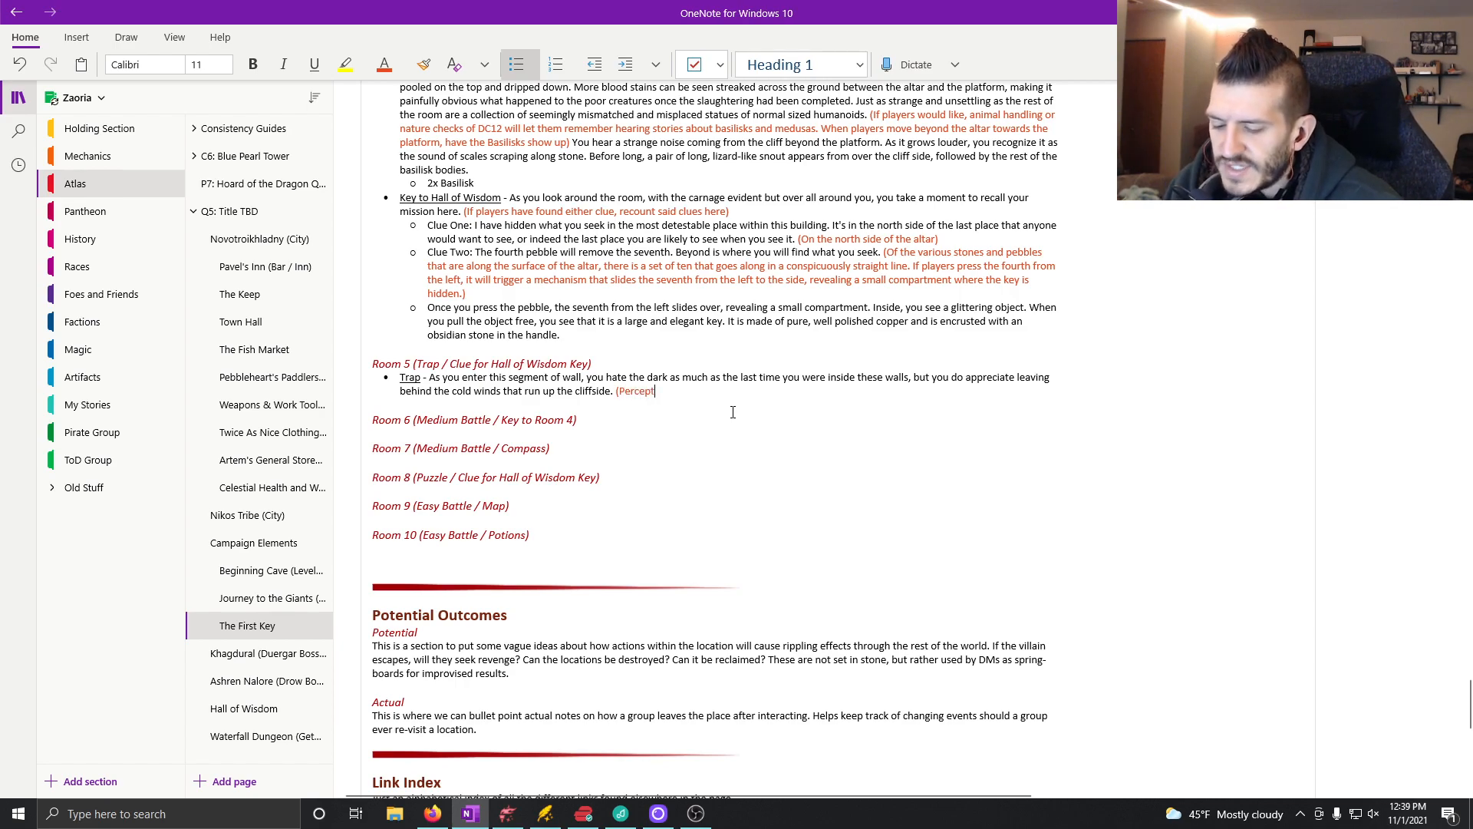
{"action": "type", "text": "ion DC1"}
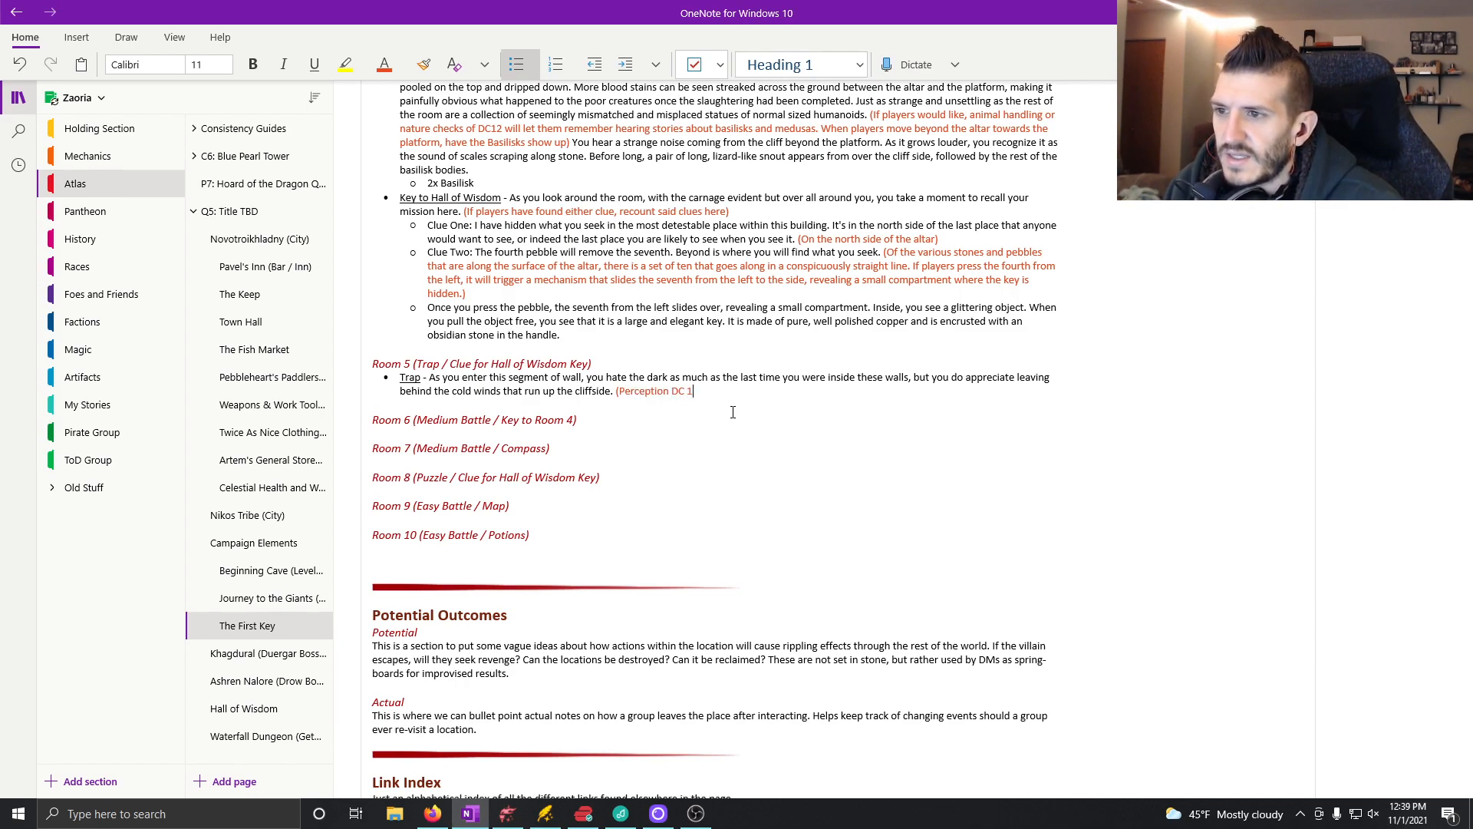
{"action": "type", "text": "1 to "}
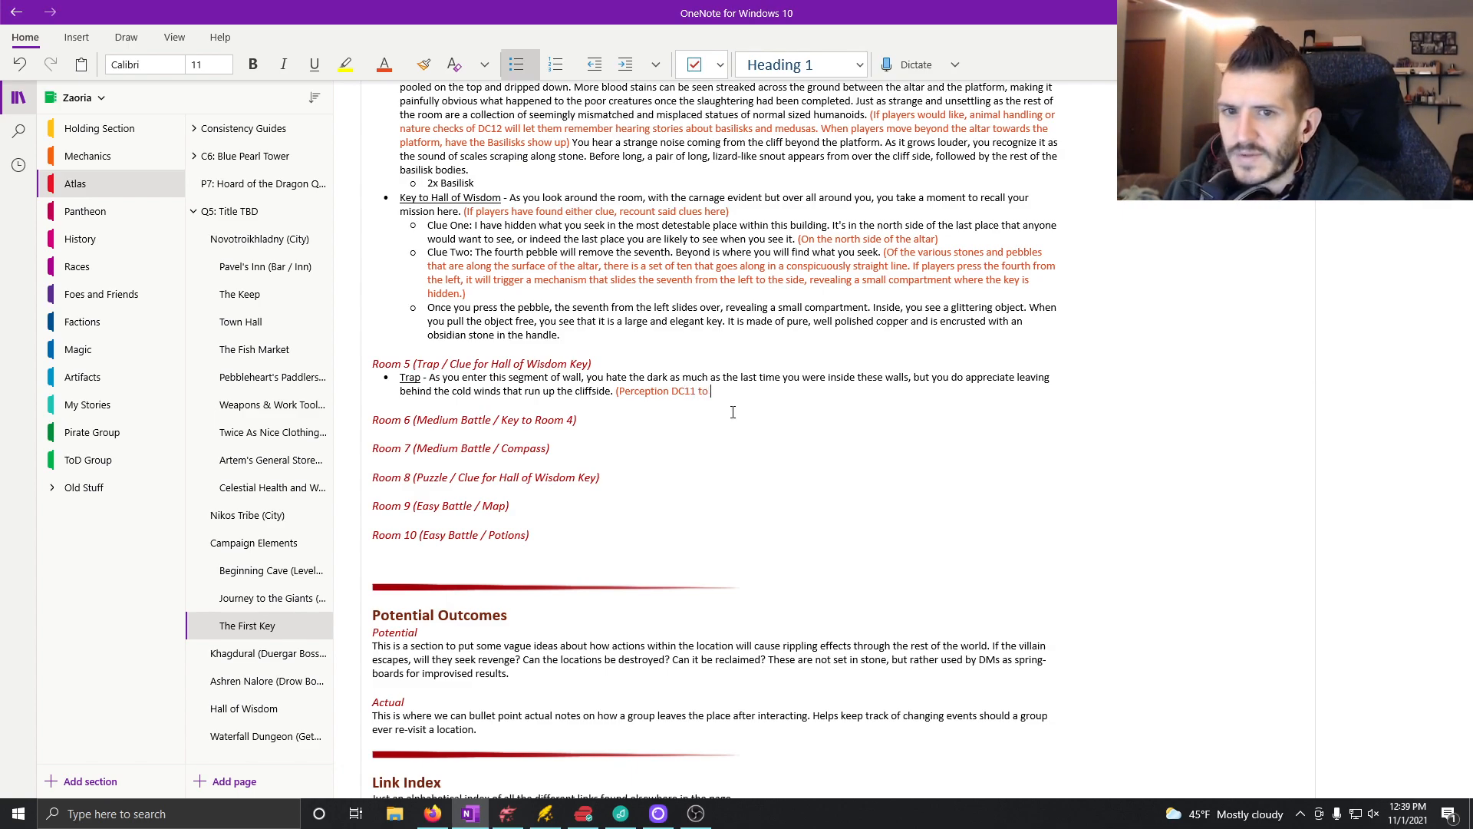
{"action": "type", "text": "tot"}
{"action": "key", "text": "BackSpace"}
{"action": "key", "text": "BackSpace"}
{"action": "key", "text": "BackSpace"}
{"action": "type", "text": "notice that "}
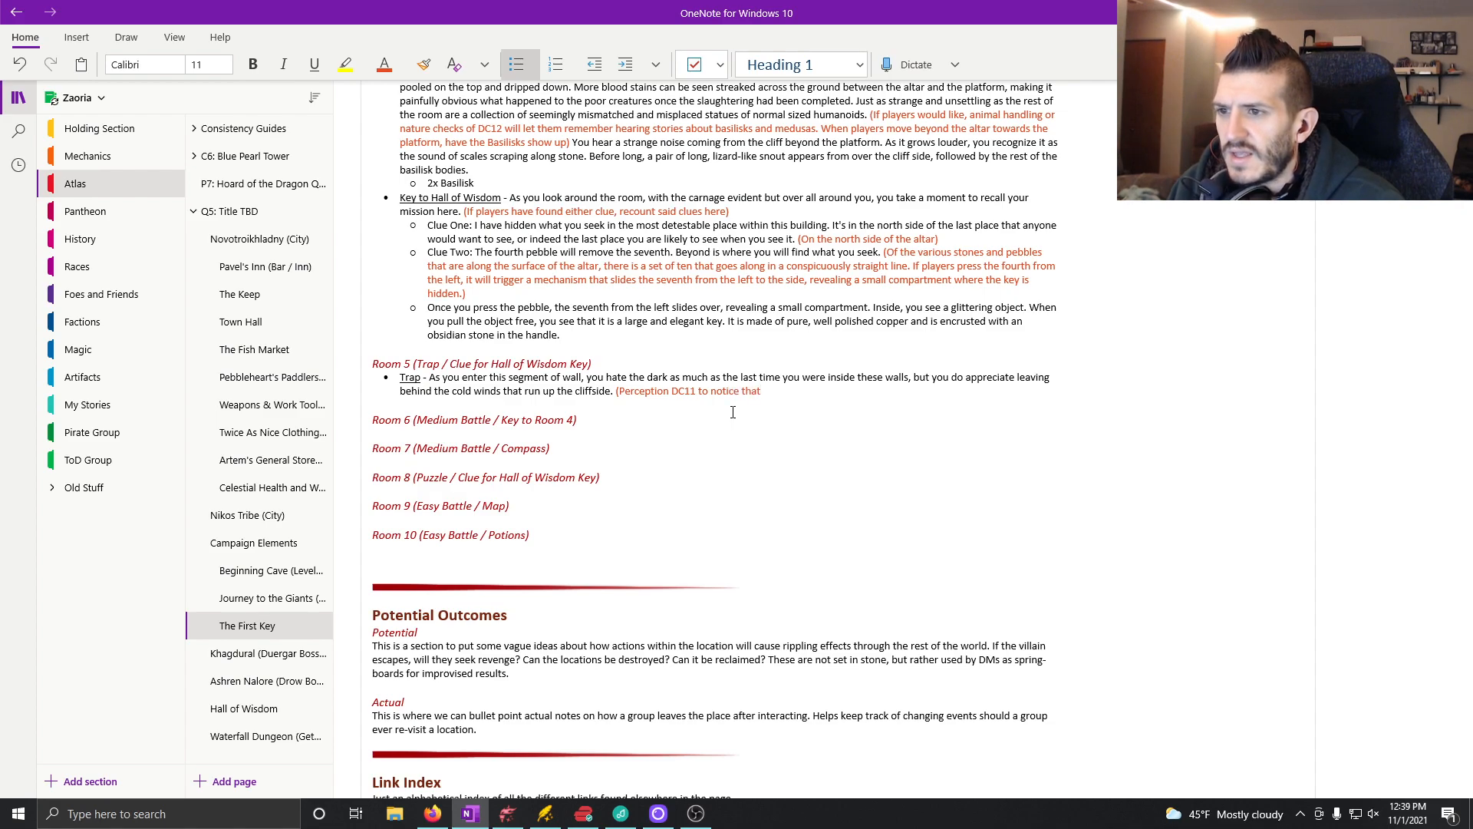
{"action": "type", "text": "one of the stones"}
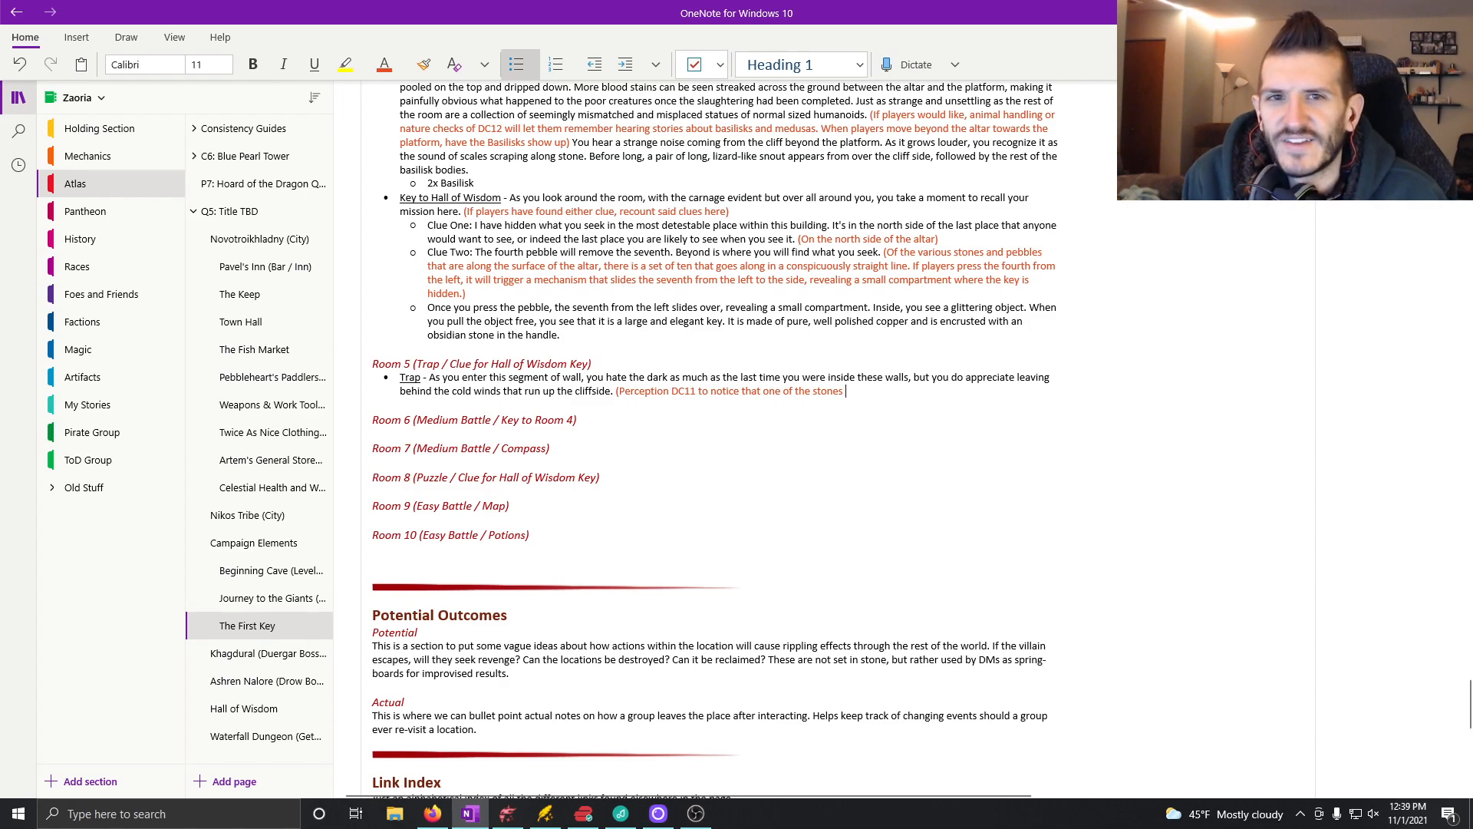
Step: Continue the Trap note with "on the wall of the Southeast corner of the hallway looks loose and out of place"
{"action": "key", "text": "alt+Tab"}
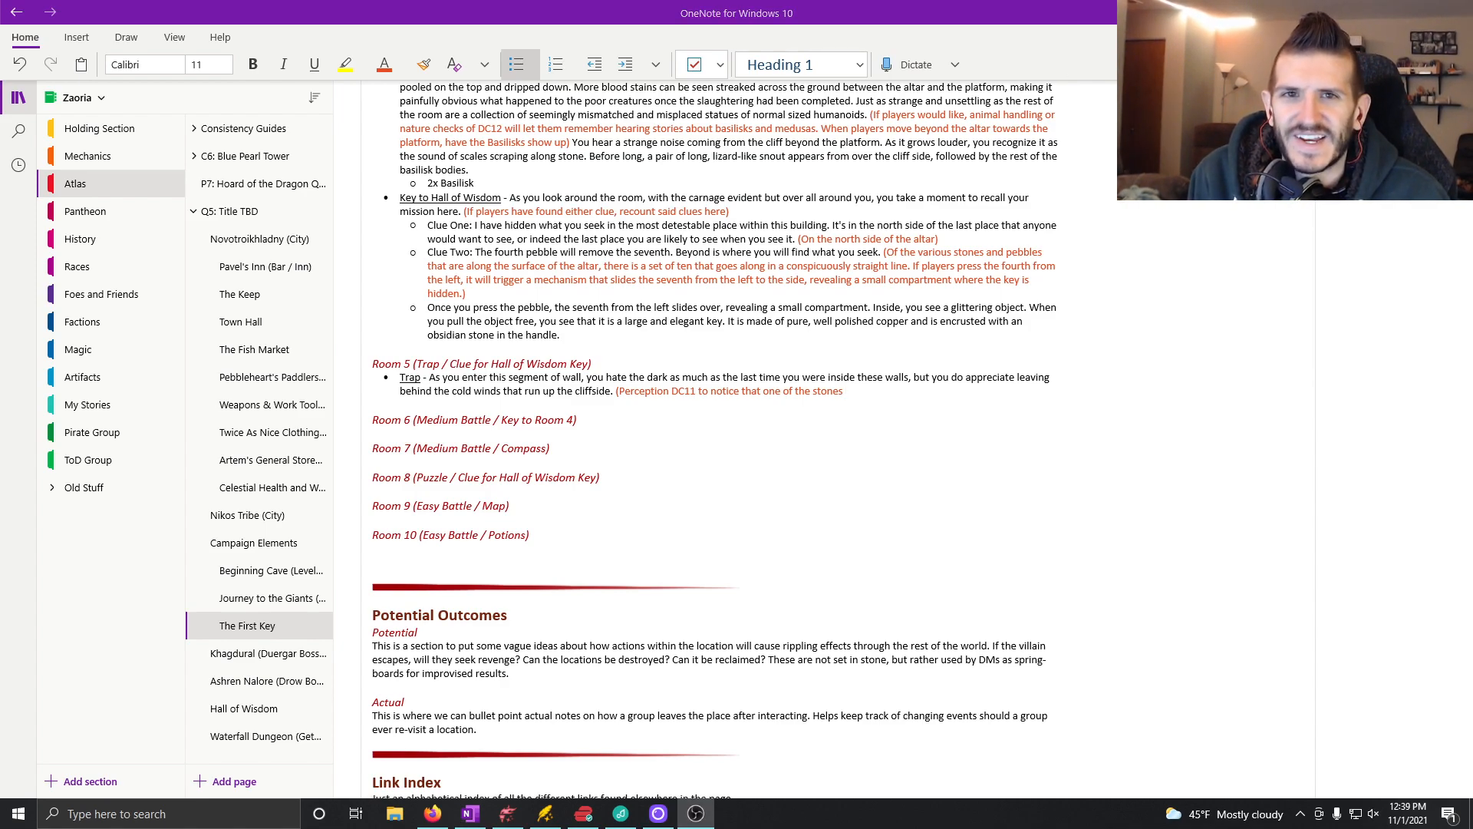
{"action": "left_click", "coordinate": [890, 397]}
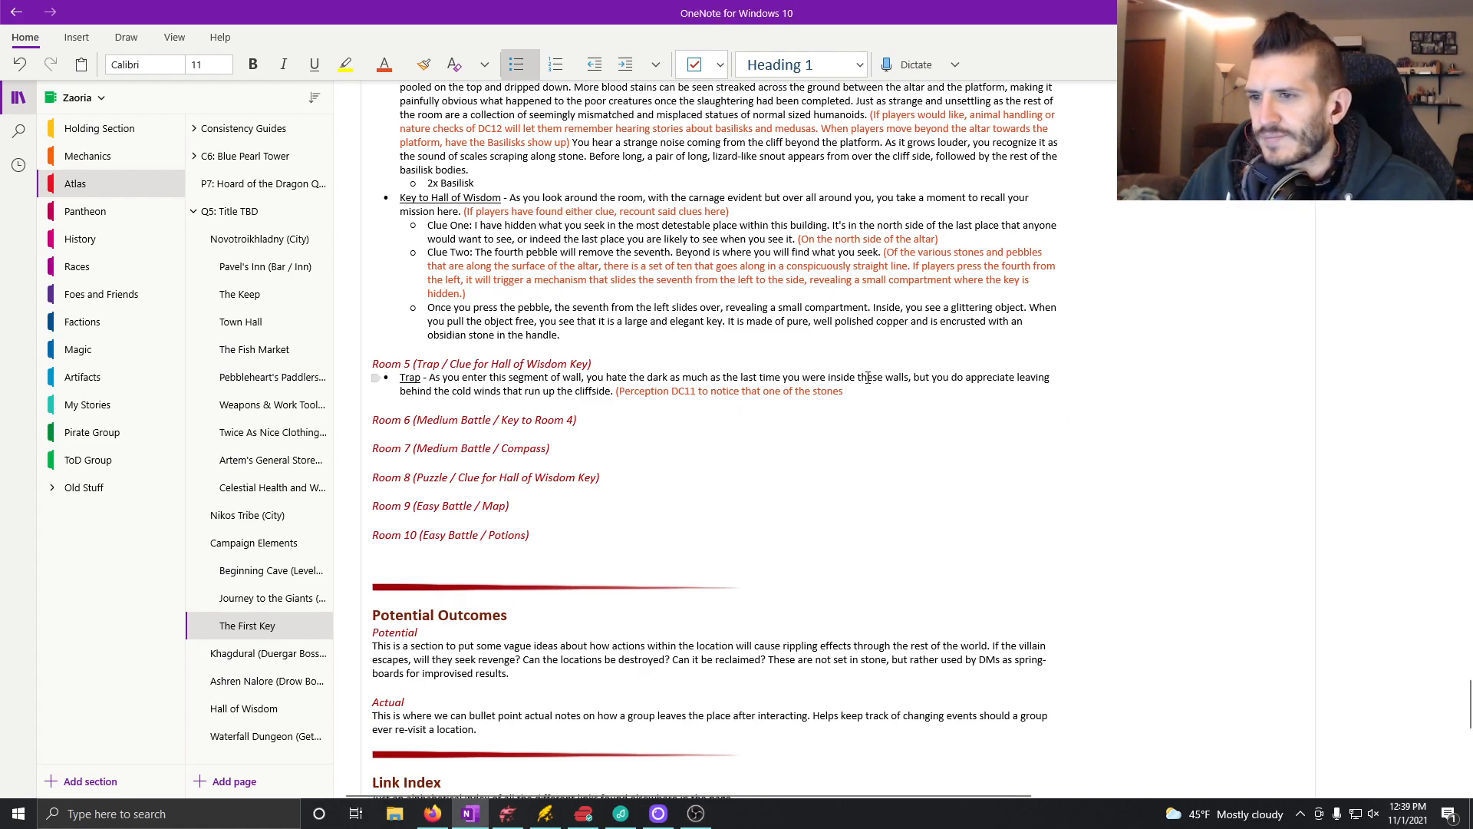
{"action": "type", "text": "on the wall"}
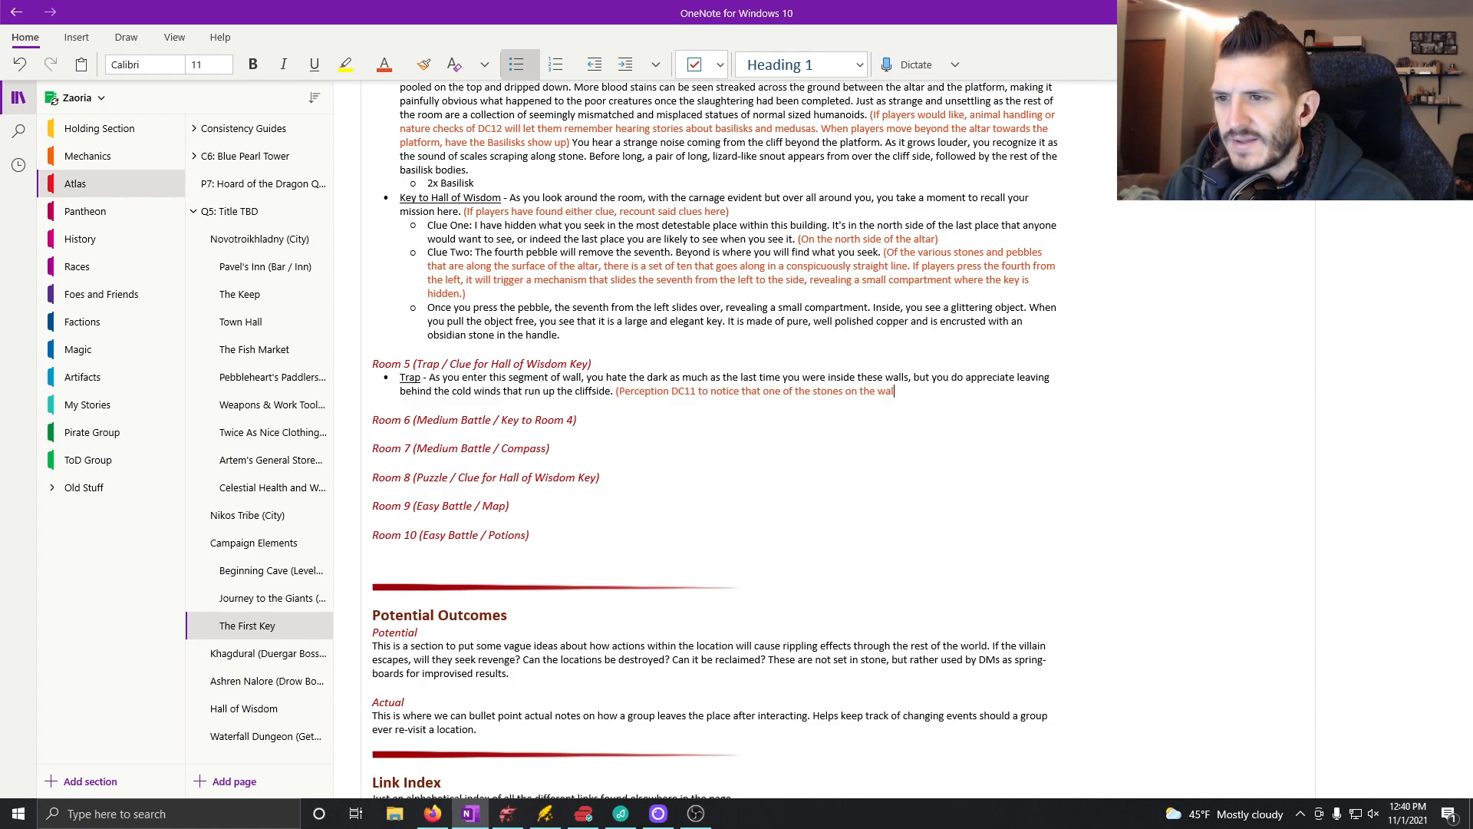
{"action": "type", "text": "of the "}
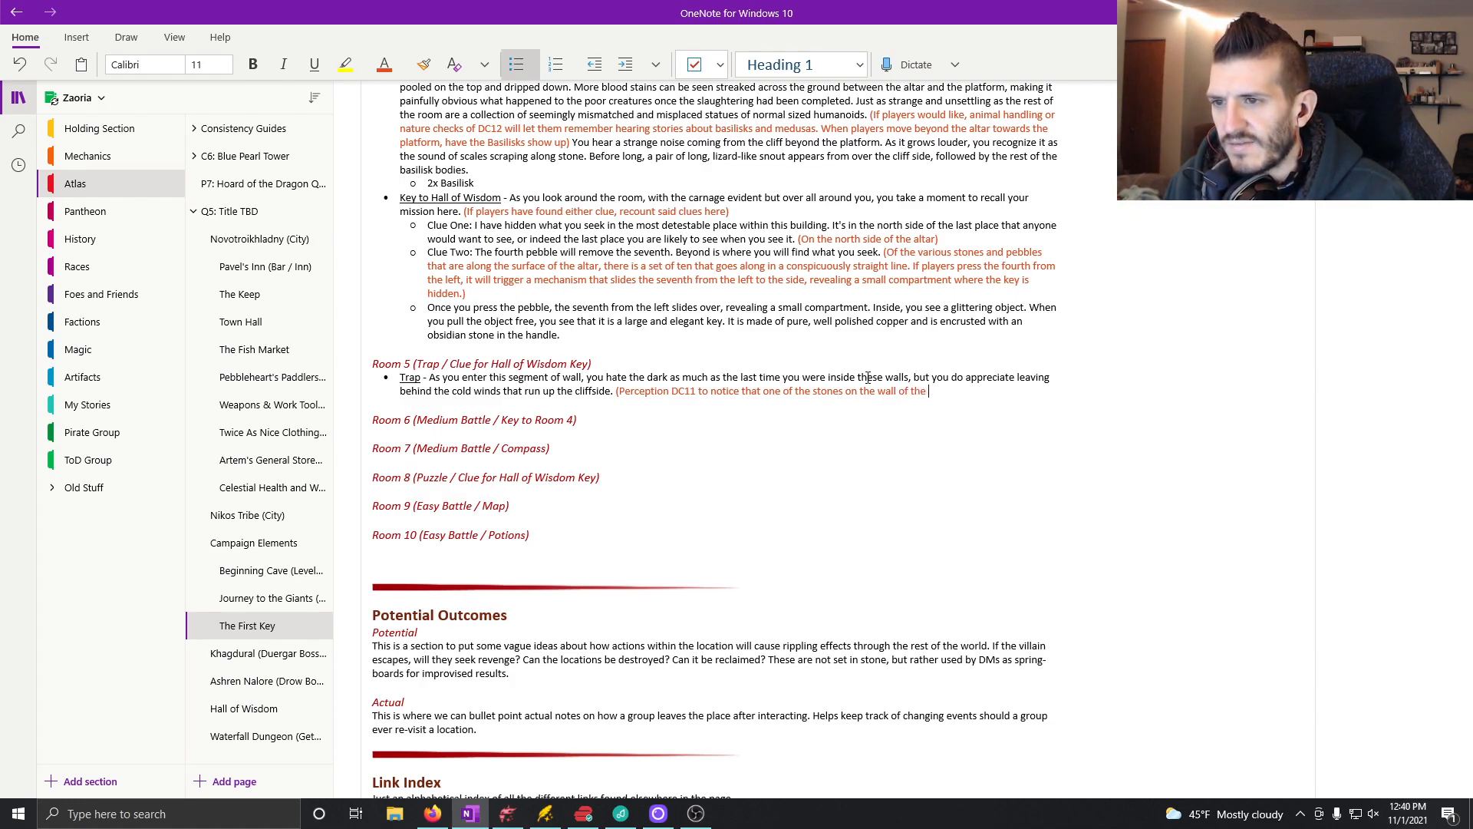
{"action": "type", "text": "Southeast"}
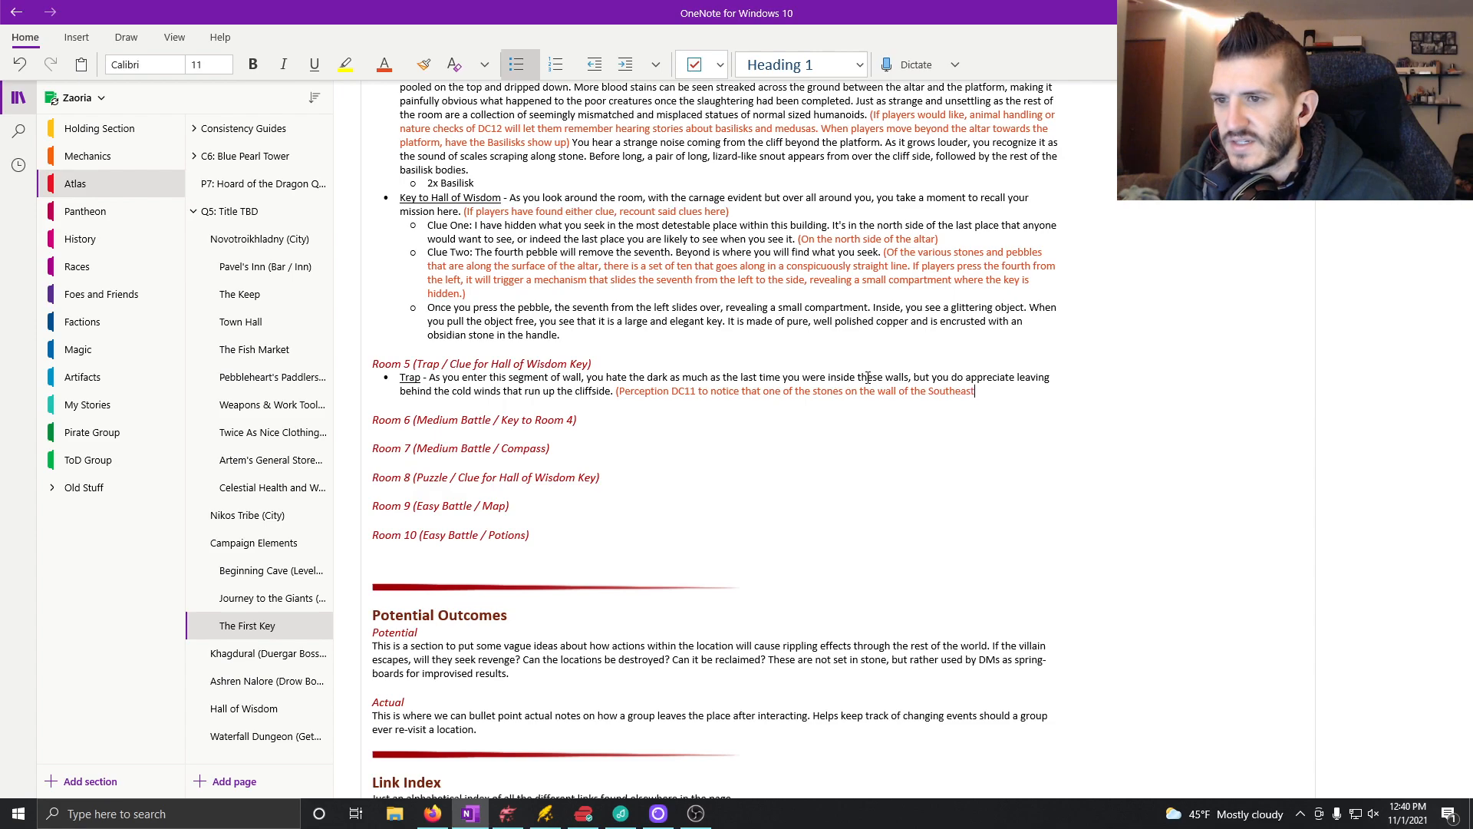
{"action": "type", "text": " corner of the a"}
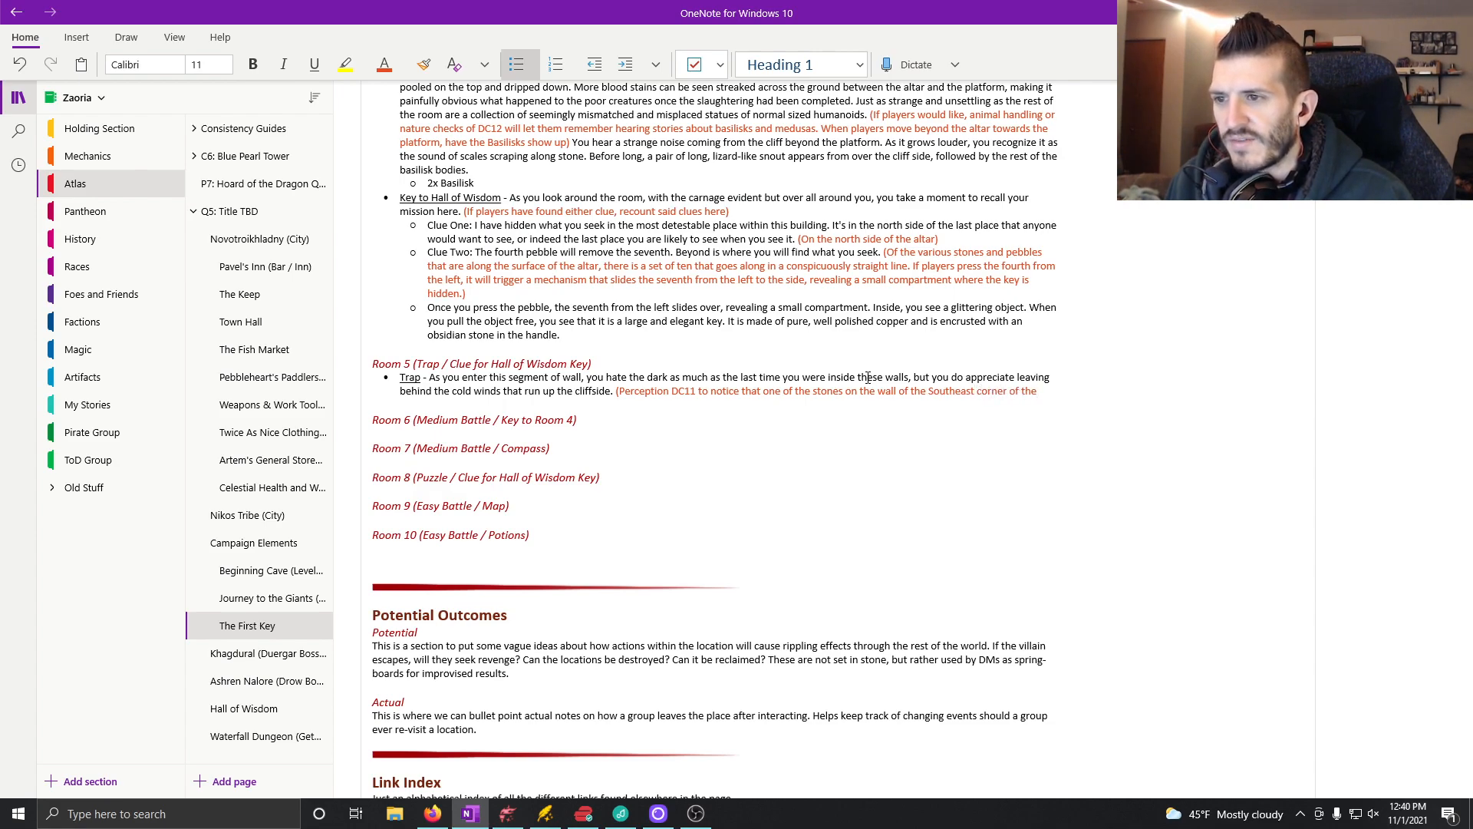
{"action": "key", "text": "BackSpace"}
{"action": "key", "text": "BackSpace"}
{"action": "type", "text": "hall"}
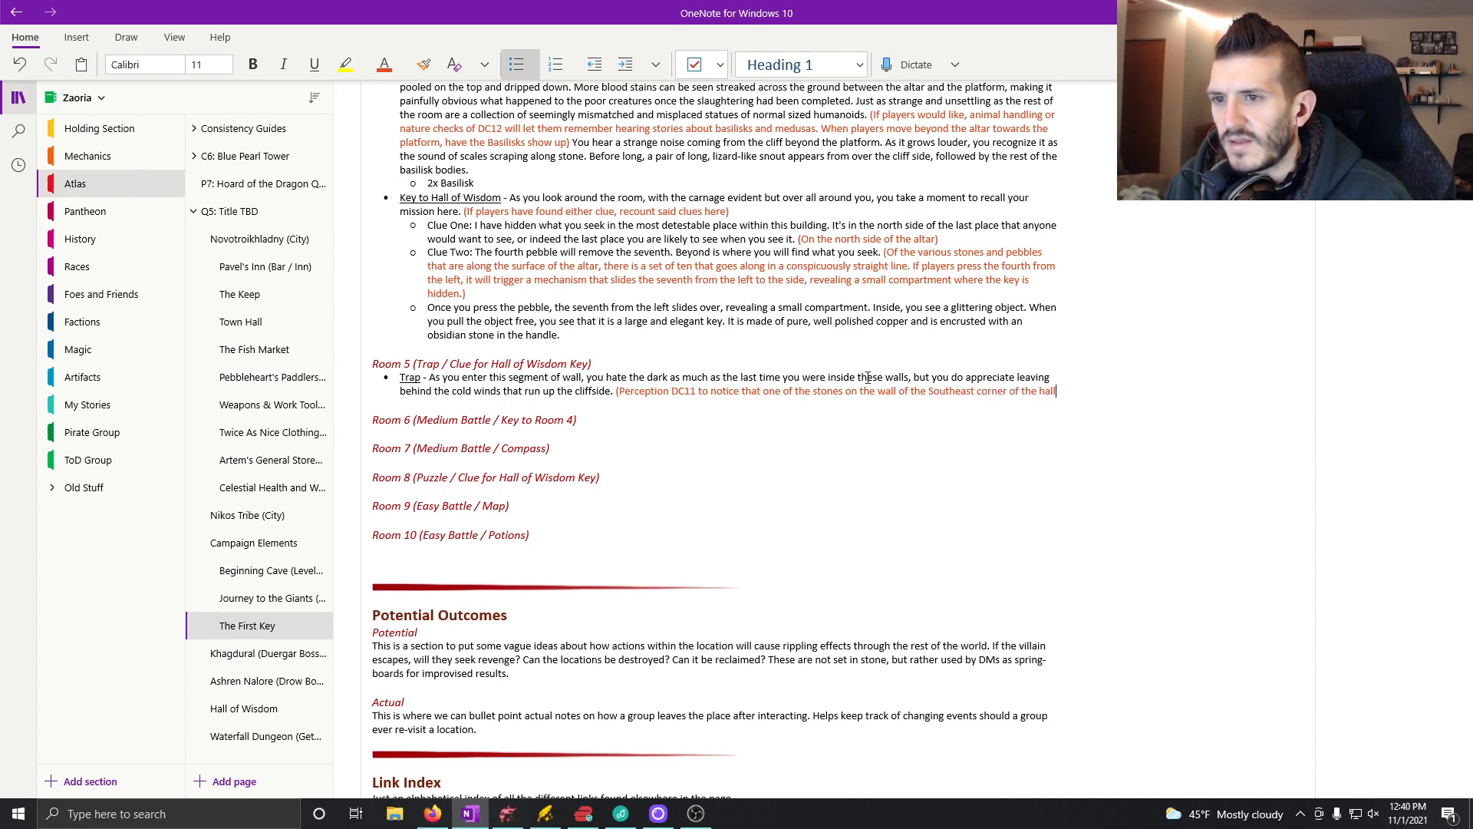
{"action": "type", "text": "way looks loose and our"}
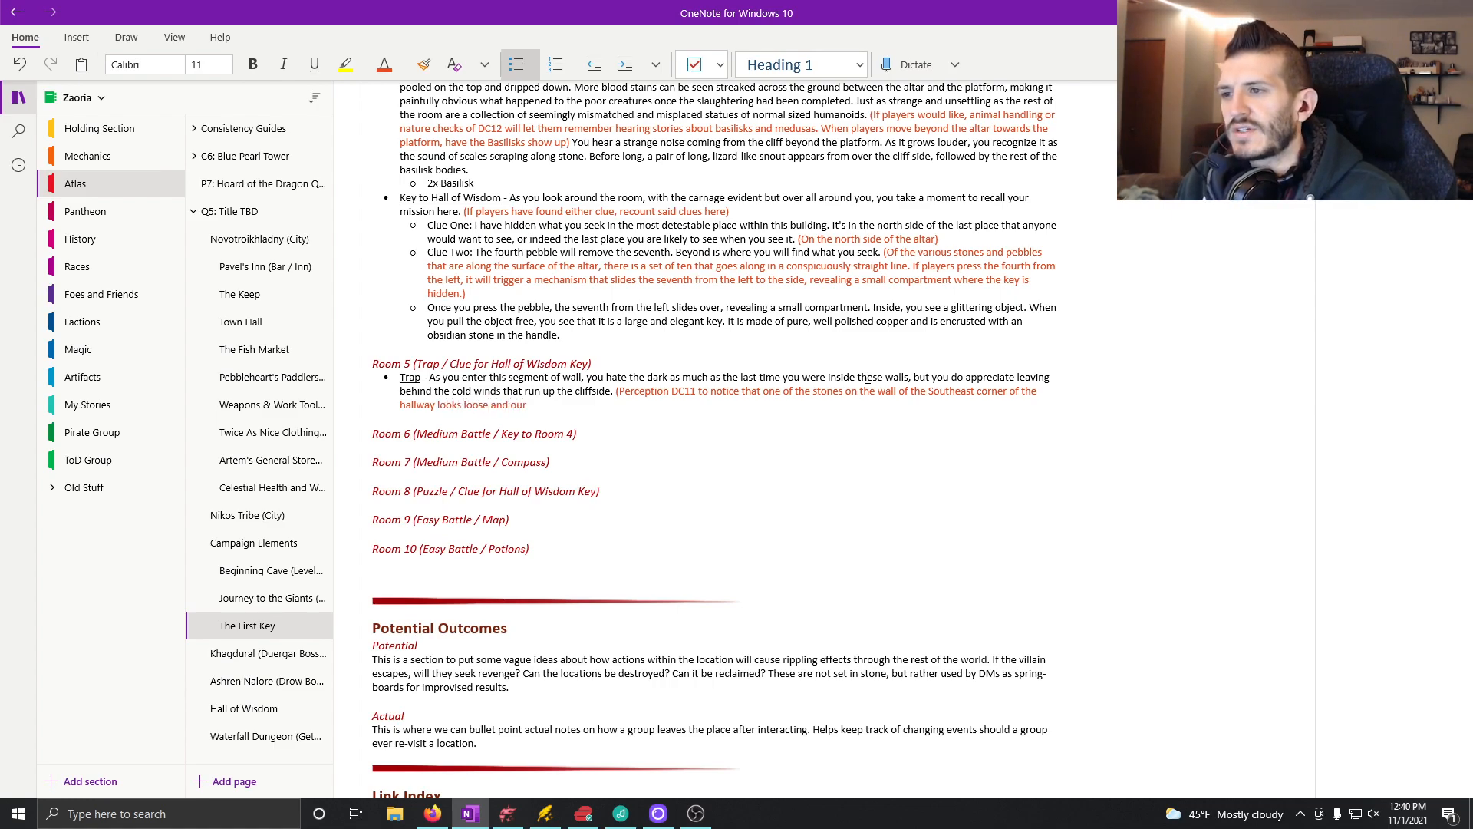
{"action": "key", "text": "BackSpace"}
{"action": "type", "text": "t of place. Percepti"}
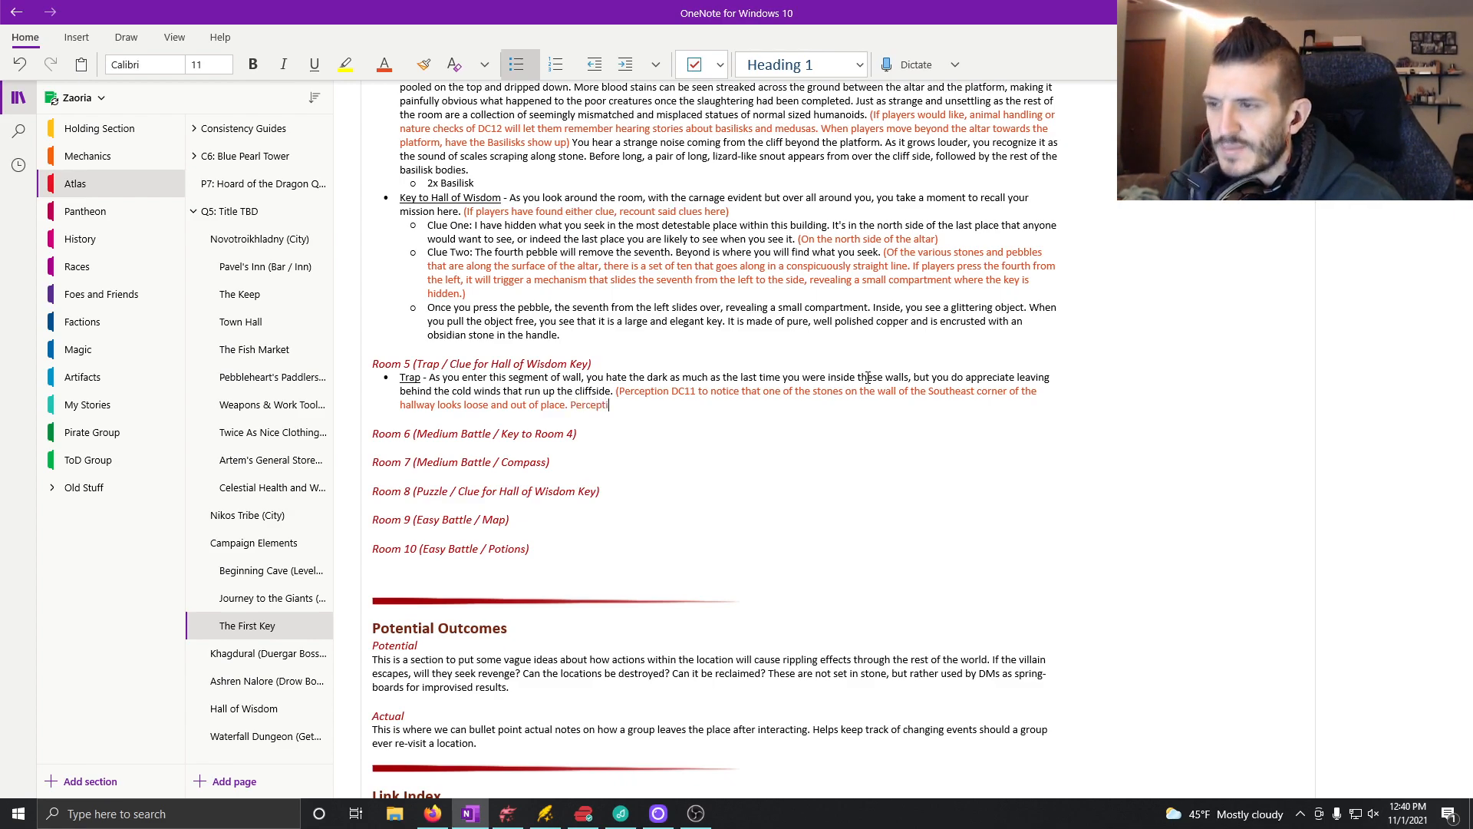
{"action": "type", "text": "on DC 12"}
Step: End that sentence with a period and add "Perception DC12 to notice the" to the Trap note
{"action": "key", "text": "BackSpace"}
{"action": "key", "text": "BackSpace"}
{"action": "key", "text": "BackSpace"}
{"action": "key", "text": "BackSpace"}
{"action": "key", "text": "BackSpace"}
{"action": "key", "text": "BackSpace"}
{"action": "type", "text": "12 to nitice the"}
{"action": "key", "text": "BackSpace"}
{"action": "key", "text": "BackSpace"}
{"action": "key", "text": "BackSpace"}
{"action": "key", "text": "BackSpace"}
{"action": "key", "text": "BackSpace"}
{"action": "key", "text": "BackSpace"}
{"action": "key", "text": "BackSpace"}
{"action": "key", "text": "BackSpace"}
{"action": "key", "text": "BackSpace"}
{"action": "key", "text": "BackSpace"}
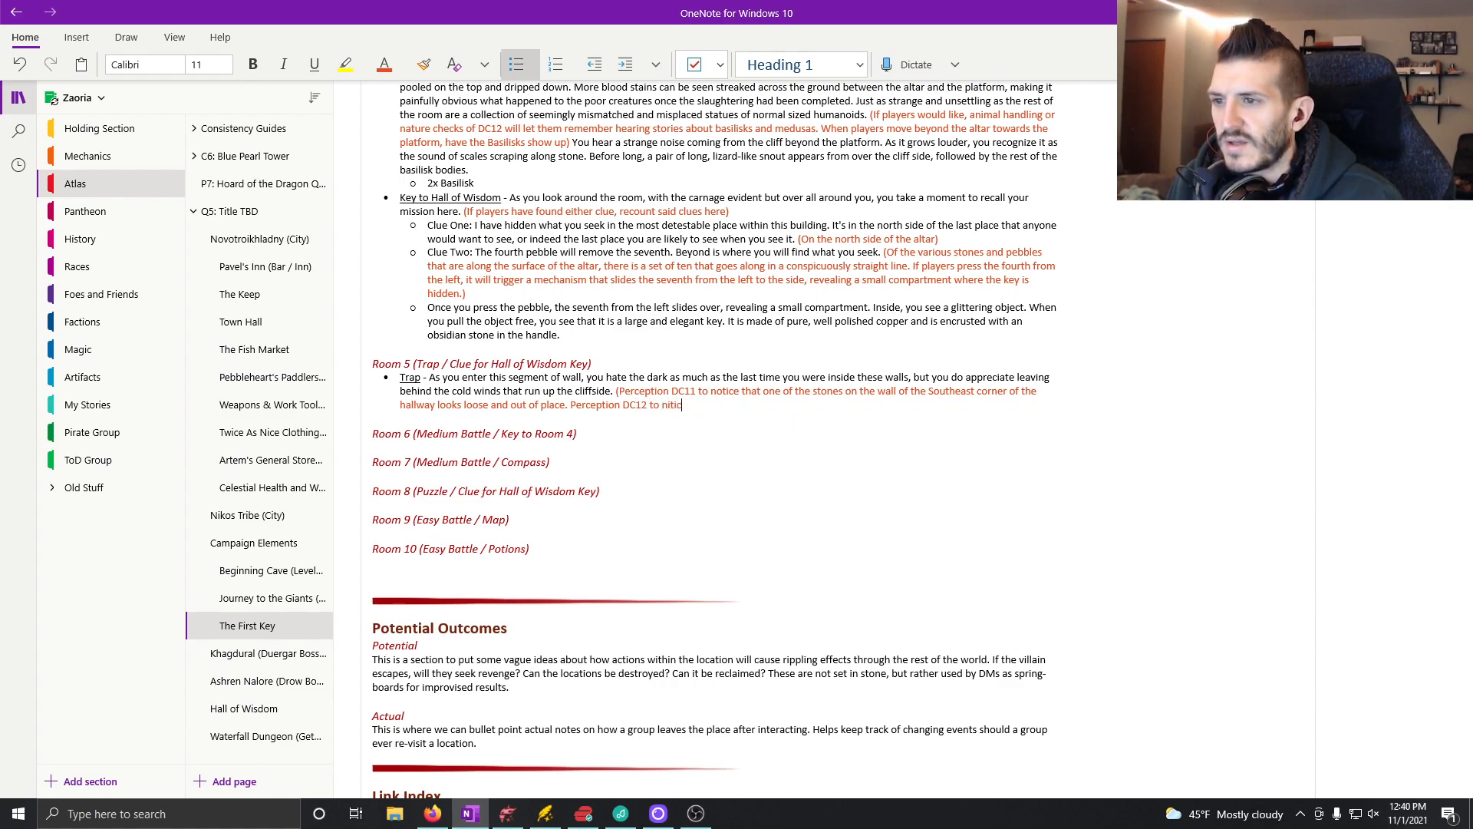
{"action": "type", "text": "n"}
{"action": "type", "text": "notice the "}
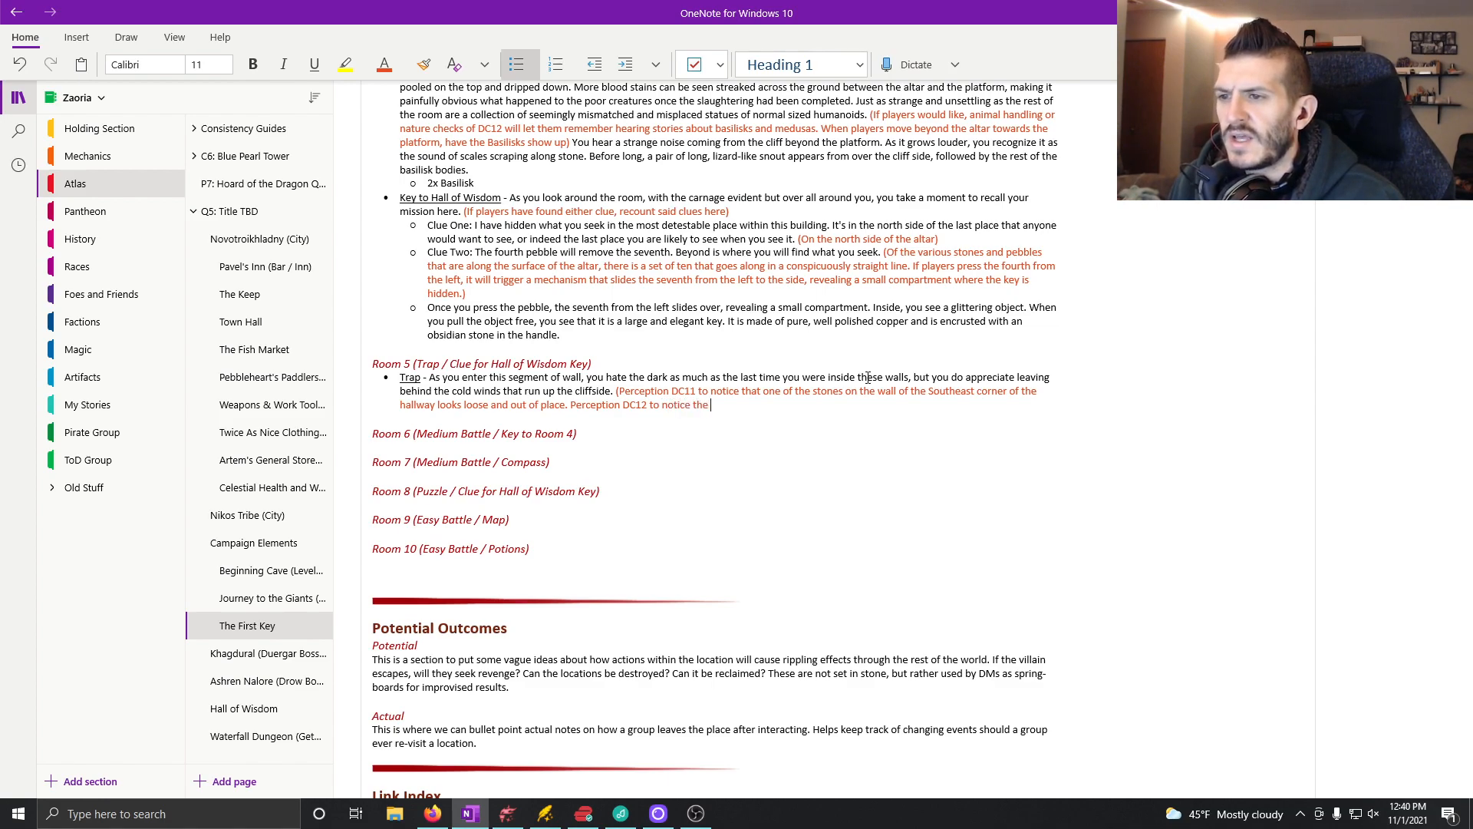
{"action": "type", "text": "s"}
Step: Complete the Trap note with "trip wire along the ground.)" and return the text colour to Automatic
{"action": "key", "text": "BackSpace"}
{"action": "type", "text": "trip wi"}
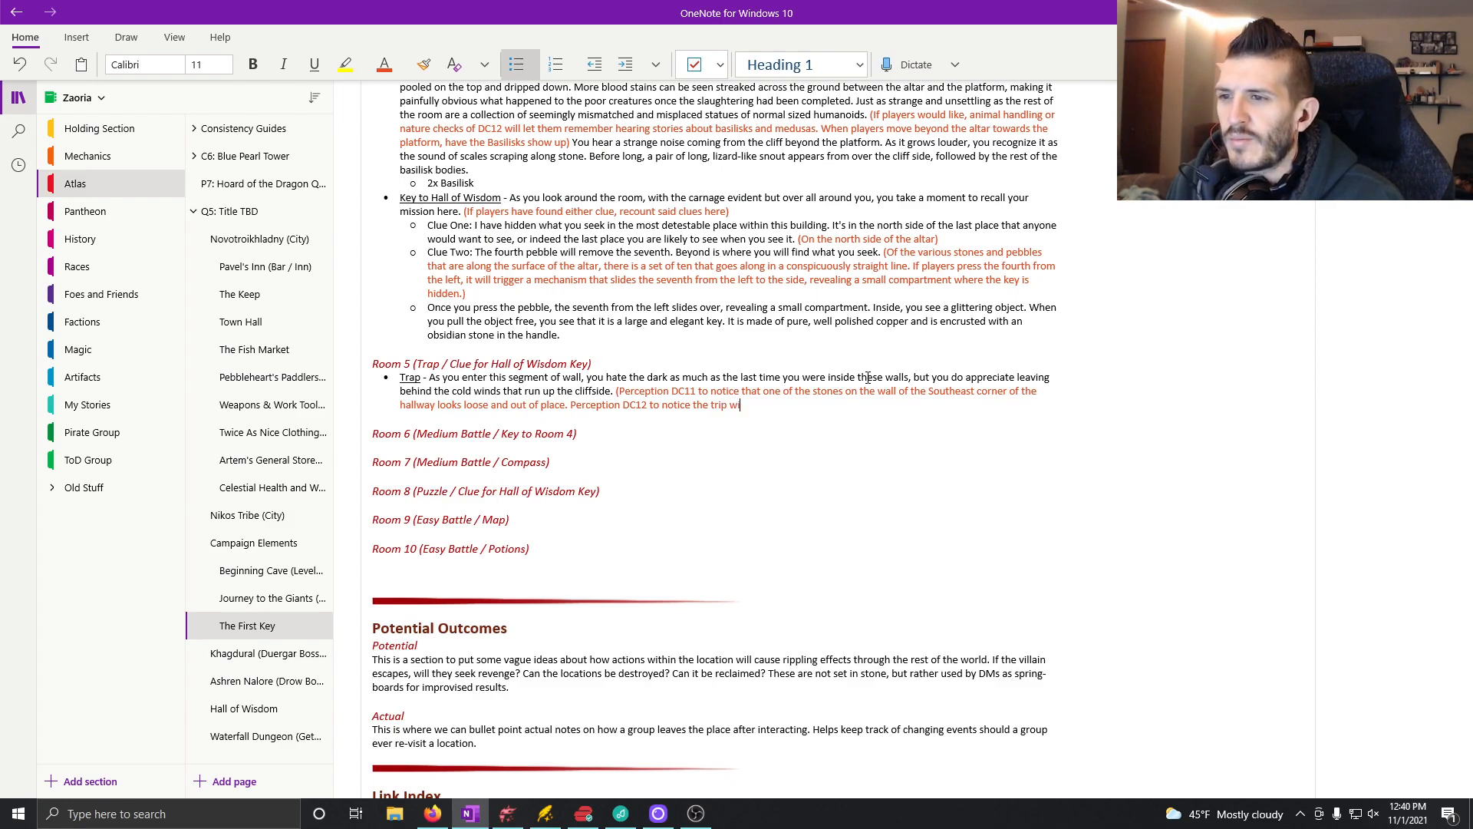
{"action": "type", "text": "re along the"}
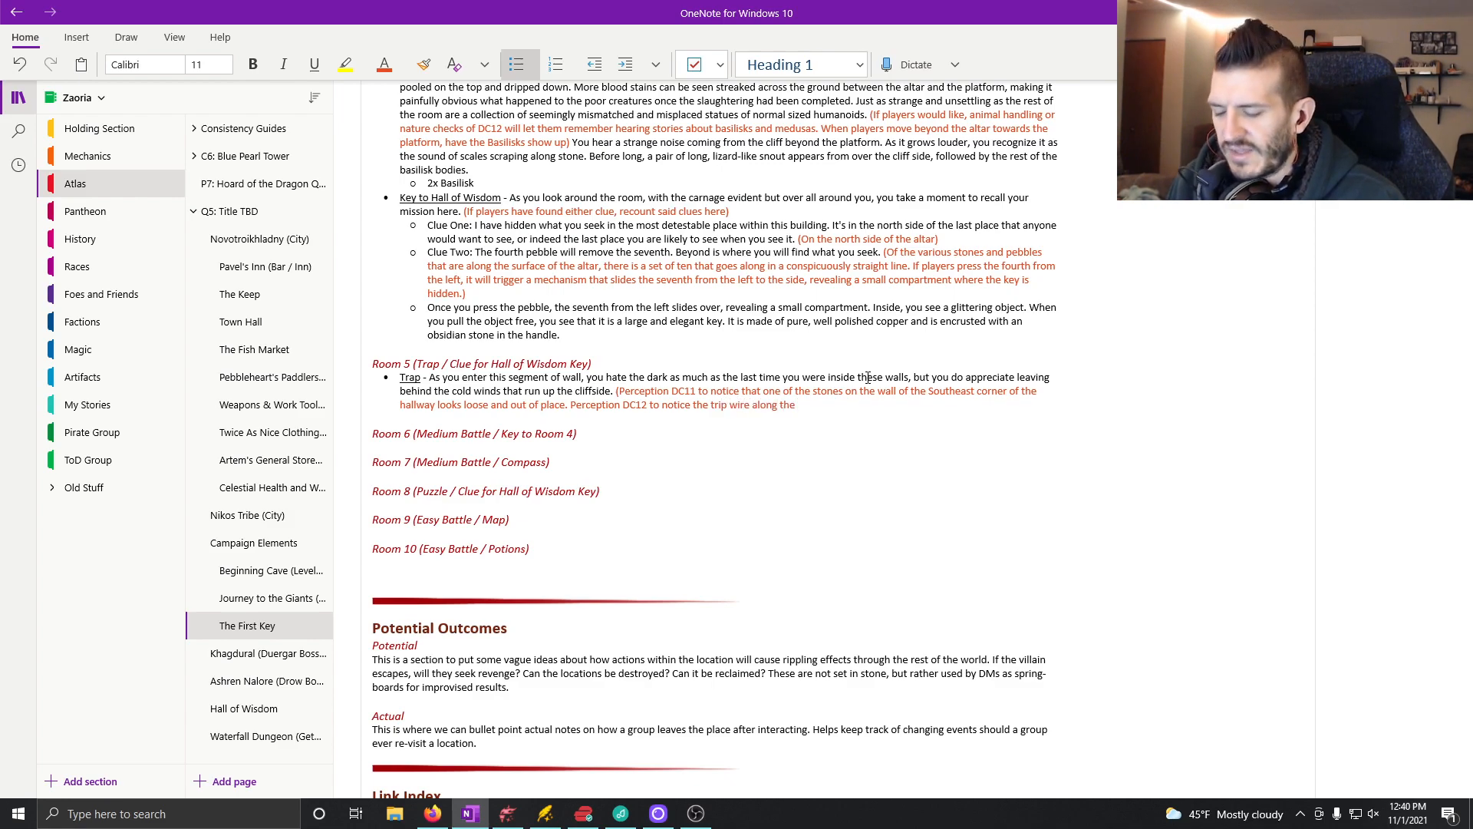
{"action": "type", "text": " ground"}
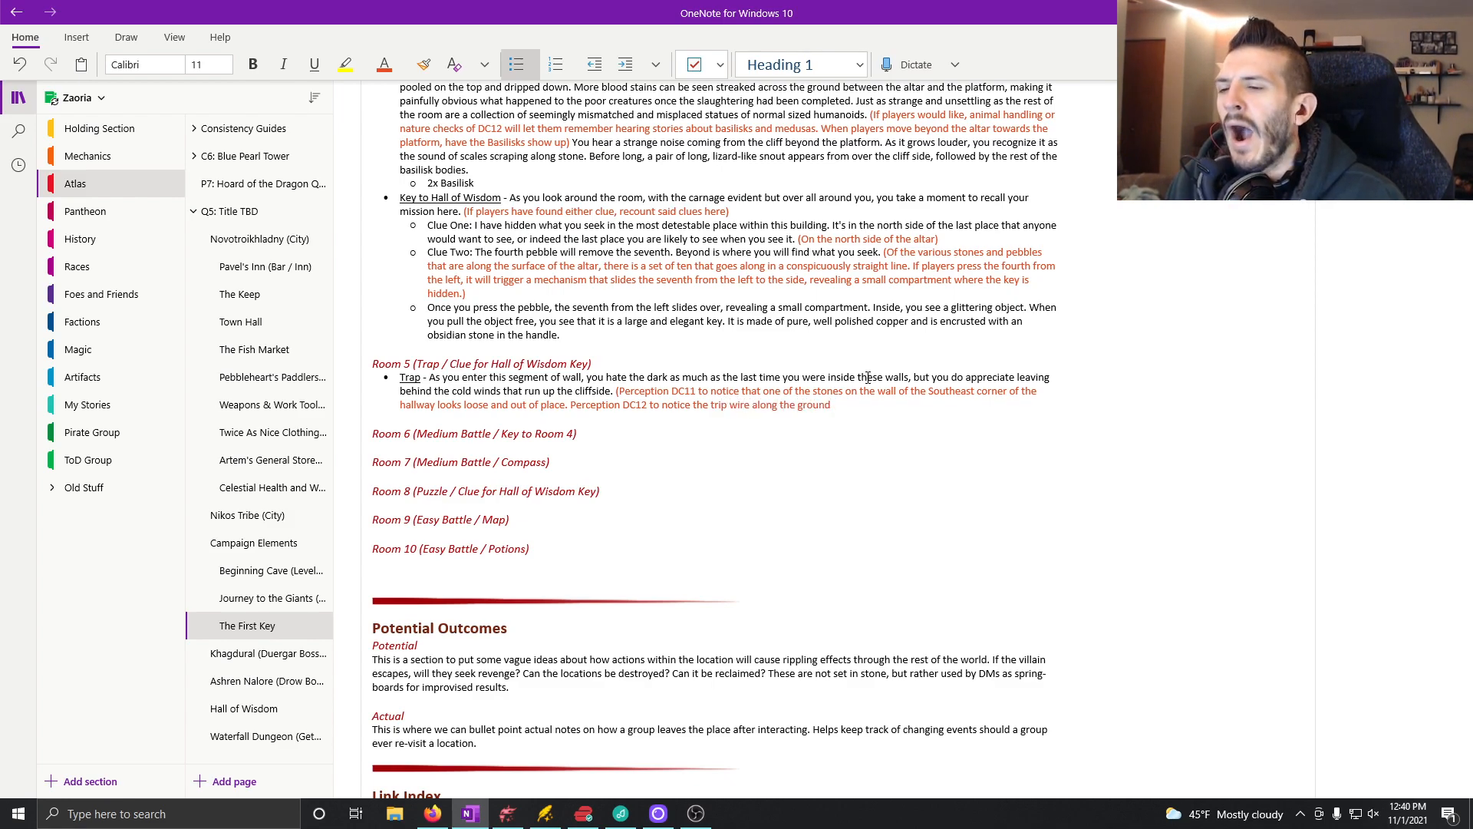
{"action": "type", "text": "."}
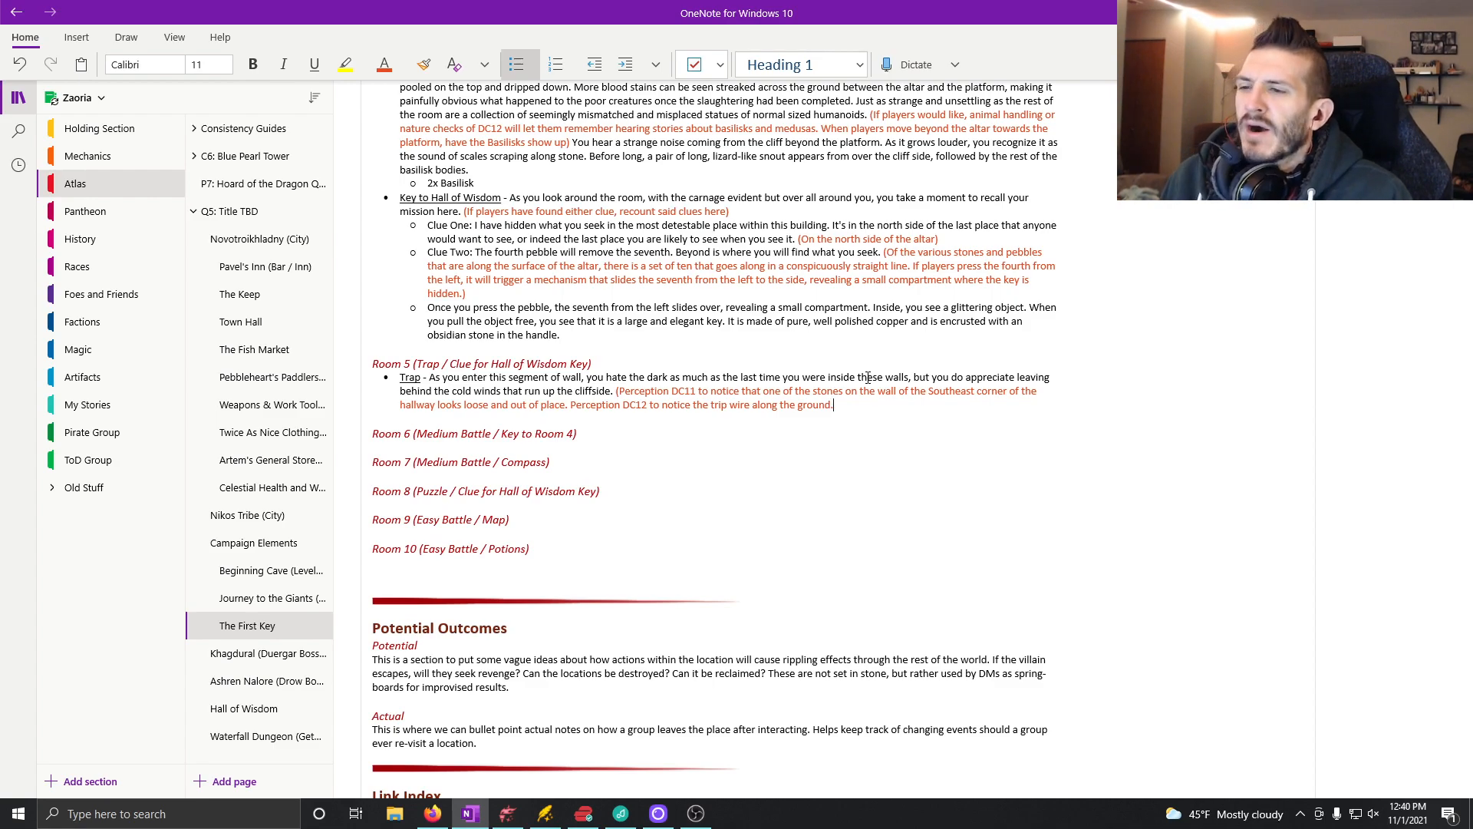
{"action": "type", "text": ")"}
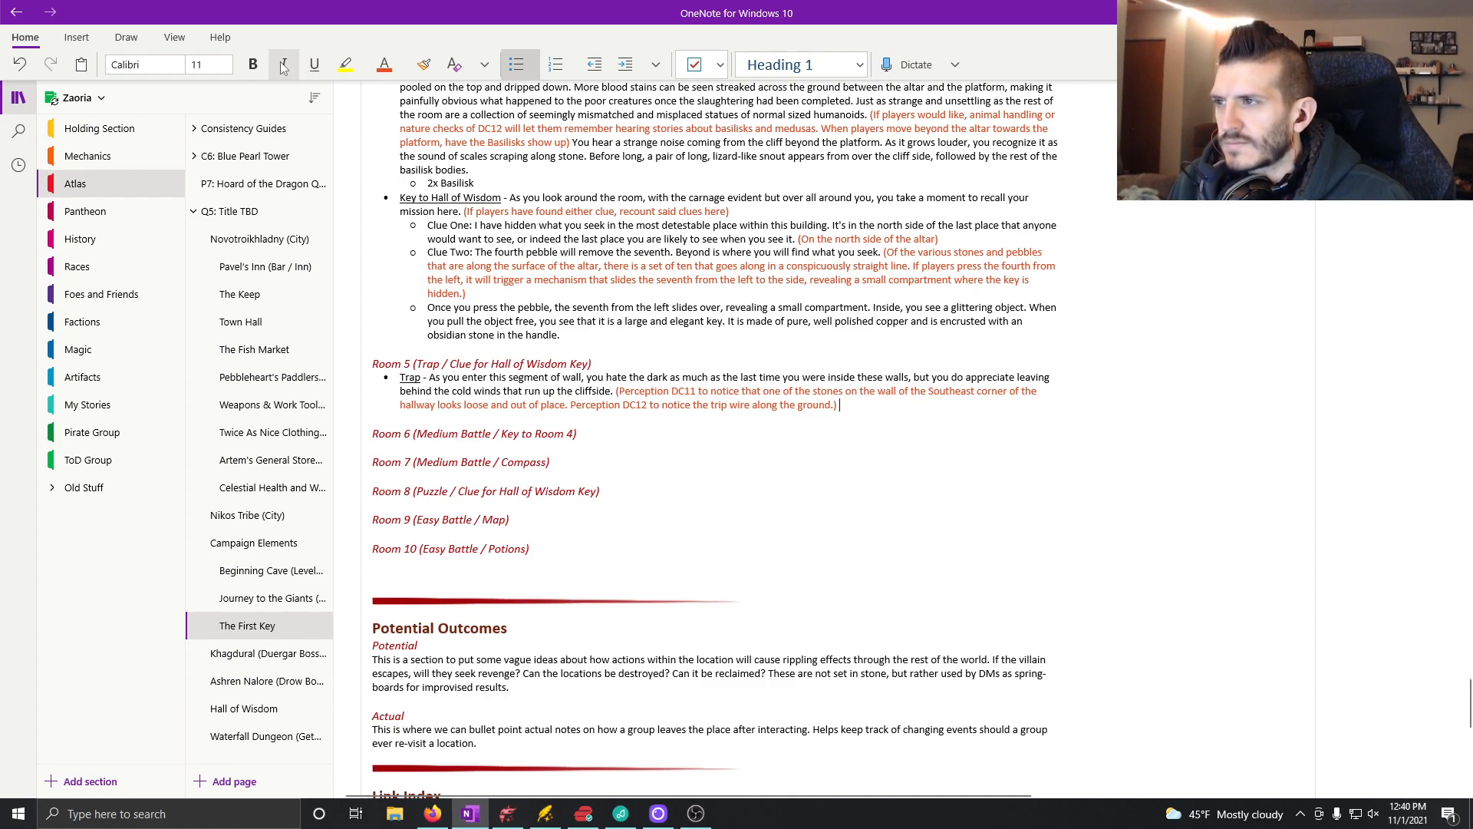
{"action": "left_click", "coordinate": [406, 68]}
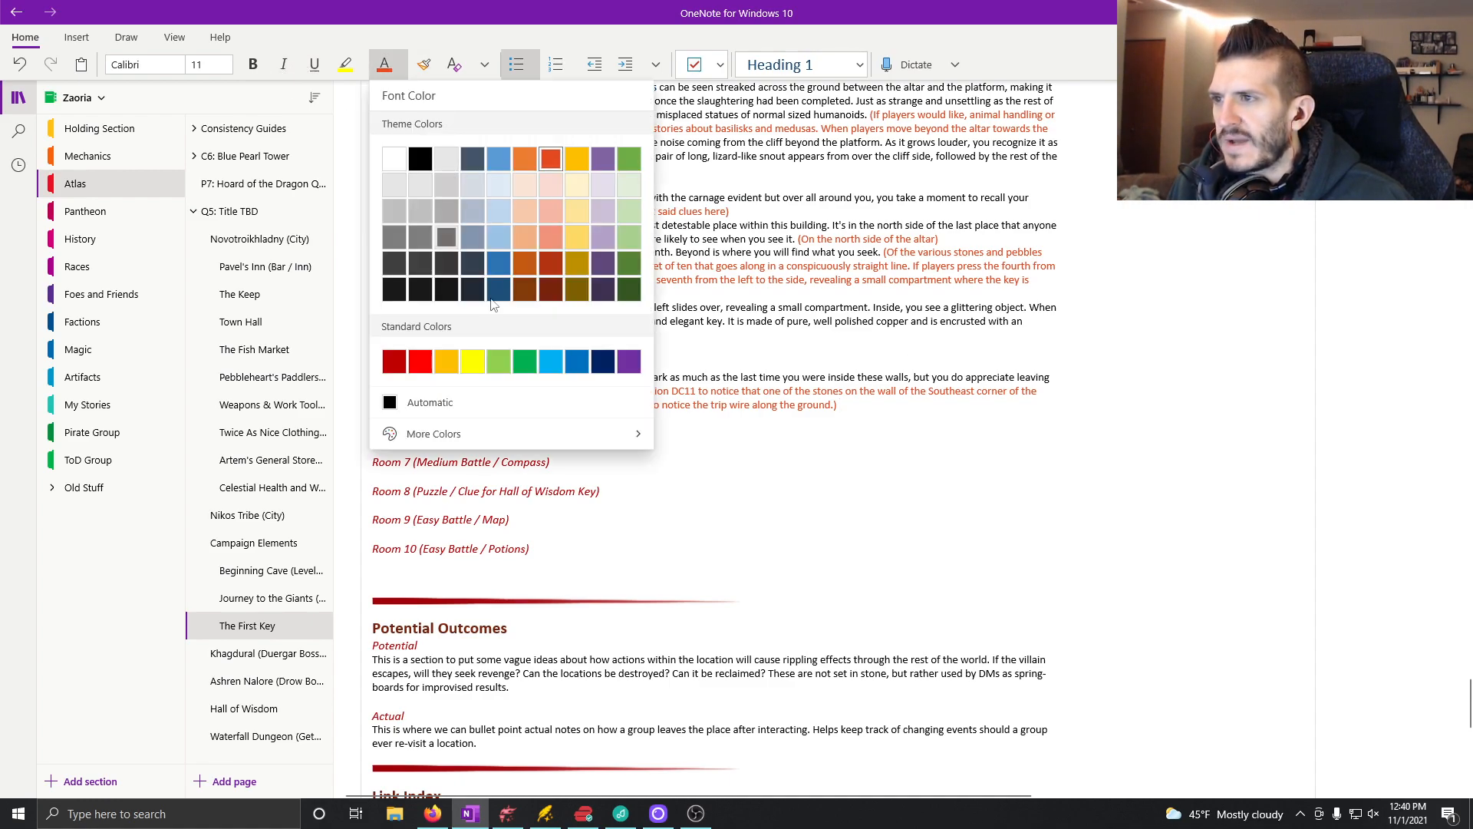
{"action": "left_click", "coordinate": [426, 403]}
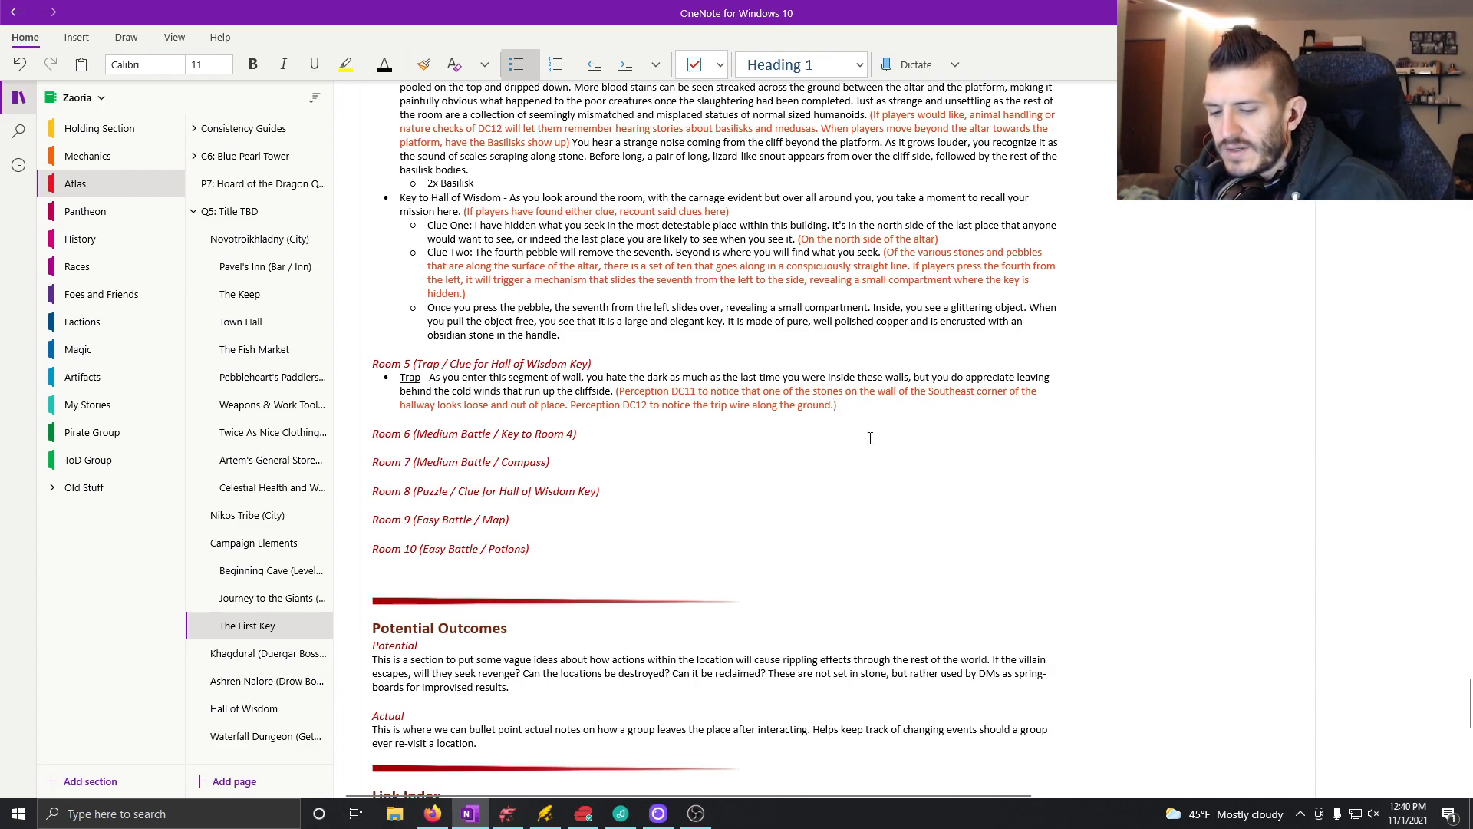
Step: Insert "DC12 to disarm the trap" before the closing parenthesis of the Trap note, keeping the text colour after it on Automatic
{"action": "type", "text": "DC "}
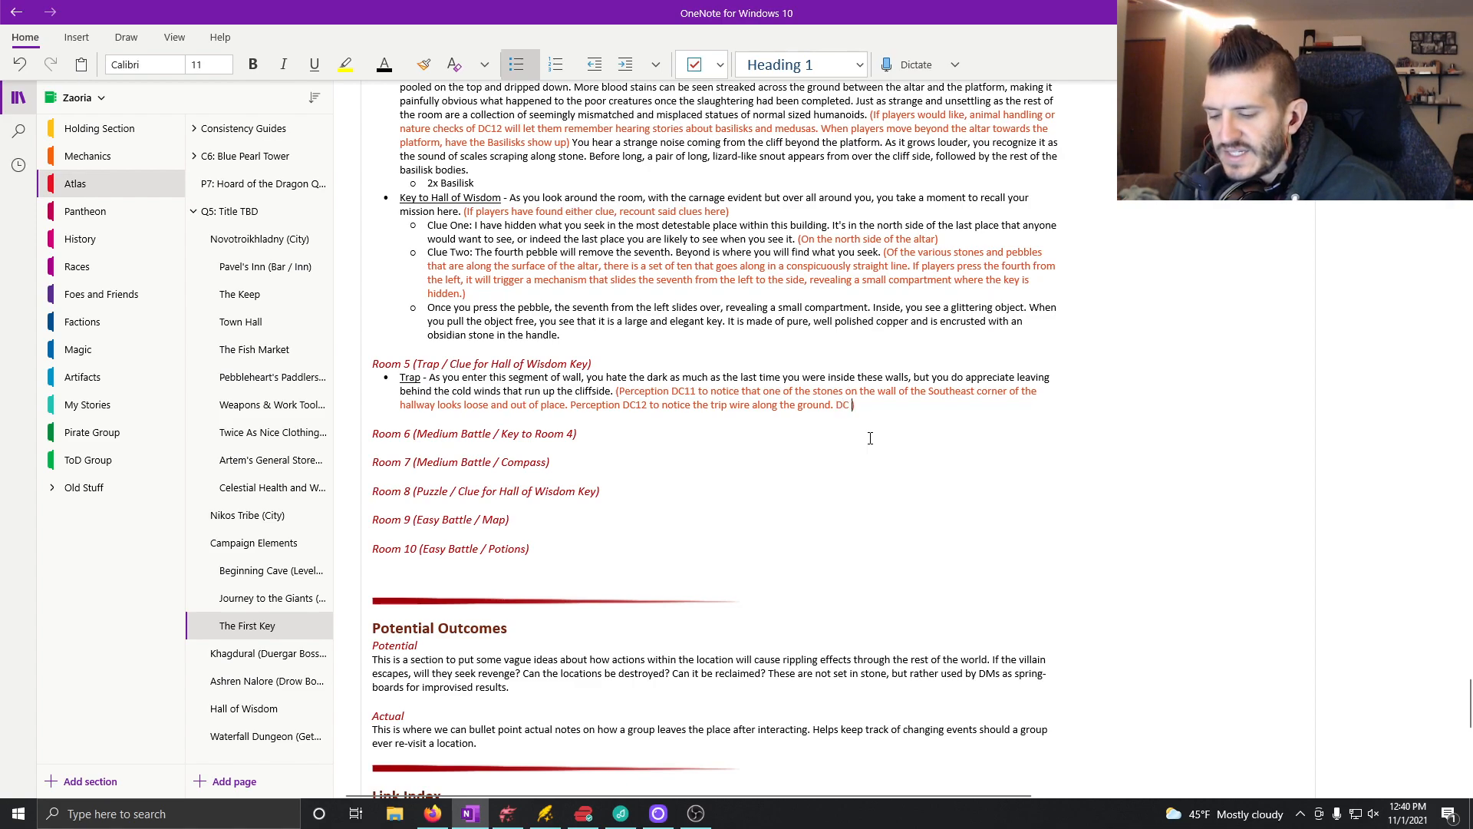
{"action": "type", "text": "12"}
{"action": "key", "text": "BackSpace"}
{"action": "key", "text": "BackSpace"}
{"action": "key", "text": "BackSpace"}
{"action": "type", "text": "12 to"}
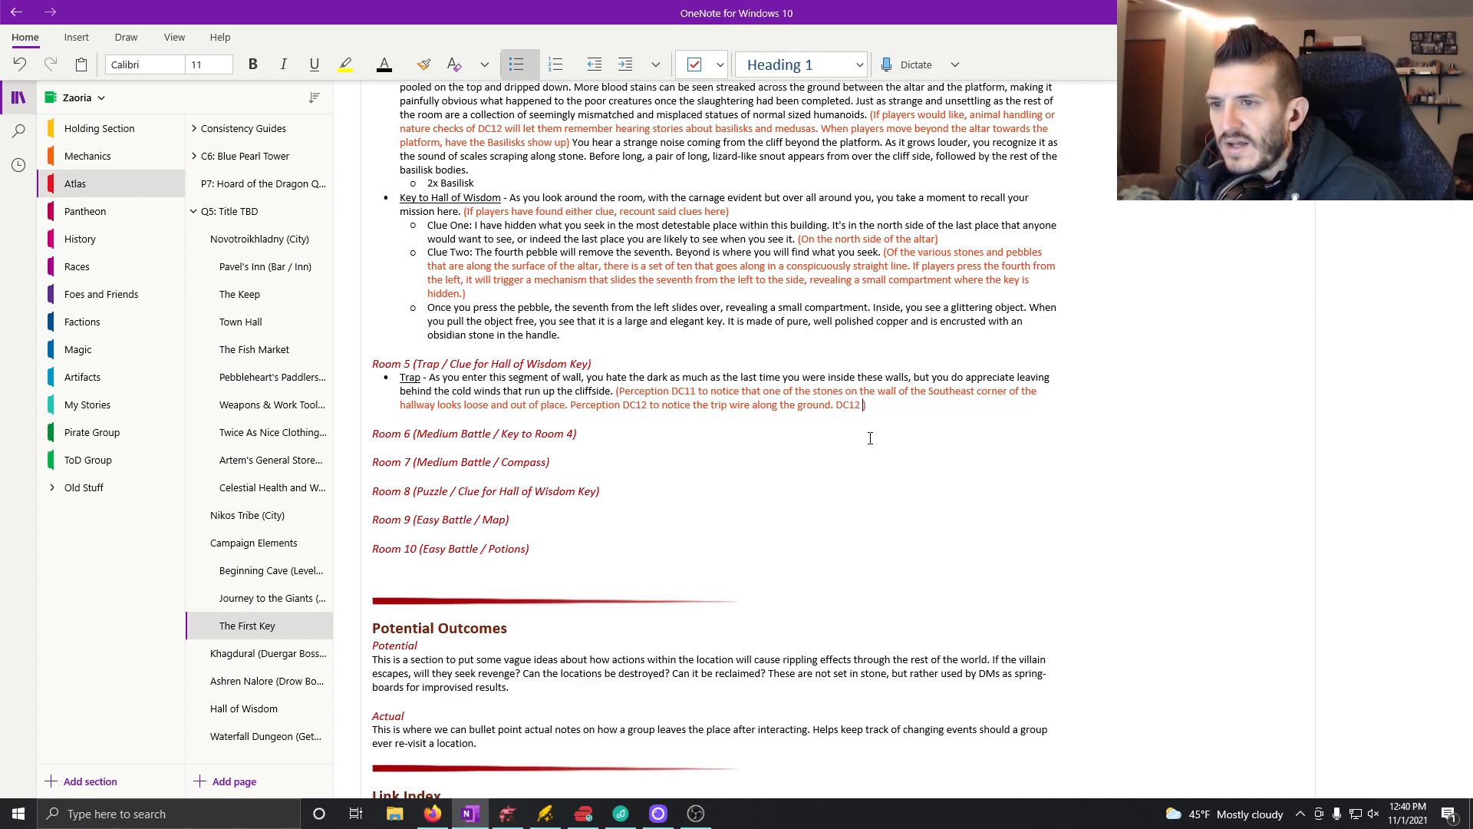
{"action": "type", "text": " disarm th"}
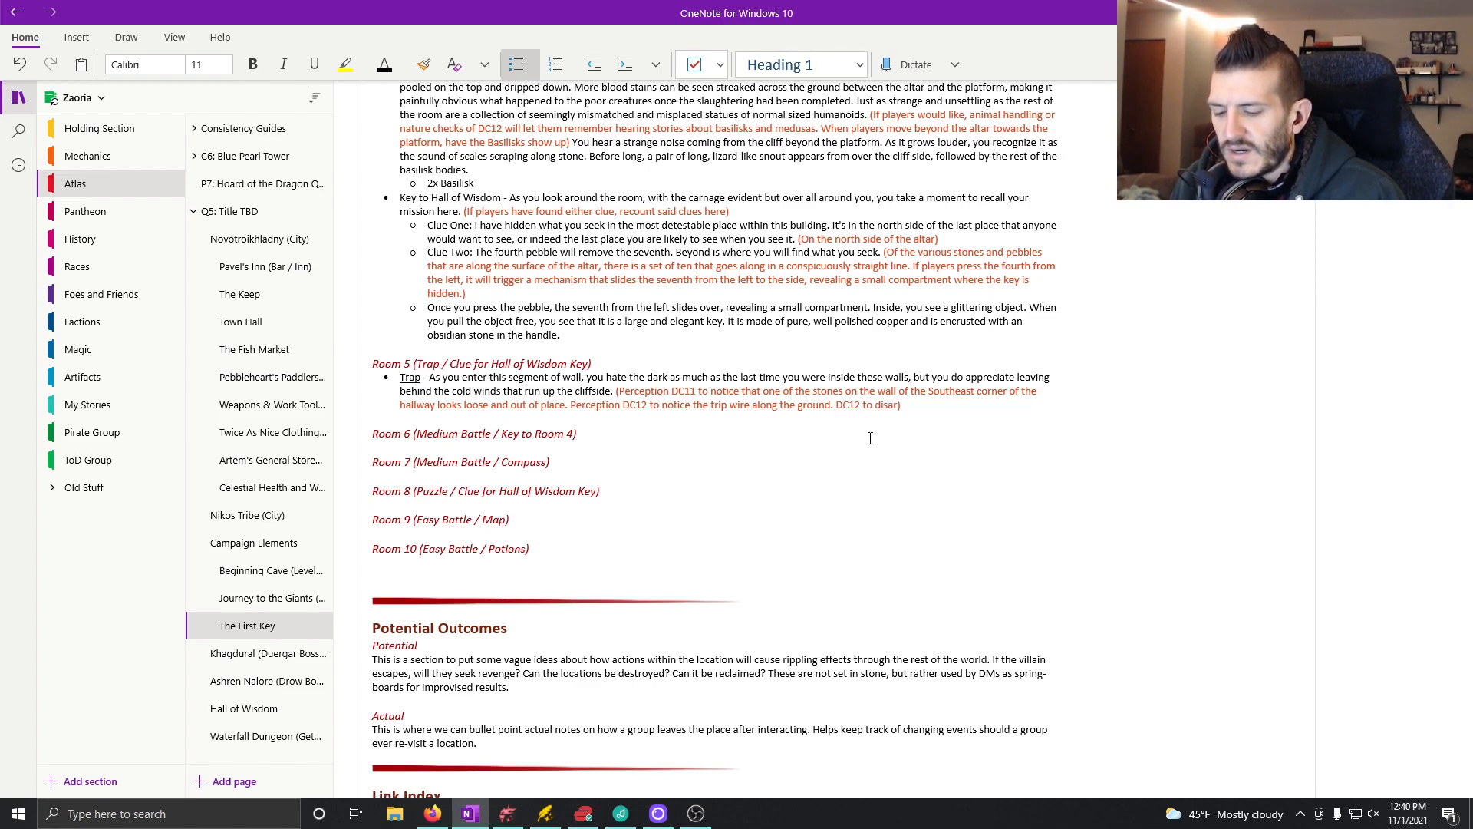
{"action": "type", "text": "e trap"}
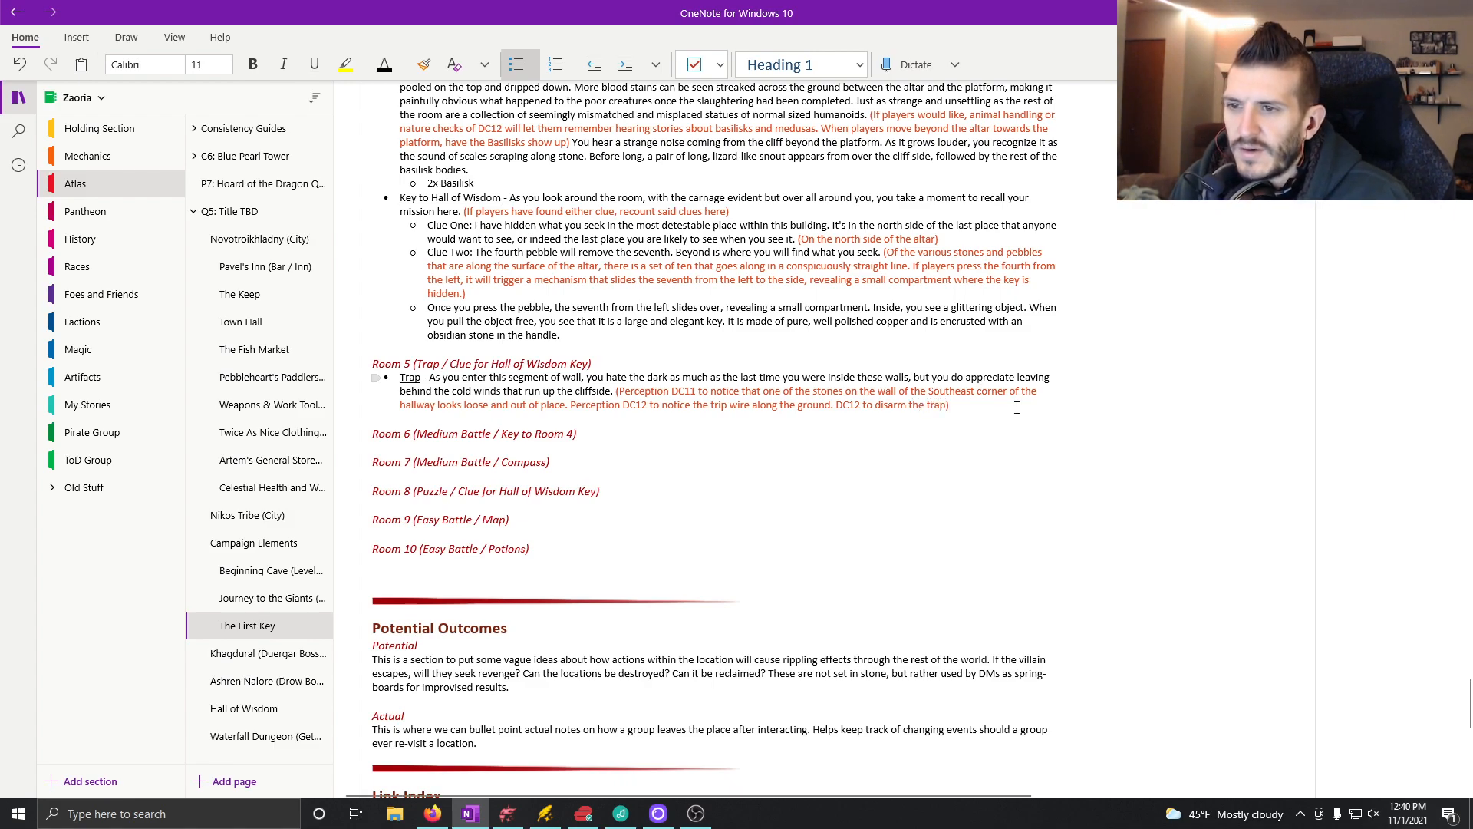
{"action": "left_click", "coordinate": [992, 406]}
{"action": "left_click", "coordinate": [387, 71]}
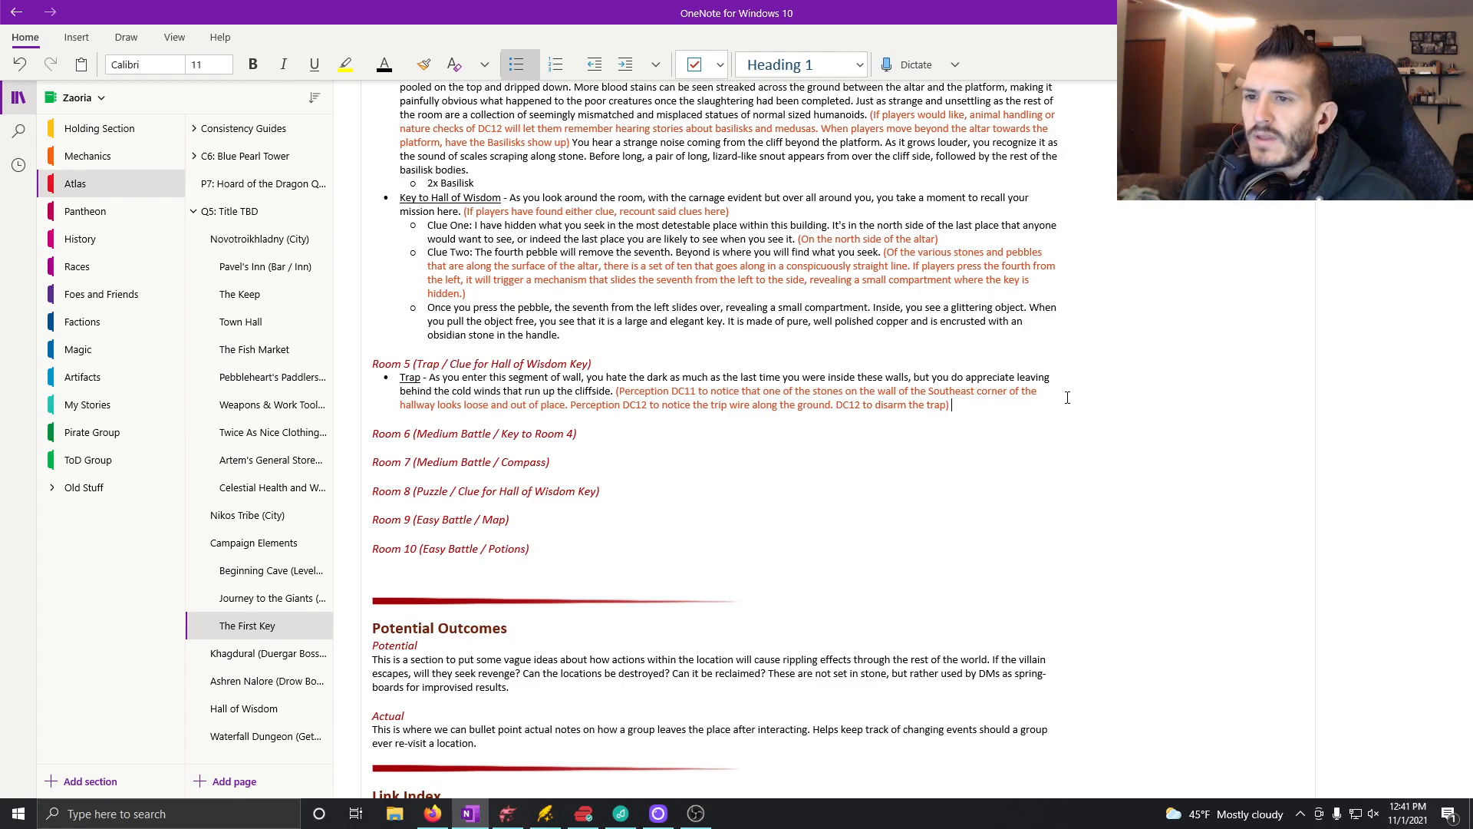
{"action": "key", "text": "Return"}
{"action": "key", "text": "Tab"}
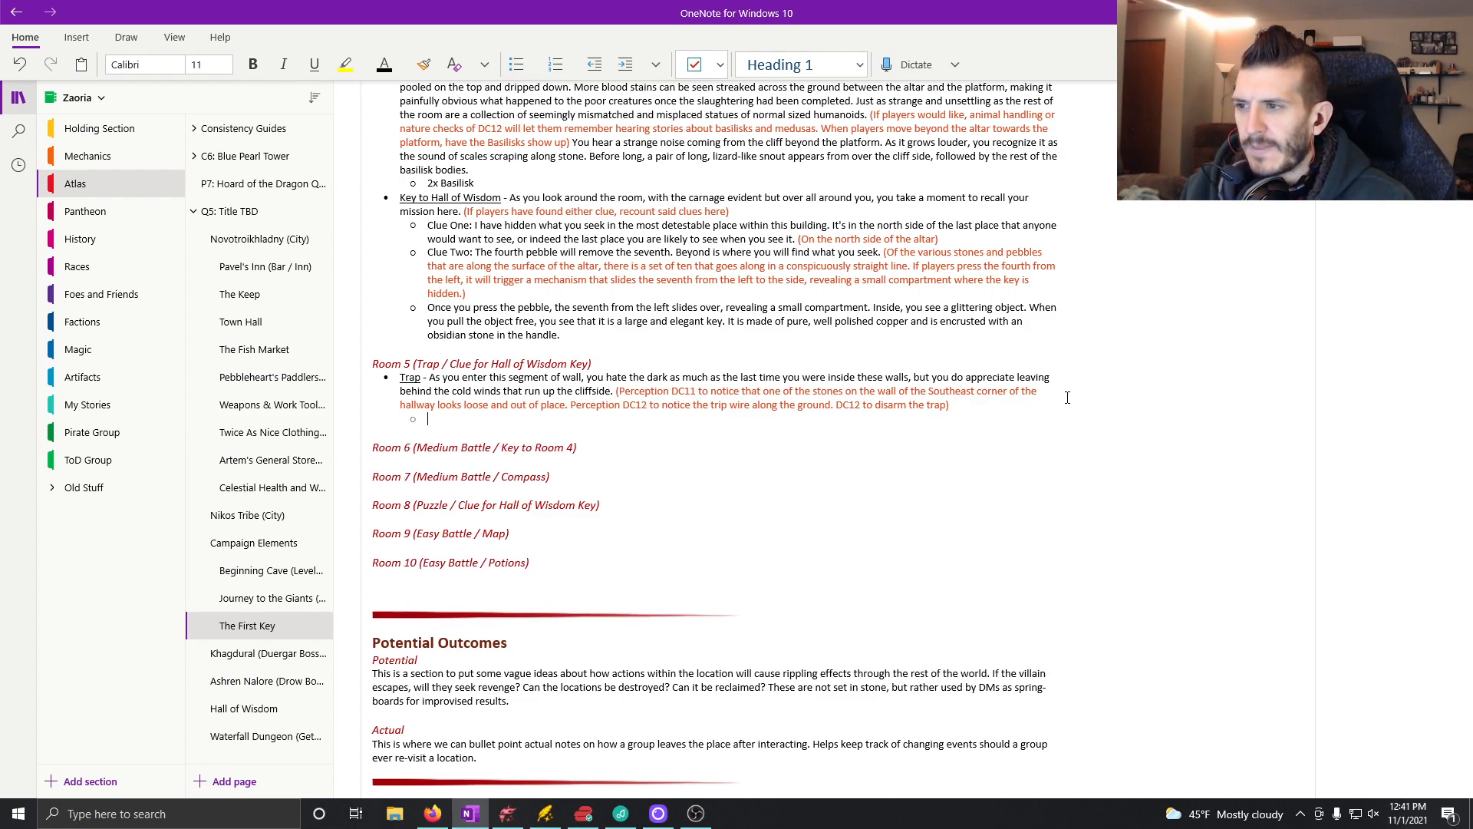
{"action": "key", "text": "shift+Tab"}
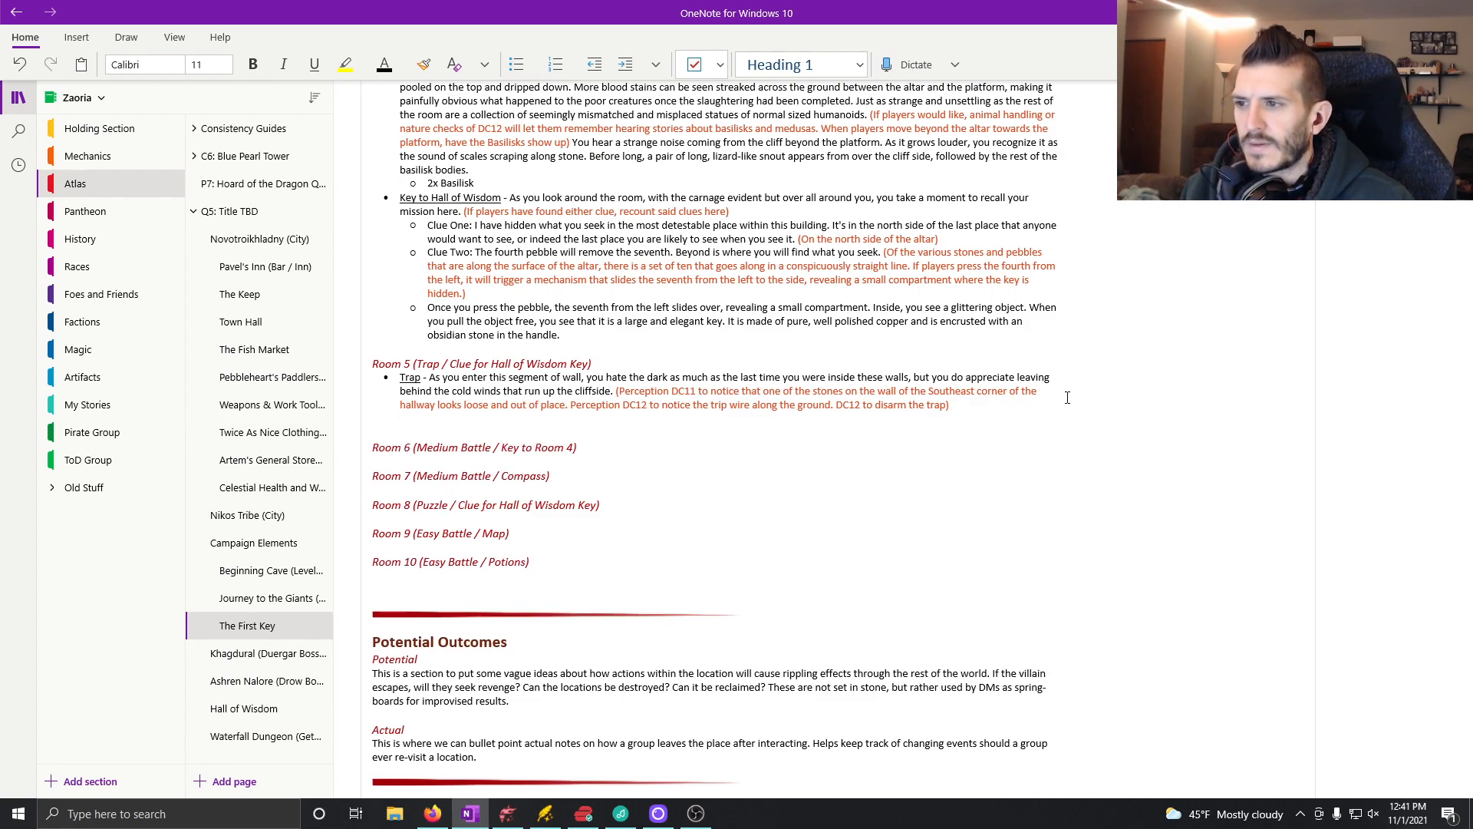
{"action": "key", "text": "BackSpace"}
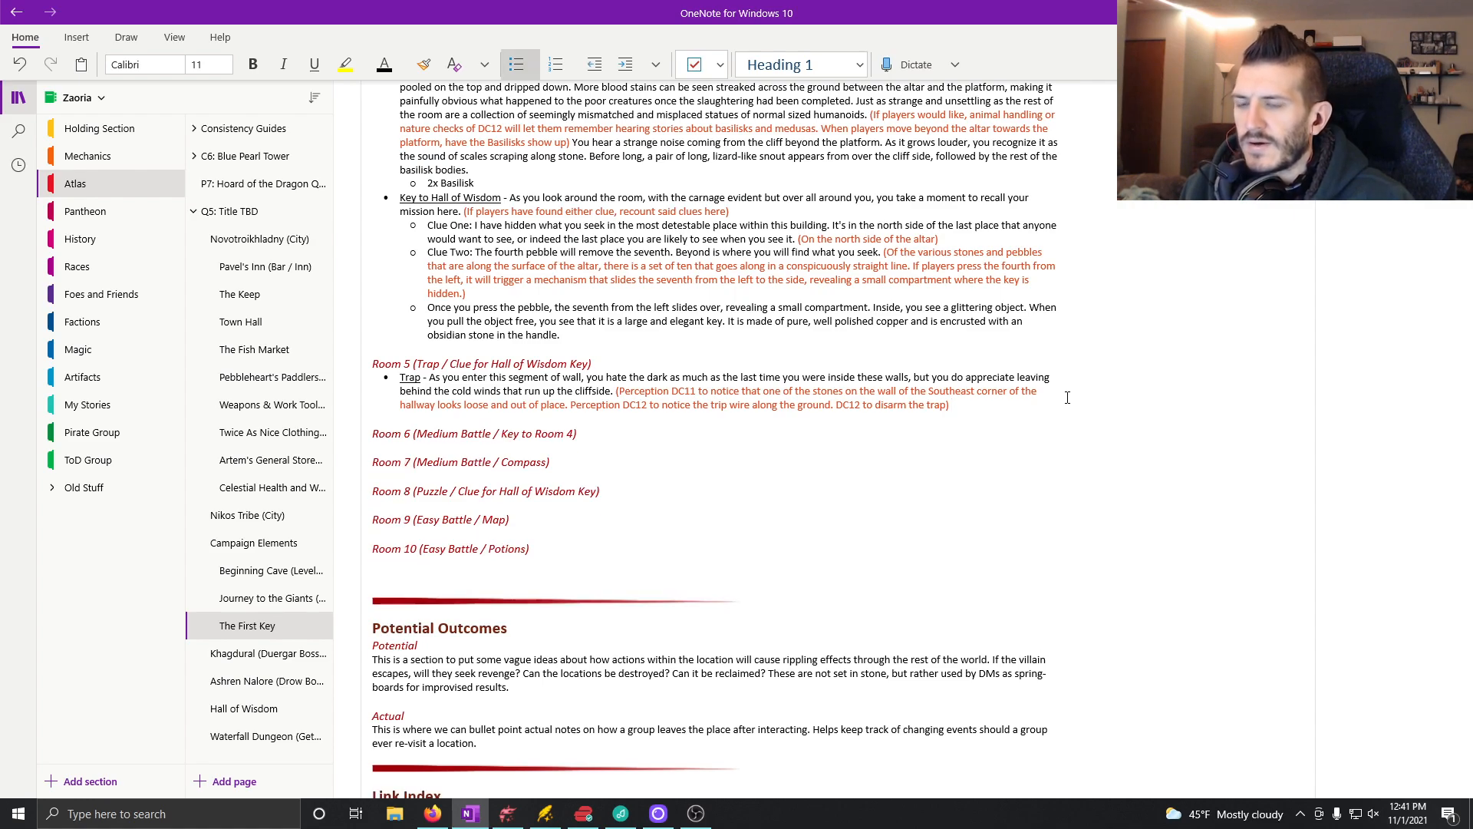
Step: Add a sub-bullet under Room 5's Trap note reading "If fail to disarm trap:"
{"action": "key", "text": "Return"}
{"action": "key", "text": "Tab"}
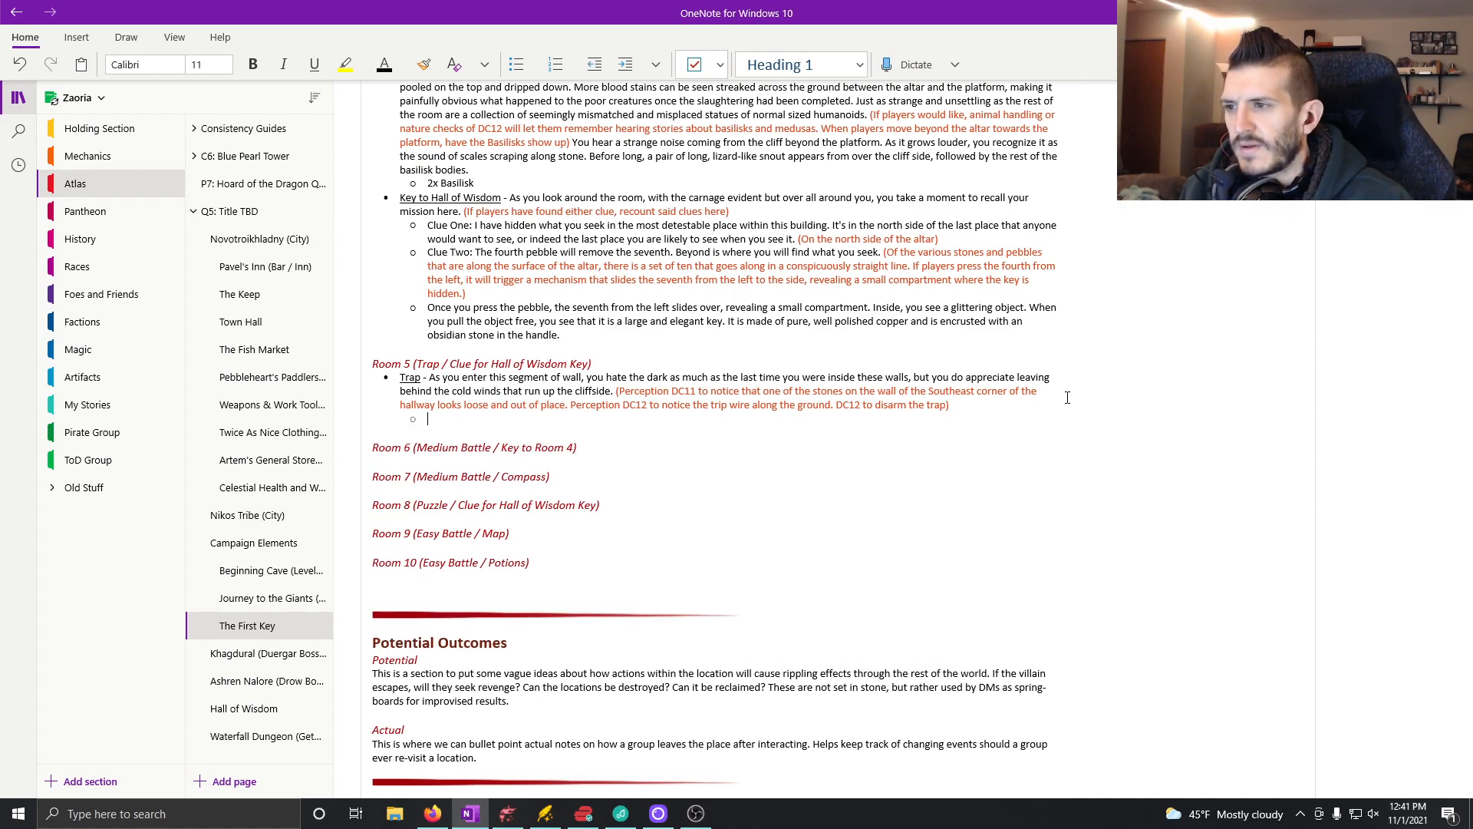
{"action": "type", "text": "If"}
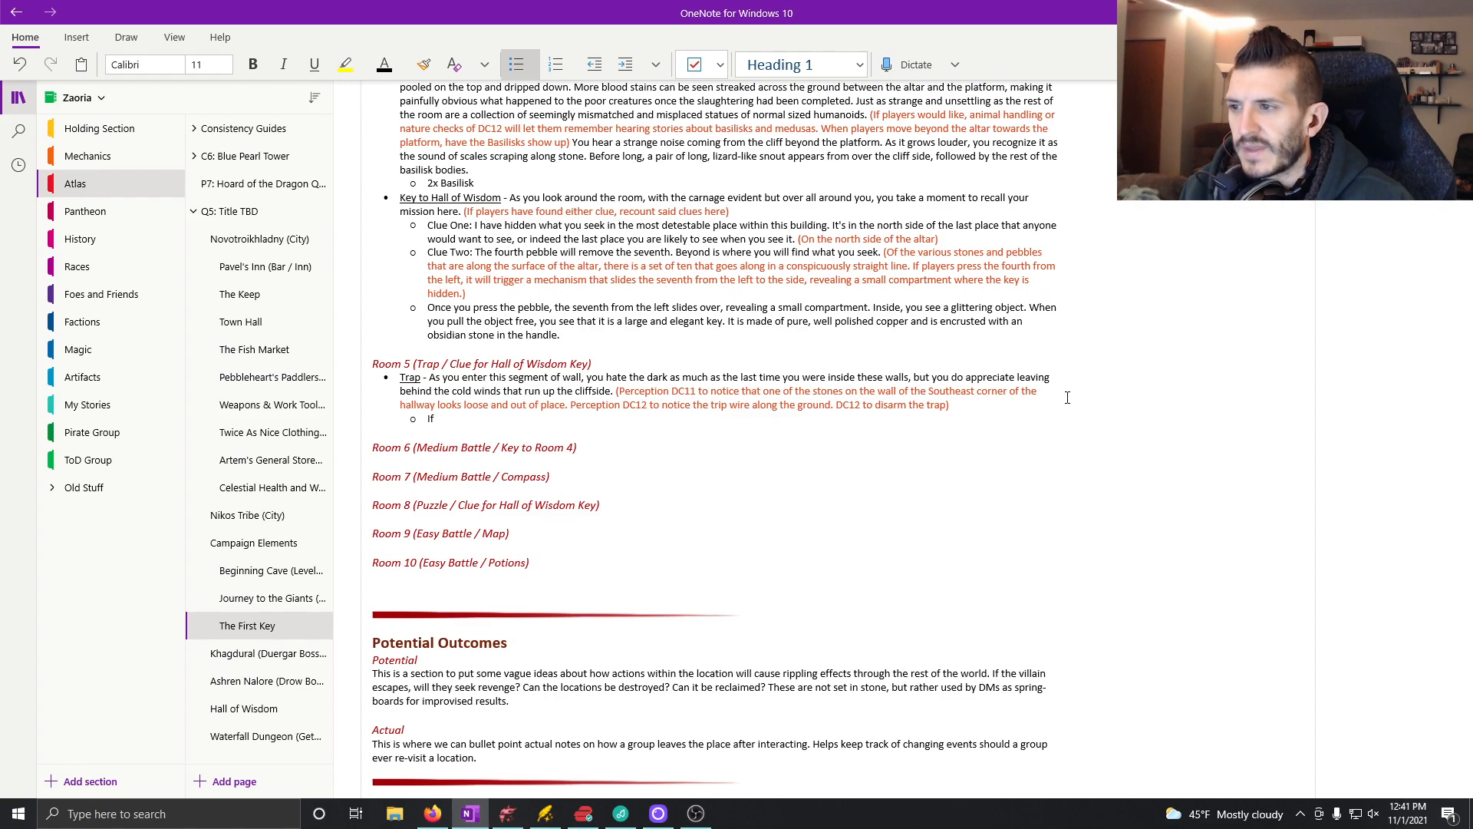
{"action": "type", "text": " fail "}
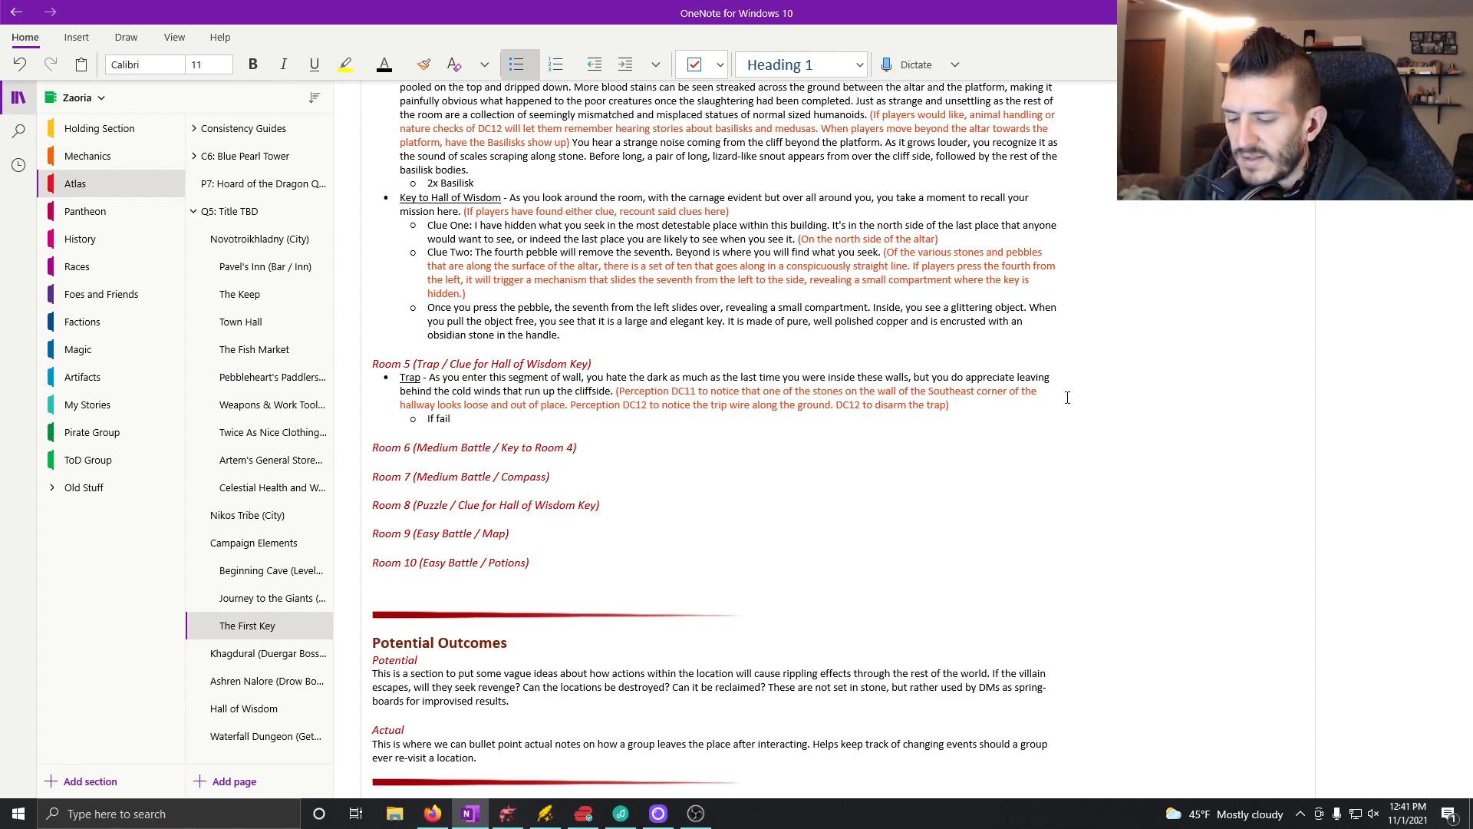
{"action": "type", "text": "to dis"}
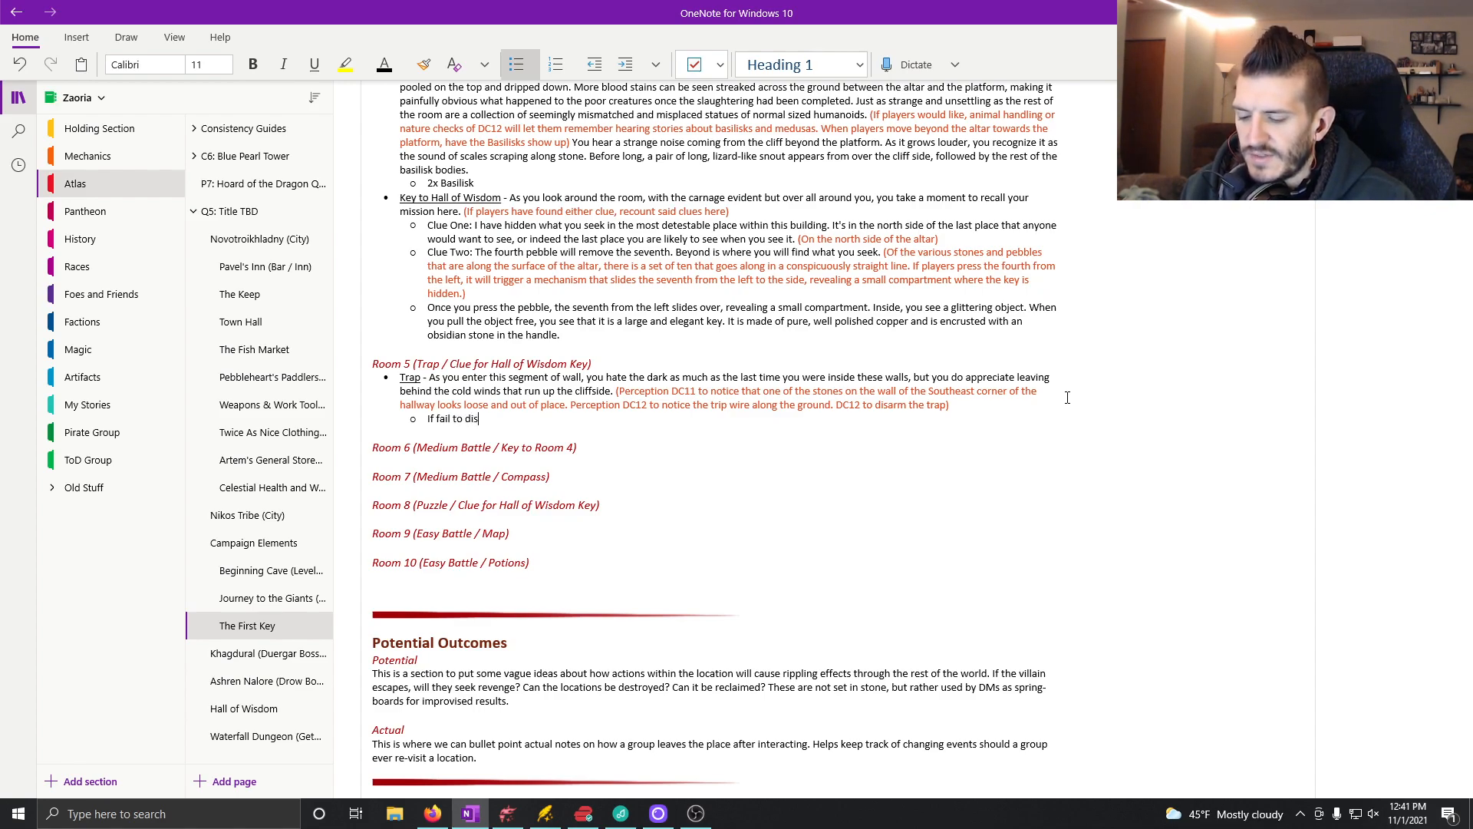
{"action": "type", "text": "arm trap:"}
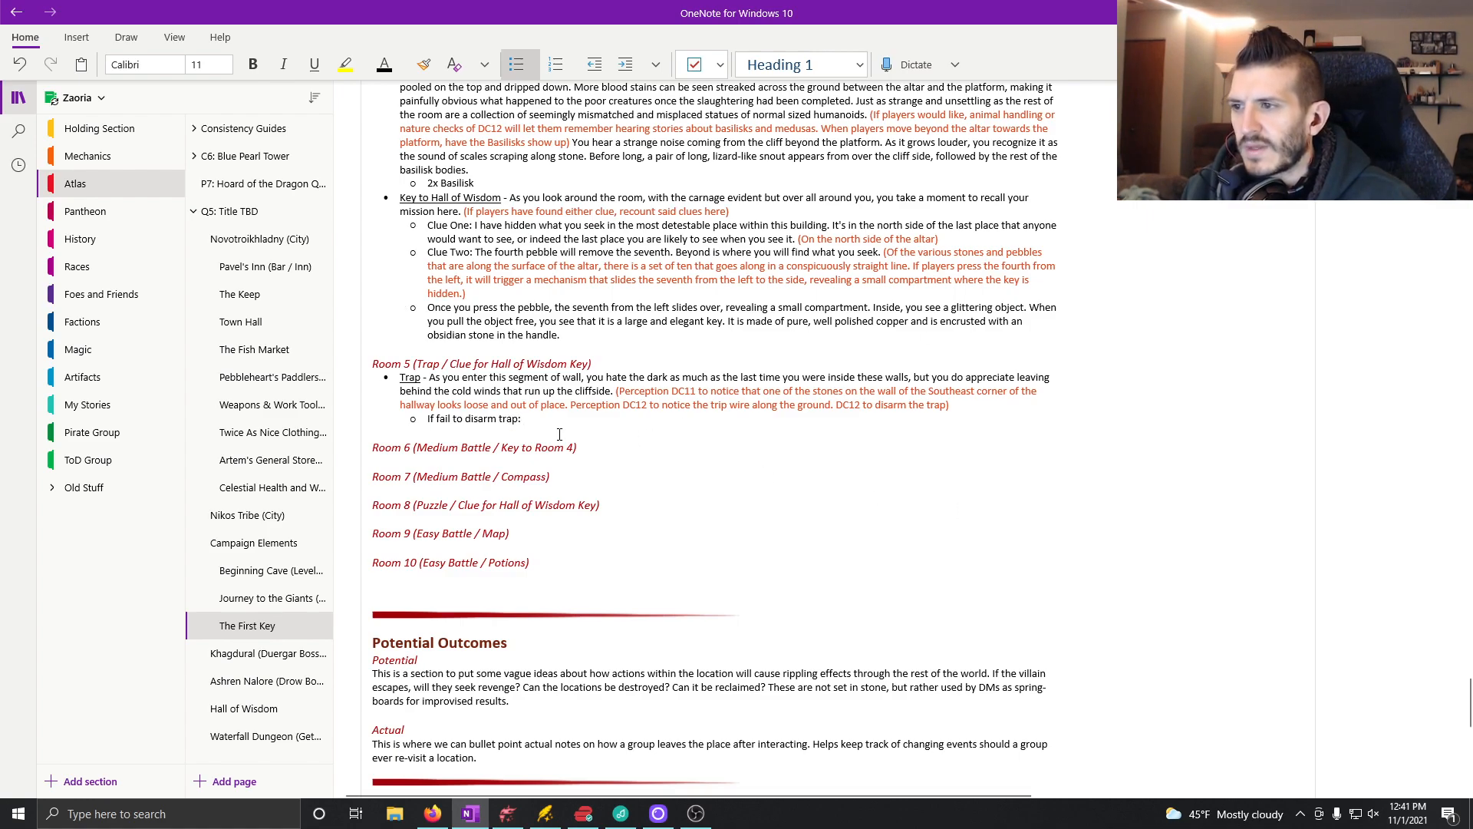
Step: Colour the new sub-bullet's text orange like the other DM notes and replace it with "(If fail to disarm trap,"
{"action": "left_click_drag", "start_coordinate": [522, 420], "coordinate": [426, 421]}
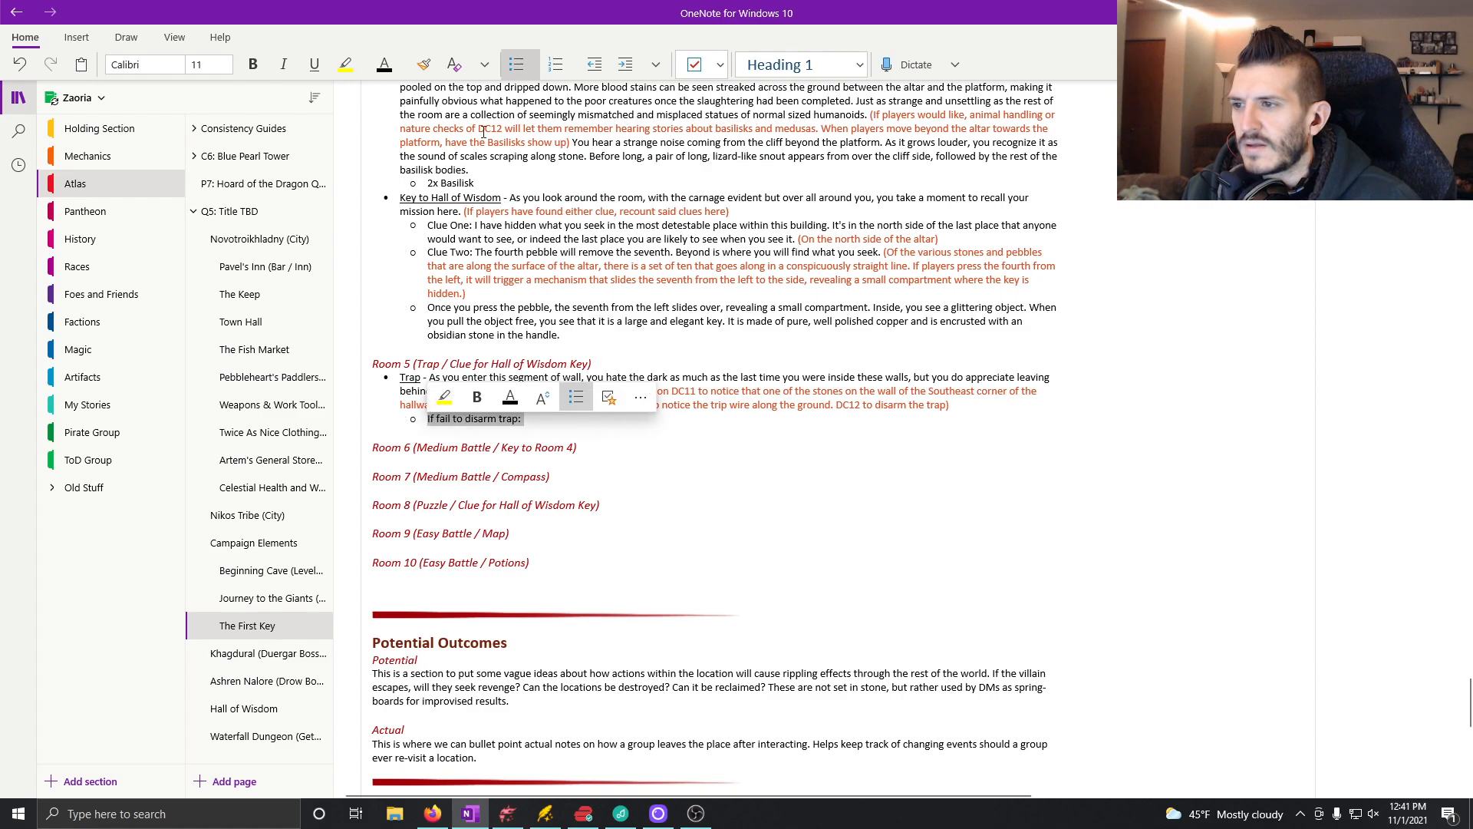
{"action": "left_click", "coordinate": [384, 64]}
{"action": "left_click", "coordinate": [551, 159]}
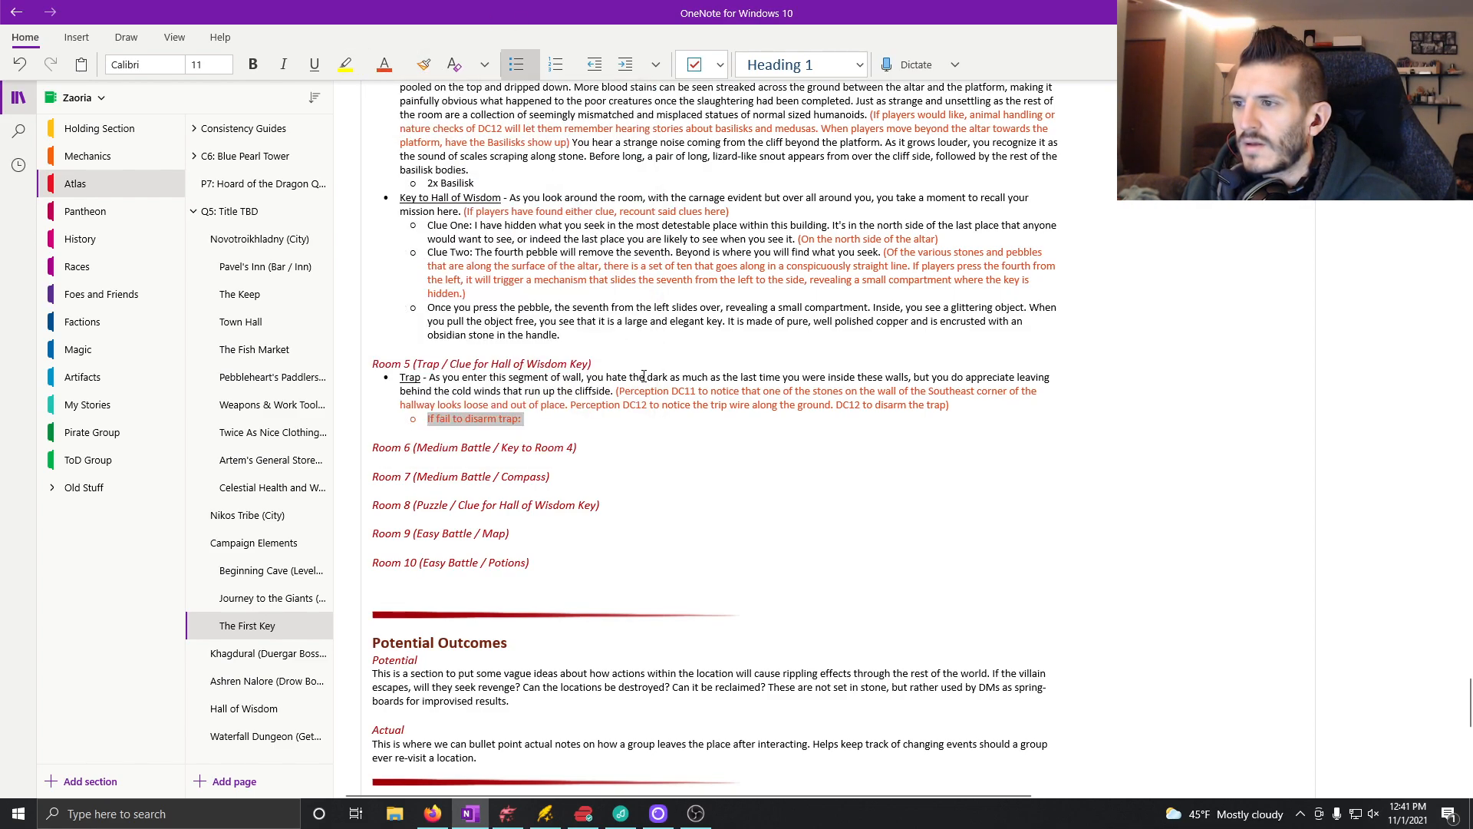
{"action": "type", "text": "(I"}
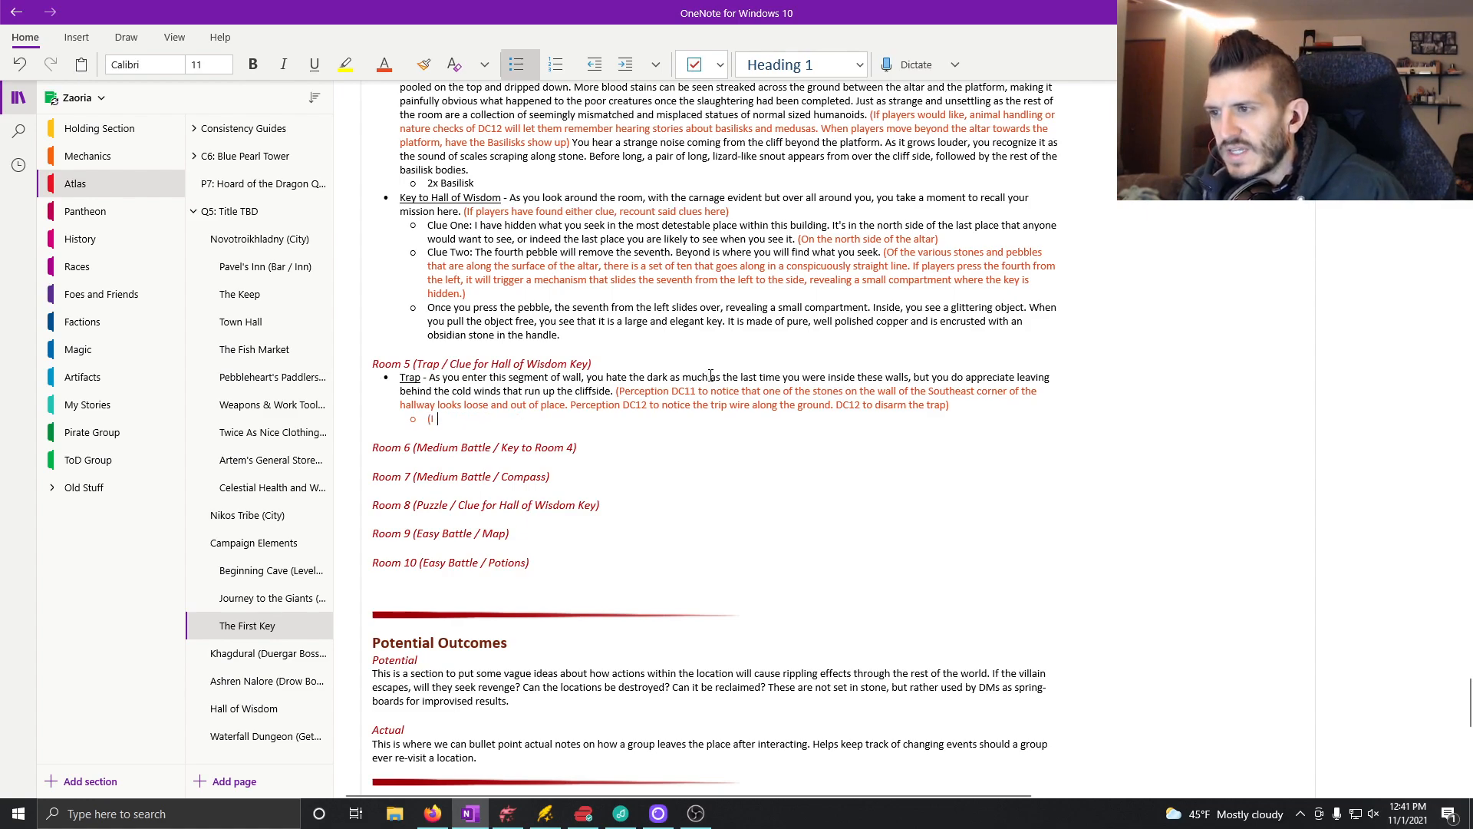
{"action": "type", "text": "f fail o "}
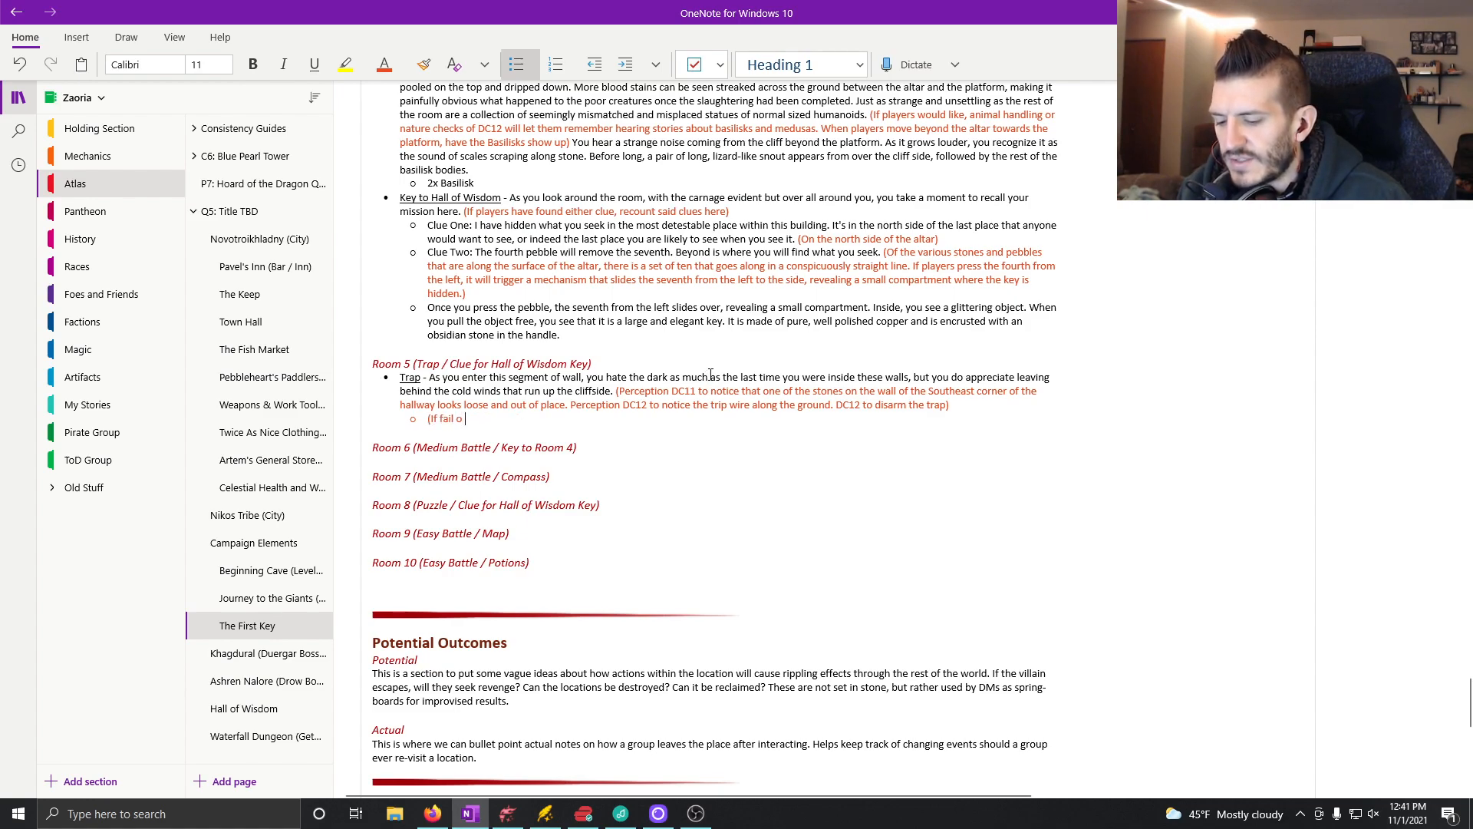
{"action": "type", "text": "o disarm tr"}
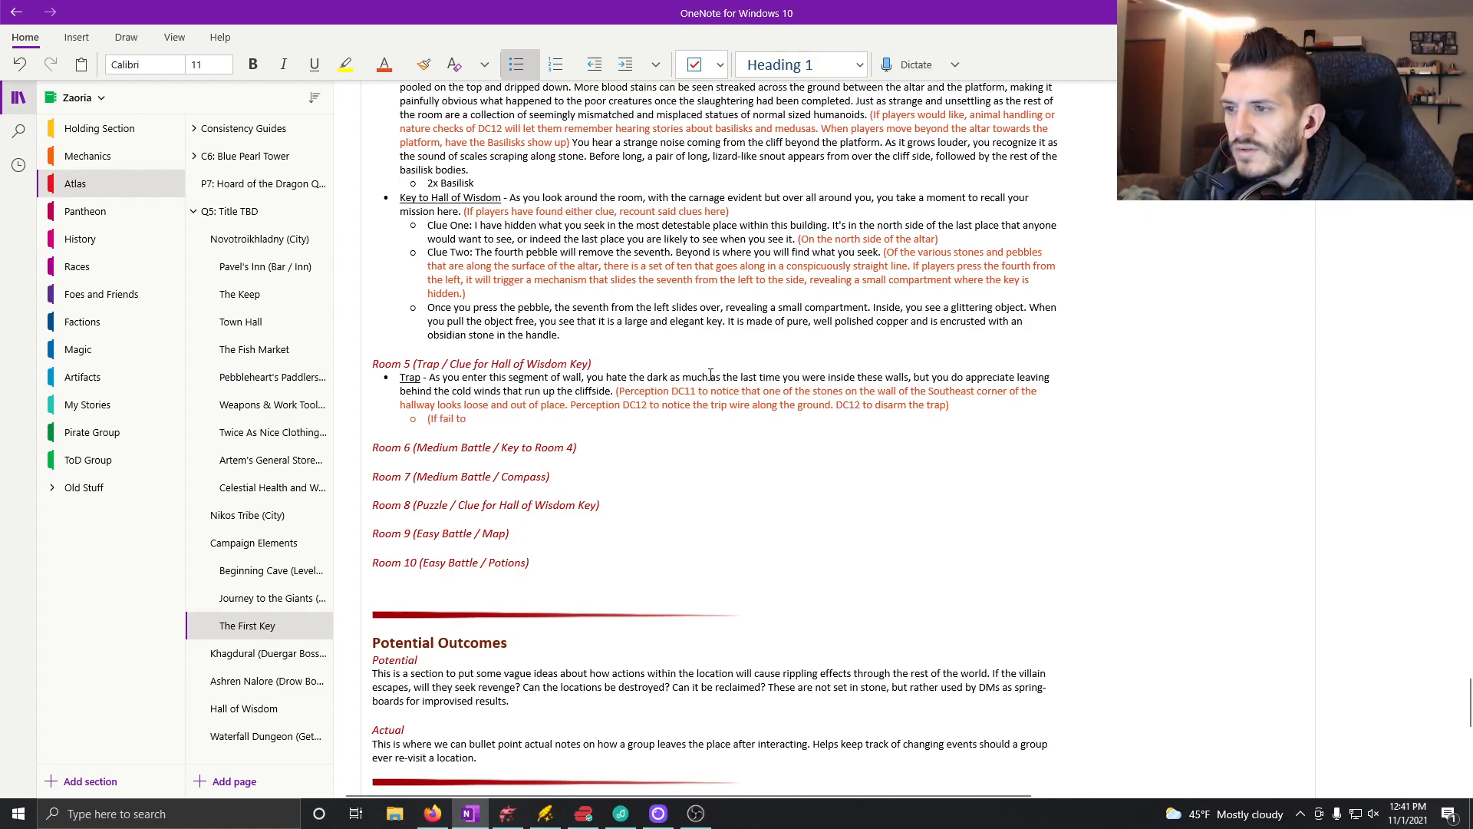
{"action": "type", "text": "ap,"}
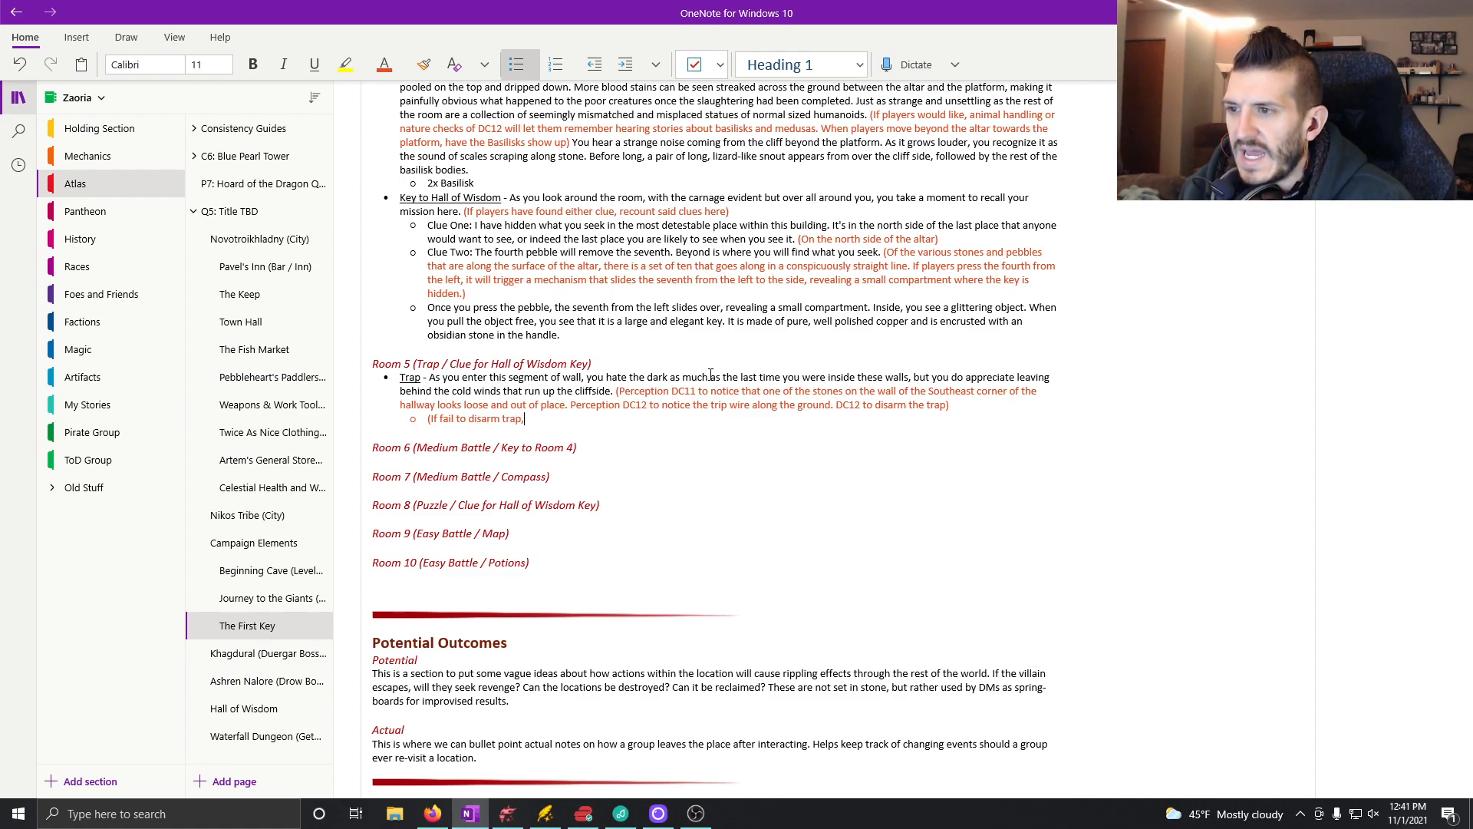
{"action": "type", "text": " leader and two spa"}
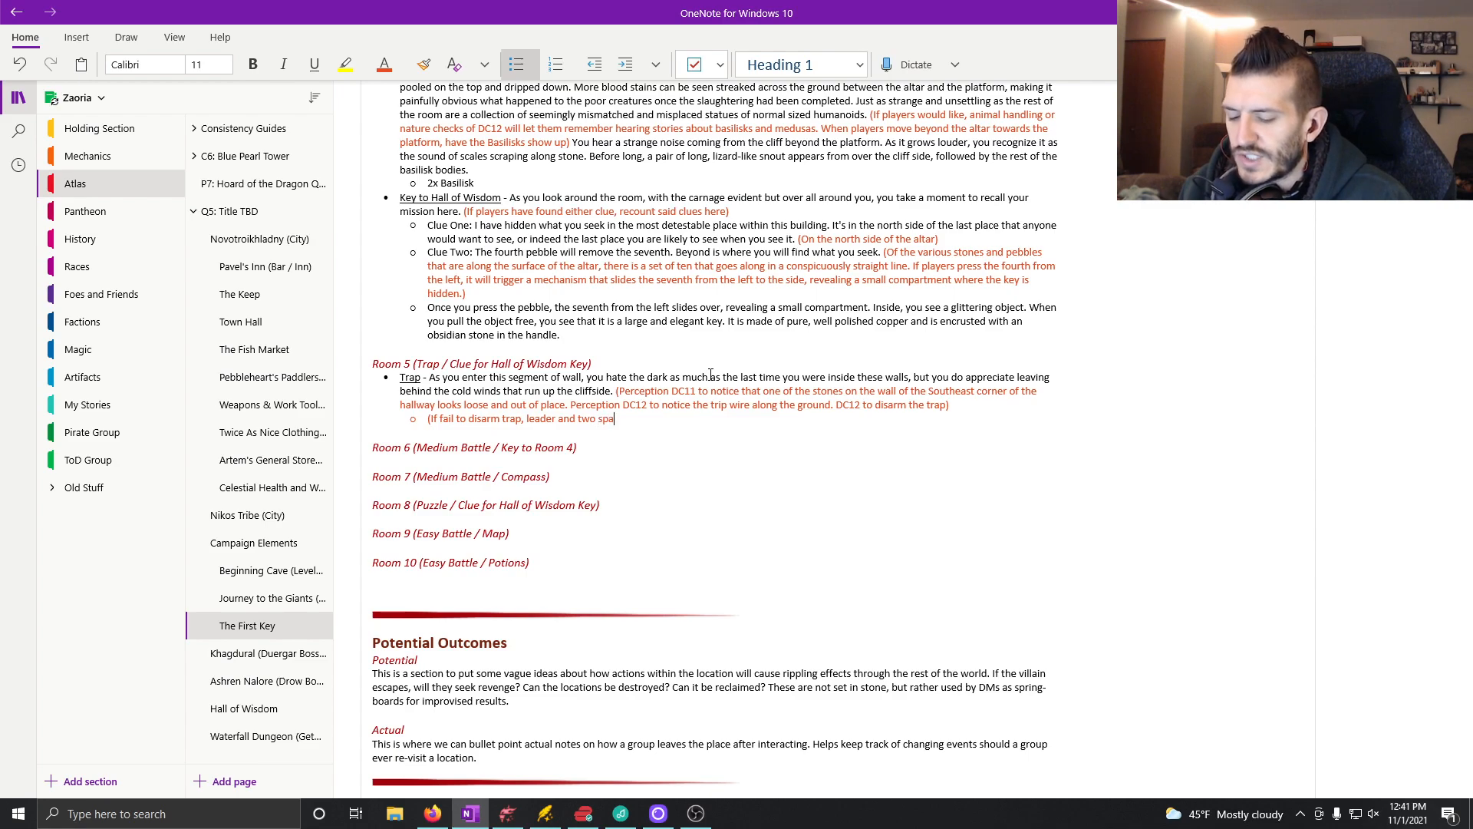
{"action": "type", "text": "ces beh"}
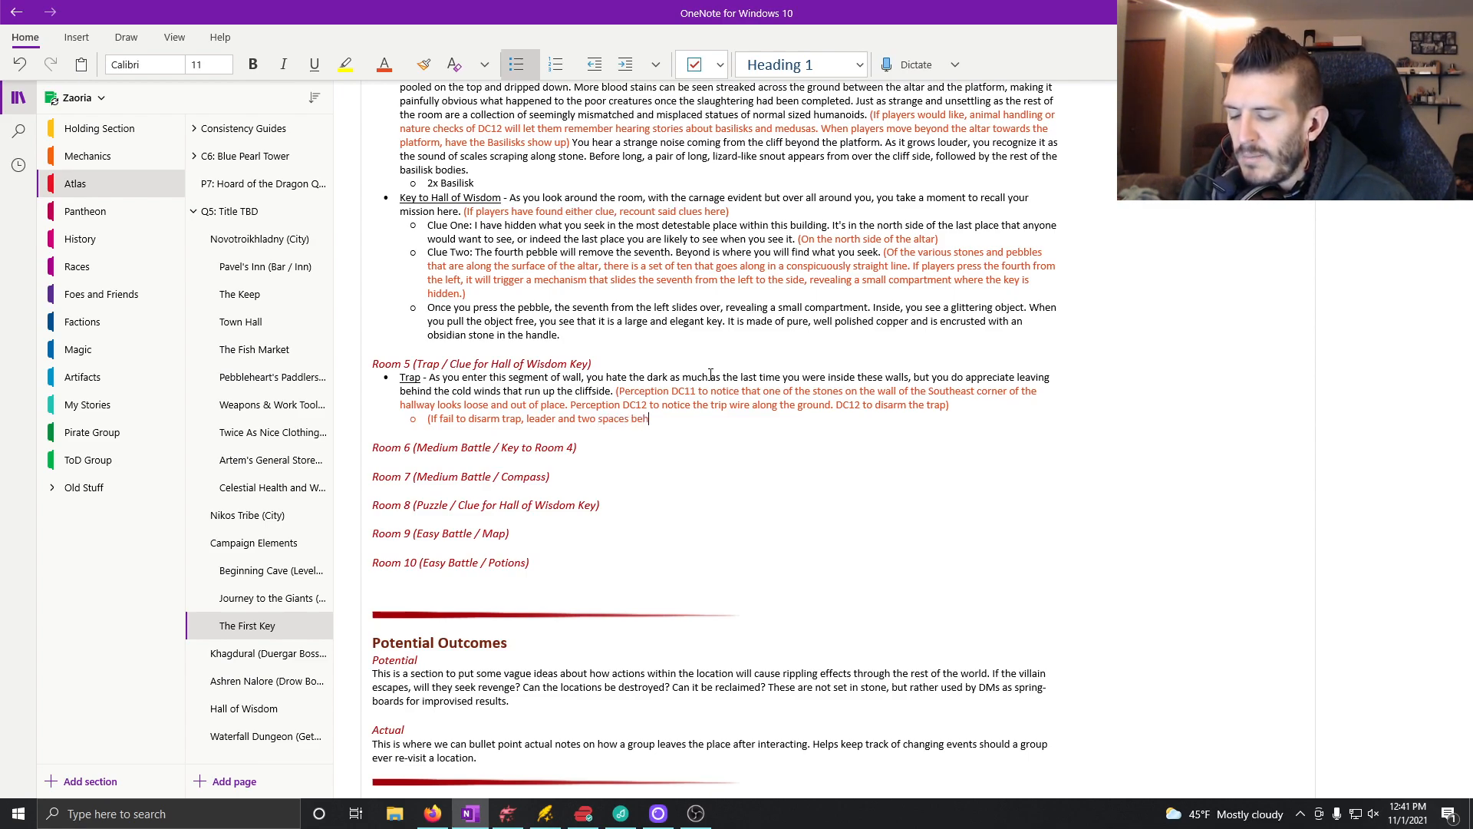
{"action": "type", "text": "ind them make dex sh"}
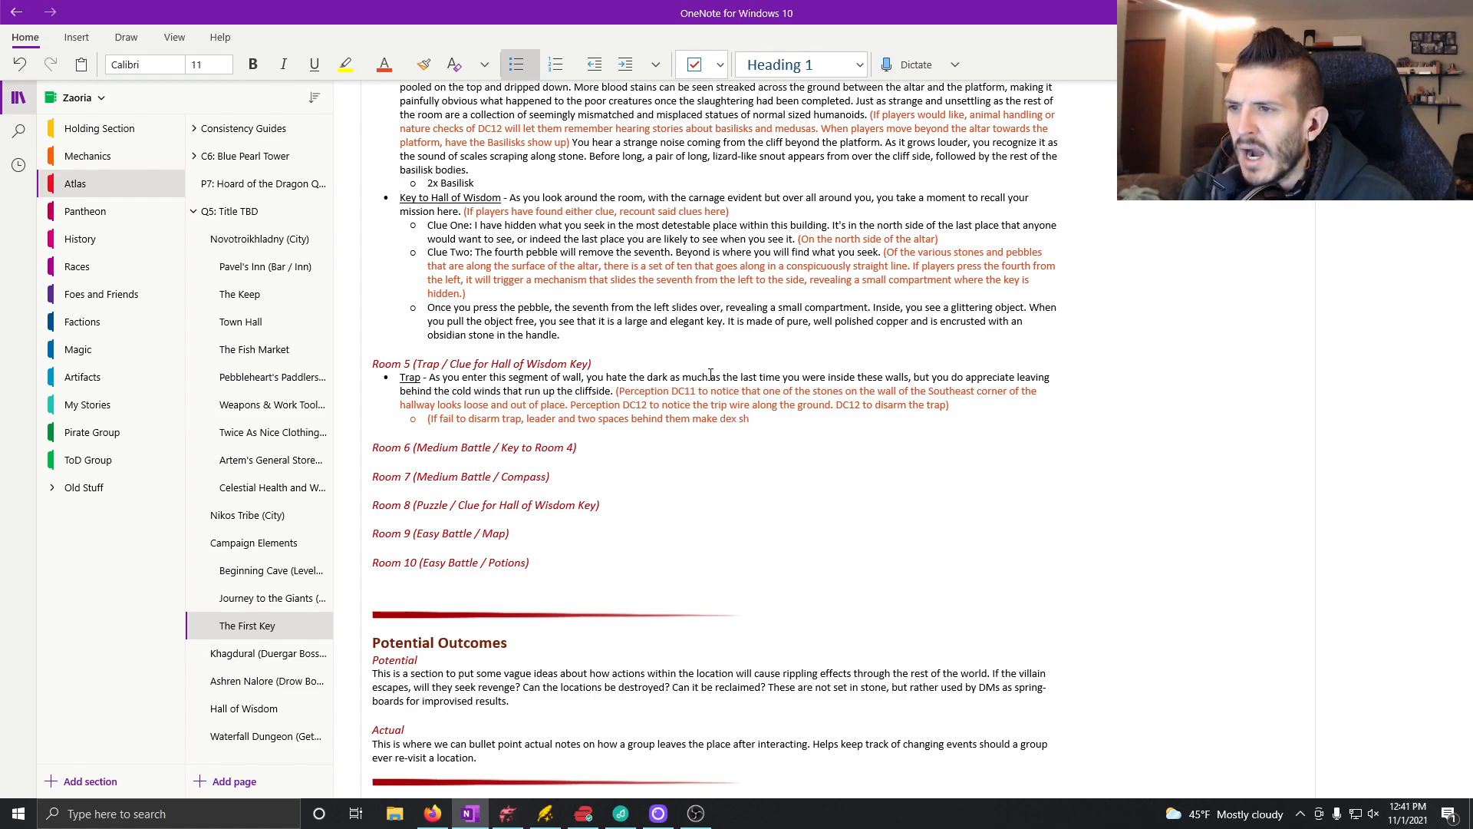
Step: Continue the sub-bullet with "leader and two spaces behind them make dex checks to avoid"
{"action": "key", "text": "BackSpace"}
{"action": "key", "text": "BackSpace"}
{"action": "type", "text": "ch"}
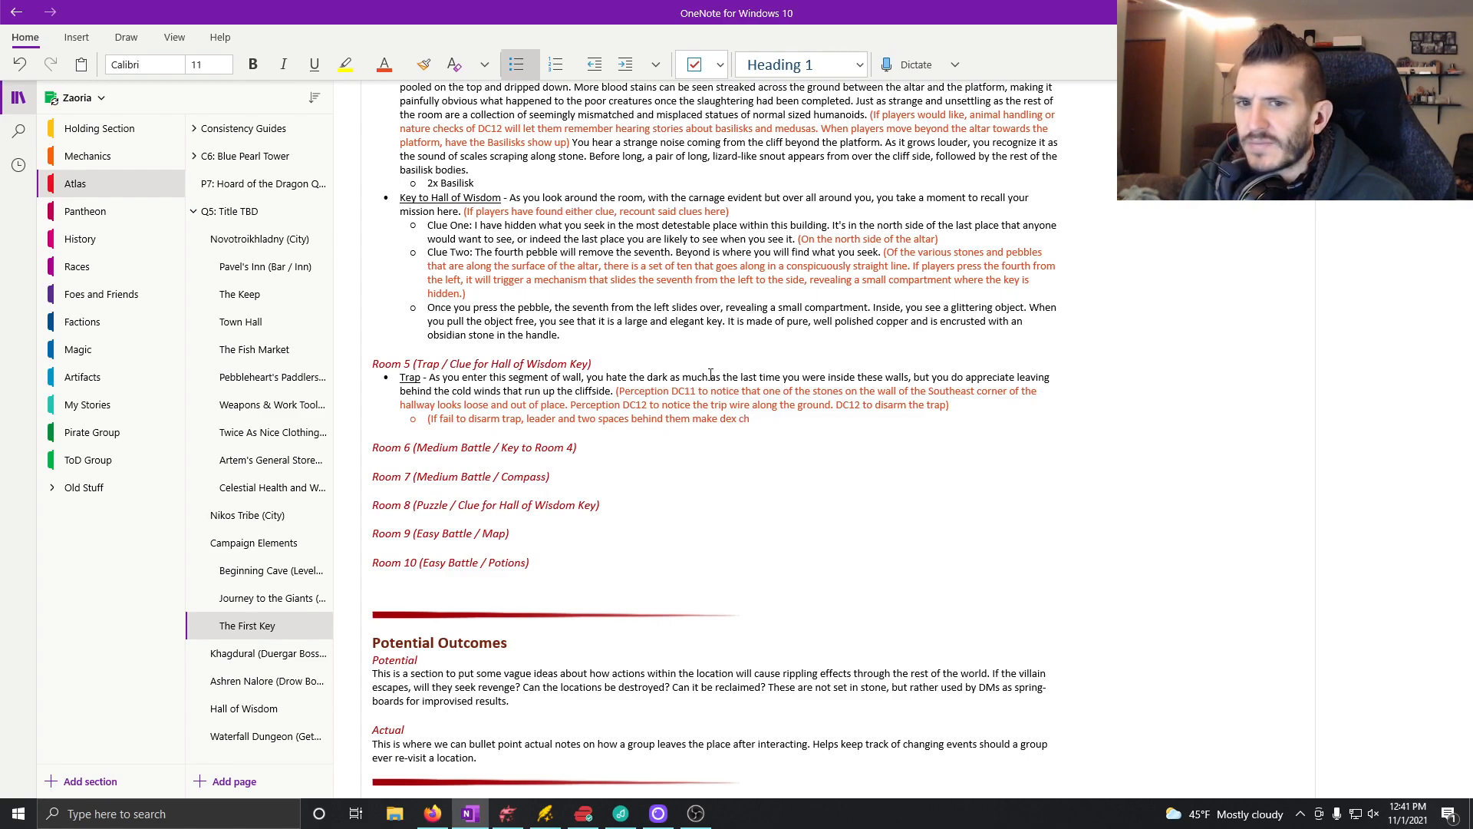
{"action": "type", "text": "ecks to avoid the"}
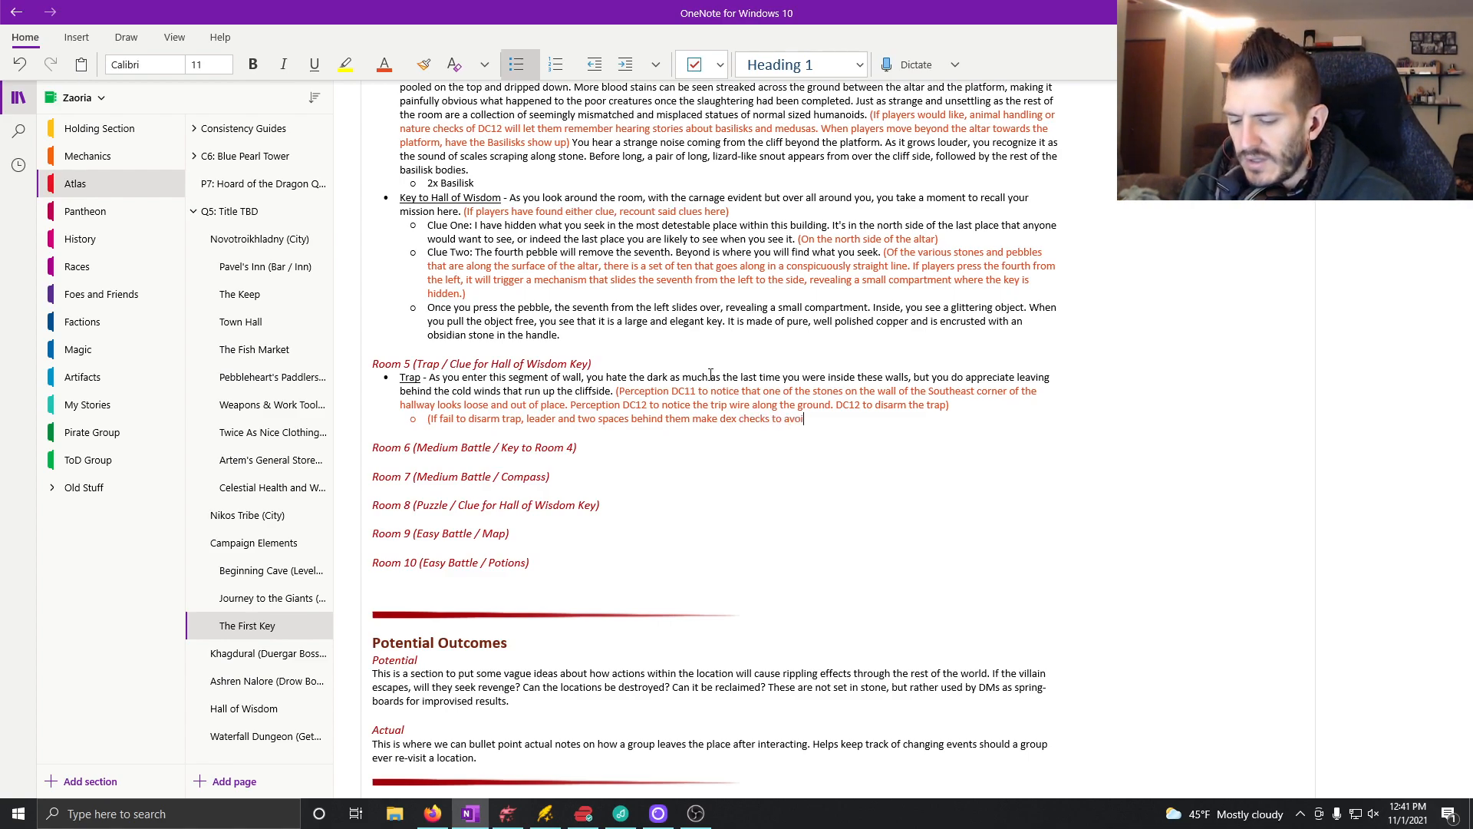
Step: Complete the dex check sentence with "being injured by the crumbling wall."
{"action": "key", "text": "BackSpace"}
{"action": "key", "text": "BackSpace"}
{"action": "key", "text": "BackSpace"}
{"action": "key", "text": "BackSpace"}
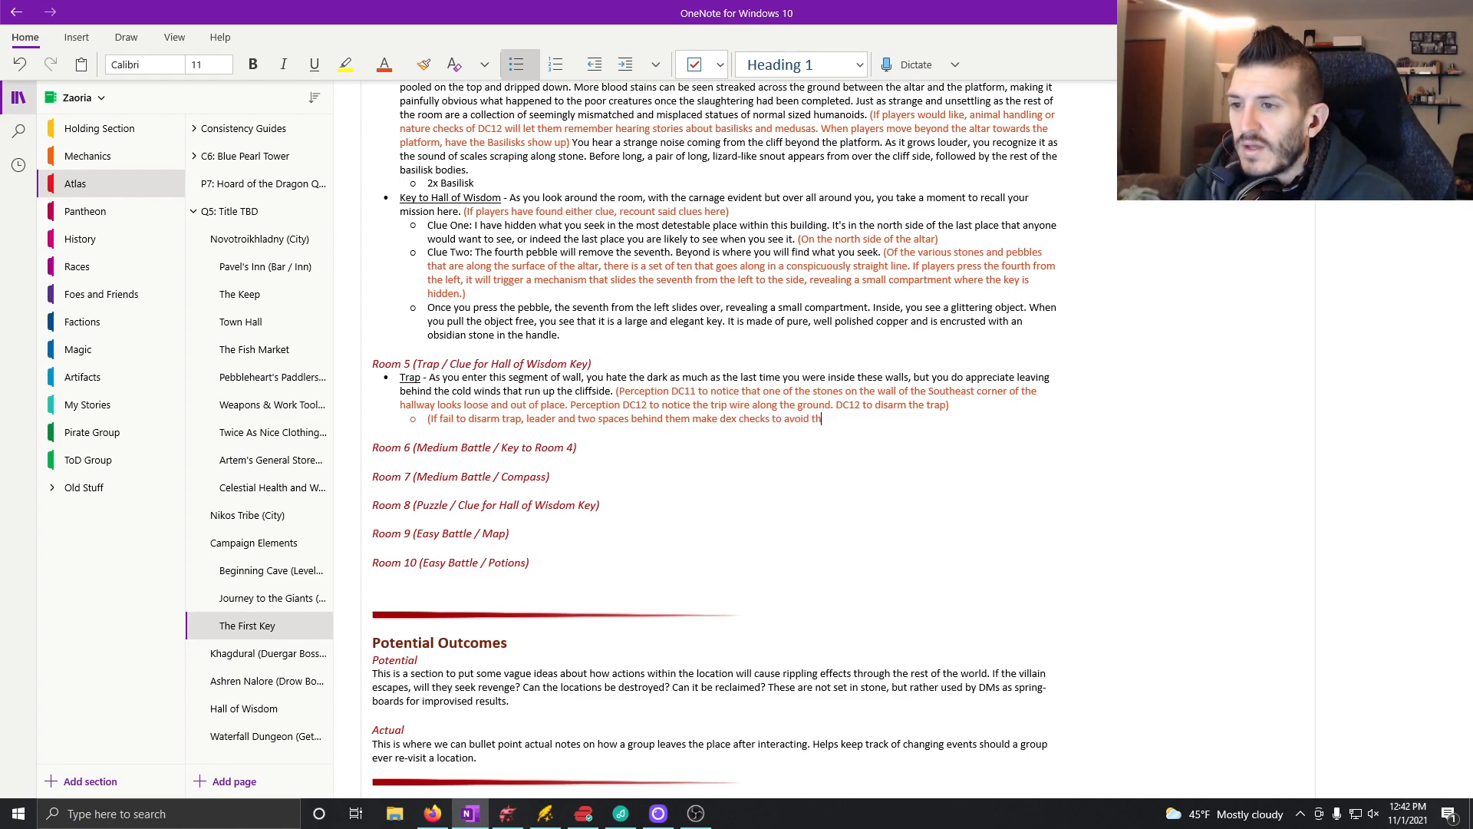
{"action": "type", "text": "being in"}
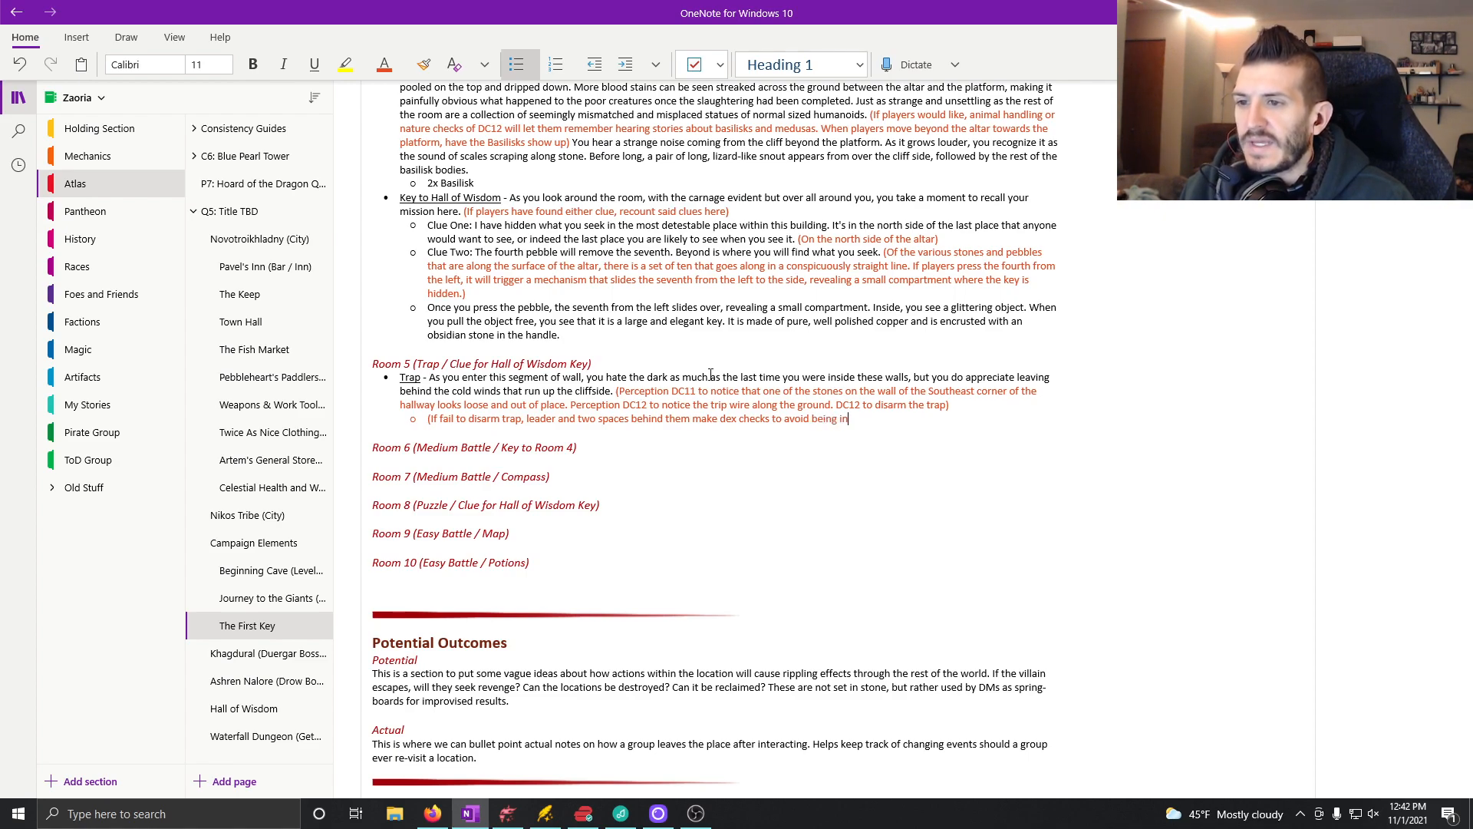
{"action": "type", "text": "jured byt eh"}
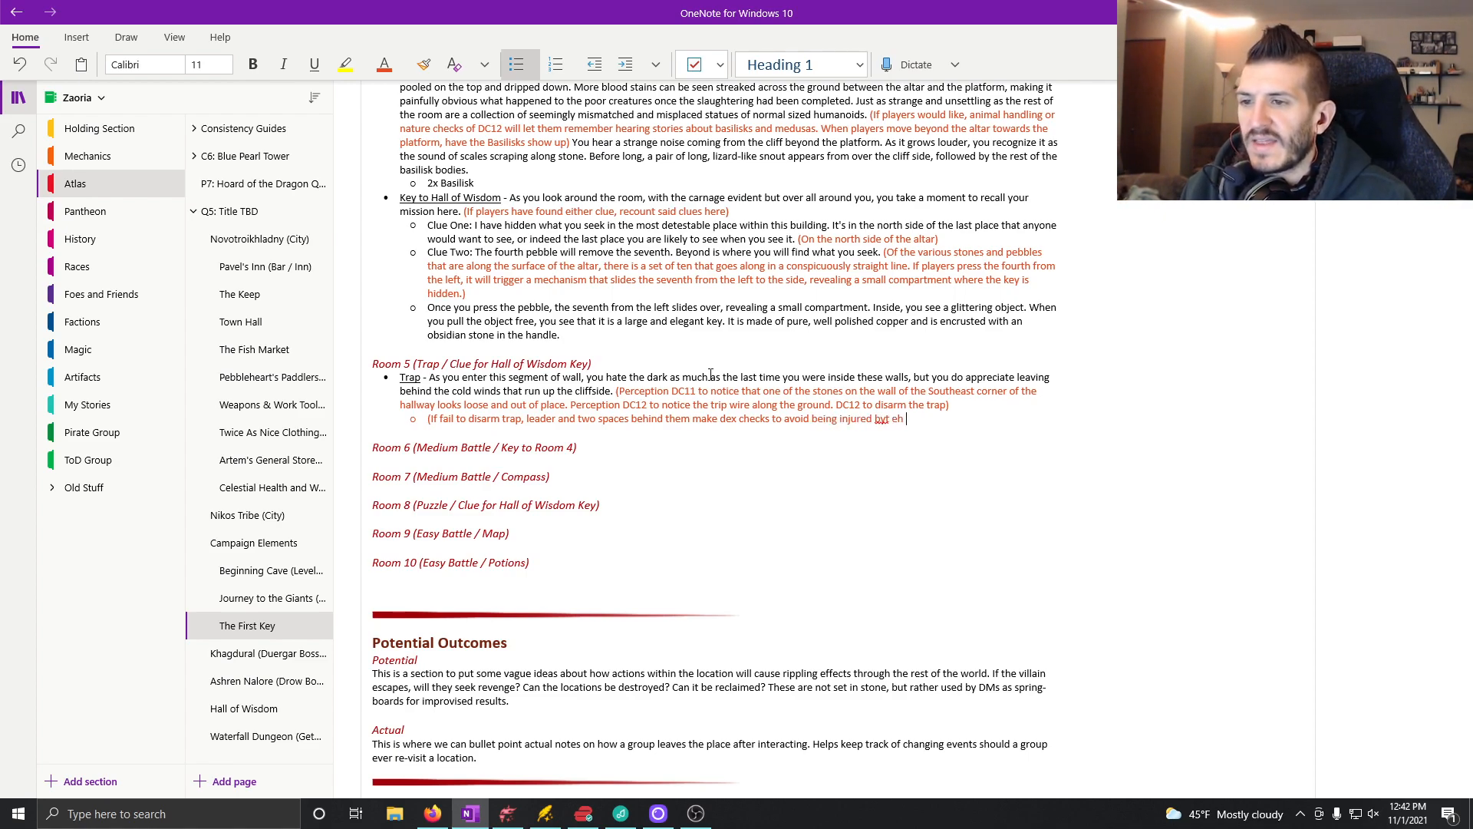
{"action": "key", "text": "BackSpace"}
{"action": "key", "text": "BackSpace"}
{"action": "key", "text": "BackSpace"}
{"action": "key", "text": "BackSpace"}
{"action": "key", "text": "BackSpace"}
{"action": "type", "text": " the "}
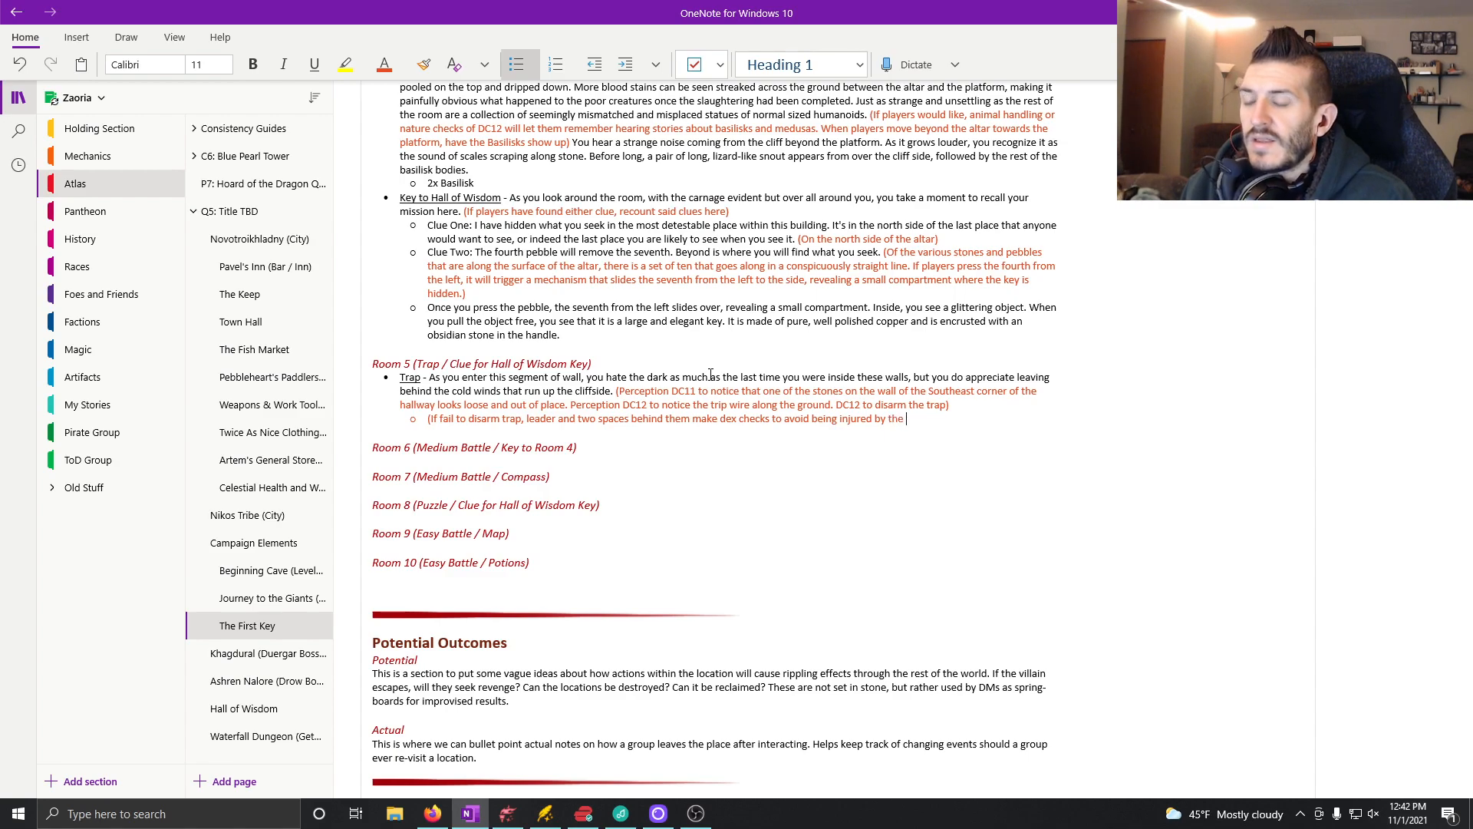
{"action": "type", "text": "crumbling wall."}
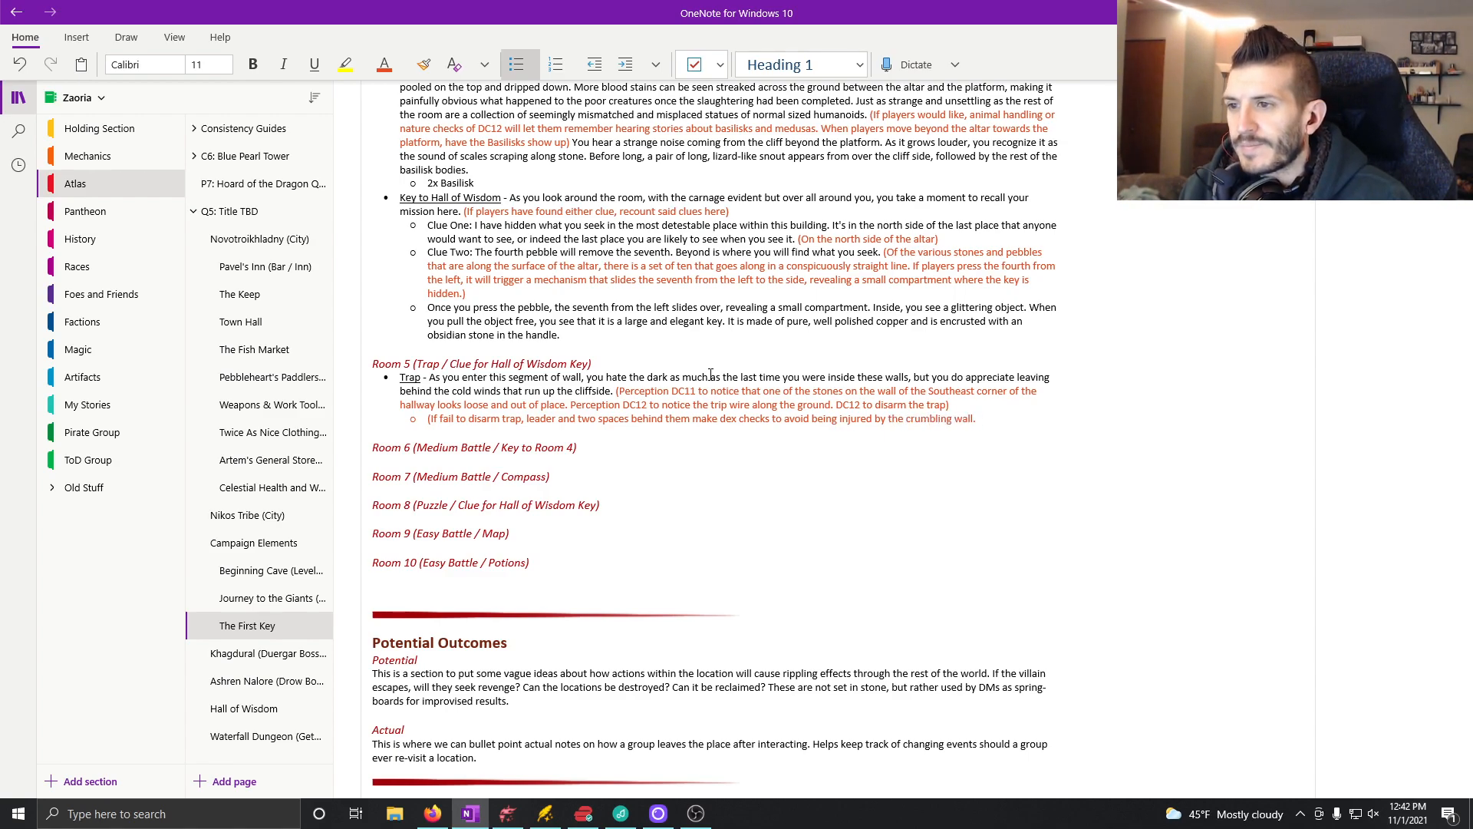
{"action": "type", "text": ")"}
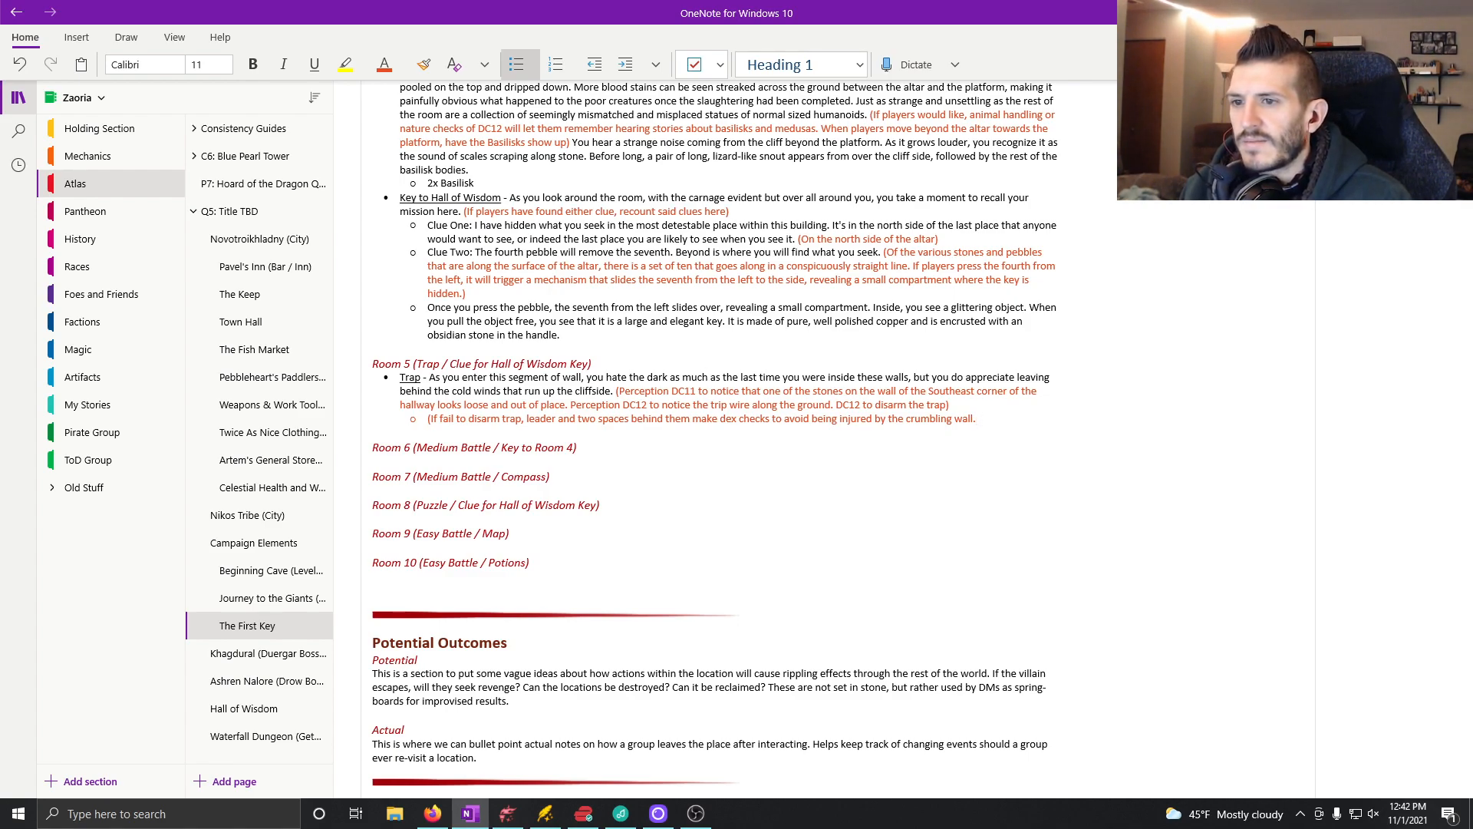
{"action": "type", "text": ","}
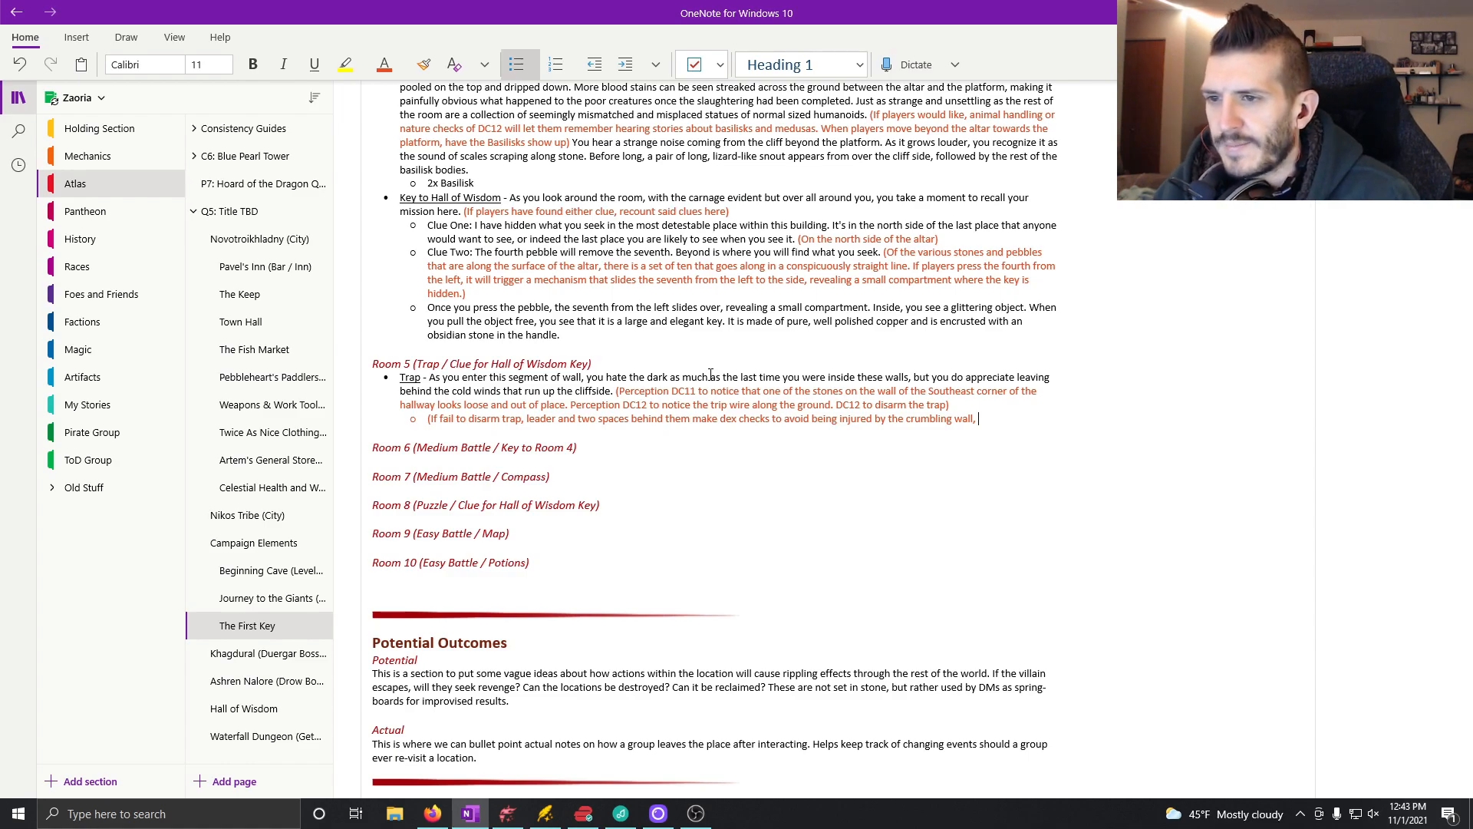
Step: Replace the ending after "crumbling wall" with ", or else 1d6 bludgeoning damage)"
{"action": "type", "text": "or els"}
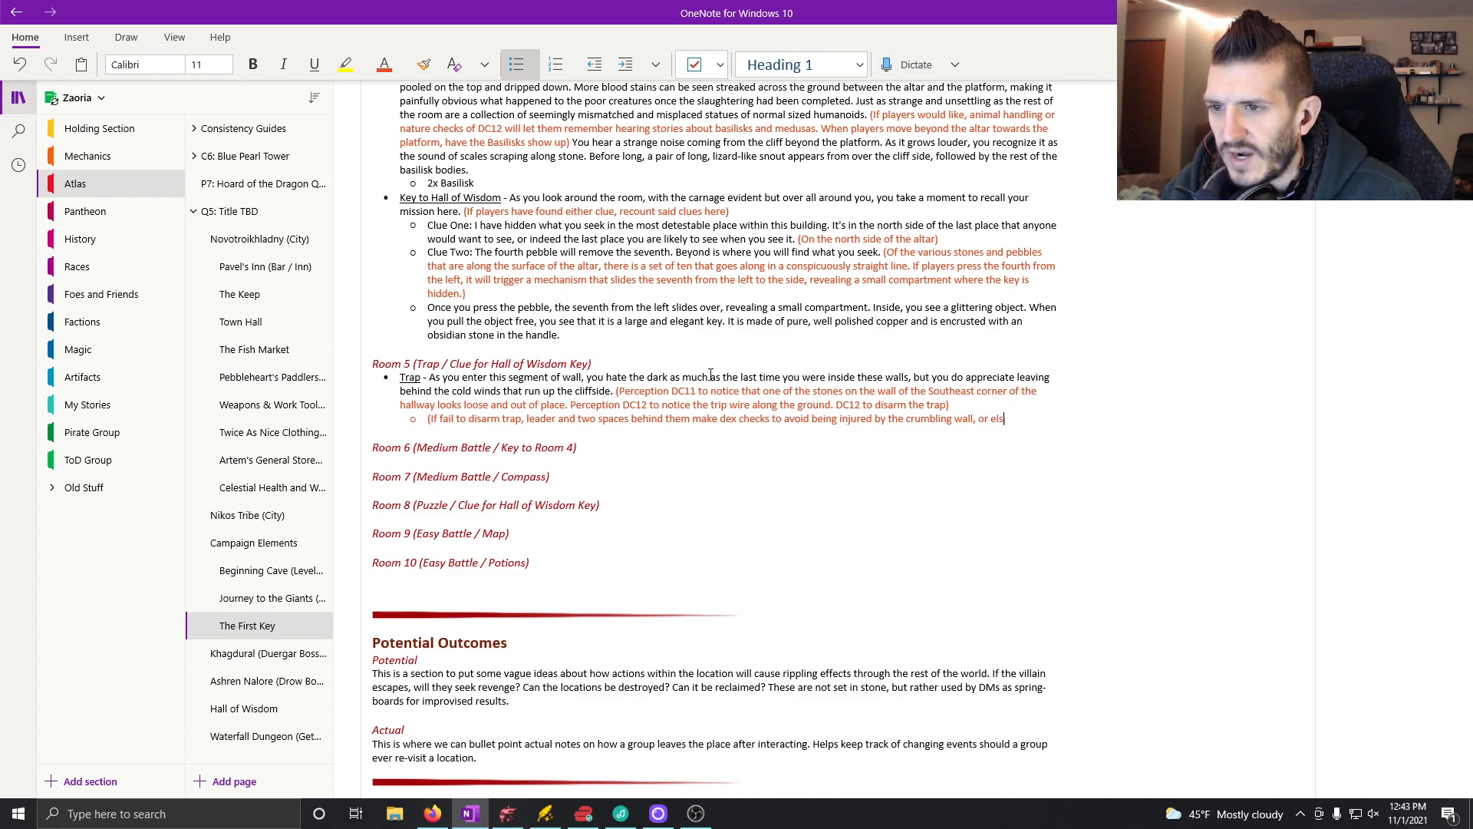
{"action": "type", "text": "e 1d6"}
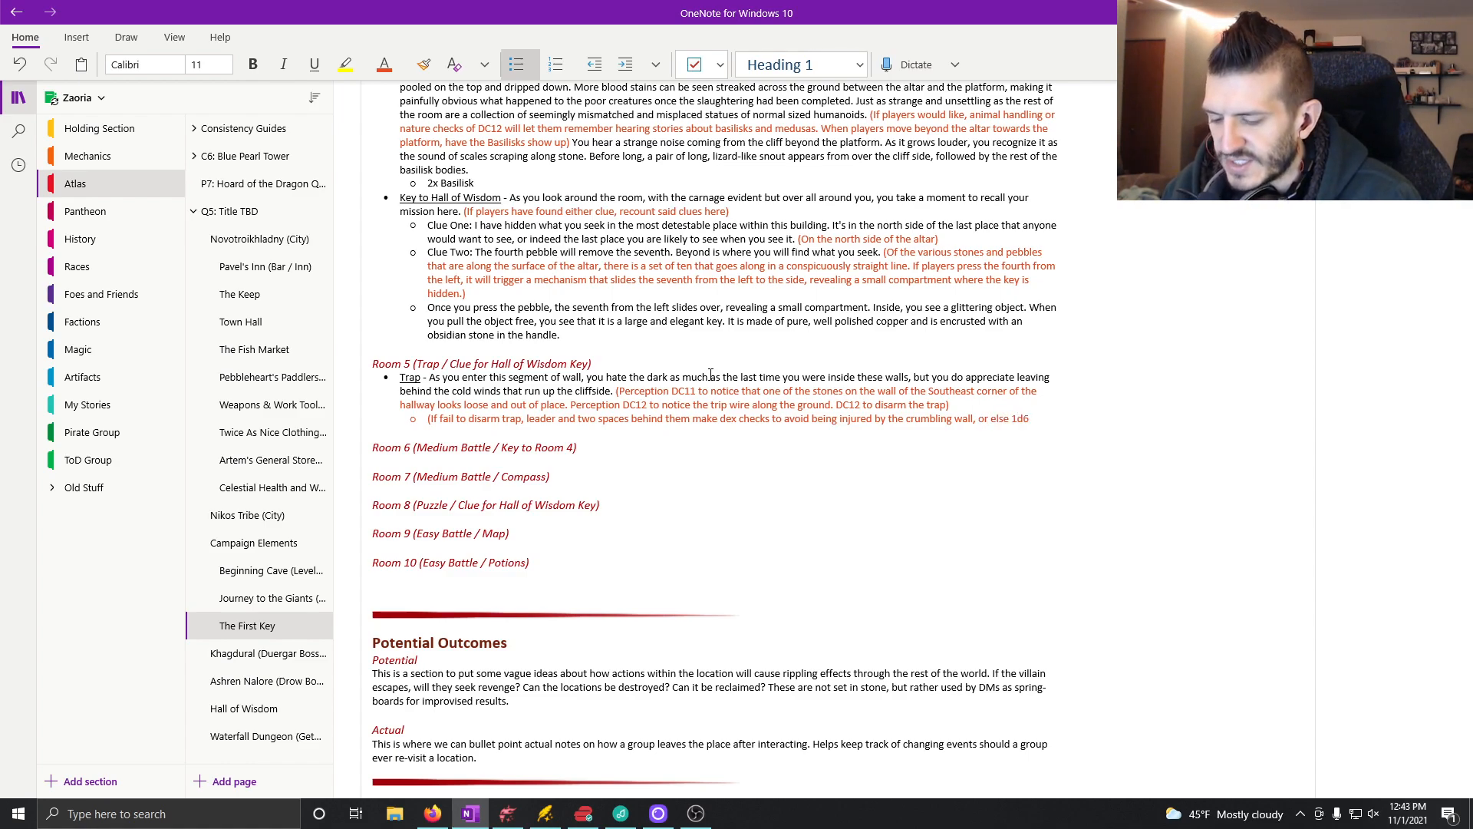
{"action": "type", "text": " bludgeonsing"}
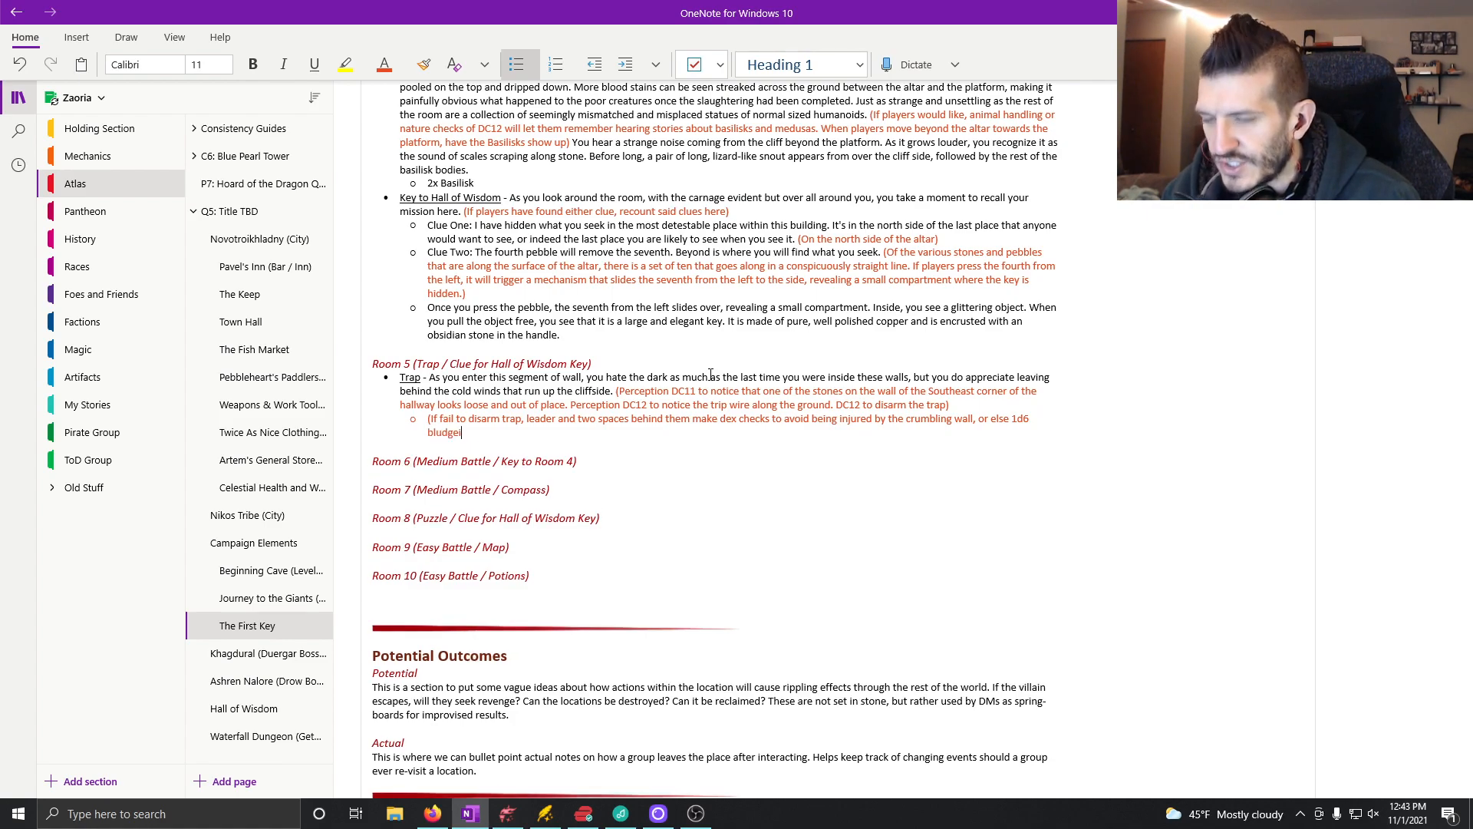
{"action": "key", "text": "BackSpace"}
{"action": "key", "text": "BackSpace"}
{"action": "key", "text": "BackSpace"}
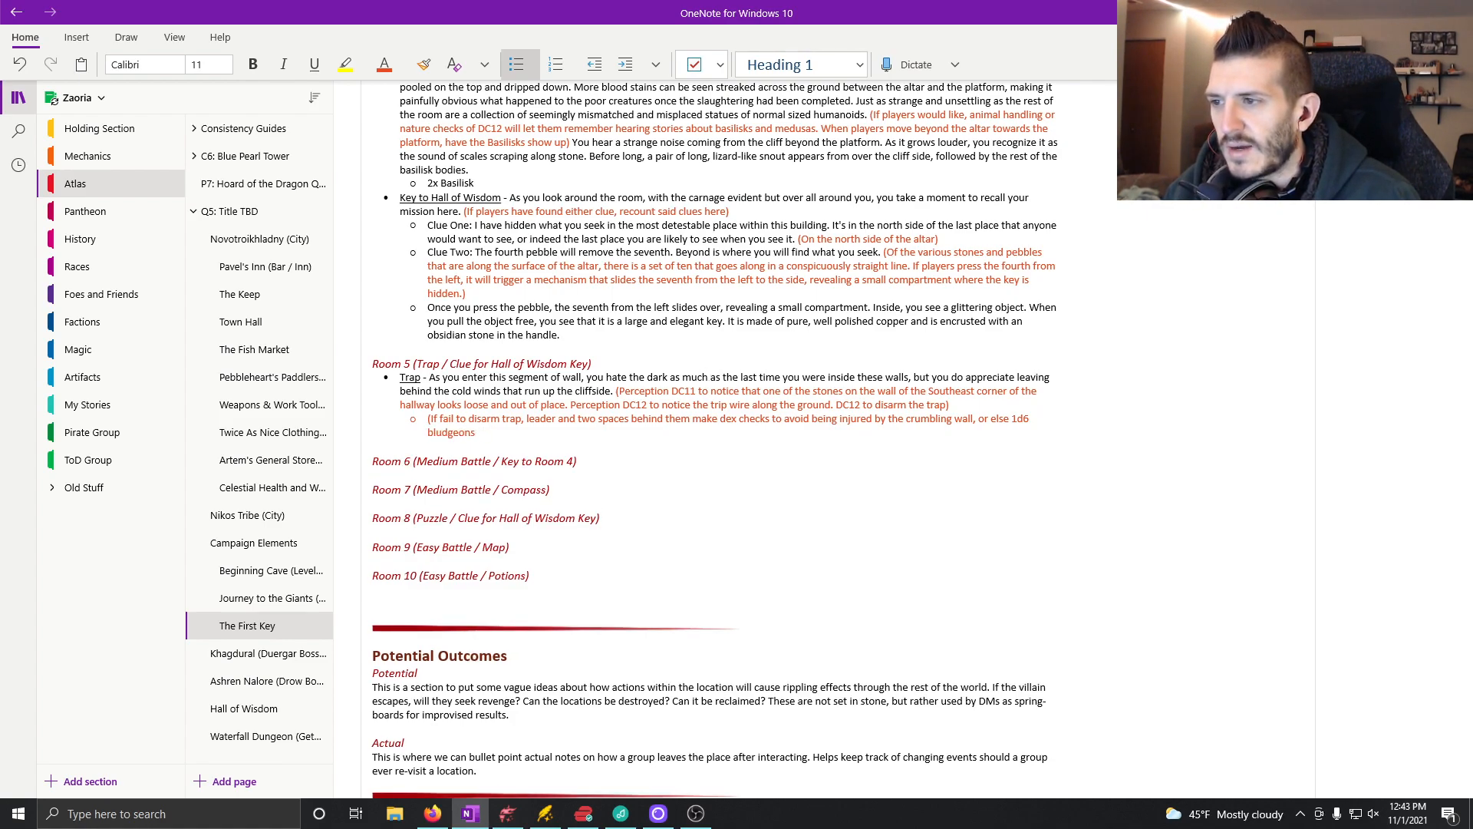
{"action": "type", "text": "ing damate"}
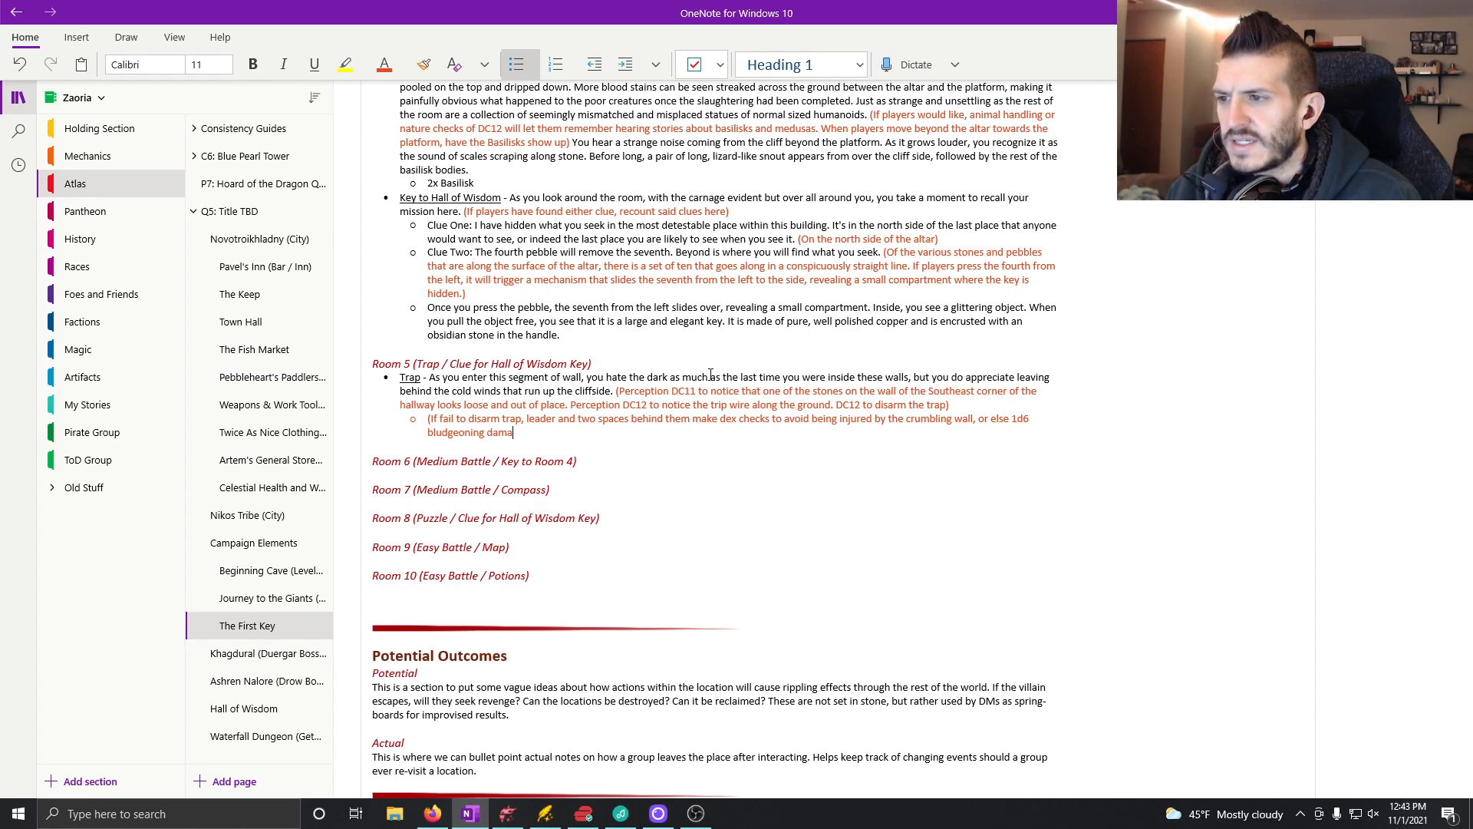
{"action": "key", "text": "BackSpace"}
{"action": "key", "text": "BackSpace"}
{"action": "type", "text": "ge"}
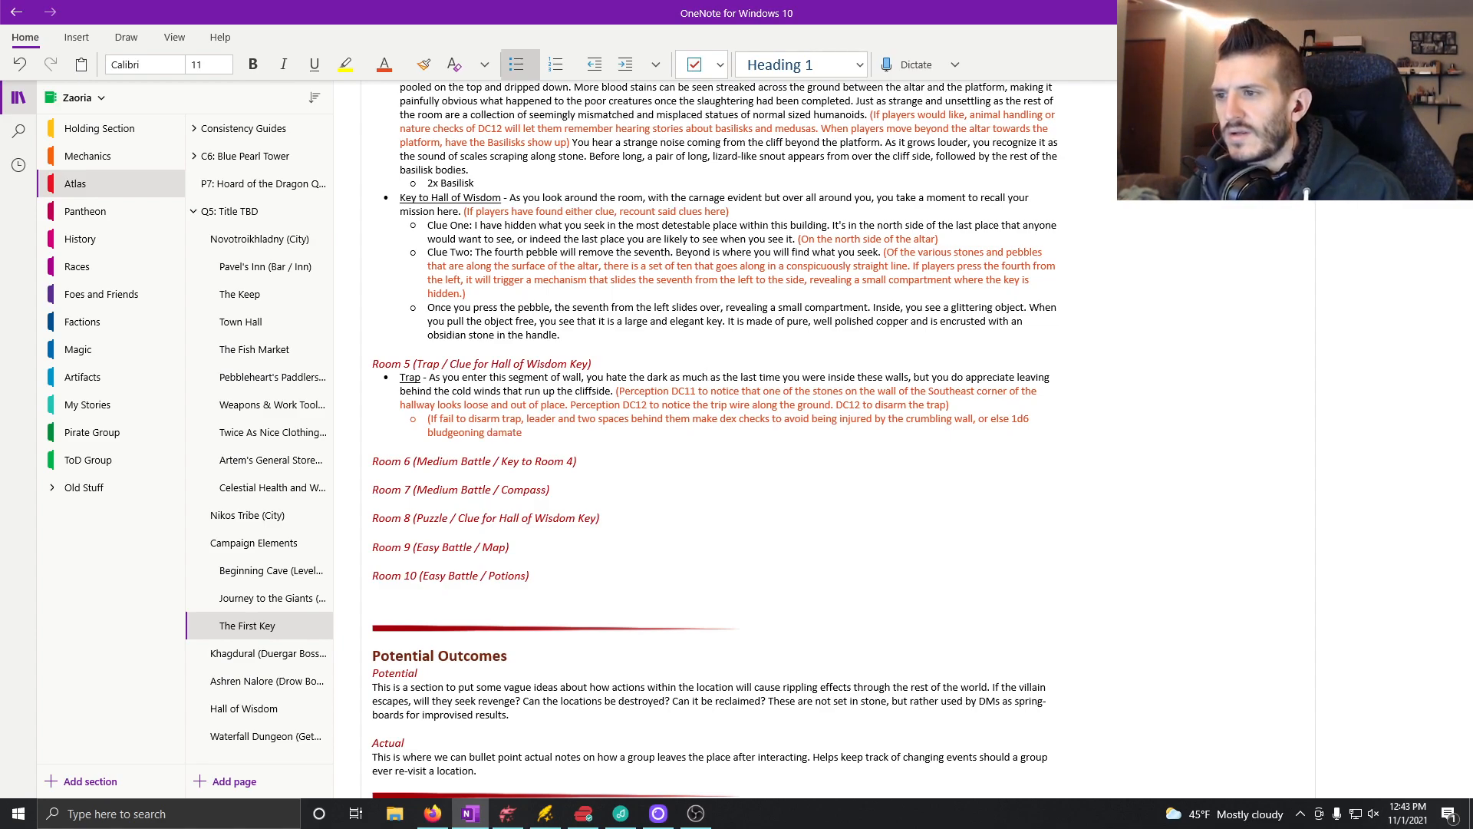
{"action": "type", "text": "."}
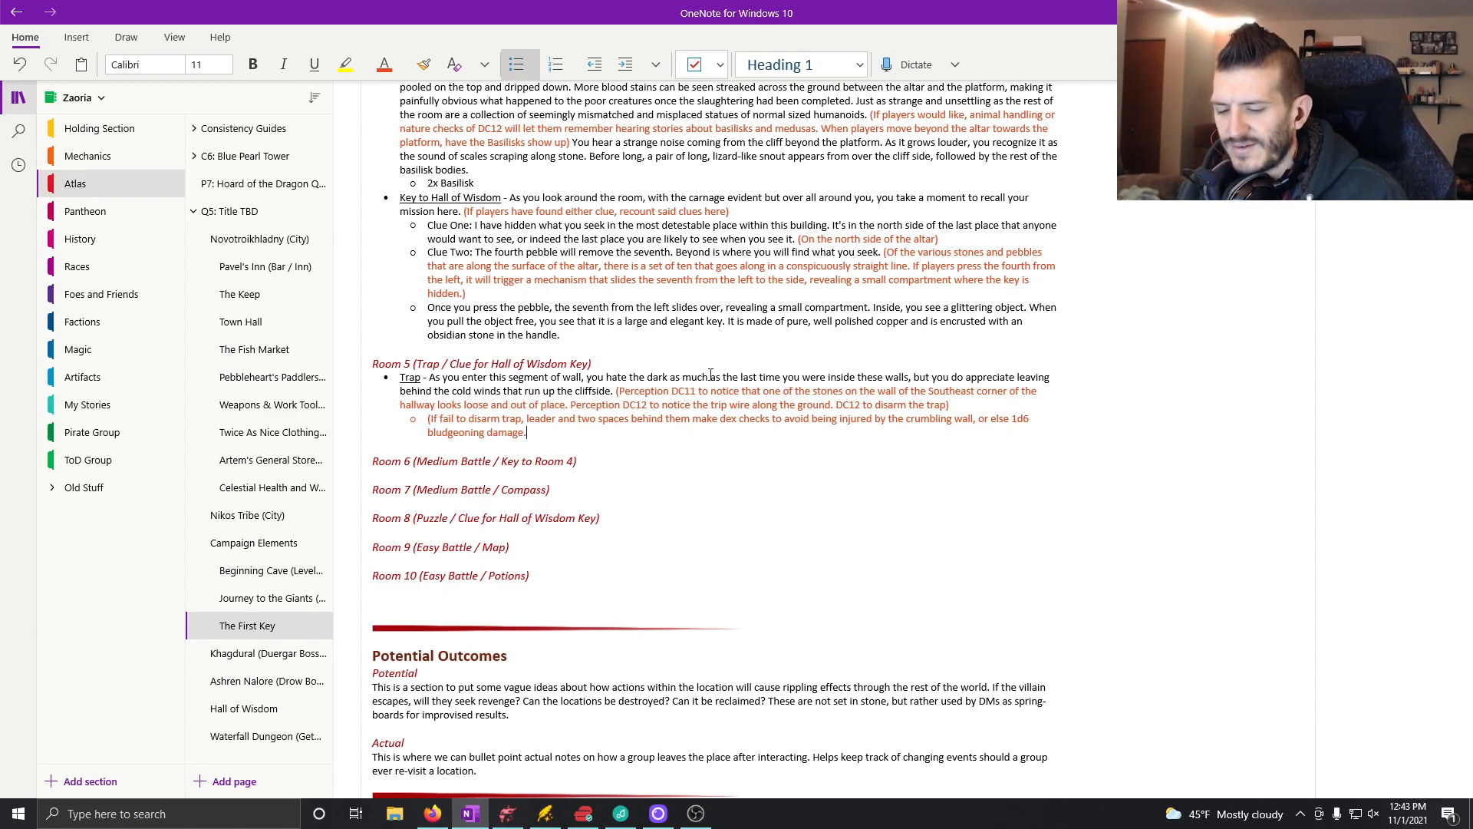
{"action": "key", "text": "BackSpace"}
{"action": "type", "text": ")"}
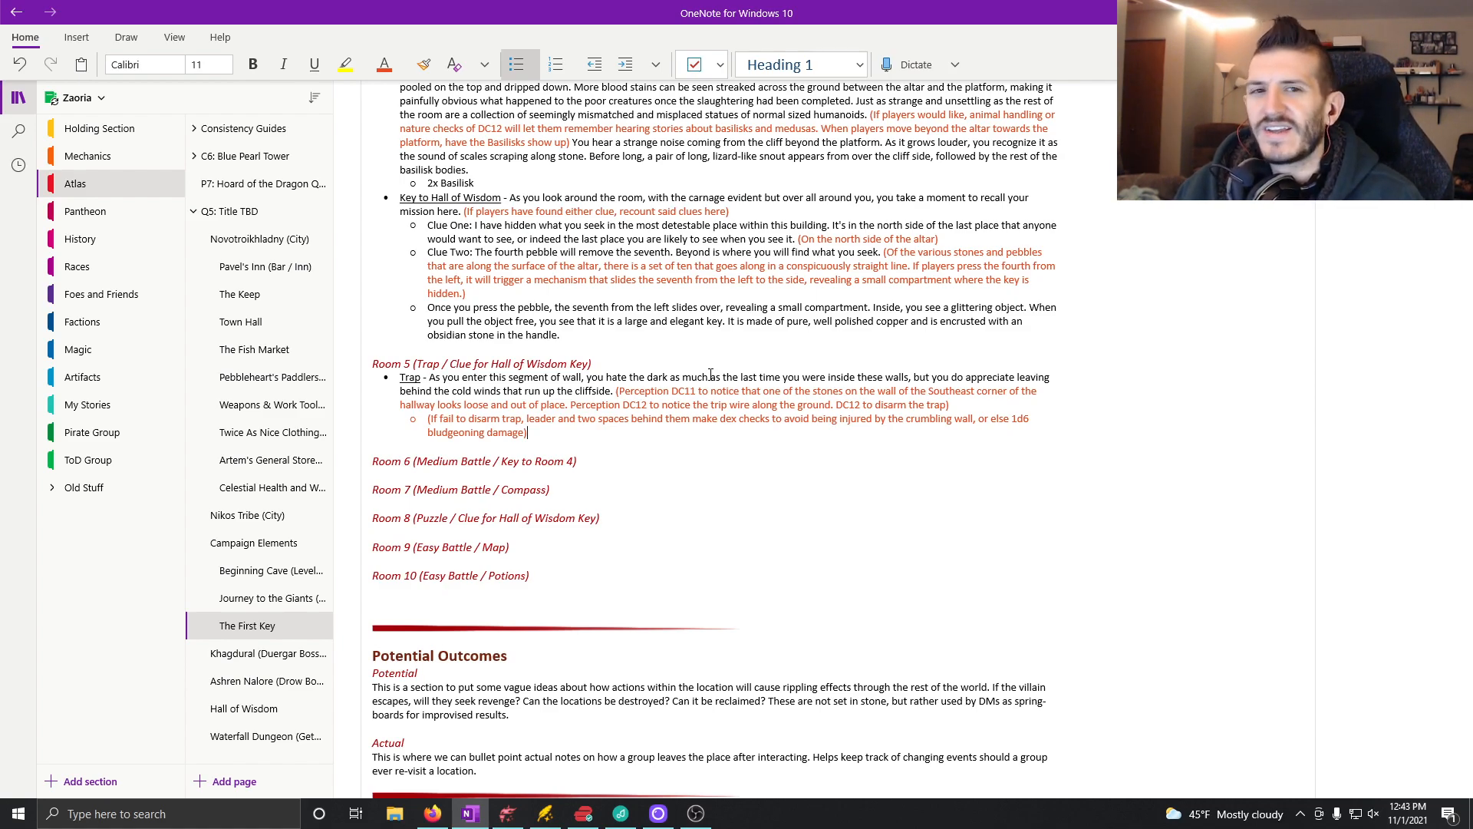
Step: Return the text colour to Automatic after the closing parenthesis and begin the narration with "Suddenly"
{"action": "key", "text": "alt+Tab"}
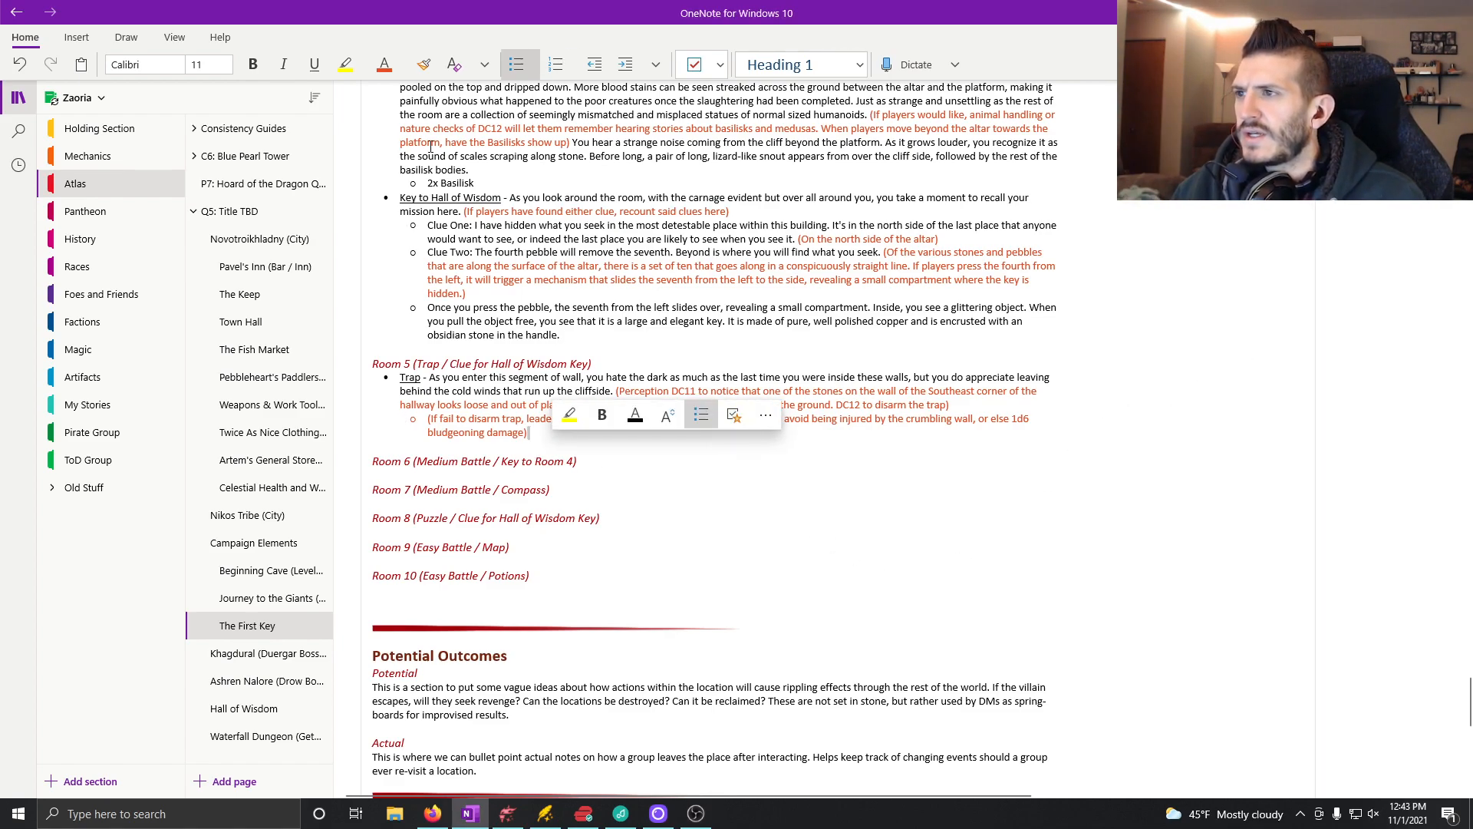
{"action": "left_click", "coordinate": [384, 64]}
{"action": "left_click", "coordinate": [407, 399]}
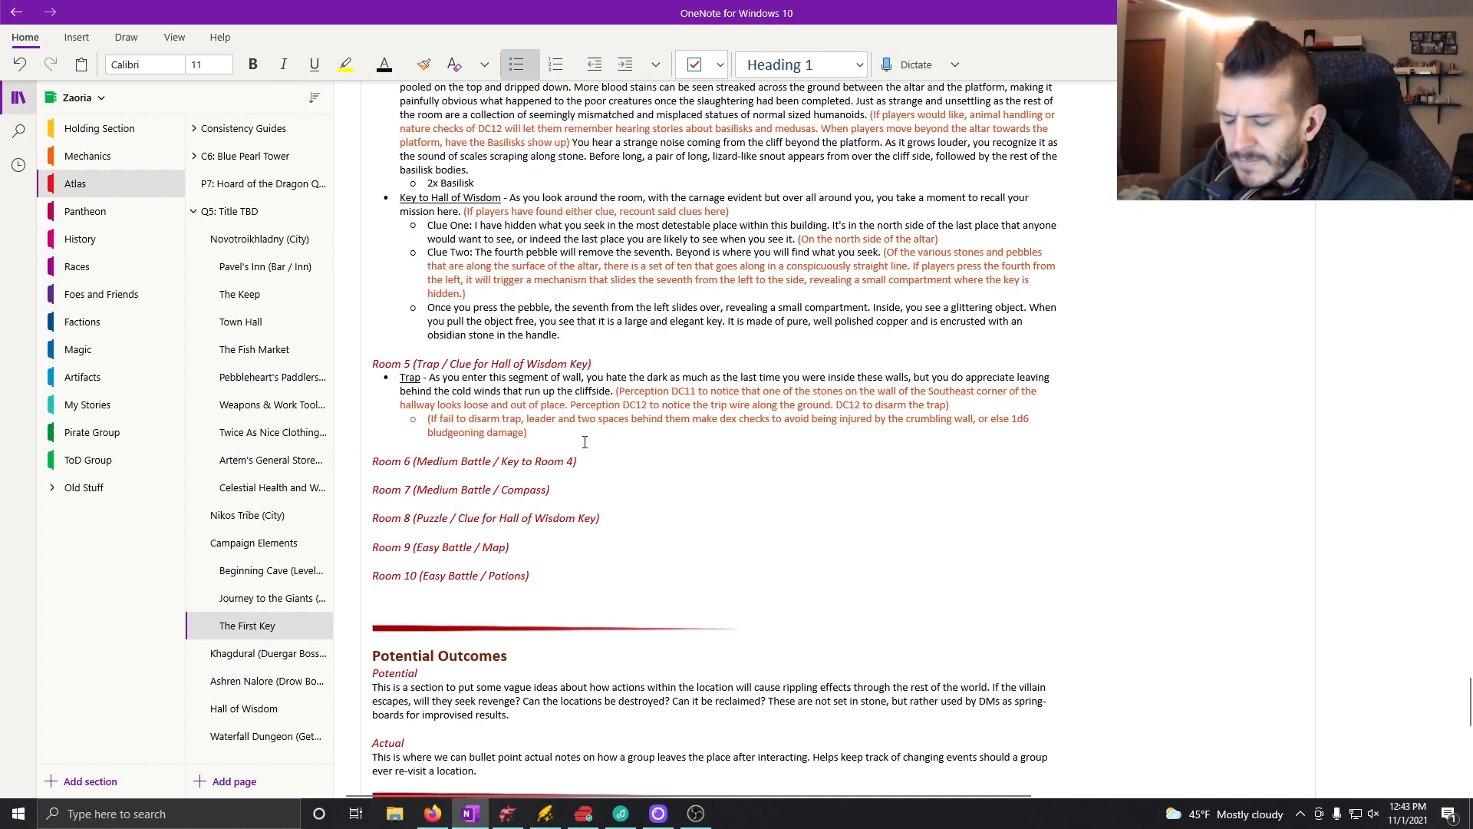
{"action": "type", "text": "The"}
{"action": "type", "text": "Suddenly"}
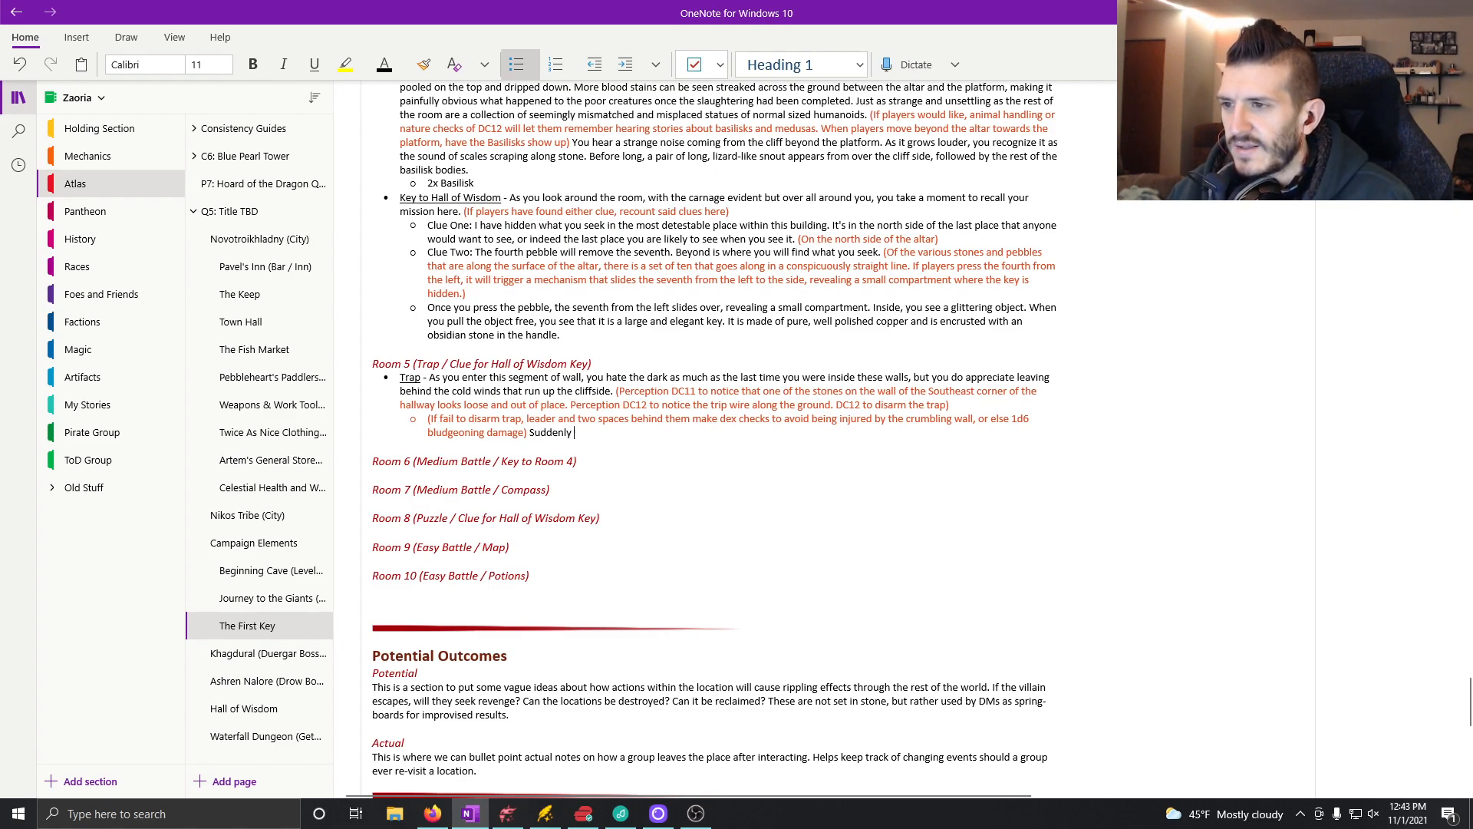
{"action": "type", "text": ", the wall surrounding you starts to shake and crumble. Looking down y"}
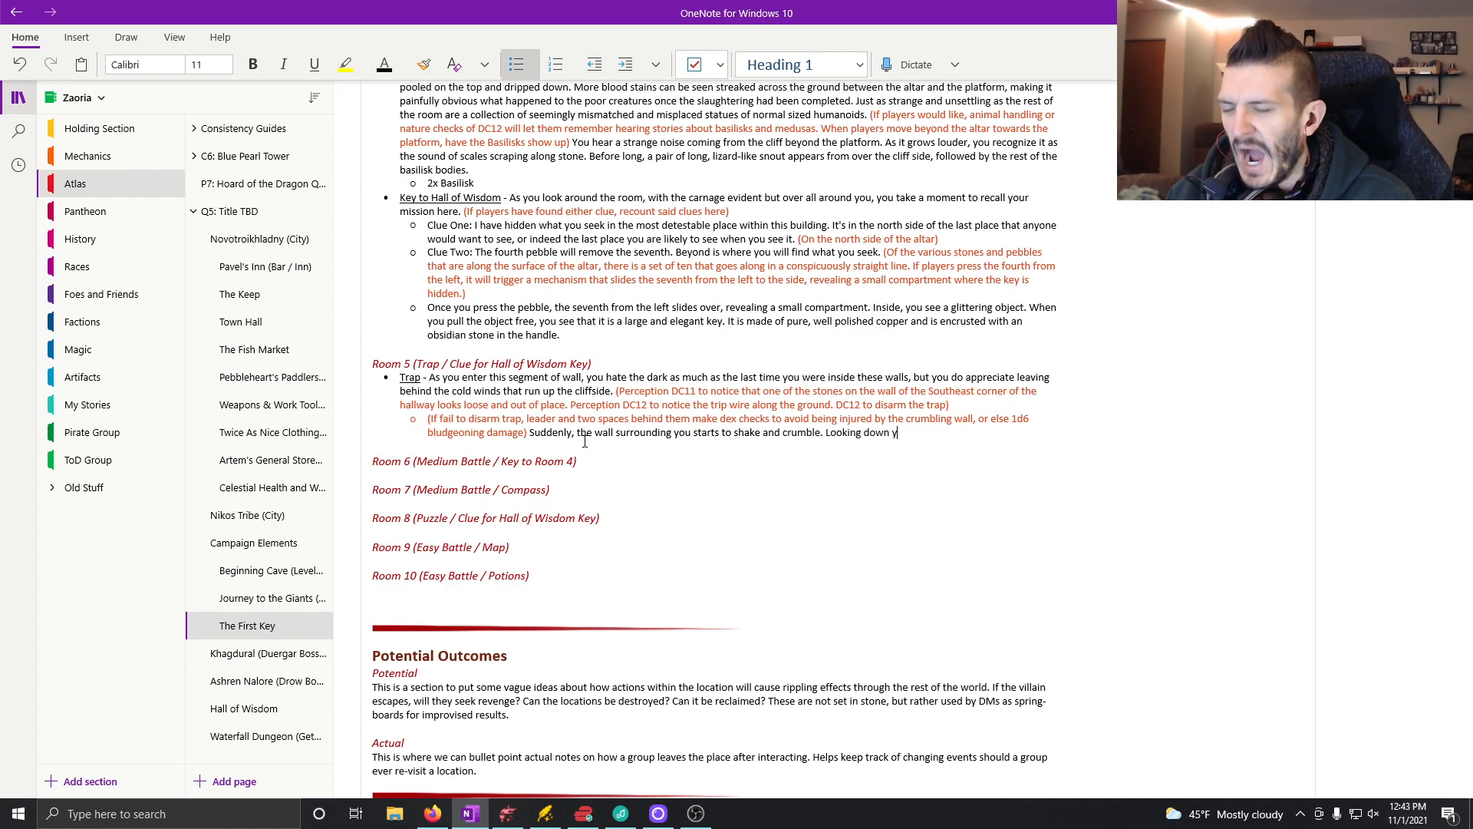
{"action": "type", "text": "ou can see that"}
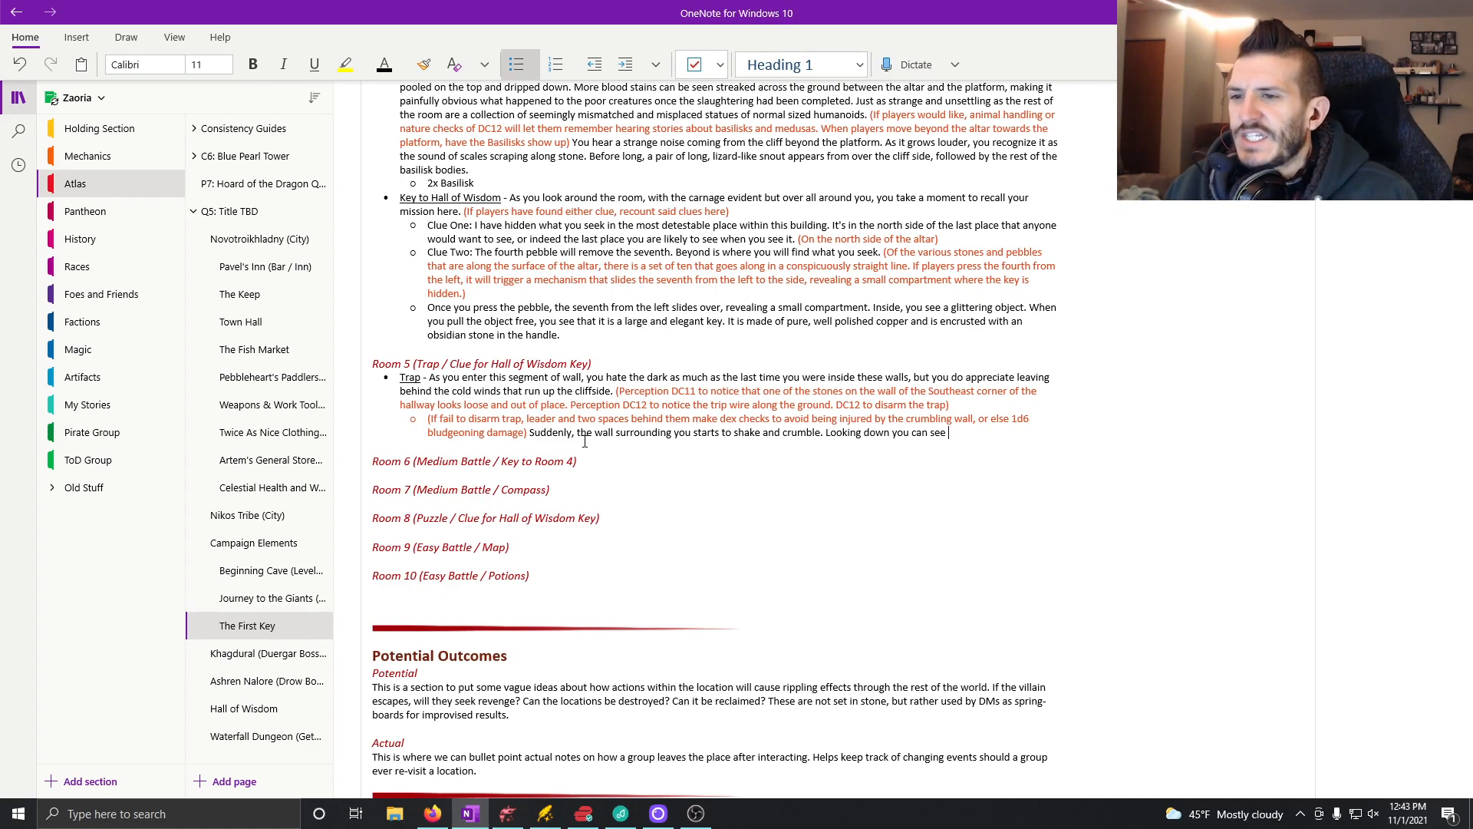
Step: Add "Looking down you can see that you have accidentally tripped a wire that" to the trap narration
{"action": "type", "text": "have accidental"}
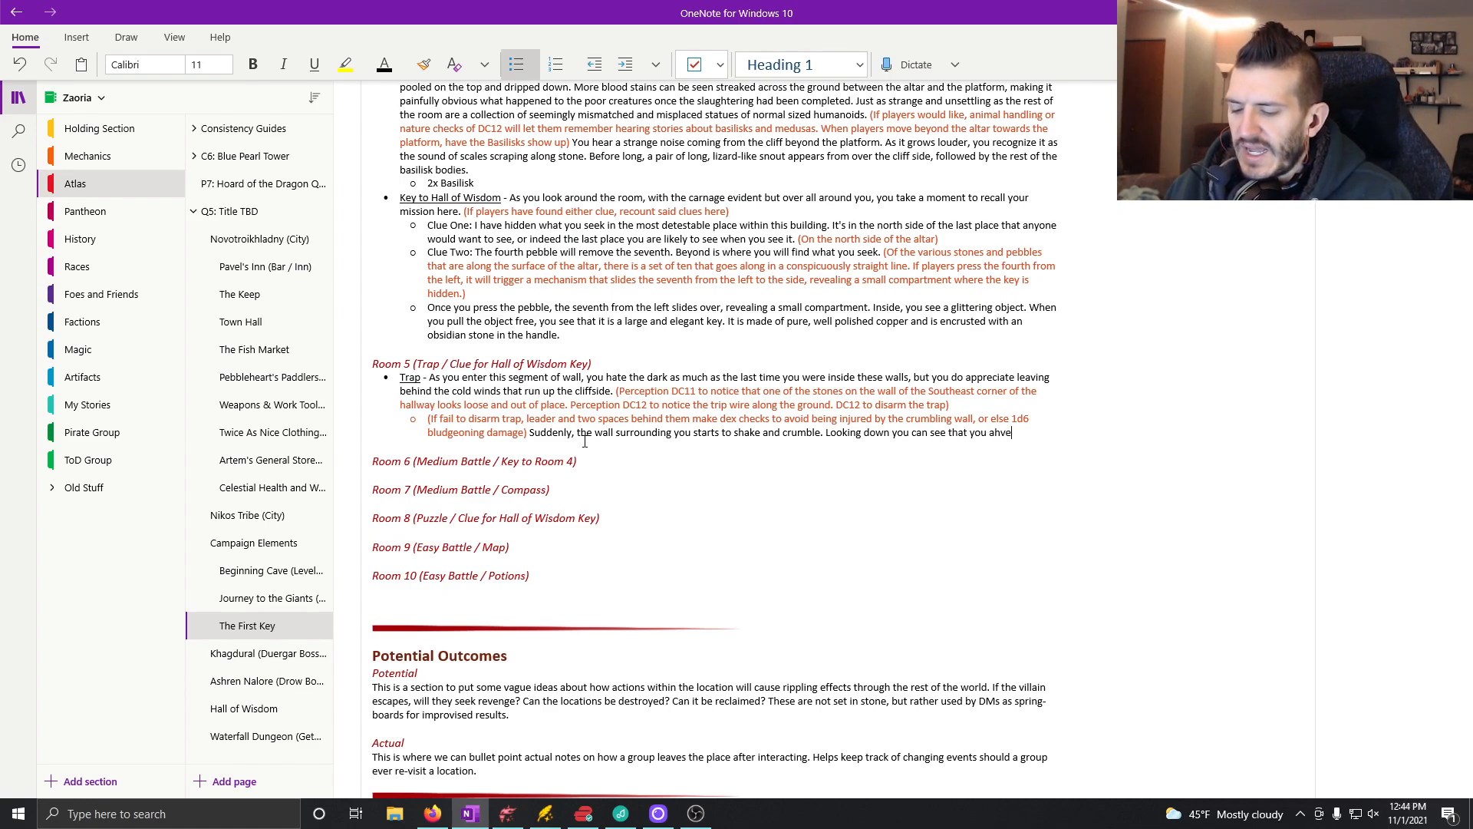
{"action": "type", "text": "ly "}
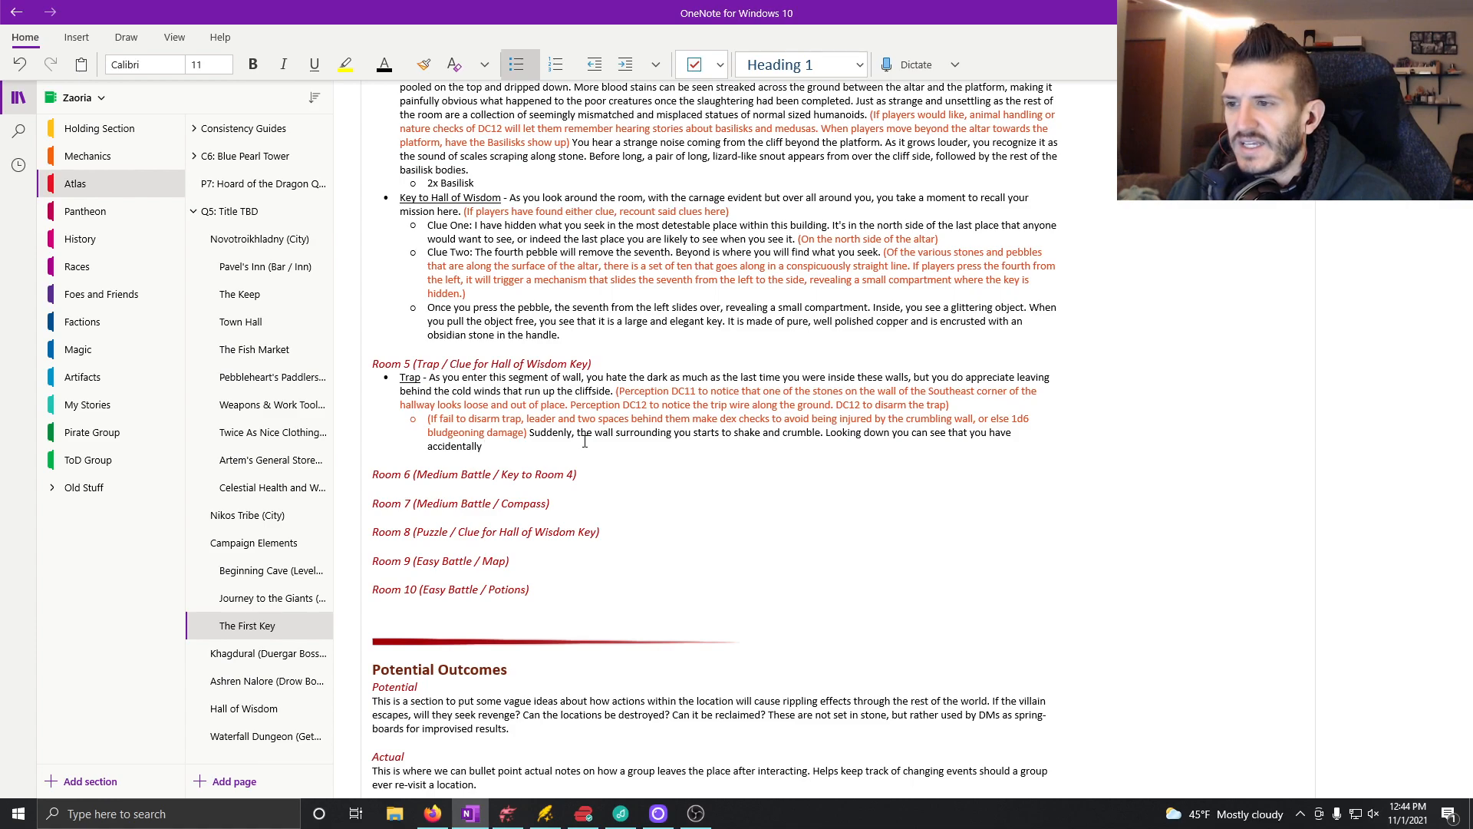
{"action": "type", "text": "tripped "}
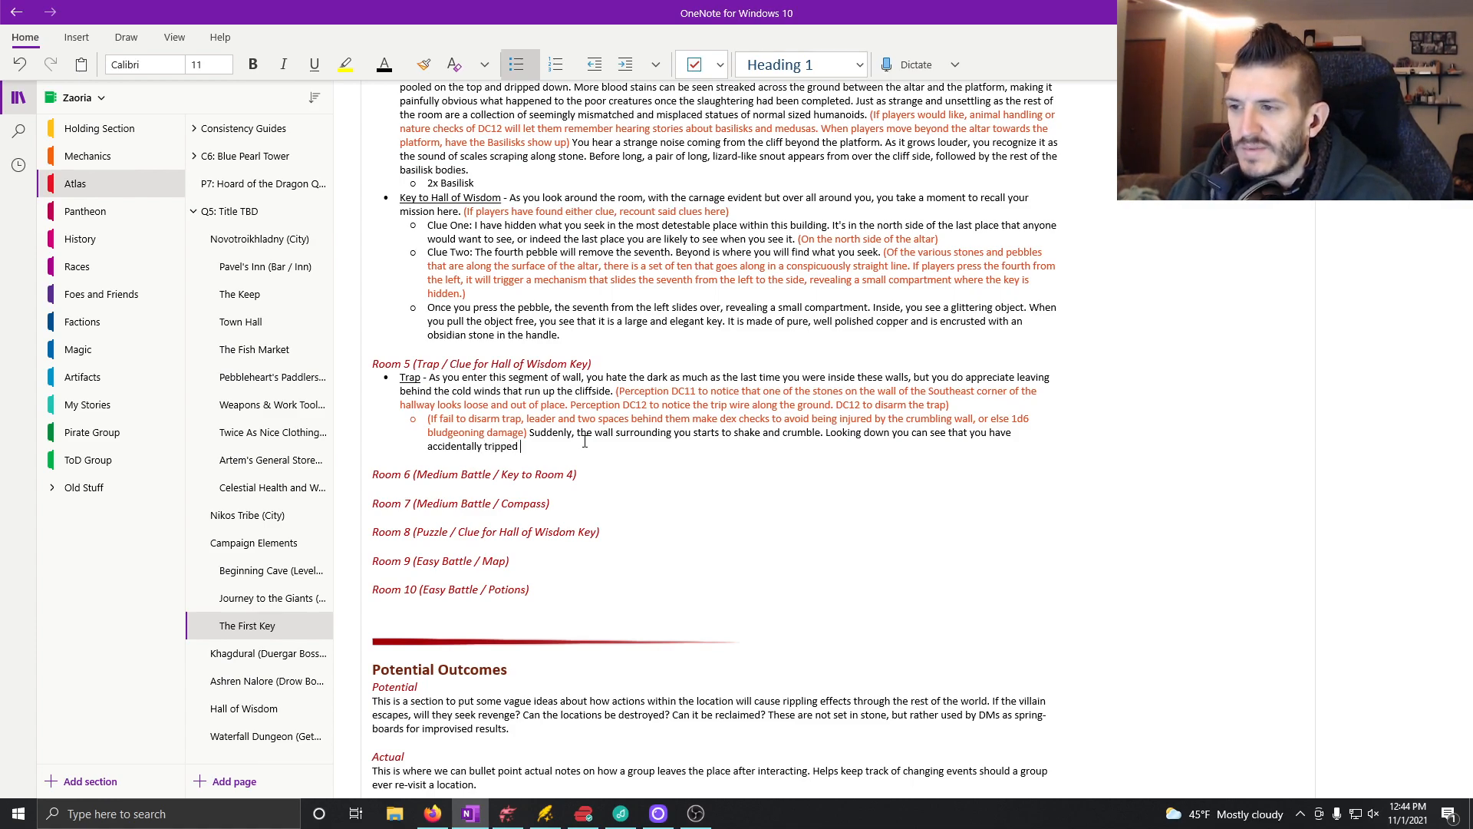
{"action": "type", "text": "a wire "}
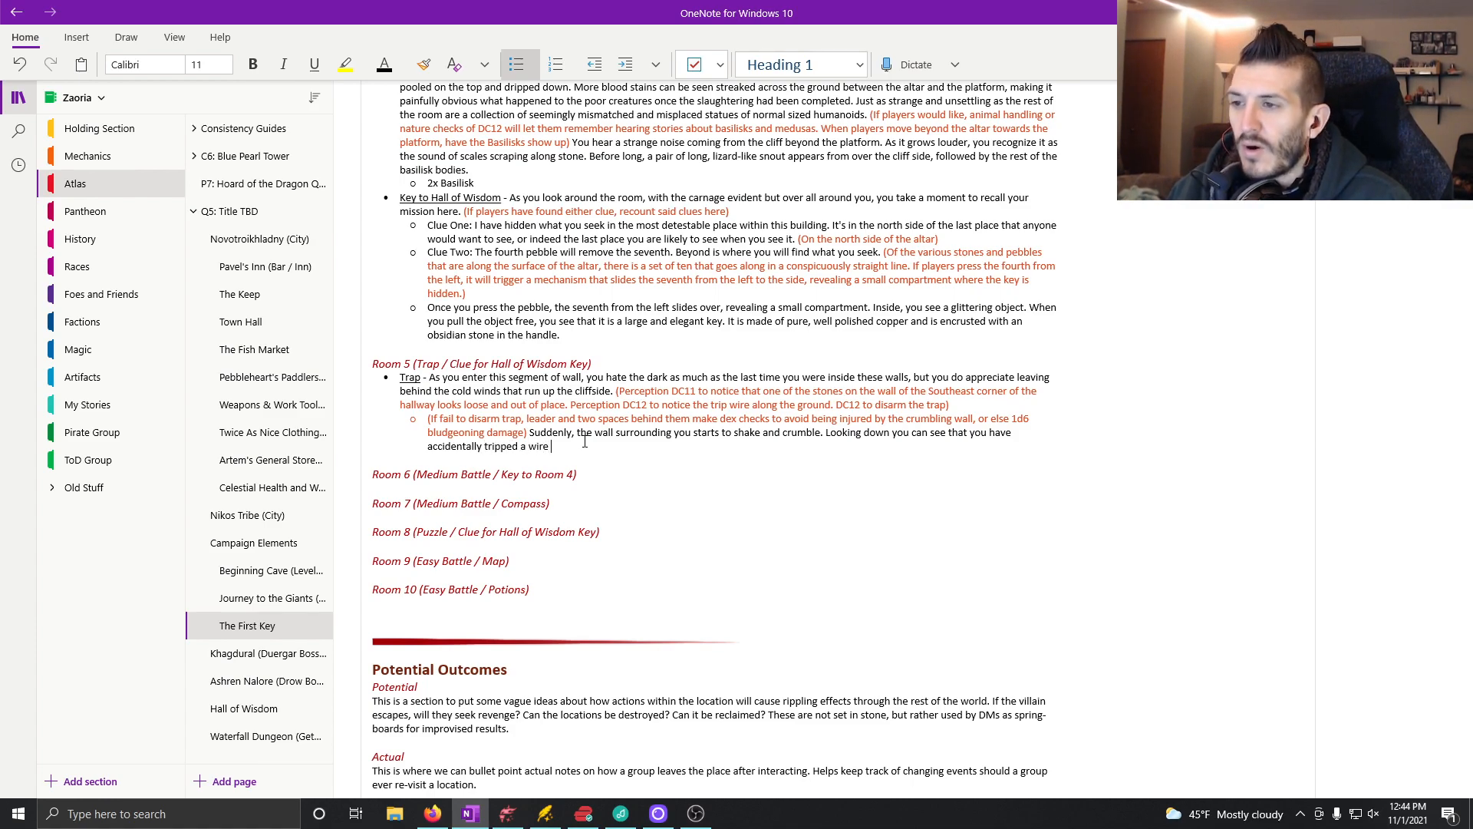
{"action": "type", "text": "that rea a"}
Step: Continue the tripped wire sentence with "ran along the ground"
{"action": "key", "text": "BackSpace"}
{"action": "key", "text": "BackSpace"}
{"action": "key", "text": "BackSpace"}
{"action": "key", "text": "BackSpace"}
{"action": "key", "text": "BackSpace"}
{"action": "type", "text": "an along the ground"}
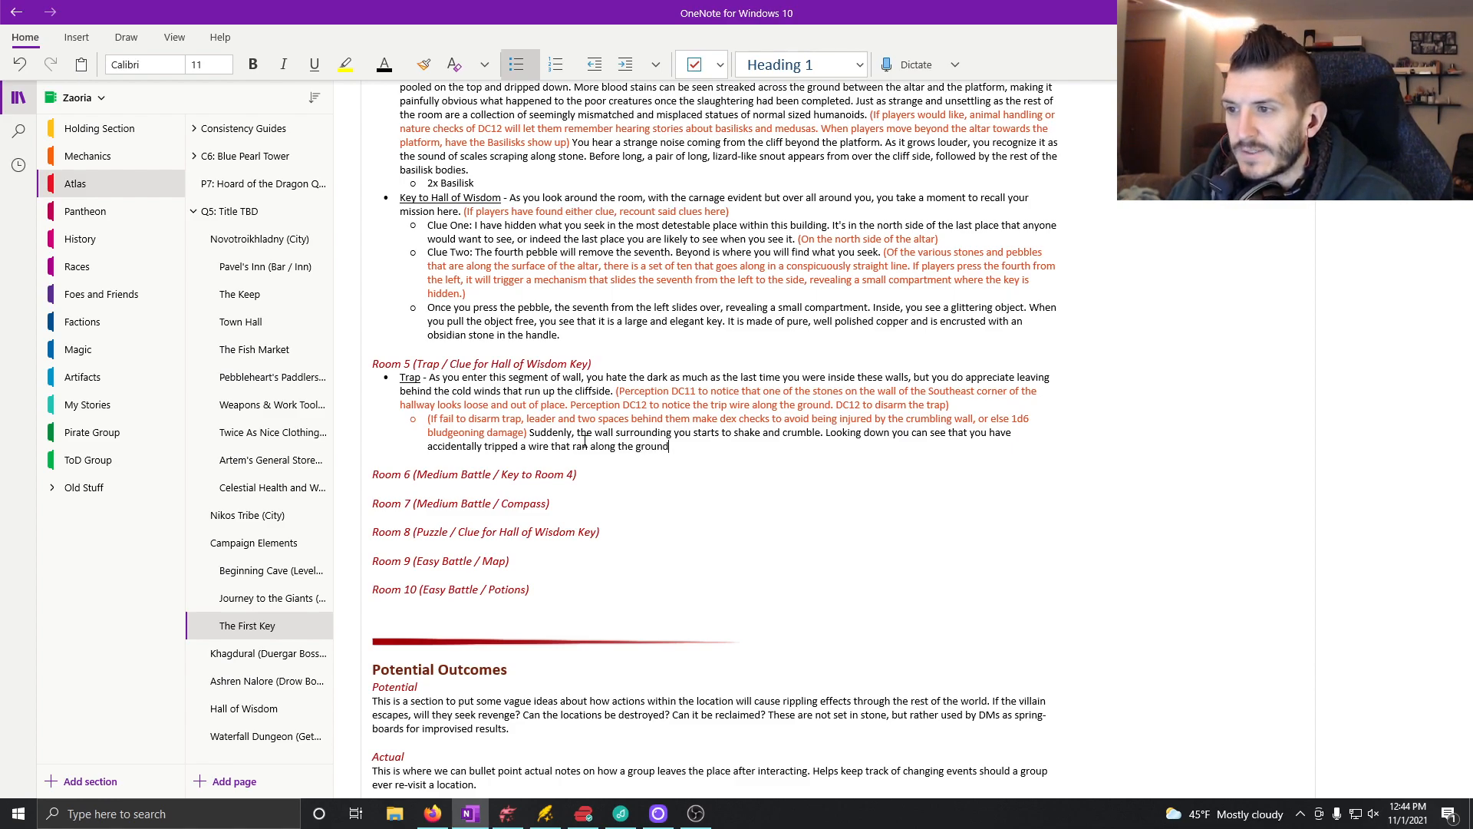
{"action": "type", "text": " to pull up"}
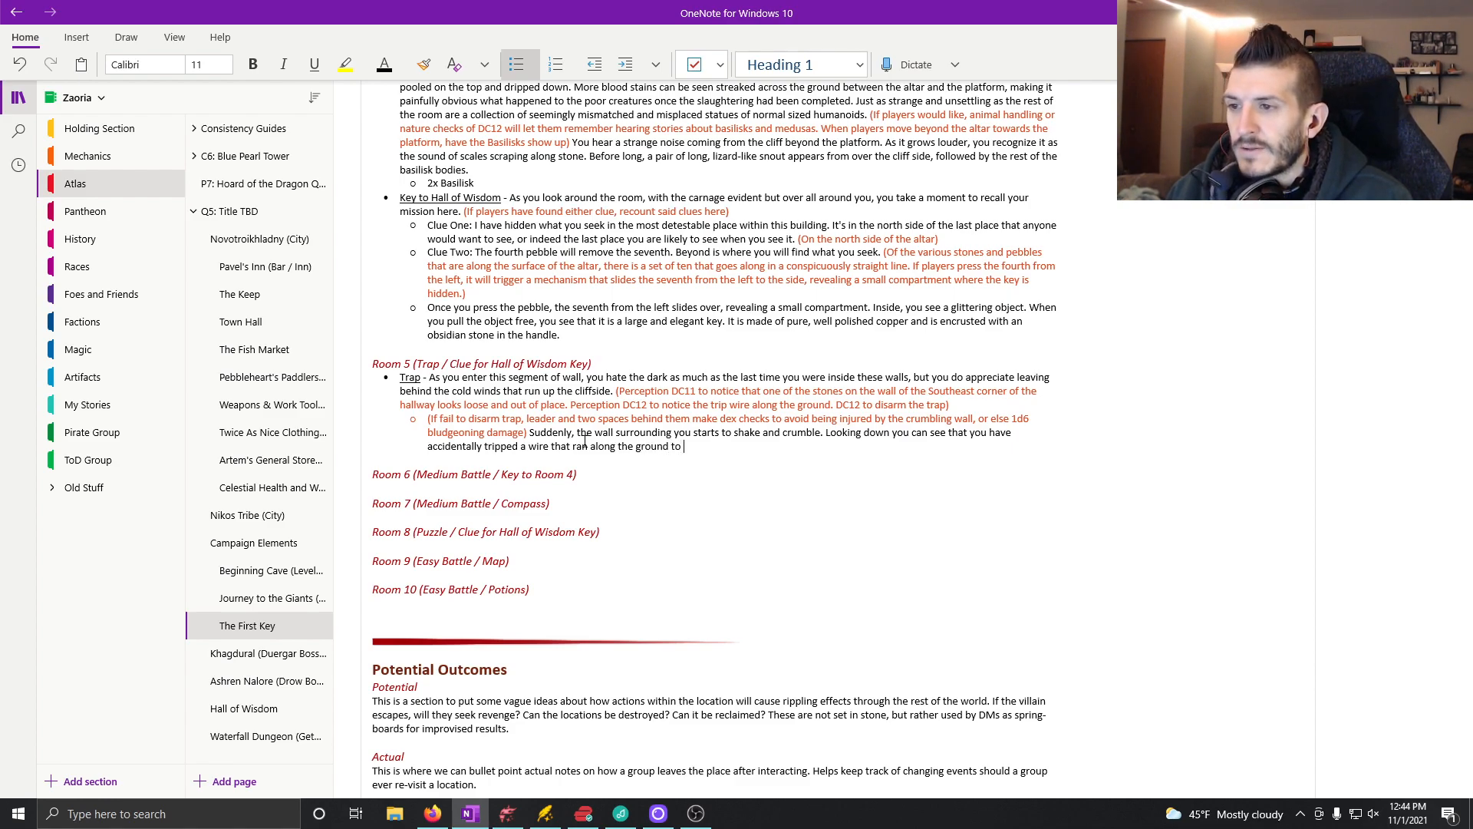
Step: Finish the wire sentence with "to pull out a key stone in the wall's integrity."
{"action": "key", "text": "BackSpace"}
{"action": "key", "text": "BackSpace"}
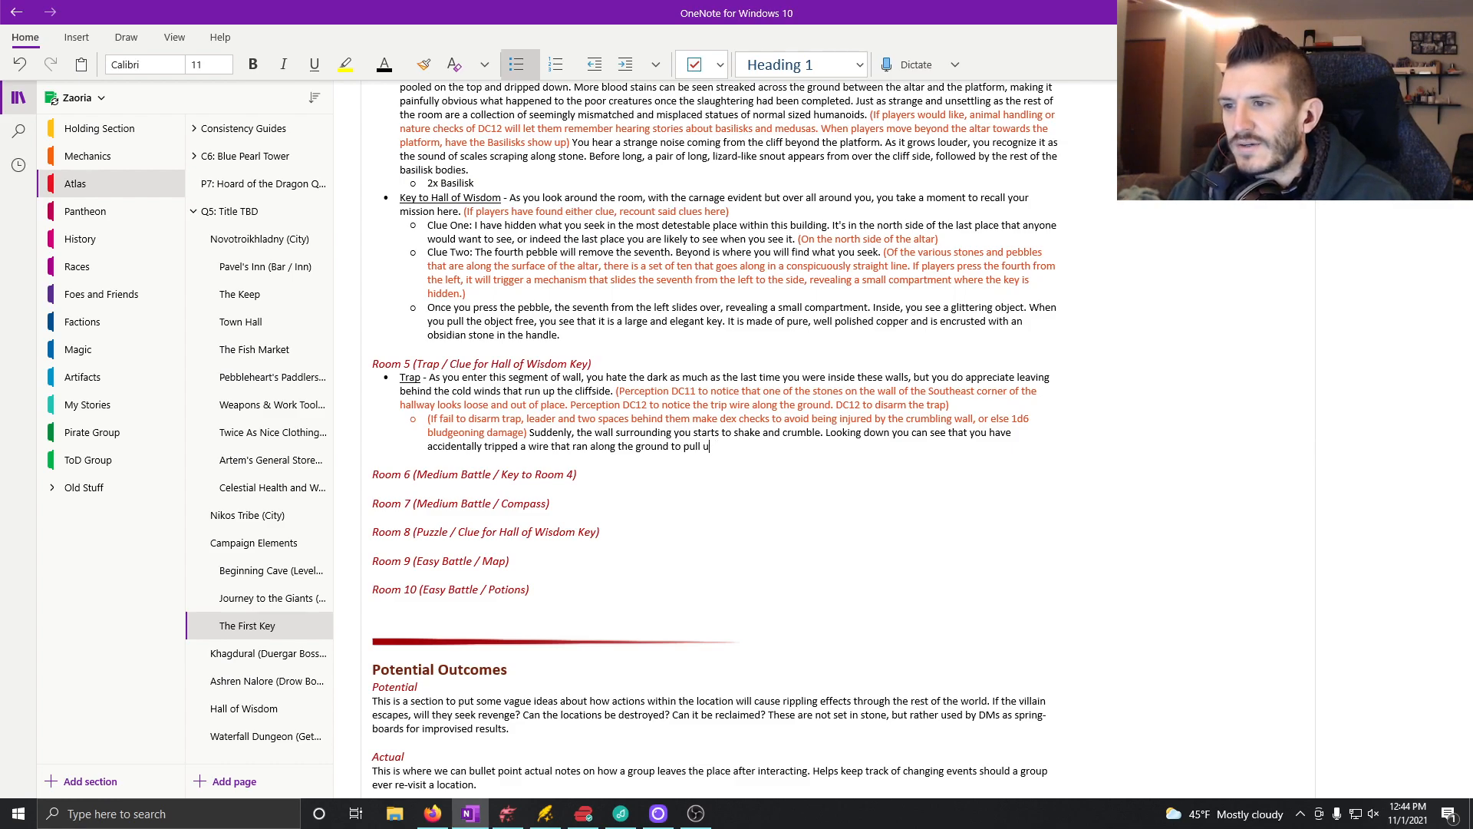
{"action": "type", "text": "out a"}
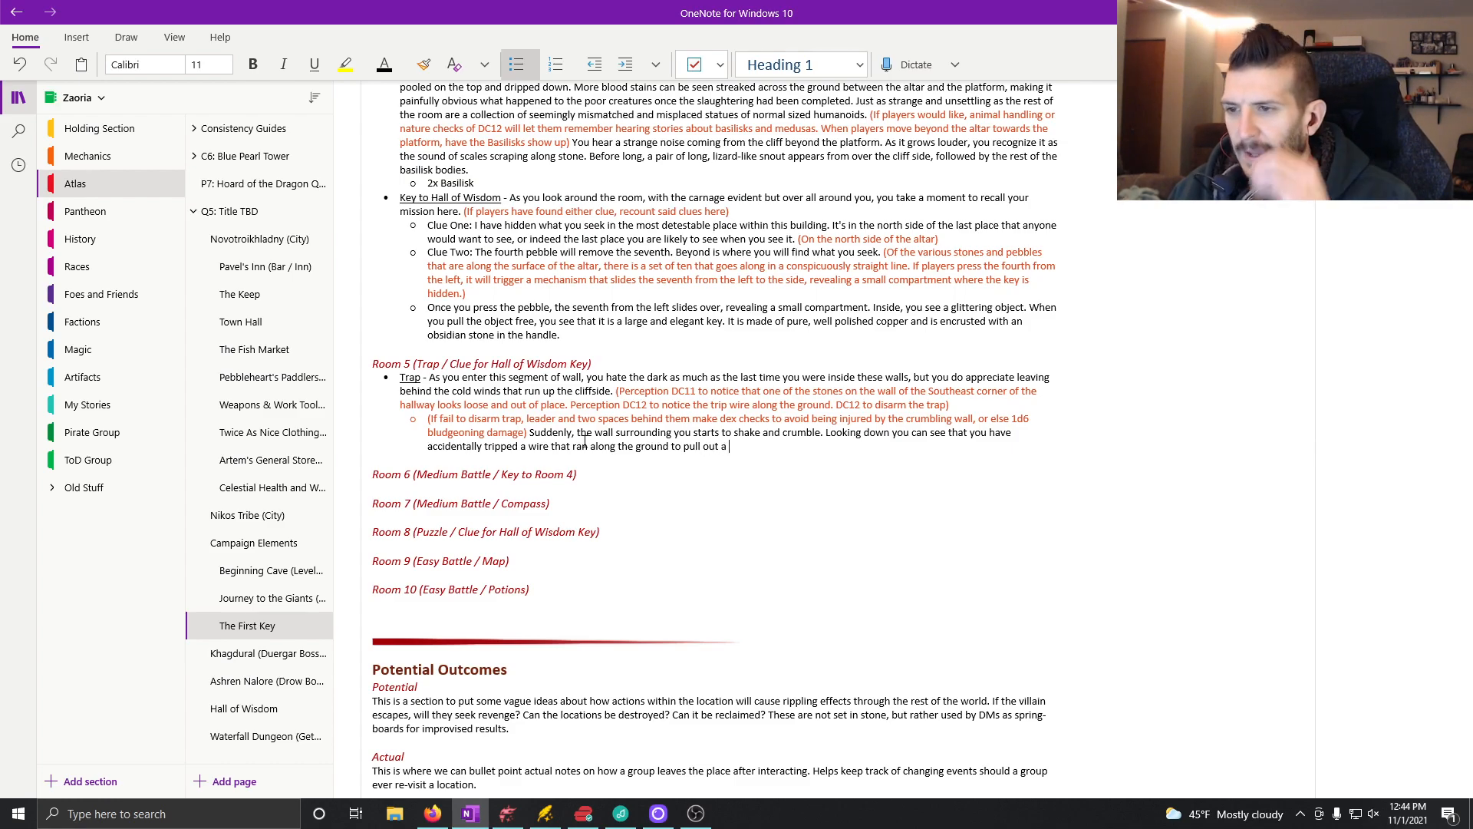
{"action": "type", "text": " key stone in"}
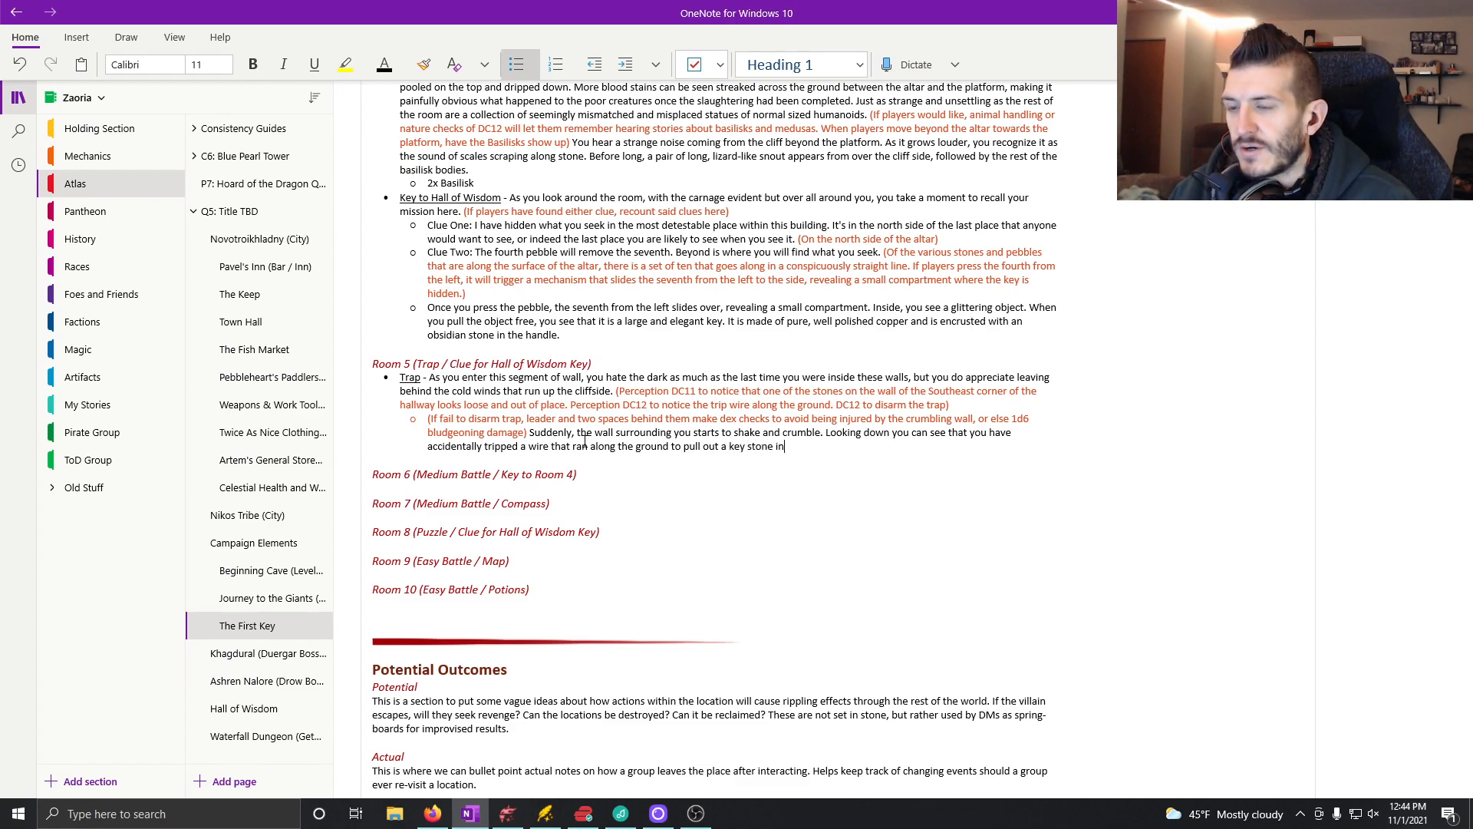
{"action": "type", "text": " the walls's integrity."}
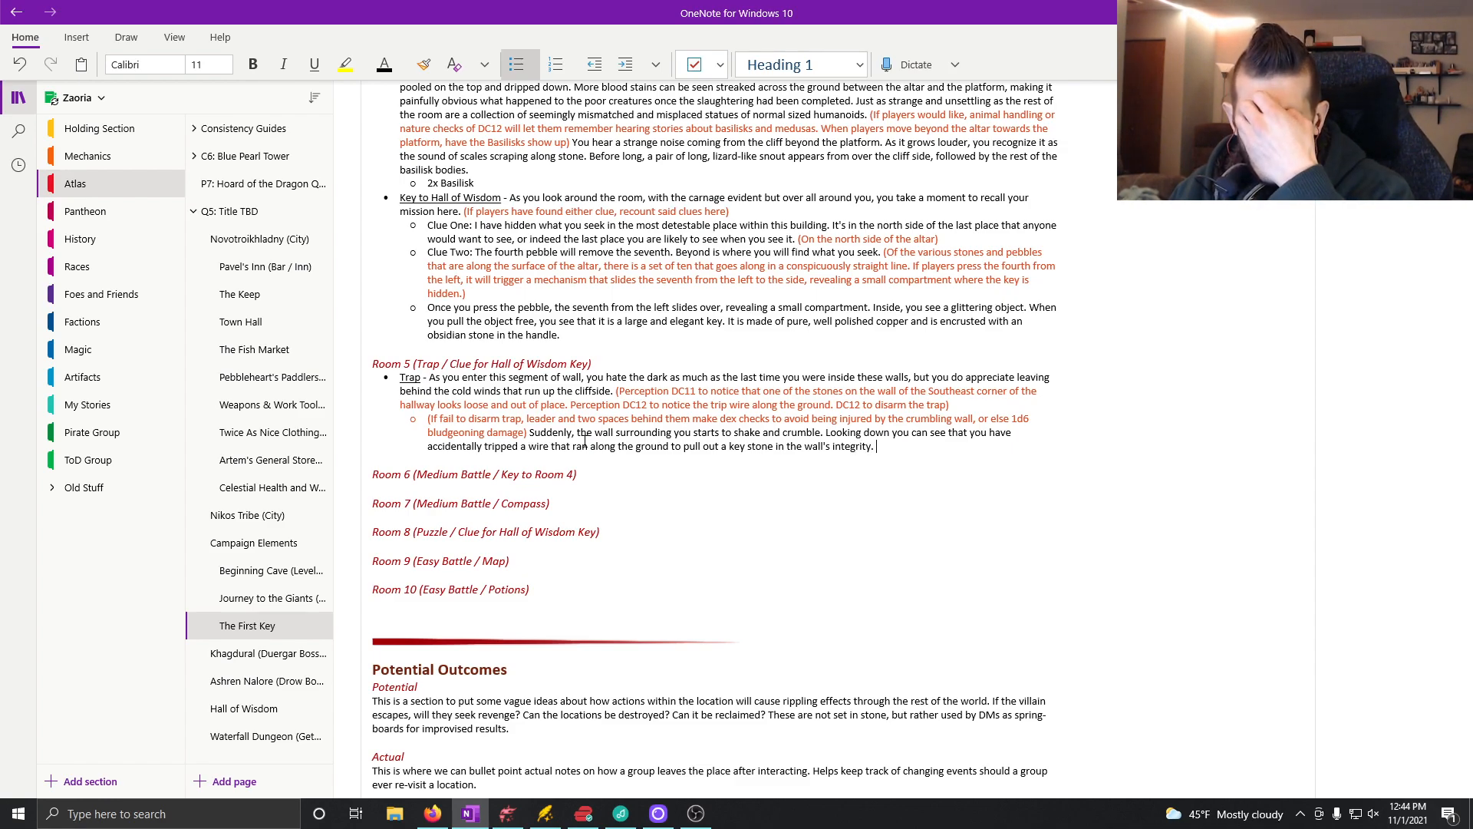
{"action": "type", "text": " The wall com"}
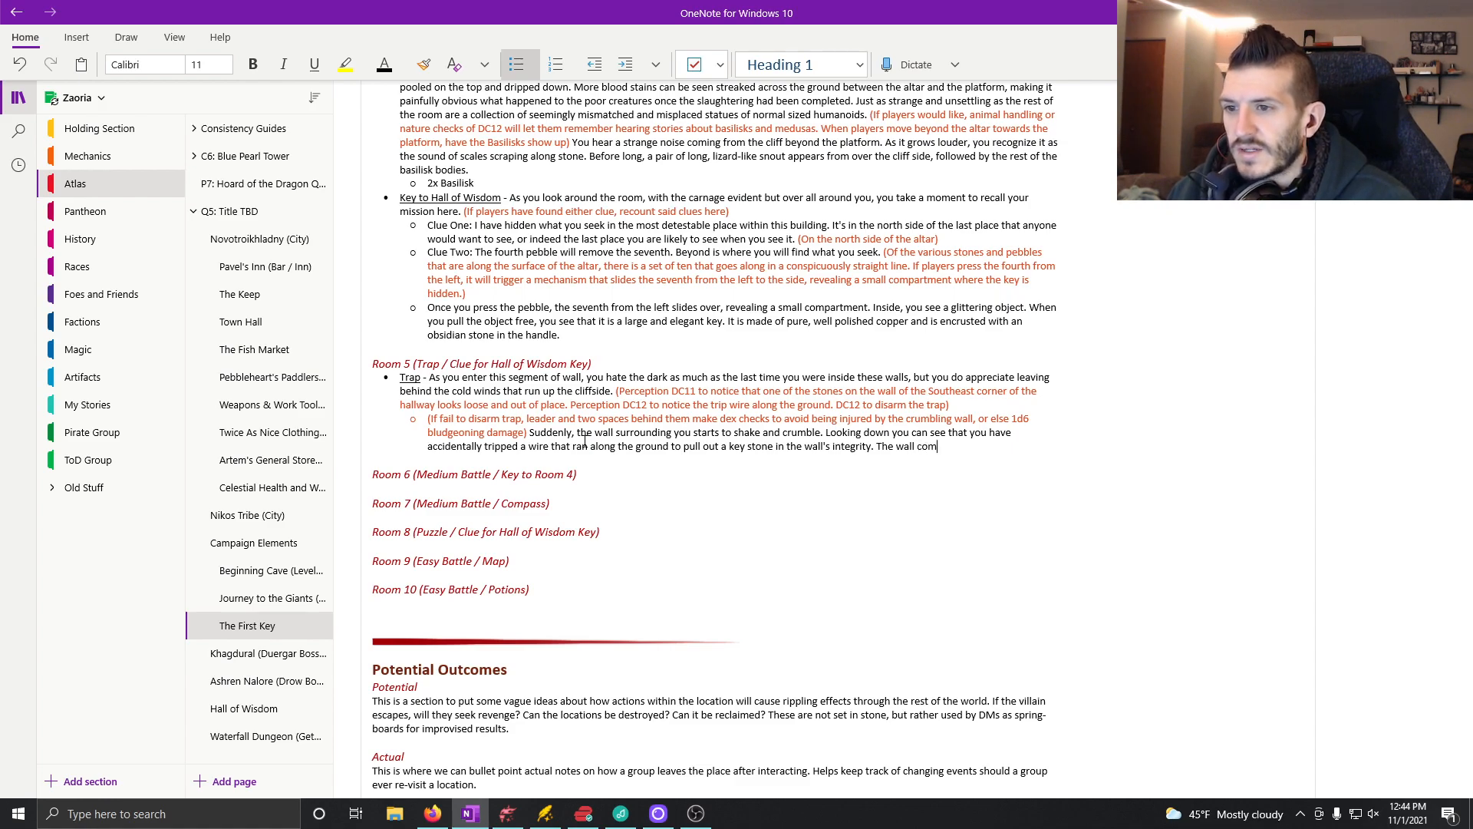
{"action": "type", "text": "es crashing"}
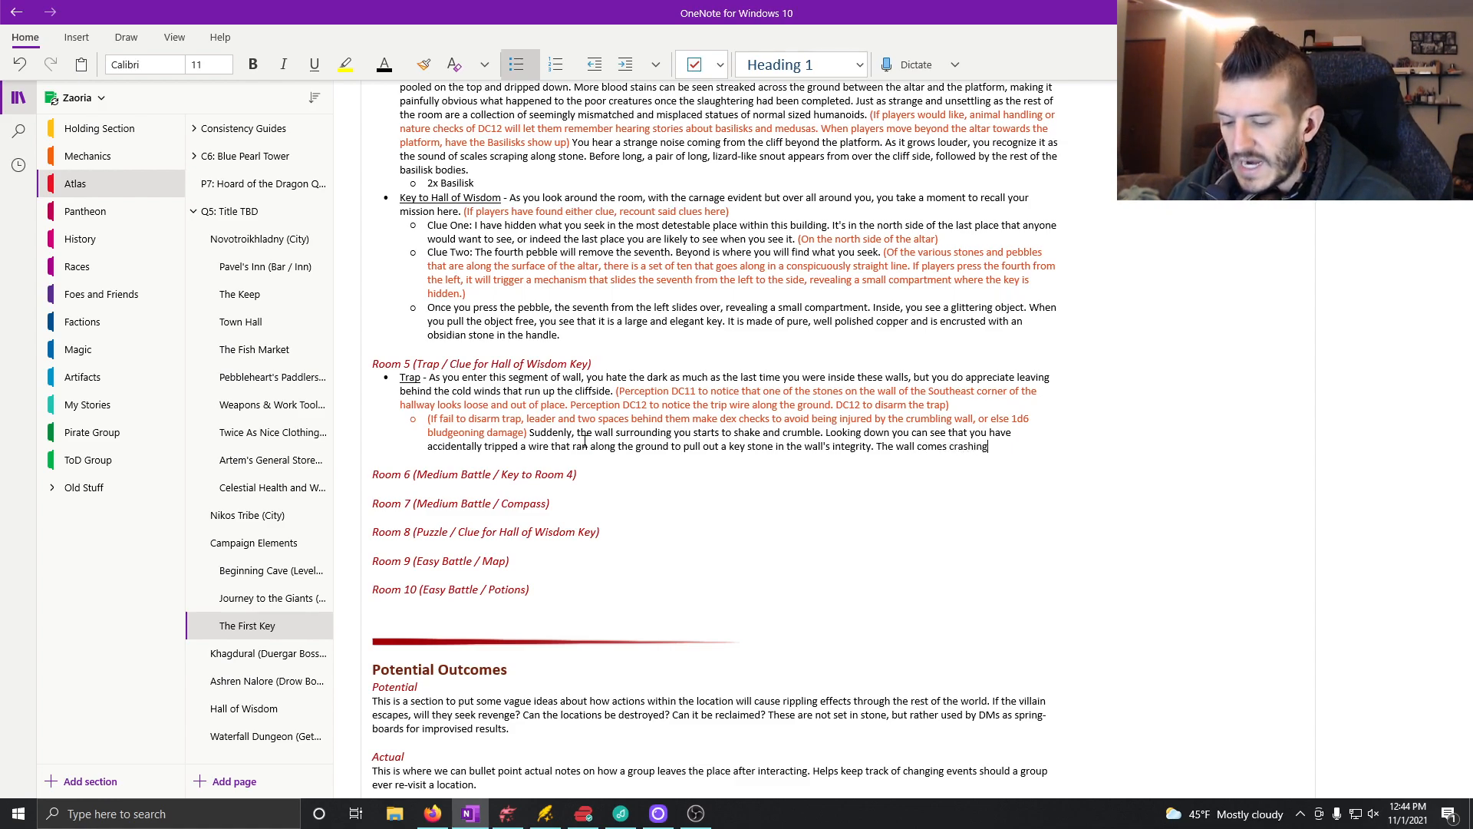
{"action": "type", "text": " down, hitting y"}
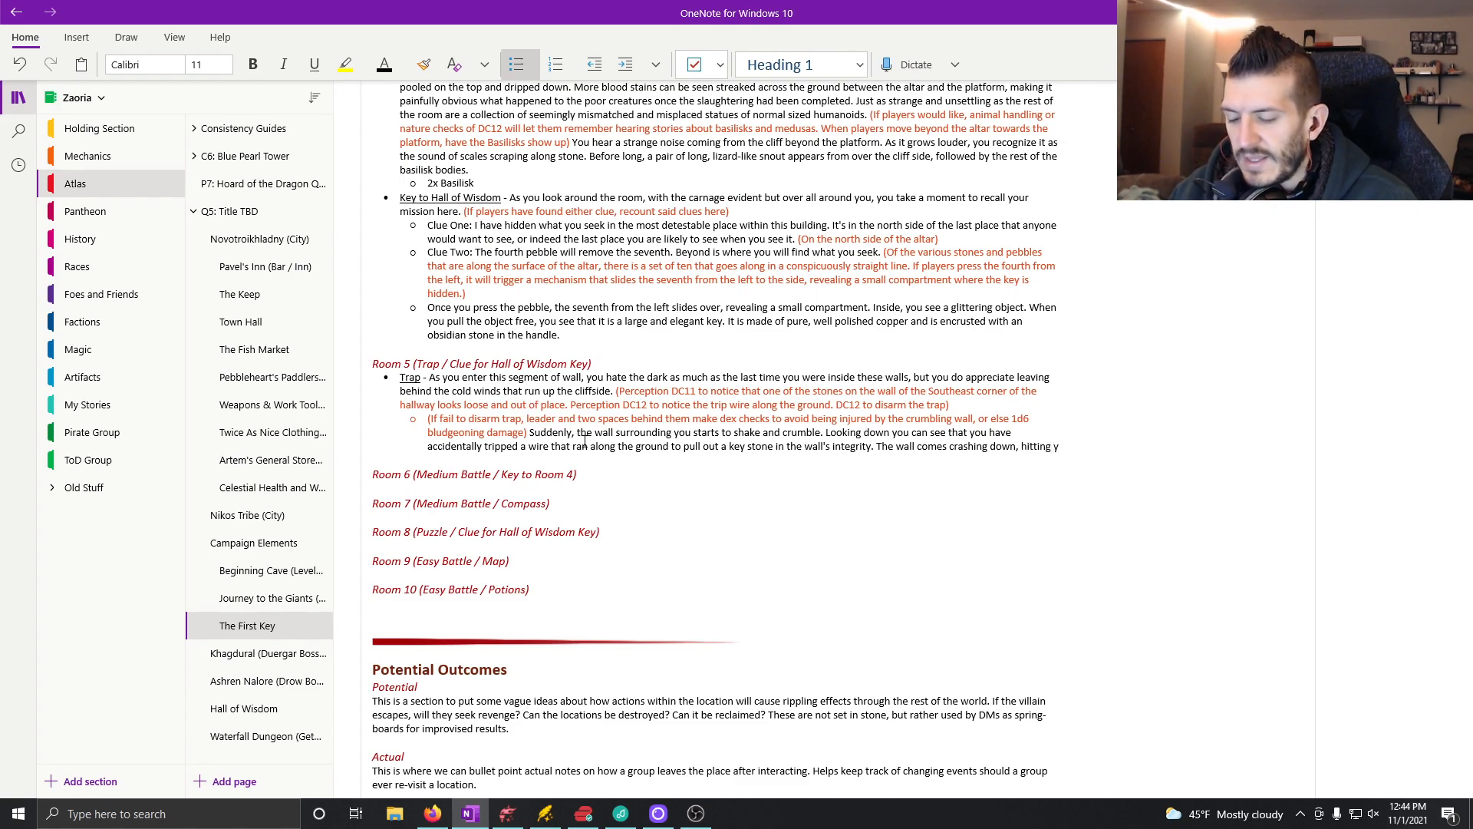
{"action": "type", "text": "ou and"}
Step: Begin the next narration sentence with "The wall comes crashing down," and remove the unfinished wording after the comma
{"action": "key", "text": "BackSpace"}
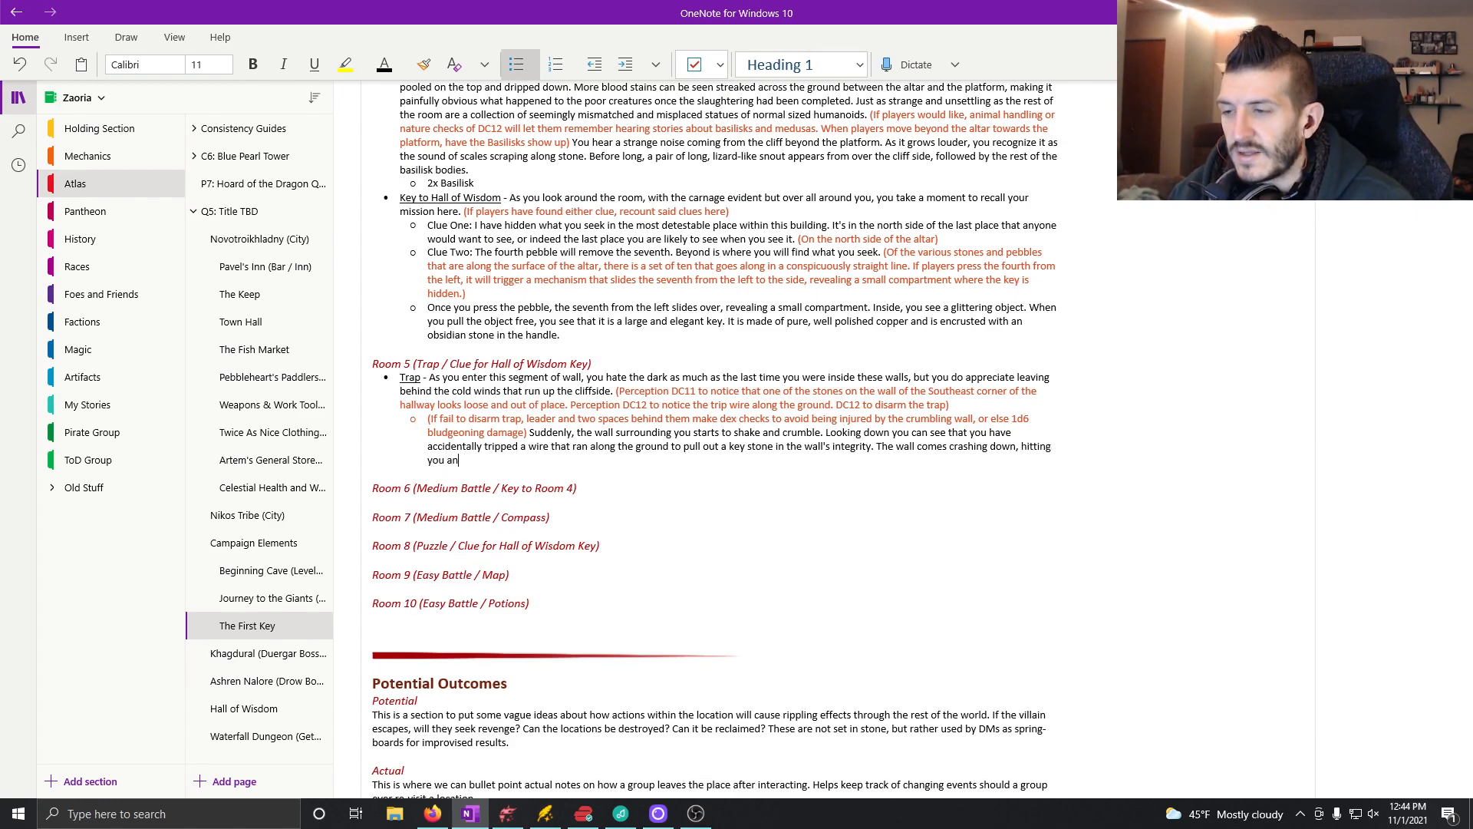
{"action": "key", "text": "BackSpace"}
{"action": "key", "text": "BackSpace"}
{"action": "key", "text": "BackSpace"}
{"action": "key", "text": "BackSpace"}
{"action": "key", "text": "BackSpace"}
{"action": "key", "text": "BackSpace"}
{"action": "key", "text": "BackSpace"}
{"action": "key", "text": "BackSpace"}
{"action": "key", "text": "BackSpace"}
{"action": "key", "text": "BackSpace"}
{"action": "key", "text": "BackSpace"}
{"action": "key", "text": "BackSpace"}
{"action": "key", "text": "BackSpace"}
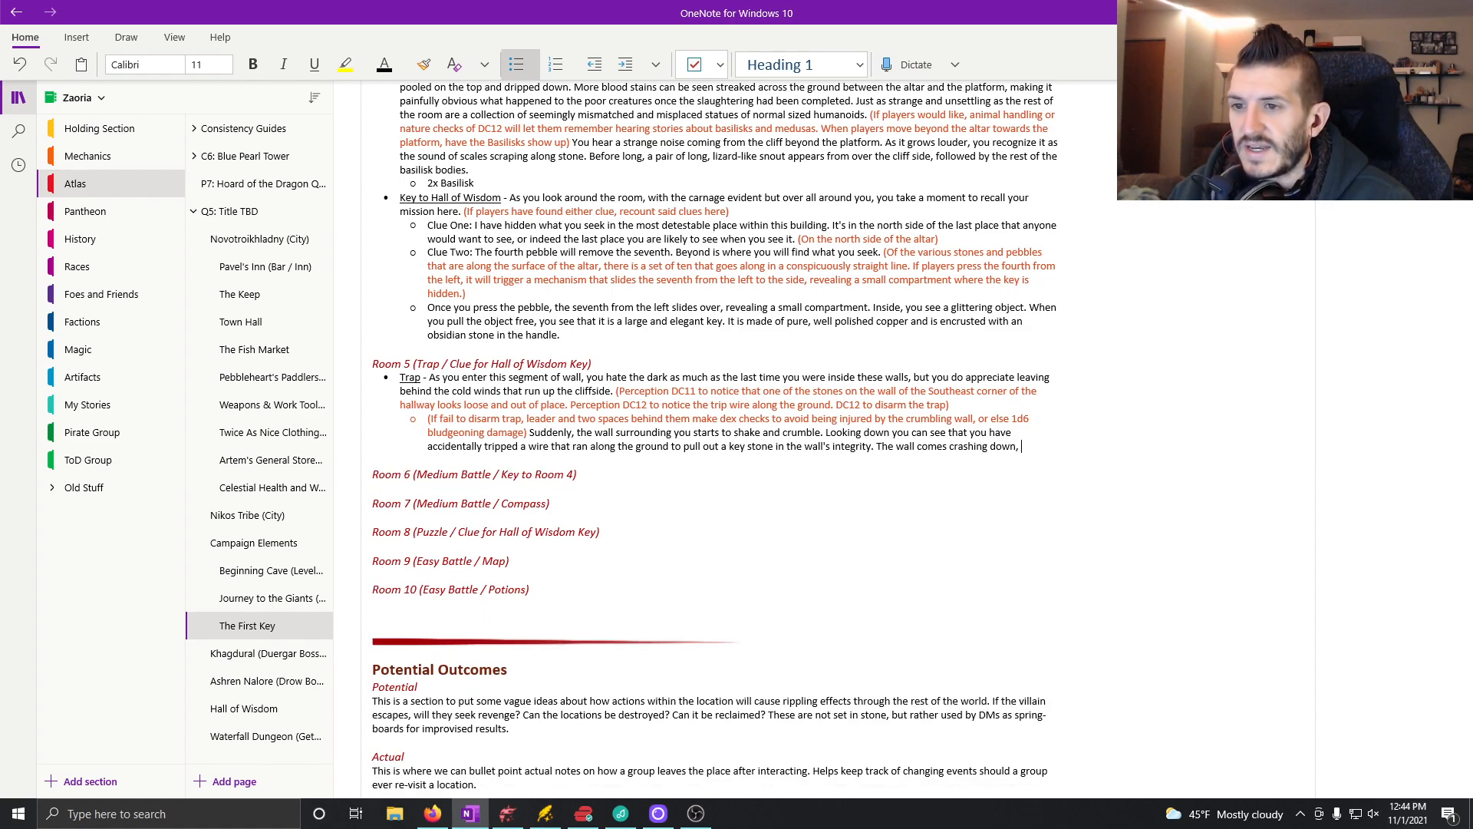
Step: Complete the crashing wall sentence with "hitting through of you with various stones of various sizes."
{"action": "type", "text": "hitting "}
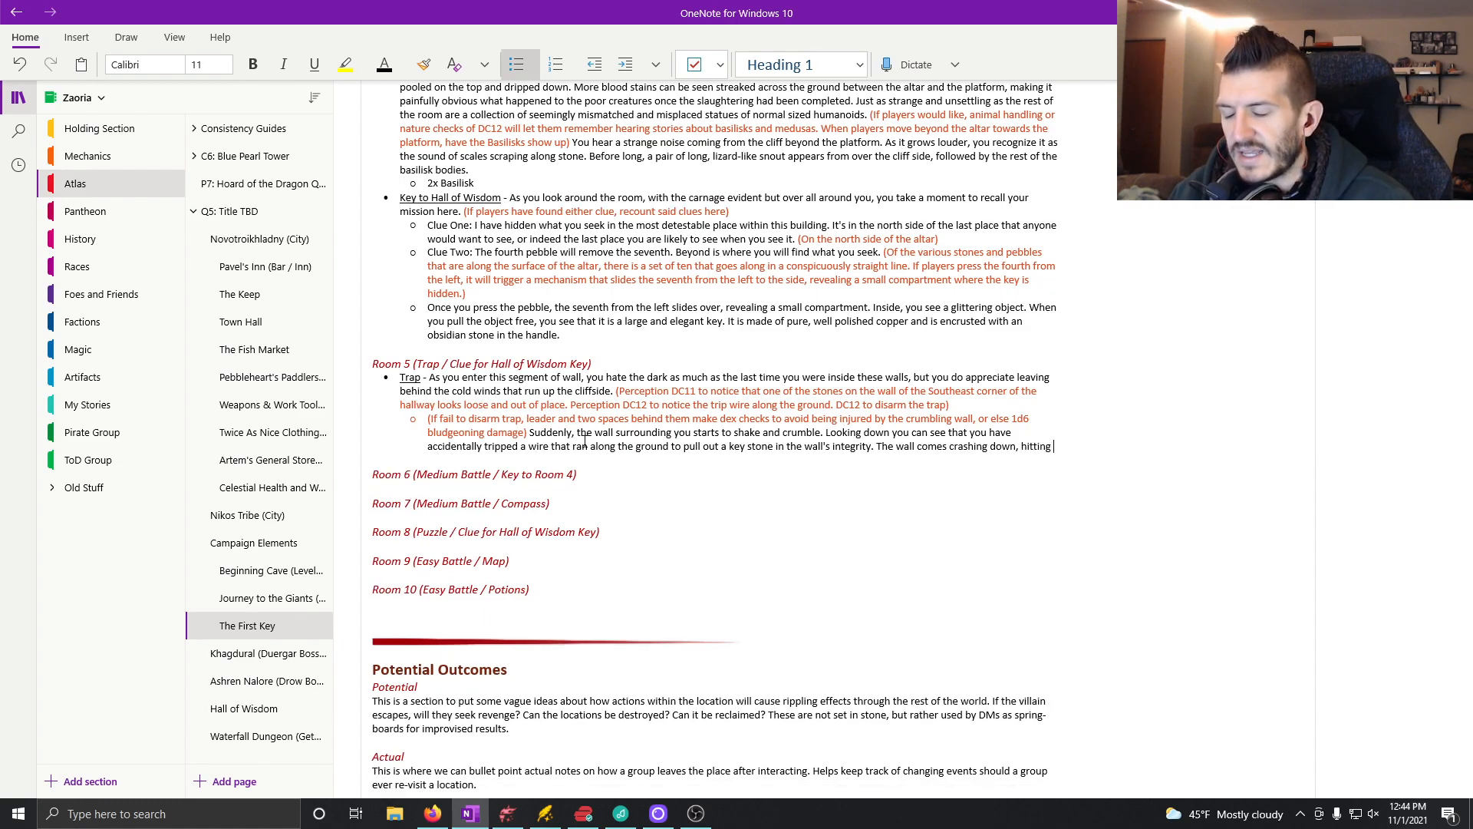
{"action": "type", "text": "through of you "}
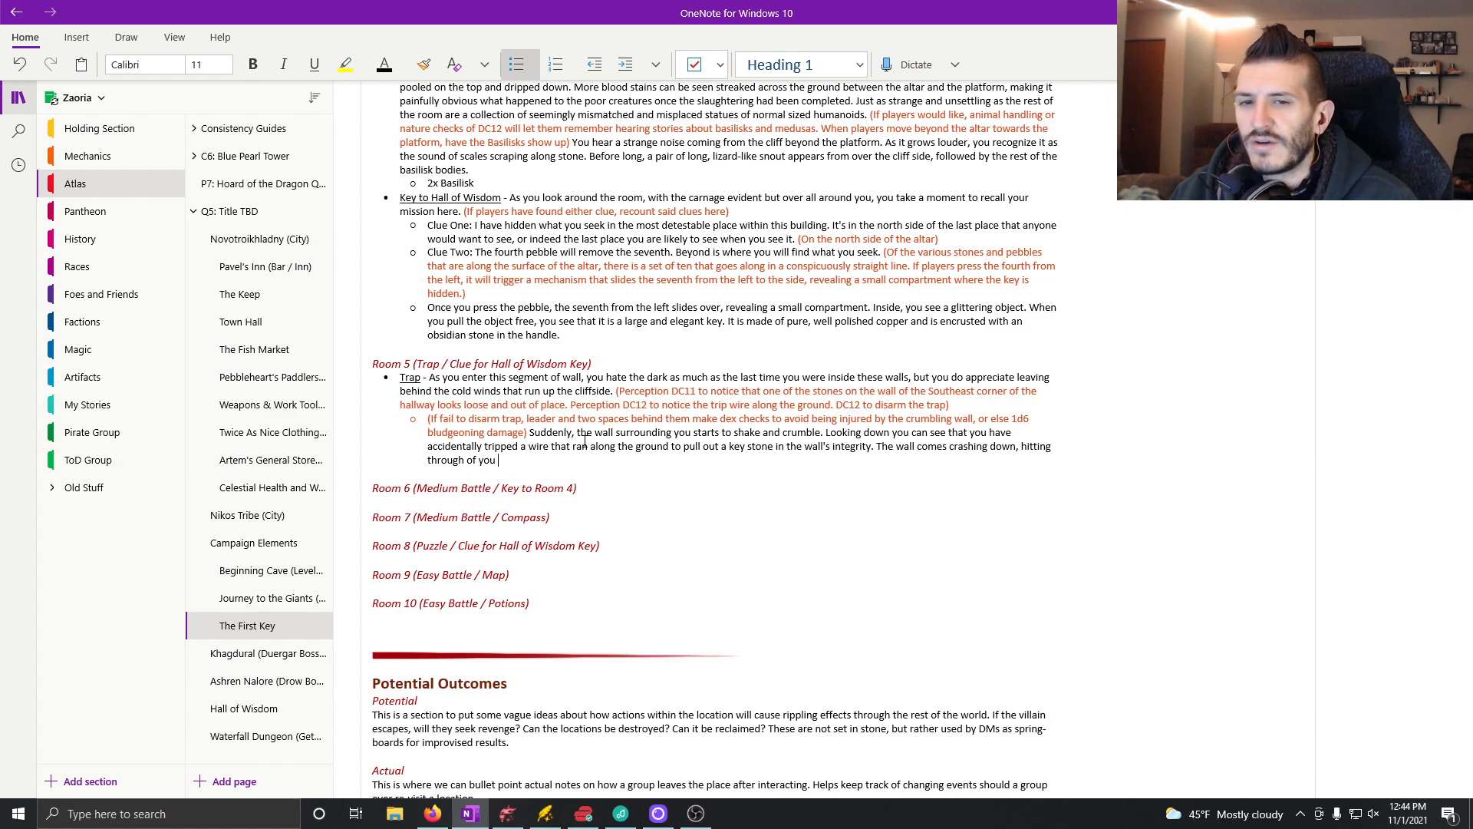
{"action": "type", "text": "f"}
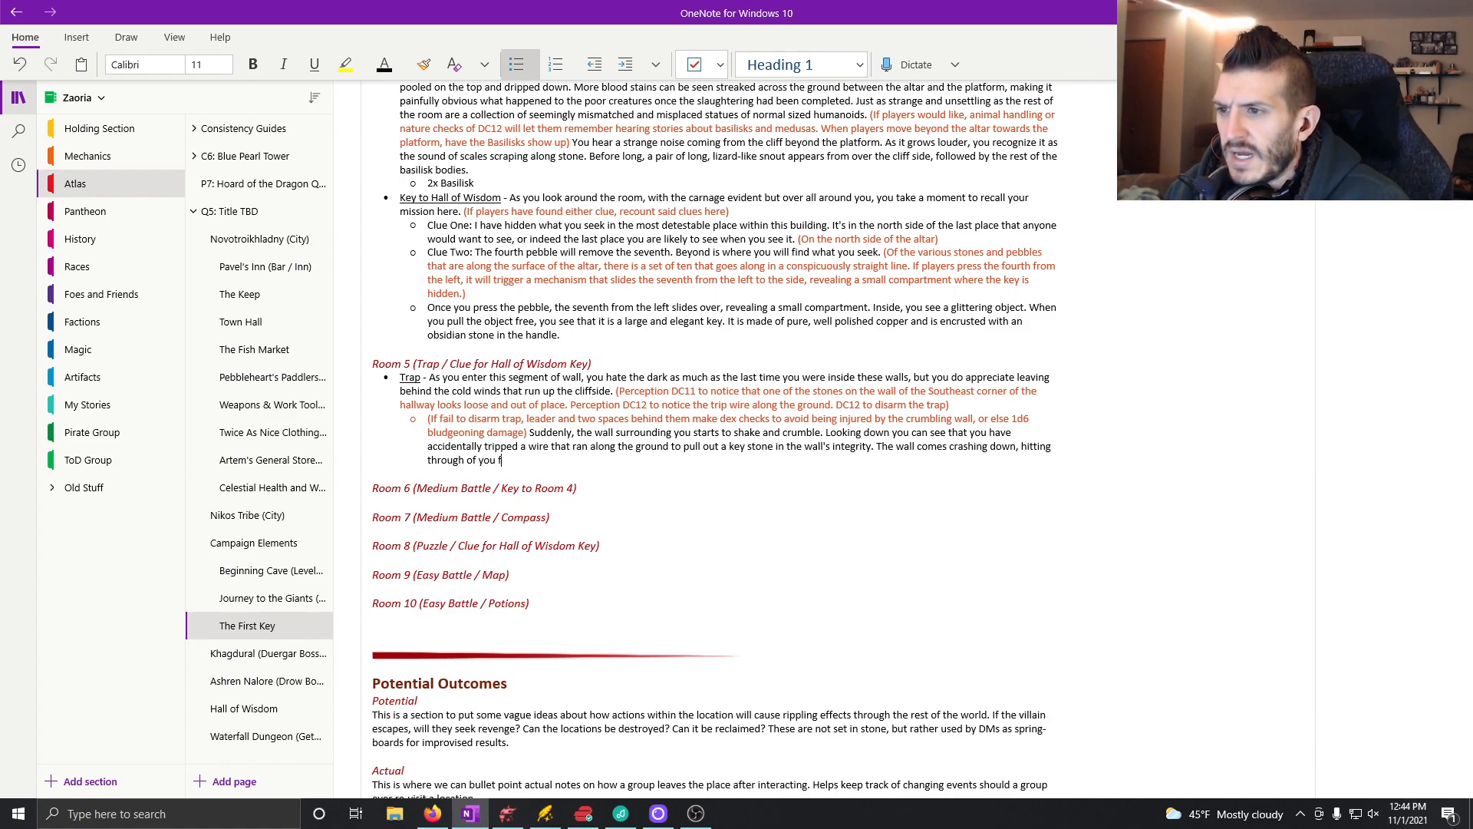
{"action": "key", "text": "BackSpace"}
{"action": "type", "text": "with various"}
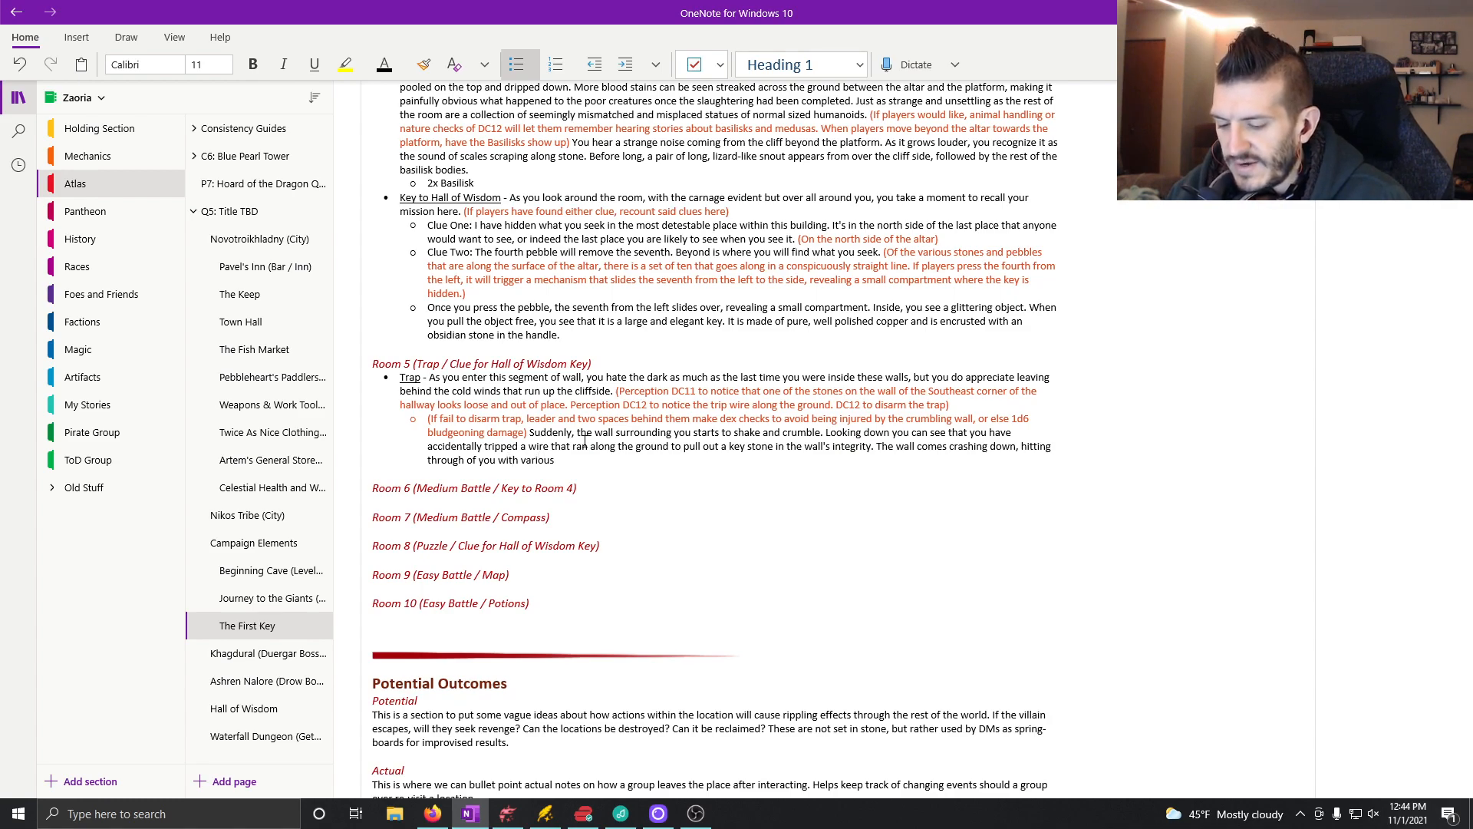
{"action": "type", "text": " stones of various"}
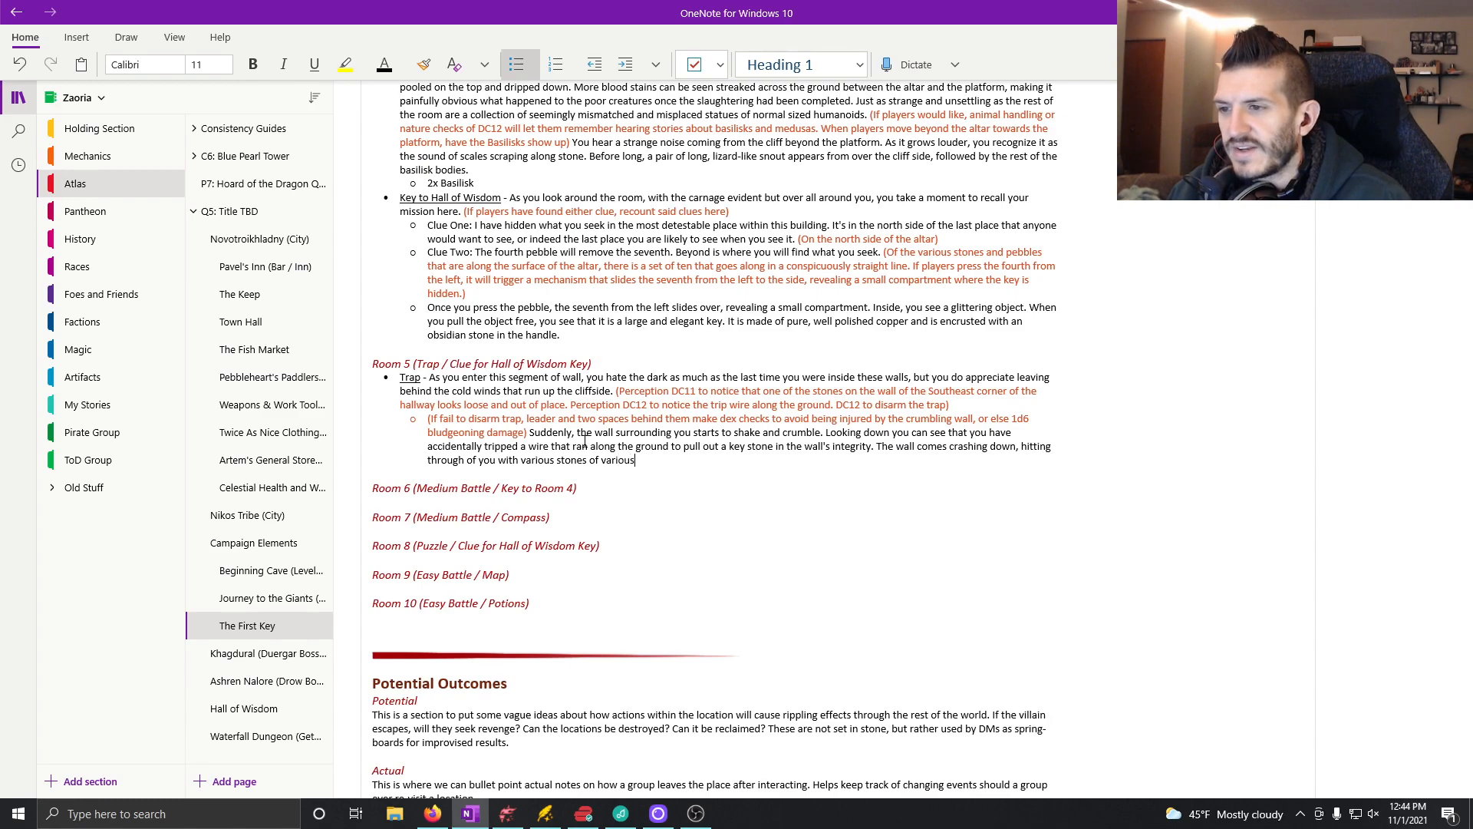
{"action": "type", "text": " sizes."}
Step: Add a sub-bullet in the orange-red theme colour reading "(If succeed, disarm and can approach the loose stone."
{"action": "key", "text": "Return"}
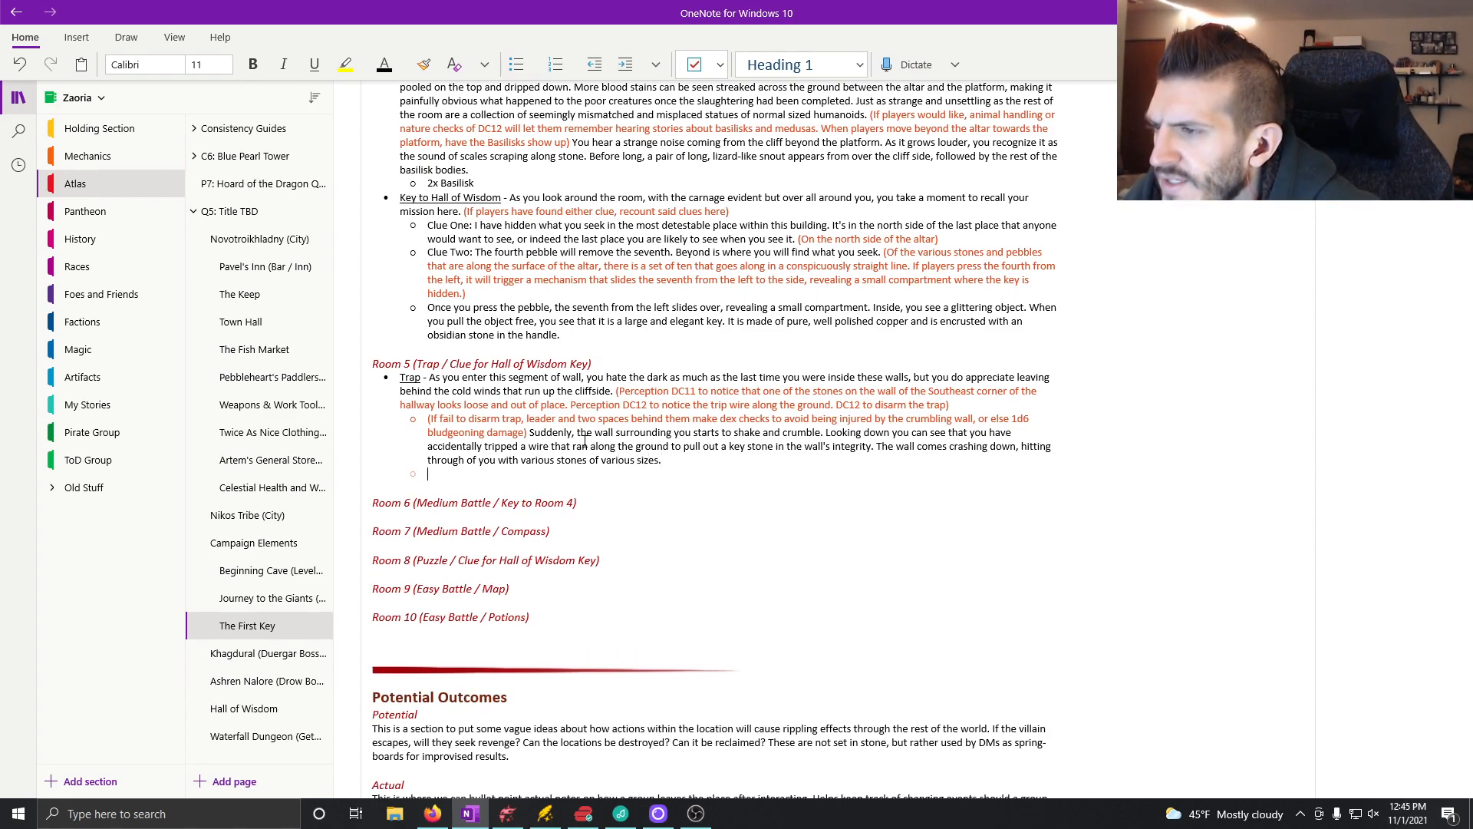
{"action": "left_click", "coordinate": [405, 70]}
{"action": "left_click", "coordinate": [537, 157]}
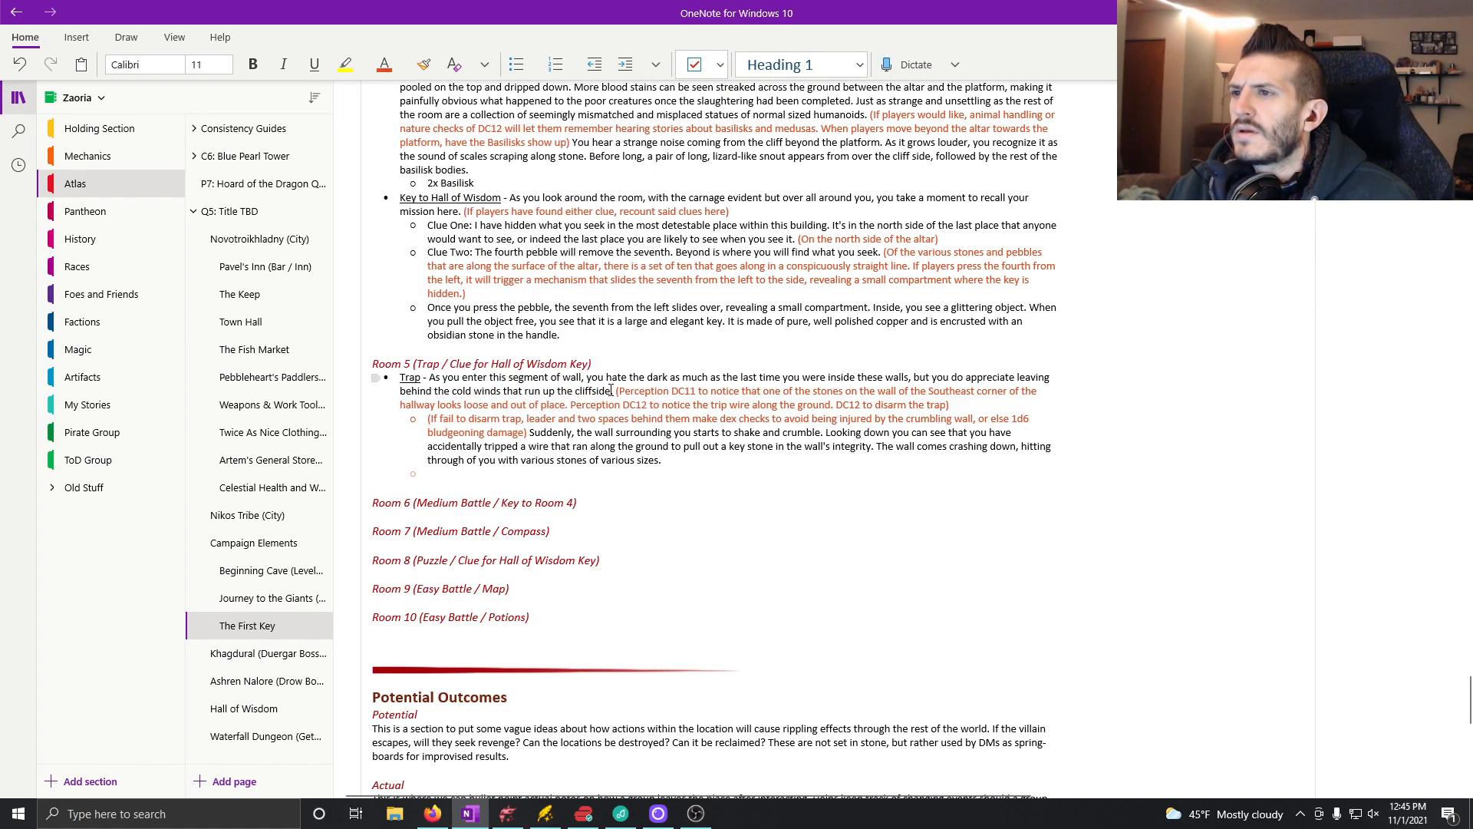
{"action": "type", "text": "("}
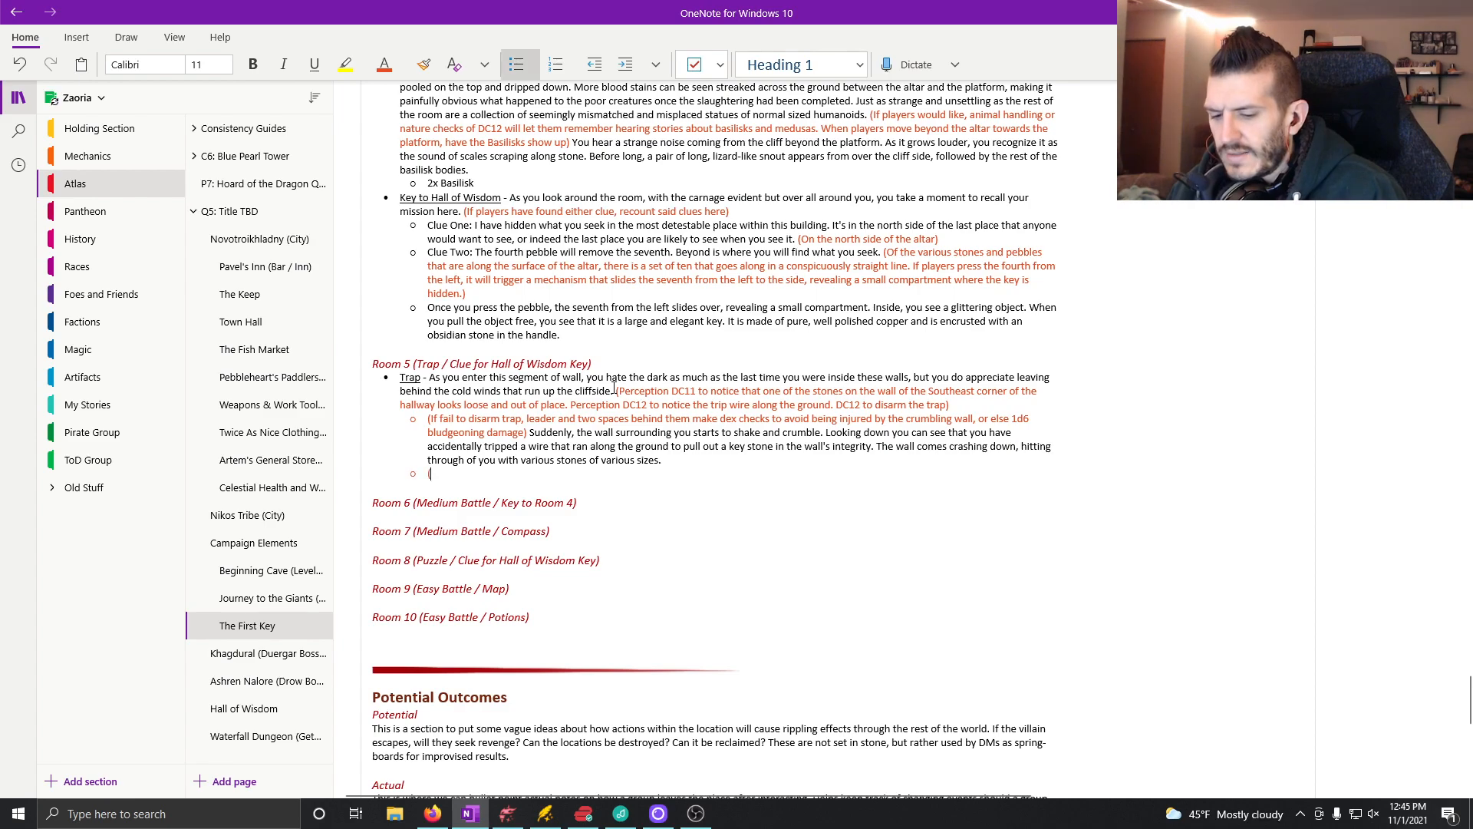
{"action": "type", "text": "If succeed"}
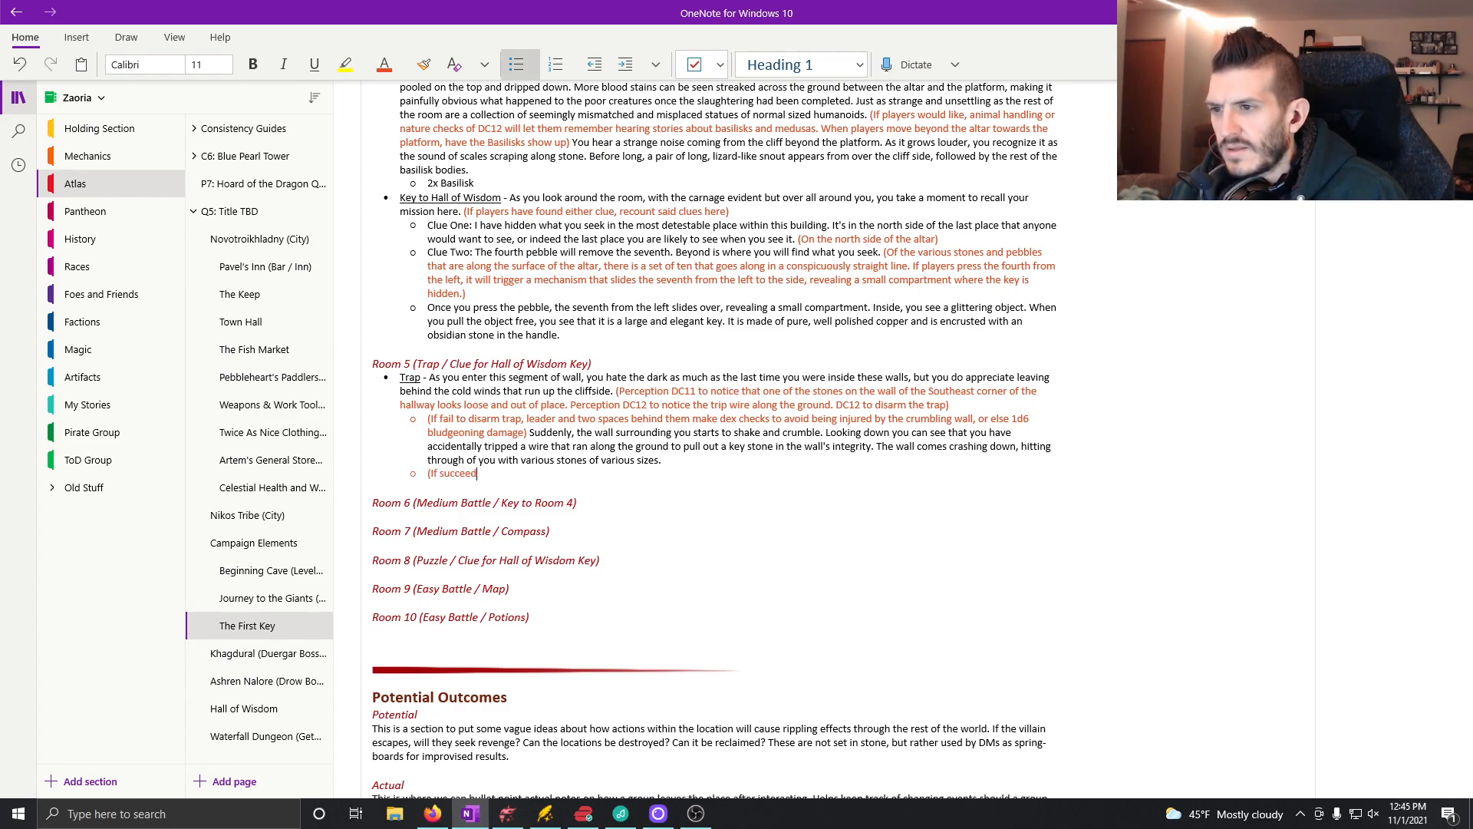
{"action": "type", "text": ", "}
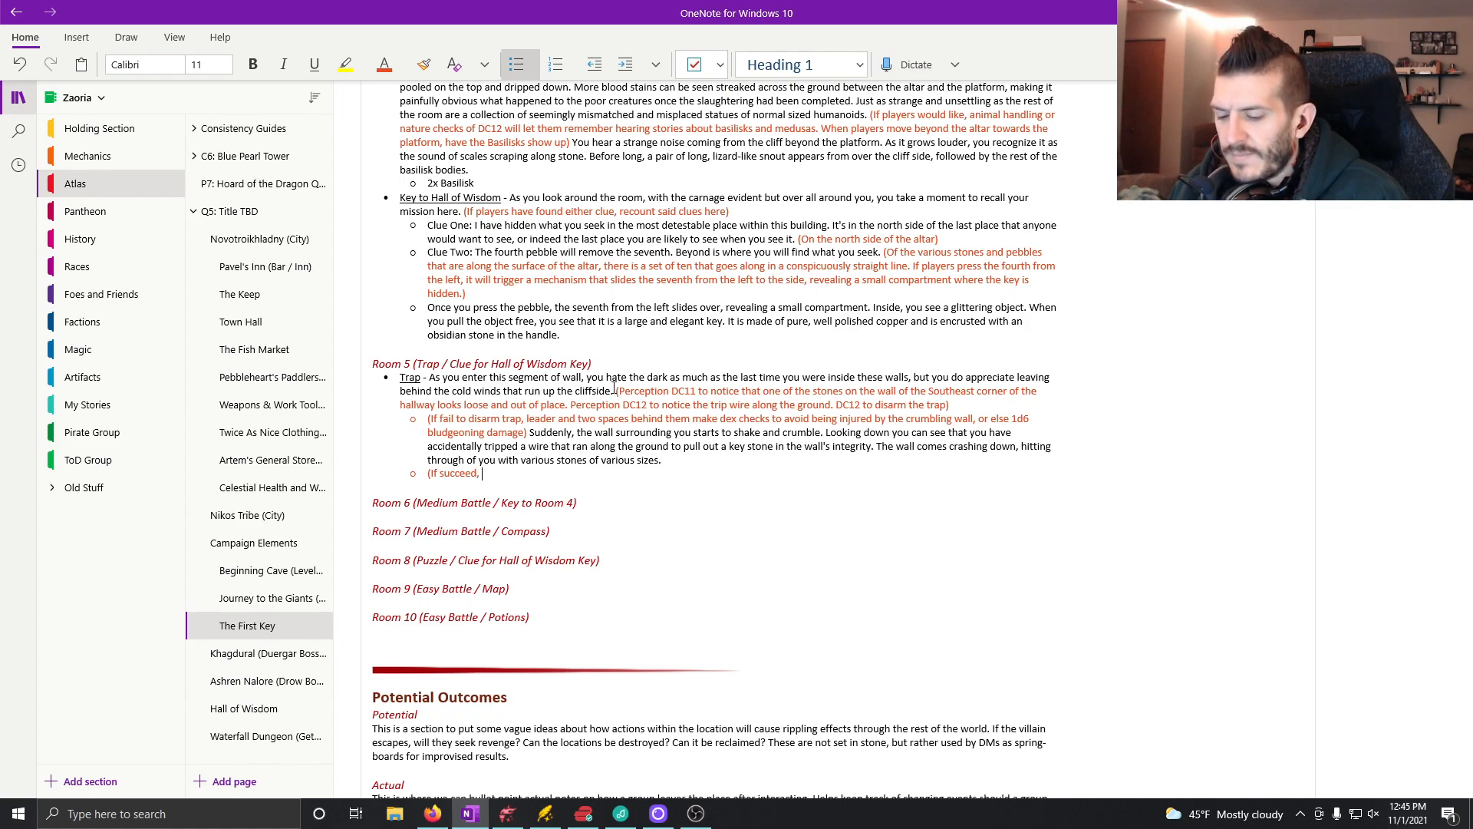
{"action": "type", "text": "disarm and c"}
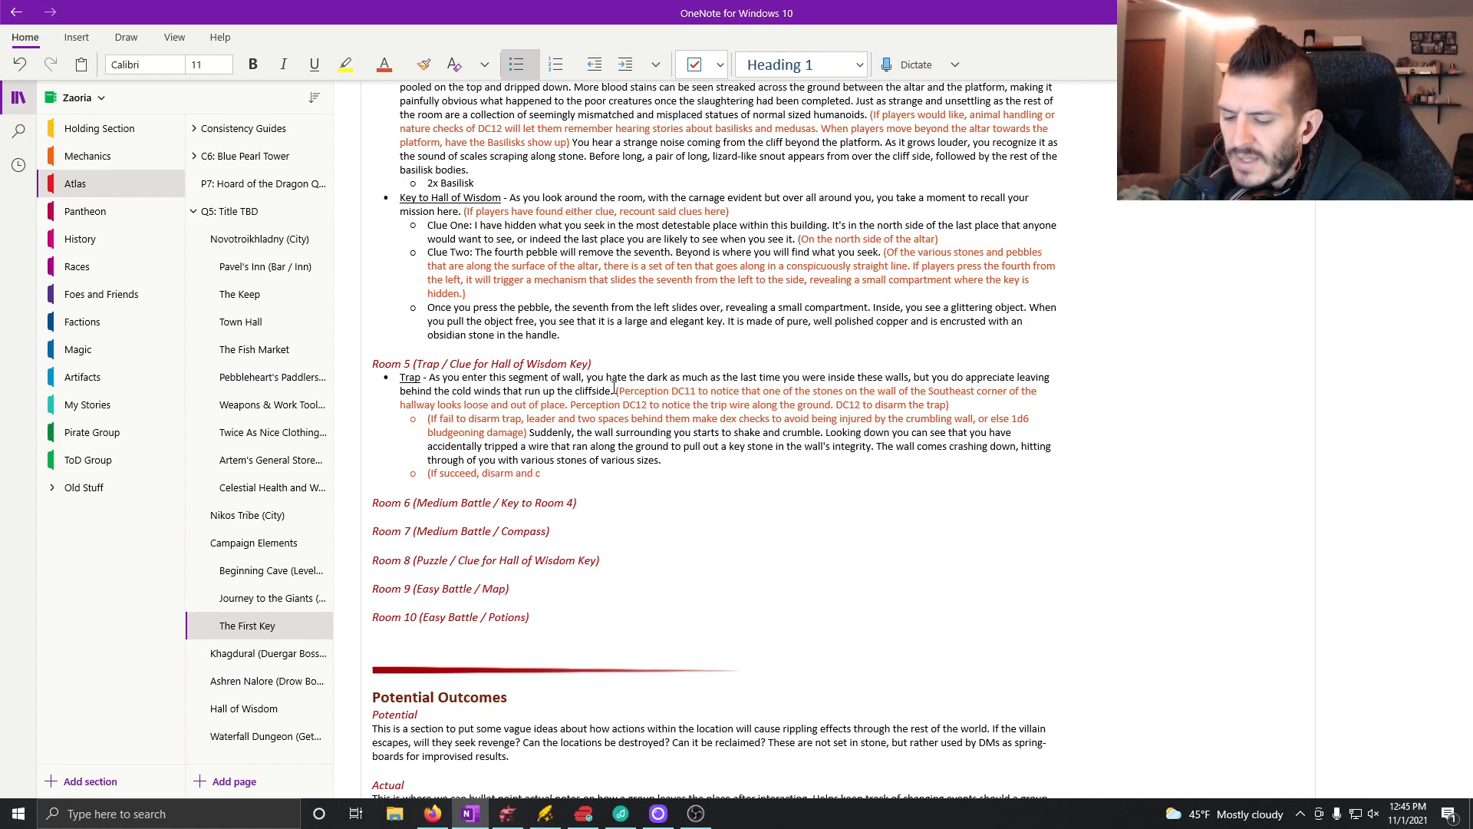
{"action": "type", "text": "an approach the l"}
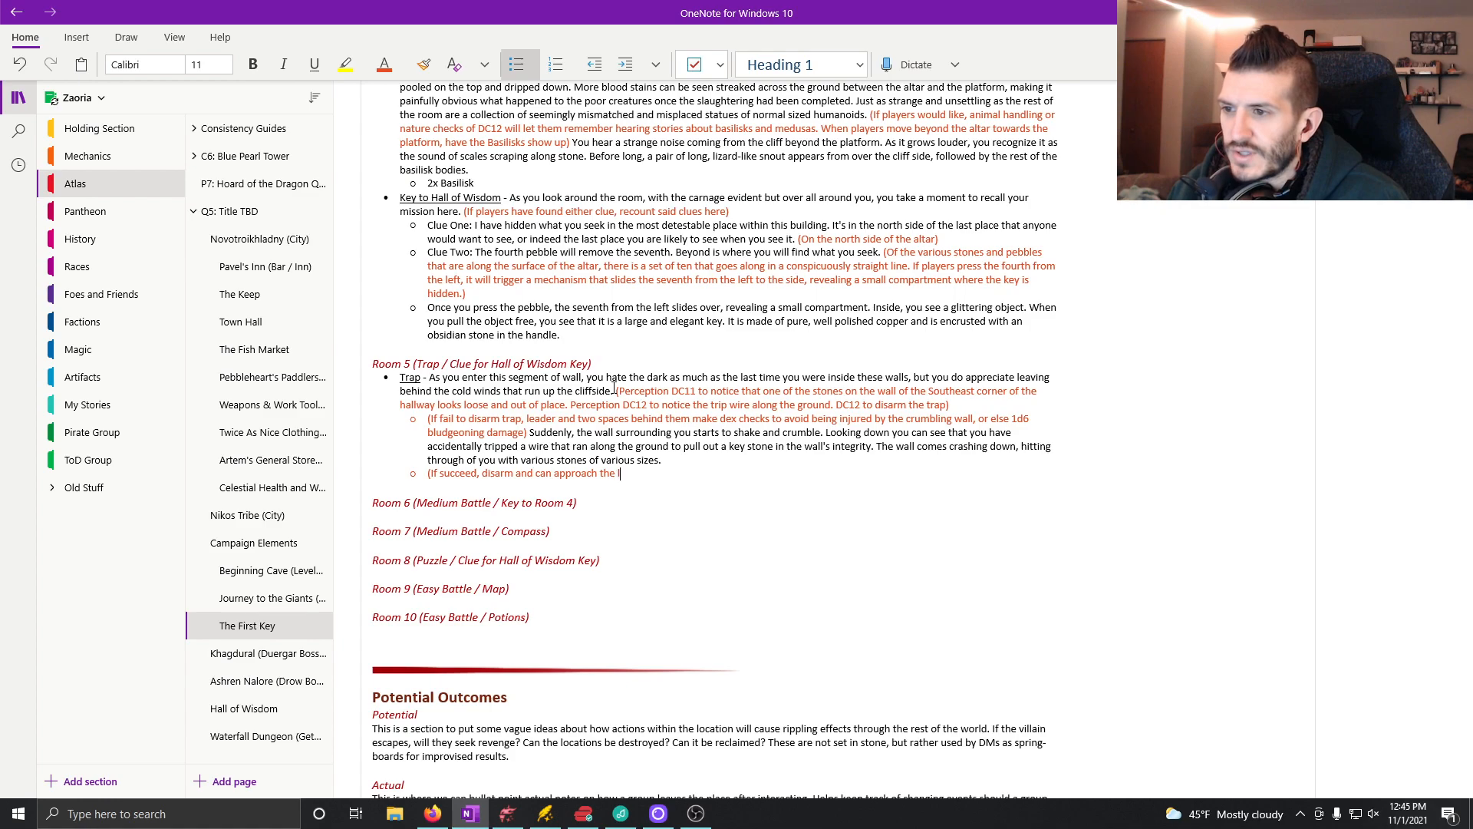
{"action": "type", "text": "oose stone."}
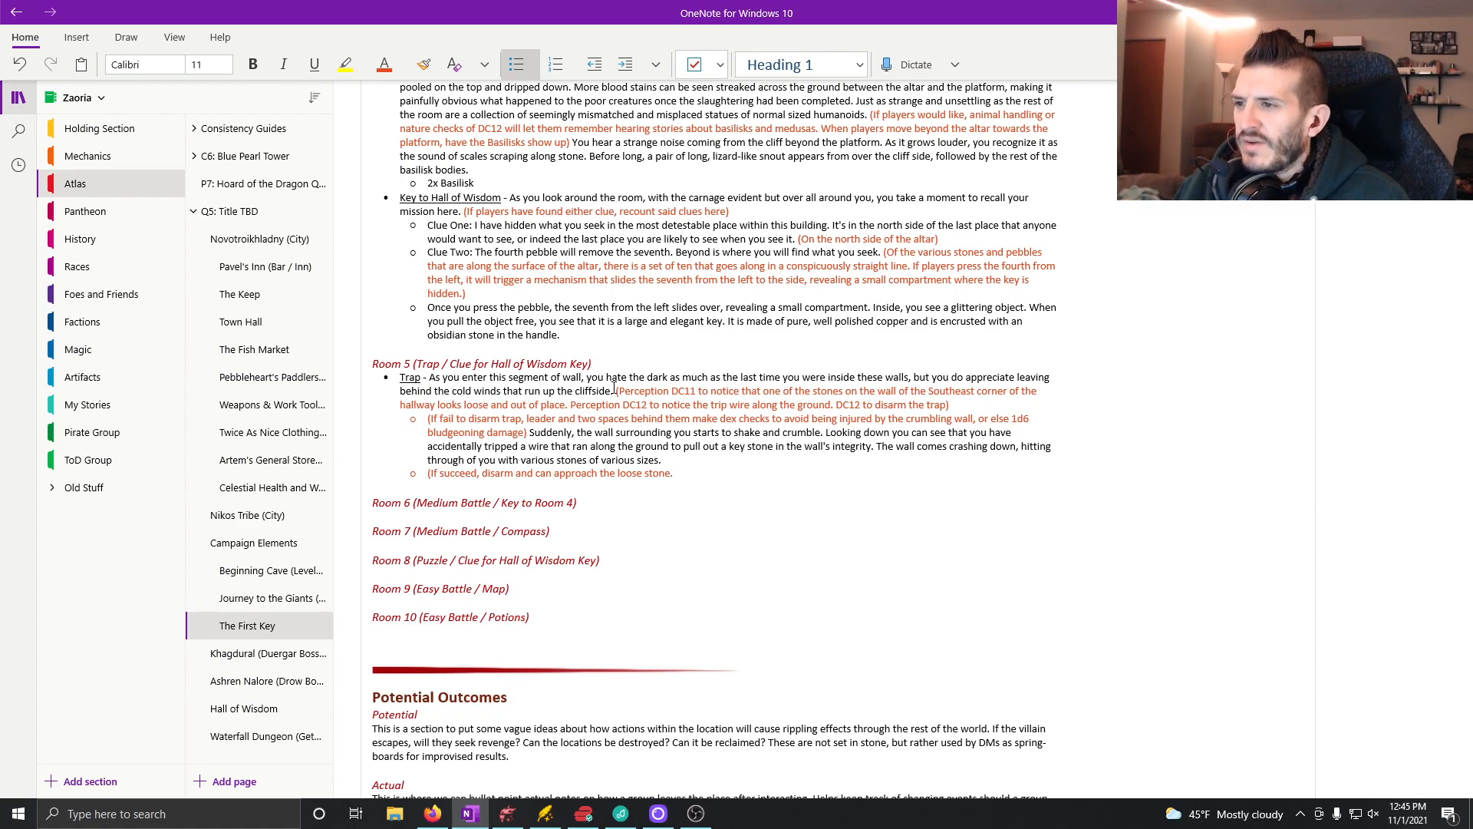
Step: Add an empty sub-bullet below and close the parenthesis after "loose stone."
{"action": "key", "text": "Return"}
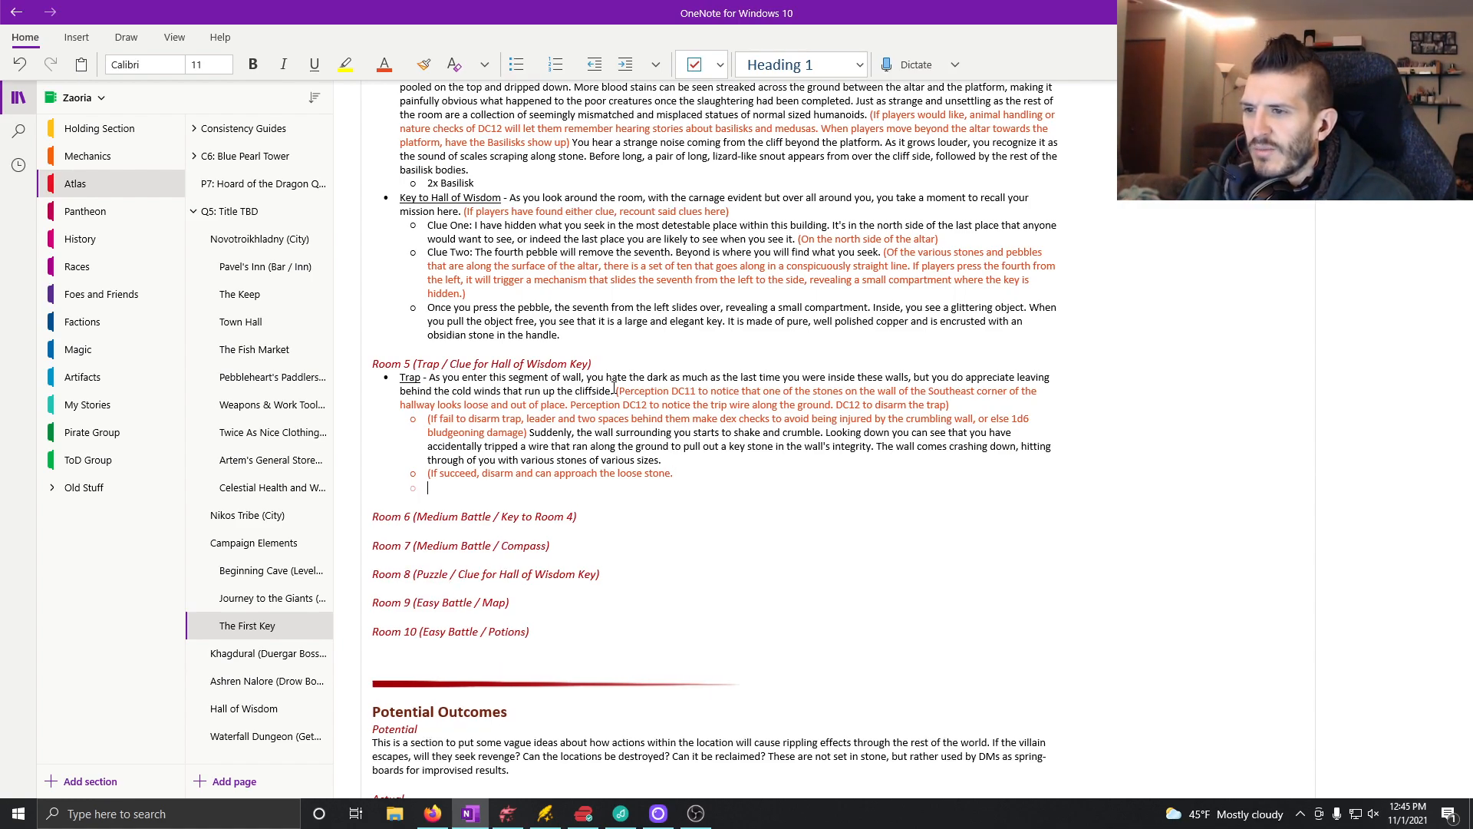
{"action": "left_click", "coordinate": [680, 469]}
{"action": "type", "text": ")"}
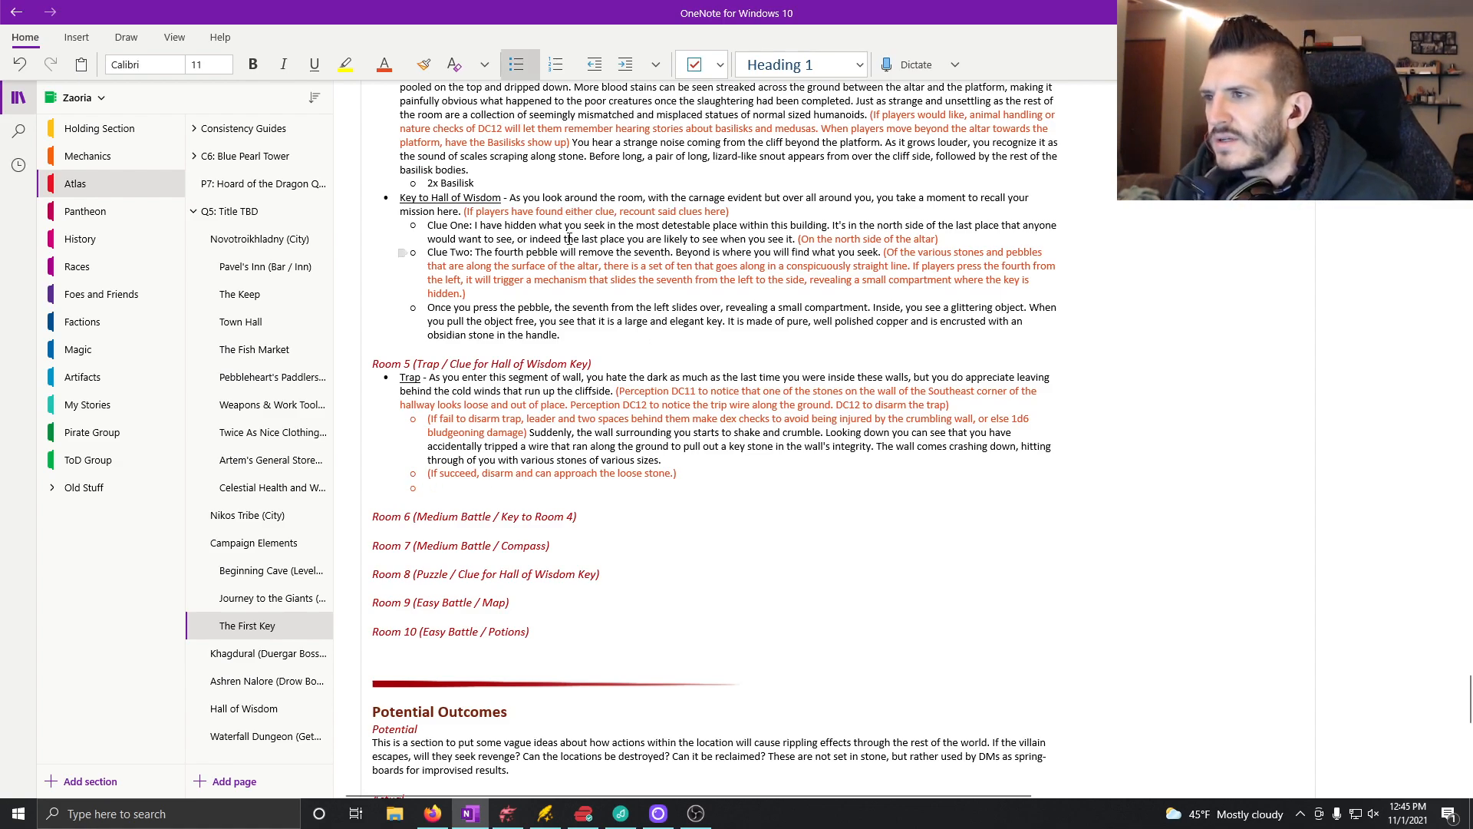
Step: Start the empty Room 5 sub-bullet in the automatic font colour with "As you approach the loose stone, you give it a small tug"
{"action": "left_click", "coordinate": [385, 64]}
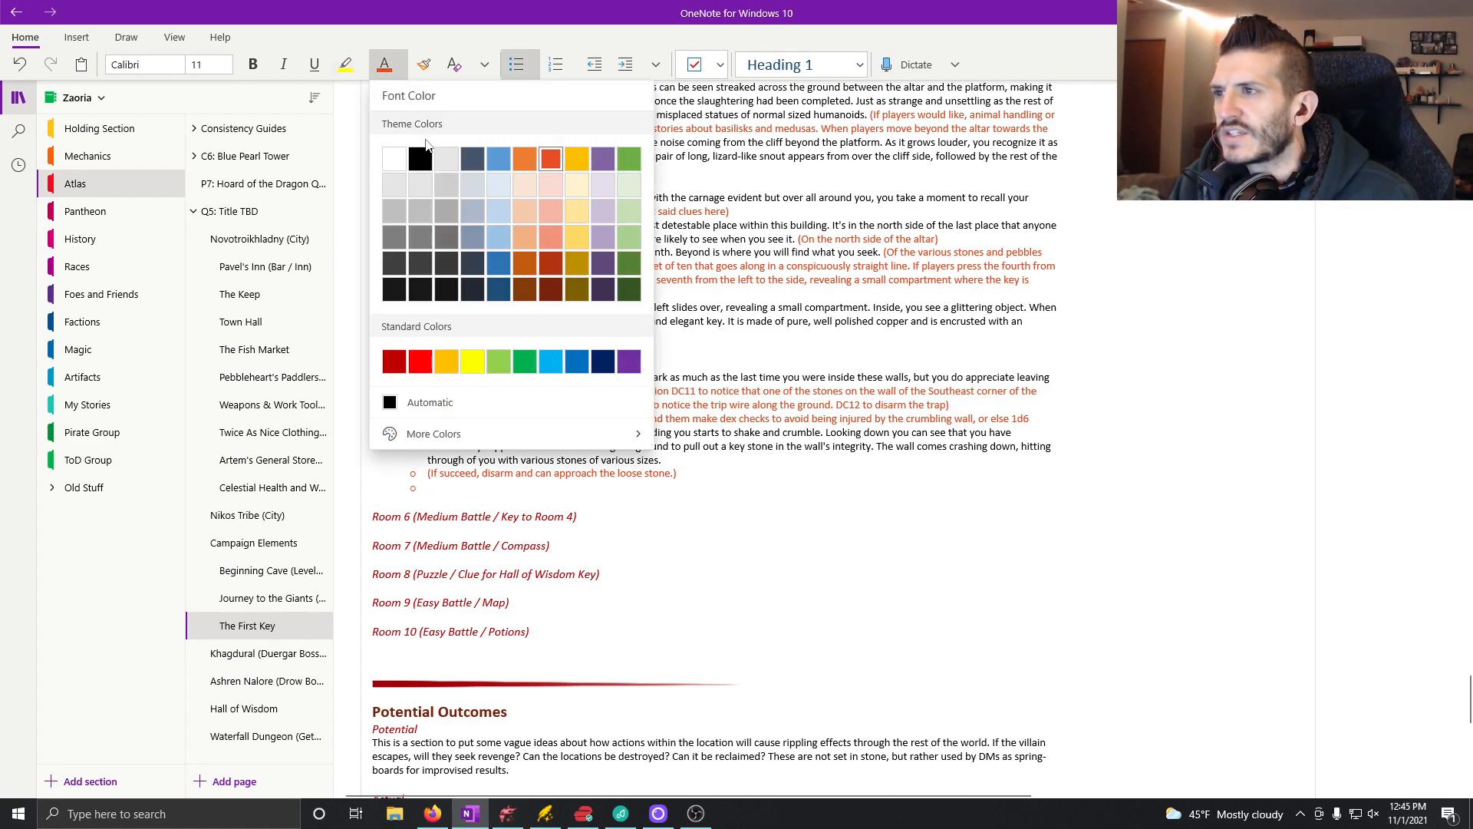
{"action": "left_click", "coordinate": [393, 406]}
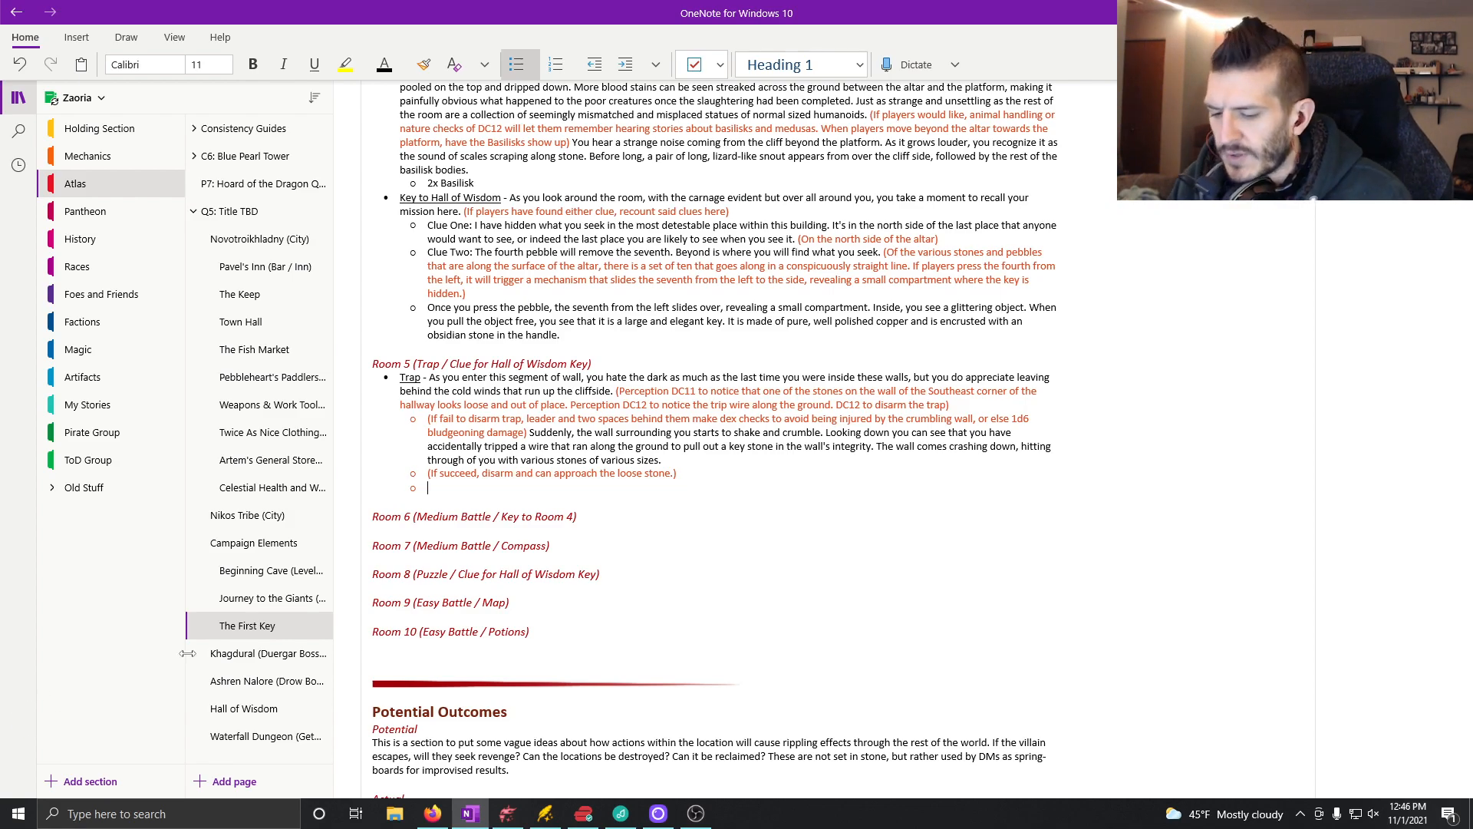
{"action": "type", "text": "A"}
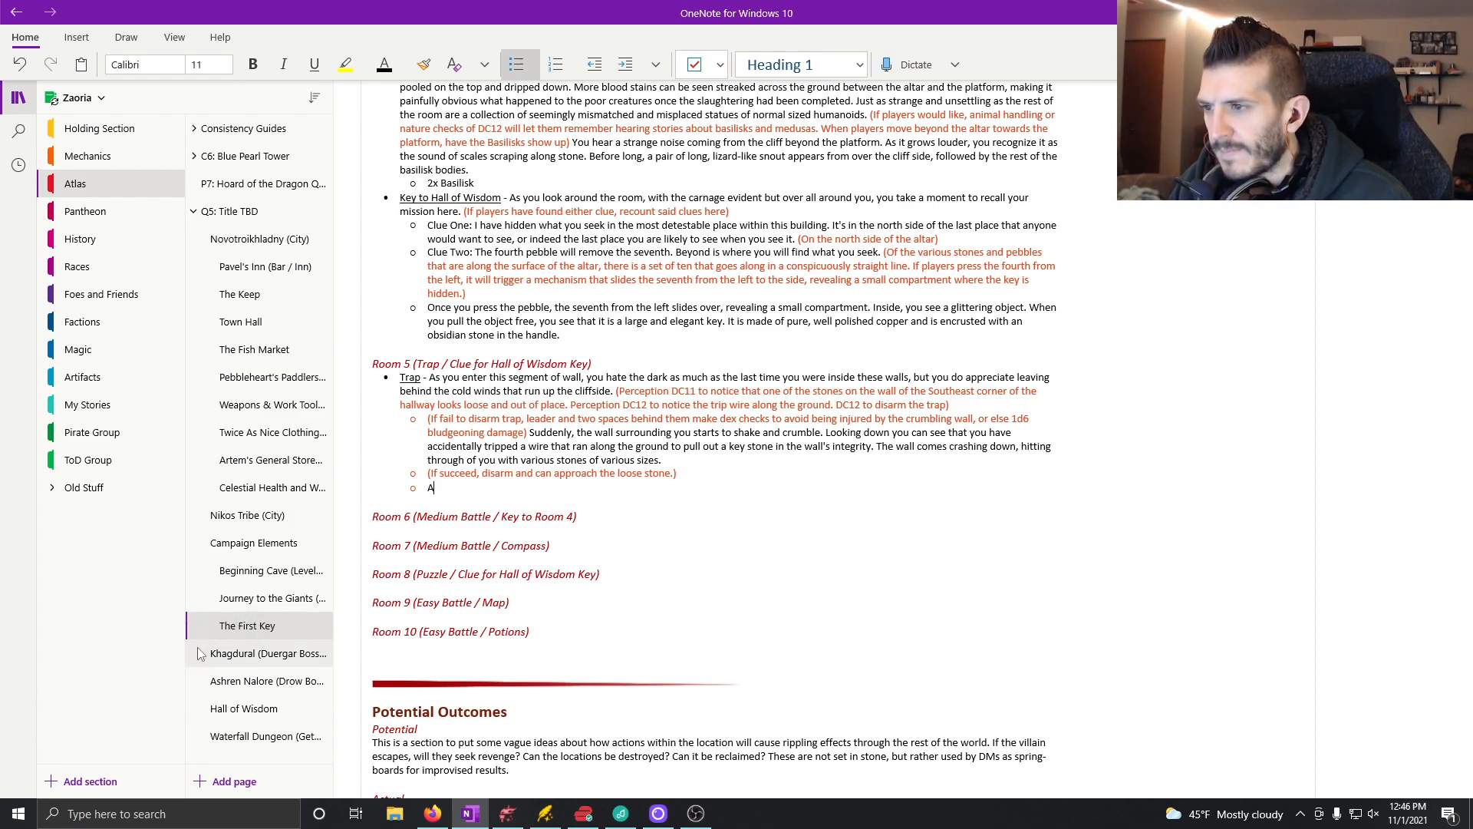
{"action": "type", "text": "s you a"}
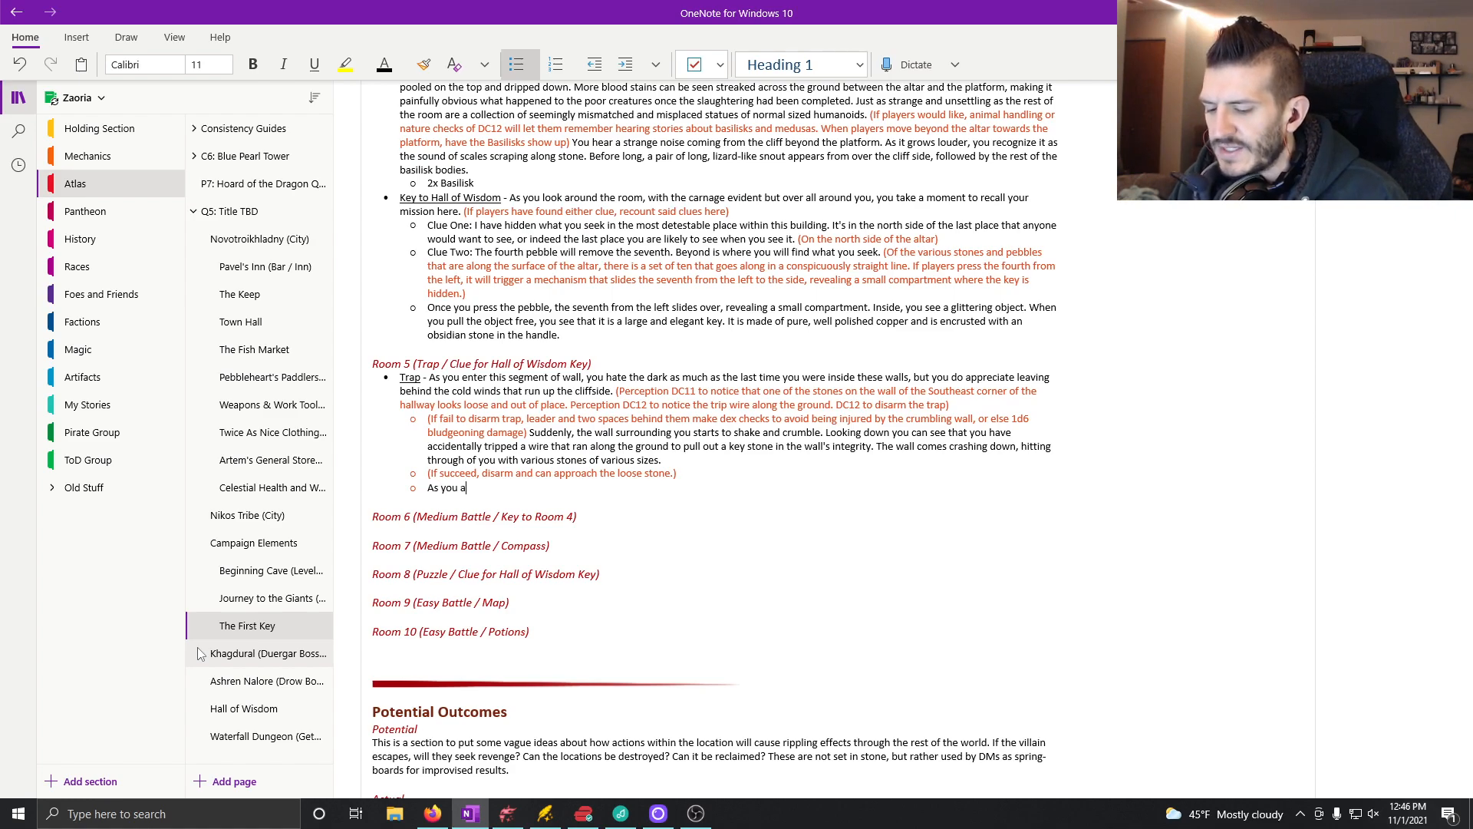
{"action": "type", "text": "pproach the loose stone, you give it a small tug"}
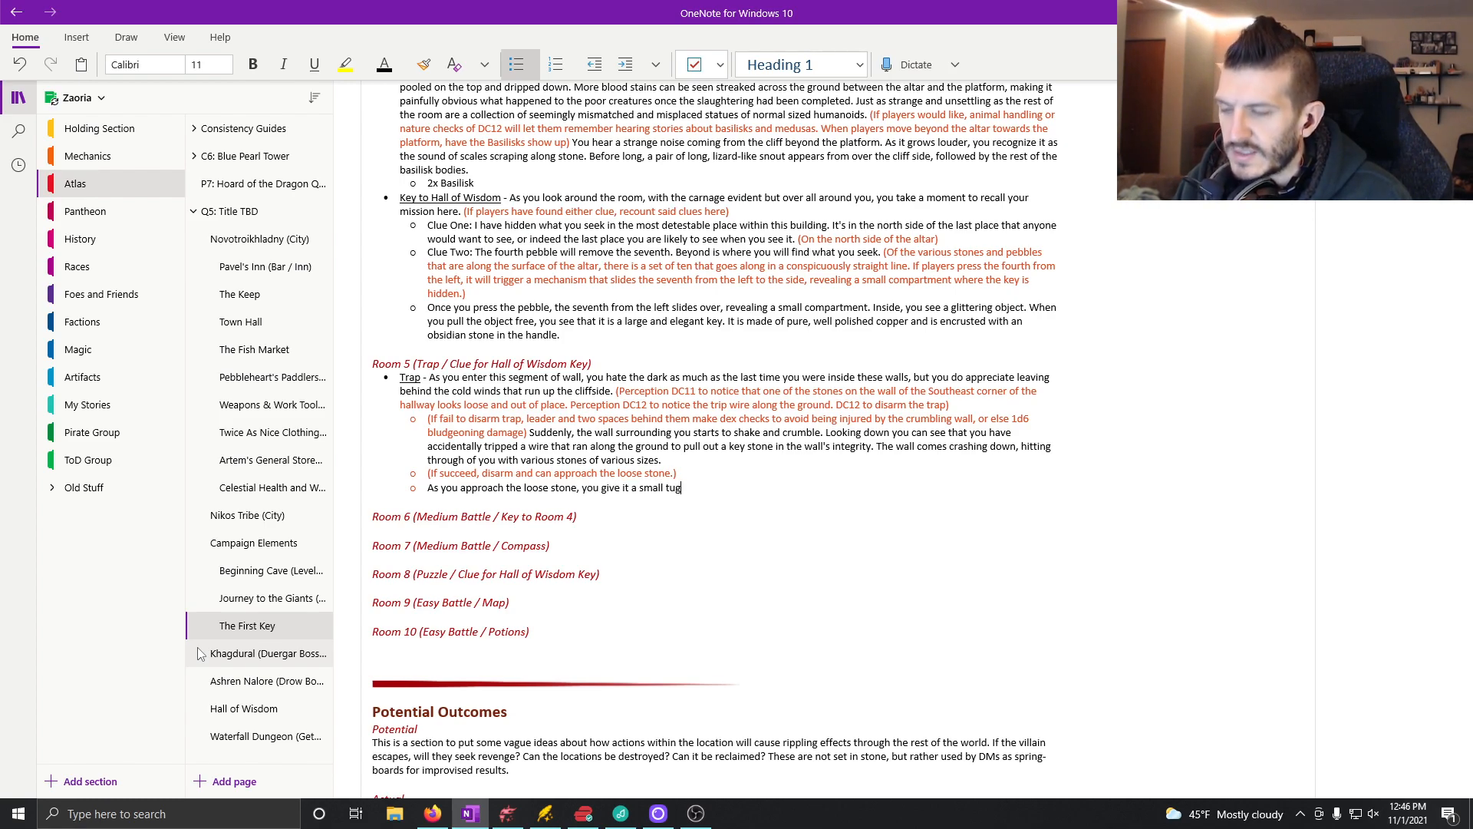
{"action": "type", "text": ", IT i"}
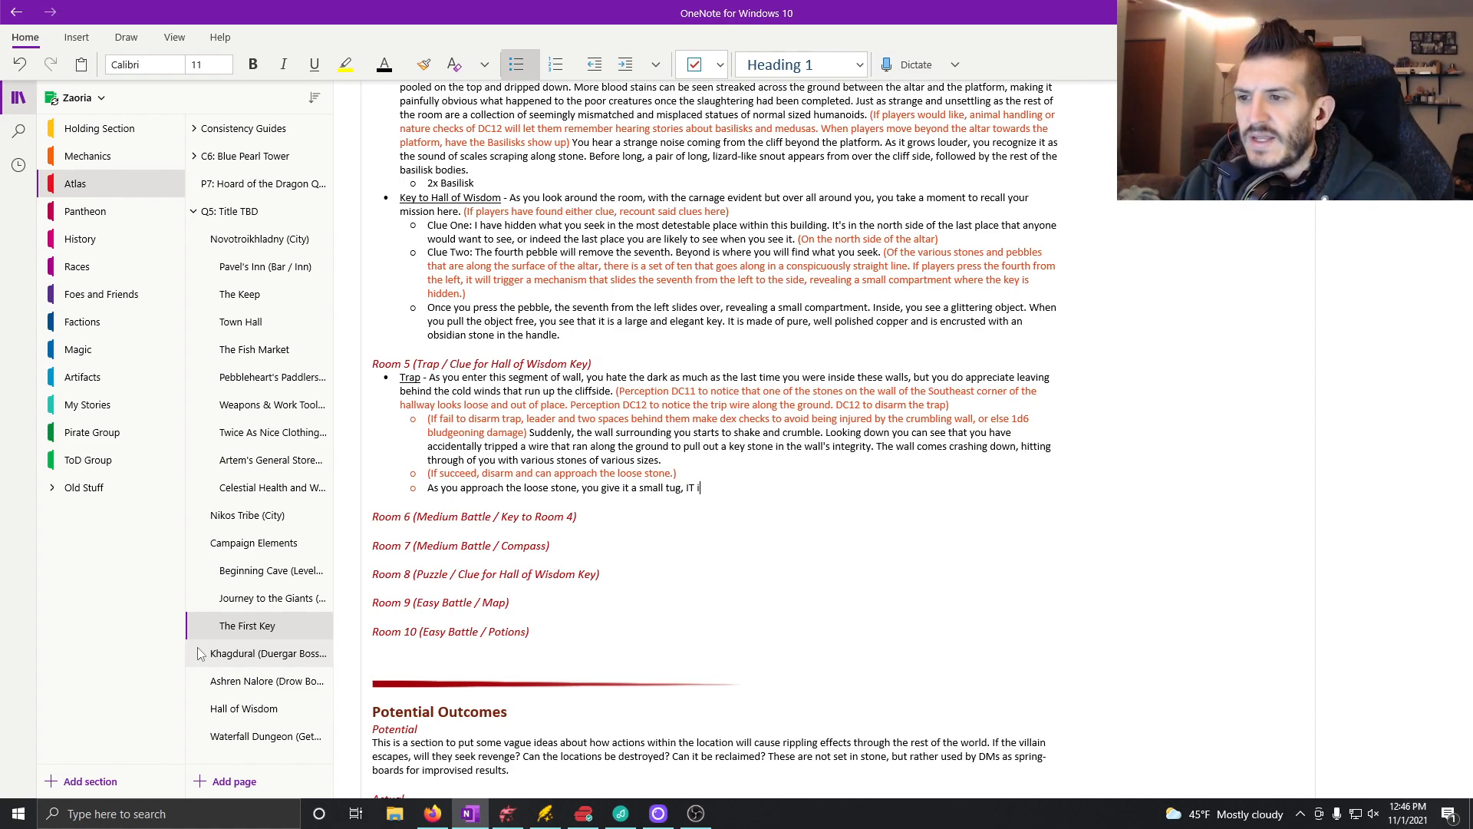
Step: Continue the loose stone sentence with ", It is less loose than you had expected,"
{"action": "key", "text": "BackSpace"}
{"action": "type", "text": "t is less loose than you ha"}
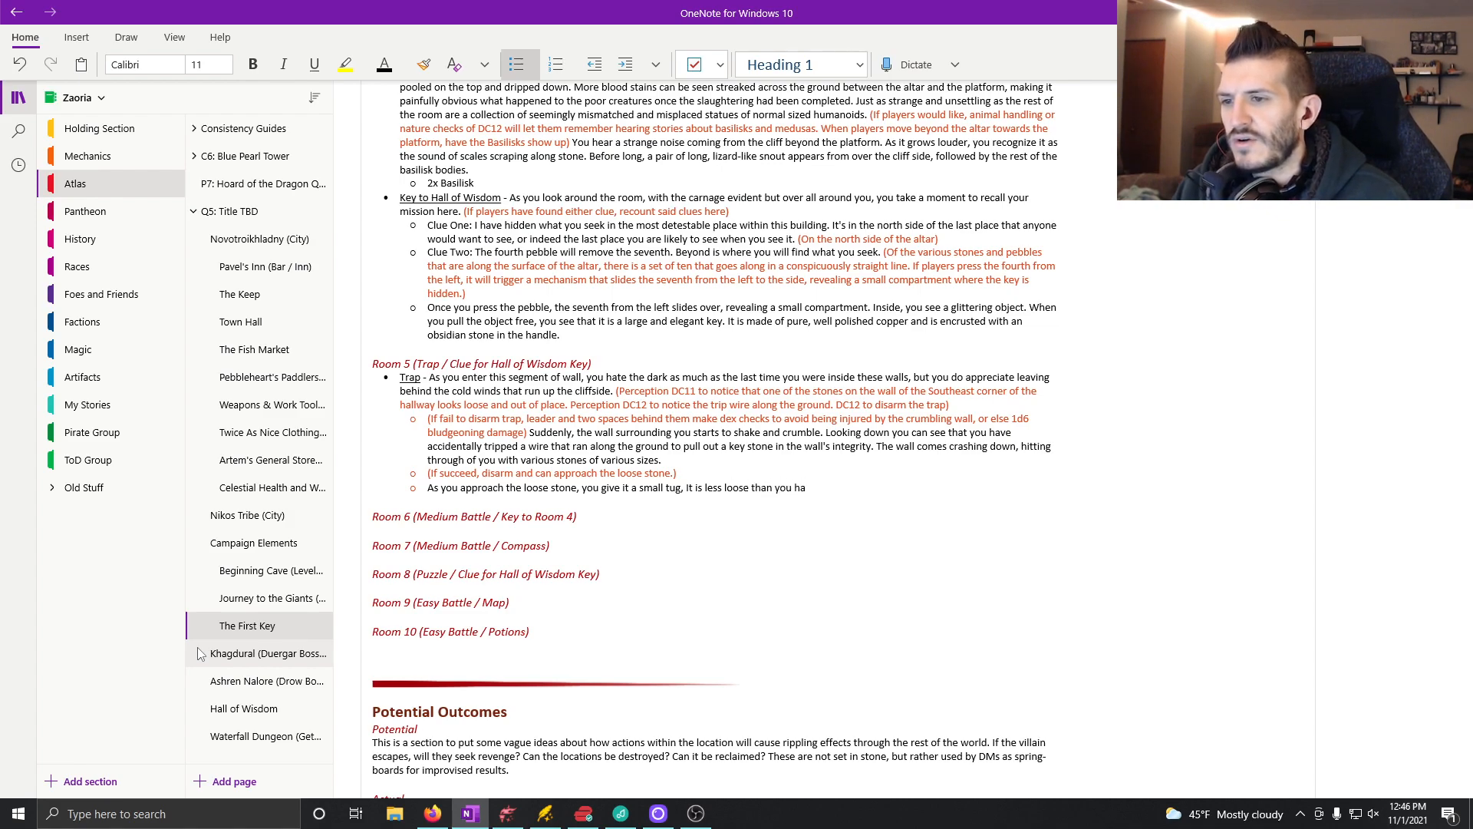
{"action": "type", "text": "d exp"}
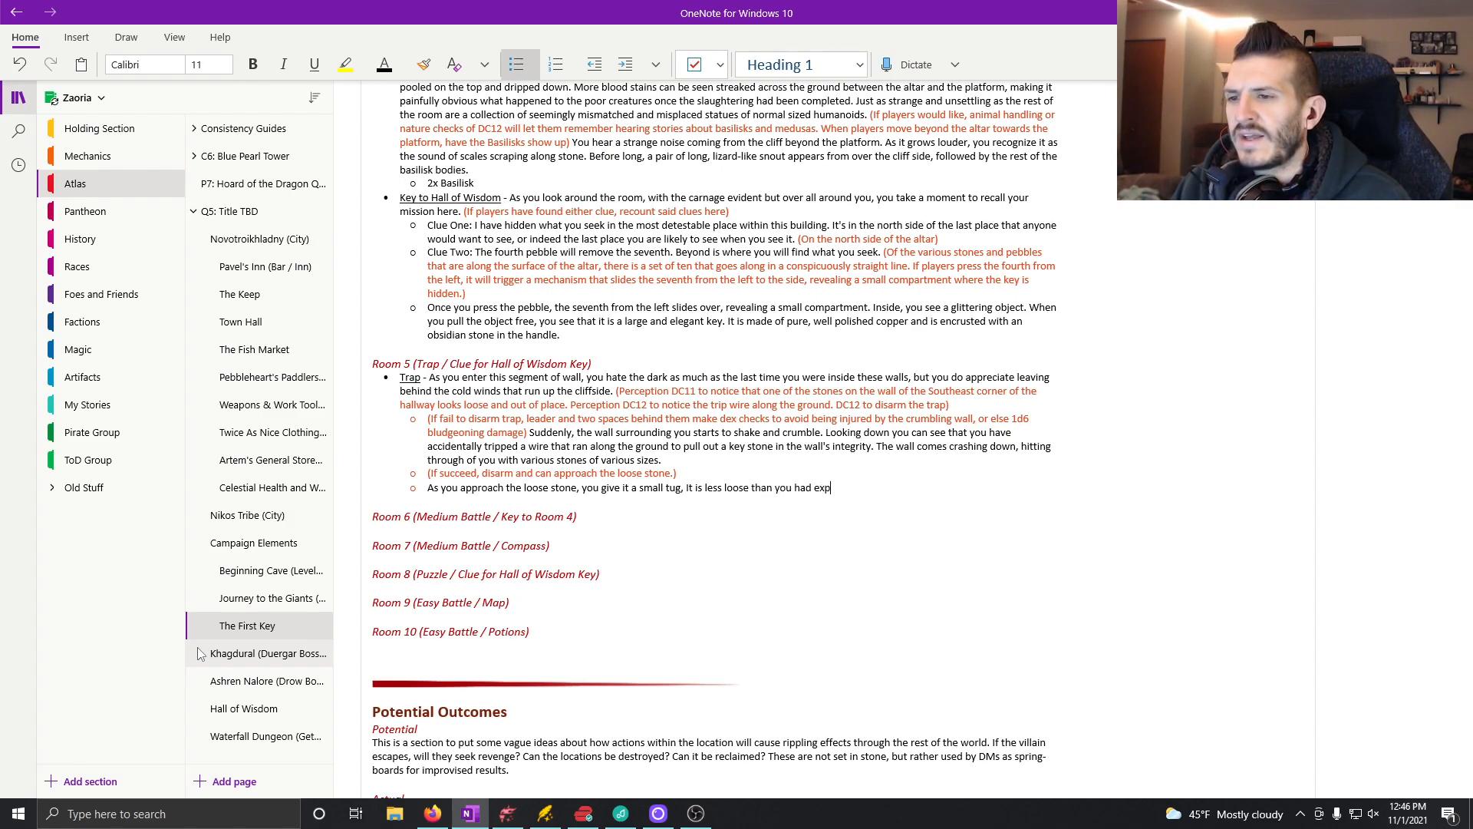
{"action": "type", "text": "ected, how"}
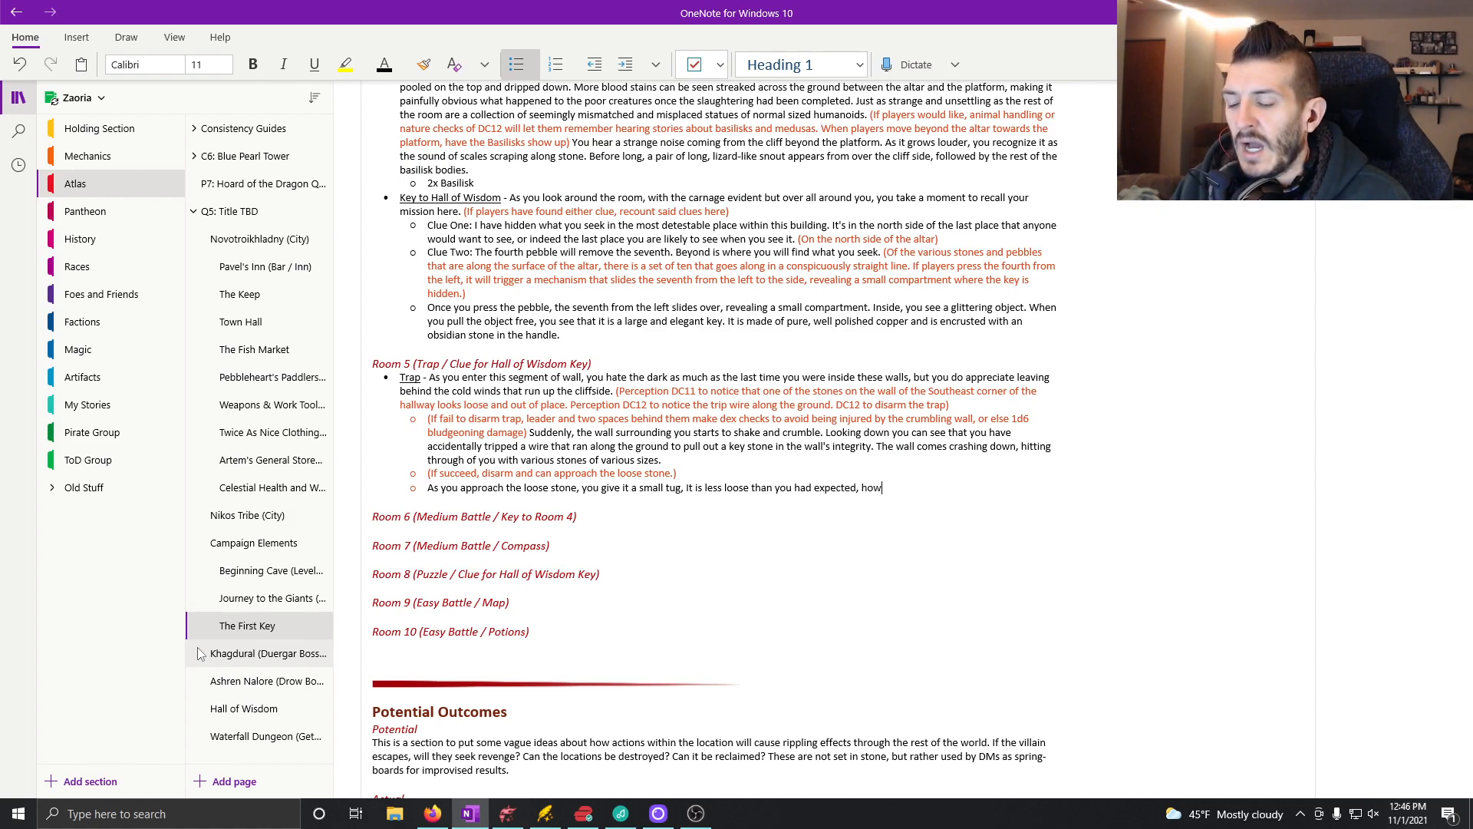
{"action": "type", "text": "ever, after"}
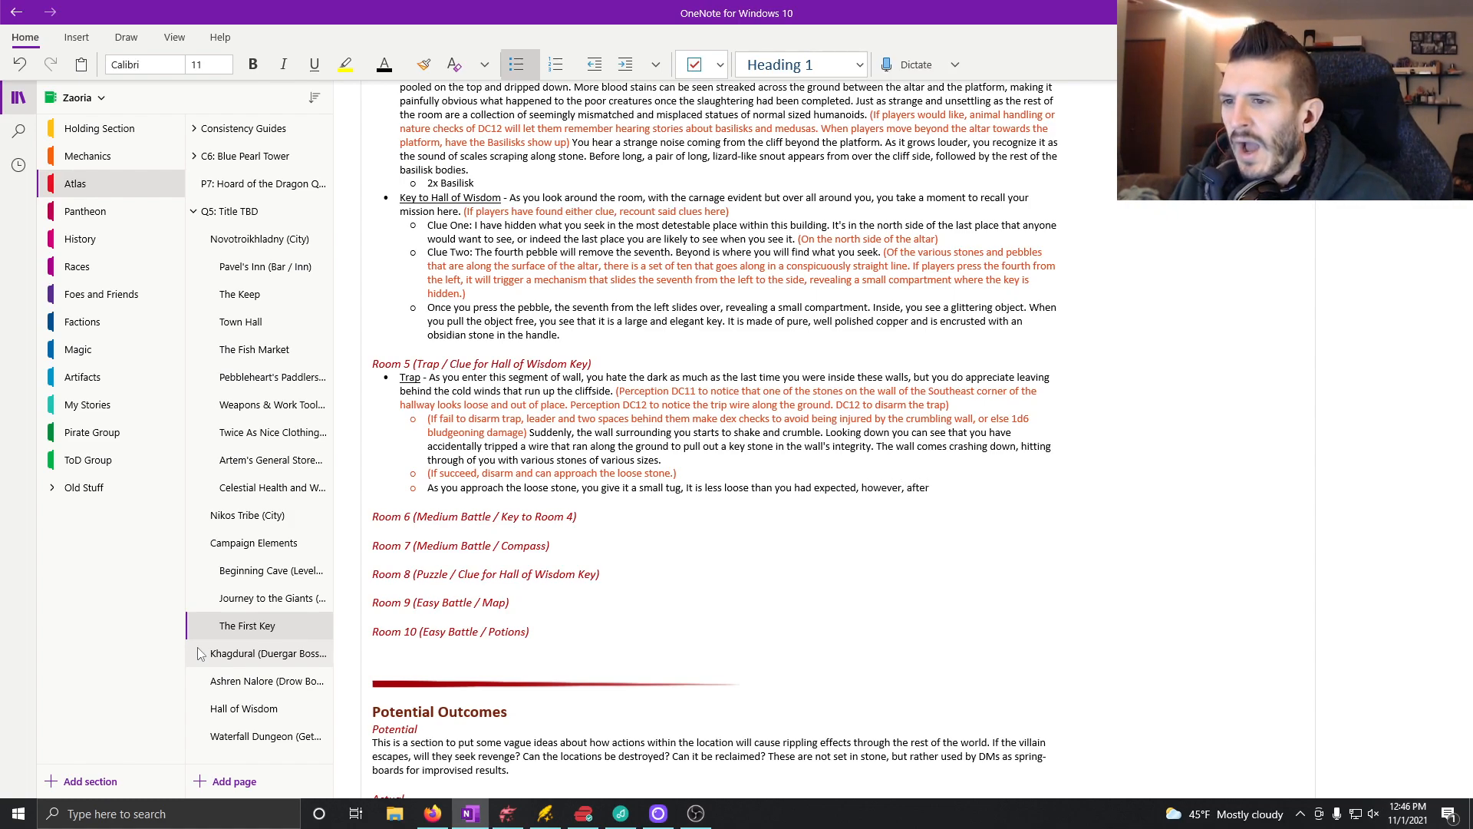
{"action": "type", "text": " getting a "}
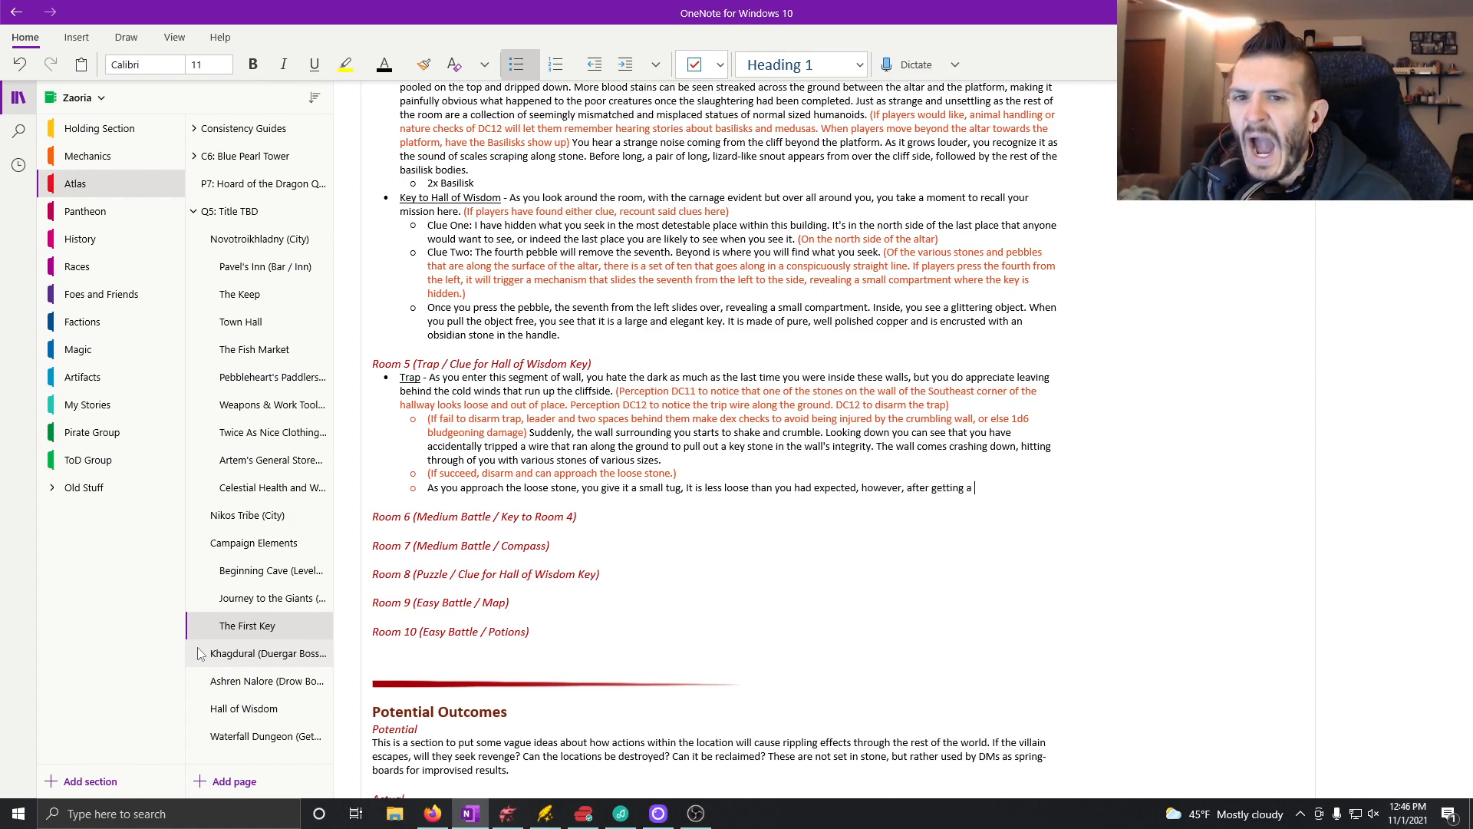
{"action": "type", "text": "better"}
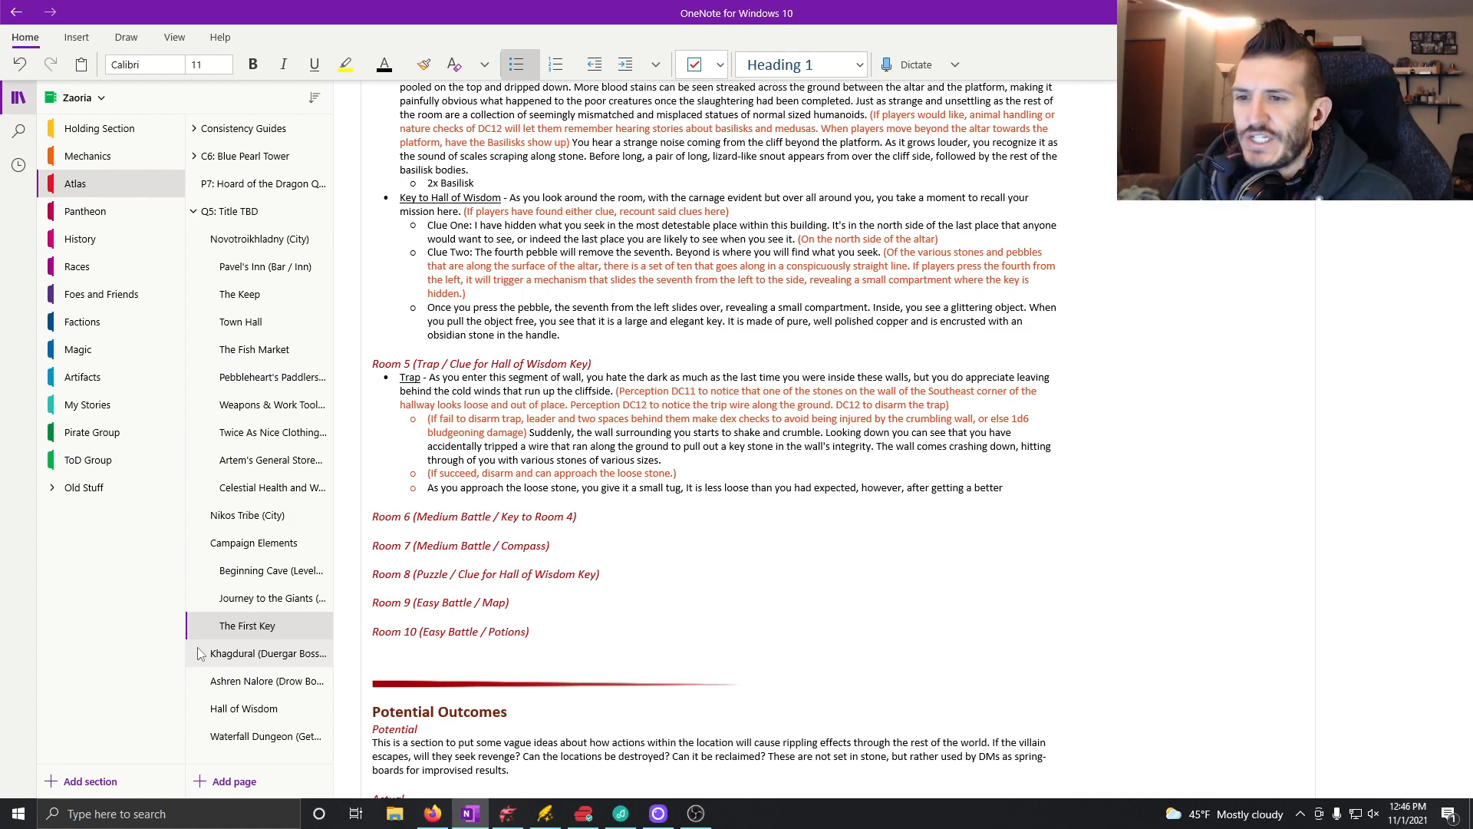
{"action": "type", "text": " b"}
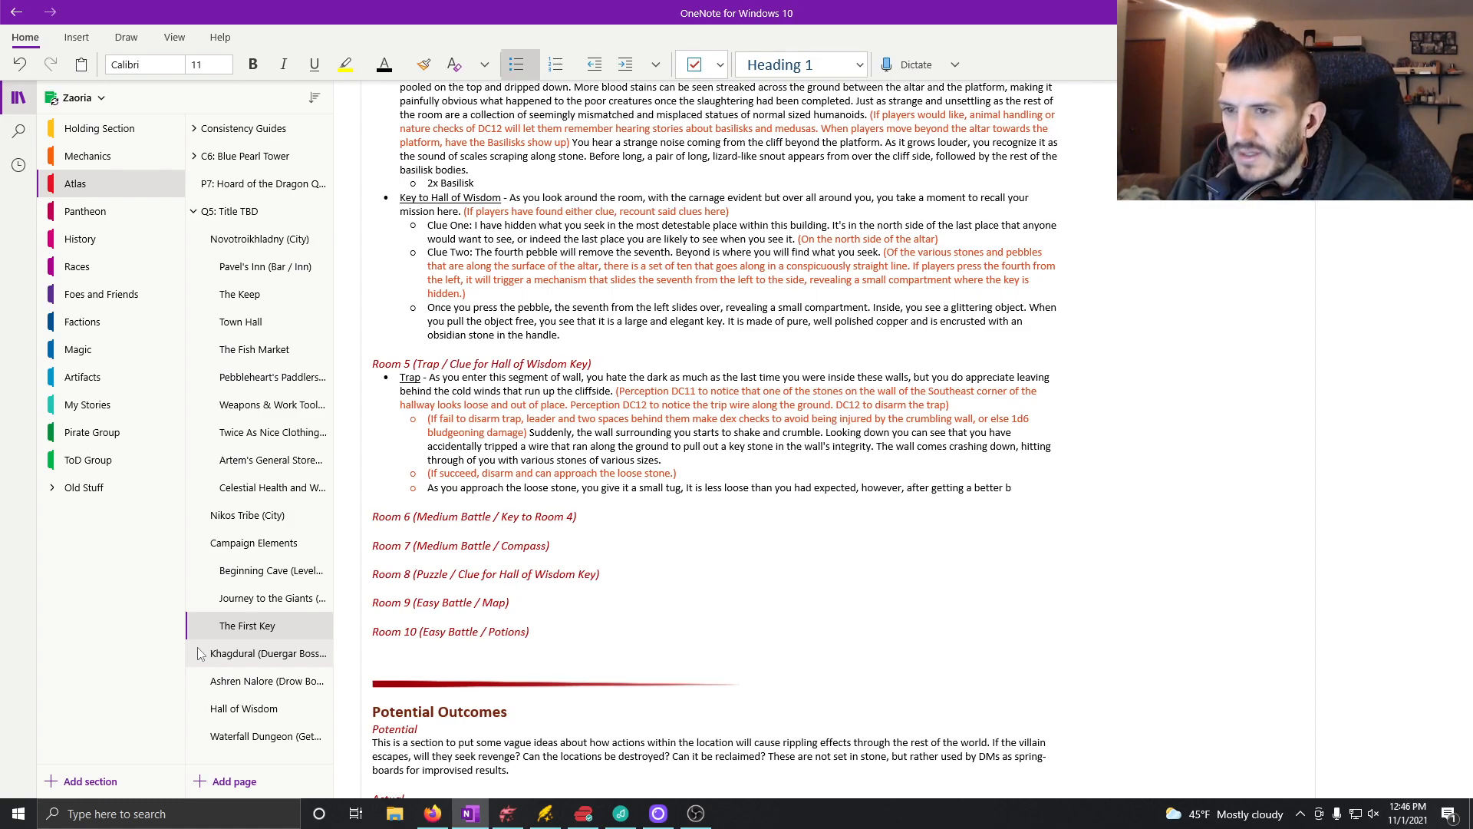
Step: Extend the loose stone sentence with "however, after getting a better grip"
{"action": "key", "text": "BackSpace"}
{"action": "type", "text": "grip"}
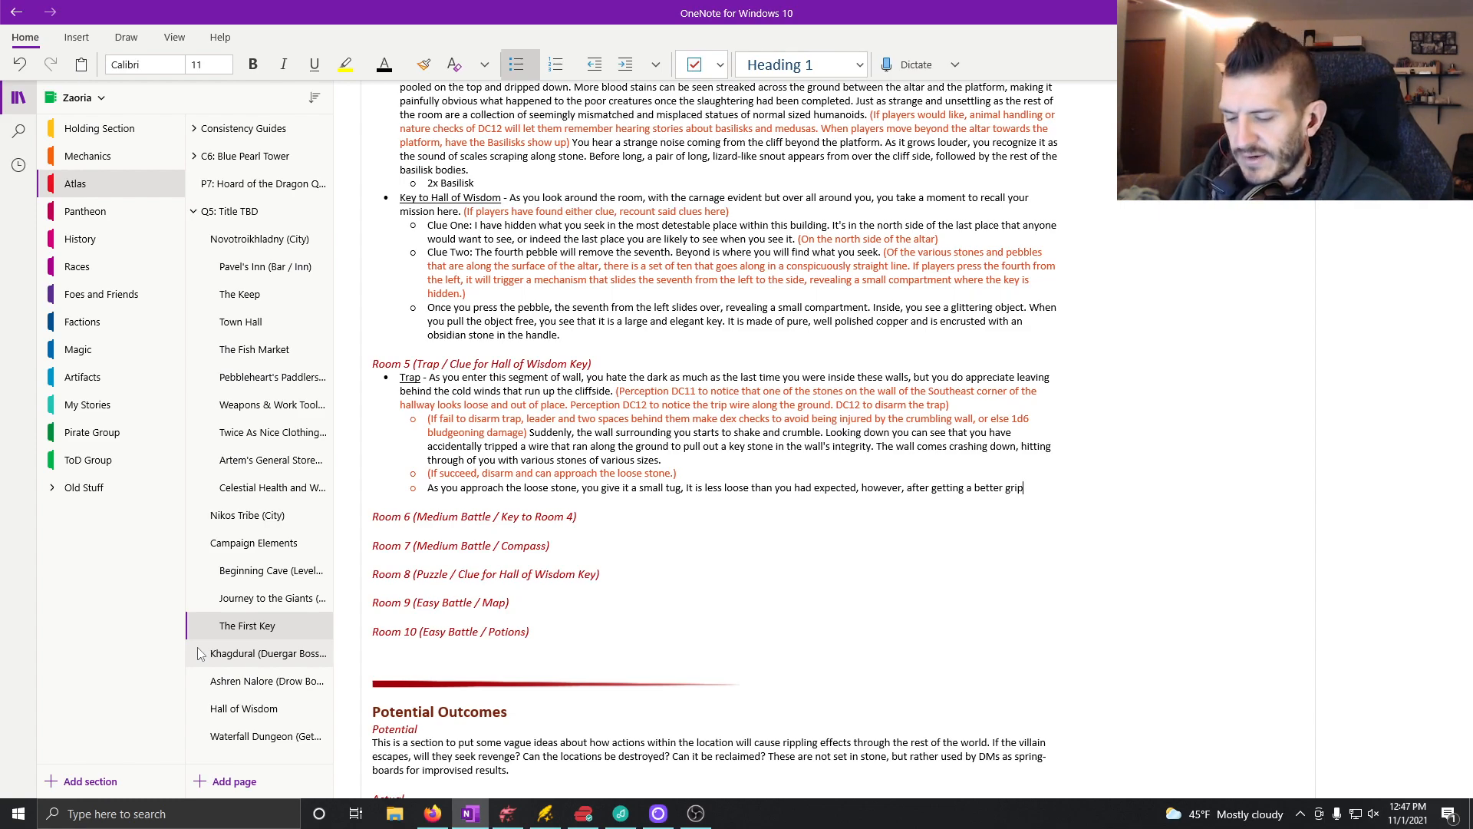
Step: Continue after "grip" with ", you don't have much trouble", correcting the misspelling of "trouble"
{"action": "type", "text": ", you don't"}
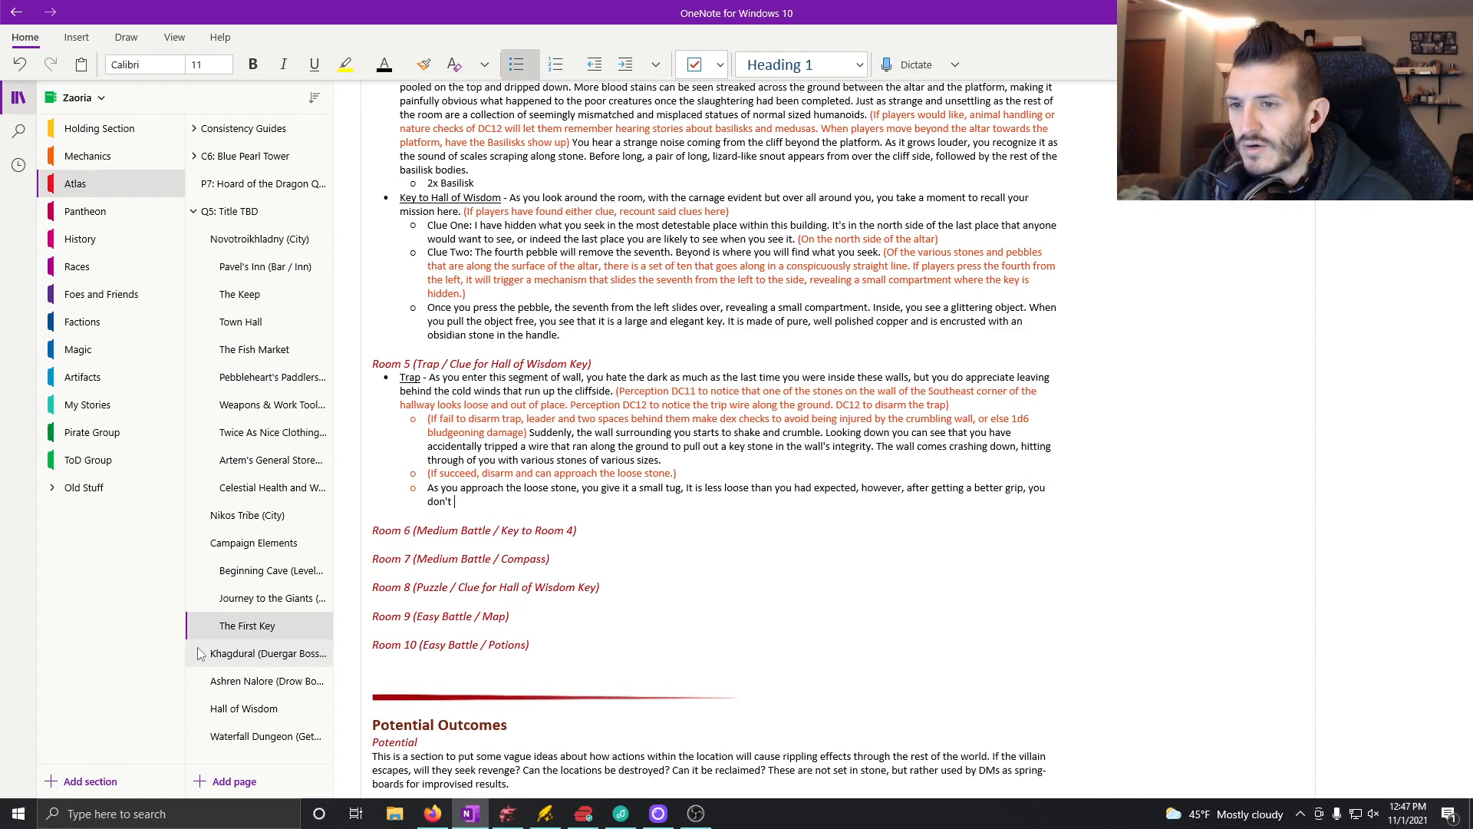
{"action": "type", "text": "have m"}
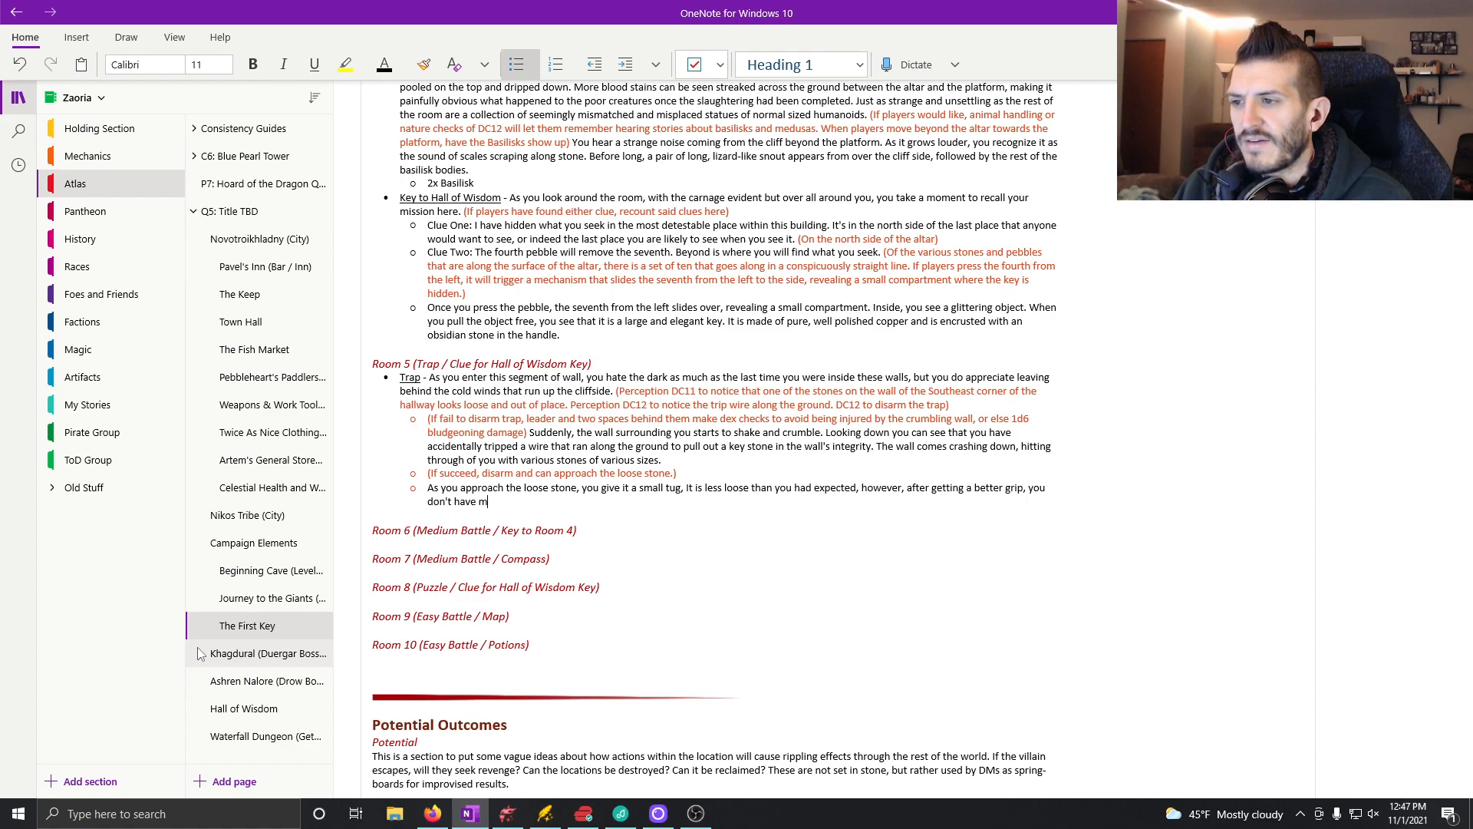
{"action": "type", "text": "uch tru"}
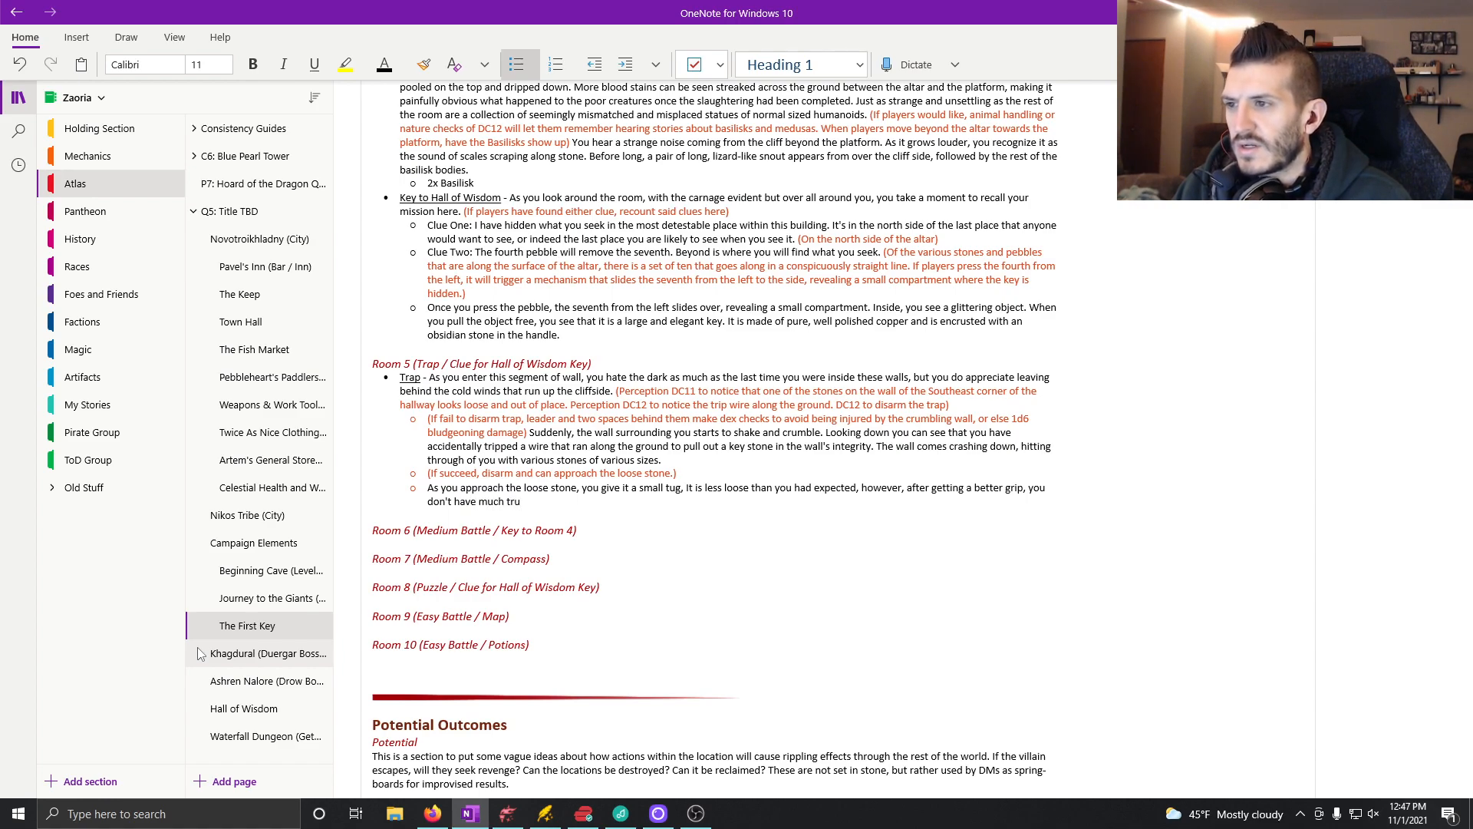
{"action": "type", "text": "bble pu"}
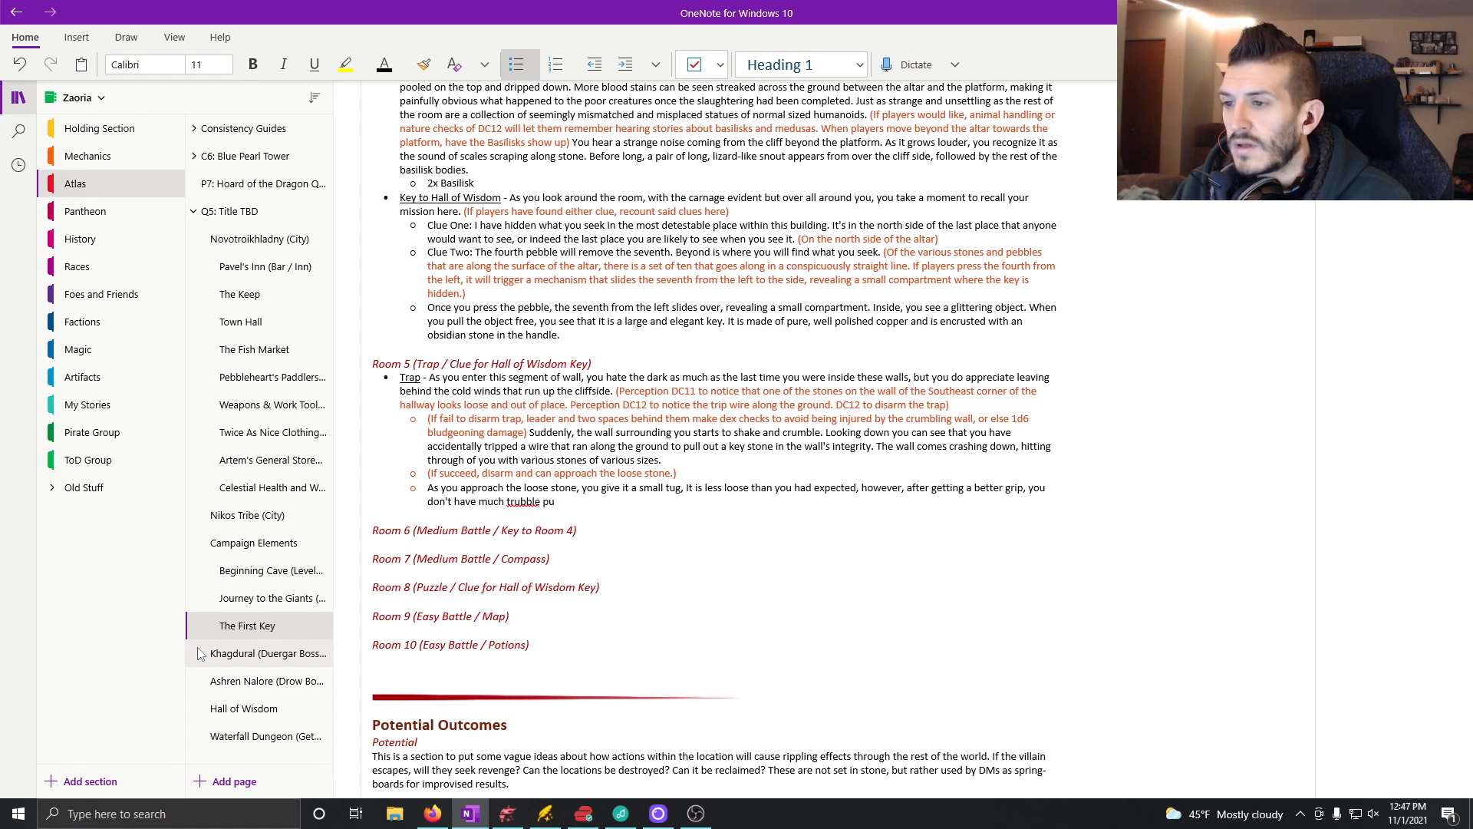
{"action": "key", "text": "BackSpace"}
{"action": "key", "text": "BackSpace"}
{"action": "key", "text": "BackSpace"}
{"action": "key", "text": "BackSpace"}
{"action": "key", "text": "BackSpace"}
{"action": "key", "text": "BackSpace"}
{"action": "key", "text": "BackSpace"}
{"action": "key", "text": "BackSpace"}
{"action": "key", "text": "BackSpace"}
{"action": "key", "text": "BackSpace"}
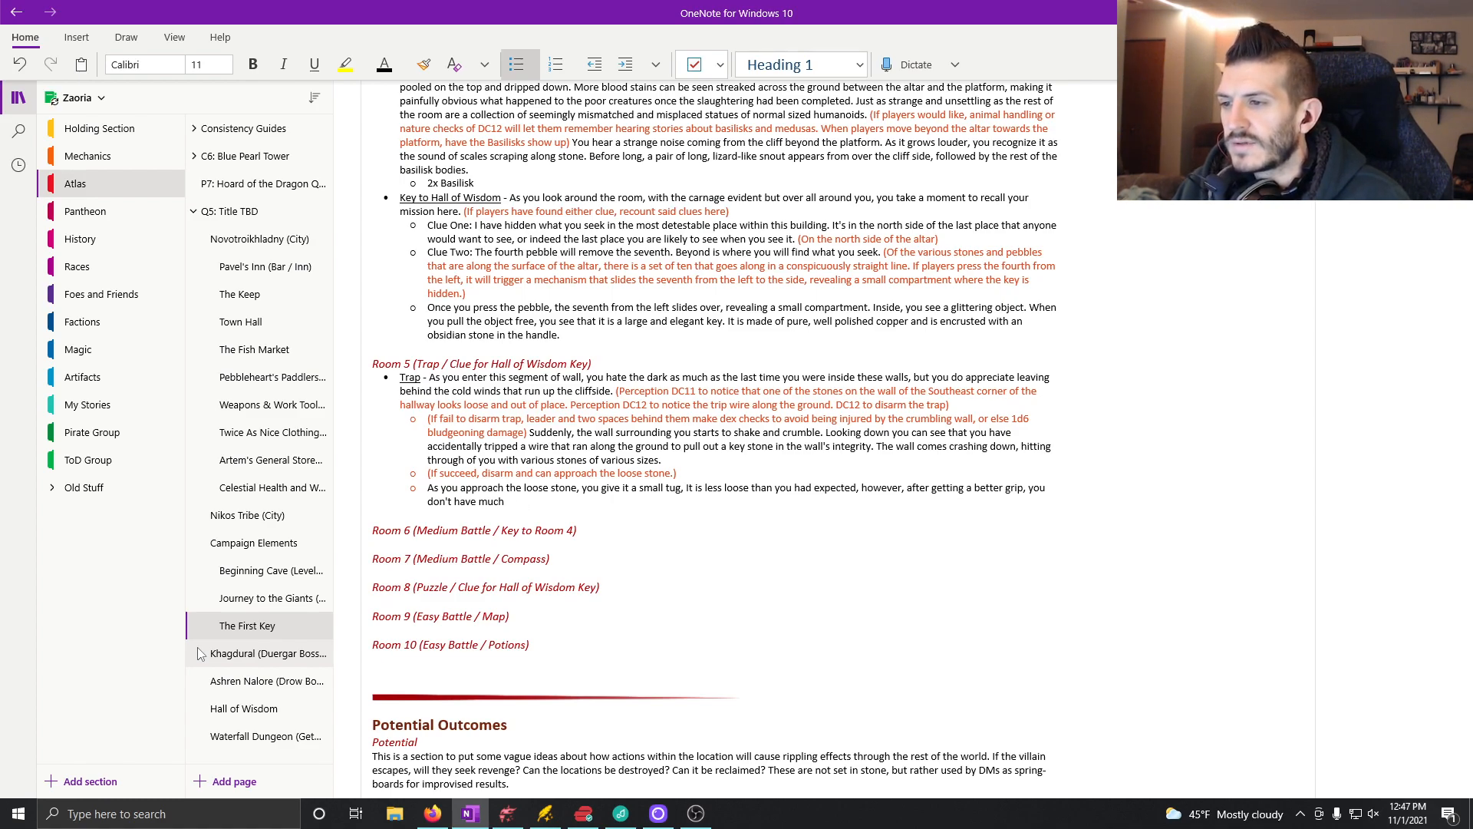
{"action": "type", "text": "trouble"}
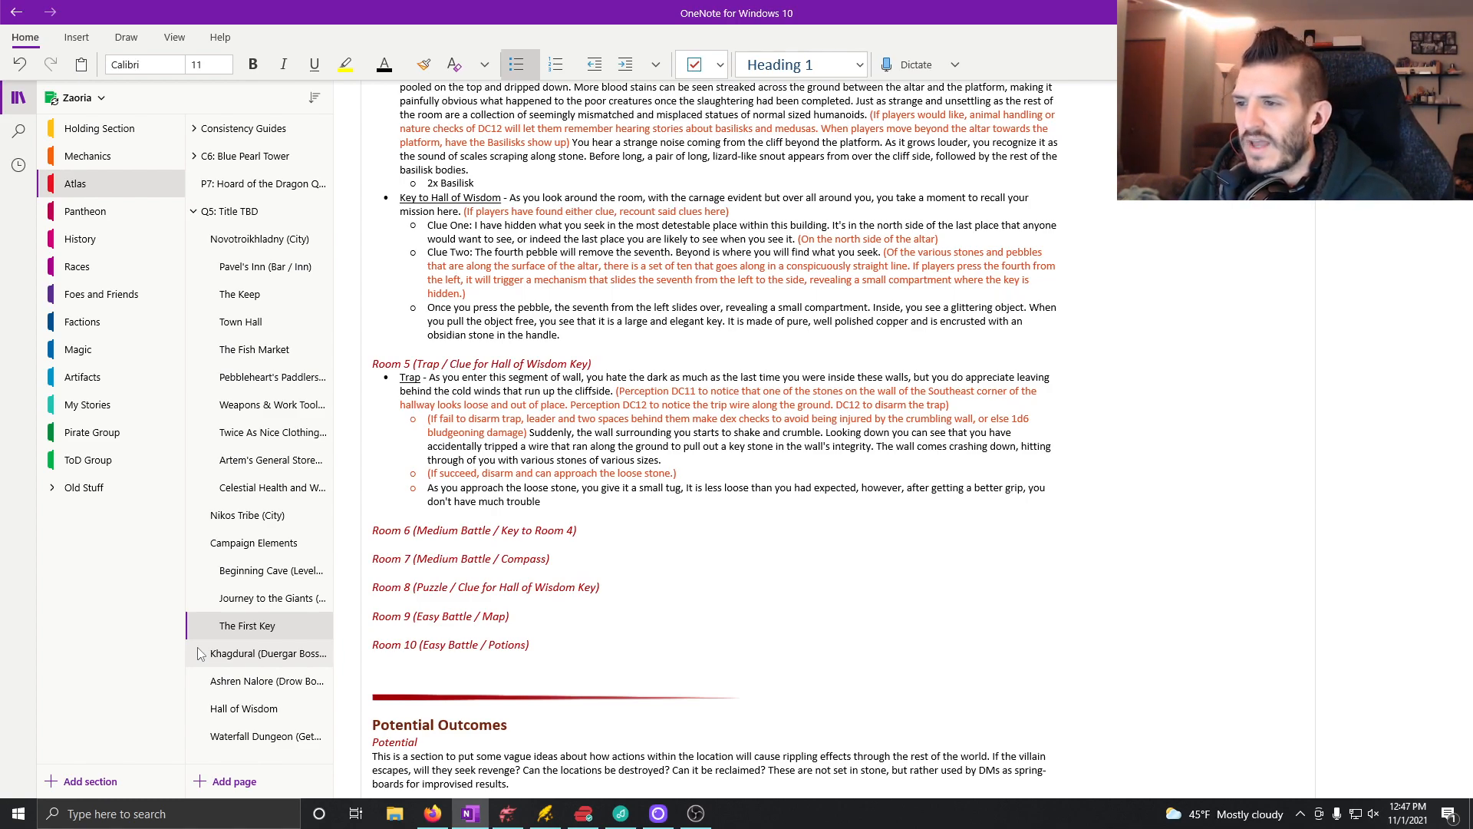
Step: Finish the loose stone sentence with "pulling the stone out of it's place in the wall."
{"action": "type", "text": "pulli"}
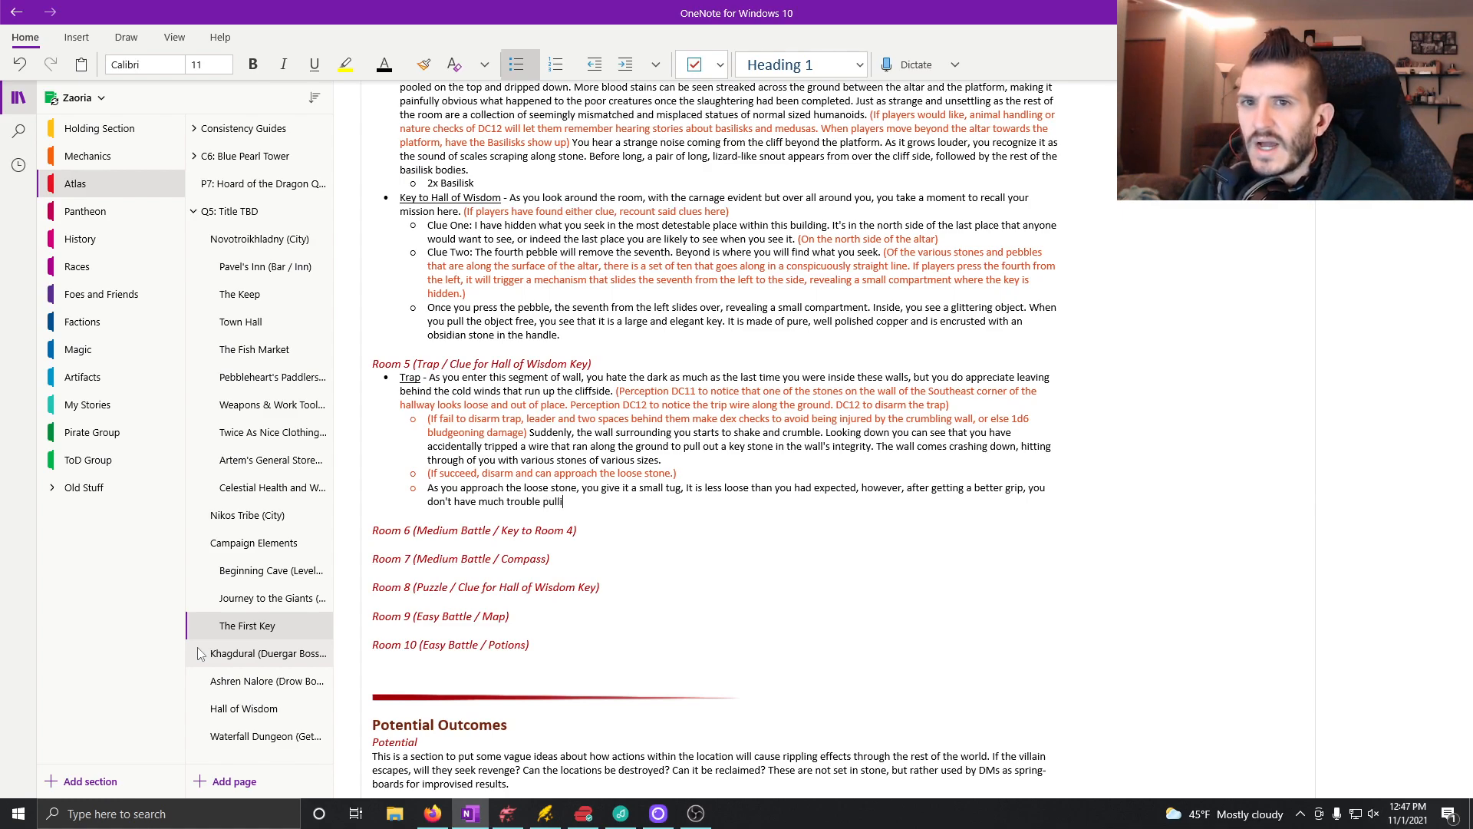
{"action": "type", "text": "ng the stone out "}
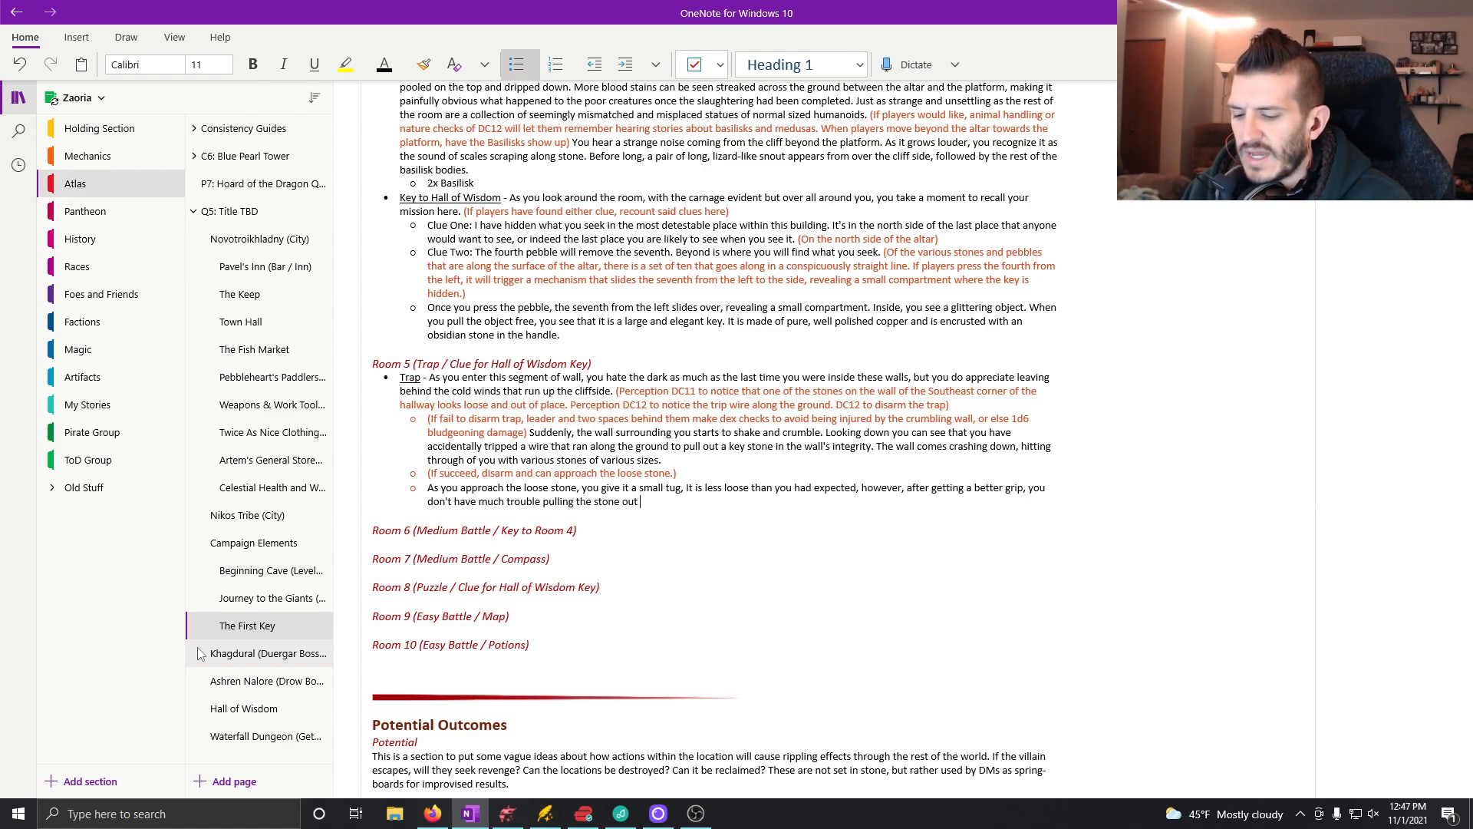
{"action": "type", "text": "of it's place "}
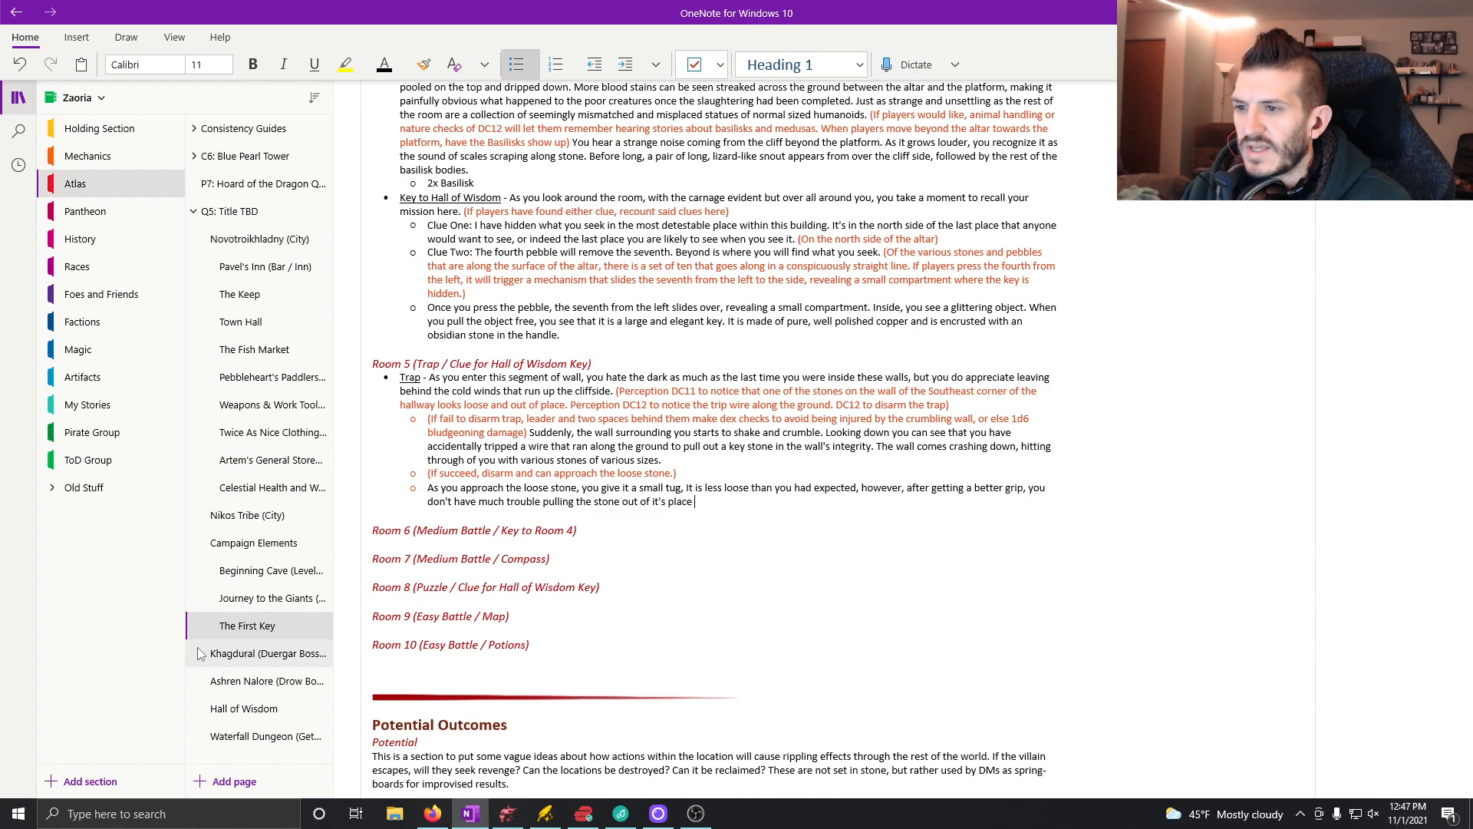
{"action": "type", "text": "in the wall. Crump"}
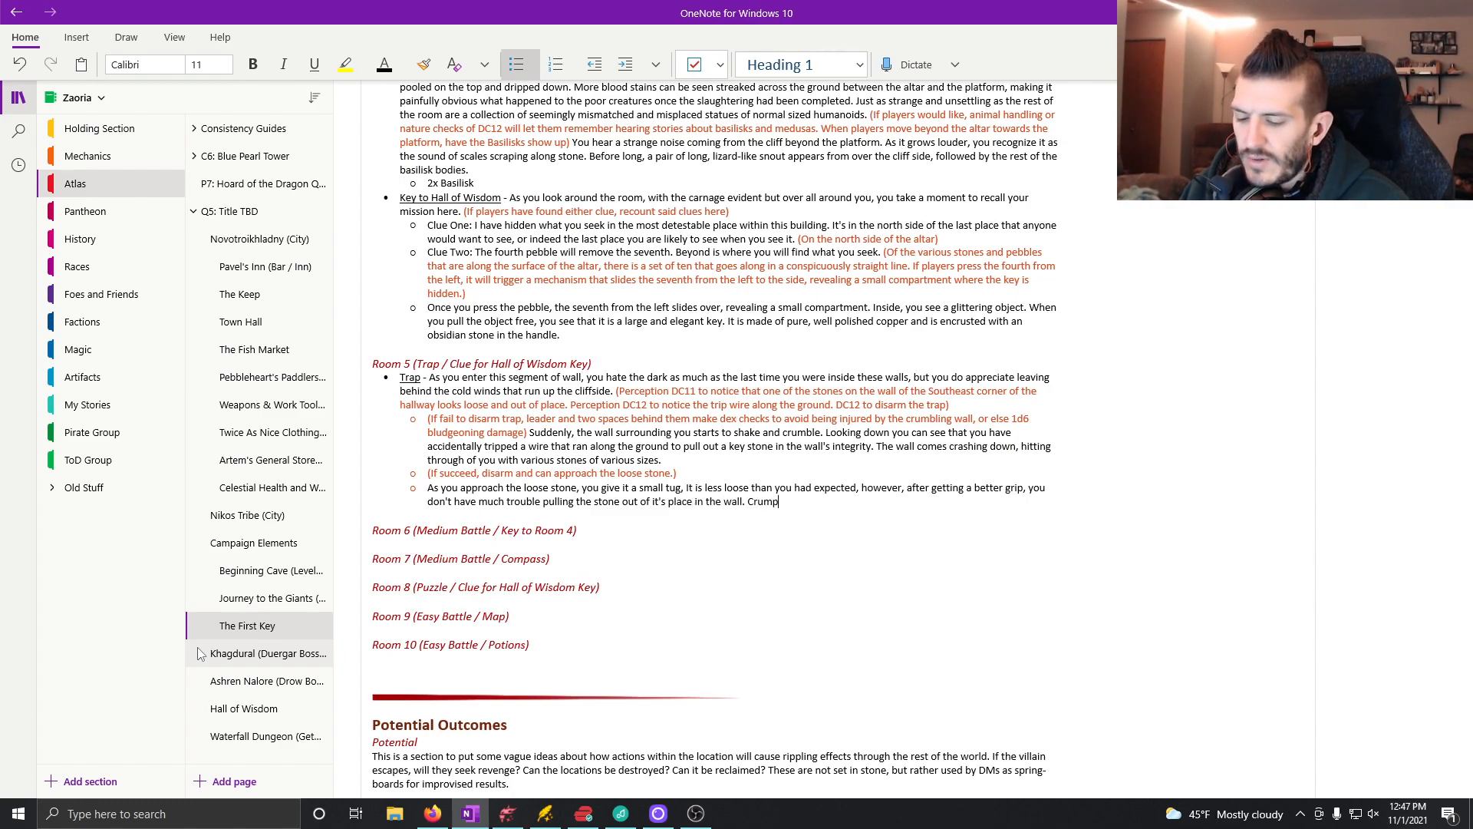
{"action": "type", "text": "led beh"}
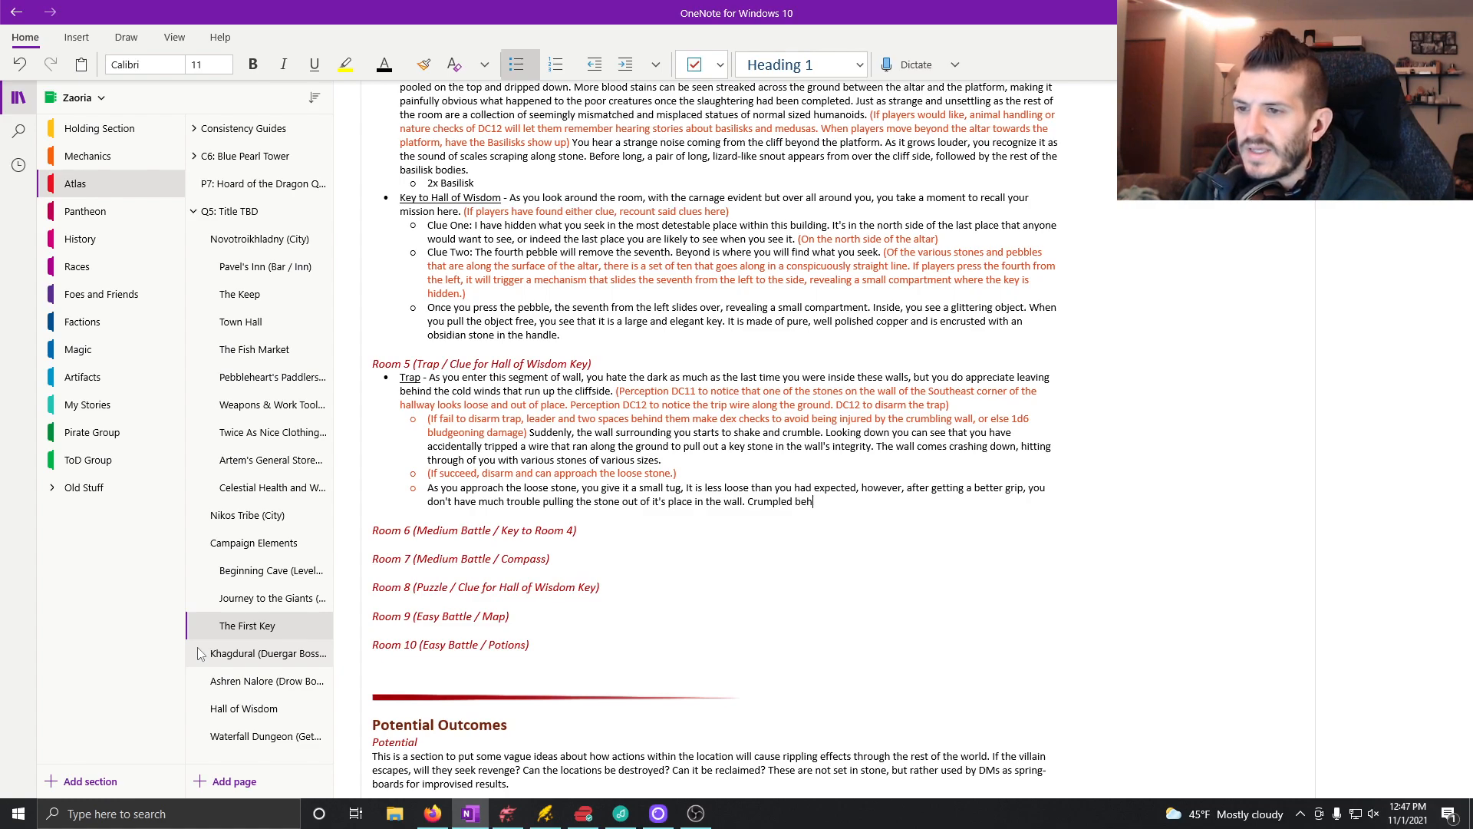
{"action": "type", "text": "ind the rock is a piece of paper"}
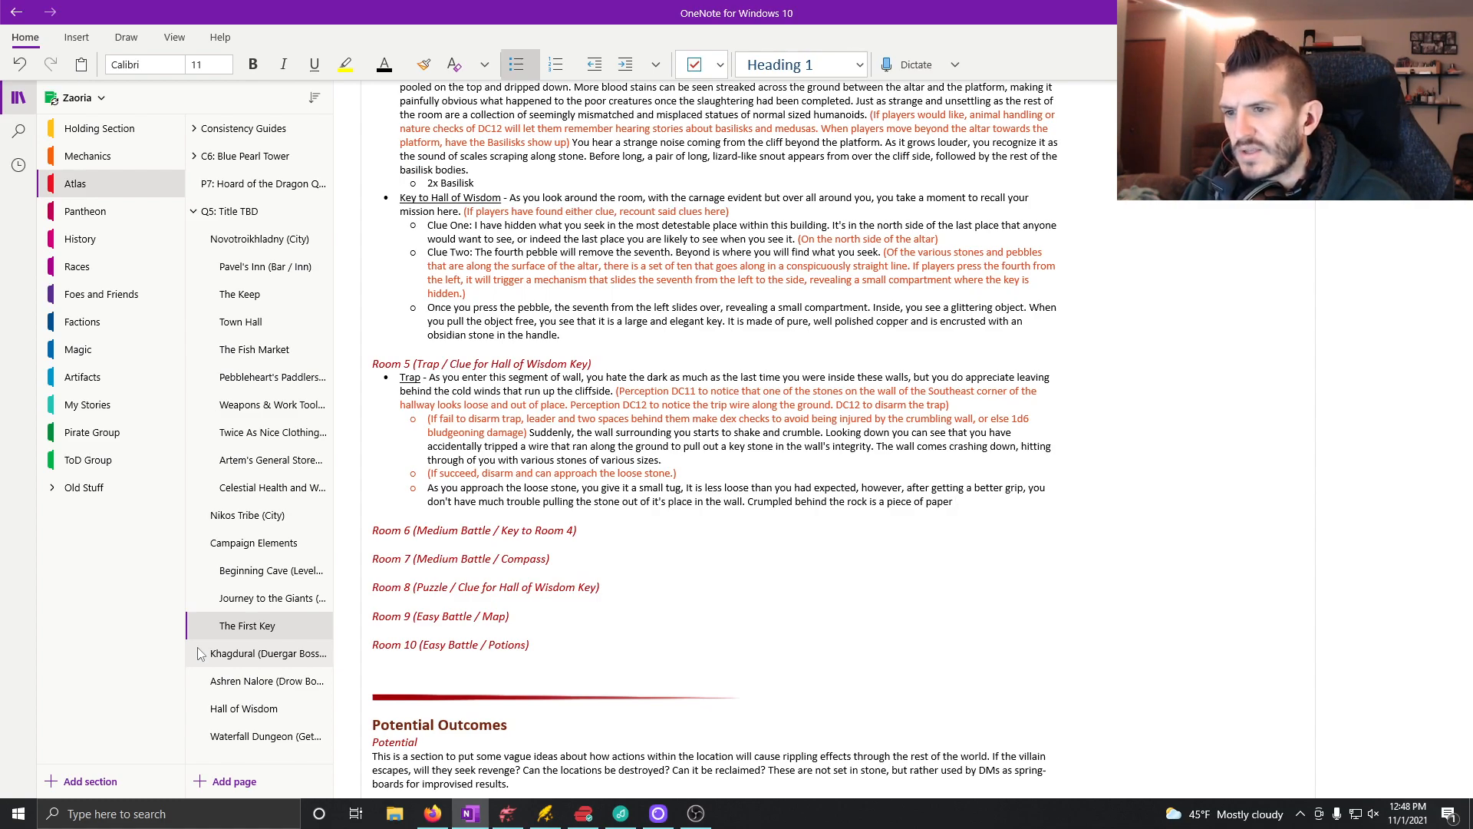
Step: End the paper sentence with a period and add "As you examine this paper you realize that it must be a clue"
{"action": "type", "text": ". As you examine this paper "}
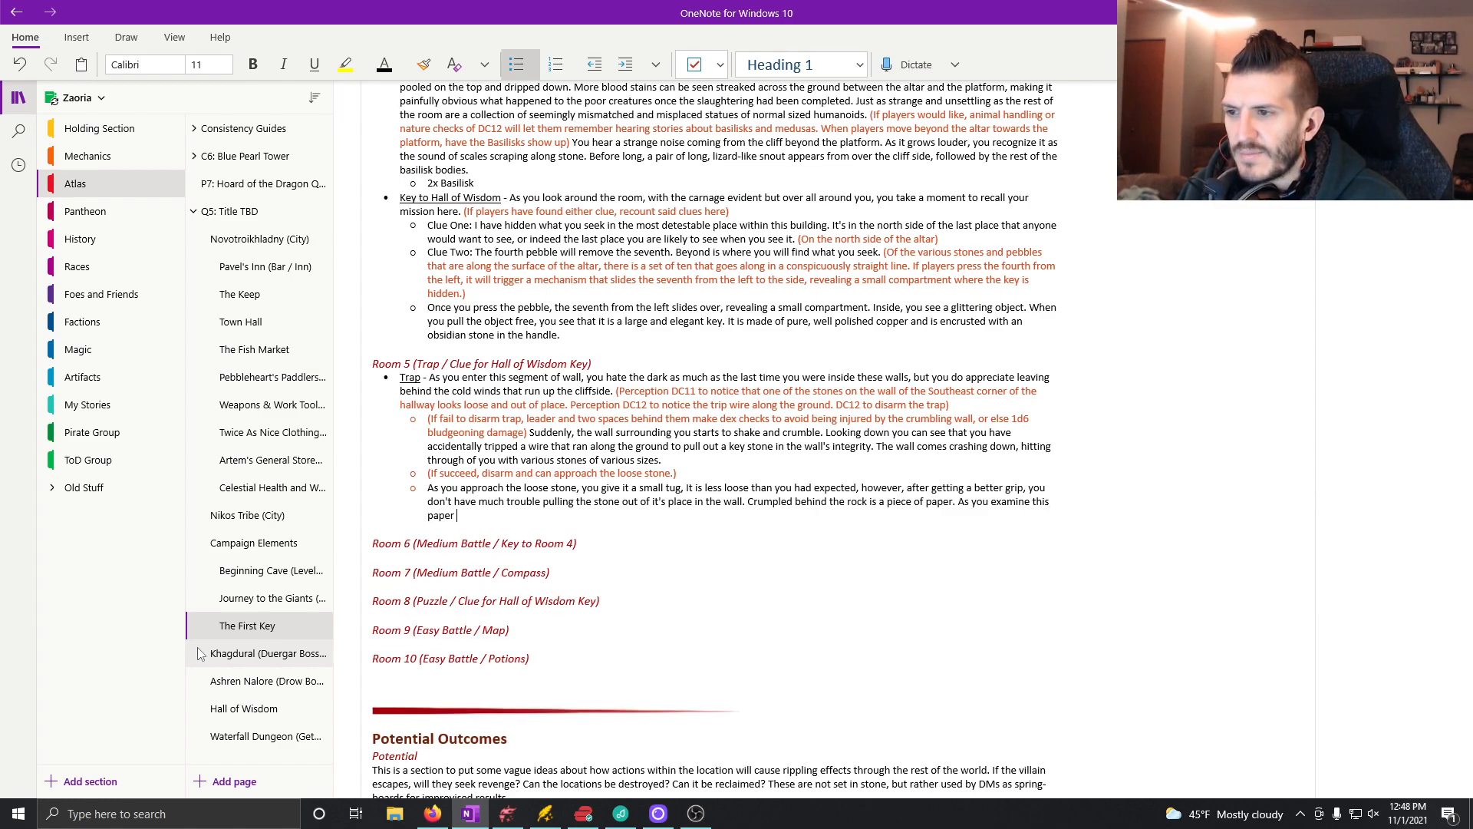
{"action": "type", "text": "you re"}
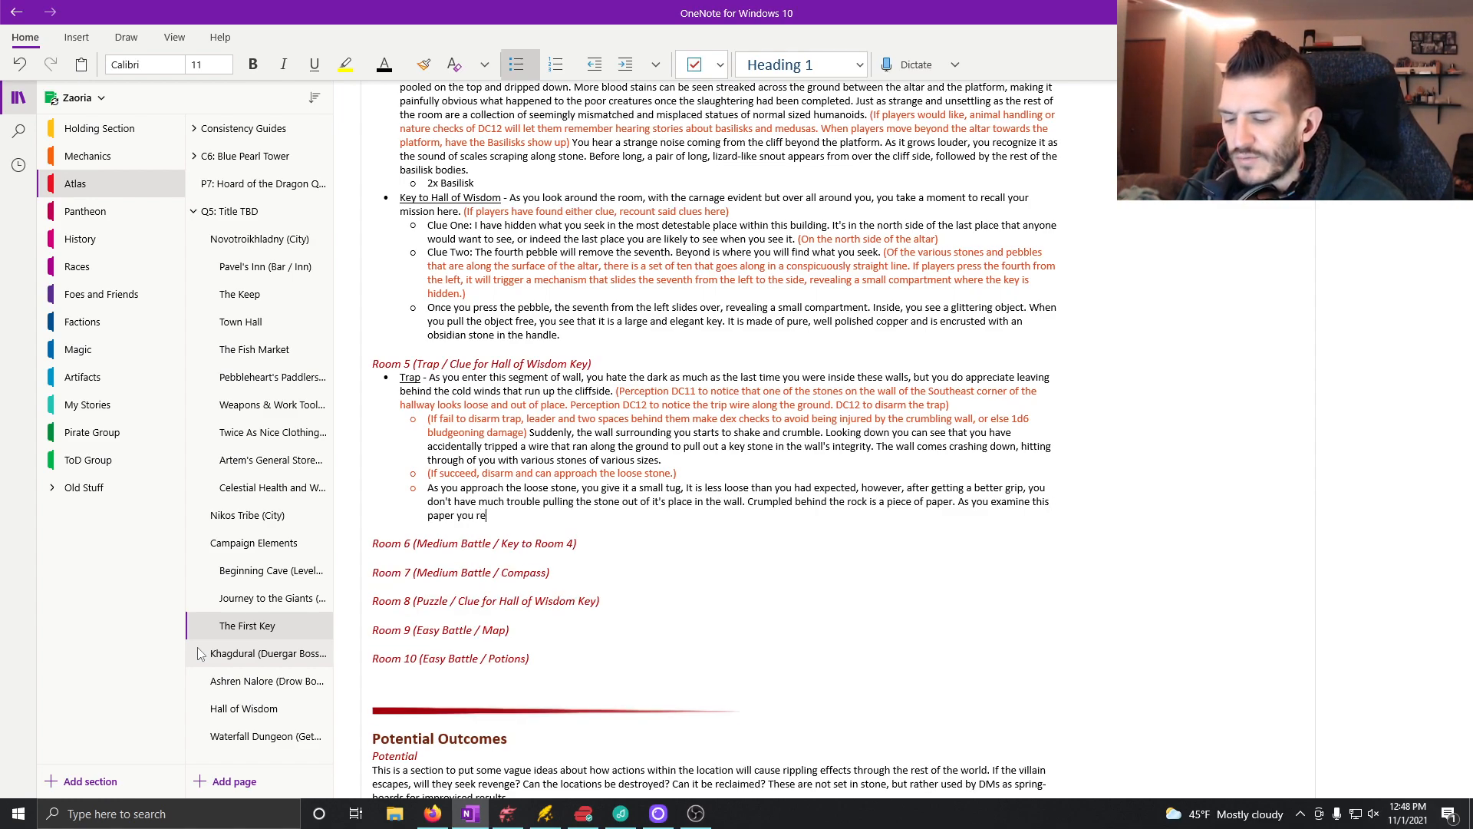
{"action": "type", "text": "alize that it m"}
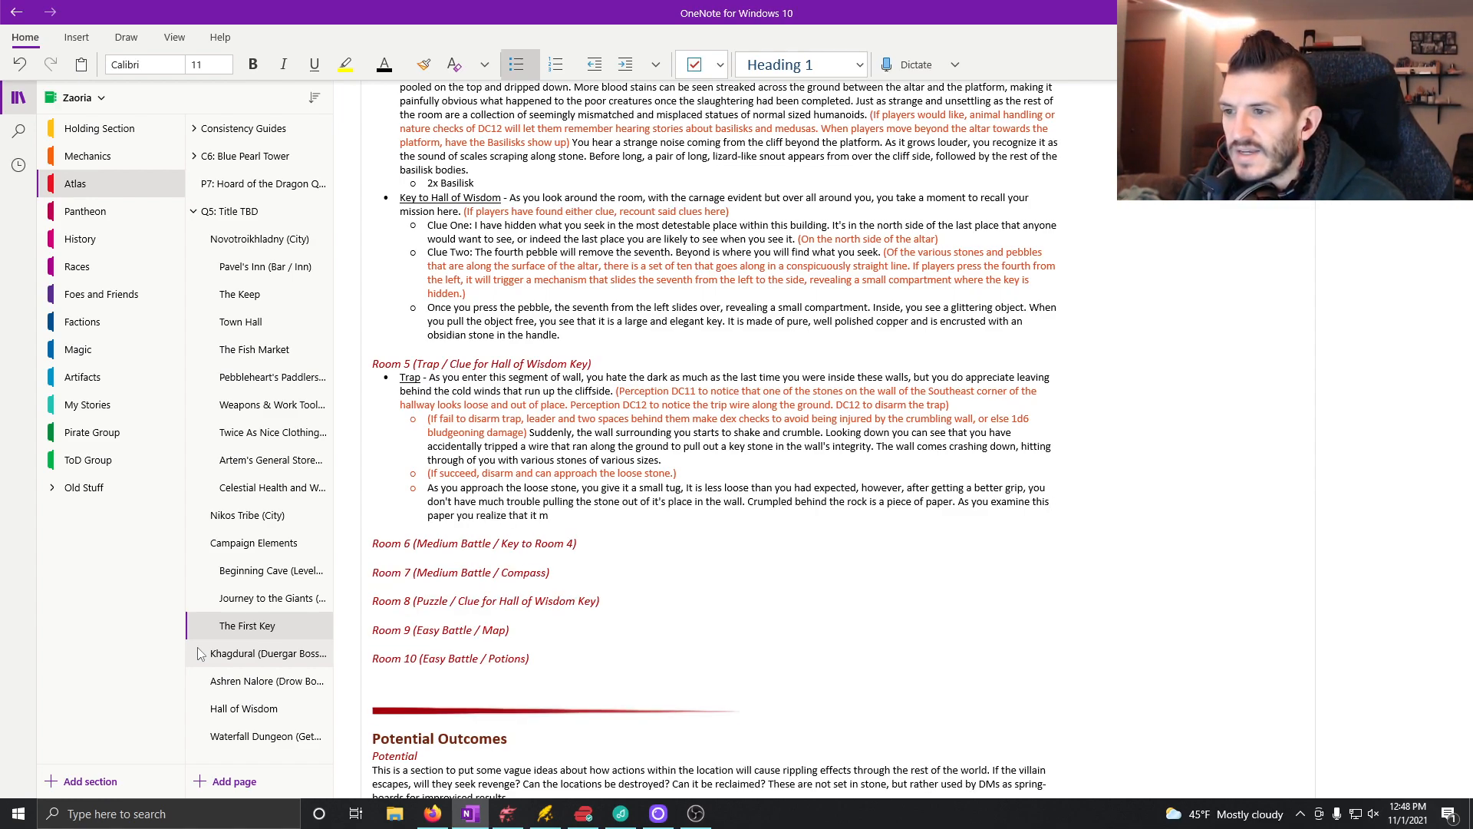
{"action": "type", "text": "ust be a blue"}
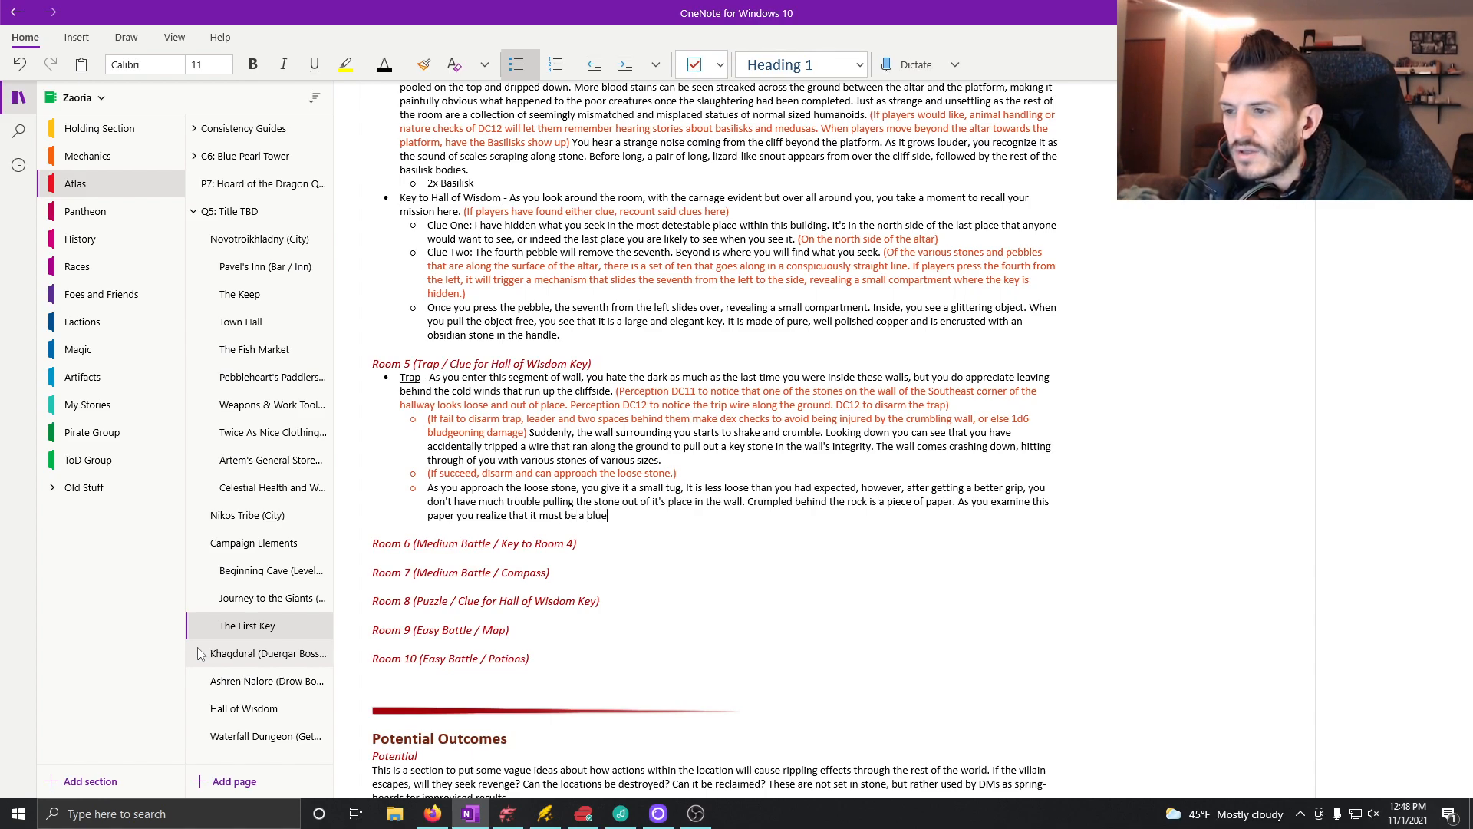
{"action": "key", "text": "BackSpace"}
{"action": "key", "text": "BackSpace"}
{"action": "key", "text": "BackSpace"}
{"action": "key", "text": "BackSpace"}
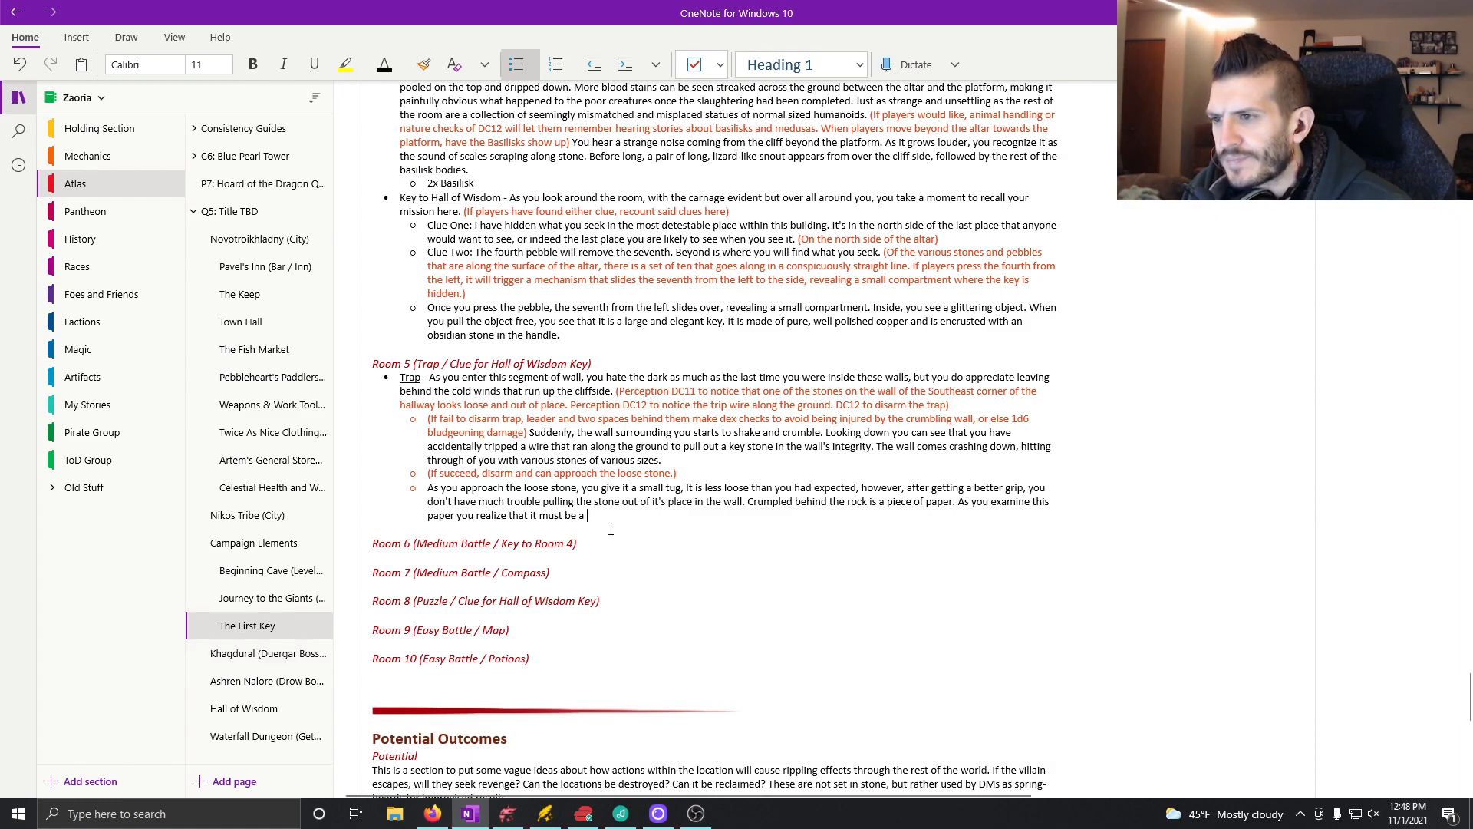
{"action": "type", "text": "clue"}
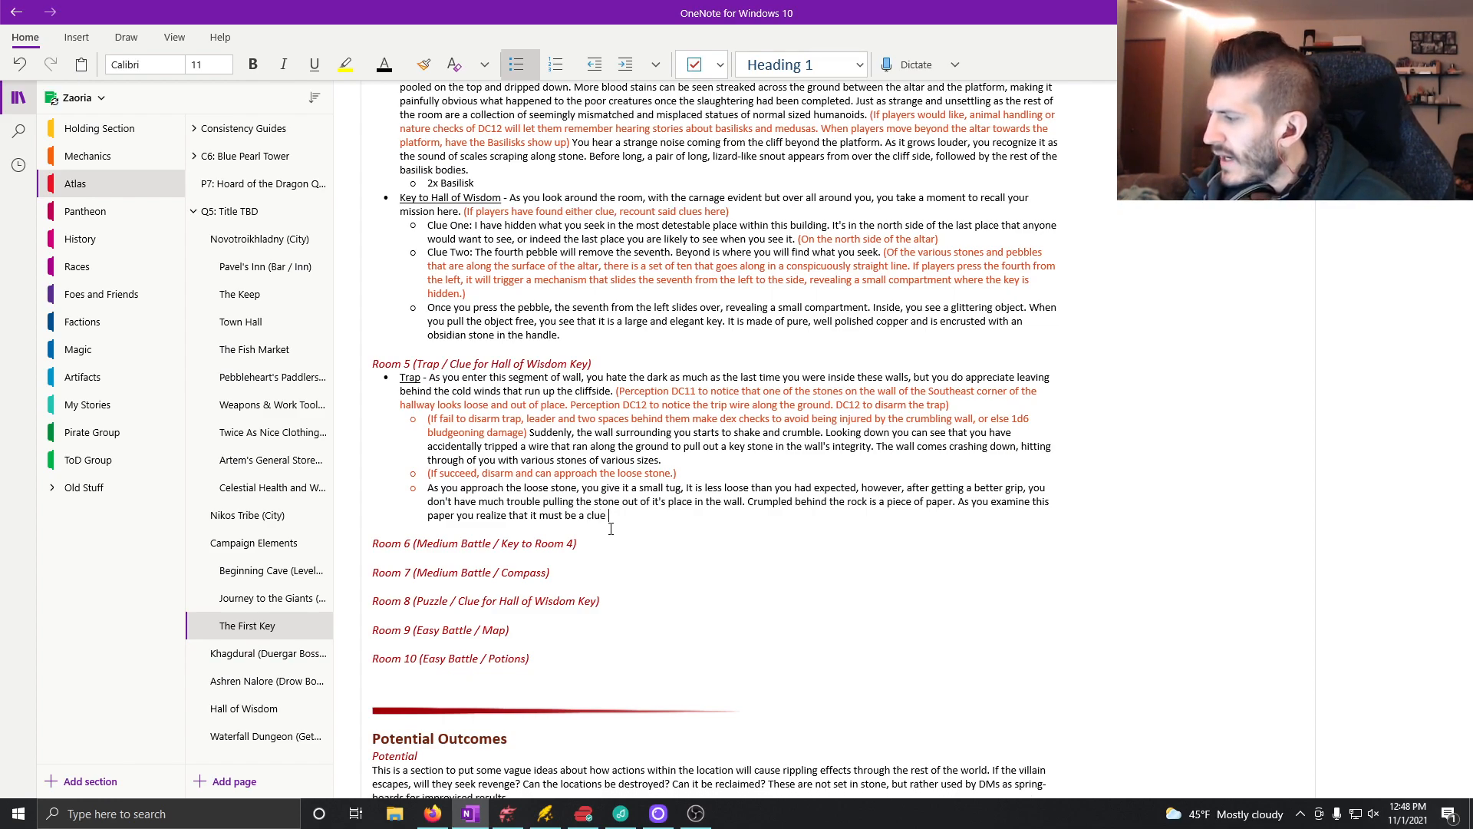
{"action": "type", "text": " for"}
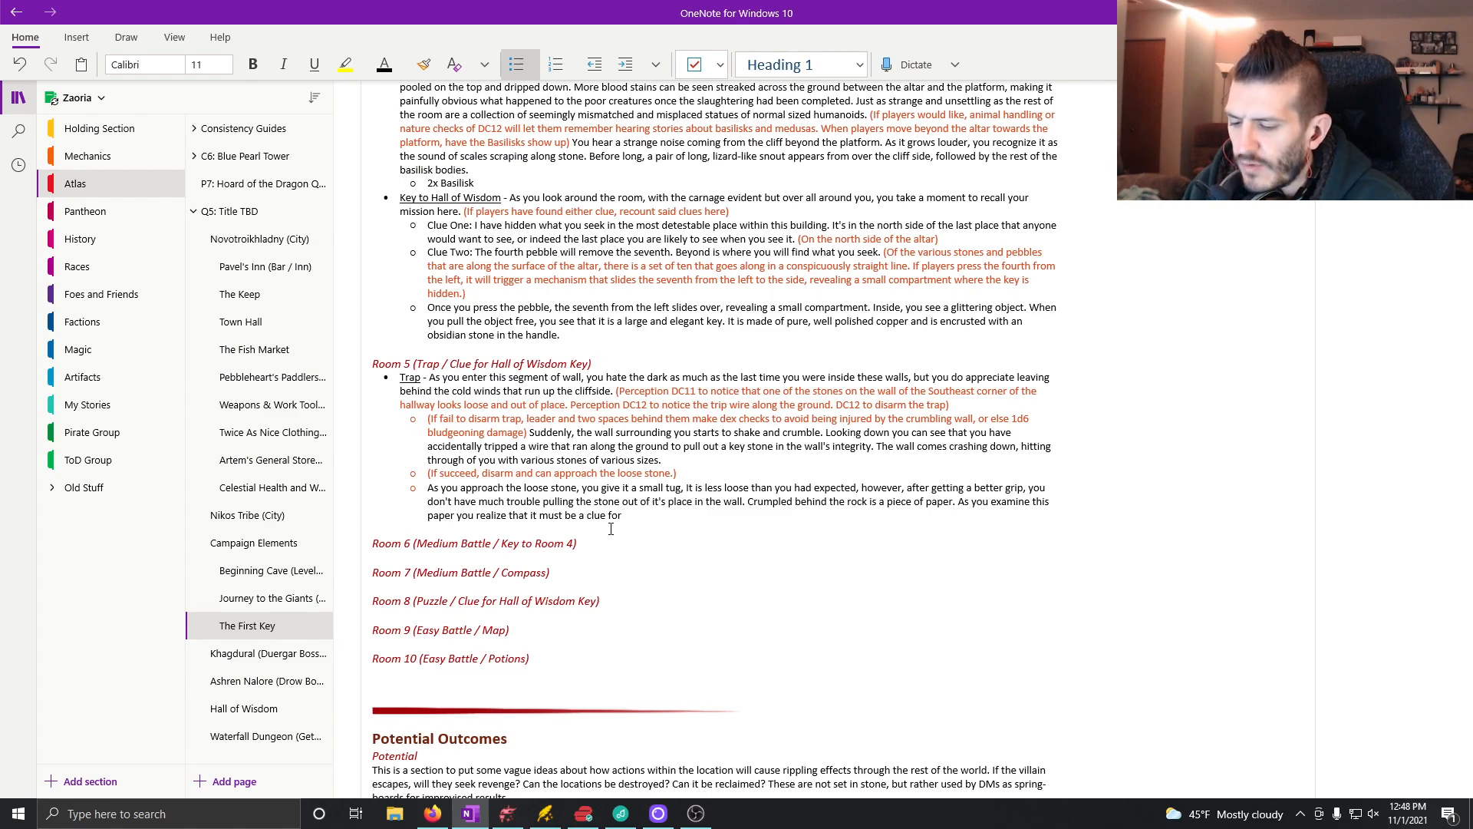
{"action": "type", "text": " the exact thing you are looking for."}
Step: Complete the clue sentence with "for the exact thing you are looking for." and add an empty bullet nested one level below it
{"action": "key", "text": "Return"}
{"action": "key", "text": "Tab"}
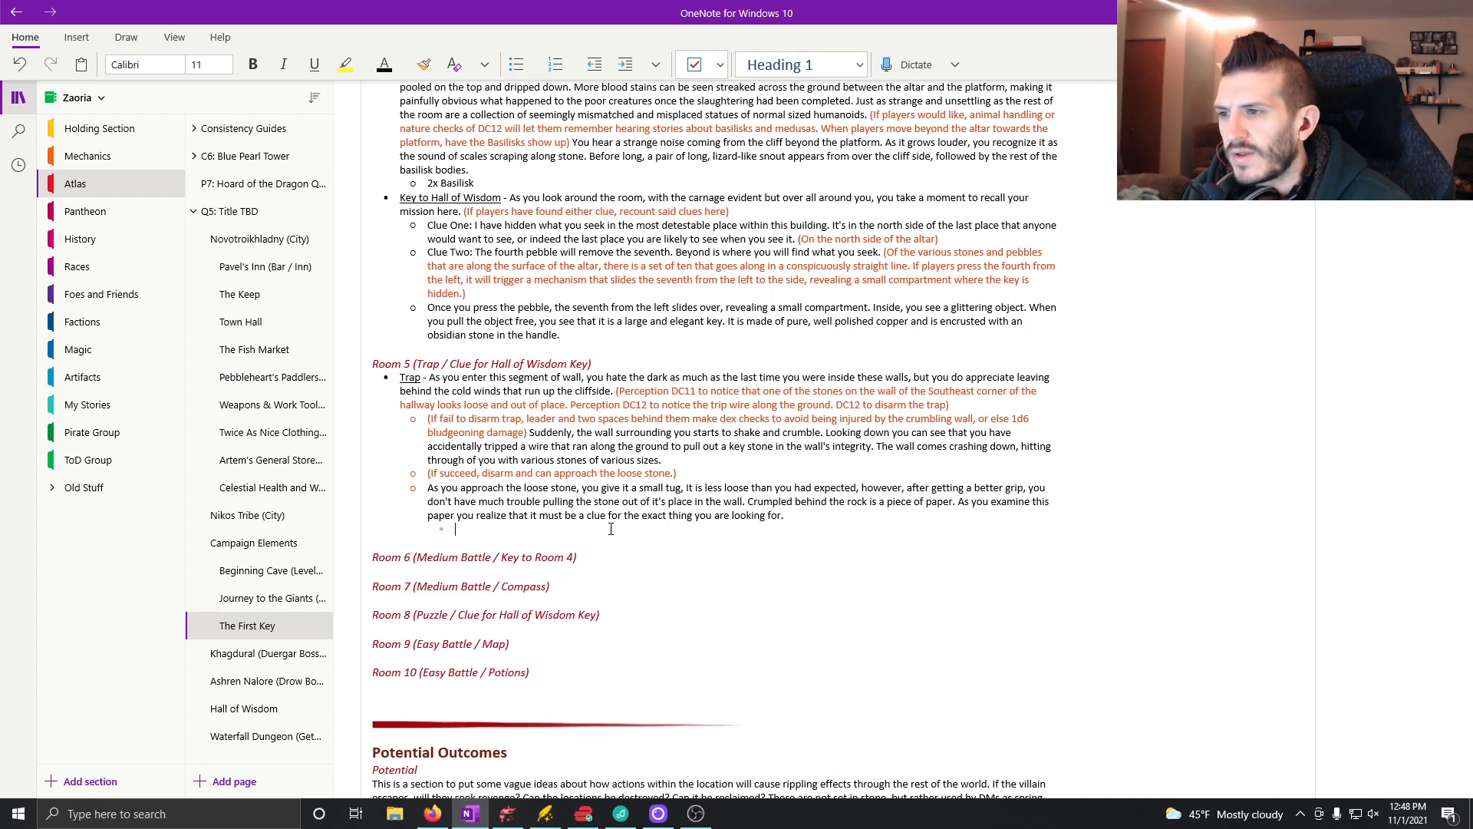
{"action": "scroll", "coordinate": [497, 481], "scroll_direction": "up", "scroll_amount": 3}
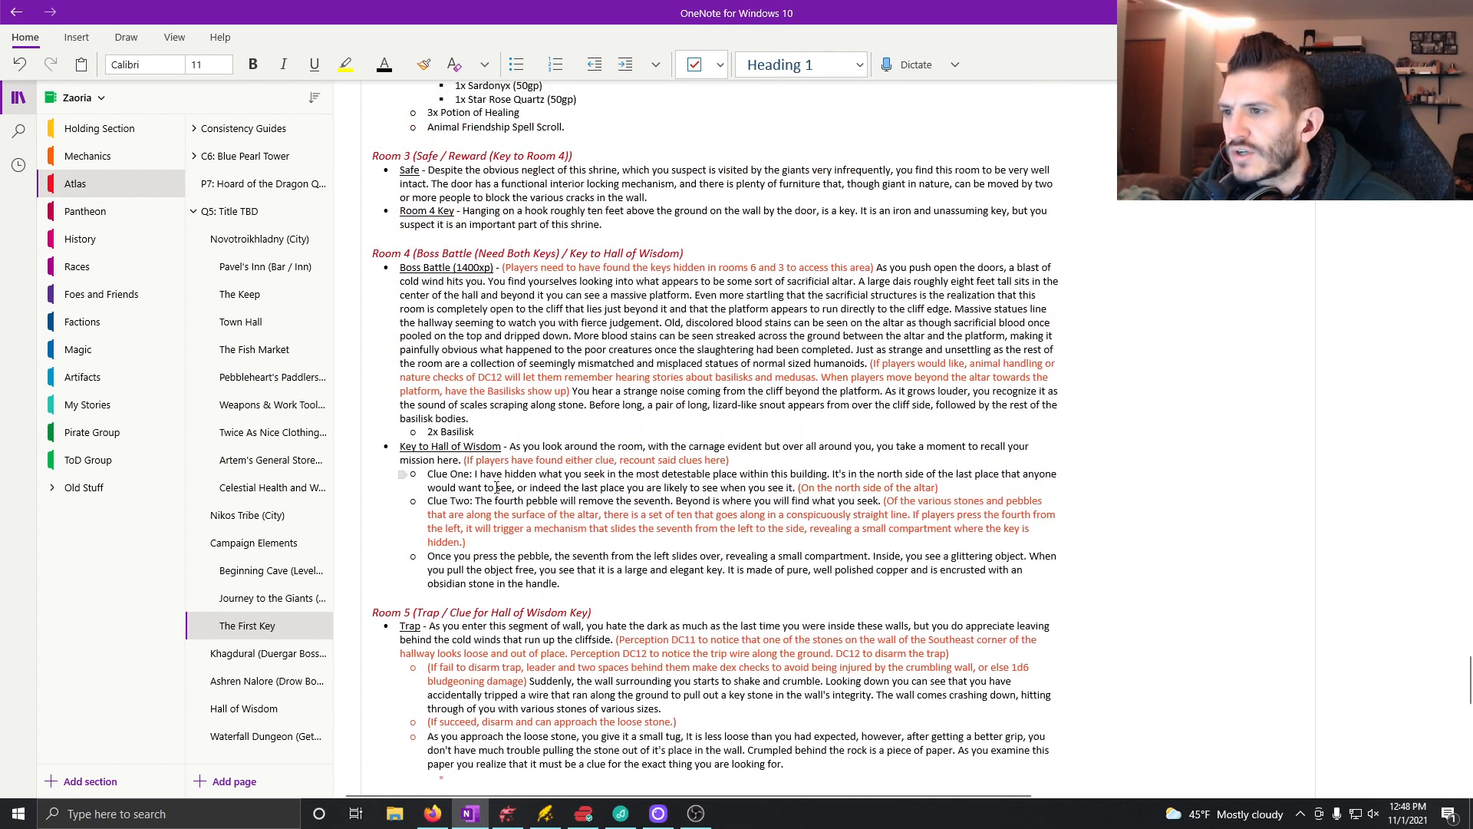
Step: Copy the Clue One text from Room 4 into a sub-bullet under Room 5's loose stone paragraph and add an empty main-level bullet below
{"action": "left_click_drag", "start_coordinate": [427, 473], "coordinate": [796, 488]}
{"action": "key", "text": "ctrl+c"}
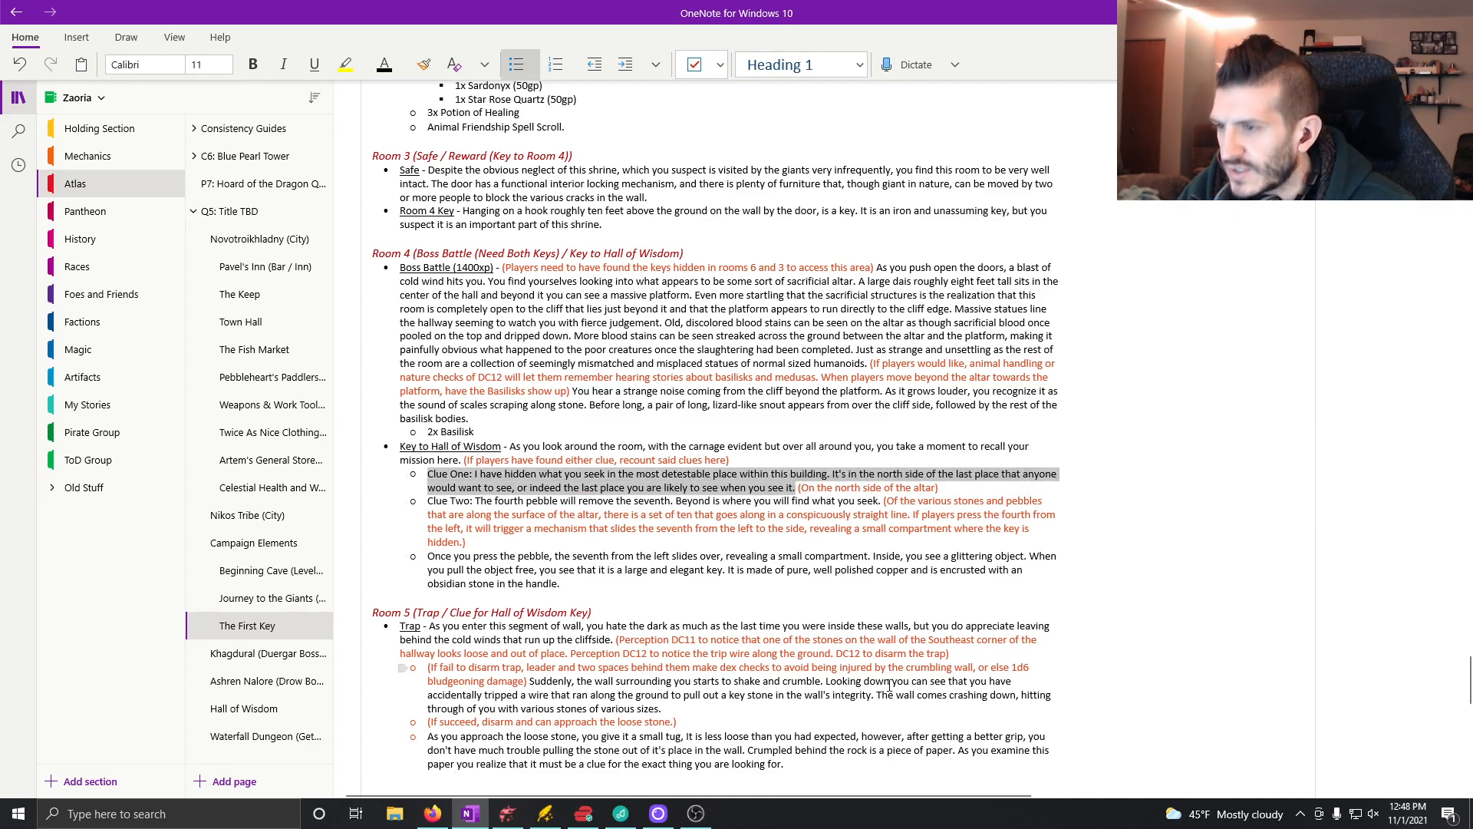
{"action": "scroll", "coordinate": [485, 395], "scroll_direction": "down", "scroll_amount": 6}
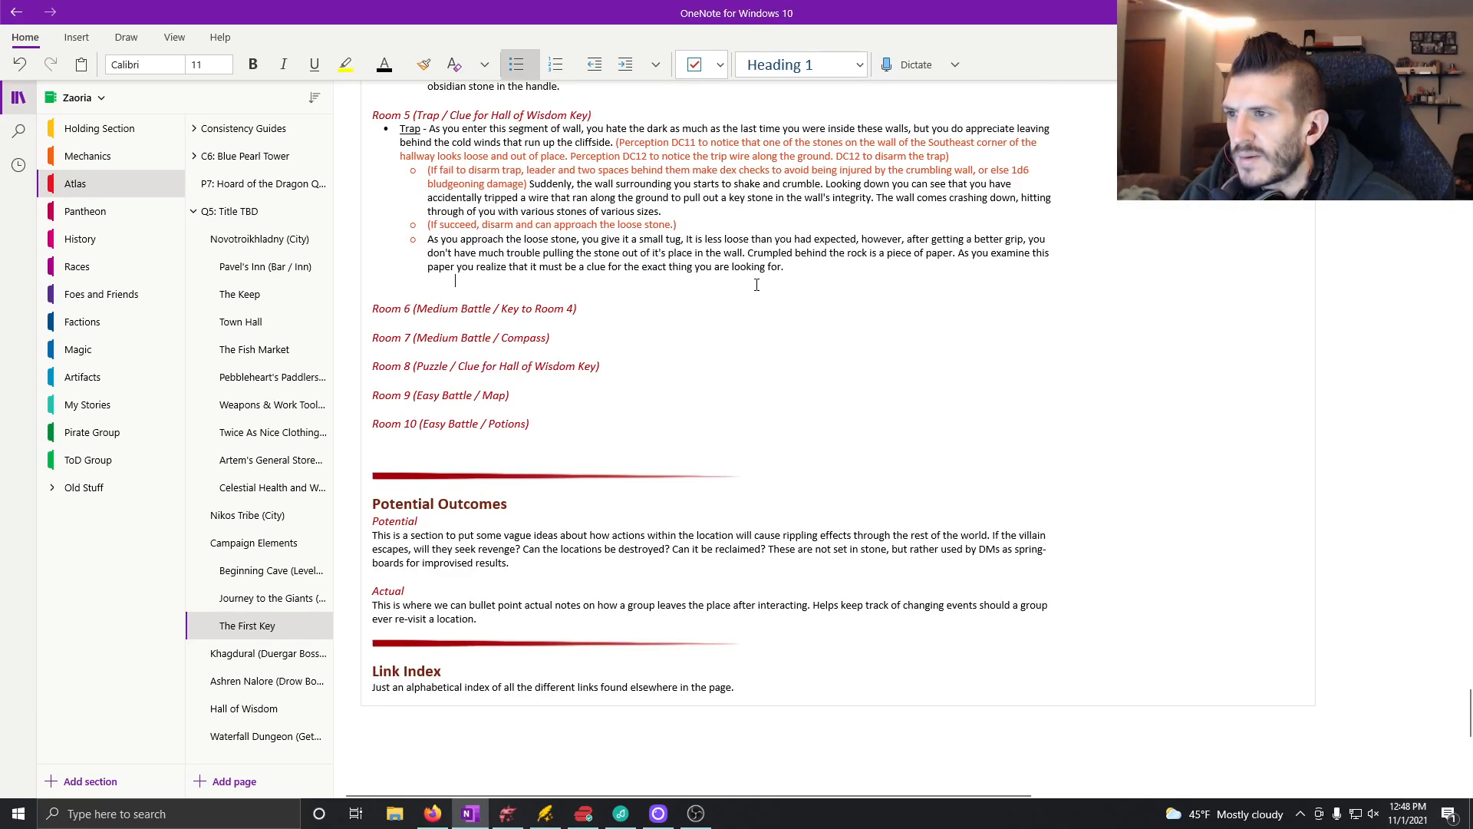
{"action": "left_click", "coordinate": [755, 284]}
{"action": "key", "text": "ctrl+period"}
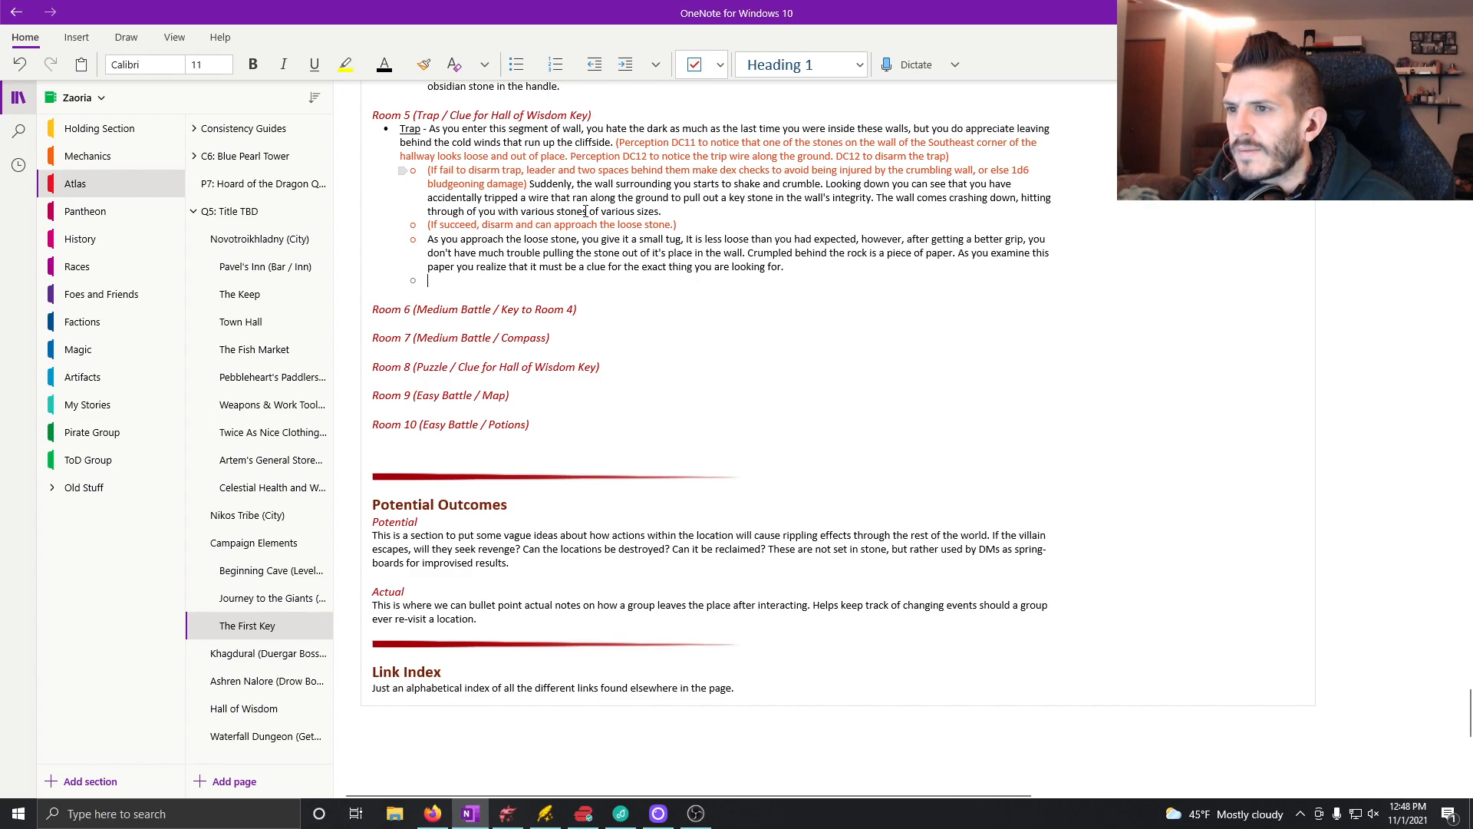
{"action": "key", "text": "ctrl+v"}
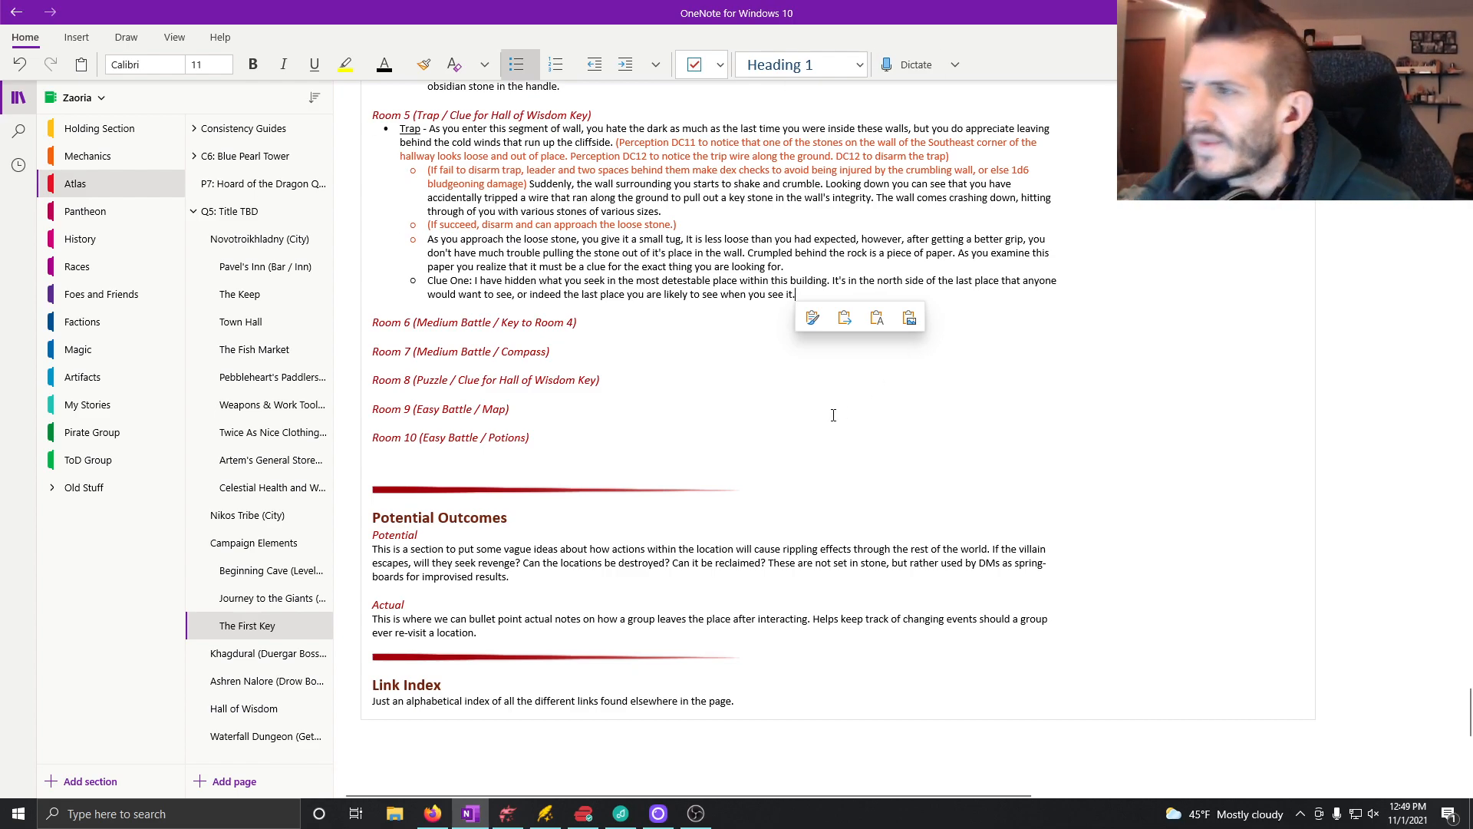
{"action": "key", "text": "Return"}
{"action": "key", "text": "shift+Tab"}
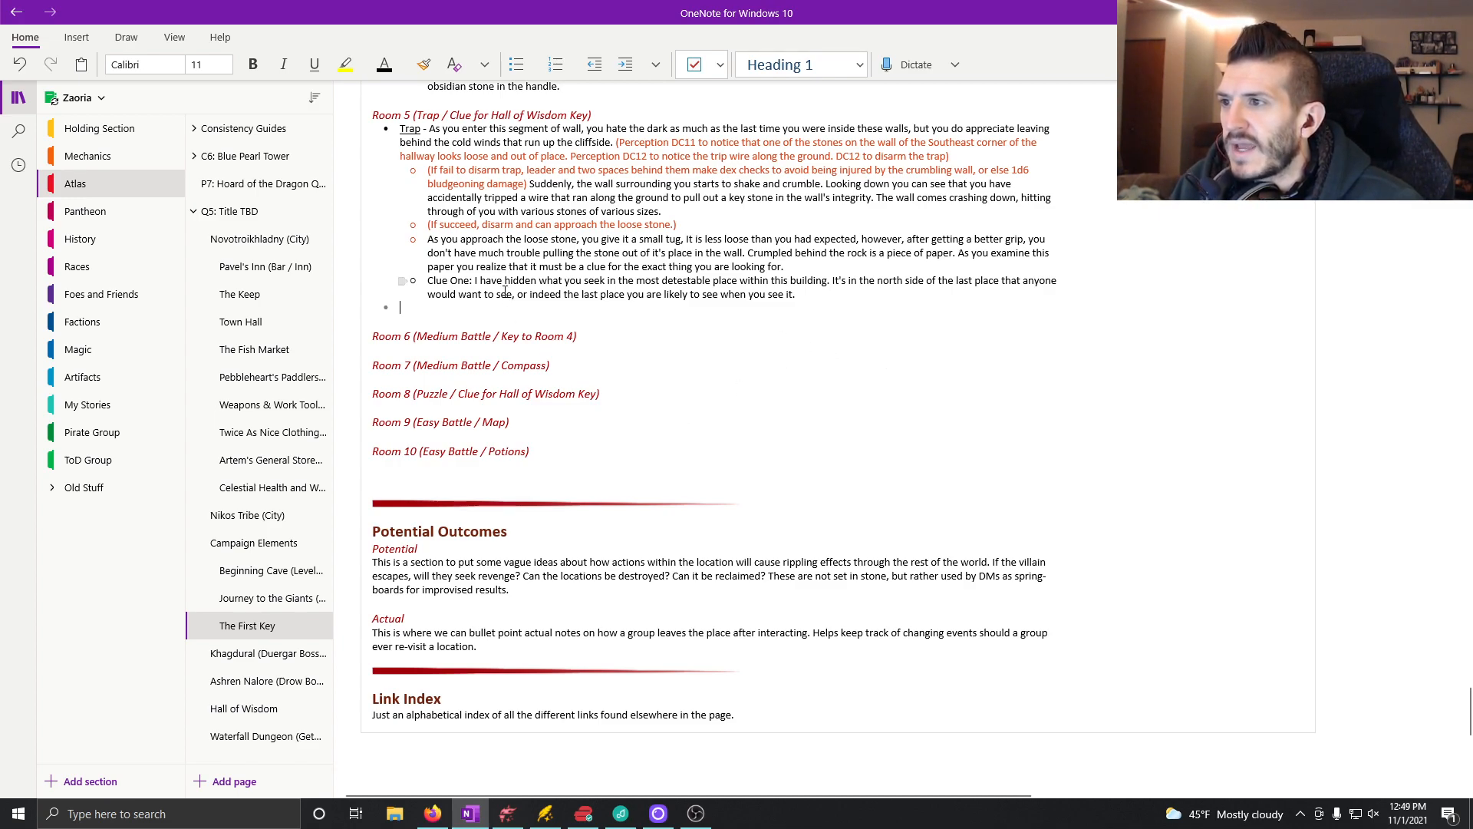
Step: Move Room 5's loose stone paragraph out one level so it becomes a main bullet with Clue One nested beneath it
{"action": "left_click", "coordinate": [428, 240]}
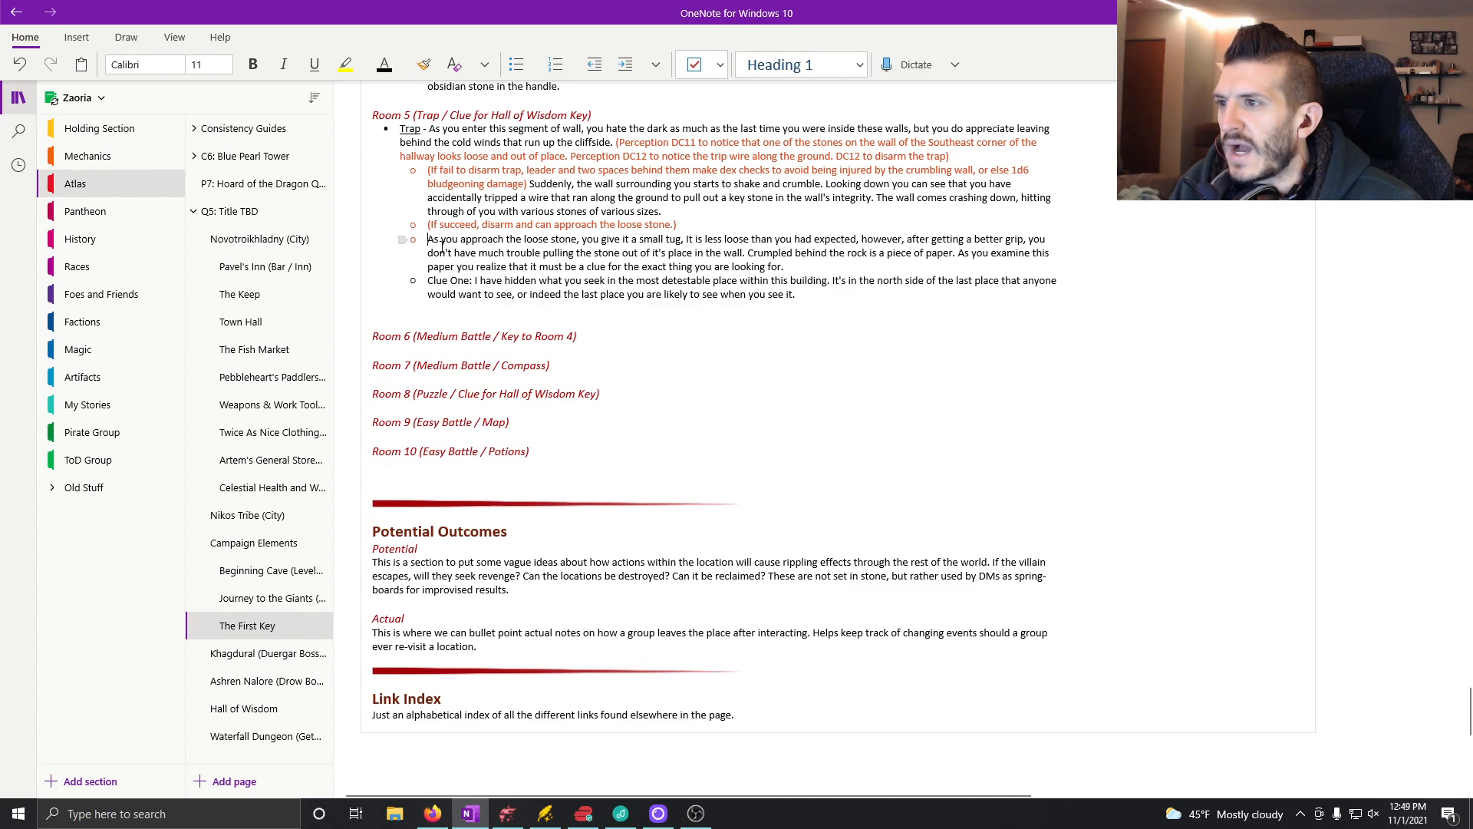
{"action": "key", "text": "Return"}
{"action": "key", "text": "Return"}
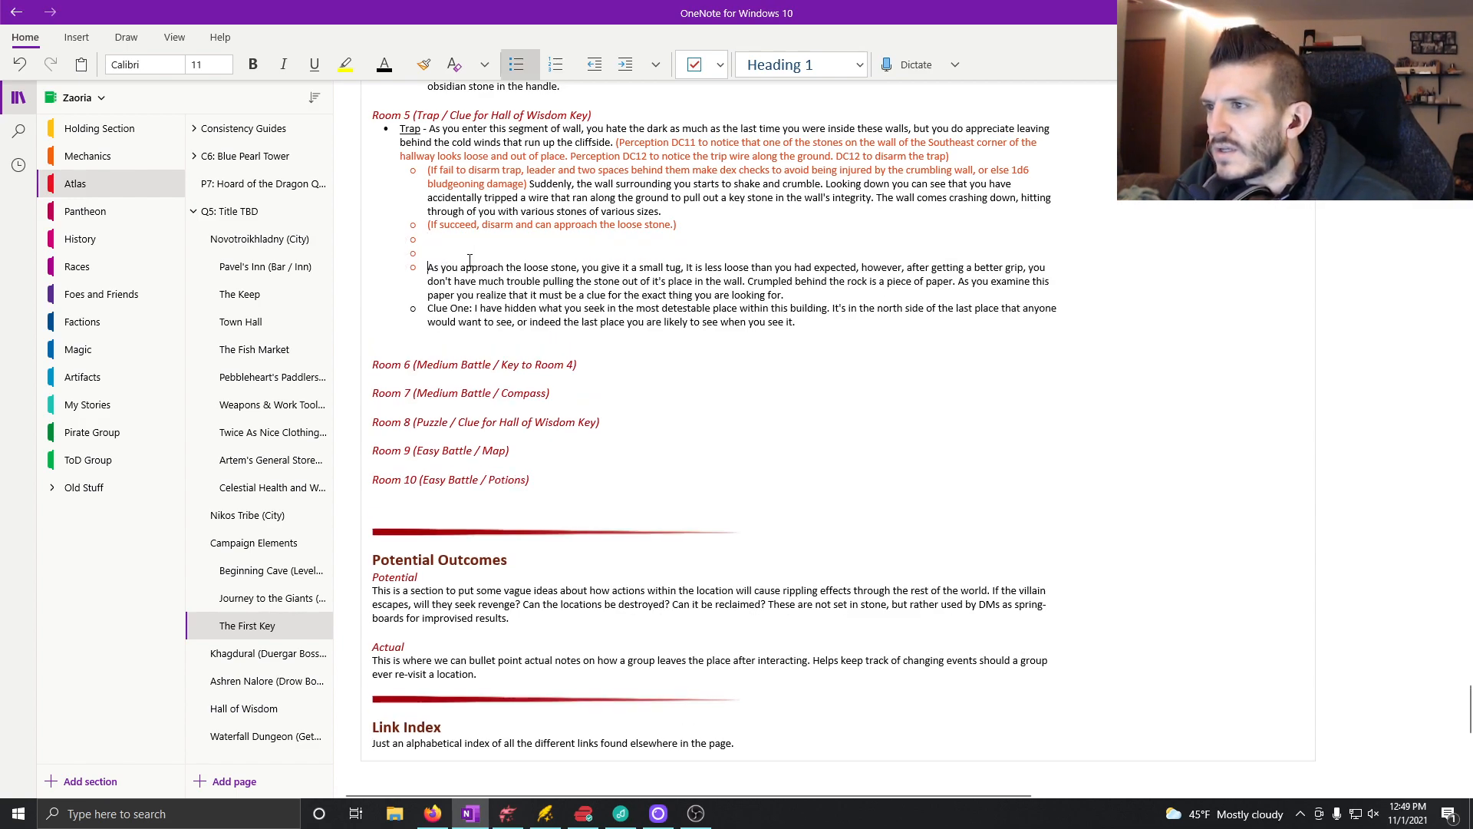
{"action": "key", "text": "BackSpace"}
{"action": "key", "text": "BackSpace"}
{"action": "key", "text": "BackSpace"}
{"action": "key", "text": "BackSpace"}
{"action": "key", "text": "BackSpace"}
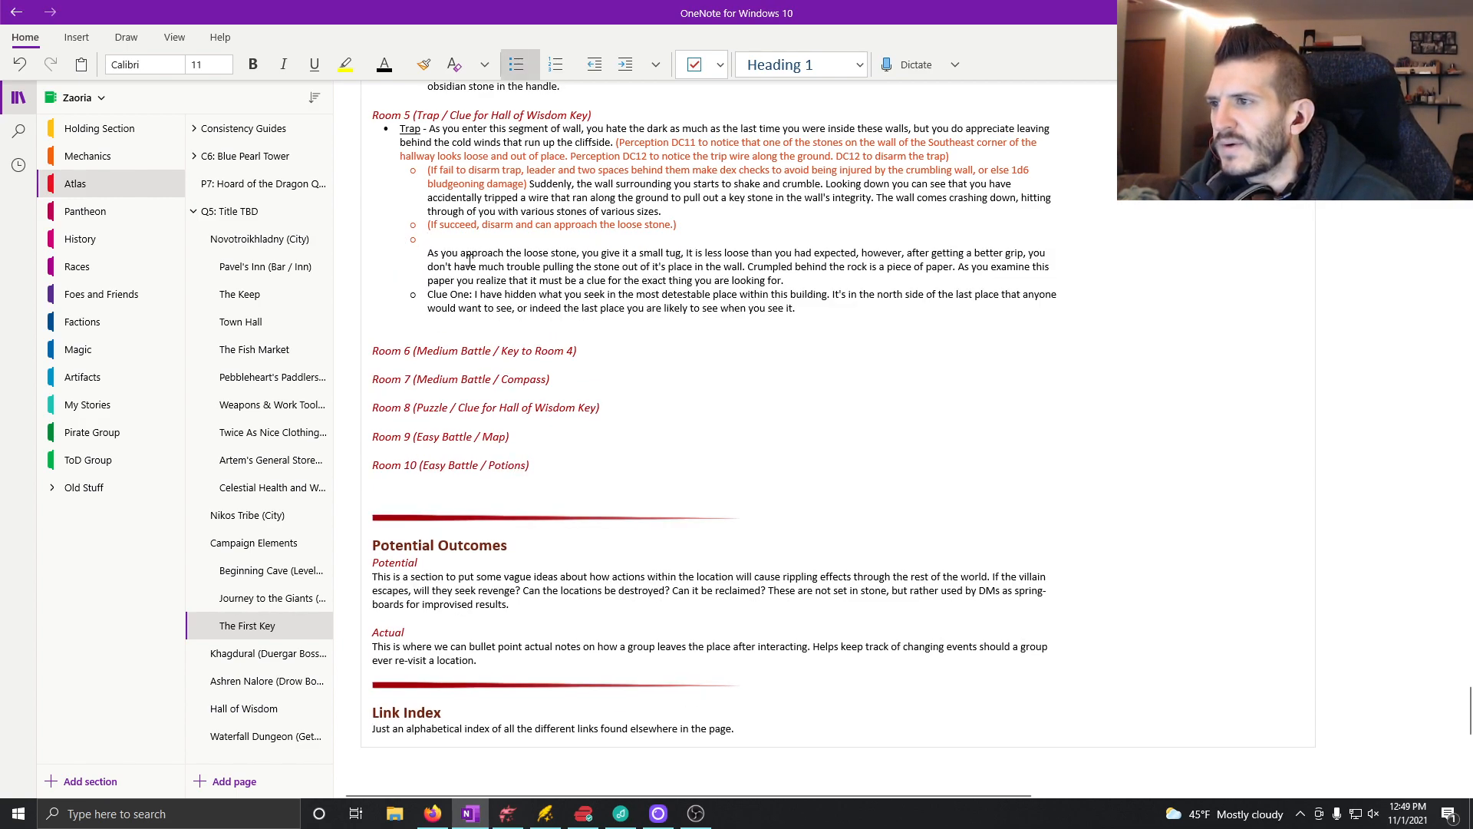
{"action": "key", "text": "BackSpace"}
{"action": "key", "text": "shift+Tab"}
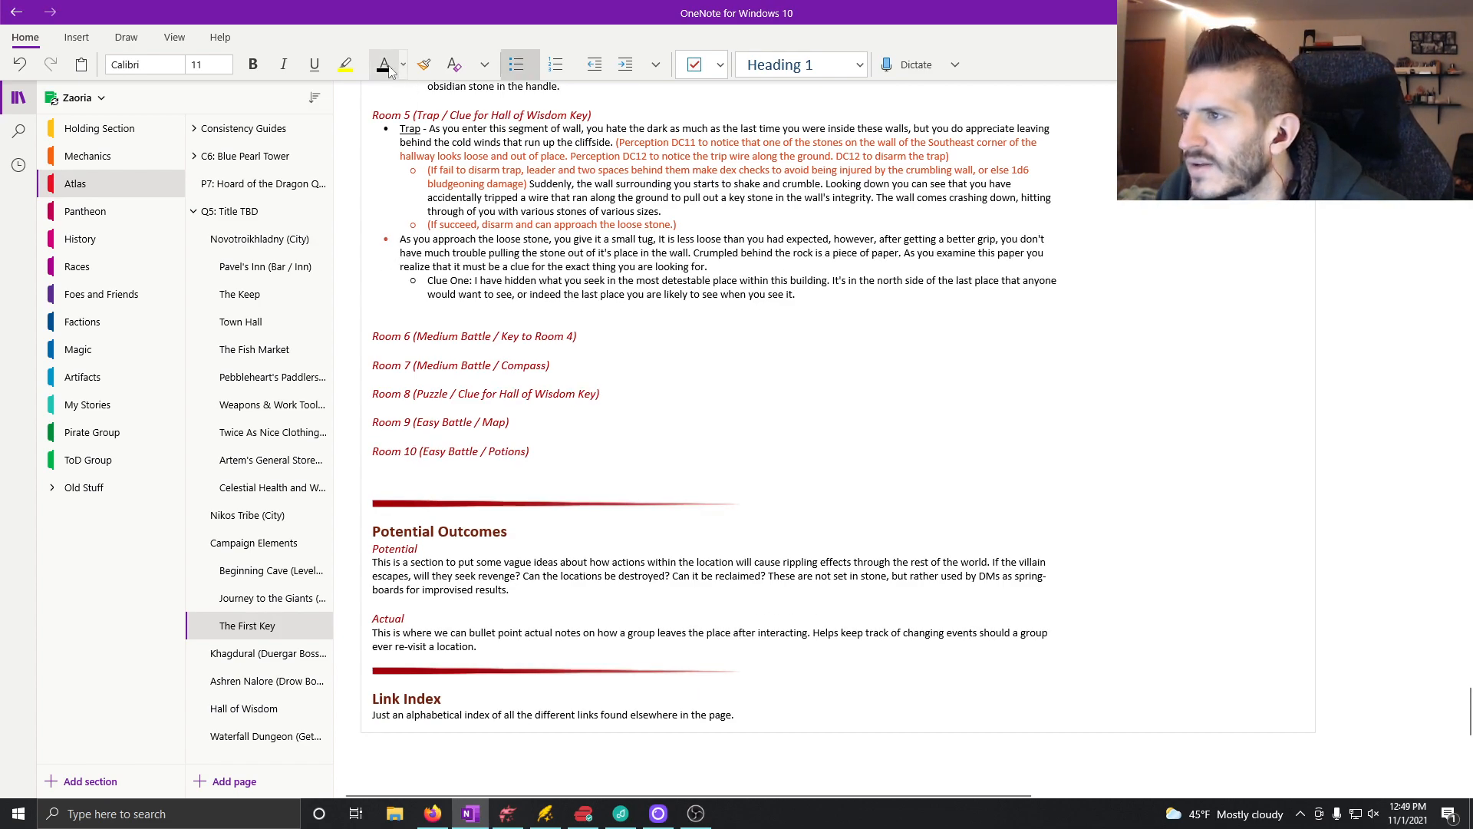
Step: Recolour the loose stone bullet and its nested Clue One bullet to black
{"action": "left_click", "coordinate": [389, 244]}
{"action": "left_click_drag", "start_coordinate": [389, 244], "coordinate": [951, 299]}
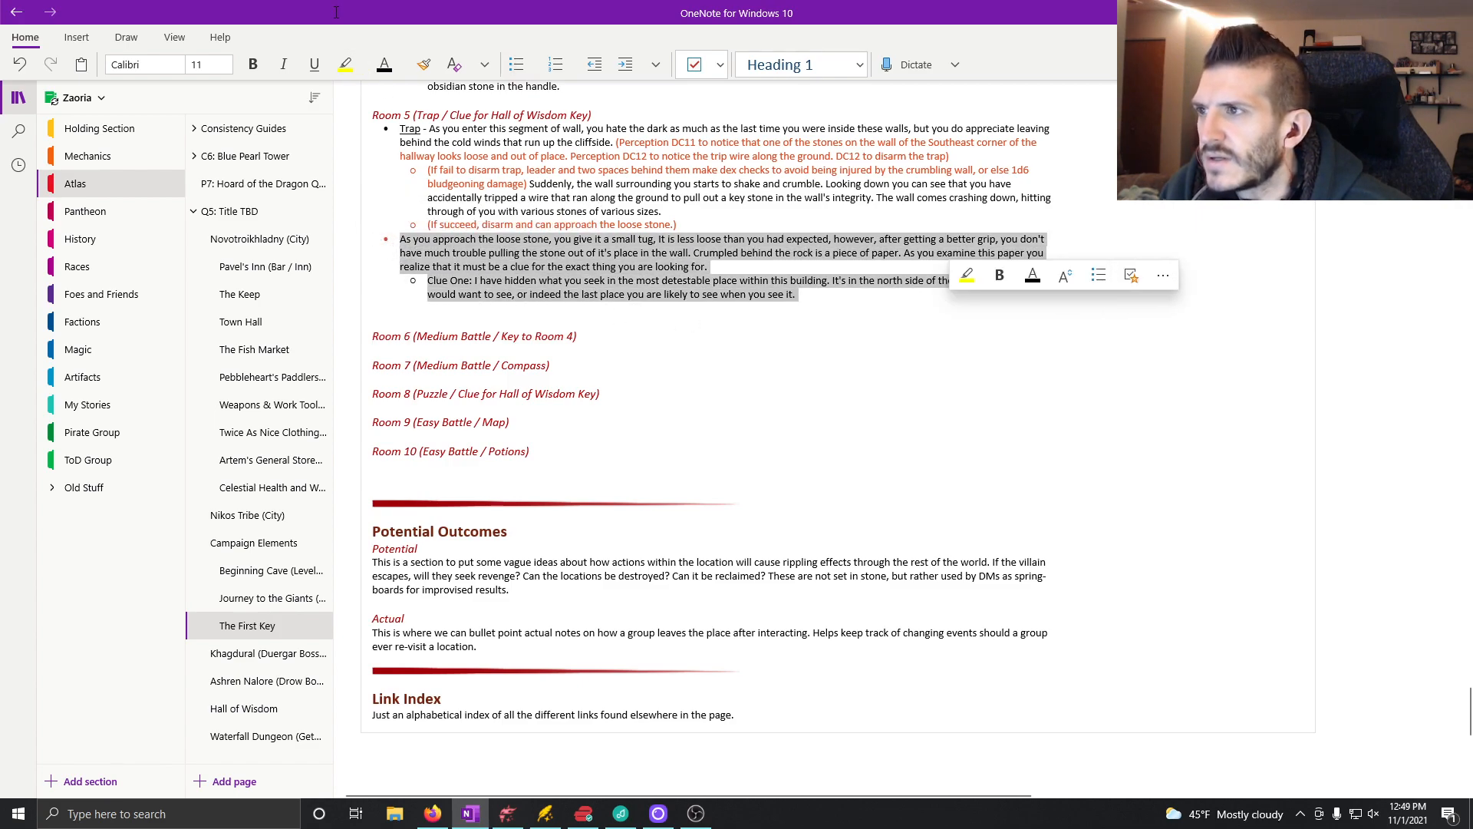
{"action": "left_click", "coordinate": [880, 322]}
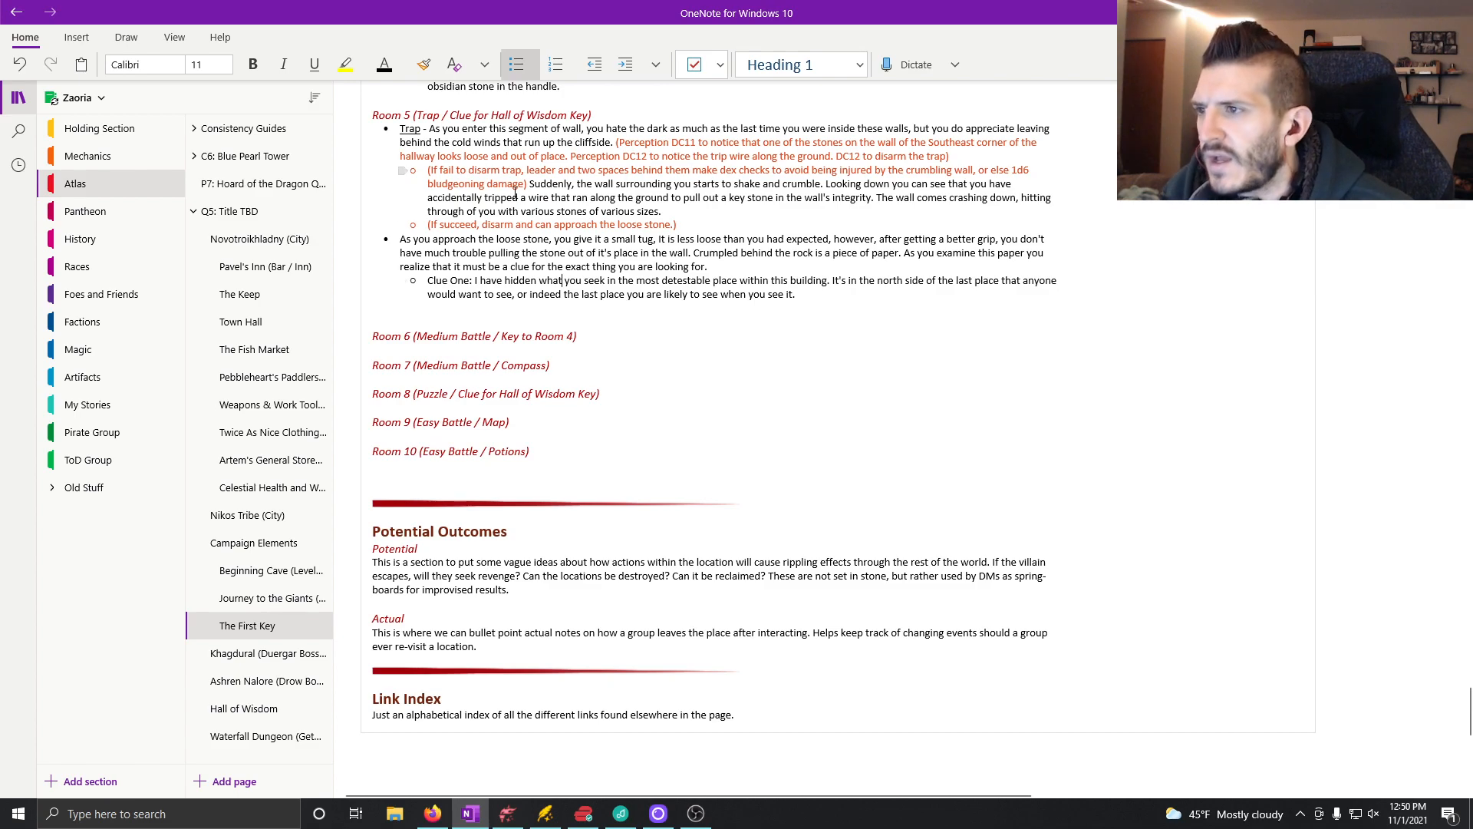
Step: Prefix Room 5's loose stone bullet with the label "Clue - " and underline the word "Clue"
{"action": "left_click", "coordinate": [401, 240]}
{"action": "type", "text": "UC"}
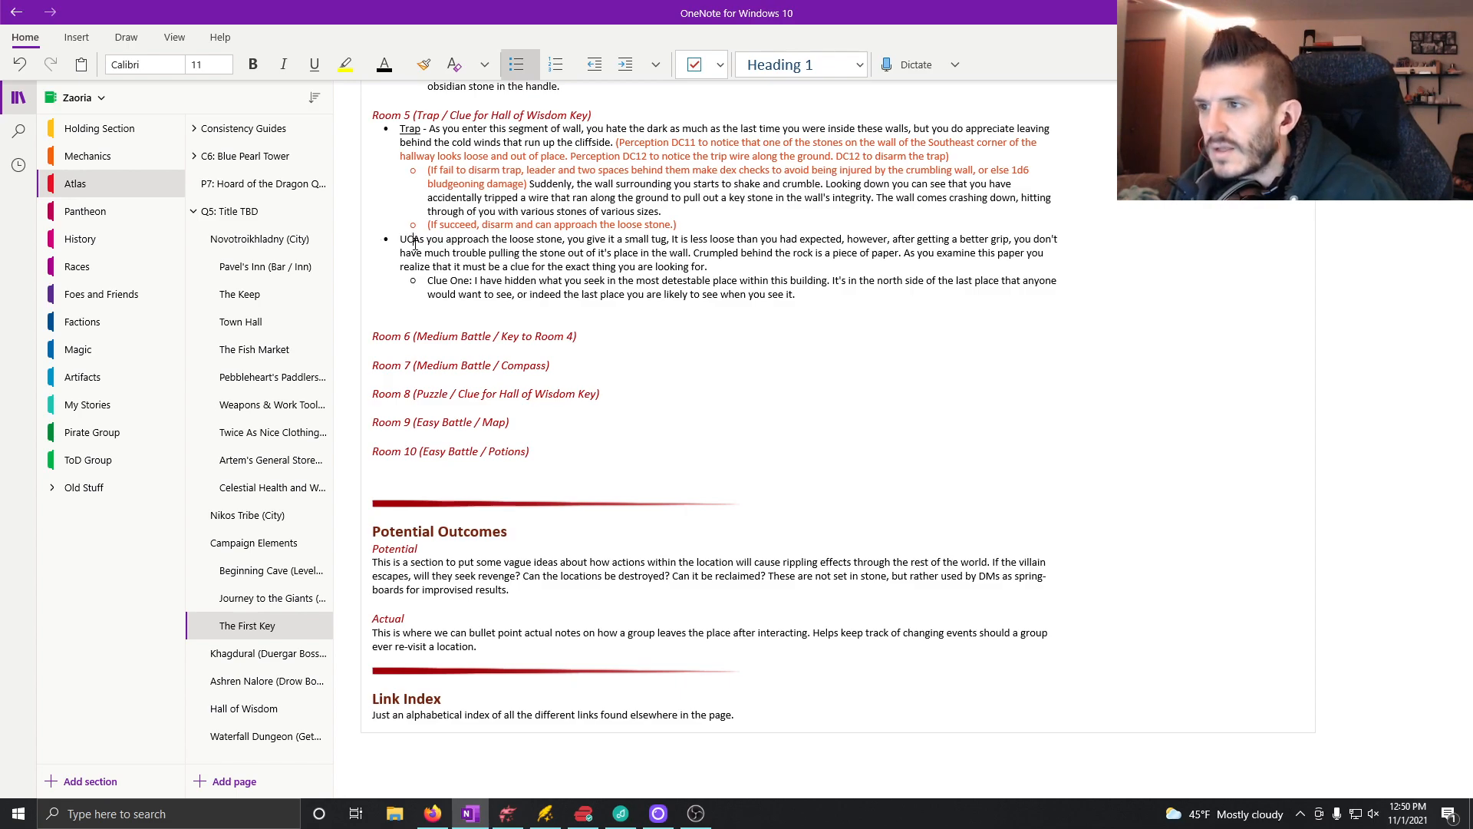
{"action": "key", "text": "BackSpace"}
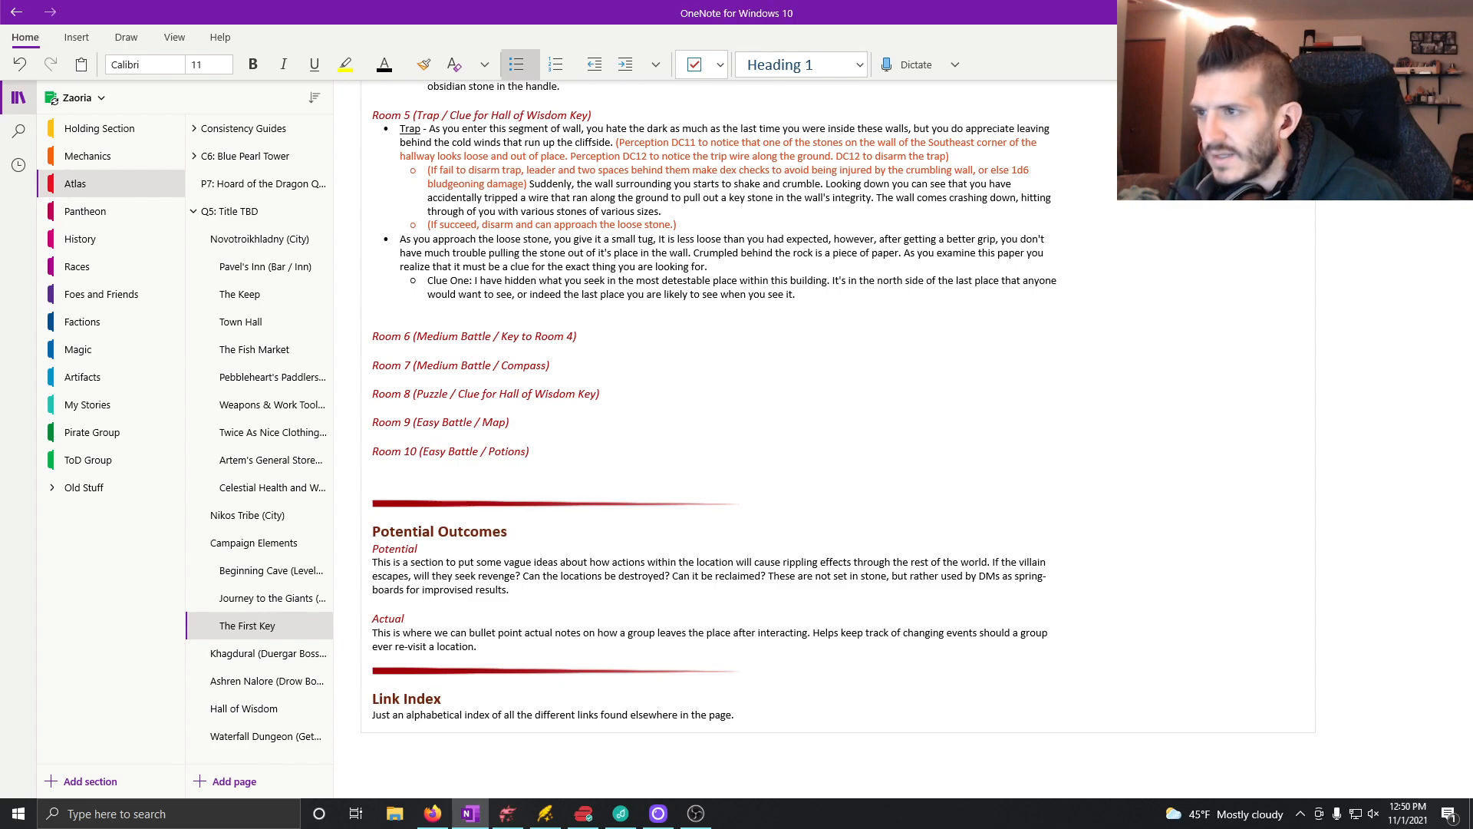
{"action": "key", "text": "ctrl+u"}
{"action": "type", "text": "Clue"}
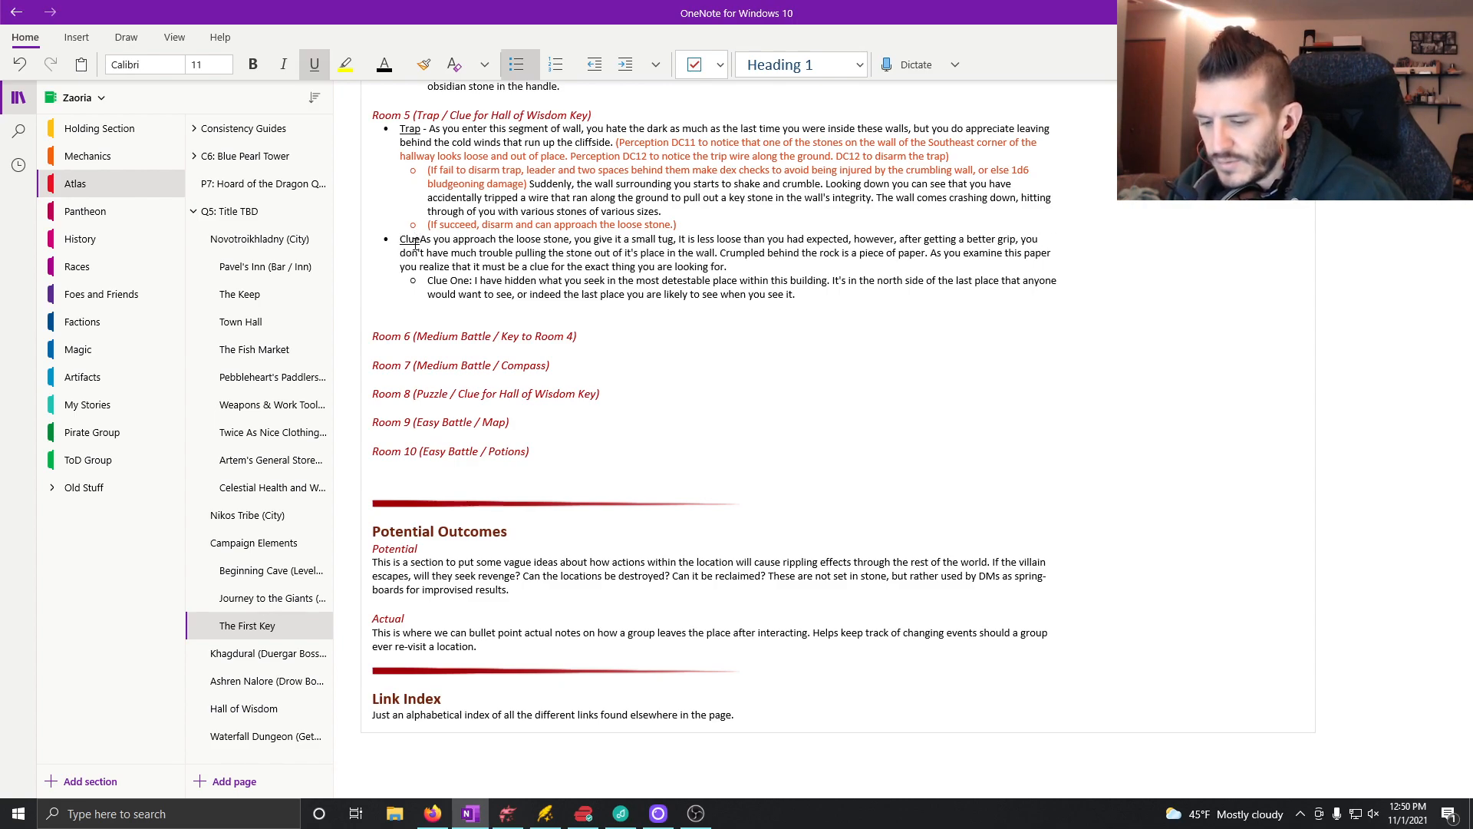
{"action": "key", "text": "ctrl+u"}
{"action": "type", "text": "-"}
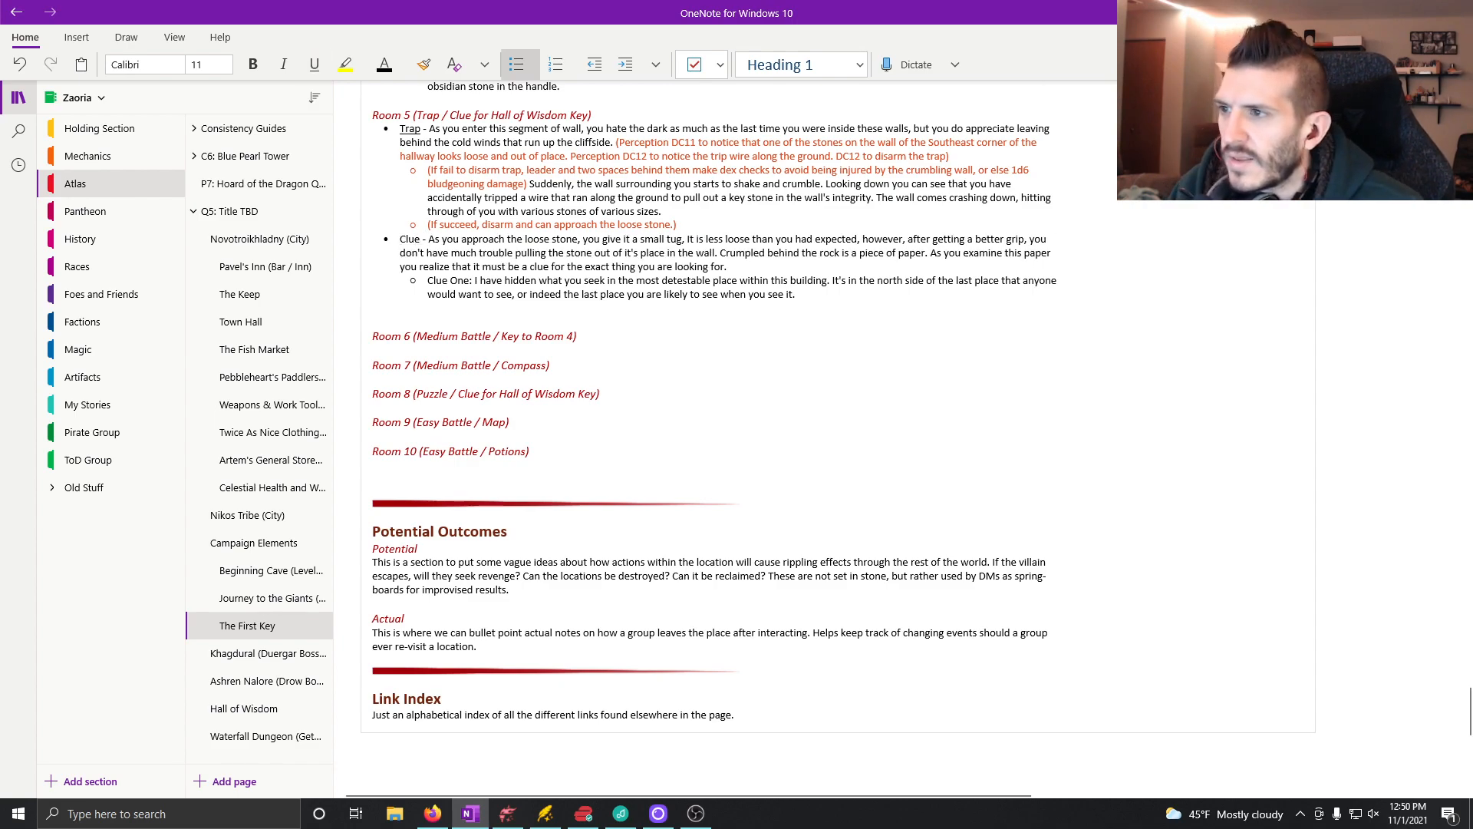
{"action": "double_click", "coordinate": [408, 238]}
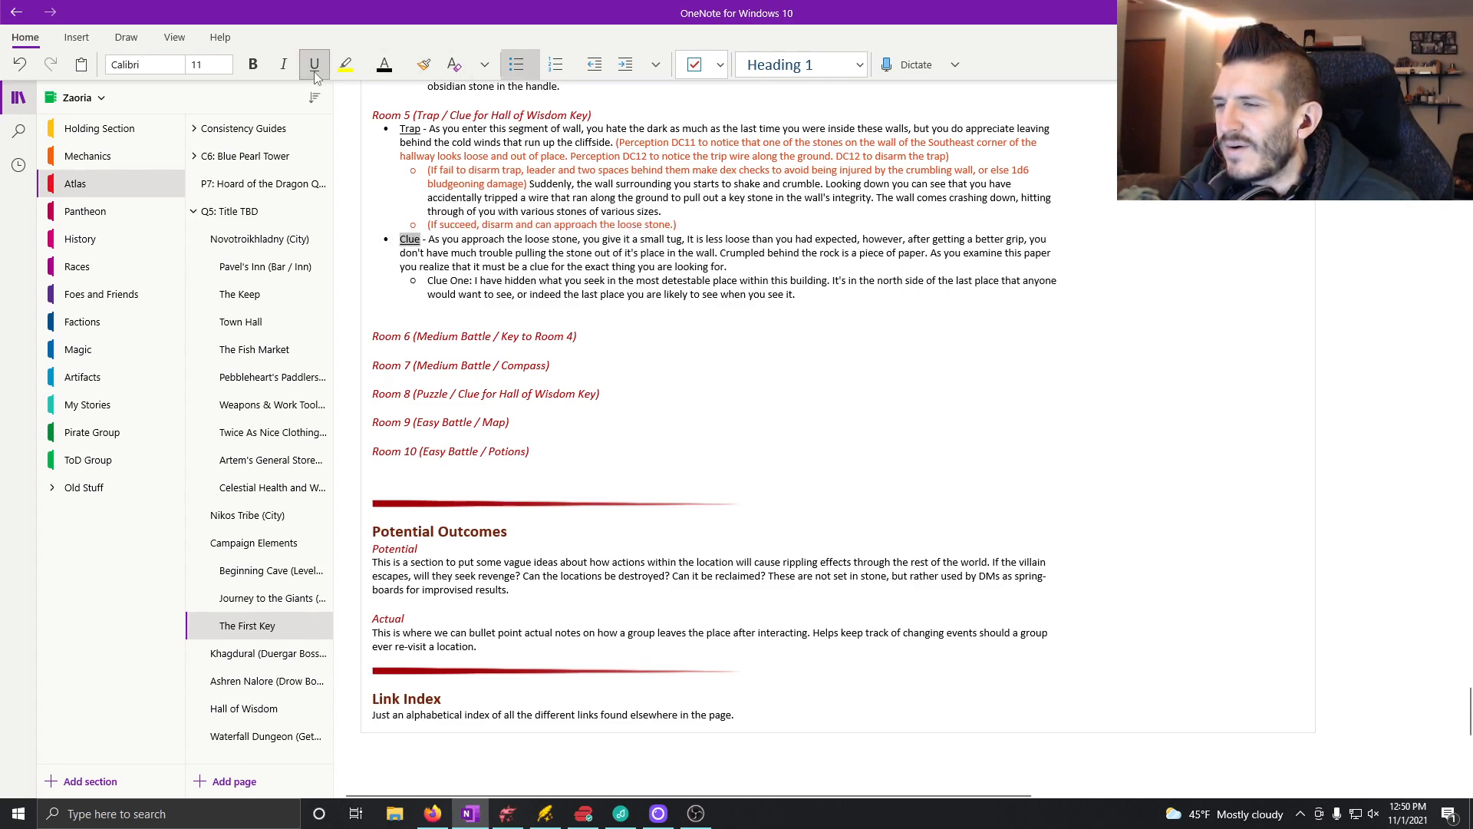
Step: Delete the extra empty line between Room 5's Clue One and the Room 6 heading
{"action": "left_click", "coordinate": [641, 312]}
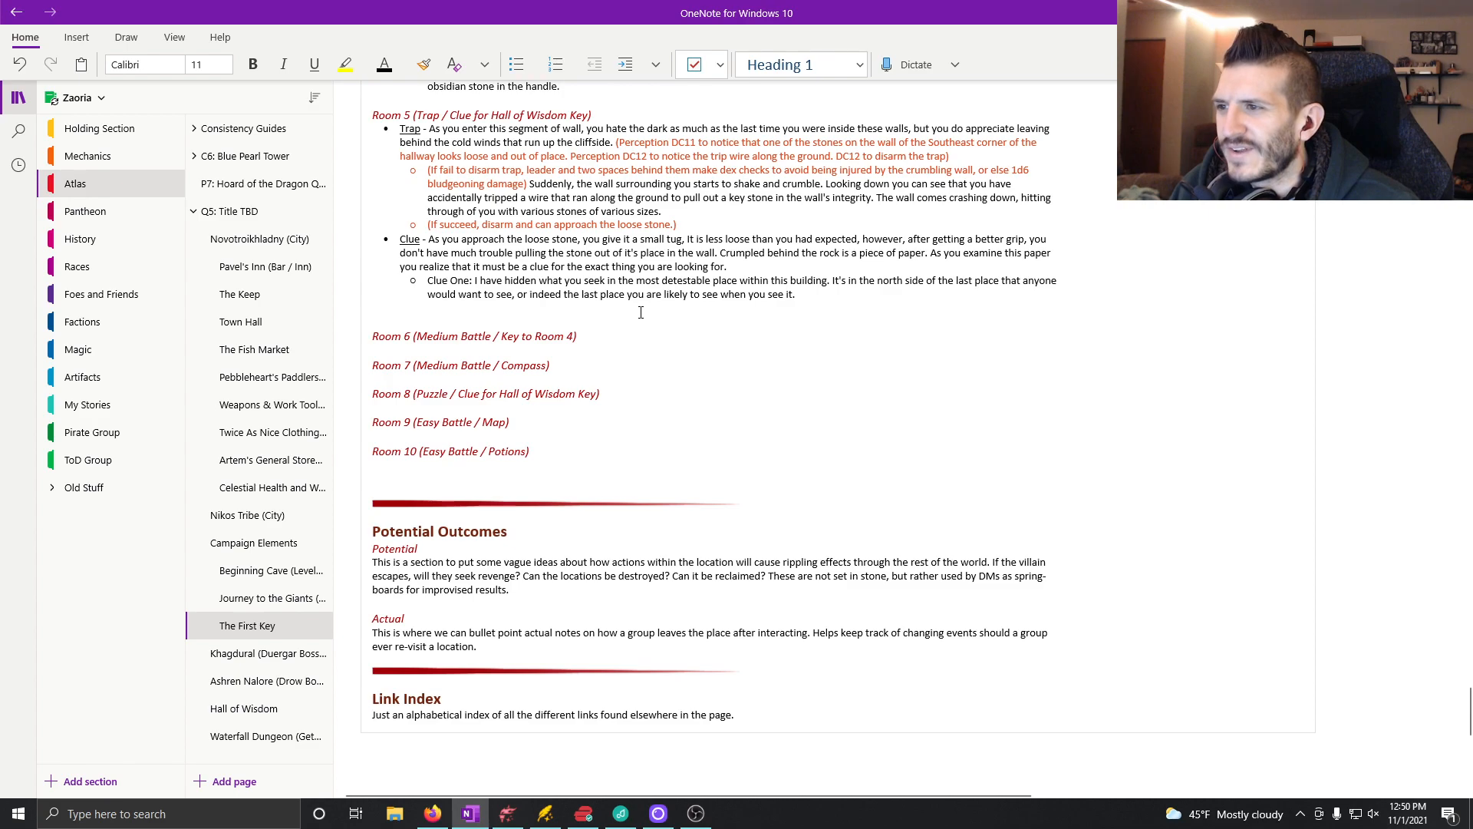
{"action": "key", "text": "BackSpace"}
{"action": "key", "text": "BackSpace"}
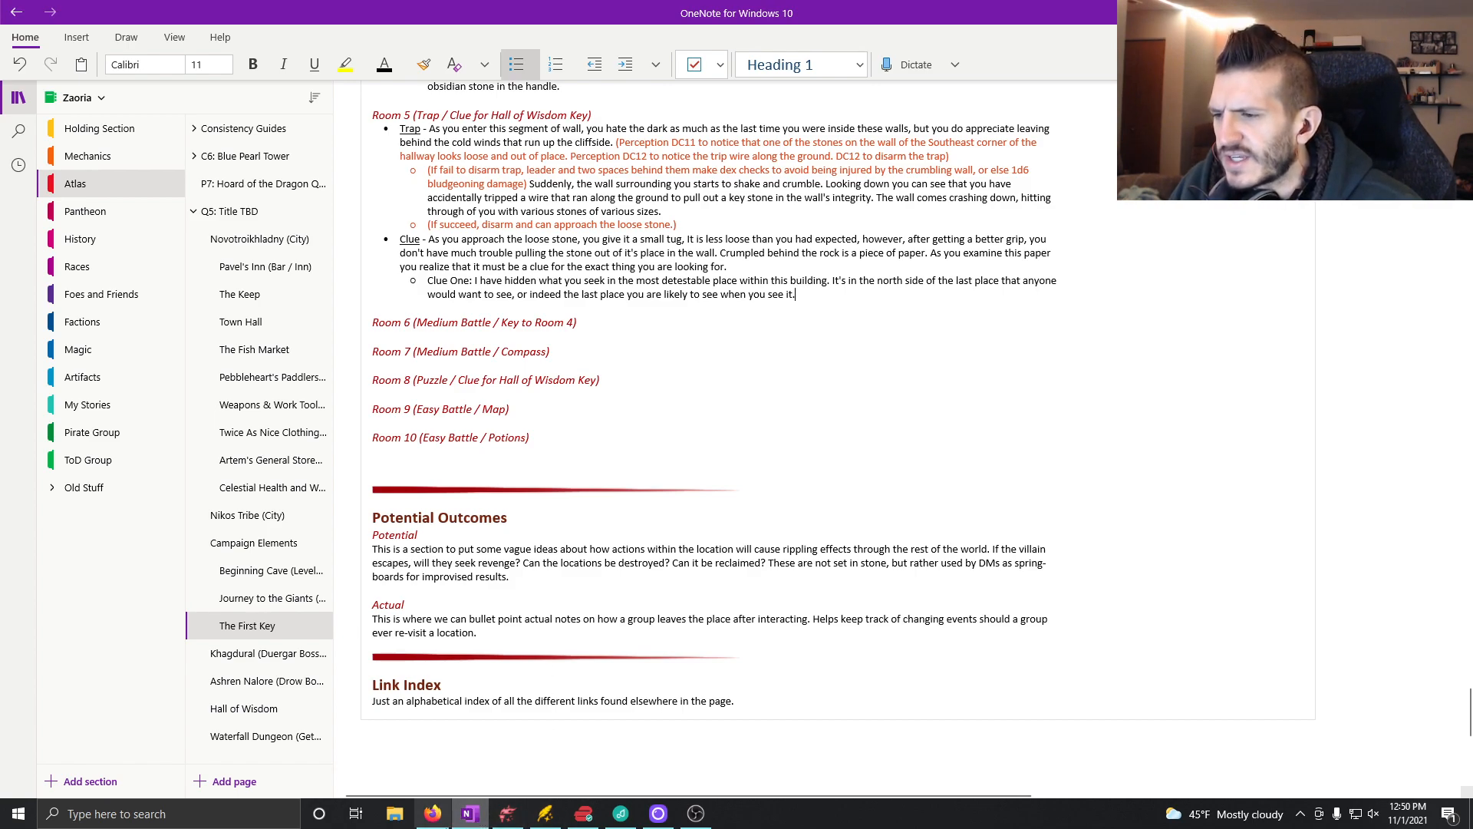
Step: Switch to Dungeondraft and place a single flat grey stone in the southeast corner of the Room 5 hallway
{"action": "left_click", "coordinate": [507, 813]}
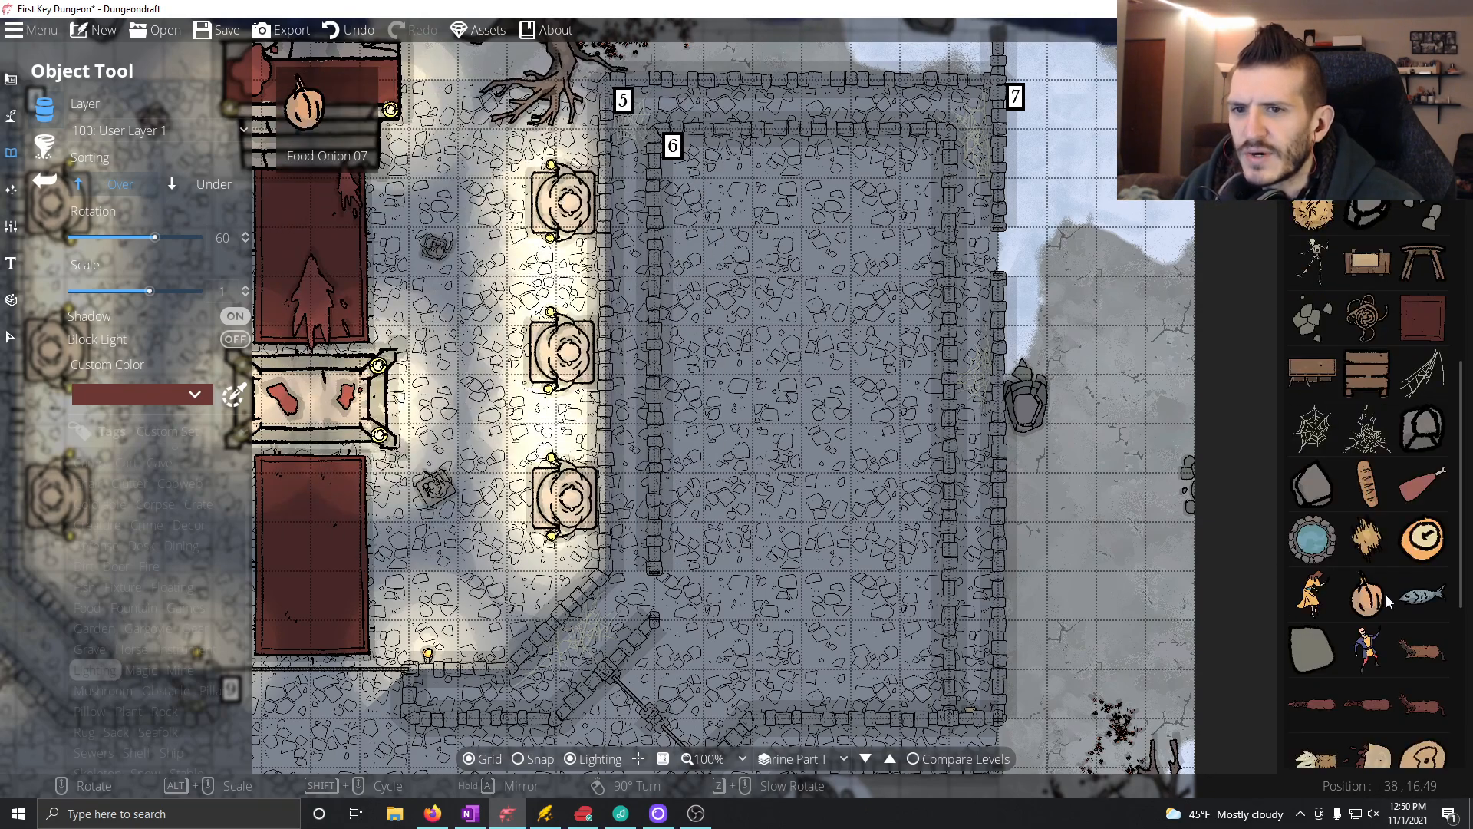
{"action": "scroll", "coordinate": [1386, 596], "scroll_direction": "down", "scroll_amount": 10}
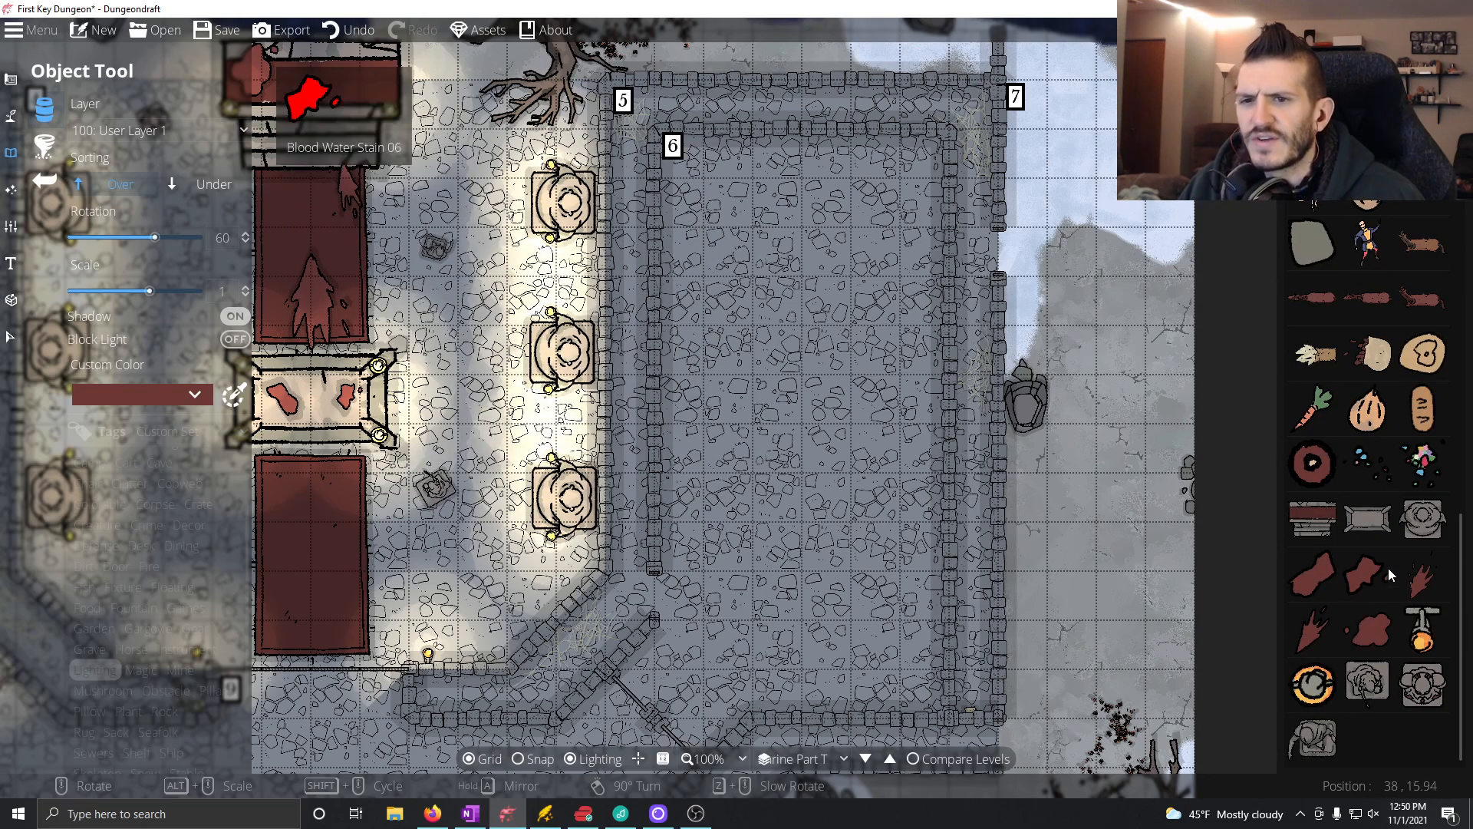
{"action": "scroll", "coordinate": [1320, 414], "scroll_direction": "down", "scroll_amount": 10}
{"action": "left_click", "coordinate": [1381, 583]}
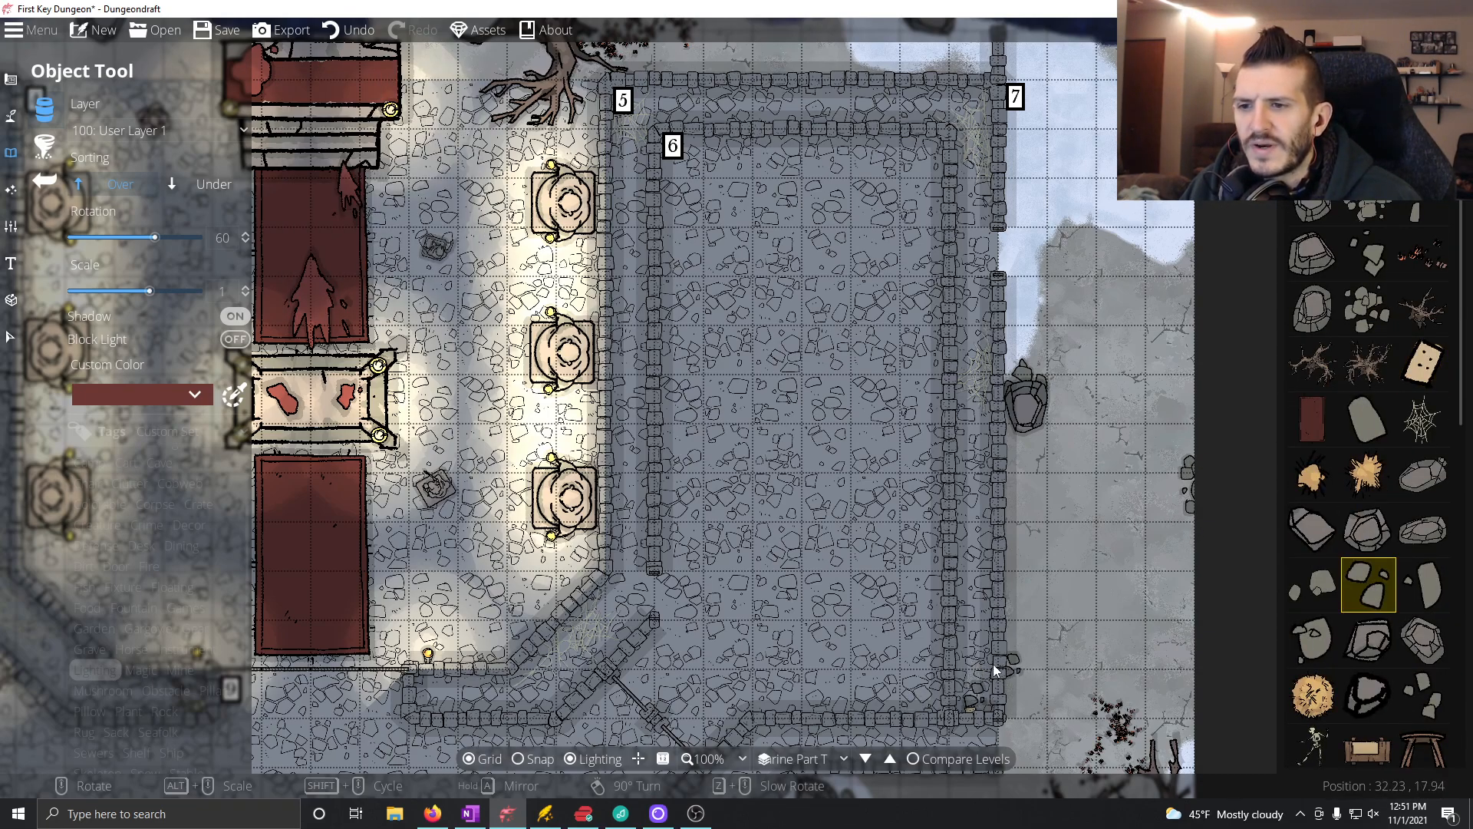
{"action": "left_click", "coordinate": [1368, 422]}
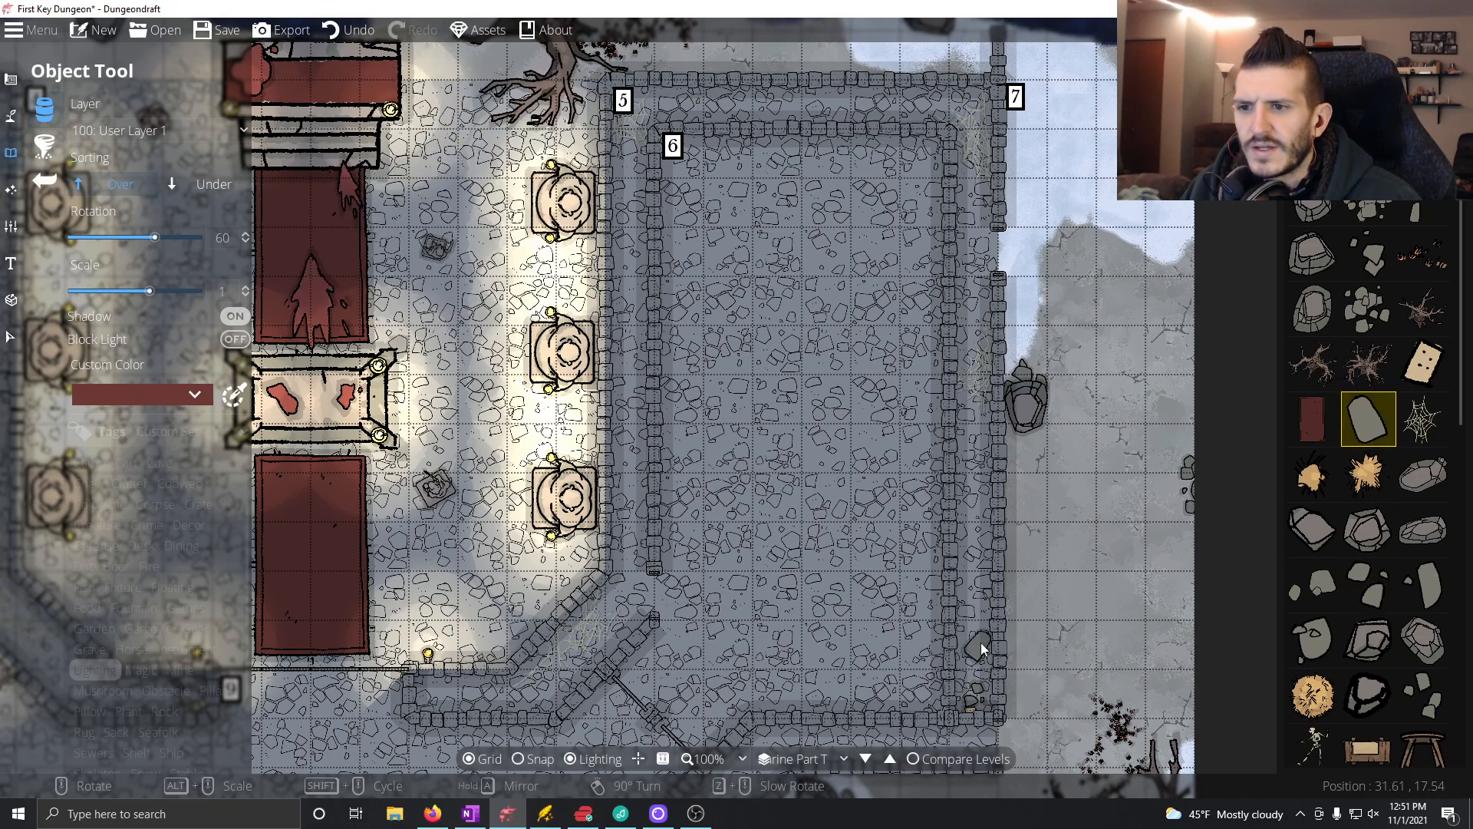
{"action": "left_click", "coordinate": [978, 657]}
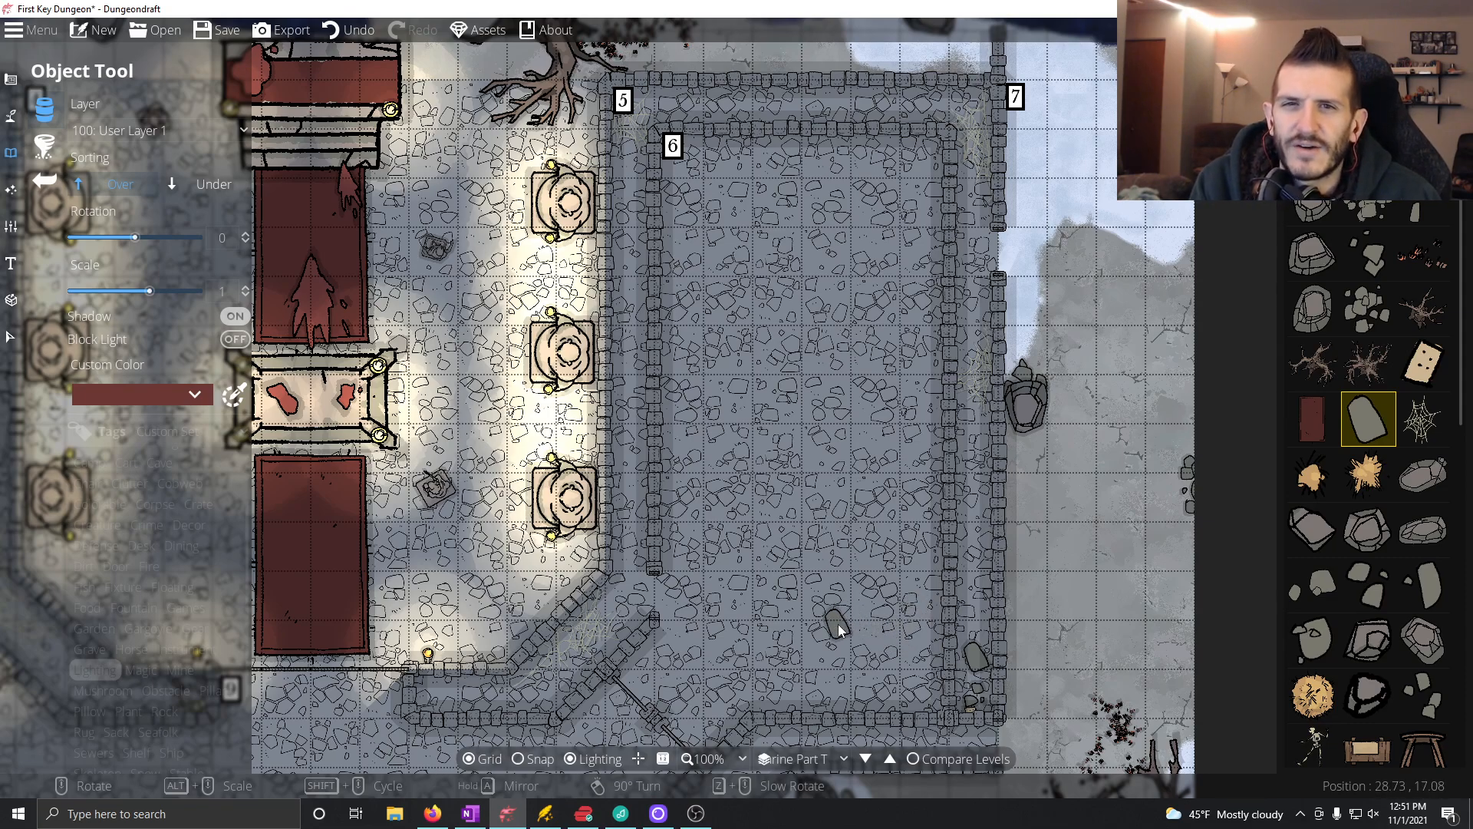
Step: Look over the altar hall, the Room 5 hallway and the empty Room 6 on the map
{"action": "mouse_move", "coordinate": [1423, 360]}
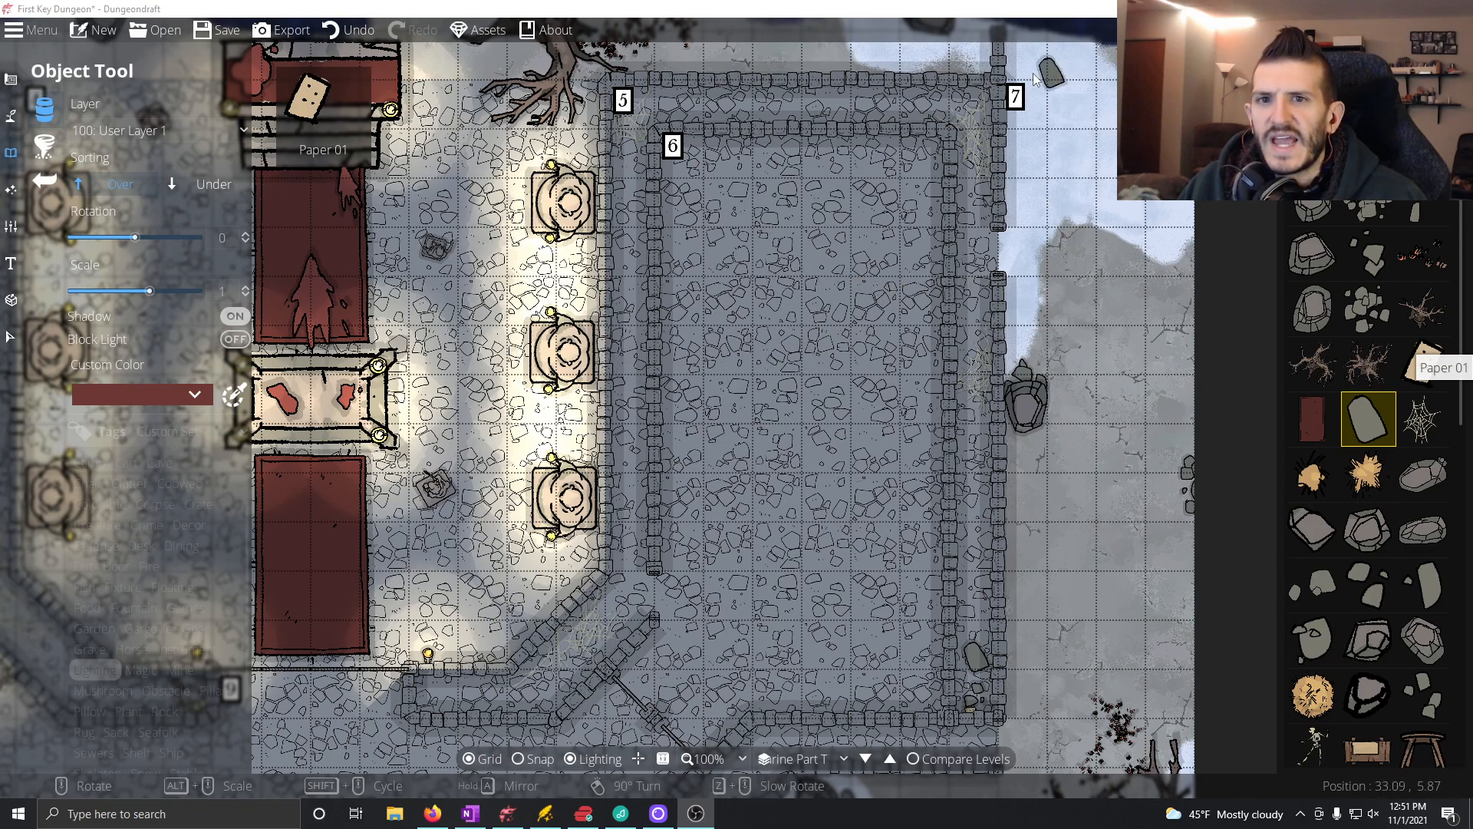
{"action": "left_click", "coordinate": [847, 6]}
{"action": "left_click_drag", "start_coordinate": [692, 432], "coordinate": [872, 349]}
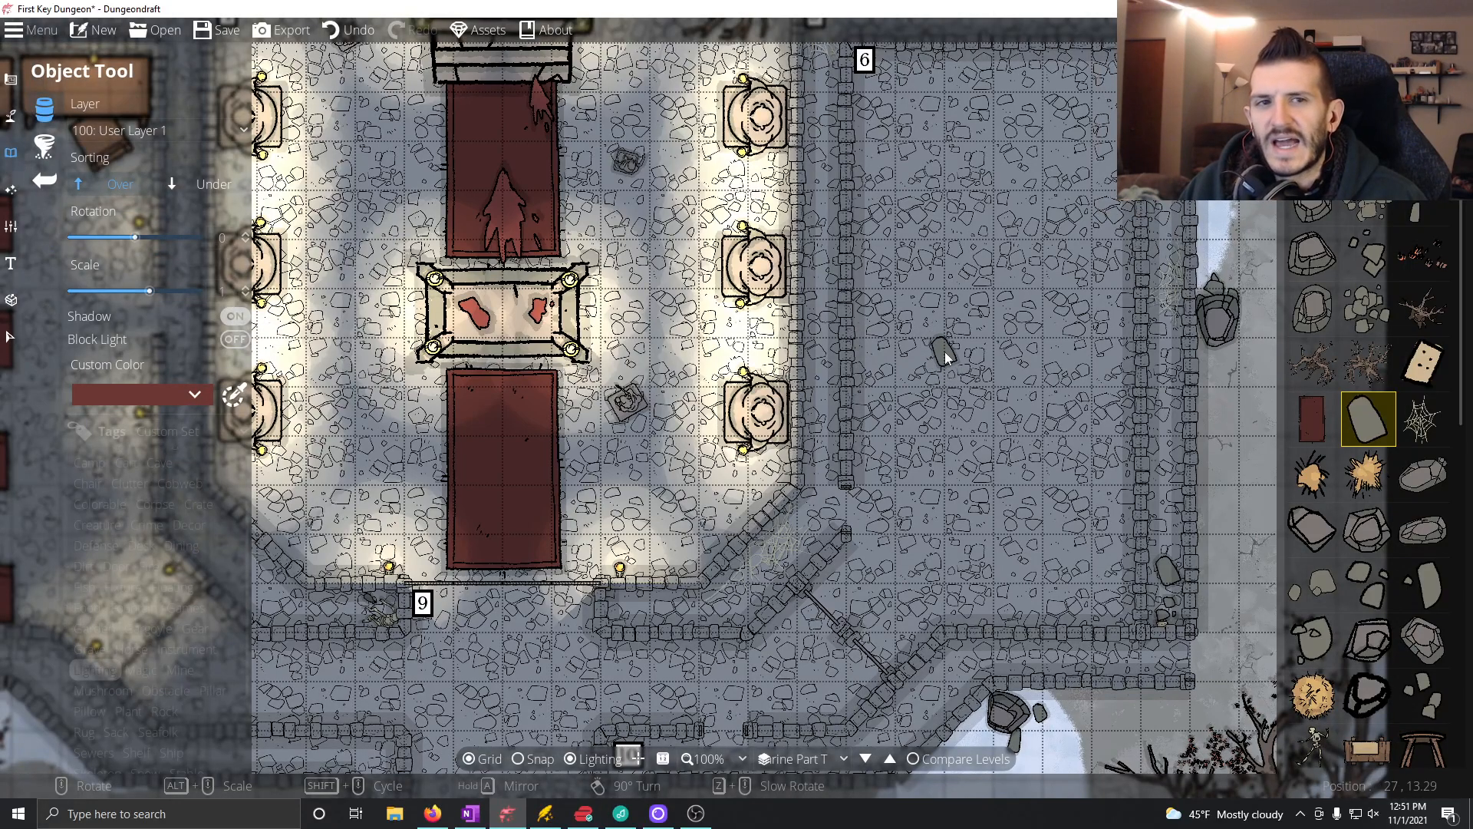
{"action": "scroll", "coordinate": [930, 385], "scroll_direction": "down", "scroll_amount": 3}
{"action": "scroll", "coordinate": [922, 322], "scroll_direction": "up", "scroll_amount": 3}
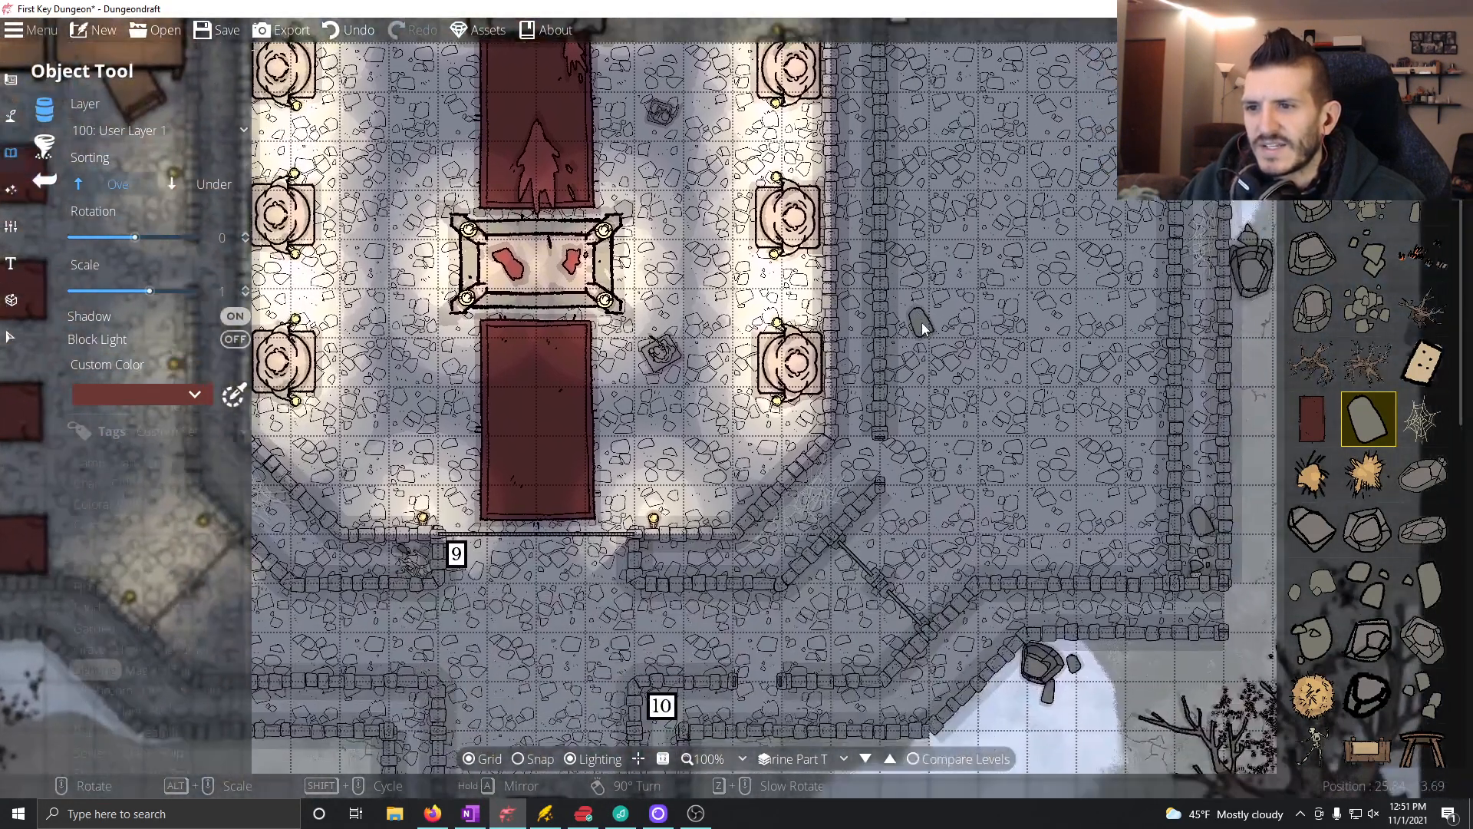
{"action": "left_click_drag", "start_coordinate": [917, 370], "coordinate": [890, 412]}
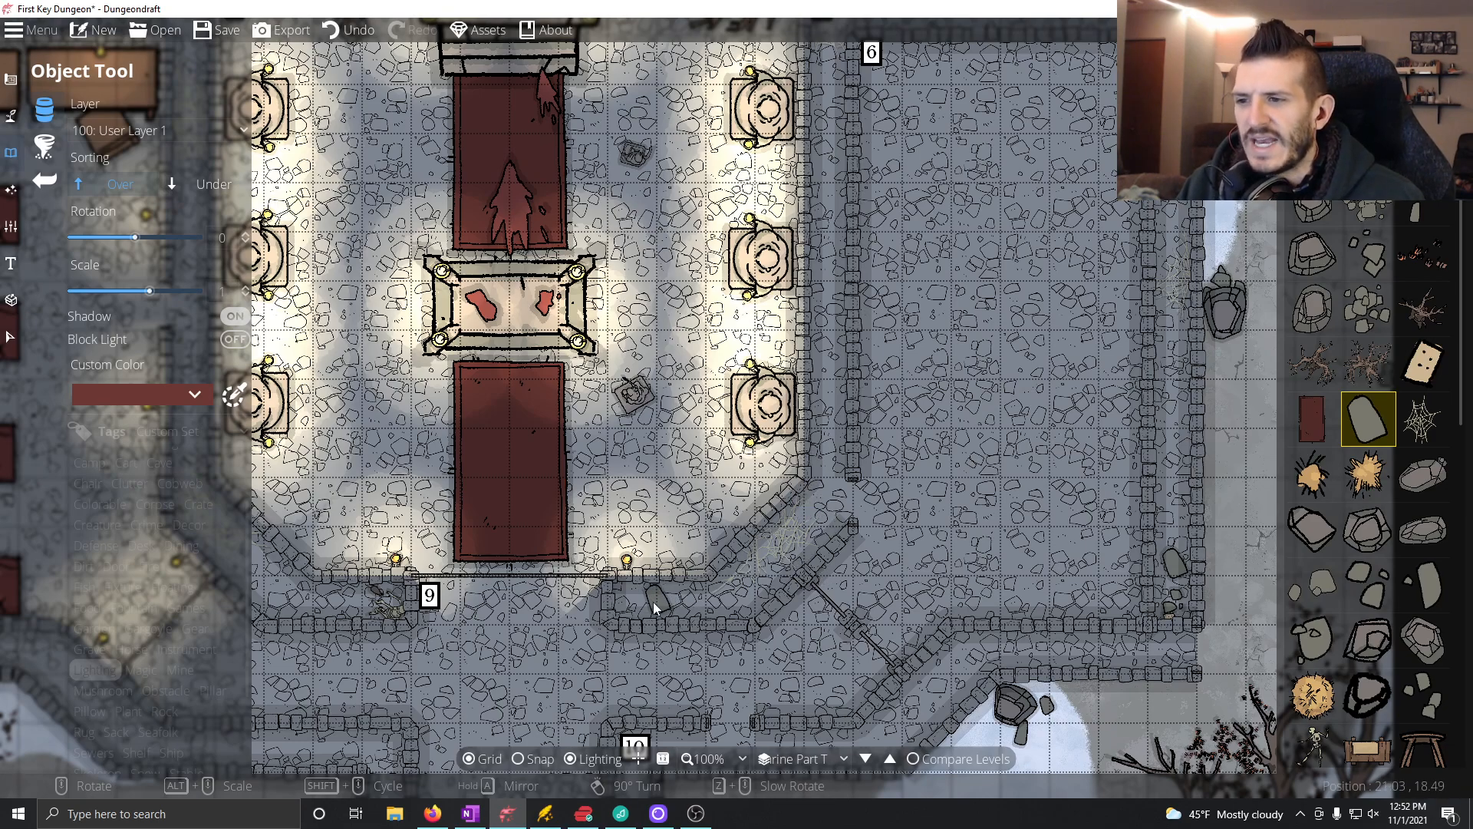
{"action": "left_click_drag", "start_coordinate": [965, 447], "coordinate": [998, 647]}
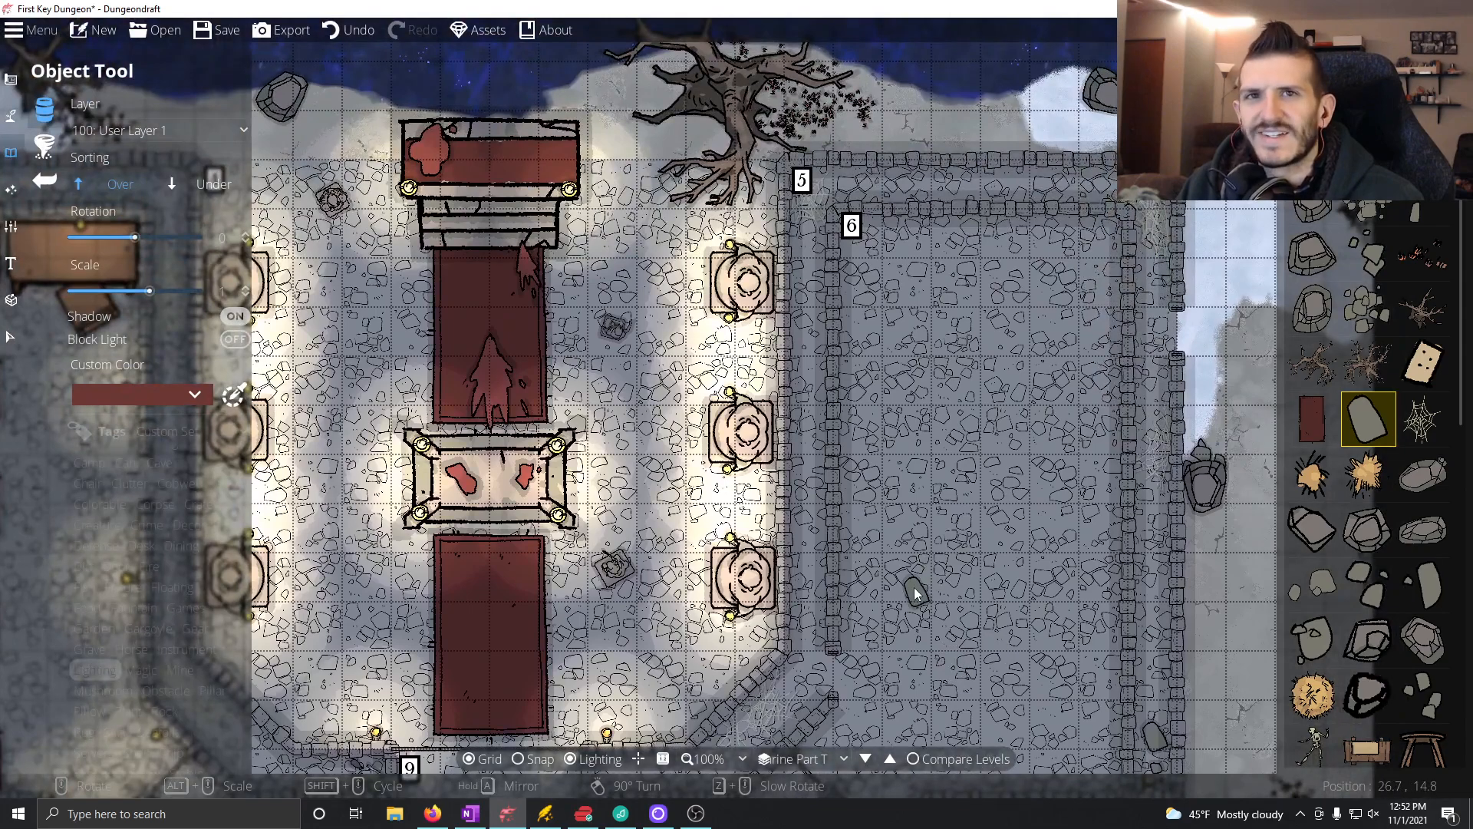
{"action": "left_click_drag", "start_coordinate": [1093, 467], "coordinate": [950, 371]}
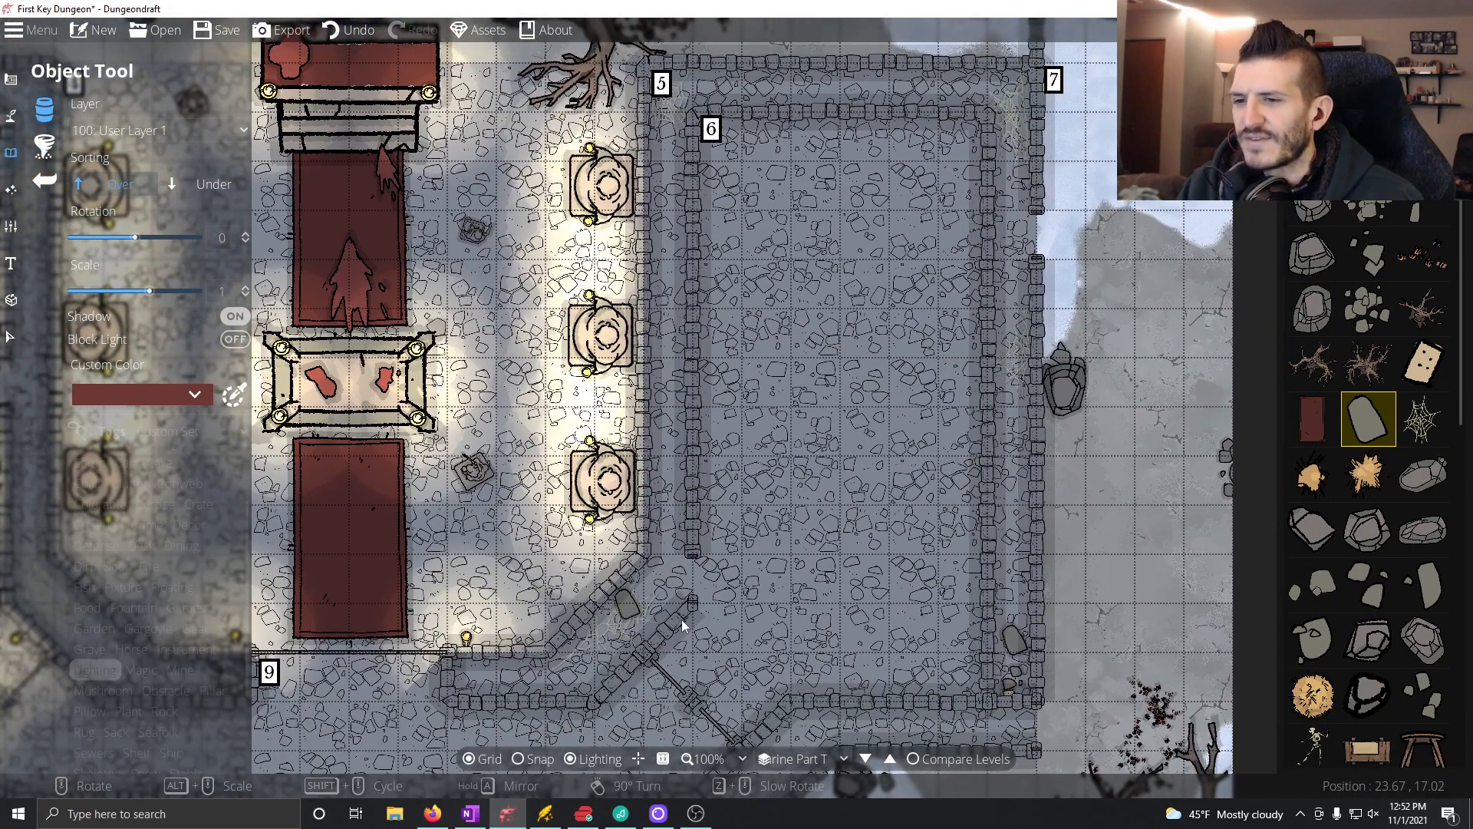
{"action": "left_click_drag", "start_coordinate": [775, 525], "coordinate": [1227, 544]}
{"action": "left_click_drag", "start_coordinate": [1096, 520], "coordinate": [675, 518]}
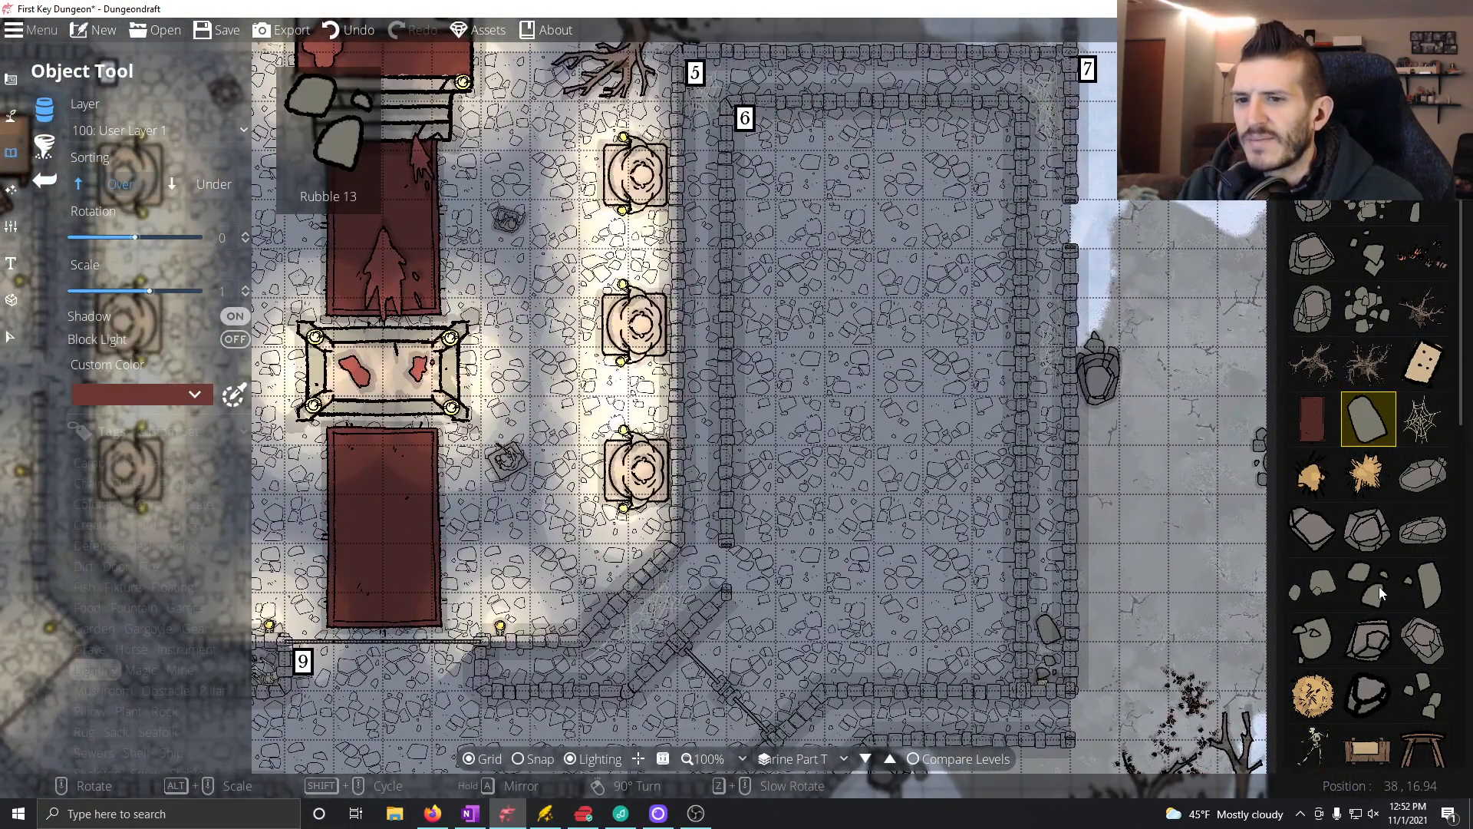
Step: Choose the red single bed from the object library and set its scale to 2
{"action": "scroll", "coordinate": [1381, 588], "scroll_direction": "down", "scroll_amount": 5}
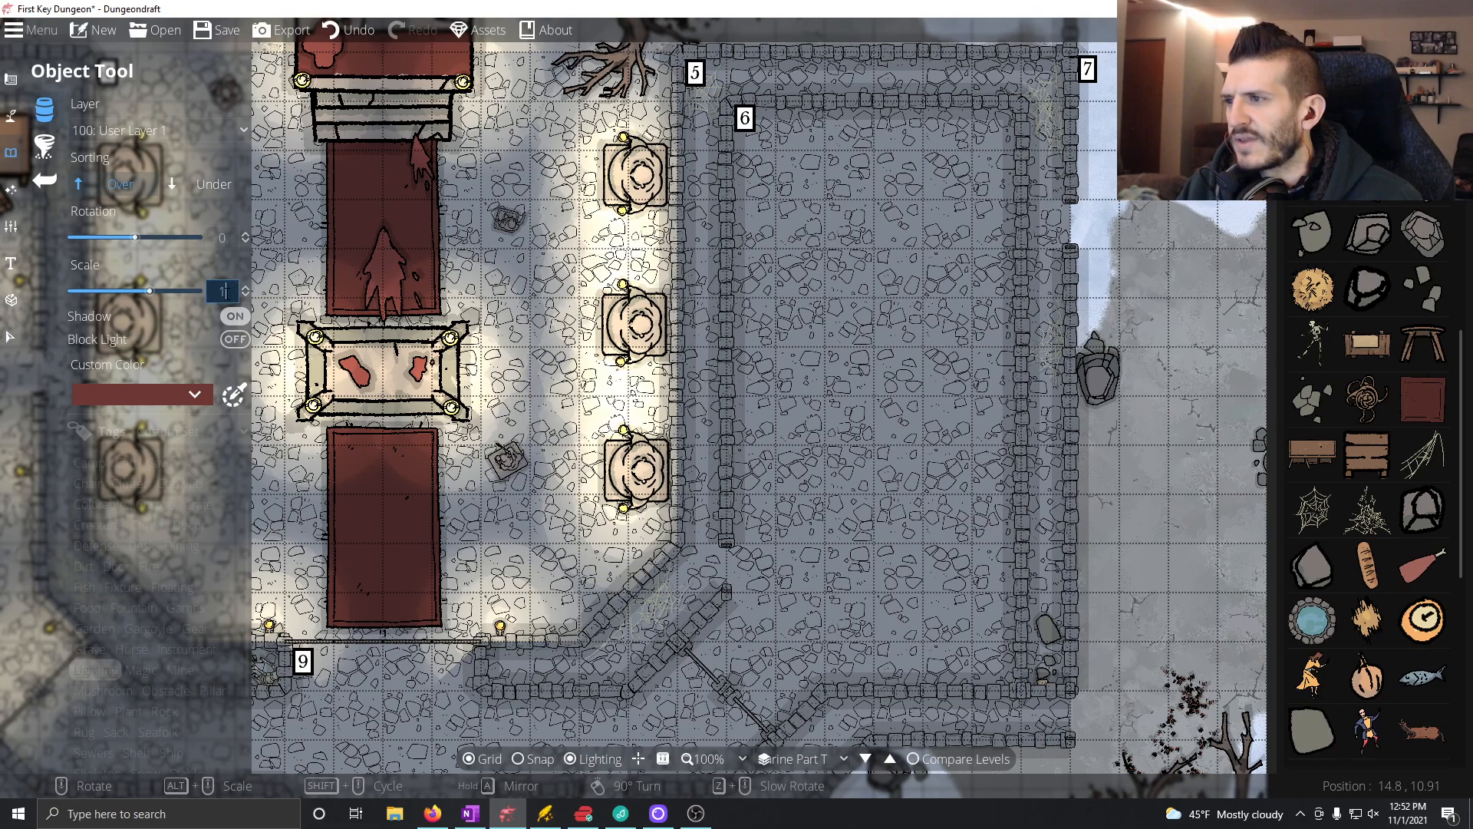
{"action": "scroll", "coordinate": [1428, 476], "scroll_direction": "down", "scroll_amount": 5}
{"action": "scroll", "coordinate": [1389, 453], "scroll_direction": "down", "scroll_amount": 10}
{"action": "scroll", "coordinate": [1360, 428], "scroll_direction": "up", "scroll_amount": 4}
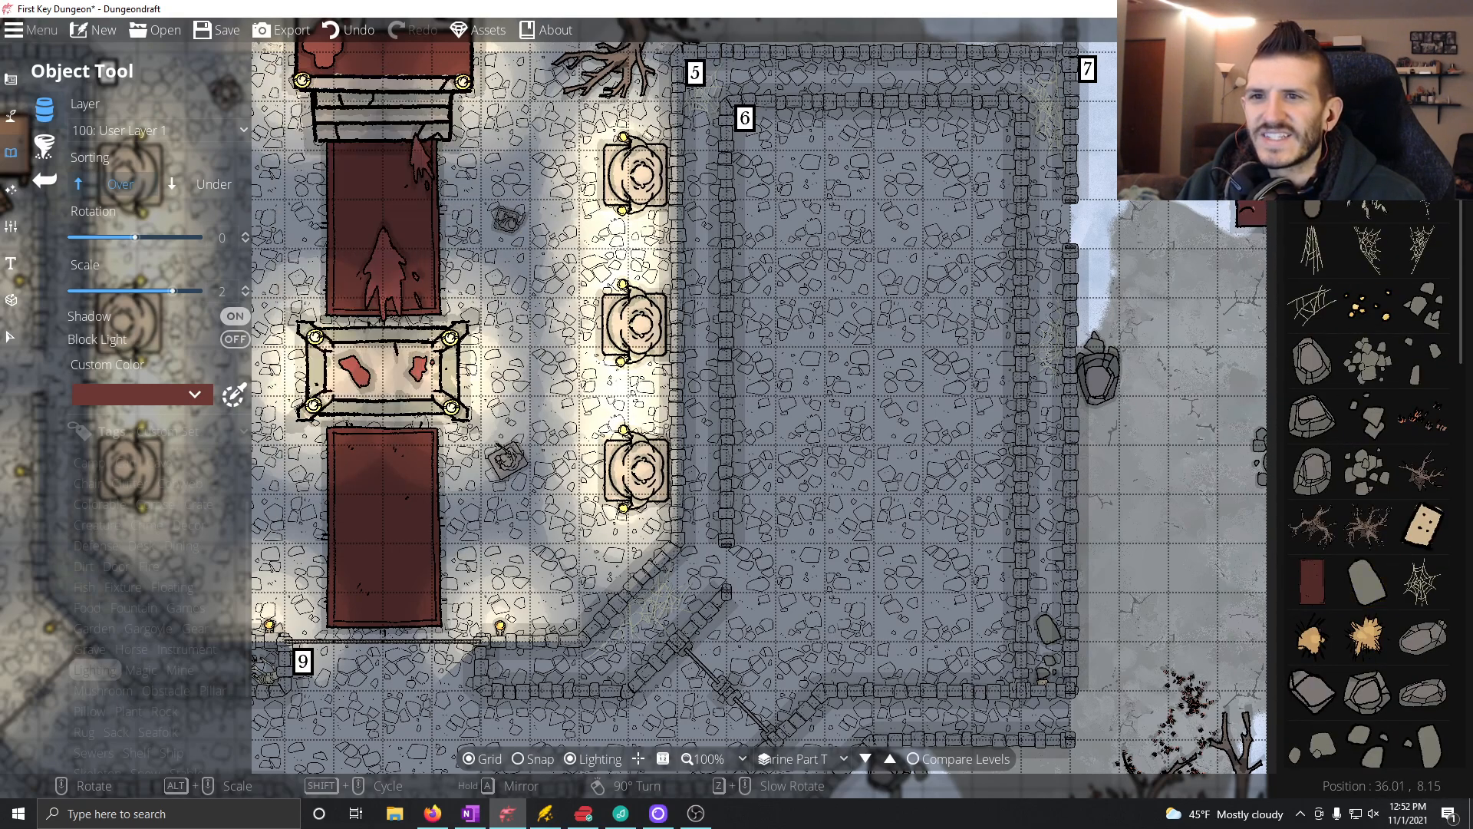
{"action": "left_click", "coordinate": [1312, 581]}
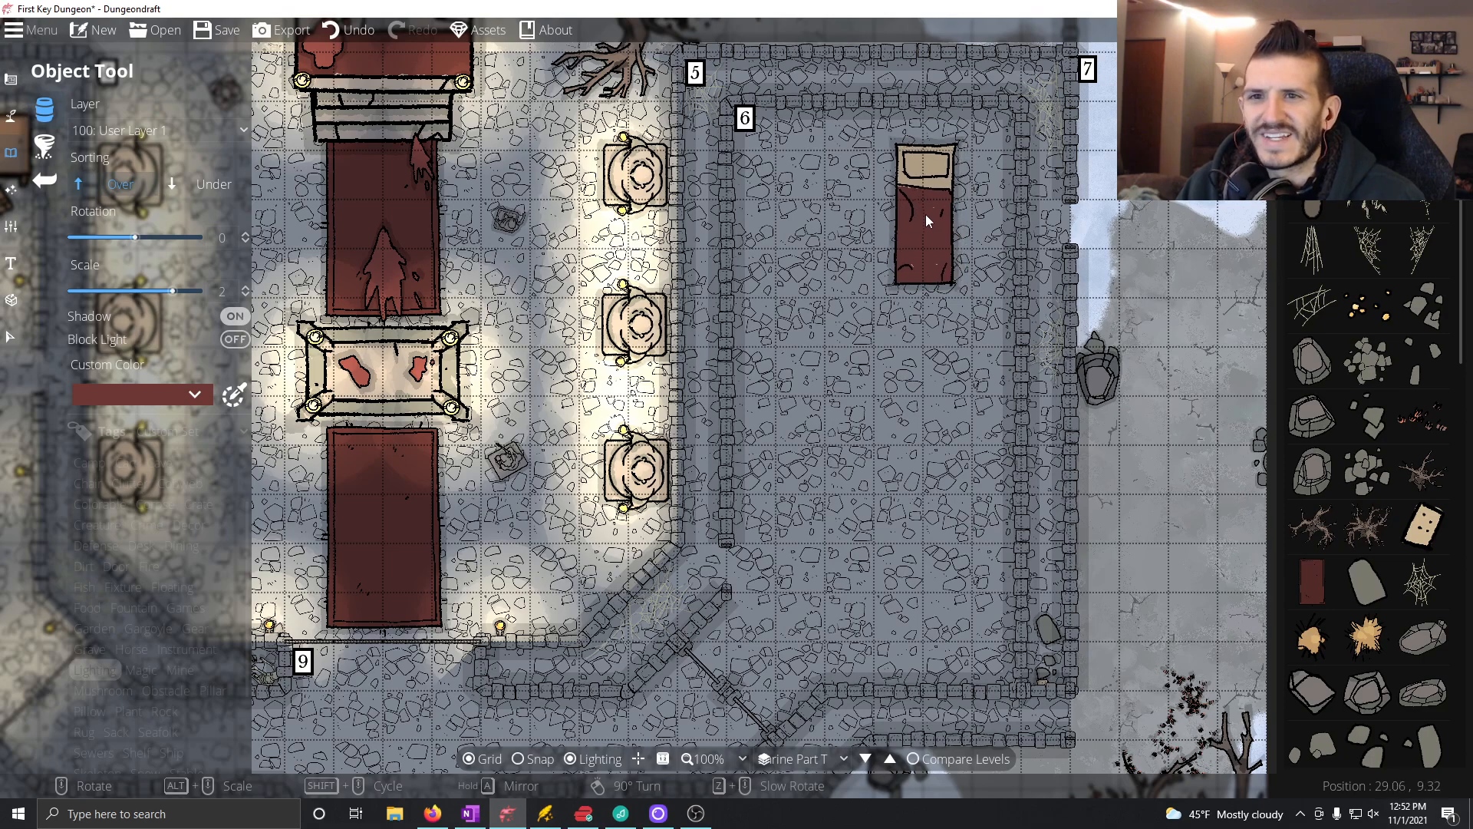
{"action": "scroll", "coordinate": [1331, 374], "scroll_direction": "down", "scroll_amount": 10}
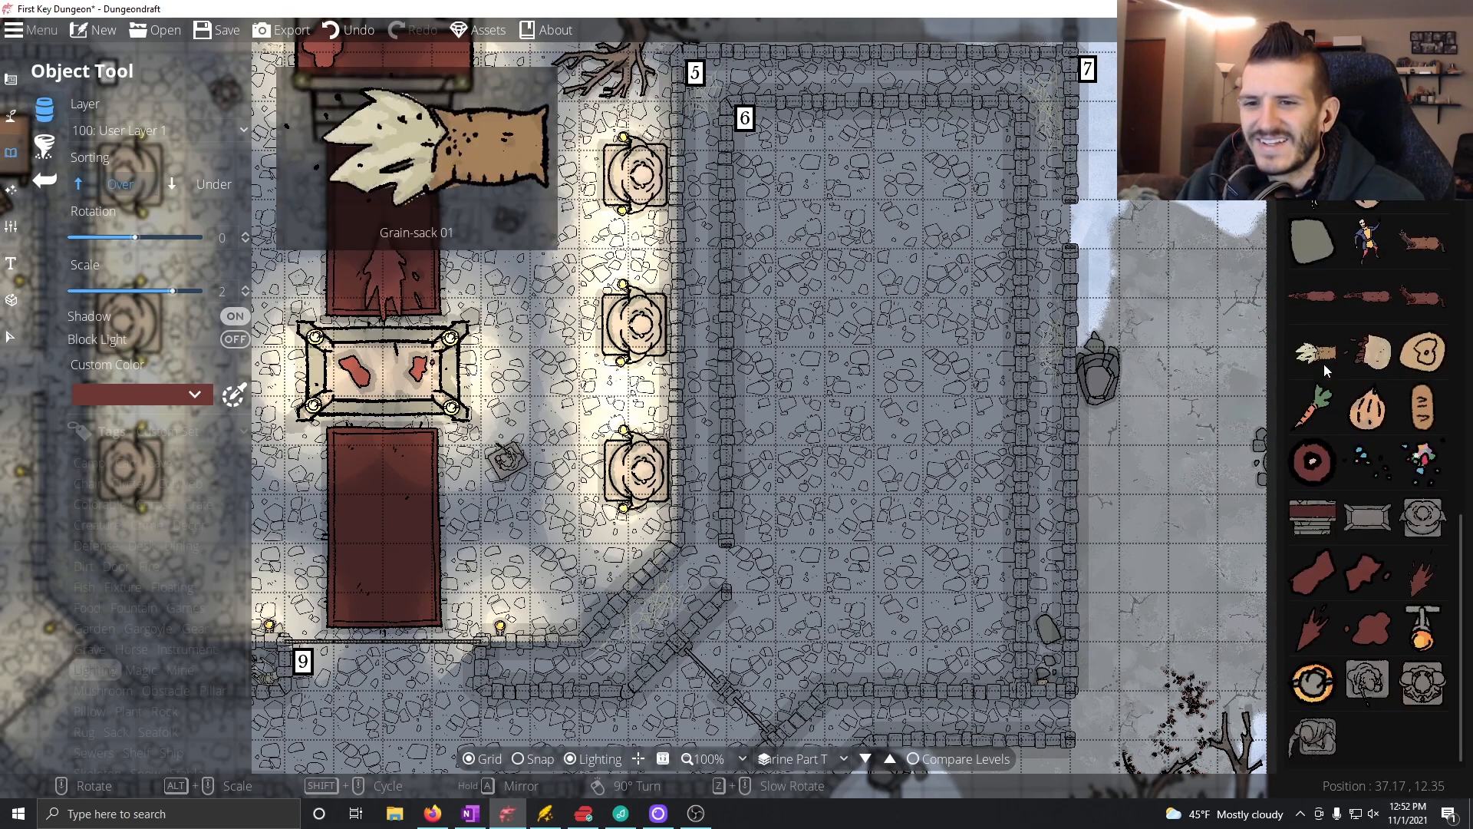
{"action": "scroll", "coordinate": [1317, 383], "scroll_direction": "up", "scroll_amount": 5}
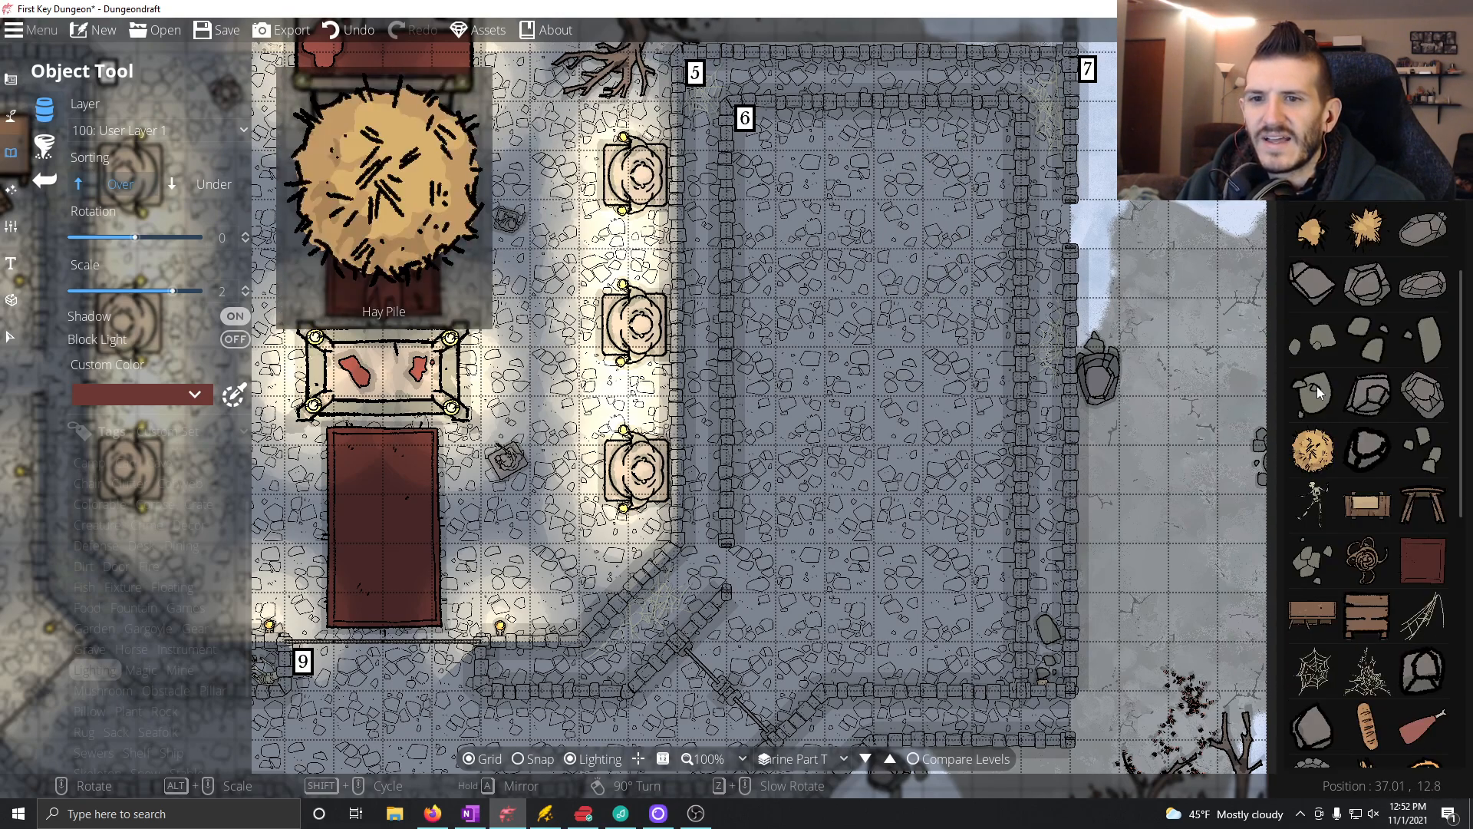
{"action": "scroll", "coordinate": [1317, 385], "scroll_direction": "up", "scroll_amount": 5}
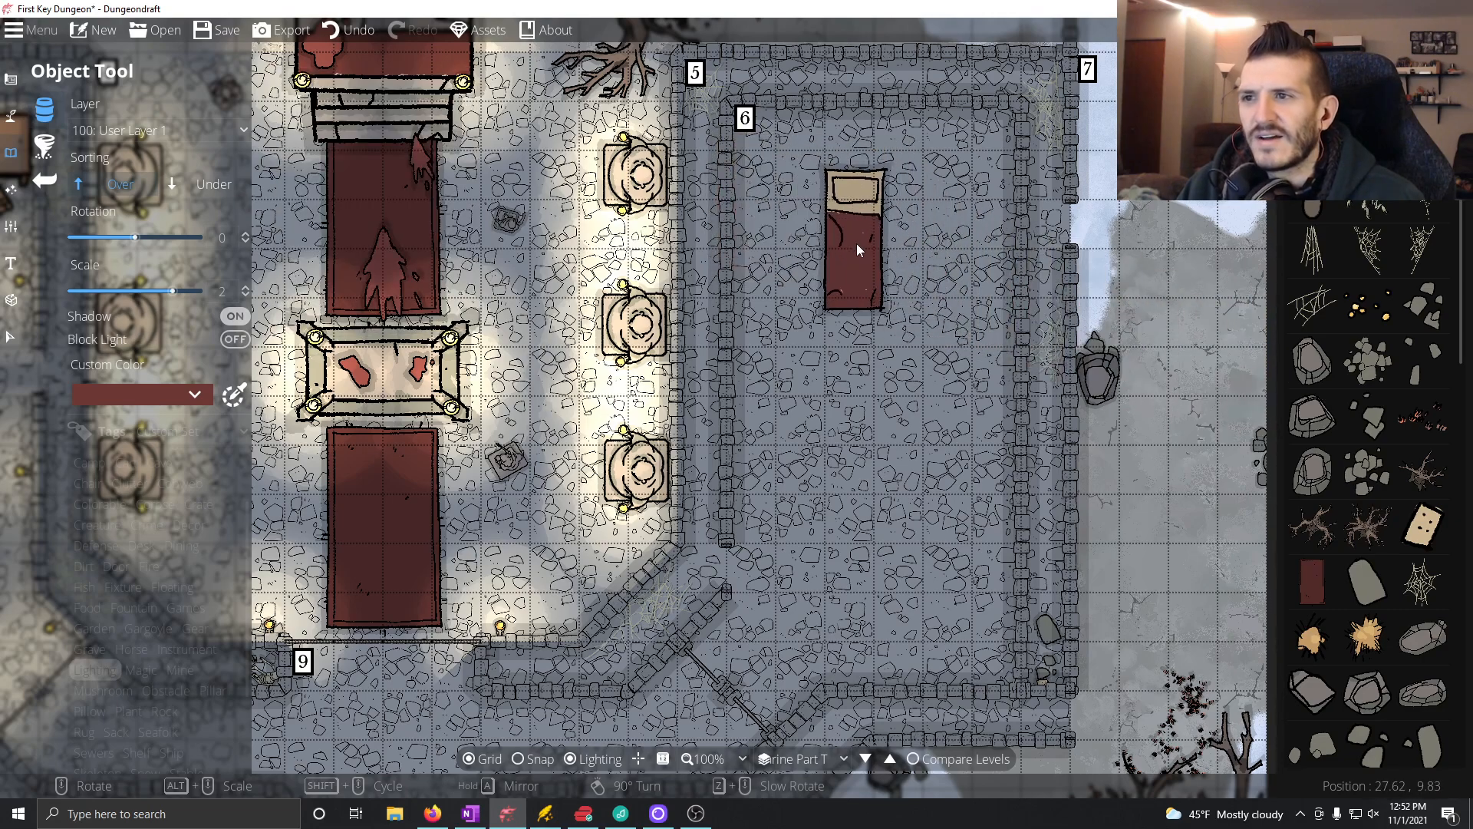
Step: Place two upright red beds side by side along Room 6's north wall, with their pillows toward the wall
{"action": "scroll", "coordinate": [858, 244], "scroll_direction": "down", "scroll_amount": 6}
{"action": "scroll", "coordinate": [859, 250], "scroll_direction": "down", "scroll_amount": 1}
{"action": "scroll", "coordinate": [860, 250], "scroll_direction": "up", "scroll_amount": 2}
{"action": "scroll", "coordinate": [859, 250], "scroll_direction": "down", "scroll_amount": 1}
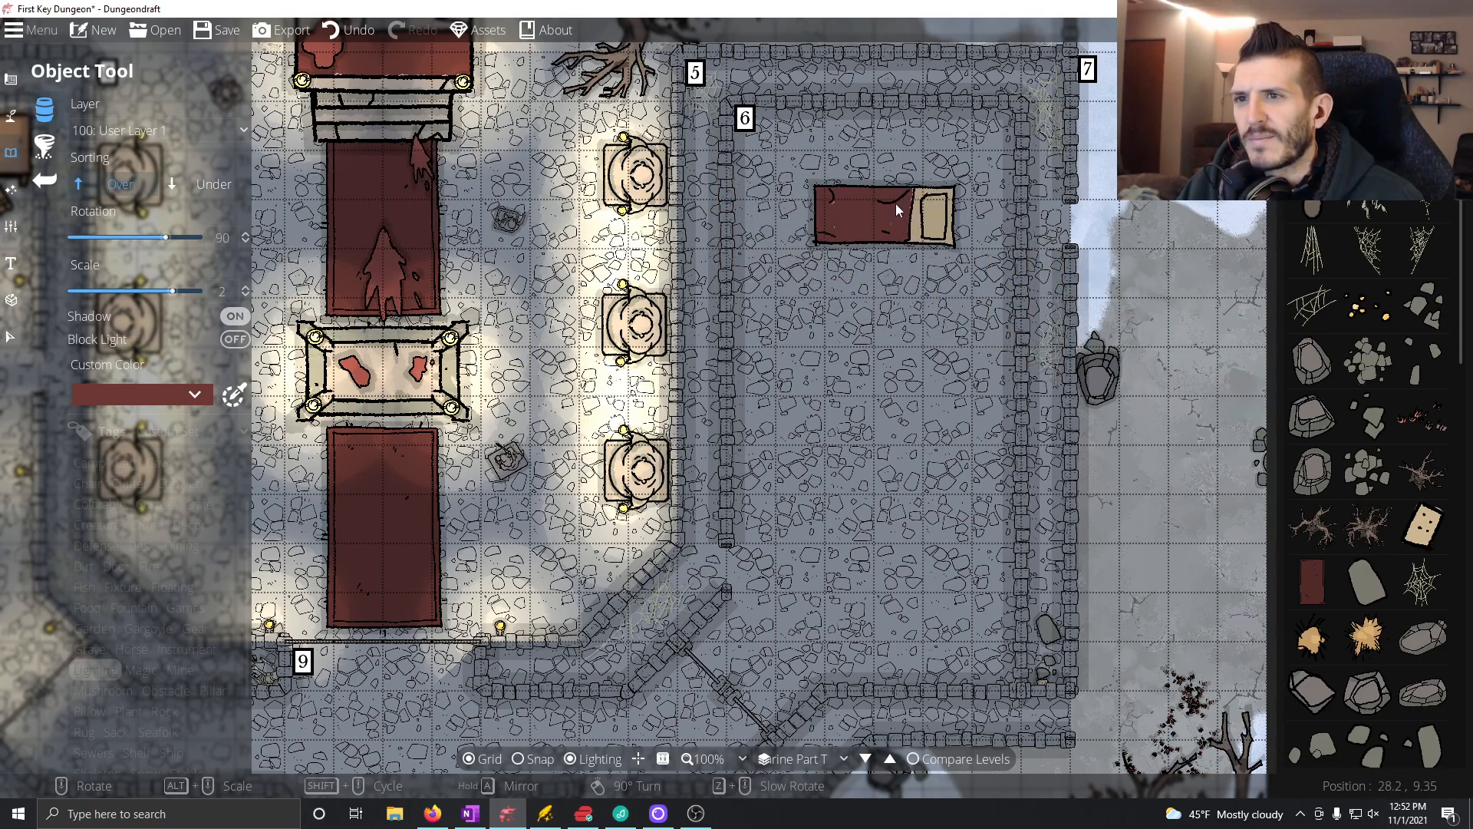
{"action": "mouse_move", "coordinate": [861, 281]}
{"action": "left_mouse_down"}
{"action": "mouse_move", "coordinate": [1195, 337]}
{"action": "mouse_move", "coordinate": [1286, 253]}
{"action": "mouse_move", "coordinate": [992, 223]}
{"action": "left_mouse_up"}
{"action": "scroll", "coordinate": [966, 166], "scroll_direction": "up", "scroll_amount": 5}
{"action": "scroll", "coordinate": [886, 135], "scroll_direction": "up", "scroll_amount": 1}
{"action": "left_click", "coordinate": [907, 120]}
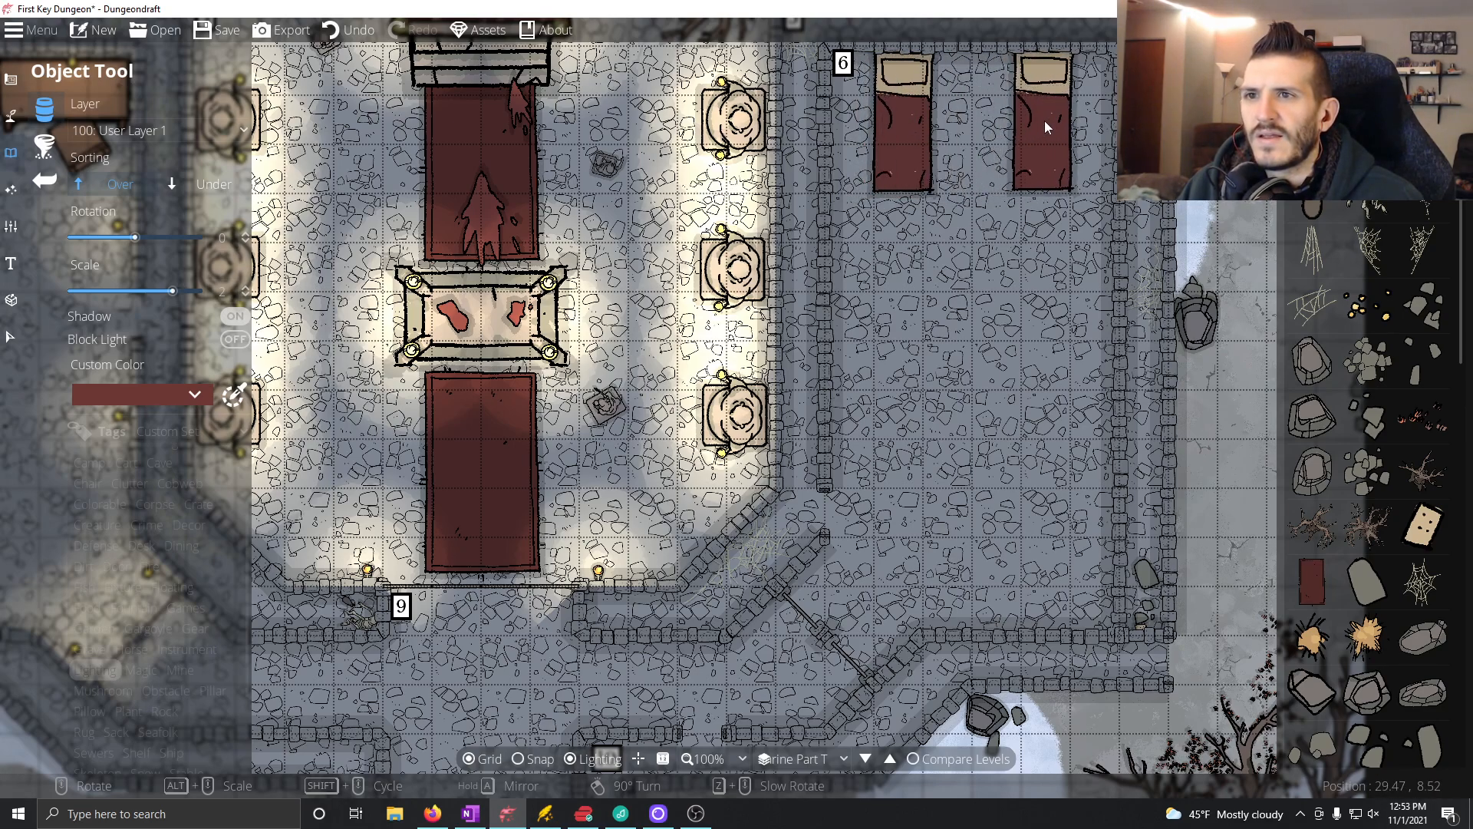
{"action": "left_click", "coordinate": [1043, 121]}
Step: Try placing two beds rotated 90 degrees along Room 6's east wall
{"action": "scroll", "coordinate": [1059, 269], "scroll_direction": "down", "scroll_amount": 6}
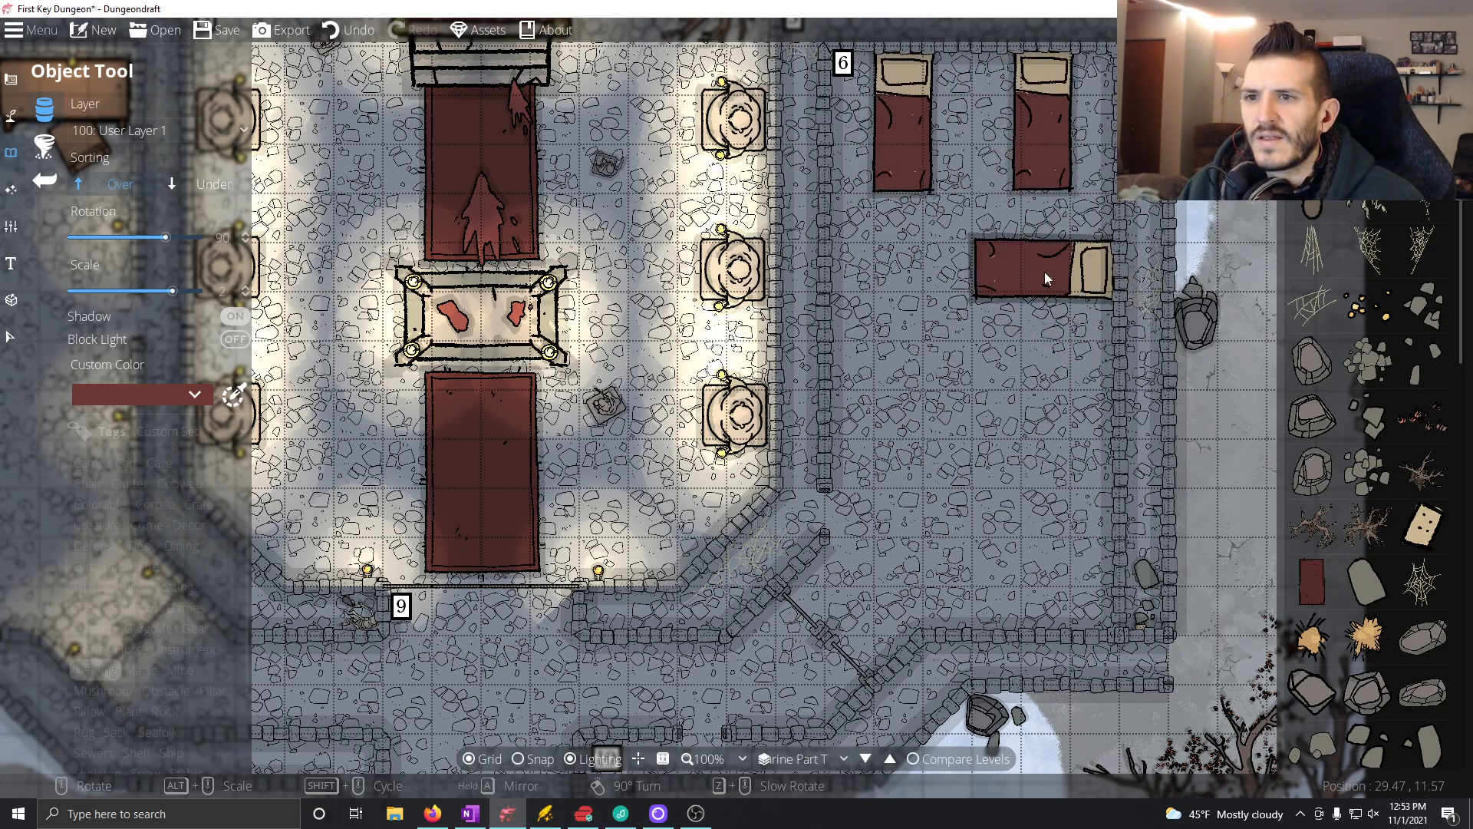
{"action": "left_click", "coordinate": [1043, 270]}
{"action": "left_click", "coordinate": [1044, 371]}
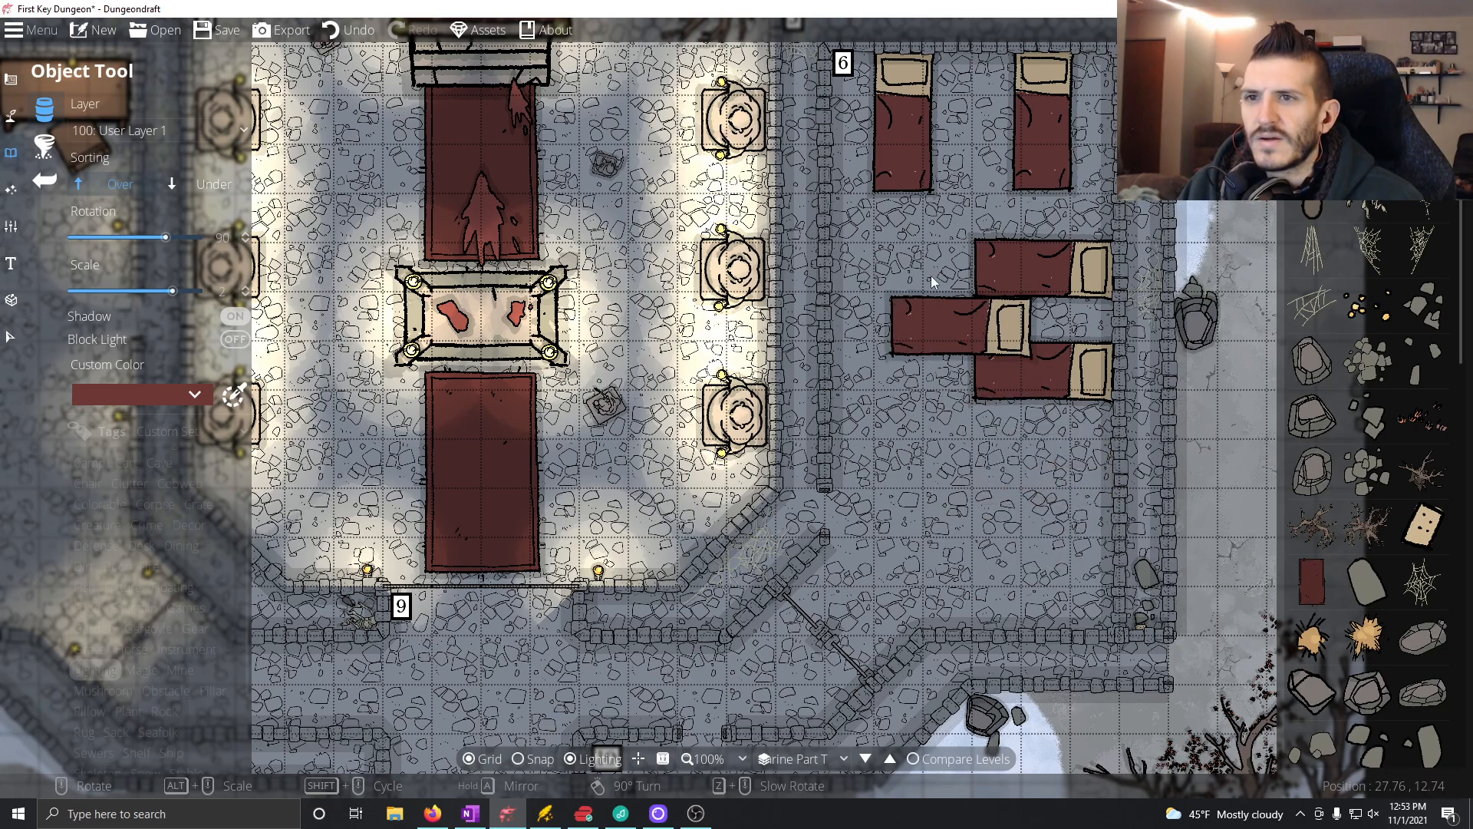
{"action": "left_click", "coordinate": [348, 30]}
{"action": "left_click", "coordinate": [348, 29]}
{"action": "scroll", "coordinate": [884, 328], "scroll_direction": "down", "scroll_amount": 6}
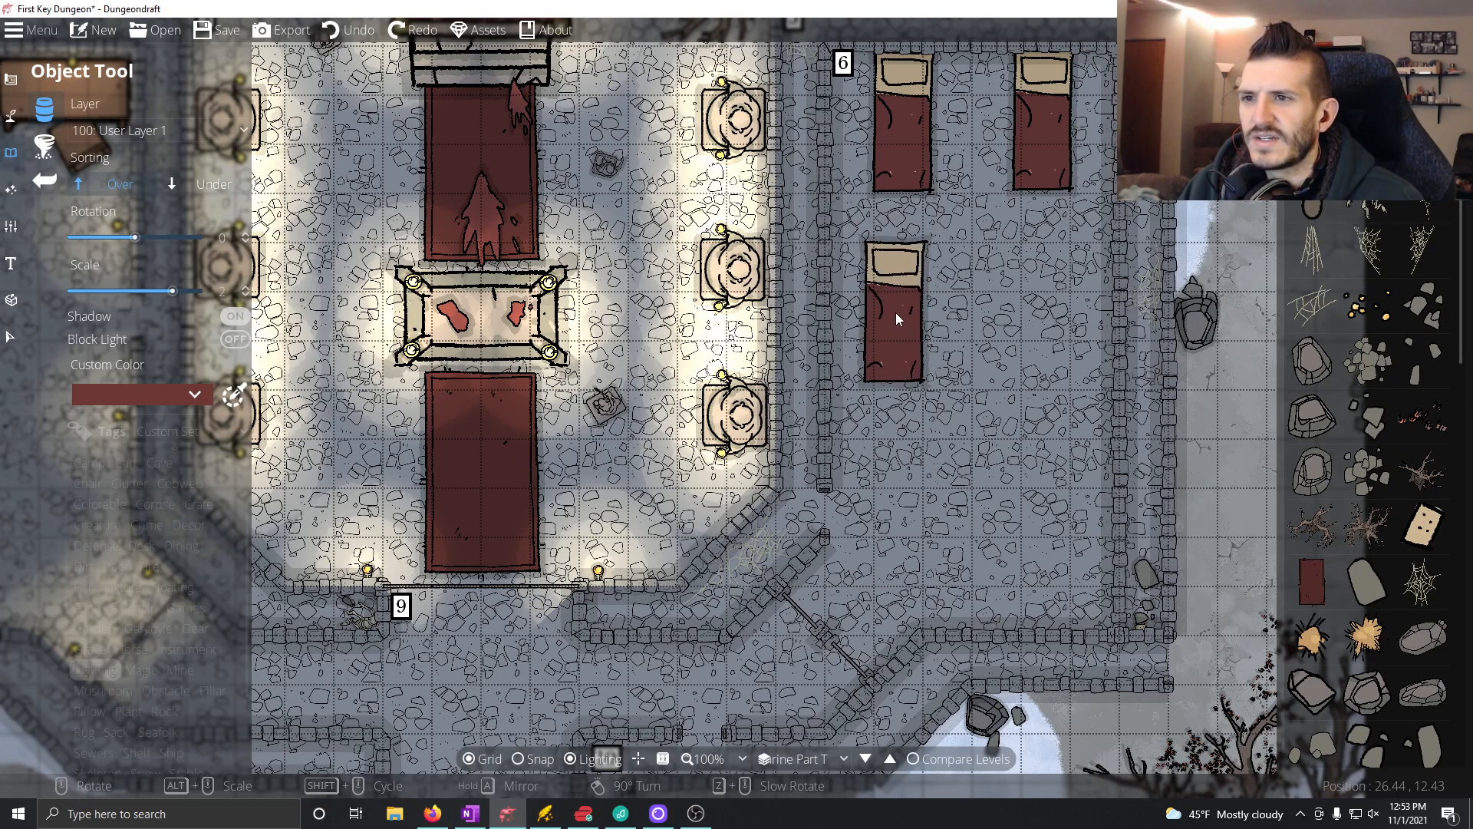
Step: Place four evenly spaced beds rotated 90 degrees along Room 6's east wall, with their pillows toward the wall
{"action": "scroll", "coordinate": [1019, 338], "scroll_direction": "up", "scroll_amount": 6}
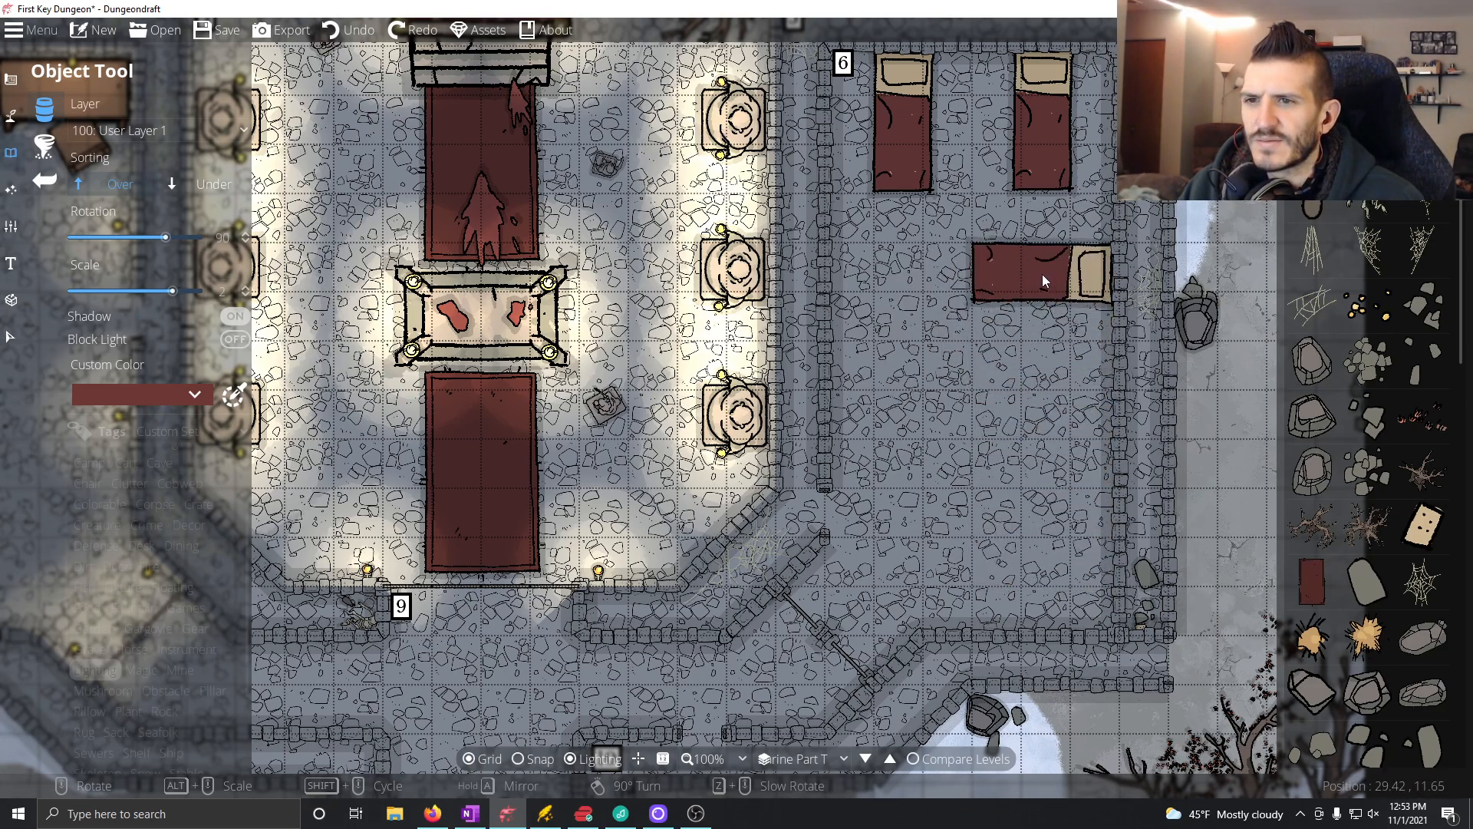
{"action": "left_click", "coordinate": [1038, 272]}
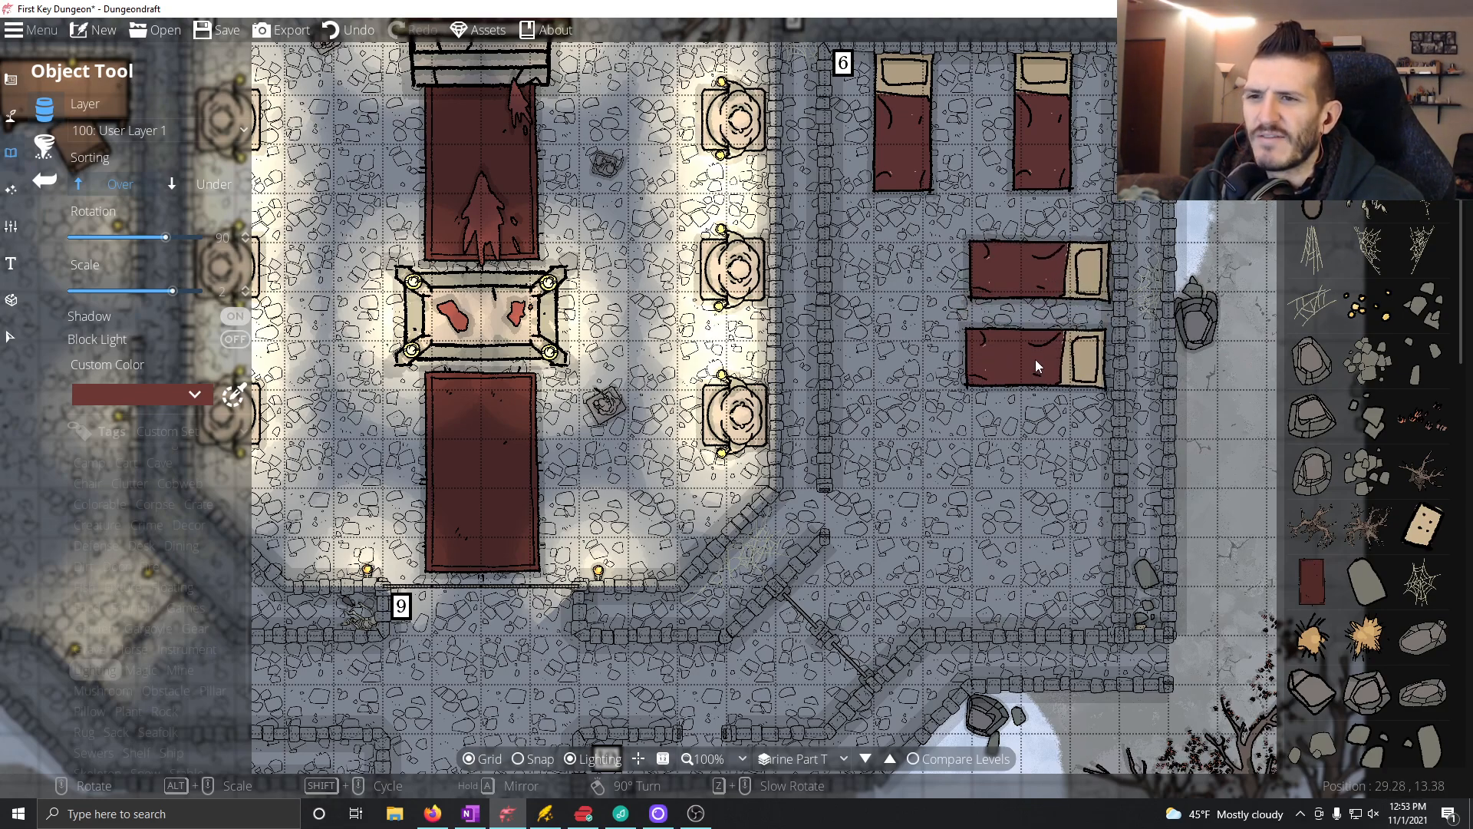
{"action": "left_click", "coordinate": [1042, 369]}
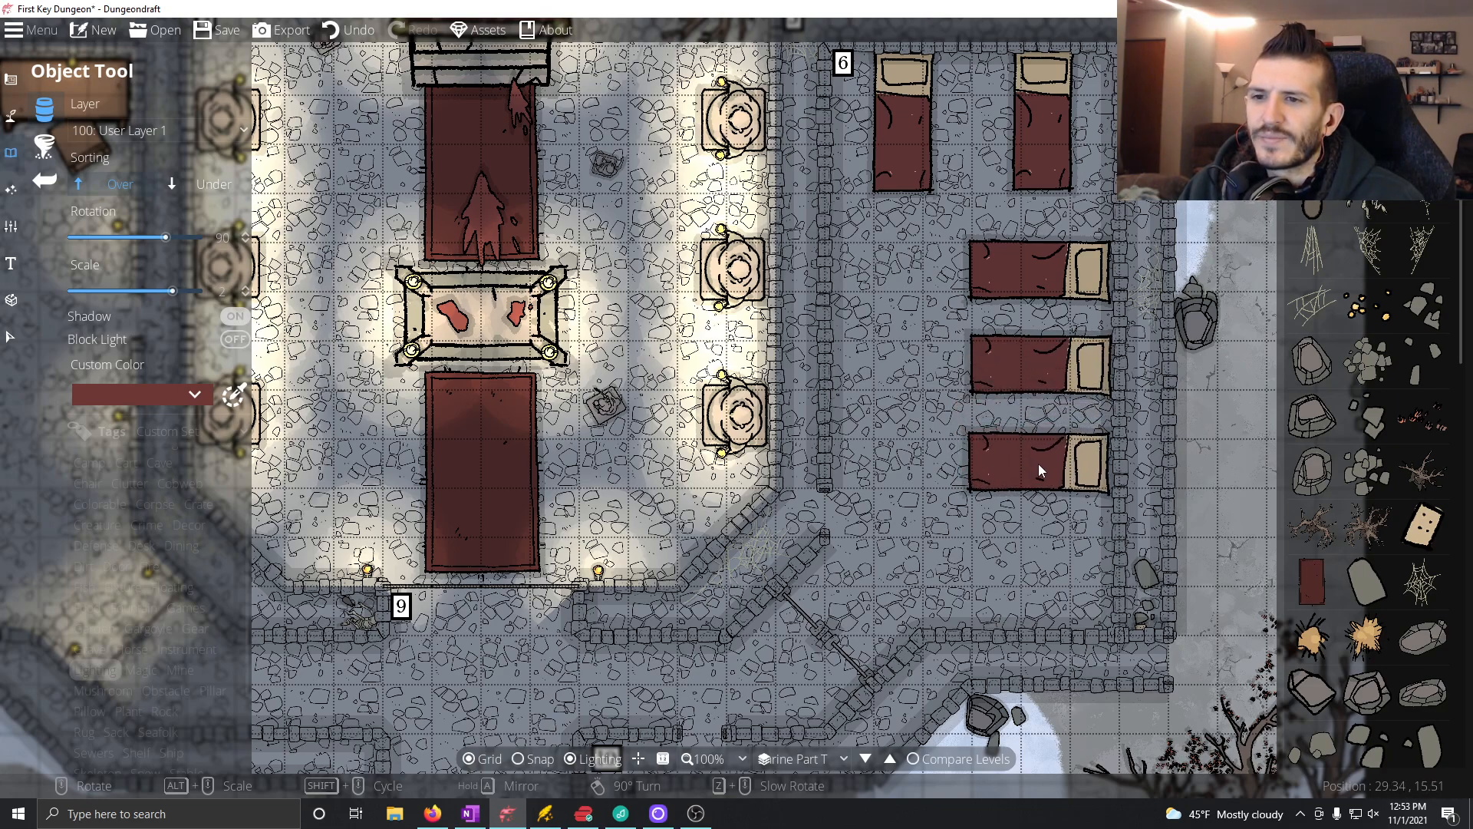
{"action": "left_click", "coordinate": [1040, 465]}
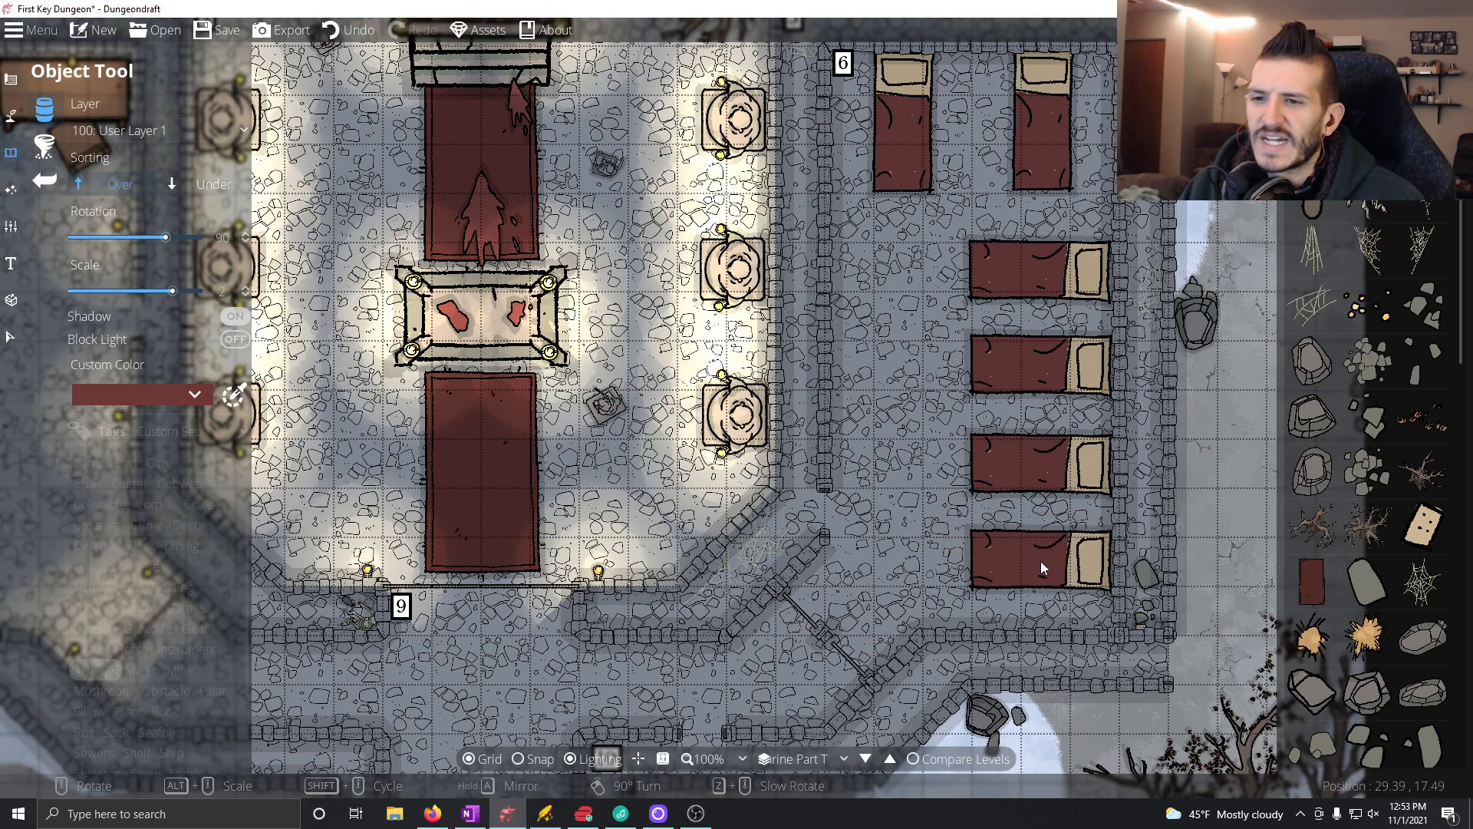
{"action": "left_click", "coordinate": [1041, 560]}
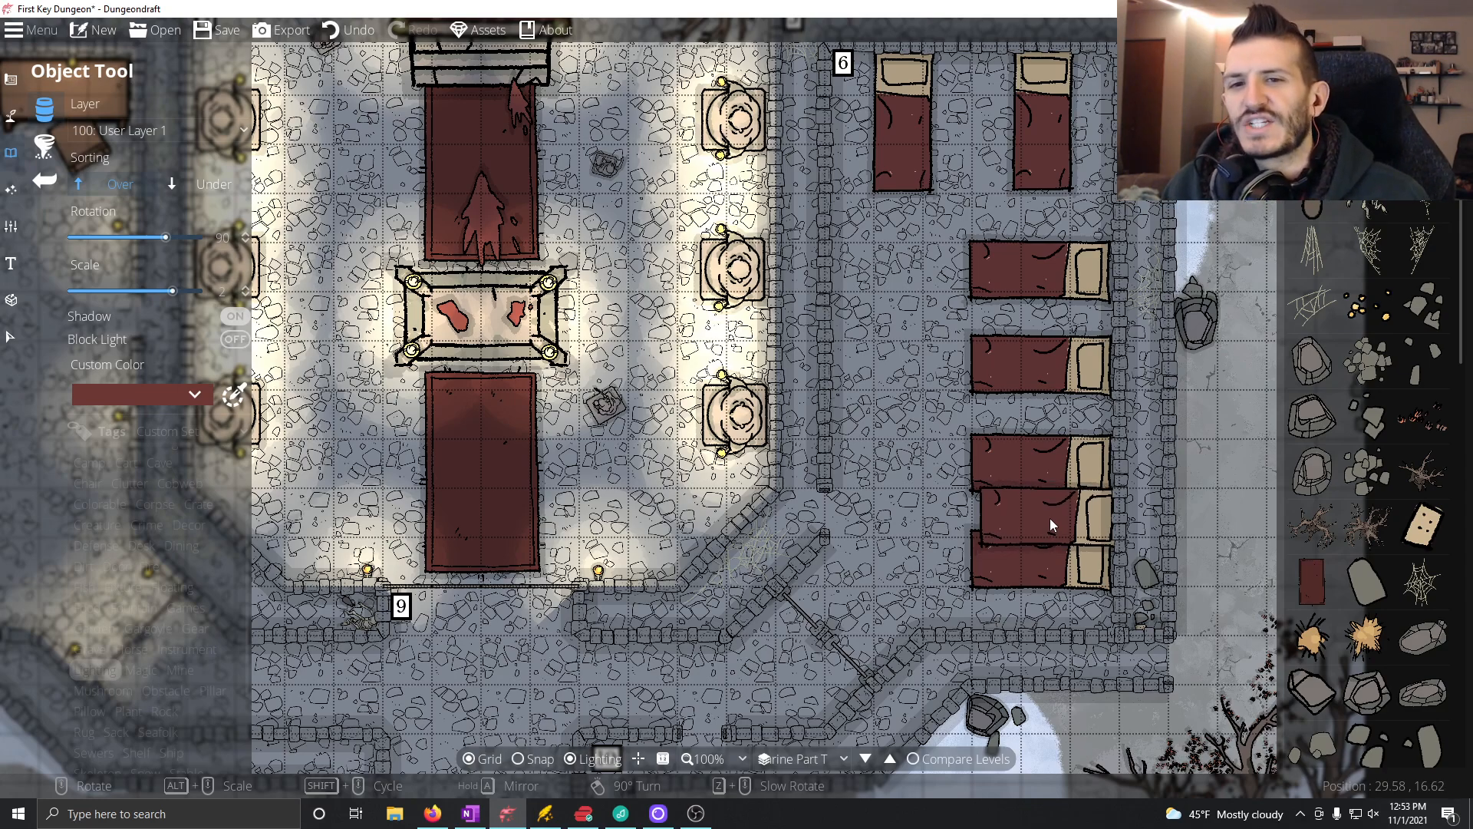
Step: Place one upright bed at 0 degrees rotation against Room 6's west wall
{"action": "scroll", "coordinate": [804, 261], "scroll_direction": "down", "scroll_amount": 1}
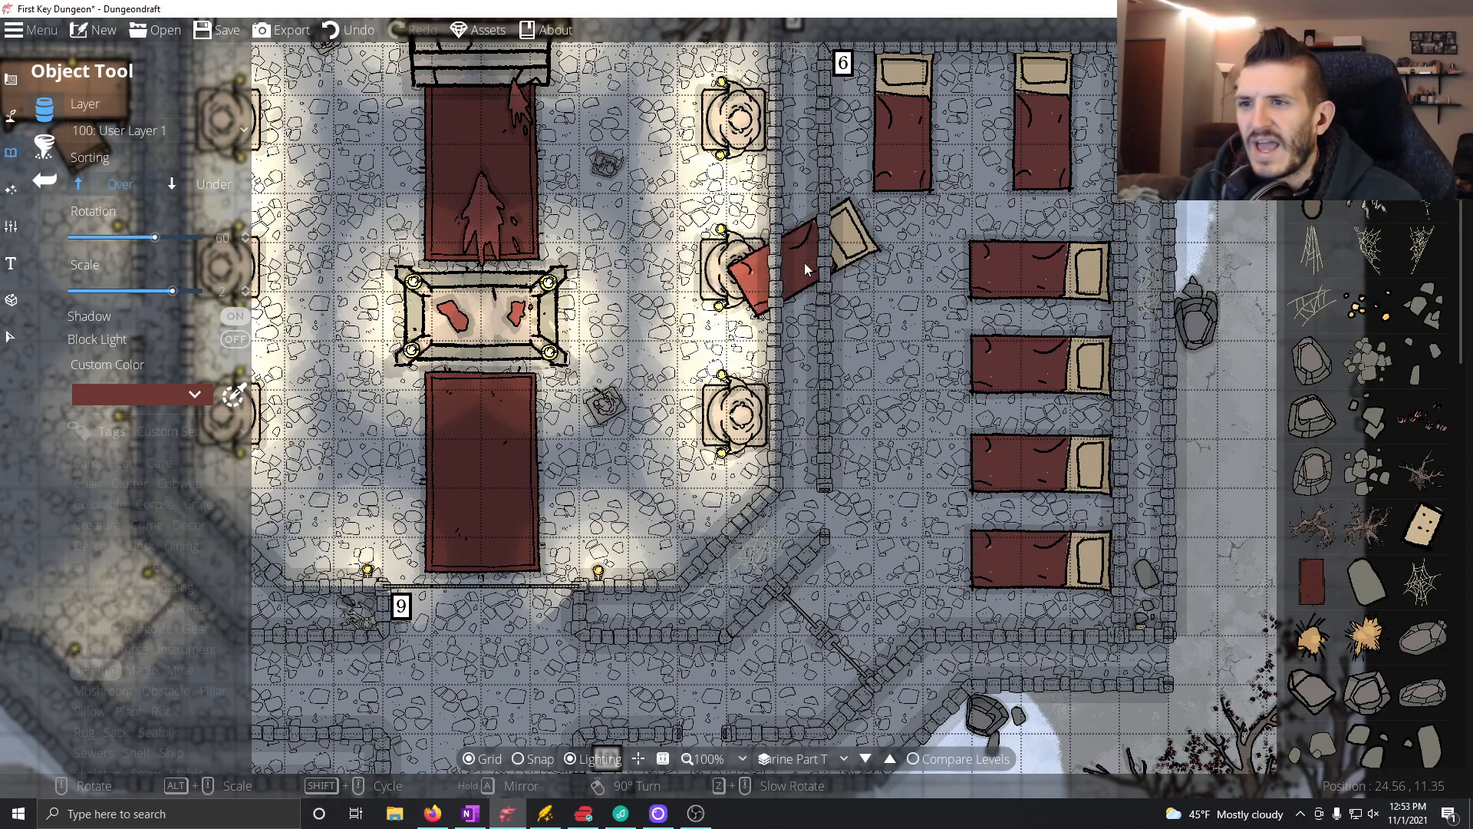
{"action": "scroll", "coordinate": [835, 281], "scroll_direction": "down", "scroll_amount": 5}
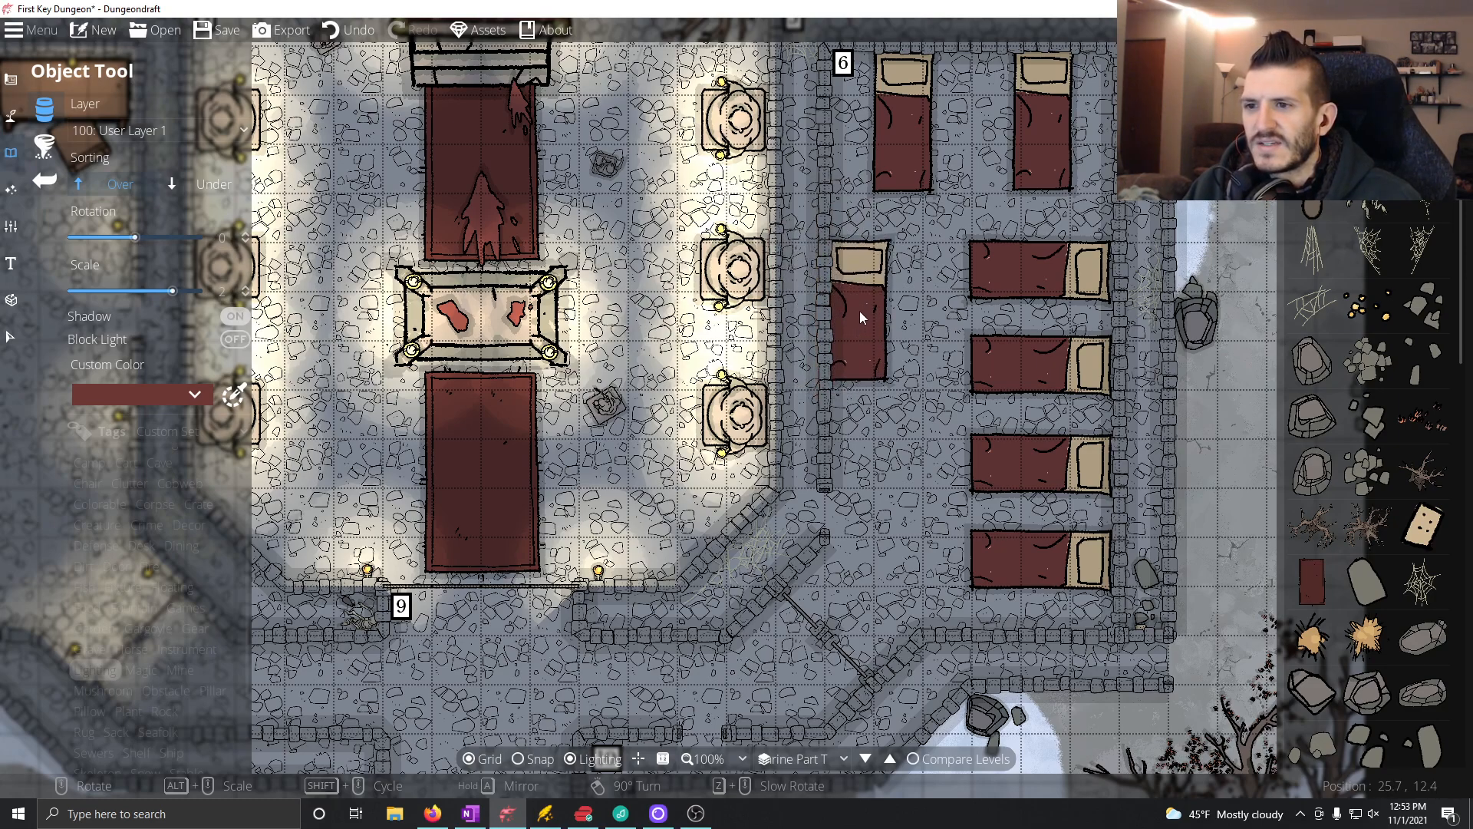
{"action": "left_click", "coordinate": [860, 362]}
Step: Place a wall torch at scale 1 on each of the two diagonal walls flanking Room 6's southwest entrance
{"action": "left_click_drag", "start_coordinate": [879, 496], "coordinate": [952, 529]}
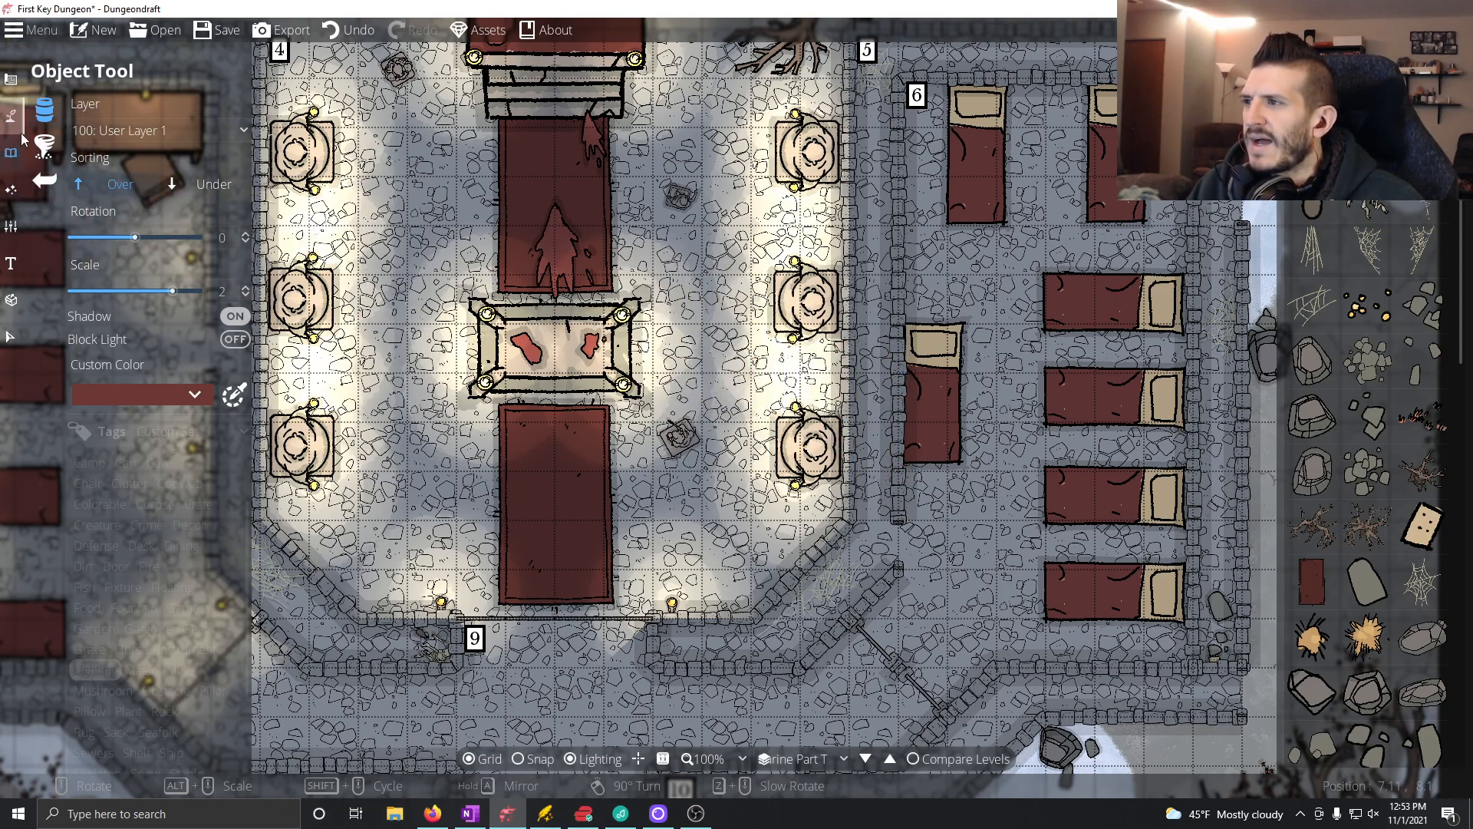
{"action": "scroll", "coordinate": [1364, 535], "scroll_direction": "down", "scroll_amount": 5}
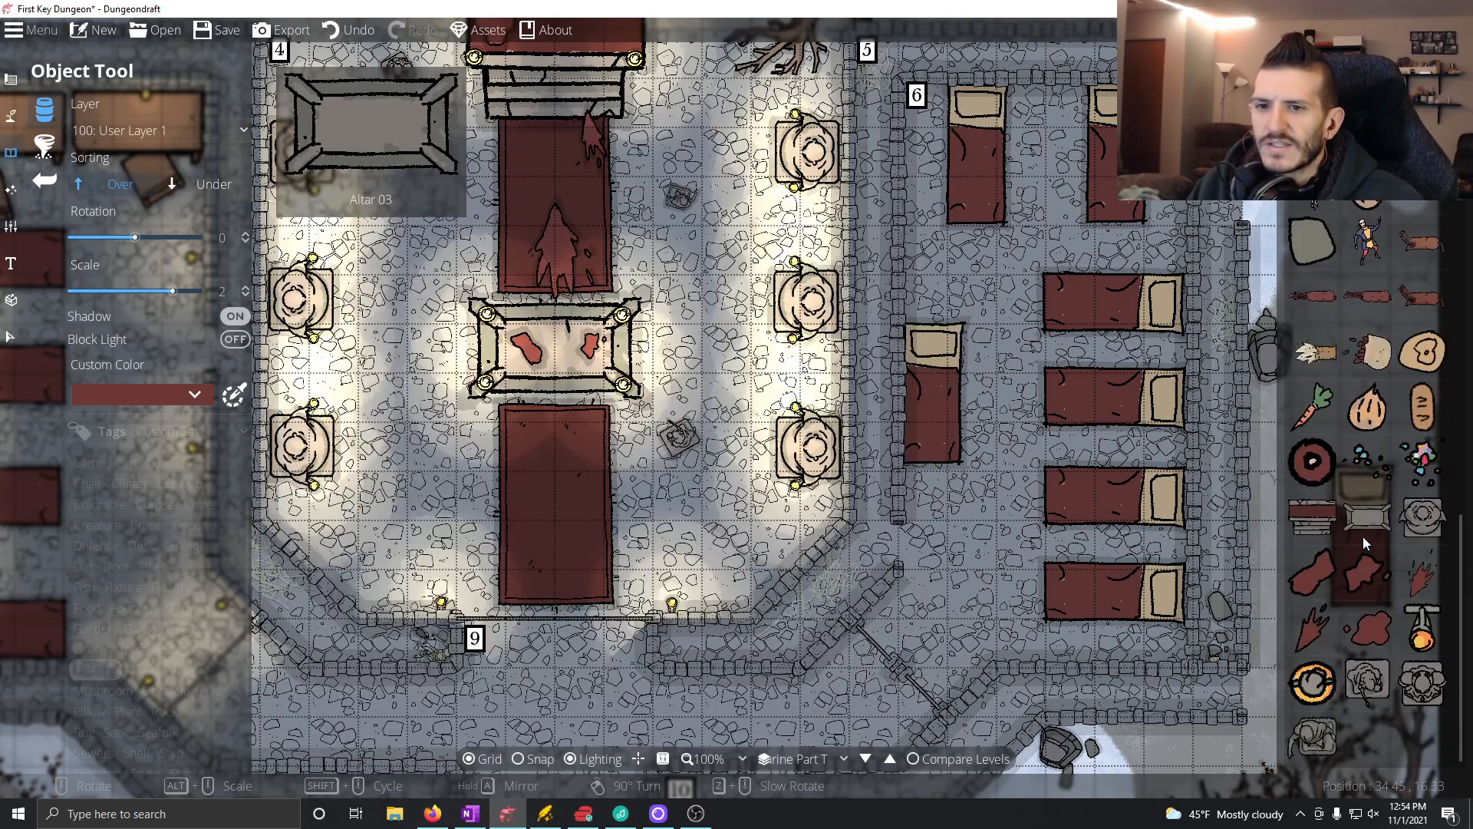
{"action": "left_click", "coordinate": [1423, 627]}
{"action": "scroll", "coordinate": [926, 517], "scroll_direction": "up", "scroll_amount": 1}
{"action": "scroll", "coordinate": [926, 517], "scroll_direction": "up", "scroll_amount": 4}
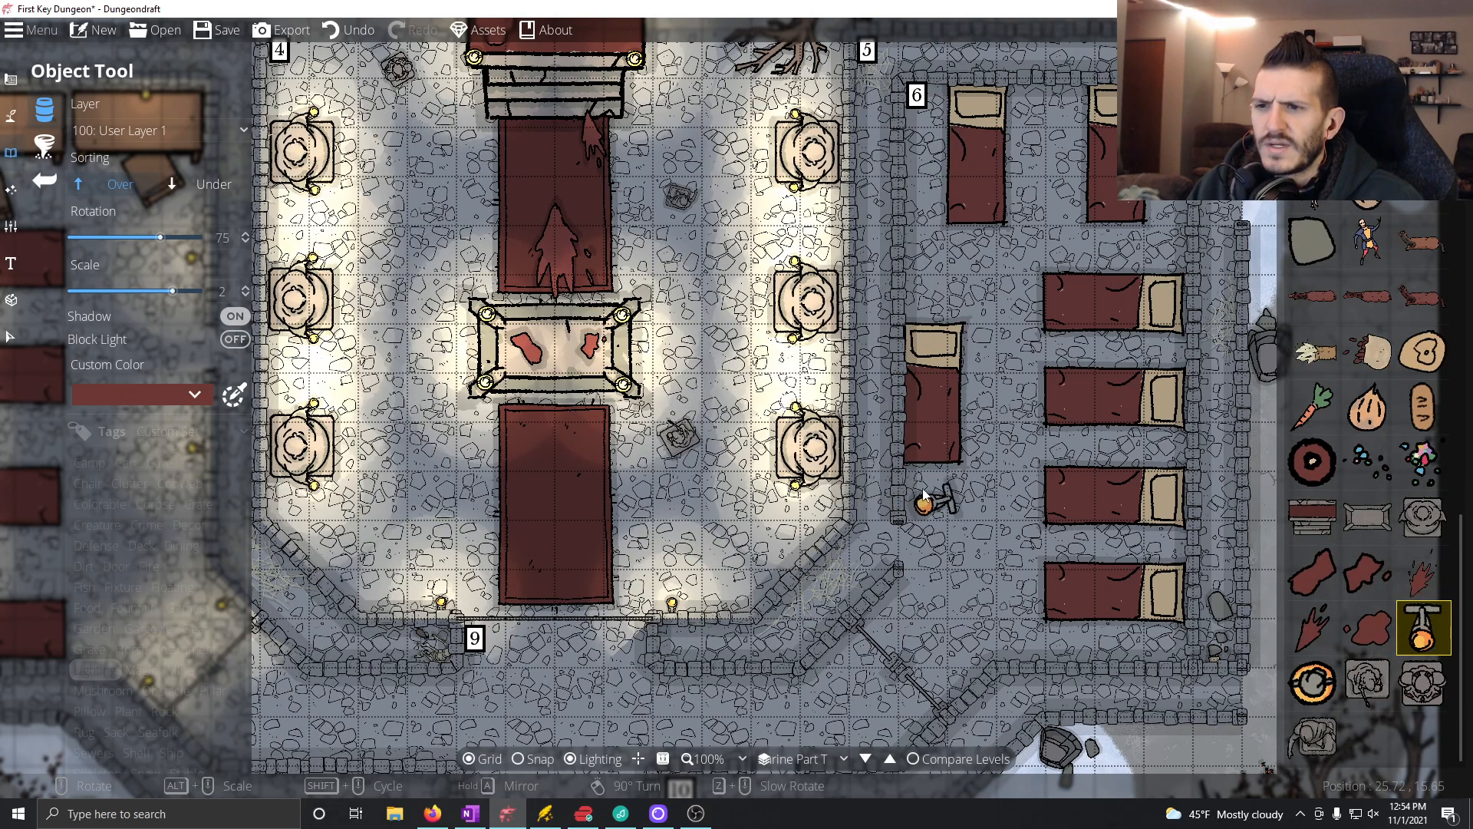
{"action": "left_click", "coordinate": [221, 290]}
{"action": "type", "text": "1"}
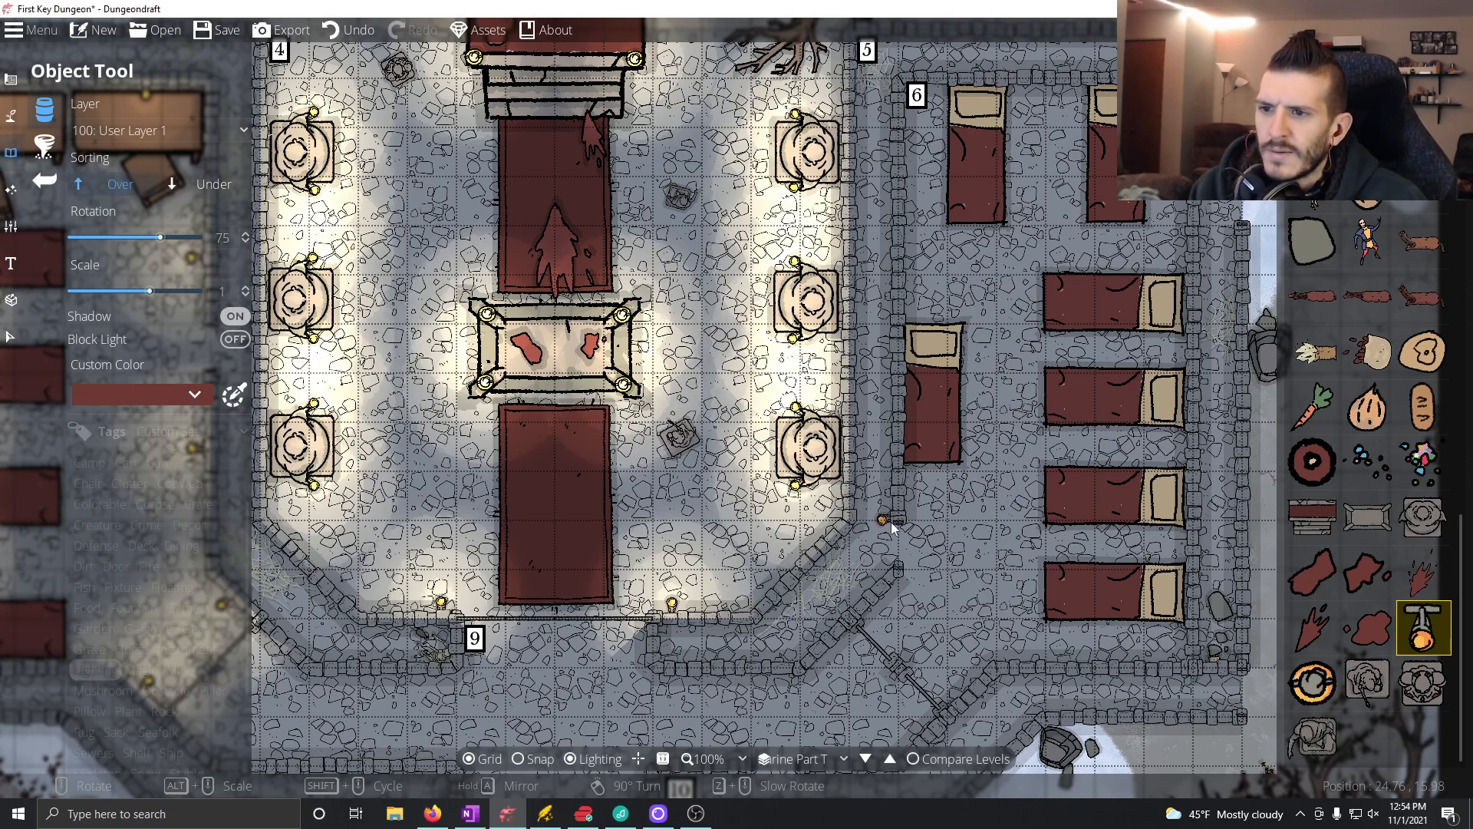
{"action": "scroll", "coordinate": [998, 626], "scroll_direction": "up", "scroll_amount": 3}
{"action": "scroll", "coordinate": [982, 656], "scroll_direction": "up", "scroll_amount": 1}
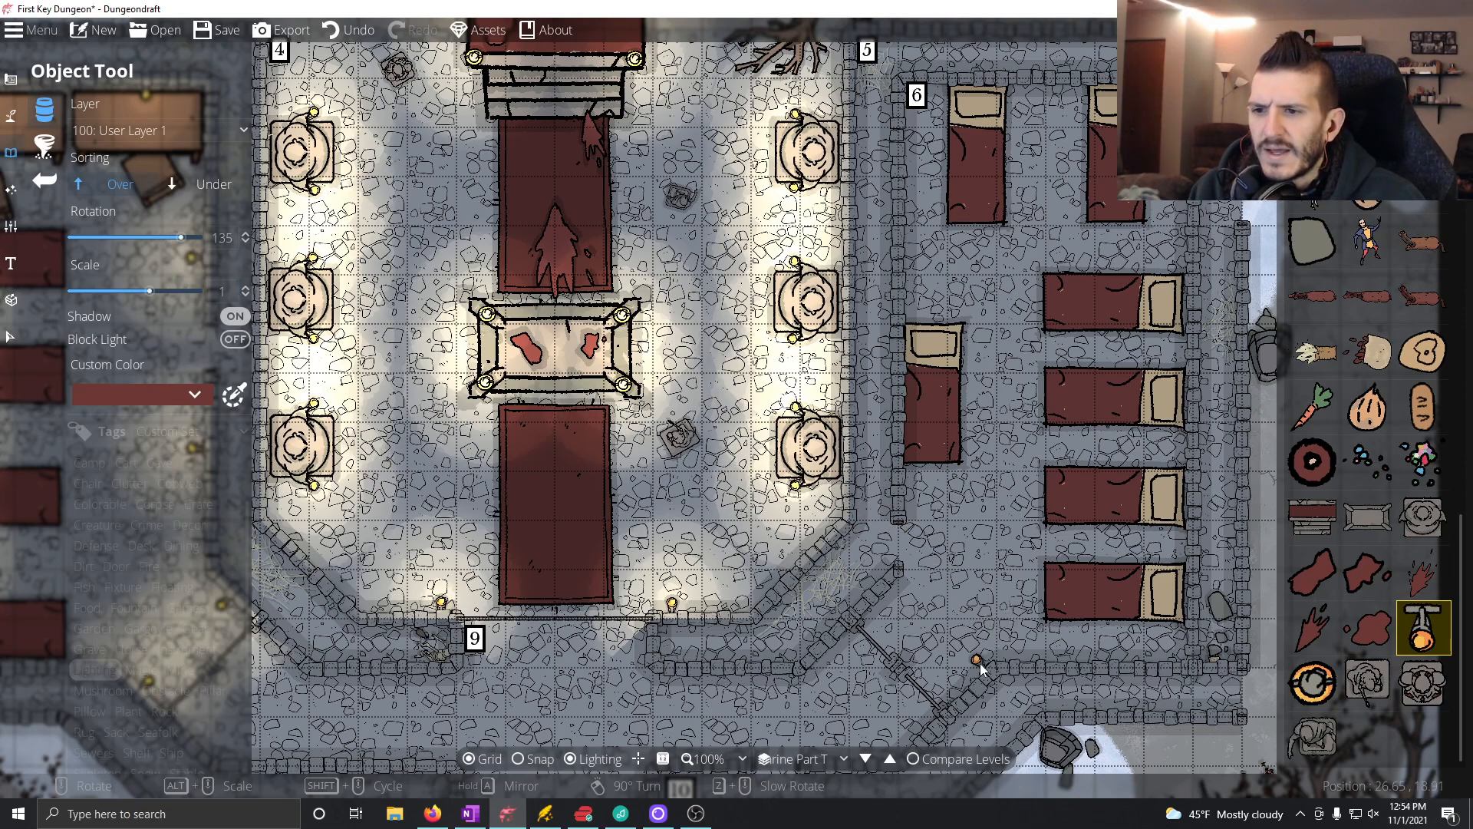
{"action": "scroll", "coordinate": [921, 637], "scroll_direction": "up", "scroll_amount": 12}
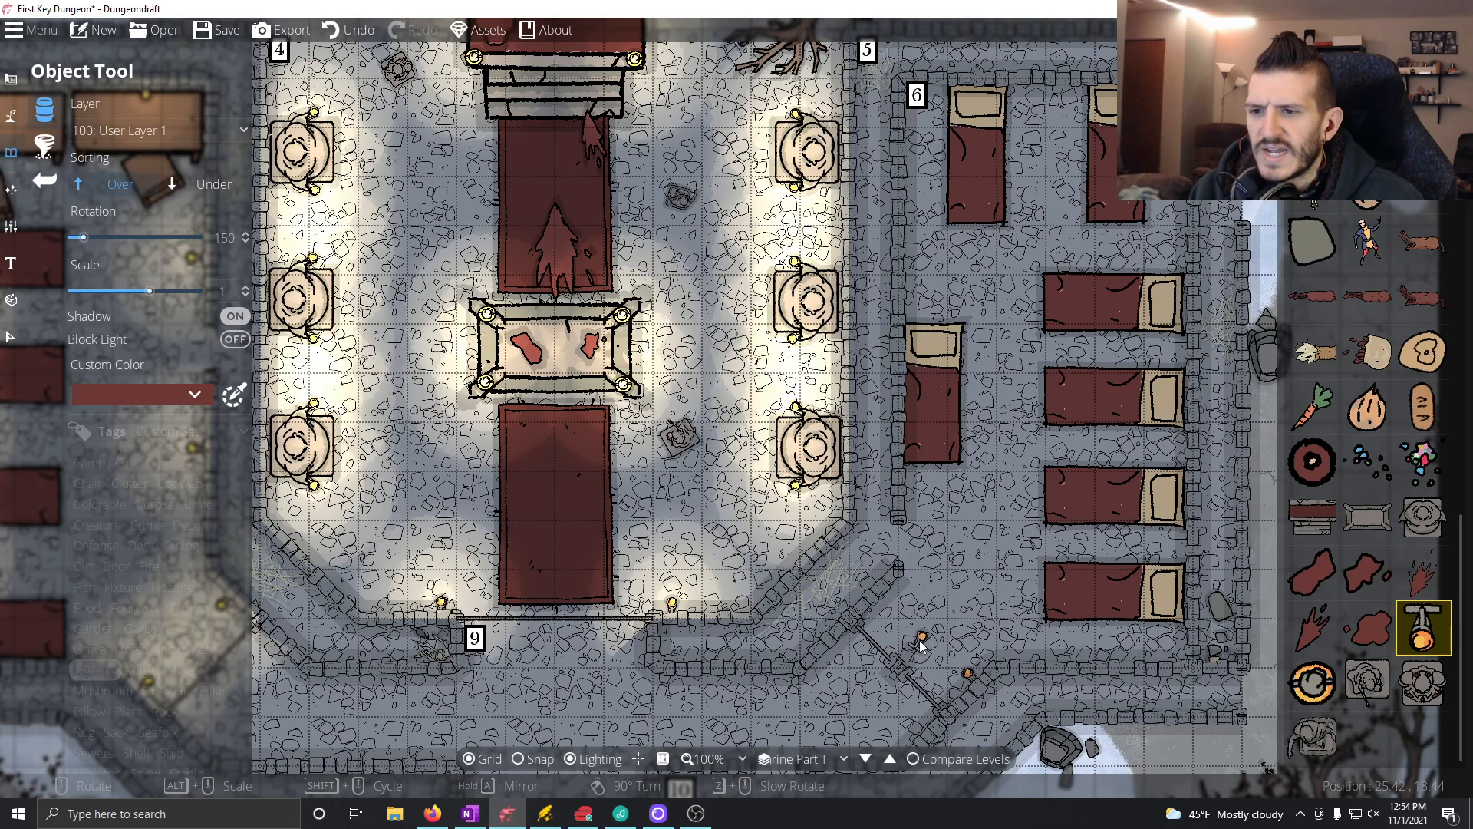
{"action": "left_click", "coordinate": [886, 606]}
Step: Add one wall torch to Room 6's south wall and four along the east wall beside the beds, rotated to face inward
{"action": "scroll", "coordinate": [1012, 641], "scroll_direction": "down", "scroll_amount": 9}
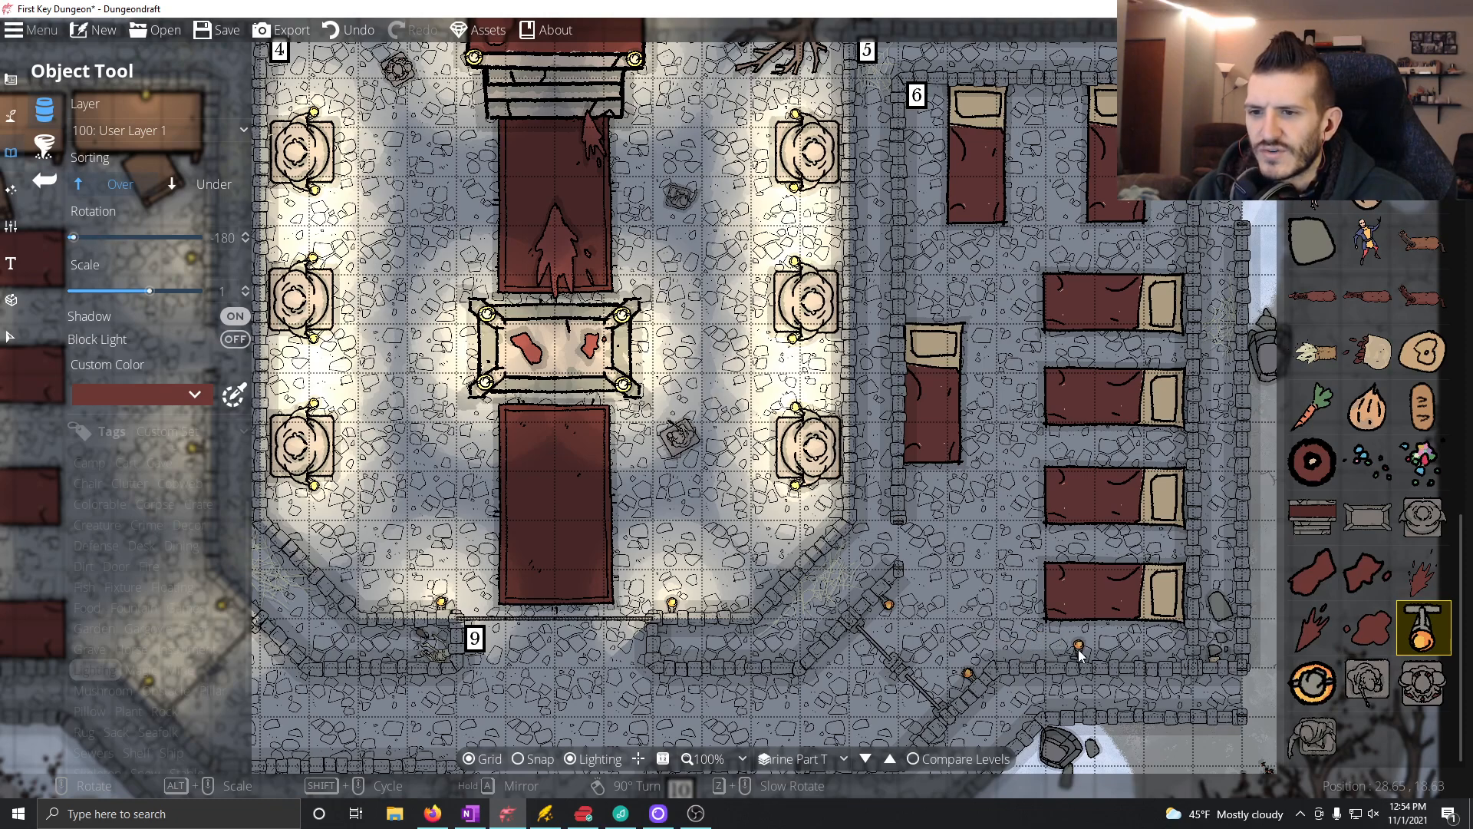
{"action": "left_click", "coordinate": [1073, 654]}
{"action": "scroll", "coordinate": [1164, 564], "scroll_direction": "down", "scroll_amount": 2}
{"action": "scroll", "coordinate": [1166, 560], "scroll_direction": "down", "scroll_amount": 4}
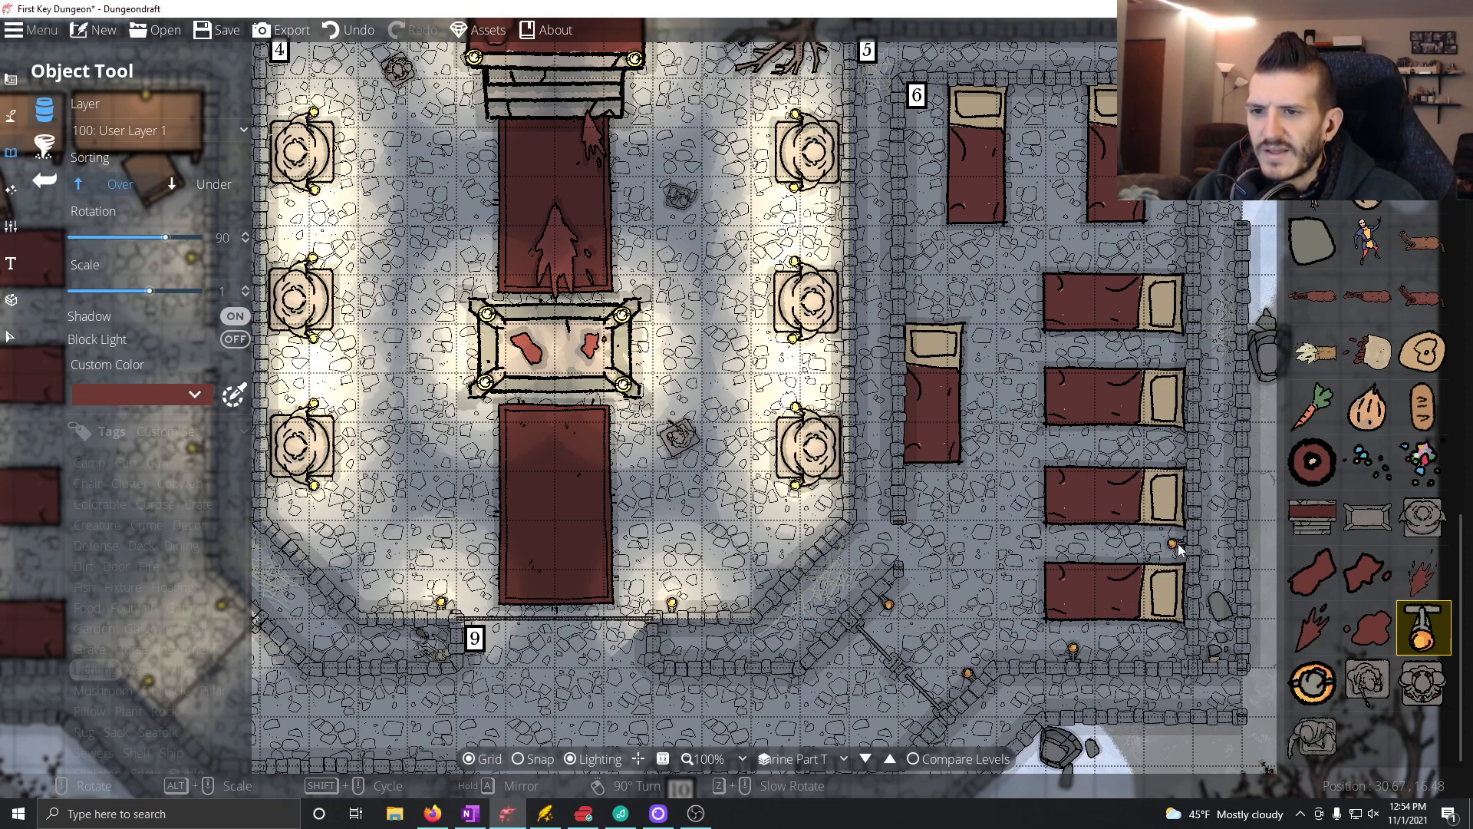
{"action": "left_click", "coordinate": [1182, 544]}
{"action": "left_click", "coordinate": [1180, 451]}
{"action": "left_click", "coordinate": [1177, 356]}
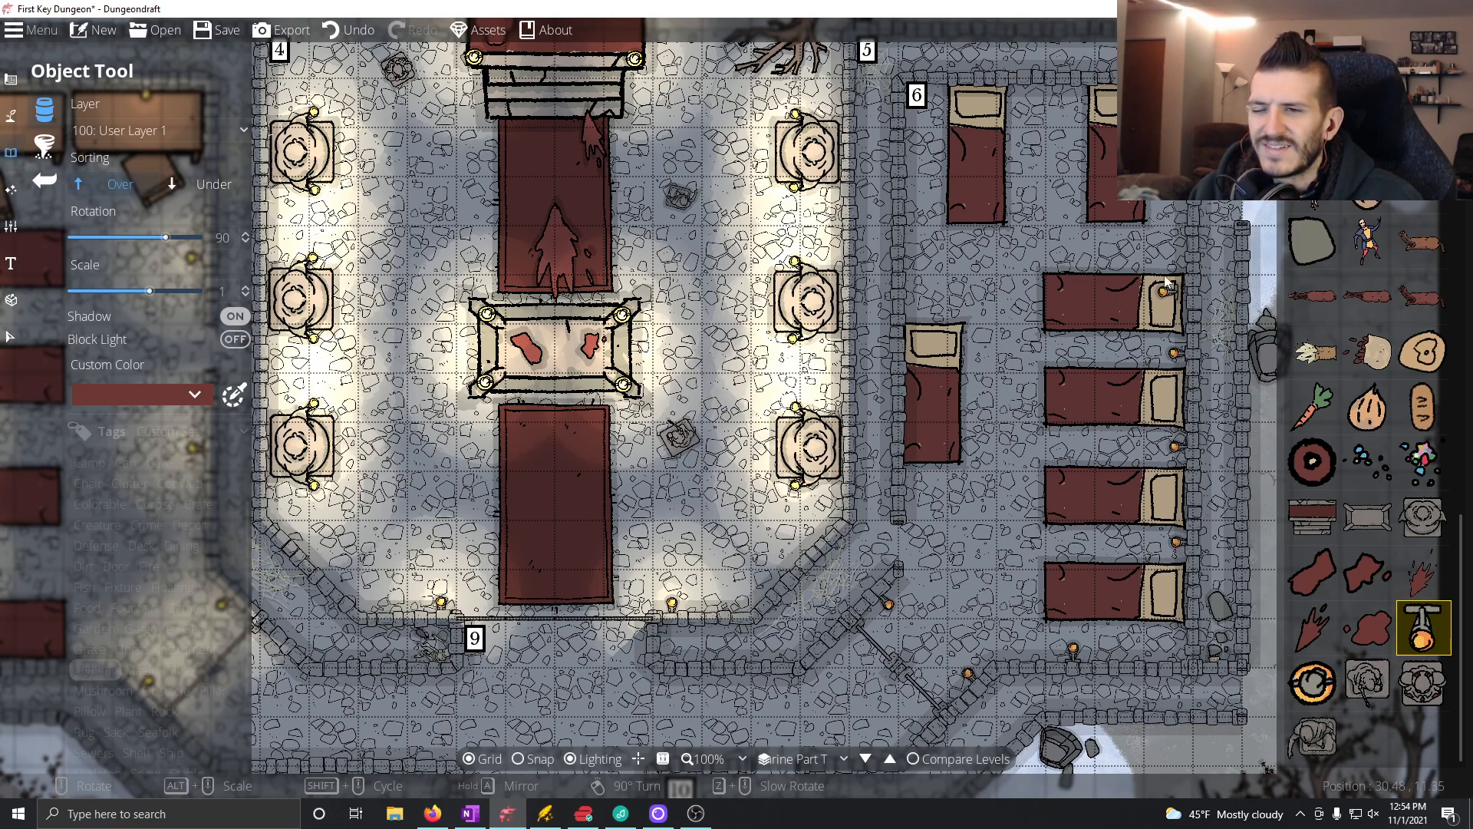
{"action": "left_click", "coordinate": [1179, 259]}
Step: Add a wall torch between the two north beds and two more on Room 6's west wall, rotated to face inward
{"action": "scroll", "coordinate": [1039, 154], "scroll_direction": "down", "scroll_amount": 6}
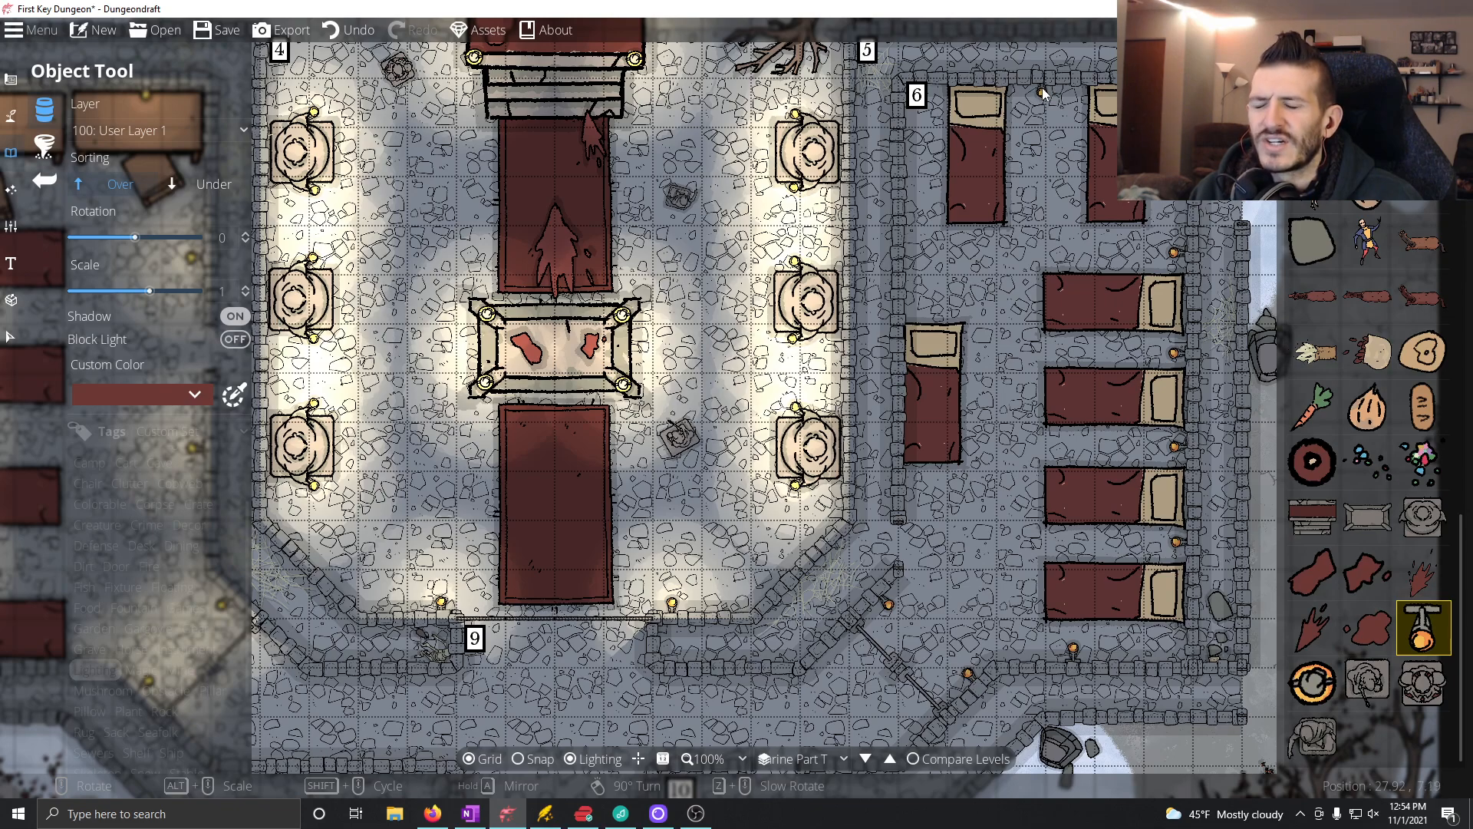
{"action": "left_click", "coordinate": [1042, 92]}
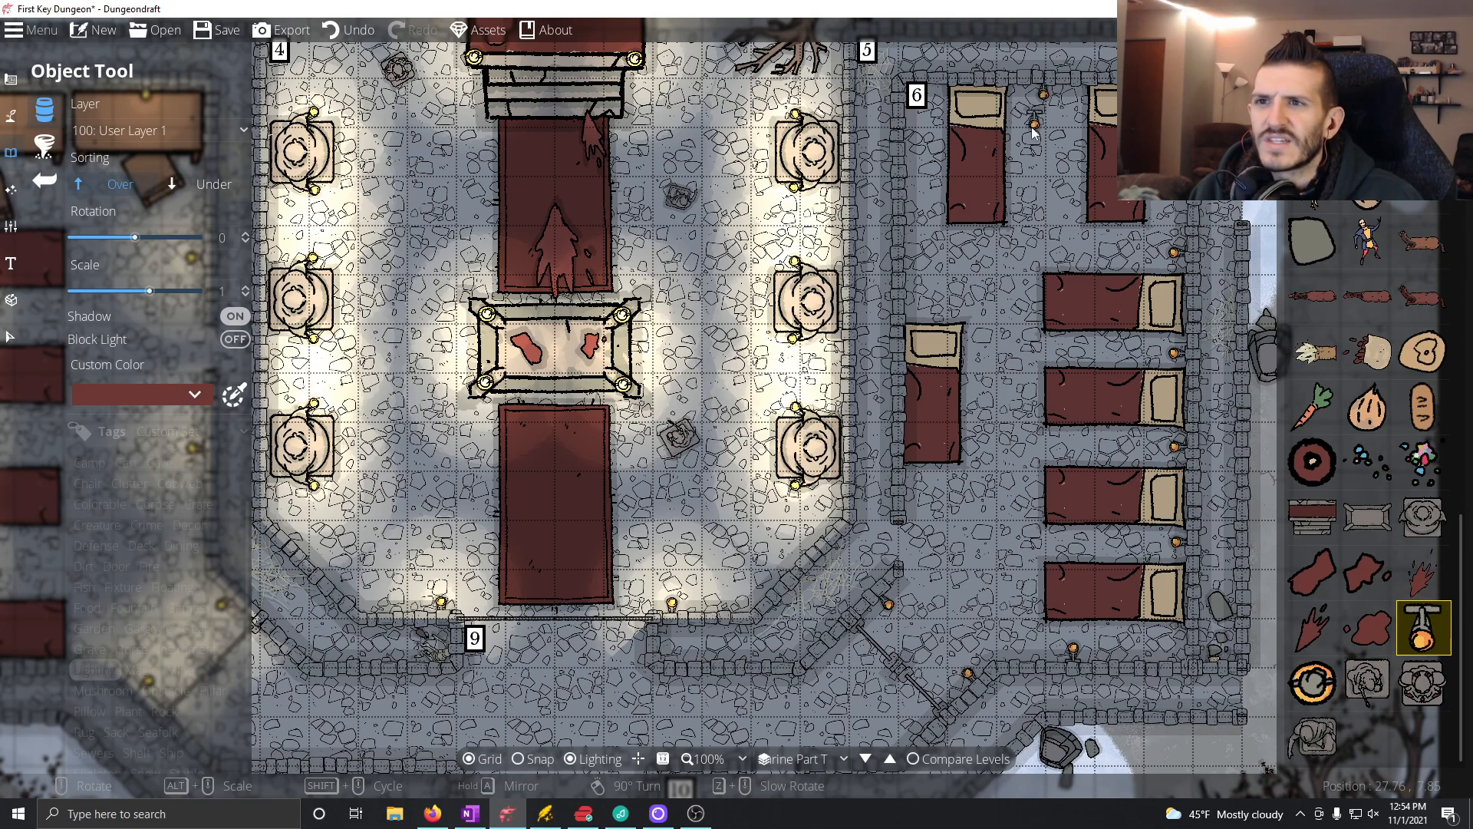
{"action": "scroll", "coordinate": [930, 185], "scroll_direction": "down", "scroll_amount": 4}
{"action": "scroll", "coordinate": [913, 161], "scroll_direction": "down", "scroll_amount": 2}
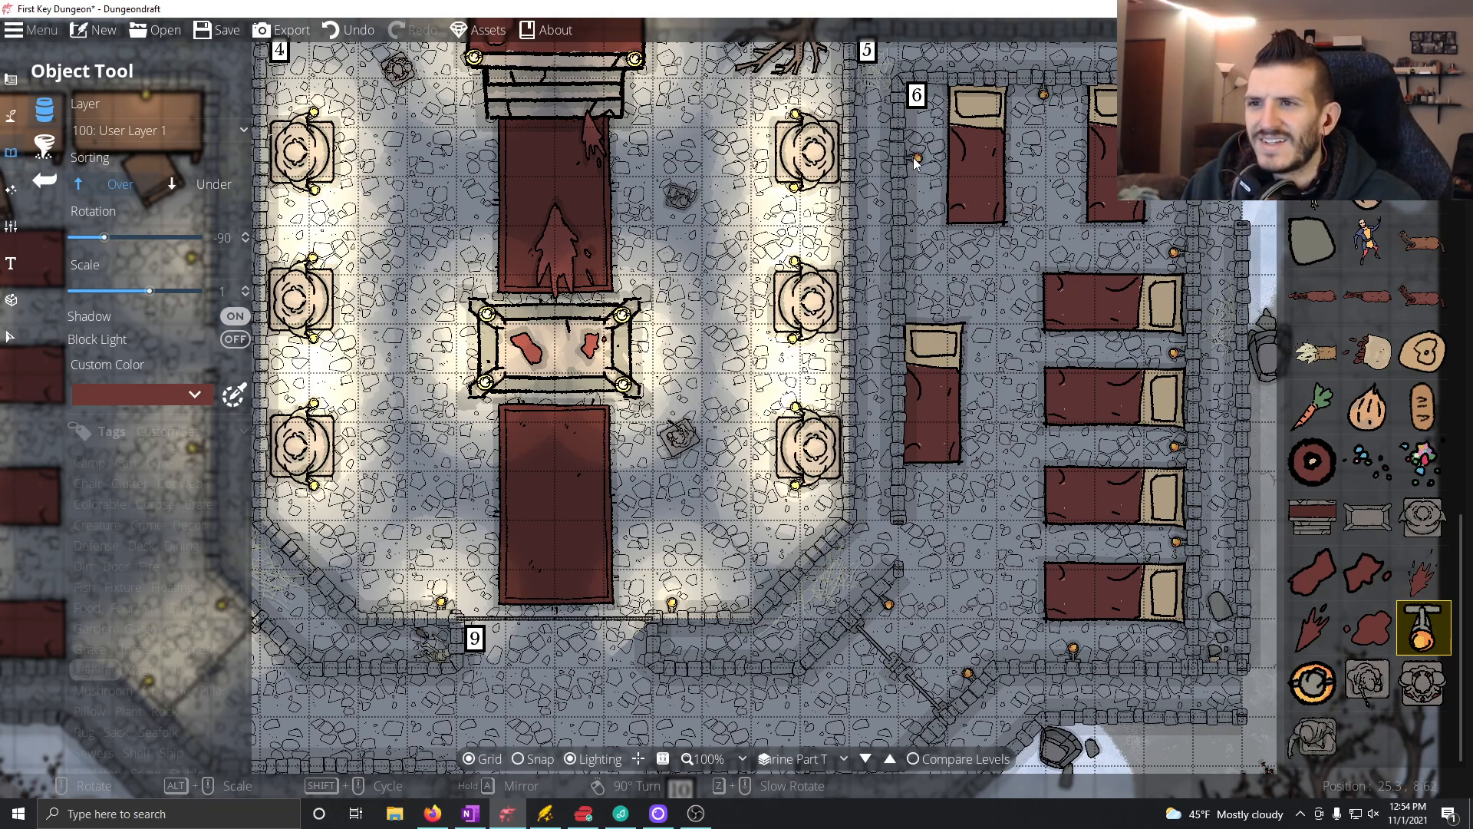
{"action": "left_click", "coordinate": [913, 169]}
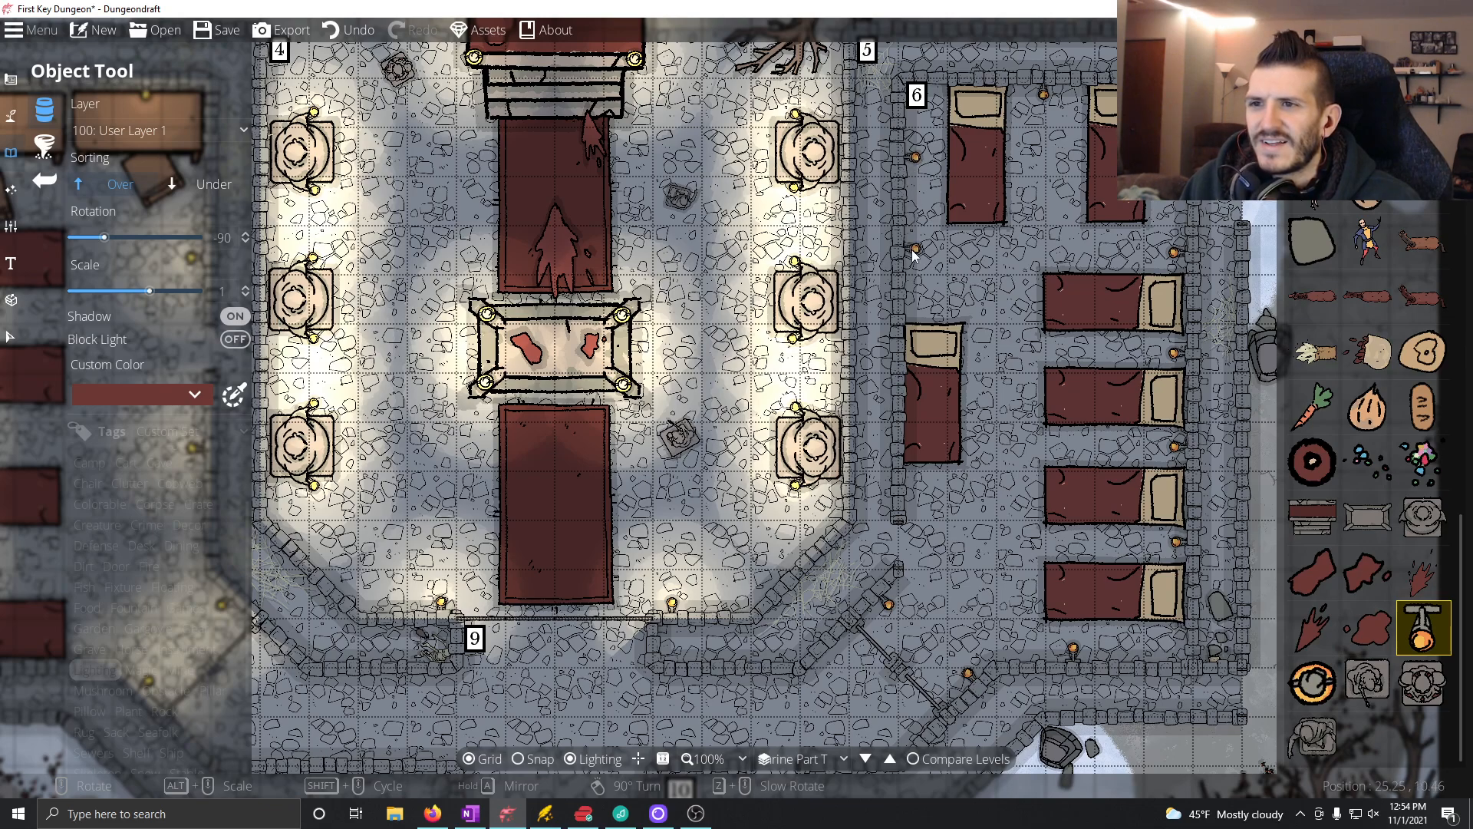
{"action": "left_click", "coordinate": [913, 307]}
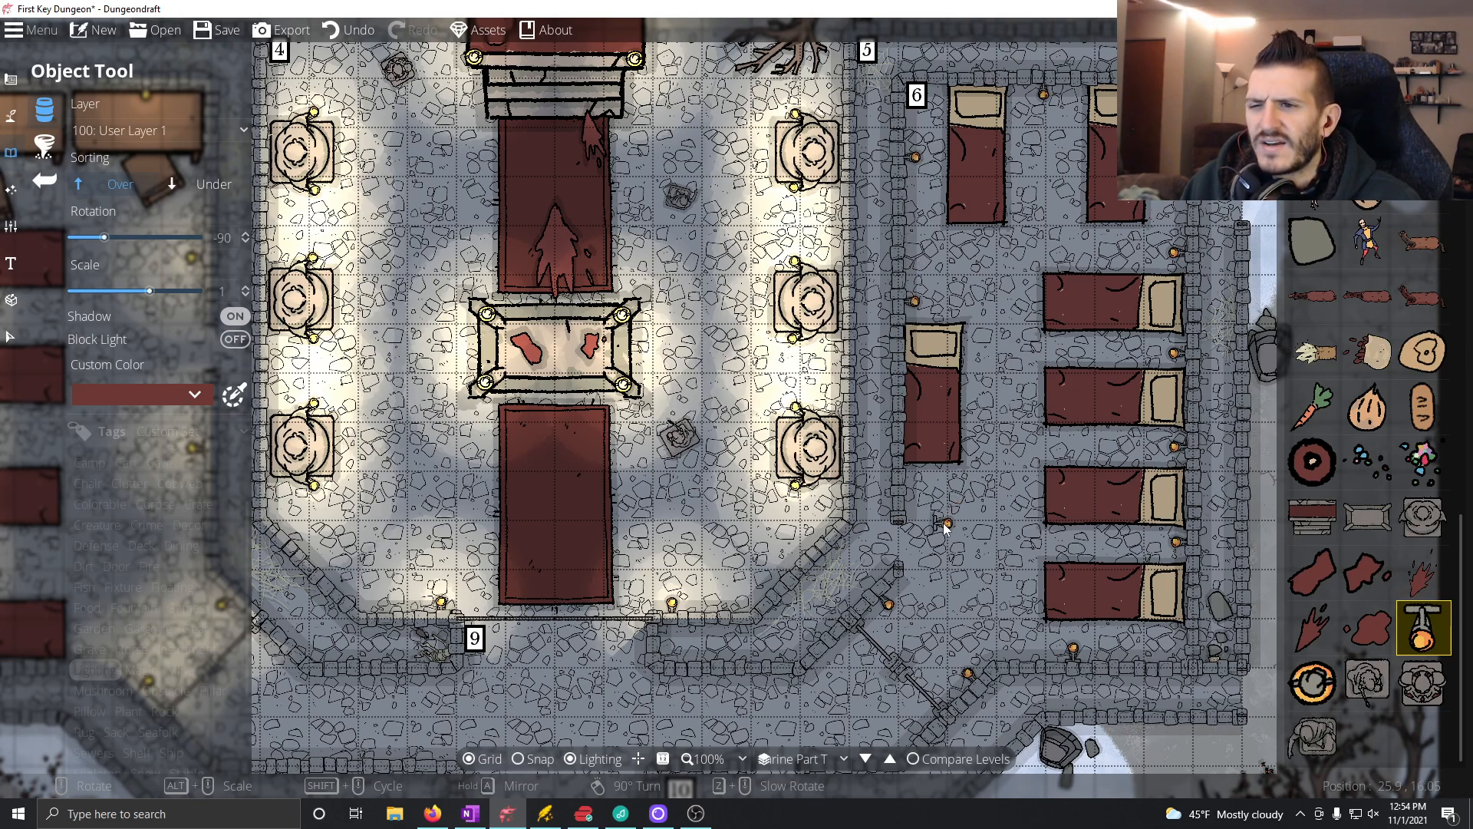
Step: Add lights with range 2 over the wall torches beside the beds along Room 6's east wall
{"action": "left_click", "coordinate": [10, 189]}
{"action": "left_click", "coordinate": [84, 146]}
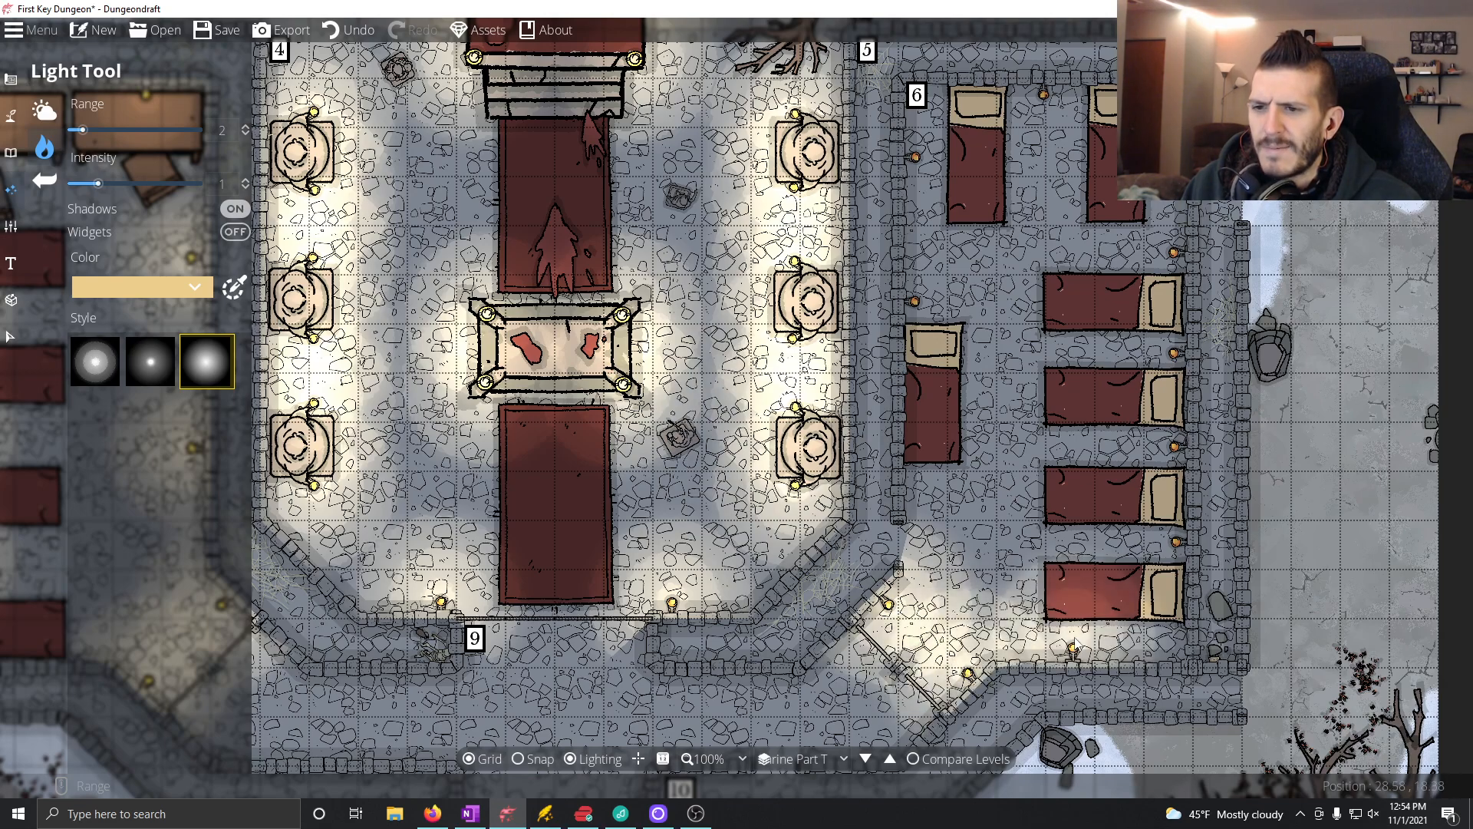
{"action": "left_click", "coordinate": [1176, 539]}
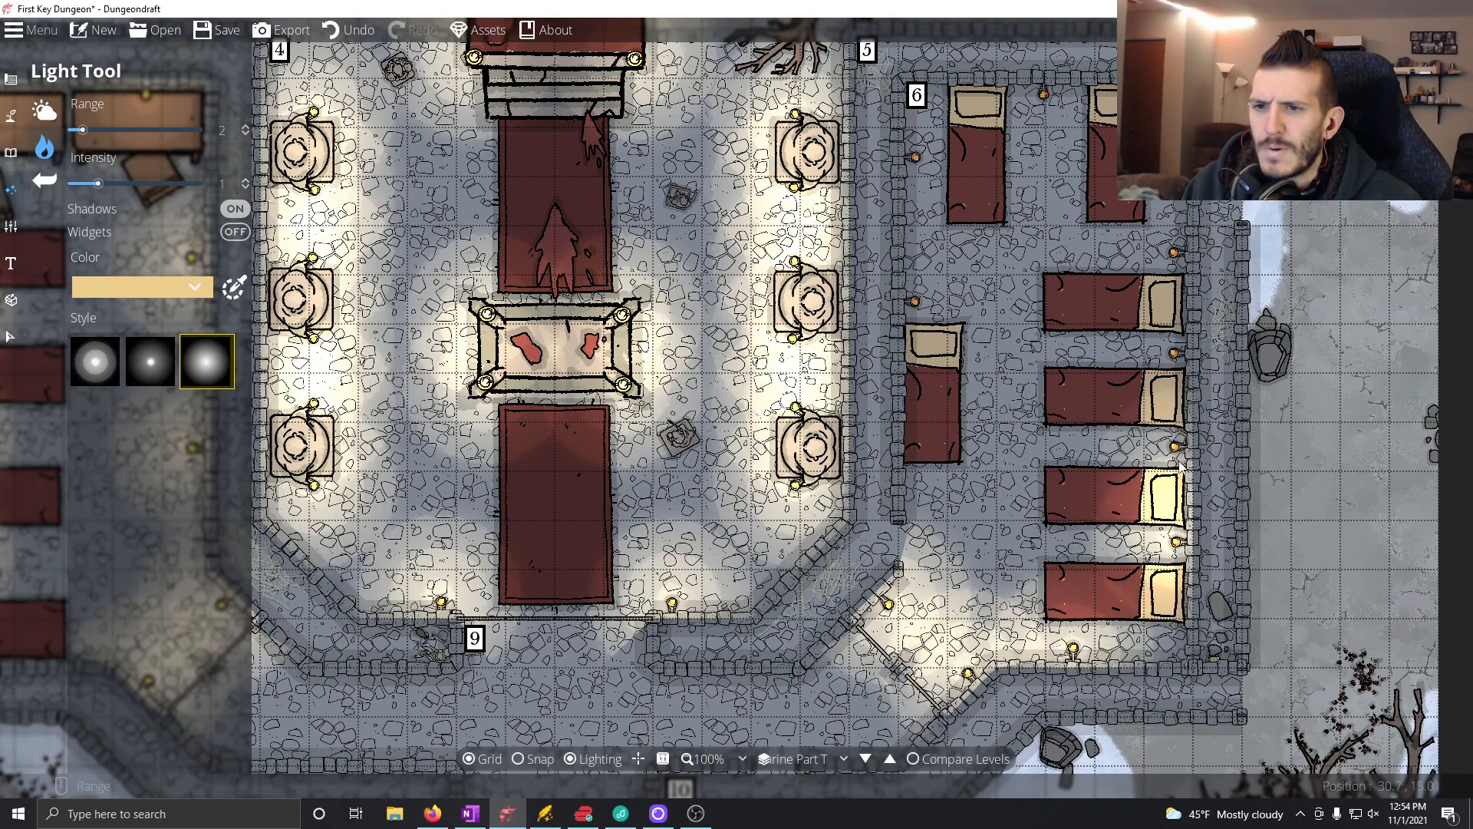
{"action": "left_click", "coordinate": [1175, 447]}
{"action": "left_click", "coordinate": [1175, 355]}
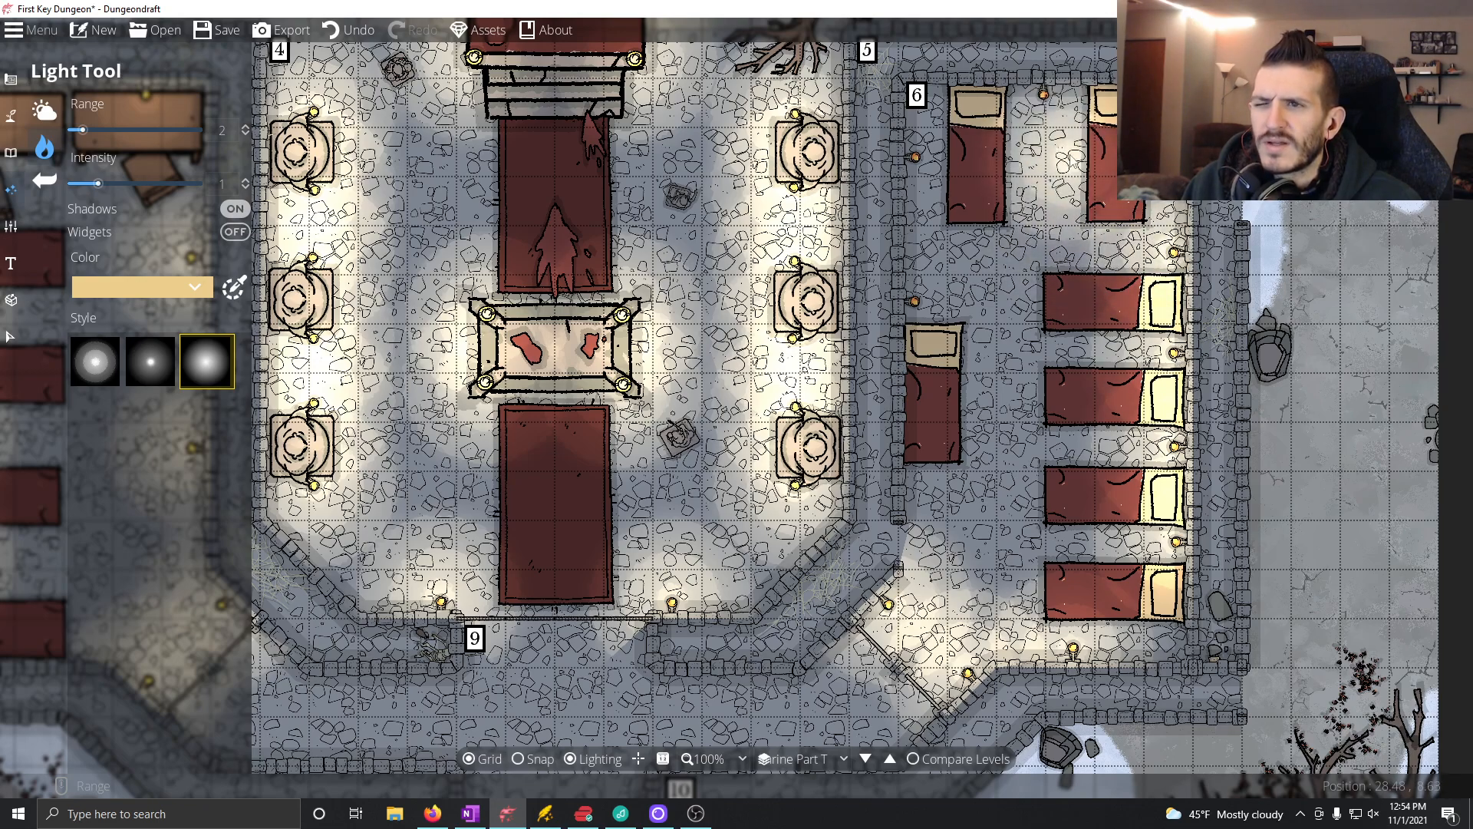
Step: Add matching lights over the torch between Room 6's north beds and over the two torches on its west wall
{"action": "left_click", "coordinate": [1044, 93]}
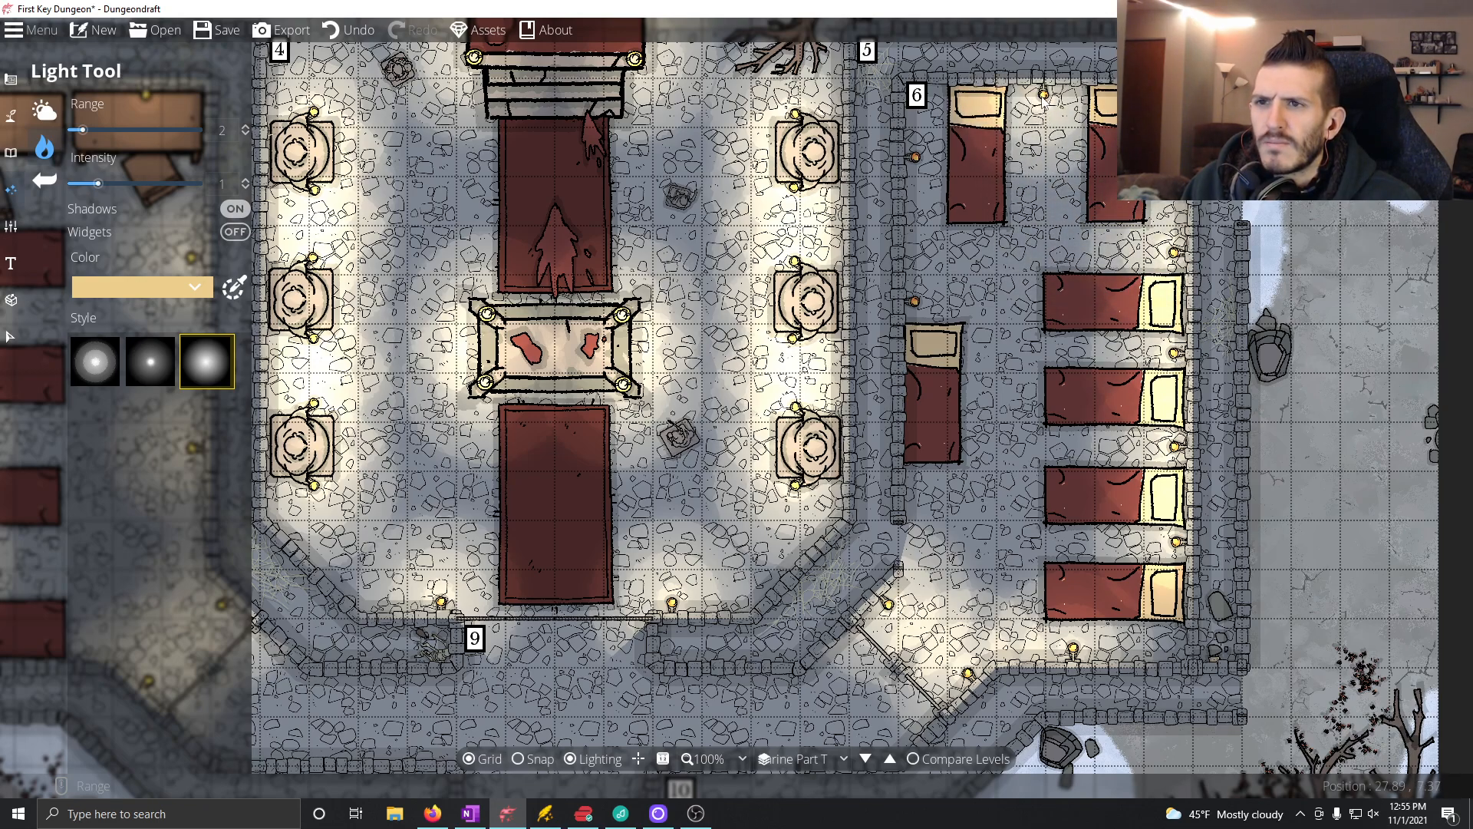
{"action": "left_click", "coordinate": [915, 158]}
{"action": "left_click", "coordinate": [915, 303]}
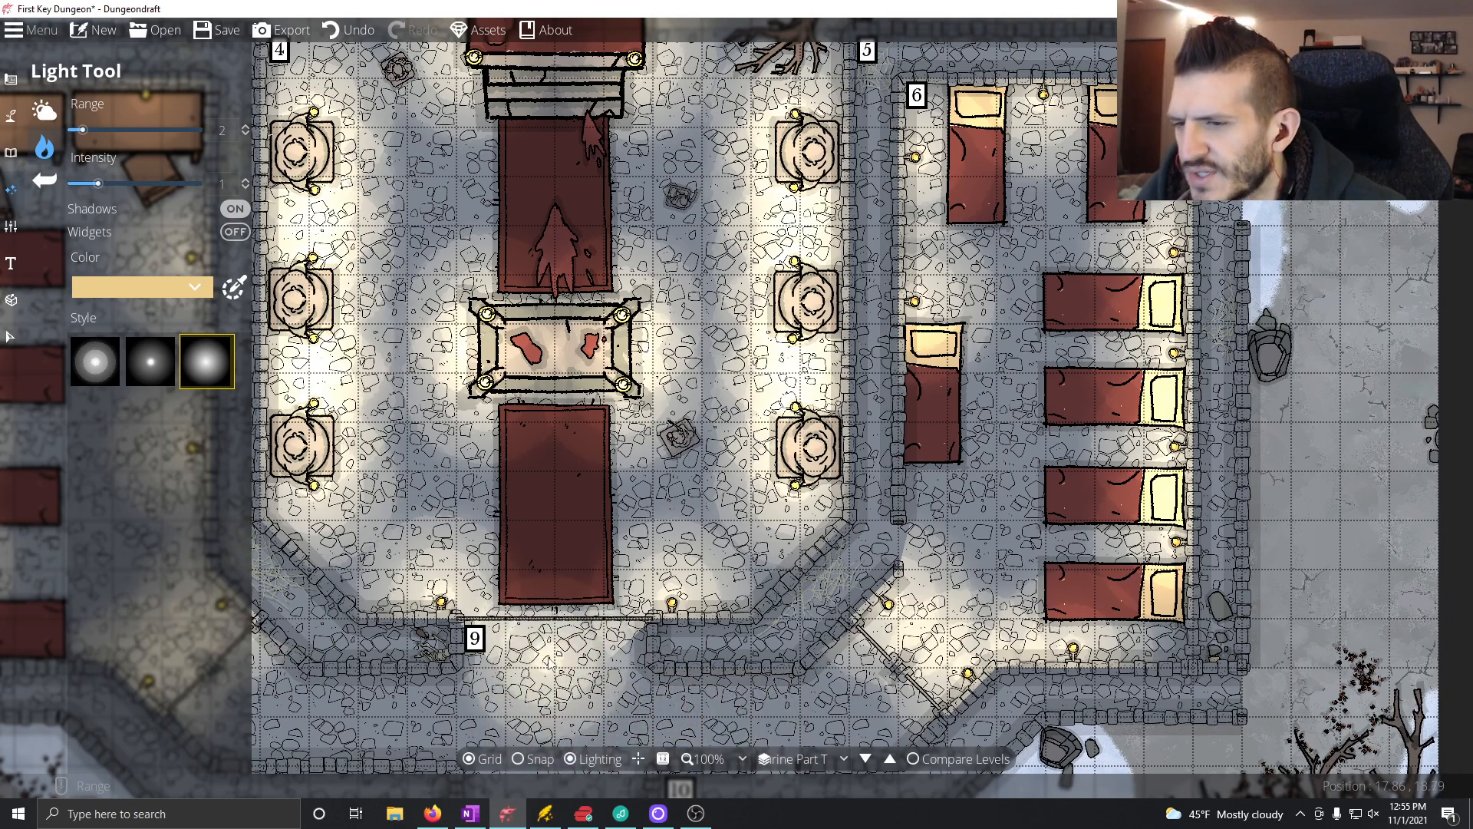
{"action": "left_click_drag", "start_coordinate": [639, 544], "coordinate": [756, 575]}
{"action": "left_click_drag", "start_coordinate": [988, 498], "coordinate": [913, 359]}
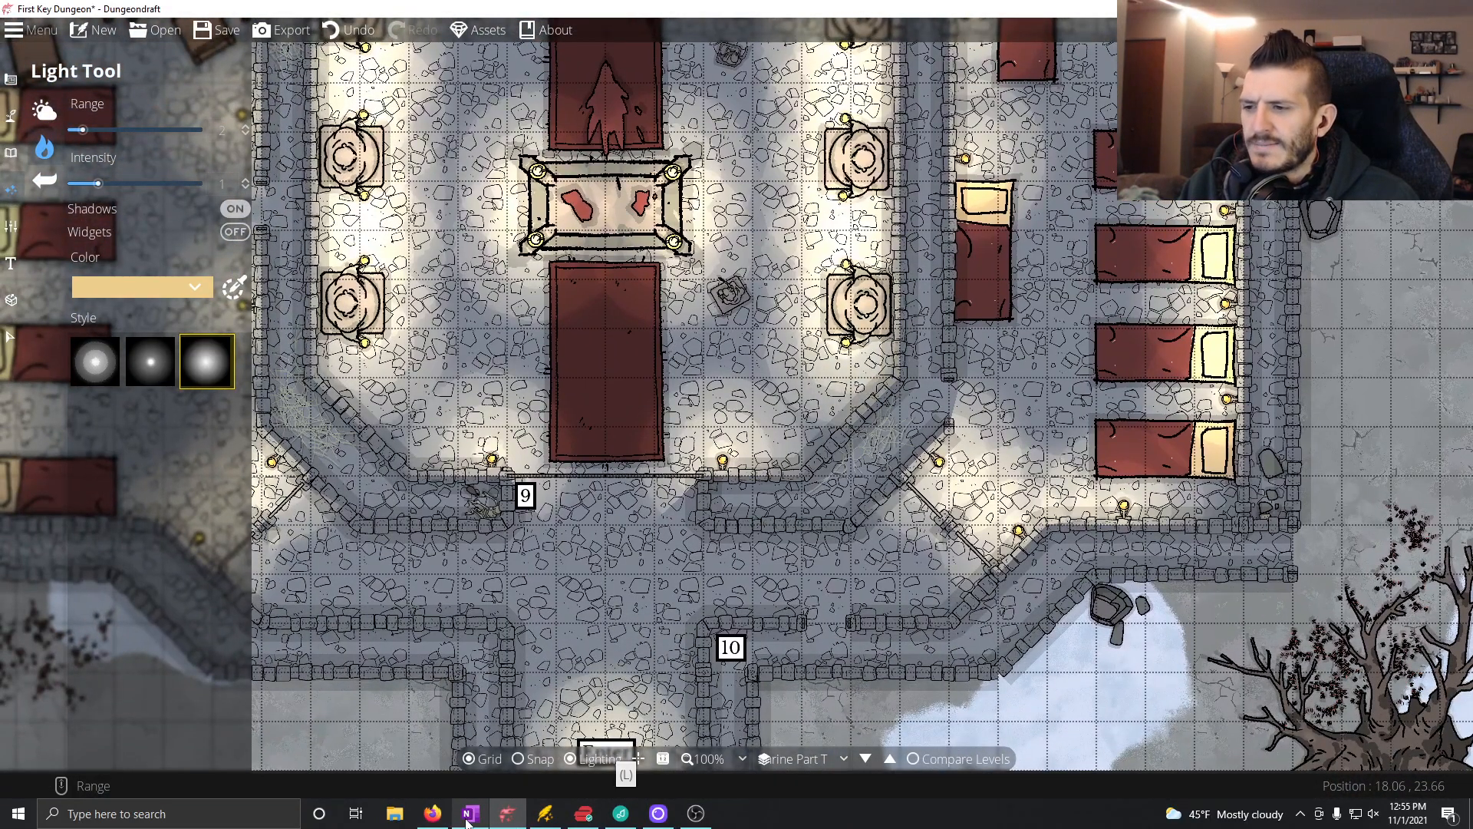
Step: Switch to OneNote, start a new line under the Room 6 heading and review the XP breakdown and earlier room notes
{"action": "left_click", "coordinate": [469, 814]}
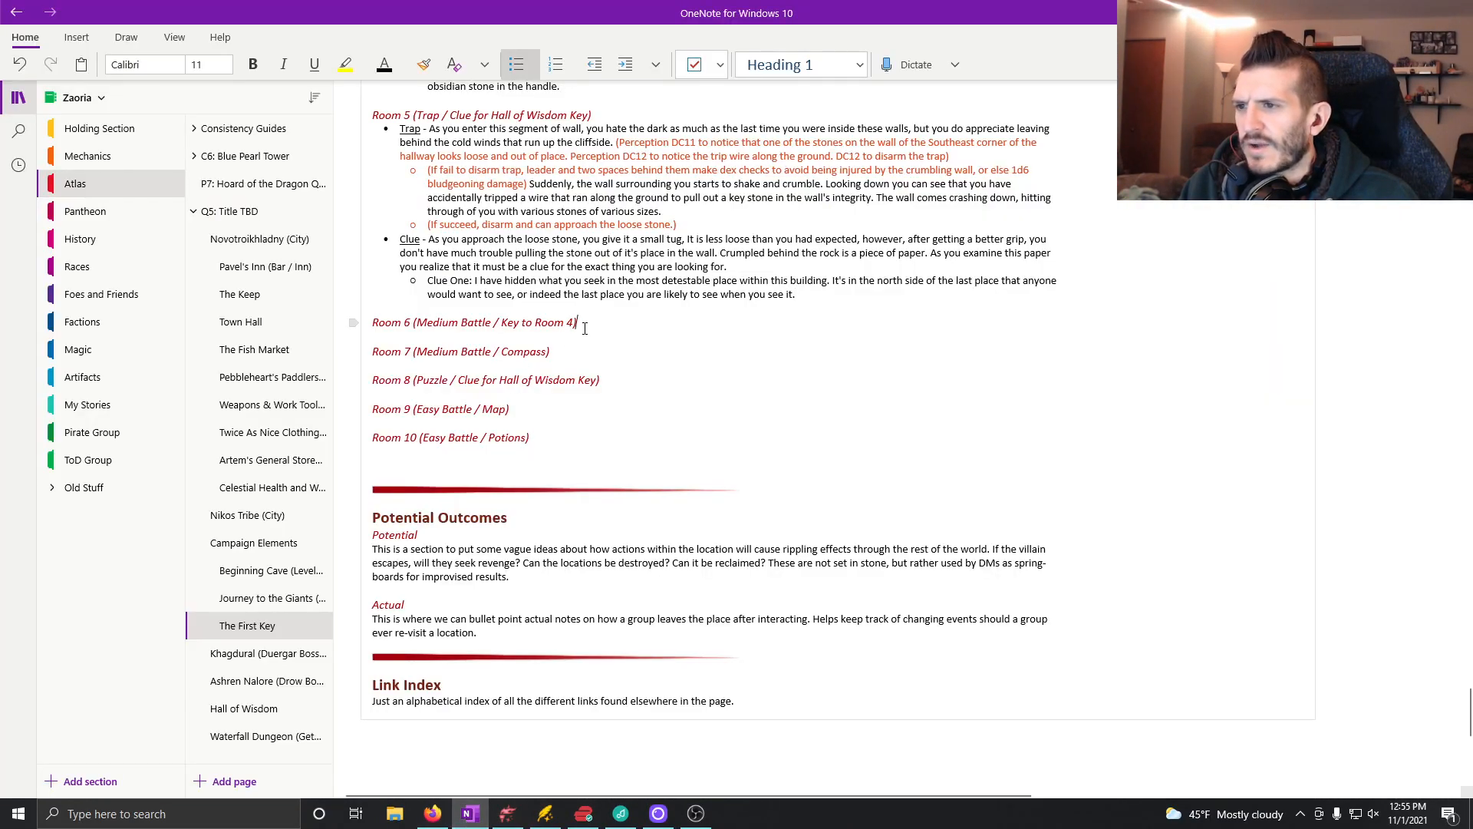
{"action": "key", "text": "Return"}
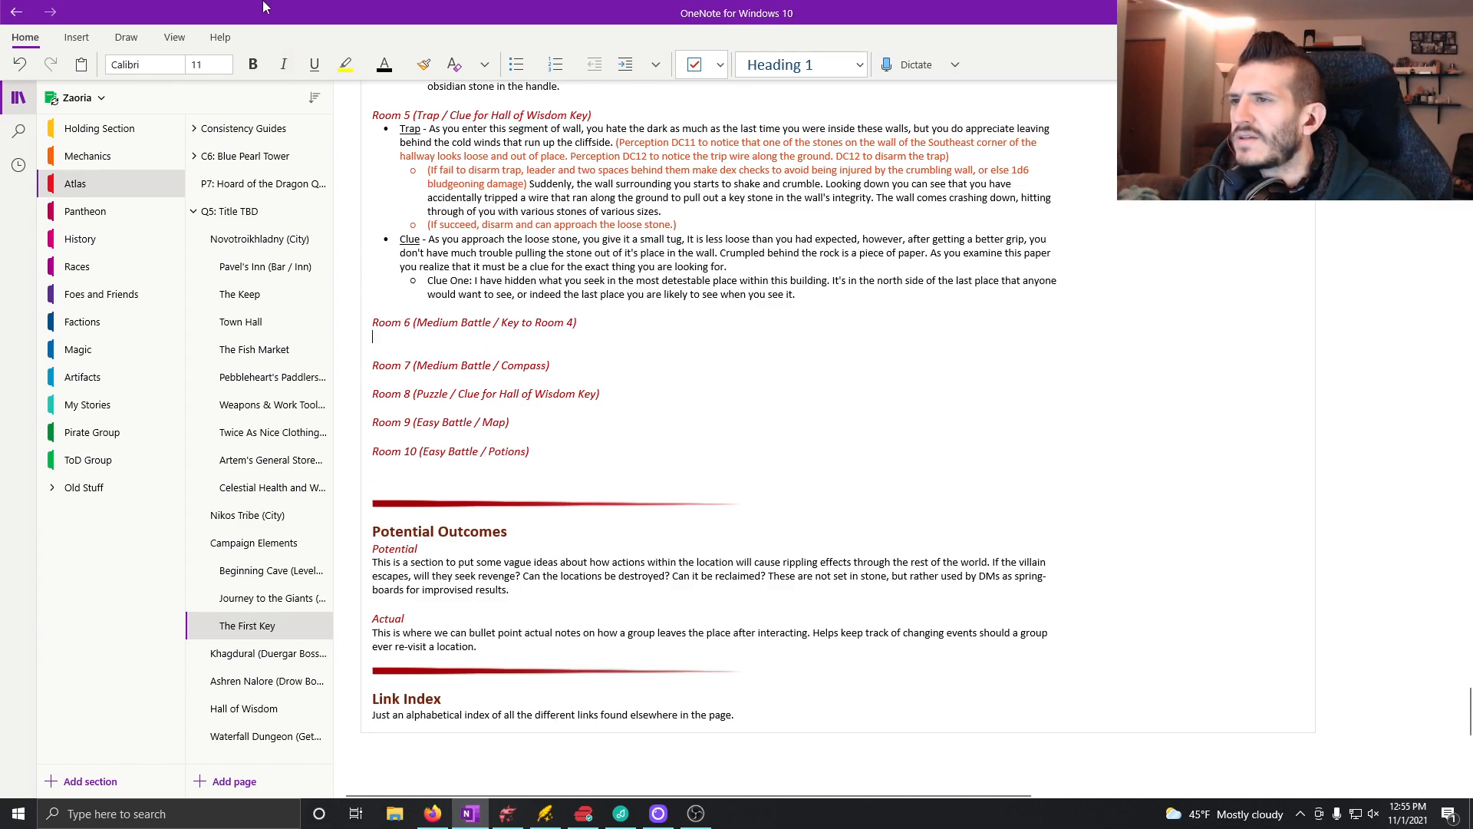
{"action": "scroll", "coordinate": [632, 409], "scroll_direction": "up", "scroll_amount": 15}
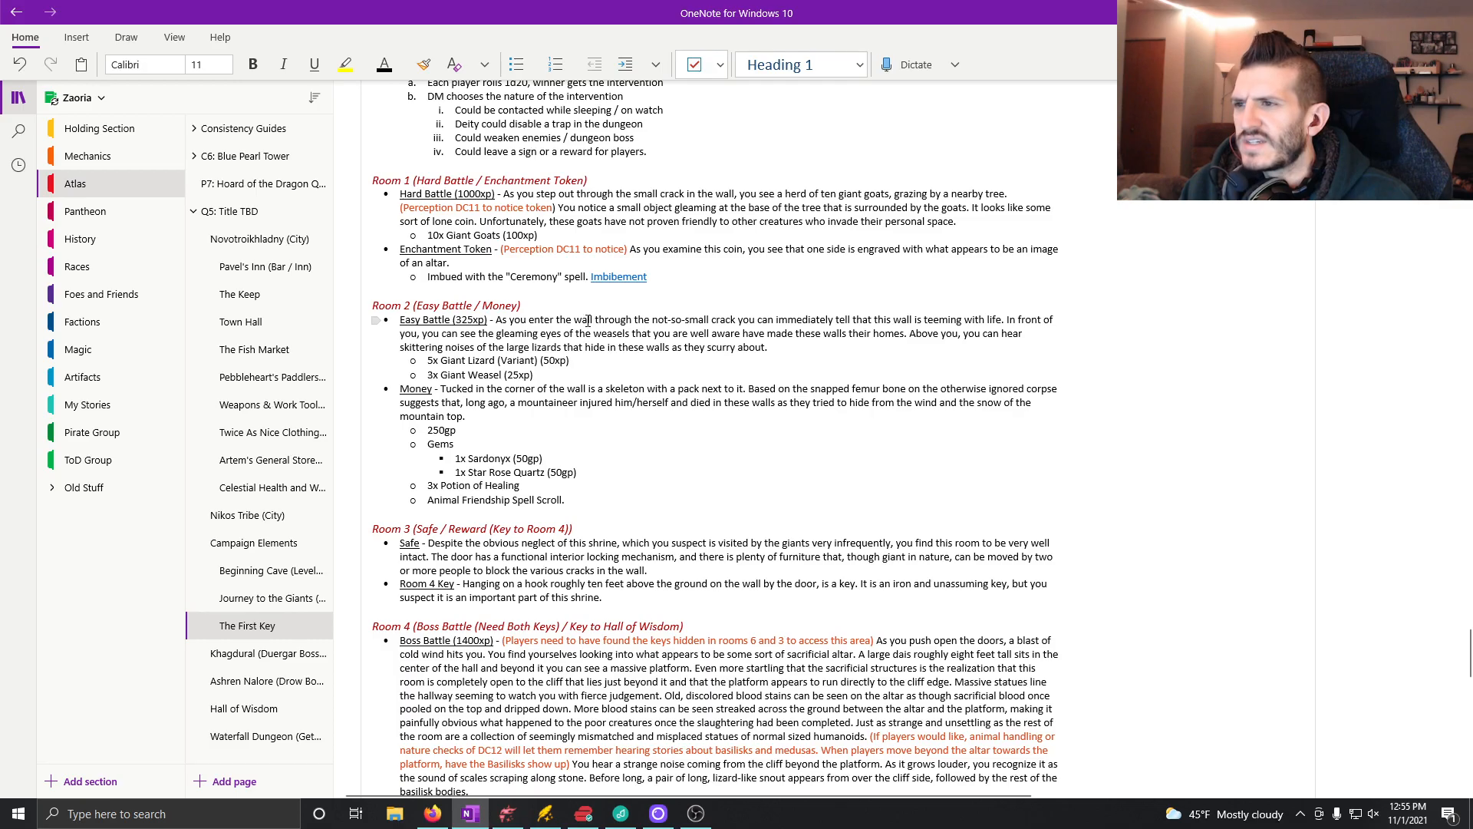
{"action": "scroll", "coordinate": [588, 321], "scroll_direction": "up", "scroll_amount": 5}
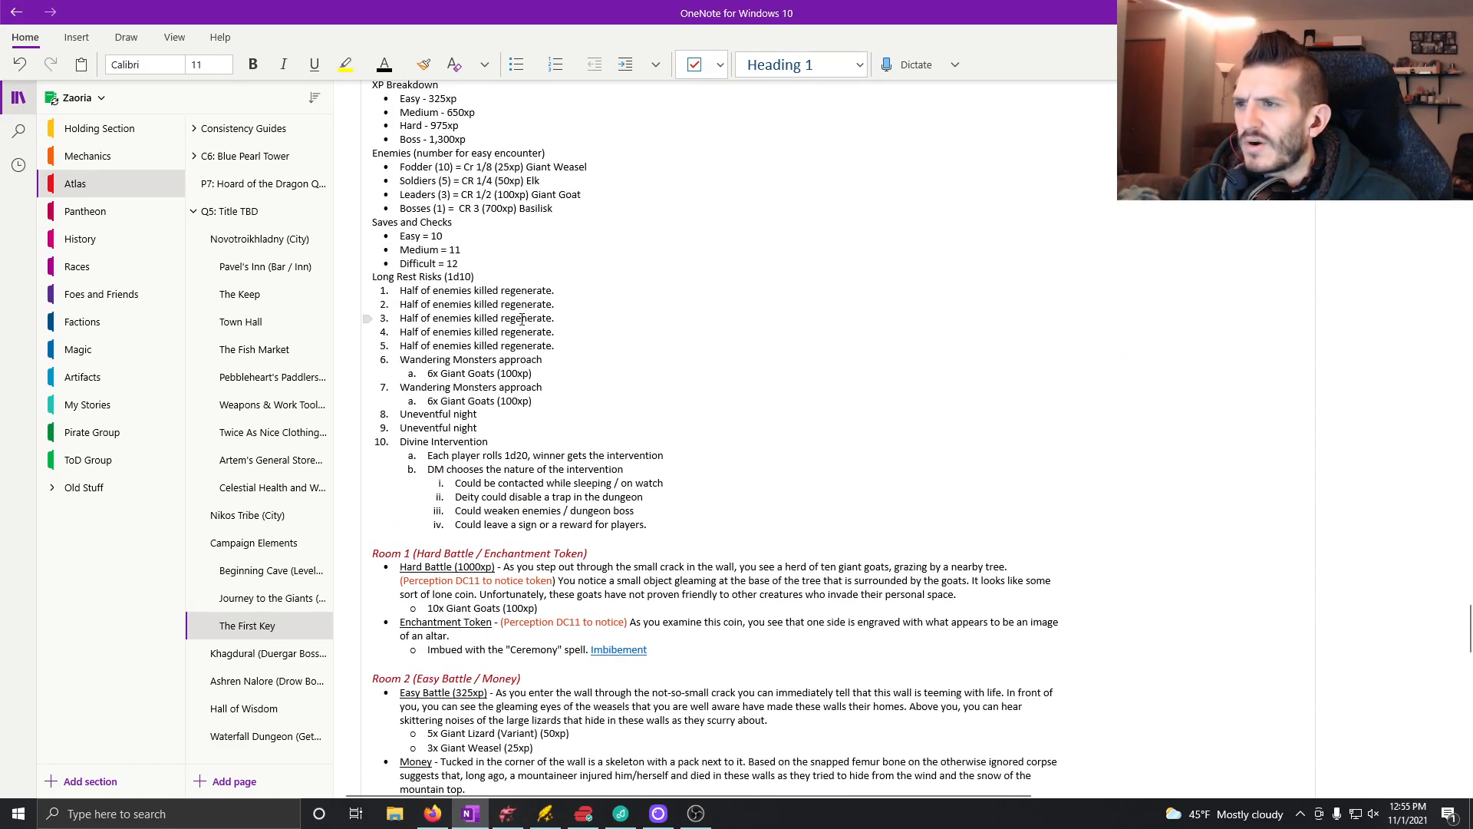
{"action": "scroll", "coordinate": [525, 322], "scroll_direction": "up", "scroll_amount": 1}
{"action": "scroll", "coordinate": [723, 543], "scroll_direction": "down", "scroll_amount": 1}
{"action": "scroll", "coordinate": [723, 543], "scroll_direction": "down", "scroll_amount": 15}
{"action": "scroll", "coordinate": [598, 445], "scroll_direction": "up", "scroll_amount": 3}
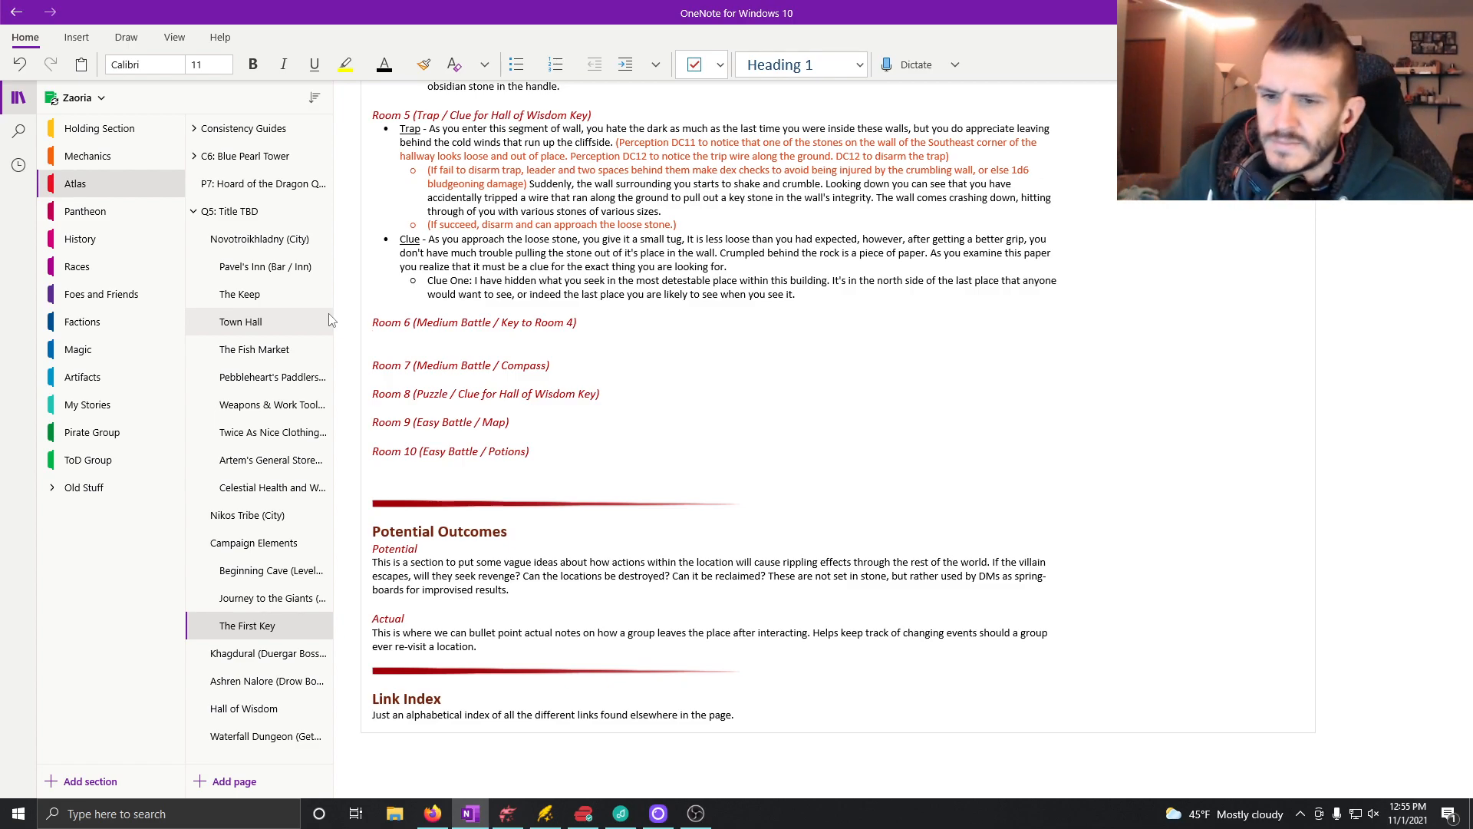
Step: Make the new line under Room 6 a bullet reading "Medium Battle (700xp) -" with the label underlined
{"action": "left_click", "coordinate": [515, 64]}
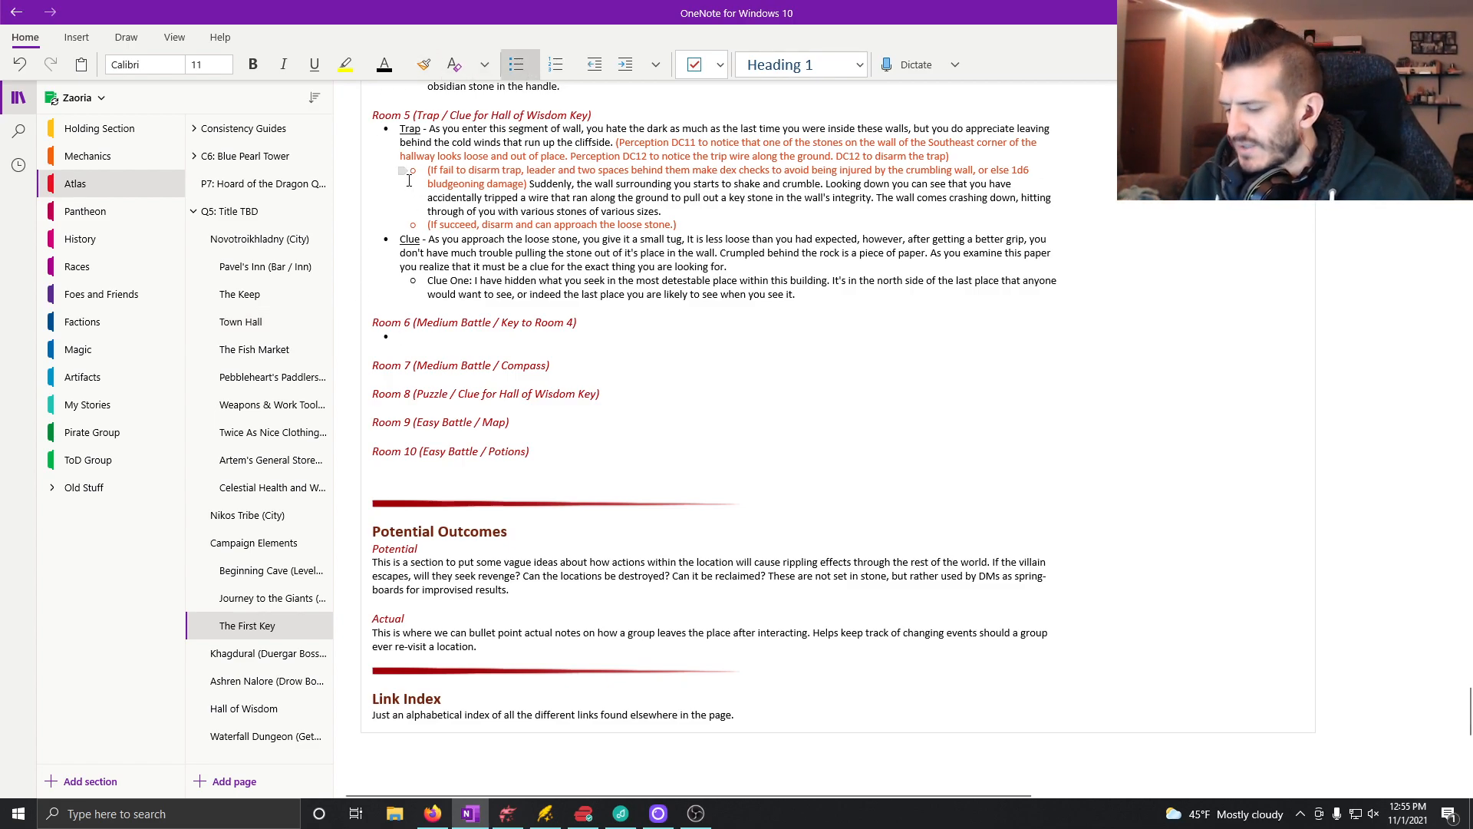
{"action": "key", "text": "ctrl+u"}
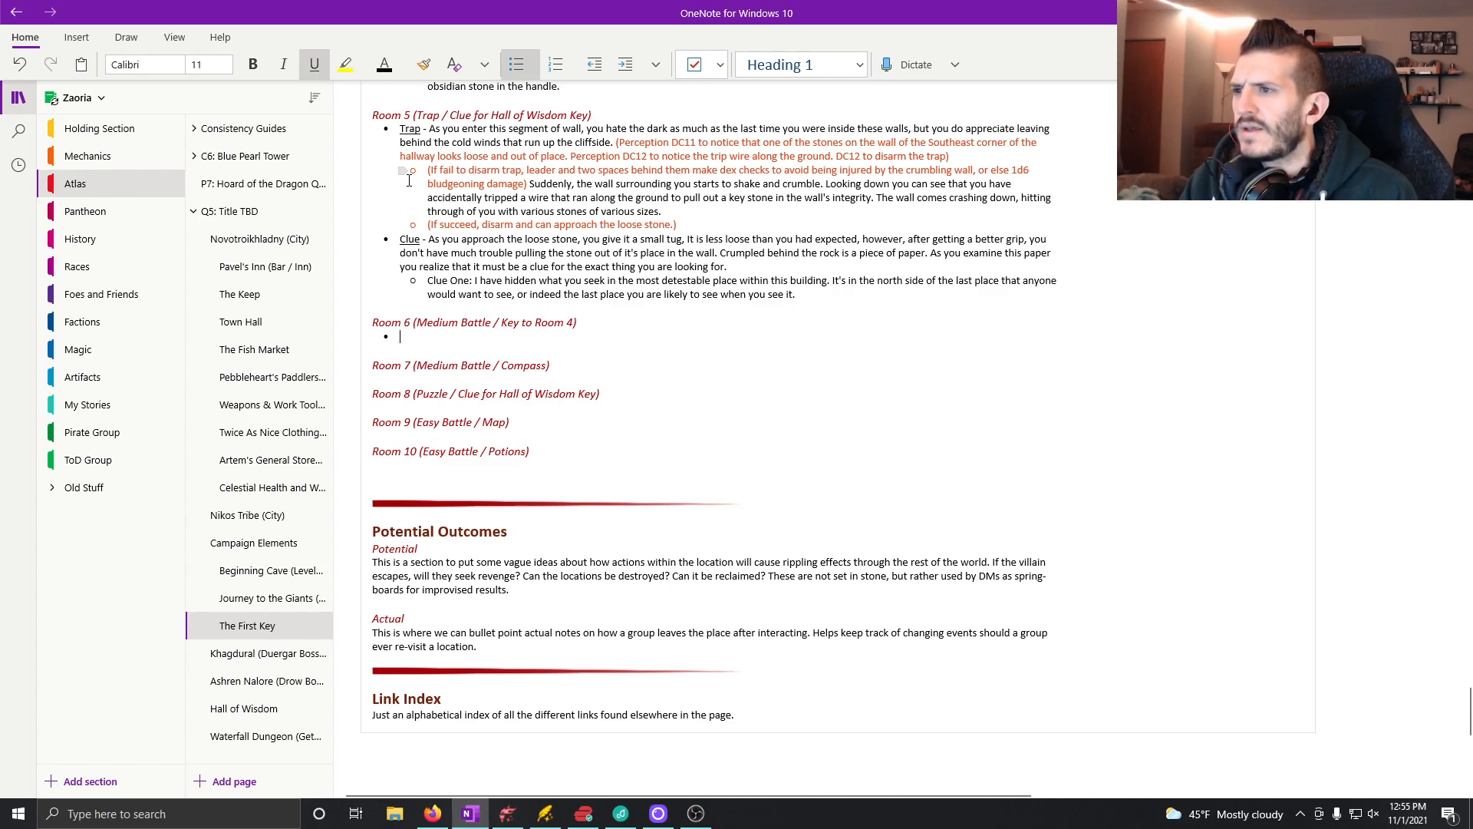
{"action": "type", "text": "Medium Battle ("}
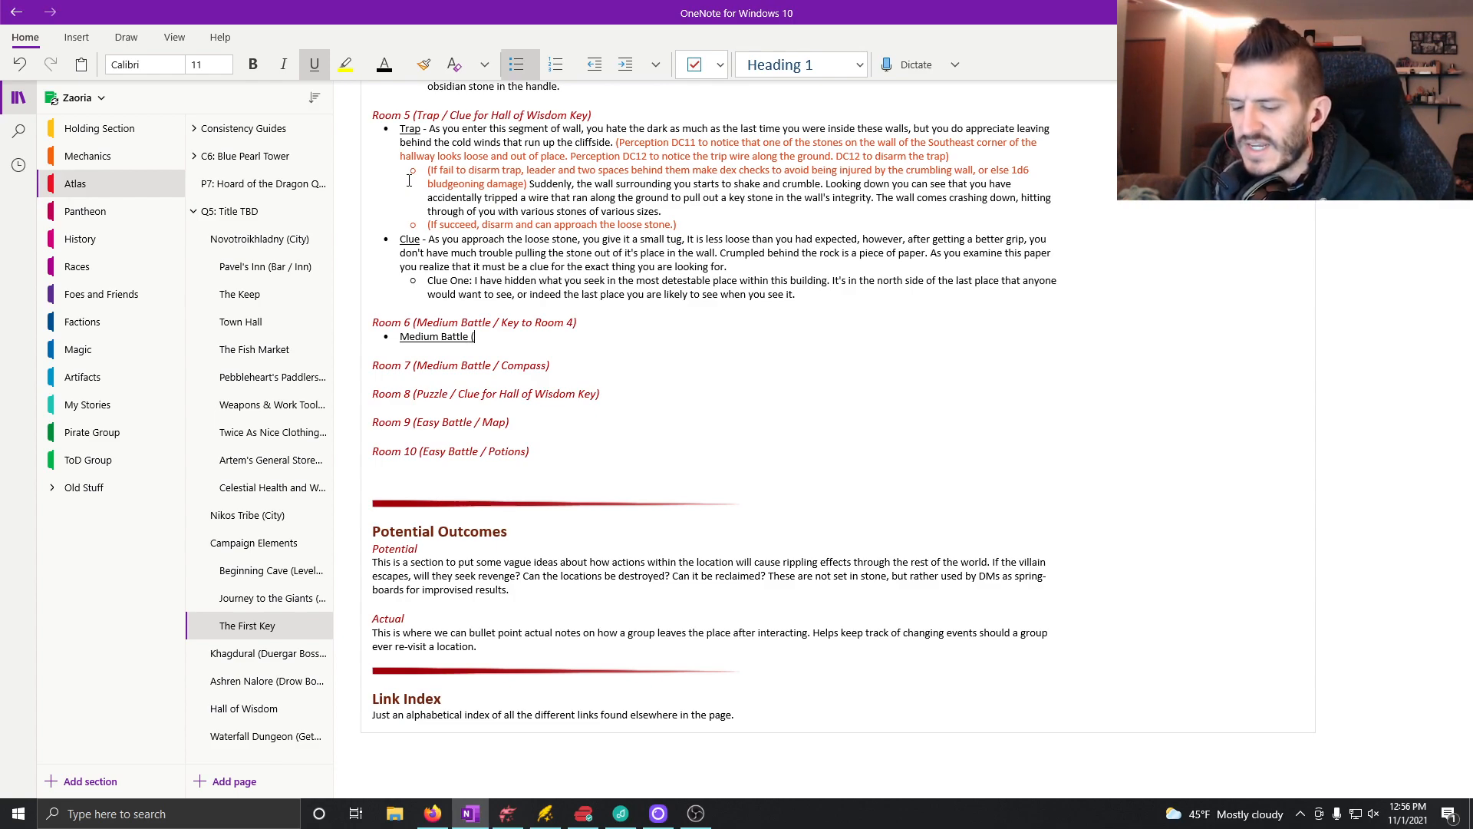
{"action": "type", "text": "00xp"}
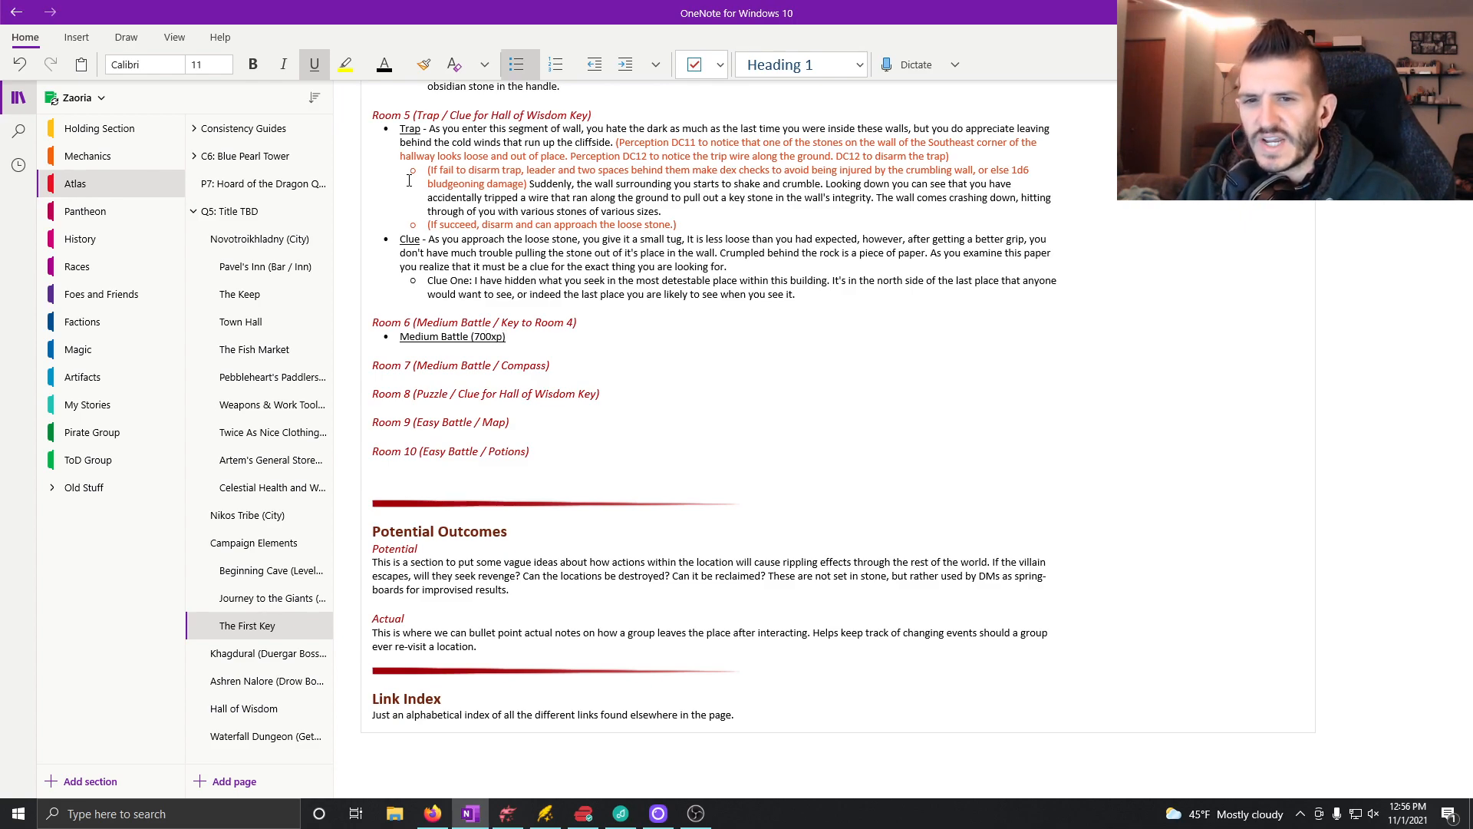
{"action": "key", "text": "ctrl+u"}
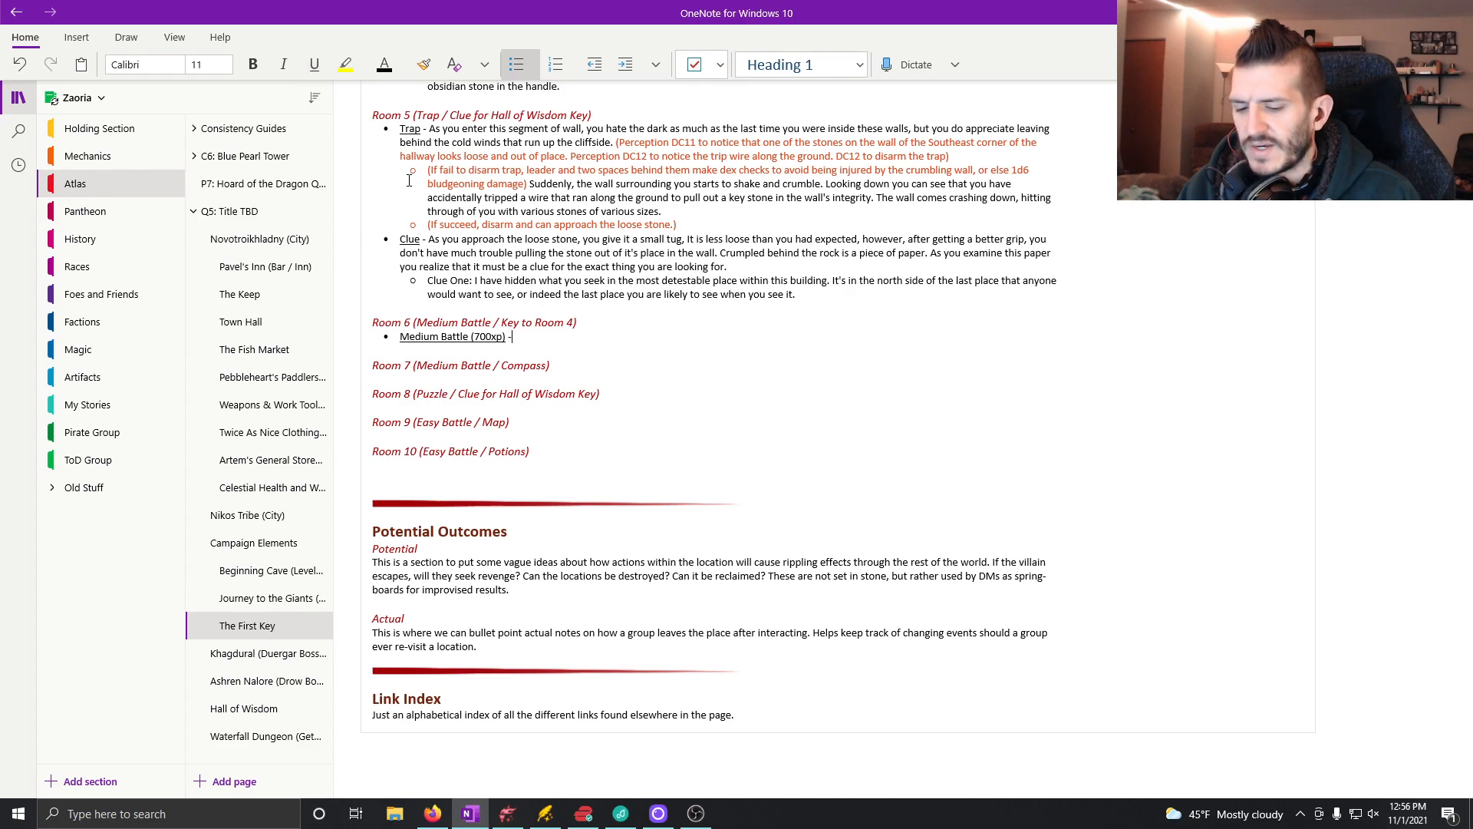
Step: Add the sub-bullet "7x Giant Goat (100xp)" beneath Room 6's Medium Battle bullet
{"action": "key", "text": "Return"}
{"action": "key", "text": "Tab"}
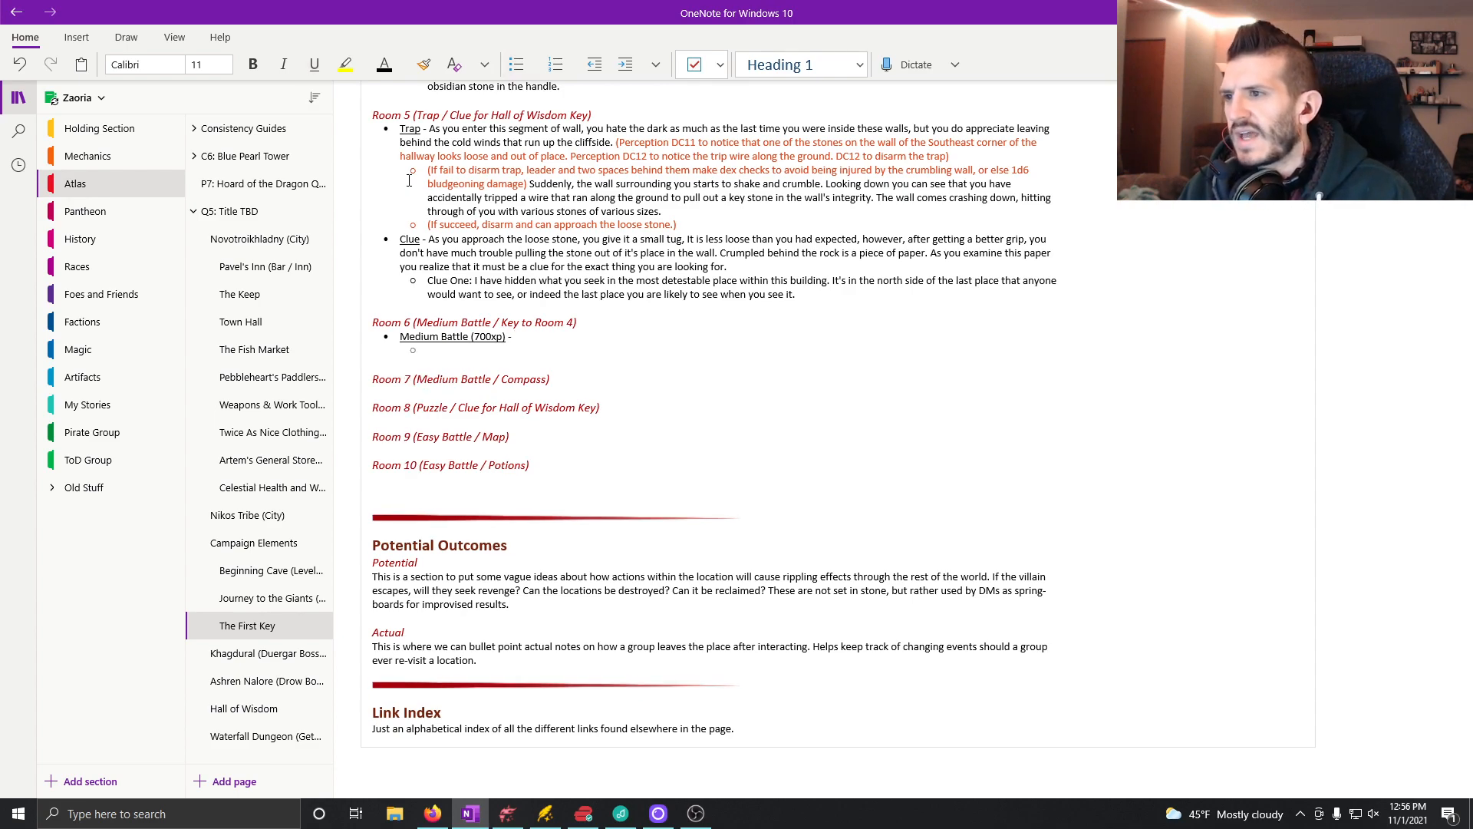
{"action": "type", "text": "7x Giant goat"}
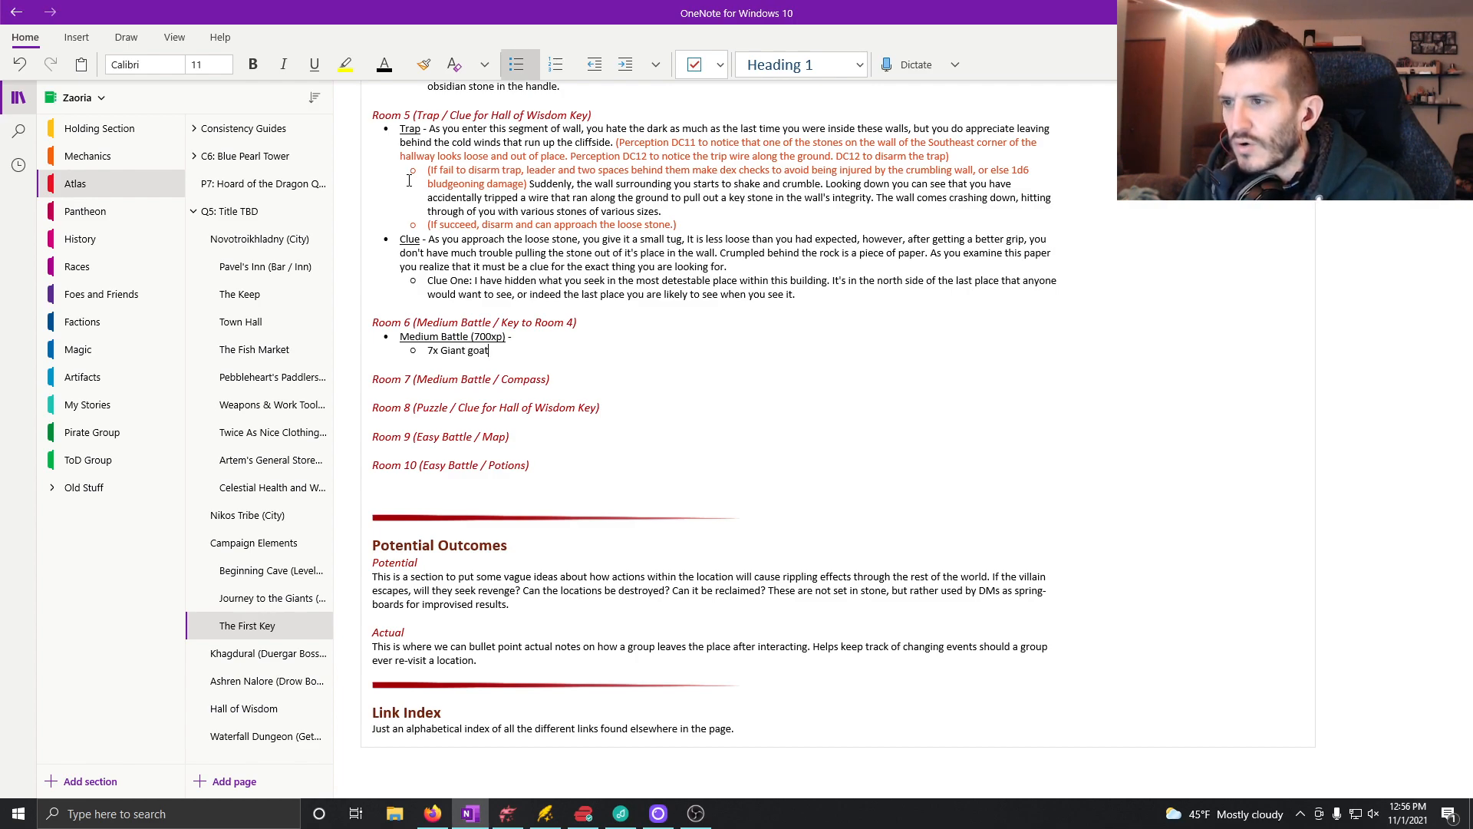
{"action": "type", "text": " (100xp"}
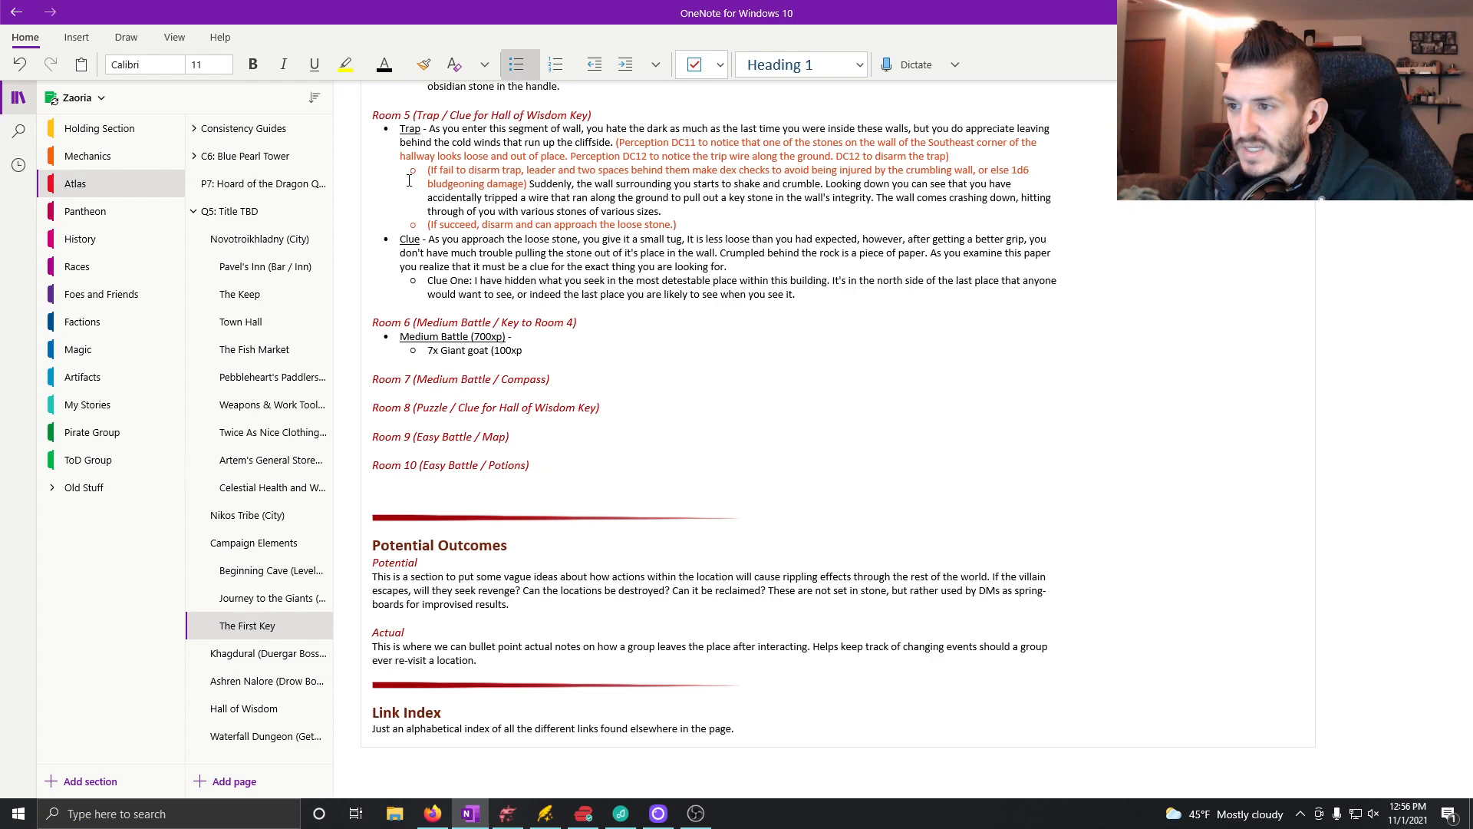
{"action": "double_click", "coordinate": [481, 361]}
{"action": "type", "text": "Goat"}
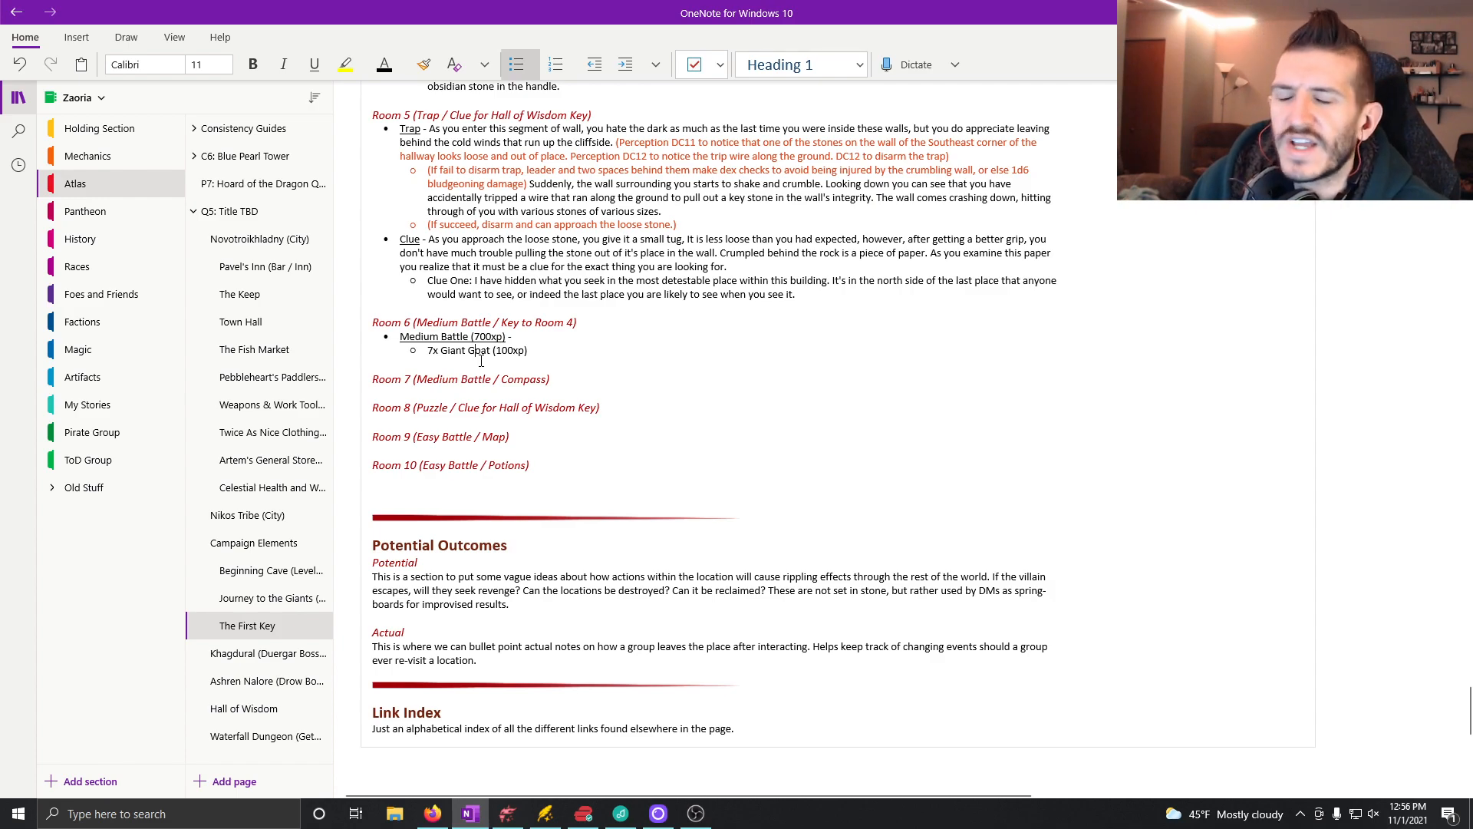
Step: Begin the Medium Battle description with "As you creep into this room you find yourself in what appears to be"
{"action": "left_click", "coordinate": [695, 813]}
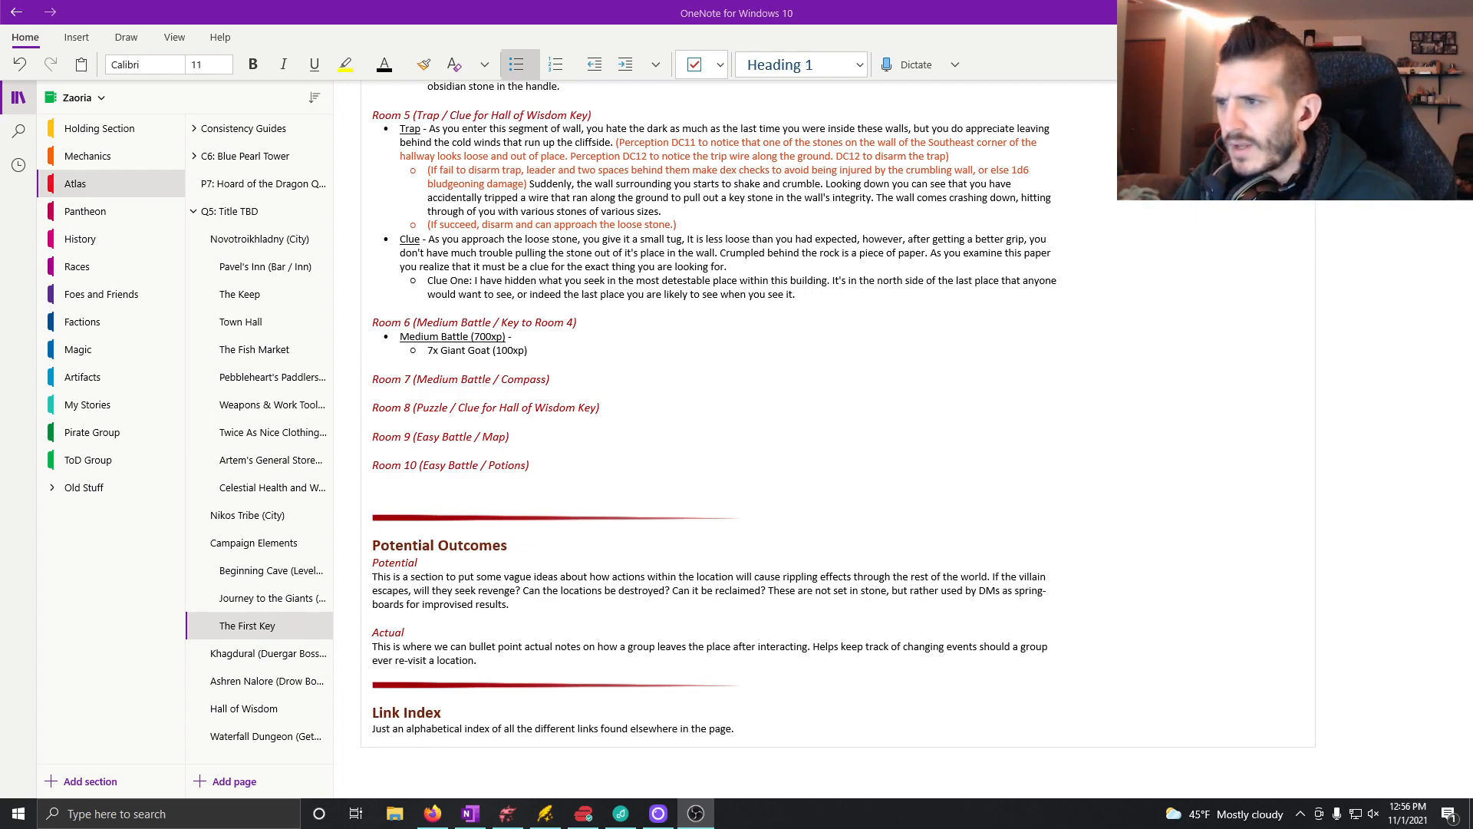
{"action": "left_click", "coordinate": [541, 336]}
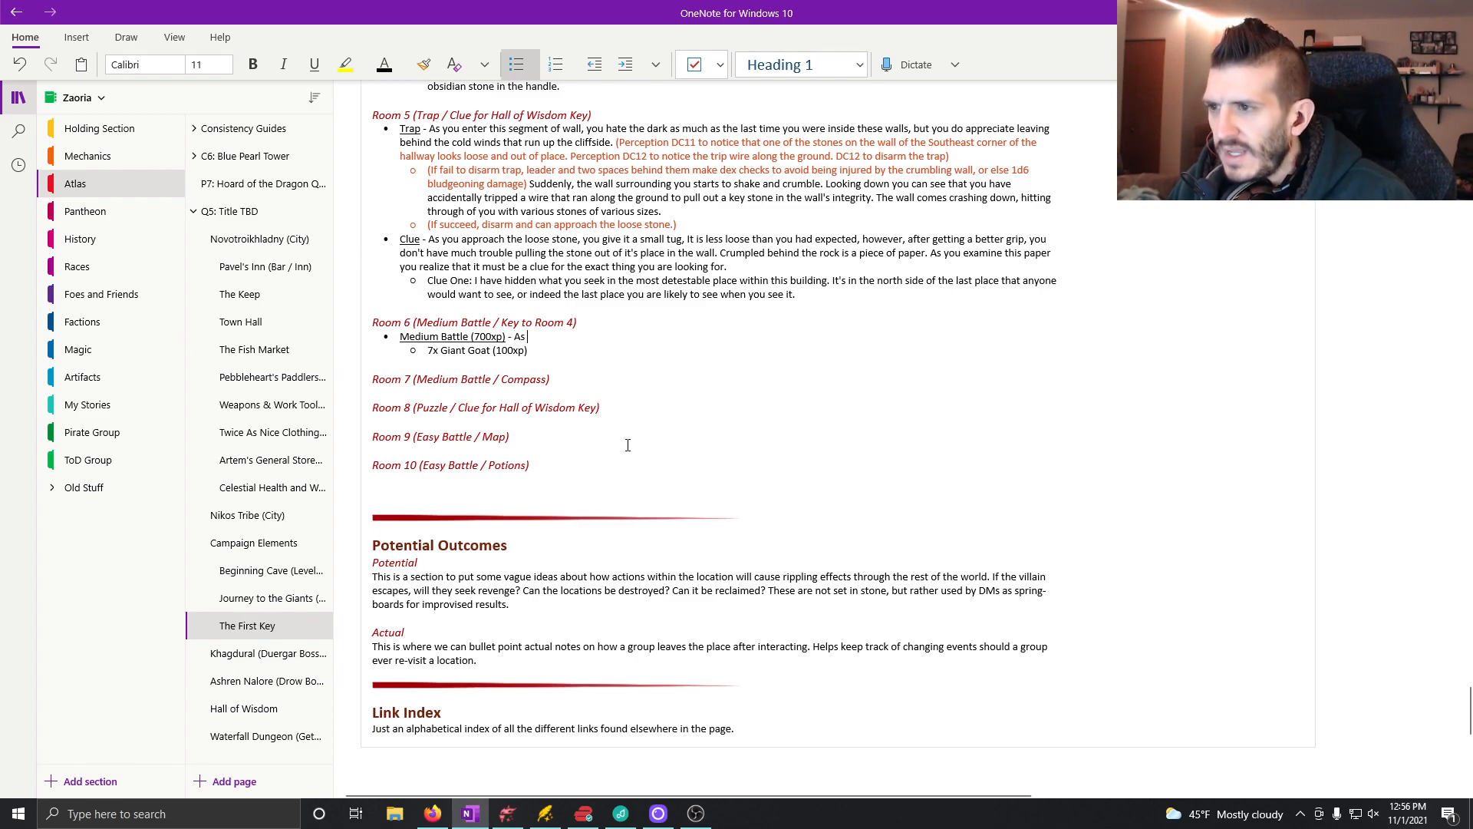
{"action": "type", "text": "As you cree into this"}
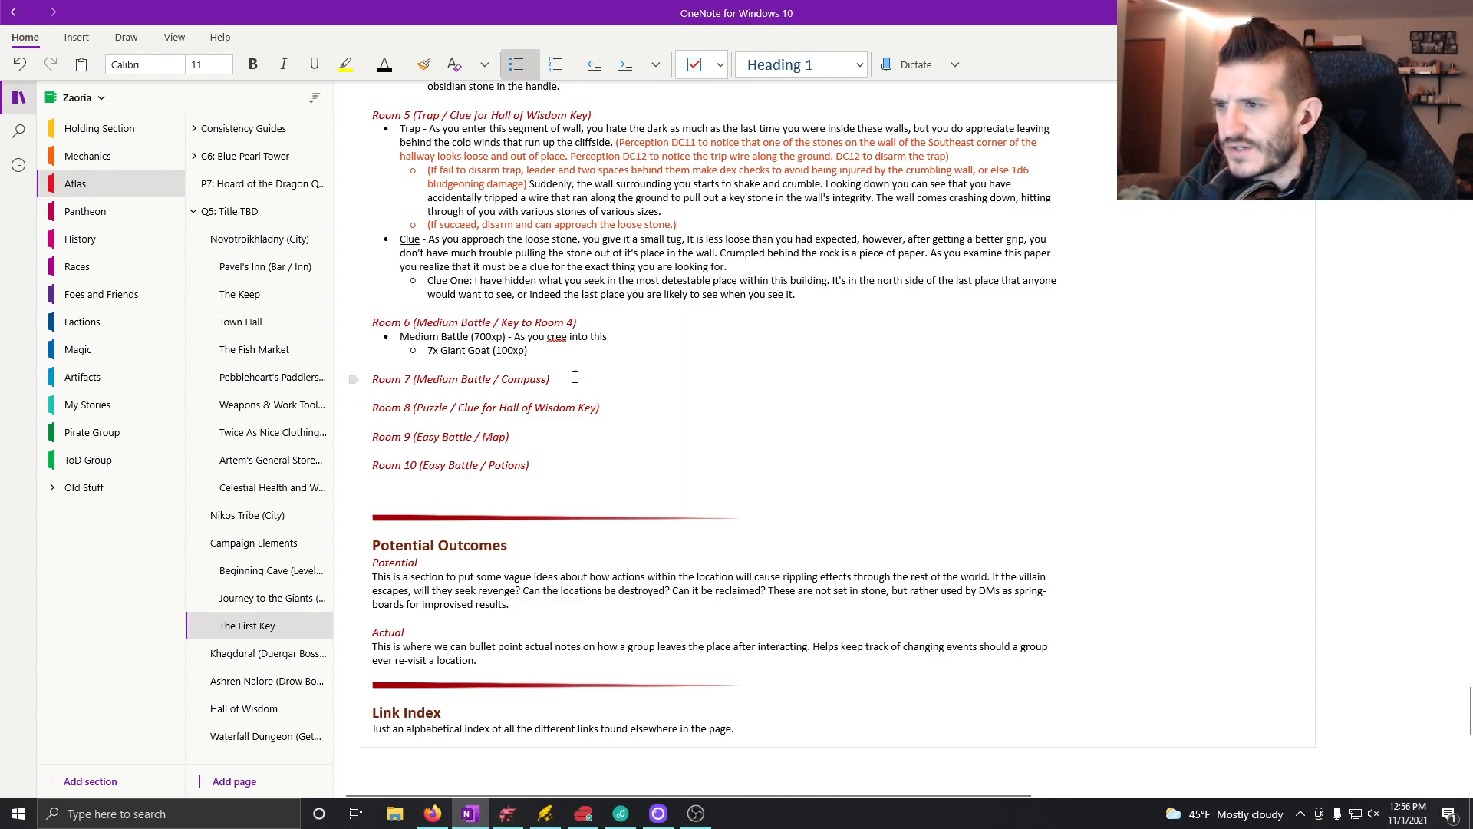
{"action": "type", "text": "p"}
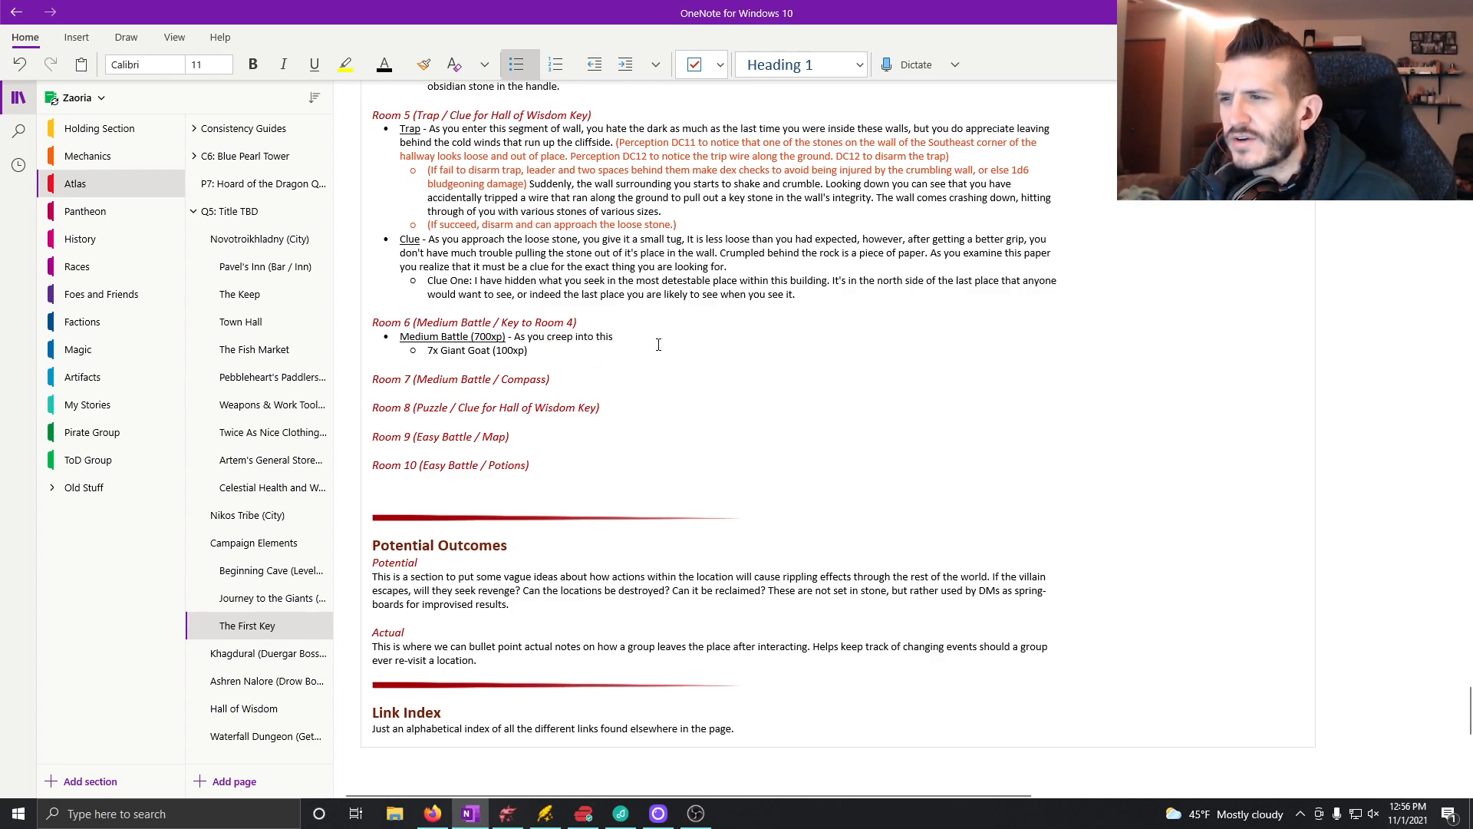
{"action": "left_click", "coordinate": [644, 340]}
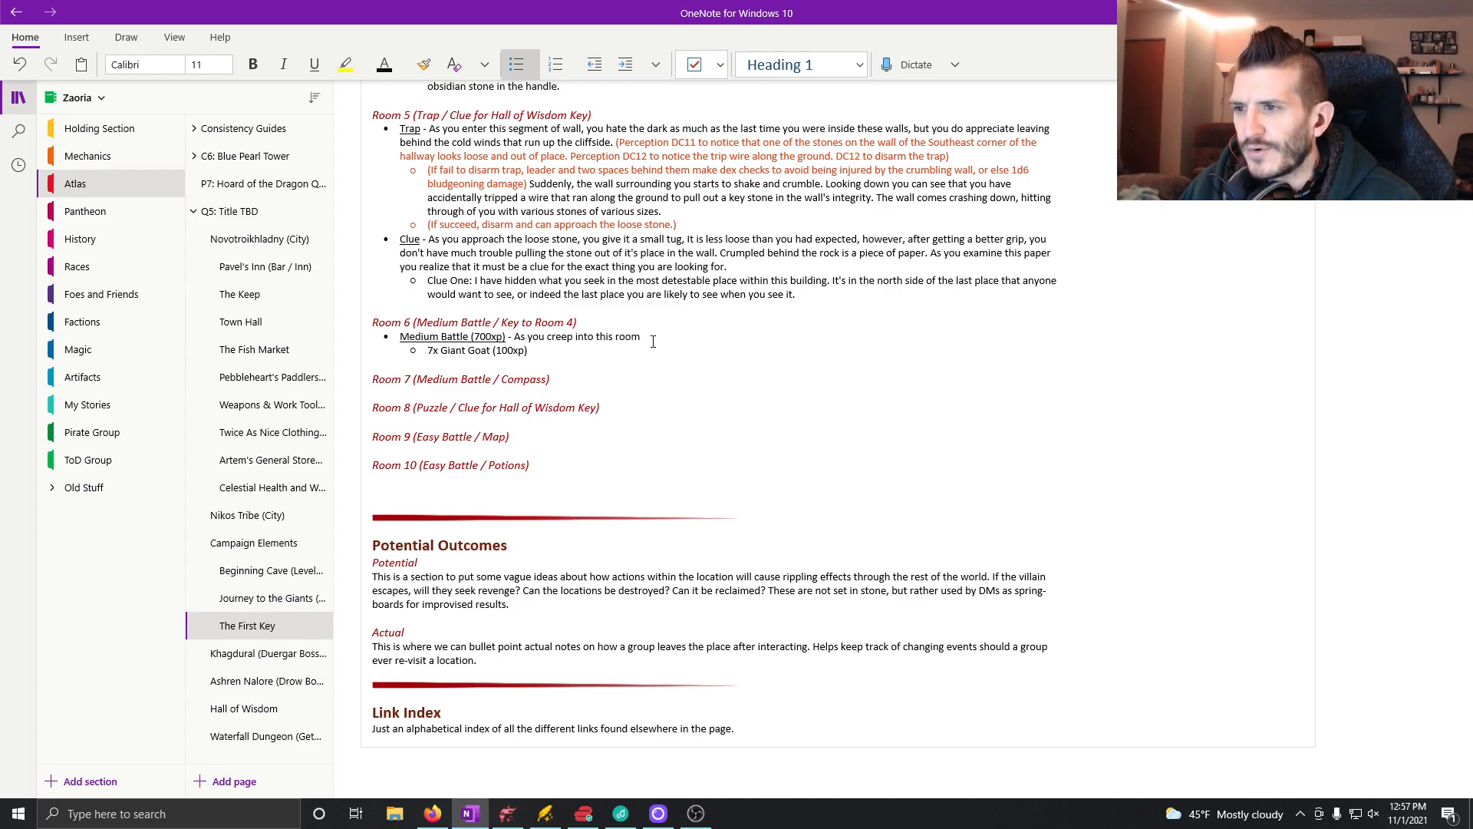
{"action": "type", "text": "you find you"}
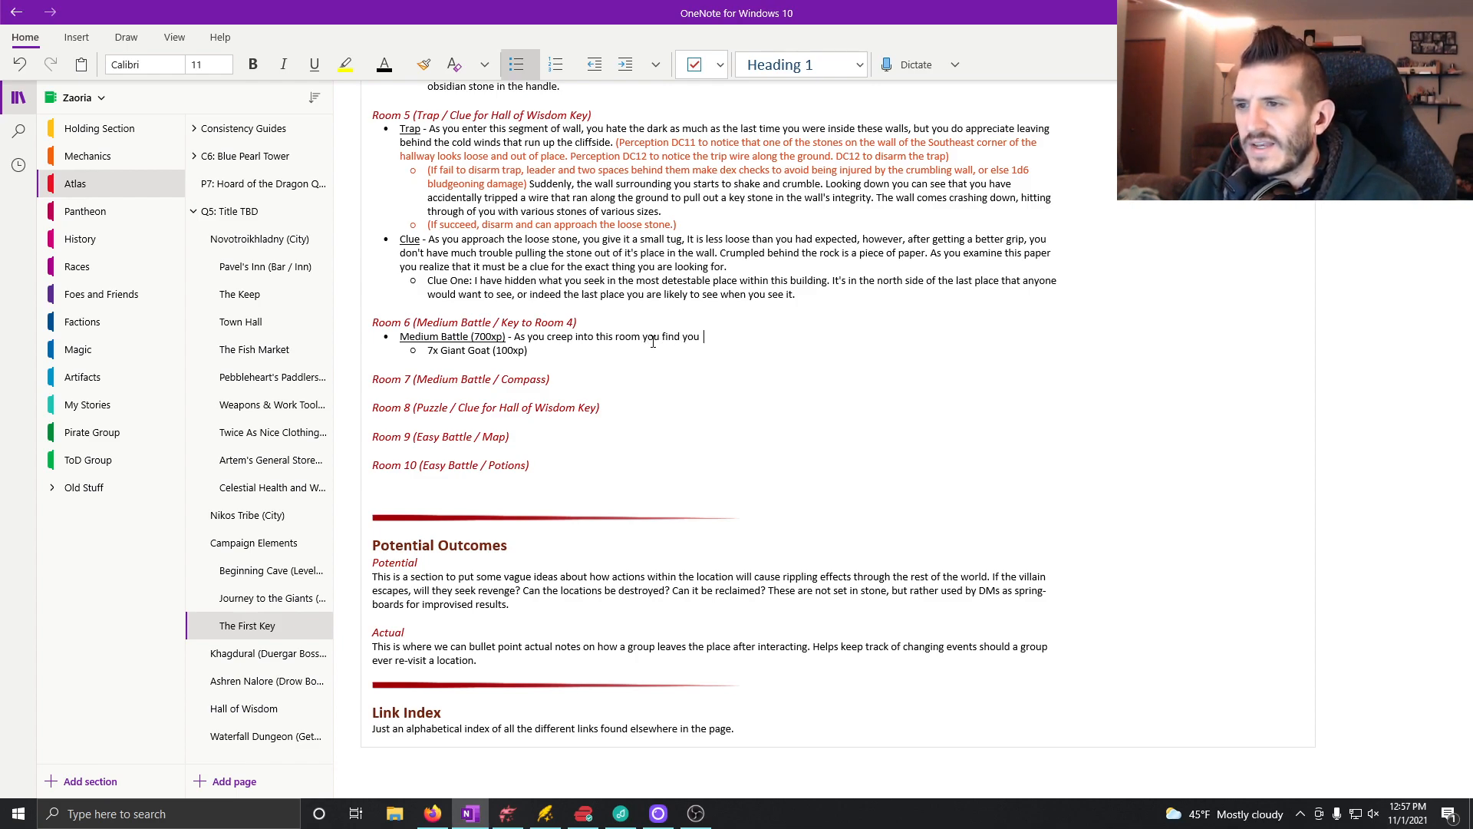
{"action": "type", "text": "rself in what appears to be a la"}
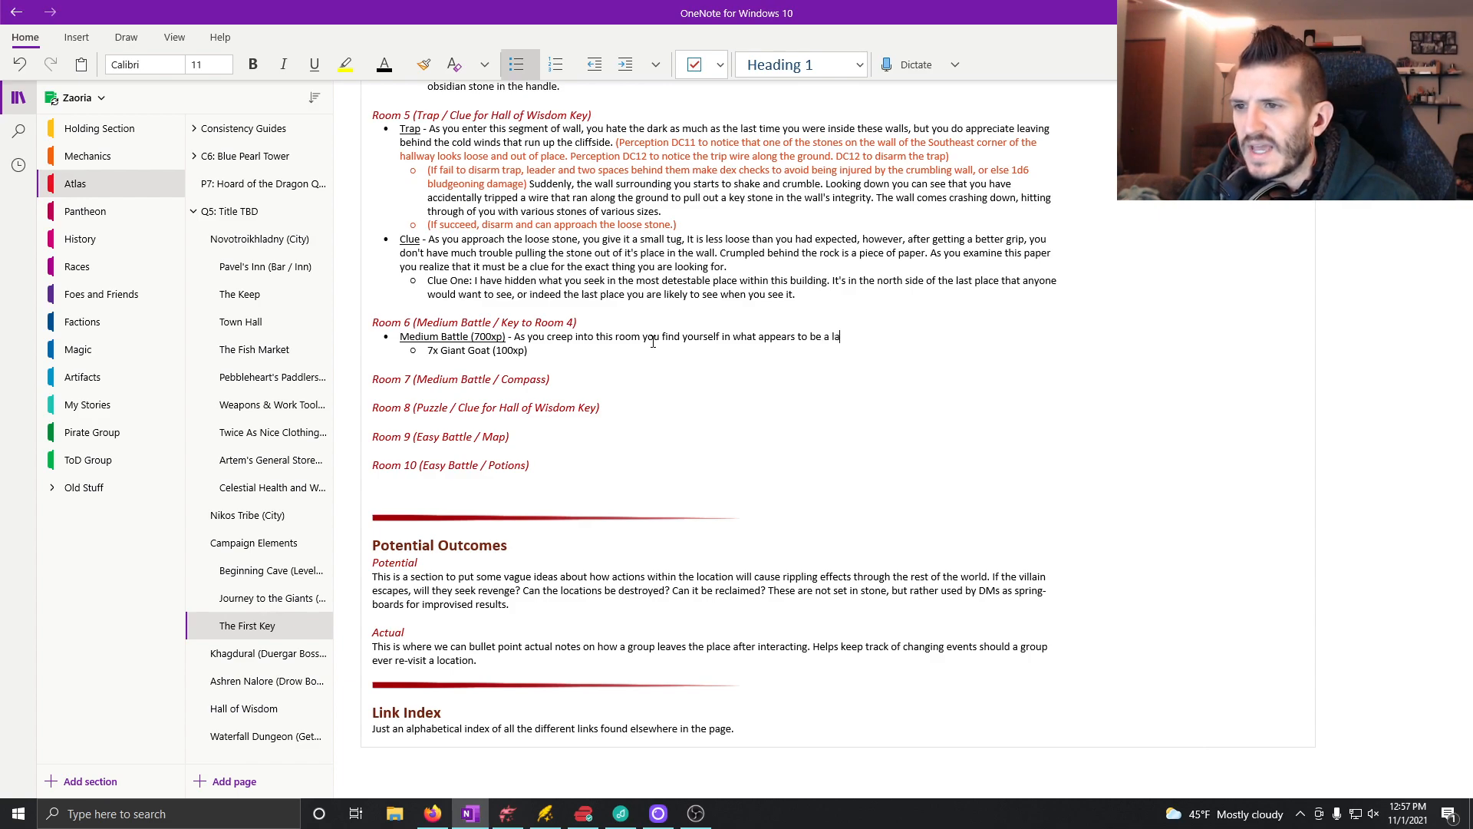
Step: Continue the Room 6 description with "a large bunkhouse that the giants use to sleep in after a long"
{"action": "type", "text": "bun"}
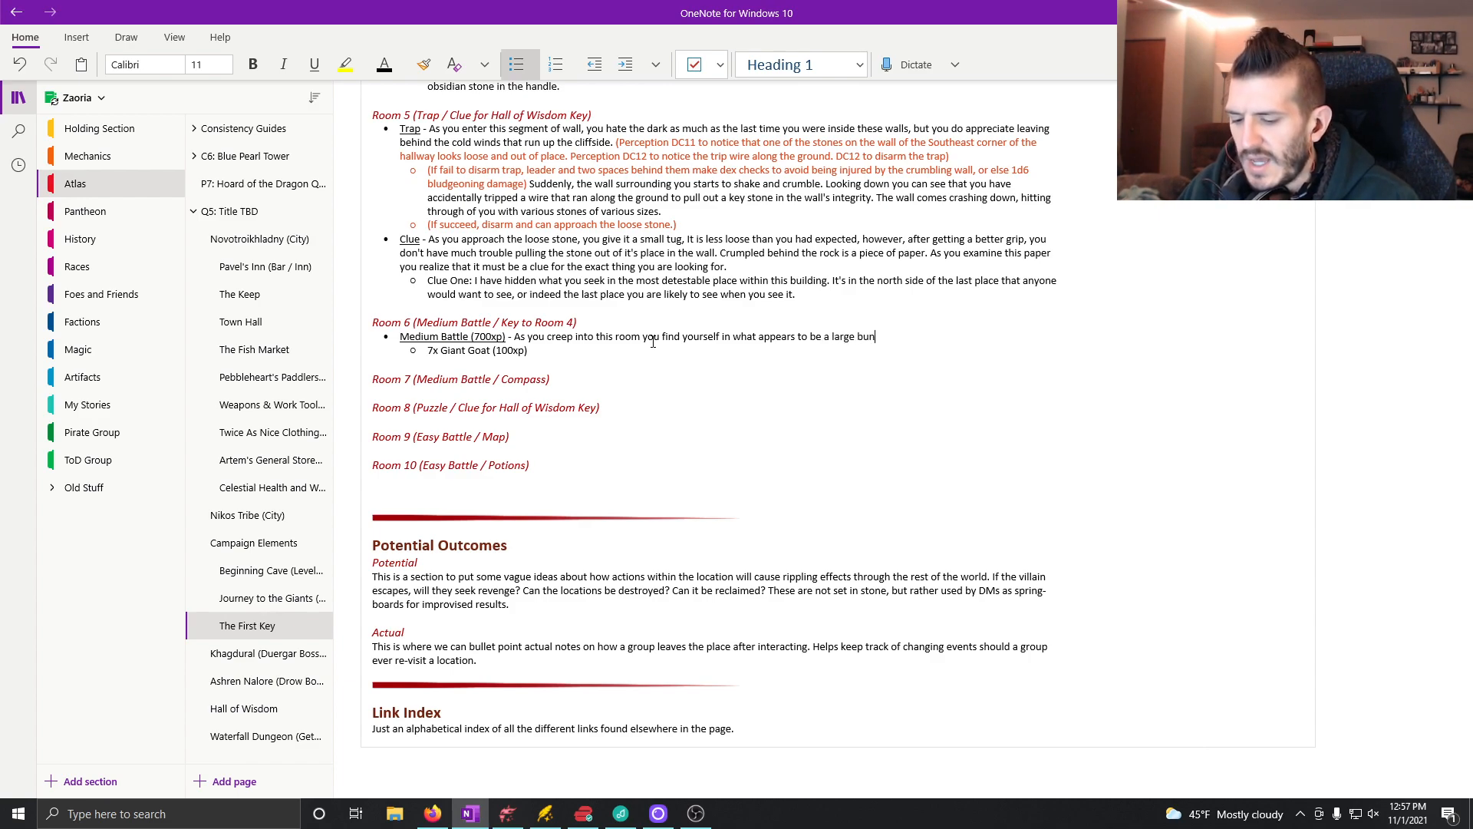
{"action": "type", "text": "khouse that the"}
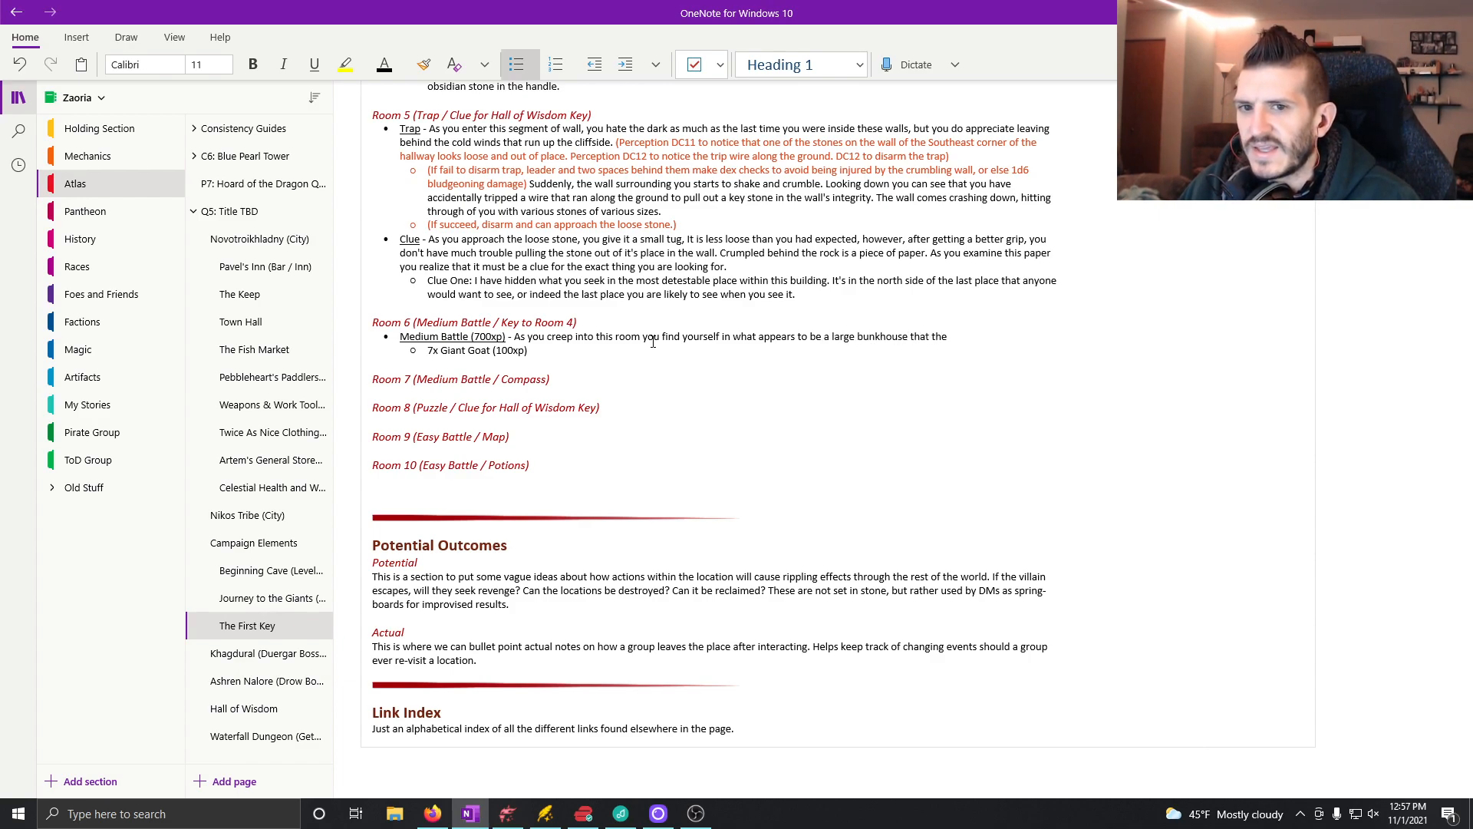
{"action": "type", "text": " giants use to sleep in aft"}
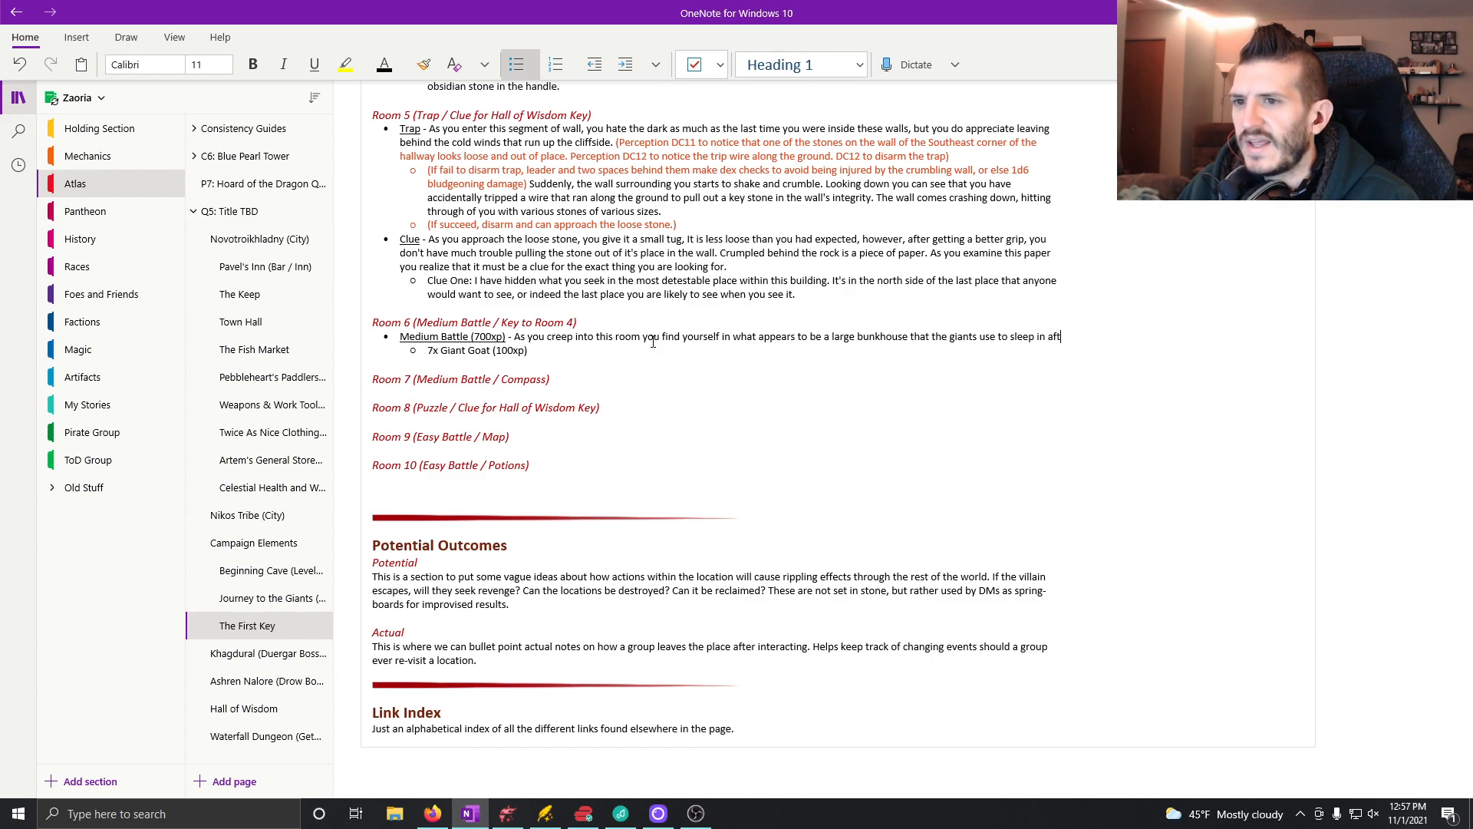
{"action": "type", "text": "er a longg day of walking through the mou"}
{"action": "type", "text": "tnain"}
Step: Extend the Room 6 battle sentence with "day of walking through the mountains"
{"action": "key", "text": "BackSpace"}
{"action": "key", "text": "BackSpace"}
Step: Finish Room 6's bunkhouse sentence with "and / or throwing sacrifices off of a cliff."
{"action": "key", "text": "BackSpace"}
{"action": "key", "text": "BackSpace"}
{"action": "type", "text": "ntains and/or"}
{"action": "key", "text": "BackSpace"}
{"action": "key", "text": "BackSpace"}
{"action": "type", "text": "o"}
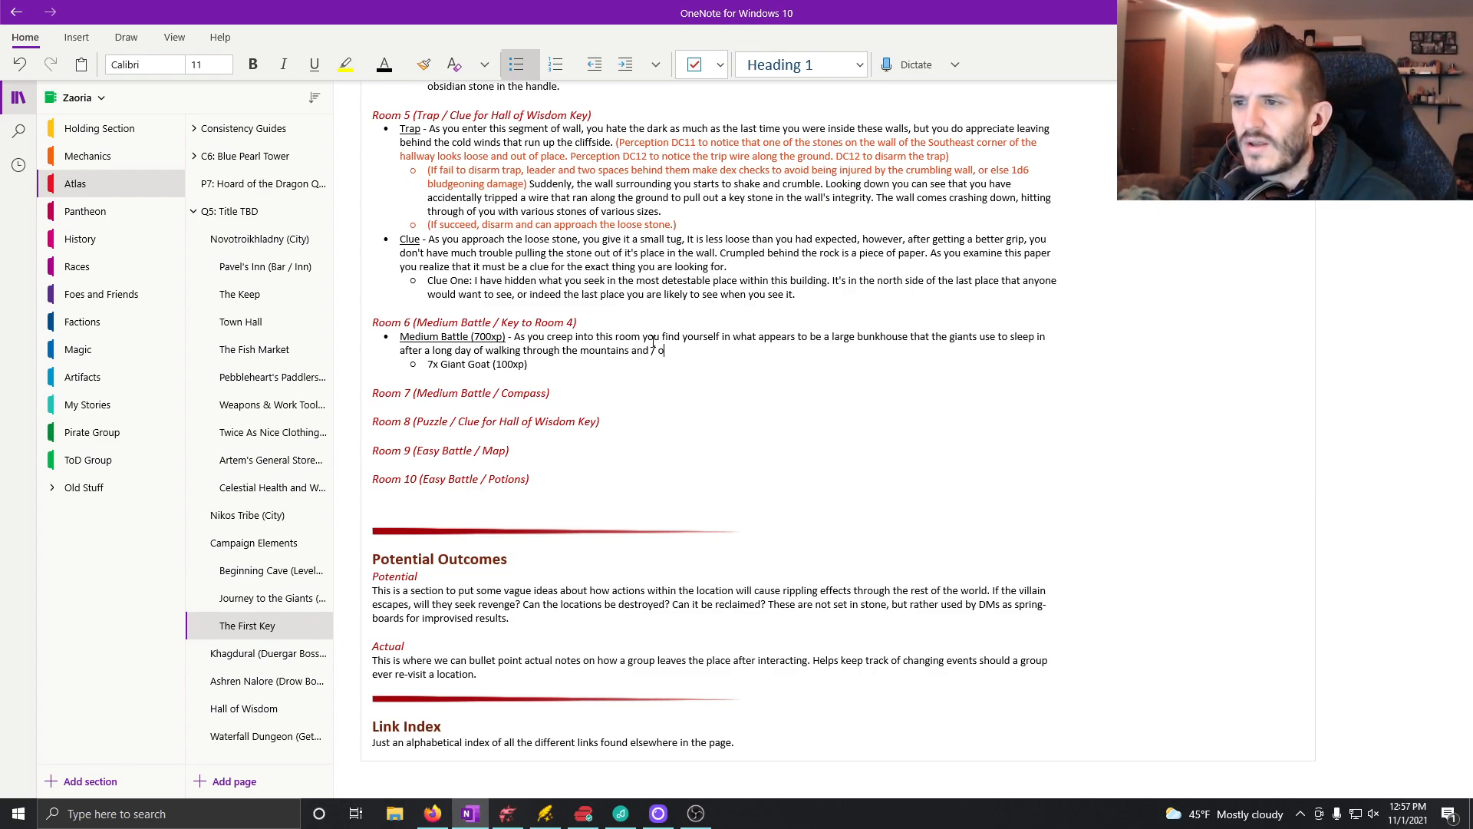
{"action": "type", "text": "r throw"}
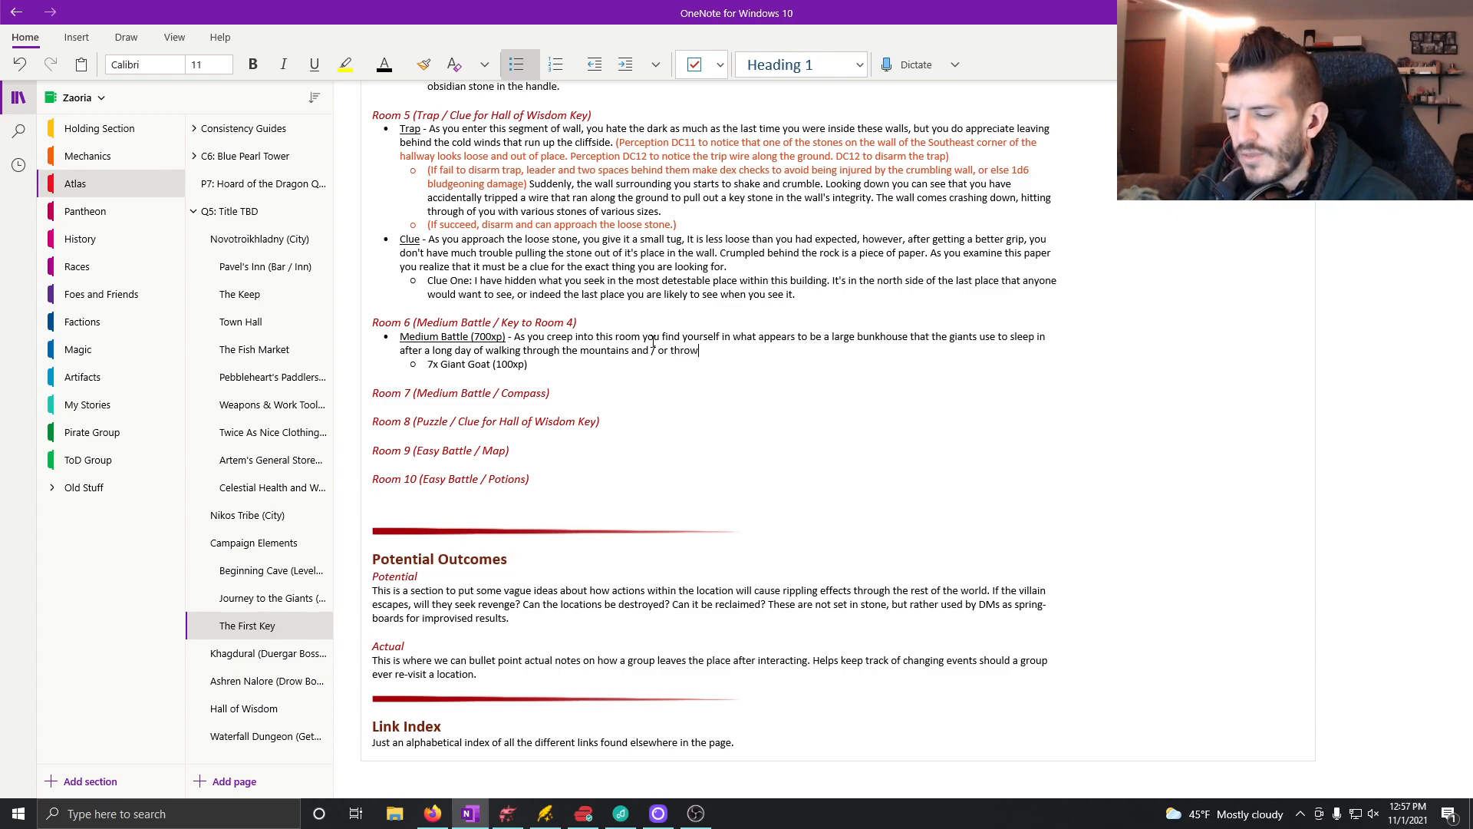
{"action": "type", "text": "ing sacrifi"}
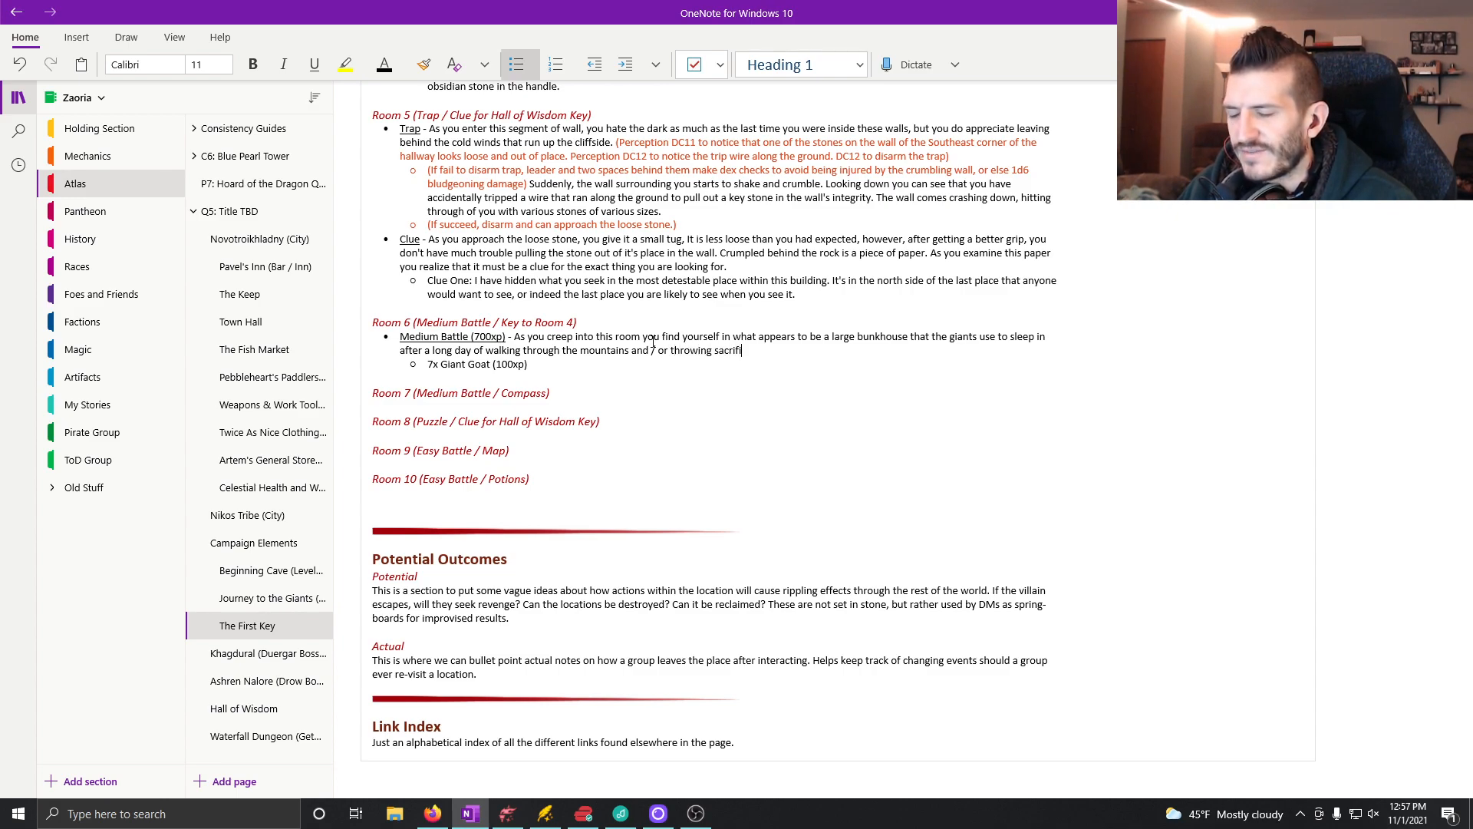
{"action": "type", "text": "ces off of a cliff. "}
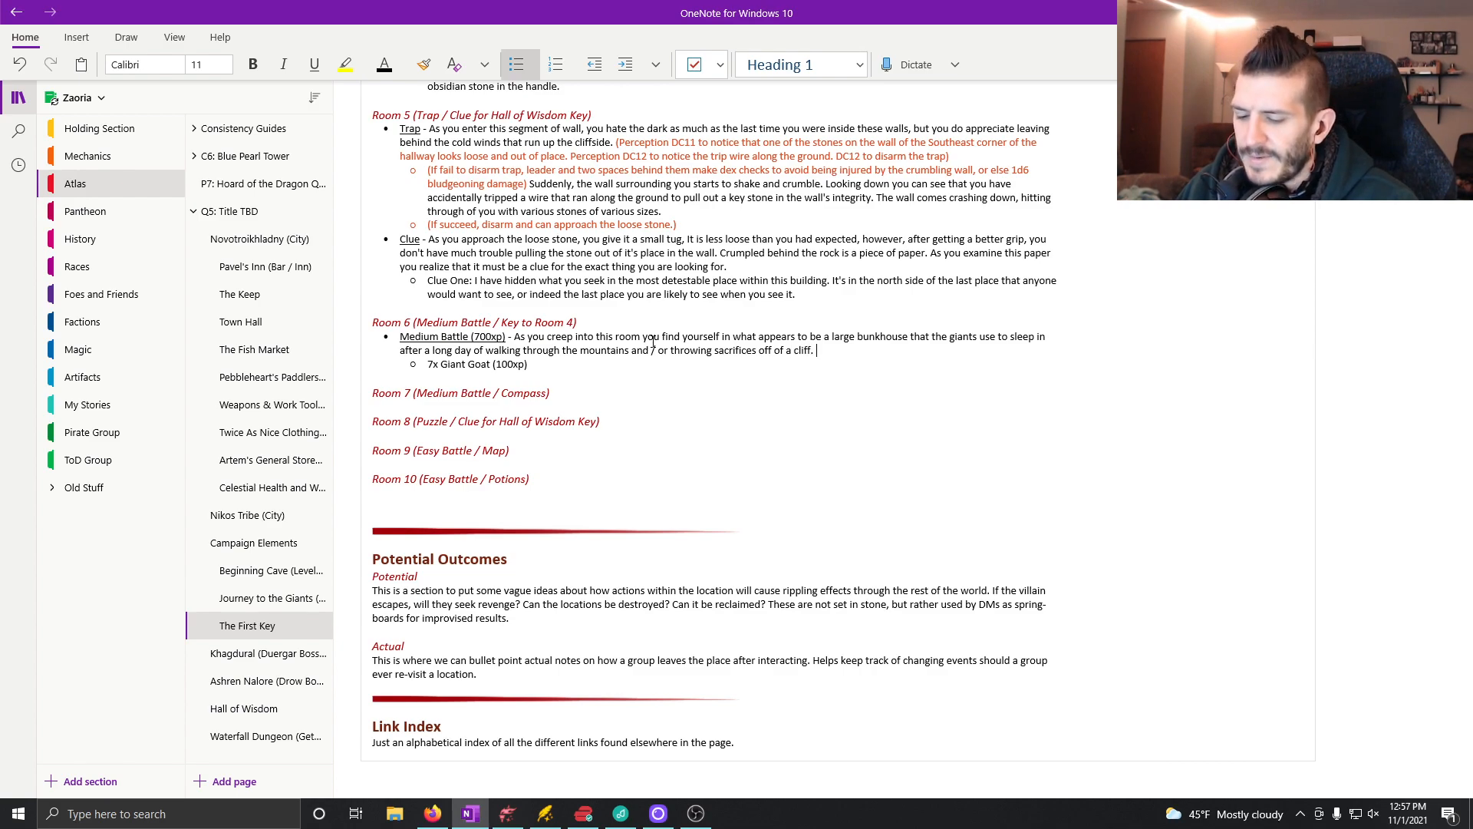
{"action": "type", "text": "Scatter"}
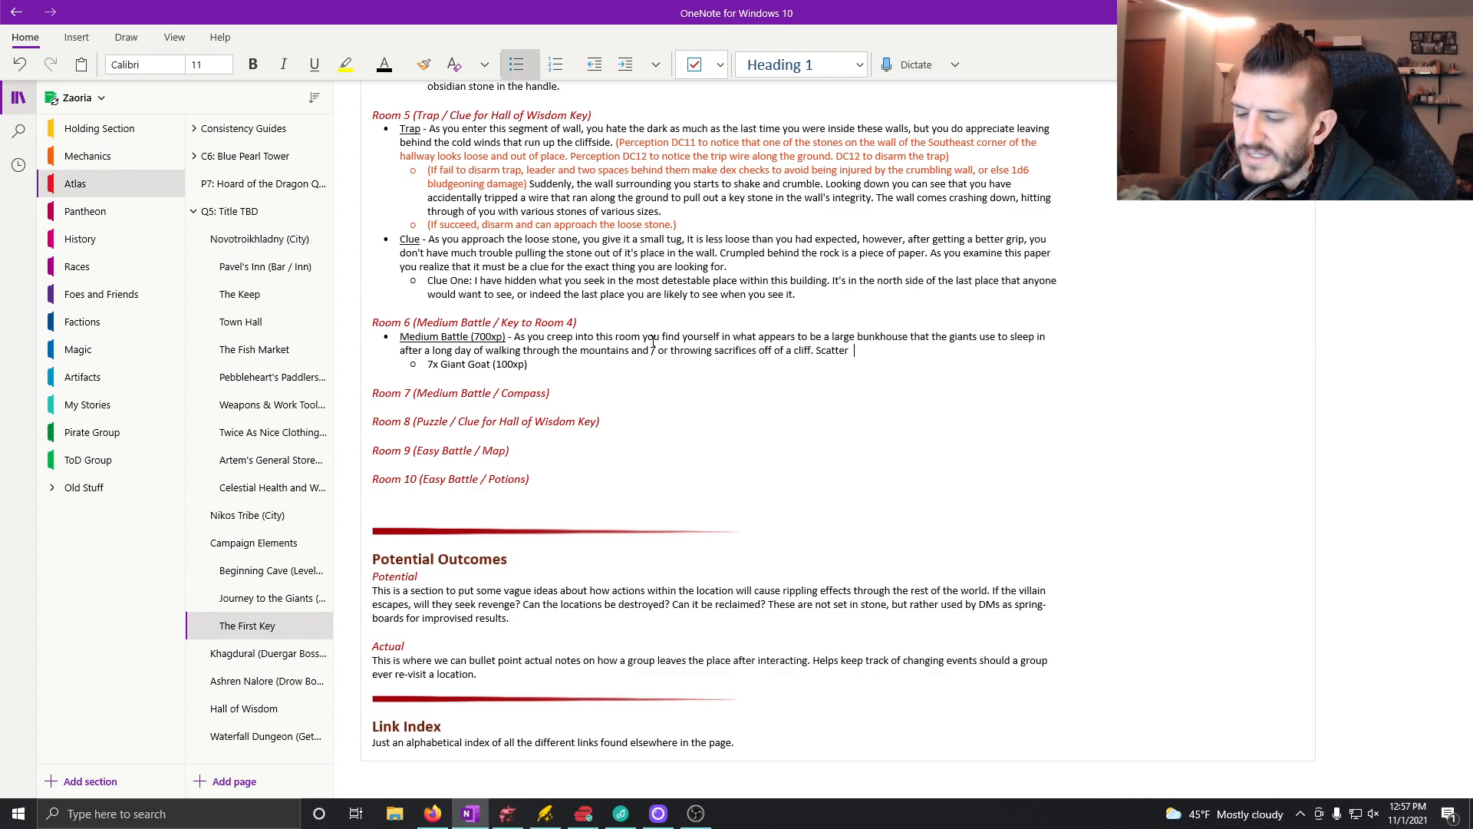
{"action": "type", "text": "ed around the r"}
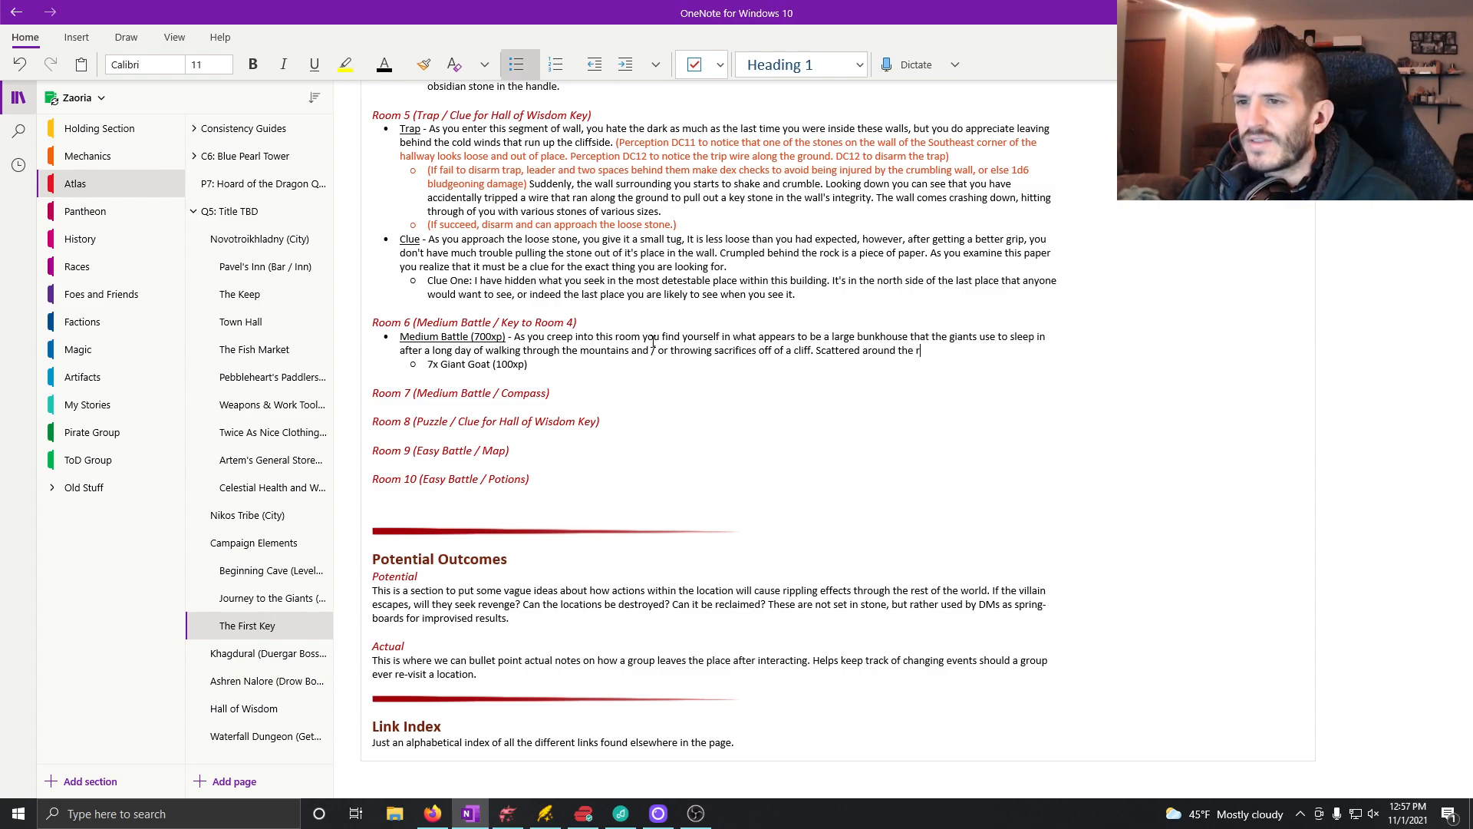
{"action": "type", "text": "oom and under th"}
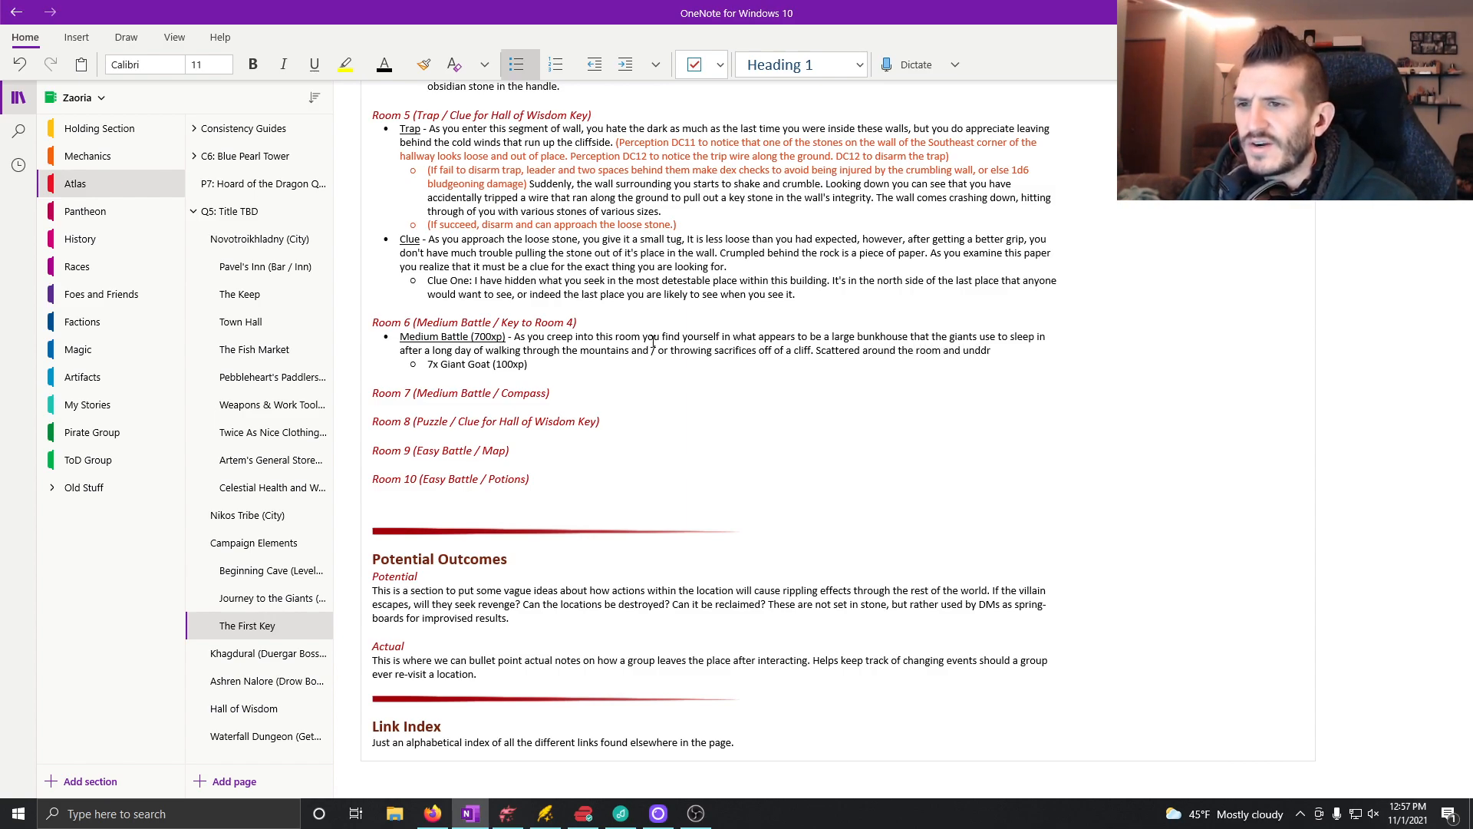
{"action": "type", "text": "e beds are"}
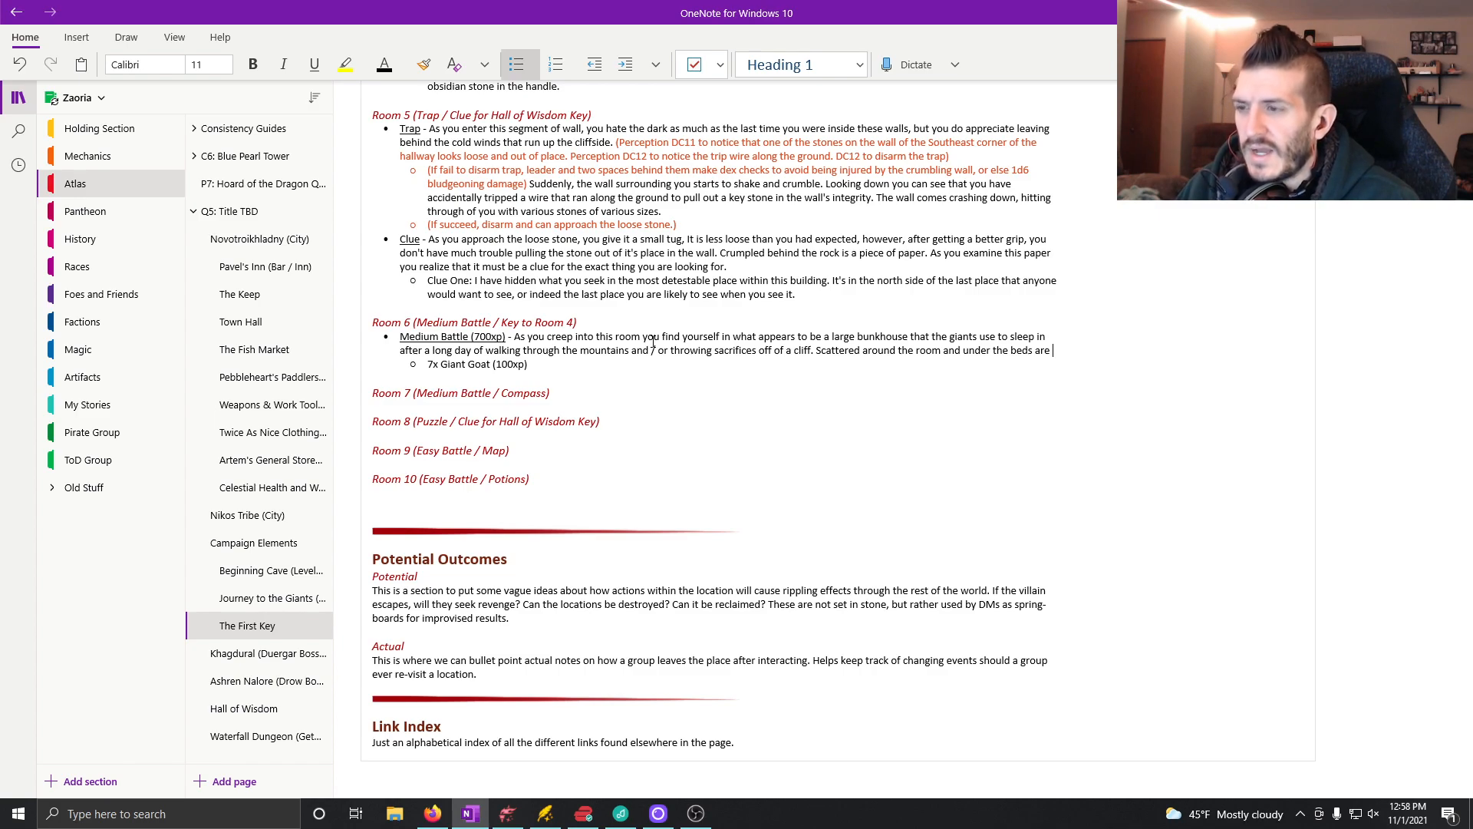
Step: Add the sentence "Scattered around the room and under the beds are many giant goats." to Room 6's Medium Battle description
{"action": "type", "text": "many"}
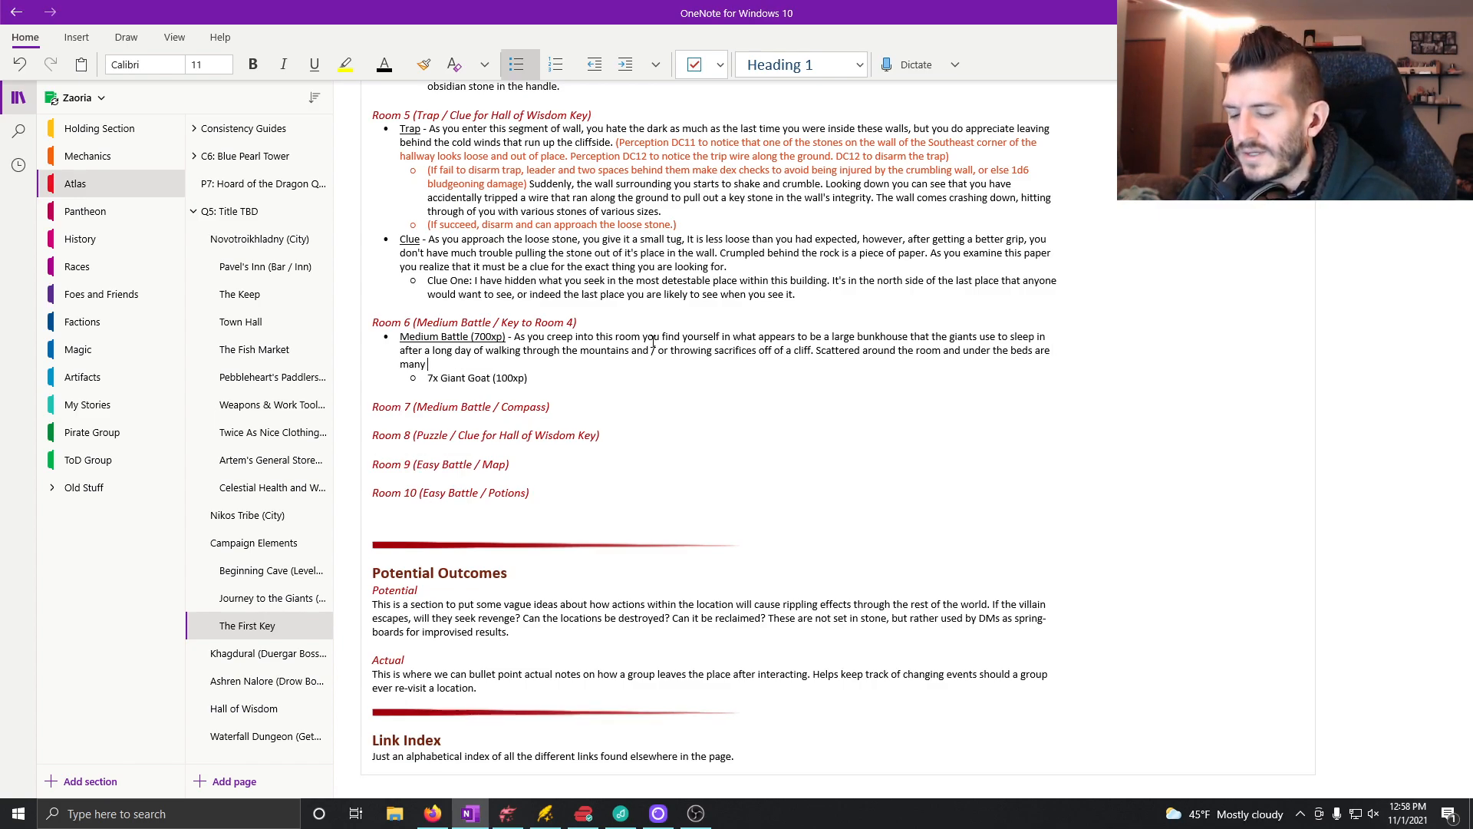
{"action": "type", "text": " giant goats."}
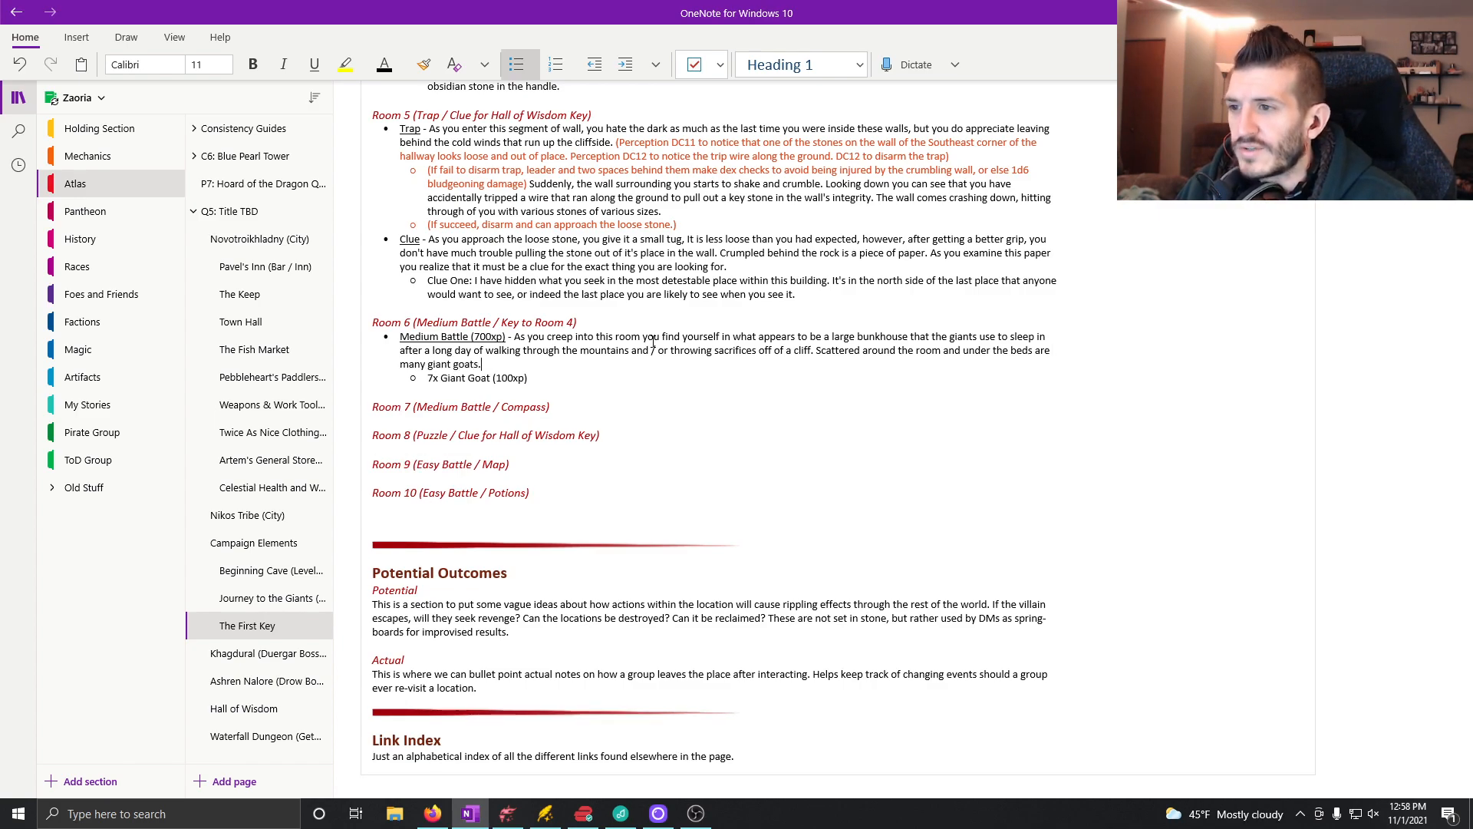
{"action": "type", "text": " They all ape"}
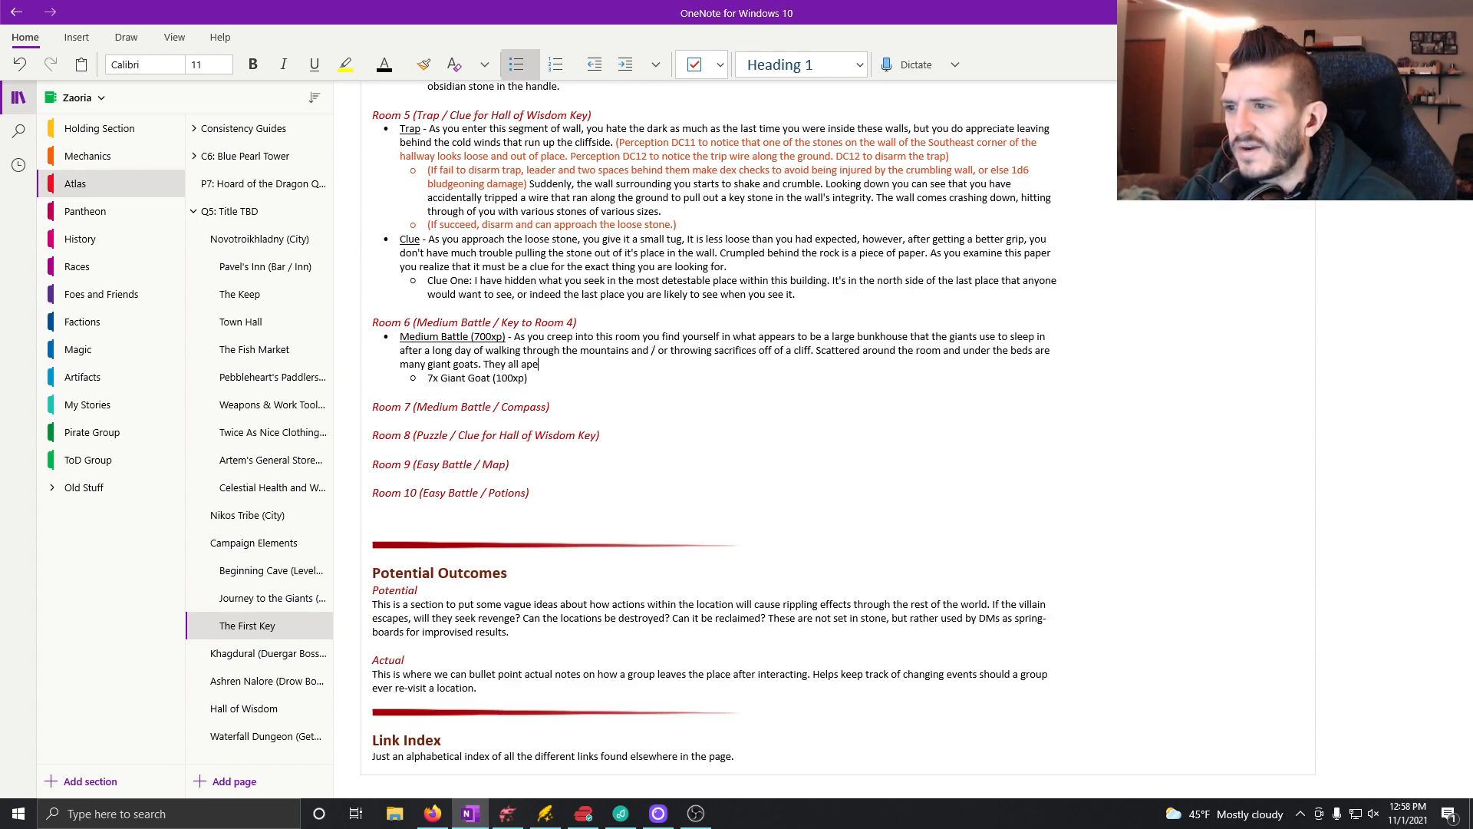
{"action": "type", "text": "pear to be do"}
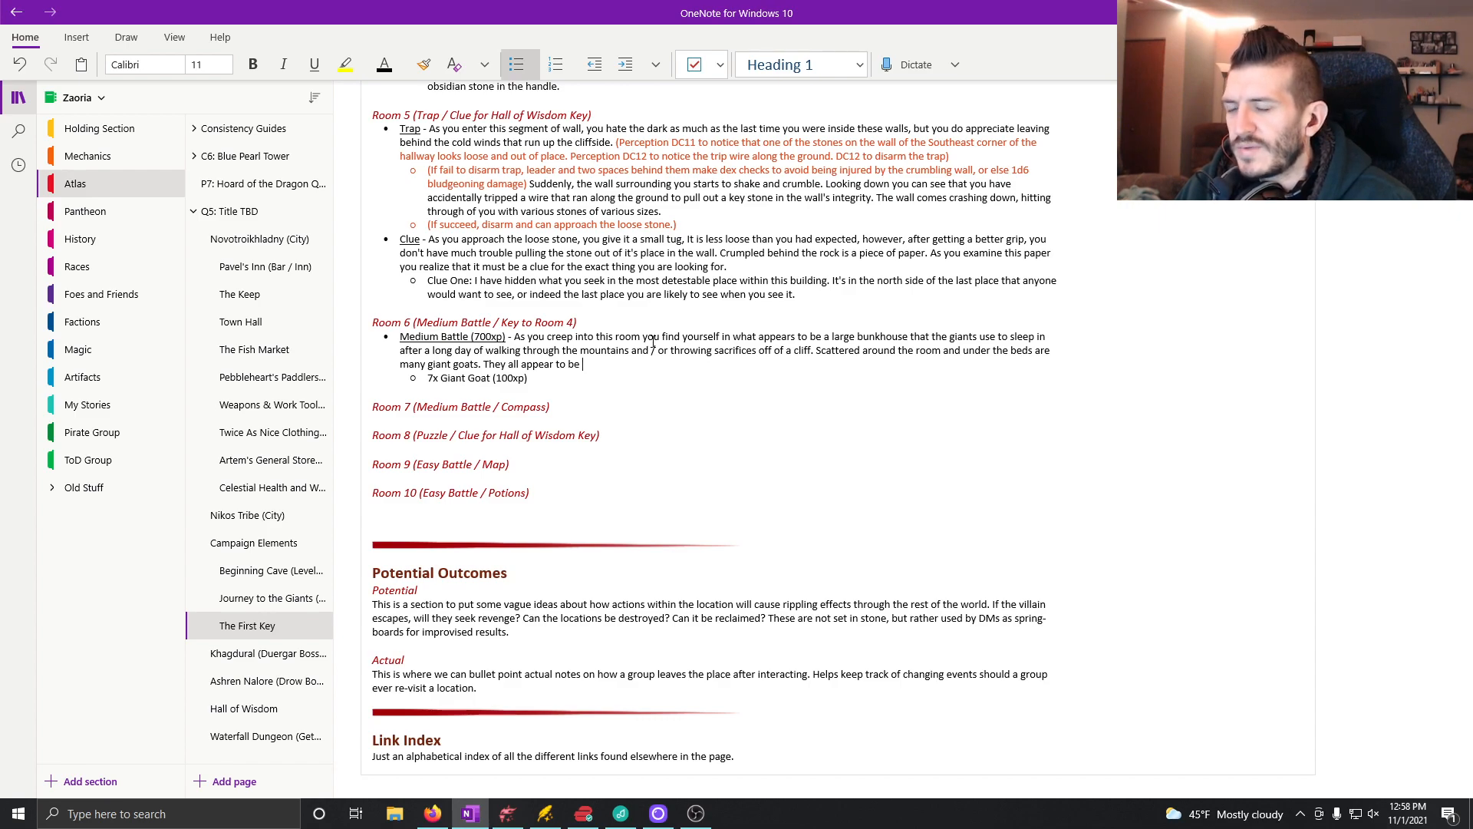
{"action": "type", "text": "zing at the mom"}
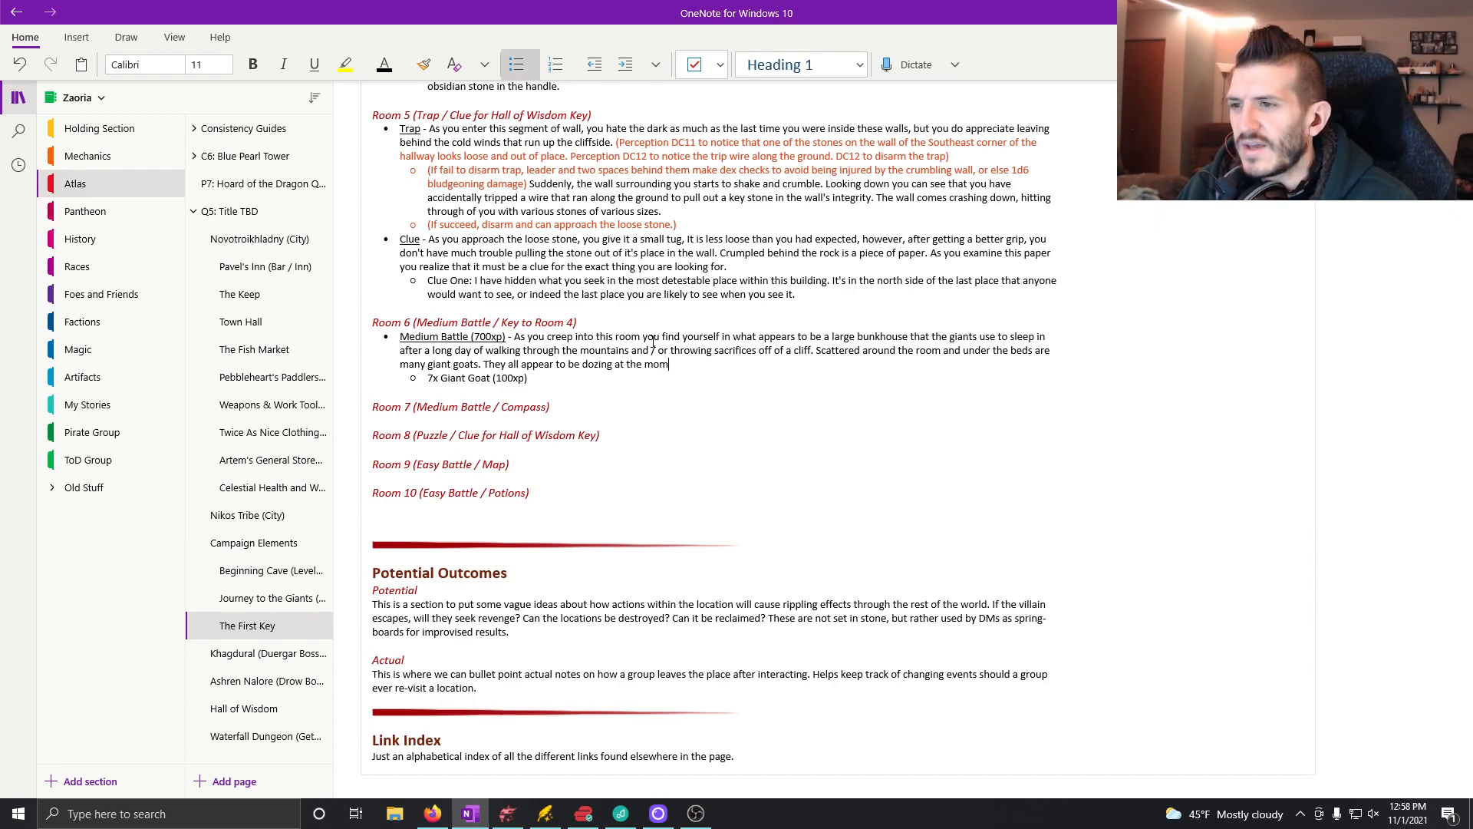
{"action": "type", "text": "ent ("}
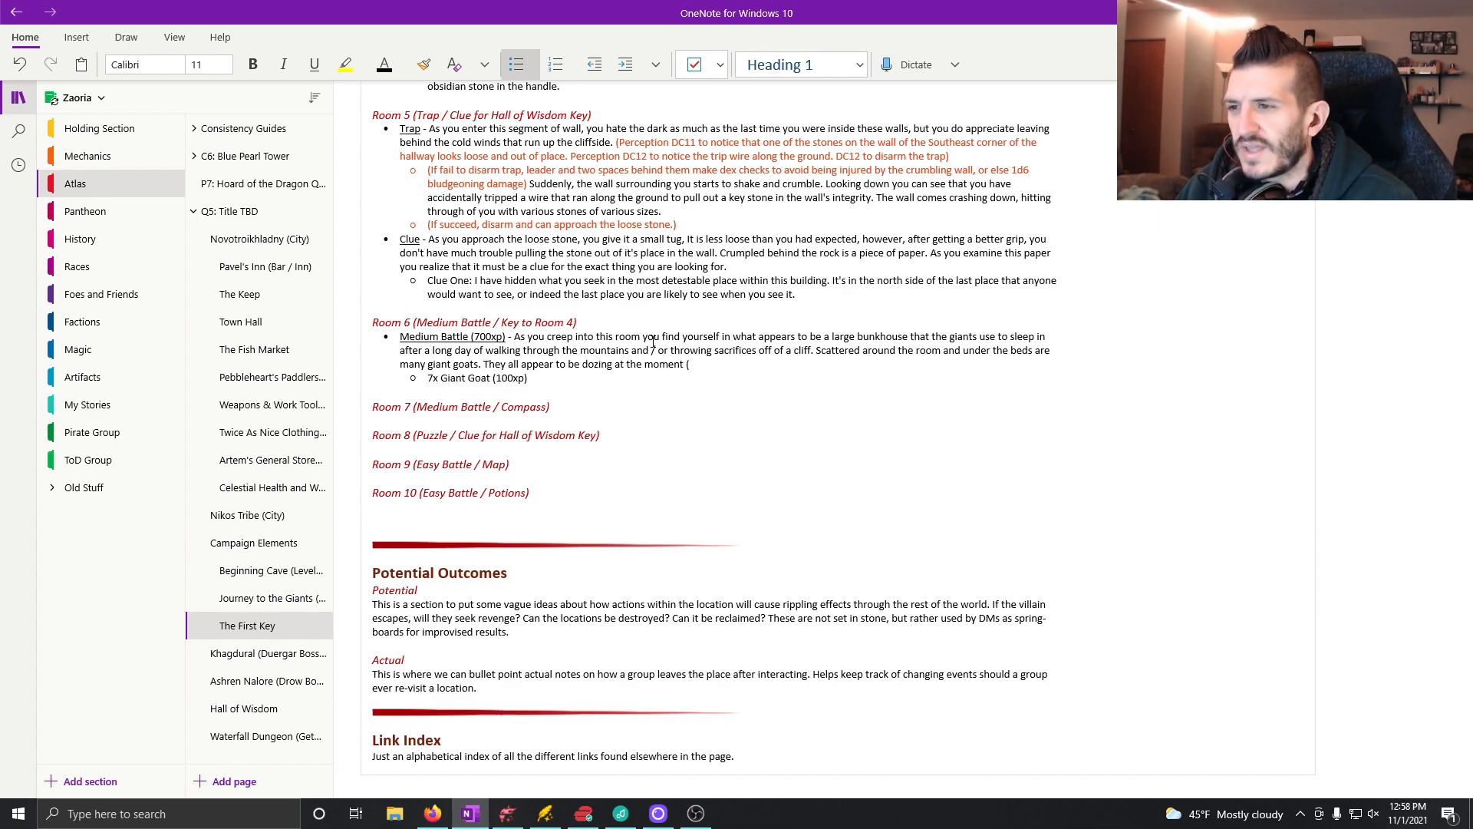
Step: Continue the Room 6 battle description with "They all appear to be dozing at the moment"
{"action": "key", "text": "BackSpace"}
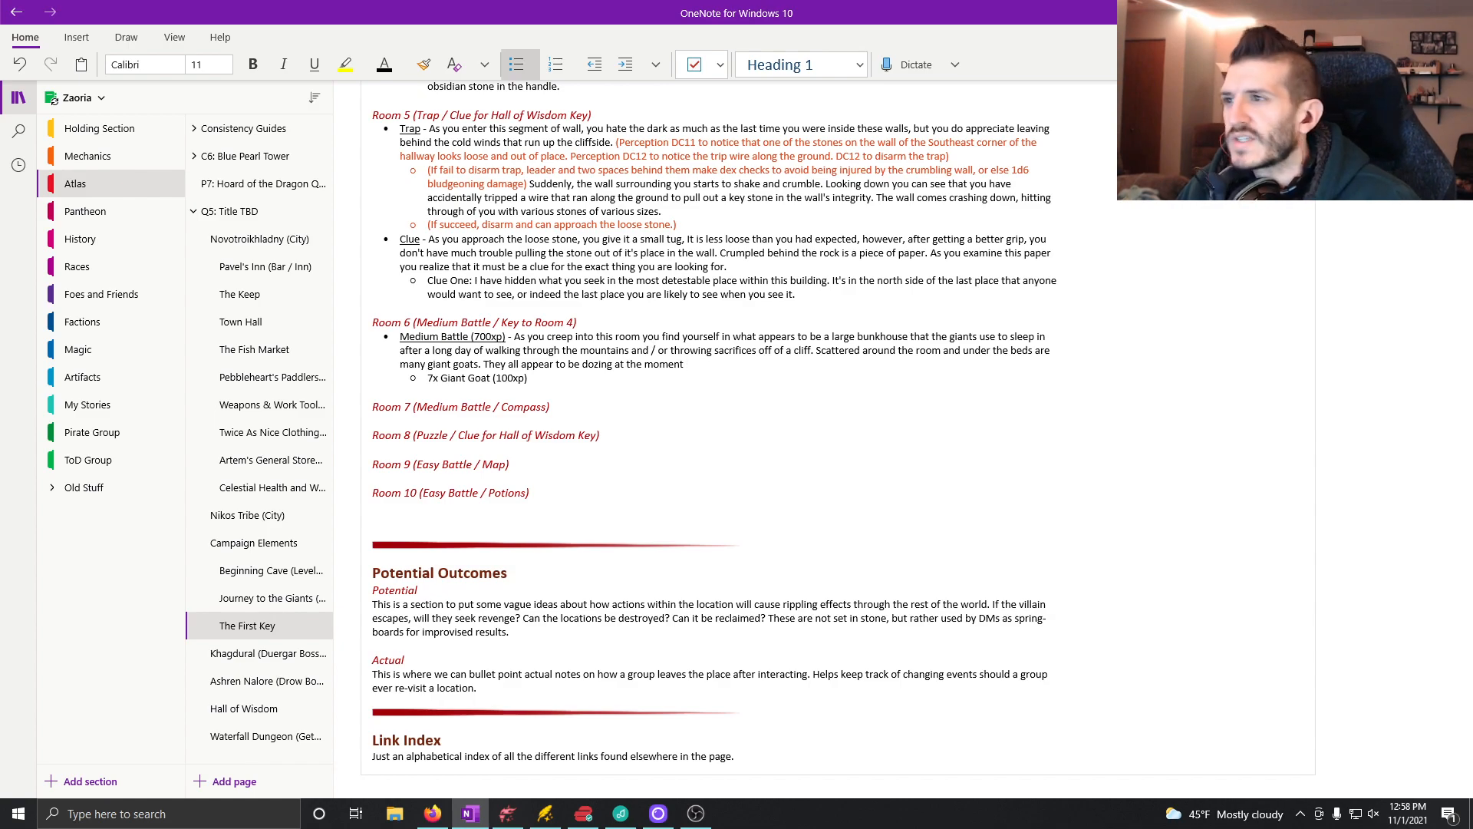
Step: Switch the font color to orange-red and begin a parenthetical note after the dozing goats text with "(Players may stealth DC12"
{"action": "left_click", "coordinate": [403, 64]}
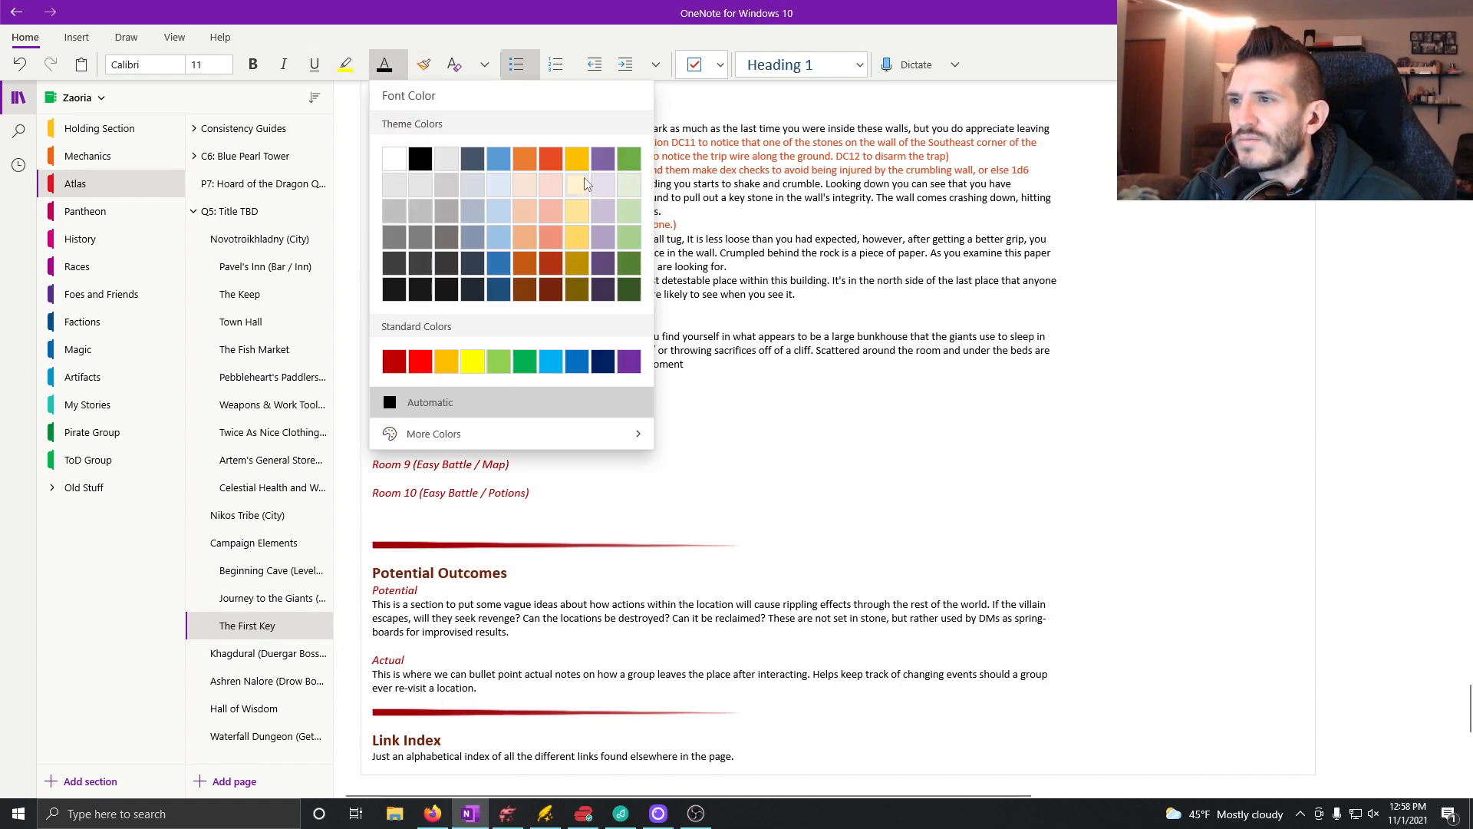
{"action": "left_click", "coordinate": [552, 158]}
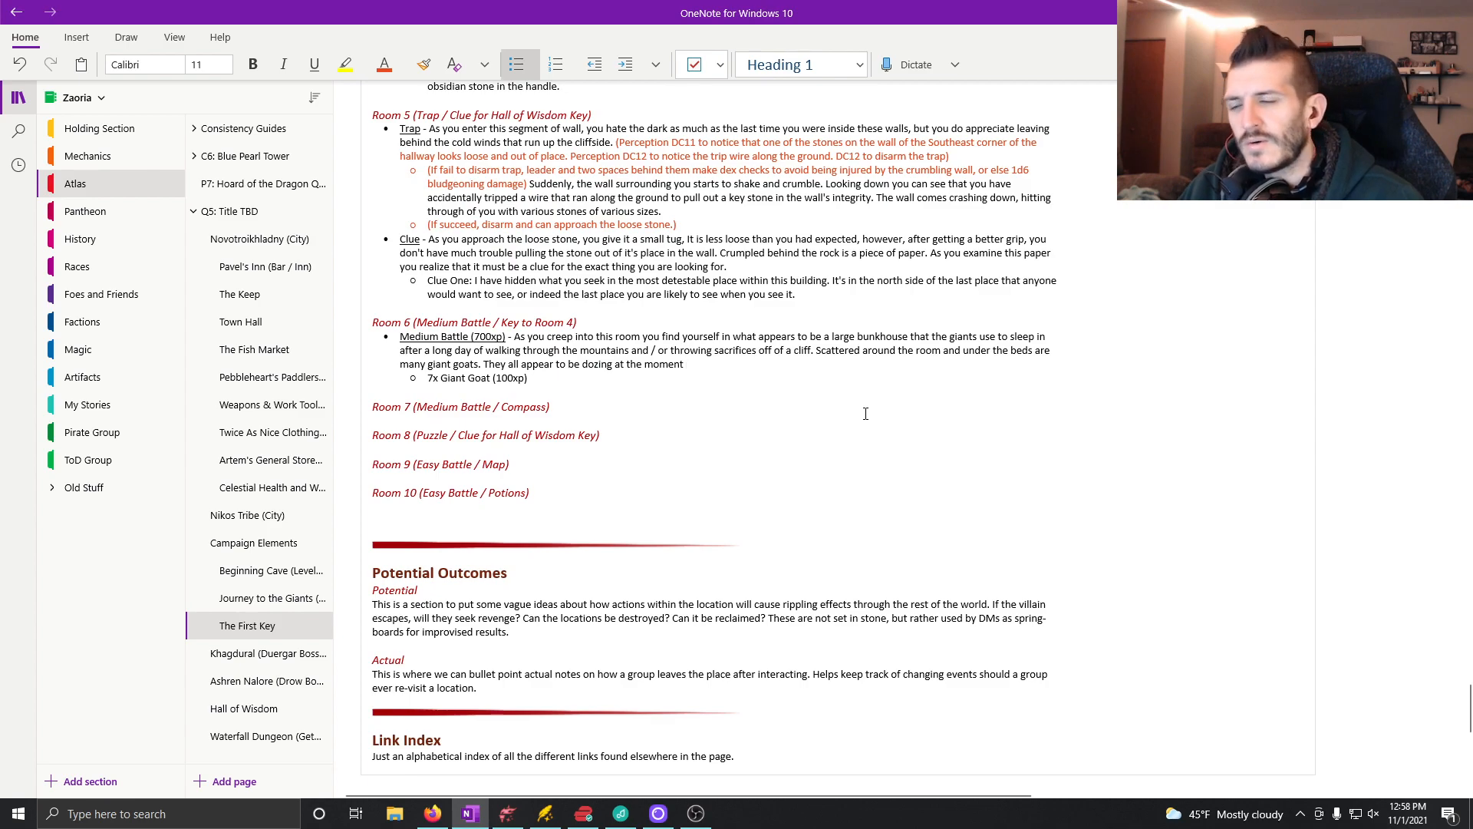
{"action": "type", "text": "()"}
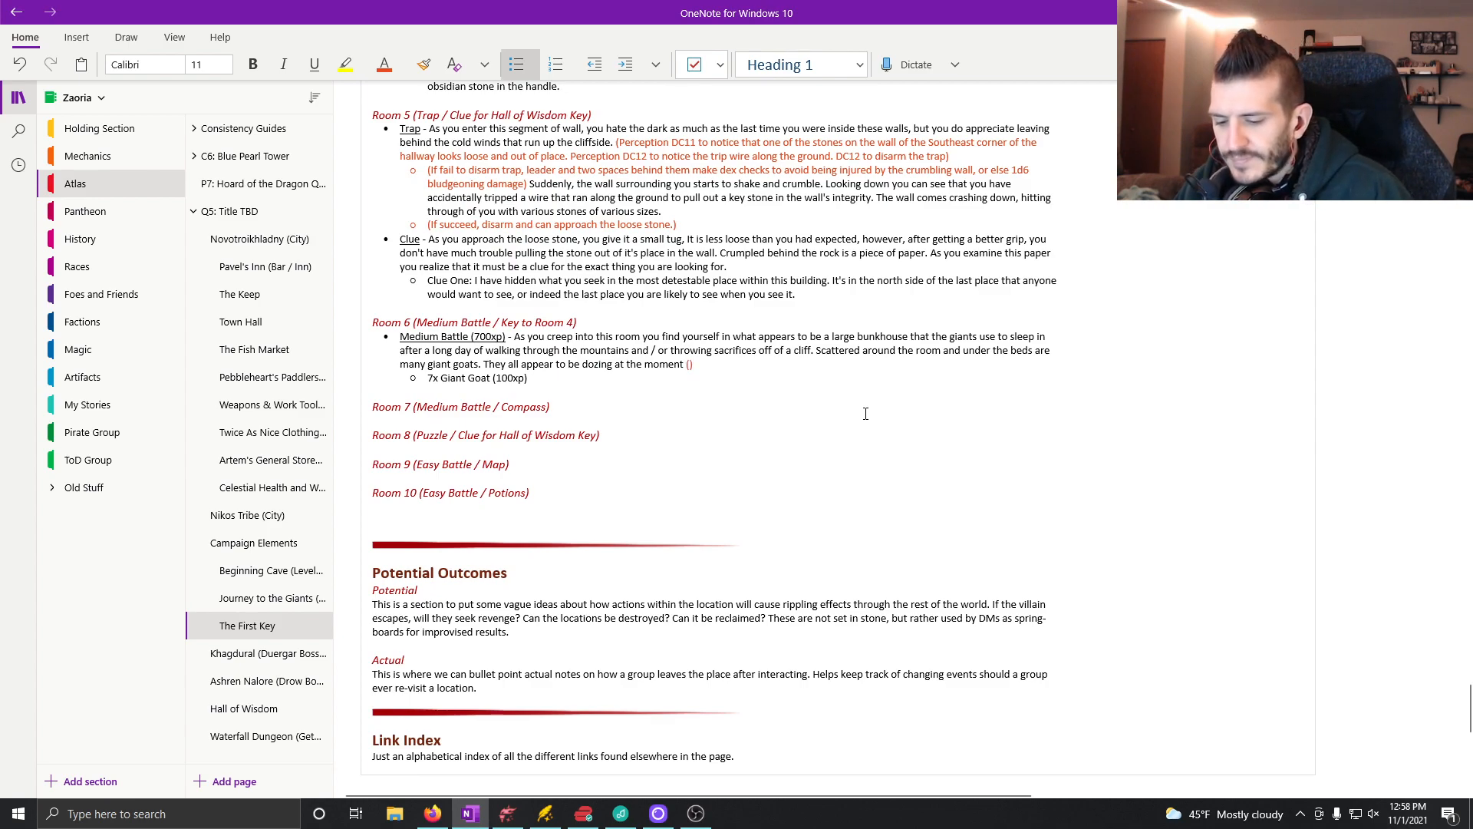
{"action": "key", "text": "BackSpace"}
{"action": "type", "text": "Pla"}
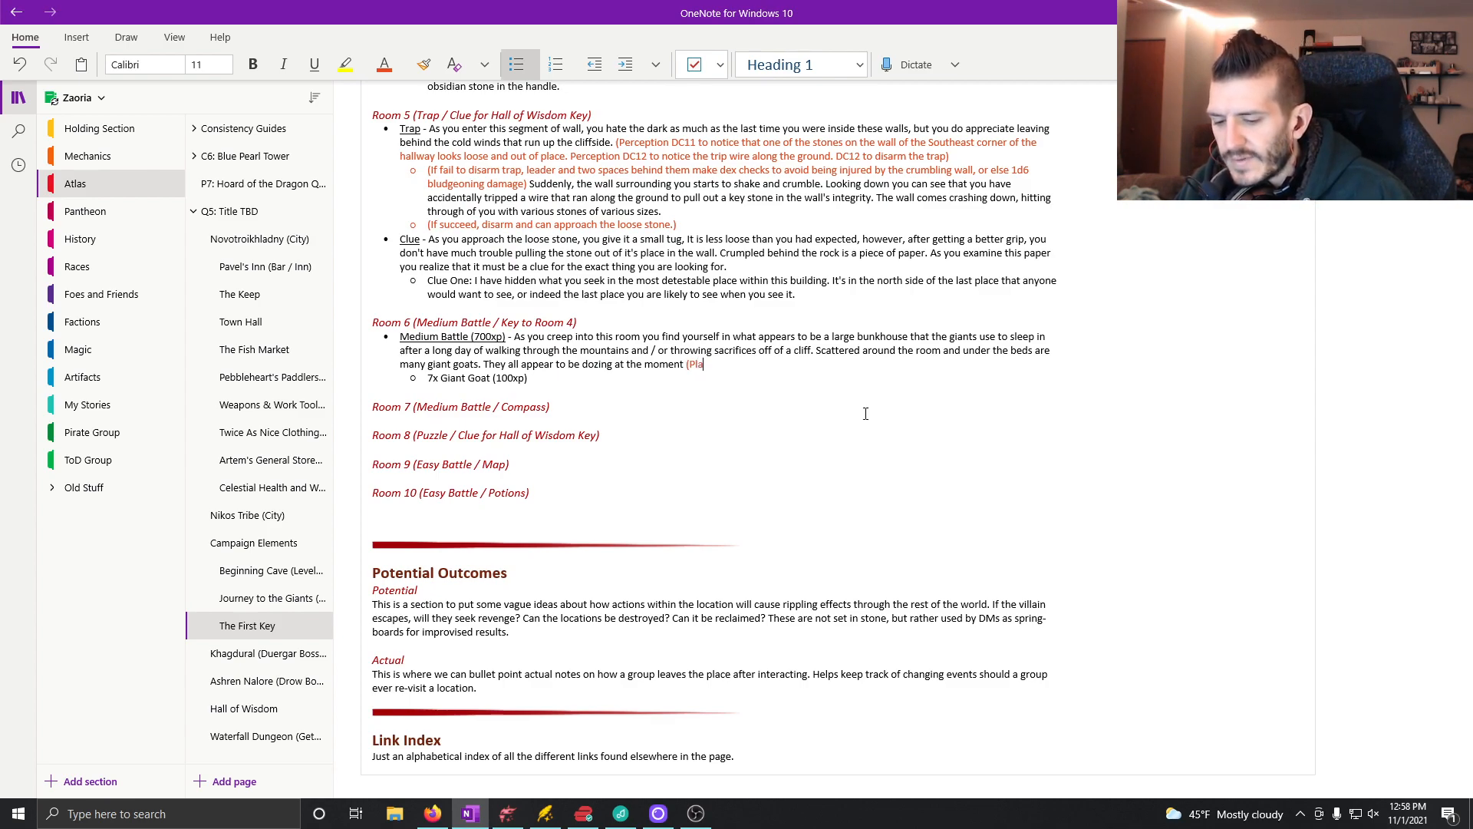
{"action": "type", "text": "yers may stea"}
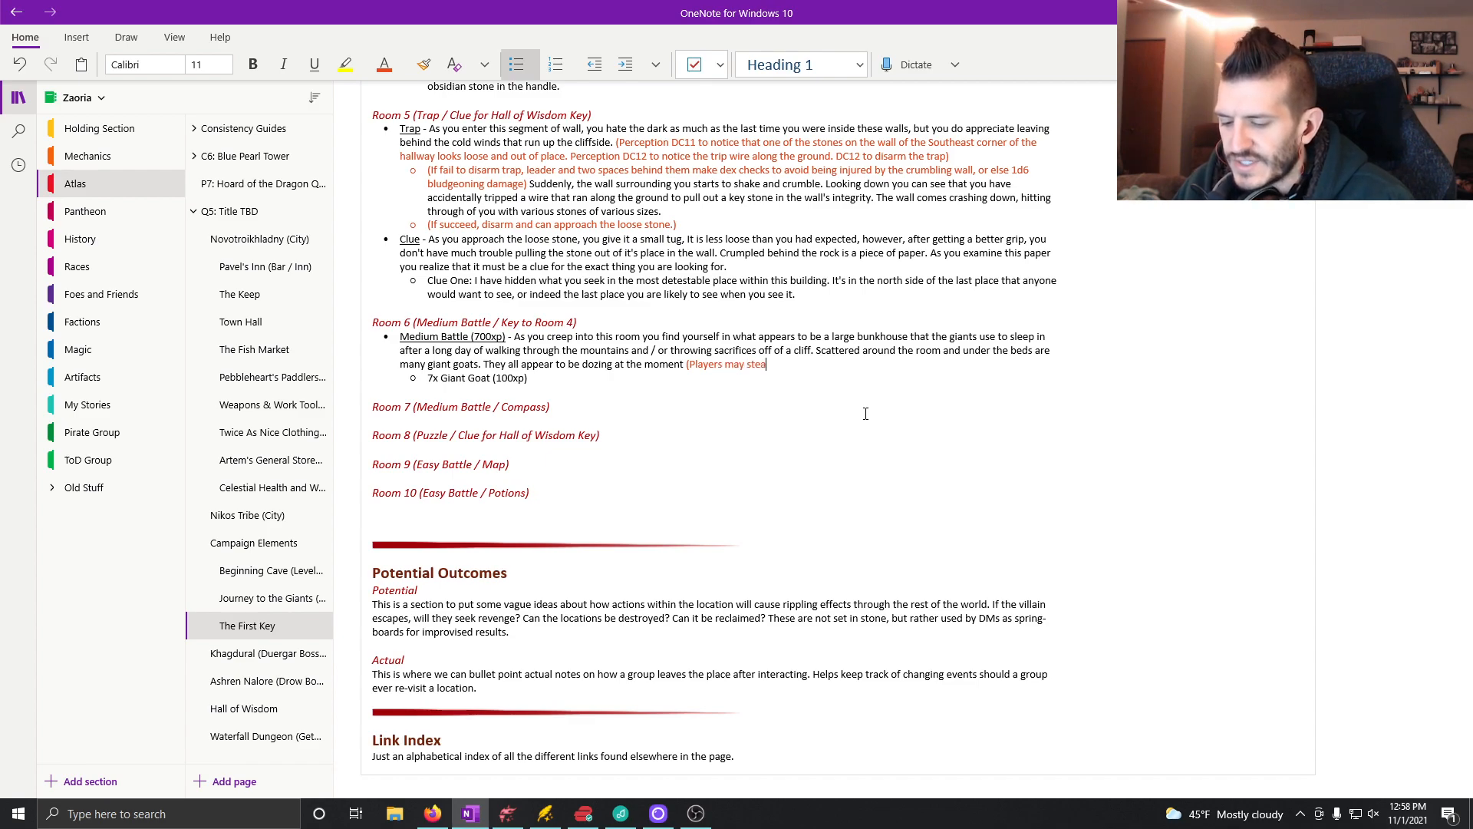
{"action": "type", "text": "lth DC12 to sneak by or sneak attack"}
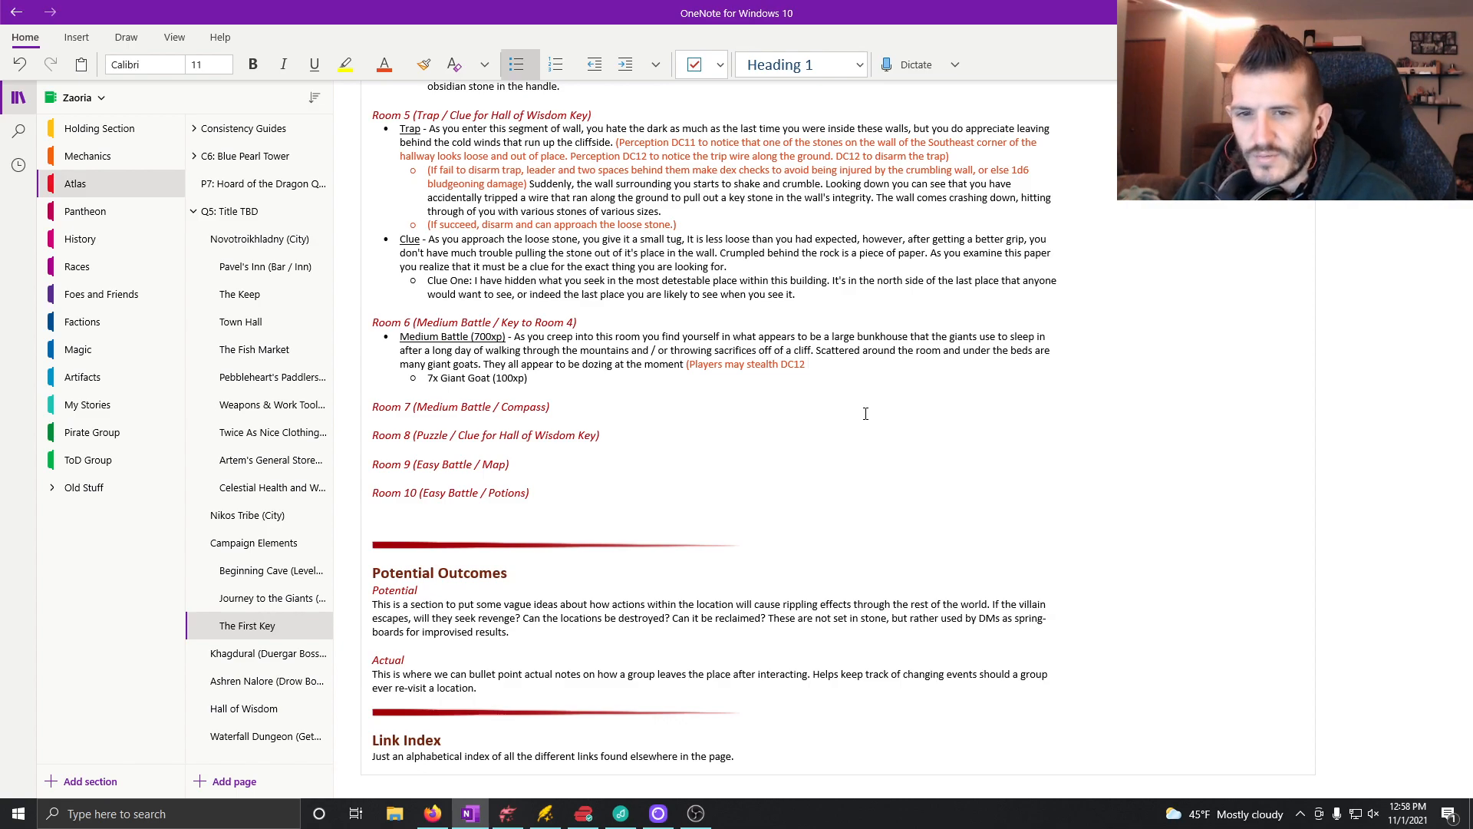
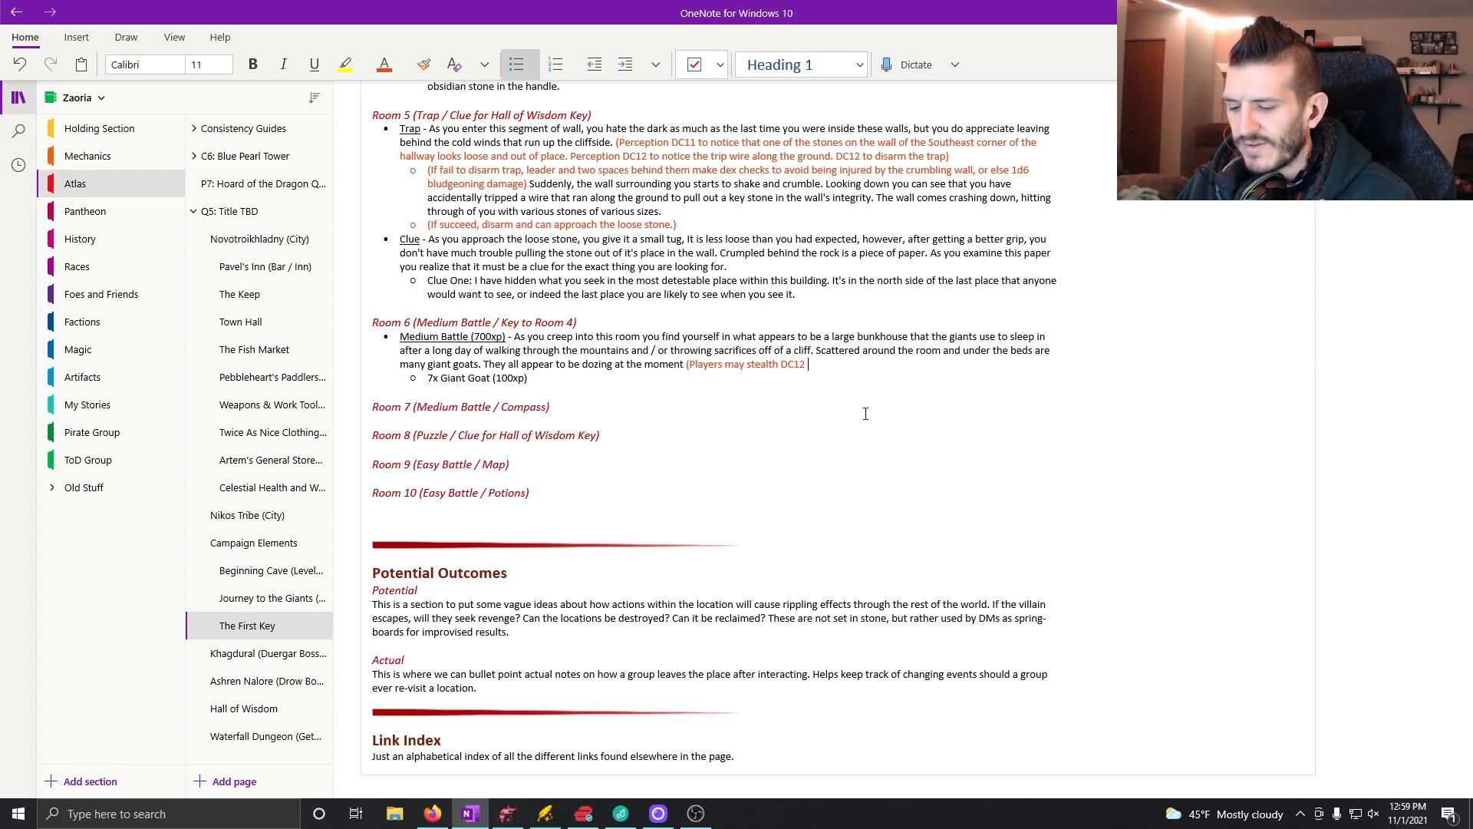
Step: Complete the Room 6 stealth note with "to sneak by or sneak attack)" and put a period after "moment" in the battle description
{"action": "type", "text": "to"}
{"action": "type", "text": " snea"}
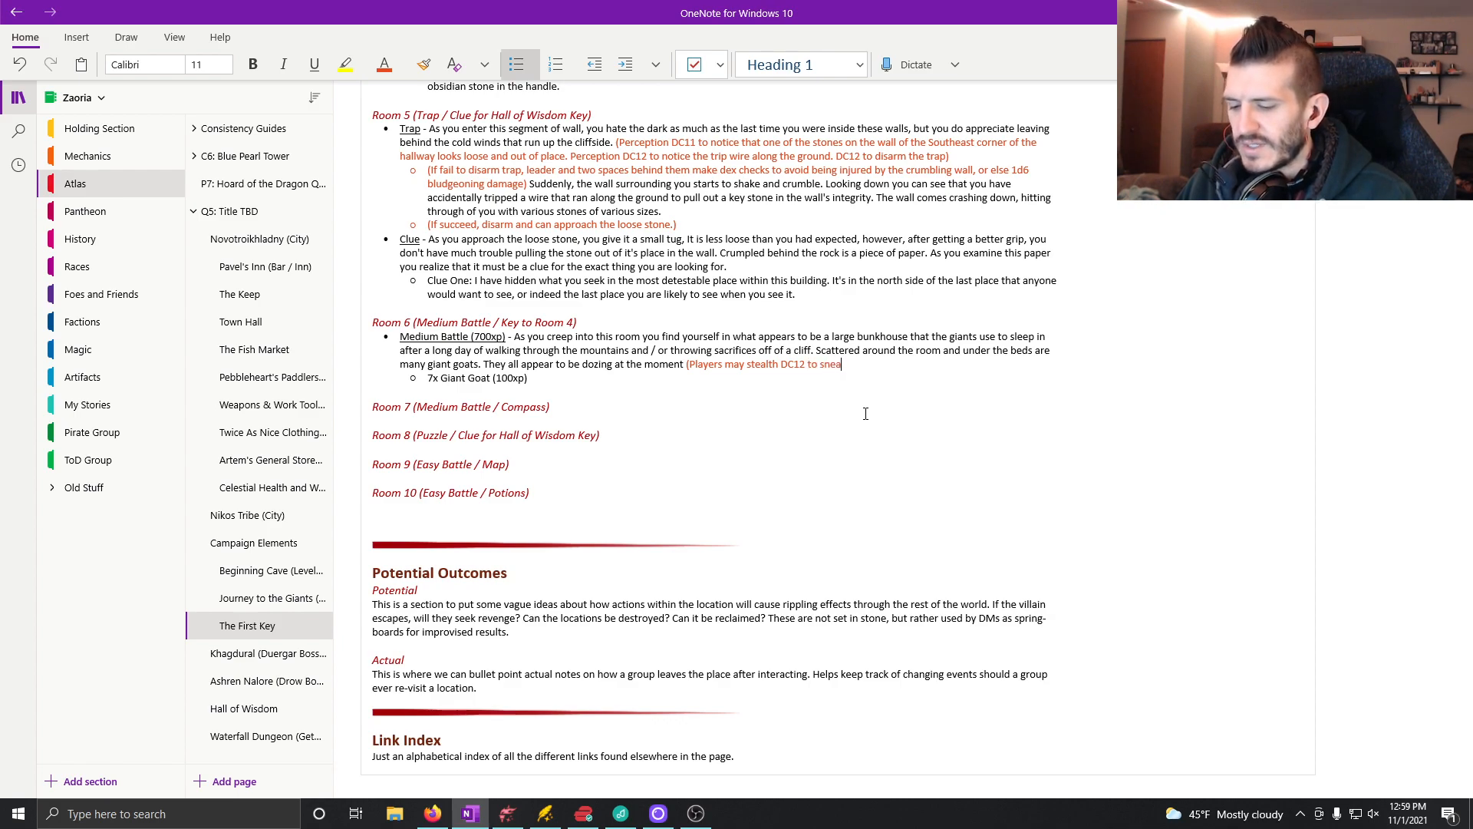
{"action": "type", "text": "k by or sneak by or sne"}
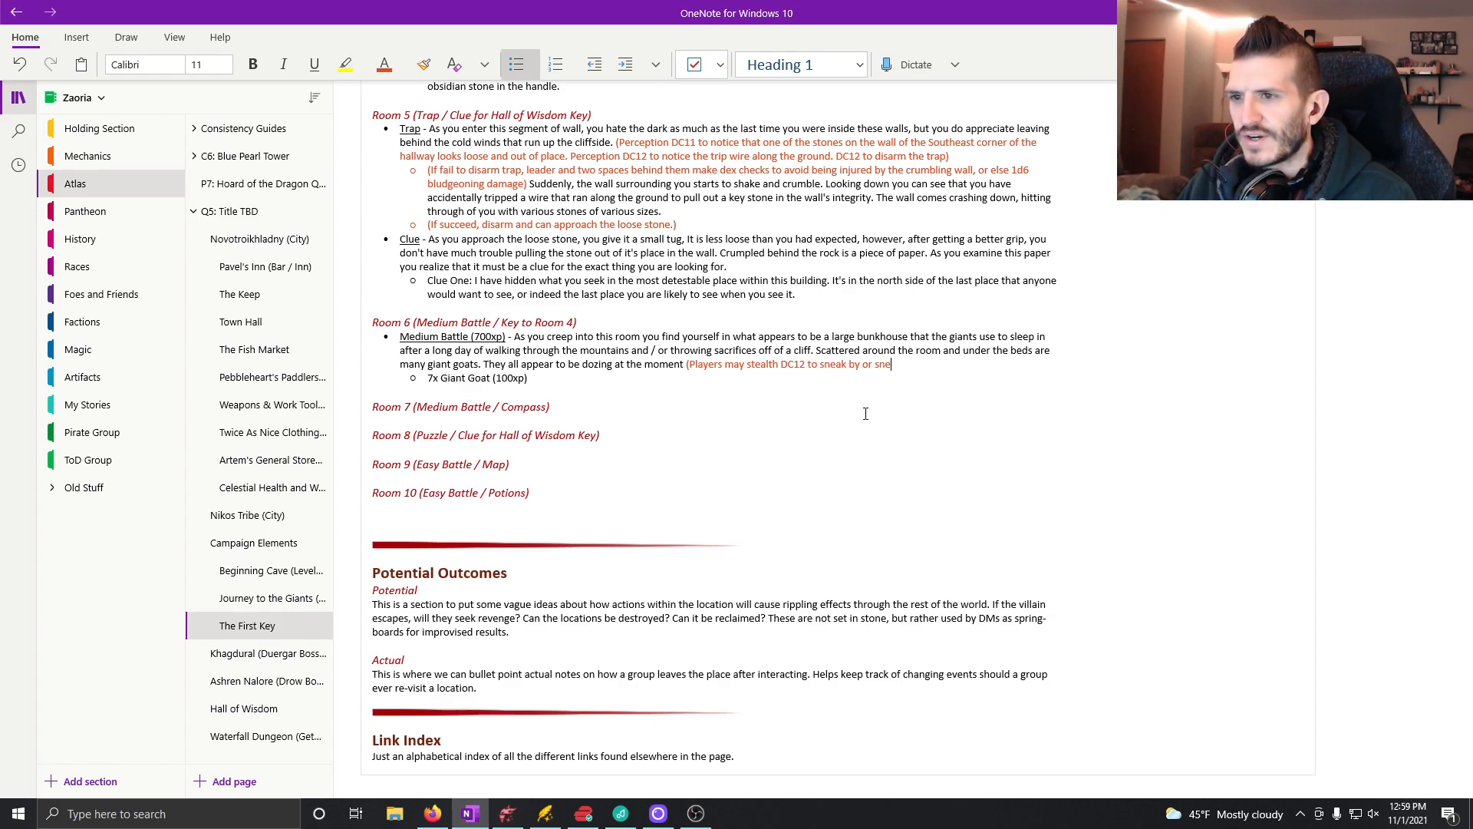
{"action": "type", "text": " attack"}
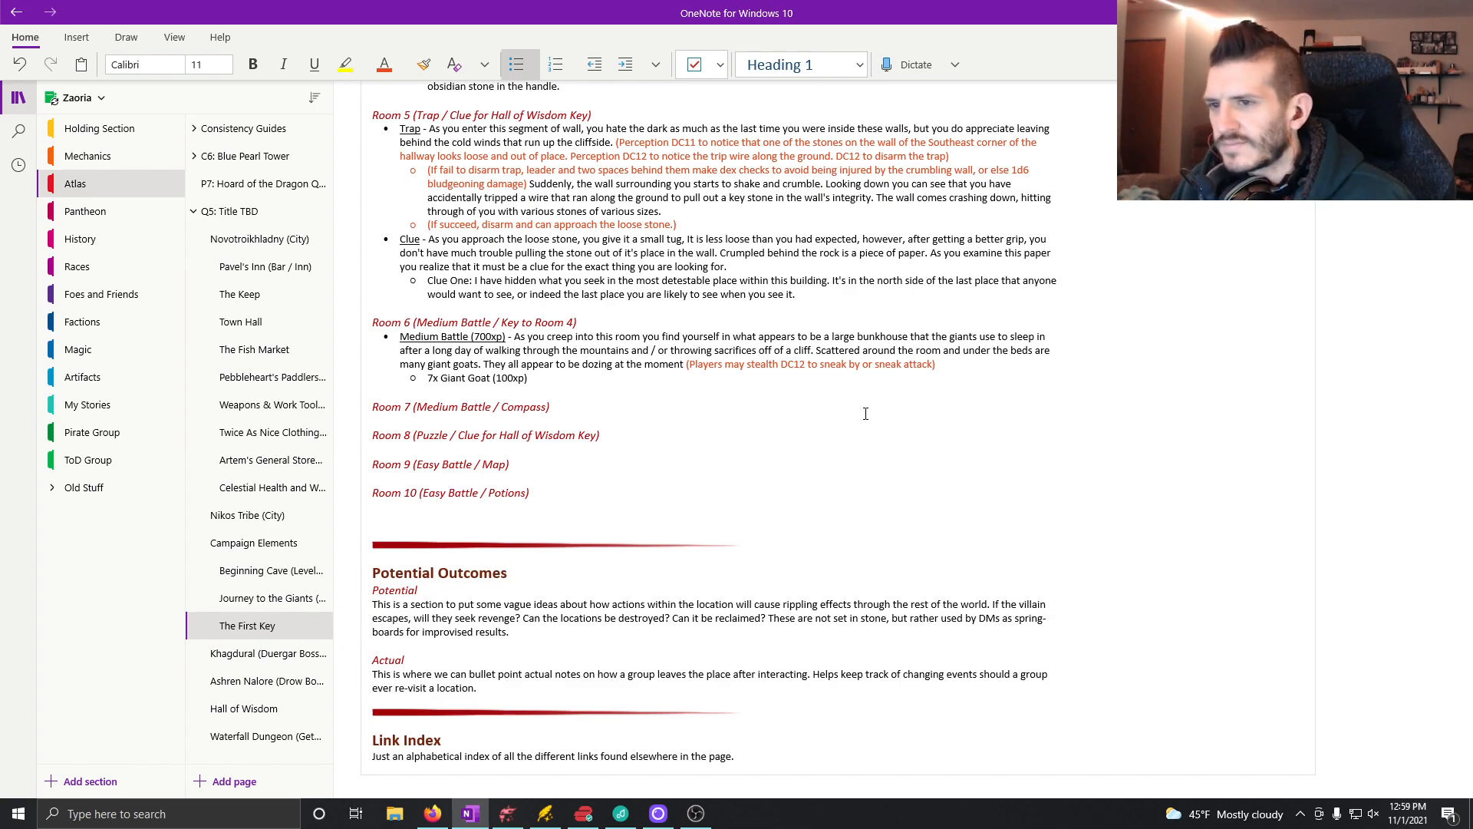
{"action": "left_click", "coordinate": [682, 365]}
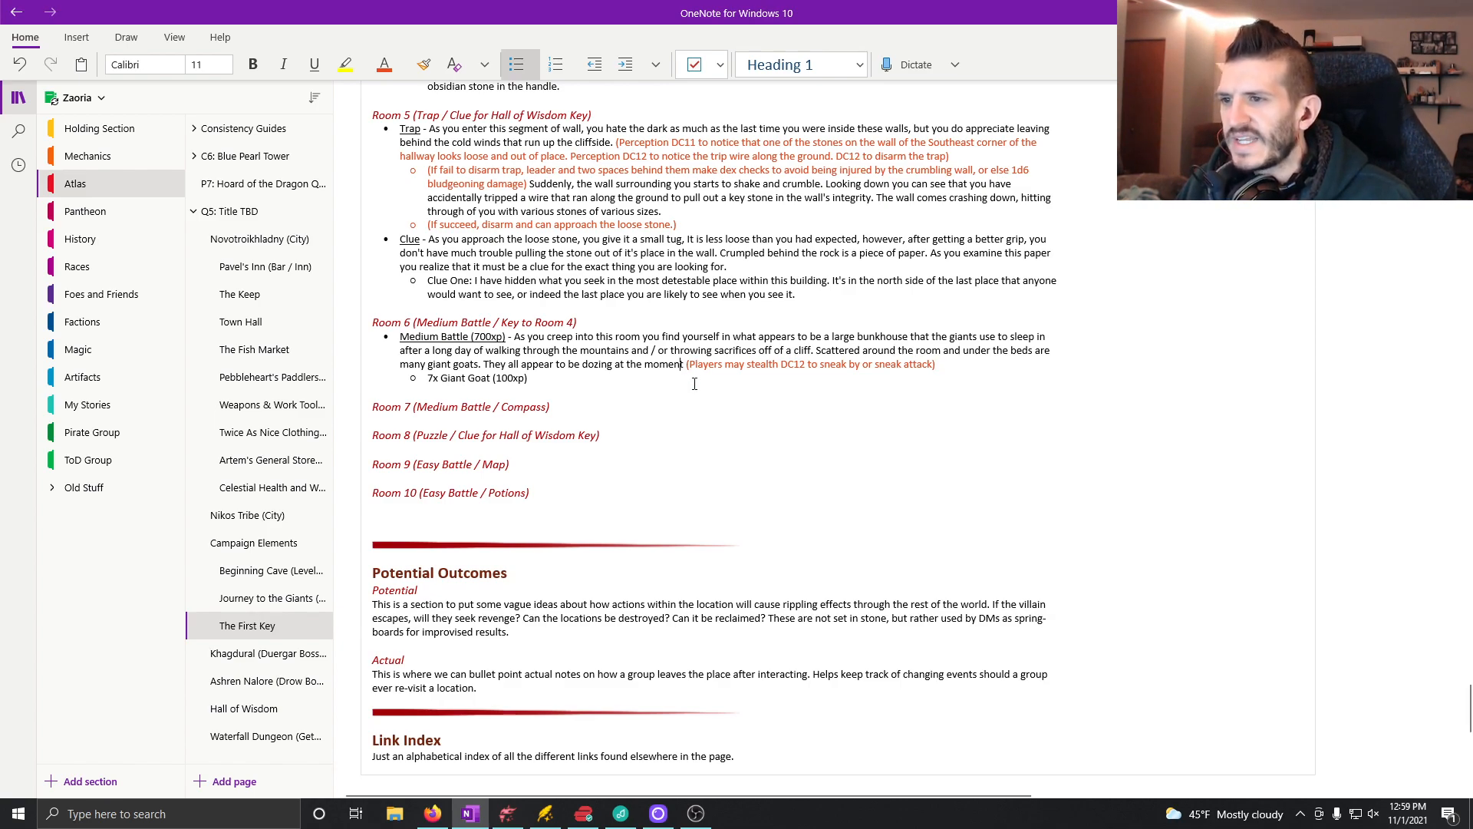
{"action": "type", "text": "."}
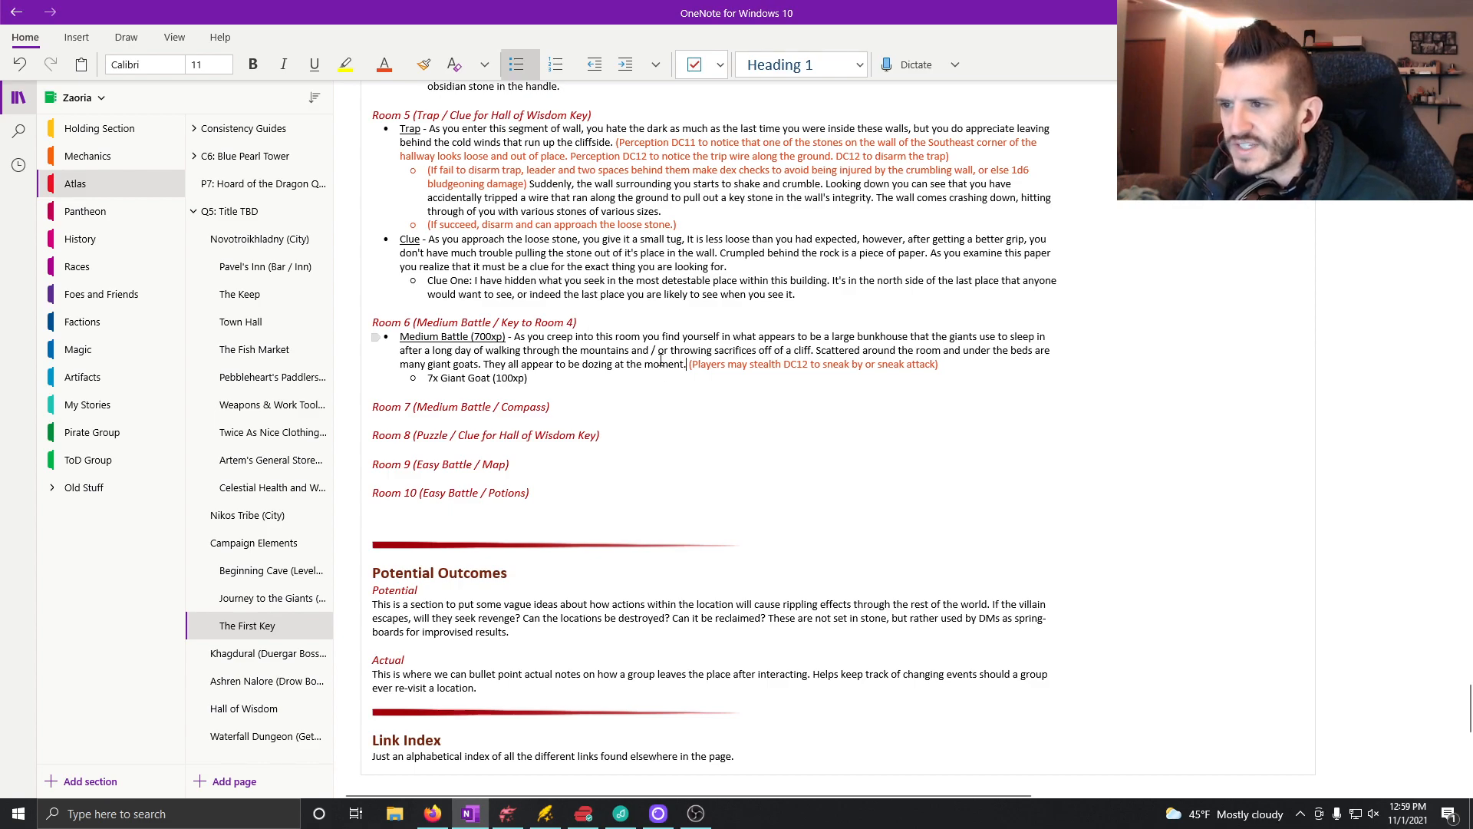
Step: Add a top-level bullet below the Room 6 Giant Goat entry with the underlined label "Key" followed by a plain dash
{"action": "left_click", "coordinate": [543, 377]}
{"action": "key", "text": "Return"}
{"action": "key", "text": "shift+Tab"}
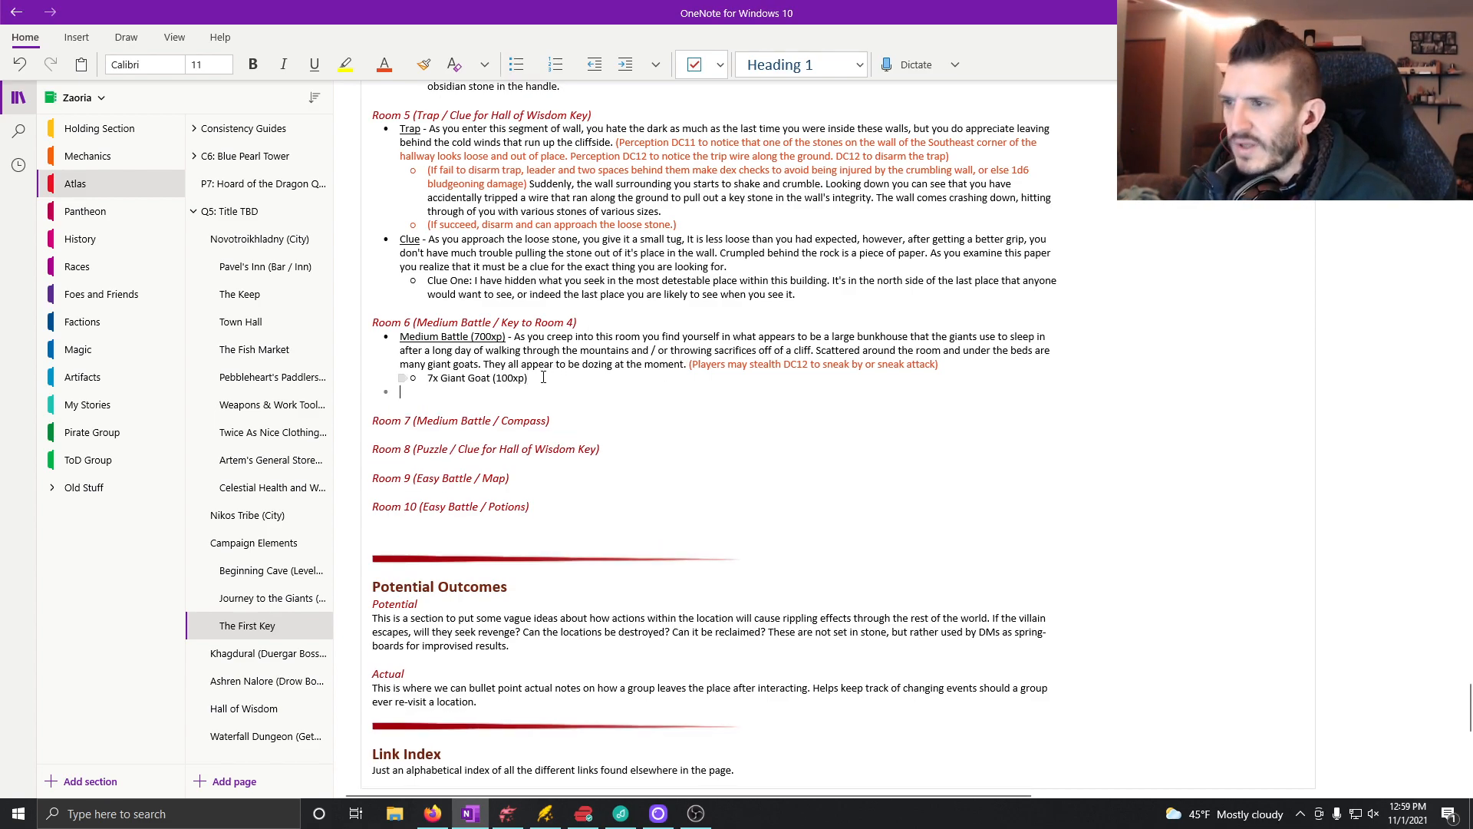
{"action": "key", "text": "ctrl+u"}
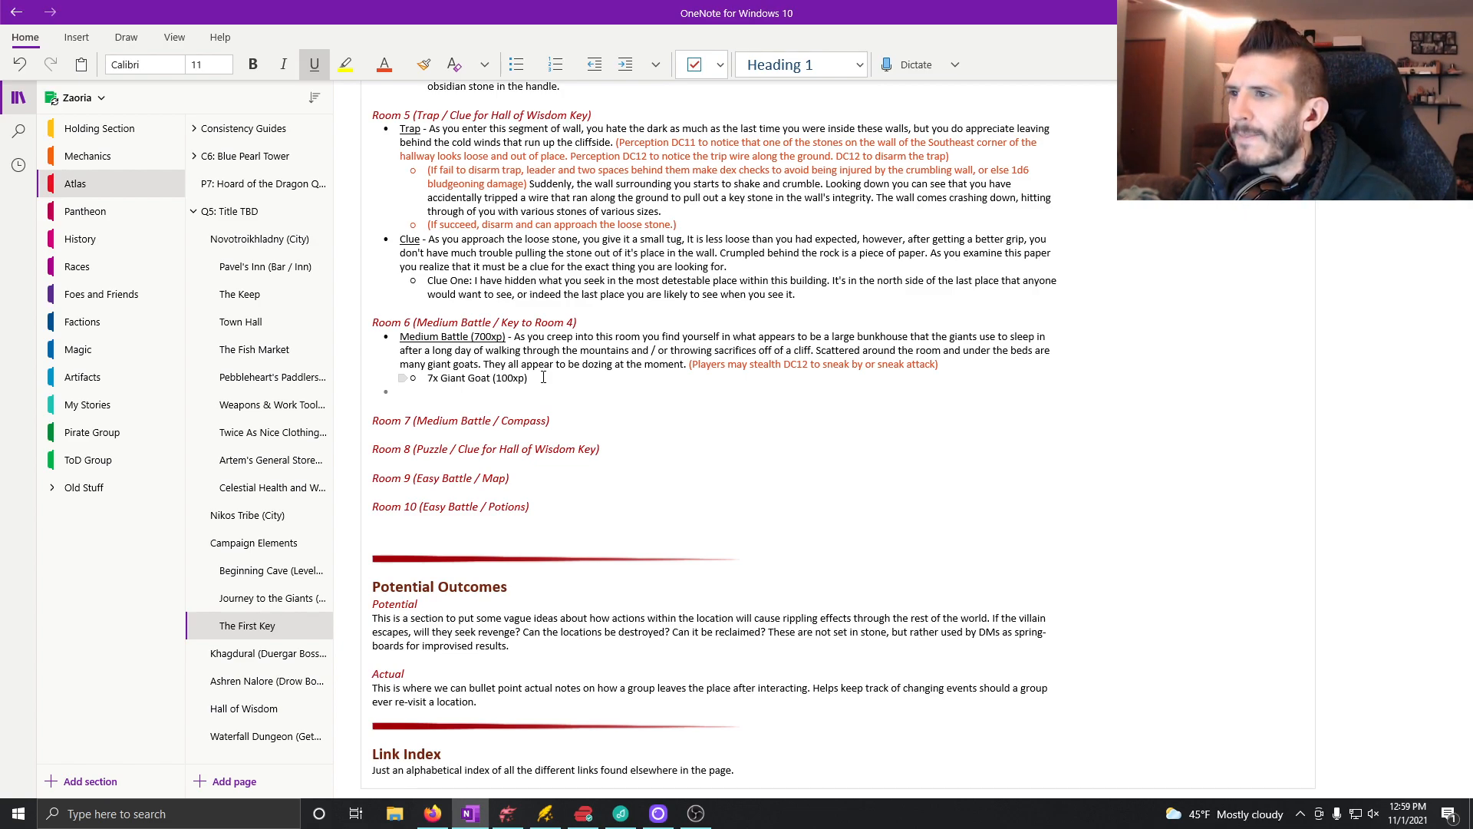
{"action": "type", "text": "Key"}
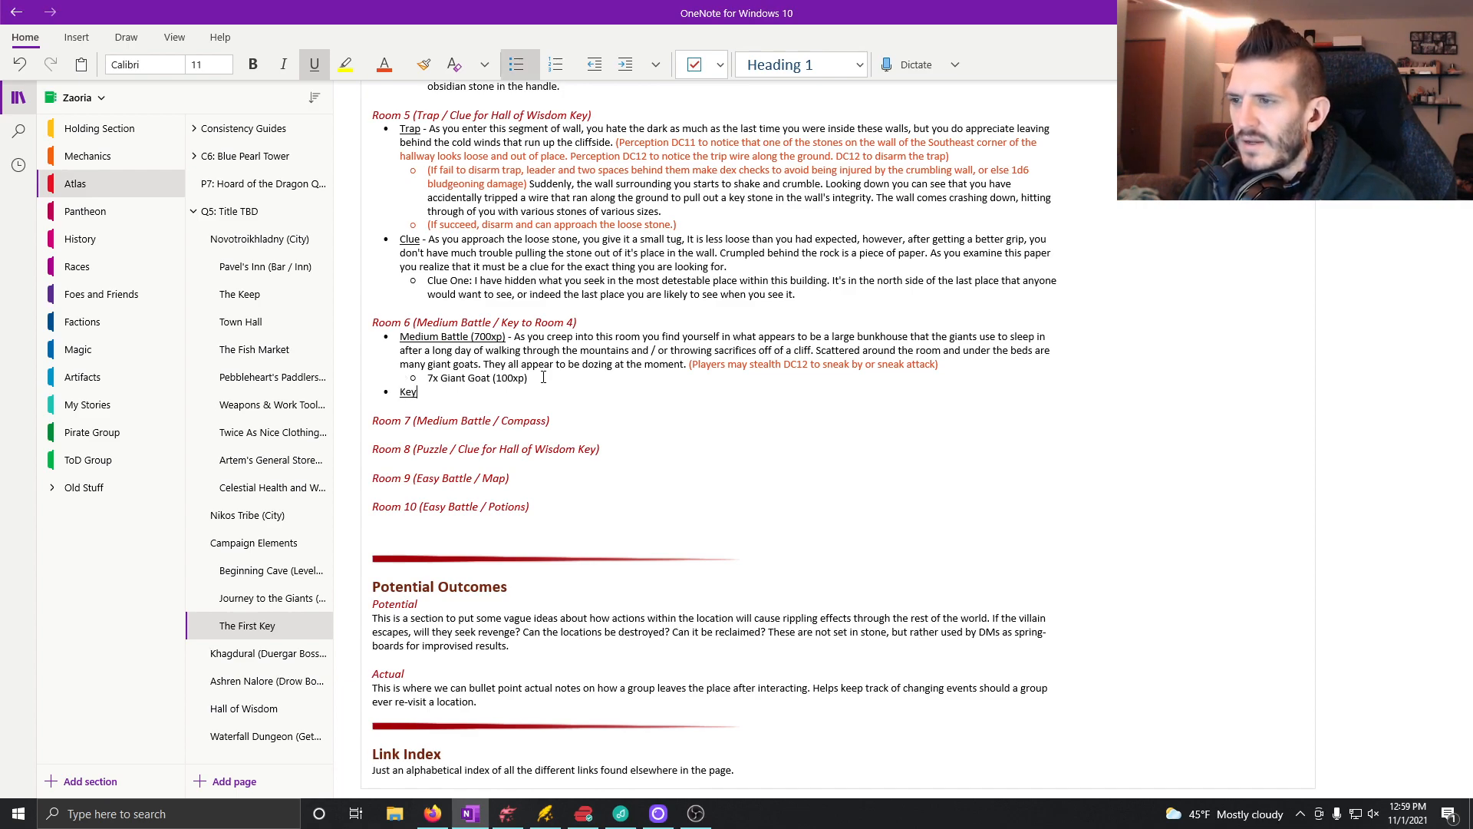
{"action": "key", "text": "ctrl+u"}
{"action": "type", "text": "-"}
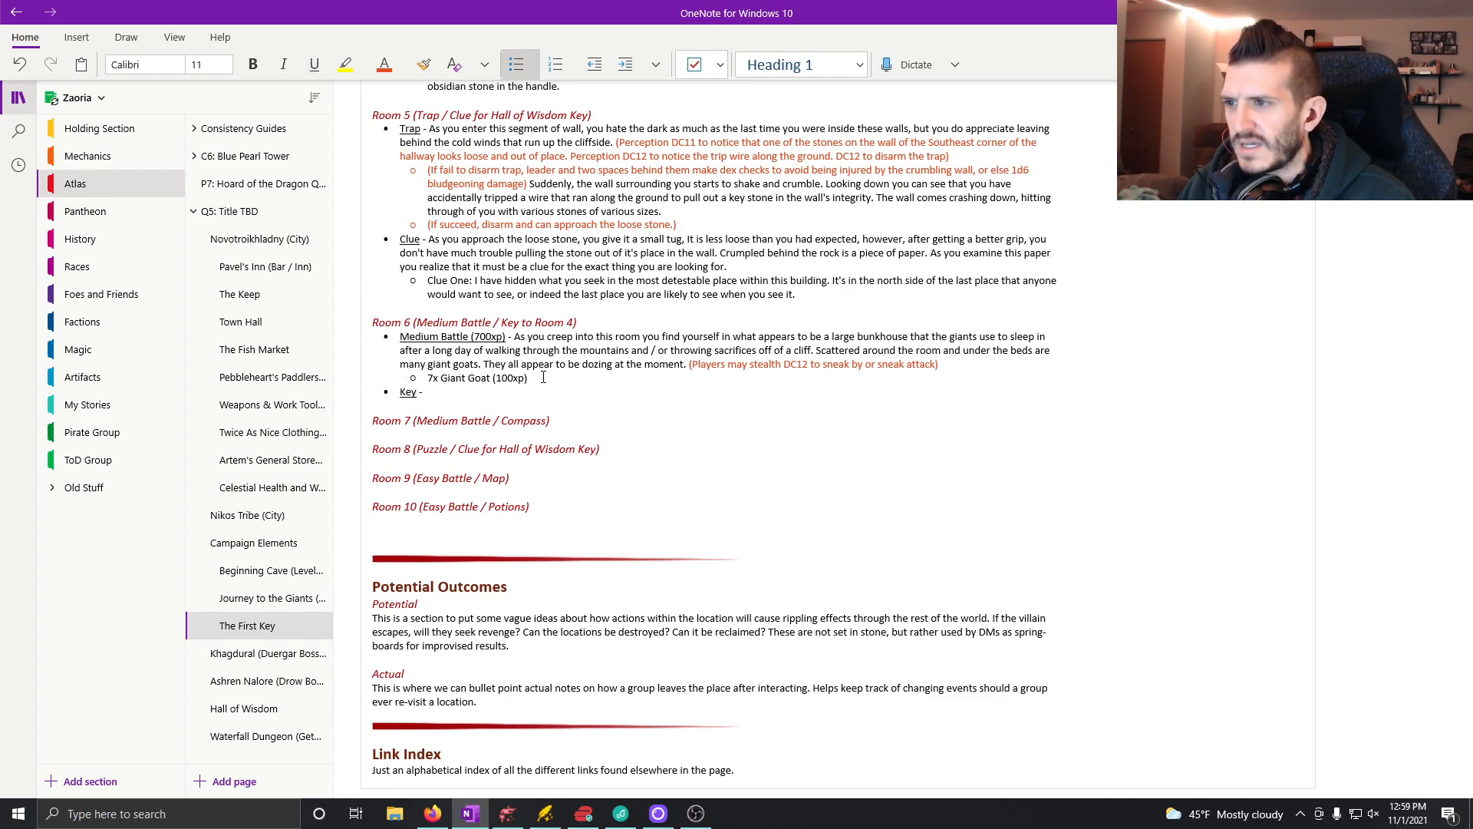
Step: Copy the Room 4 Key description from Room 3 and paste it after the Room 6 "Key -" label
{"action": "scroll", "coordinate": [727, 424], "scroll_direction": "up", "scroll_amount": 5}
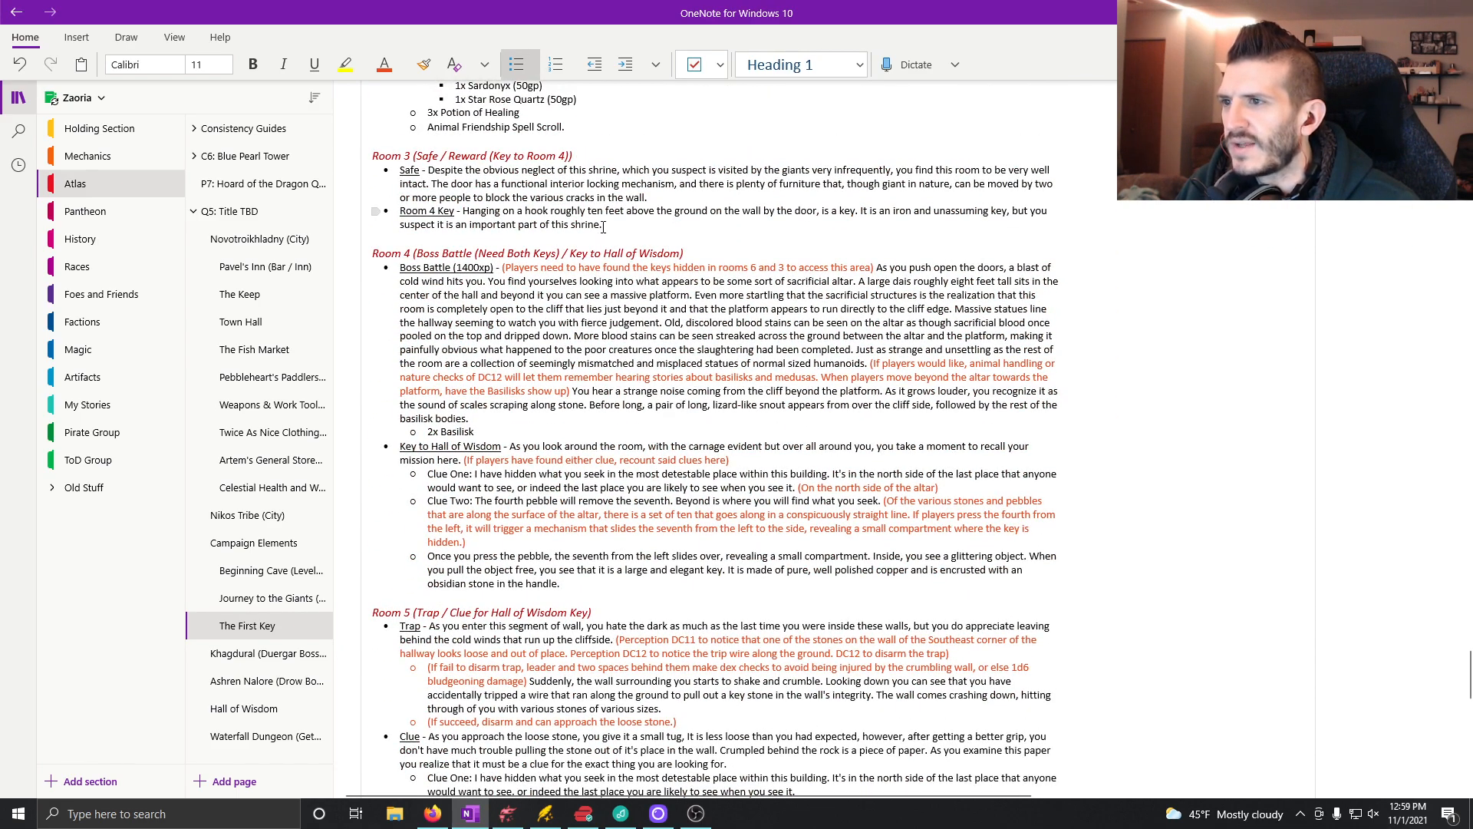
{"action": "left_click_drag", "start_coordinate": [611, 223], "coordinate": [462, 210]}
{"action": "key", "text": "ctrl+c"}
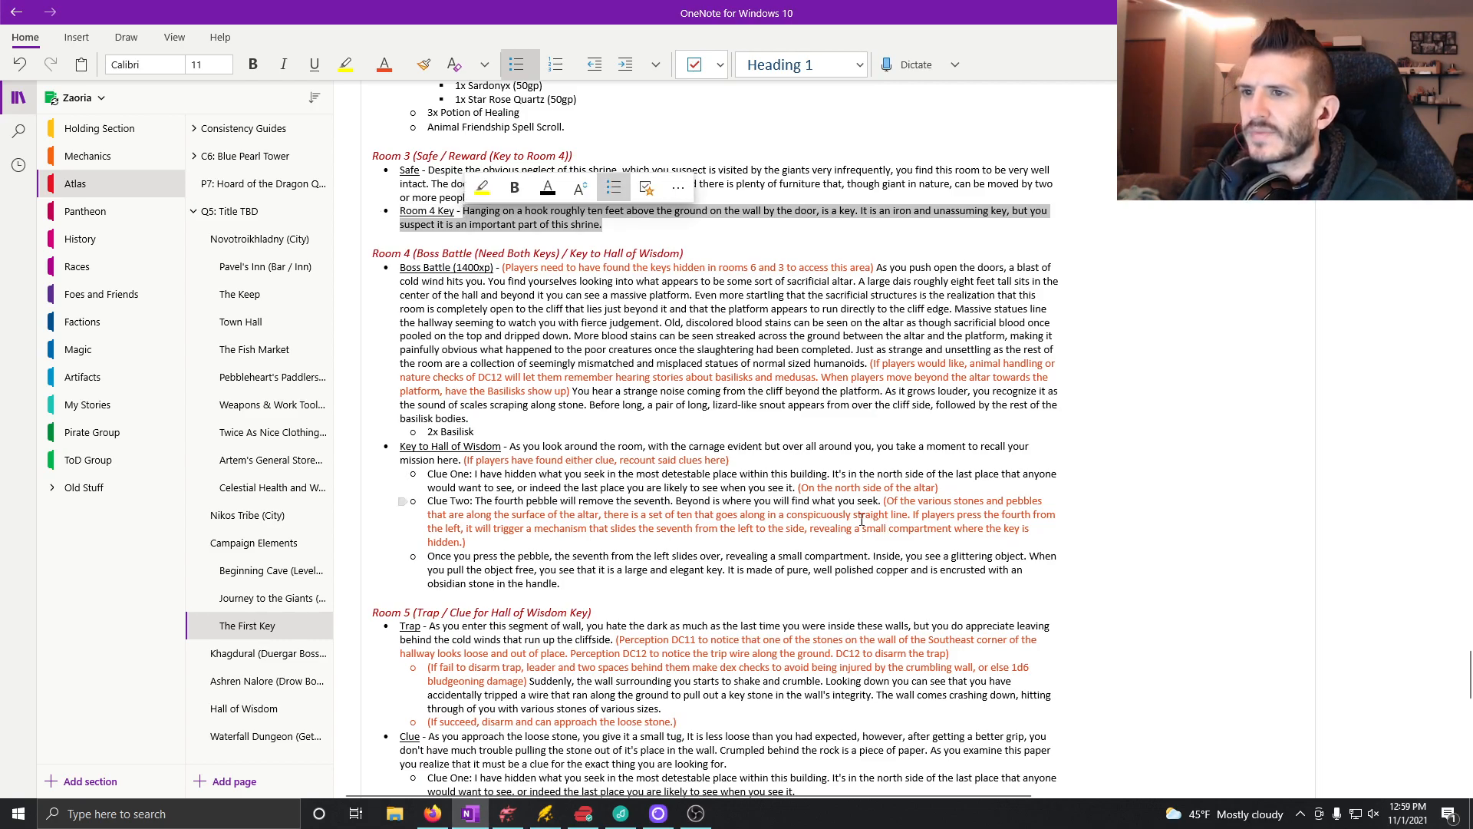
{"action": "scroll", "coordinate": [652, 506], "scroll_direction": "down", "scroll_amount": 6}
{"action": "scroll", "coordinate": [653, 506], "scroll_direction": "up", "scroll_amount": 3}
{"action": "left_click", "coordinate": [493, 512]}
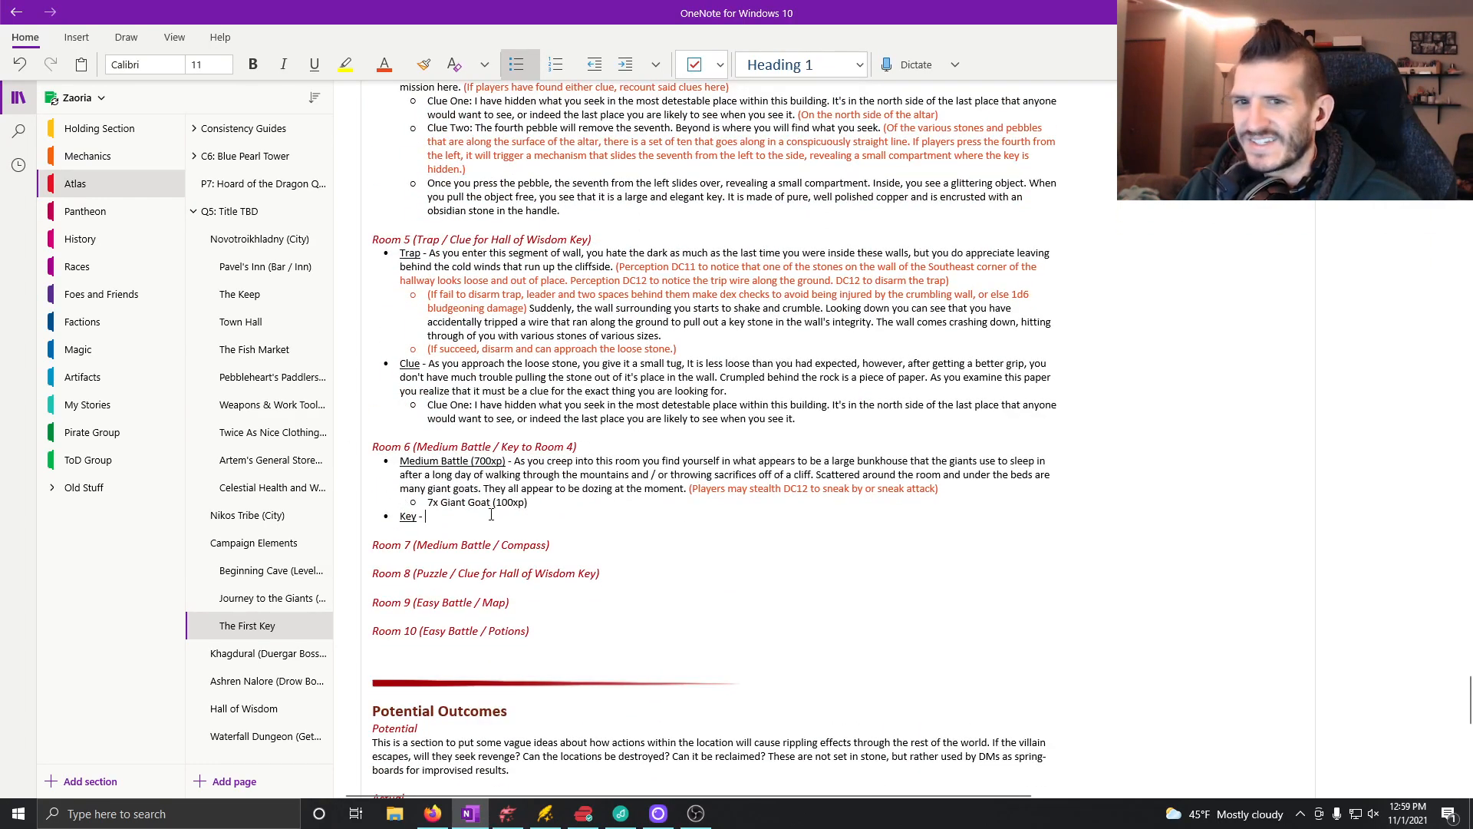
{"action": "key", "text": "ctrl+v"}
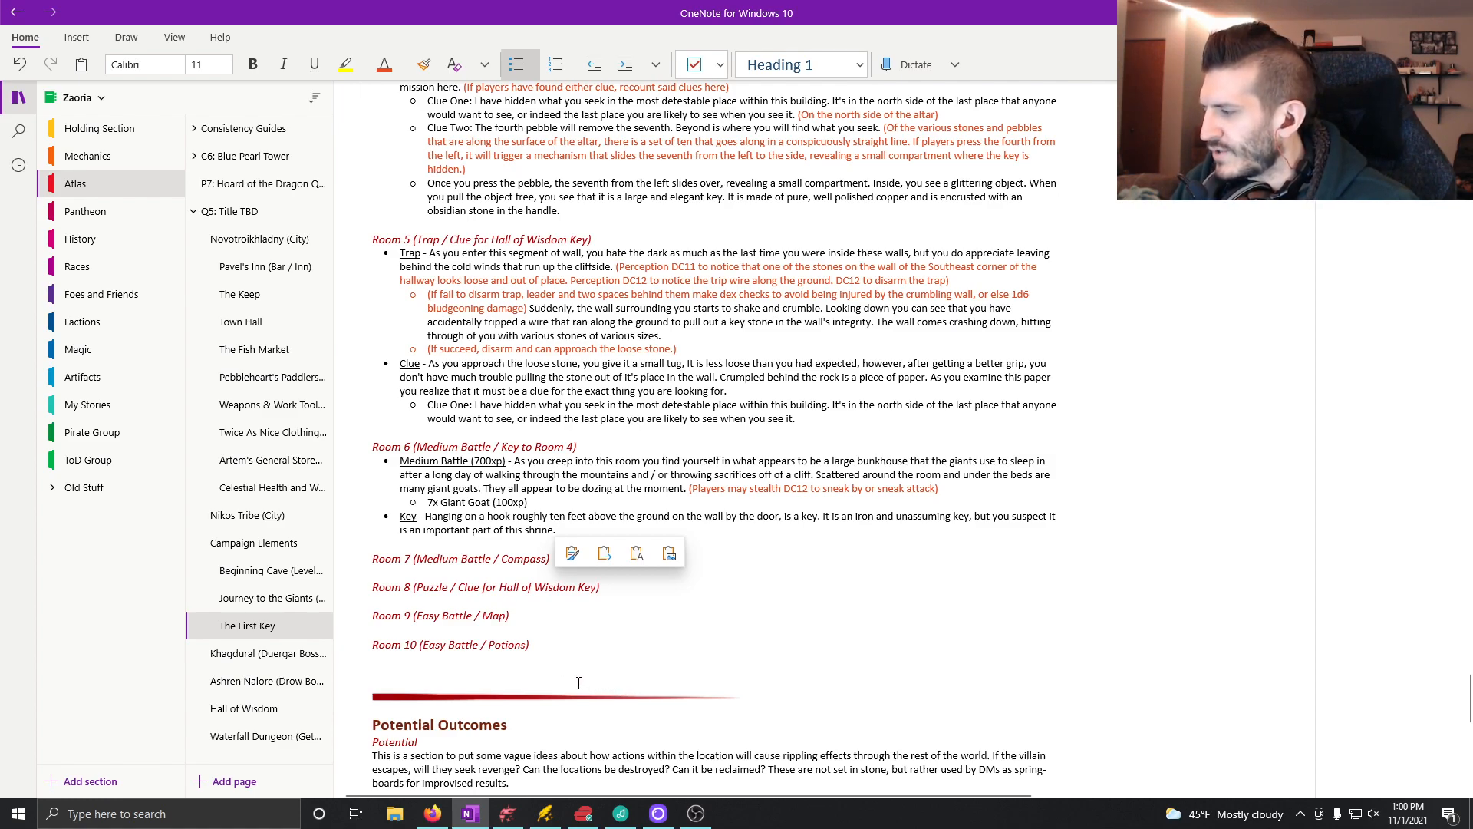
Step: Insert an empty line beneath the "Room 7 (Medium Battle / Compass)" heading
{"action": "left_click", "coordinate": [568, 567]}
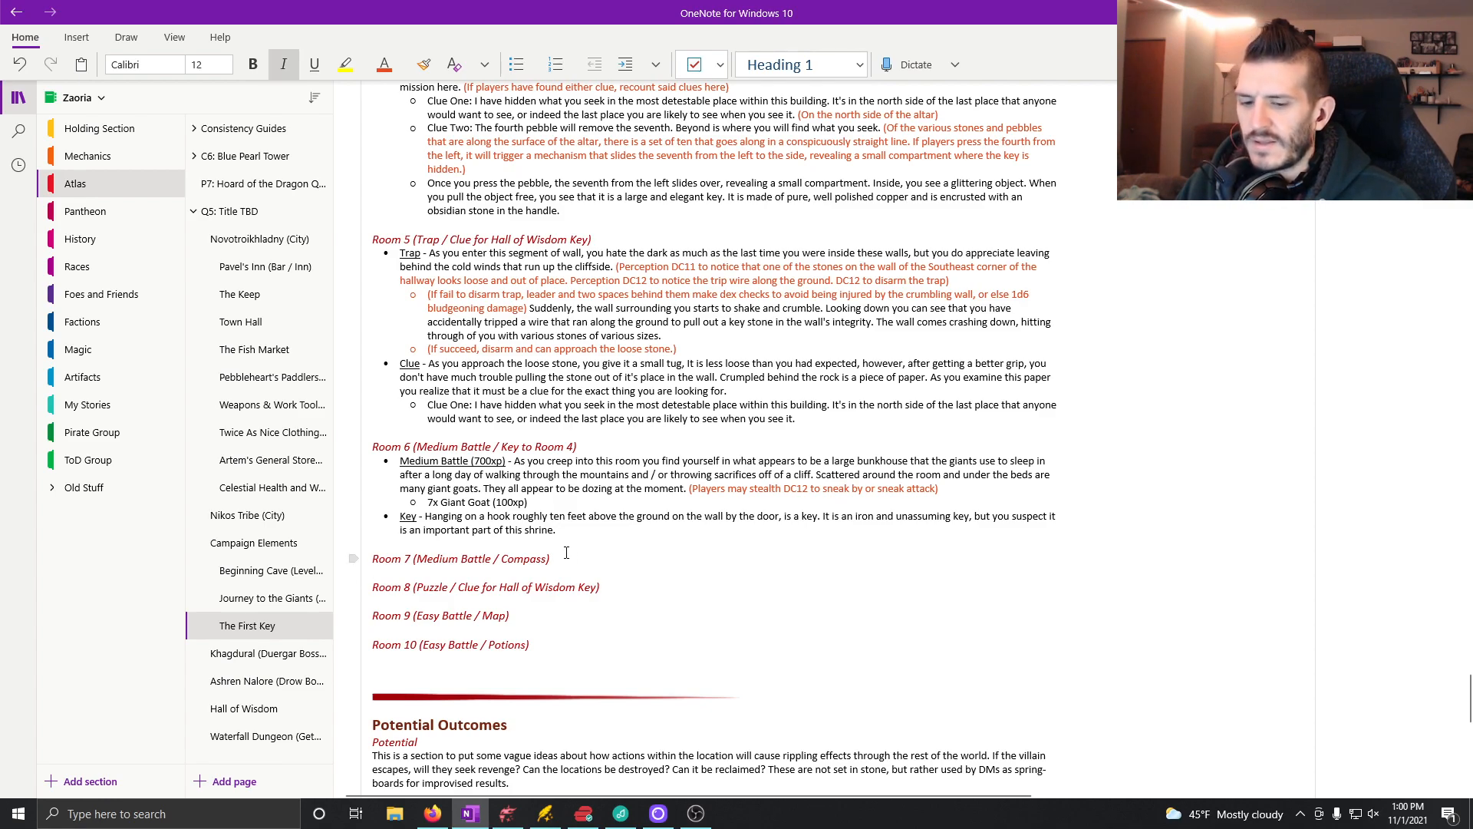
{"action": "key", "text": "Return"}
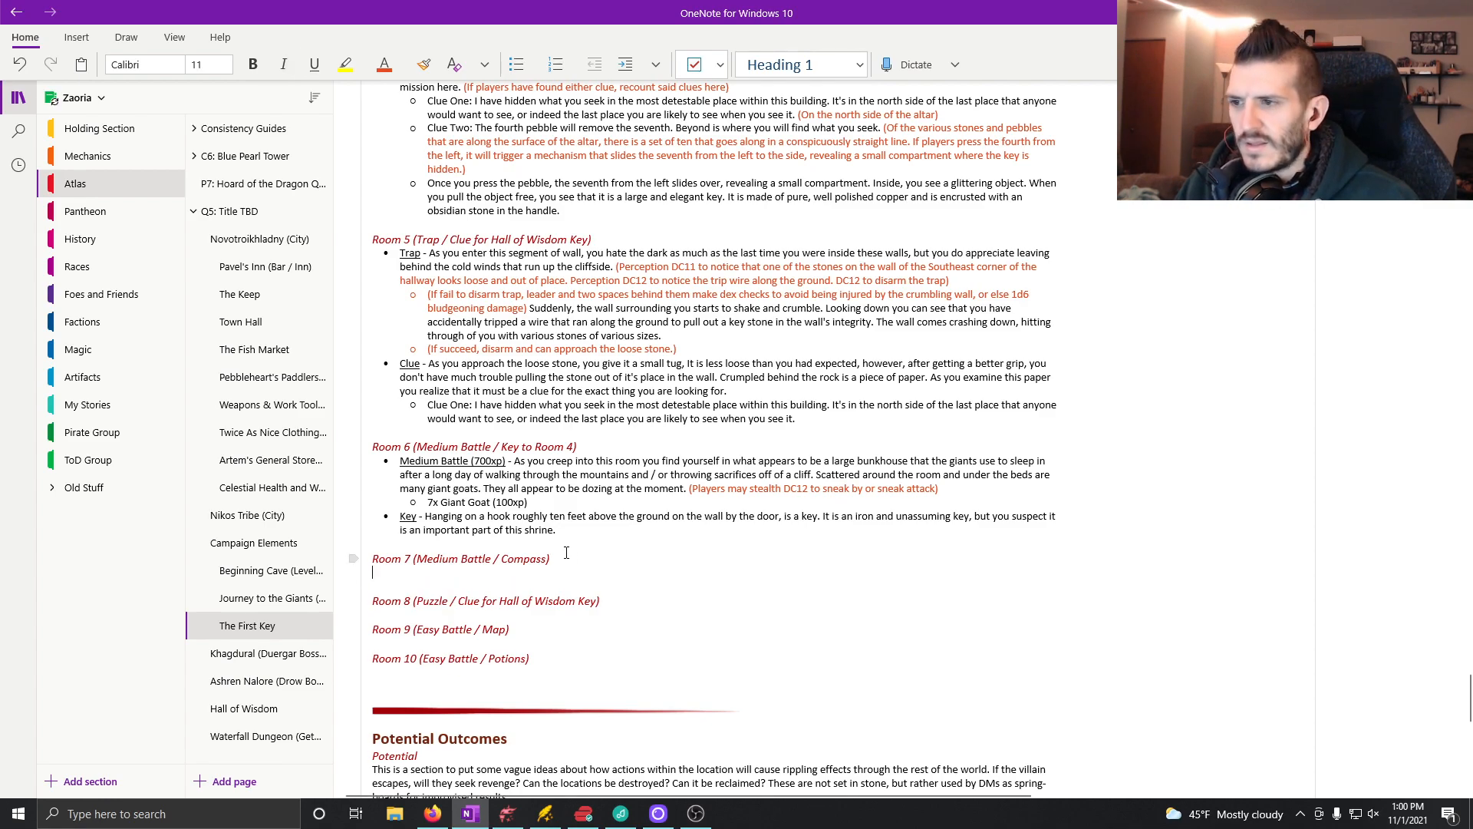
Step: Switch to Dungeondraft, look over the map around rooms 5, 6 and 7, and save the First Key Dungeon map
{"action": "left_click", "coordinate": [519, 817]}
{"action": "left_click_drag", "start_coordinate": [1046, 440], "coordinate": [608, 710]}
{"action": "left_click_drag", "start_coordinate": [793, 599], "coordinate": [766, 442]}
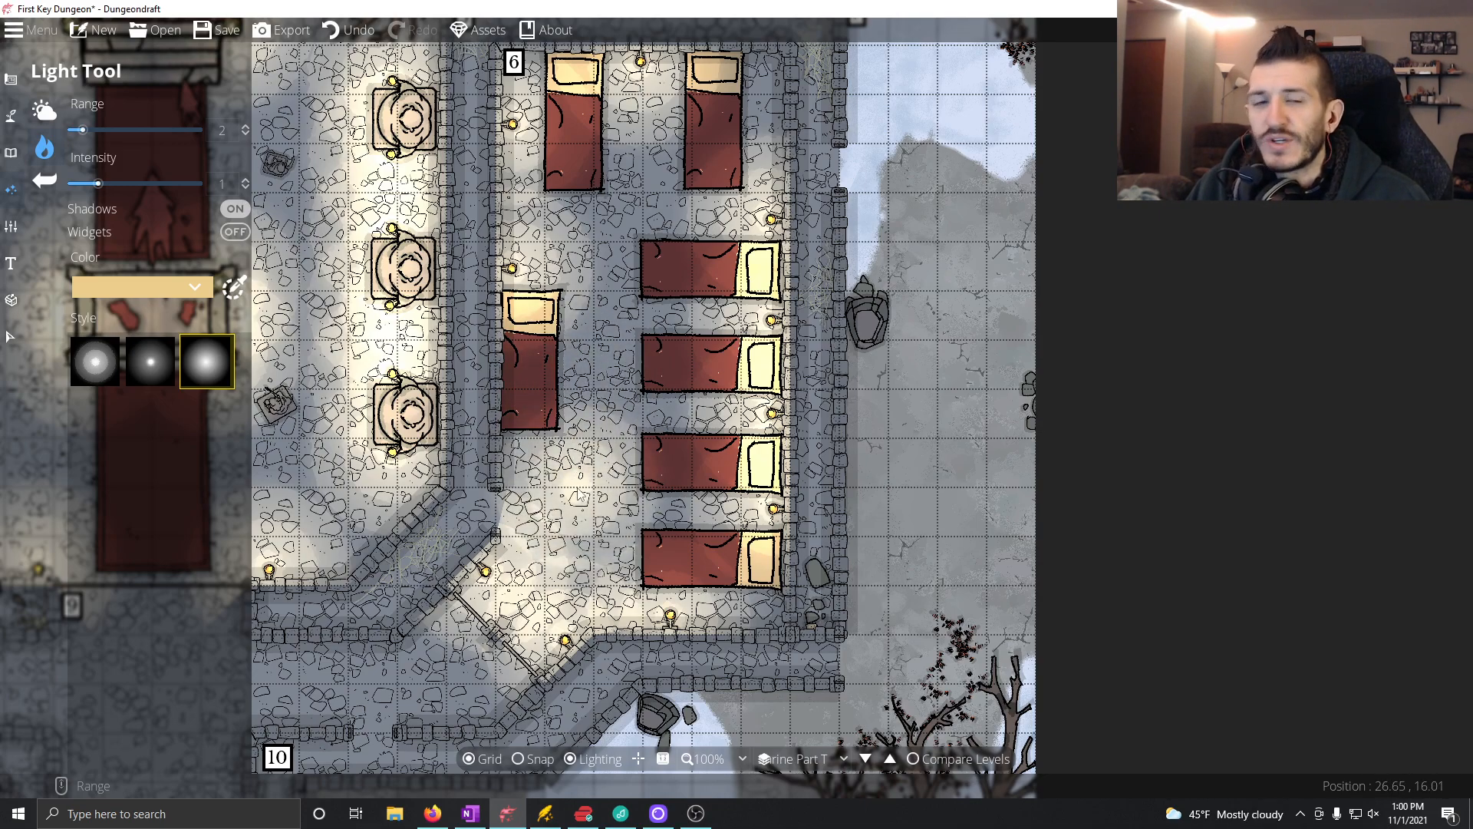
{"action": "left_click_drag", "start_coordinate": [574, 488], "coordinate": [827, 538]}
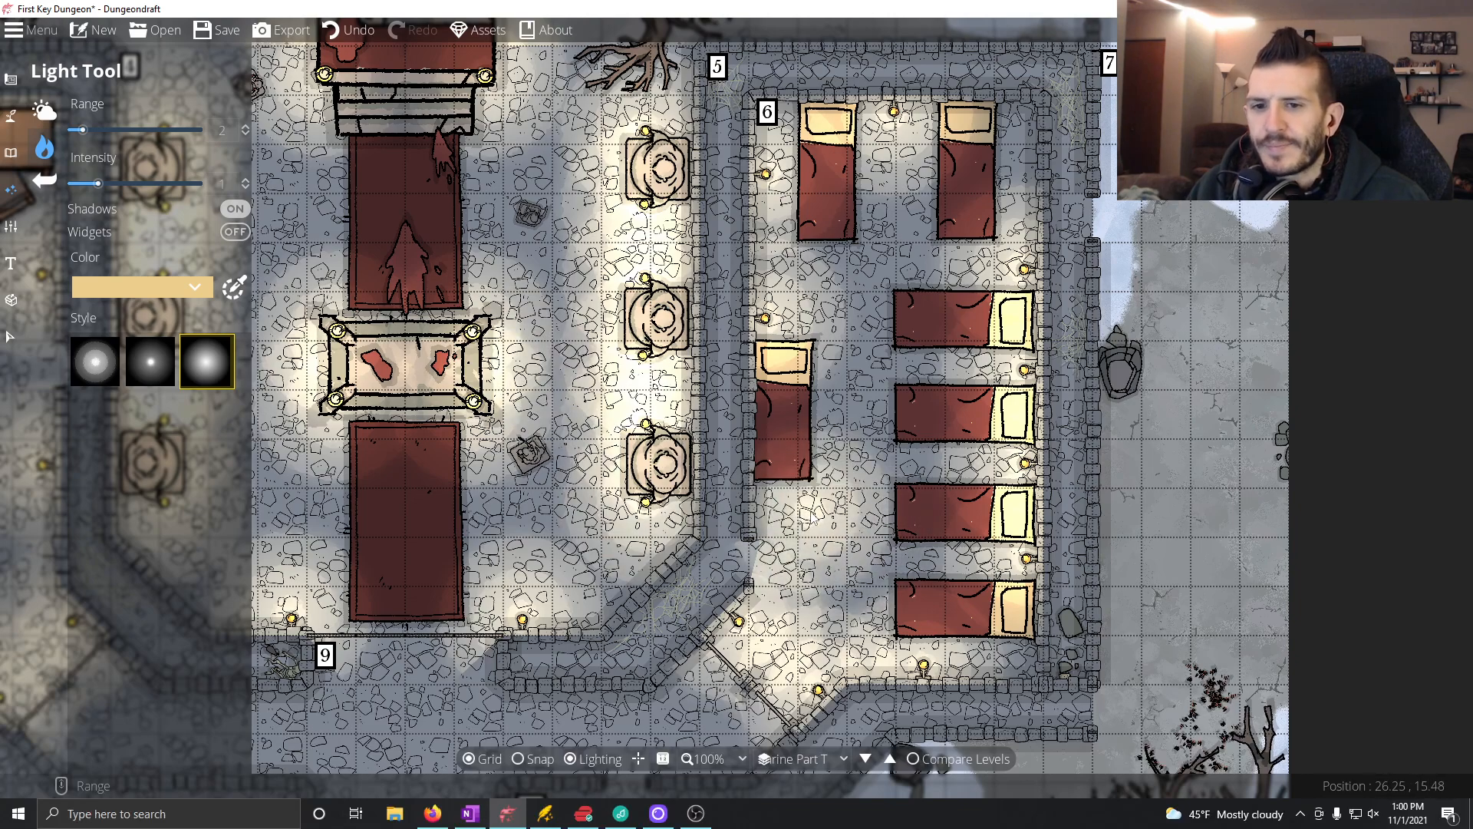
{"action": "left_click_drag", "start_coordinate": [832, 484], "coordinate": [660, 480]}
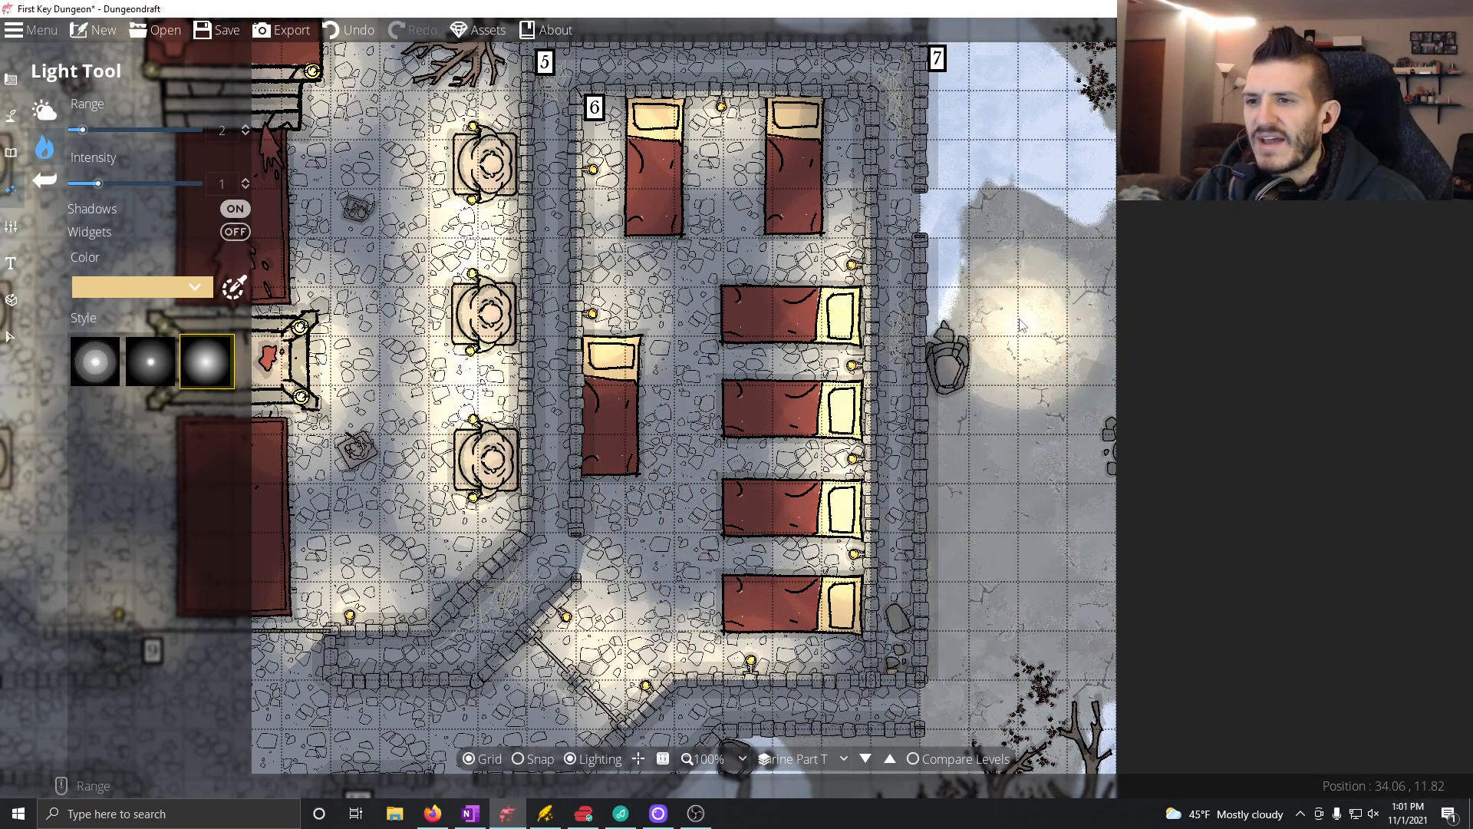
{"action": "key", "text": "ctrl+s"}
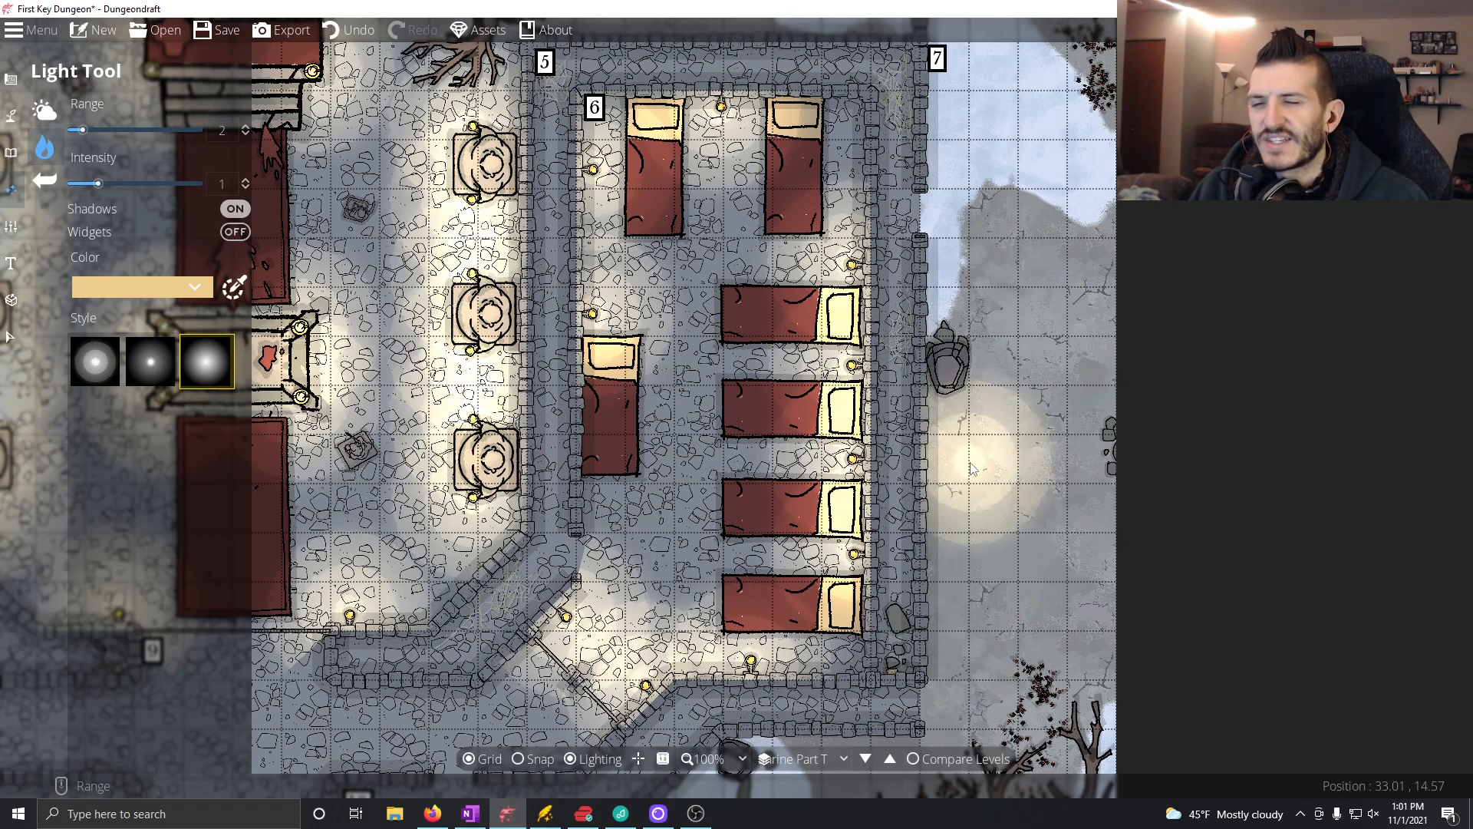
Step: Examine the Room 7 area on the dungeon map, along the outer wall and cliffside east of the Room 6 bunkhouse
{"action": "left_click_drag", "start_coordinate": [615, 532], "coordinate": [560, 595]}
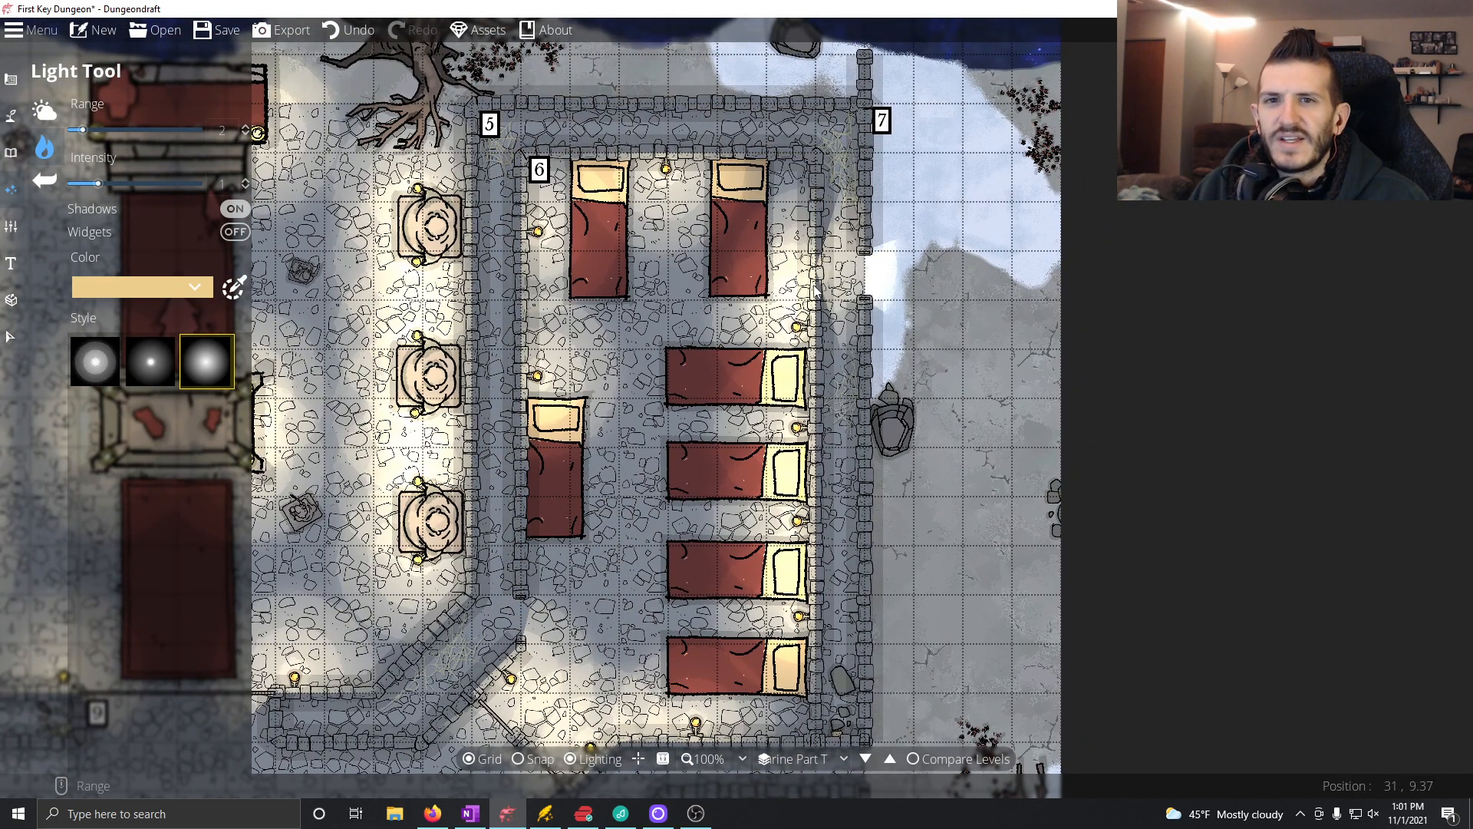
{"action": "left_click_drag", "start_coordinate": [879, 483], "coordinate": [808, 377]}
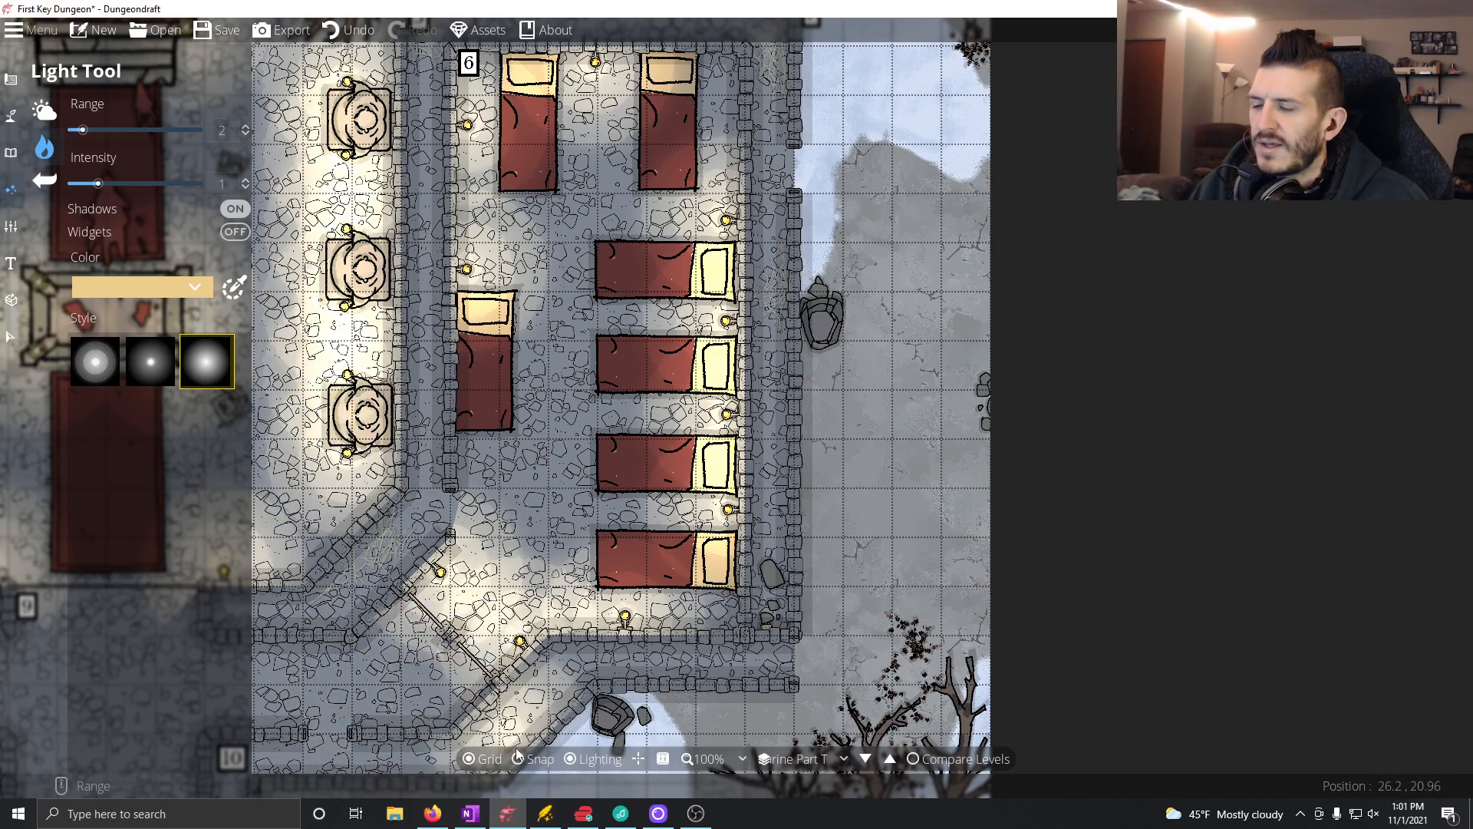
{"action": "left_click_drag", "start_coordinate": [784, 419], "coordinate": [643, 666]}
{"action": "left_click_drag", "start_coordinate": [746, 476], "coordinate": [745, 245]}
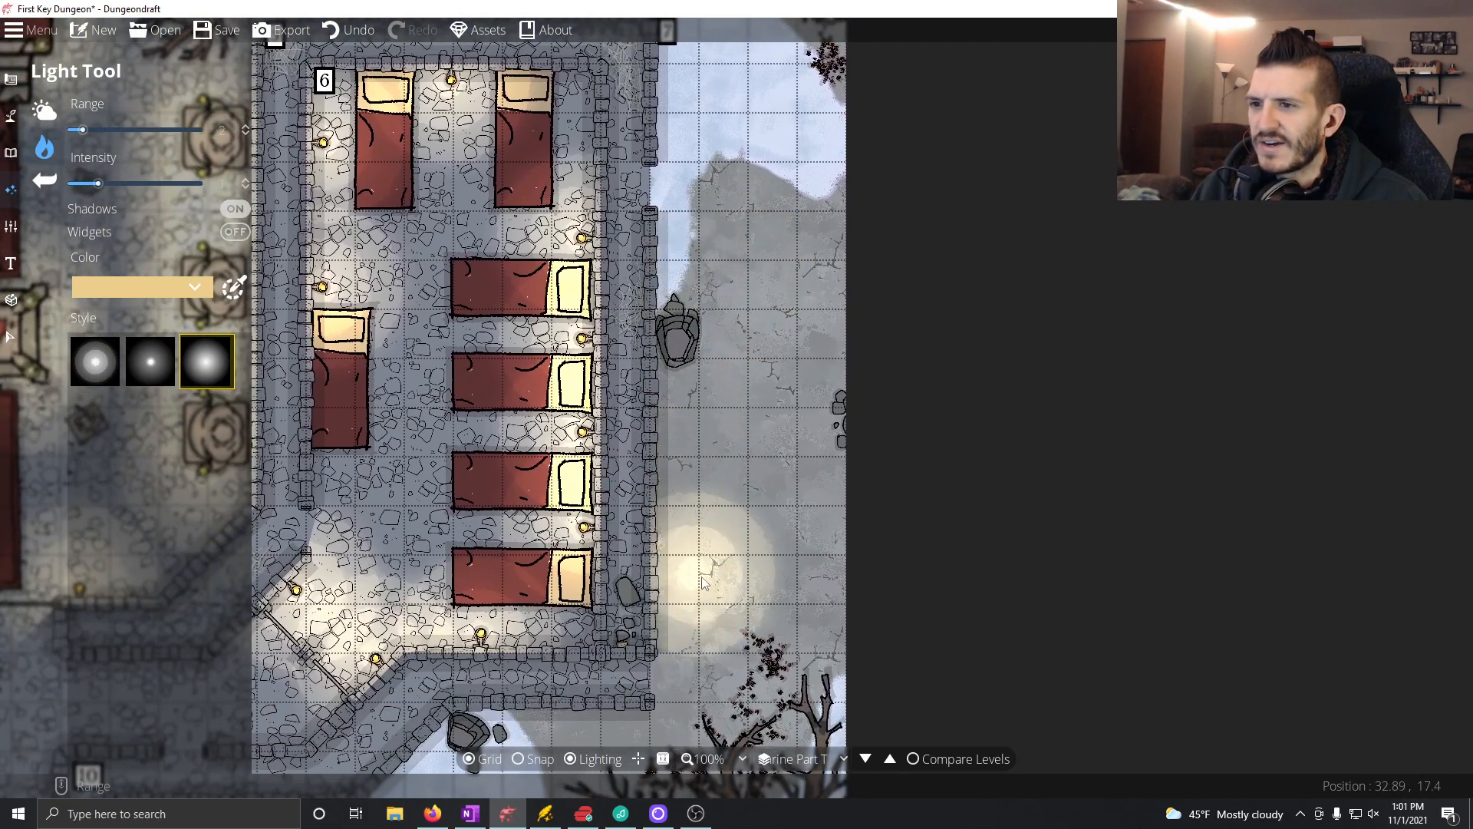
{"action": "left_click_drag", "start_coordinate": [747, 569], "coordinate": [785, 418]}
{"action": "left_click_drag", "start_coordinate": [770, 271], "coordinate": [725, 546]}
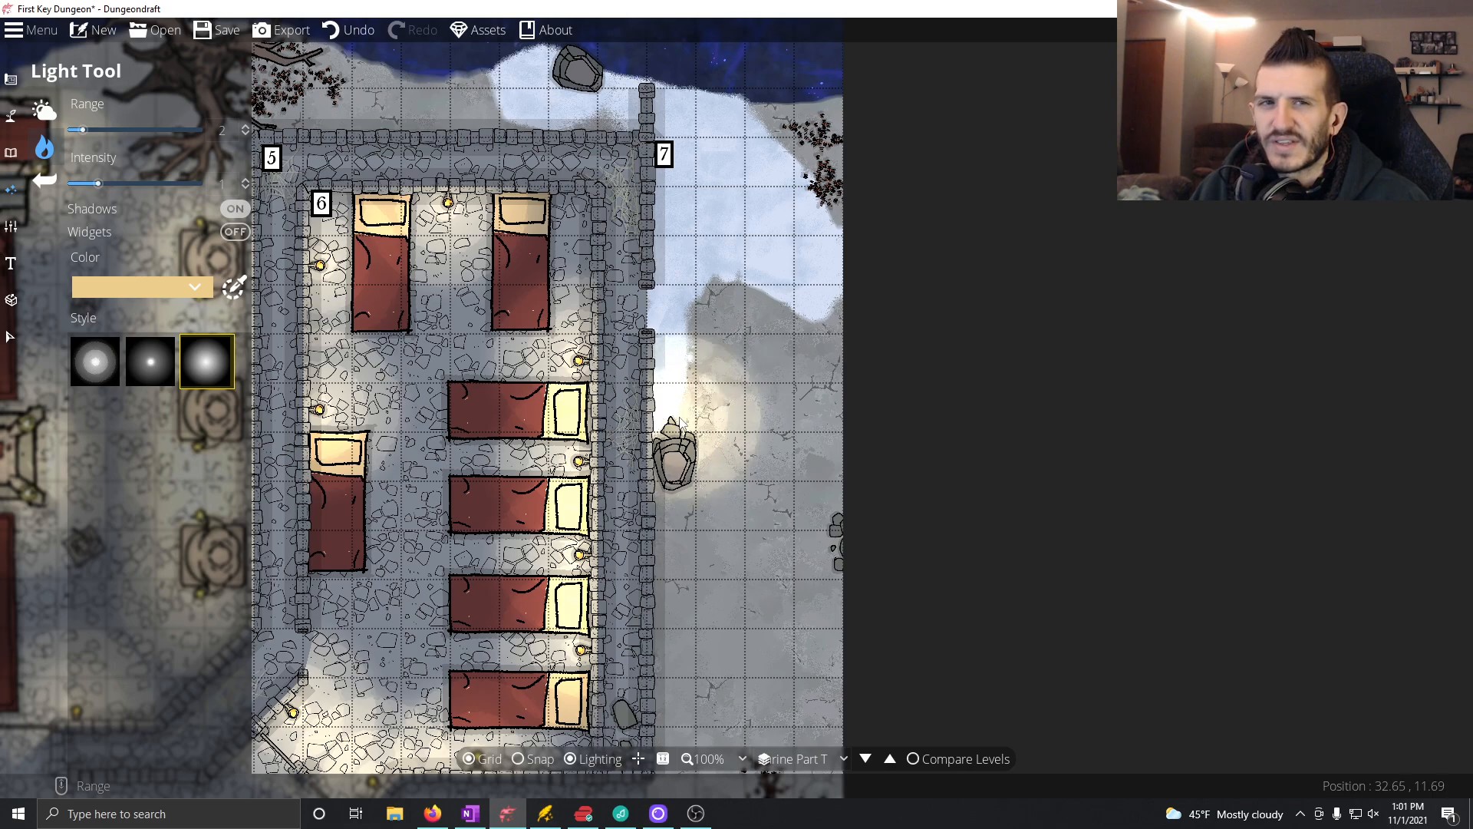
{"action": "left_click_drag", "start_coordinate": [605, 602], "coordinate": [607, 503]}
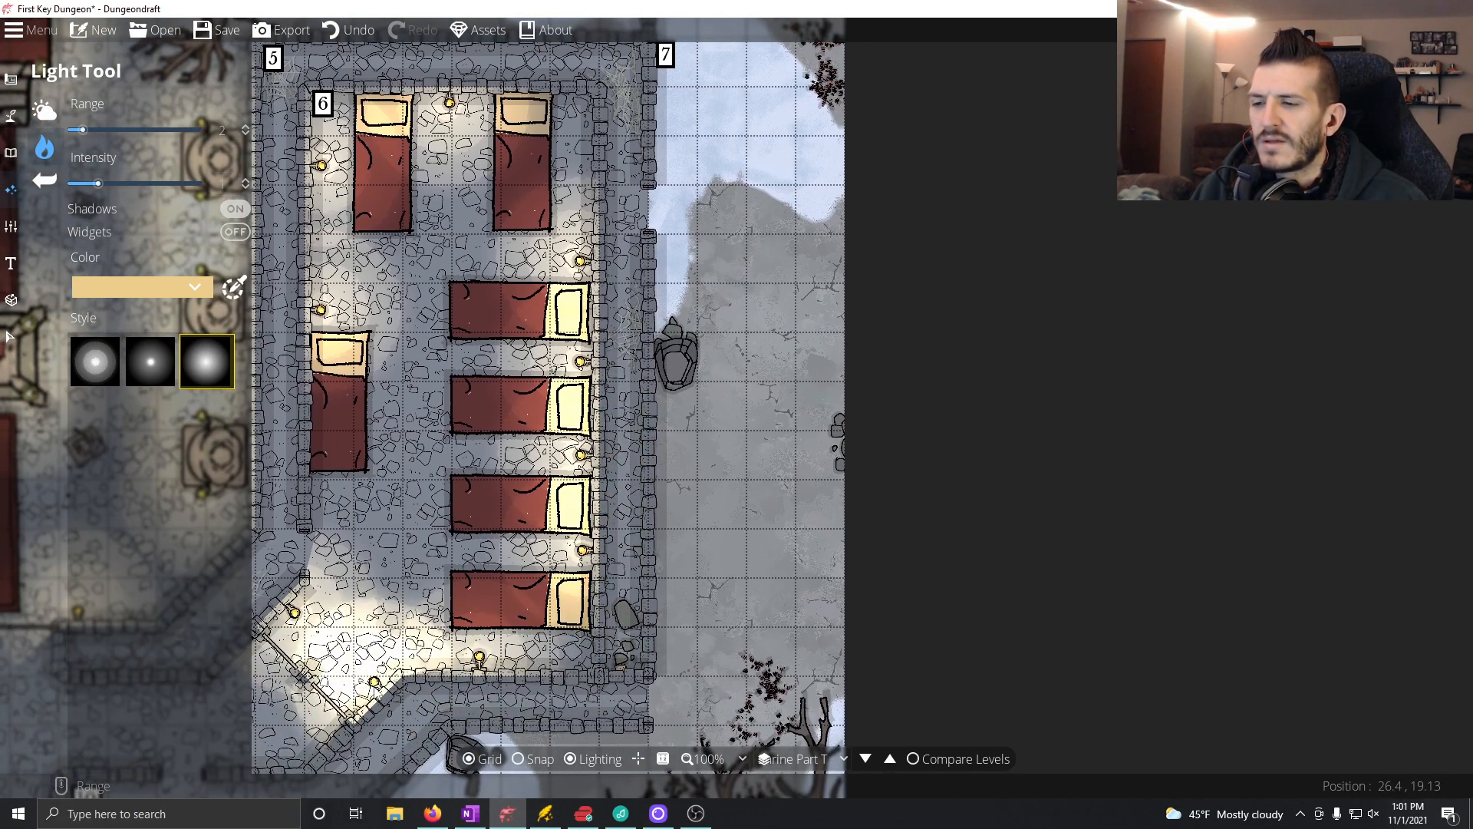
Step: Switch back to OneNote and start a bulleted list under the Room 7 heading with the underlined entry "Medium Battle (650xp)"
{"action": "left_click", "coordinate": [471, 814]}
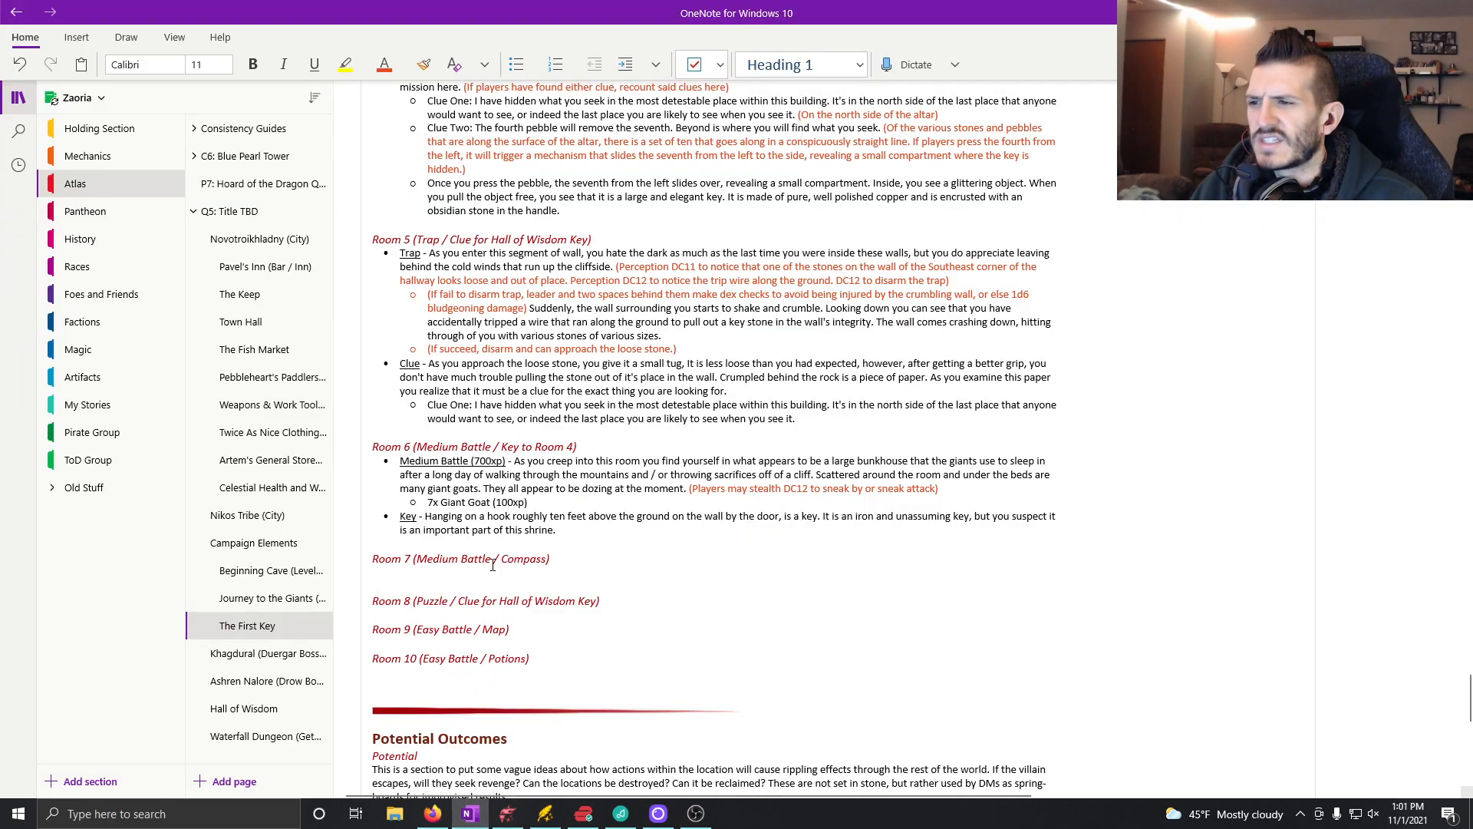
{"action": "left_click", "coordinate": [517, 64]}
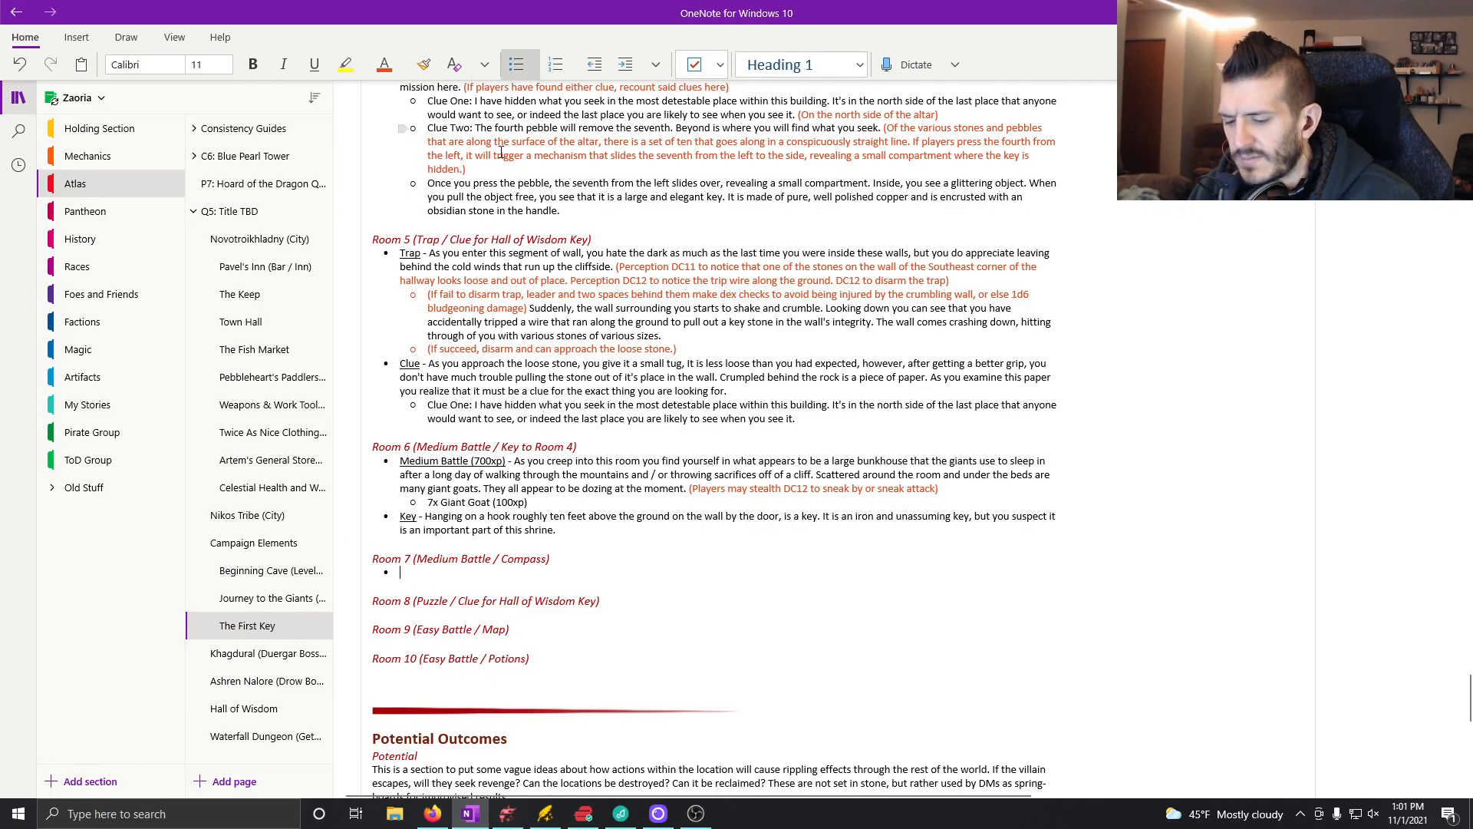
{"action": "key", "text": "ctrl+u"}
{"action": "type", "text": "ME"}
{"action": "key", "text": "BackSpace"}
{"action": "type", "text": "e"}
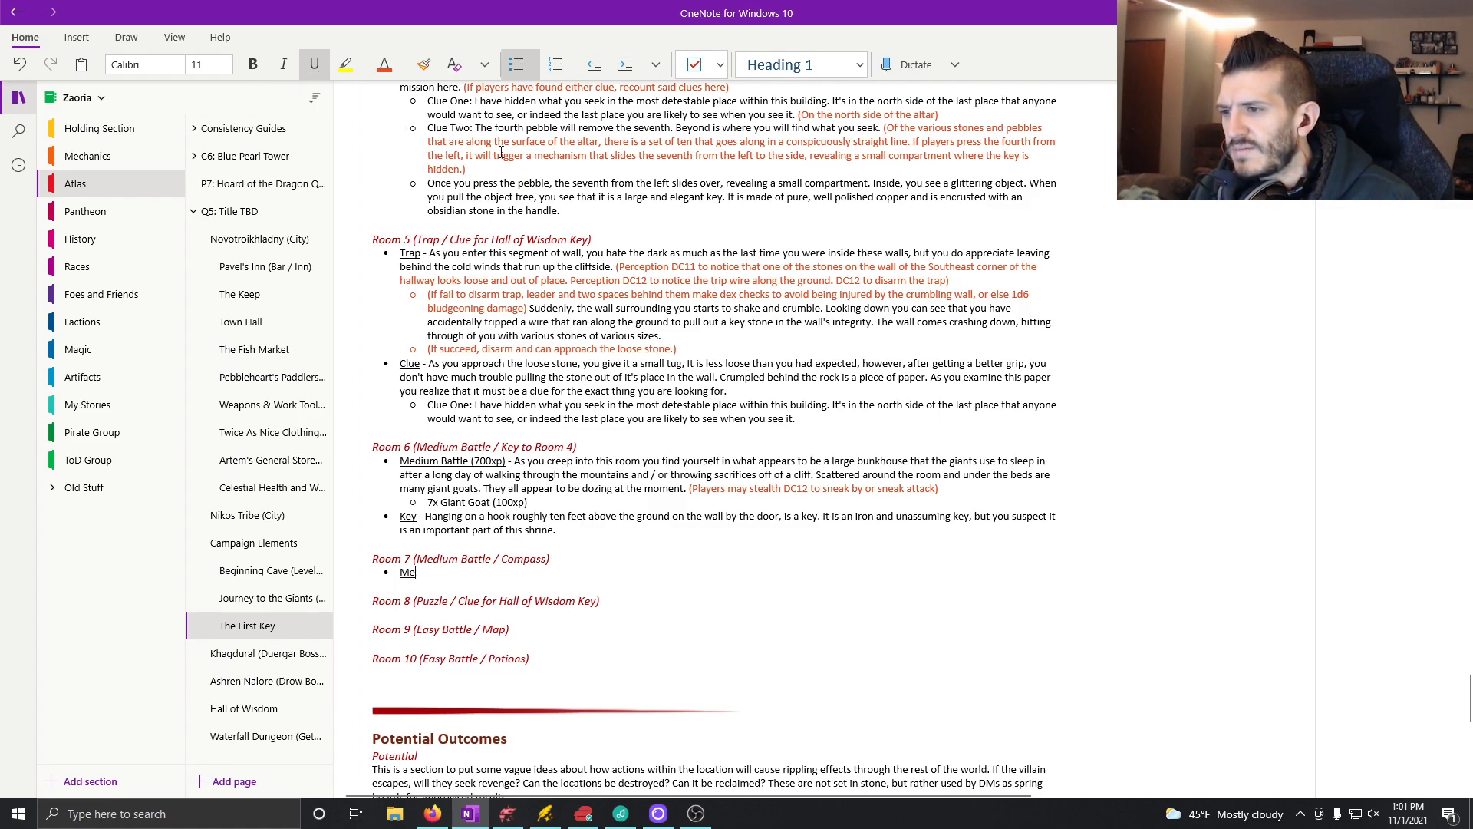
{"action": "type", "text": "dium Battle ("}
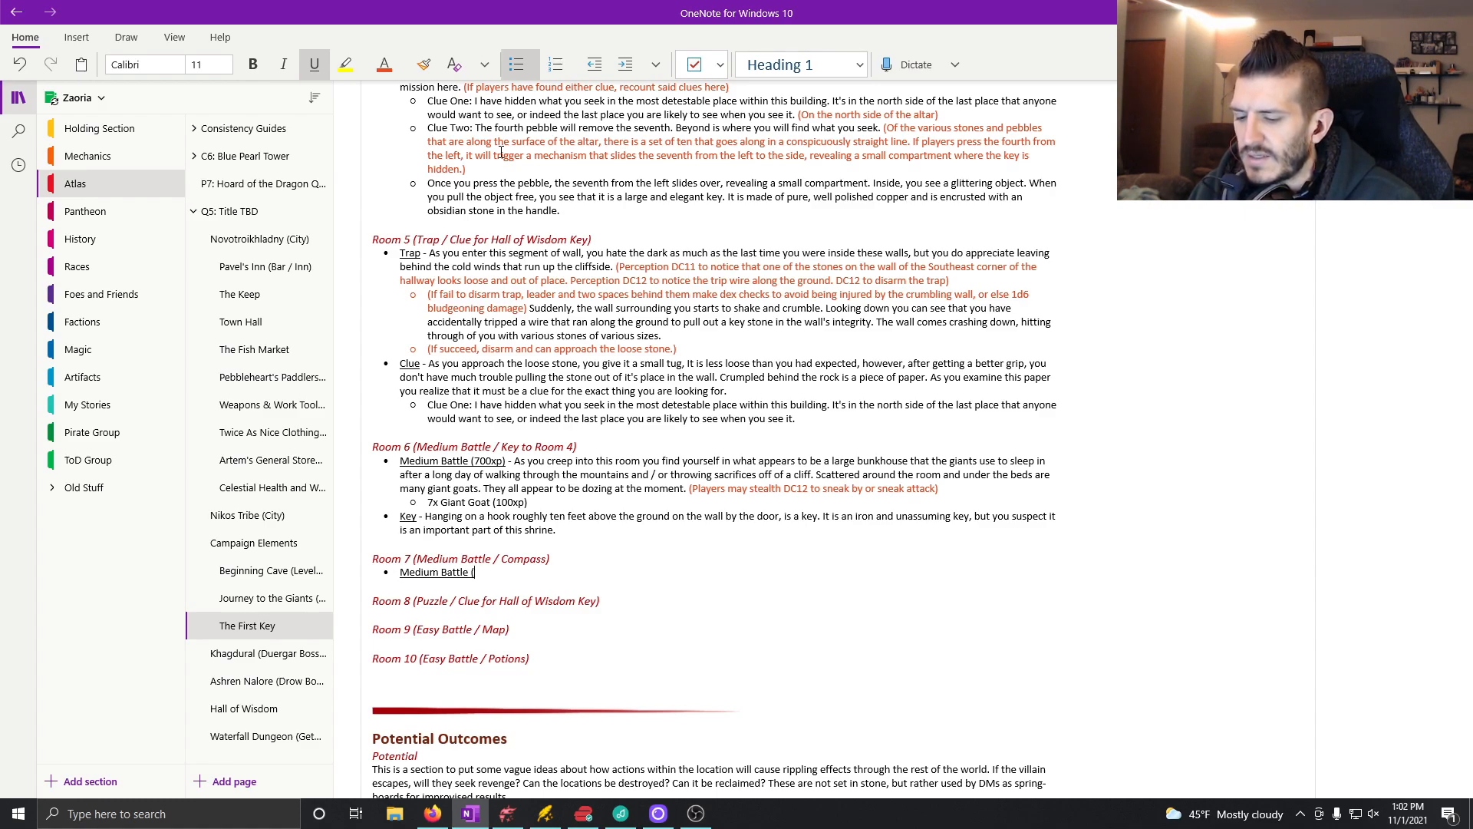
{"action": "type", "text": "6"}
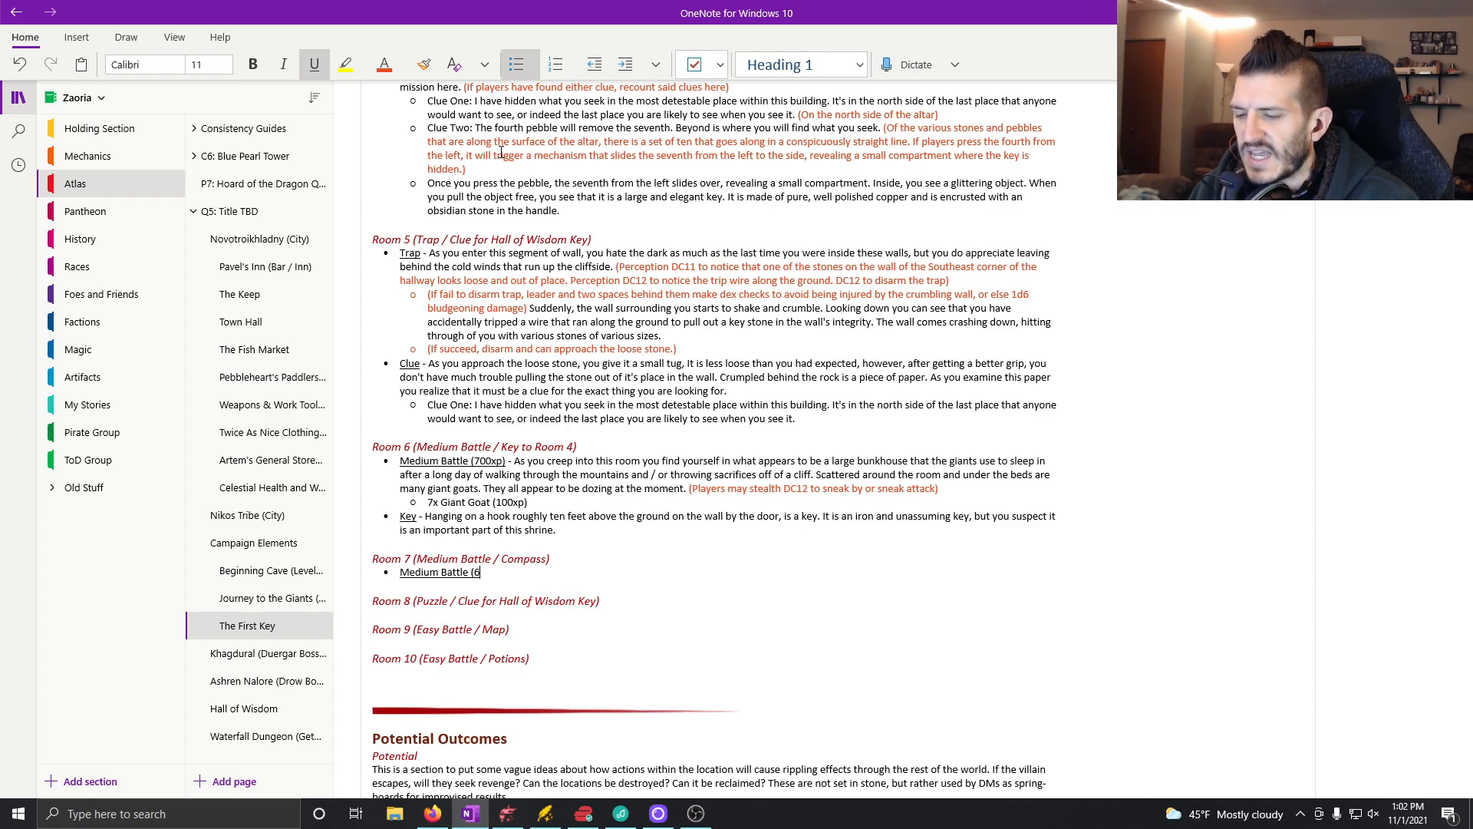
{"action": "type", "text": "50xp"}
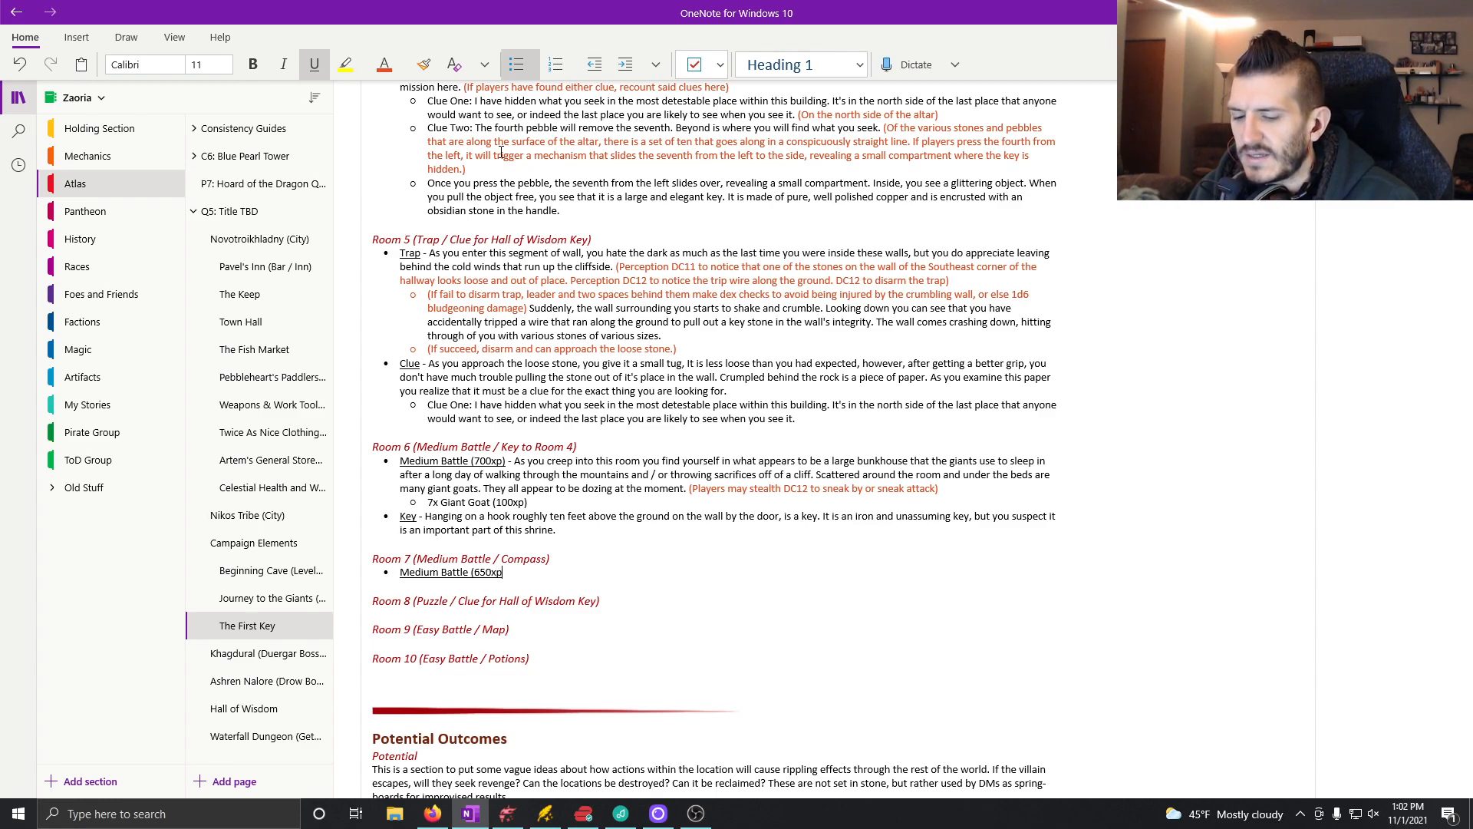
Step: Add a sub-bullet without underline reading "5x Elk (50xp)" beneath the Room 7 "Medium Battle (650xp)" entry
{"action": "key", "text": "Return"}
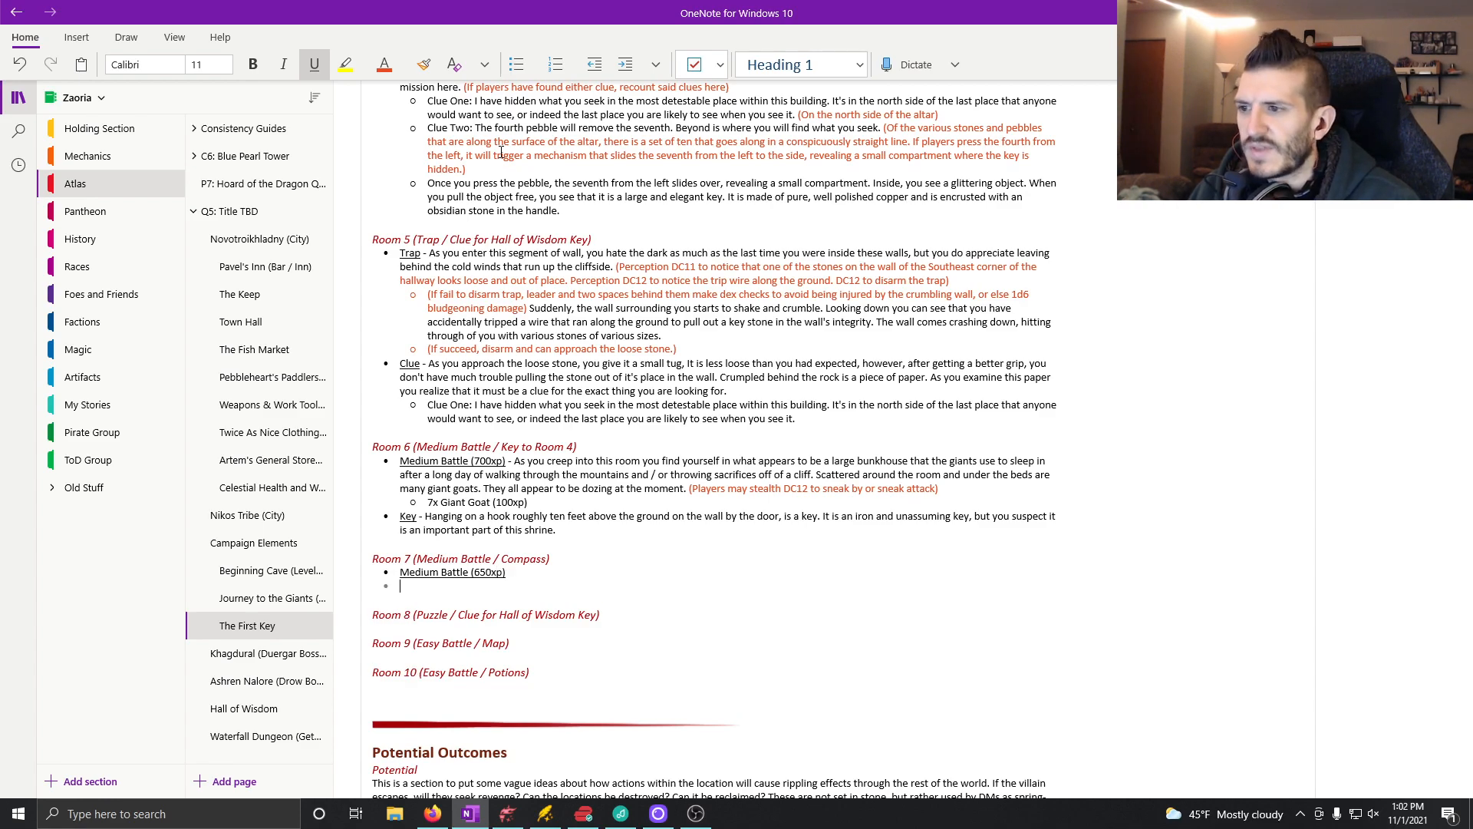
{"action": "key", "text": "Tab"}
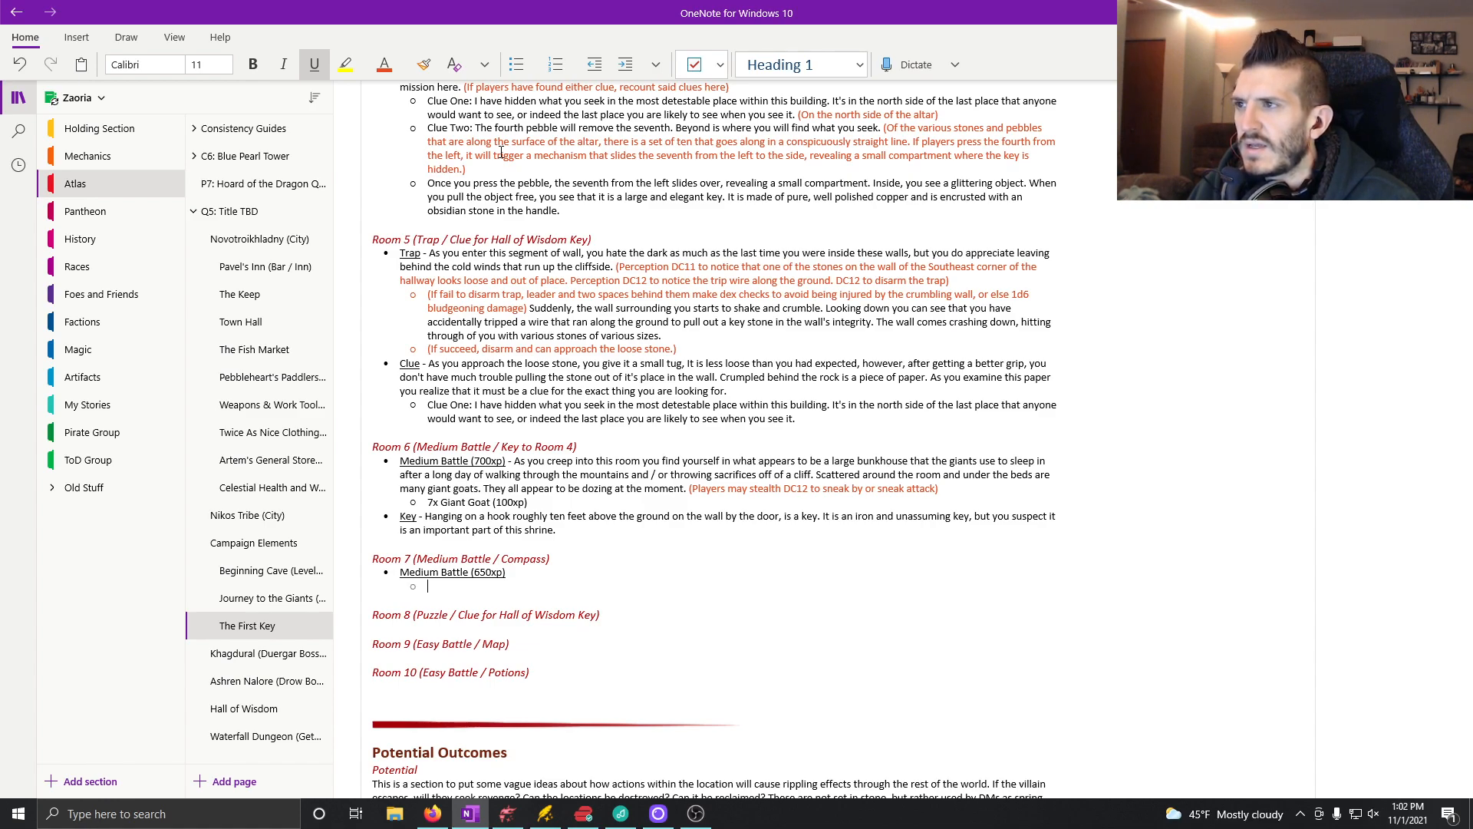
{"action": "key", "text": "ctrl+u"}
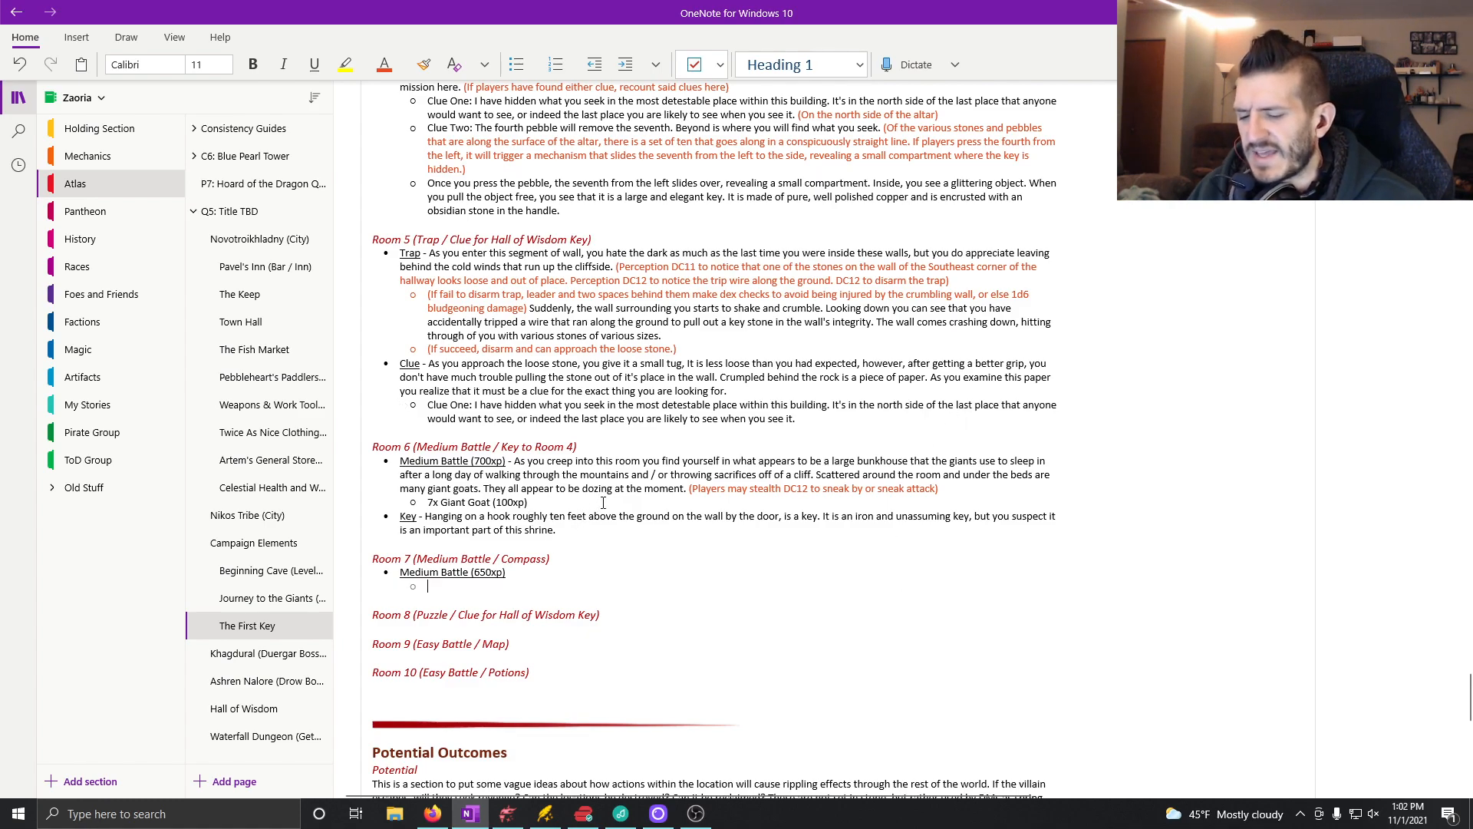
{"action": "type", "text": "5x Elk (50xp)"}
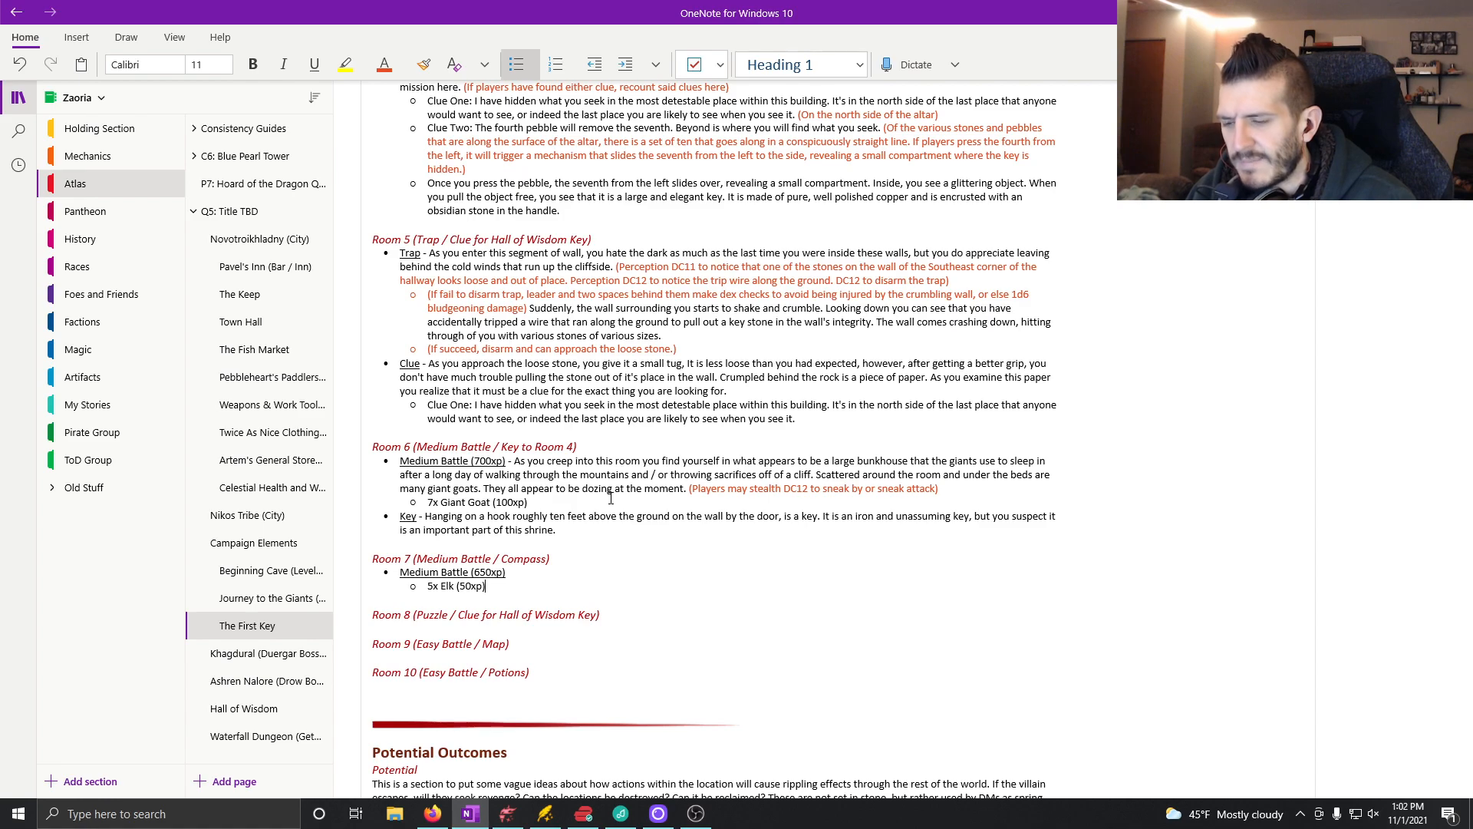
Step: Add a second creature sub-bullet, "4x Giant Goat (100xp)", below the elk in Room 7
{"action": "key", "text": "Return"}
{"action": "type", "text": "4x"}
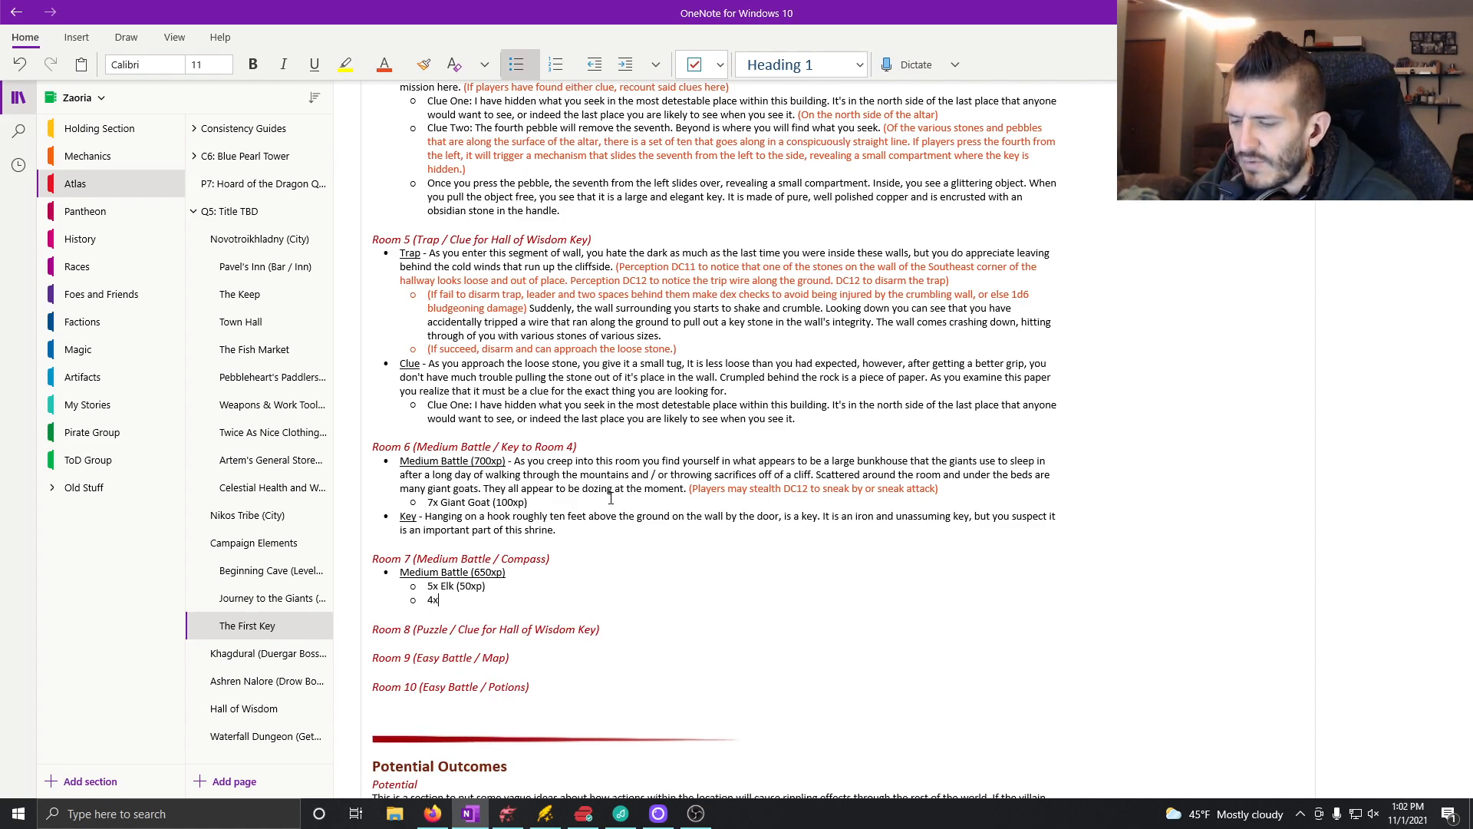
{"action": "type", "text": " Giant"}
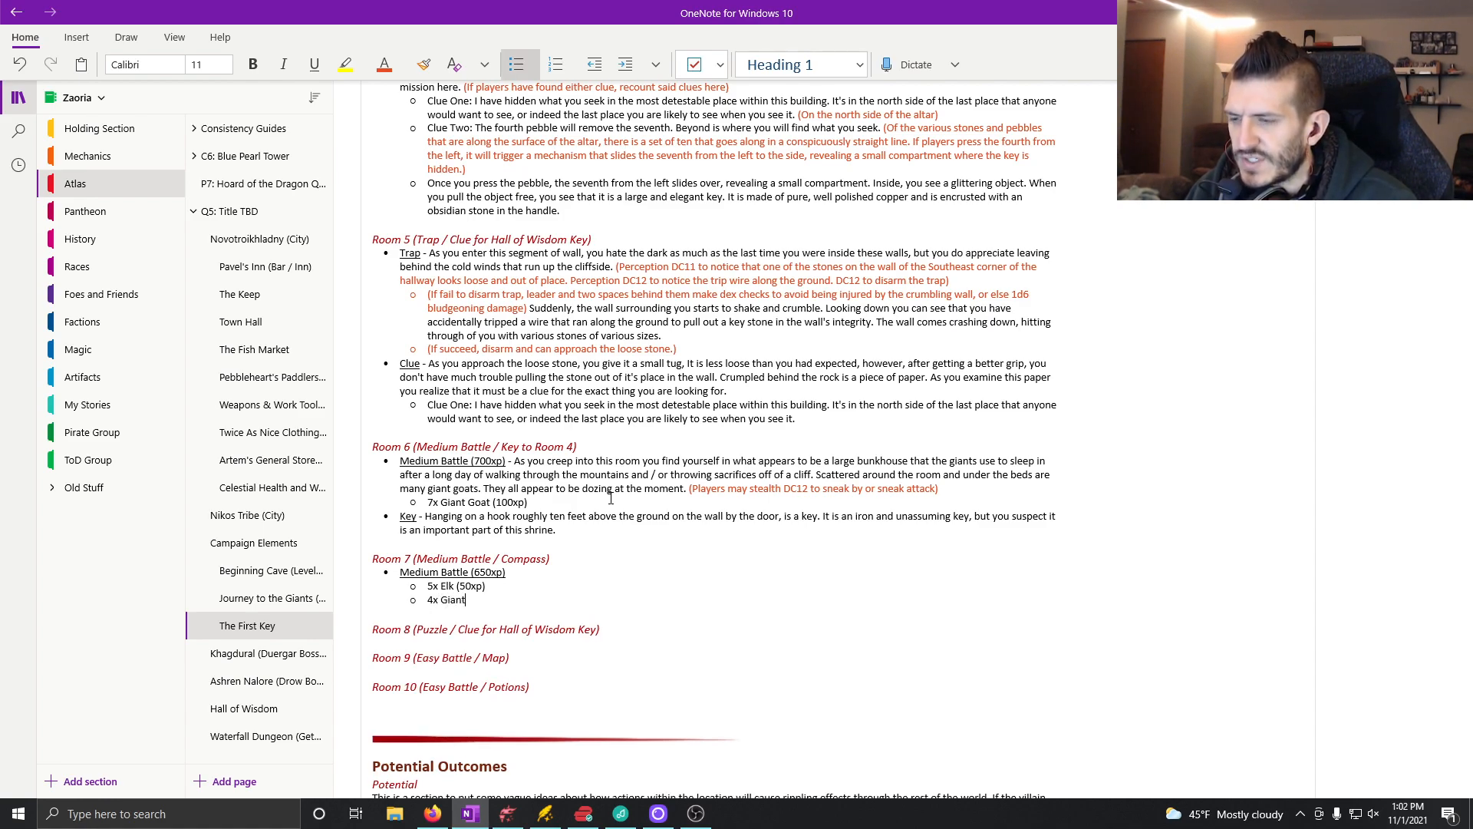
{"action": "type", "text": " Goat (100xp"}
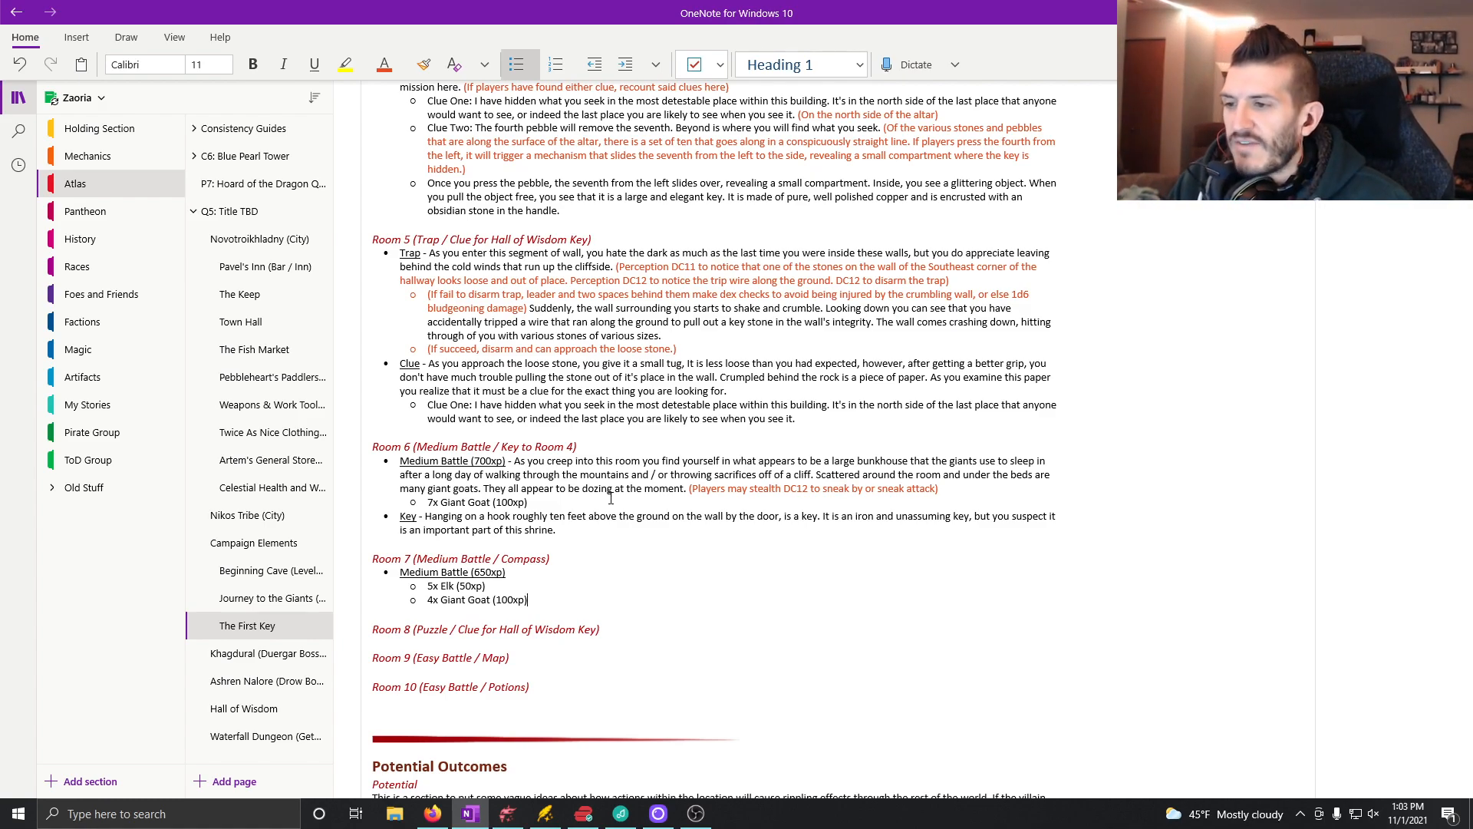
Step: Continue the Room 7 battle entry without underline: "- As you emerge from the wall, you find yourself in a cold, narrow garden."
{"action": "left_click", "coordinate": [537, 572]}
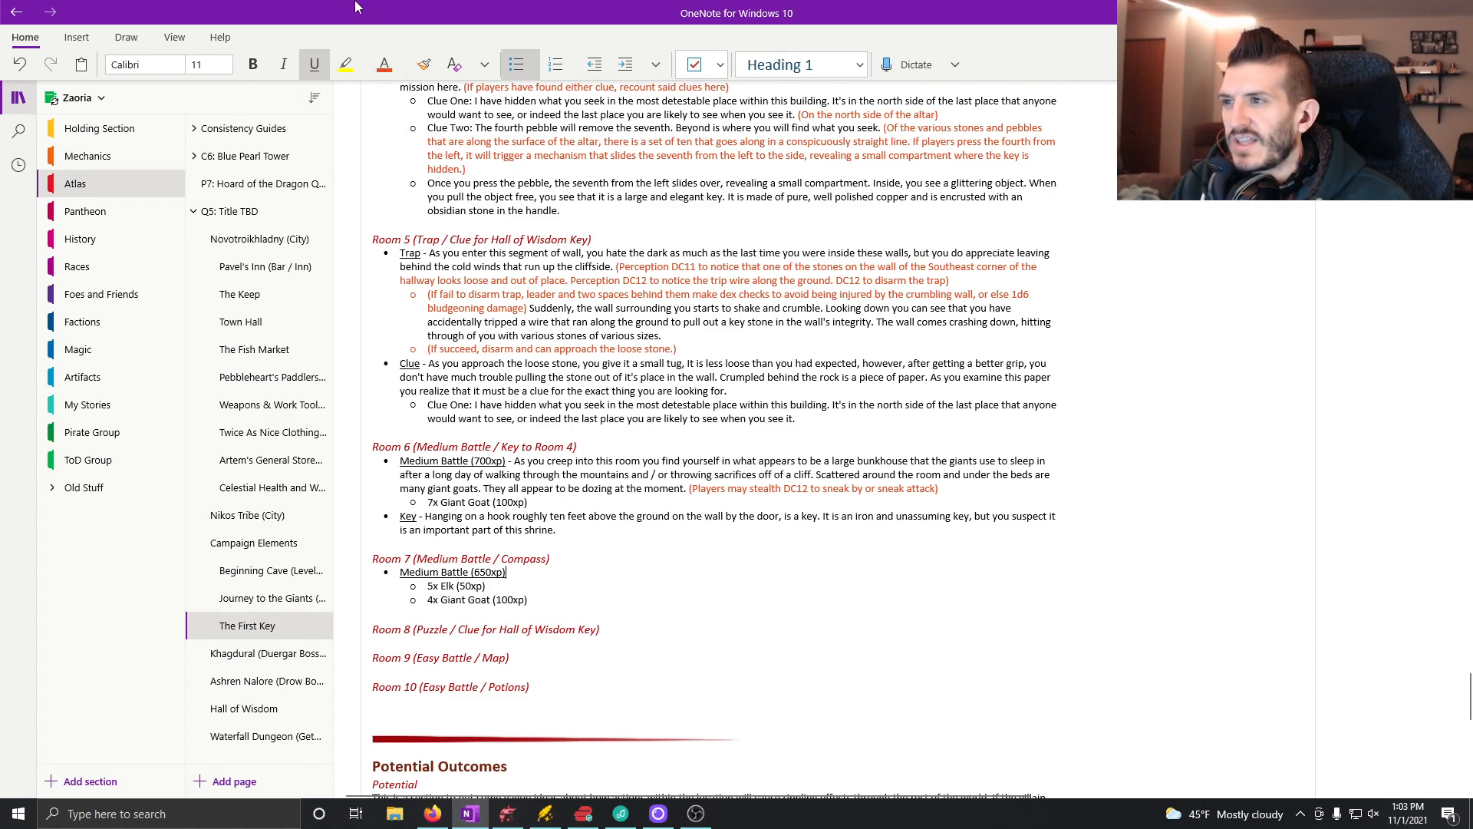
{"action": "left_click", "coordinate": [309, 71]}
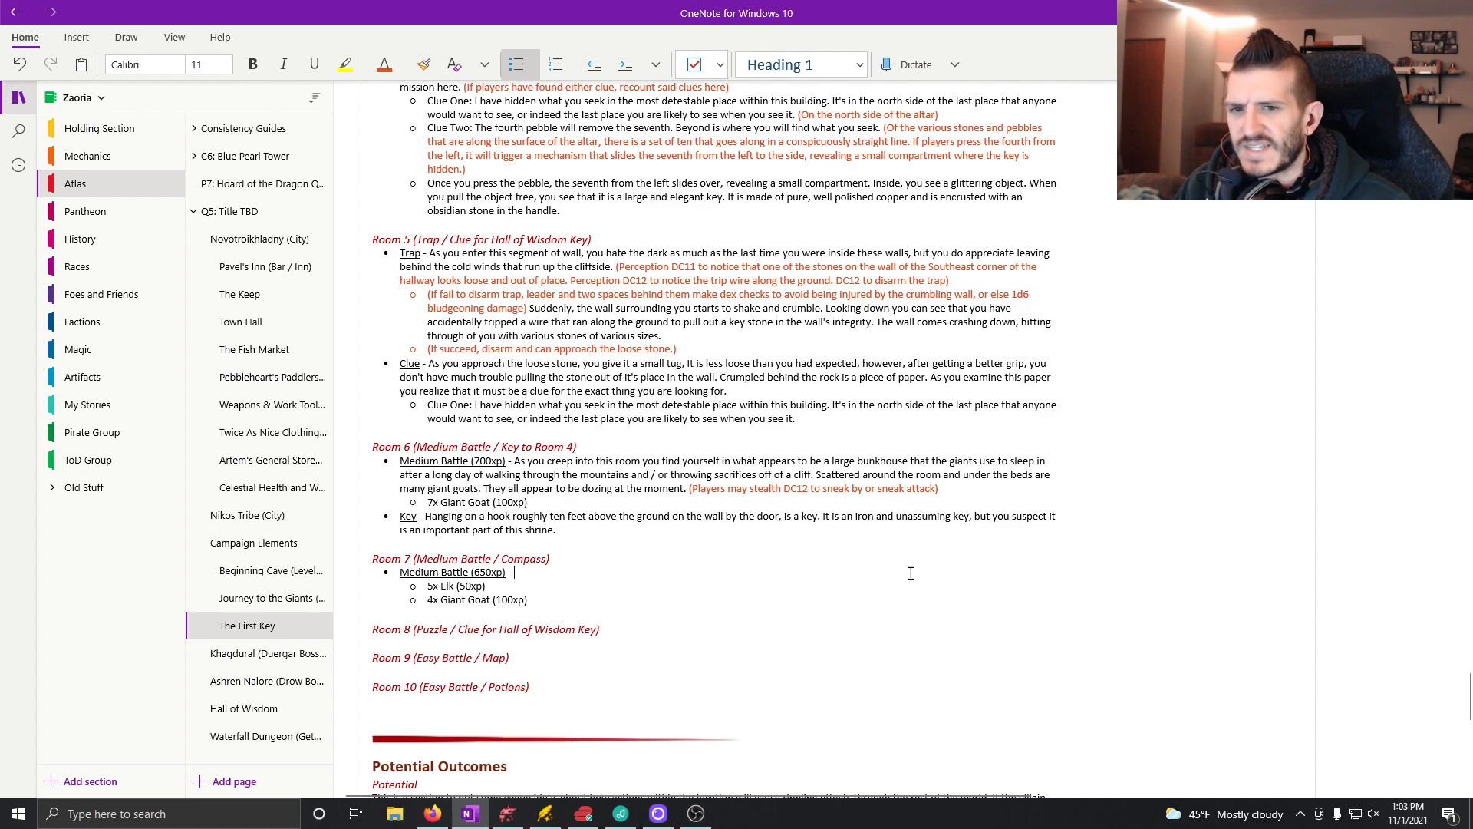
{"action": "type", "text": "As y"}
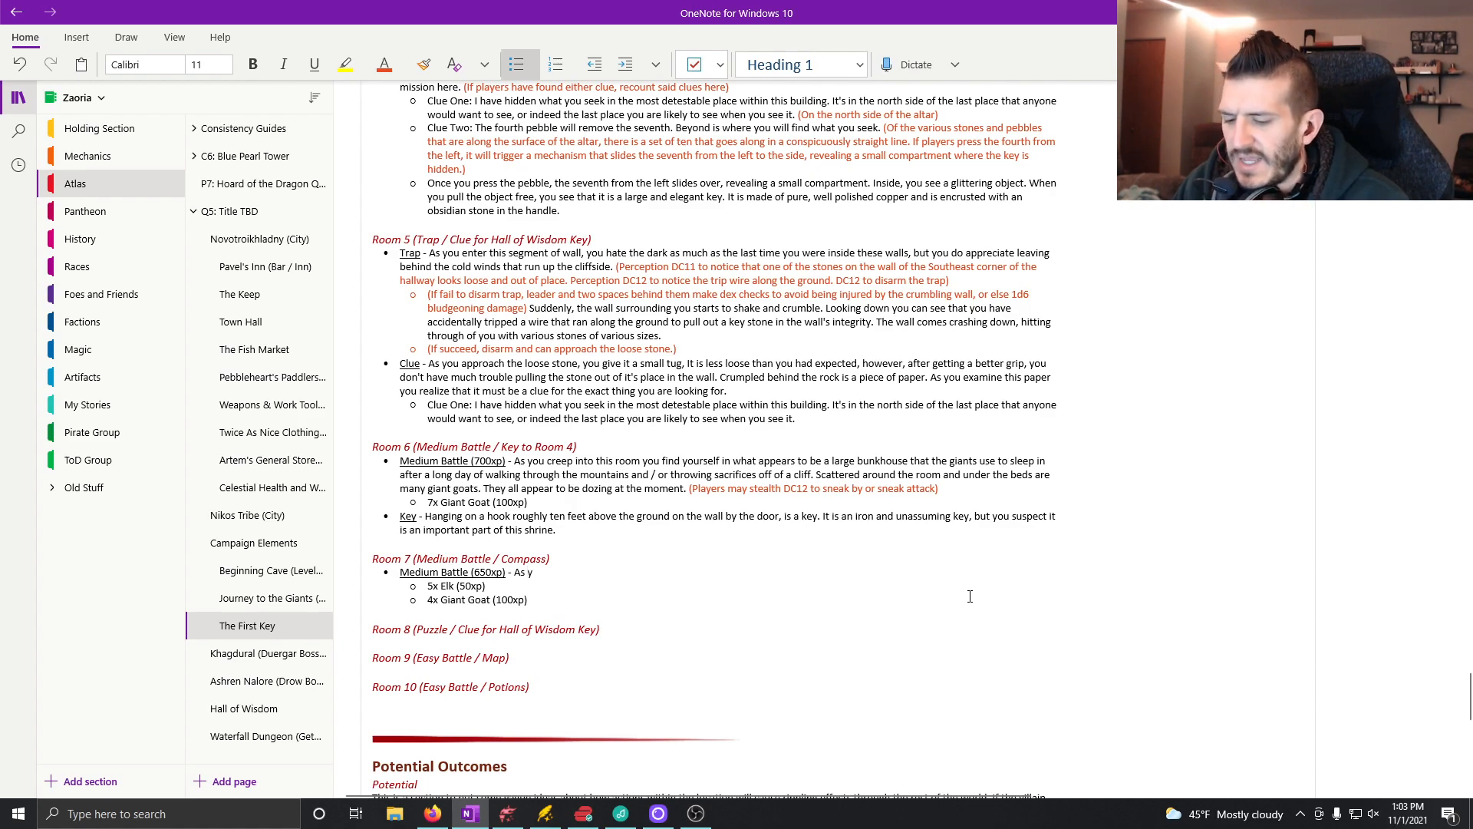
{"action": "type", "text": "ou emerge from"}
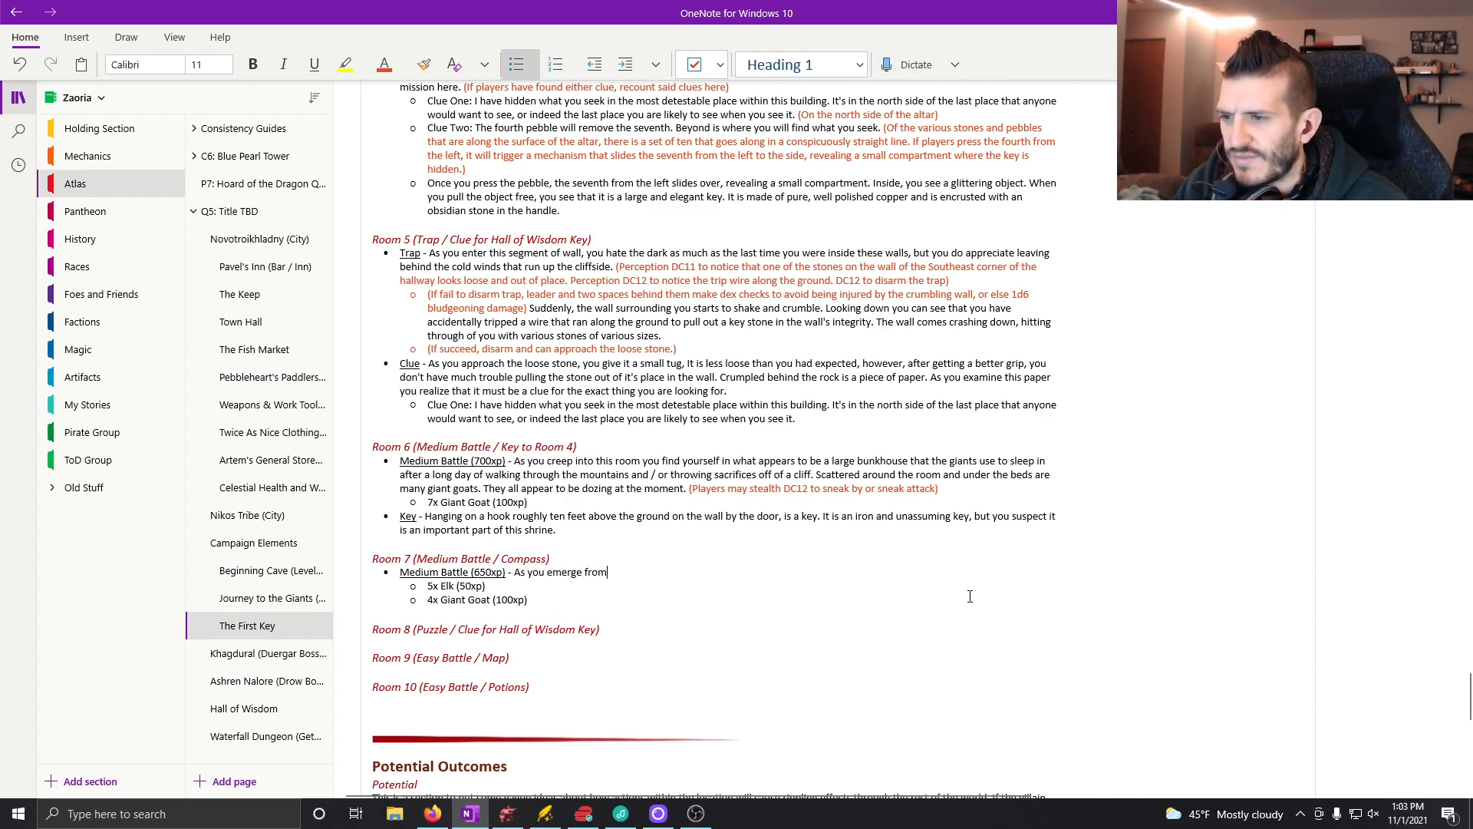
{"action": "type", "text": " the wall, you "}
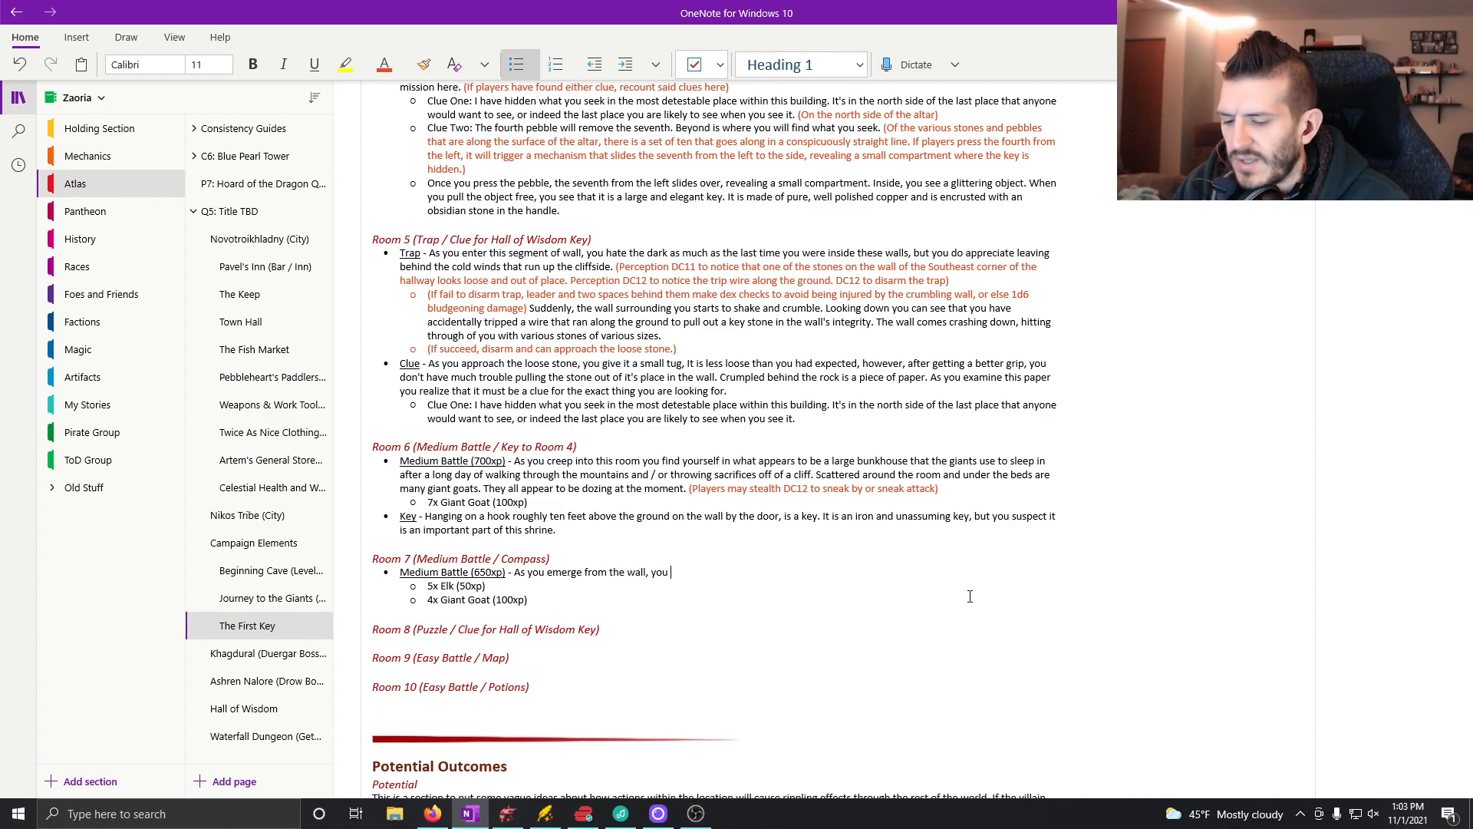
{"action": "type", "text": "find yourself"}
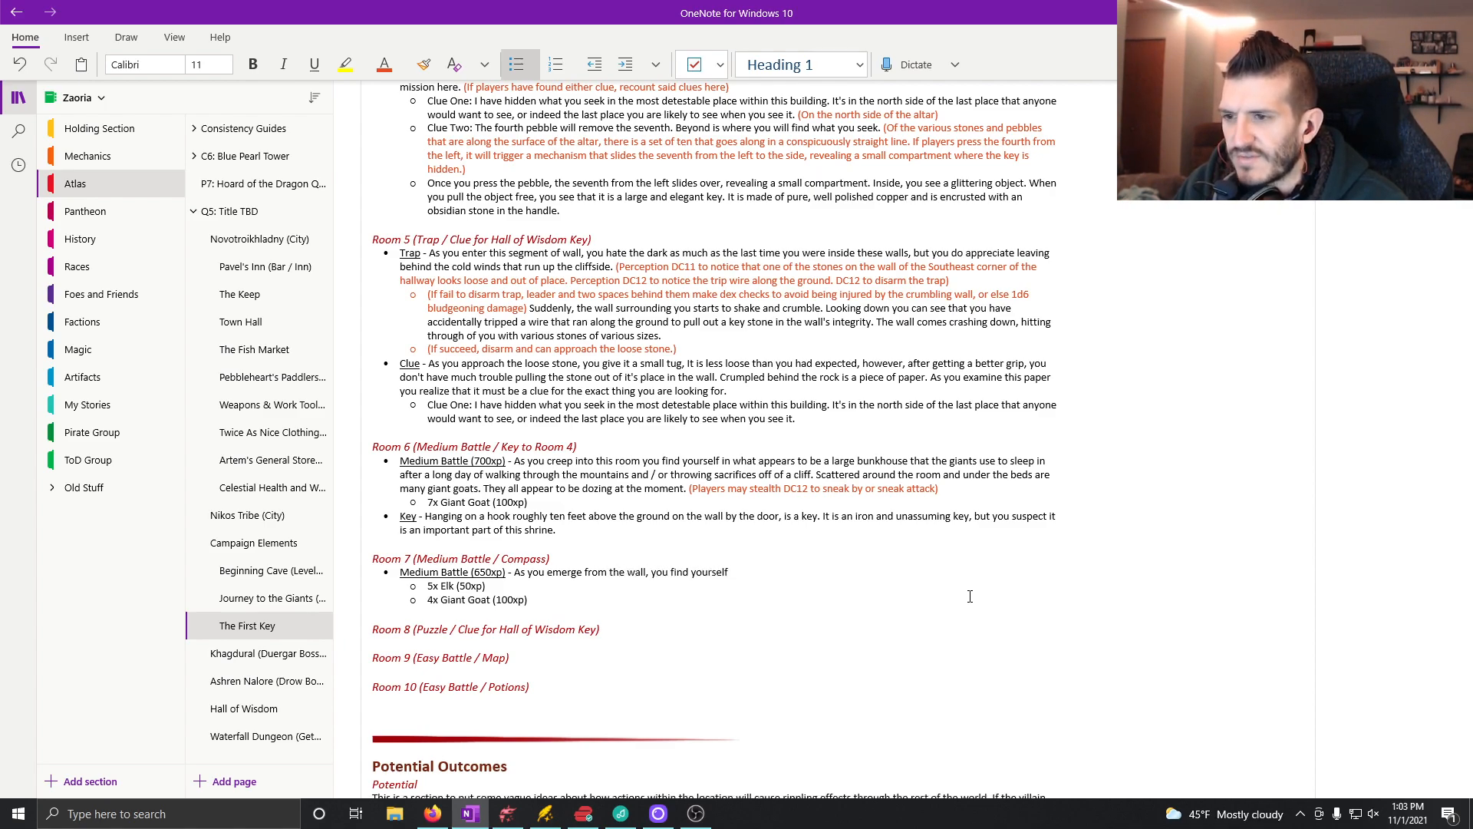
{"action": "type", "text": " in a cold"}
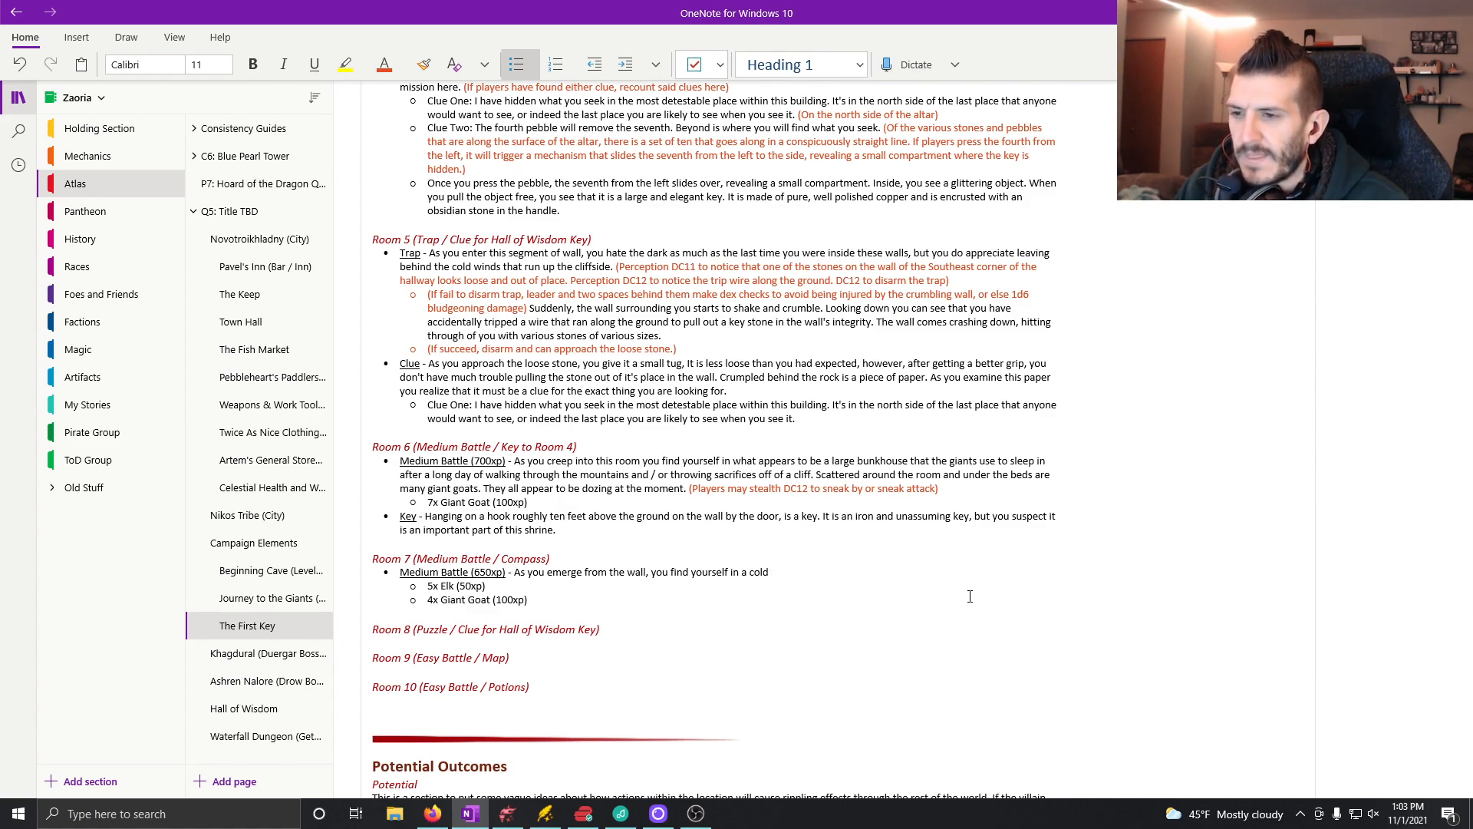
{"action": "type", "text": ", har"}
{"action": "key", "text": "BackSpace"}
{"action": "key", "text": "BackSpace"}
{"action": "type", "text": "narrow garden"}
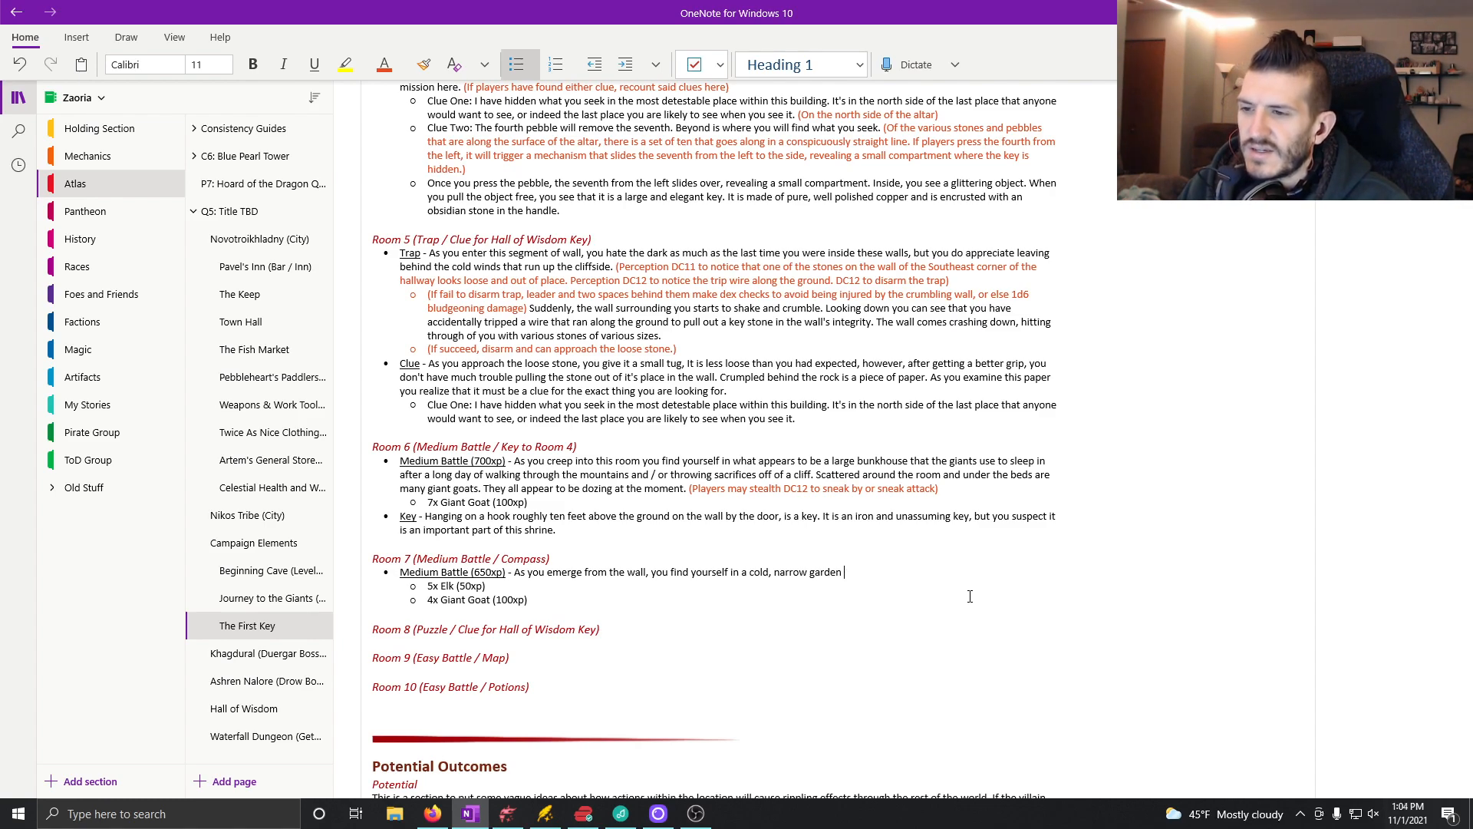
{"action": "type", "text": "that"}
{"action": "key", "text": "BackSpace"}
{"action": "key", "text": "BackSpace"}
{"action": "key", "text": "BackSpace"}
{"action": "key", "text": "BackSpace"}
{"action": "key", "text": "BackSpace"}
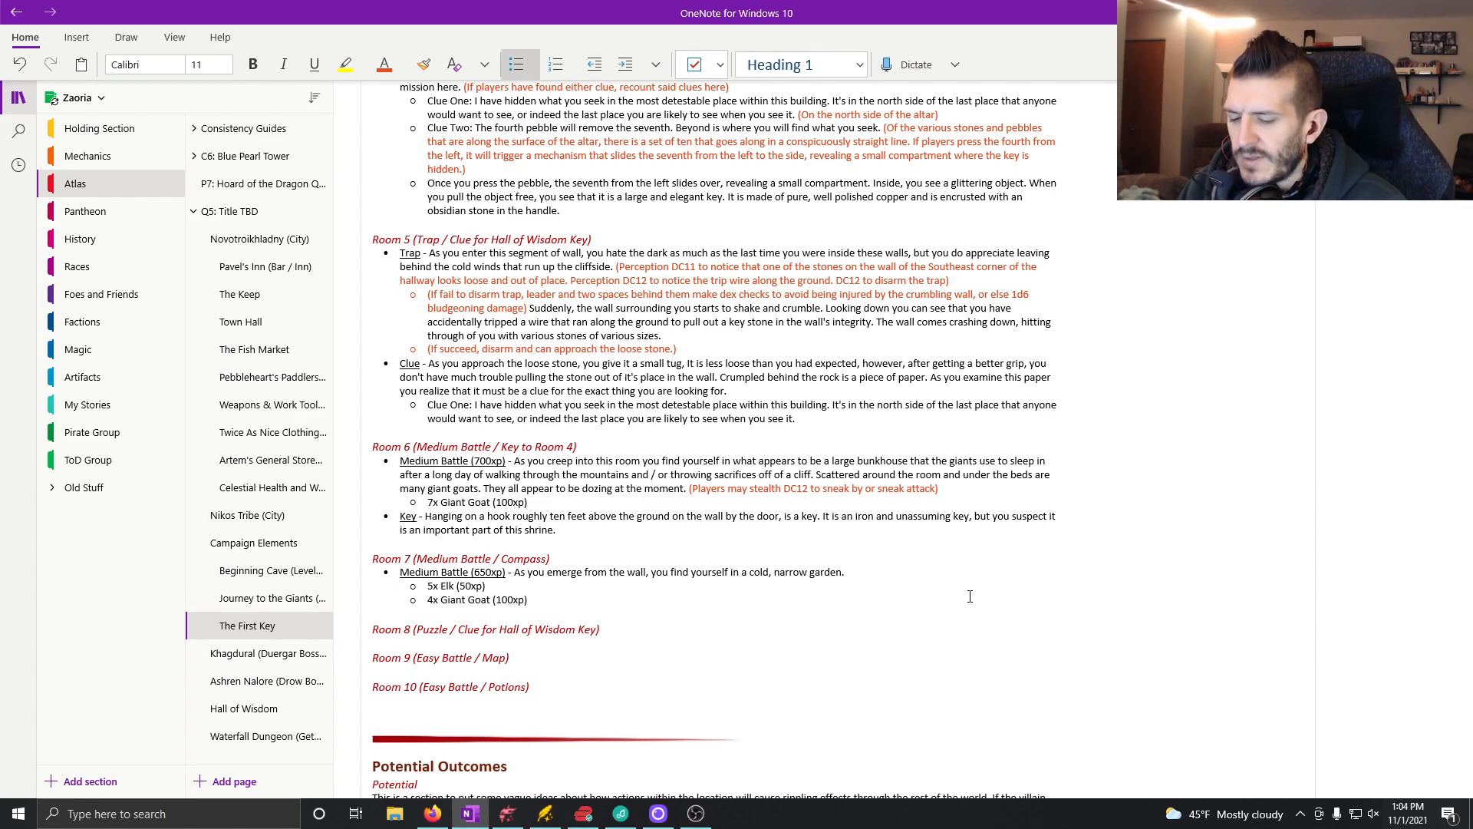
Step: Continue the Room 7 description with "In one area of the garden is a collection of five elk, and in another are four giant goats."
{"action": "type", "text": "In one a"}
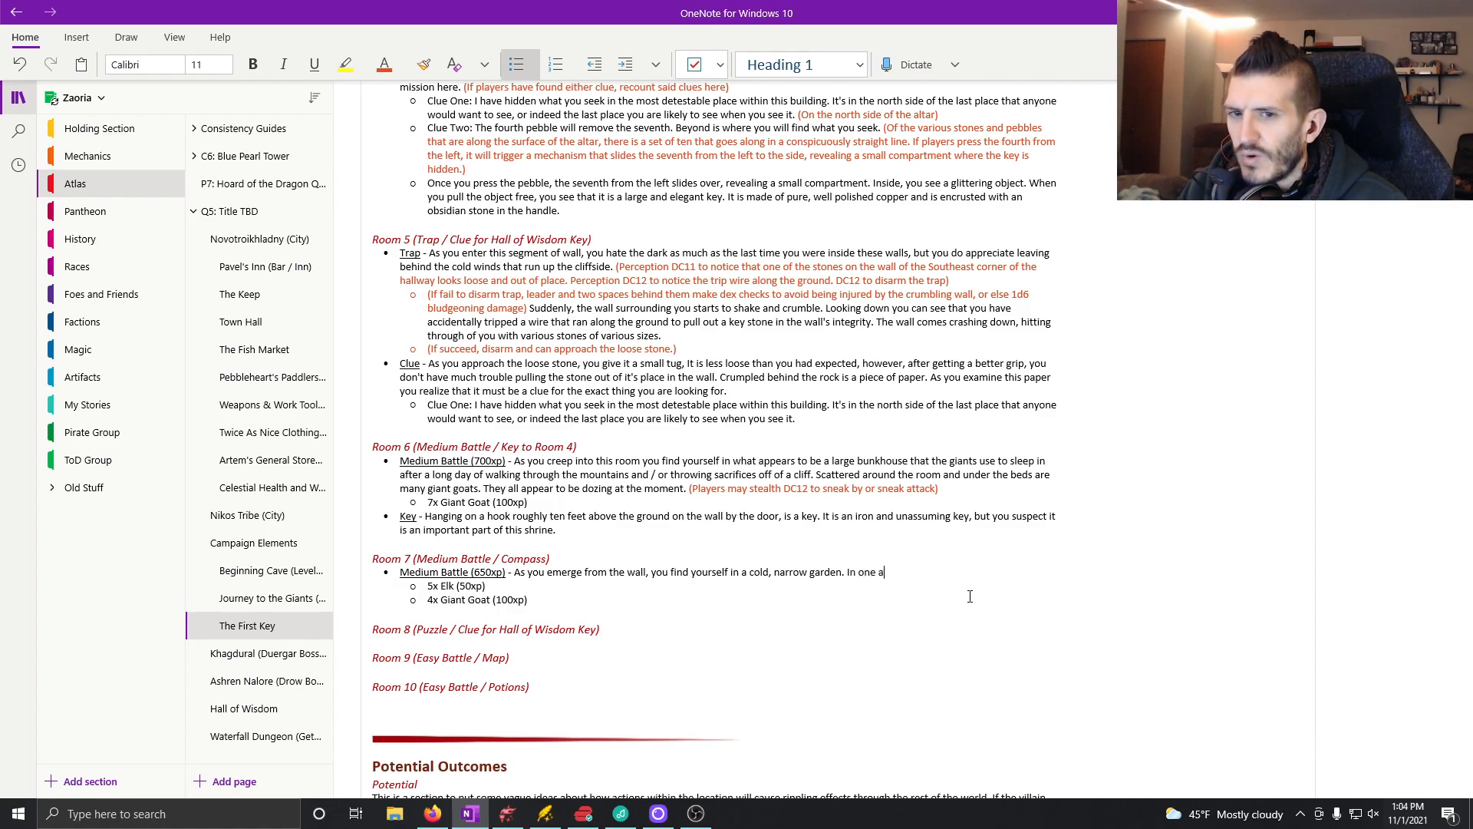
{"action": "type", "text": "rea of the "}
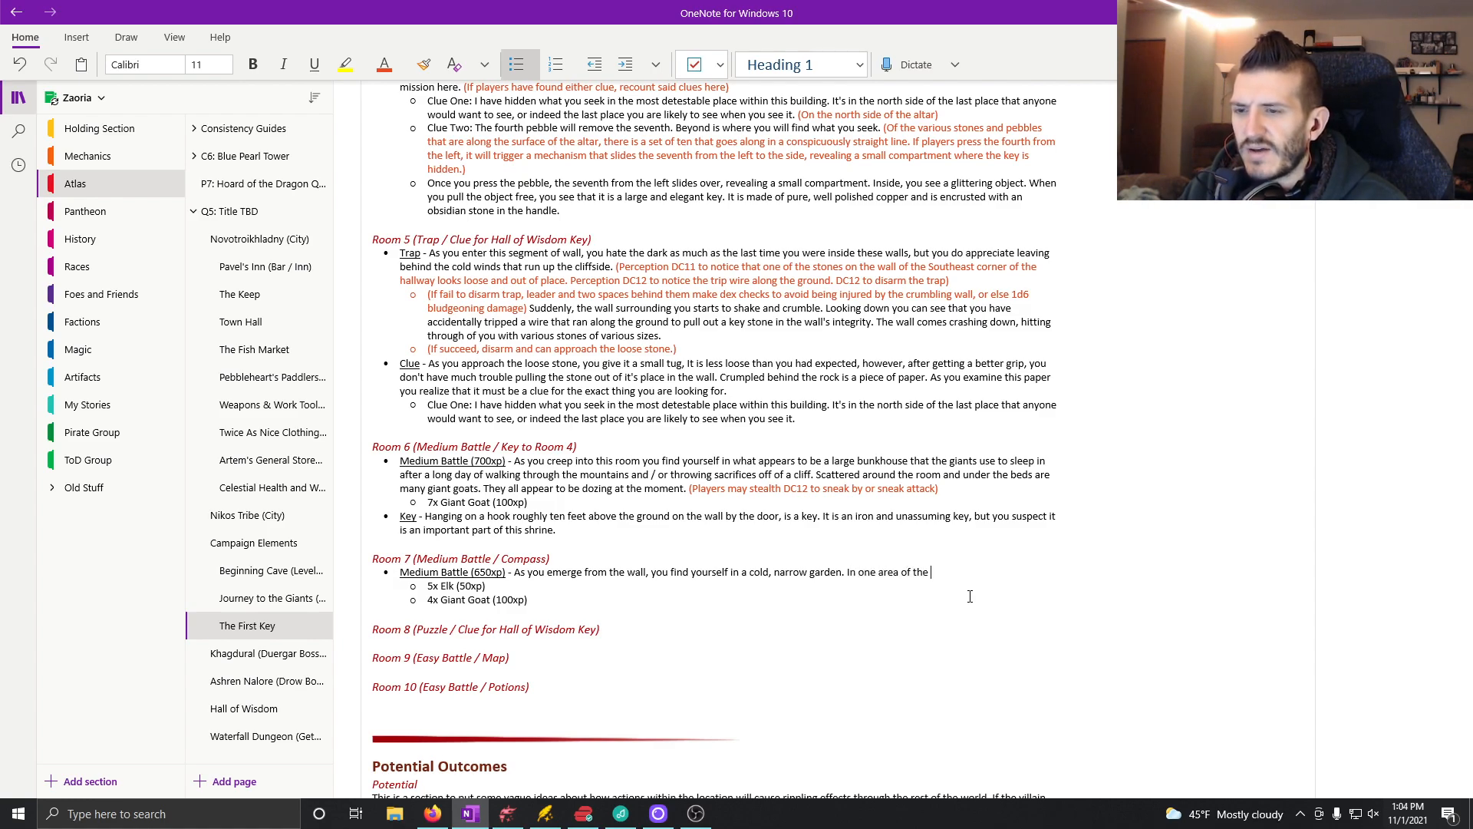
{"action": "type", "text": "garden is "}
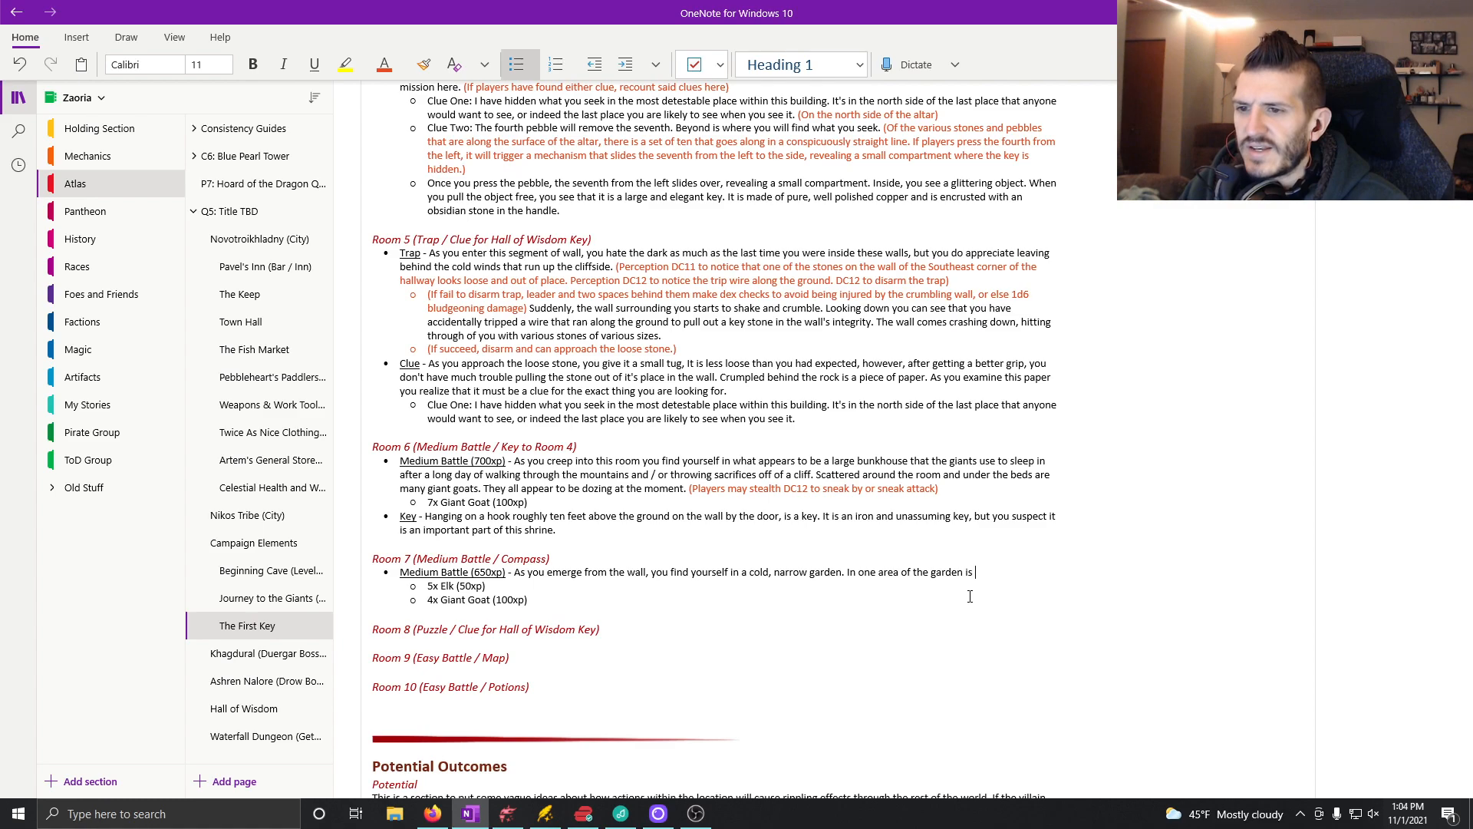
{"action": "type", "text": "a collection fo"}
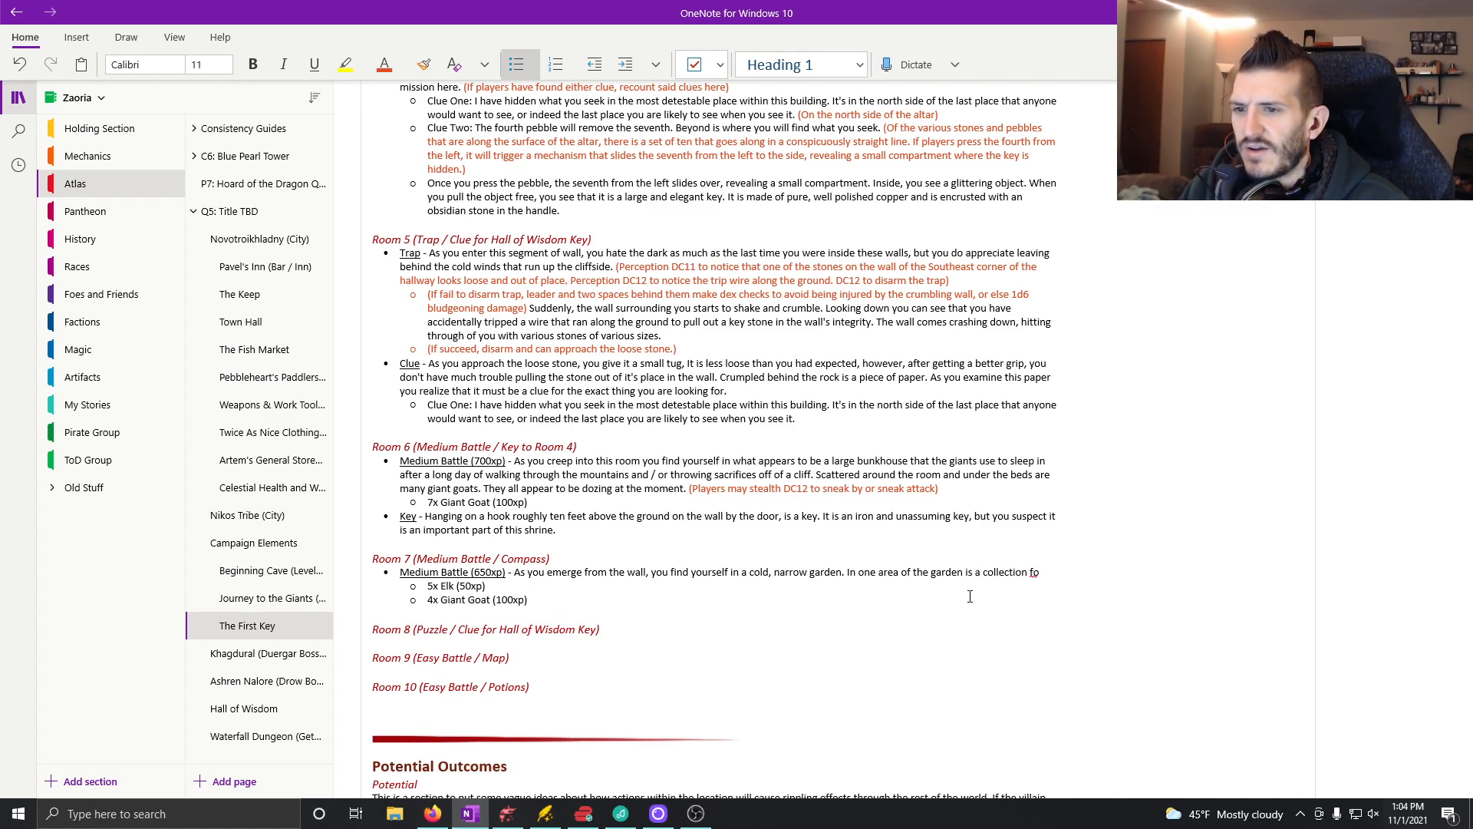
{"action": "key", "text": "BackSpace"}
{"action": "key", "text": "BackSpace"}
{"action": "key", "text": "BackSpace"}
{"action": "type", "text": "of"}
{"action": "type", "text": " five elk, and "}
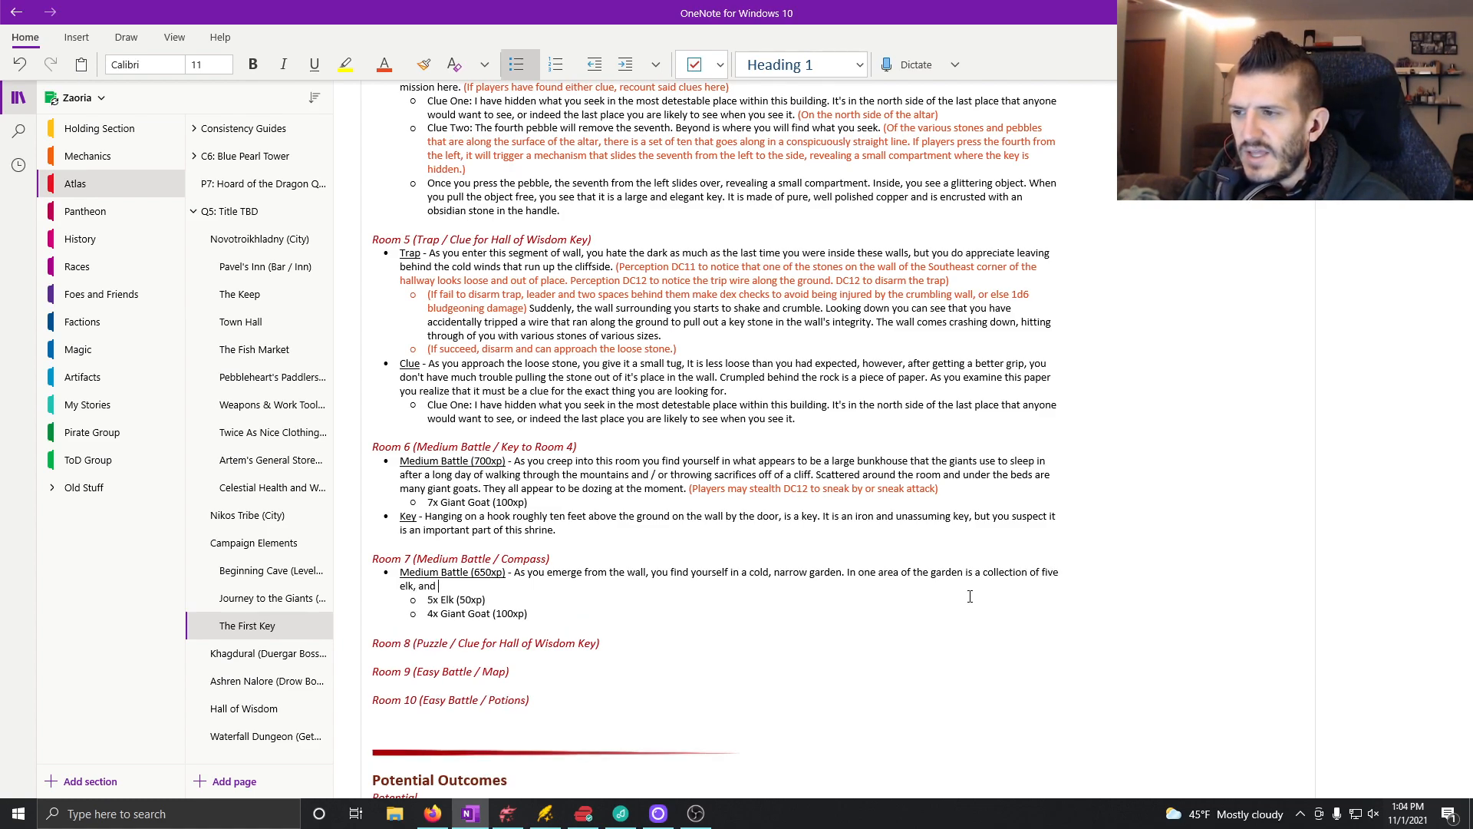
{"action": "type", "text": "in another ar"}
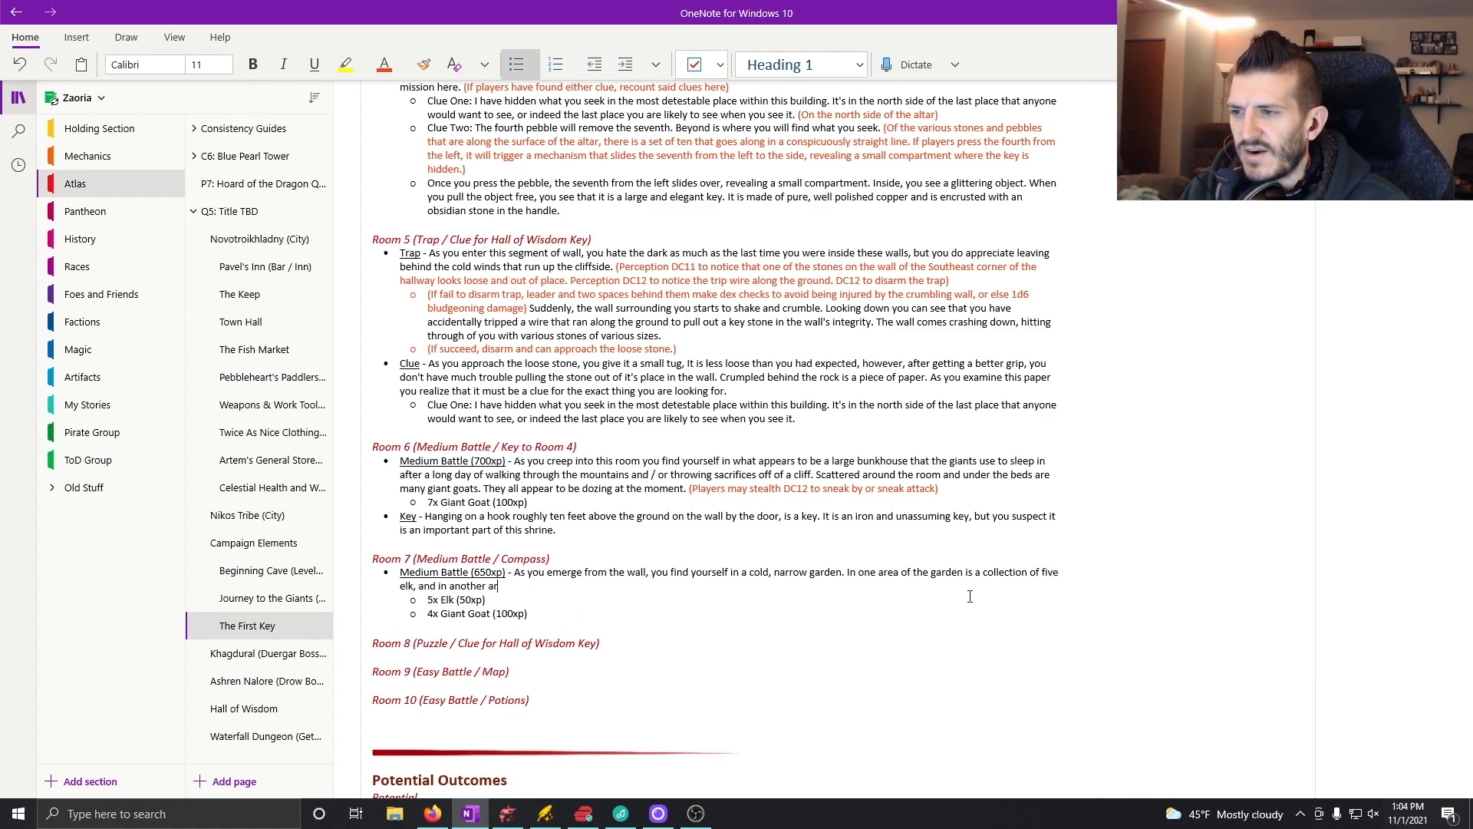
{"action": "type", "text": "e four giant goats."}
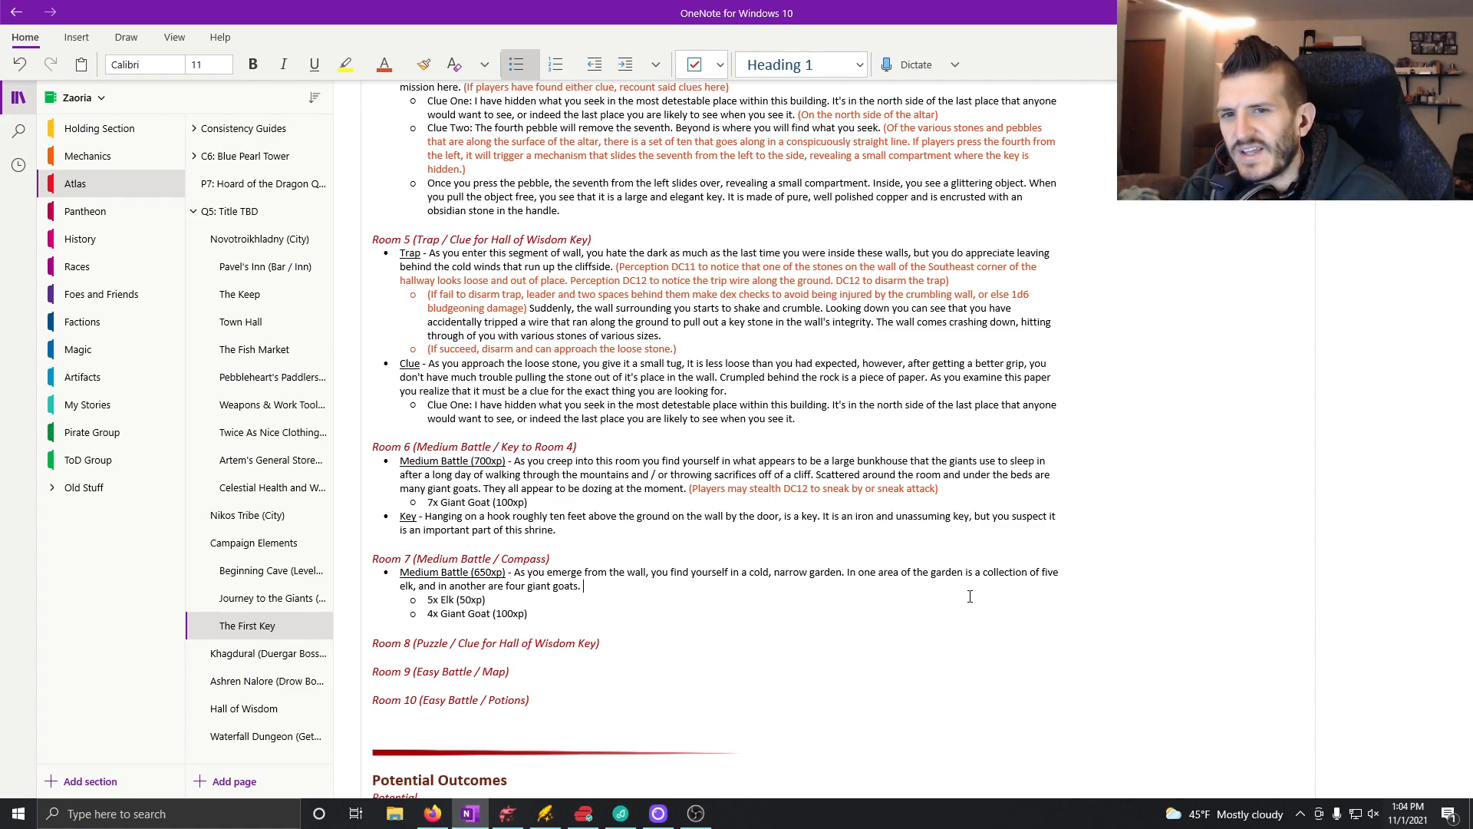
Step: Append to the Room 7 description "If your experiences so far are to be trusted, you would guess that these animals are all quite territorial."
{"action": "type", "text": "If your "}
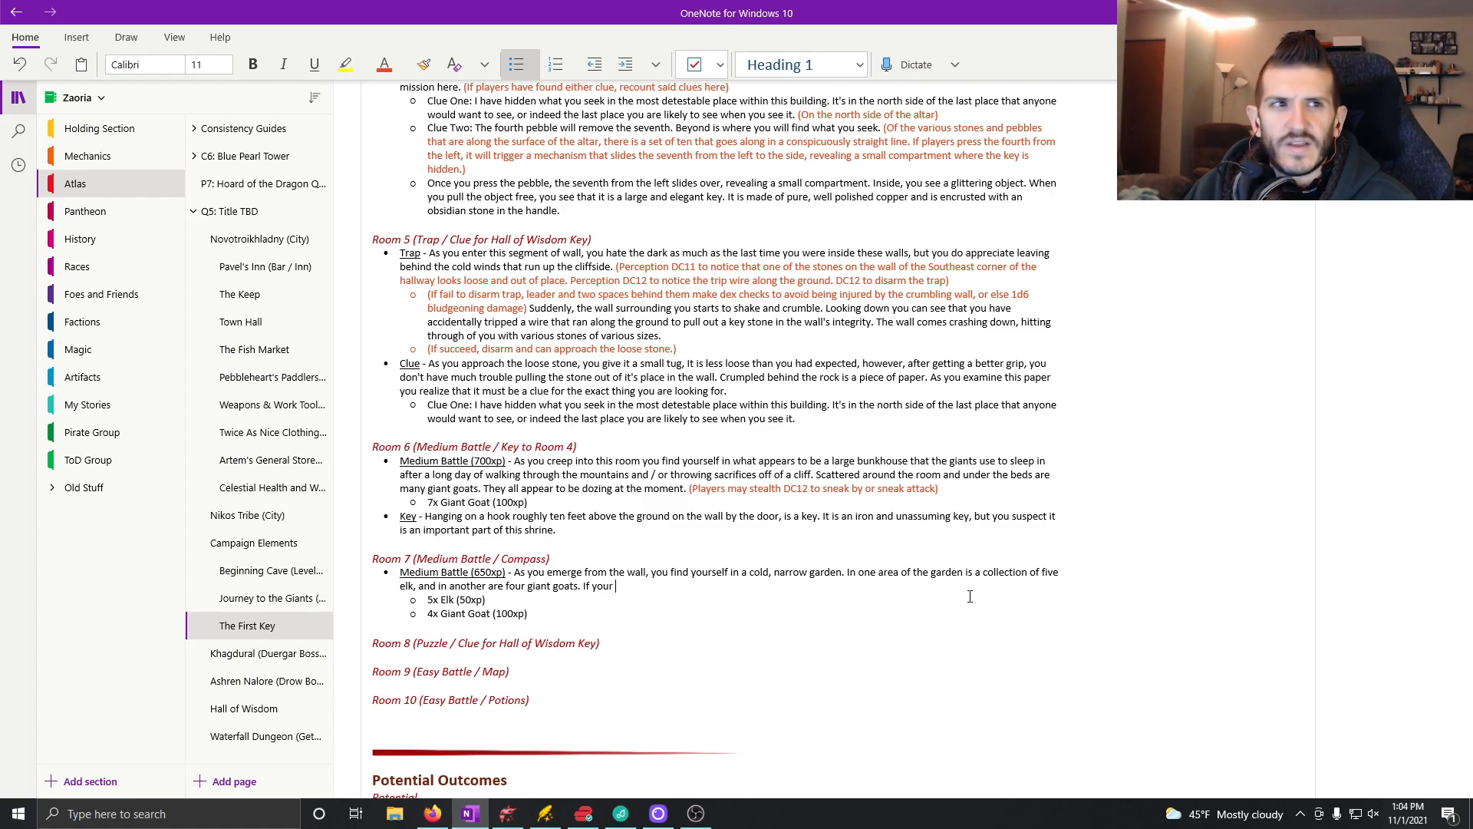
{"action": "type", "text": "experienc"}
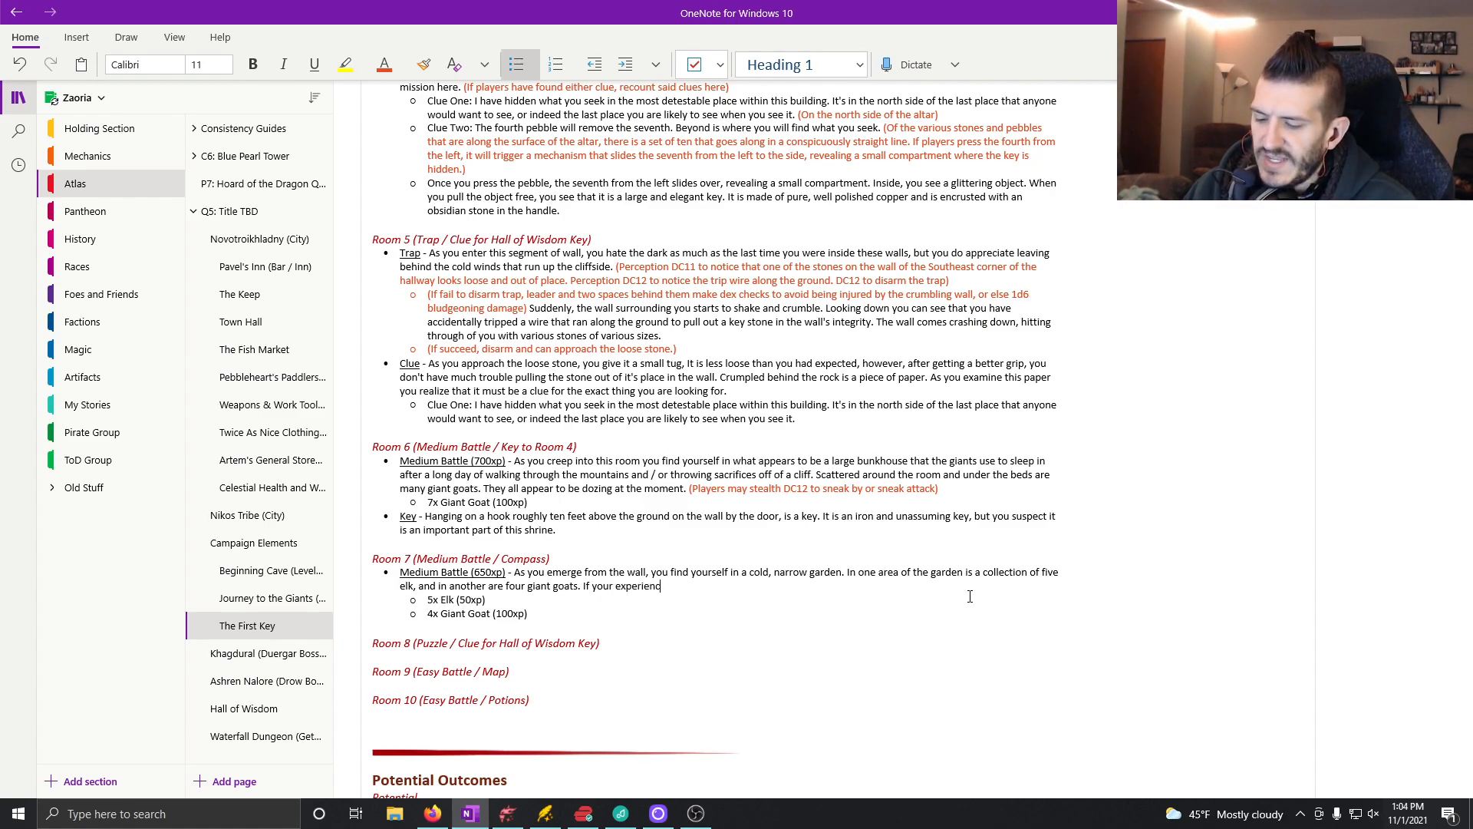
{"action": "type", "text": "es so far ar"}
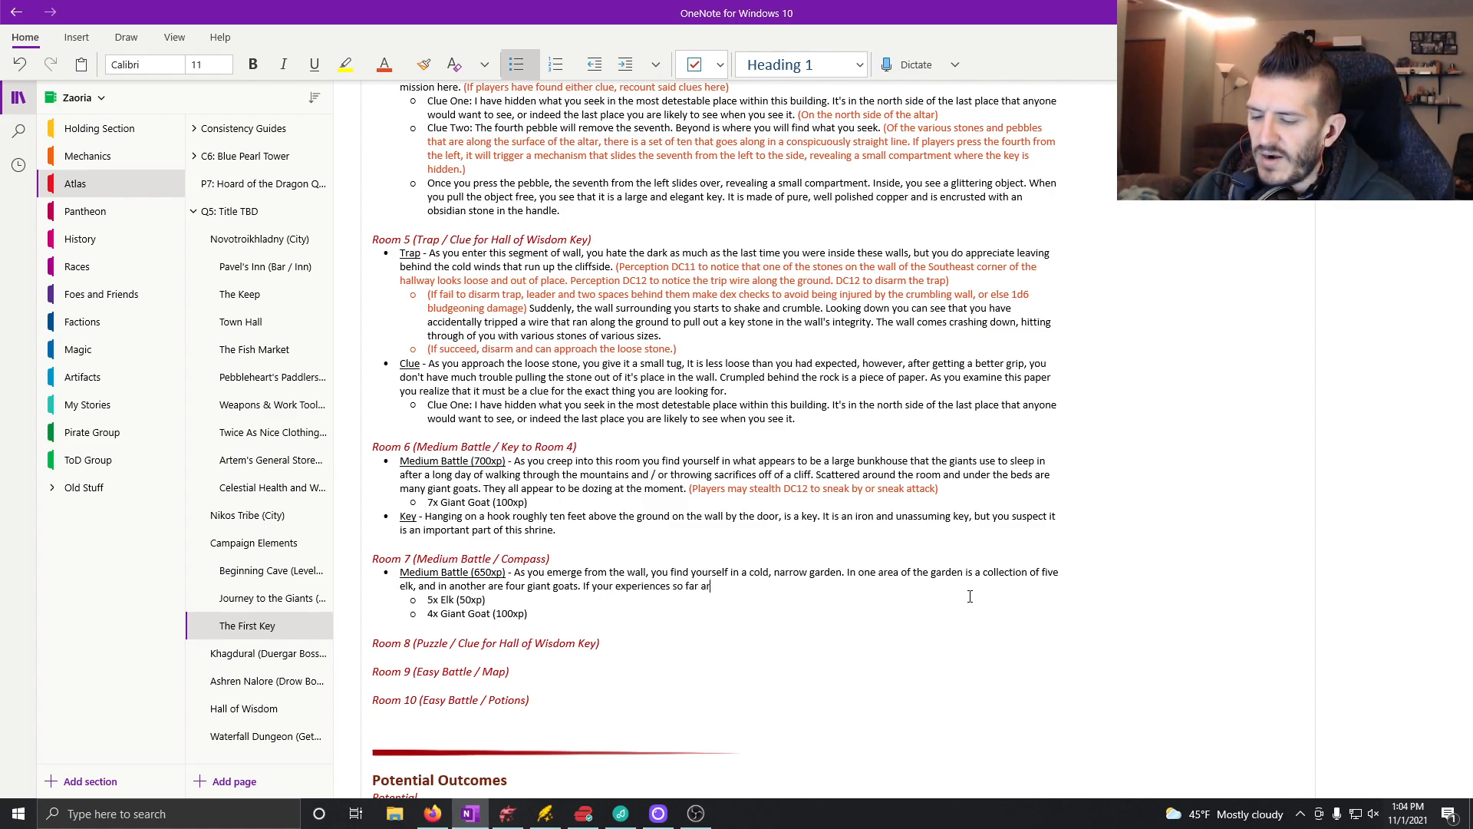
{"action": "type", "text": "e to be trust"}
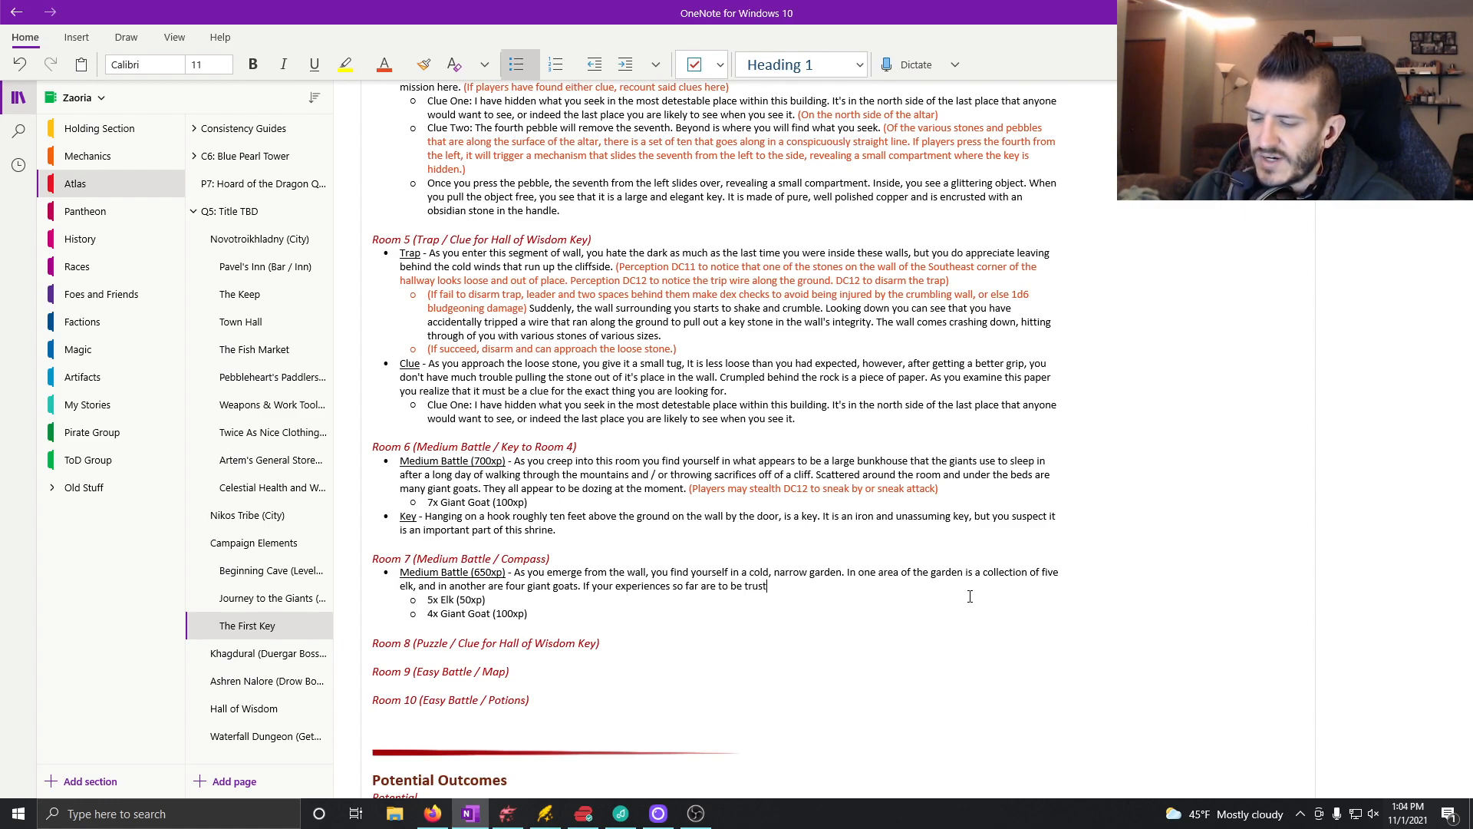
{"action": "type", "text": "ed, you would geus"}
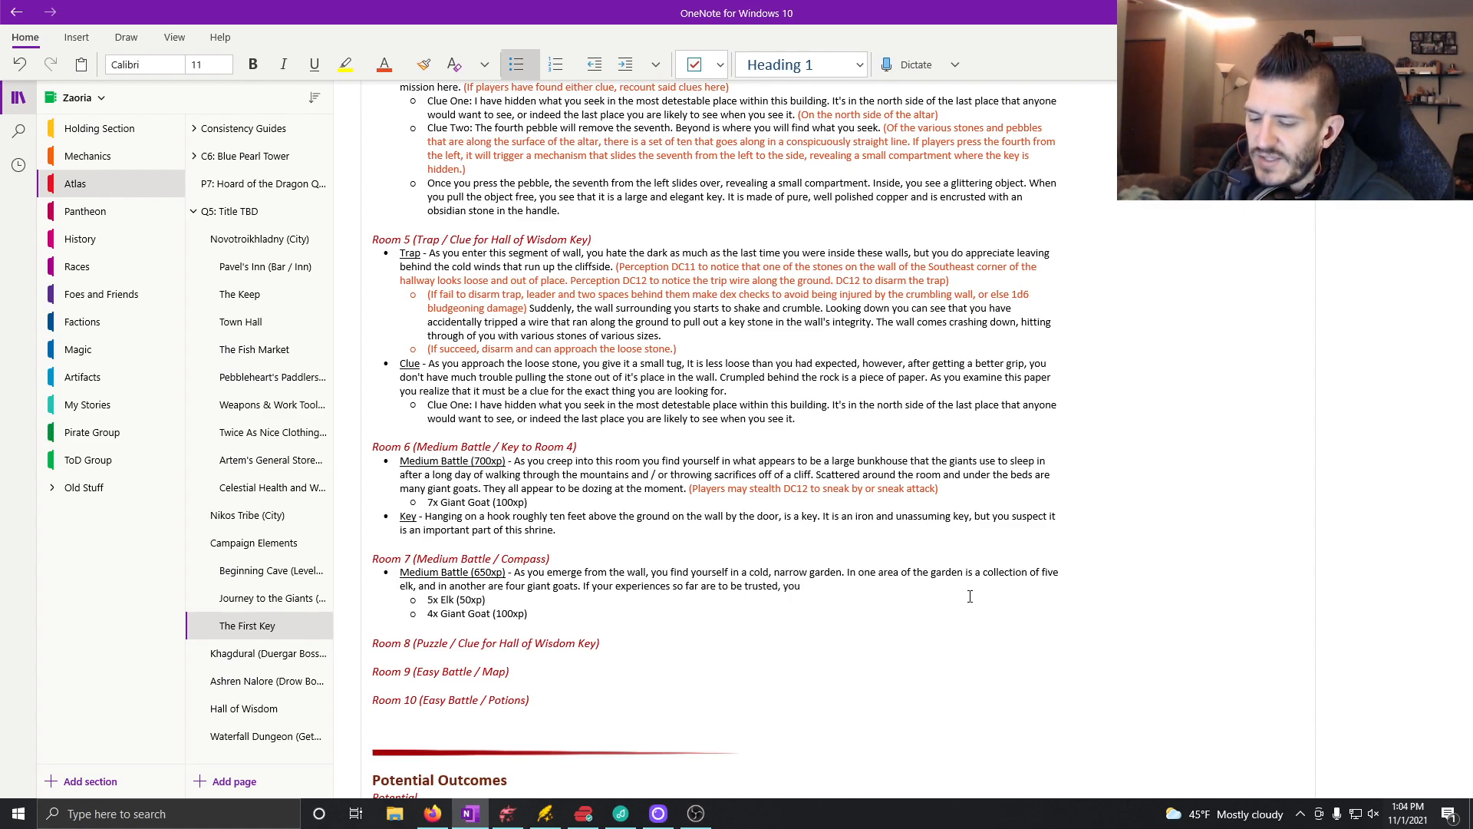
{"action": "key", "text": "BackSpace"}
{"action": "key", "text": "BackSpace"}
{"action": "type", "text": "uess that these animals are all"}
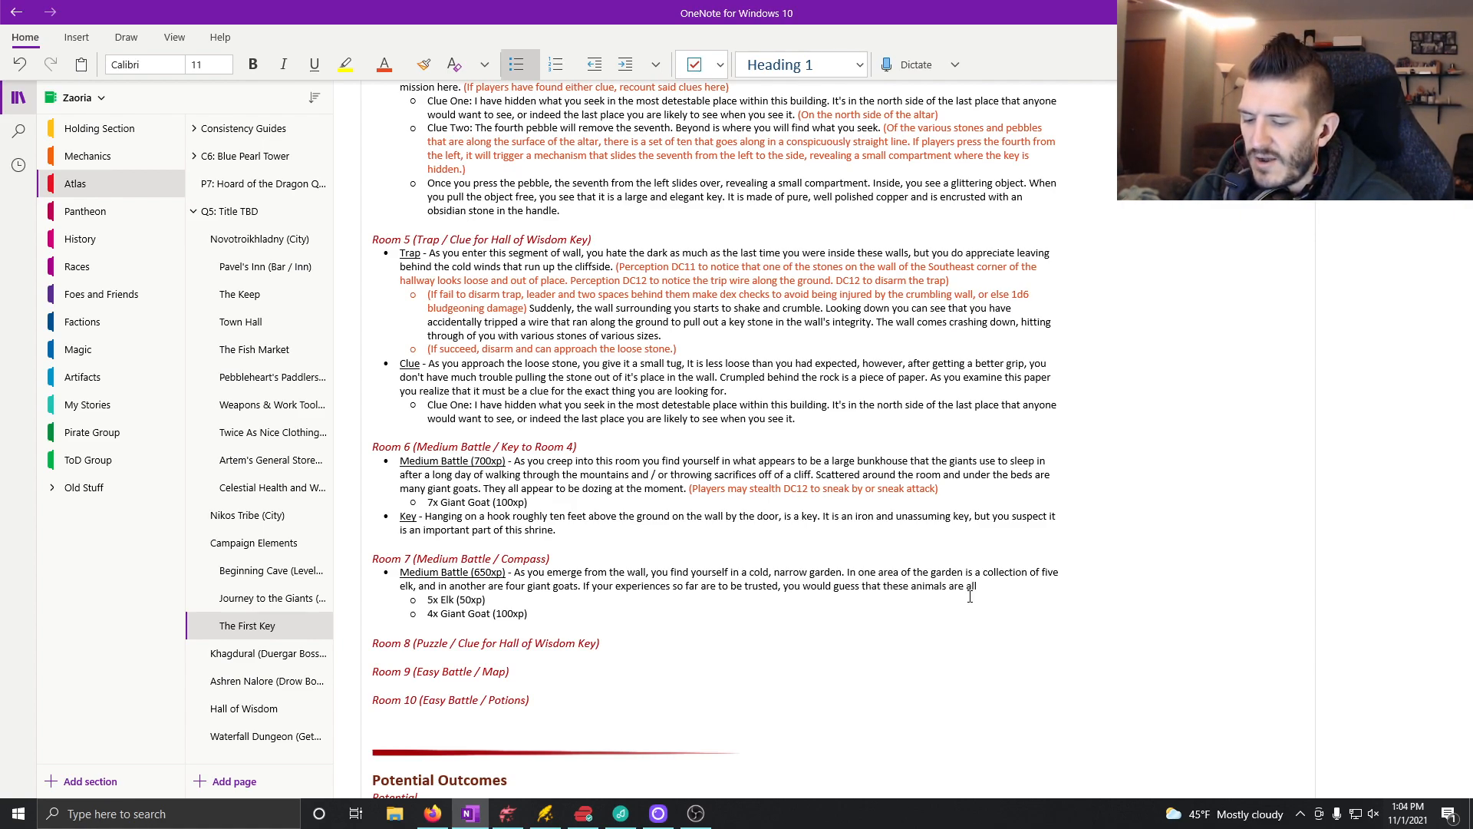
{"action": "type", "text": " quite t"}
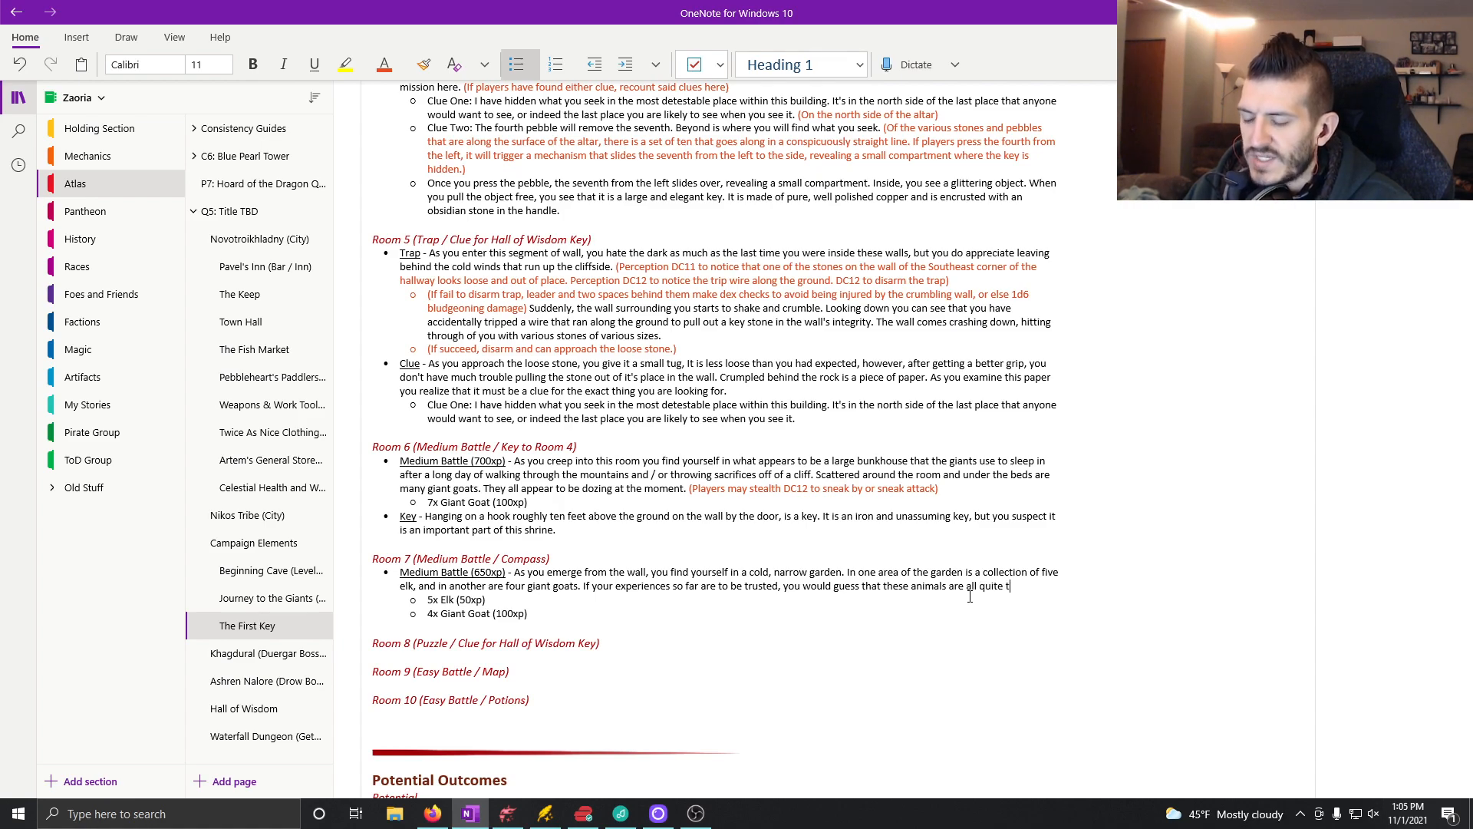
{"action": "type", "text": "errritorial."}
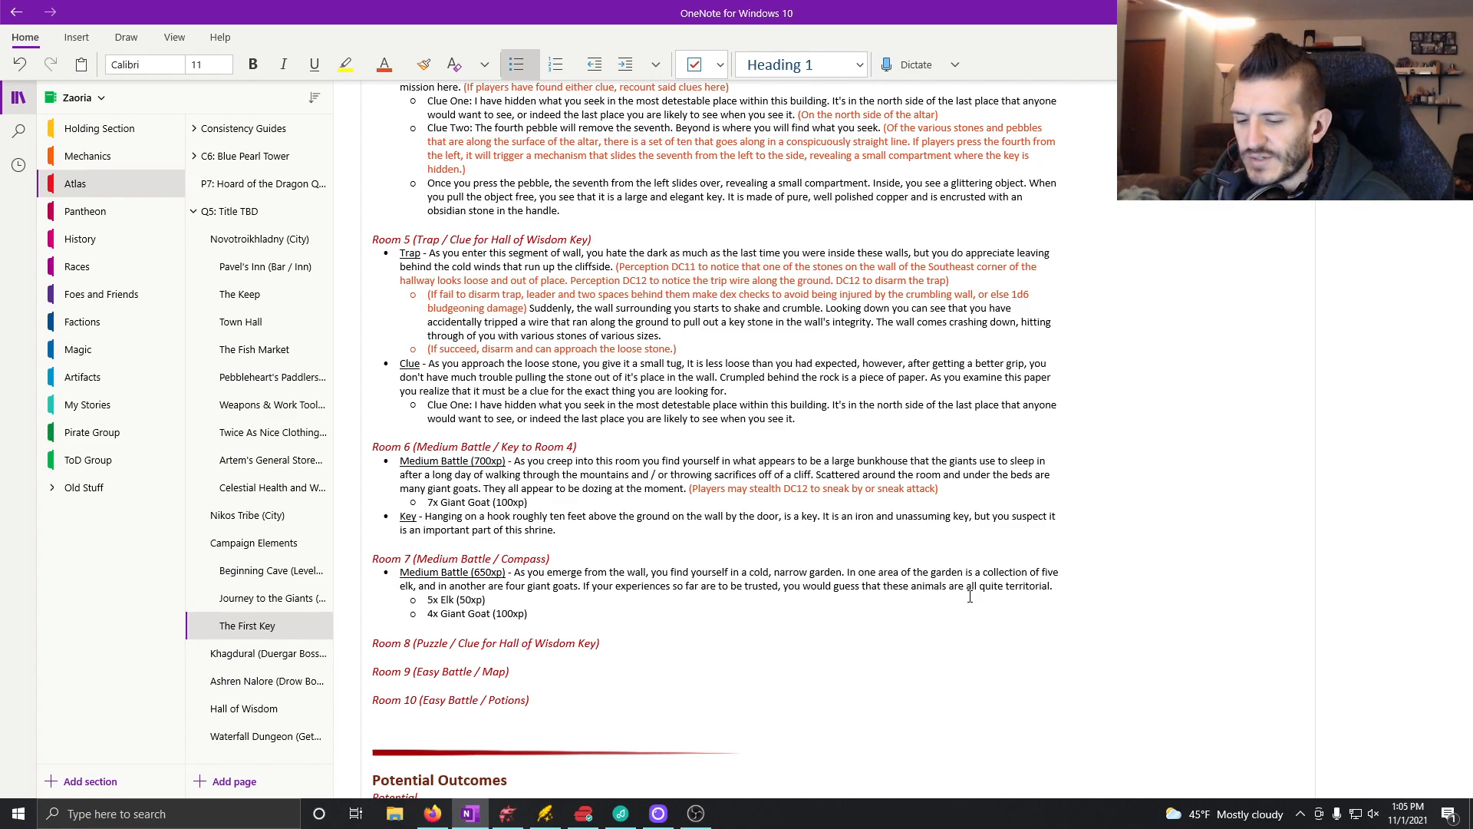
Step: Start an orange game-master note at the end of the Room 7 battle description with "(Animal Handling DC12"
{"action": "left_click", "coordinate": [403, 64]}
{"action": "left_click", "coordinate": [1146, 615]}
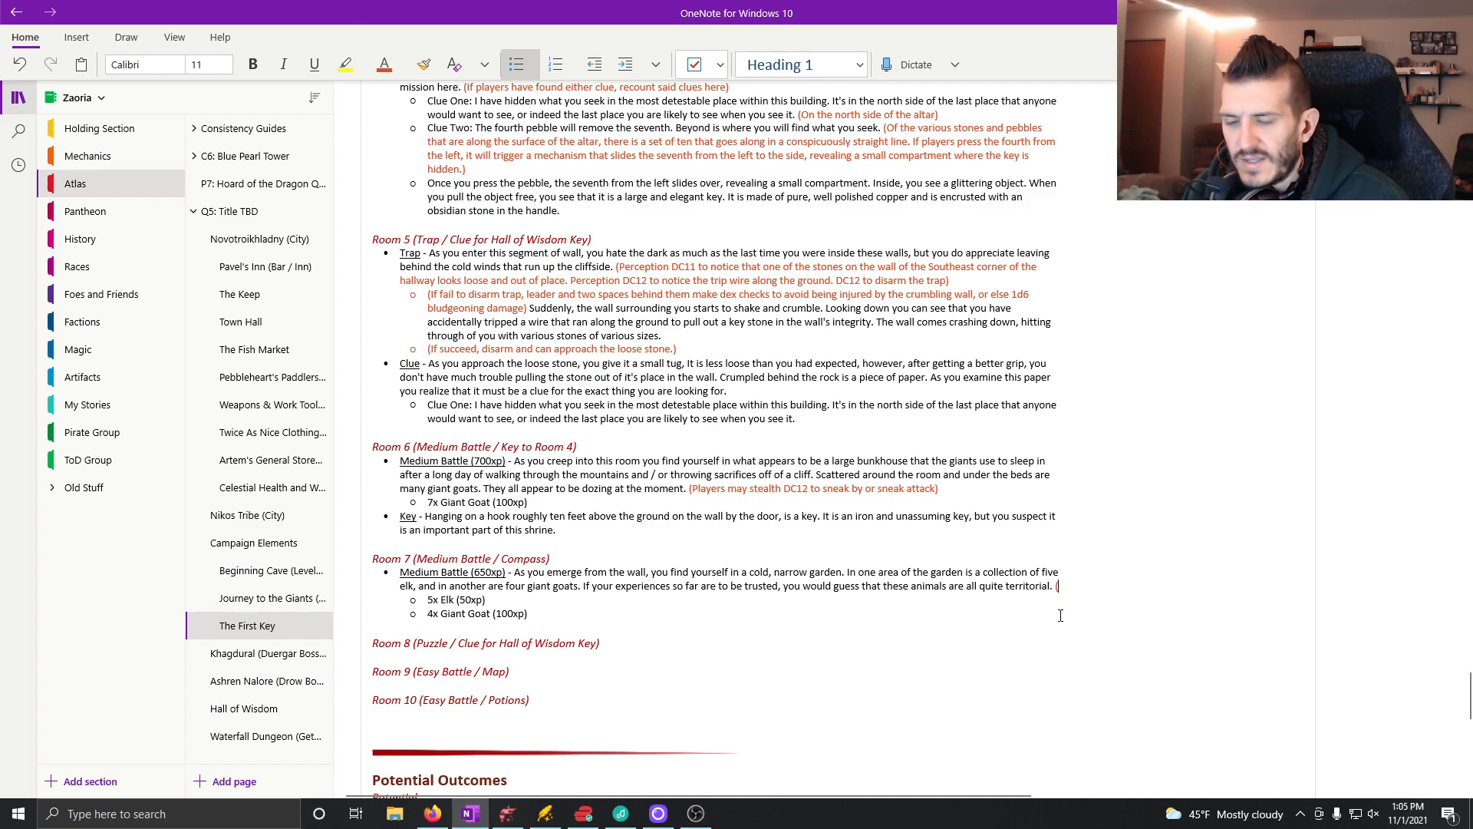
{"action": "key", "text": "shift+Return"}
{"action": "type", "text": "(If"}
{"action": "key", "text": "BackSpace"}
{"action": "key", "text": "BackSpace"}
{"action": "type", "text": "Anim"}
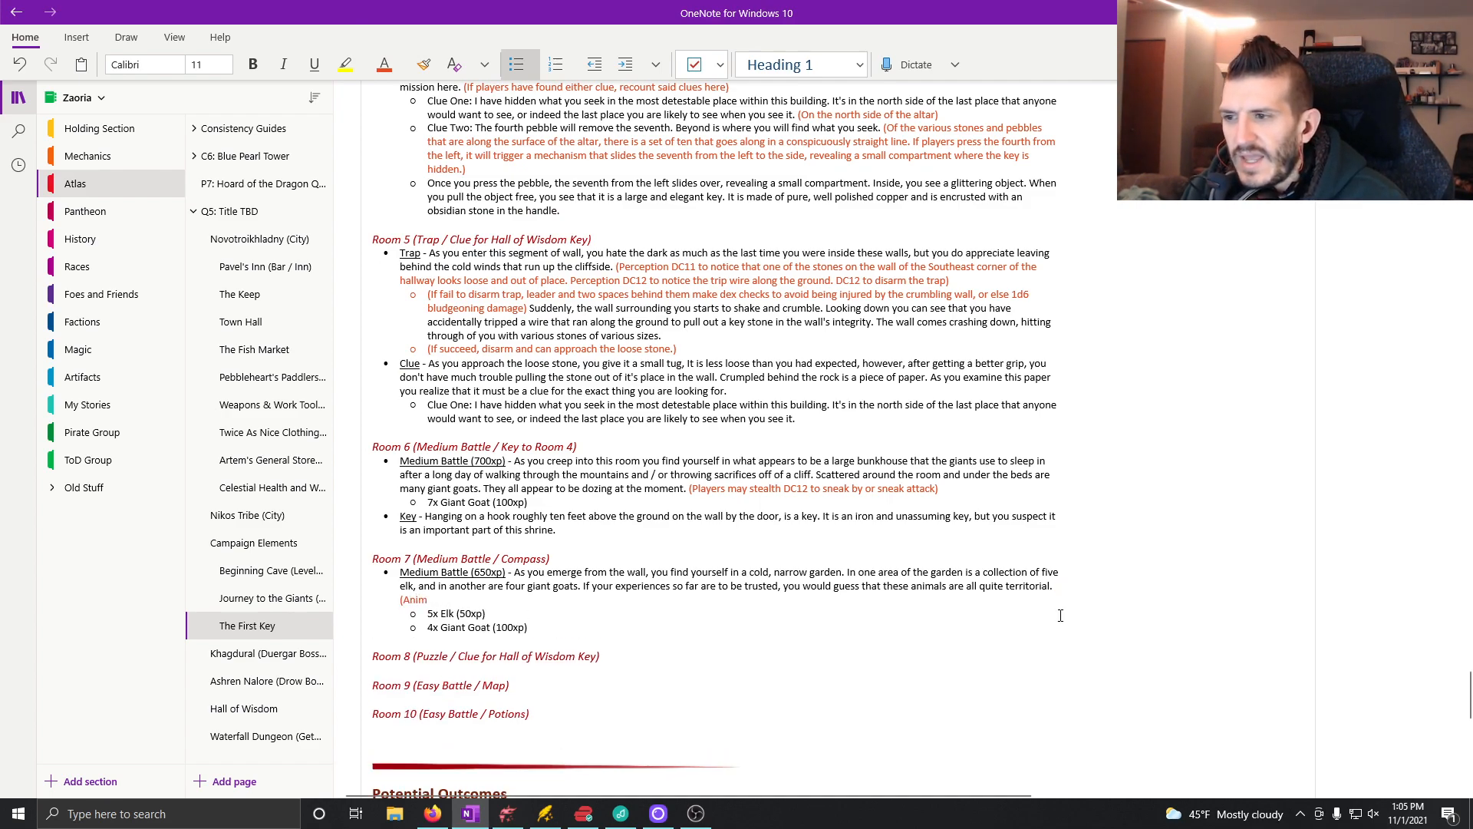
{"action": "type", "text": "al Handling"}
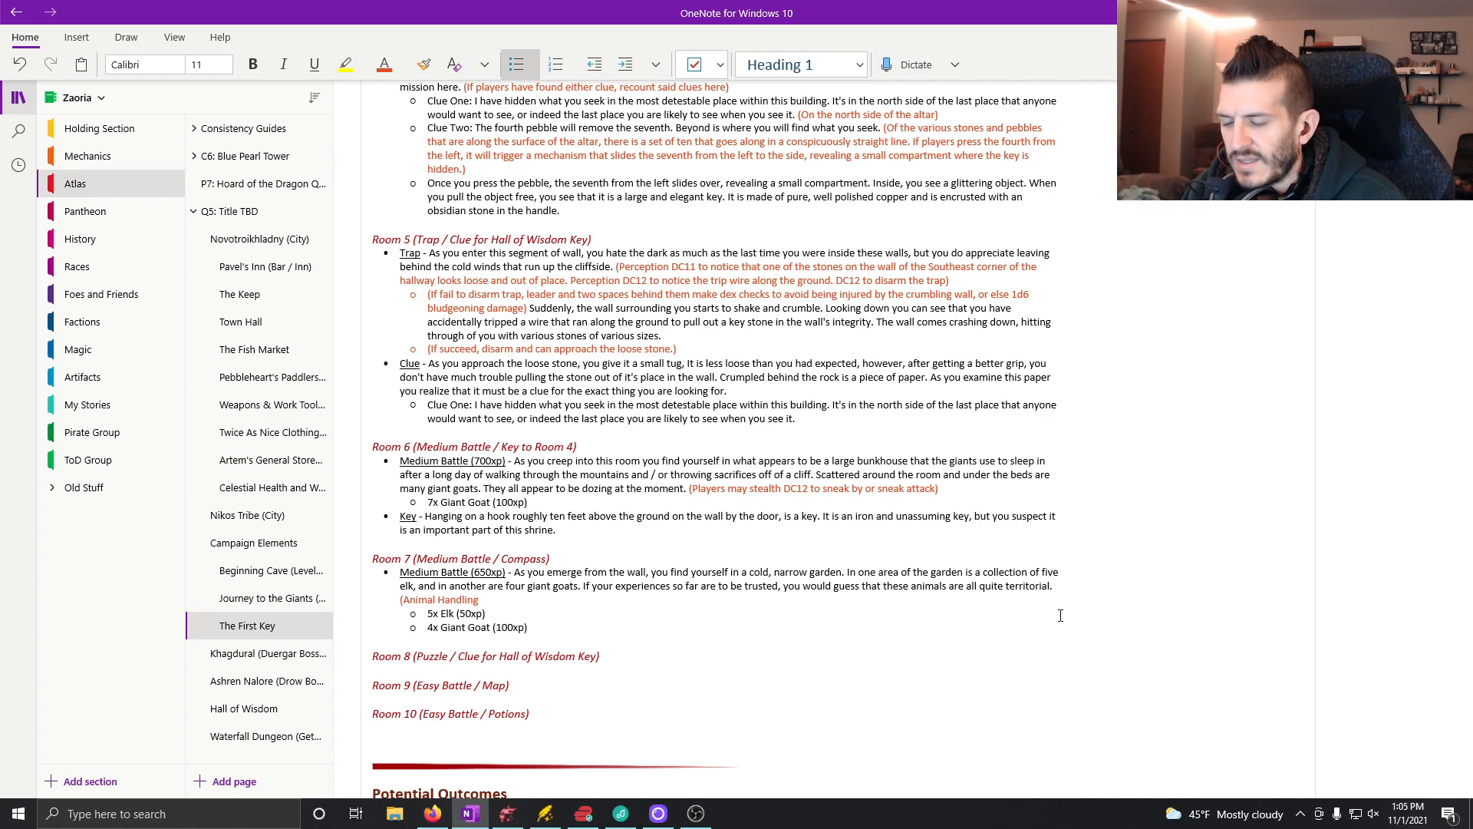
{"action": "type", "text": " DC12"}
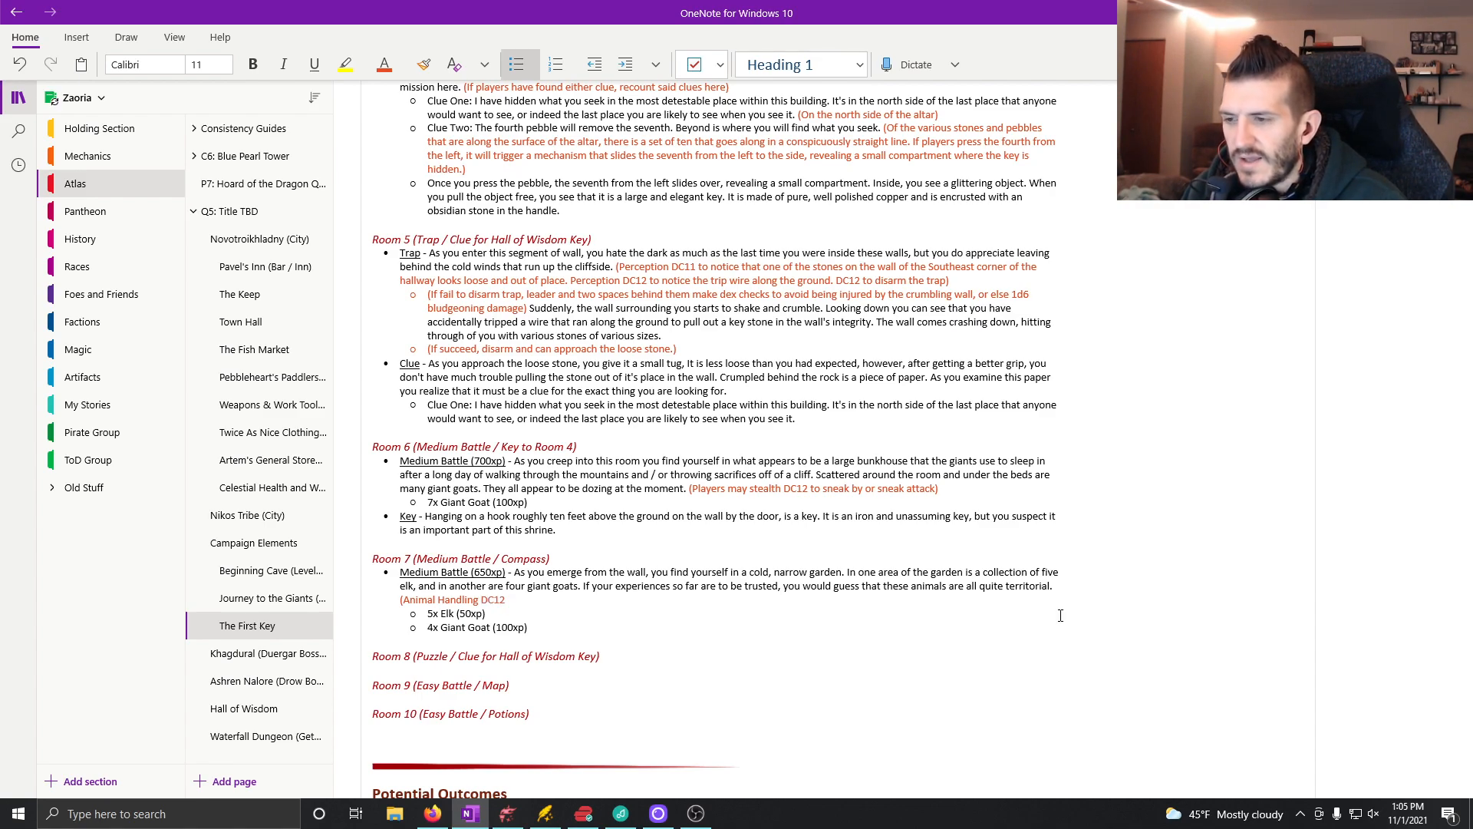
{"action": "type", "text": " can let them"}
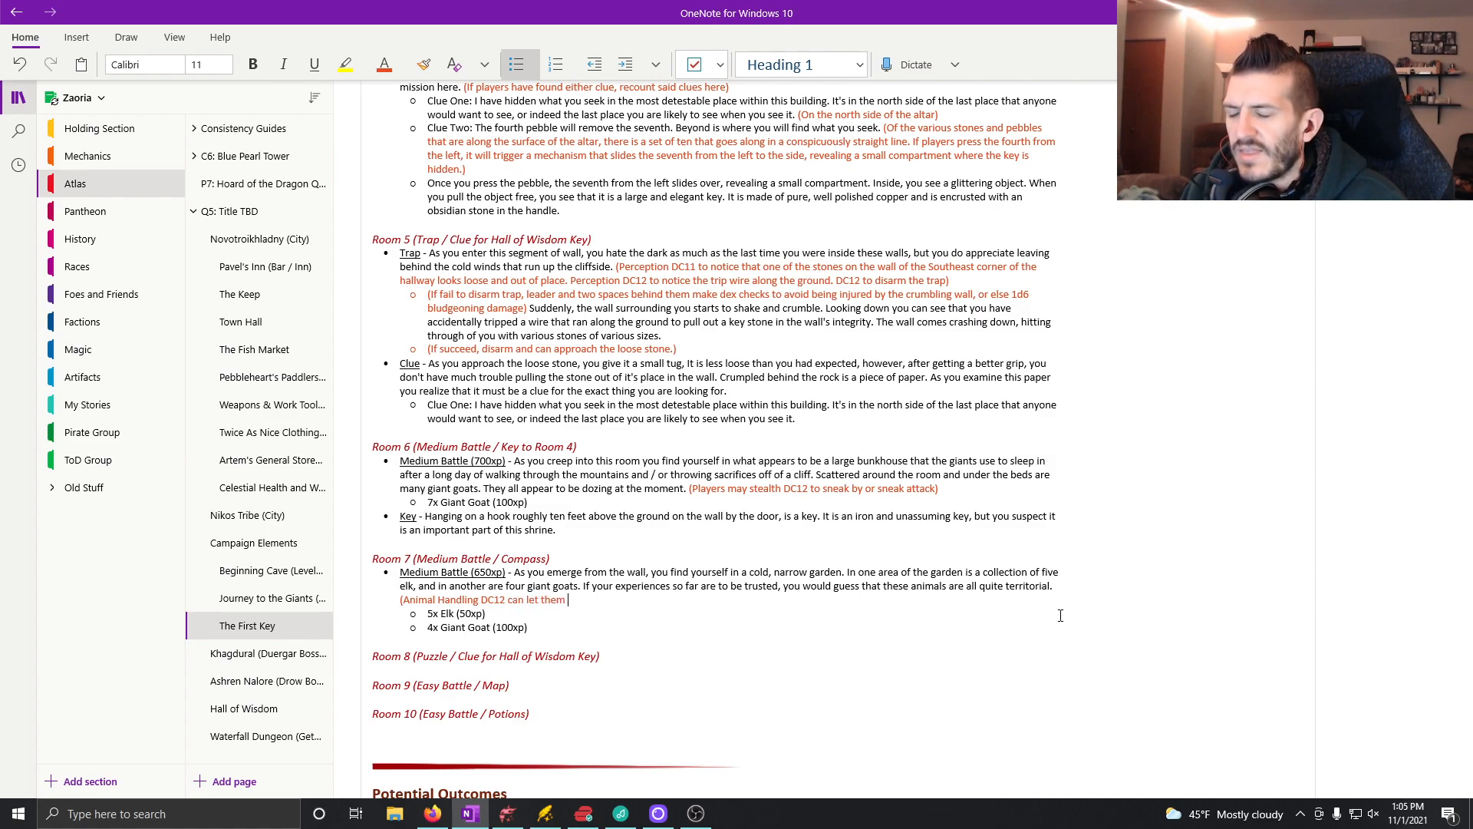
{"action": "type", "text": " ease by wit"}
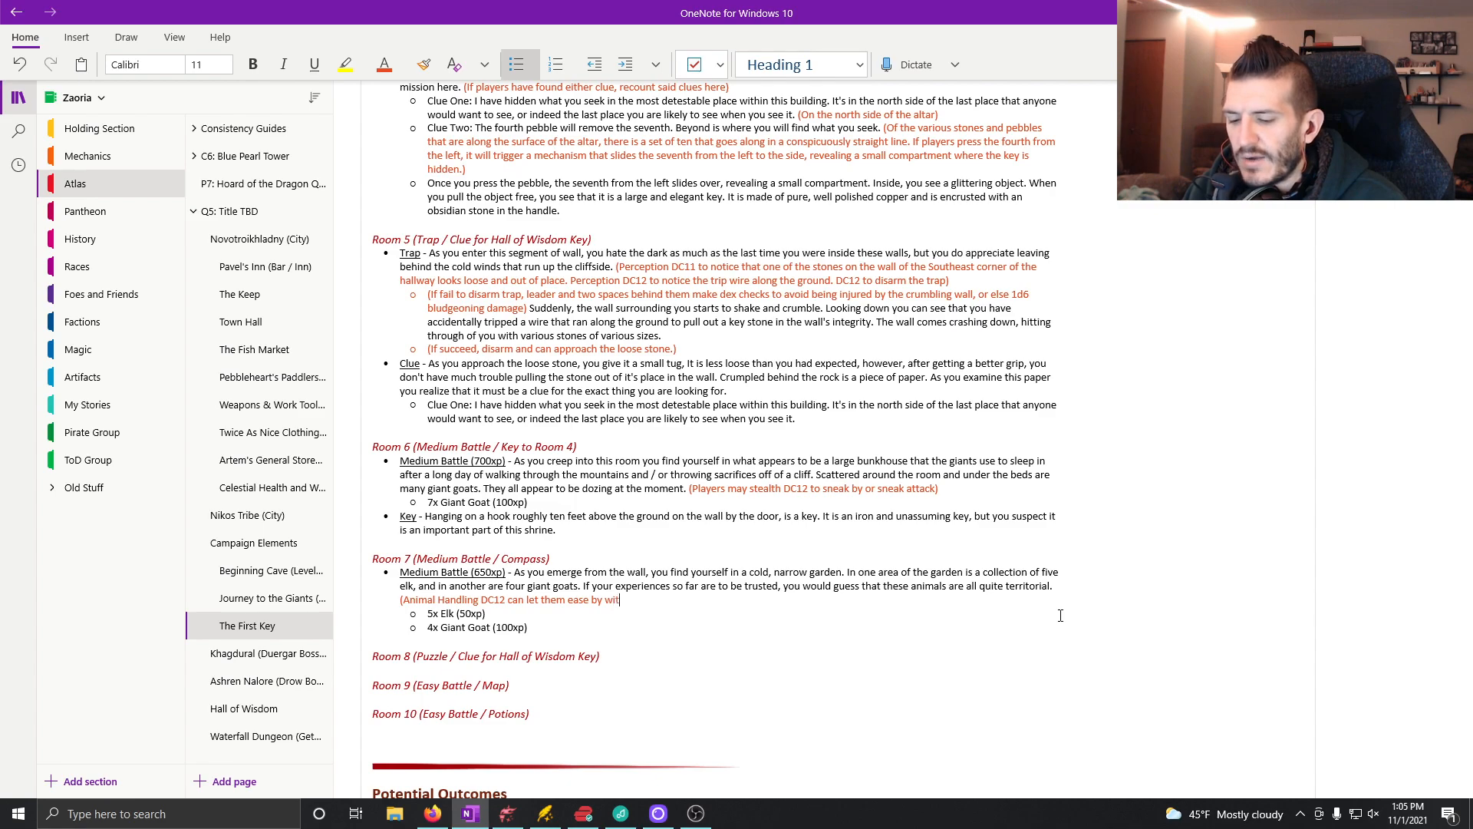
{"action": "type", "text": "hout provokin"}
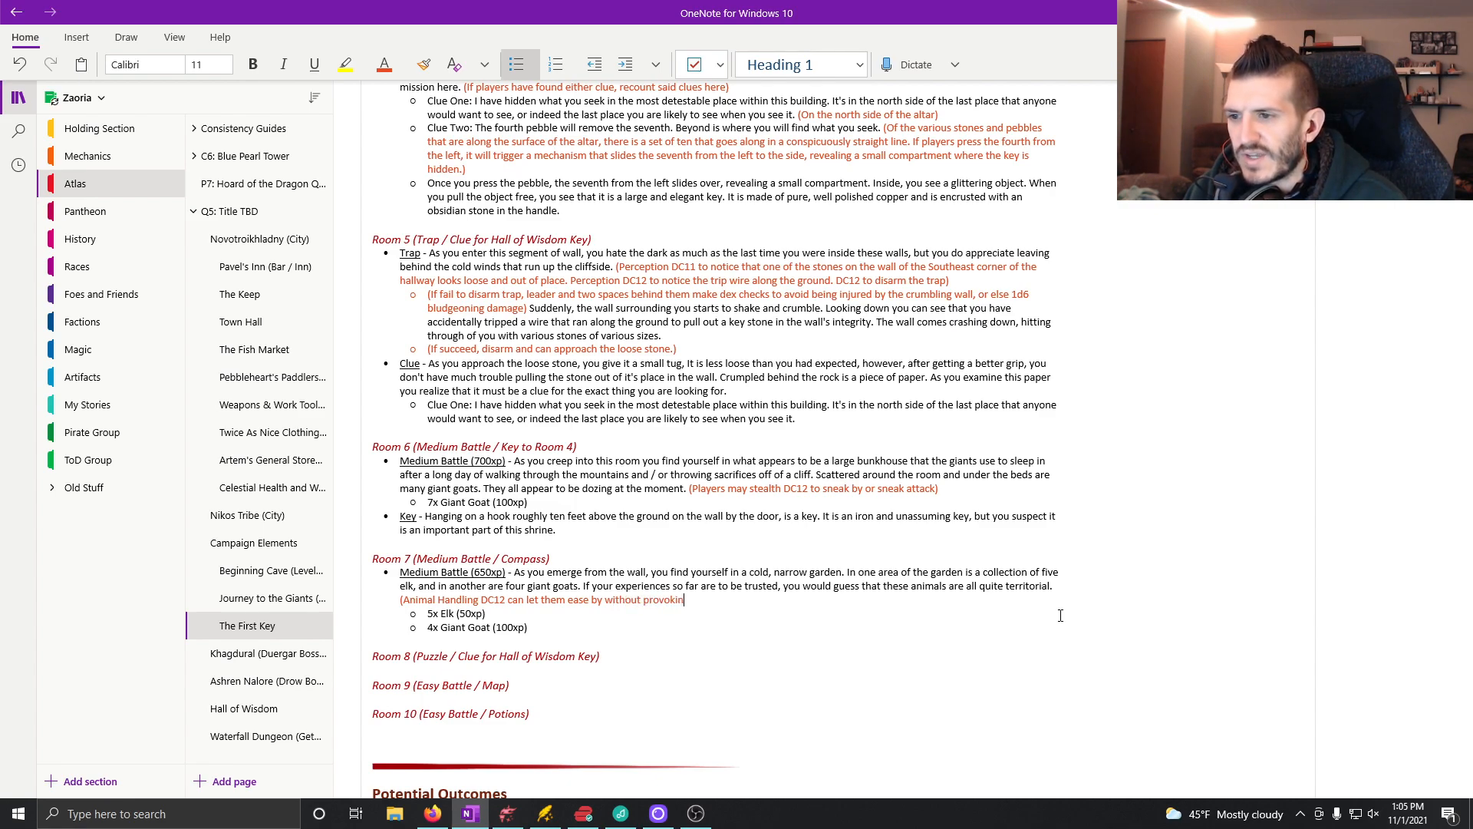
{"action": "type", "text": "g ag"}
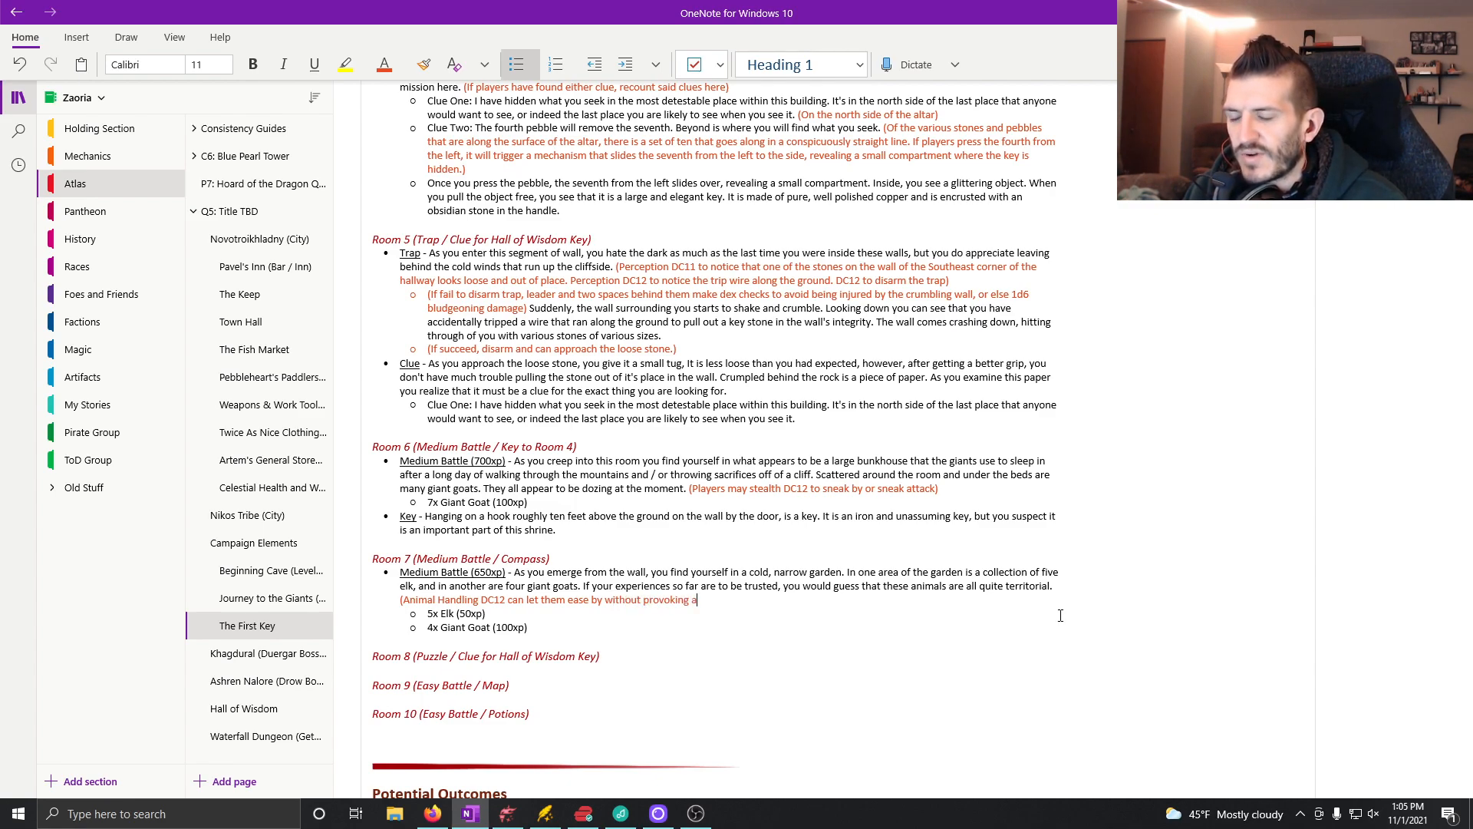
Step: Complete the orange Animal Handling note in Room 7 with "can let them ease by without provoking any attack.)"
{"action": "key", "text": "BackSpace"}
{"action": "key", "text": "BackSpace"}
{"action": "type", "text": "any attack."}
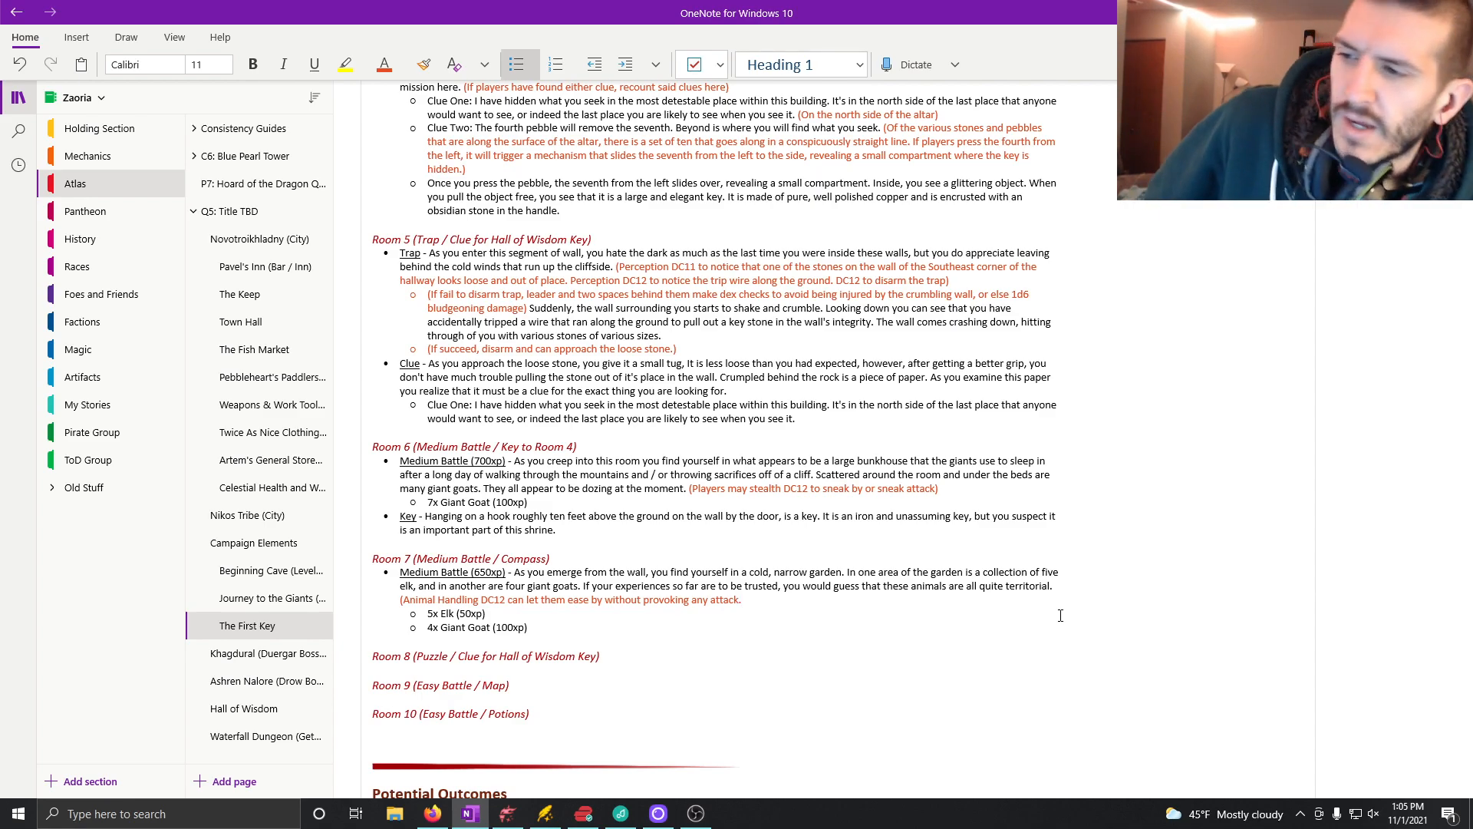
{"action": "type", "text": ")"}
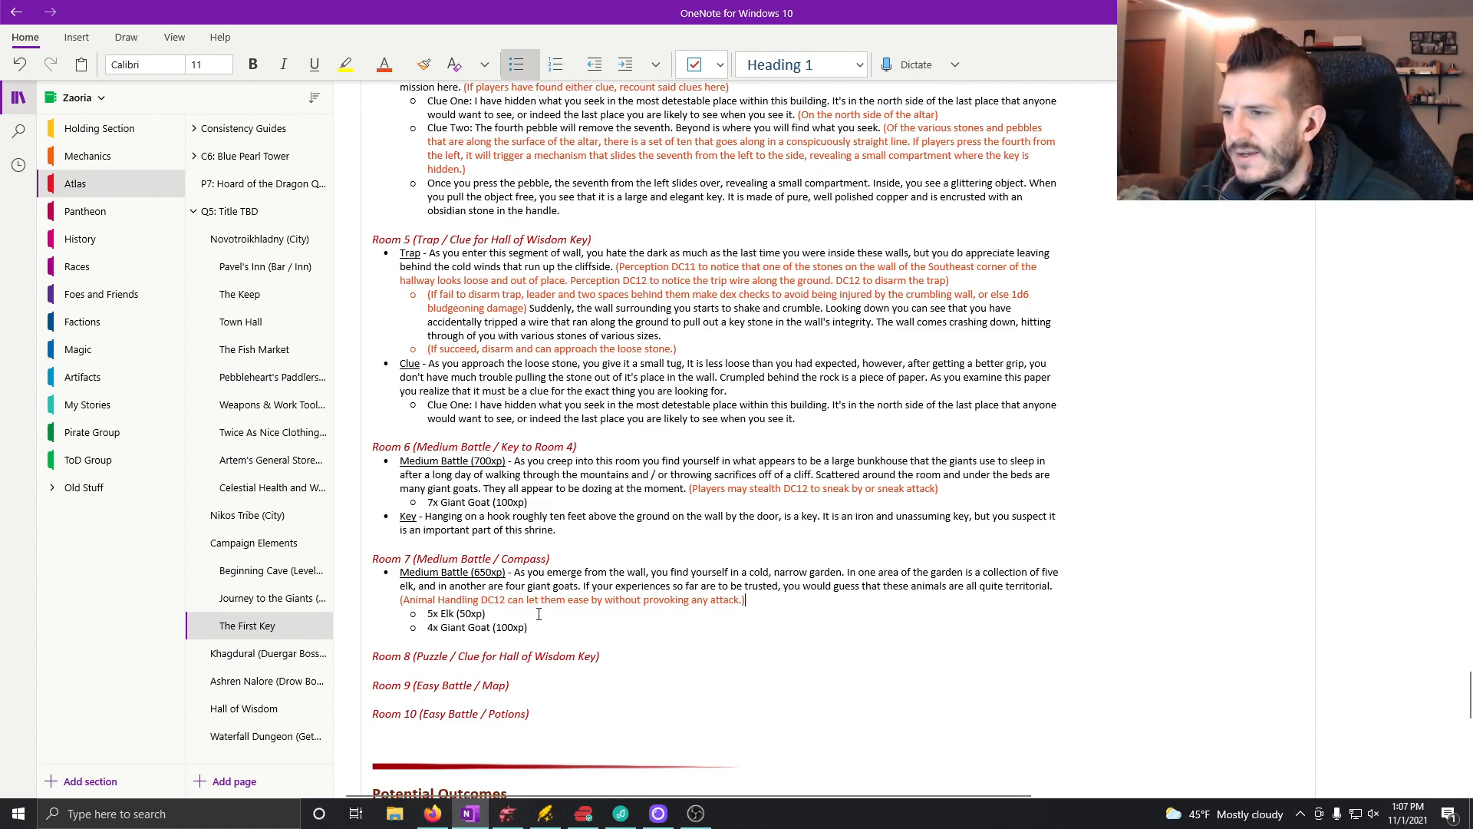
Step: Add a main-level bullet below the giant goats in Room 7 with underlined "Compass" followed by a plain " - "
{"action": "key", "text": "Down"}
{"action": "key", "text": "Down"}
{"action": "key", "text": "Return"}
{"action": "key", "text": "shift+Tab"}
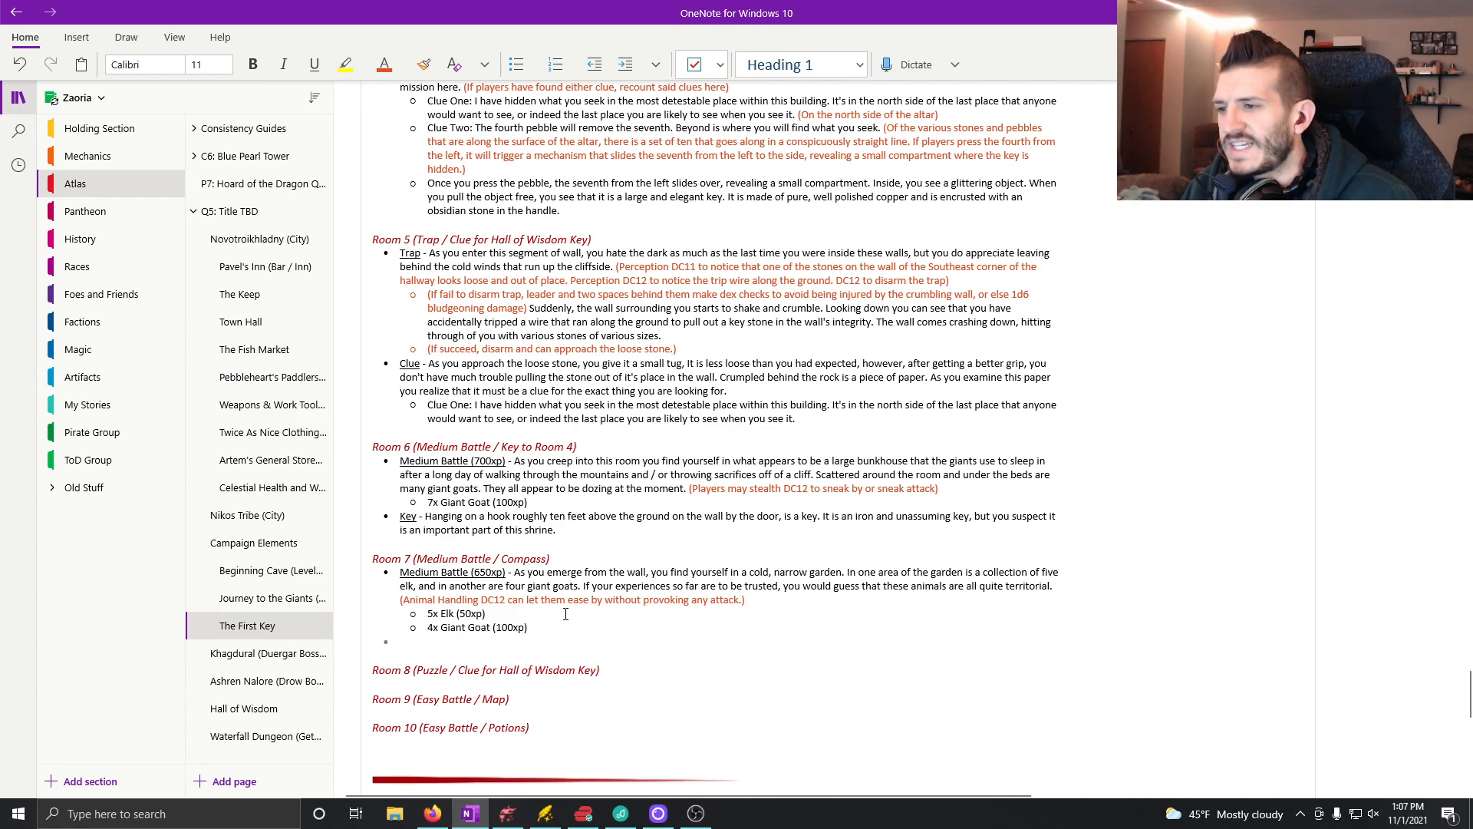
{"action": "key", "text": "ctrl+u"}
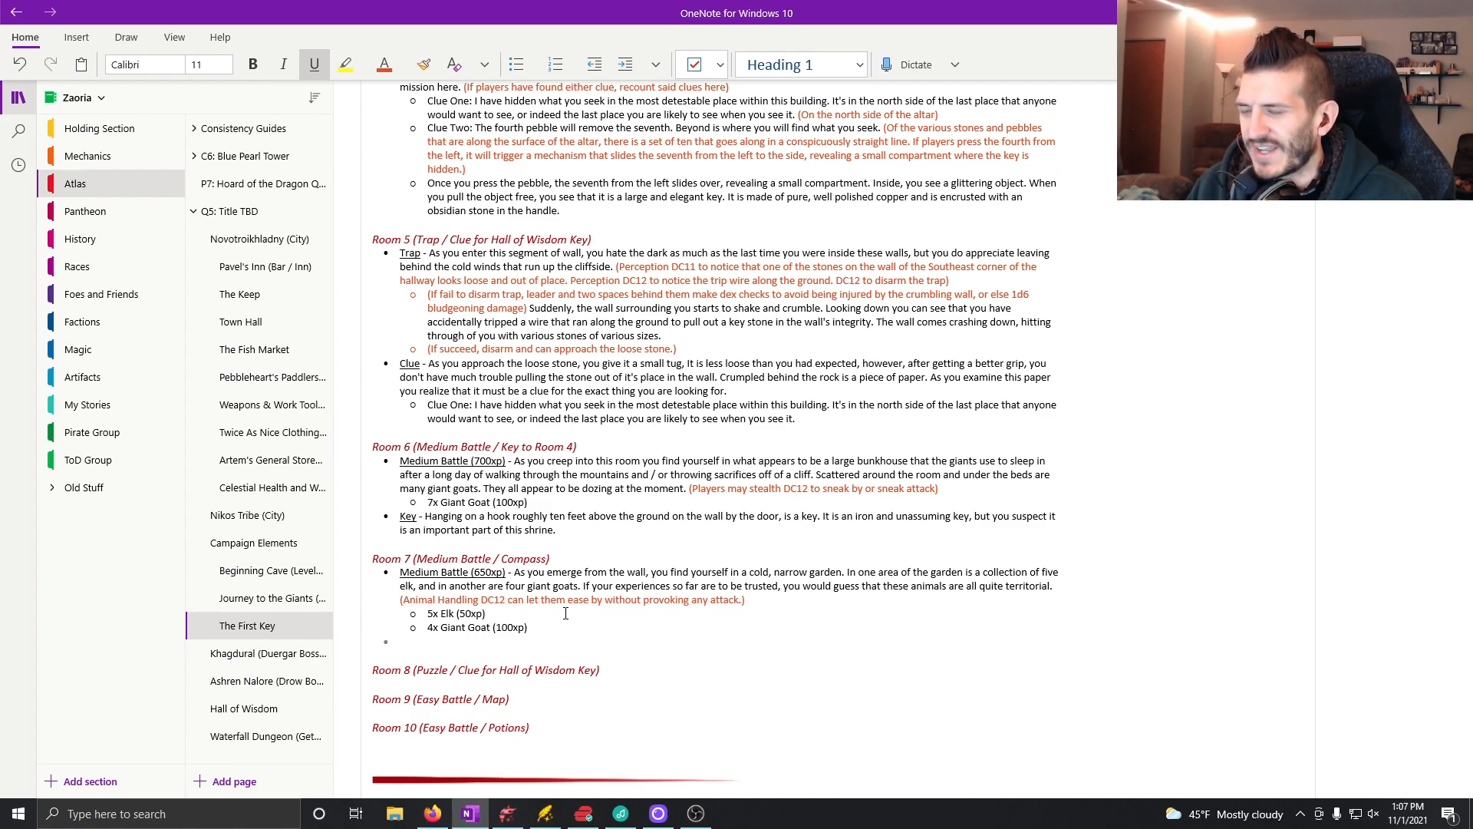
{"action": "type", "text": "Compass"}
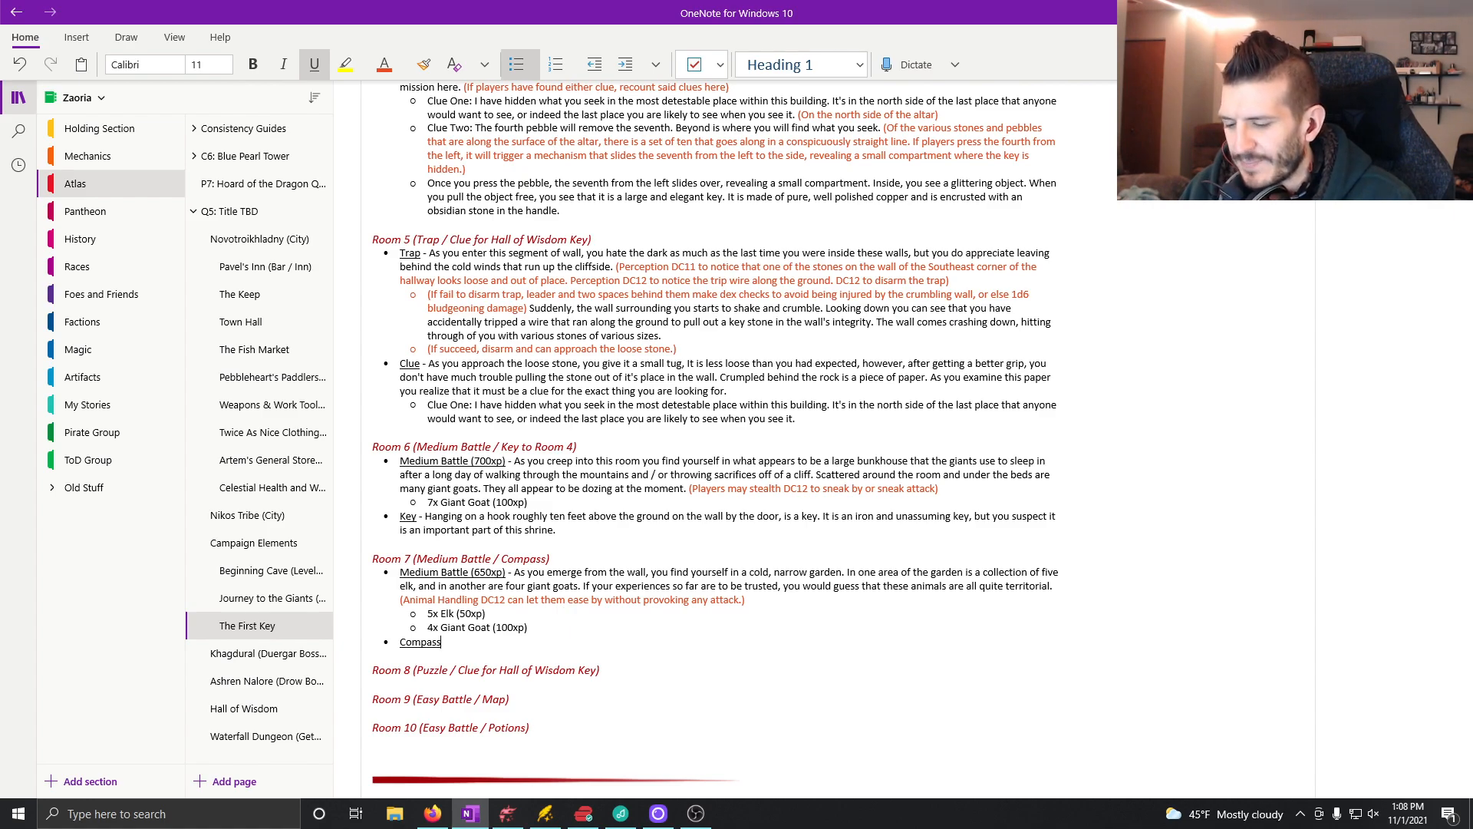
{"action": "key", "text": "ctrl+u"}
{"action": "type", "text": "- "}
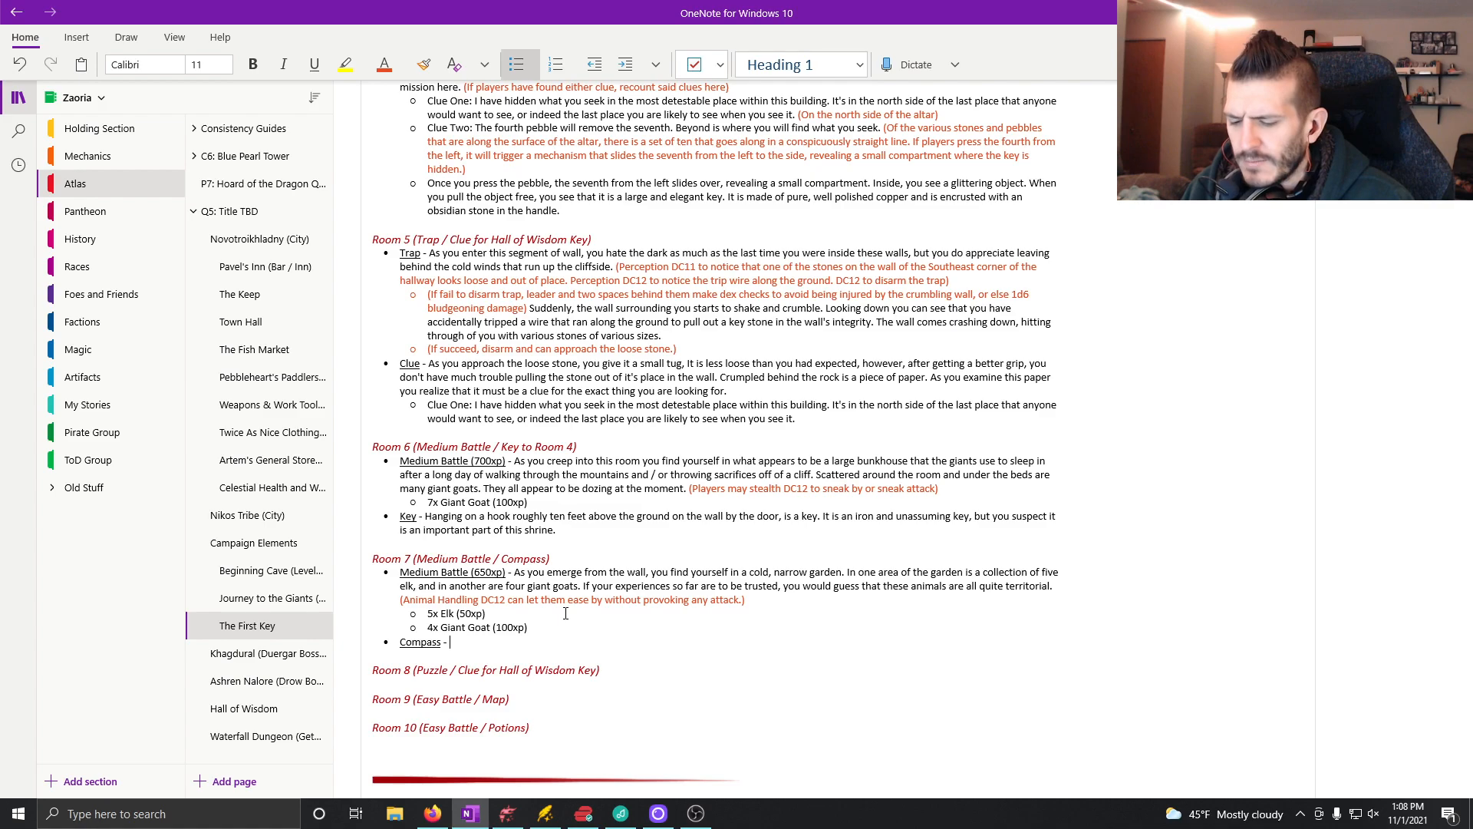
{"action": "type", "text": "Wedg"}
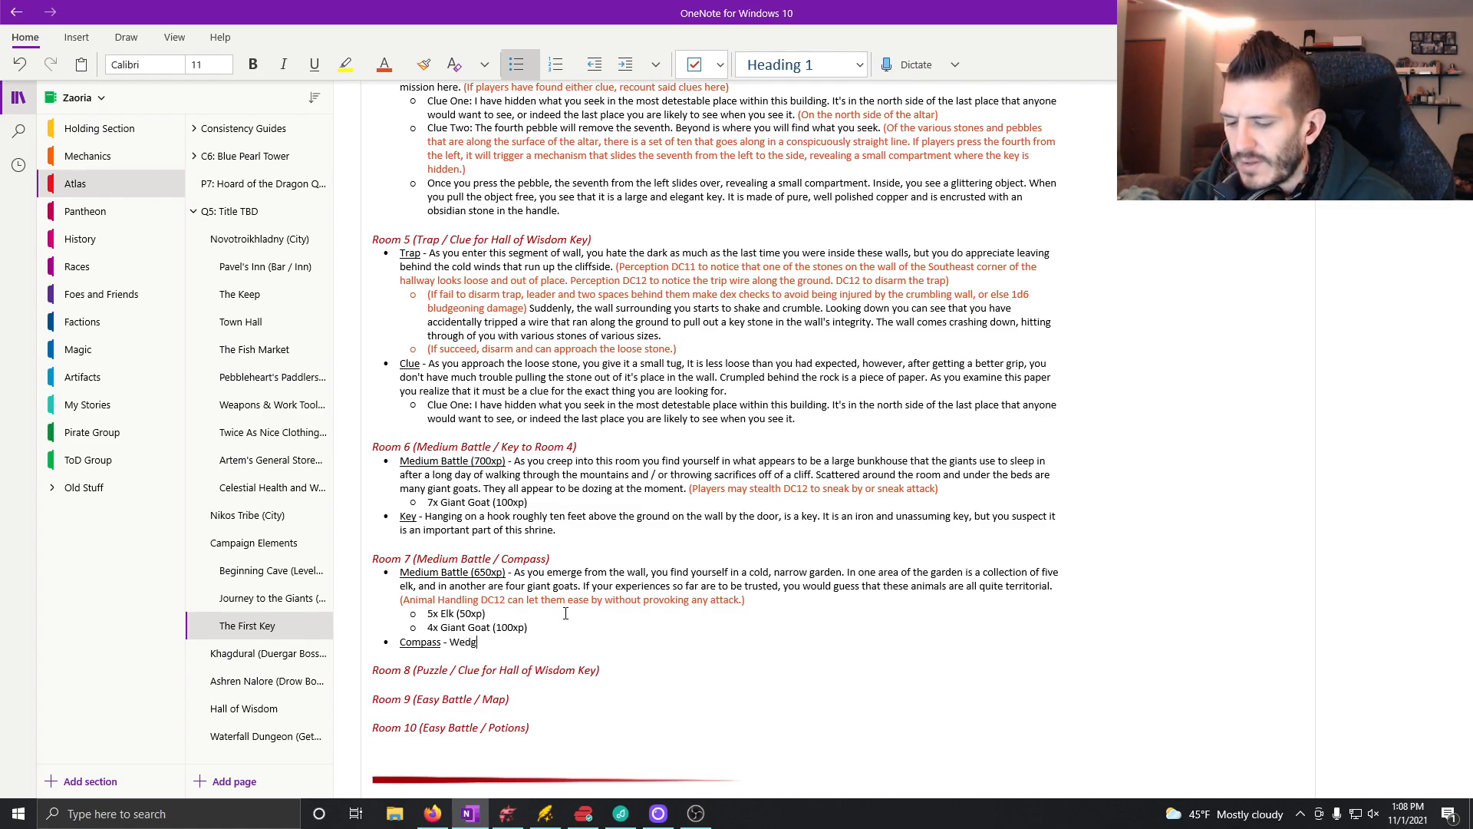
{"action": "type", "text": "ed into"}
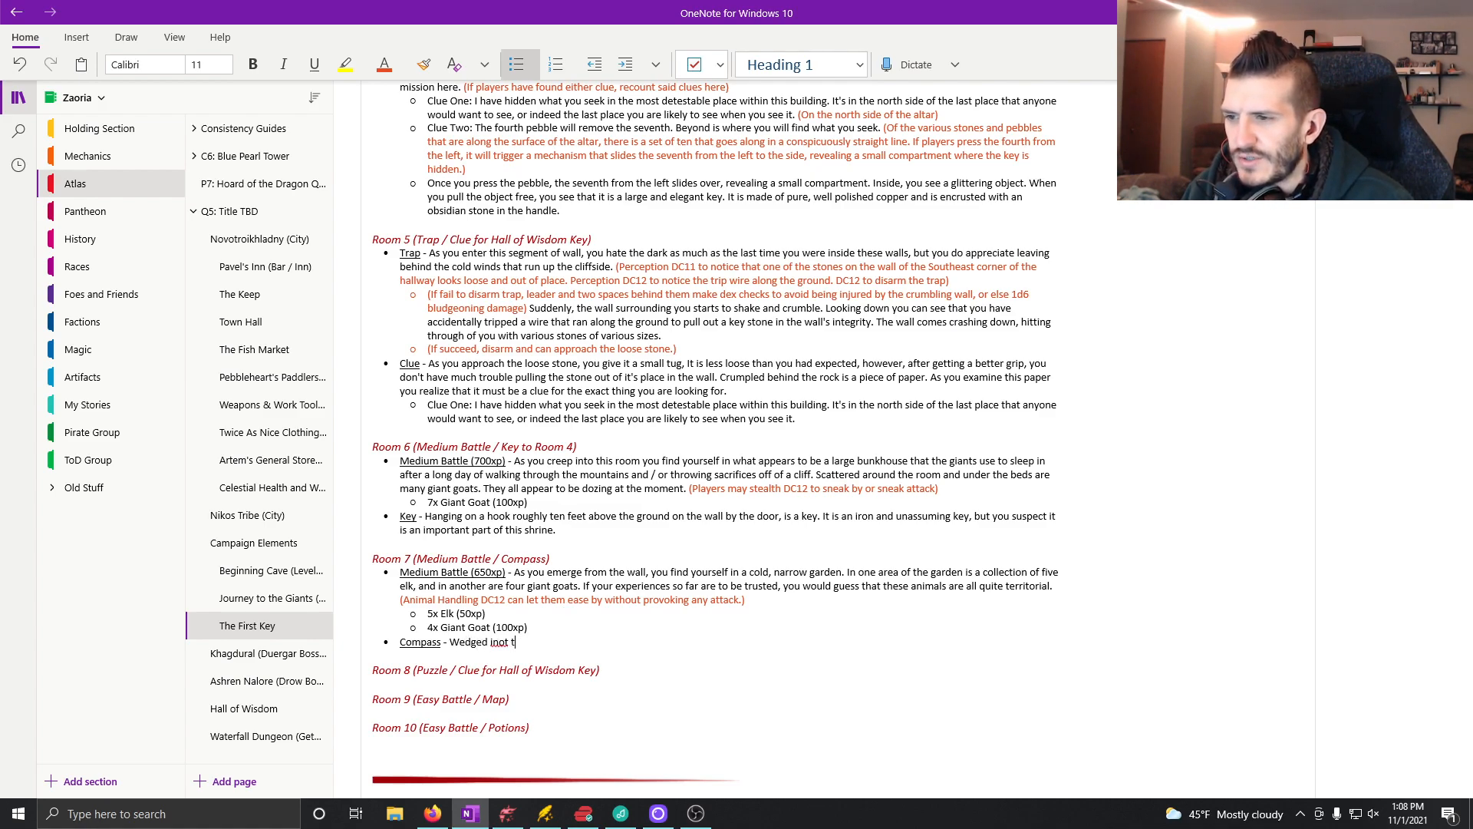
{"action": "type", "text": " the"}
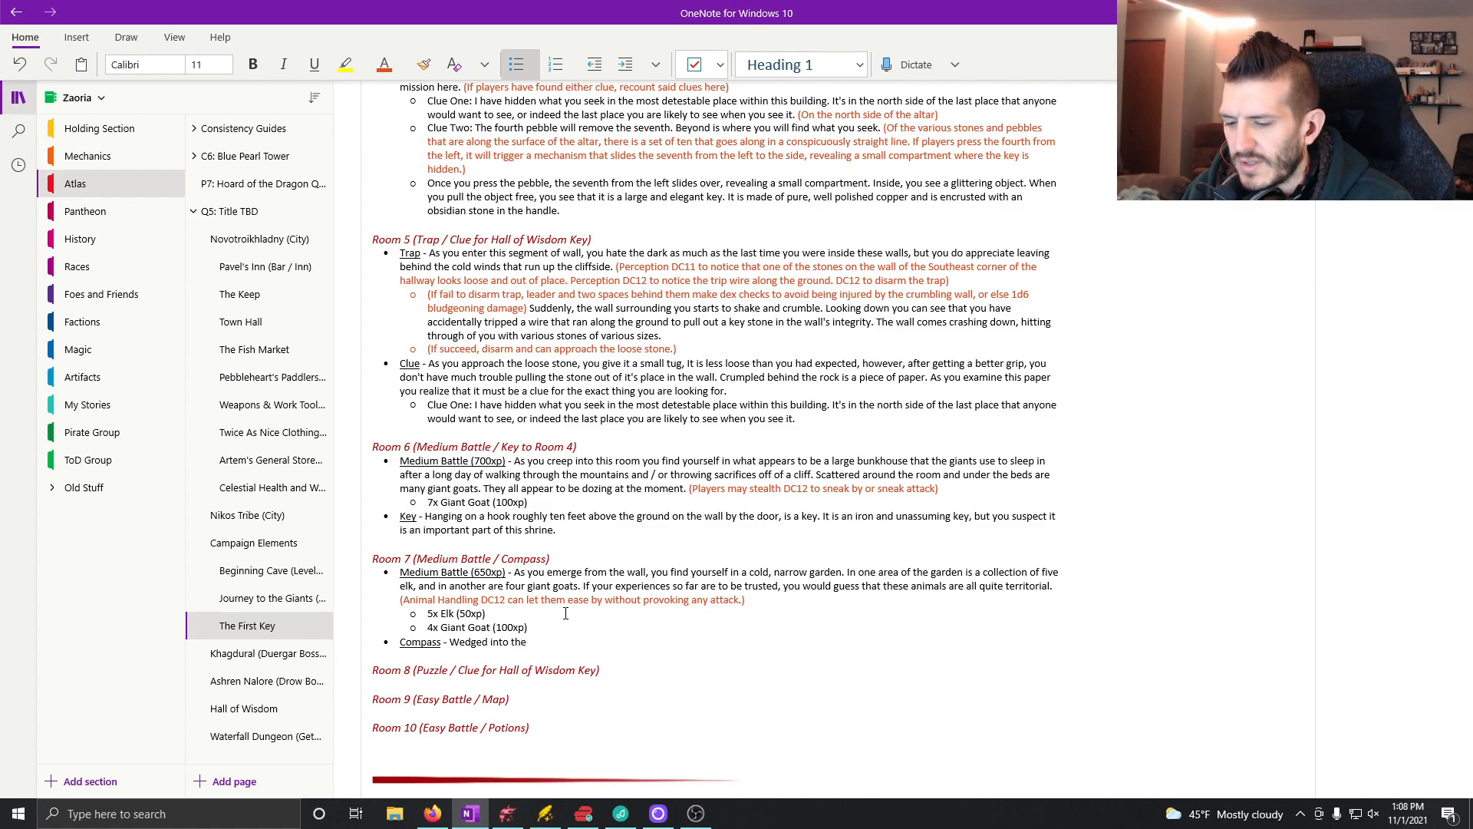
Step: Begin the Compass description in Room 7 with "Wedged between two"
{"action": "key", "text": "BackSpace"}
{"action": "key", "text": "BackSpace"}
{"action": "key", "text": "BackSpace"}
{"action": "key", "text": "BackSpace"}
{"action": "key", "text": "BackSpace"}
{"action": "key", "text": "BackSpace"}
{"action": "key", "text": "BackSpace"}
{"action": "key", "text": "BackSpace"}
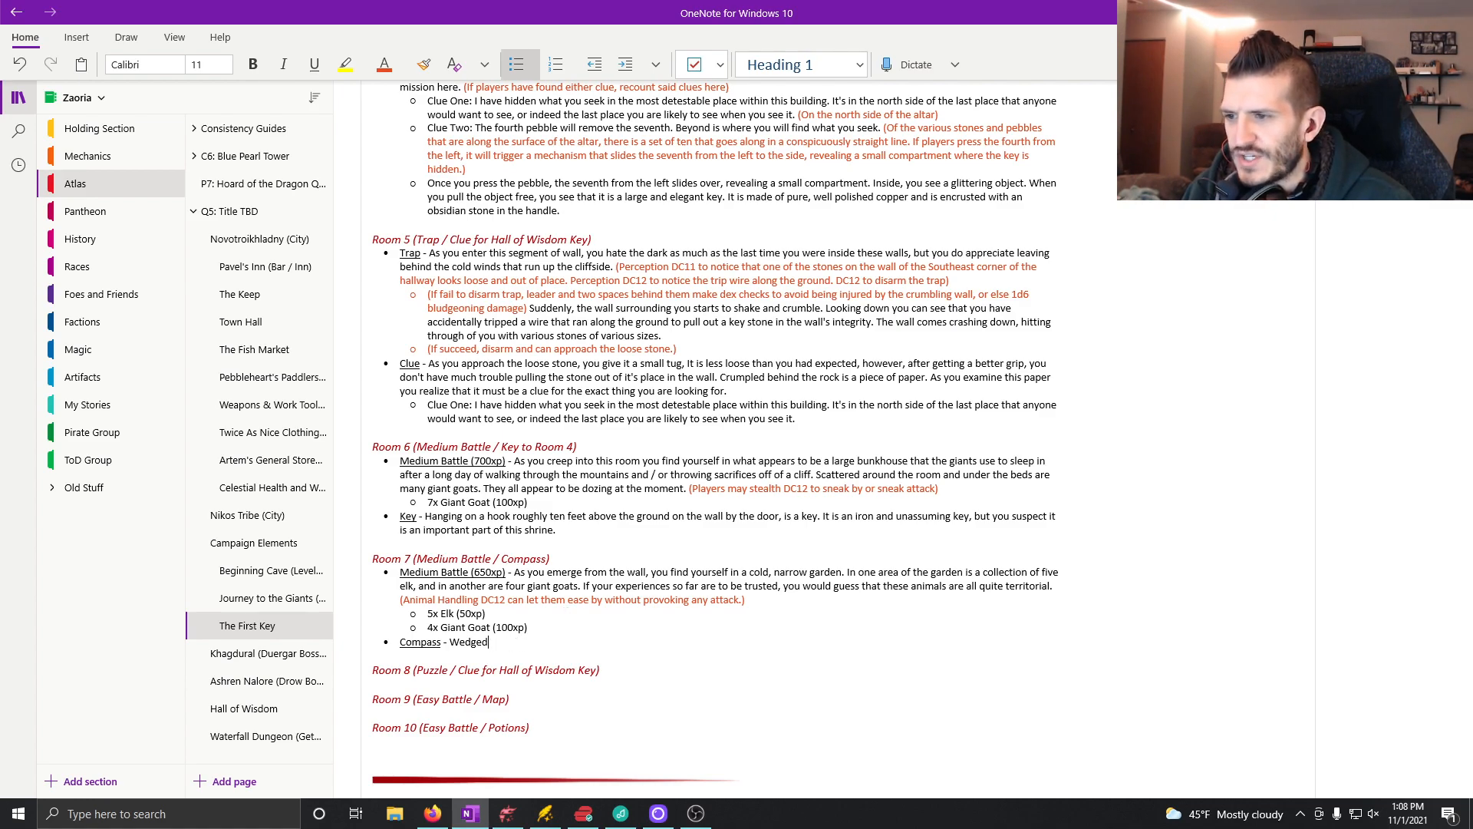
{"action": "type", "text": "between two"}
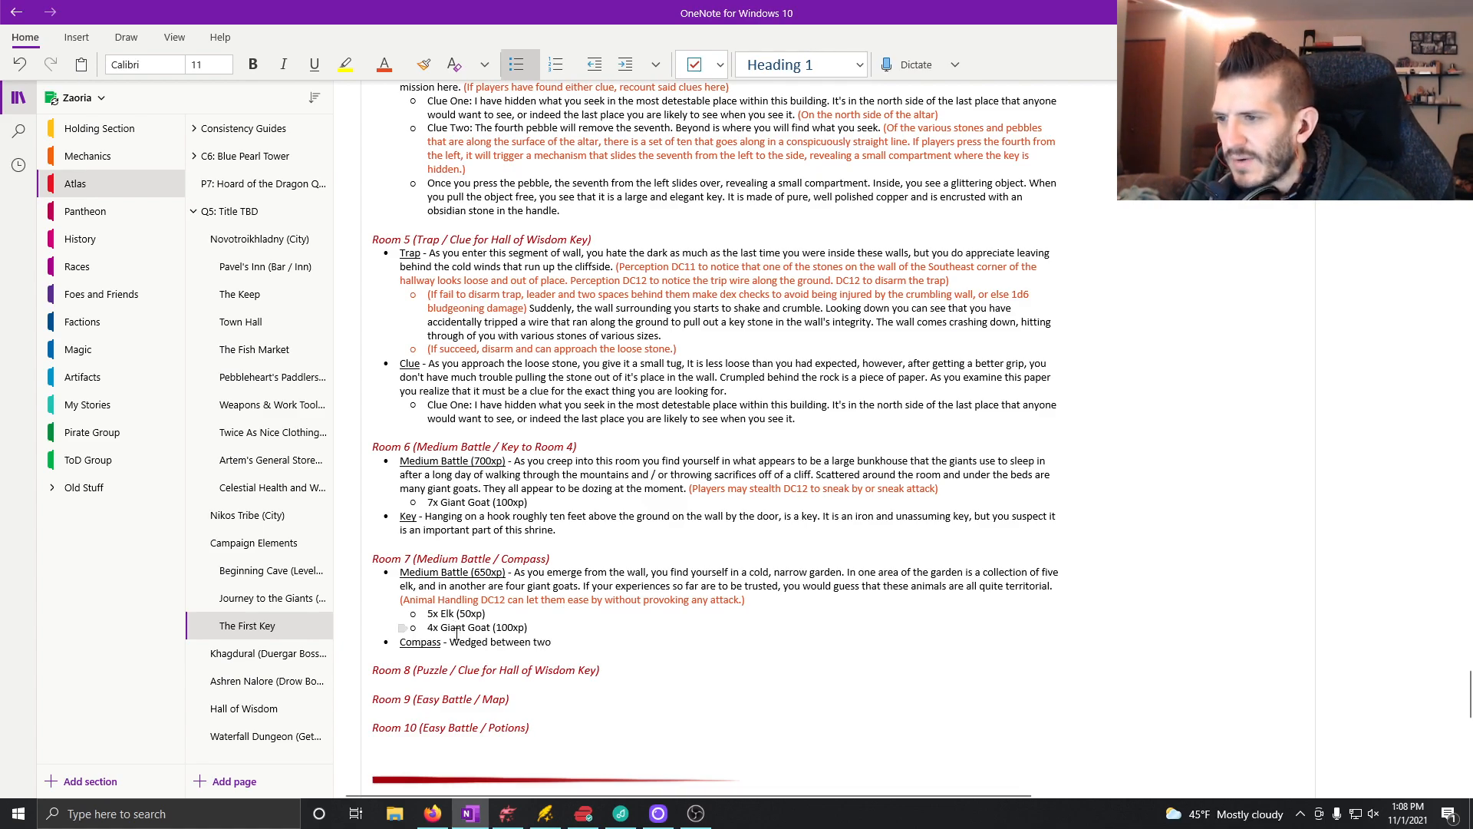
Step: Insert the orange note "(Perception DC11)" before "Wedged" in the Compass bullet
{"action": "key", "text": "Left"}
{"action": "type", "text": "("}
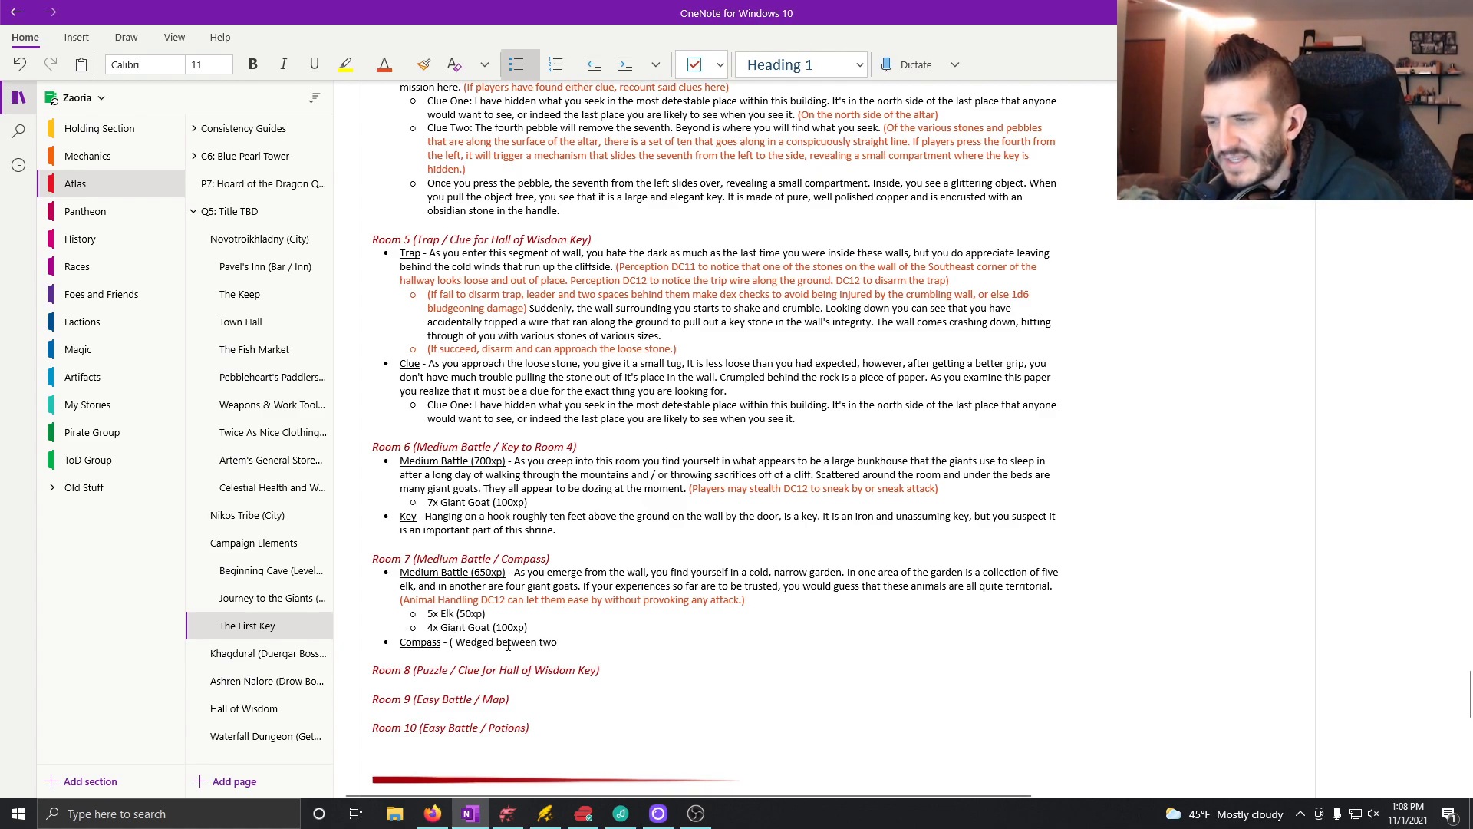
{"action": "key", "text": "BackSpace"}
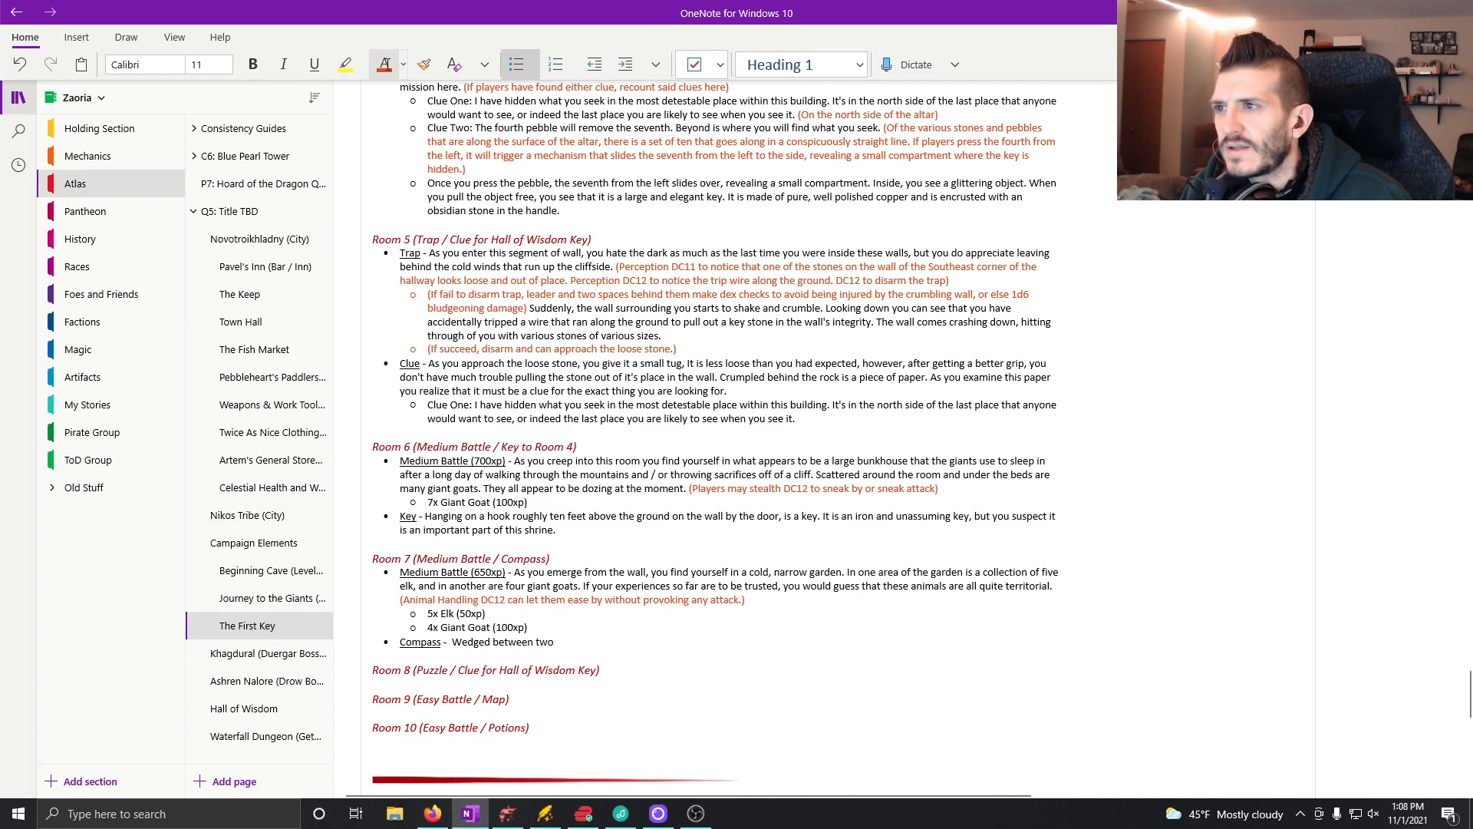
{"action": "type", "text": "("}
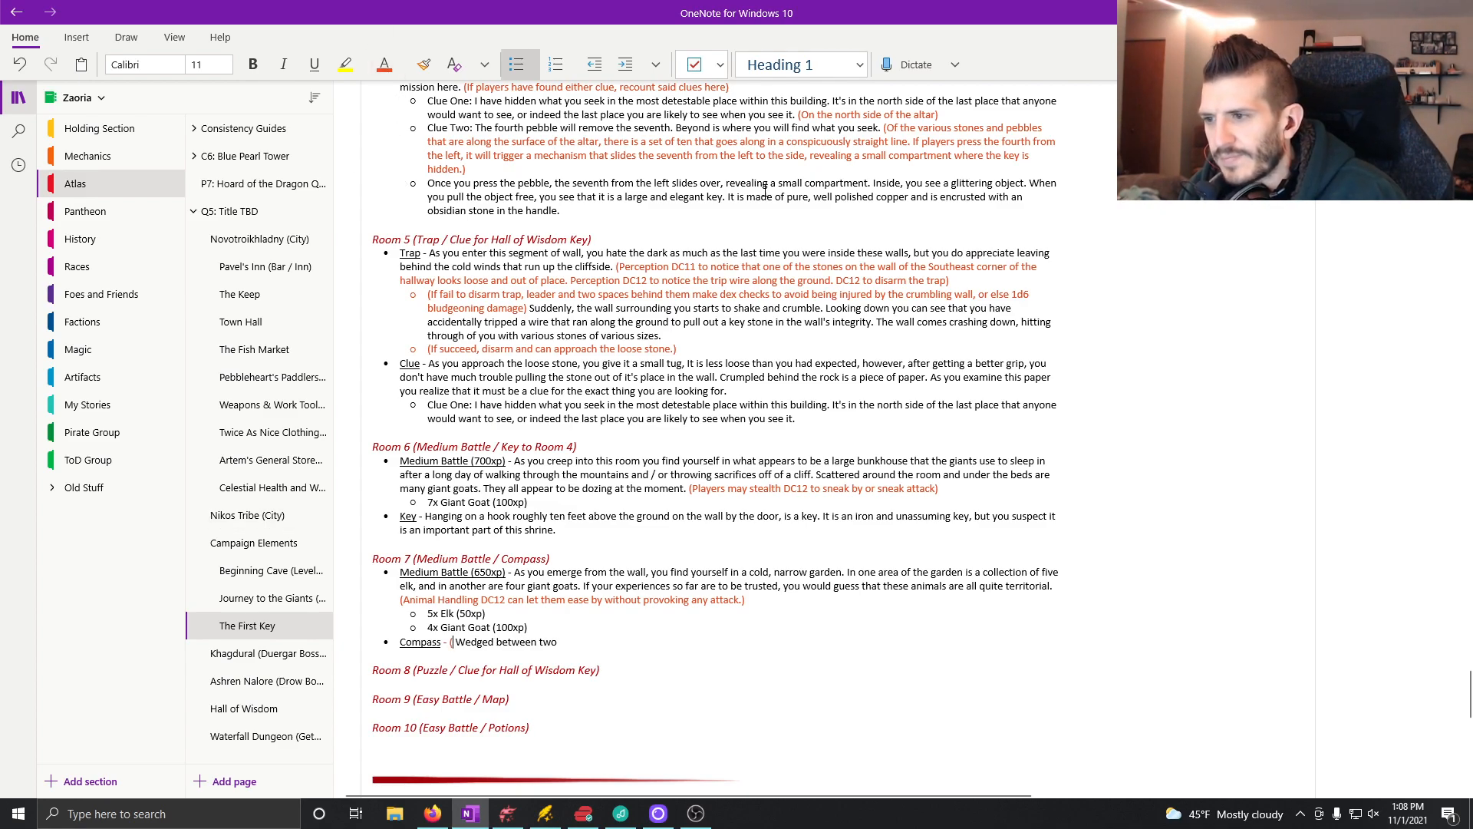
{"action": "type", "text": "Perception D"}
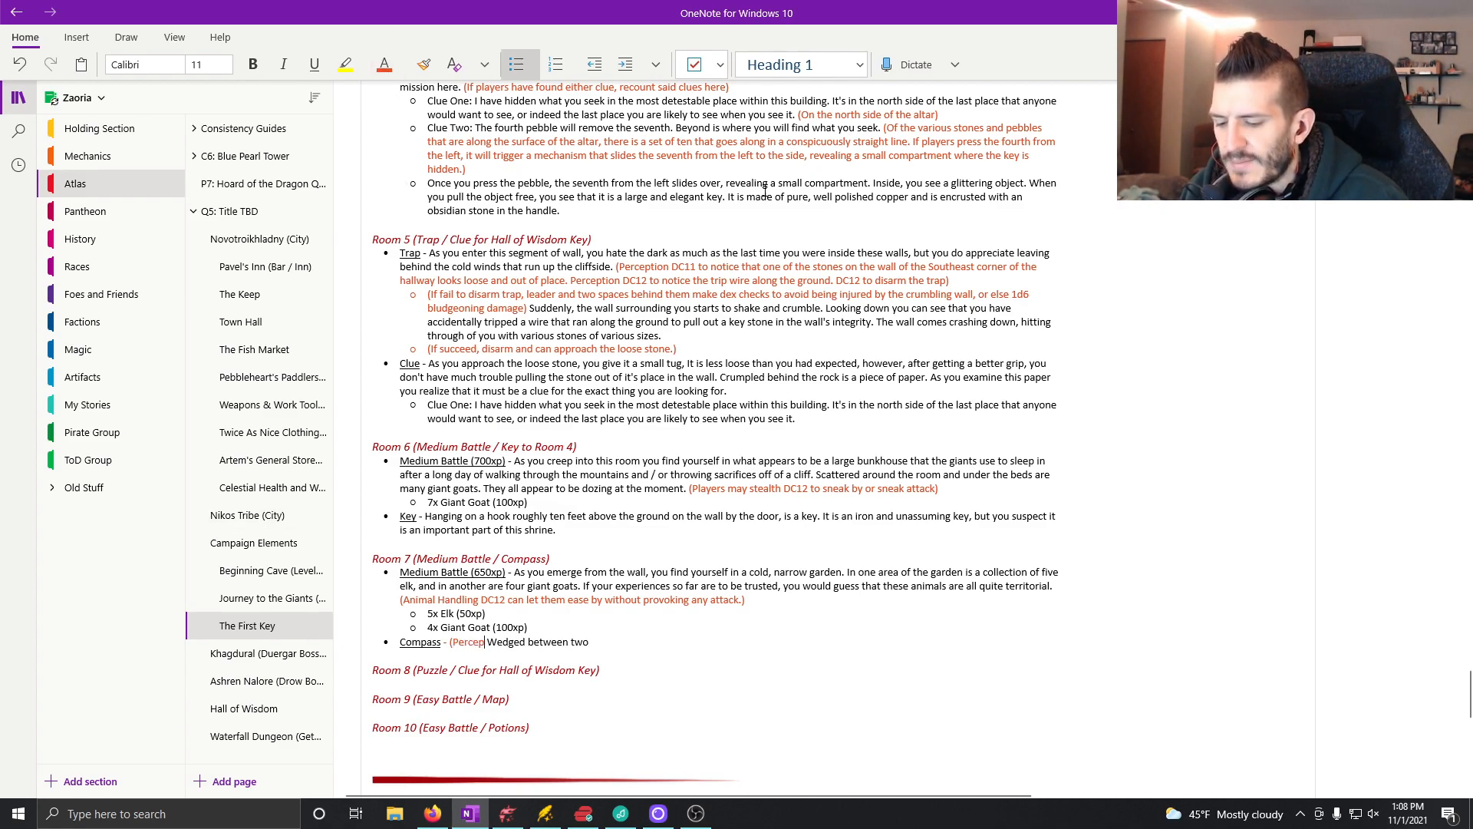
{"action": "type", "text": "C11)"}
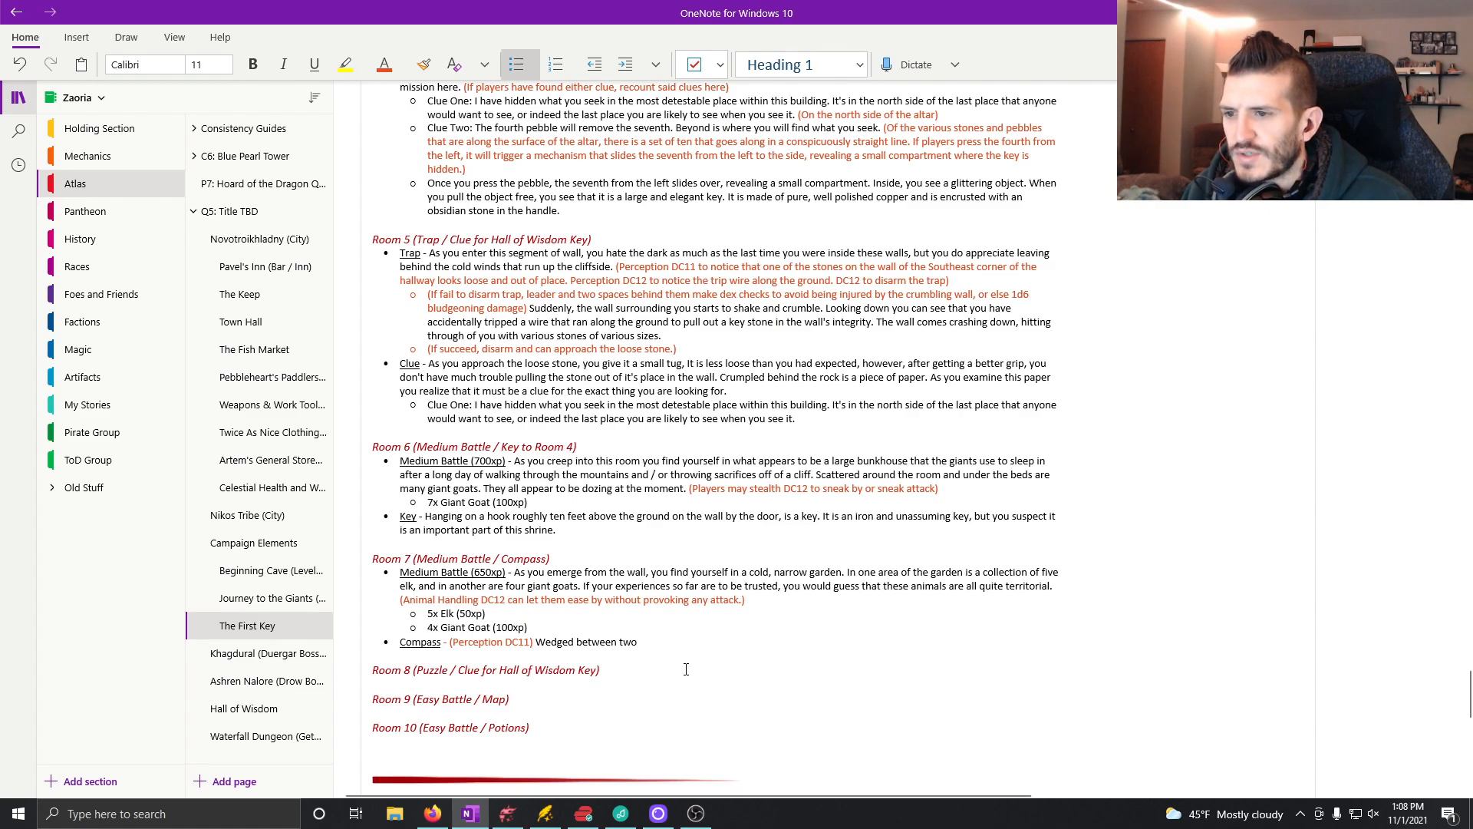
Step: Continue the Compass description after "Wedged between two" with "stones in the wall you see a folded up piece of parchment"
{"action": "left_click", "coordinate": [675, 641]}
{"action": "type", "text": "stone"}
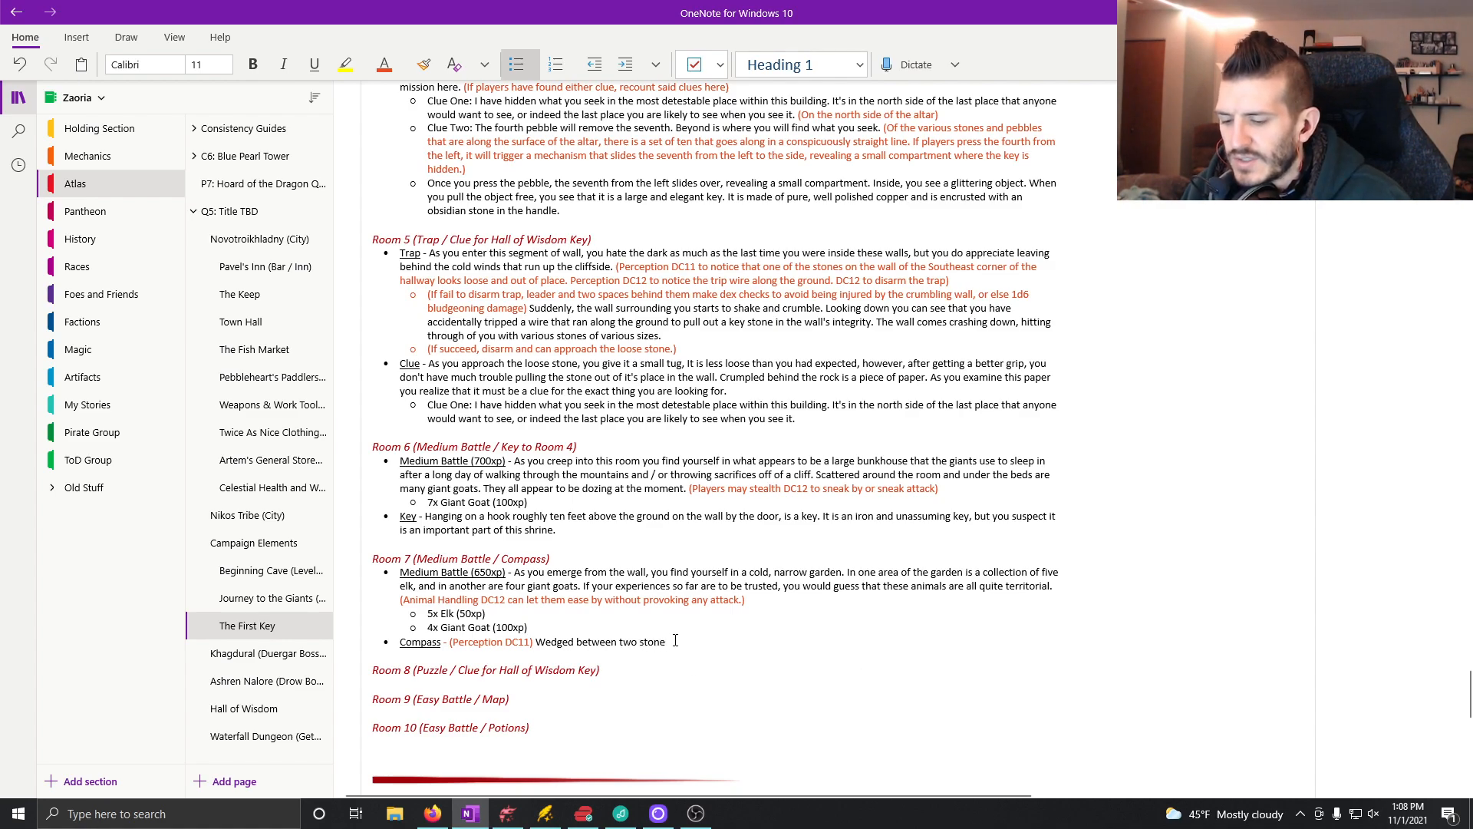
{"action": "type", "text": "s in the wall"}
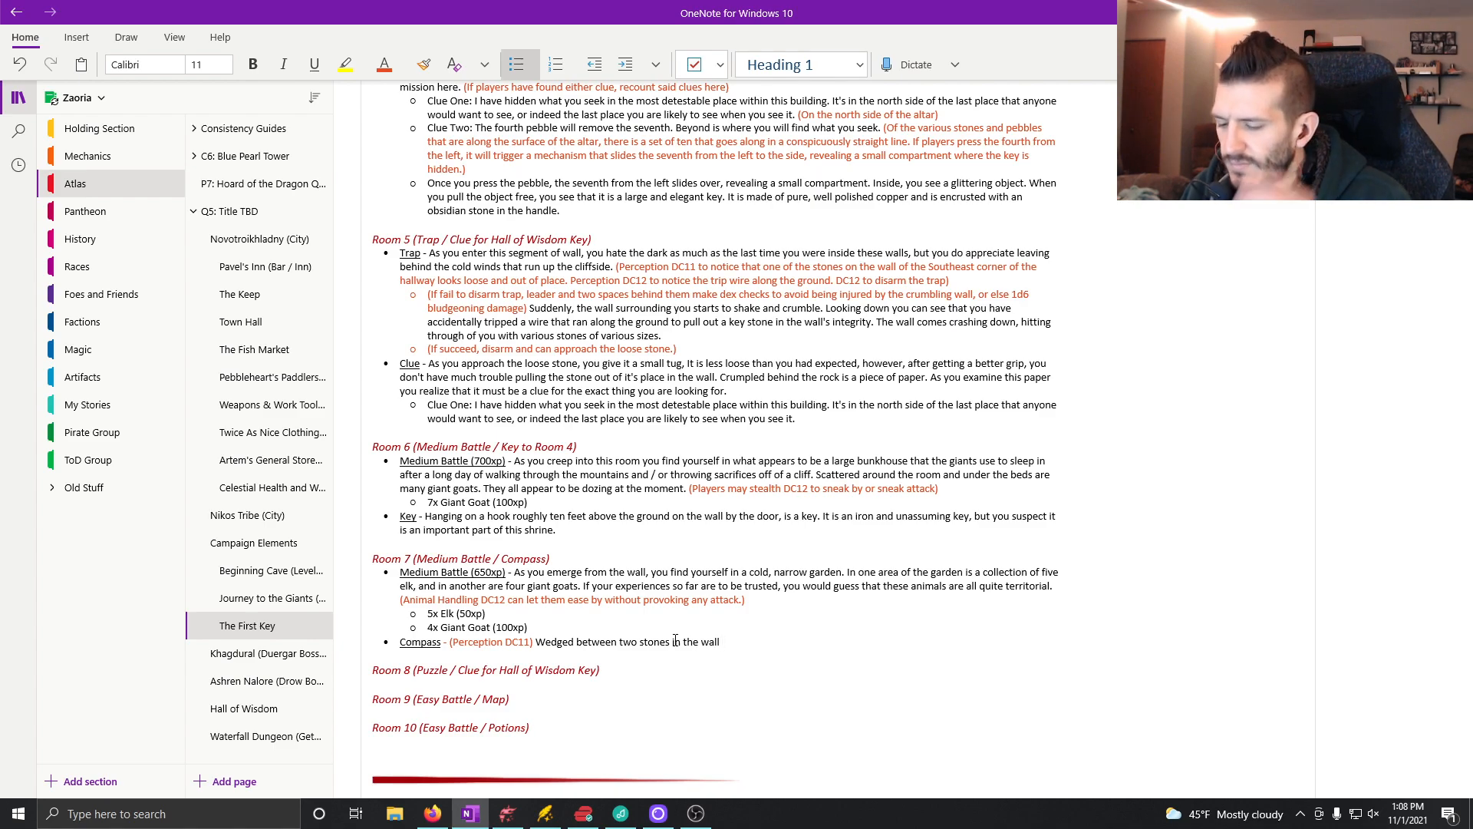
{"action": "type", "text": " you see a folded up piece of"}
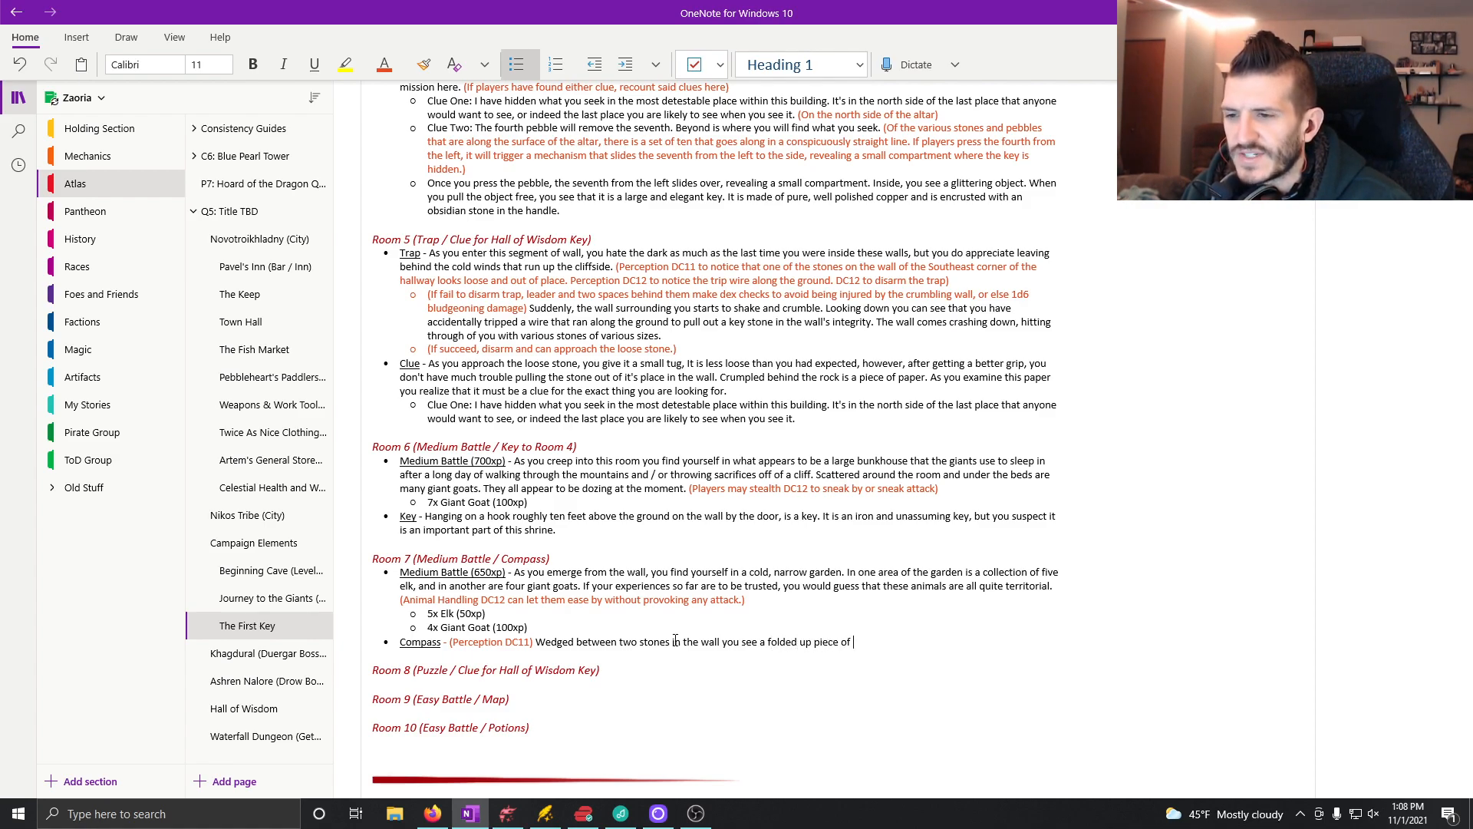
{"action": "type", "text": " parchment"}
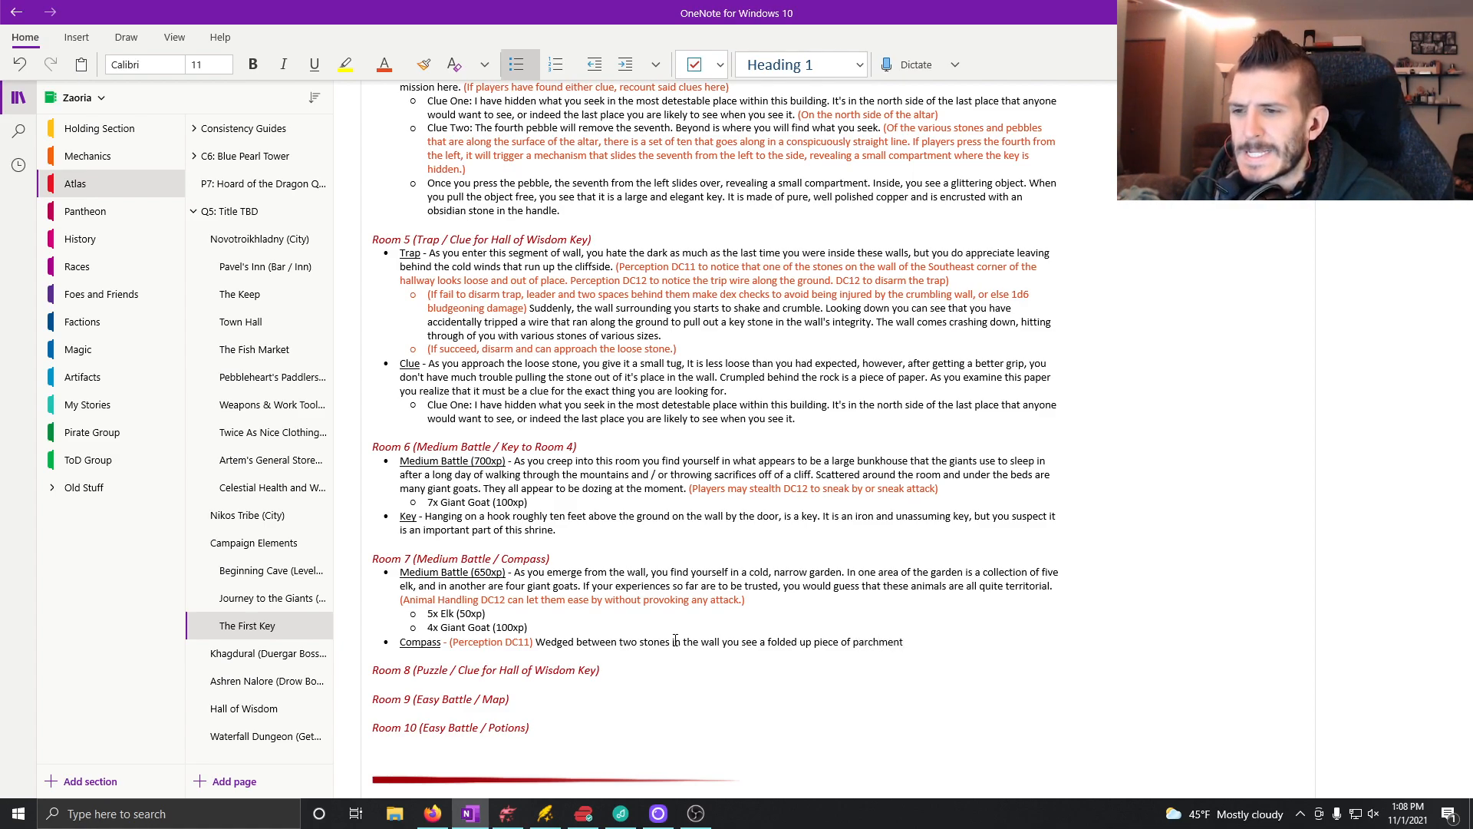
{"action": "type", "text": ". As you pull it ou"}
Step: End the parchment sentence with a period and append "It appears to have been intentionally places there" to the Compass description
{"action": "key", "text": "BackSpace"}
{"action": "key", "text": "BackSpace"}
{"action": "key", "text": "BackSpace"}
{"action": "key", "text": "BackSpace"}
{"action": "key", "text": "BackSpace"}
{"action": "key", "text": "BackSpace"}
{"action": "key", "text": "BackSpace"}
{"action": "key", "text": "BackSpace"}
{"action": "key", "text": "BackSpace"}
{"action": "key", "text": "BackSpace"}
{"action": "key", "text": "BackSpace"}
{"action": "key", "text": "BackSpace"}
{"action": "key", "text": "BackSpace"}
{"action": "key", "text": "BackSpace"}
{"action": "key", "text": "BackSpace"}
{"action": "key", "text": "BackSpace"}
{"action": "key", "text": "BackSpace"}
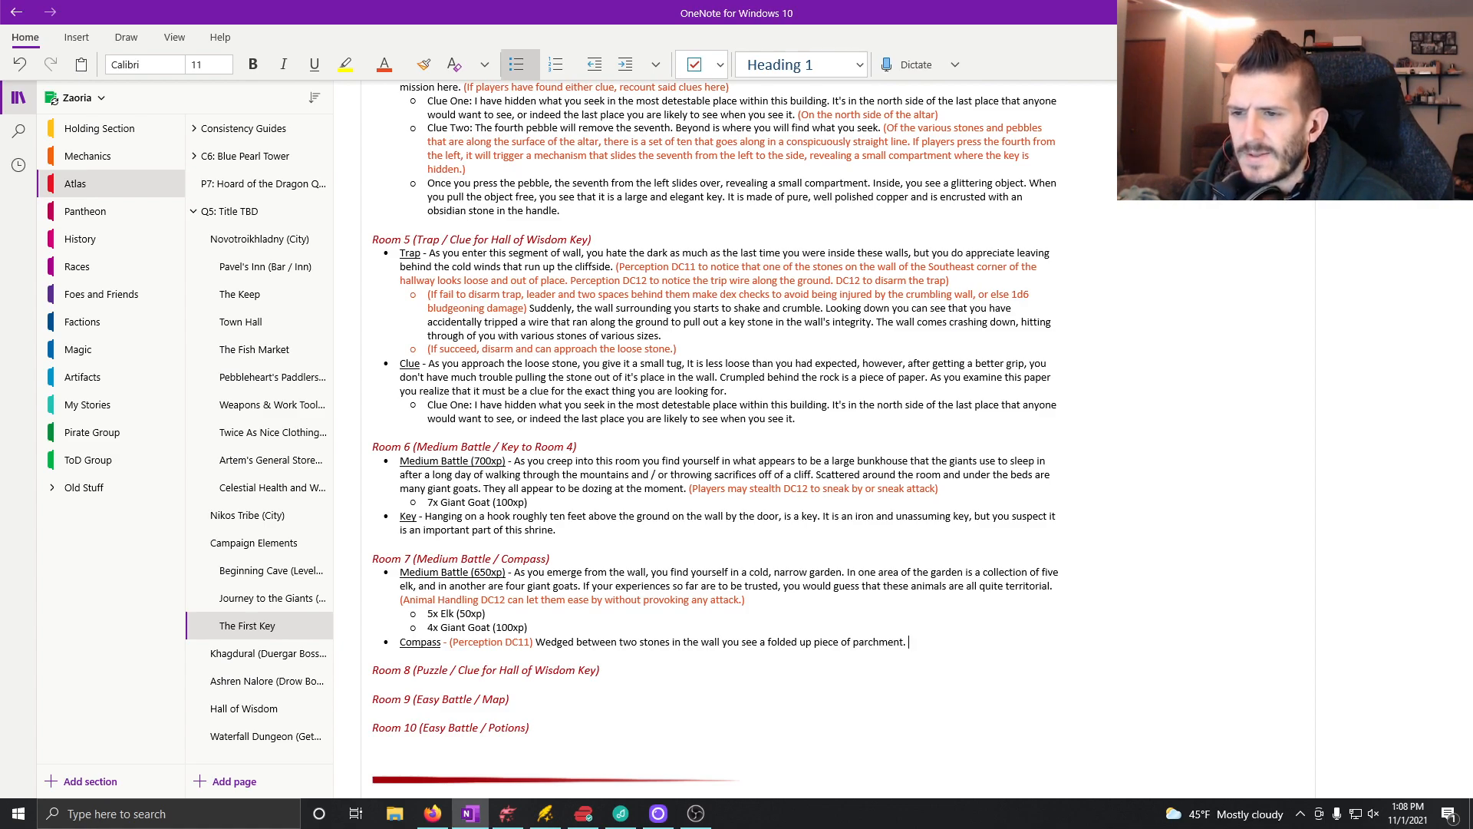
{"action": "type", "text": "It appears to"}
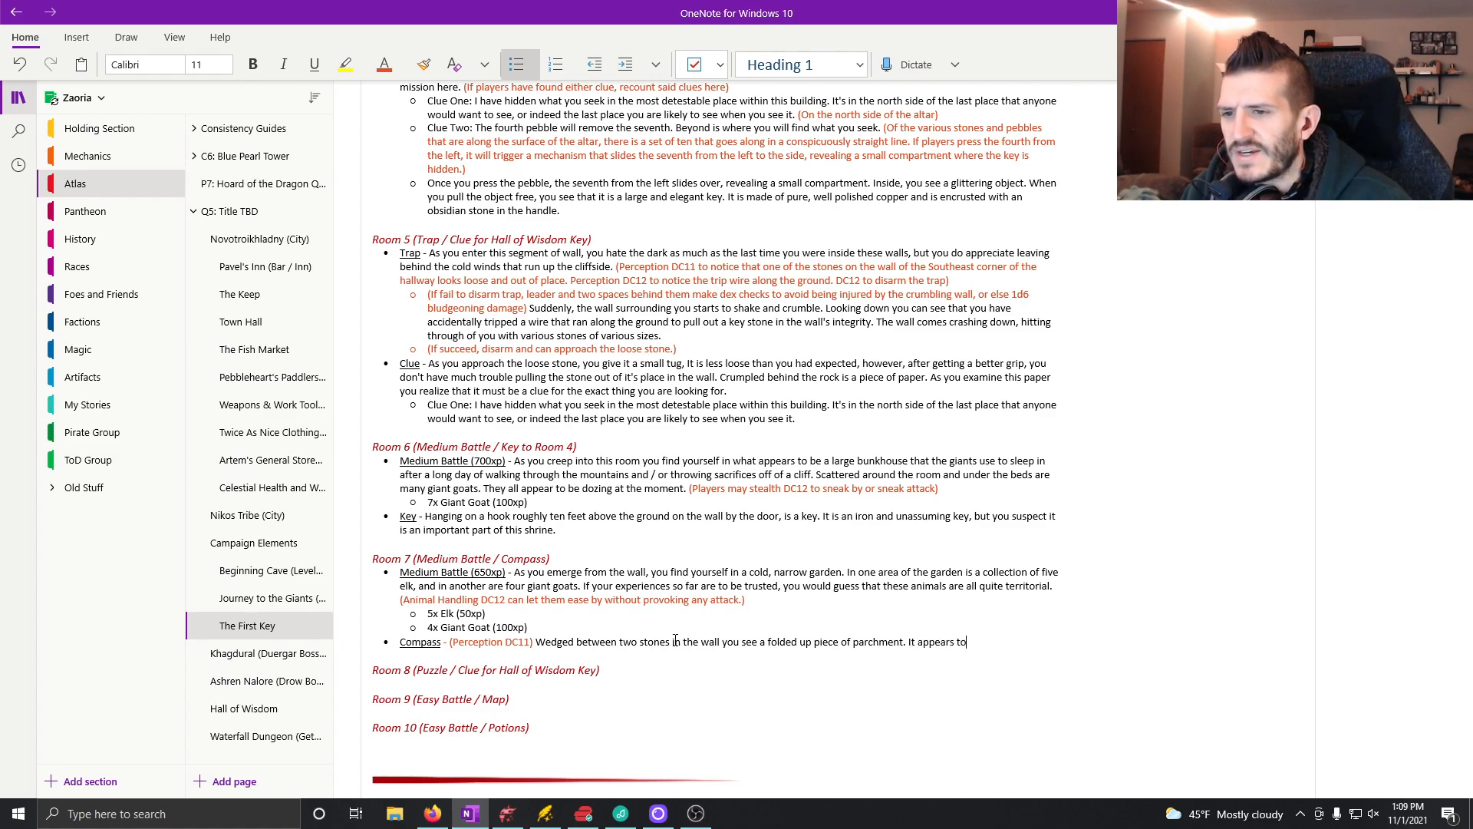
{"action": "type", "text": " have been int"}
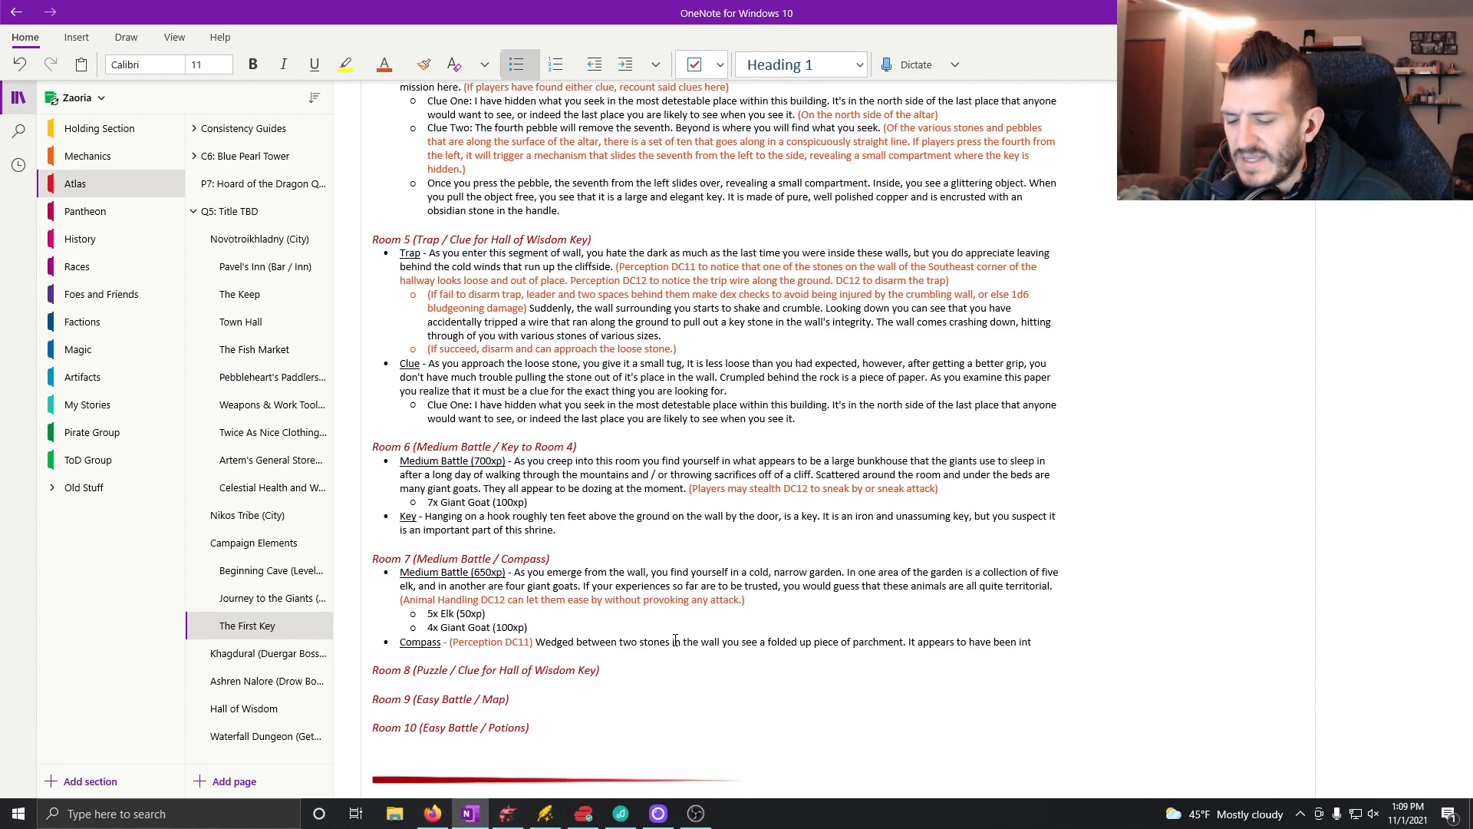
{"action": "type", "text": "entionally plac"}
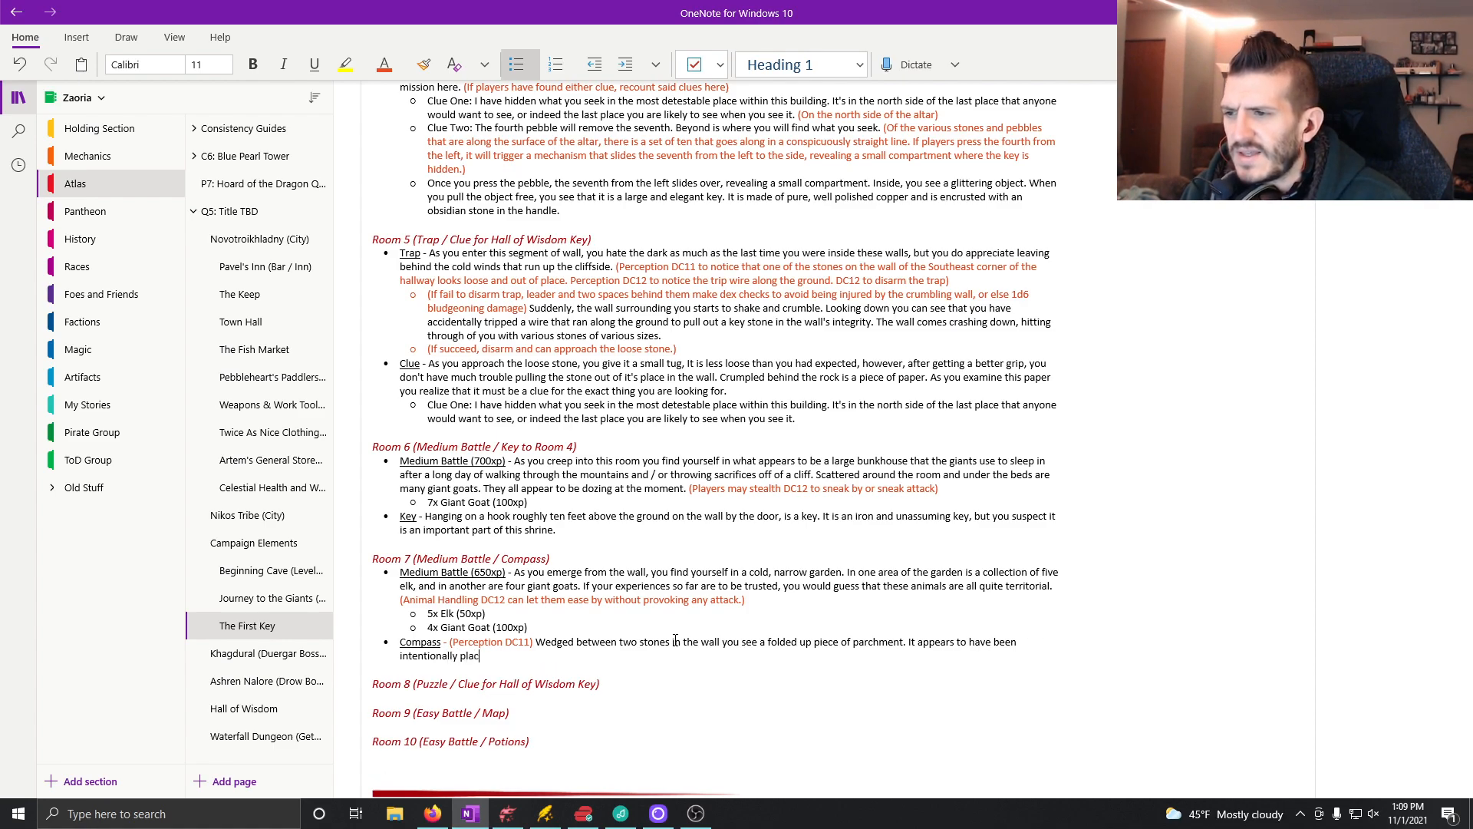
{"action": "type", "text": "es there"}
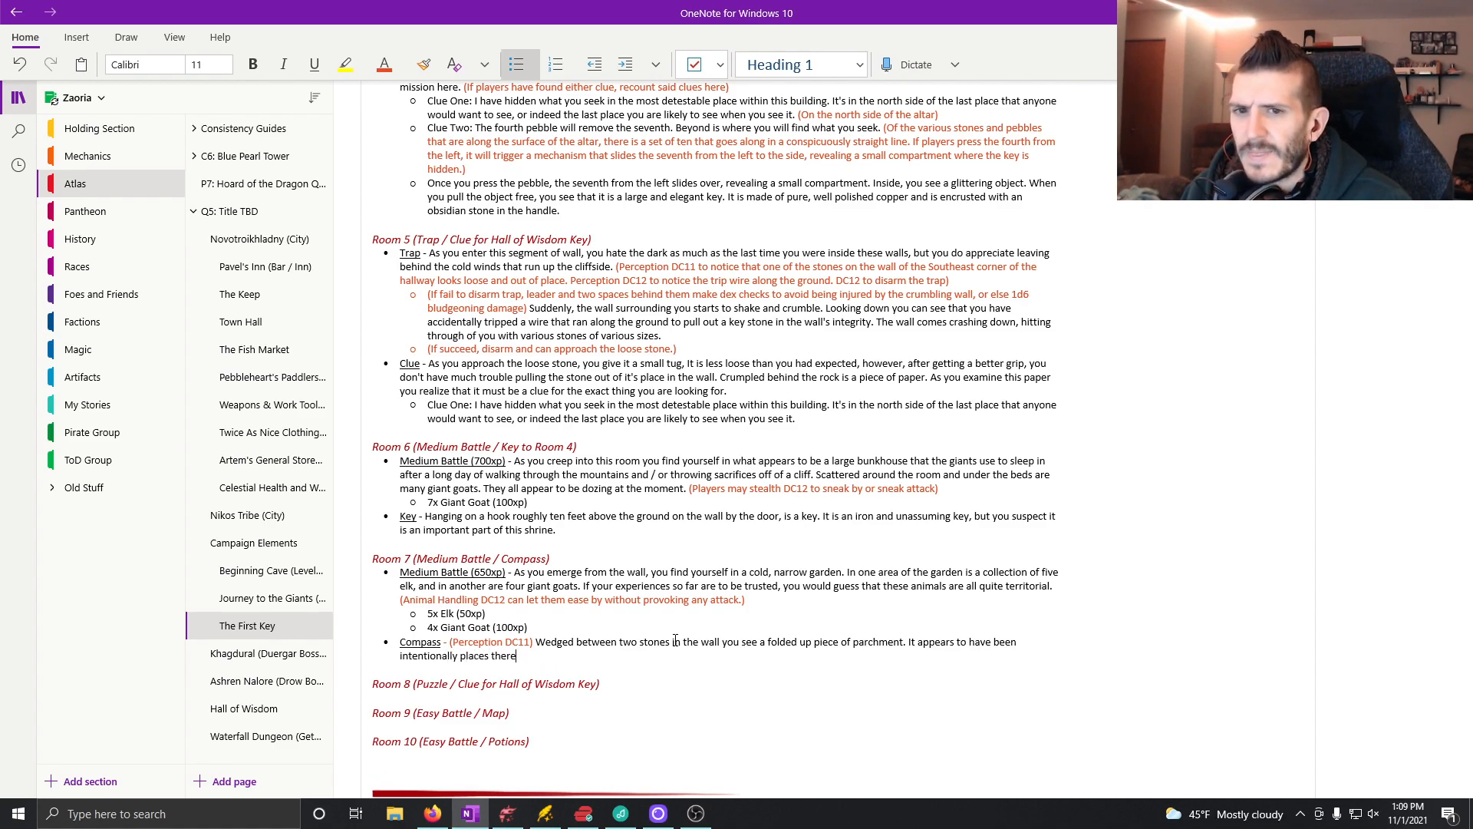
{"action": "type", "text": ", though it's hard to"}
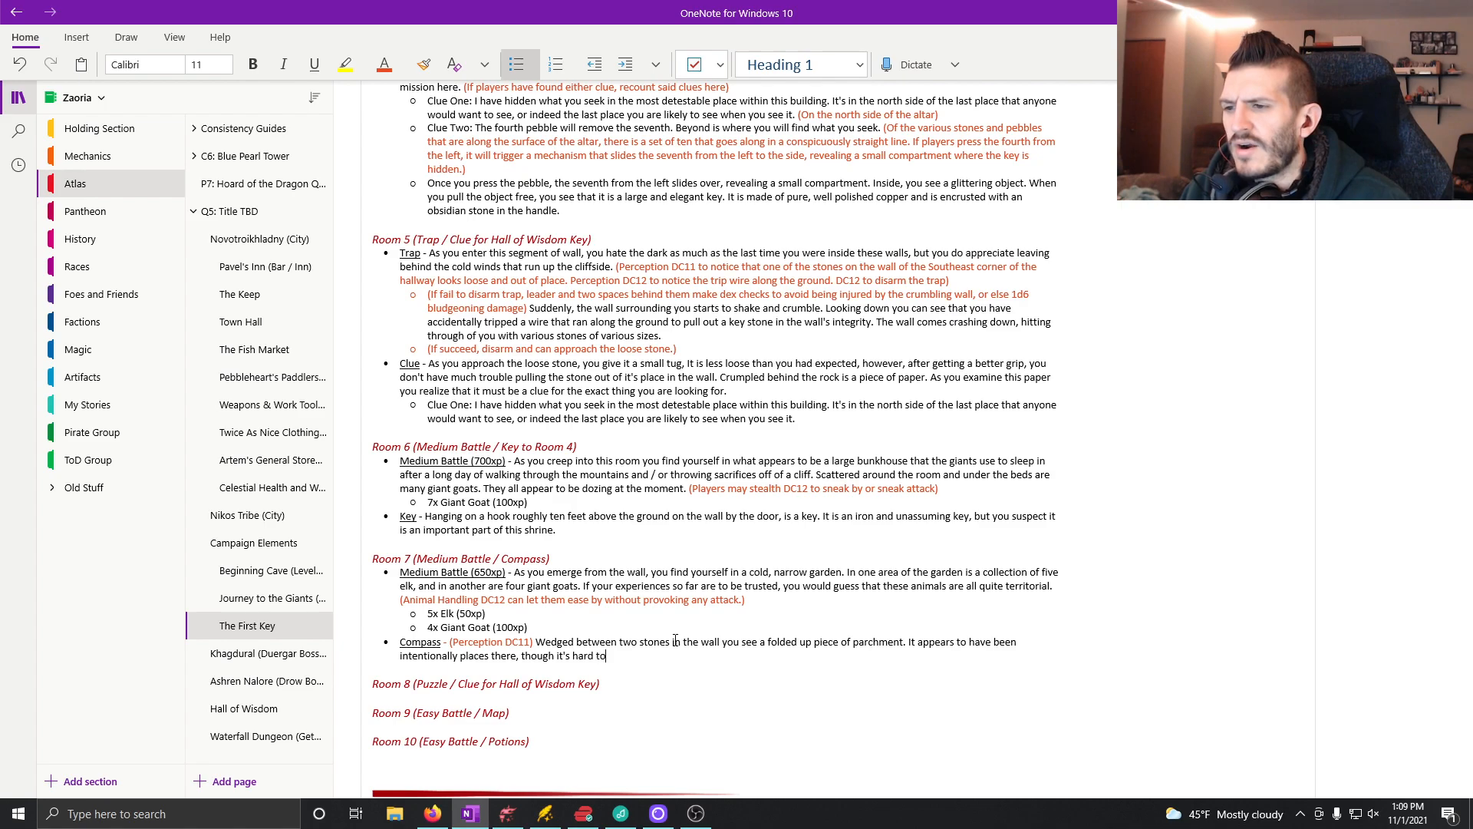
{"action": "type", "text": " know by wh"}
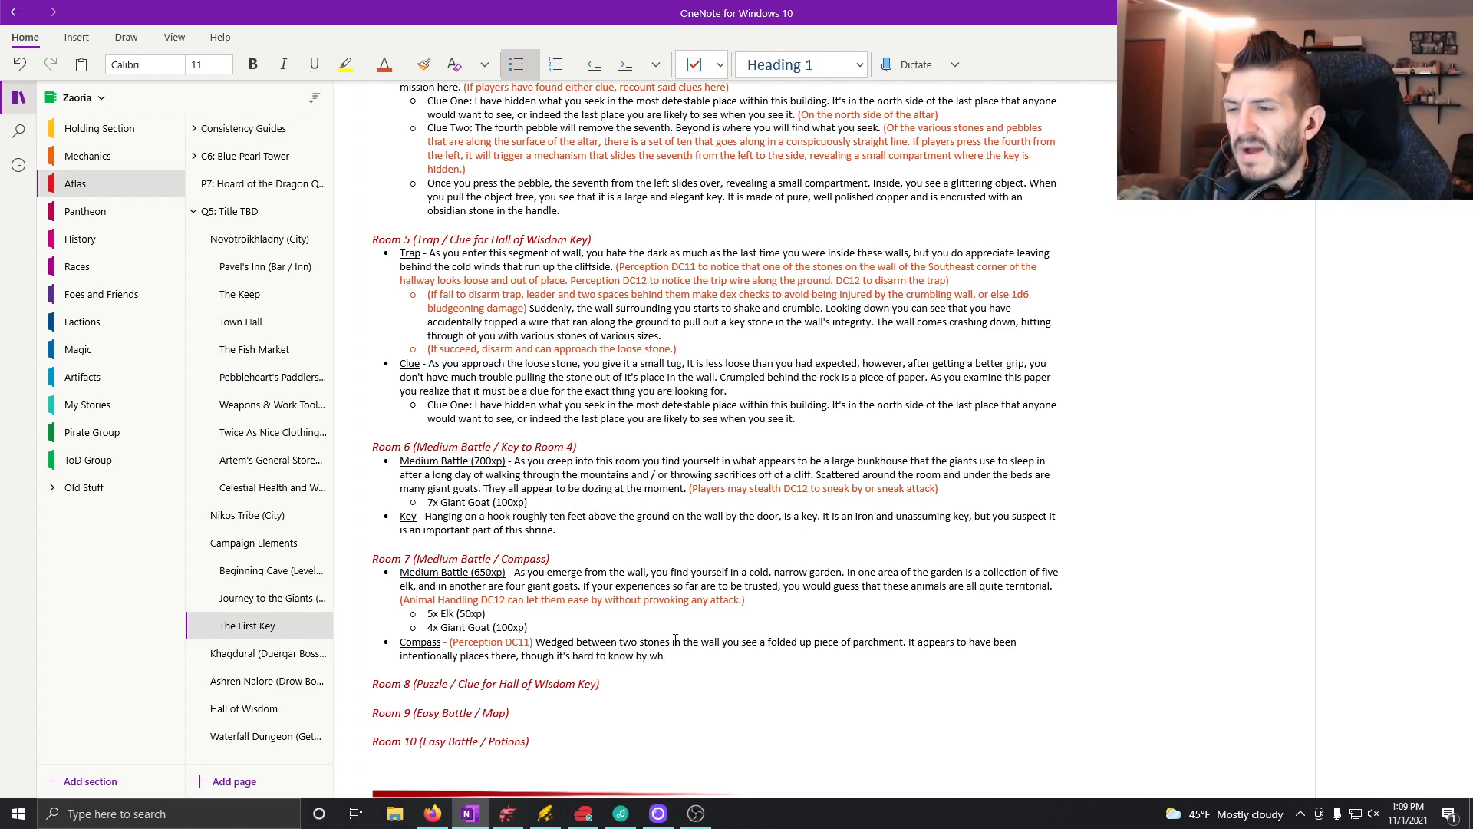
{"action": "type", "text": "om/"}
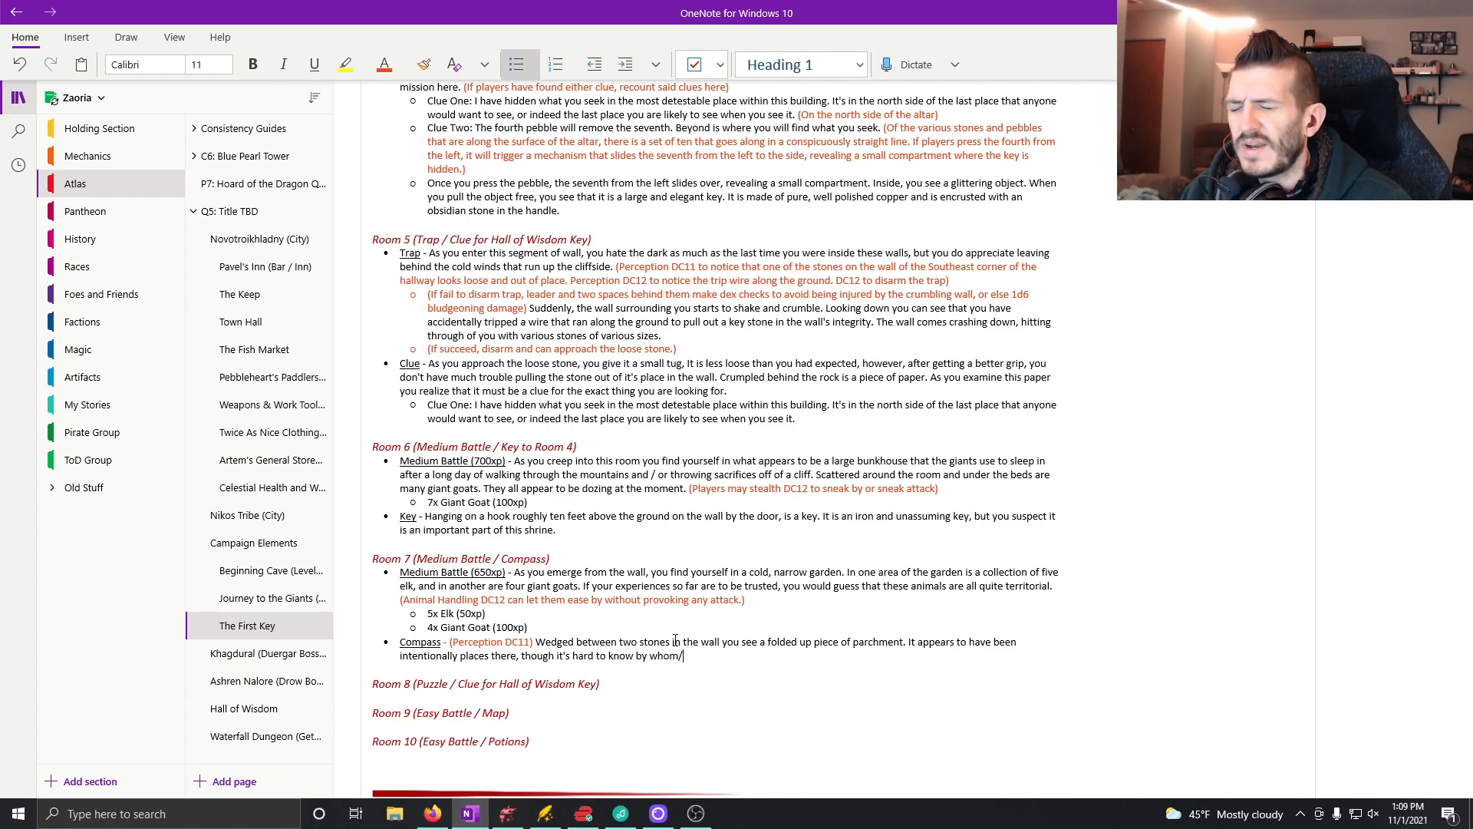
Step: Finish the second Compass sentence in Room 7 with ", though it's hard to know by whom."
{"action": "key", "text": "BackSpace"}
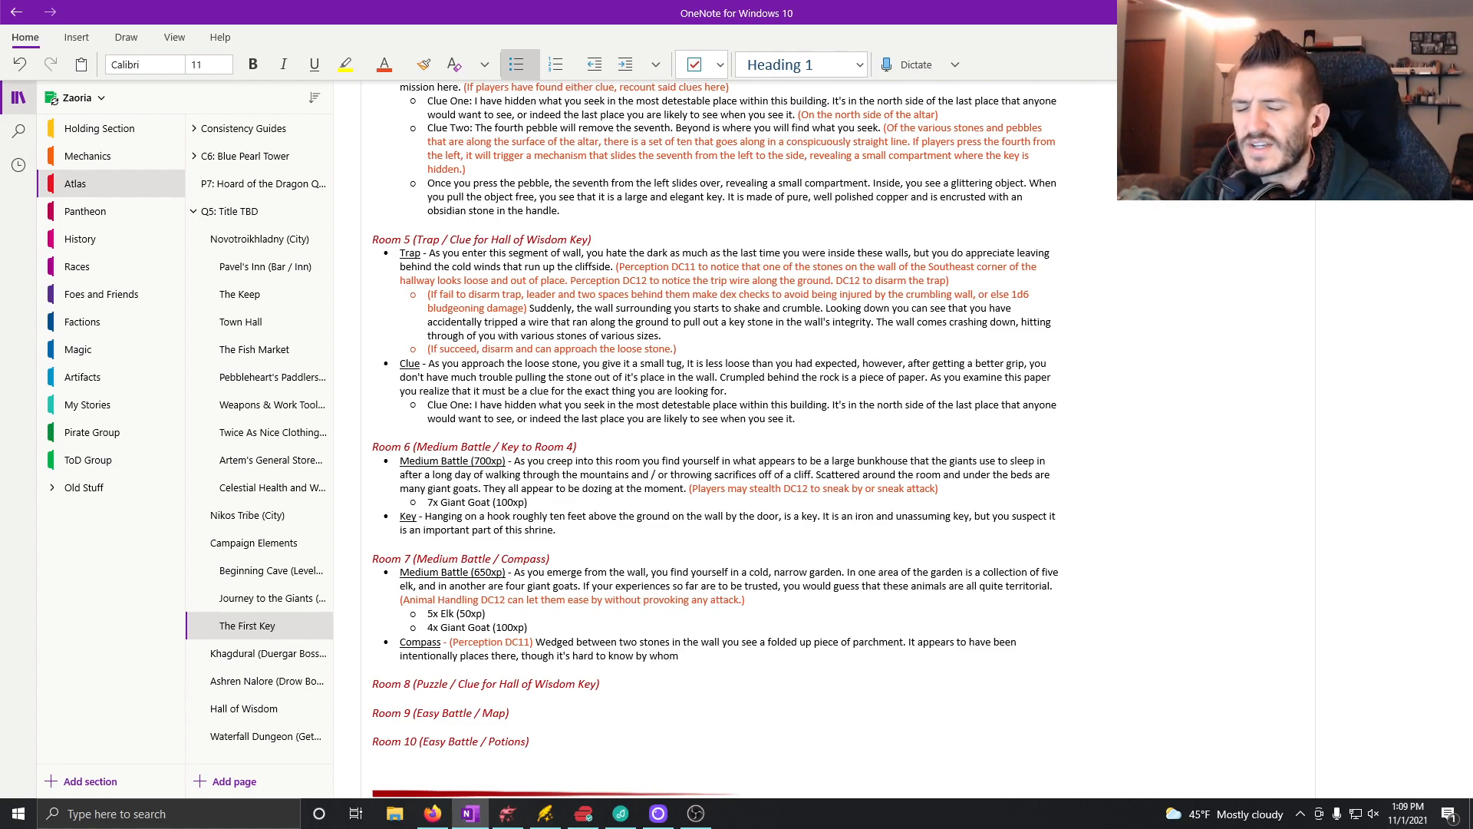
{"action": "type", "text": "."}
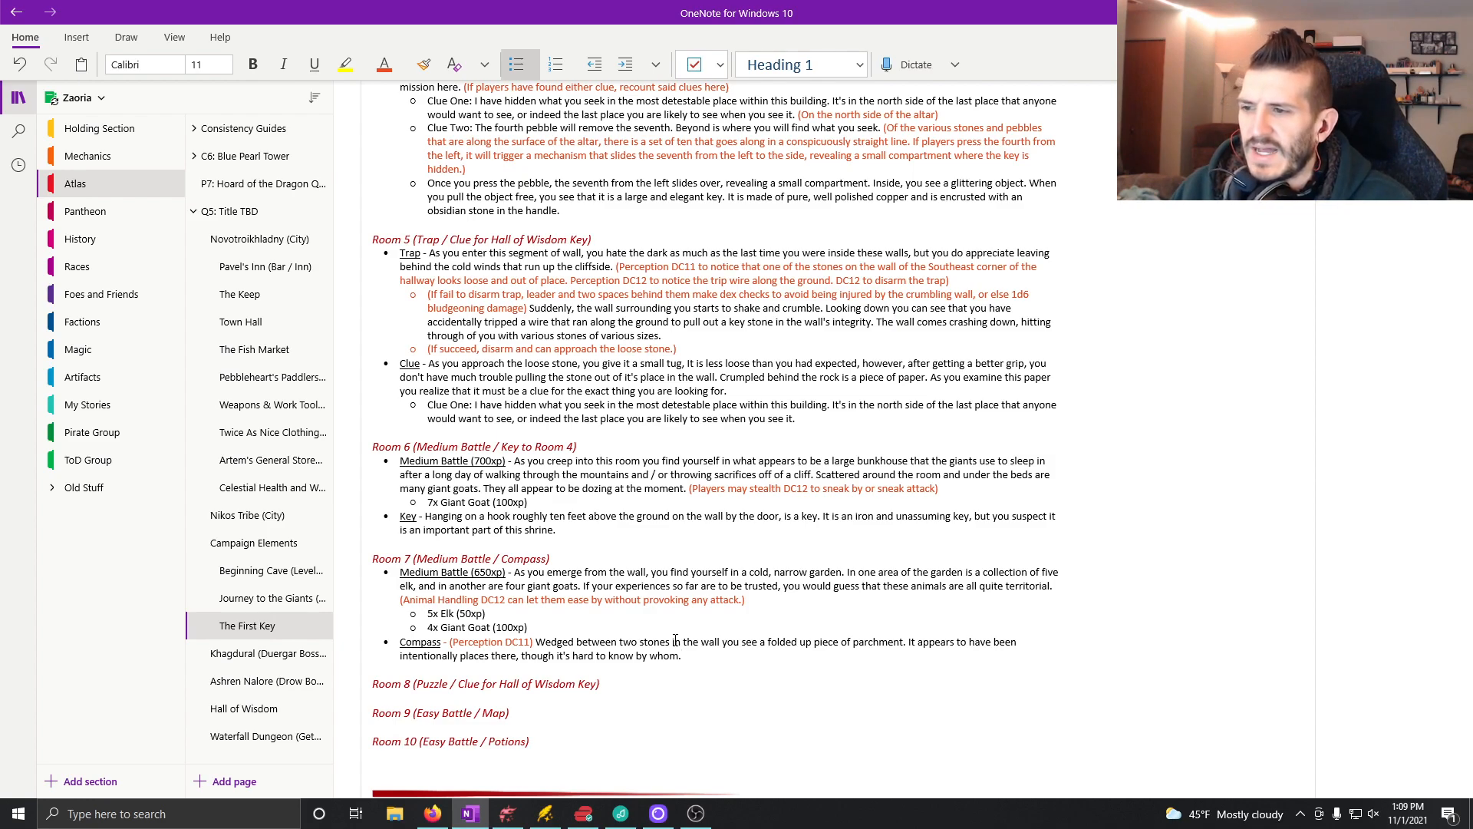
{"action": "type", "text": "As yo"}
{"action": "key", "text": "BackSpace"}
{"action": "key", "text": "BackSpace"}
{"action": "key", "text": "BackSpace"}
{"action": "key", "text": "BackSpace"}
{"action": "key", "text": "BackSpace"}
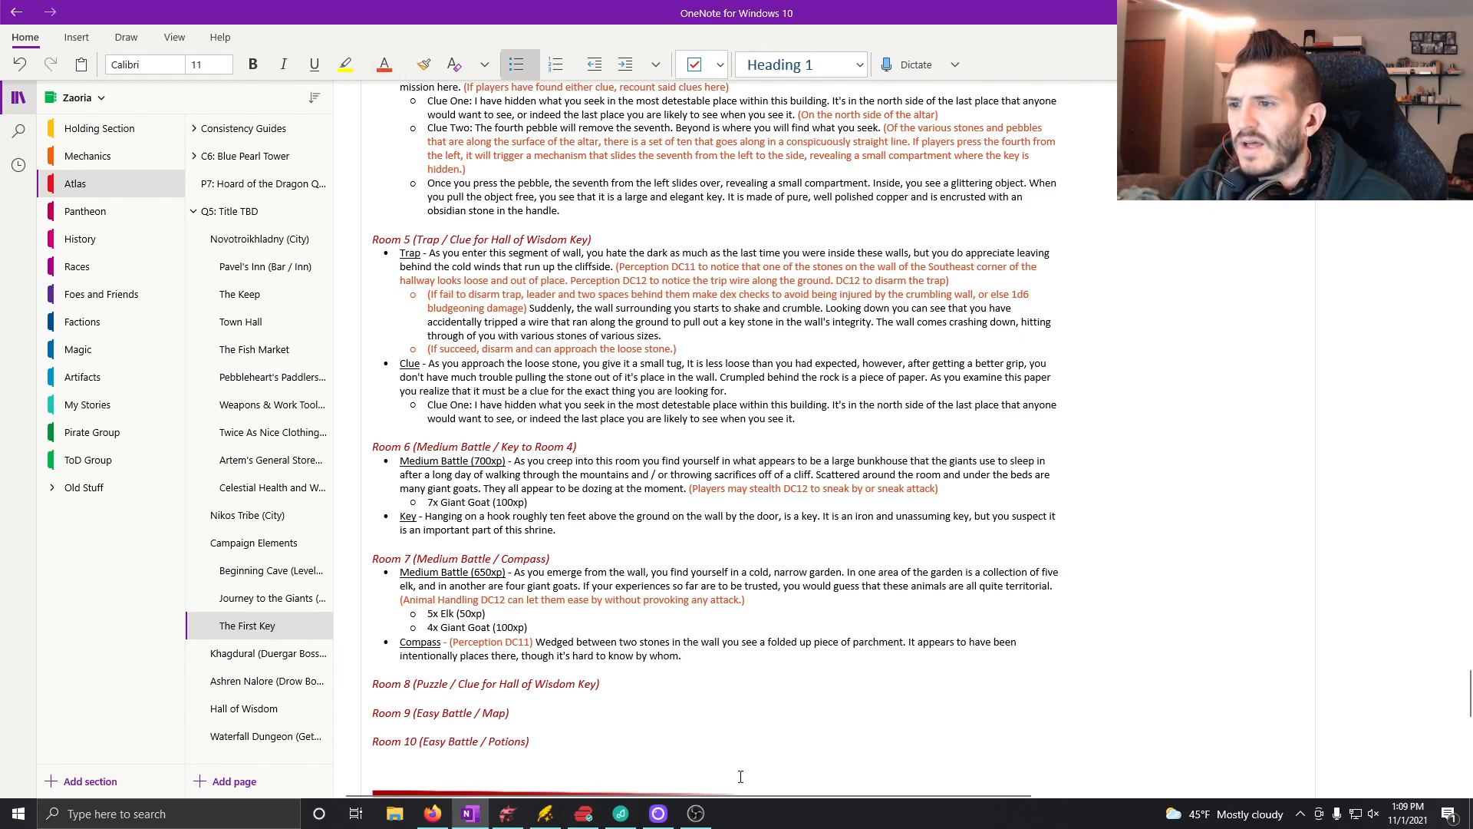
Step: Append the orange note "(If players already have one of the two clues or have the map, let them know that they recognize the handwriting)"
{"action": "type", "text": "(If p"}
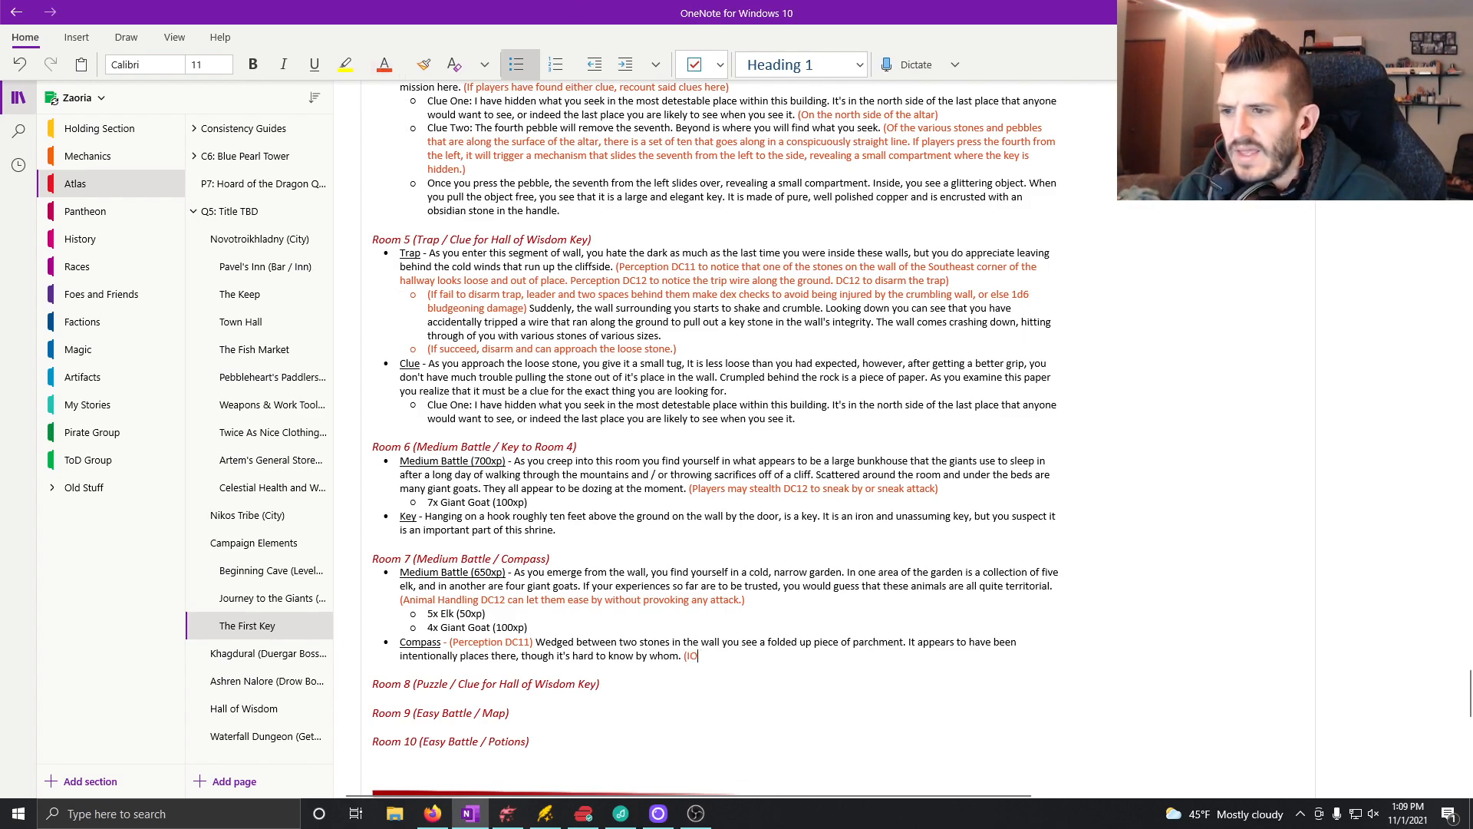
{"action": "type", "text": "layers alr"}
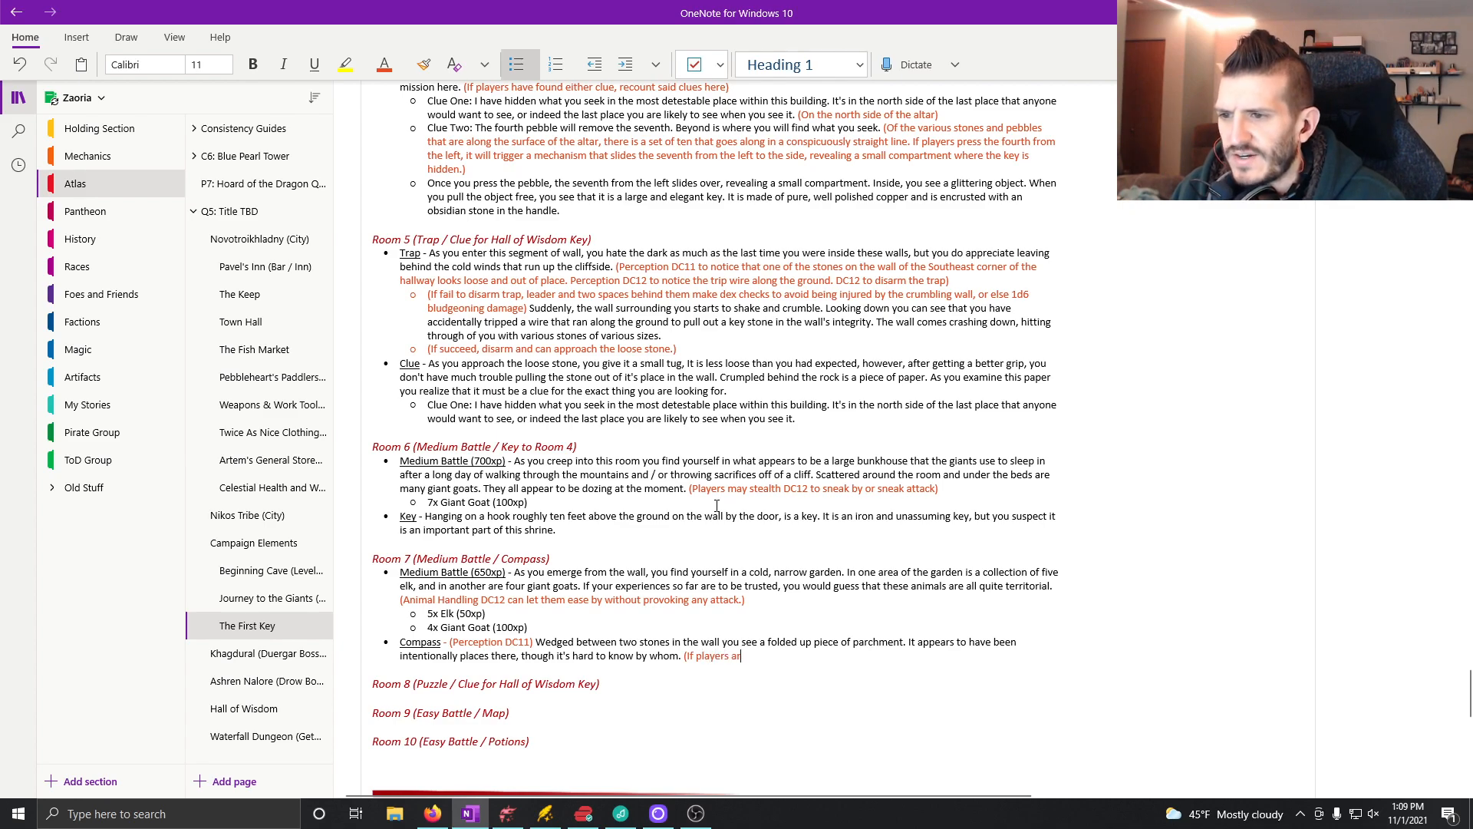
{"action": "type", "text": "eady hav"}
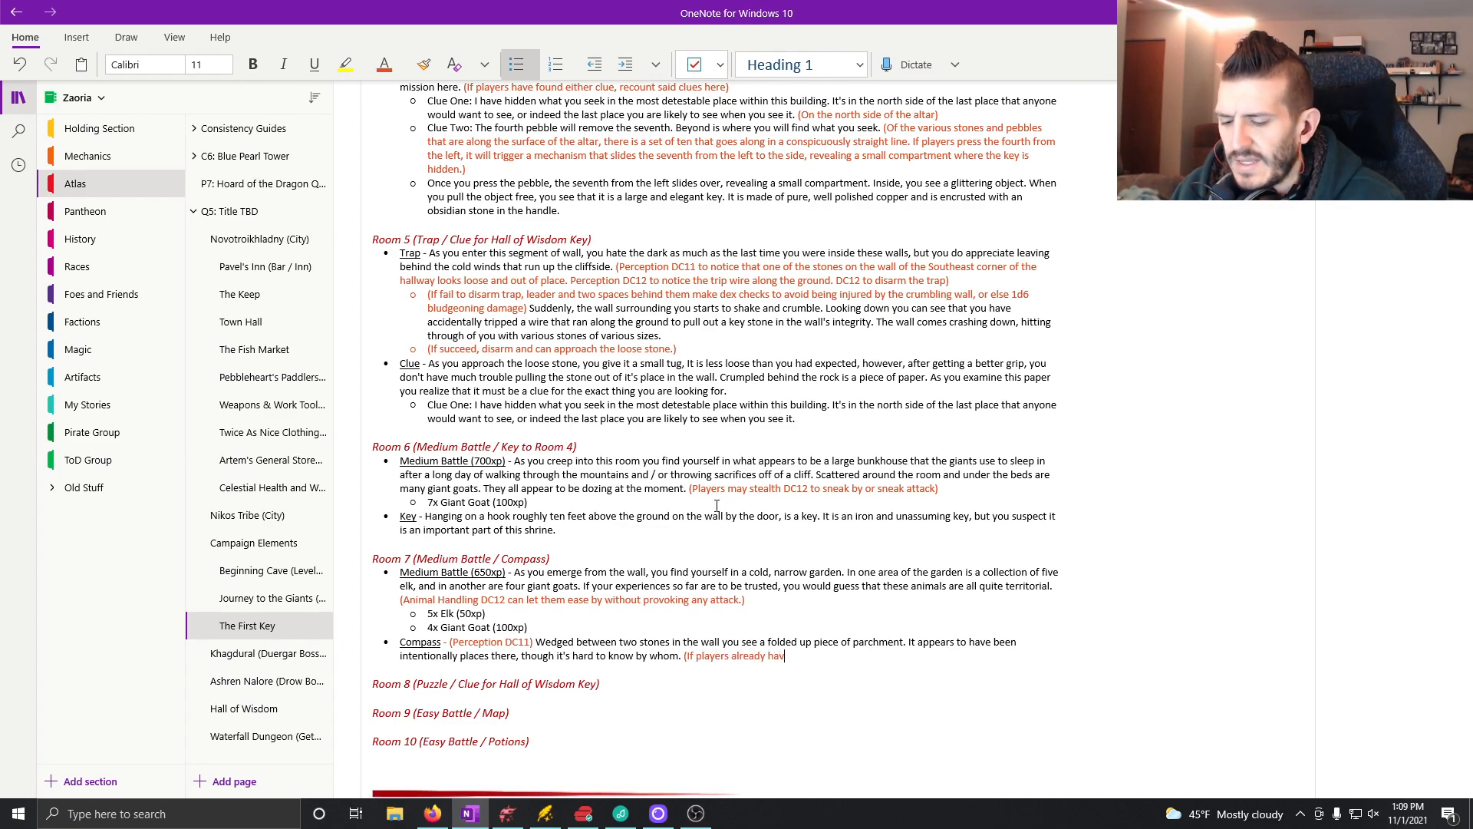
{"action": "type", "text": "e one of the two "}
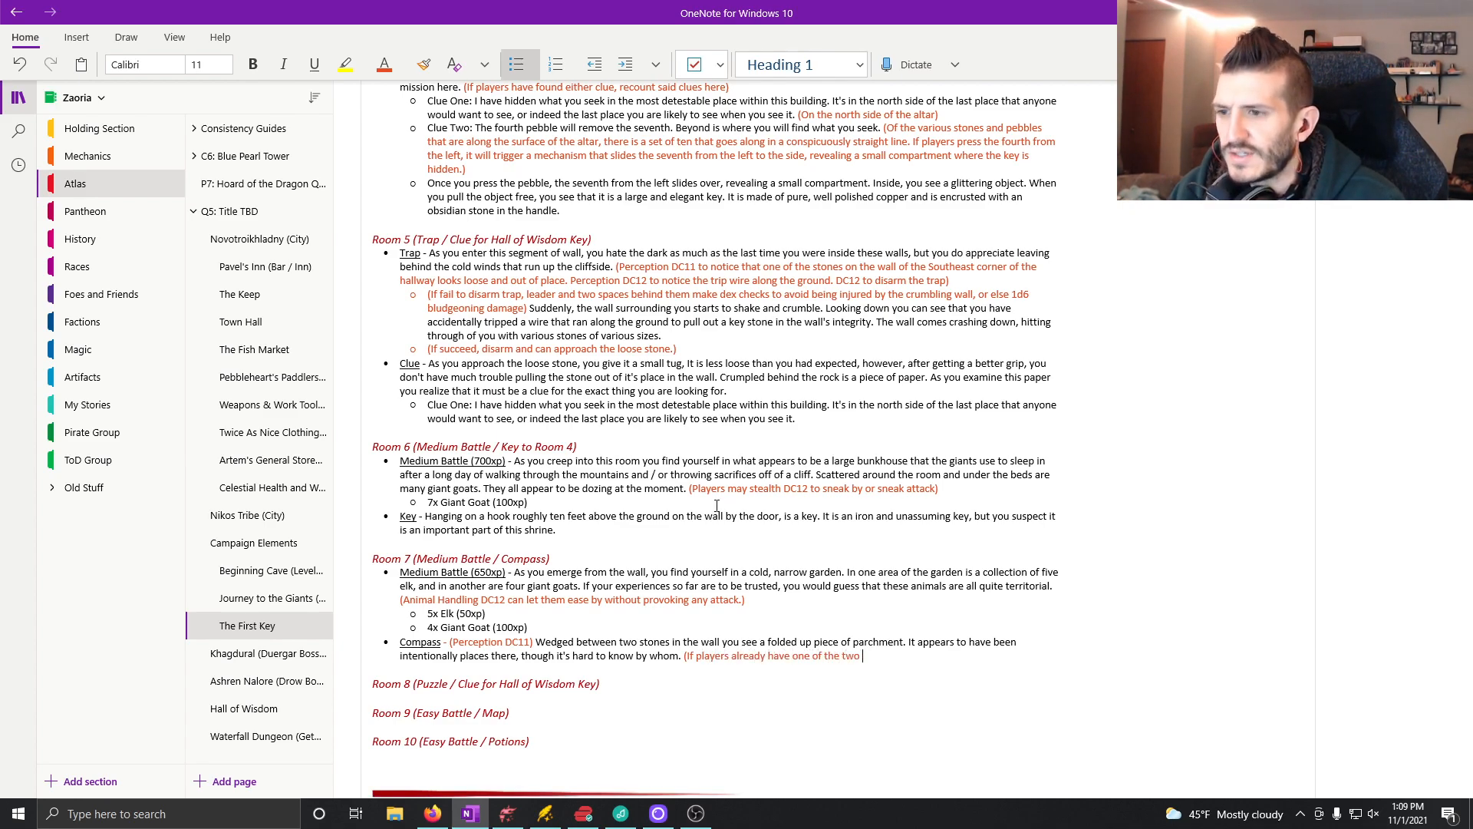
{"action": "type", "text": "clues or have the map, "}
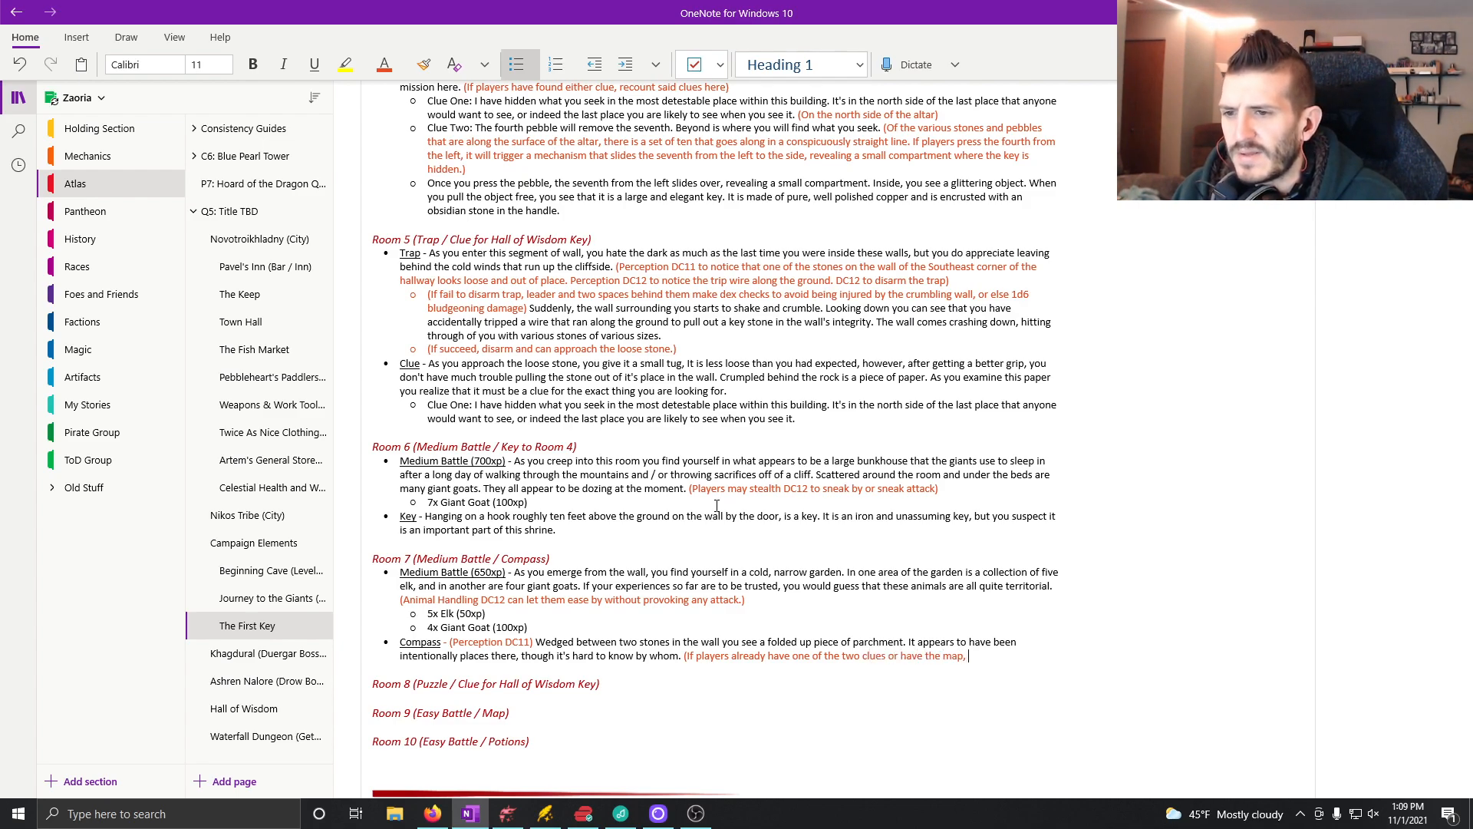
{"action": "type", "text": "let them kn"}
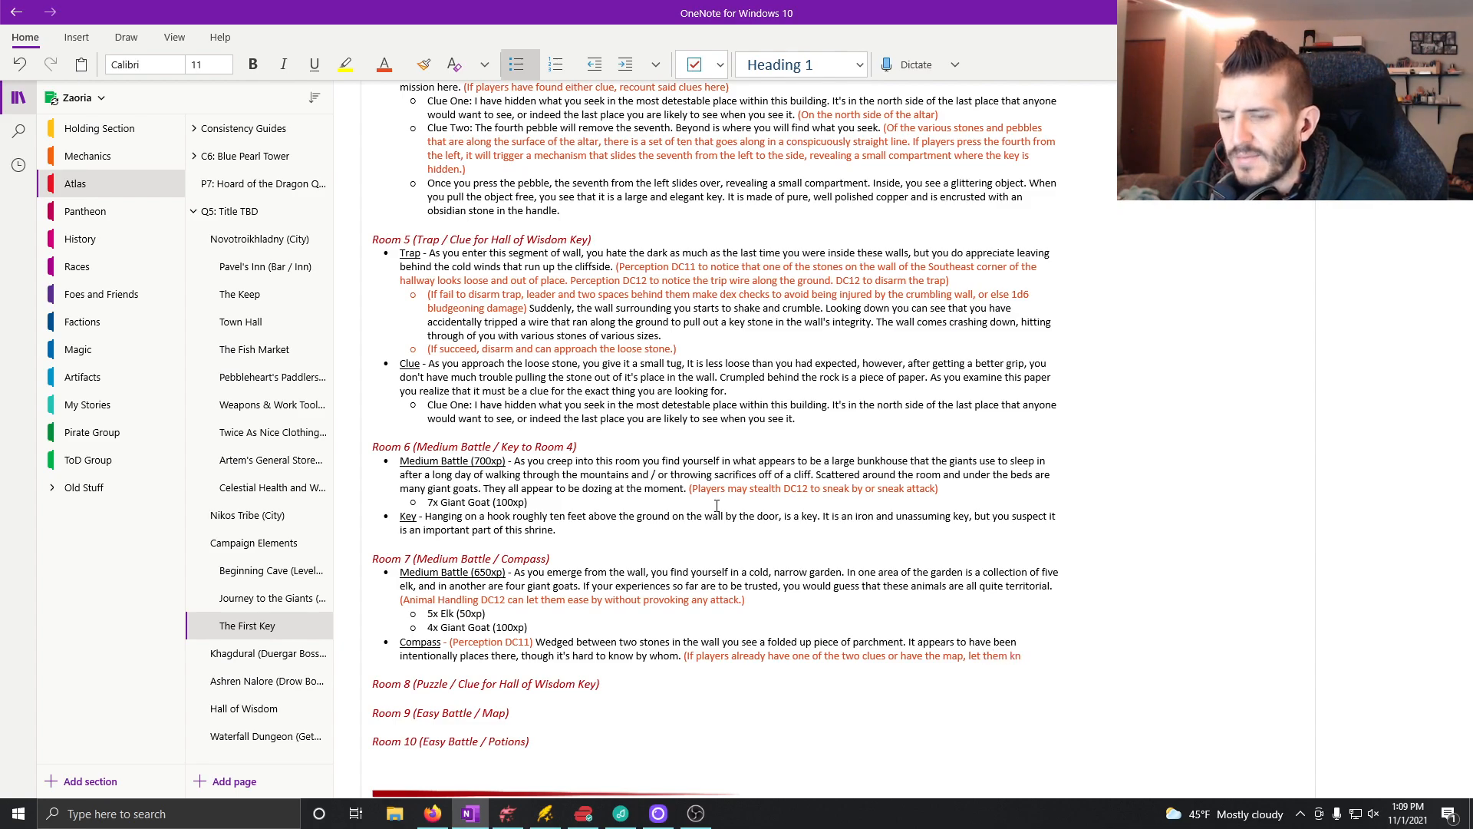
{"action": "type", "text": "ow that they rec"}
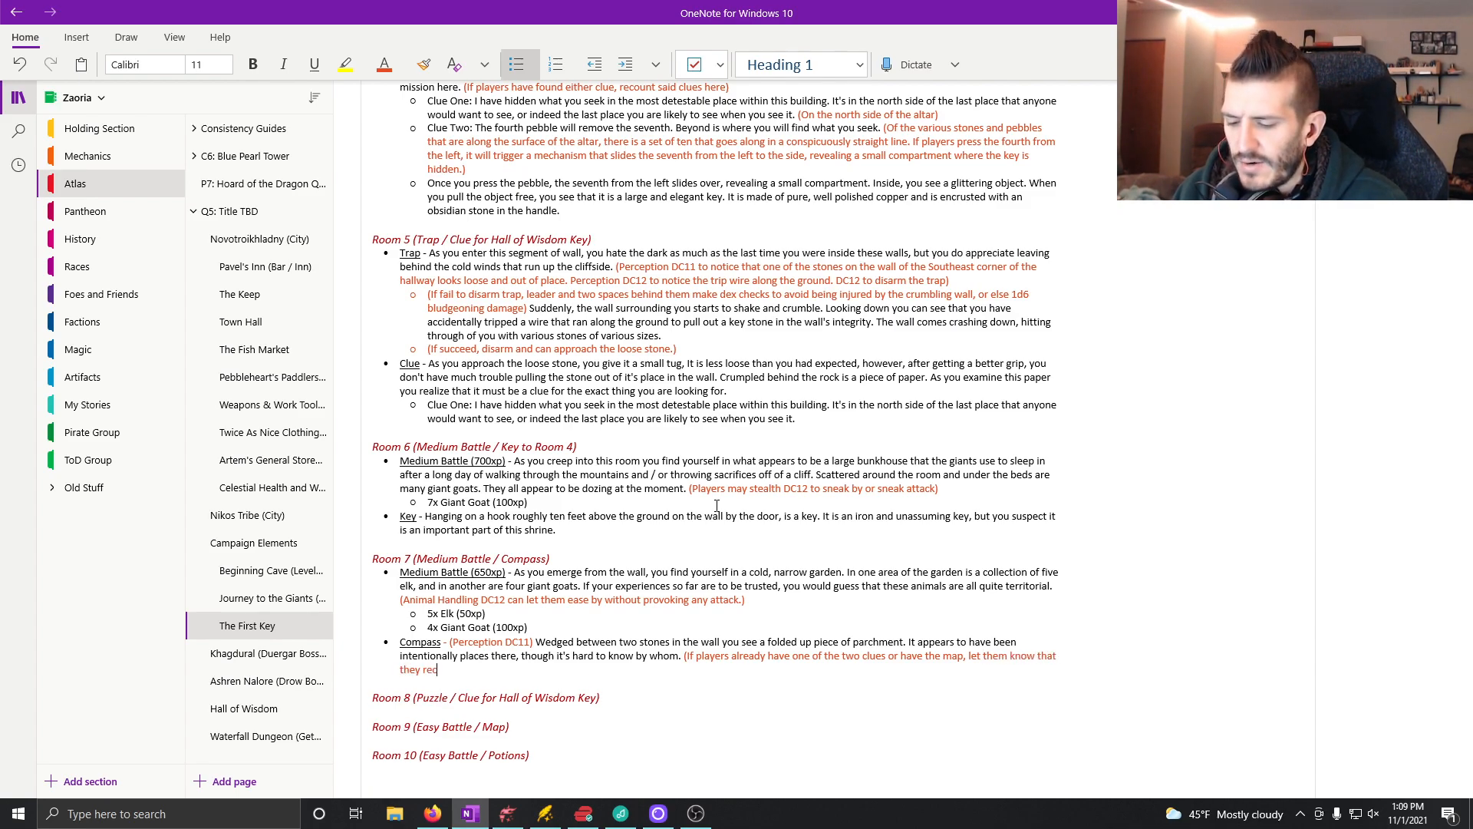
{"action": "type", "text": "ognize the hand"}
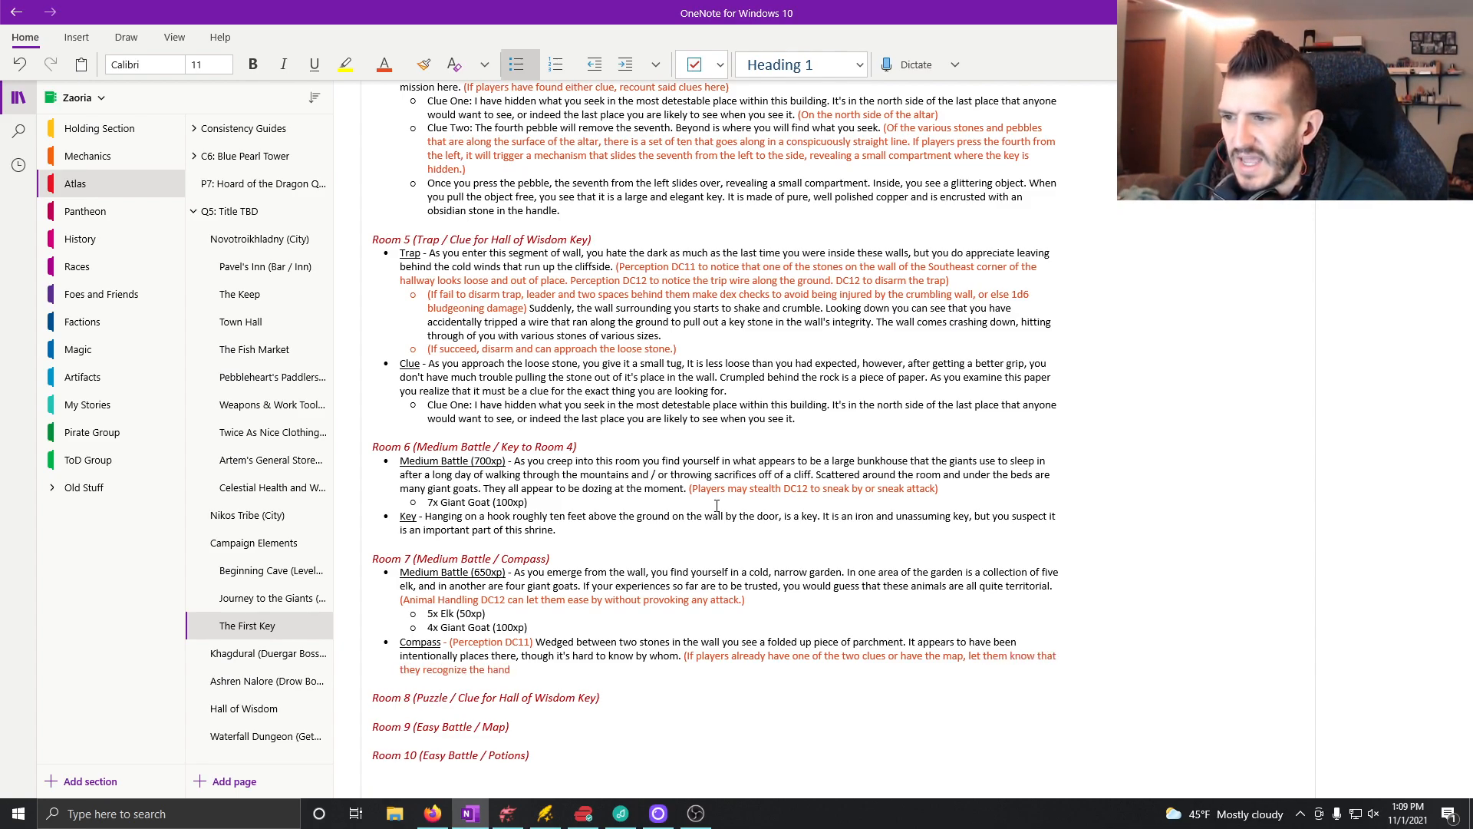
{"action": "type", "text": "writing)"}
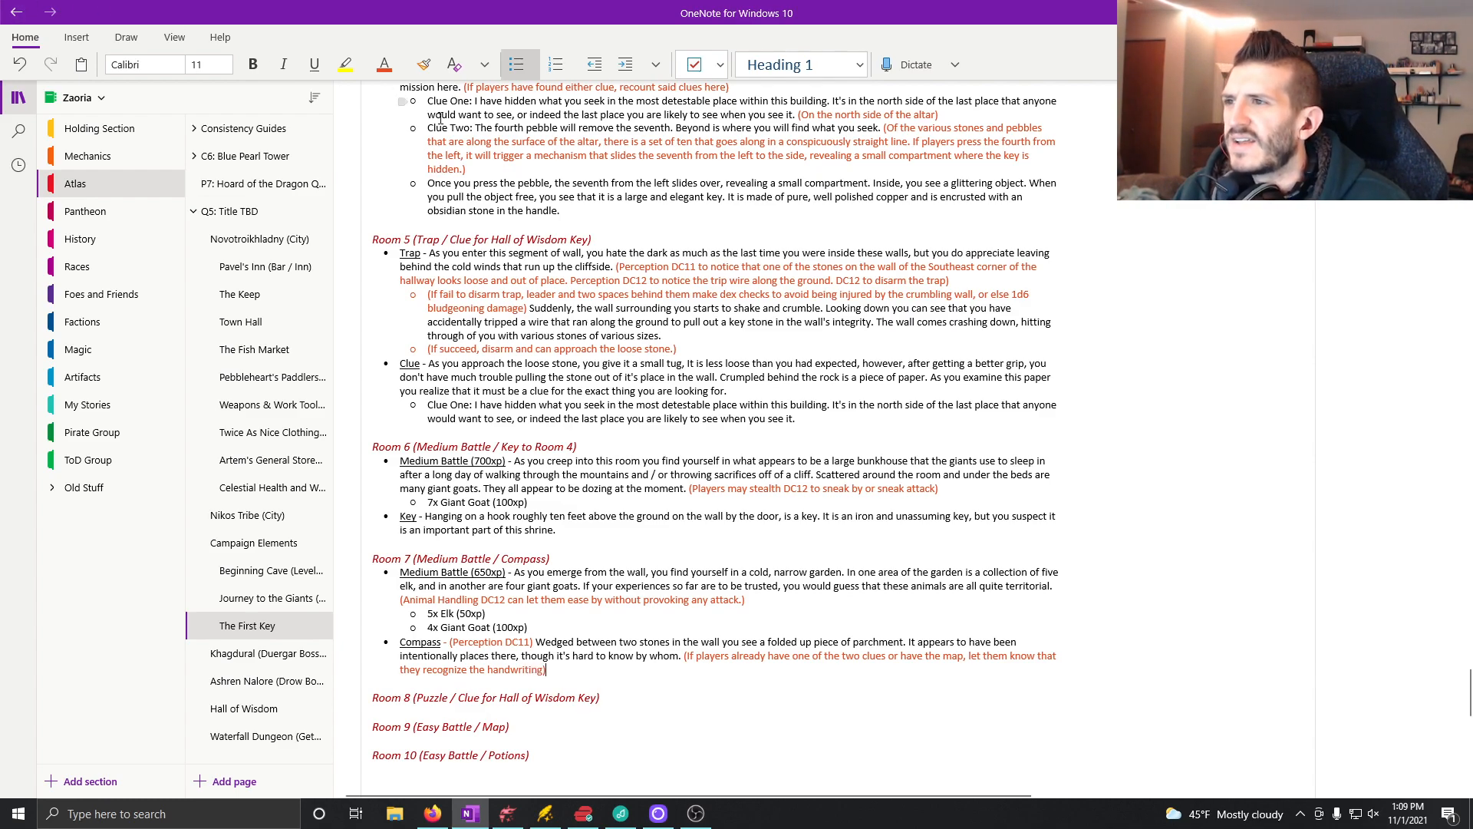
Step: Return the font color to automatic and continue the Compass text with ". It appears to be a shorthand set of notes,"
{"action": "left_click", "coordinate": [404, 69]}
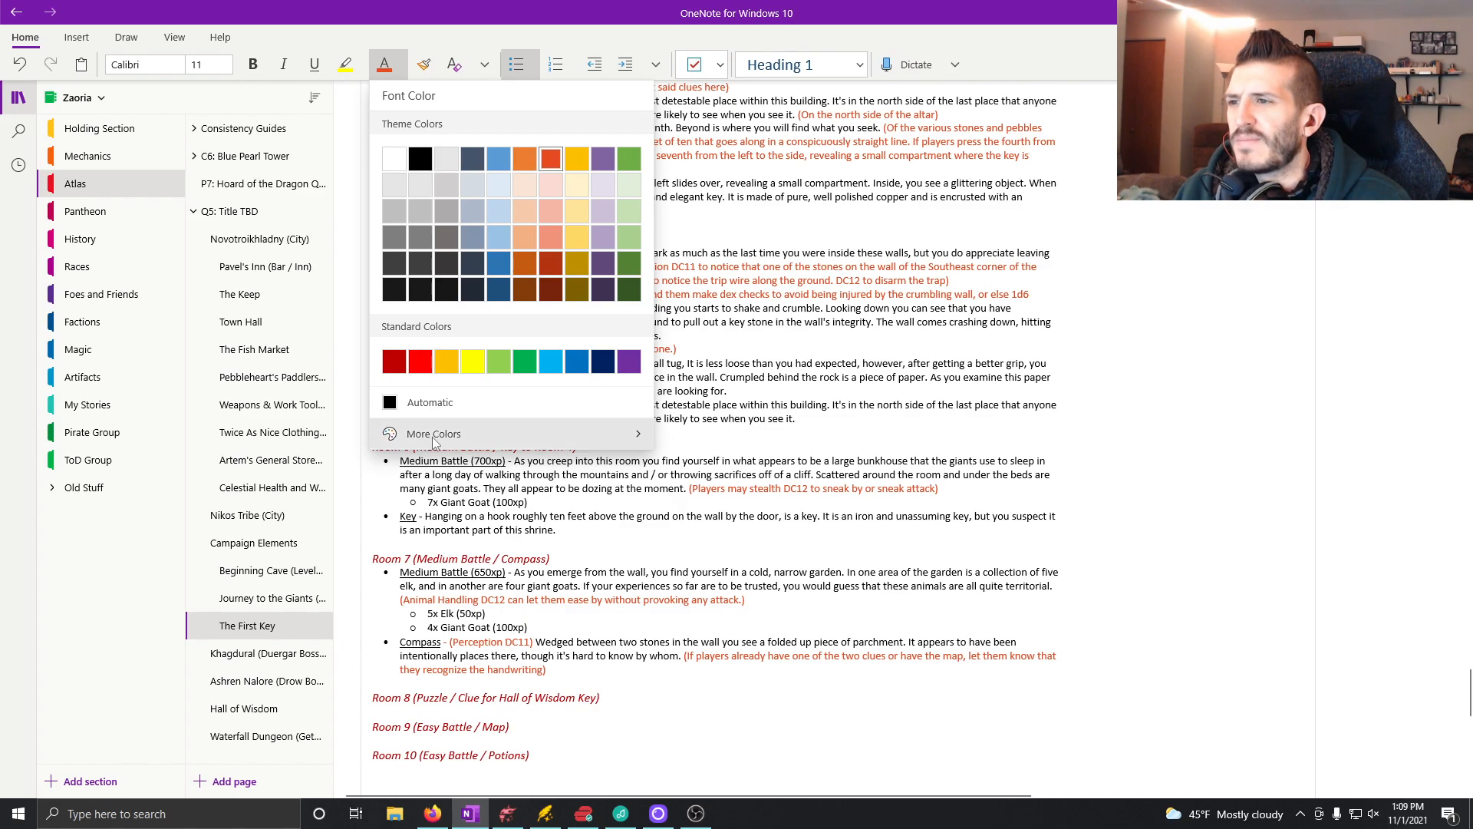
{"action": "left_click", "coordinate": [414, 402]}
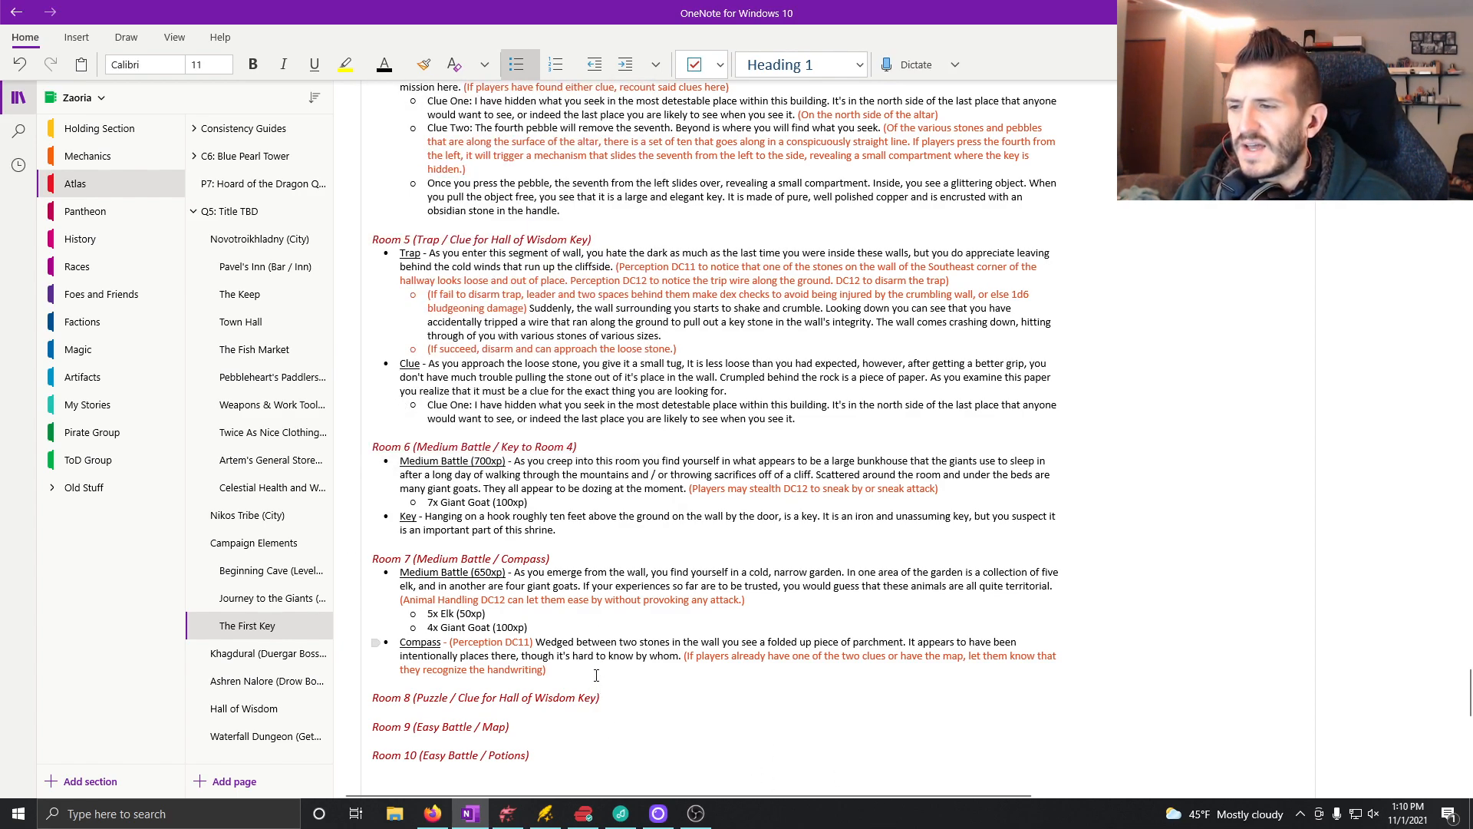
{"action": "type", "text": "."}
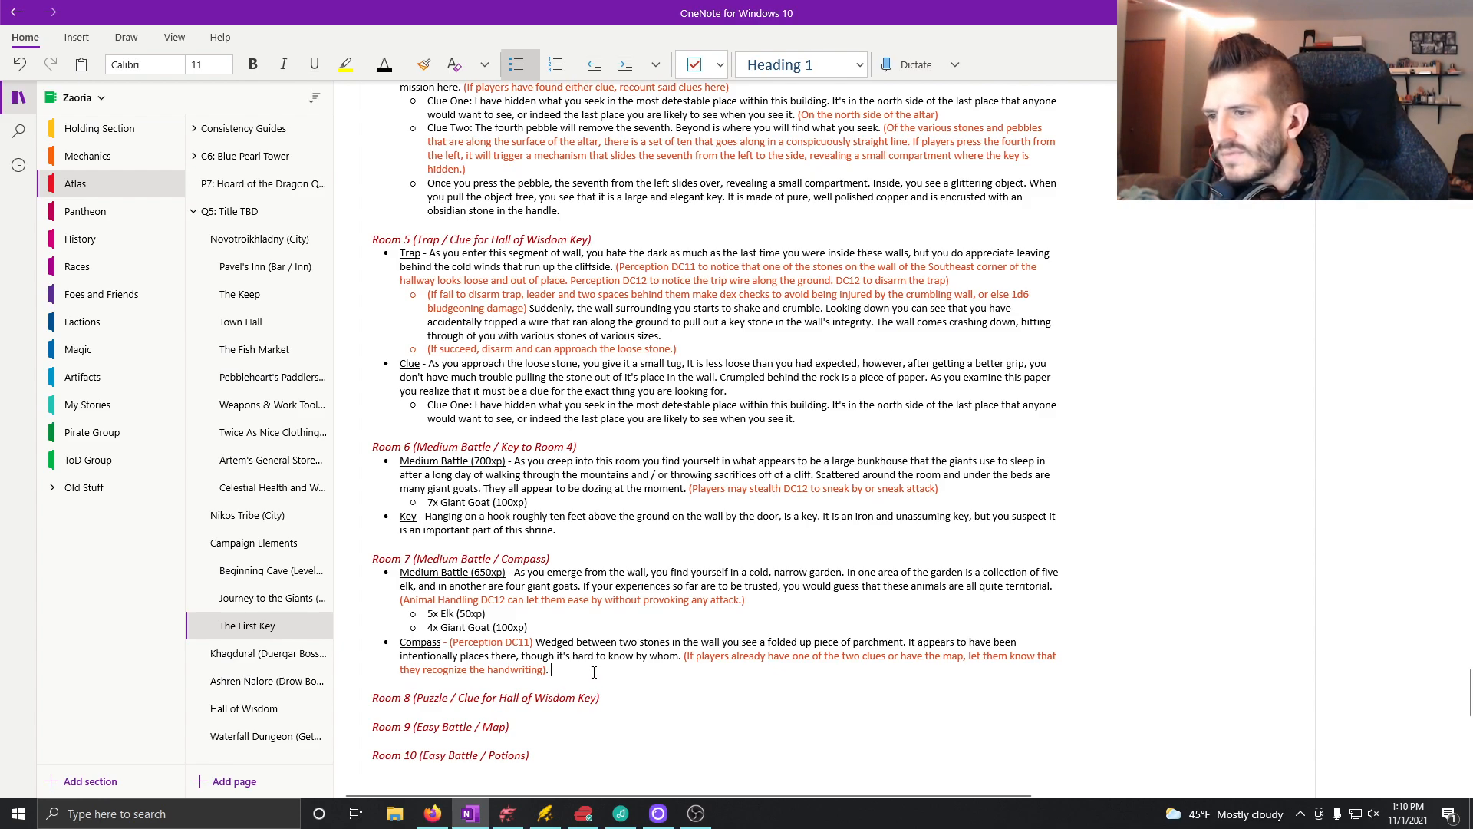
{"action": "type", "text": " It appears to be a shorthand "}
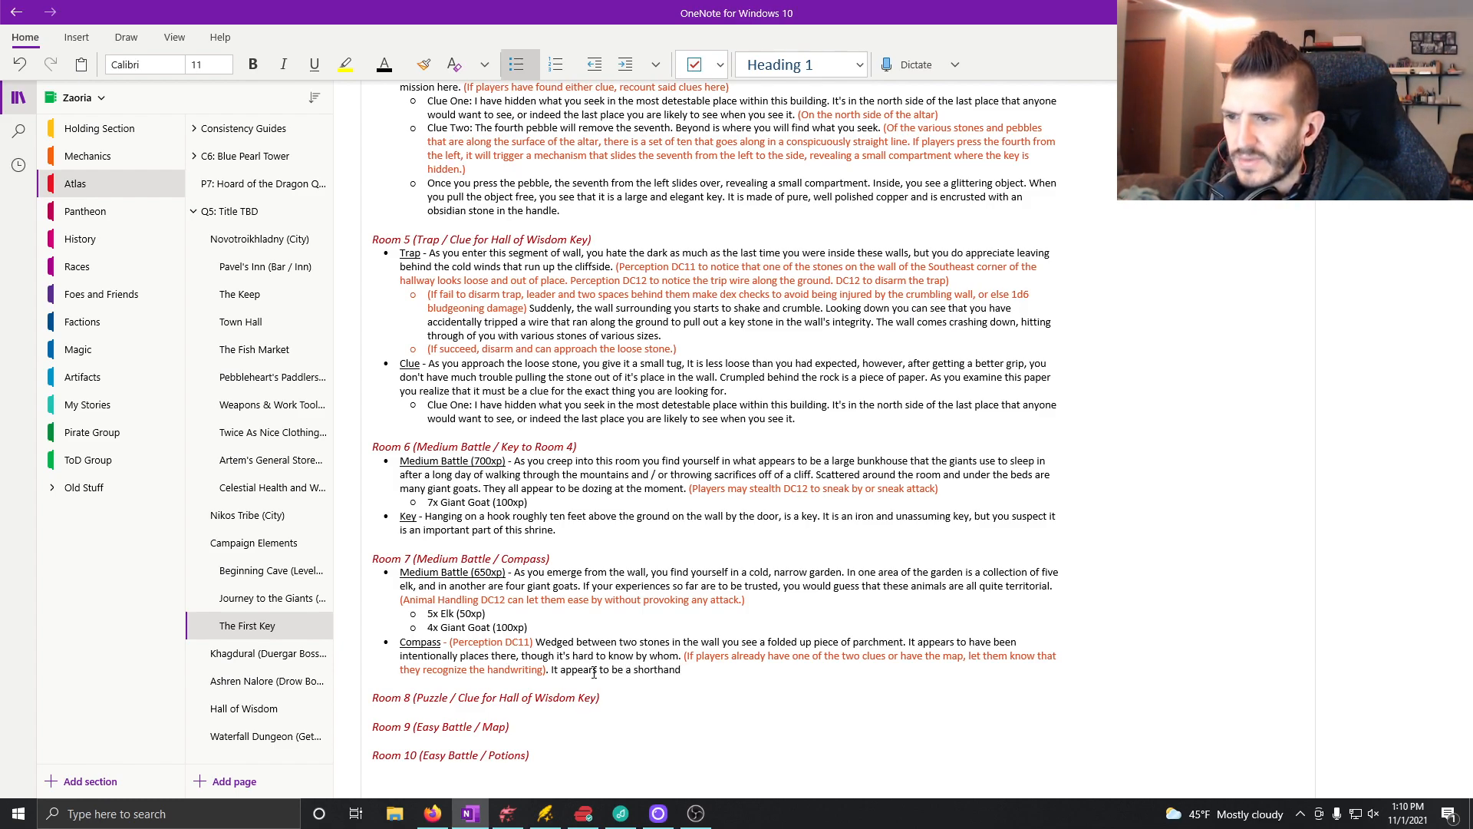
{"action": "type", "text": "set "}
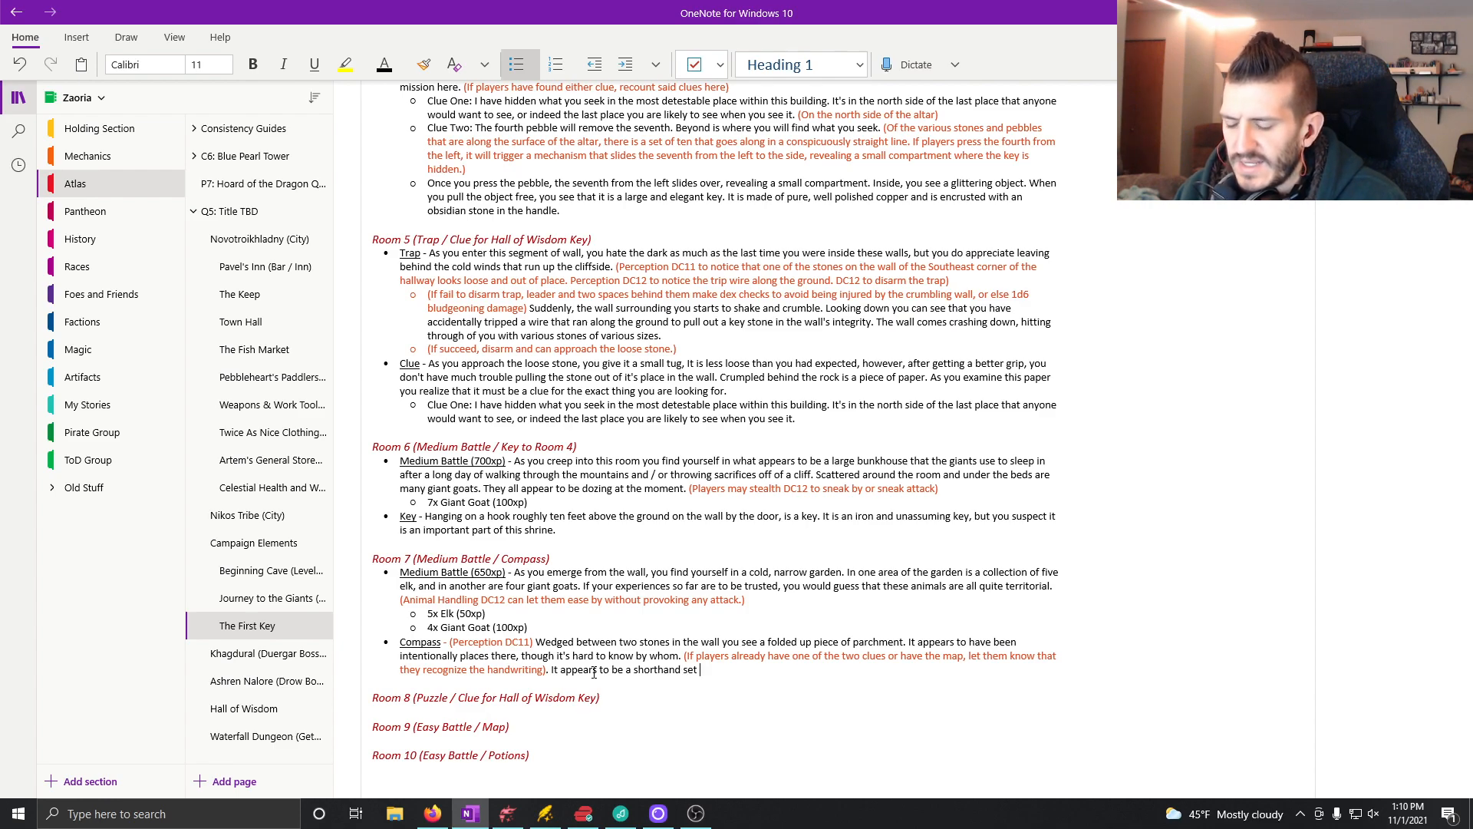
{"action": "type", "text": "of notes, de"}
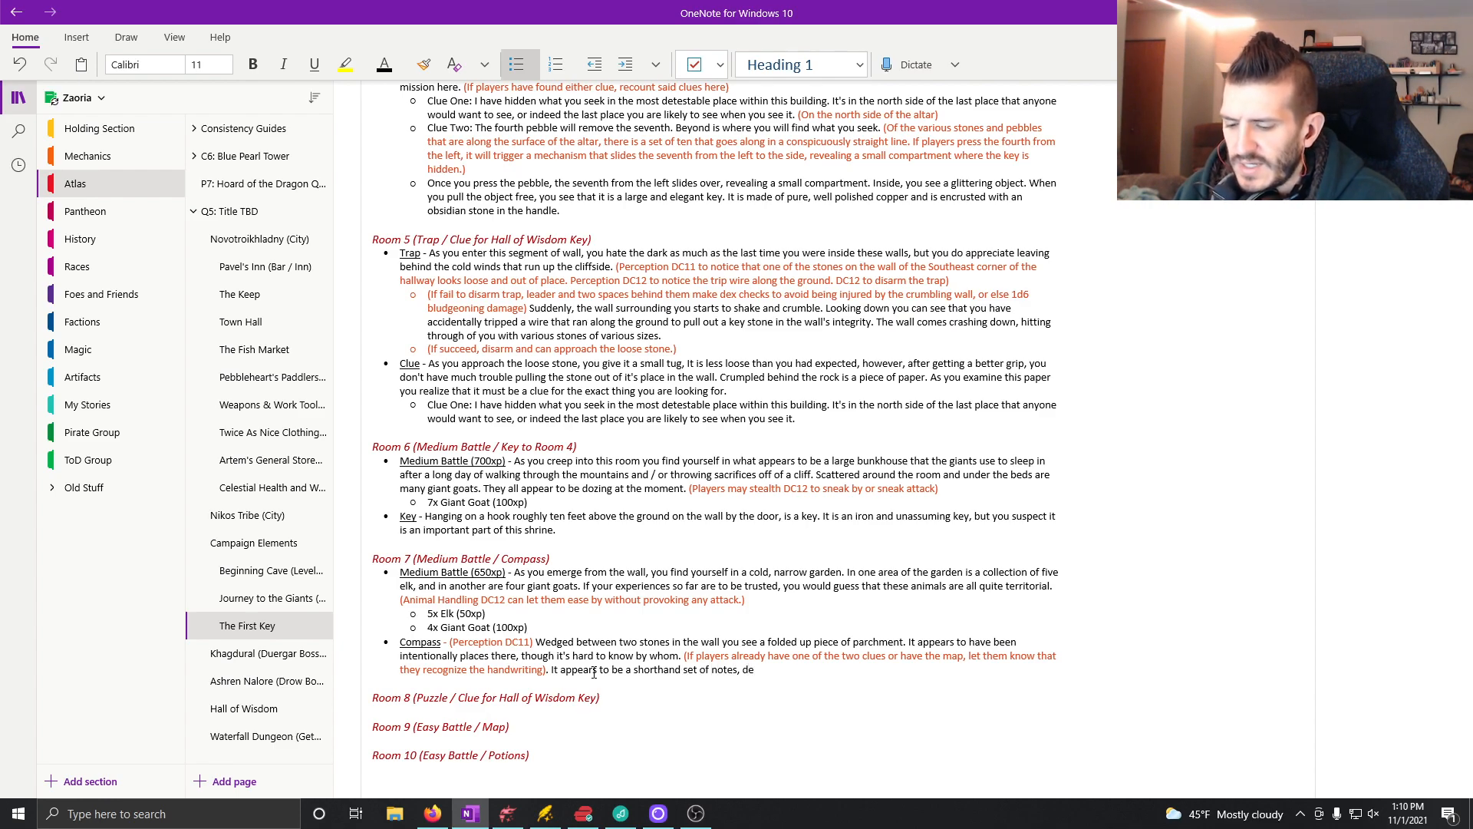
{"action": "type", "text": "scribing where"}
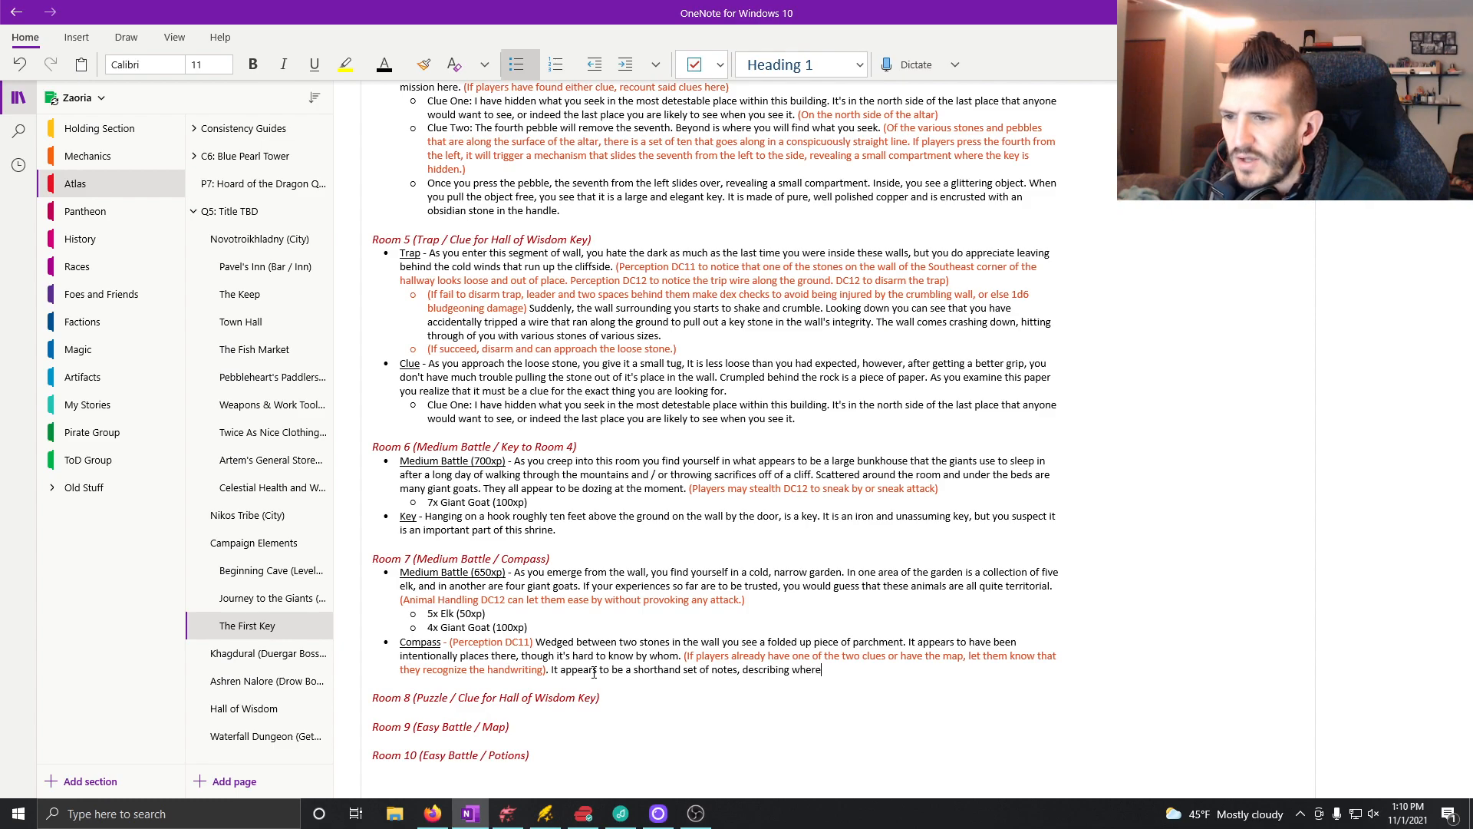
{"action": "type", "text": " various things can be fou"}
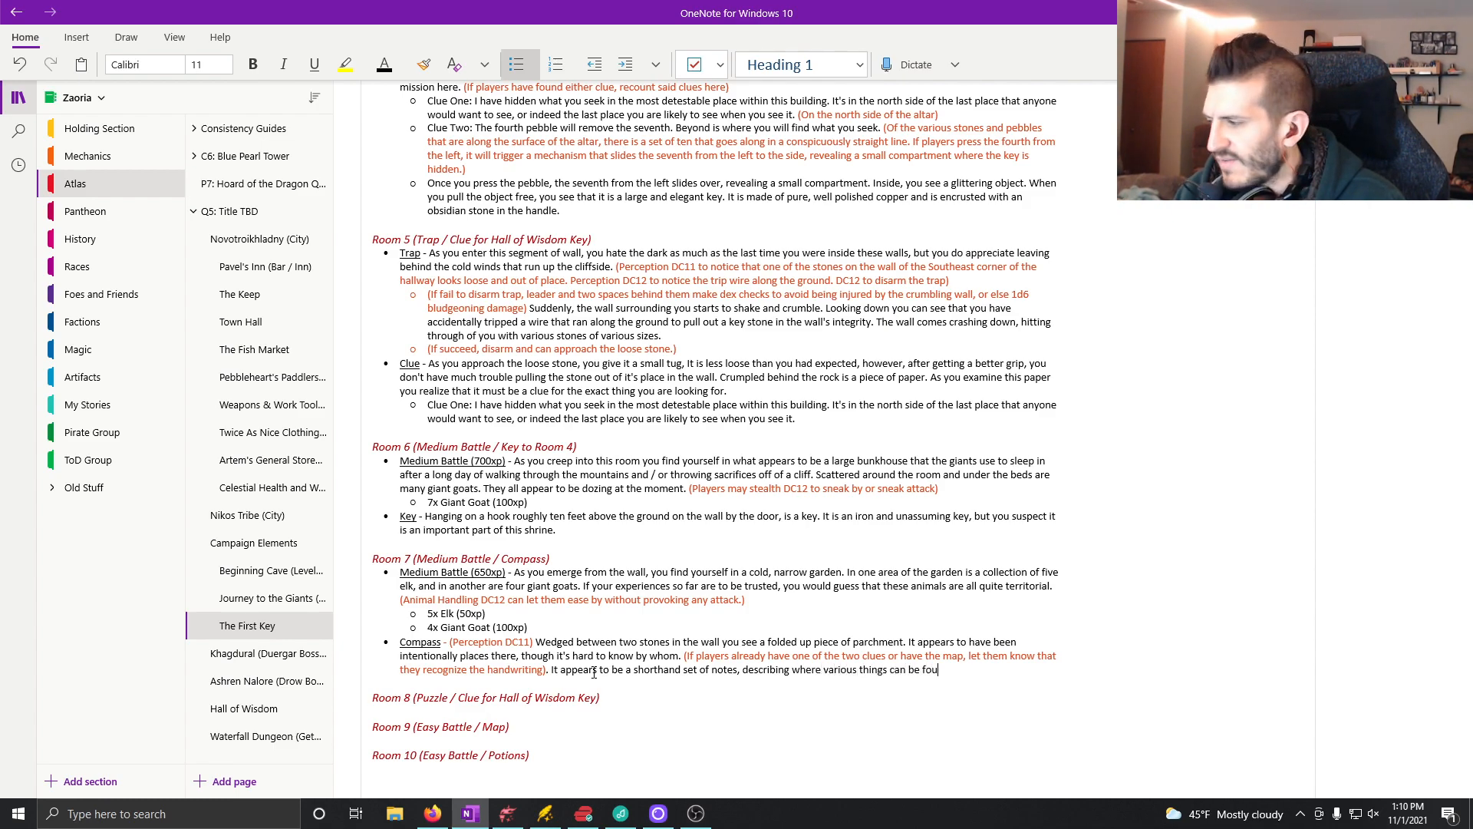
{"action": "type", "text": "nd in this du"}
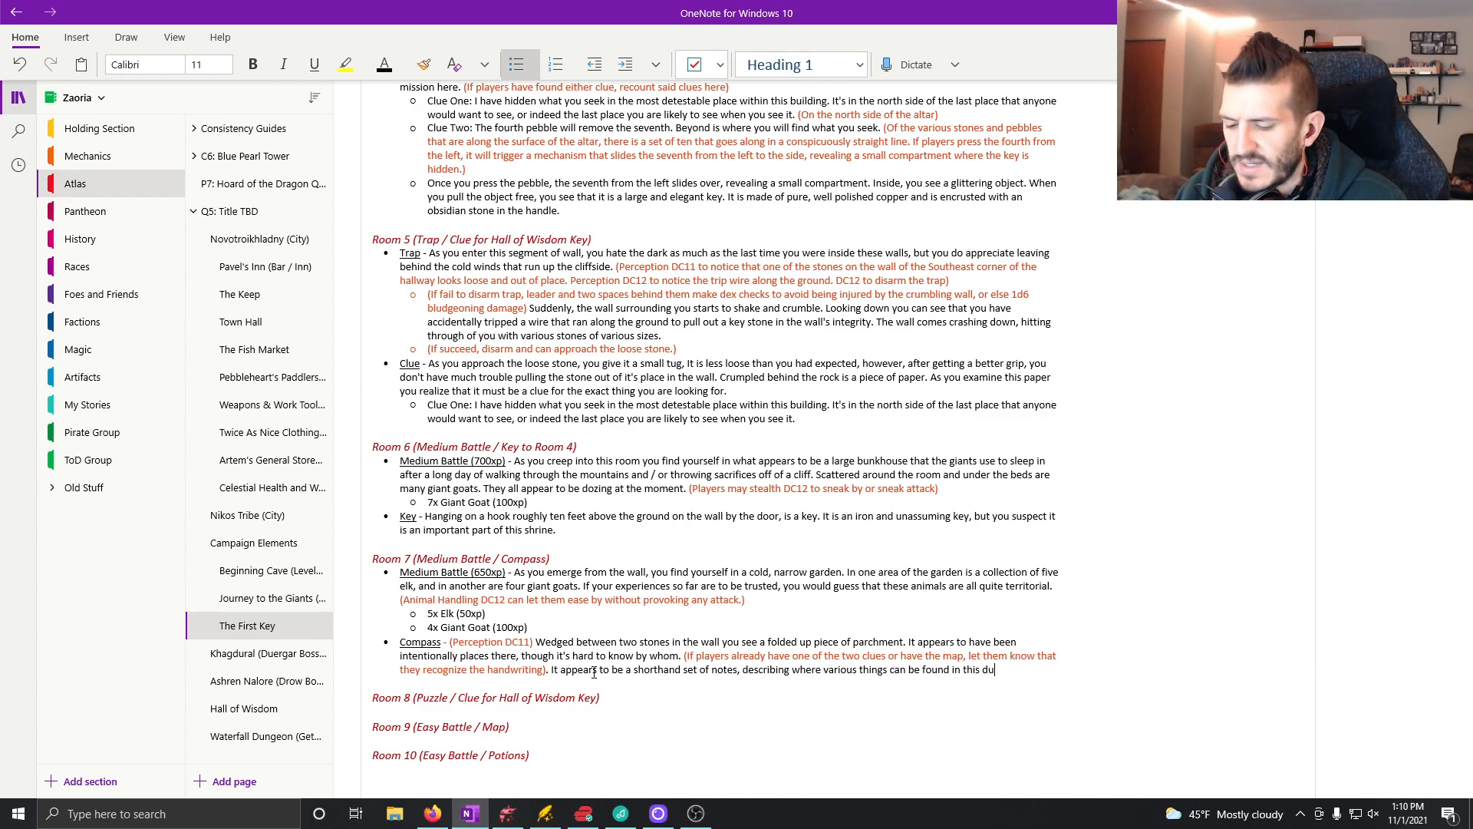
{"action": "type", "text": "ngeon such"}
Step: Continue the notes sentence in the Compass bullet with "describing where various things can be found in this dungeon such as keys"
{"action": "key", "text": "BackSpace"}
{"action": "key", "text": "BackSpace"}
{"action": "type", "text": "such as keys"}
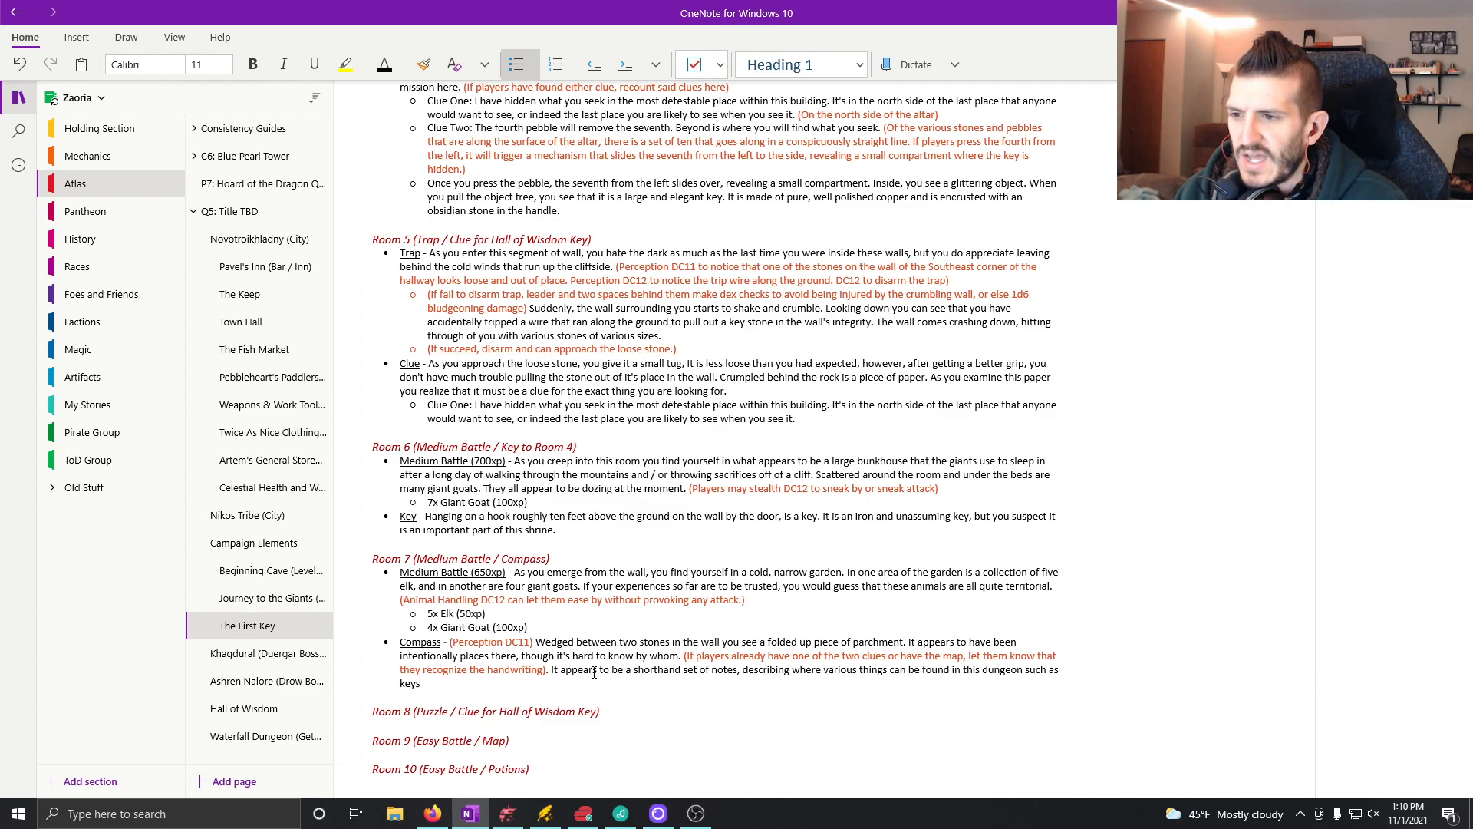
{"action": "type", "text": " to differ"}
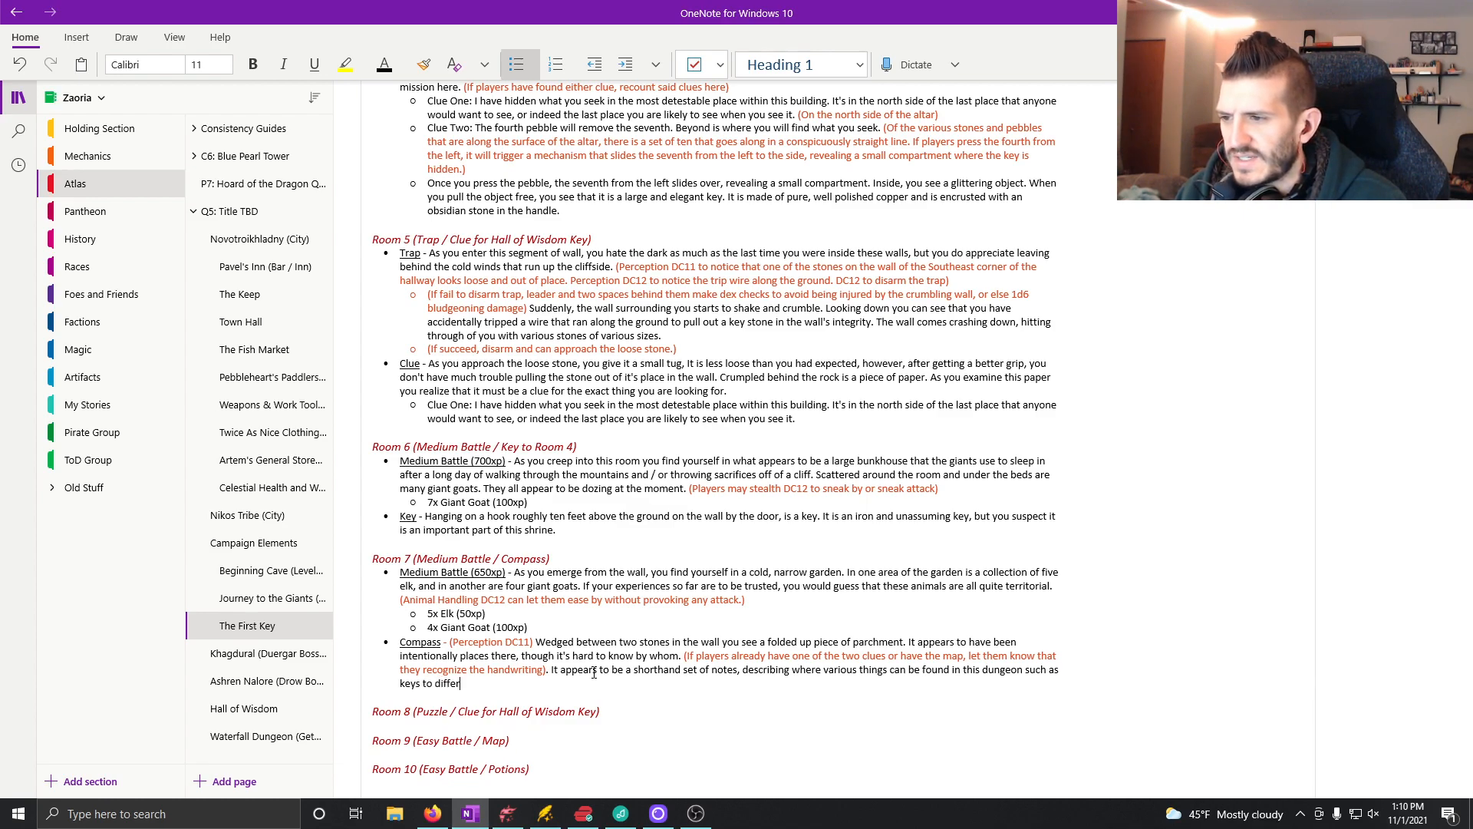
{"action": "type", "text": "ent doors and "}
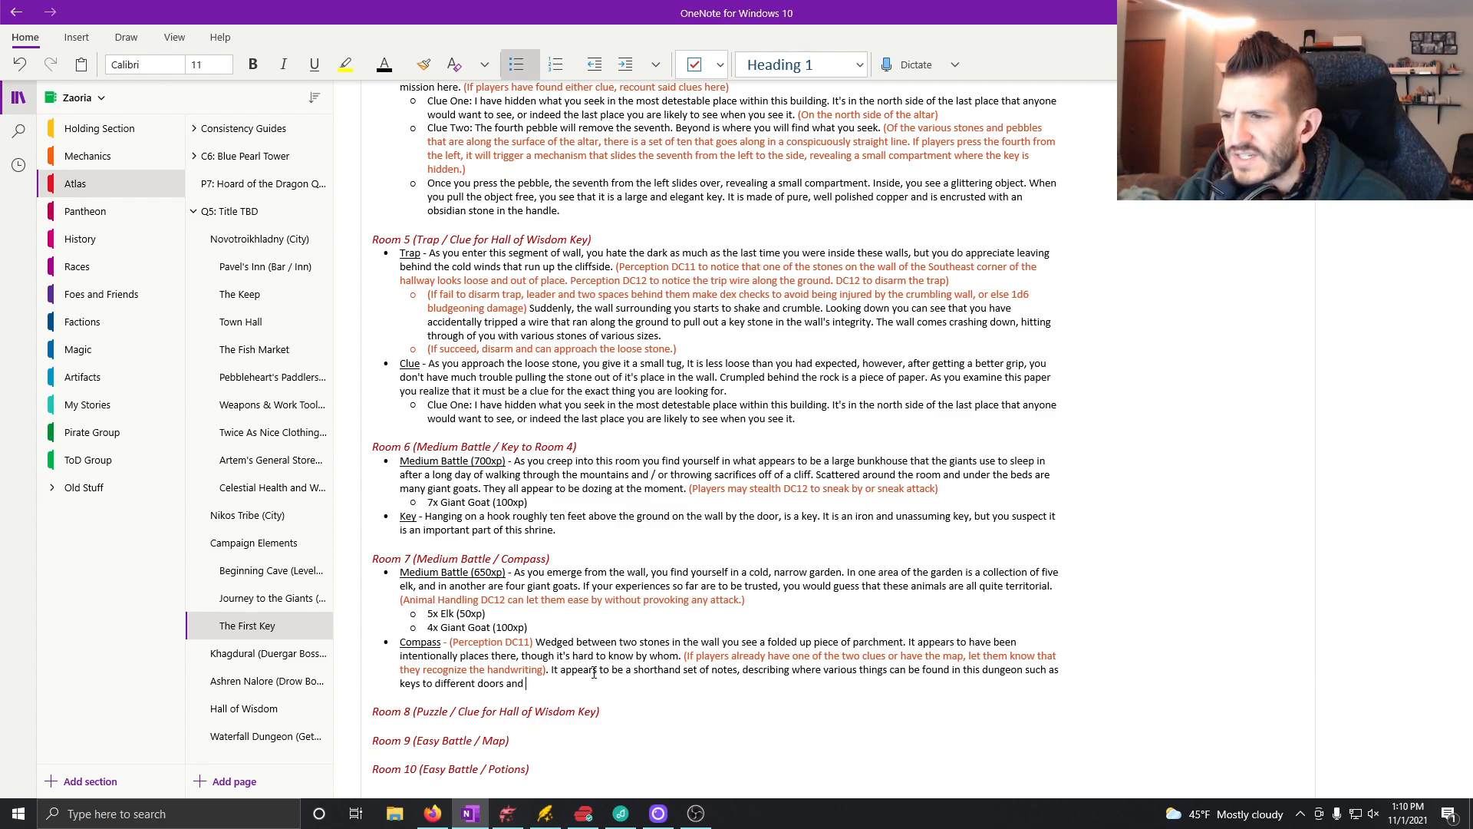
{"action": "type", "text": "bodies that "}
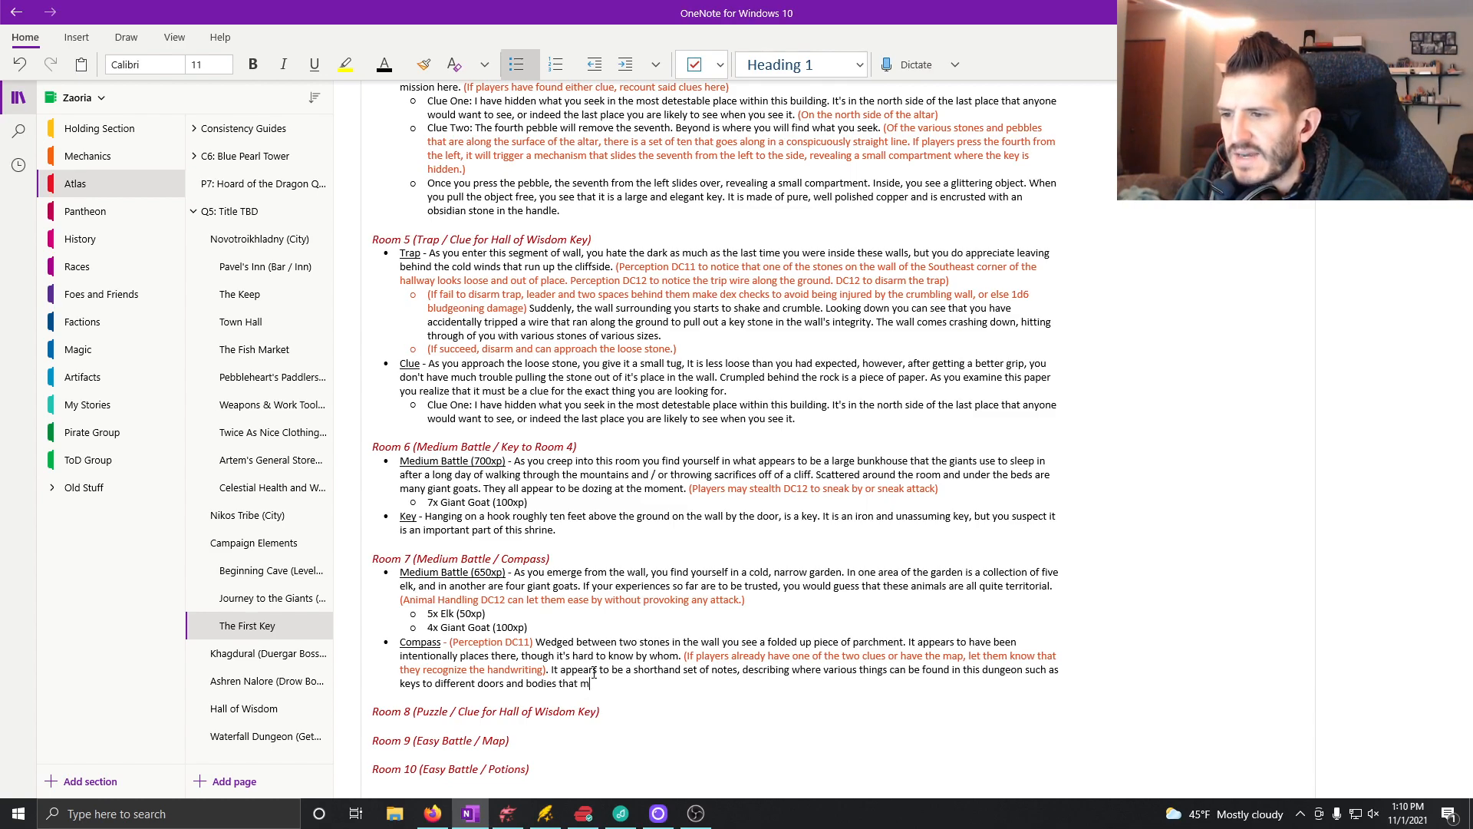
{"action": "type", "text": "may"}
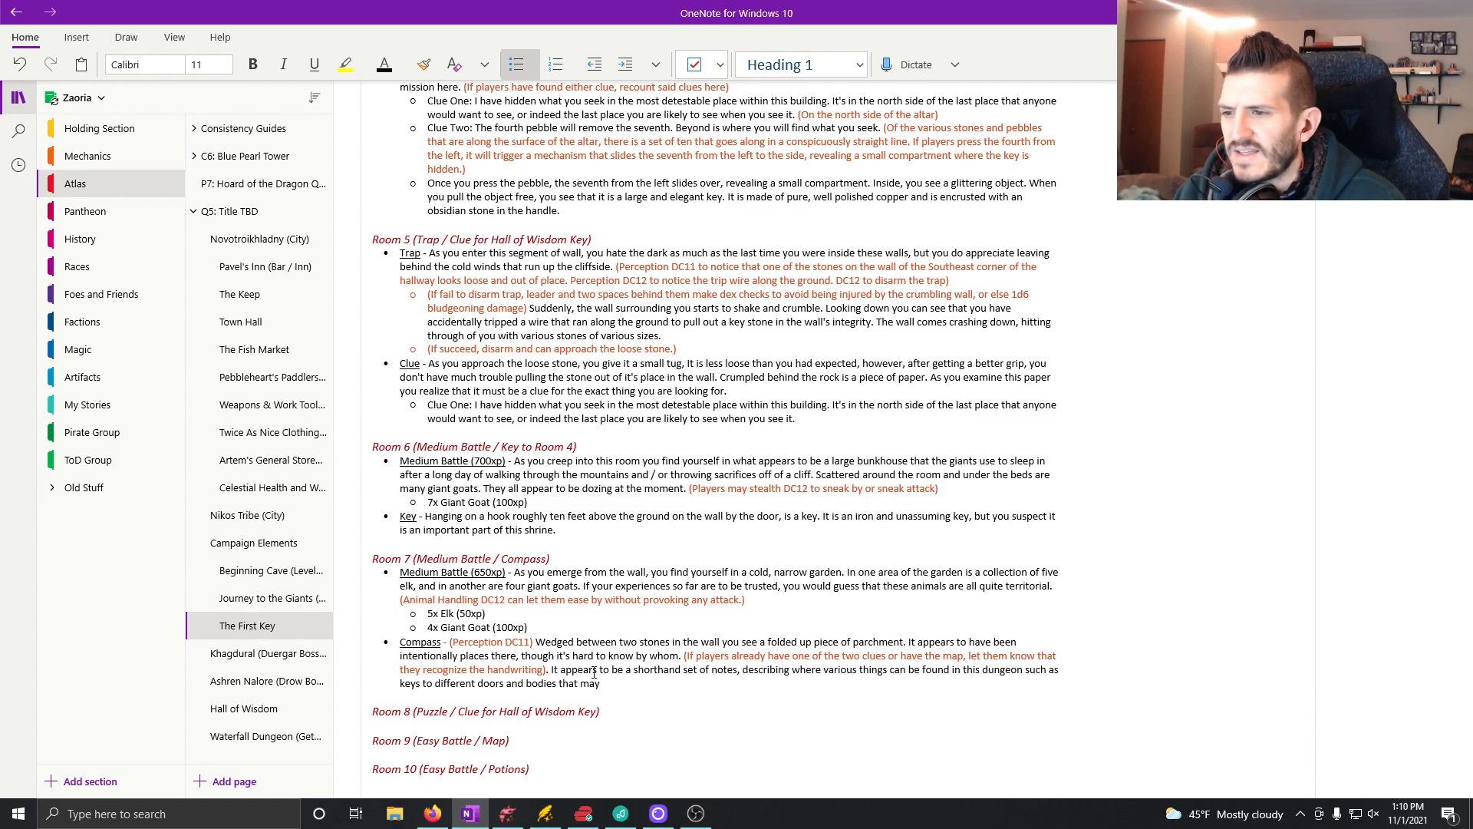
{"action": "type", "text": " still have "}
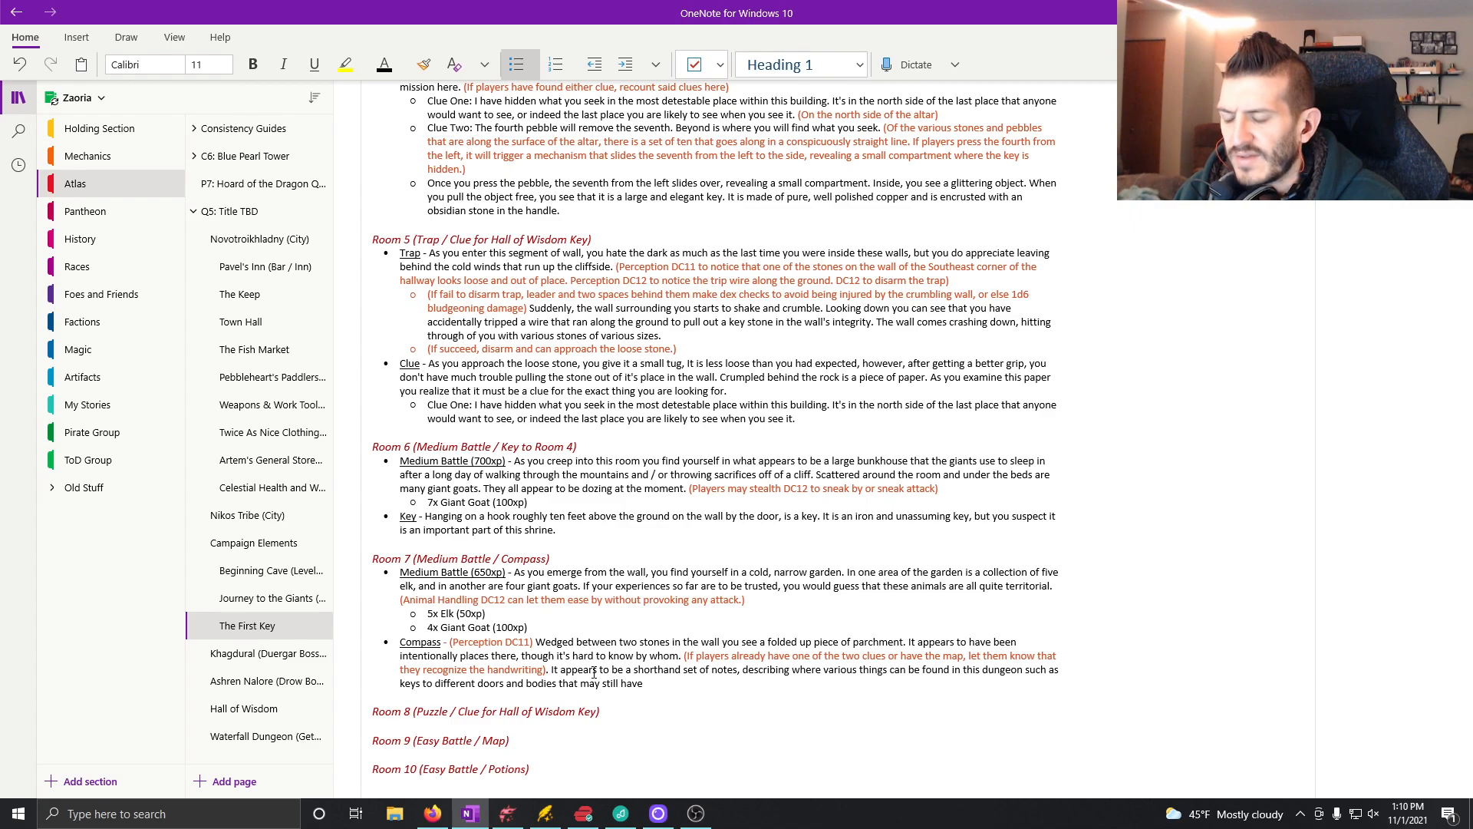
{"action": "type", "text": "valuable"}
Step: Complete the Compass description after "keys" with "to different doors and bodies that may still have valuables on them."
{"action": "type", "text": "s on them."}
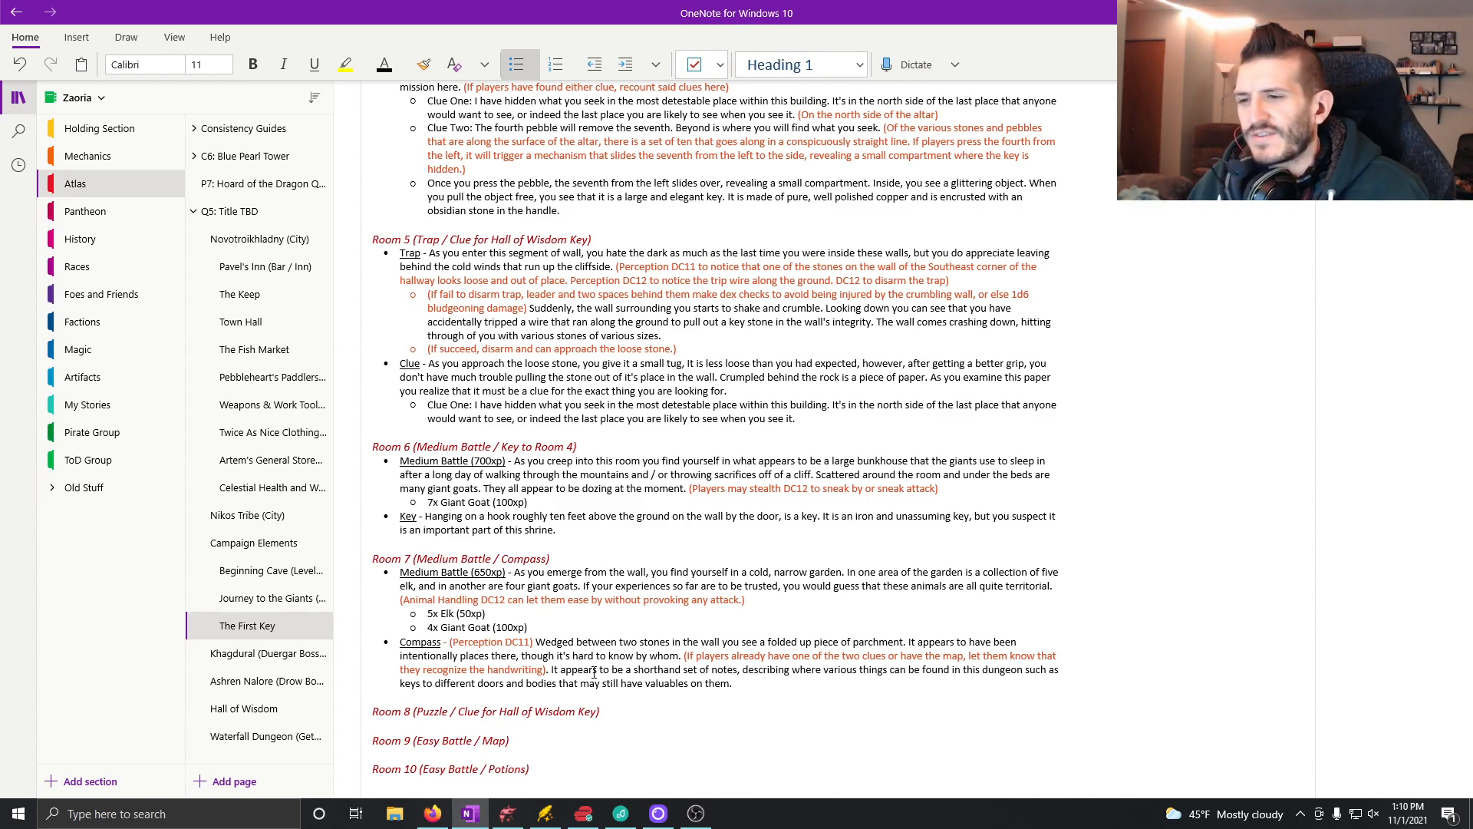
Step: Start an empty bulleted line under the Room 8 heading and switch to the Dungeondraft map for reference
{"action": "scroll", "coordinate": [593, 672], "scroll_direction": "down", "scroll_amount": 5}
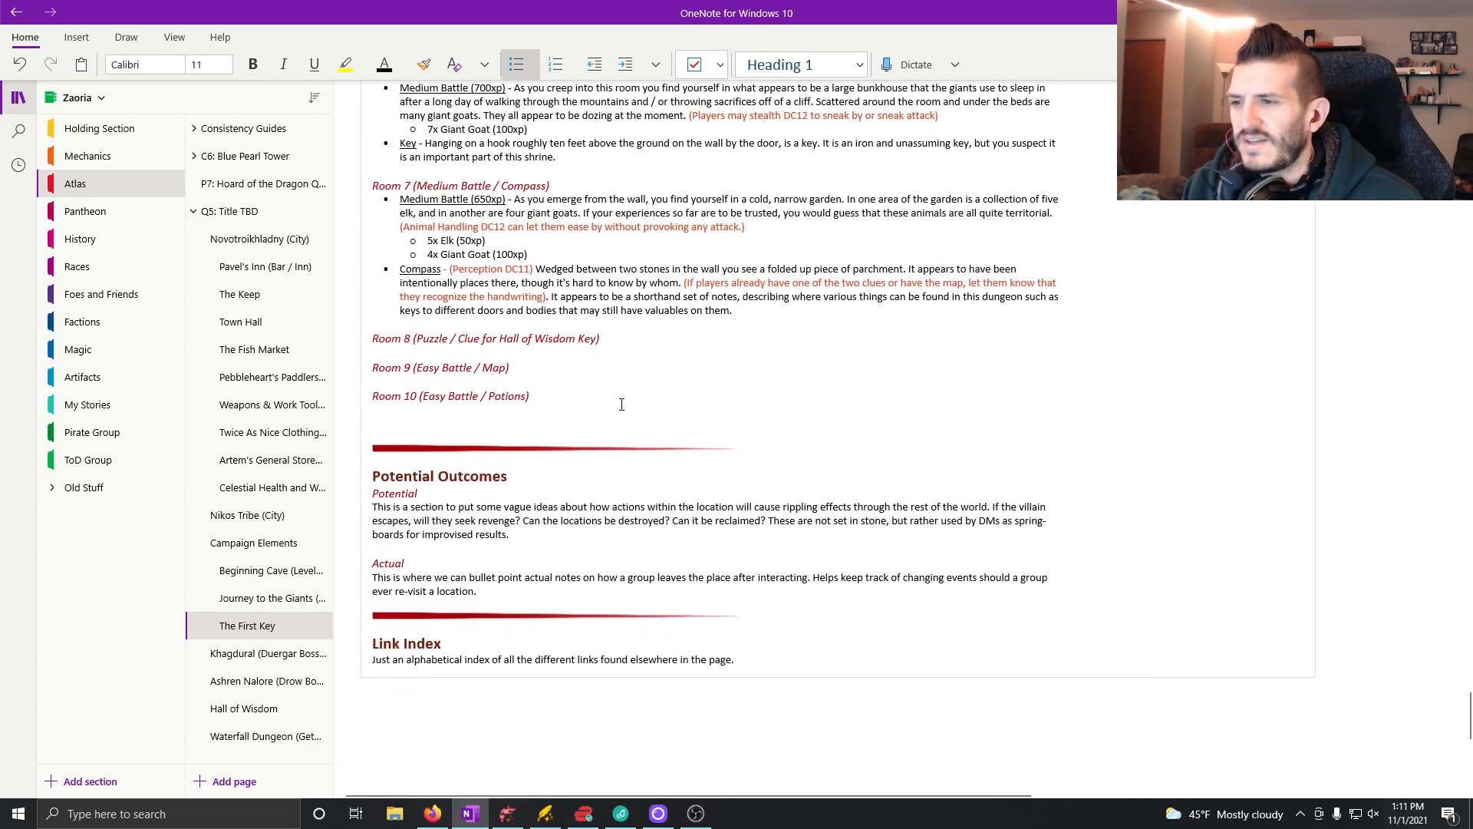
{"action": "left_click", "coordinate": [623, 336]}
{"action": "key", "text": "Return"}
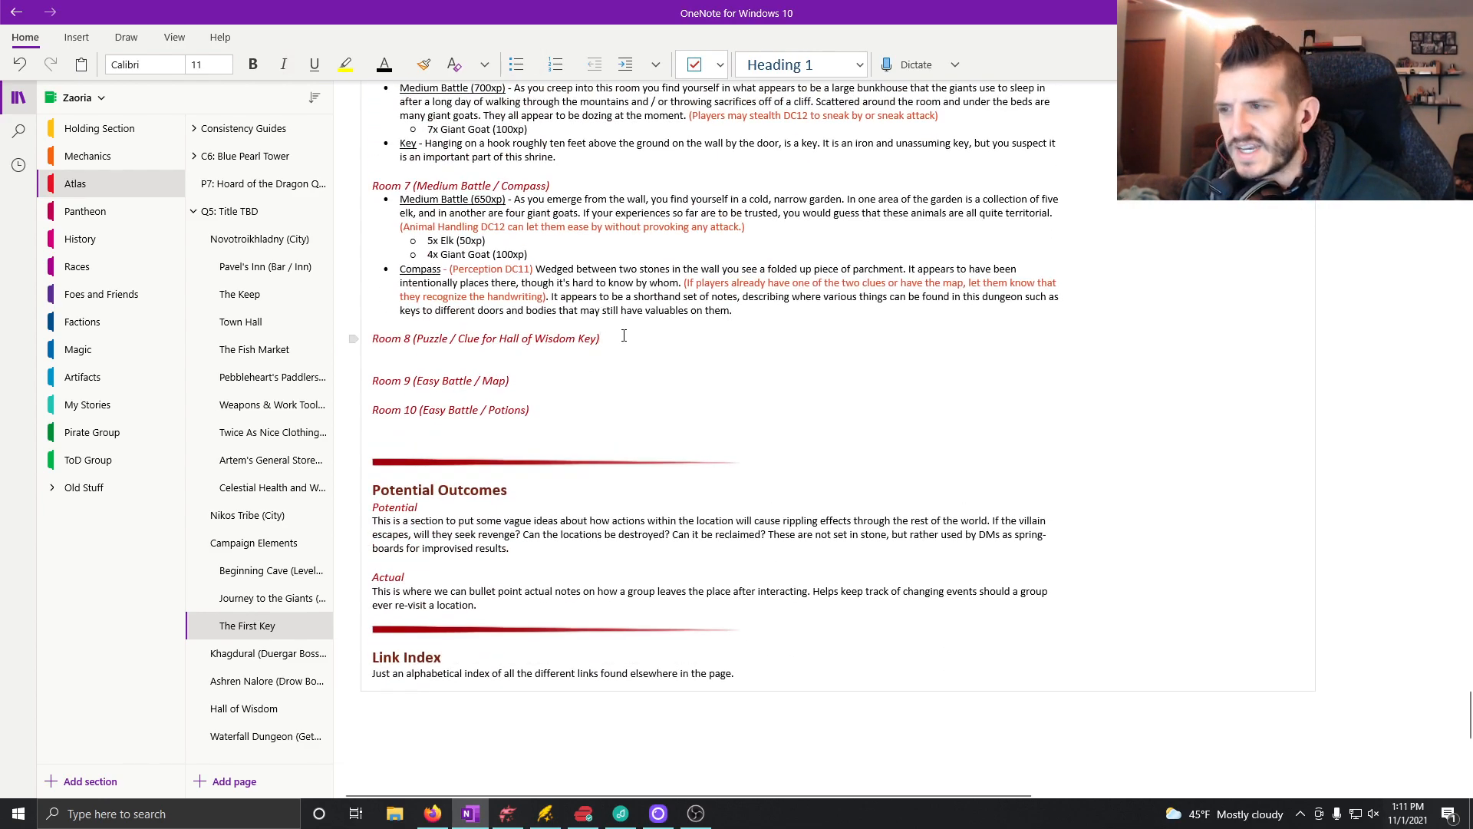
{"action": "left_click", "coordinate": [515, 59]}
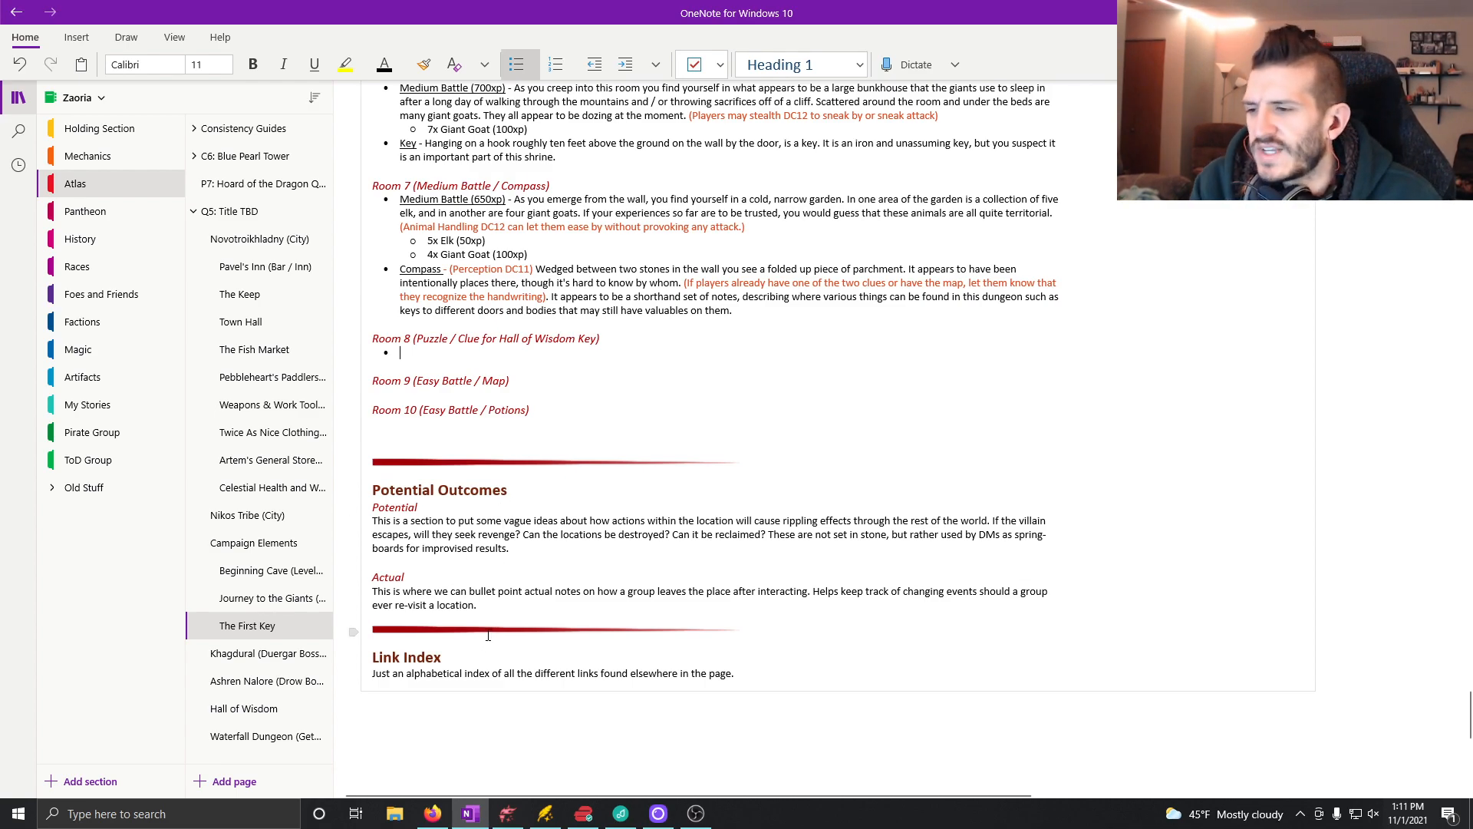
{"action": "left_click", "coordinate": [507, 812]}
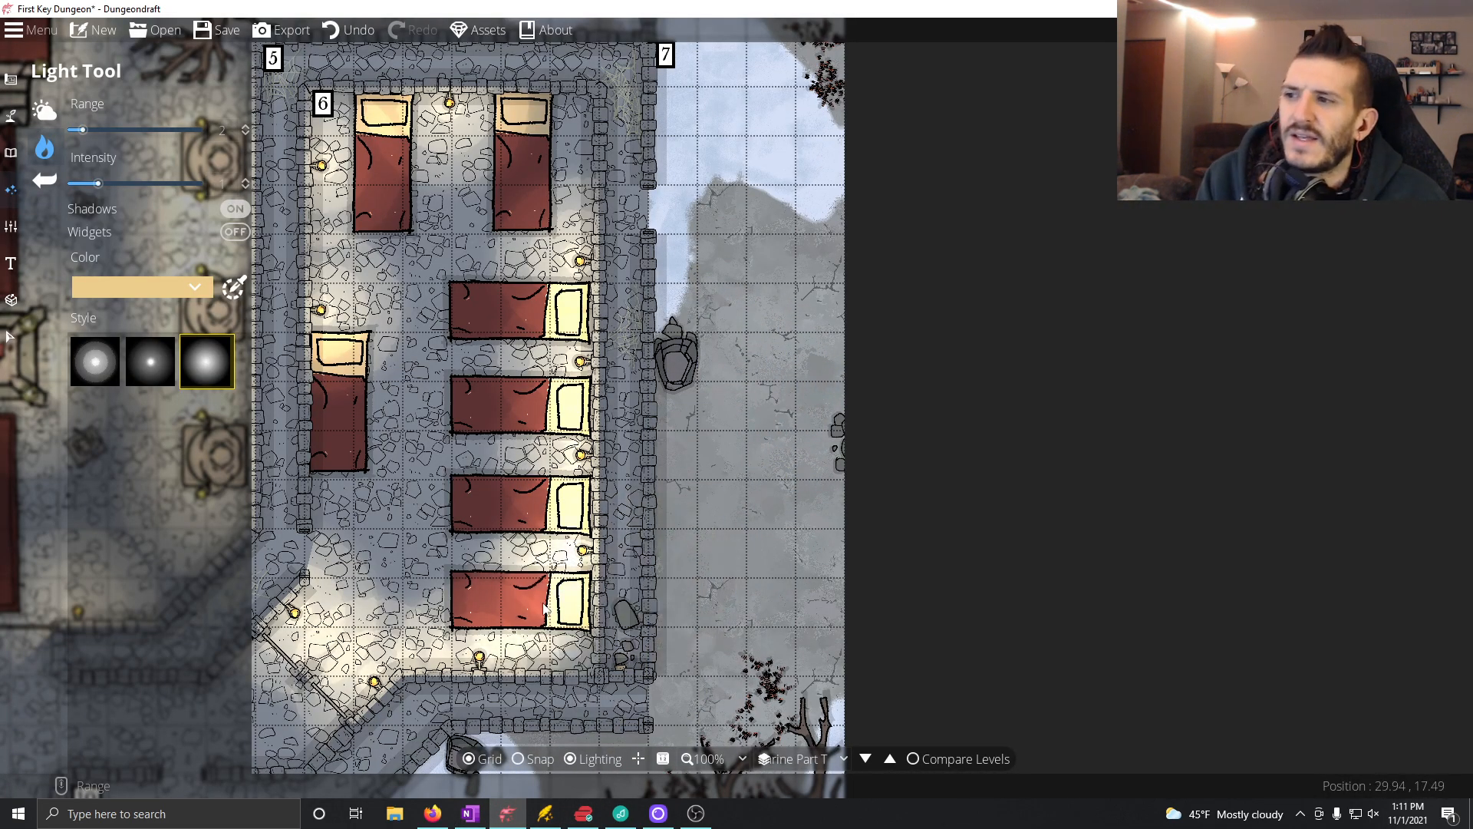
Step: Check Room 8 on the dungeon map, return to OneNote and label the Room 8 bullet with an underlined "Puzzle" followed by a dash
{"action": "left_click_drag", "start_coordinate": [499, 601], "coordinate": [827, 371]}
{"action": "left_click_drag", "start_coordinate": [439, 489], "coordinate": [1116, 496]}
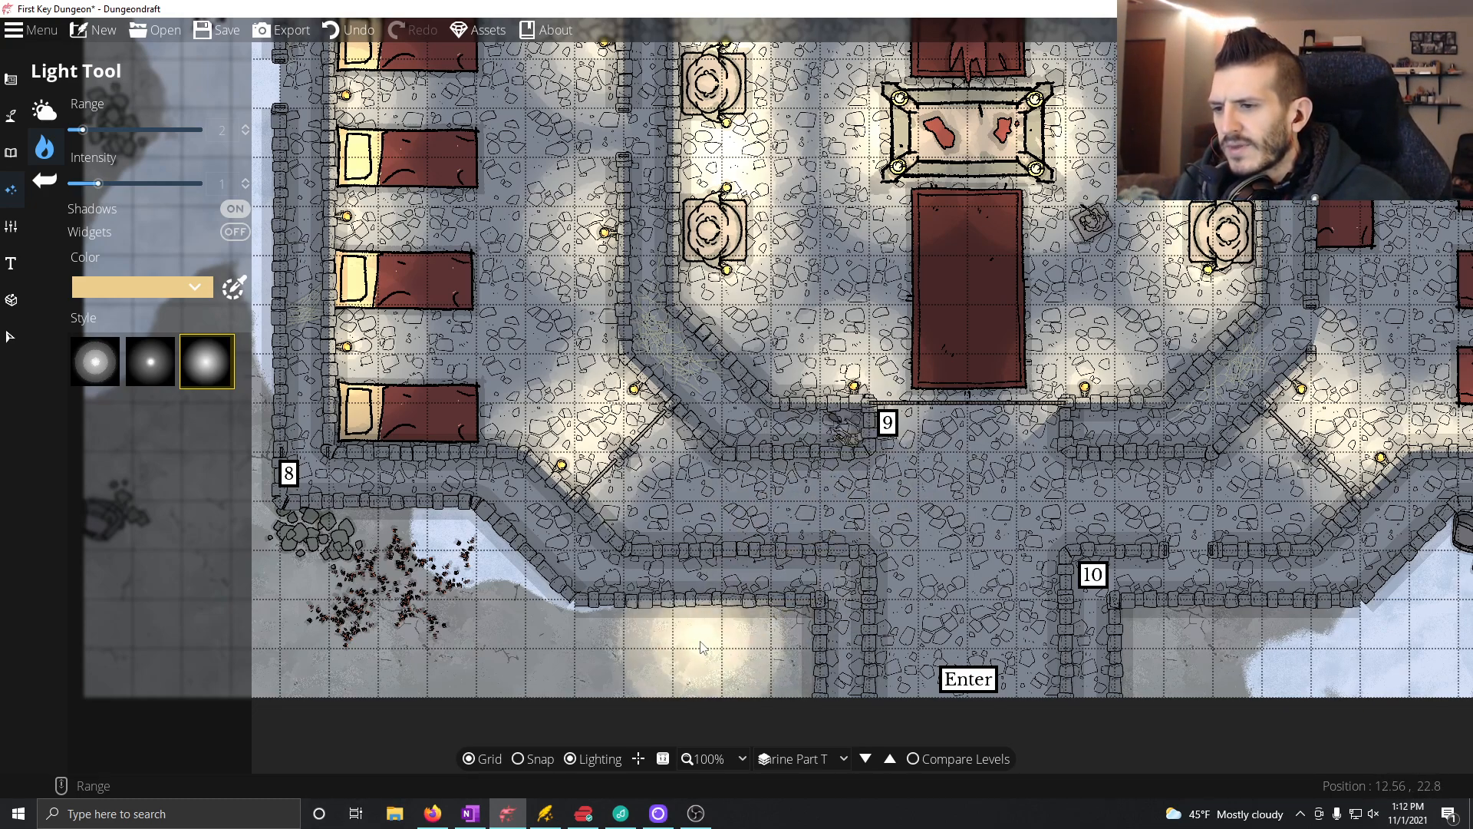
{"action": "left_click", "coordinate": [471, 813]}
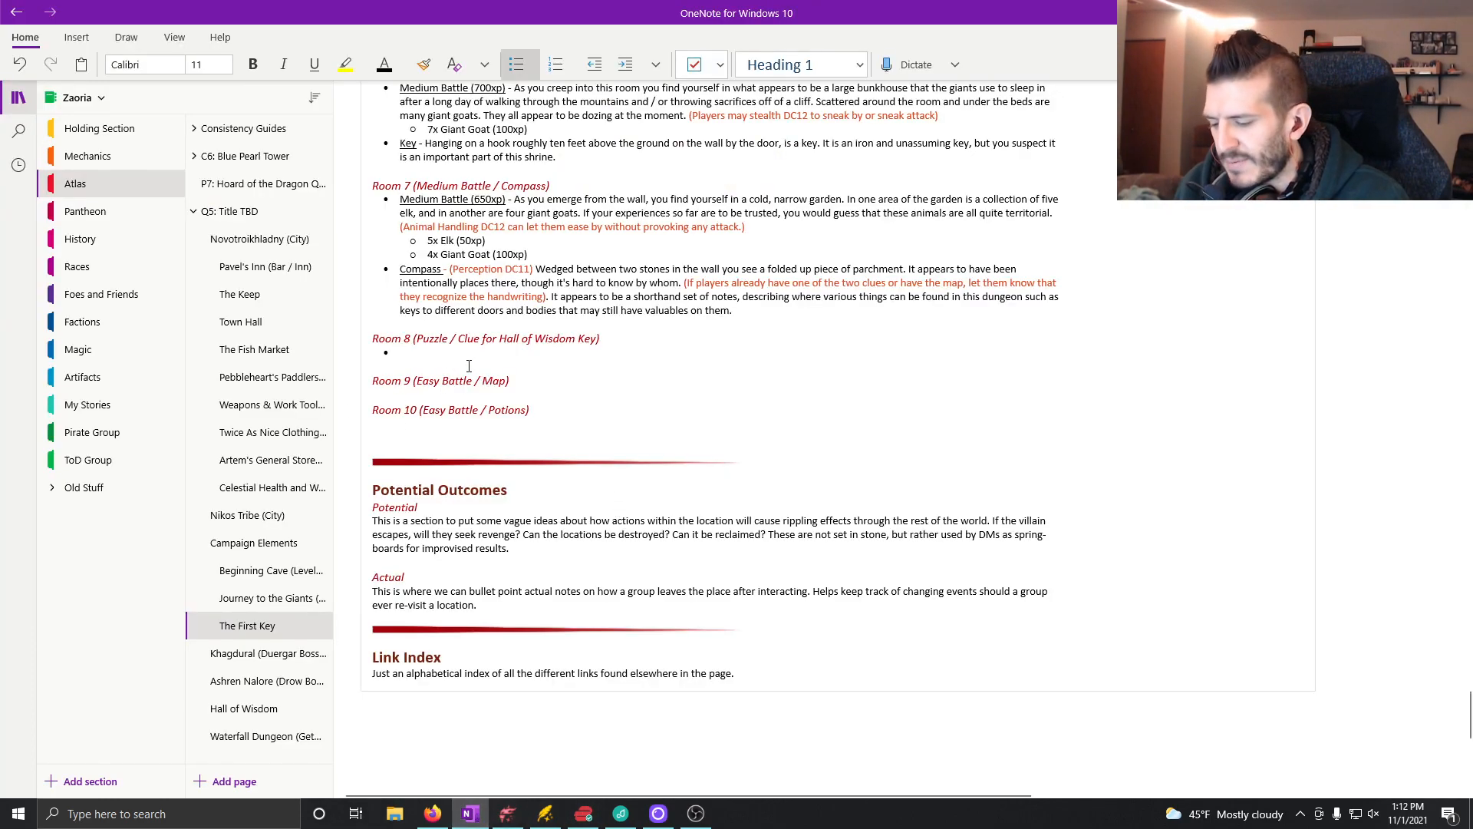
{"action": "key", "text": "ctrl+u"}
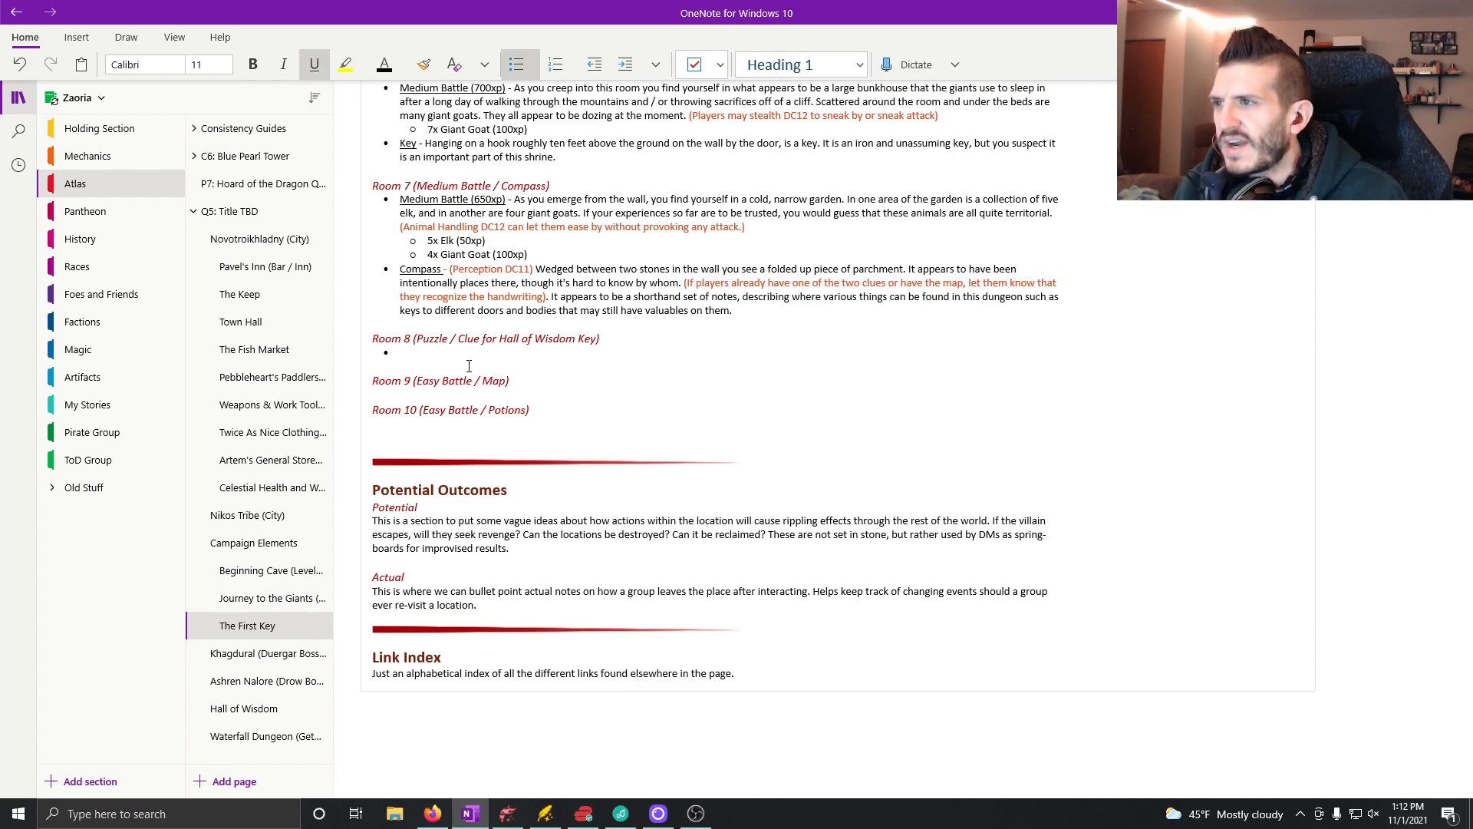
{"action": "type", "text": "Puzzle"}
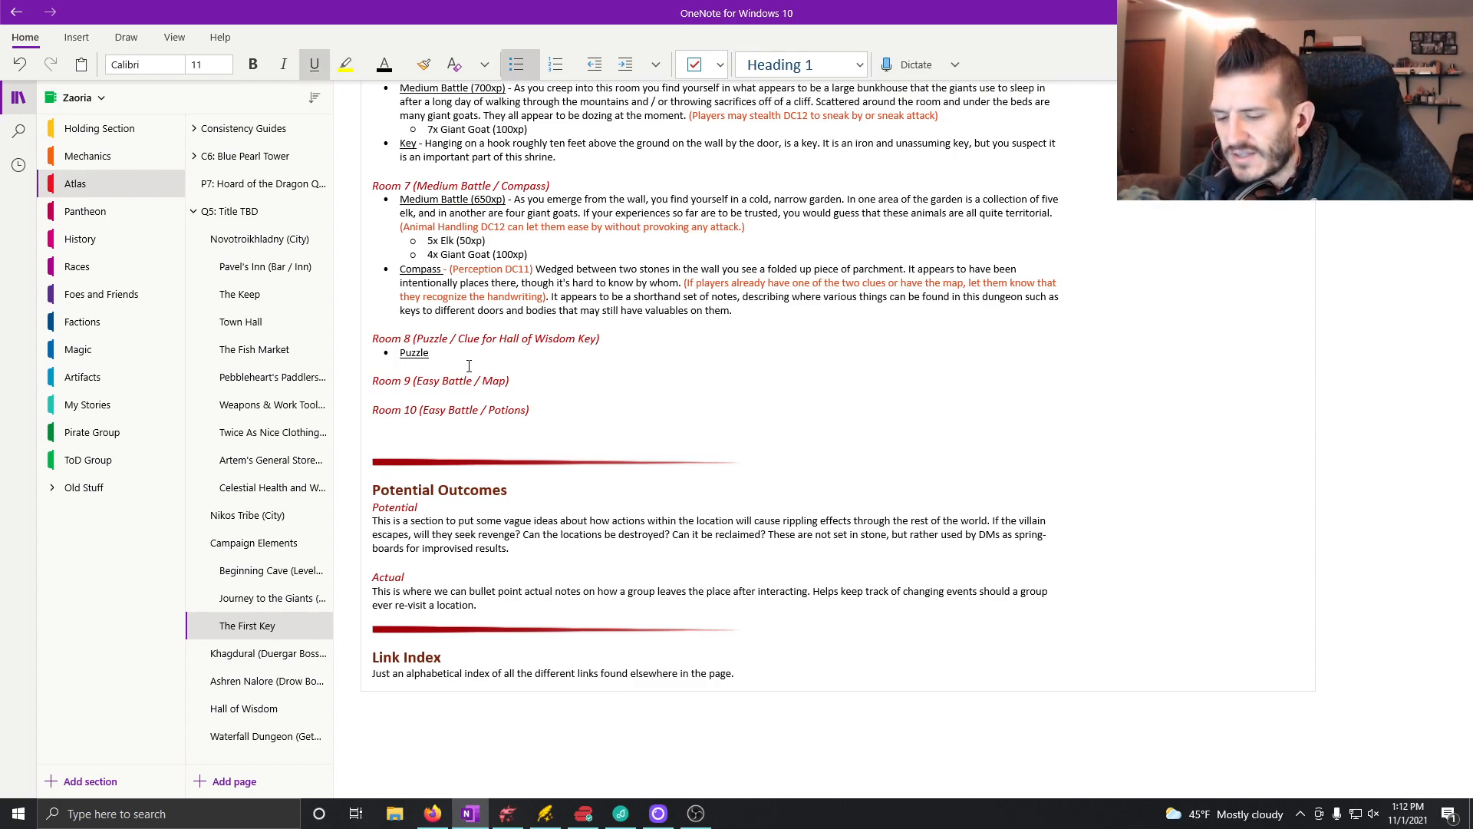
{"action": "key", "text": "ctrl+u"}
{"action": "type", "text": "-"}
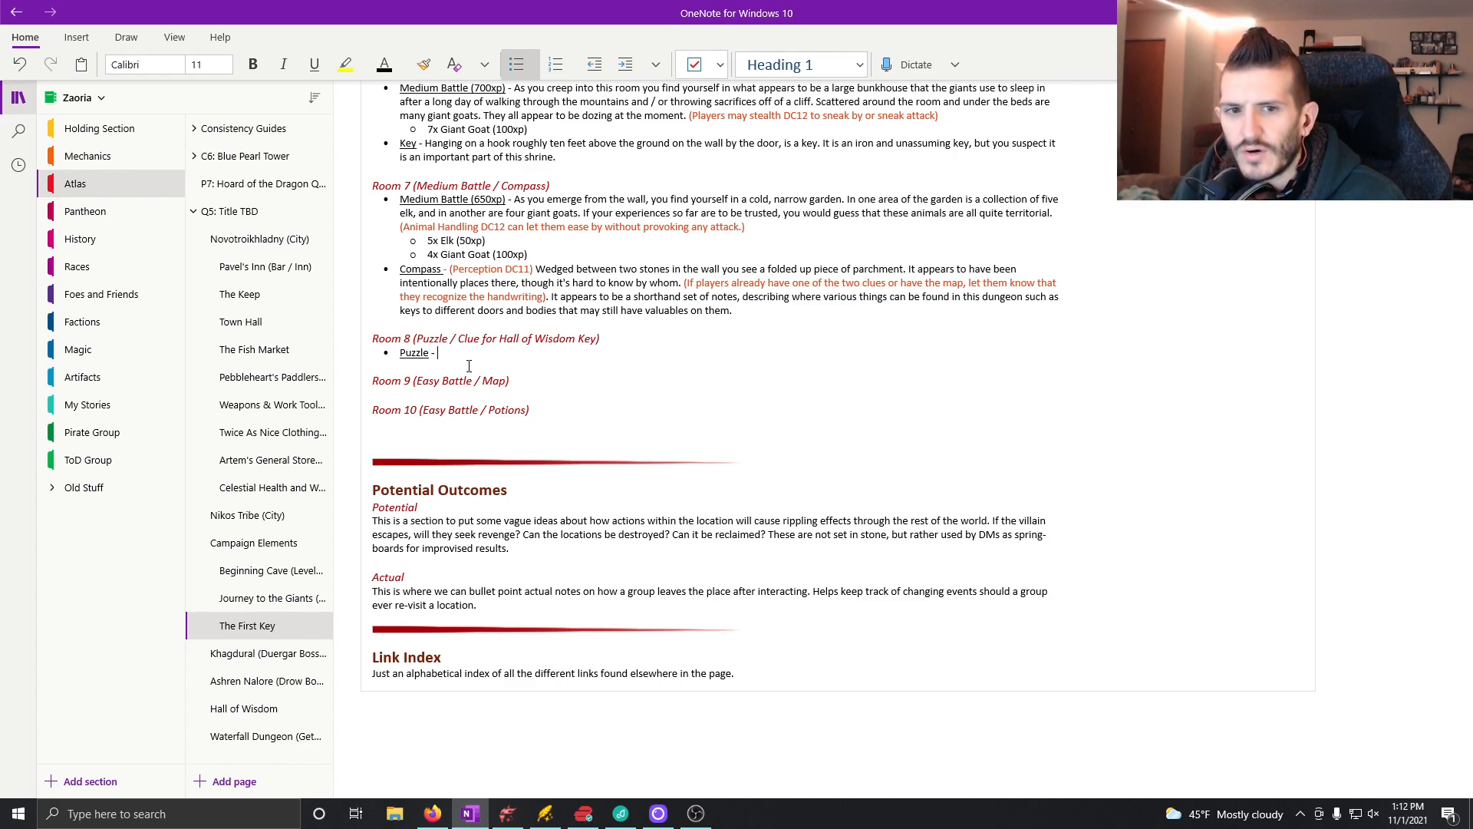
{"action": "type", "text": " Tucked "}
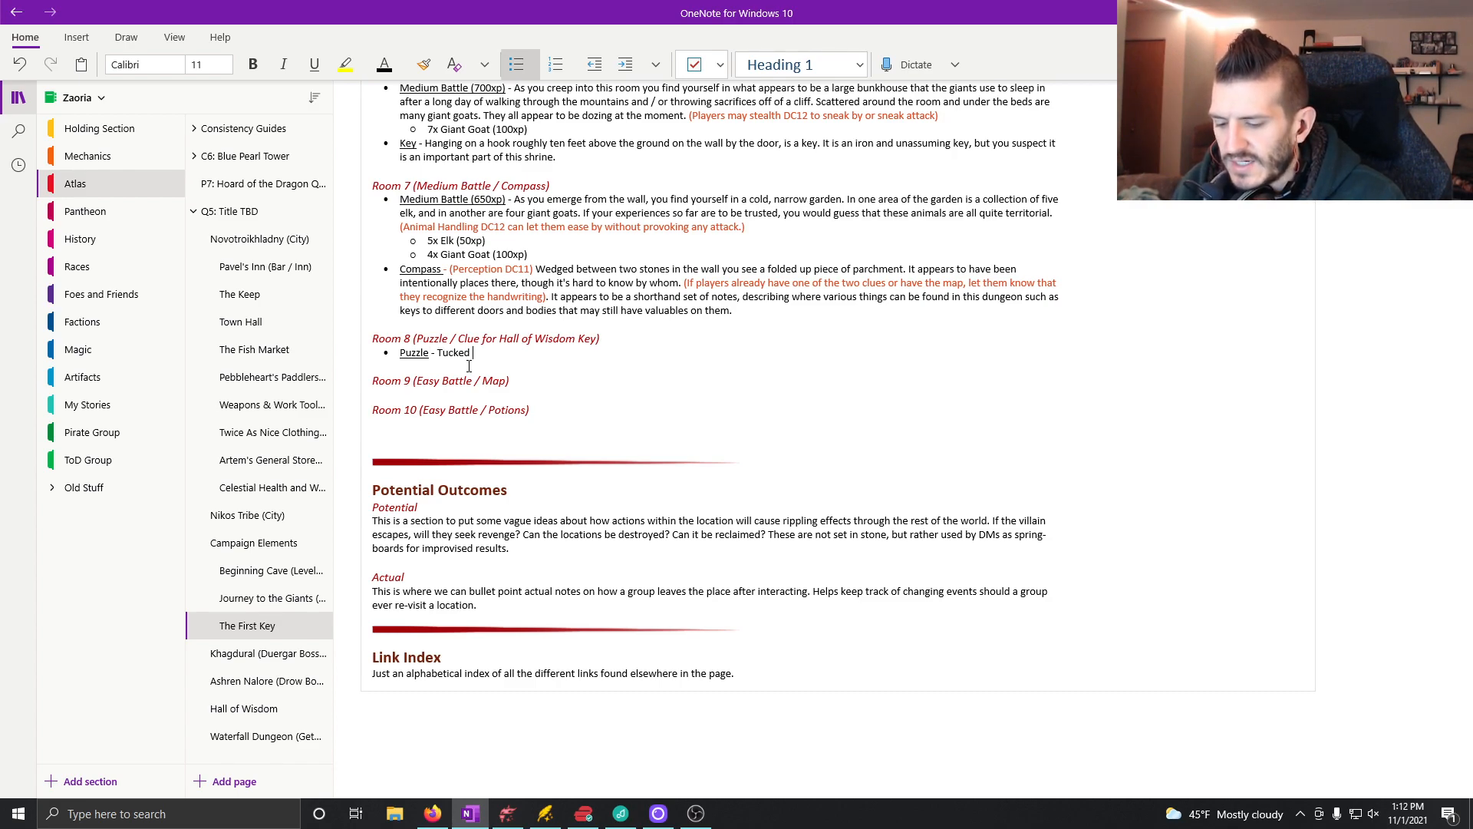
{"action": "type", "text": "in the back"}
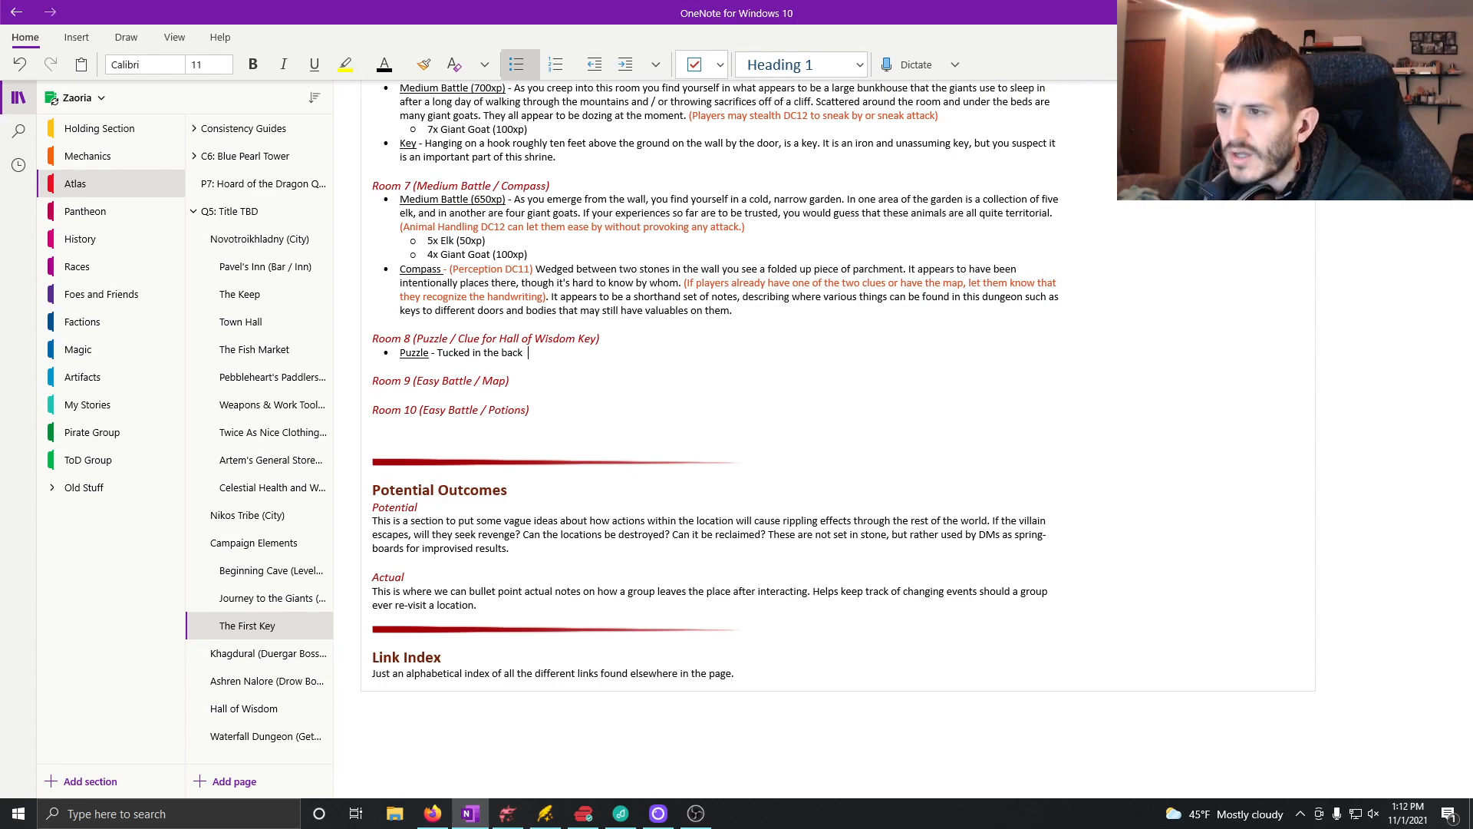
{"action": "type", "text": "  corner of "}
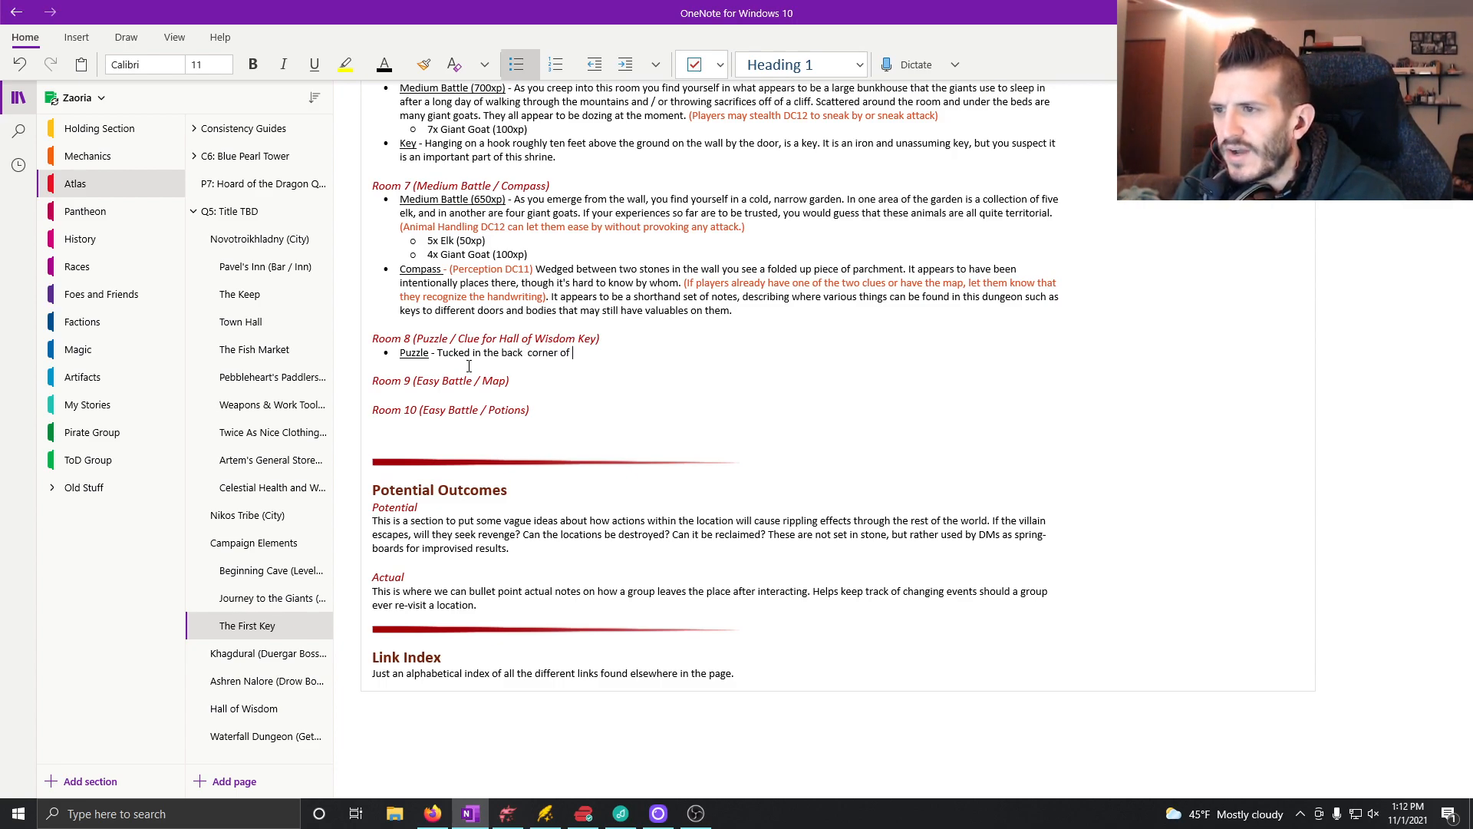
{"action": "type", "text": "this space inside the wall, you find a small, metal che"}
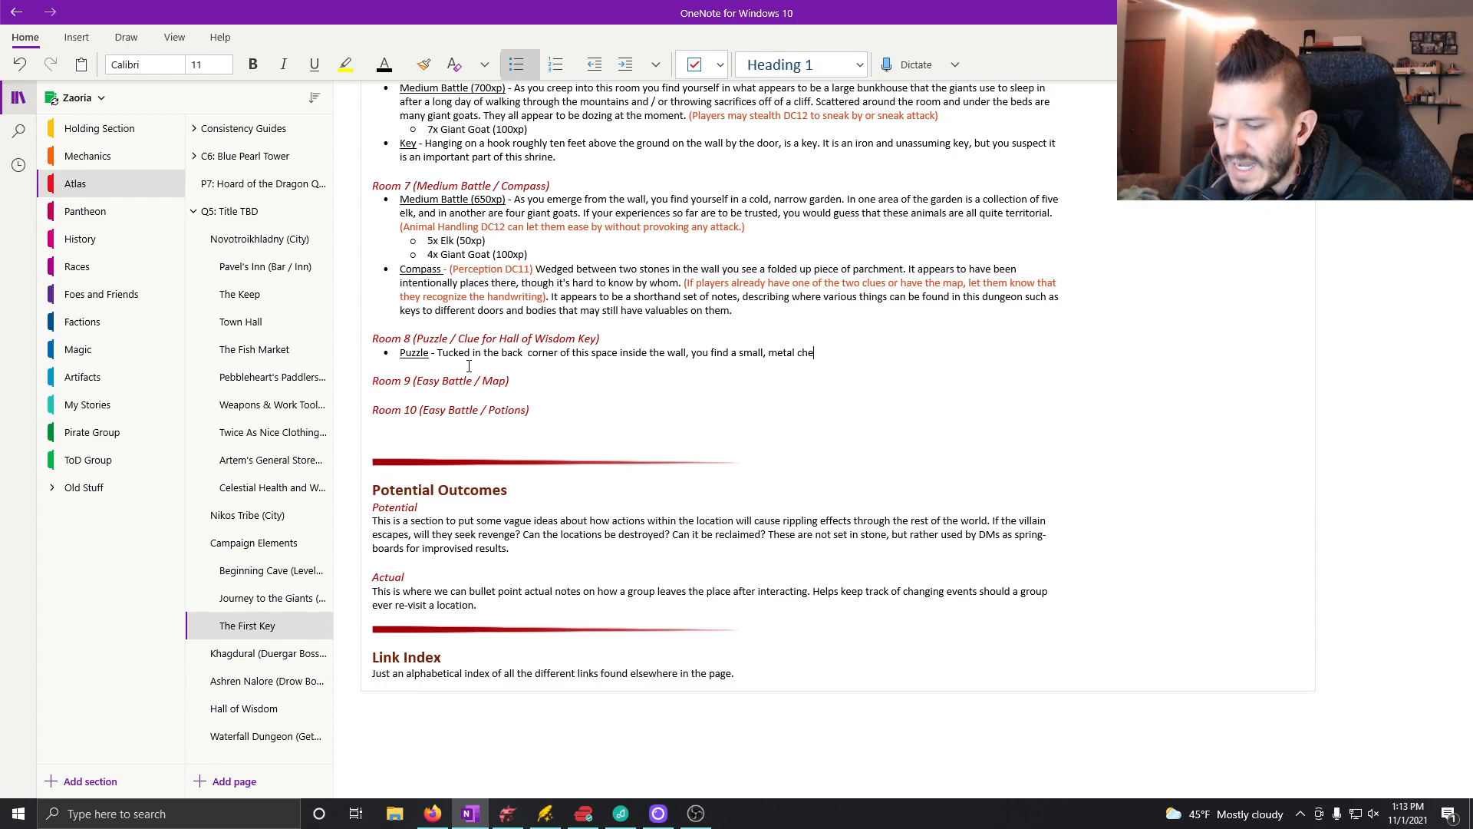
Step: Begin the Puzzle description with "Tucked in the back corner of this space inside the wall, you find a small, metal chest"
{"action": "type", "text": "st sidding on"}
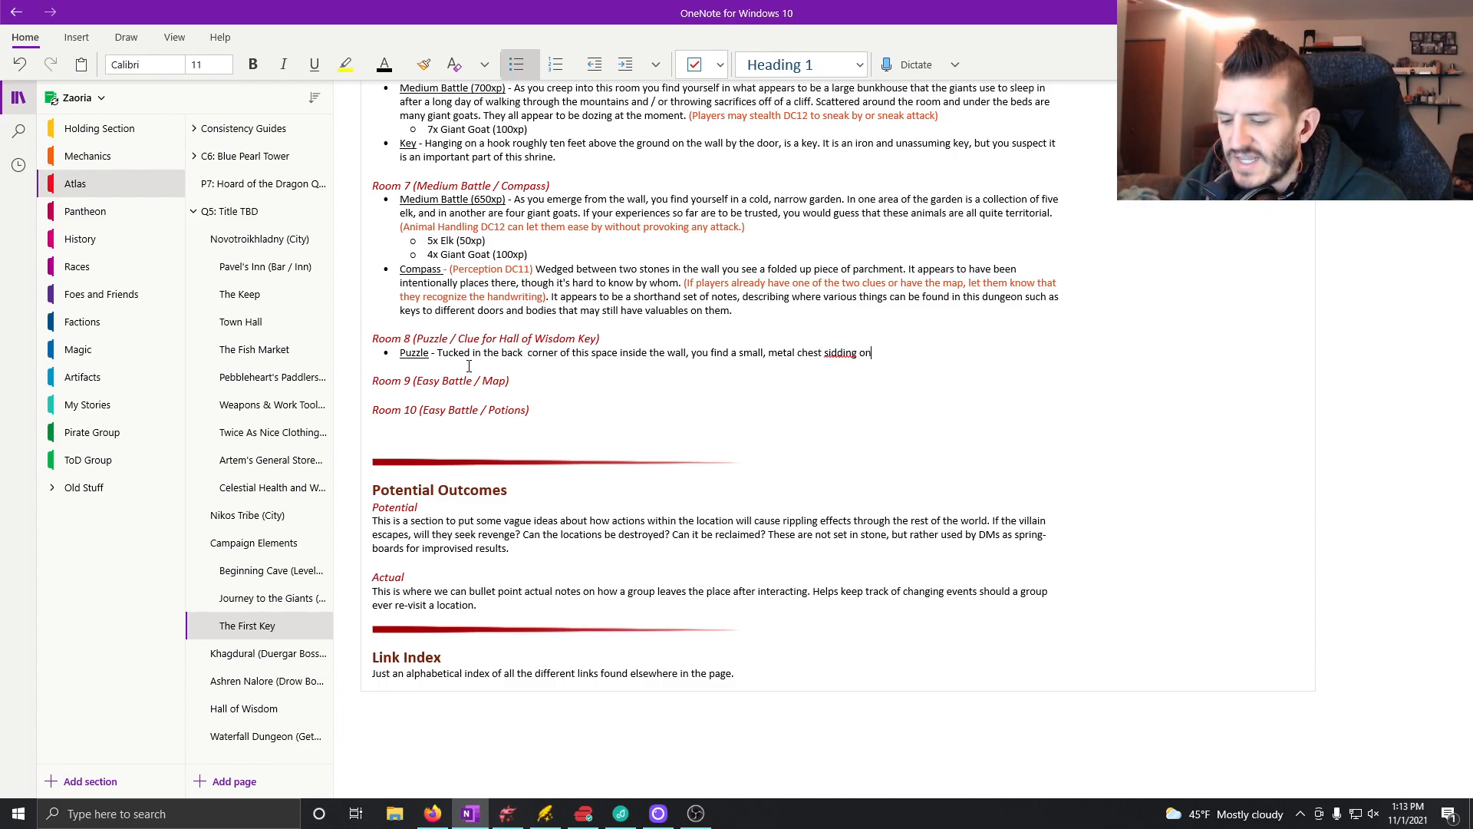
{"action": "type", "text": " the cround on"}
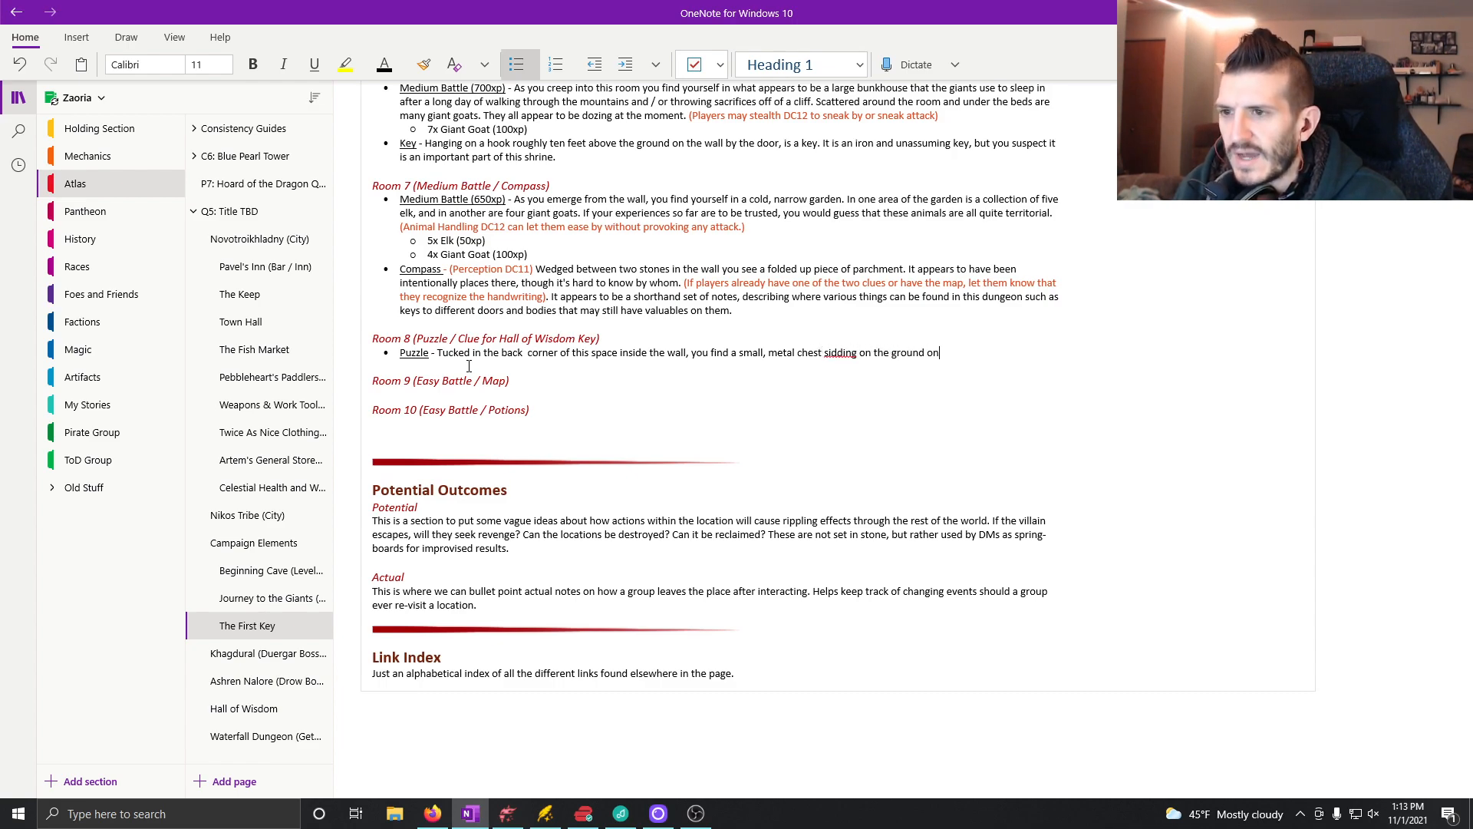
Step: Complete the chest sentence in the Puzzle bullet with "sitting on the ground on top of a piece of paper."
{"action": "left_click", "coordinate": [843, 356]}
{"action": "key", "text": "BackSpace"}
{"action": "key", "text": "BackSpace"}
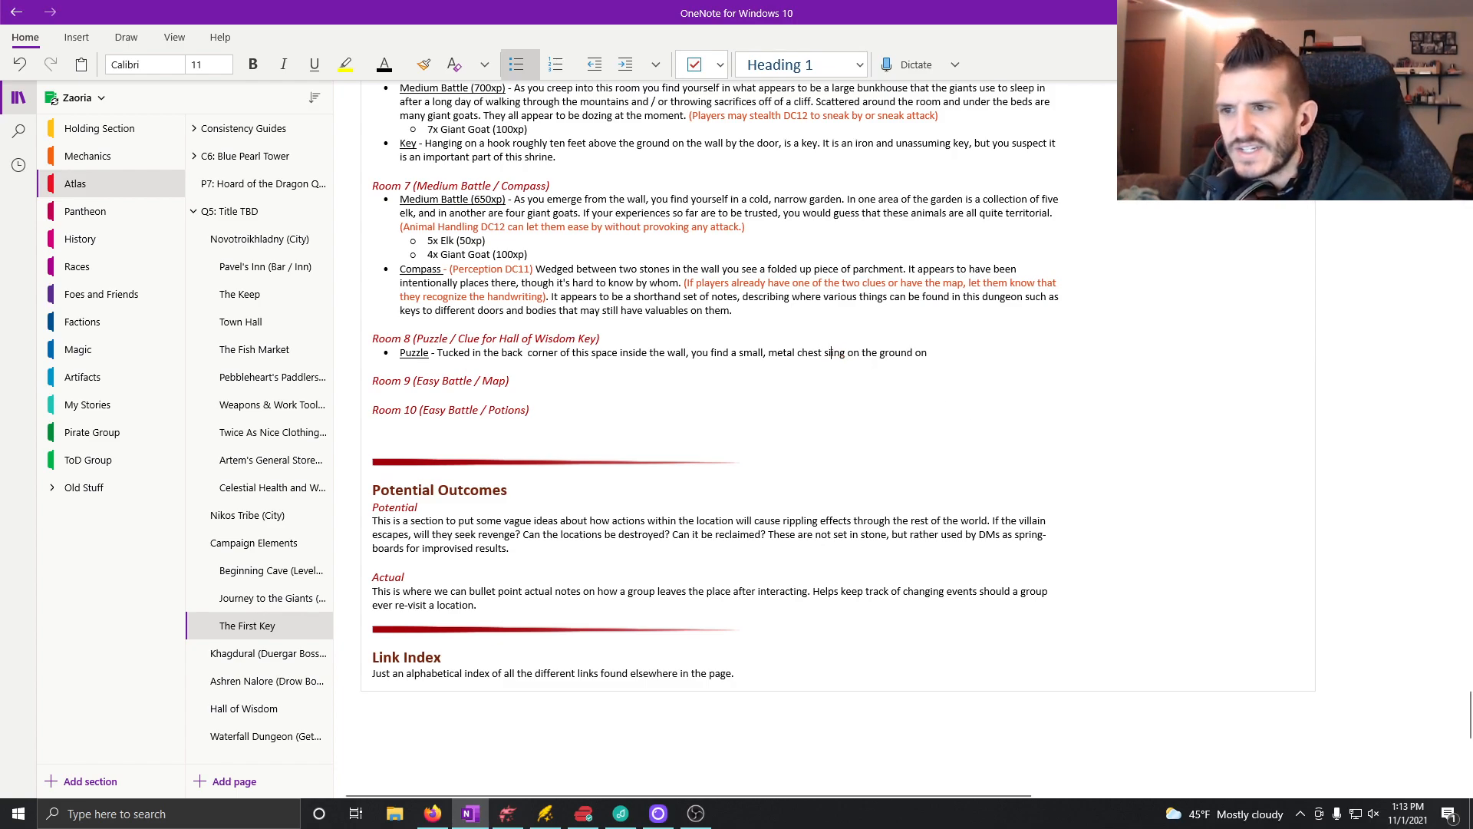
{"action": "type", "text": "ting on the ground on "}
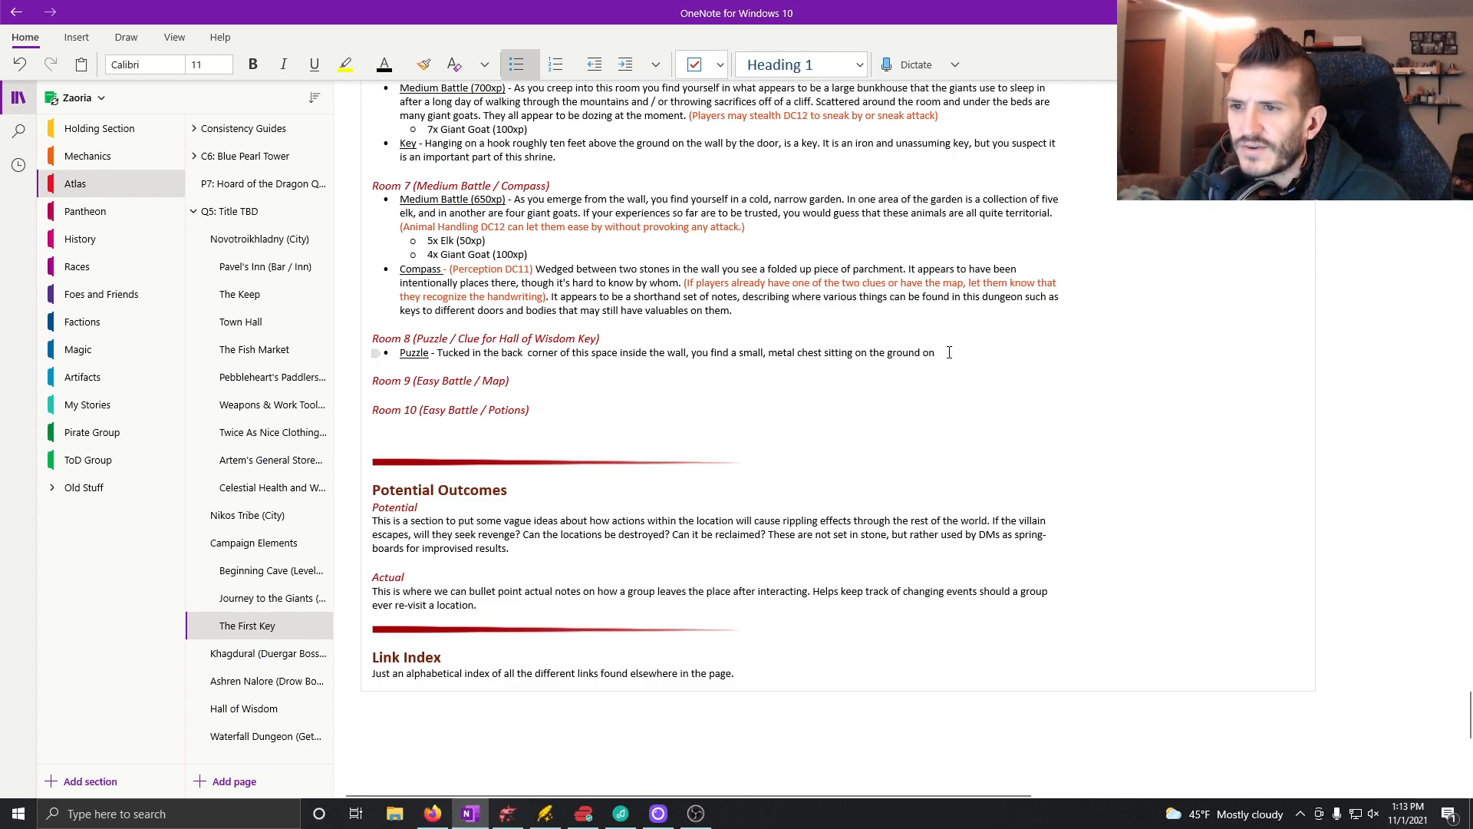
{"action": "type", "text": "top of a piece of paper."}
{"action": "key", "text": "shift+Return"}
Step: Add the sentence "The metal box has three wheels that are numbered 1 through 9." to the Puzzle description
{"action": "type", "text": "The metal "}
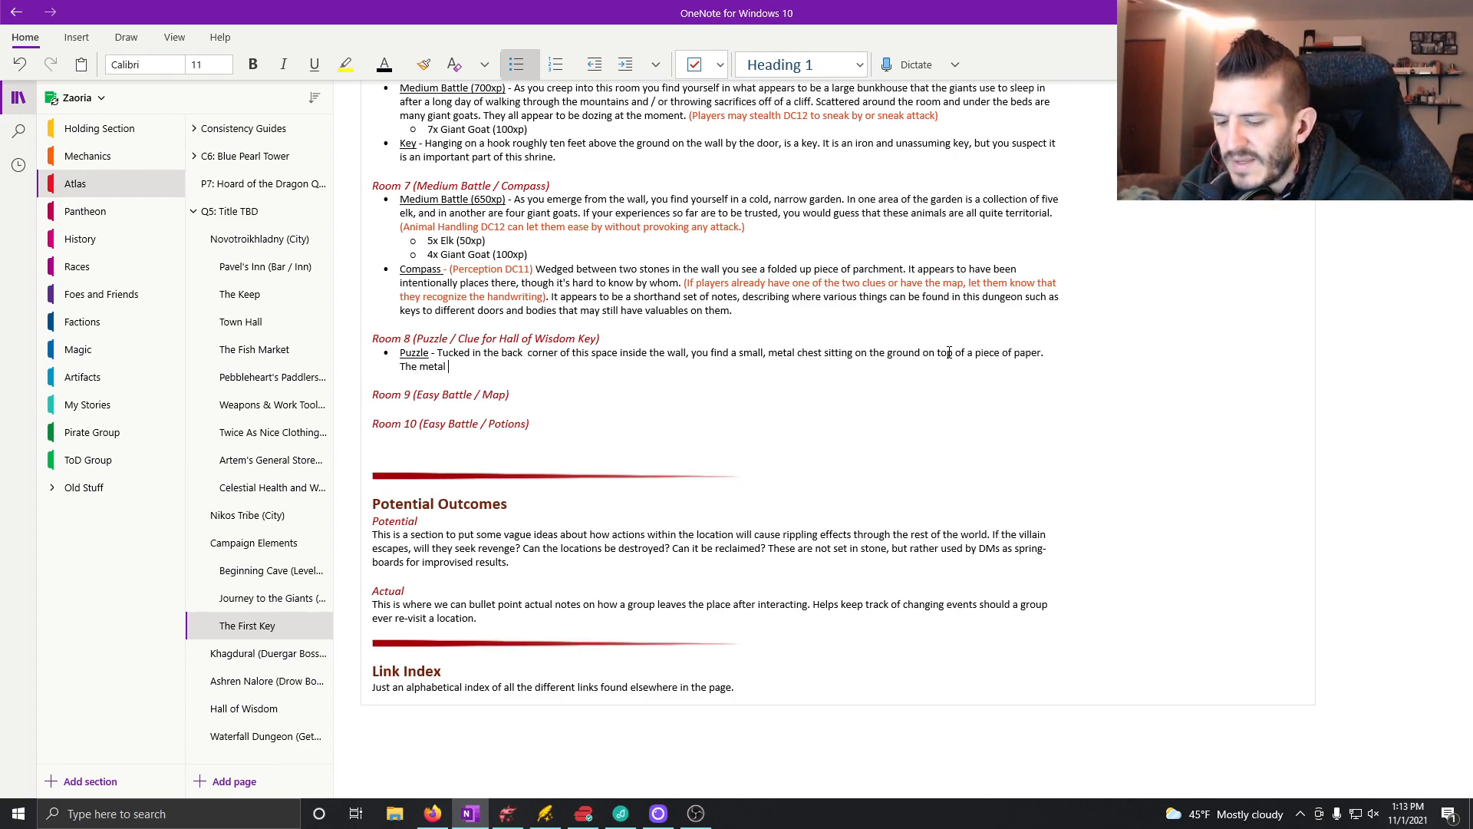
{"action": "type", "text": "box has three"}
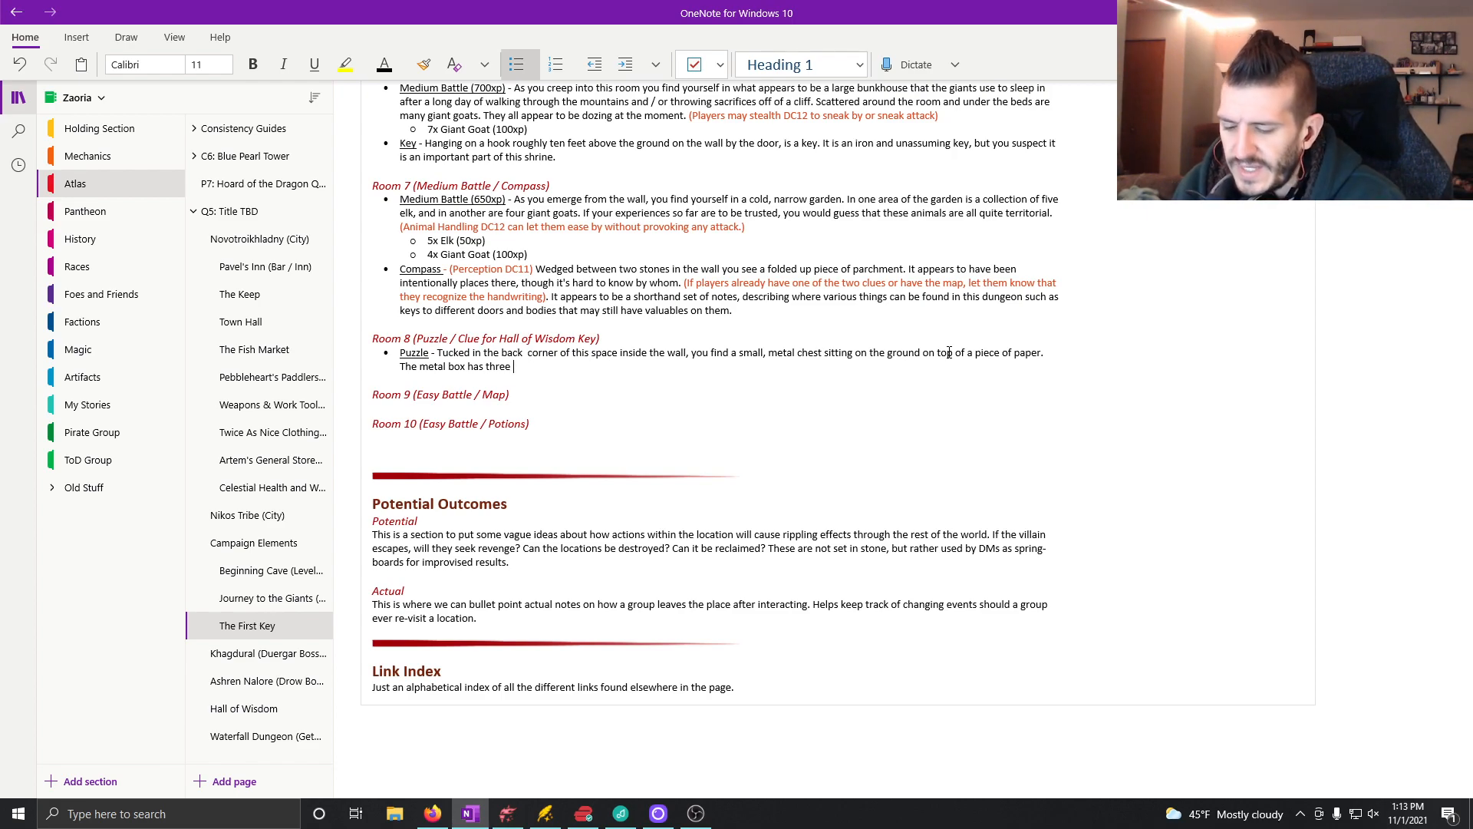
{"action": "type", "text": "wheels that are num"}
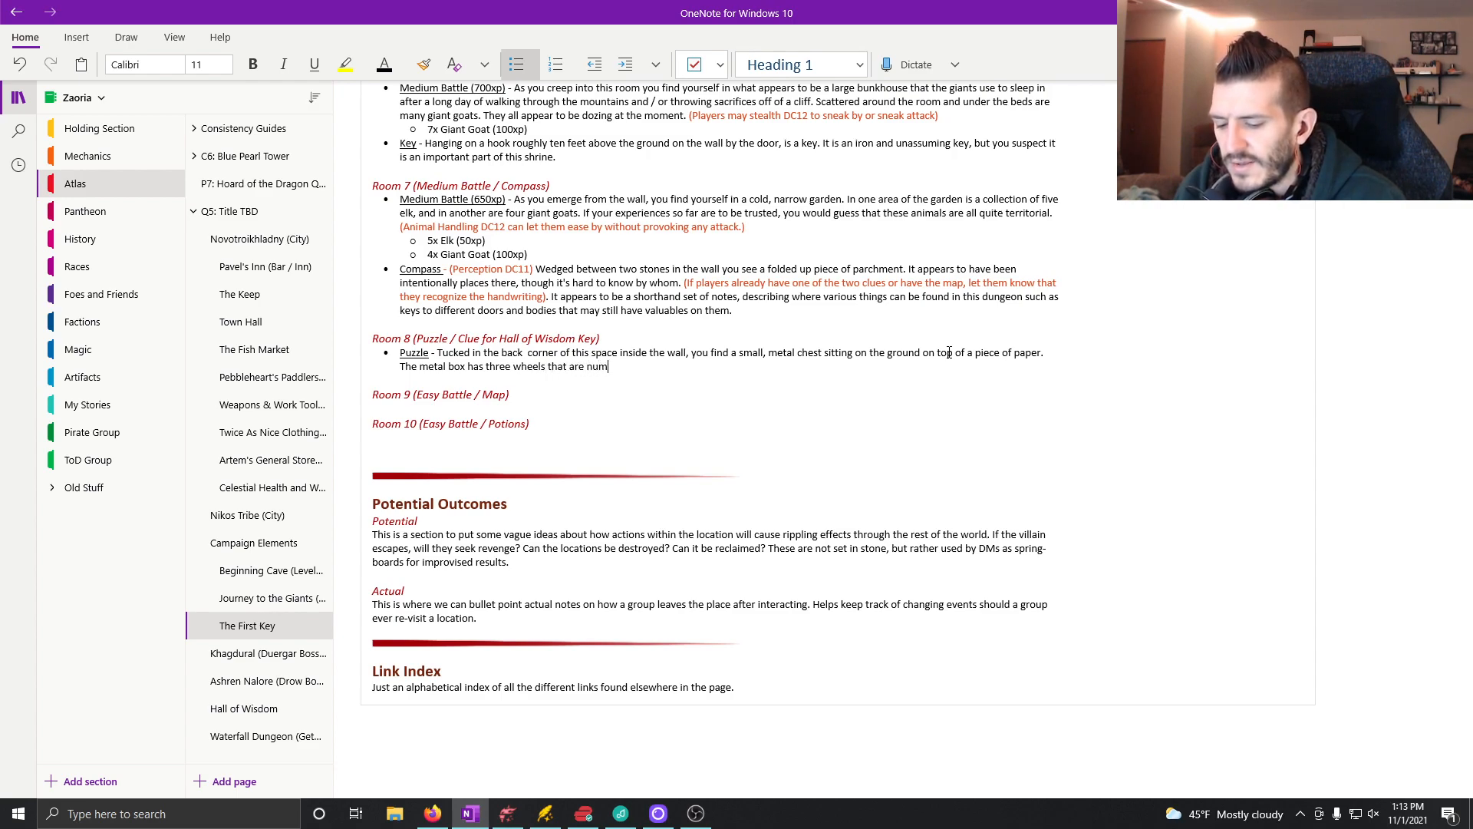
{"action": "type", "text": "bered 1"}
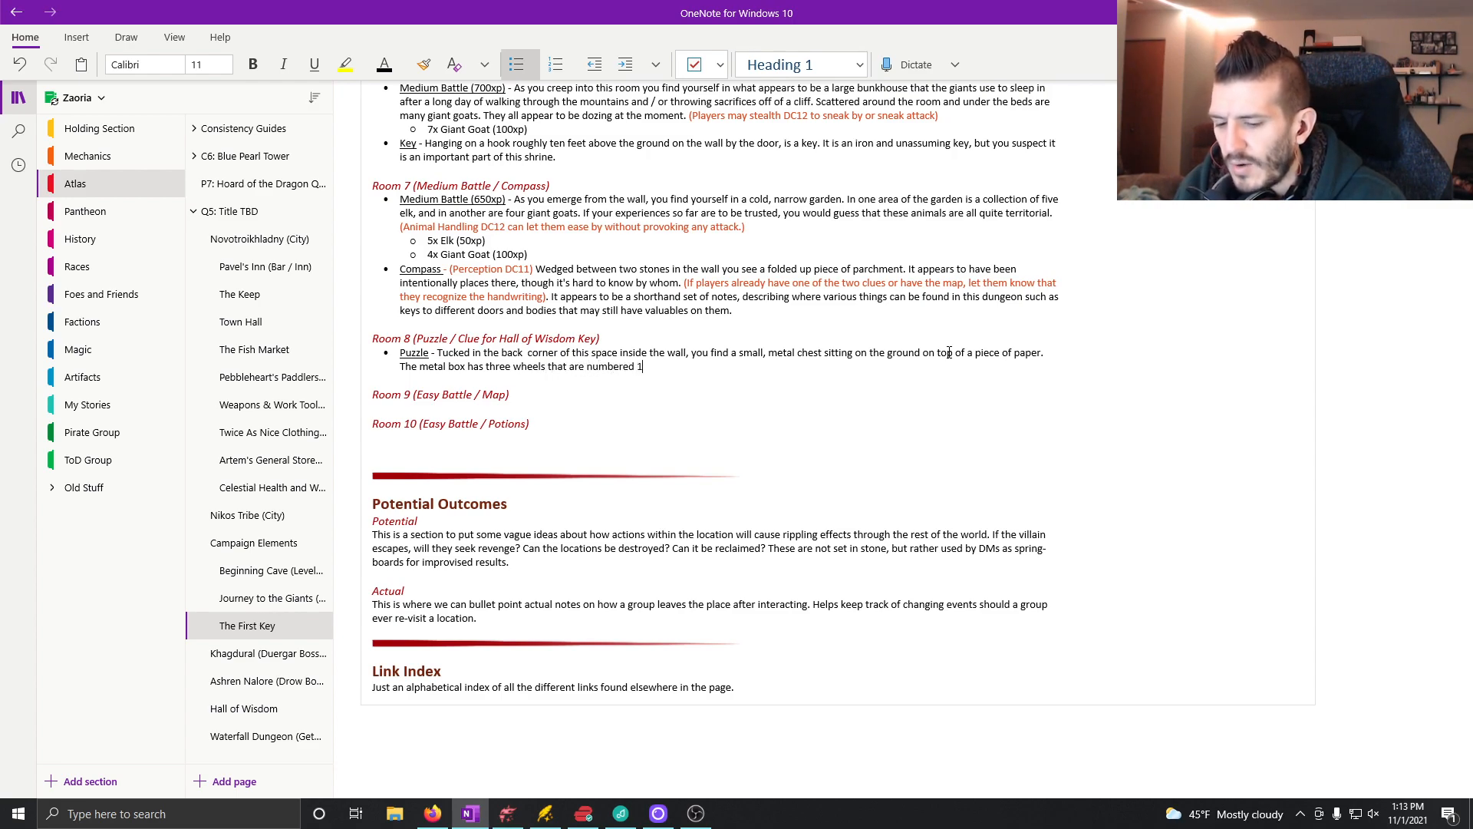
{"action": "type", "text": " through 9."}
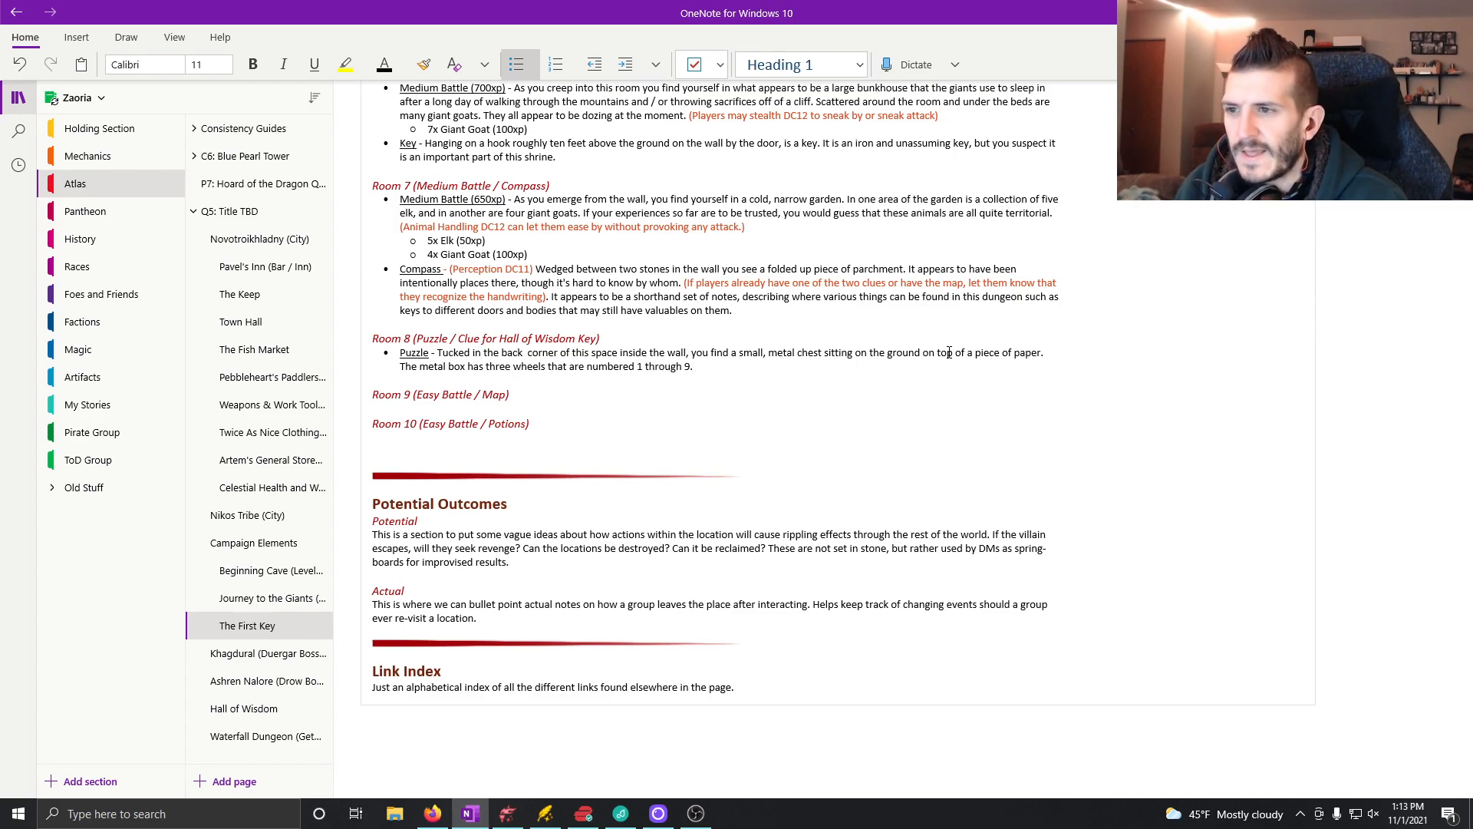
Step: Change the wheels' starting number to 0 and add "Each one is set to have 1 facing out." to the Puzzle description
{"action": "left_click", "coordinate": [643, 366]}
{"action": "key", "text": "BackSpace"}
{"action": "type", "text": "0"}
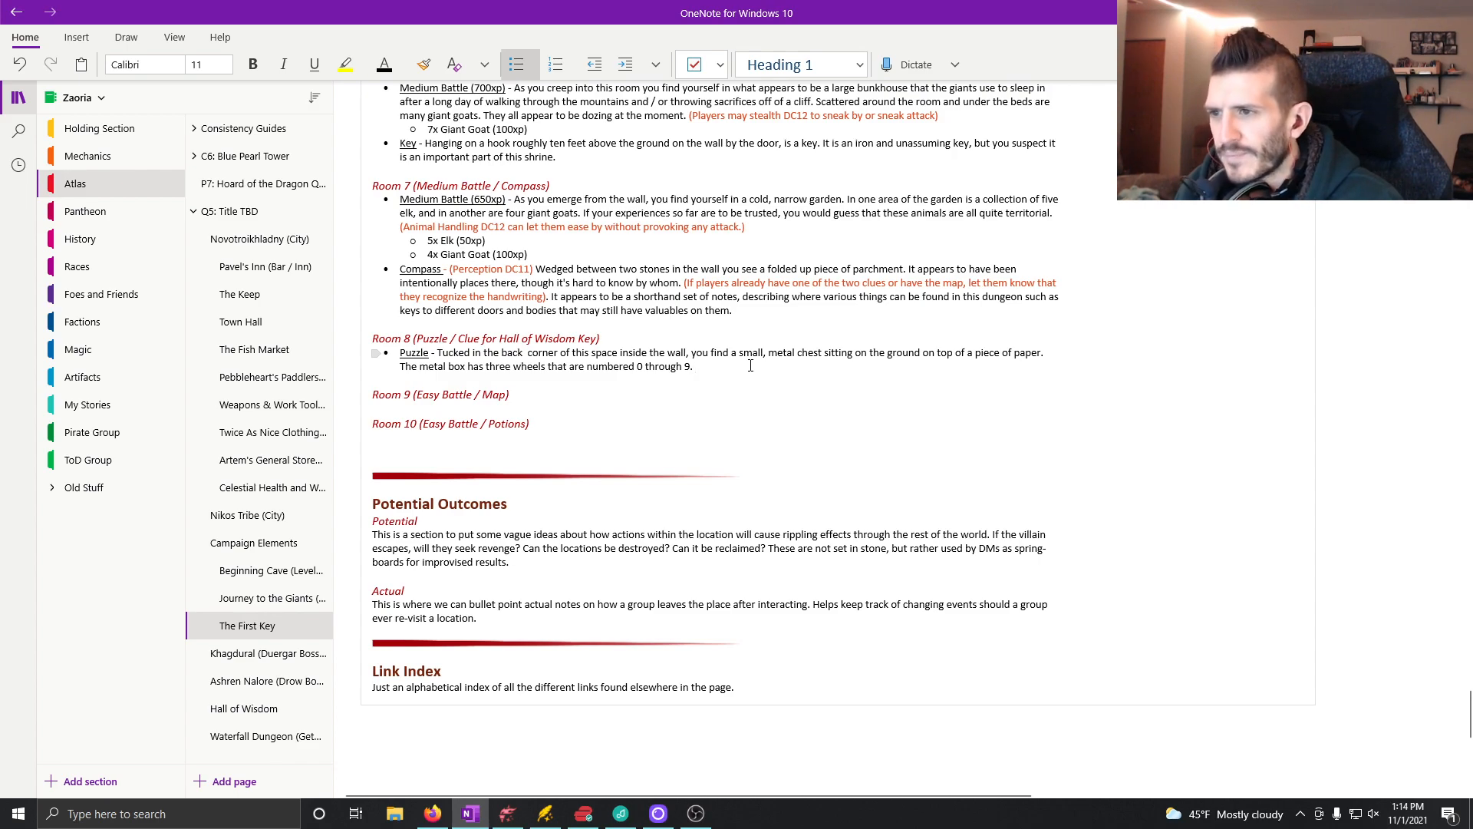
{"action": "type", "text": "Each one is set "}
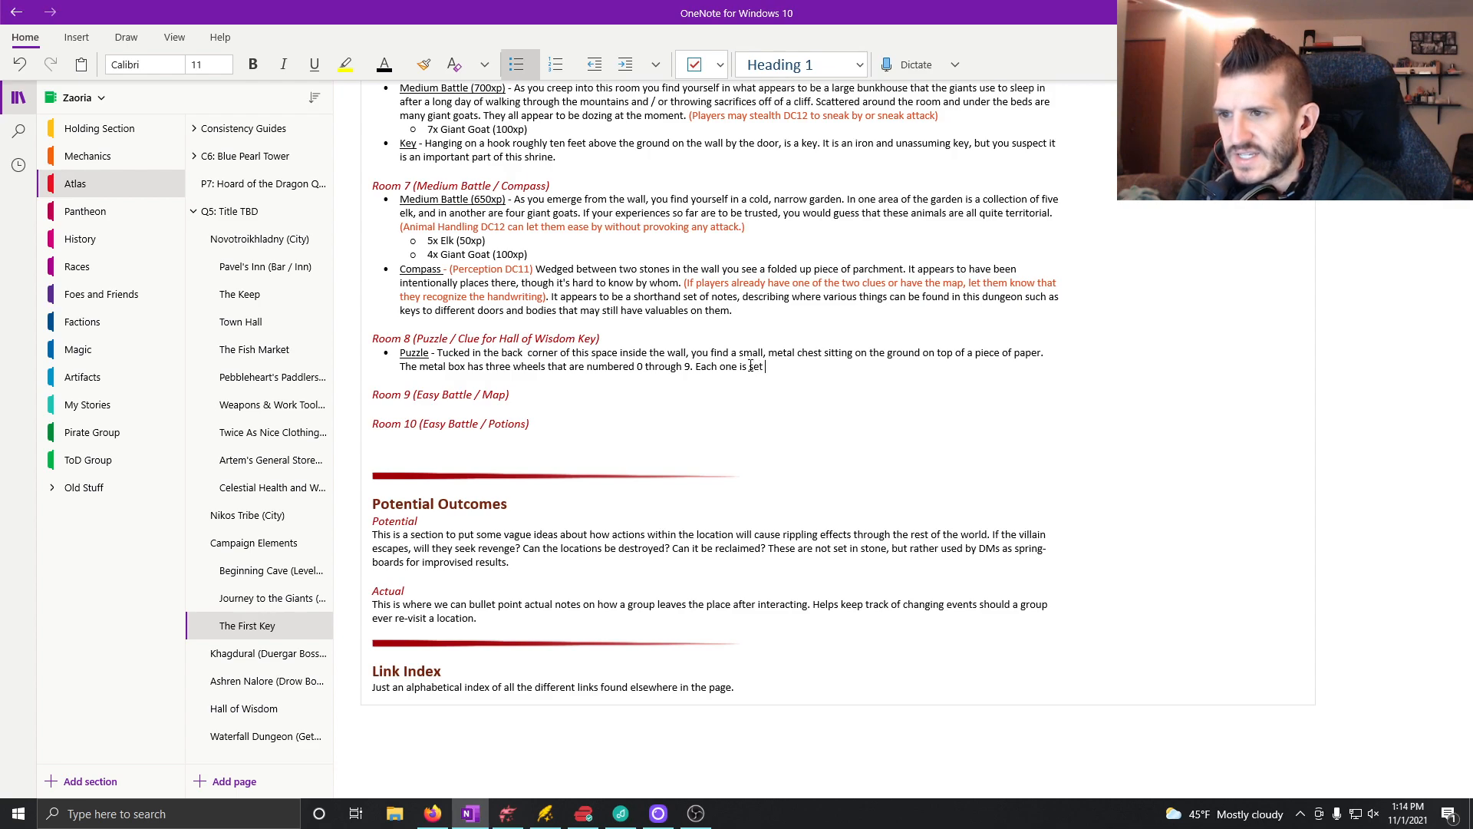
{"action": "type", "text": "to have 1"}
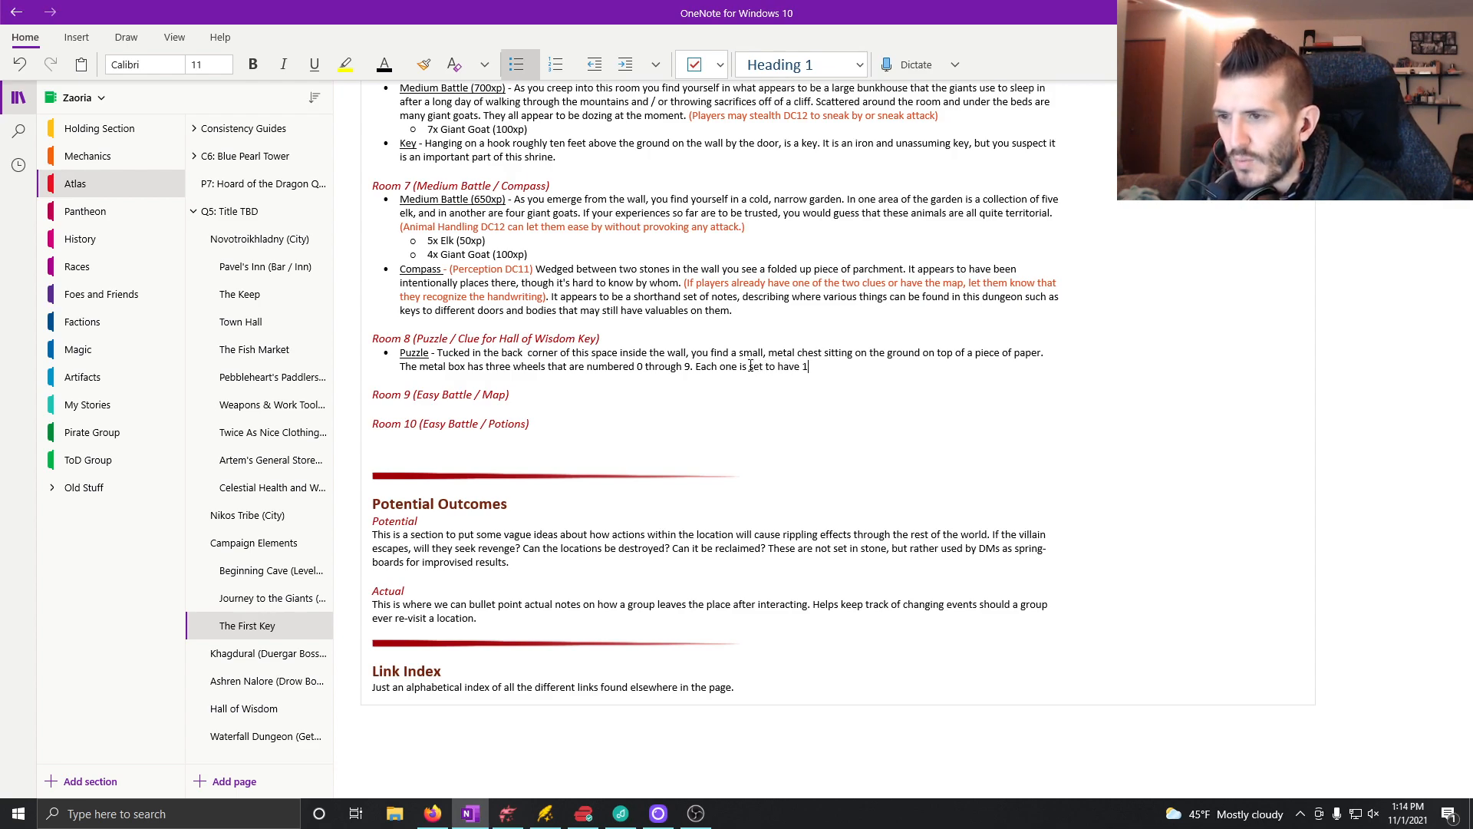
{"action": "type", "text": " facing out."}
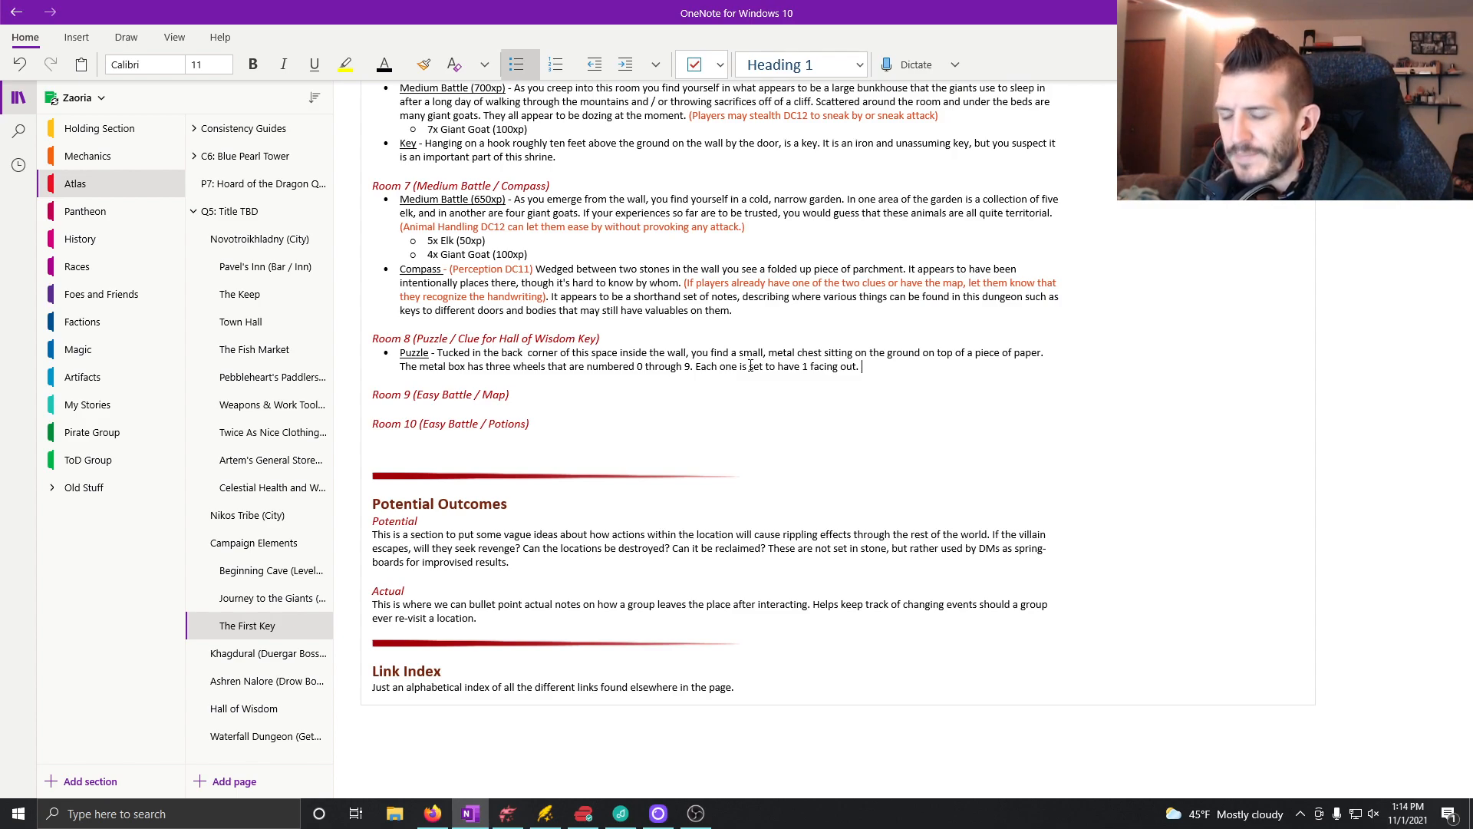
{"action": "type", "text": " The paper"}
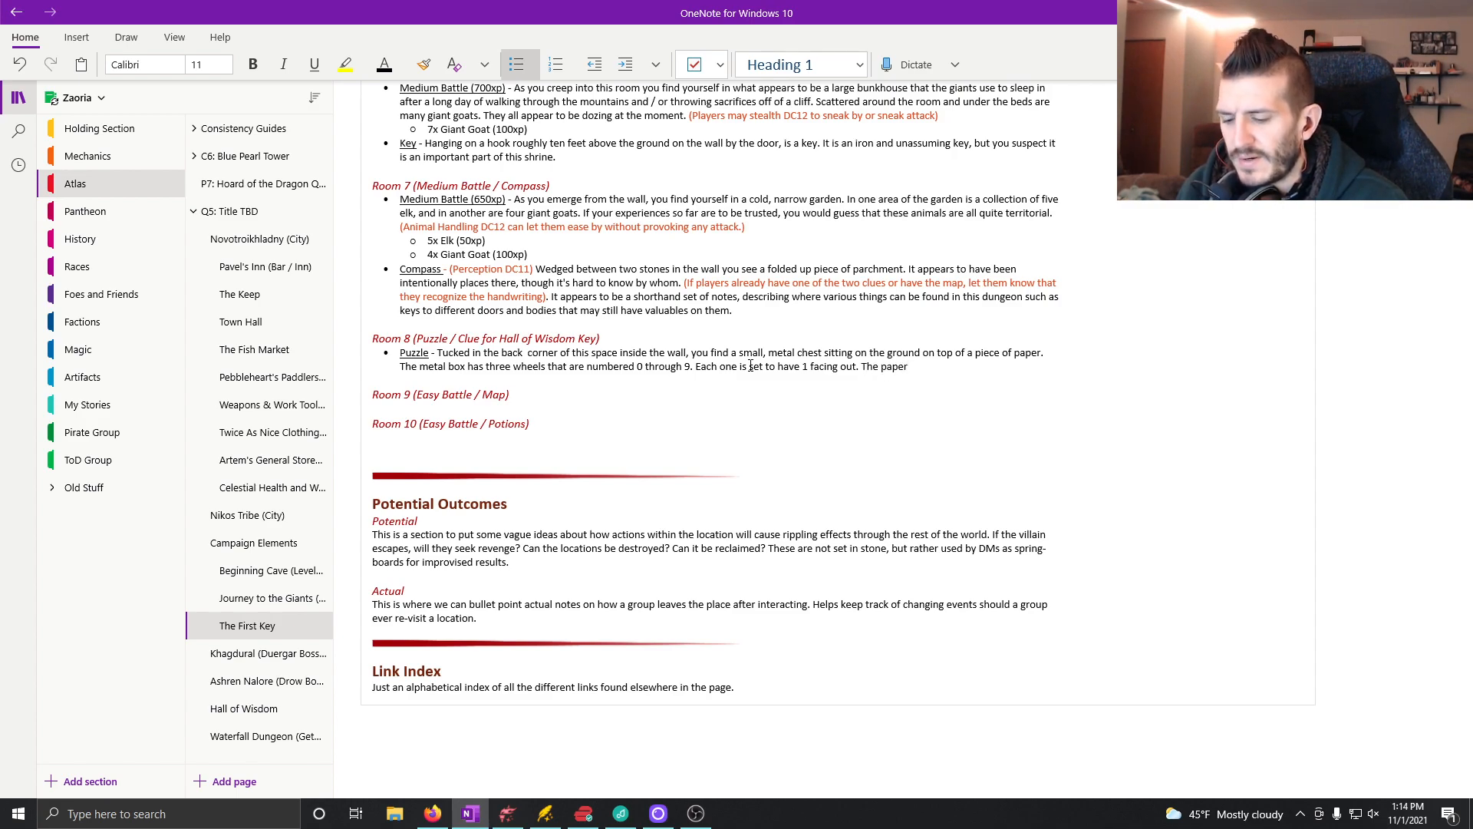
{"action": "type", "text": " has o"}
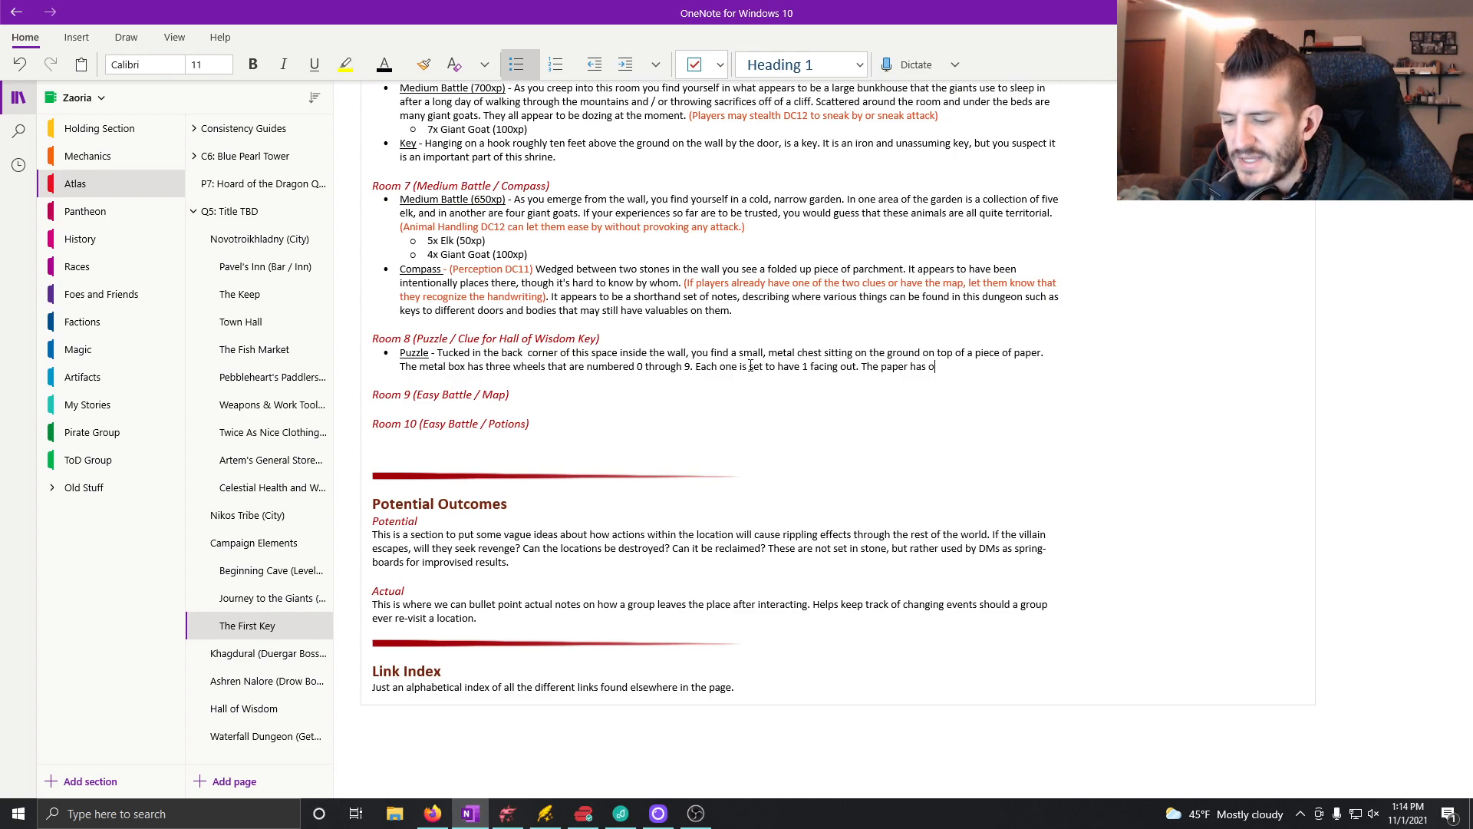
{"action": "type", "text": "nly two sen"}
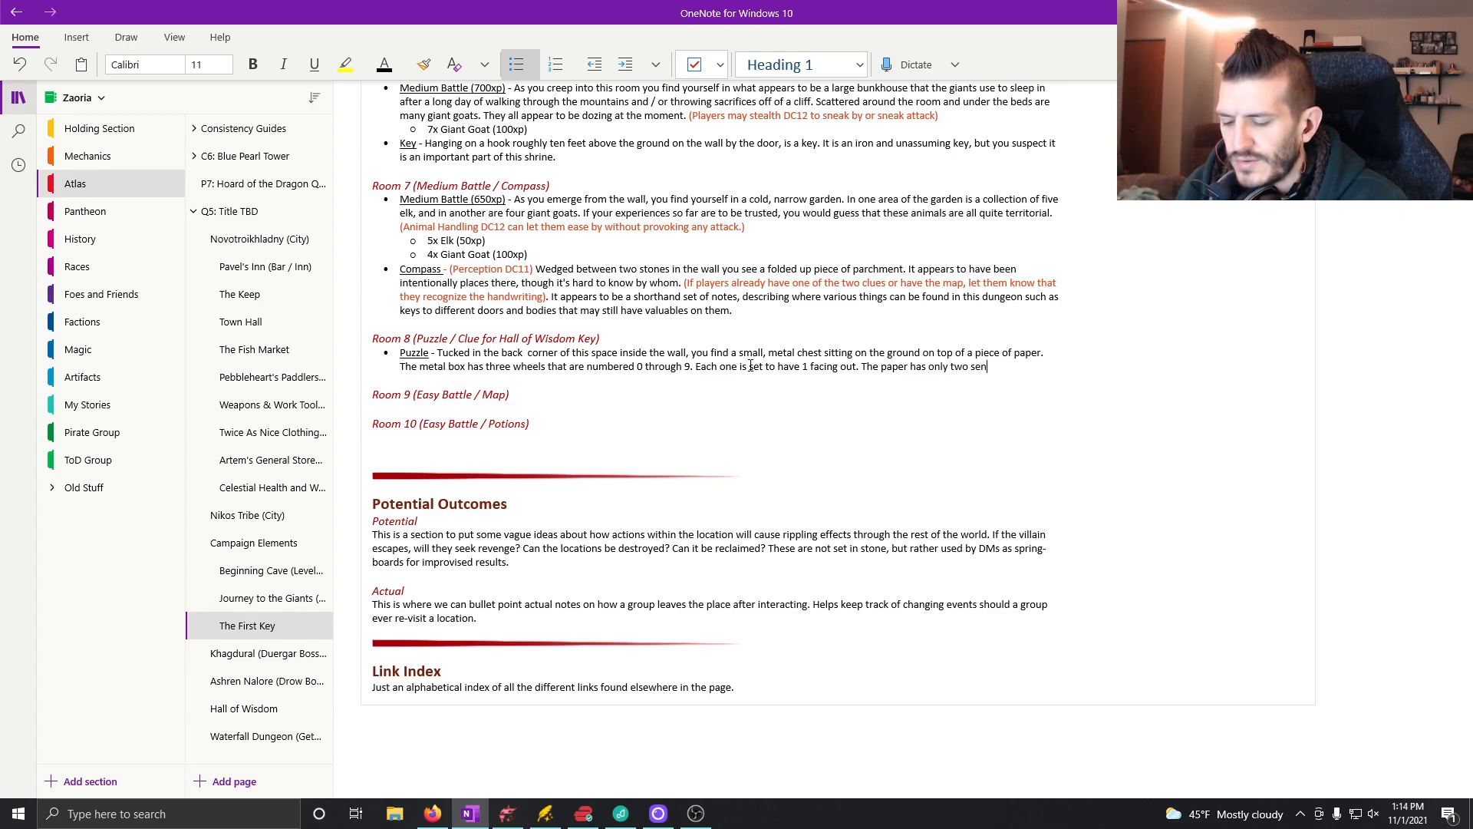
{"action": "type", "text": "tences written on it"}
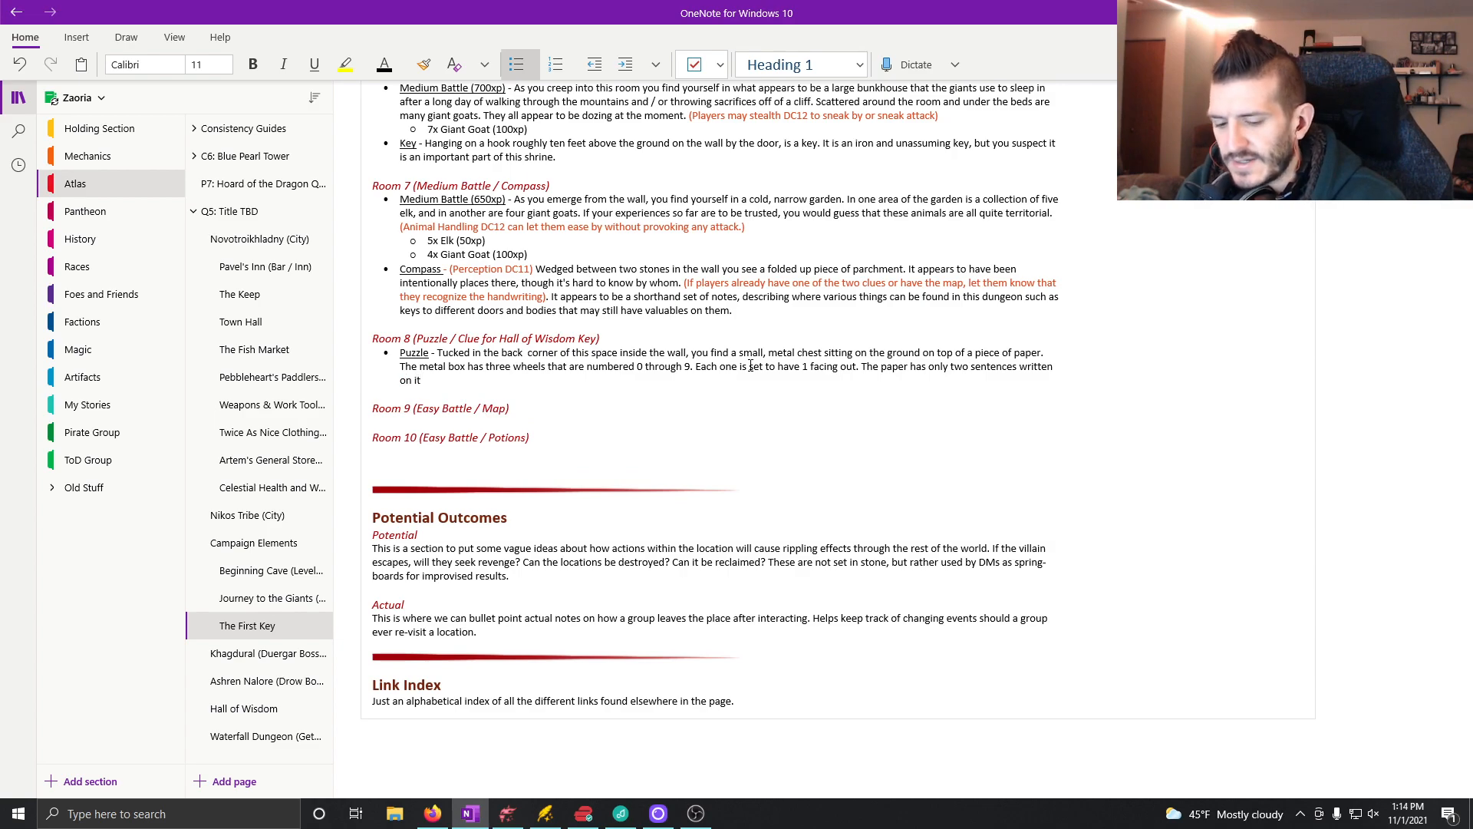
{"action": "type", "text": "."}
Step: Add a nested bullet under the Puzzle text and begin the paper's quoted message with "This is one of four"
{"action": "key", "text": "Return"}
{"action": "key", "text": "Tab"}
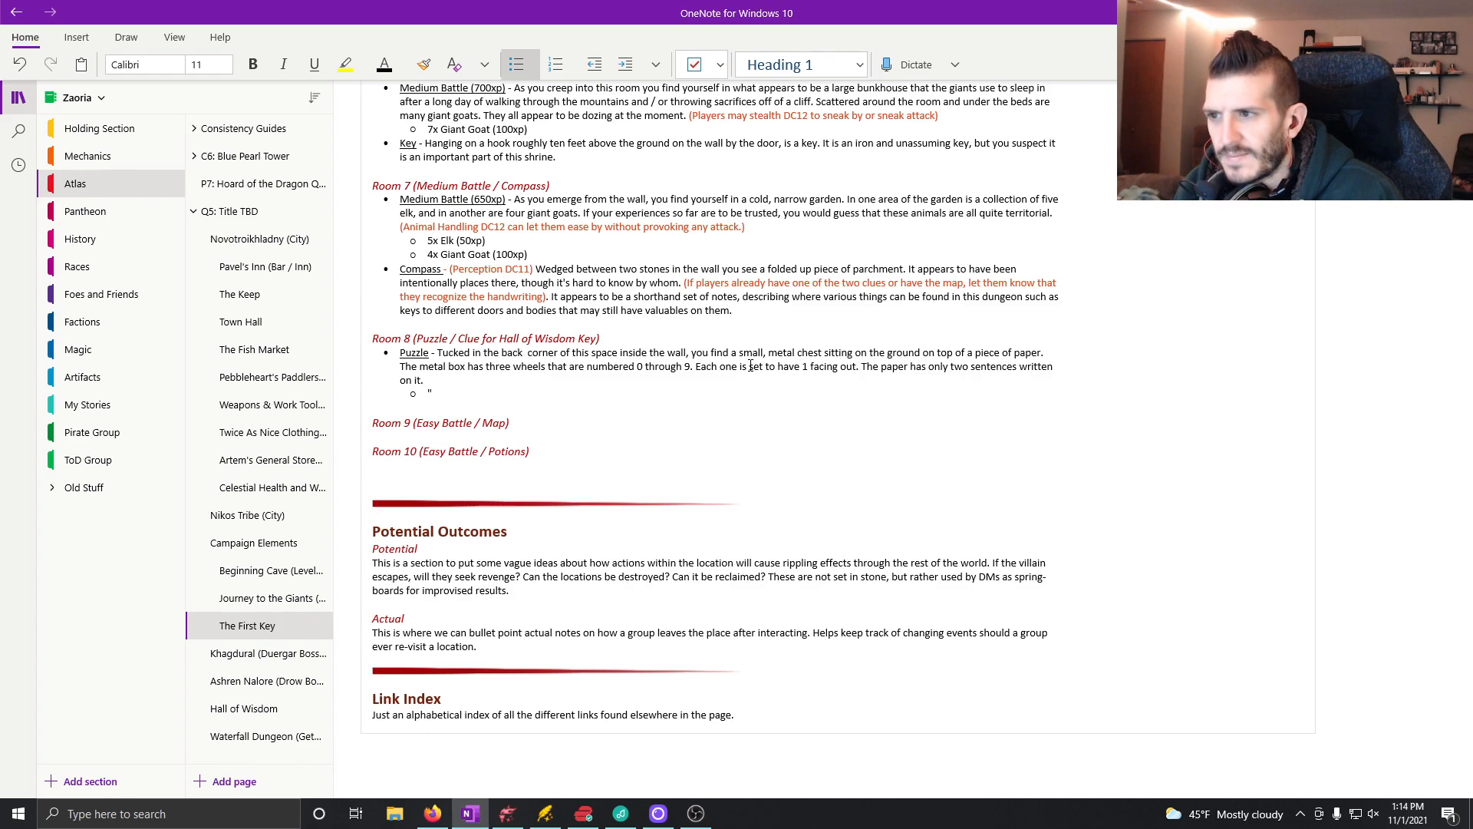
{"action": "type", "text": "\"This is th"}
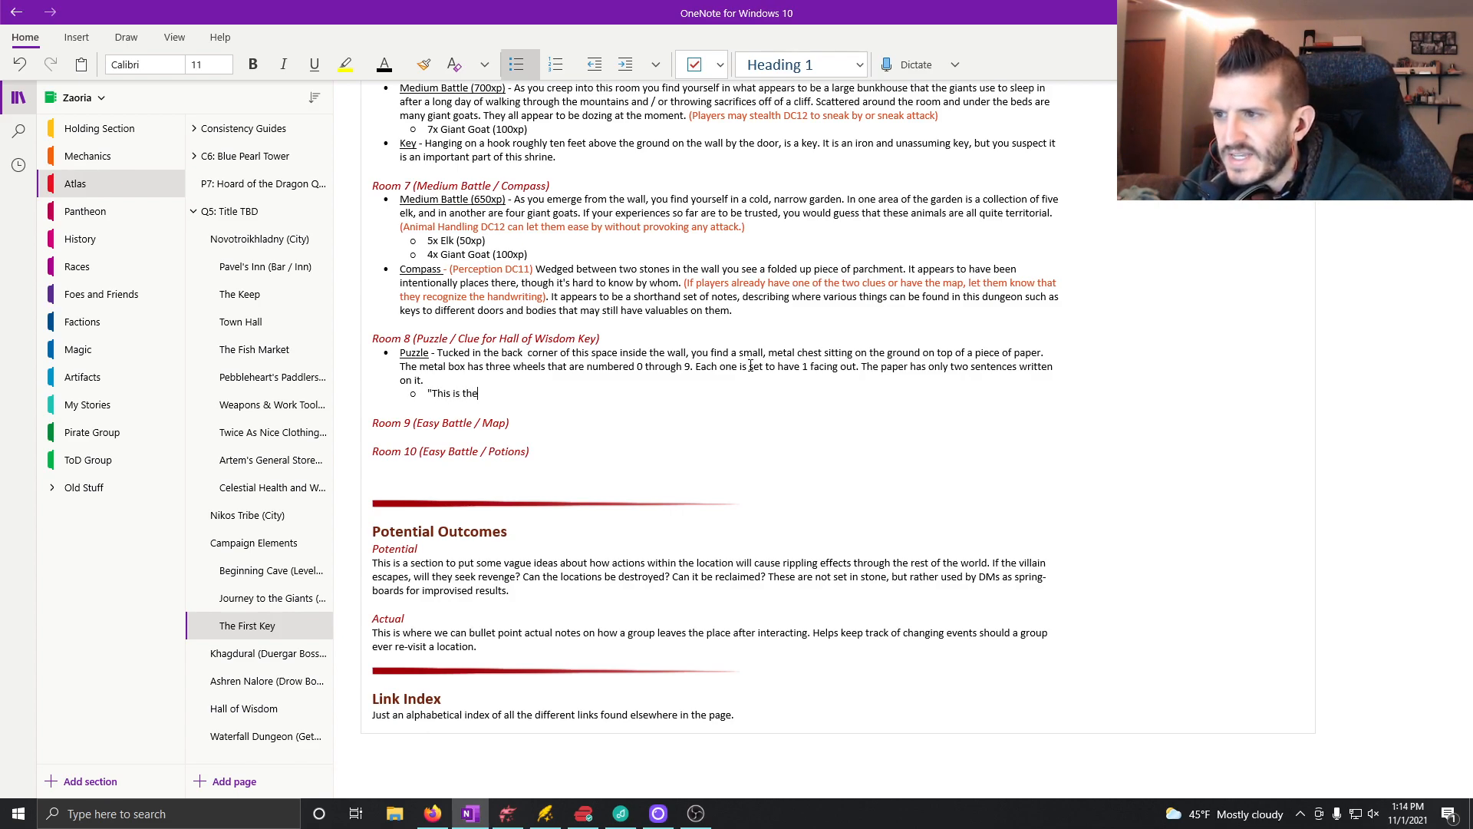
{"action": "key", "text": "BackSpace"}
{"action": "key", "text": "BackSpace"}
{"action": "key", "text": "BackSpace"}
{"action": "key", "text": "BackSpace"}
{"action": "type", "text": "one of four"}
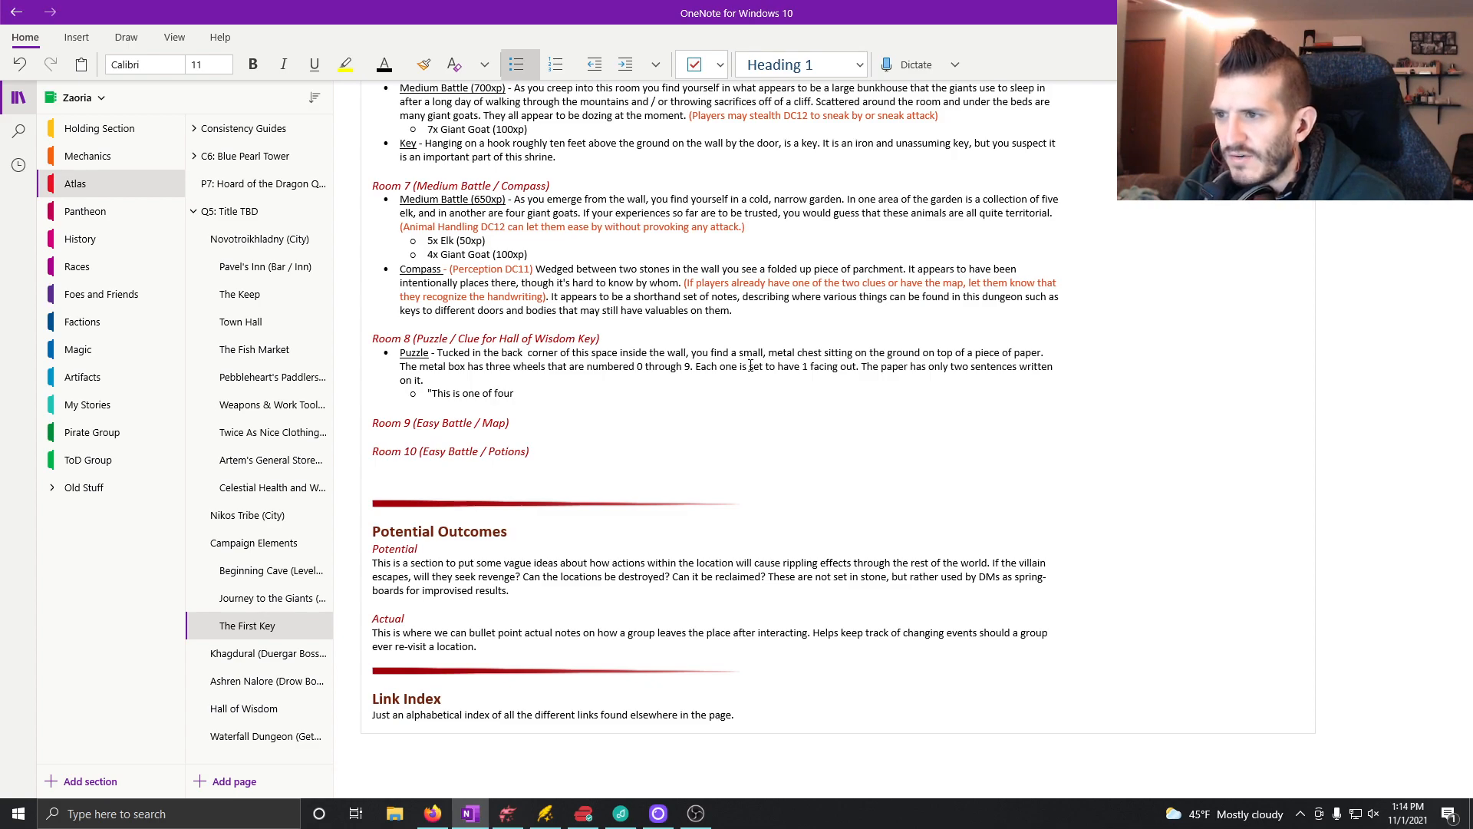
{"action": "type", "text": " keys that yo"}
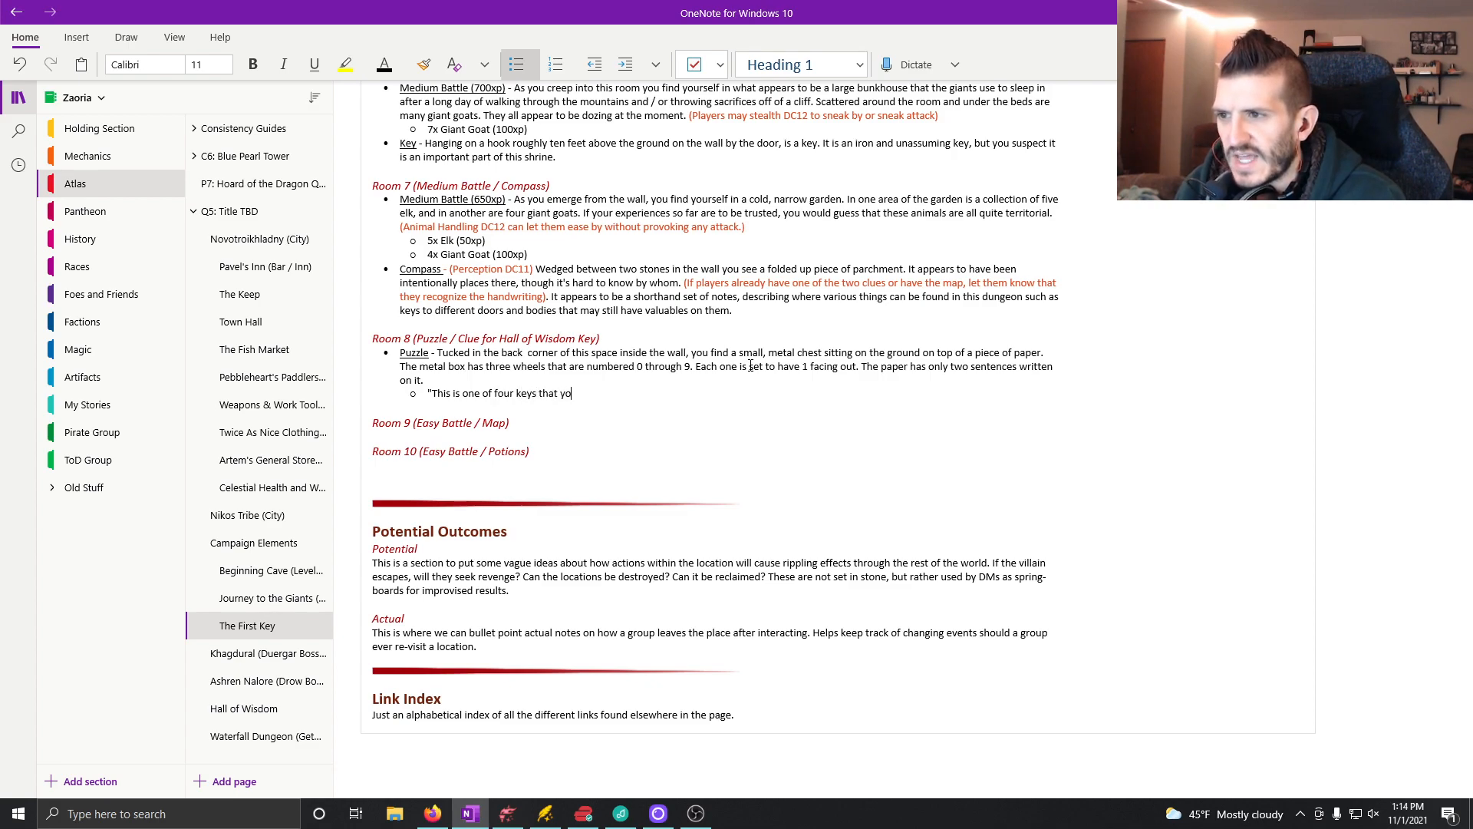
{"action": "type", "text": "u a"}
Step: Complete the quoted message with "keys that you seek. Three more to go." and start another nested bullet below it
{"action": "key", "text": "BackSpace"}
{"action": "type", "text": "seek. "}
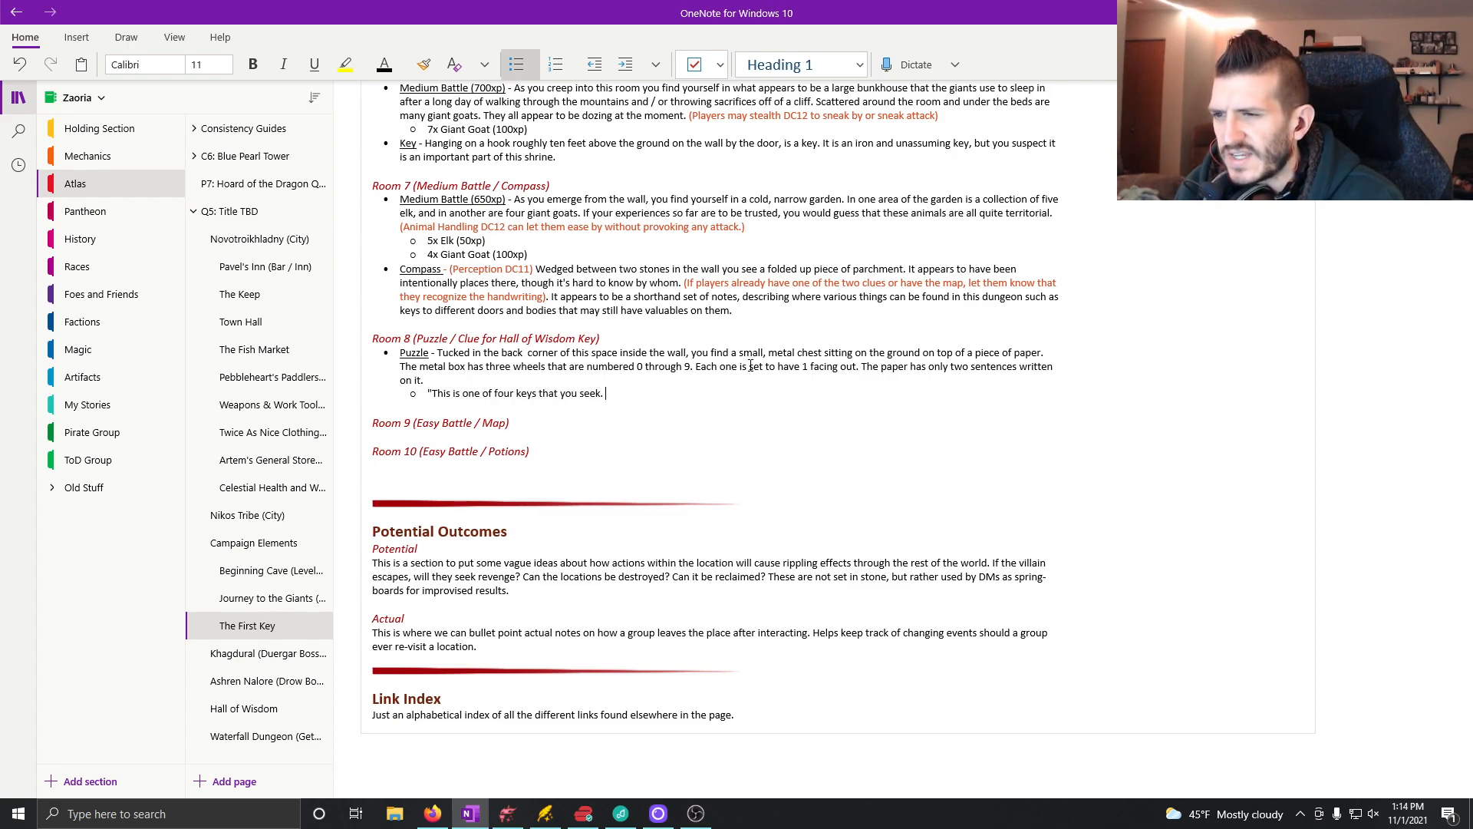
{"action": "type", "text": "Three more to"}
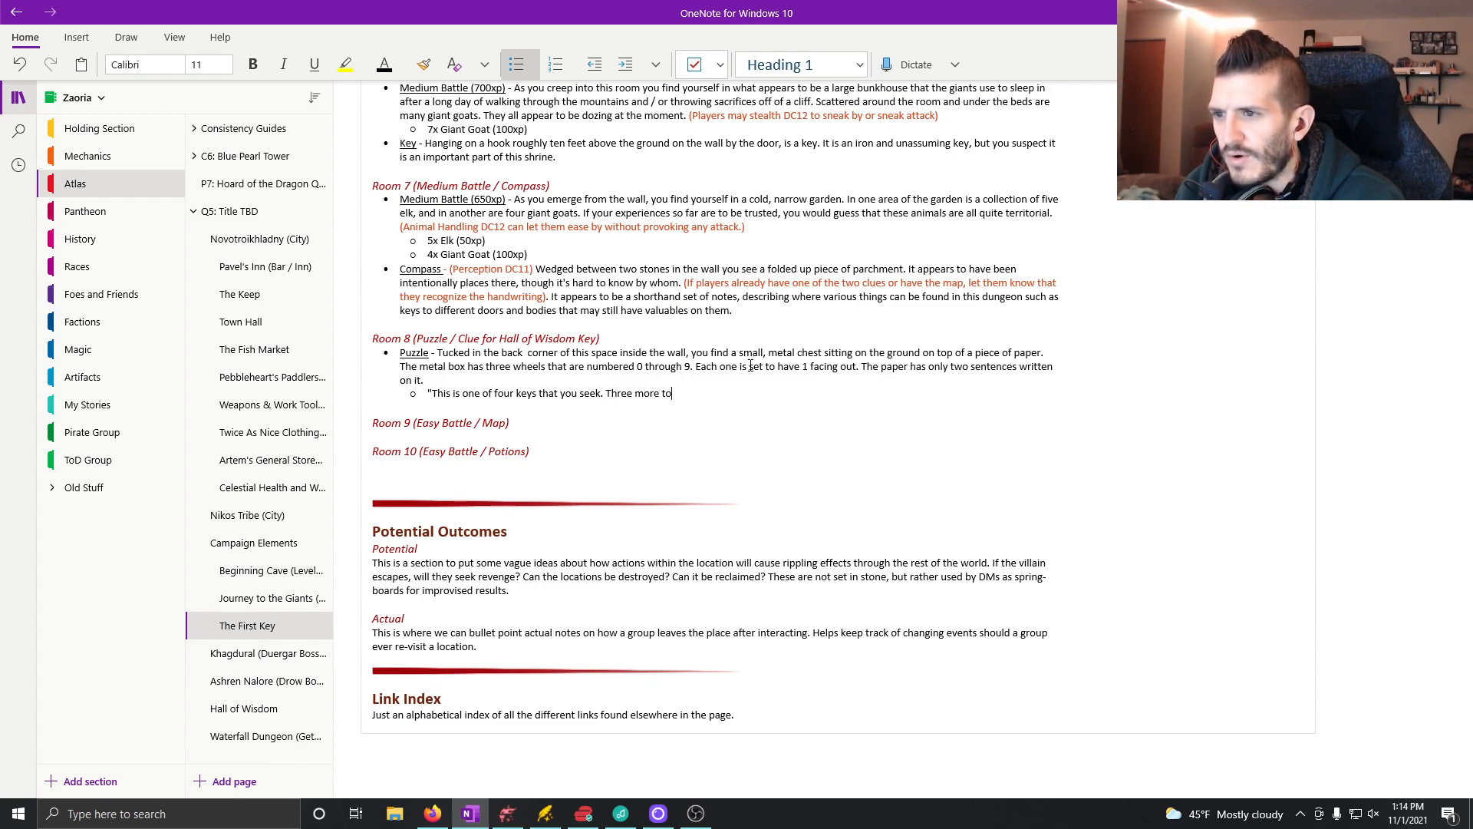
{"action": "type", "text": " go."}
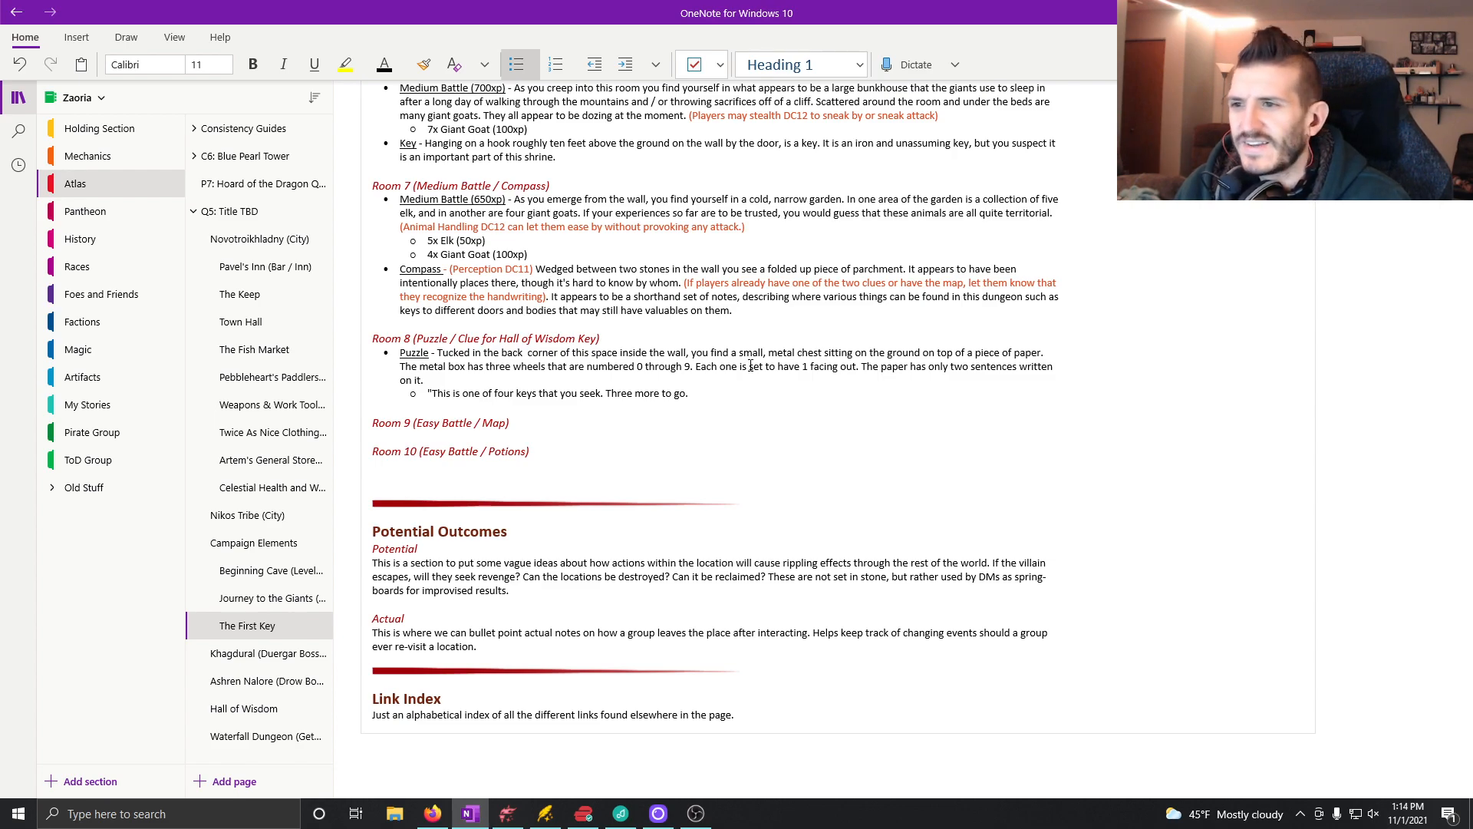
{"action": "type", "text": "\""}
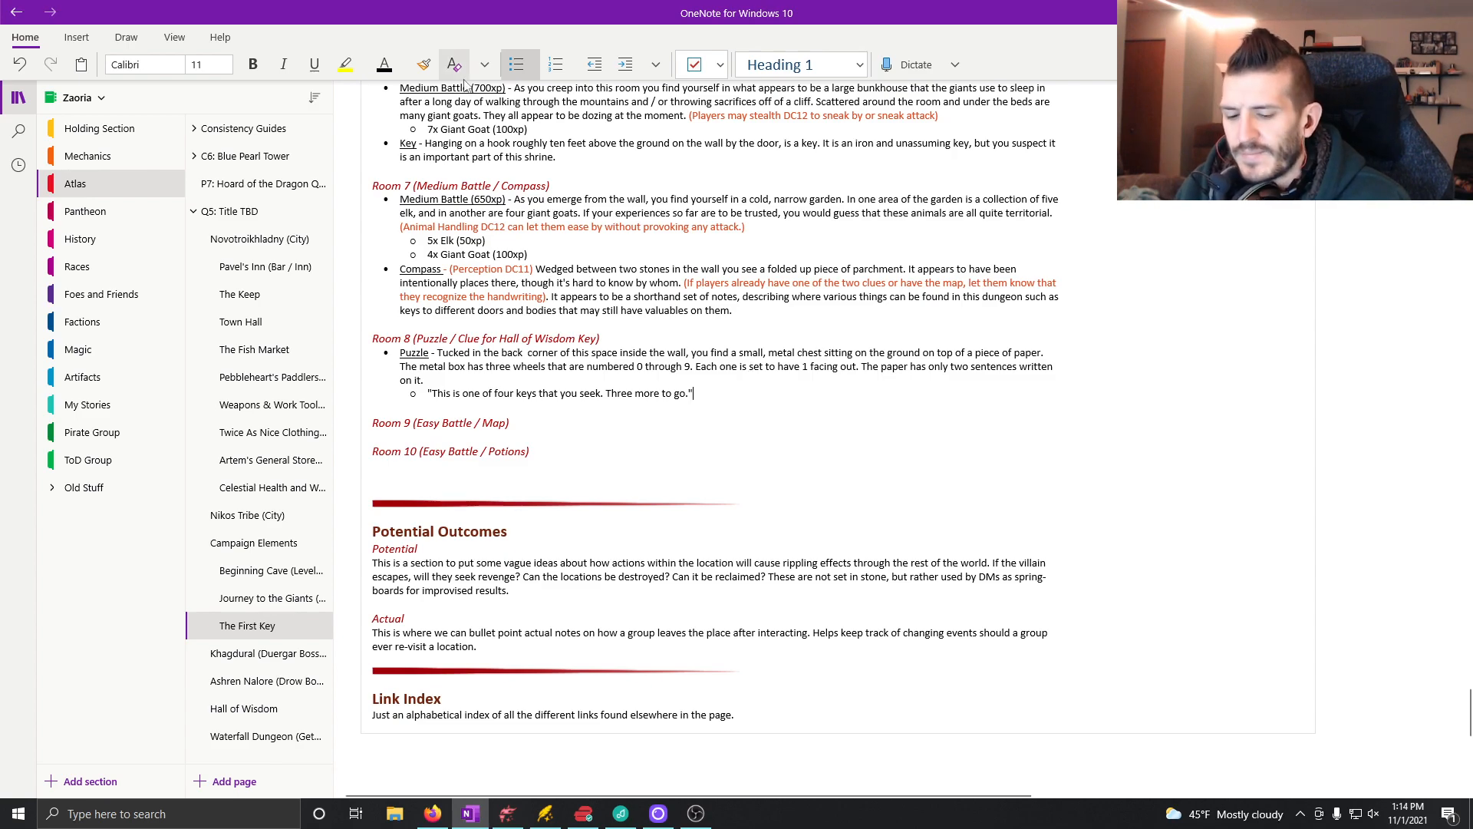
{"action": "key", "text": "Return"}
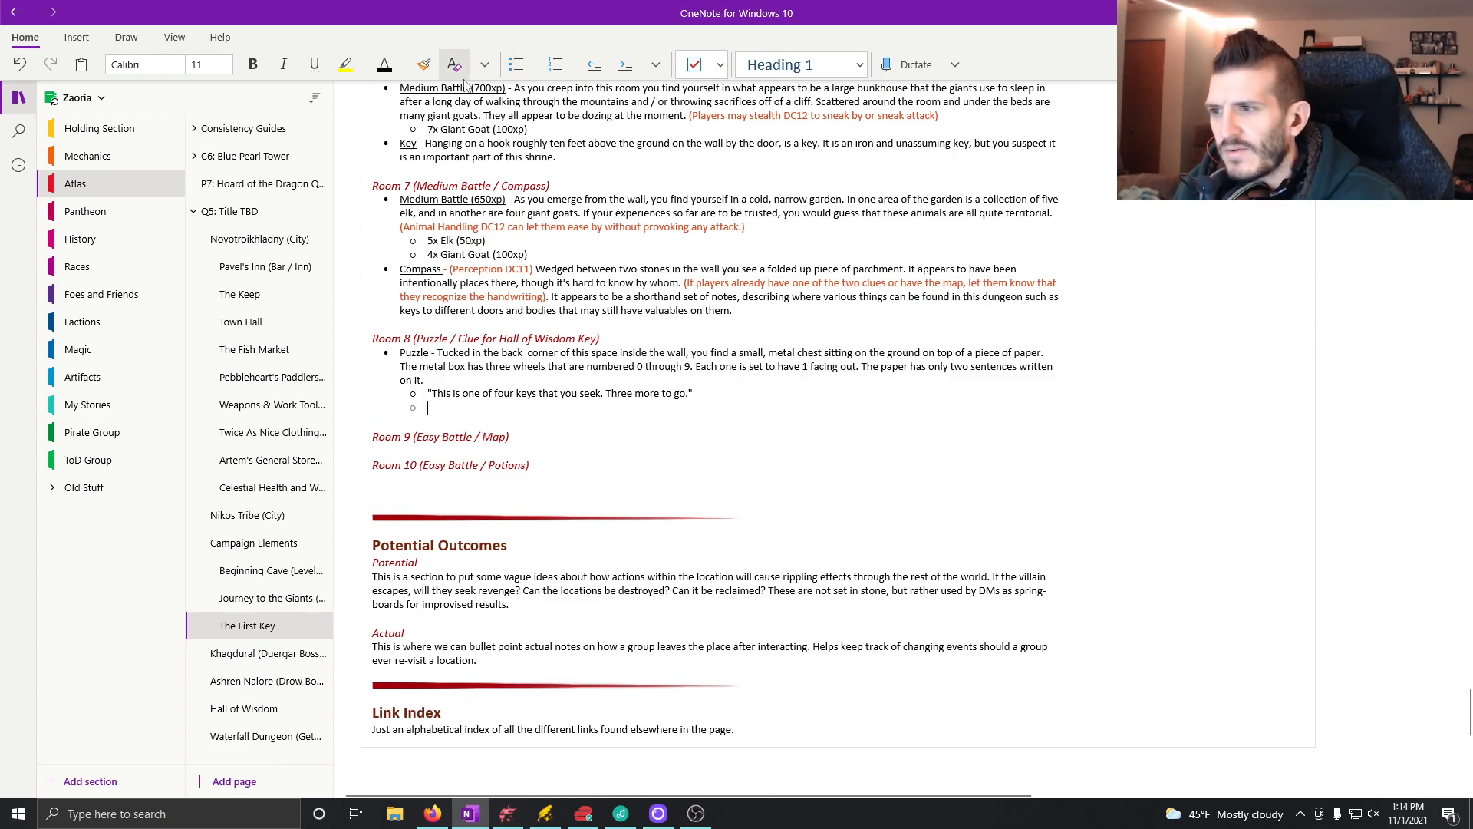
Step: Switch to orange text and begin the empty nested bullet under Room 8's quoted message with "(Intelligence check DC 11"
{"action": "left_click", "coordinate": [399, 61]}
{"action": "left_click", "coordinate": [550, 158]}
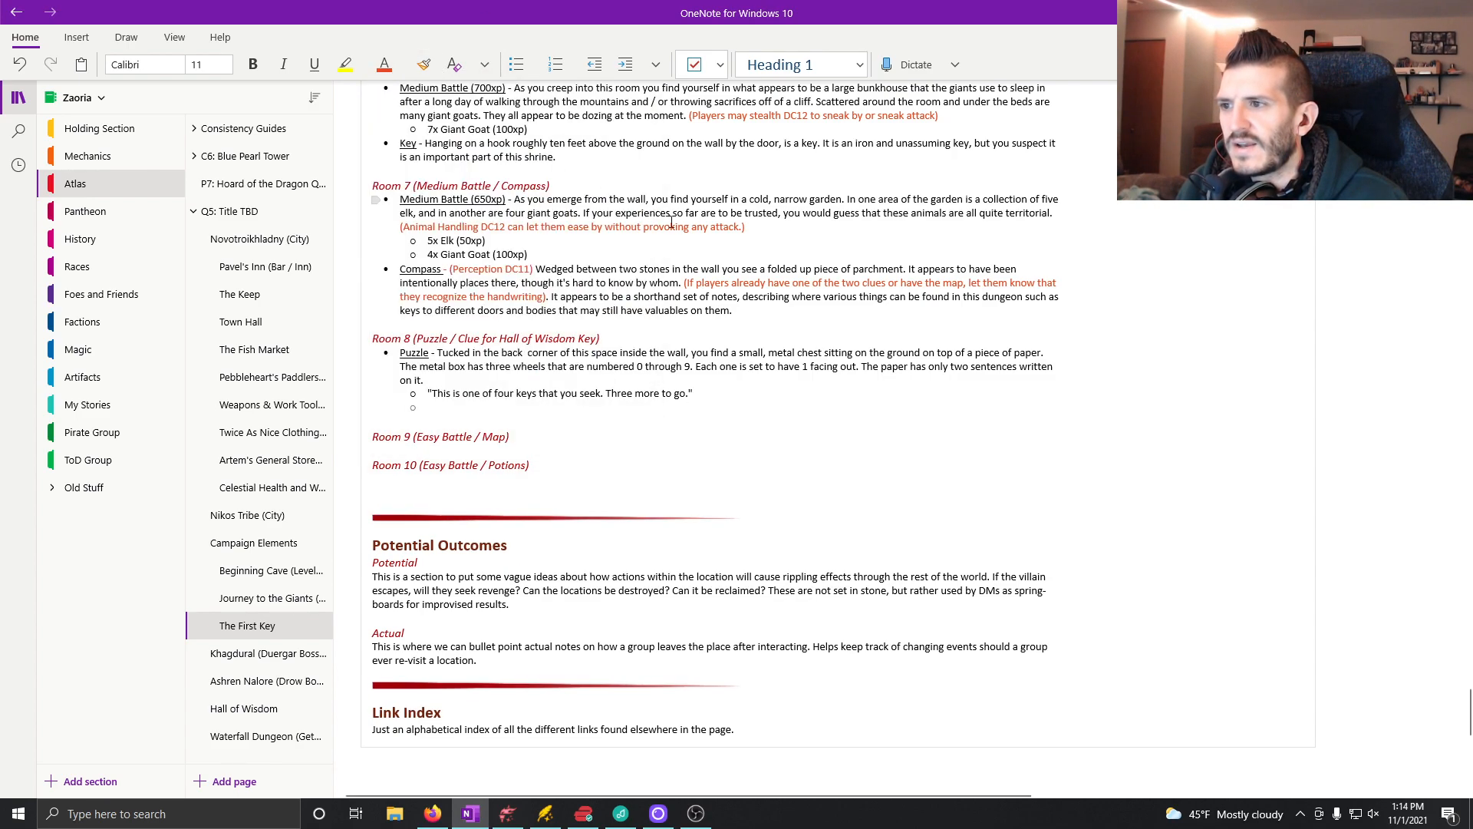
{"action": "type", "text": "(Intelligenc"}
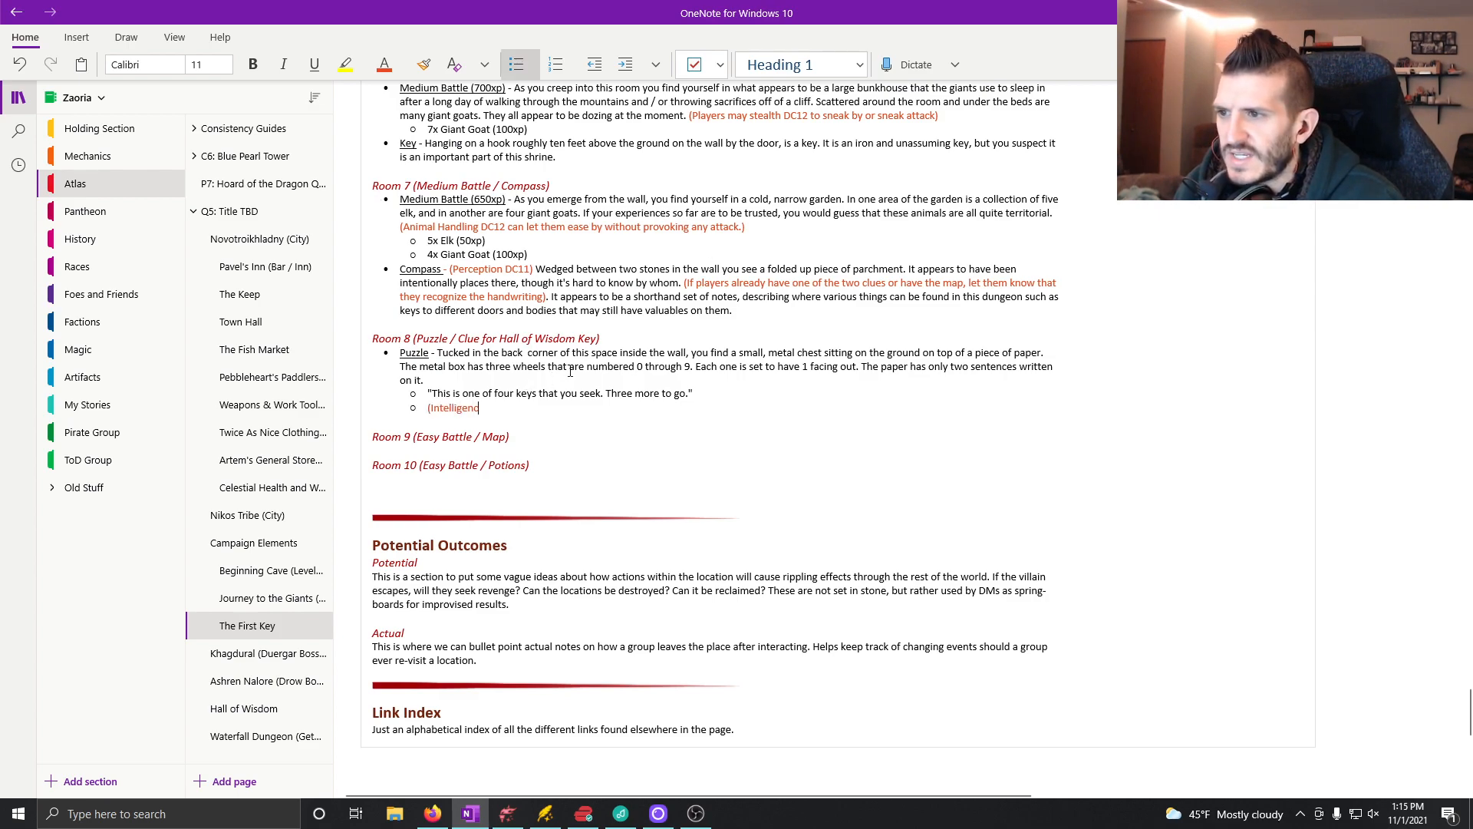
{"action": "type", "text": "e check"}
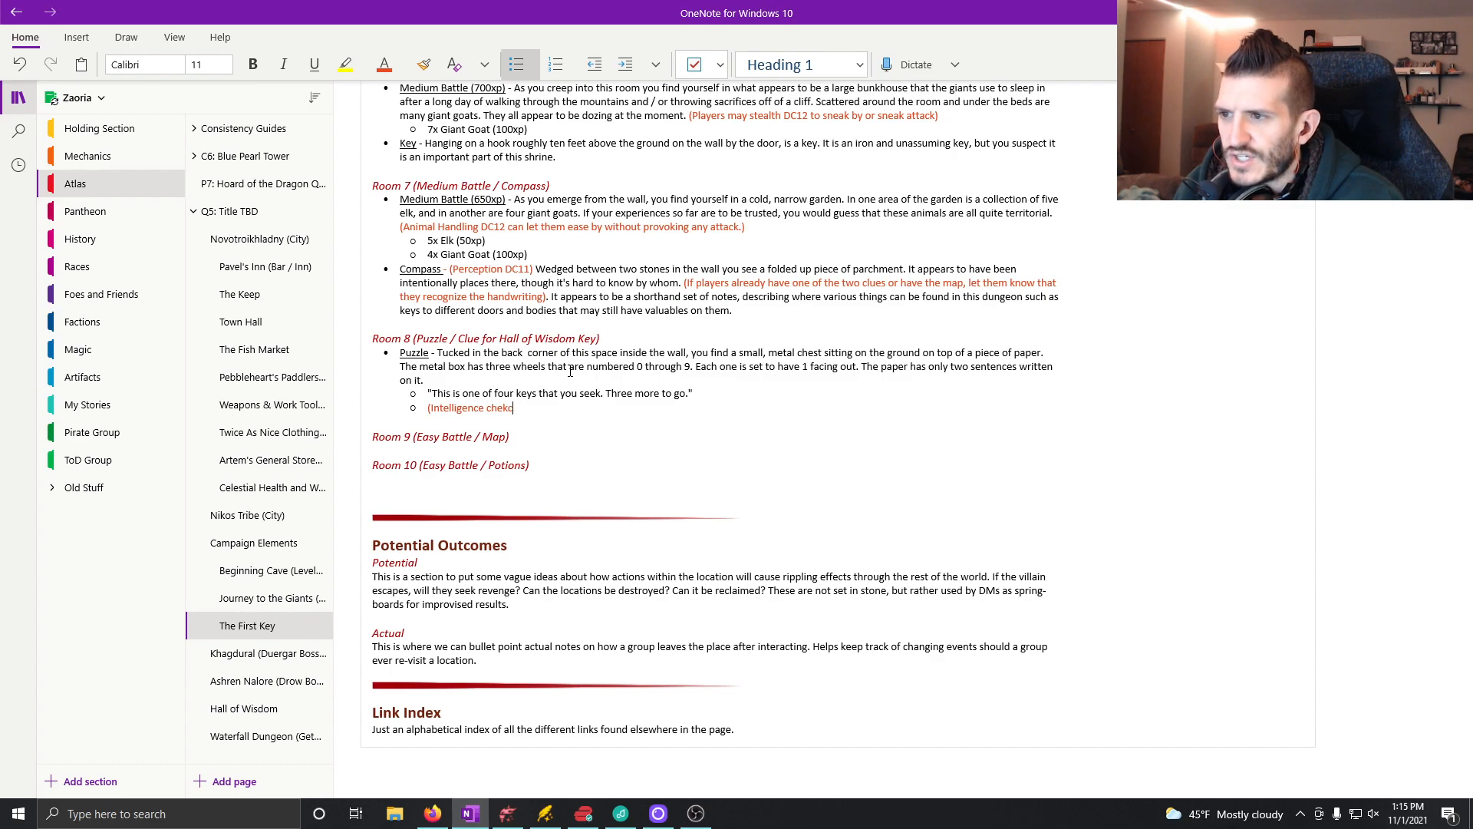
{"action": "type", "text": " DC 11"}
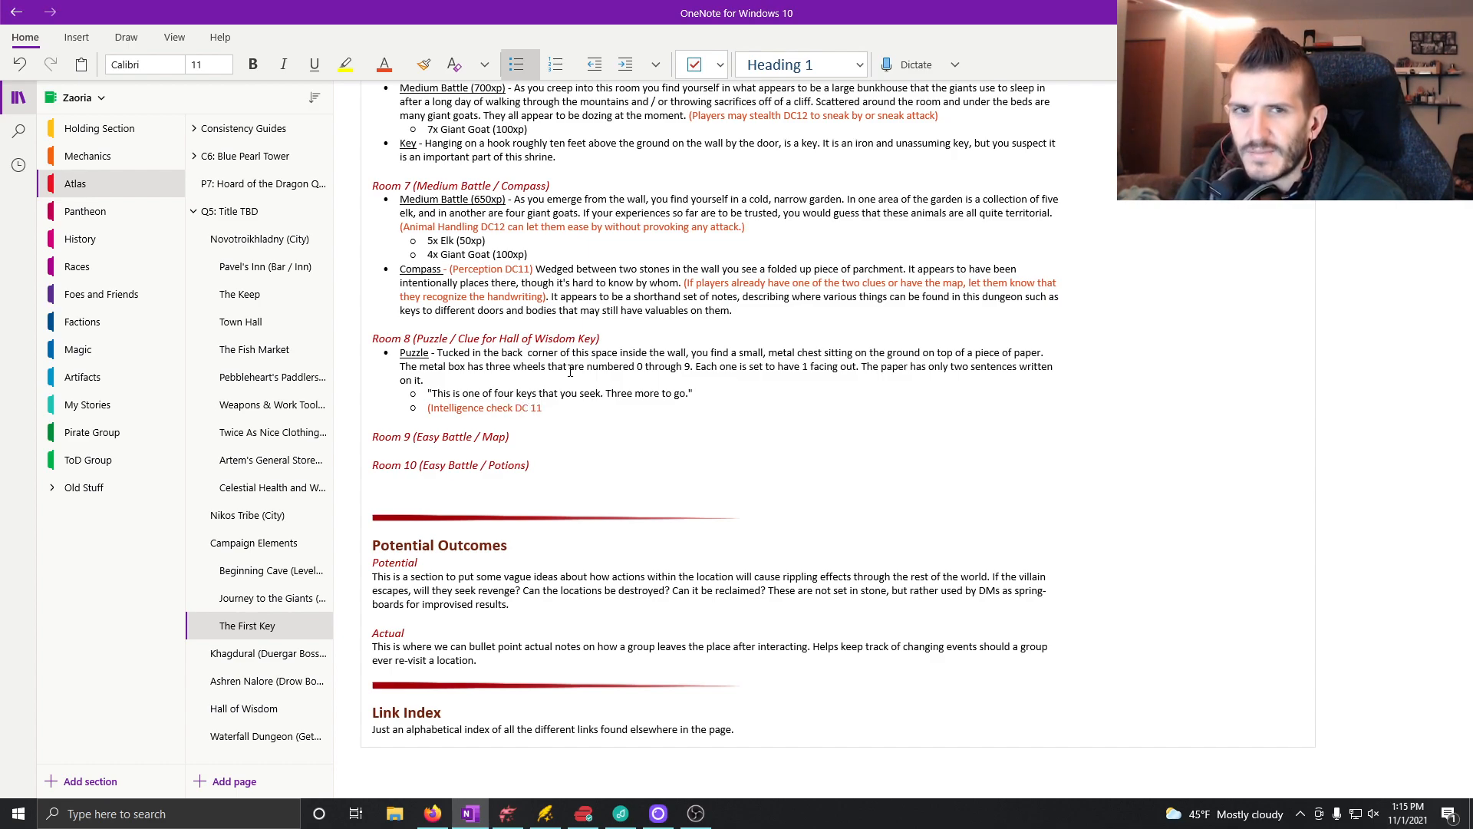
{"action": "type", "text": ") to realize th"}
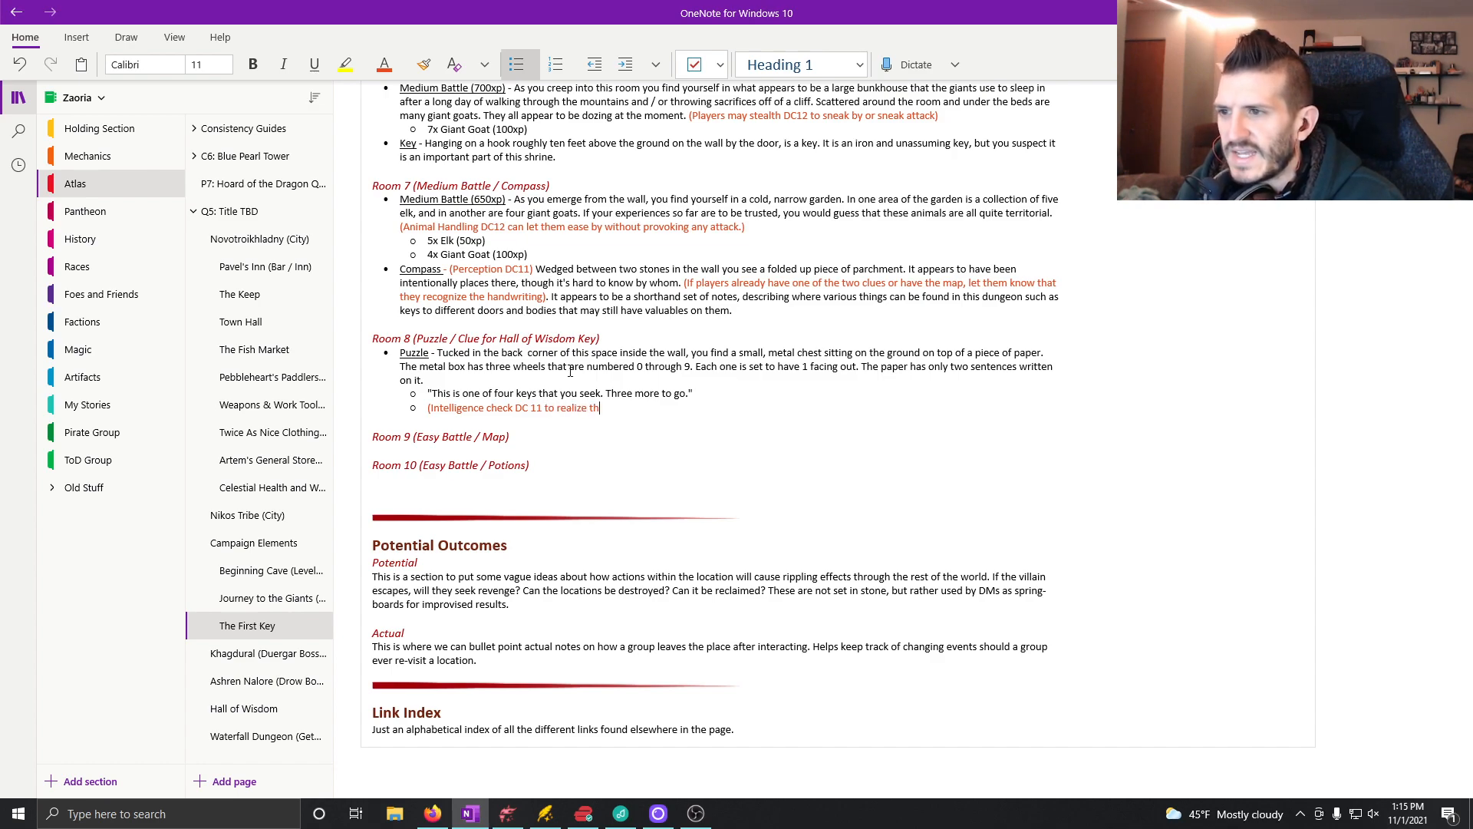
{"action": "type", "text": "at the"}
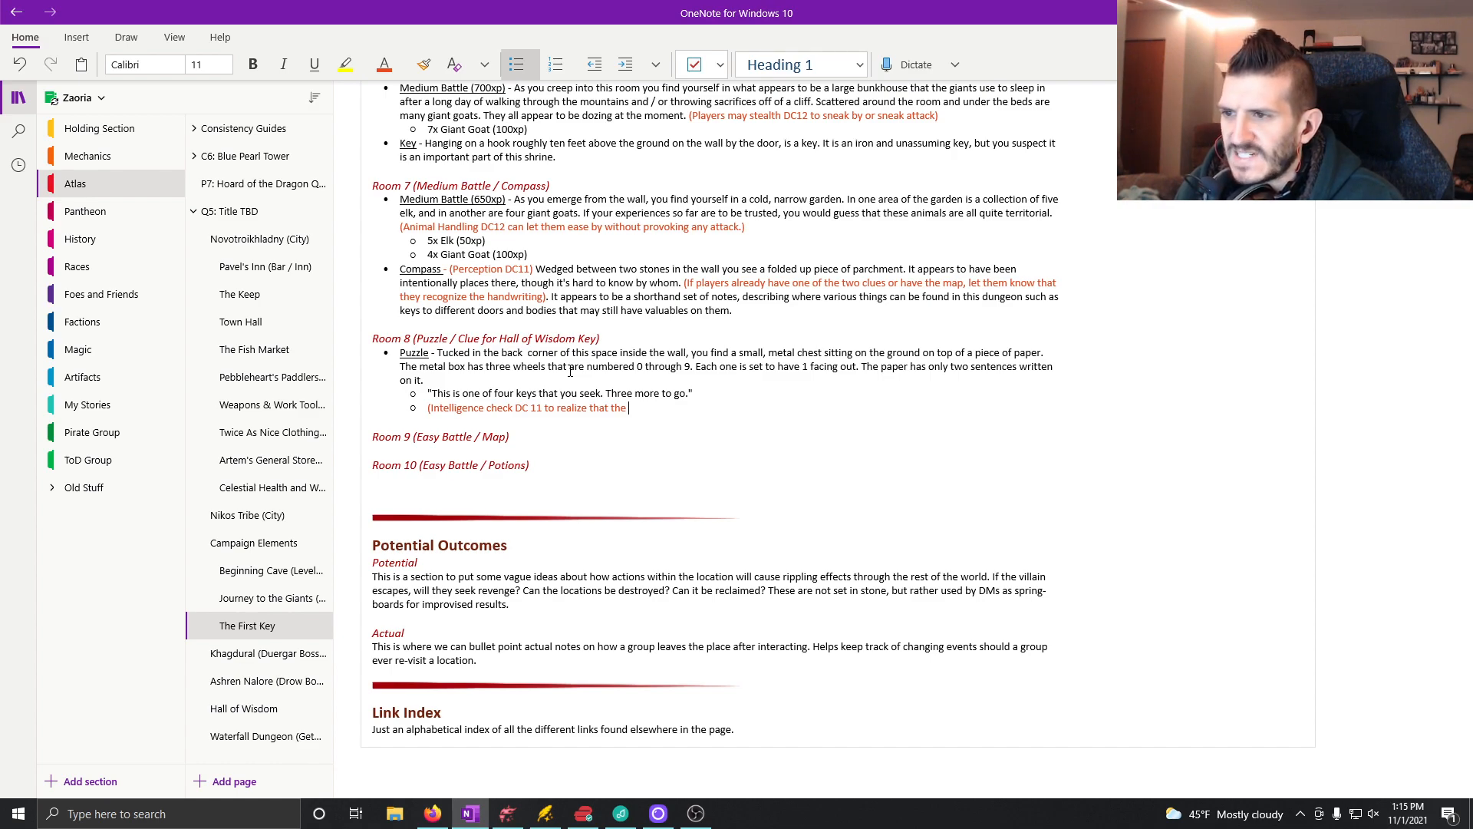
{"action": "type", "text": " correct"}
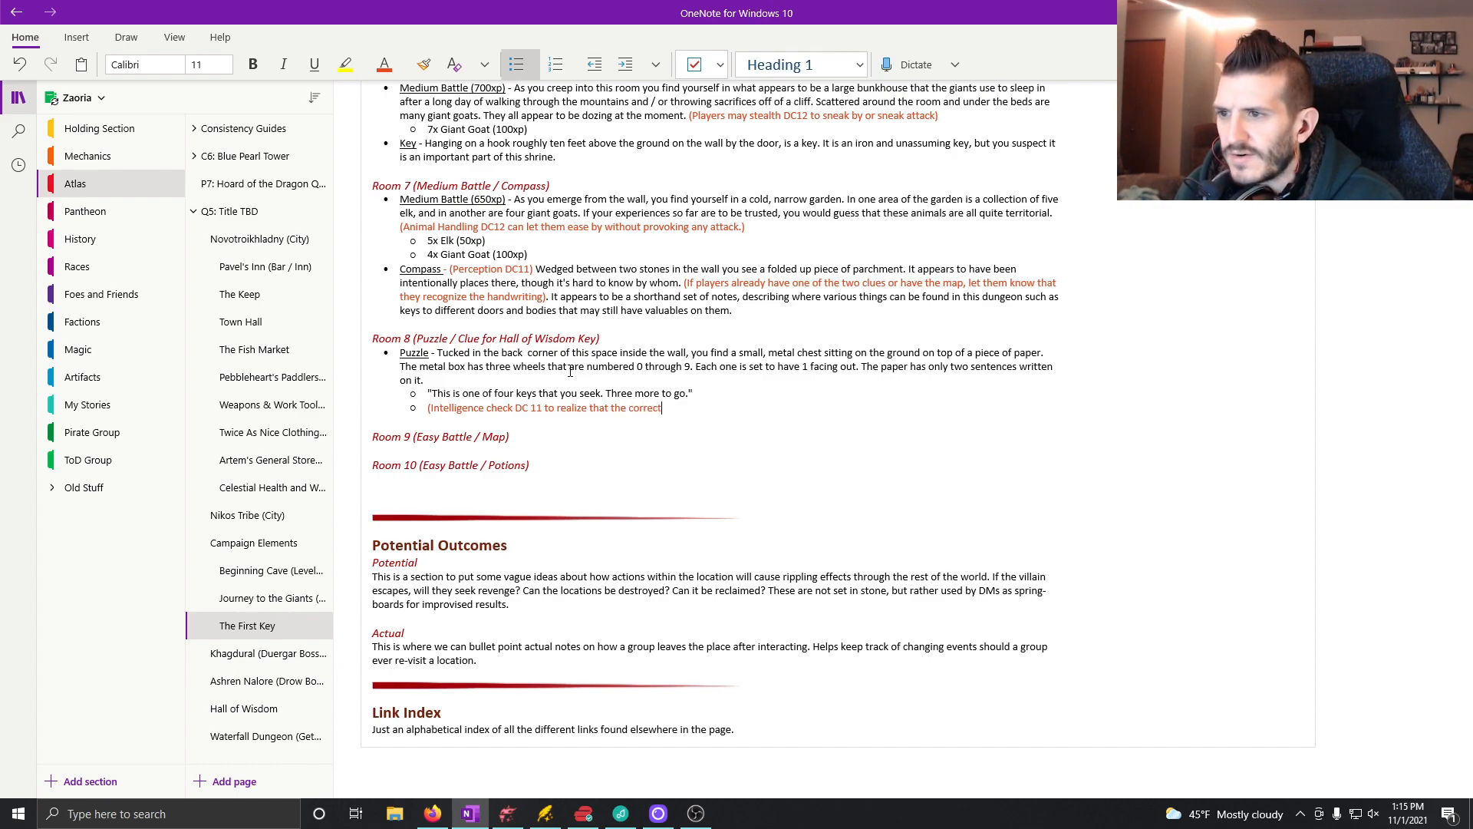
{"action": "type", "text": " number is"}
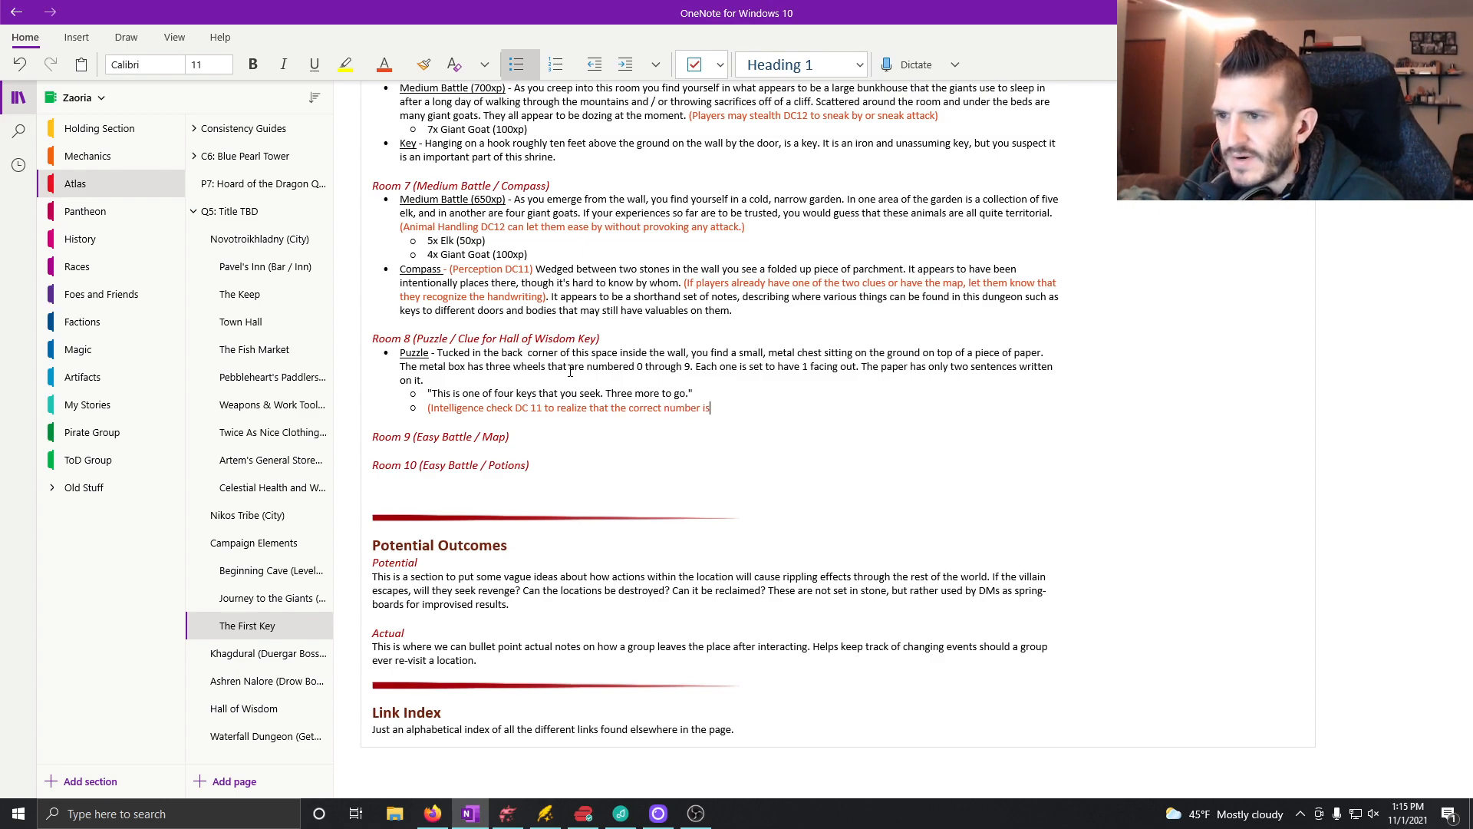
{"action": "type", "text": " 1"}
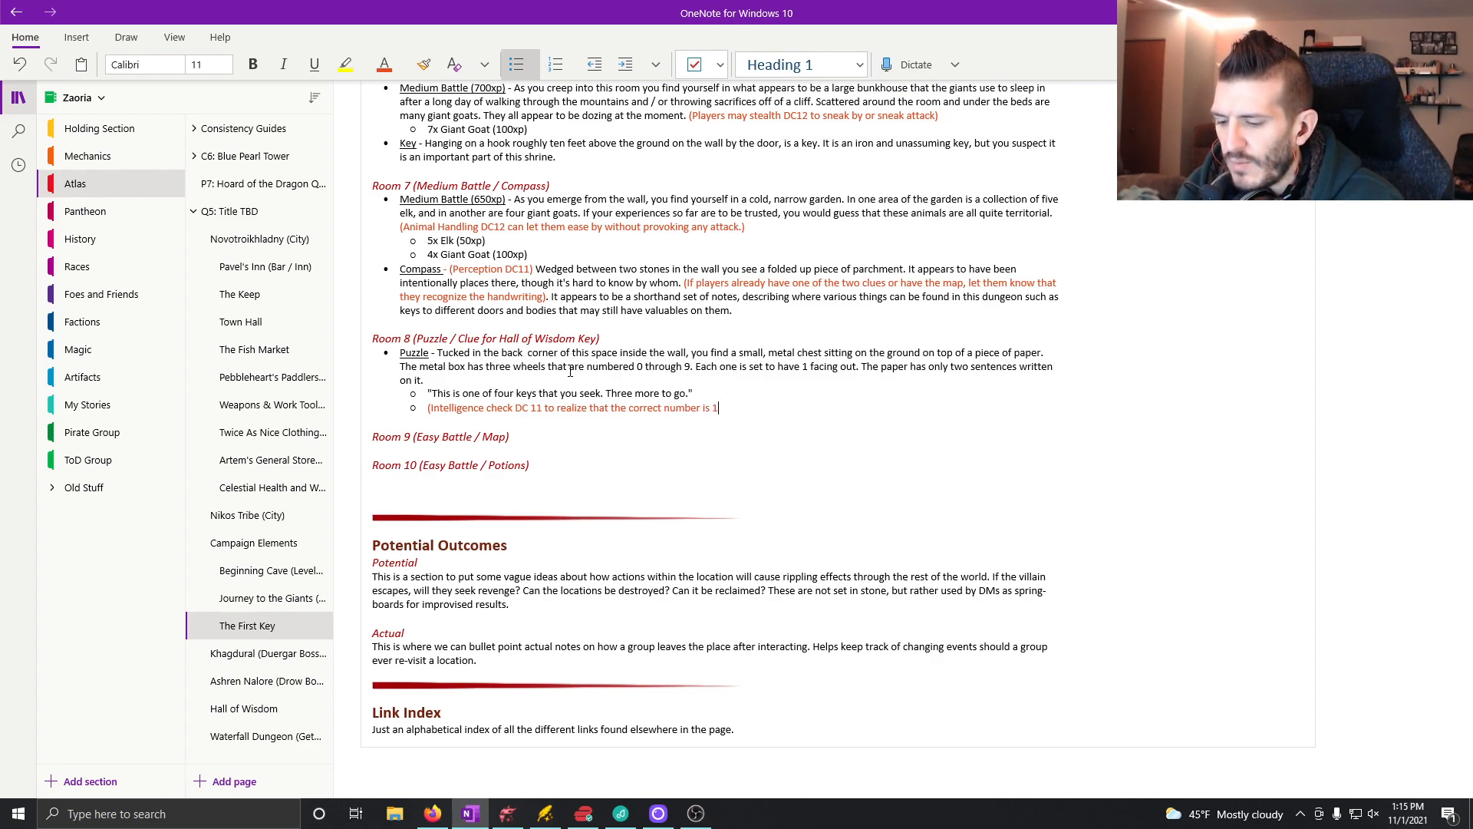
{"action": "type", "text": "43"}
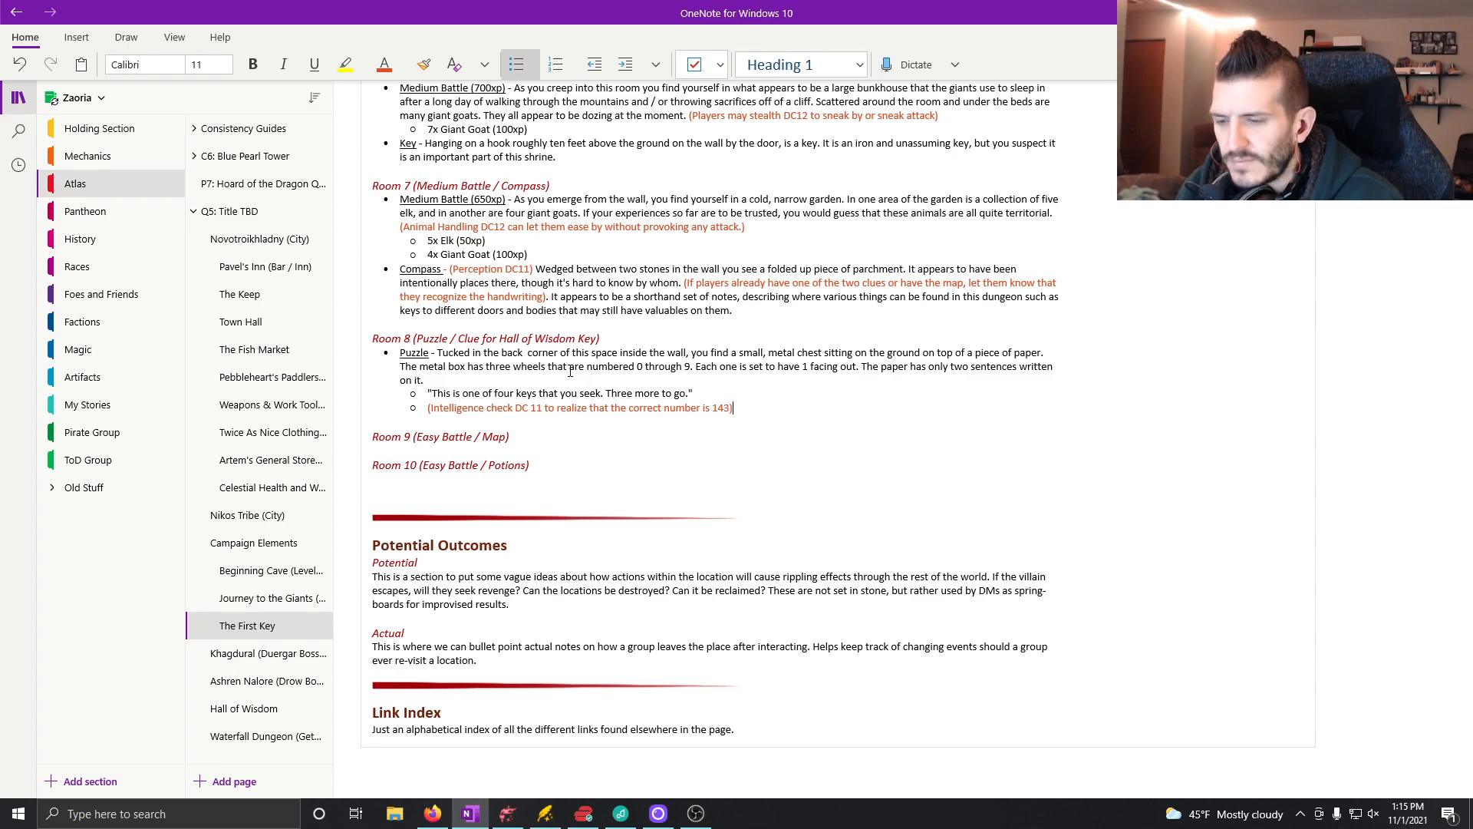
Step: Remove the parentheses around the Intelligence check note in Room 8
{"action": "key", "text": "BackSpace"}
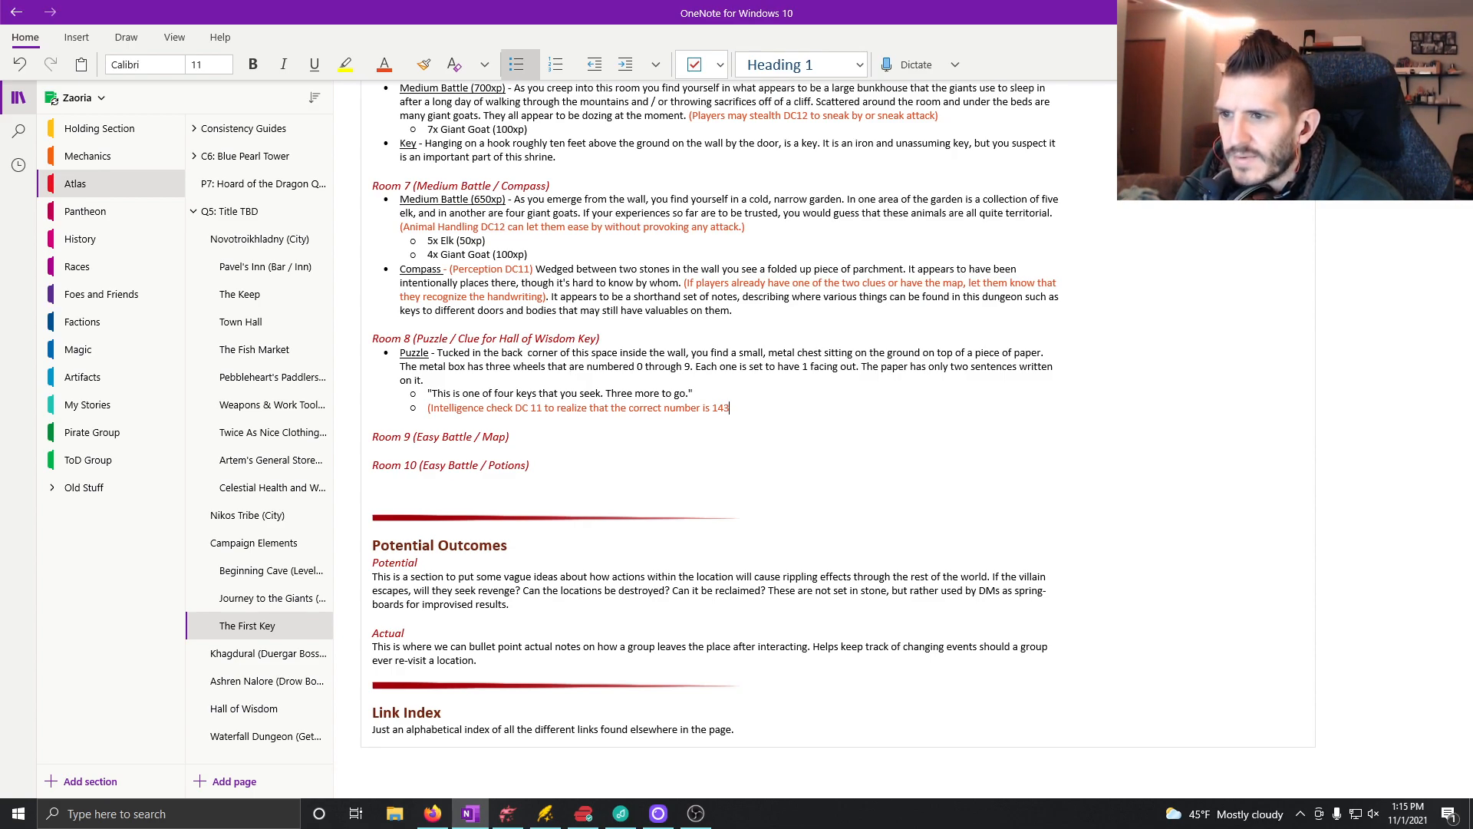
{"action": "key", "text": "Home"}
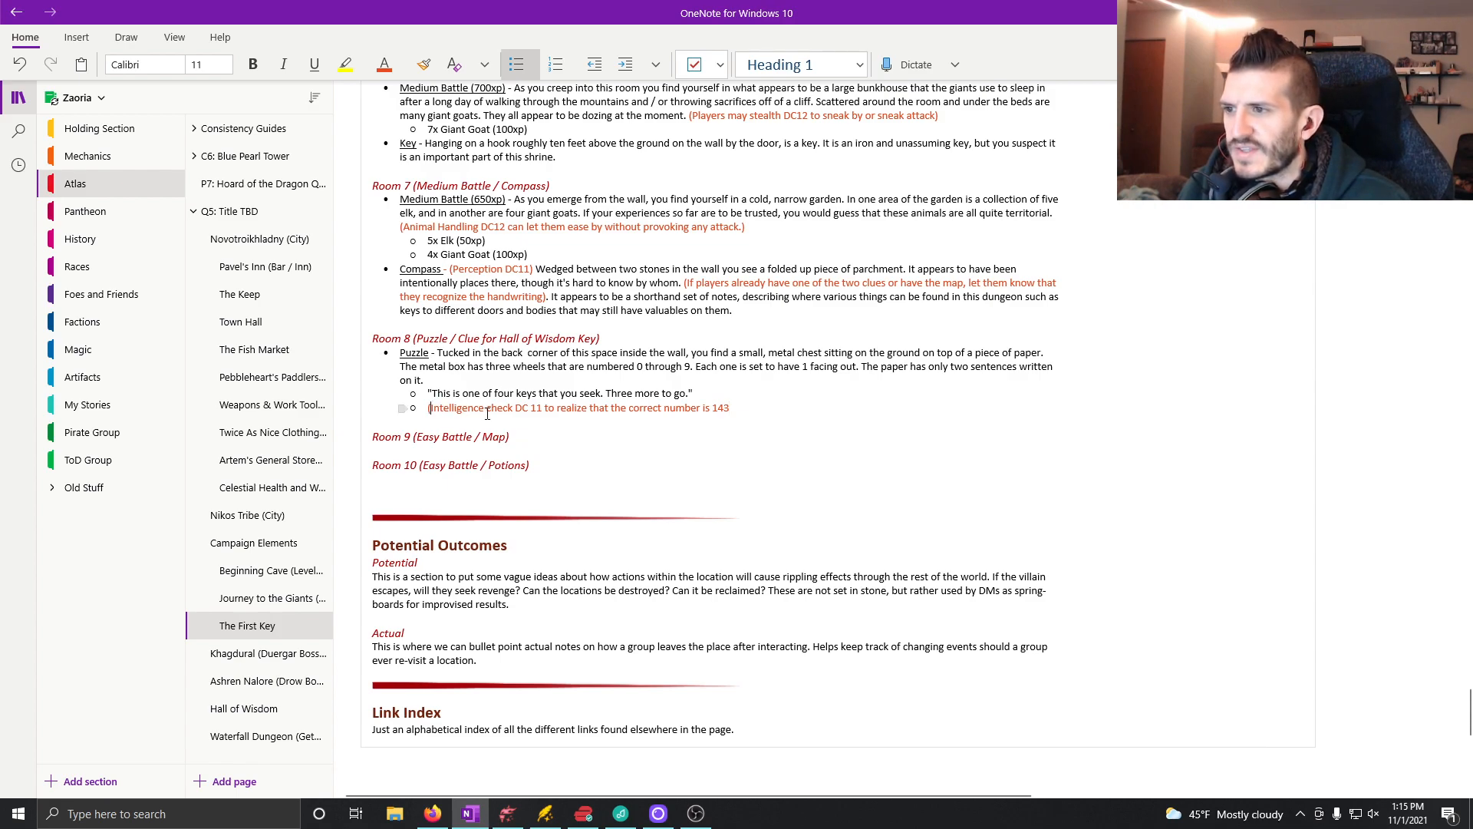
{"action": "key", "text": "Delete"}
{"action": "key", "text": "End"}
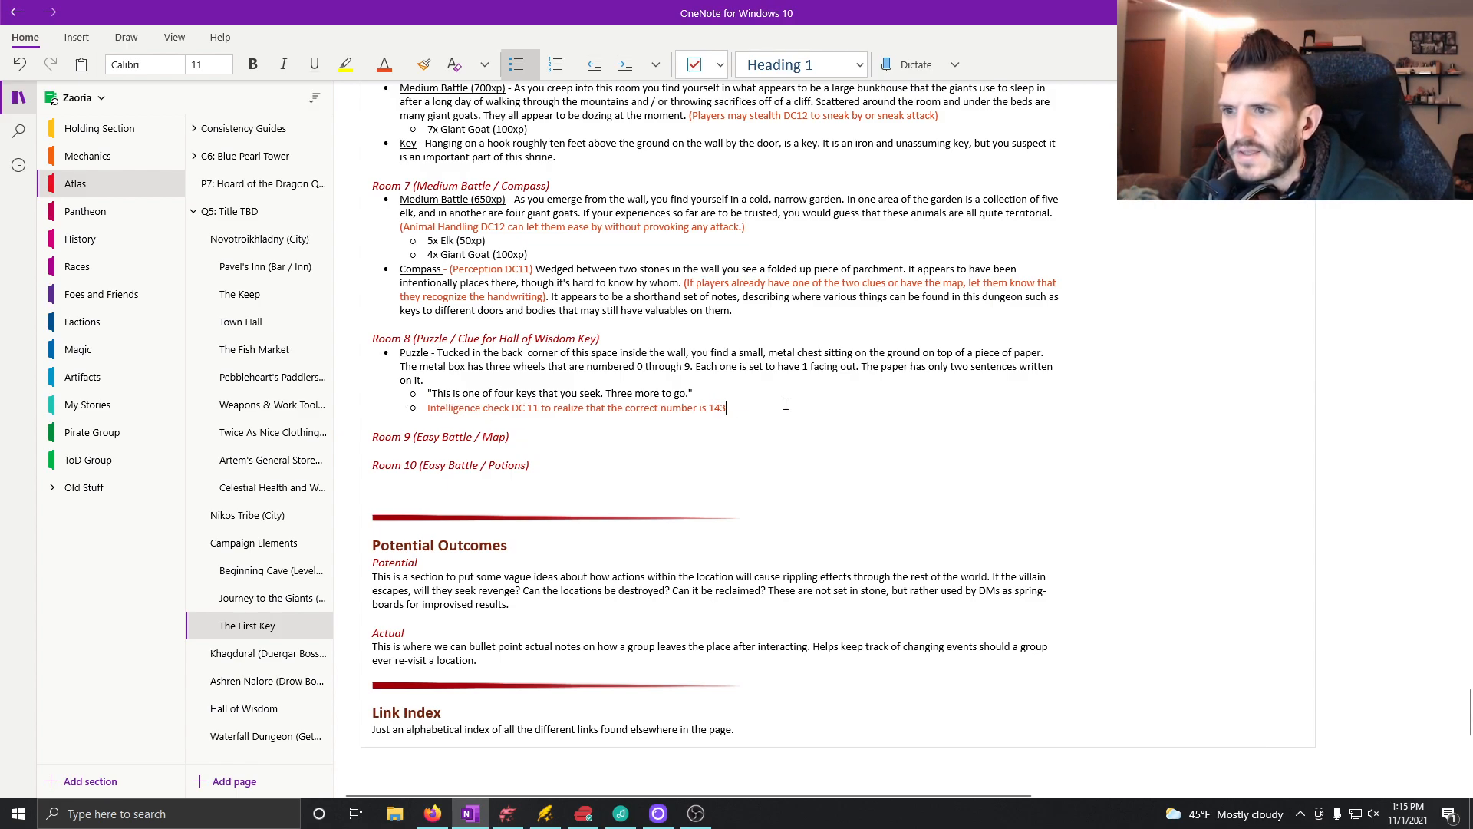
Step: Extend the note with ". If players don't get it and the characters fail their intelligence checks"
{"action": "type", "text": ". If players "}
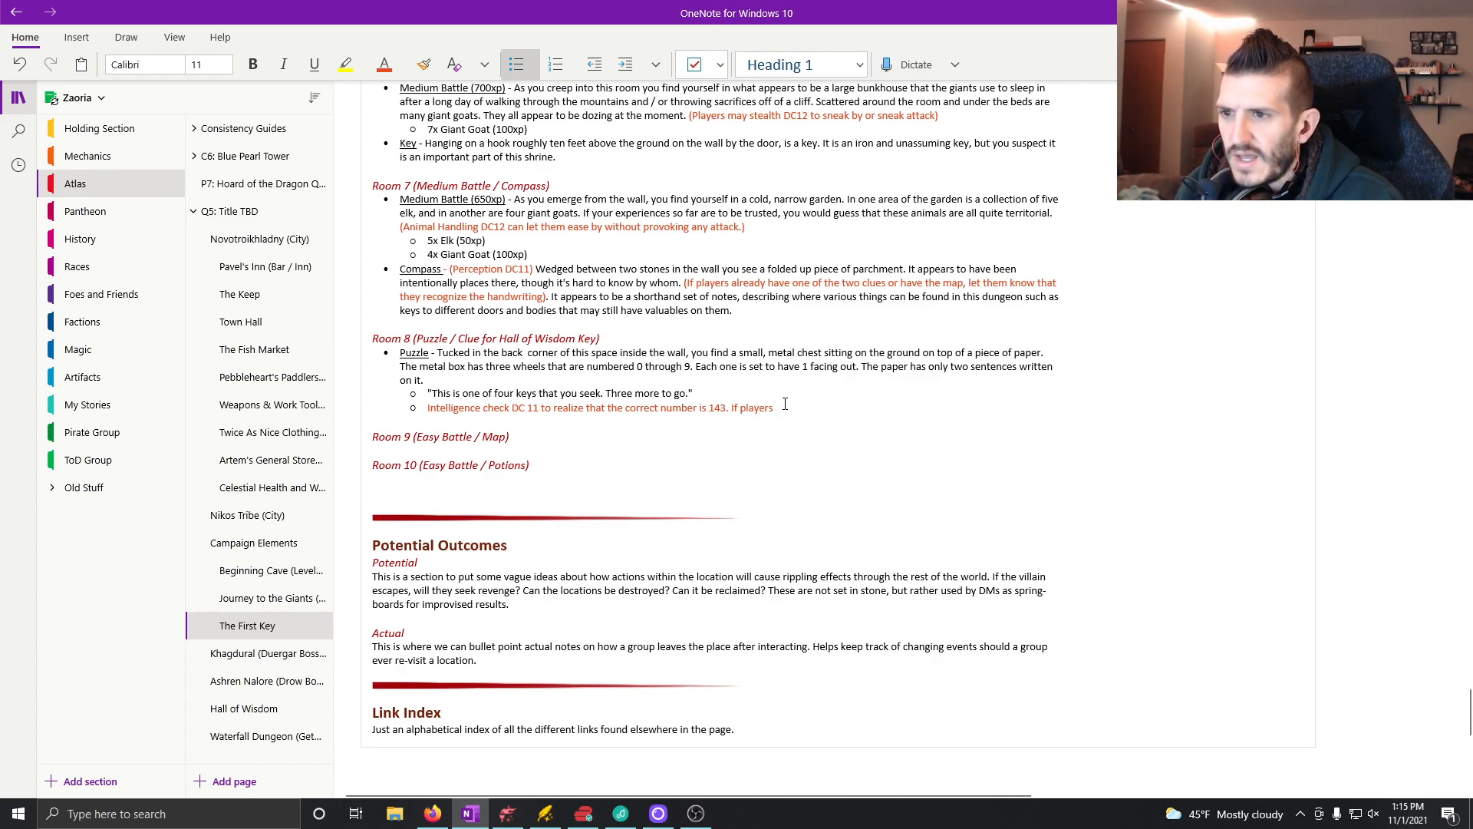
{"action": "type", "text": "don't get it and the char"}
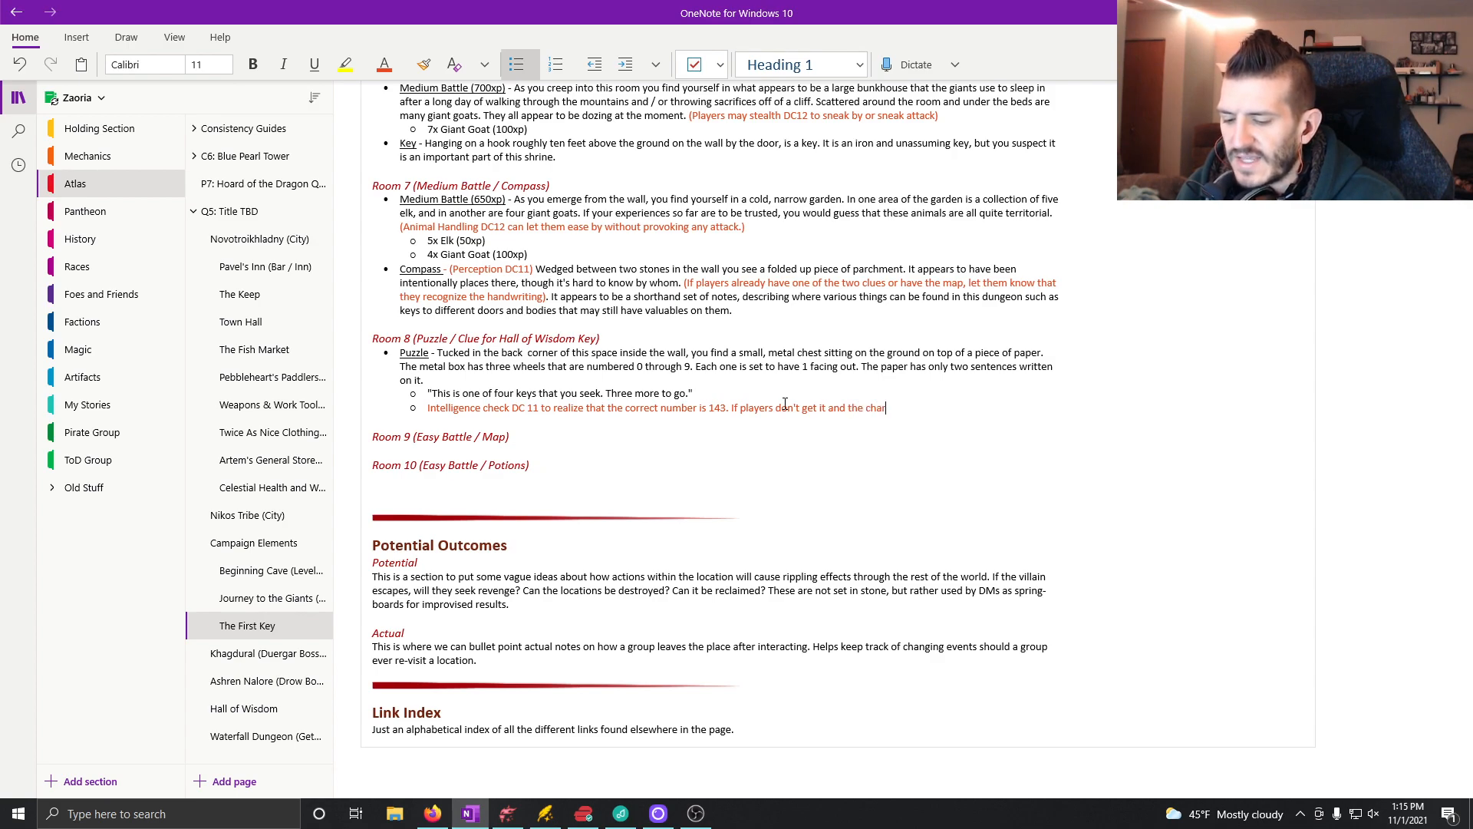
{"action": "type", "text": "acters "}
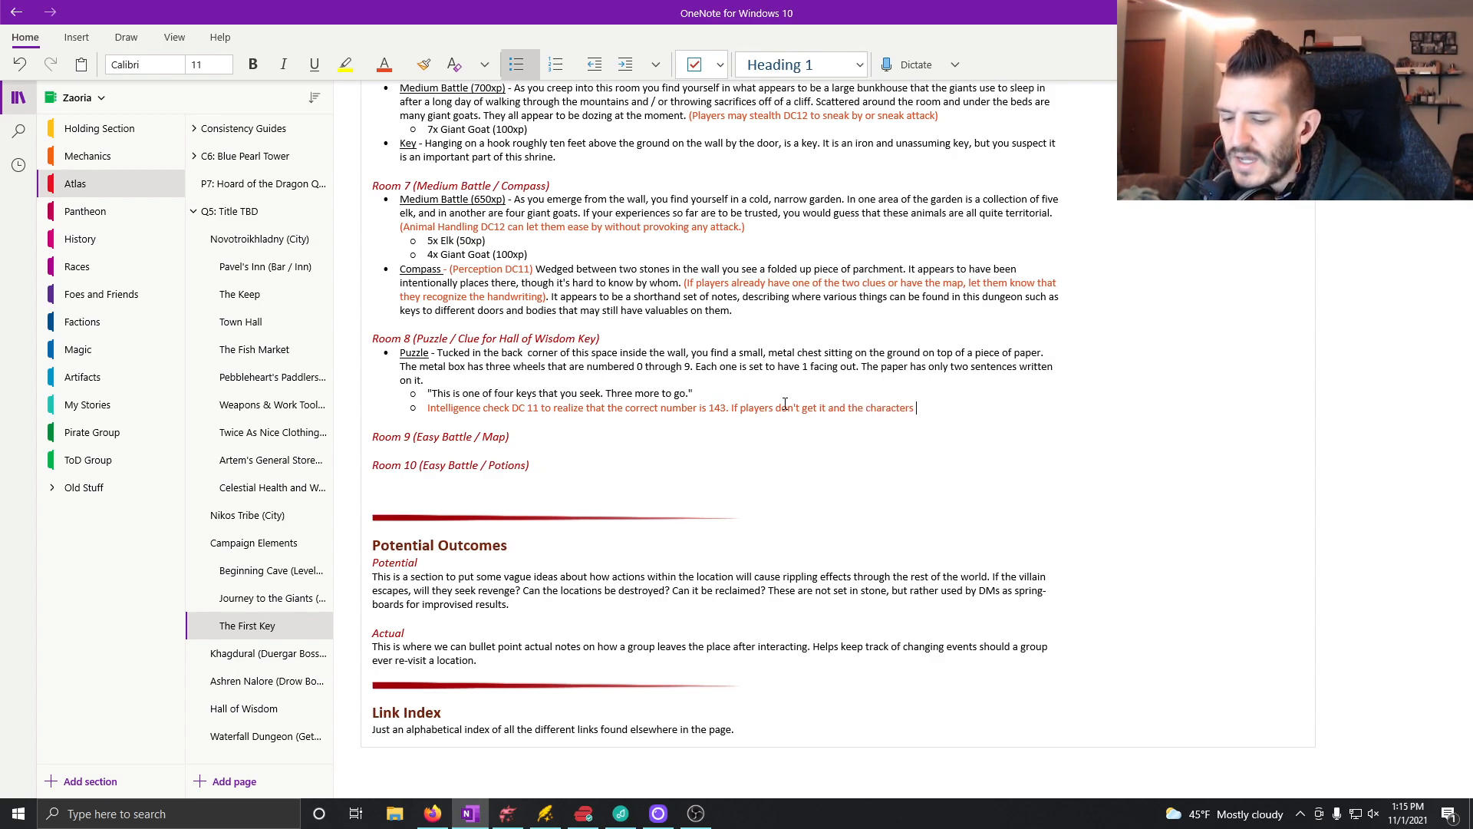
{"action": "type", "text": "fail their "}
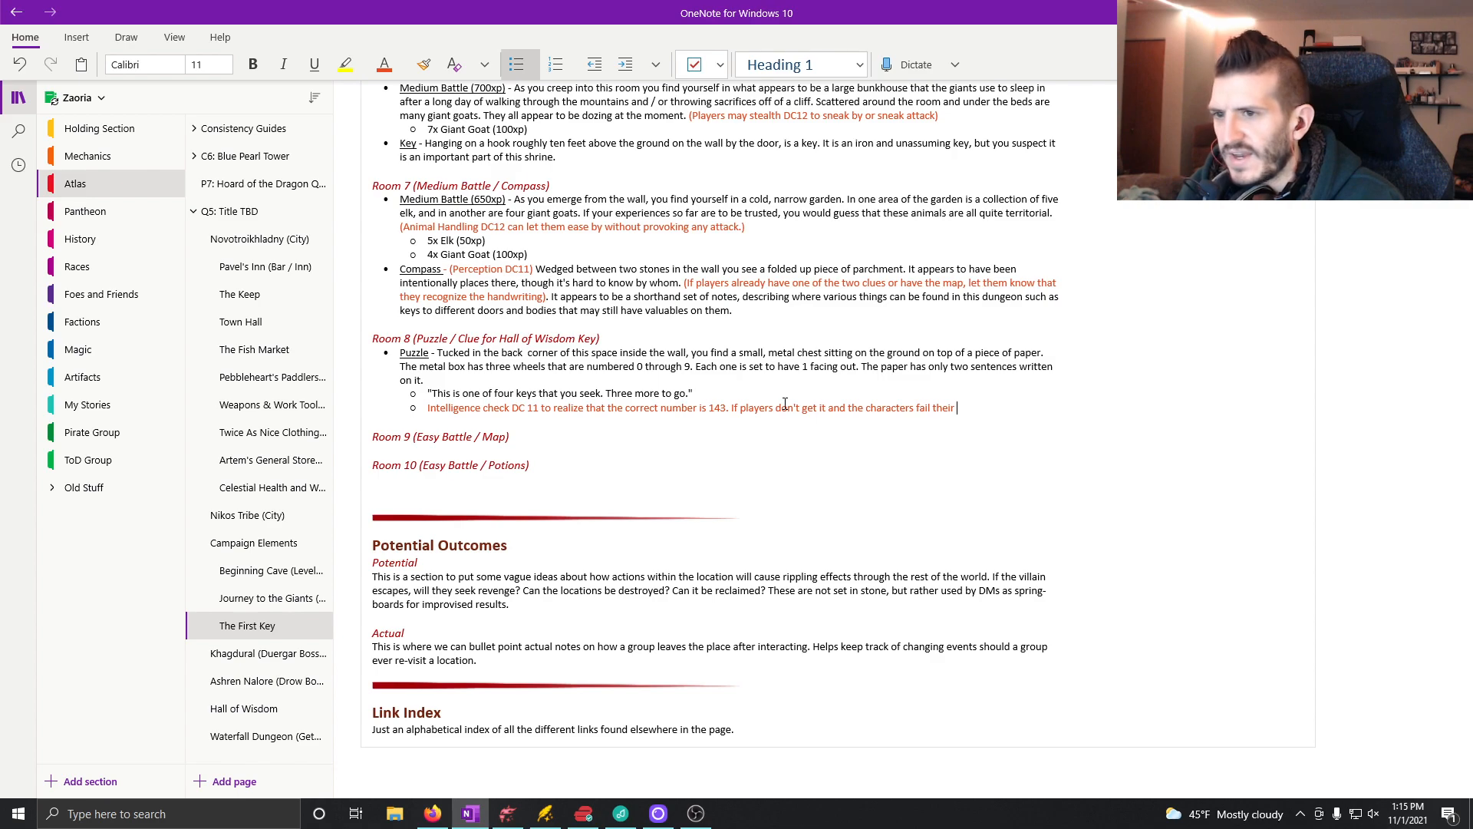
{"action": "type", "text": "intelligenc"}
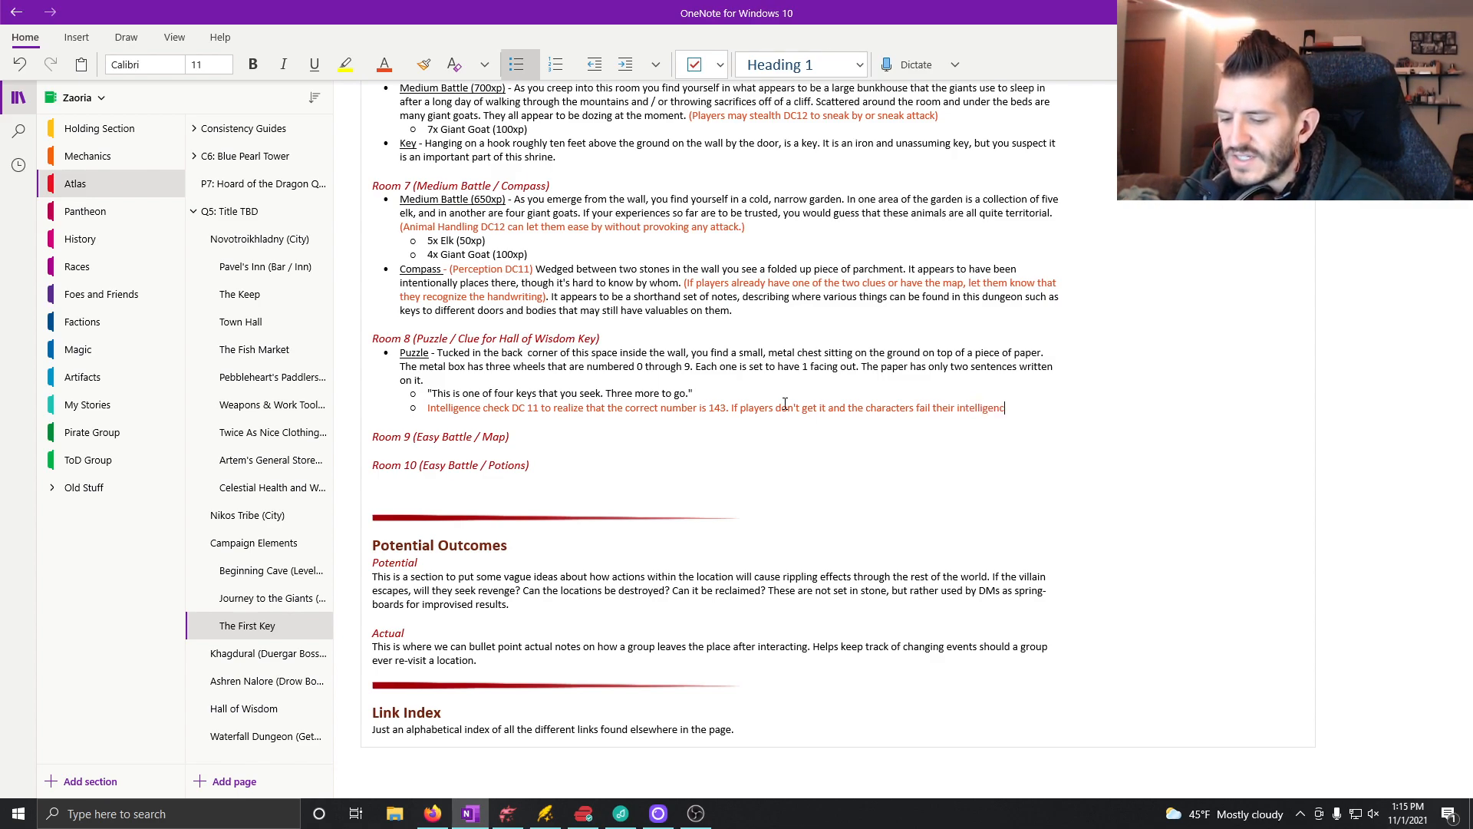
{"action": "type", "text": "e checks"}
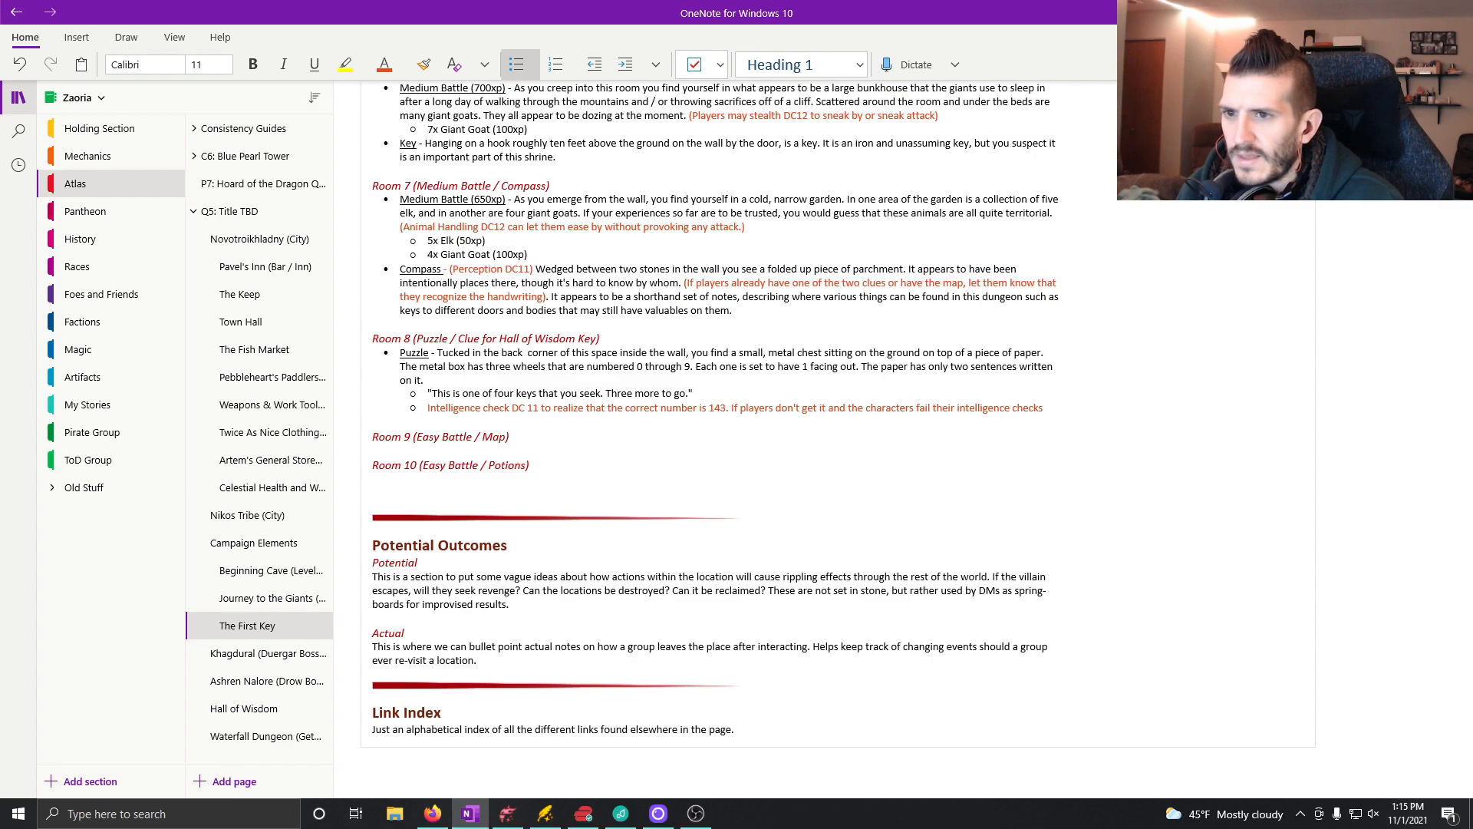
{"action": "type", "text": ", allow"}
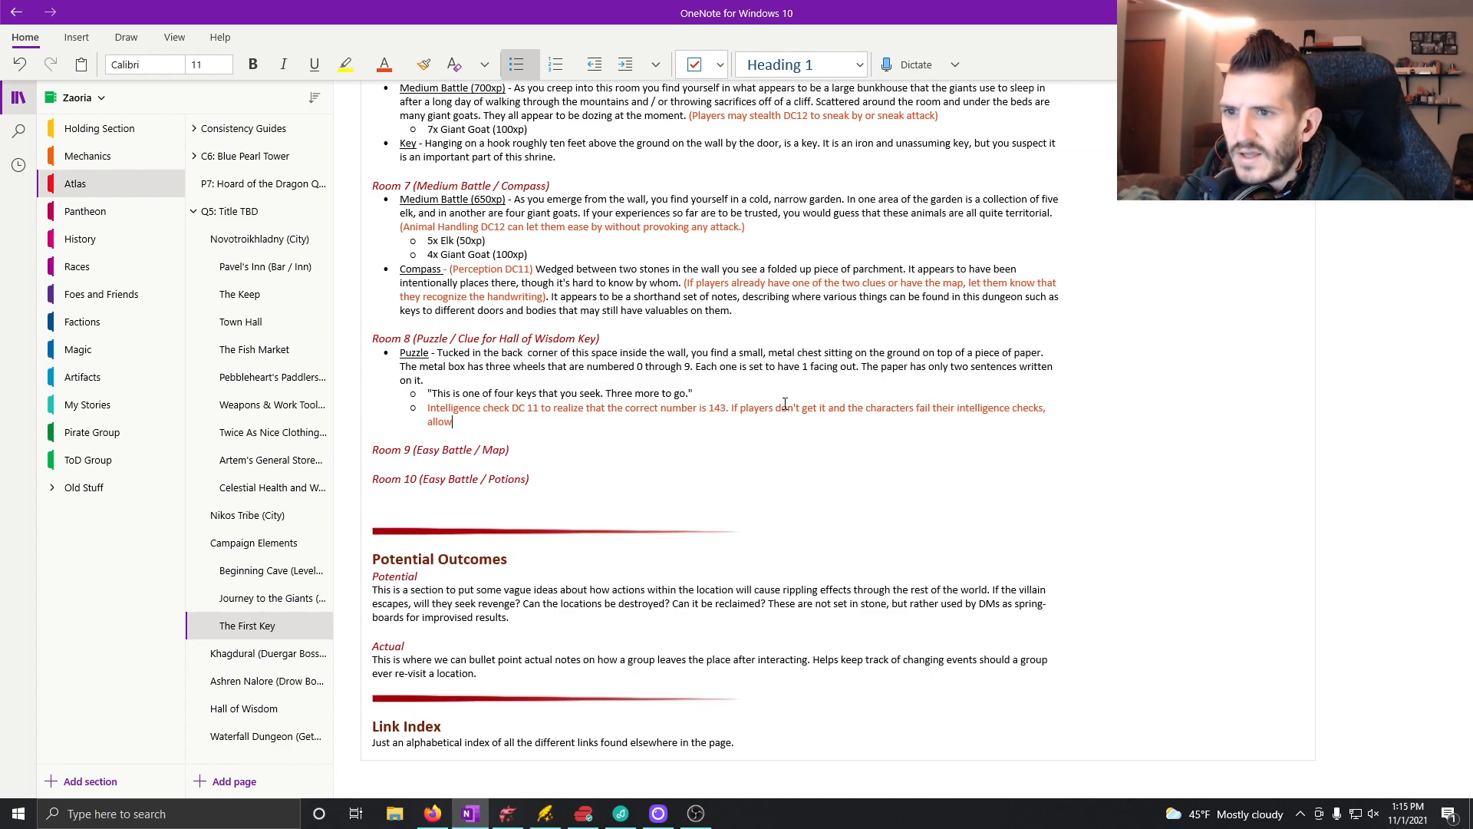
{"action": "type", "text": " slgiht"}
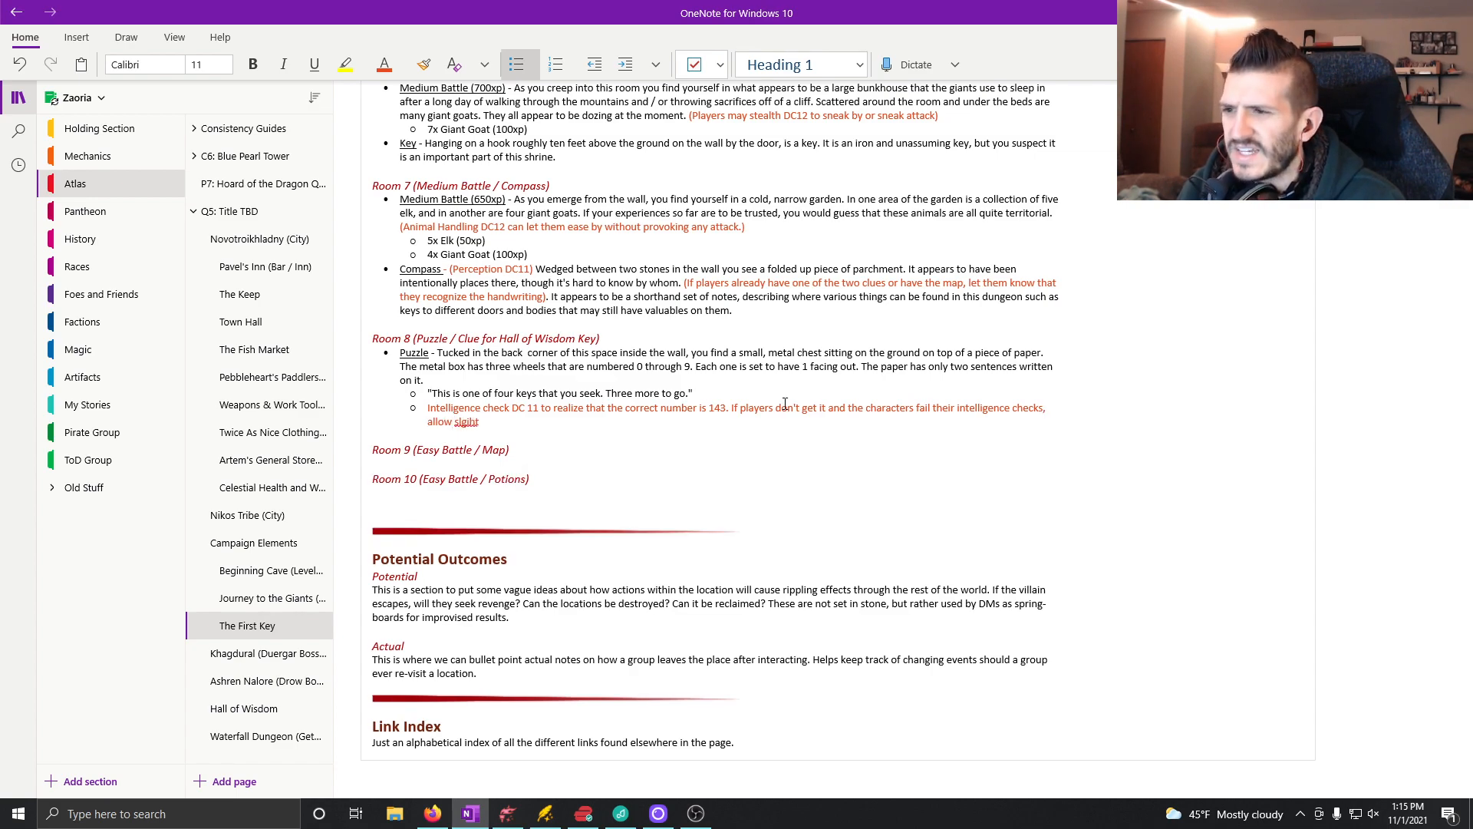
Step: Add ", allow slight of hand" to the note, correcting the spelling of "slight"
{"action": "key", "text": "BackSpace"}
{"action": "key", "text": "BackSpace"}
{"action": "key", "text": "BackSpace"}
{"action": "key", "text": "BackSpace"}
{"action": "key", "text": "BackSpace"}
{"action": "type", "text": "ight of hand "}
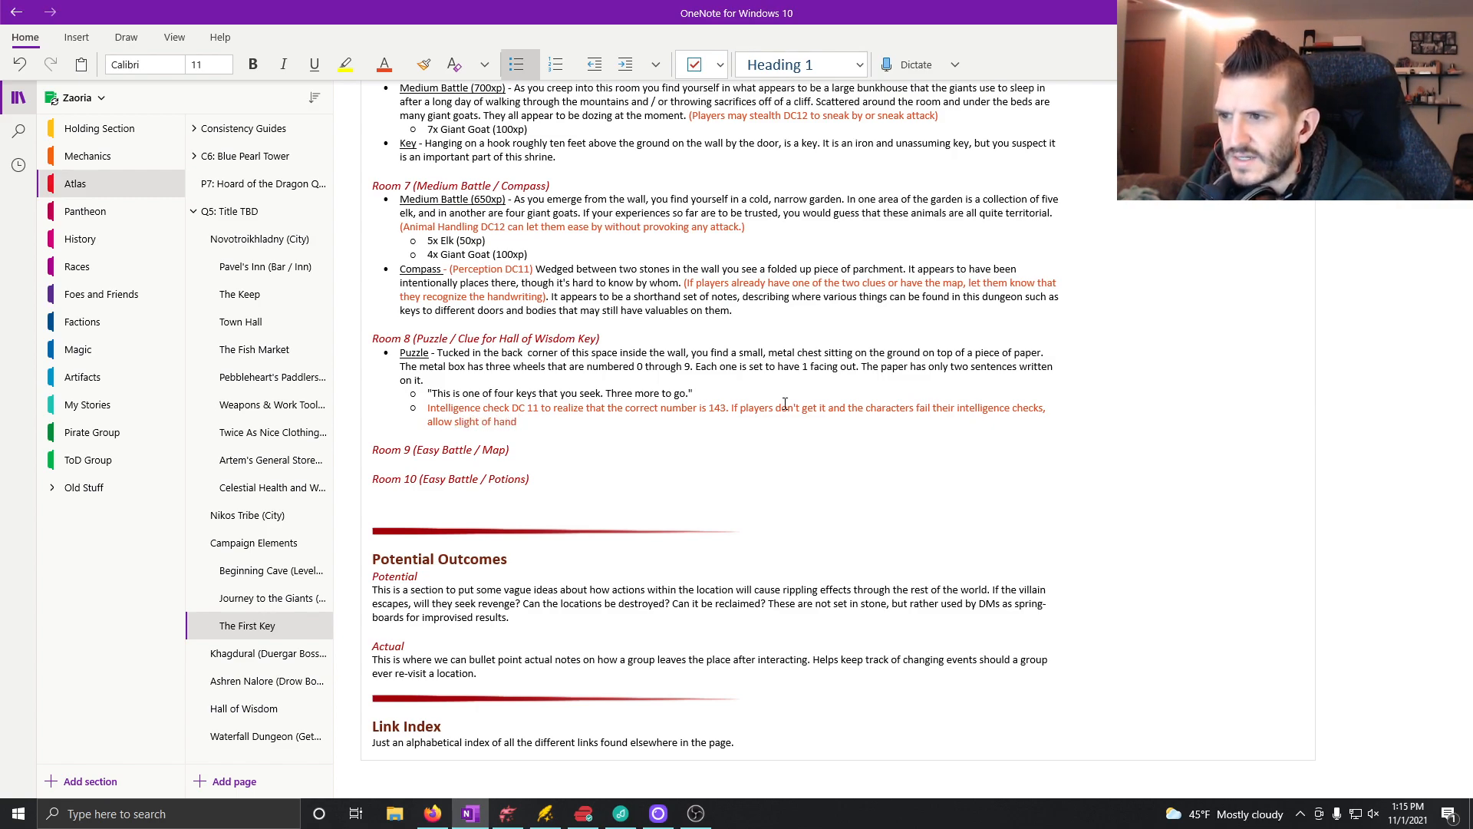
{"action": "type", "text": "To"}
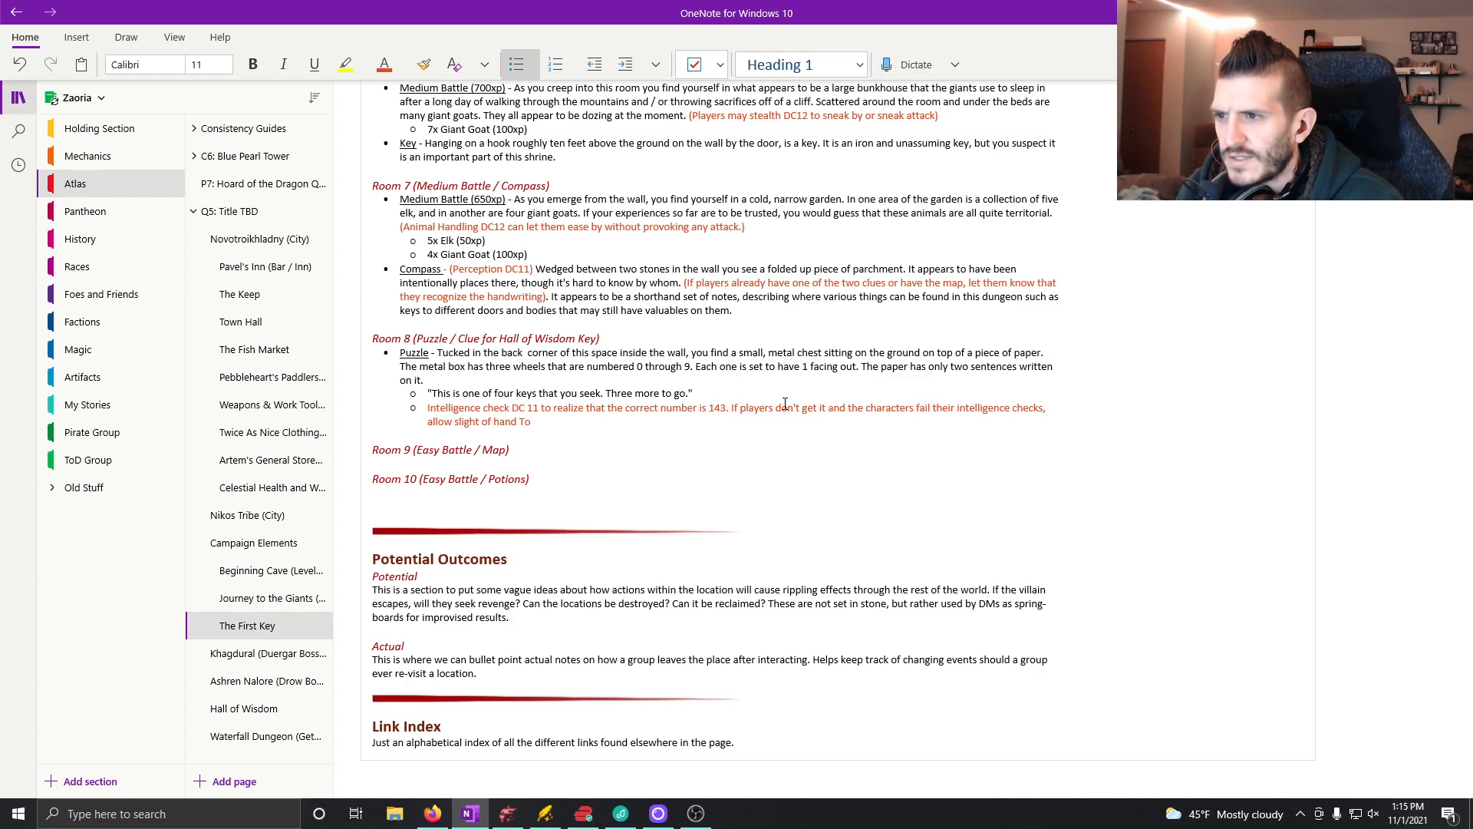
Step: Continue the note with "to "pick" the lock by listening closely for the"
{"action": "key", "text": "BackSpace"}
{"action": "key", "text": "BackSpace"}
{"action": "type", "text": "to \"pick"}
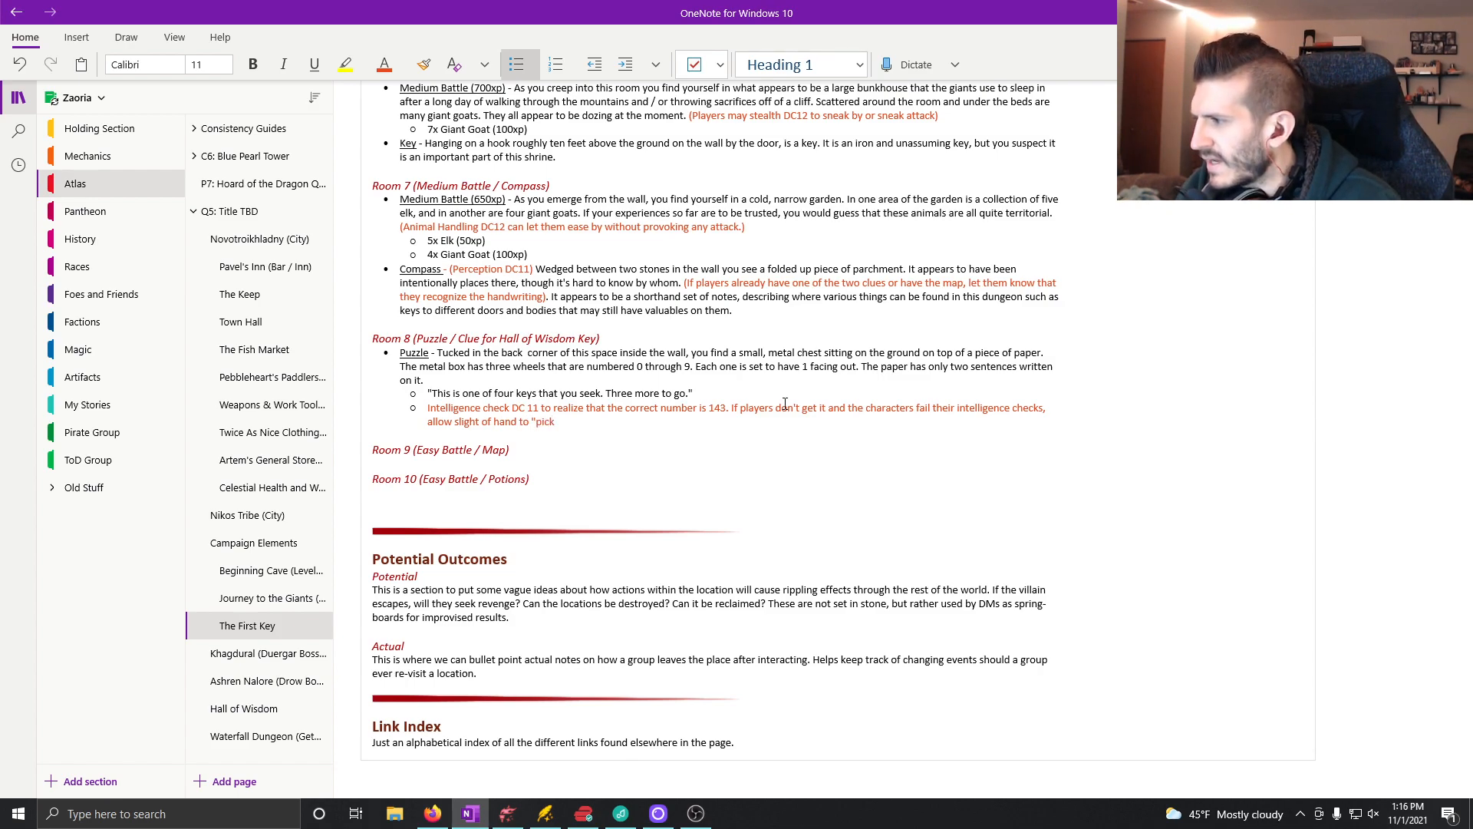
{"action": "type", "text": "\" the "}
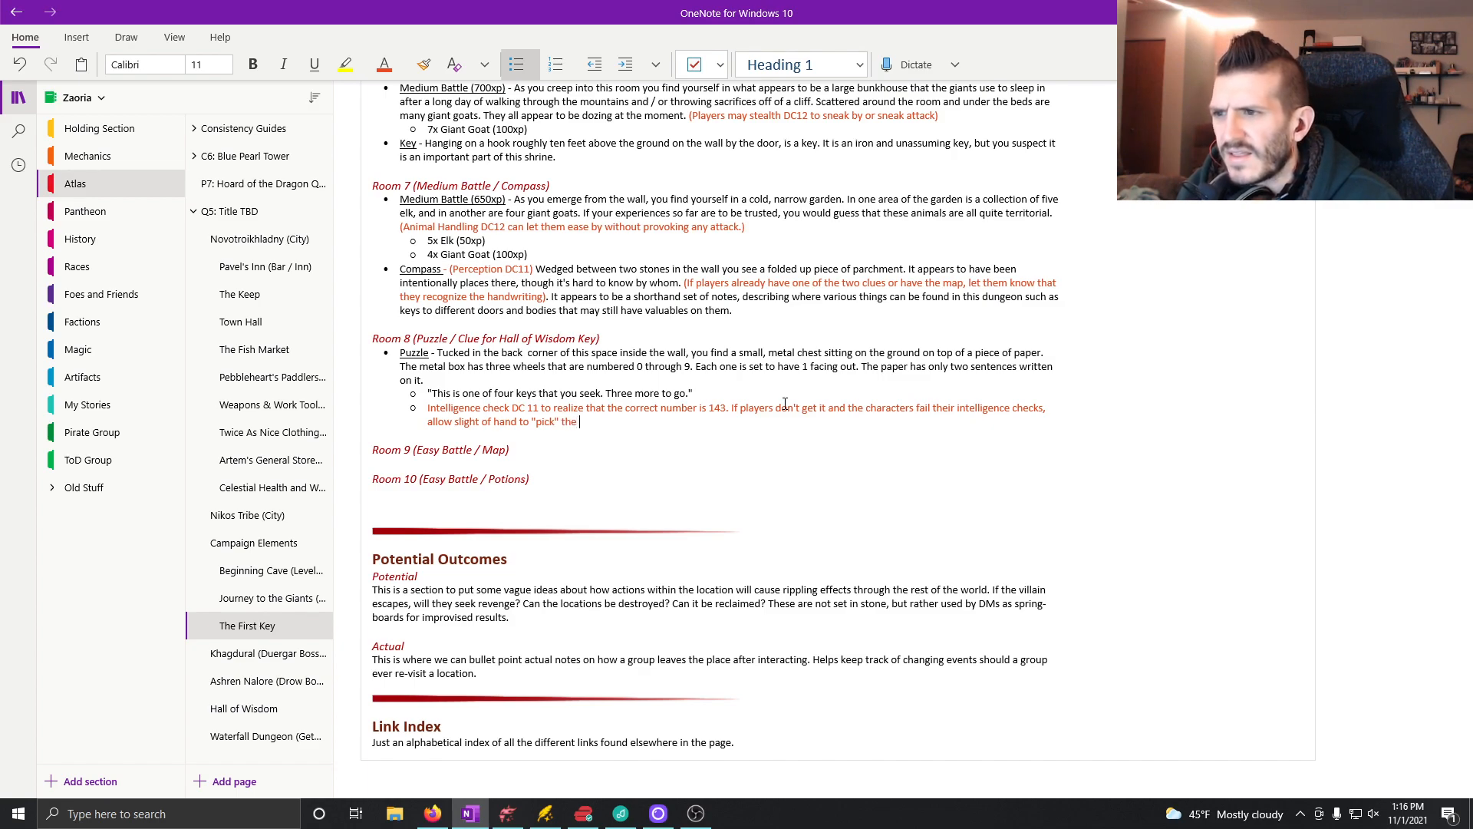
{"action": "type", "text": "lock"}
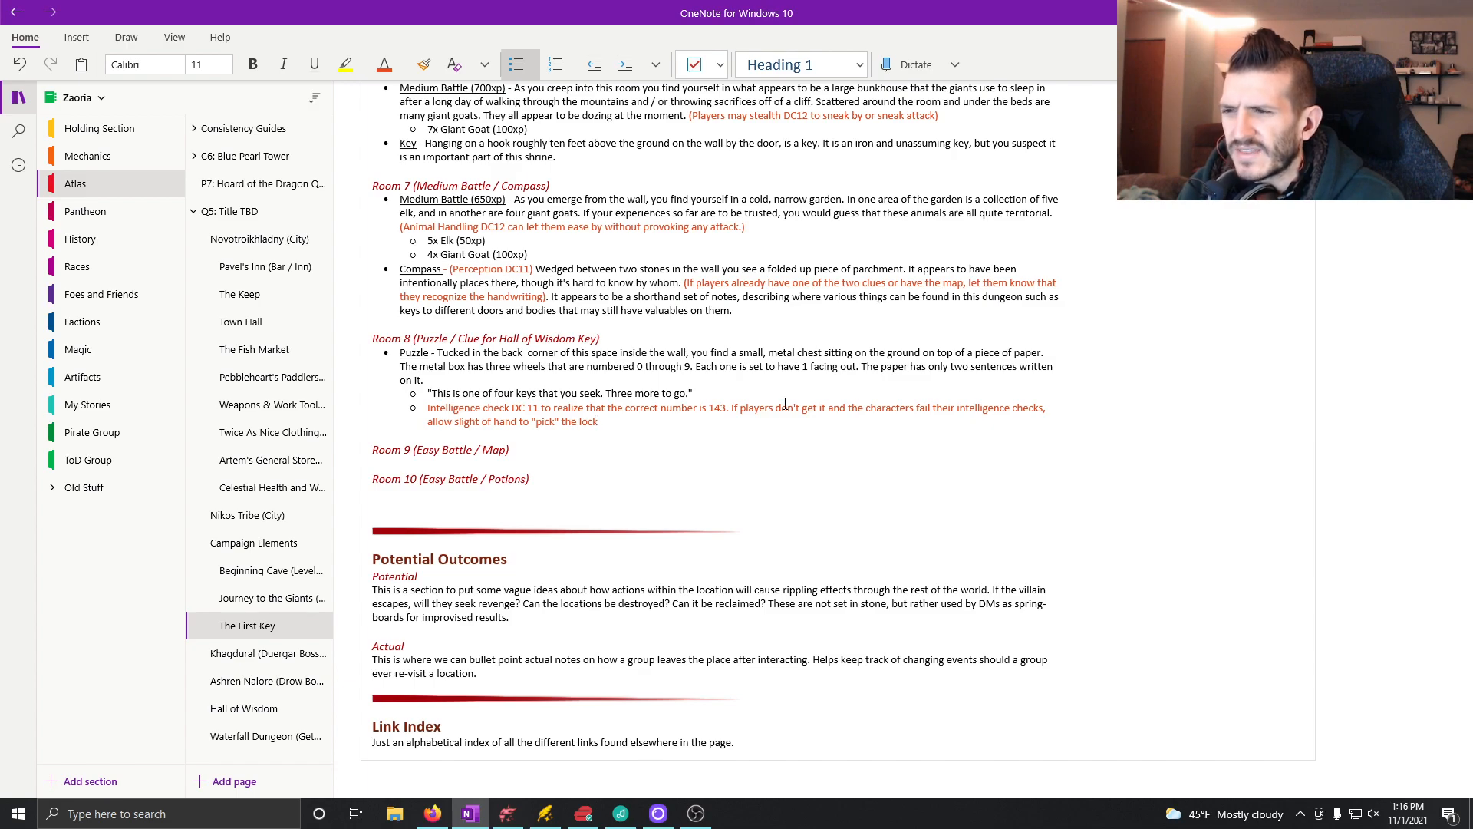
{"action": "type", "text": " by lis"}
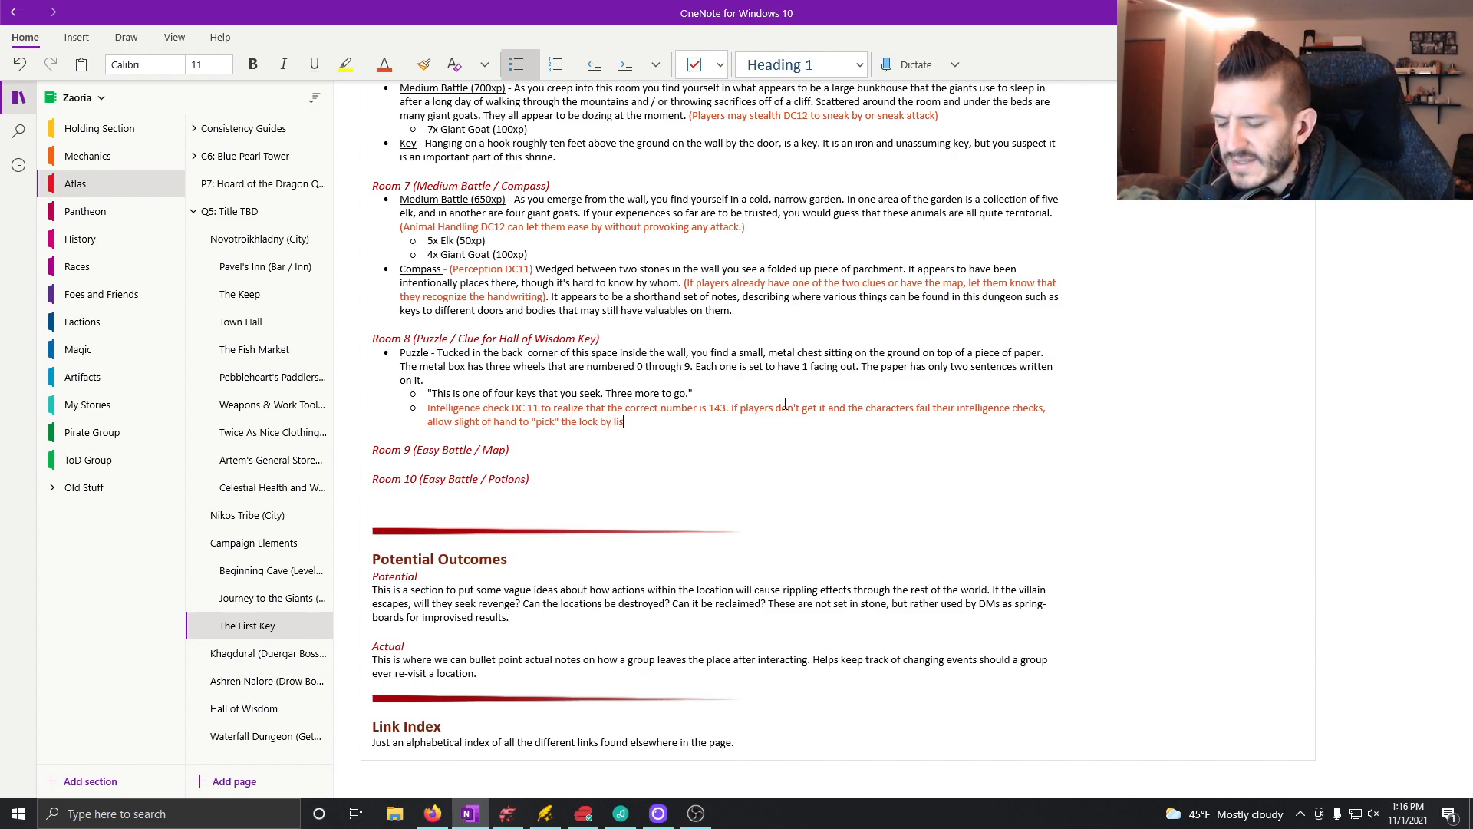
{"action": "type", "text": "tening closely t"}
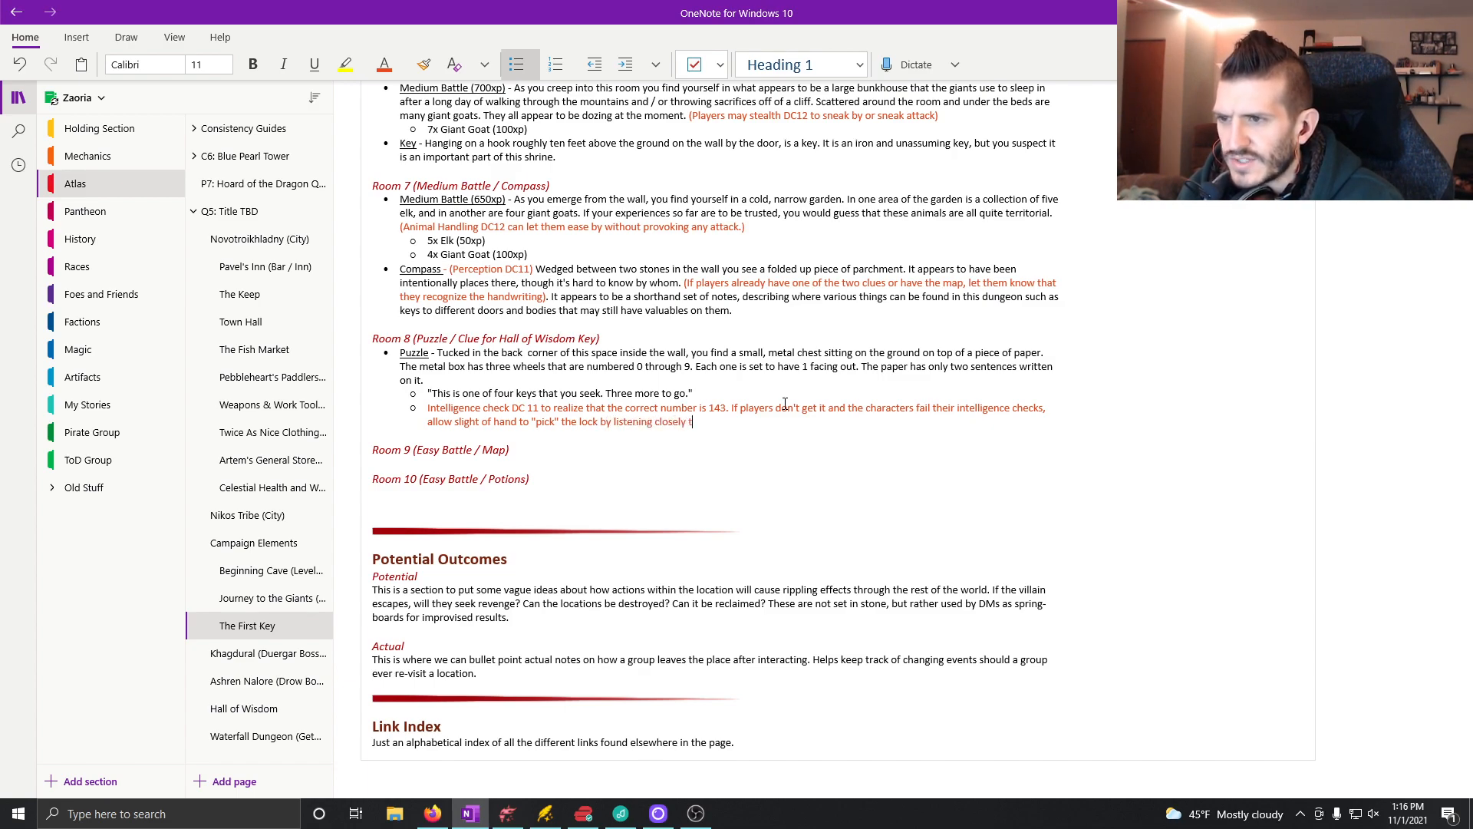
{"action": "key", "text": "BackSpace"}
{"action": "type", "text": "for the"}
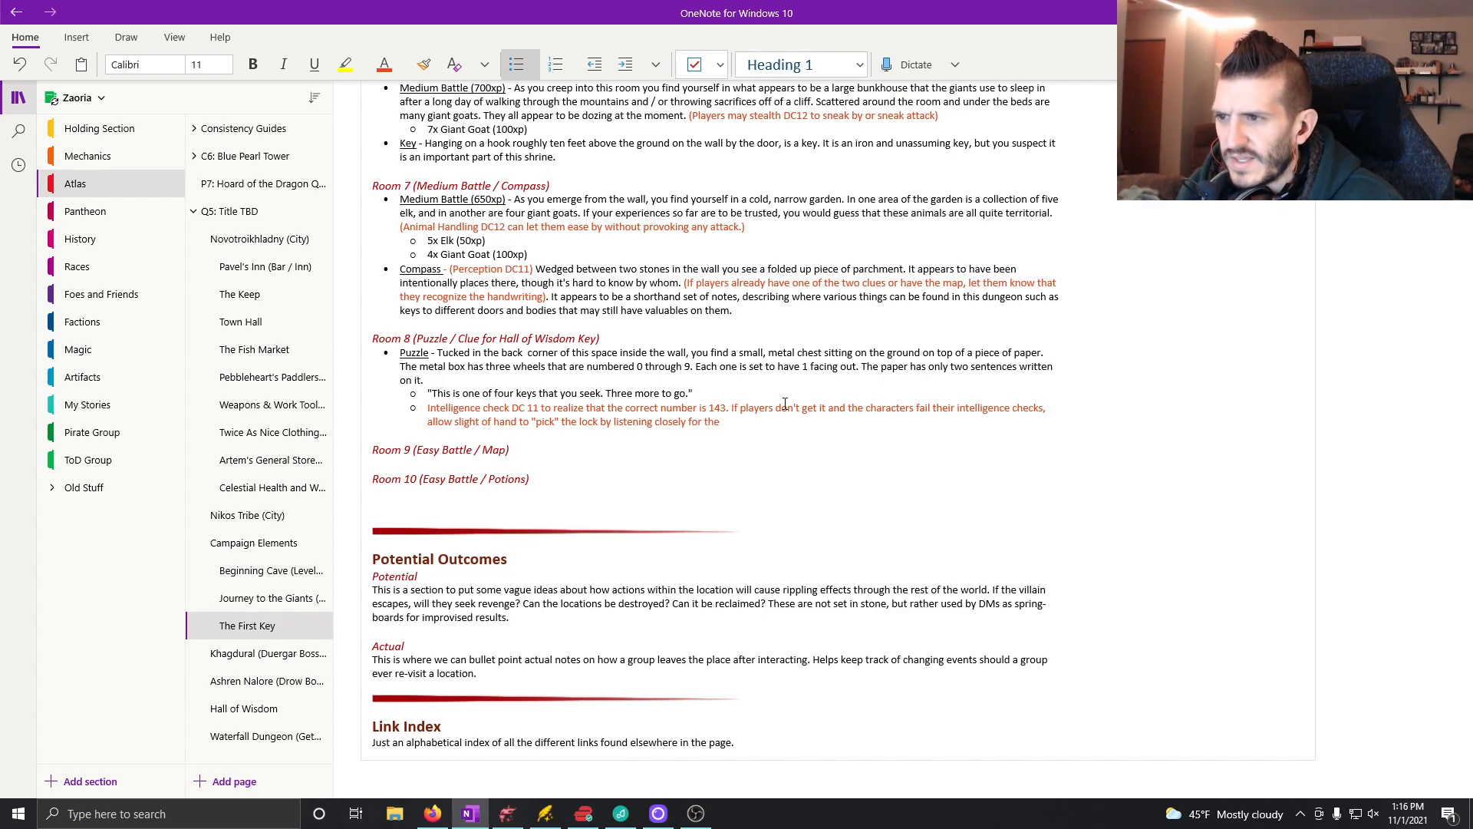
Step: Insert "DC12" after "slight of hand" in the lock note, with no space before the number
{"action": "left_click", "coordinate": [521, 422]}
{"action": "type", "text": "DC 12"}
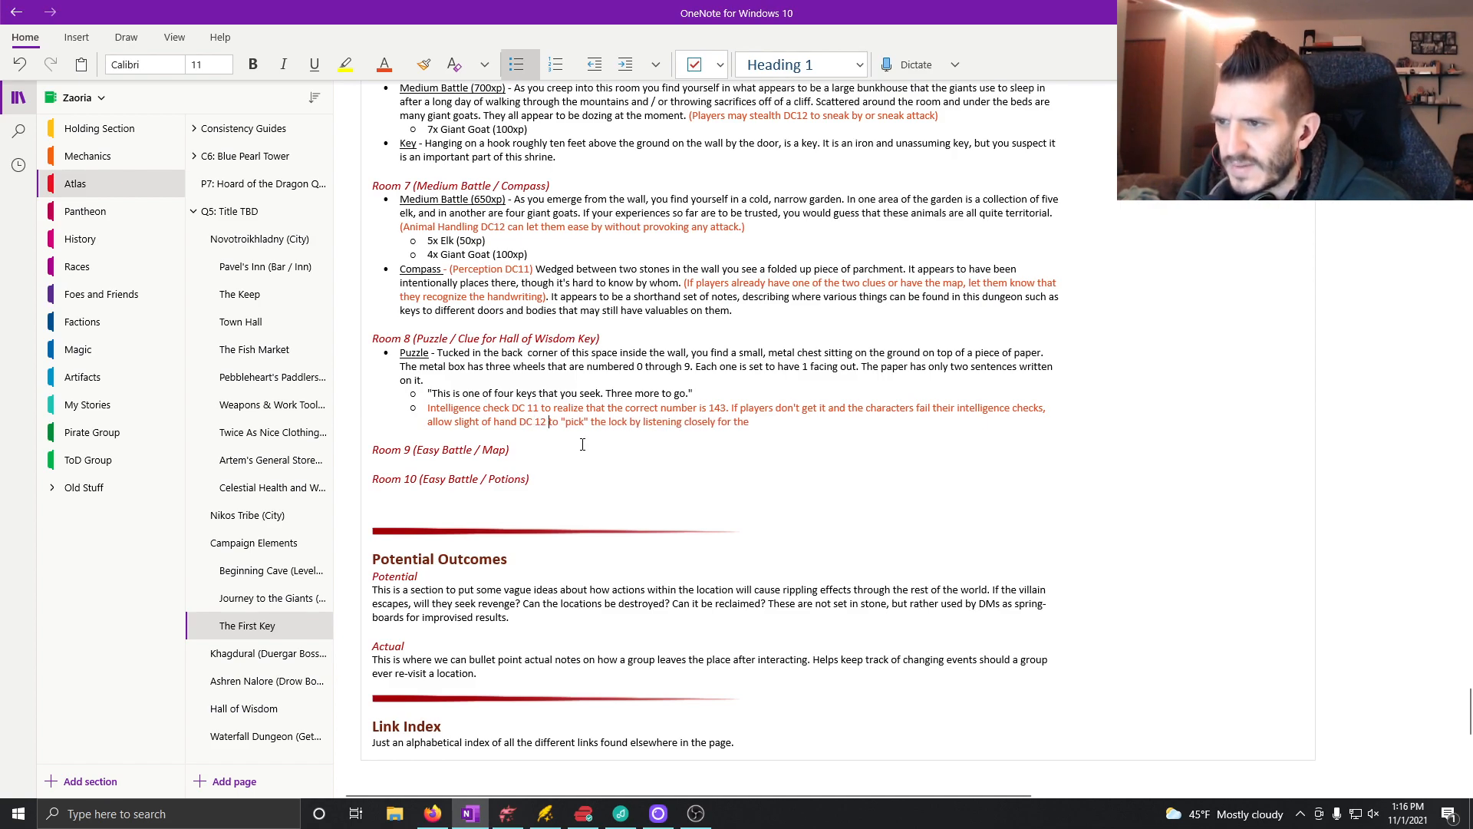
{"action": "key", "text": "BackSpace"}
Step: Finish the lock-picking sentence in Room 8's orange note with "tumblers to fall in place."
{"action": "left_click", "coordinate": [792, 427]}
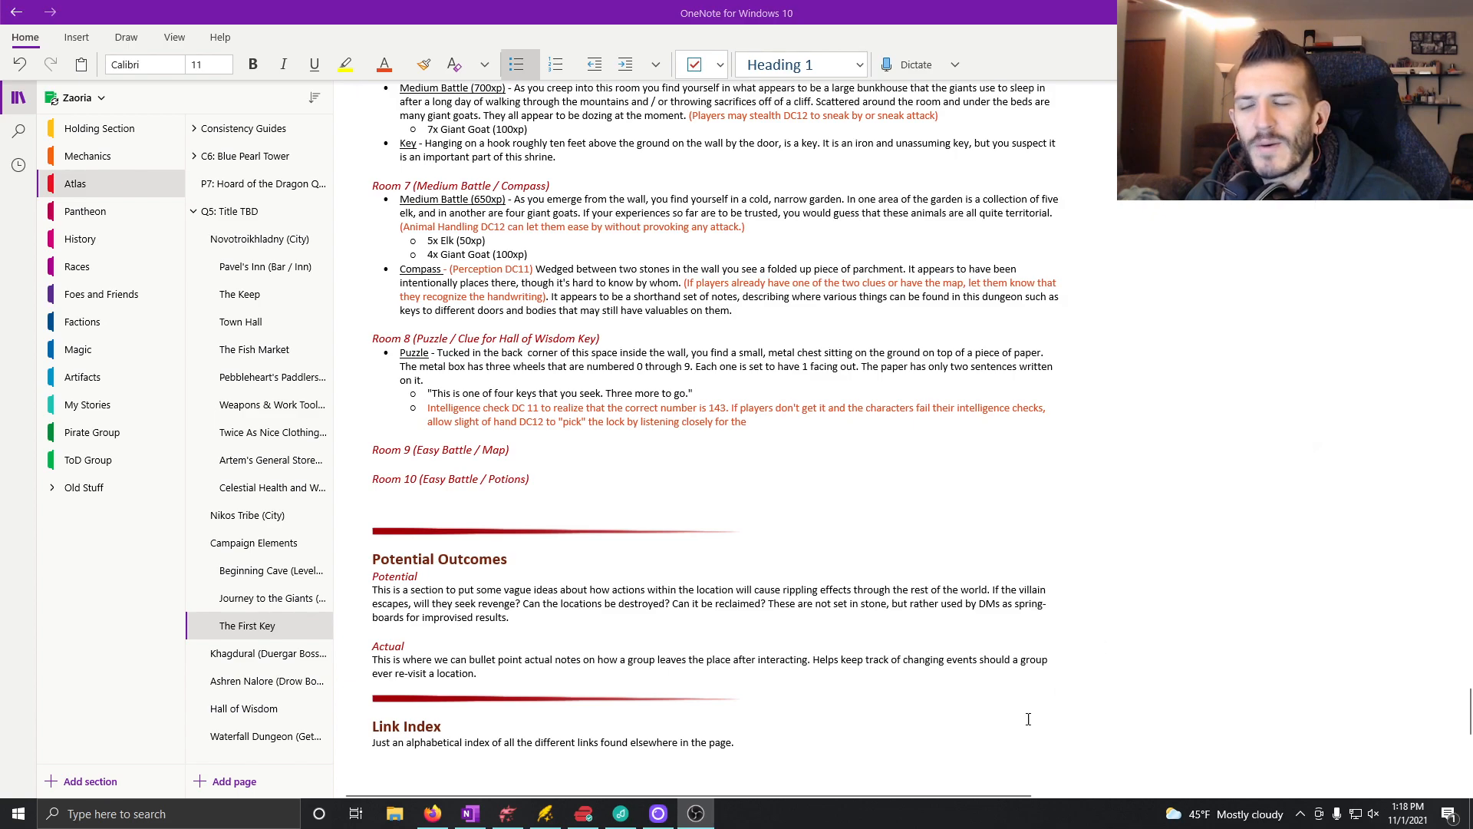
{"action": "left_click", "coordinate": [770, 436]}
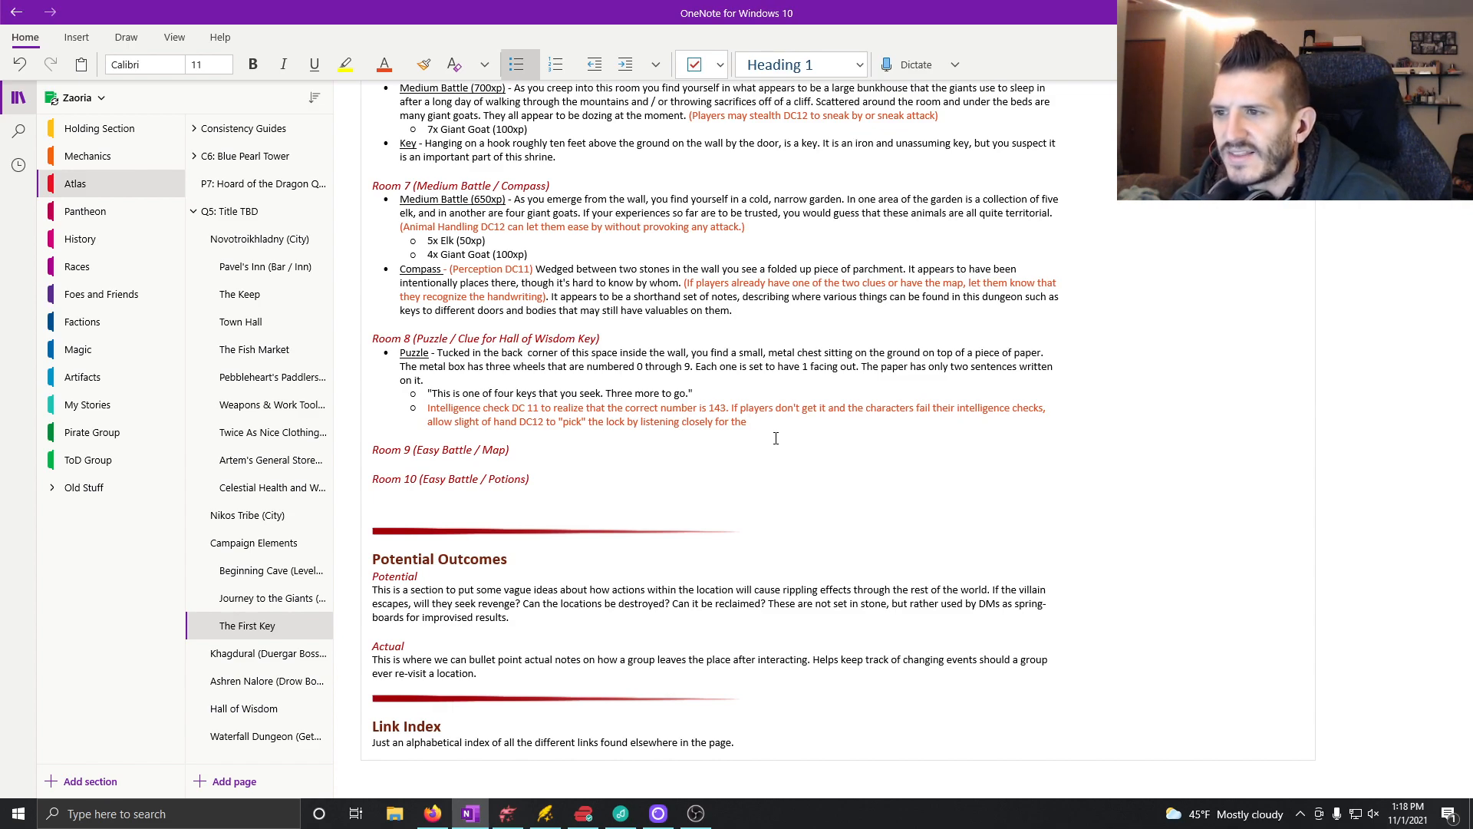
{"action": "type", "text": "tumblers to fall"}
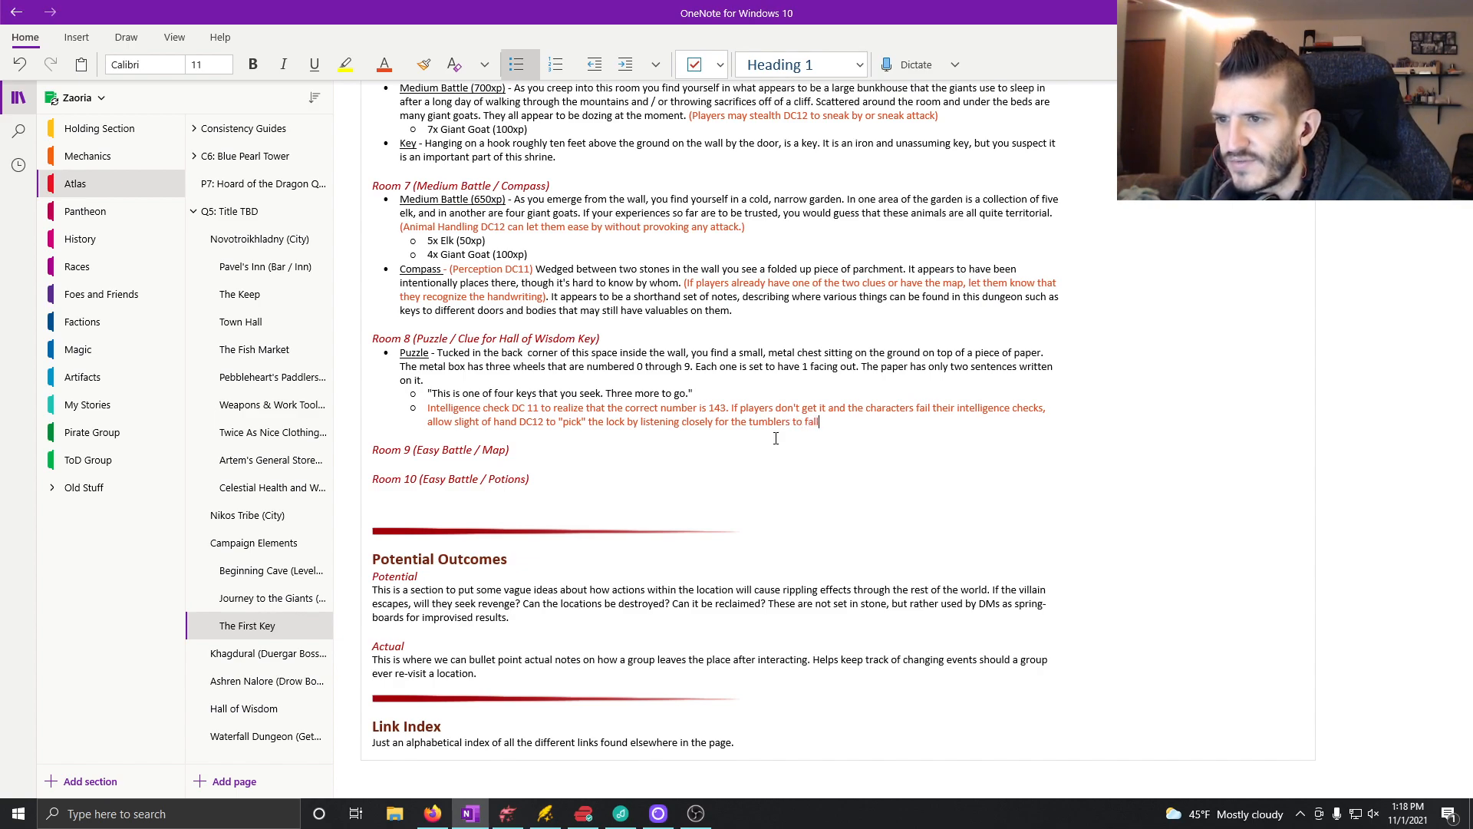
{"action": "type", "text": " in place. "}
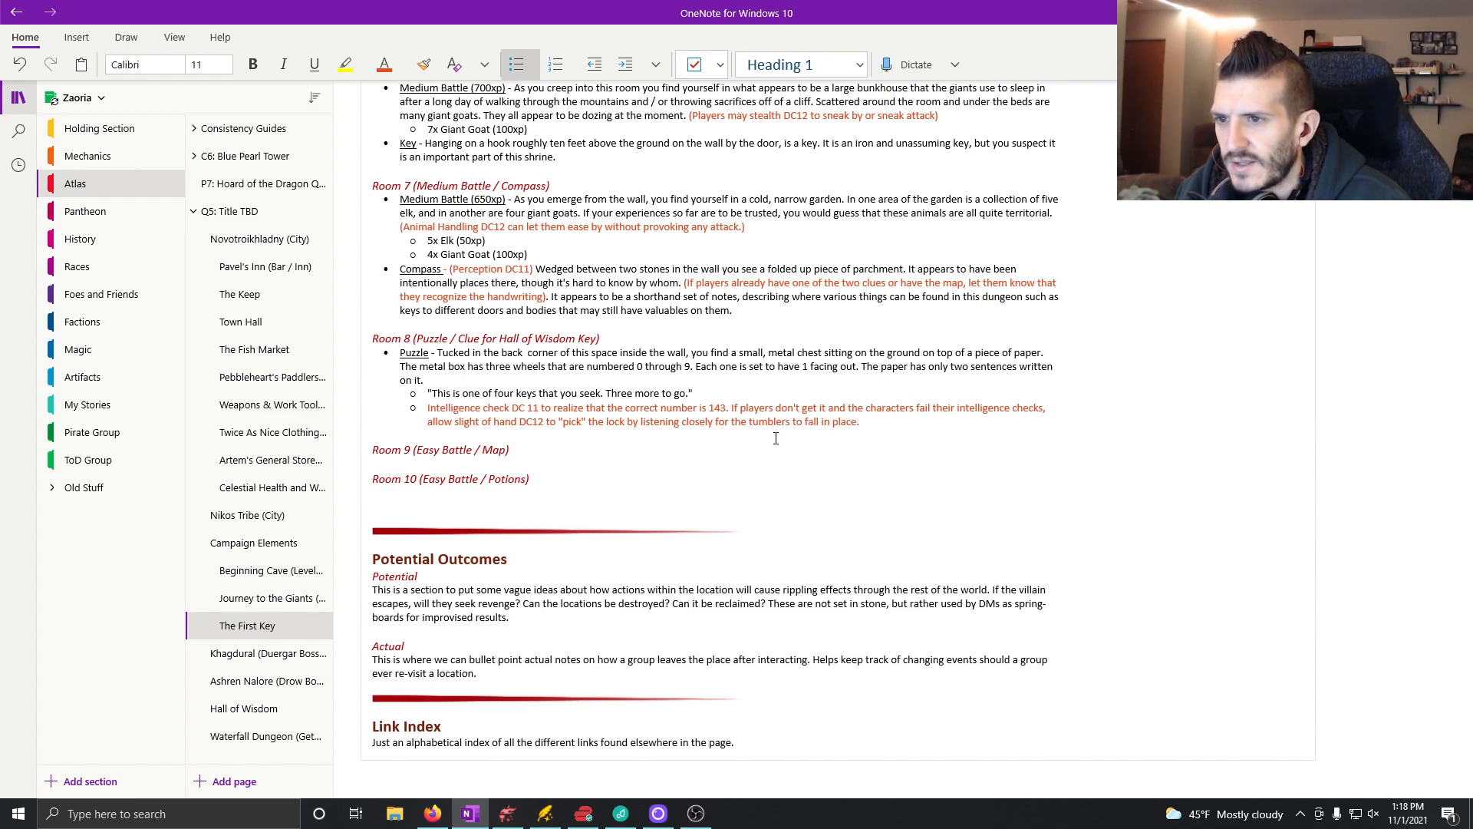
{"action": "type", "text": "Or"}
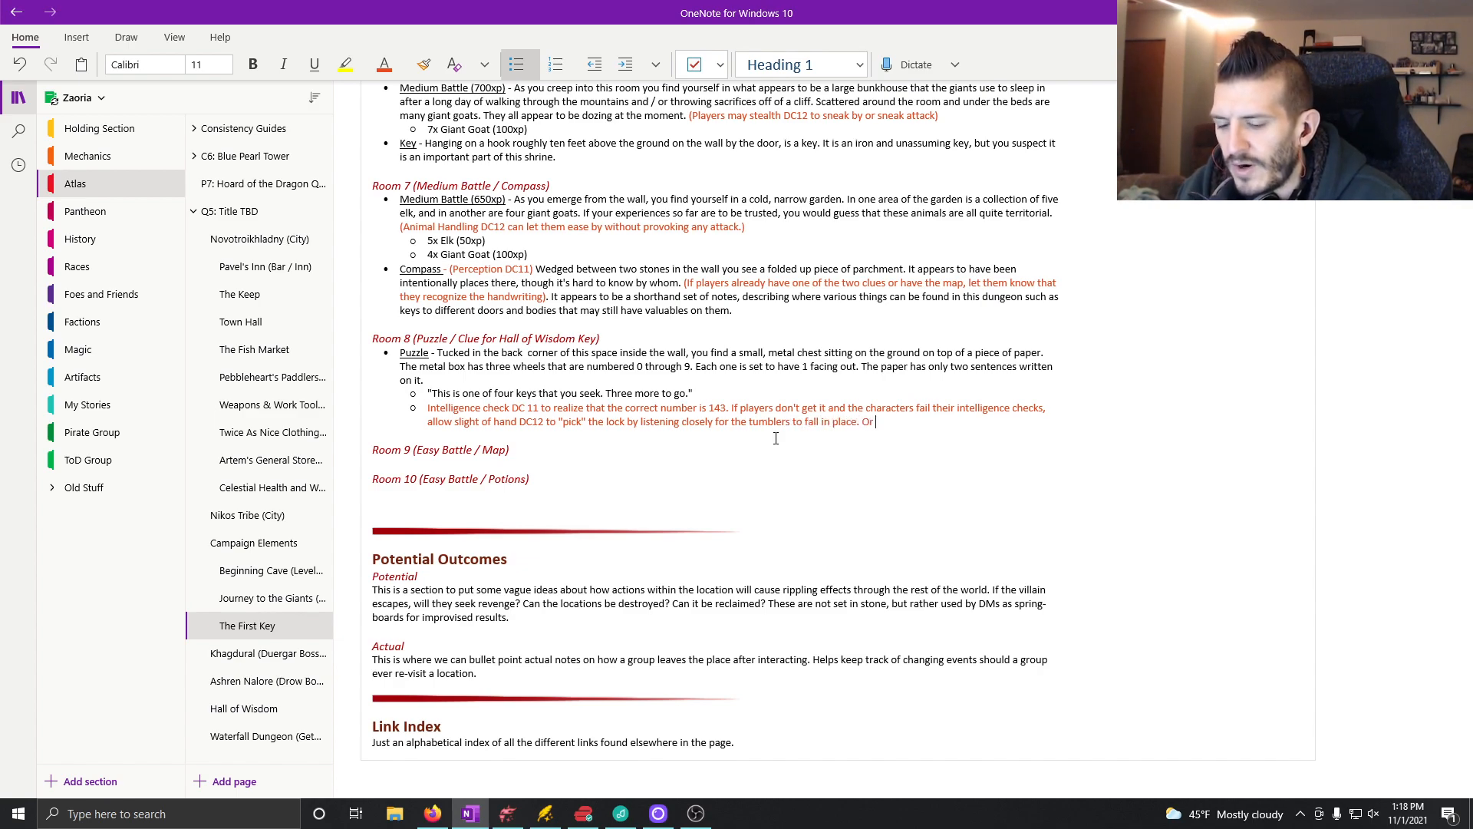
{"action": "type", "text": " all"}
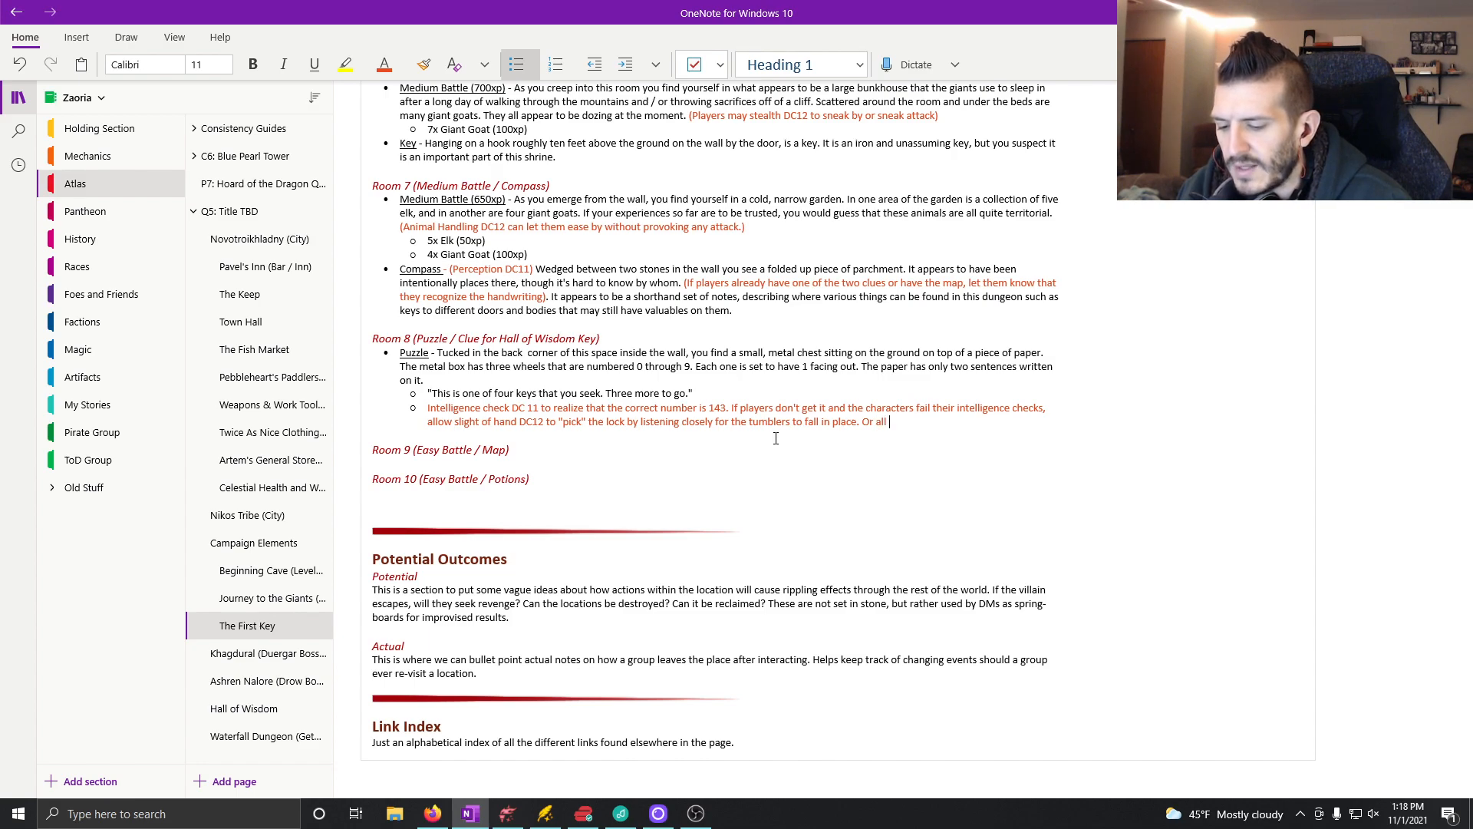
{"action": "type", "text": "ow investigation DC12"}
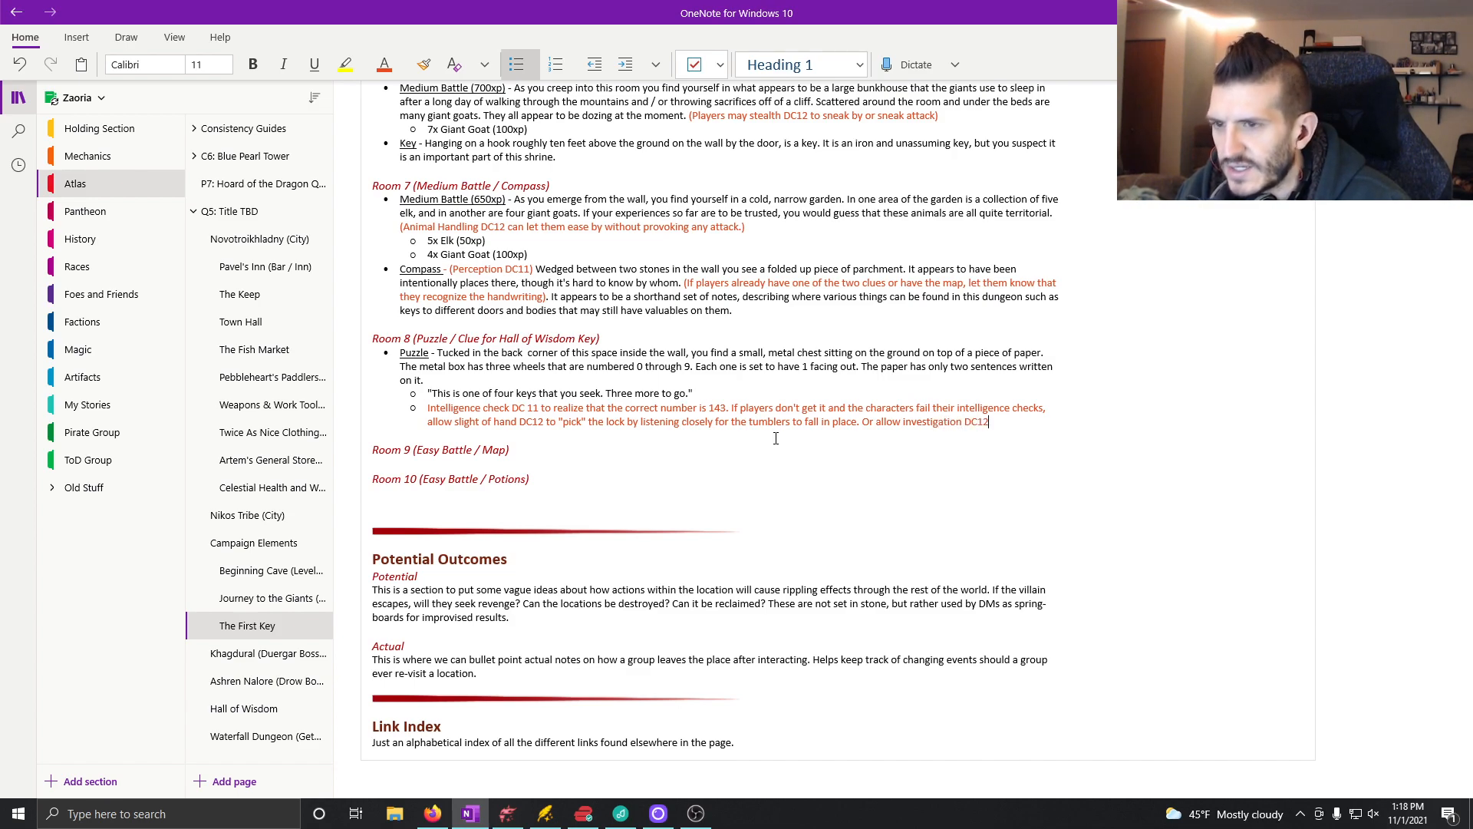
{"action": "type", "text": " to notice that "}
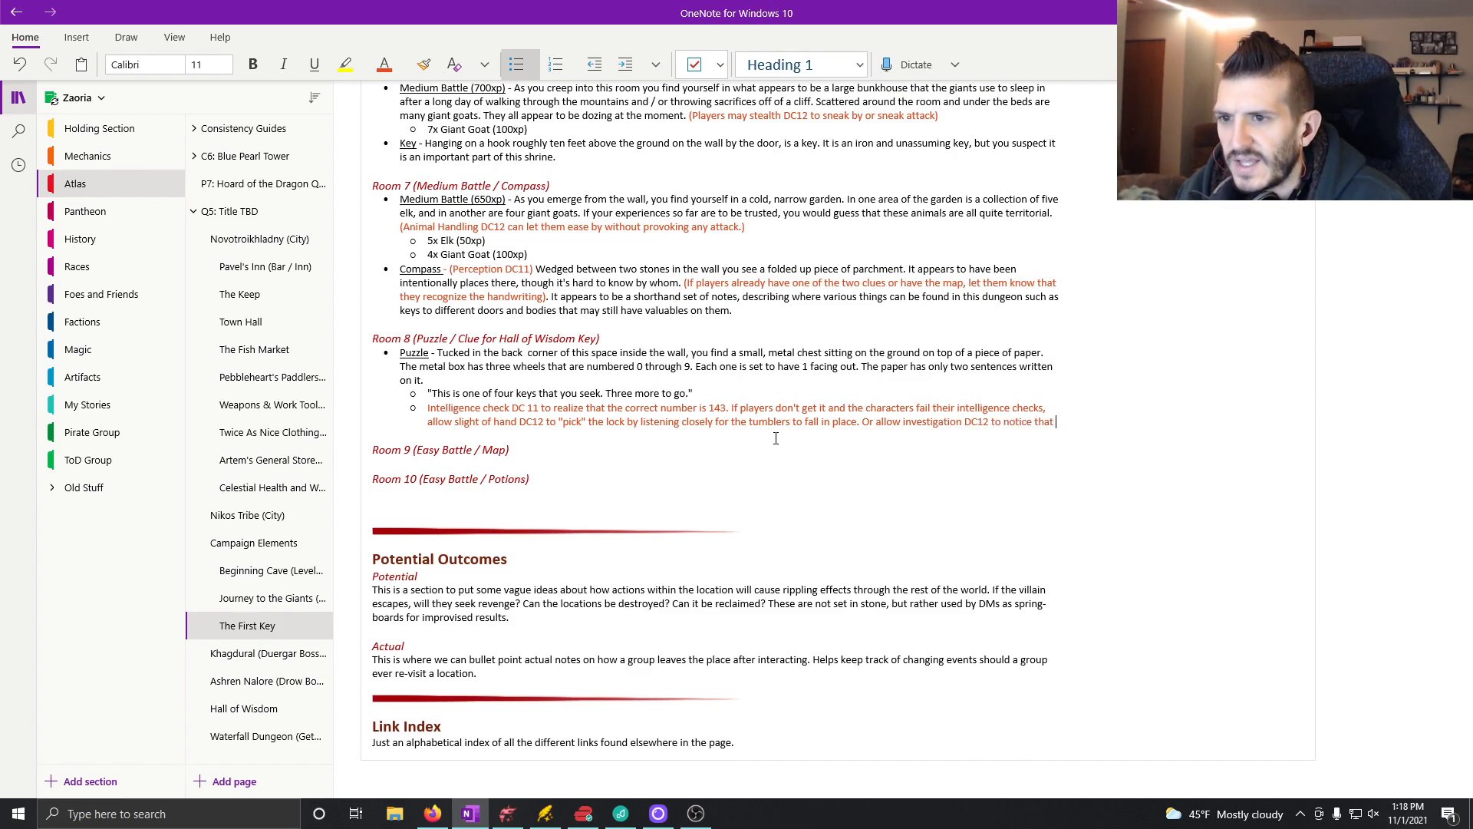
{"action": "type", "text": "the proper numb"}
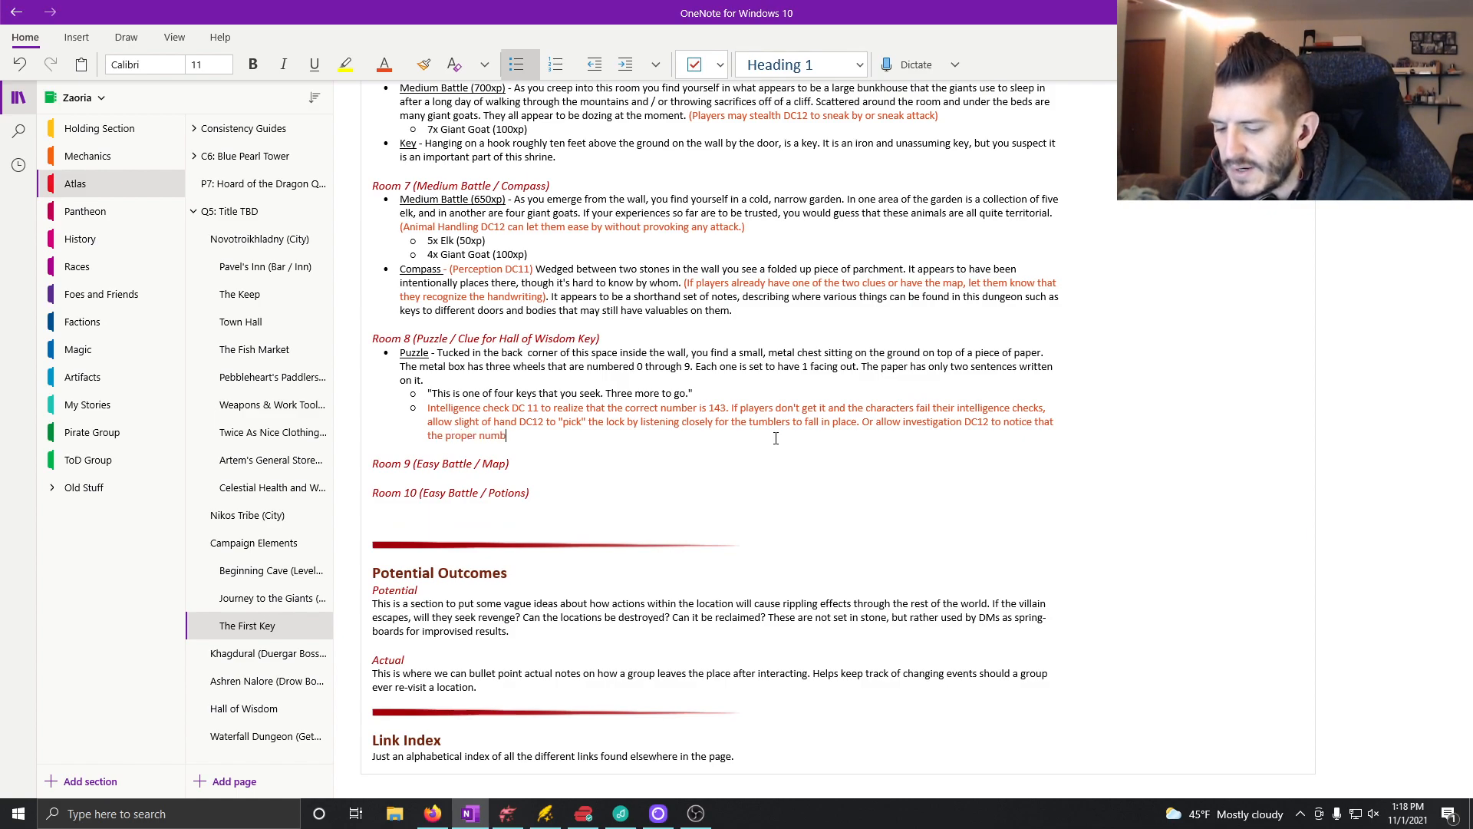
{"action": "type", "text": "ers on the wheel are"}
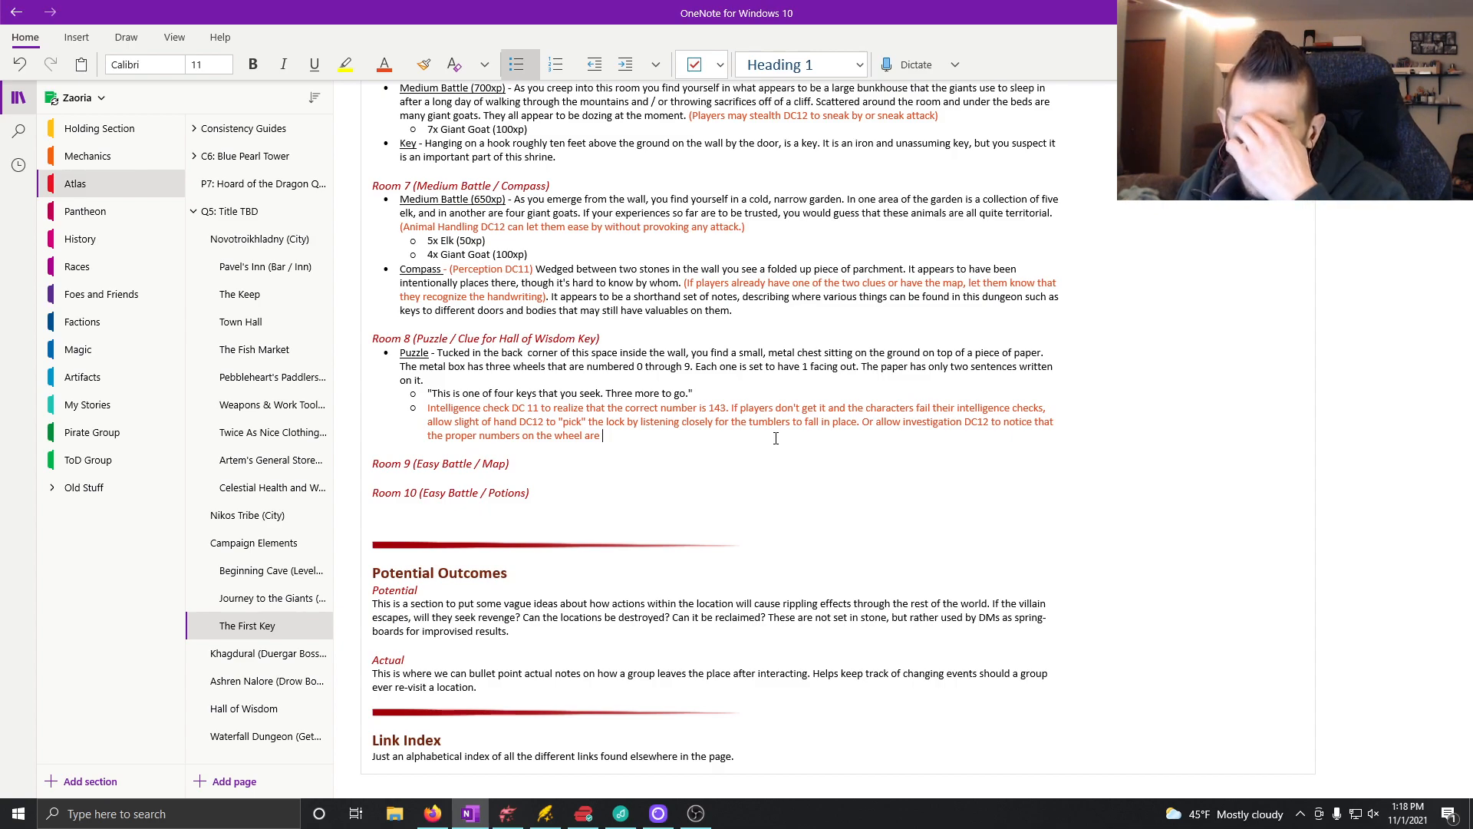
{"action": "type", "text": " a l"}
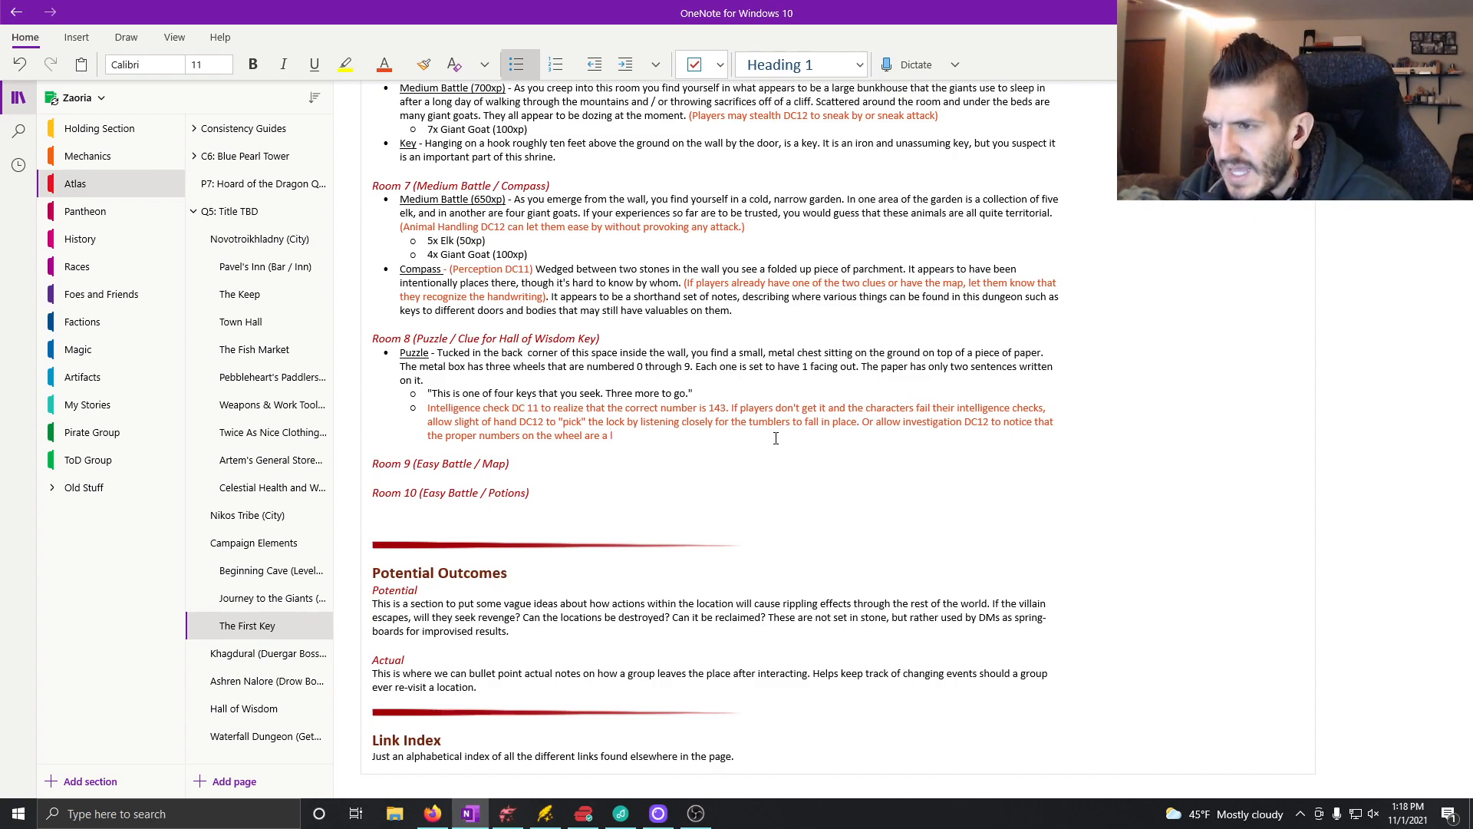
{"action": "type", "text": "ittle more polished from having been put in "}
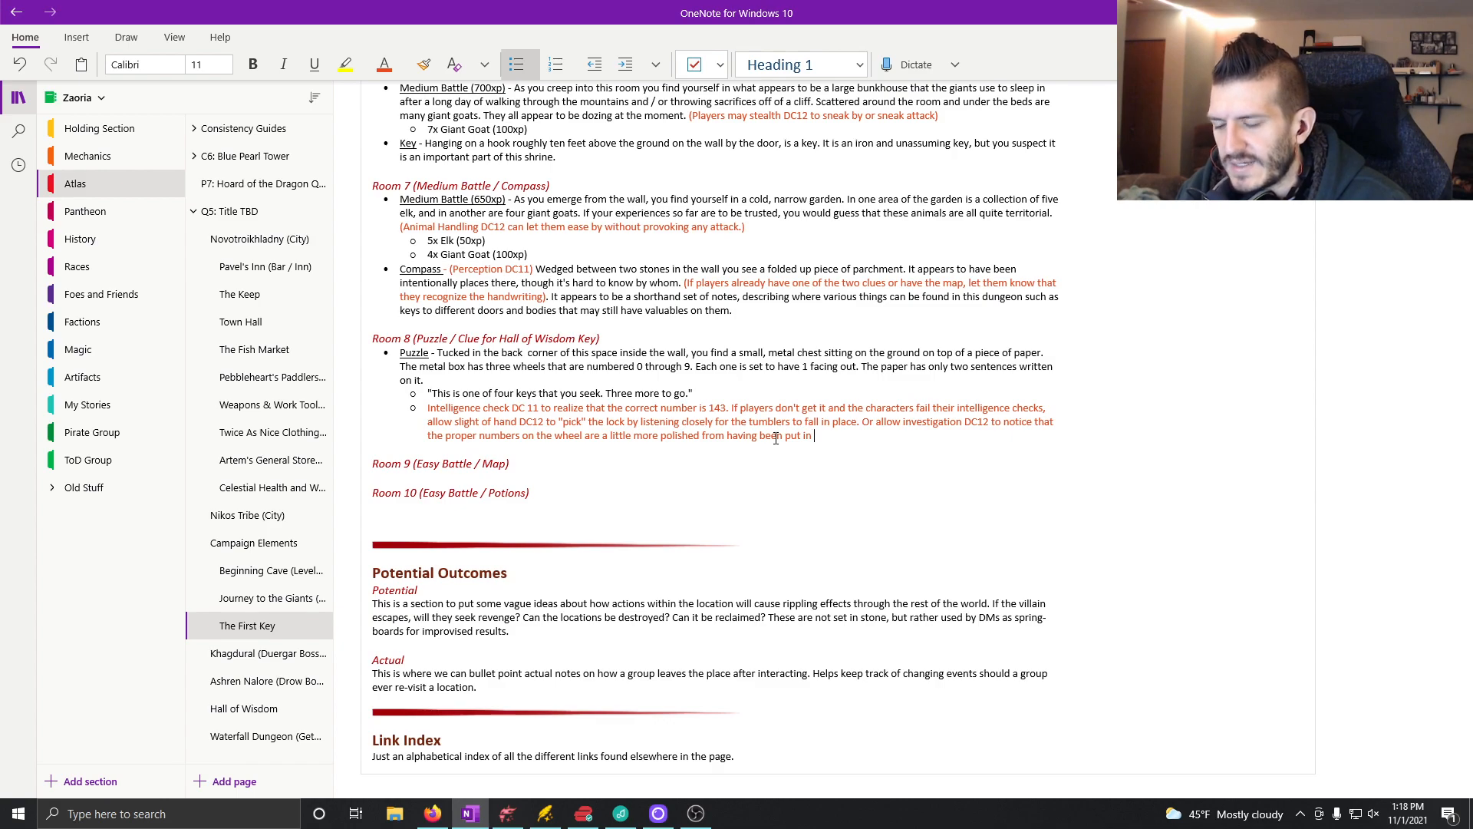
{"action": "type", "text": "to the prop"}
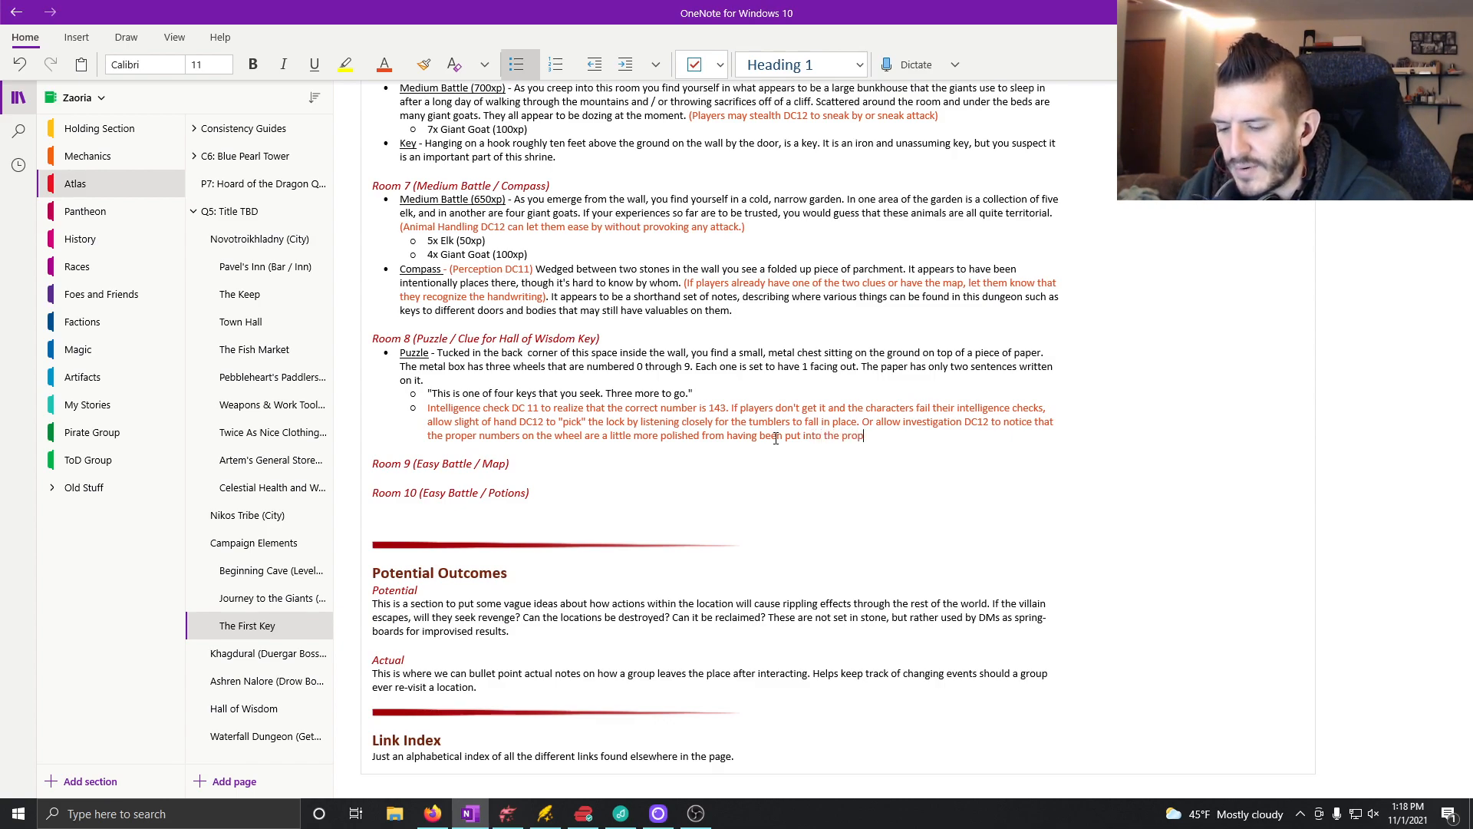
{"action": "type", "text": "er place "}
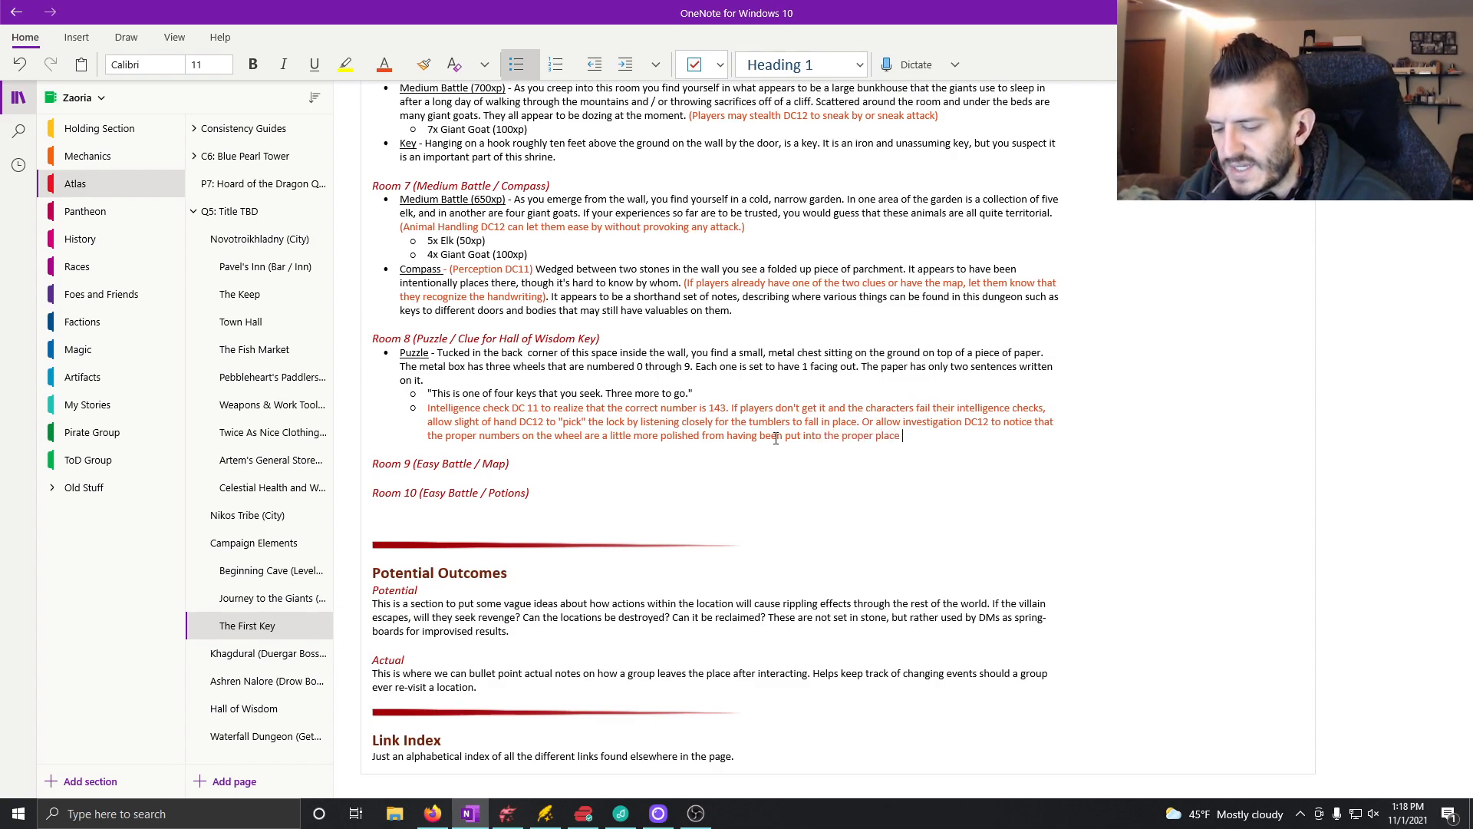
{"action": "type", "text": "by hands turngin"}
Step: Complete the investigation sentence with "place by hands turning them more often.", correcting the spelling of "turning"
{"action": "key", "text": "BackSpace"}
{"action": "key", "text": "BackSpace"}
{"action": "key", "text": "BackSpace"}
{"action": "type", "text": "ing them"}
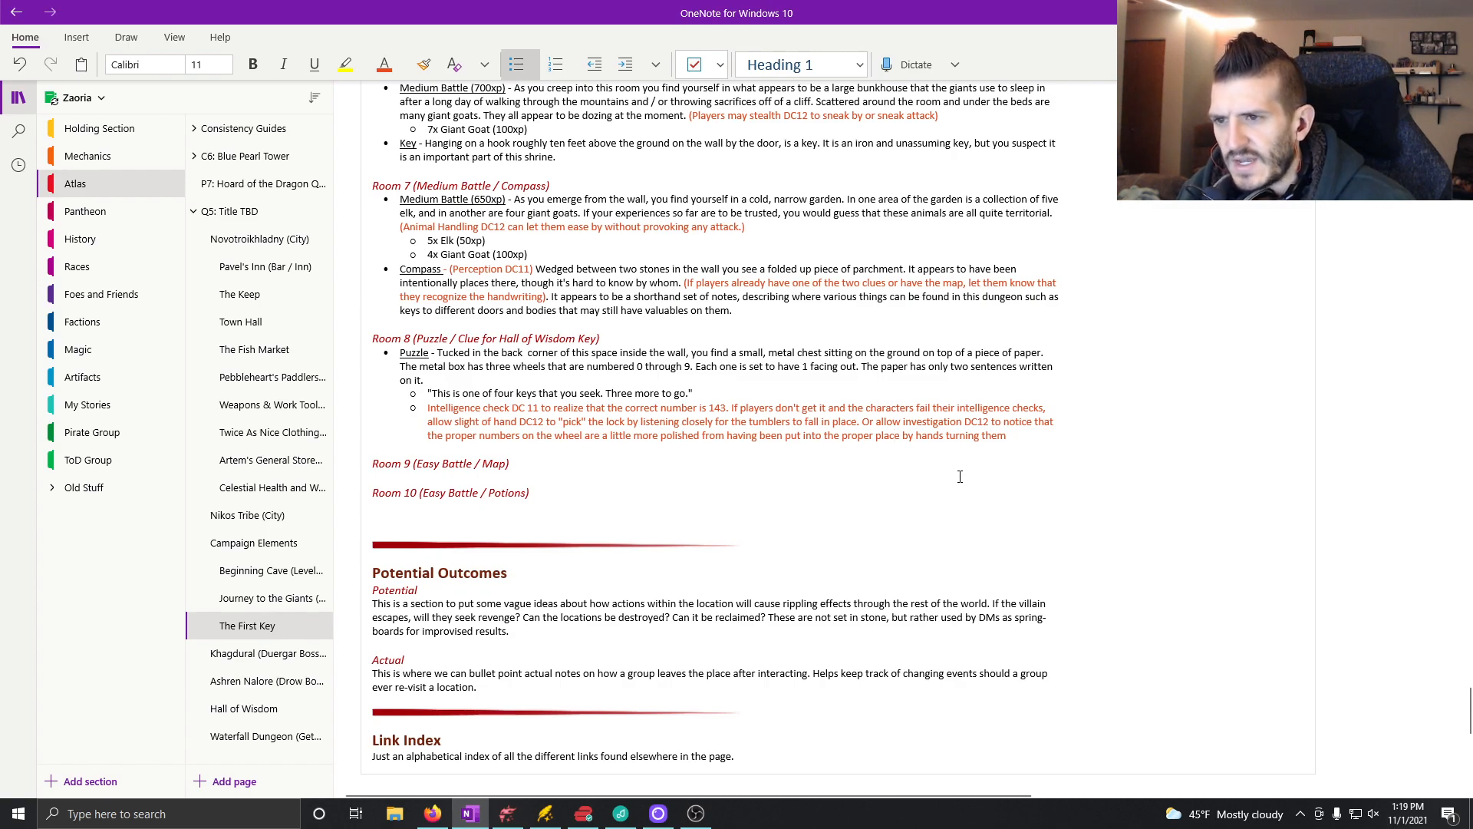
{"action": "left_click", "coordinate": [1028, 440]}
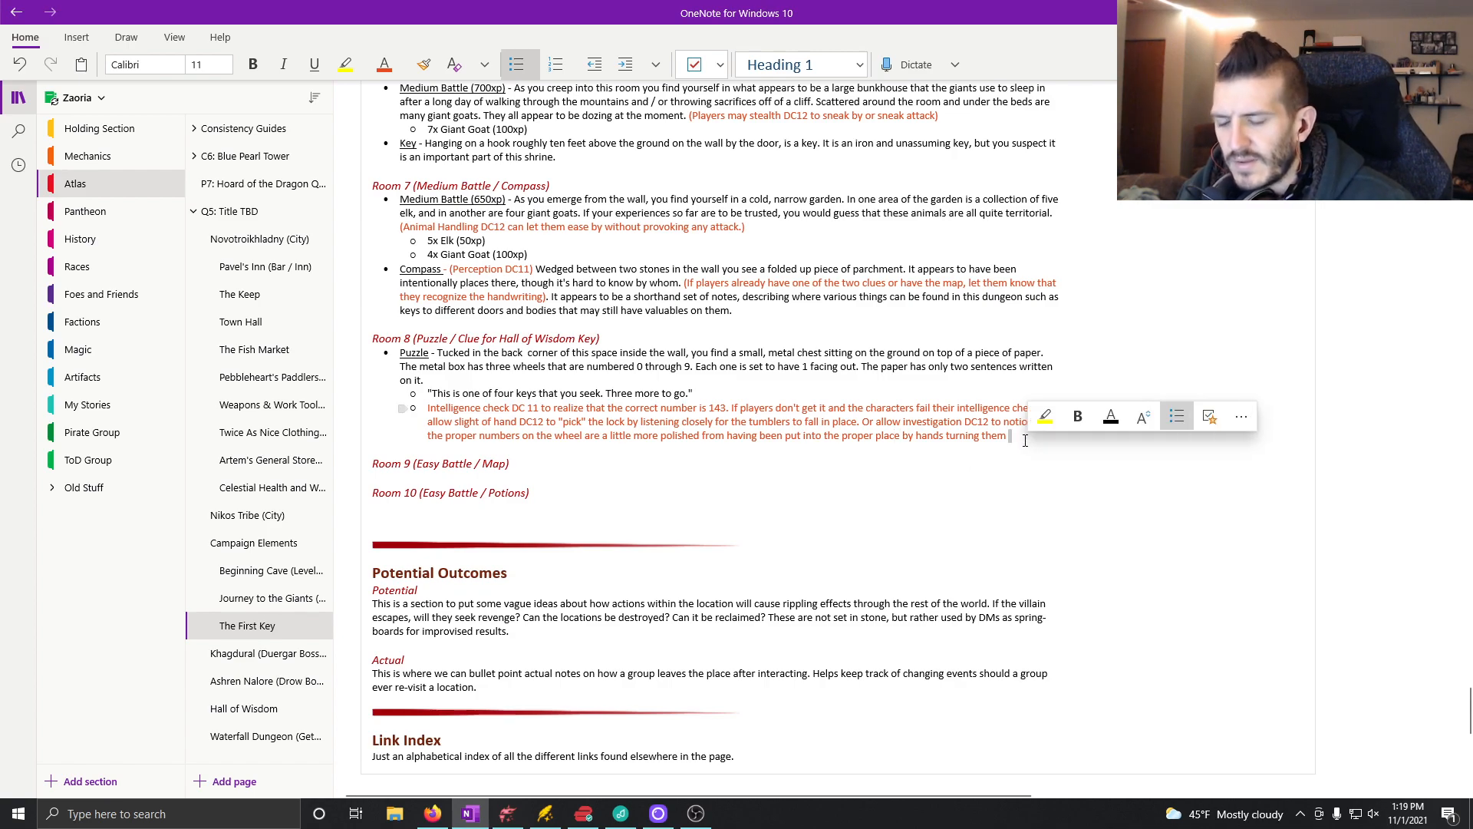
{"action": "type", "text": "more"}
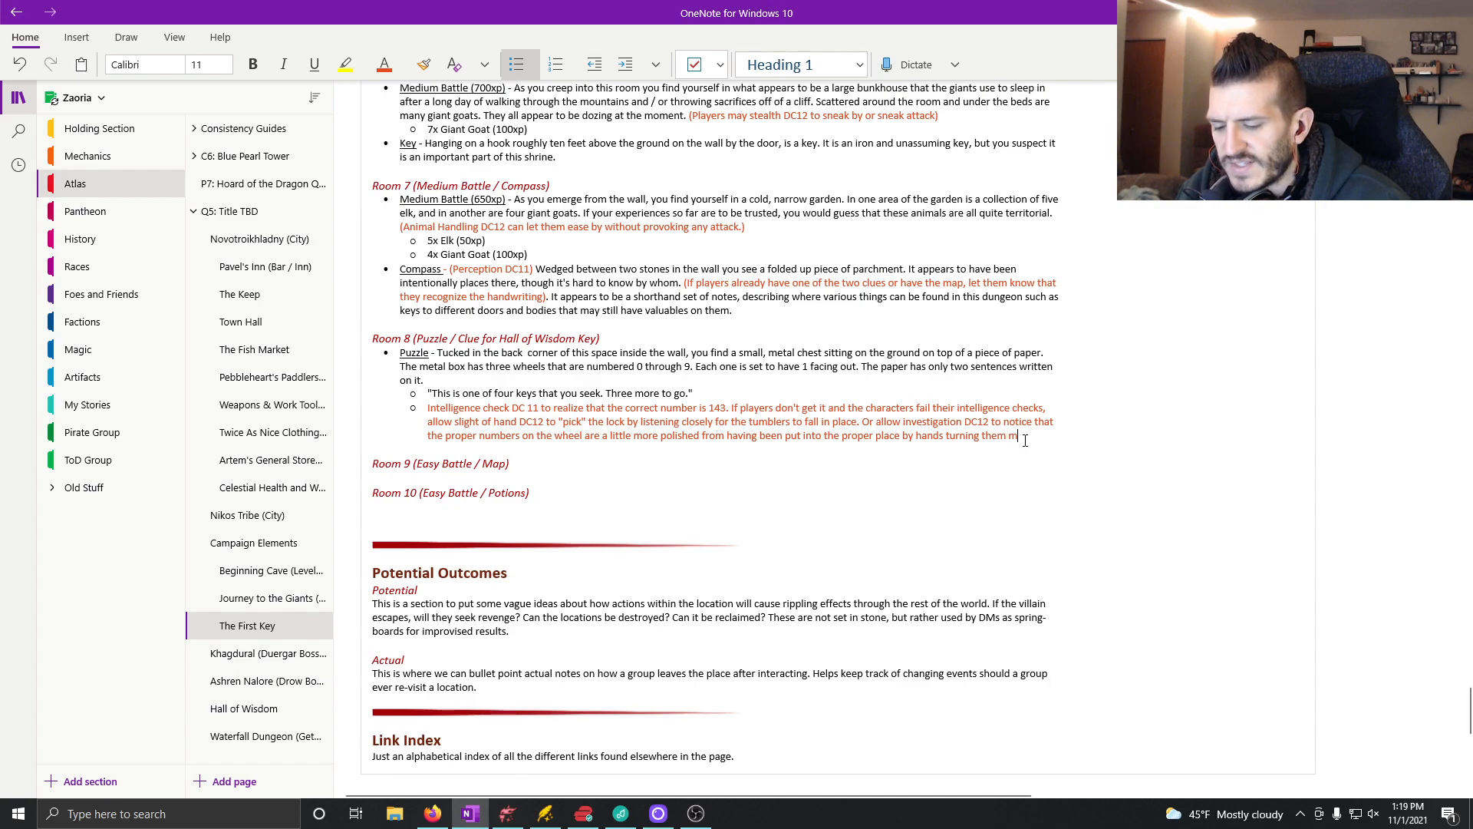
{"action": "type", "text": " often"}
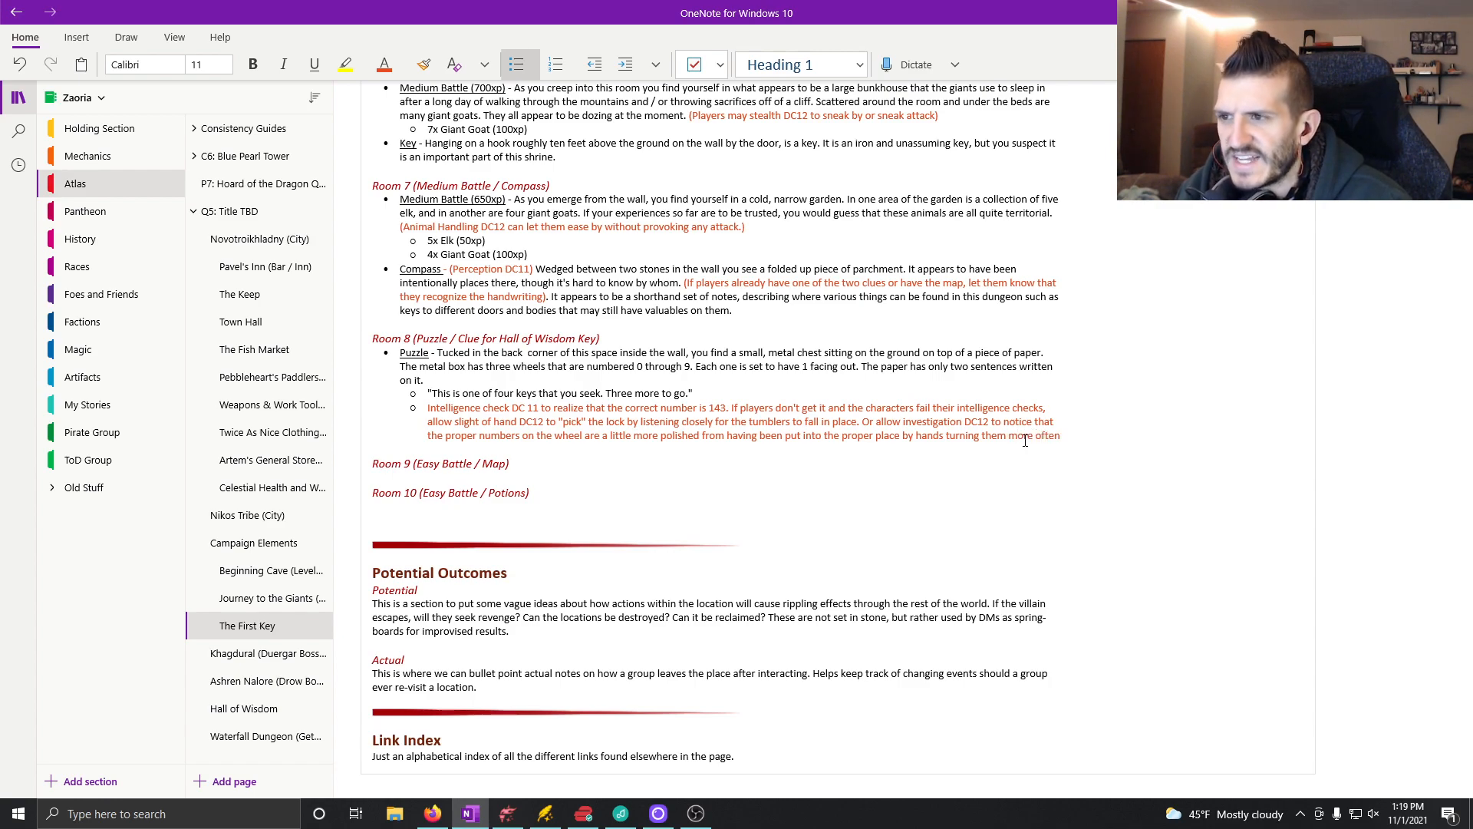
{"action": "type", "text": "."}
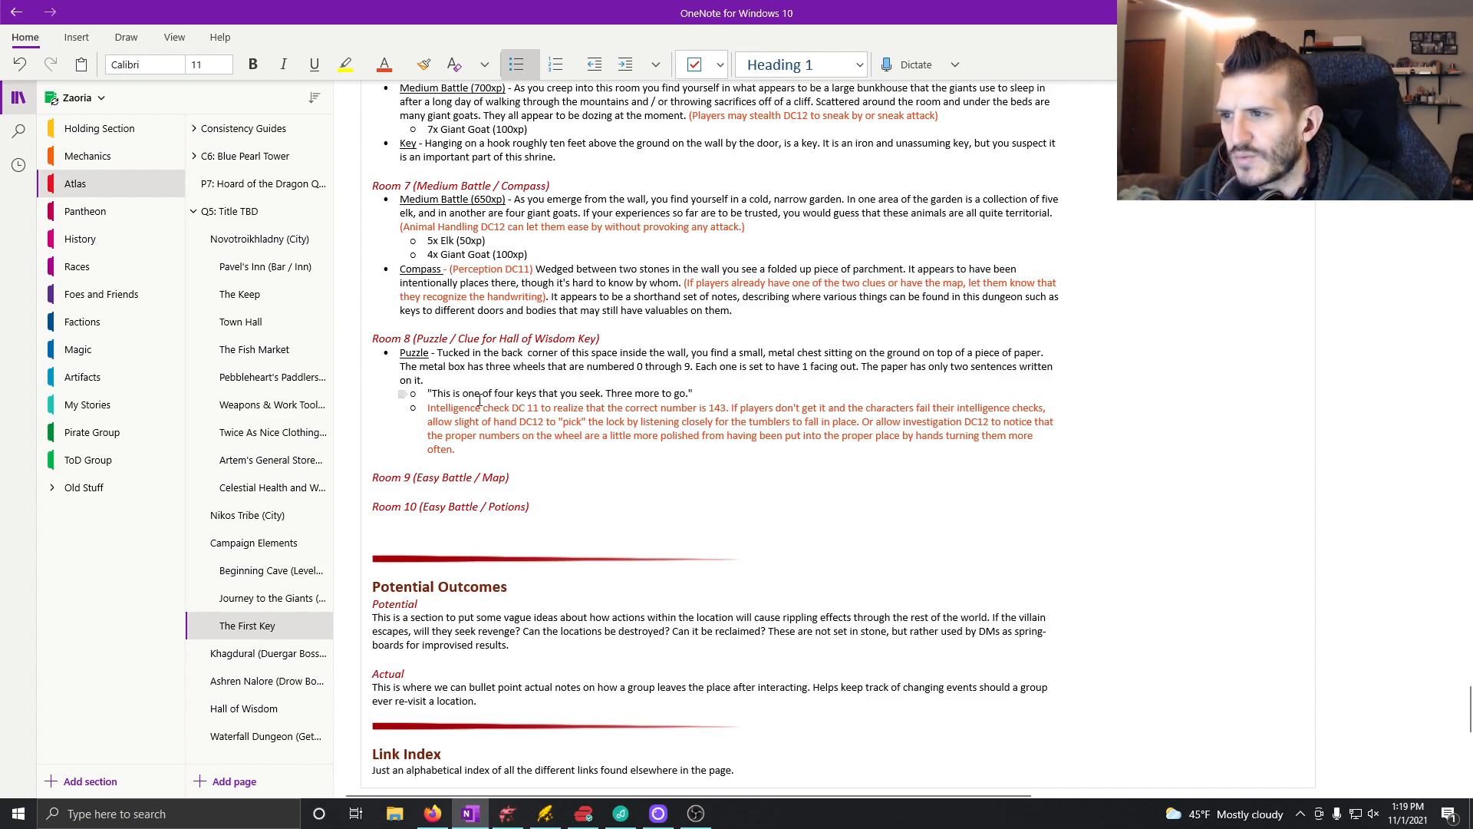
Step: Reword the quoted paper message to "This is a clue to one of four keys that you seek. Three more keys to go."
{"action": "left_click", "coordinate": [461, 396]}
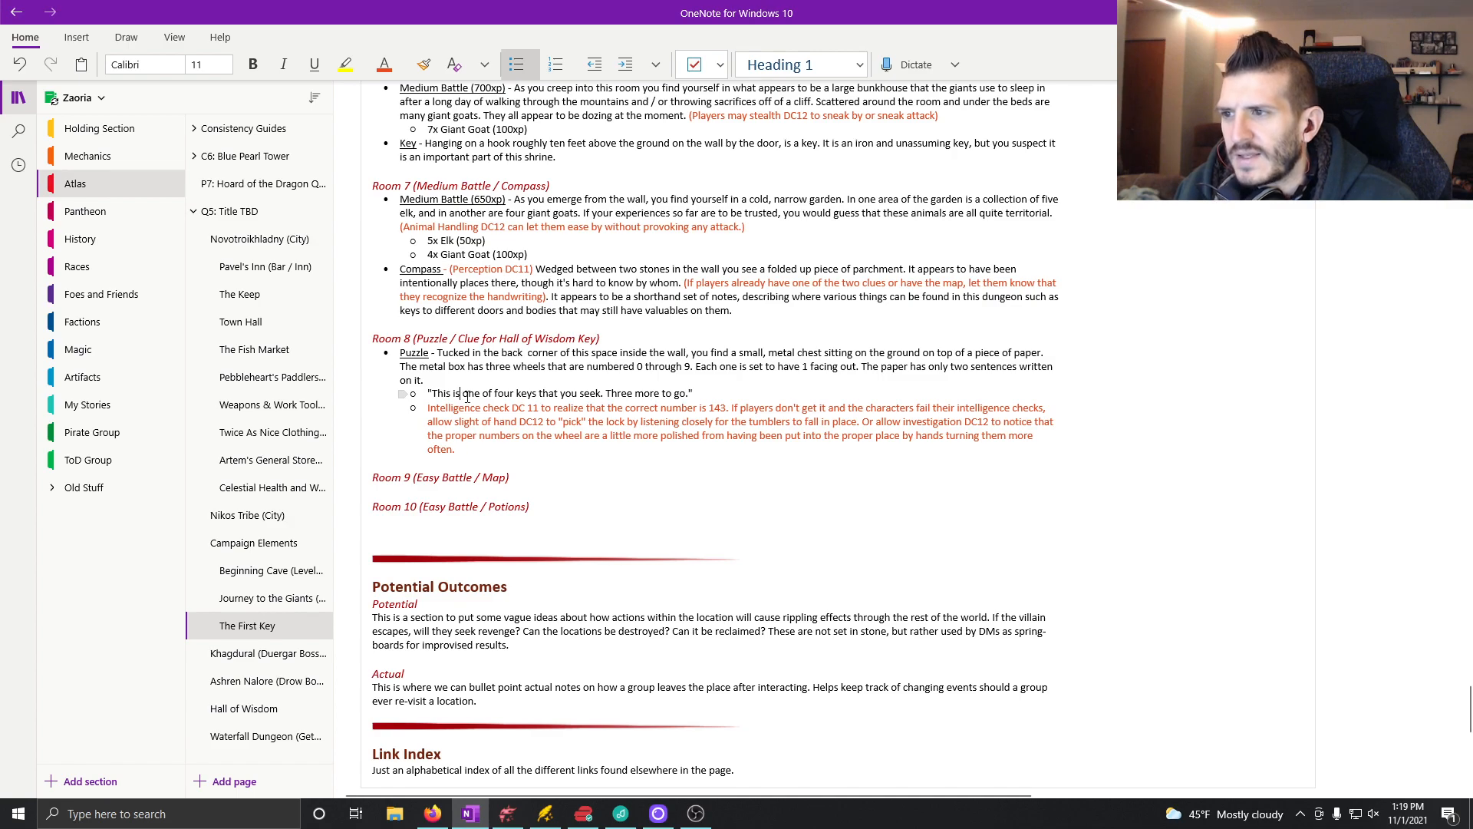
{"action": "type", "text": "a clue to"}
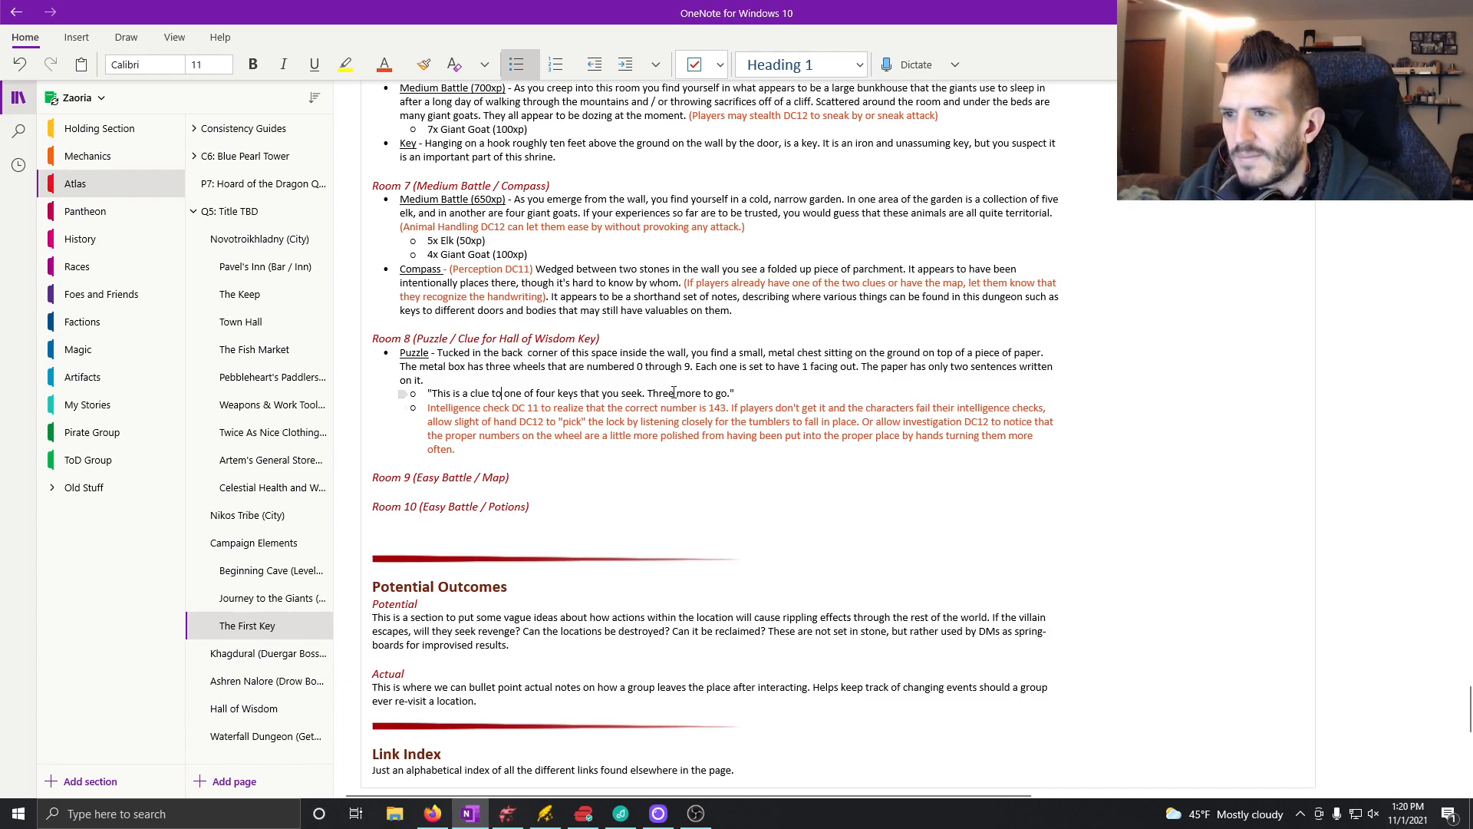
{"action": "left_click", "coordinate": [702, 393]}
{"action": "type", "text": ",keys"}
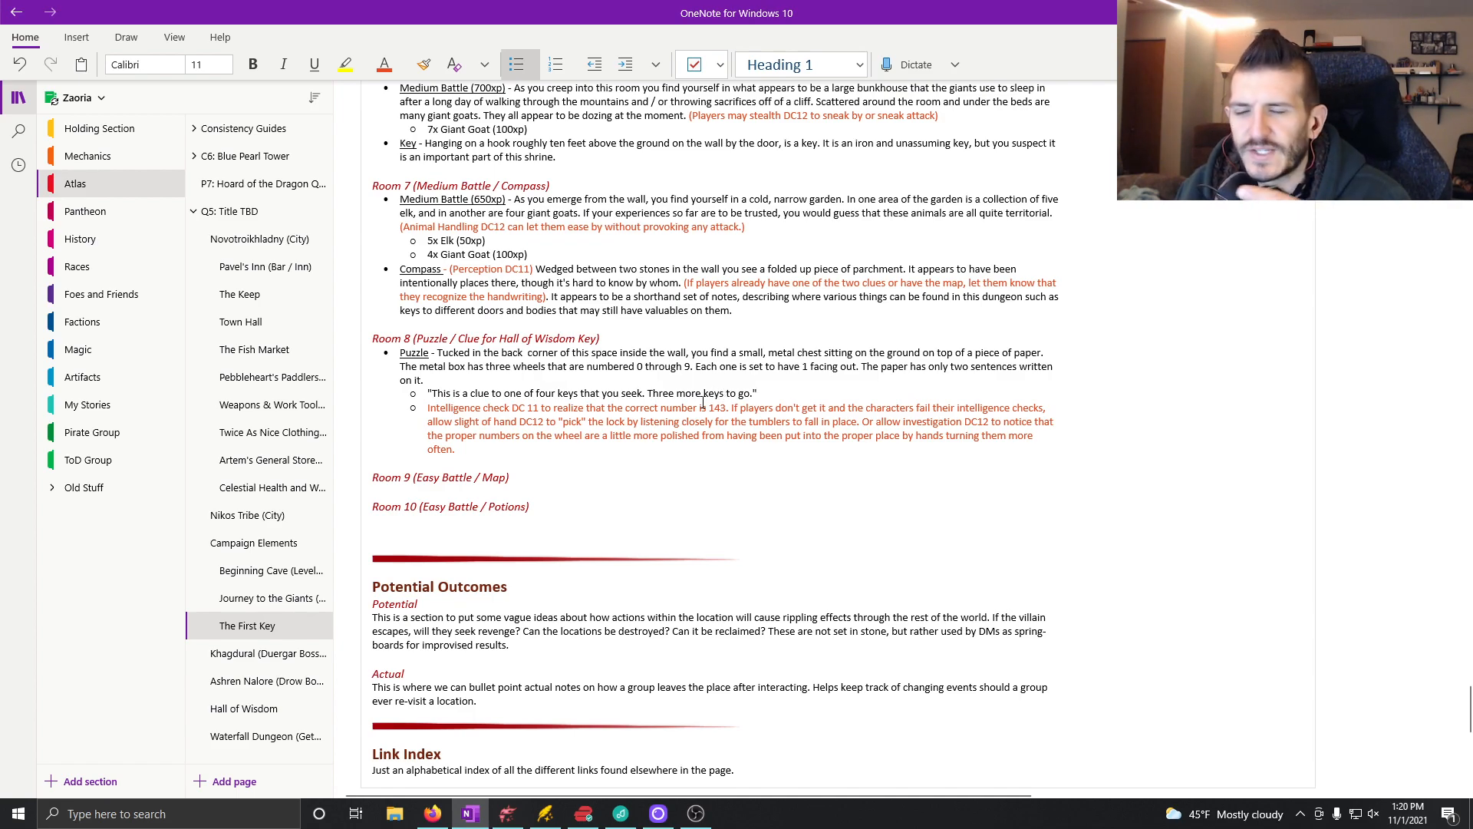
Step: Insert "Box is unbreakable unless they fail everything else, in which case" before "Intelligence check" in the orange note
{"action": "left_click", "coordinate": [519, 452]}
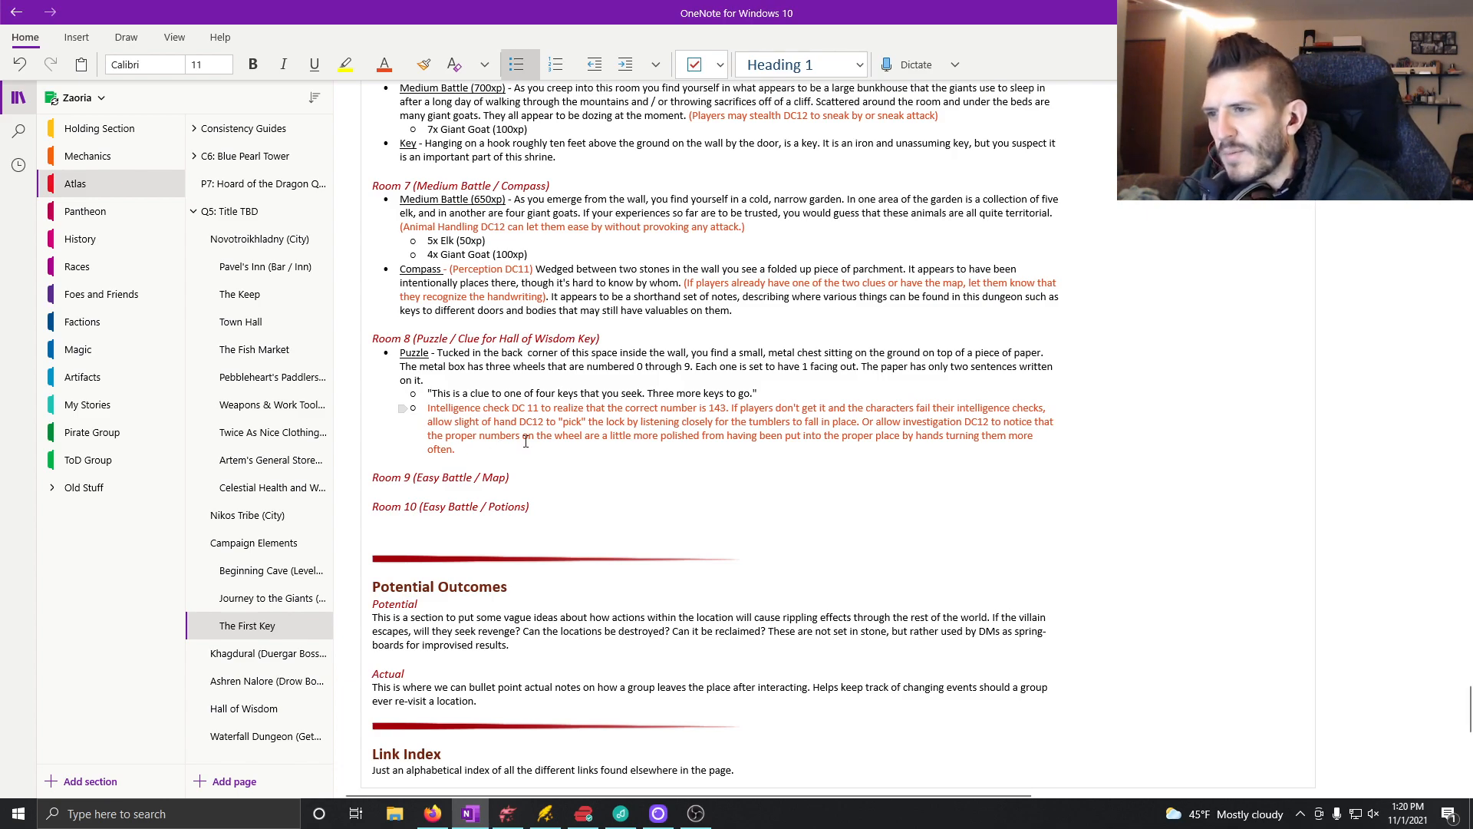
{"action": "type", "text": "Box is unbreakable unless they fail everything else, in which case Intelligence check DC 11 to realize that the correct number is 143. If"}
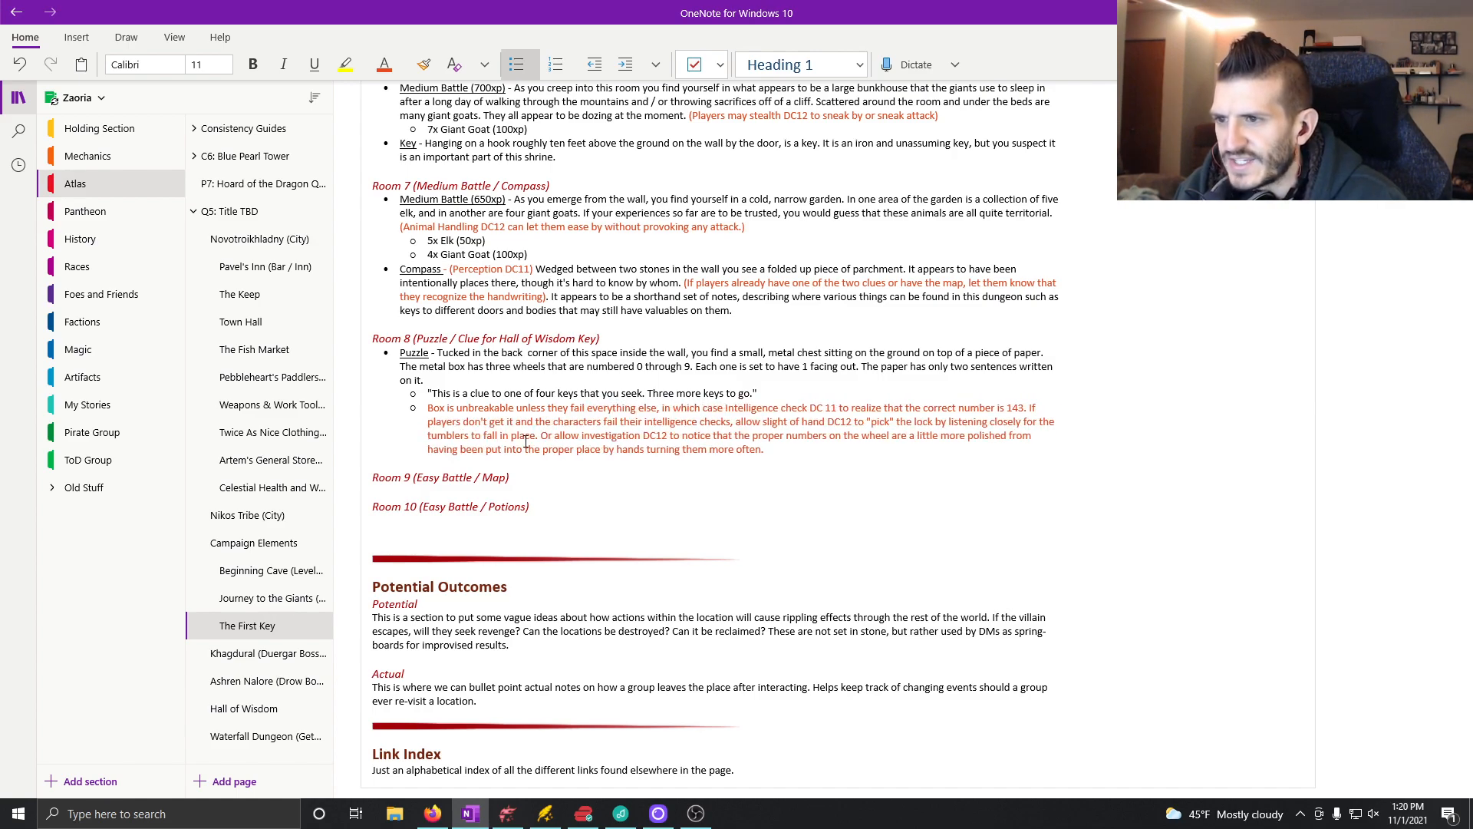
{"action": "type", "text": "use-and"}
Step: Complete the inserted unbreakable-box sentence with ""yes and" a way for them to get in."
{"action": "key", "text": "BackSpace"}
{"action": "key", "text": "BackSpace"}
{"action": "key", "text": "BackSpace"}
{"action": "key", "text": "BackSpace"}
{"action": "key", "text": "BackSpace"}
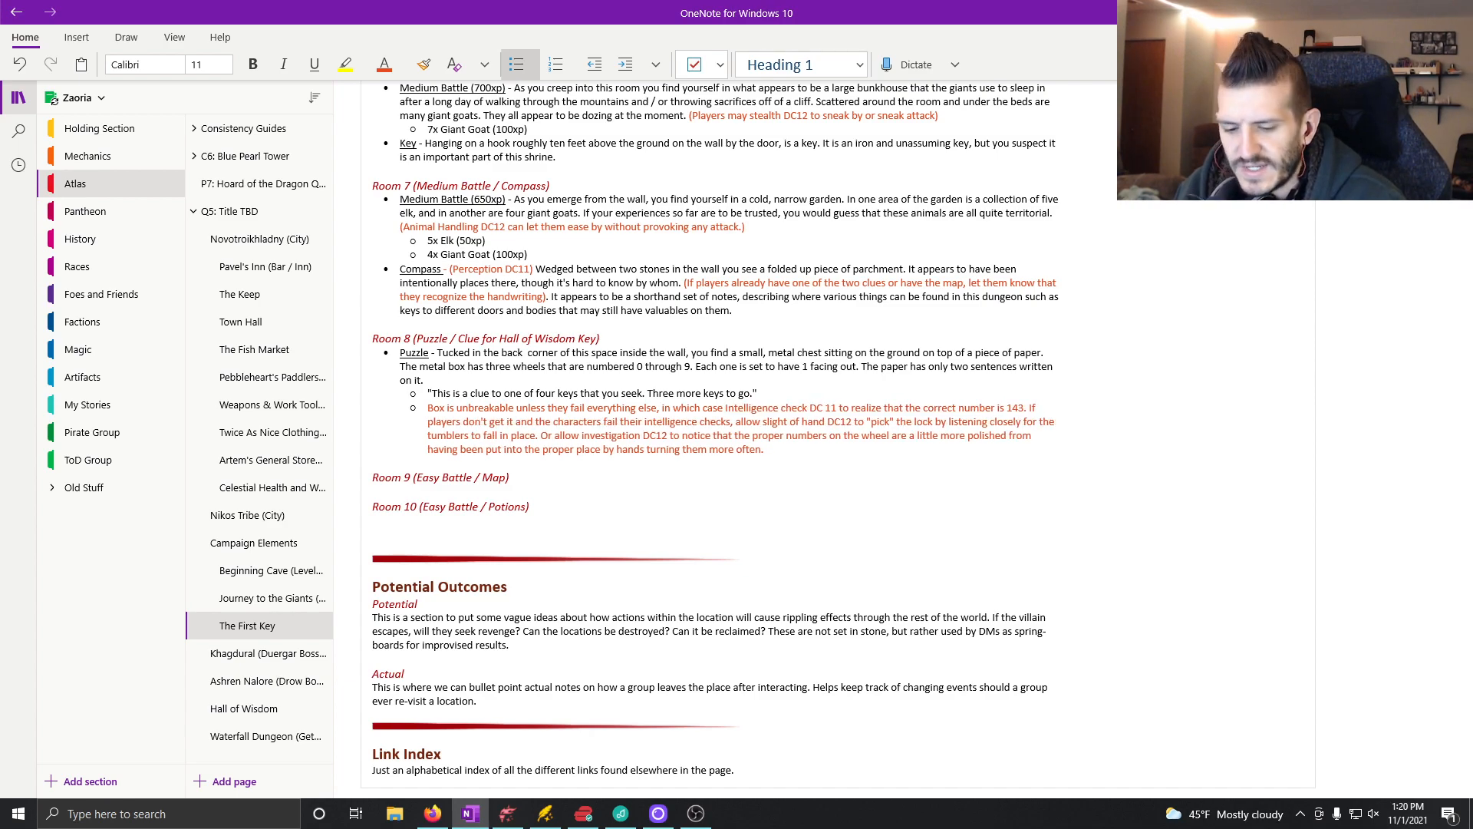
{"action": "type", "text": "s and"}
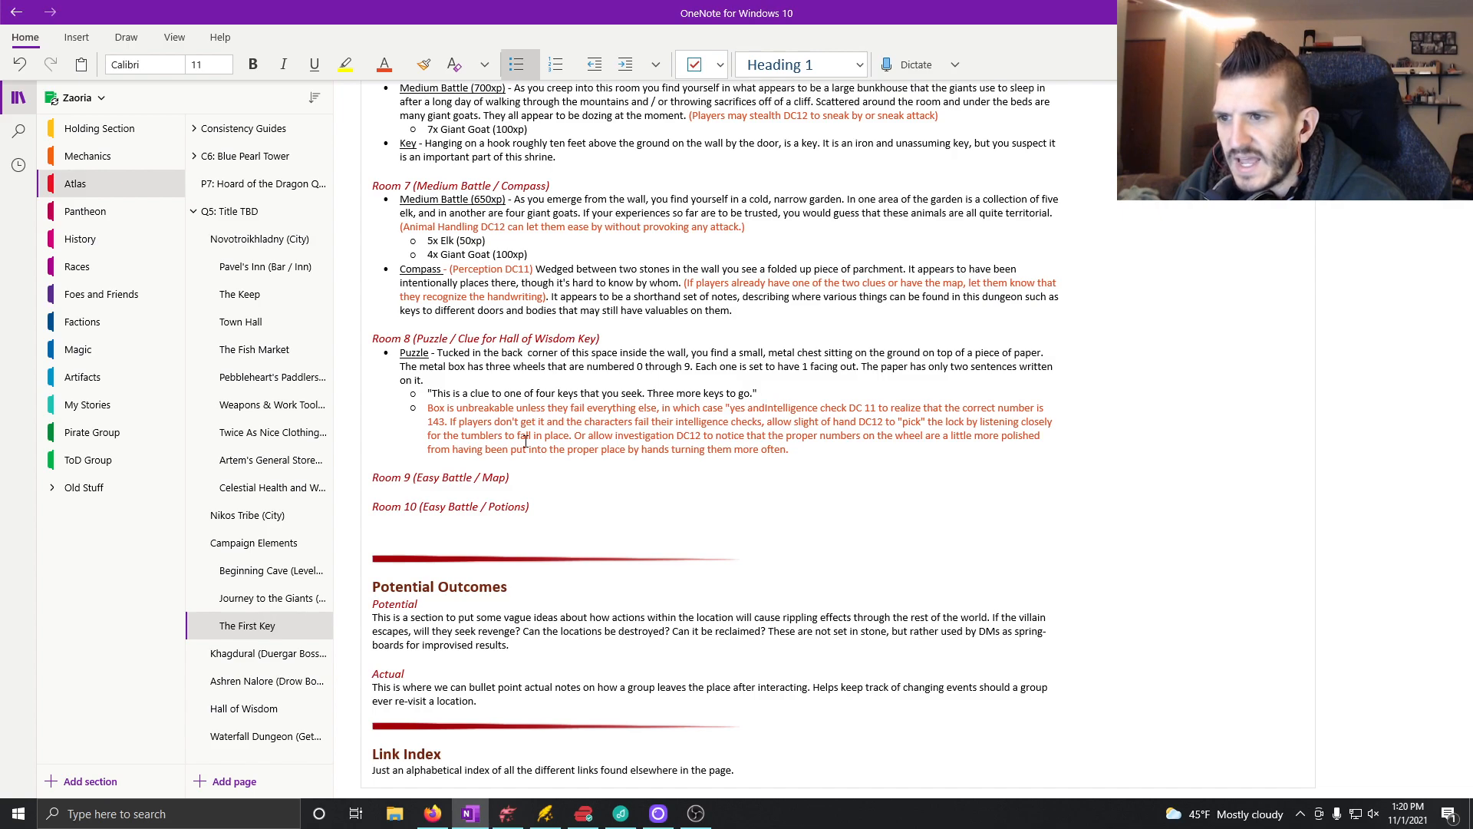
{"action": "type", "text": "\" a way"}
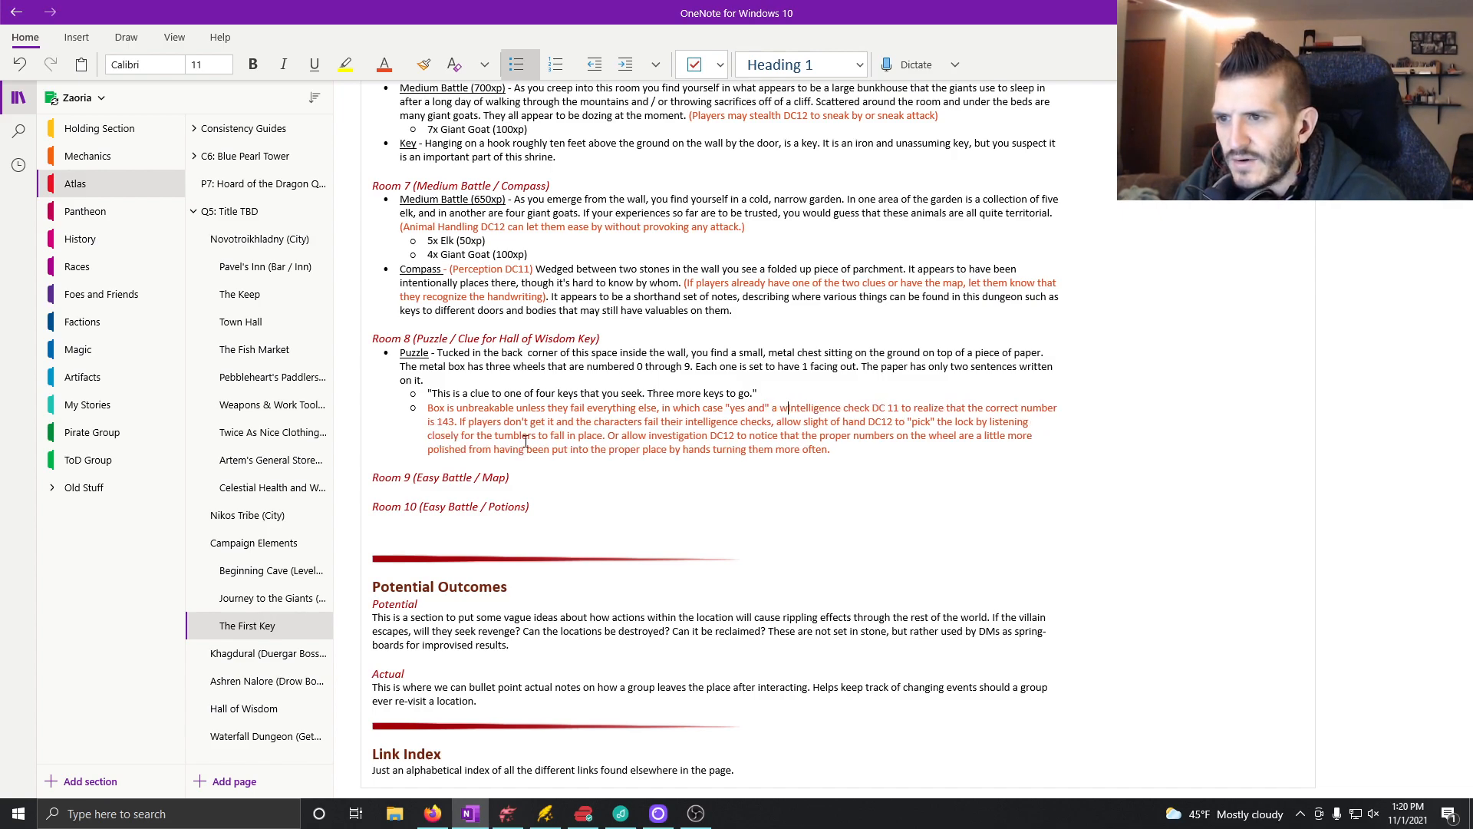
{"action": "type", "text": "to get in."}
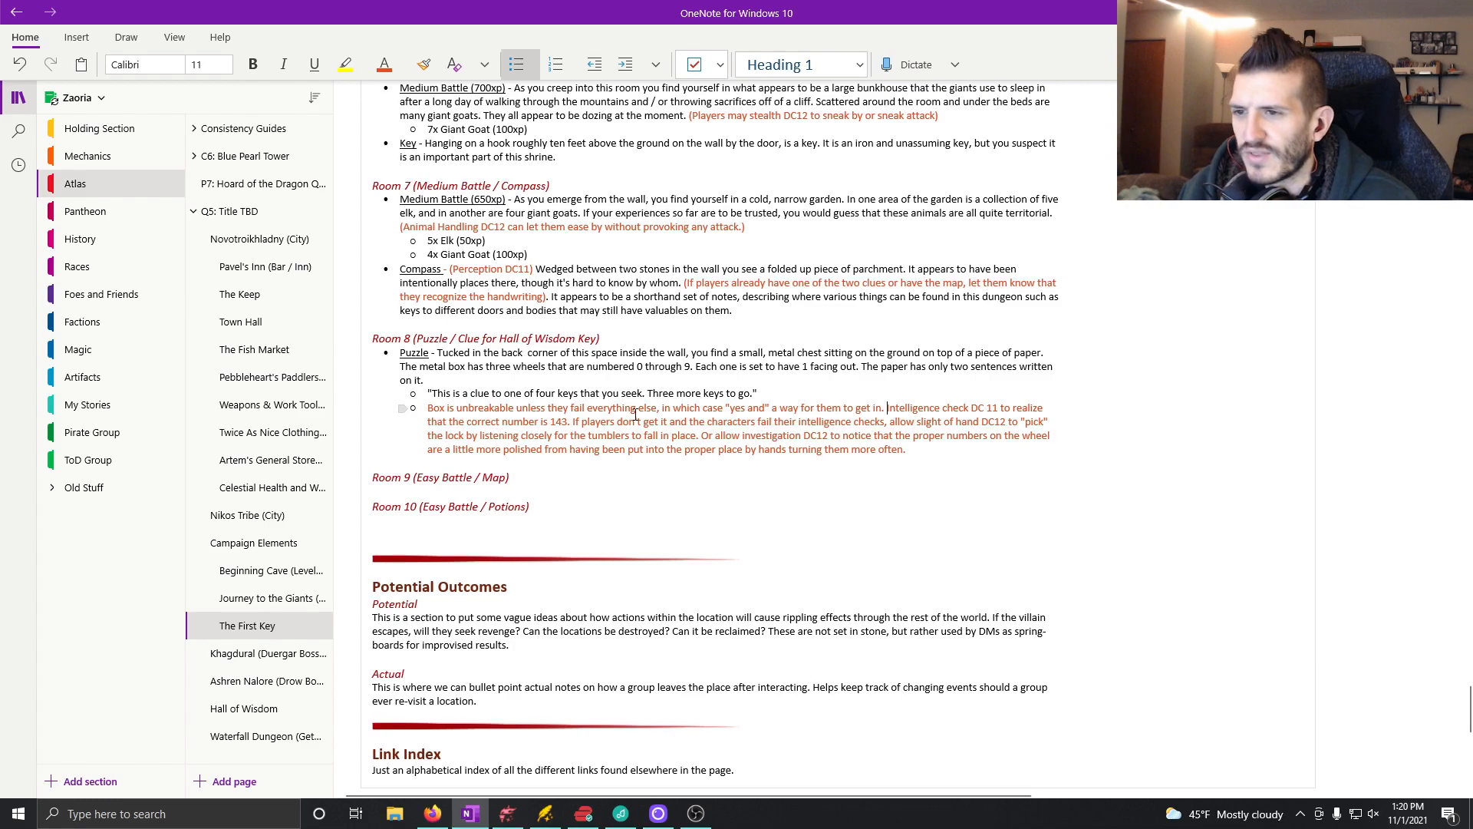
Step: Add a new sub-bullet below the orange lock note and set its font color to Automatic
{"action": "left_click", "coordinate": [941, 458]}
{"action": "key", "text": "Return"}
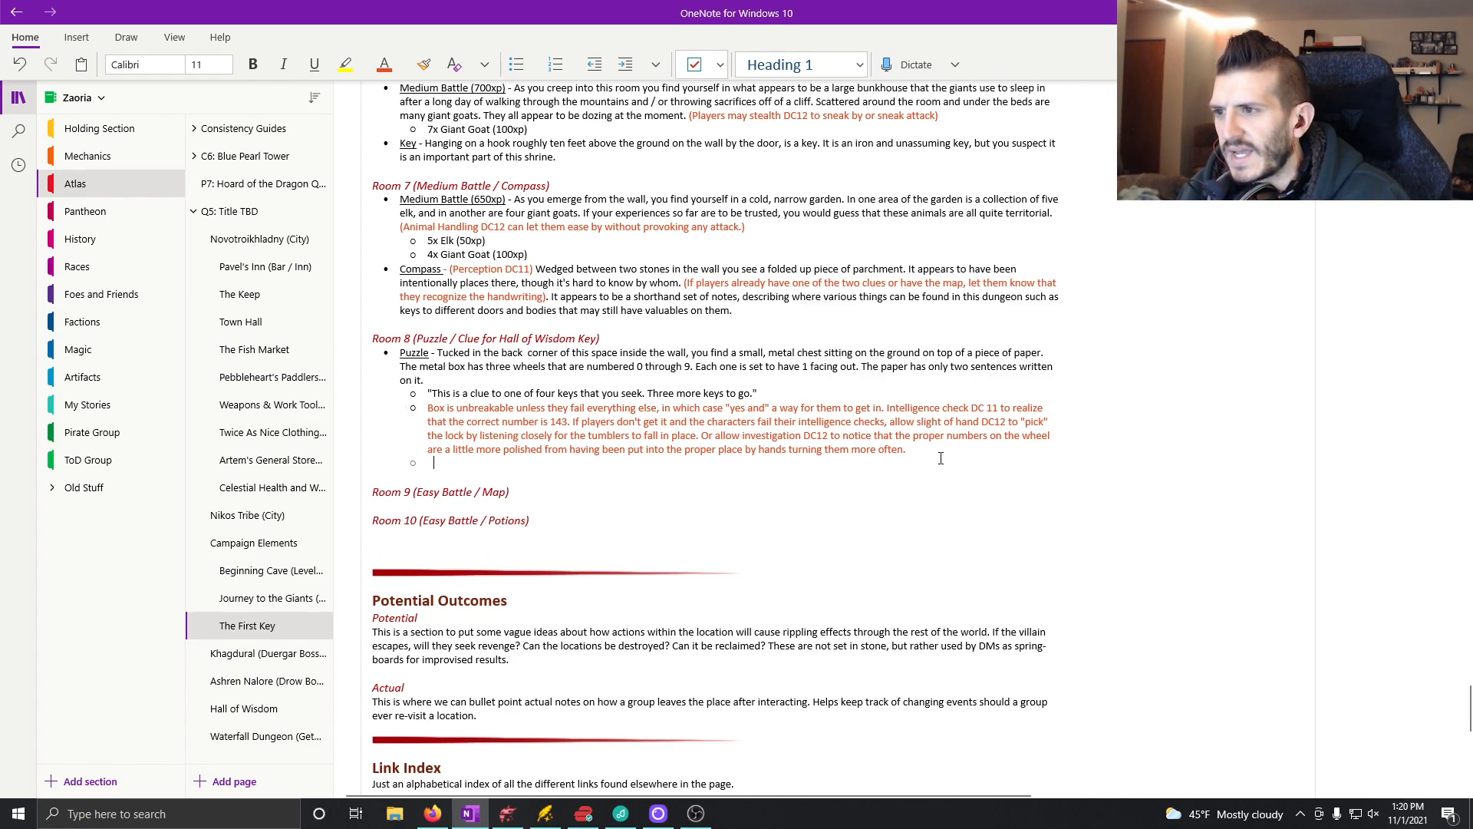
{"action": "type", "text": "A"}
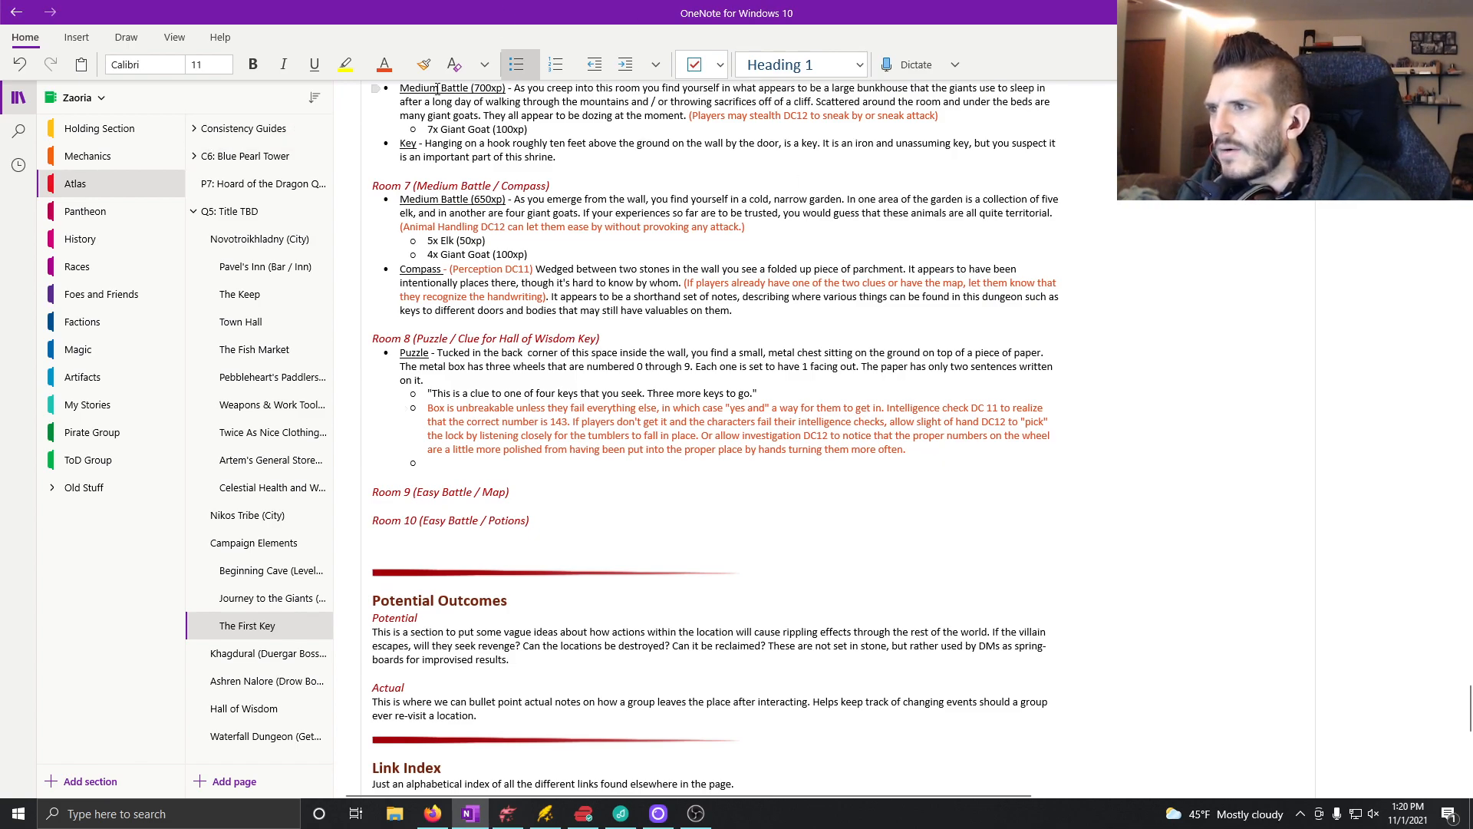
{"action": "left_click", "coordinate": [405, 69]}
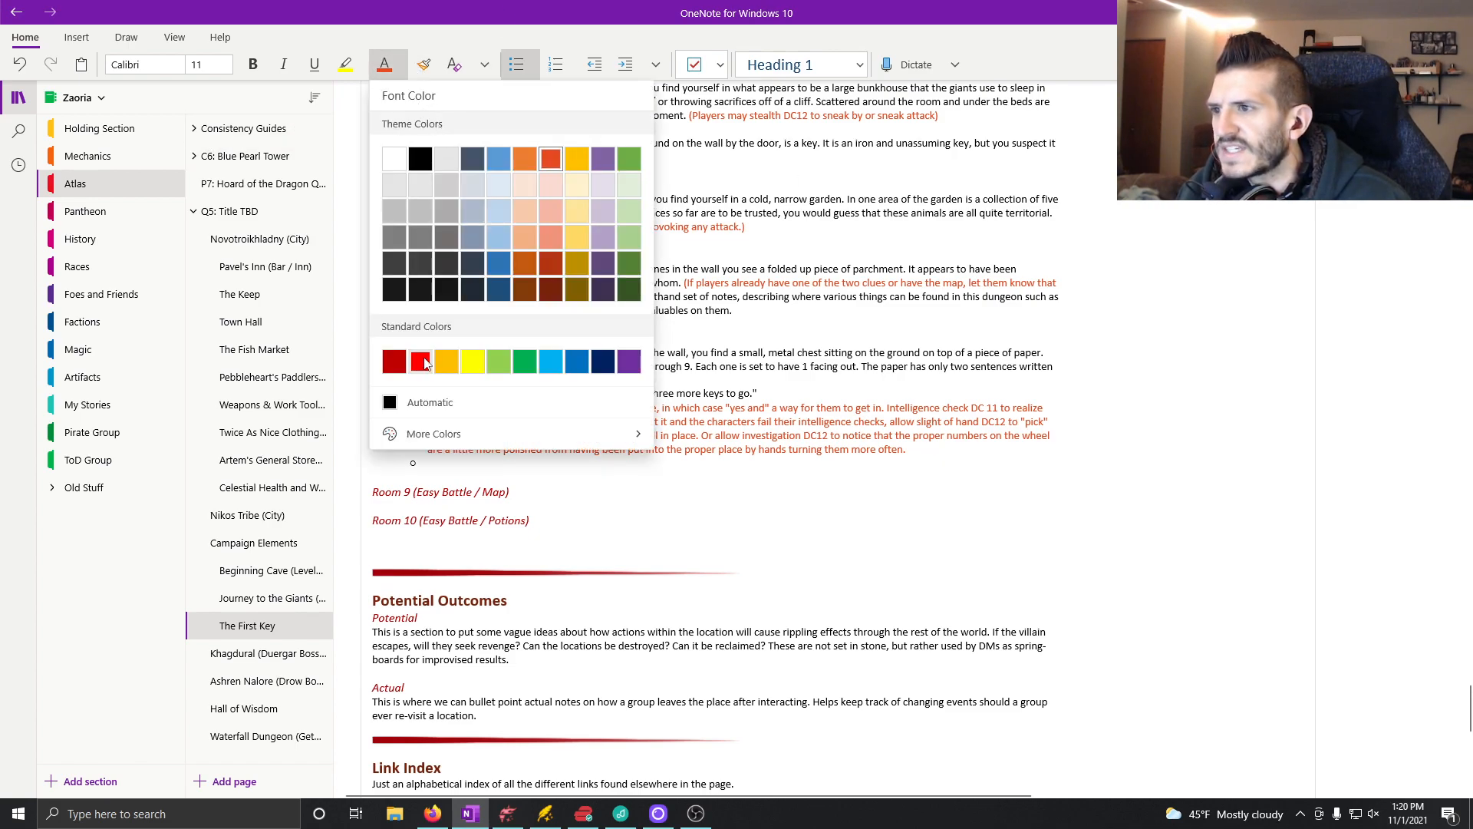
{"action": "left_click", "coordinate": [410, 399]}
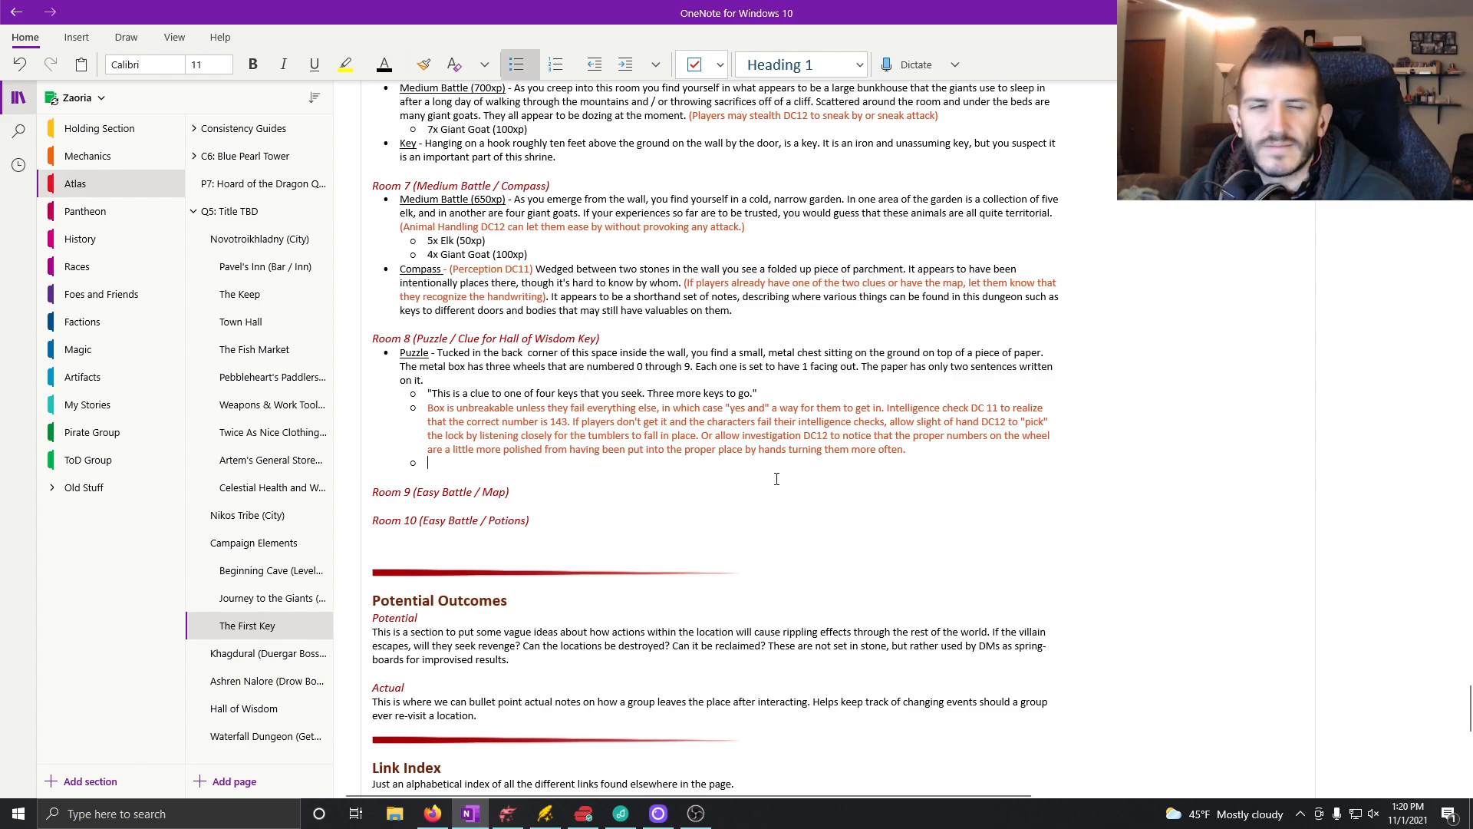
Step: Write in the new sub-bullet "As you open the chest, you find another piece of paper with the following clue written on it:"
{"action": "type", "text": "As "}
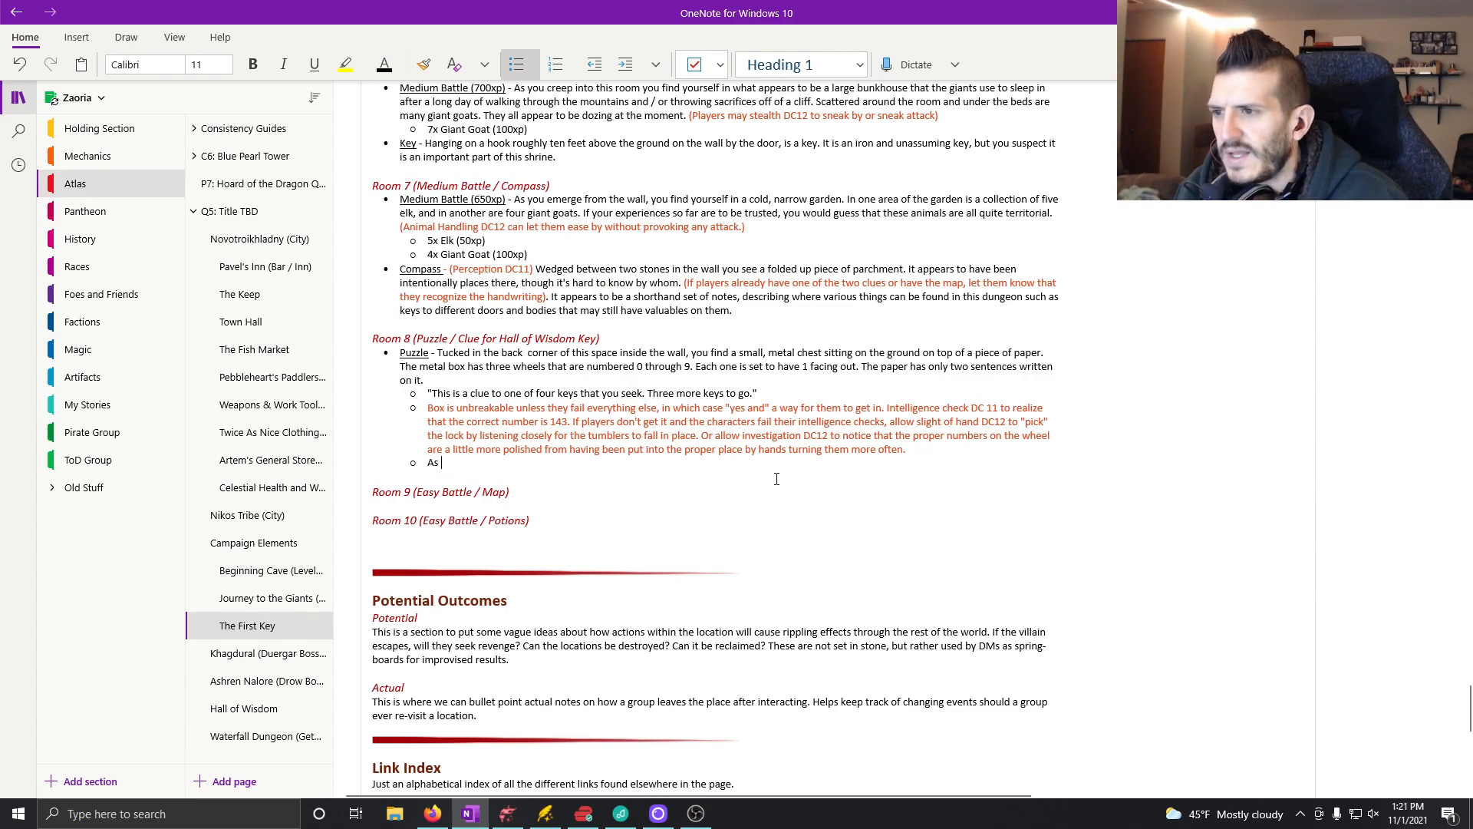
{"action": "type", "text": "you open the che"}
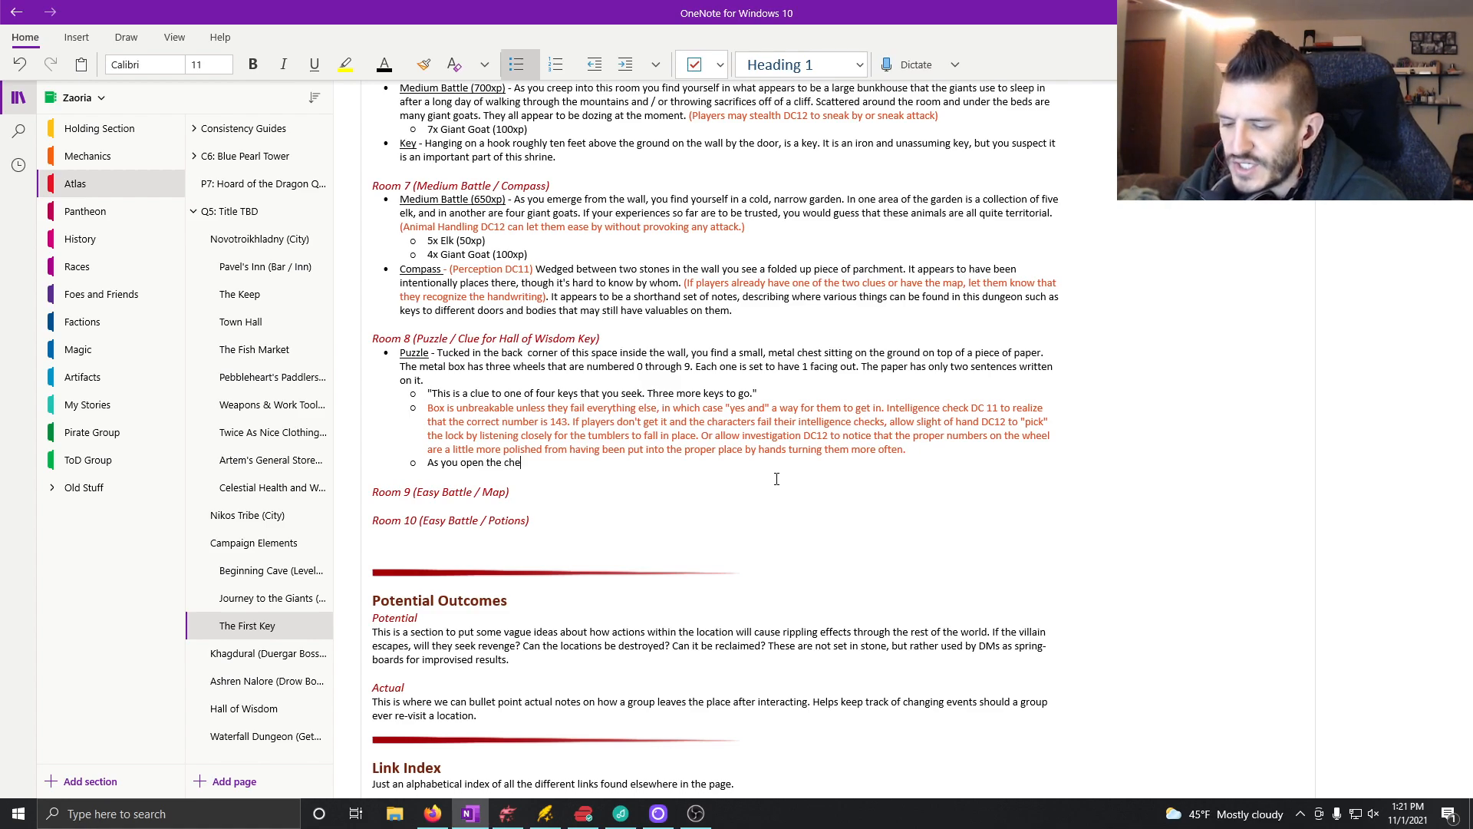
{"action": "type", "text": "st, you find ano"}
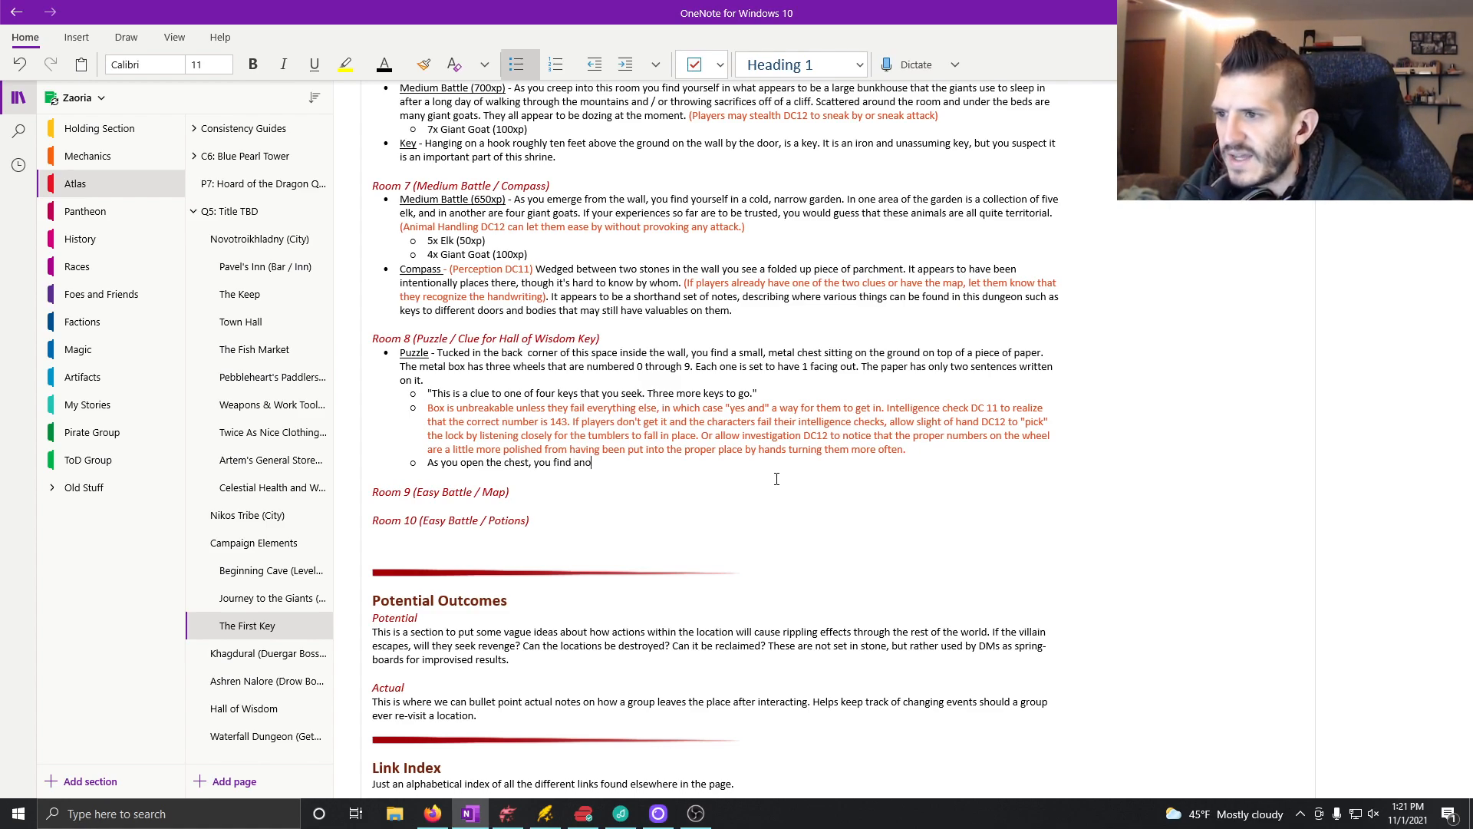
{"action": "type", "text": "ther piec"}
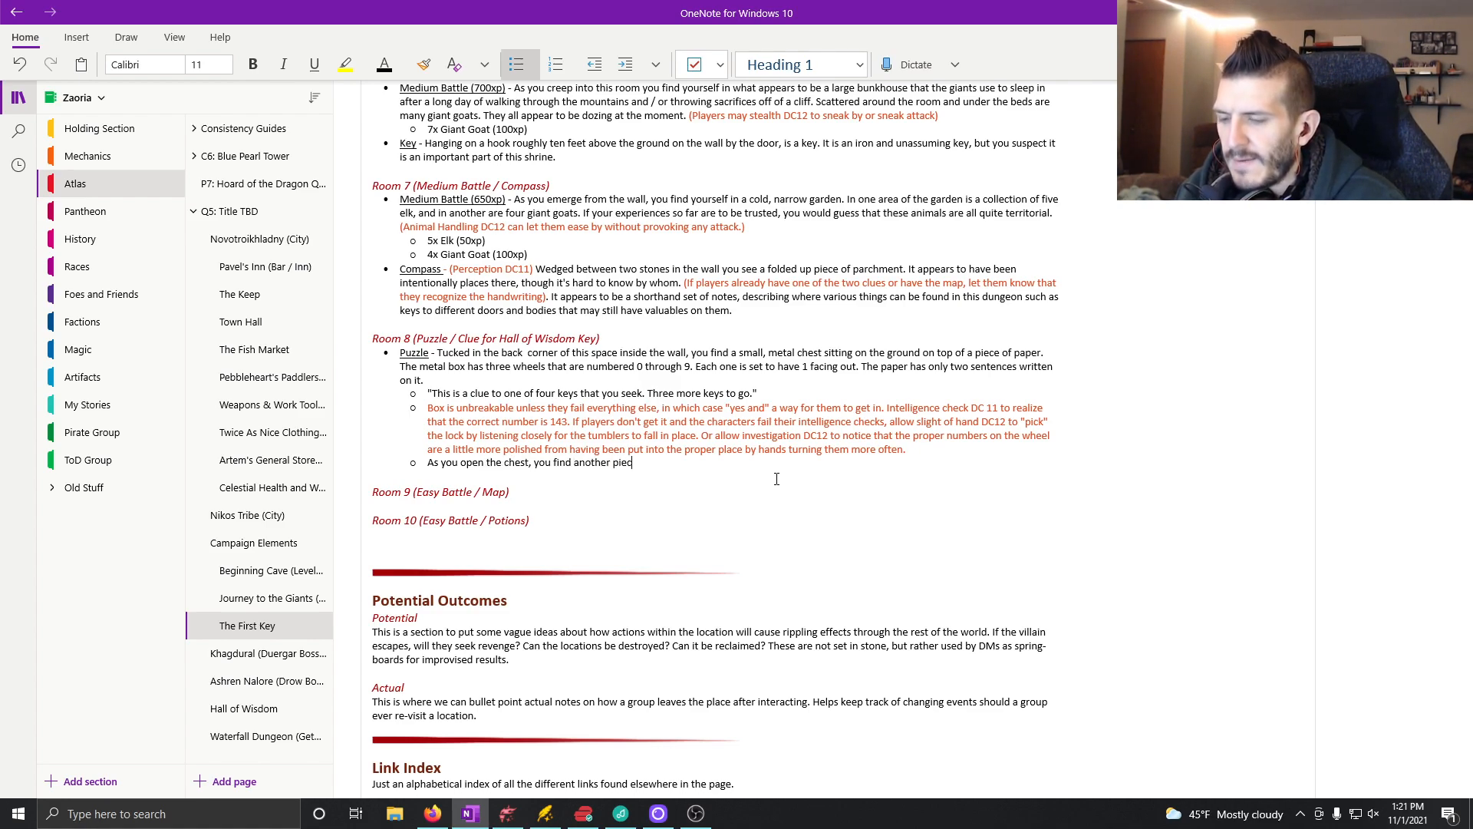
{"action": "type", "text": "e of paper with the following clule"}
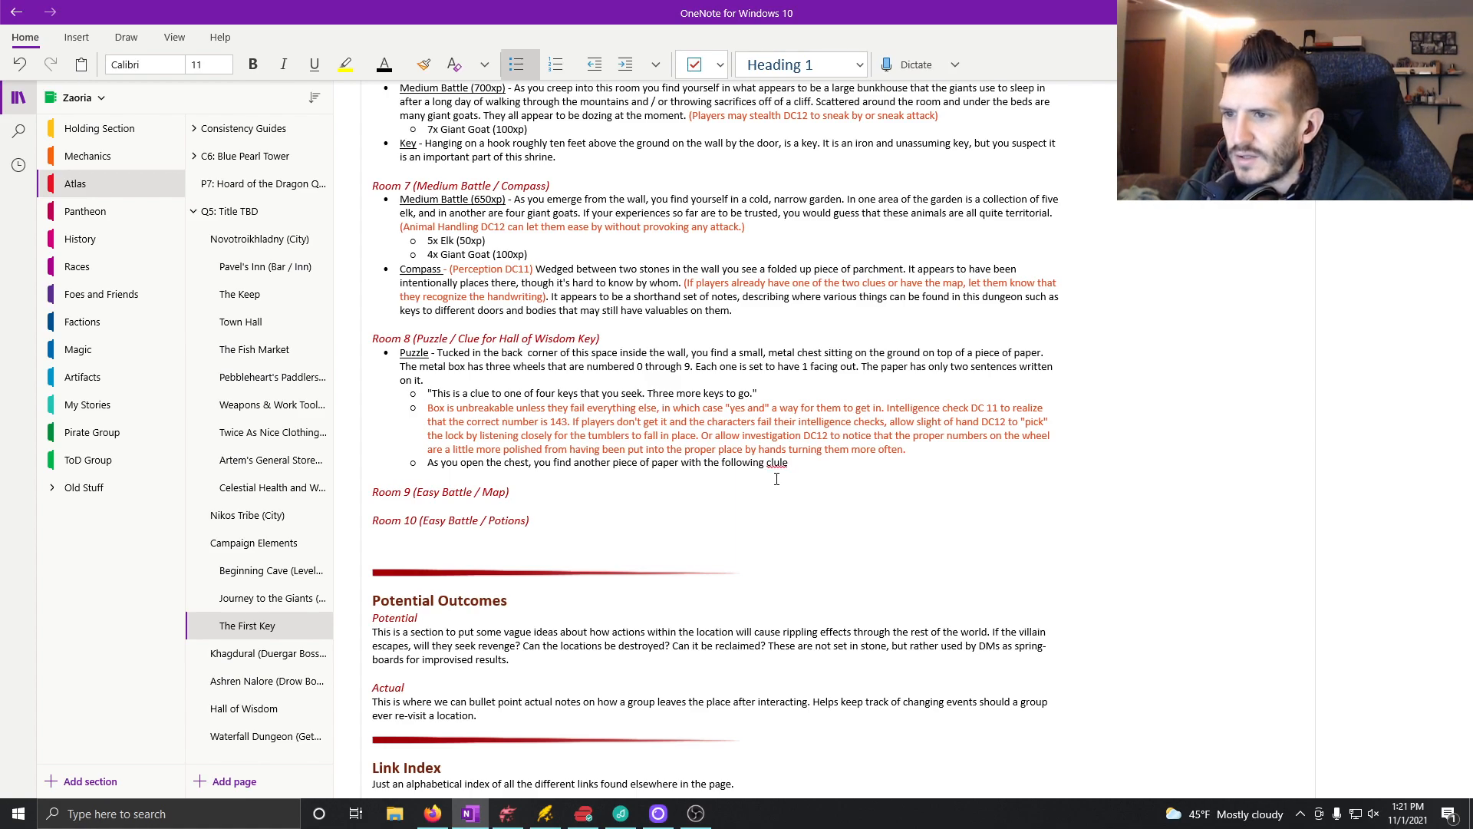
{"action": "key", "text": "BackSpace"}
{"action": "key", "text": "BackSpace"}
{"action": "type", "text": "e written on it."}
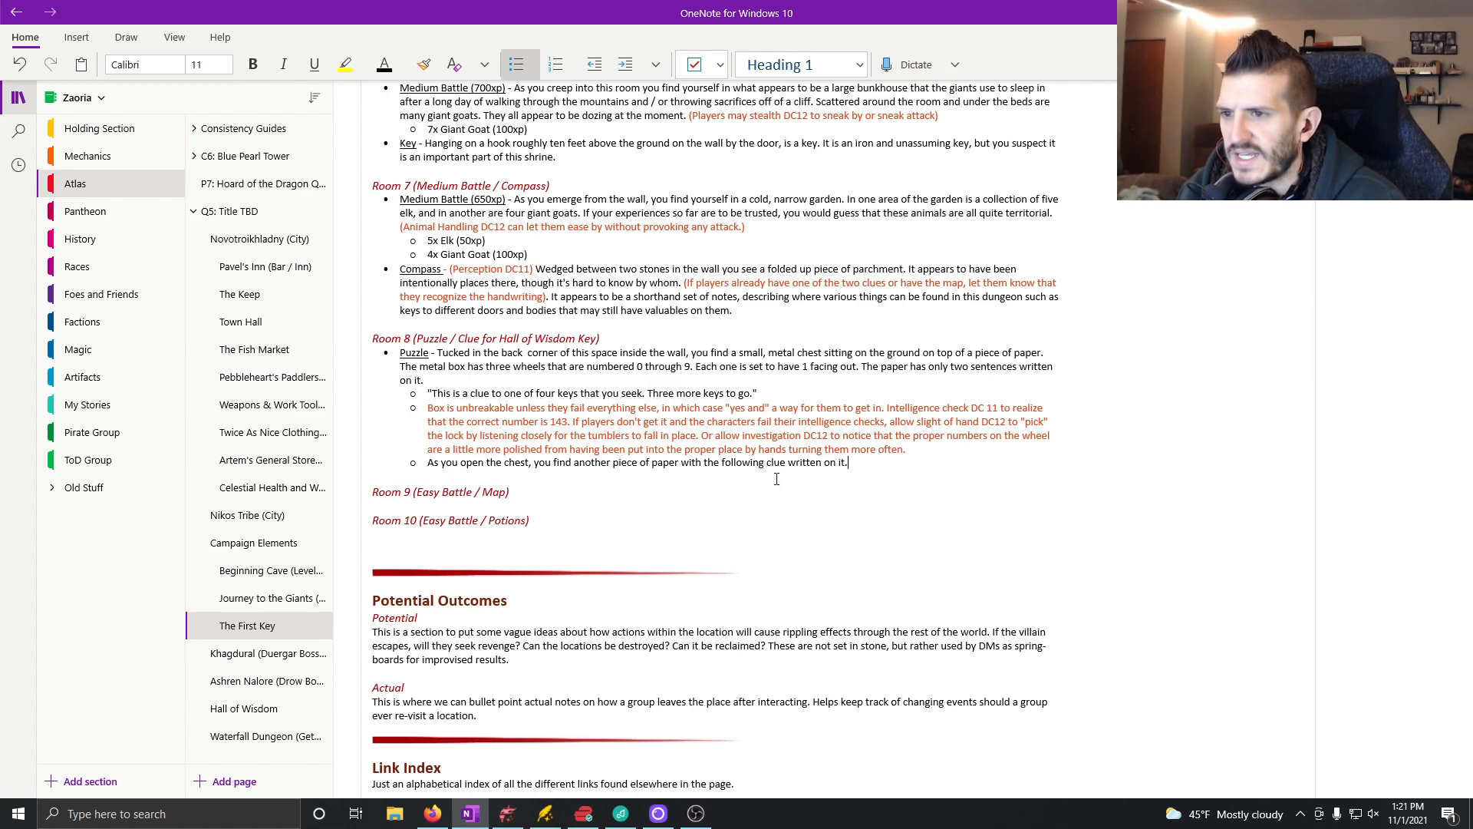
{"action": "key", "text": "BackSpace"}
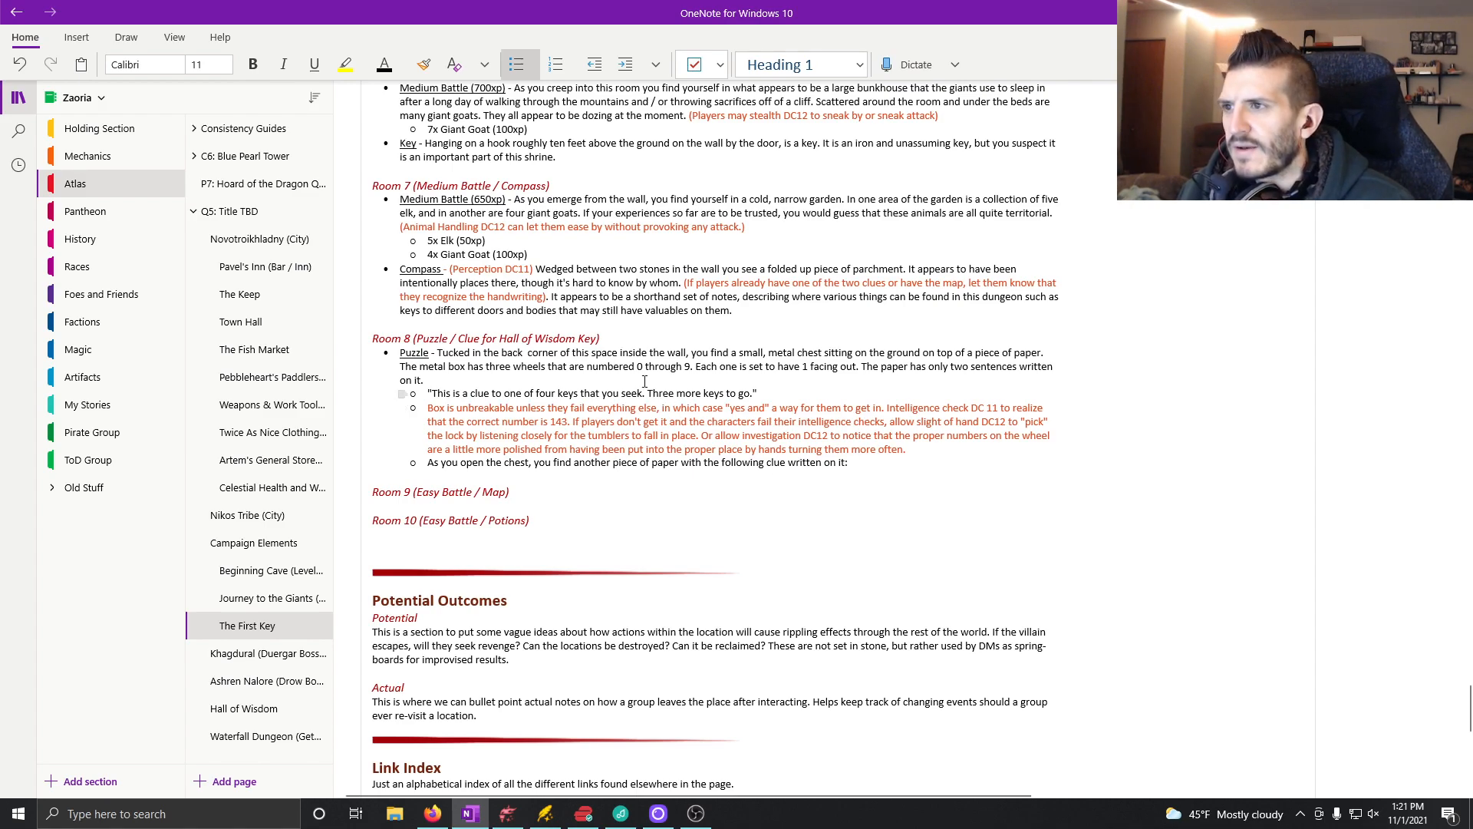
Step: Copy the Clue Two sentences, "The fourth pebble will remove the seventh. Beyond is where you will find what you seek.", to the end of Room 8's chest bullet
{"action": "scroll", "coordinate": [768, 468], "scroll_direction": "up", "scroll_amount": 6}
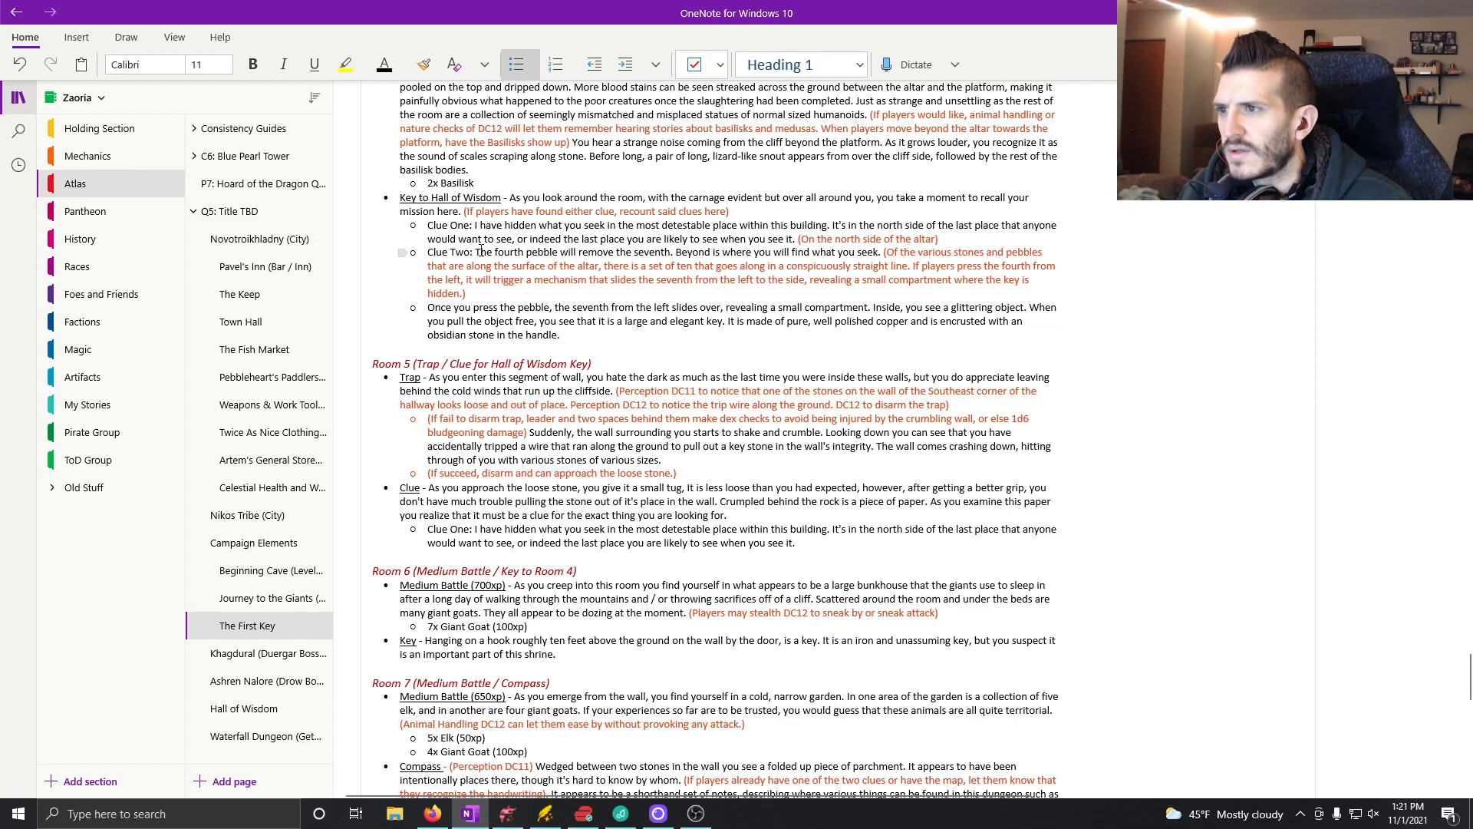
{"action": "left_click_drag", "start_coordinate": [478, 253], "coordinate": [883, 251]}
{"action": "key", "text": "ctrl+c"}
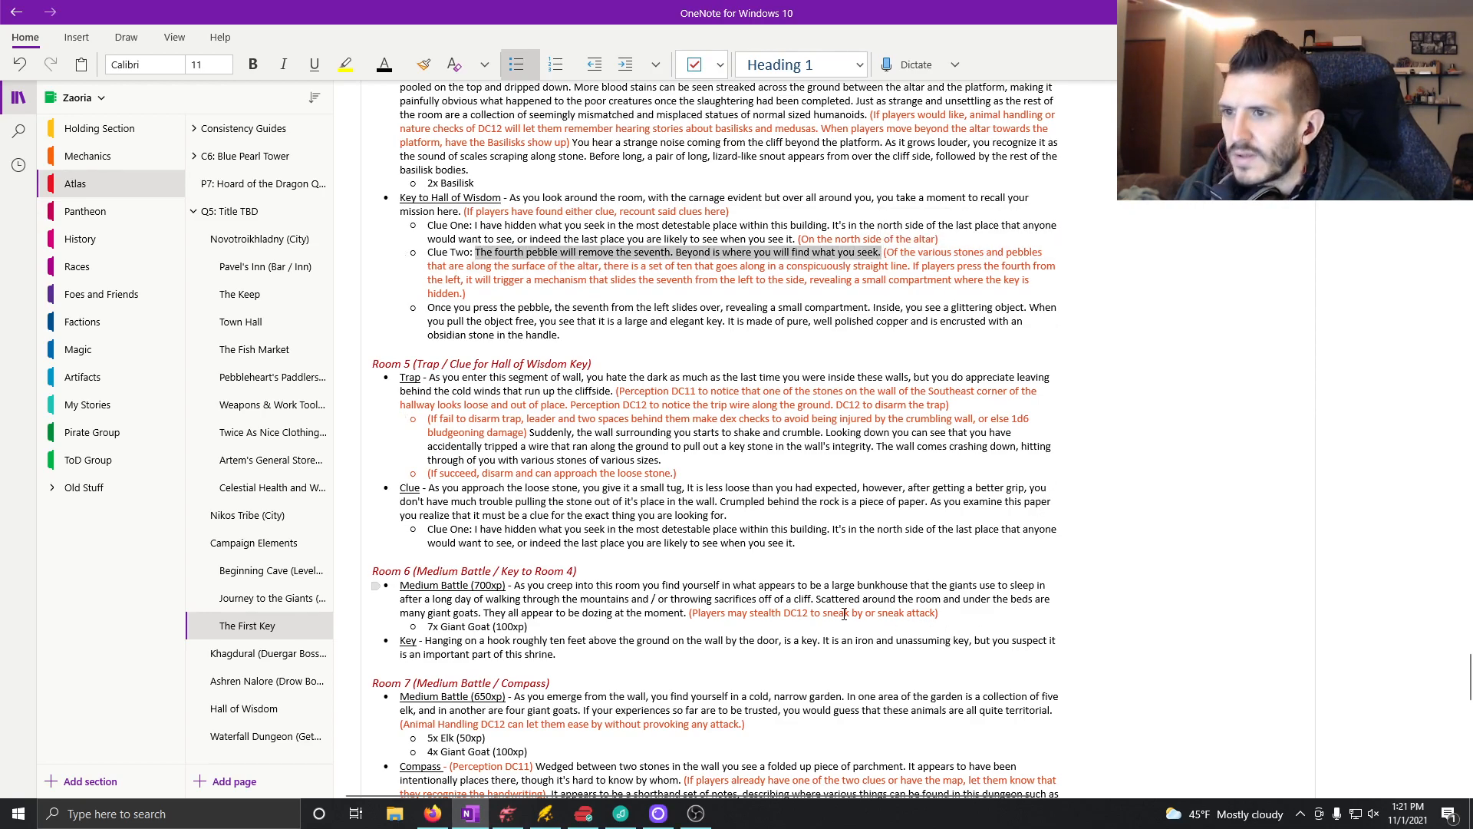
{"action": "scroll", "coordinate": [787, 510], "scroll_direction": "down", "scroll_amount": 6}
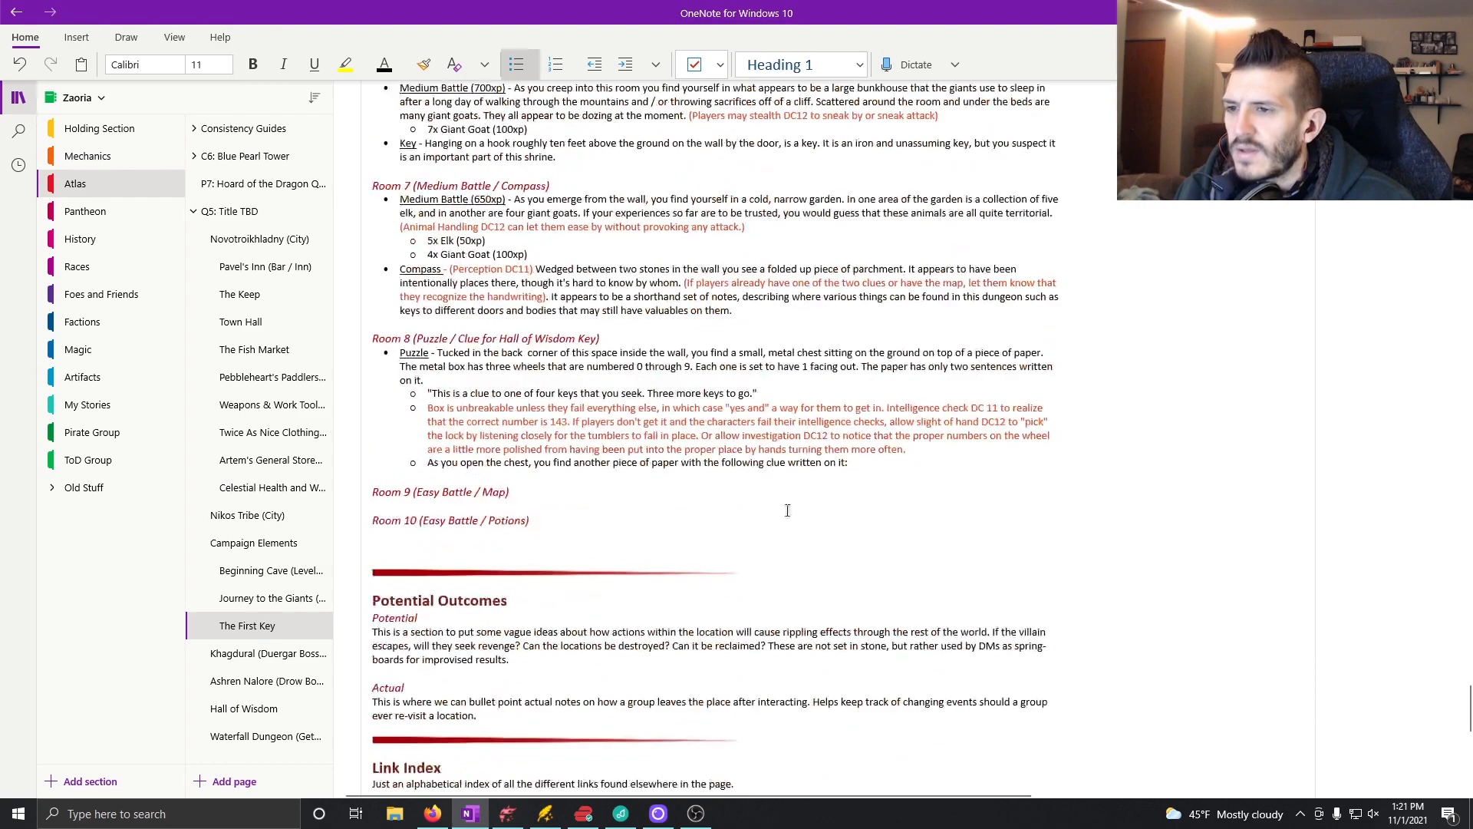
{"action": "left_click", "coordinate": [866, 470]}
{"action": "key", "text": "ctrl+v"}
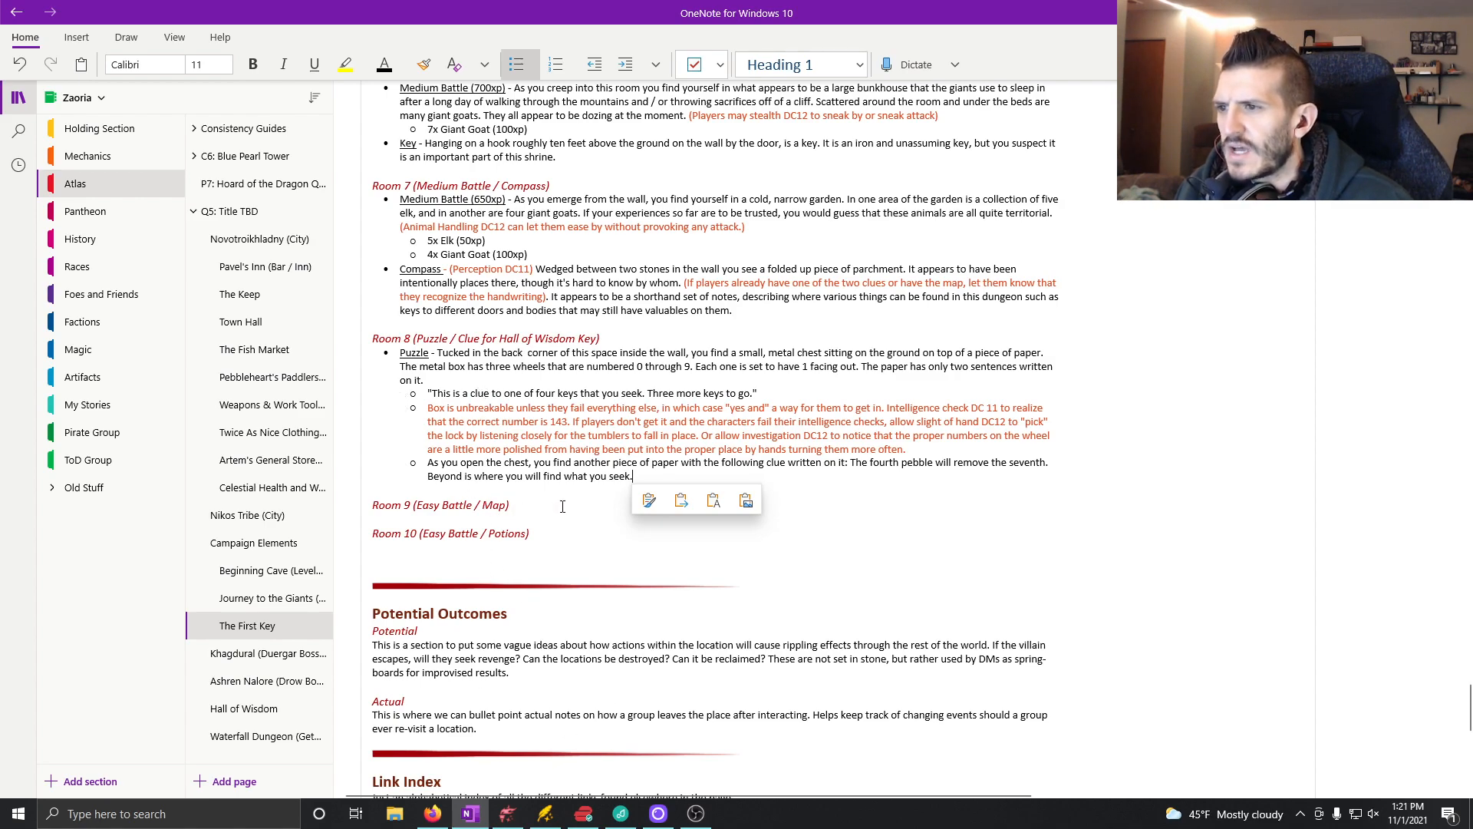
Step: Promote the "As you open the chest" bullet one level so it aligns with Room 8's Puzzle bullet
{"action": "left_click", "coordinate": [428, 462]}
{"action": "key", "text": "Return"}
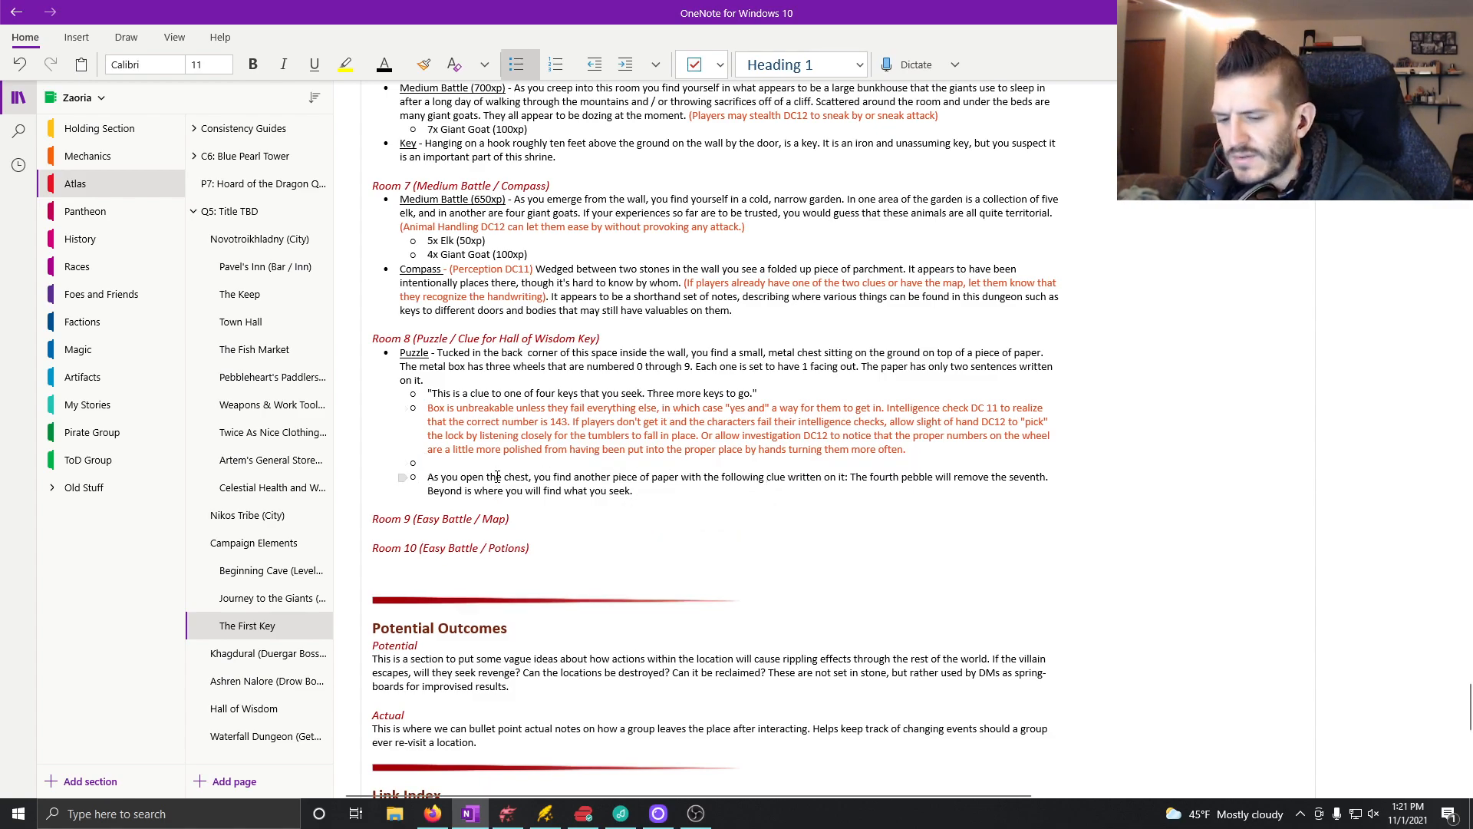
{"action": "key", "text": "BackSpace"}
{"action": "key", "text": "BackSpace"}
{"action": "key", "text": "shift+Tab"}
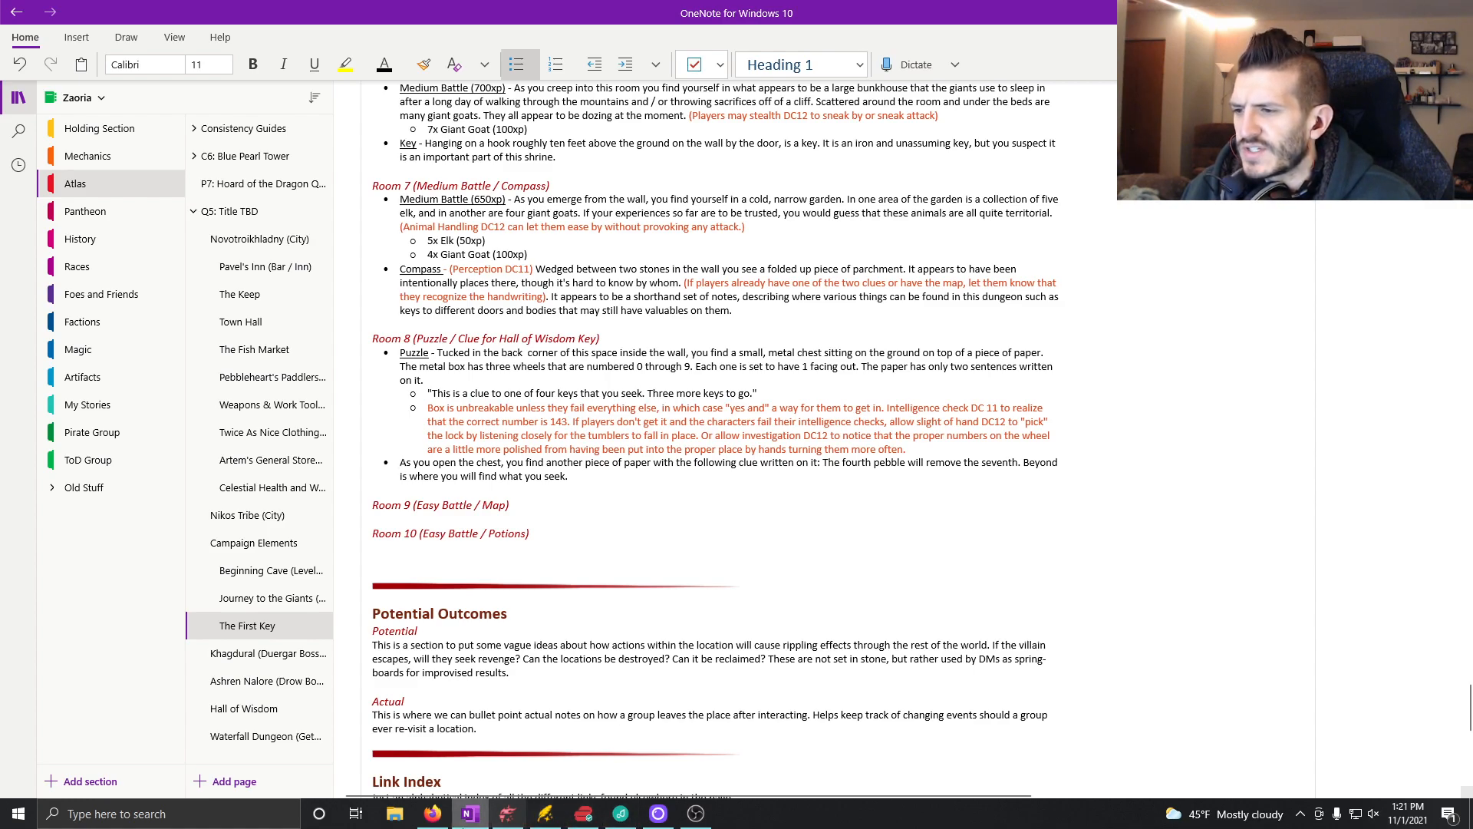
Step: Switch to the Dungeondraft map and place the tangled cobweb object, rotated 135 degrees, in the diagonal wall passage near the 8 marker
{"action": "left_click", "coordinate": [507, 813]}
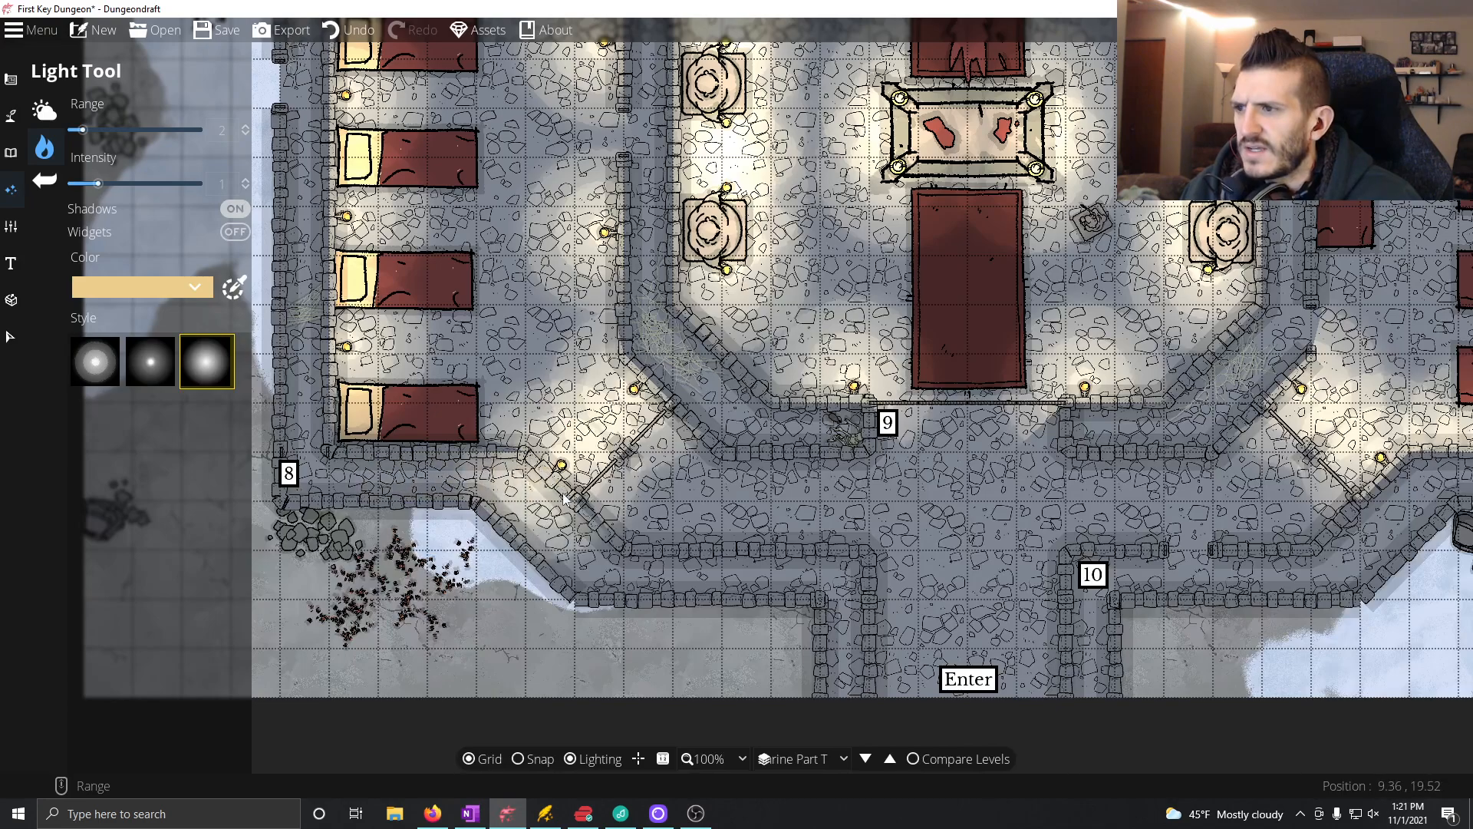
{"action": "left_click_drag", "start_coordinate": [551, 489], "coordinate": [617, 550]}
{"action": "left_click_drag", "start_coordinate": [732, 526], "coordinate": [669, 507]}
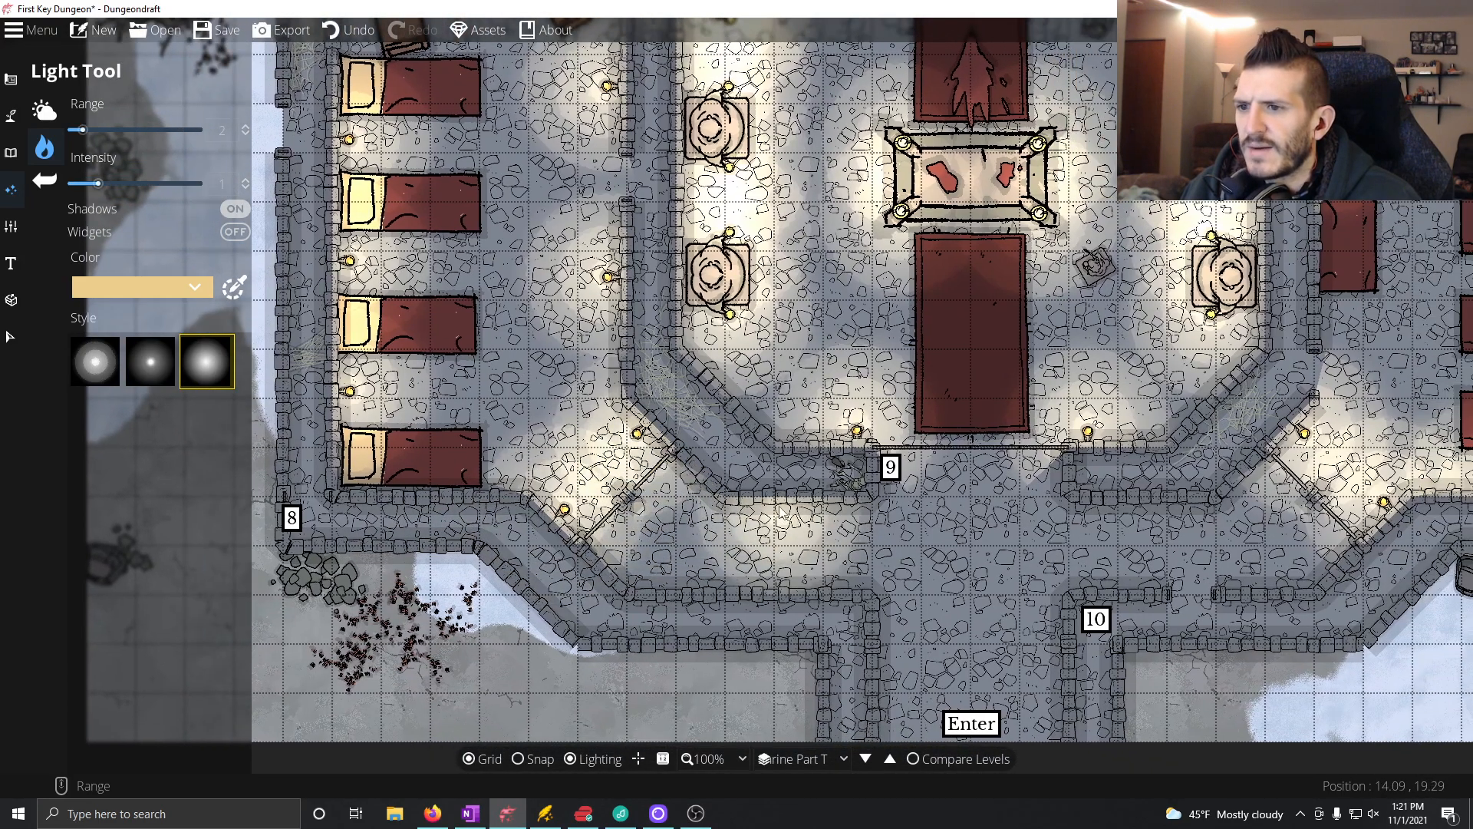
{"action": "left_click_drag", "start_coordinate": [779, 514], "coordinate": [823, 461]}
{"action": "left_click", "coordinate": [11, 153]}
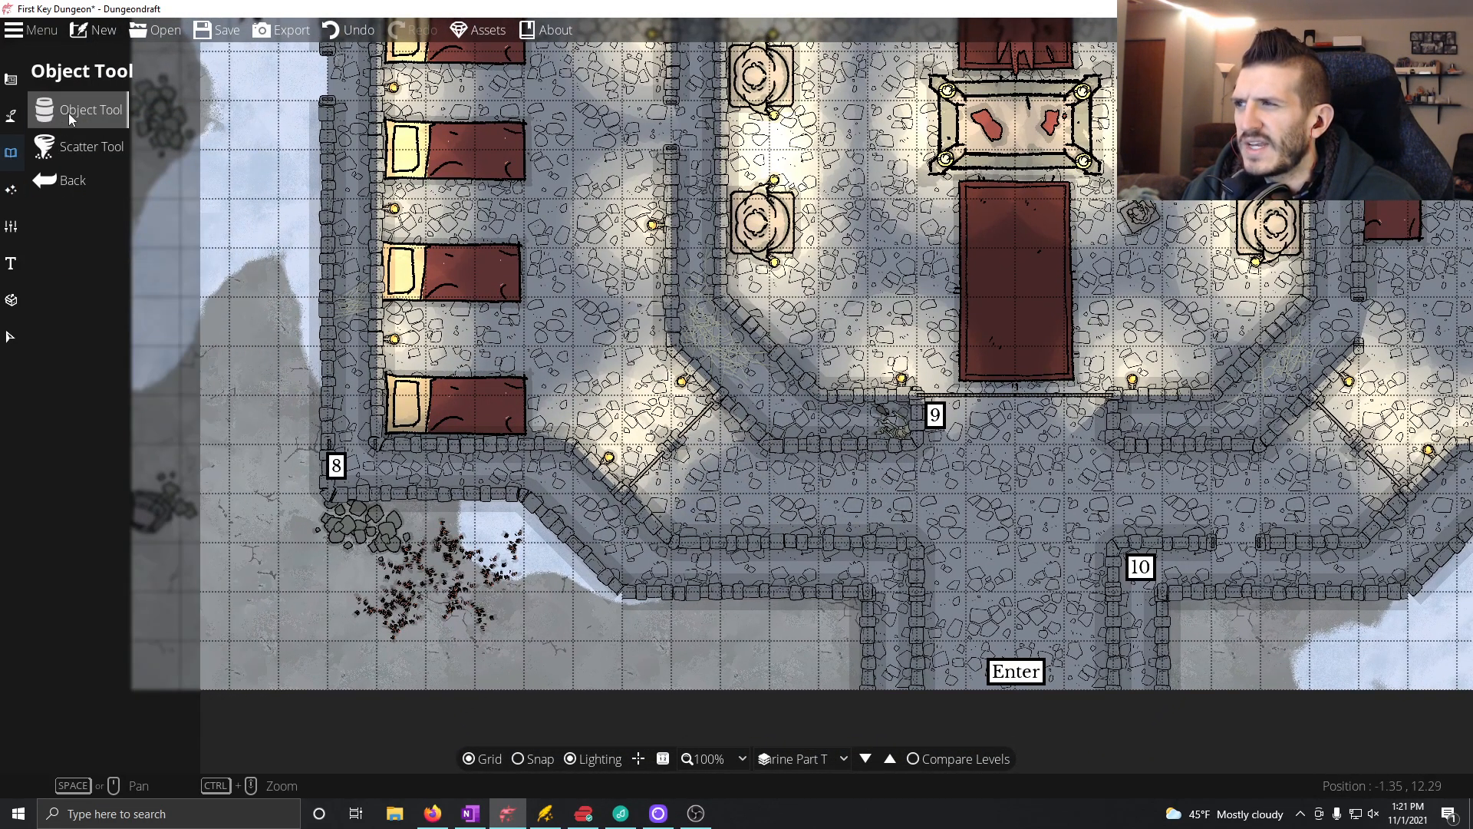
{"action": "left_click", "coordinate": [69, 112]}
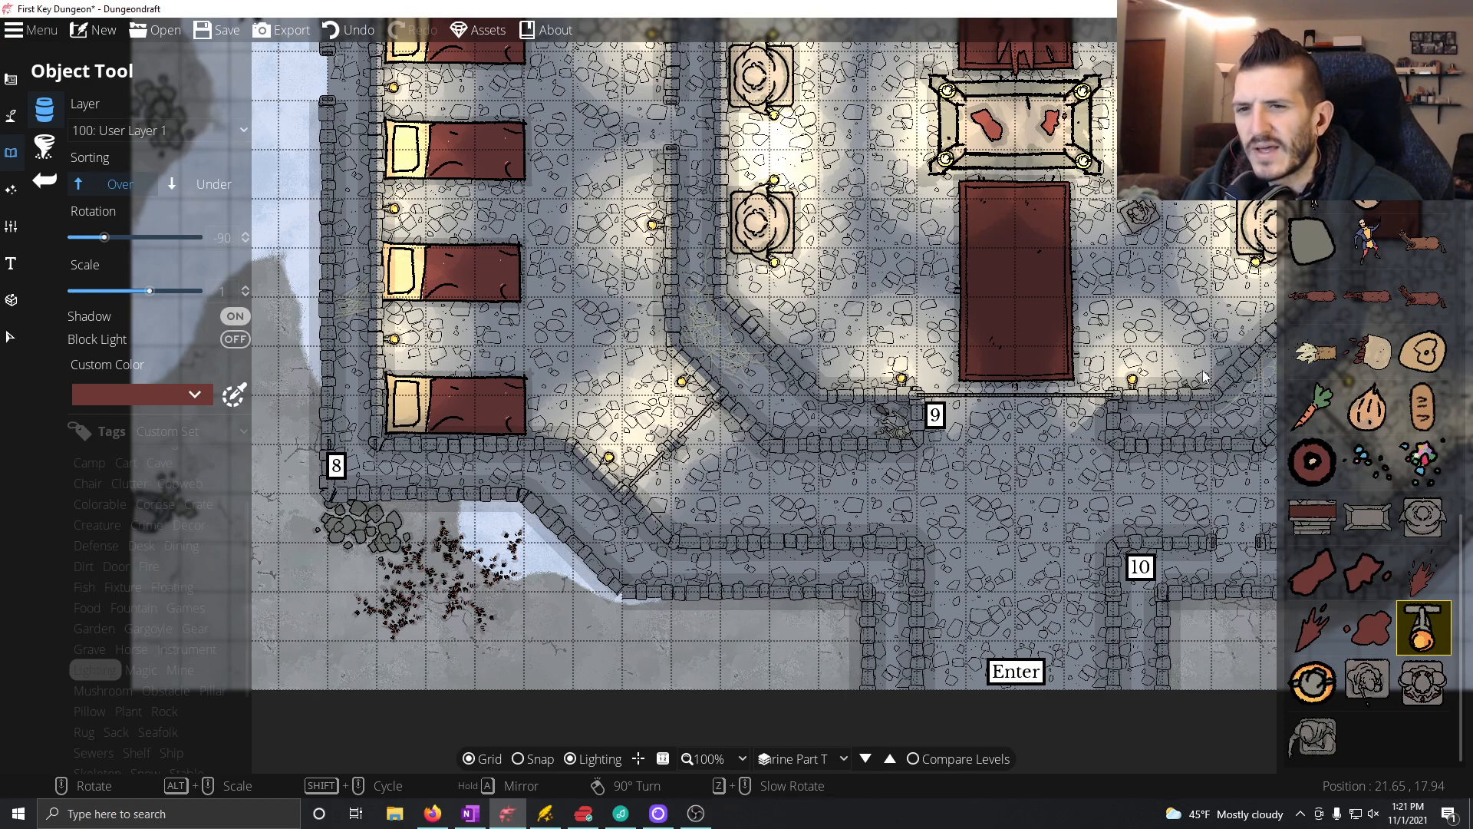
{"action": "scroll", "coordinate": [1396, 457], "scroll_direction": "up", "scroll_amount": 3}
{"action": "scroll", "coordinate": [1396, 457], "scroll_direction": "up", "scroll_amount": 3}
{"action": "left_click", "coordinate": [1367, 507]}
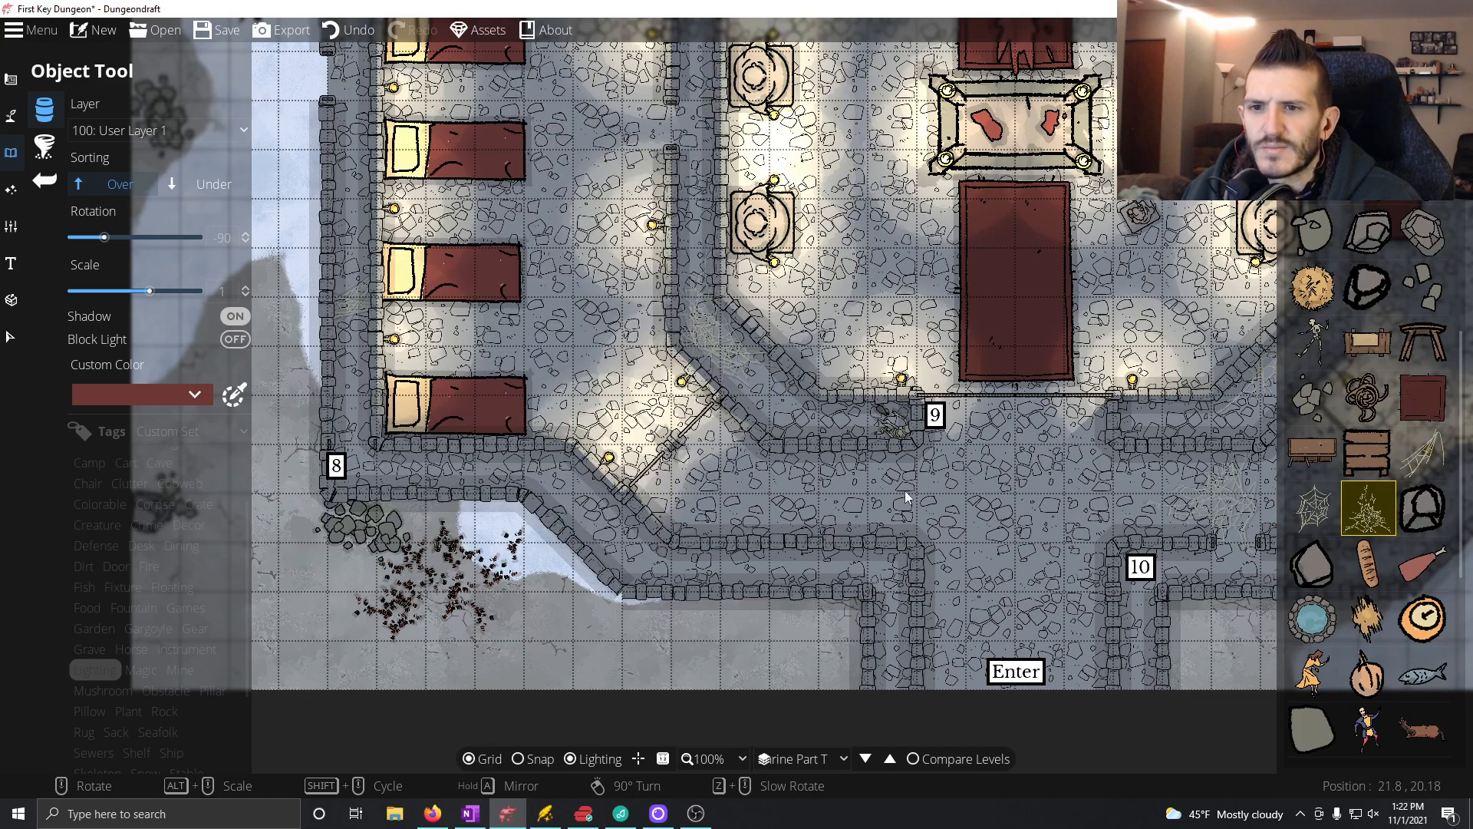
{"action": "scroll", "coordinate": [575, 480], "scroll_direction": "up", "scroll_amount": 5}
{"action": "scroll", "coordinate": [577, 480], "scroll_direction": "up", "scroll_amount": 10}
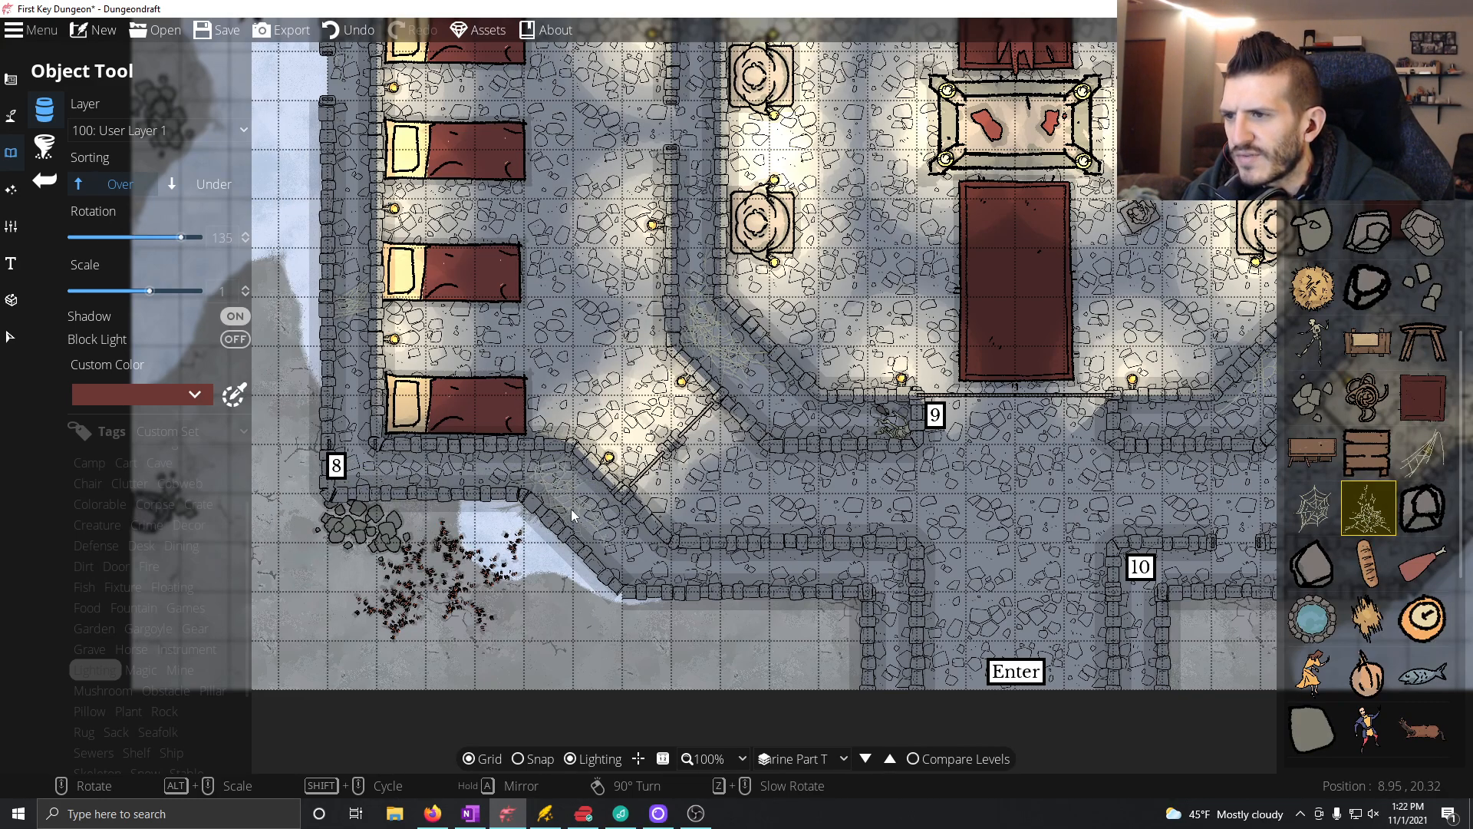
{"action": "left_click", "coordinate": [573, 504]}
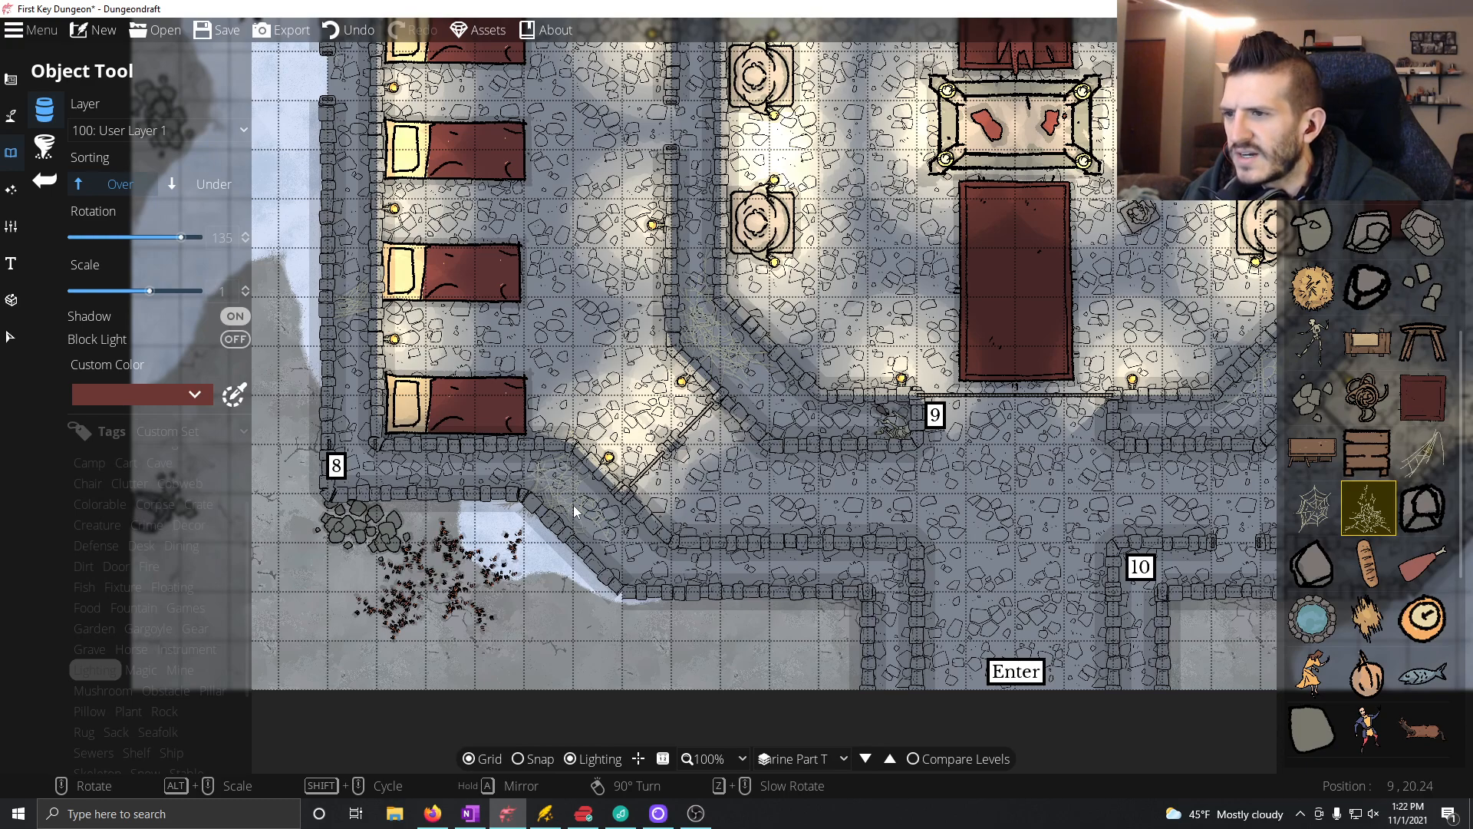
Step: Place a Spiderweb 01 object, rotated 75 degrees, beside the first cobweb in Room 8's diagonal passage
{"action": "left_click", "coordinate": [1427, 457]}
{"action": "scroll", "coordinate": [583, 517], "scroll_direction": "up", "scroll_amount": 4}
{"action": "scroll", "coordinate": [588, 509], "scroll_direction": "down", "scroll_amount": 7}
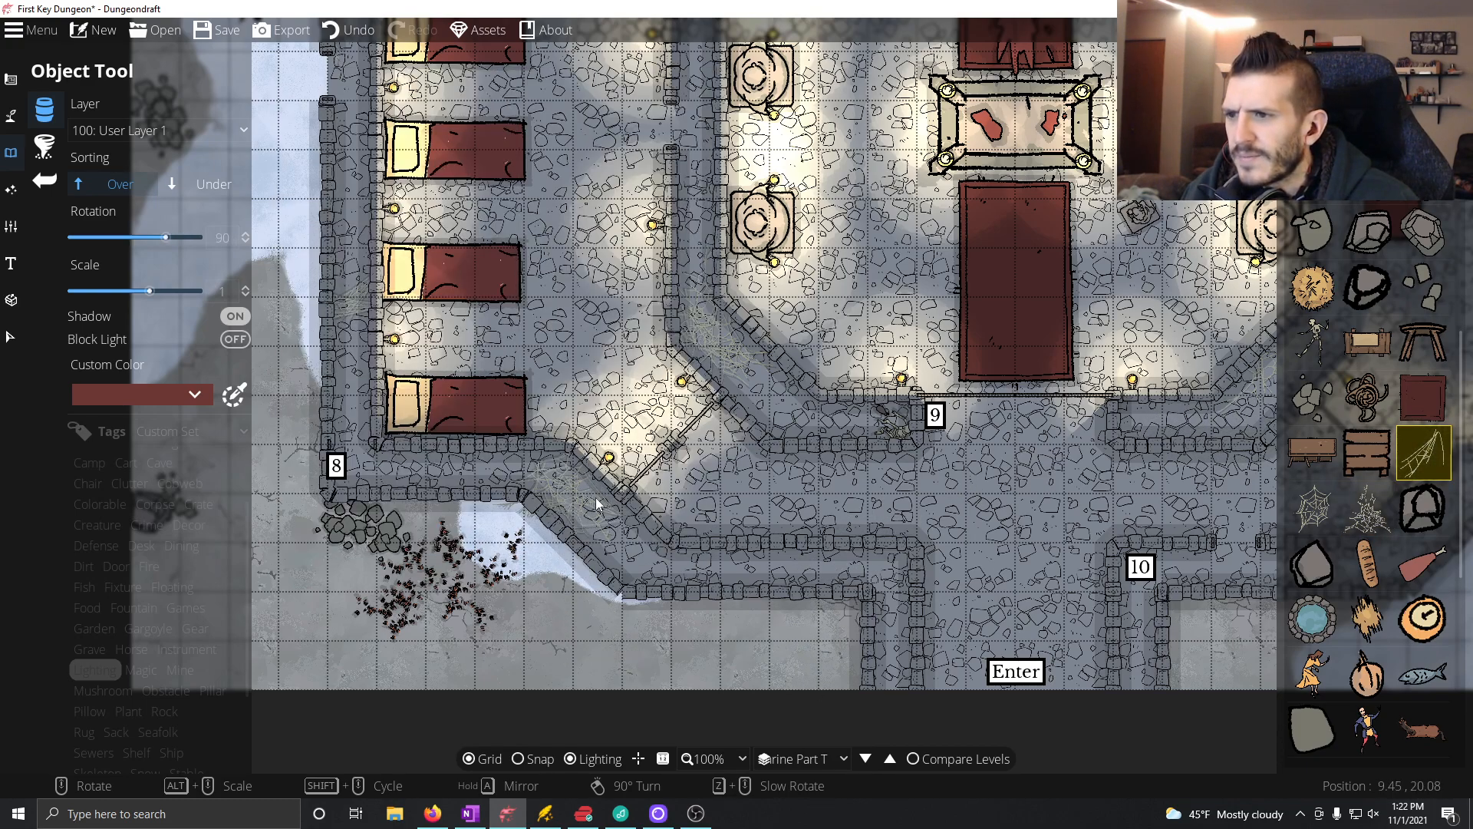
{"action": "scroll", "coordinate": [594, 498], "scroll_direction": "down", "scroll_amount": 1}
{"action": "left_click", "coordinate": [594, 501]}
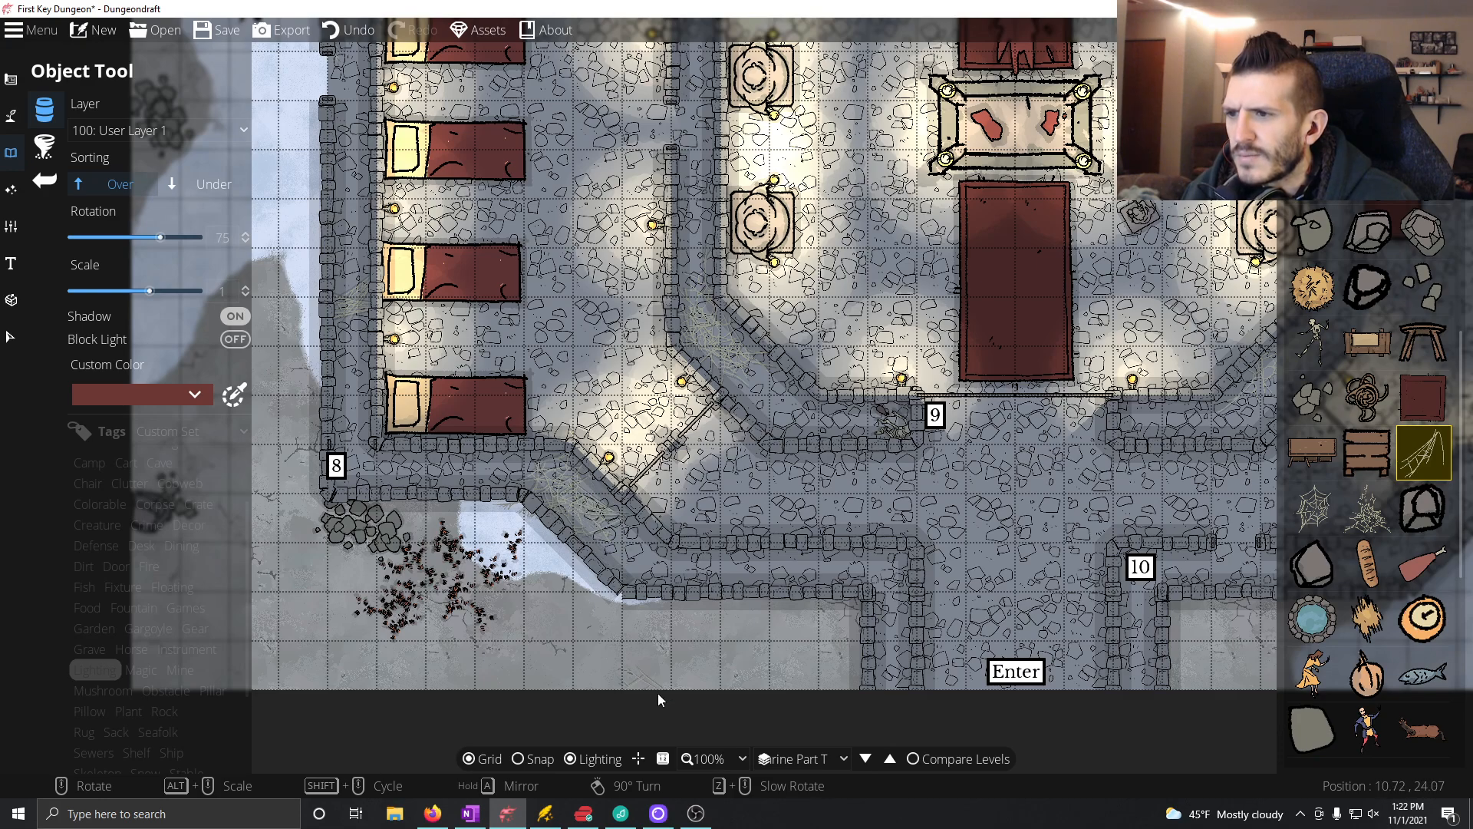
Step: Place the round spiderweb object in the corner where Room 8's passage turns down beside the entrance
{"action": "left_click_drag", "start_coordinate": [717, 600], "coordinate": [683, 577]}
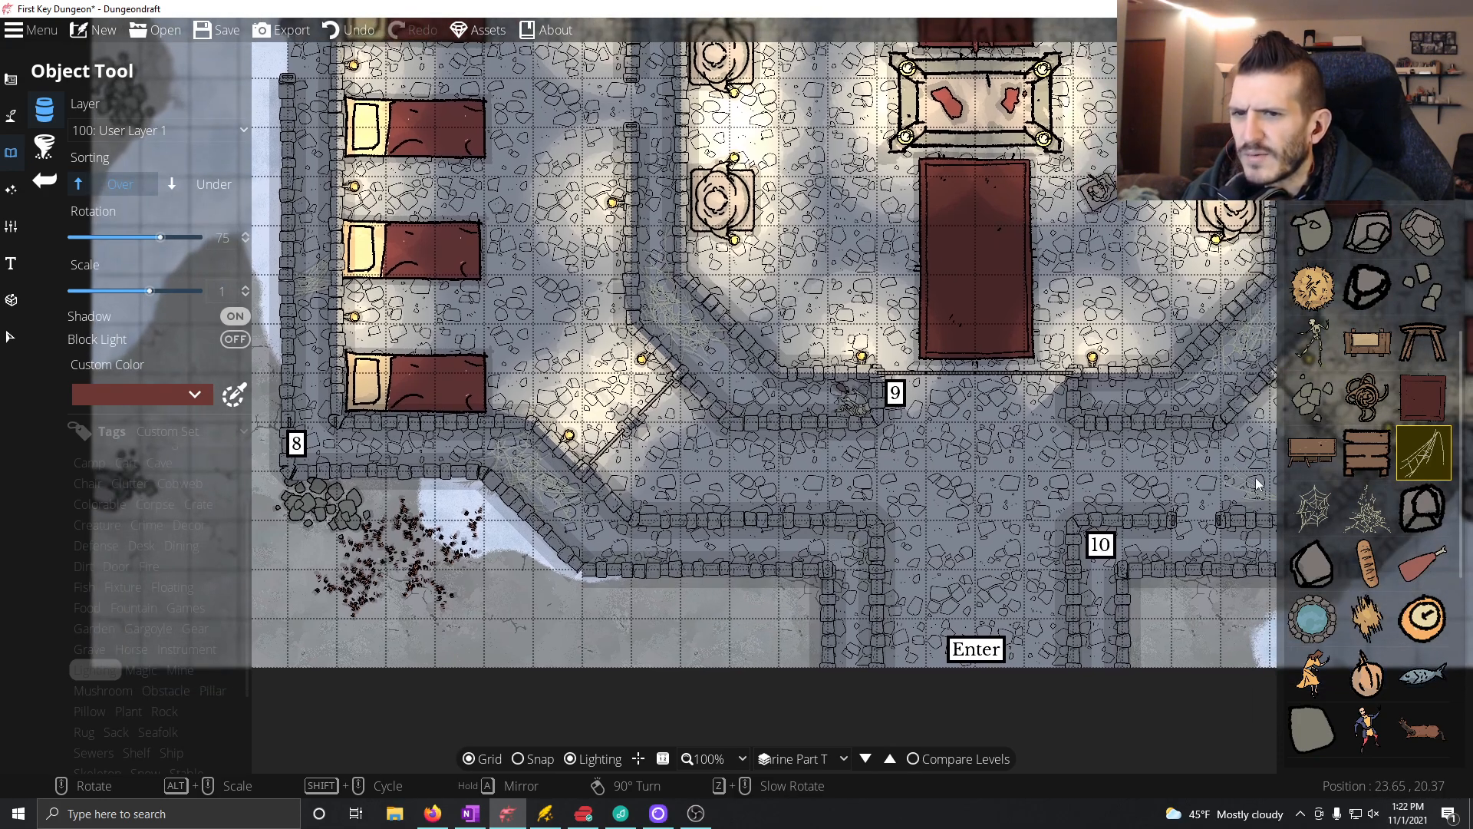
{"action": "left_click", "coordinate": [1331, 516]}
{"action": "left_click", "coordinate": [849, 551]}
{"action": "left_click_drag", "start_coordinate": [788, 483], "coordinate": [737, 456]}
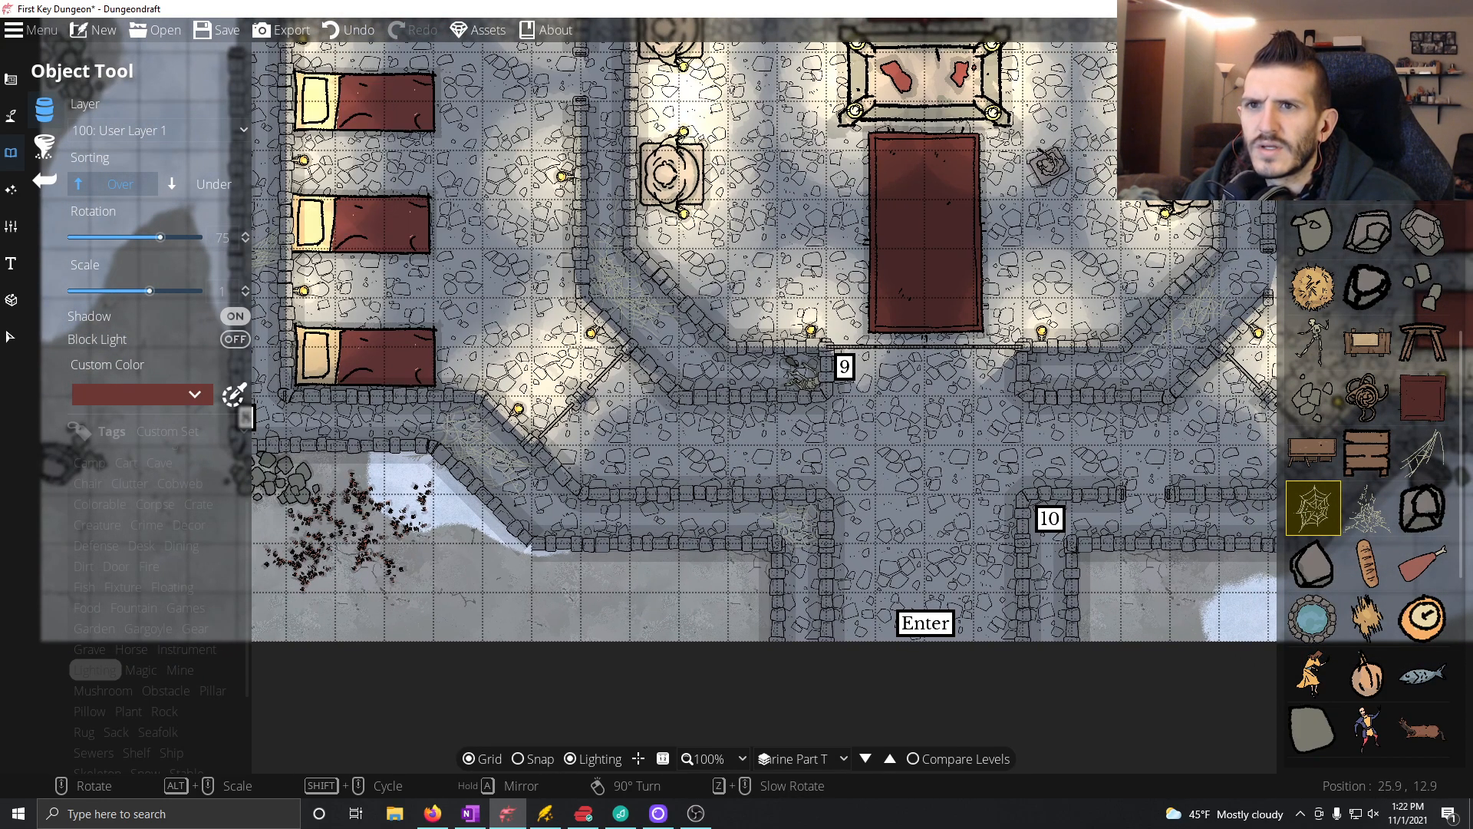
Step: Turn on Compare Levels and place the grey metal chest, rotated -180 degrees, at the end of Room 8's passage beside the Enter label
{"action": "scroll", "coordinate": [1365, 483], "scroll_direction": "down", "scroll_amount": 3}
{"action": "left_click", "coordinate": [958, 759]}
{"action": "left_click", "coordinate": [735, 461]}
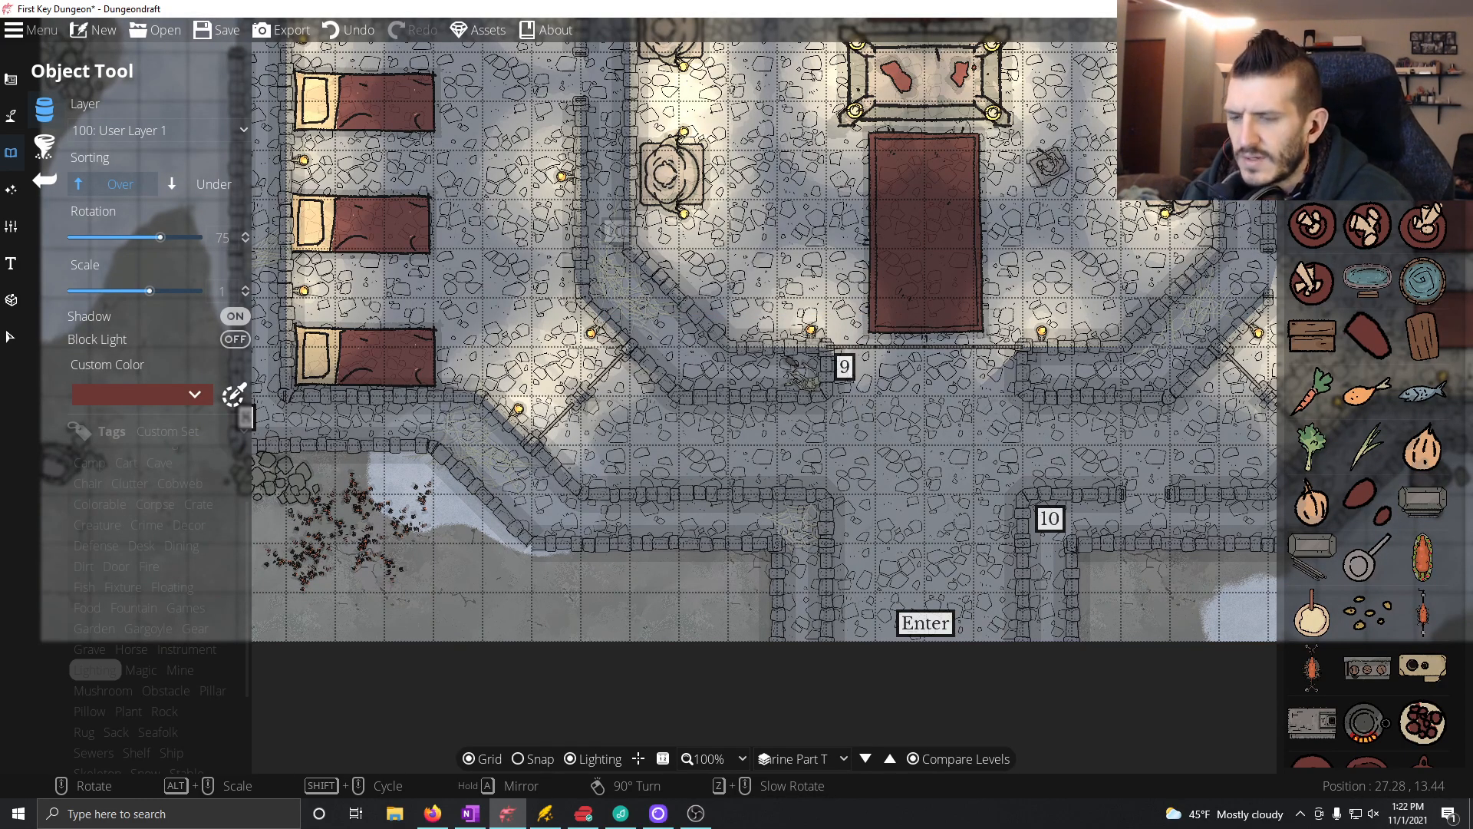
{"action": "scroll", "coordinate": [1373, 414], "scroll_direction": "down", "scroll_amount": 5}
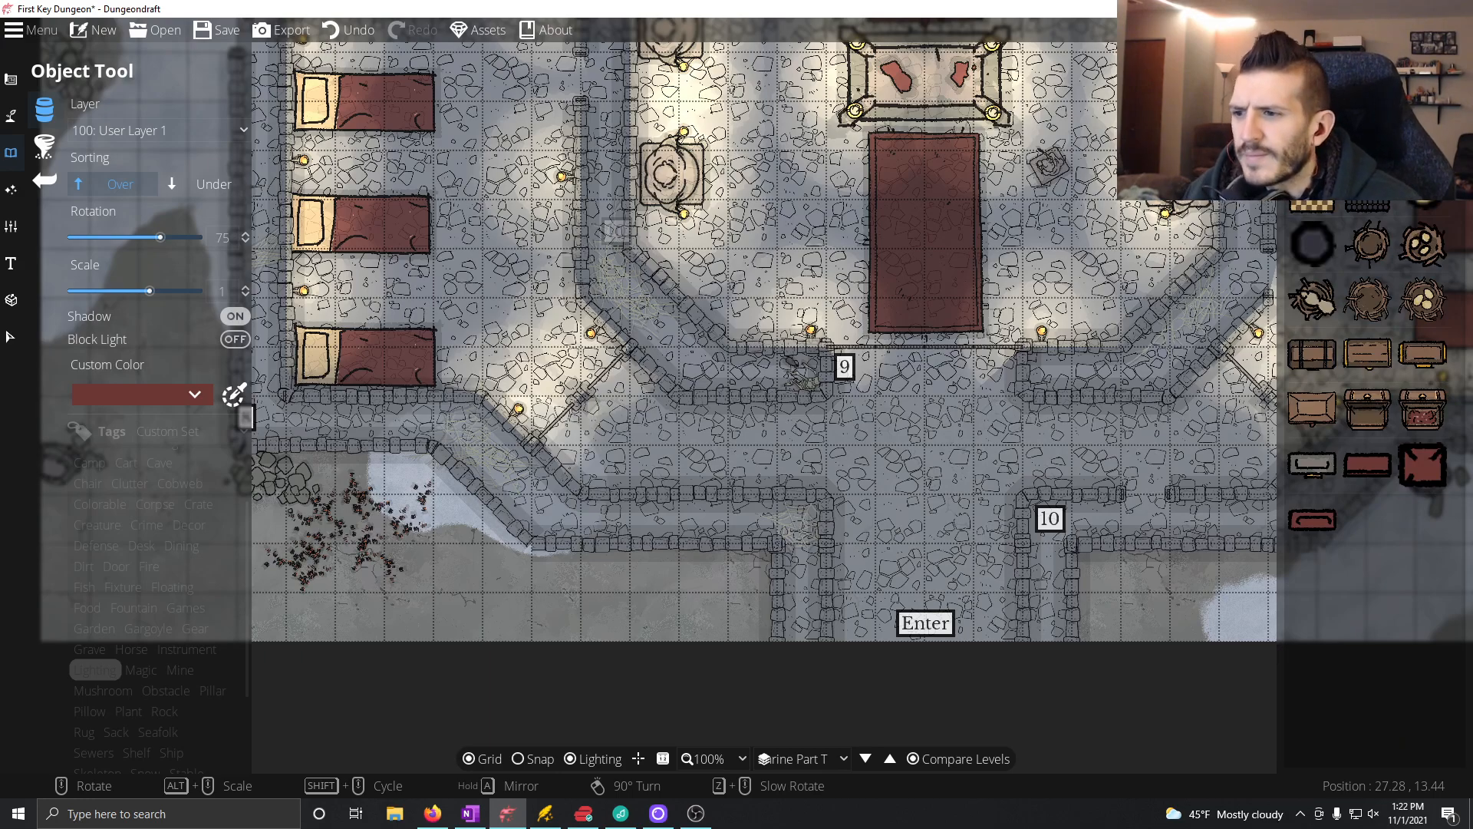
{"action": "mouse_move", "coordinate": [1404, 416]}
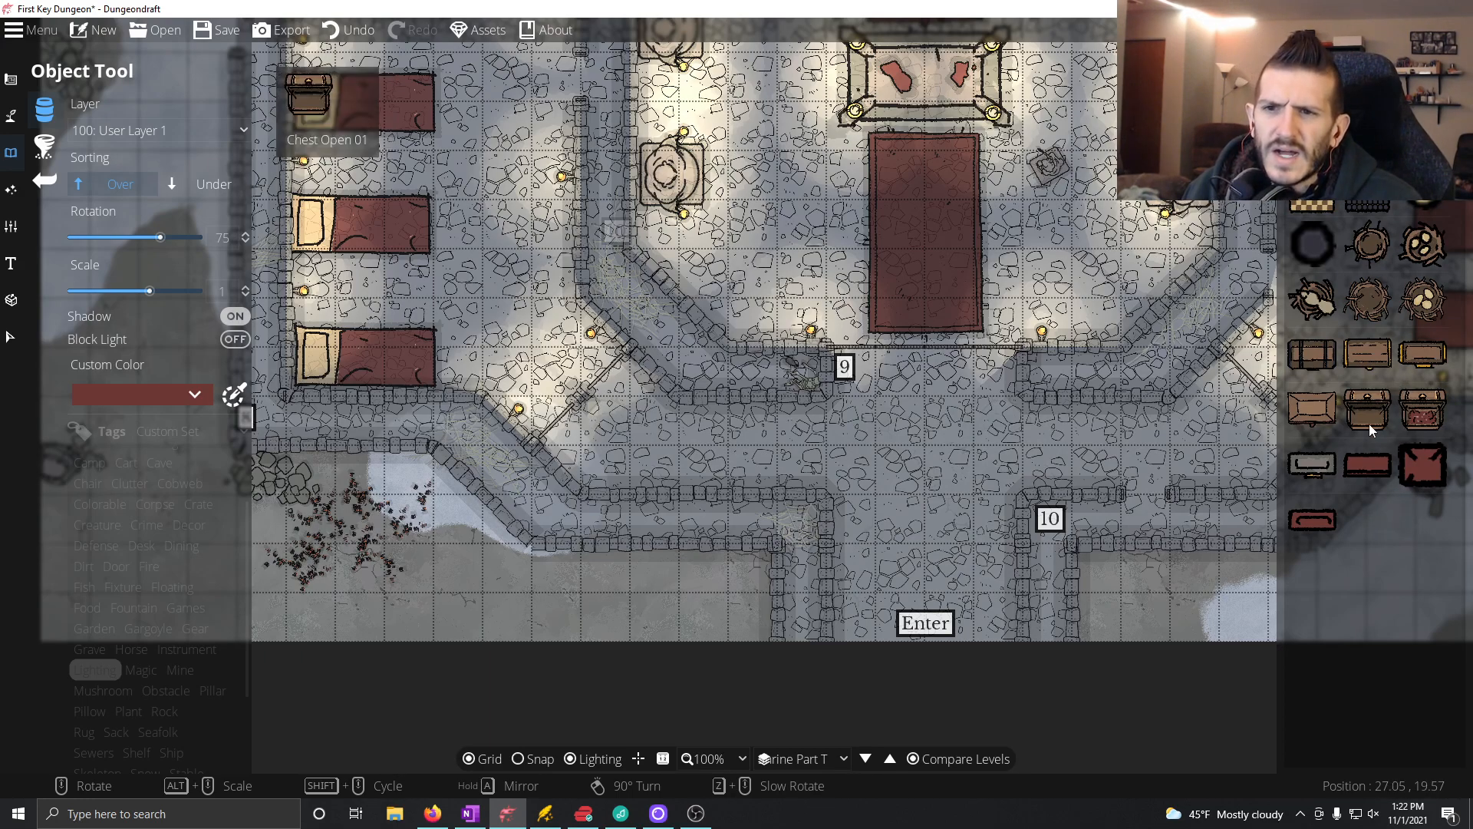
{"action": "left_click", "coordinate": [1312, 464]}
{"action": "scroll", "coordinate": [802, 508], "scroll_direction": "up", "scroll_amount": 7}
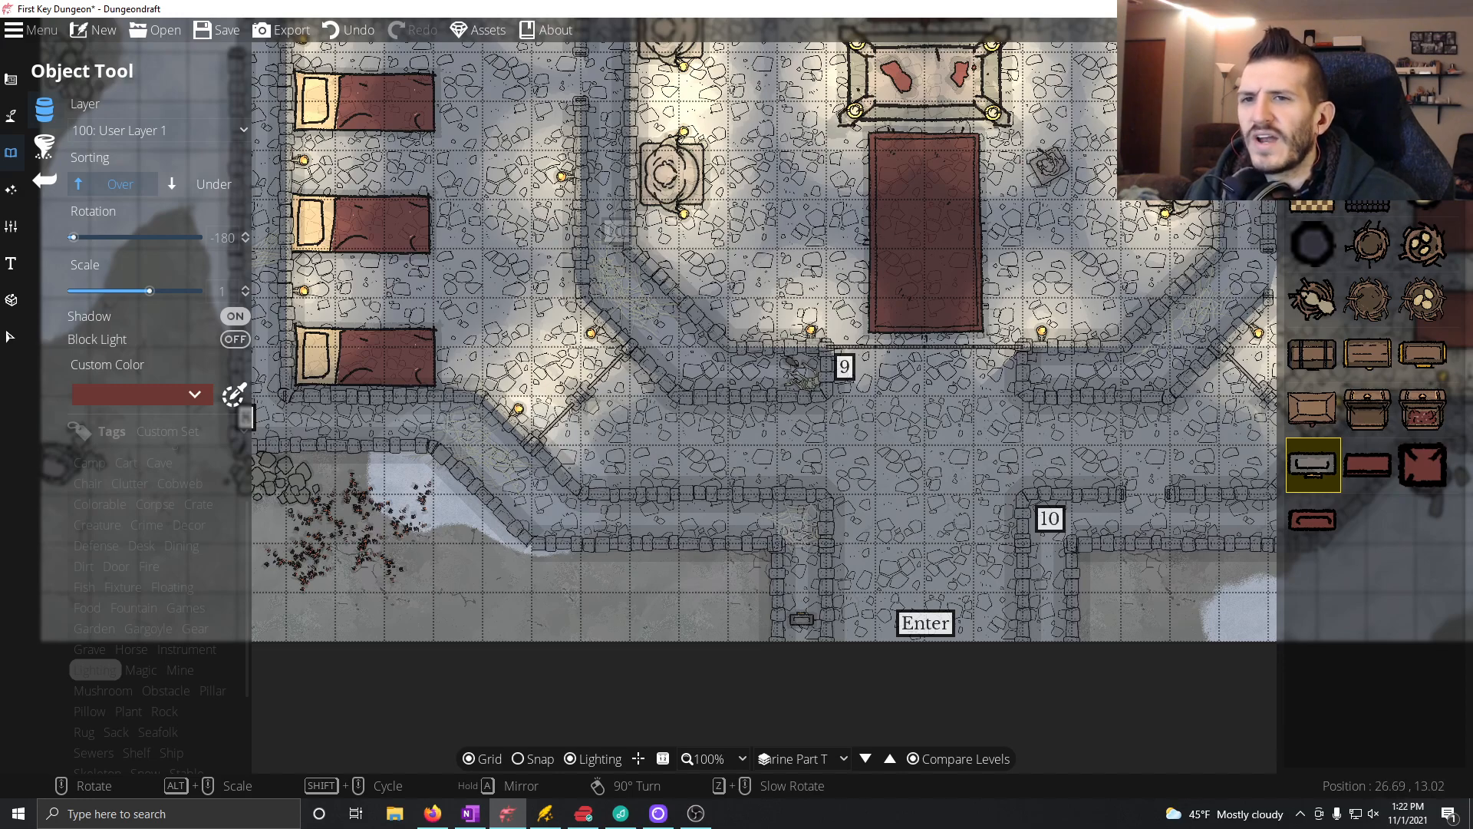
Step: Place the paper object beneath the metal chest in Room 8, with its sorting set to Under
{"action": "left_click", "coordinate": [1365, 103]}
{"action": "left_click", "coordinate": [1423, 527]}
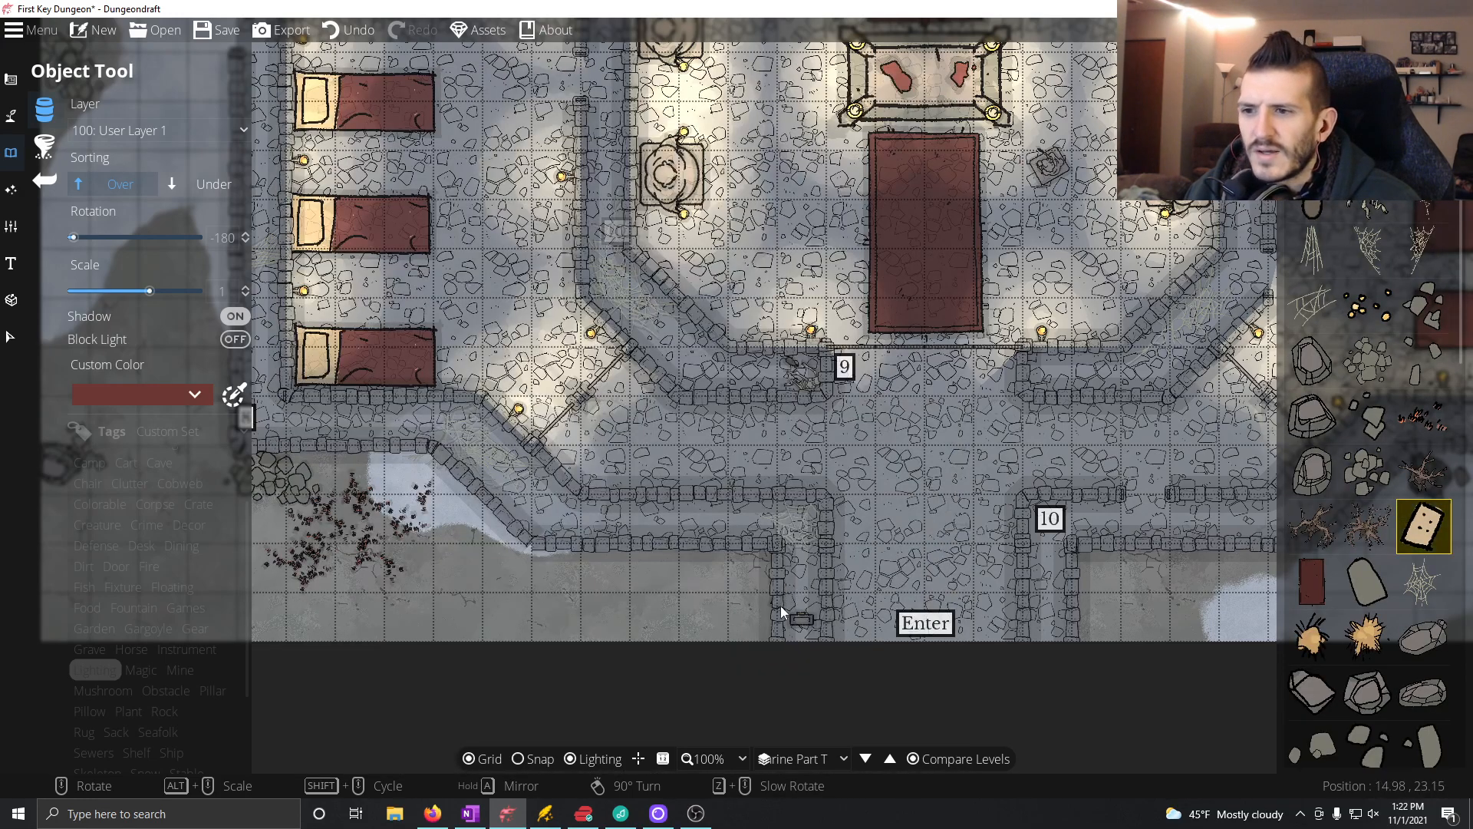
{"action": "left_click", "coordinate": [223, 185]}
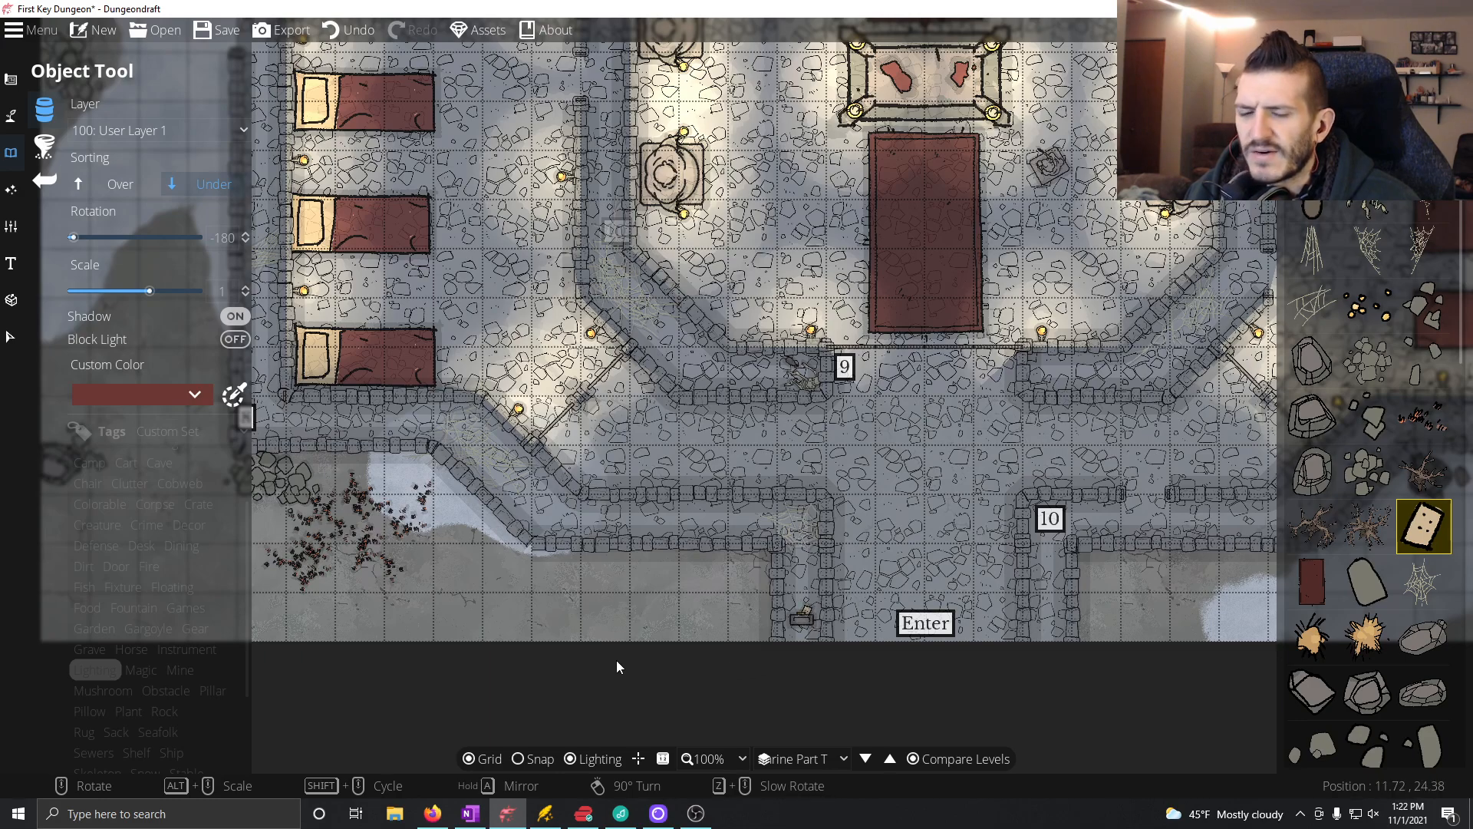
{"action": "left_click_drag", "start_coordinate": [497, 495], "coordinate": [753, 560]}
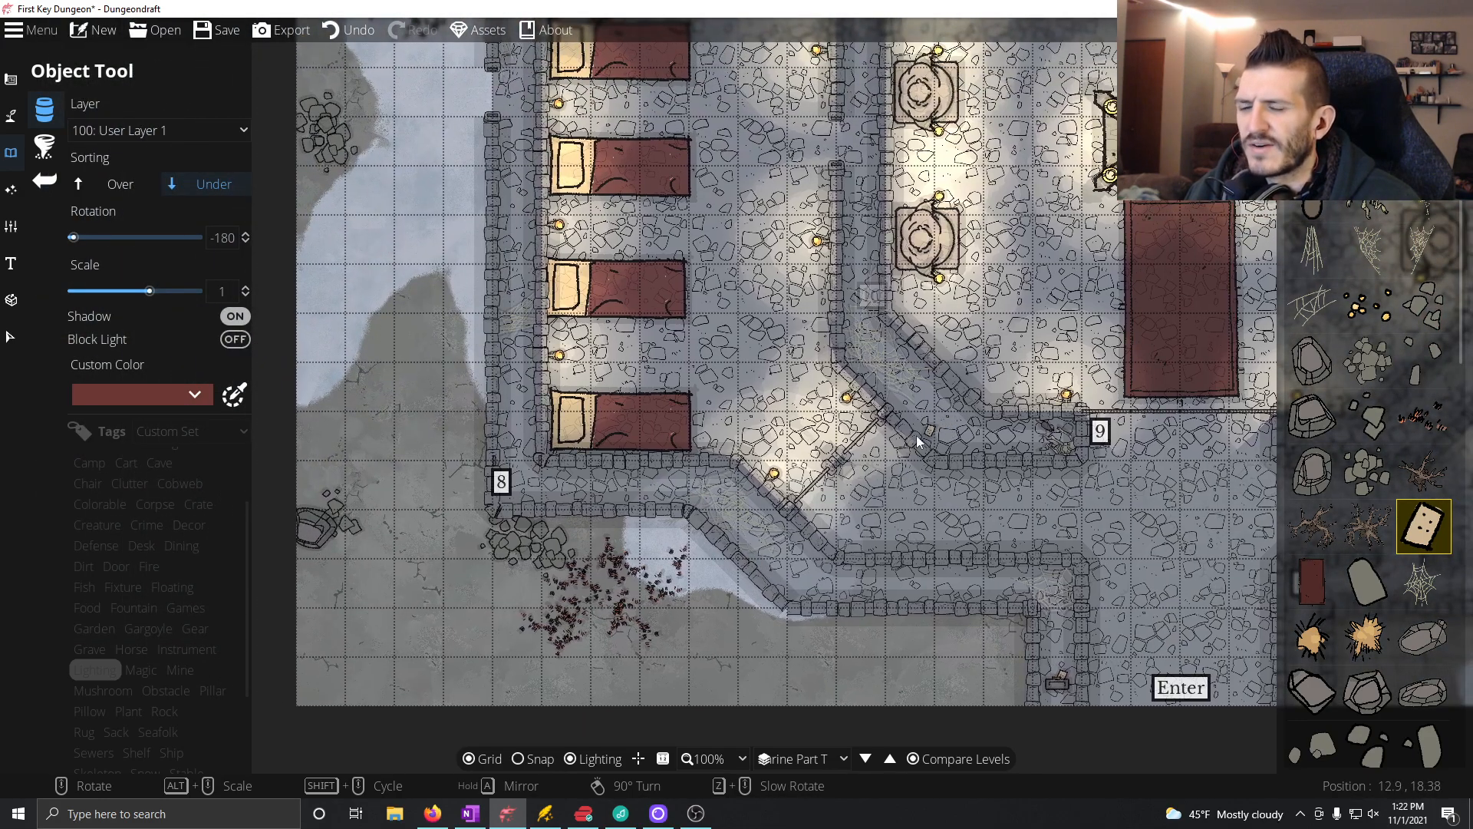
{"action": "left_click_drag", "start_coordinate": [720, 462], "coordinate": [698, 462]}
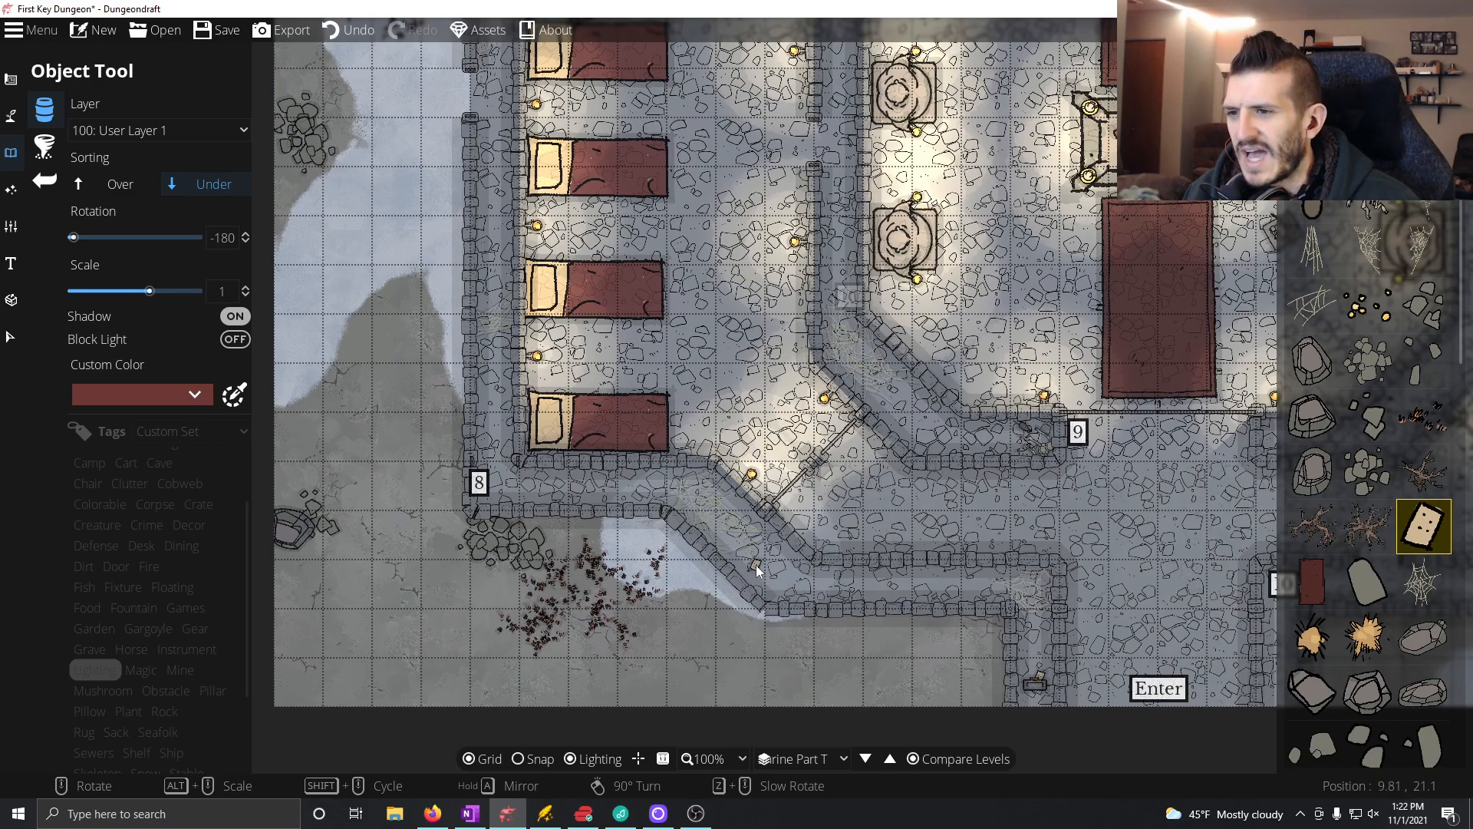
{"action": "scroll", "coordinate": [803, 582], "scroll_direction": "up", "scroll_amount": 3}
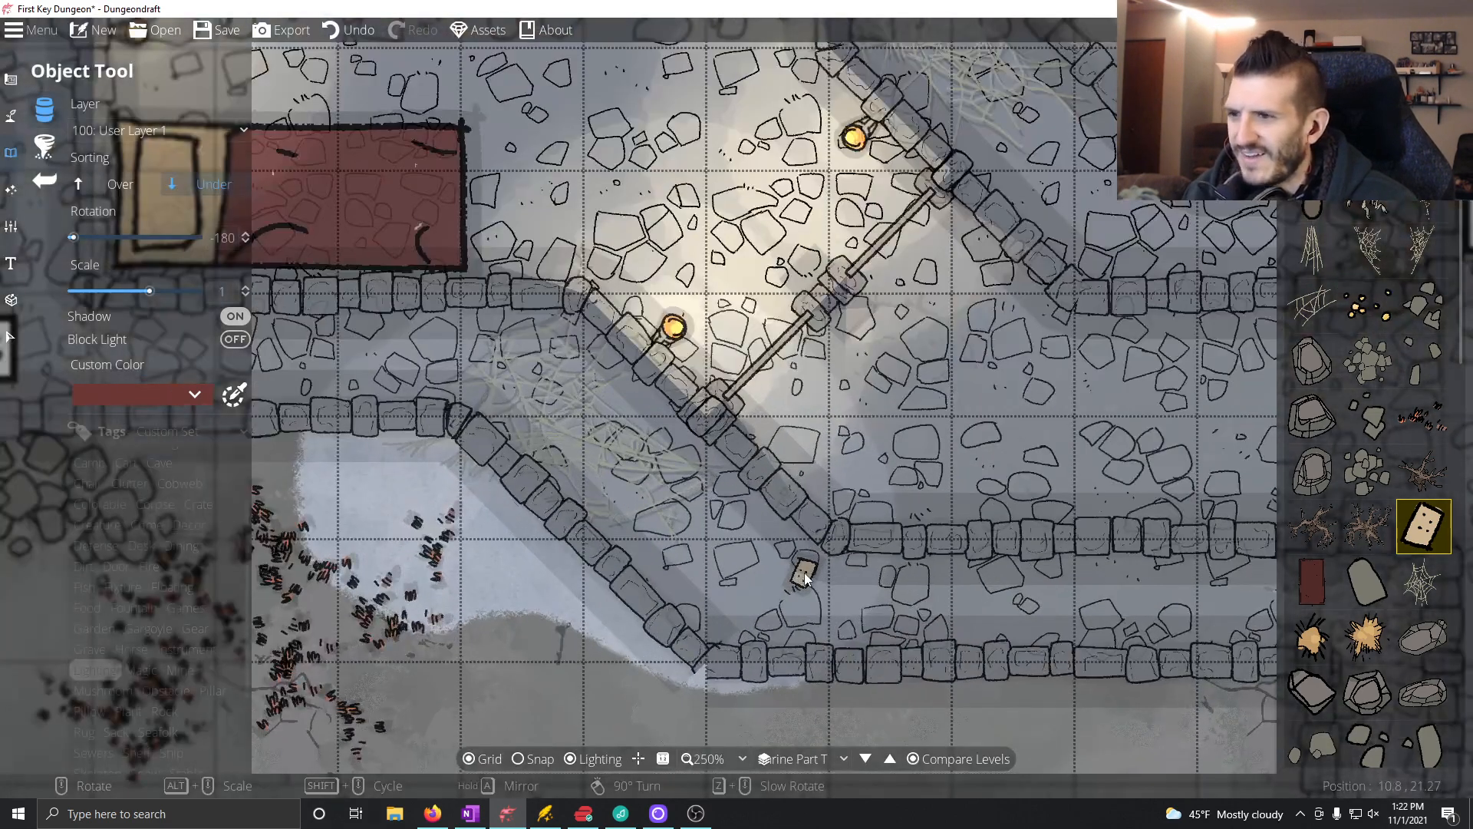
{"action": "scroll", "coordinate": [802, 582], "scroll_direction": "up", "scroll_amount": 2}
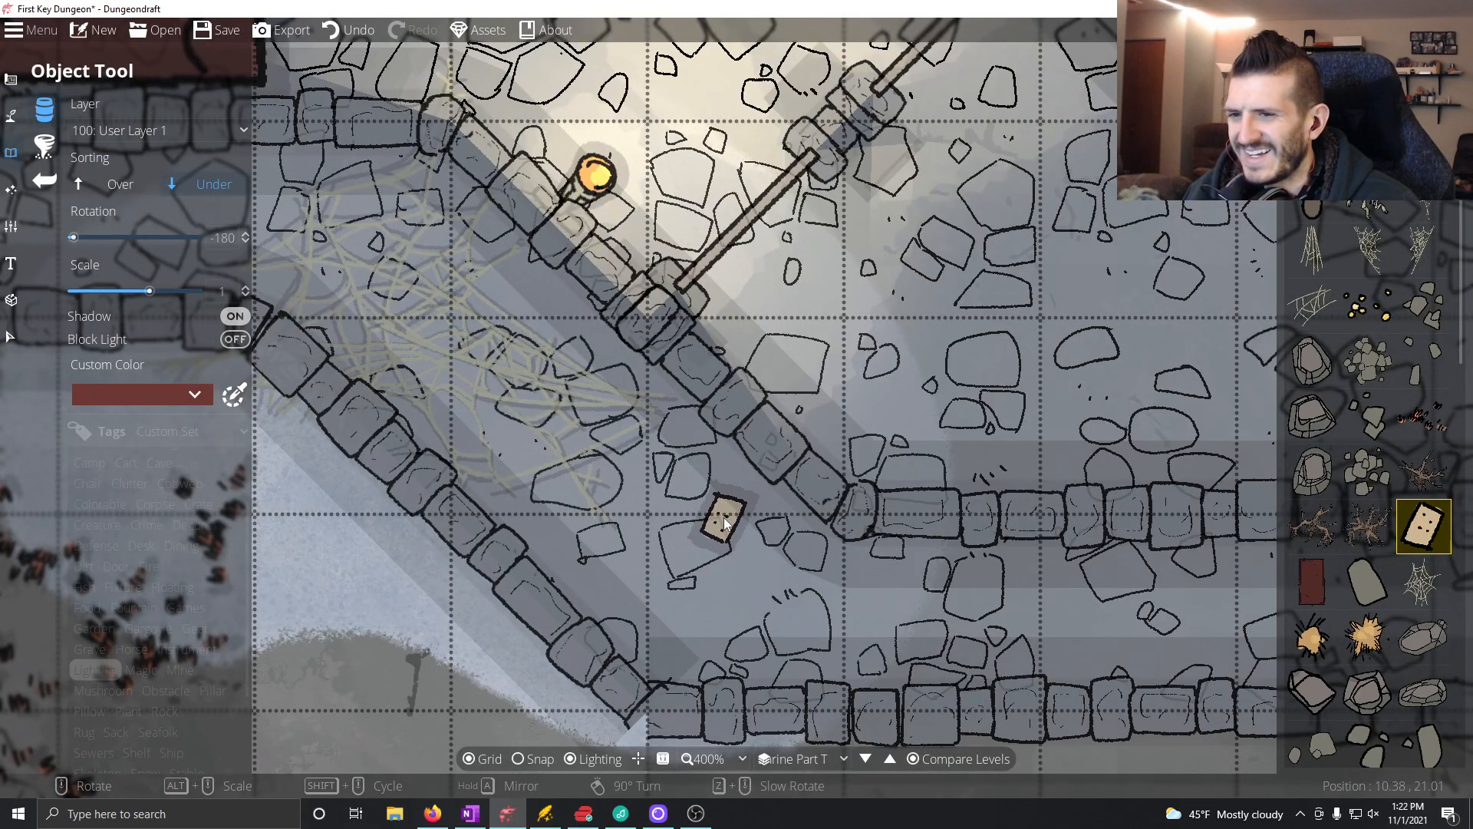
{"action": "scroll", "coordinate": [725, 524], "scroll_direction": "down", "scroll_amount": 6}
{"action": "scroll", "coordinate": [732, 536], "scroll_direction": "up", "scroll_amount": 1}
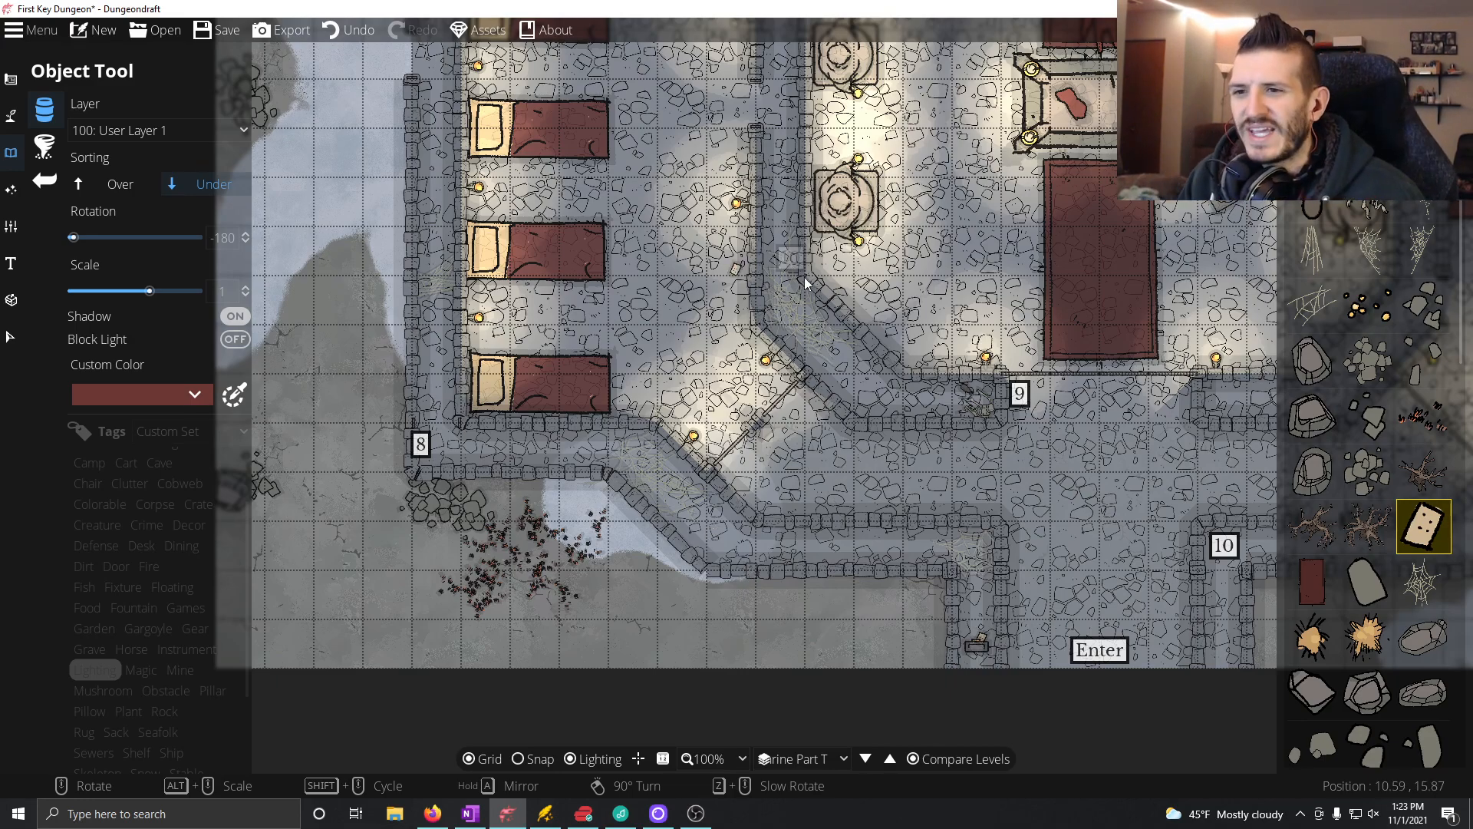
Step: Save the First Key Dungeon map with the added Room 8 objects
{"action": "left_click_drag", "start_coordinate": [1045, 338], "coordinate": [683, 491]}
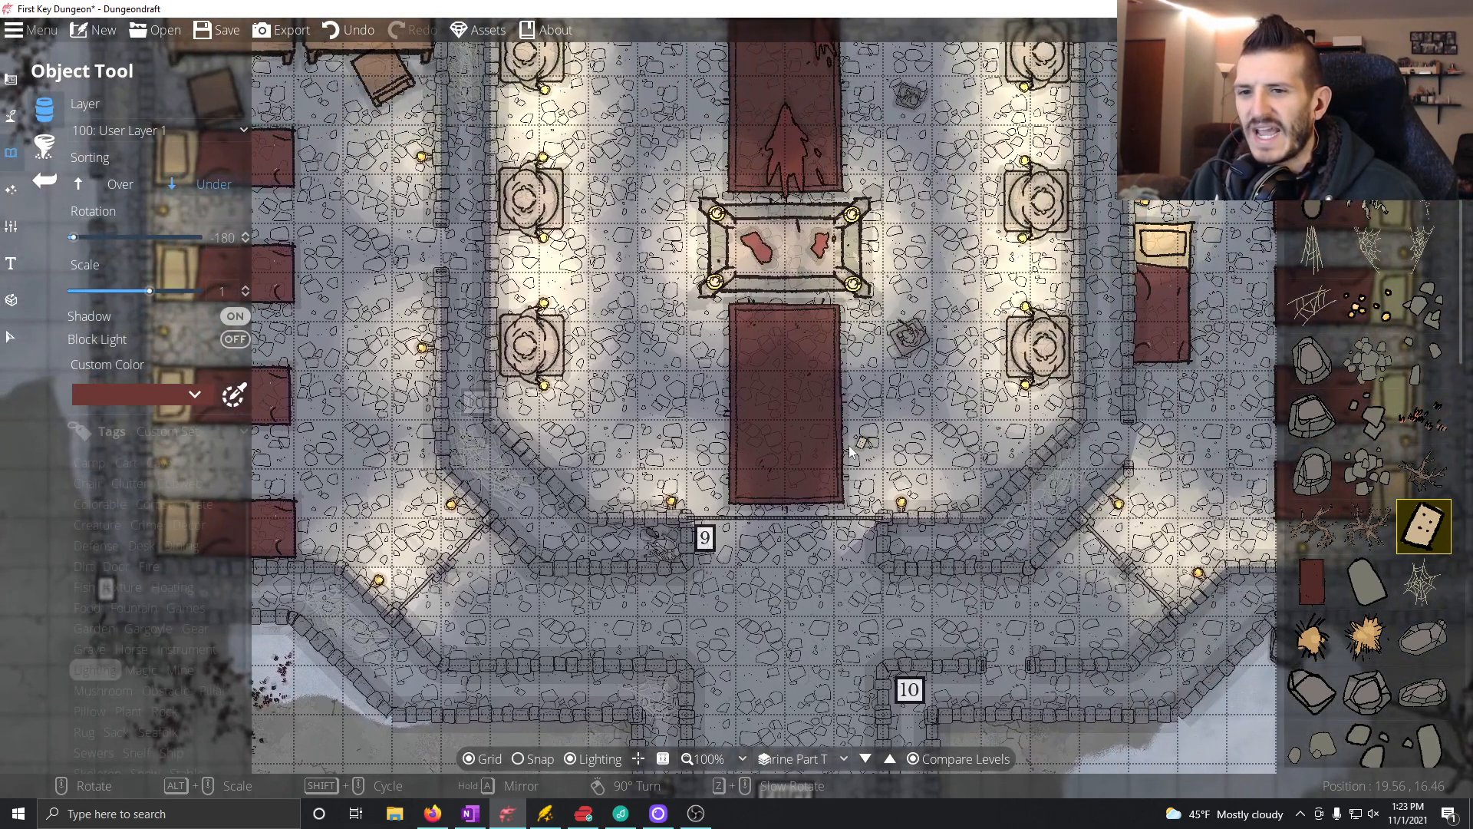
{"action": "left_click_drag", "start_coordinate": [854, 434], "coordinate": [769, 427]}
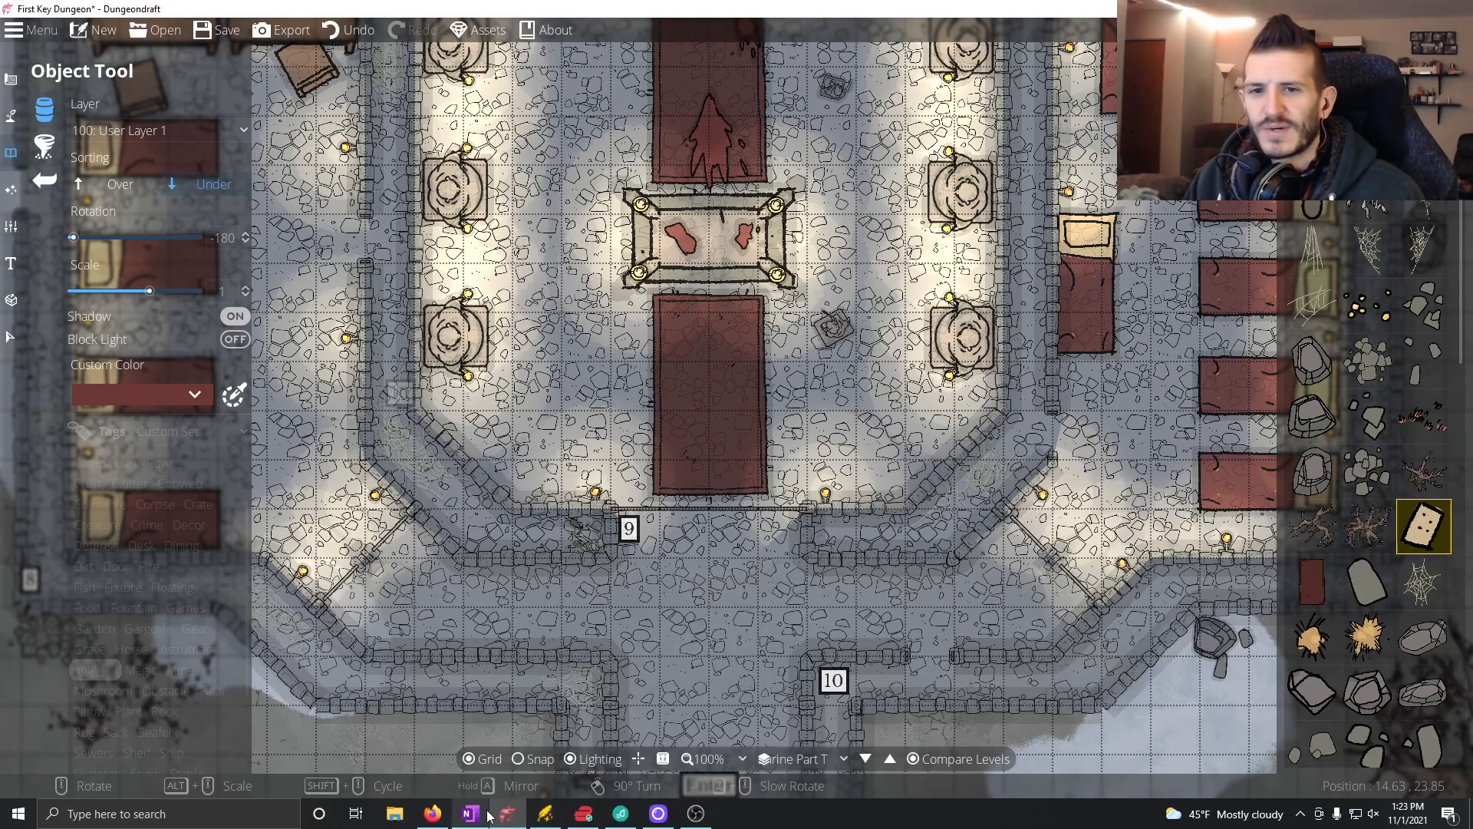
{"action": "left_click", "coordinate": [220, 32]}
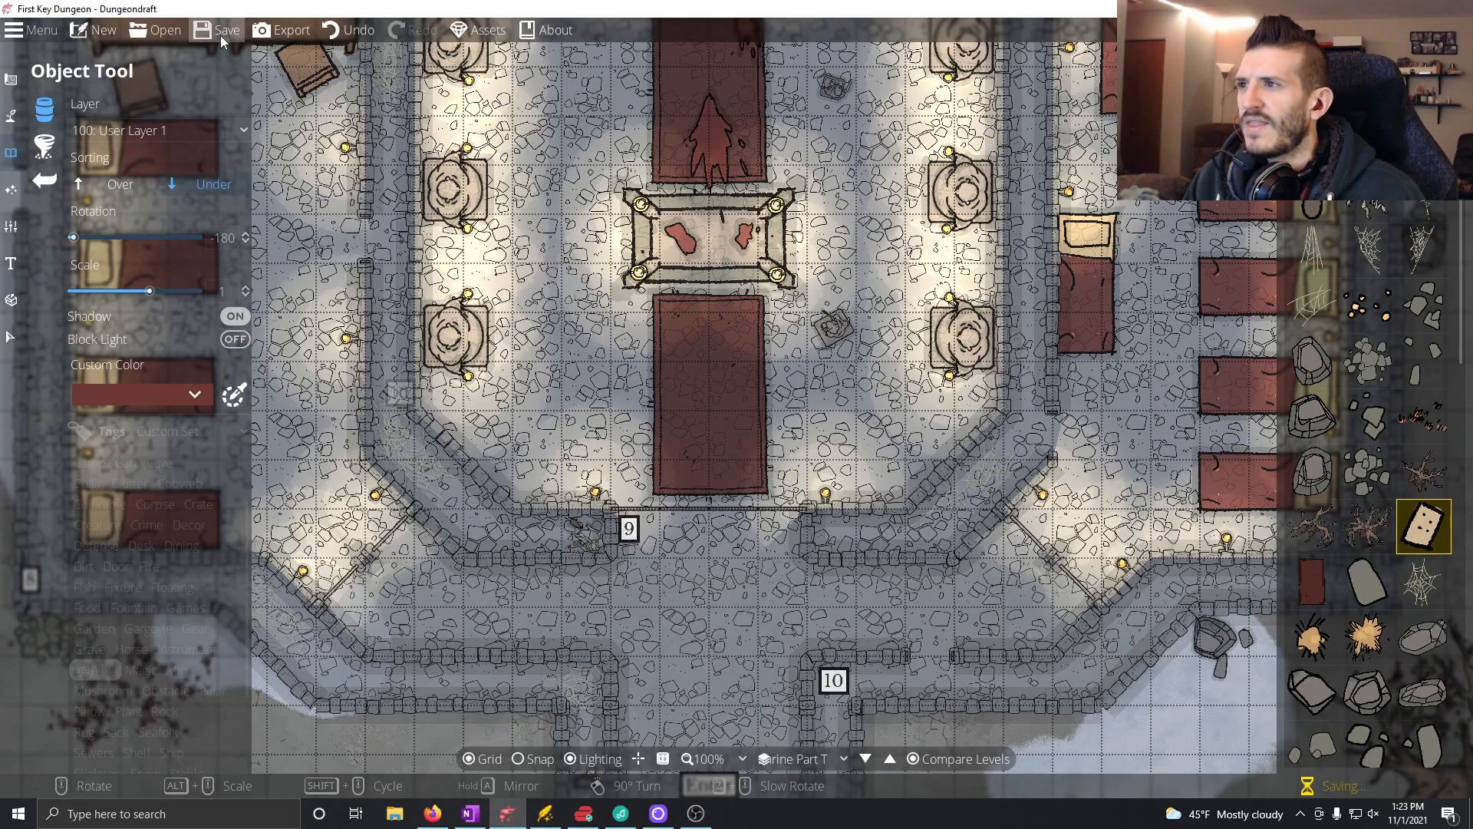
{"action": "mouse_move", "coordinate": [704, 431]}
{"action": "left_mouse_down"}
{"action": "mouse_move", "coordinate": [815, 358]}
{"action": "mouse_move", "coordinate": [707, 410]}
{"action": "left_mouse_up"}
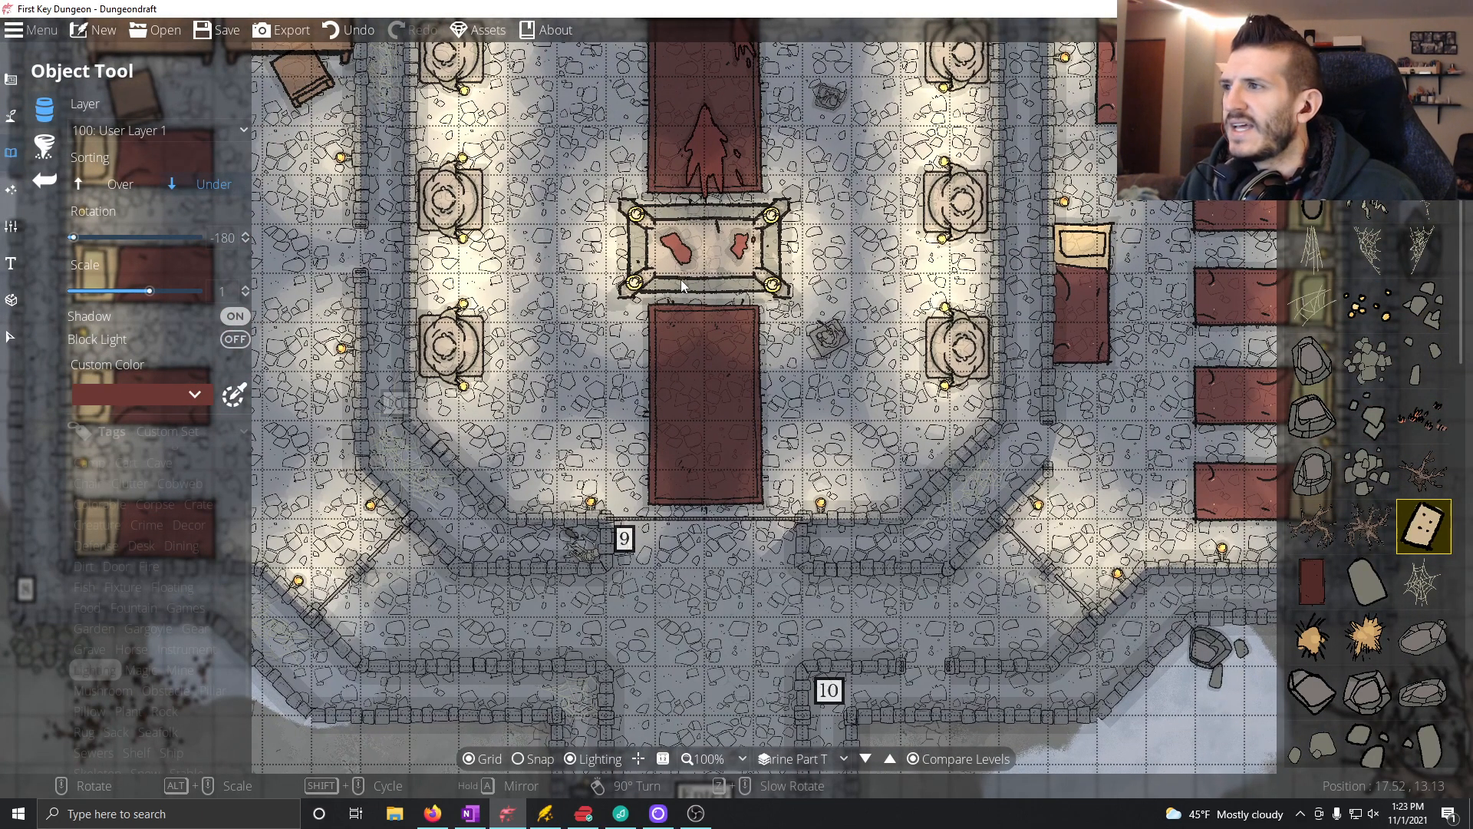